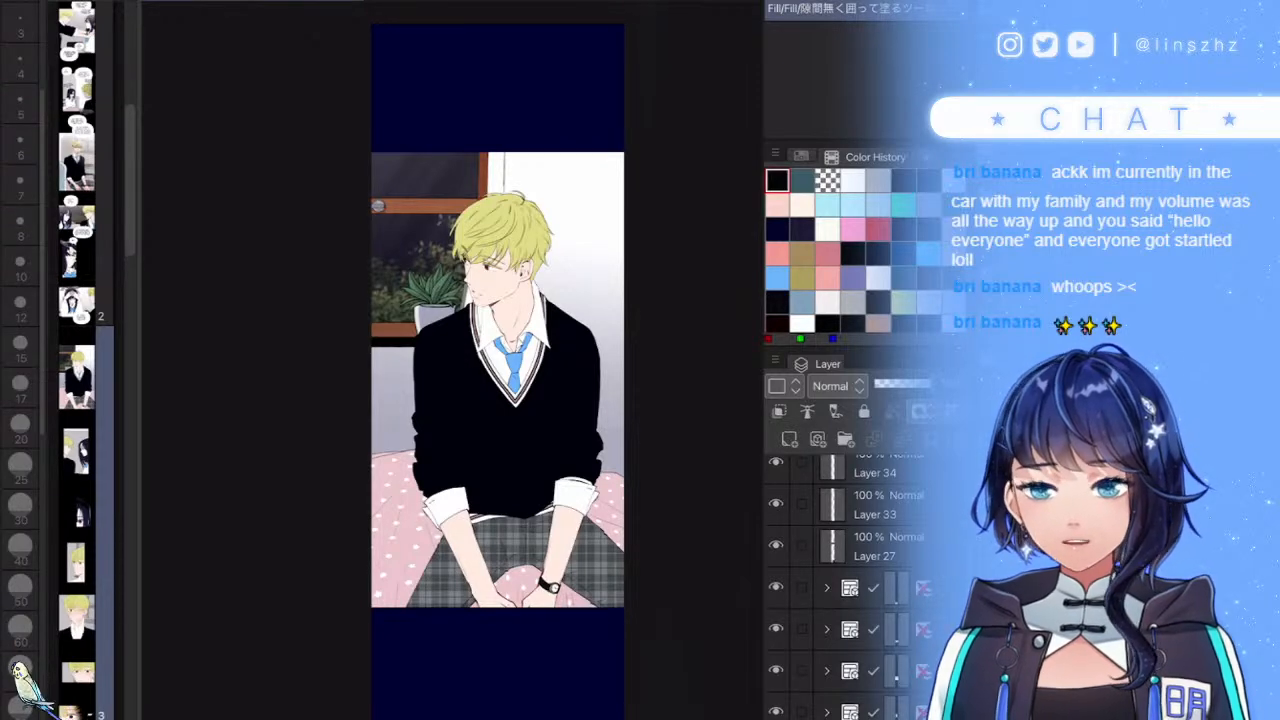
- Zoom in on the blond boy, expand his panel folder and select the Linear light folder L
scroll(535, 480, "up", 5)
left_click_drag(505, 330, 513, 412)
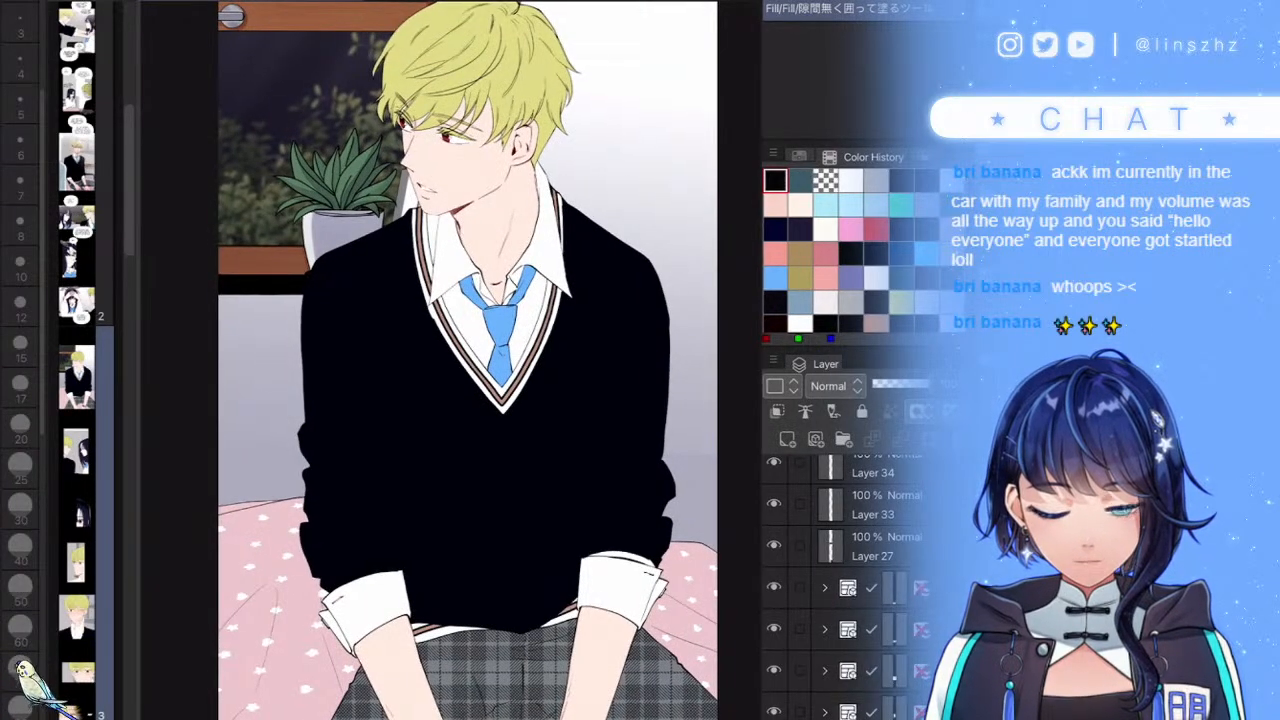
scroll(845, 587, "down", 4)
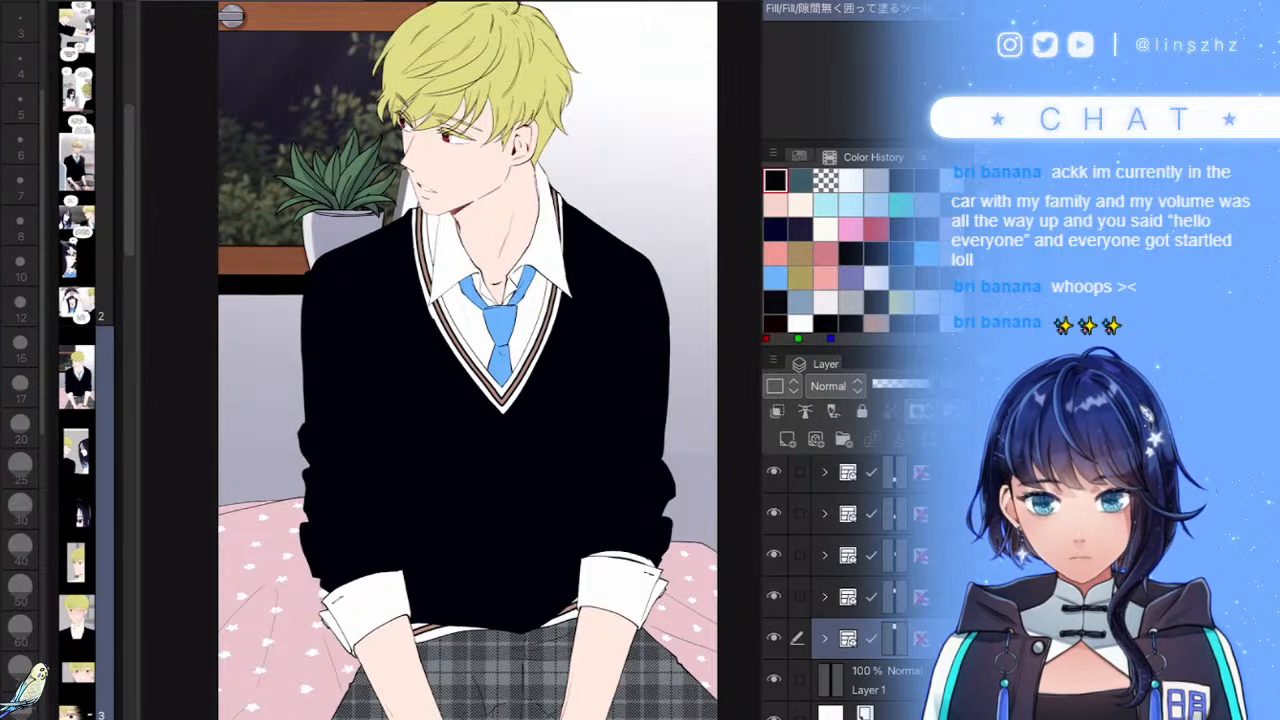
left_click(824, 638)
left_click(880, 677)
scroll(860, 640, "down", 1)
scroll(850, 580, "down", 3)
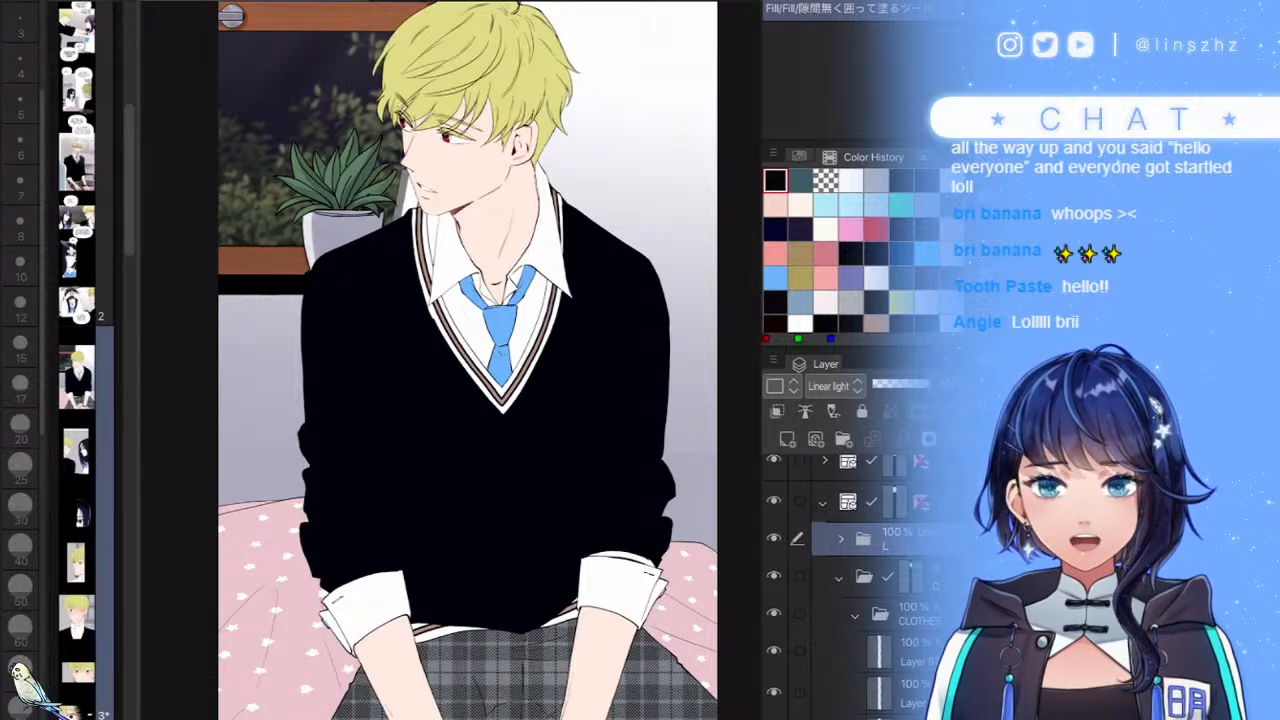
scroll(451, 360, "up", 5)
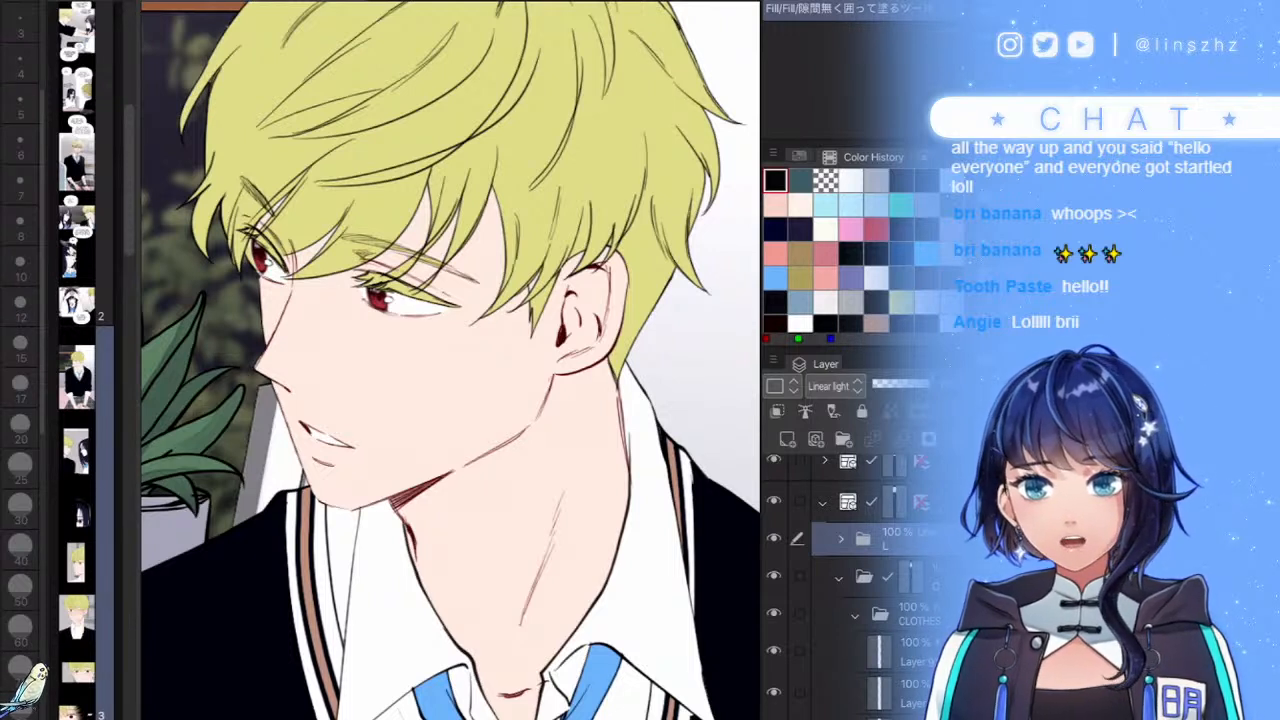
- Collapse CLOTHES, expand the SKIN folder and add a blank layer above Layer 84
scroll(860, 590, "down", 3)
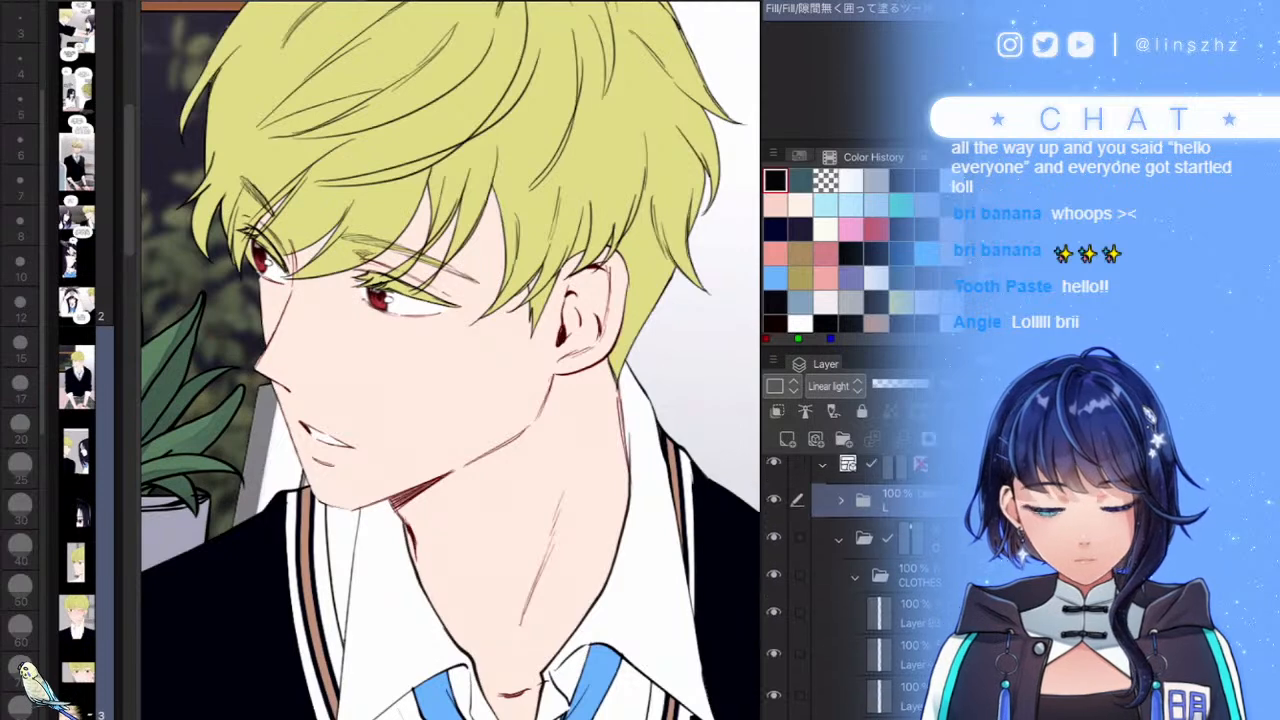
left_click(857, 495)
scroll(860, 590, "down", 2)
left_click(900, 535)
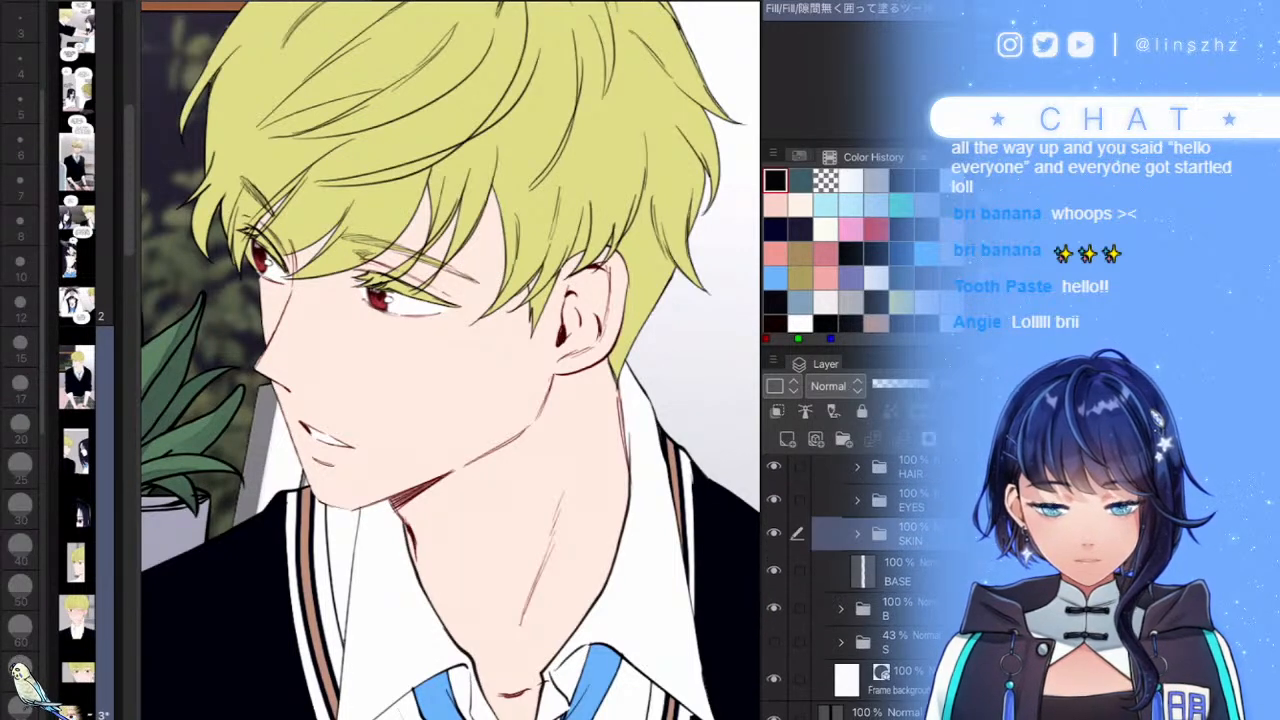
left_click(857, 535)
scroll(860, 590, "down", 2)
left_click(900, 546)
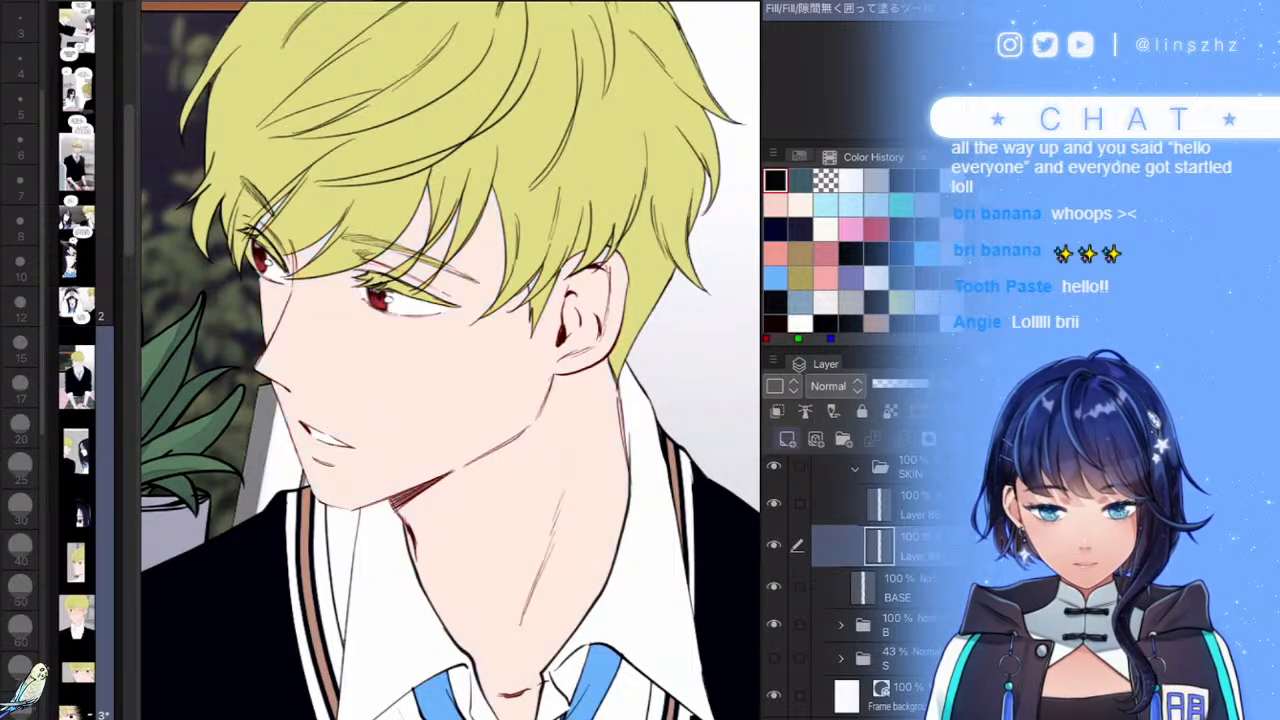
left_click(787, 438)
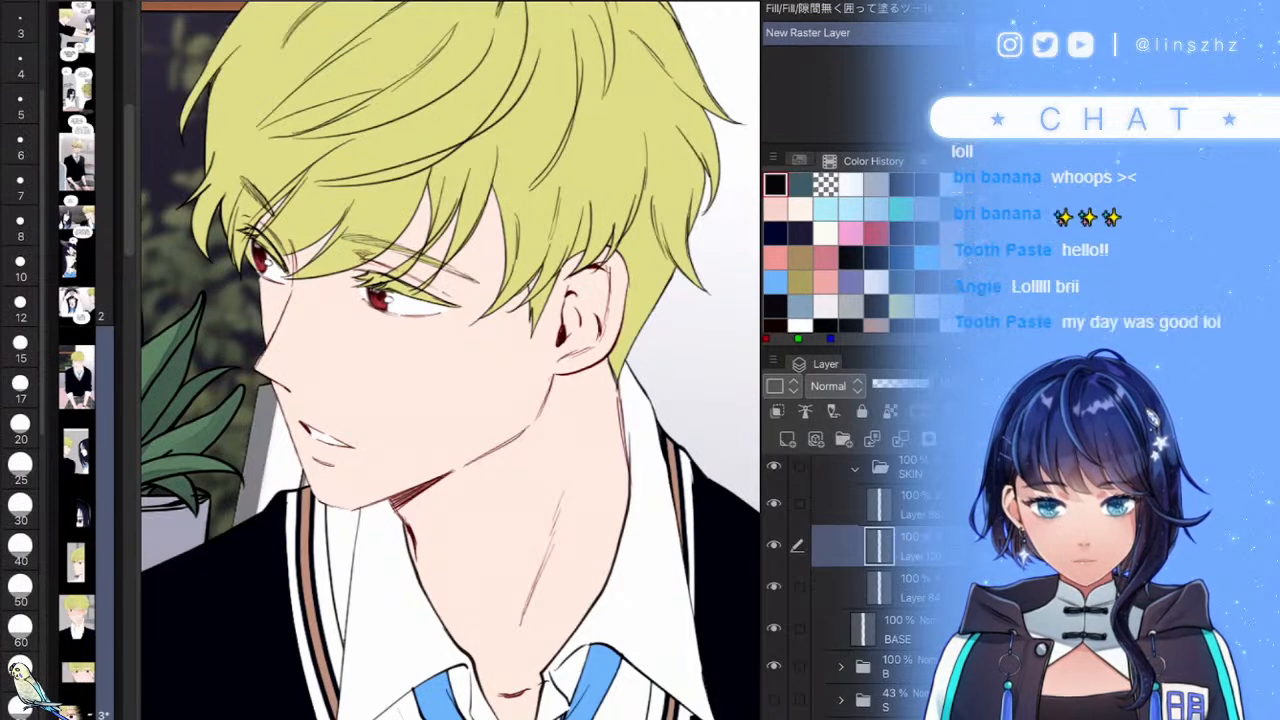
- Airbrush soft pink from the Color Set over the jaw, neck, chin and cheeks at size 200
left_click(799, 157)
scroll(850, 260, "up", 3)
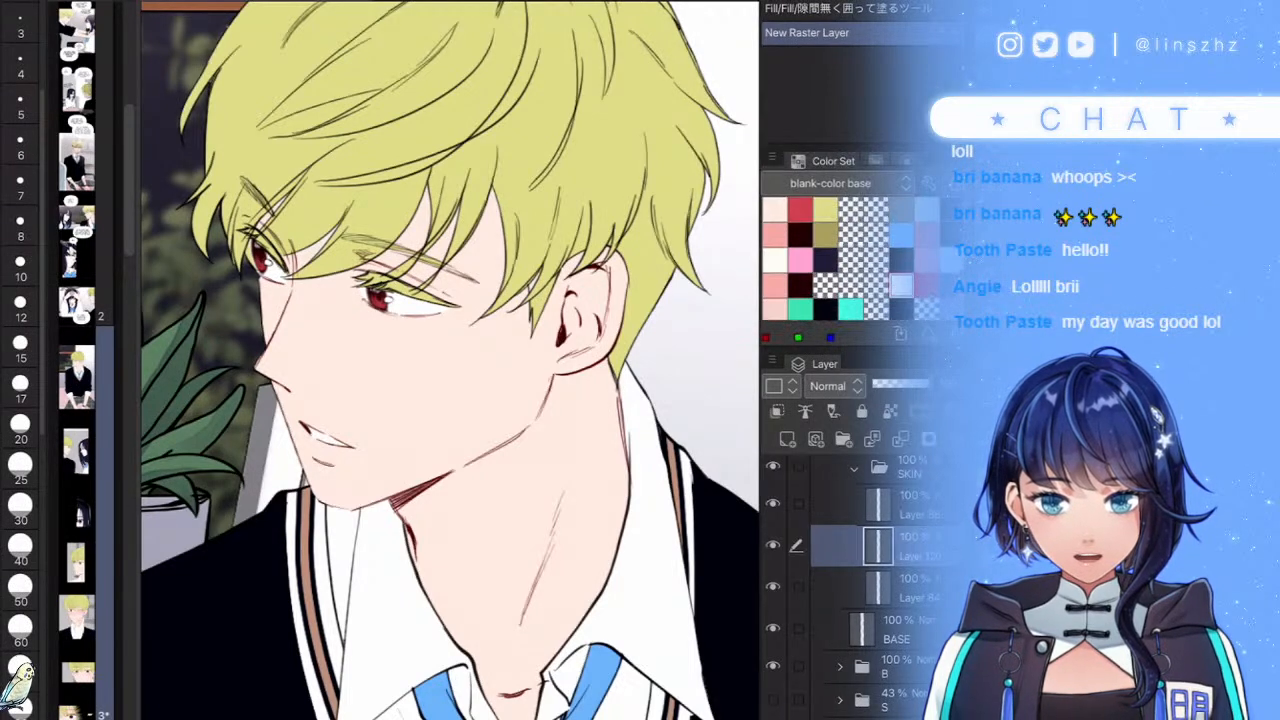
left_click(775, 235)
scroll(20, 500, "down", 5)
left_click(20, 595)
left_click(475, 502)
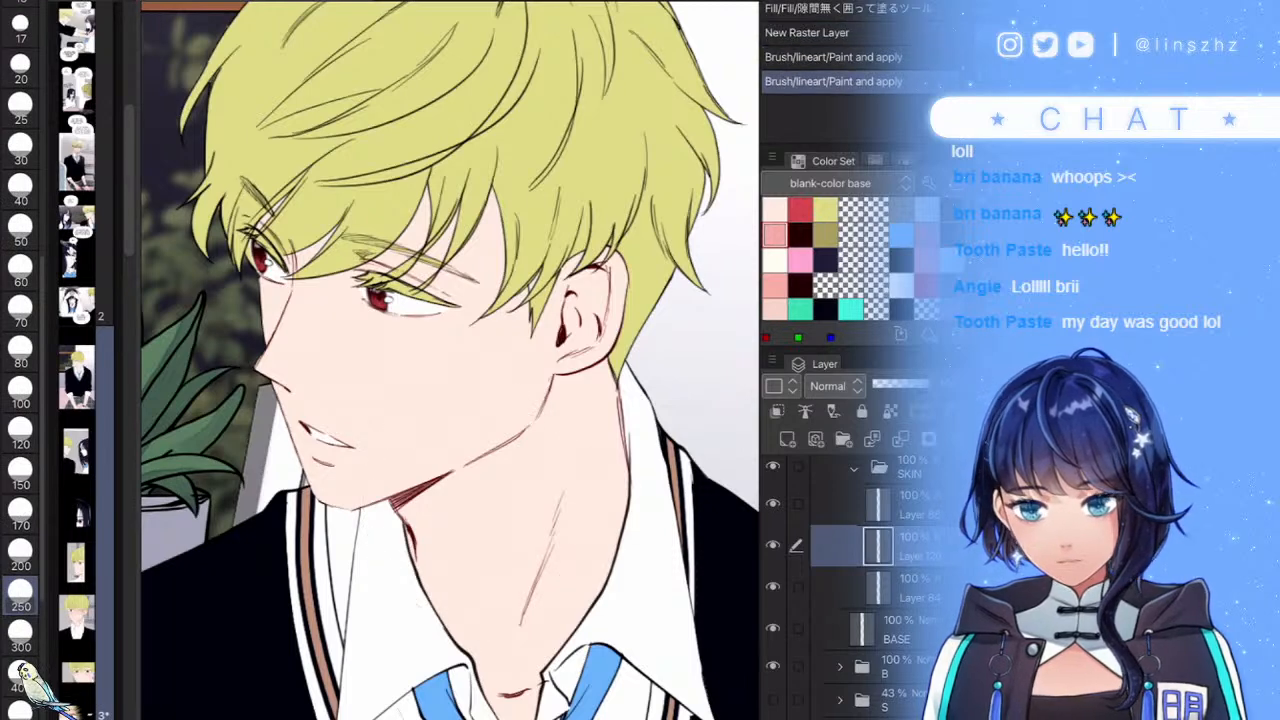
left_click(20, 555)
mouse_move(450, 391)
left_mouse_down()
mouse_move(405, 506)
mouse_move(598, 473)
mouse_move(613, 511)
mouse_move(480, 570)
left_mouse_up()
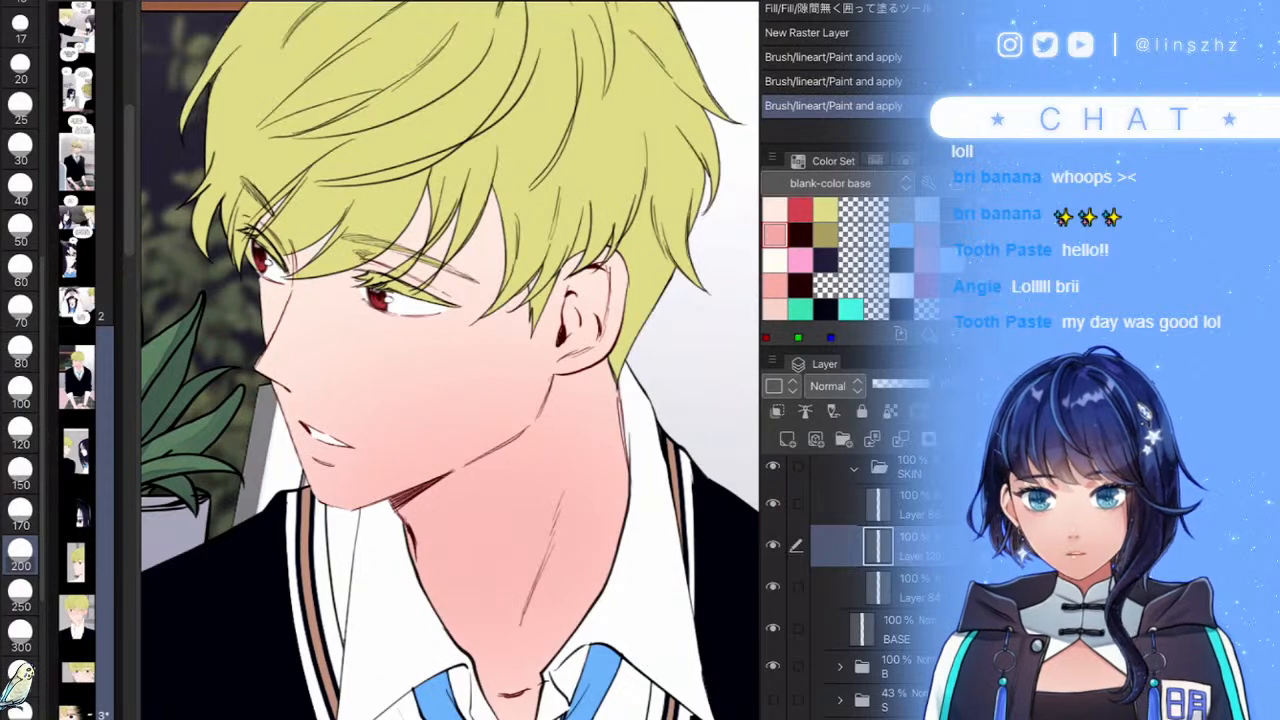
mouse_move(325, 565)
left_mouse_down()
mouse_move(329, 545)
mouse_move(363, 553)
left_mouse_up()
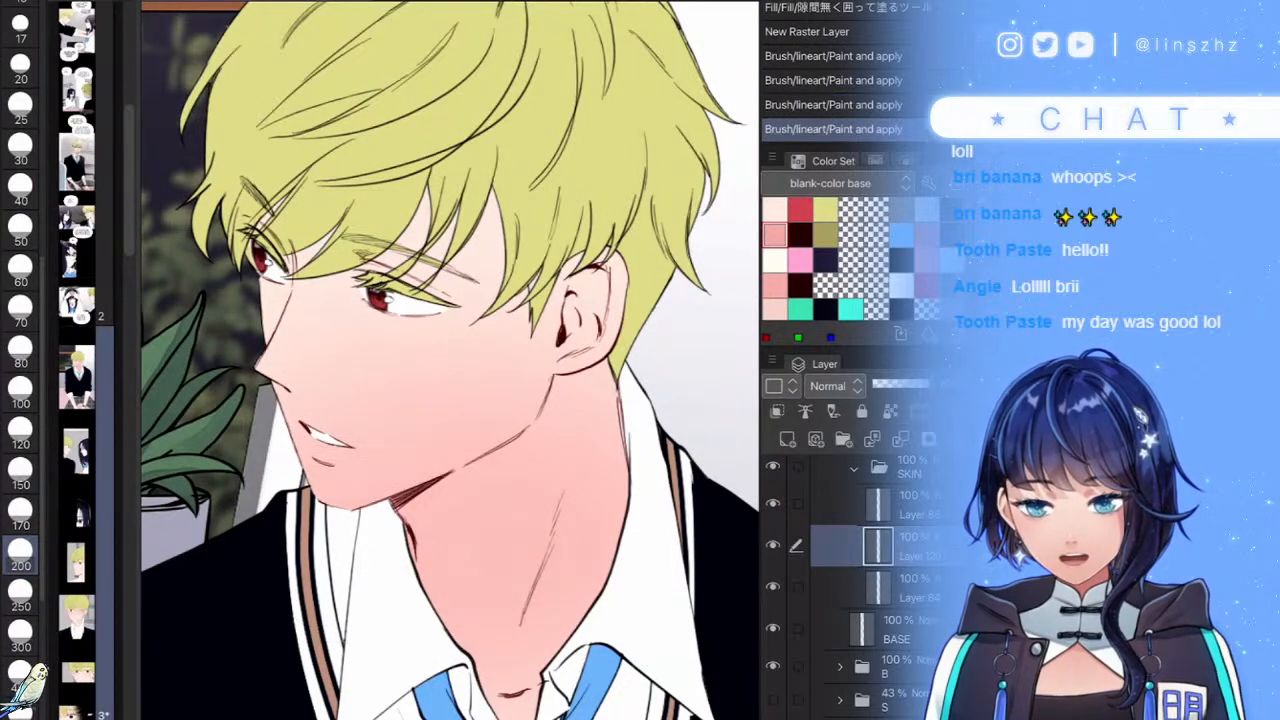
left_click_drag(346, 385, 360, 380)
left_click_drag(376, 374, 440, 345)
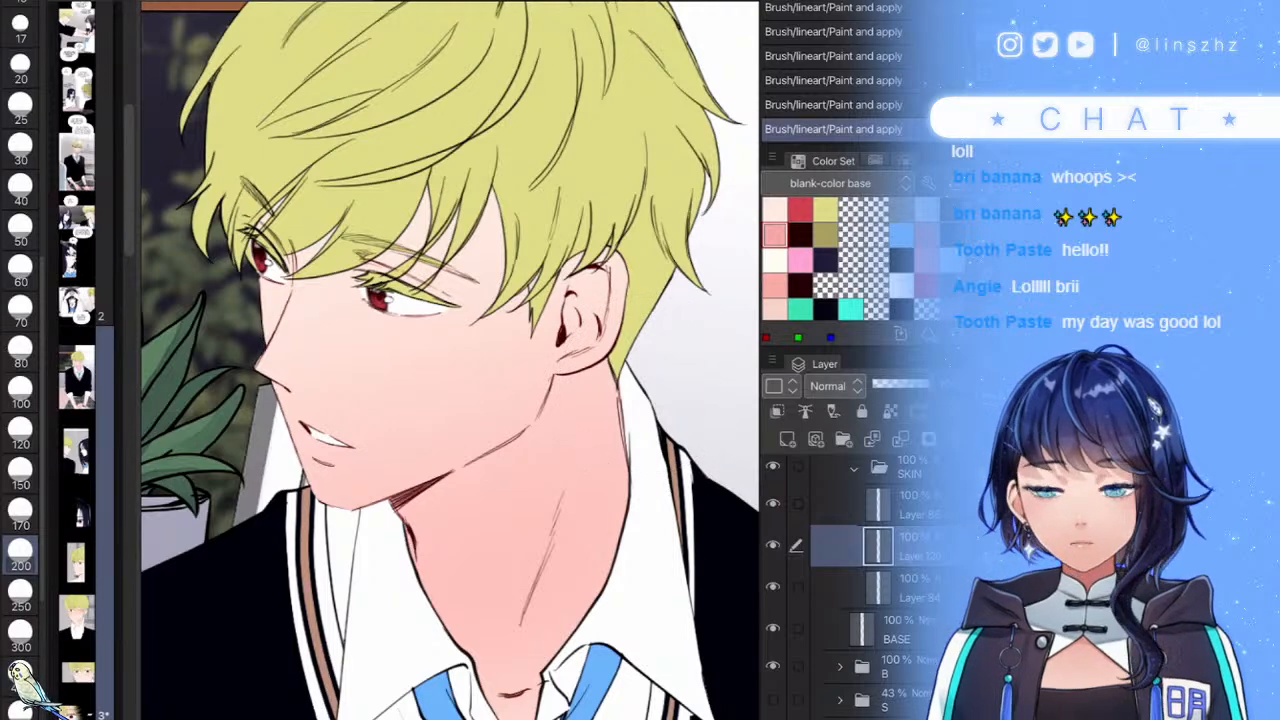
- Zoom out to review the skin shading and reselect Layer 84 in SKIN
key("ctrl+minus")
scroll(450, 360, "up", 2)
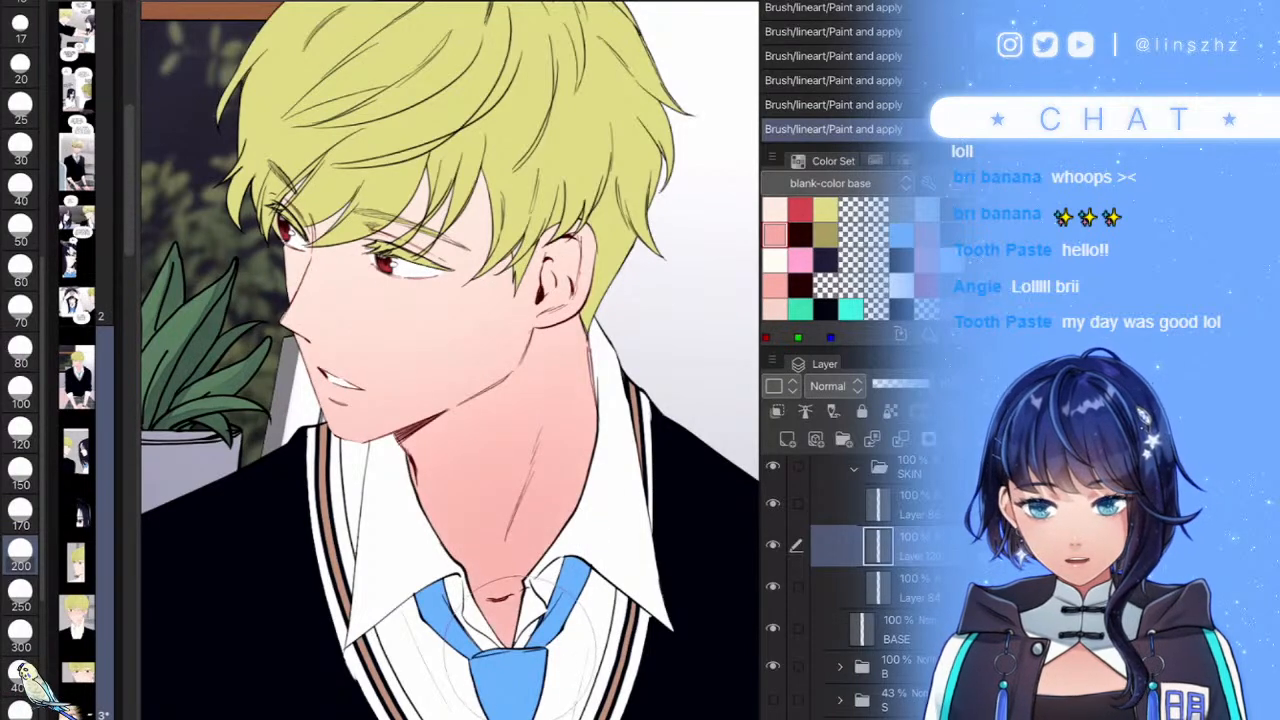
scroll(517, 445, "down", 3)
scroll(490, 320, "up", 2)
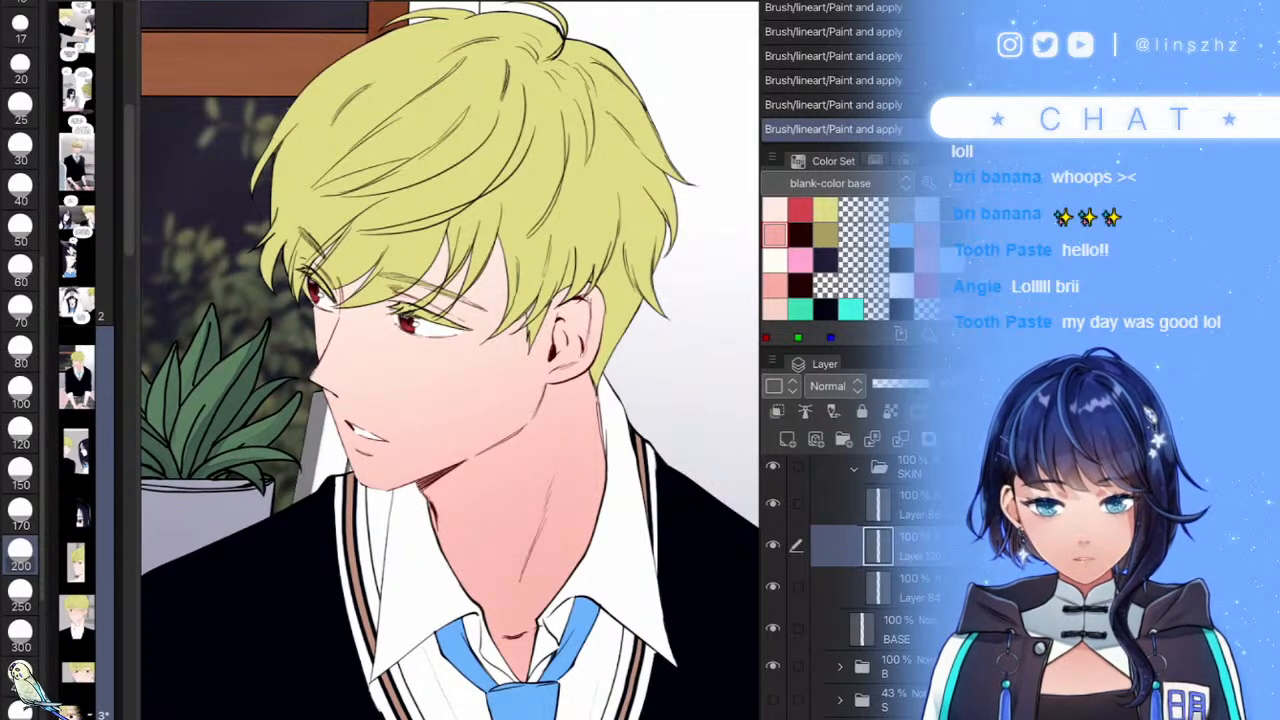
left_click(908, 588)
- On a new layer, paint a darker pink neck shadow below the jaw at brush size 40
left_click(787, 439)
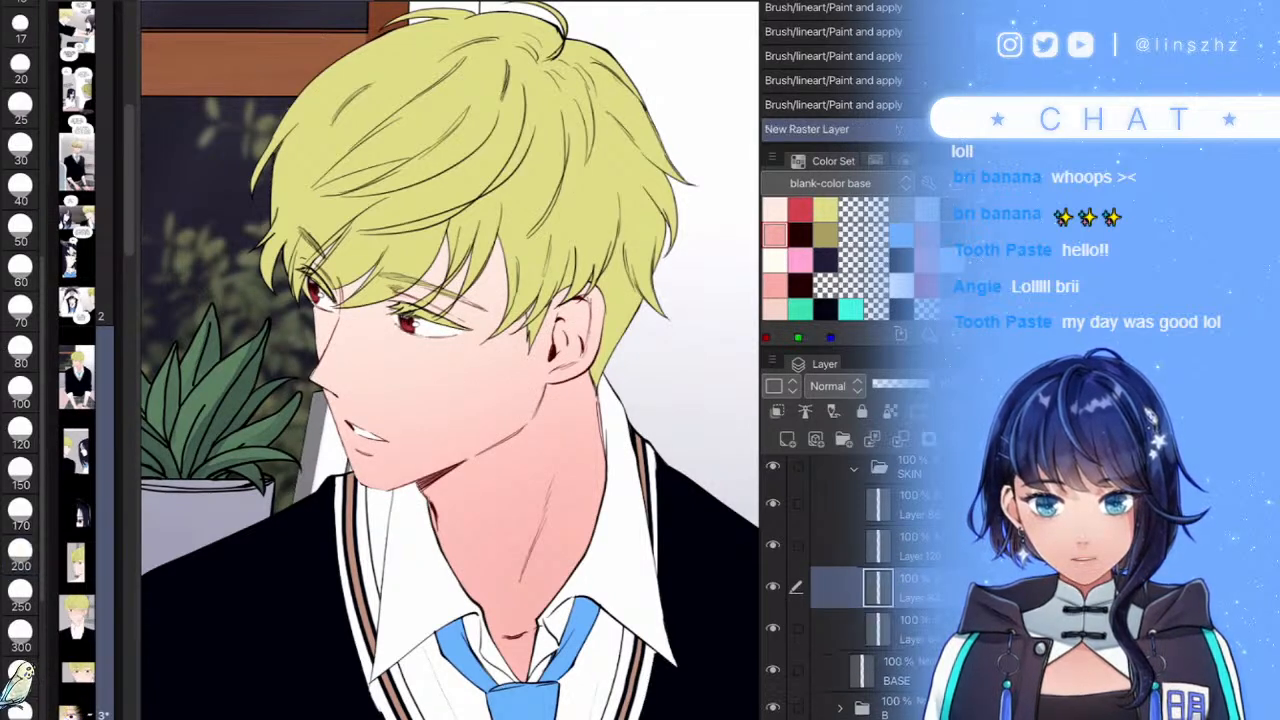
scroll(544, 450, "up", 4)
mouse_move(542, 342)
left_mouse_down()
mouse_move(459, 458)
mouse_move(312, 536)
left_mouse_up()
scroll(450, 490, "up", 1)
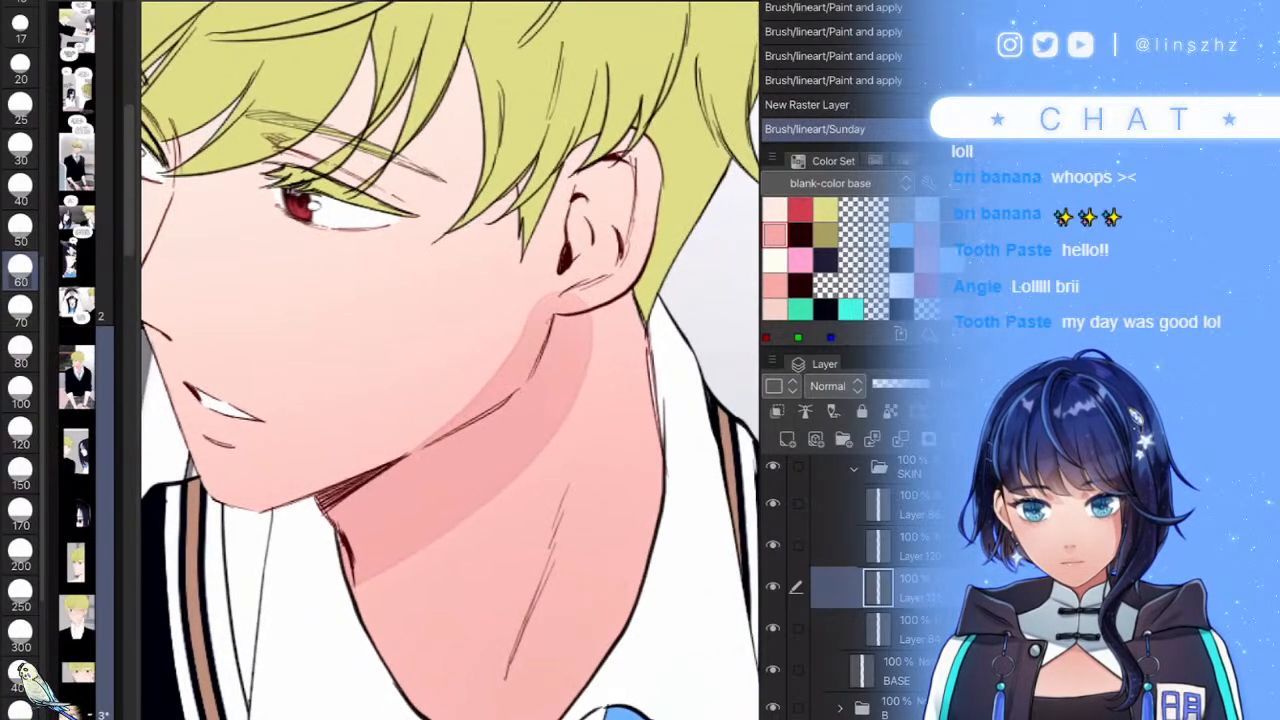
key("ctrl+z")
key("bracketleft")
key("bracketleft")
mouse_move(545, 318)
left_mouse_down()
mouse_move(535, 386)
mouse_move(440, 482)
mouse_move(310, 550)
mouse_move(476, 442)
mouse_move(310, 521)
left_mouse_up()
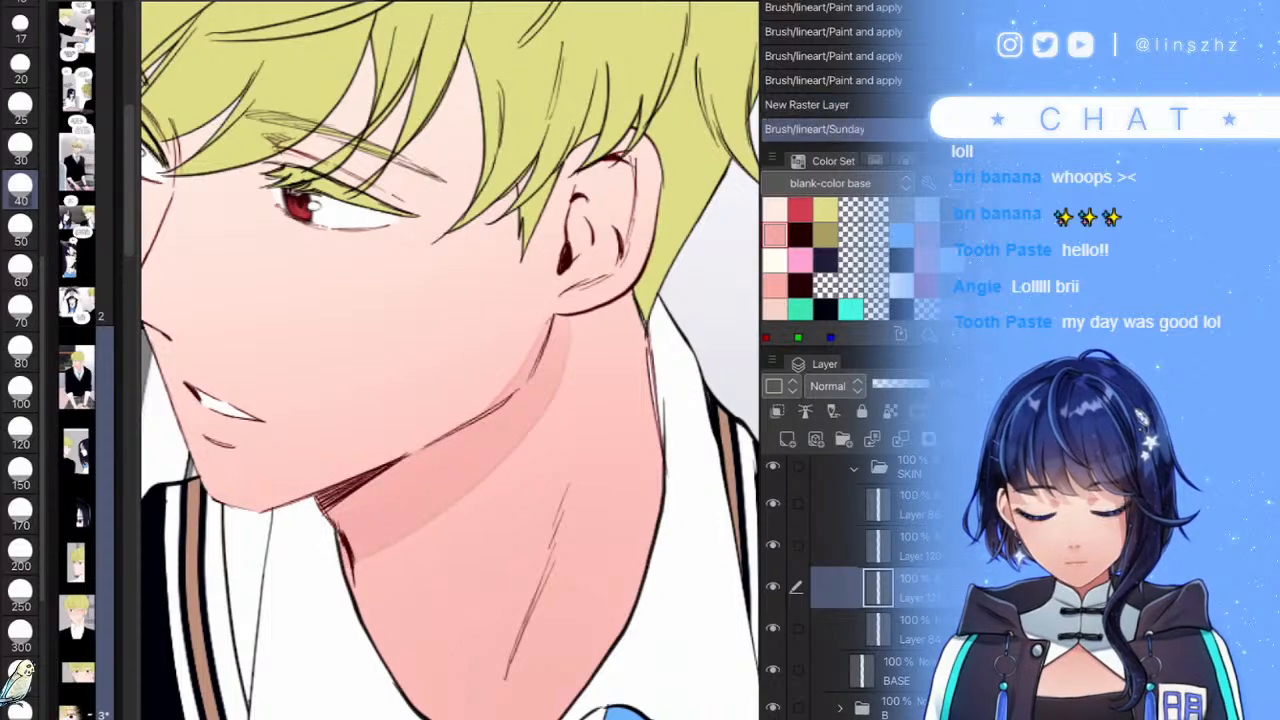
- Erase the shadow spilling above the jawline at size 20, tidying its edge
scroll(560, 440, "down", 5)
scroll(540, 412, "up", 4)
scroll(612, 480, "up", 3)
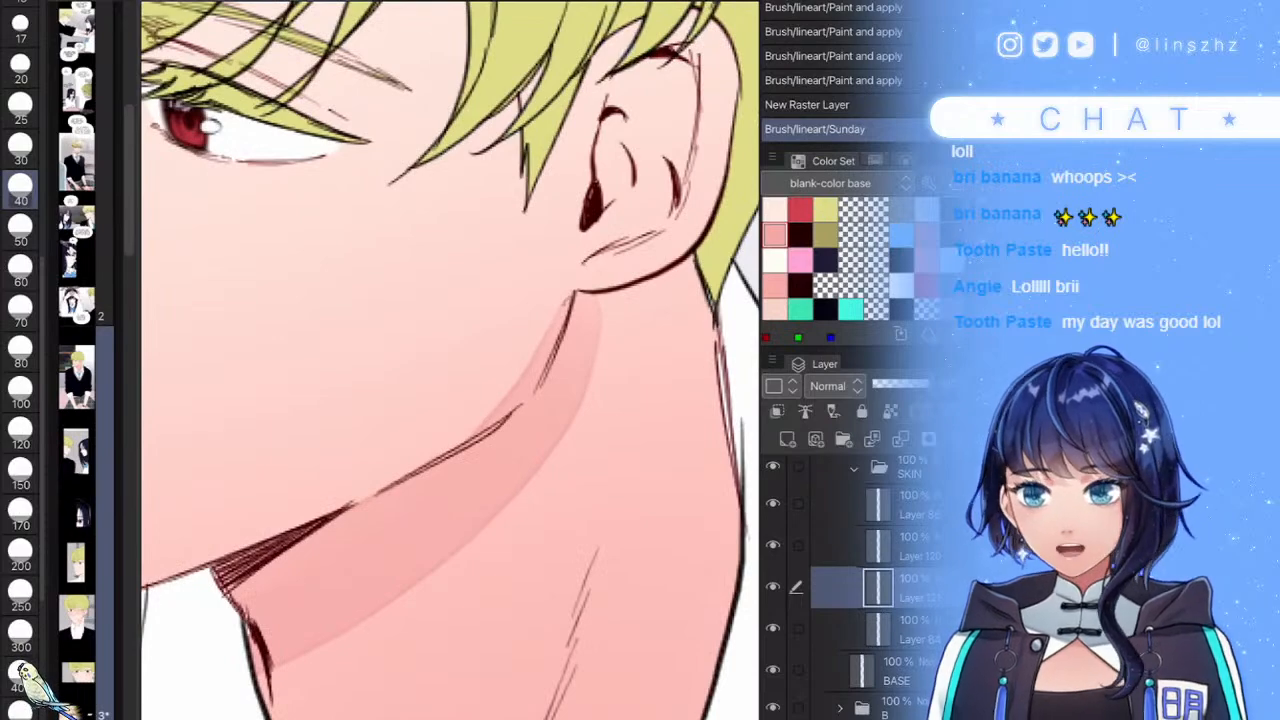
left_click(20, 66)
left_click_drag(548, 308, 475, 409)
left_click_drag(528, 352, 484, 398)
- Expand the HAIR folder and select the layer inside it
scroll(520, 420, "down", 4)
scroll(460, 270, "up", 3)
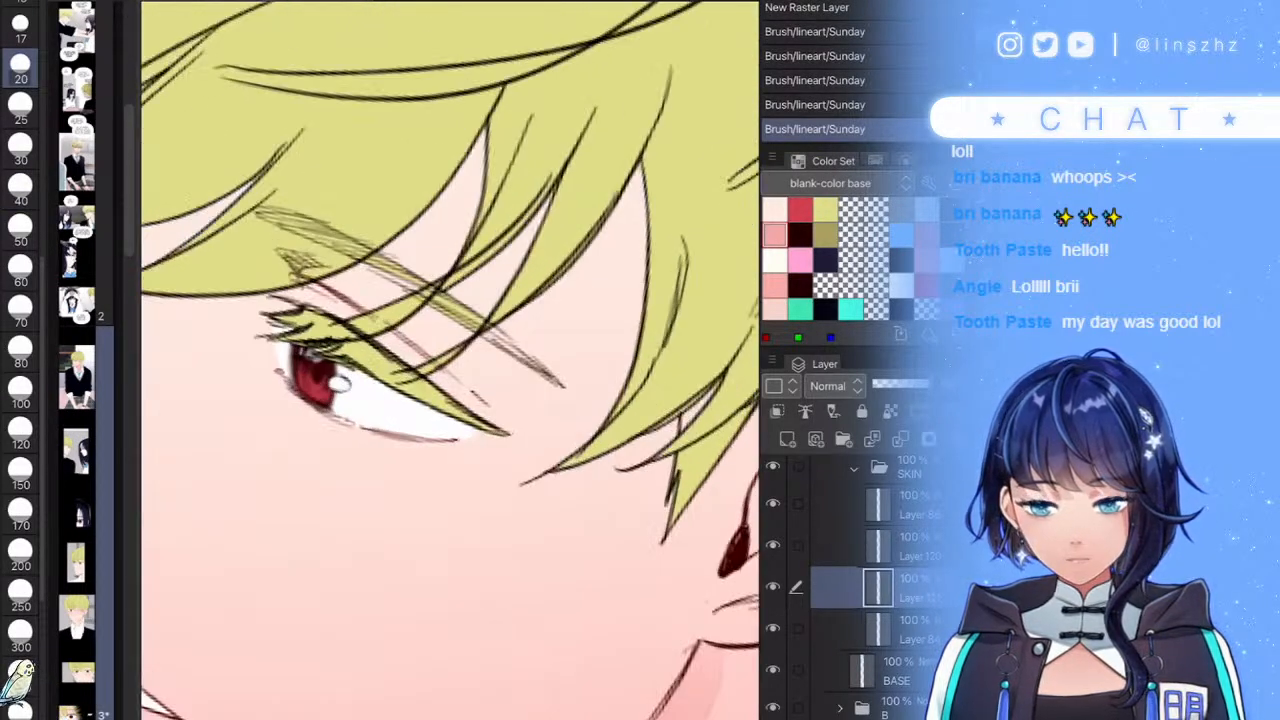
scroll(870, 580, "up", 3)
left_click(905, 533)
left_click(854, 499)
left_click(900, 536)
- Fill the pink hair strand tip near the eye with yellow-green, covering both edges
left_click(825, 210)
key("g")
scroll(471, 309, "up", 5)
scroll(20, 350, "up", 5)
left_click_drag(450, 368, 478, 468)
left_click_drag(448, 384, 456, 418)
left_click_drag(458, 335, 488, 462)
left_click_drag(474, 374, 495, 490)
scroll(490, 360, "down", 5)
scroll(450, 360, "up", 5)
mouse_move(436, 322)
left_mouse_down()
mouse_move(421, 430)
mouse_move(418, 414)
left_mouse_up()
- Toggle Layer 86 and the neck shadow layer on and off to check them
scroll(450, 360, "down", 10)
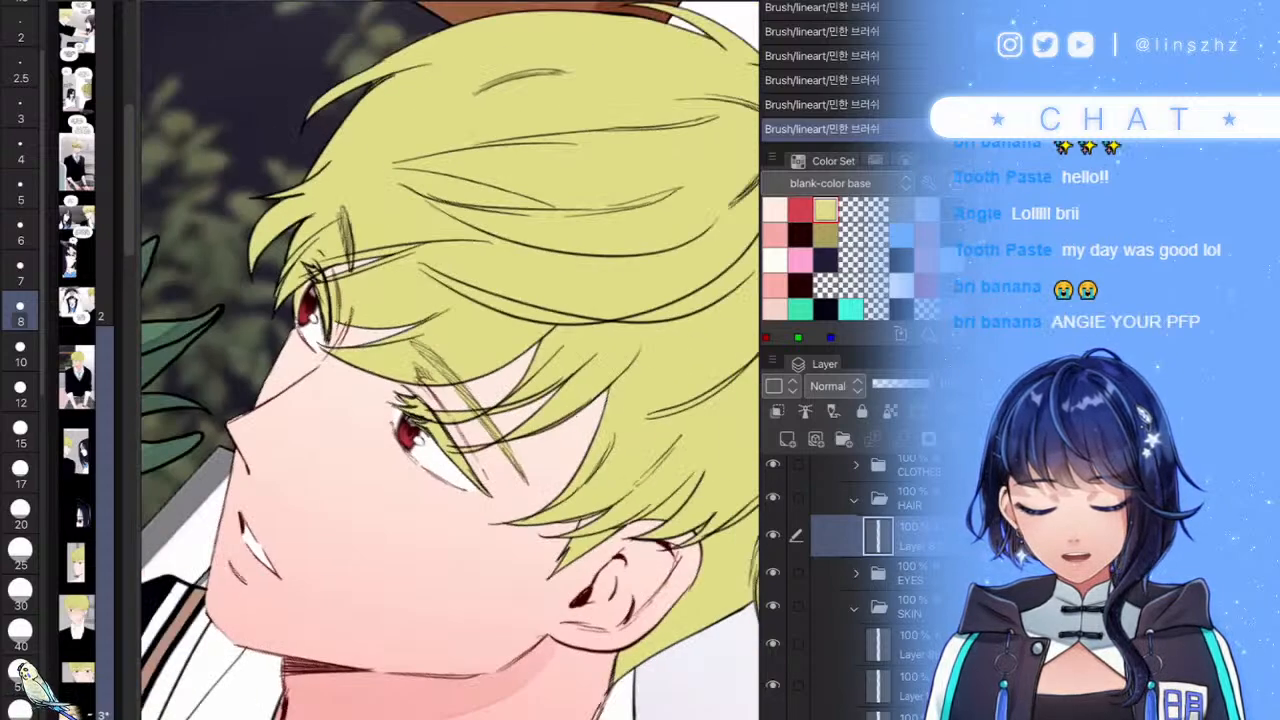
scroll(450, 360, "down", 5)
scroll(450, 360, "up", 5)
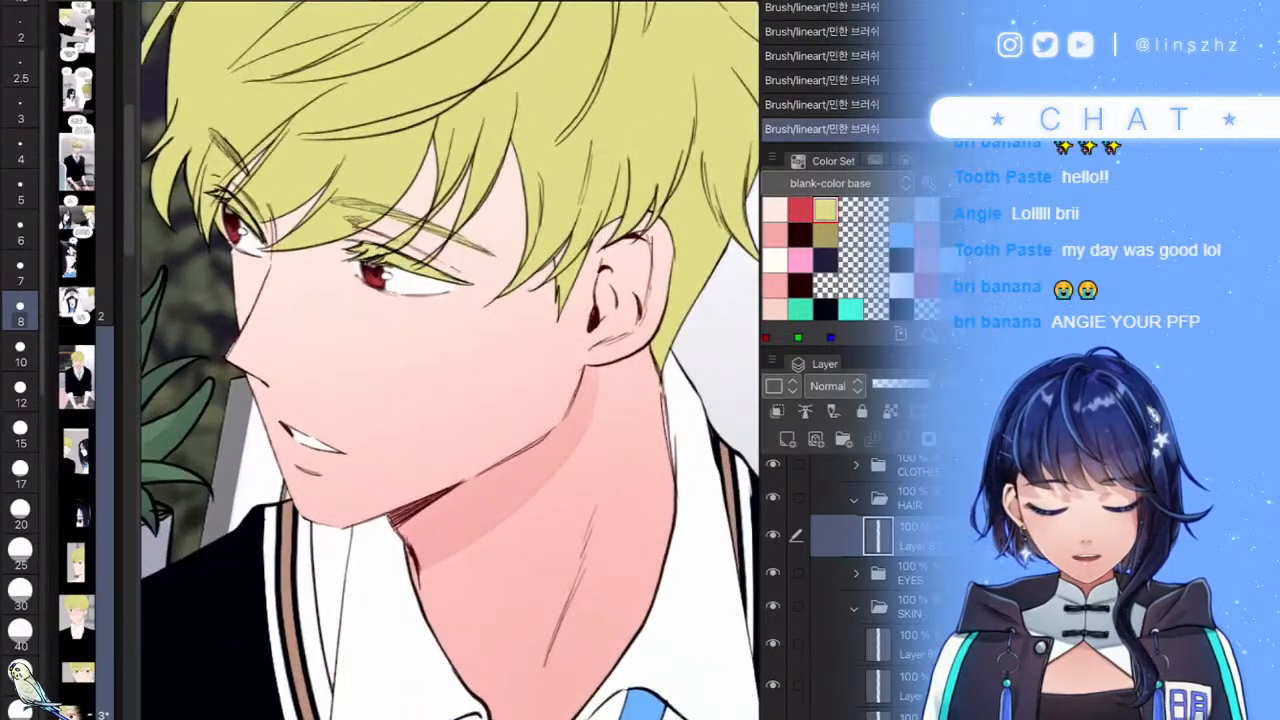
scroll(870, 580, "down", 3)
left_click(900, 529)
left_click(773, 528)
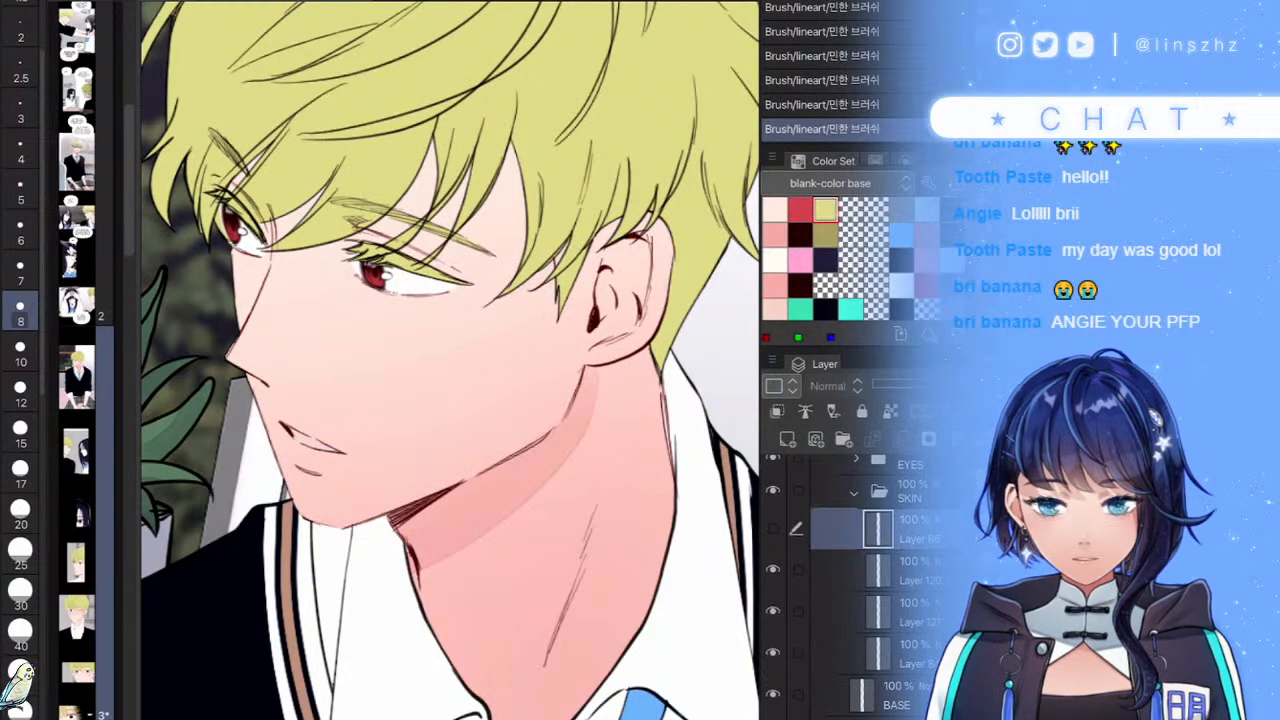
left_click(773, 528)
left_click(773, 611)
left_click(773, 611)
left_click(900, 612)
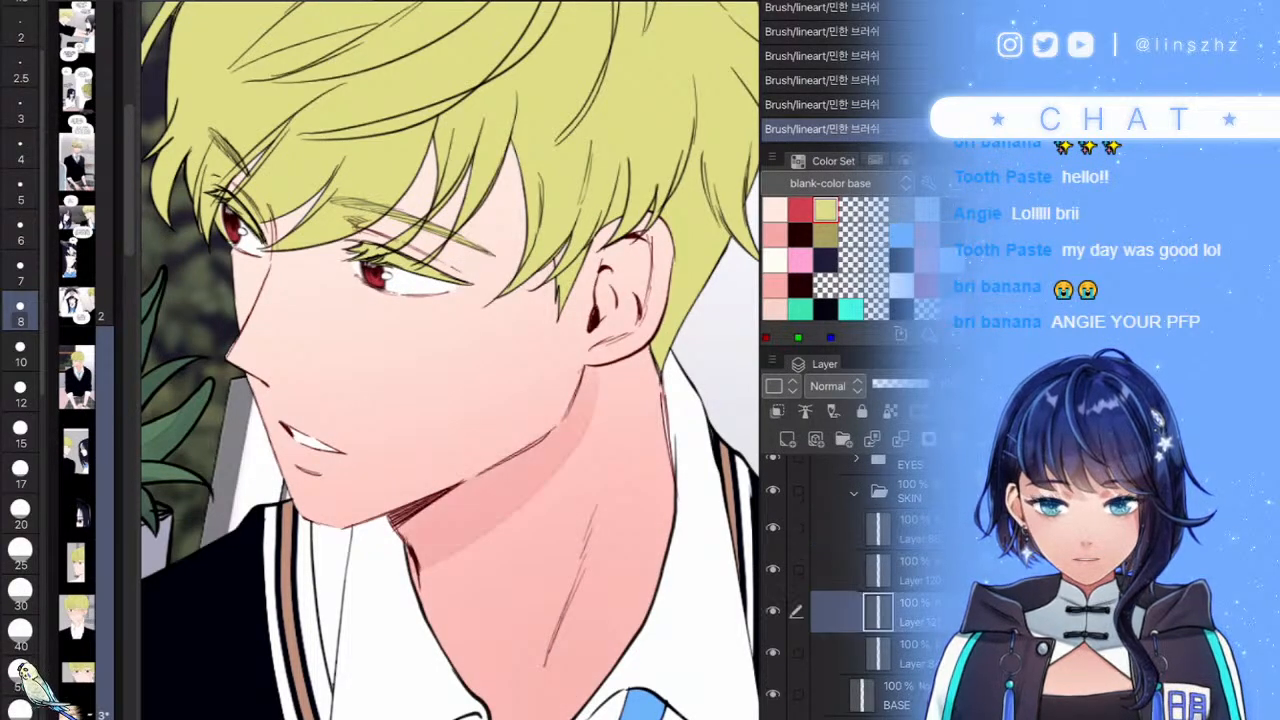
- On Layer 87 in HAIR, fill small hair gaps with light yellow using gap-closing fill
left_click(20, 514)
scroll(450, 300, "up", 4)
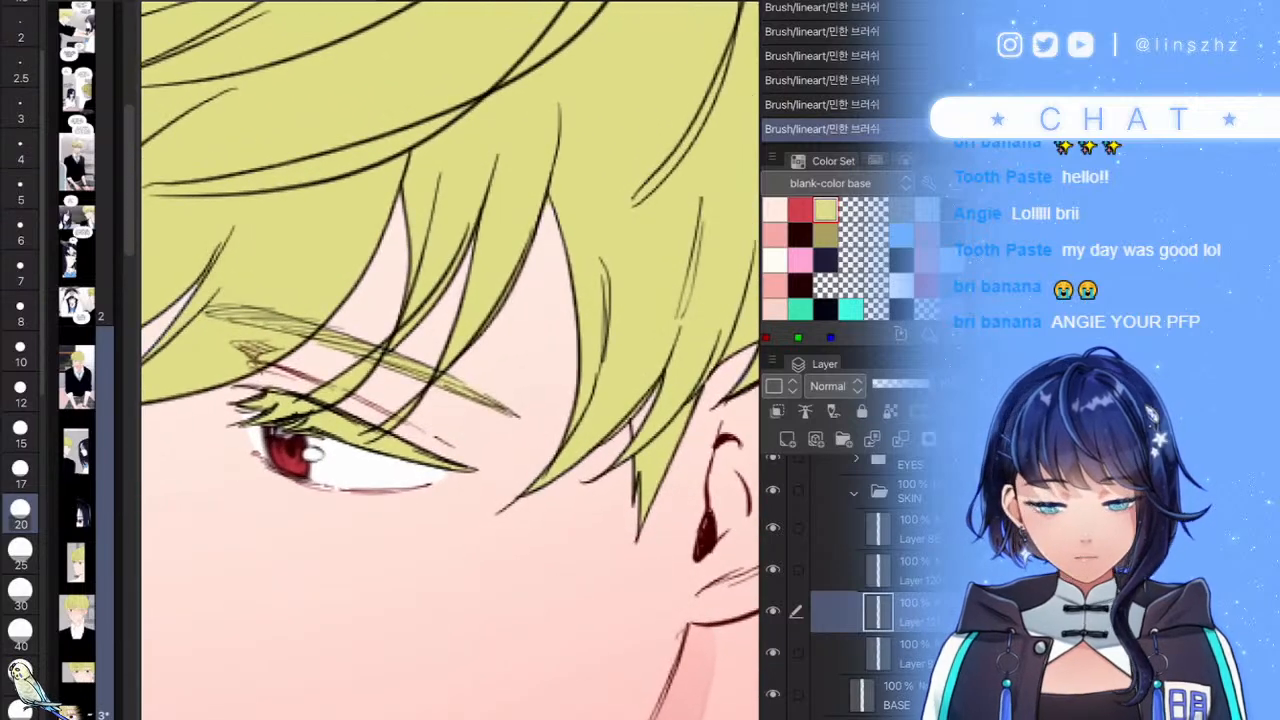
scroll(860, 580, "up", 3)
left_click(900, 565)
key("g")
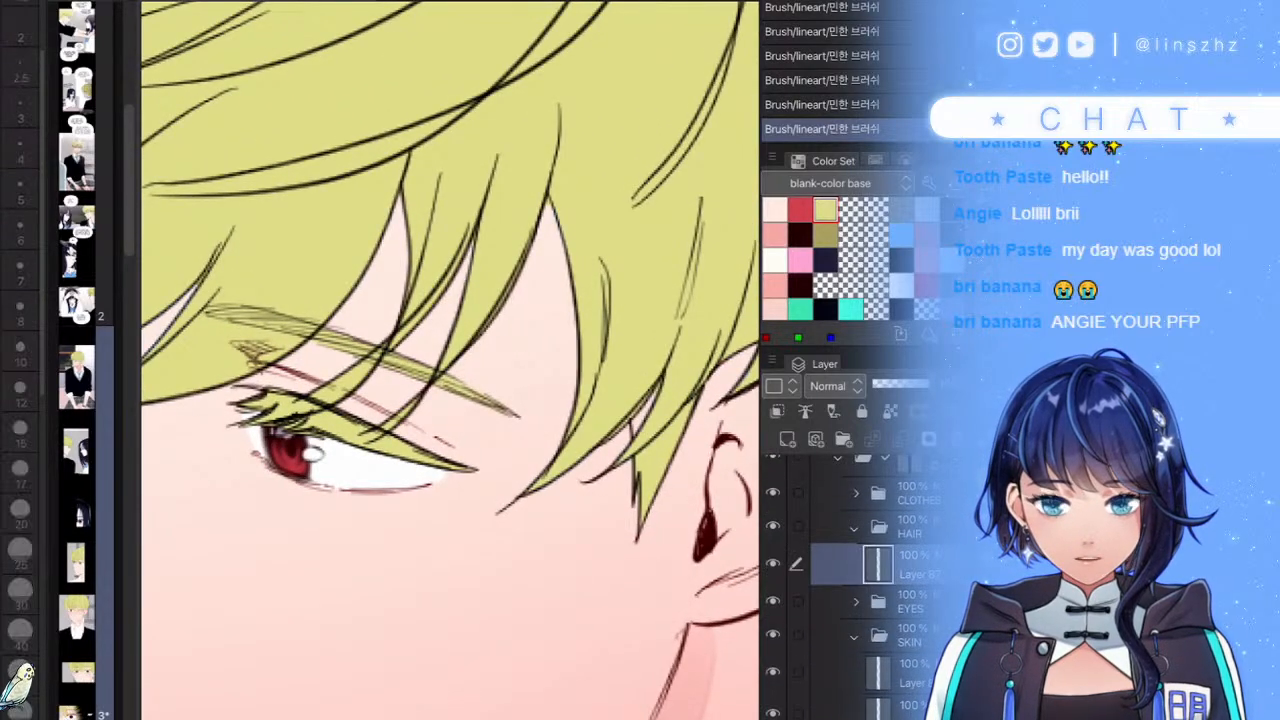
left_click(825, 235)
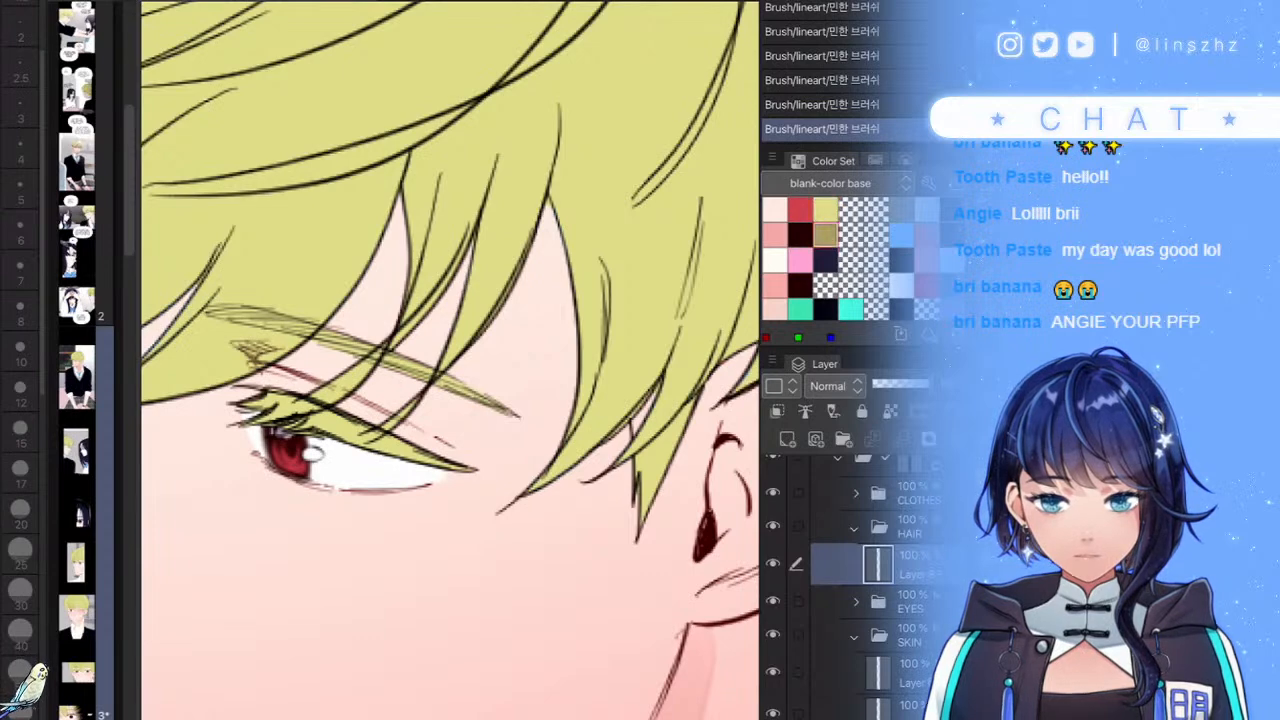
left_click(825, 210)
key("g")
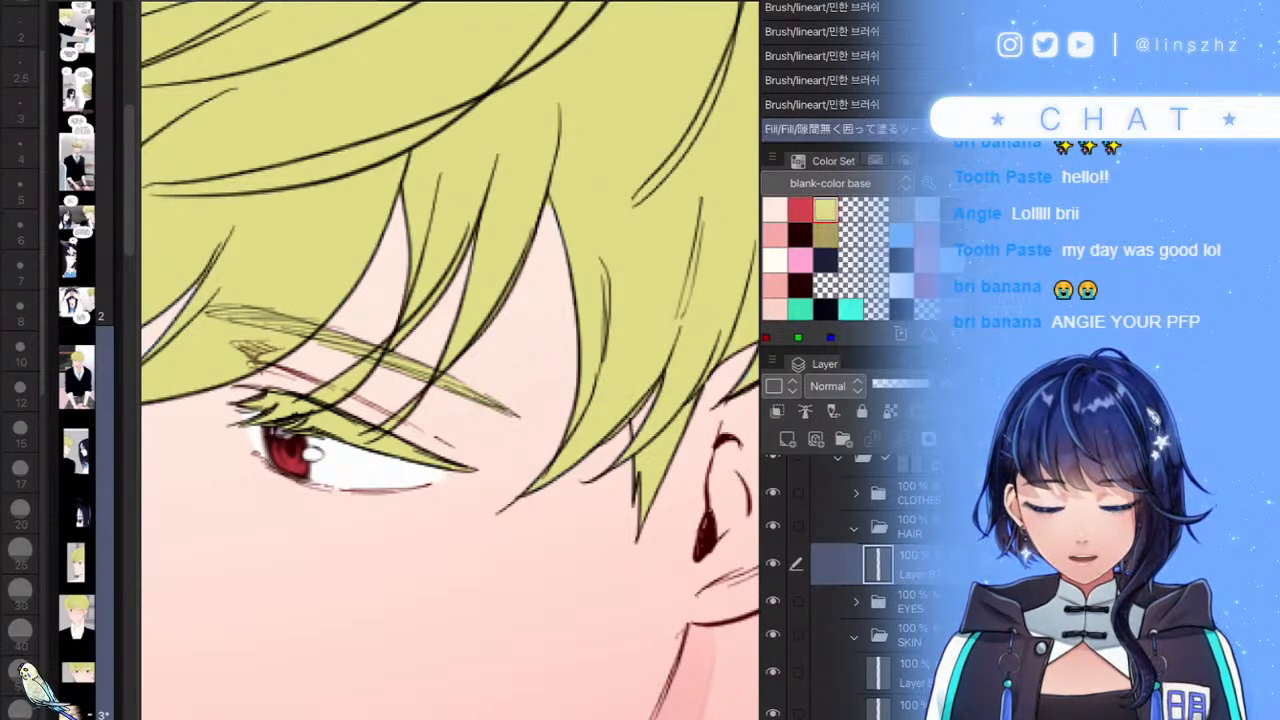
left_click_drag(611, 410, 630, 402)
left_click_drag(900, 494, 900, 602)
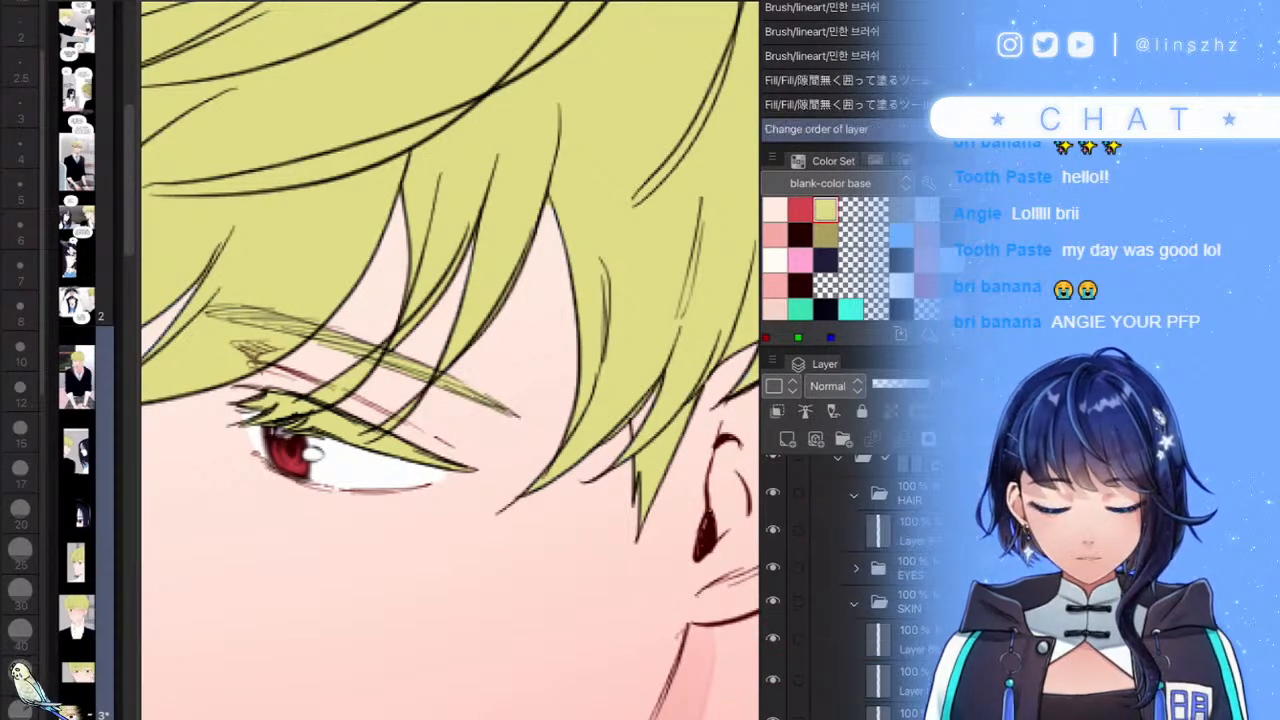
key("ctrl+z")
- Make the Linear light folder L the fill reference and fill on the hair layer
scroll(850, 580, "up", 2)
left_click(890, 520)
left_click(805, 411)
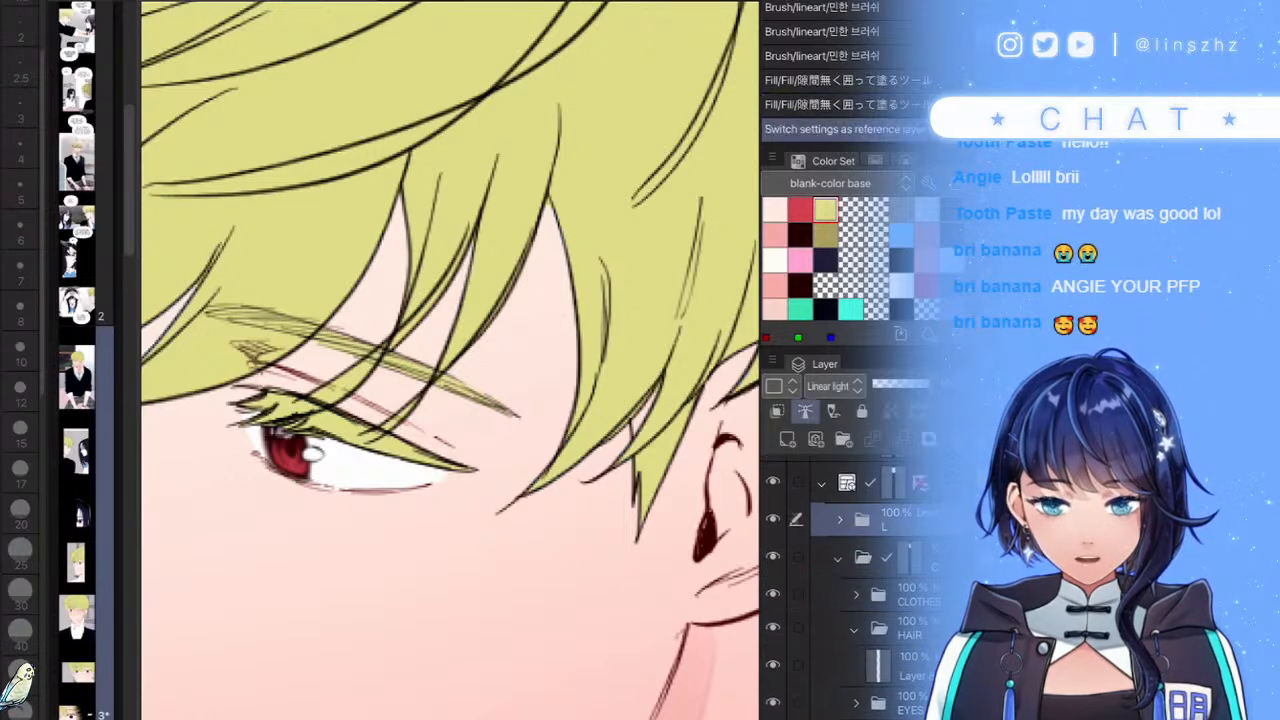
scroll(880, 580, "down", 2)
left_click(880, 607)
left_click_drag(626, 410, 638, 422)
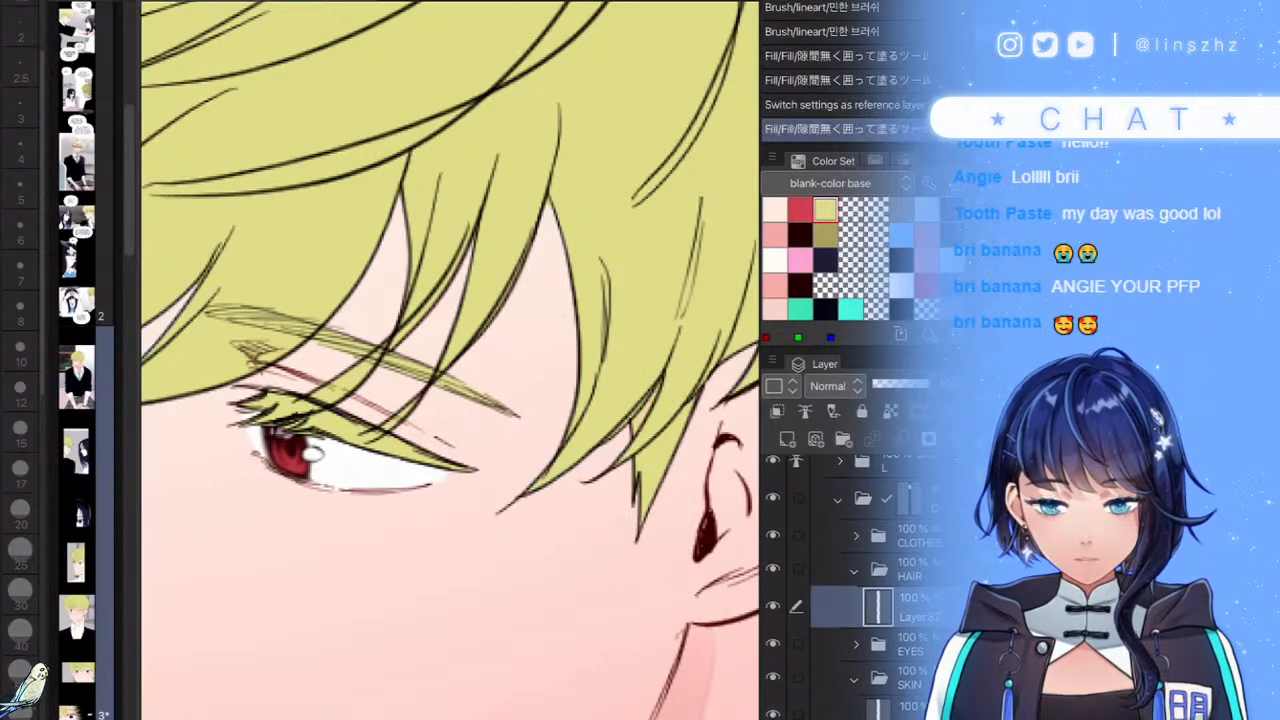
- Hide and reshow the pink skin gradient and Layer 121 neck shadow to compare them
scroll(617, 387, "down", 5)
scroll(617, 387, "up", 2)
scroll(880, 580, "down", 2)
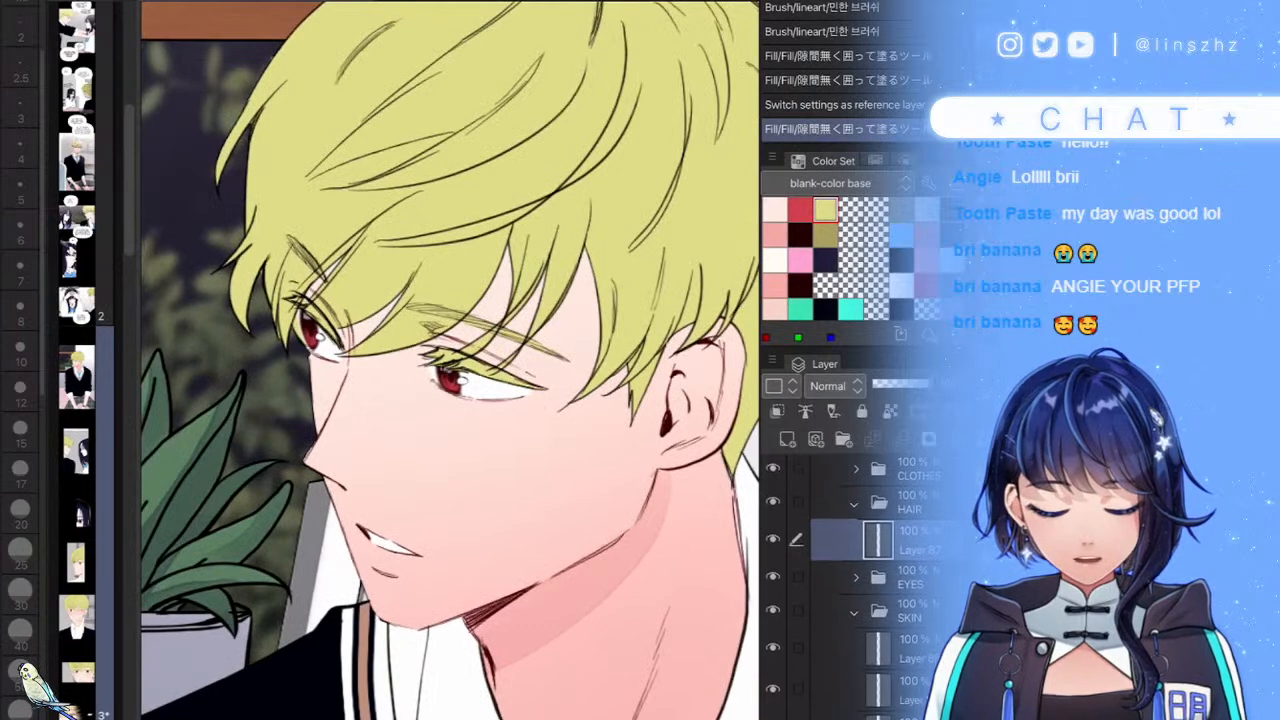
left_click(880, 649)
left_click(773, 689)
left_click(773, 689)
left_click(880, 690)
scroll(880, 600, "down", 2)
left_click(880, 607)
left_click(773, 607)
left_click(773, 607)
- With the brush tool, paint a soft yellow stroke down the boy's cheek
key("b")
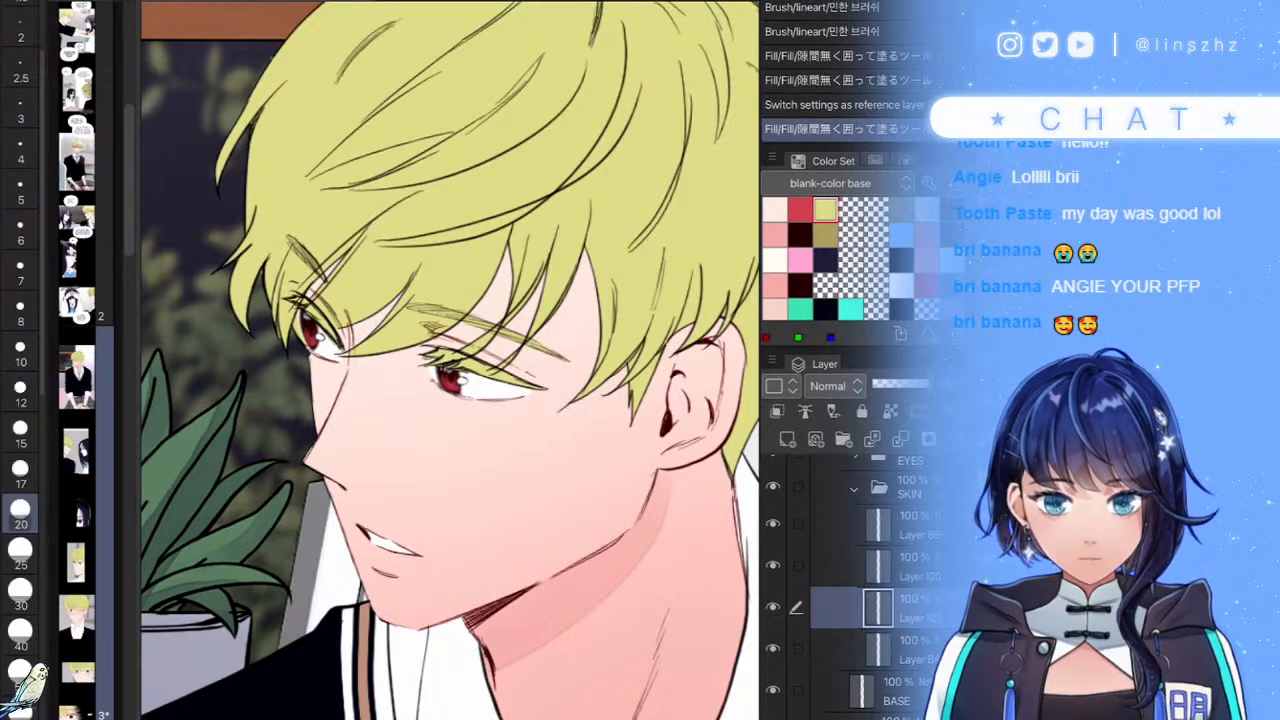
scroll(634, 580, "up", 3)
left_click_drag(513, 309, 378, 567)
left_click(775, 233)
- Replace the yellow stroke with trial pink cheek streaks at brush sizes 8 and 17
key("ctrl+z")
left_click_drag(494, 343, 362, 602)
left_click(20, 310)
left_click_drag(590, 332, 482, 574)
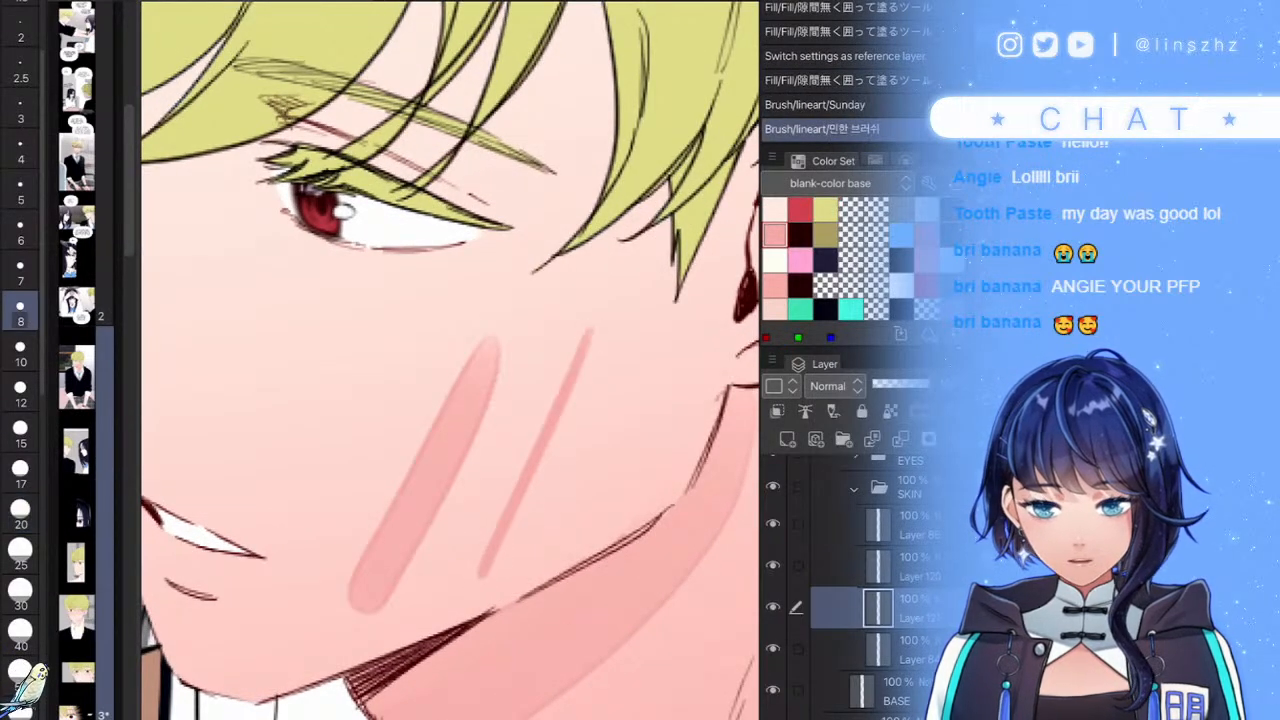
key("ctrl+z")
left_click(20, 460)
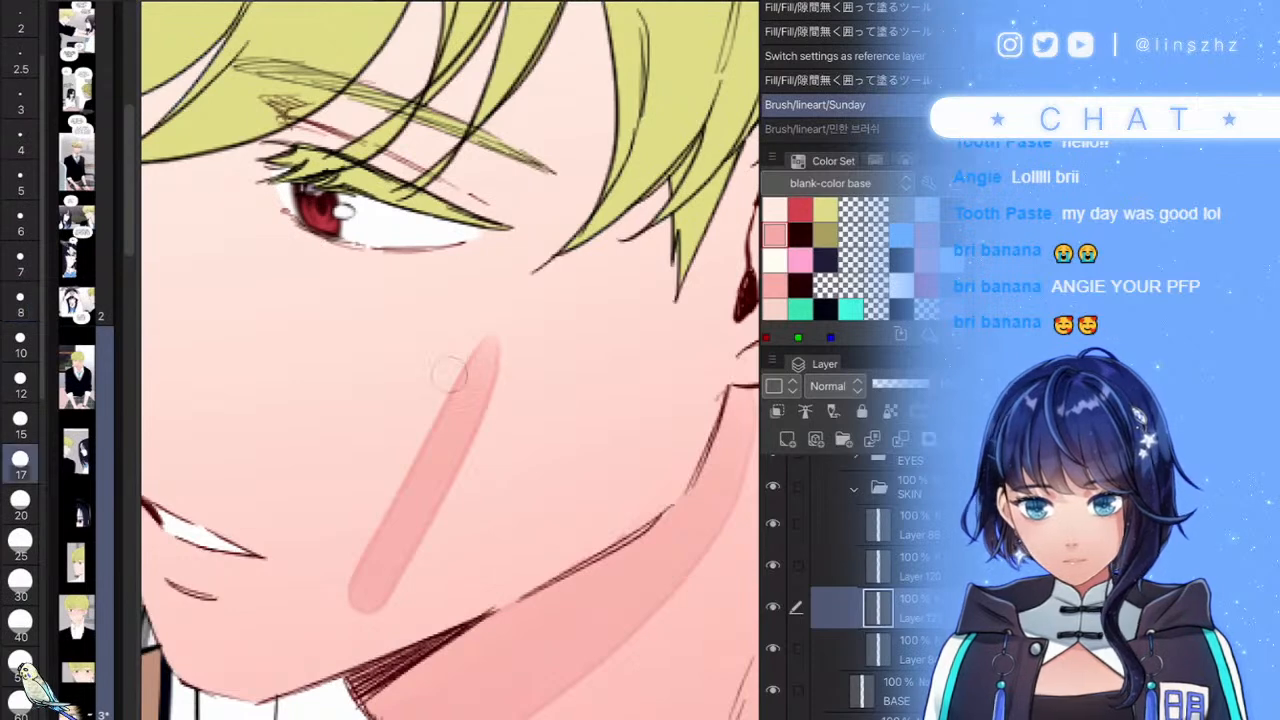
left_click_drag(556, 372, 466, 608)
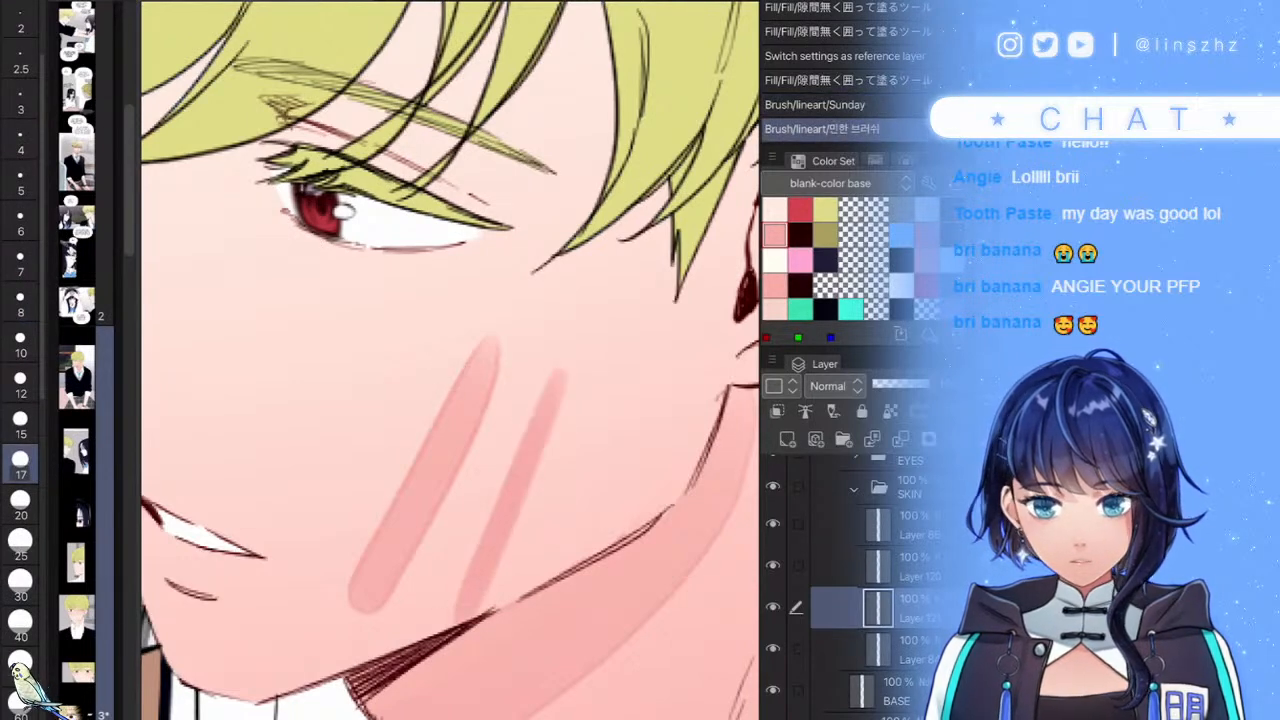
- Add a third pink streak at size 20, then undo the trial streaks
key("]")
left_click_drag(376, 314, 252, 588)
scroll(619, 431, "down", 3)
key("ctrl+z")
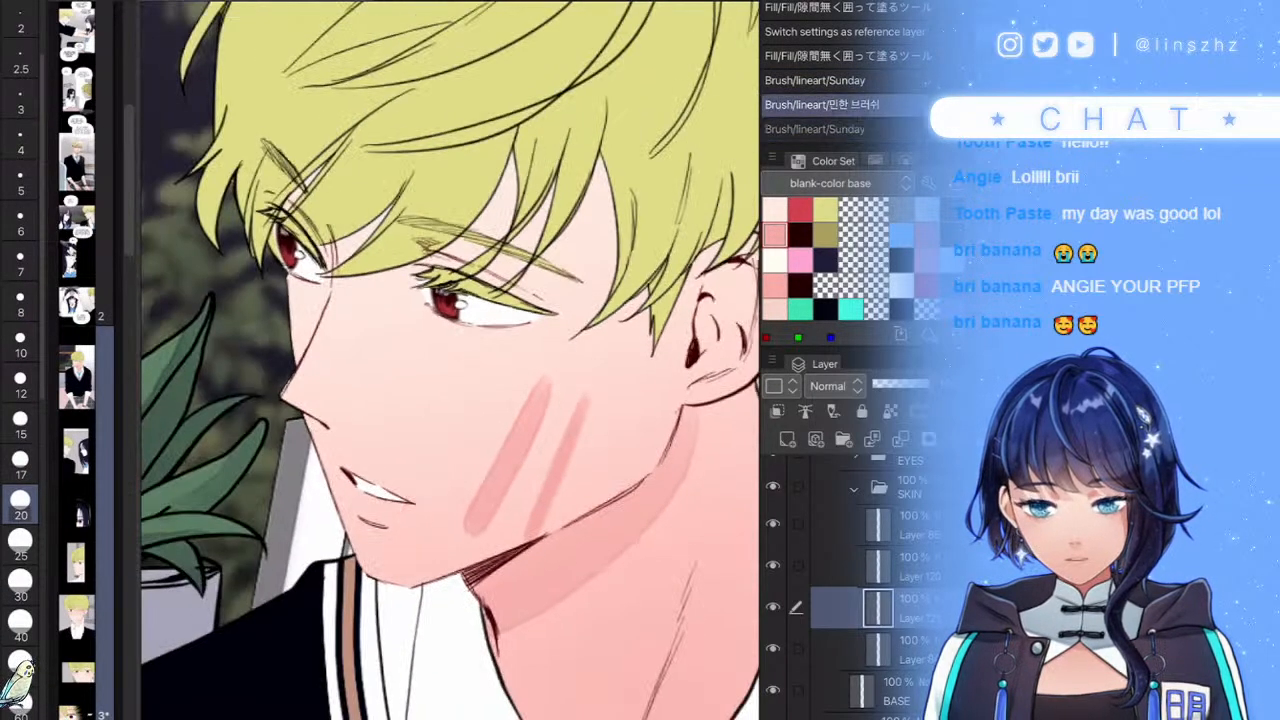
key("ctrl+z")
key("ctrl+z")
scroll(450, 400, "up", 5)
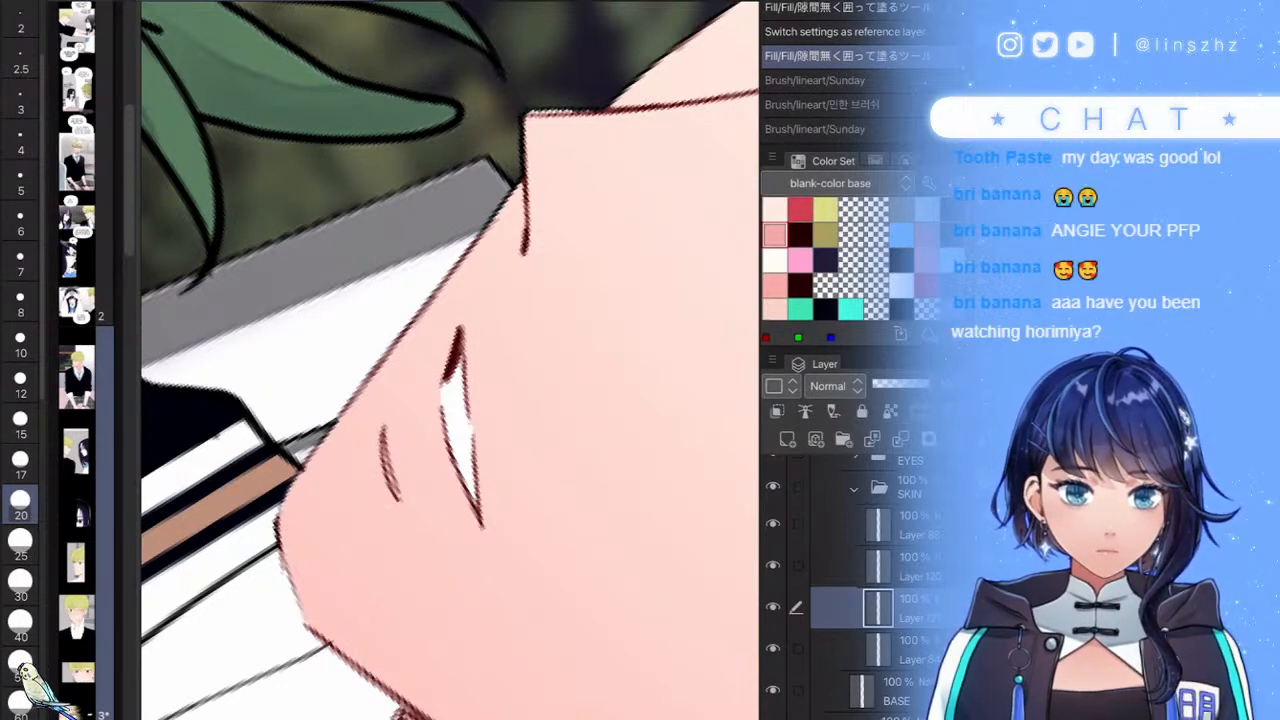
- Paint narrow soft pink shading beside the mouth line at brush size 10
scroll(390, 490, "up", 3)
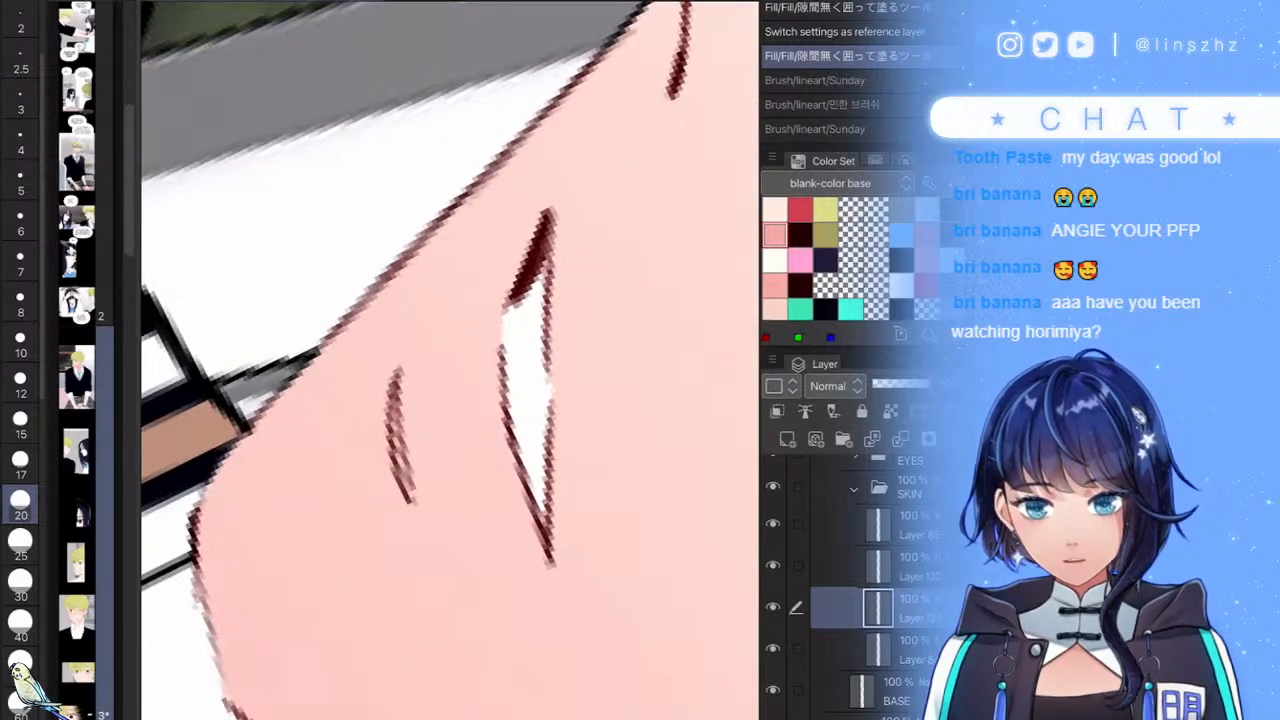
mouse_move(389, 384)
left_mouse_down()
mouse_move(382, 449)
mouse_move(397, 497)
left_mouse_up()
key("ctrl+z")
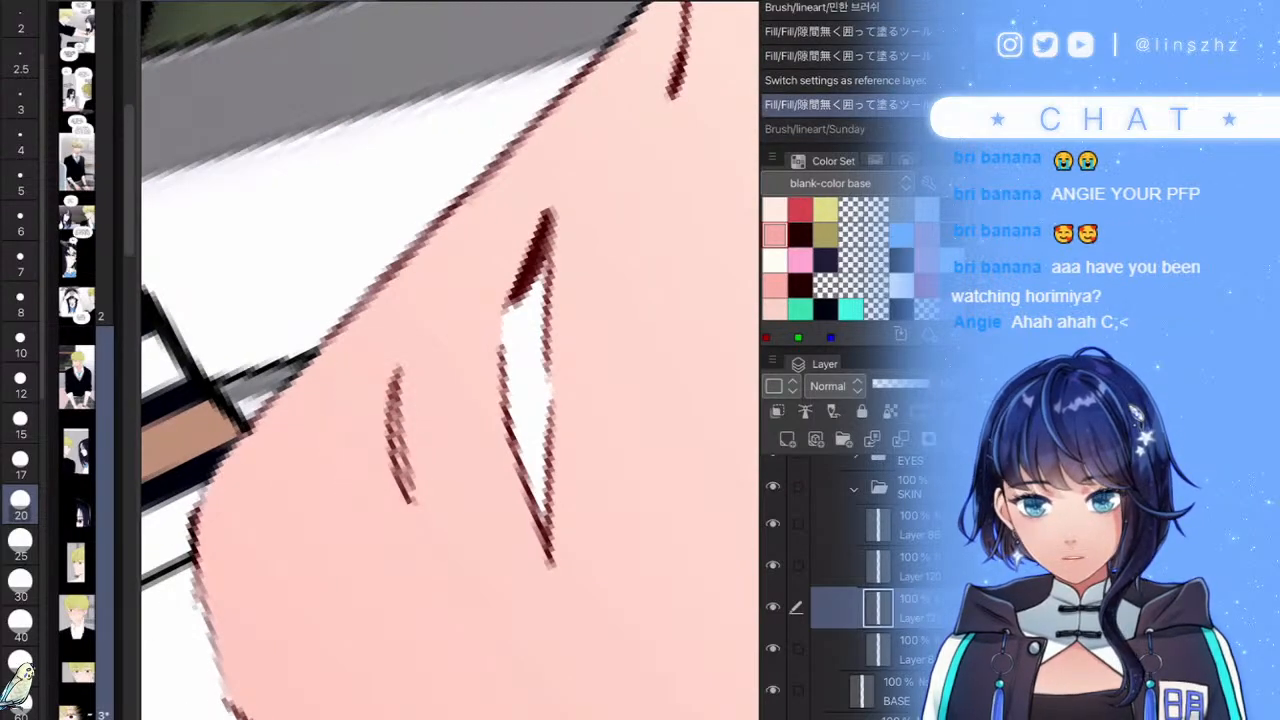
left_click(20, 344)
mouse_move(391, 386)
left_mouse_down()
mouse_move(385, 493)
mouse_move(397, 478)
mouse_move(391, 417)
left_mouse_up()
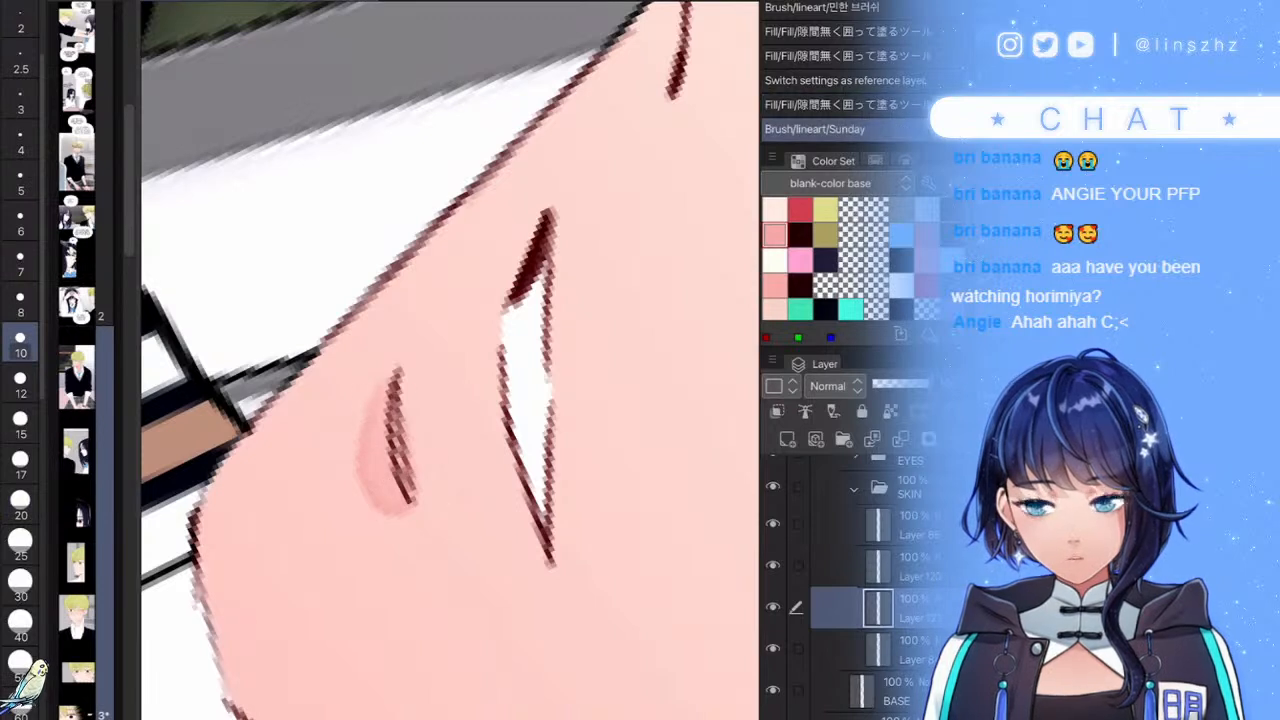
- Shade pink down the right edge of the white shape, redoing the stroke until it sits right
left_click_drag(552, 240, 570, 545)
key("ctrl+z")
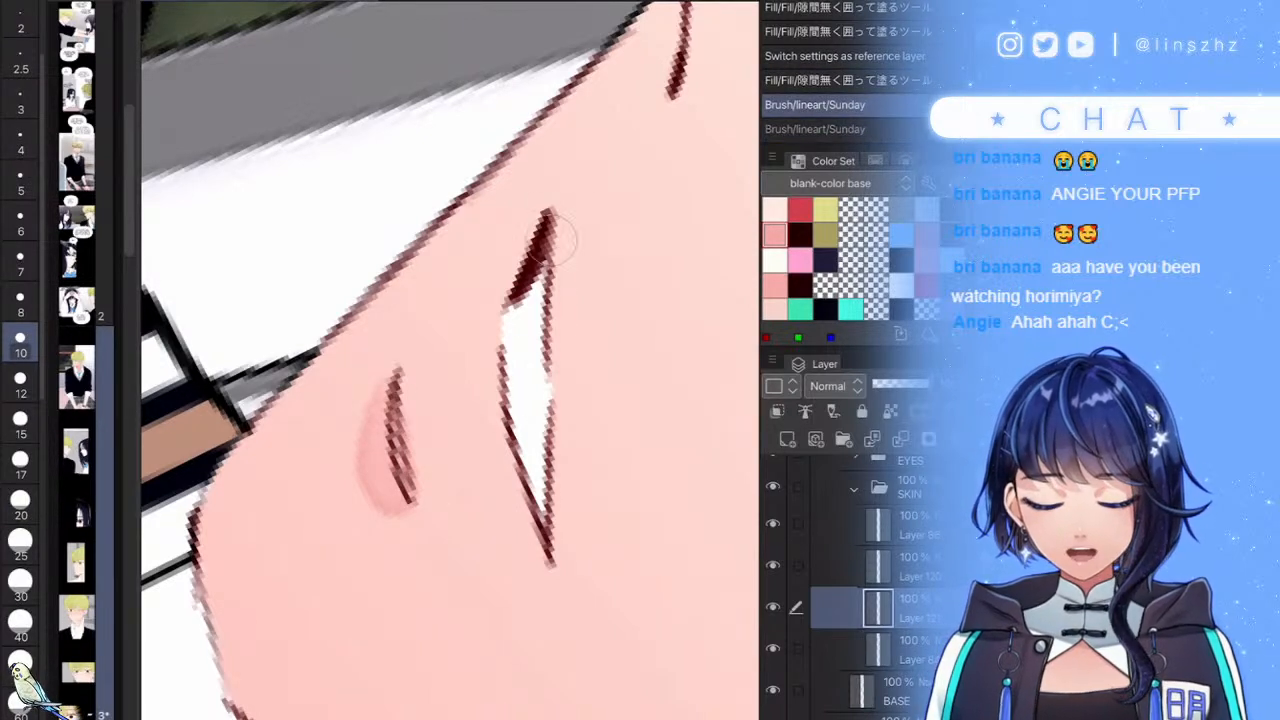
left_click_drag(562, 222, 556, 532)
scroll(572, 348, "down", 3)
key("ctrl+z")
left_click_drag(562, 258, 568, 492)
scroll(458, 500, "down", 3)
scroll(600, 260, "up", 4)
- Shade pink around the nostril line, beside the eye's inner corner and in the gap above the eye
mouse_move(468, 222)
left_mouse_down()
mouse_move(480, 410)
mouse_move(455, 322)
mouse_move(453, 368)
left_mouse_up()
scroll(450, 360, "down", 5)
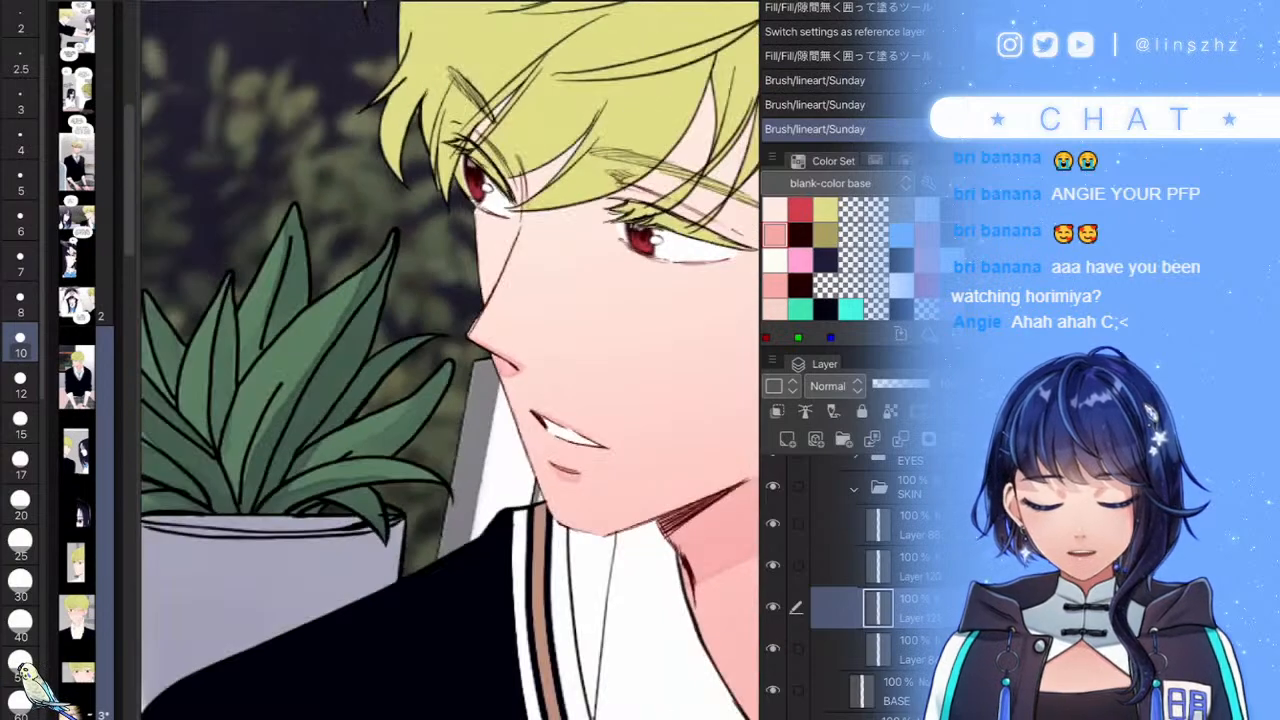
scroll(509, 144, "up", 5)
left_click_drag(488, 245, 486, 378)
mouse_move(478, 200)
left_mouse_down()
mouse_move(466, 409)
mouse_move(508, 194)
left_mouse_up()
mouse_move(437, 131)
left_mouse_down()
mouse_move(416, 104)
mouse_move(540, 14)
left_mouse_up()
scroll(500, 240, "down", 5)
scroll(450, 270, "up", 5)
- Paint wider pink shading down the eye's outer edge
mouse_move(434, 256)
left_mouse_down()
mouse_move(426, 302)
mouse_move(450, 338)
left_mouse_up()
scroll(450, 290, "up", 2)
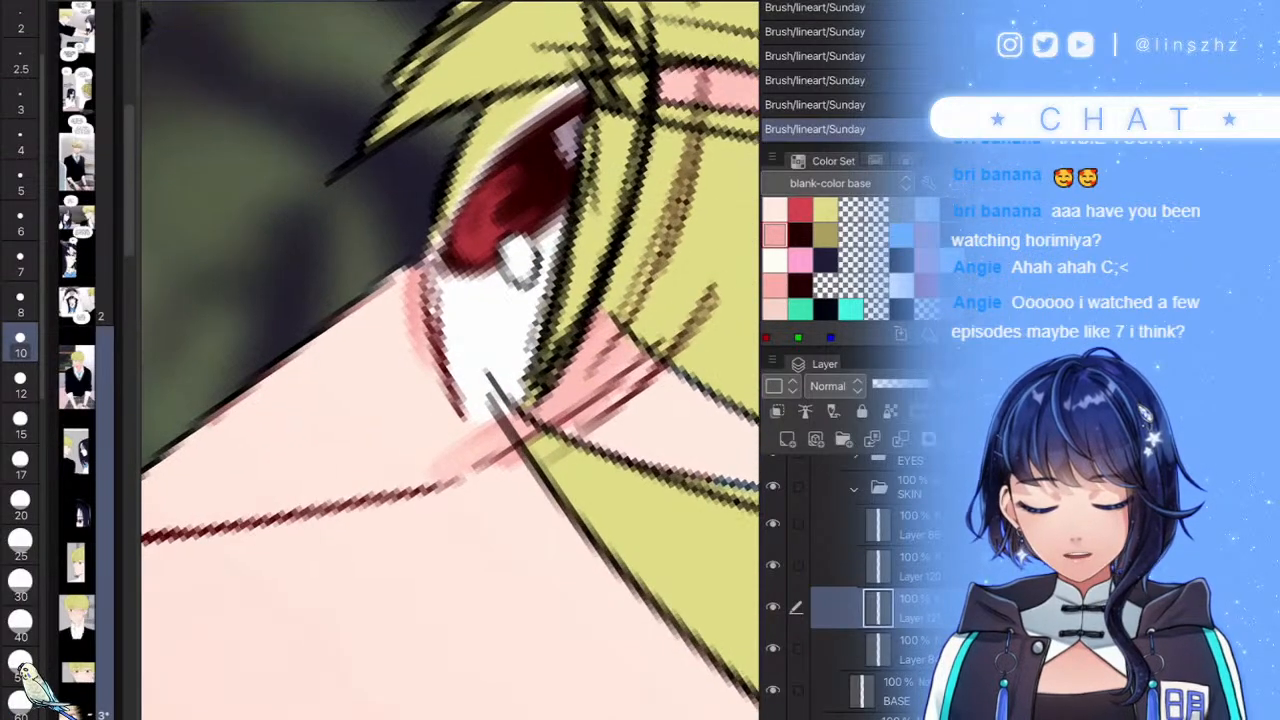
key("ctrl+z")
left_click_drag(426, 254, 418, 360)
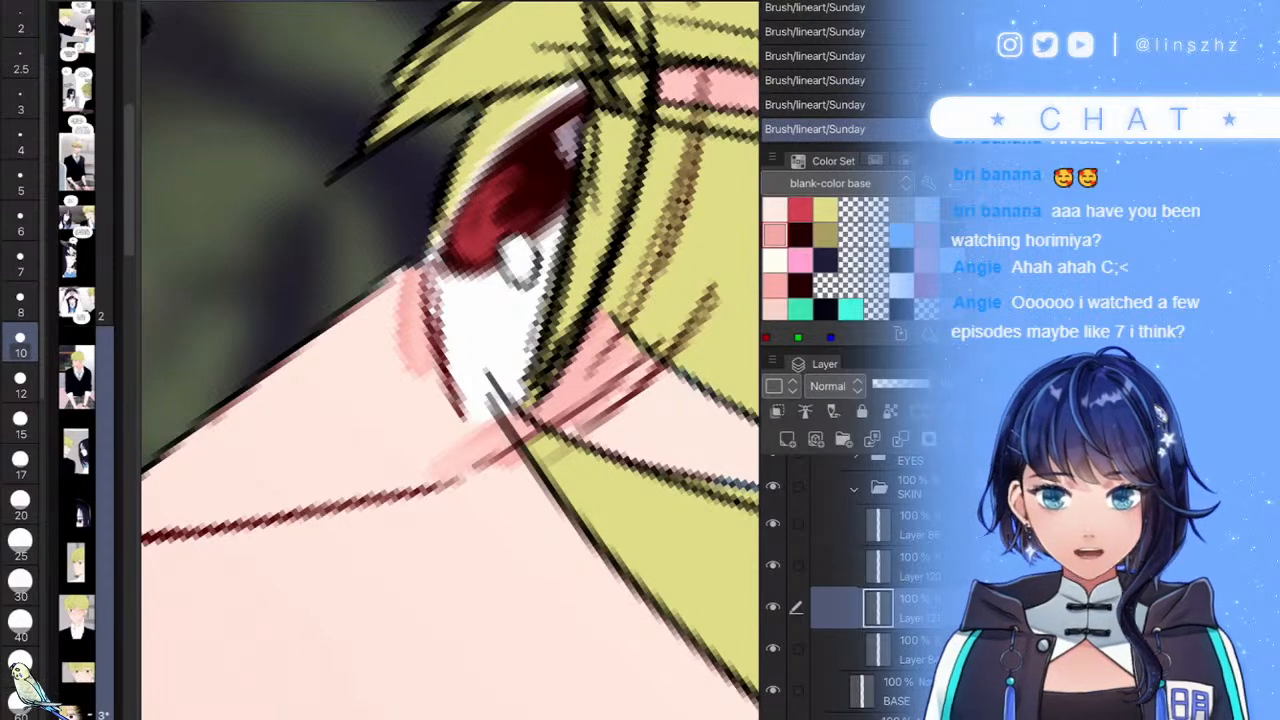
scroll(450, 330, "down", 5)
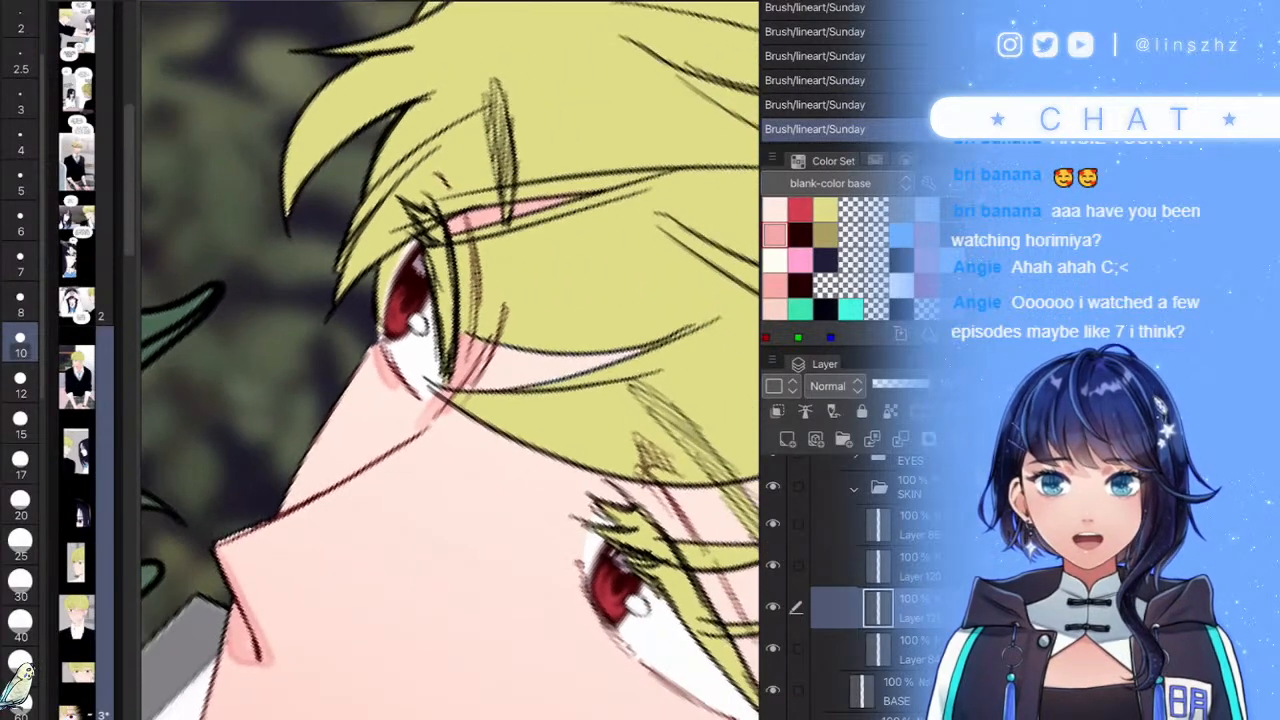
scroll(450, 360, "up", 1)
scroll(450, 360, "up", 1)
scroll(450, 360, "down", 2)
scroll(450, 360, "up", 1)
scroll(450, 360, "up", 1)
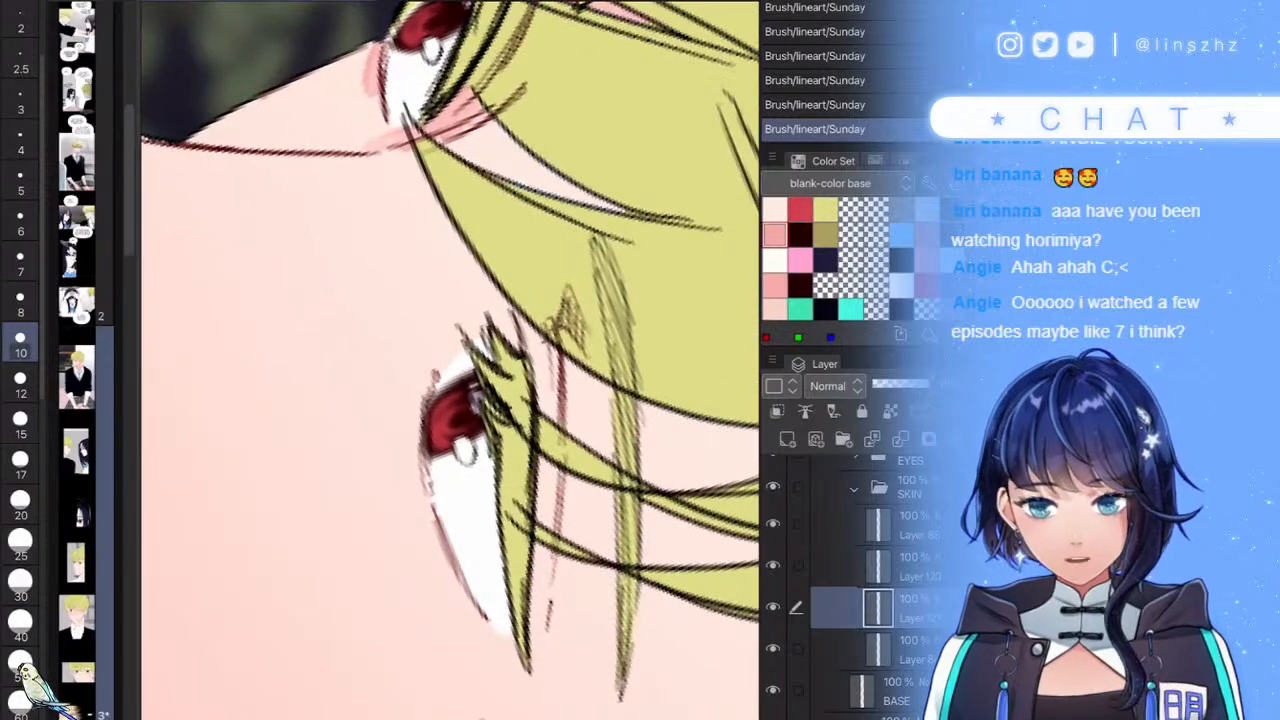
scroll(450, 360, "up", 2)
- Enlarge the brush to size 15 and shade pink along the lower eye's left edge
mouse_move(430, 508)
left_mouse_down()
mouse_move(414, 342)
mouse_move(438, 252)
left_mouse_up()
key("ctrl+z")
key("bracketright")
key("bracketright")
left_click_drag(423, 500, 432, 310)
key("ctrl+z")
left_click_drag(420, 498, 437, 262)
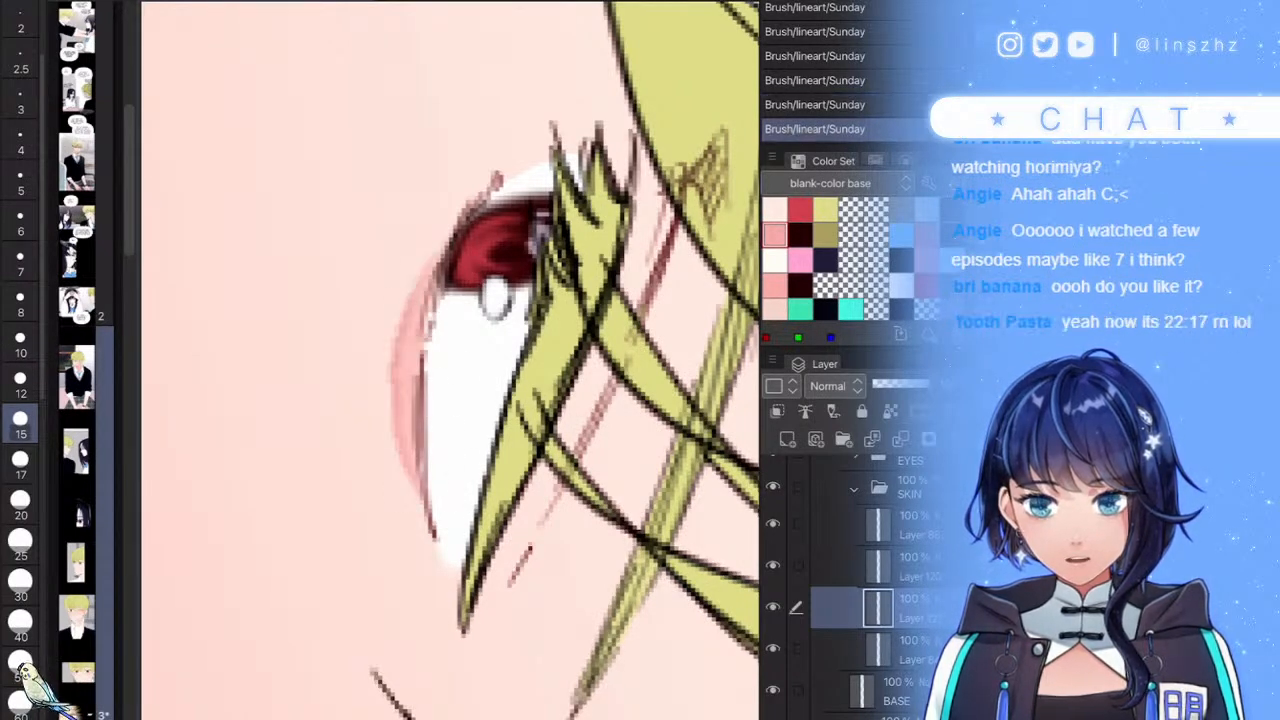
key("ctrl+z")
mouse_move(428, 520)
left_mouse_down()
mouse_move(414, 434)
mouse_move(434, 262)
left_mouse_up()
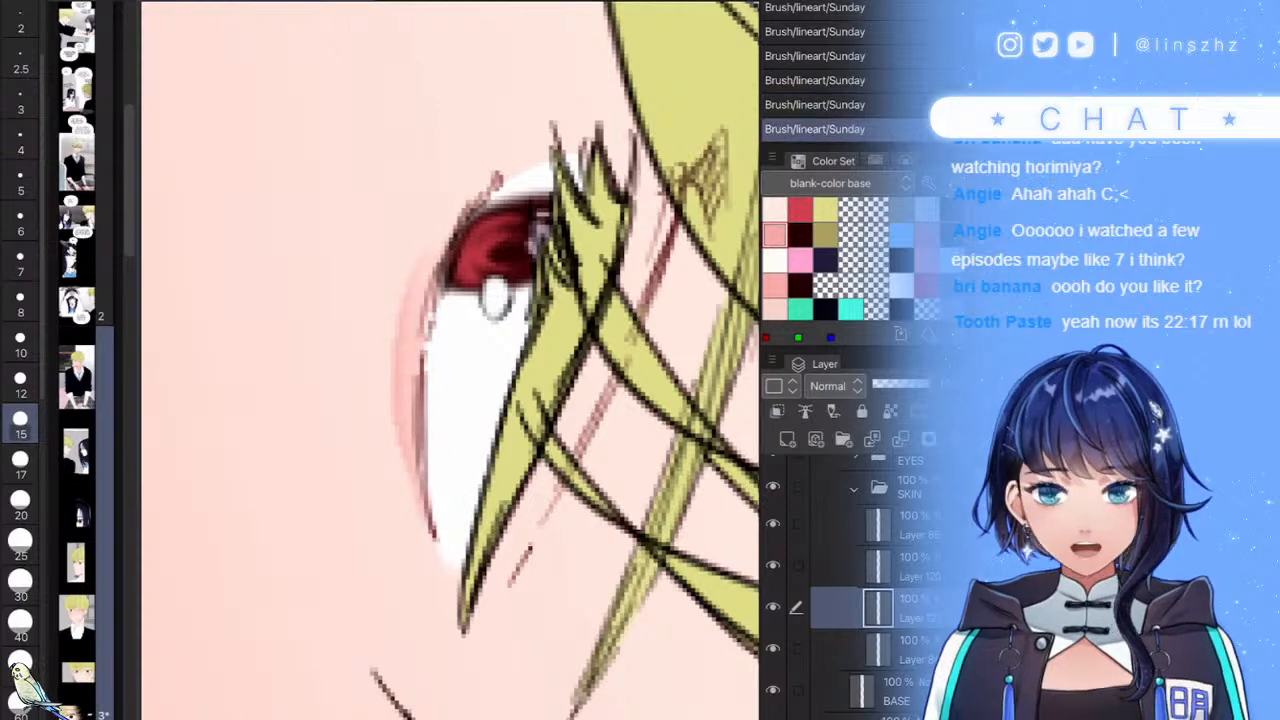
scroll(450, 360, "down", 5)
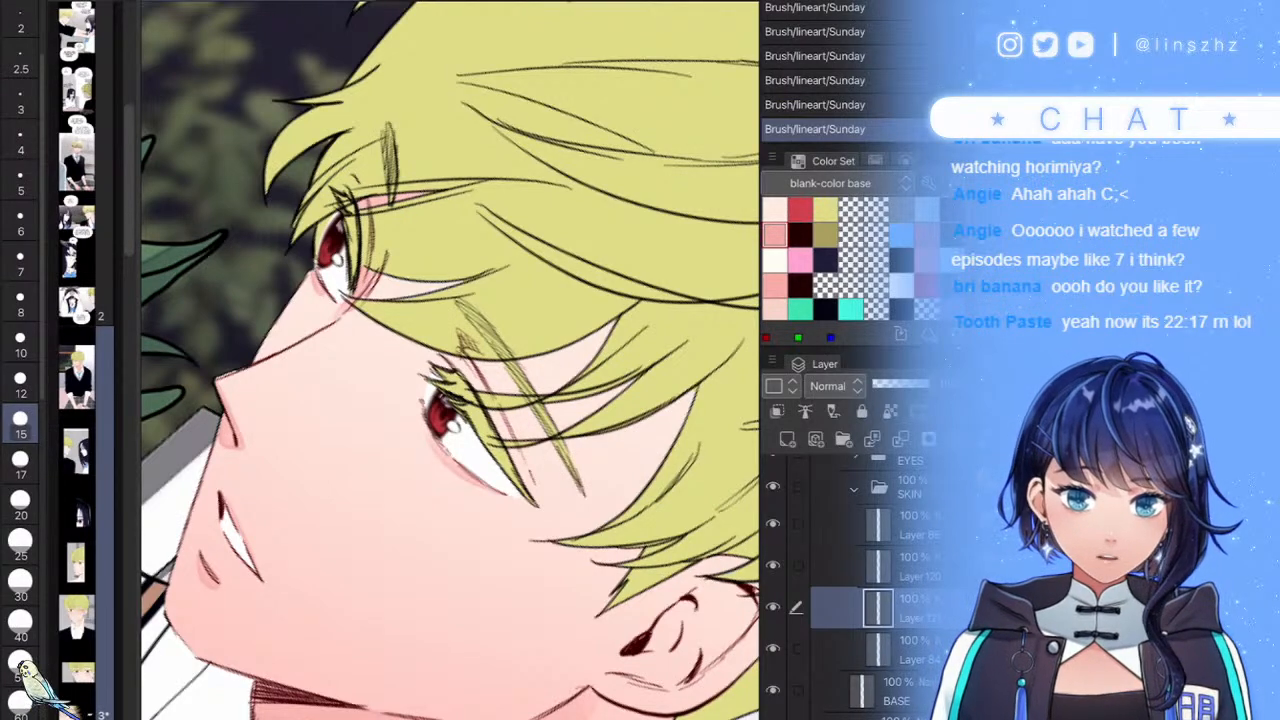
- Shade pink above the lower eye and in the skin strip between hair strands
scroll(450, 360, "down", 5)
scroll(450, 360, "up", 8)
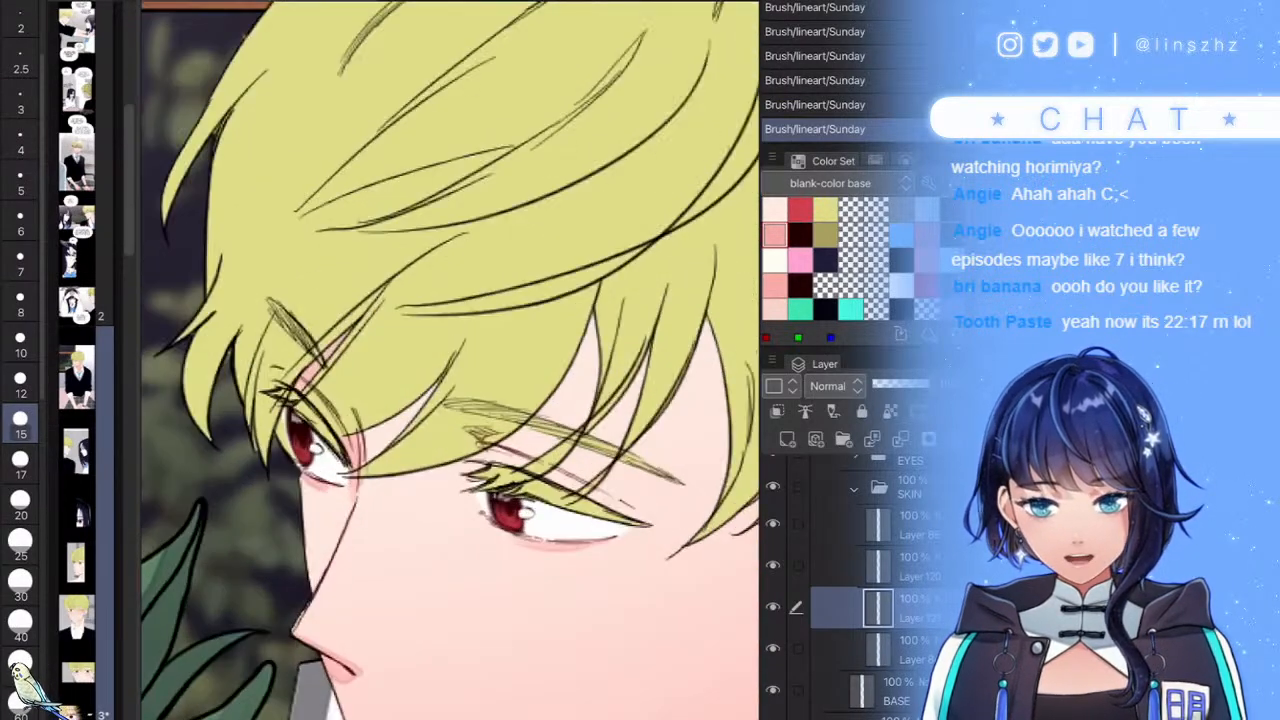
mouse_move(486, 376)
left_mouse_down()
mouse_move(530, 416)
mouse_move(573, 493)
left_mouse_up()
scroll(450, 360, "down", 5)
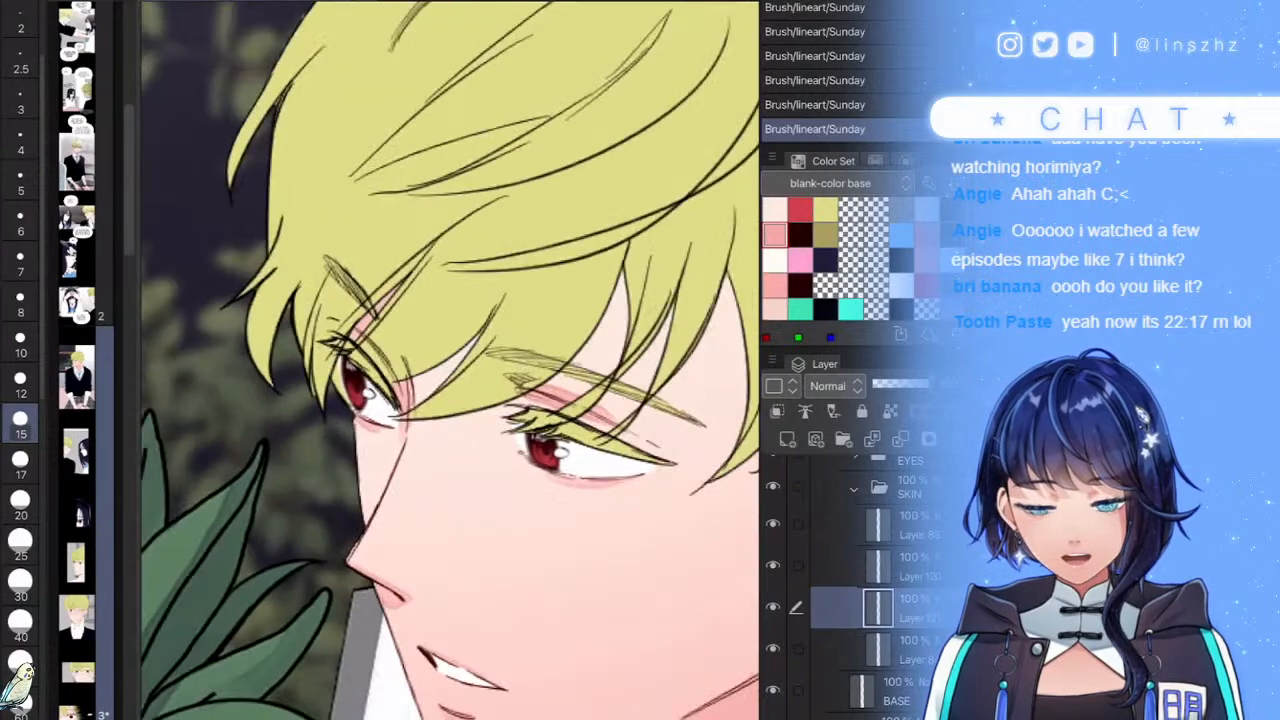
scroll(450, 360, "up", 4)
left_click_drag(504, 341, 376, 418)
left_click_drag(376, 258, 308, 332)
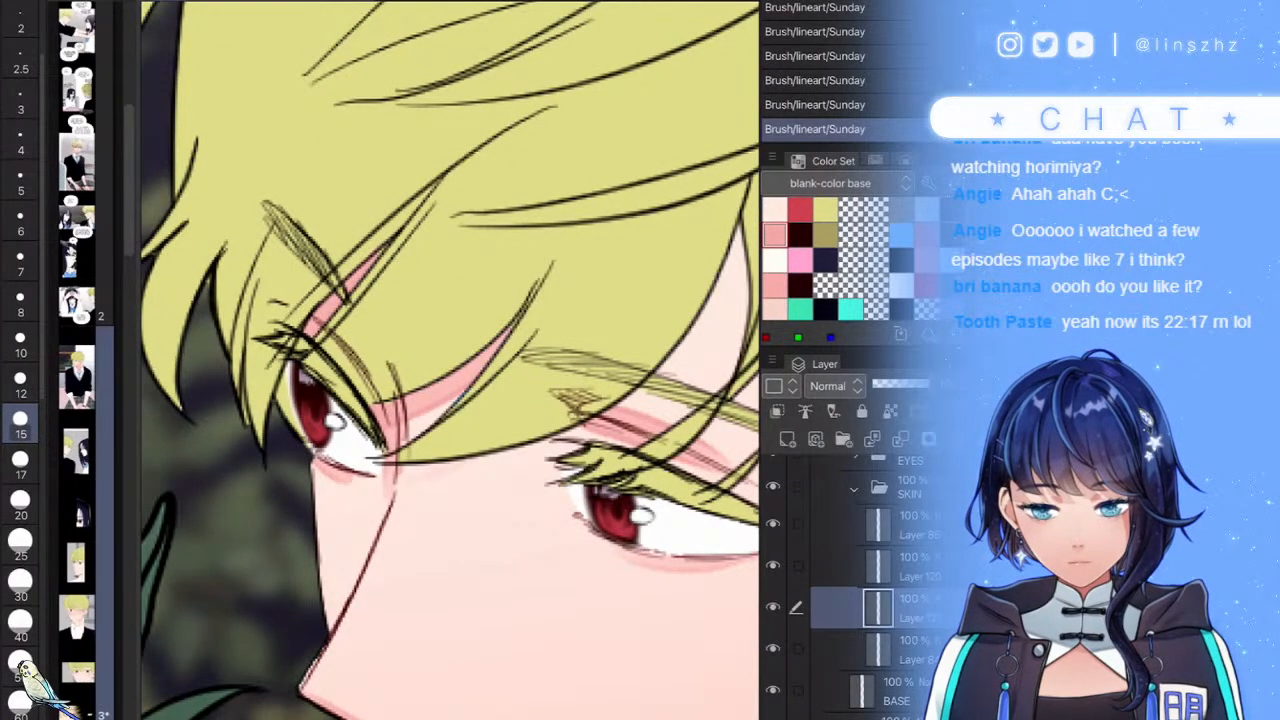
- Shade pink under the fringe edge down toward the eye and fill the forehead gap
mouse_move(482, 460)
left_mouse_down()
mouse_move(377, 492)
mouse_move(645, 397)
mouse_move(721, 278)
left_mouse_up()
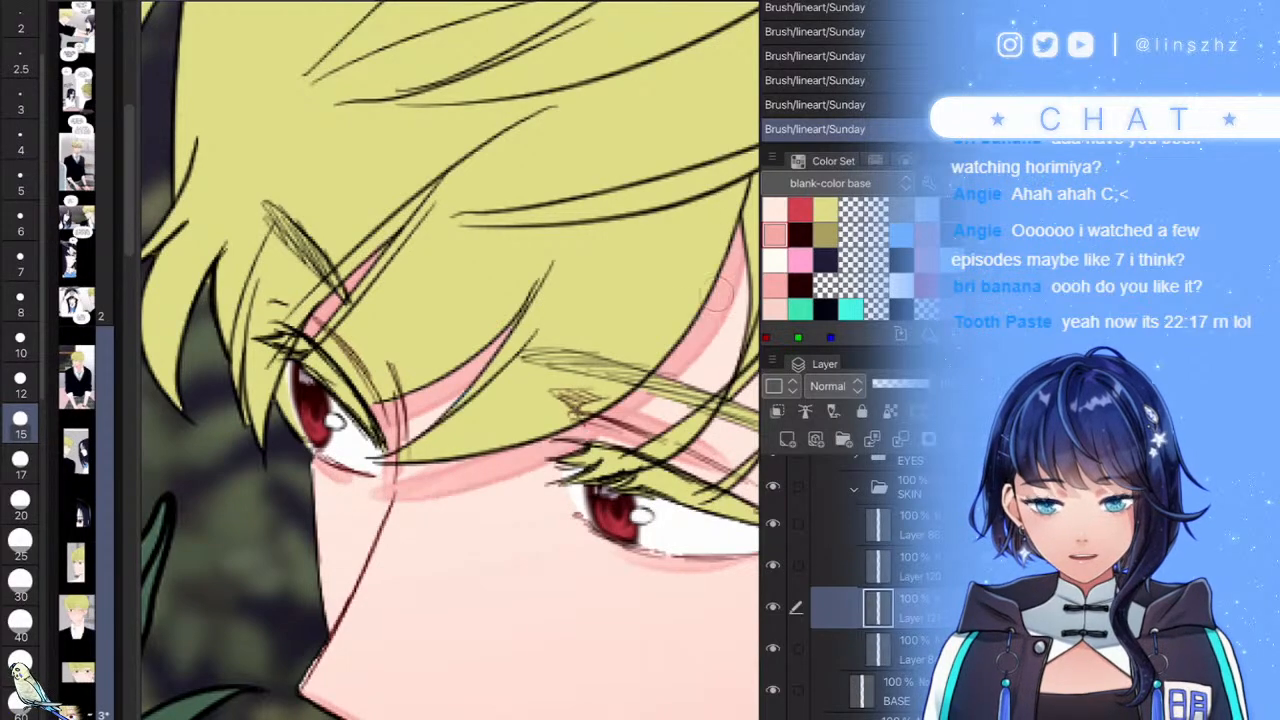
left_click_drag(442, 482, 481, 464)
scroll(450, 360, "down", 5)
scroll(450, 360, "up", 5)
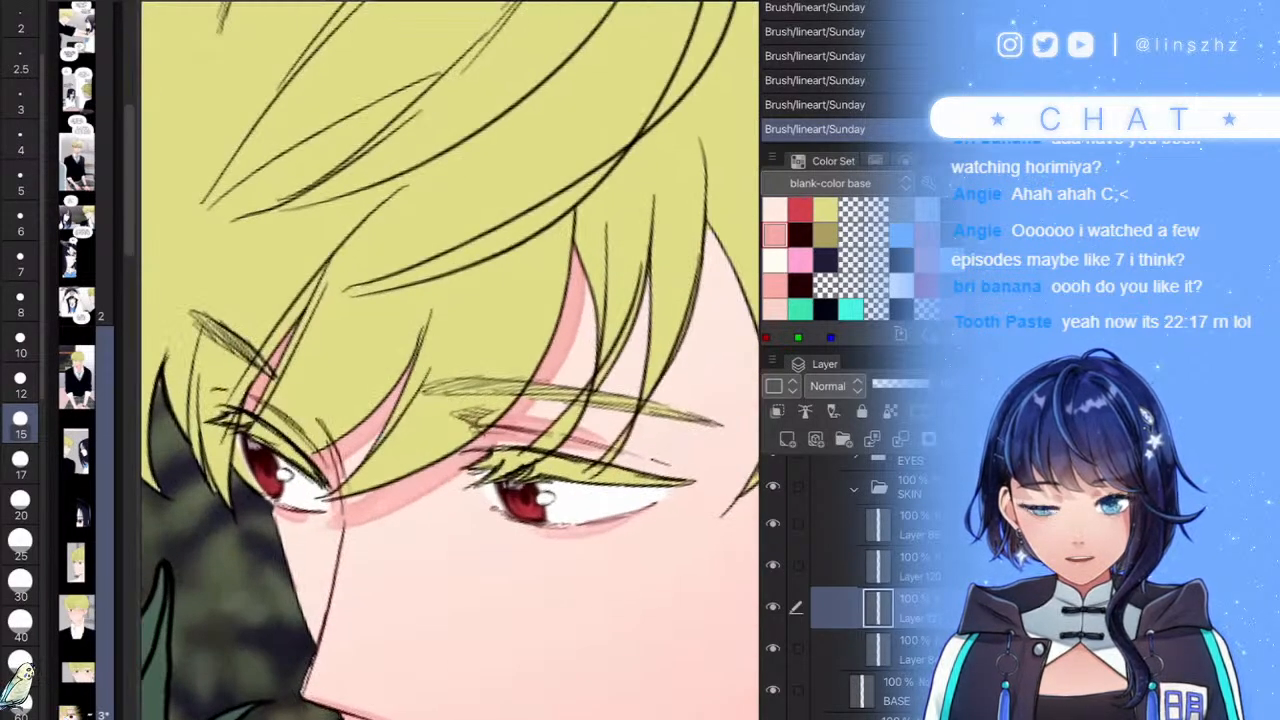
key("ctrl+z")
mouse_move(580, 262)
left_mouse_down()
mouse_move(548, 410)
mouse_move(350, 525)
mouse_move(405, 497)
left_mouse_up()
mouse_move(465, 461)
left_mouse_down()
mouse_move(572, 290)
mouse_move(517, 408)
mouse_move(411, 484)
left_mouse_up()
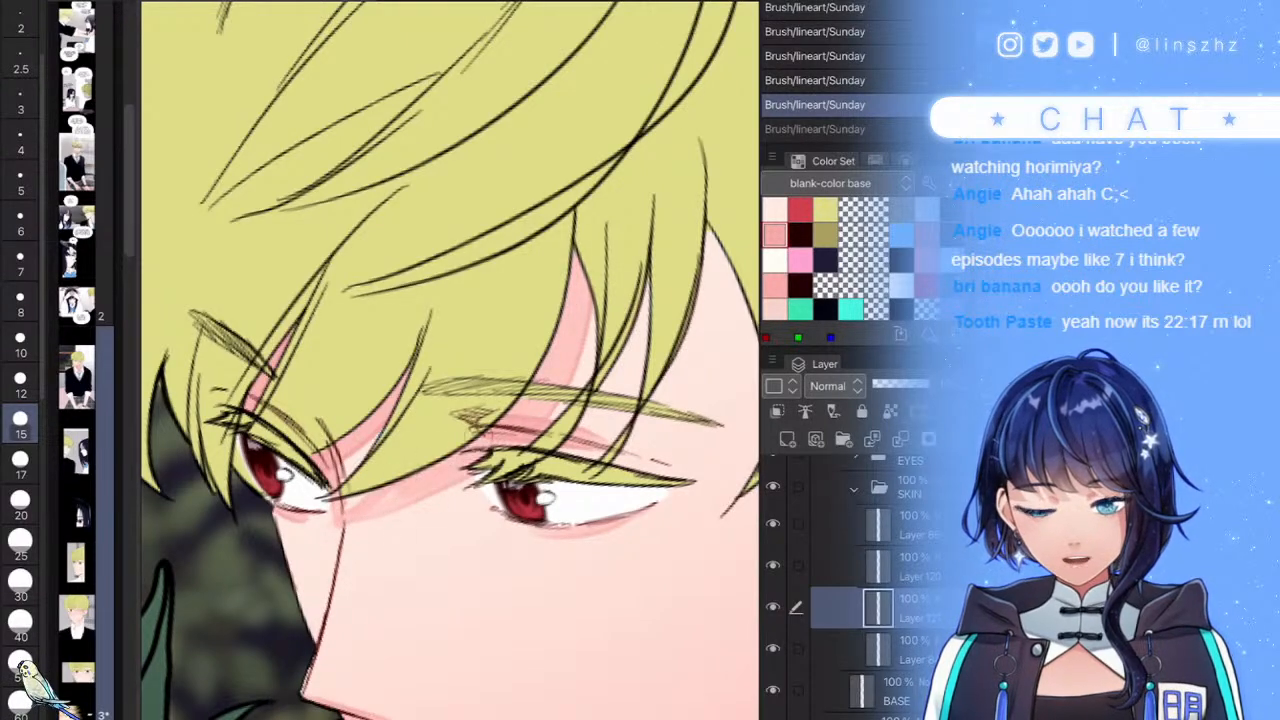
left_click_drag(573, 300, 495, 475)
scroll(450, 360, "up", 3)
- Shade pink between the fringe strands beside the right strand above the eye
left_click_drag(555, 405, 645, 205)
scroll(450, 360, "down", 4)
scroll(450, 360, "up", 3)
mouse_move(588, 342)
left_mouse_down()
mouse_move(525, 452)
mouse_move(584, 368)
mouse_move(642, 172)
left_mouse_up()
left_click_drag(616, 320, 552, 414)
scroll(690, 419, "up", 1)
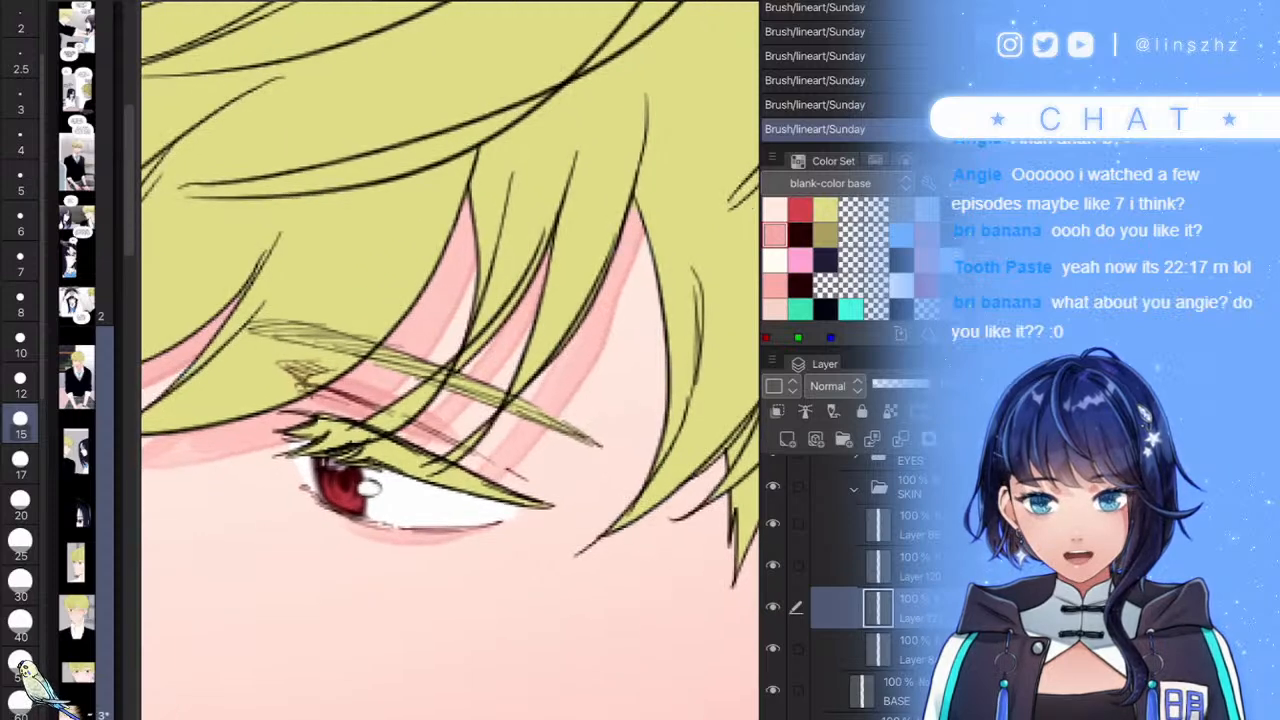
- Redraw the shading down the right fringe strand toward the eyelid
key("ctrl+z")
mouse_move(636, 215)
left_mouse_down()
mouse_move(575, 400)
mouse_move(461, 492)
left_mouse_up()
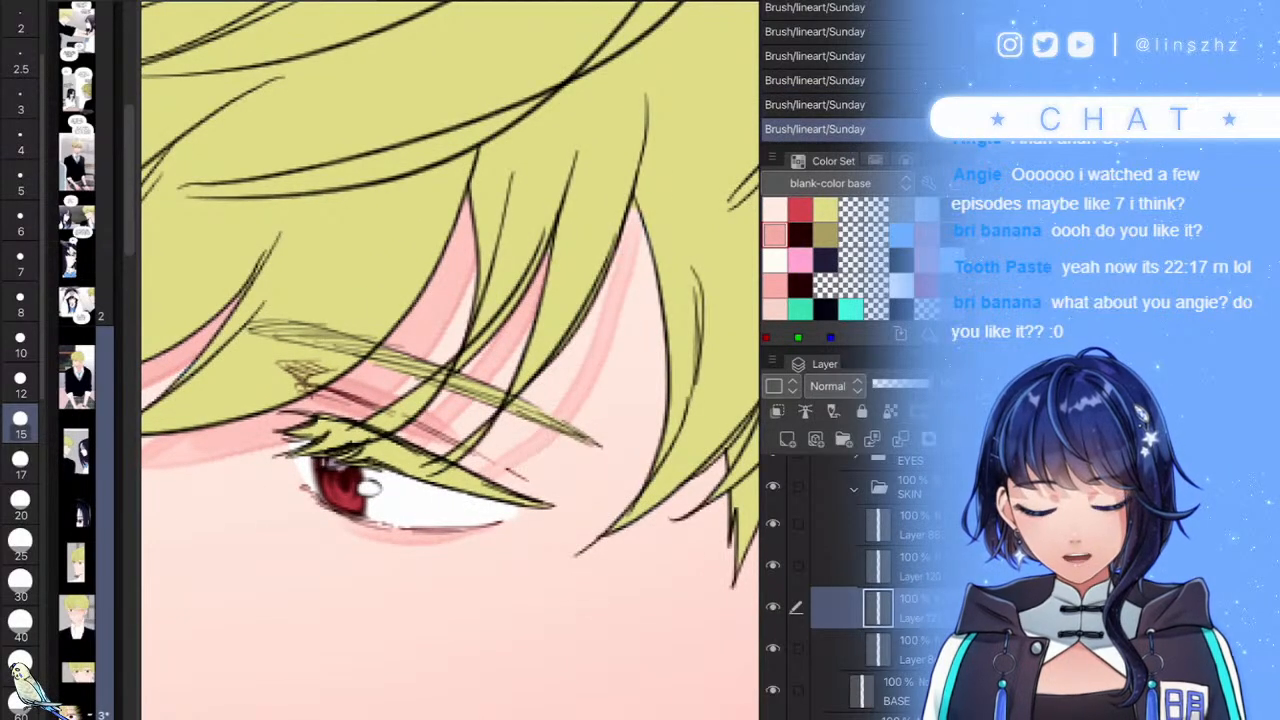
key("ctrl+z")
mouse_move(567, 321)
left_mouse_down()
mouse_move(539, 415)
mouse_move(487, 470)
left_mouse_up()
mouse_move(547, 399)
left_mouse_down()
mouse_move(600, 288)
mouse_move(649, 161)
left_mouse_up()
mouse_move(632, 222)
left_mouse_down()
mouse_move(599, 322)
mouse_move(556, 393)
mouse_move(456, 499)
left_mouse_up()
scroll(450, 360, "down", 3)
scroll(450, 360, "up", 2)
- Shade pink beneath the fringe tips, keeping the stroke after an undo and redo
mouse_move(604, 417)
left_mouse_down()
mouse_move(584, 406)
mouse_move(640, 382)
left_mouse_up()
left_click_drag(588, 415, 688, 342)
scroll(640, 460, "up", 3)
key("ctrl+z")
key("ctrl+y")
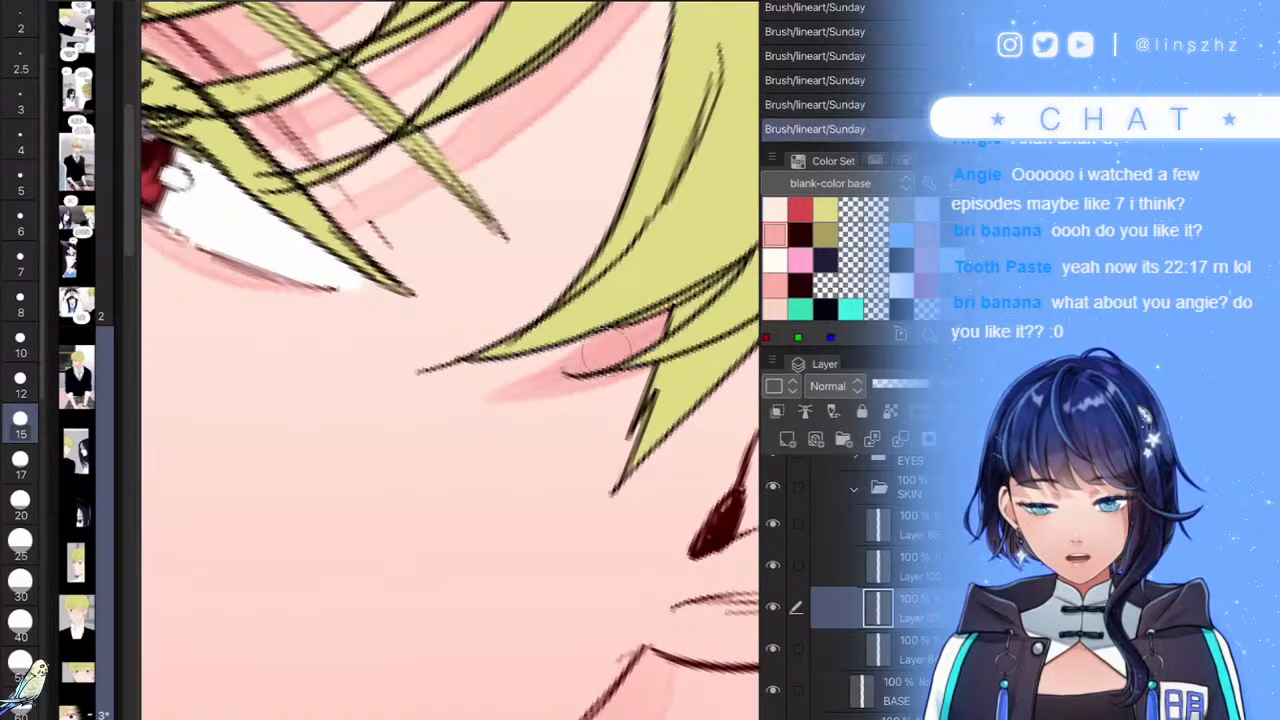
- Shade pink under the hair beside the ear
scroll(454, 396, "down", 3)
scroll(450, 360, "down", 1)
scroll(450, 360, "up", 2)
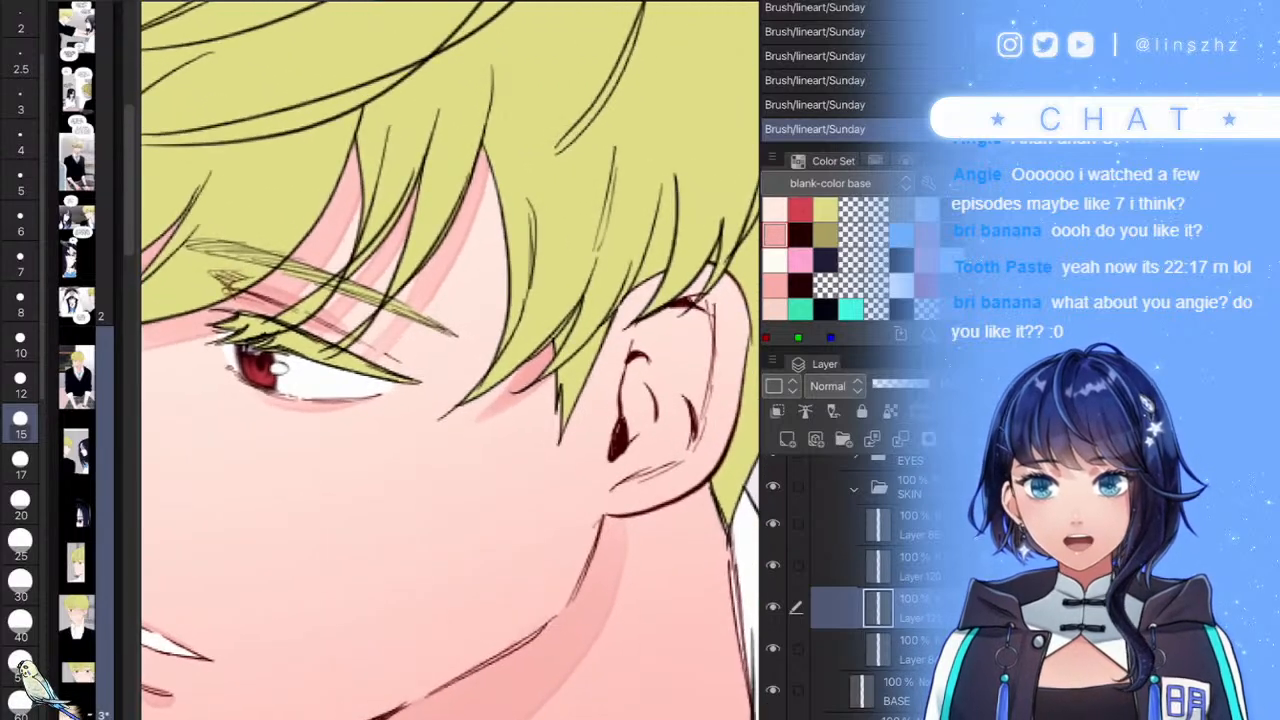
scroll(450, 360, "up", 2)
left_click_drag(650, 240, 558, 376)
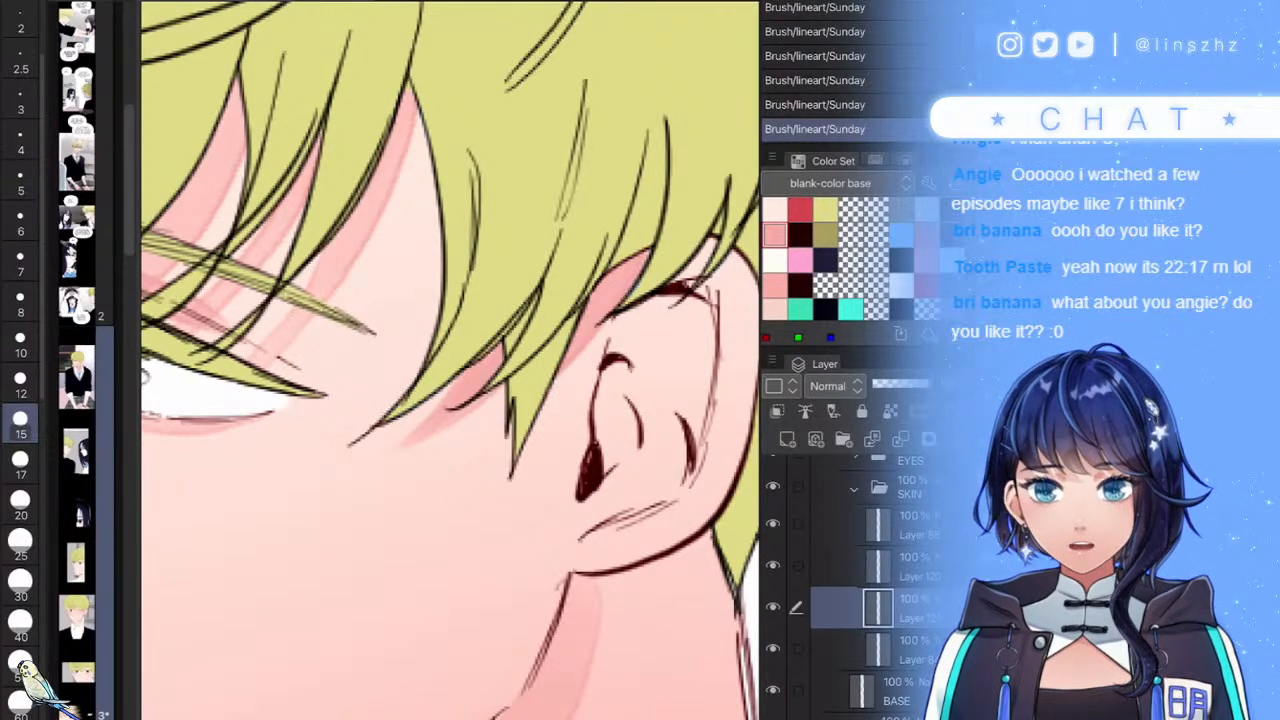
- Paint pink shading across the top of the ear, repainting both strokes once
scroll(450, 360, "down", 2)
scroll(600, 380, "up", 4)
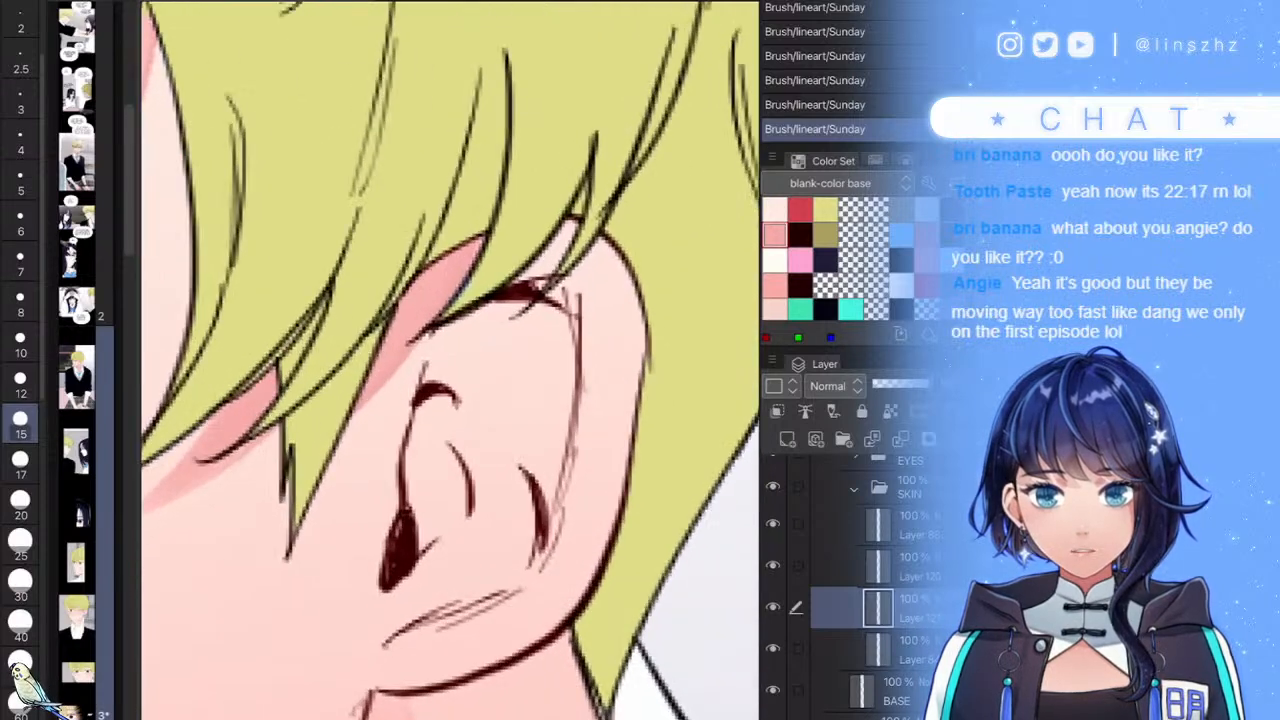
left_click_drag(568, 212, 462, 338)
mouse_move(604, 240)
left_mouse_down()
mouse_move(562, 308)
mouse_move(534, 318)
left_mouse_up()
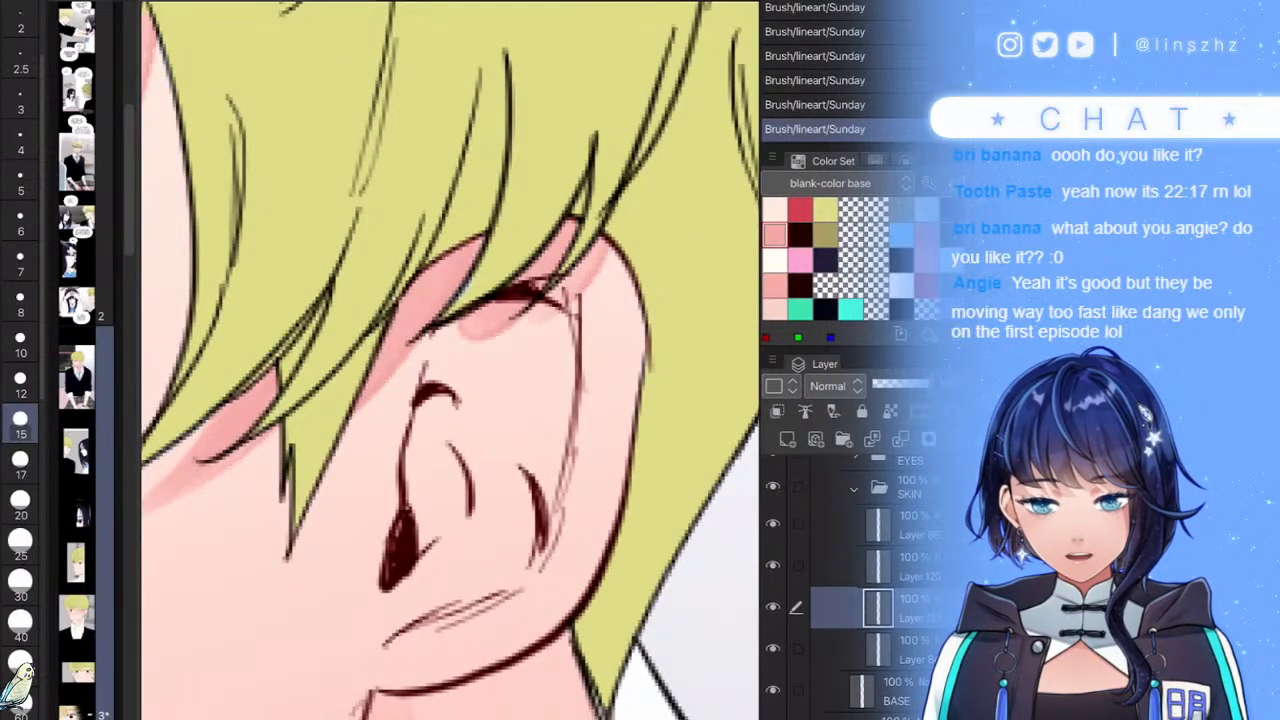
key("ctrl+z")
key("ctrl+z")
left_click_drag(568, 220, 448, 330)
left_click_drag(606, 238, 554, 300)
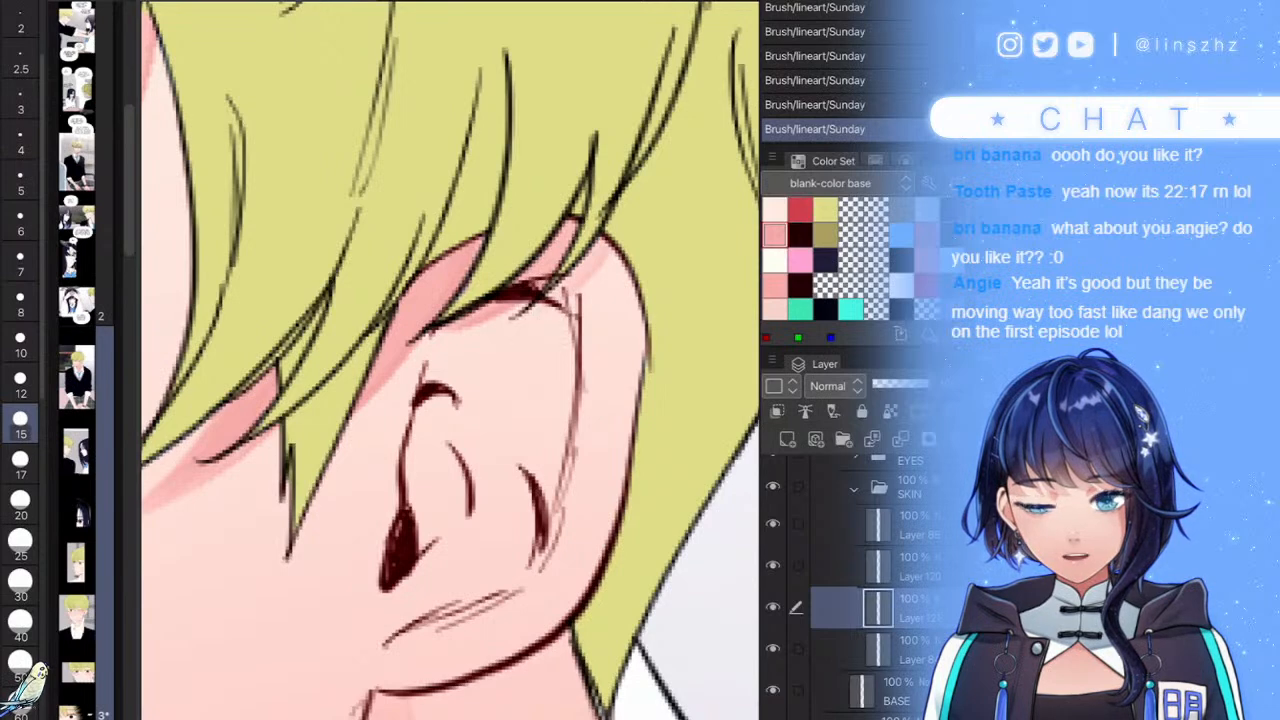
- Deepen the pink inside the ear and shade its inner fold
mouse_move(410, 420)
left_mouse_down()
mouse_move(452, 505)
mouse_move(400, 570)
mouse_move(420, 380)
mouse_move(530, 315)
mouse_move(585, 400)
left_mouse_up()
mouse_move(520, 440)
left_mouse_down()
mouse_move(552, 562)
mouse_move(514, 580)
mouse_move(540, 474)
left_mouse_up()
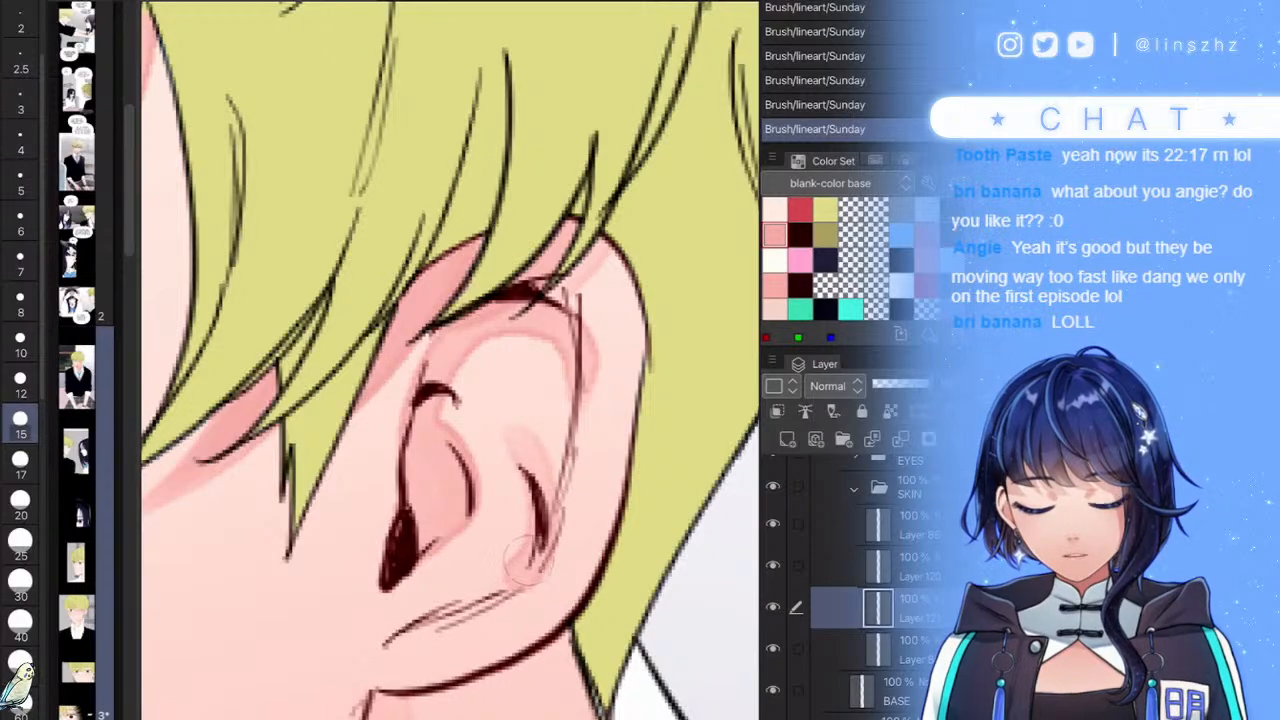
scroll(450, 360, "down", 6)
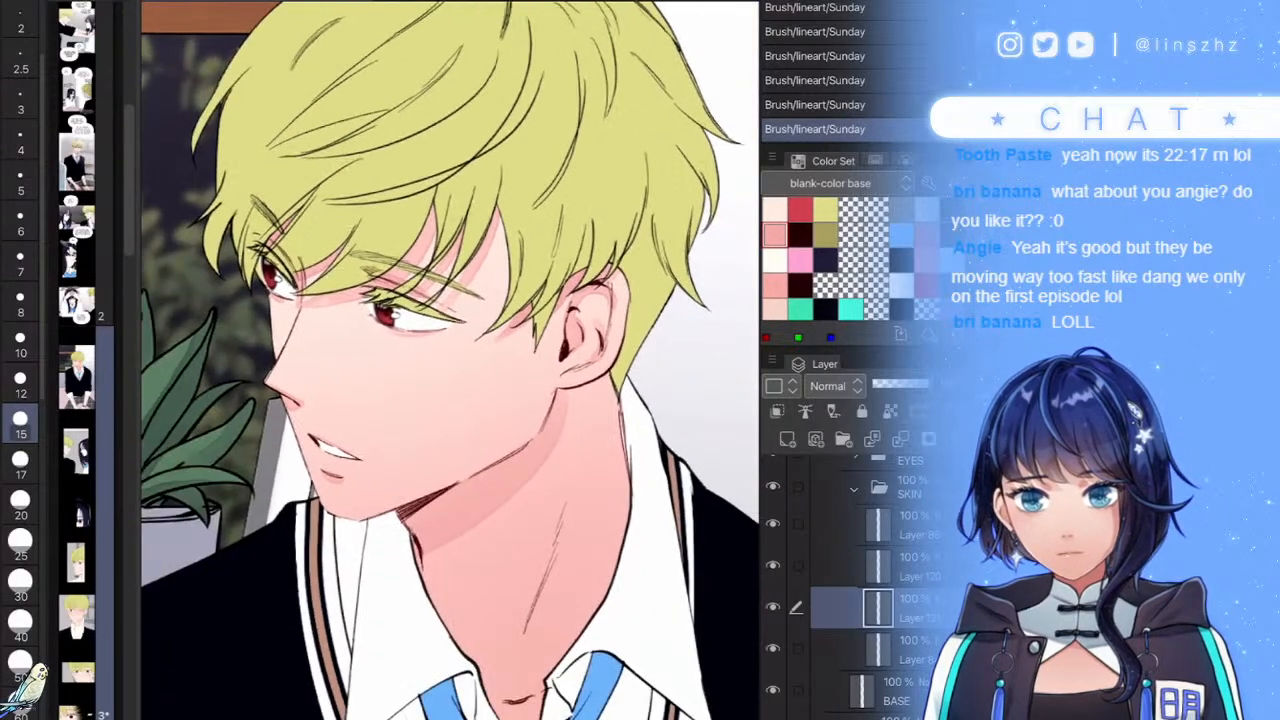
scroll(450, 360, "up", 2)
scroll(565, 430, "up", 1)
- Paint a darker pink shadow under the jaw, along the neck line and inside its left outline
scroll(610, 400, "up", 3)
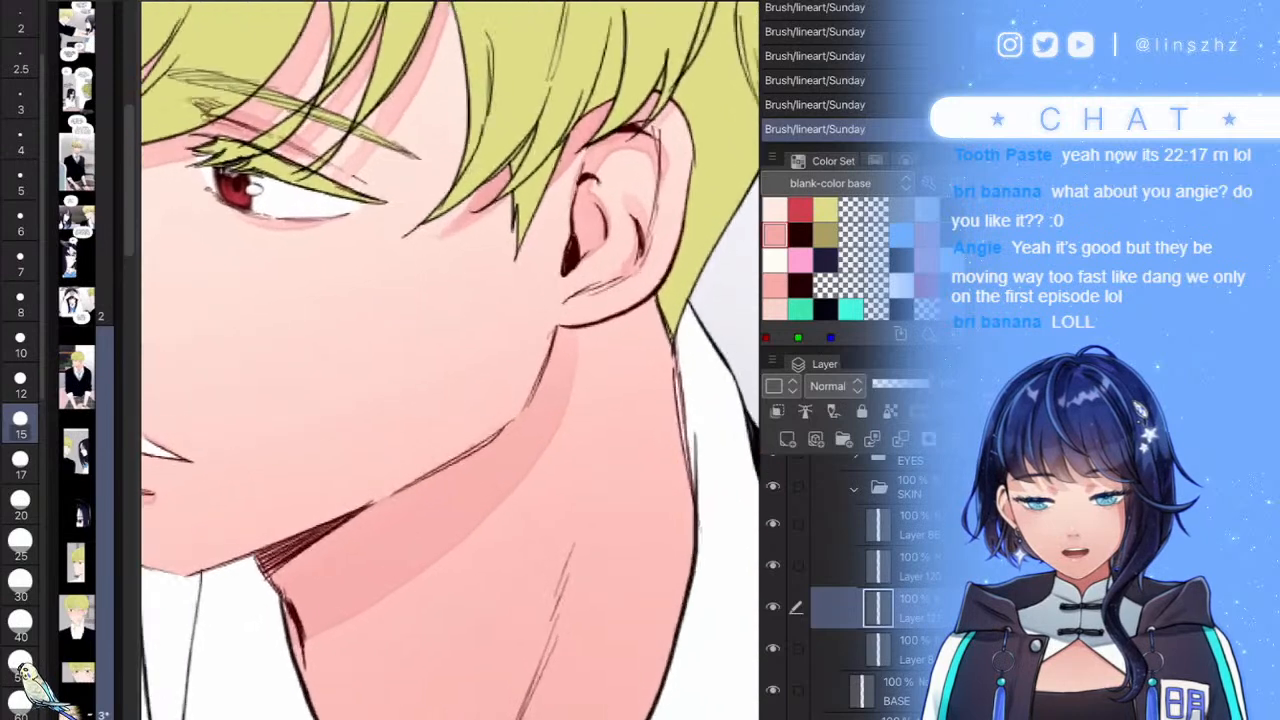
mouse_move(446, 537)
left_mouse_down()
mouse_move(653, 316)
mouse_move(521, 449)
mouse_move(632, 332)
mouse_move(605, 344)
mouse_move(639, 325)
mouse_move(566, 334)
mouse_move(510, 437)
left_mouse_up()
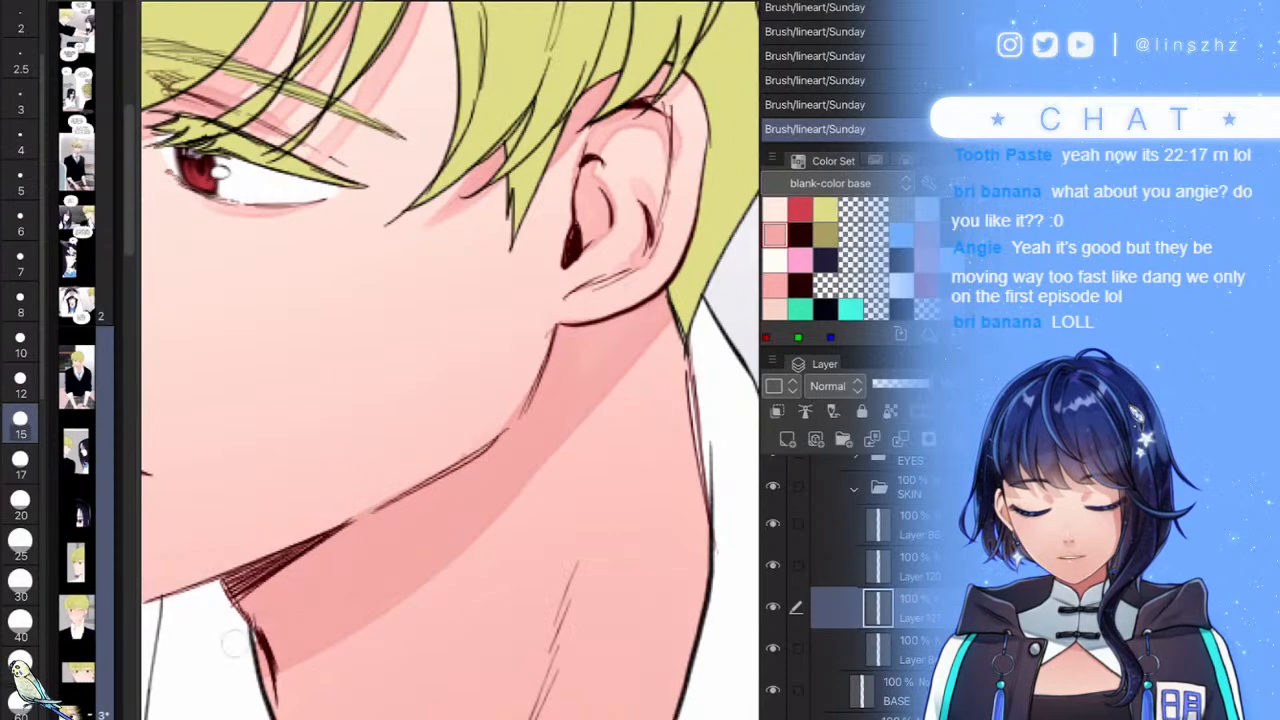
scroll(450, 360, "down", 3)
scroll(450, 360, "up", 2)
left_click_drag(530, 452, 405, 574)
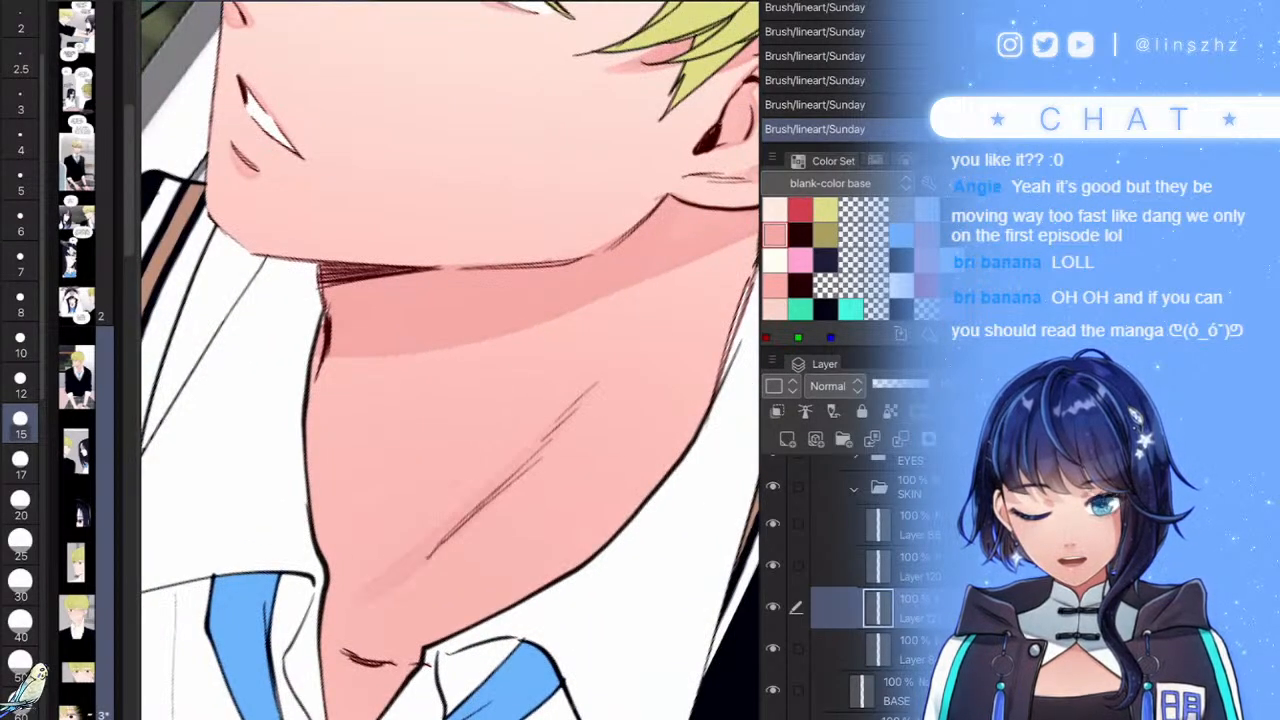
mouse_move(320, 358)
left_mouse_down()
mouse_move(291, 443)
mouse_move(281, 538)
mouse_move(315, 588)
left_mouse_up()
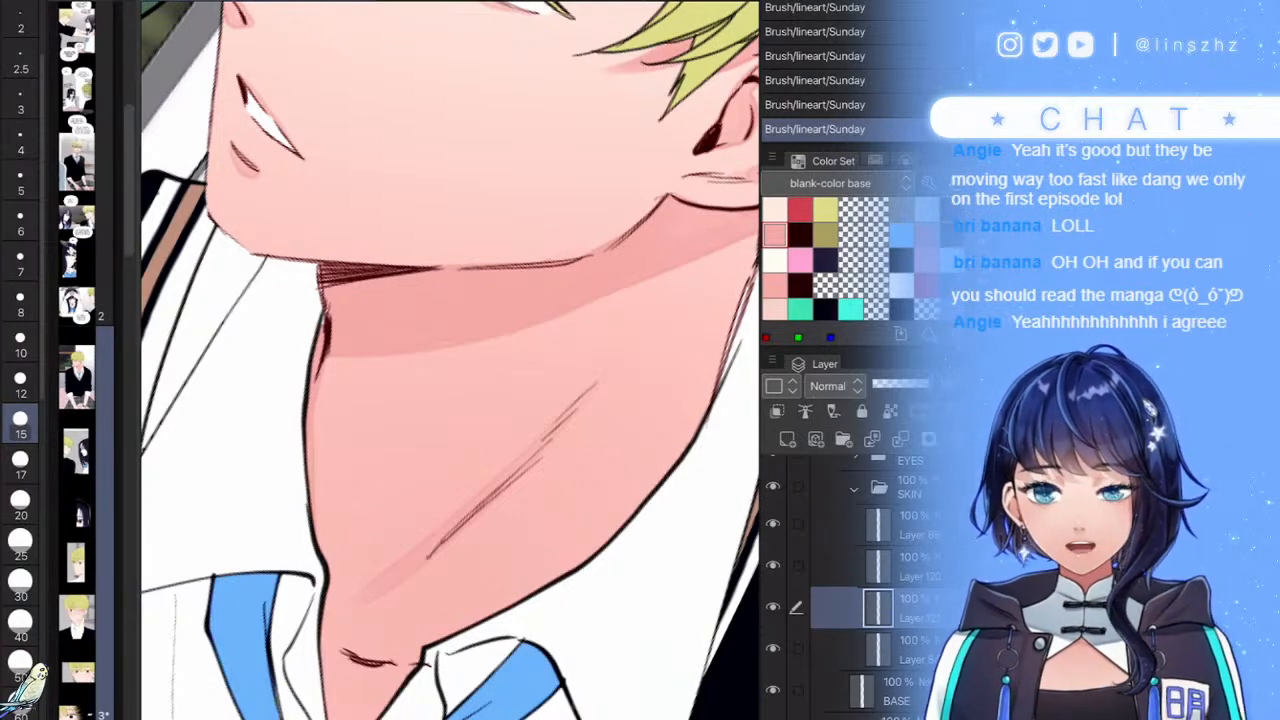
- Select Layer 121 and toggle its visibility off and on to compare the neck shadow
scroll(450, 360, "down", 3)
scroll(450, 360, "up", 3)
left_click(897, 691)
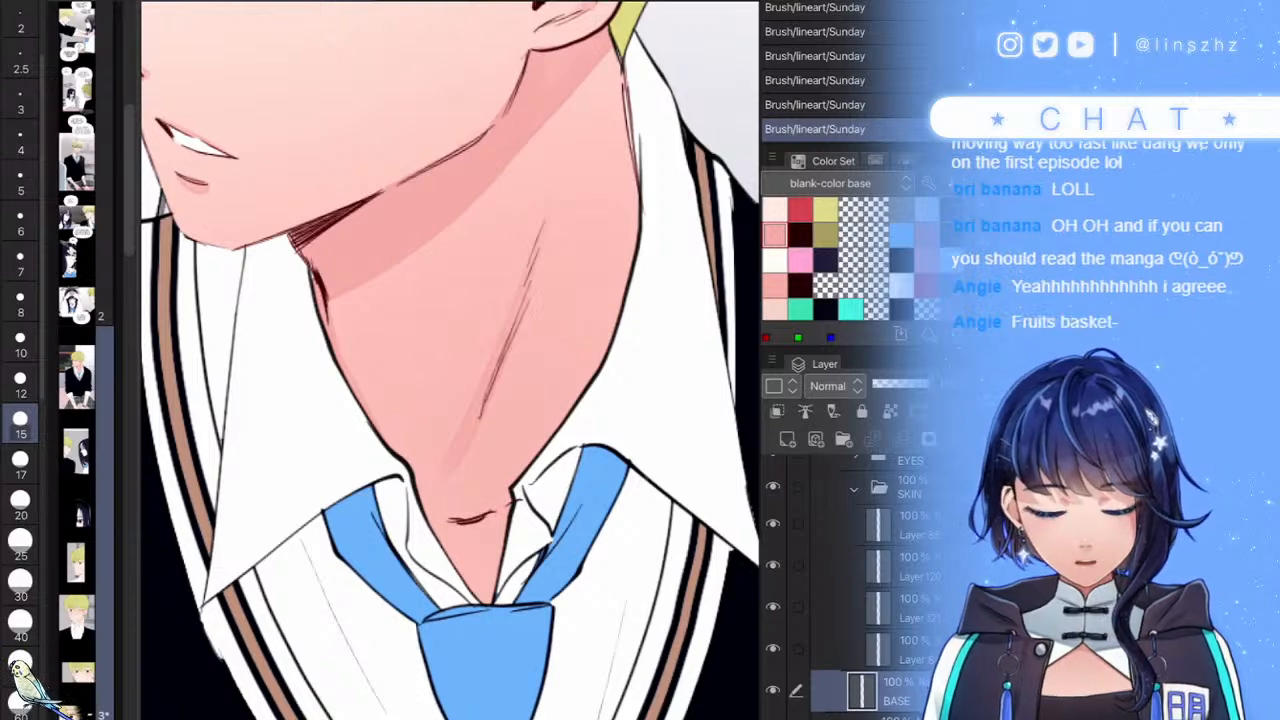
left_click(900, 649)
left_click(900, 607)
left_click(773, 607)
left_click(773, 607)
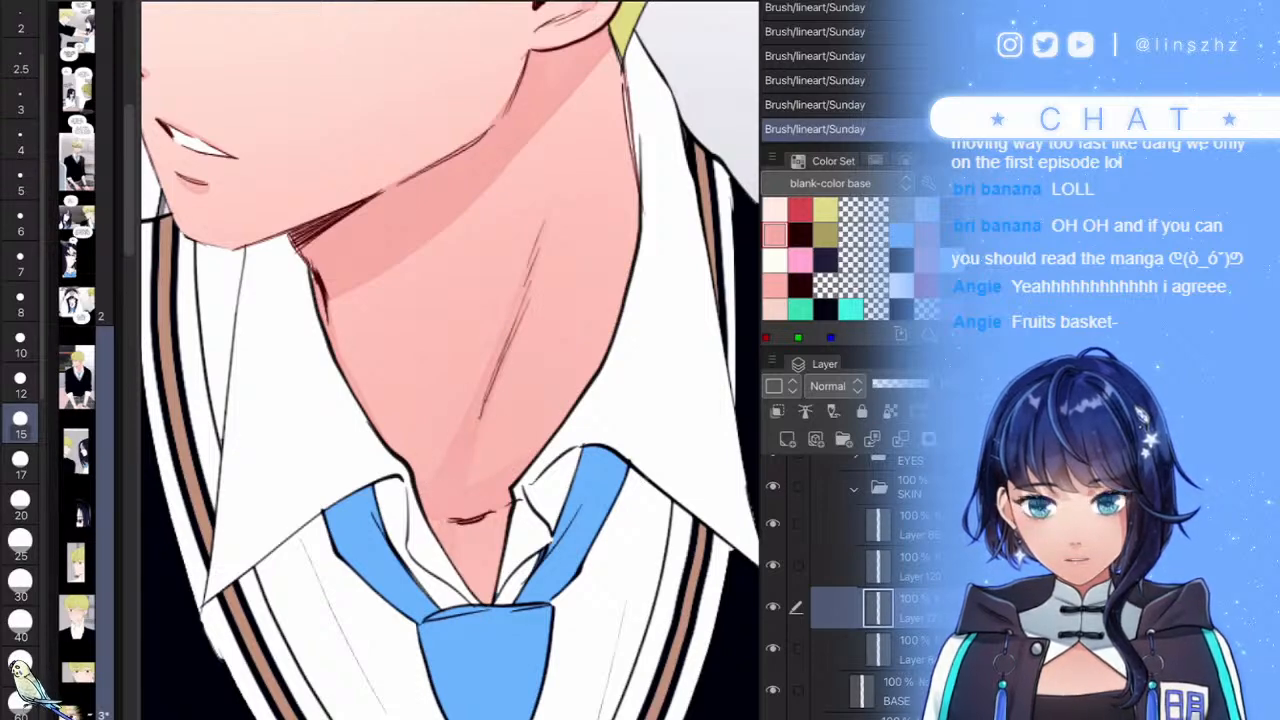
scroll(446, 538, "down", 5)
scroll(446, 538, "up", 1)
scroll(450, 360, "up", 3)
- Switch to Layer 120 and apply a faint pink shading stroke on the arm
scroll(450, 360, "down", 5)
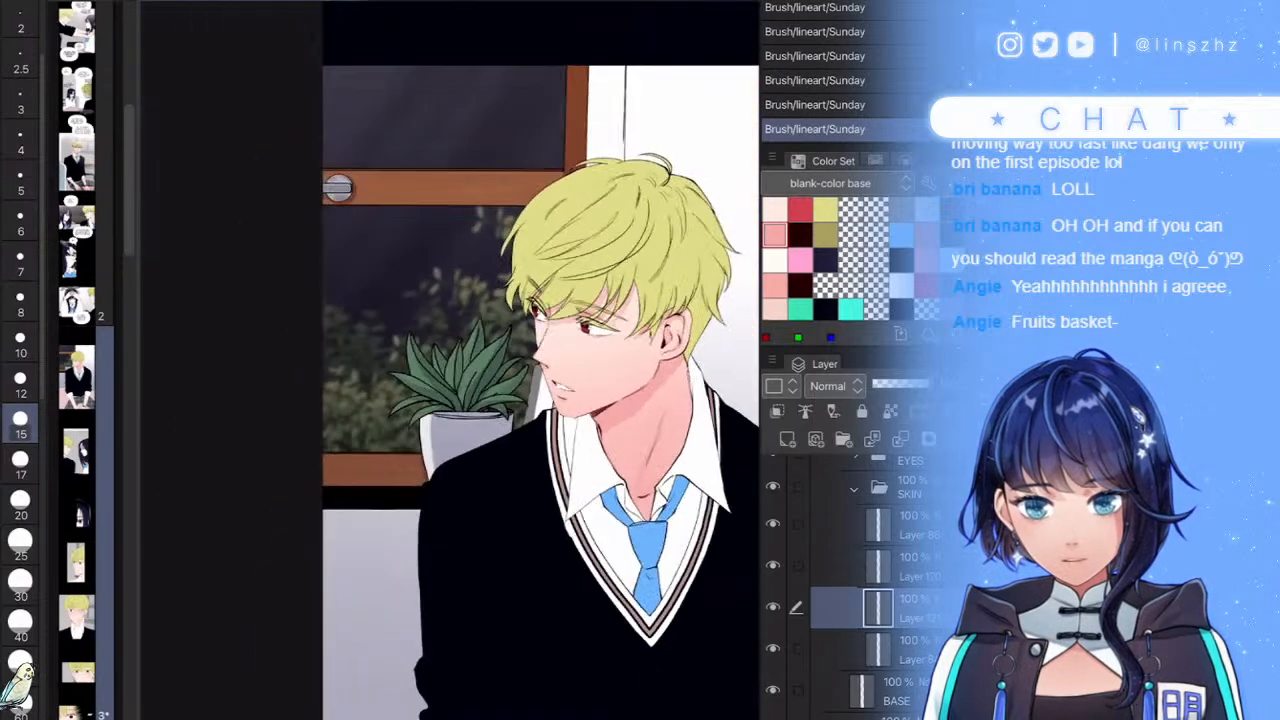
scroll(450, 360, "up", 2)
scroll(450, 360, "down", 4)
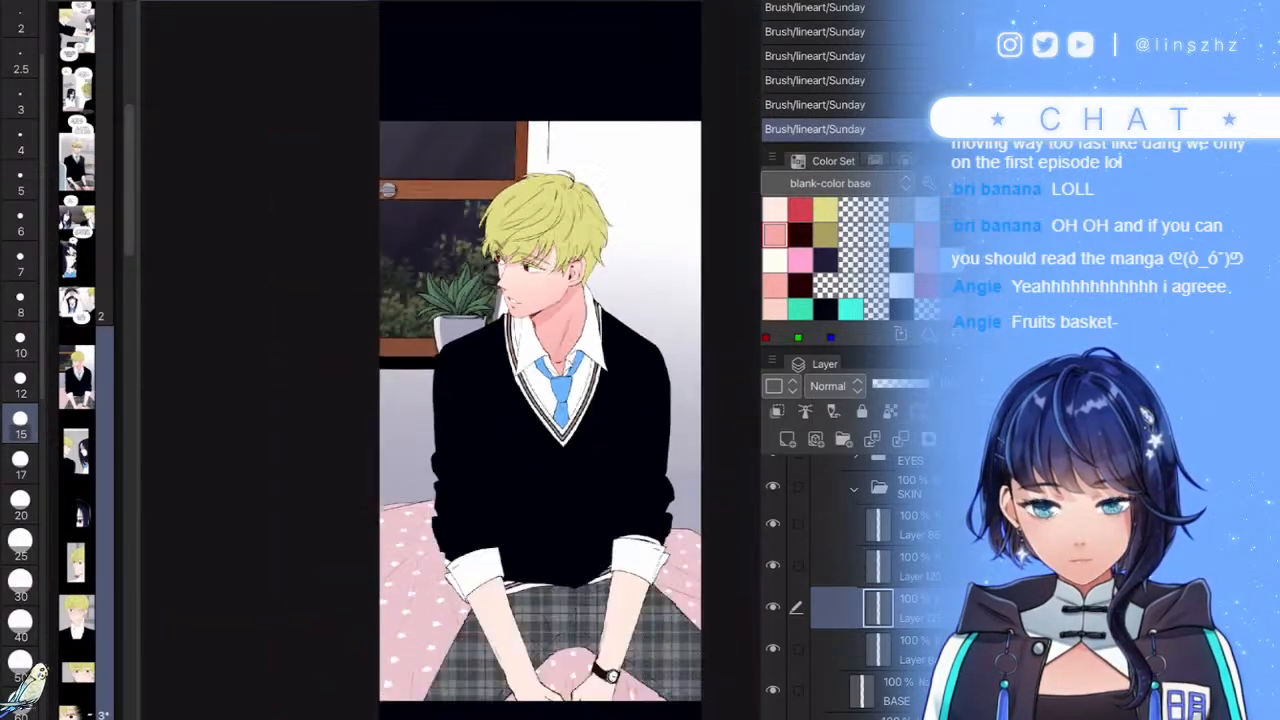
scroll(450, 450, "up", 7)
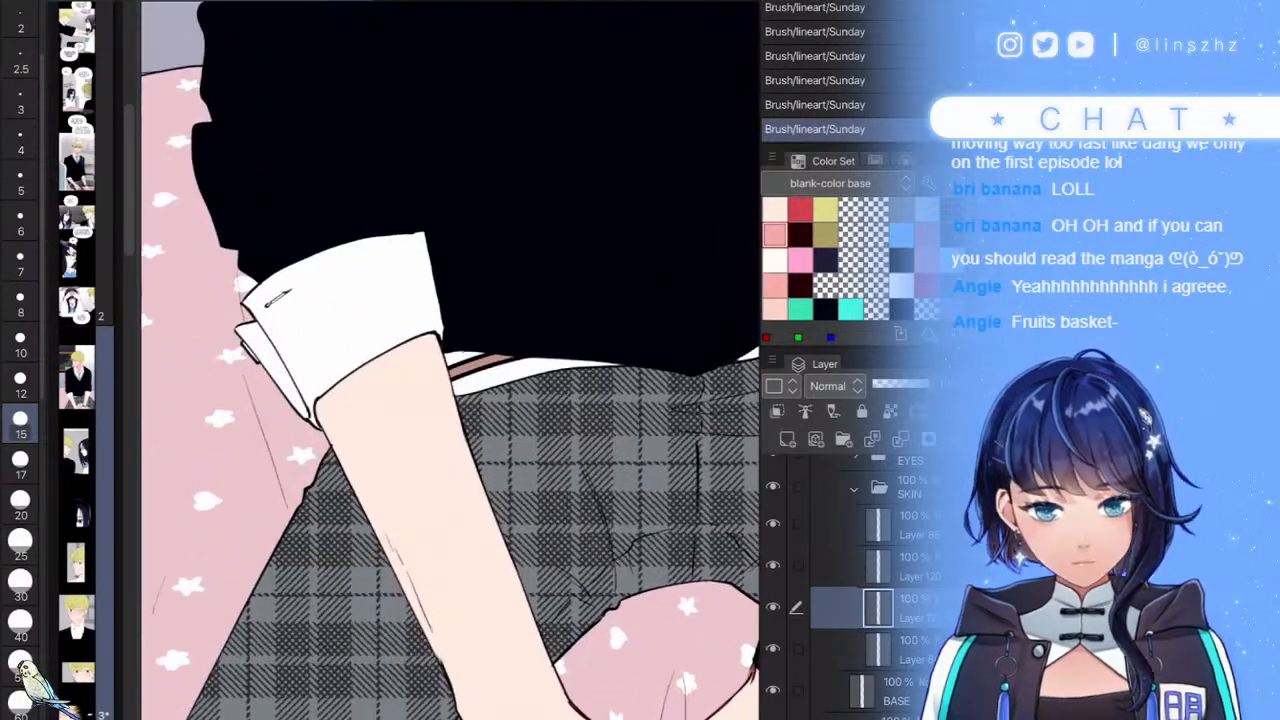
left_click(870, 566)
scroll(450, 400, "down", 3)
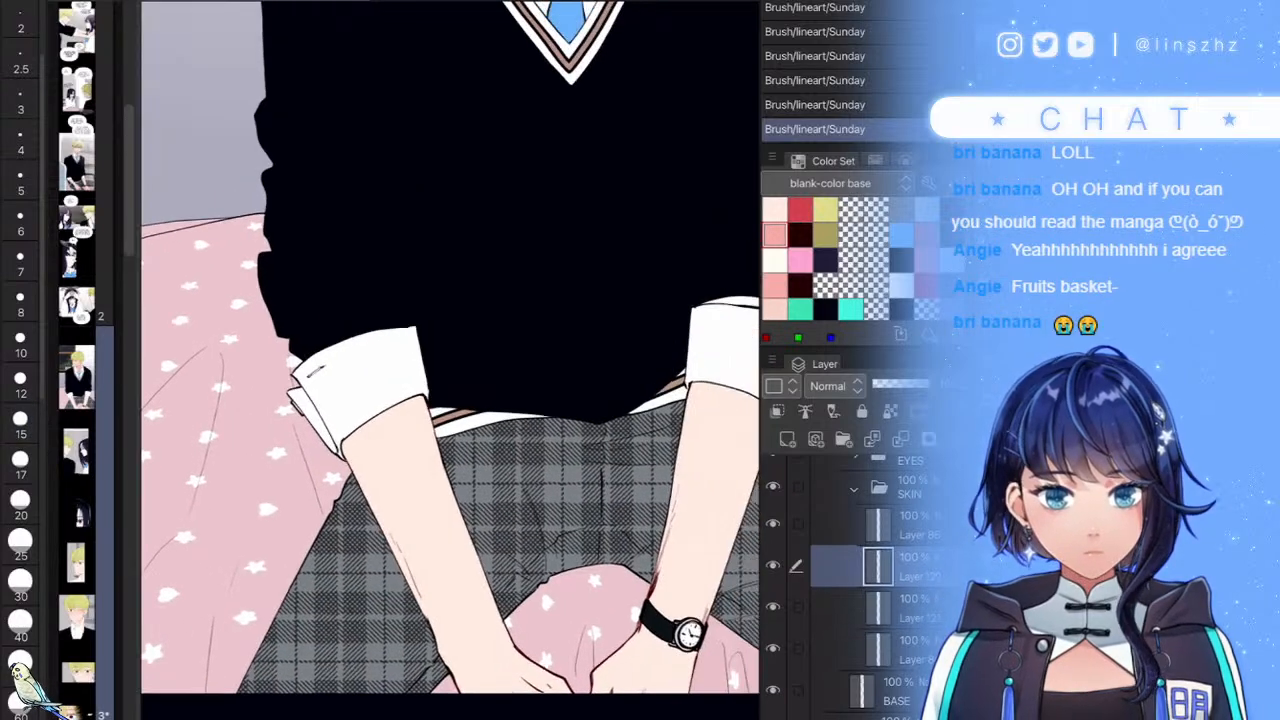
scroll(495, 518, "up", 2)
left_click(405, 490)
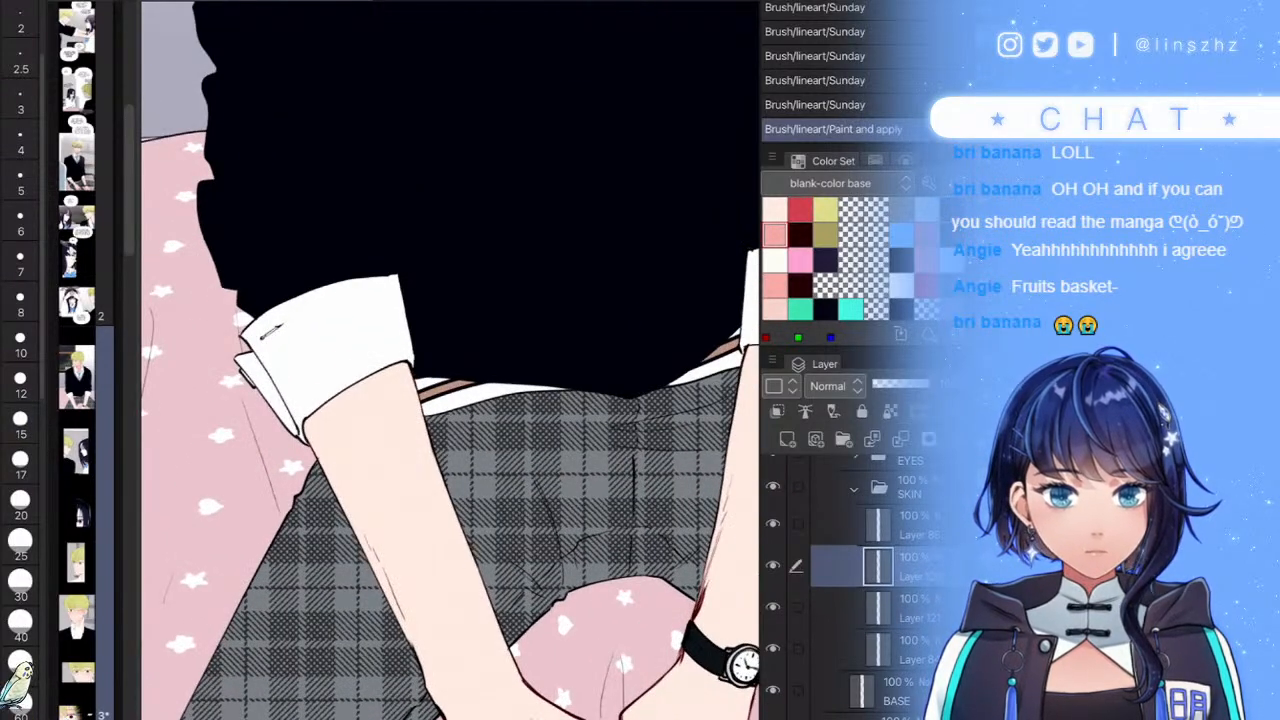
scroll(537, 414, "up", 1)
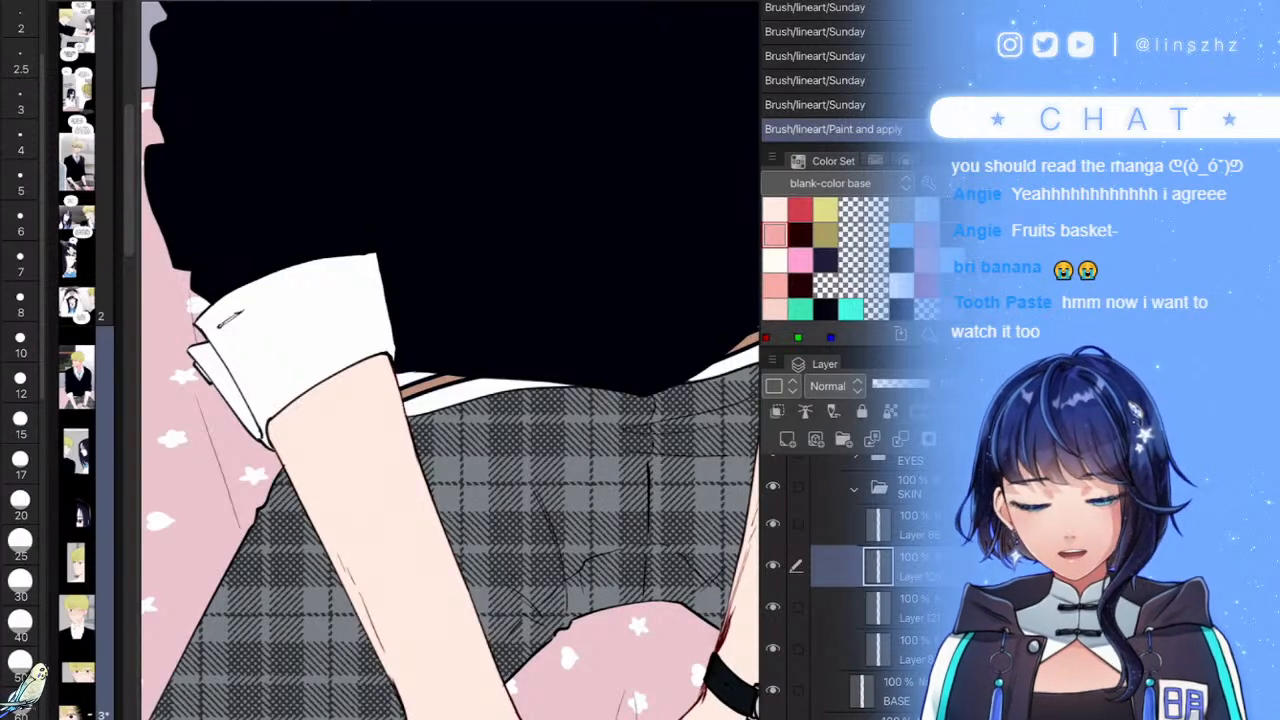
- Set the brush to size 250, then 200, and softly shade the left forearm pink
scroll(20, 400, "down", 5)
left_click(20, 567)
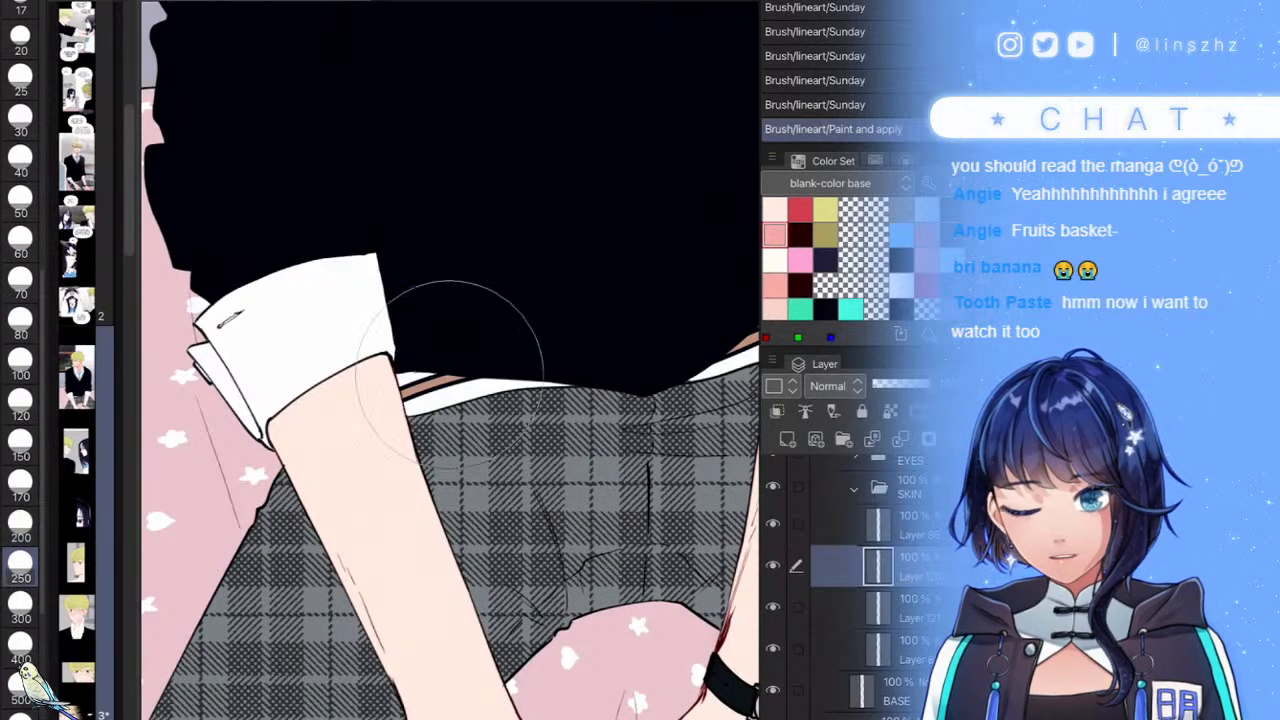
key("[")
mouse_move(308, 392)
left_mouse_down()
mouse_move(335, 402)
mouse_move(385, 361)
left_mouse_up()
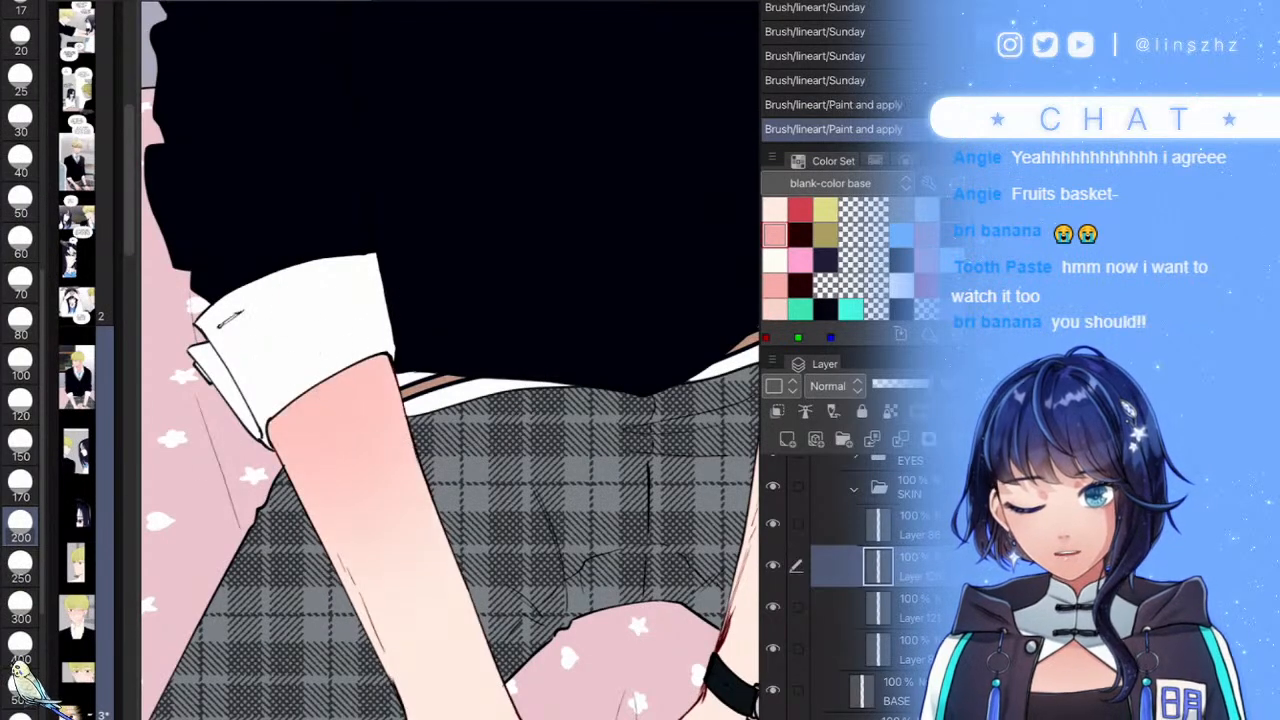
scroll(434, 378, "down", 3)
key("ctrl+z")
mouse_move(342, 402)
left_mouse_down()
mouse_move(366, 478)
mouse_move(352, 488)
left_mouse_up()
left_click_drag(403, 398, 412, 390)
- Shade the right forearm in soft pink, then return to Layer 121
left_click_drag(690, 375, 655, 500)
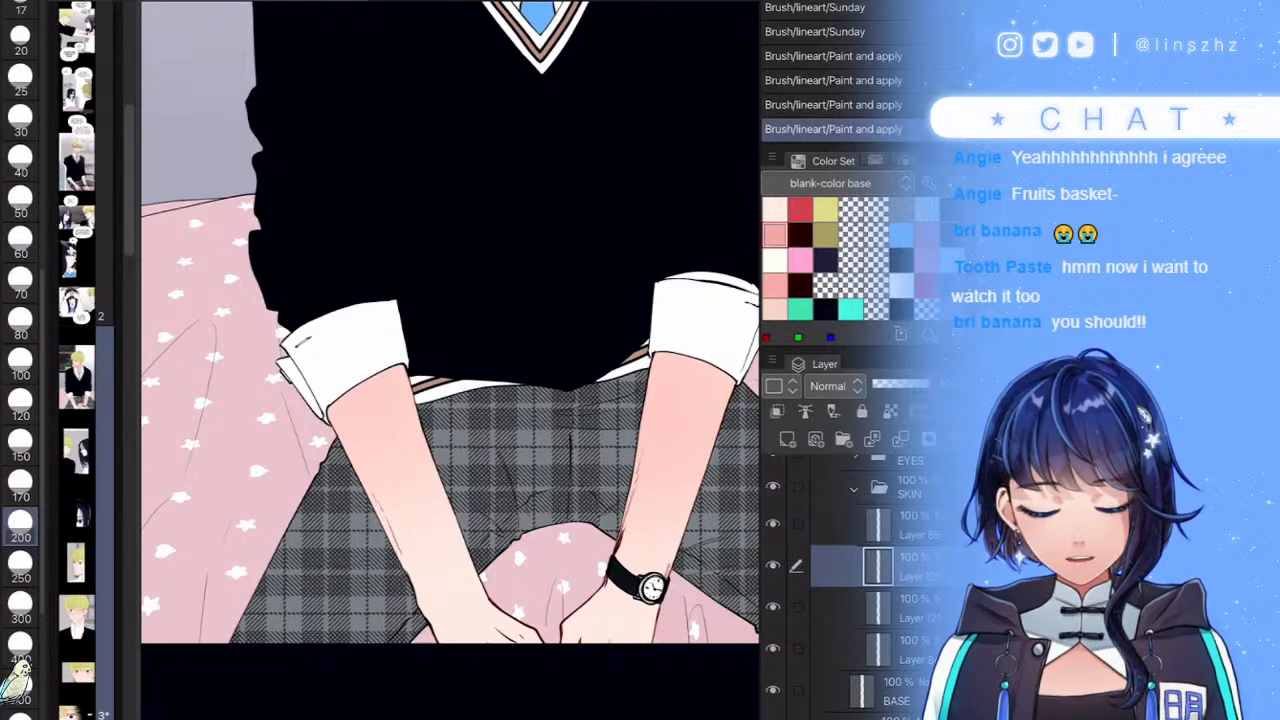
left_click(905, 608)
scroll(450, 360, "down", 3)
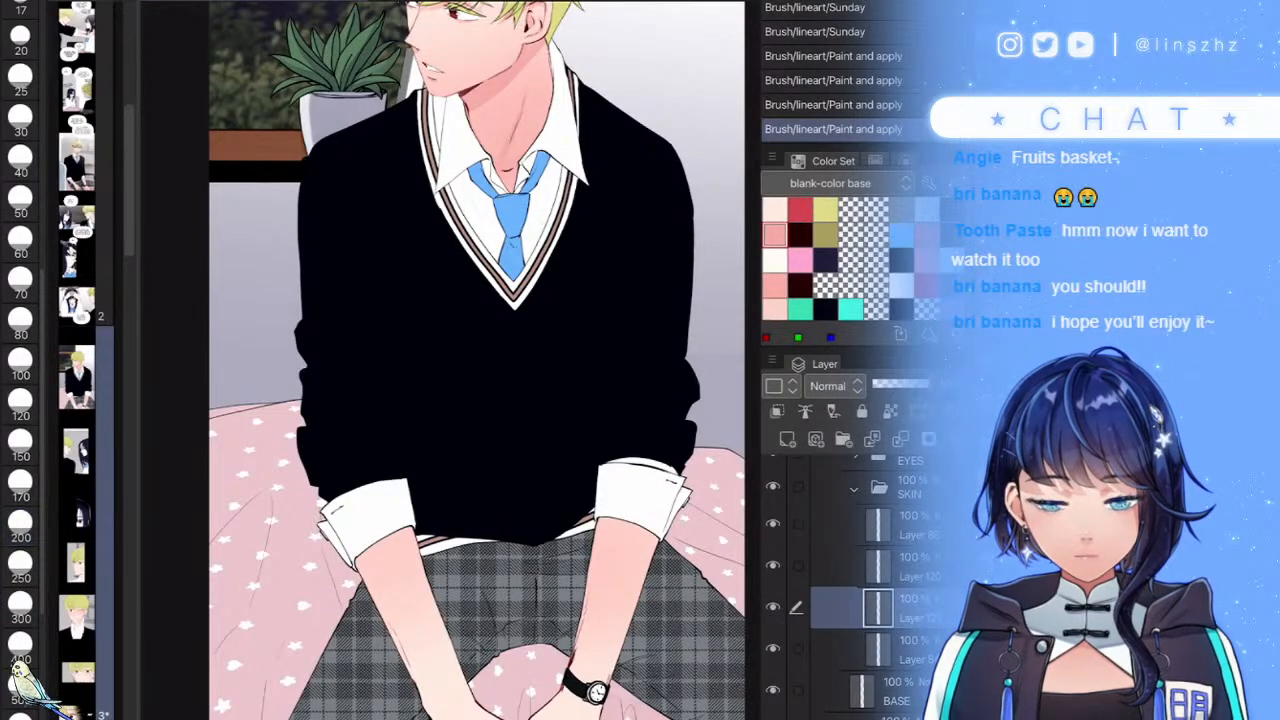
- Paint darker pink shadows under both sleeve cuffs
scroll(385, 605, "up", 5)
mouse_move(412, 366)
left_mouse_down()
mouse_move(303, 472)
mouse_move(338, 415)
mouse_move(506, 351)
left_mouse_up()
mouse_move(322, 452)
left_mouse_down()
mouse_move(477, 367)
mouse_move(511, 368)
left_mouse_up()
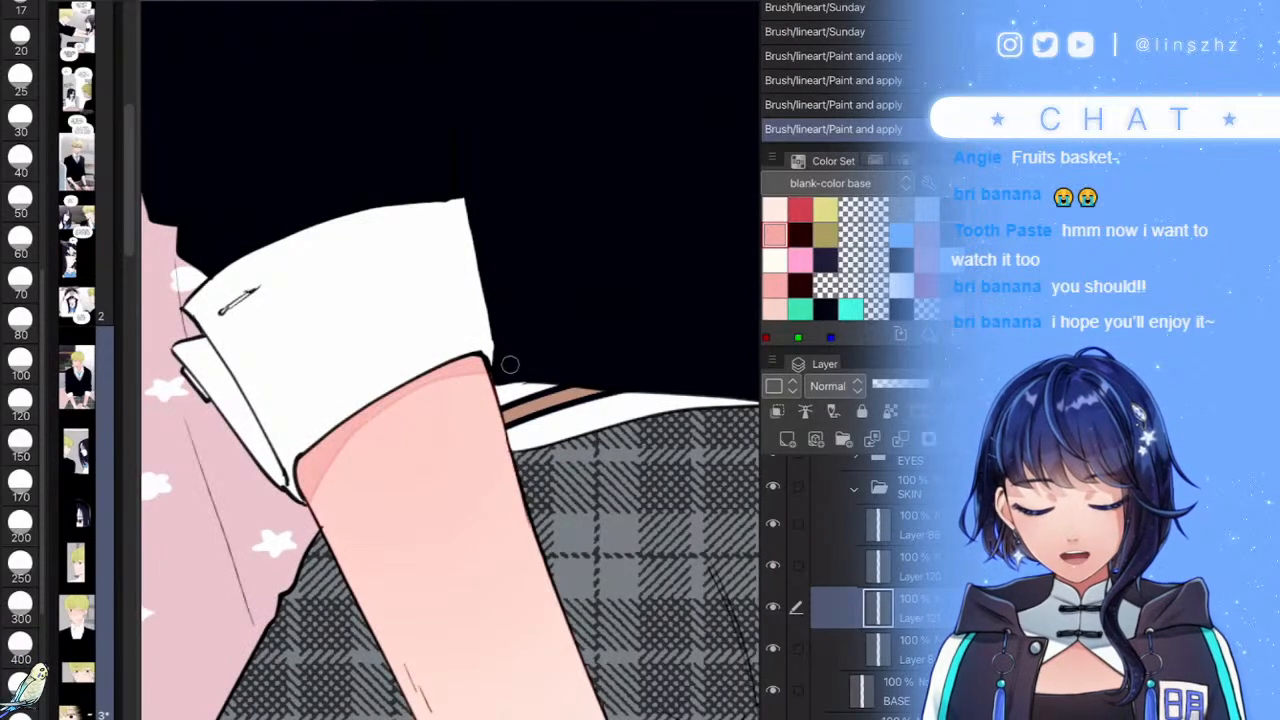
mouse_move(407, 383)
left_mouse_down()
mouse_move(399, 415)
mouse_move(562, 371)
mouse_move(665, 388)
mouse_move(695, 412)
left_mouse_up()
scroll(458, 490, "down", 5)
scroll(690, 470, "up", 5)
scroll(603, 432, "up", 2)
left_click_drag(648, 364, 566, 351)
- Add thin shadow lines on the forearm edge, beside the watch and along the wrist
scroll(518, 346, "down", 5)
scroll(520, 400, "up", 3)
scroll(450, 450, "up", 3)
mouse_move(541, 316)
left_mouse_down()
mouse_move(340, 506)
mouse_move(455, 397)
mouse_move(371, 475)
left_mouse_up()
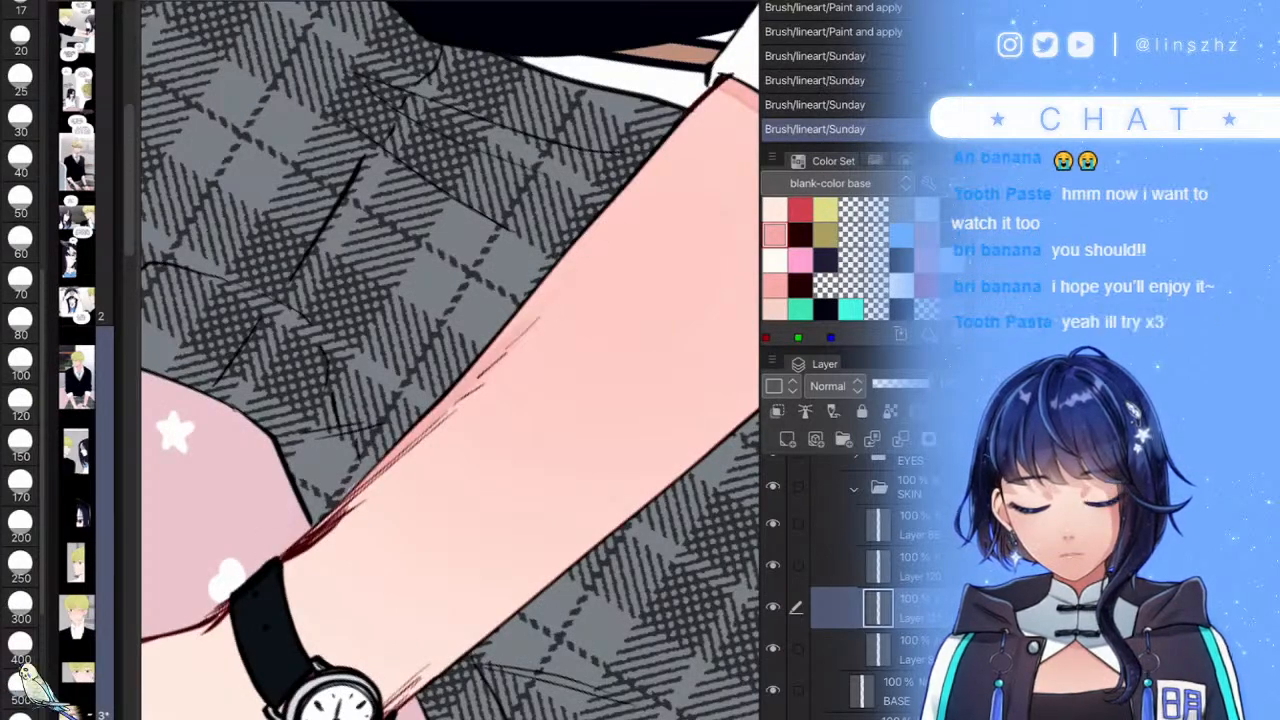
scroll(450, 400, "down", 5)
scroll(540, 500, "up", 4)
left_click_drag(595, 390, 506, 528)
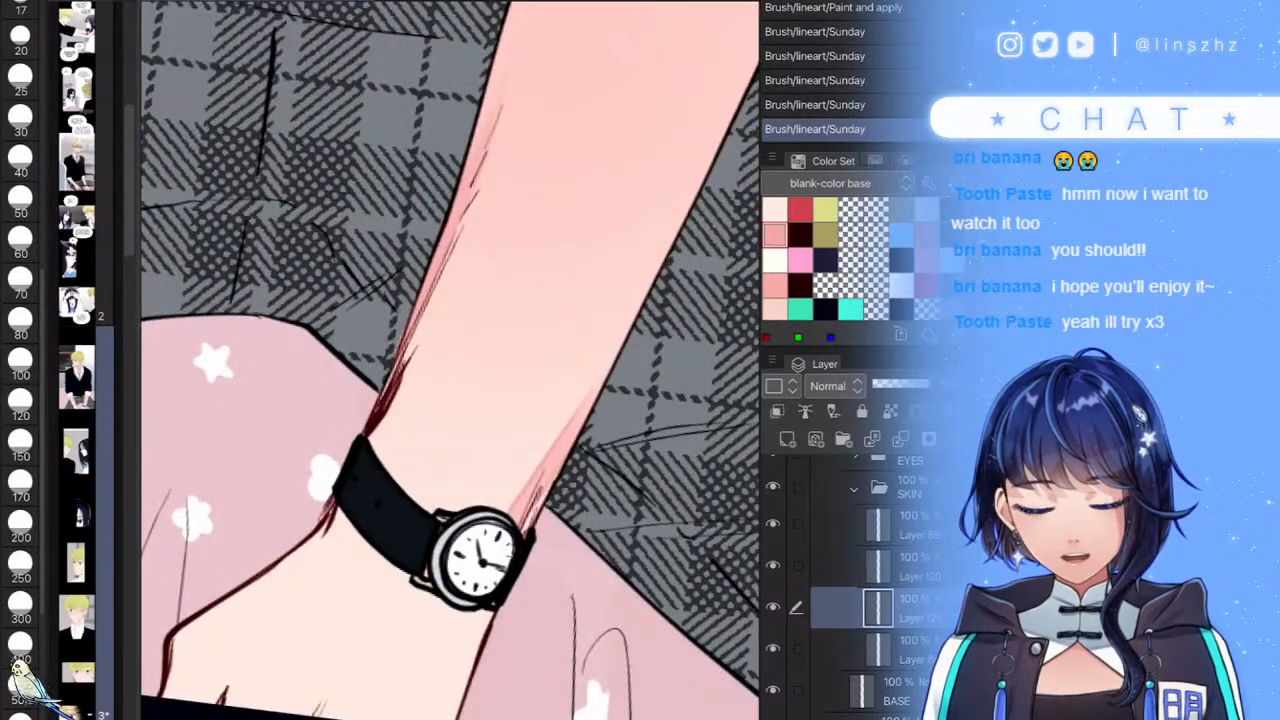
key("ctrl+z")
key("ctrl+y")
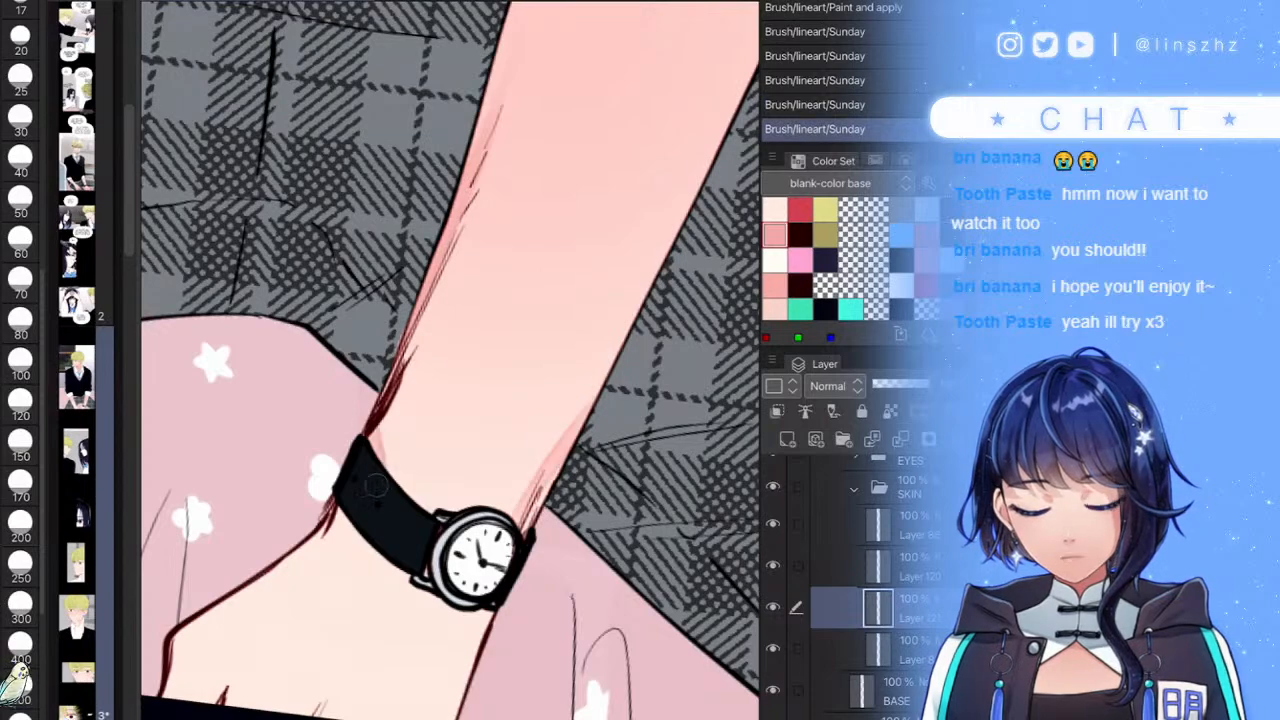
left_click_drag(340, 496, 304, 549)
- Shade along the watch strap's left edge and the hand beside the knuckles
scroll(450, 360, "down", 3)
scroll(450, 360, "up", 5)
mouse_move(482, 254)
left_mouse_down()
mouse_move(470, 462)
mouse_move(522, 566)
mouse_move(459, 530)
left_mouse_up()
scroll(450, 360, "down", 3)
scroll(450, 360, "up", 5)
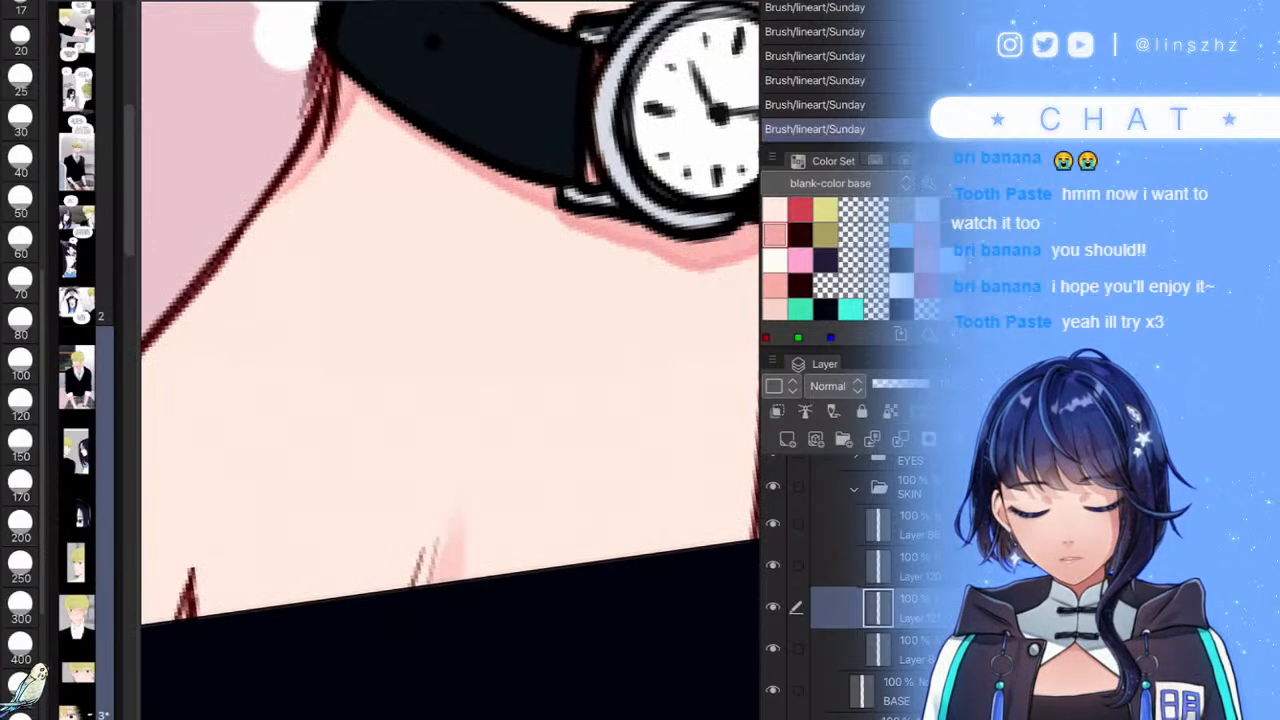
scroll(450, 360, "down", 3)
mouse_move(338, 442)
left_mouse_down()
mouse_move(347, 505)
mouse_move(353, 463)
mouse_move(379, 507)
mouse_move(364, 490)
mouse_move(390, 455)
left_mouse_up()
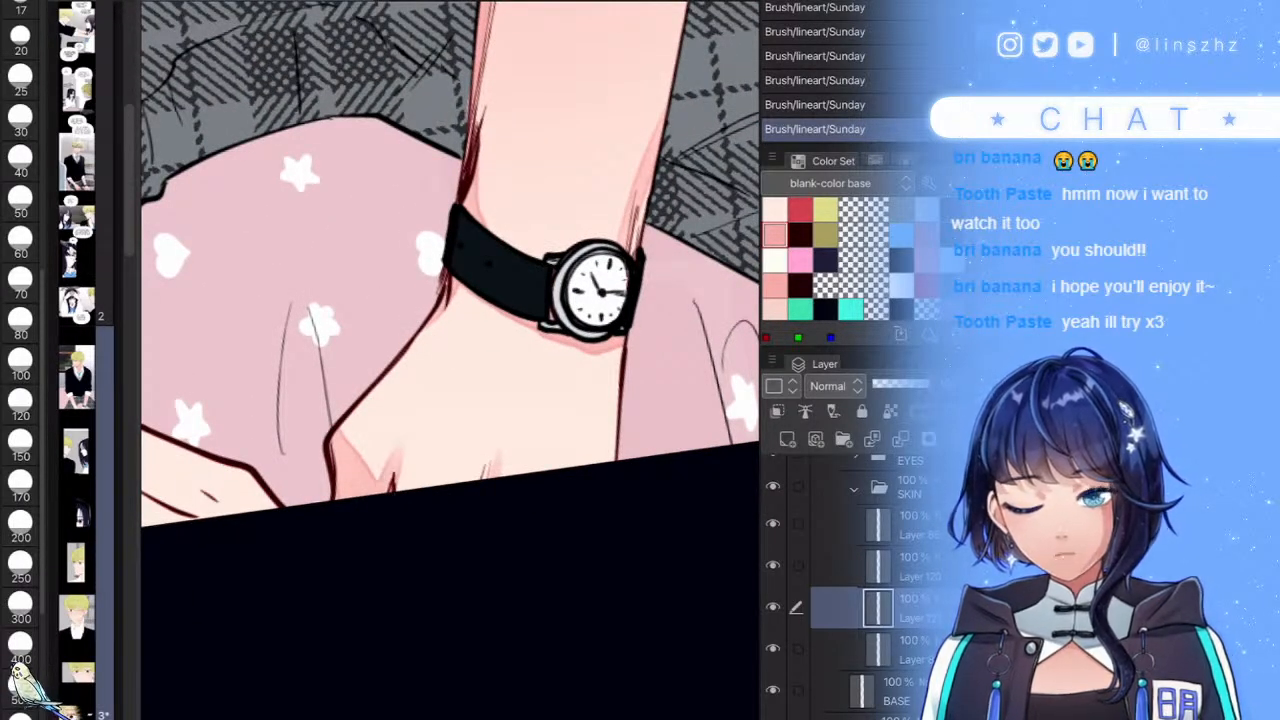
- Shade down the forearm's left edge, near the knuckle line and the sleeve's upper-left edge
scroll(450, 360, "down", 5)
scroll(450, 360, "up", 2)
scroll(450, 360, "up", 4)
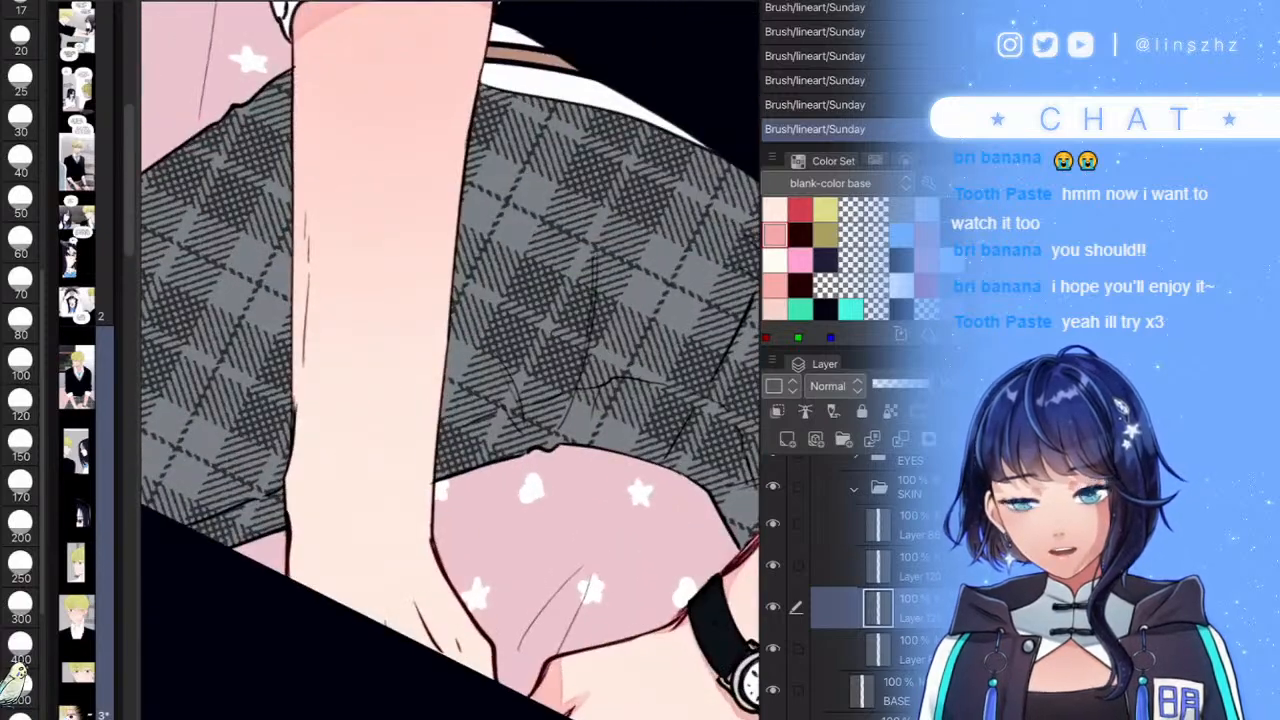
left_click_drag(308, 166, 299, 370)
left_click_drag(298, 296, 295, 404)
left_click_drag(305, 354, 296, 590)
left_click_drag(449, 664, 428, 614)
key("ctrl+z")
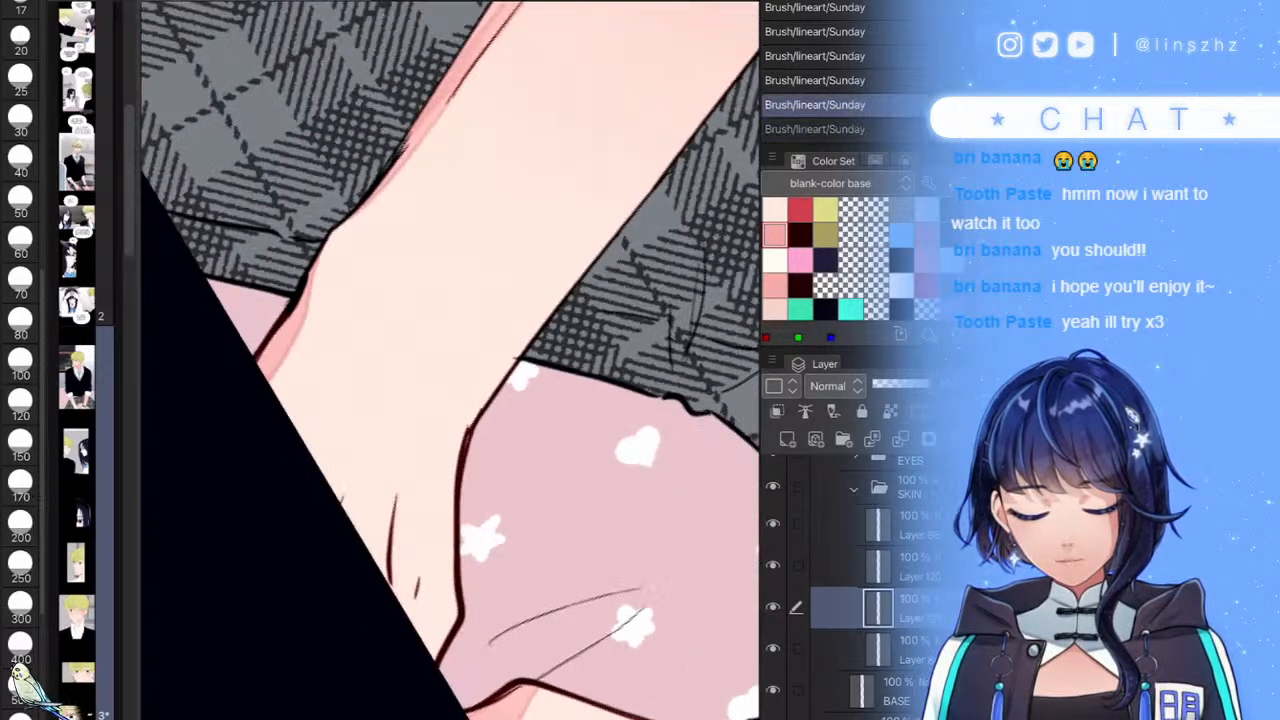
key("ctrl+y")
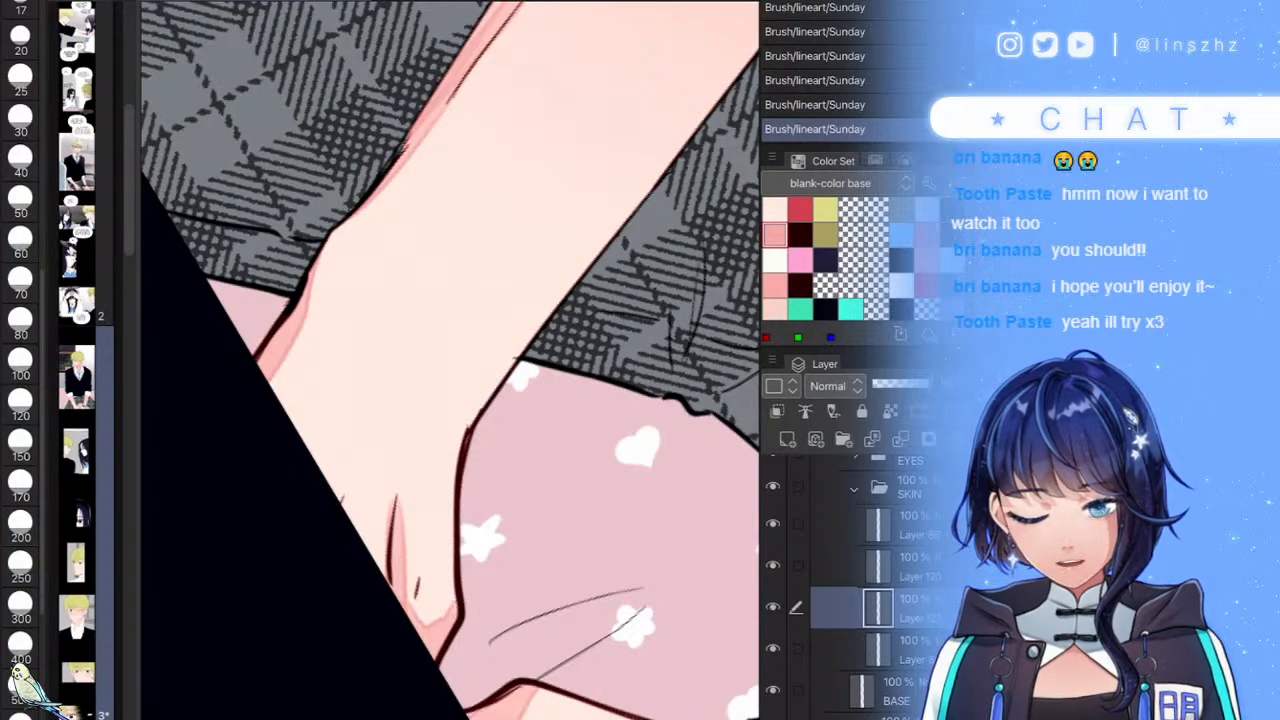
left_click_drag(480, 412, 524, 356)
- Zoom out to view the whole panel, then collapse the SKIN folder in the Layer panel
scroll(450, 360, "down", 8)
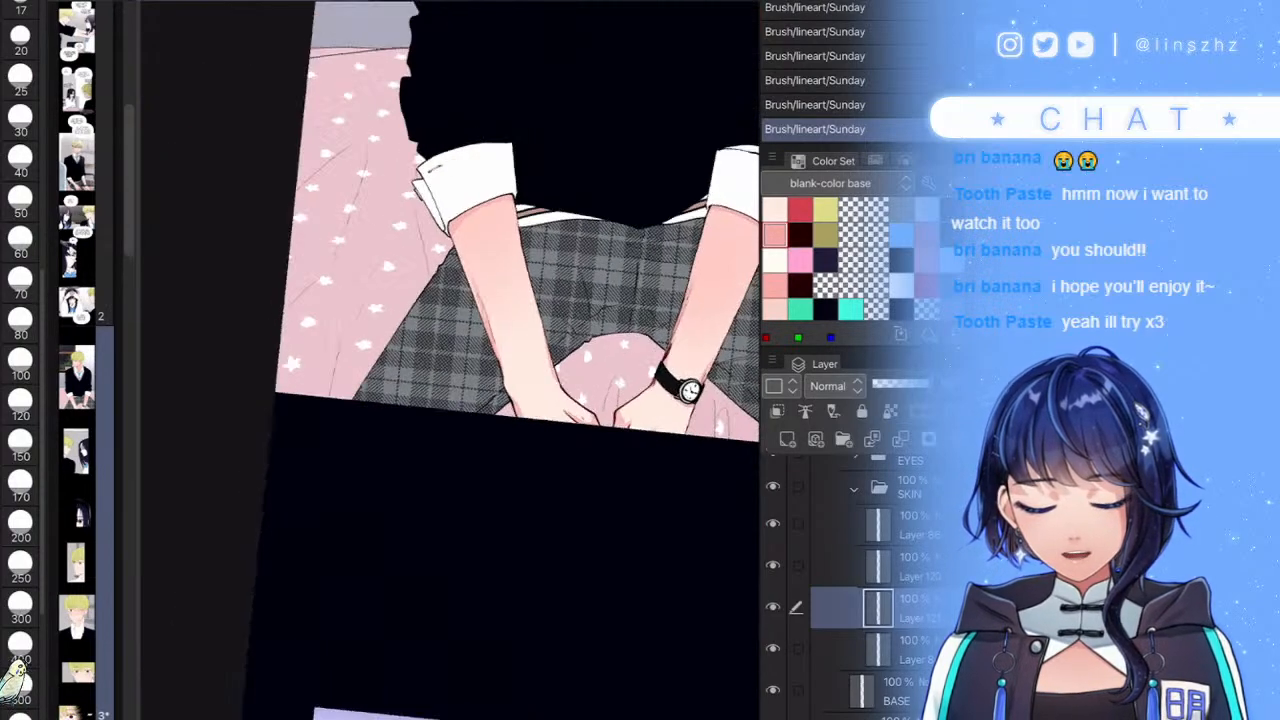
scroll(560, 570, "up", 5)
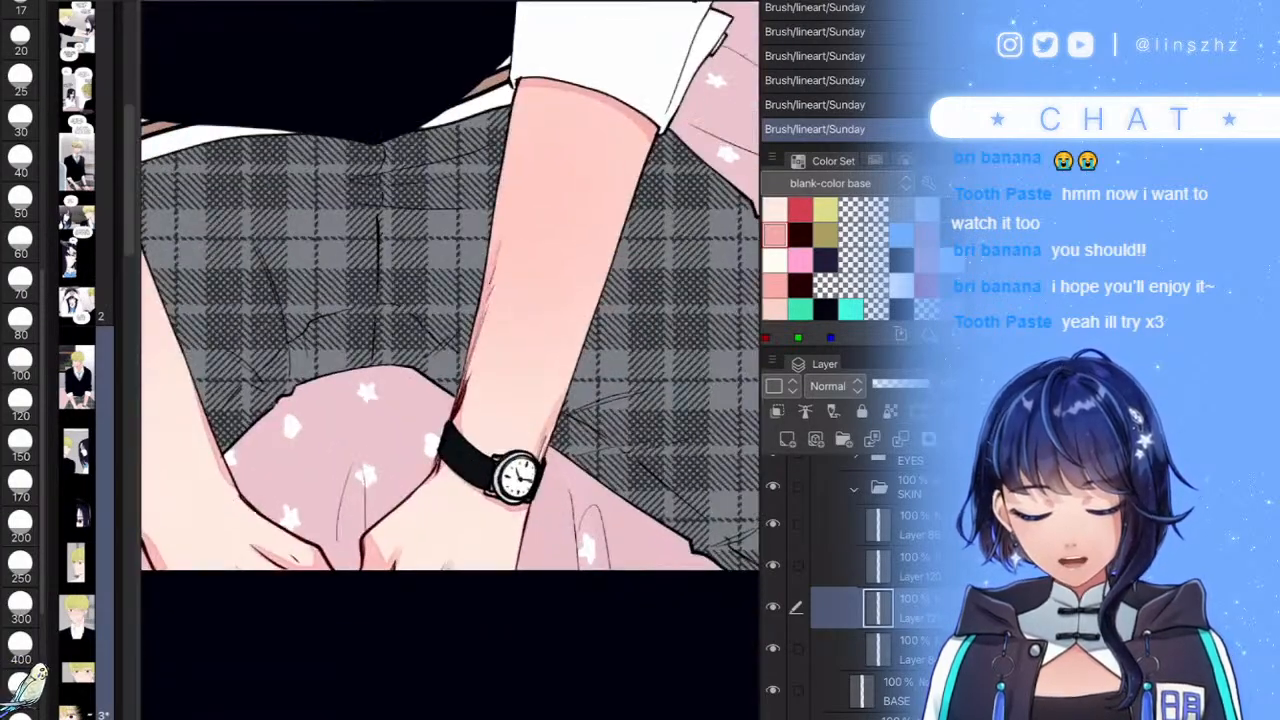
scroll(560, 500, "down", 4)
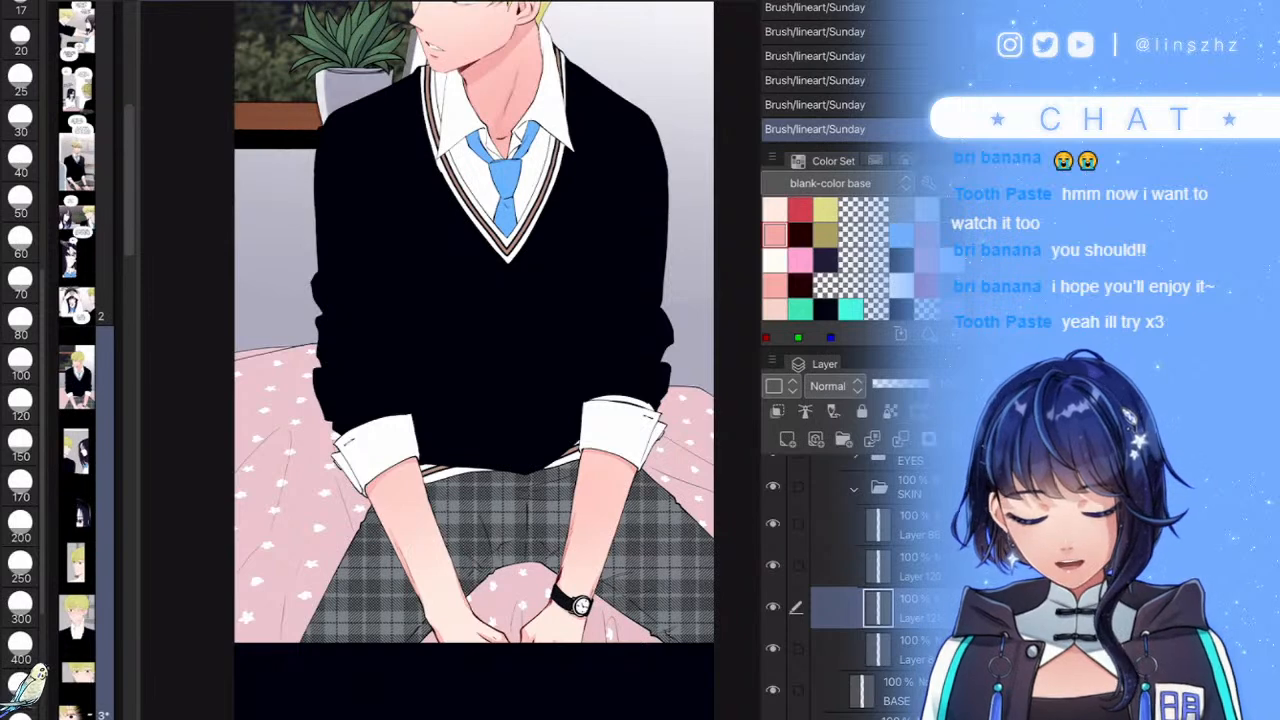
scroll(476, 360, "down", 3)
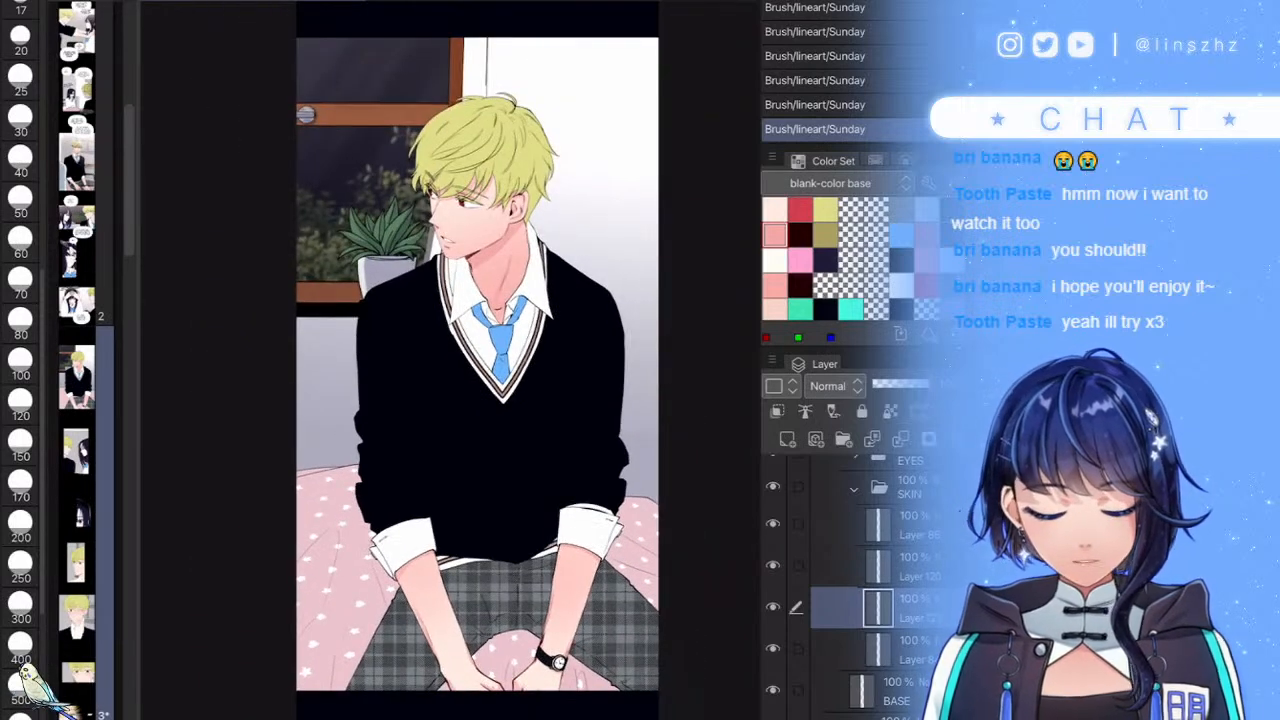
left_click(854, 489)
- Add a new raster layer above Layer 87 in the HAIR folder, clipped to it
scroll(862, 580, "up", 3)
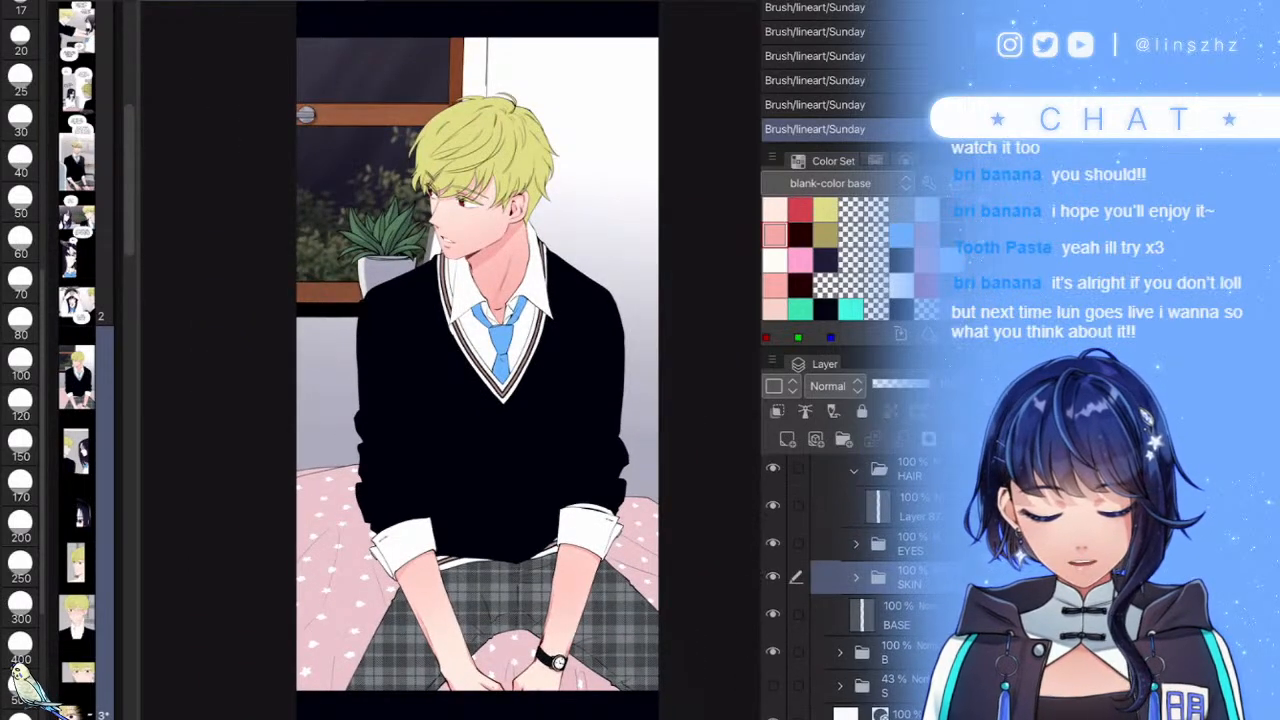
left_click(912, 570)
left_click(787, 438)
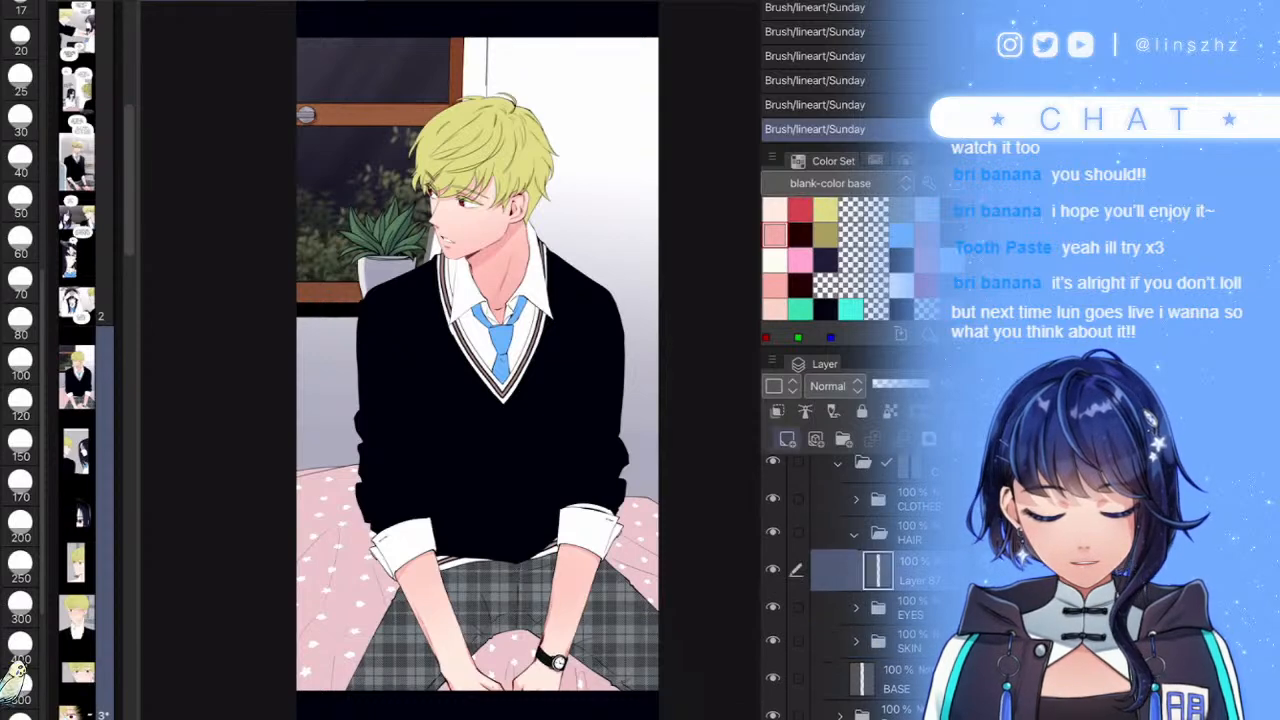
left_click(777, 411)
- Tint the front hair, ear and hair behind the ear pink at size 150, then add another blank layer
left_click(20, 526)
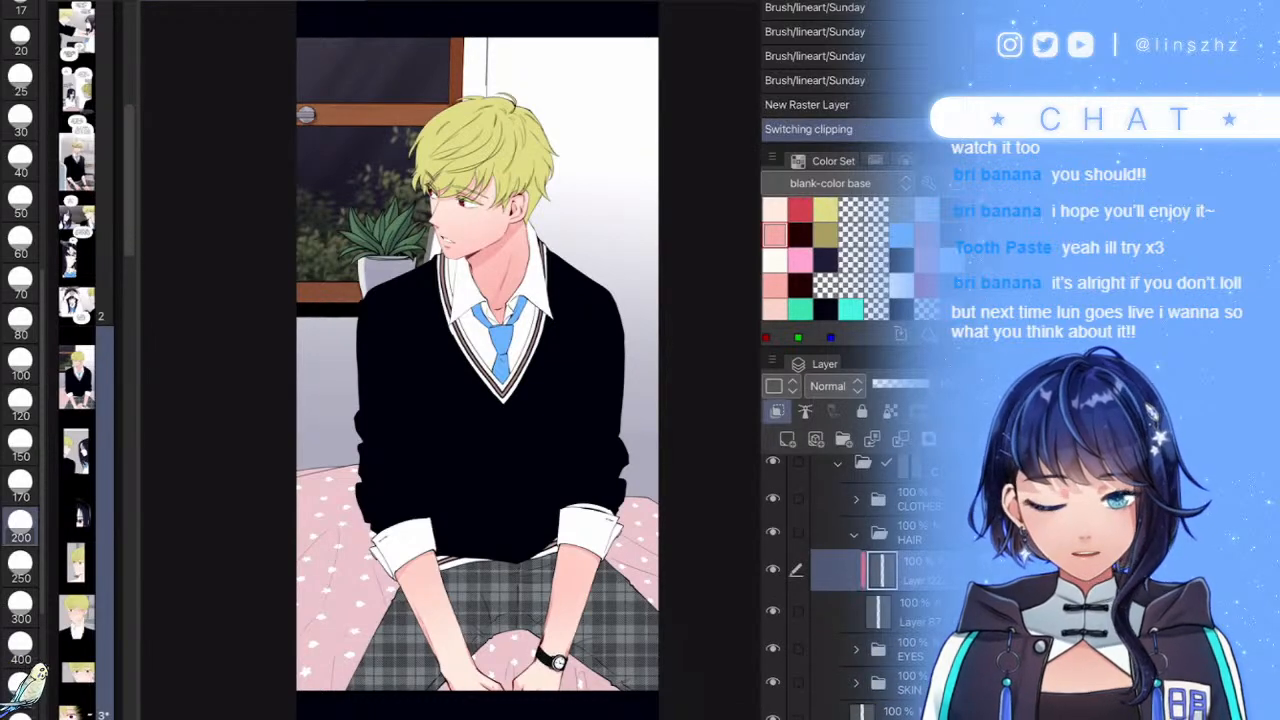
scroll(530, 200, "up", 5)
left_click_drag(400, 215, 490, 450)
left_click_drag(412, 452, 375, 405)
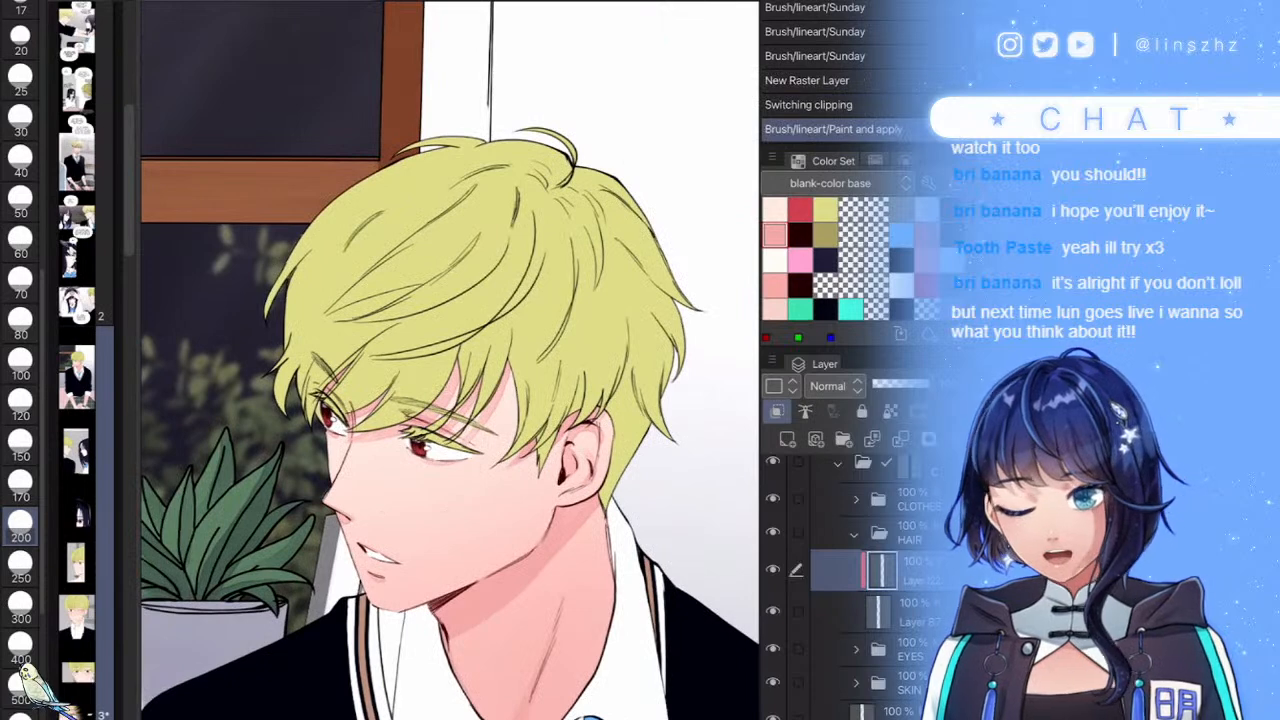
left_click(20, 445)
left_click_drag(322, 438, 373, 350)
left_click_drag(417, 418, 470, 330)
mouse_move(572, 380)
left_mouse_down()
mouse_move(506, 474)
mouse_move(596, 442)
left_mouse_up()
left_click_drag(600, 500, 612, 455)
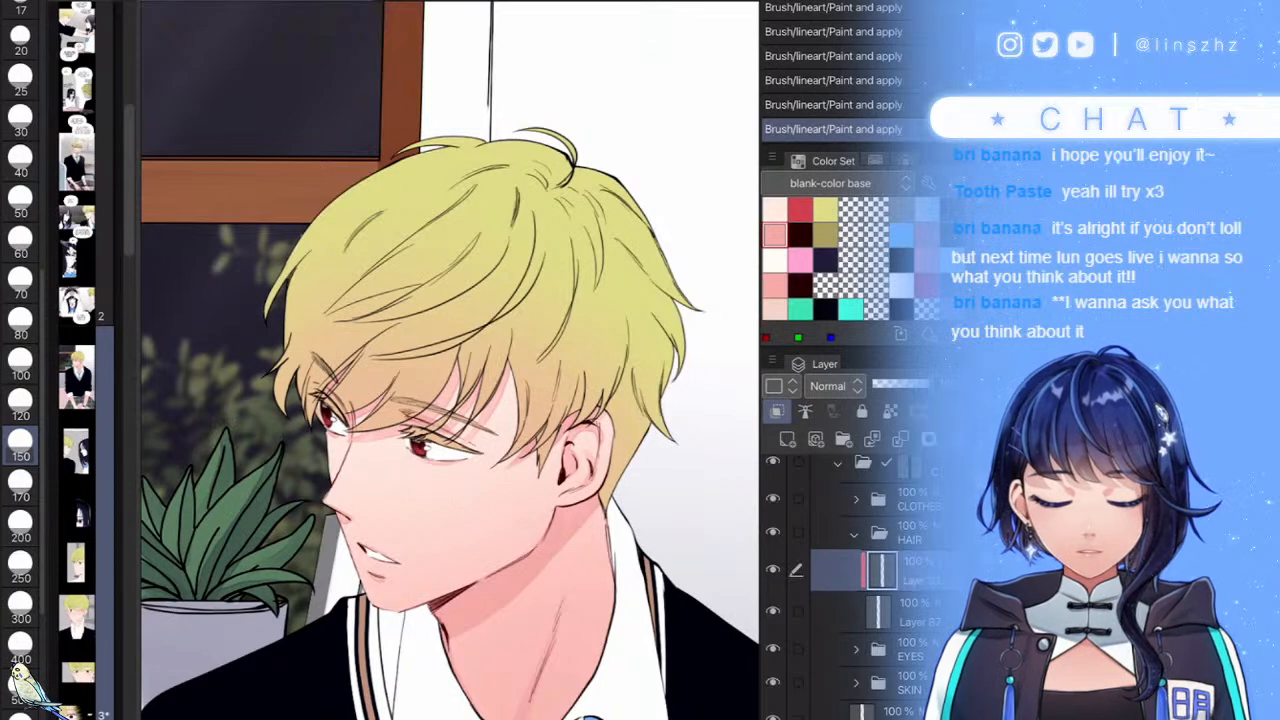
key("ctrl+shift+n")
left_click(825, 235)
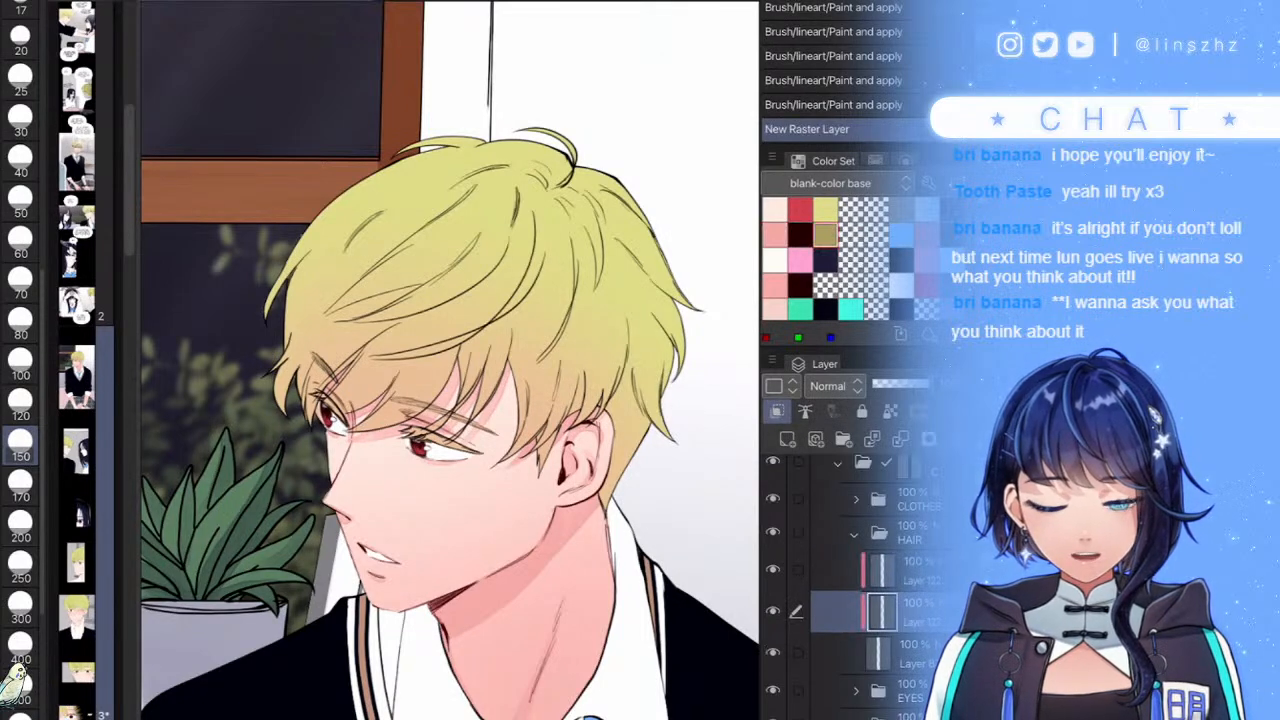
- Set the hair highlight brush to size 40 and shade the hair's right side with olive
key("p")
key("p")
left_click(20, 40)
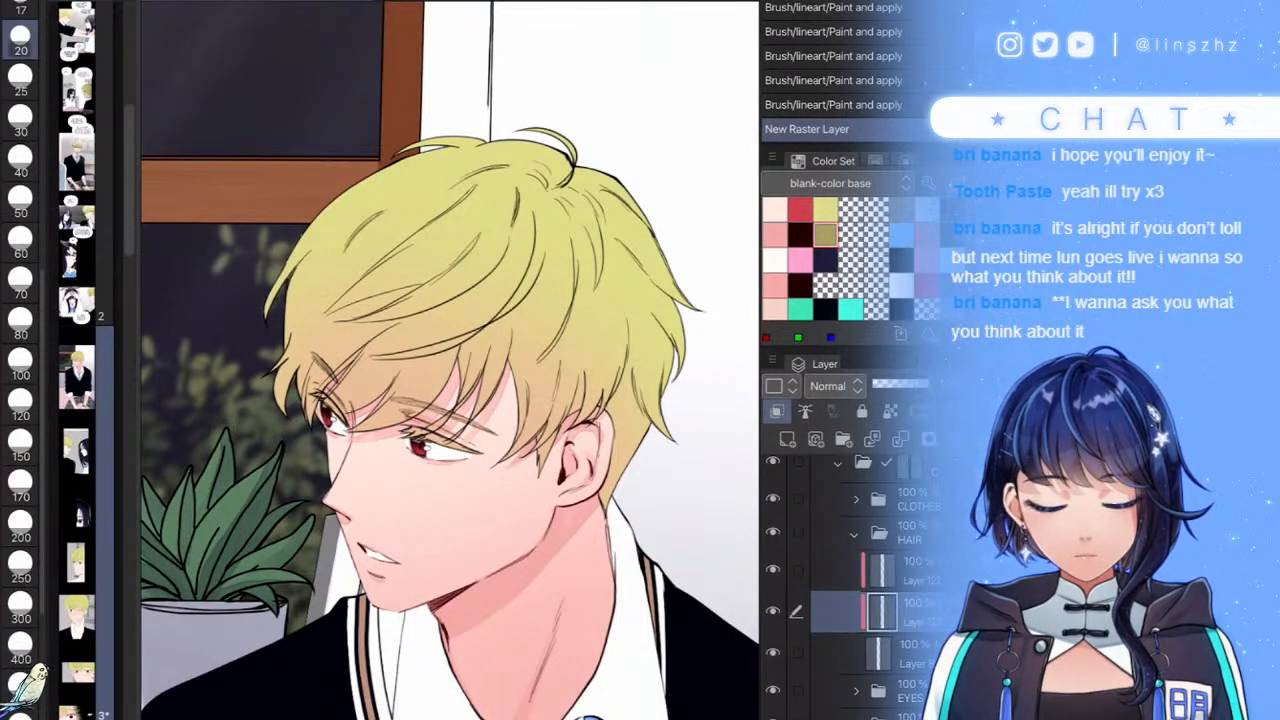
scroll(450, 360, "up", 4)
left_click(668, 300)
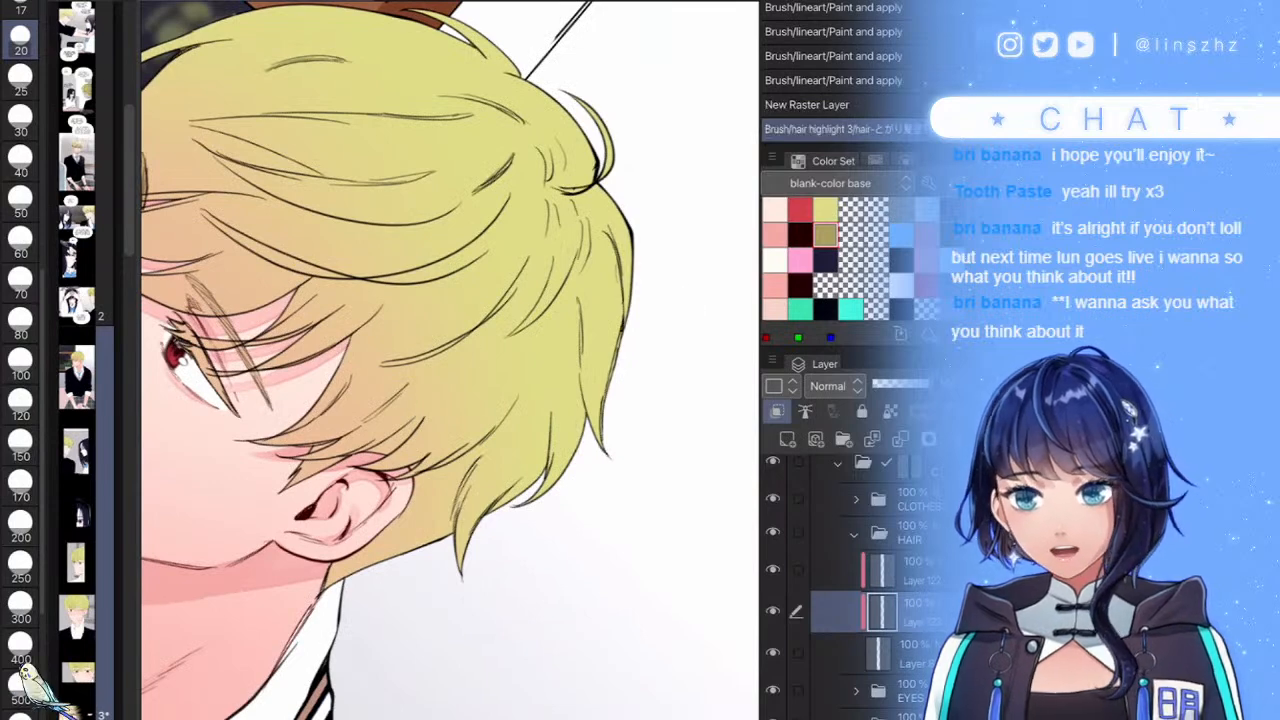
key("bracketright")
key("bracketright")
key("bracketright")
key("bracketright")
key("bracketright")
key("bracketright")
key("bracketleft")
key("bracketleft")
key("bracketleft")
mouse_move(640, 262)
left_mouse_down()
mouse_move(630, 300)
mouse_move(600, 330)
mouse_move(515, 295)
mouse_move(447, 350)
left_mouse_up()
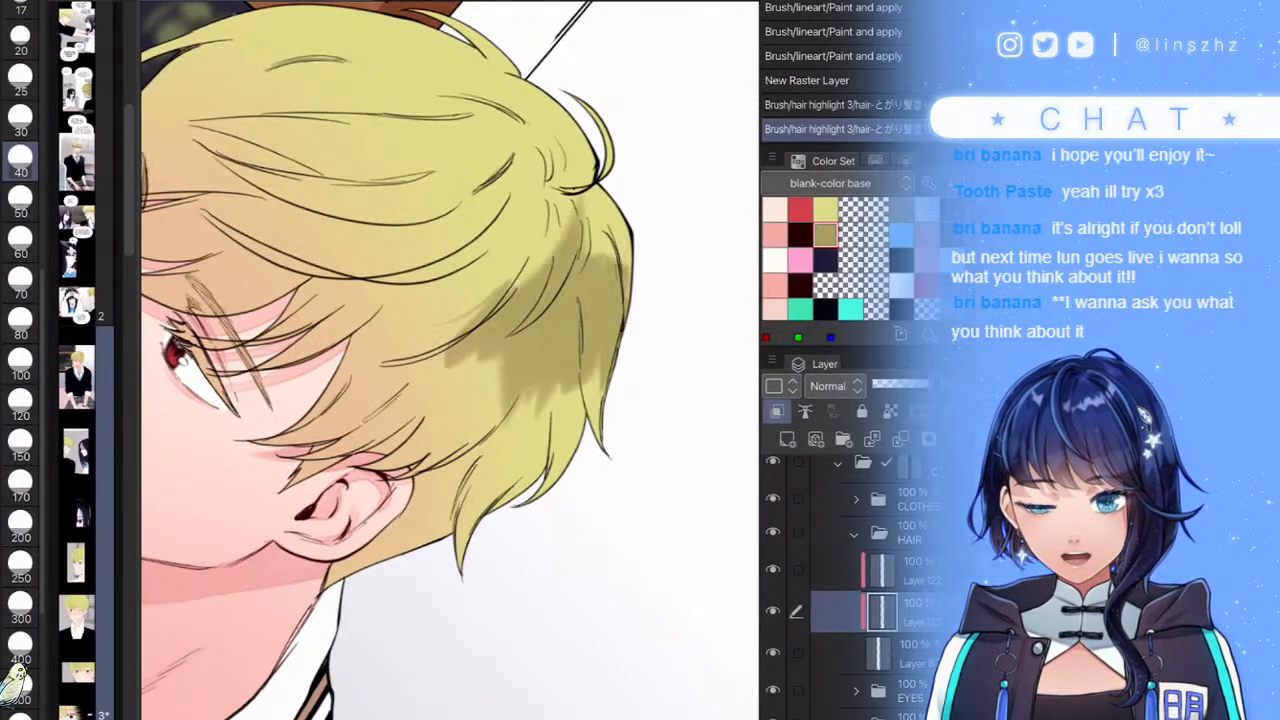
scroll(590, 335, "down", 5)
scroll(590, 335, "up", 6)
mouse_move(632, 305)
left_mouse_down()
mouse_move(595, 210)
mouse_move(526, 300)
mouse_move(462, 273)
mouse_move(368, 304)
mouse_move(330, 295)
left_mouse_up()
- Darken the upper-left hair near the window frame, redoing one stroke
scroll(450, 360, "down", 6)
scroll(505, 352, "up", 6)
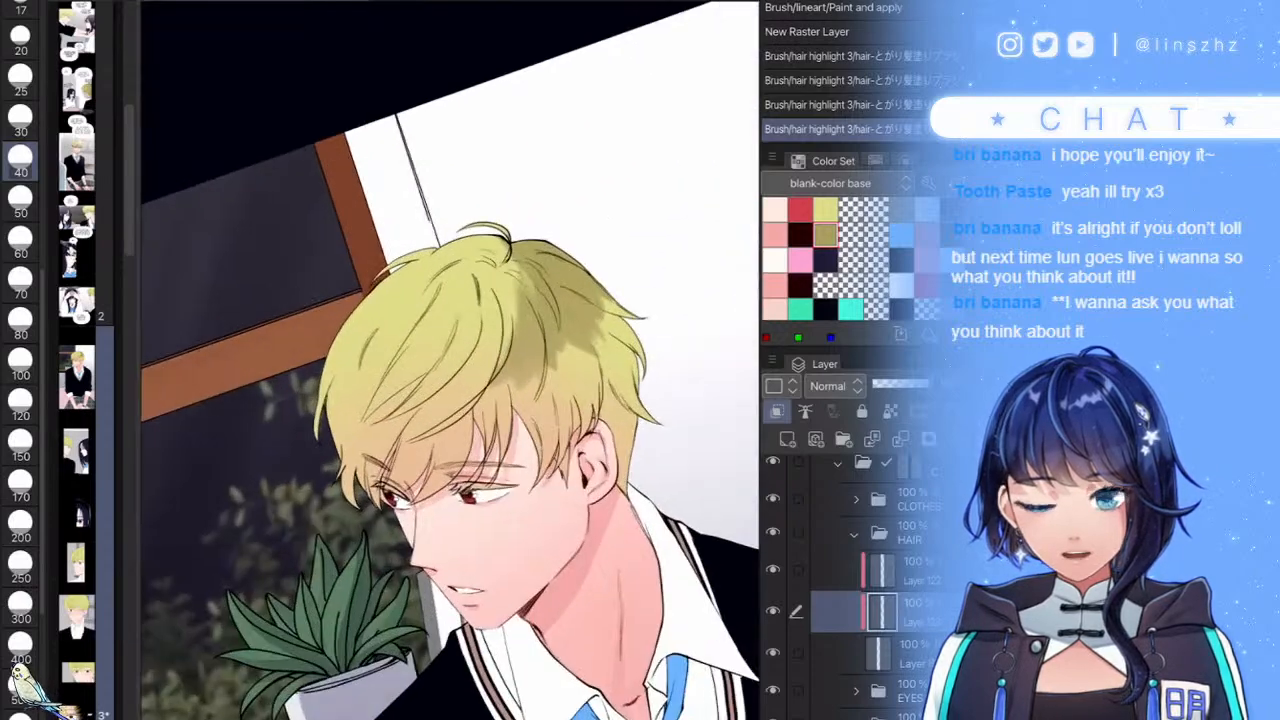
mouse_move(430, 193)
left_mouse_down()
mouse_move(409, 219)
mouse_move(436, 256)
mouse_move(403, 336)
mouse_move(460, 345)
left_mouse_up()
mouse_move(372, 238)
left_mouse_down()
mouse_move(488, 184)
mouse_move(345, 236)
mouse_move(372, 243)
mouse_move(292, 288)
left_mouse_up()
key("ctrl+z")
mouse_move(365, 195)
left_mouse_down()
mouse_move(340, 230)
mouse_move(395, 215)
mouse_move(340, 260)
mouse_move(325, 300)
left_mouse_up()
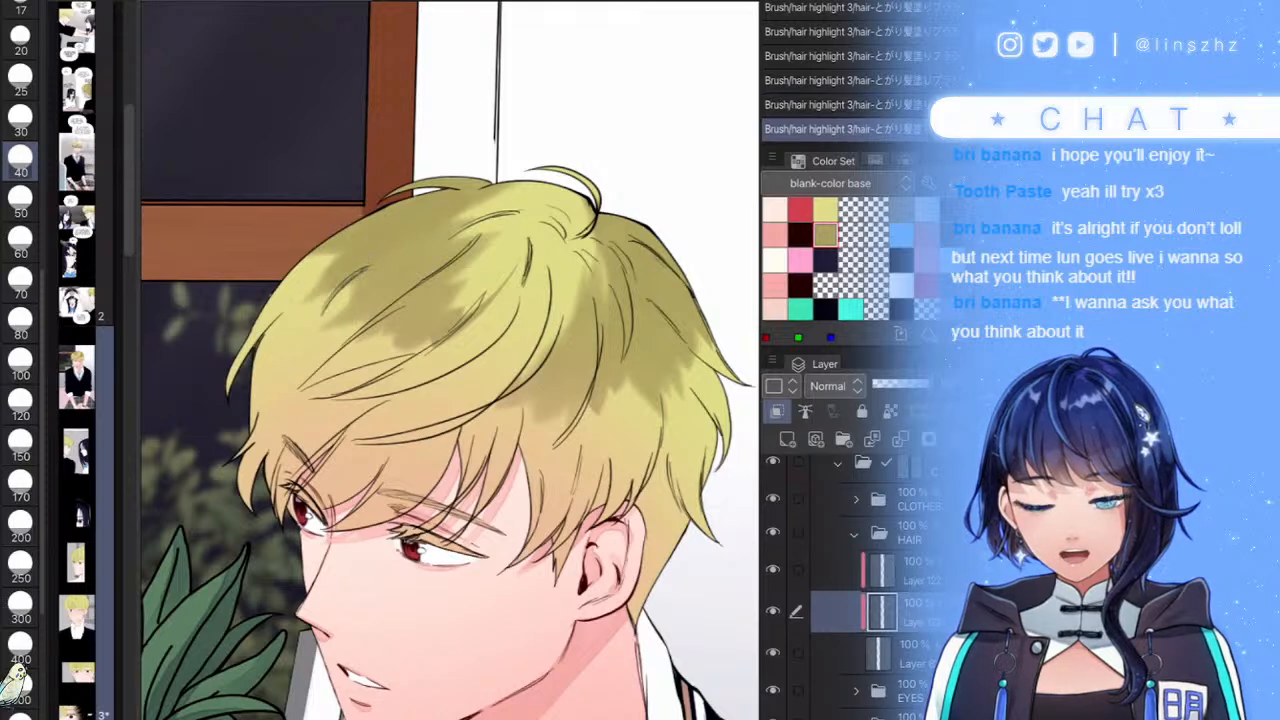
scroll(540, 270, "down", 5)
scroll(480, 240, "up", 4)
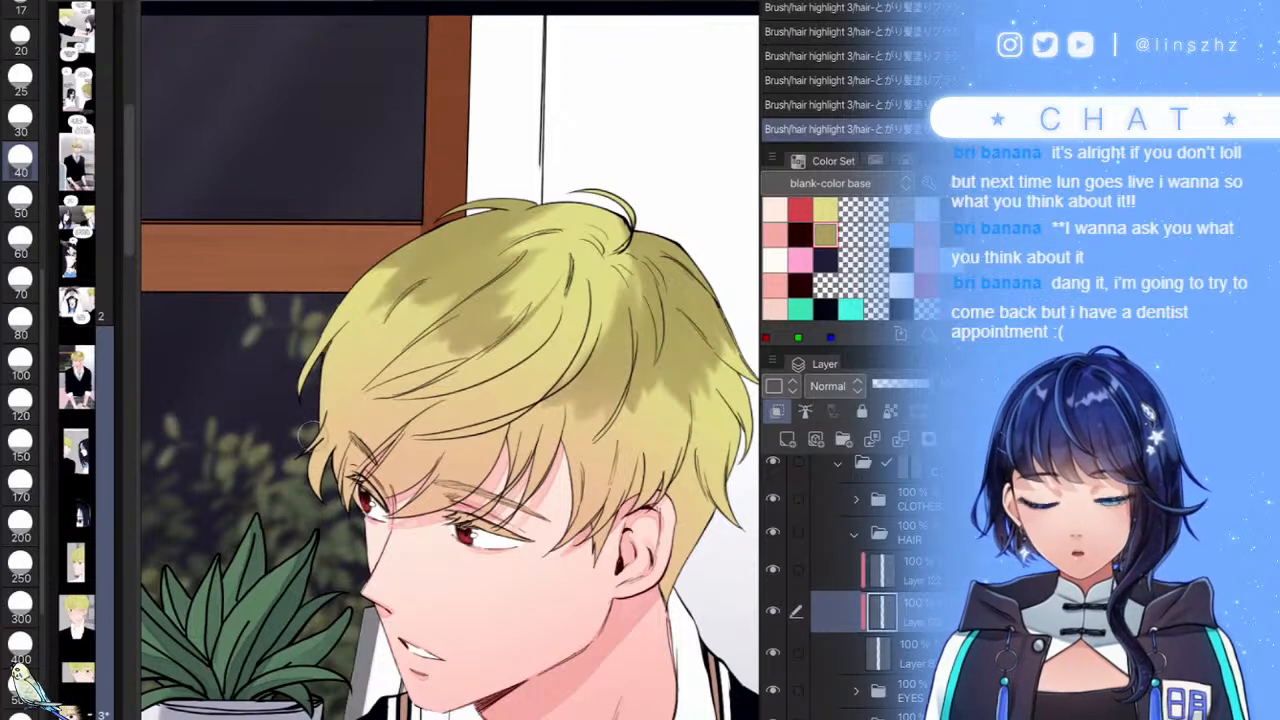
- Shade the left fringe with darker olive, undoing a stray mark near the crown
mouse_move(306, 432)
left_mouse_down()
mouse_move(346, 392)
mouse_move(364, 420)
mouse_move(406, 431)
mouse_move(408, 456)
mouse_move(456, 458)
mouse_move(468, 480)
left_mouse_up()
scroll(590, 430, "down", 1)
scroll(594, 330, "down", 2)
scroll(597, 325, "up", 1)
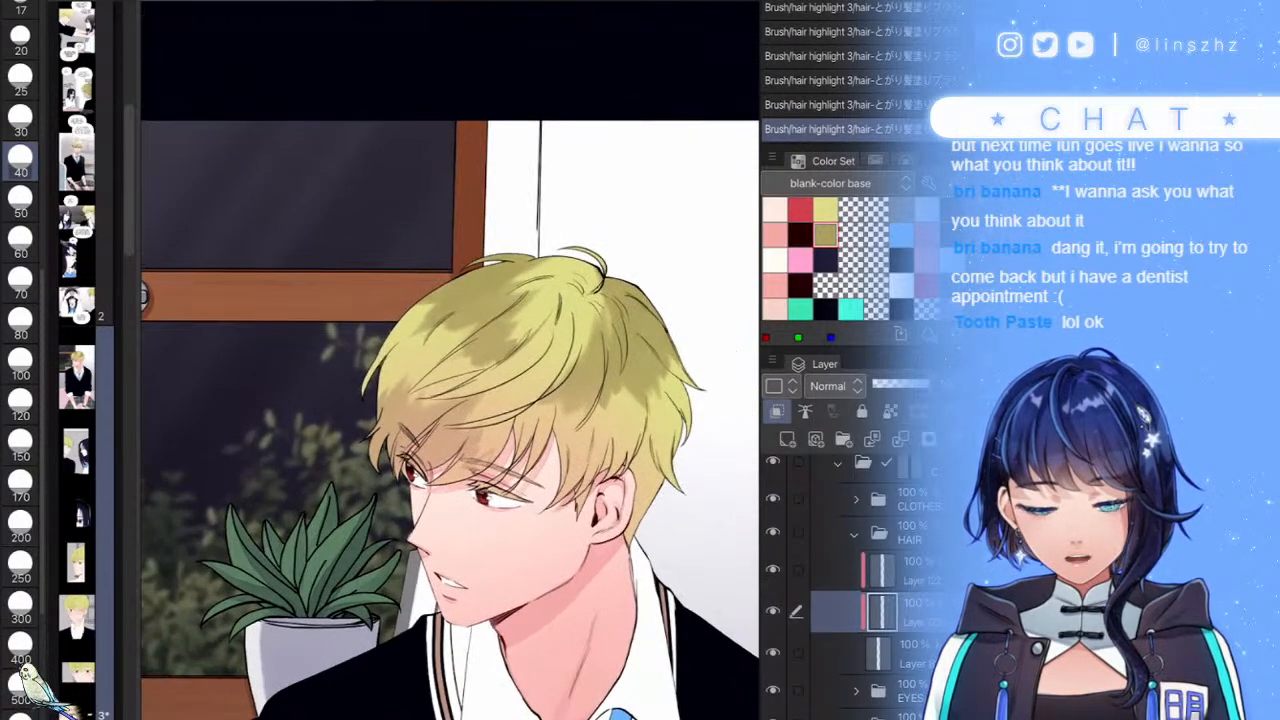
mouse_move(602, 280)
left_mouse_down()
mouse_move(594, 302)
mouse_move(548, 326)
left_mouse_up()
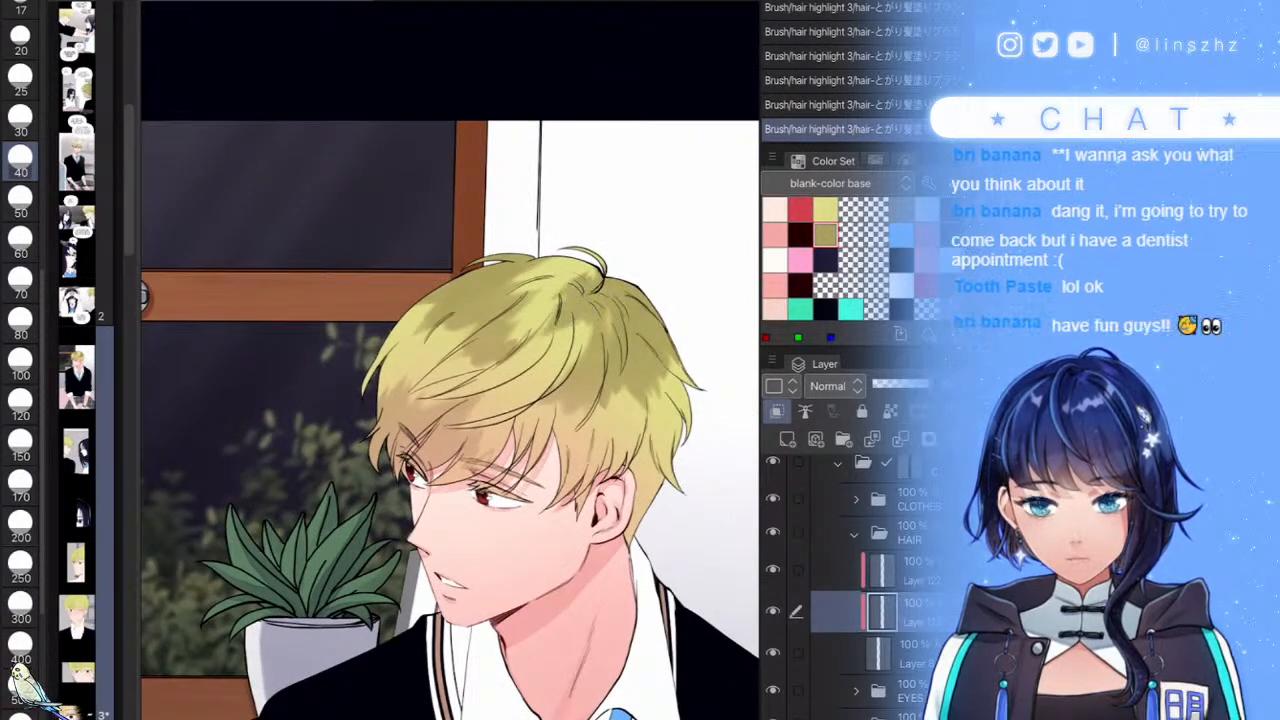
scroll(560, 330, "up", 2)
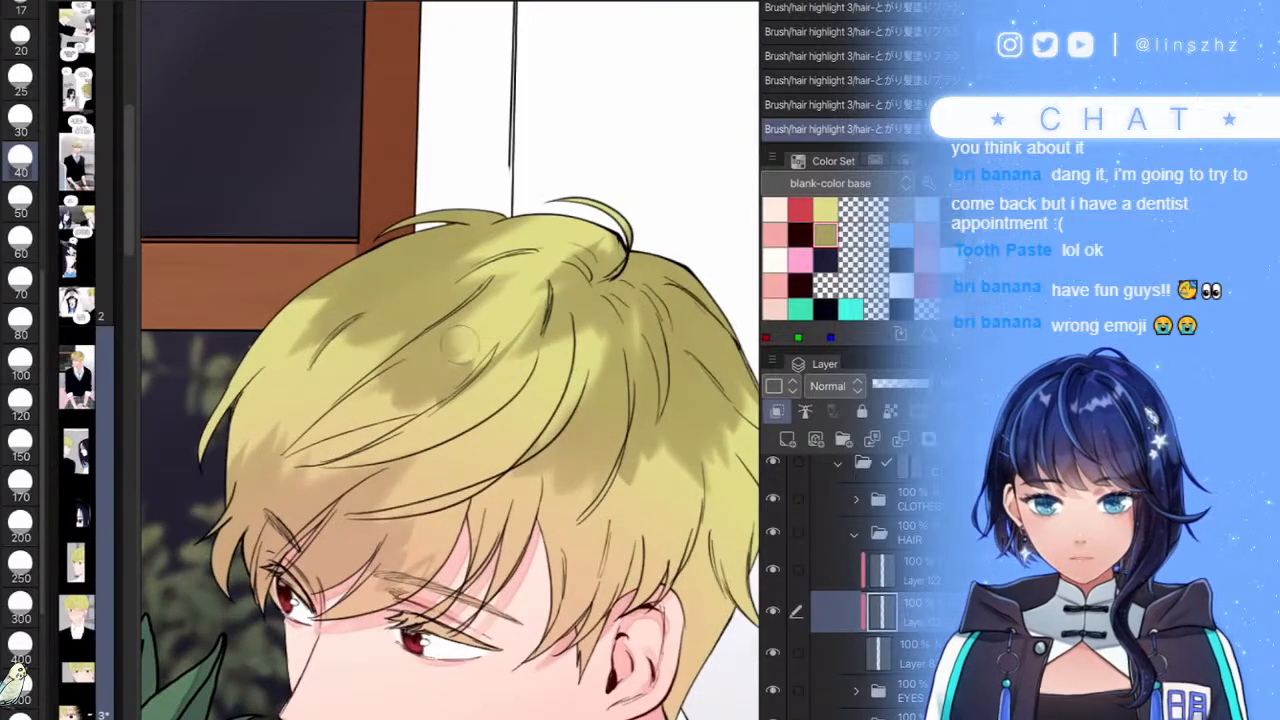
scroll(548, 336, "down", 2)
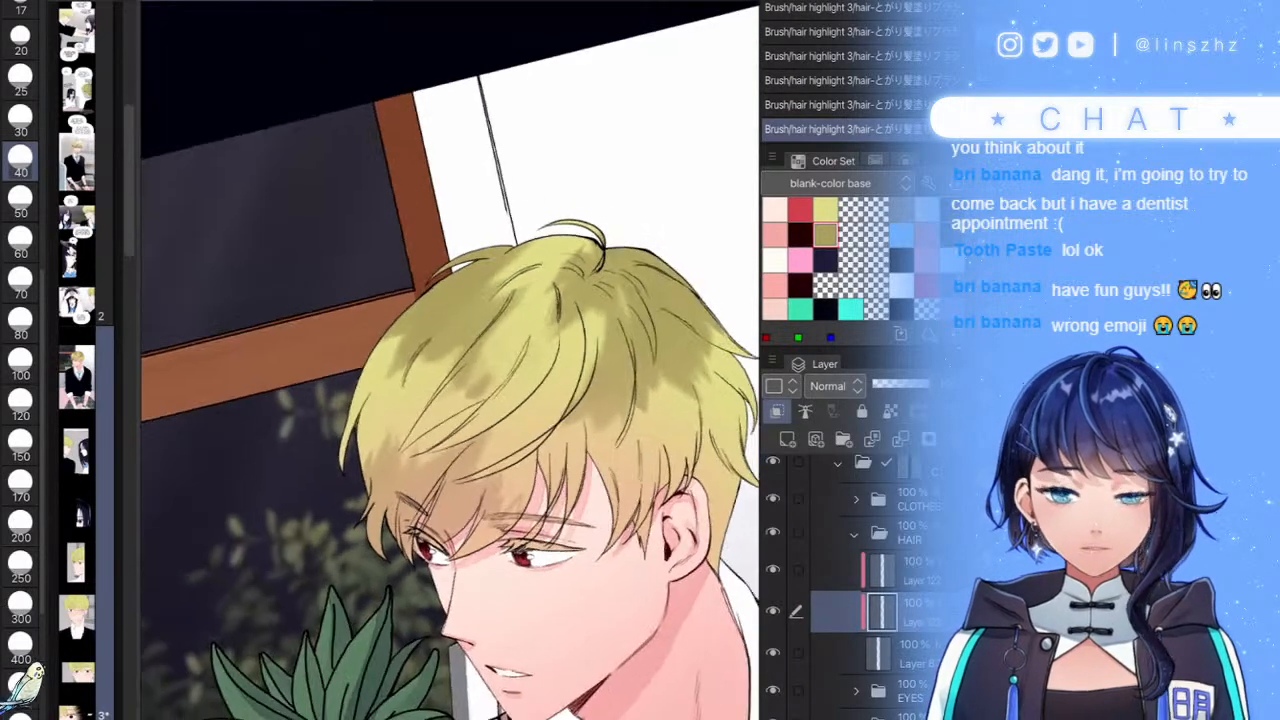
key("ctrl+z")
- Lighten the dark hair patches near the crown, the left hair and the left fringe
scroll(529, 300, "up", 2)
left_click_drag(529, 287, 492, 332)
left_click_drag(478, 400, 358, 450)
left_click_drag(390, 360, 364, 380)
left_click_drag(398, 338, 368, 382)
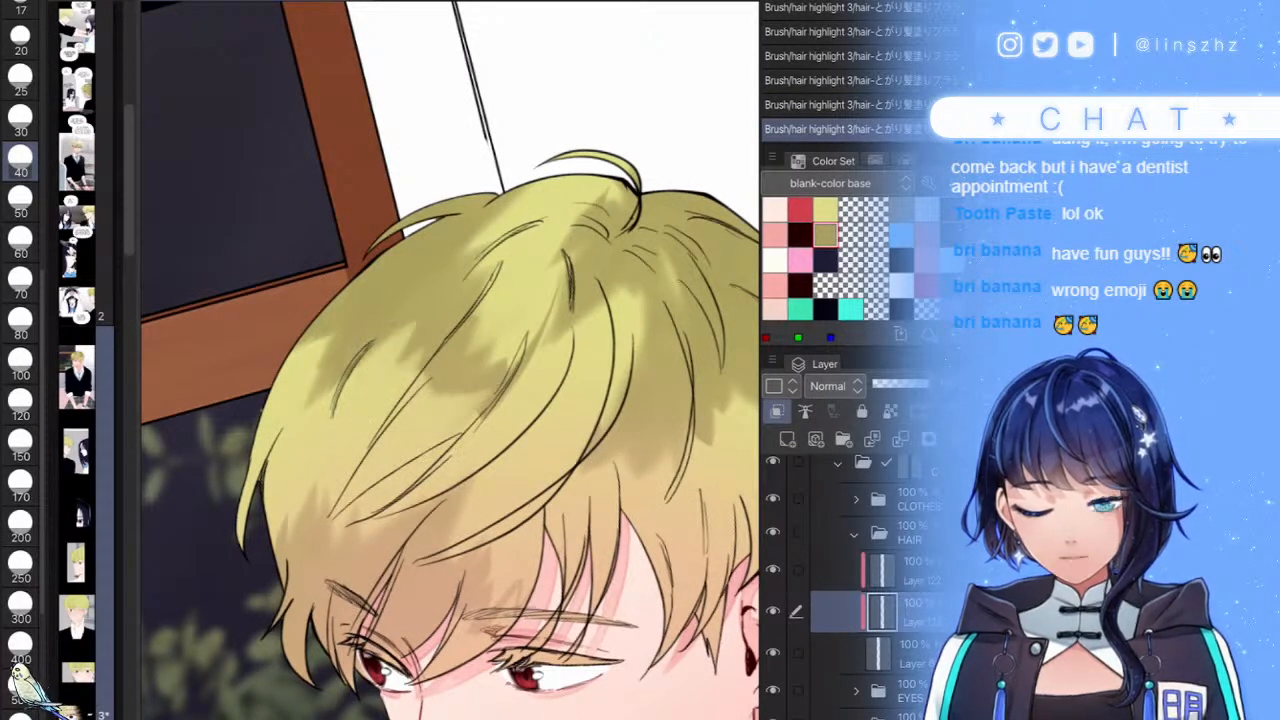
scroll(450, 380, "down", 3)
scroll(450, 380, "up", 2)
left_click_drag(444, 448, 400, 502)
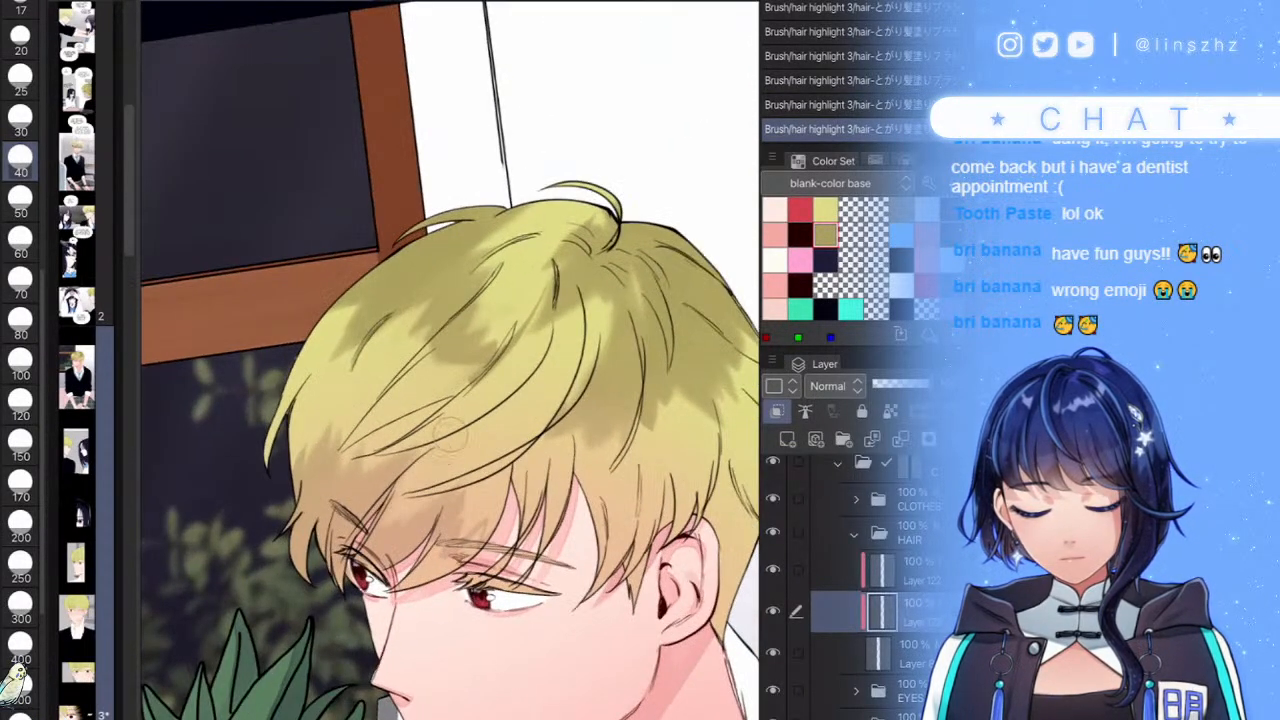
left_click_drag(374, 450, 336, 506)
mouse_move(343, 424)
left_mouse_down()
mouse_move(320, 460)
mouse_move(334, 478)
mouse_move(312, 494)
left_mouse_up()
scroll(450, 380, "up", 1)
key("ctrl+z")
- Lighten the left fringe patch and extend the olive shadow along the hair's left side
left_click_drag(332, 384, 303, 446)
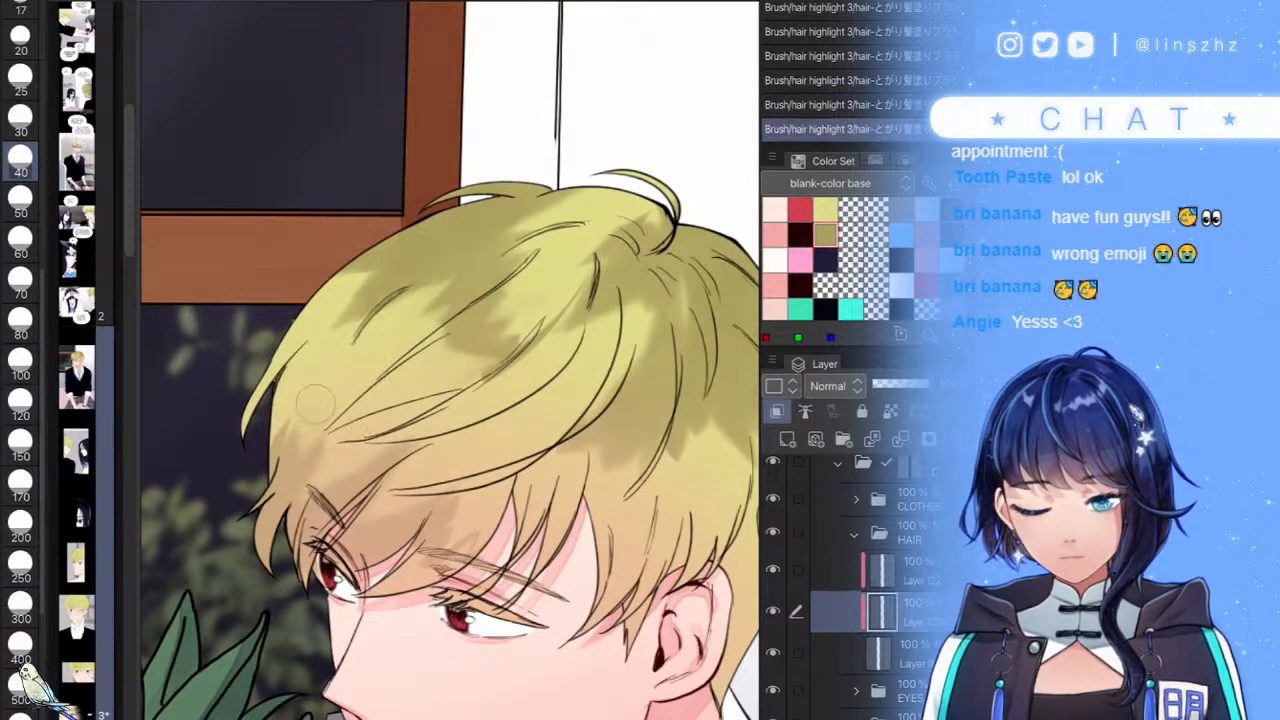
scroll(455, 386, "down", 5)
scroll(505, 400, "up", 5)
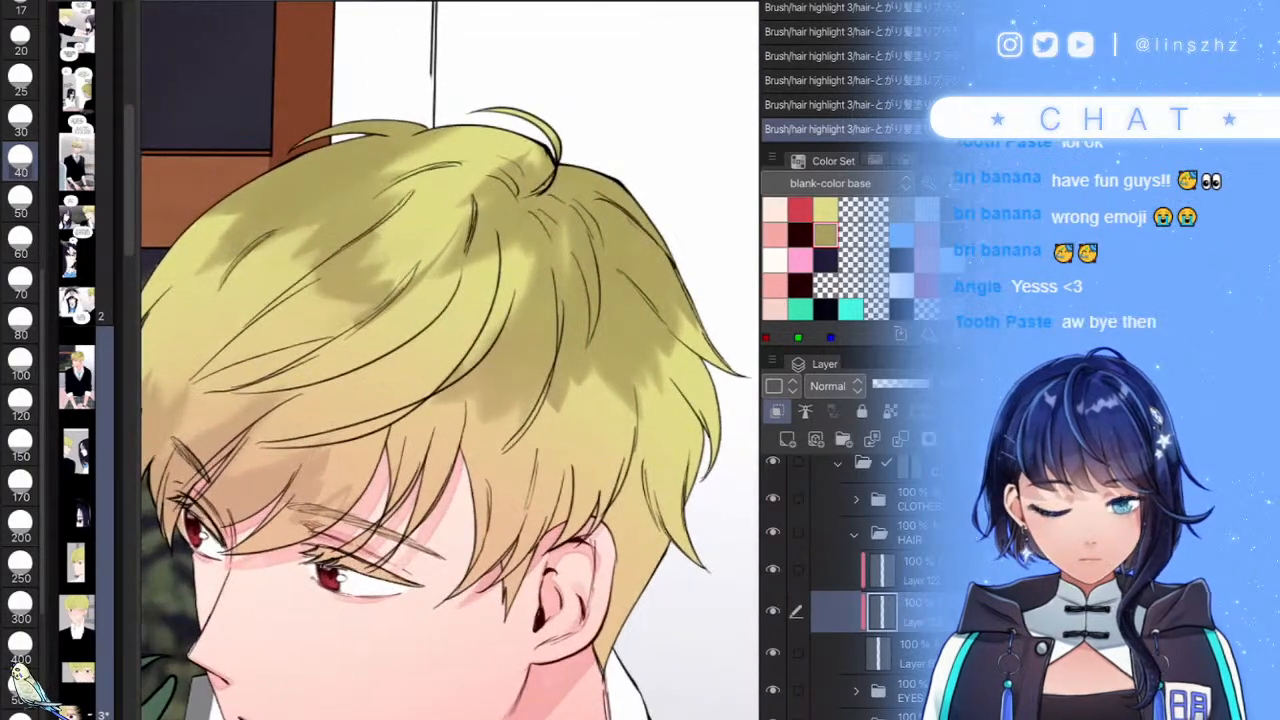
left_click_drag(384, 300, 290, 348)
left_click_drag(344, 300, 260, 358)
left_click_drag(364, 290, 308, 328)
left_click_drag(342, 268, 288, 324)
scroll(567, 585, "down", 3)
scroll(567, 585, "up", 1)
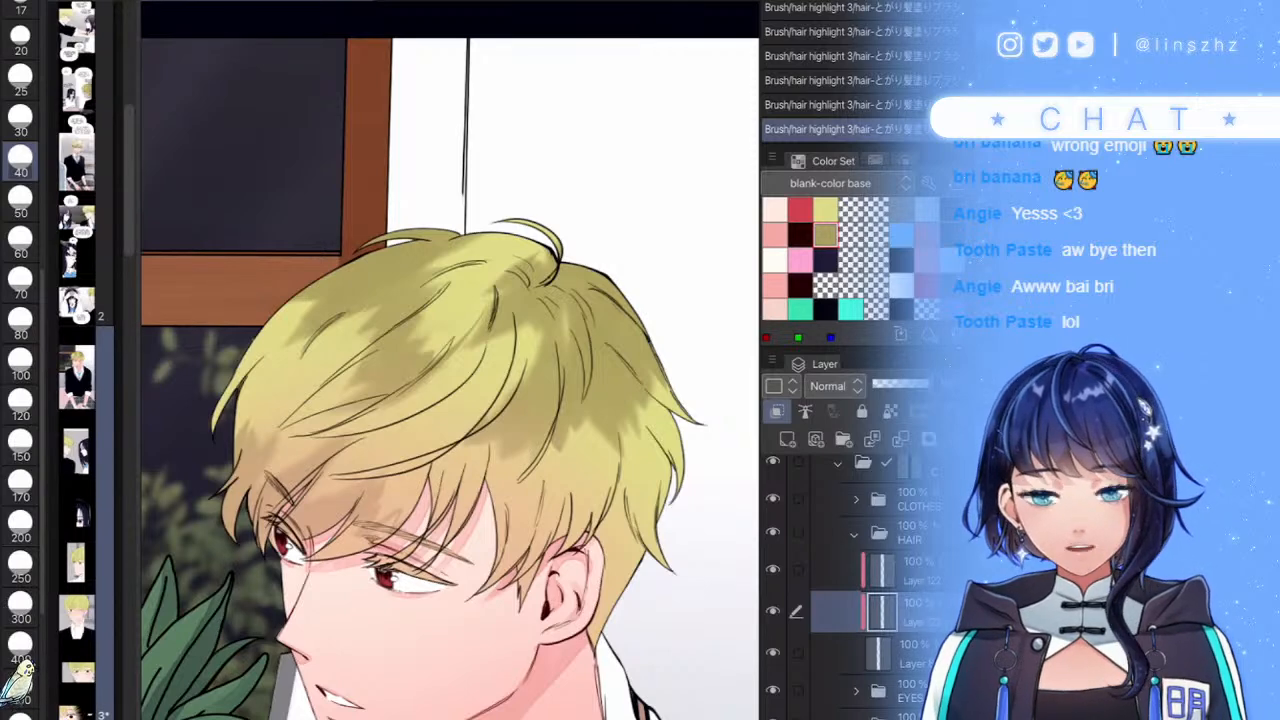
- Rotate the canvas and repaint lighter strokes over the dark patch in the central hair
left_click_drag(450, 400, 379, 316)
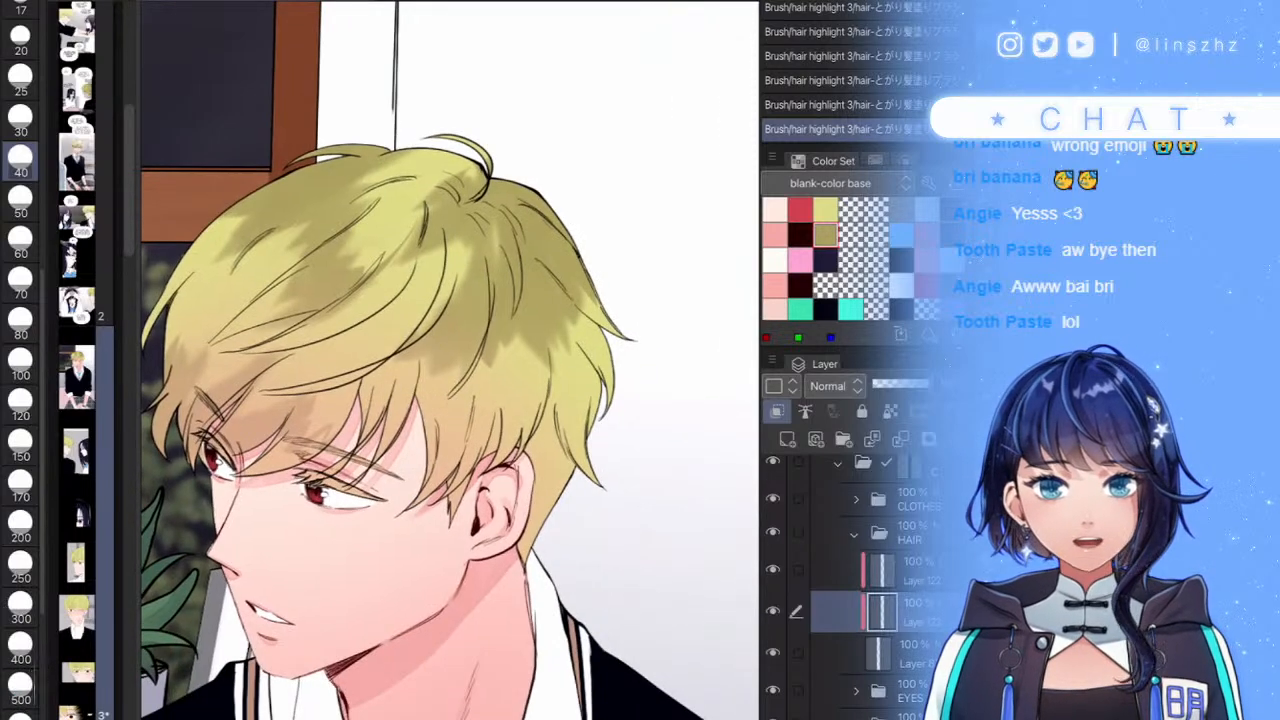
scroll(389, 578, "up", 2)
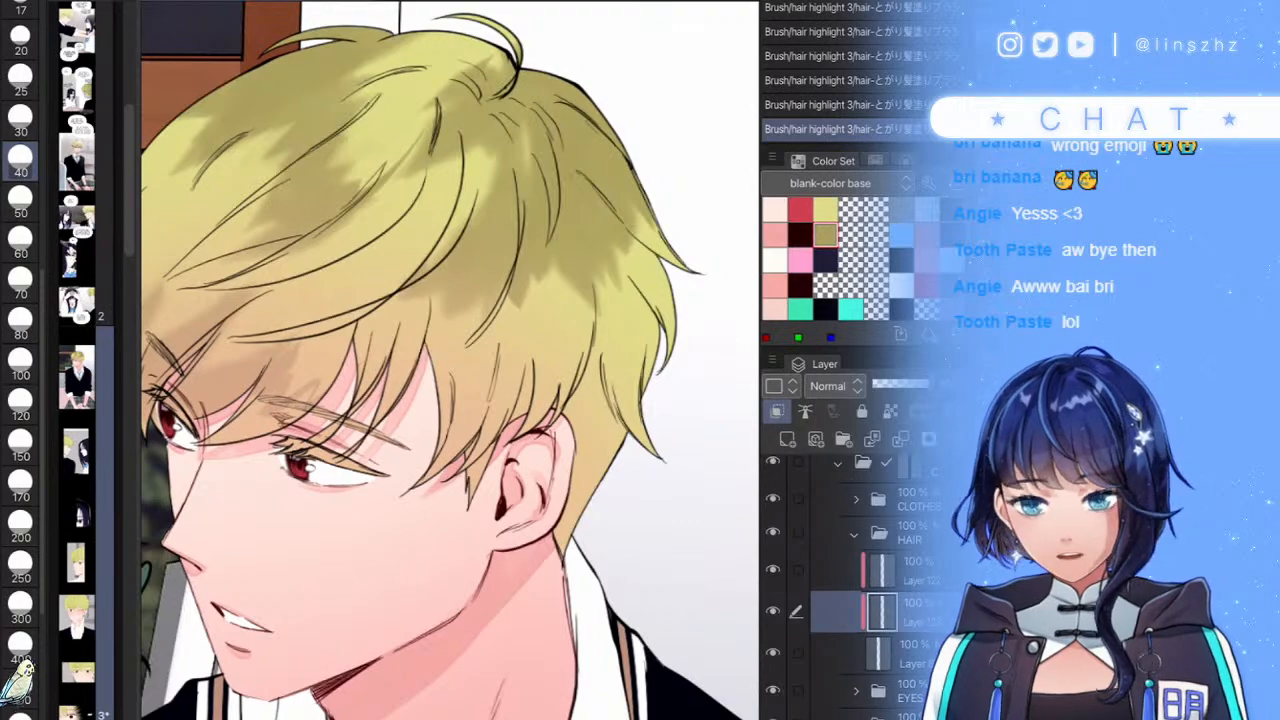
left_click_drag(415, 266, 471, 318)
scroll(450, 360, "up", 2)
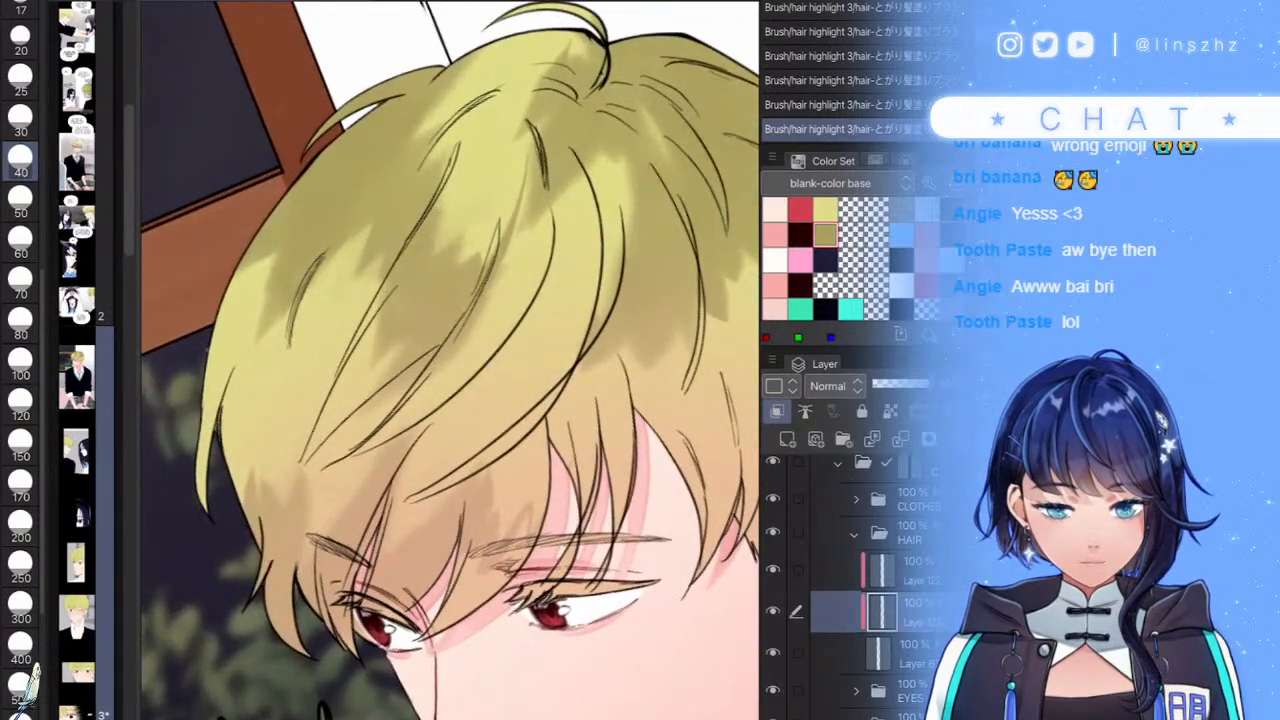
mouse_move(508, 235)
left_mouse_down()
mouse_move(519, 184)
mouse_move(522, 248)
left_mouse_up()
left_click_drag(520, 300, 489, 301)
key("ctrl+z")
mouse_move(504, 244)
left_mouse_down()
mouse_move(506, 224)
mouse_move(562, 243)
mouse_move(554, 190)
left_mouse_up()
- Darken the hair's crown, lighten a middle patch and add a darker stroke across the hair
scroll(450, 360, "down", 5)
scroll(450, 360, "up", 4)
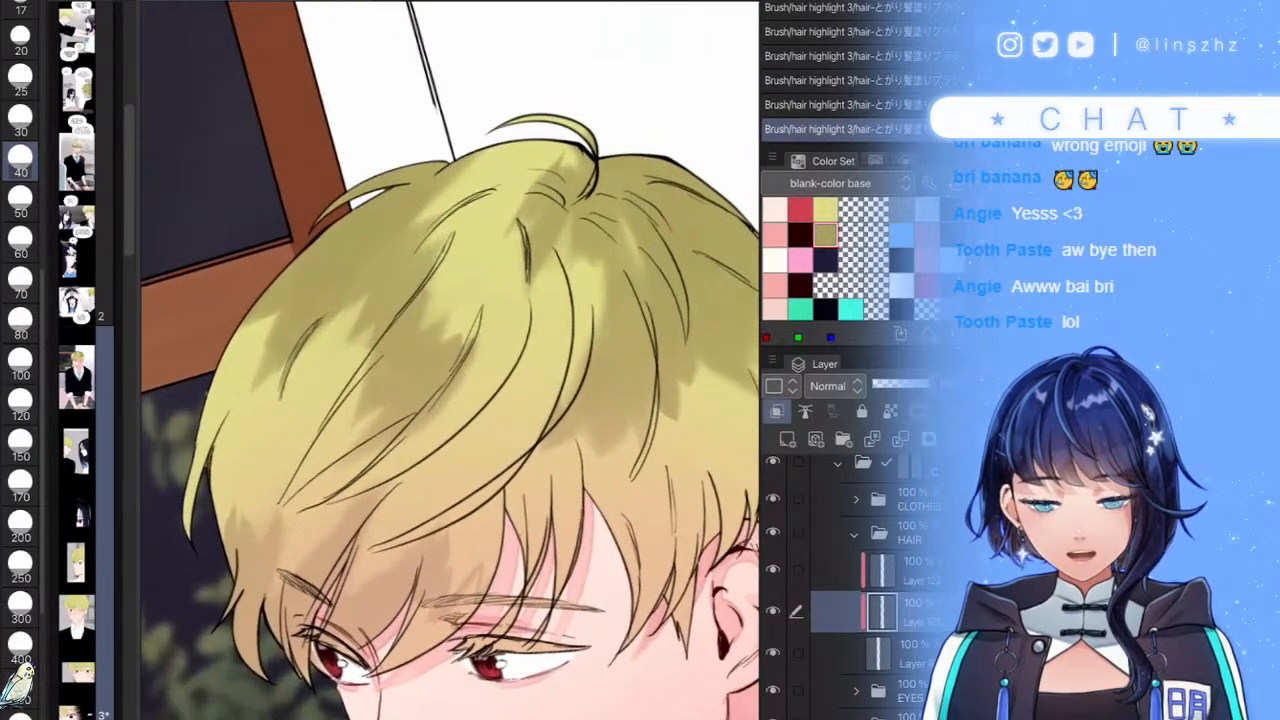
mouse_move(528, 226)
left_mouse_down()
mouse_move(556, 182)
mouse_move(486, 168)
mouse_move(462, 178)
left_mouse_up()
scroll(450, 360, "down", 5)
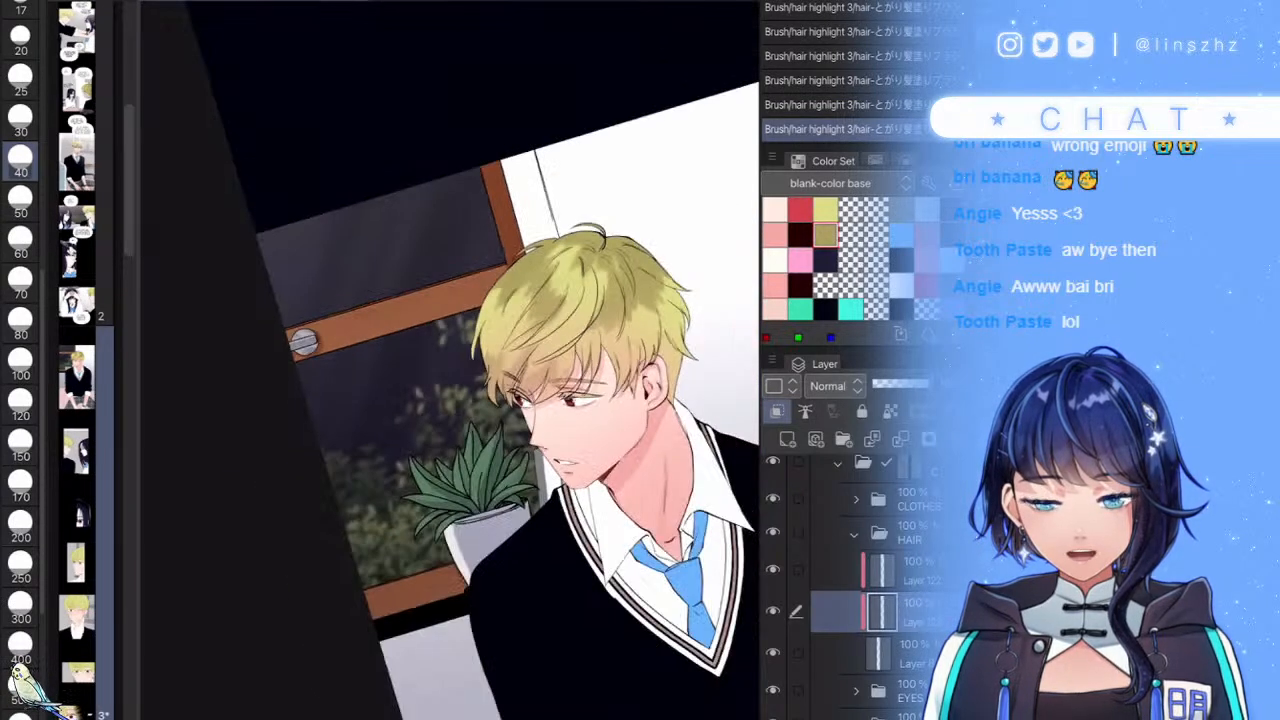
scroll(450, 360, "up", 1)
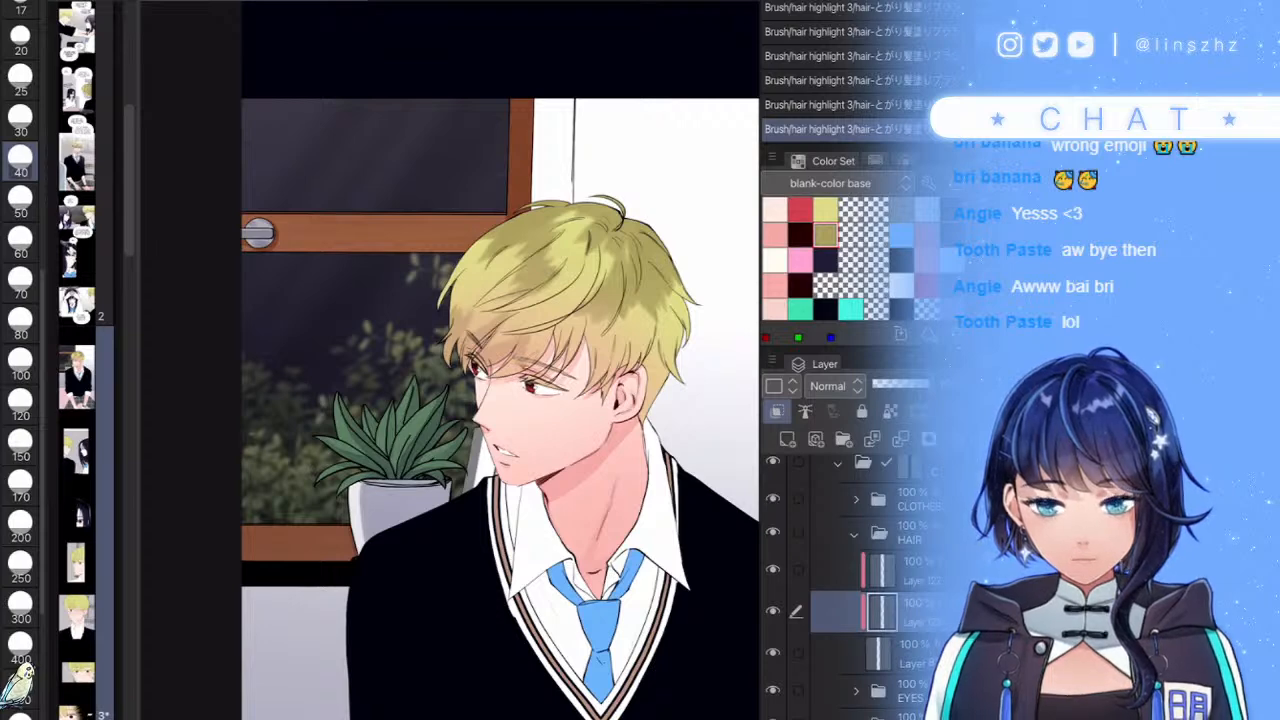
scroll(450, 360, "up", 4)
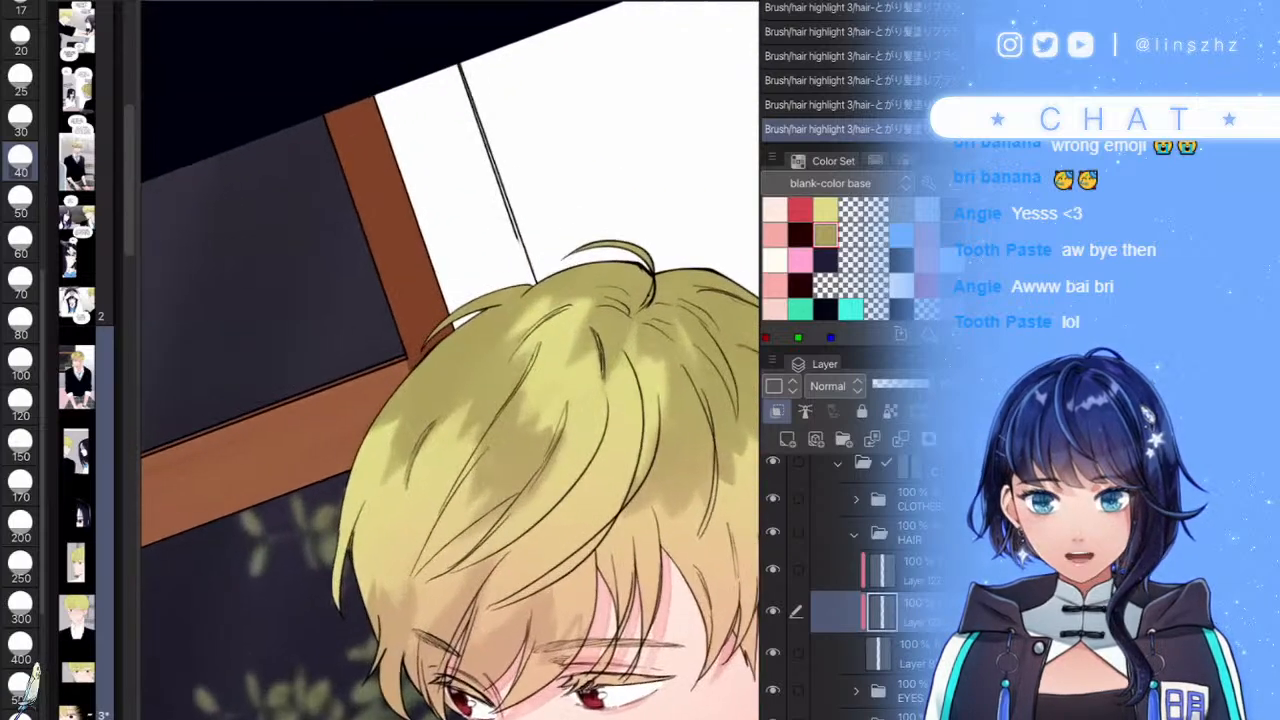
mouse_move(526, 344)
left_mouse_down()
mouse_move(486, 350)
mouse_move(502, 333)
mouse_move(490, 330)
mouse_move(460, 345)
mouse_move(520, 302)
left_mouse_up()
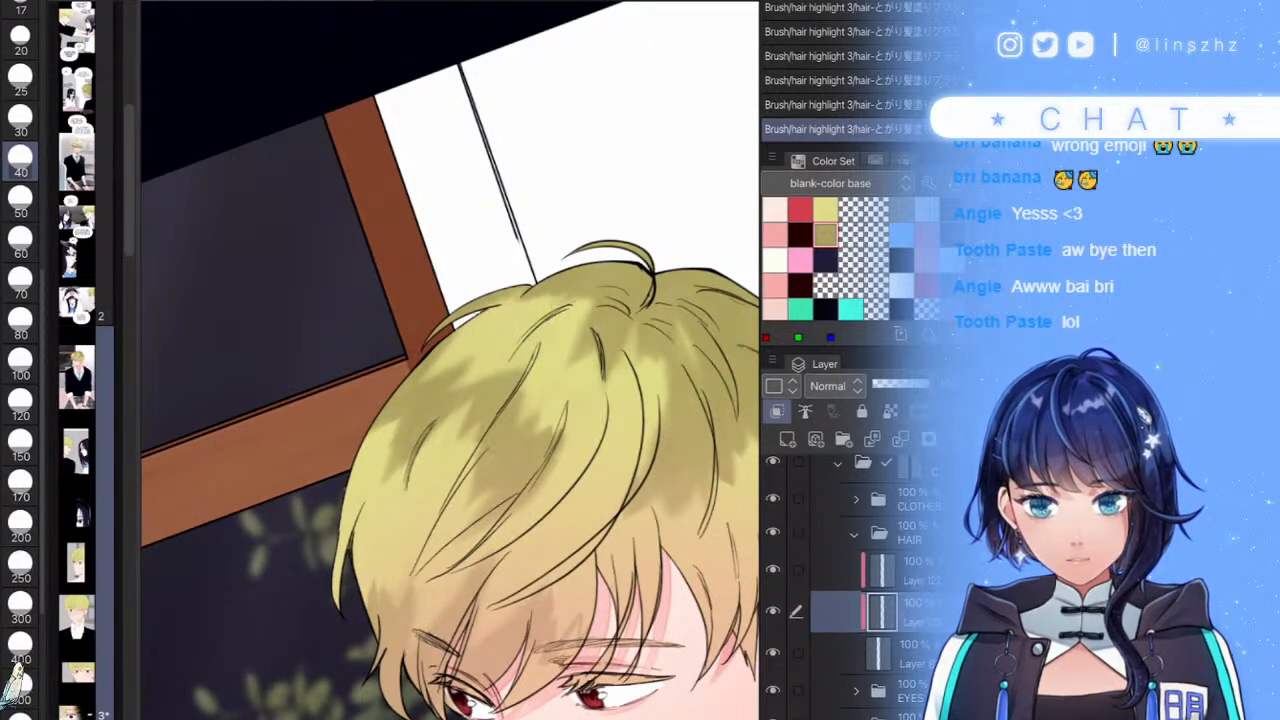
scroll(600, 385, "down", 4)
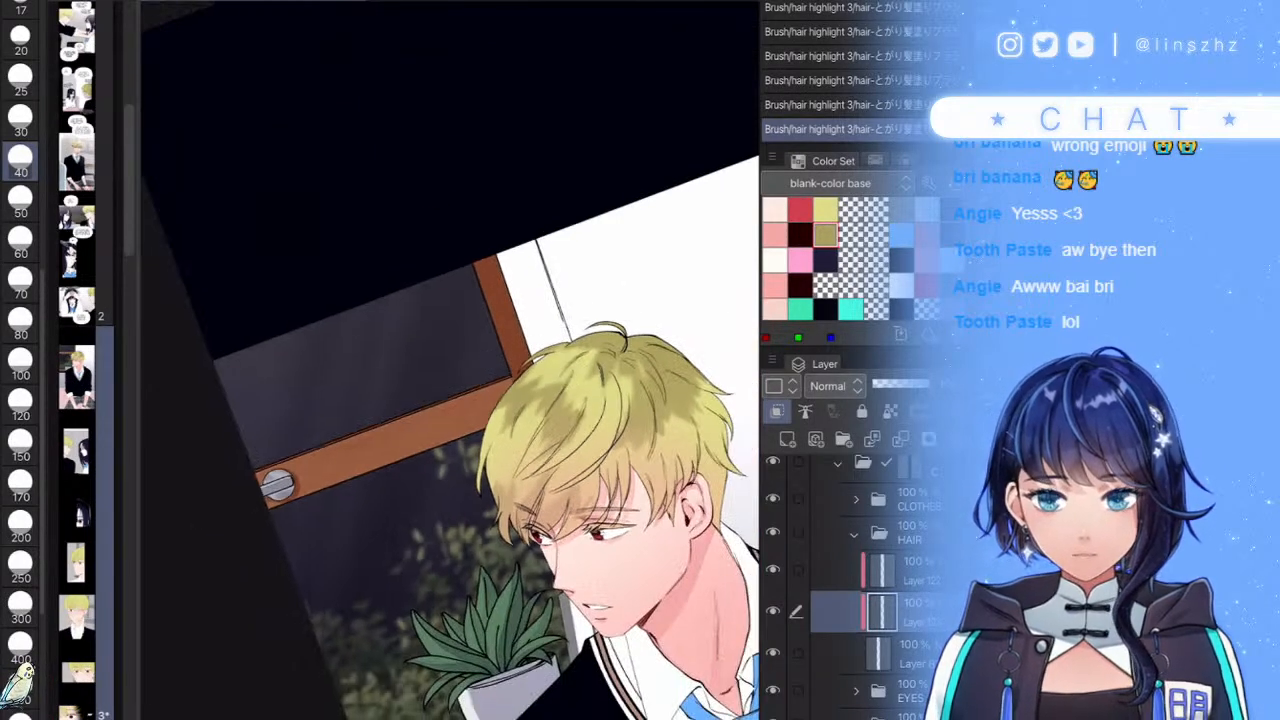
scroll(600, 400, "up", 4)
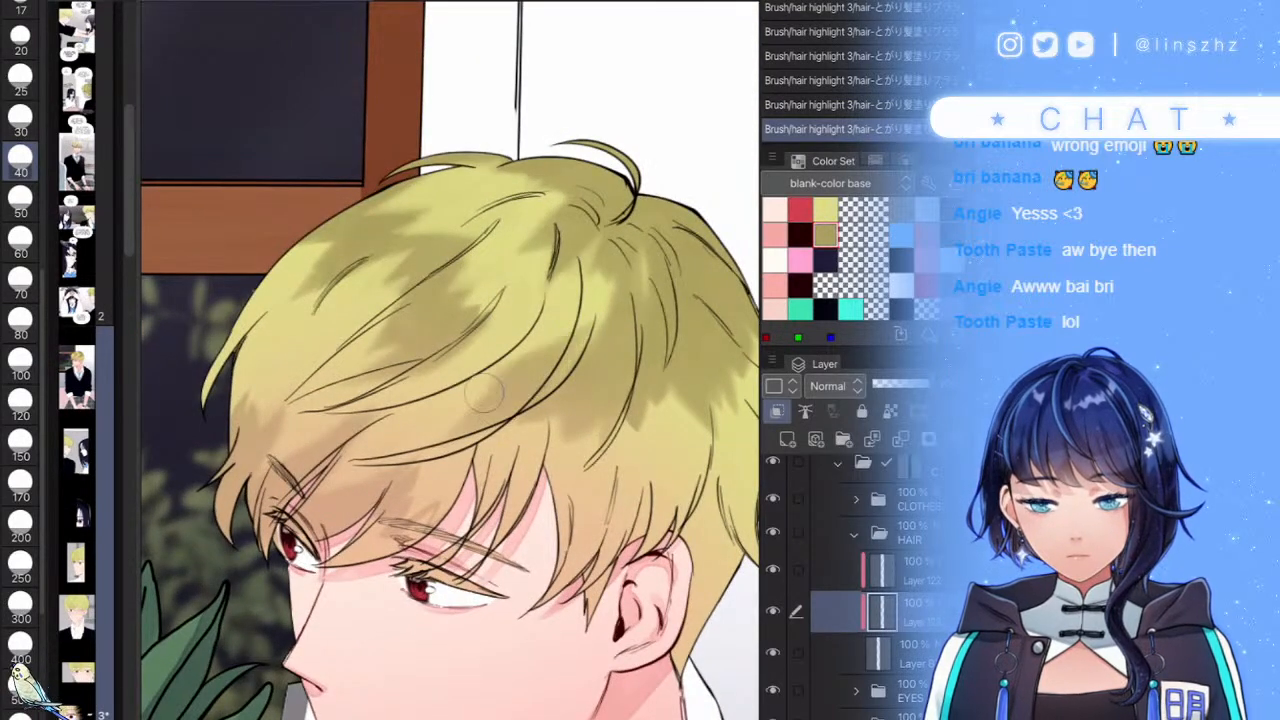
left_click_drag(504, 383, 420, 425)
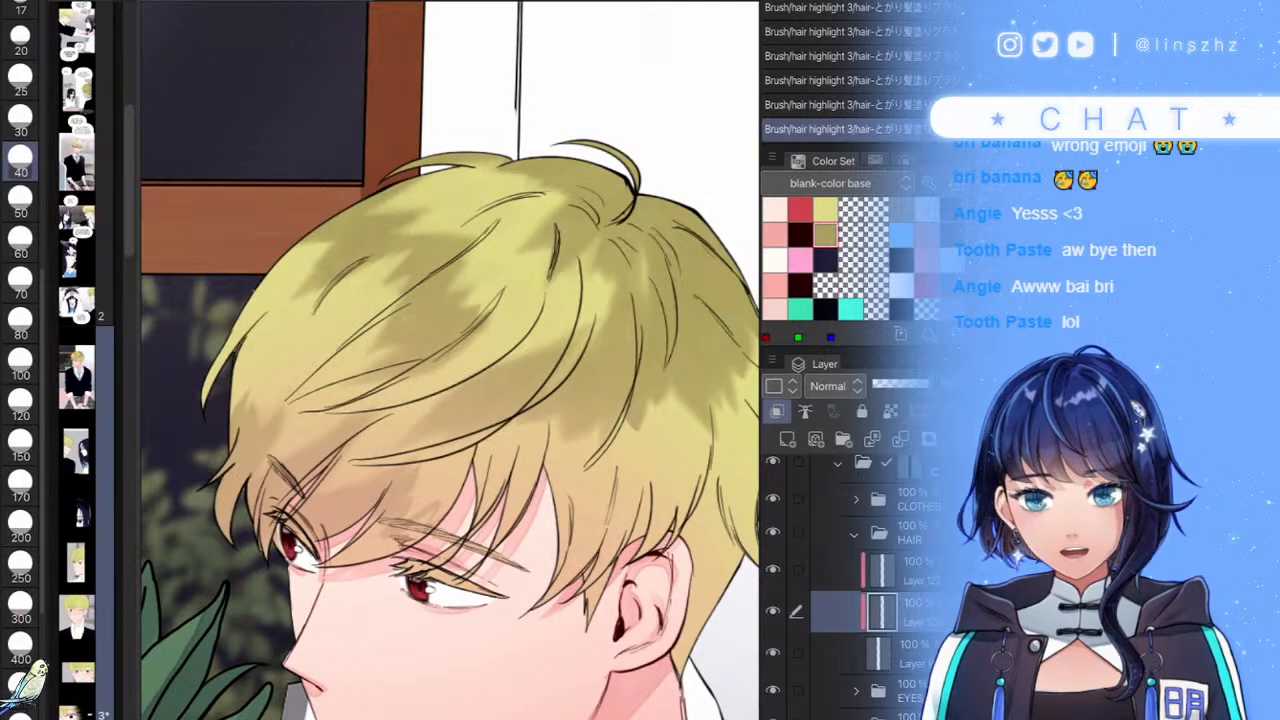
scroll(450, 360, "down", 4)
- Lighten the hair shading above the forehead, redoing the stroke as a lighter patch
scroll(450, 360, "up", 4)
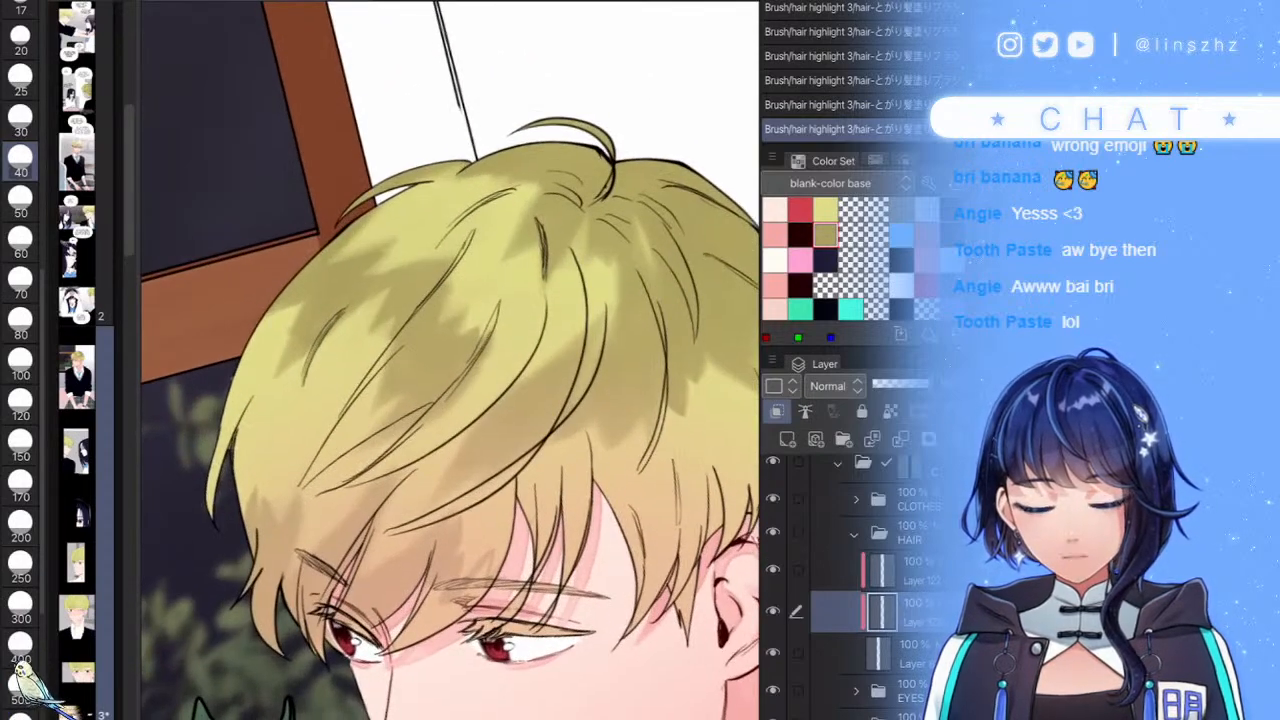
scroll(450, 360, "down", 5)
scroll(450, 360, "up", 3)
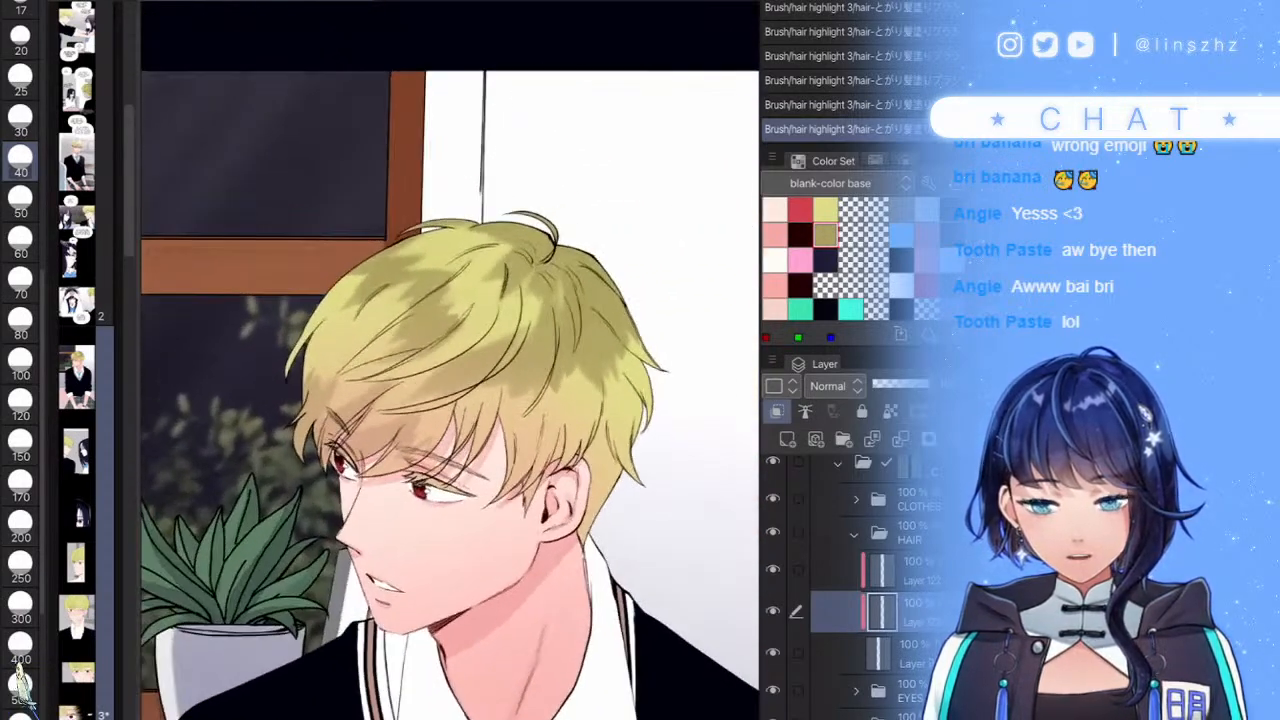
scroll(415, 435, "up", 2)
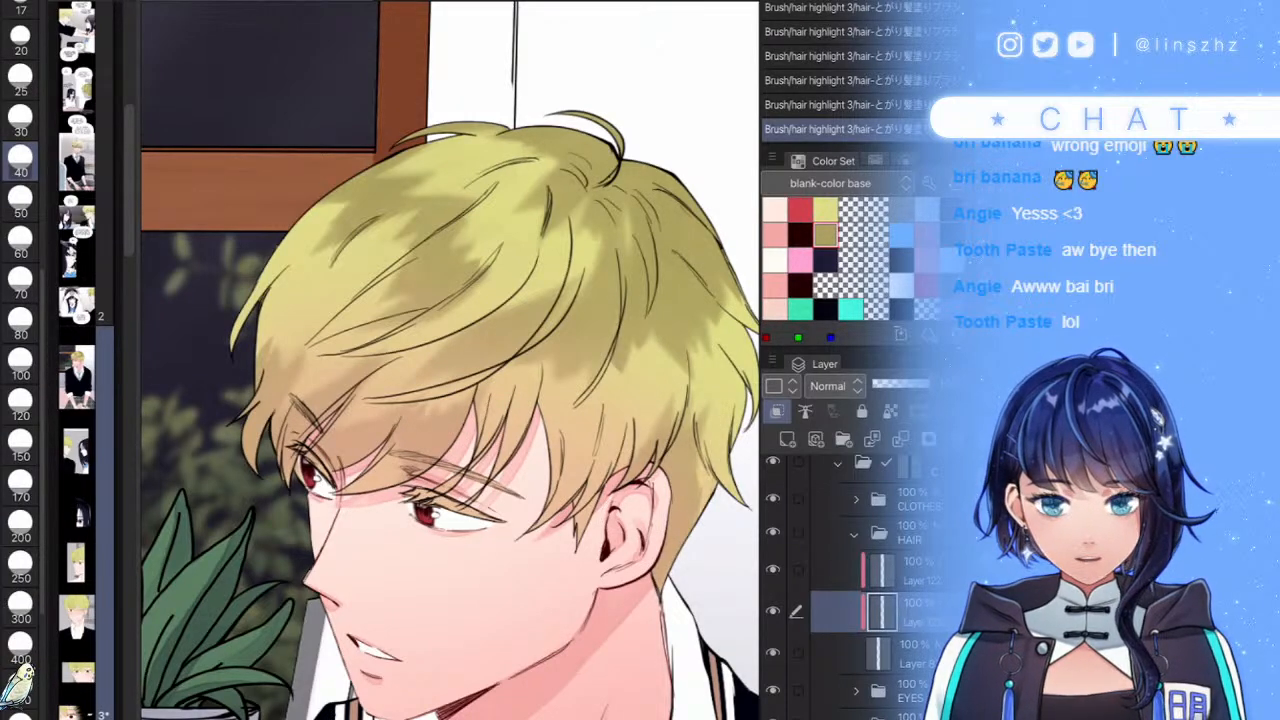
scroll(450, 360, "down", 3)
scroll(450, 360, "up", 3)
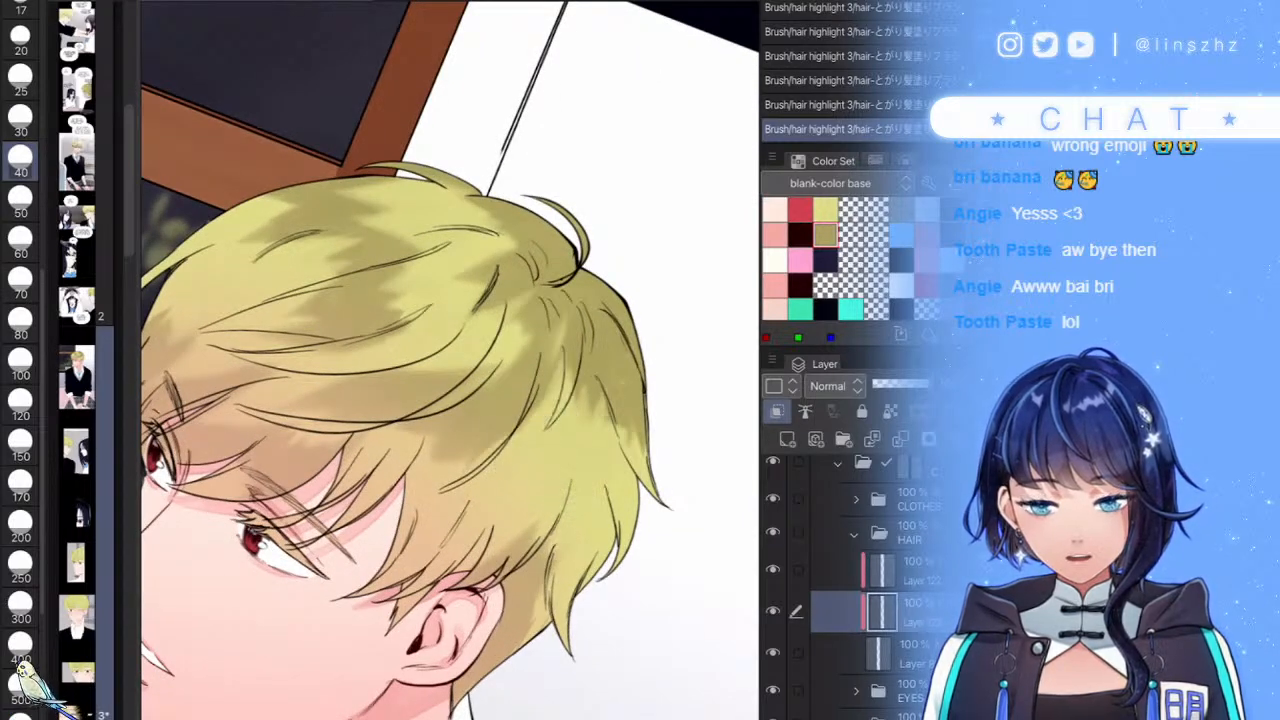
scroll(450, 360, "down", 2)
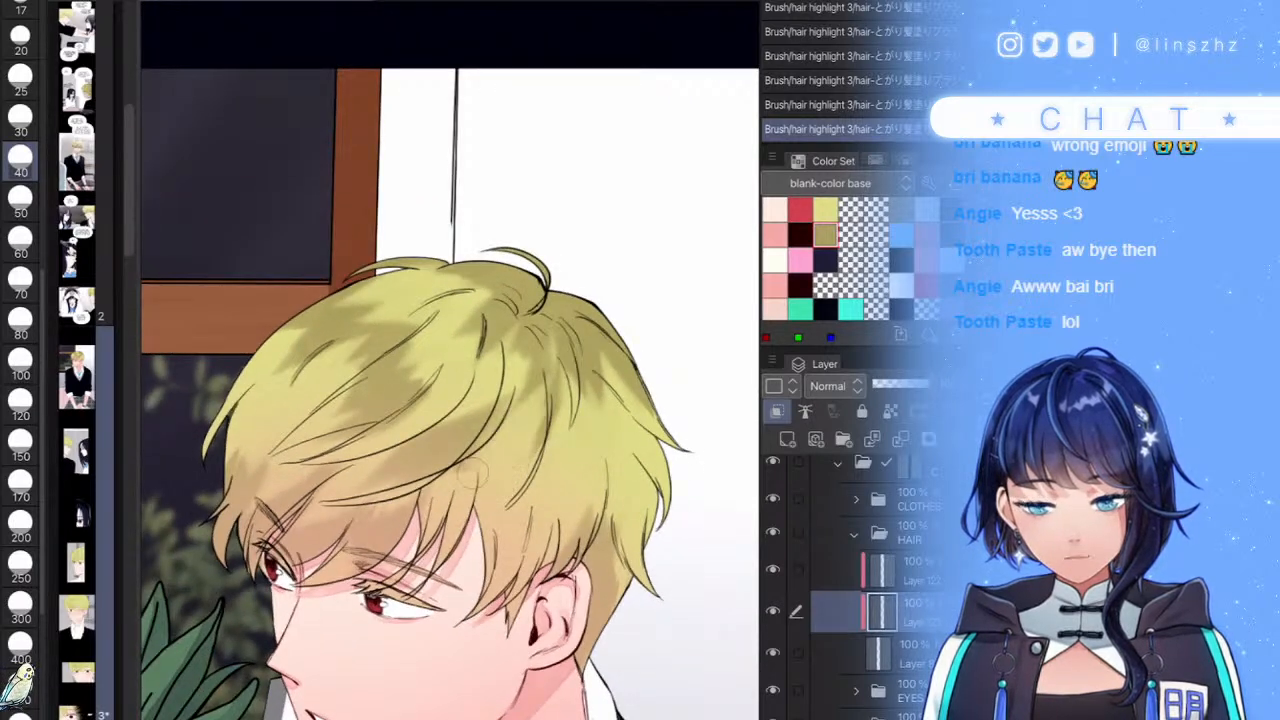
scroll(583, 412, "down", 4)
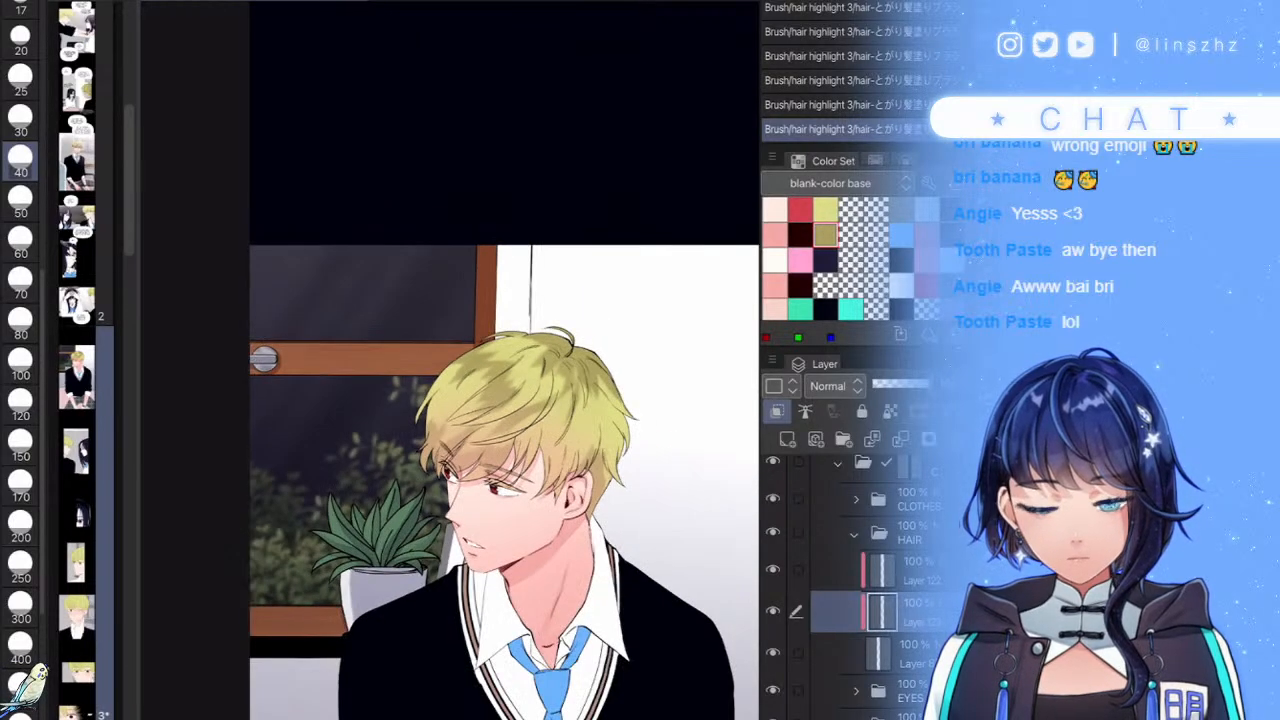
scroll(625, 450, "up", 4)
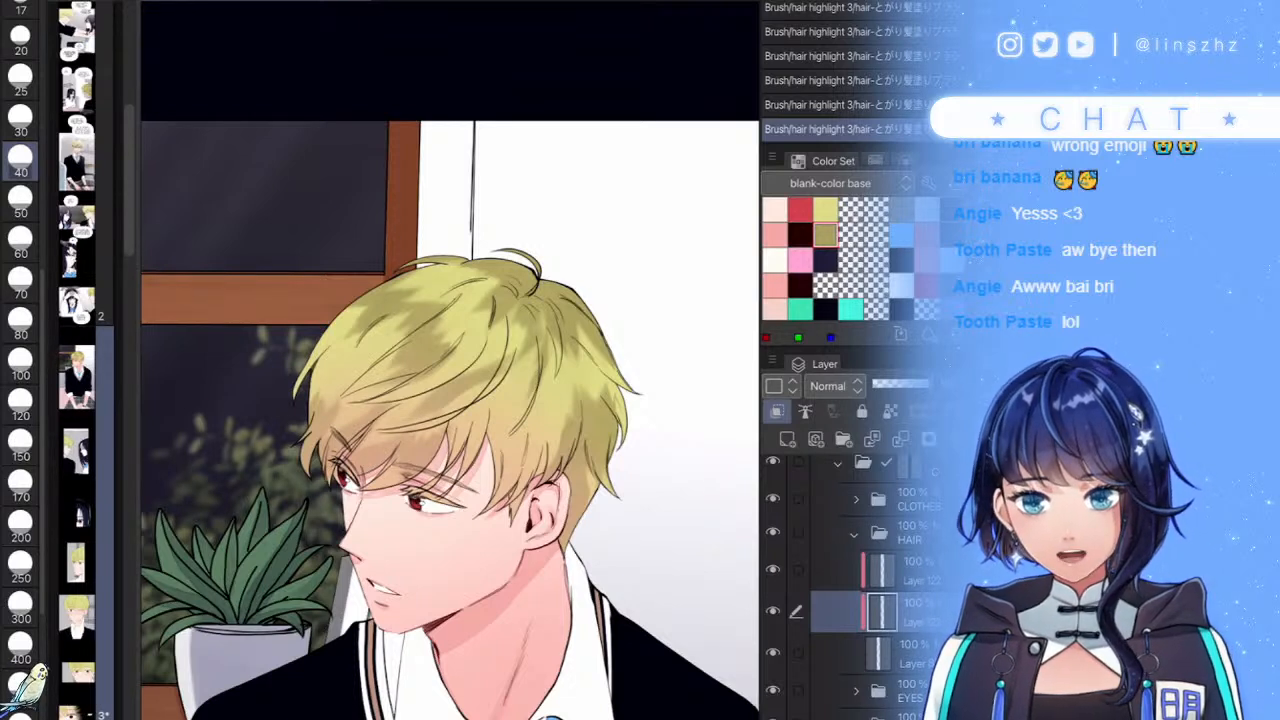
scroll(565, 425, "up", 3)
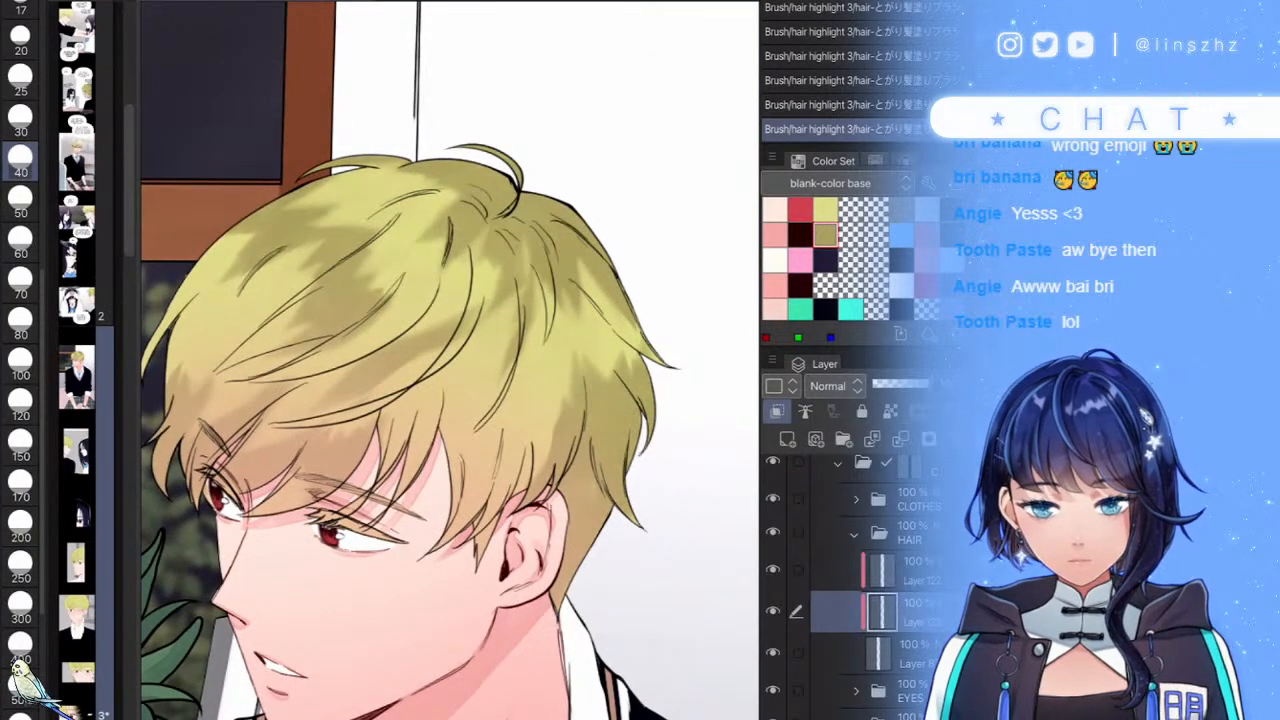
scroll(568, 349, "up", 2)
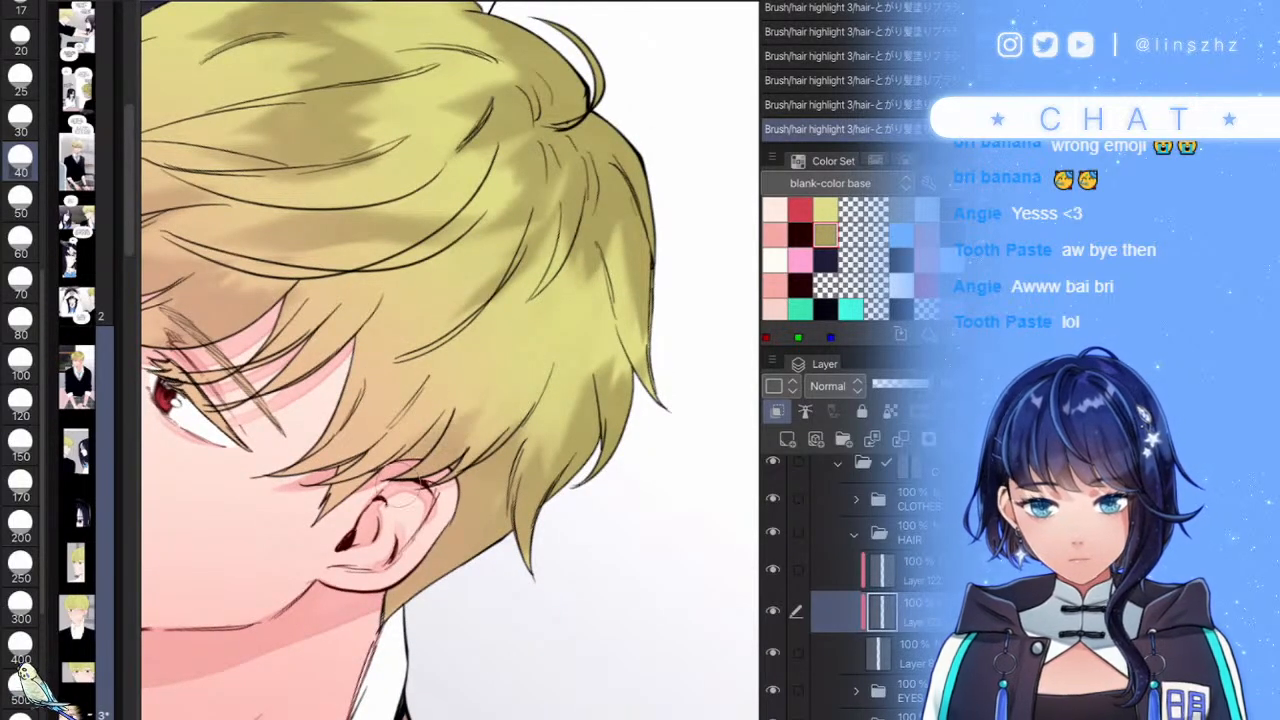
scroll(450, 360, "down", 5)
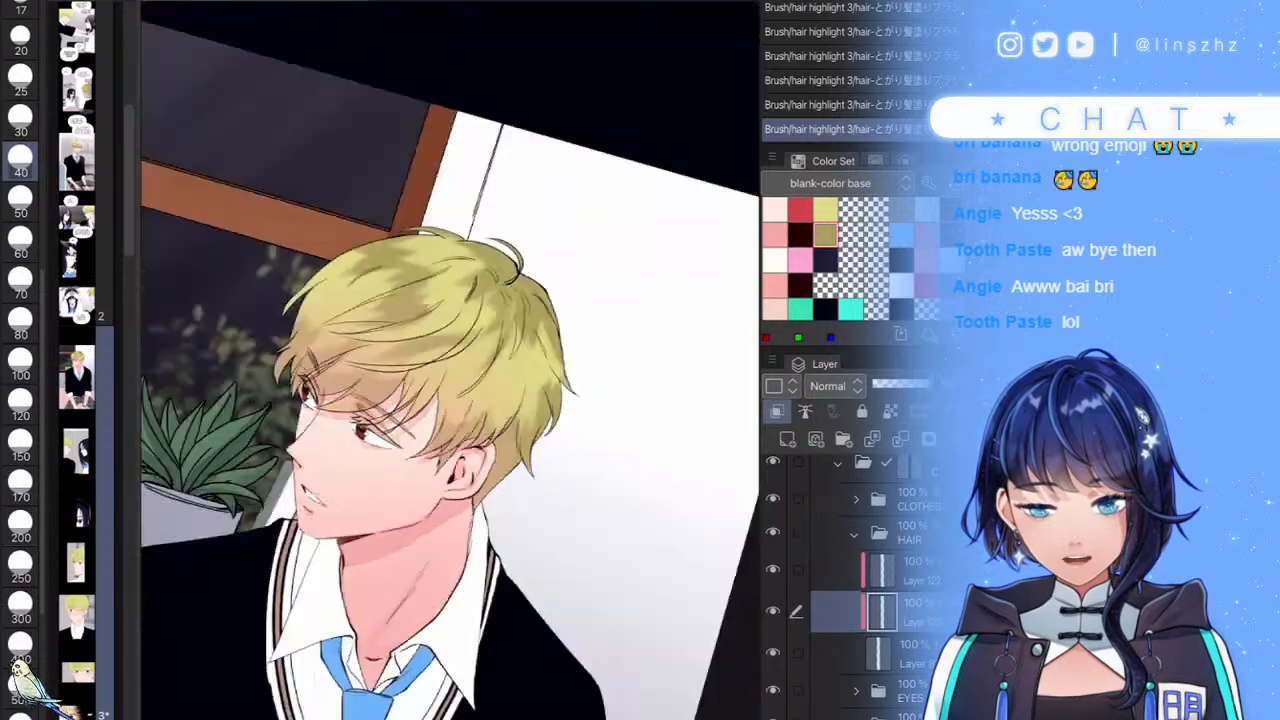
scroll(450, 360, "up", 4)
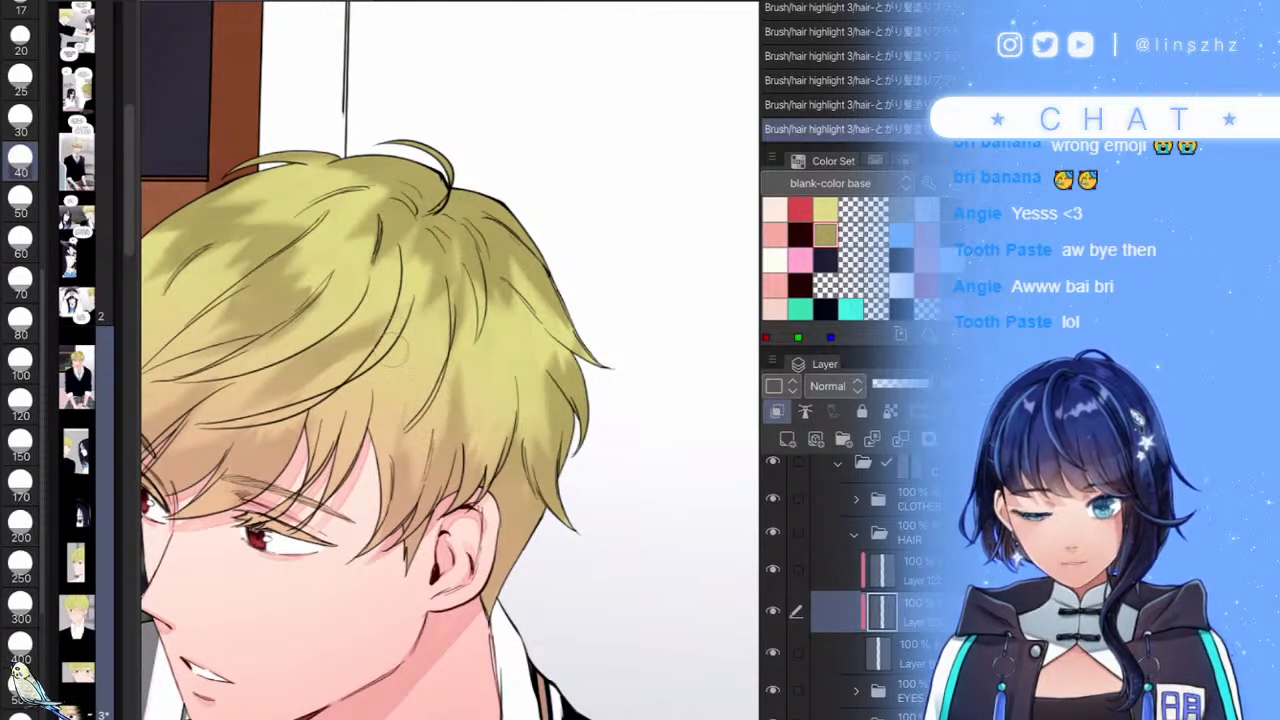
scroll(532, 372, "down", 5)
scroll(497, 380, "up", 5)
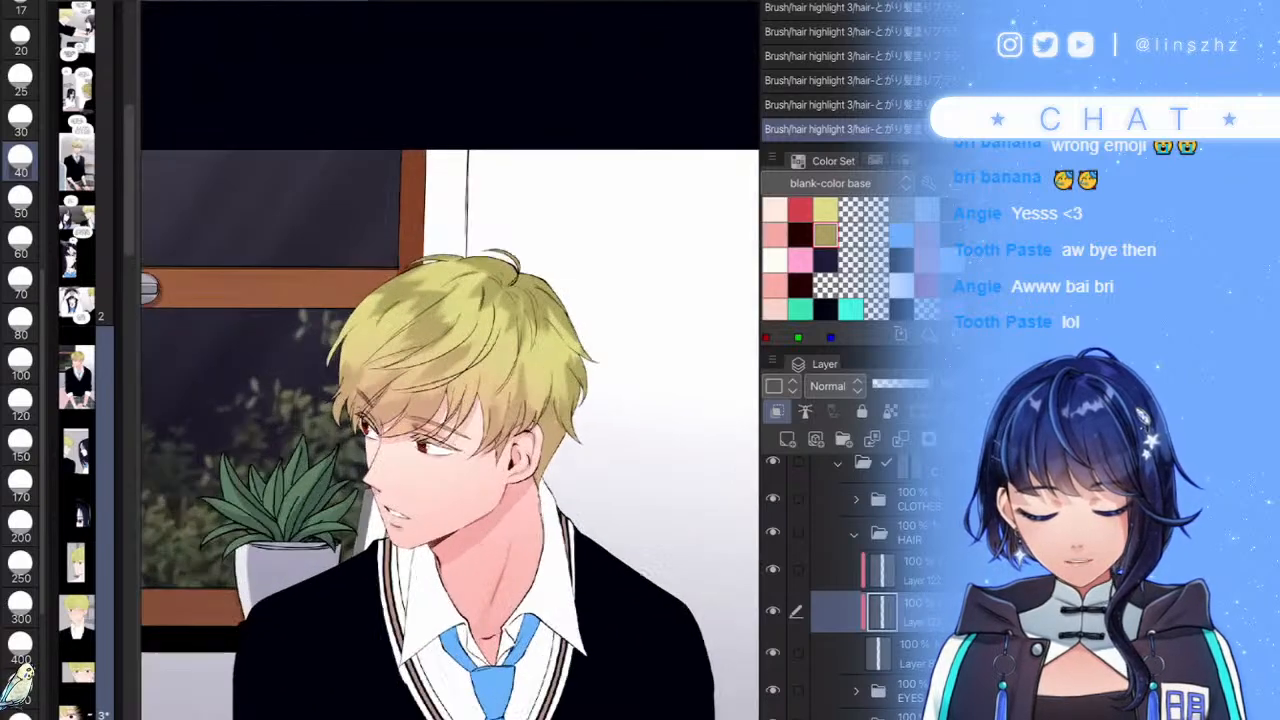
mouse_move(389, 385)
left_mouse_down()
mouse_move(415, 350)
mouse_move(367, 387)
left_mouse_up()
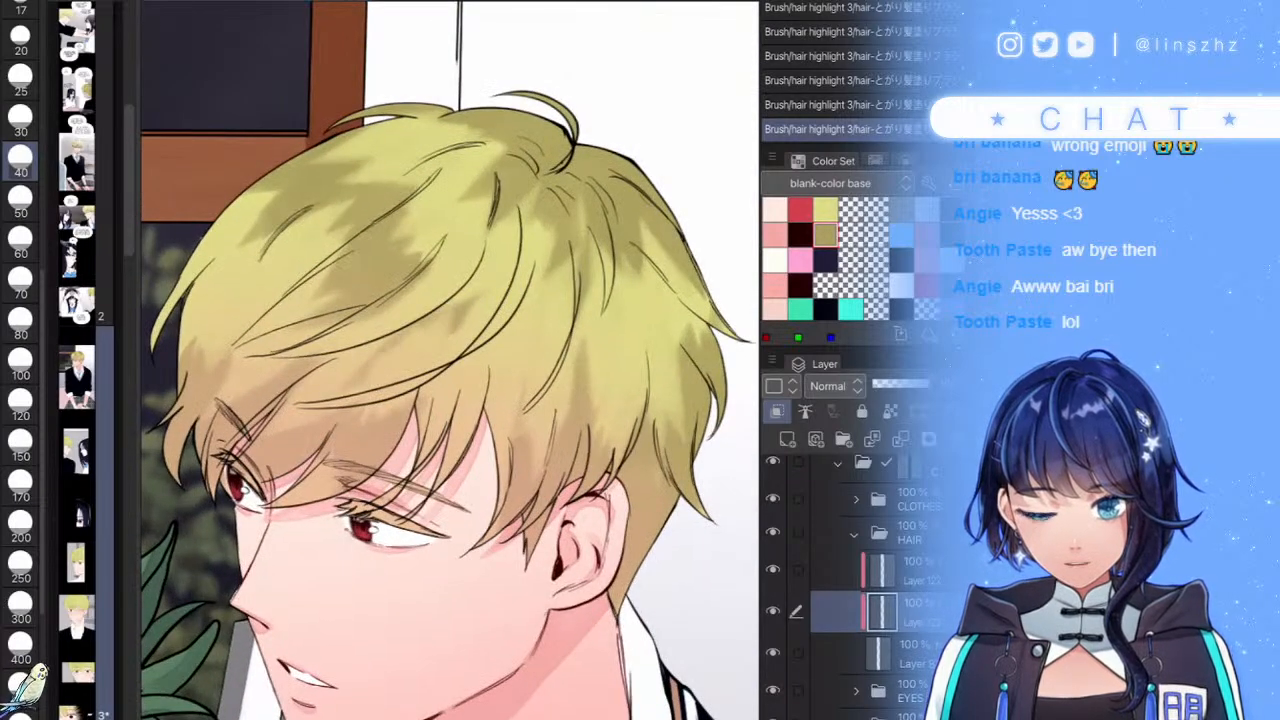
key("ctrl+z")
mouse_move(406, 344)
left_mouse_down()
mouse_move(372, 378)
mouse_move(396, 380)
left_mouse_up()
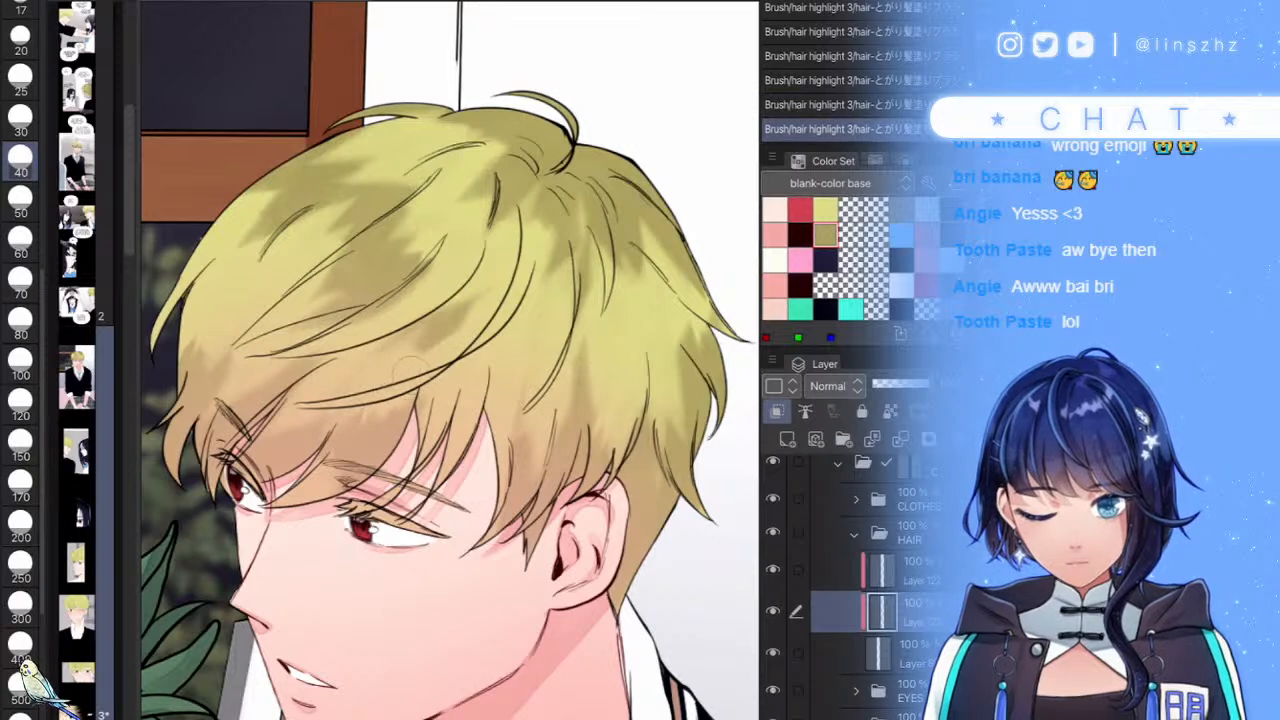
- Darken parts of the blond hair shading, redoing the stroke once
scroll(405, 390, "down", 4)
scroll(585, 435, "down", 2)
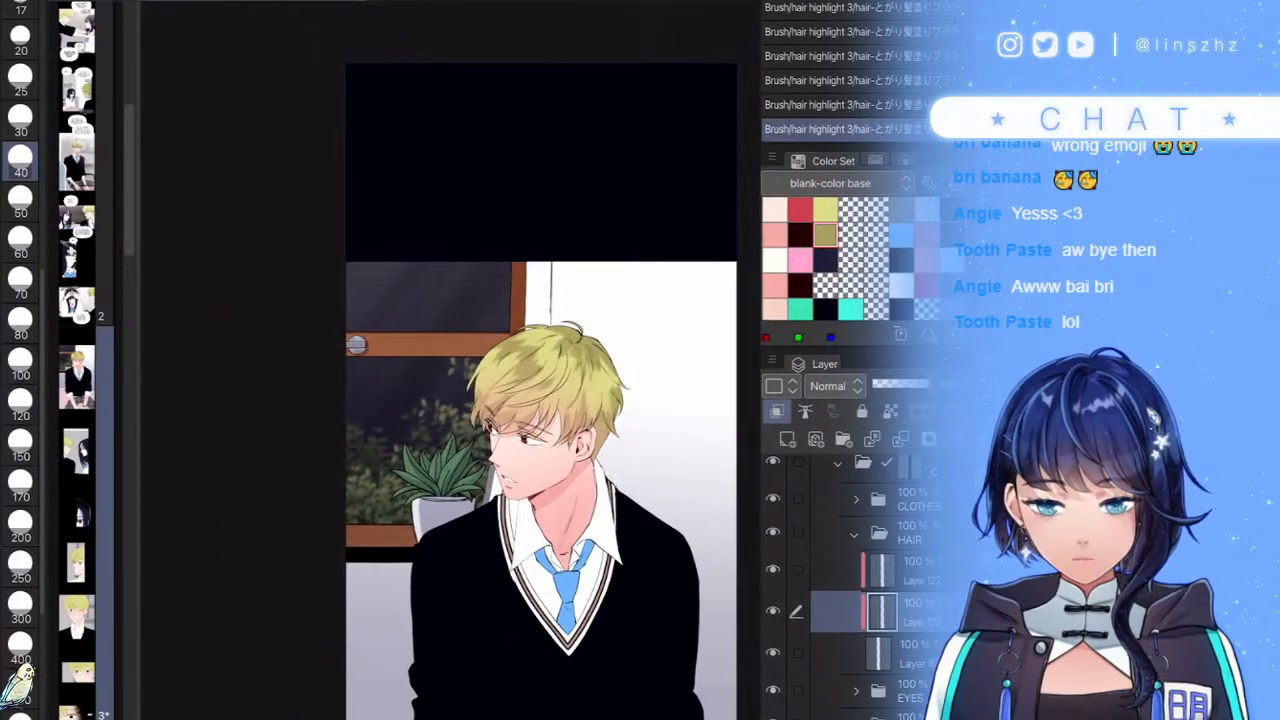
scroll(567, 381, "up", 5)
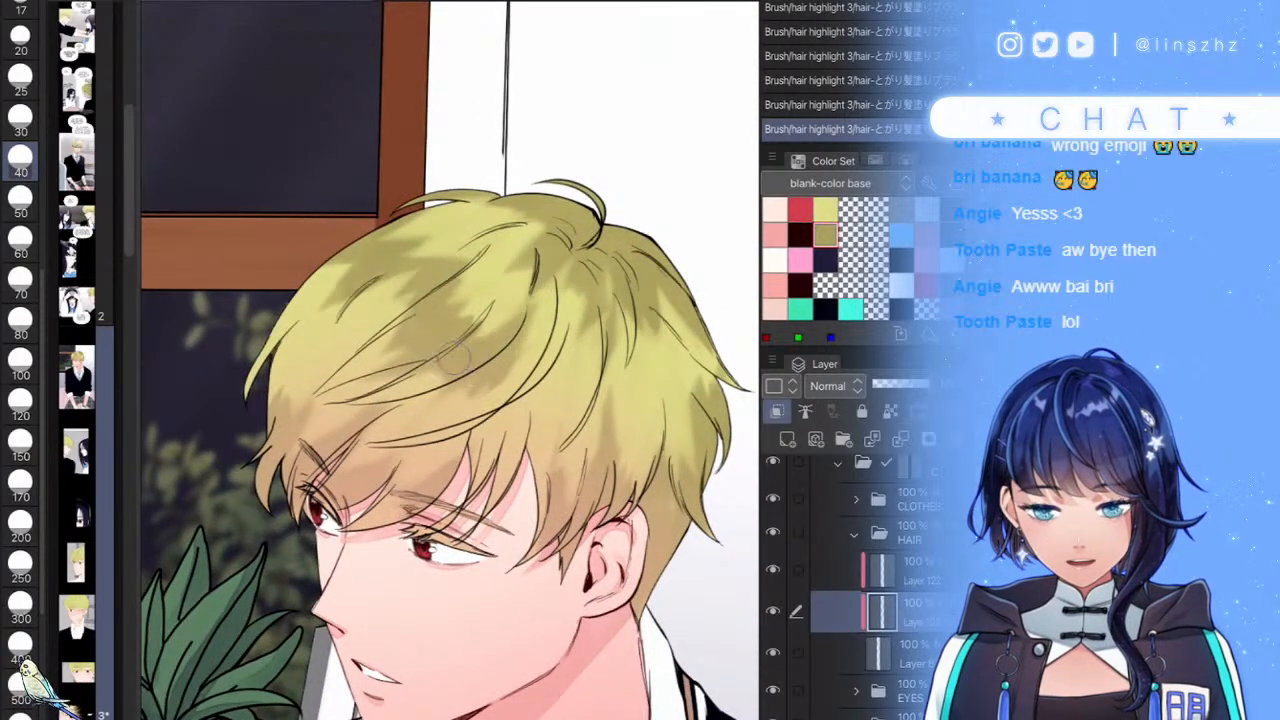
scroll(427, 369, "down", 5)
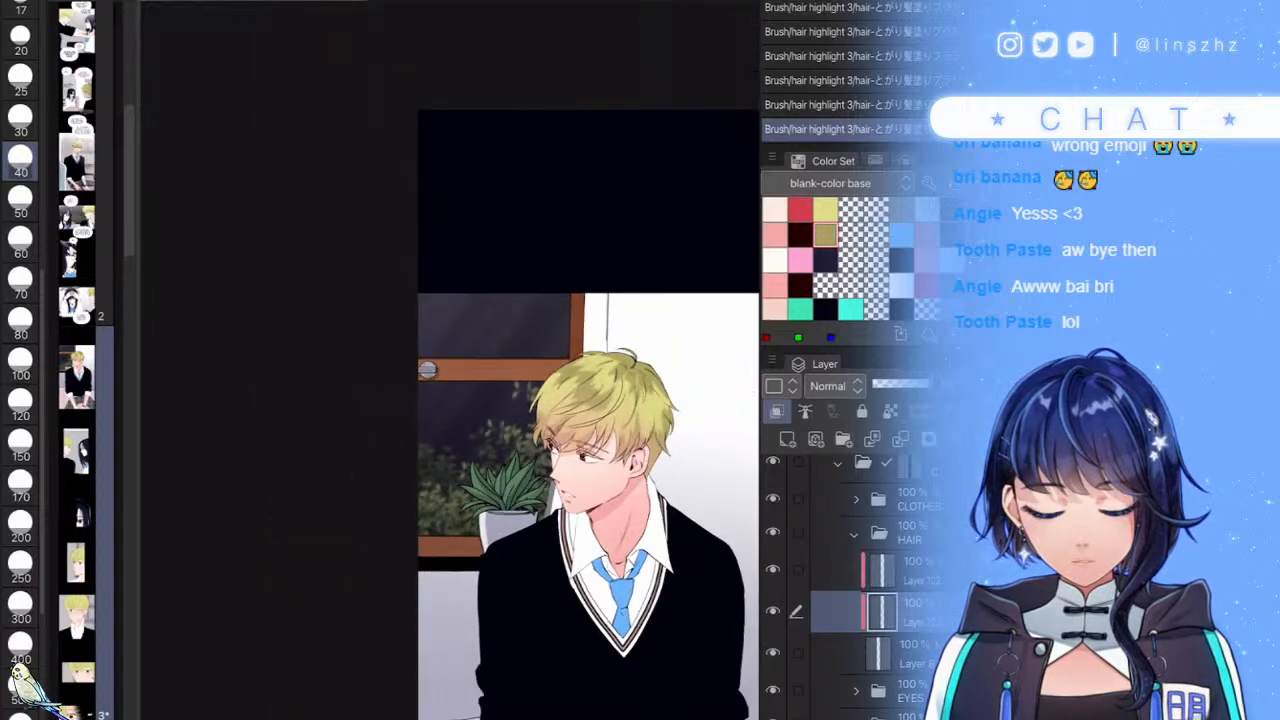
scroll(427, 369, "up", 3)
left_click_drag(523, 301, 448, 368)
scroll(450, 360, "down", 4)
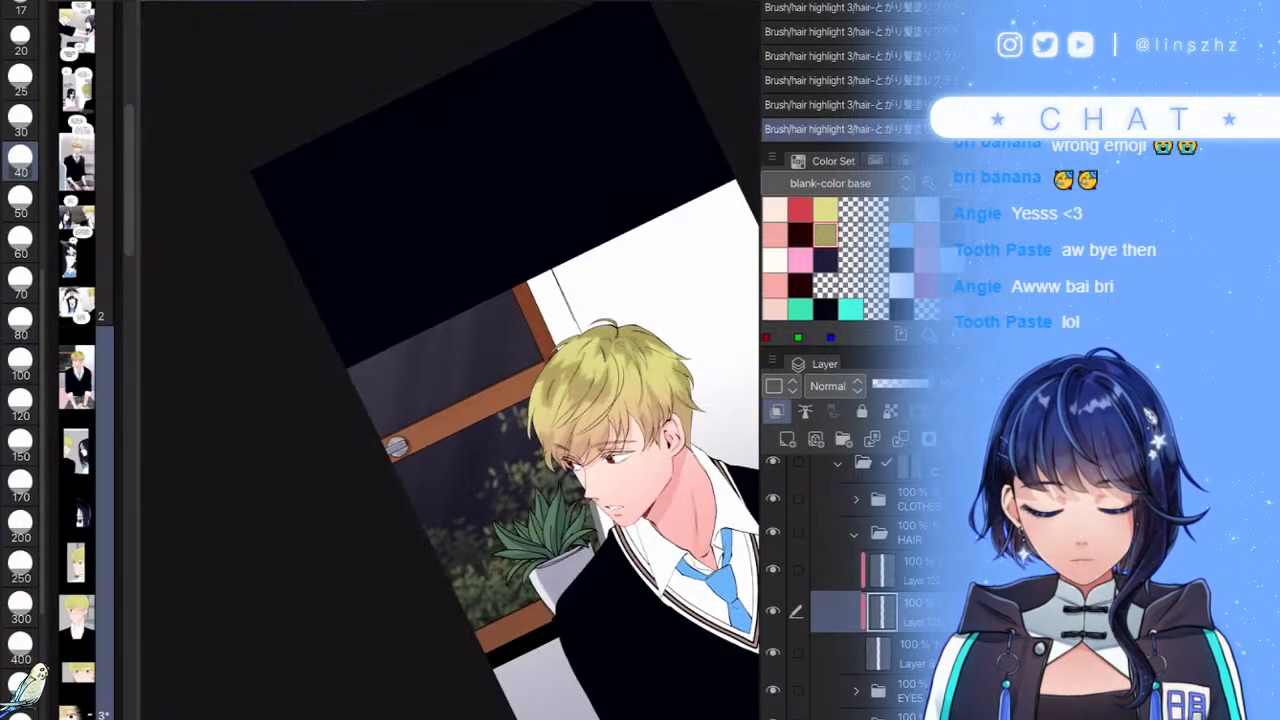
scroll(450, 360, "up", 3)
key("ctrl+z")
scroll(450, 360, "up", 2)
left_click_drag(528, 322, 451, 383)
scroll(451, 383, "down", 5)
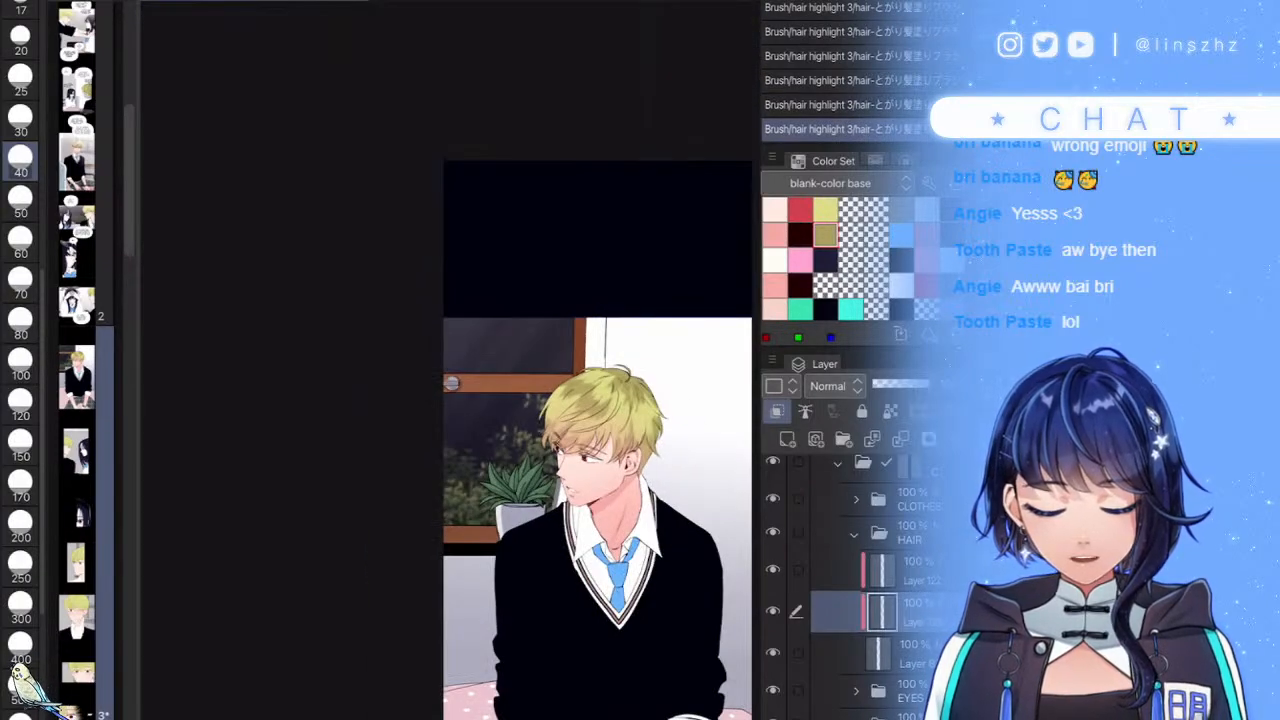
scroll(451, 383, "up", 5)
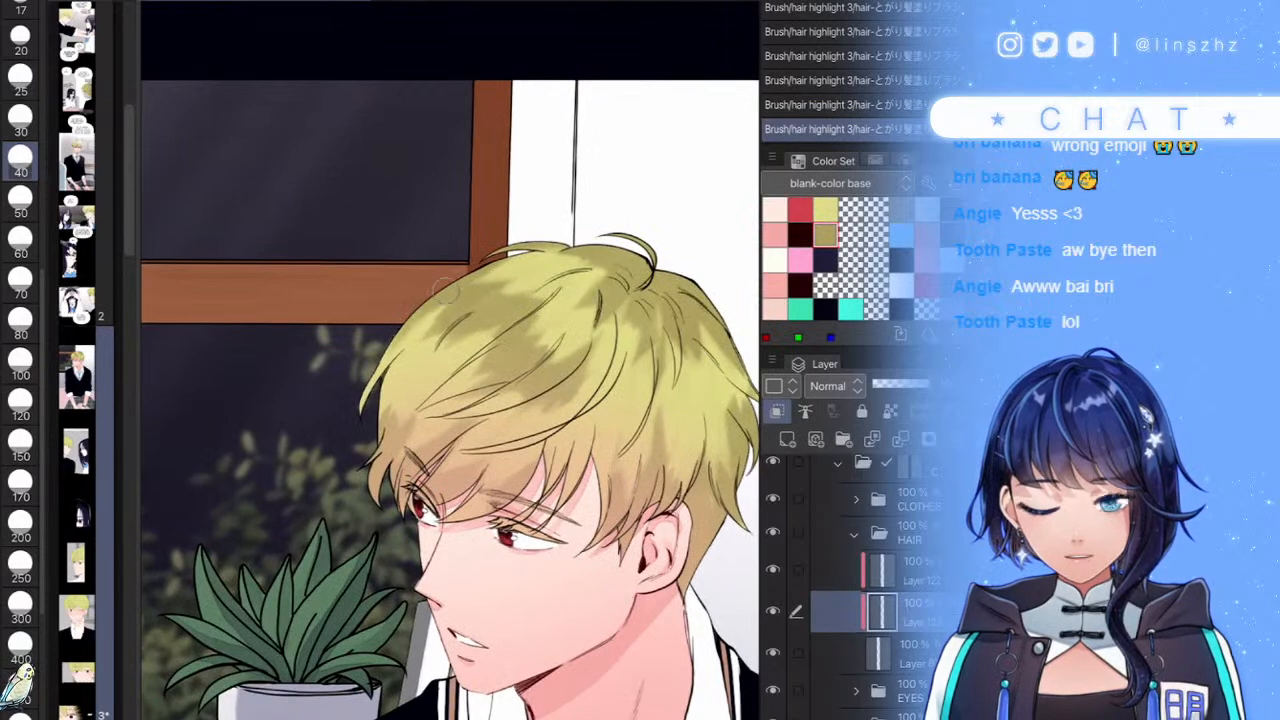
scroll(500, 455, "down", 2)
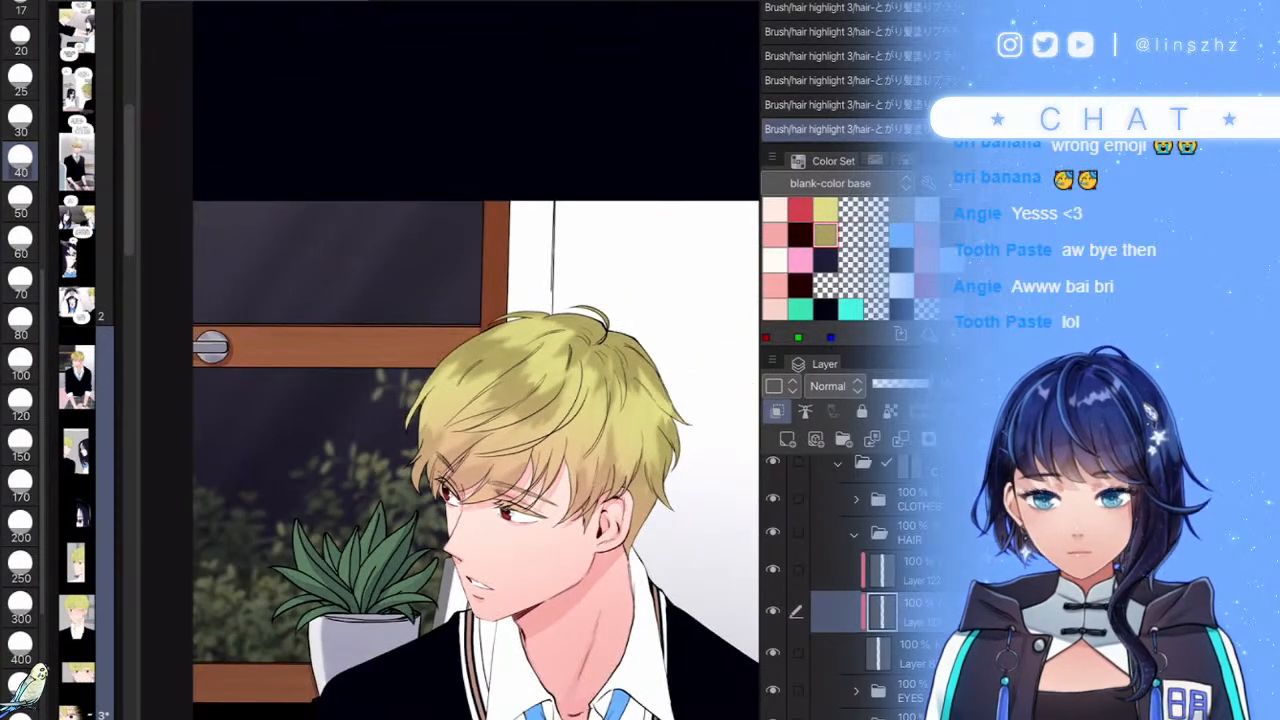
- Set the hair shading layer to 81% opacity, add a small dark stroke, and create a new raster layer
left_click_drag(600, 400, 543, 343)
scroll(643, 280, "up", 2)
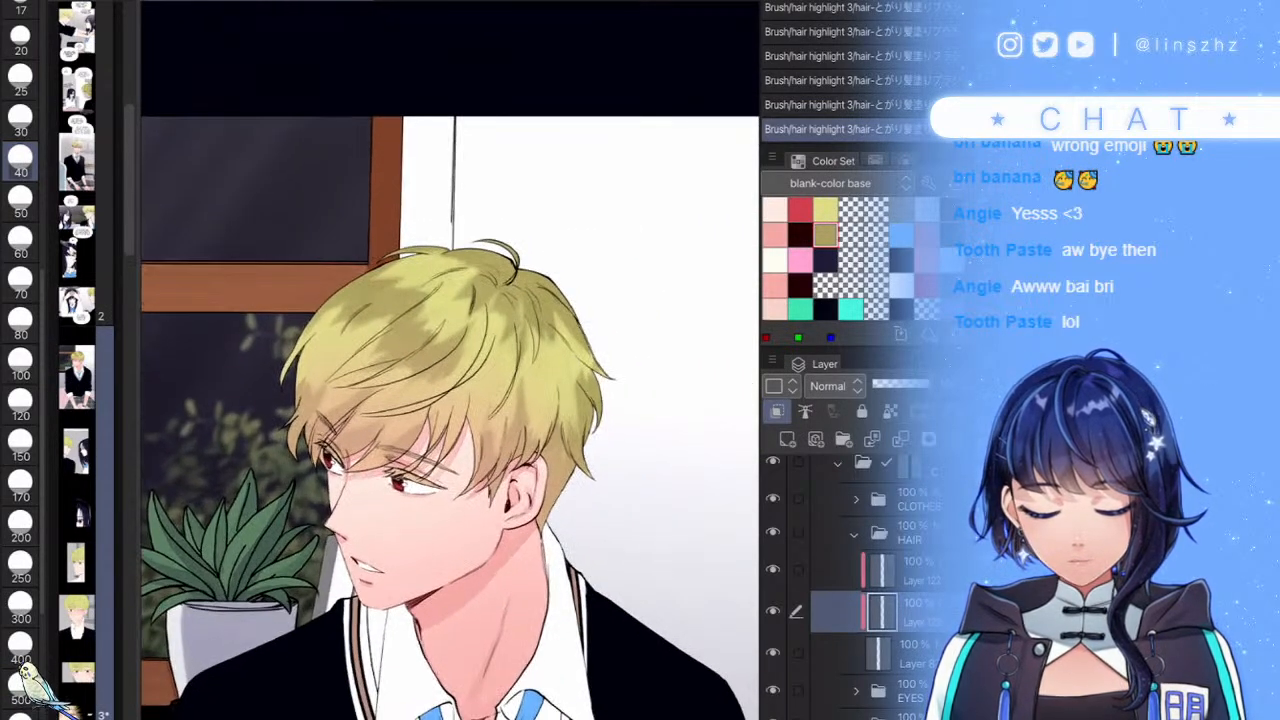
scroll(622, 430, "down", 3)
scroll(525, 390, "down", 1)
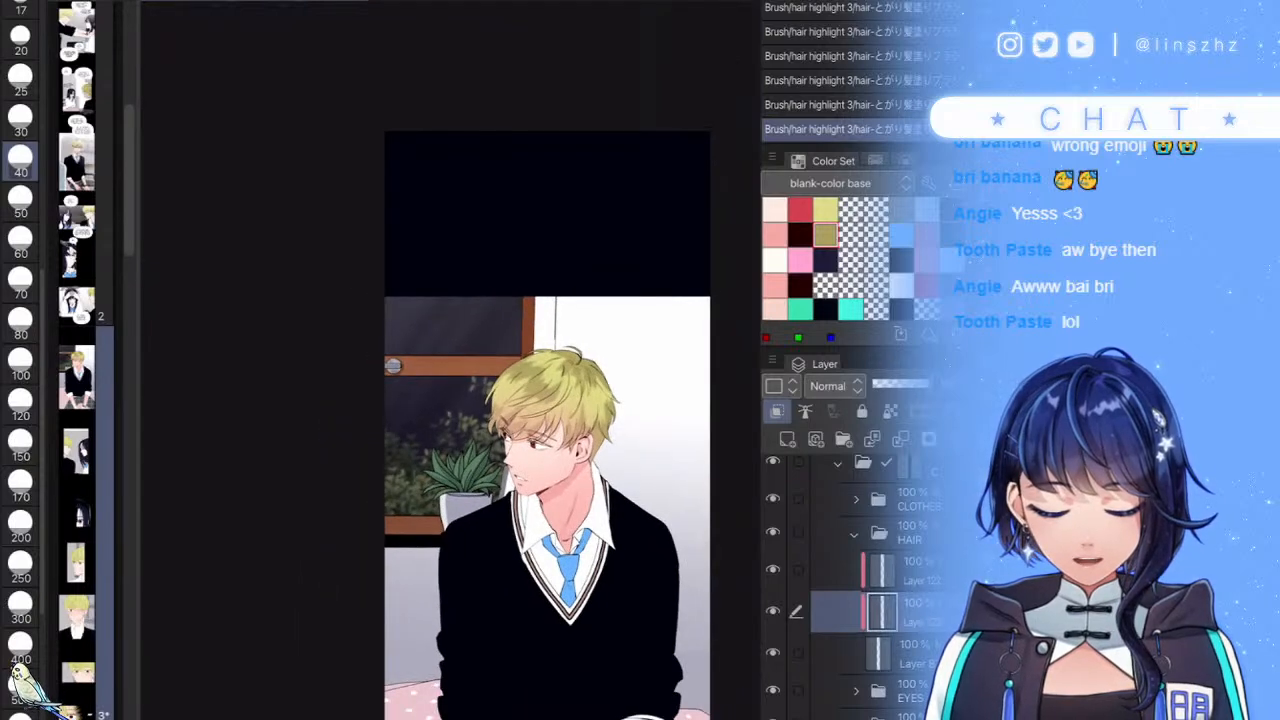
left_click(912, 384)
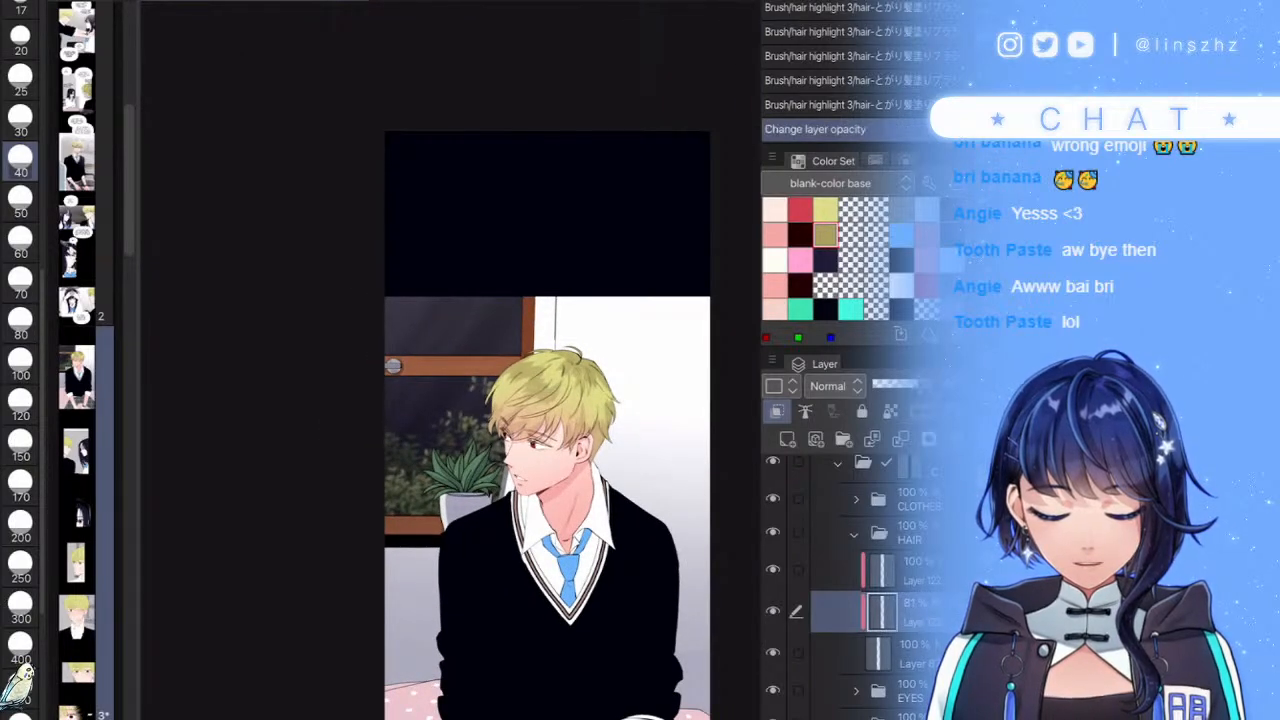
scroll(610, 384, "up", 5)
left_click_drag(516, 330, 543, 376)
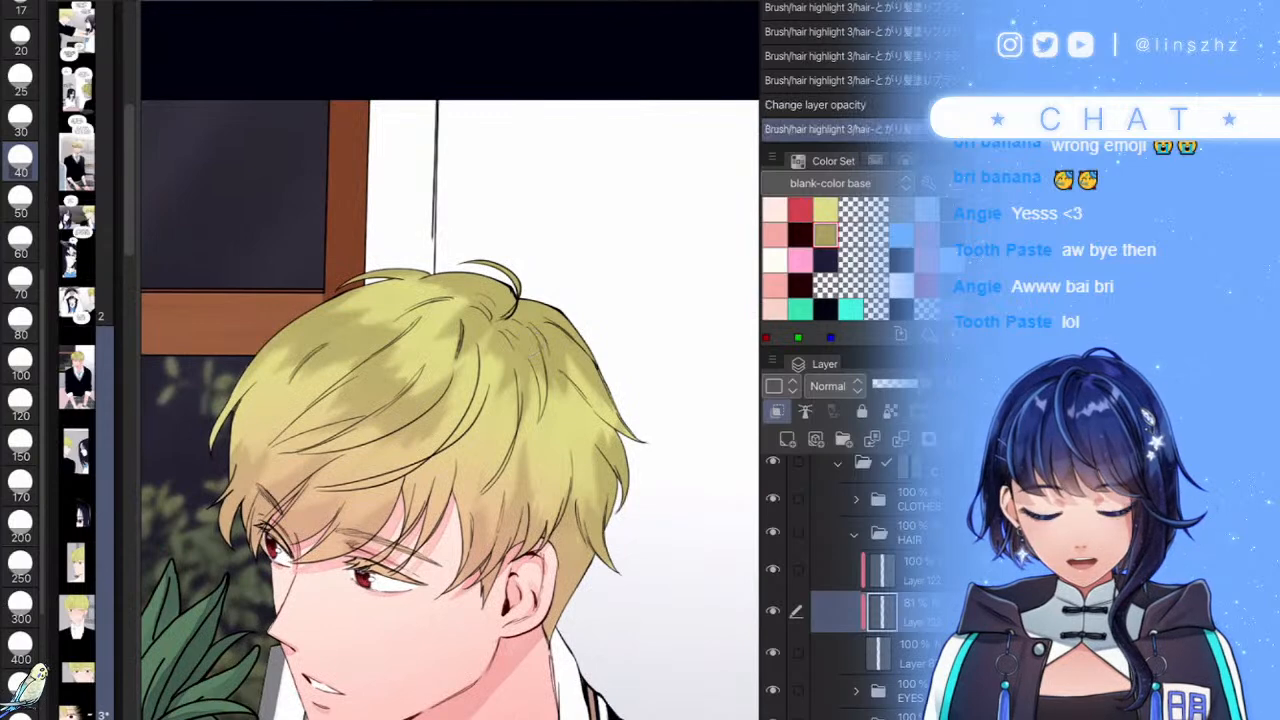
key("ctrl+shift+n")
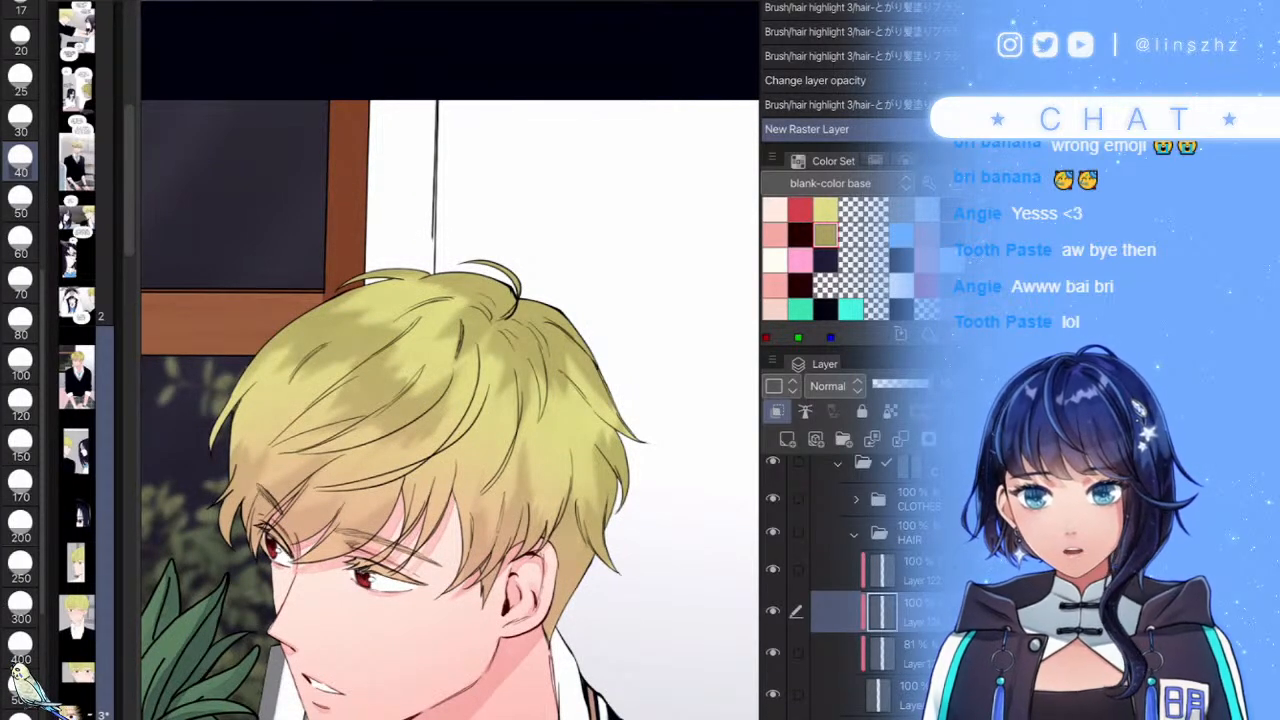
- Paint white highlights across the top and right edge of the hair with a size-15 brush
scroll(496, 460, "up", 2)
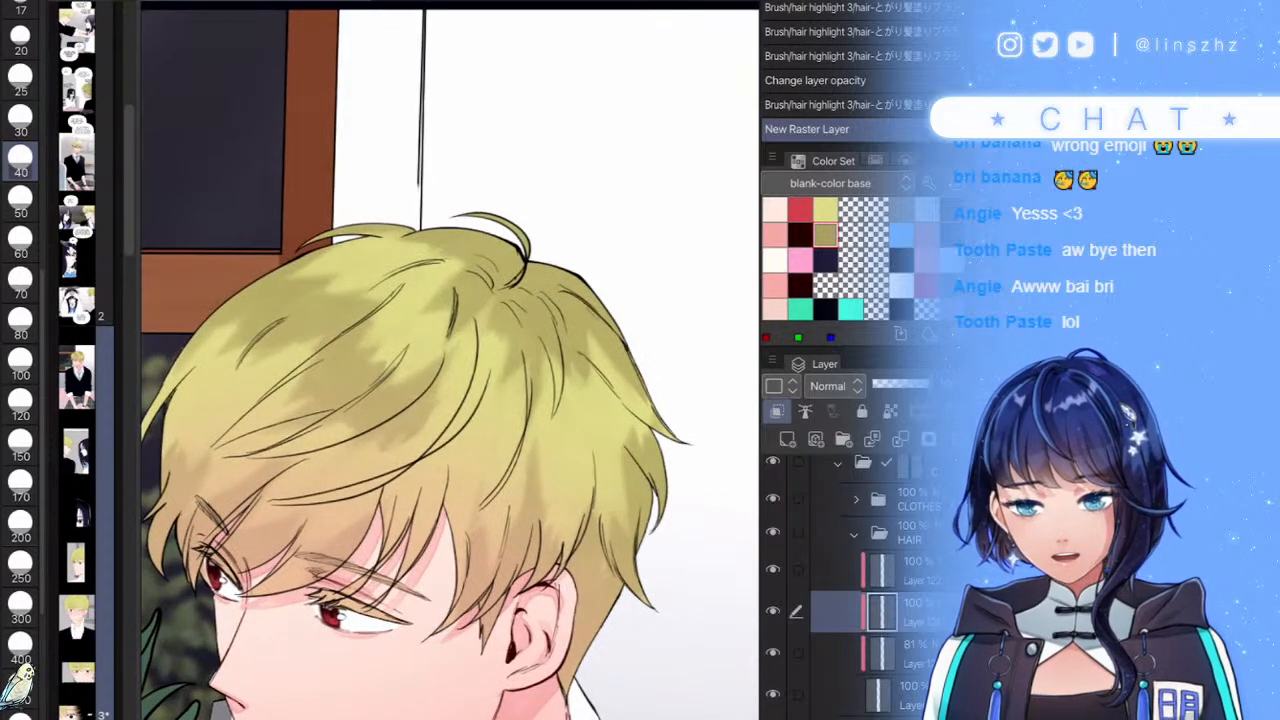
left_click(20, 40)
scroll(500, 360, "up", 2)
scroll(450, 375, "up", 2)
mouse_move(430, 240)
left_mouse_down()
mouse_move(400, 270)
mouse_move(500, 250)
mouse_move(478, 258)
left_mouse_up()
scroll(457, 247, "up", 2)
key("ctrl+z")
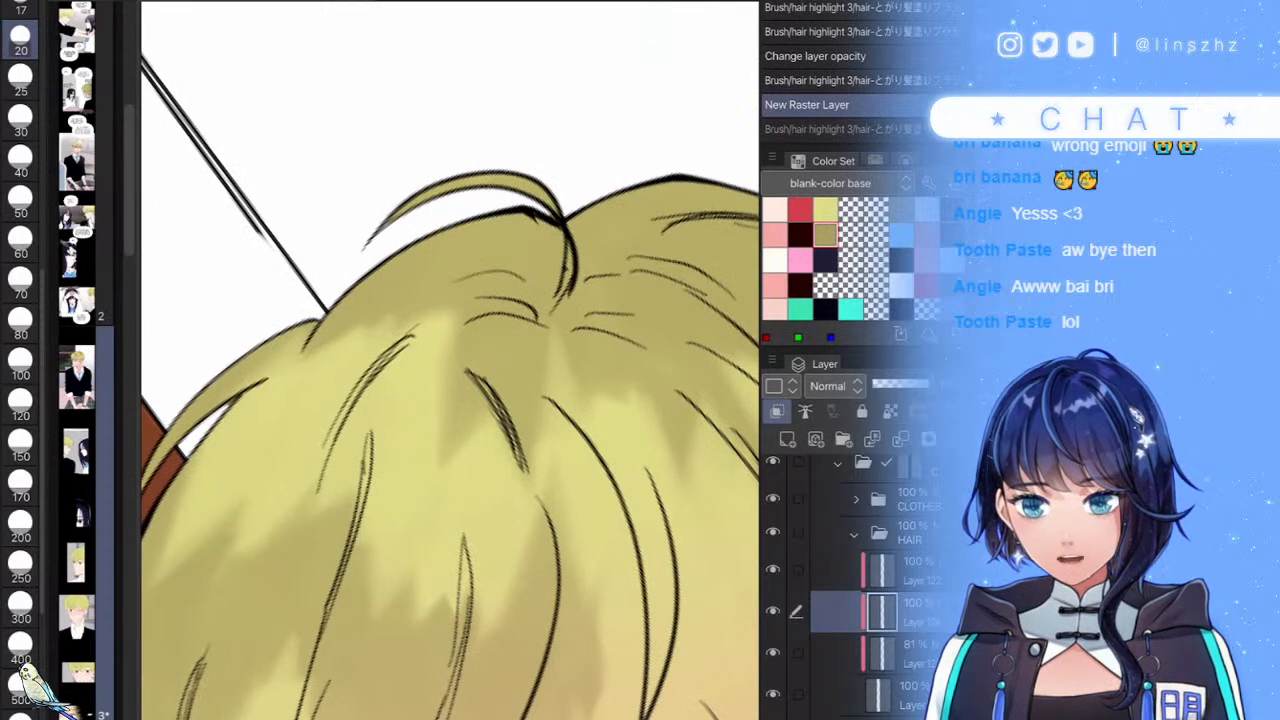
key("[")
key("[")
mouse_move(380, 245)
left_mouse_down()
mouse_move(480, 236)
mouse_move(507, 252)
mouse_move(480, 284)
mouse_move(489, 337)
mouse_move(502, 332)
mouse_move(527, 372)
mouse_move(575, 396)
mouse_move(650, 380)
left_mouse_up()
scroll(560, 345, "down", 5)
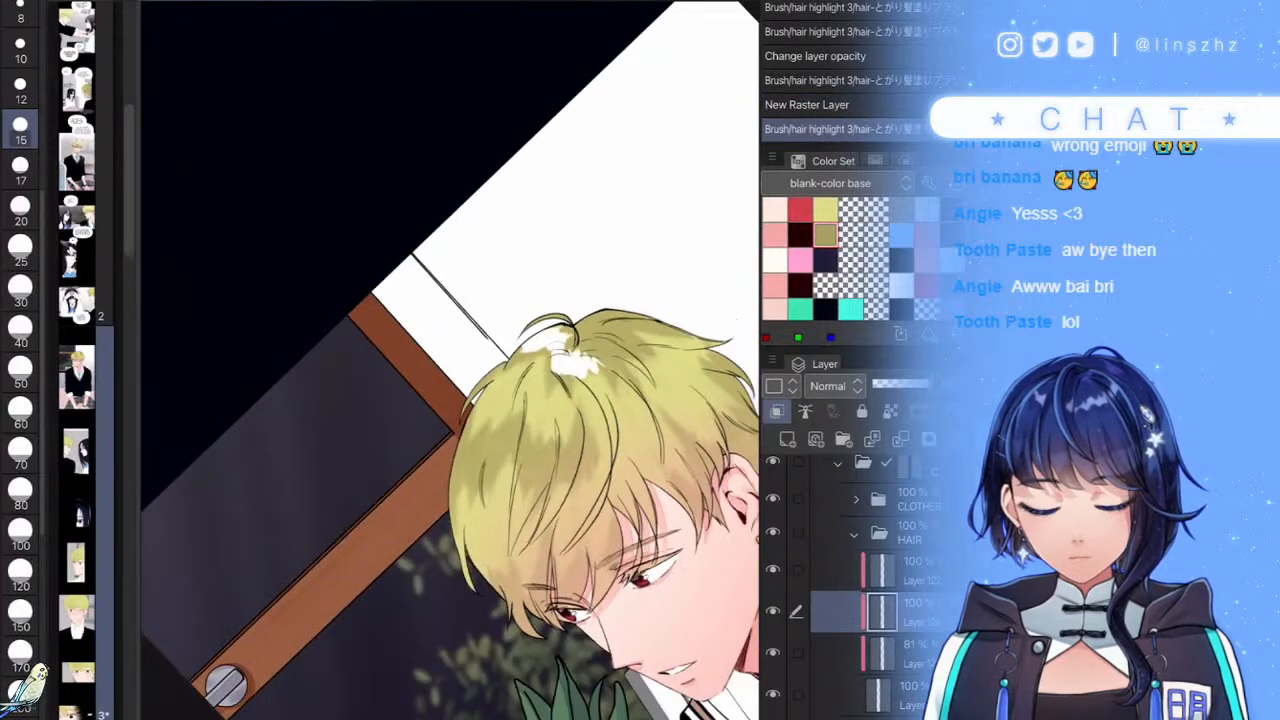
scroll(530, 330, "up", 5)
scroll(500, 310, "down", 4)
scroll(560, 340, "up", 5)
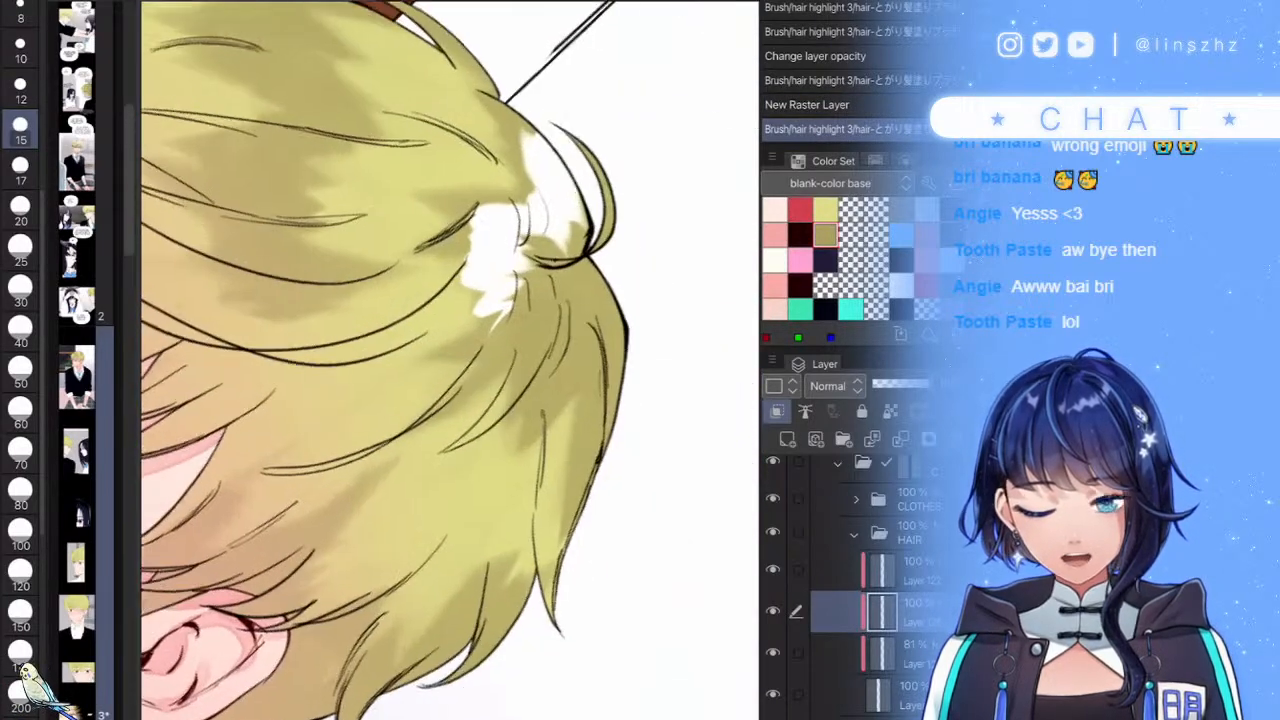
mouse_move(617, 385)
left_mouse_down()
mouse_move(595, 406)
mouse_move(588, 338)
mouse_move(536, 396)
mouse_move(492, 312)
left_mouse_up()
scroll(520, 340, "down", 3)
scroll(450, 360, "up", 5)
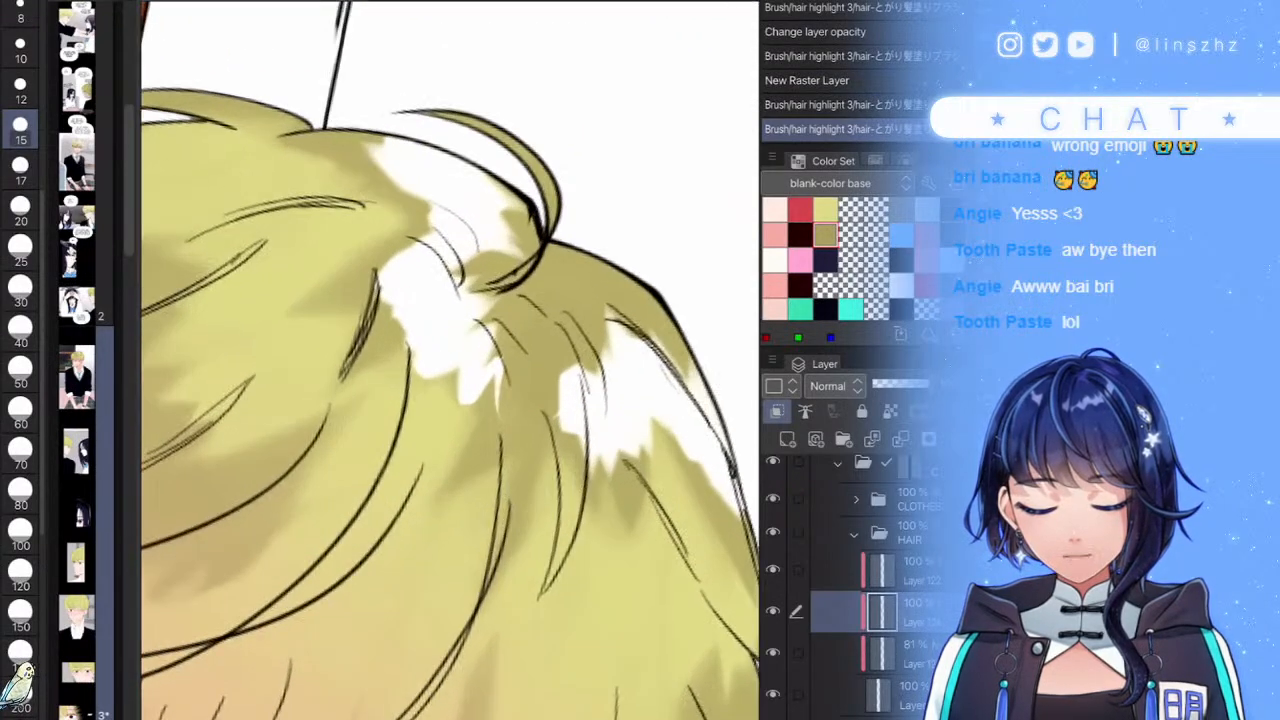
- Trim the crown highlight's left and top edges with olive, then extend and widen it in white
mouse_move(450, 292)
left_mouse_down()
mouse_move(392, 352)
mouse_move(464, 270)
mouse_move(380, 350)
left_mouse_up()
key("ctrl+z")
mouse_move(395, 409)
left_mouse_down()
mouse_move(448, 345)
mouse_move(390, 450)
left_mouse_up()
mouse_move(452, 325)
left_mouse_down()
mouse_move(390, 384)
mouse_move(450, 392)
left_mouse_up()
left_click_drag(502, 356, 482, 422)
left_click_drag(545, 368, 528, 420)
scroll(558, 426, "down", 3)
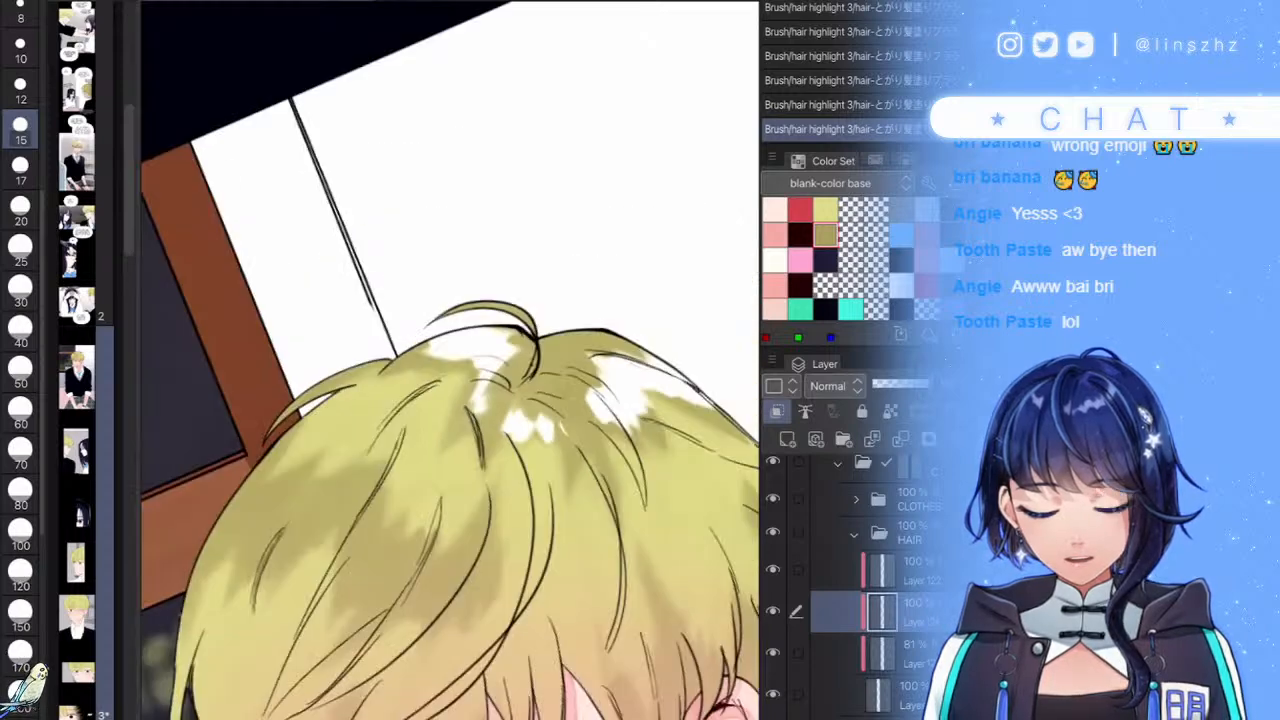
scroll(575, 428, "up", 4)
mouse_move(430, 456)
left_mouse_down()
mouse_move(432, 382)
mouse_move(416, 410)
left_mouse_up()
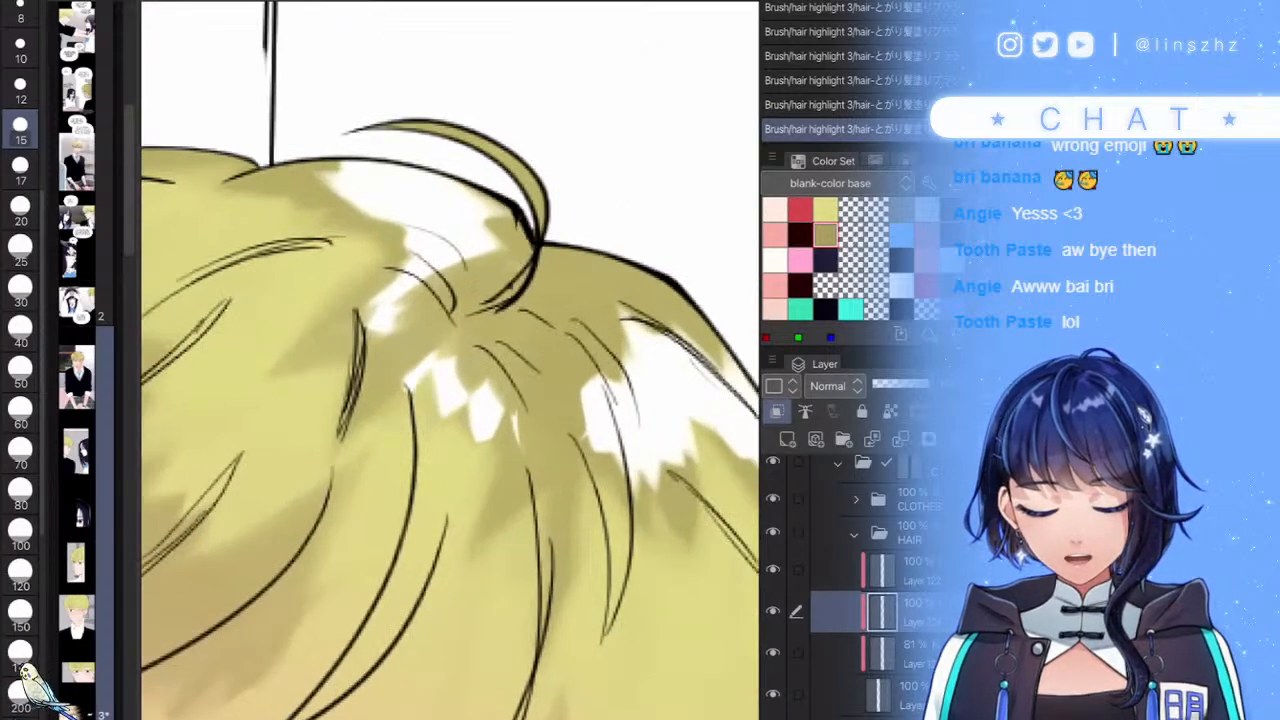
scroll(682, 343, "down", 5)
scroll(562, 375, "up", 5)
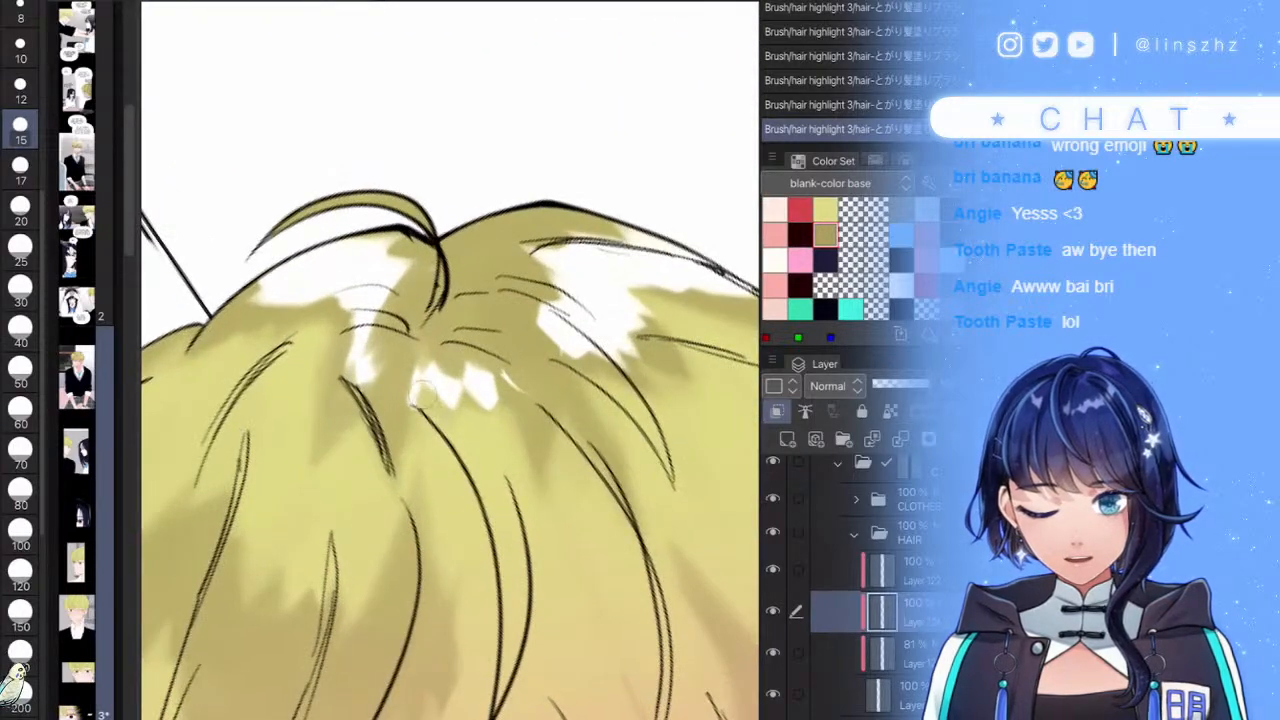
mouse_move(420, 396)
left_mouse_down()
mouse_move(428, 378)
mouse_move(458, 388)
left_mouse_up()
scroll(450, 360, "down", 5)
scroll(500, 290, "up", 5)
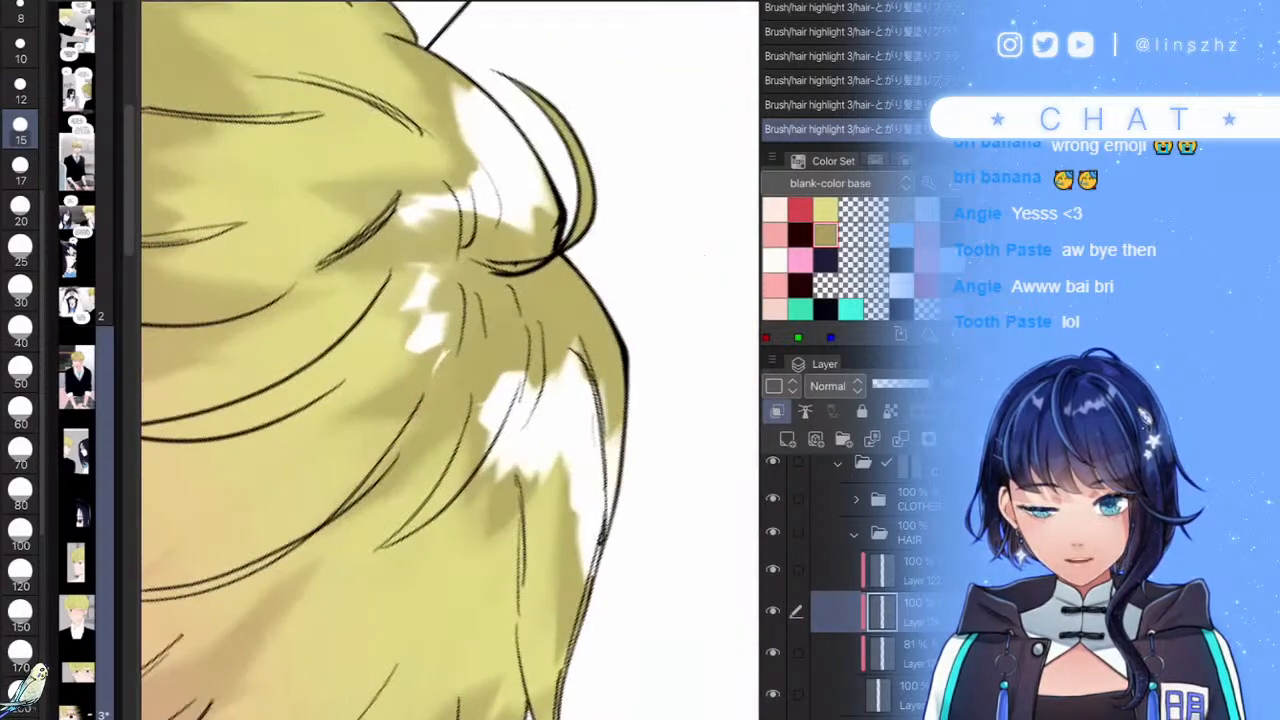
mouse_move(434, 346)
left_mouse_down()
mouse_move(424, 386)
mouse_move(386, 408)
mouse_move(416, 396)
left_mouse_up()
mouse_move(432, 315)
left_mouse_down()
mouse_move(446, 358)
mouse_move(432, 398)
left_mouse_up()
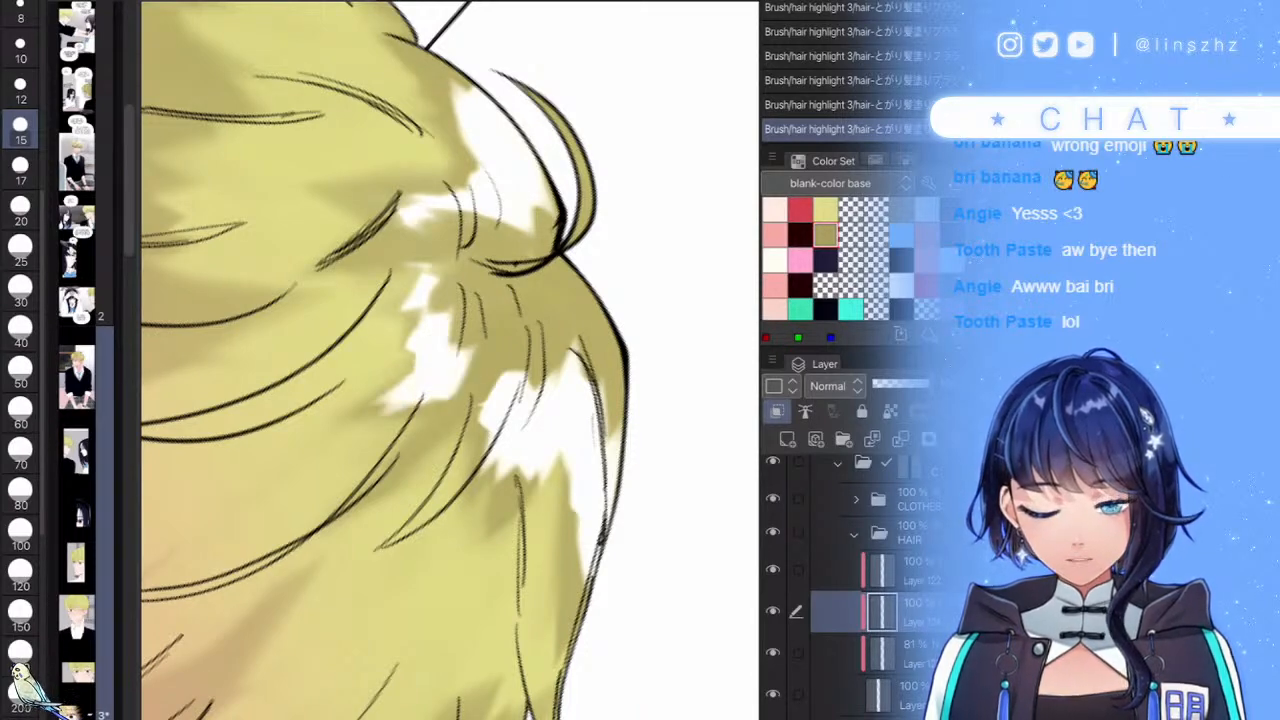
- Cover excess white at the hair's right edge, lower area and upper left with olive
scroll(450, 370, "down", 5)
scroll(495, 290, "up", 4)
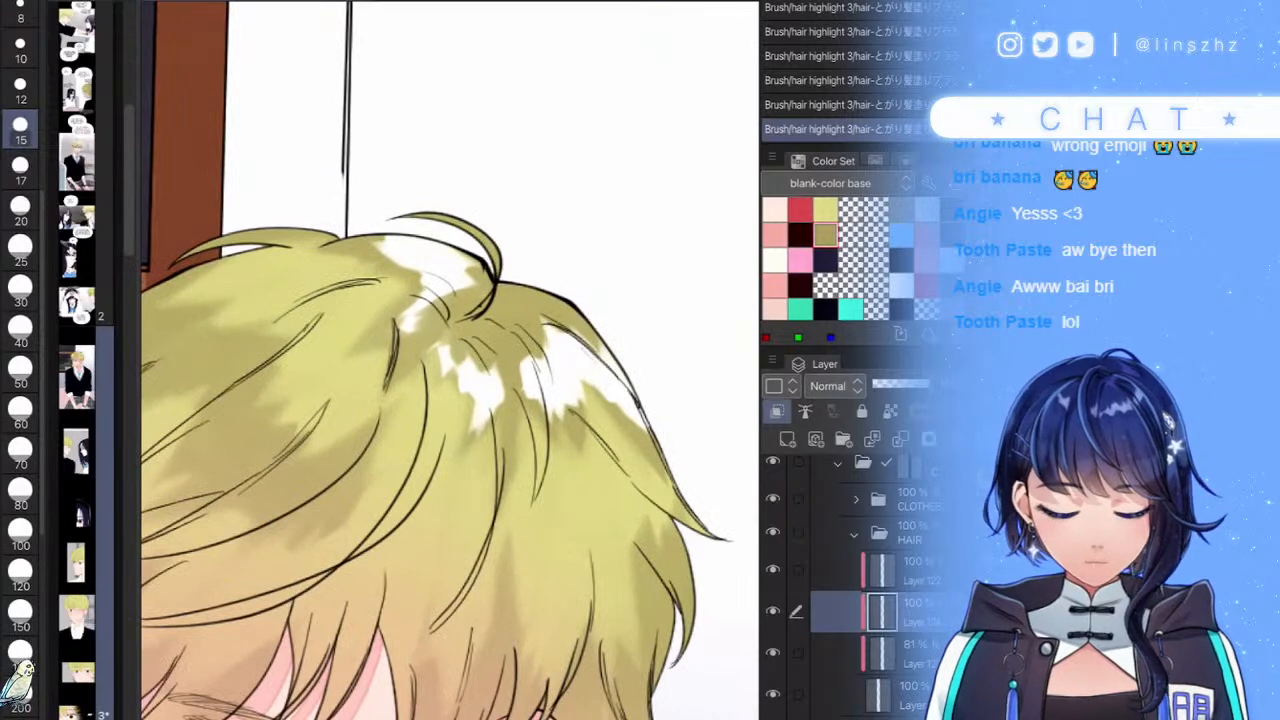
scroll(495, 322, "up", 3)
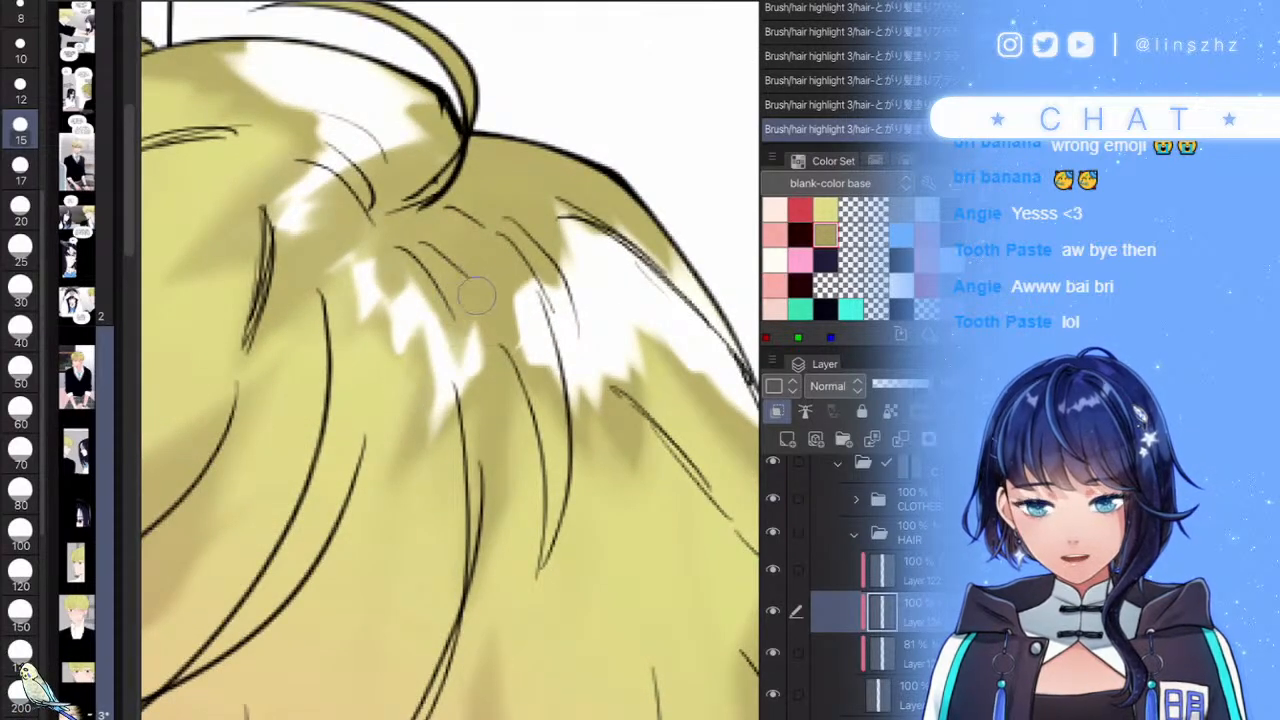
scroll(480, 322, "down", 4)
scroll(520, 335, "up", 4)
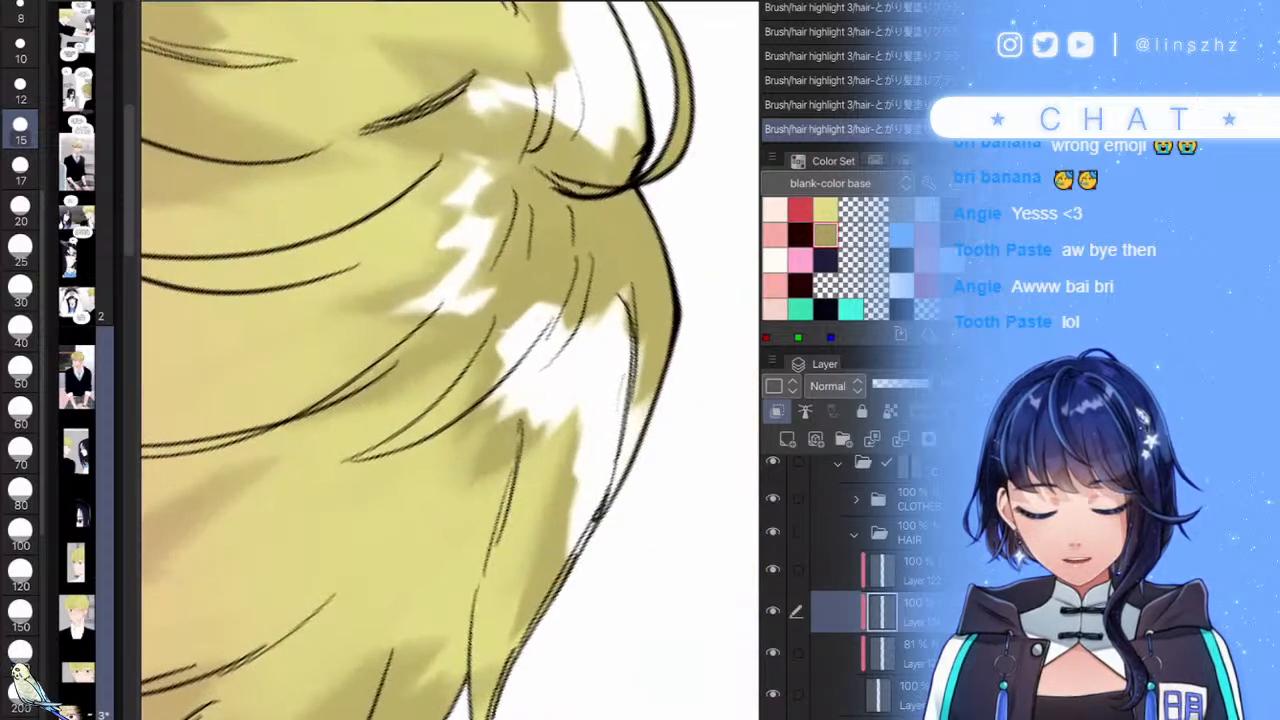
mouse_move(538, 303)
left_mouse_down()
mouse_move(507, 328)
mouse_move(530, 362)
left_mouse_up()
left_click_drag(576, 324, 533, 376)
left_click_drag(606, 284, 552, 374)
mouse_move(628, 256)
left_mouse_down()
mouse_move(604, 326)
mouse_move(612, 310)
left_mouse_up()
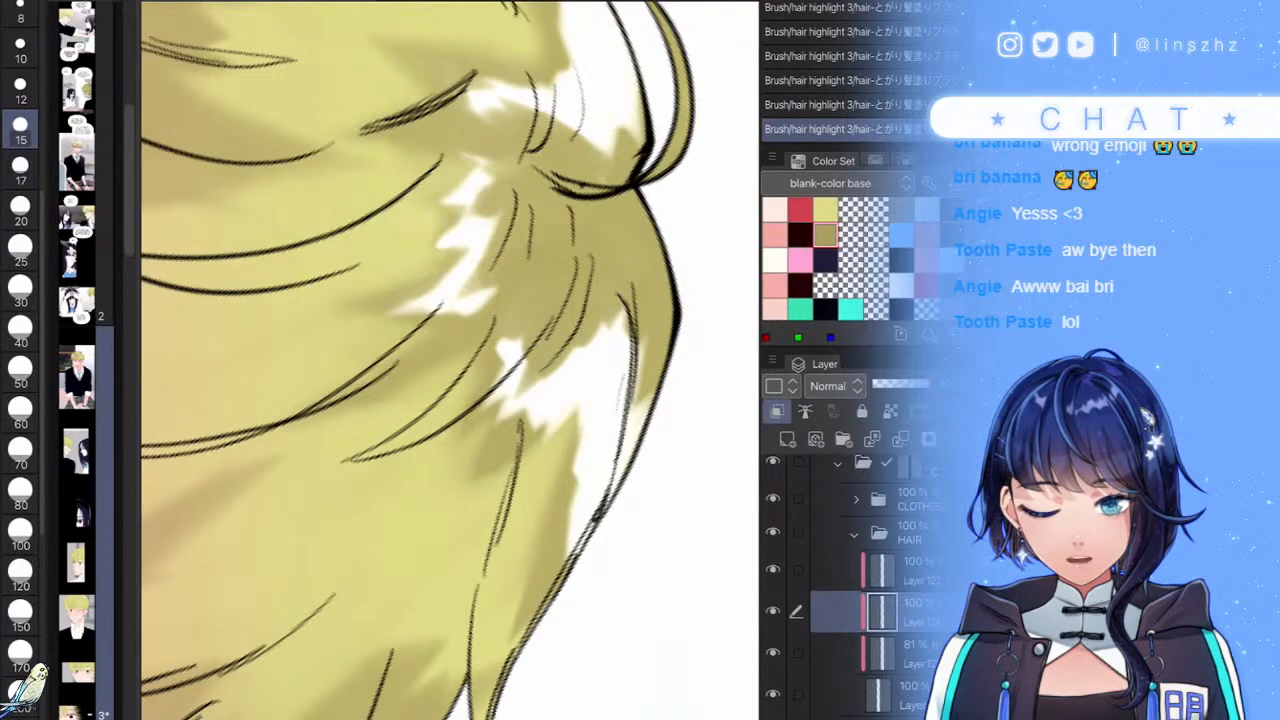
mouse_move(592, 378)
left_mouse_down()
mouse_move(548, 490)
mouse_move(534, 472)
mouse_move(556, 545)
mouse_move(570, 520)
mouse_move(560, 582)
left_mouse_up()
scroll(450, 360, "down", 5)
scroll(450, 360, "up", 5)
mouse_move(580, 286)
left_mouse_down()
mouse_move(512, 290)
mouse_move(415, 270)
left_mouse_up()
left_click_drag(496, 252, 375, 256)
scroll(500, 222, "down", 5)
scroll(450, 360, "down", 5)
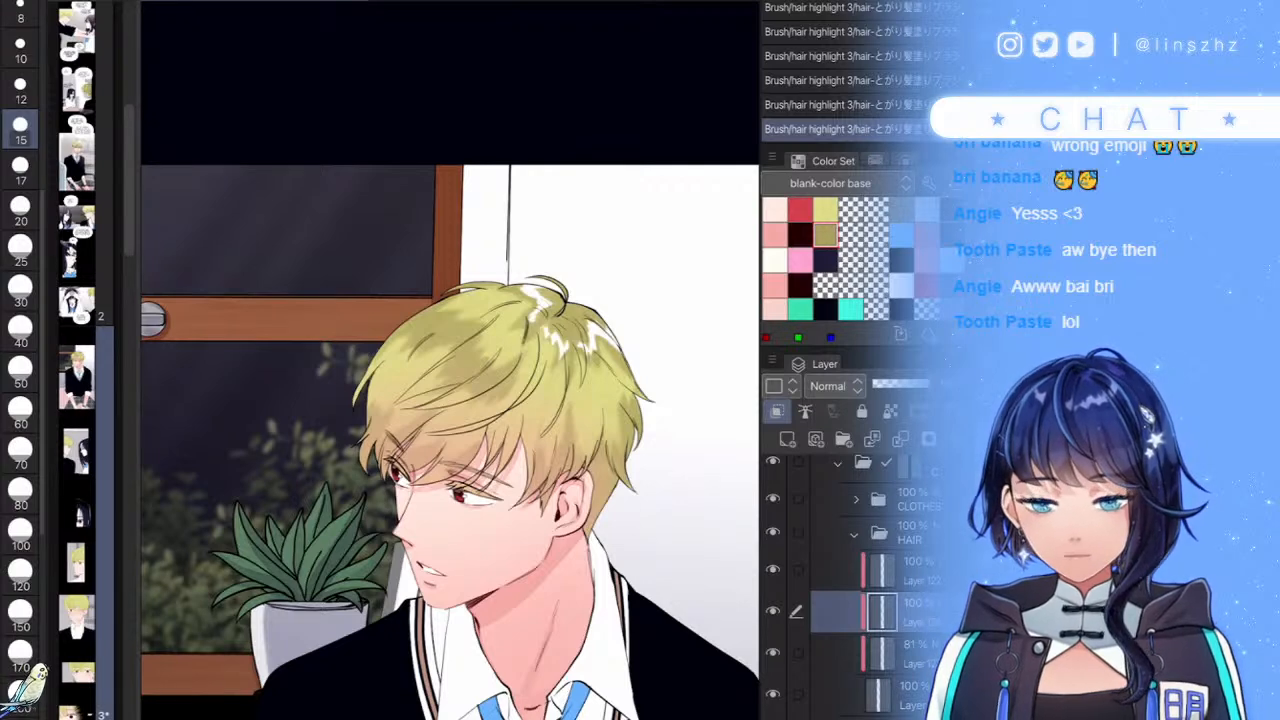
scroll(593, 416, "down", 4)
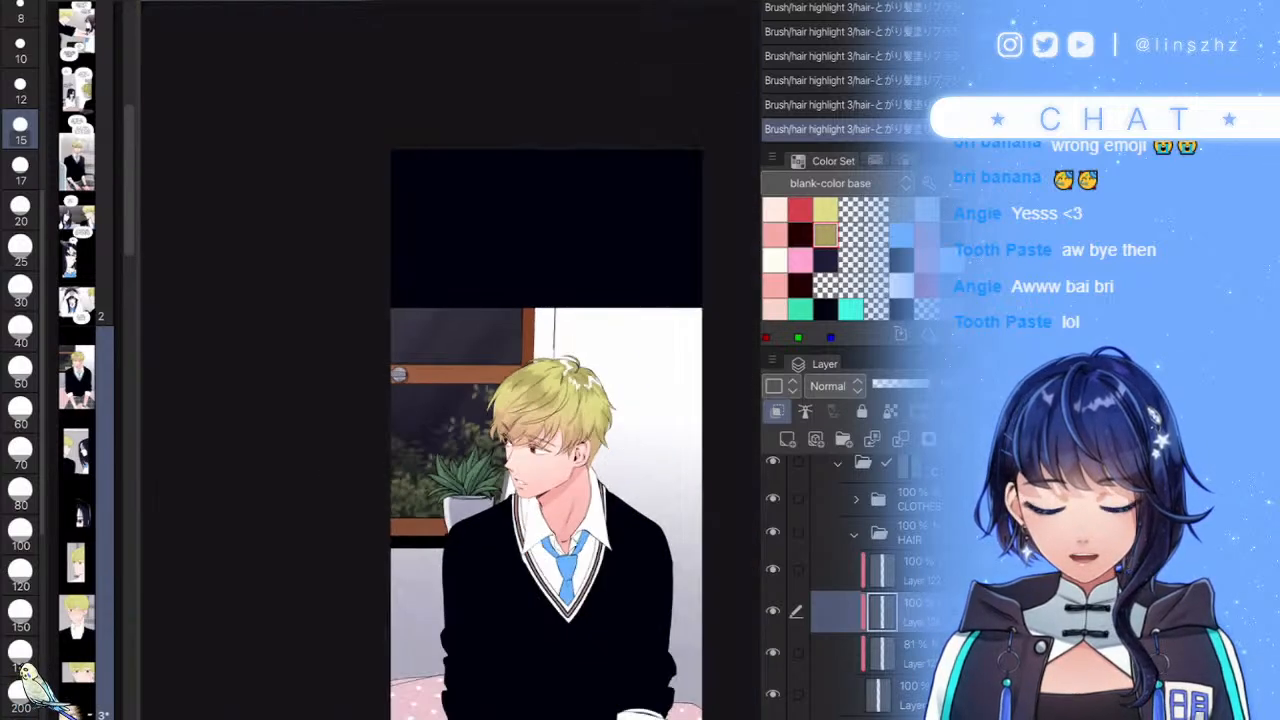
- Create a new layer with Add (Glow) blending at about 50% opacity
scroll(599, 443, "up", 5)
left_click(787, 439)
left_click(835, 386)
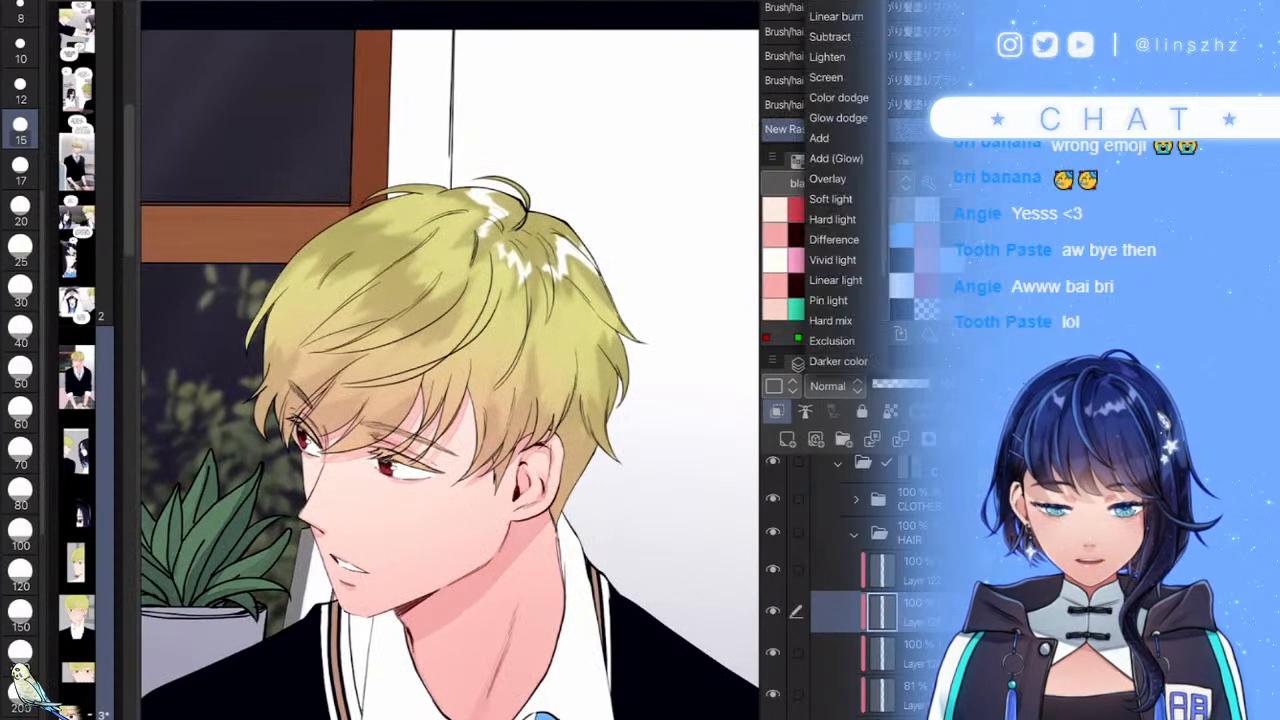
left_click(835, 158)
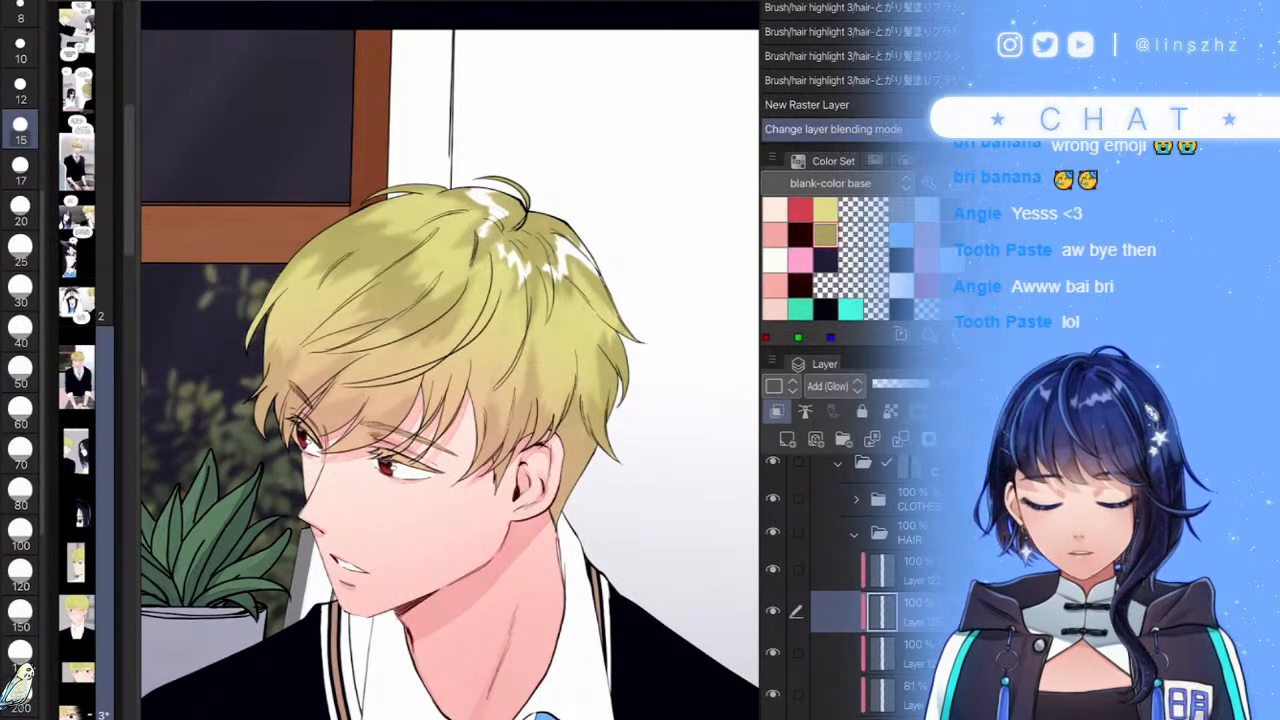
left_click(897, 384)
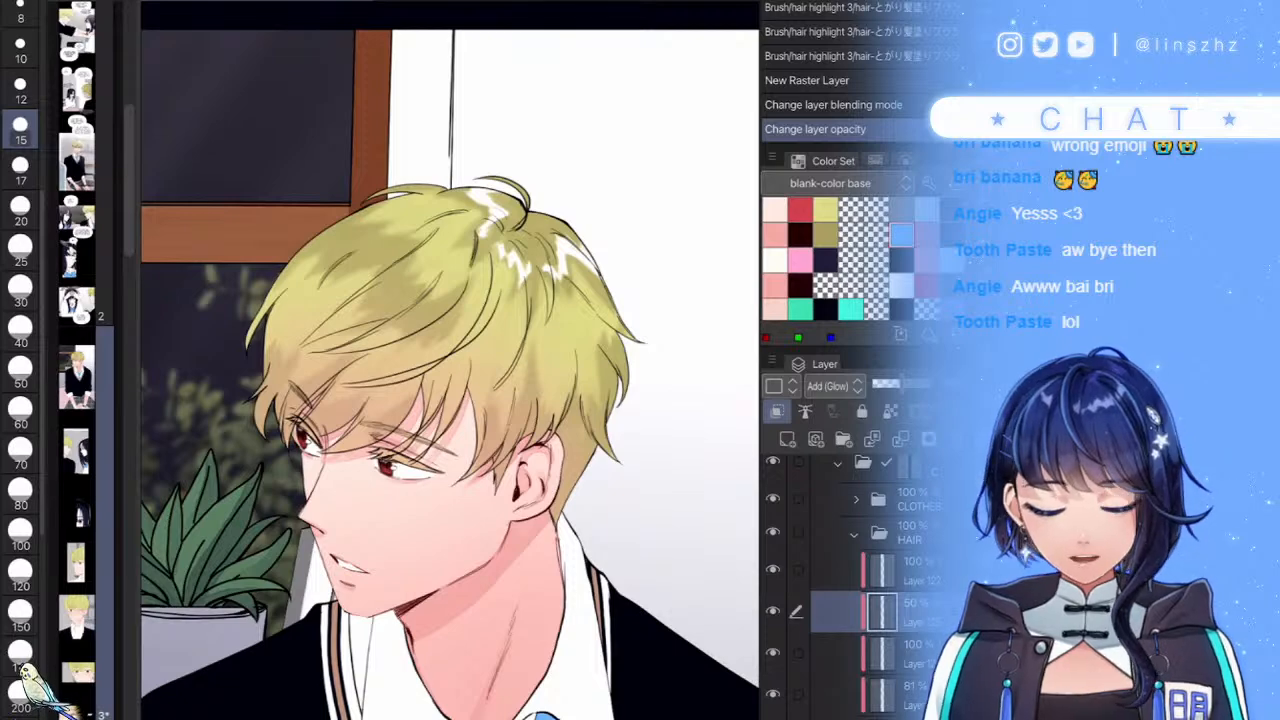
- Paint a glow highlight along the hair's left side with a size-25 brush
scroll(628, 383, "up", 3)
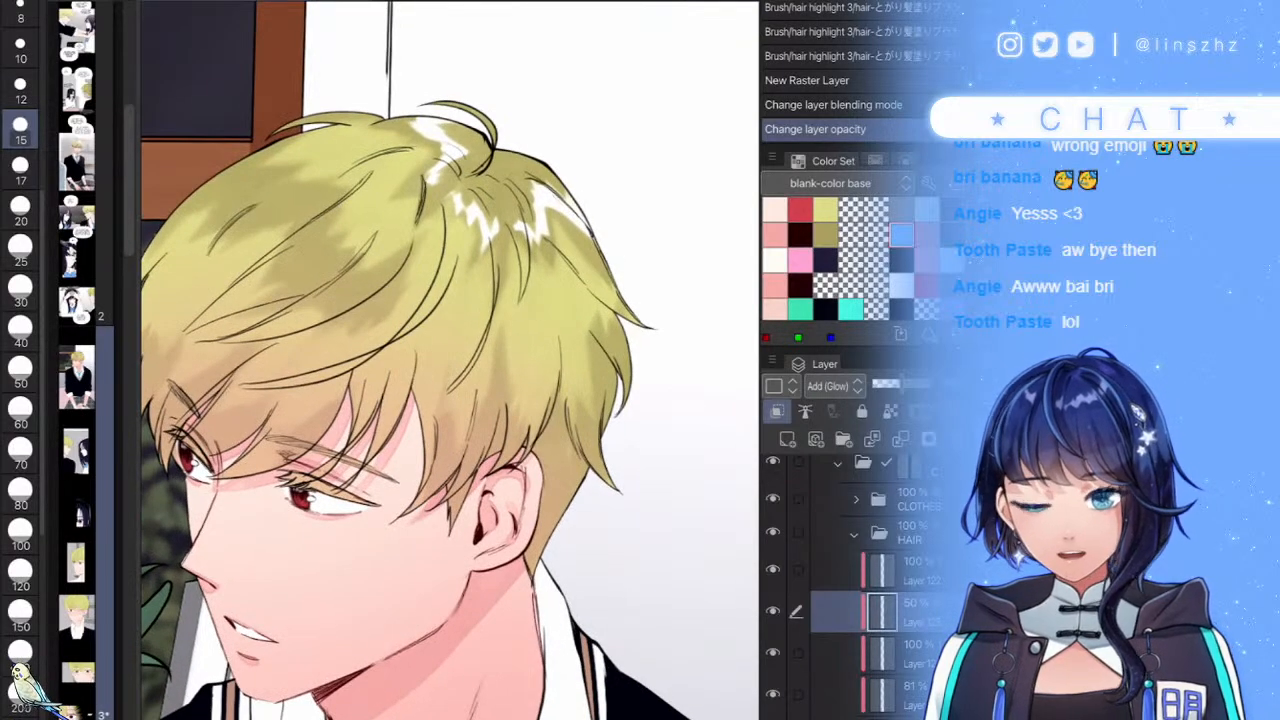
scroll(450, 360, "up", 3)
key("b")
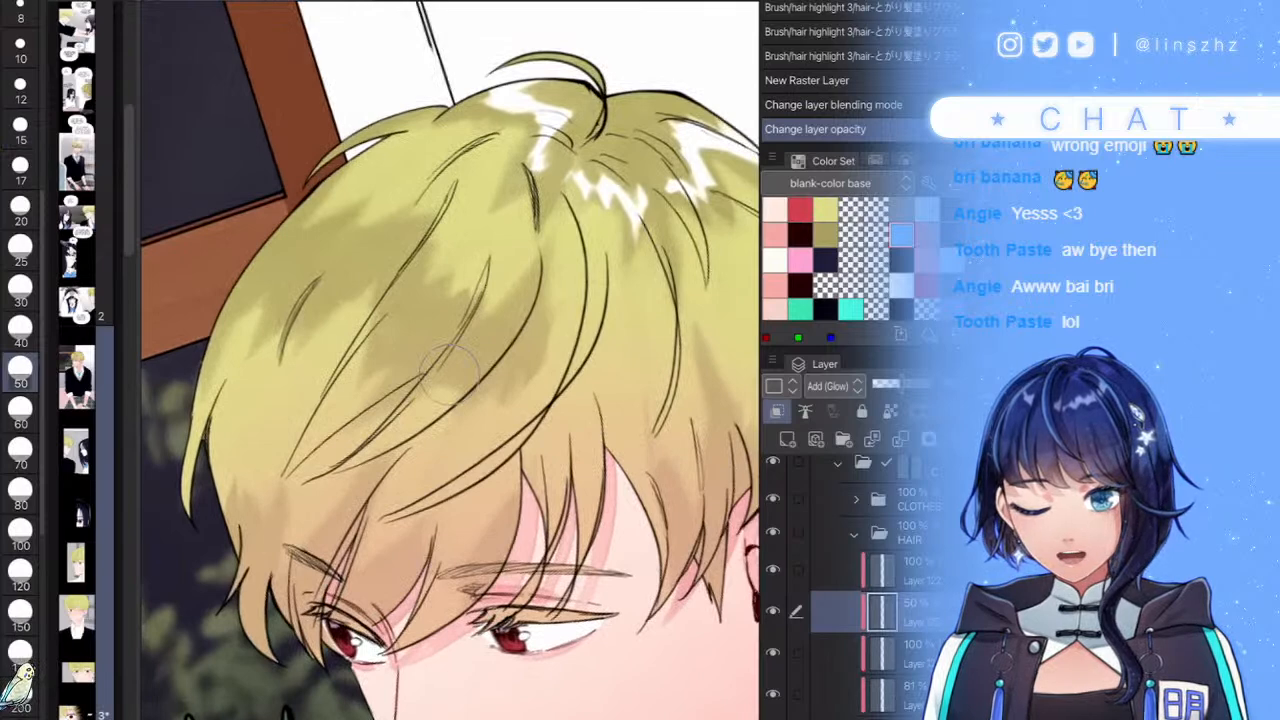
scroll(450, 372, "up", 2)
key("bracketleft")
key("bracketleft")
key("bracketleft")
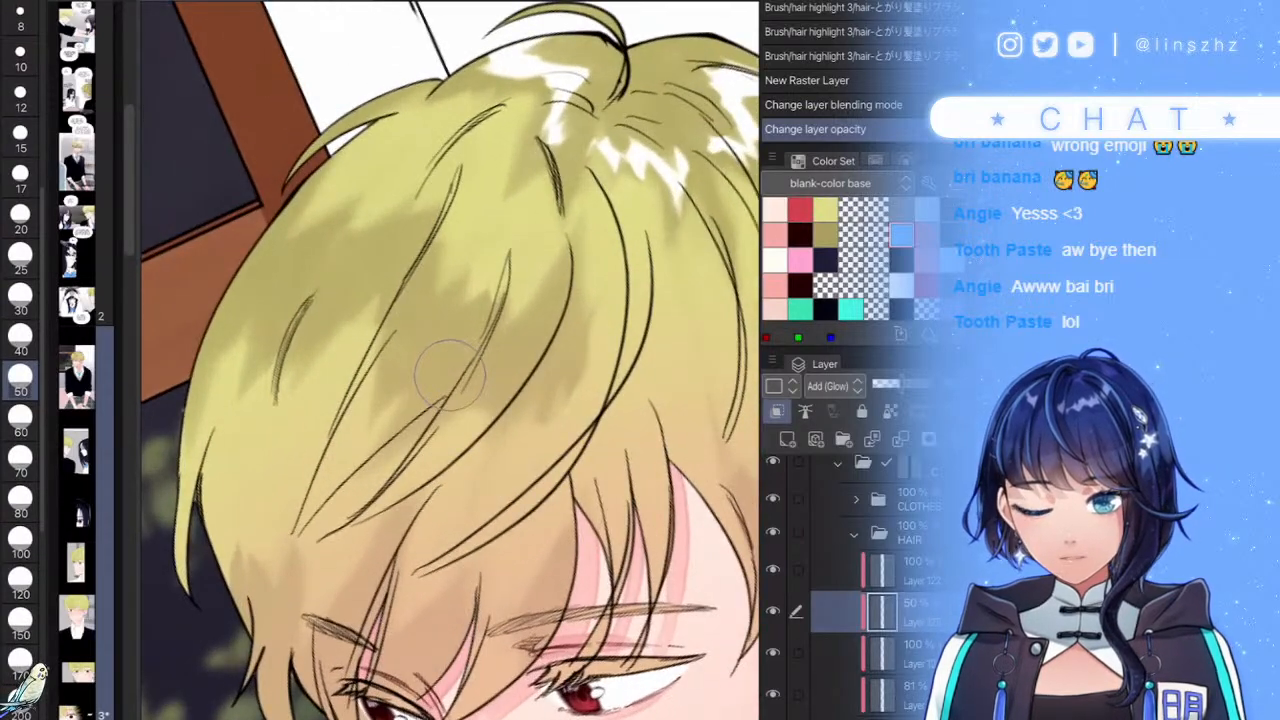
mouse_move(185, 370)
left_mouse_down()
mouse_move(195, 440)
mouse_move(256, 473)
mouse_move(340, 350)
mouse_move(335, 420)
mouse_move(350, 401)
mouse_move(365, 500)
mouse_move(390, 395)
left_mouse_up()
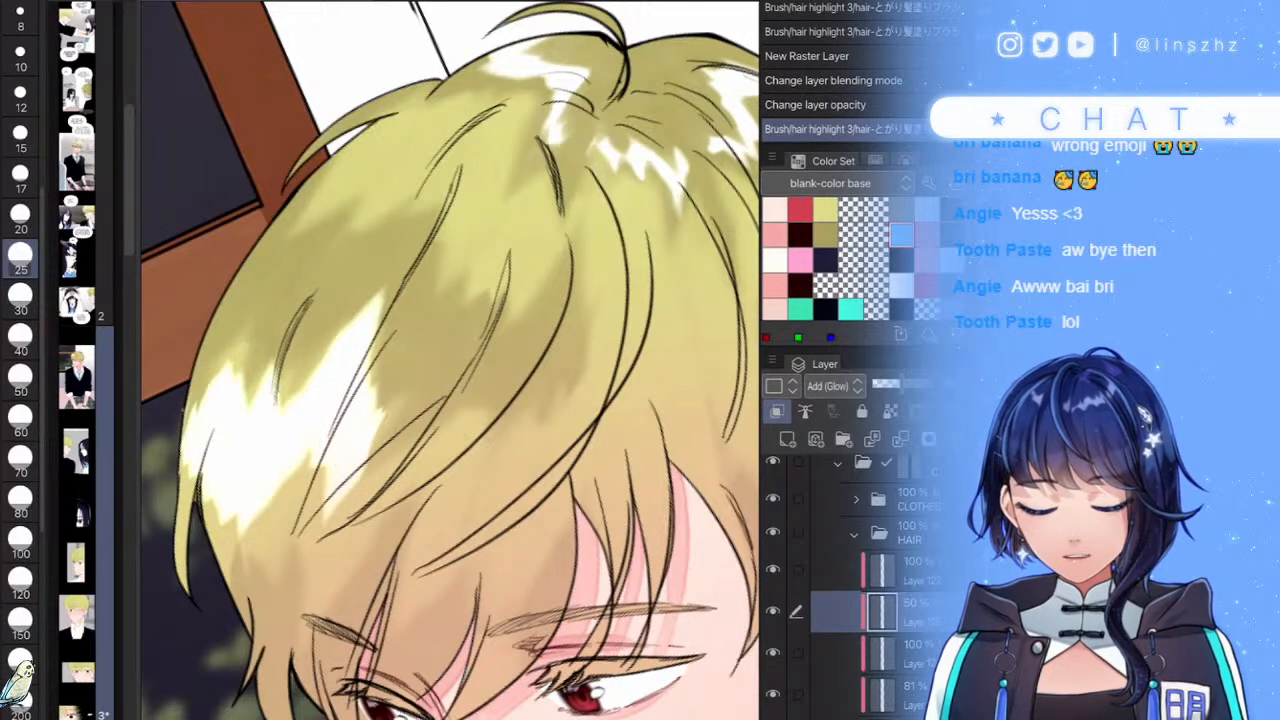
left_click_drag(180, 440, 215, 280)
mouse_move(198, 500)
left_mouse_down()
mouse_move(200, 450)
mouse_move(225, 440)
mouse_move(240, 535)
mouse_move(330, 440)
mouse_move(308, 432)
mouse_move(276, 464)
left_mouse_up()
- Reshape the left hair glow highlight and dim the glow layer to 28% opacity
scroll(450, 360, "down", 3)
key("ctrl+at")
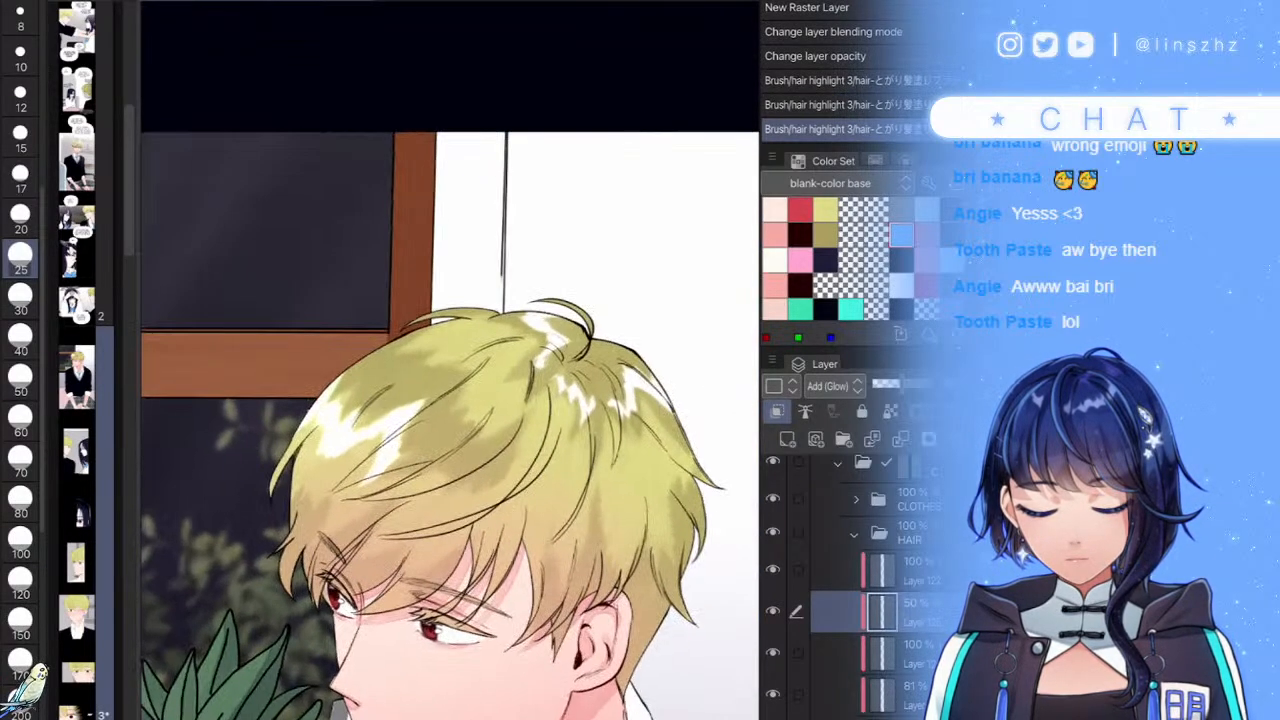
scroll(382, 468, "up", 2)
mouse_move(417, 464)
left_mouse_down()
mouse_move(423, 489)
mouse_move(471, 469)
left_mouse_up()
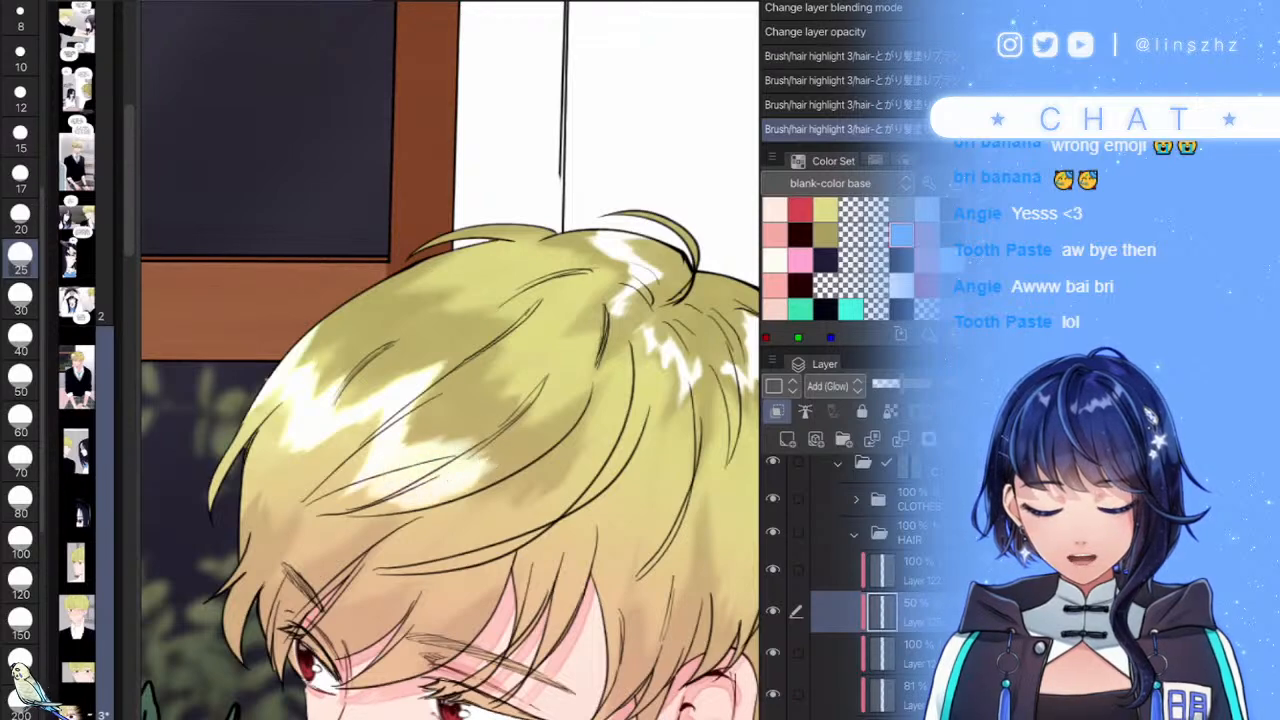
key("minus")
key("ctrl+z")
mouse_move(409, 499)
left_mouse_down()
mouse_move(443, 480)
mouse_move(466, 495)
mouse_move(511, 454)
mouse_move(466, 528)
left_mouse_up()
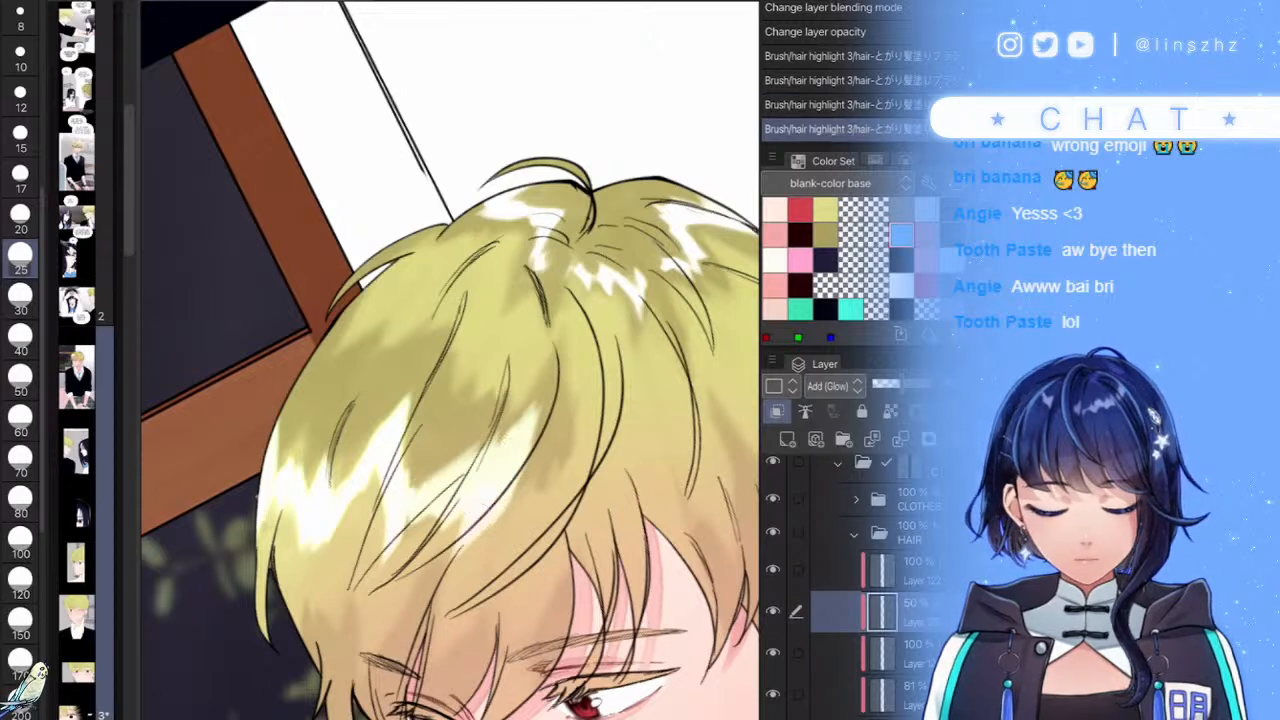
mouse_move(546, 372)
left_mouse_down()
mouse_move(462, 492)
mouse_move(466, 443)
mouse_move(440, 436)
left_mouse_up()
left_click_drag(458, 550, 468, 530)
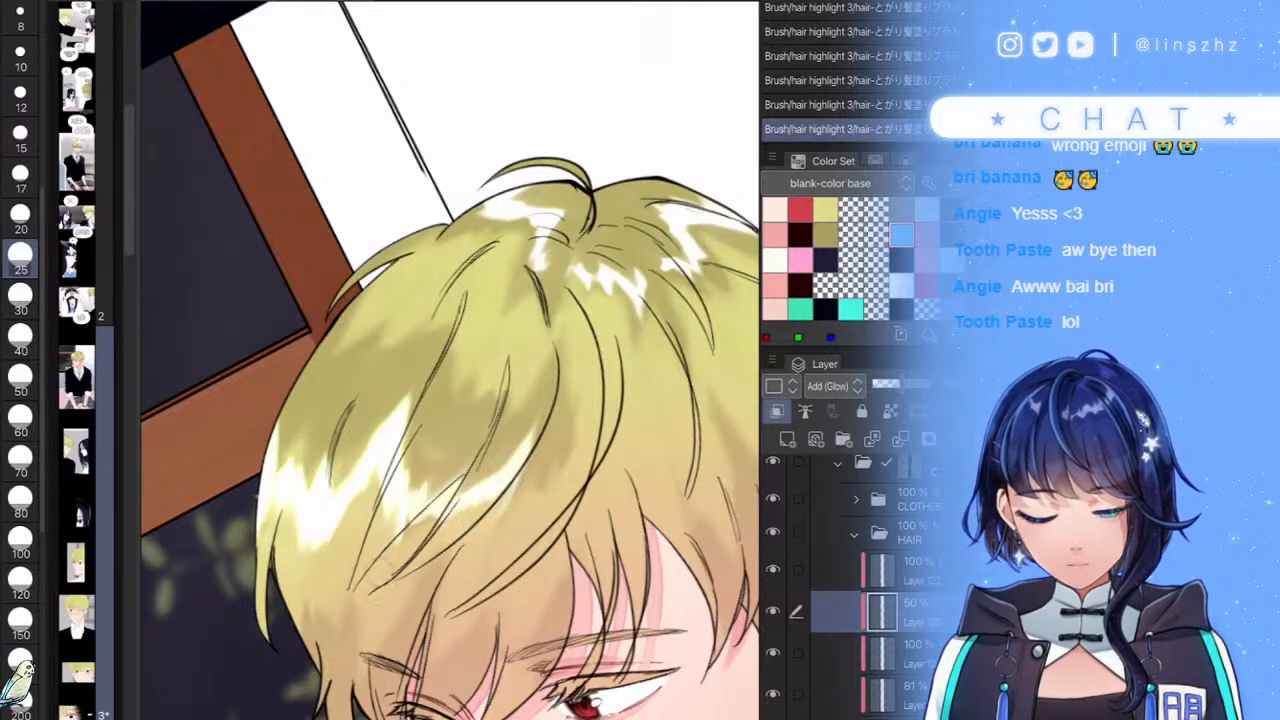
scroll(450, 360, "down", 5)
scroll(450, 360, "up", 2)
left_click(886, 384)
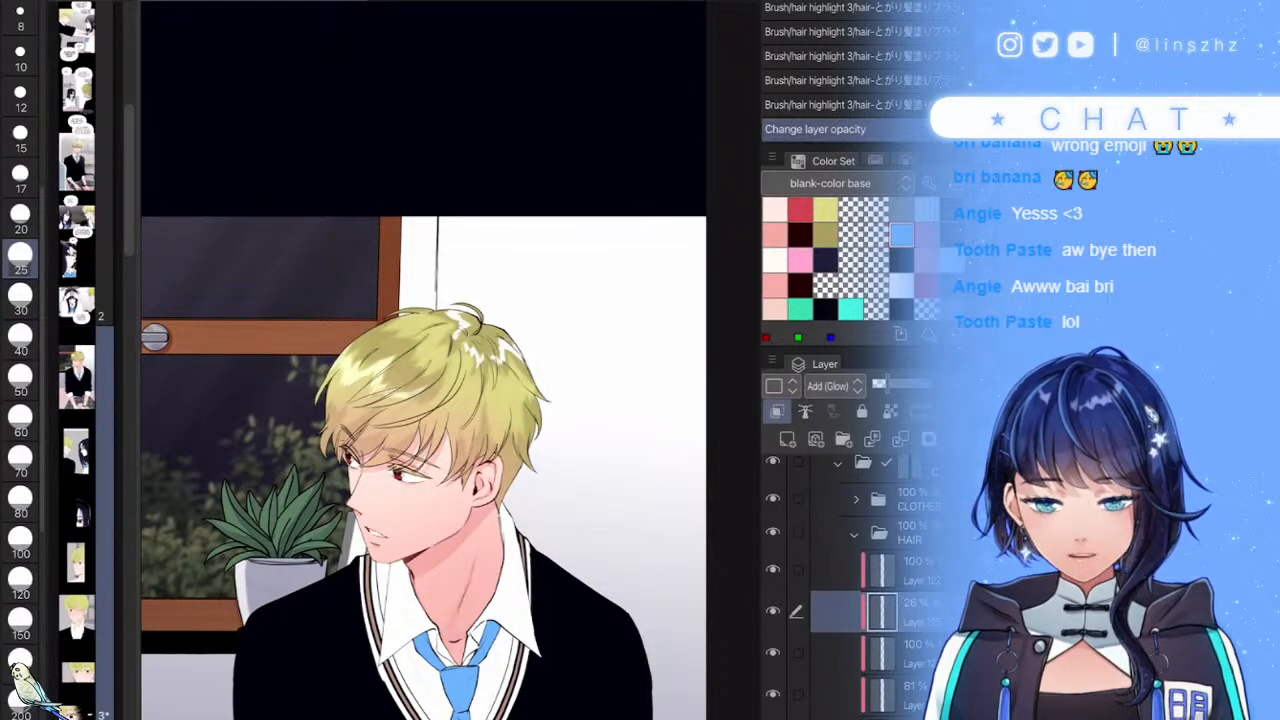
- Brighten the hair's left edge with a glow stroke, replacing the first undone attempt
scroll(371, 362, "up", 5)
mouse_move(273, 368)
left_mouse_down()
mouse_move(278, 318)
mouse_move(342, 260)
left_mouse_up()
scroll(450, 360, "down", 5)
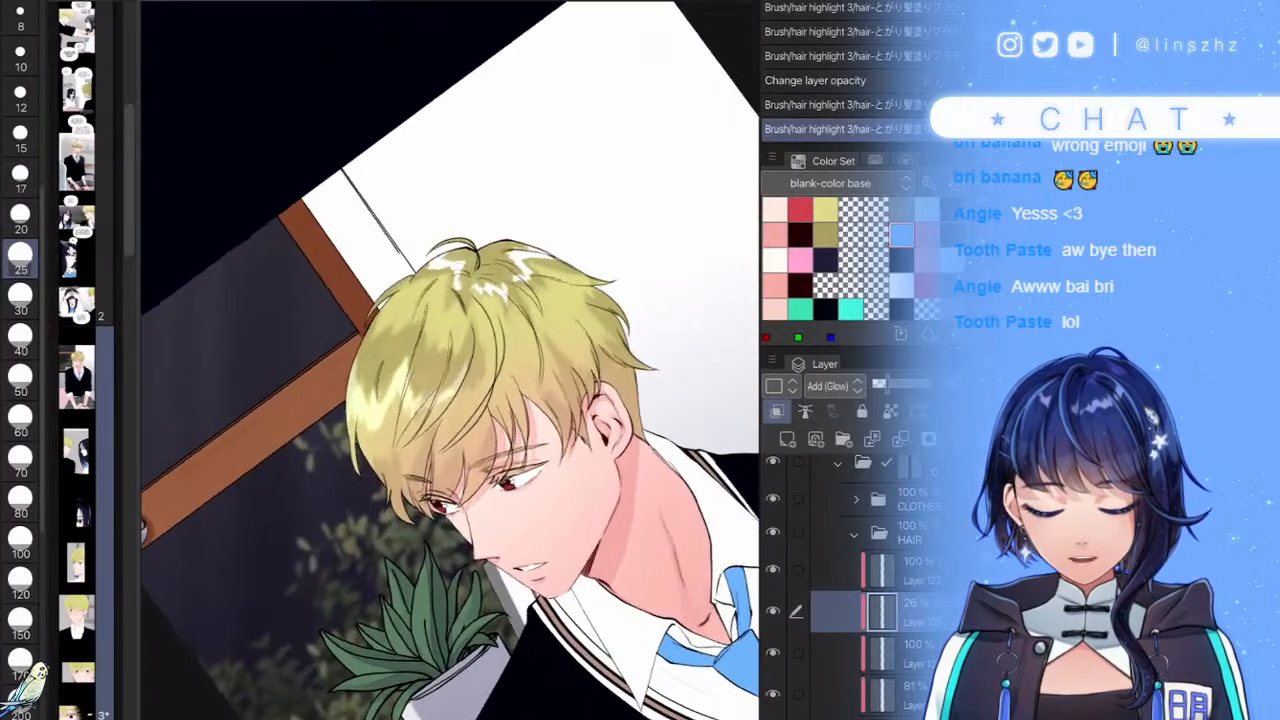
scroll(263, 474, "up", 4)
key("ctrl+z")
key("ctrl+z")
scroll(263, 474, "up", 2)
mouse_move(262, 474)
left_mouse_down()
mouse_move(220, 484)
mouse_move(226, 329)
mouse_move(223, 625)
mouse_move(235, 690)
left_mouse_up()
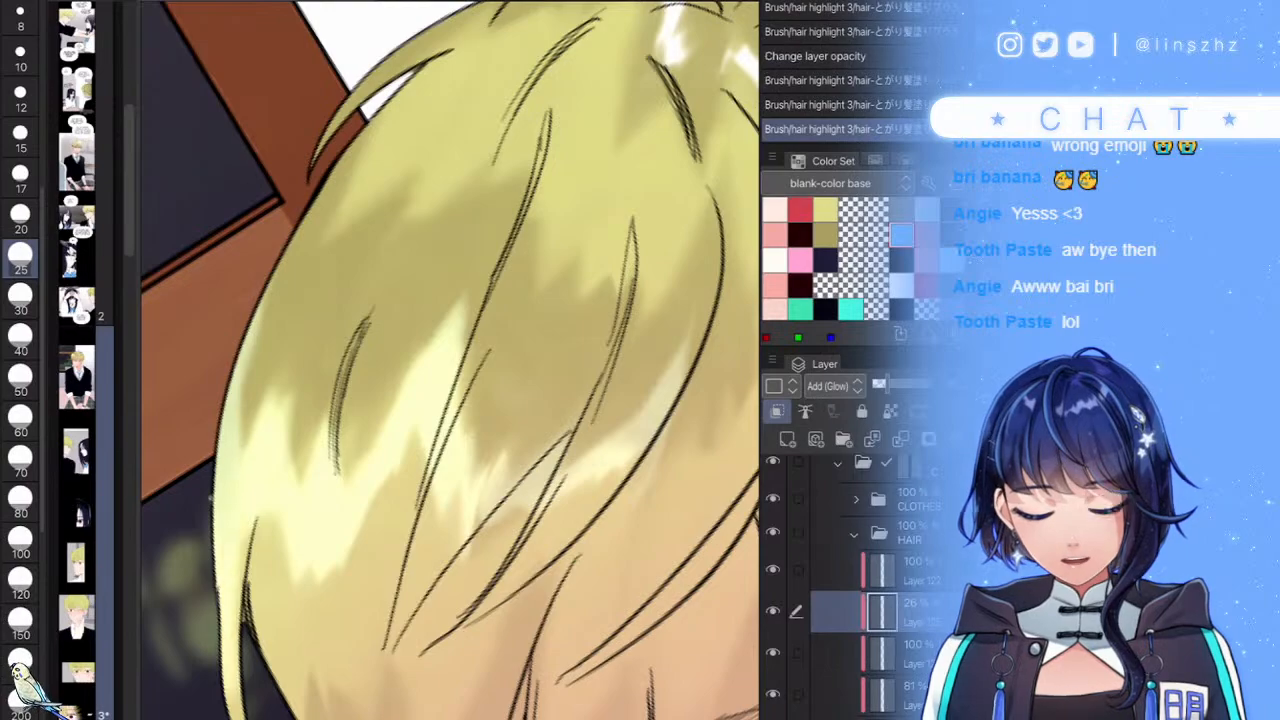
- Lighten the hair's right edge with glow highlight strokes, discarding one stray stroke
scroll(450, 360, "down", 8)
scroll(450, 360, "up", 4)
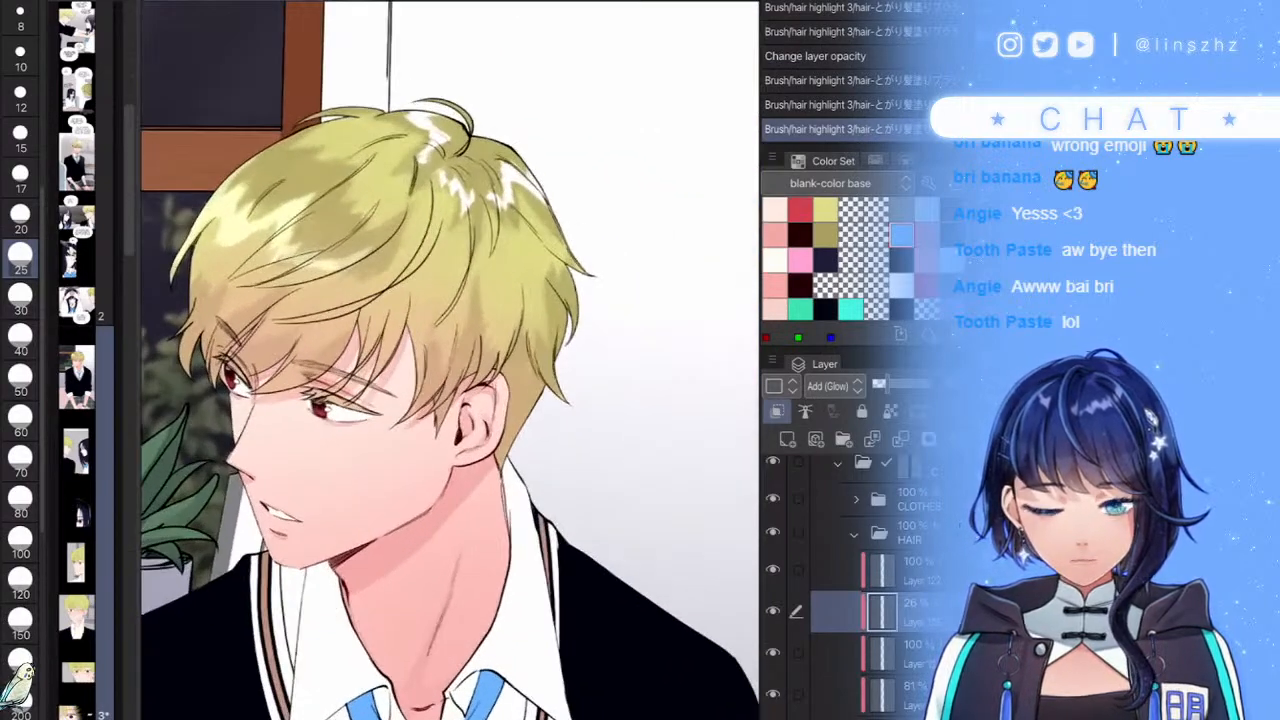
scroll(450, 360, "up", 3)
scroll(450, 360, "down", 6)
scroll(450, 360, "up", 2)
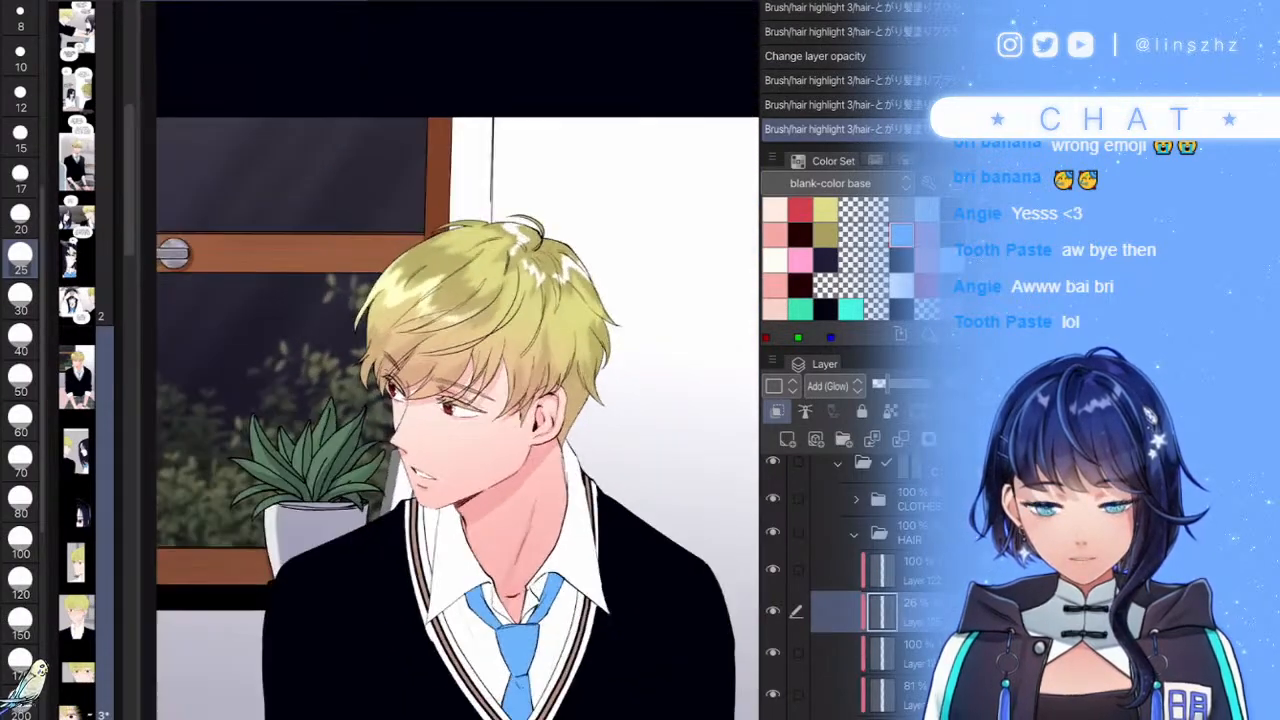
scroll(604, 335, "up", 5)
mouse_move(601, 380)
left_mouse_down()
mouse_move(567, 448)
mouse_move(510, 505)
left_mouse_up()
mouse_move(606, 343)
left_mouse_down()
mouse_move(595, 372)
mouse_move(590, 350)
left_mouse_up()
scroll(556, 332, "up", 3)
key("ctrl+z")
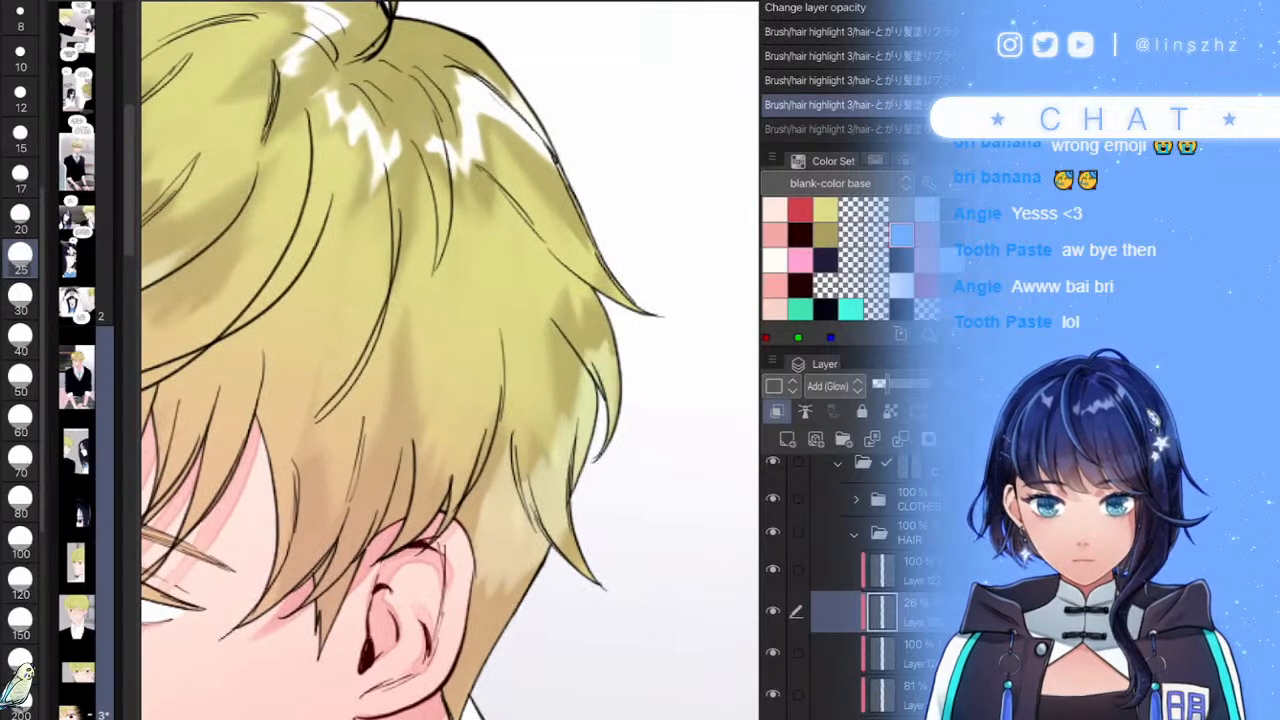
left_click_drag(567, 432, 560, 345)
left_click_drag(604, 385, 592, 308)
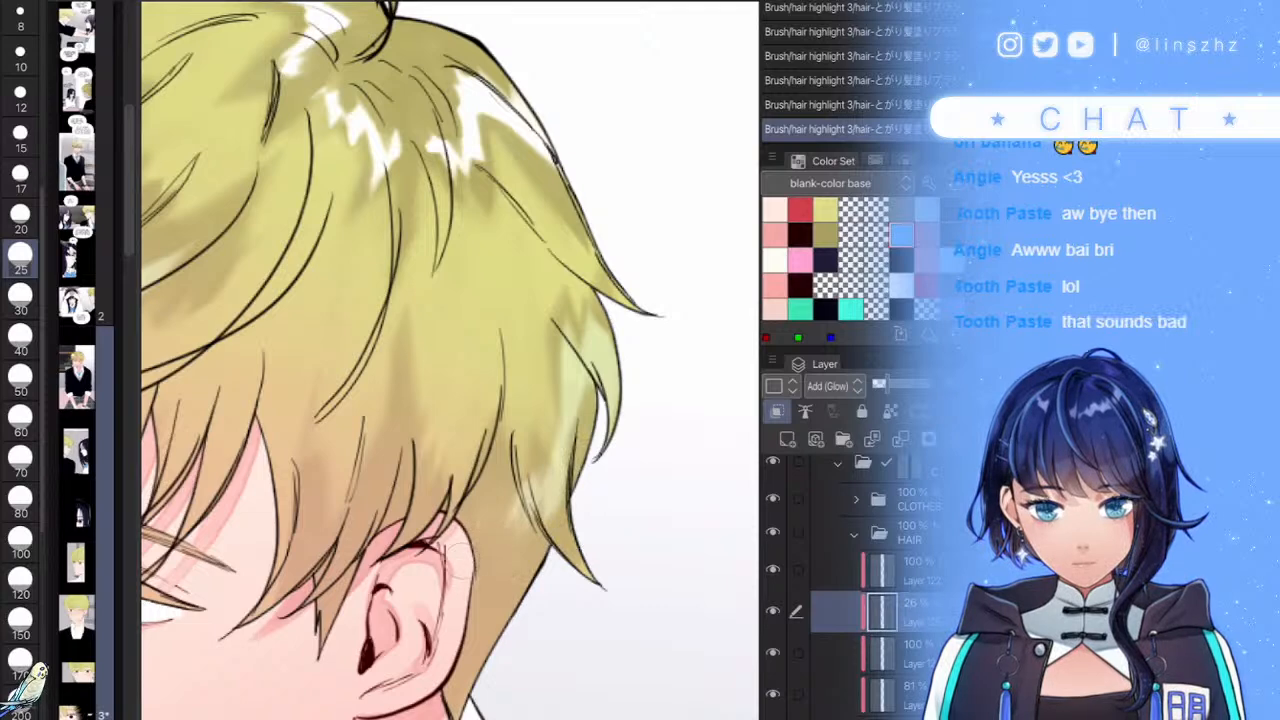
- Spread a gentler glow across the middle of the hair, replacing the too-faint attempt
scroll(525, 420, "down", 4)
scroll(525, 420, "up", 3)
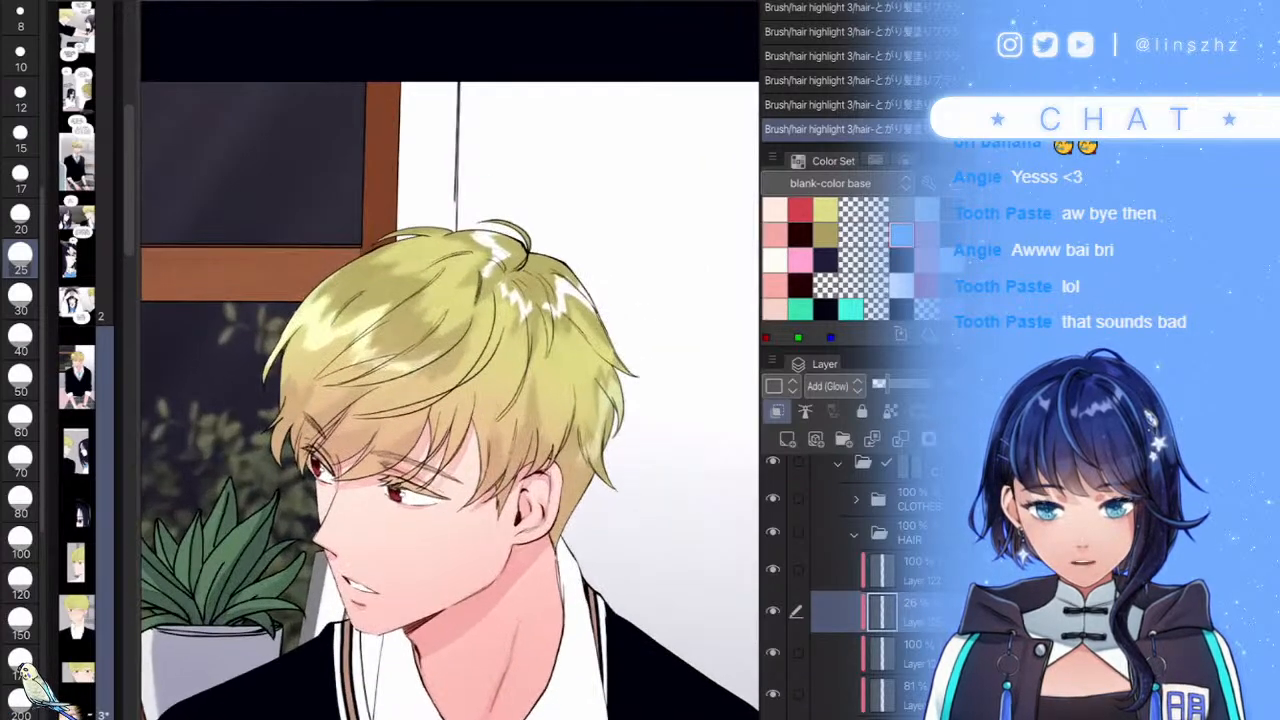
mouse_move(534, 358)
left_mouse_down()
mouse_move(524, 422)
mouse_move(492, 356)
mouse_move(424, 436)
left_mouse_up()
key("ctrl+z")
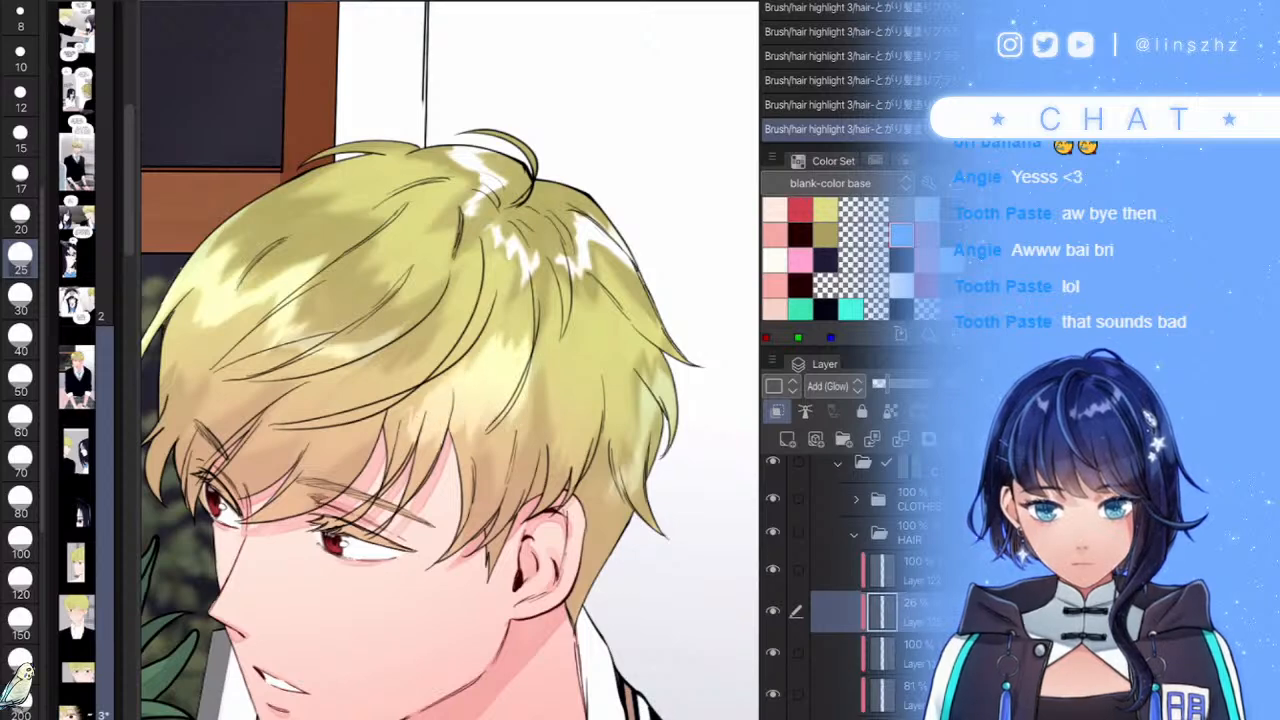
mouse_move(520, 376)
left_mouse_down()
mouse_move(476, 430)
mouse_move(424, 456)
mouse_move(416, 420)
mouse_move(388, 422)
mouse_move(506, 326)
mouse_move(504, 354)
left_mouse_up()
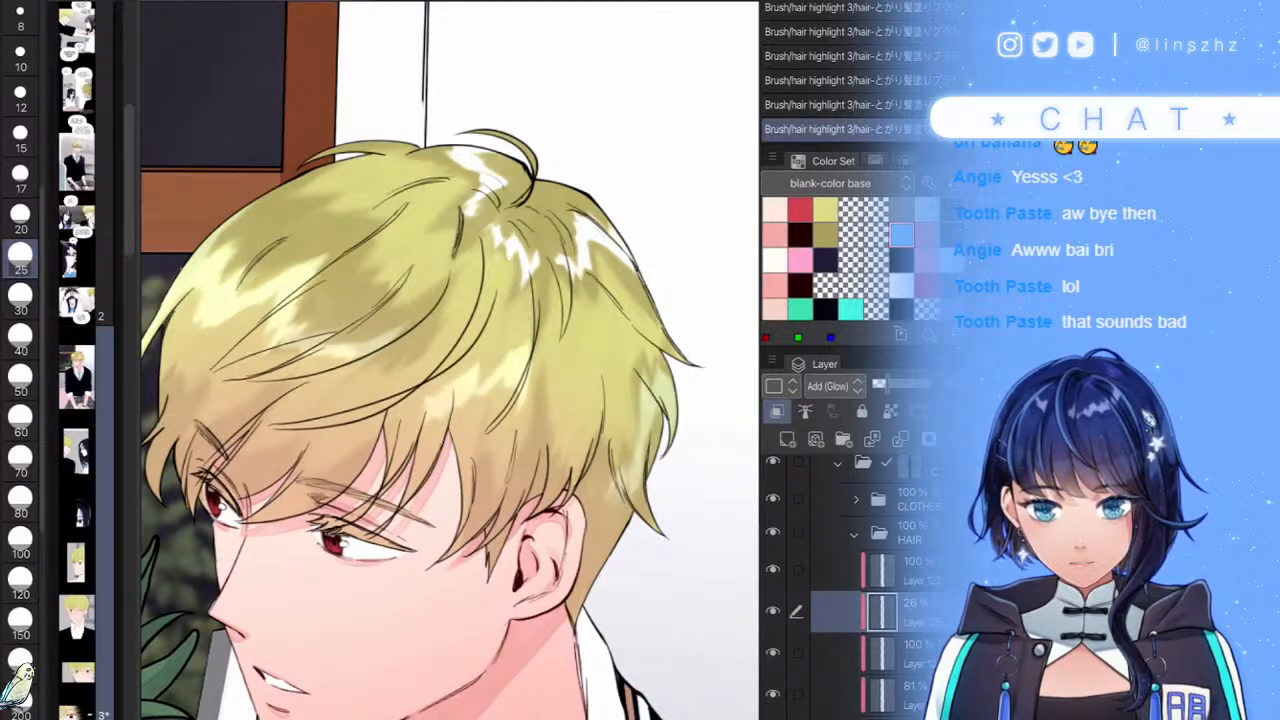
- Fit the whole illustration in view and compare strokes, keeping the final hair highlight stroke
key("ctrl+0")
scroll(590, 380, "up", 6)
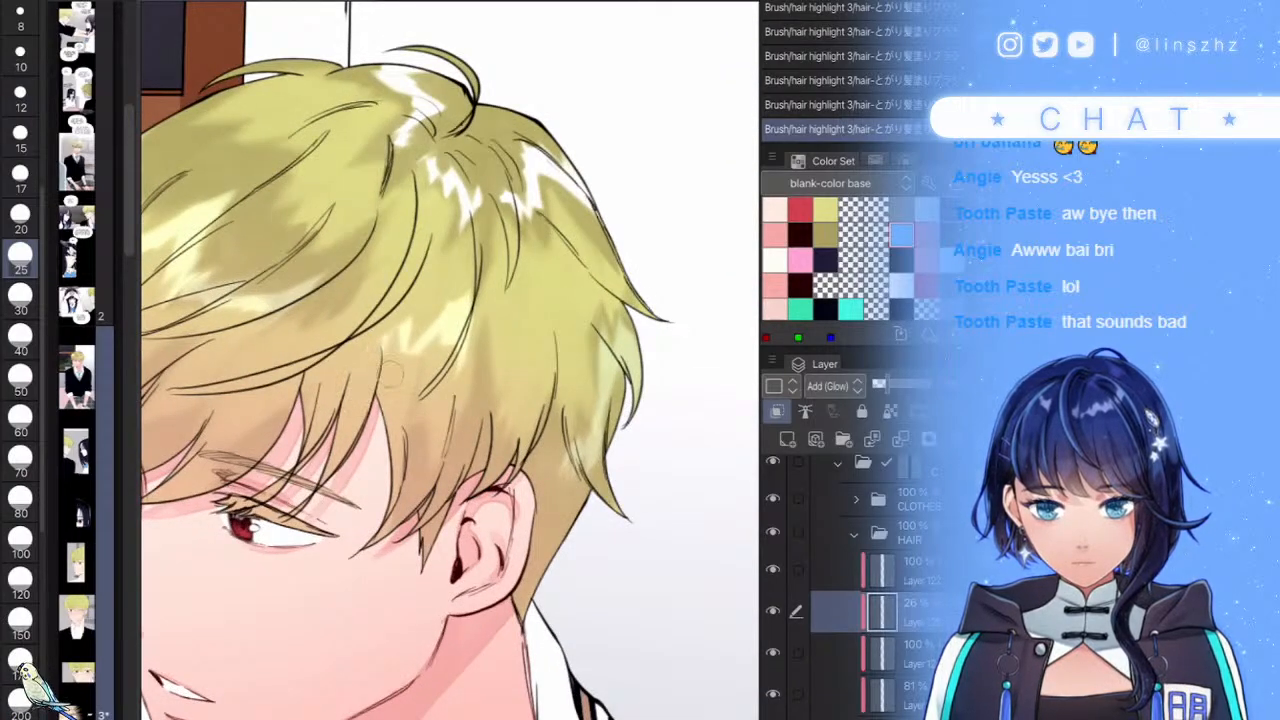
key("ctrl+0")
scroll(484, 379, "up", 4)
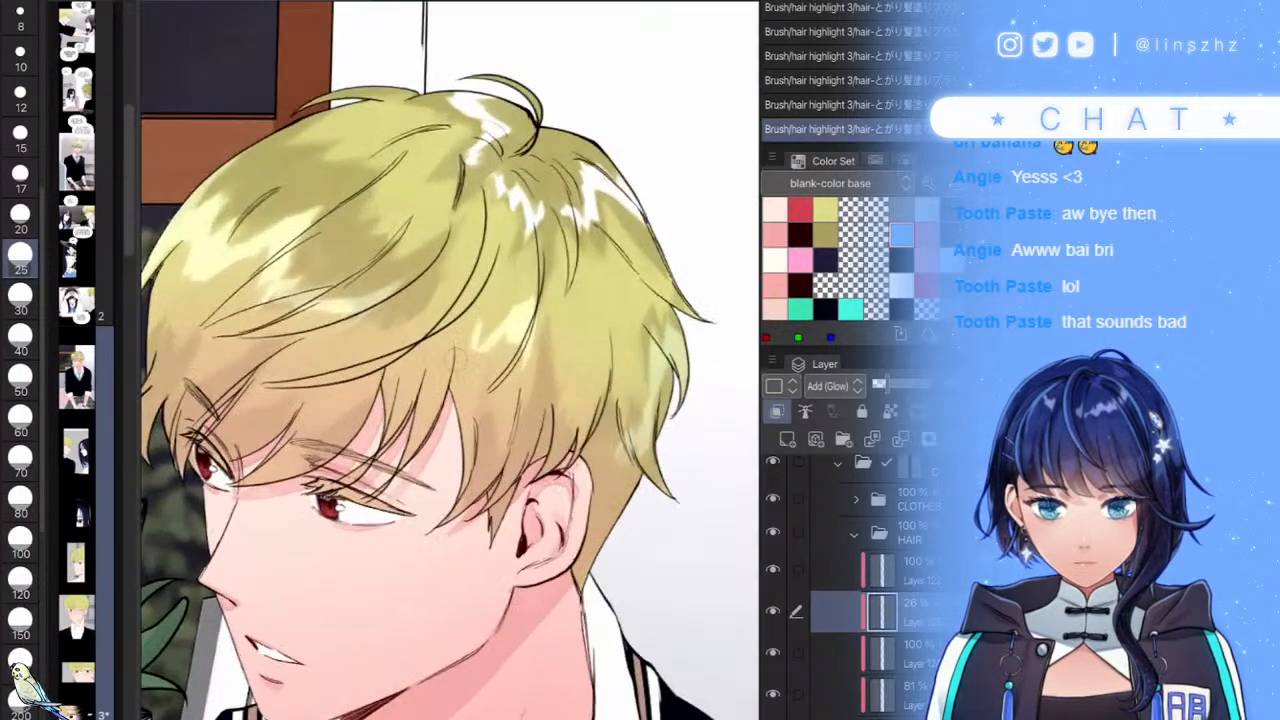
scroll(510, 360, "down", 5)
key("ctrl+z")
key("ctrl+z")
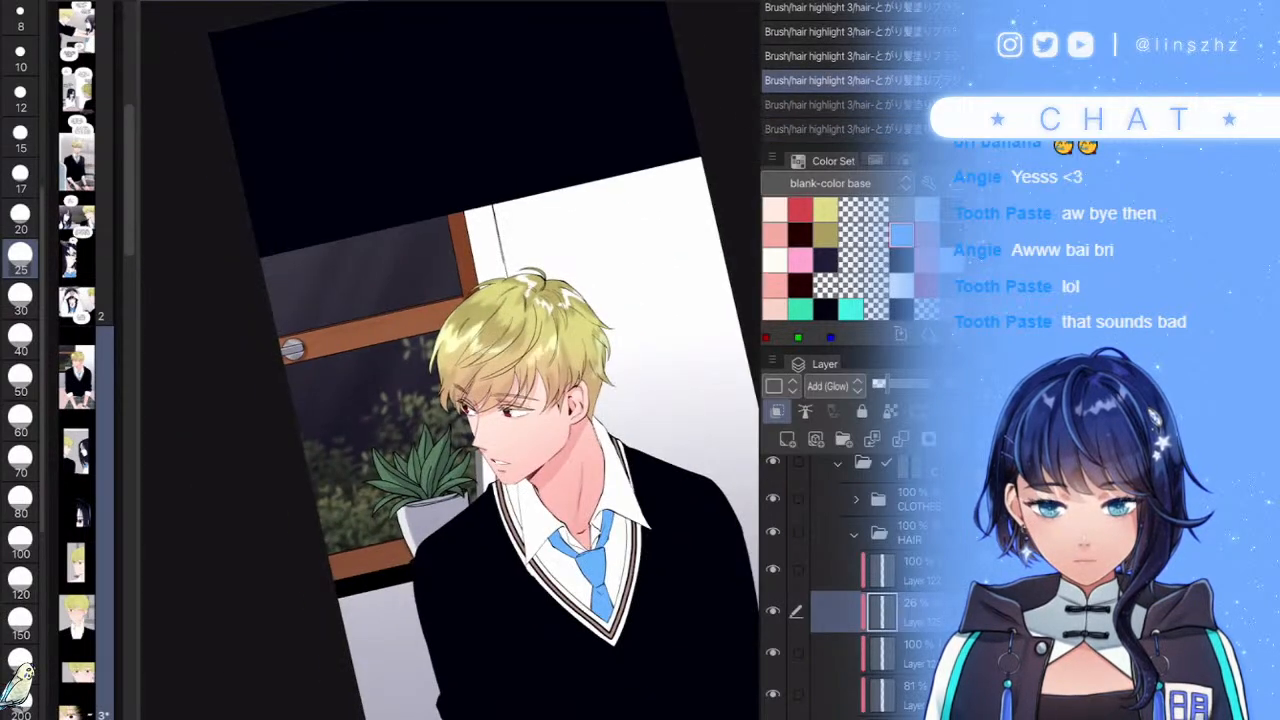
scroll(520, 360, "up", 4)
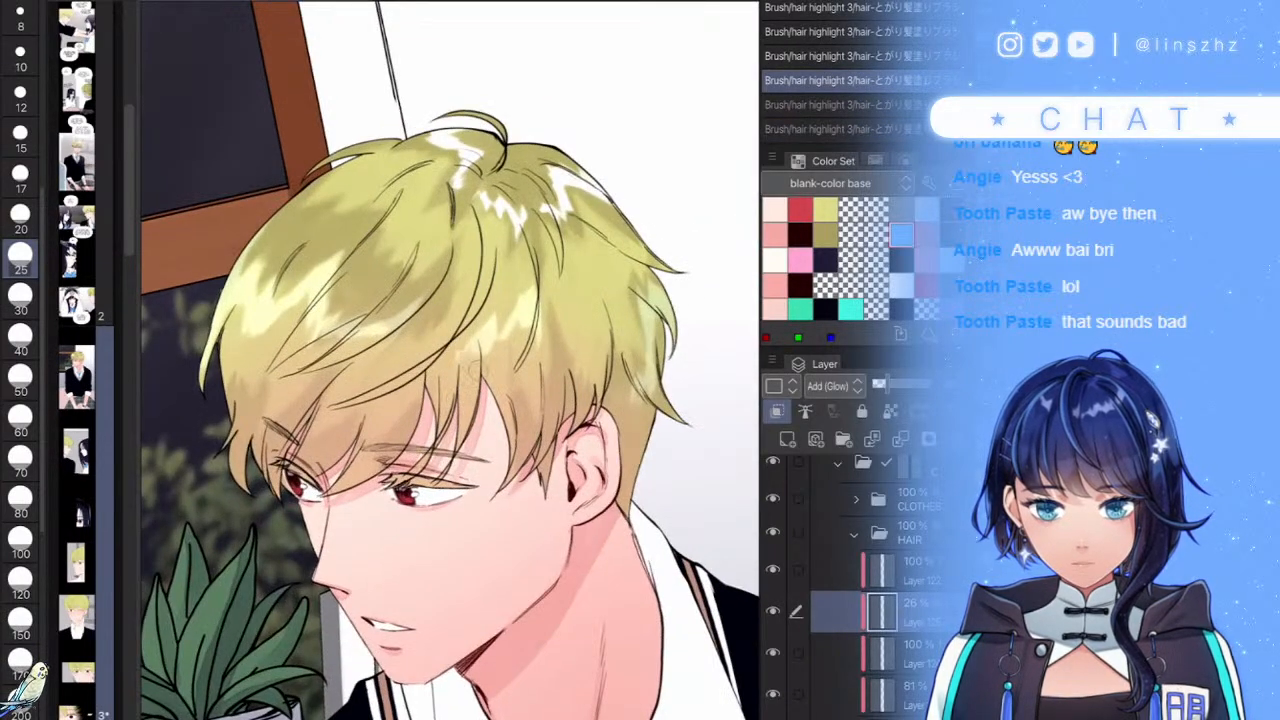
key("ctrl+y")
scroll(462, 362, "up", 2)
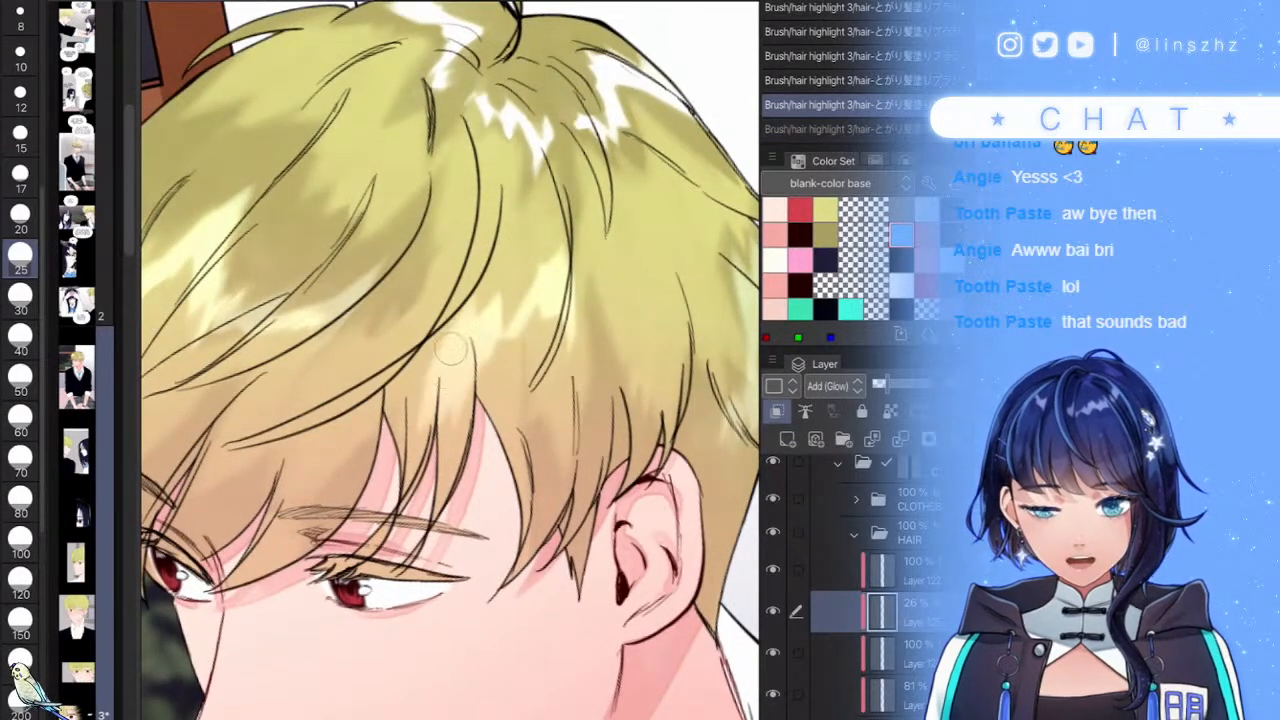
key("ctrl+y")
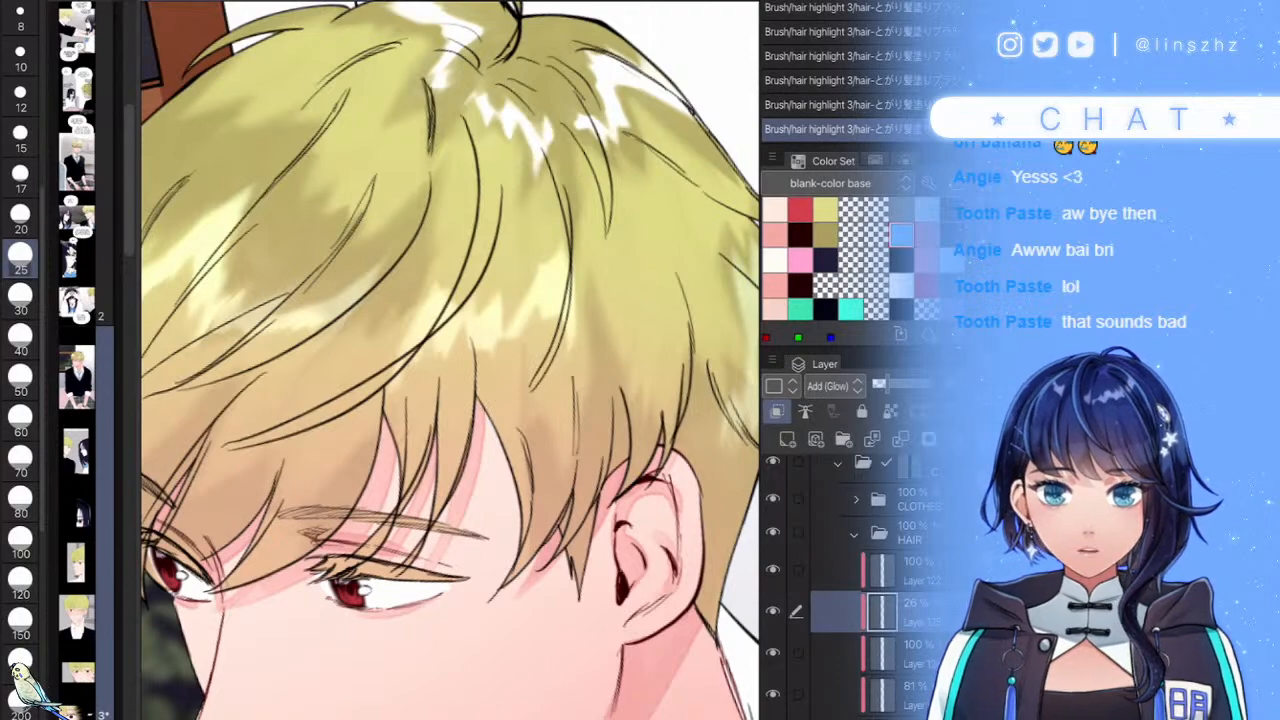
scroll(500, 375, "down", 5)
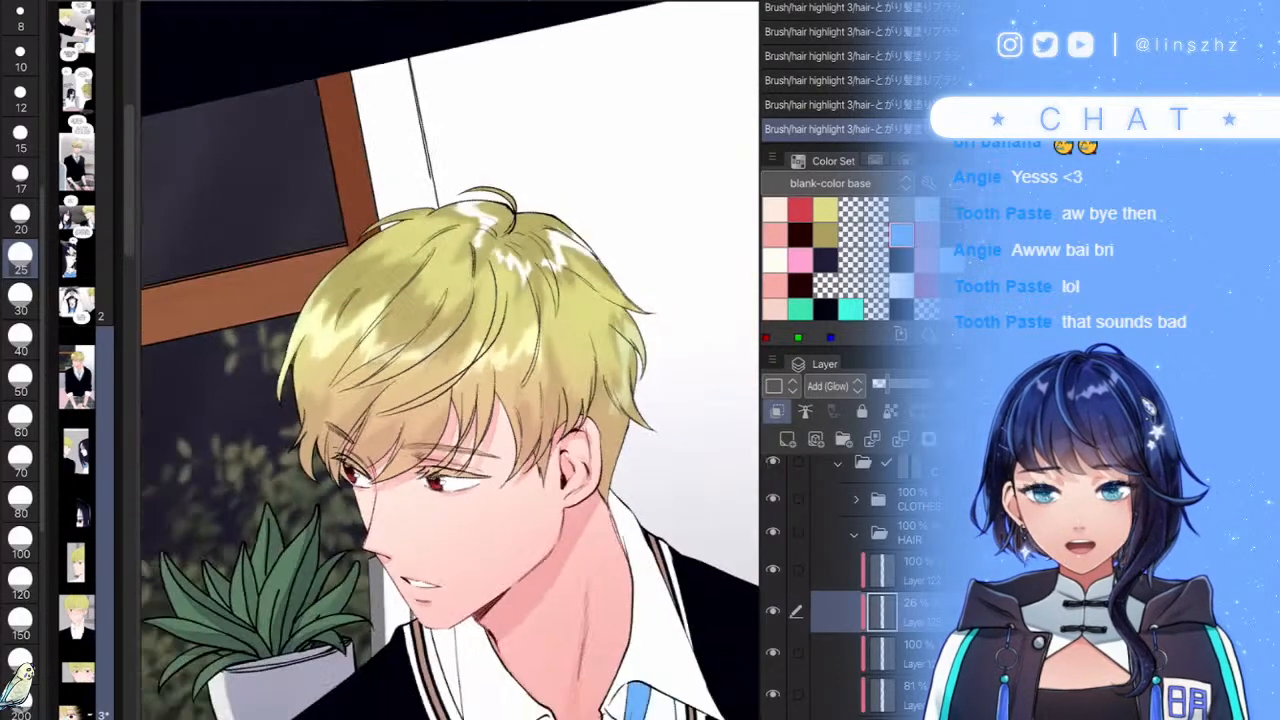
scroll(575, 357, "up", 5)
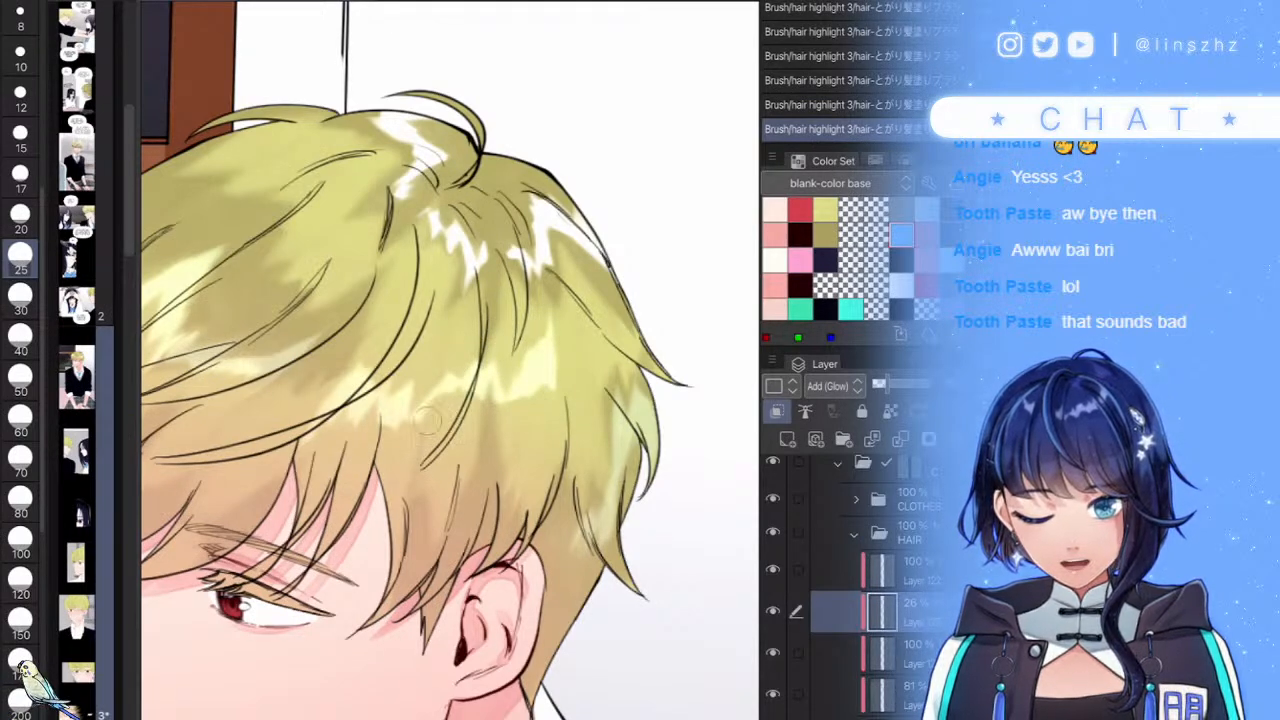
scroll(562, 360, "down", 4)
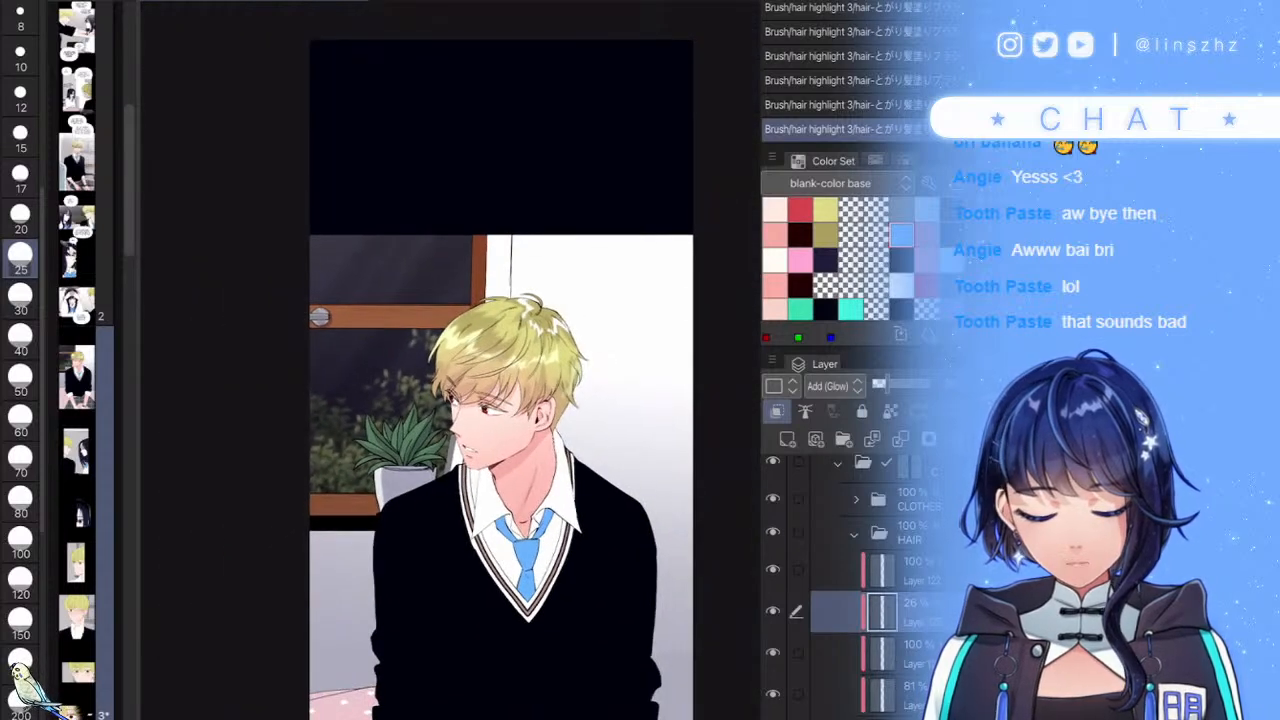
- Recolour the hair glow with hue 14, saturation 72 and luminosity -24
key("ctrl+u")
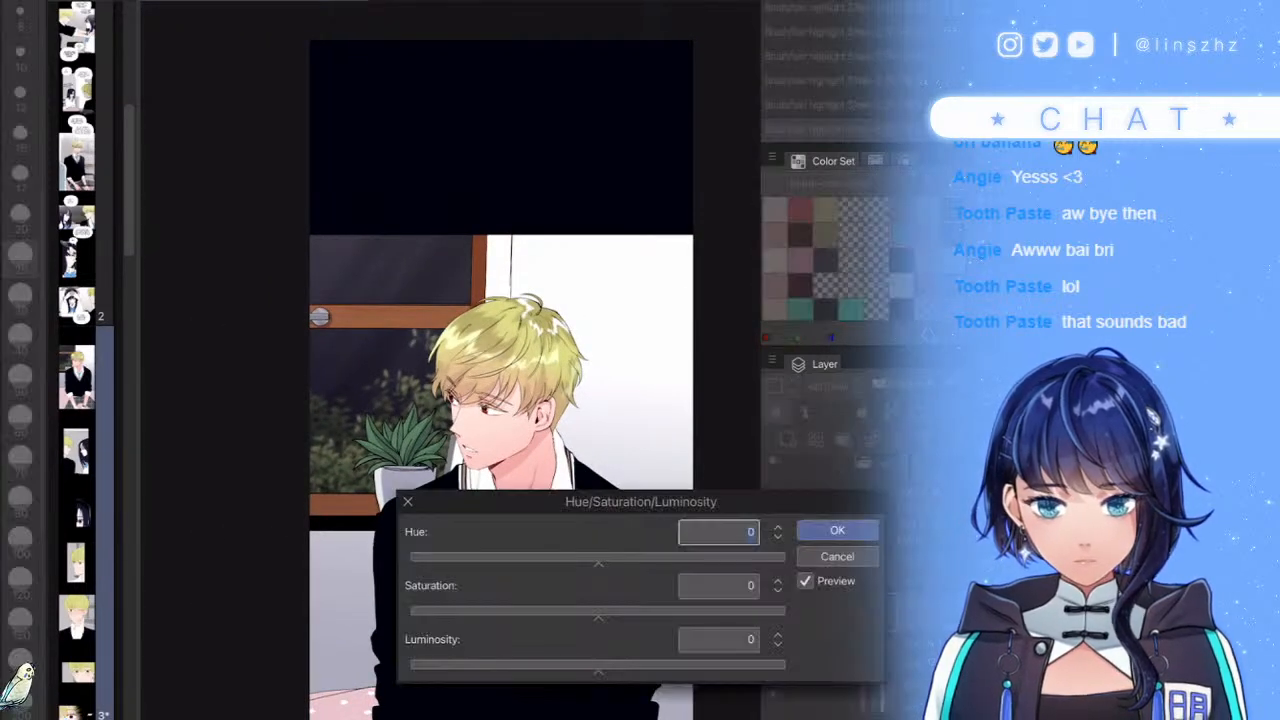
left_click(552, 666)
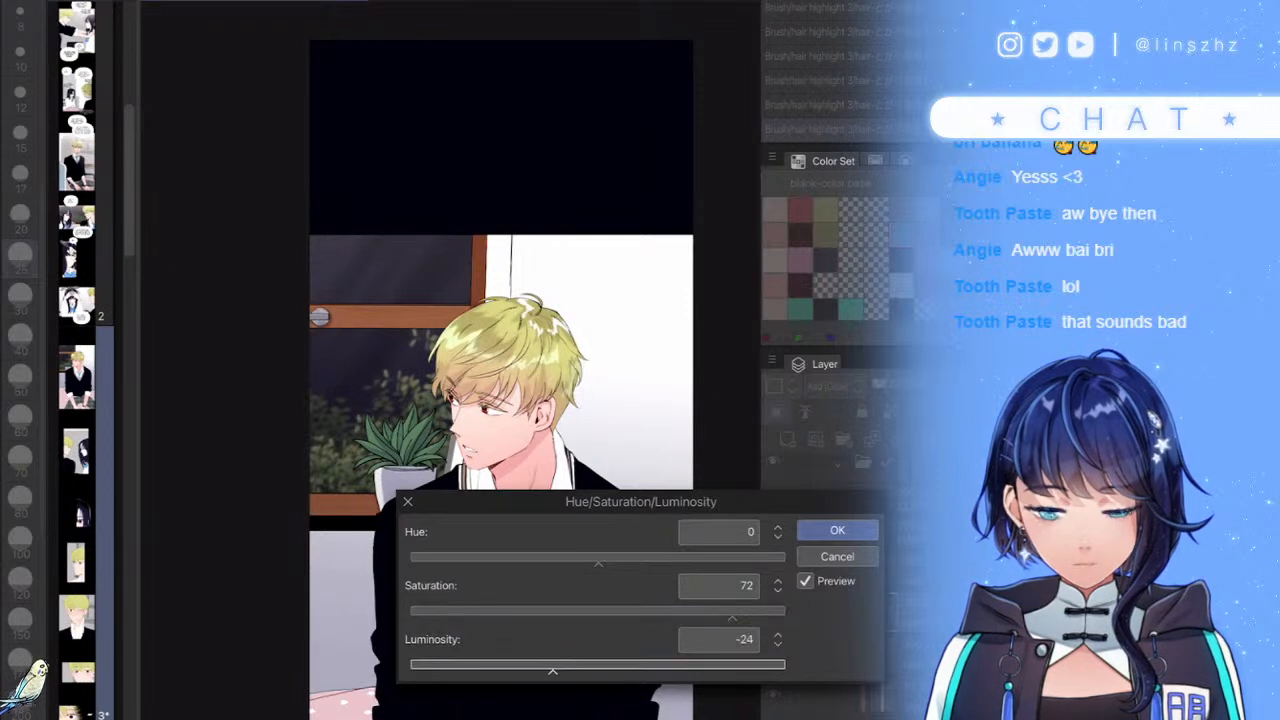
left_click(612, 559)
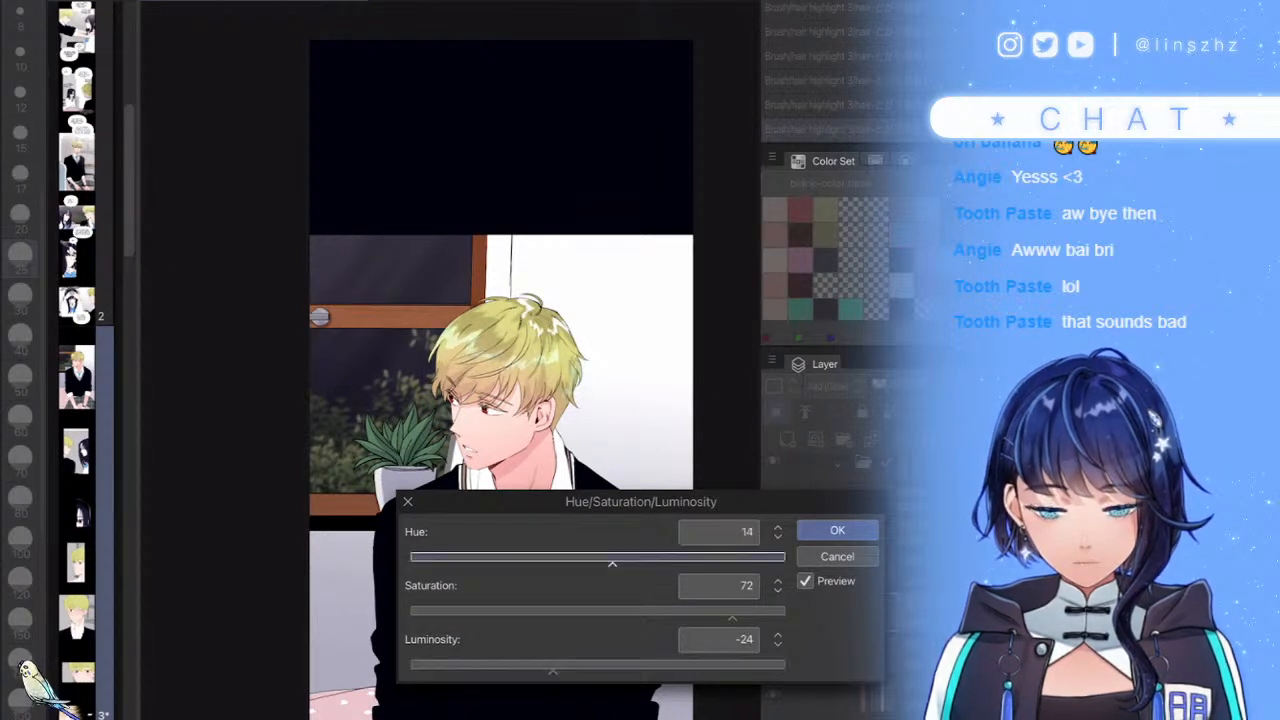
left_click(837, 530)
- Softly erase parts of the hair glow on both sides with a larger eraser
key("]")
scroll(536, 366, "up", 4)
left_click_drag(455, 290, 420, 335)
left_click(20, 582)
left_click_drag(622, 335, 595, 375)
left_click_drag(400, 299, 380, 325)
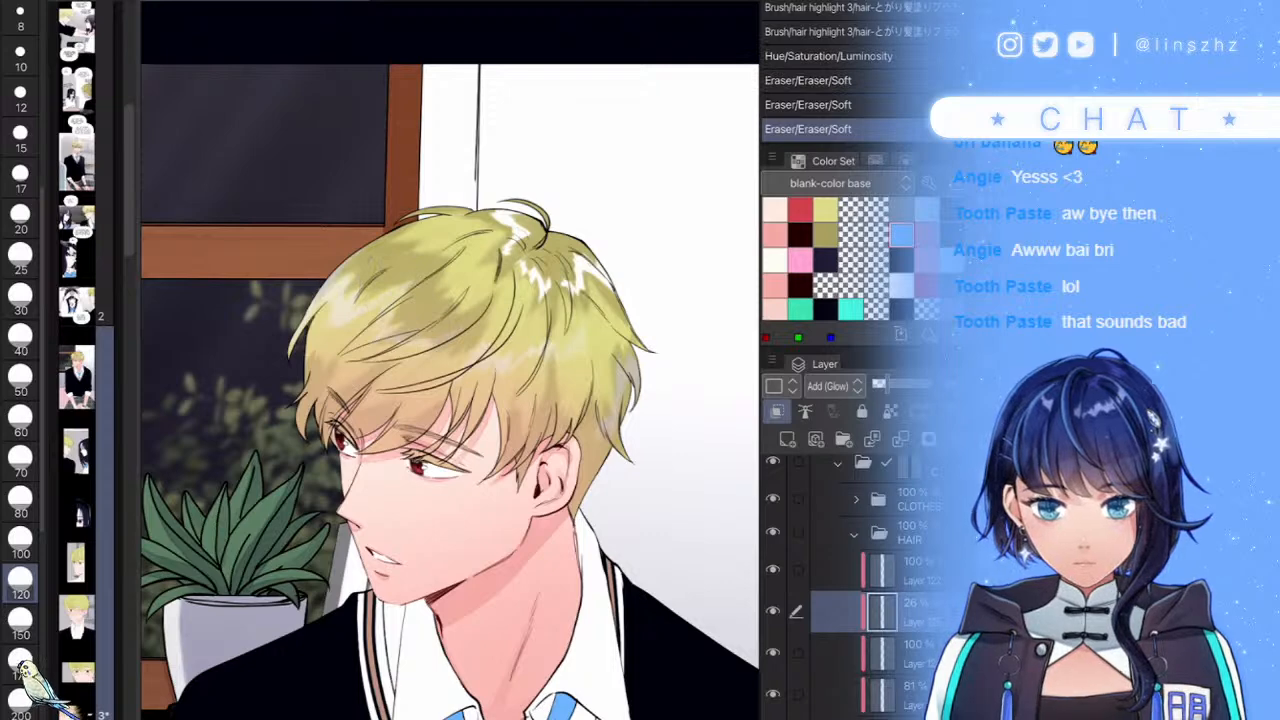
scroll(620, 418, "down", 2)
left_click_drag(675, 566, 569, 318)
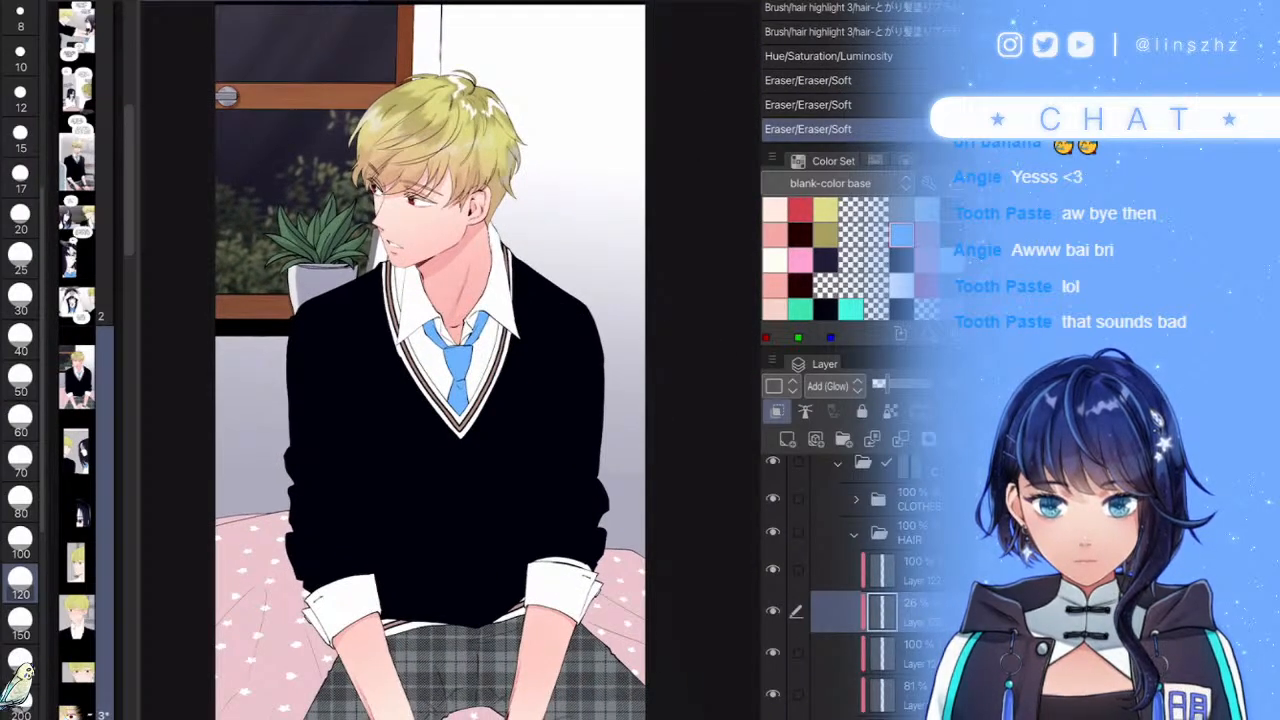
scroll(606, 413, "down", 1)
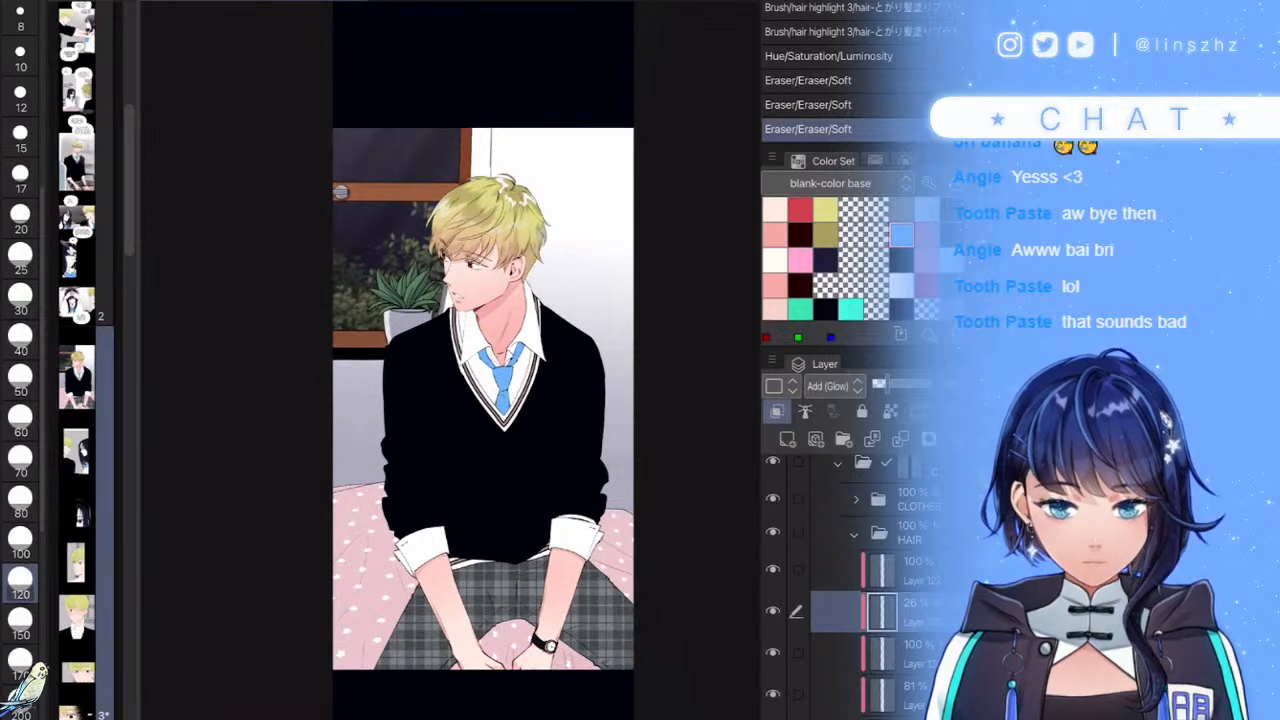
- Add a new layer above the CLOTHES group set to Multiply at 47% opacity
left_click(854, 534)
left_click(904, 499)
left_click(787, 439)
left_click(835, 386)
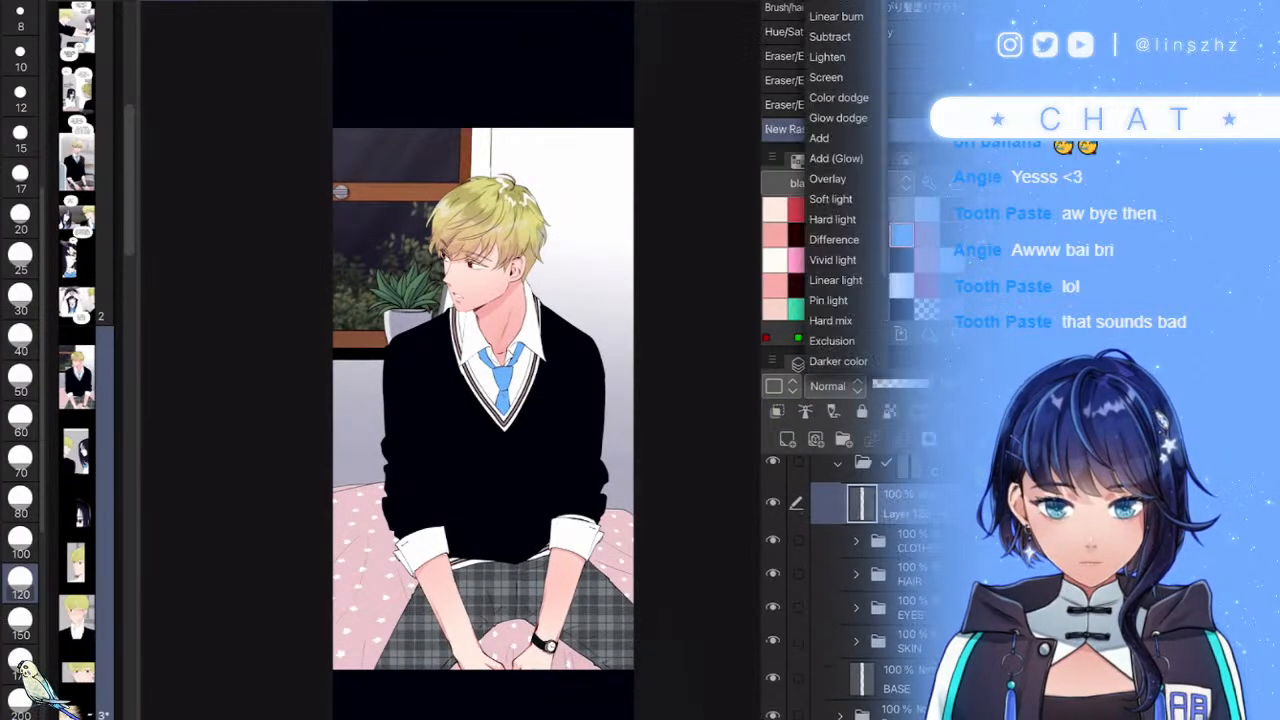
left_click(834, 2)
left_click(901, 384)
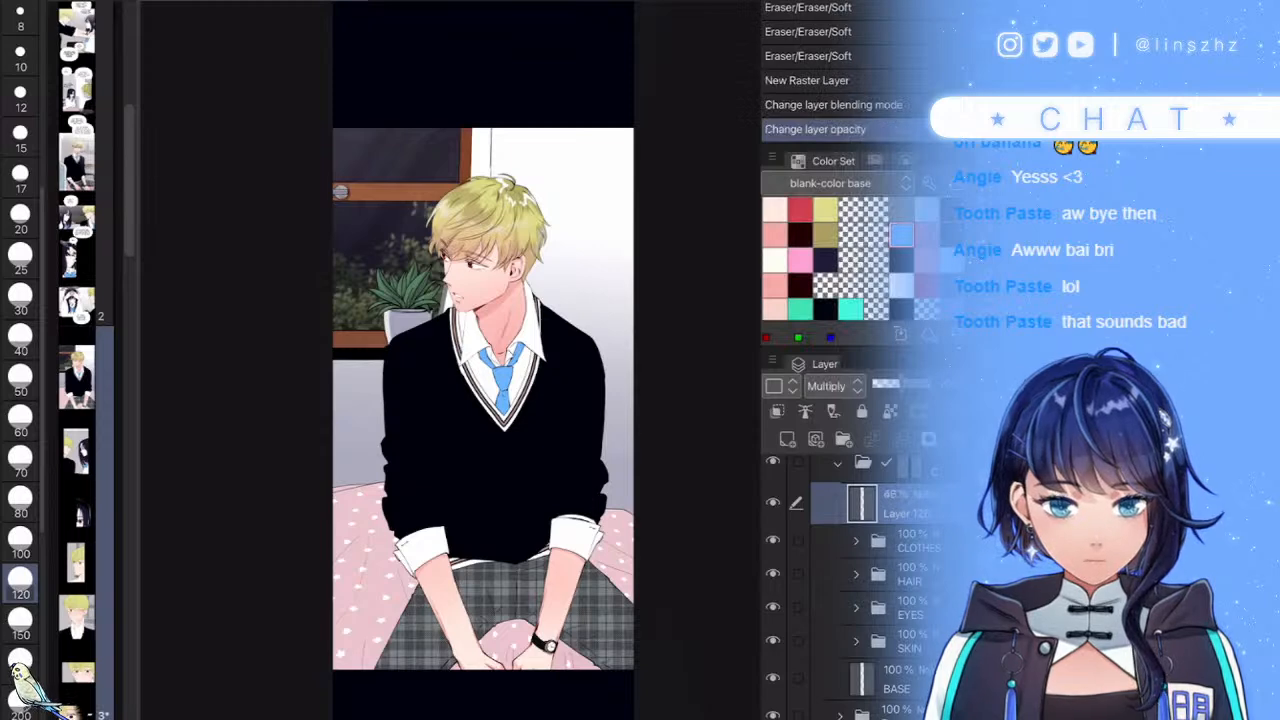
key("p")
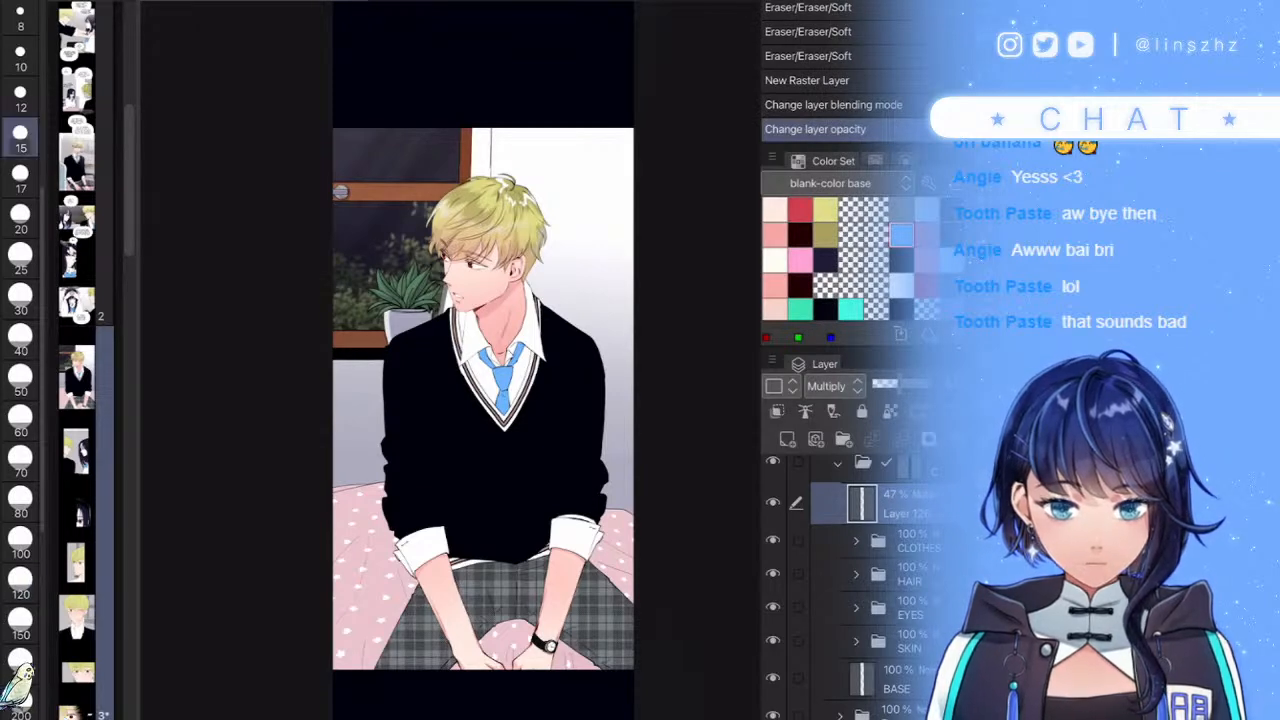
key("p")
scroll(490, 260, "up", 4)
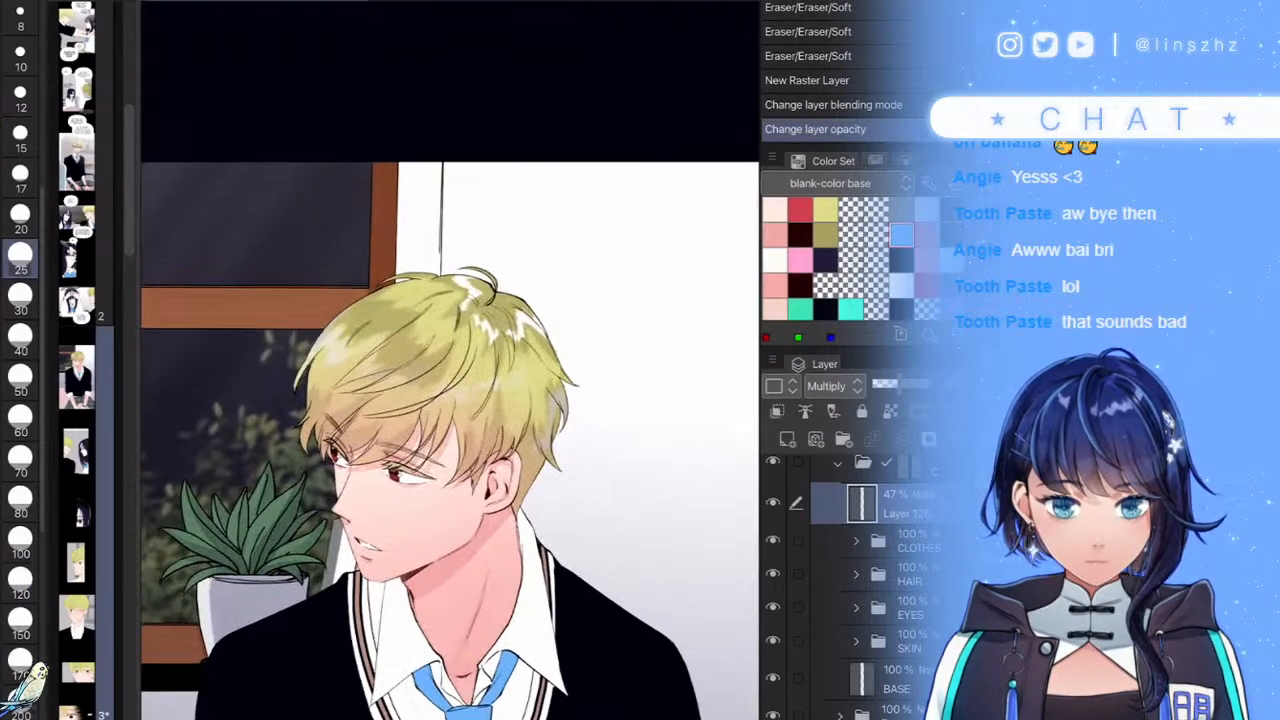
- Paint a thin grey shadow curve across the hair with the smaller lineart brush
key("p")
scroll(423, 360, "up", 6)
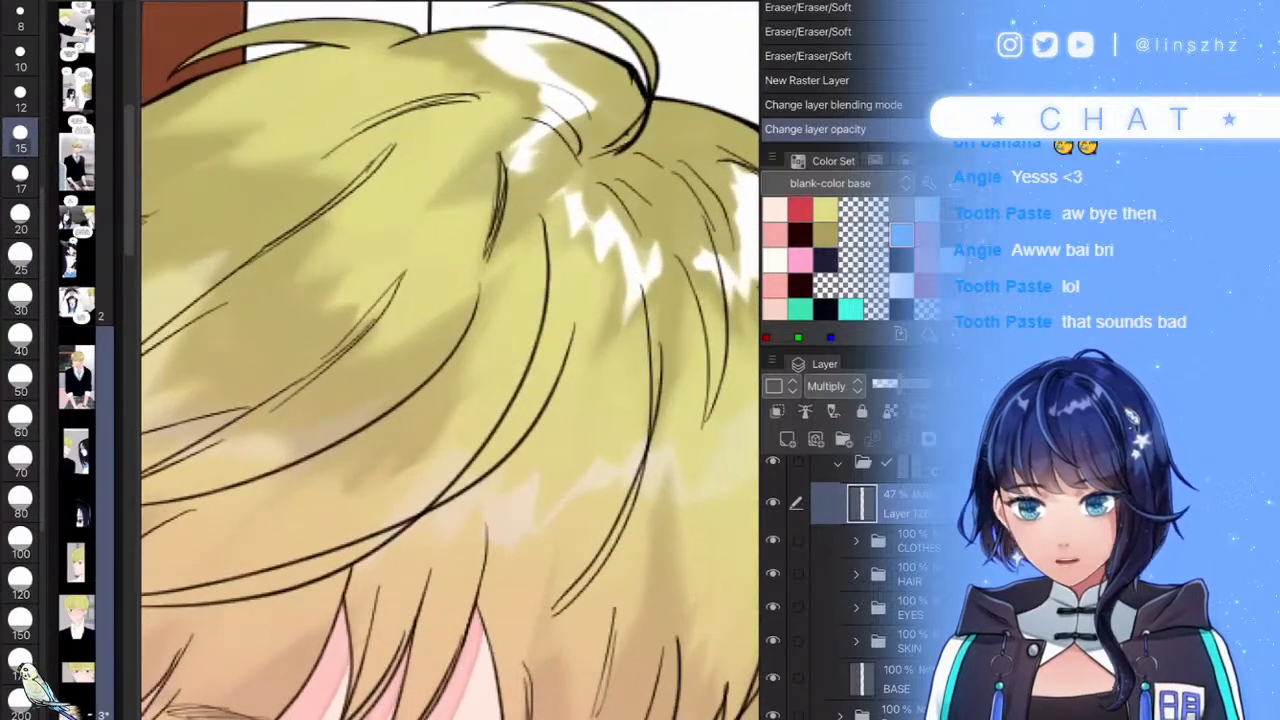
scroll(450, 360, "down", 5)
scroll(450, 360, "up", 5)
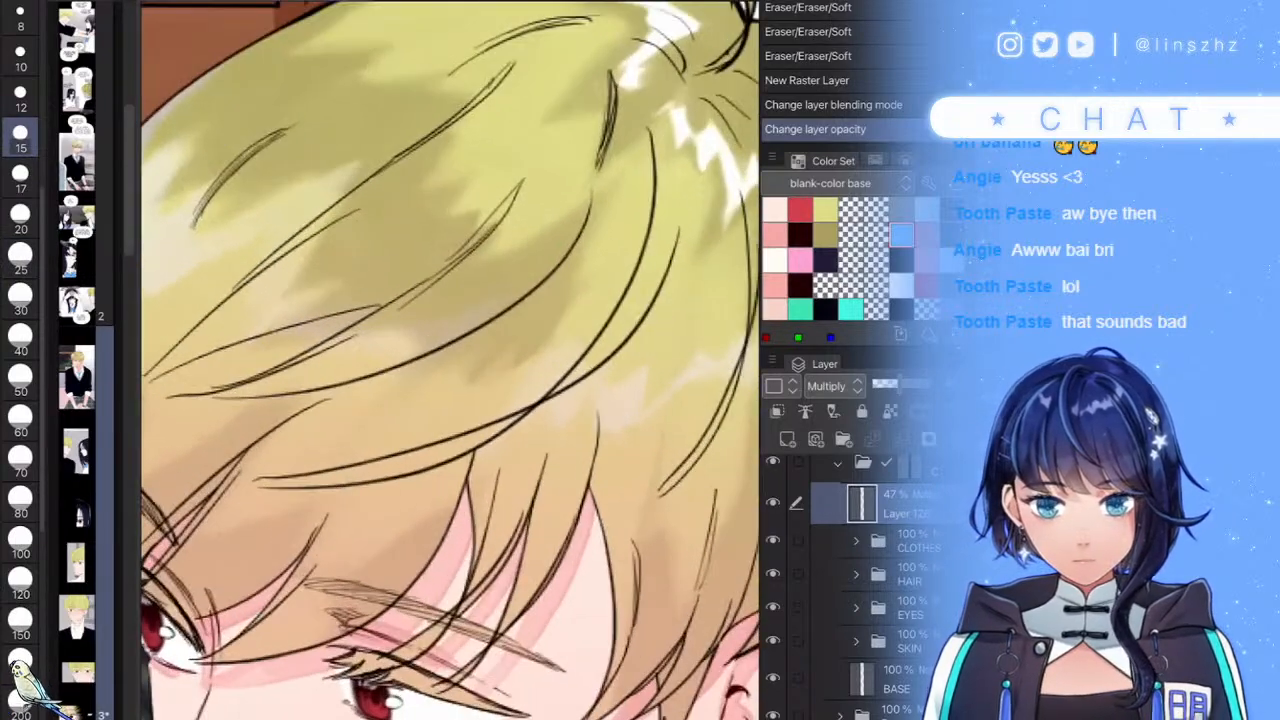
left_click_drag(388, 489, 362, 507)
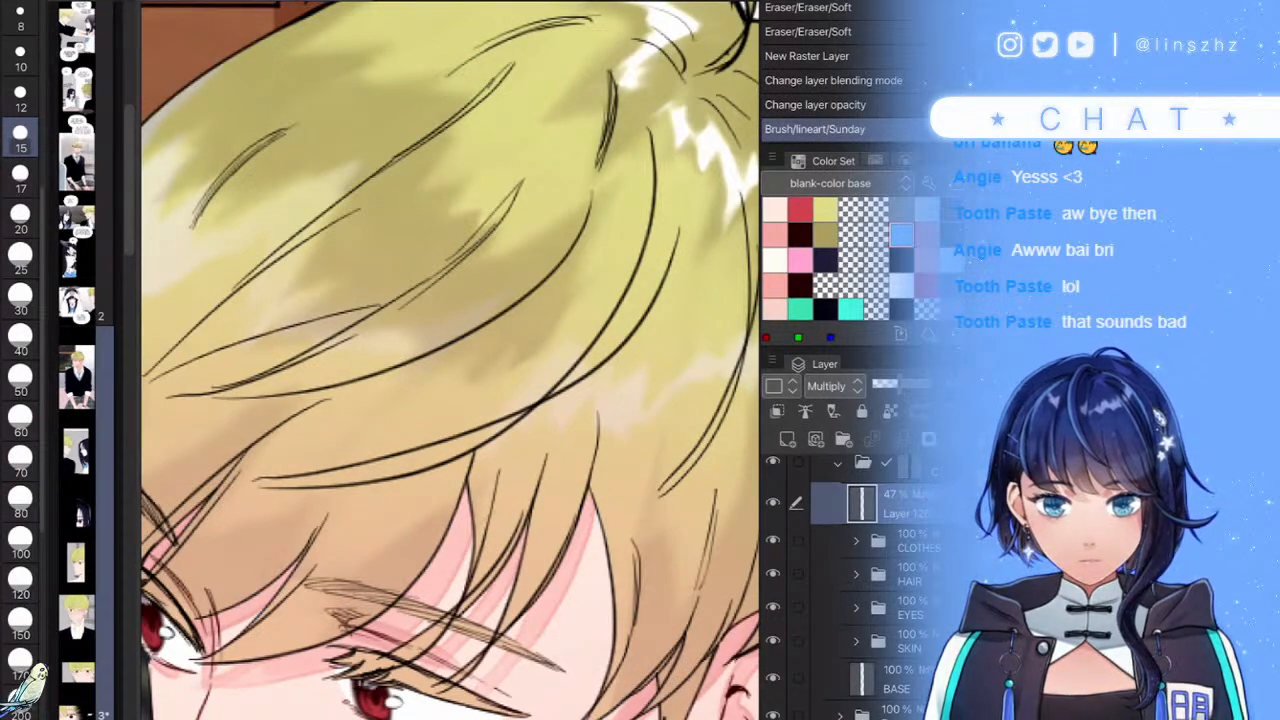
mouse_move(655, 255)
left_mouse_down()
mouse_move(525, 450)
mouse_move(255, 520)
left_mouse_up()
scroll(450, 400, "up", 3)
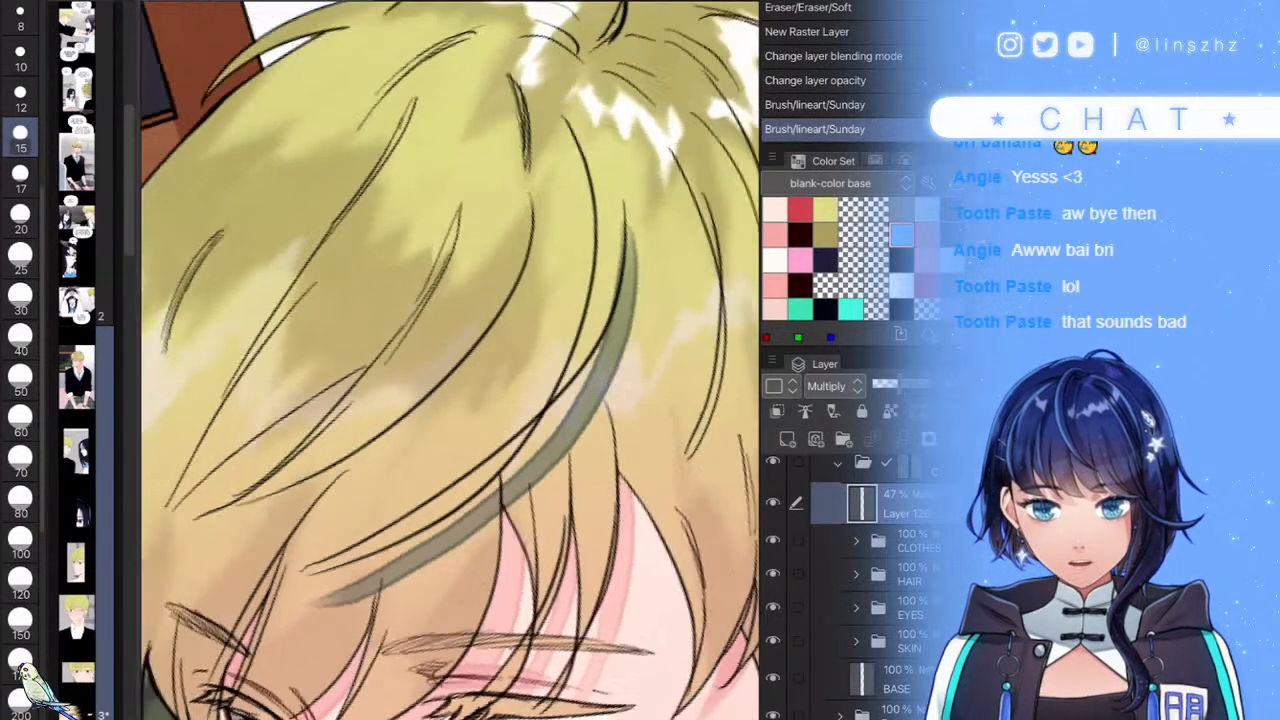
key("ctrl+z")
mouse_move(650, 85)
left_mouse_down()
mouse_move(658, 185)
mouse_move(380, 570)
mouse_move(160, 638)
mouse_move(240, 614)
mouse_move(550, 405)
left_mouse_up()
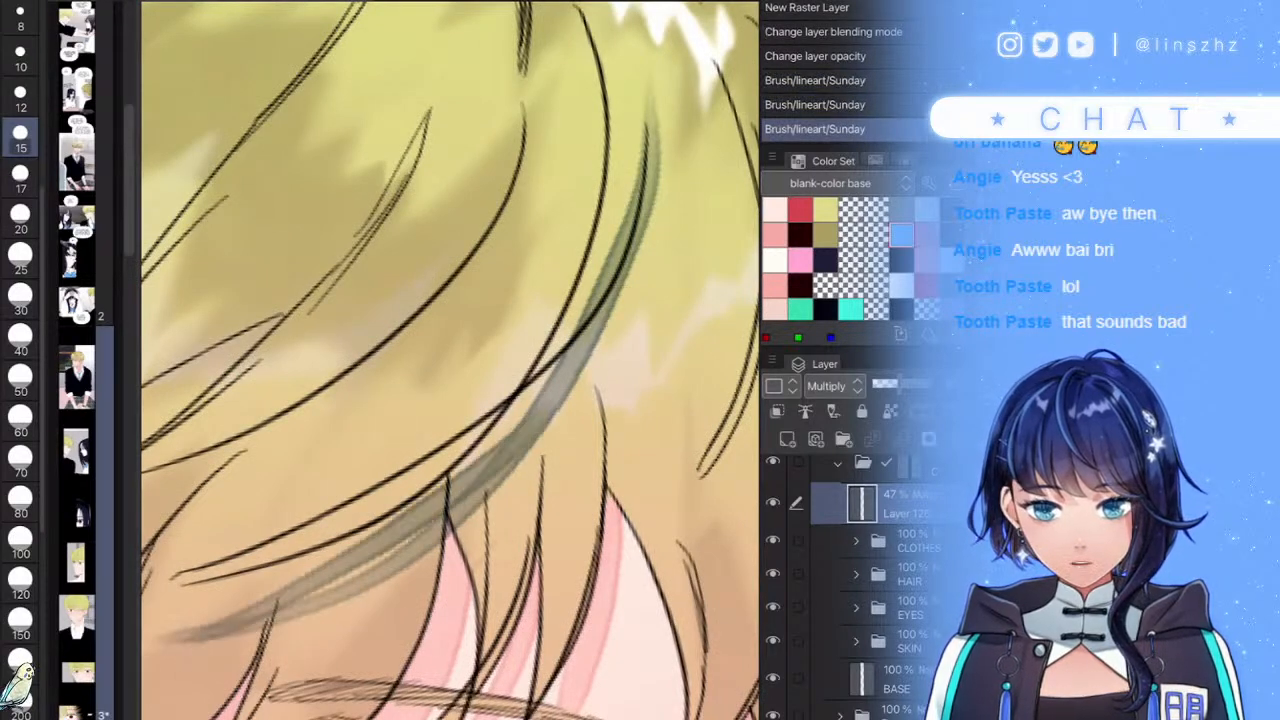
- Redraw the hair shadow toward the lower left and thin its lower edge
left_click_drag(447, 475, 513, 408)
key("ctrl+z")
mouse_move(580, 382)
left_mouse_down()
mouse_move(399, 523)
mouse_move(207, 591)
left_mouse_up()
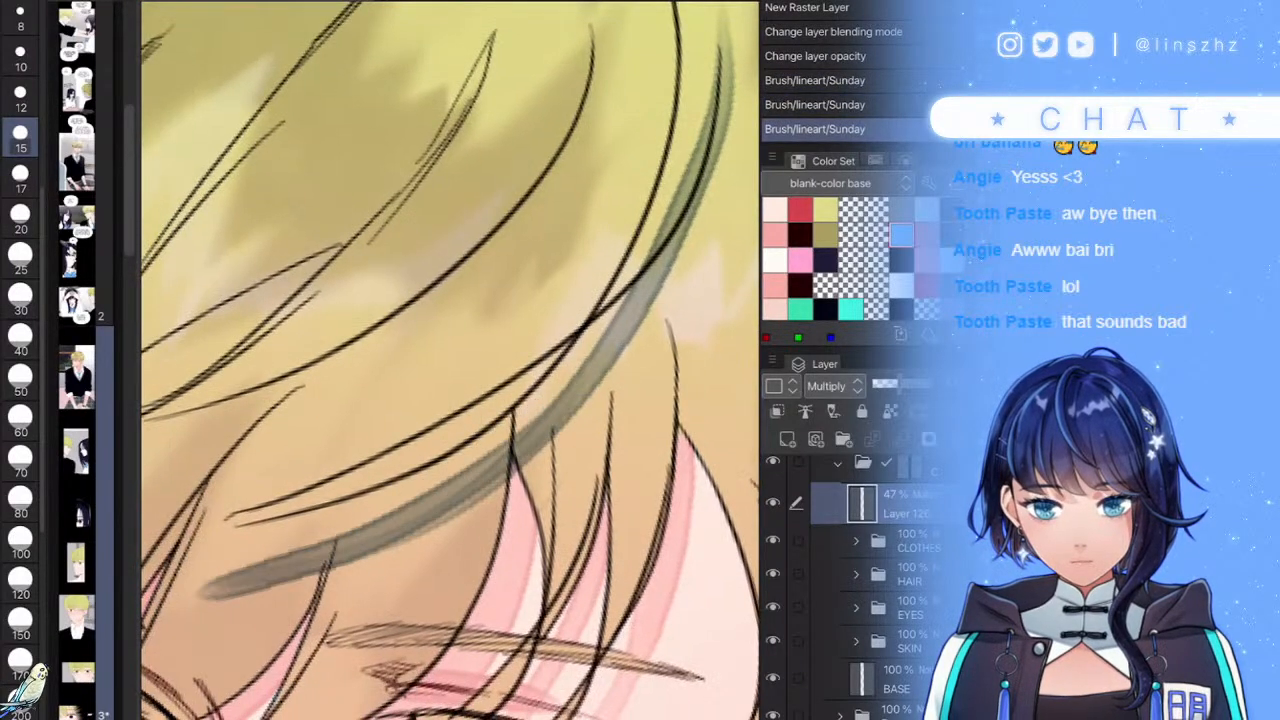
left_click_drag(486, 468, 270, 576)
mouse_move(510, 444)
left_mouse_down()
mouse_move(446, 488)
mouse_move(206, 594)
left_mouse_up()
left_click_drag(492, 494, 222, 576)
key("ctrl+z")
key("ctrl+z")
left_click_drag(435, 555, 240, 598)
left_click_drag(510, 512, 192, 608)
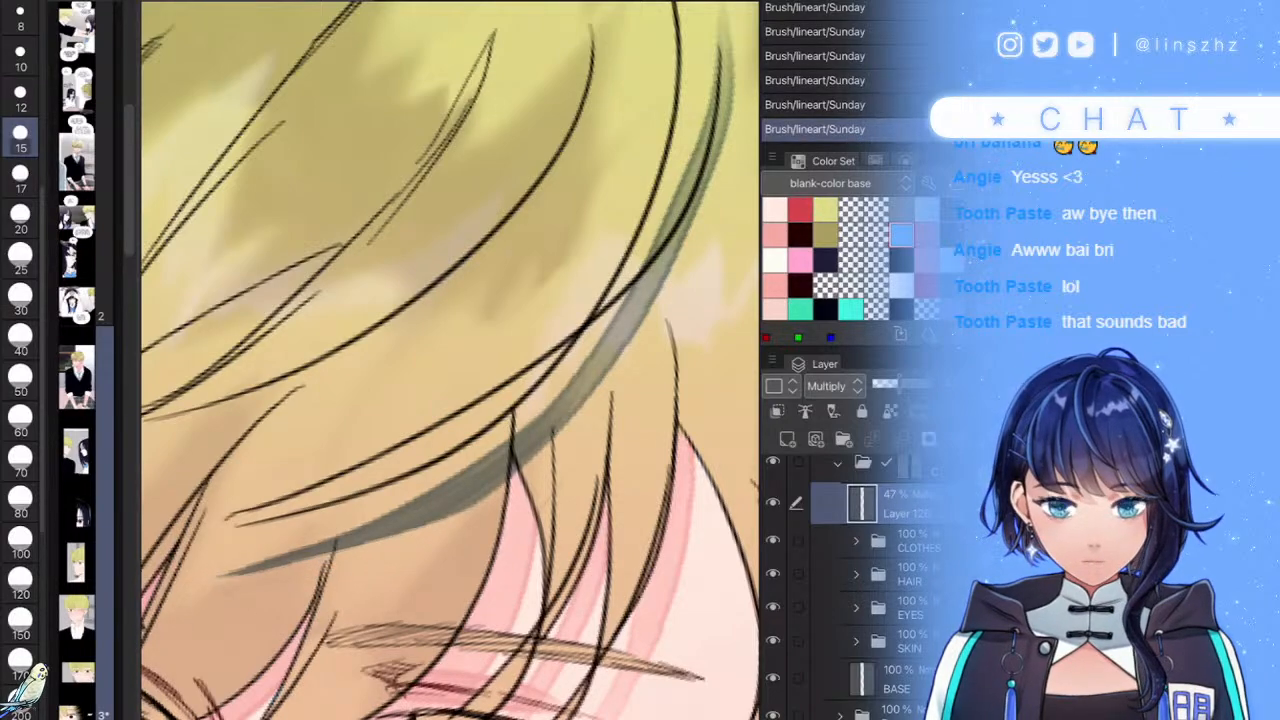
scroll(450, 360, "down", 5)
scroll(450, 360, "up", 4)
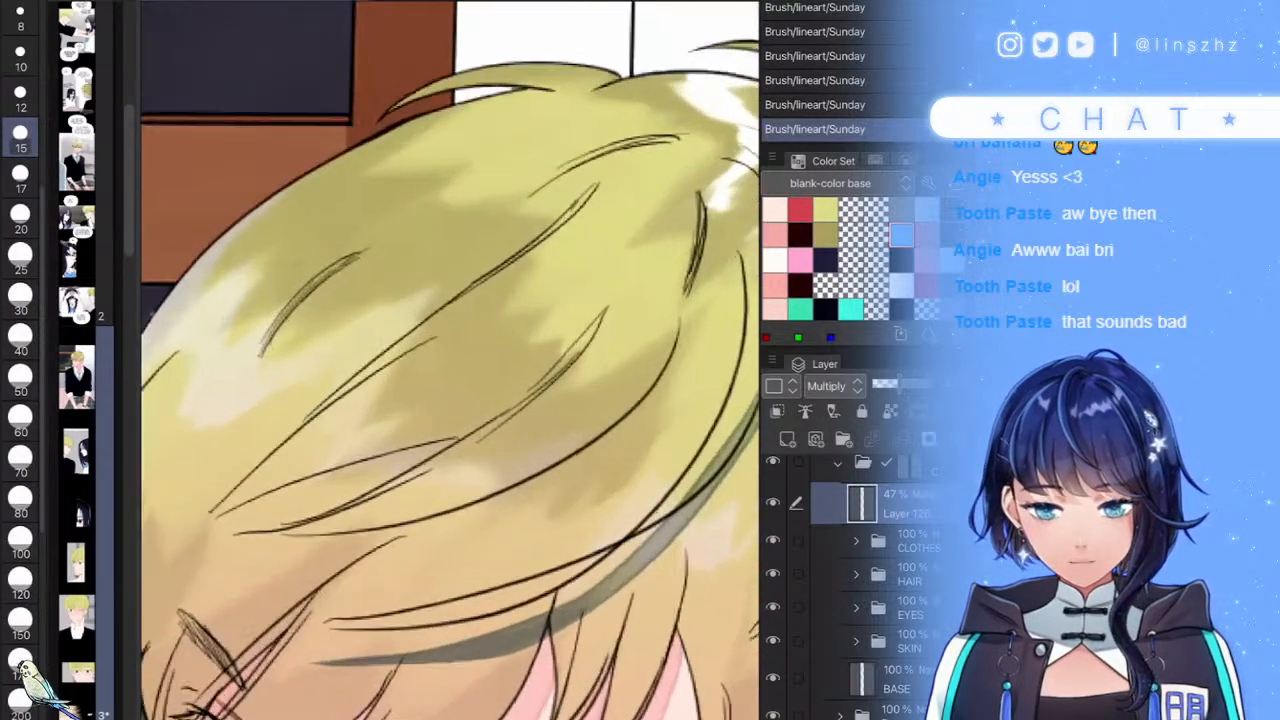
- Paint a thicker grey shadow beneath the hair strand line, darkening its lower-left end
mouse_move(682, 312)
left_mouse_down()
mouse_move(456, 538)
mouse_move(242, 556)
left_mouse_up()
scroll(530, 440, "up", 1)
key("ctrl+z")
mouse_move(706, 306)
left_mouse_down()
mouse_move(533, 503)
mouse_move(208, 610)
left_mouse_up()
left_click_drag(340, 576, 242, 600)
mouse_move(442, 536)
left_mouse_down()
mouse_move(288, 588)
mouse_move(368, 572)
mouse_move(462, 526)
mouse_move(316, 596)
left_mouse_up()
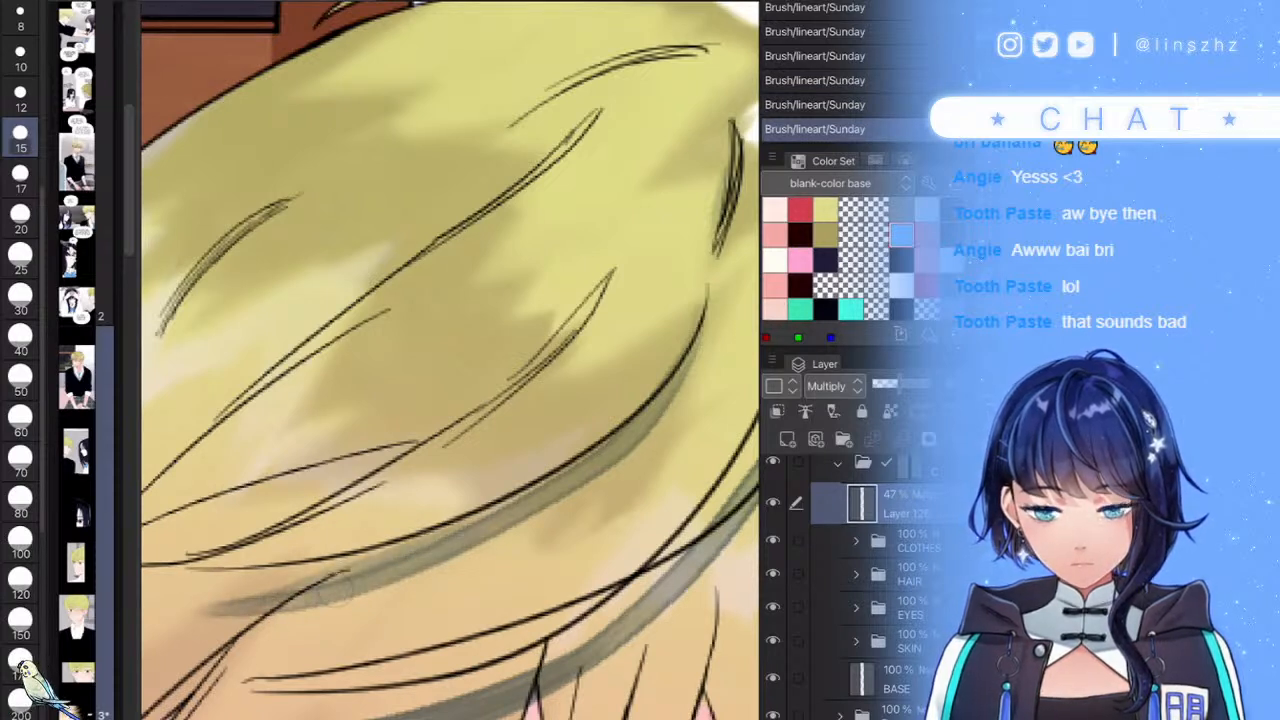
left_click_drag(528, 504, 360, 570)
left_click_drag(580, 466, 460, 534)
left_click_drag(394, 551, 275, 606)
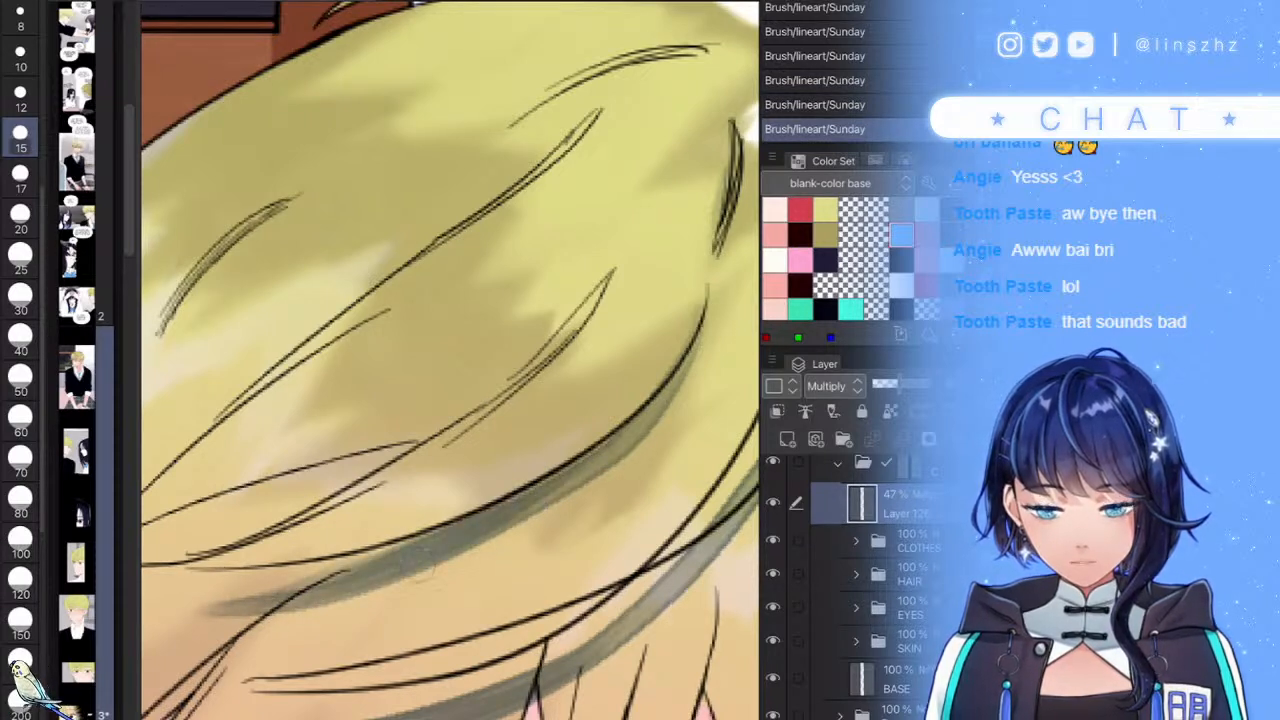
mouse_move(614, 272)
left_mouse_down()
mouse_move(407, 429)
mouse_move(184, 516)
left_mouse_up()
scroll(450, 360, "down", 5)
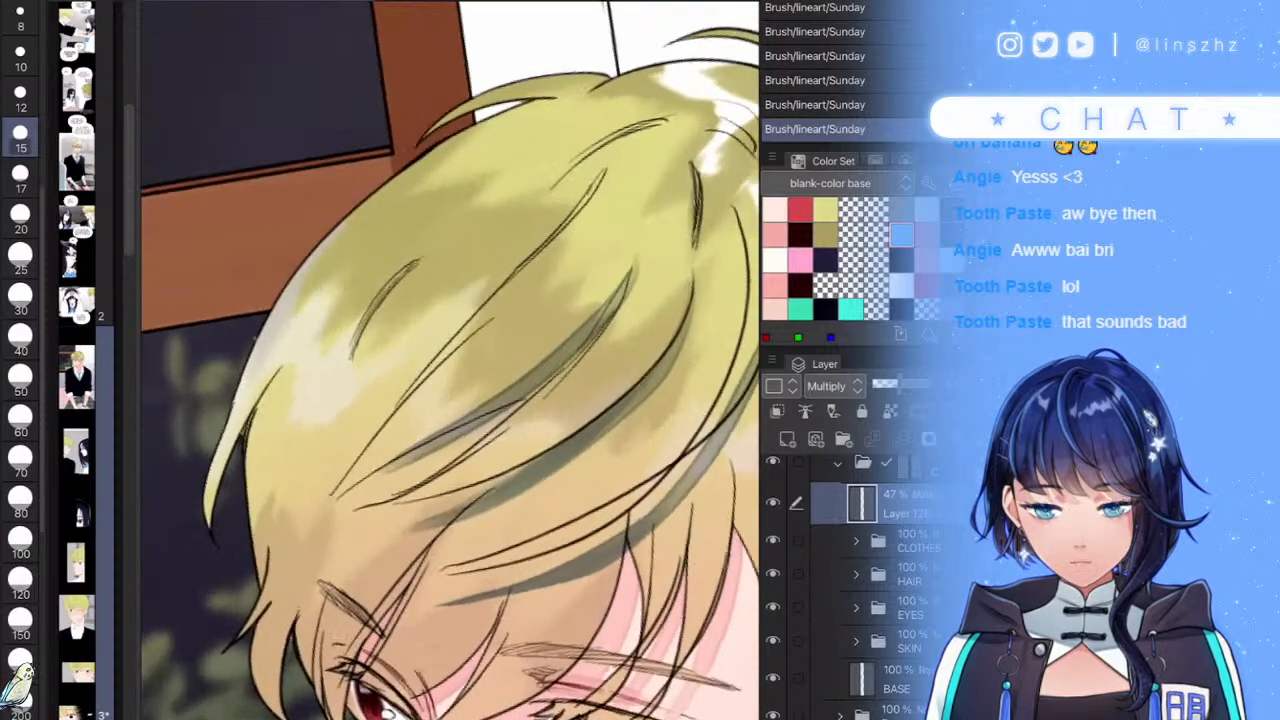
scroll(450, 360, "up", 5)
- Add a wider dark shadow along the top hair strand
mouse_move(367, 461)
left_mouse_down()
mouse_move(444, 403)
mouse_move(519, 388)
left_mouse_up()
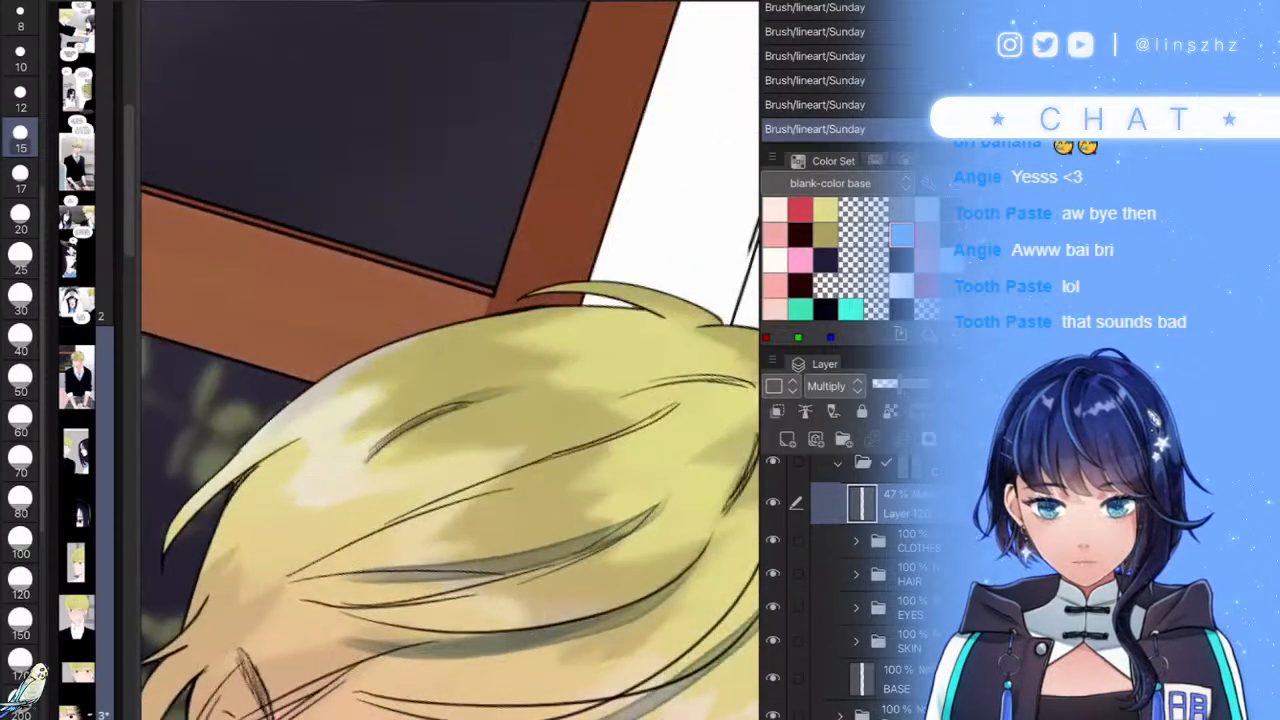
scroll(450, 360, "down", 2)
scroll(450, 360, "up", 4)
left_click_drag(545, 282, 370, 302)
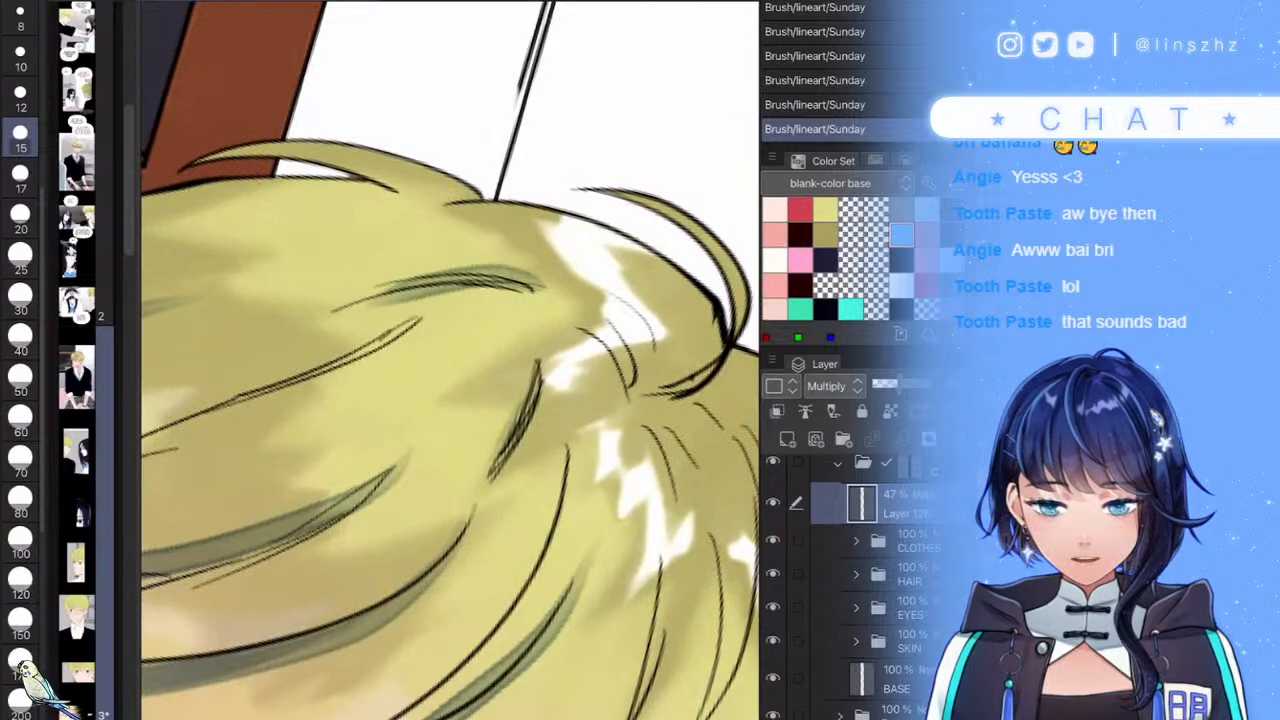
scroll(450, 360, "up", 1)
key("ctrl+z")
mouse_move(522, 325)
left_mouse_down()
mouse_move(462, 316)
mouse_move(341, 425)
left_mouse_up()
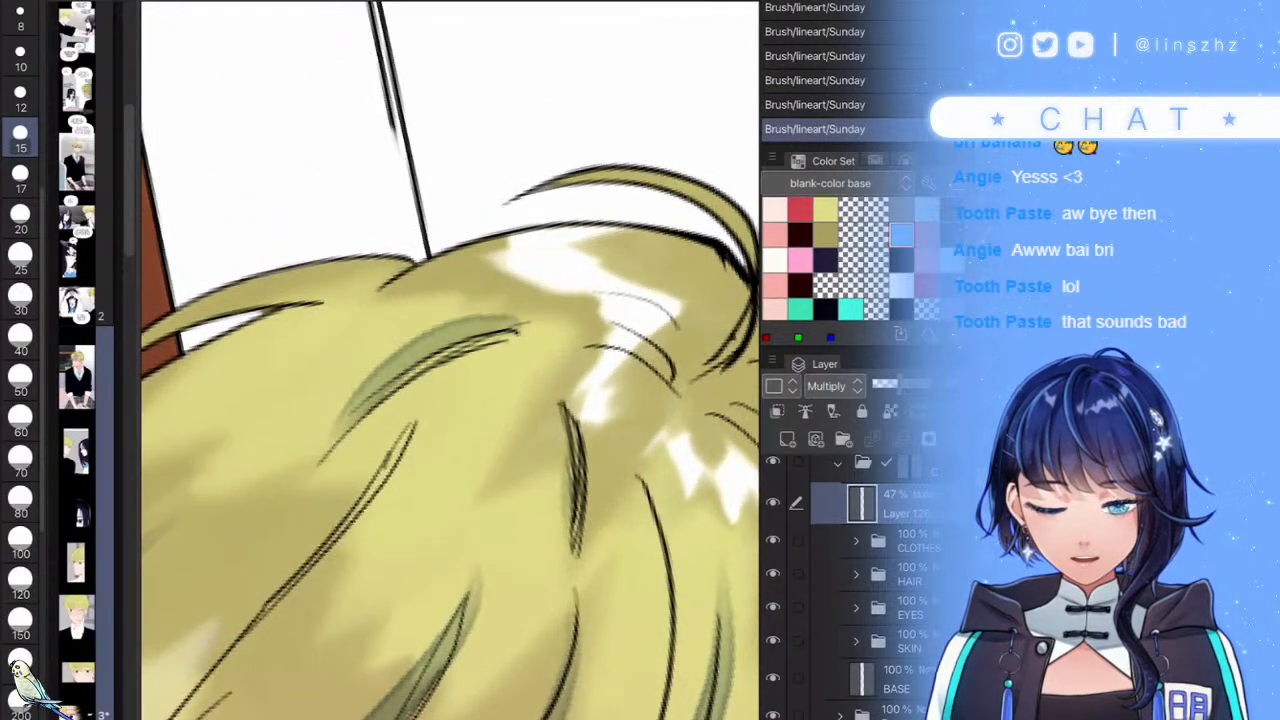
scroll(450, 360, "down", 6)
scroll(450, 360, "up", 5)
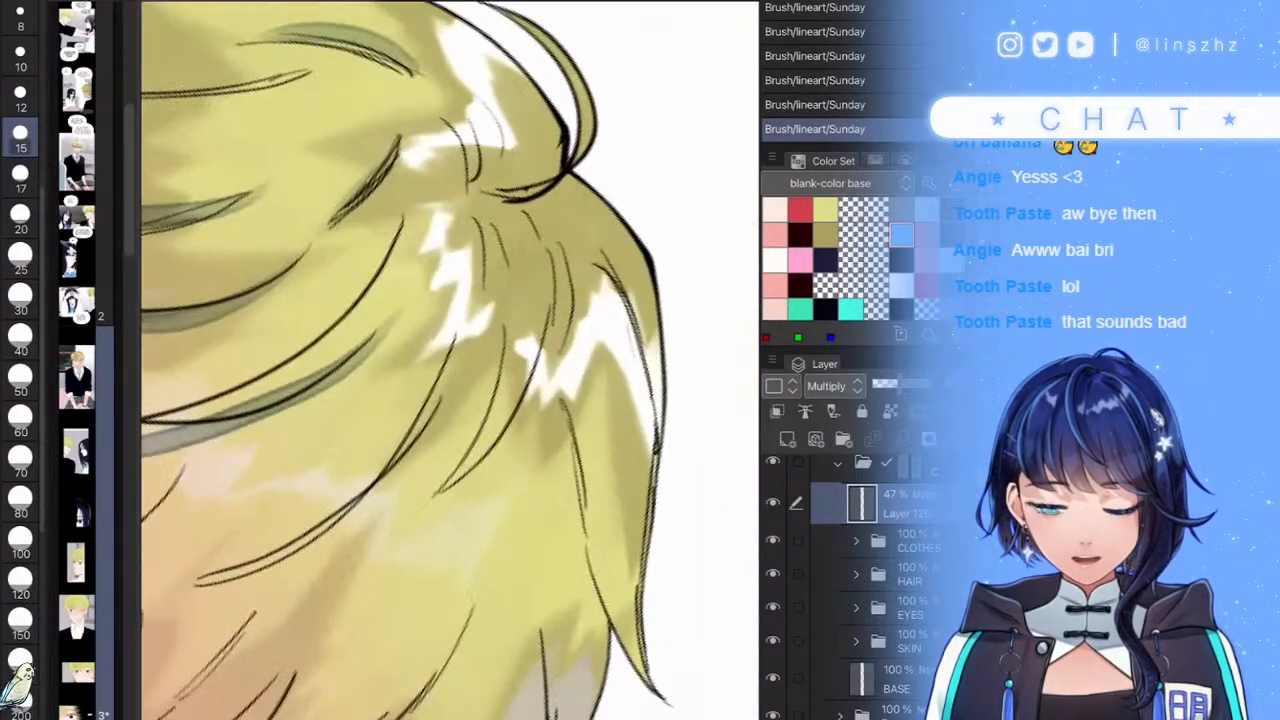
- Darken the lower hair strand with grey-blue shading lines
left_click_drag(558, 248, 536, 388)
left_click_drag(454, 370, 256, 589)
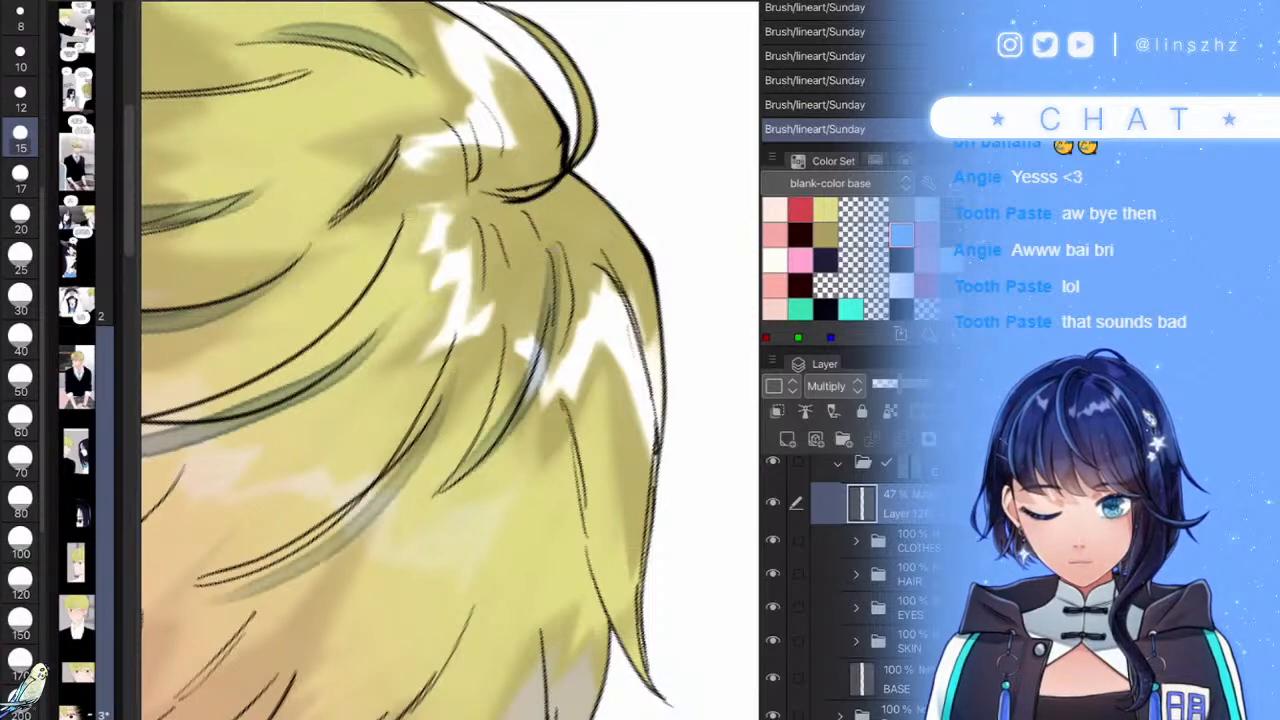
left_click_drag(376, 490, 284, 577)
scroll(450, 360, "down", 6)
scroll(450, 360, "up", 6)
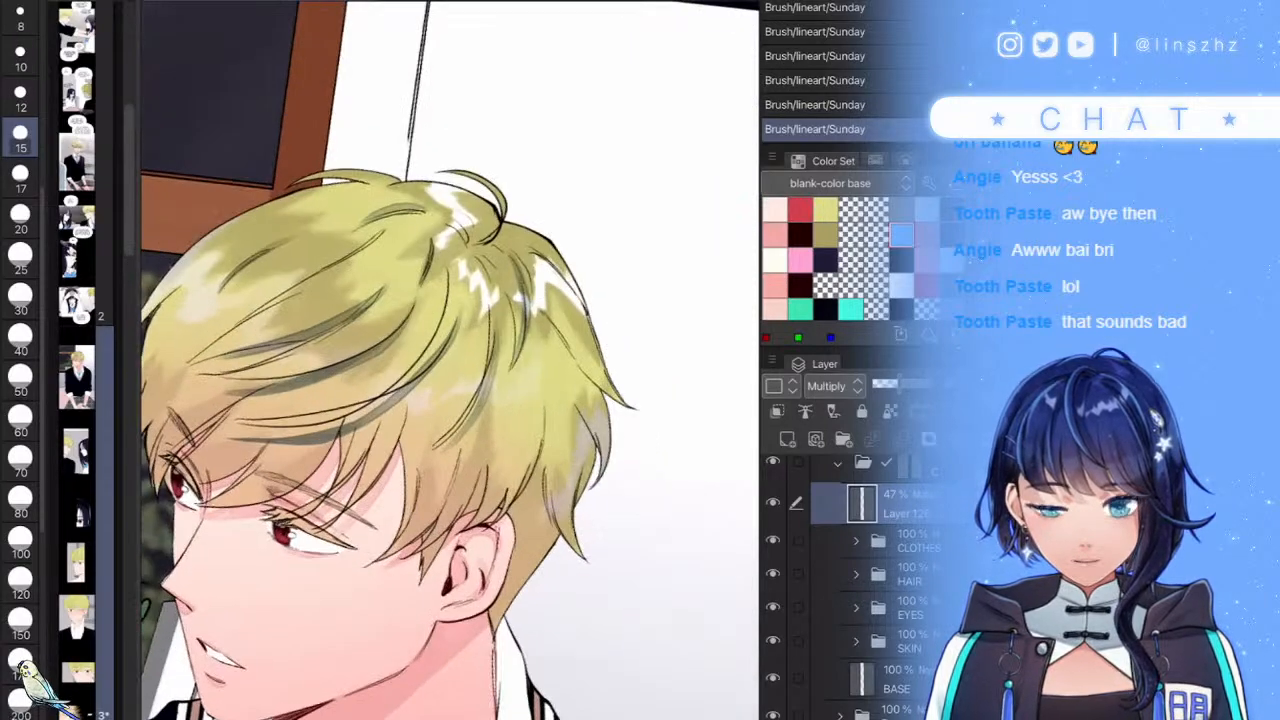
left_click_drag(562, 340, 560, 522)
left_click_drag(574, 420, 550, 498)
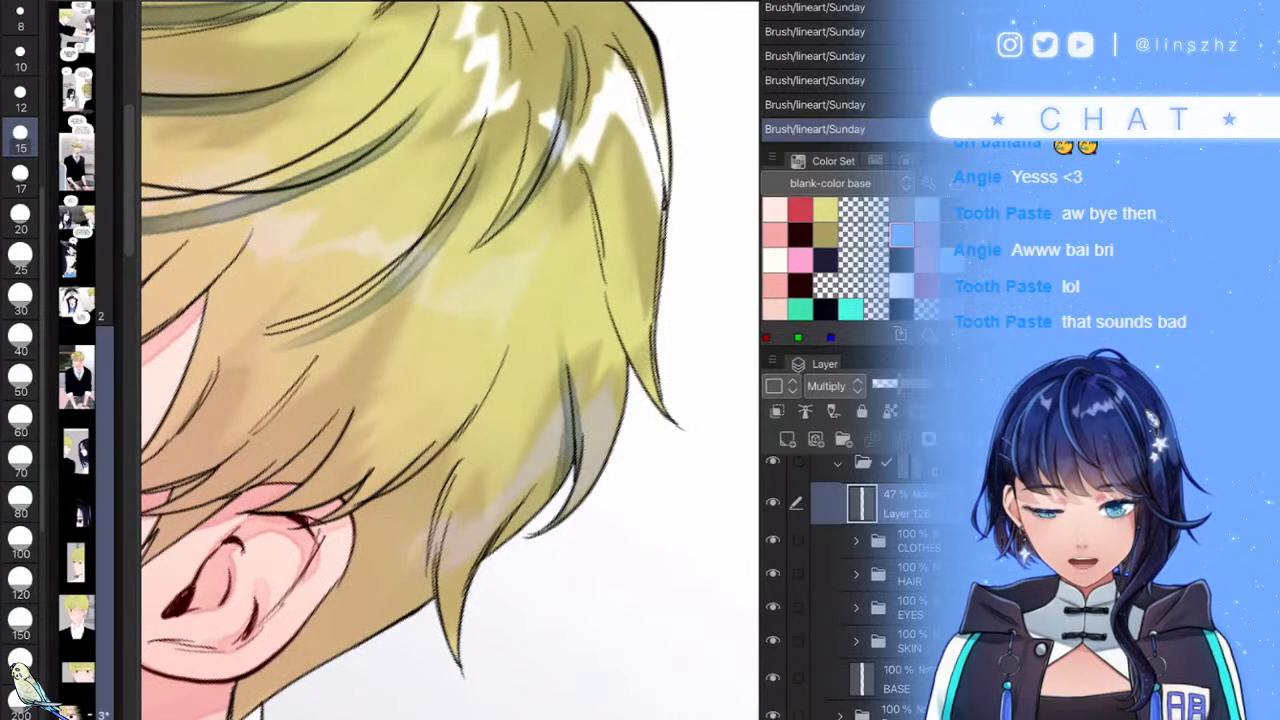
- Shade the hair strand above the ear, keeping both shading strokes
mouse_move(517, 302)
left_mouse_down()
mouse_move(374, 533)
mouse_move(315, 564)
left_mouse_up()
left_click_drag(457, 434, 307, 559)
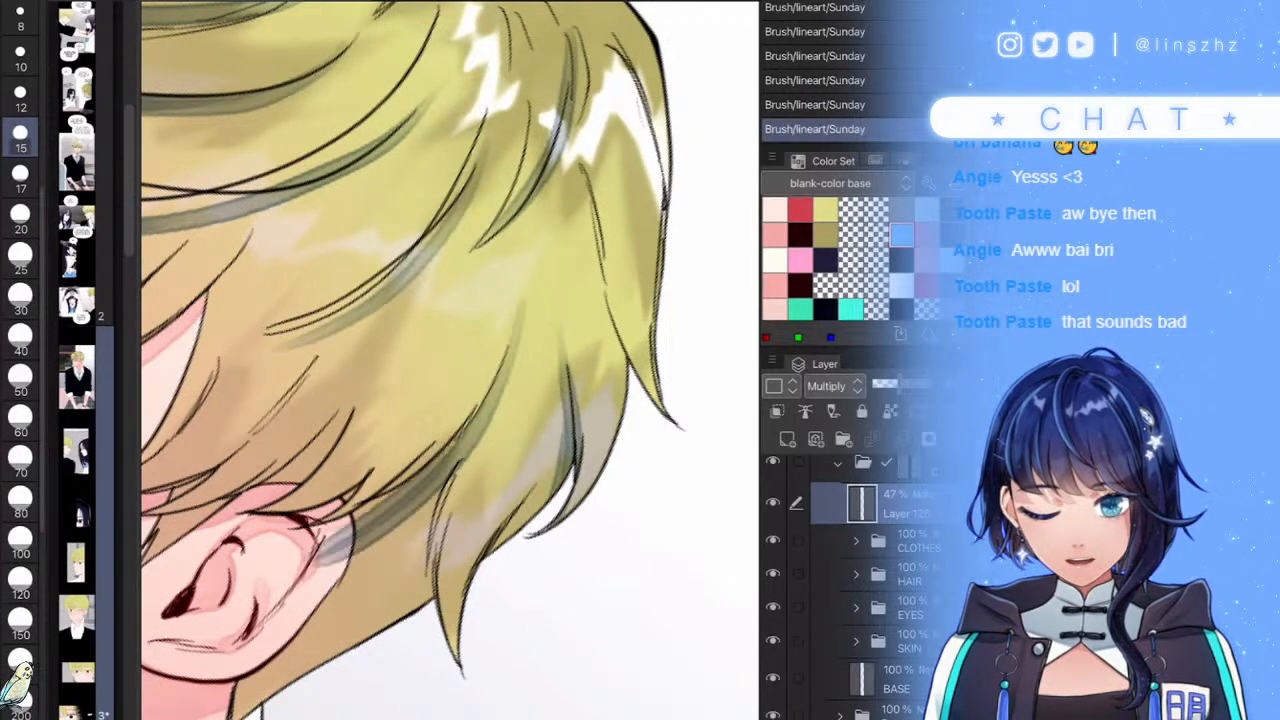
scroll(450, 425, "up", 3)
key("ctrl+z")
key("ctrl+z")
key("ctrl+y")
key("ctrl+y")
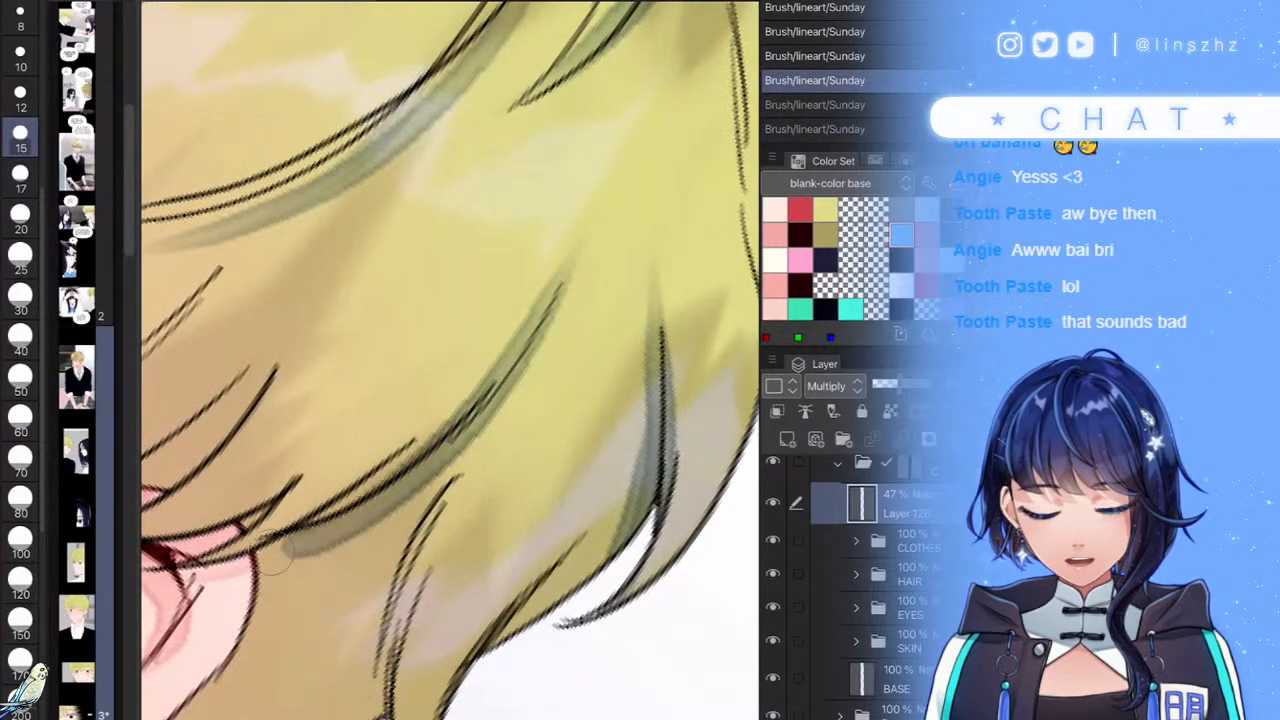
scroll(450, 360, "down", 6)
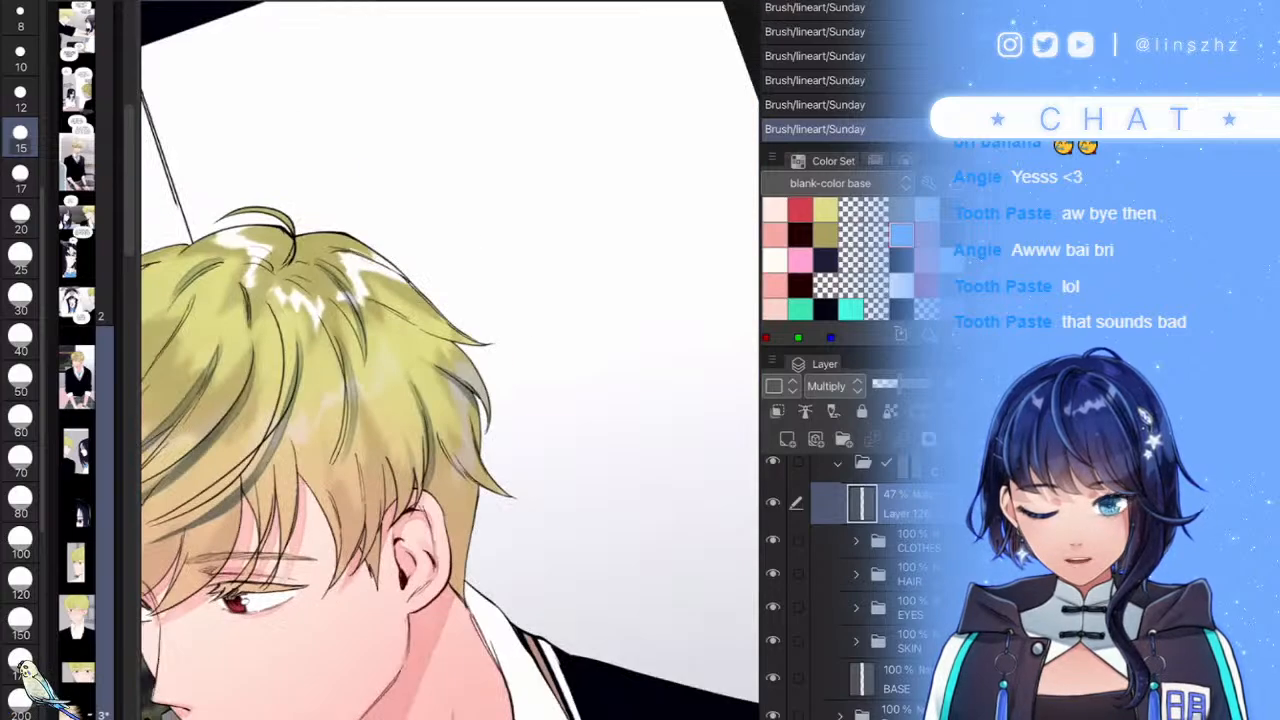
scroll(450, 360, "up", 2)
scroll(480, 413, "up", 4)
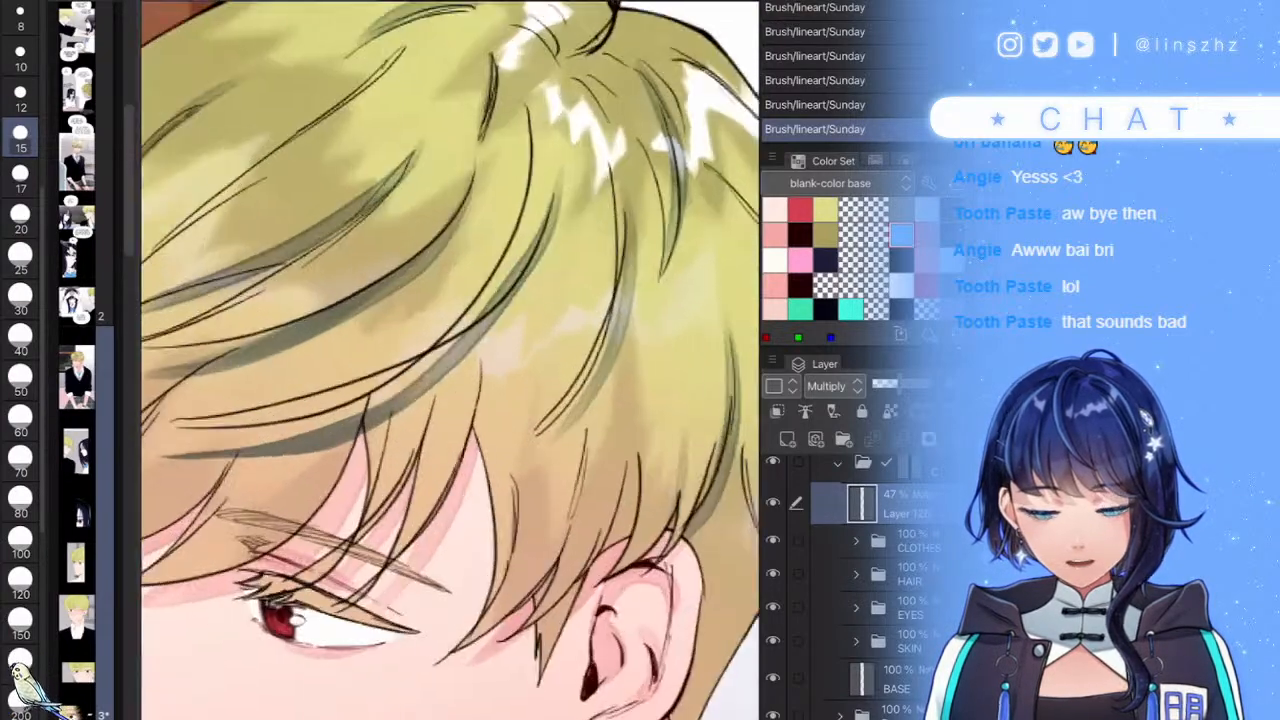
- Add grey shadows on the front strands above the eye and thicken the central strand's shading
left_click_drag(500, 305, 430, 545)
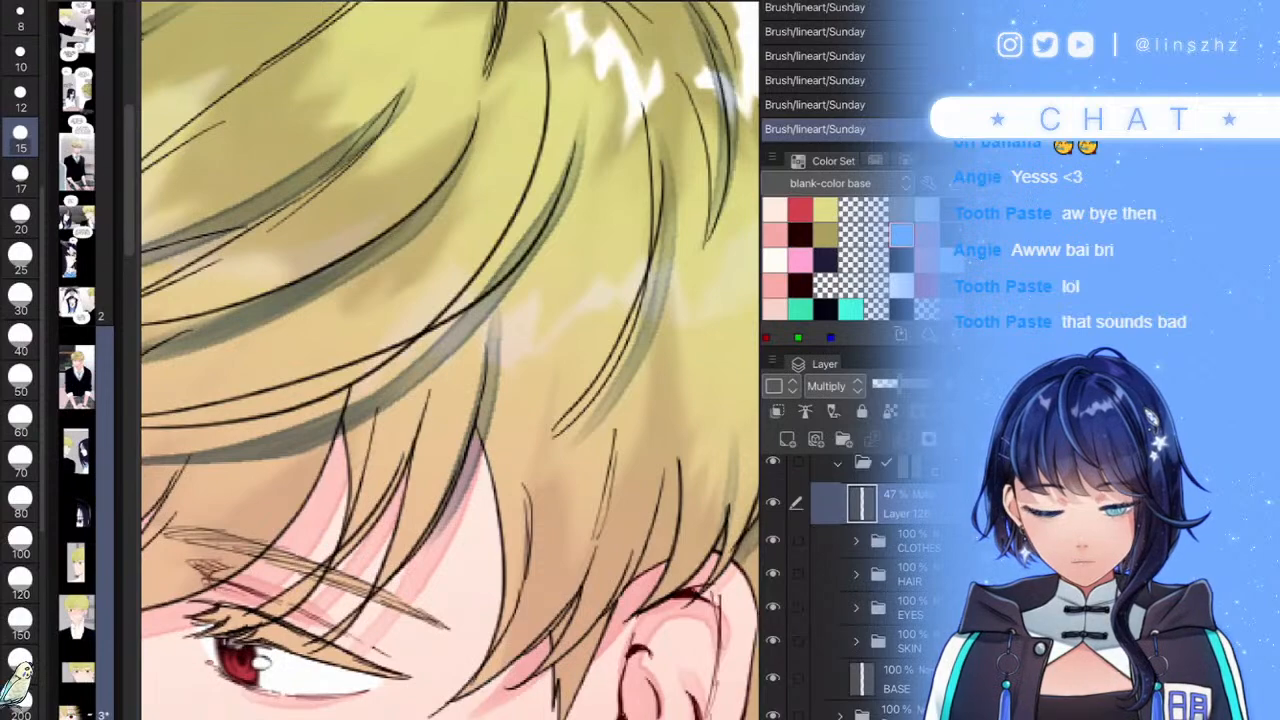
key("ctrl+z")
left_click_drag(488, 320, 479, 415)
scroll(480, 405, "down", 4)
scroll(335, 412, "up", 4)
mouse_move(452, 290)
left_mouse_down()
mouse_move(332, 385)
mouse_move(245, 478)
mouse_move(312, 395)
mouse_move(472, 288)
left_mouse_up()
left_click_drag(388, 343, 464, 294)
left_click_drag(540, 242, 392, 346)
left_click_drag(522, 278, 302, 426)
scroll(436, 398, "down", 4)
scroll(430, 405, "up", 4)
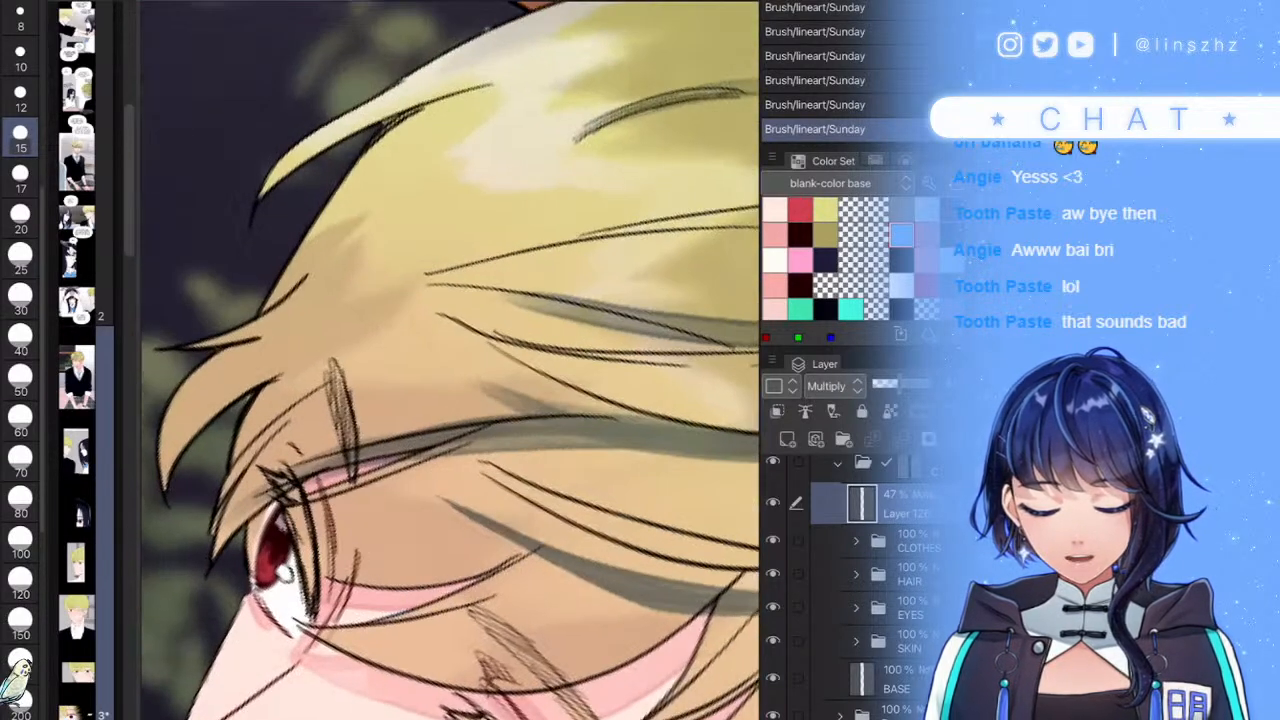
- Shade the strand left of the eye and darken the strand above the ear
left_click_drag(223, 507, 326, 379)
mouse_move(252, 446)
left_mouse_down()
mouse_move(434, 314)
mouse_move(222, 498)
left_mouse_up()
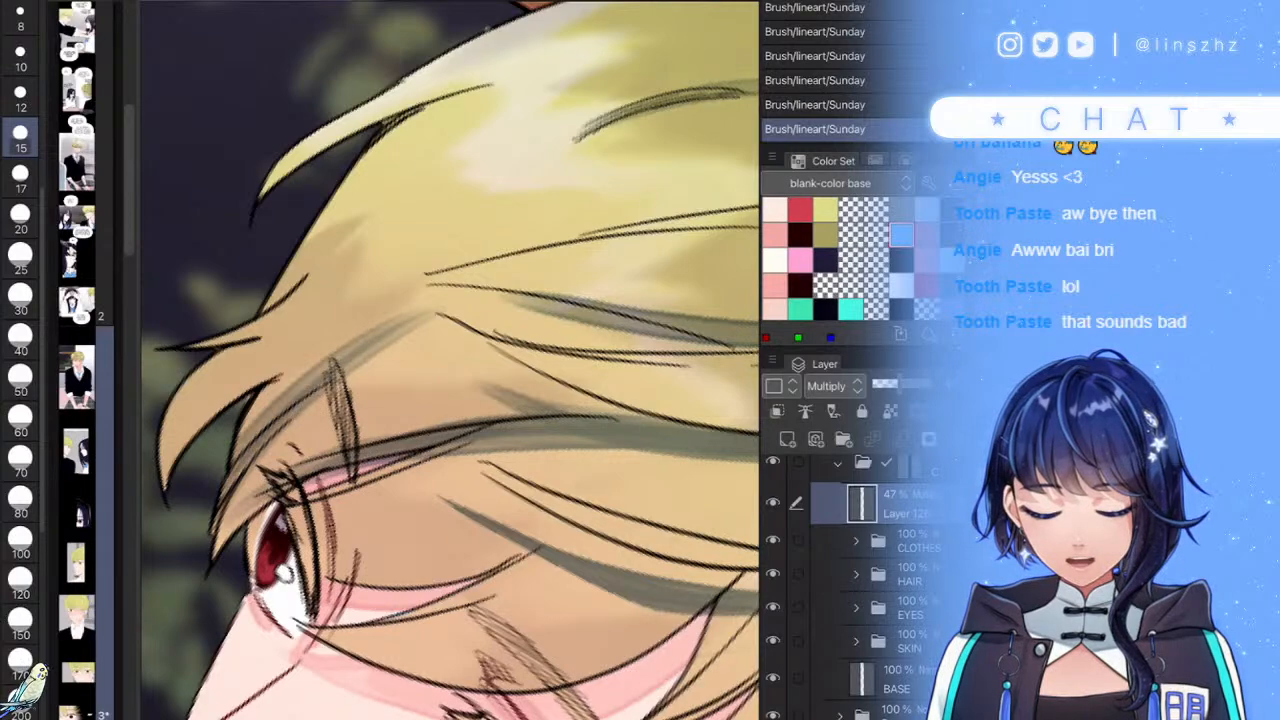
scroll(450, 380, "down", 4)
scroll(450, 380, "up", 5)
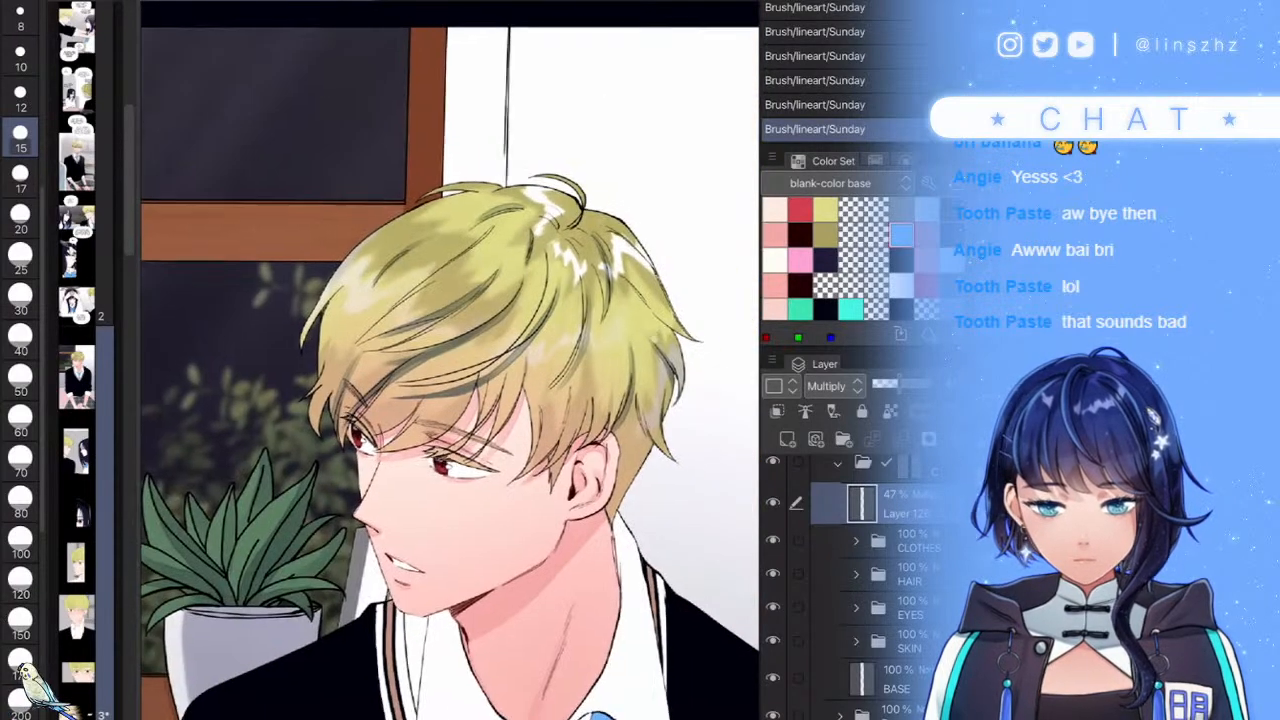
scroll(450, 380, "up", 2)
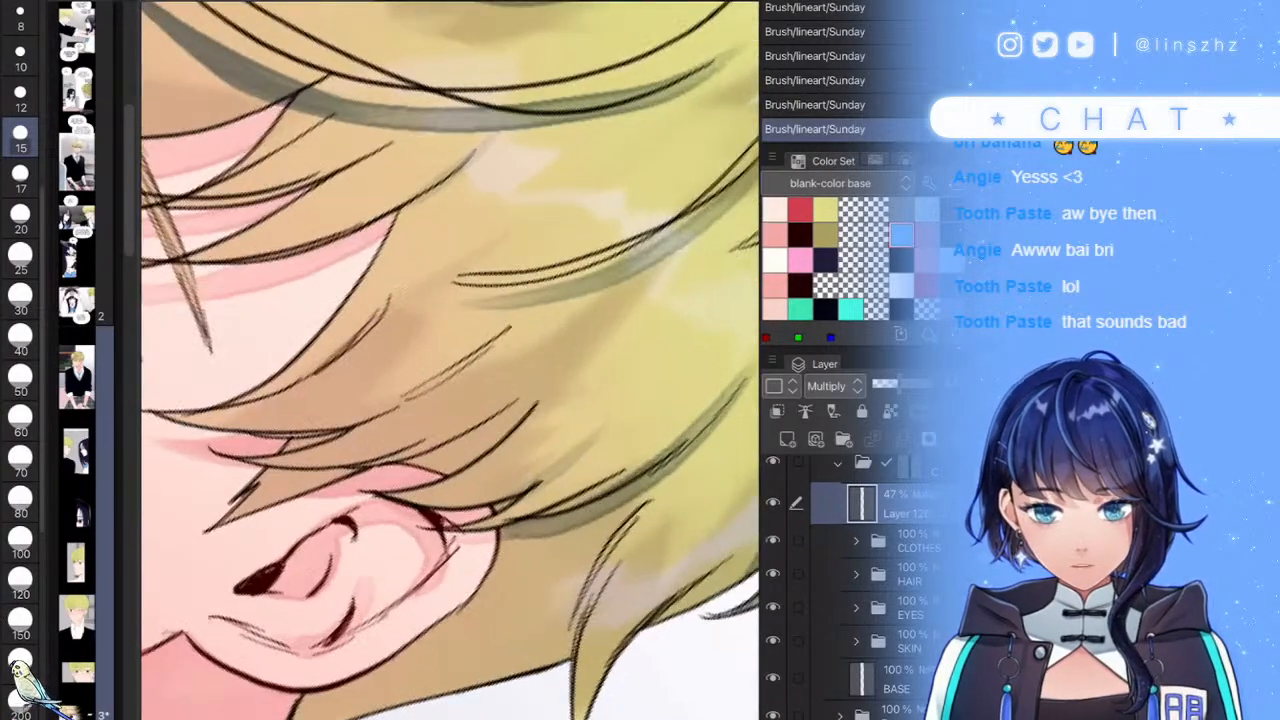
left_click_drag(576, 350, 440, 468)
mouse_move(500, 418)
left_mouse_down()
mouse_move(408, 469)
mouse_move(487, 424)
mouse_move(460, 464)
mouse_move(442, 457)
mouse_move(512, 419)
left_mouse_up()
- Set the brush size to 17 and drop the Multiply shading layer's opacity from 47% to 24%
key("bracketright")
scroll(450, 360, "down", 10)
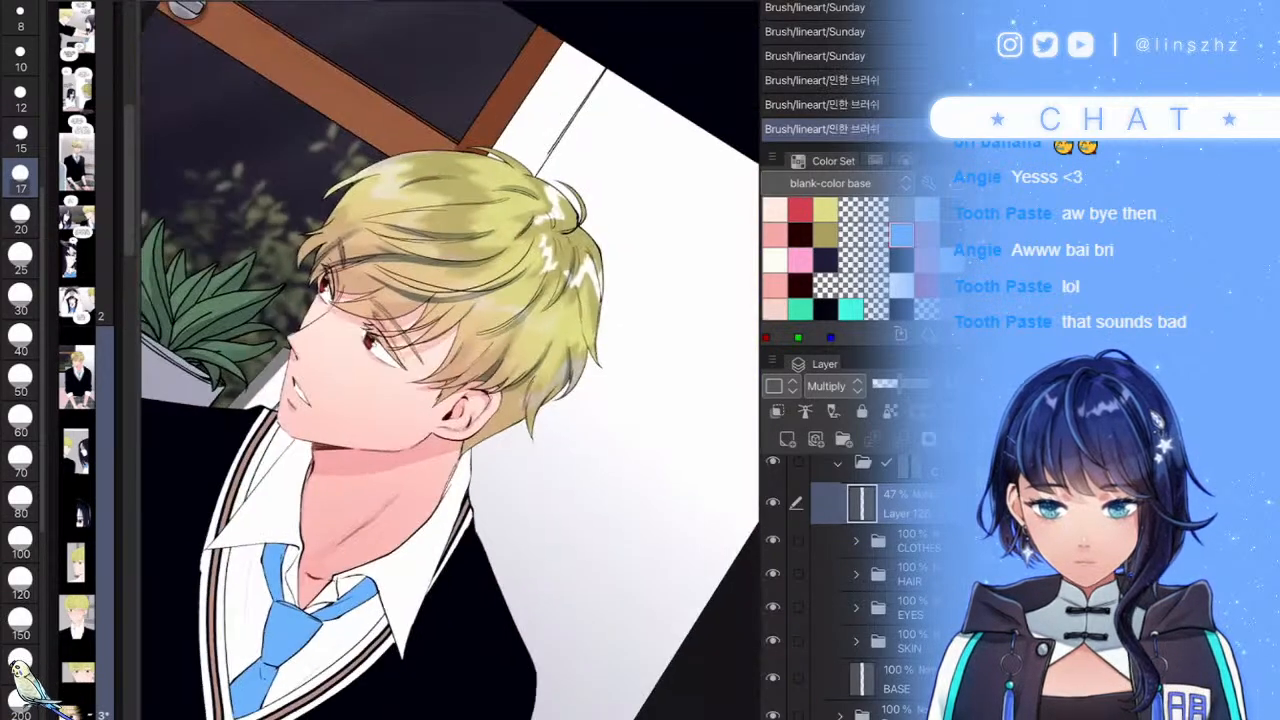
scroll(515, 384, "up", 3)
left_click_drag(898, 384, 875, 384)
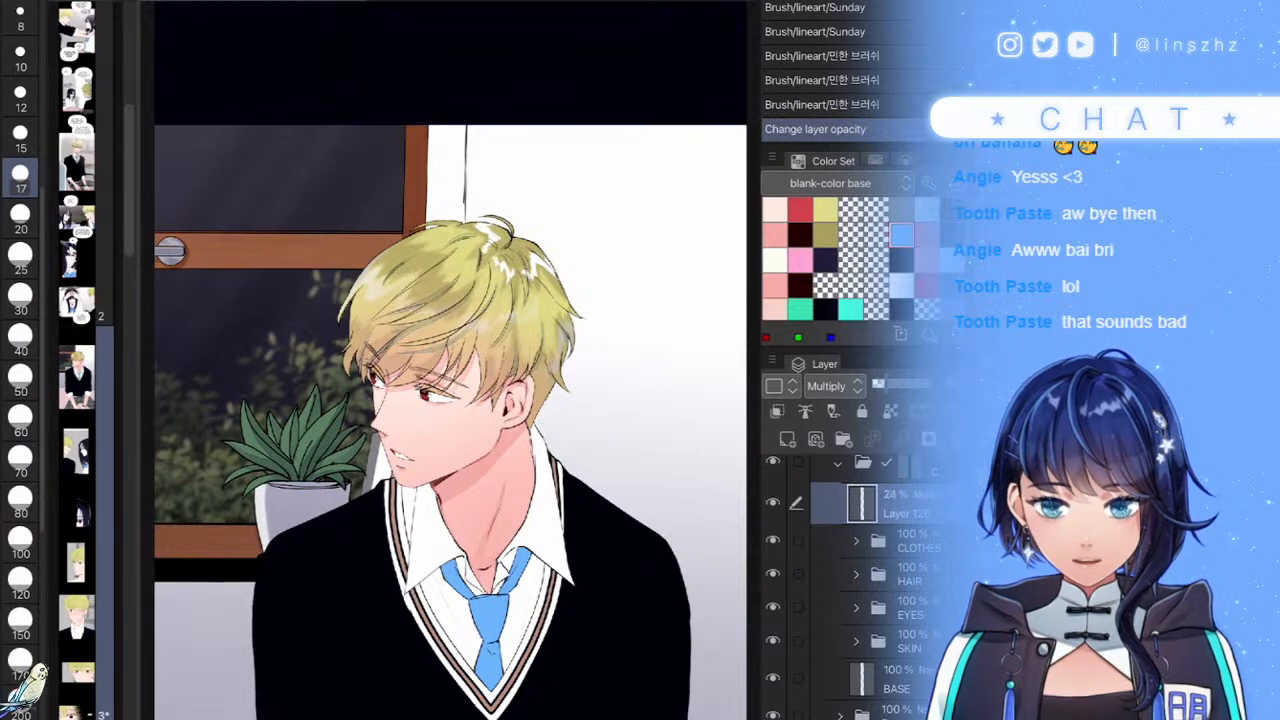
scroll(601, 361, "down", 4)
left_click_drag(514, 400, 510, 360)
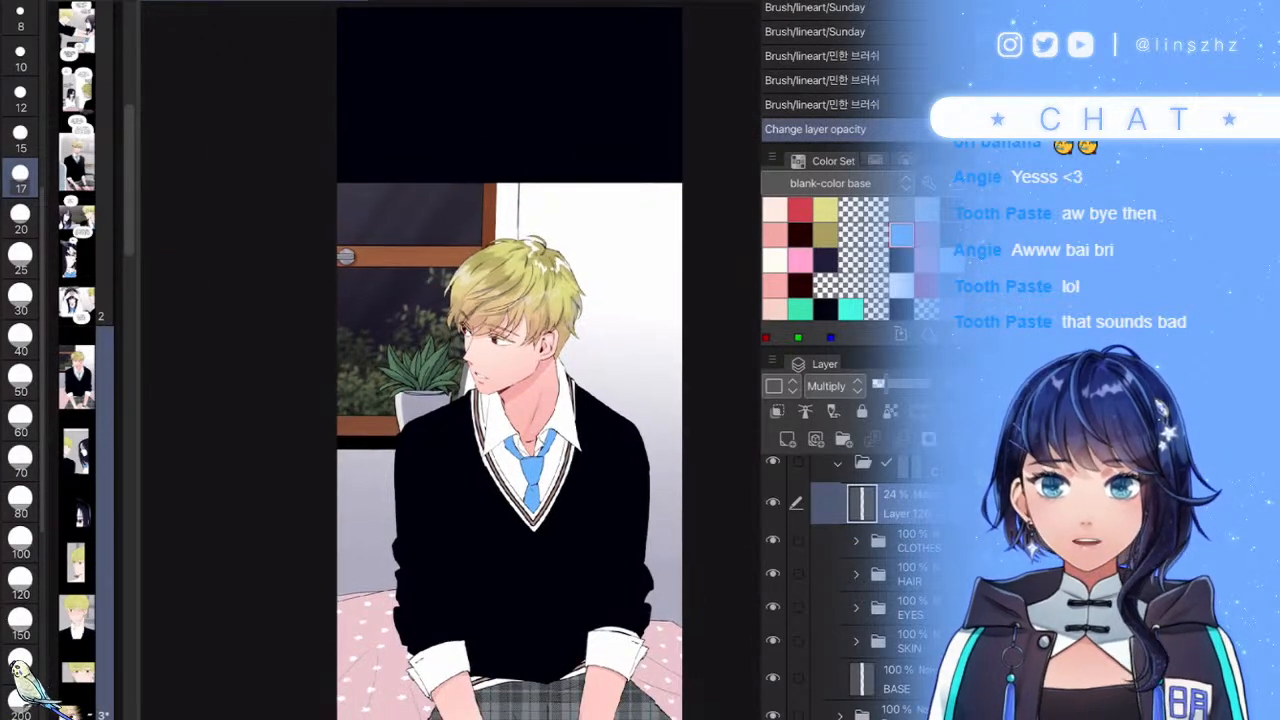
- At brush size 20, shade the collar edge with translucent blue, undoing a stray grey stroke
scroll(548, 456, "up", 8)
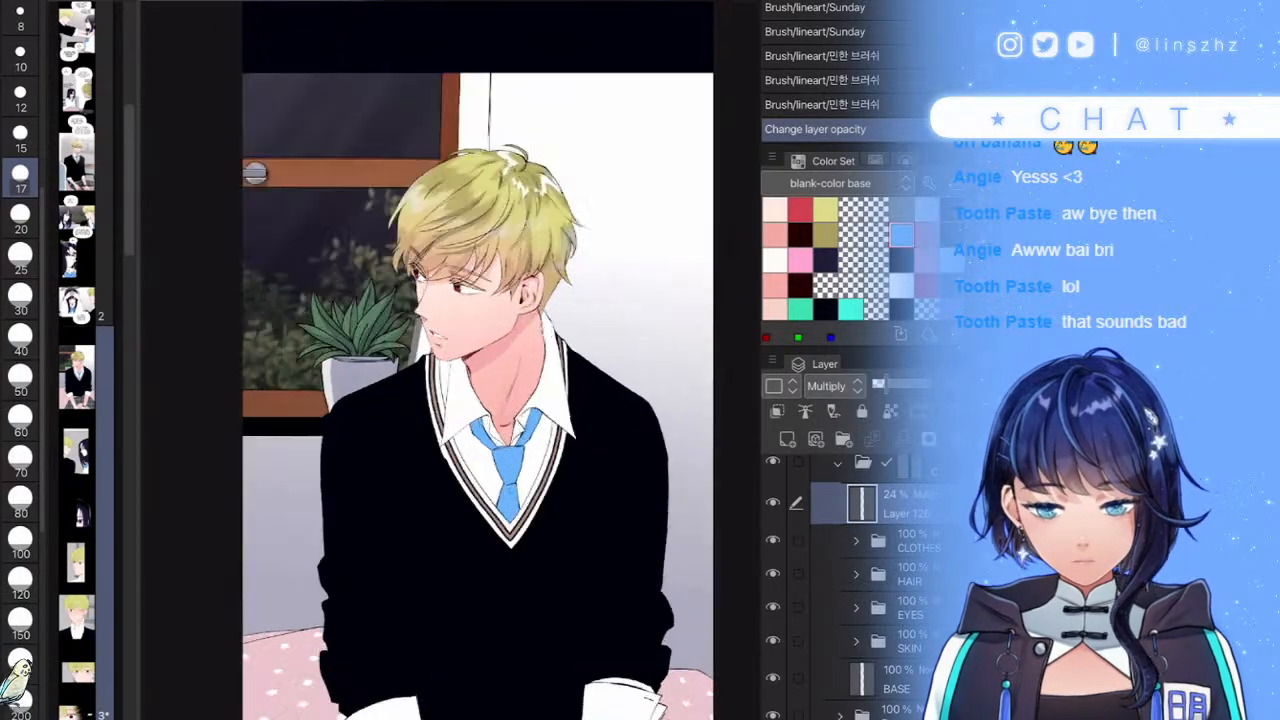
key("[")
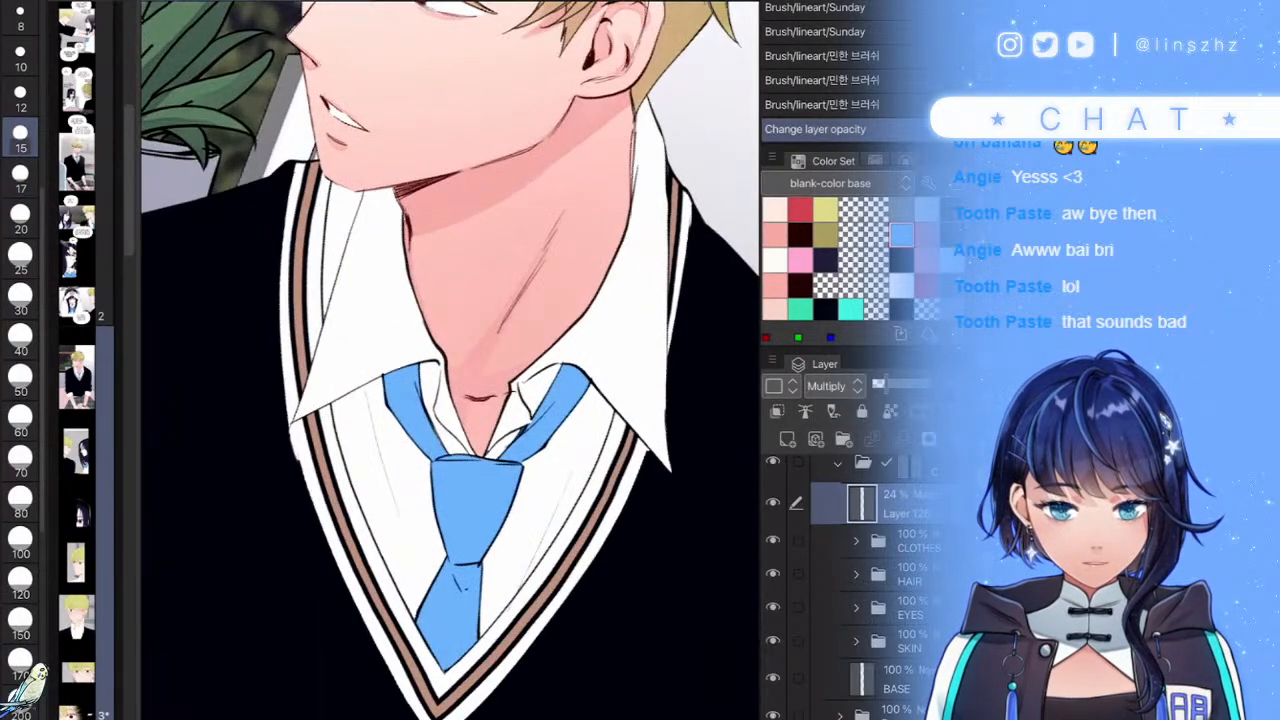
scroll(470, 460, "up", 6)
key("bracketright")
key("bracketright")
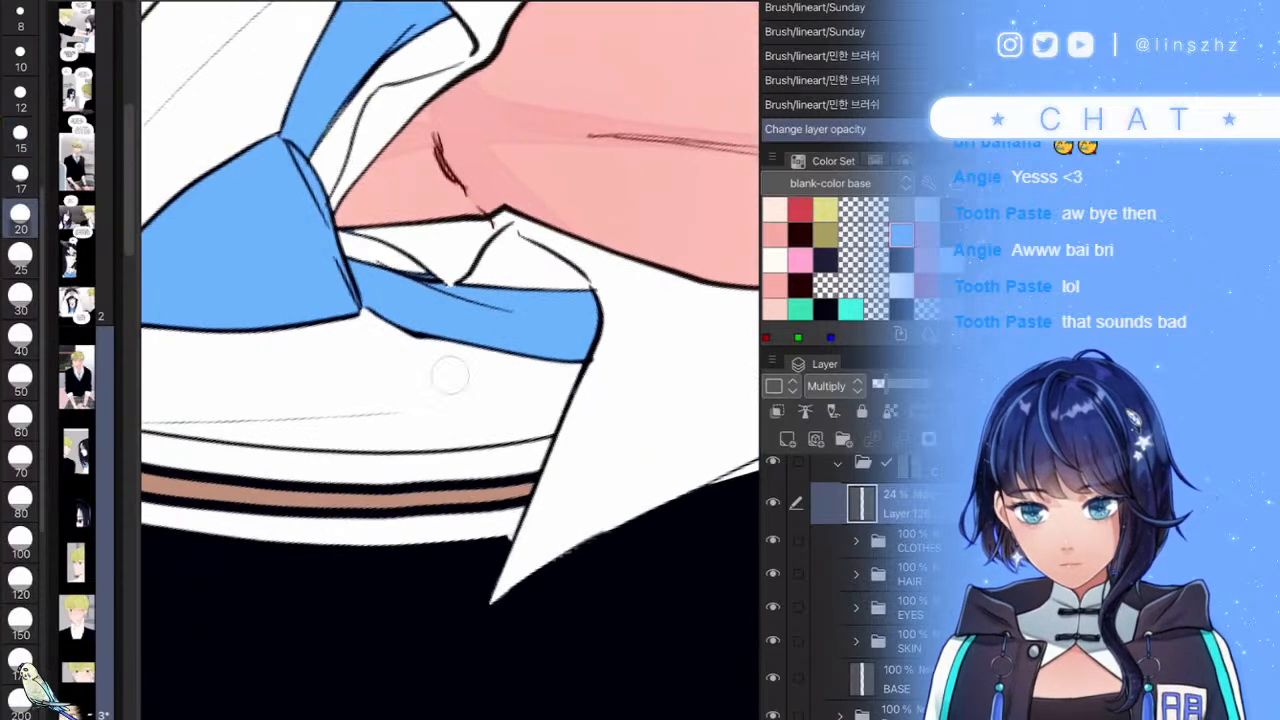
mouse_move(476, 545)
left_mouse_down()
mouse_move(505, 240)
mouse_move(592, 285)
left_mouse_up()
key("ctrl+z")
mouse_move(555, 245)
left_mouse_down()
mouse_move(515, 430)
mouse_move(457, 594)
mouse_move(578, 310)
mouse_move(560, 258)
left_mouse_up()
- Add a small line near the nape and short dark strokes along the hair edge
key("ctrl+0")
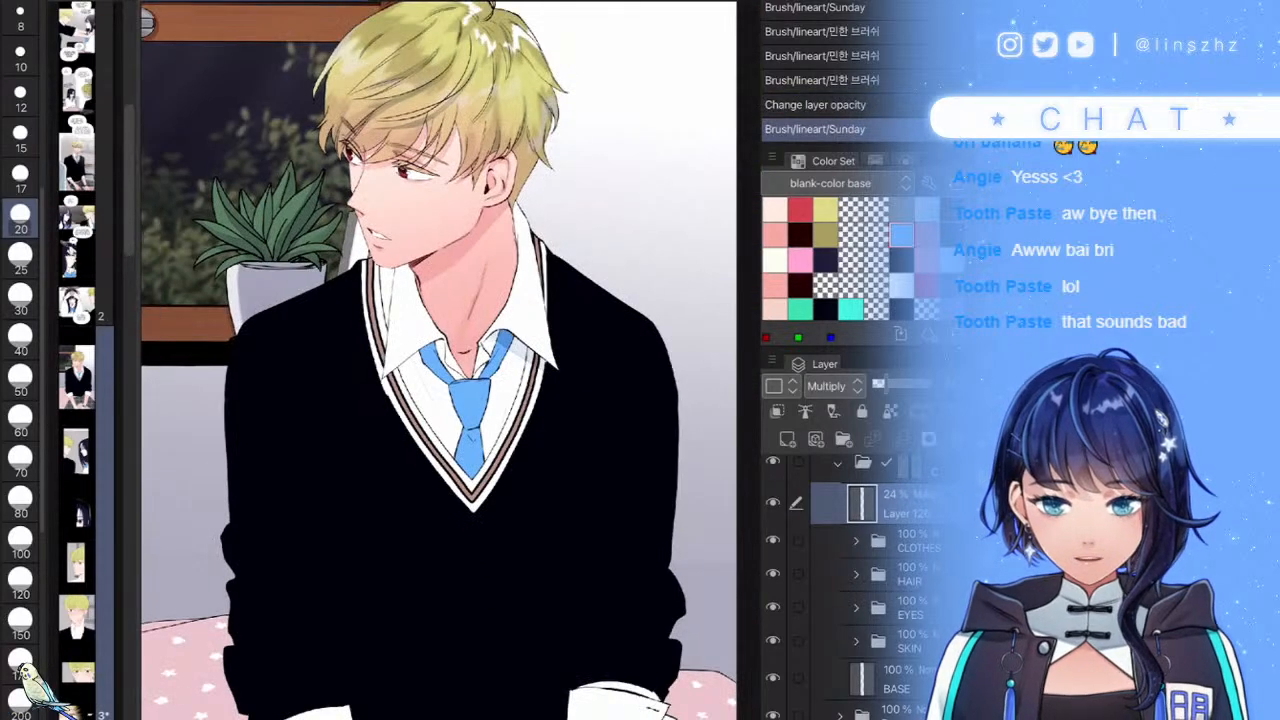
scroll(500, 225, "up", 5)
left_click_drag(541, 212, 485, 269)
scroll(450, 360, "up", 3)
key("ctrl+z")
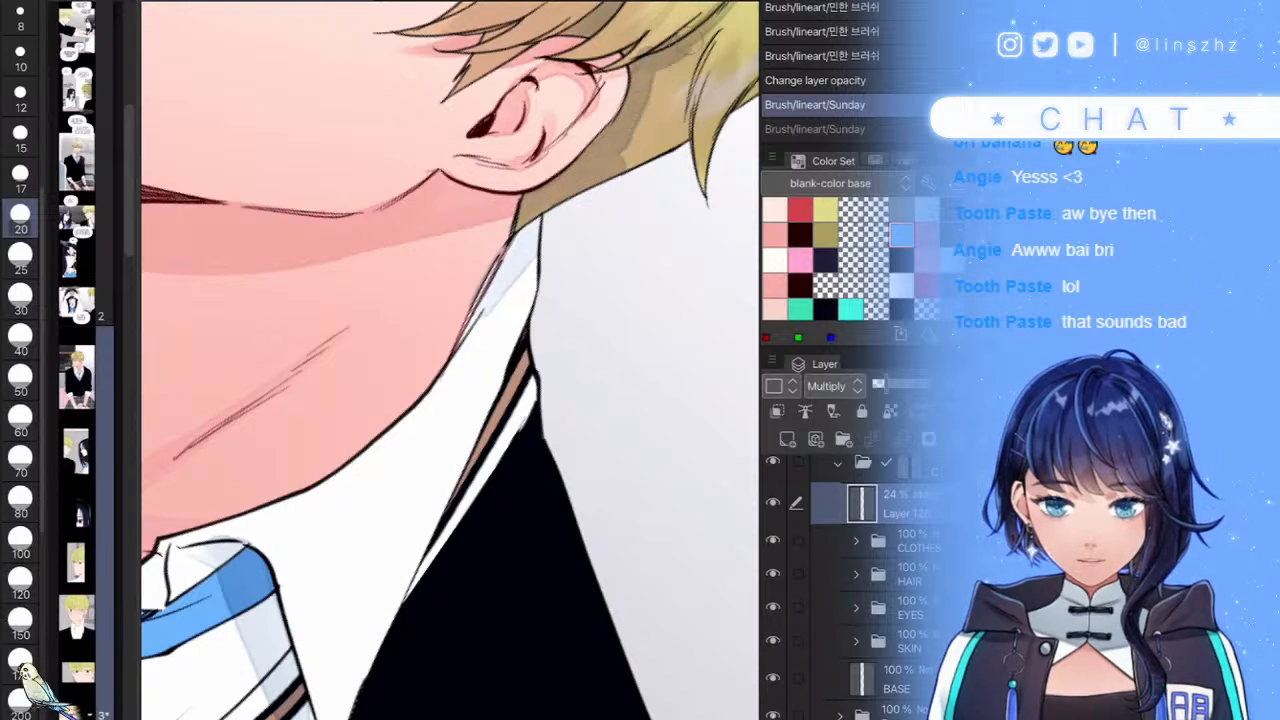
left_click_drag(630, 174, 611, 183)
scroll(450, 300, "down", 5)
scroll(540, 160, "up", 5)
left_click_drag(441, 396, 440, 484)
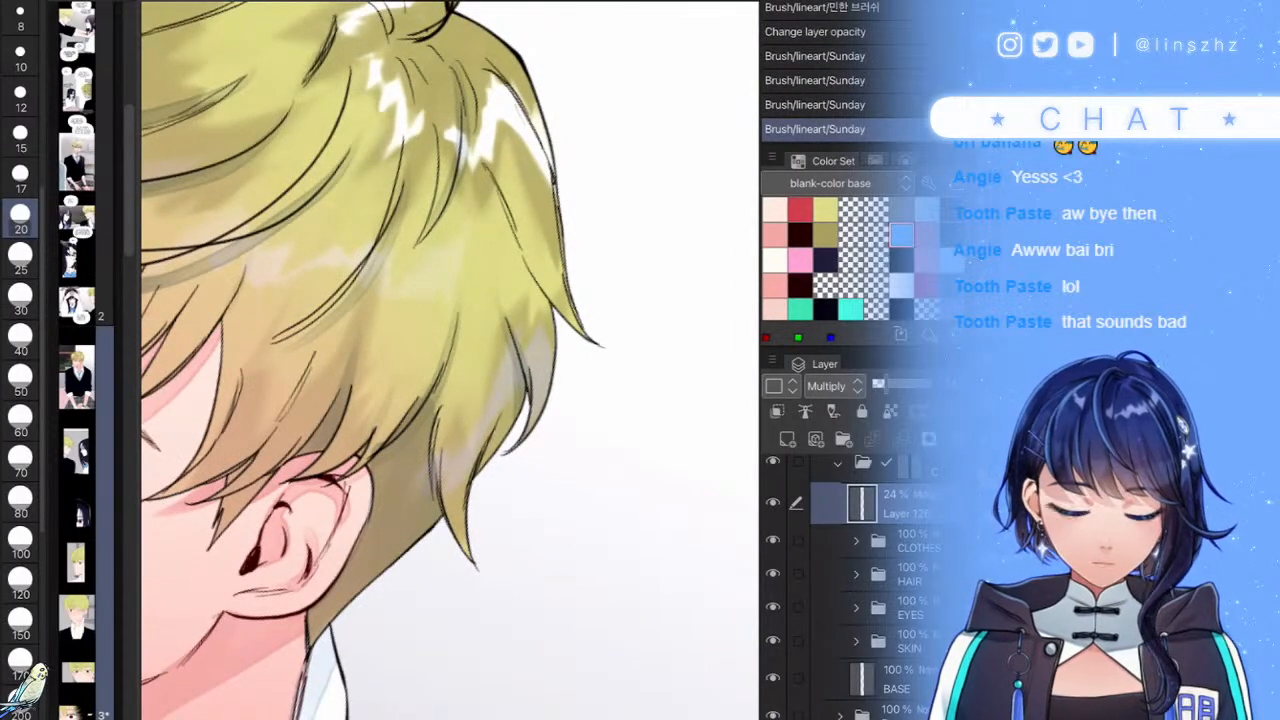
left_click_drag(390, 418, 372, 452)
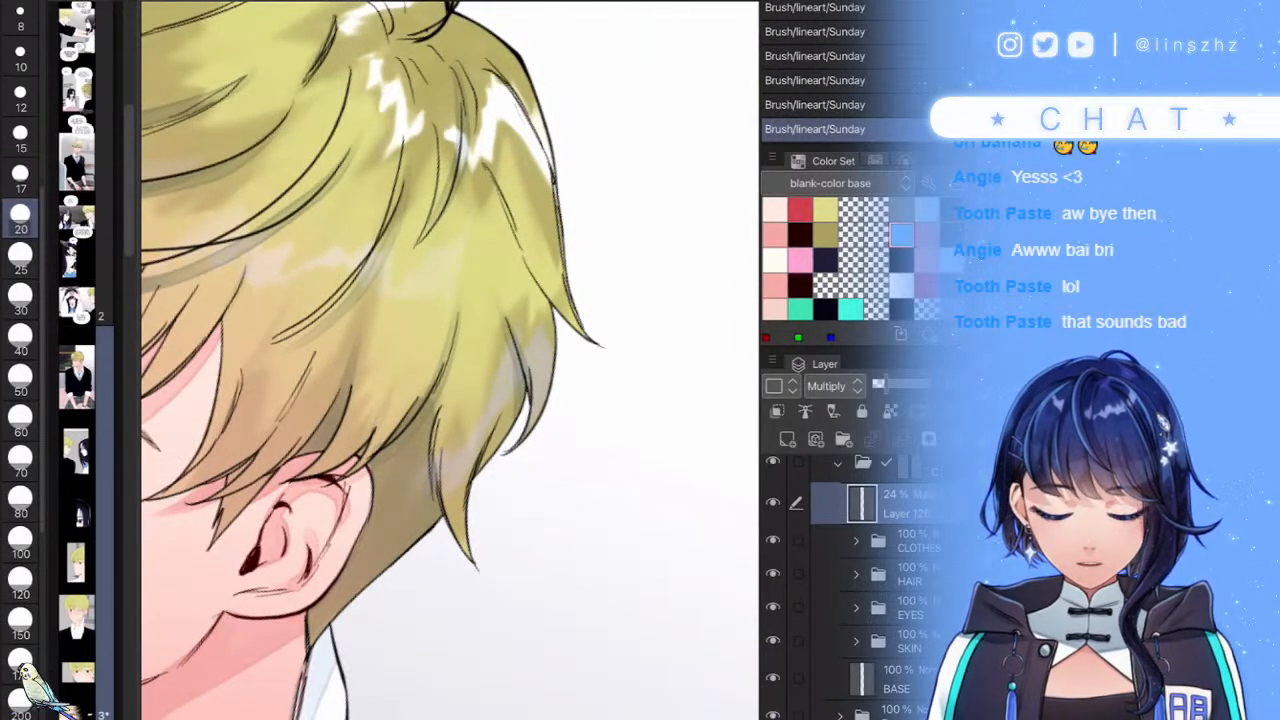
- Paint a faint pale blue shadow across the collar and tie, widening it up to the neck
scroll(450, 360, "down", 5)
scroll(450, 400, "up", 4)
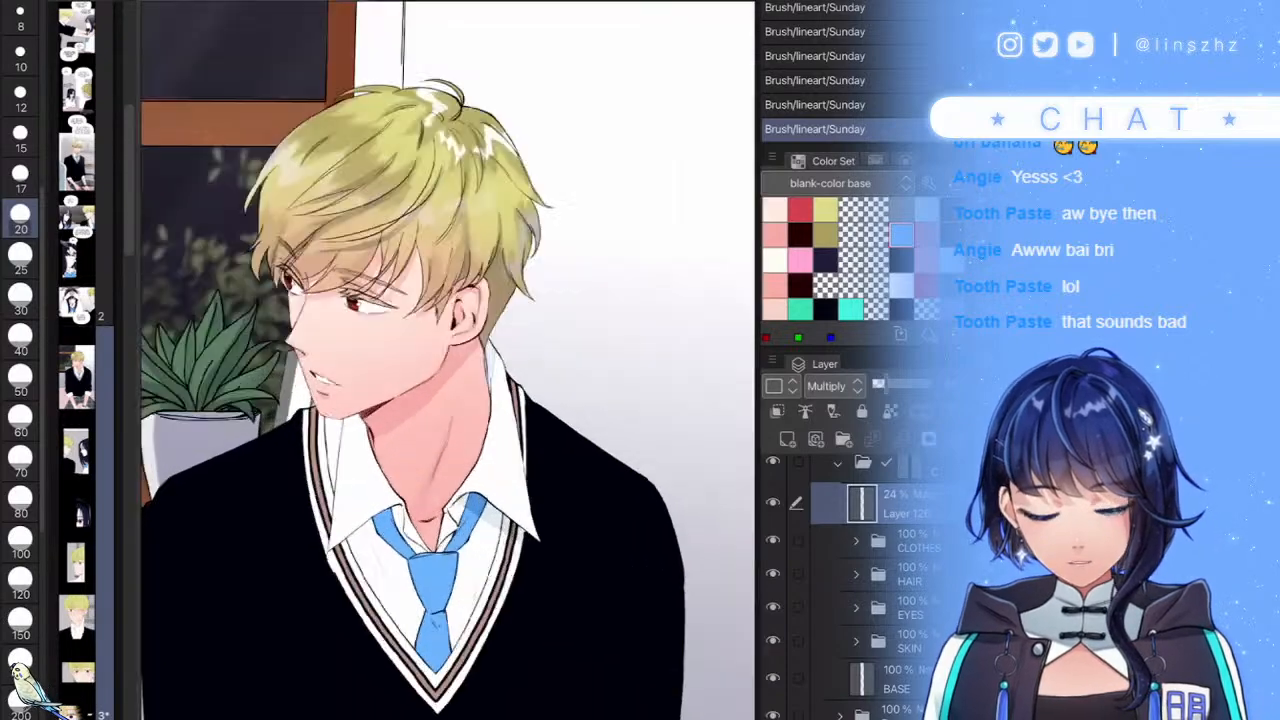
scroll(450, 450, "up", 3)
mouse_move(522, 370)
left_mouse_down()
mouse_move(253, 535)
mouse_move(265, 510)
mouse_move(245, 548)
mouse_move(275, 498)
mouse_move(510, 350)
left_mouse_up()
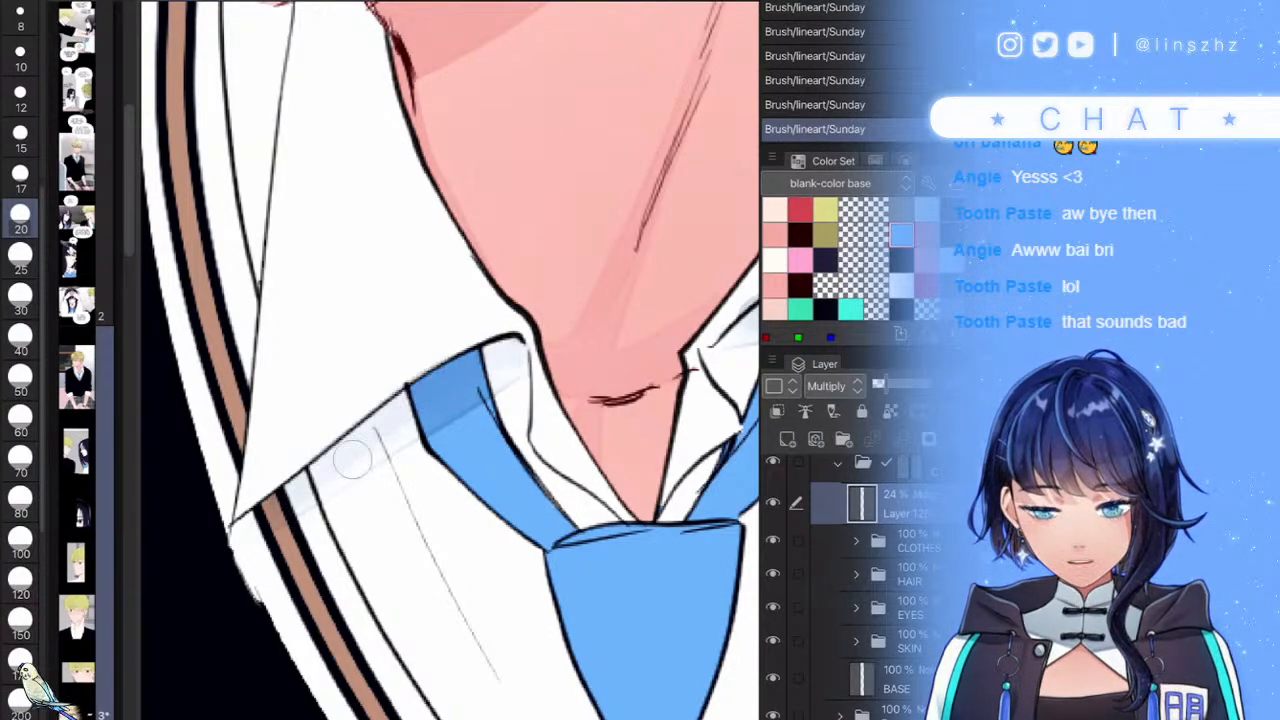
scroll(450, 400, "down", 4)
scroll(450, 300, "up", 4)
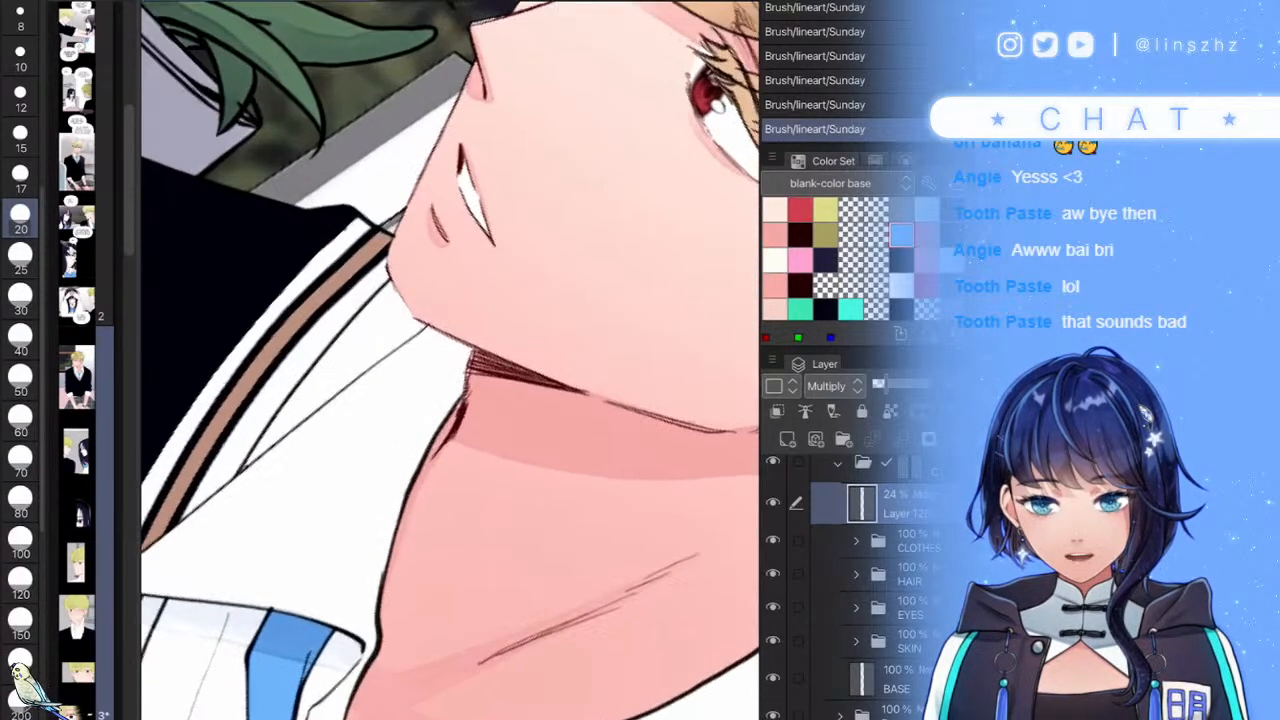
scroll(450, 360, "down", 8)
scroll(450, 330, "up", 7)
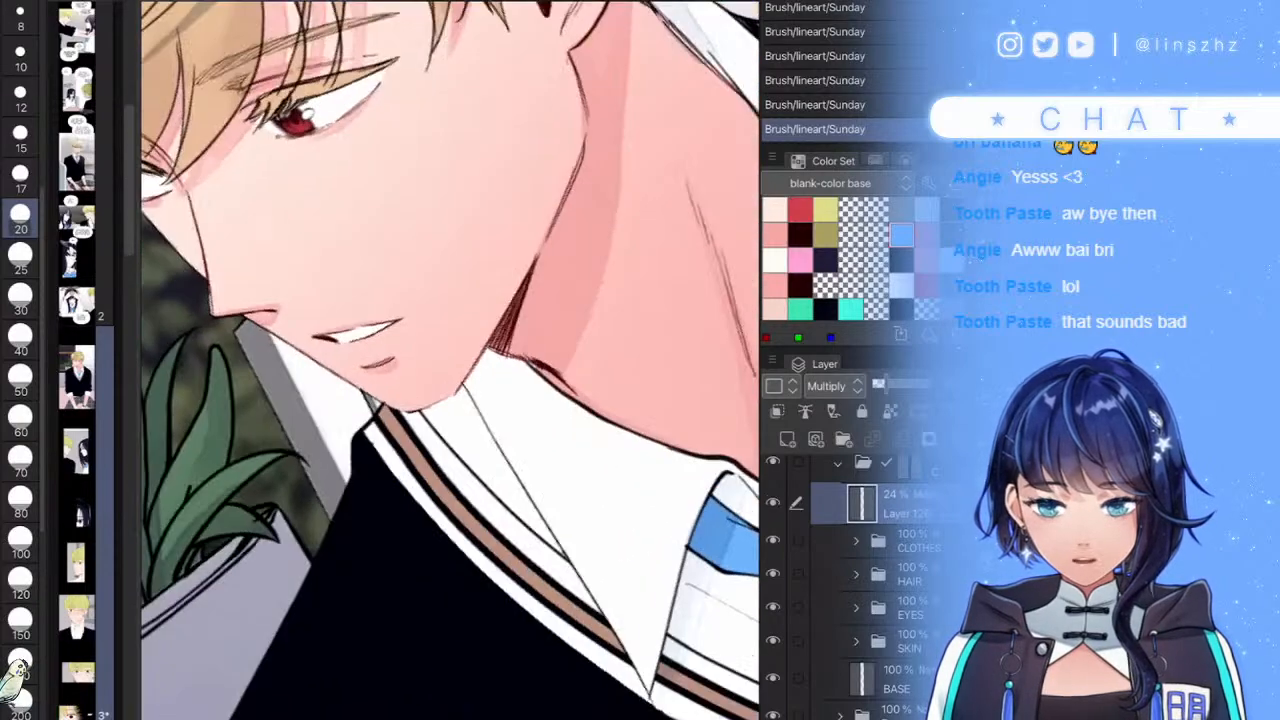
scroll(450, 360, "up", 2)
left_click_drag(396, 508, 562, 340)
mouse_move(466, 470)
left_mouse_down()
mouse_move(580, 365)
mouse_move(572, 354)
mouse_move(529, 340)
mouse_move(464, 422)
mouse_move(481, 407)
mouse_move(456, 414)
mouse_move(487, 402)
mouse_move(410, 432)
mouse_move(385, 417)
mouse_move(336, 488)
mouse_move(398, 467)
left_mouse_up()
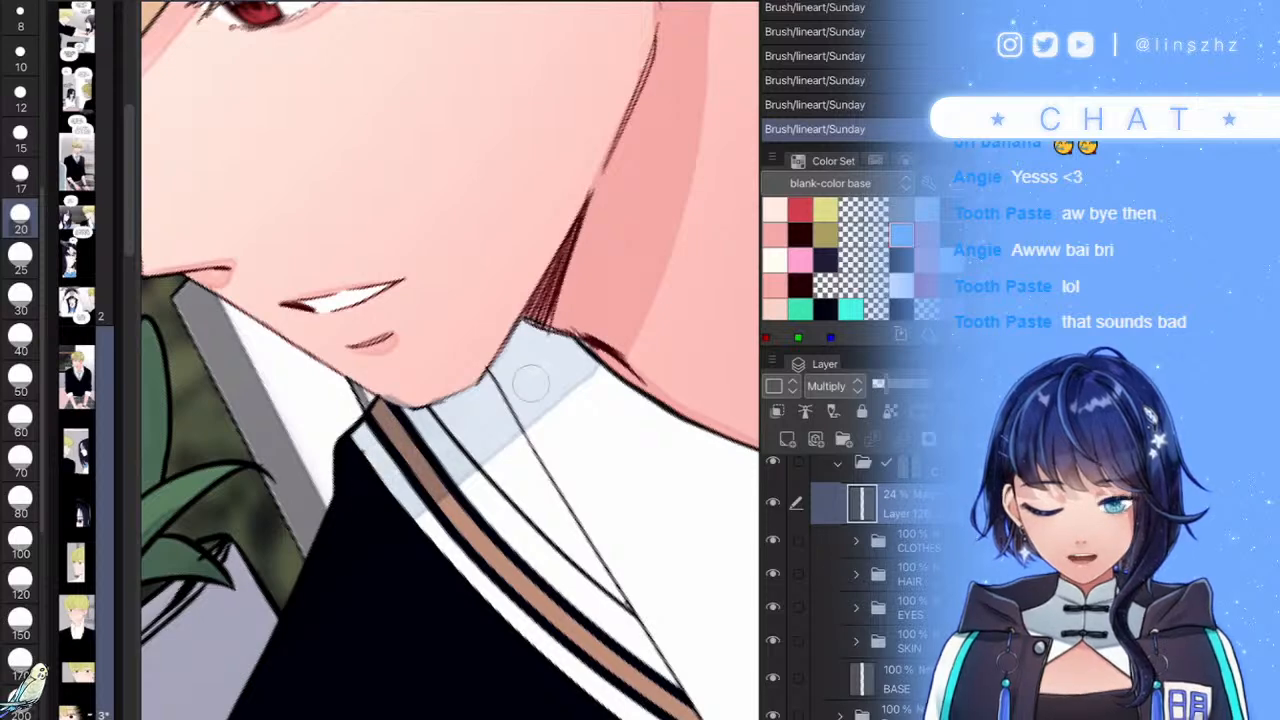
- Using brush sizes 17 and 20, add blue-grey touches near the chin and the collar's narrow strip
key("bracketleft")
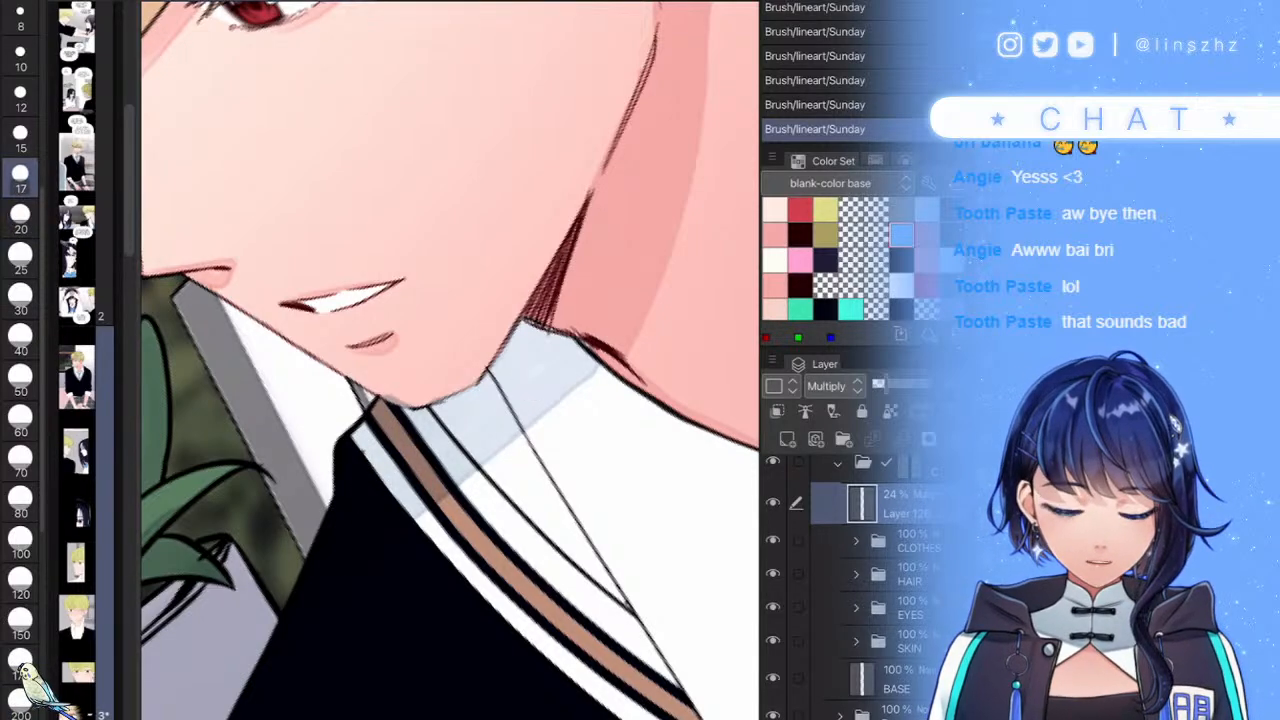
scroll(450, 360, "down", 1)
scroll(450, 360, "up", 4)
left_click_drag(500, 366, 506, 409)
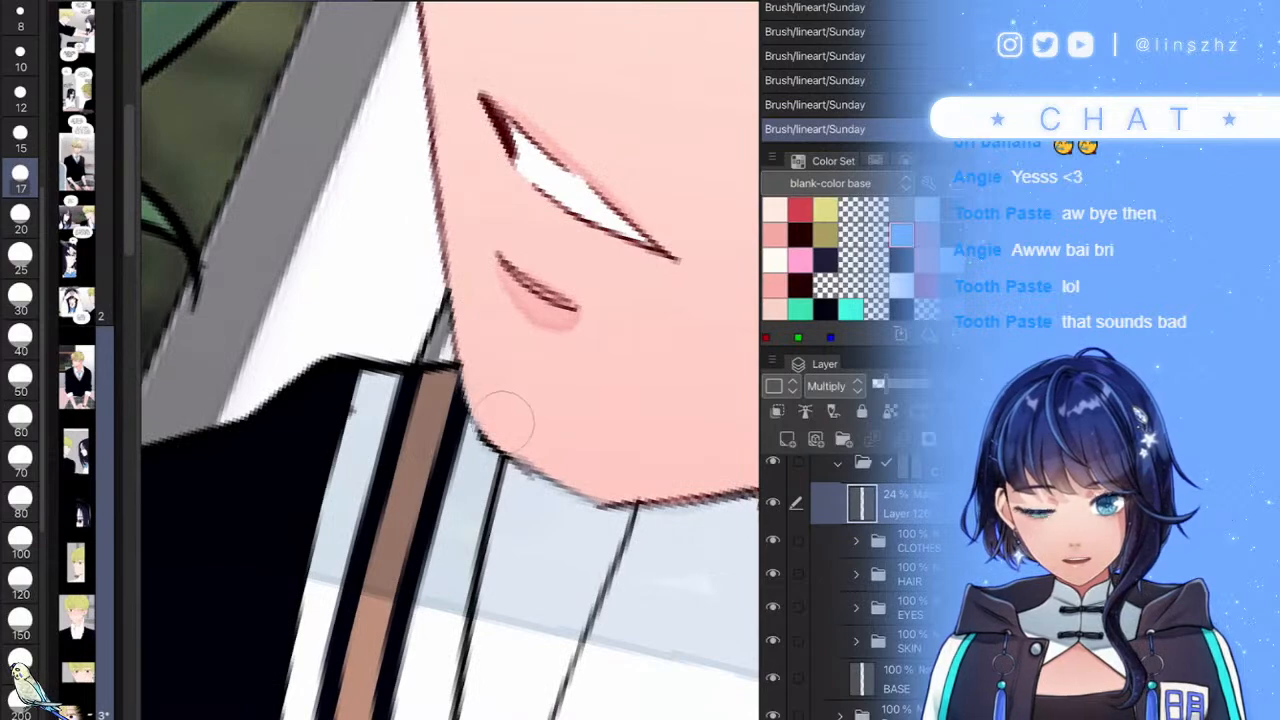
scroll(450, 360, "down", 6)
scroll(450, 360, "down", 5)
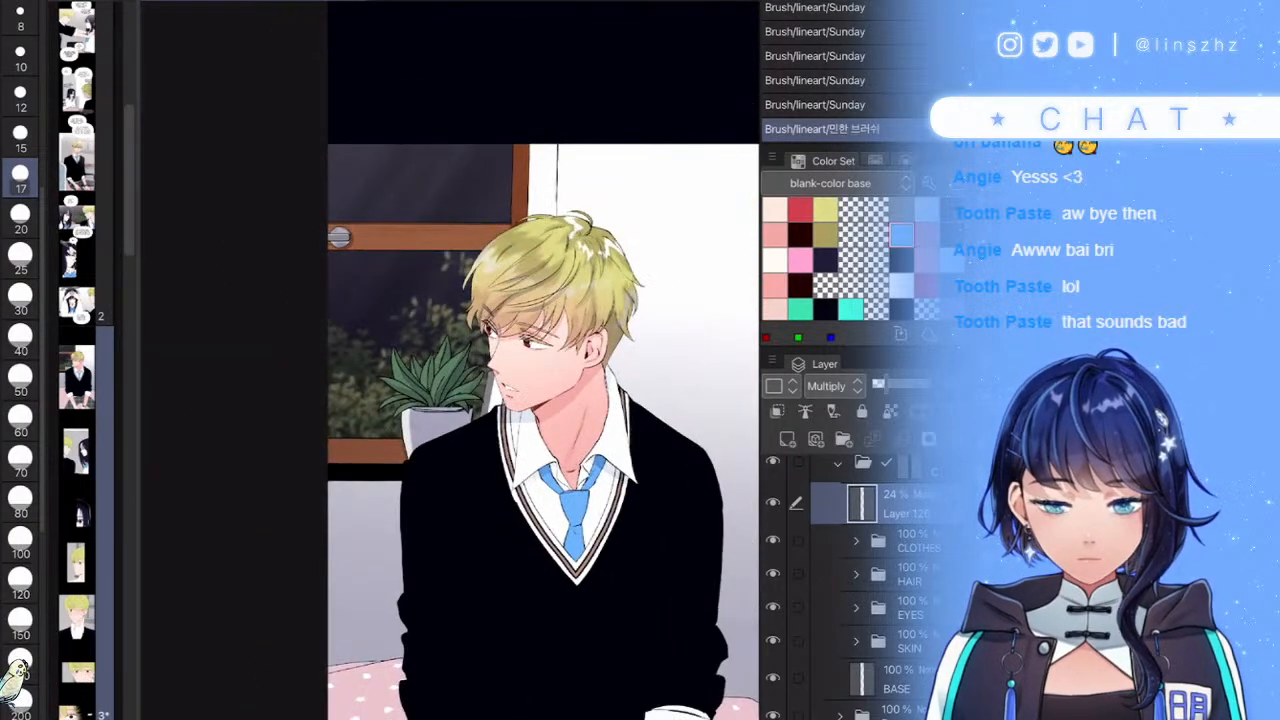
key("bracketright")
scroll(560, 413, "up", 8)
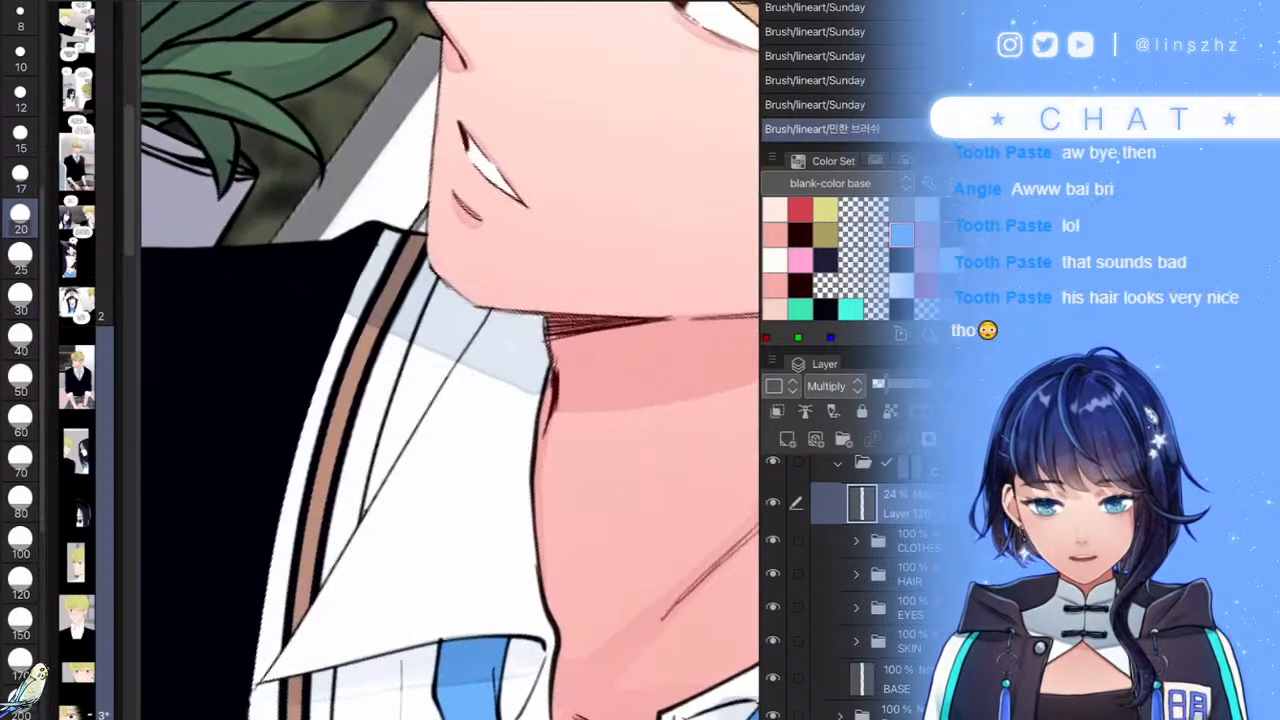
left_click(388, 447)
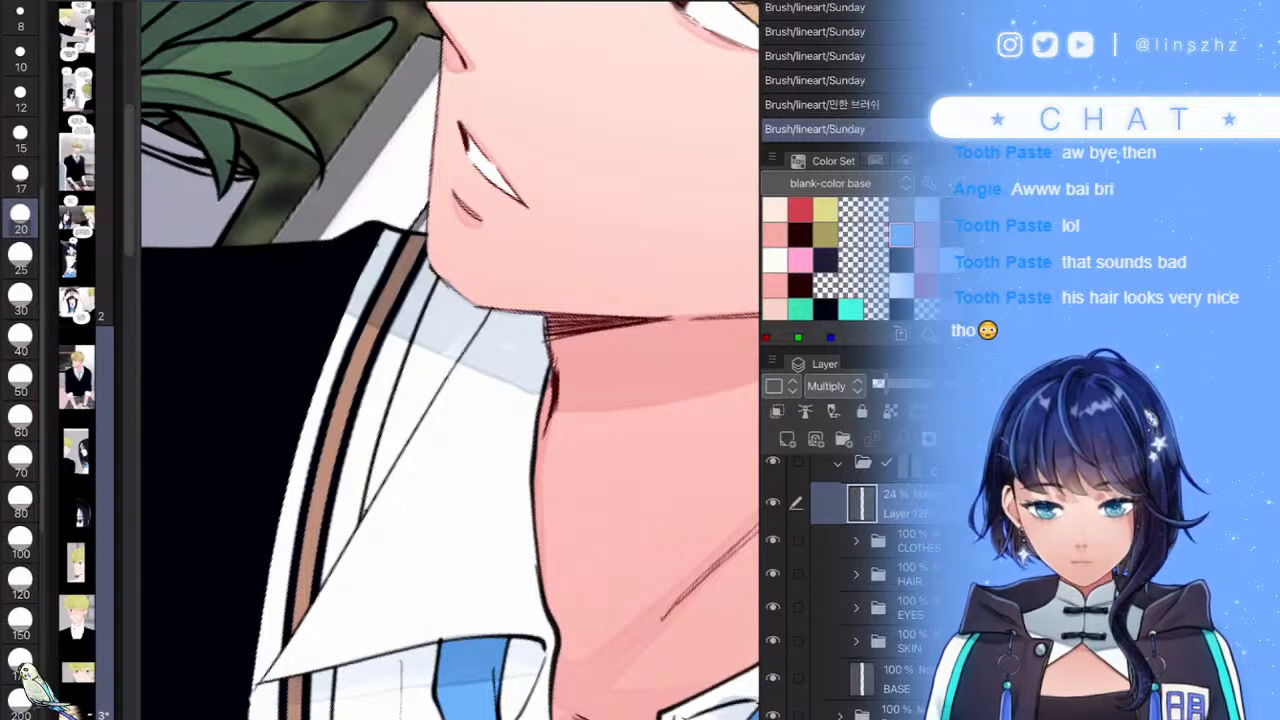
scroll(450, 360, "up", 3)
key("ctrl+z")
mouse_move(512, 342)
left_mouse_down()
mouse_move(318, 474)
mouse_move(514, 296)
mouse_move(462, 350)
mouse_move(487, 338)
left_mouse_up()
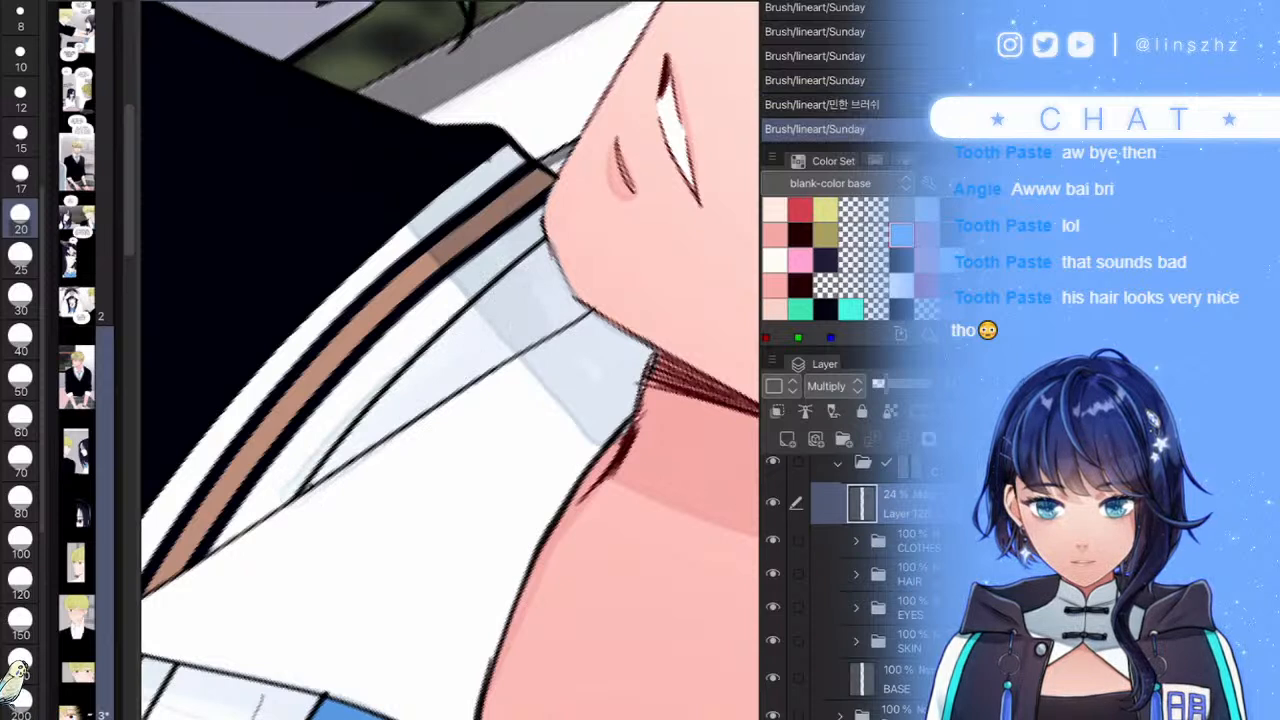
left_click(293, 490)
- With a slightly smaller brush, clean up the grey spill along the collar line
key("bracketleft")
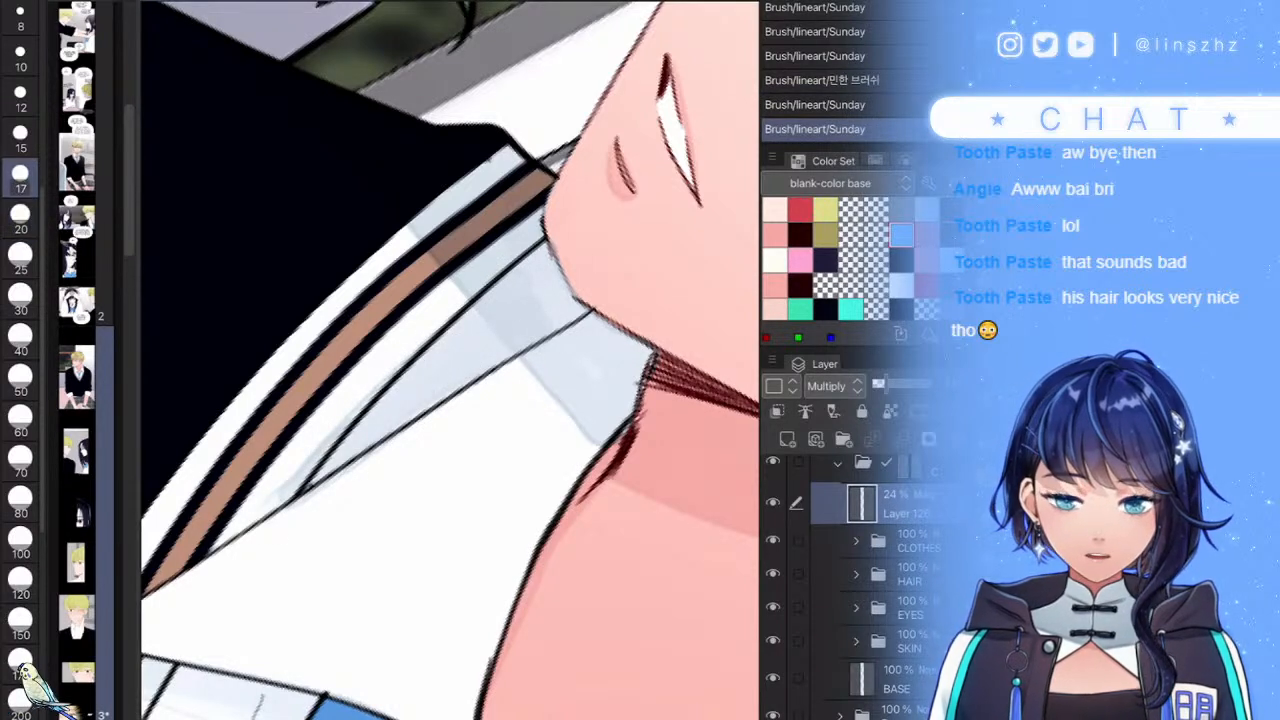
left_click_drag(342, 478, 246, 563)
mouse_move(300, 500)
left_mouse_down()
mouse_move(272, 506)
mouse_move(380, 386)
left_mouse_up()
scroll(450, 360, "down", 8)
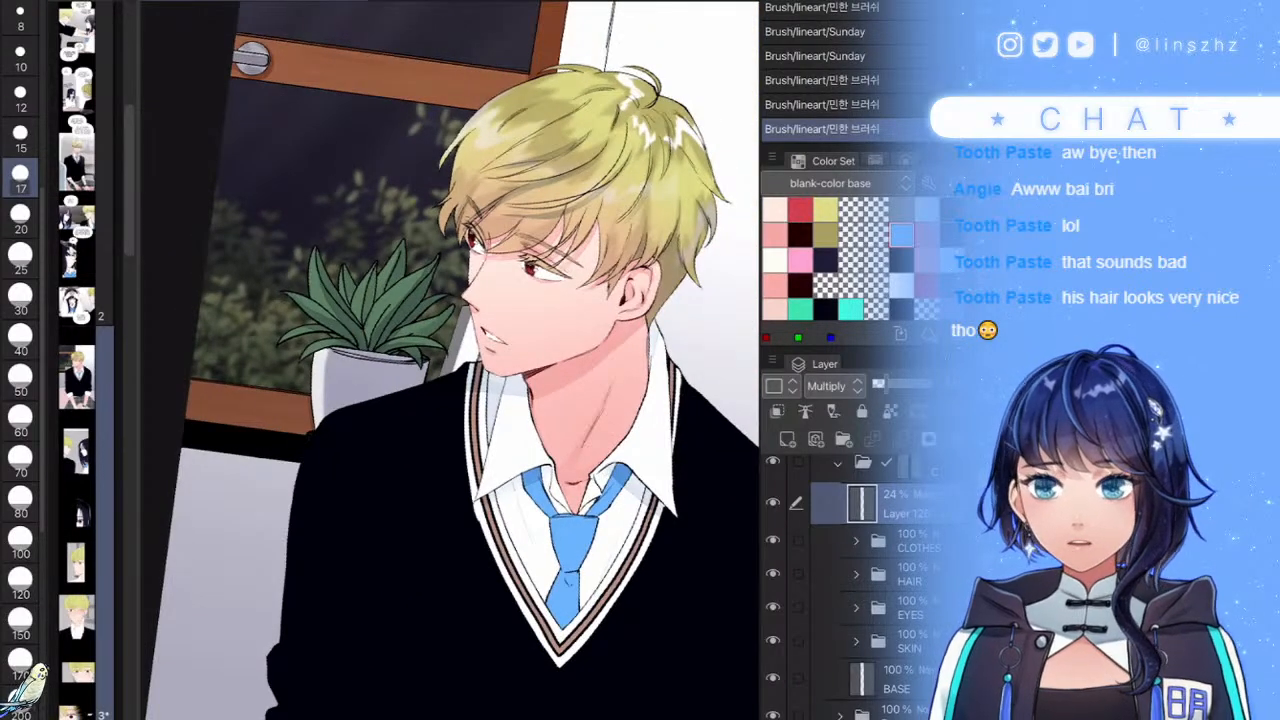
- At brush size 20, shade down the collar in grey and paint blue into the top of the tie
scroll(555, 640, "up", 6)
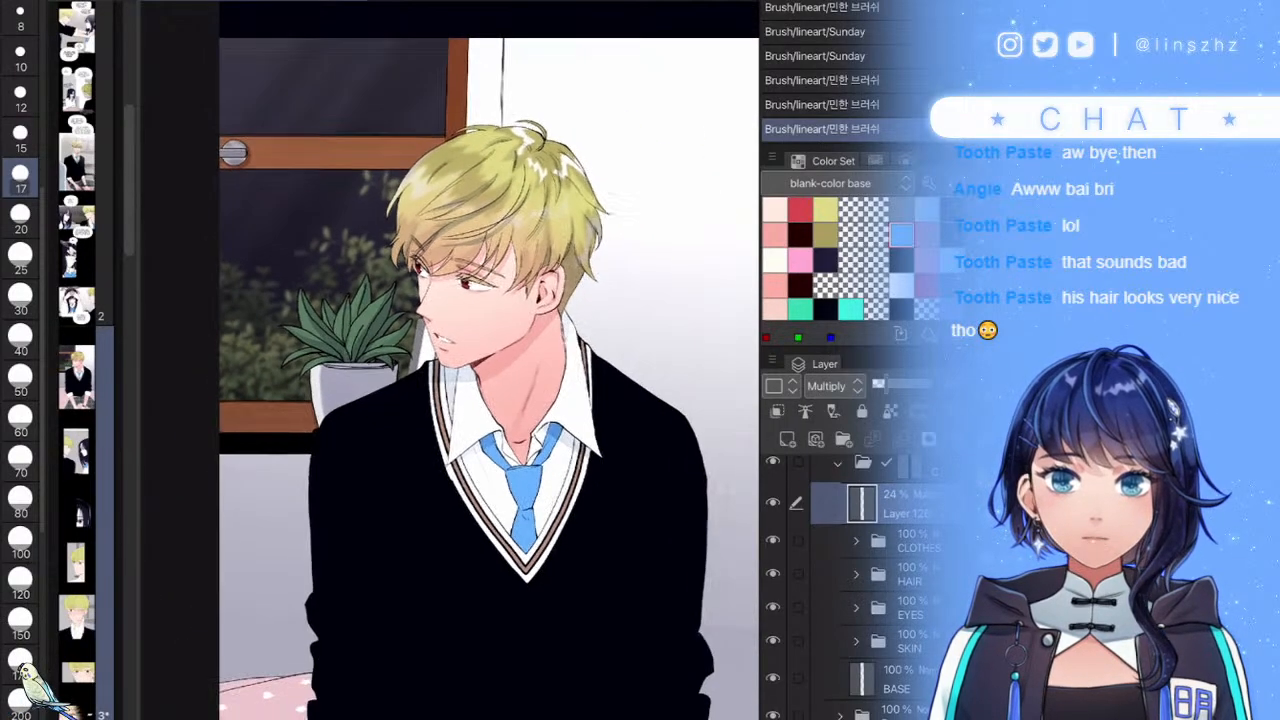
scroll(450, 360, "up", 1)
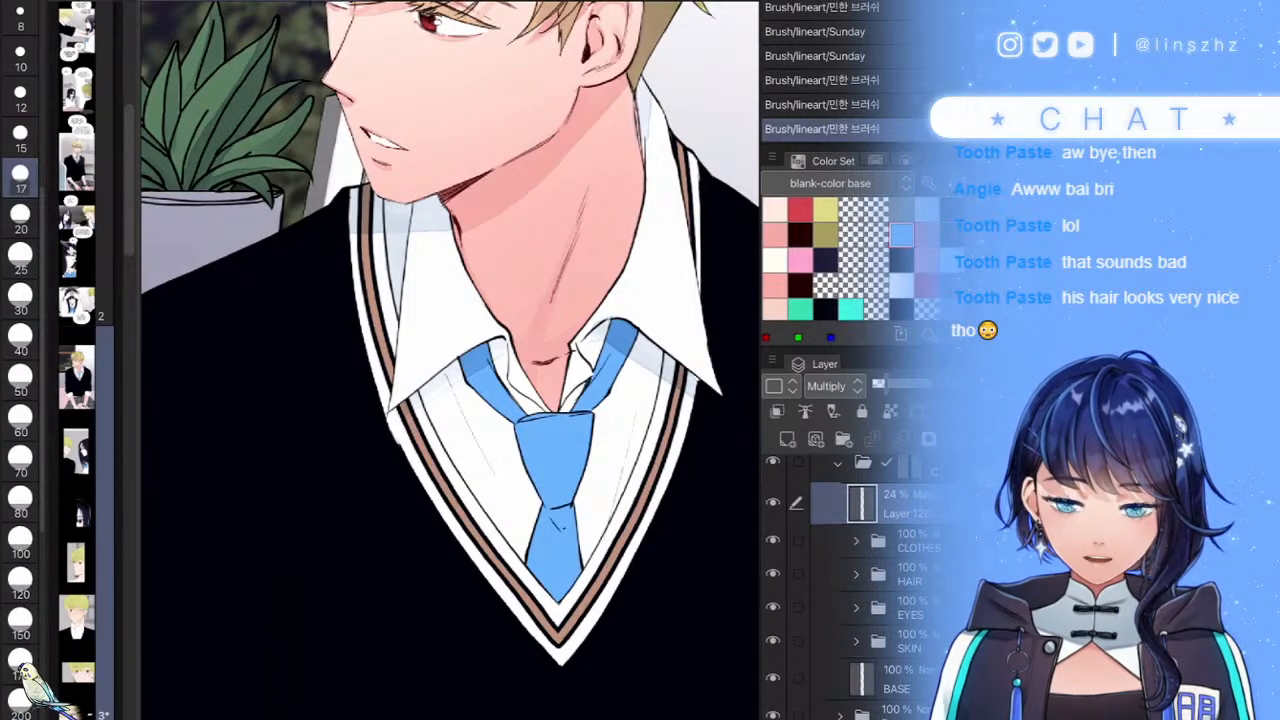
key("bracketleft")
left_click(20, 218)
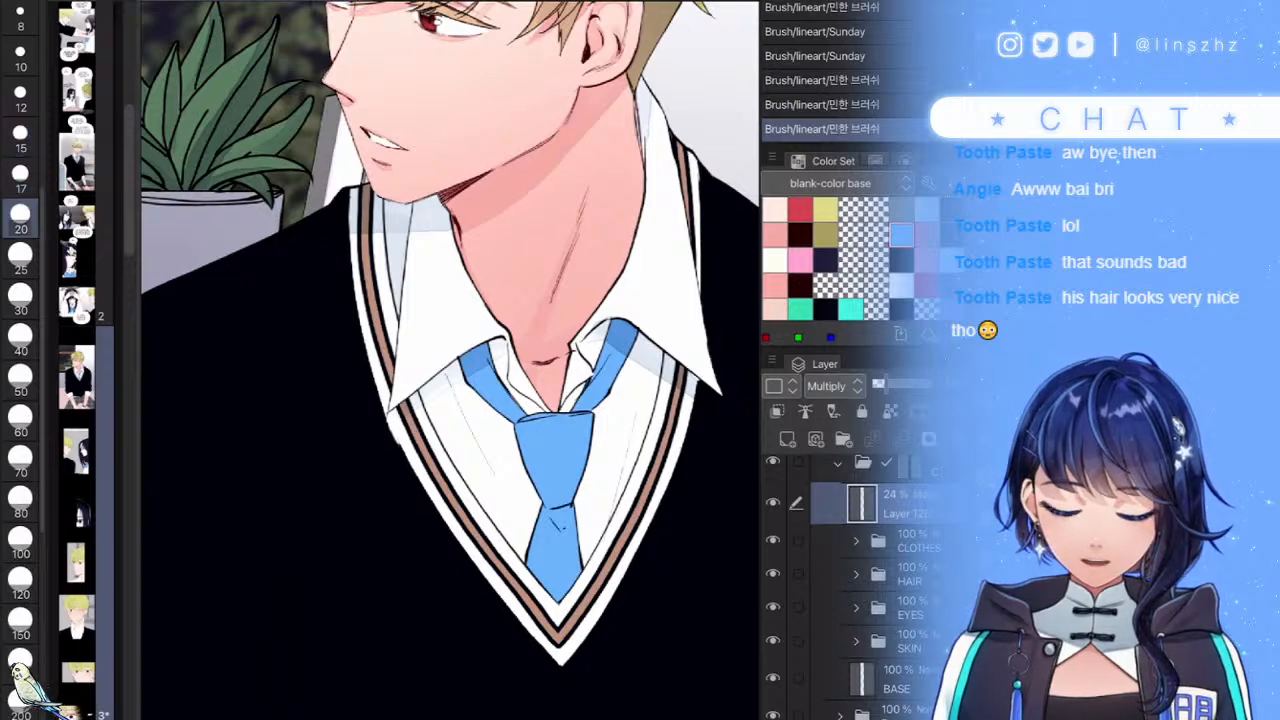
scroll(492, 420, "up", 5)
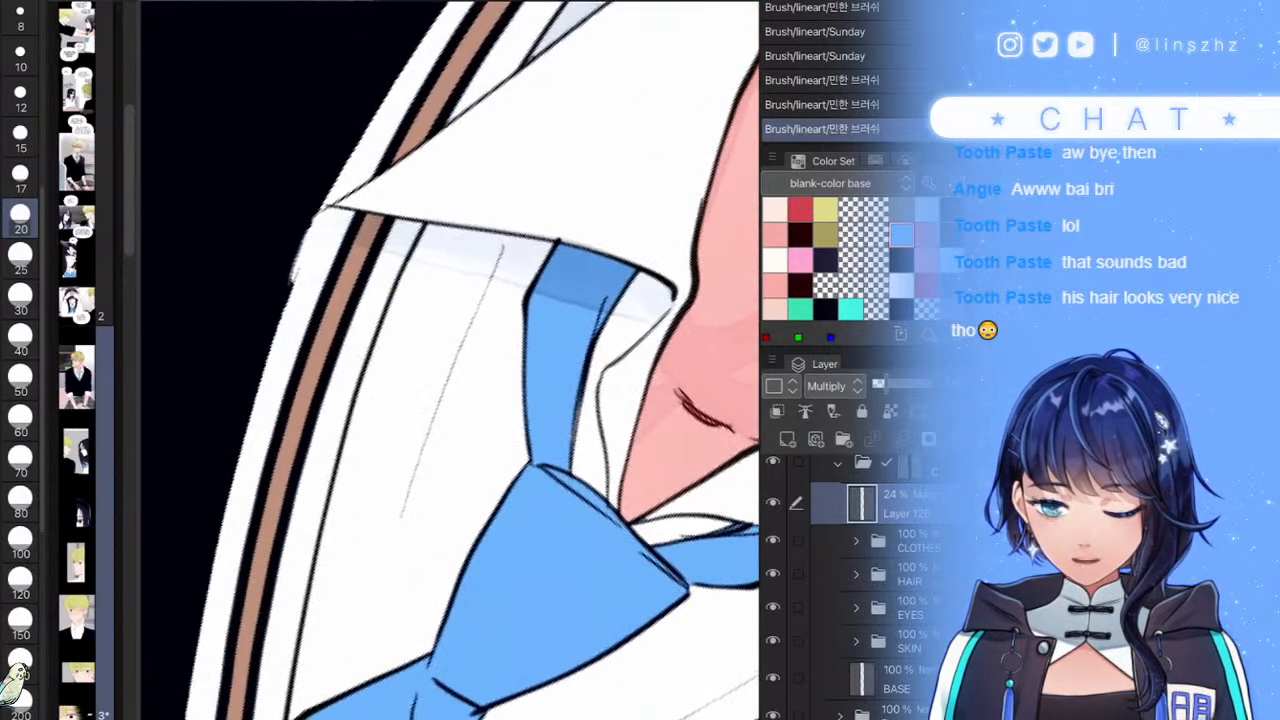
mouse_move(490, 270)
left_mouse_down()
mouse_move(428, 357)
mouse_move(388, 530)
mouse_move(510, 271)
mouse_move(496, 268)
mouse_move(560, 420)
mouse_move(572, 290)
mouse_move(560, 268)
mouse_move(578, 327)
mouse_move(612, 302)
mouse_move(624, 260)
mouse_move(648, 308)
mouse_move(660, 296)
mouse_move(618, 308)
left_mouse_up()
mouse_move(565, 270)
left_mouse_down()
mouse_move(550, 256)
mouse_move(516, 299)
left_mouse_up()
scroll(450, 360, "down", 5)
left_click_drag(480, 314, 492, 330)
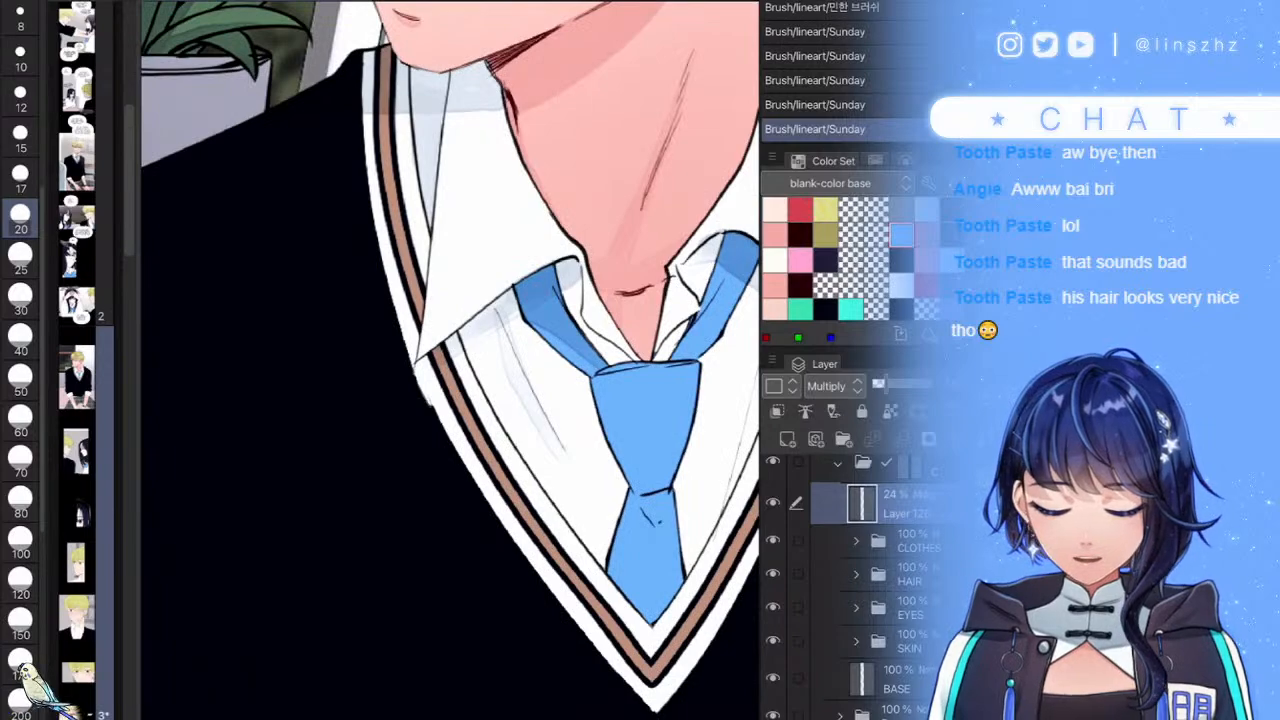
- Darken the tie knot's right edge and add faint grey-blue shadows on the shirt down to the tie's end
scroll(450, 360, "down", 5)
scroll(620, 420, "up", 6)
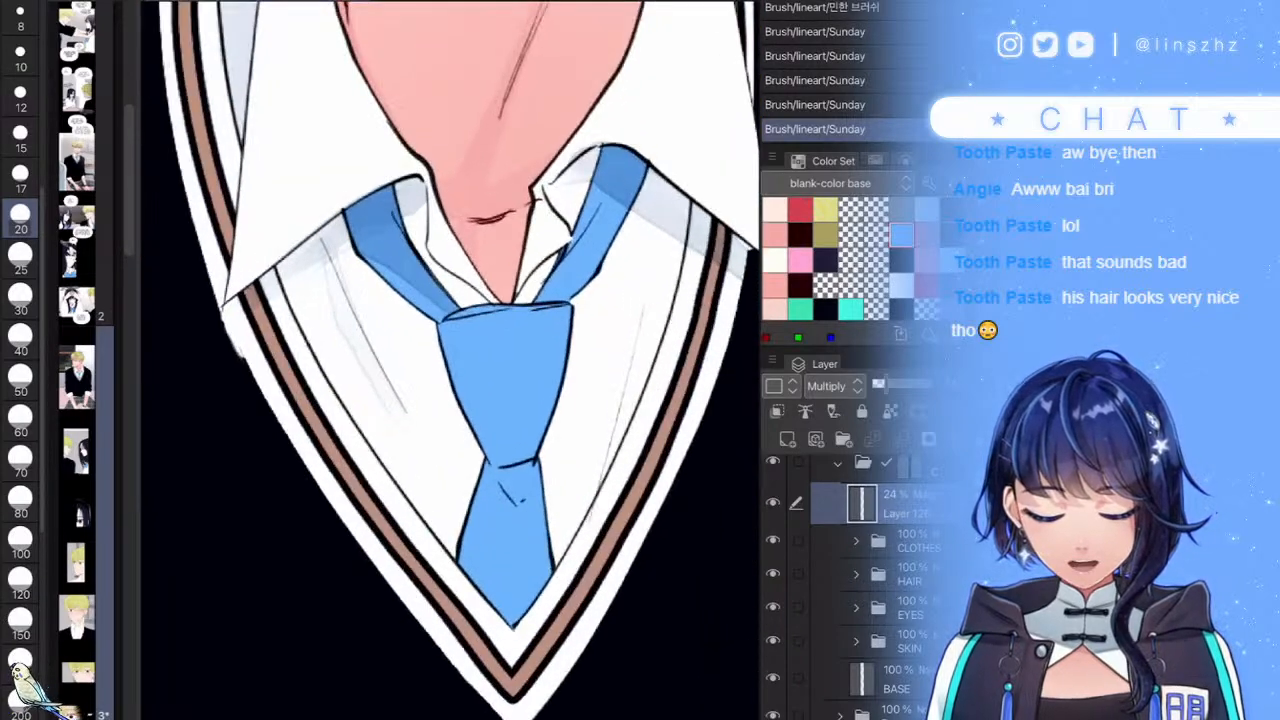
left_click_drag(656, 250, 601, 455)
mouse_move(571, 332)
left_mouse_down()
mouse_move(536, 472)
mouse_move(514, 498)
mouse_move(517, 474)
left_mouse_up()
left_click_drag(554, 418, 561, 558)
left_click_drag(556, 492, 566, 395)
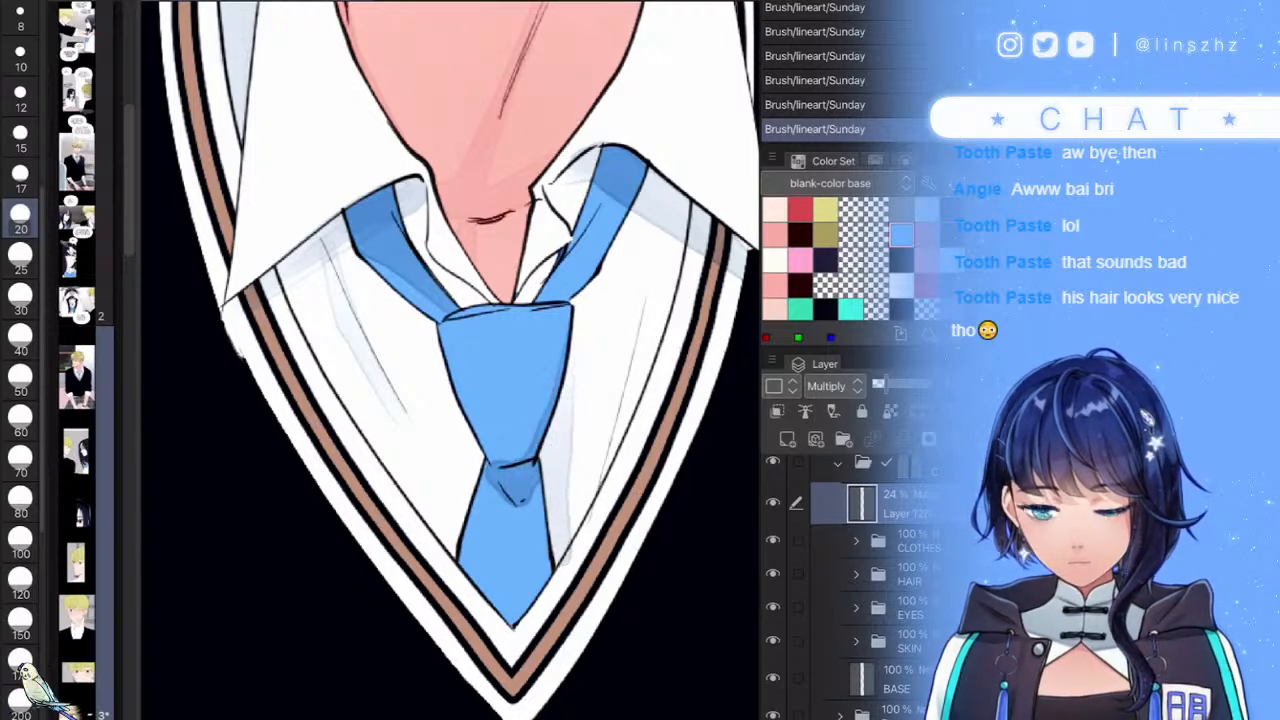
scroll(578, 586, "up", 2)
scroll(78, 450, "down", 4)
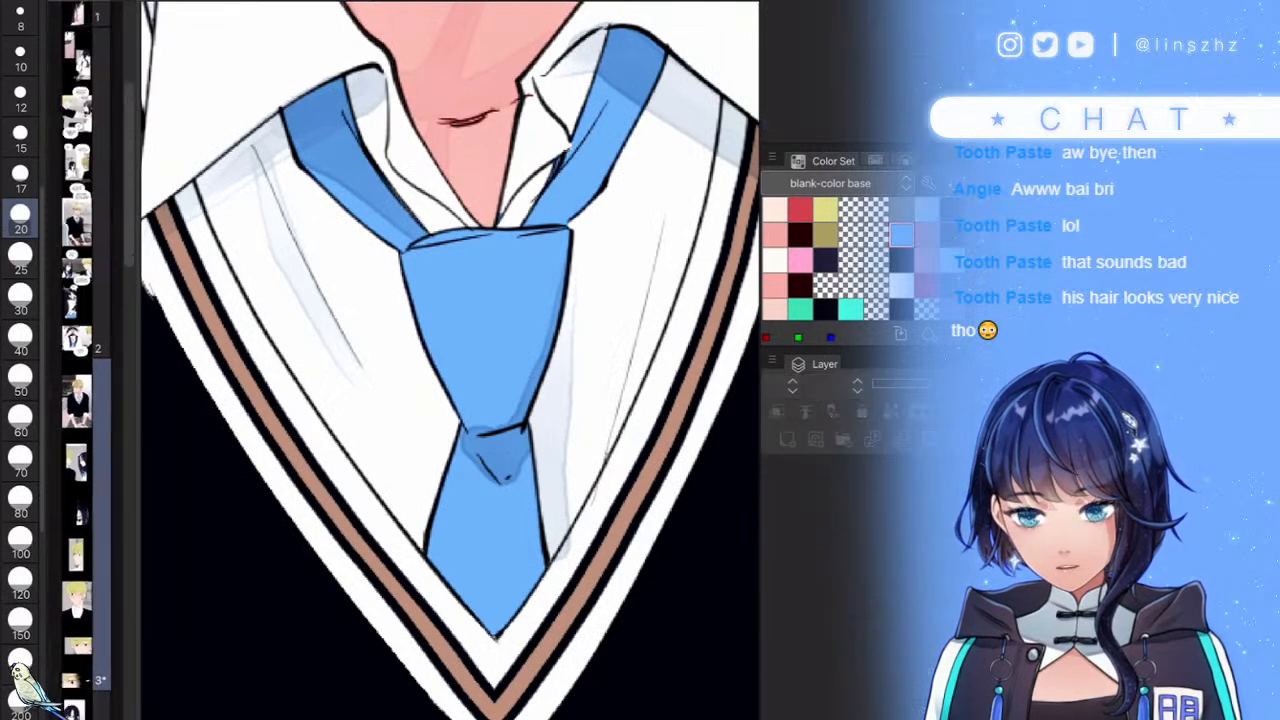
scroll(86, 360, "down", 5)
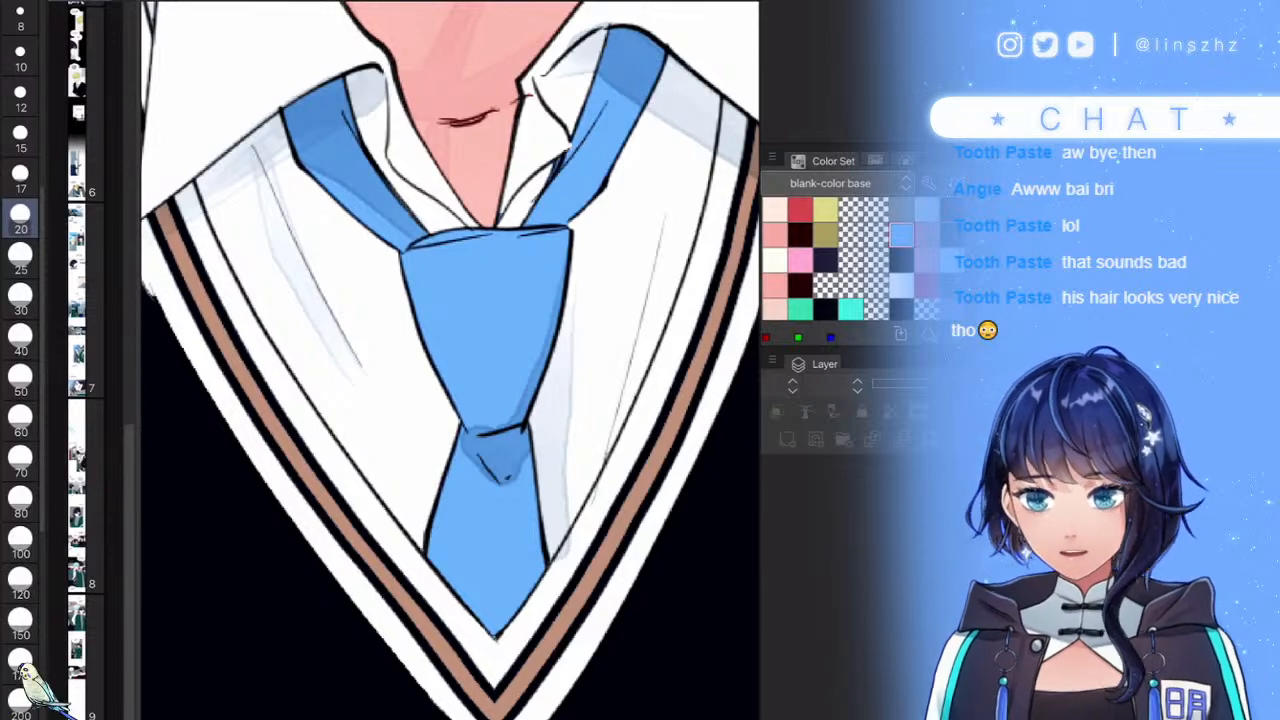
left_click(450, 360)
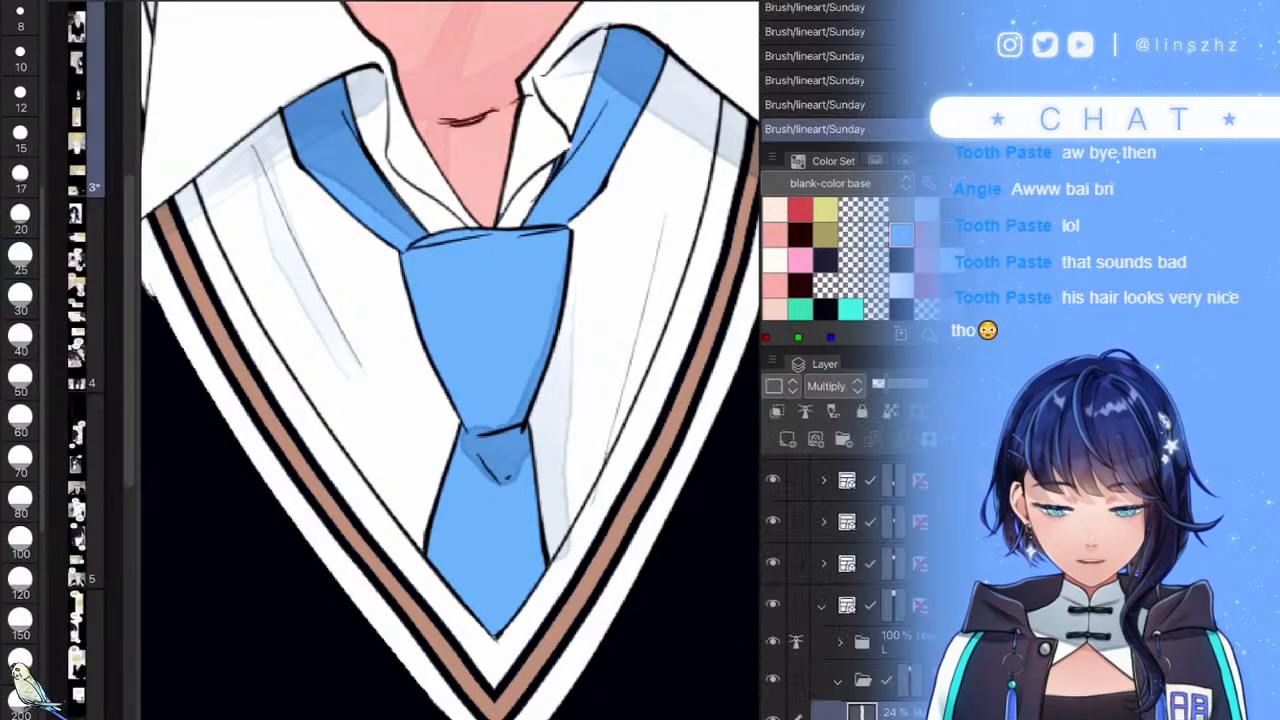
left_click(880, 481)
left_click(787, 439)
left_click(901, 286)
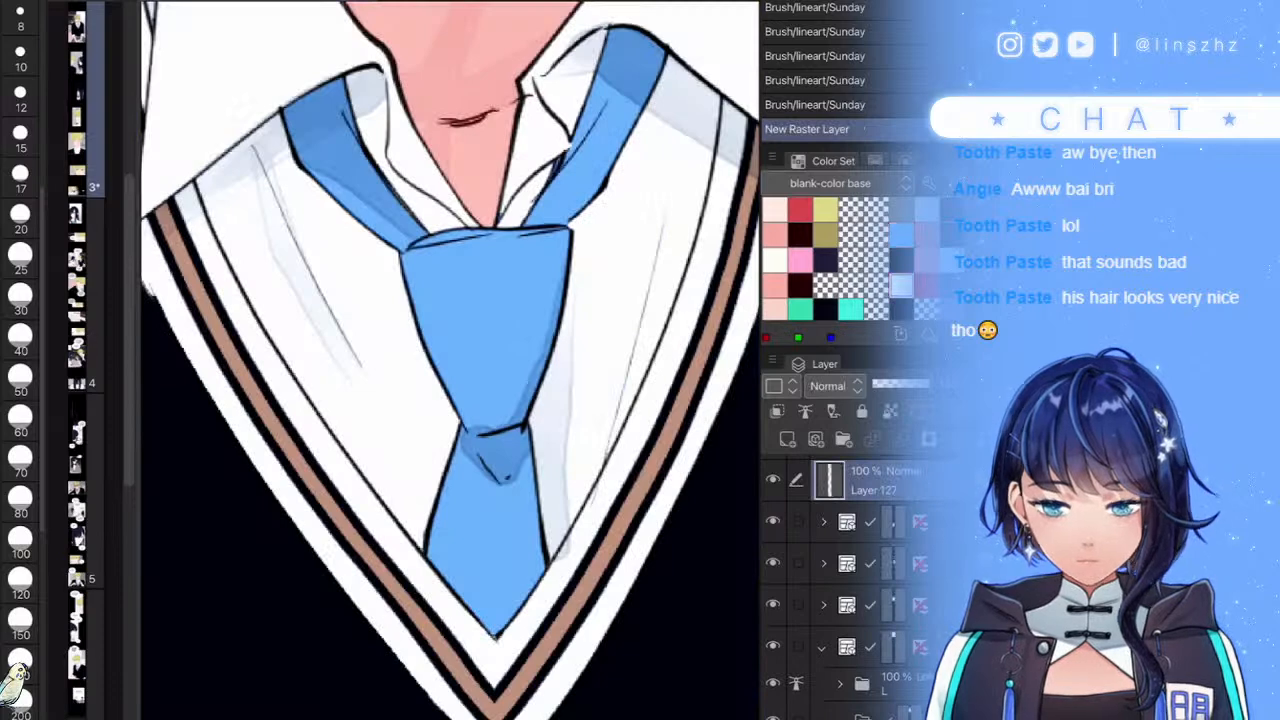
left_click_drag(250, 612, 234, 619)
left_click_drag(129, 330, 129, 579)
left_click(227, 606)
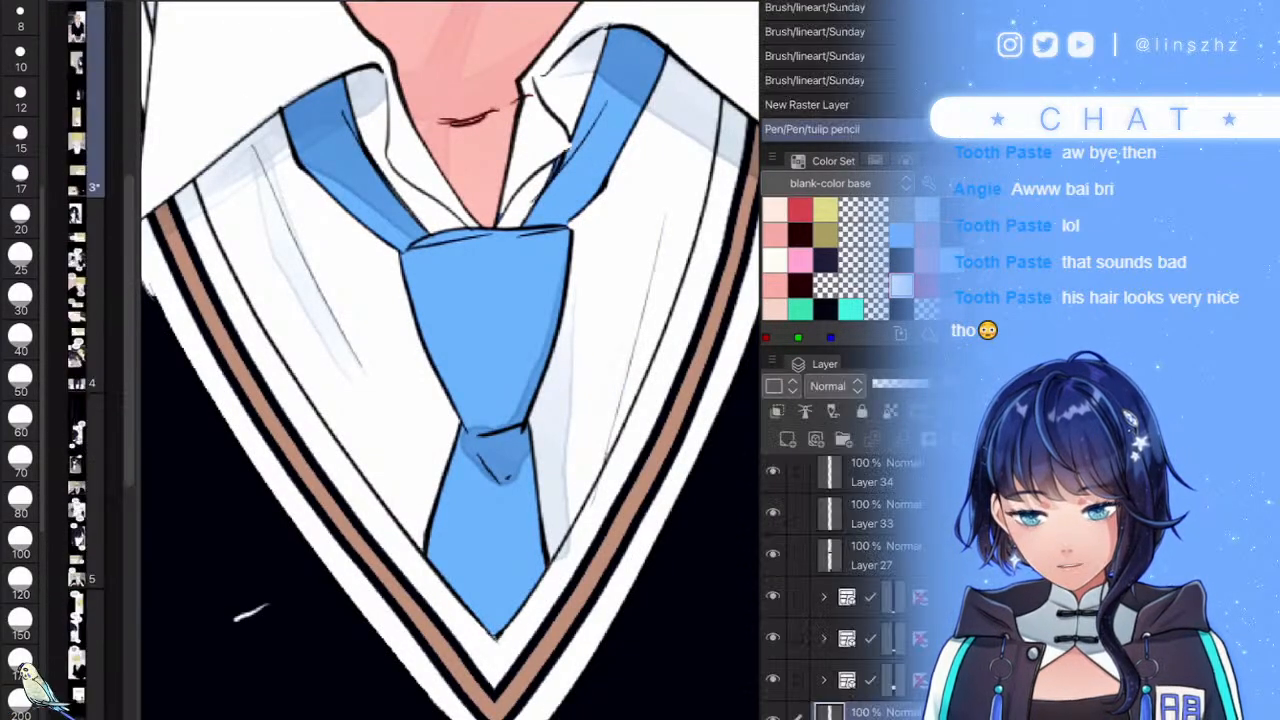
mouse_move(129, 330)
left_mouse_down()
mouse_move(129, 579)
mouse_move(270, 598)
left_mouse_up()
left_click(221, 583)
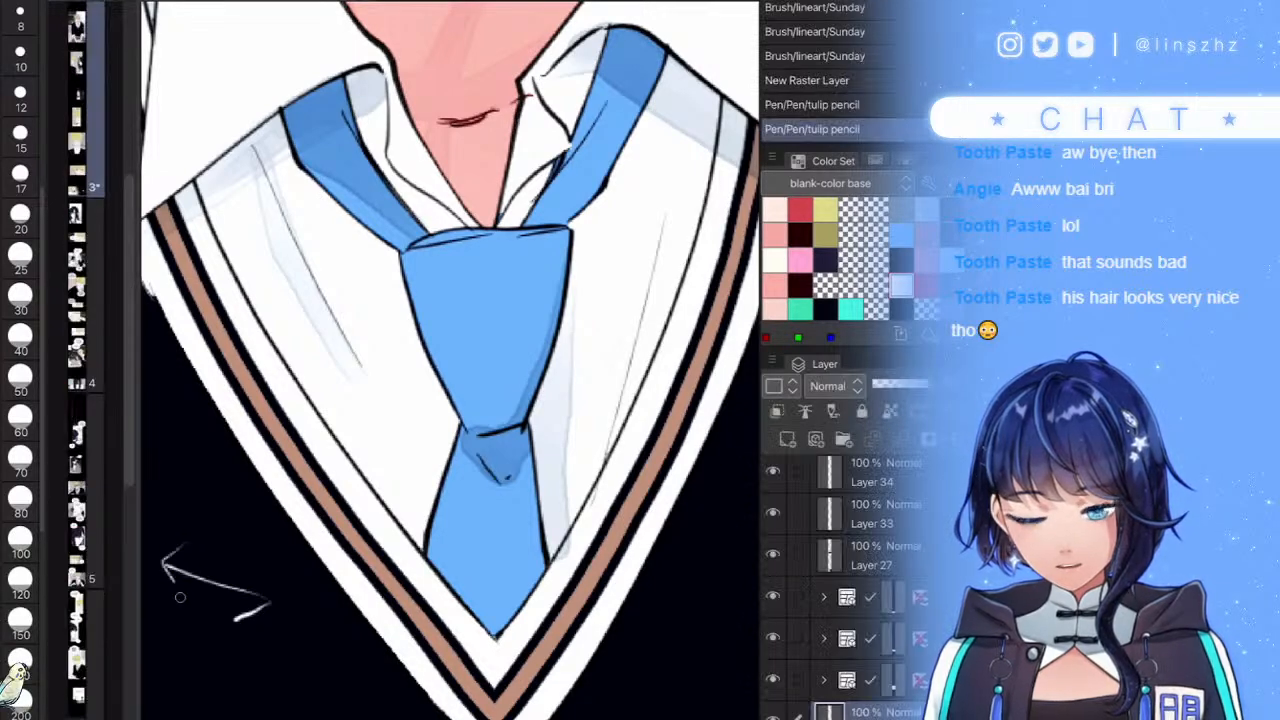
left_click_drag(129, 330, 129, 579)
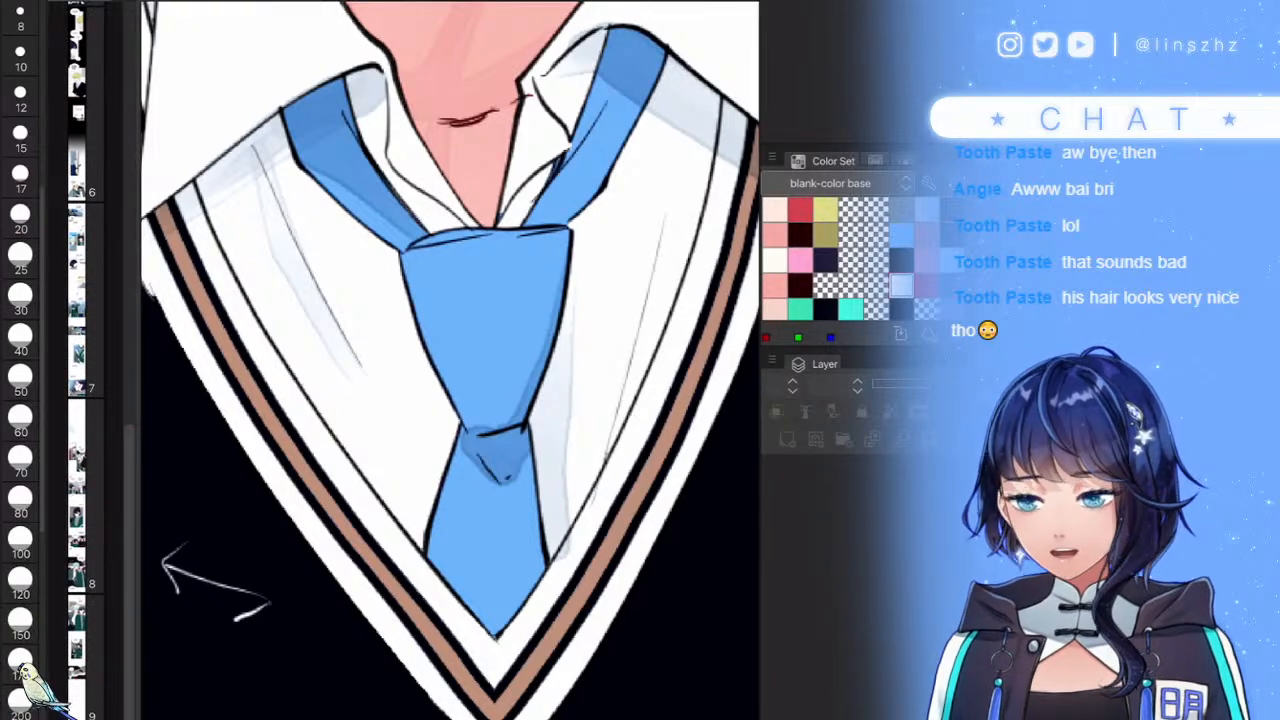
left_click(158, 698)
left_click_drag(235, 619, 158, 694)
left_click_drag(166, 656, 194, 699)
left_click_drag(129, 330, 129, 579)
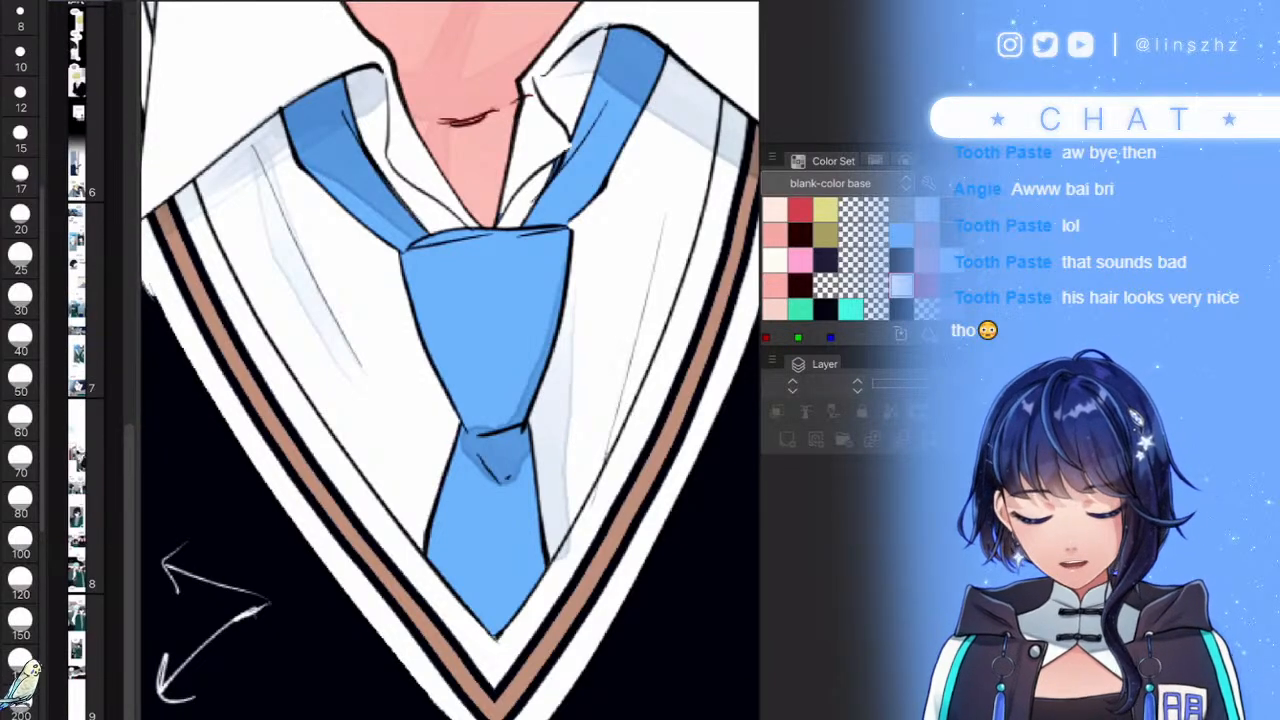
left_click(200, 604)
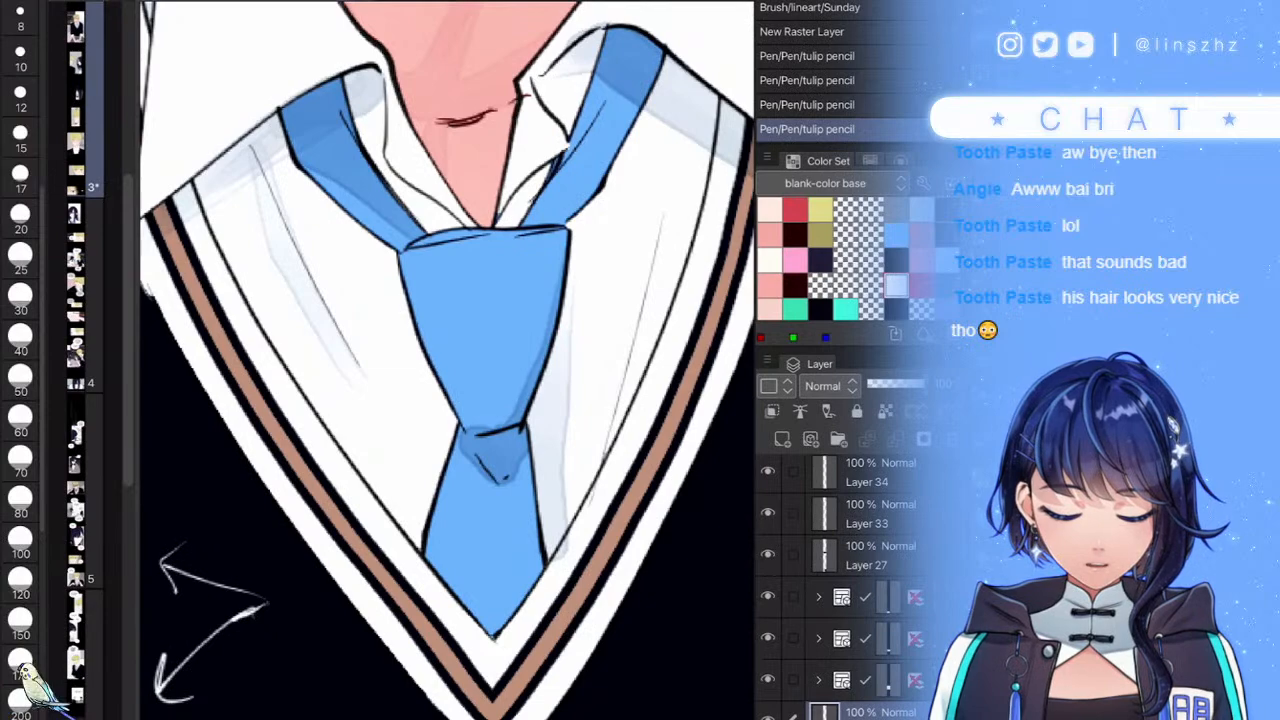
key("Delete")
left_click(842, 577)
left_click(842, 619)
left_click(842, 661)
- Bring the lower body into view and select the 24% Multiply shading layer in the Linear light folder
scroll(448, 360, "down", 8)
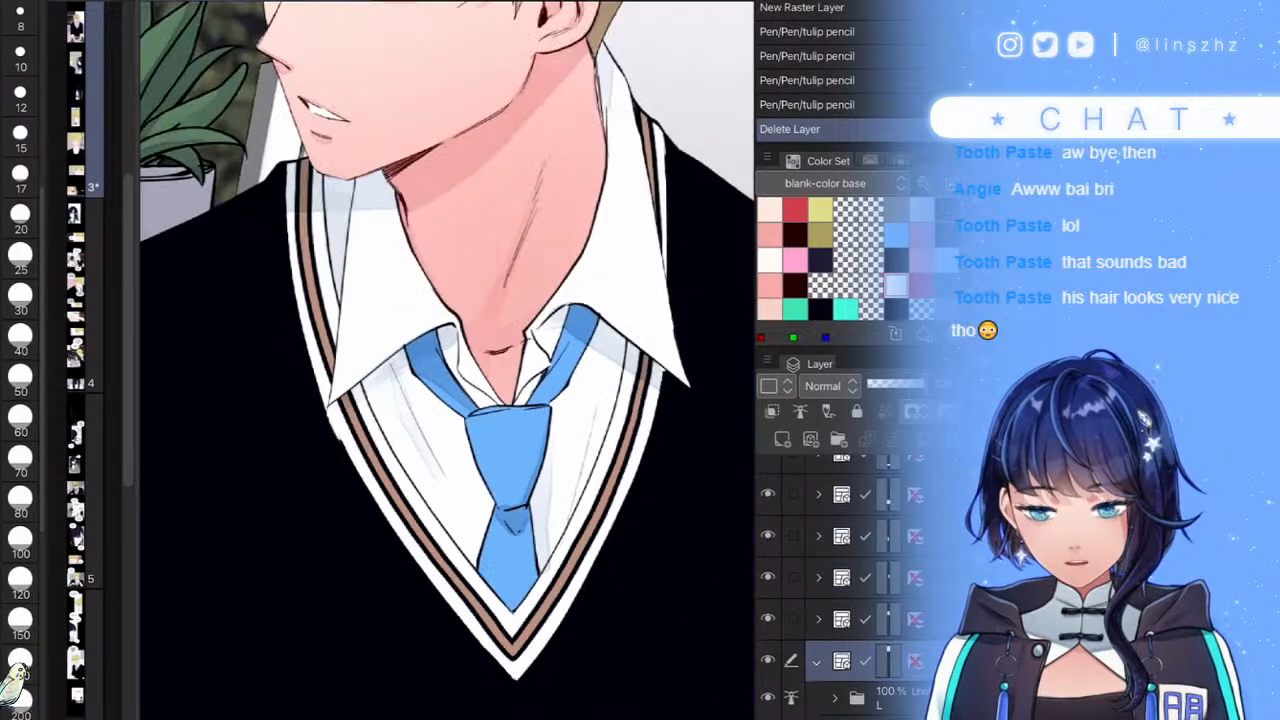
scroll(540, 500, "up", 5)
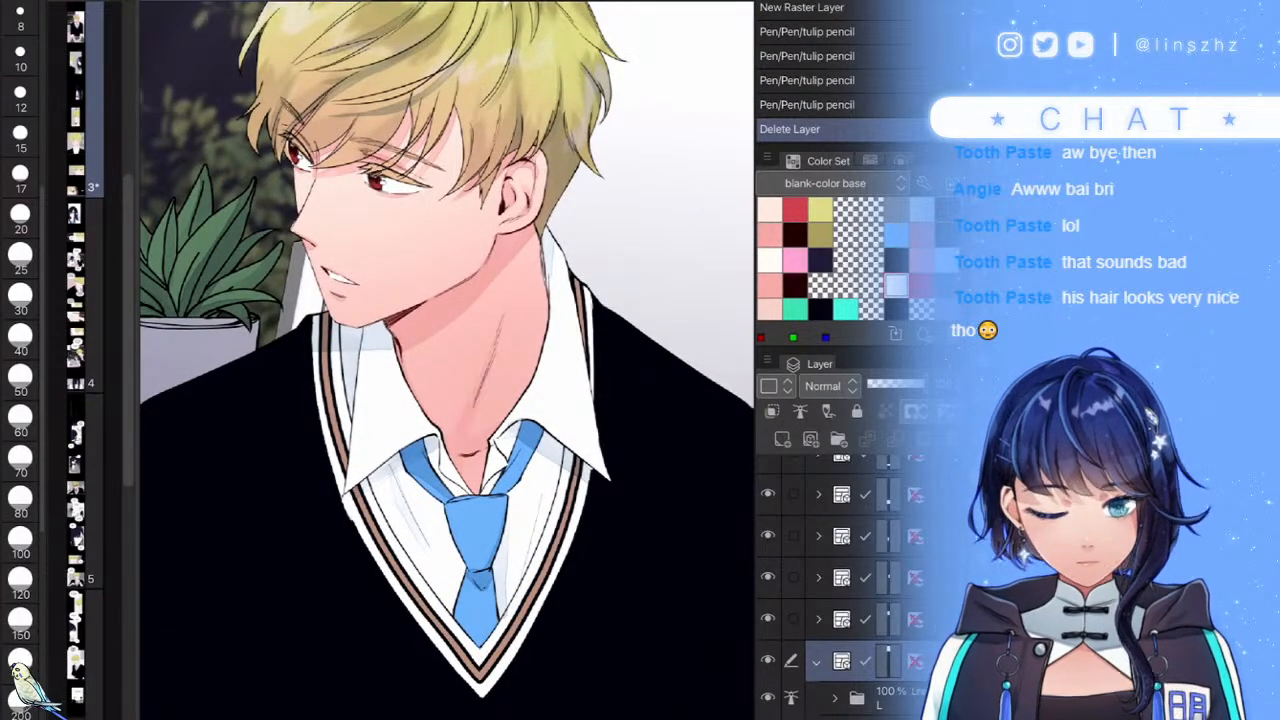
left_click(892, 698)
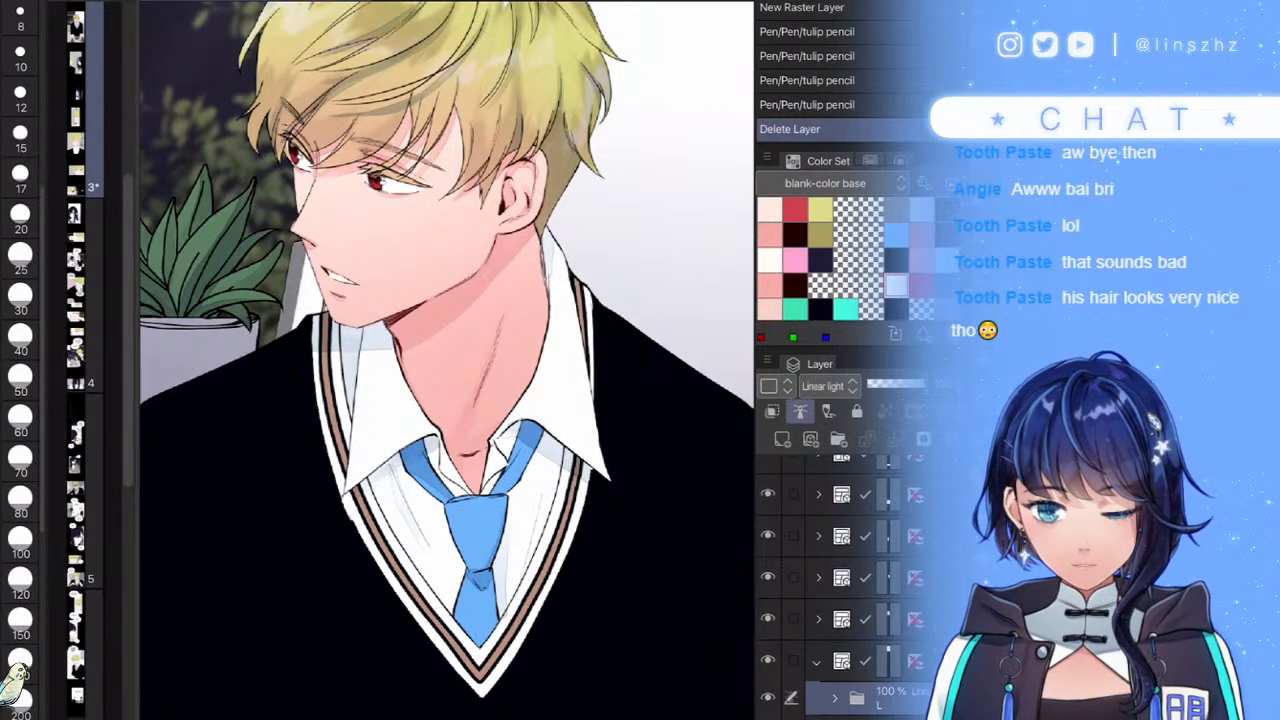
left_click_drag(631, 547, 631, 309)
scroll(600, 440, "down", 4)
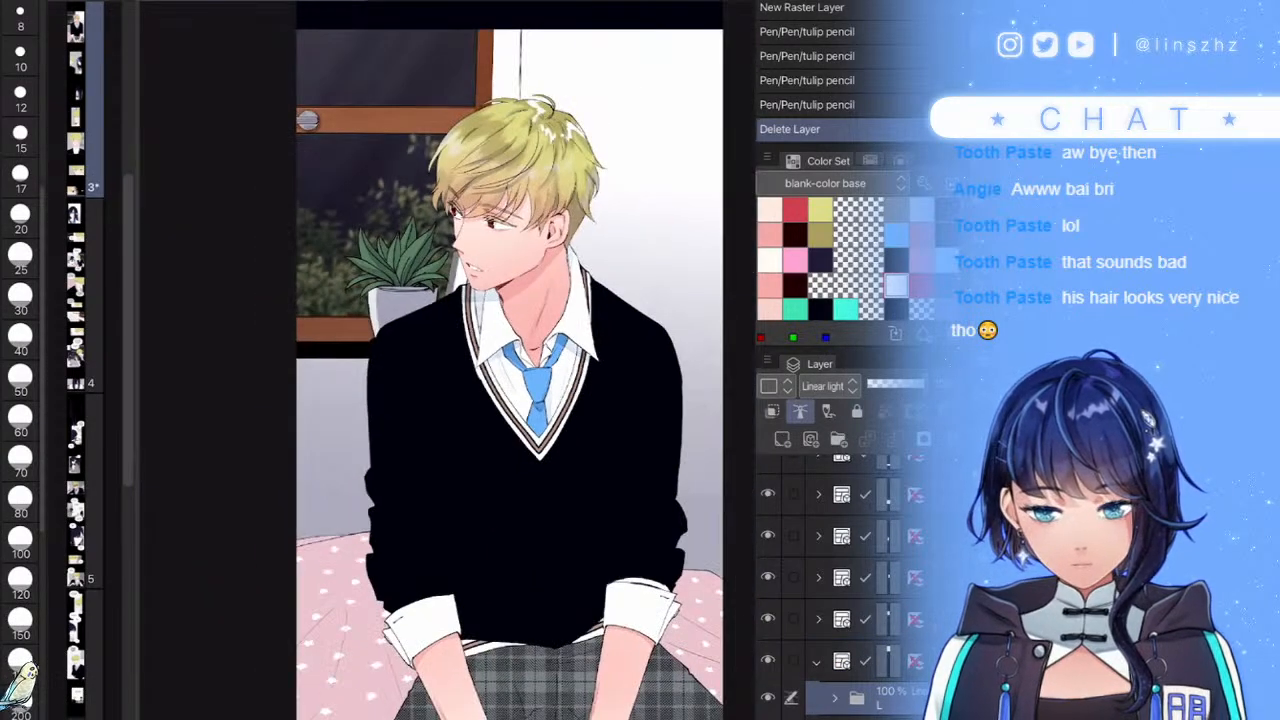
scroll(640, 465, "up", 2)
scroll(612, 466, "down", 4)
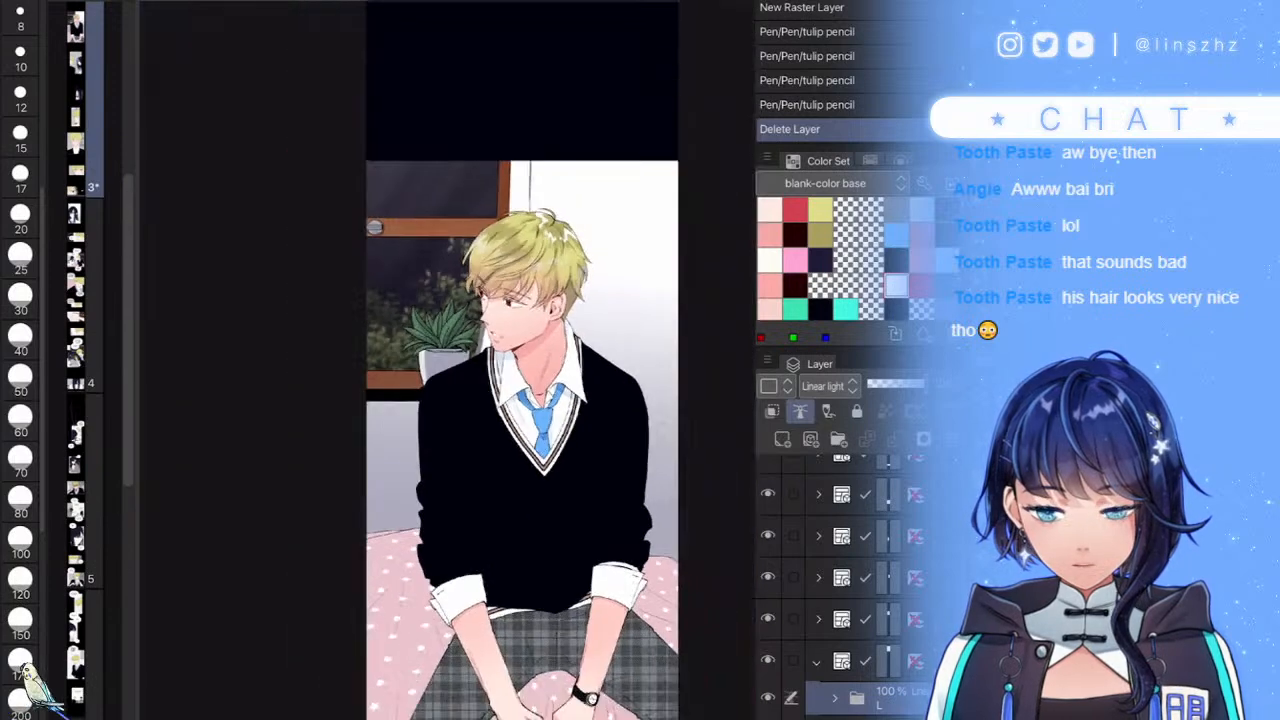
scroll(672, 452, "up", 2)
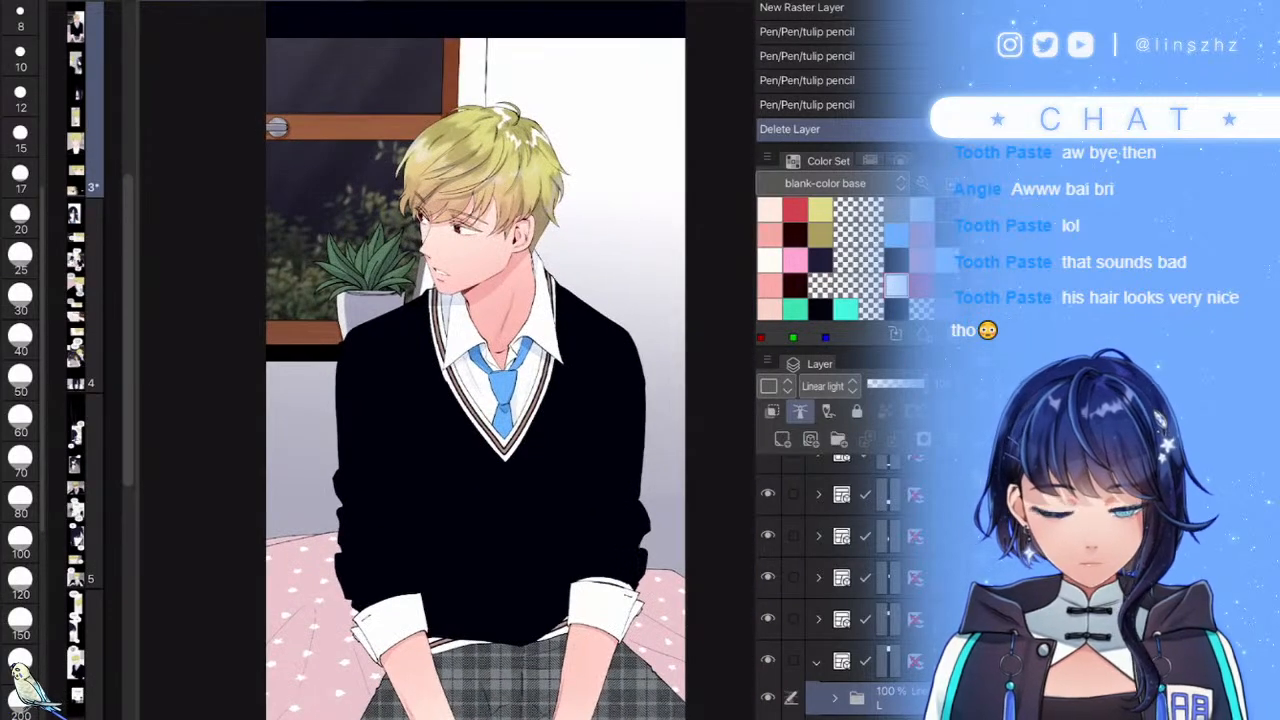
scroll(868, 590, "down", 4)
left_click(900, 557)
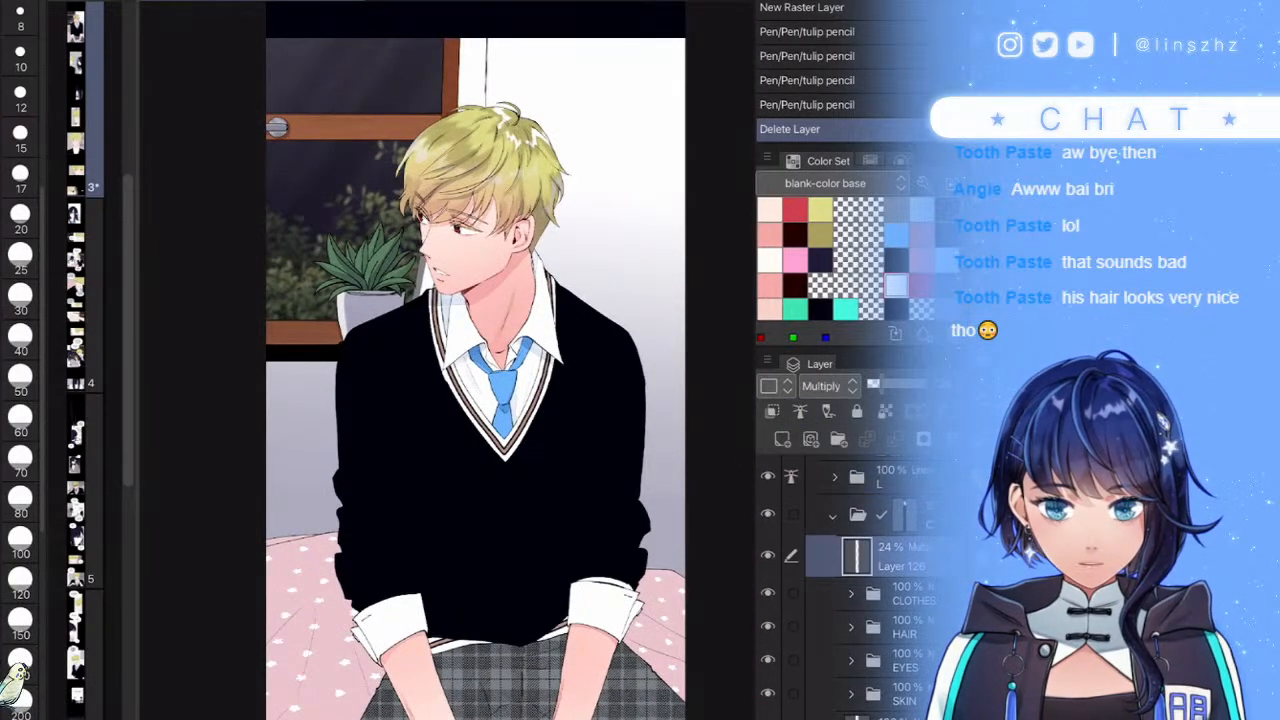
- At brush size 80, paint soft shadows across the plaid trousers along the left arm's edge
left_click(20, 218)
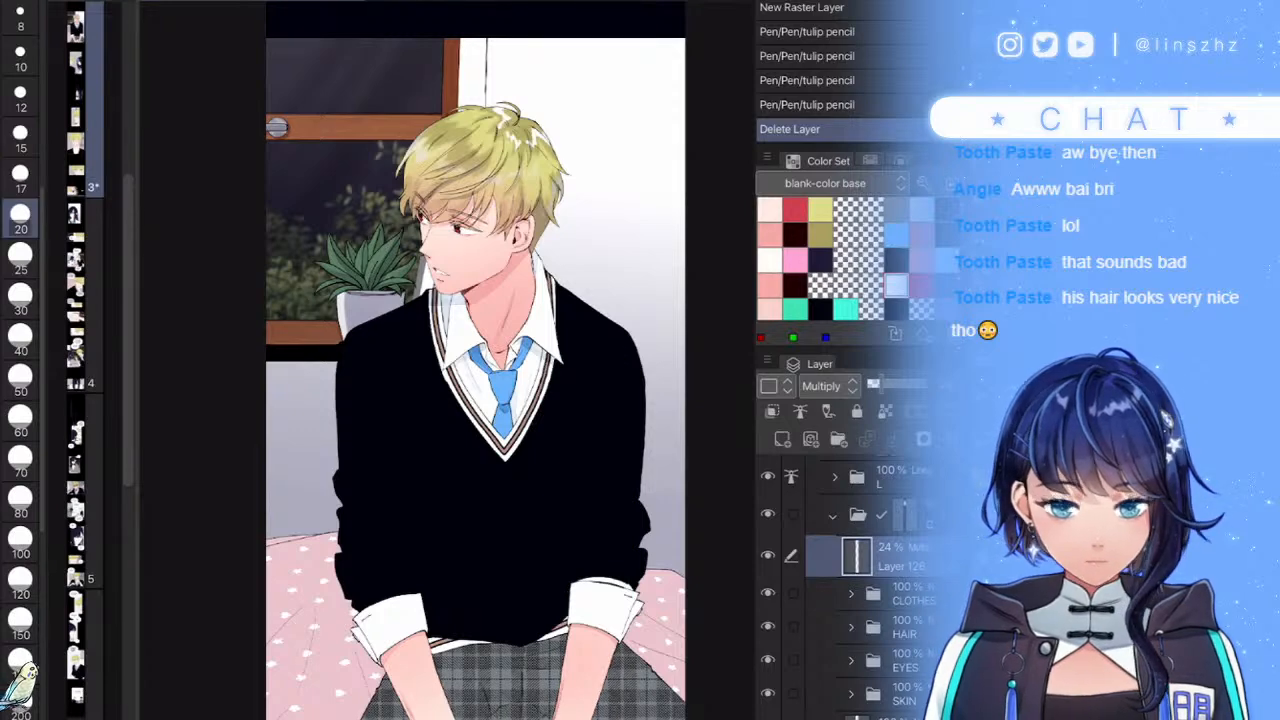
scroll(592, 600, "up", 3)
scroll(590, 560, "down", 4)
scroll(545, 600, "up", 2)
left_click(20, 497)
mouse_move(440, 560)
left_mouse_down()
mouse_move(478, 628)
mouse_move(525, 600)
mouse_move(548, 540)
mouse_move(500, 577)
mouse_move(464, 562)
mouse_move(505, 557)
mouse_move(446, 560)
mouse_move(463, 630)
left_mouse_up()
scroll(467, 640, "up", 2)
key("ctrl+z")
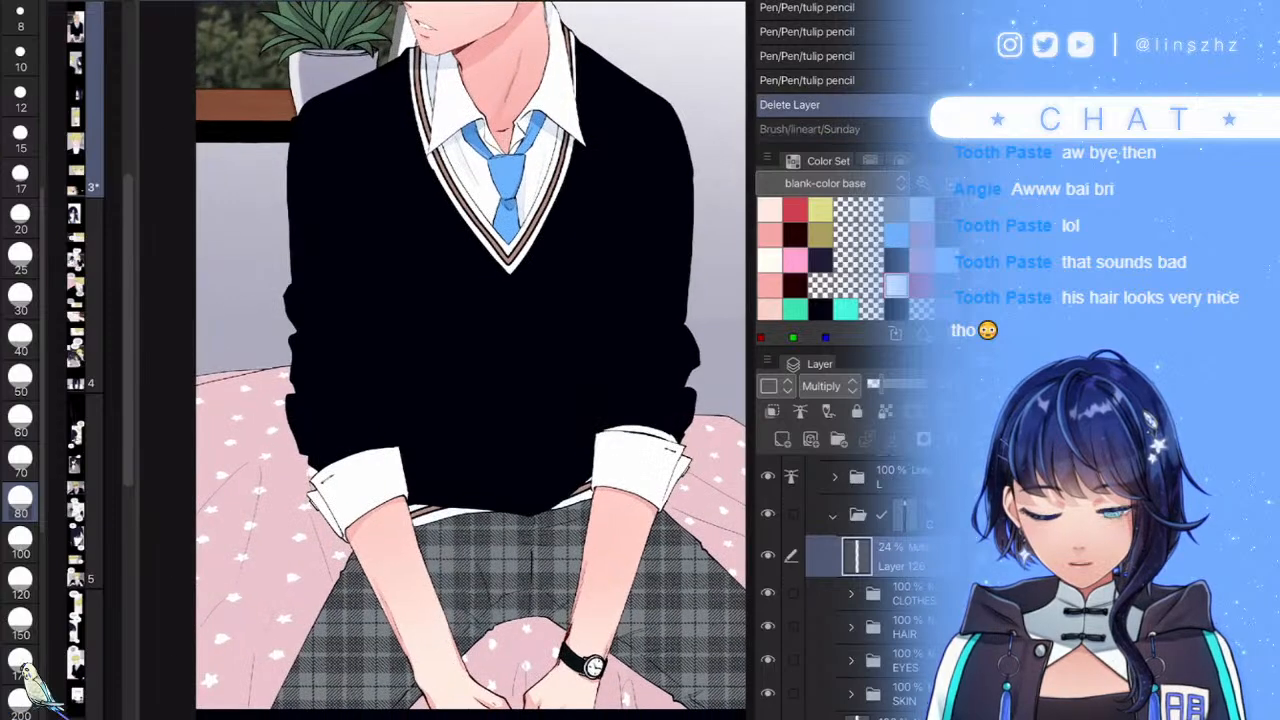
mouse_move(424, 514)
left_mouse_down()
mouse_move(462, 615)
mouse_move(459, 527)
mouse_move(498, 613)
mouse_move(478, 598)
mouse_move(511, 583)
mouse_move(518, 615)
mouse_move(548, 613)
mouse_move(548, 640)
mouse_move(563, 548)
left_mouse_up()
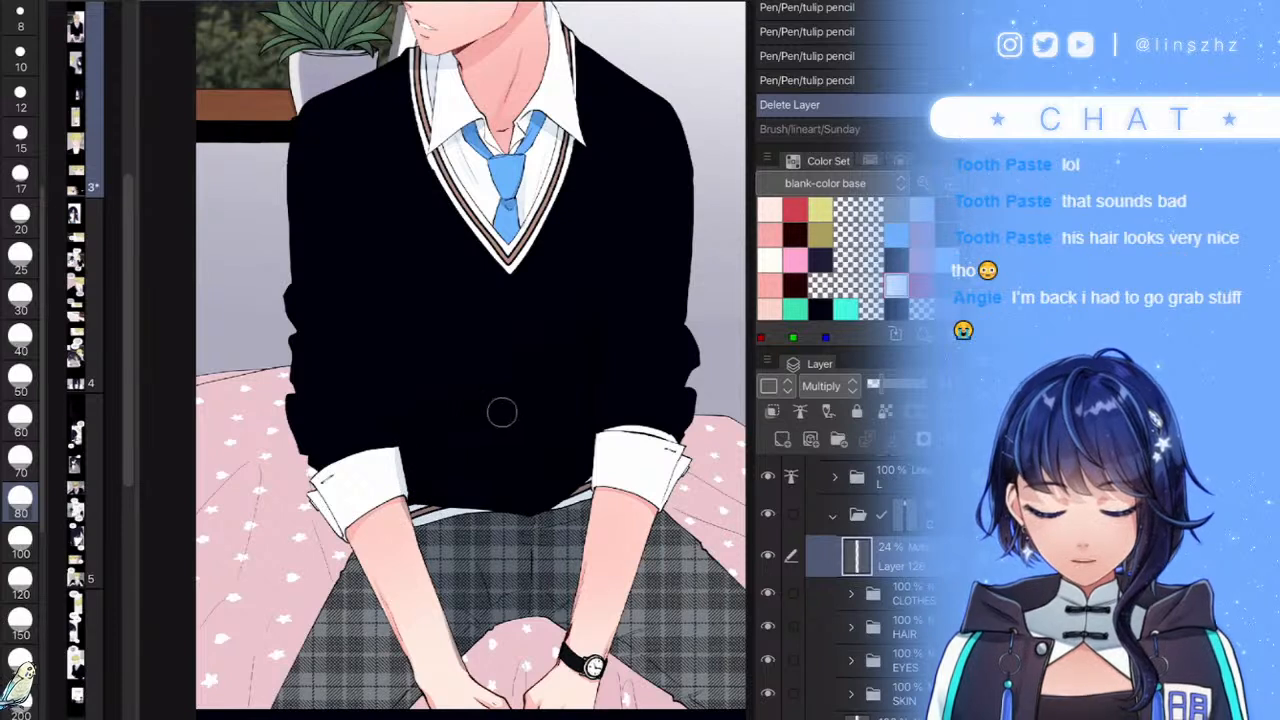
key("ctrl+y")
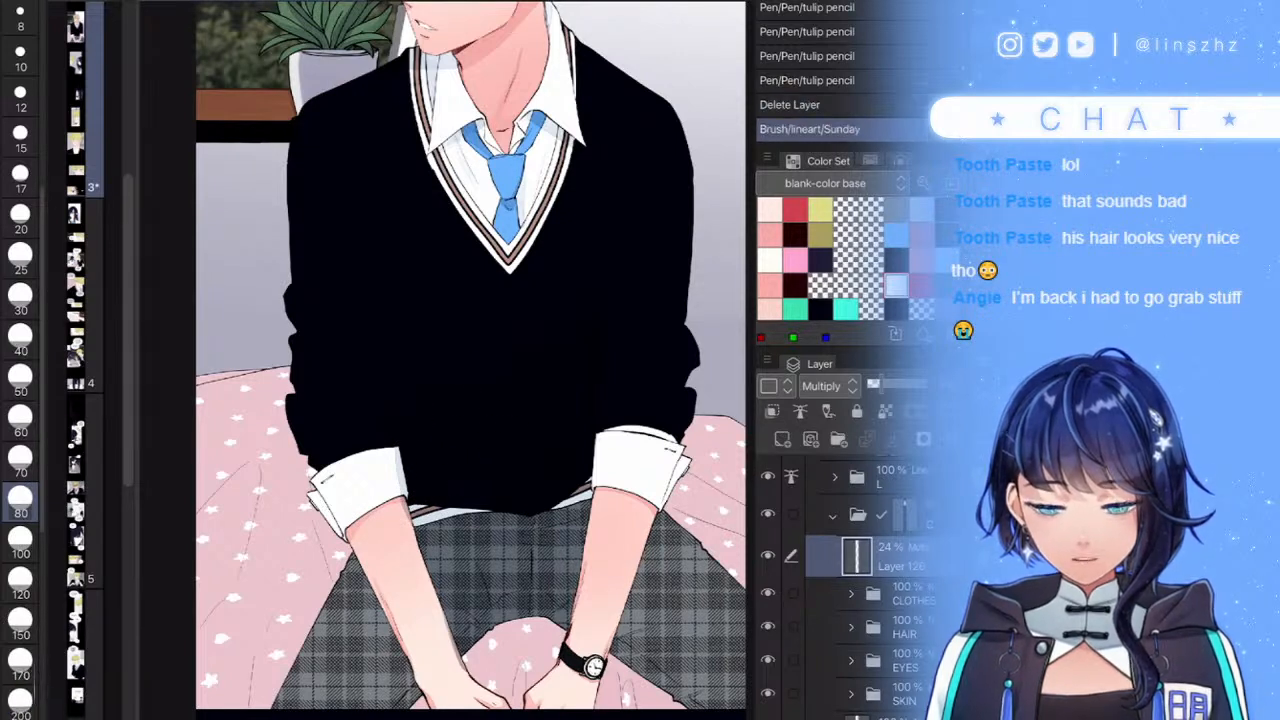
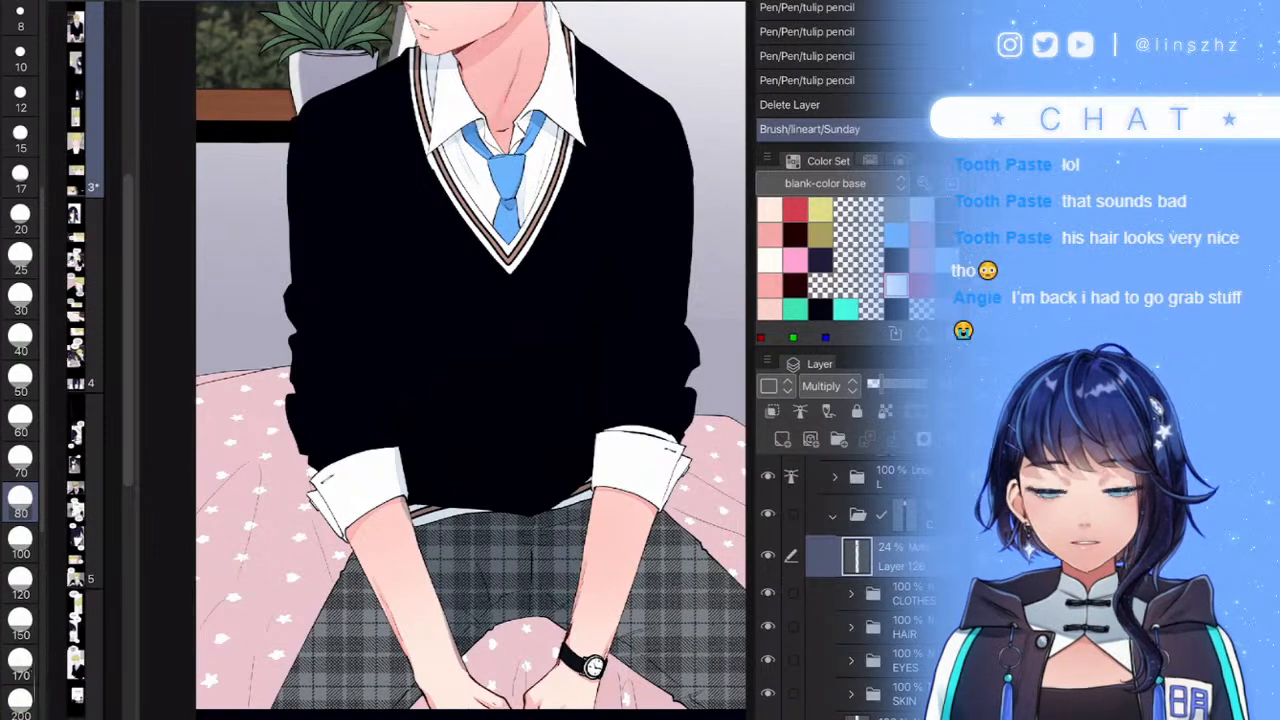
- Brush grey shadows on the black sweater and around the left shirt cuff
left_click_drag(389, 366, 380, 358)
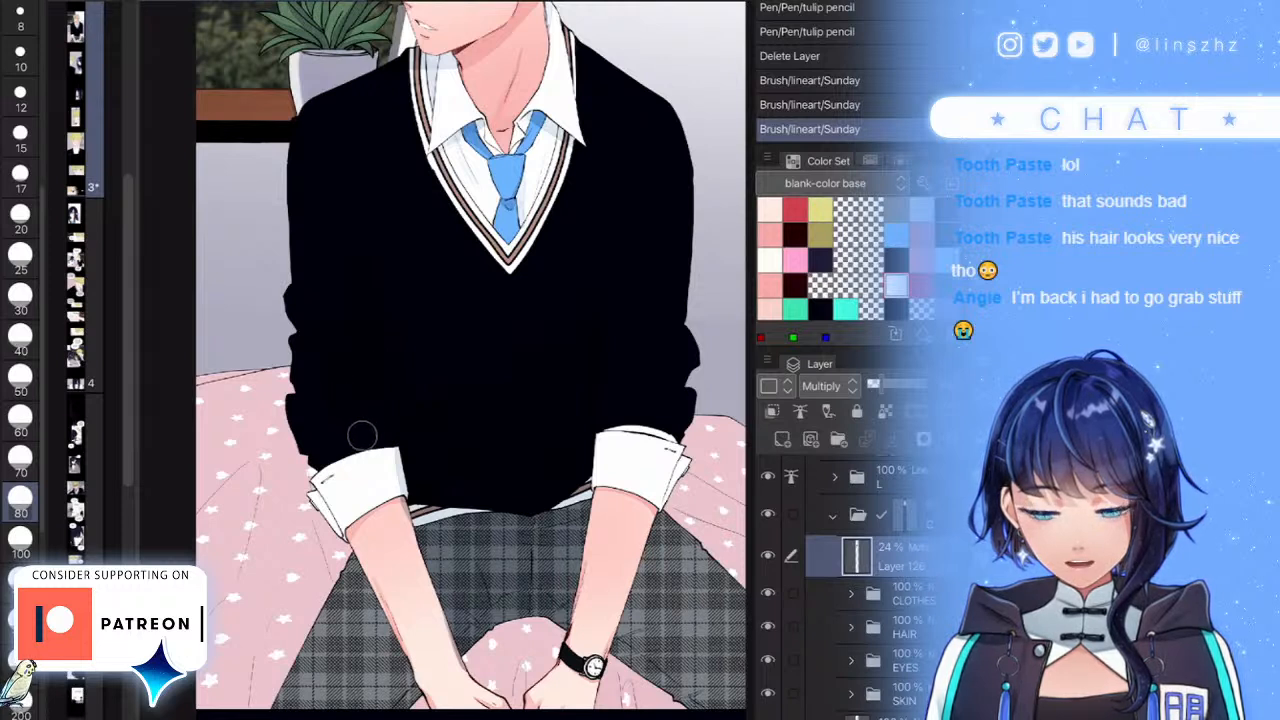
left_click_drag(390, 426, 386, 420)
mouse_move(312, 494)
left_mouse_down()
mouse_move(336, 524)
mouse_move(328, 548)
mouse_move(338, 542)
left_mouse_up()
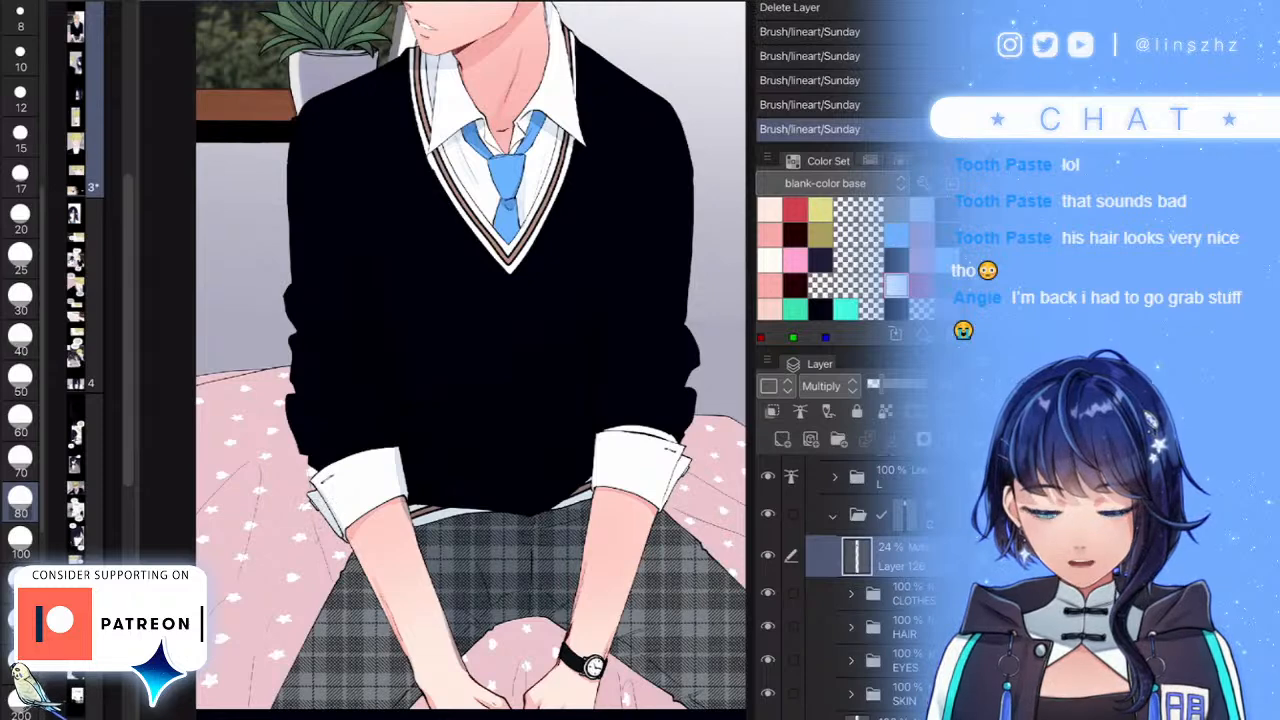
- With a smaller brush, erase excess shading along the cuff and forearm
left_click(20, 178)
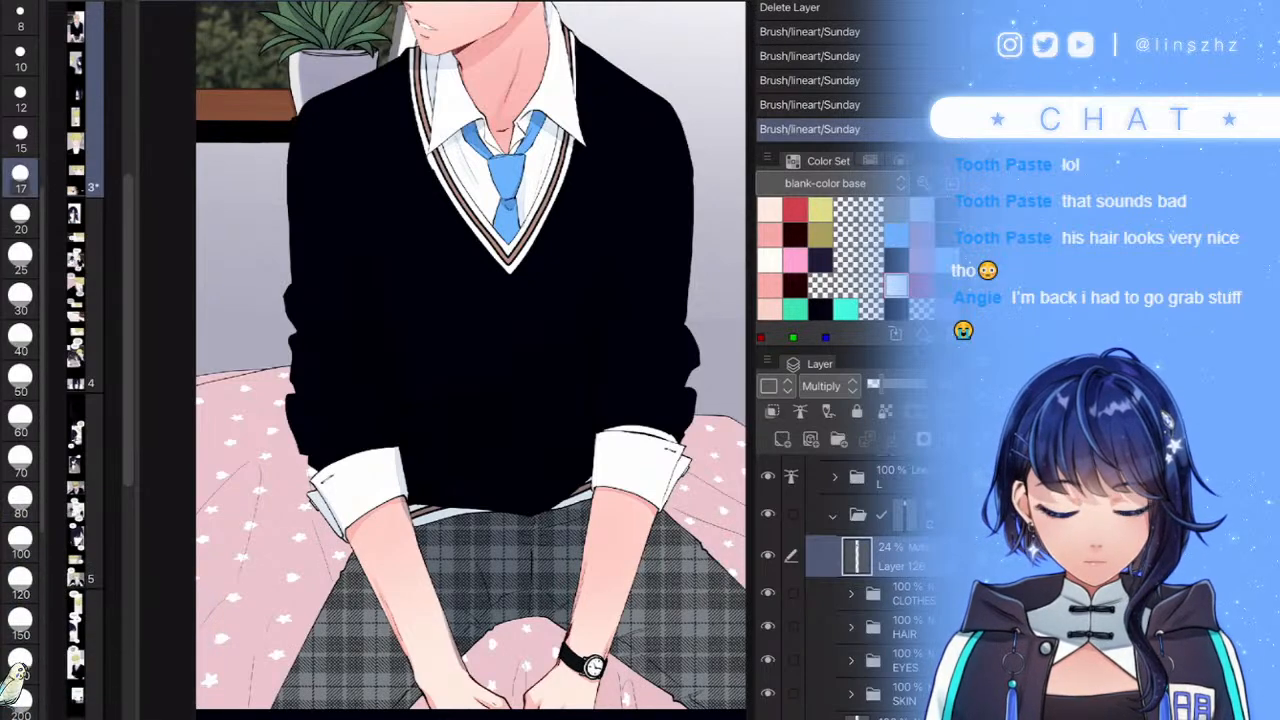
scroll(391, 474, "up", 4)
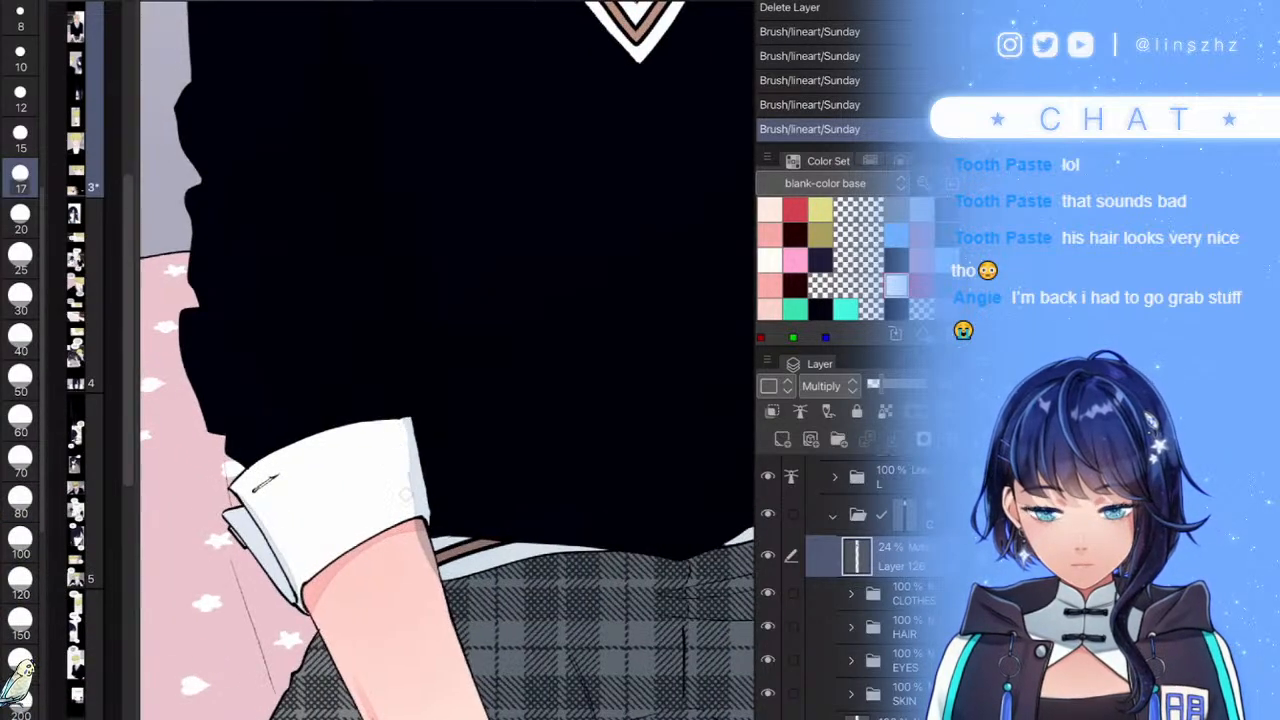
left_click_drag(407, 435, 447, 617)
scroll(440, 420, "down", 5)
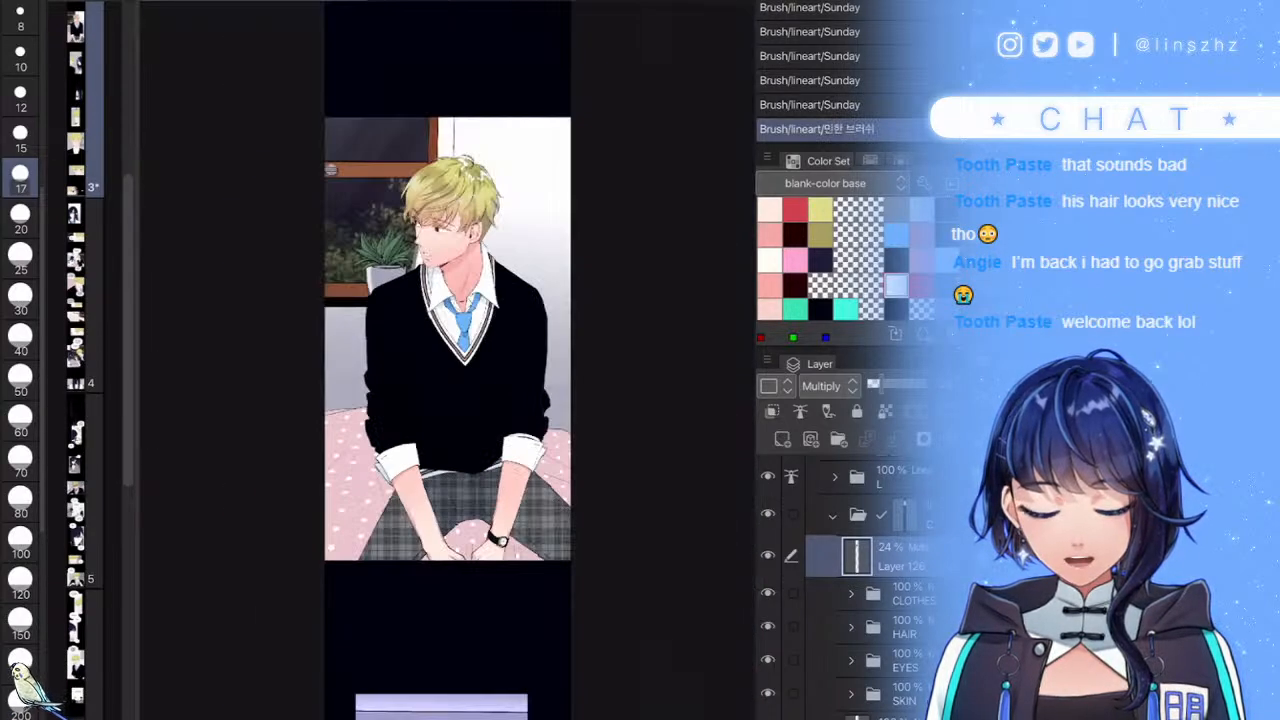
scroll(545, 425, "up", 4)
- With a larger brush, deepen the sweater shading near the cuff
left_click(20, 501)
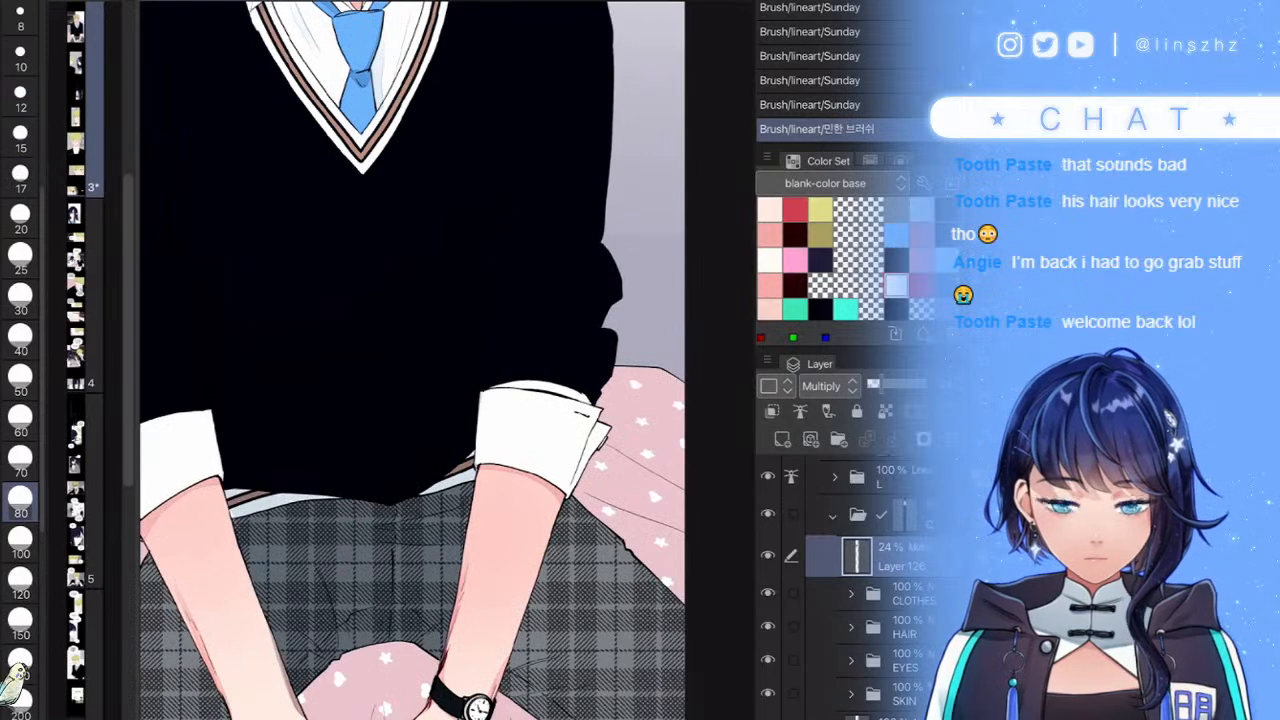
left_click_drag(462, 378, 466, 366)
mouse_move(488, 218)
left_mouse_down()
mouse_move(455, 421)
mouse_move(467, 401)
left_mouse_up()
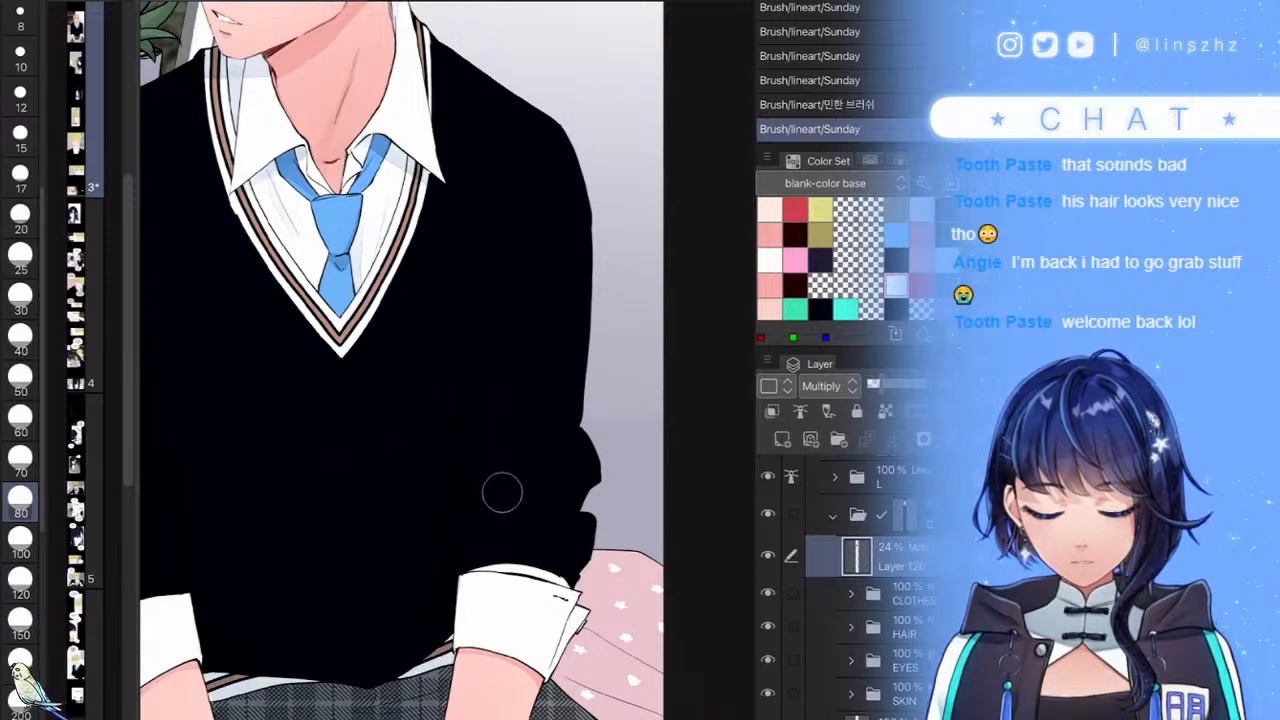
mouse_move(513, 555)
left_mouse_down()
mouse_move(460, 556)
mouse_move(437, 572)
left_mouse_up()
- Add a short shadow on the plaid lap and raise the shading layer's opacity to 38%
scroll(447, 380, "down", 5)
scroll(447, 380, "up", 5)
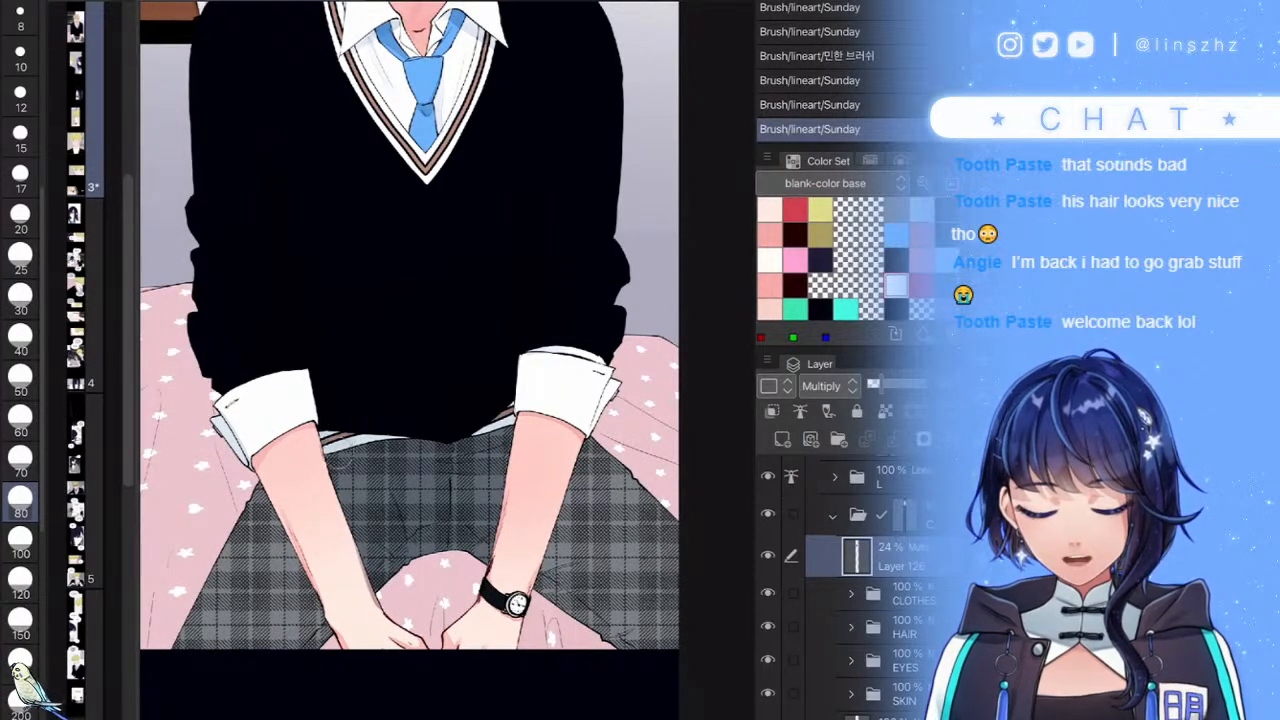
left_click_drag(420, 534, 465, 530)
scroll(571, 539, "down", 5)
left_click(906, 384)
left_click_drag(895, 384, 893, 384)
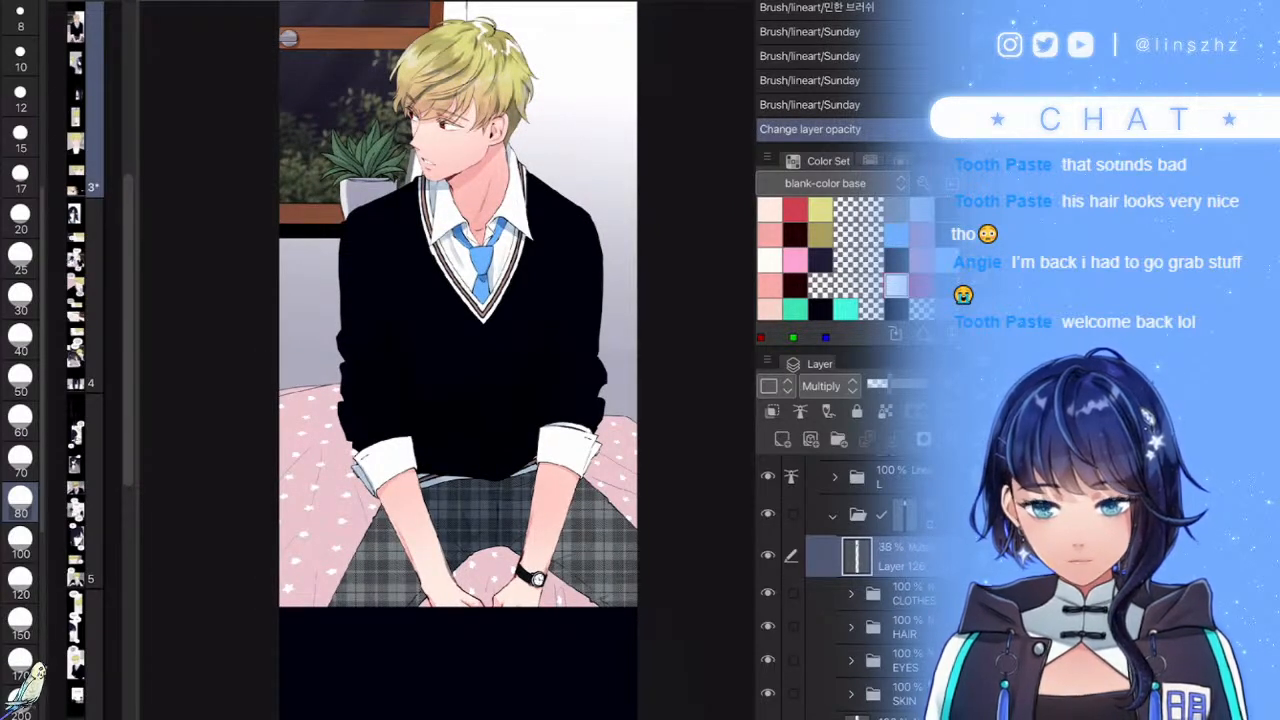
- Brush a soft shadow across the boy's collar and under his jaw
scroll(448, 300, "up", 5)
mouse_move(448, 274)
left_mouse_down()
mouse_move(280, 439)
mouse_move(432, 250)
mouse_move(458, 246)
mouse_move(401, 308)
left_mouse_up()
left_click_drag(344, 346, 270, 451)
left_click_drag(354, 372, 330, 416)
- With a size-17 eraser, clean the shadow off beside the jawline and chin edge
left_click(20, 176)
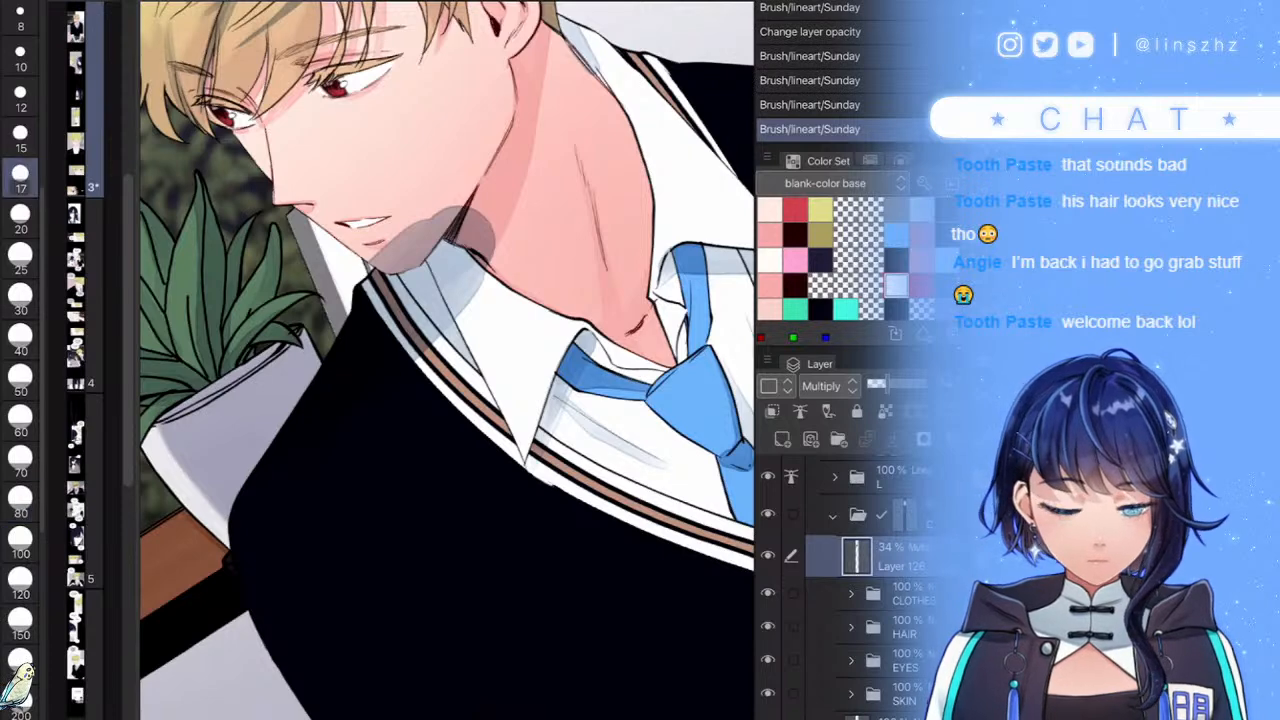
scroll(456, 113, "up", 5)
mouse_move(395, 367)
left_mouse_down()
mouse_move(469, 302)
mouse_move(363, 439)
mouse_move(301, 451)
mouse_move(267, 431)
mouse_move(411, 319)
mouse_move(392, 395)
mouse_move(290, 442)
left_mouse_up()
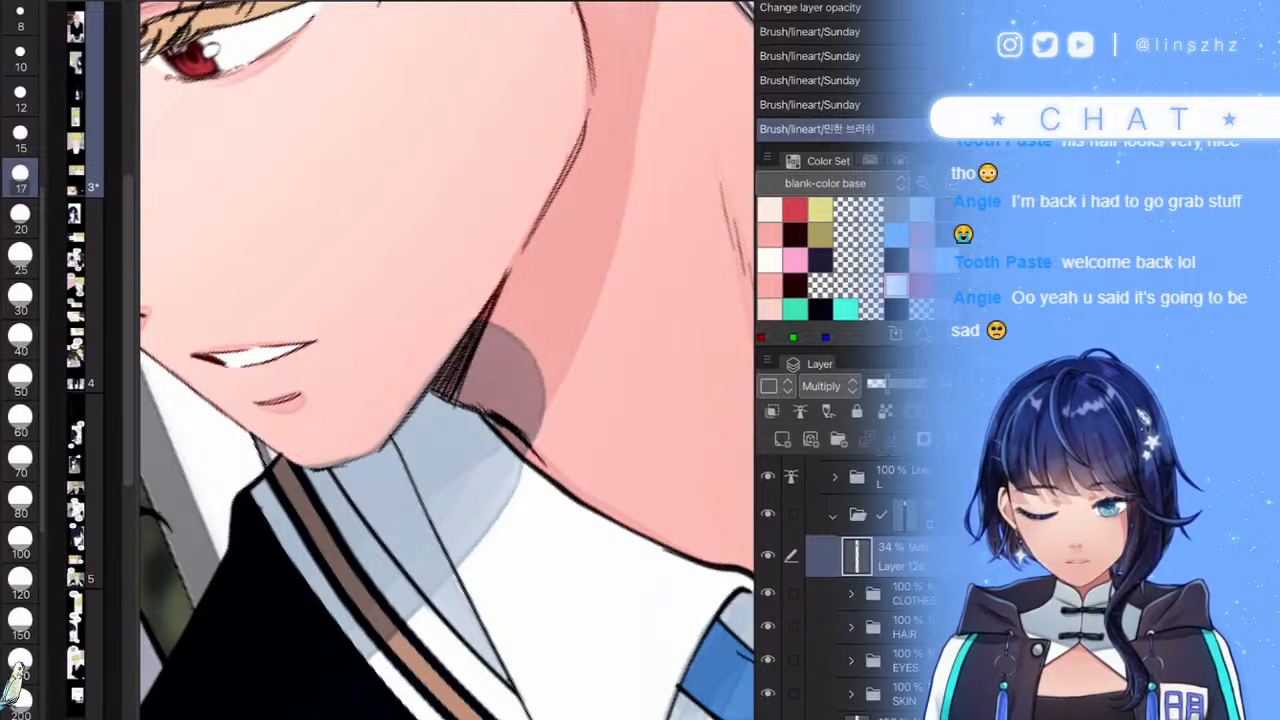
mouse_move(381, 416)
left_mouse_down()
mouse_move(402, 400)
mouse_move(362, 436)
left_mouse_up()
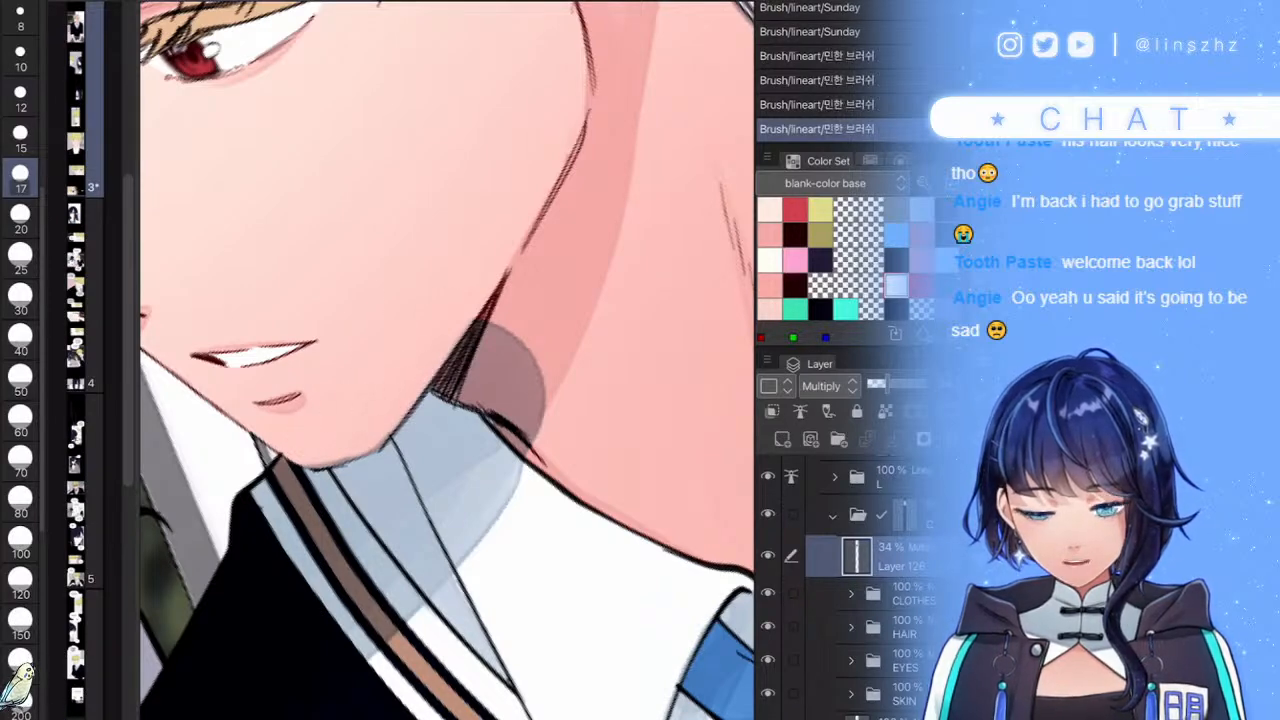
scroll(532, 374, "down", 5)
scroll(448, 360, "down", 5)
scroll(448, 360, "up", 10)
- Lighten the grey neck shading and soften the collar shadow's edges
mouse_move(510, 312)
left_mouse_down()
mouse_move(525, 414)
mouse_move(513, 362)
mouse_move(531, 405)
mouse_move(561, 295)
mouse_move(562, 384)
mouse_move(566, 346)
left_mouse_up()
scroll(448, 360, "down", 5)
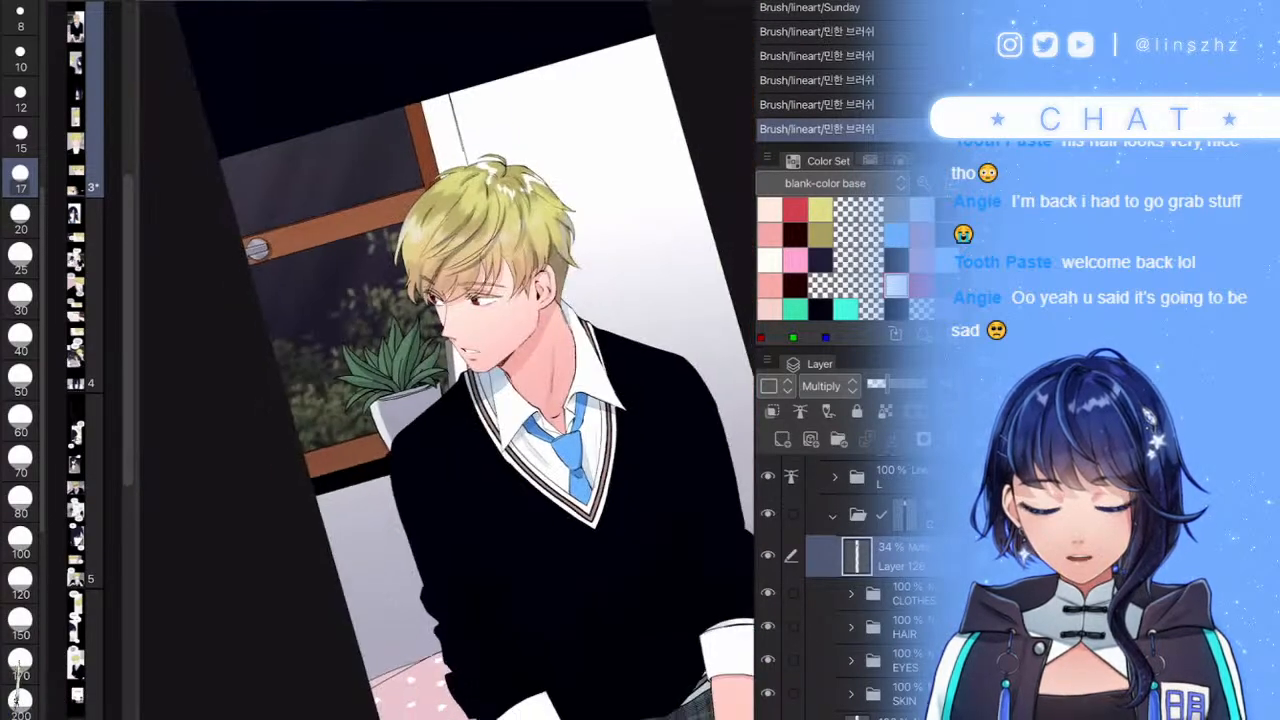
scroll(448, 360, "up", 3)
scroll(448, 360, "up", 3)
left_click(20, 501)
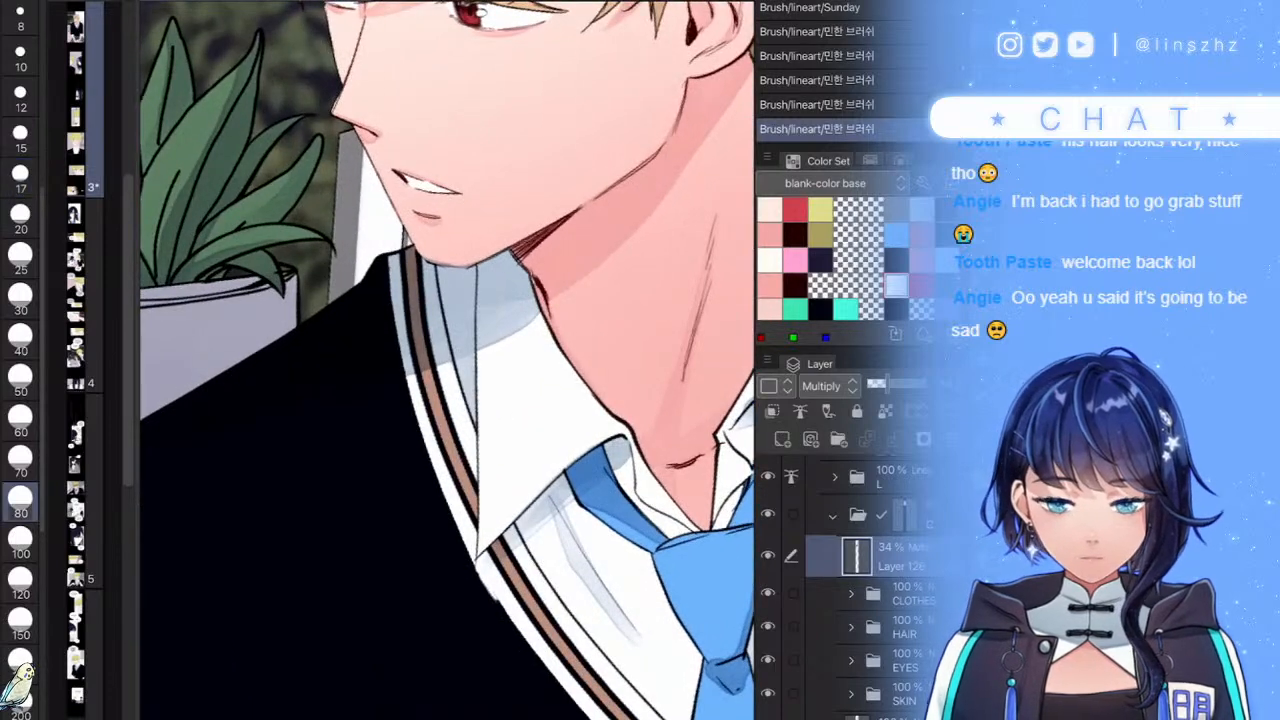
mouse_move(556, 342)
left_mouse_down()
mouse_move(521, 376)
mouse_move(528, 368)
left_mouse_up()
left_click_drag(585, 307, 588, 328)
mouse_move(545, 305)
left_mouse_down()
mouse_move(525, 335)
mouse_move(541, 335)
left_mouse_up()
scroll(541, 327, "down", 6)
scroll(541, 360, "up", 1)
- Lower the Multiply shading layer's opacity to 31%
left_click_drag(886, 385, 884, 385)
scroll(540, 440, "down", 2)
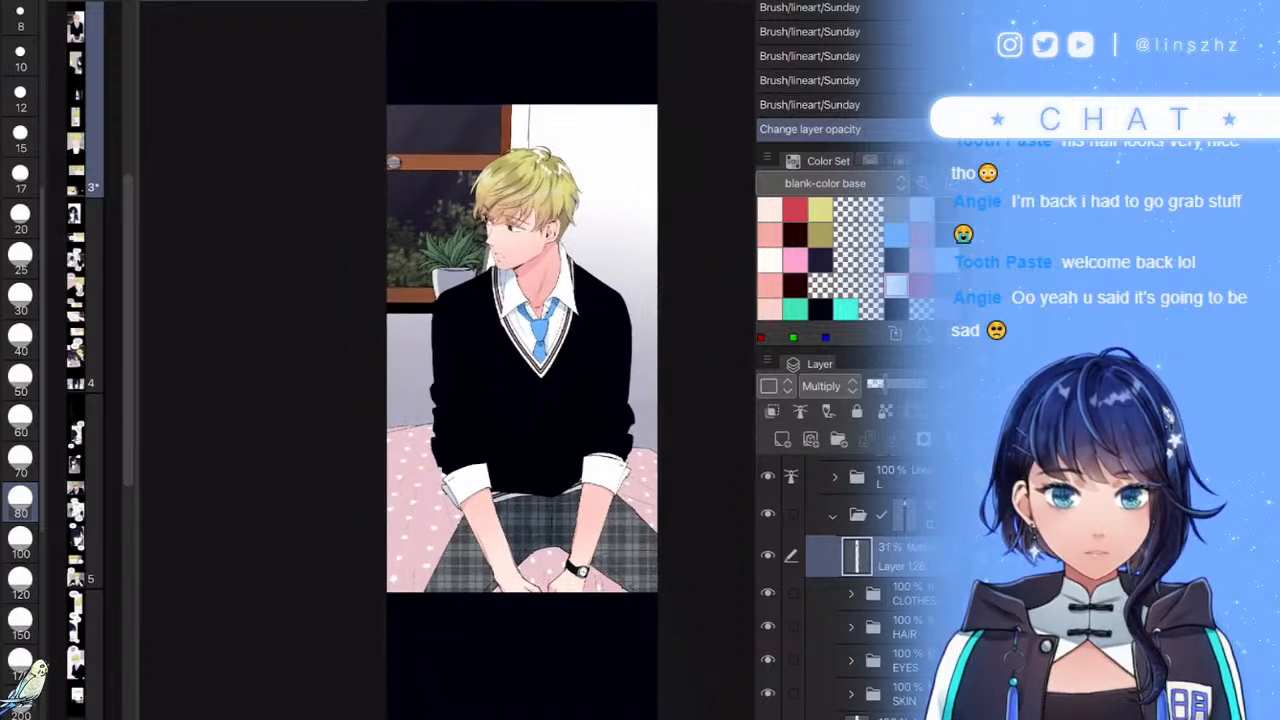
scroll(518, 440, "up", 2)
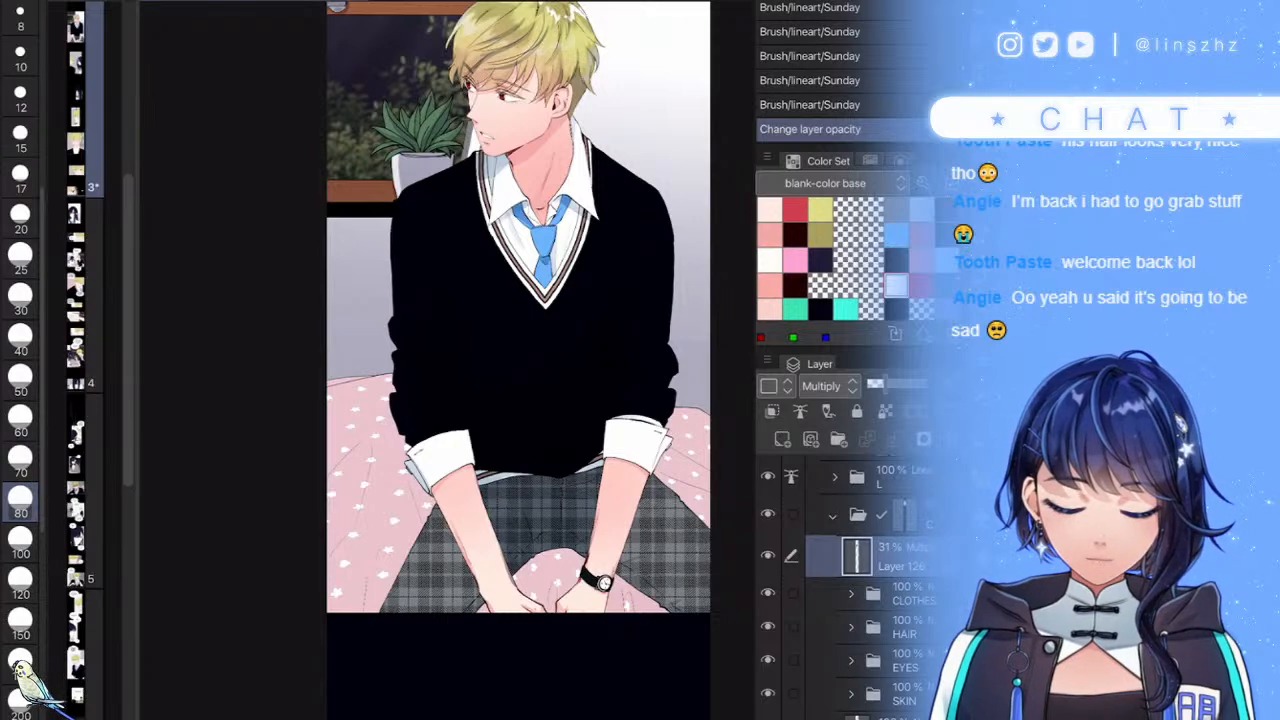
- At brush size 80, shade the left part of the plaid trousers
scroll(422, 606, "up", 4)
mouse_move(478, 632)
left_mouse_down()
mouse_move(438, 438)
mouse_move(452, 488)
mouse_move(452, 470)
mouse_move(484, 524)
mouse_move(510, 616)
mouse_move(511, 594)
mouse_move(520, 604)
mouse_move(499, 556)
mouse_move(503, 640)
left_mouse_up()
scroll(518, 367, "down", 5)
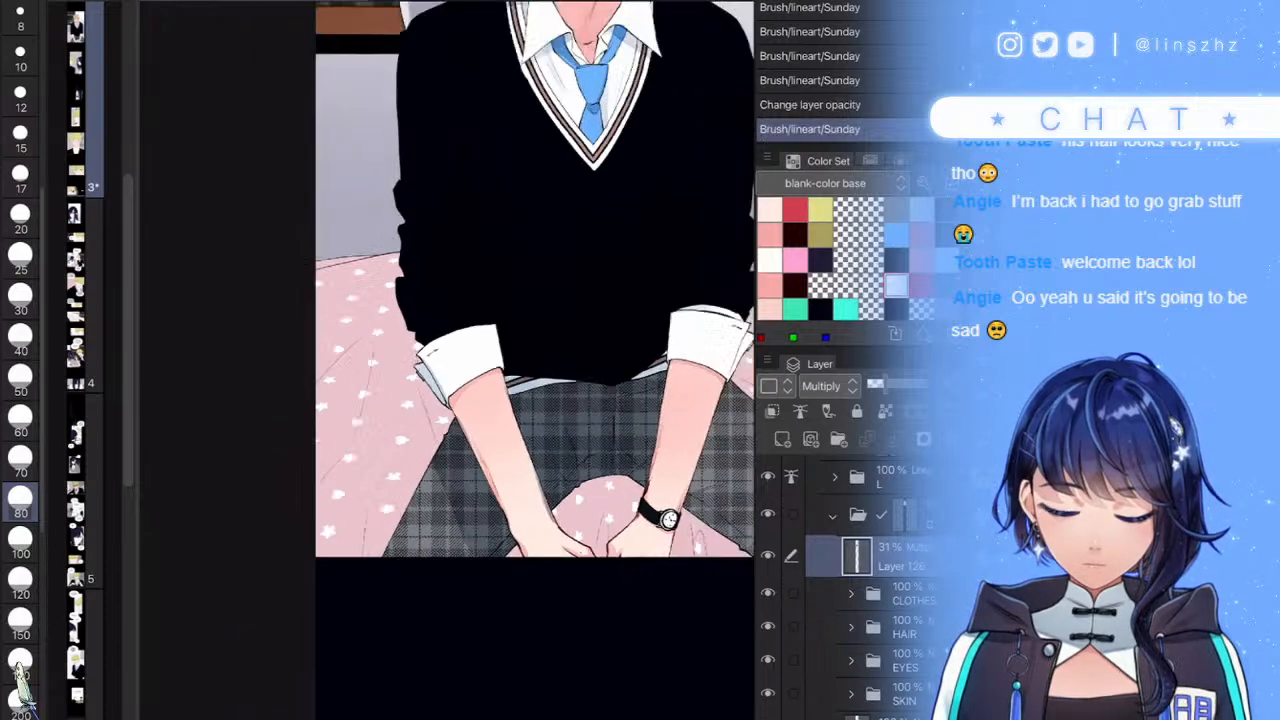
scroll(610, 391, "up", 5)
scroll(634, 400, "up", 1)
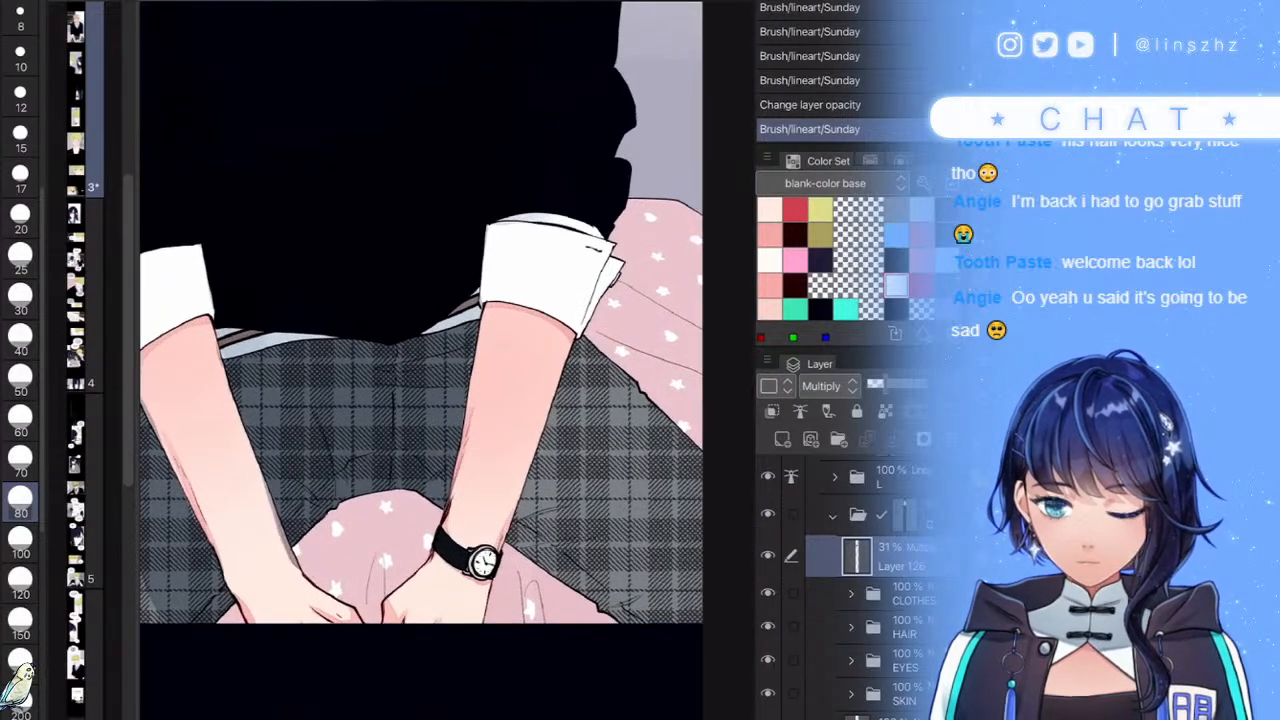
- At size 40, shade the plaid beside the right forearm and along the right cuff
key("e")
mouse_move(570, 363)
left_mouse_down()
mouse_move(521, 545)
mouse_move(540, 522)
mouse_move(566, 574)
mouse_move(590, 595)
mouse_move(628, 597)
mouse_move(650, 622)
left_mouse_up()
mouse_move(584, 570)
left_mouse_down()
mouse_move(550, 532)
mouse_move(586, 572)
left_mouse_up()
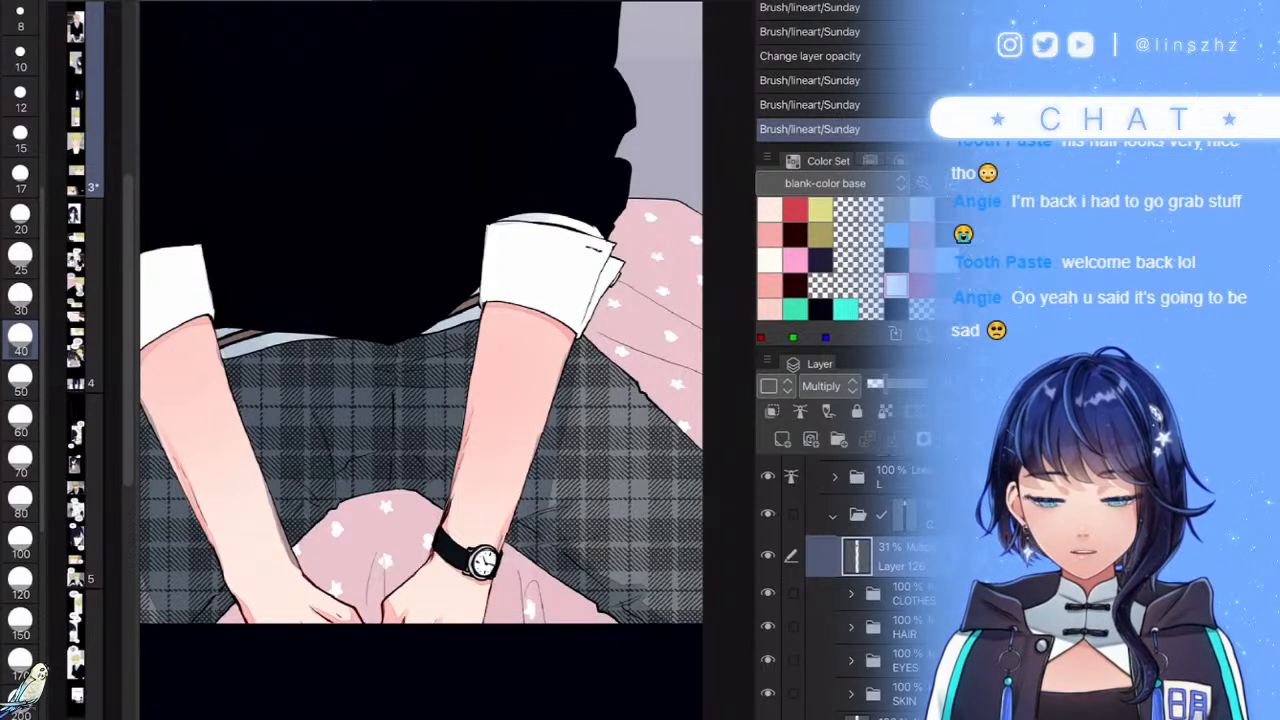
mouse_move(570, 384)
left_mouse_down()
mouse_move(590, 362)
mouse_move(578, 368)
left_mouse_up()
mouse_move(604, 316)
left_mouse_down()
mouse_move(607, 275)
mouse_move(648, 242)
left_mouse_up()
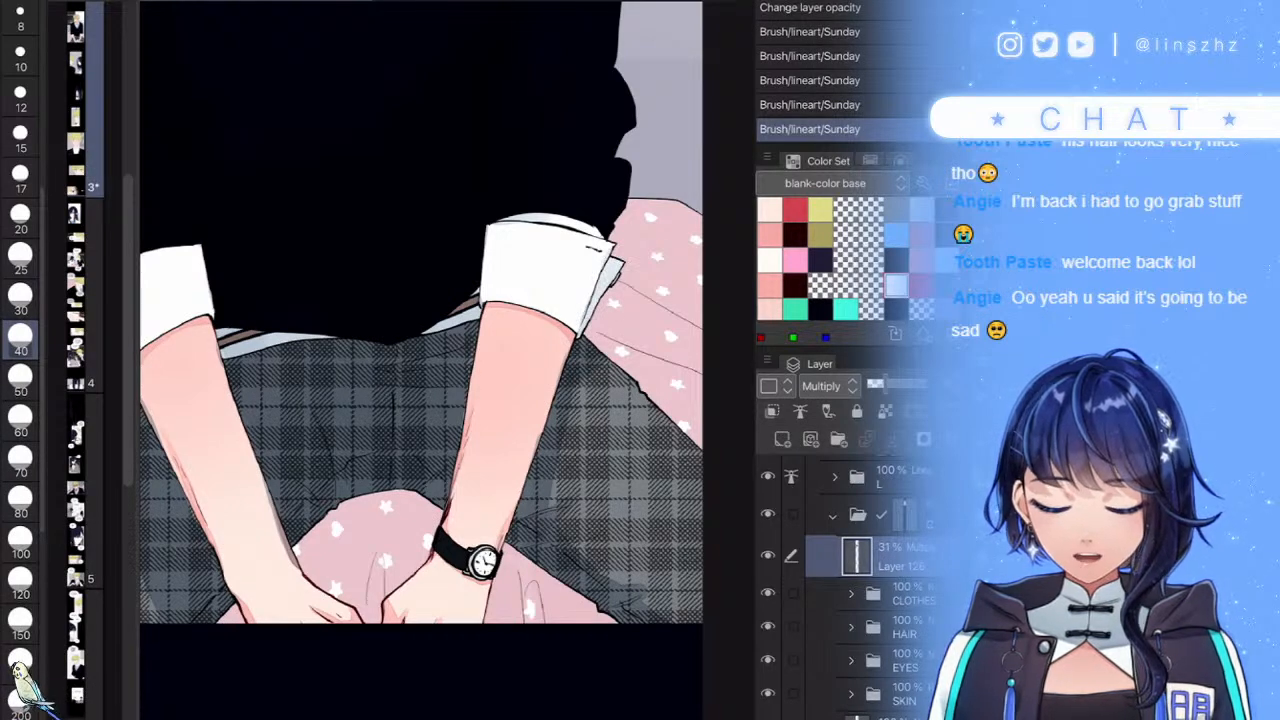
scroll(596, 406, "down", 4)
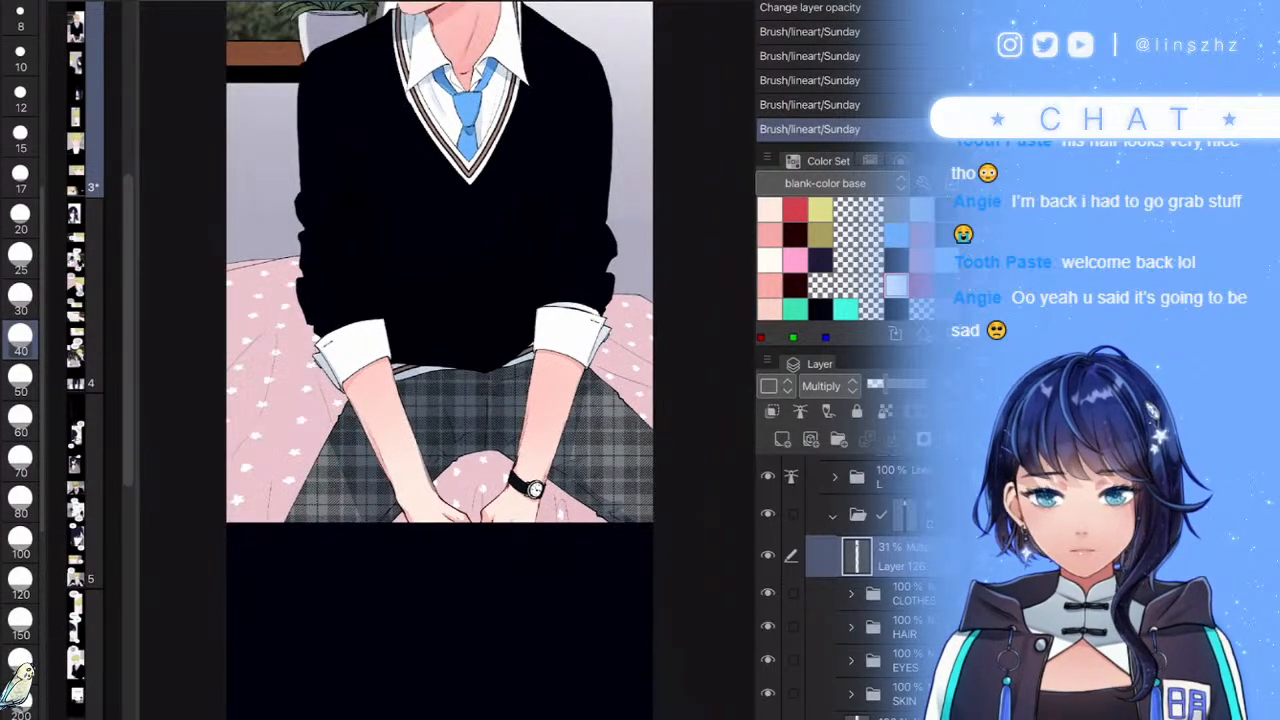
scroll(410, 500, "down", 5)
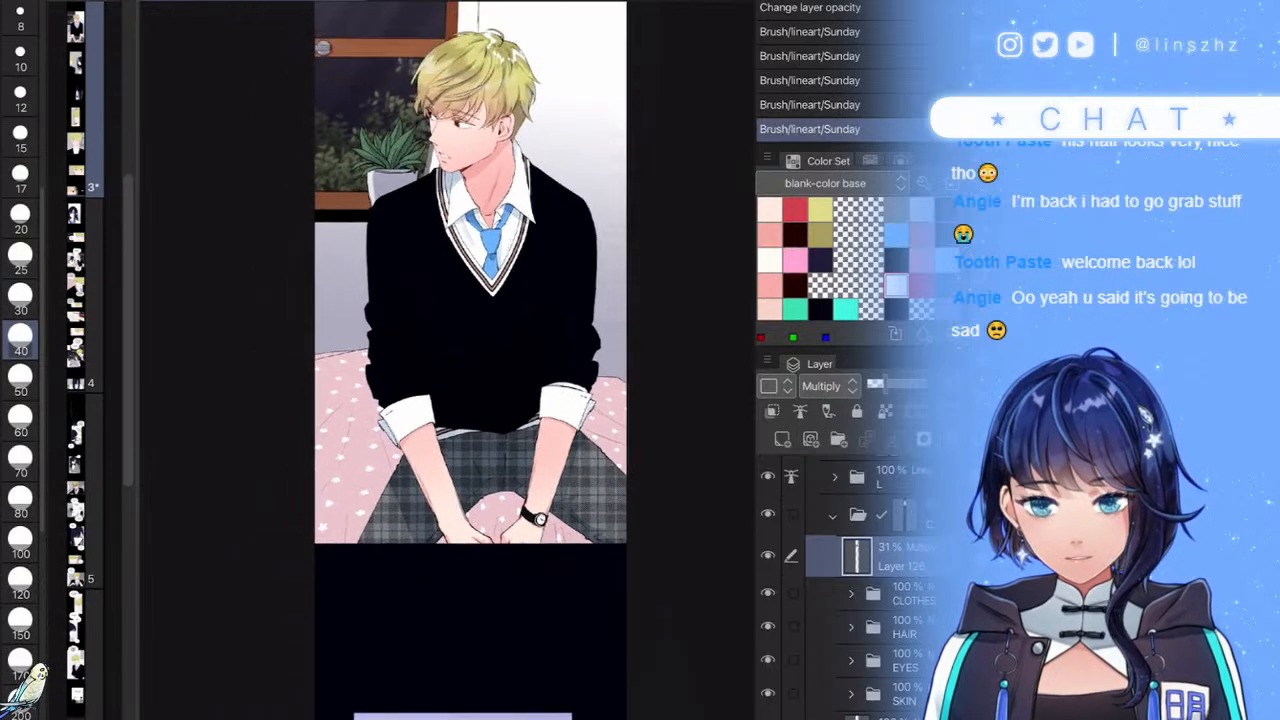
scroll(440, 388, "up", 4)
scroll(612, 300, "up", 1)
scroll(541, 400, "down", 5)
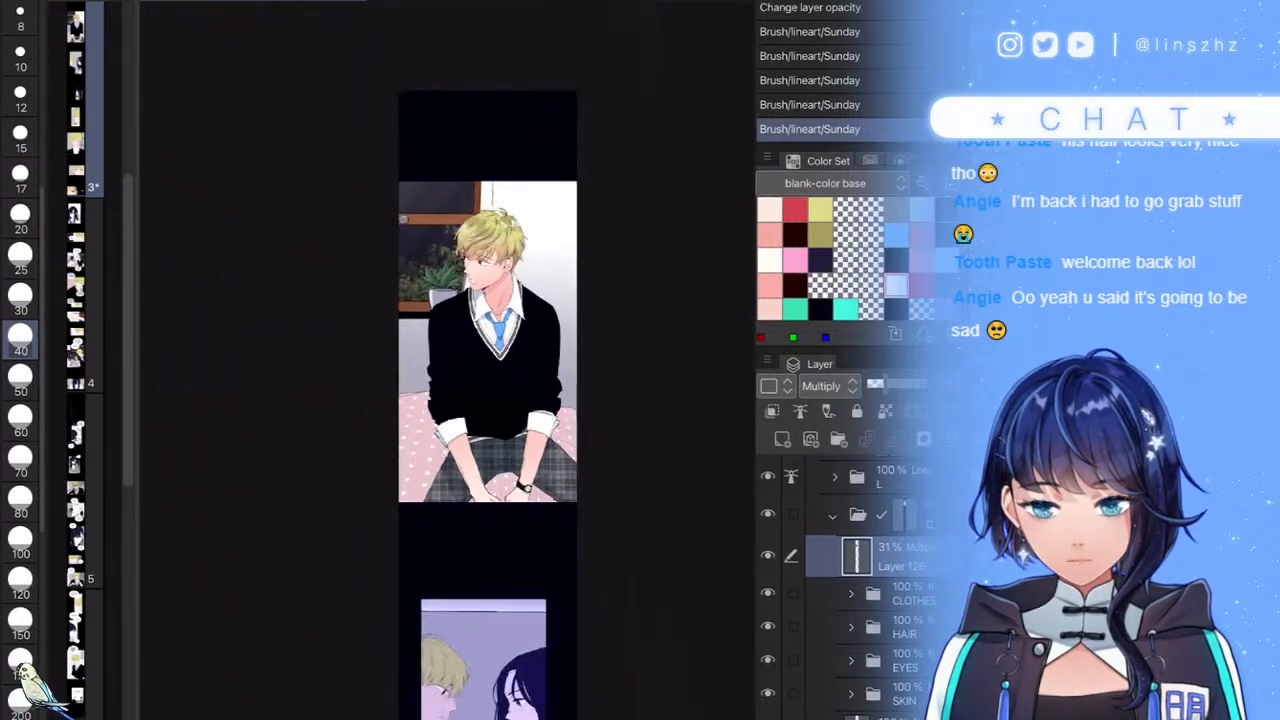
scroll(523, 341, "up", 3)
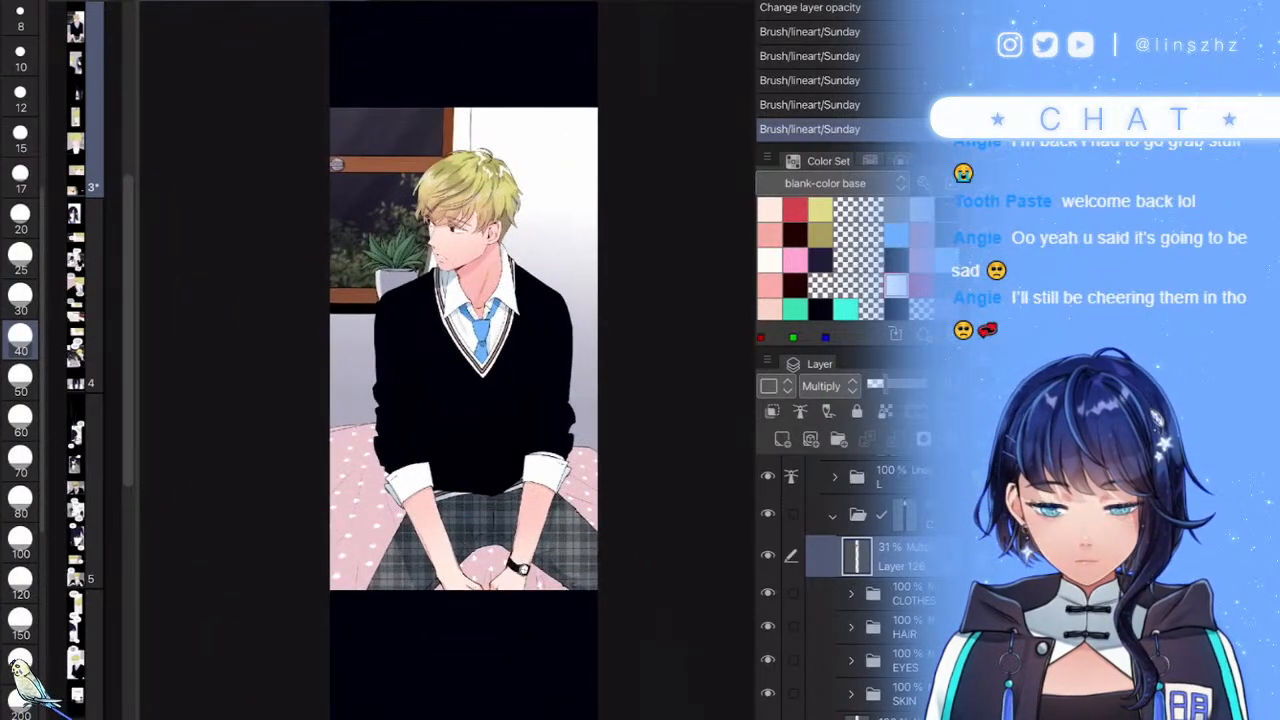
left_click(908, 594)
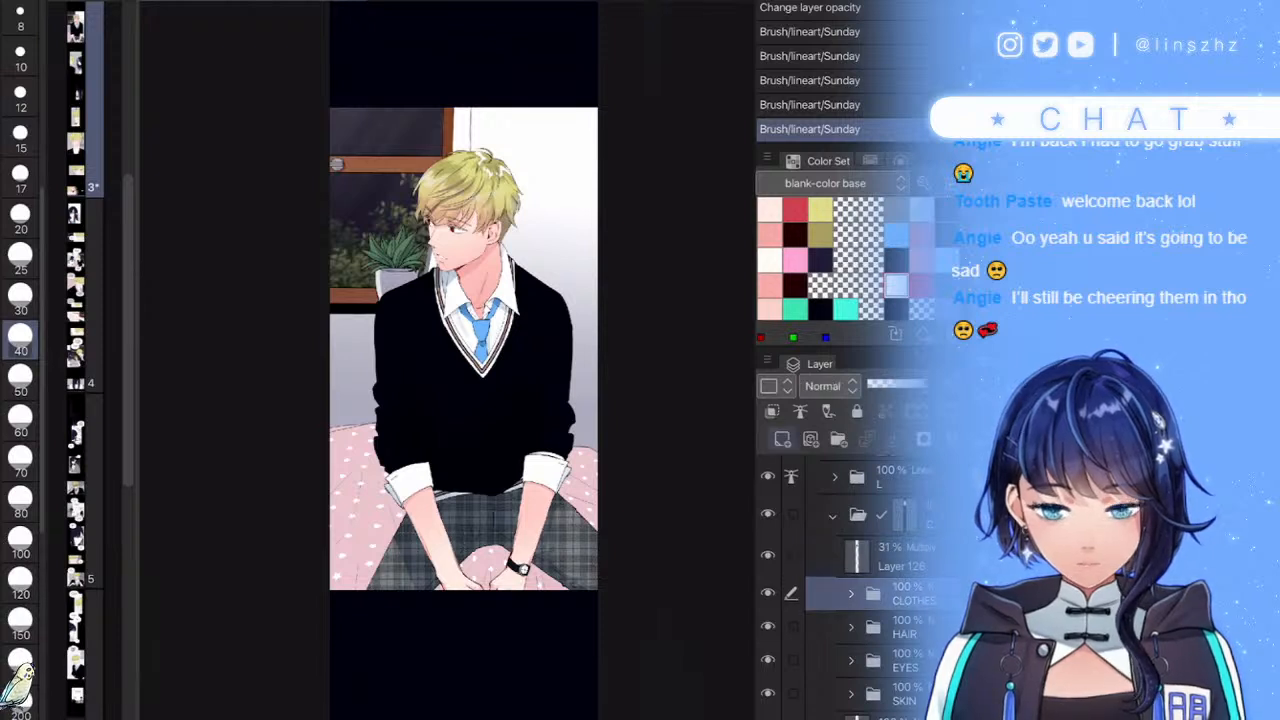
- Add a new raster layer above CLOTHES set to Hard light blending
left_click(782, 439)
left_click(830, 386)
left_click(827, 219)
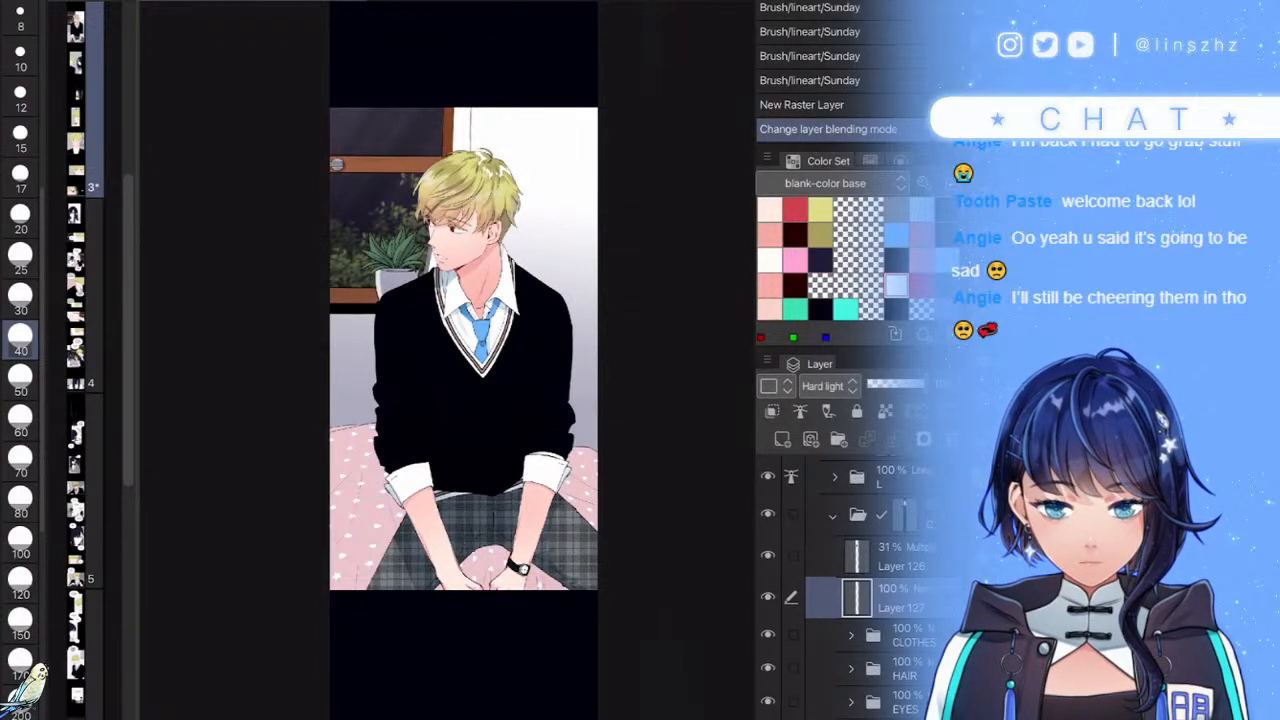
- With a size-200 brush, paint a reddish glow over the sweater's lower edge
left_click(20, 177)
left_click(20, 620)
left_click(698, 475)
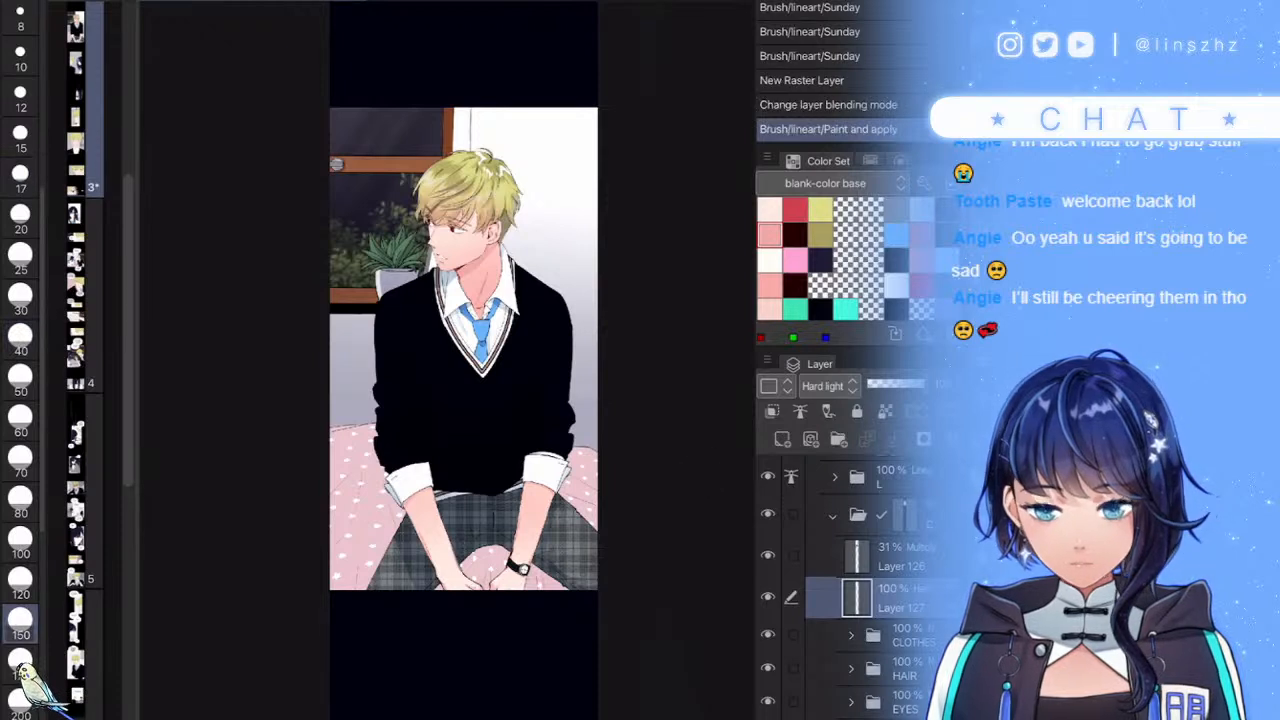
scroll(20, 560, "down", 1)
left_click(20, 640)
mouse_move(452, 490)
left_mouse_down()
mouse_move(517, 492)
mouse_move(509, 478)
mouse_move(447, 490)
mouse_move(437, 480)
mouse_move(546, 450)
mouse_move(558, 462)
mouse_move(557, 449)
mouse_move(452, 479)
mouse_move(394, 452)
left_mouse_up()
mouse_move(400, 392)
left_mouse_down()
mouse_move(477, 453)
mouse_move(512, 452)
left_mouse_up()
left_click_drag(512, 452, 529, 409)
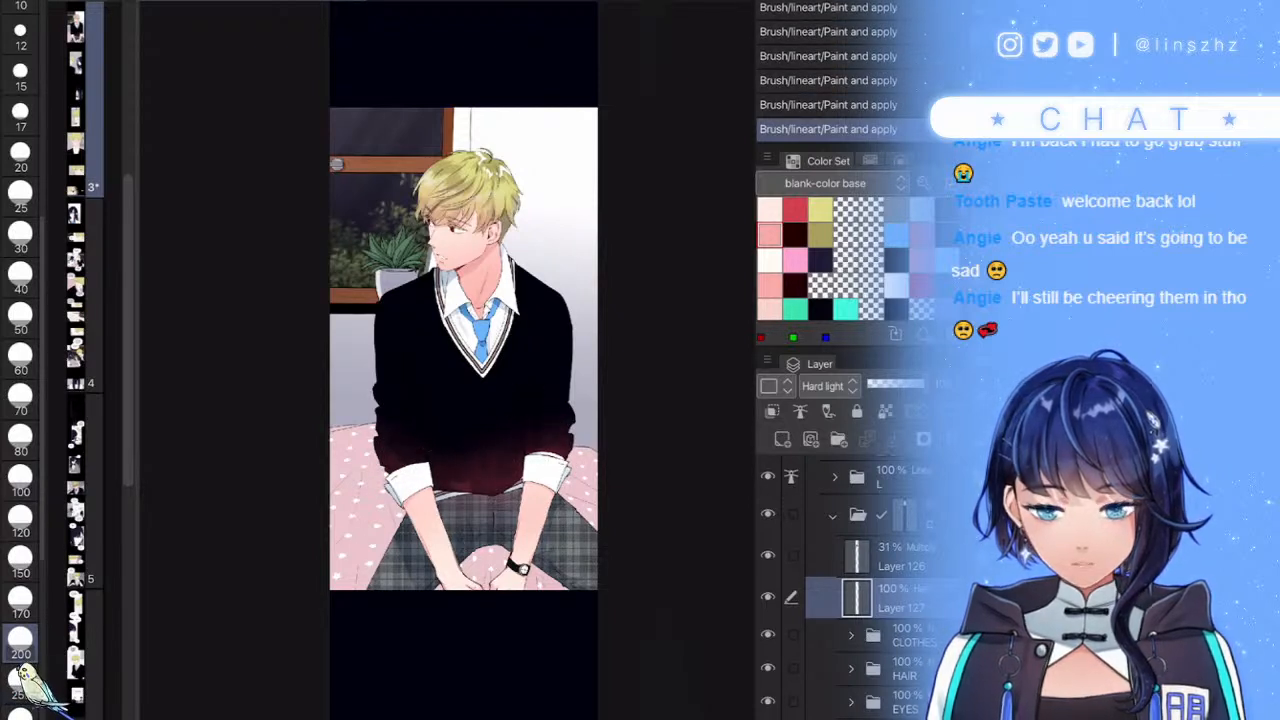
- Lower the Hard light glow layer's opacity to 48%
left_click(890, 384)
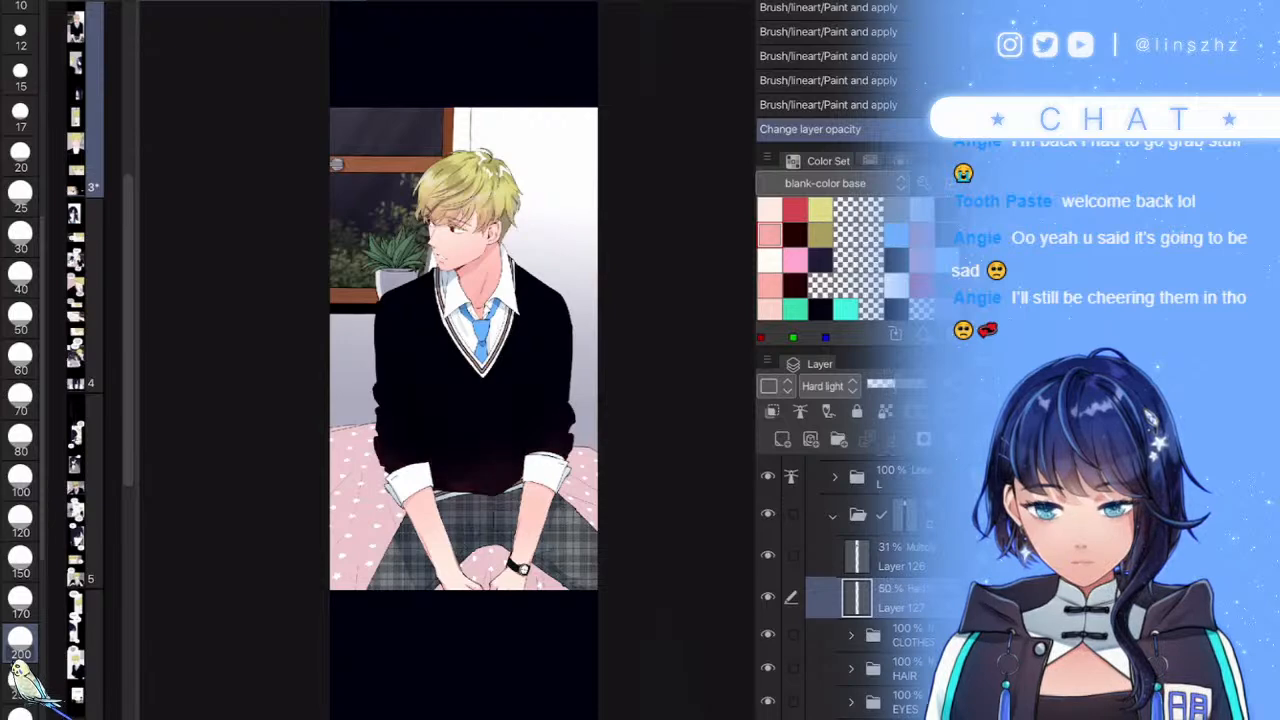
left_click(902, 557)
left_click(20, 116)
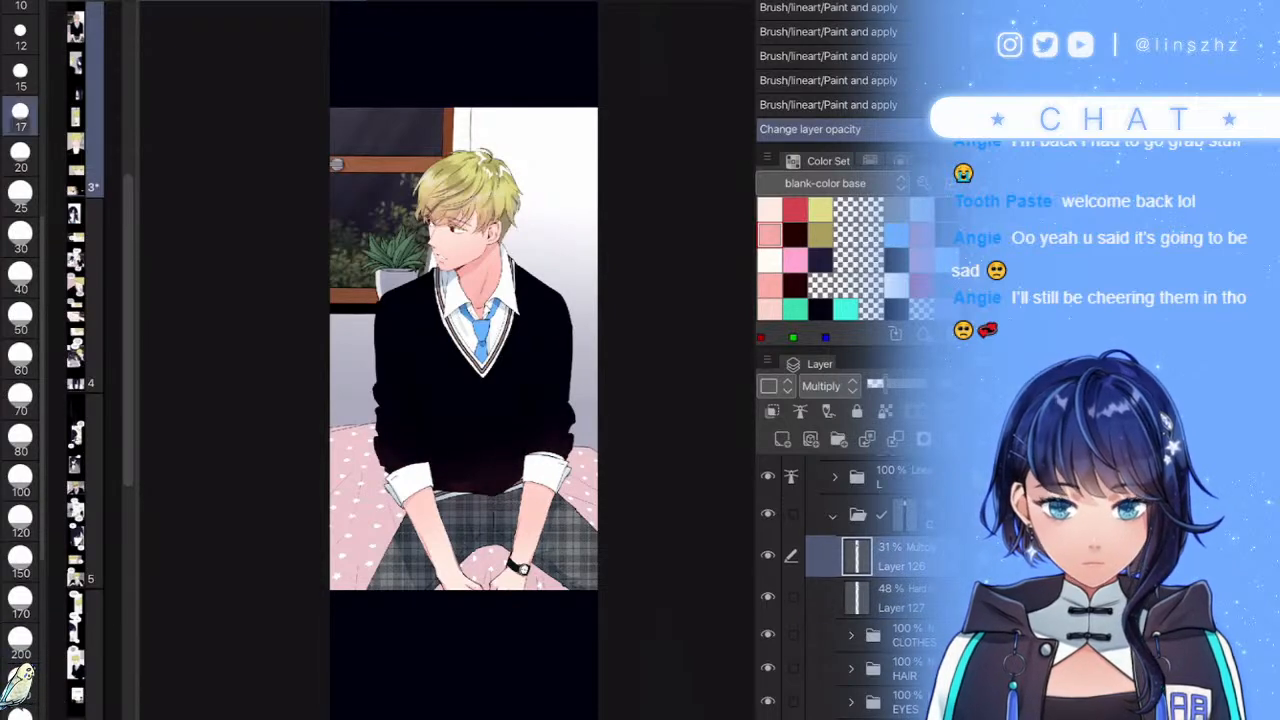
- At brush size 40, darken the sweater's hem and the folds above the right cuff
scroll(470, 410, "up", 5)
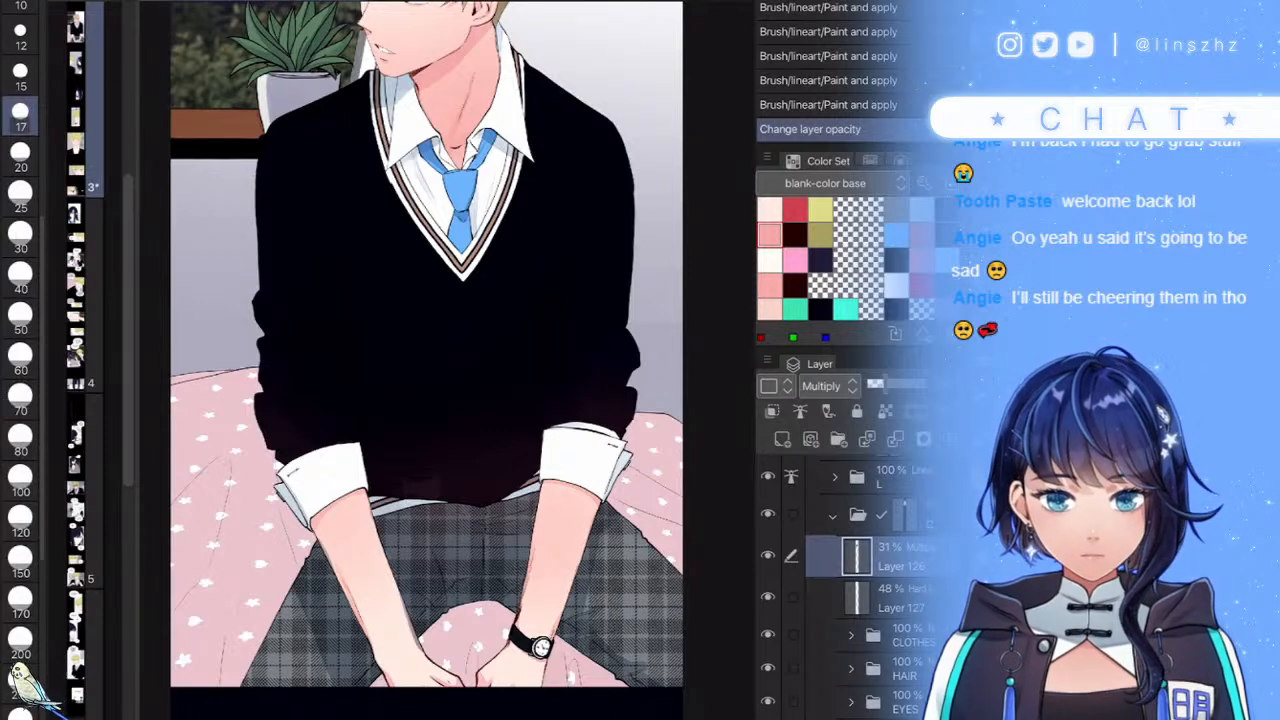
left_click(20, 277)
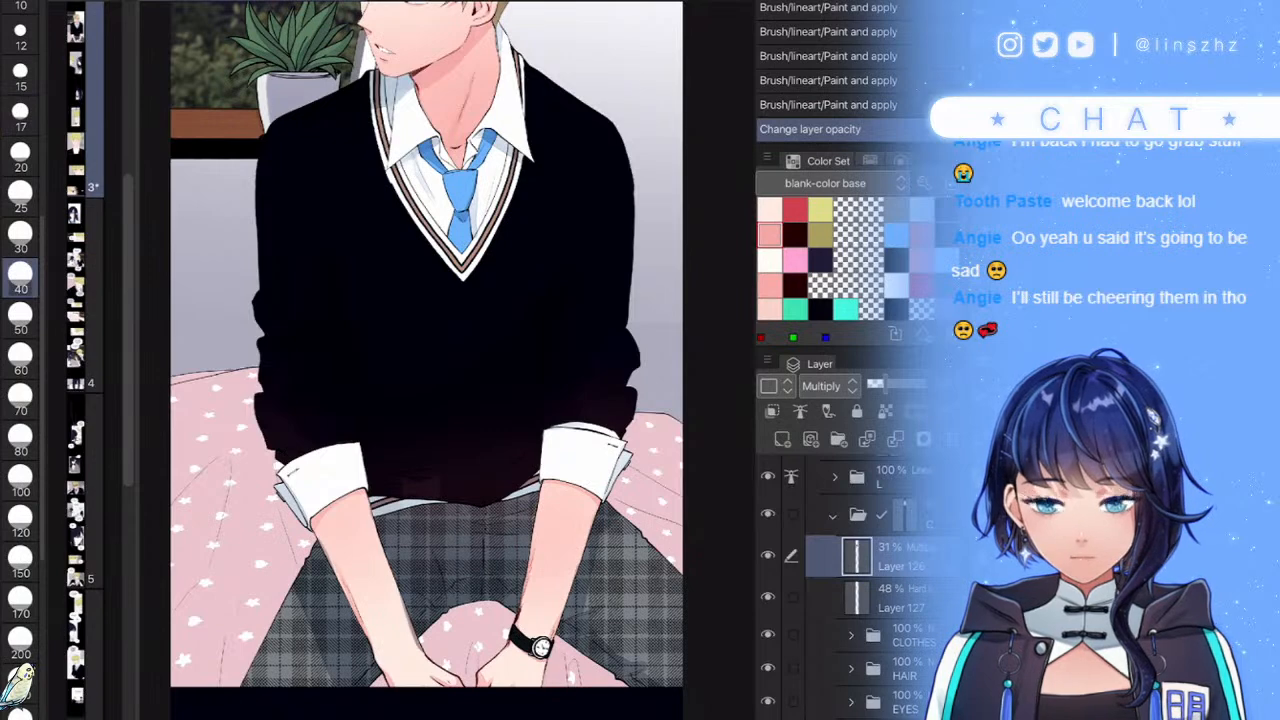
scroll(472, 483, "up", 4)
mouse_move(403, 498)
left_mouse_down()
mouse_move(403, 480)
mouse_move(356, 506)
mouse_move(349, 462)
mouse_move(340, 508)
left_mouse_up()
left_click_drag(385, 312, 445, 253)
left_click_drag(408, 292, 426, 272)
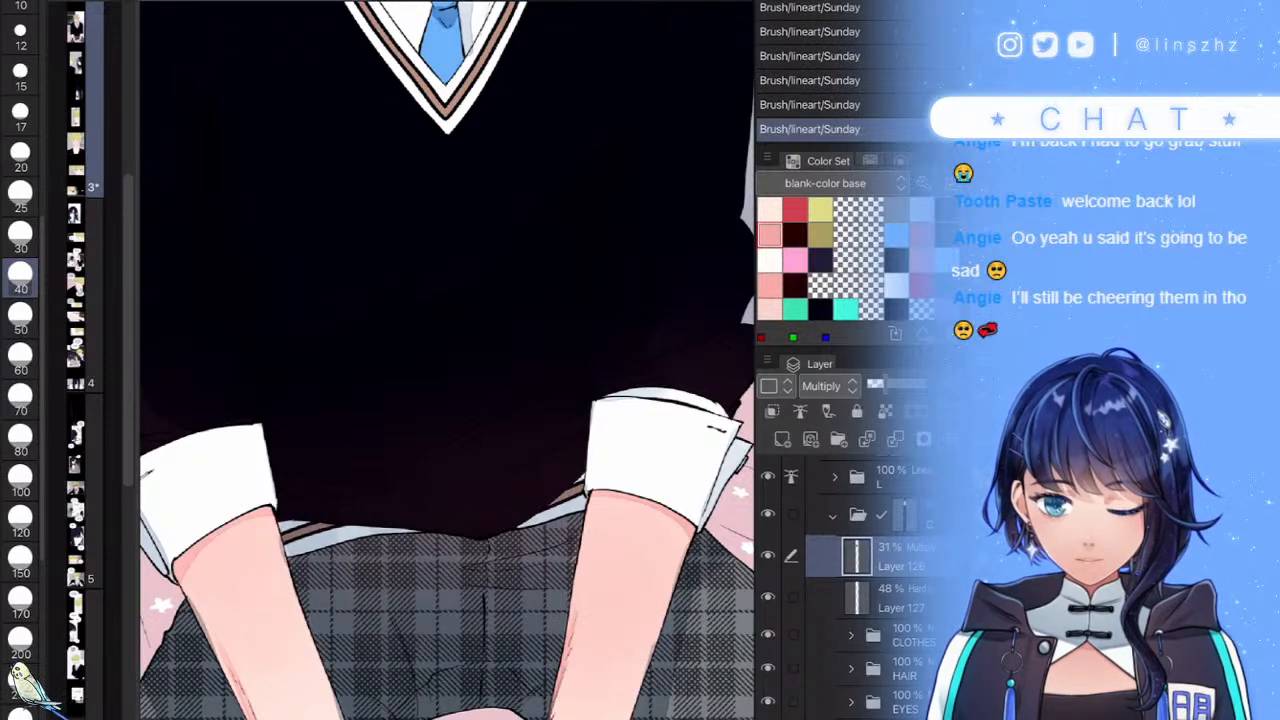
scroll(447, 360, "down", 5)
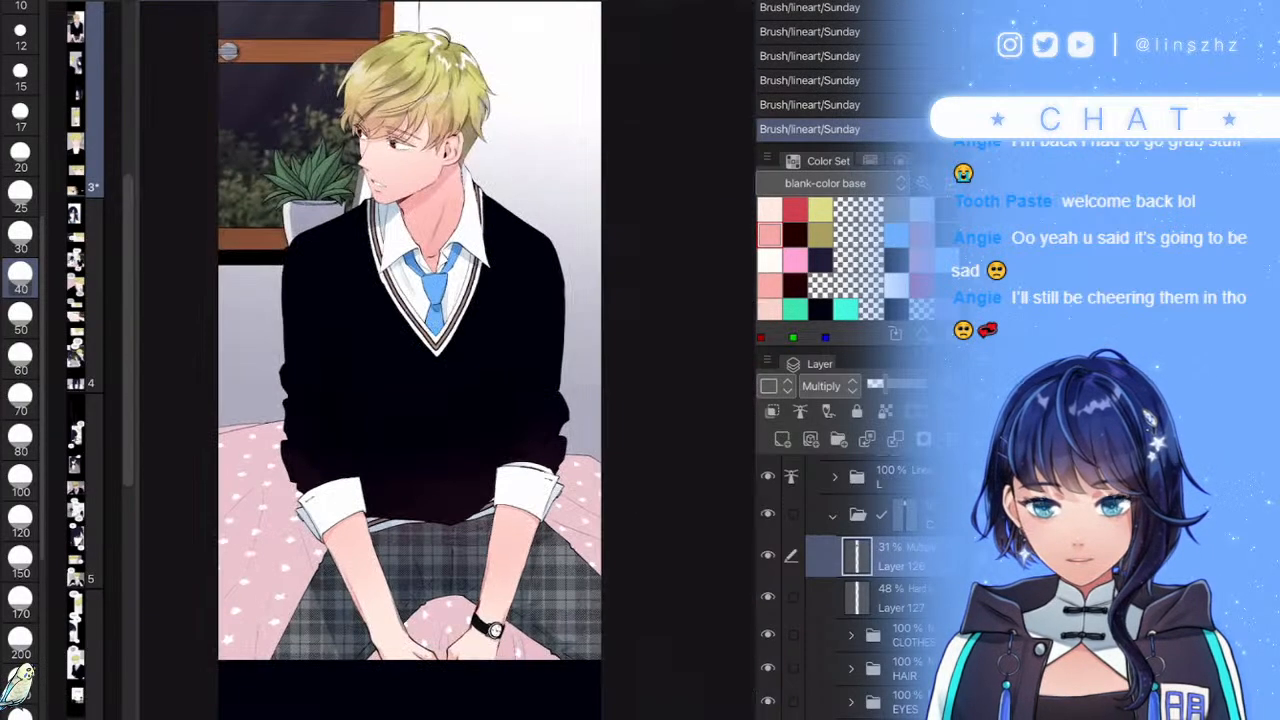
scroll(447, 360, "up", 5)
scroll(298, 400, "up", 1)
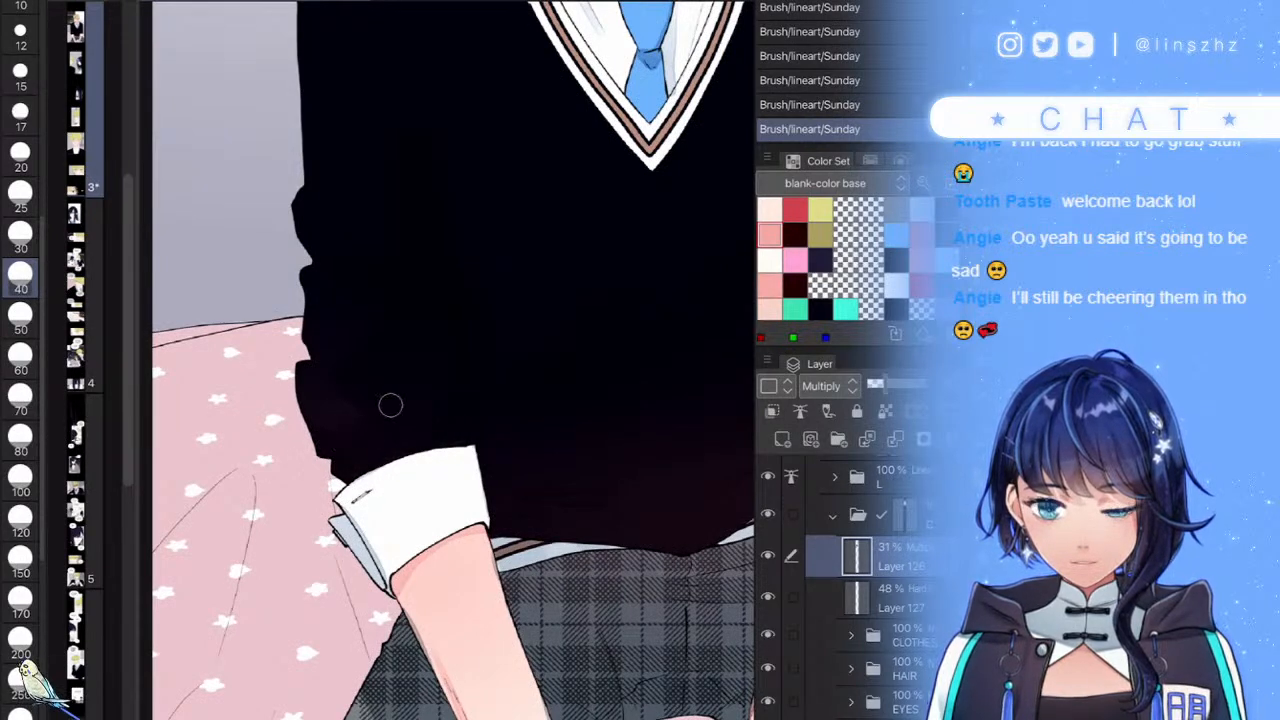
scroll(400, 330, "up", 3)
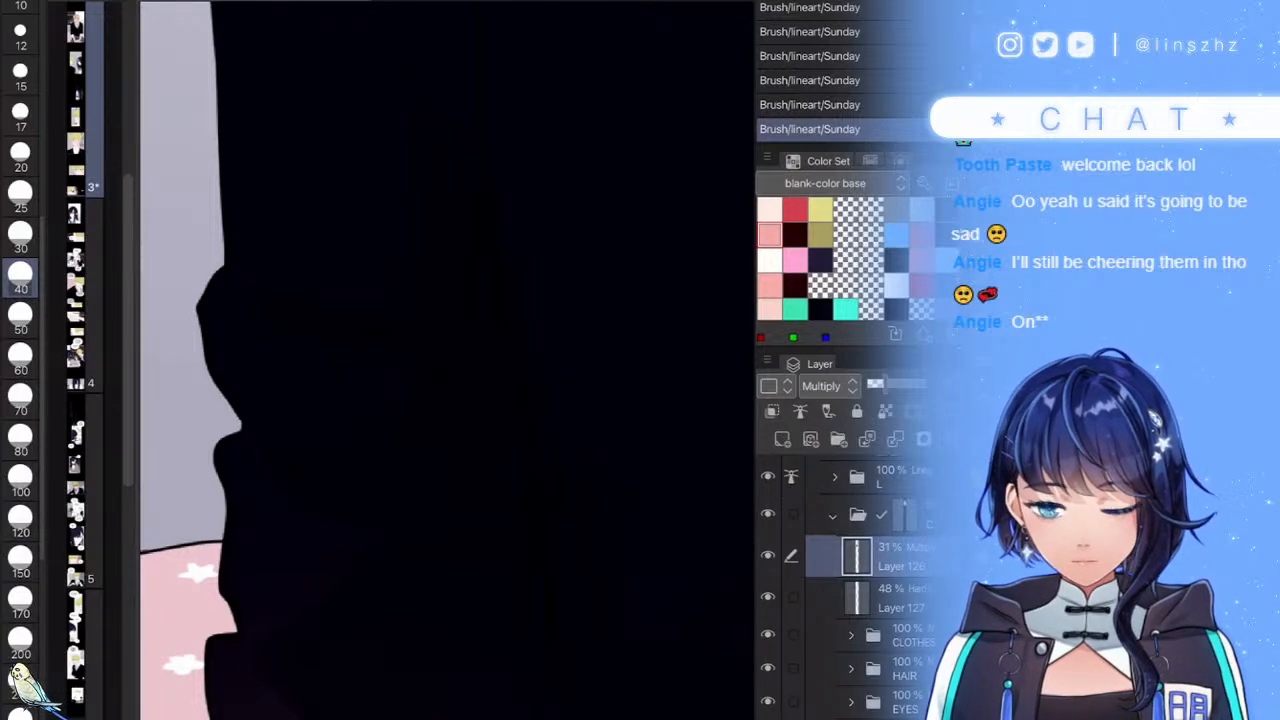
scroll(447, 360, "down", 5)
scroll(447, 360, "up", 3)
scroll(447, 360, "down", 5)
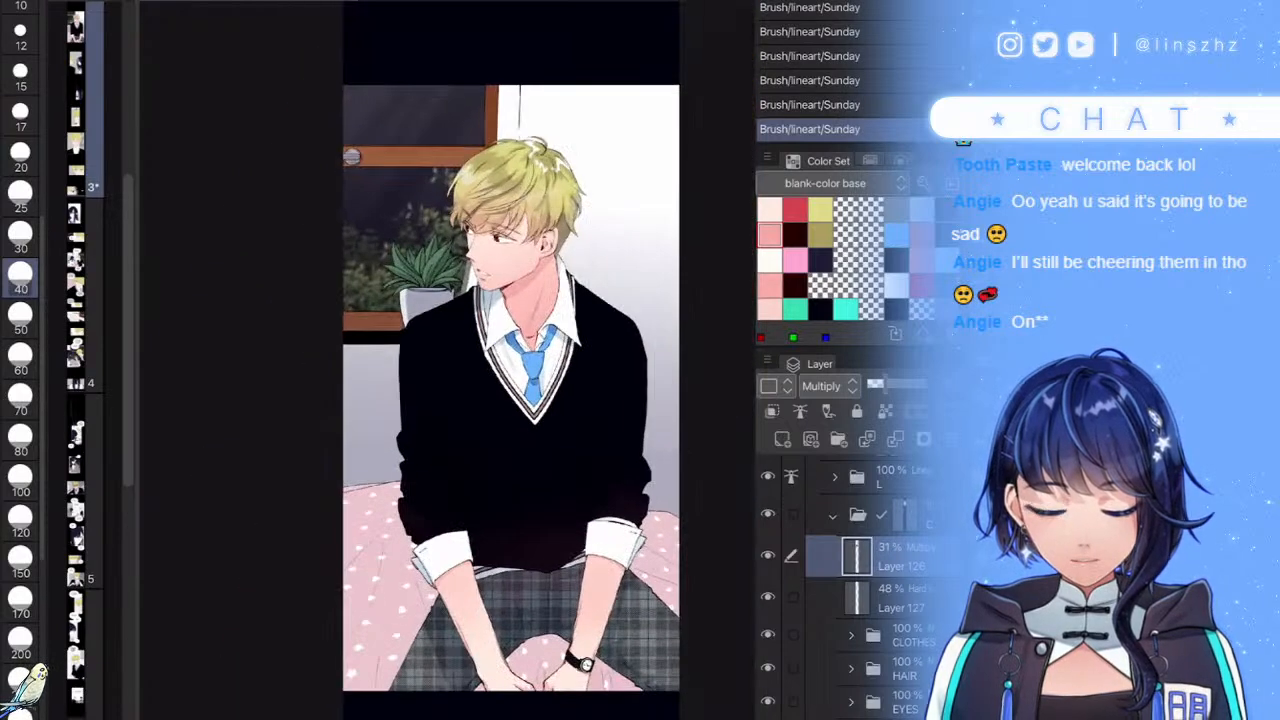
scroll(447, 360, "up", 5)
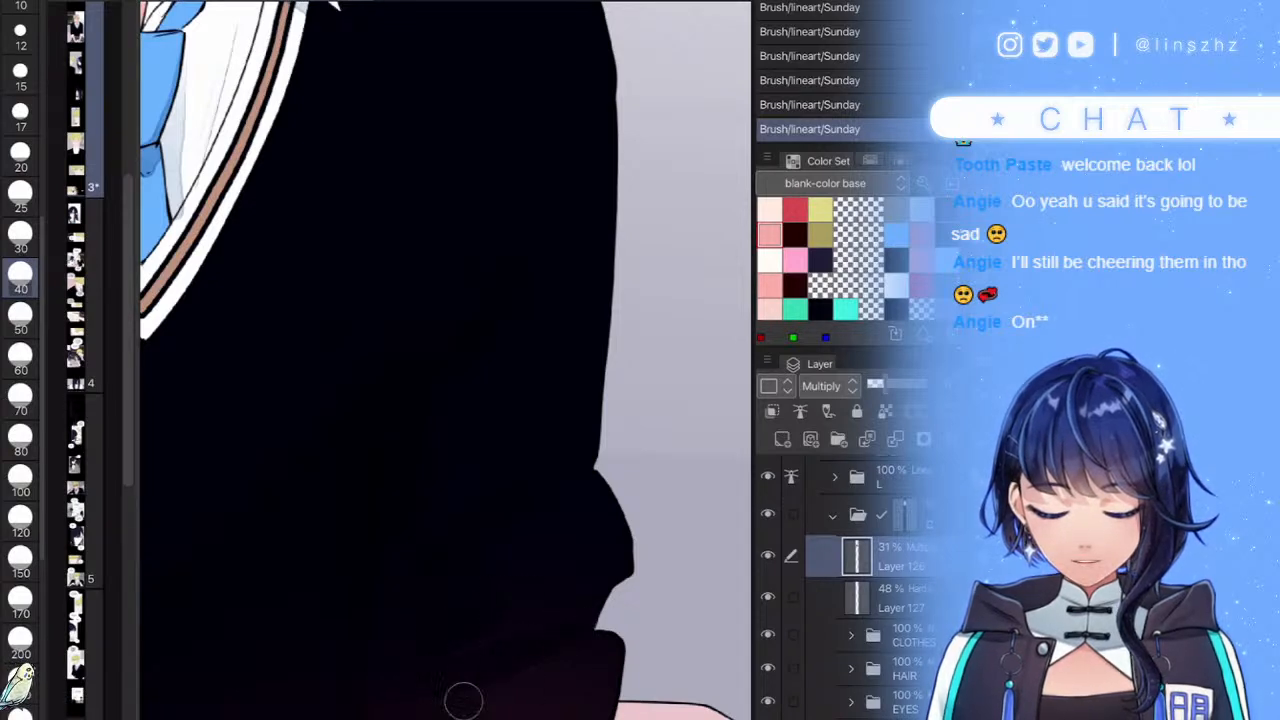
scroll(445, 360, "down", 3)
scroll(400, 360, "up", 2)
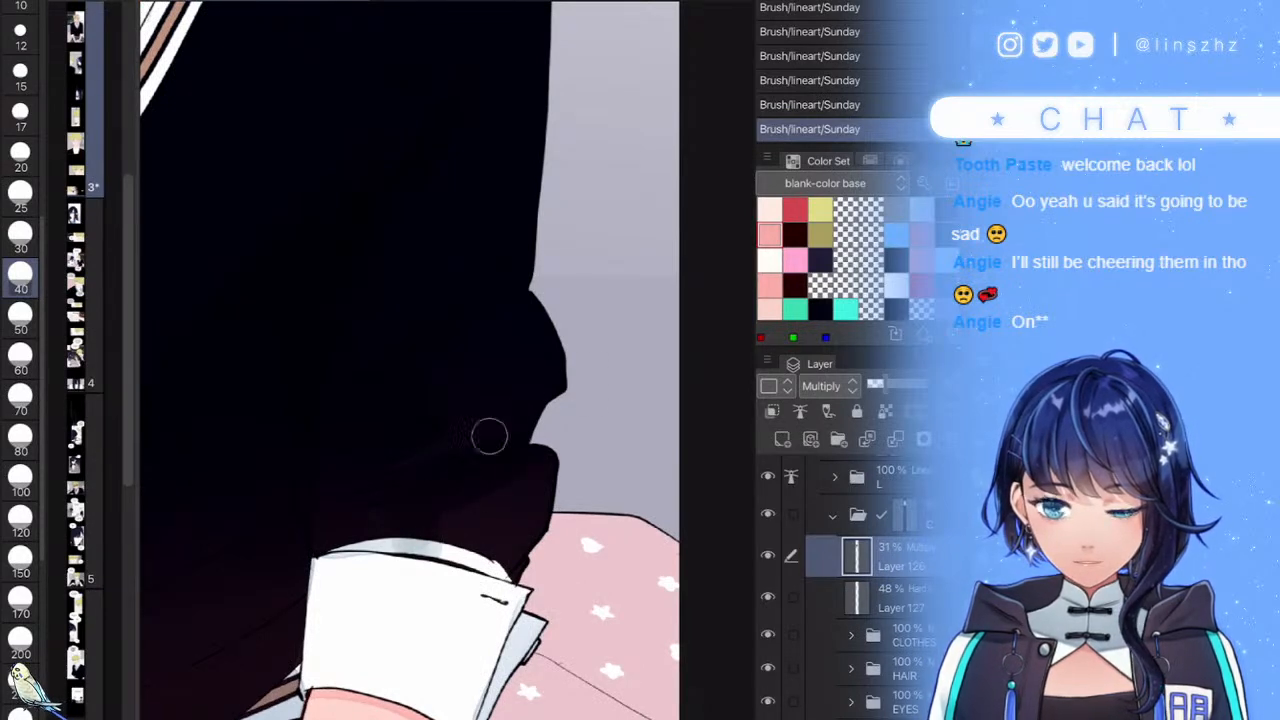
scroll(486, 443, "down", 5)
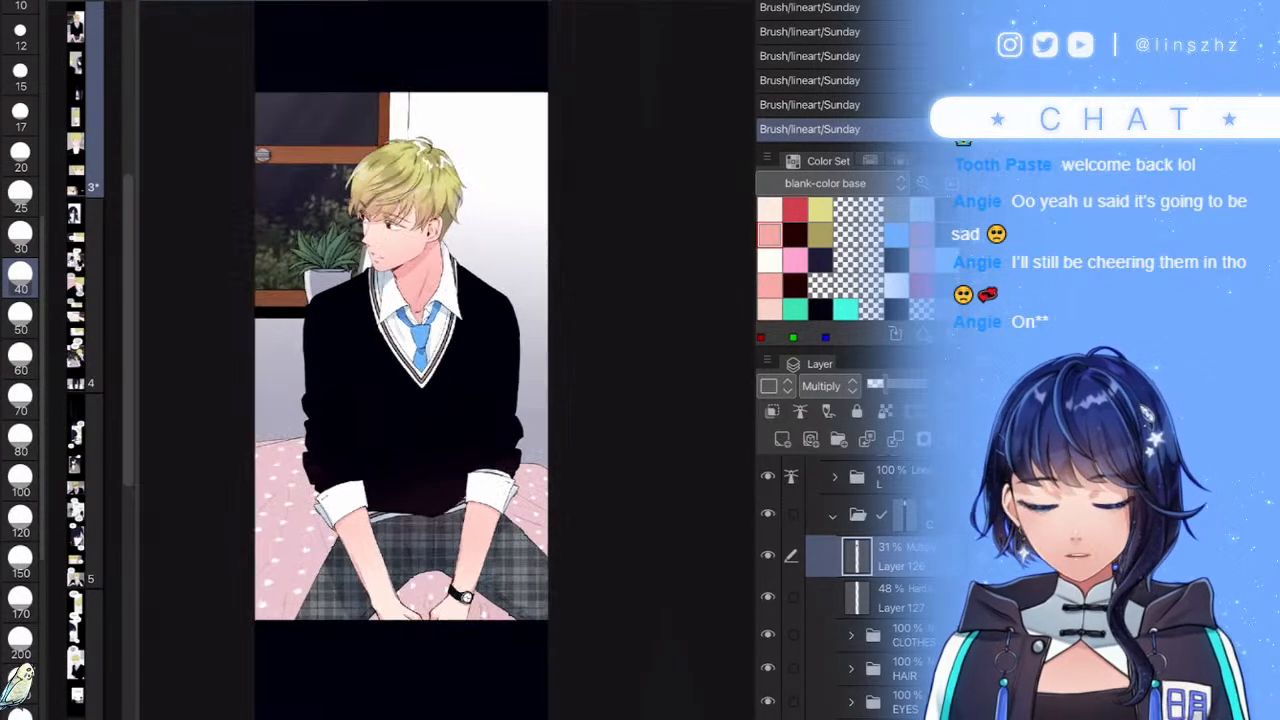
scroll(537, 455, "up", 3)
- In folder B, add a new Multiply raster layer above Layer 35
left_click(833, 515)
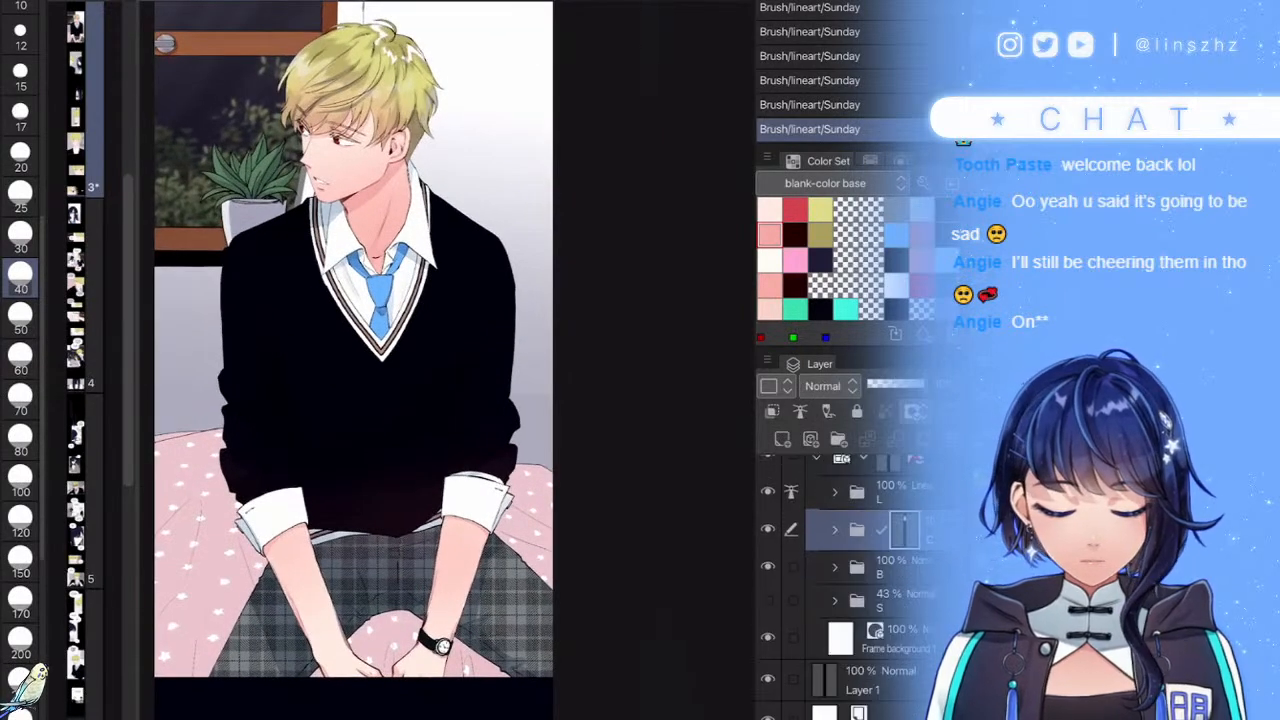
left_click(834, 567)
scroll(866, 580, "down", 2)
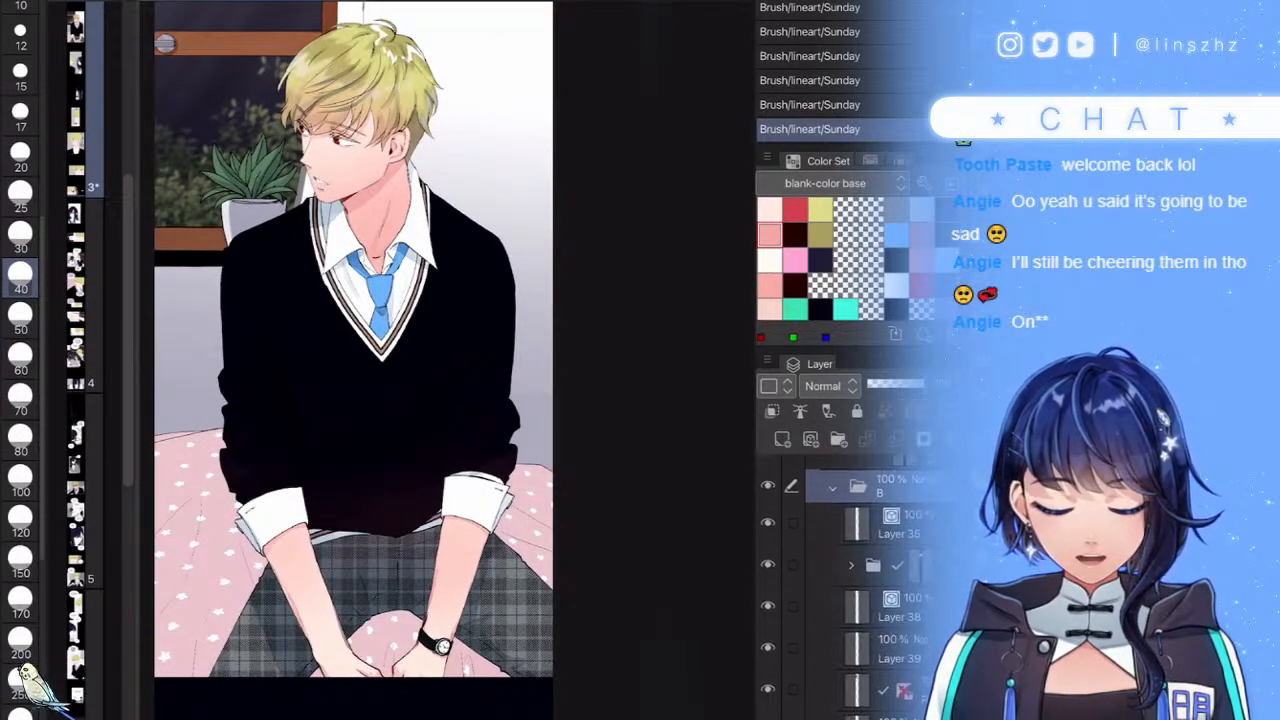
left_click(885, 524)
left_click(782, 439)
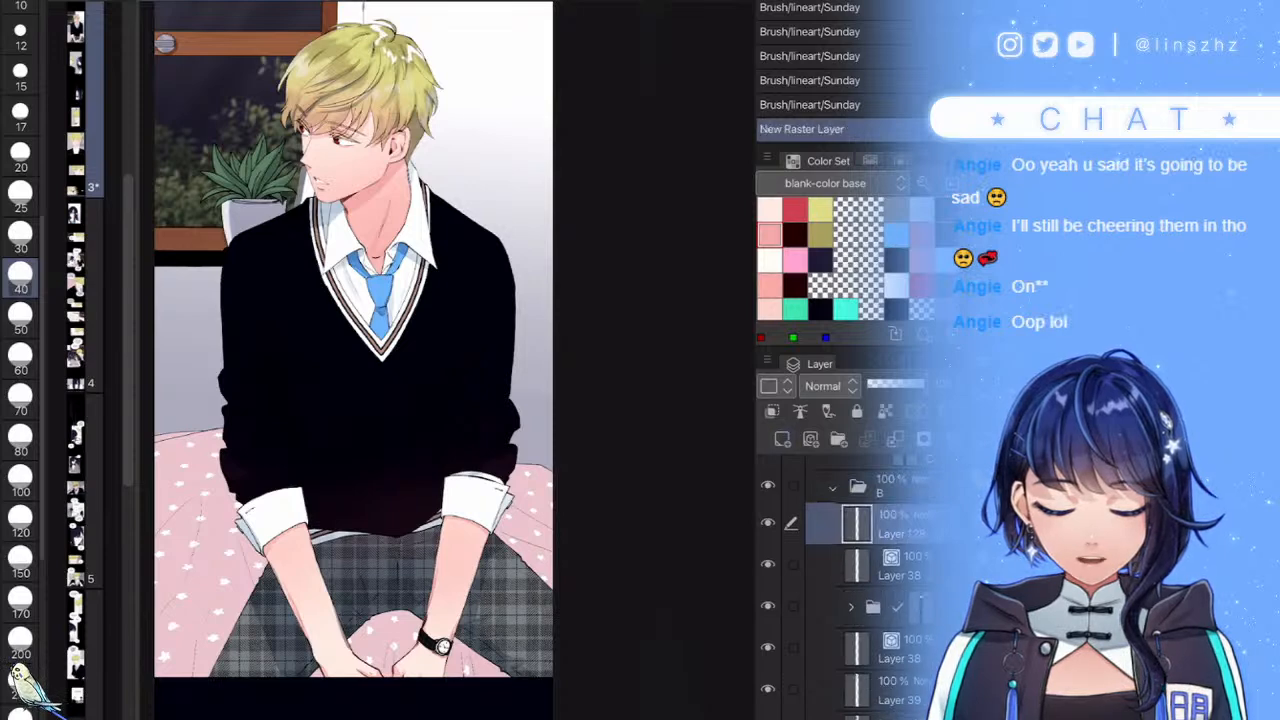
left_click(824, 386)
left_click(825, 1)
left_click(895, 385)
- With a size-70 brush, paint a grey shadow down the cuff's left side at 22% opacity
scroll(447, 375, "up", 6)
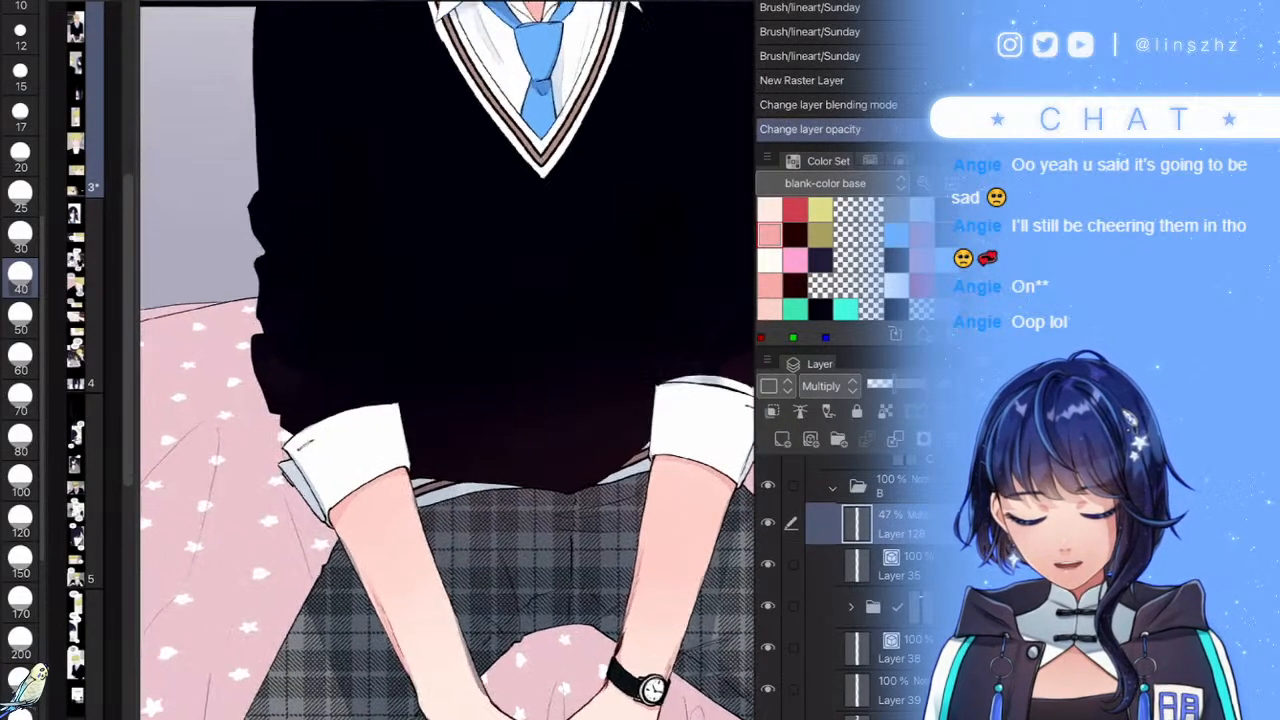
left_click(20, 400)
mouse_move(419, 230)
left_mouse_down()
mouse_move(331, 465)
mouse_move(300, 590)
left_mouse_up()
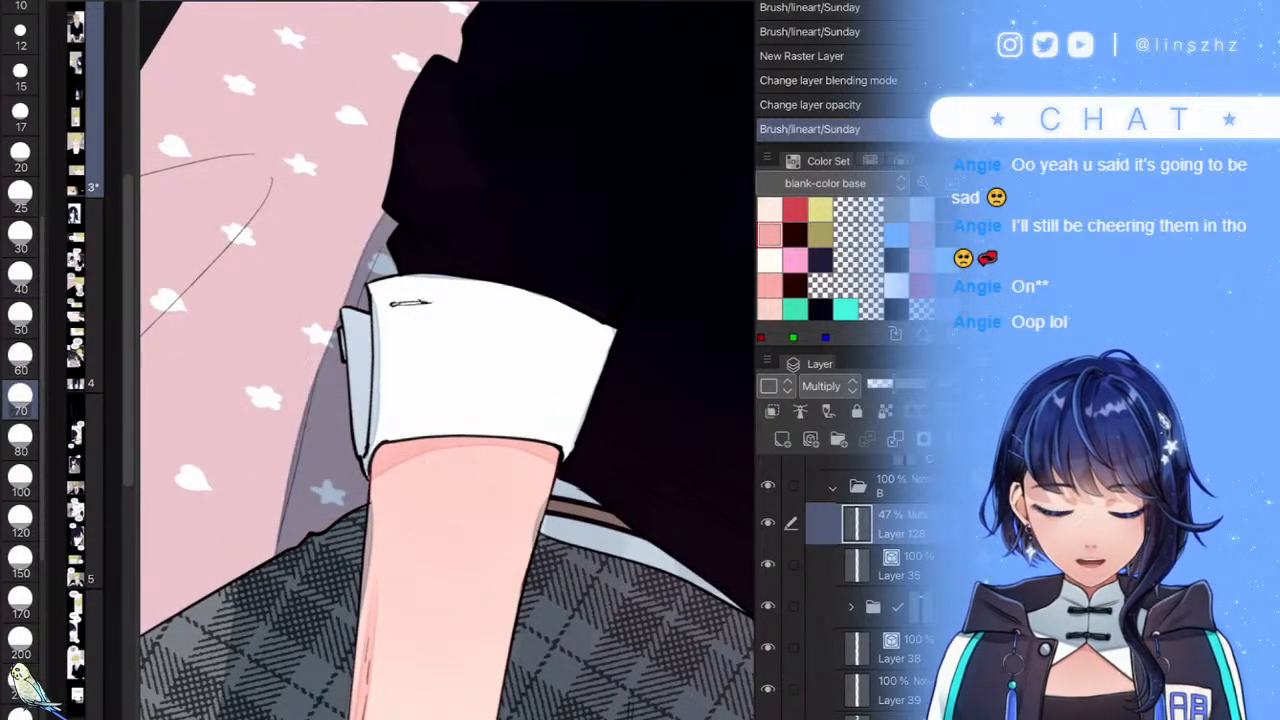
left_click(879, 385)
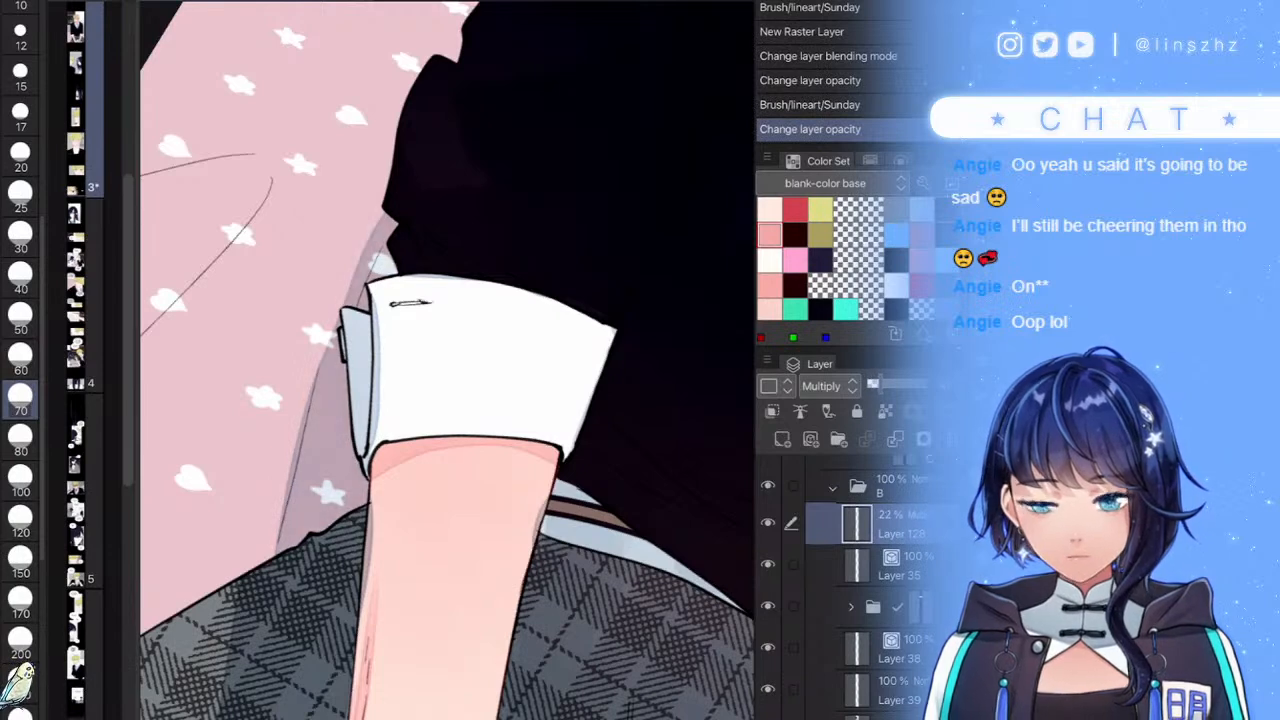
scroll(447, 360, "down", 6)
scroll(447, 360, "up", 5)
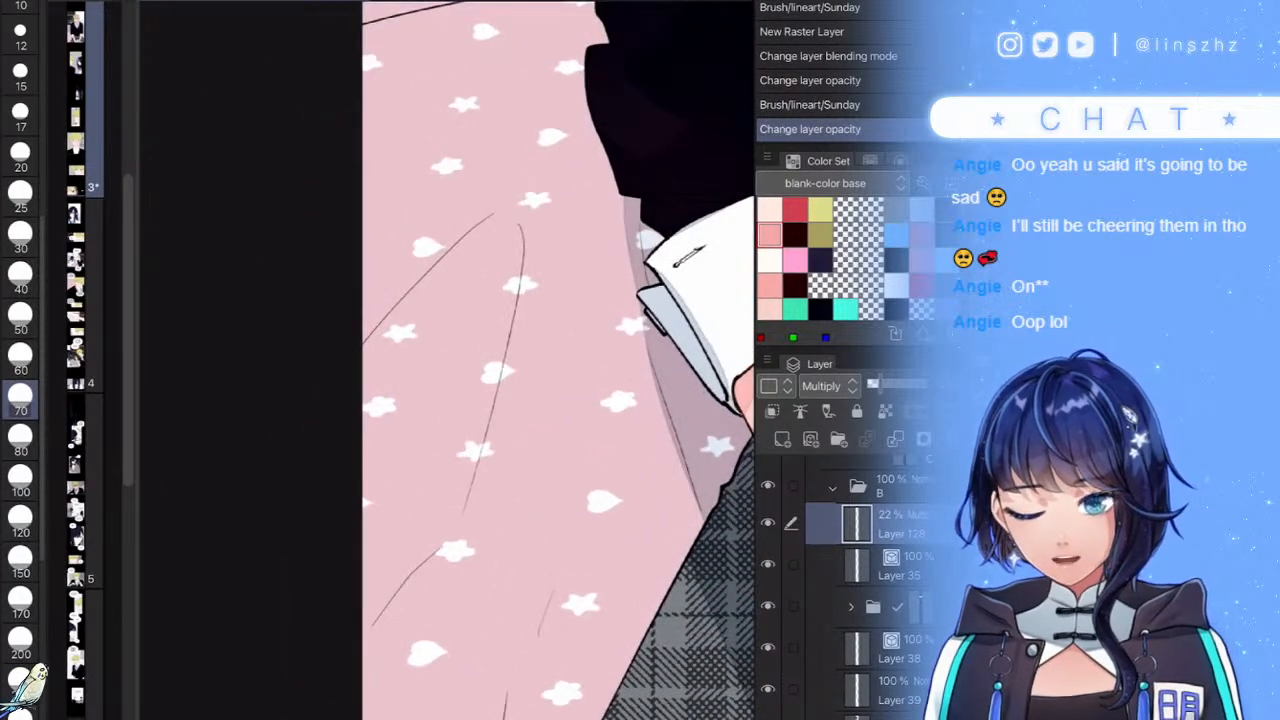
- At size 40, paint a tapered V-shaped shadow on the pink star-print blanket
left_click(20, 277)
mouse_move(366, 342)
left_mouse_down()
mouse_move(503, 220)
mouse_move(457, 468)
mouse_move(339, 651)
mouse_move(356, 451)
mouse_move(473, 254)
mouse_move(384, 425)
mouse_move(454, 306)
mouse_move(353, 606)
mouse_move(437, 437)
left_mouse_up()
scroll(572, 351, "down", 3)
scroll(572, 351, "up", 3)
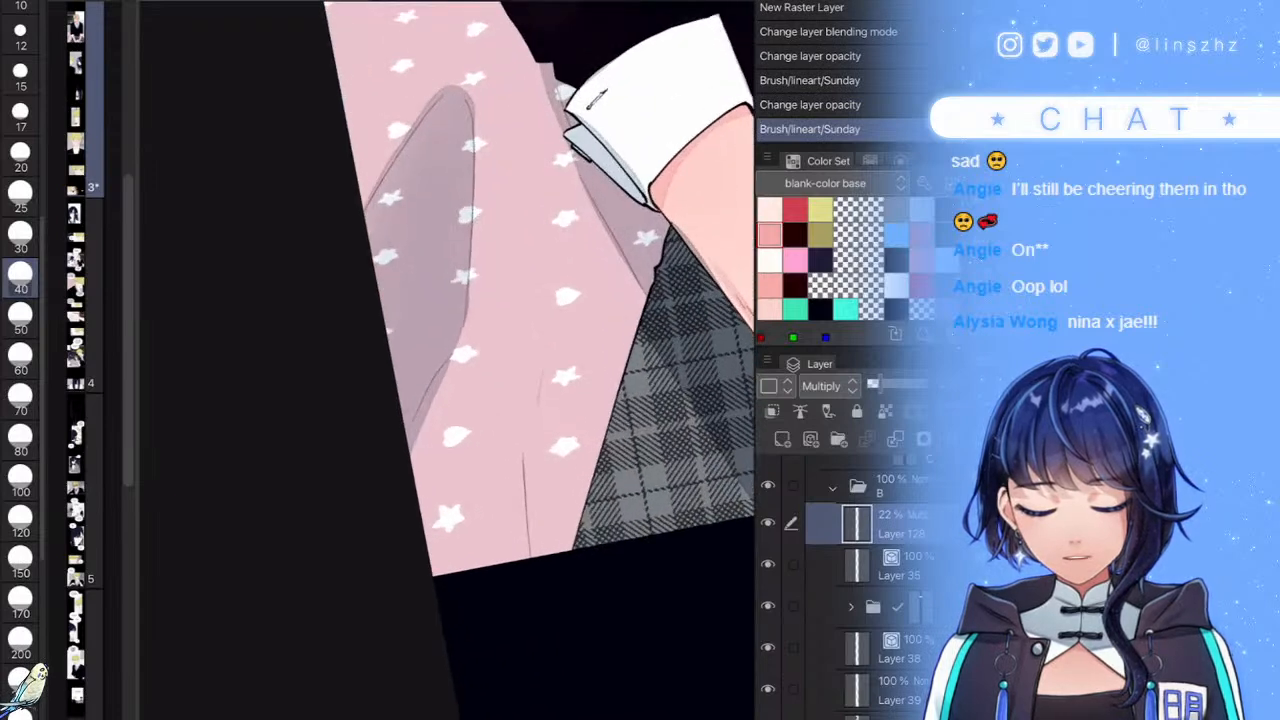
mouse_move(422, 584)
left_mouse_down()
mouse_move(470, 463)
mouse_move(560, 328)
mouse_move(498, 400)
mouse_move(545, 420)
mouse_move(484, 505)
mouse_move(522, 424)
mouse_move(444, 587)
left_mouse_up()
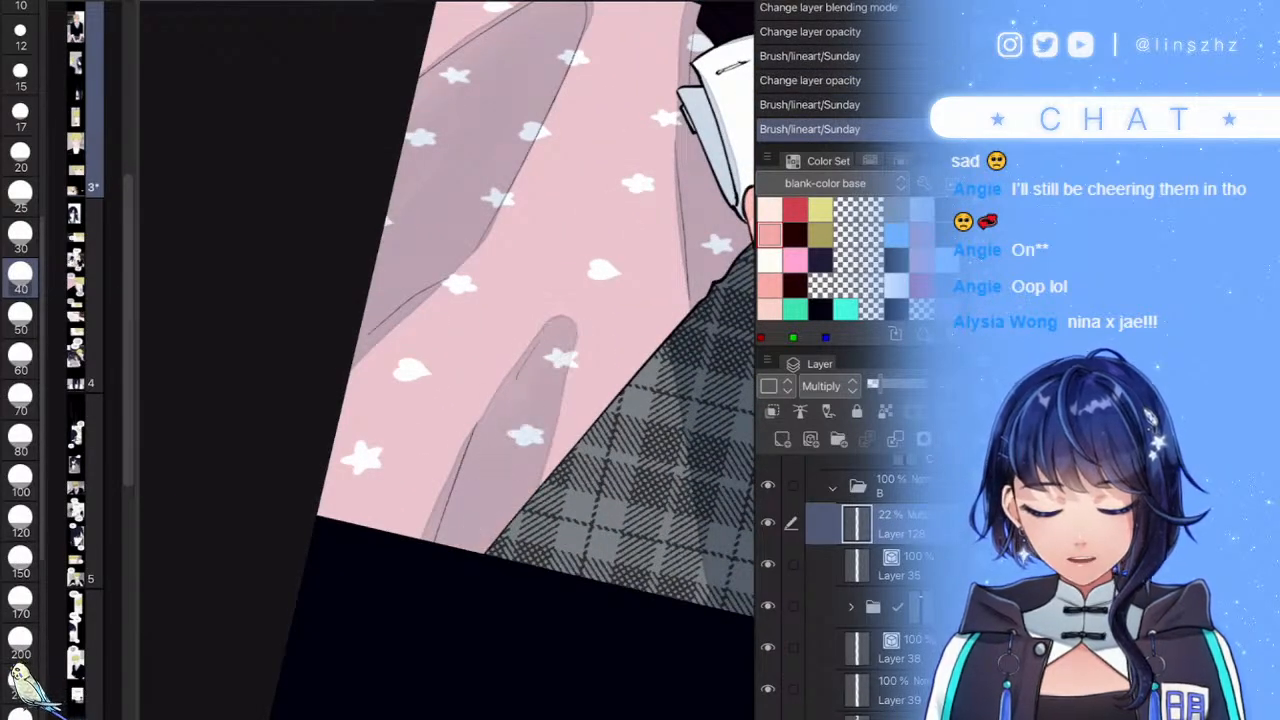
scroll(572, 351, "down", 3)
scroll(572, 351, "up", 2)
scroll(572, 351, "up", 2)
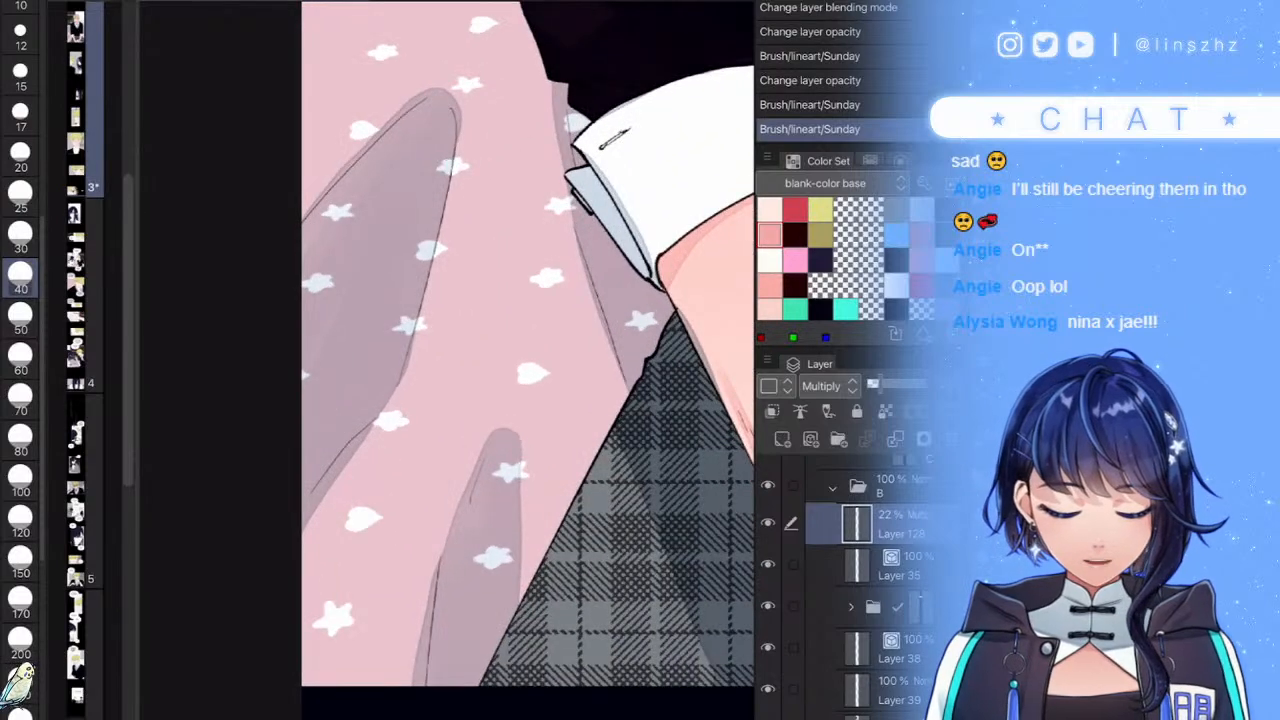
mouse_move(508, 428)
left_mouse_down()
mouse_move(521, 596)
mouse_move(512, 490)
left_mouse_up()
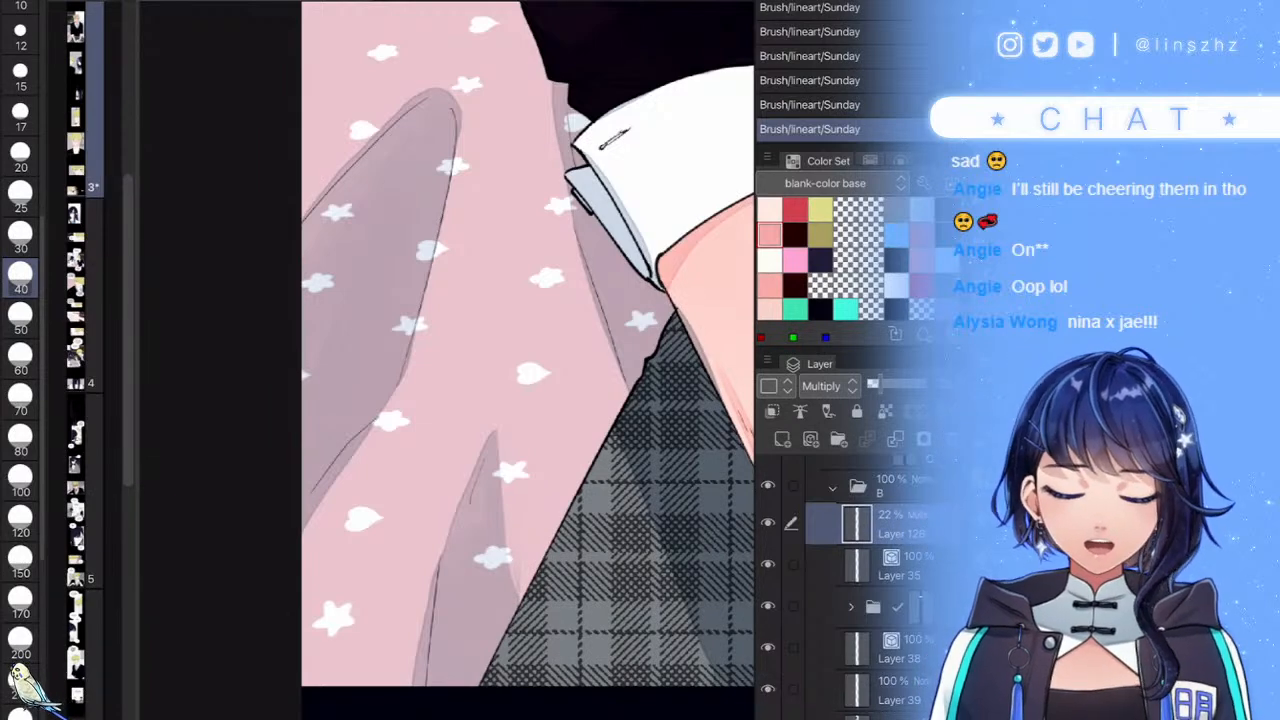
scroll(430, 380, "down", 3)
scroll(496, 260, "up", 4)
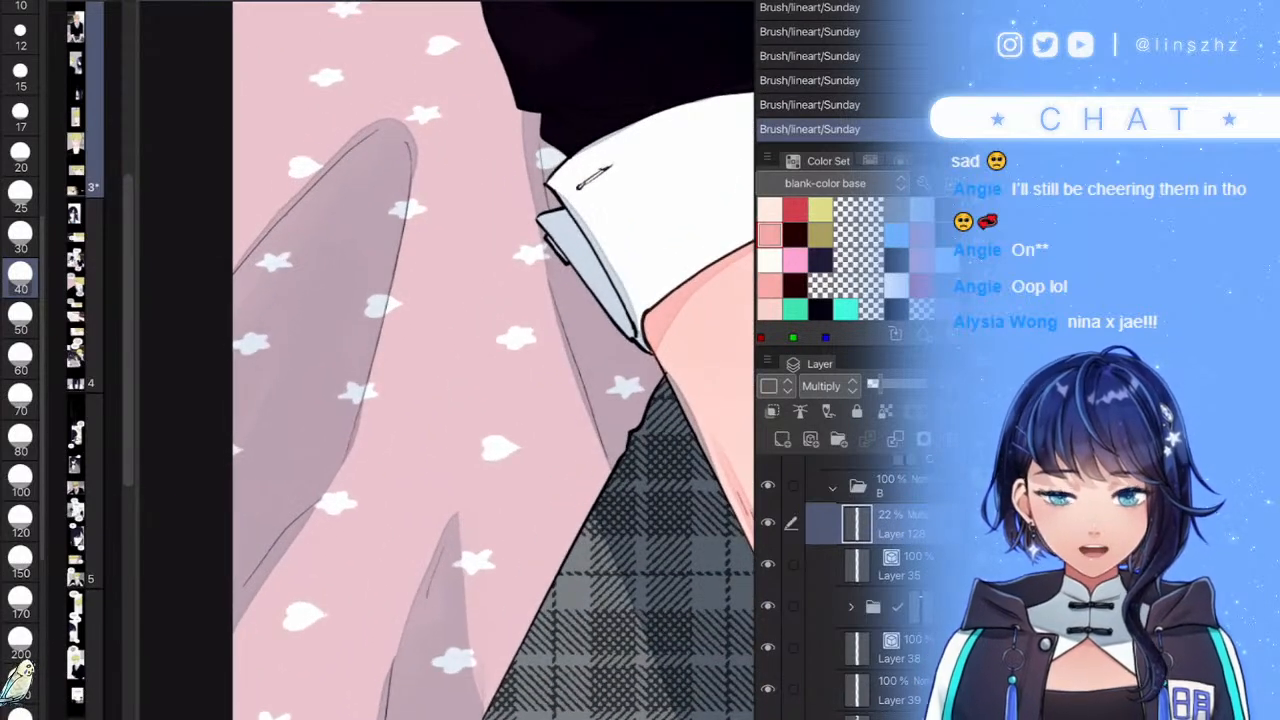
scroll(494, 360, "up", 4)
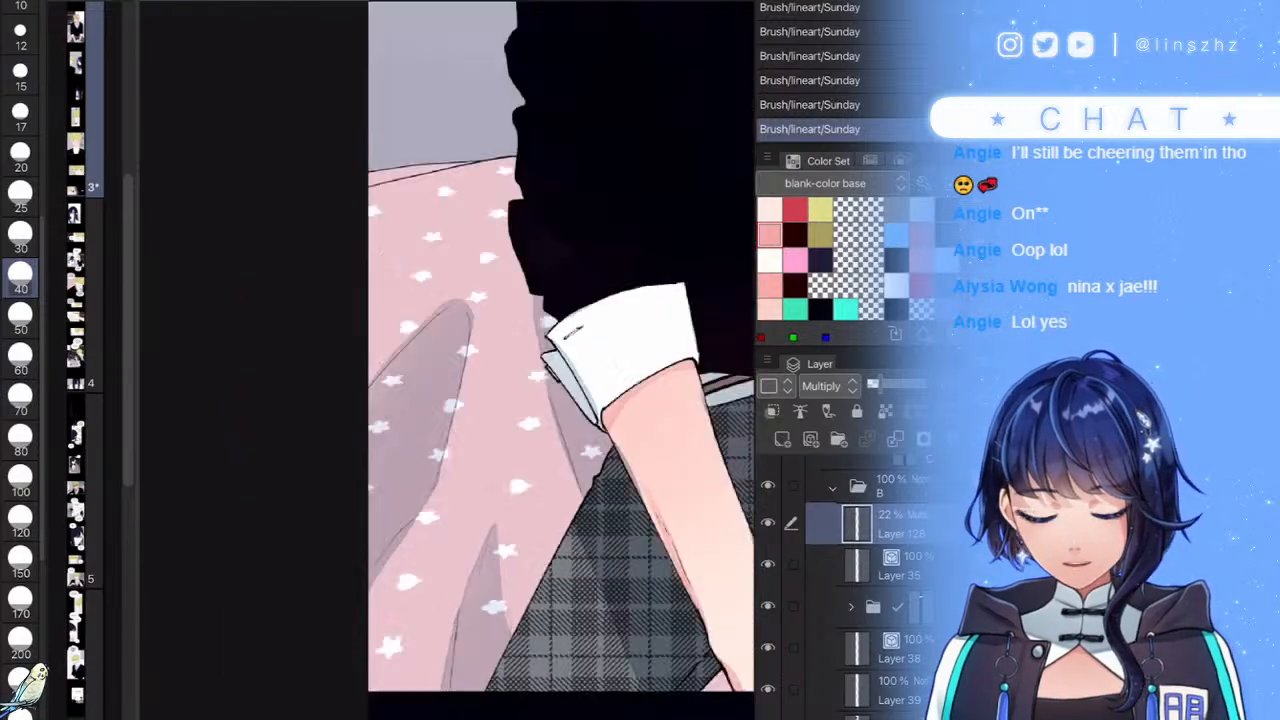
- Shade along the pillow's edge, undoing strokes that went too dark
left_click_drag(226, 402, 455, 282)
key("ctrl+z")
mouse_move(260, 420)
left_mouse_down()
mouse_move(446, 285)
mouse_move(245, 412)
left_mouse_up()
left_click_drag(223, 340, 531, 231)
scroll(455, 360, "down", 5)
scroll(455, 360, "up", 1)
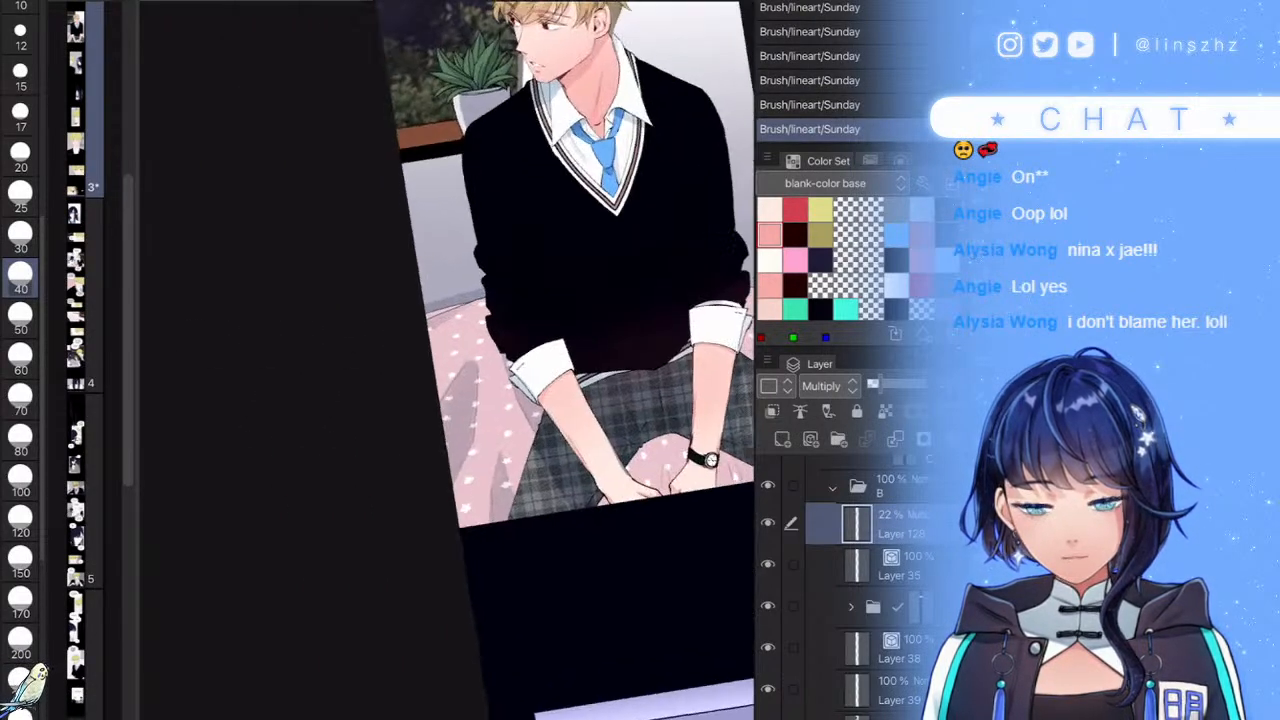
key("ctrl+z")
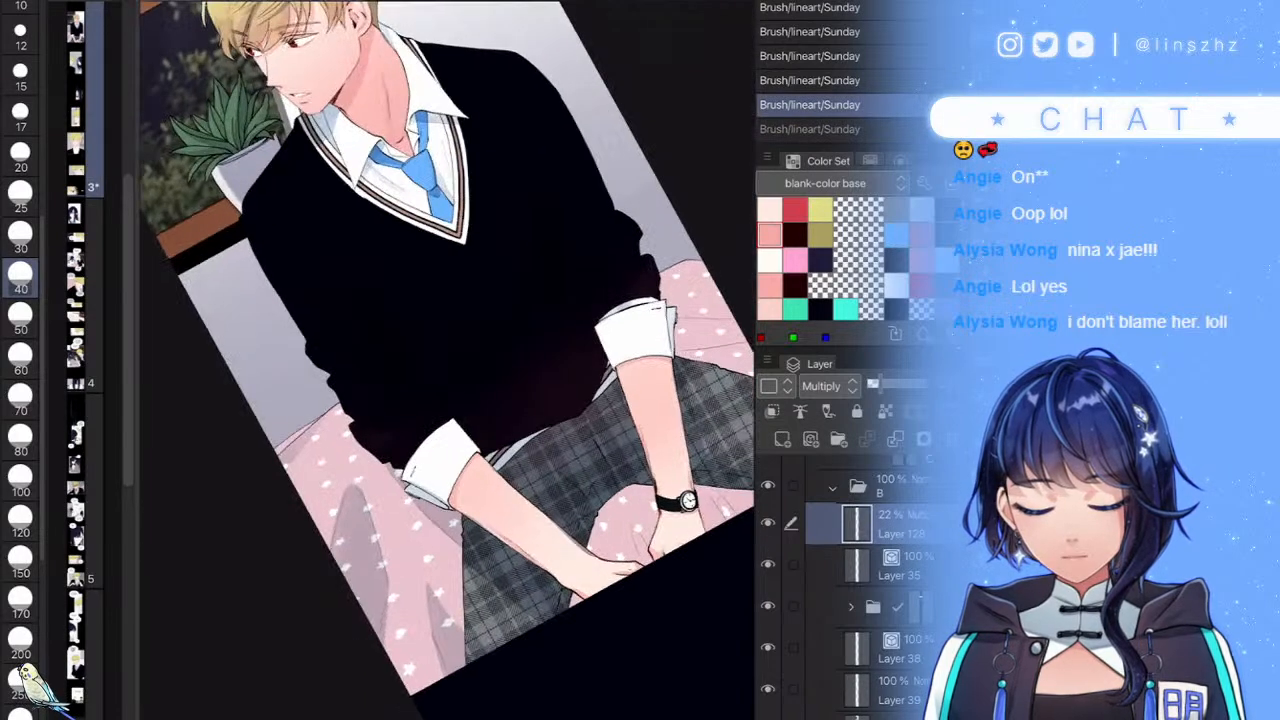
scroll(447, 360, "up", 5)
- With a size 20 brush, paint grey shading along the blanket's upper edge
left_click(20, 155)
mouse_move(557, 273)
left_mouse_down()
mouse_move(289, 448)
mouse_move(573, 262)
mouse_move(452, 333)
mouse_move(315, 443)
left_mouse_up()
mouse_move(508, 300)
left_mouse_down()
mouse_move(360, 380)
mouse_move(294, 434)
mouse_move(300, 410)
mouse_move(584, 255)
left_mouse_up()
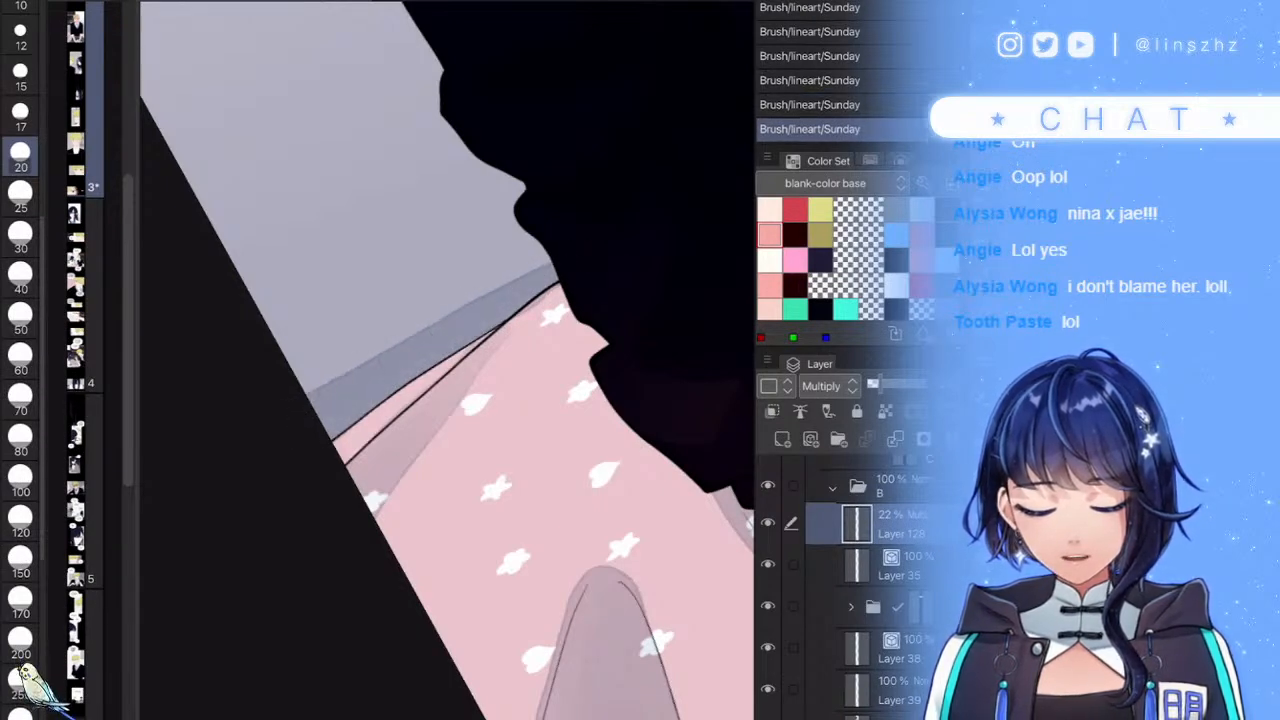
scroll(480, 300, "down", 5)
scroll(545, 400, "down", 3)
scroll(505, 400, "up", 8)
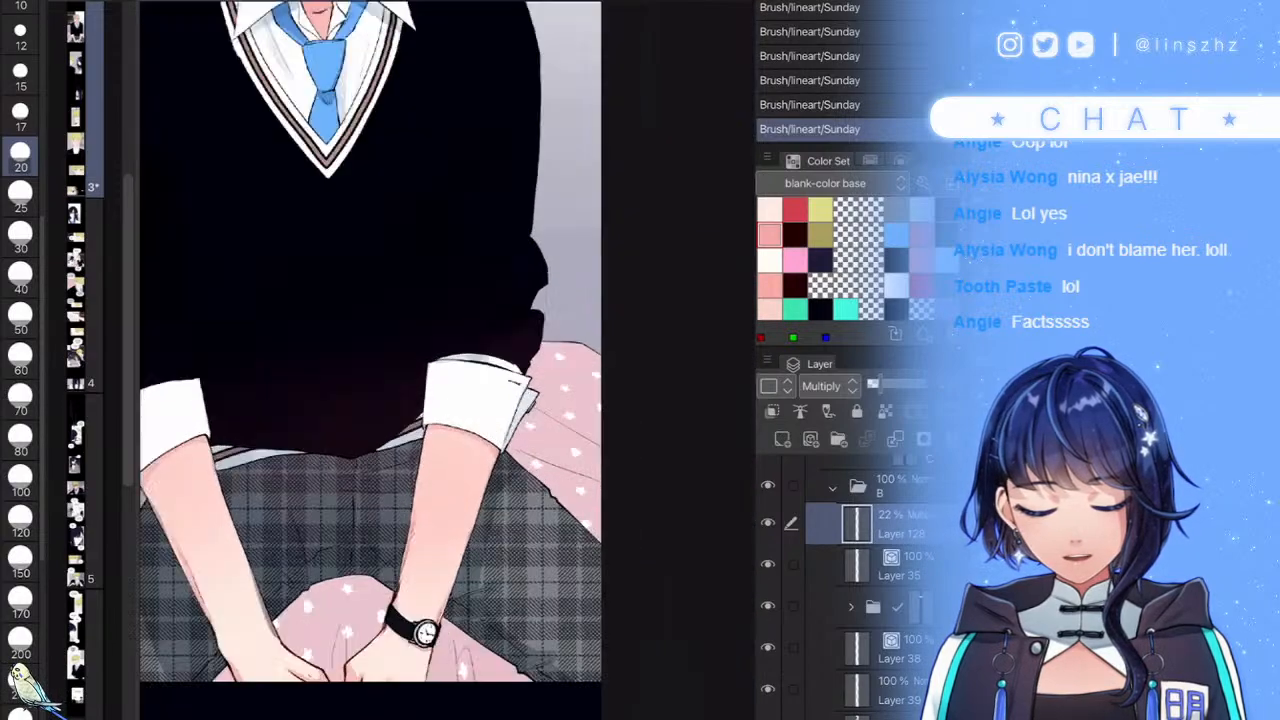
scroll(400, 400, "up", 2)
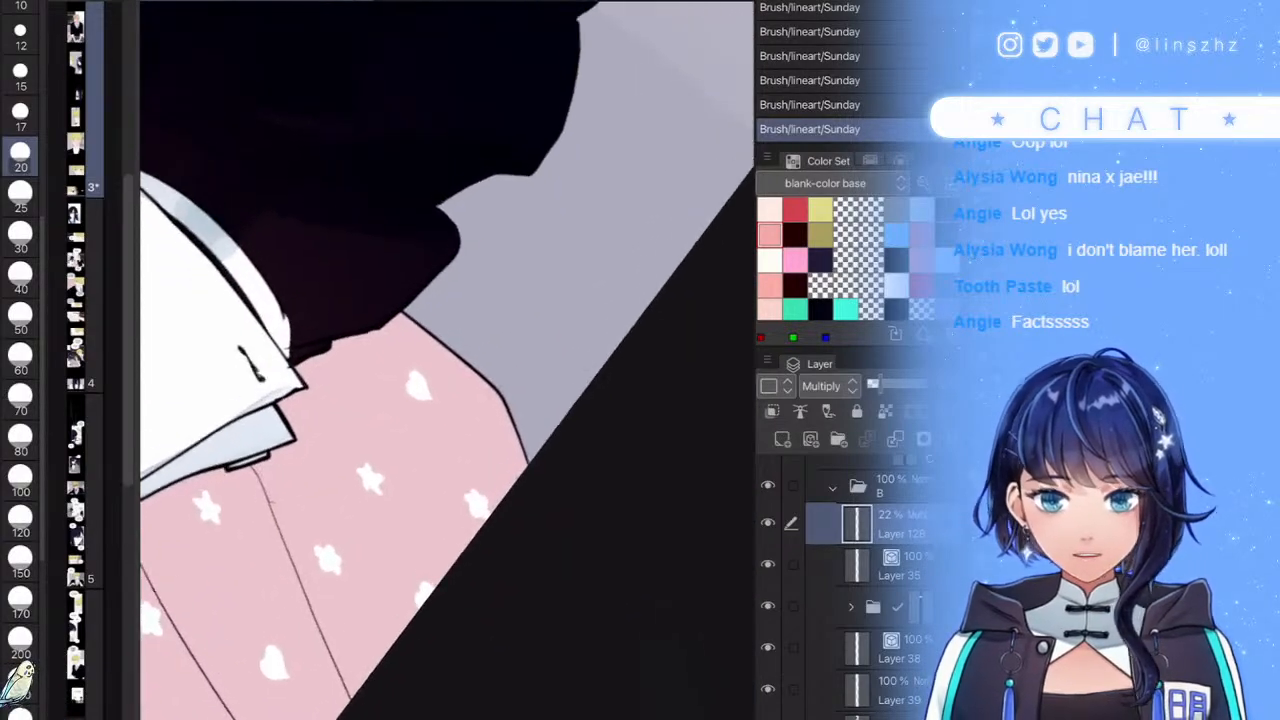
scroll(400, 400, "down", 3)
scroll(400, 400, "up", 3)
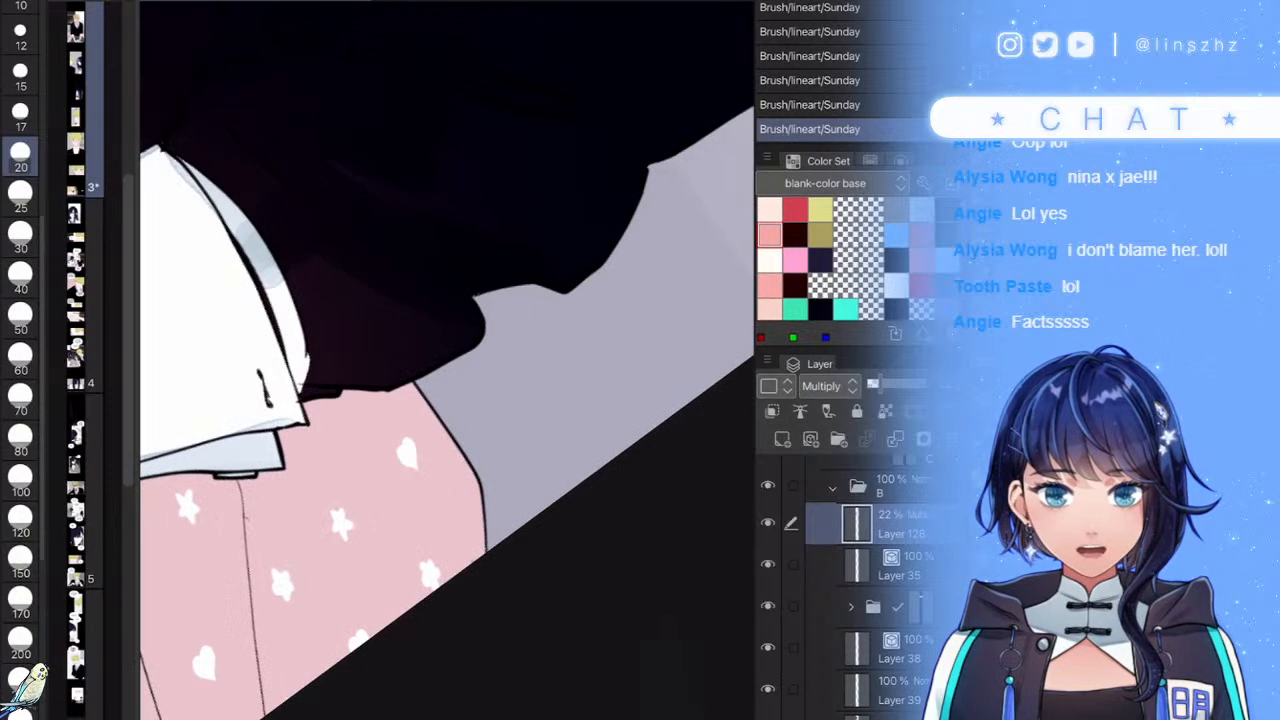
- Shade the blanket edge below the cuff and down its left fold lines, redoing one stroke
mouse_move(428, 368)
left_mouse_down()
mouse_move(535, 531)
mouse_move(501, 504)
mouse_move(496, 556)
mouse_move(470, 434)
mouse_move(471, 448)
mouse_move(435, 384)
left_mouse_up()
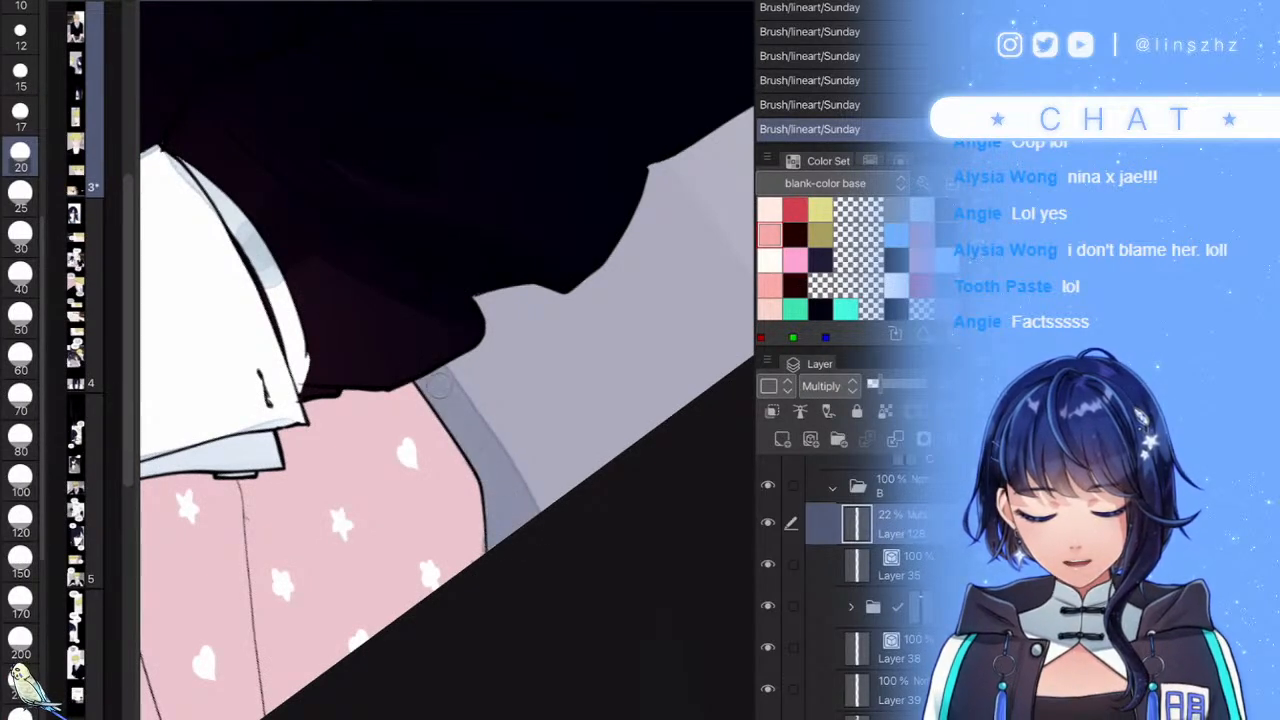
scroll(446, 360, "down", 5)
scroll(446, 360, "up", 5)
mouse_move(346, 344)
left_mouse_down()
mouse_move(412, 659)
mouse_move(353, 324)
mouse_move(415, 625)
left_mouse_up()
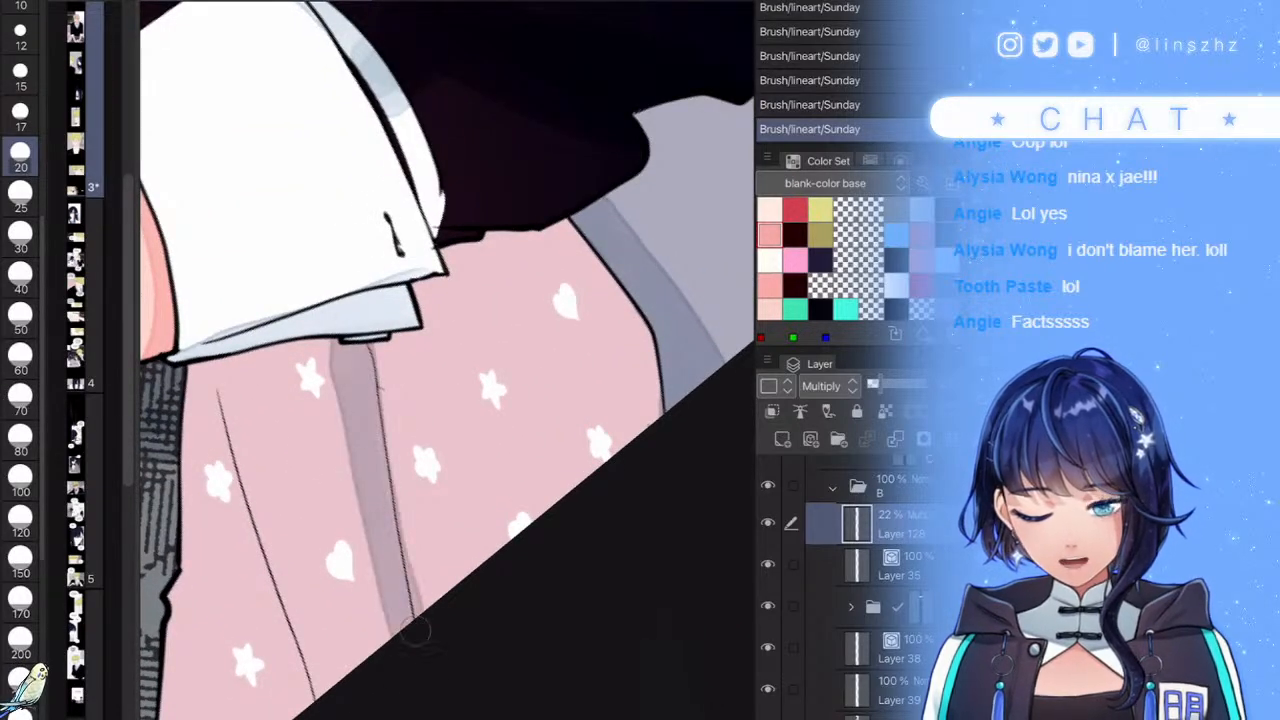
left_click_drag(217, 386, 303, 712)
left_click_drag(259, 540, 314, 692)
left_click_drag(340, 500, 446, 352)
key("ctrl+z")
key("ctrl+z")
mouse_move(325, 262)
left_mouse_down()
mouse_move(380, 618)
mouse_move(358, 425)
mouse_move(389, 541)
left_mouse_up()
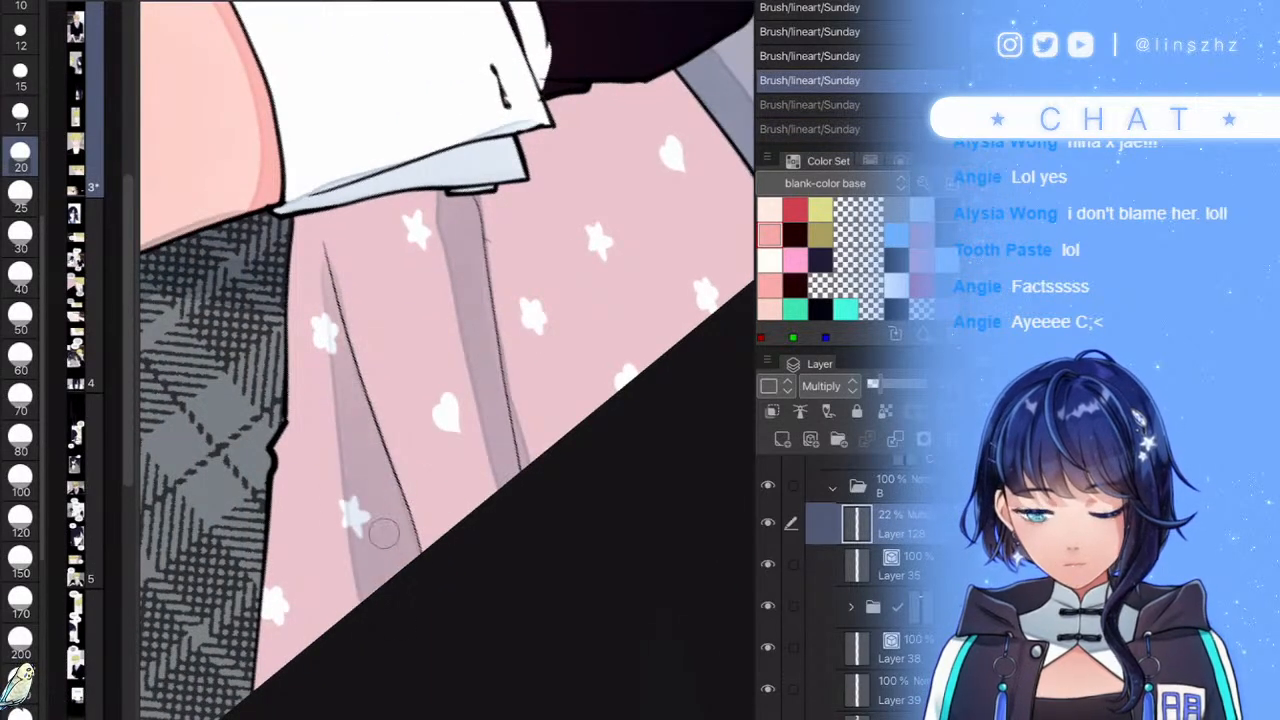
scroll(447, 360, "down", 5)
scroll(380, 470, "up", 5)
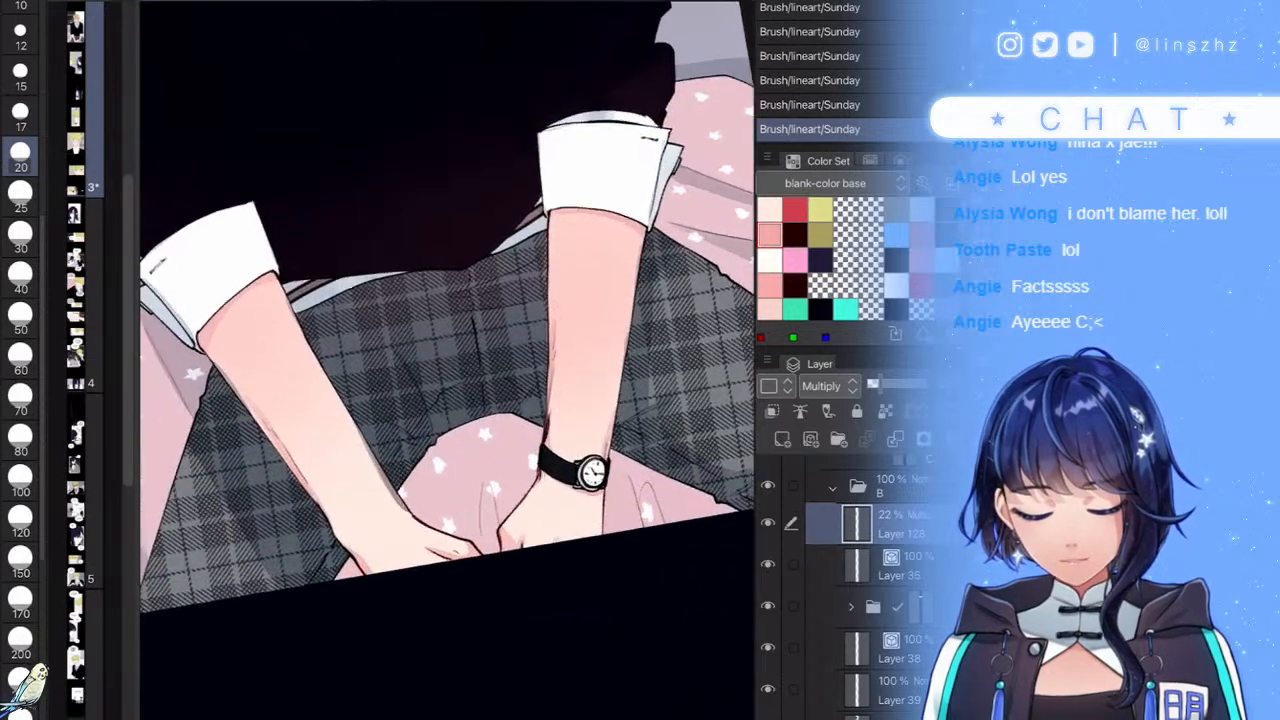
- With a larger brush, shade the pink cloth's upper and left edges
left_click(20, 318)
mouse_move(530, 355)
left_mouse_down()
mouse_move(371, 399)
mouse_move(493, 362)
mouse_move(601, 375)
mouse_move(561, 347)
mouse_move(467, 371)
left_mouse_up()
left_click_drag(430, 416, 345, 476)
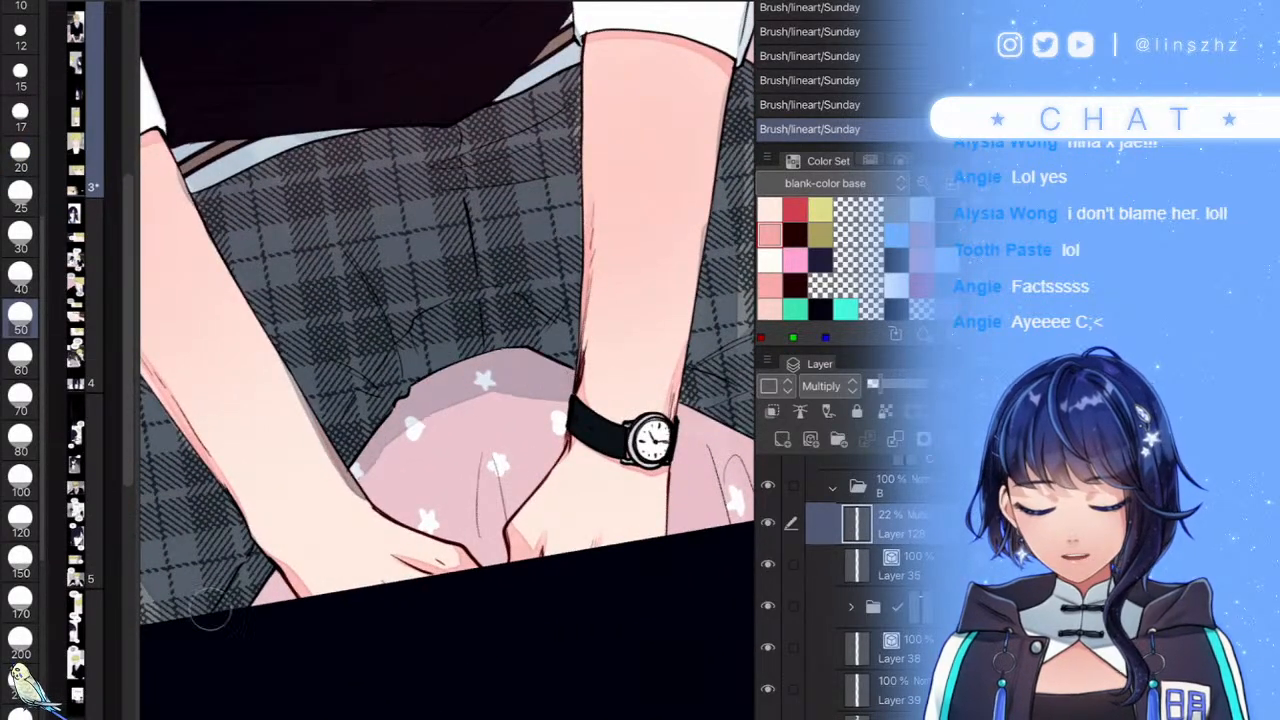
mouse_move(487, 515)
left_mouse_down()
mouse_move(495, 556)
mouse_move(498, 530)
left_mouse_up()
key("^")
key("ctrl+z")
- With a smaller brush, shade the cloth between the hands and beside the watch, adding faint shadows
left_click(20, 192)
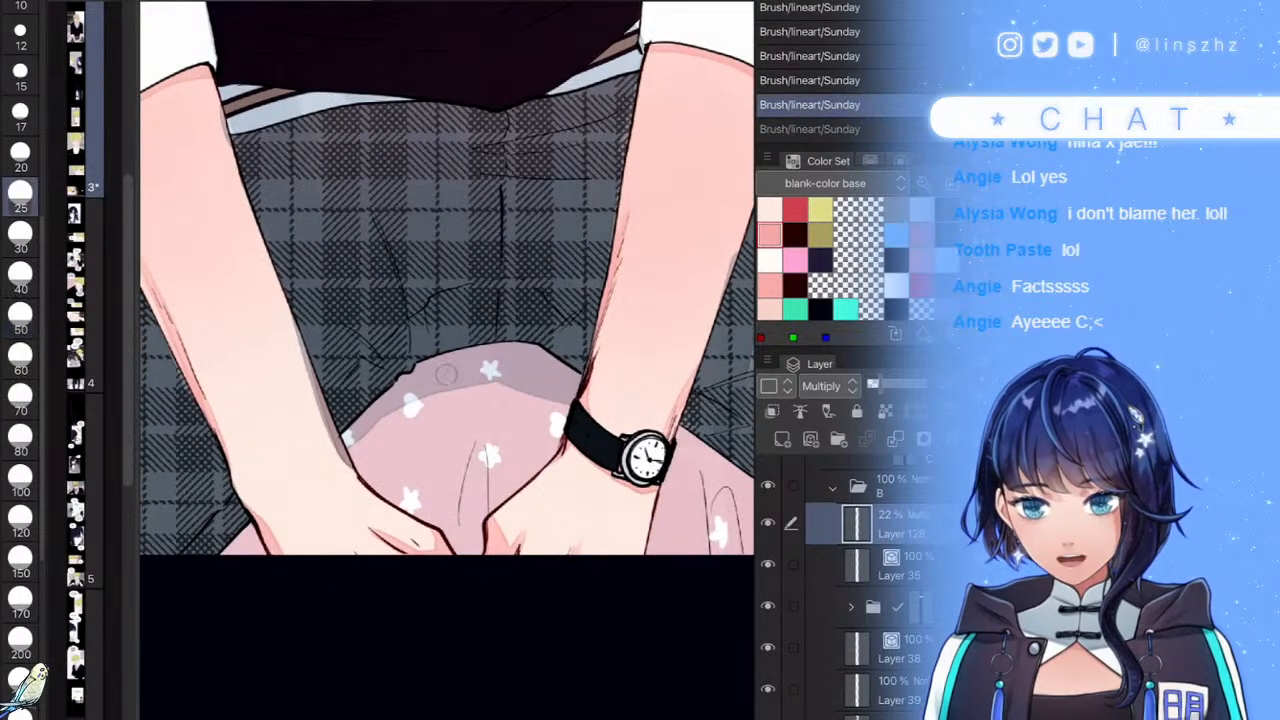
mouse_move(478, 438)
left_mouse_down()
mouse_move(468, 564)
mouse_move(477, 463)
mouse_move(472, 562)
left_mouse_up()
scroll(447, 345, "down", 2)
scroll(447, 345, "up", 3)
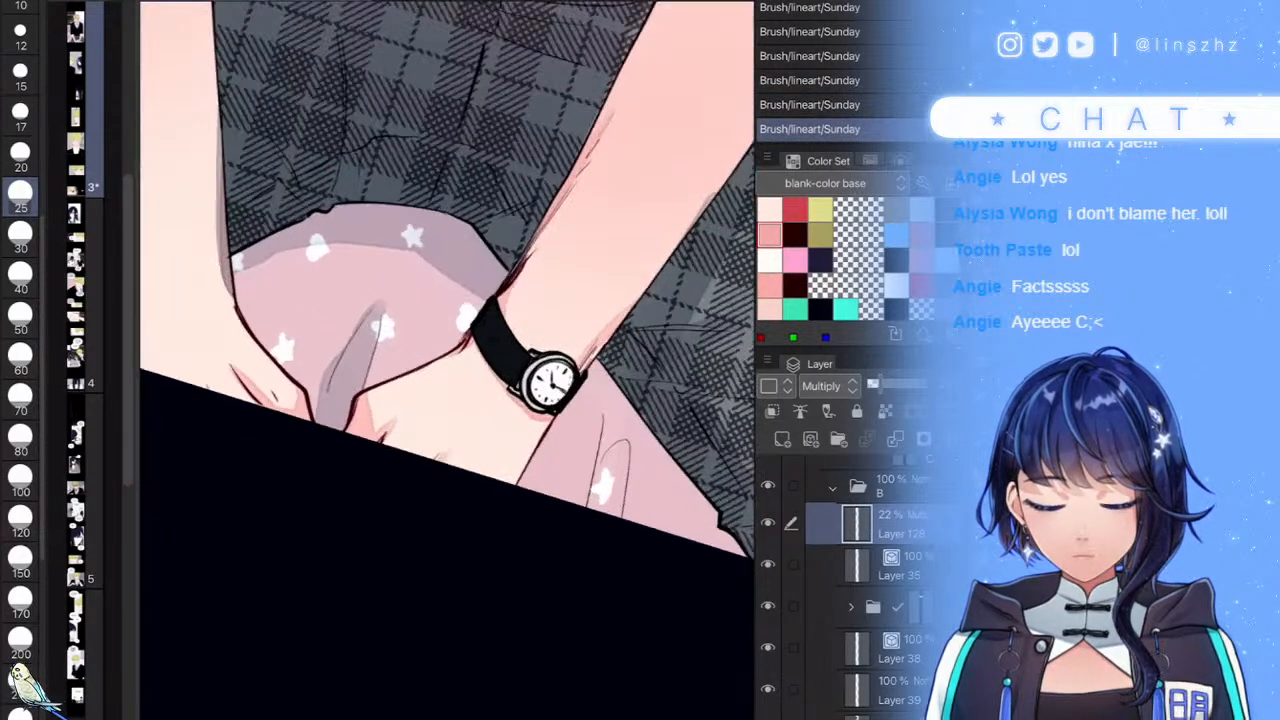
scroll(600, 442, "up", 3)
mouse_move(599, 400)
left_mouse_down()
mouse_move(552, 600)
mouse_move(625, 460)
mouse_move(603, 572)
mouse_move(611, 490)
left_mouse_up()
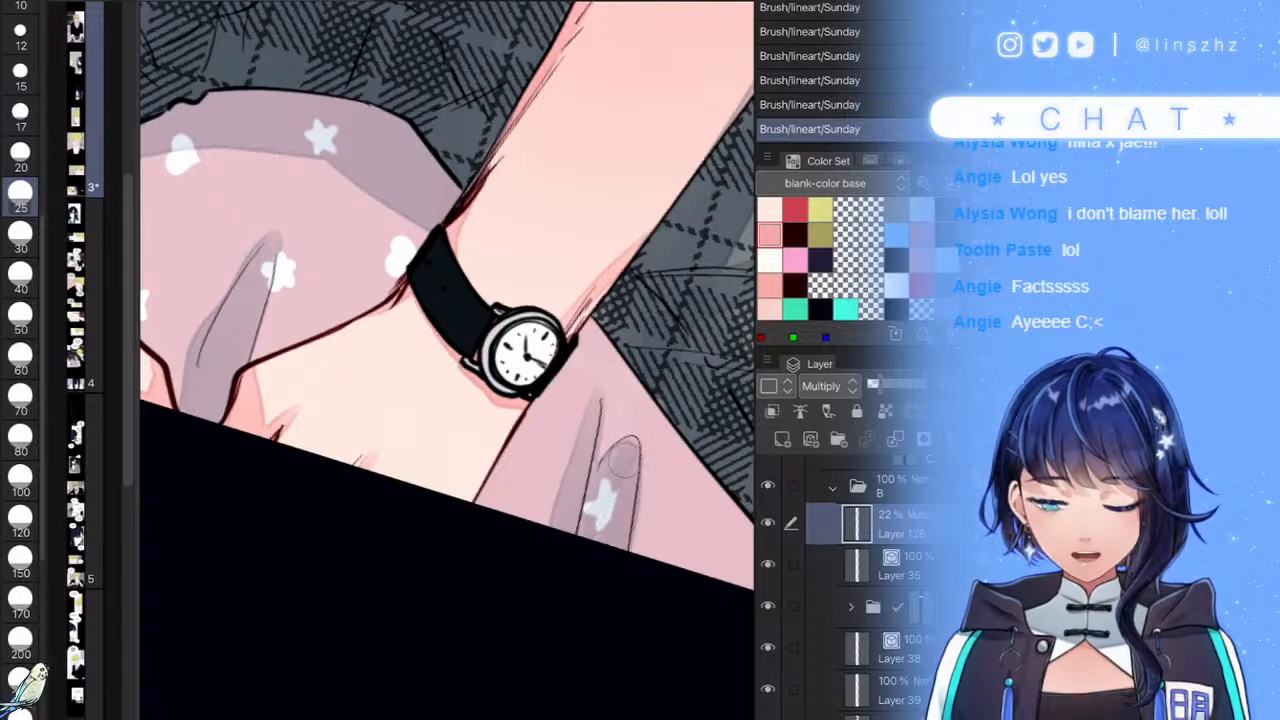
scroll(610, 508, "down", 4)
scroll(600, 430, "up", 2)
mouse_move(490, 369)
left_mouse_down()
mouse_move(550, 434)
mouse_move(498, 364)
mouse_move(496, 380)
left_mouse_up()
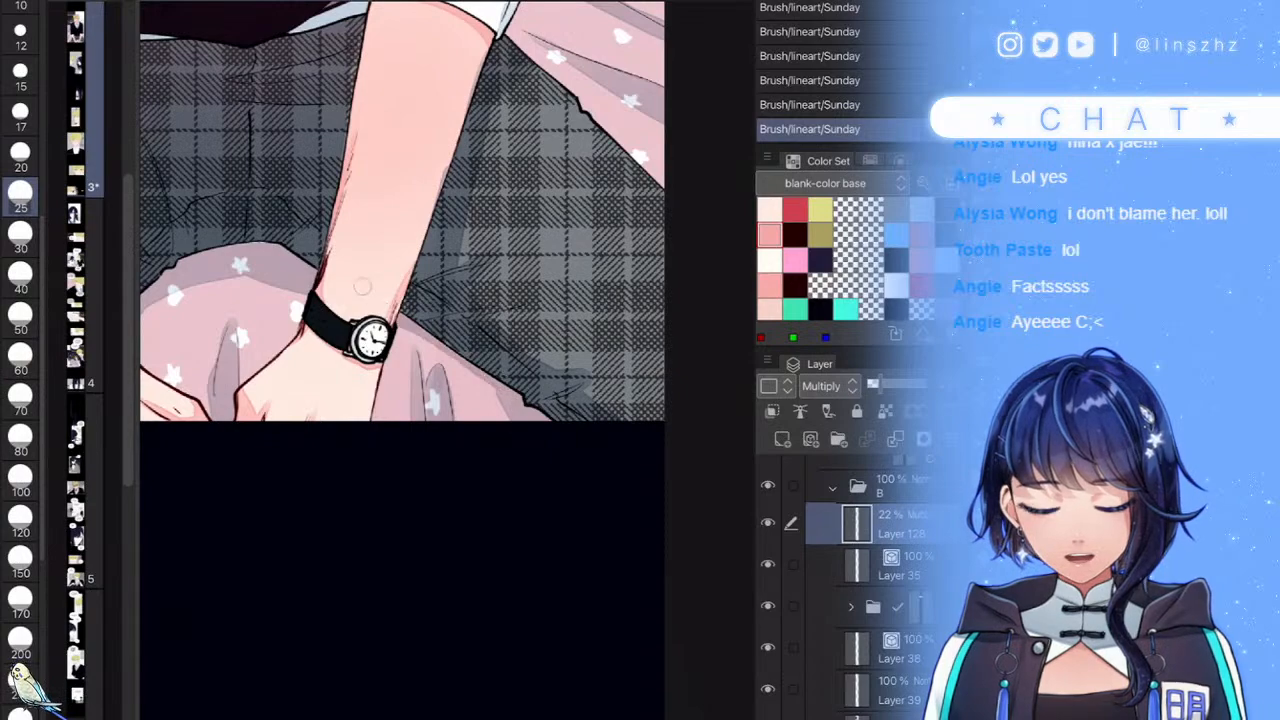
left_click_drag(366, 290, 386, 332)
scroll(452, 375, "down", 5)
left_click_drag(434, 377, 480, 414)
scroll(400, 440, "up", 4)
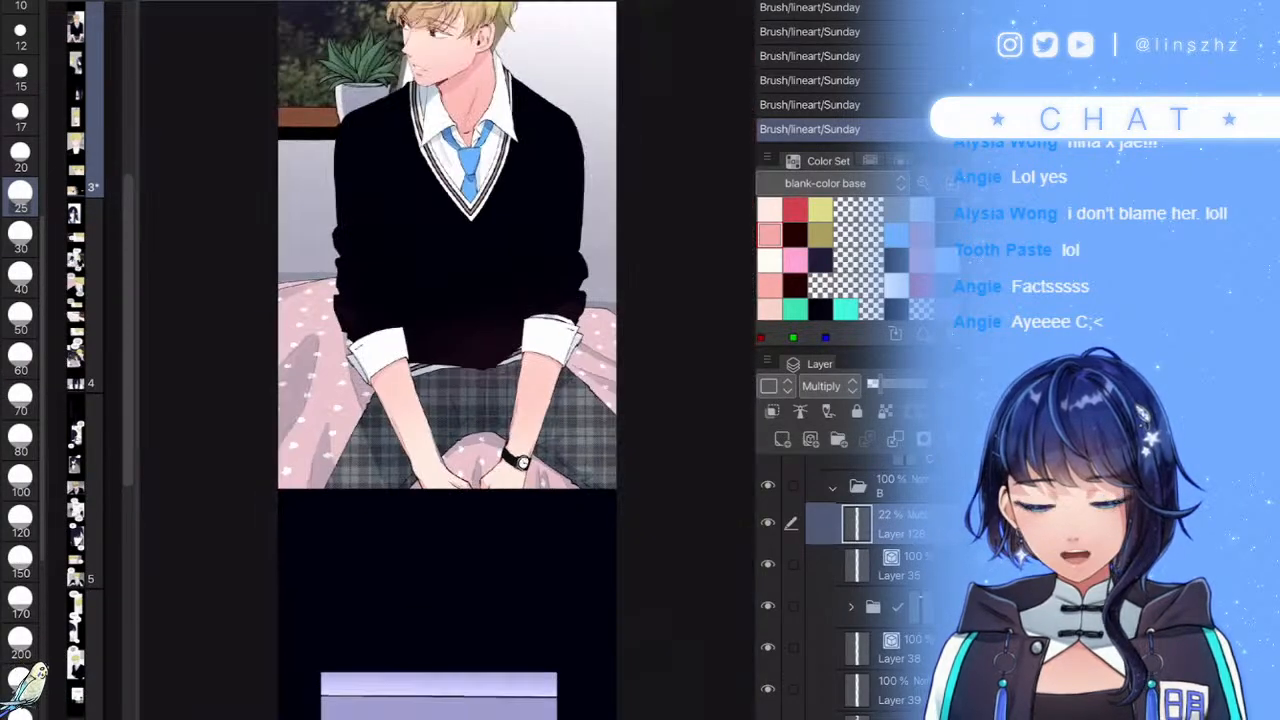
scroll(480, 560, "down", 5)
scroll(454, 362, "up", 1)
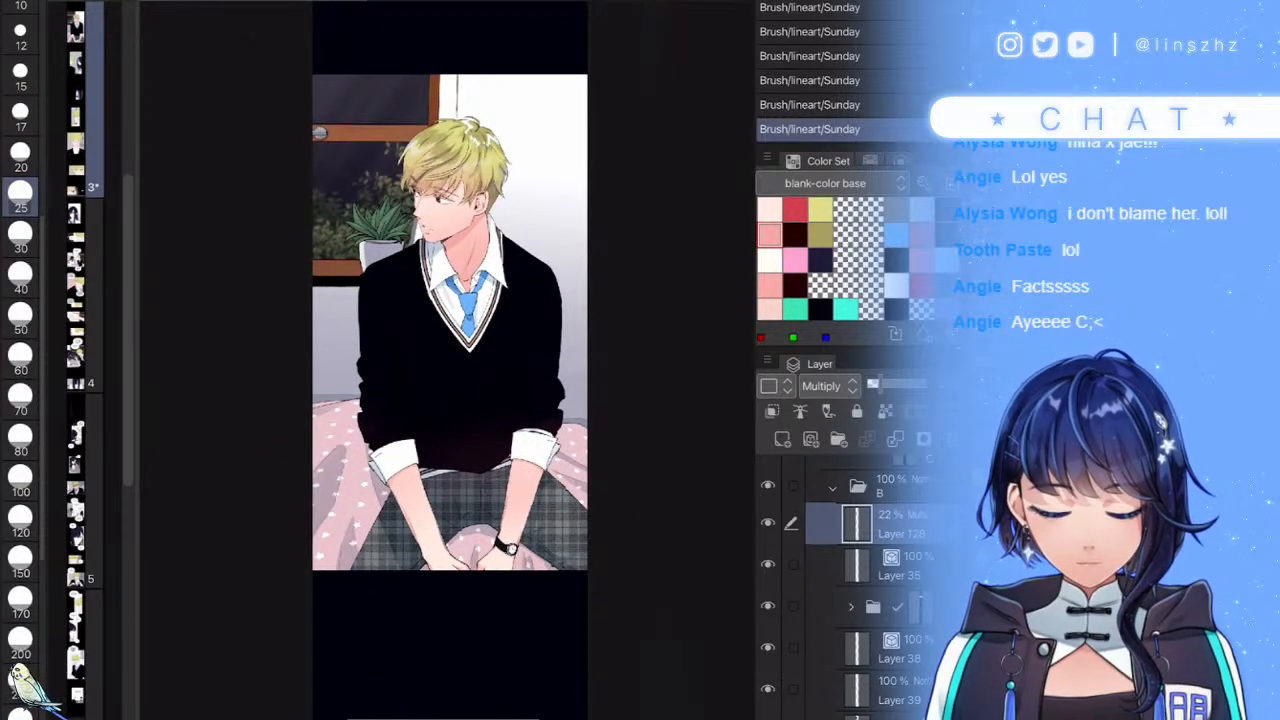
- Duplicate folder C, merge the copy into a single layer, and apply its mask
left_click(832, 488)
left_click(904, 530)
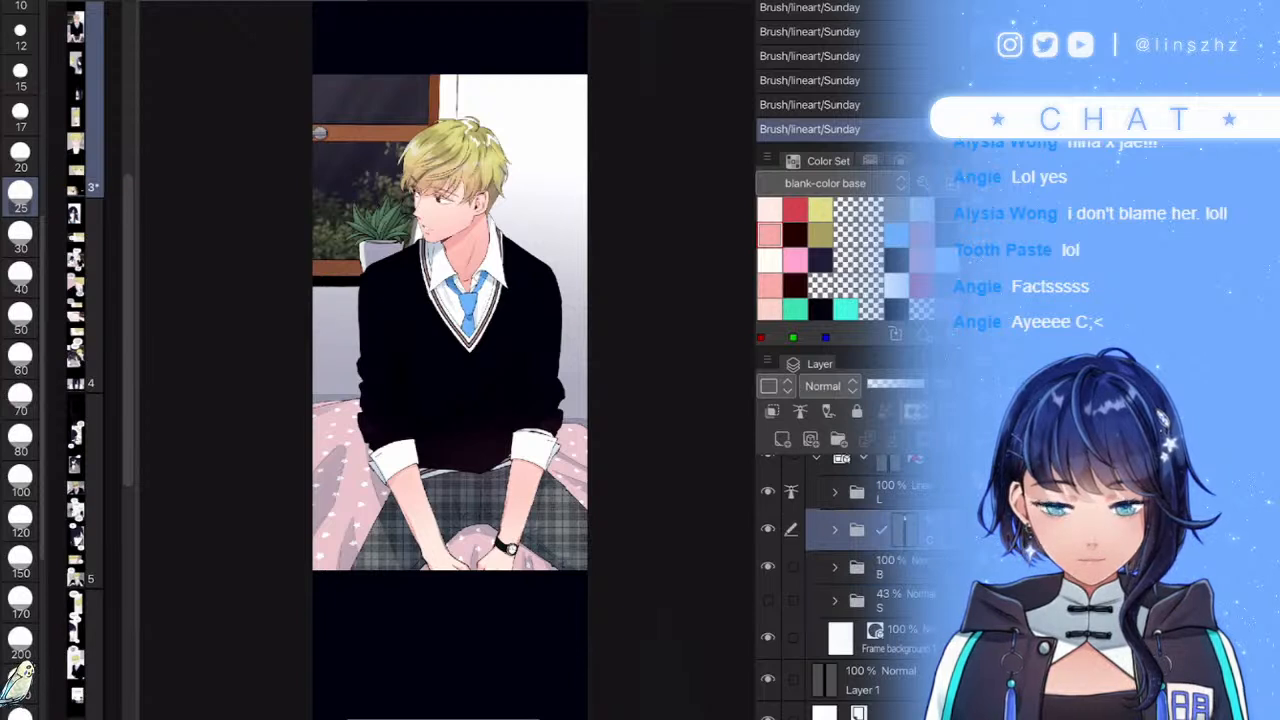
key("ctrl+j")
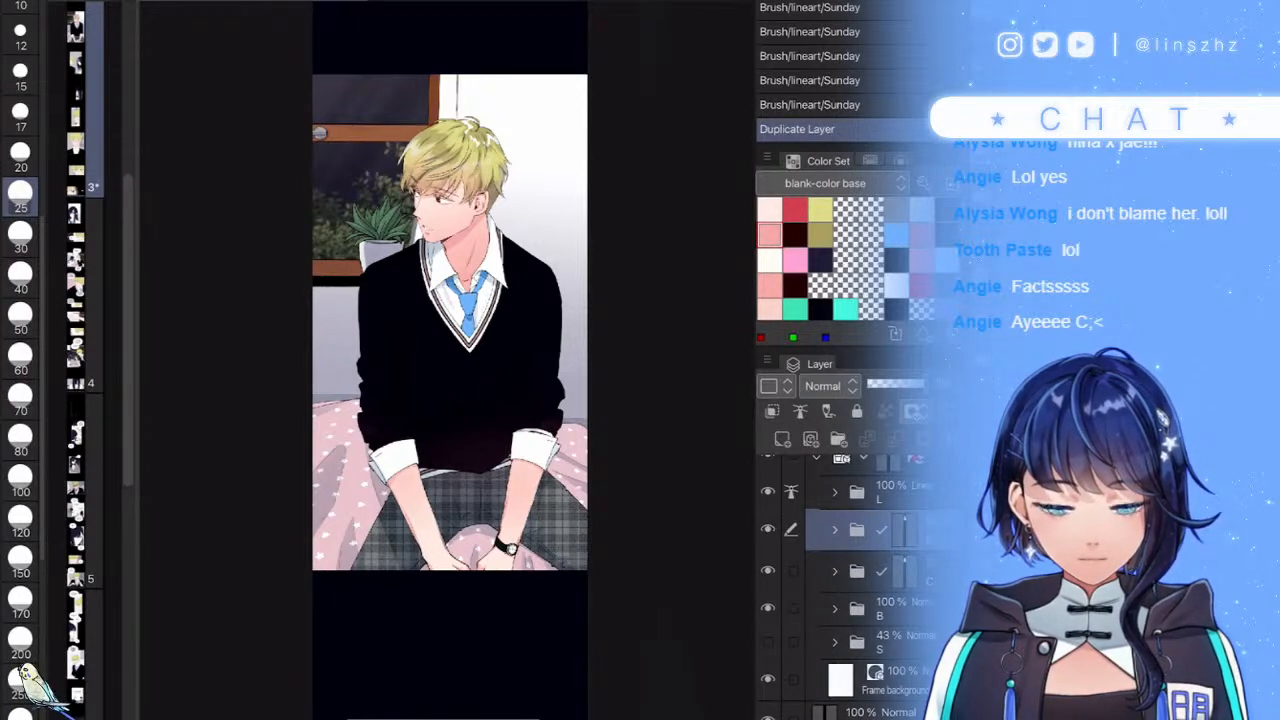
right_click(840, 529)
left_click(878, 440)
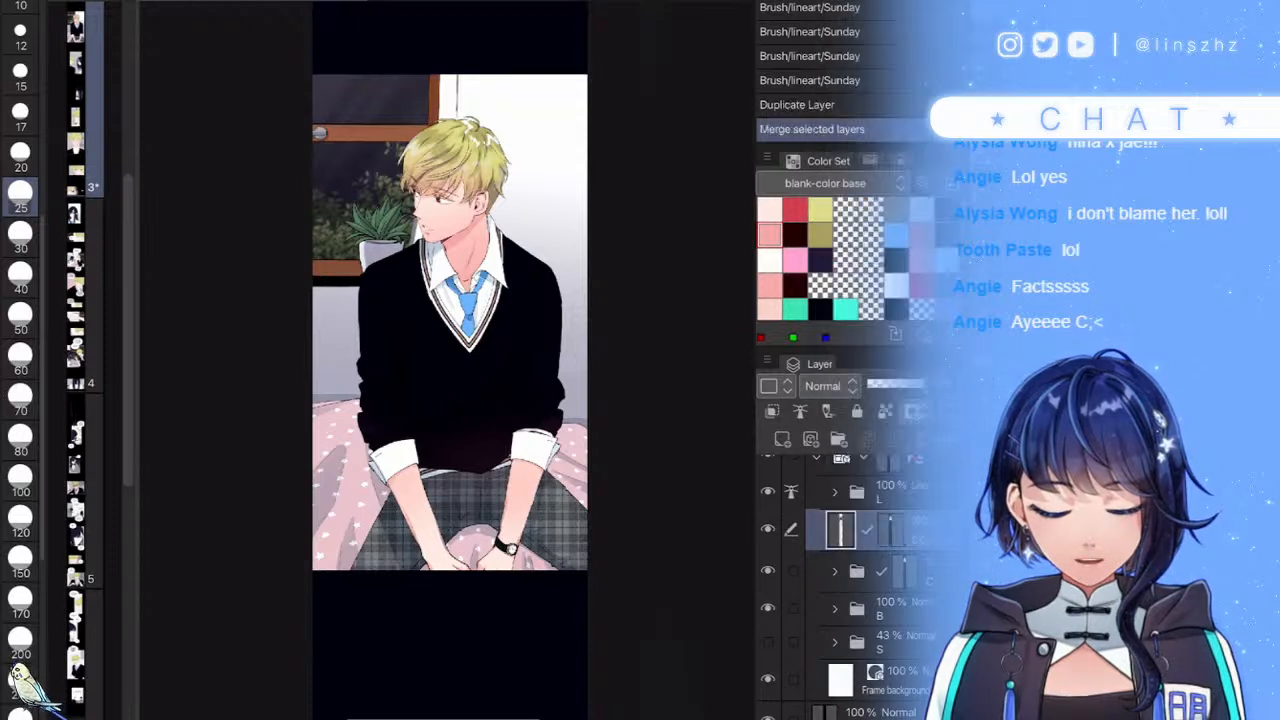
right_click(840, 518)
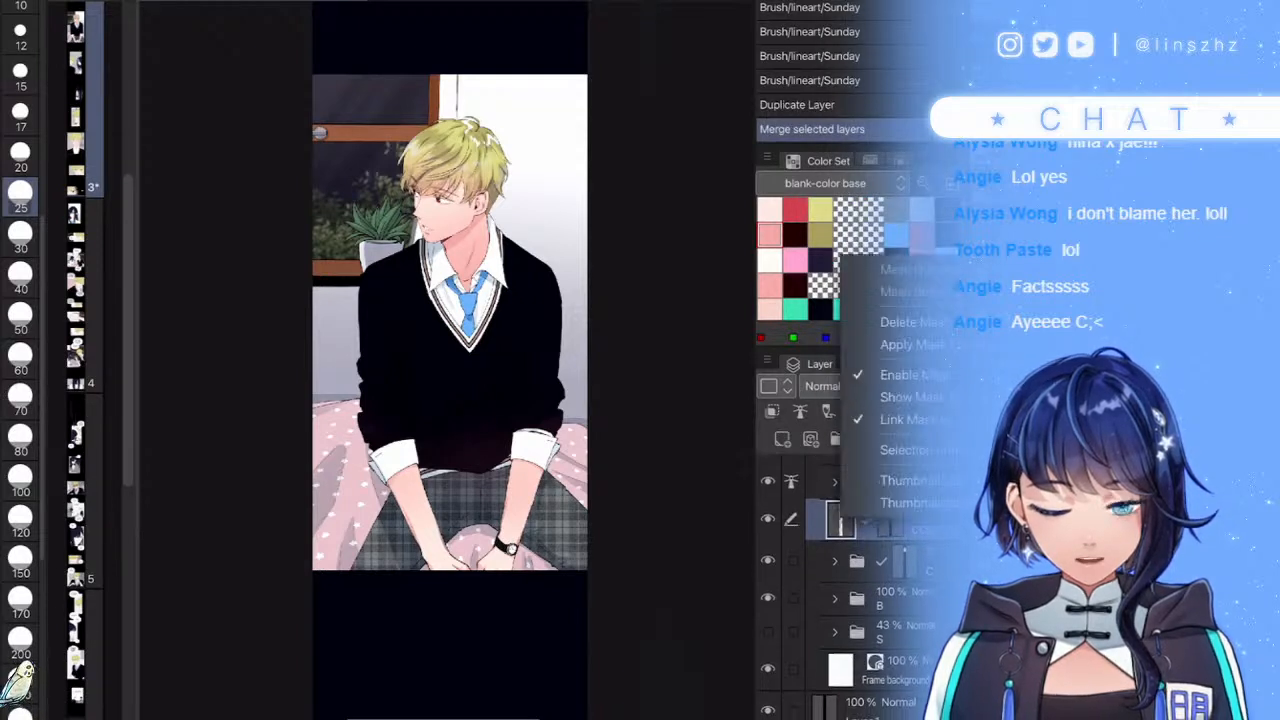
left_click(910, 344)
- Move C Copy into folder B, set it to Hard light, and raise its luminosity to about 29
left_click(835, 598)
left_click_drag(880, 520, 878, 617)
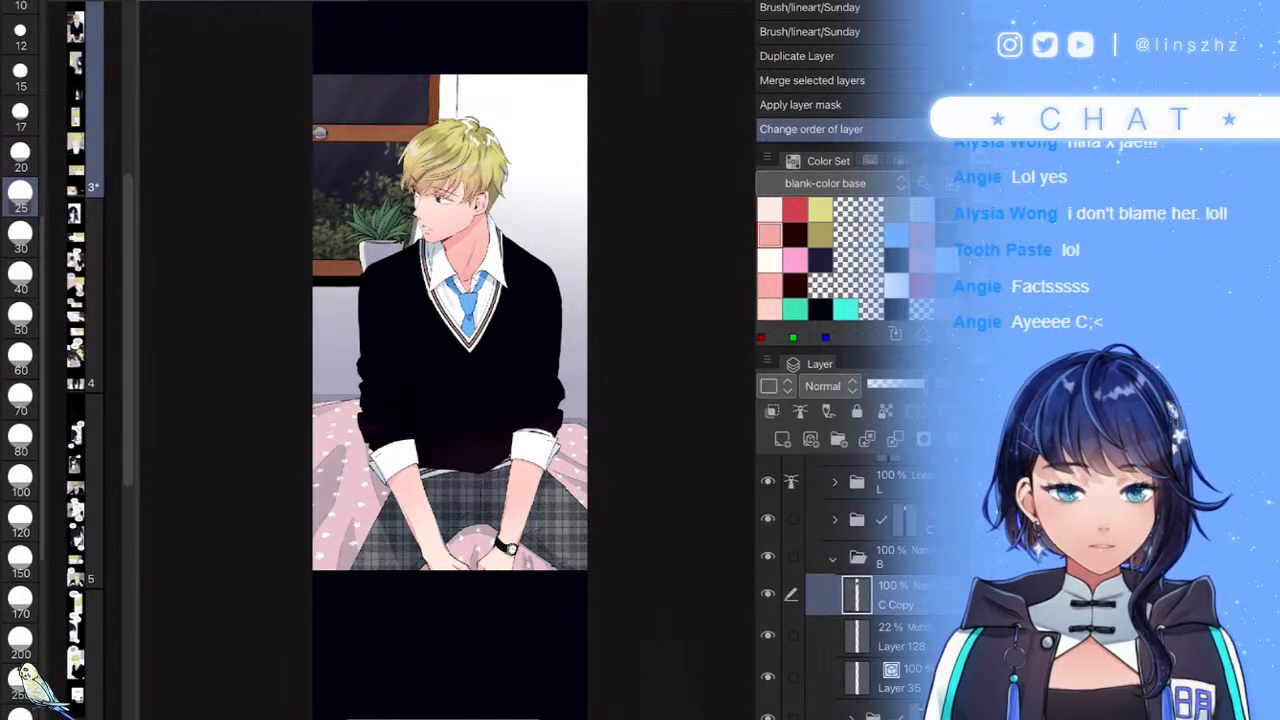
scroll(430, 341, "up", 3)
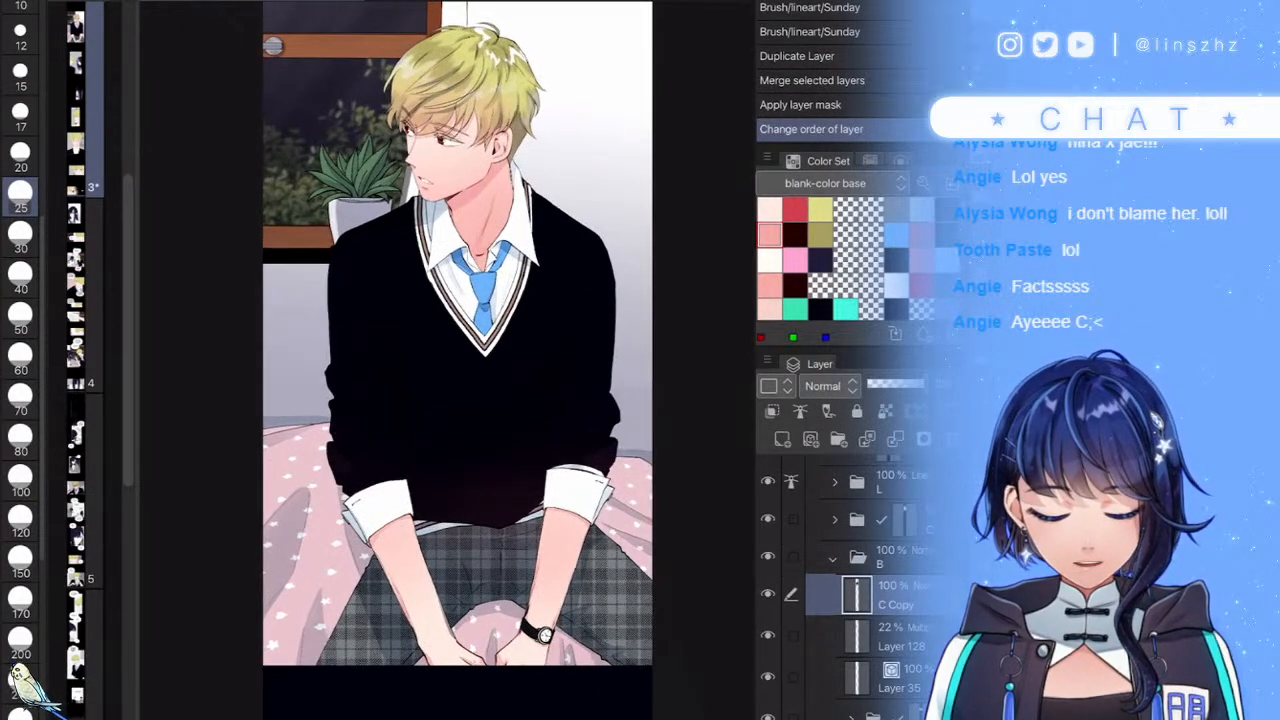
left_click(830, 386)
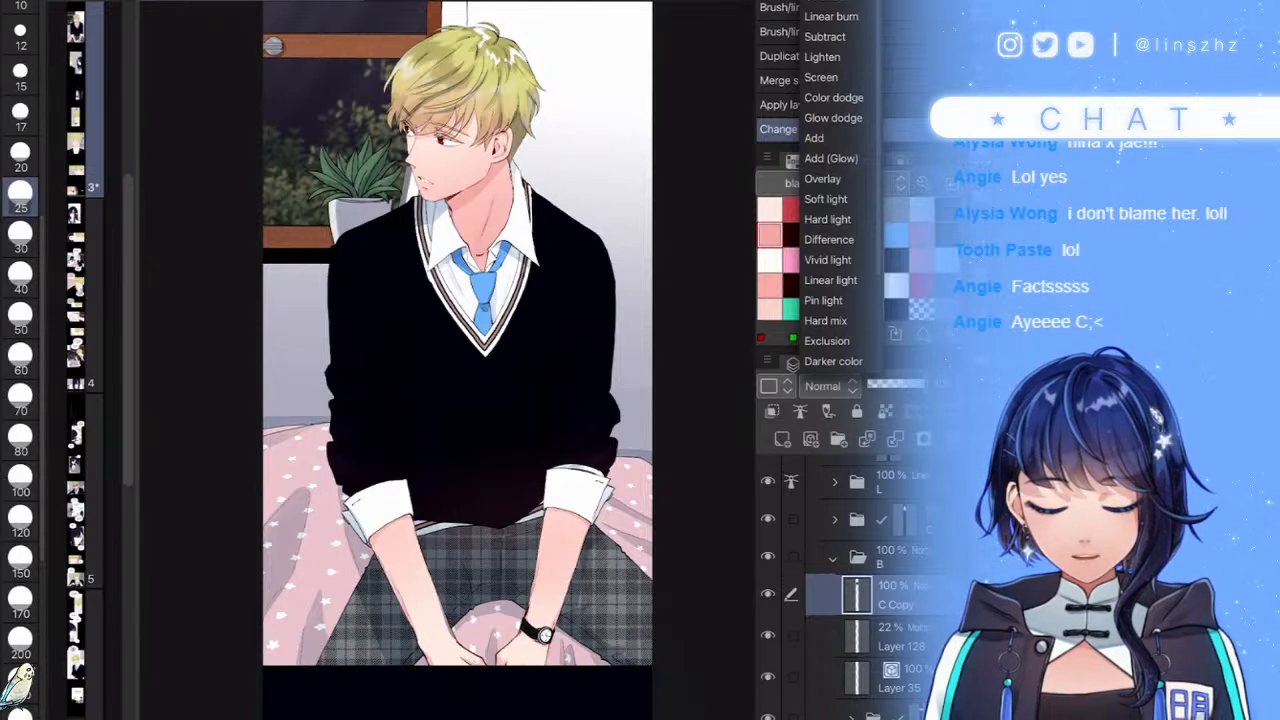
left_click(828, 220)
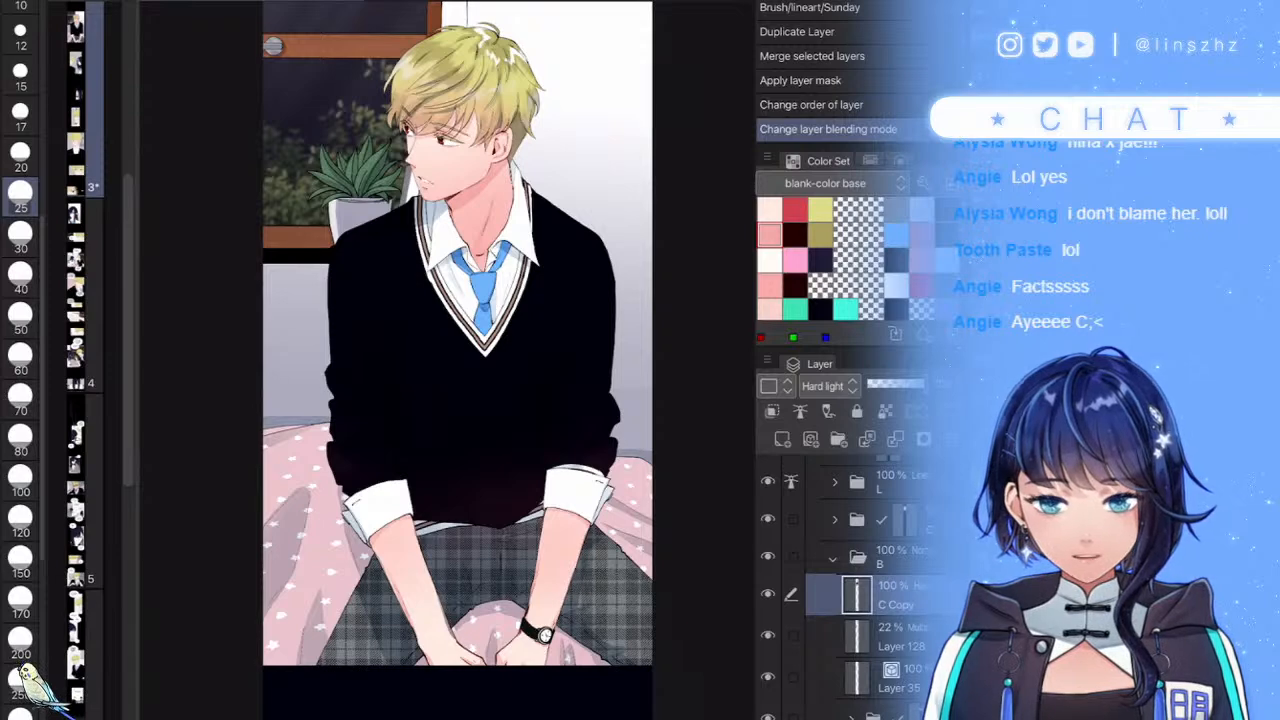
key("ctrl+u")
left_click_drag(597, 671, 652, 671)
- Confirm the luminosity increase of about 29 on the C Copy layer
left_click(837, 529)
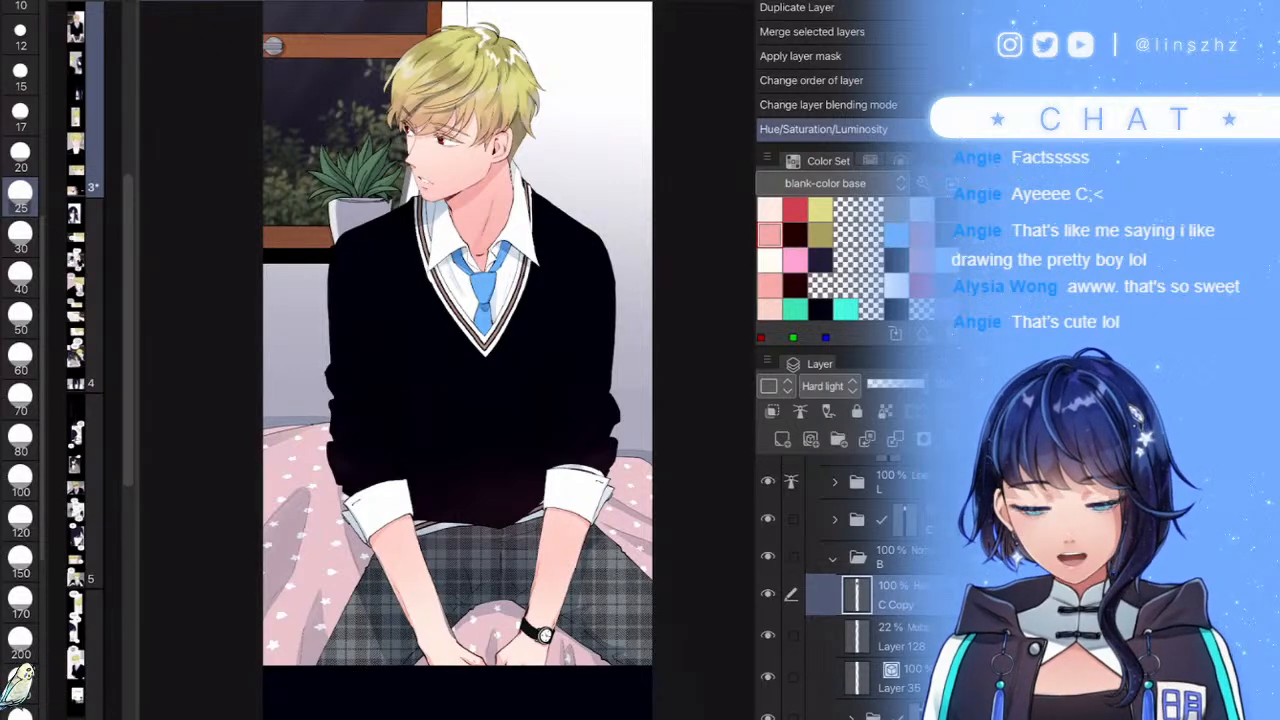
- Change the C Copy layer's blending mode from Hard light to Screen
scroll(536, 548, "down", 3)
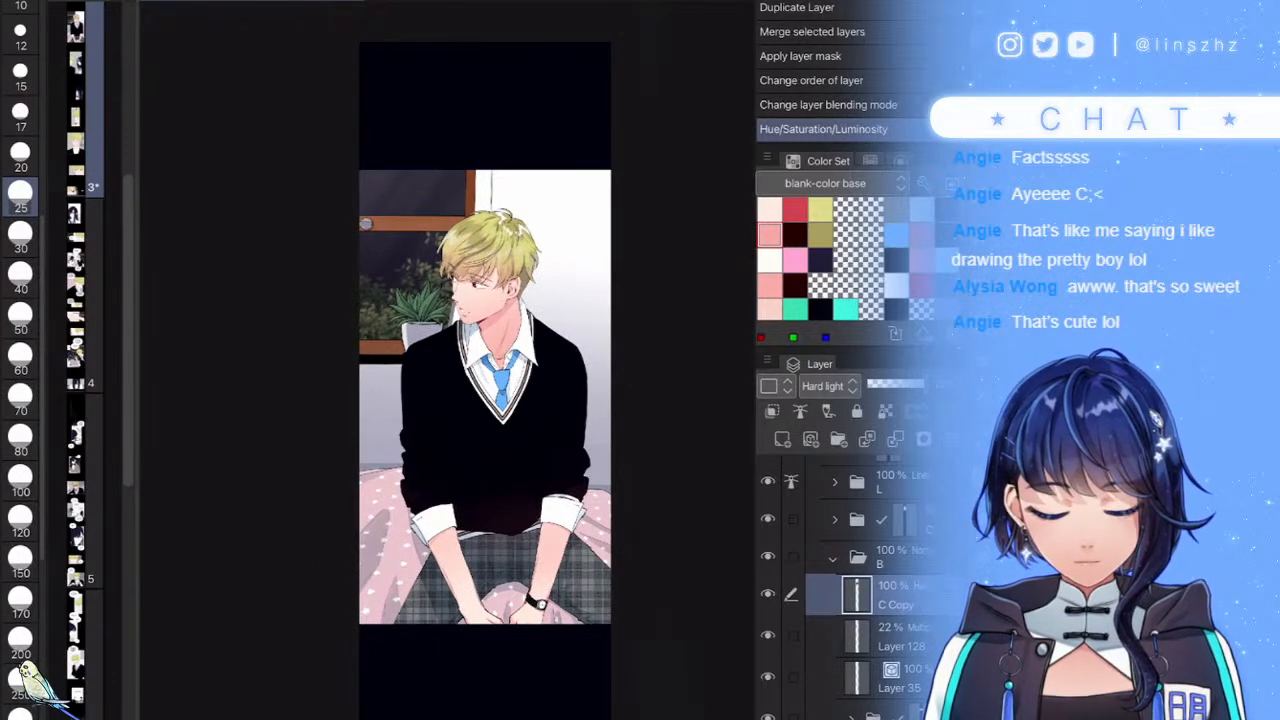
left_click(829, 386)
left_click(824, 77)
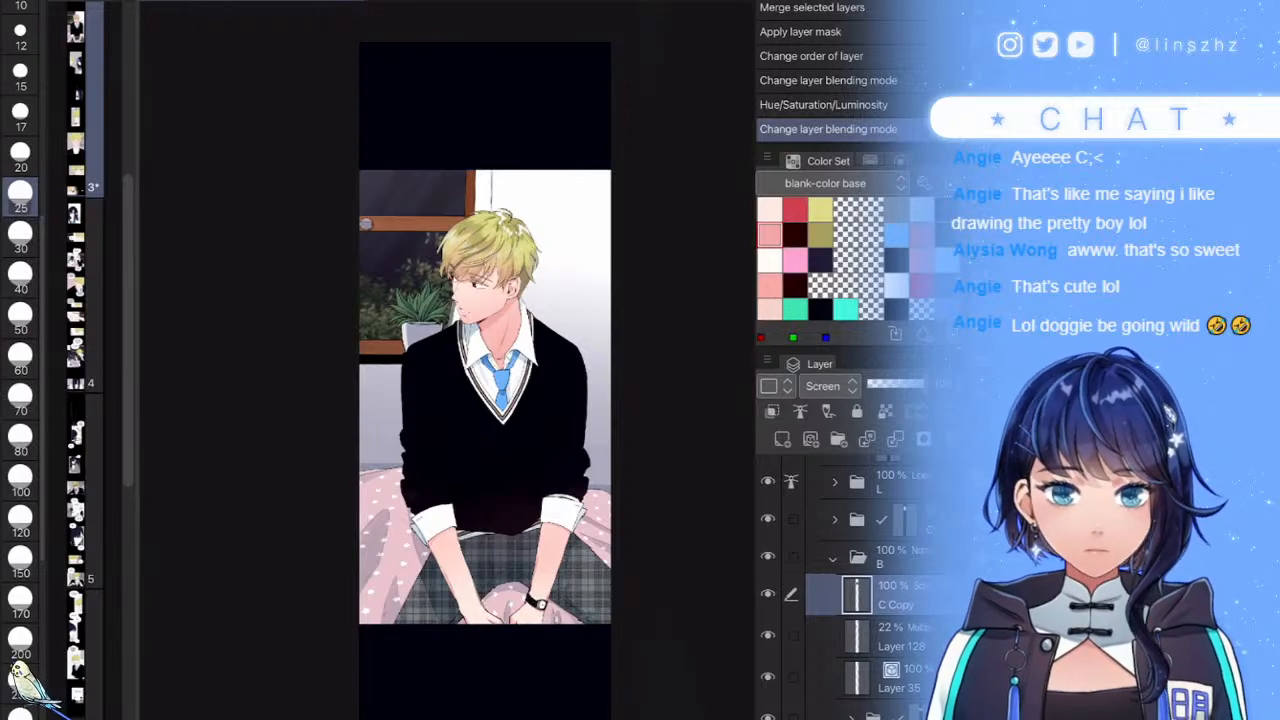
- Open the Gaussian blur filter for the Screen-blended C Copy layer with Ctrl+G
scroll(604, 527, "up", 2)
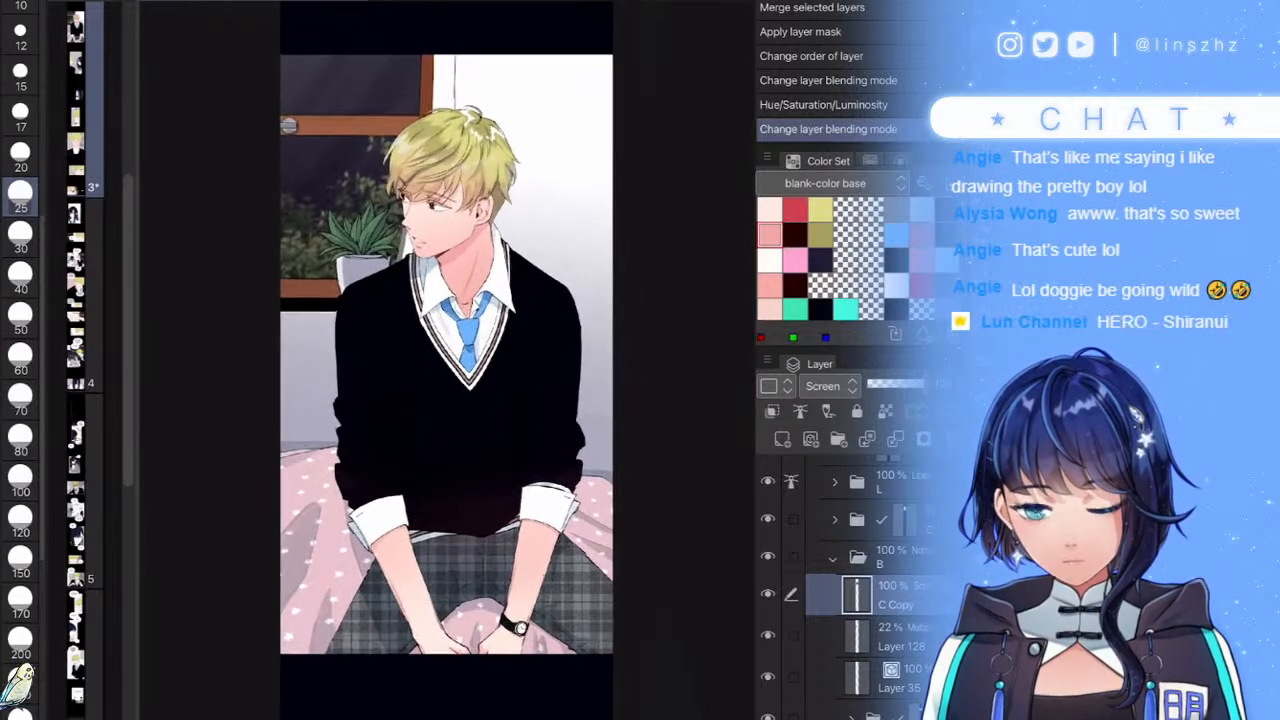
scroll(542, 576, "down", 1)
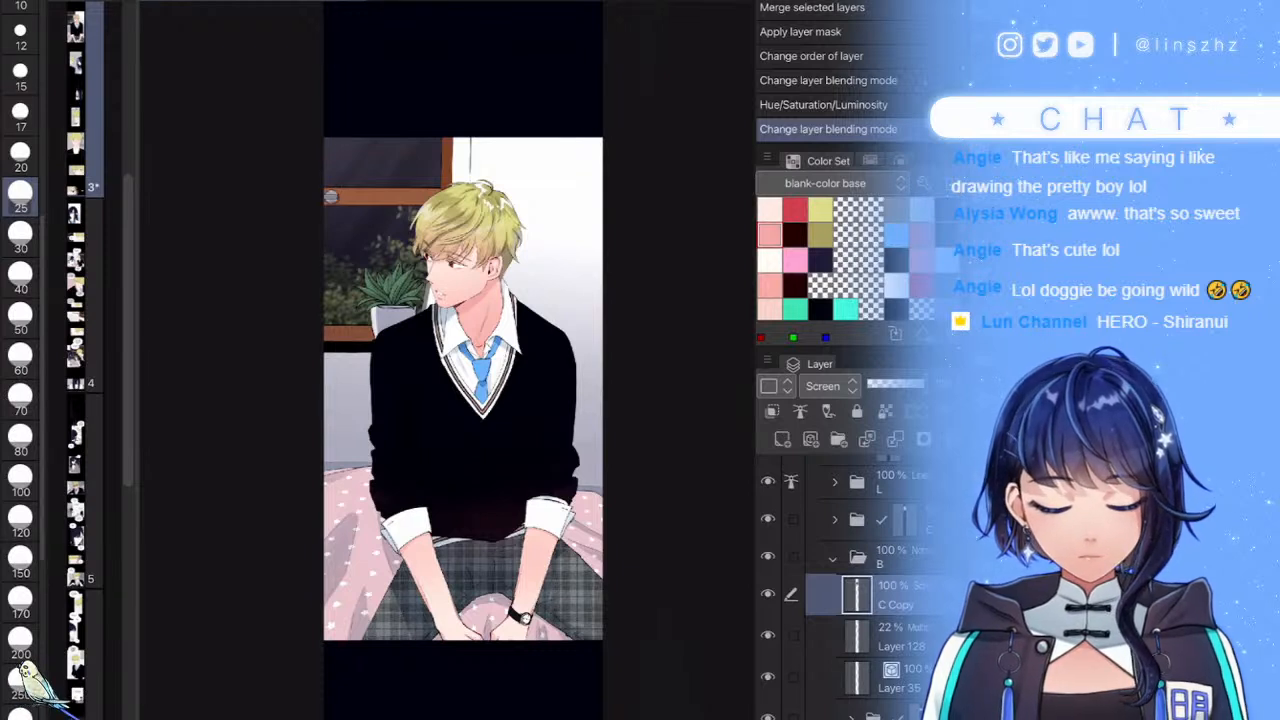
key("ctrl+g")
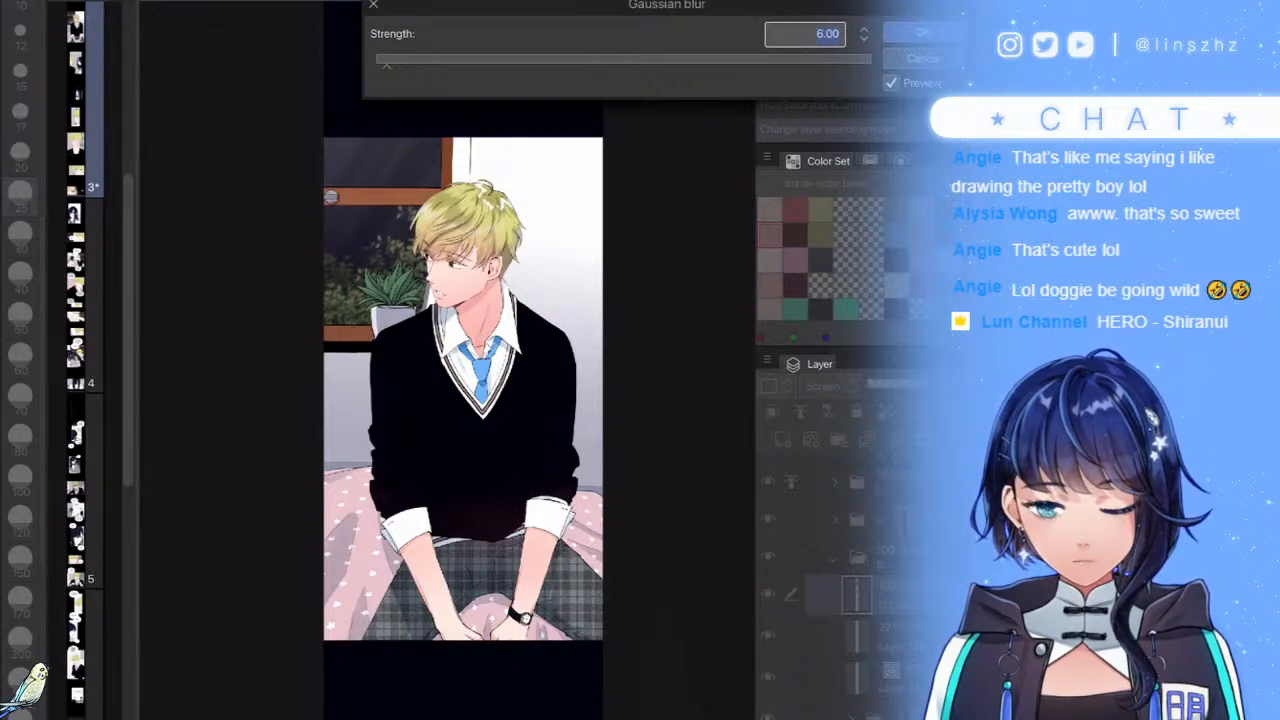
- Raise the Gaussian blur strength step by step to 102.62 and apply it to C Copy
left_click(463, 61)
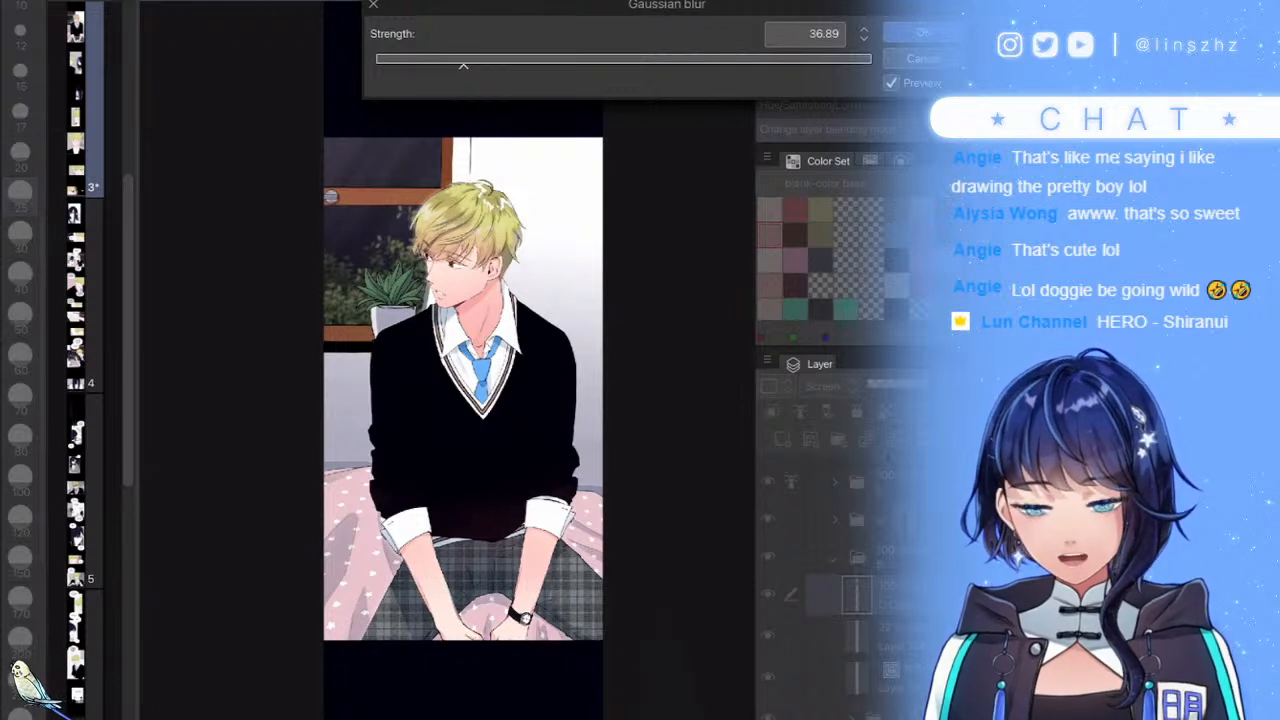
left_click(543, 61)
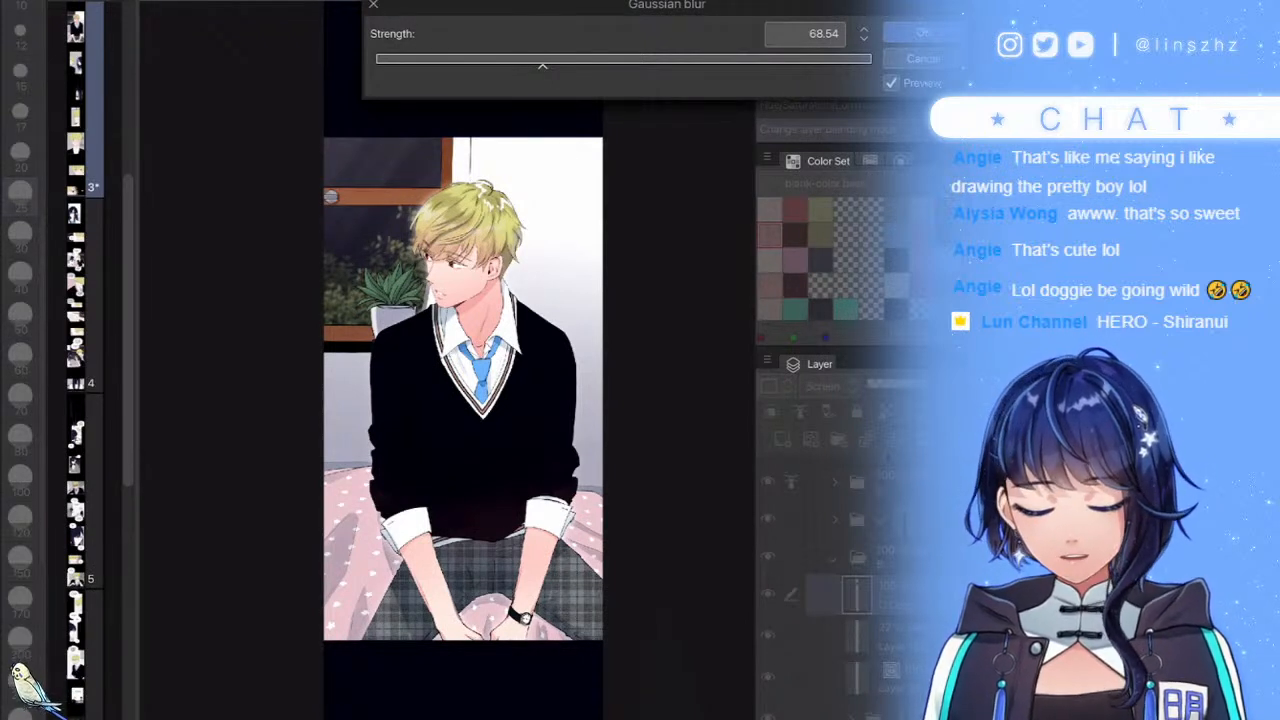
left_click_drag(543, 64, 585, 64)
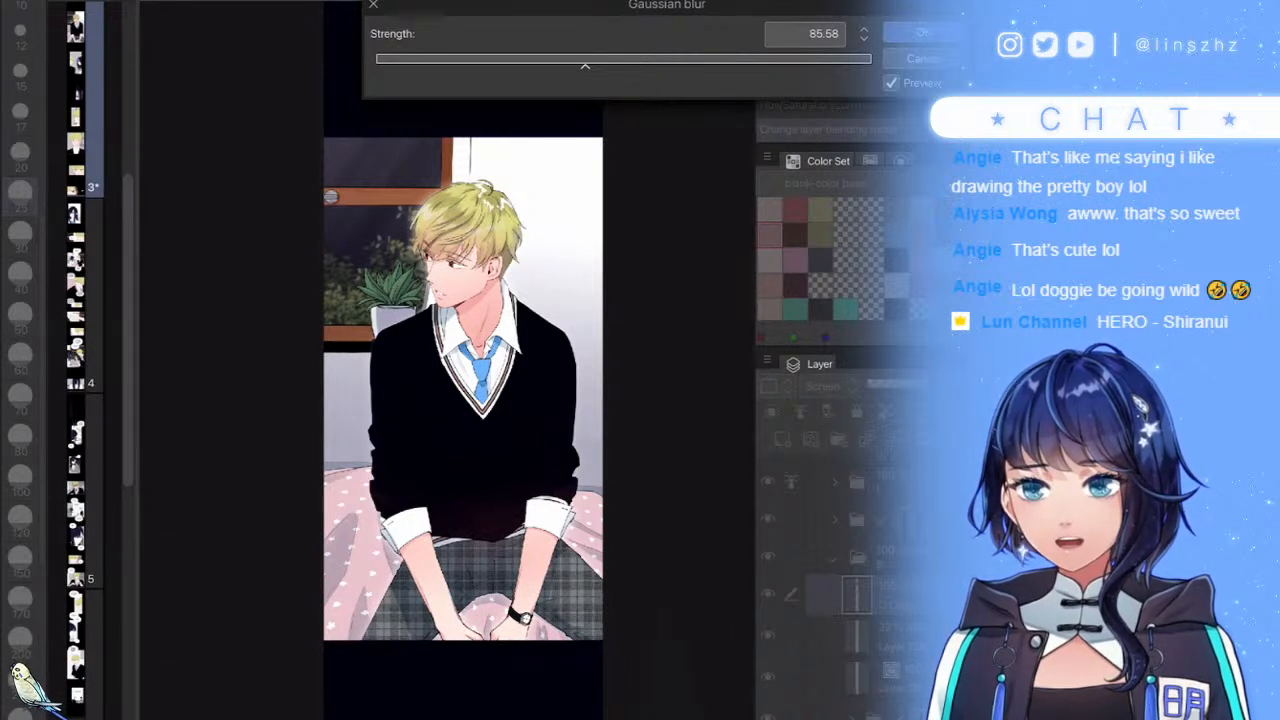
left_click_drag(585, 65, 628, 65)
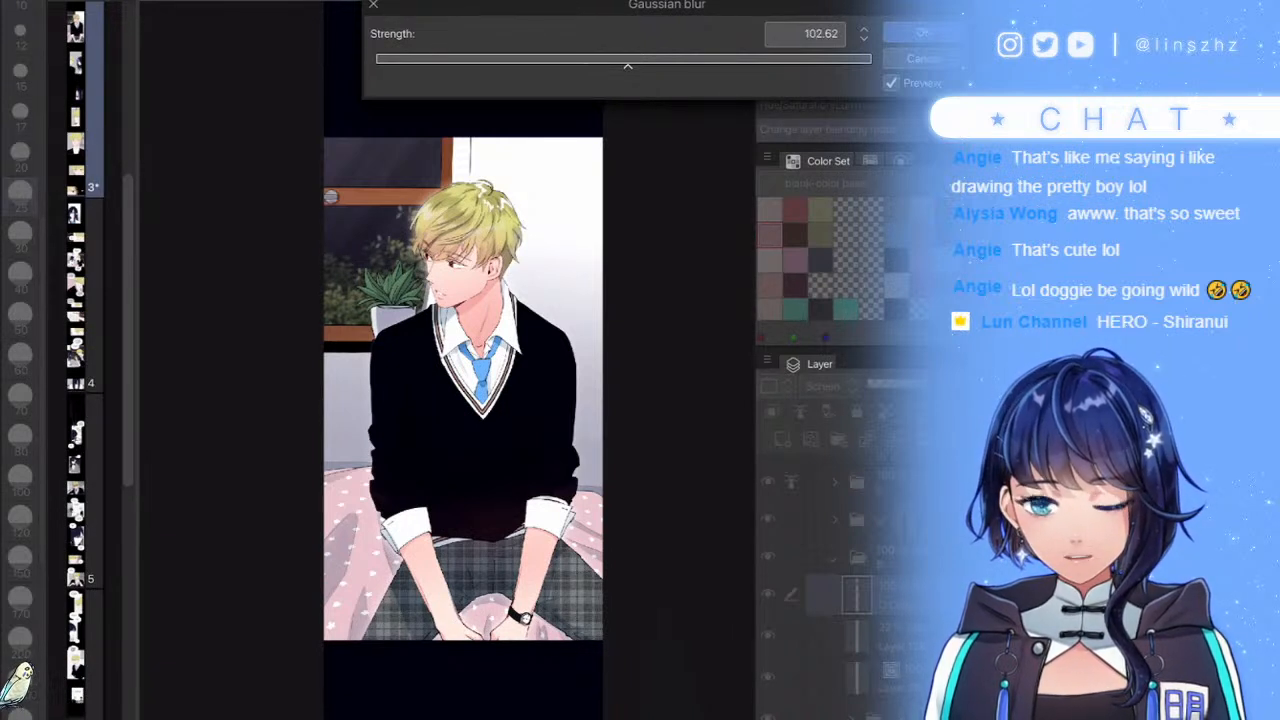
left_click(888, 33)
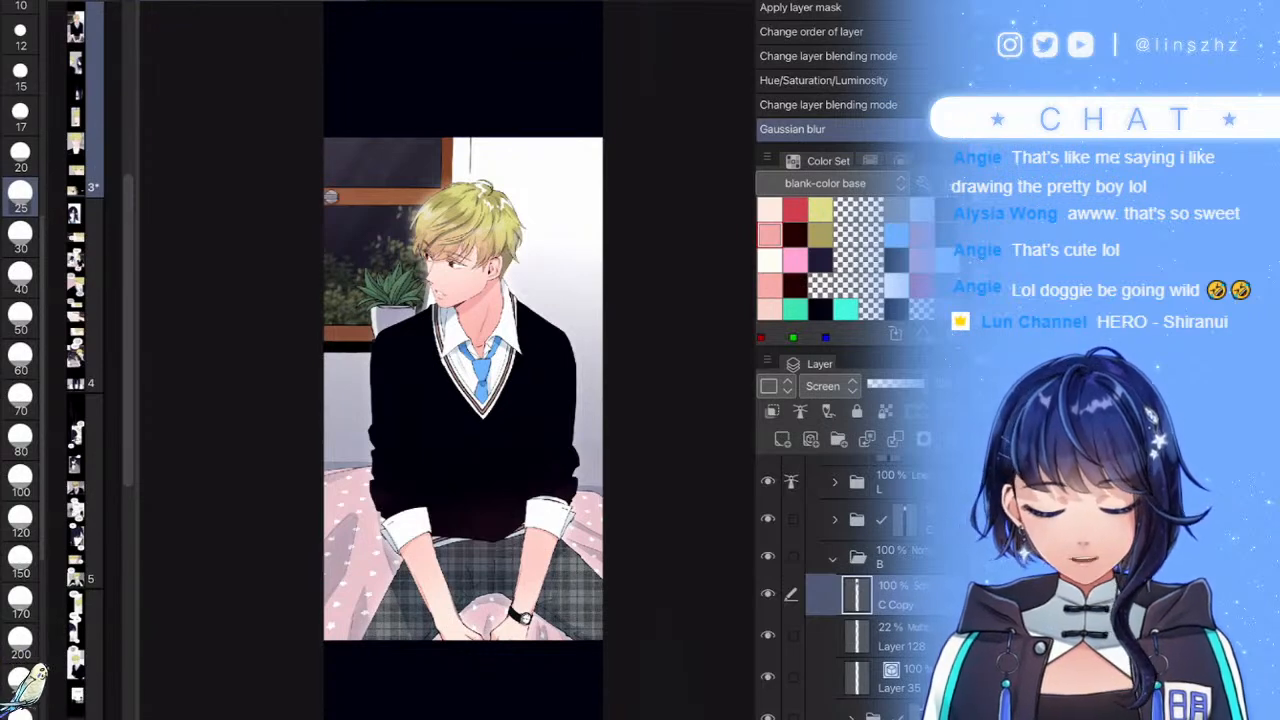
- Lower the blurred C Copy glow layer's opacity to 72%
left_click(900, 385)
left_click_drag(900, 385, 908, 385)
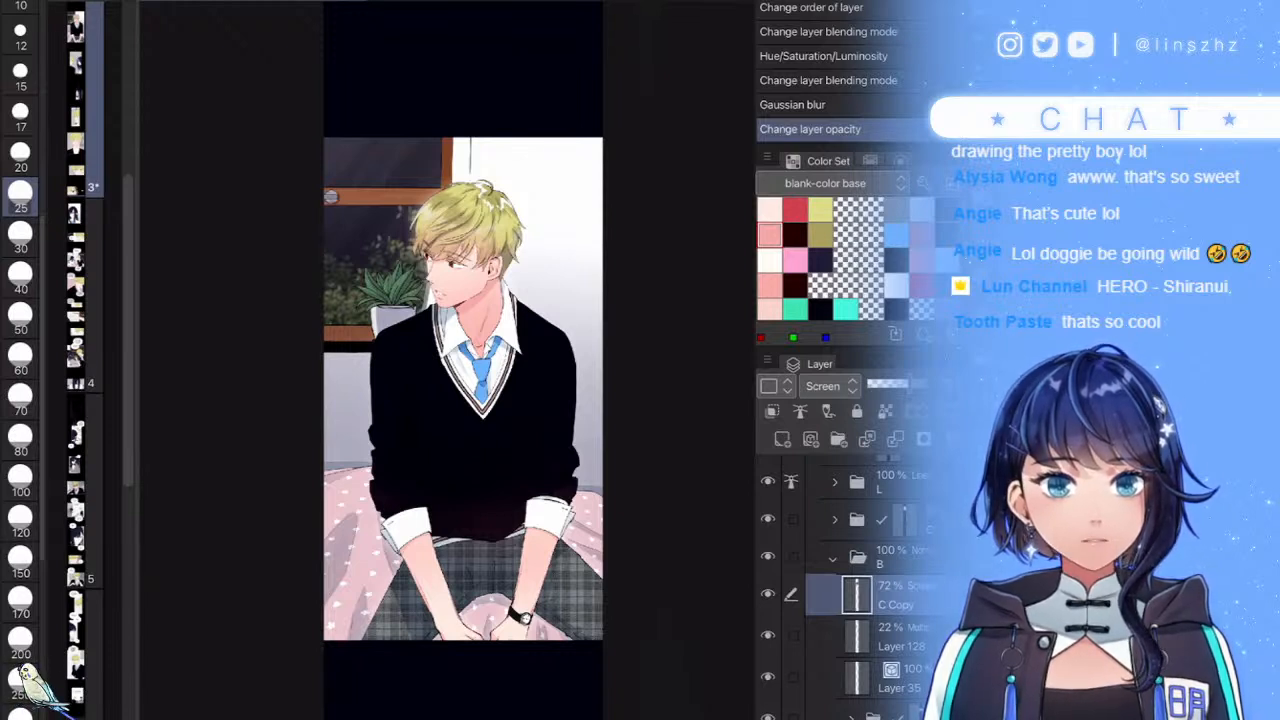
scroll(460, 400, "down", 2)
scroll(428, 450, "up", 3)
scroll(522, 494, "up", 1)
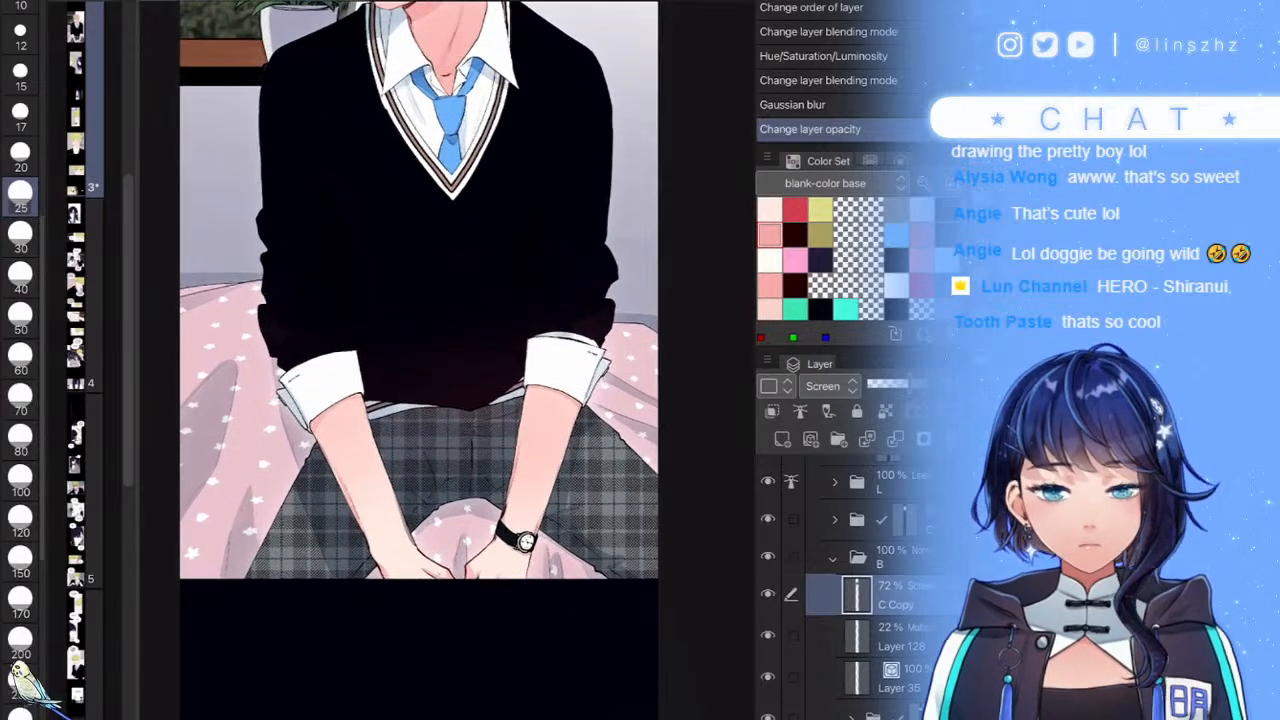
scroll(590, 560, "down", 3)
scroll(480, 330, "down", 1)
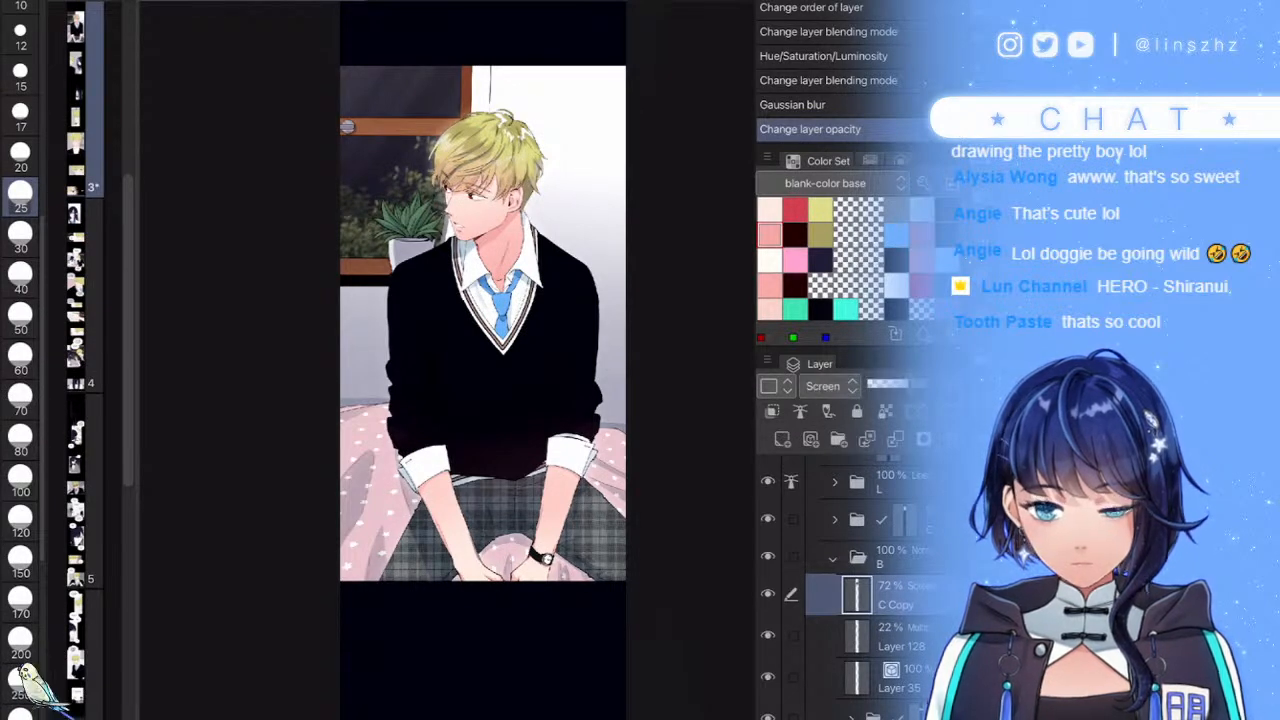
- Select Layer 126 inside folder C and set the brush size to 17
left_click(833, 558)
left_click(890, 492)
scroll(865, 560, "up", 2)
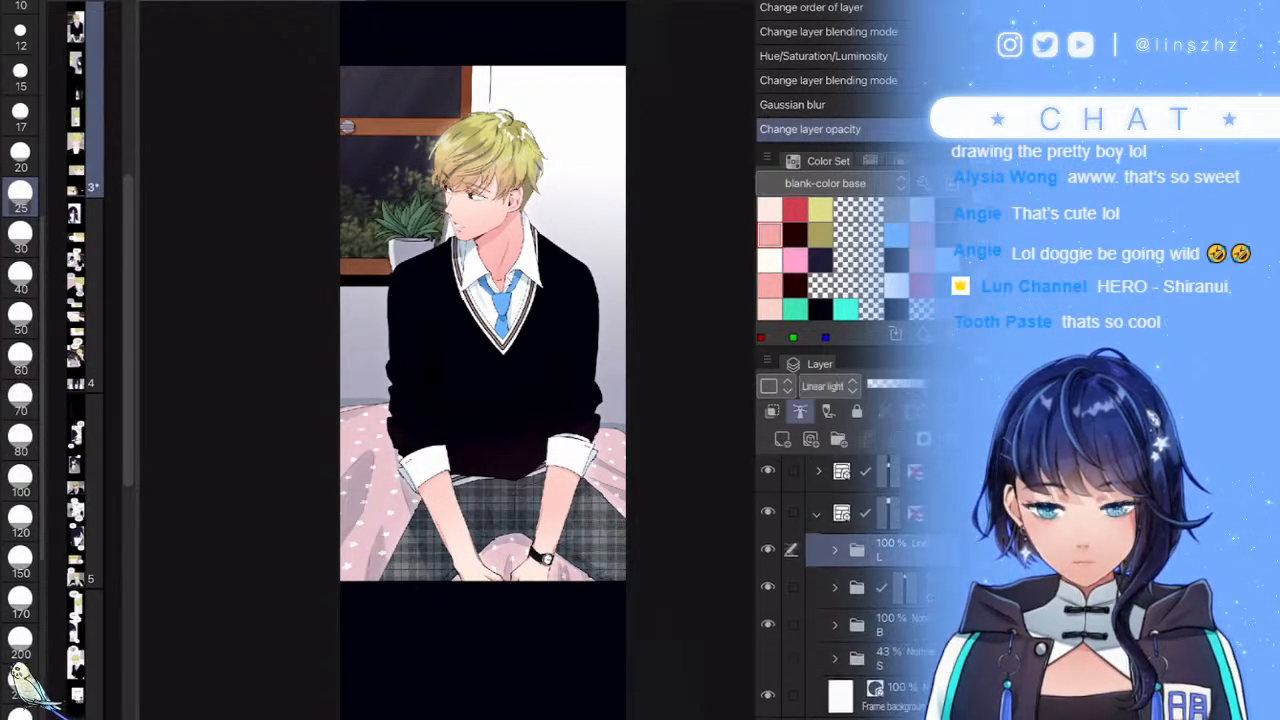
scroll(865, 580, "up", 1)
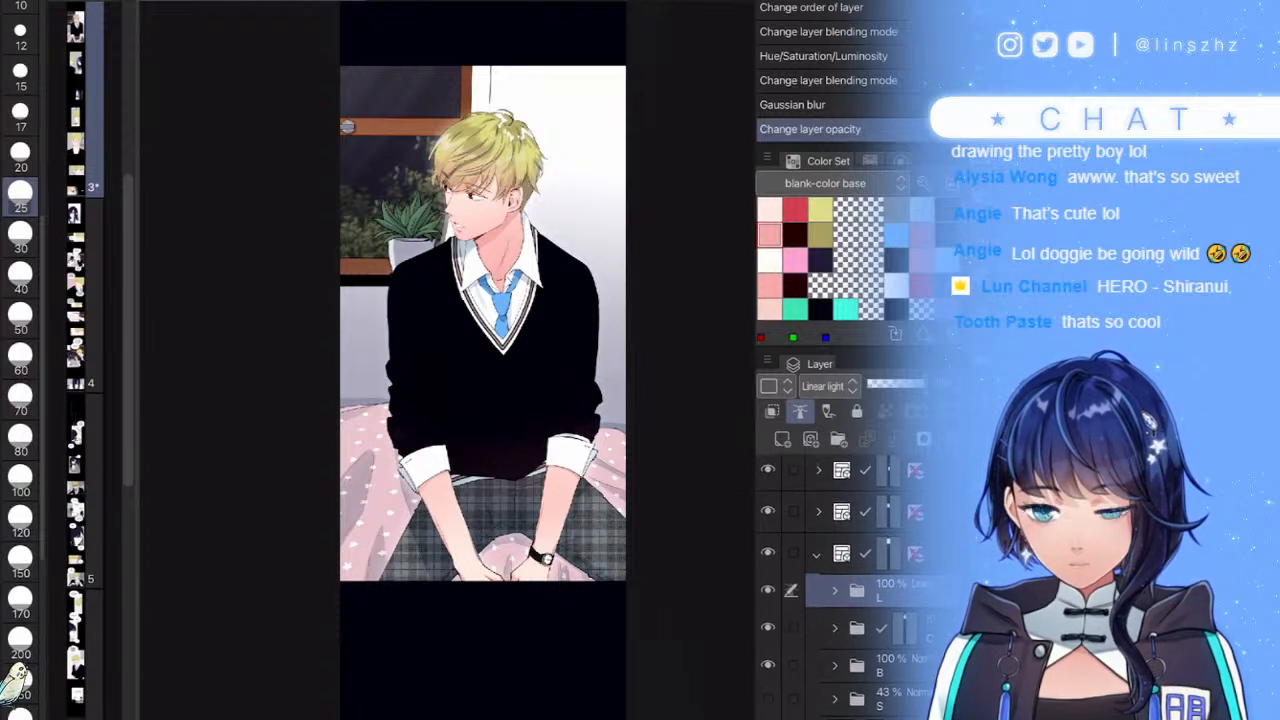
scroll(865, 580, "down", 2)
left_click(833, 567)
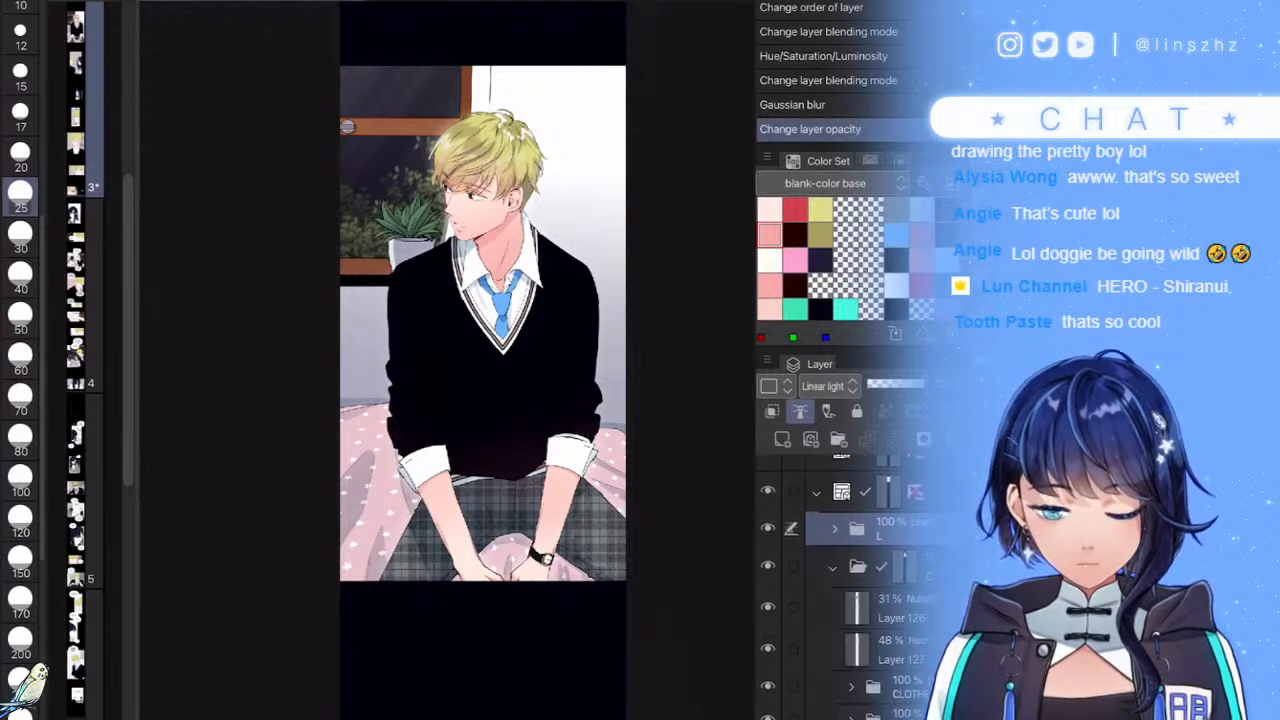
left_click(895, 608)
left_click(20, 116)
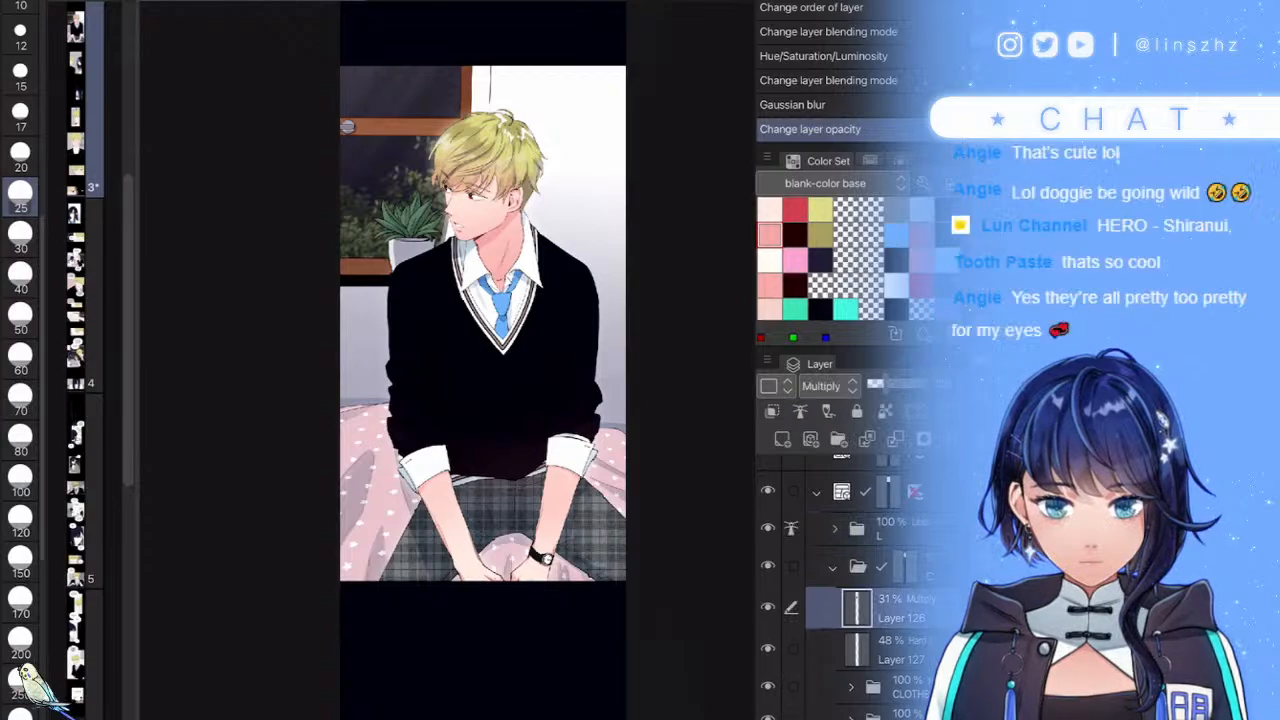
- Shade the boy's watch face on Layer 126, discarding an earlier rim stroke
scroll(556, 548, "up", 7)
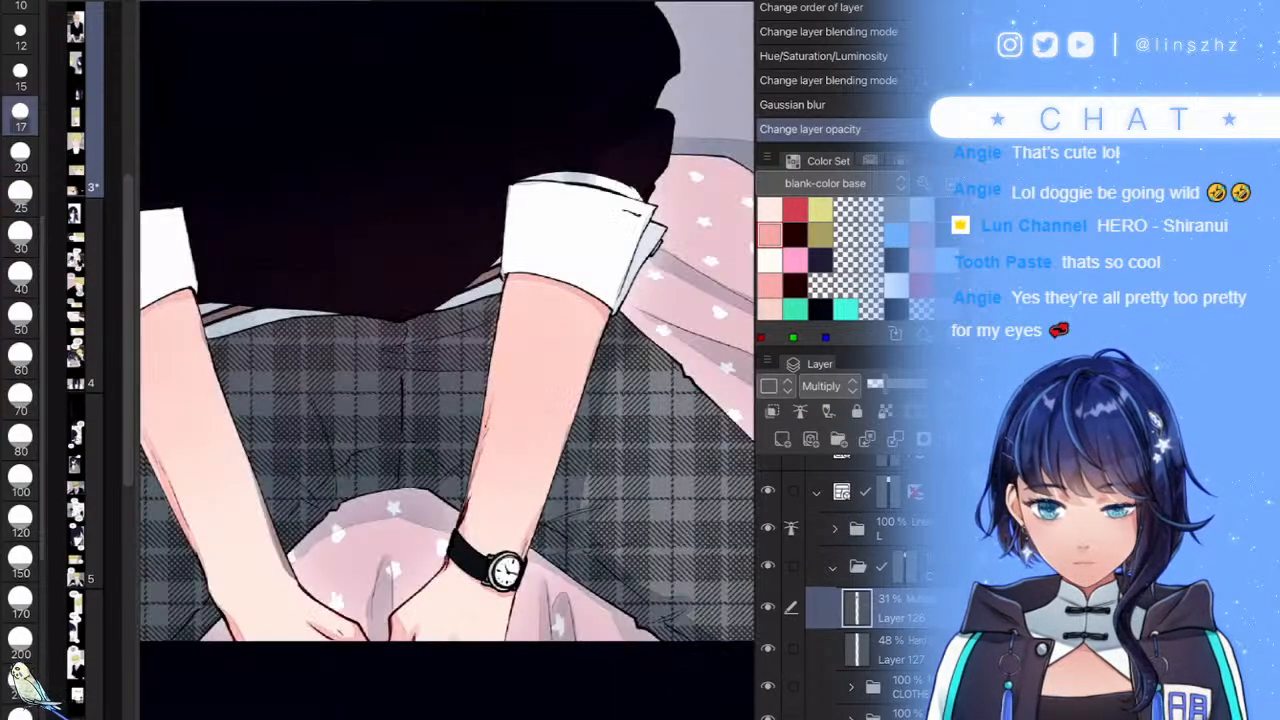
left_click_drag(467, 568, 501, 602)
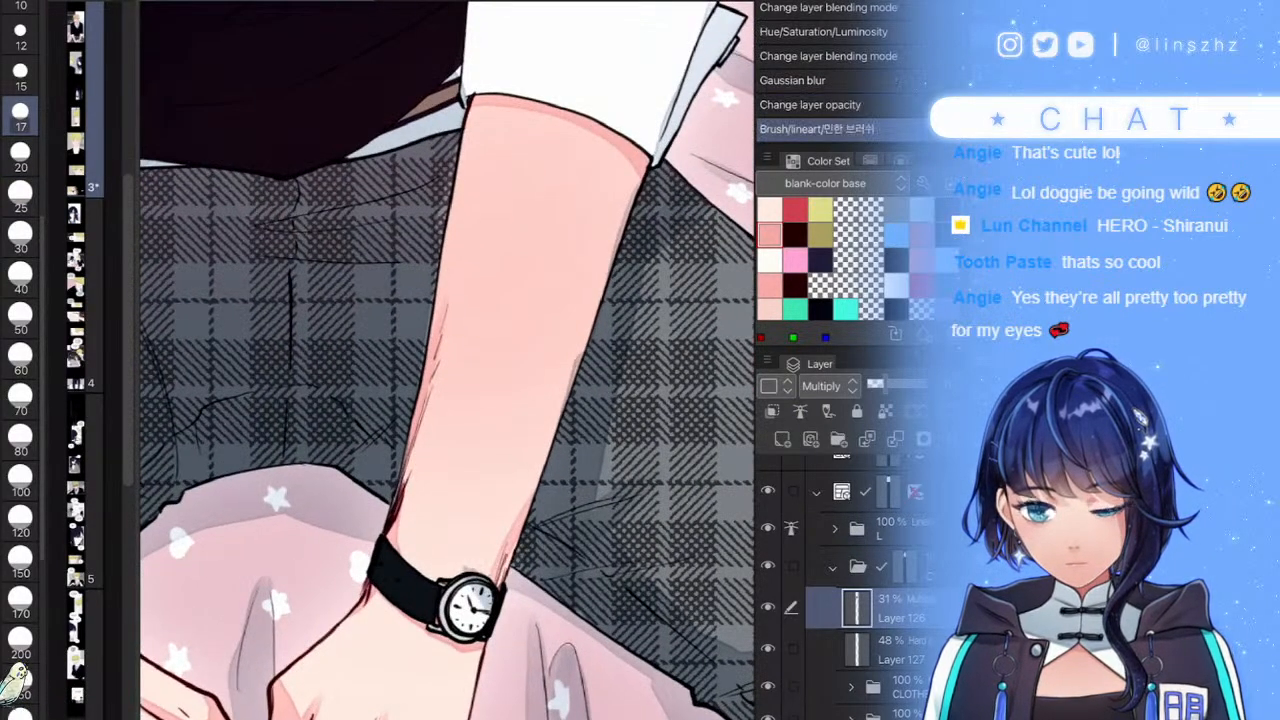
scroll(484, 587, "up", 5)
key("ctrl+z")
mouse_move(456, 535)
left_mouse_down()
mouse_move(461, 592)
mouse_move(479, 600)
mouse_move(474, 540)
left_mouse_up()
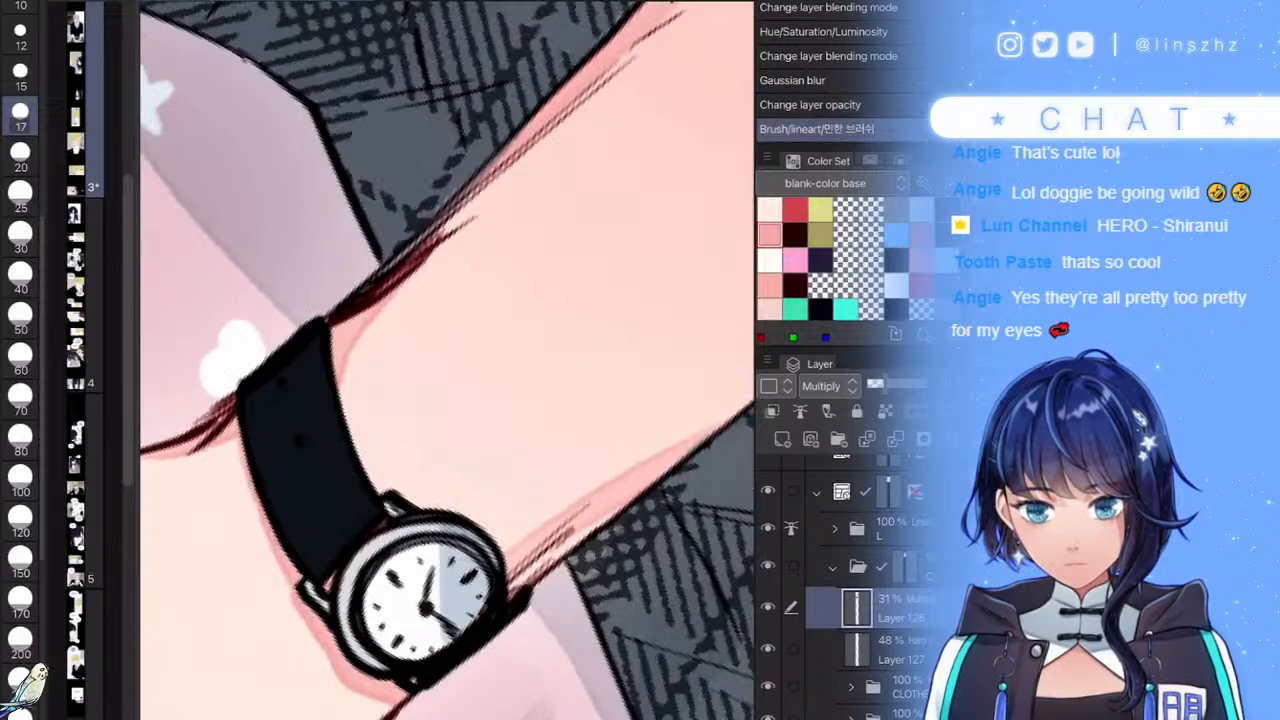
scroll(500, 545, "down", 12)
scroll(440, 360, "up", 4)
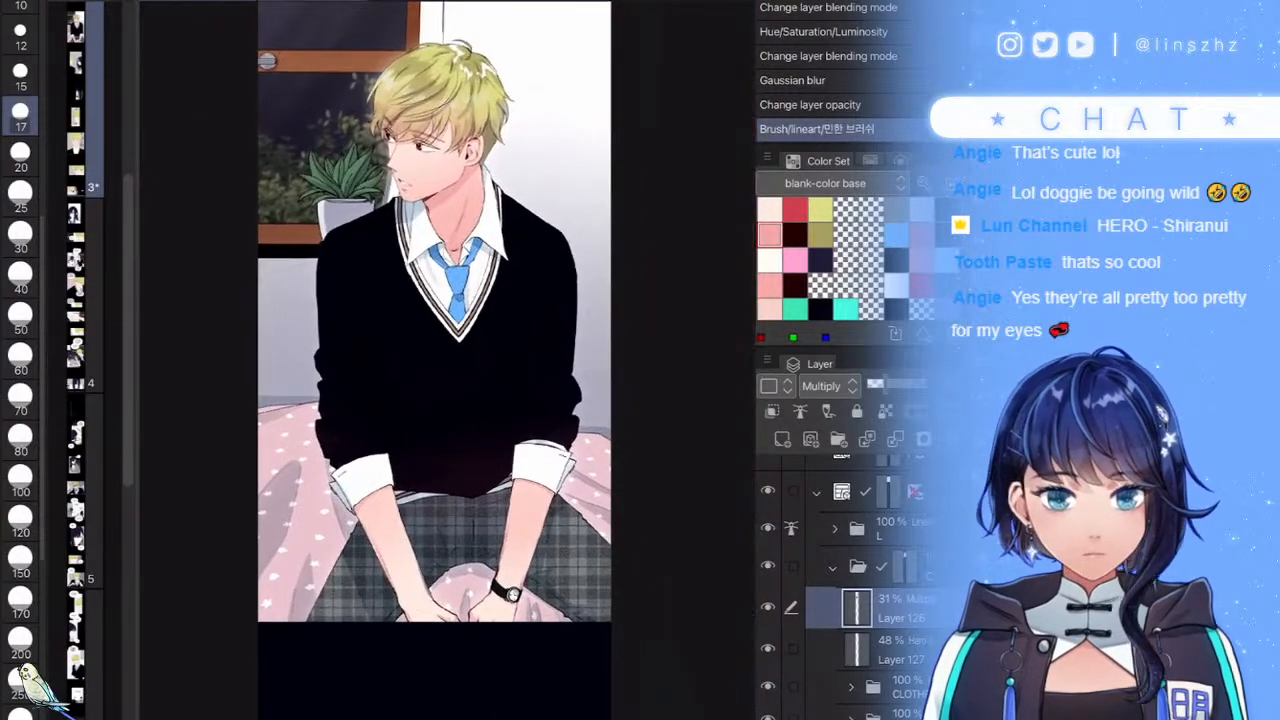
scroll(460, 360, "down", 3)
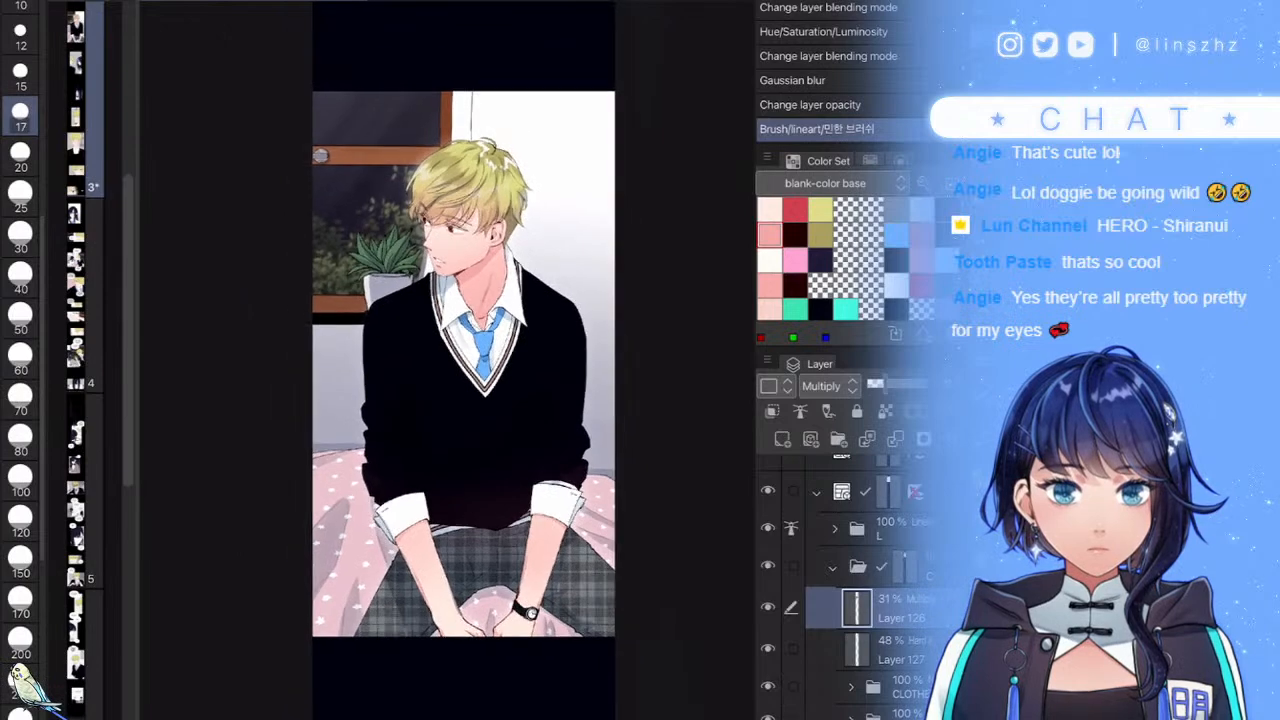
- Collapse the shading and frame folders and save the file
left_click(833, 567)
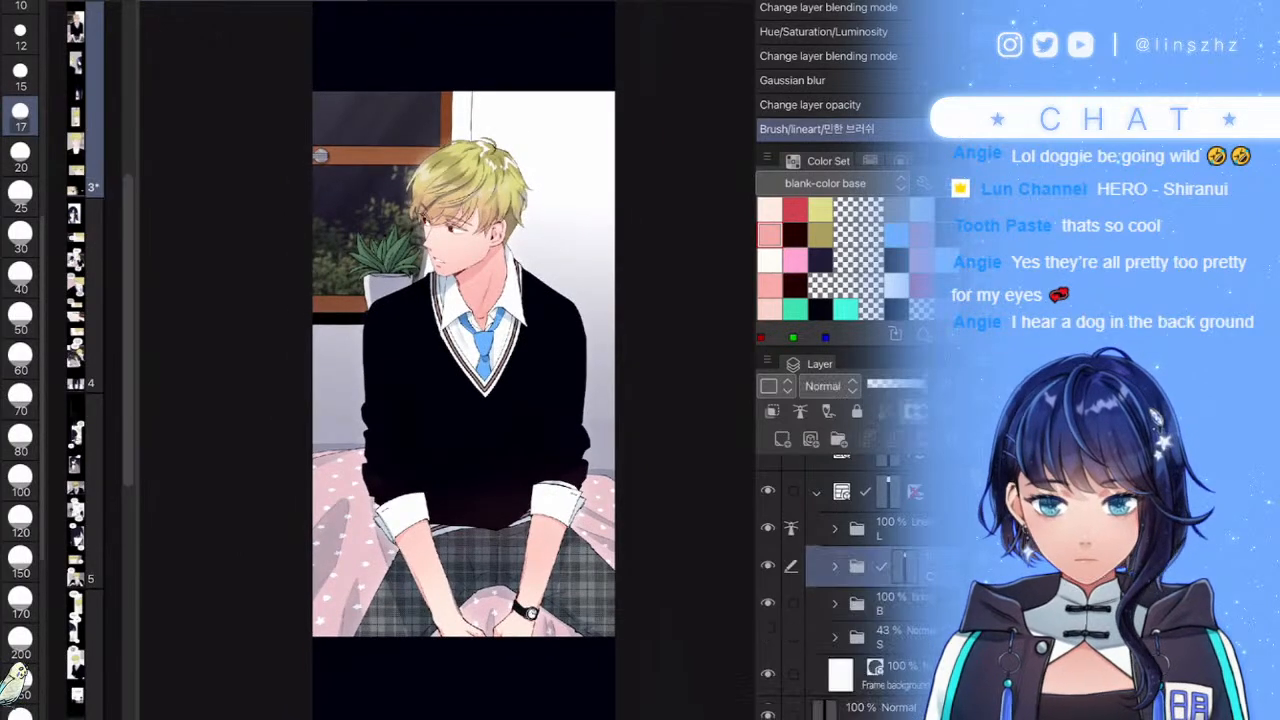
left_click(816, 492)
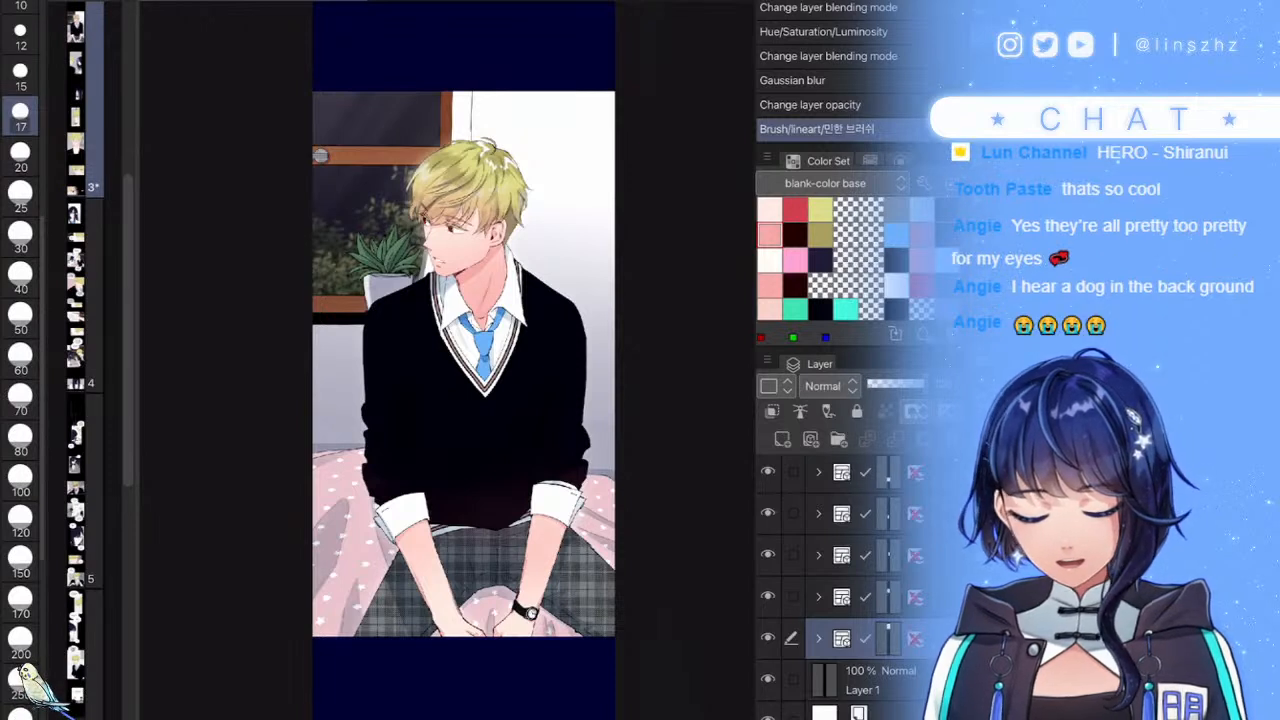
key("ctrl+s")
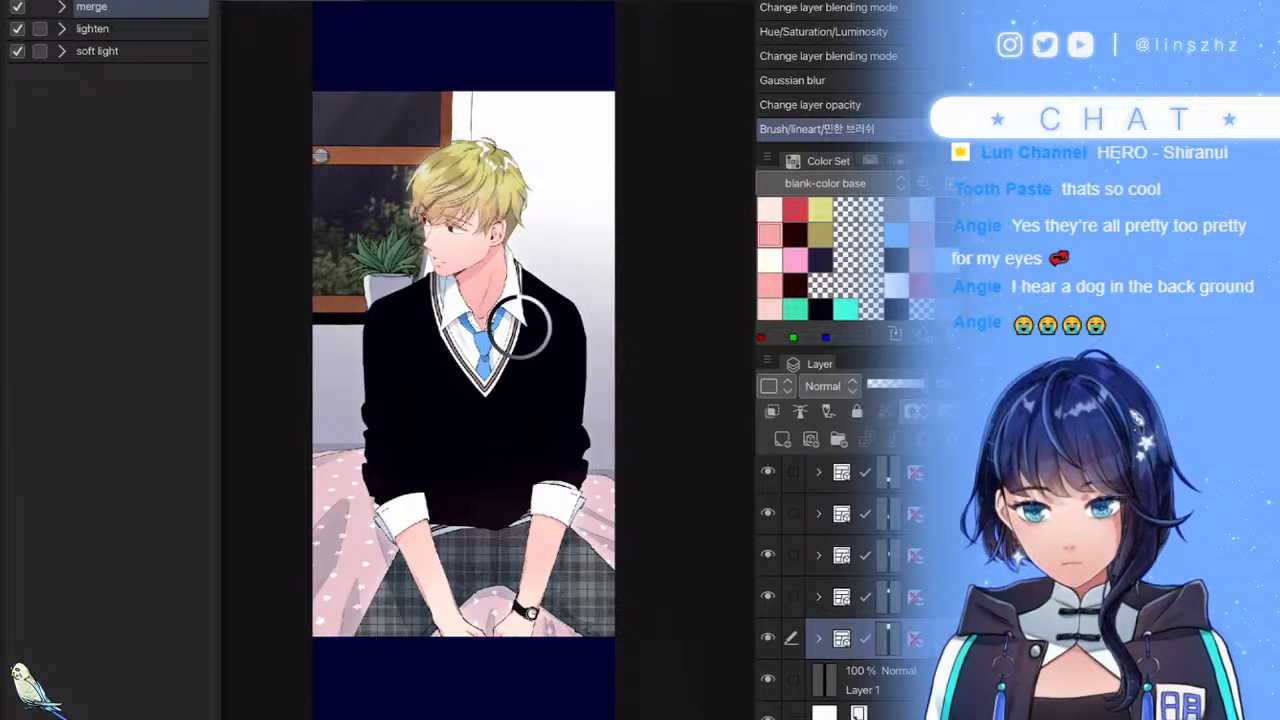
- Add soft-light 9 Copy glow layers at about 10% opacity and ready a blur on the lower one
left_click(98, 51)
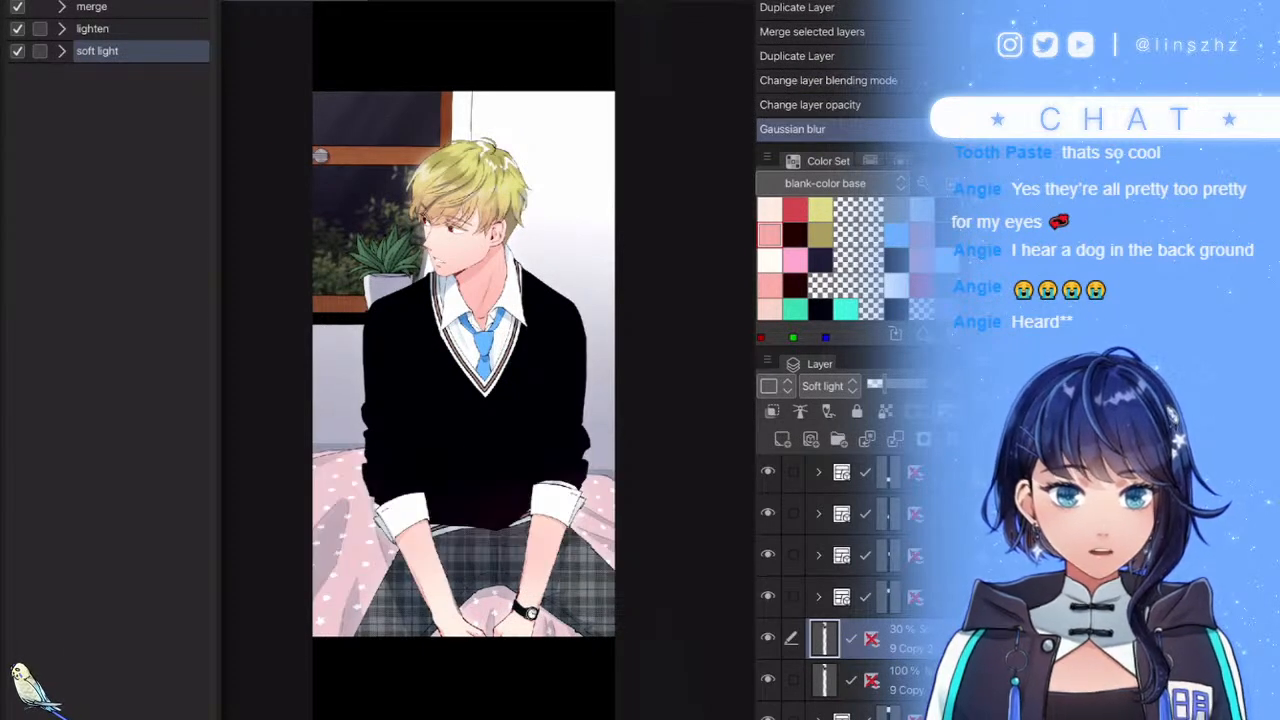
left_click(792, 680)
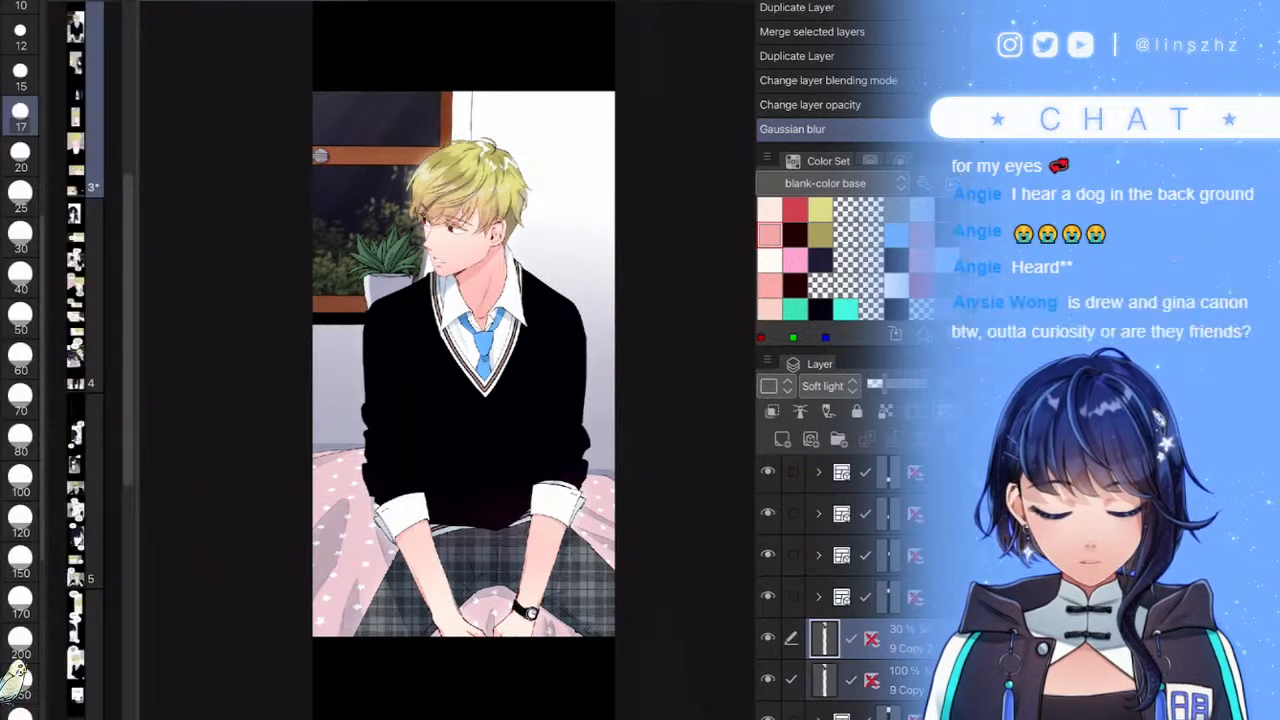
scroll(842, 595, "down", 2)
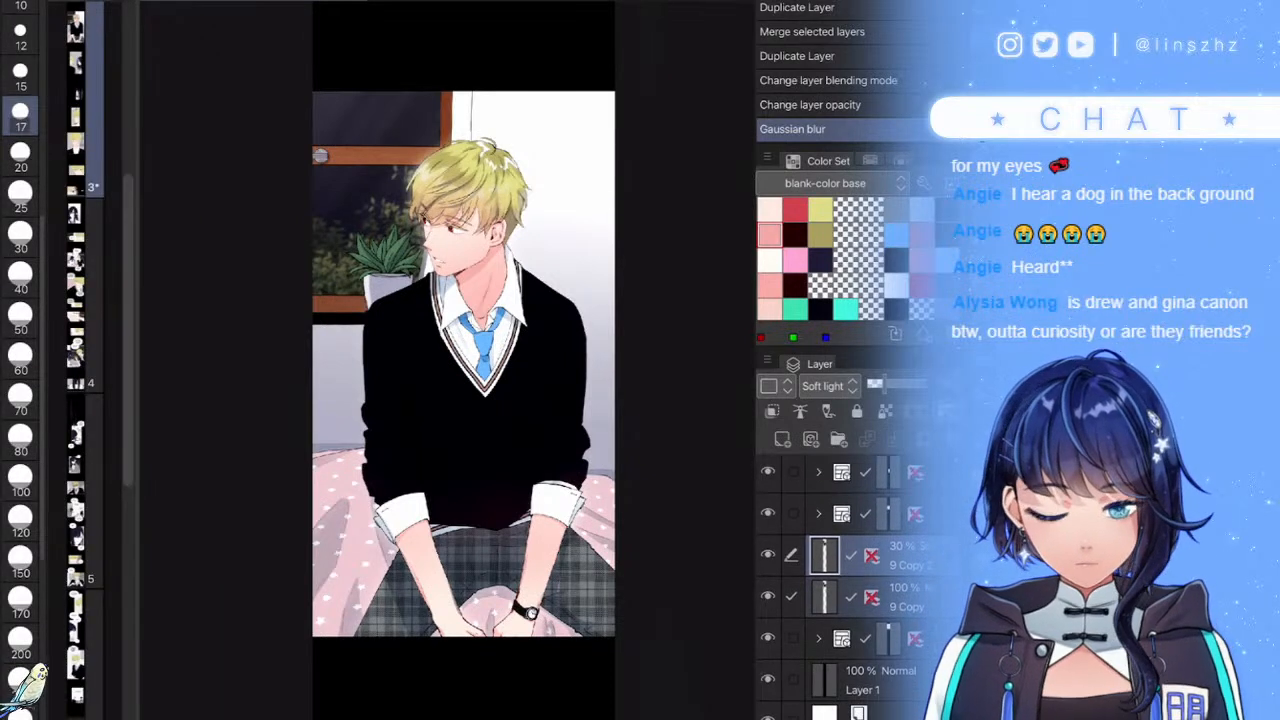
left_click_drag(890, 597, 890, 638)
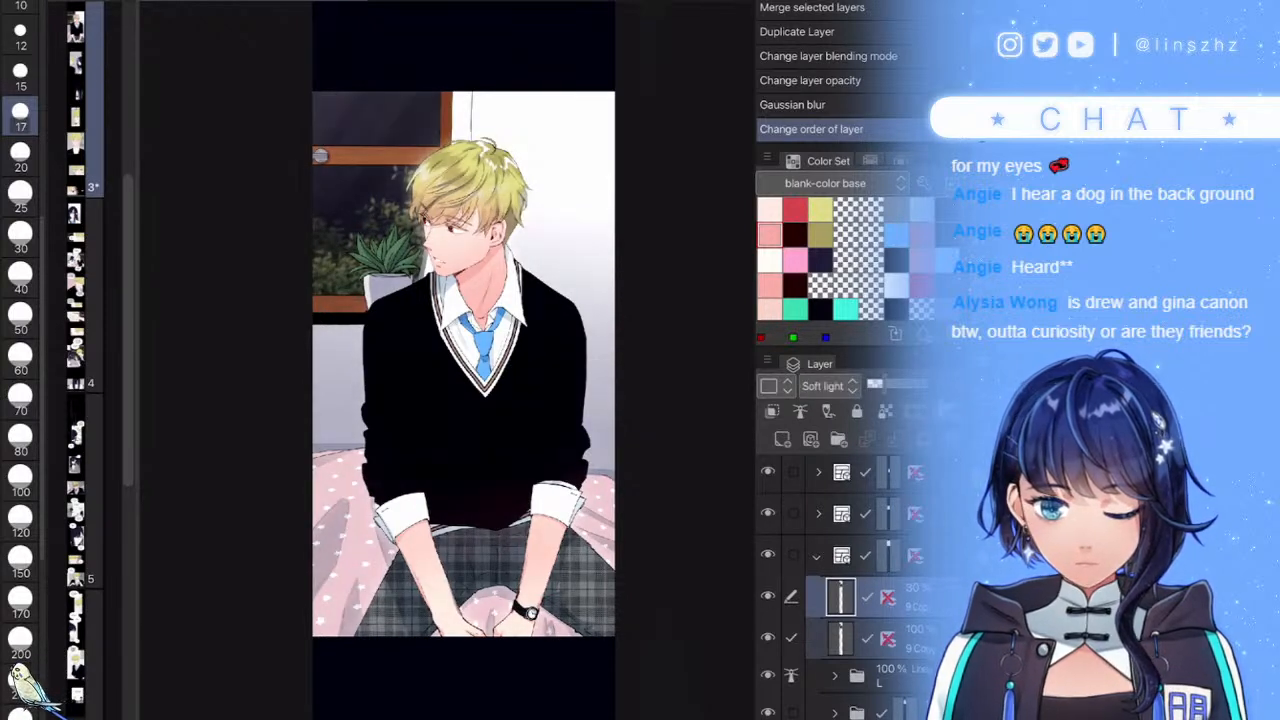
left_click(871, 384)
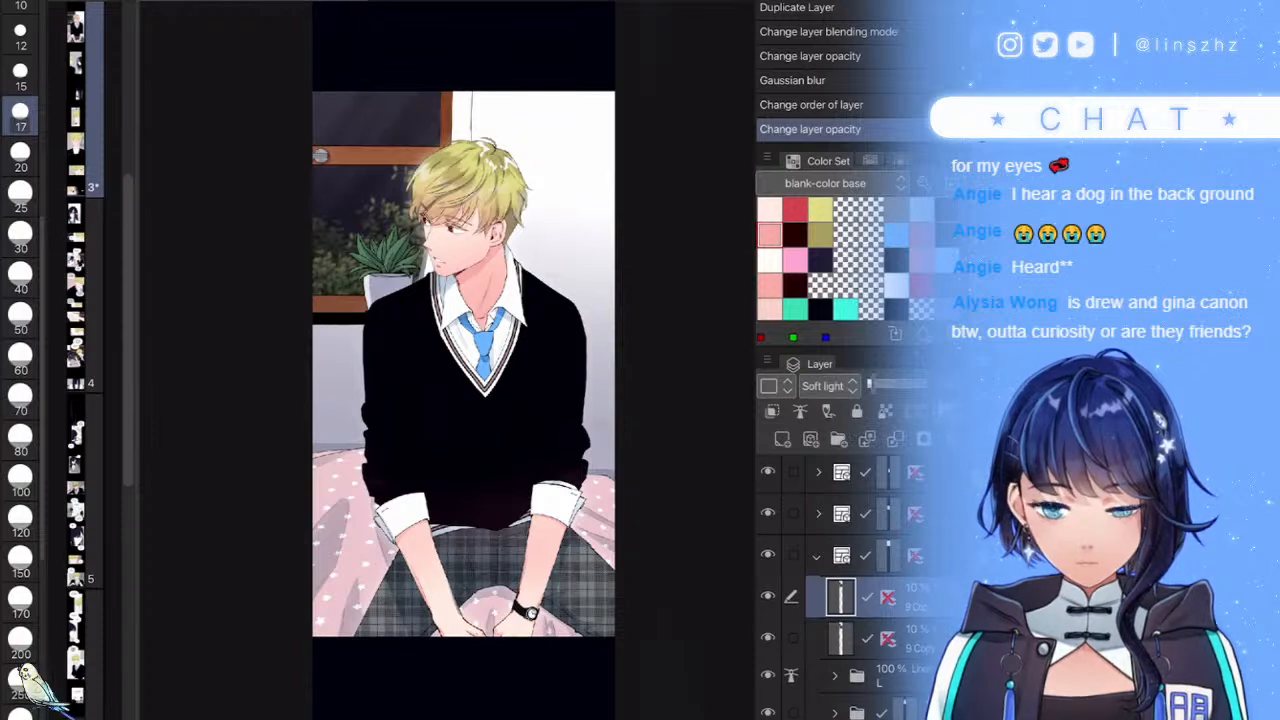
left_click(912, 639)
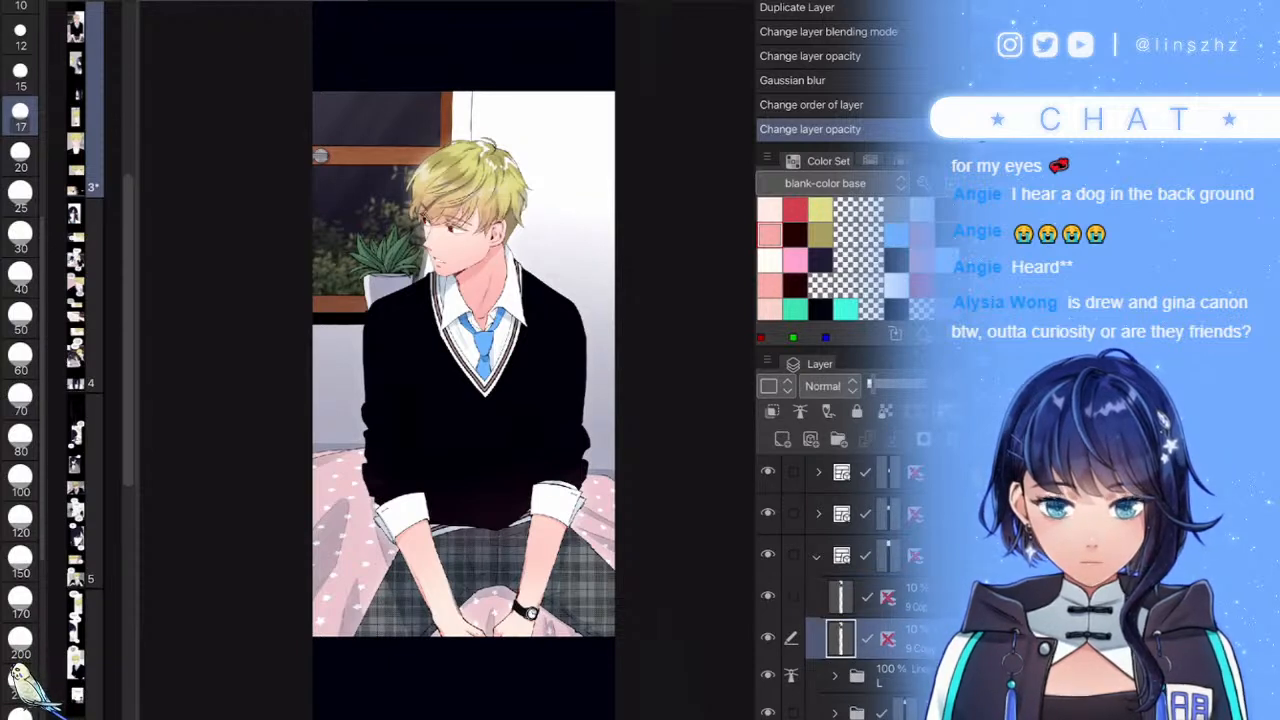
key("ctrl+g")
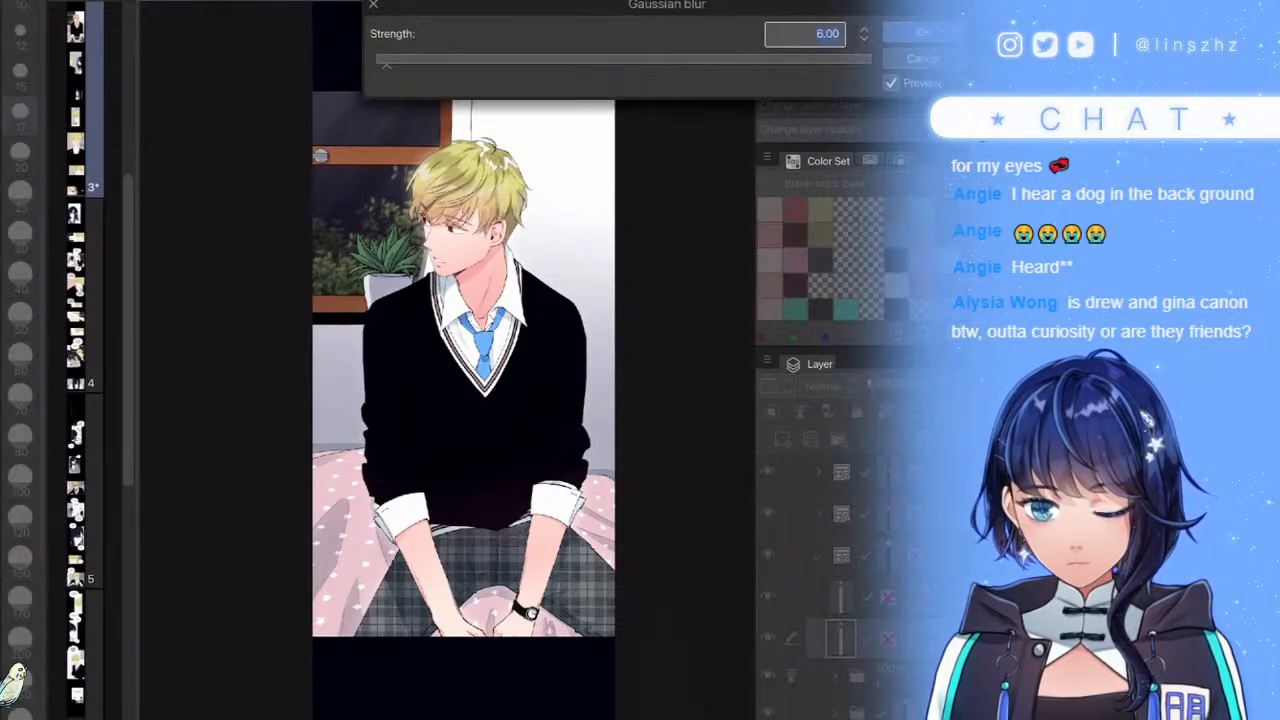
- Blur the lower 9 Copy layer at strength 14.17, then again at 20.66
left_click(407, 61)
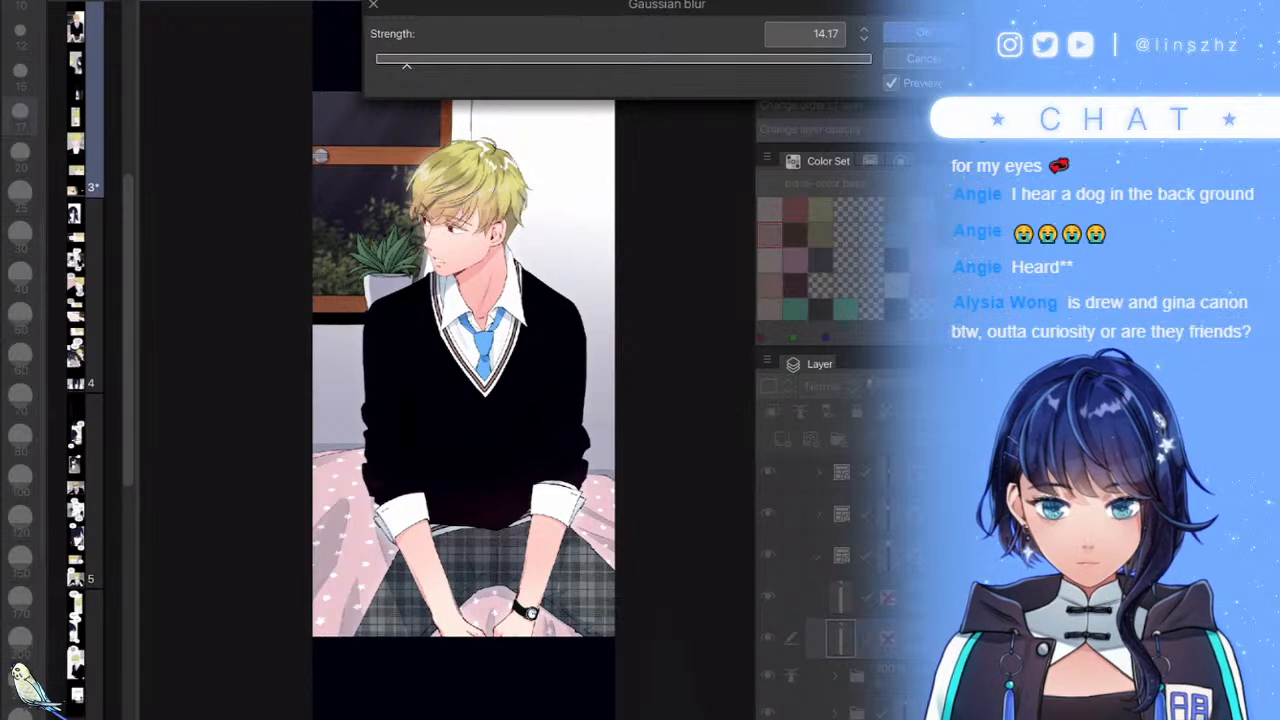
key("Return")
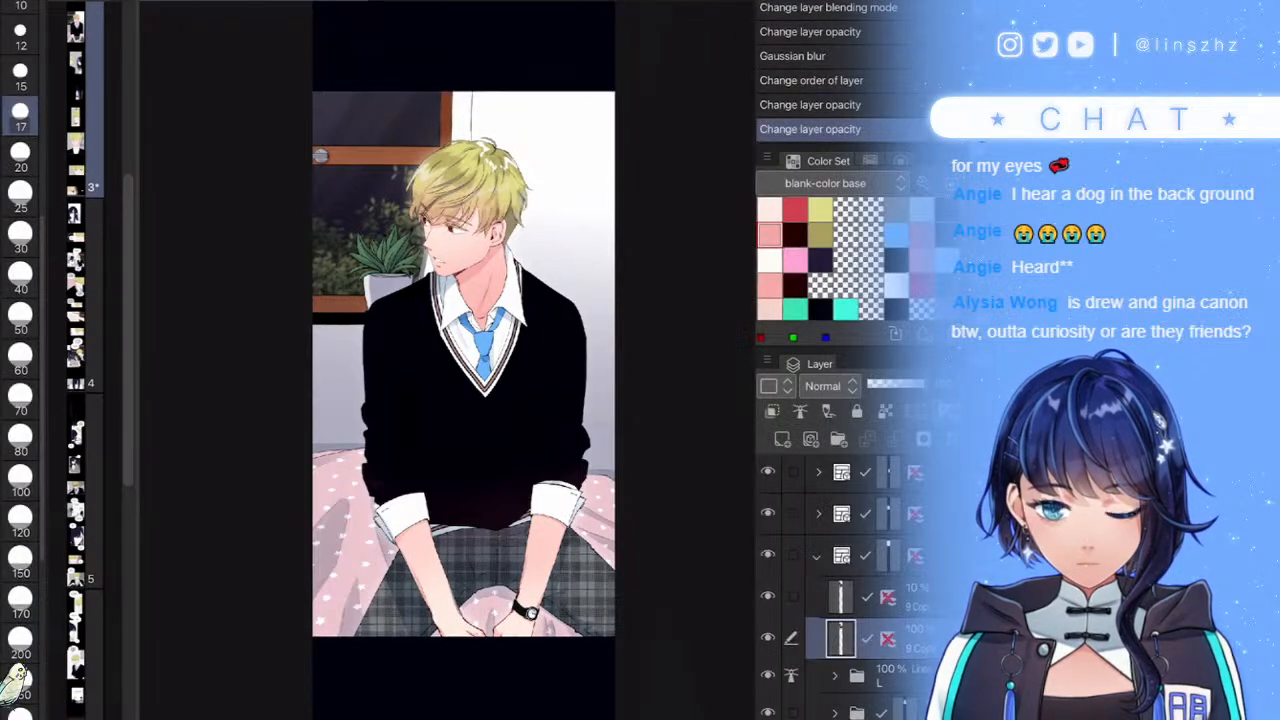
key("ctrl+g")
left_click(456, 61)
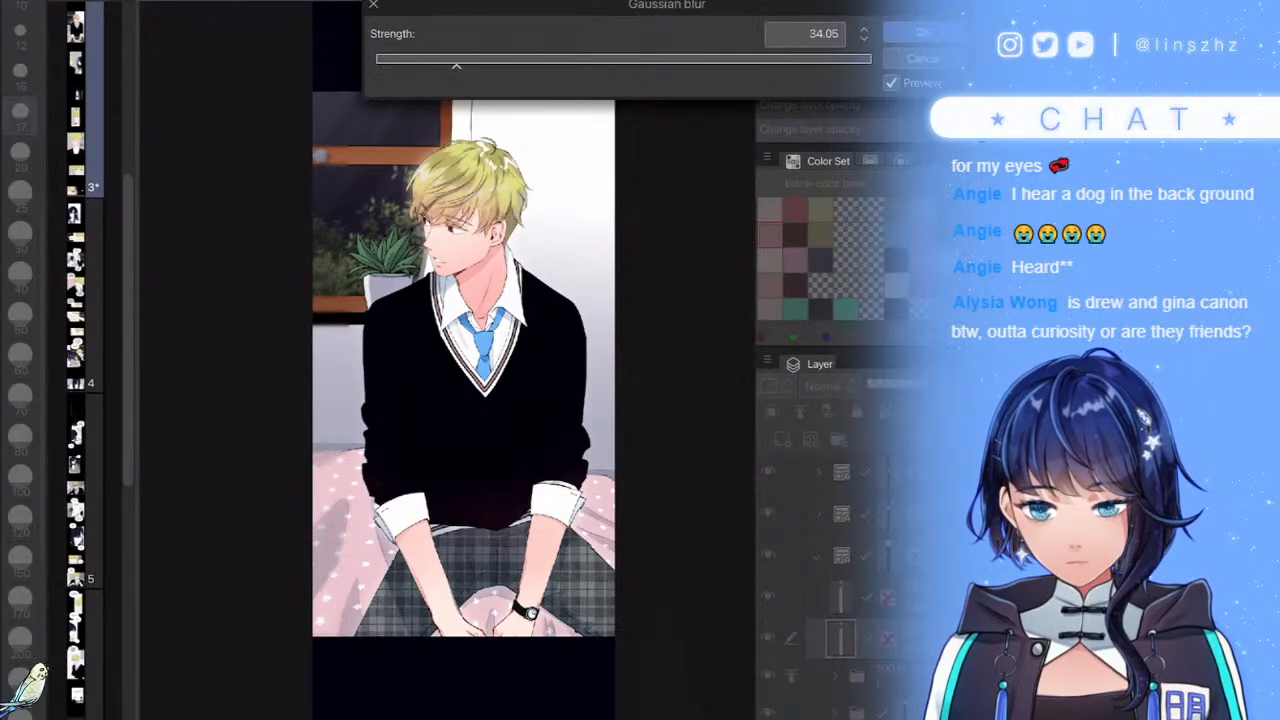
left_click(423, 61)
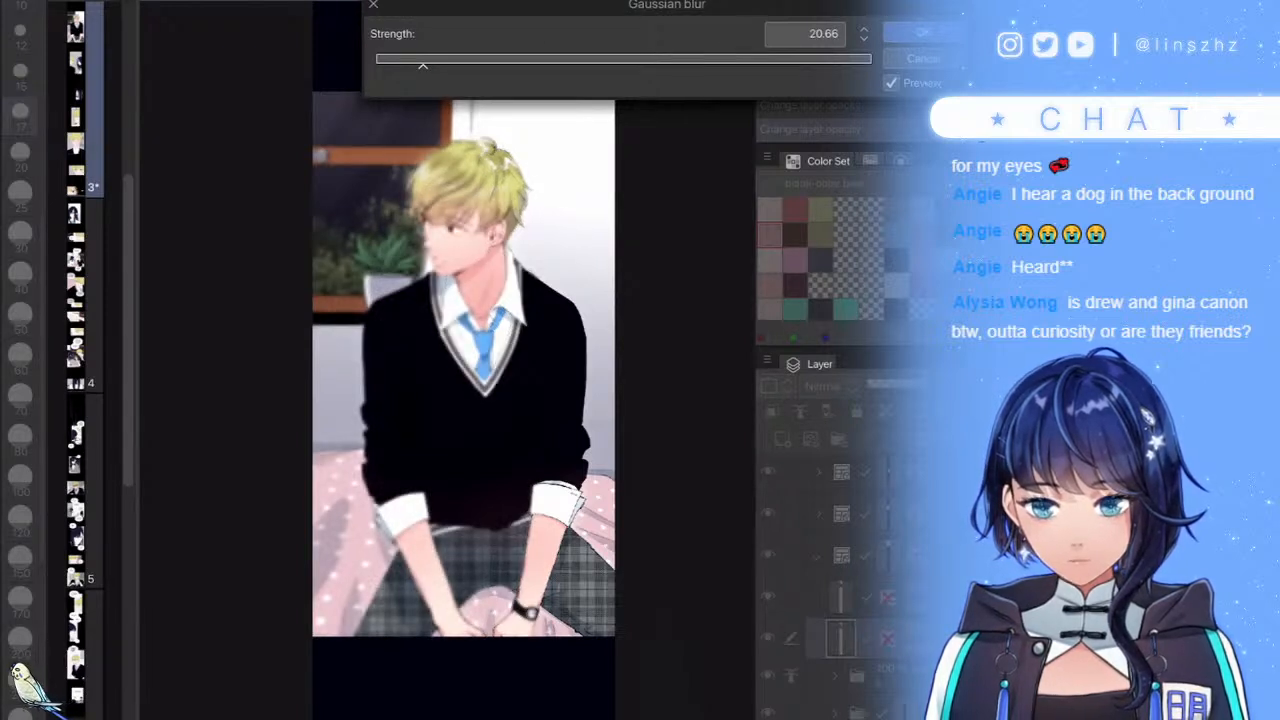
key("Return")
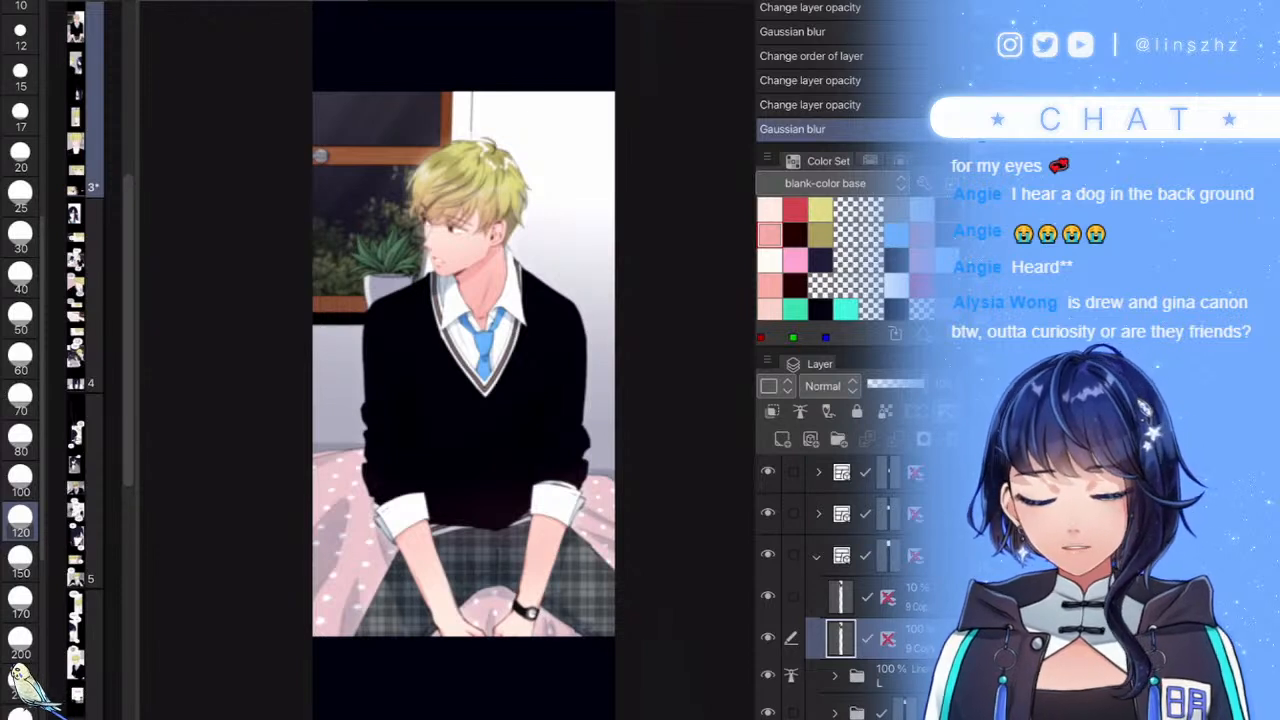
scroll(463, 364, "up", 1)
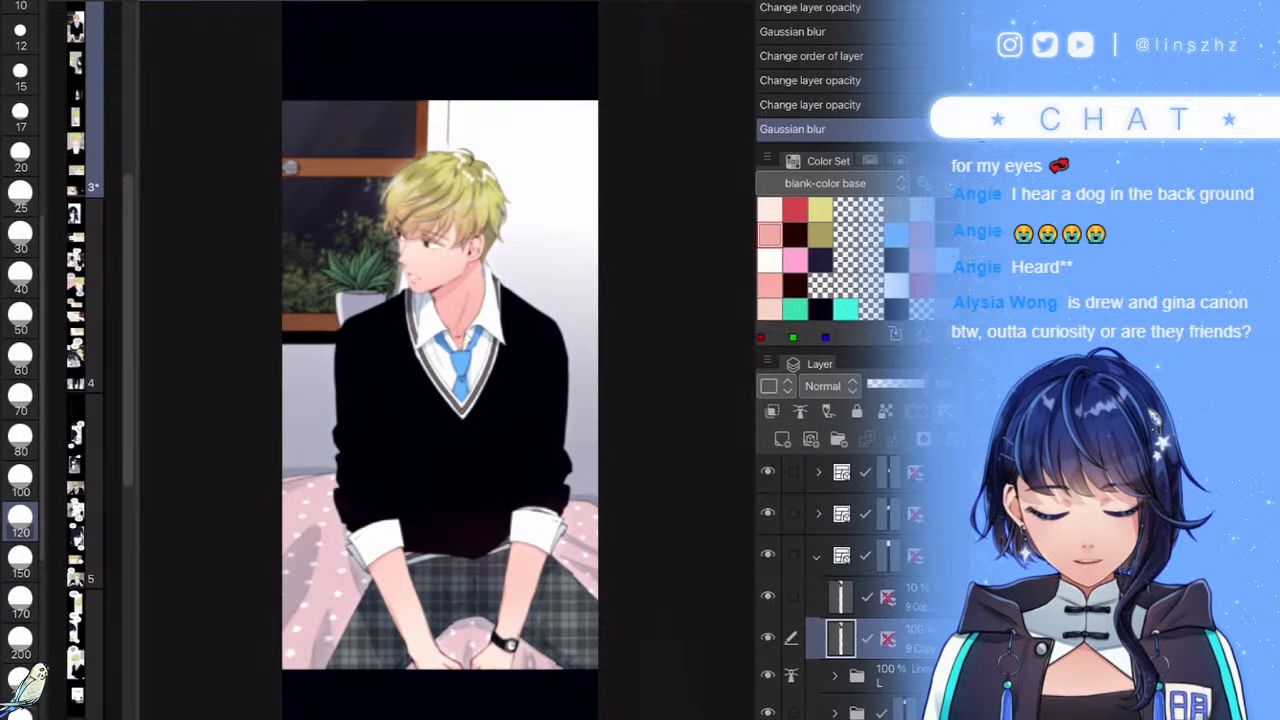
- Soft-erase the blurred glow copy off the boy's face and sweater with eraser sizes 250 and 400
left_click(687, 366)
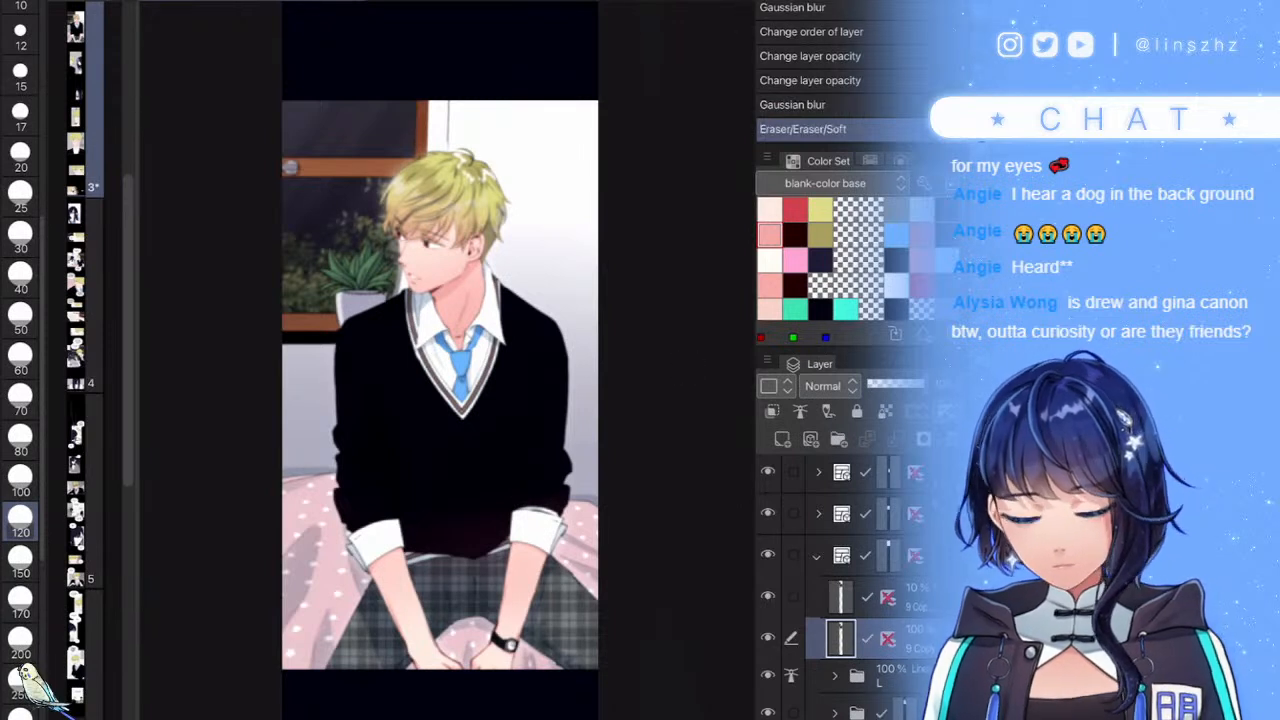
scroll(20, 500, "down", 1)
left_click(20, 586)
mouse_move(473, 256)
left_mouse_down()
mouse_move(414, 248)
mouse_move(408, 190)
left_mouse_up()
left_click(20, 668)
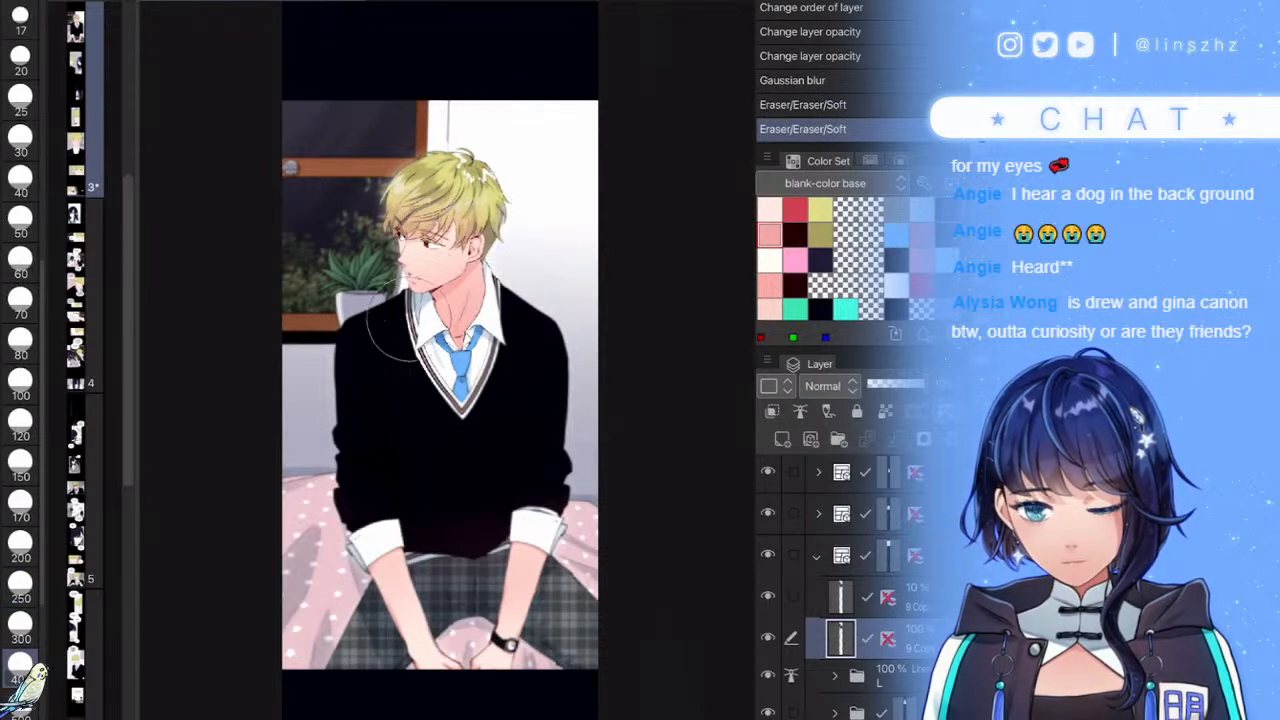
left_click_drag(533, 345, 540, 320)
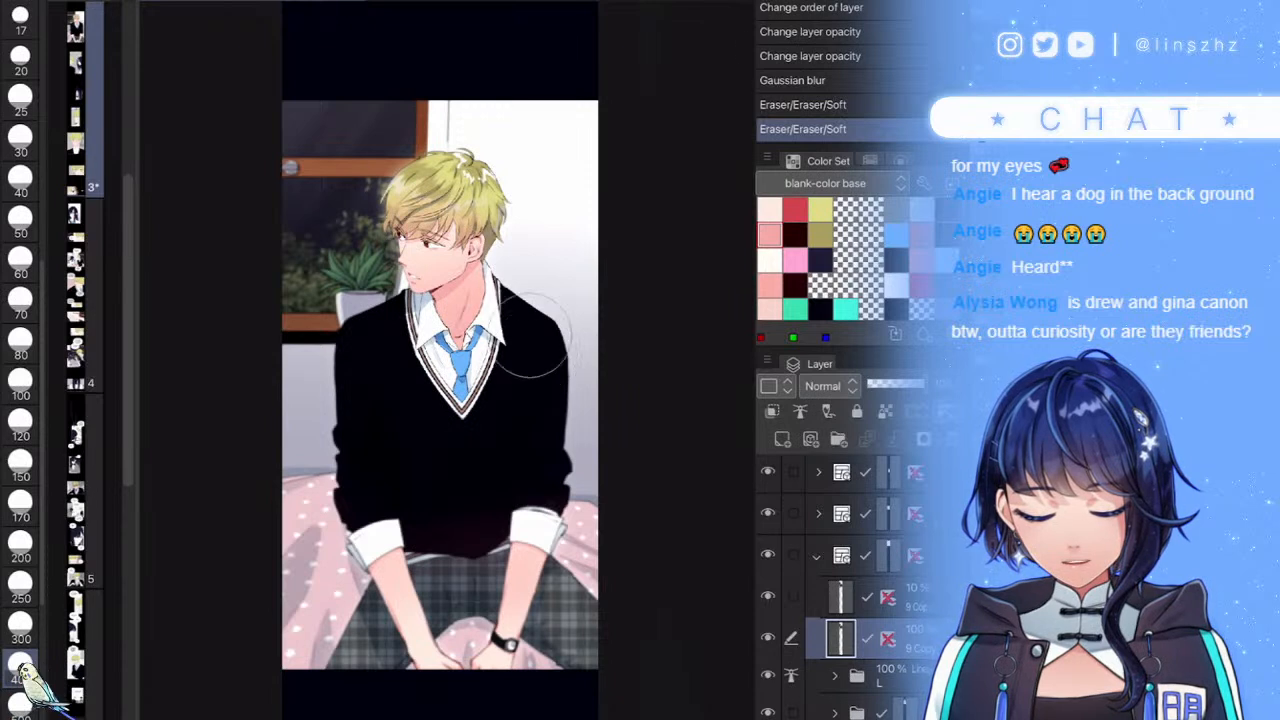
- Erase the remaining blur down to the plaid trousers, then select the boy-and-girl frame folder
left_click(20, 548)
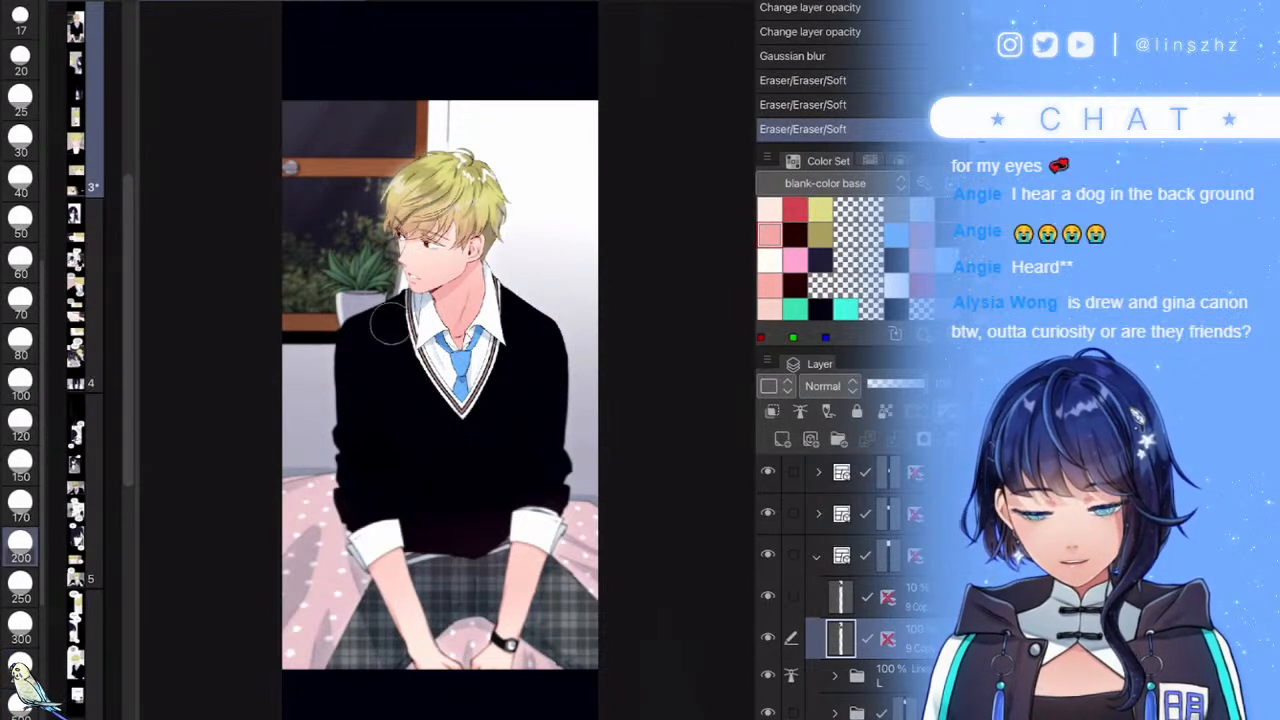
left_click_drag(445, 429, 475, 449)
left_click(20, 586)
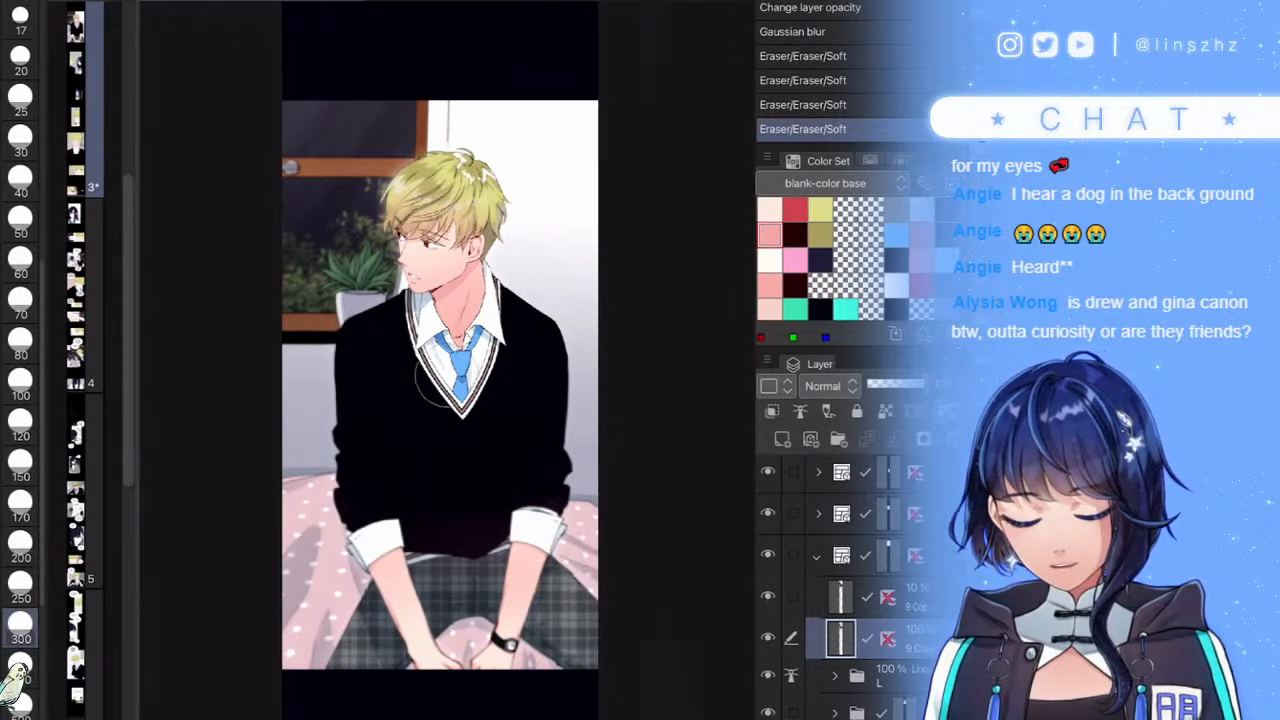
mouse_move(500, 454)
left_mouse_down()
mouse_move(518, 543)
mouse_move(478, 582)
left_mouse_up()
left_click_drag(445, 400, 440, 447)
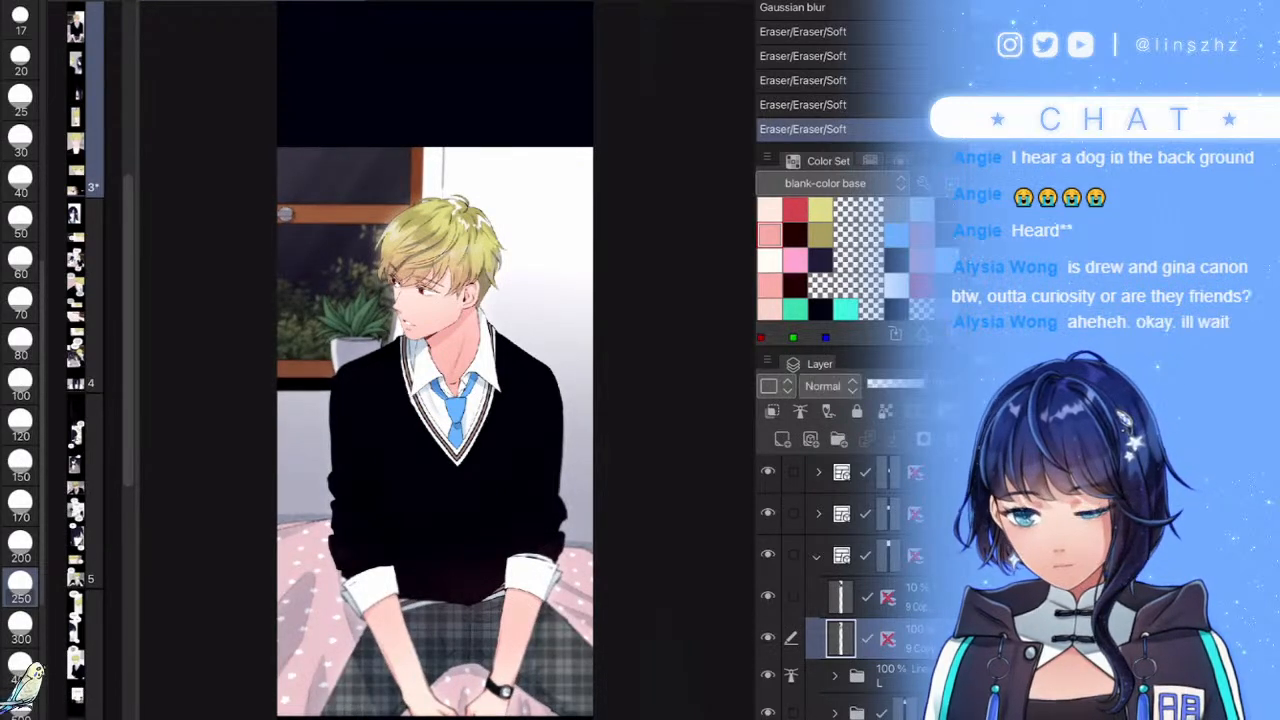
mouse_move(550, 635)
left_mouse_down()
mouse_move(540, 650)
mouse_move(445, 645)
mouse_move(443, 670)
left_mouse_up()
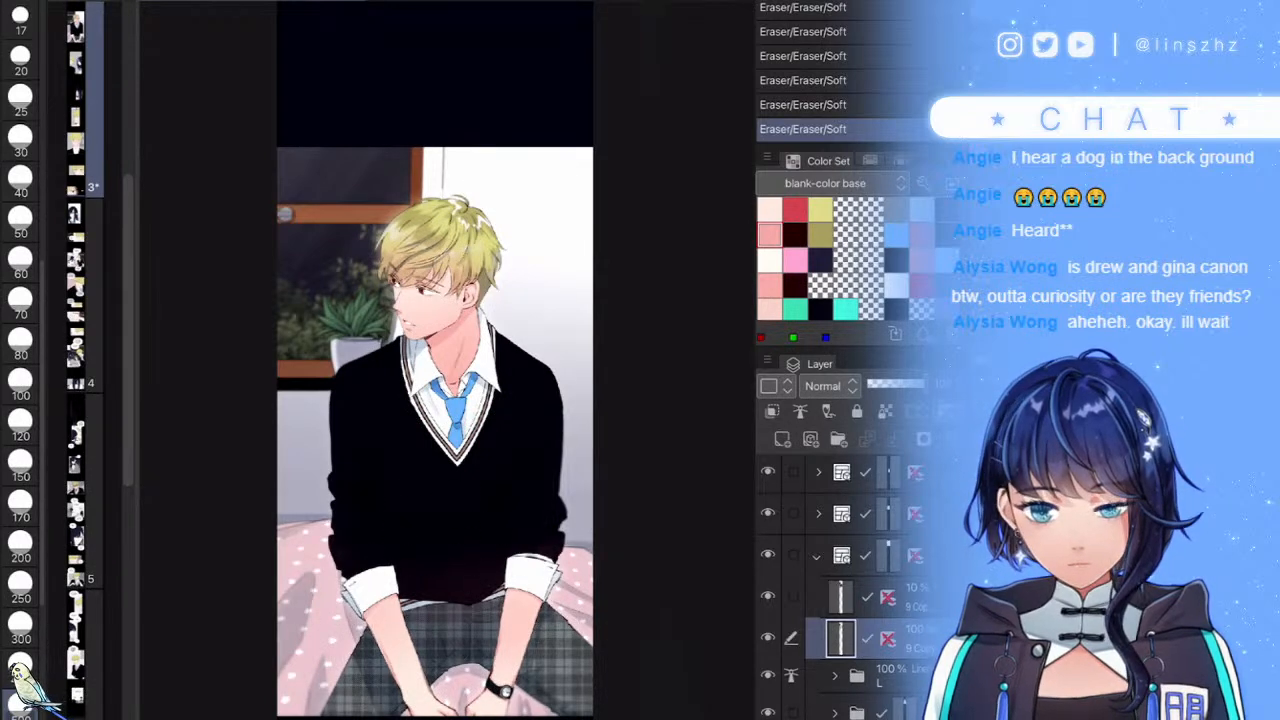
left_click(817, 556)
left_click(845, 597)
- Zoom in on the boy-and-girl panel and save the comic with Ctrl+S
left_click_drag(623, 700, 600, 477)
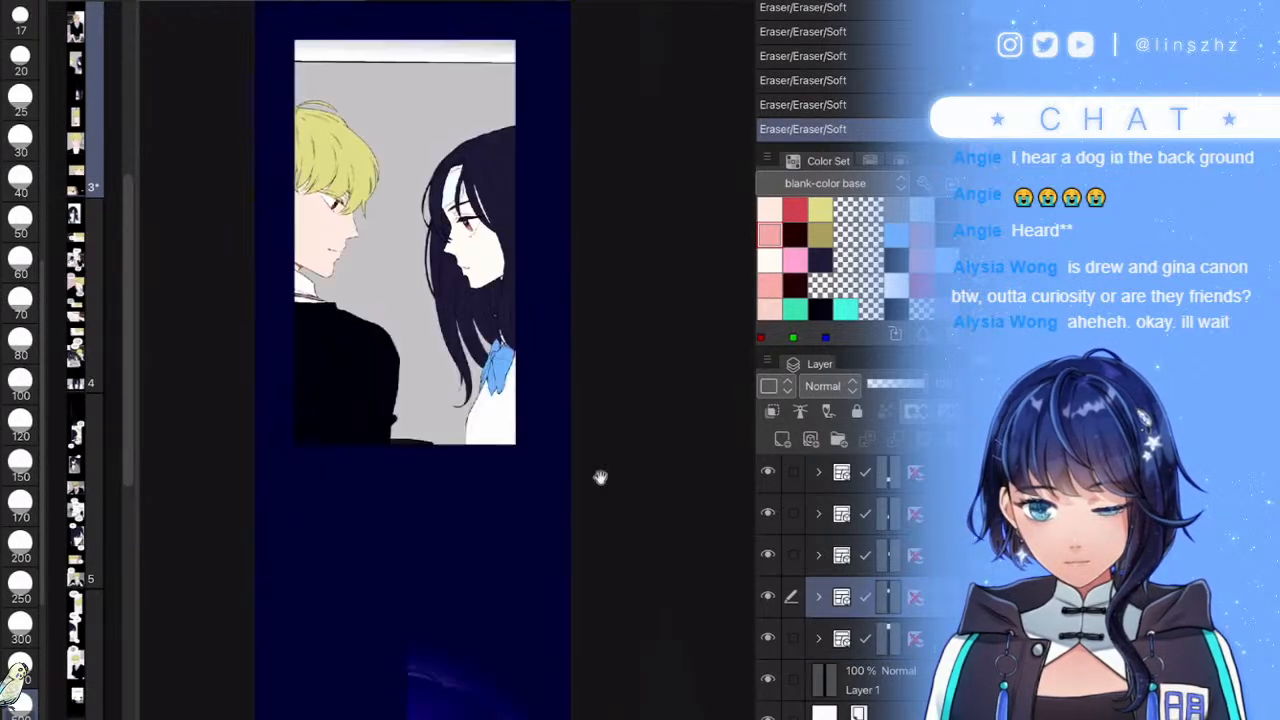
left_click_drag(605, 640, 594, 614)
key("ctrl+plus")
key("ctrl+plus")
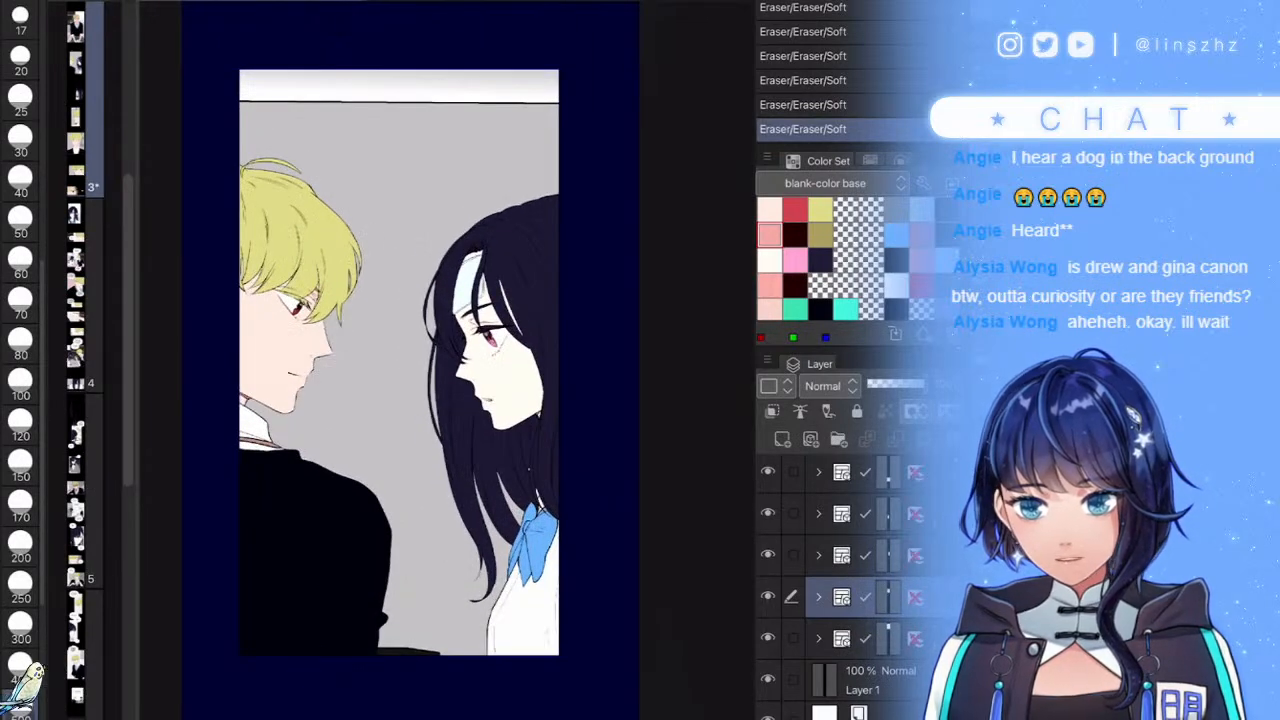
key("ctrl+s")
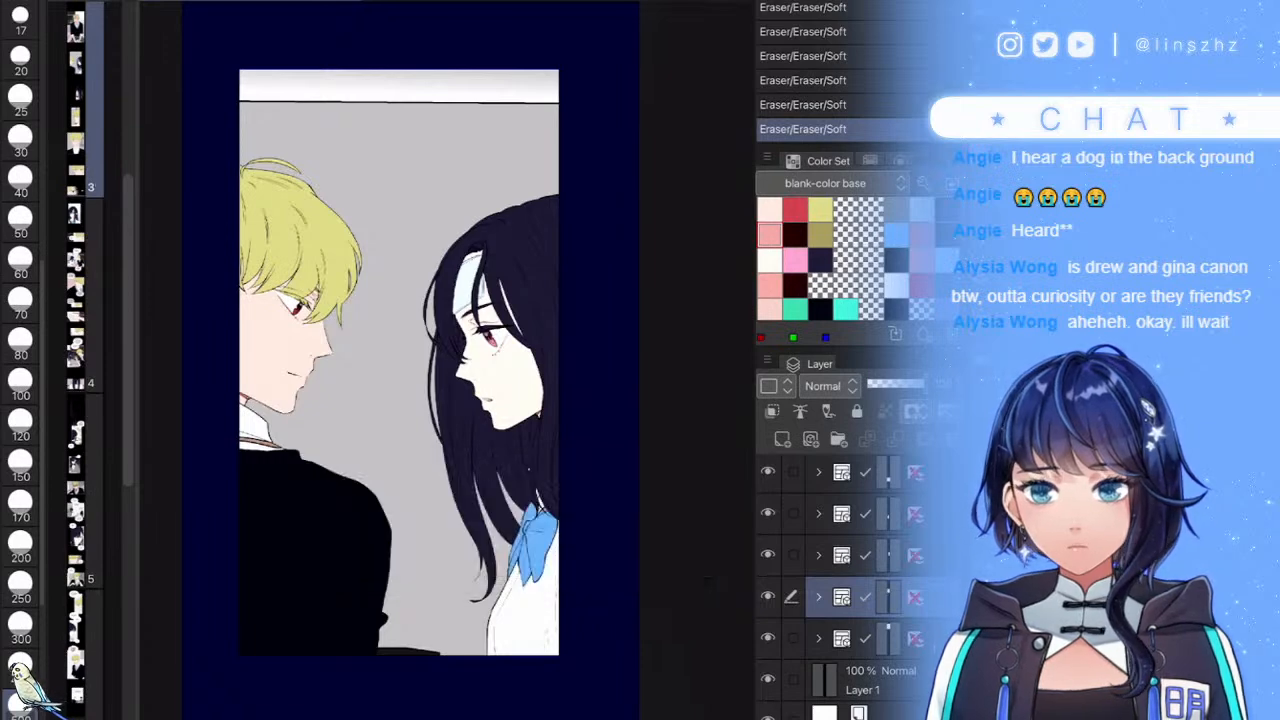
- In the seated boy's frame folder, add new vector Layer 129 above folder L
scroll(450, 380, "down", 5)
scroll(500, 280, "up", 2)
scroll(580, 371, "down", 10)
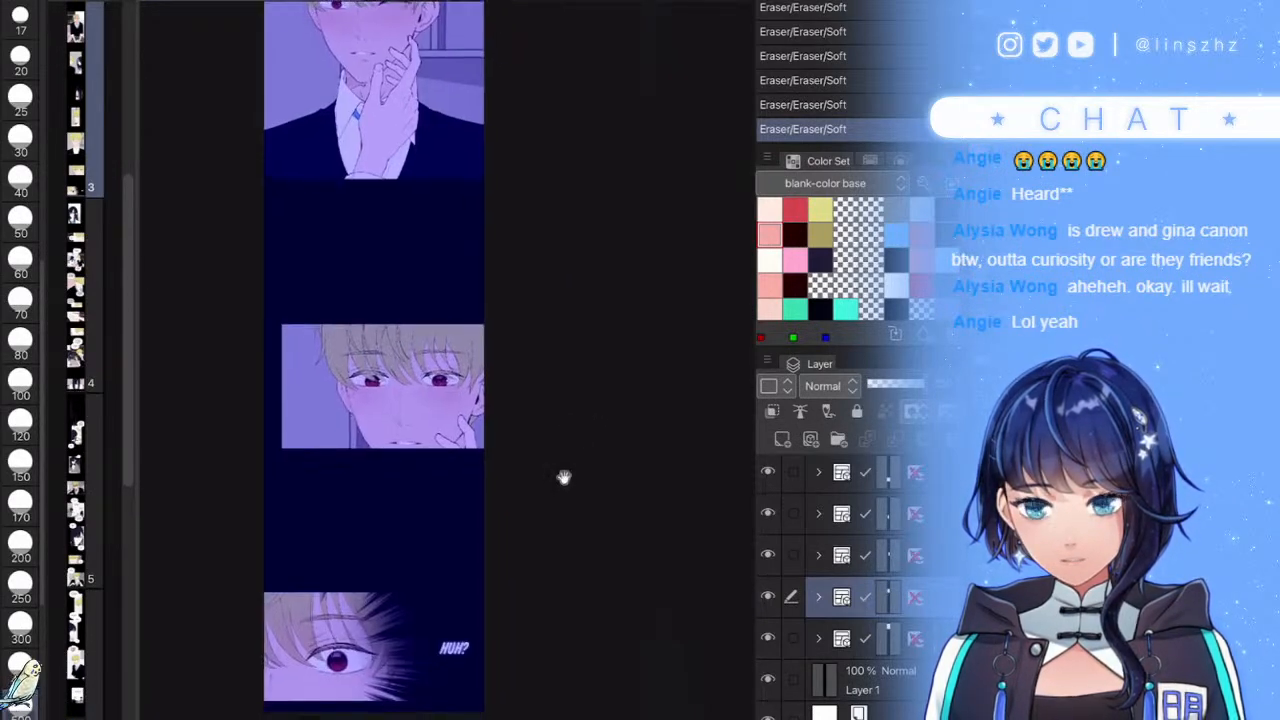
scroll(559, 607, "up", 10)
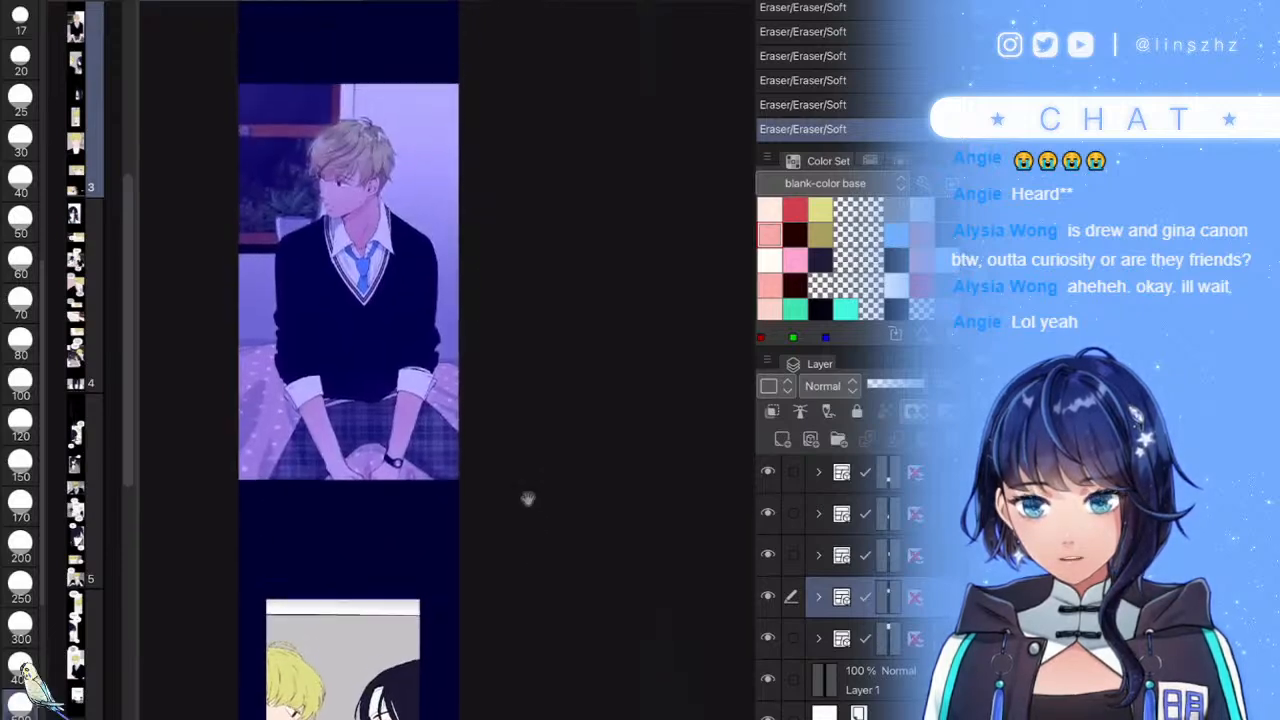
scroll(370, 400, "up", 2)
scroll(532, 502, "down", 10)
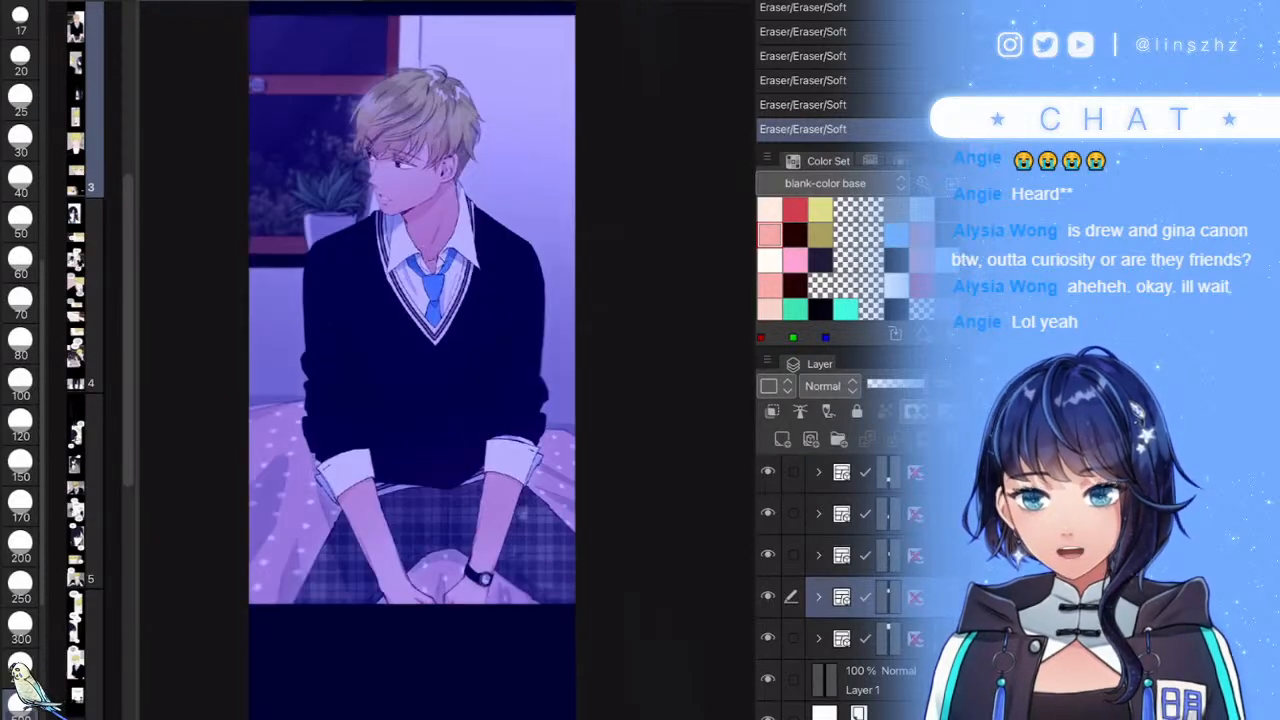
scroll(532, 502, "down", 6)
scroll(586, 409, "up", 8)
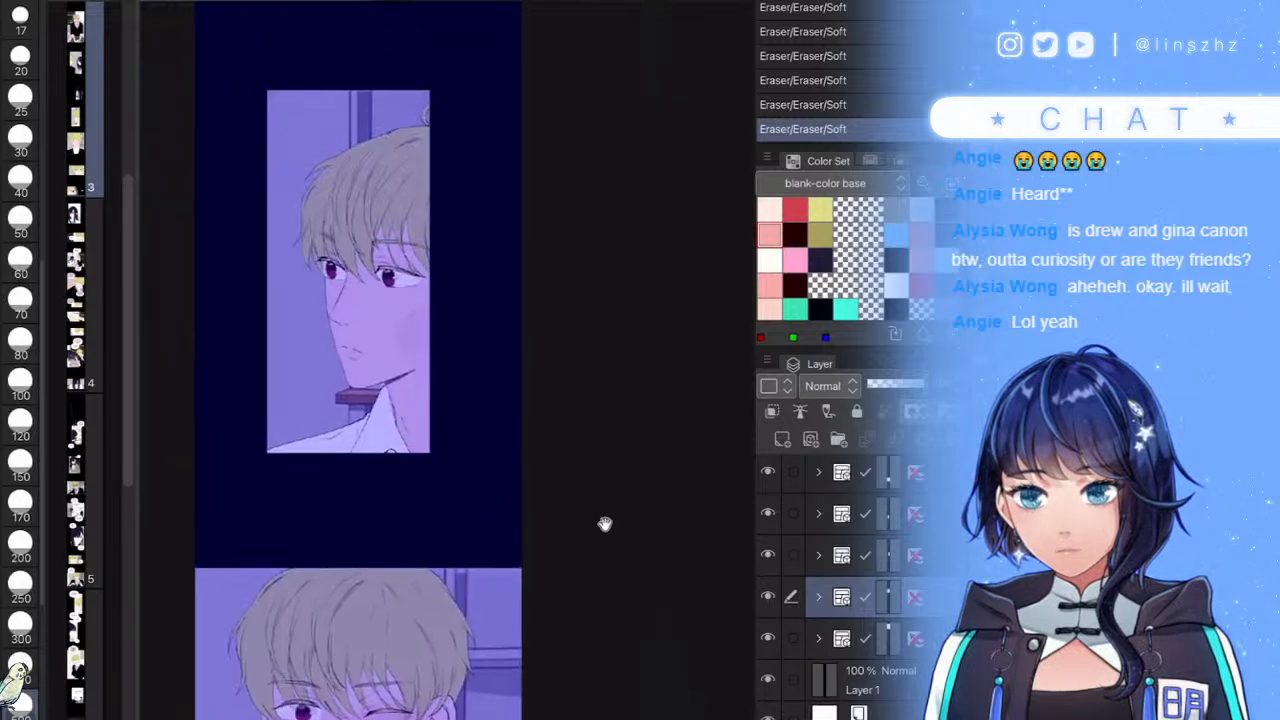
scroll(535, 549, "up", 10)
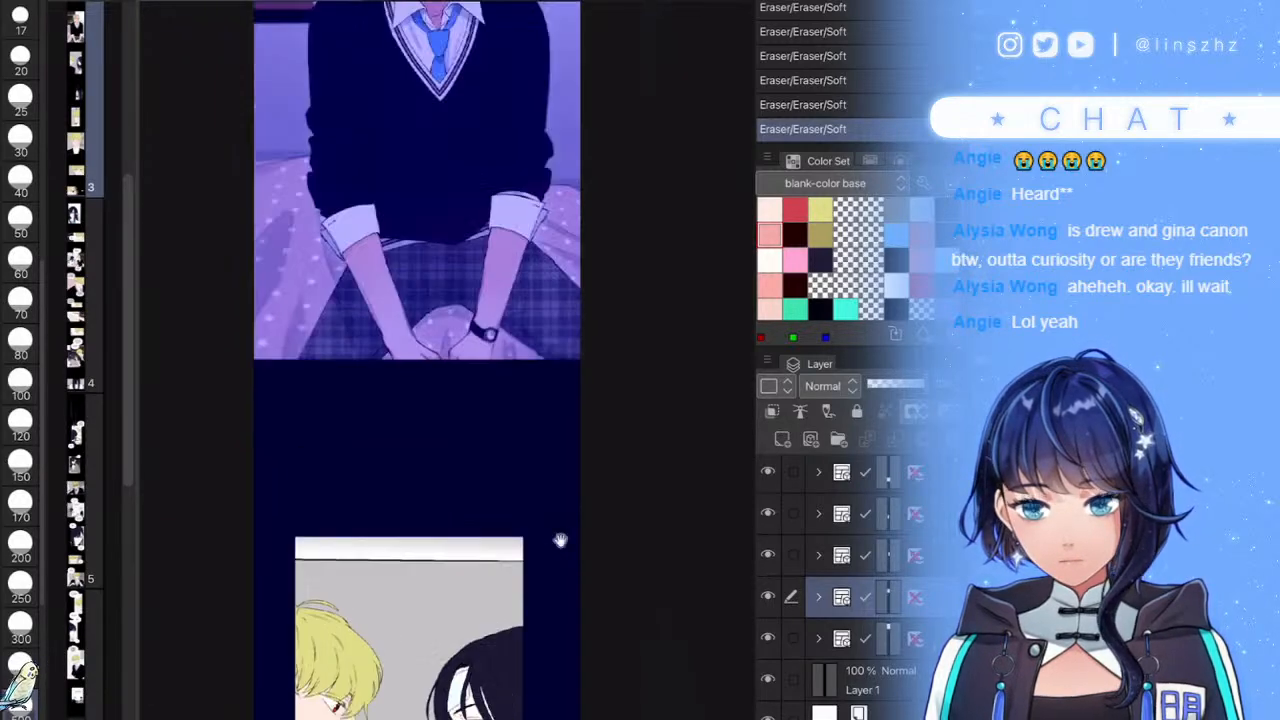
left_click_drag(560, 572, 560, 576)
left_click(880, 638)
left_click(819, 638)
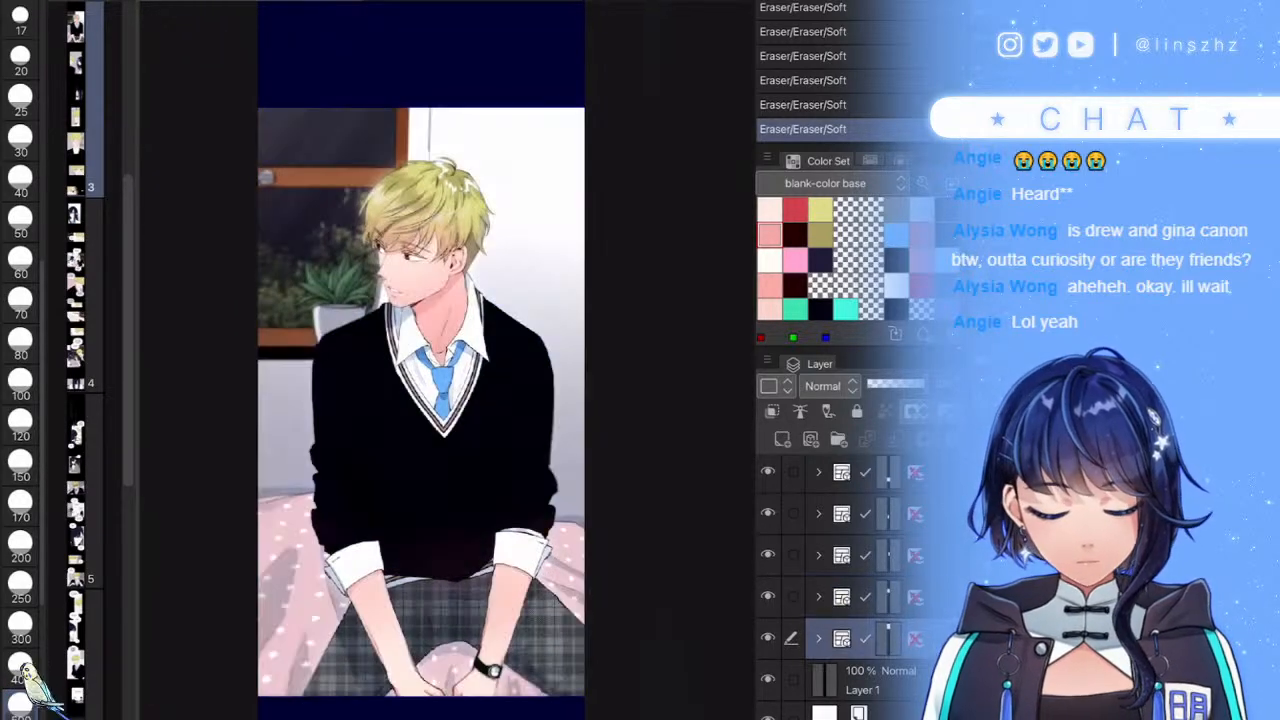
scroll(856, 590, "down", 5)
left_click(890, 570)
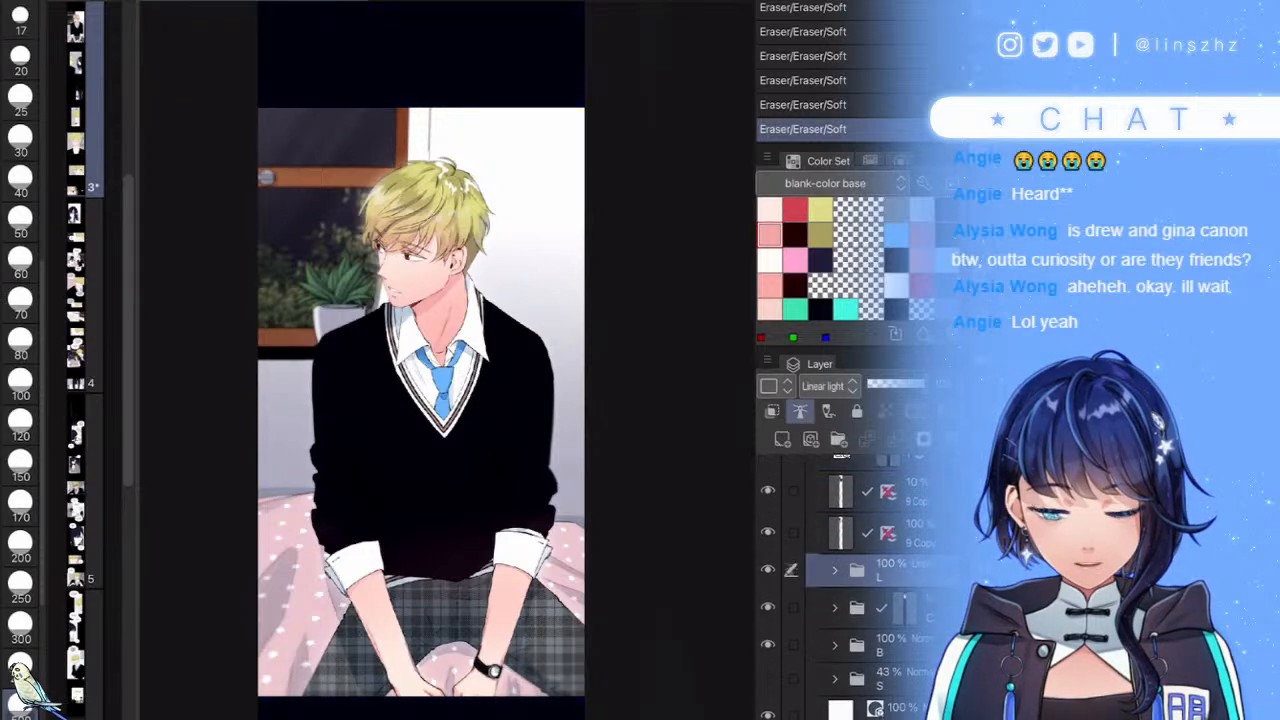
left_click(811, 439)
- Pick a dark hatching colour and set Layer 129's blending mode to Linear light
left_click(948, 209)
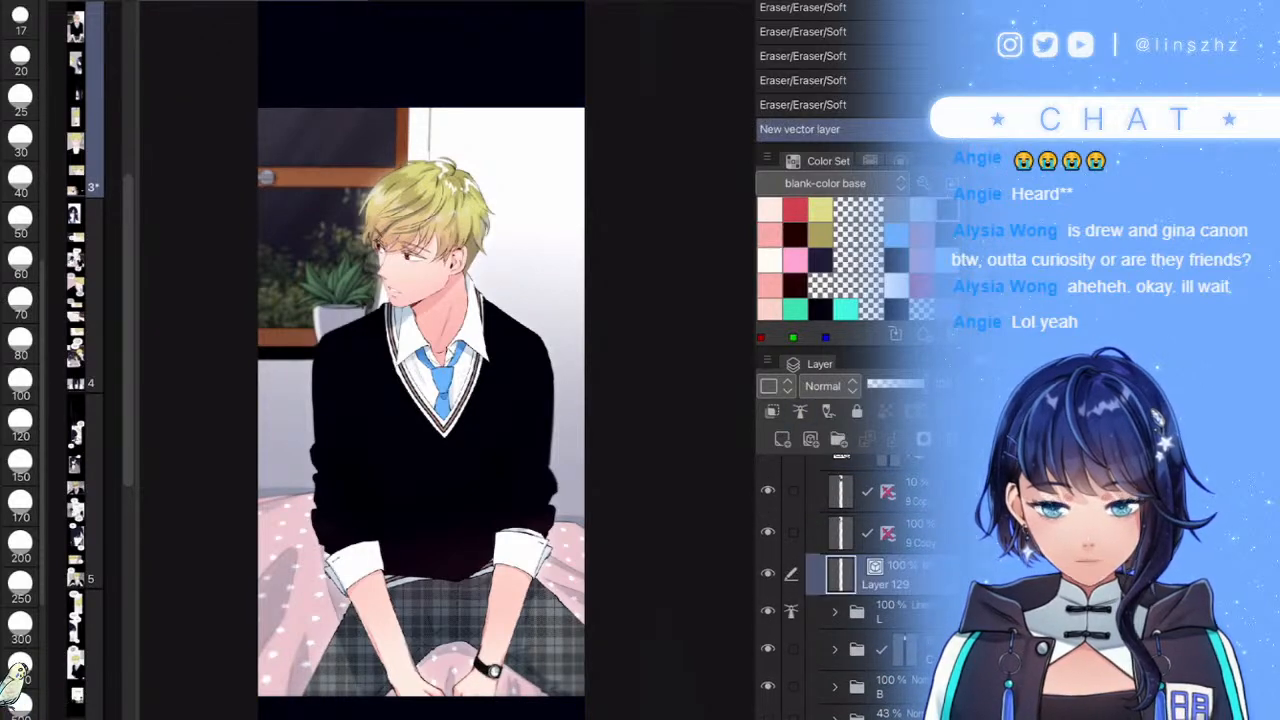
scroll(411, 253, "up", 10)
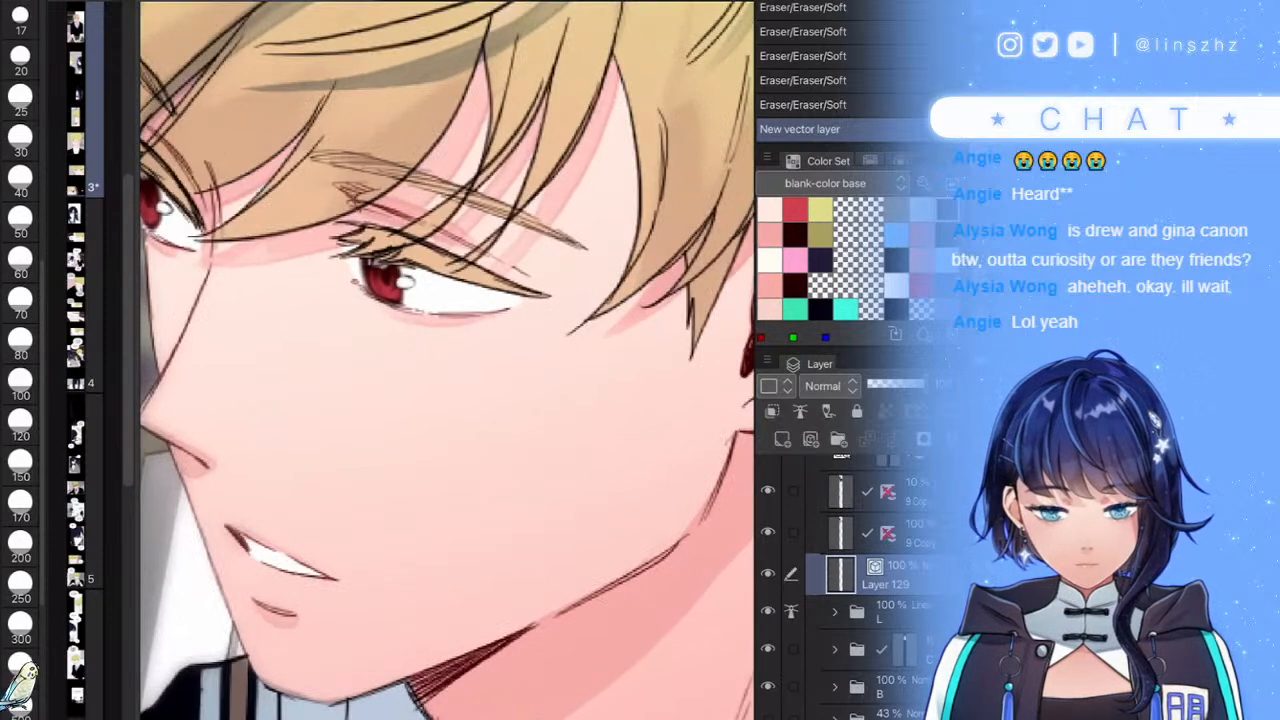
left_click(830, 386)
left_click(831, 280)
- Hatch diagonal pencil lines across the boy's cheek, extending the patch down and right
left_click_drag(532, 416, 480, 474)
left_click_drag(545, 421, 479, 475)
left_click_drag(577, 408, 458, 510)
left_click_drag(587, 419, 492, 502)
left_click_drag(580, 452, 486, 518)
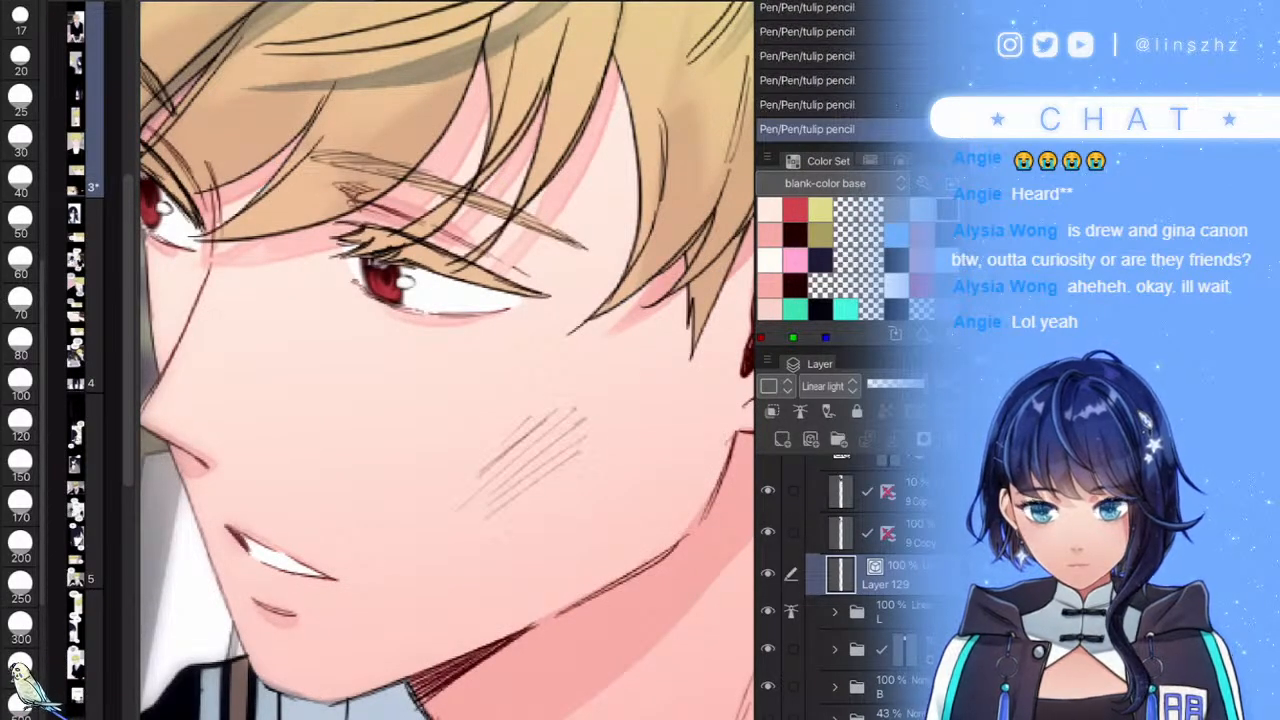
mouse_move(594, 437)
left_mouse_down()
mouse_move(462, 551)
mouse_move(489, 545)
left_mouse_up()
left_click_drag(608, 468, 508, 543)
left_click_drag(596, 501, 486, 571)
left_click_drag(573, 516, 492, 579)
left_click_drag(606, 534, 520, 577)
left_click_drag(603, 546, 514, 597)
- Hatch the patch's right side and cross-hatch and darken its lower part
left_click_drag(630, 494, 608, 516)
mouse_move(628, 482)
left_mouse_down()
mouse_move(582, 522)
mouse_move(580, 510)
left_mouse_up()
left_click_drag(626, 468, 594, 478)
left_click_drag(630, 428, 576, 474)
mouse_move(630, 427)
left_mouse_down()
mouse_move(596, 440)
mouse_move(536, 504)
left_mouse_up()
mouse_move(564, 494)
left_mouse_down()
mouse_move(474, 558)
mouse_move(558, 582)
left_mouse_up()
left_click_drag(494, 490, 562, 568)
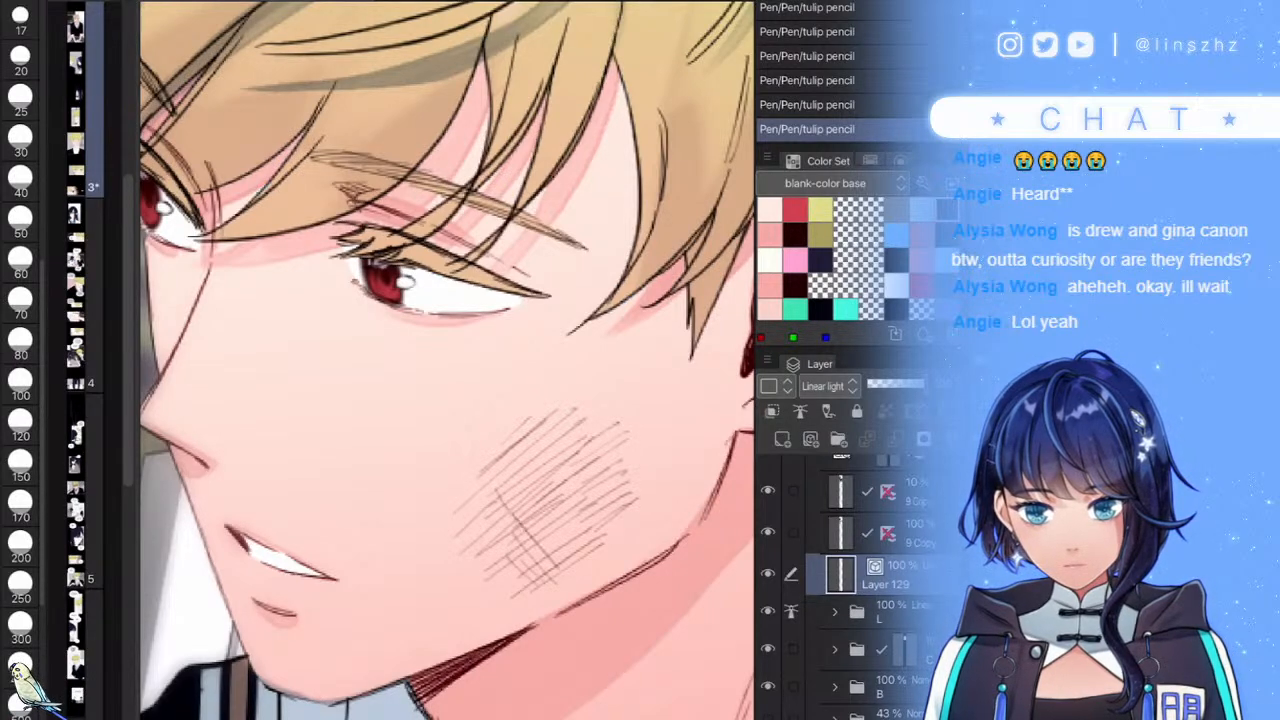
left_click_drag(664, 472, 602, 522)
left_click_drag(648, 500, 598, 542)
left_click_drag(638, 528, 596, 558)
left_click_drag(618, 502, 578, 522)
mouse_move(618, 470)
left_mouse_down()
mouse_move(564, 504)
mouse_move(572, 447)
mouse_move(548, 416)
left_mouse_up()
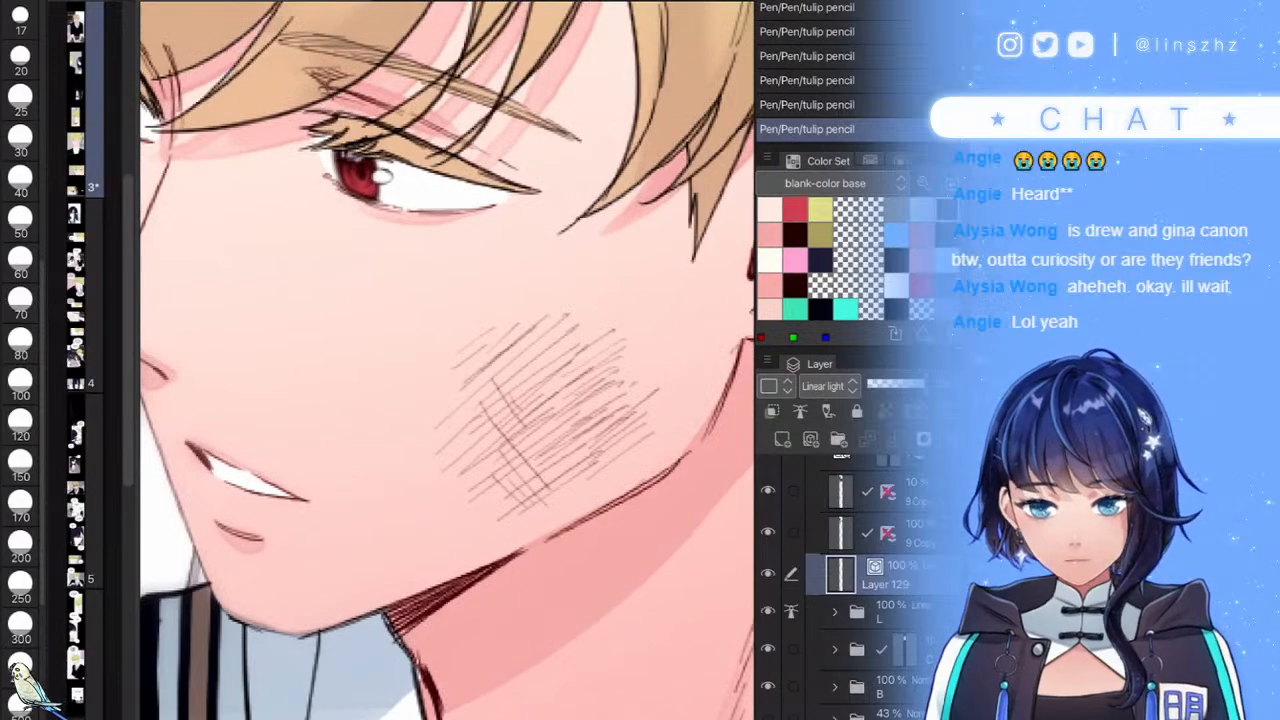
scroll(618, 453, "down", 8)
scroll(590, 450, "up", 8)
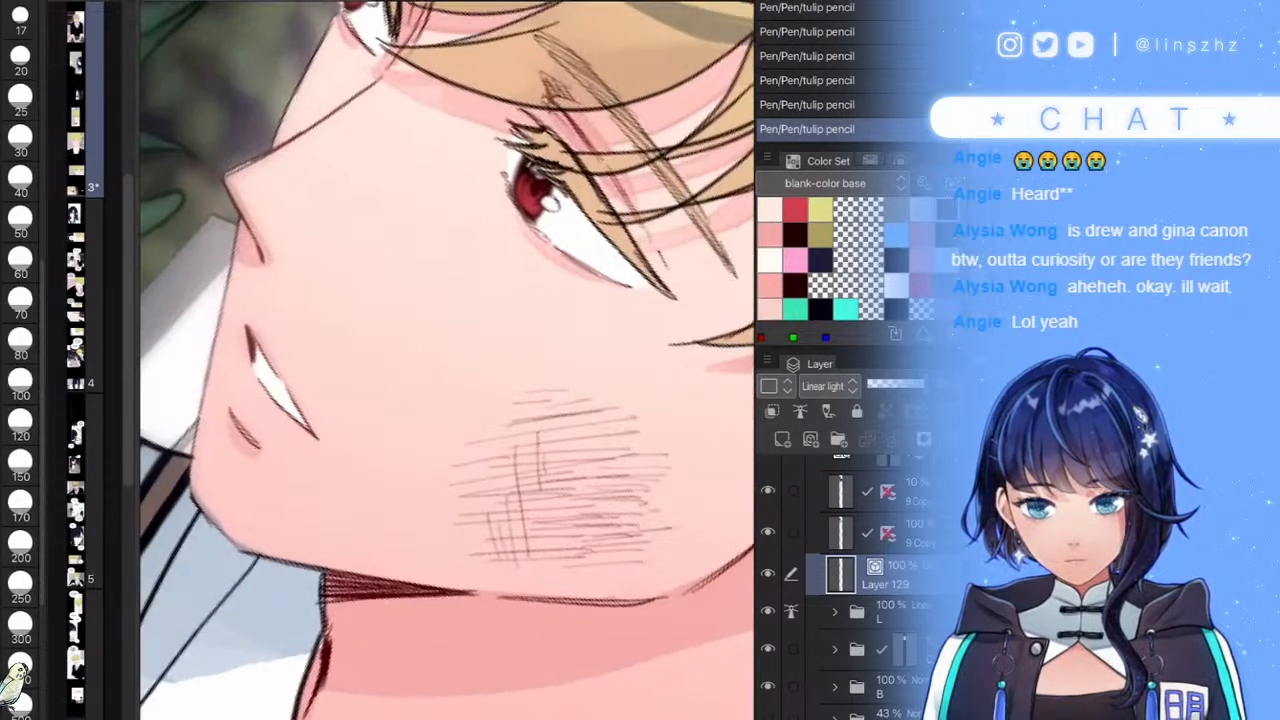
scroll(560, 470, "down", 8)
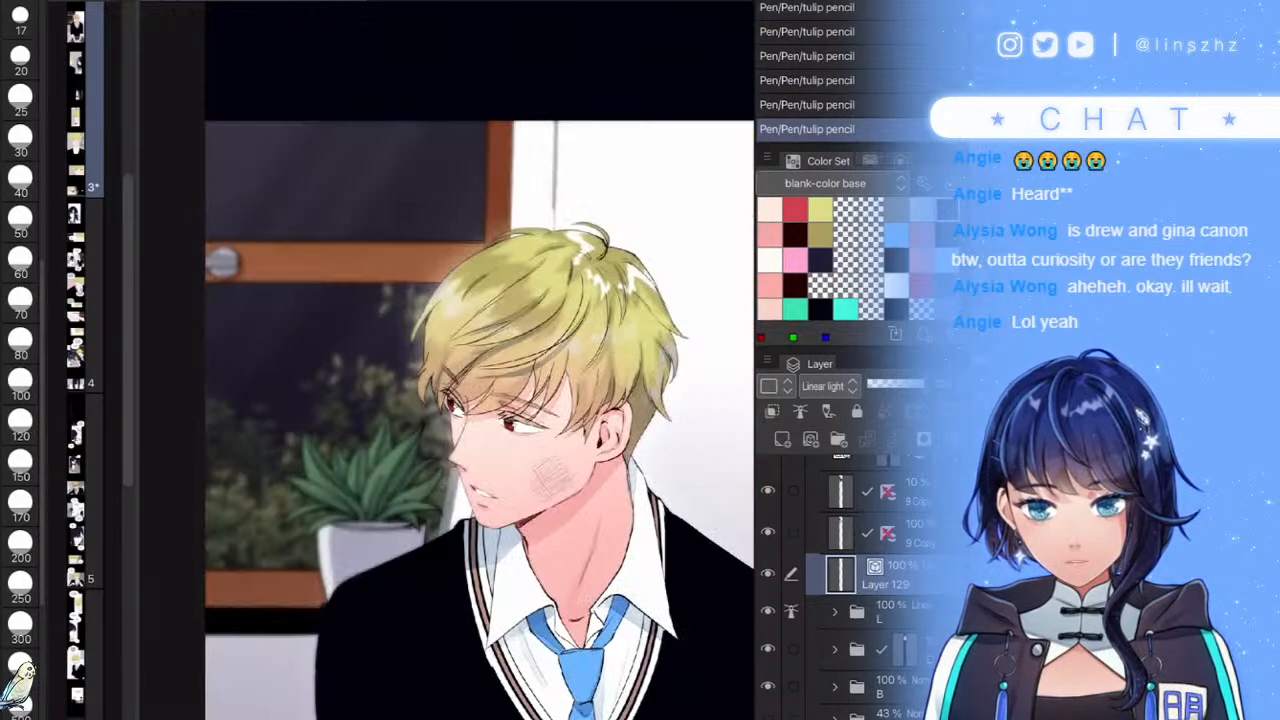
scroll(560, 470, "up", 9)
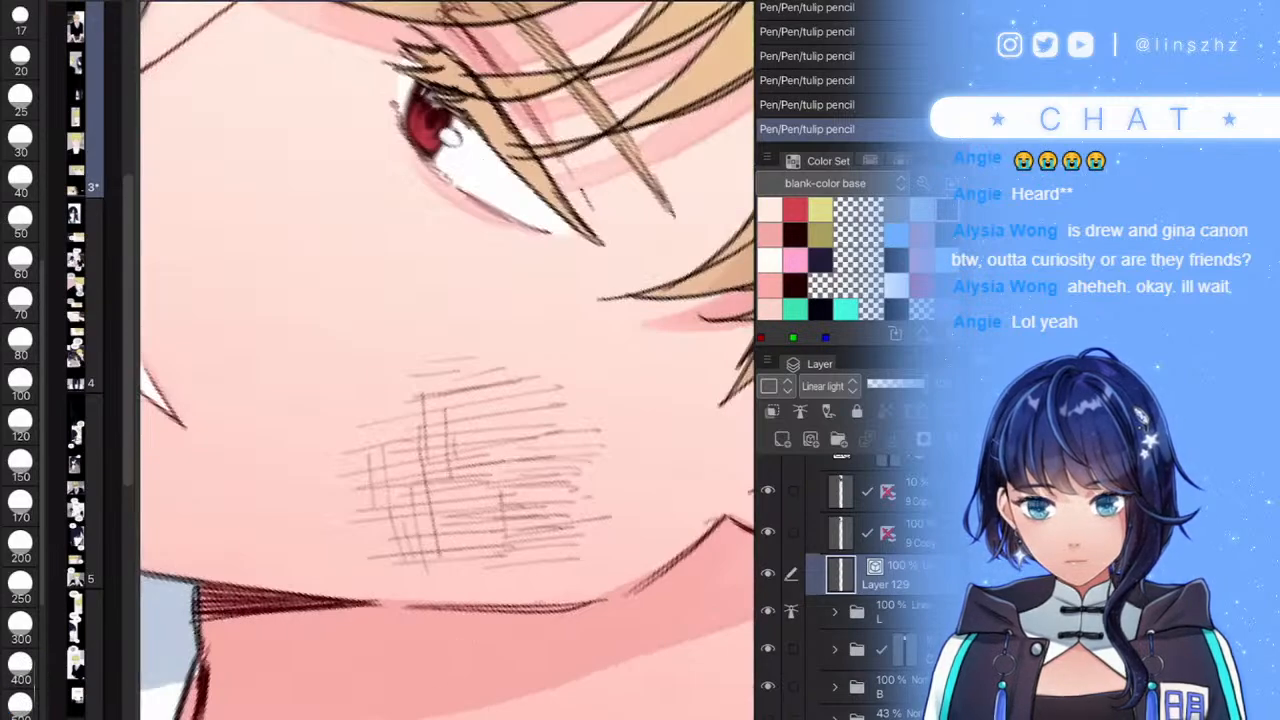
scroll(530, 500, "down", 8)
- Add a raster layer above the hatching and settle on the blank-color base colour set
scroll(560, 508, "up", 4)
left_click(782, 439)
left_click(832, 184)
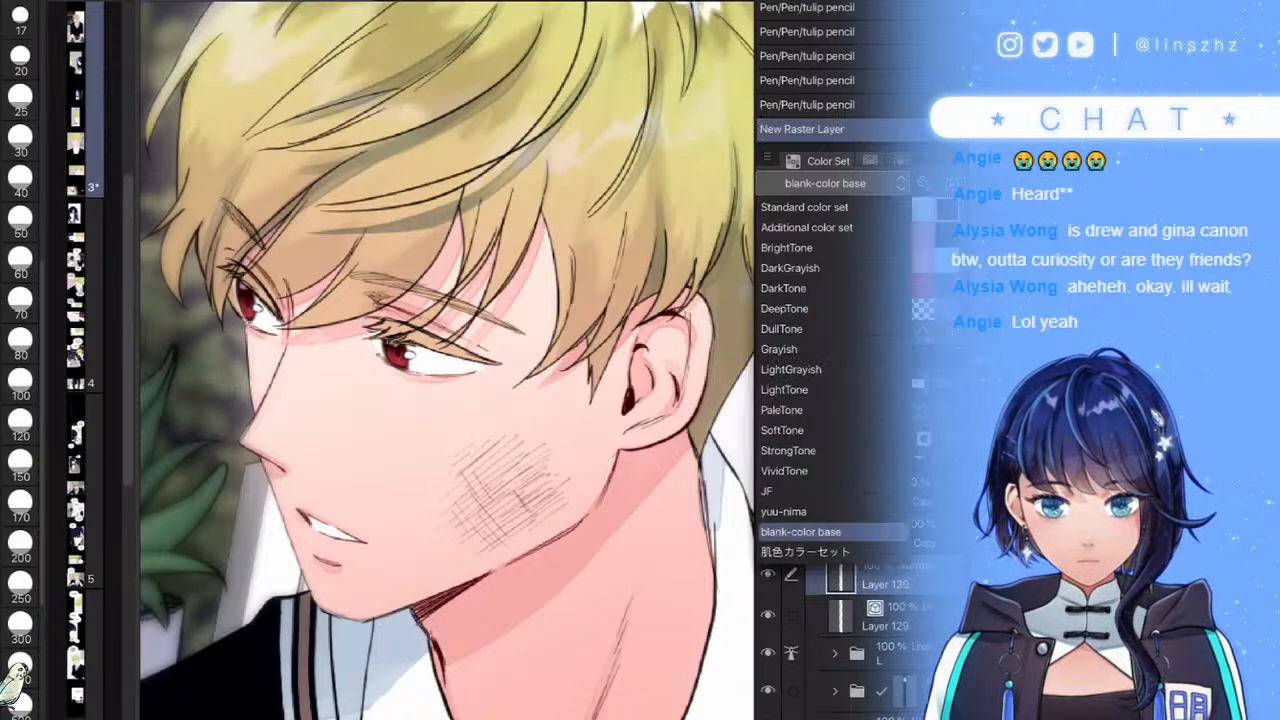
left_click(783, 511)
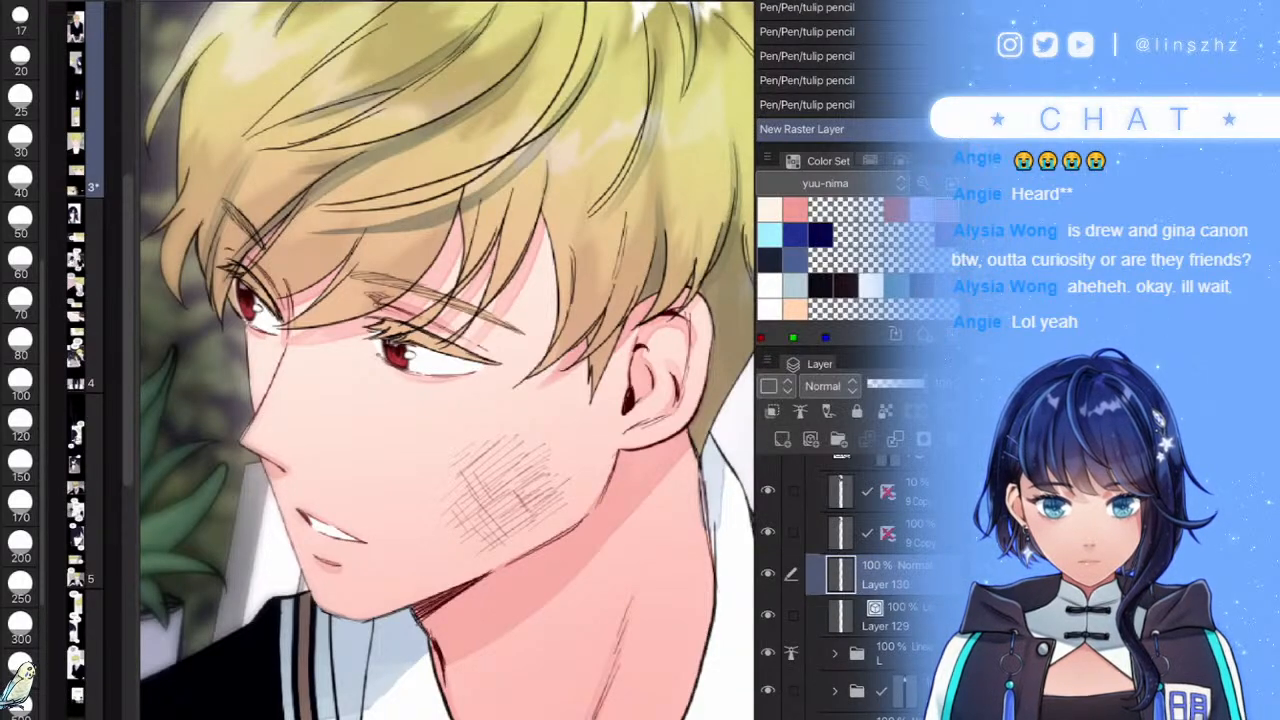
left_click(832, 184)
left_click(800, 531)
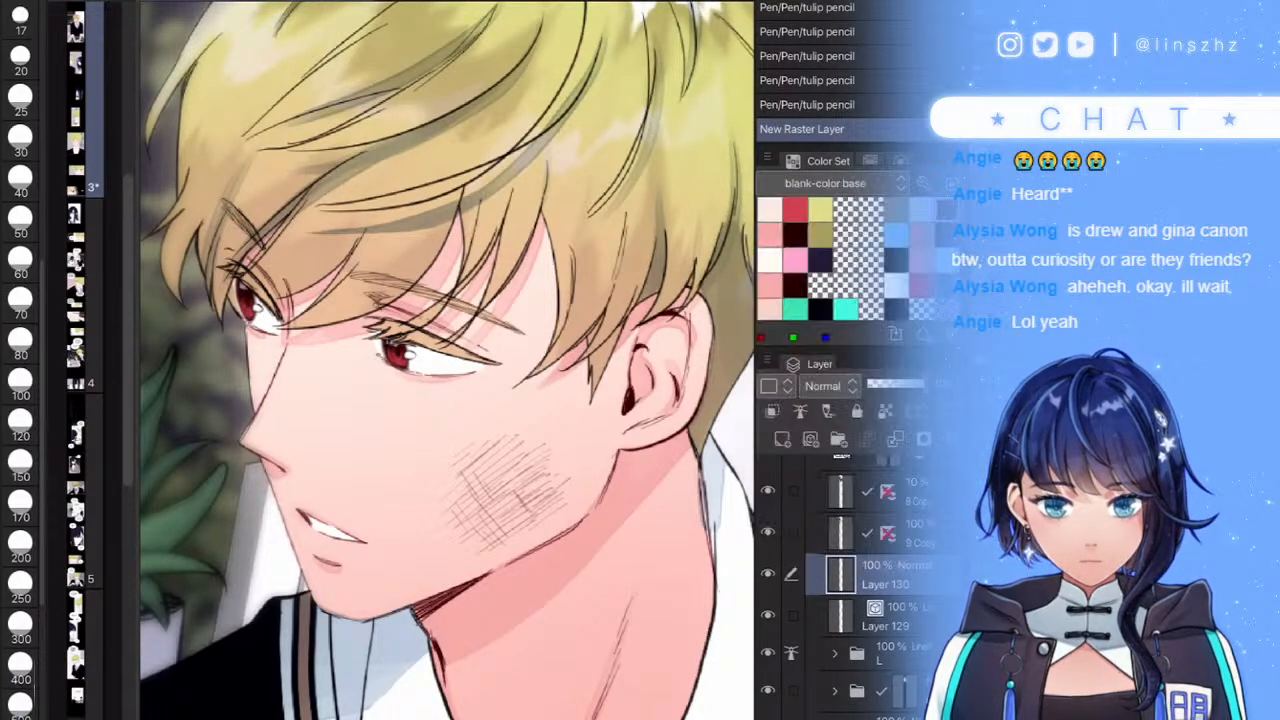
left_click(832, 184)
left_click(790, 491)
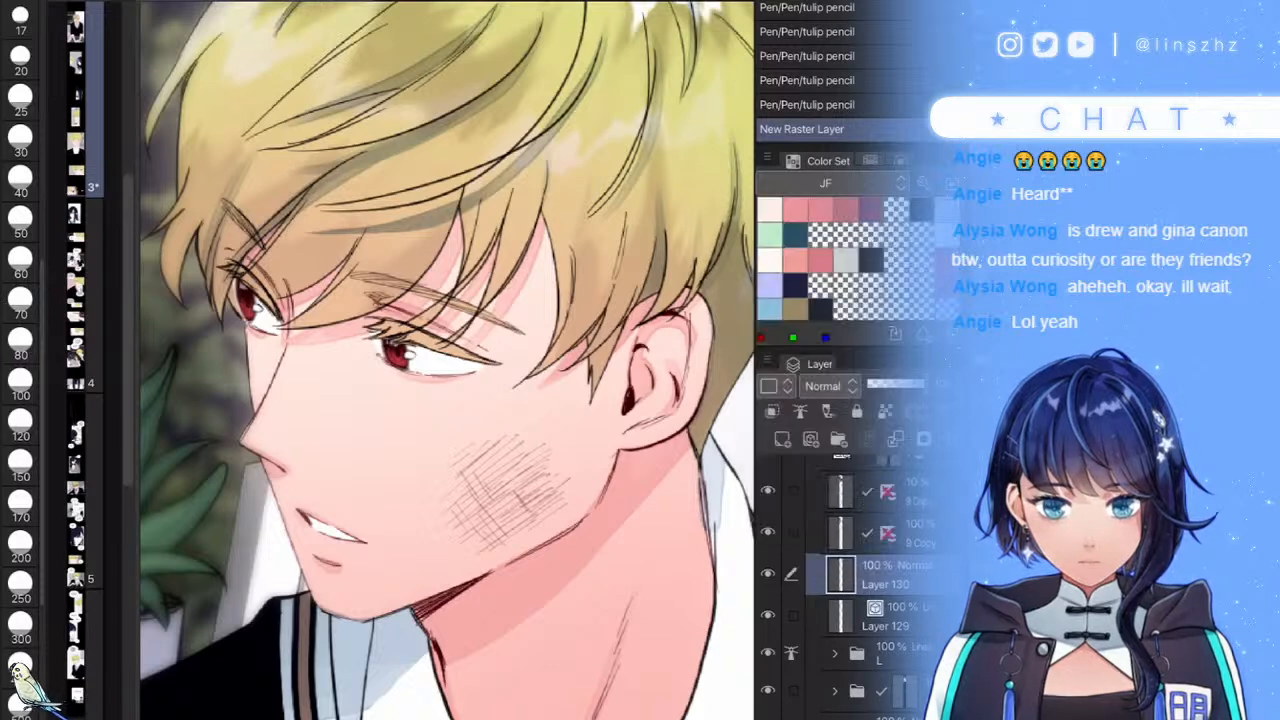
left_click(832, 184)
left_click(800, 531)
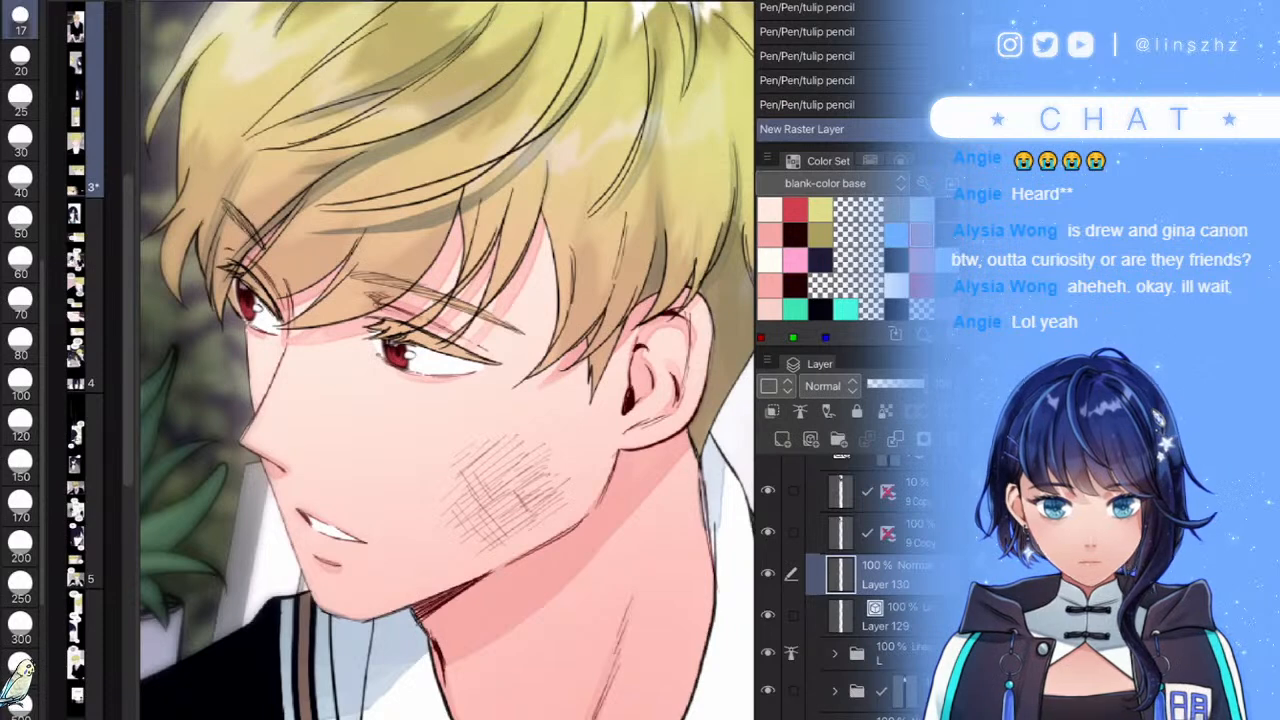
- Set the layer to Multiply and paint pink blush over the cheek with a size-40 brush
key("b")
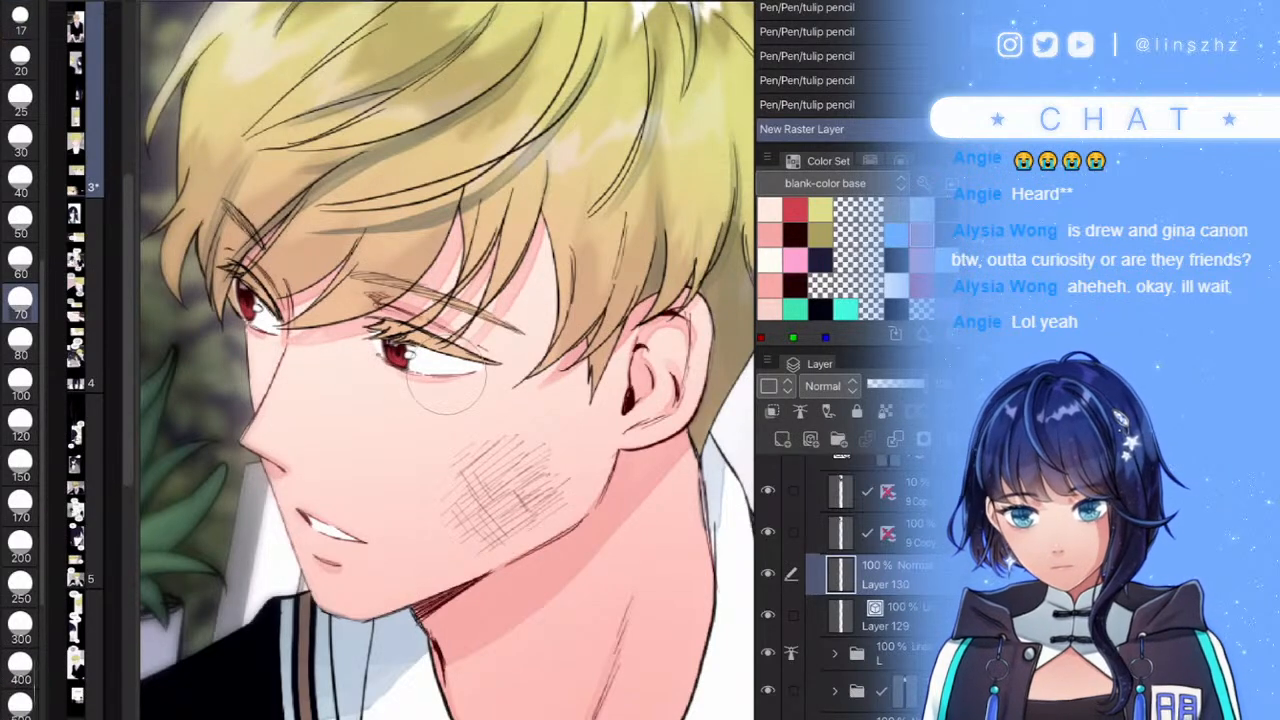
key("b")
left_click(825, 386)
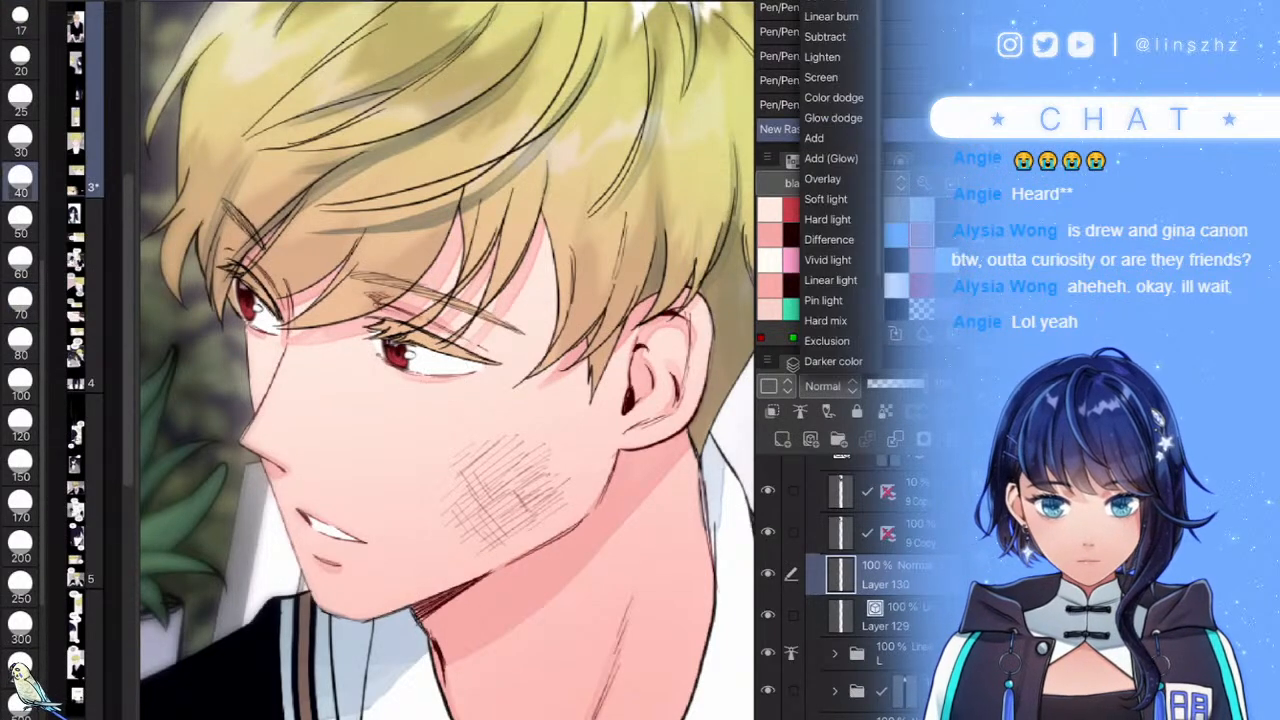
left_click(825, 2)
scroll(505, 450, "up", 3)
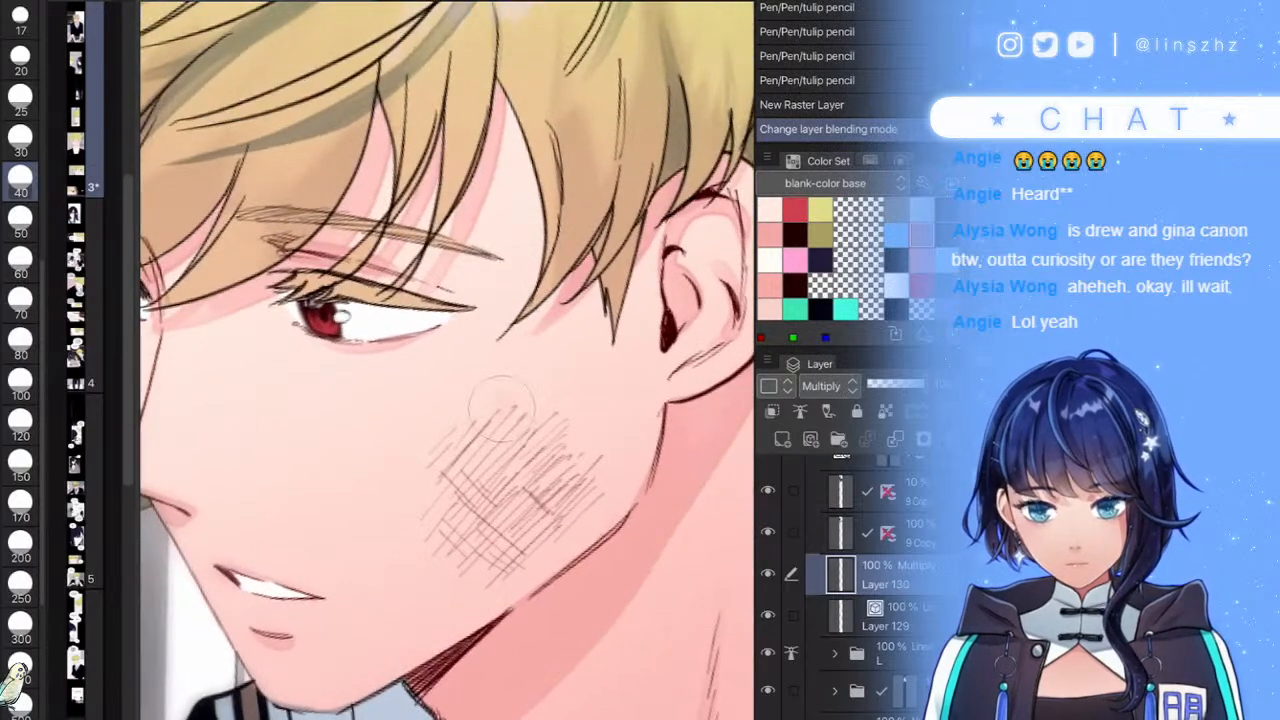
left_click_drag(505, 402, 445, 455)
left_click_drag(500, 410, 440, 465)
key("ctrl+z")
key("ctrl+z")
key("ctrl+z")
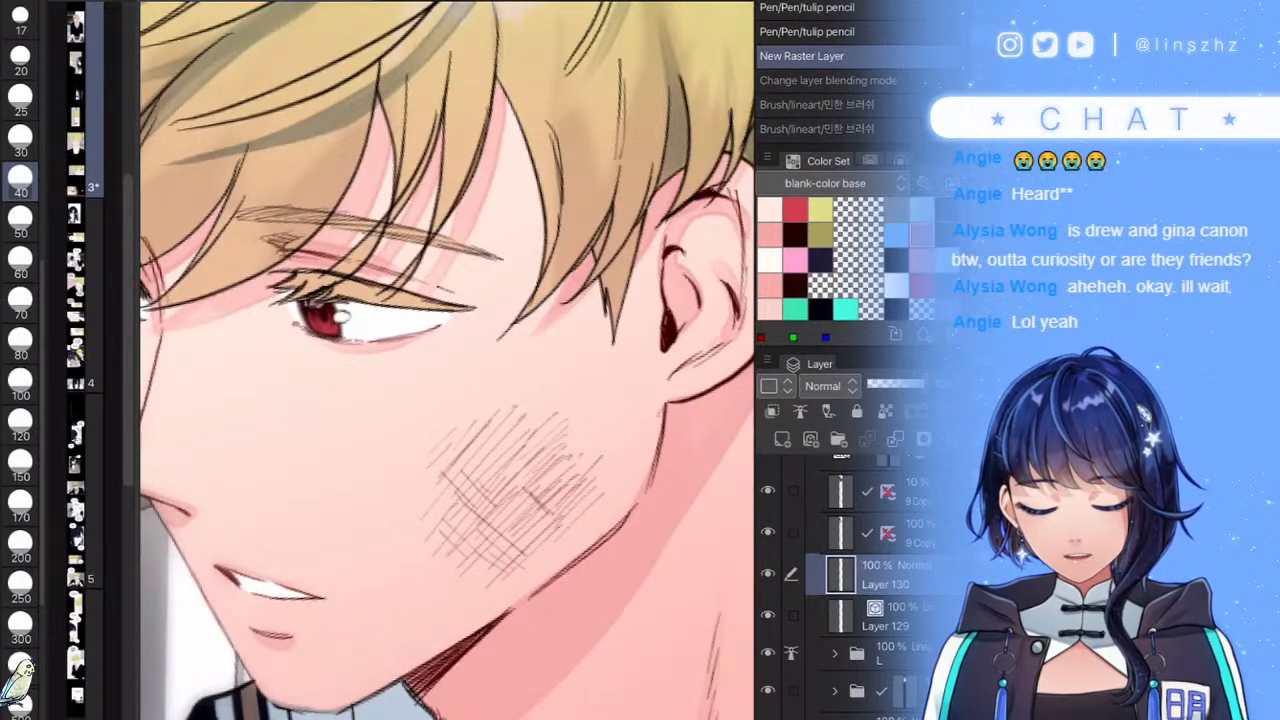
key("ctrl+y")
key("ctrl+y")
key("ctrl+z")
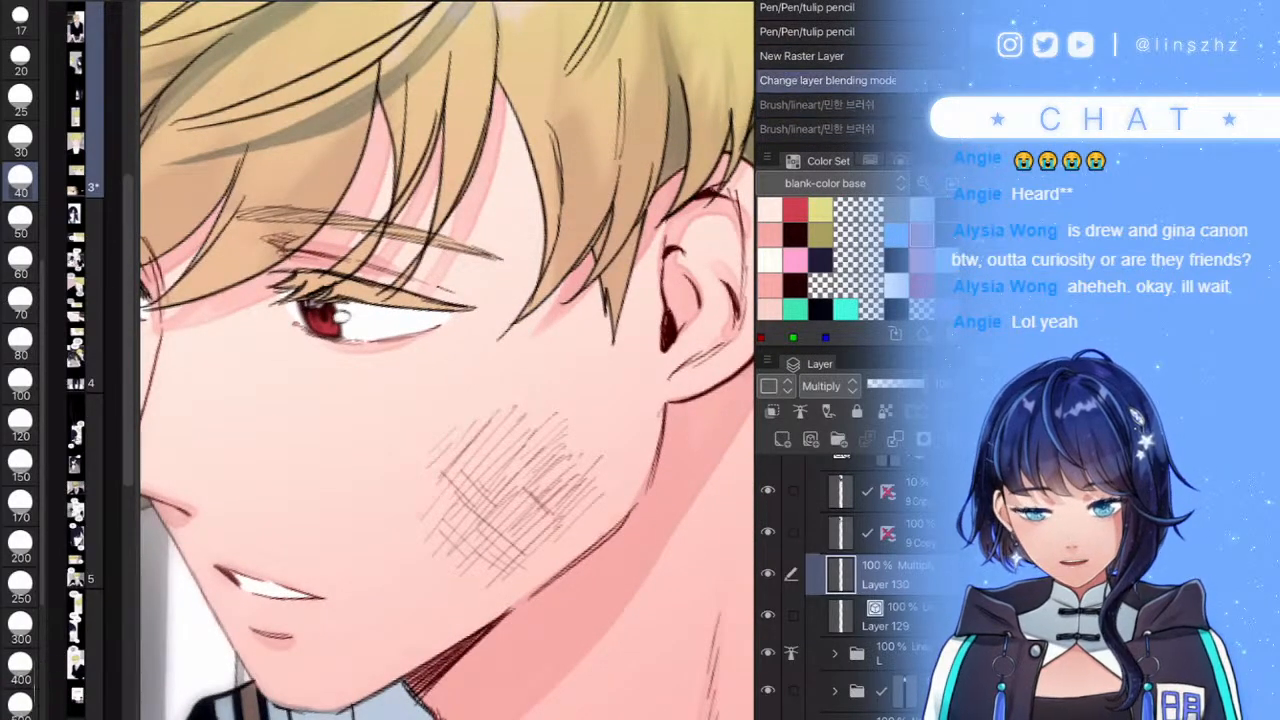
key("ctrl+y")
- Shade the hatched cheek with reddish bruise colour, darkening its edges and lightening the lower-left
left_click_drag(480, 450, 440, 485)
mouse_move(492, 440)
left_mouse_down()
mouse_move(434, 505)
mouse_move(437, 520)
left_mouse_up()
left_click_drag(550, 438, 450, 535)
mouse_move(560, 468)
left_mouse_down()
mouse_move(465, 550)
mouse_move(485, 560)
left_mouse_up()
left_click_drag(597, 484, 494, 590)
left_click_drag(612, 502, 552, 562)
left_click_drag(605, 518, 592, 540)
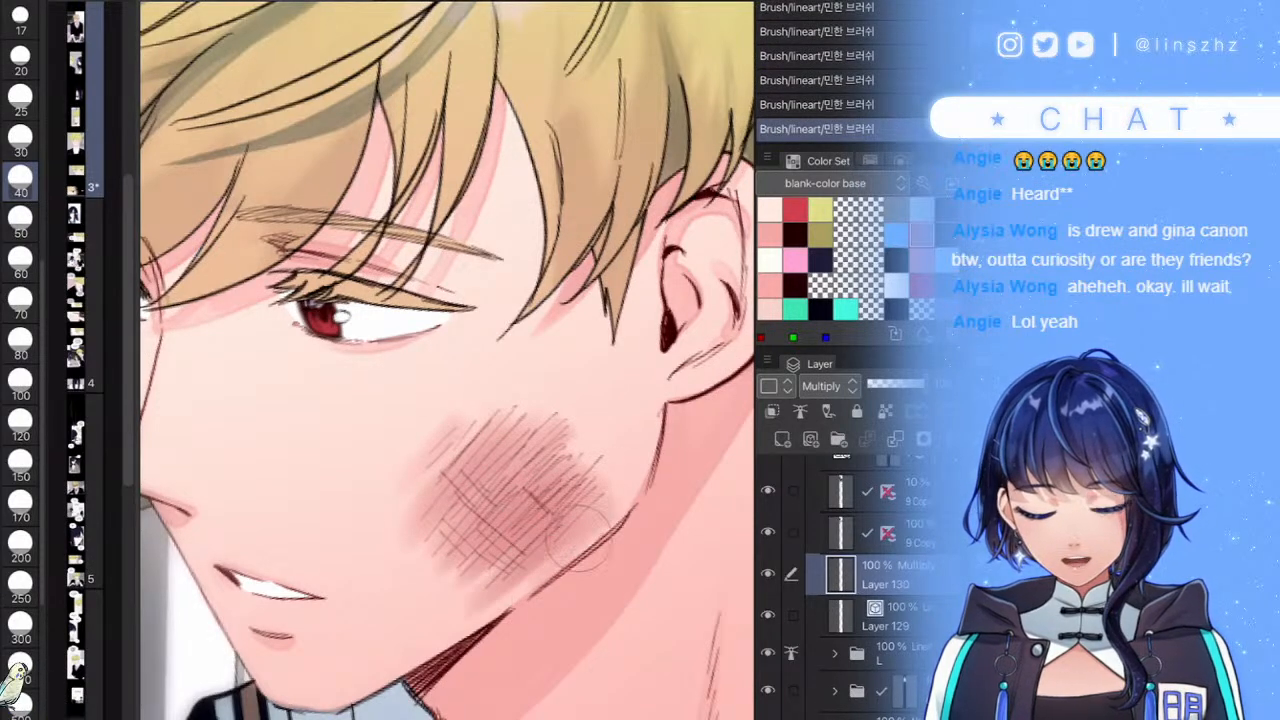
mouse_move(583, 421)
left_mouse_down()
mouse_move(562, 440)
mouse_move(478, 440)
mouse_move(417, 480)
mouse_move(457, 527)
mouse_move(447, 603)
mouse_move(540, 563)
mouse_move(468, 570)
left_mouse_up()
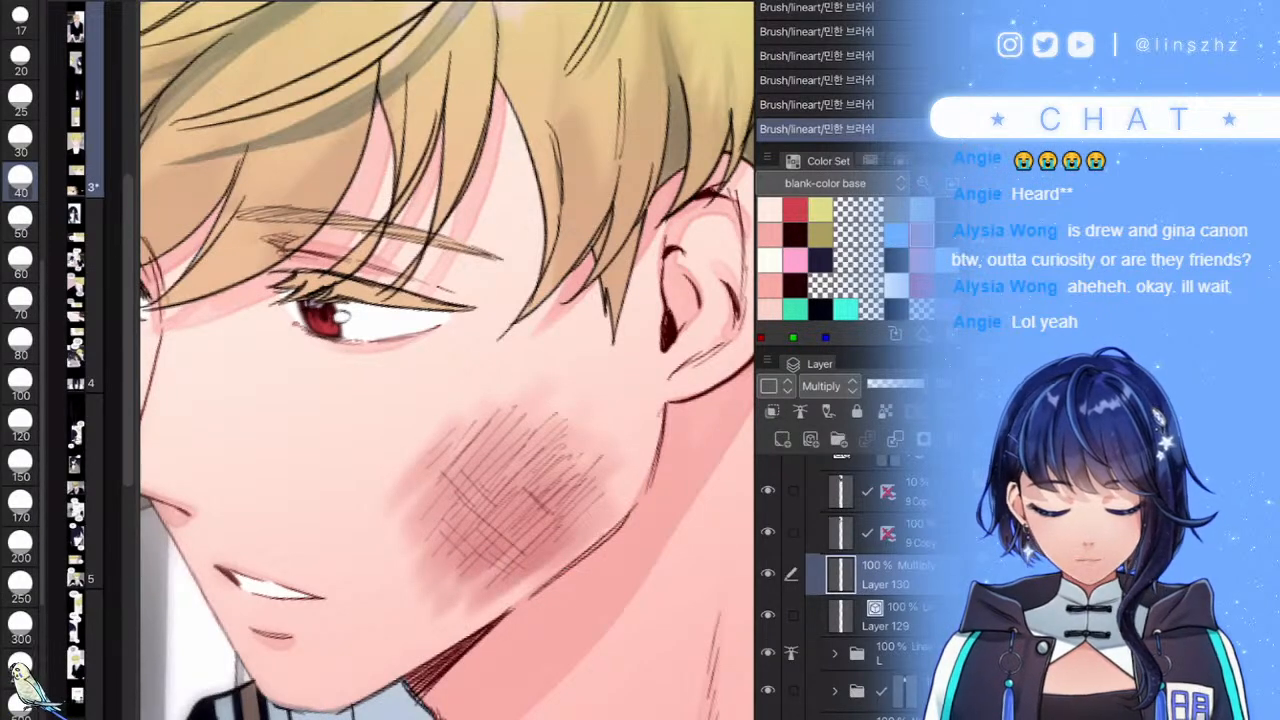
left_click_drag(528, 534, 508, 562)
left_click_drag(592, 487, 552, 532)
left_click_drag(506, 468, 474, 497)
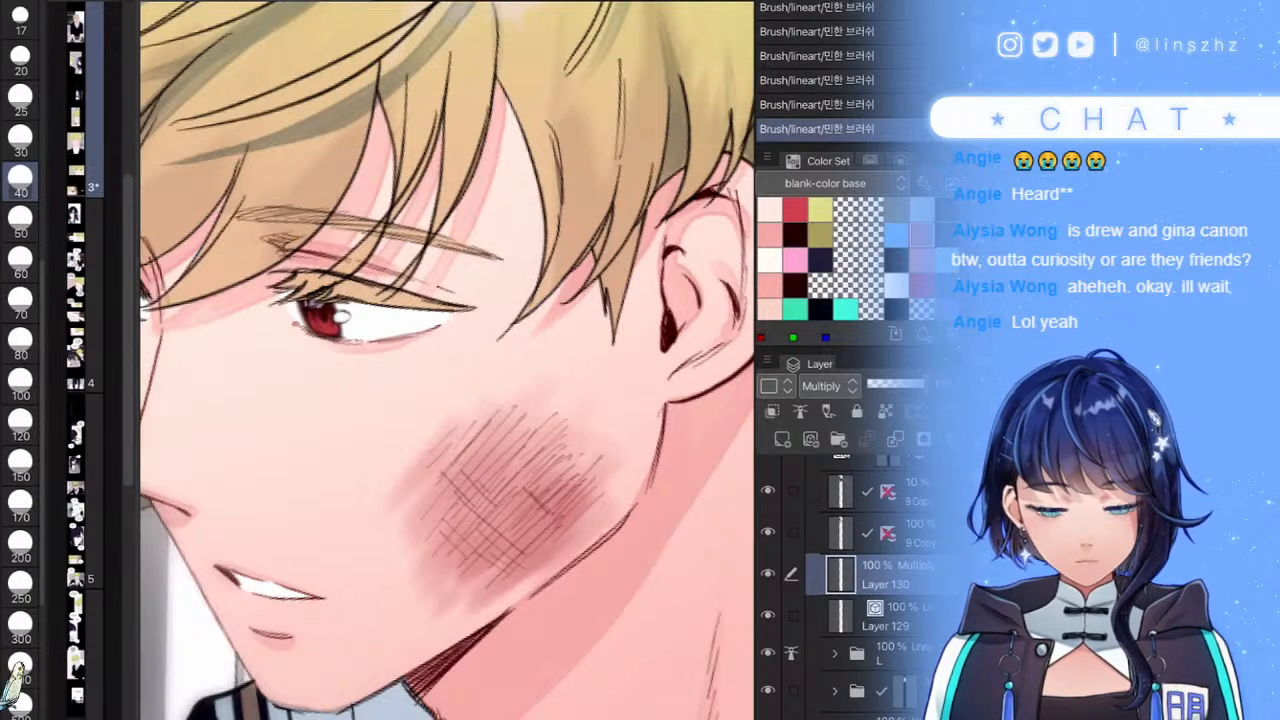
mouse_move(388, 484)
left_mouse_down()
mouse_move(418, 478)
mouse_move(422, 609)
left_mouse_up()
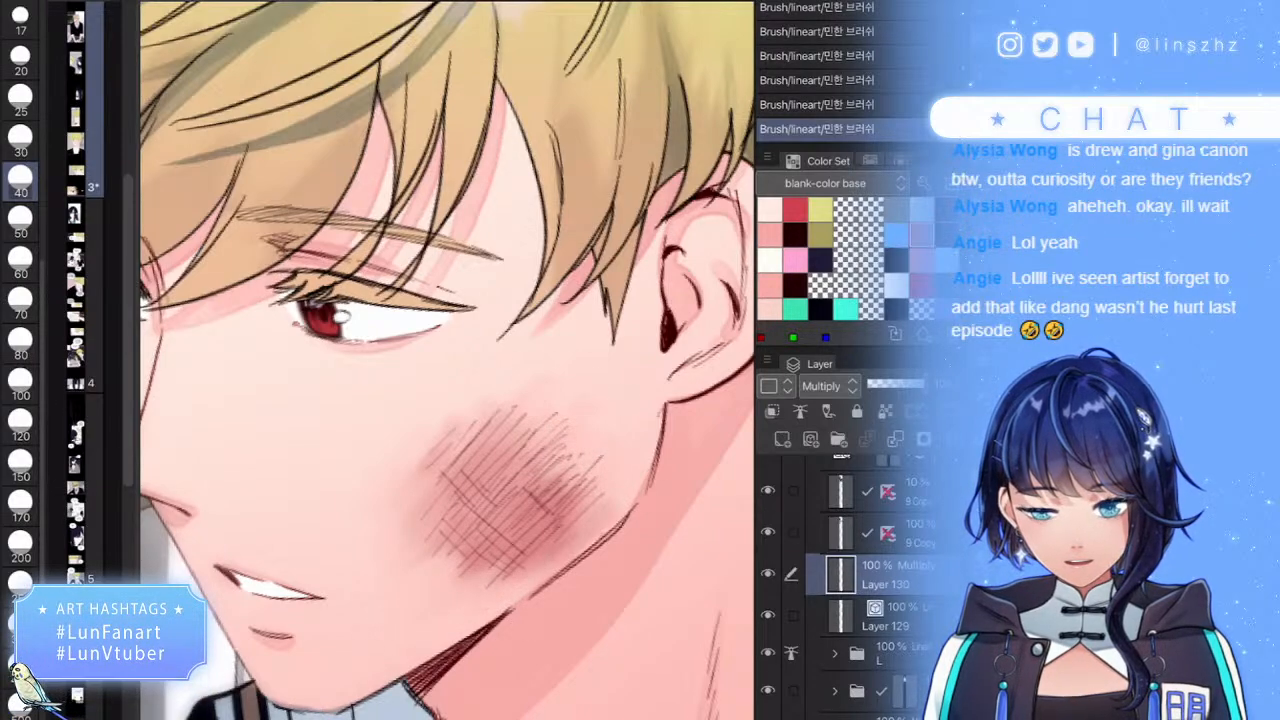
- Lower Layer 130's opacity to 69%
scroll(597, 480, "down", 5)
scroll(560, 485, "up", 5)
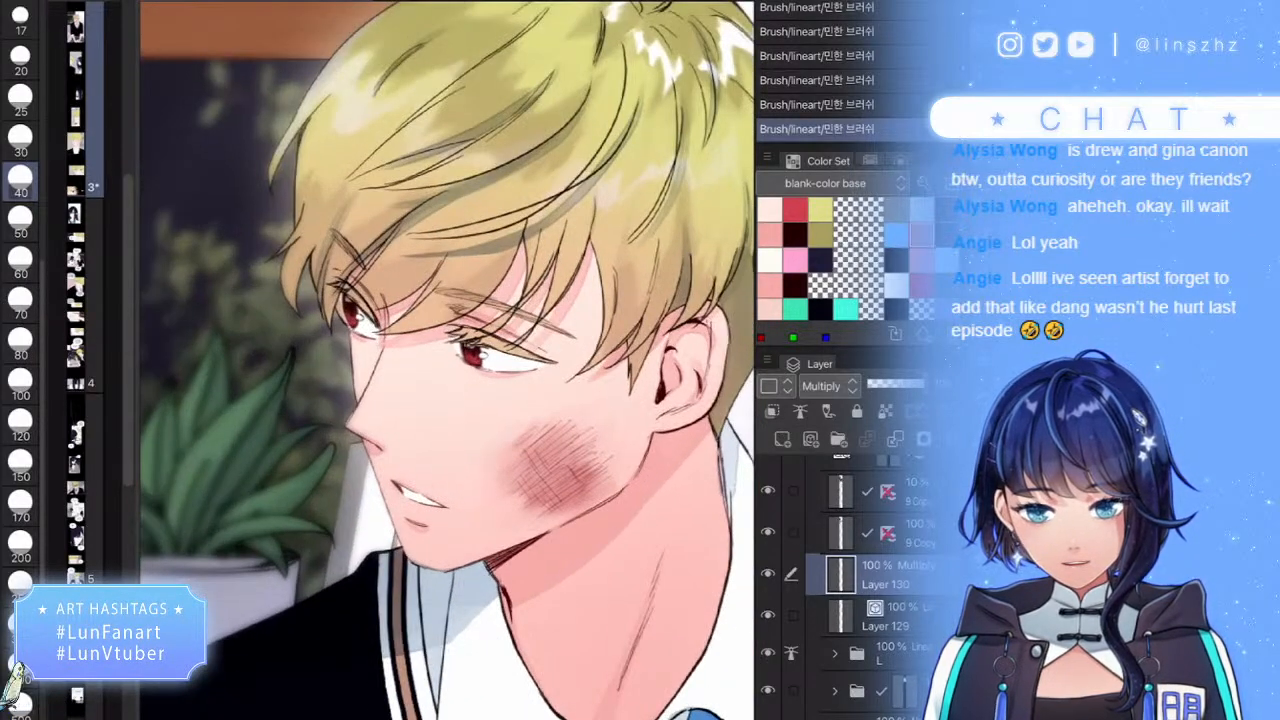
left_click(893, 384)
left_click_drag(904, 384, 909, 384)
- Add short hatch strokes on the bruise's right side and soften its edges with reddish shading
left_click_drag(604, 437, 582, 490)
mouse_move(620, 452)
left_mouse_down()
mouse_move(590, 494)
mouse_move(586, 461)
mouse_move(580, 474)
left_mouse_up()
mouse_move(580, 428)
left_mouse_down()
mouse_move(620, 470)
mouse_move(588, 408)
mouse_move(523, 430)
left_mouse_up()
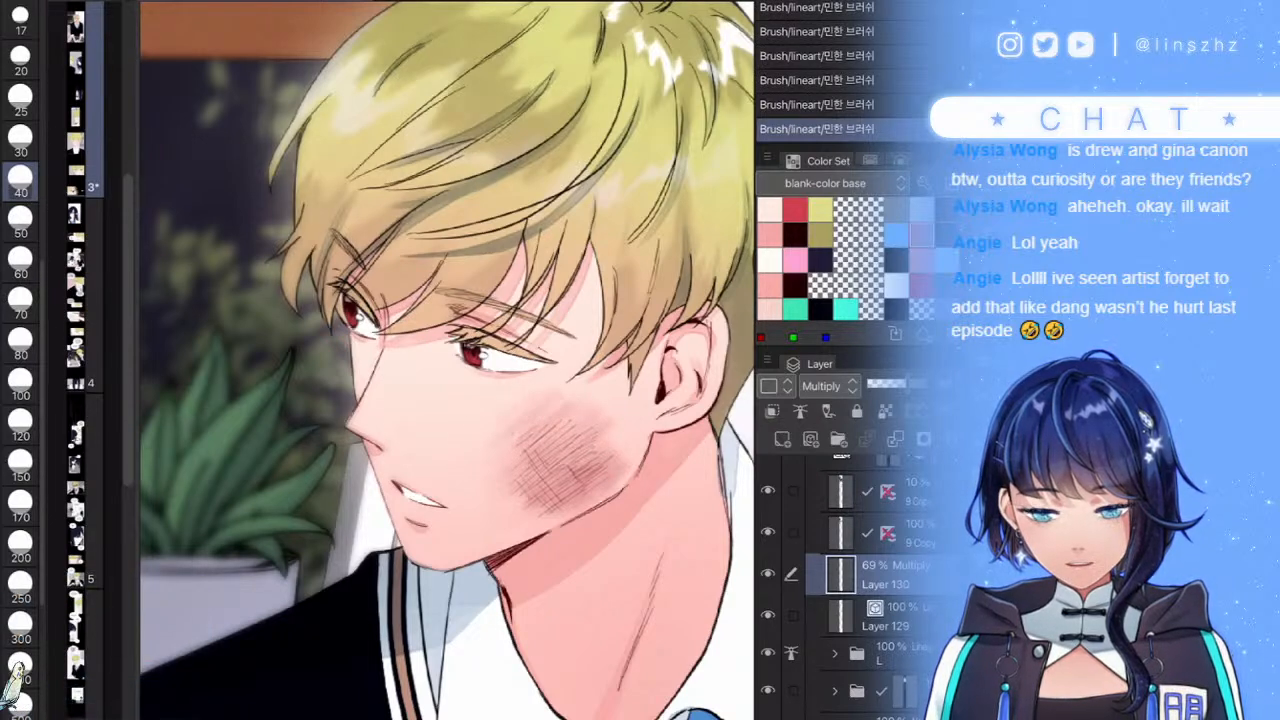
left_click_drag(508, 484, 566, 510)
left_click_drag(618, 466, 612, 414)
- Undo and then restore the last two cheek shading strokes
scroll(620, 461, "up", 6)
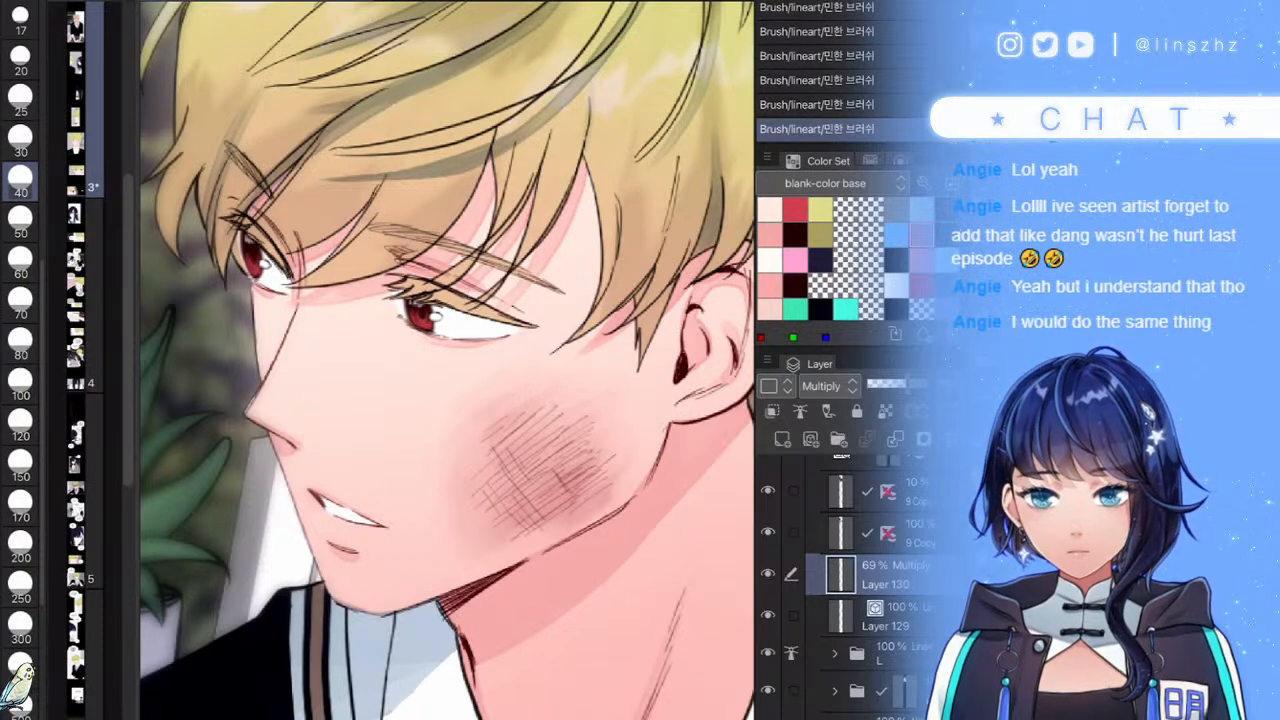
scroll(590, 440, "down", 2)
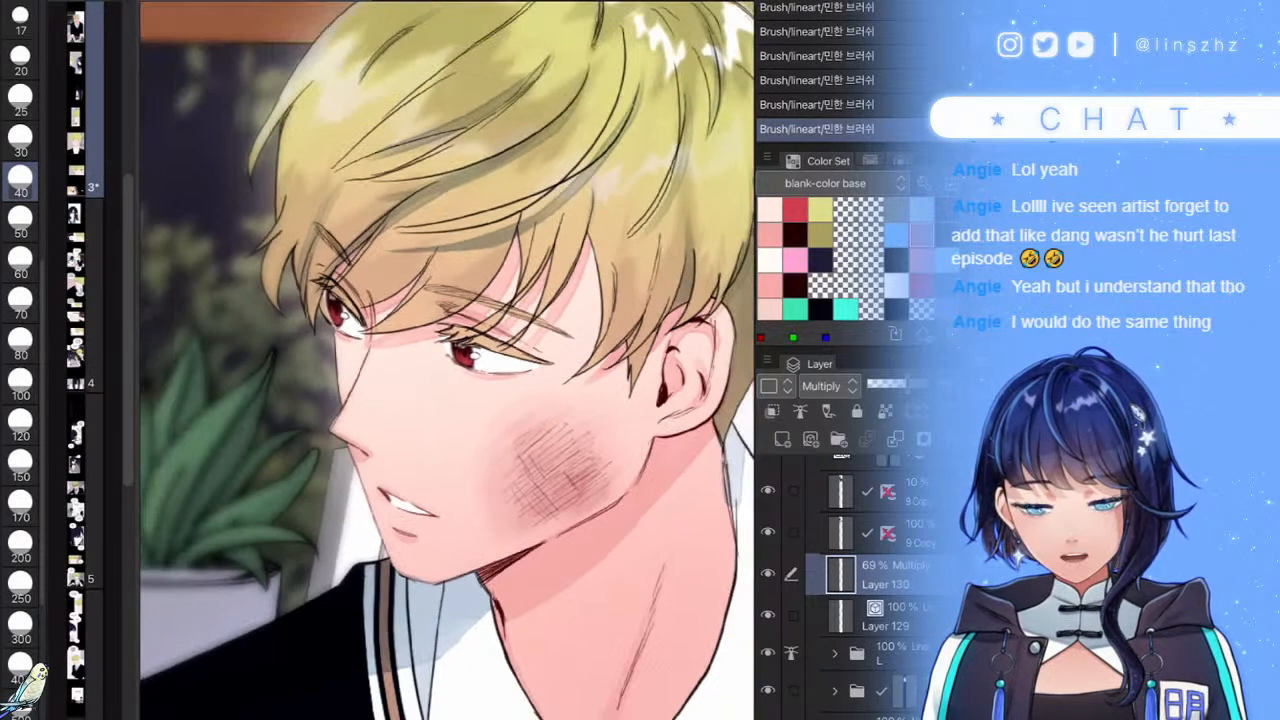
scroll(590, 440, "up", 2)
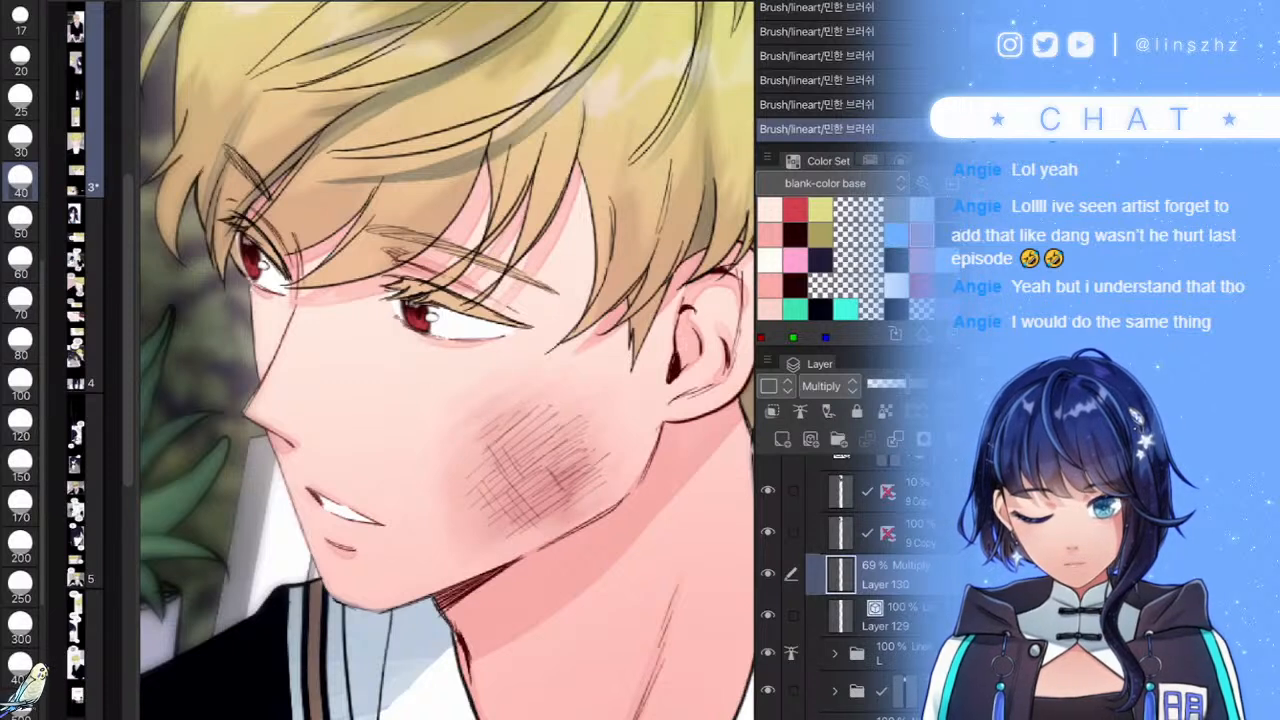
key("ctrl+z")
key("ctrl+z")
key("ctrl+y")
key("ctrl+y")
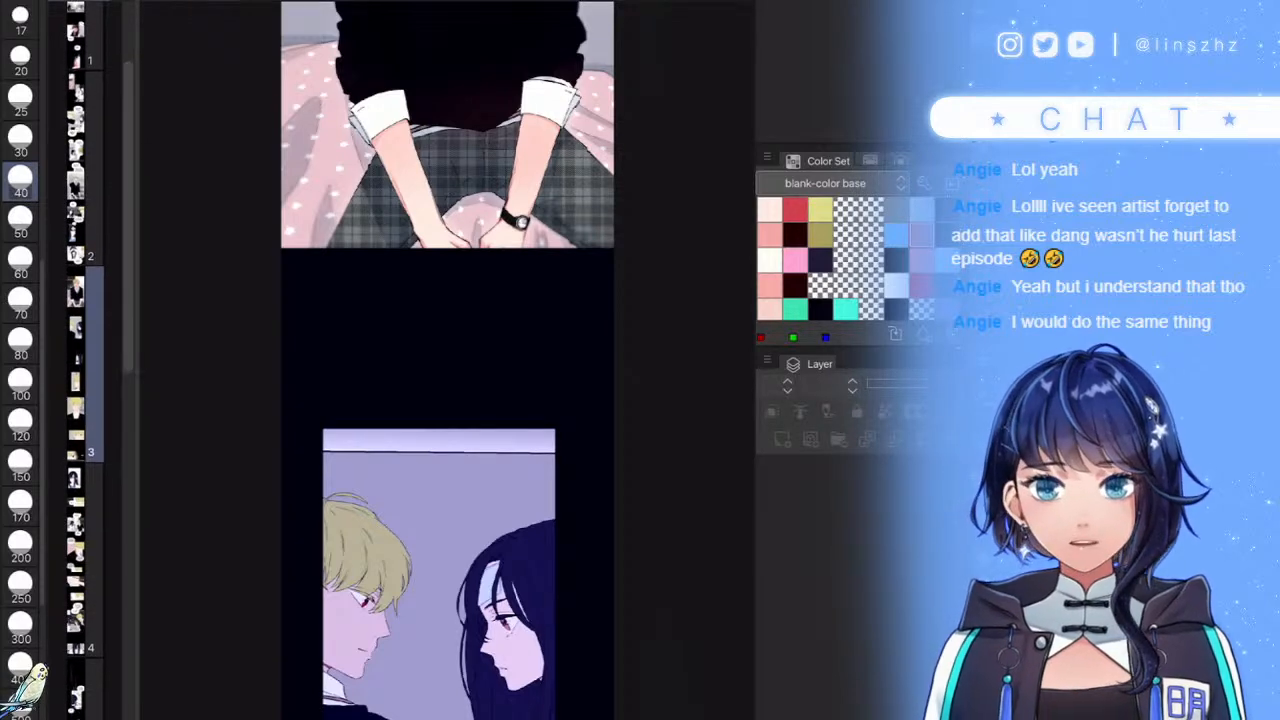
- Collapse the current panel's folder and open the boy-and-girl panel's folder to Layer 22
scroll(545, 465, "up", 2)
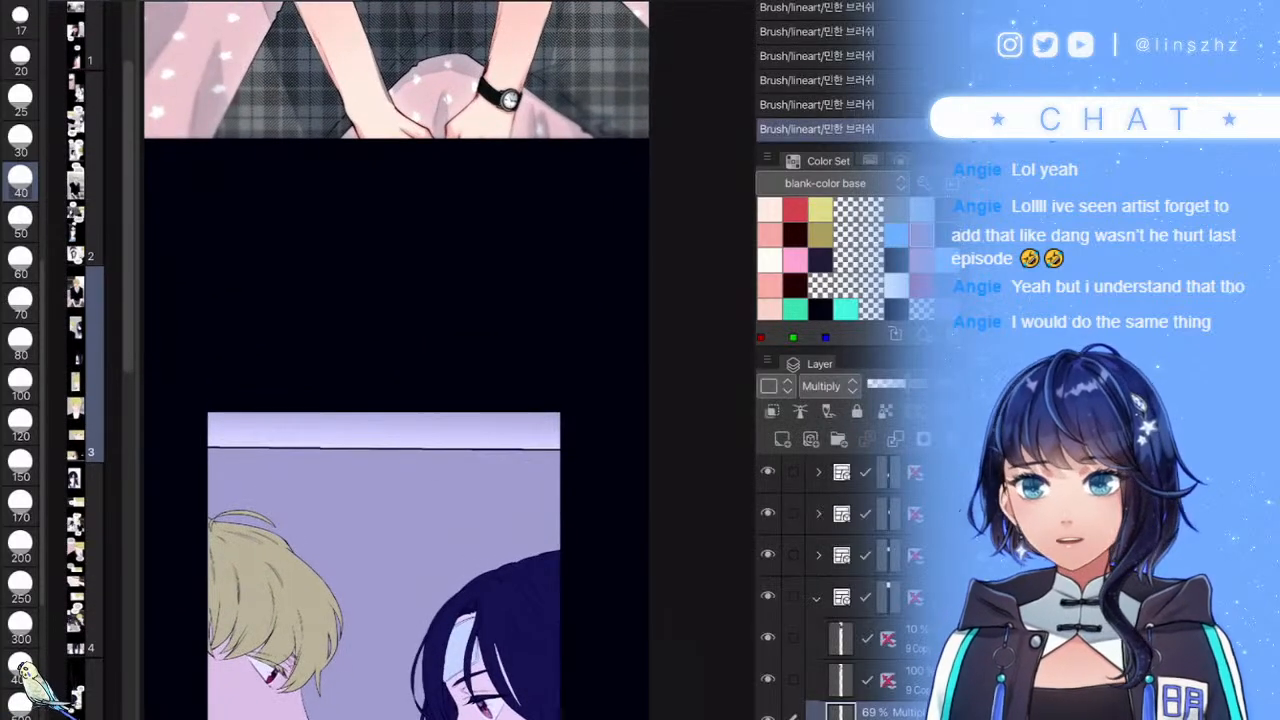
left_click_drag(574, 424, 600, 700)
left_click_drag(575, 84, 567, 424)
scroll(600, 293, "down", 1)
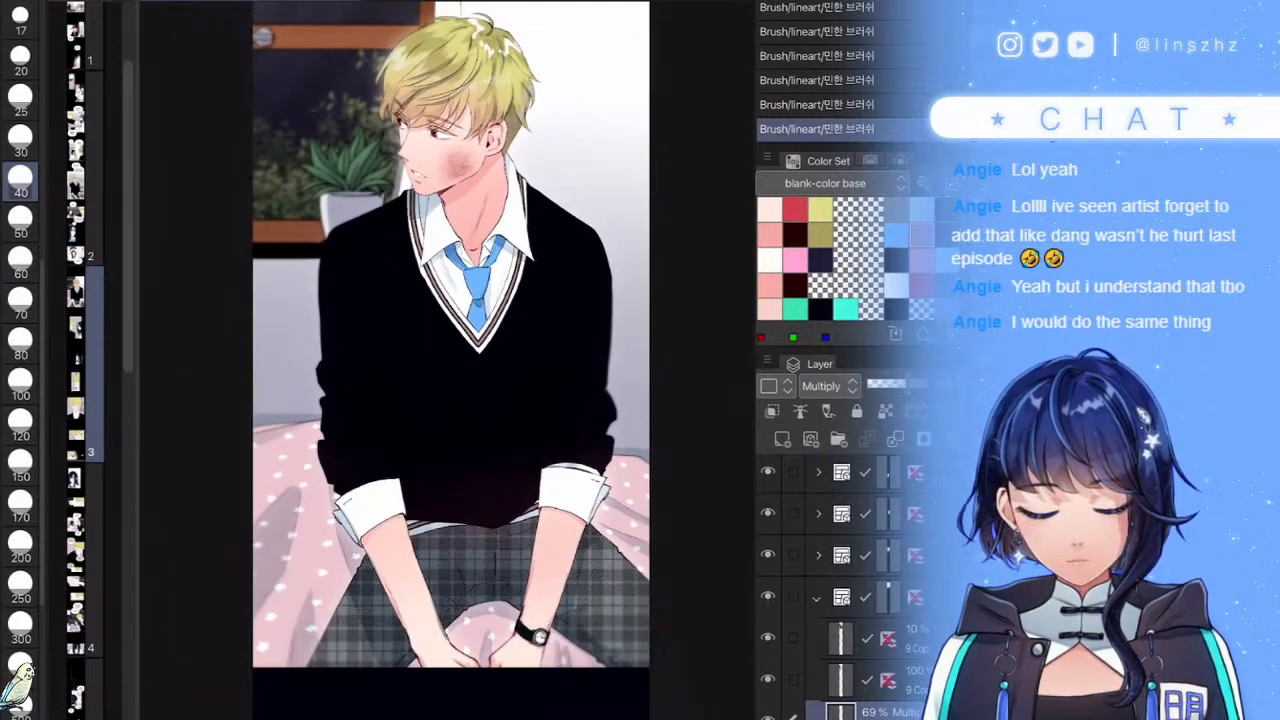
left_click(817, 598)
left_click(862, 555)
left_click_drag(640, 660, 564, 618)
left_click(818, 555)
- Select the L line-art subfolder in the characters' folder and save the page
left_click(870, 597)
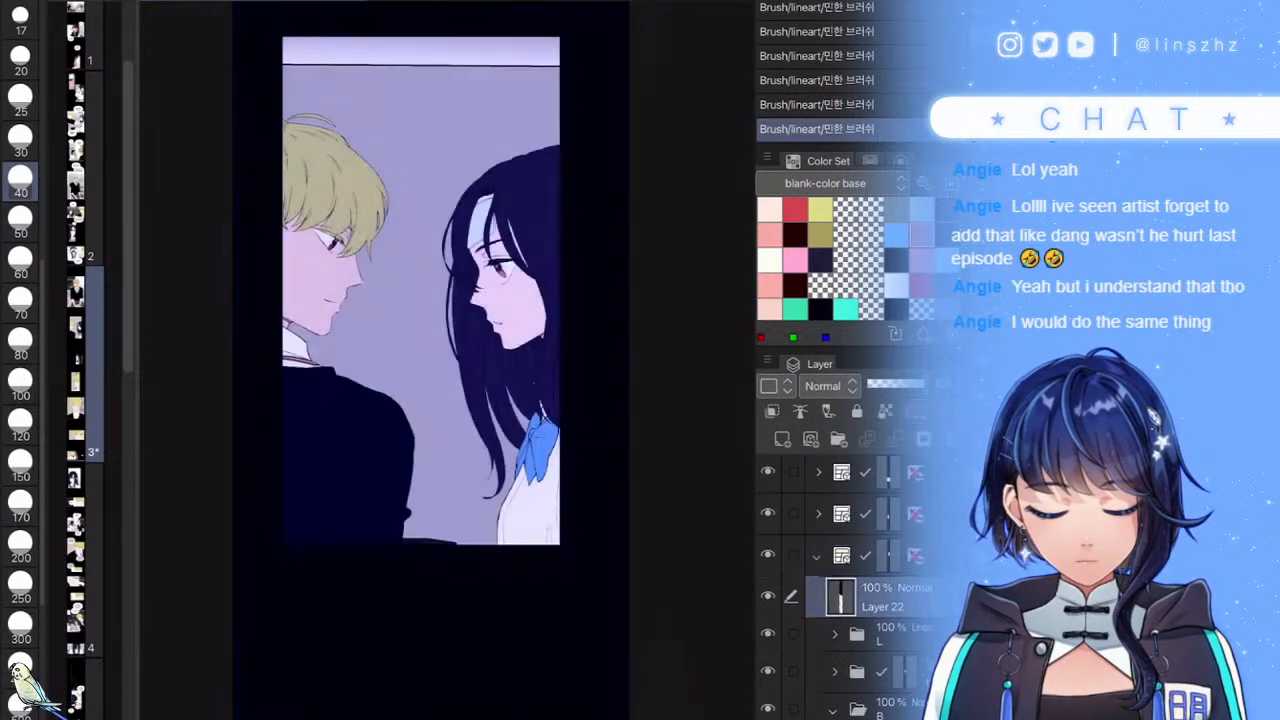
left_click(817, 555)
left_click(866, 597)
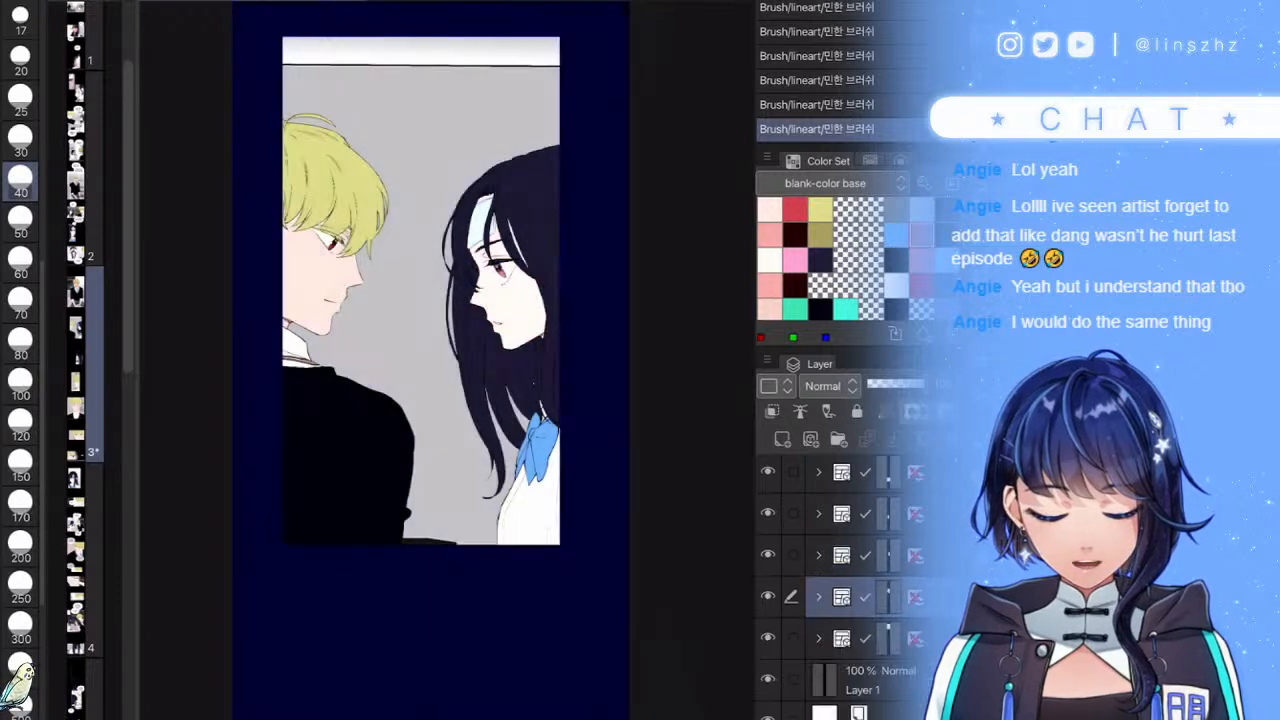
left_click(817, 597)
left_click(882, 634)
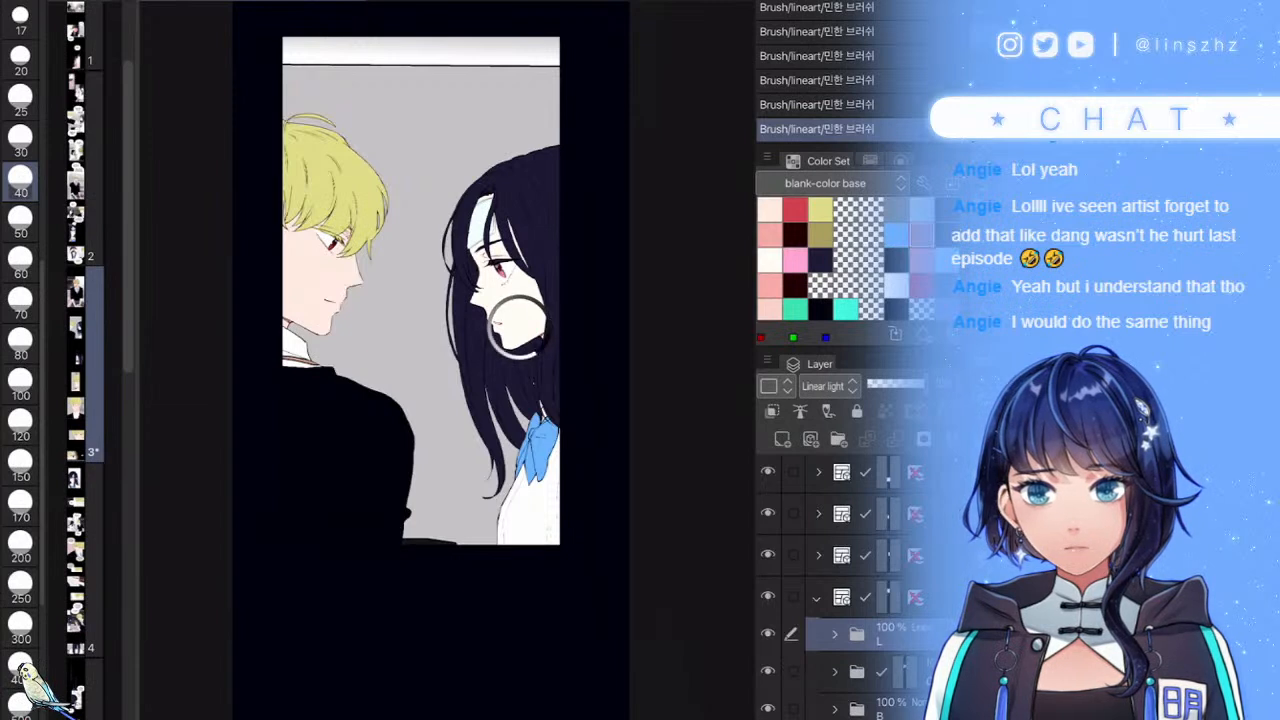
key("ctrl+s")
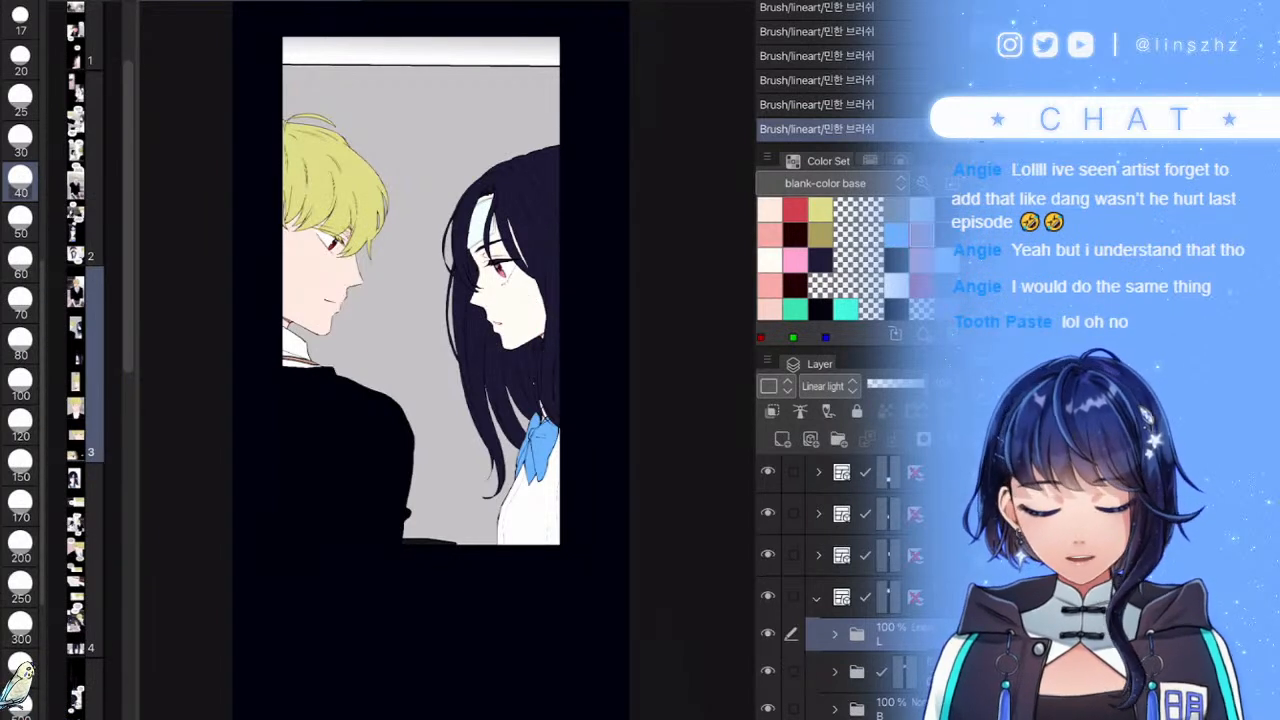
- Set the L line-art folder as the reference layer
scroll(326, 280, "up", 4)
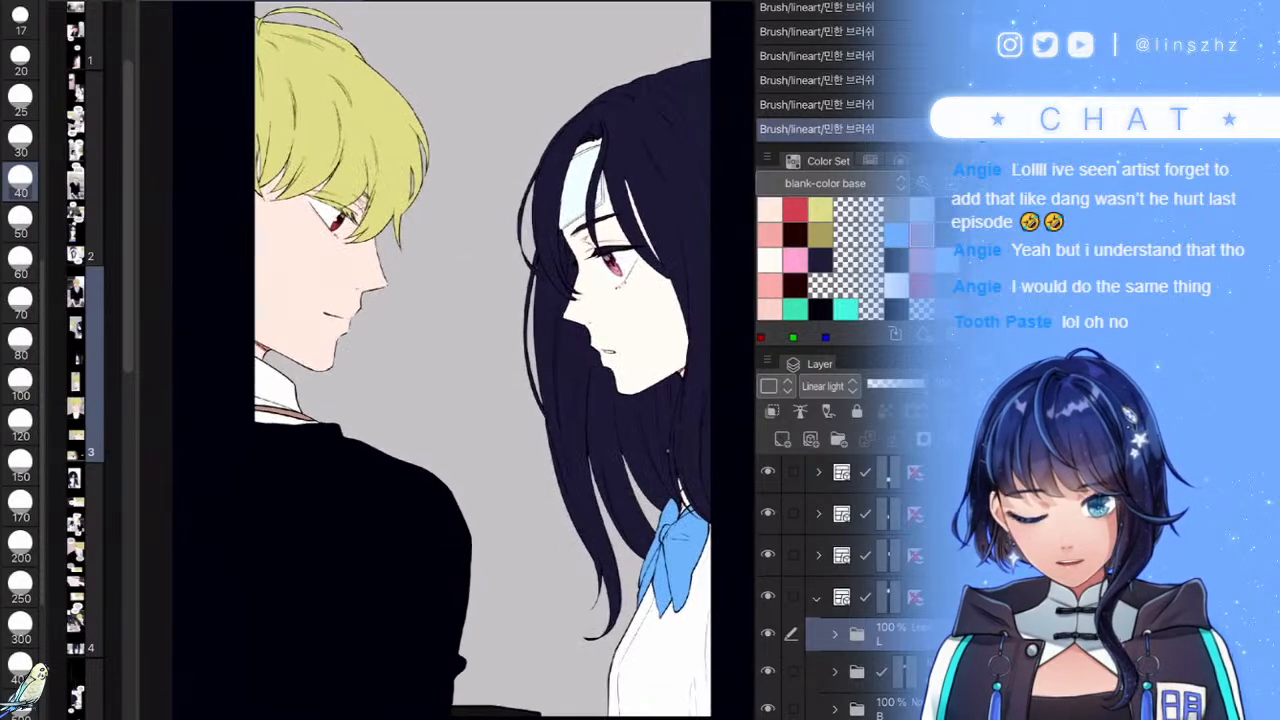
left_click(835, 634)
scroll(850, 600, "down", 1)
left_click(835, 600)
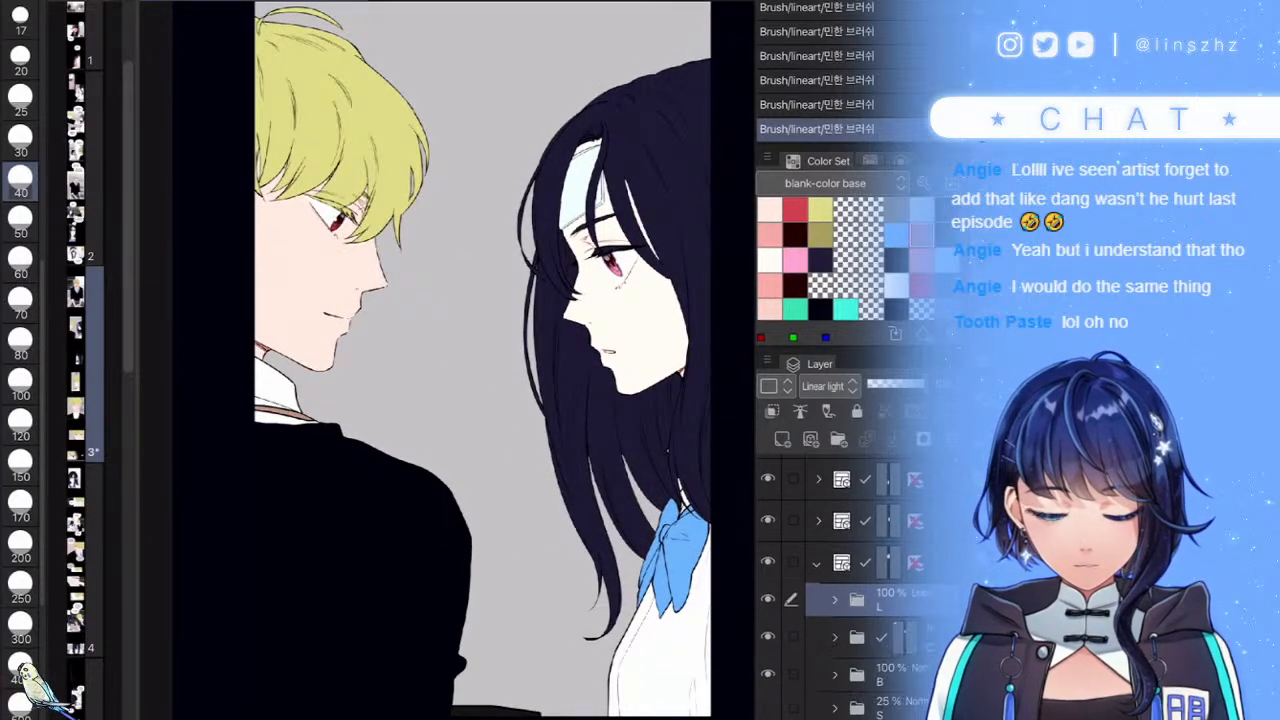
scroll(850, 600, "down", 1)
left_click(800, 411)
- Add a new raster layer above the SKIN base layer, with pink selected and brush size 25
left_click(834, 608)
scroll(850, 600, "down", 3)
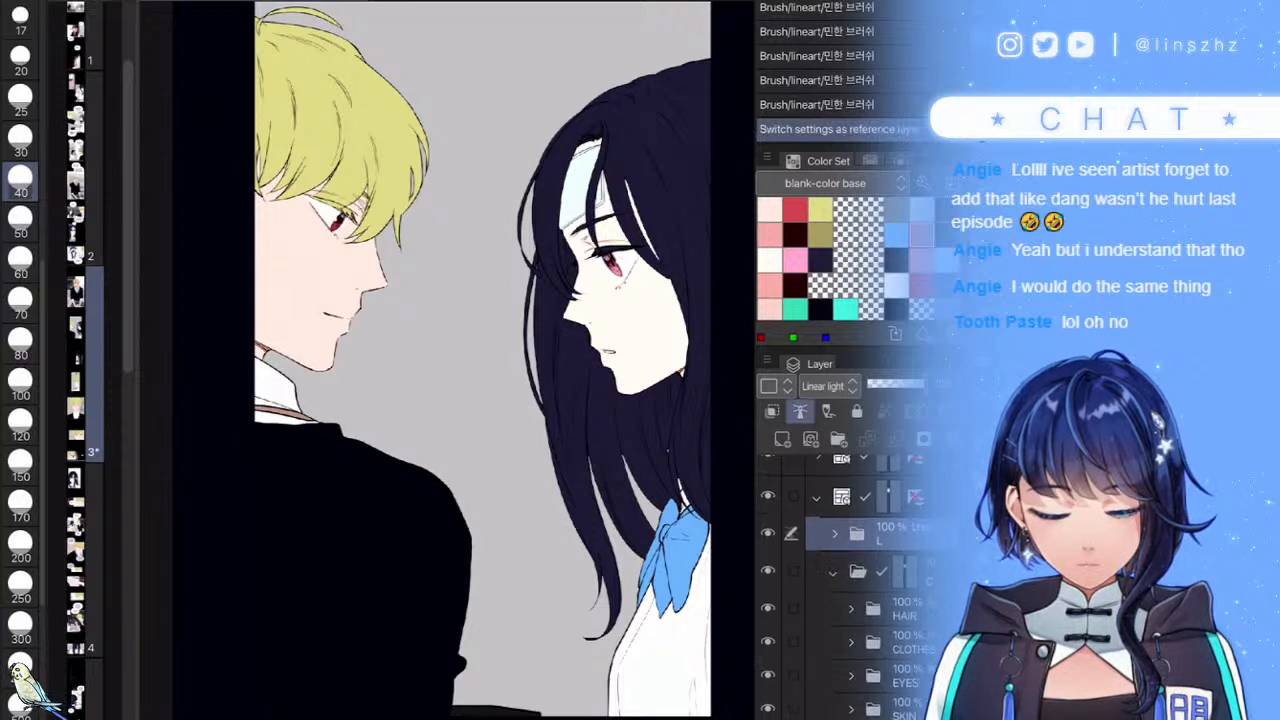
left_click(904, 621)
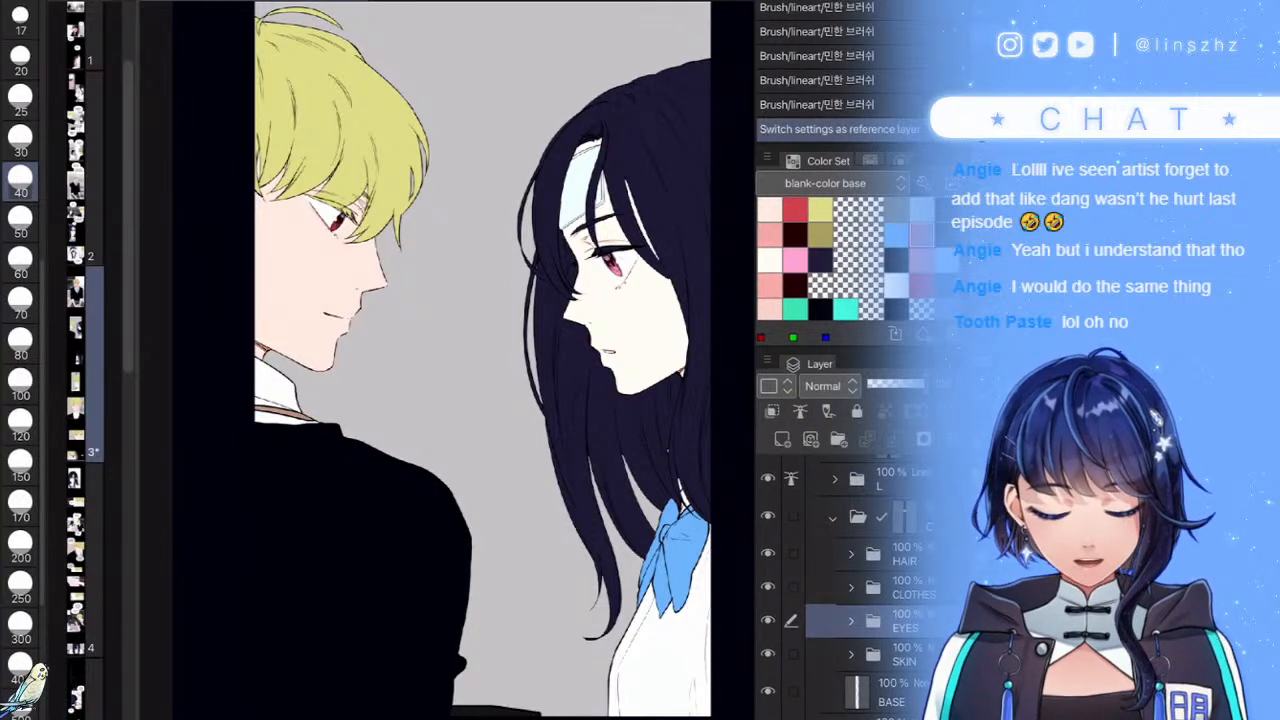
scroll(850, 580, "down", 2)
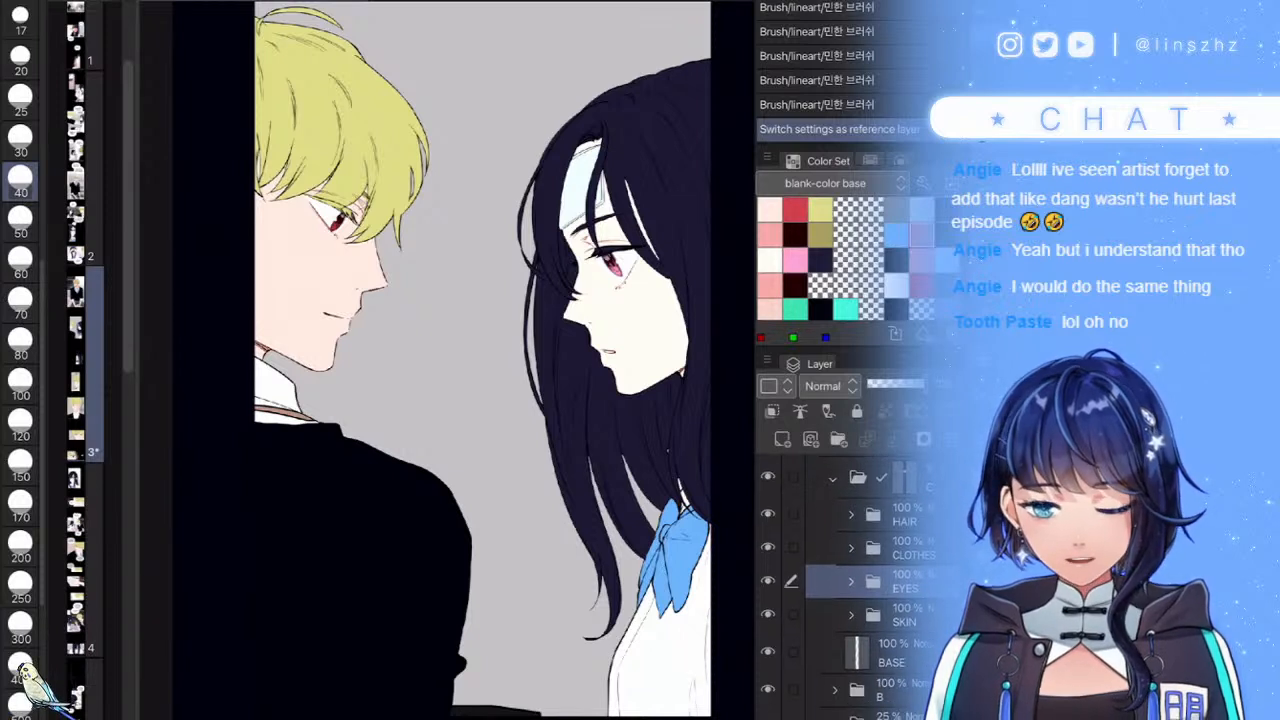
scroll(850, 580, "down", 1)
left_click(851, 585)
scroll(855, 580, "down", 2)
left_click(904, 577)
left_click(768, 576)
left_click(768, 576)
key("ctrl+shift+n")
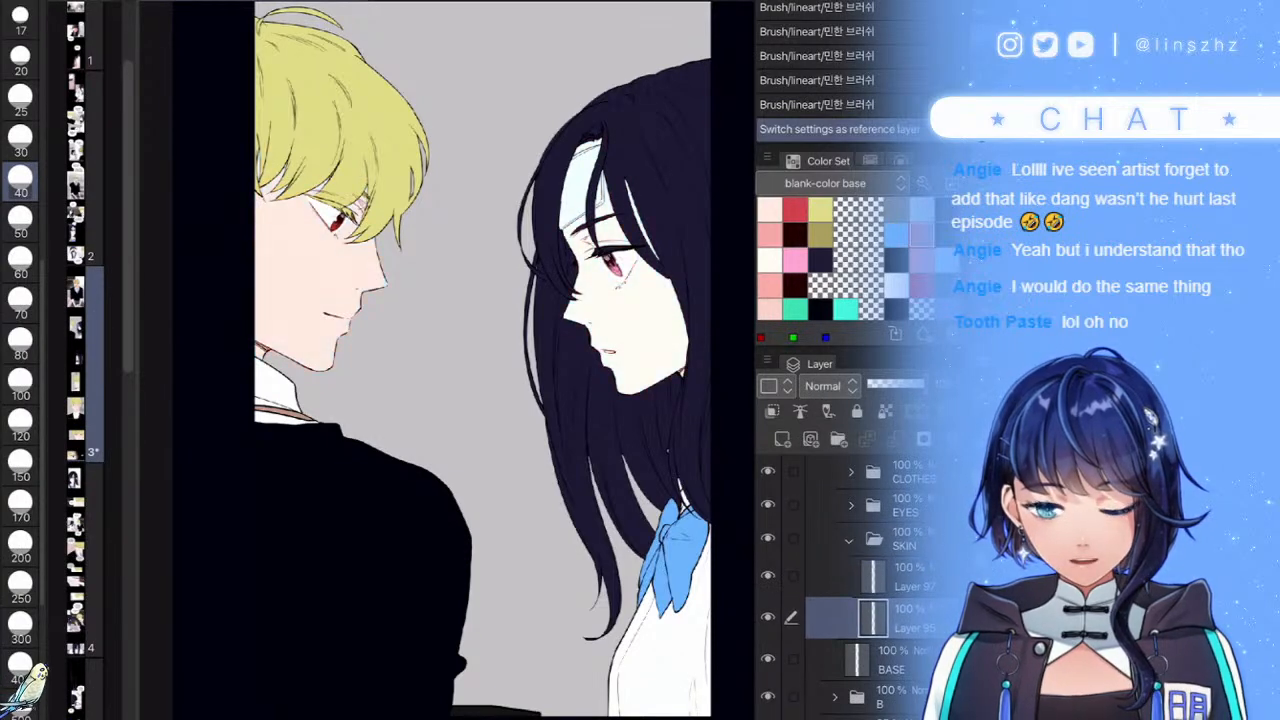
left_click(769, 235)
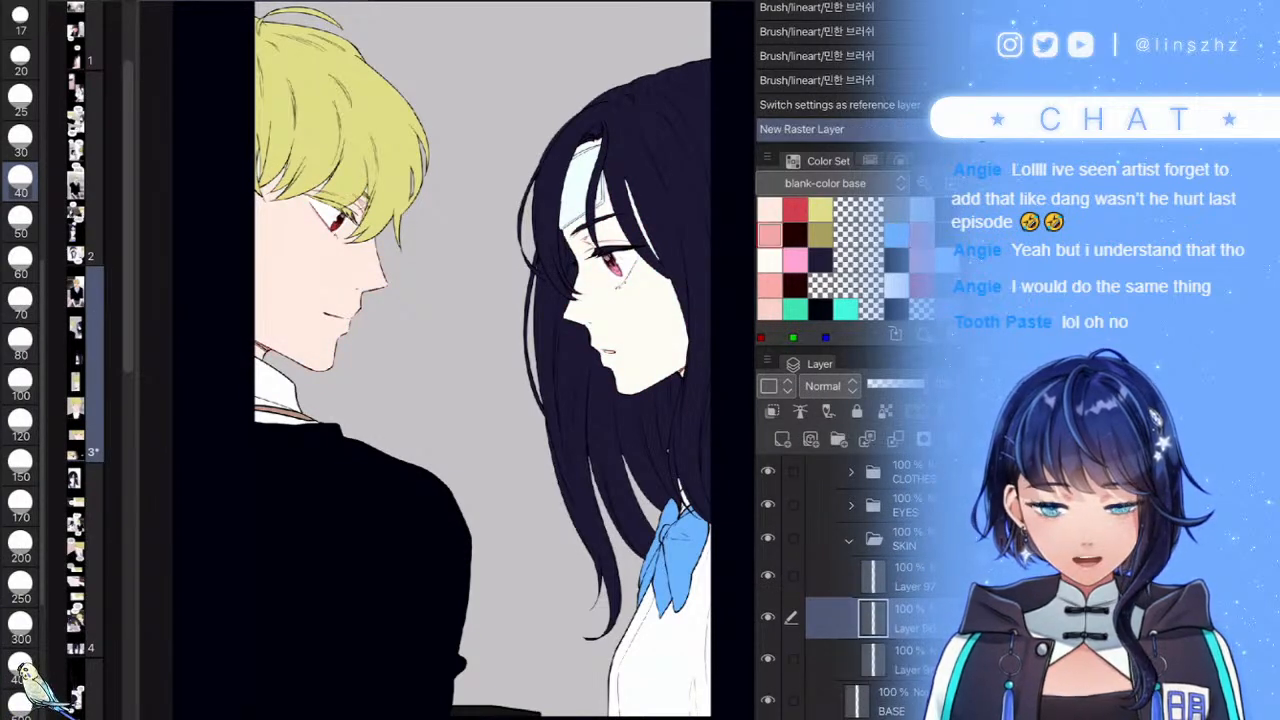
key("bracketleft")
key("bracketleft")
- Shade the boy's neck and nose tip to nostril in pink, redoing the nose at brush size 15
scroll(303, 245, "up", 3)
mouse_move(214, 450)
left_mouse_down()
mouse_move(245, 470)
mouse_move(238, 462)
left_mouse_up()
scroll(447, 360, "down", 3)
scroll(447, 360, "up", 5)
left_click_drag(476, 348, 423, 450)
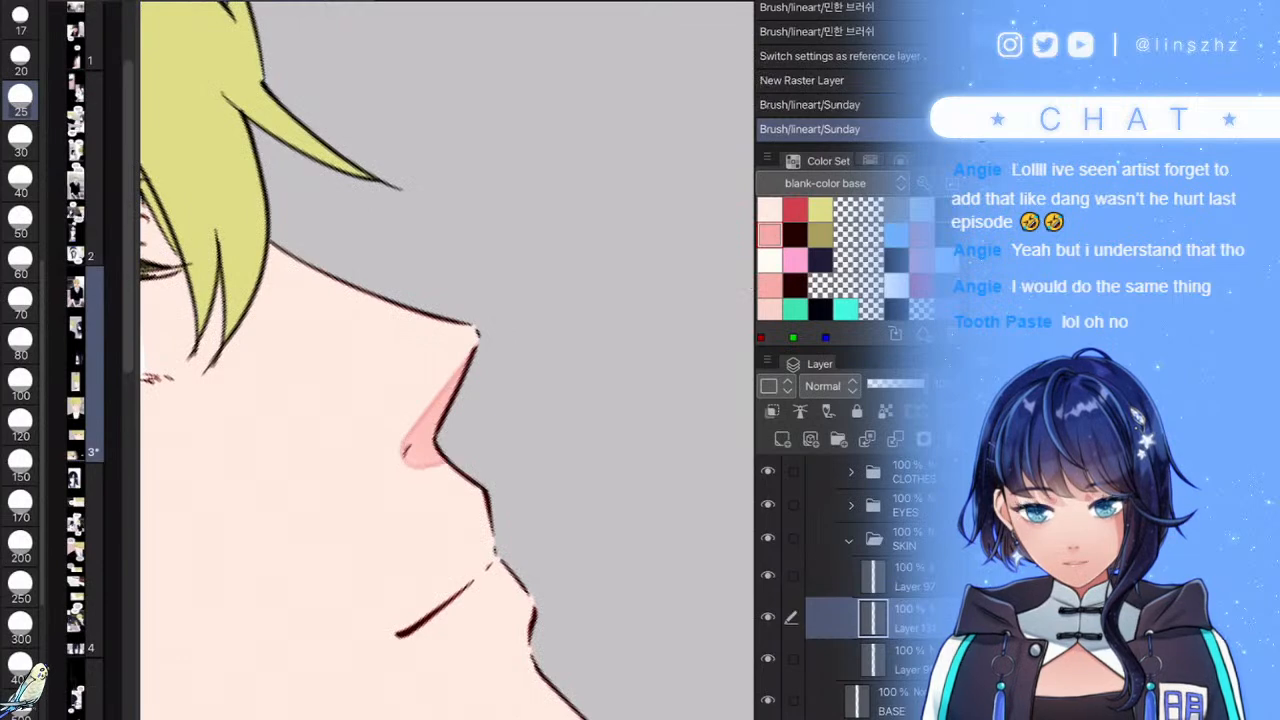
scroll(480, 373, "up", 3)
key("ctrl+z")
scroll(20, 360, "up", 3)
left_click(20, 239)
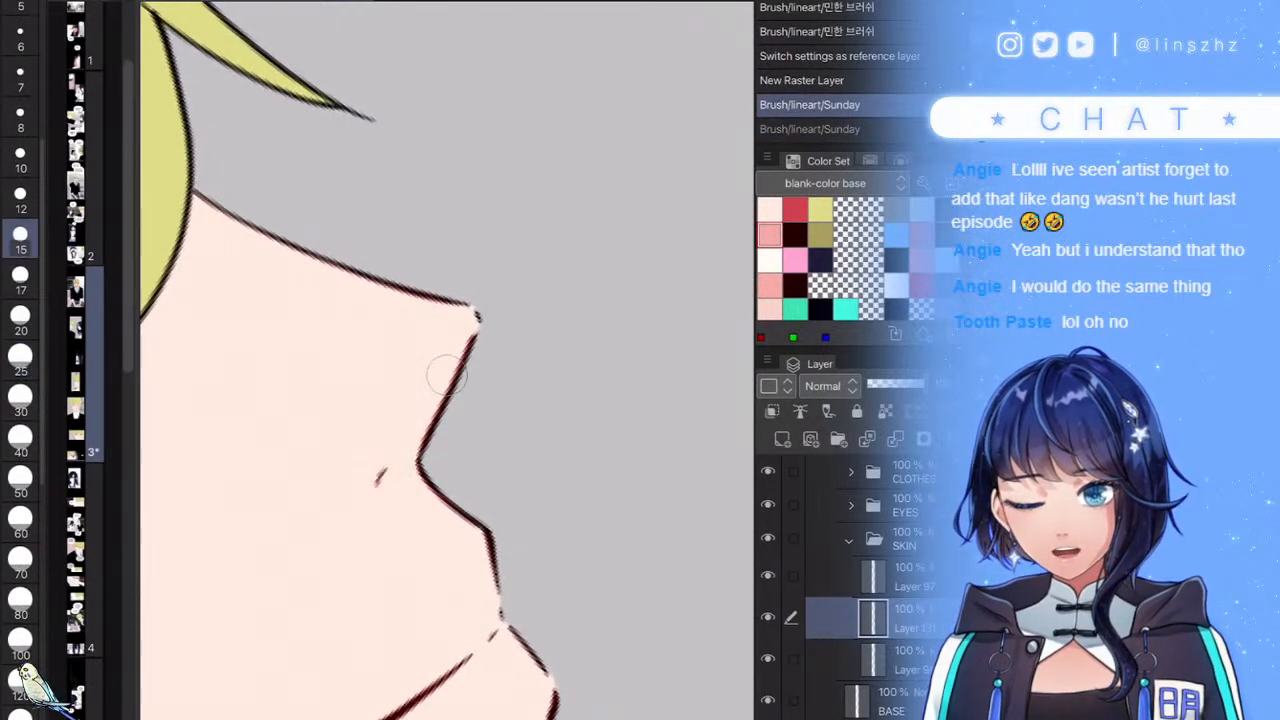
left_click_drag(477, 335, 376, 479)
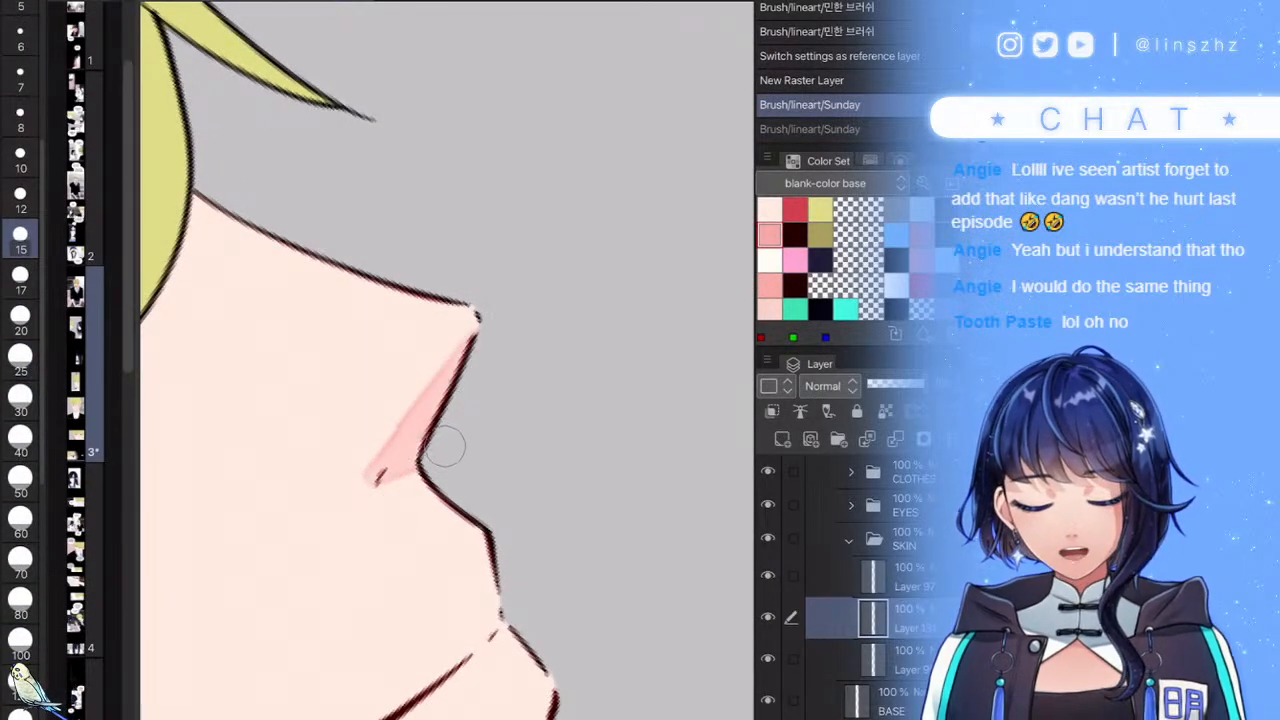
scroll(447, 360, "down", 5)
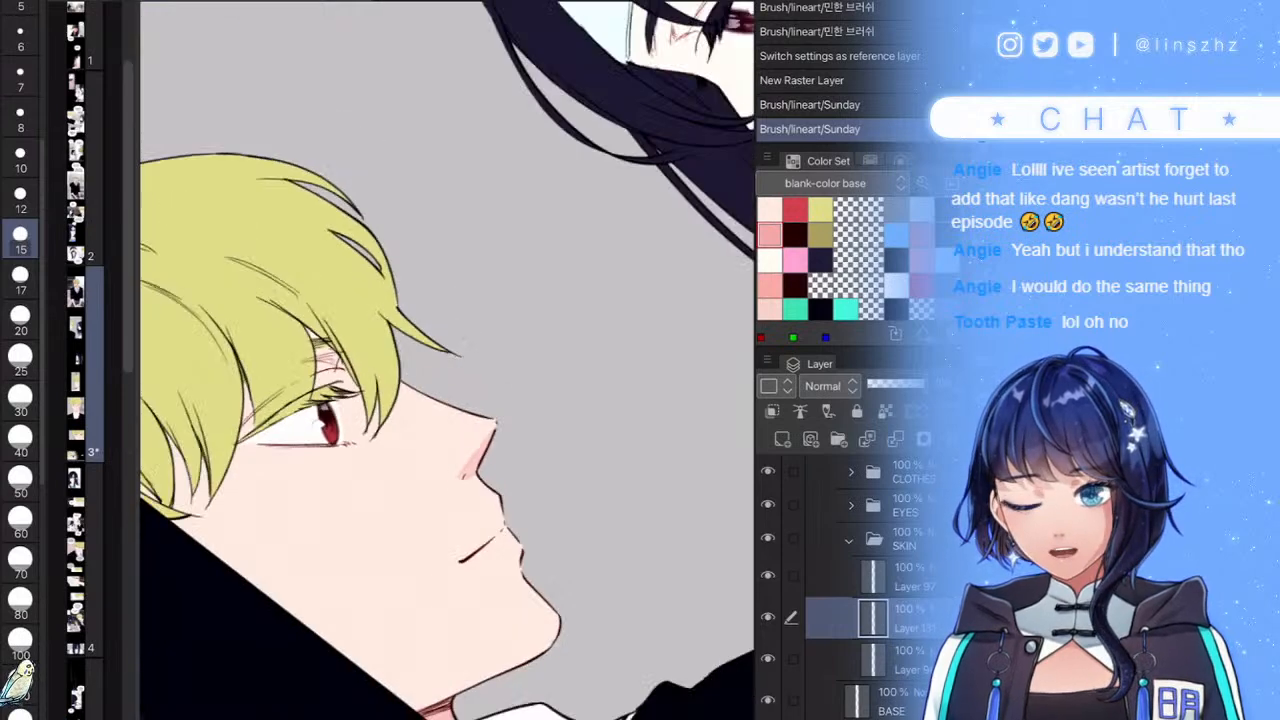
scroll(447, 360, "up", 5)
- Paint pink shadow under the boy's bangs, between hair strands and above the eyelashes
left_click_drag(538, 414, 402, 477)
left_click_drag(425, 405, 342, 444)
scroll(540, 570, "down", 5)
scroll(491, 481, "up", 4)
mouse_move(464, 503)
left_mouse_down()
mouse_move(484, 269)
mouse_move(520, 453)
left_mouse_up()
mouse_move(460, 380)
left_mouse_down()
mouse_move(421, 433)
mouse_move(484, 358)
mouse_move(410, 378)
mouse_move(512, 178)
mouse_move(512, 291)
mouse_move(312, 463)
left_mouse_up()
scroll(447, 400, "down", 3)
scroll(447, 385, "up", 5)
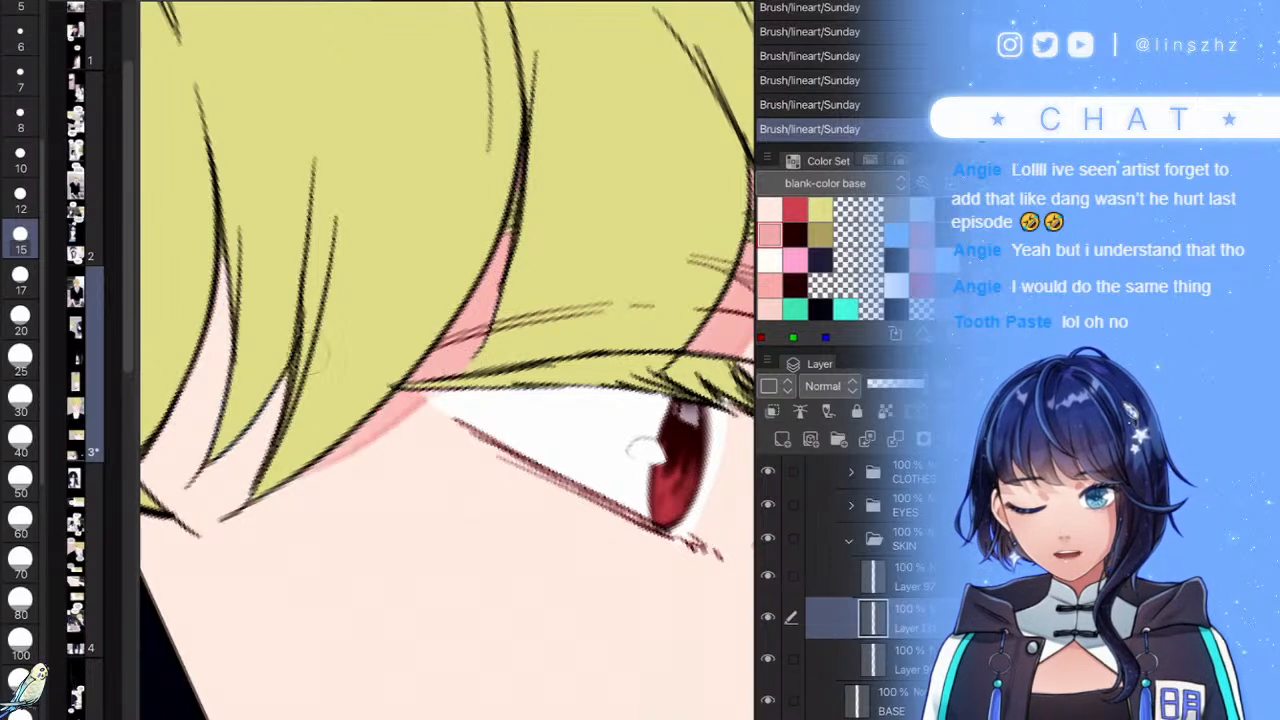
- Add pink shading along and beneath the boy's left hair strands and hairline
left_click_drag(290, 378, 172, 488)
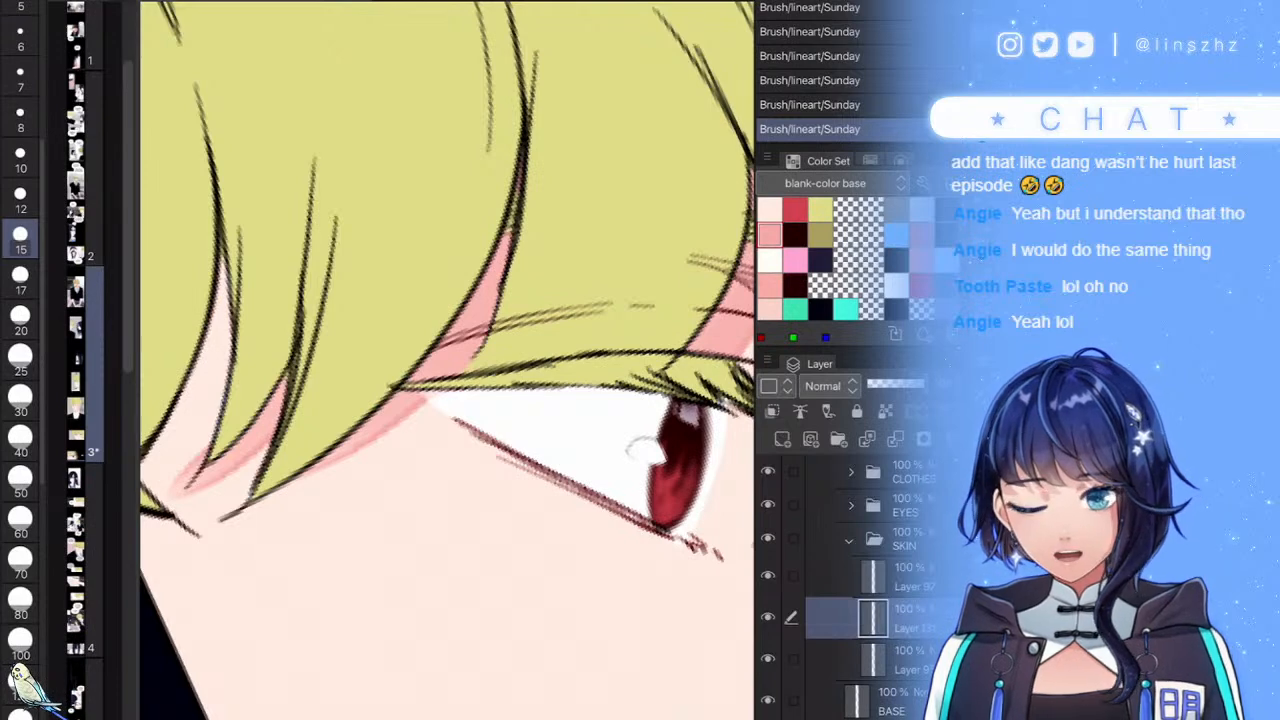
left_click_drag(397, 386, 512, 458)
mouse_move(355, 458)
left_mouse_down()
mouse_move(285, 482)
mouse_move(284, 444)
mouse_move(398, 312)
mouse_move(316, 448)
left_mouse_up()
left_click_drag(250, 398, 240, 328)
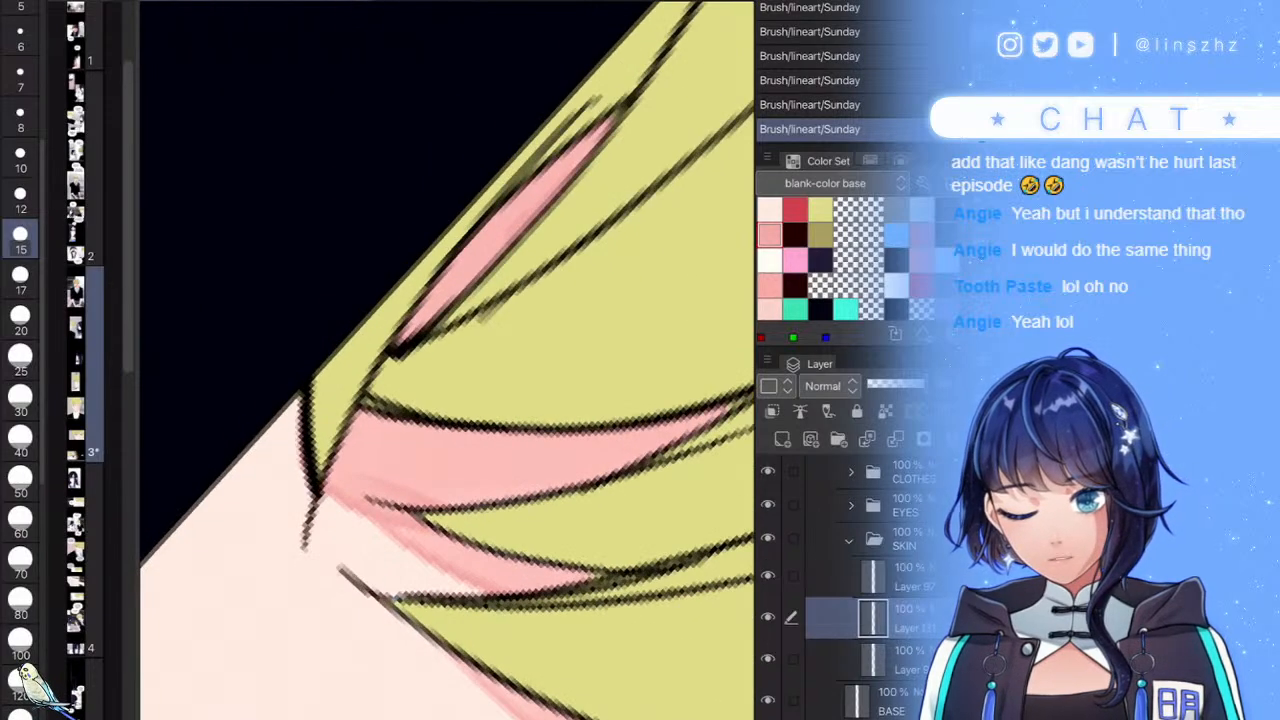
mouse_move(285, 389)
left_mouse_down()
mouse_move(282, 468)
mouse_move(271, 380)
mouse_move(280, 420)
left_mouse_up()
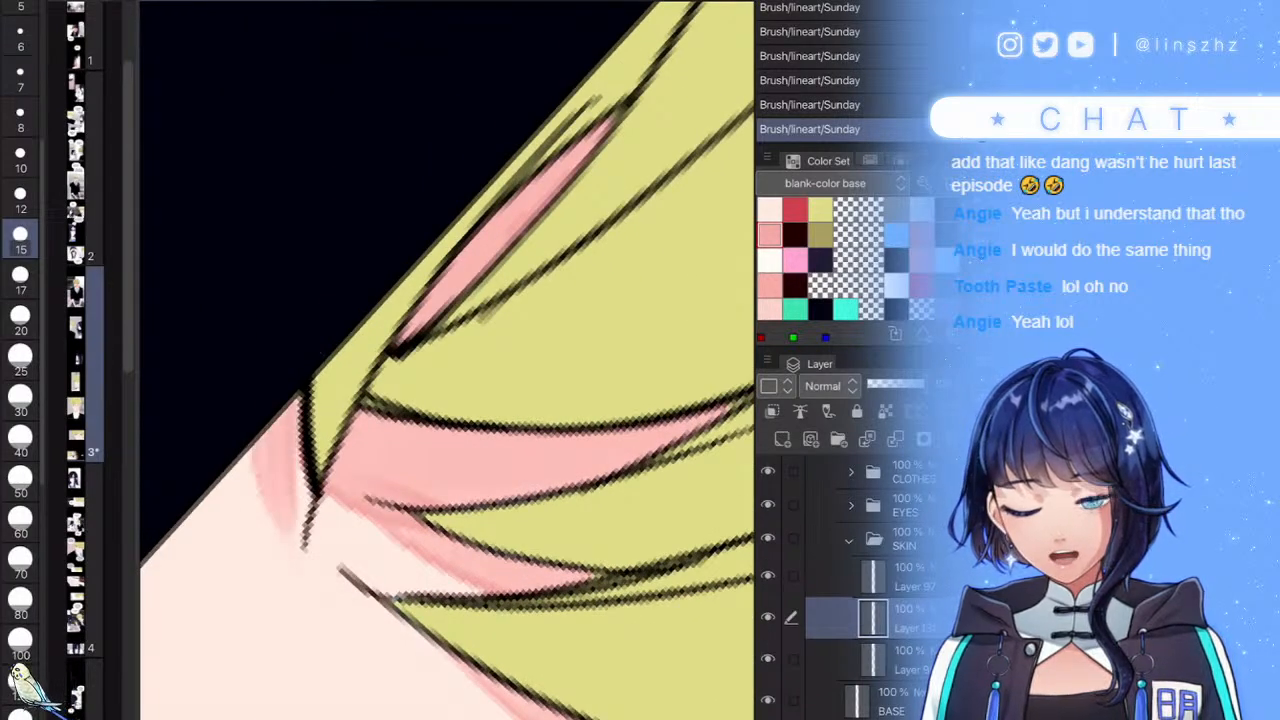
scroll(447, 360, "down", 5)
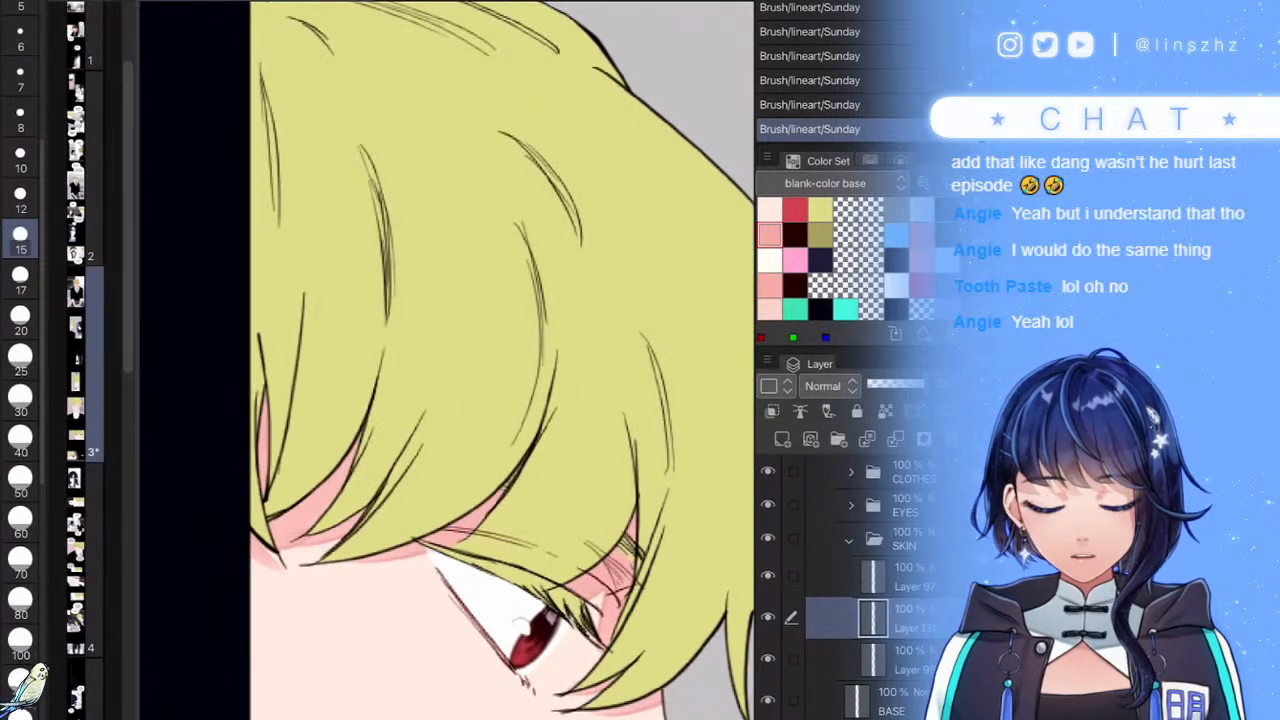
- Mirror the canvas to check, shade pink along the boy's lip line, then select page 1
key("h")
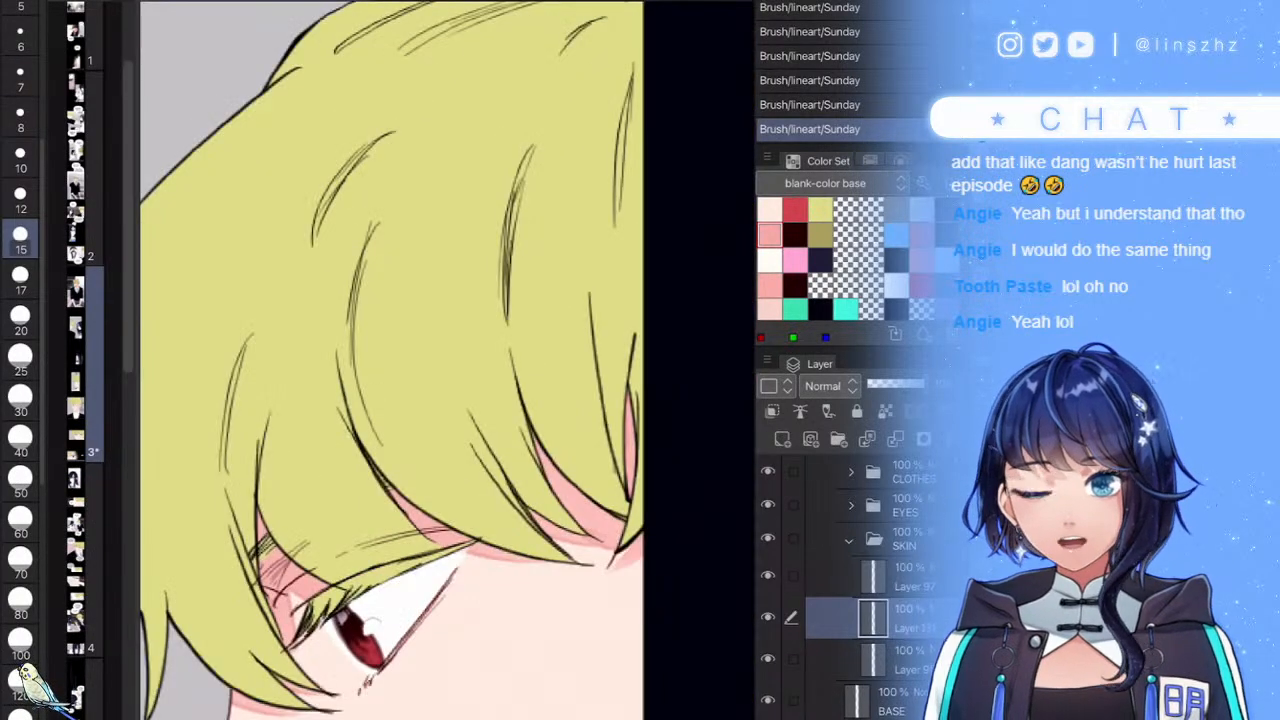
scroll(510, 292, "down", 5)
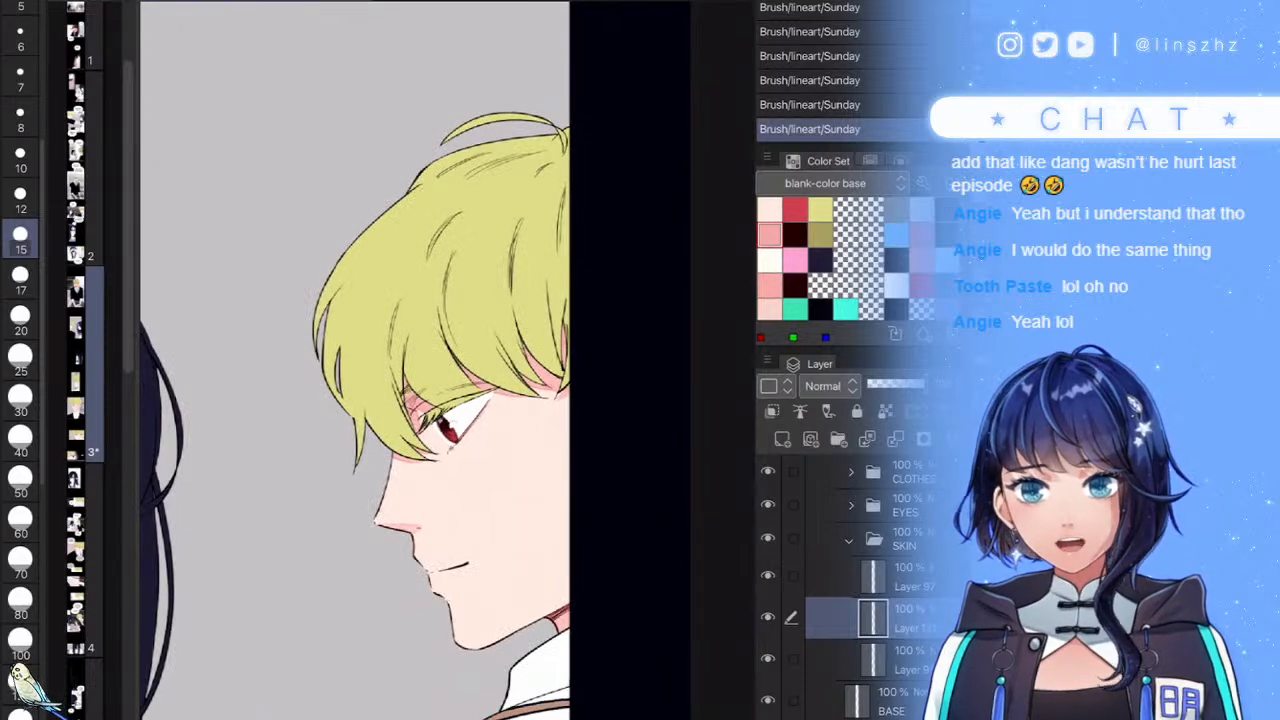
key("h")
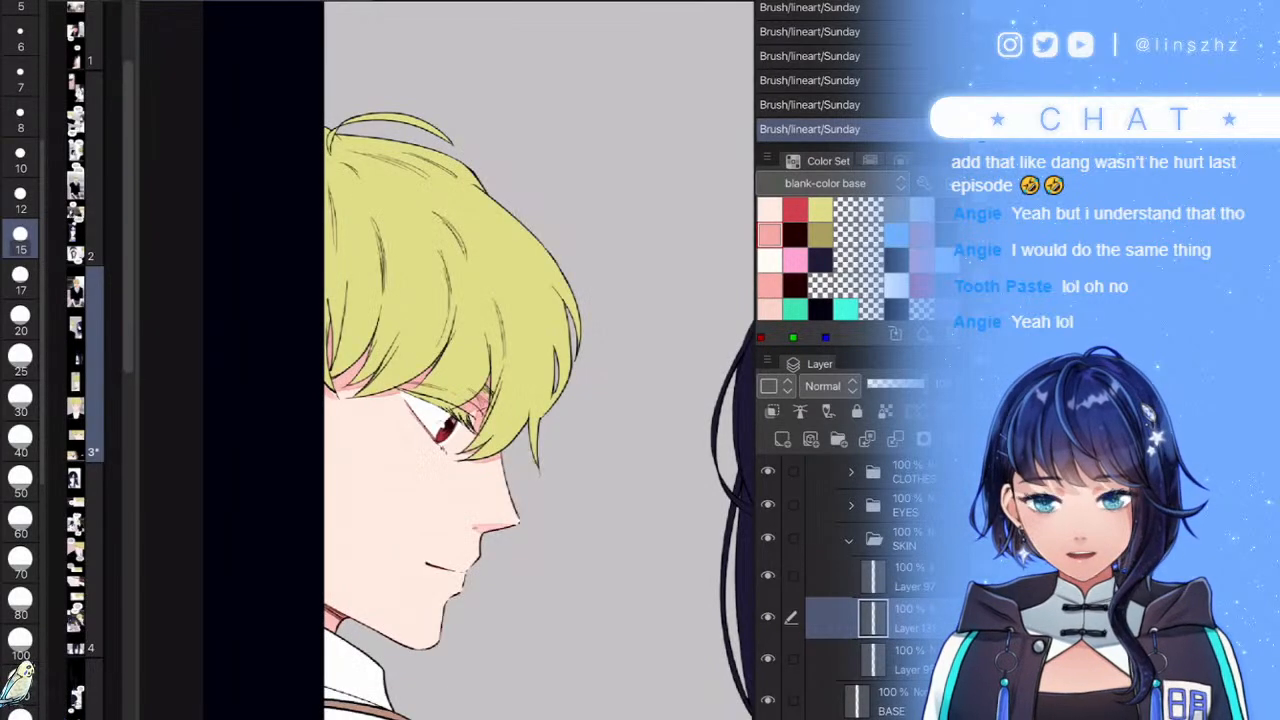
scroll(494, 560, "up", 5)
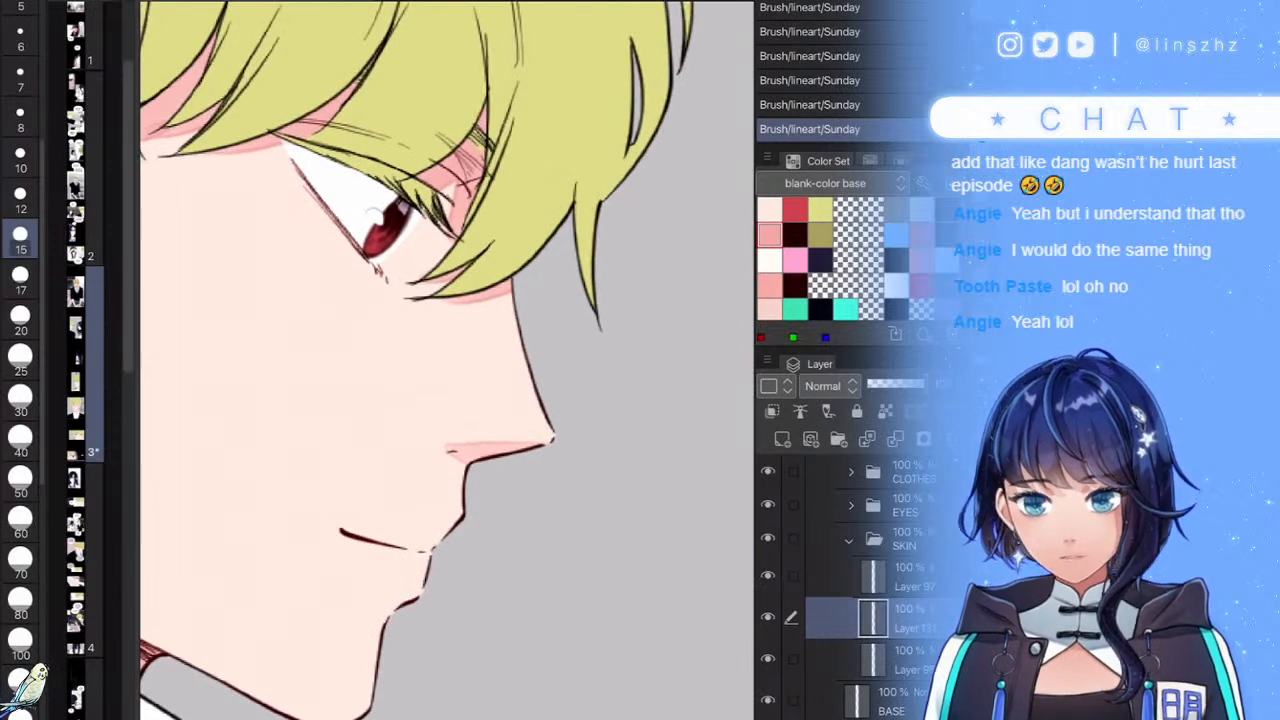
scroll(430, 520, "up", 3)
scroll(430, 500, "up", 2)
left_click_drag(532, 434, 362, 526)
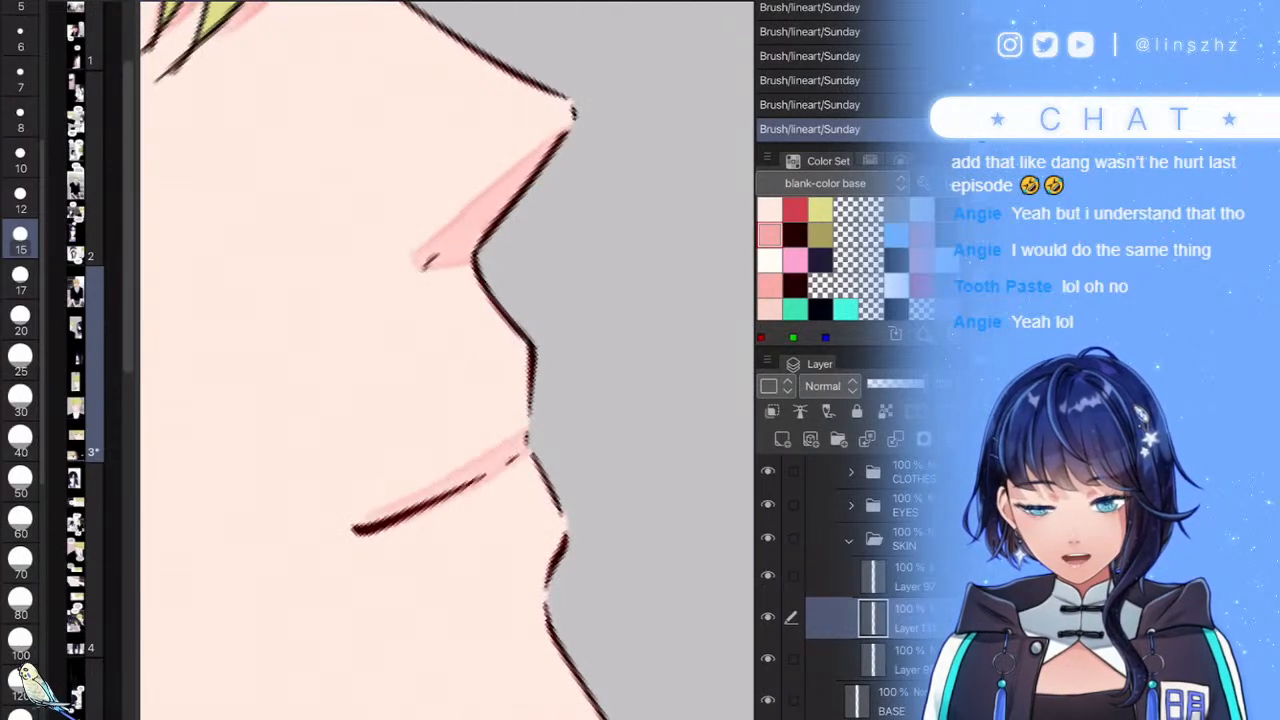
scroll(536, 450, "down", 6)
scroll(448, 360, "down", 5)
scroll(448, 360, "up", 4)
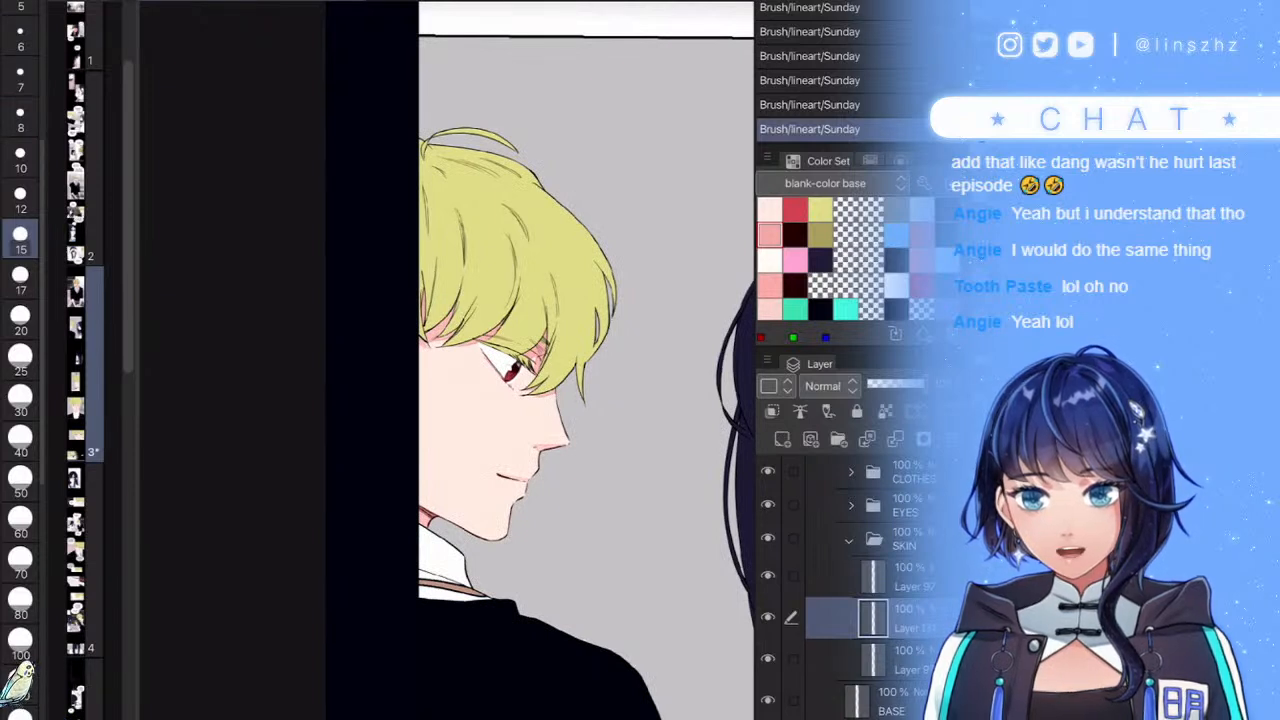
left_click(78, 34)
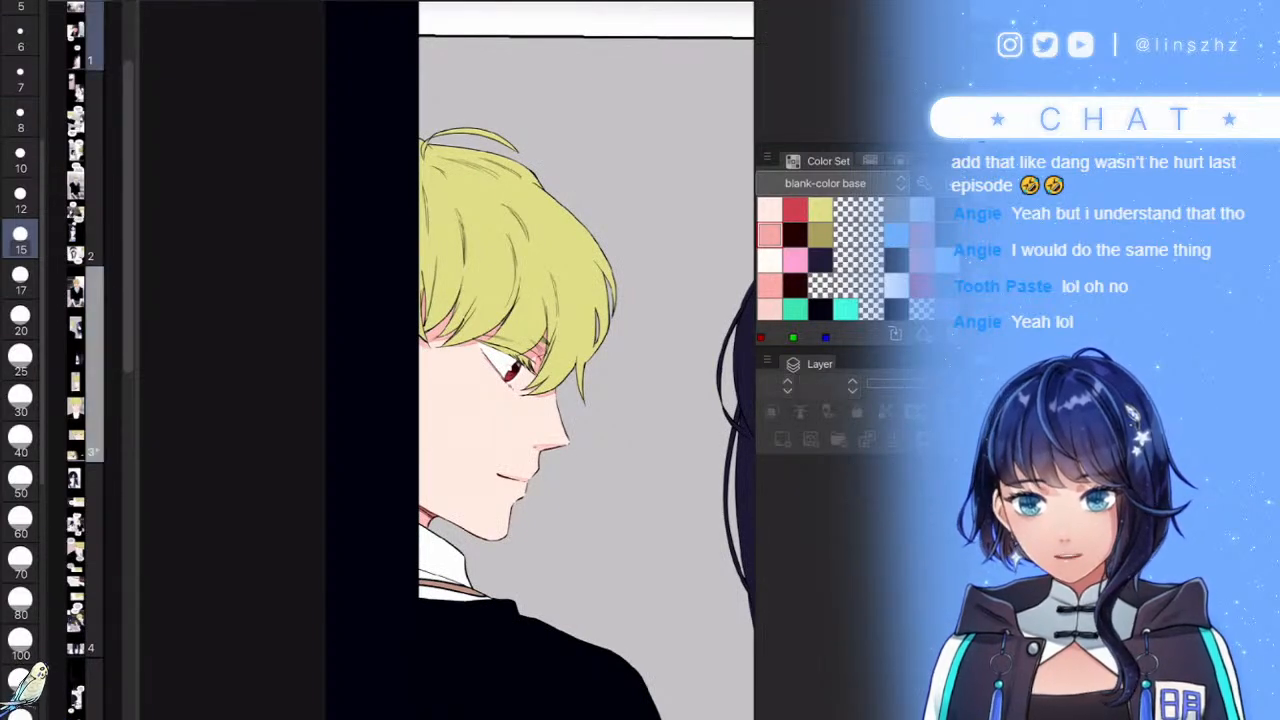
left_click(106, 2)
left_click(150, 1)
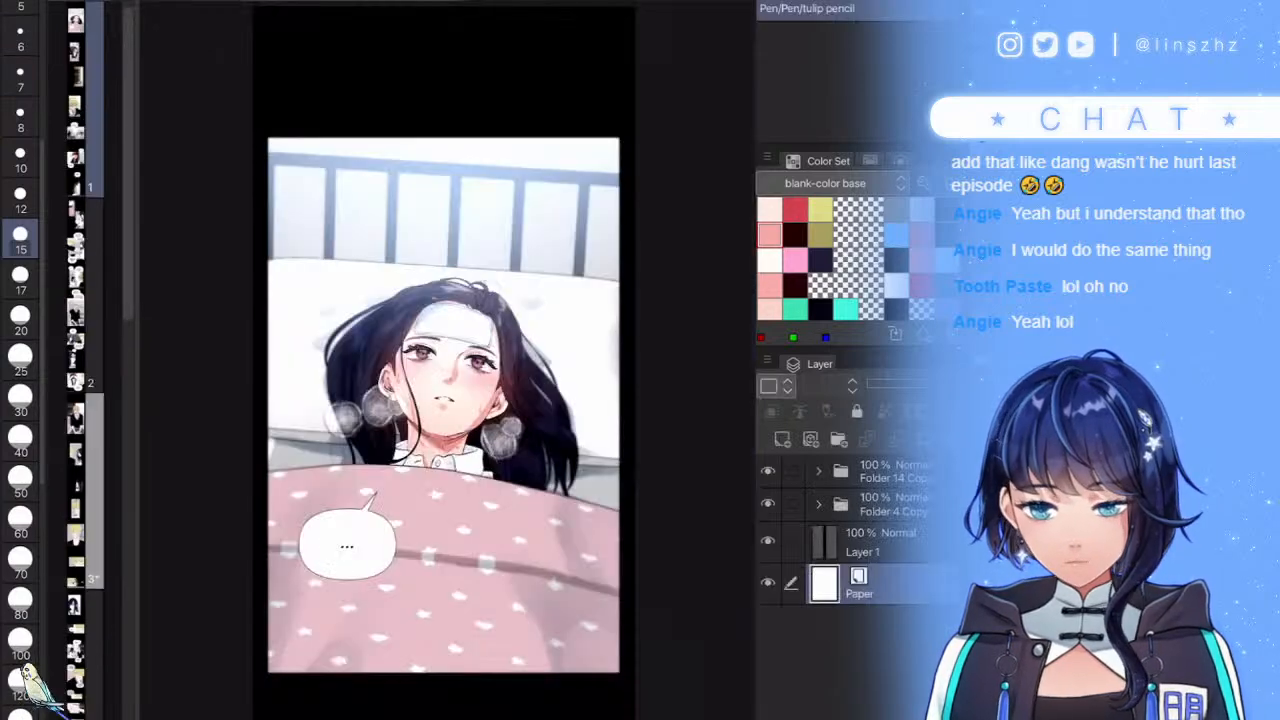
left_click_drag(603, 489, 578, 340)
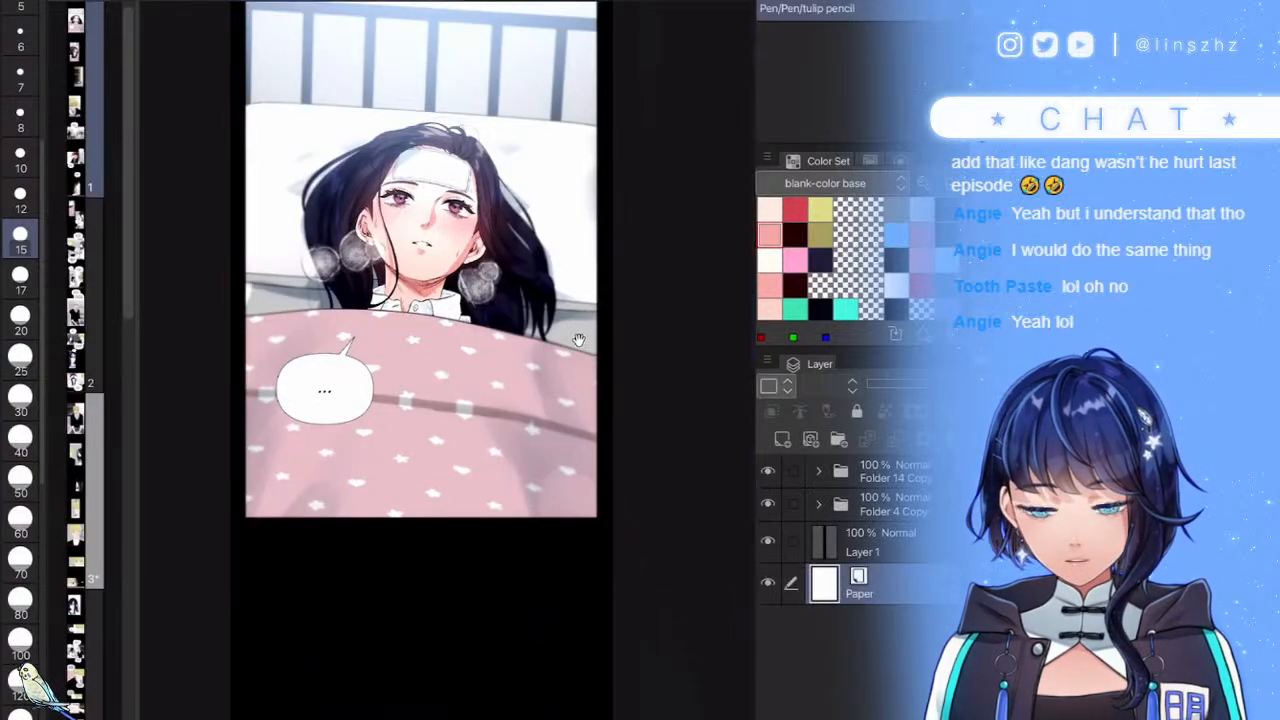
left_click_drag(615, 701, 579, 340)
left_click_drag(545, 692, 622, 168)
left_click_drag(575, 650, 586, 278)
mouse_move(590, 692)
left_mouse_down()
mouse_move(543, 468)
mouse_move(508, 100)
left_mouse_up()
left_click_drag(500, 690, 540, 60)
left_click_drag(508, 545, 534, 647)
scroll(338, 235, "up", 10)
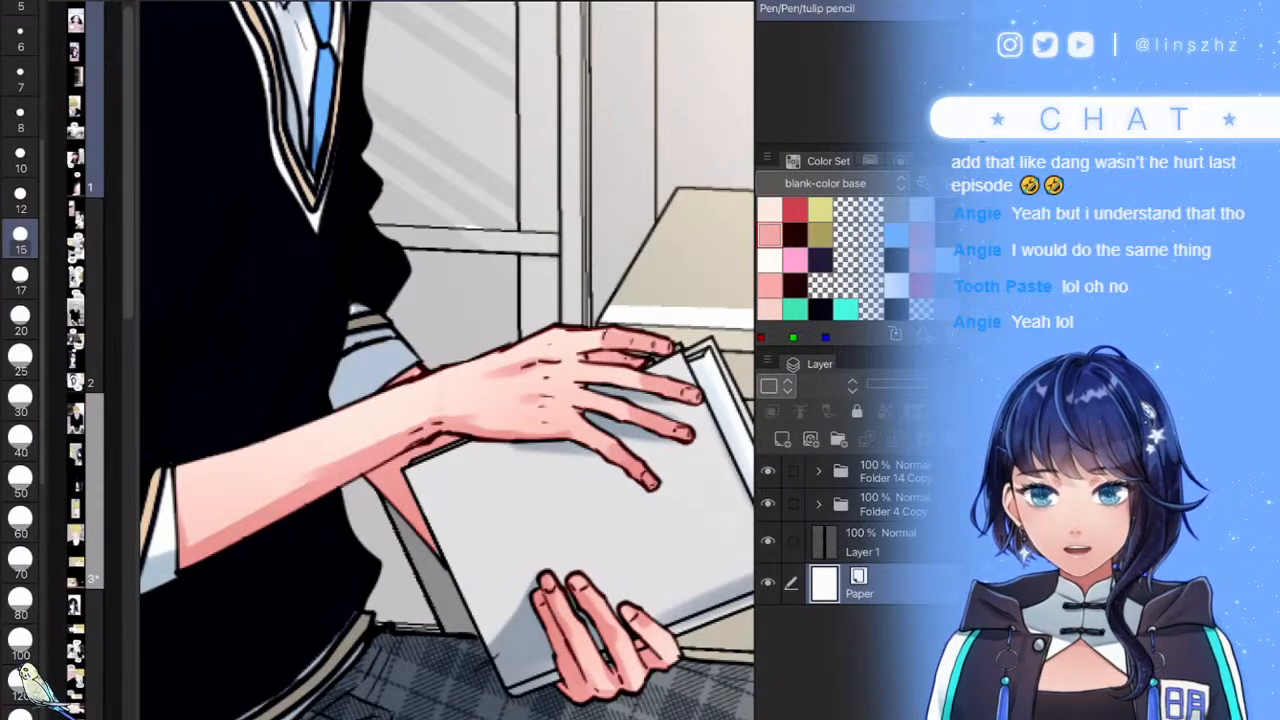
scroll(447, 360, "down", 2)
scroll(490, 540, "down", 4)
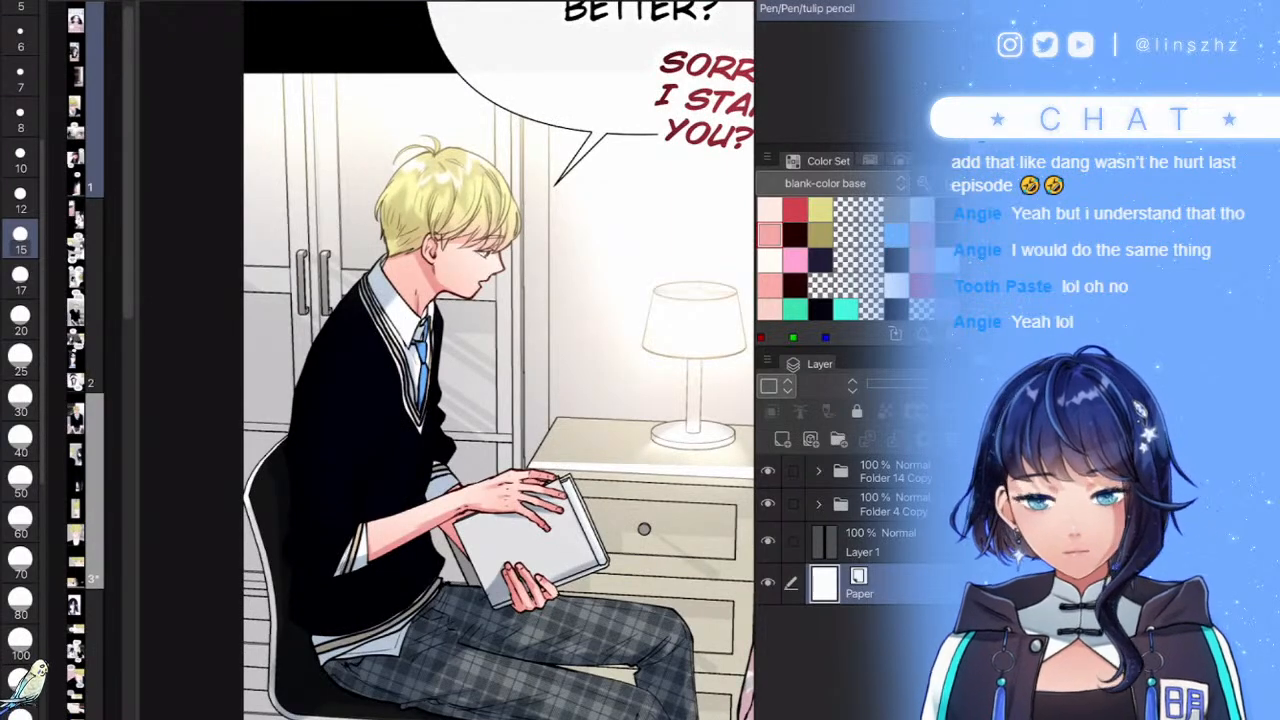
key("h")
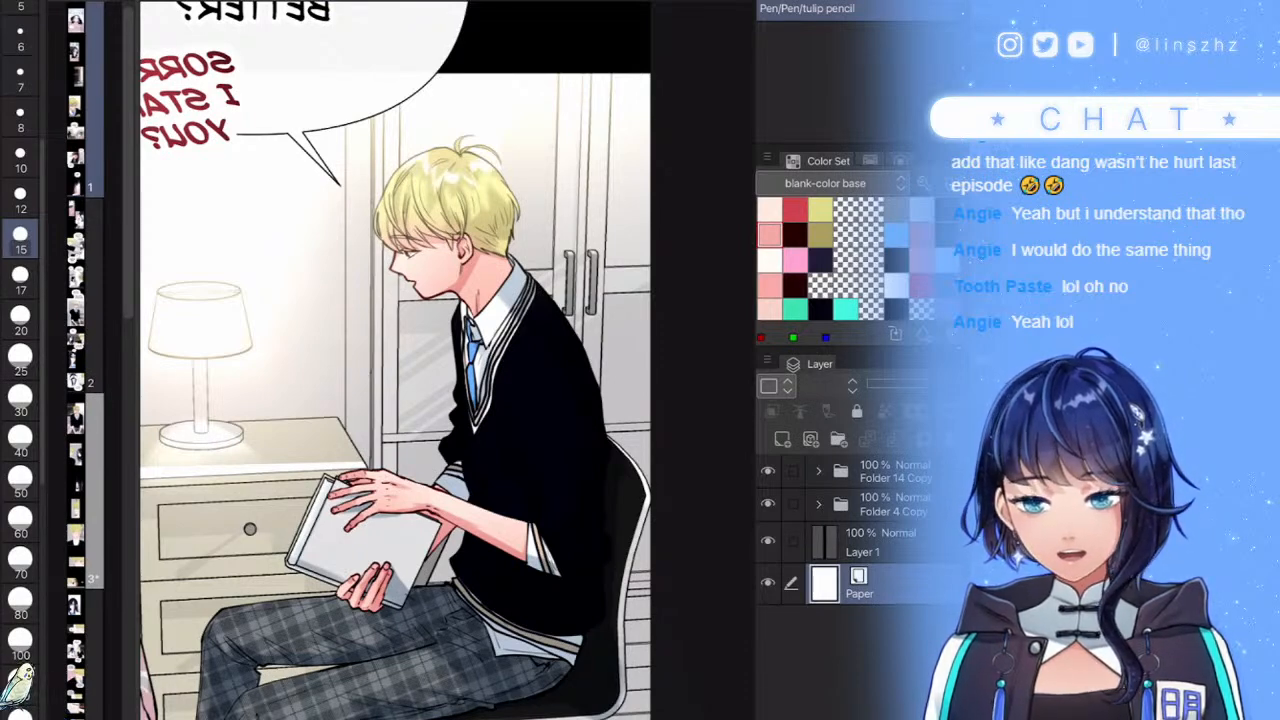
scroll(450, 517, "up", 3)
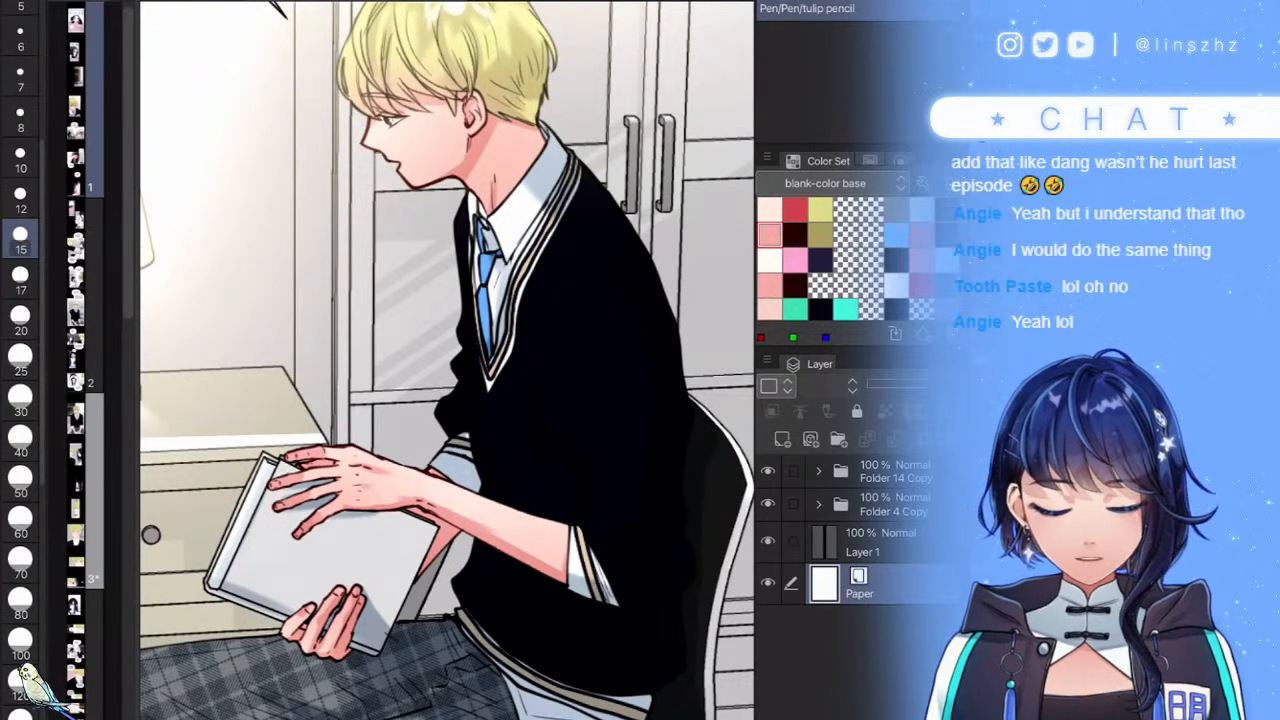
key("h")
scroll(545, 590, "down", 1)
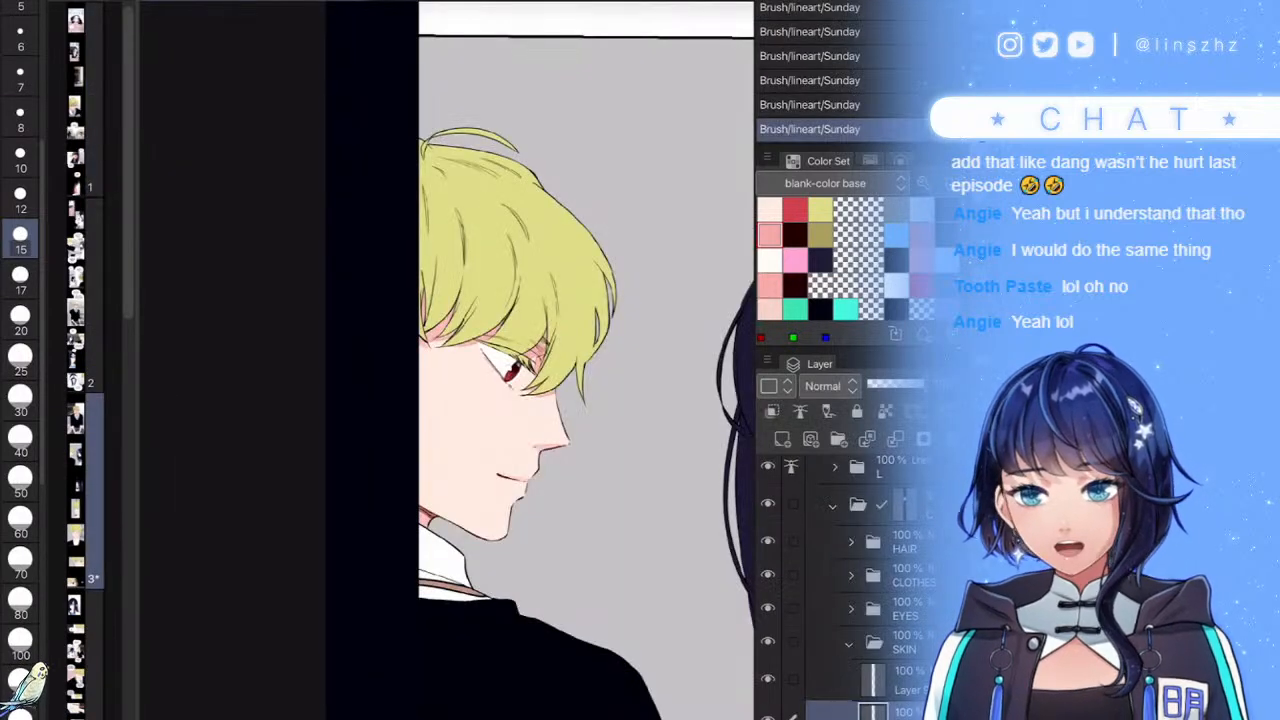
- Save the comic, then draw a dark pink line along the girl's upper-left eye edge
key("ctrl+s")
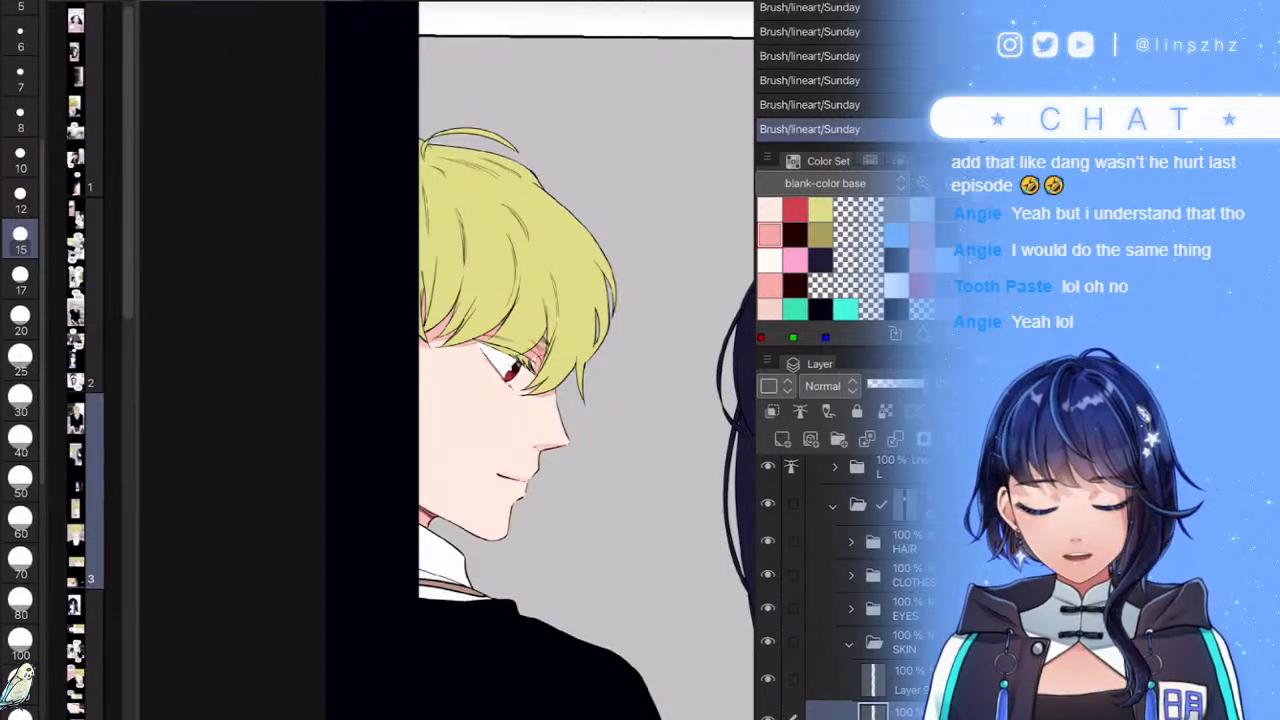
scroll(486, 430, "up", 4)
scroll(486, 430, "down", 3)
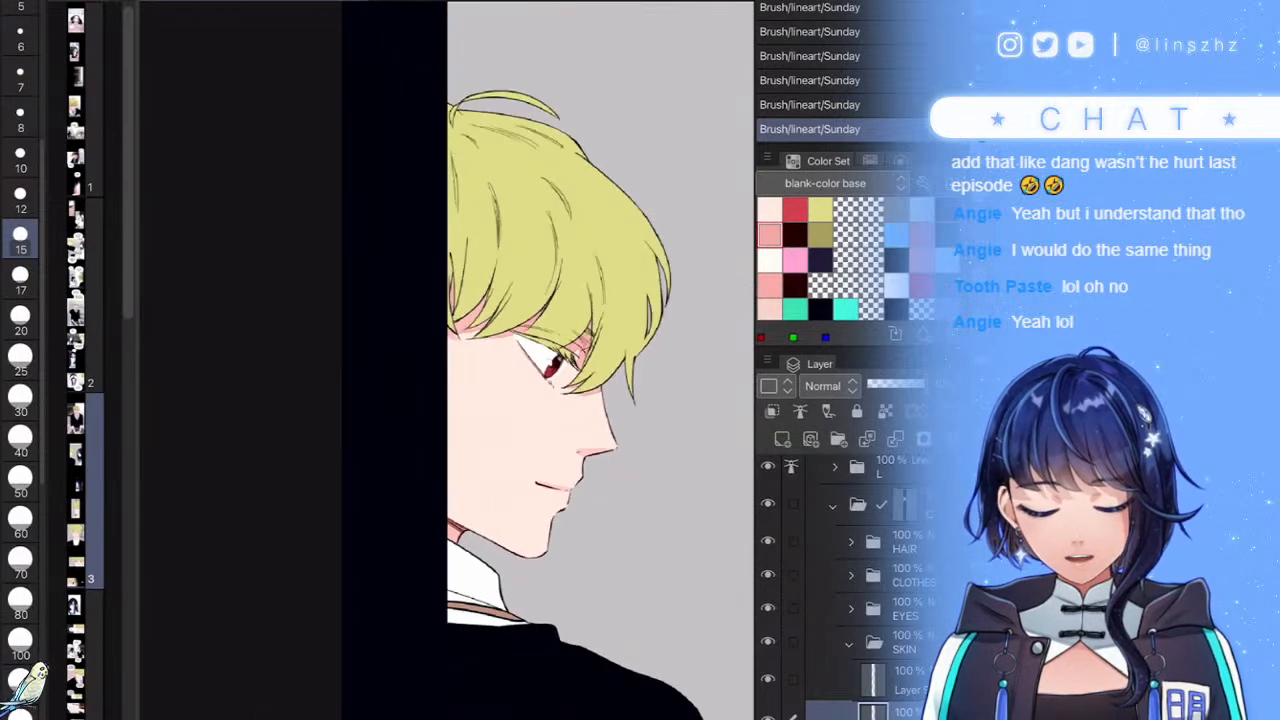
scroll(520, 375, "up", 5)
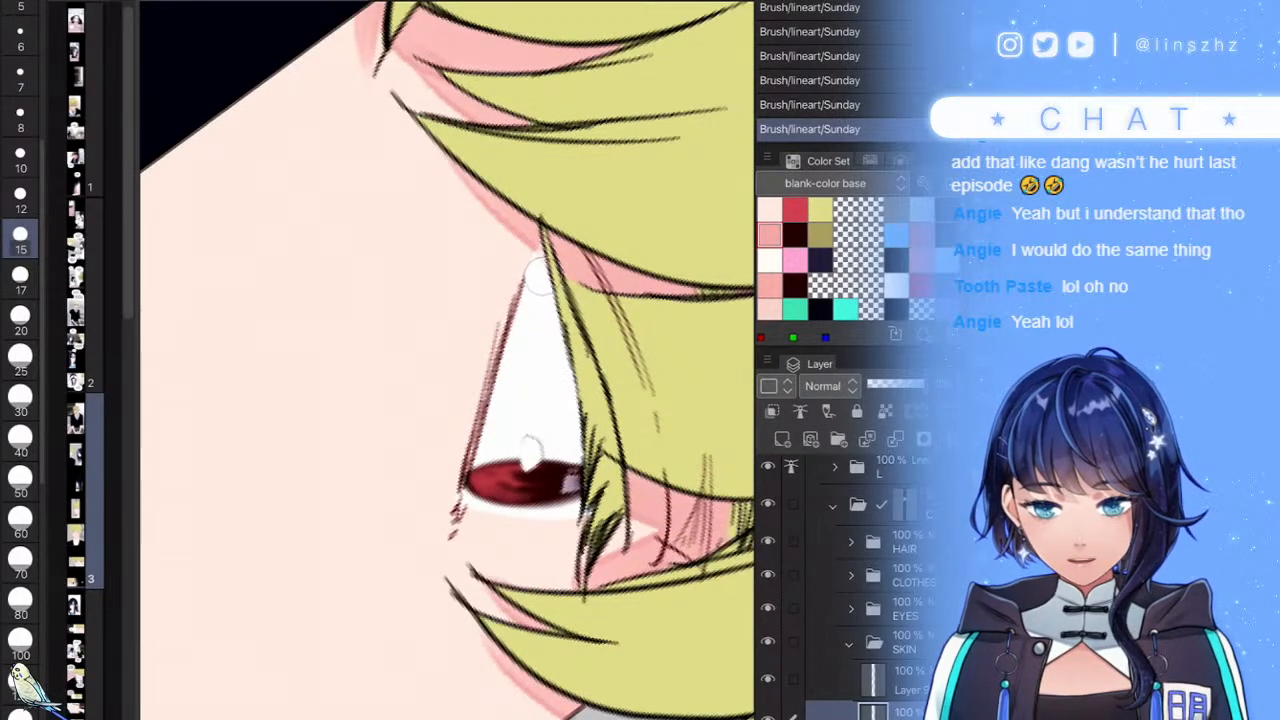
left_click_drag(520, 292, 470, 430)
left_click_drag(522, 292, 462, 455)
scroll(447, 360, "down", 8)
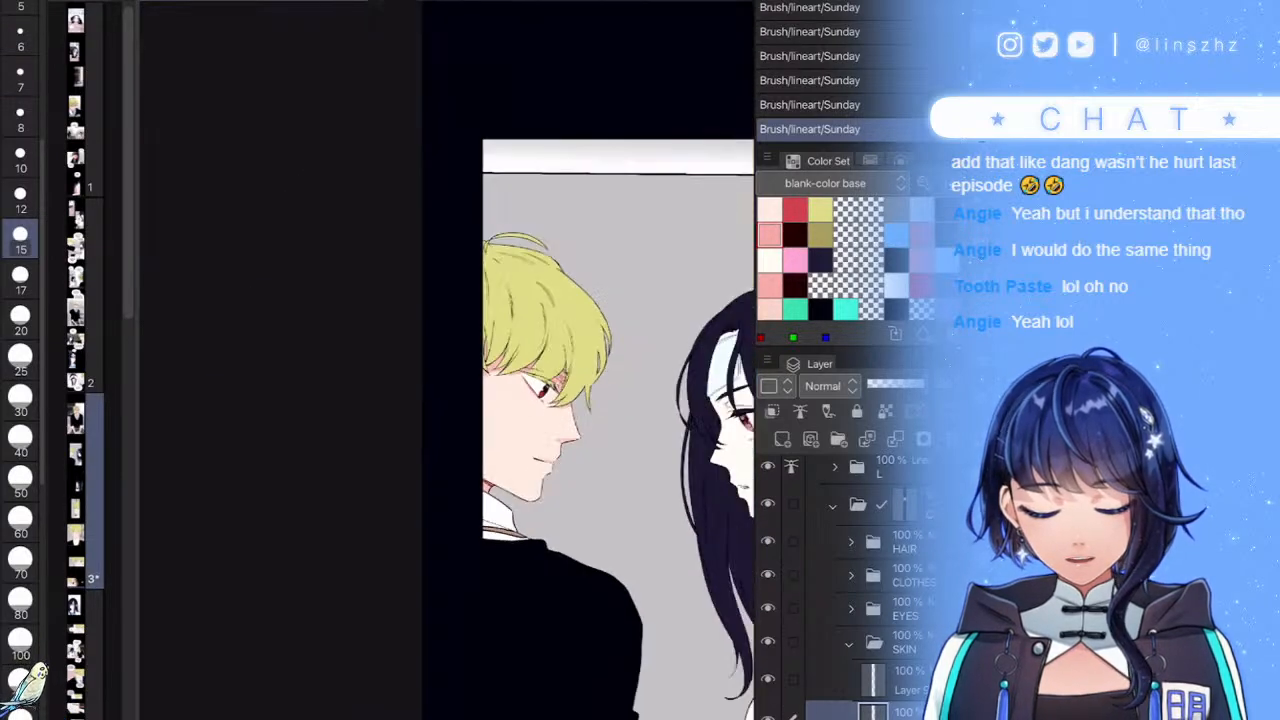
scroll(447, 360, "up", 5)
scroll(447, 360, "down", 6)
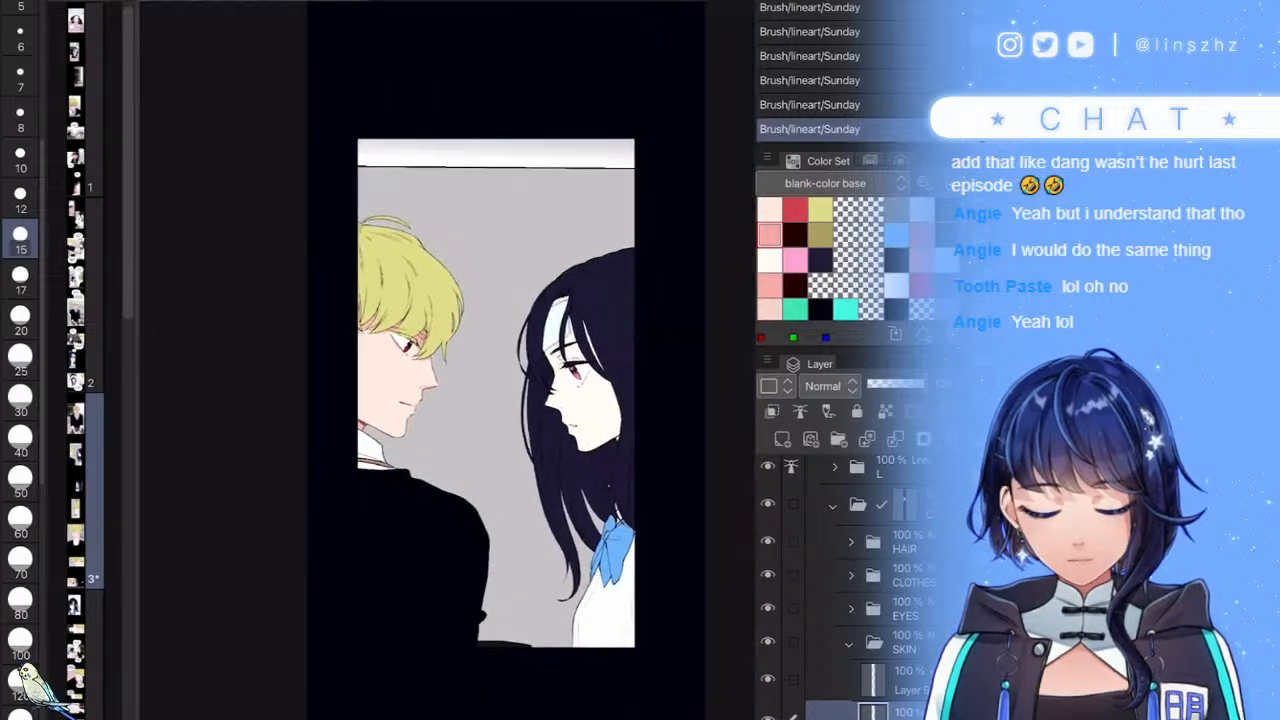
scroll(447, 360, "up", 7)
scroll(447, 360, "up", 4)
- Switch to a lighter pink and shade the girl's eyelid crease
left_click(770, 286)
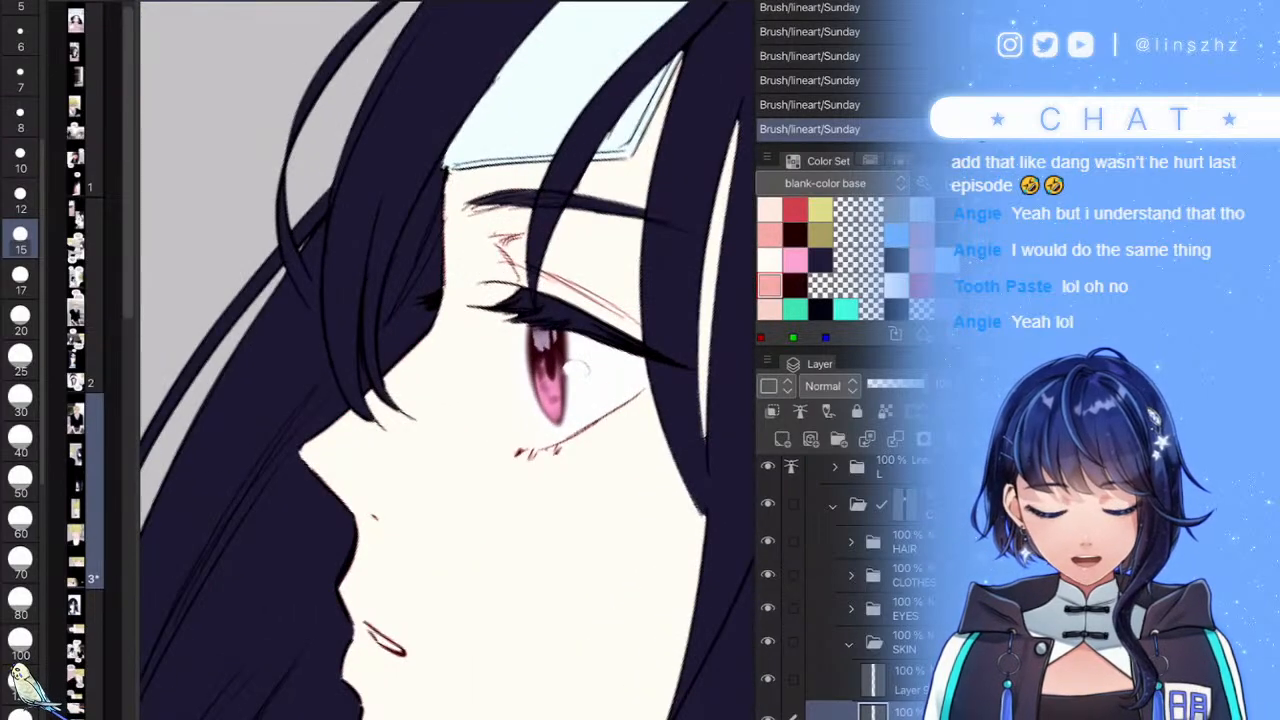
scroll(447, 360, "up", 5)
mouse_move(496, 284)
left_mouse_down()
mouse_move(466, 322)
mouse_move(492, 432)
left_mouse_up()
scroll(447, 360, "up", 2)
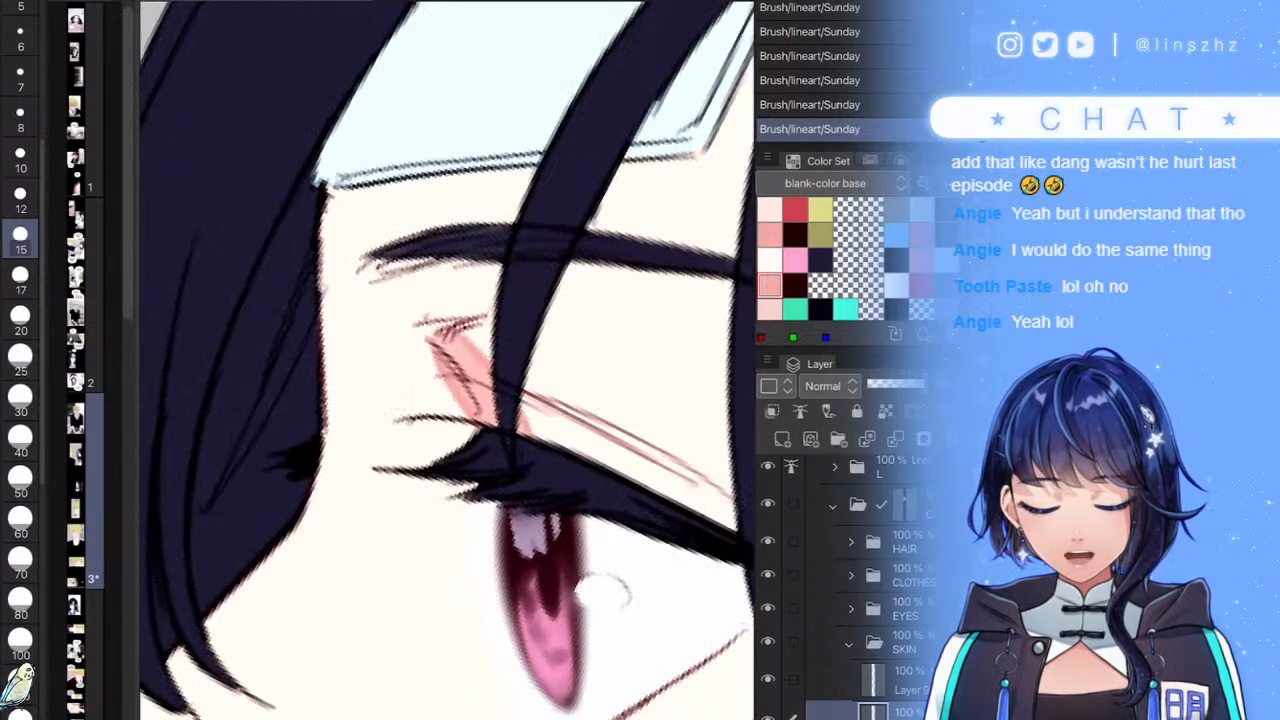
key("ctrl+z")
mouse_move(464, 333)
left_mouse_down()
mouse_move(570, 326)
mouse_move(453, 360)
mouse_move(487, 360)
mouse_move(481, 394)
left_mouse_up()
scroll(481, 394, "down", 6)
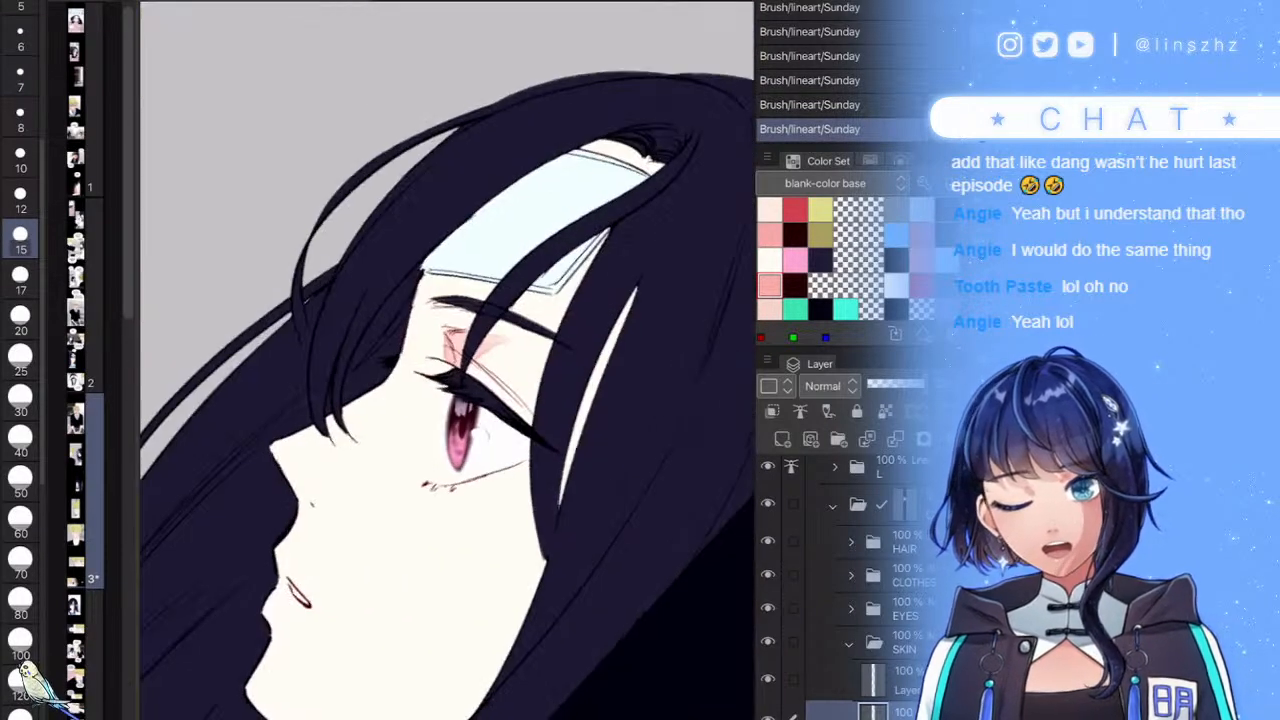
- Shade the girl's forehead top, its left edge, and the skin around the bandage pink
mouse_move(562, 152)
left_mouse_down()
mouse_move(628, 160)
mouse_move(668, 180)
mouse_move(678, 202)
left_mouse_up()
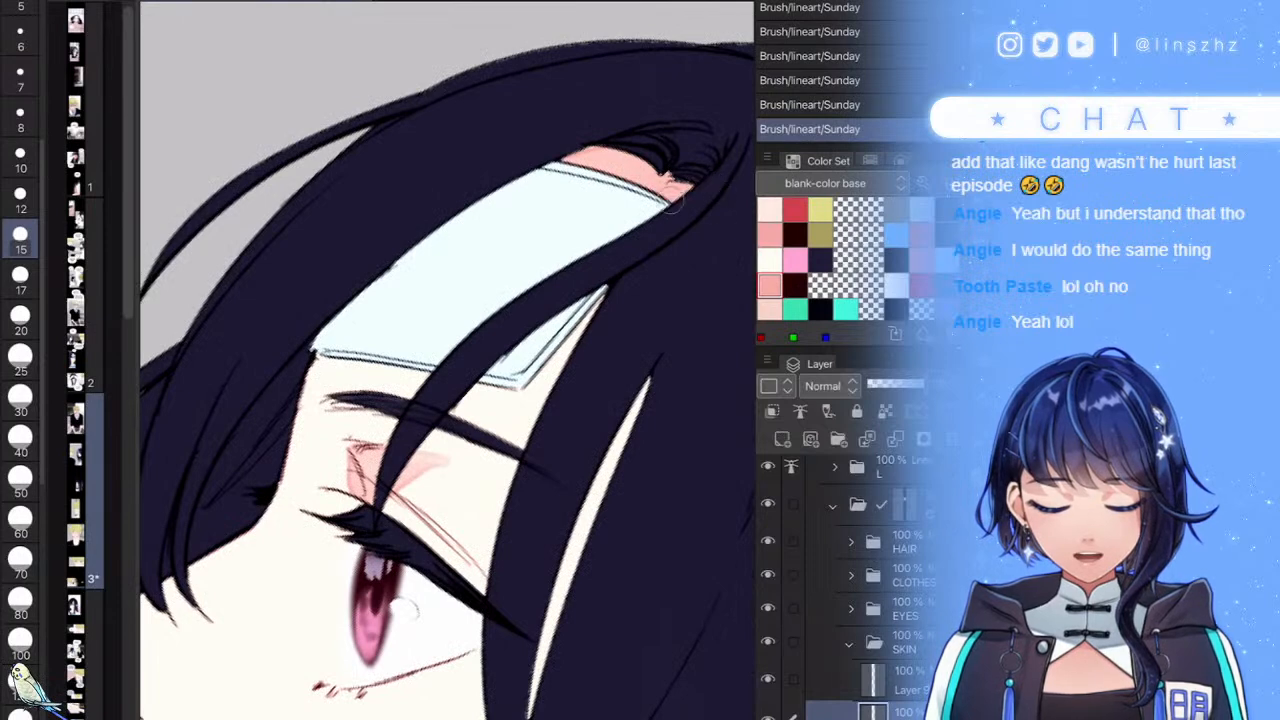
left_click_drag(338, 362, 302, 410)
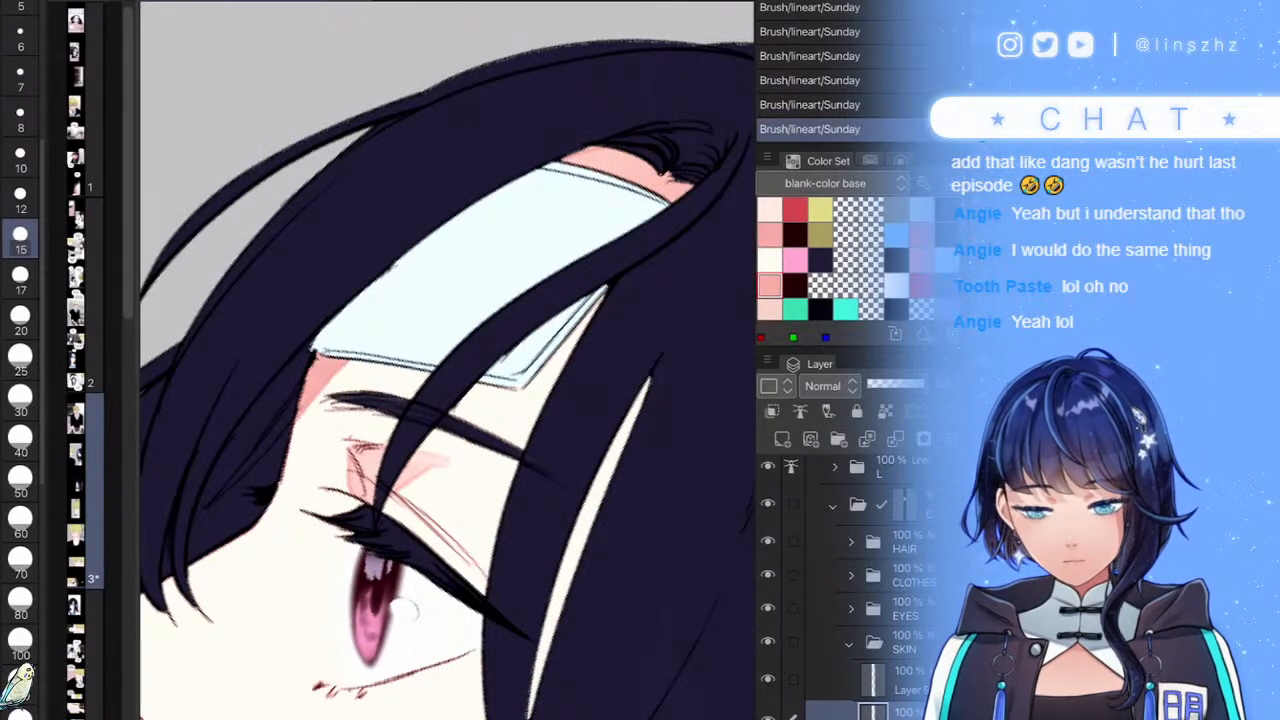
mouse_move(535, 323)
left_mouse_down()
mouse_move(468, 405)
mouse_move(412, 545)
left_mouse_up()
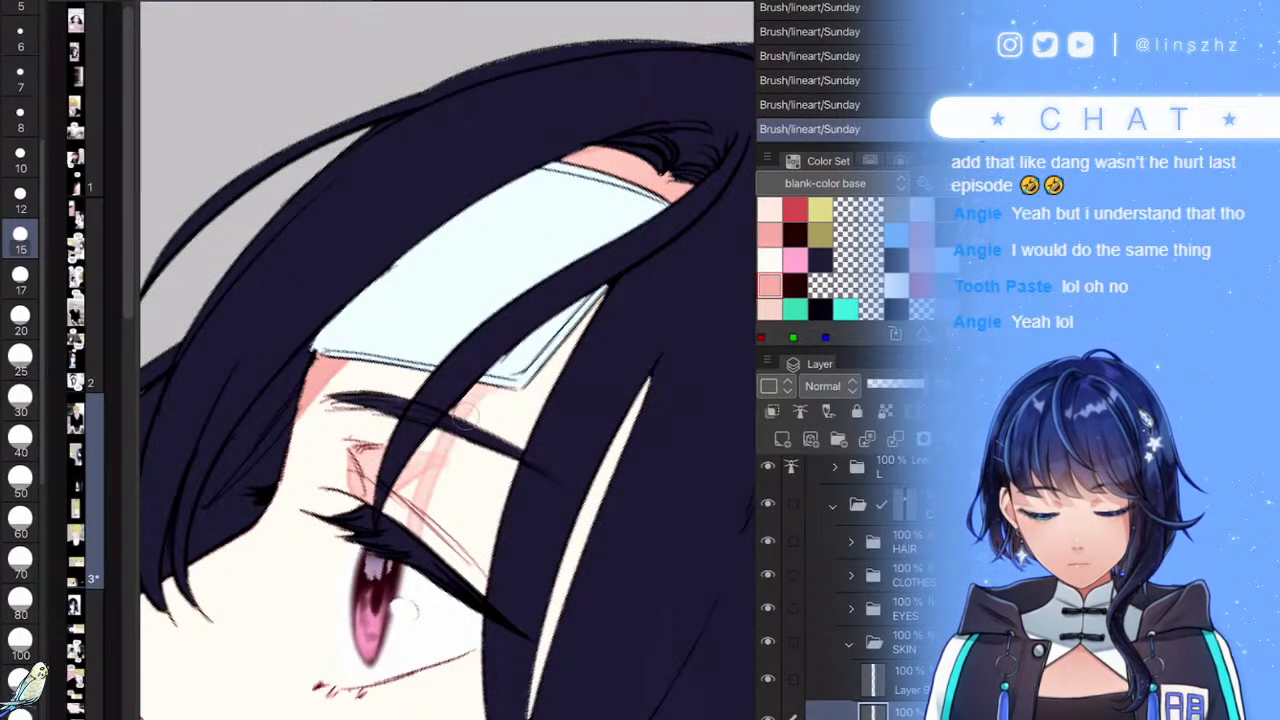
left_click_drag(480, 400, 600, 302)
mouse_move(472, 413)
left_mouse_down()
mouse_move(594, 318)
mouse_move(437, 498)
left_mouse_up()
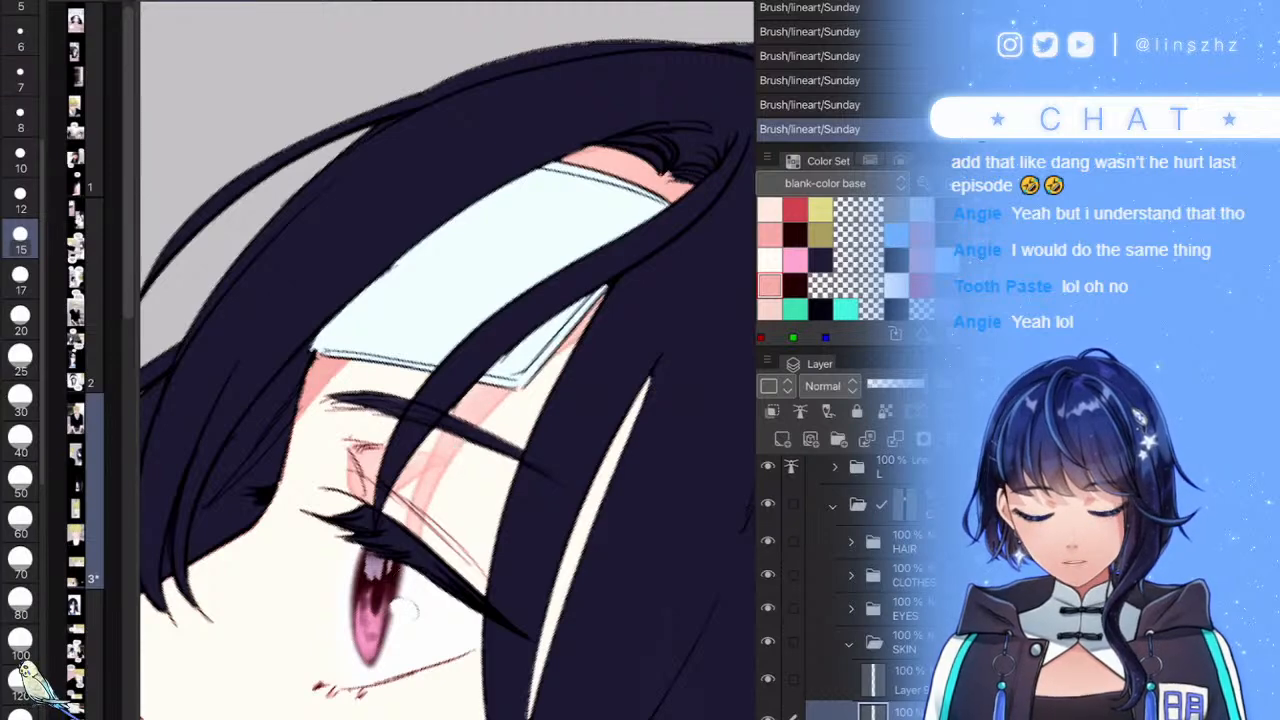
- Zoom out and shade the cream strip between the girl's hair strands pink
key("ctrl+minus")
scroll(447, 360, "down", 5)
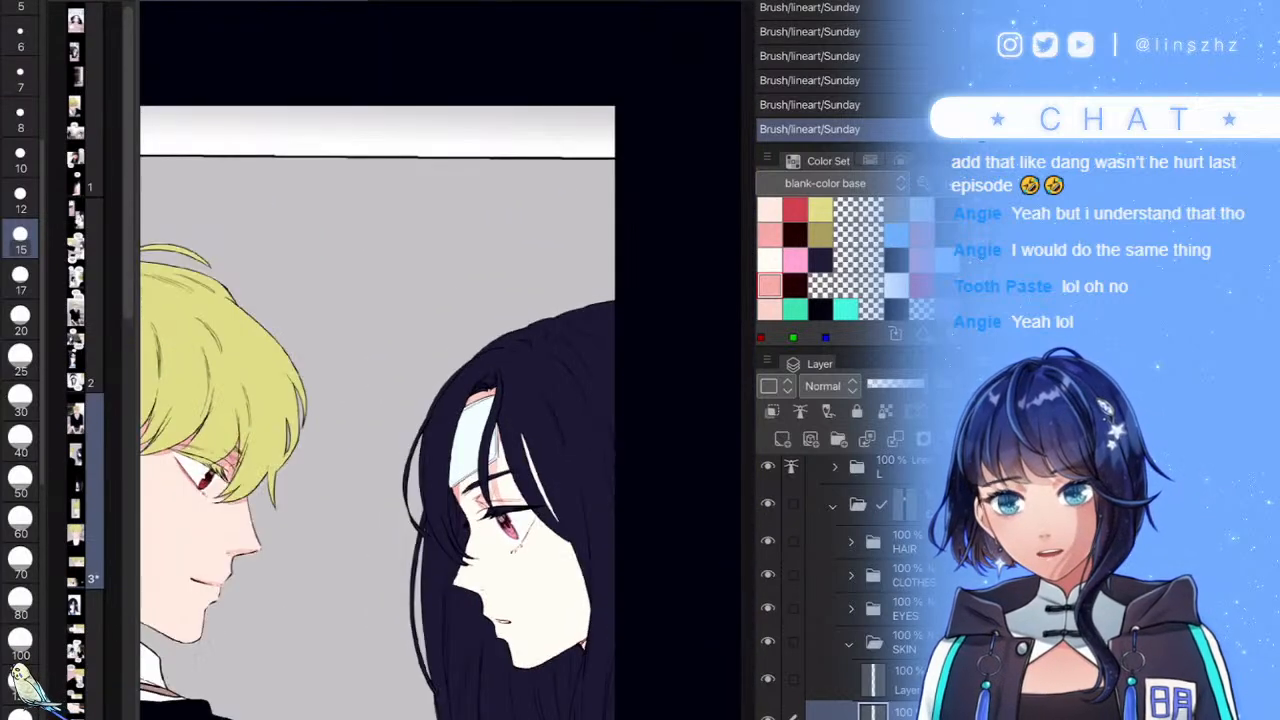
left_click_drag(623, 487, 599, 392)
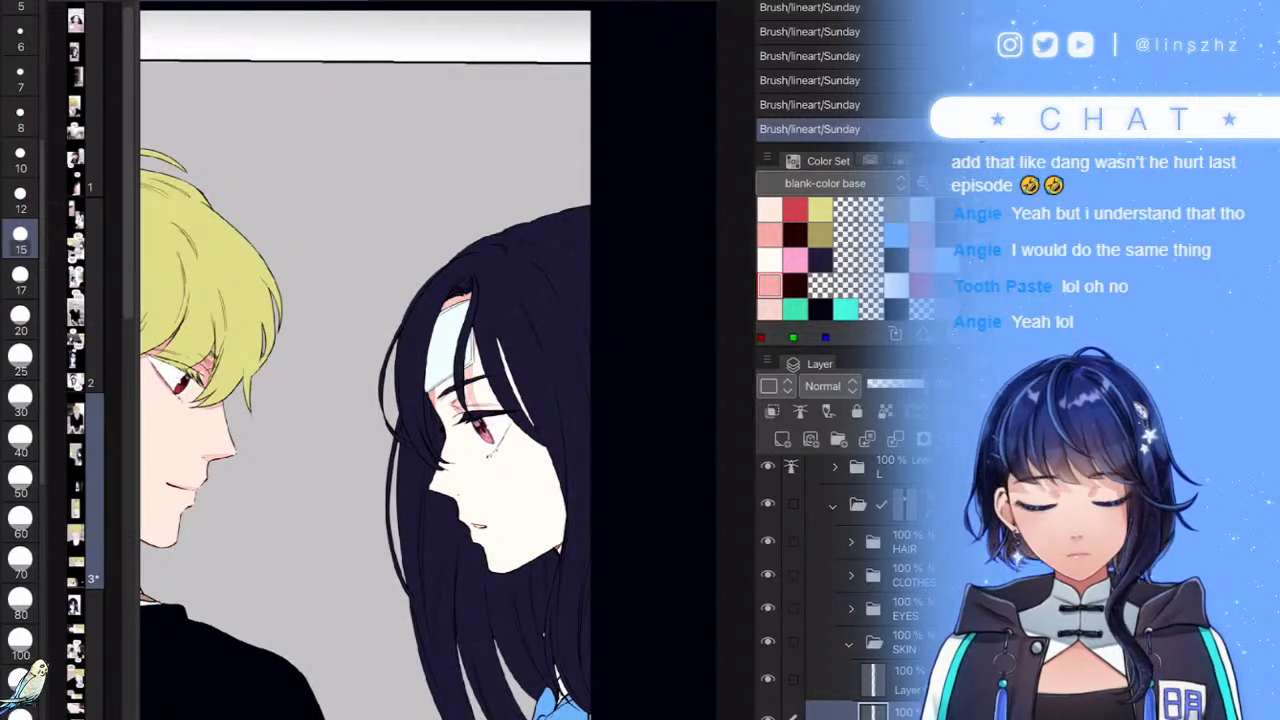
scroll(548, 397, "up", 5)
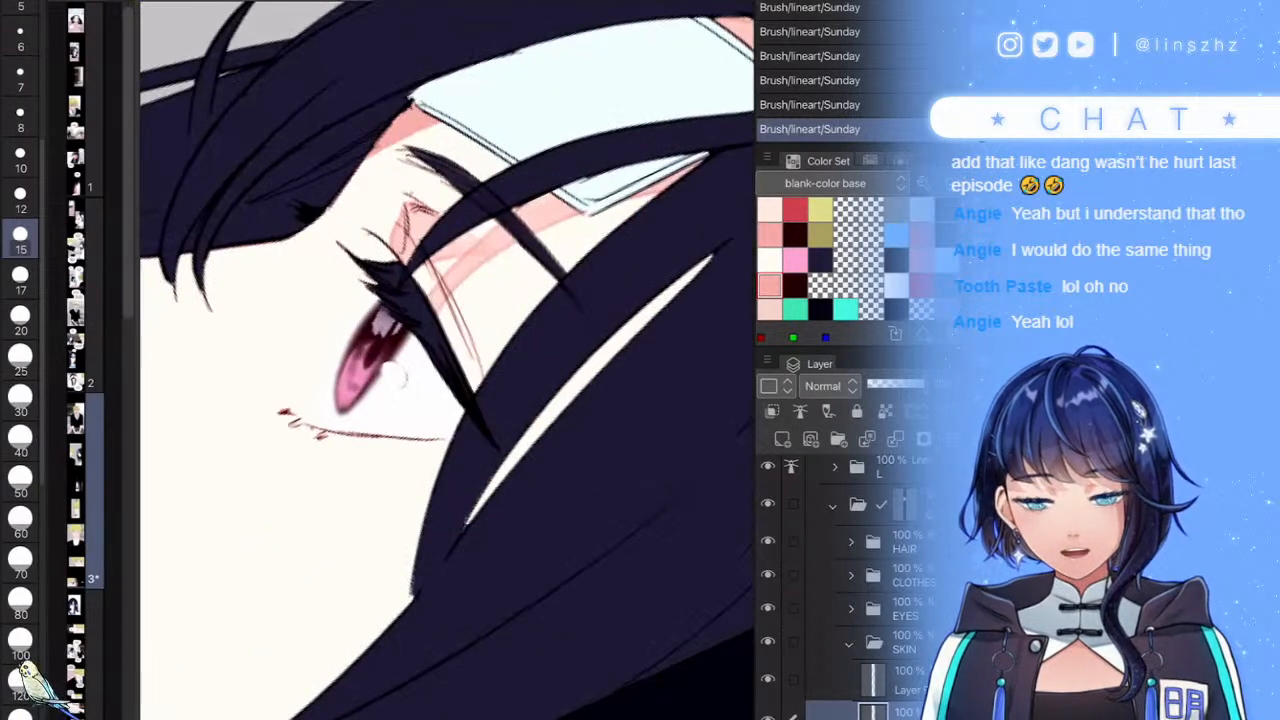
mouse_move(550, 398)
left_mouse_down()
mouse_move(491, 514)
mouse_move(729, 235)
left_mouse_up()
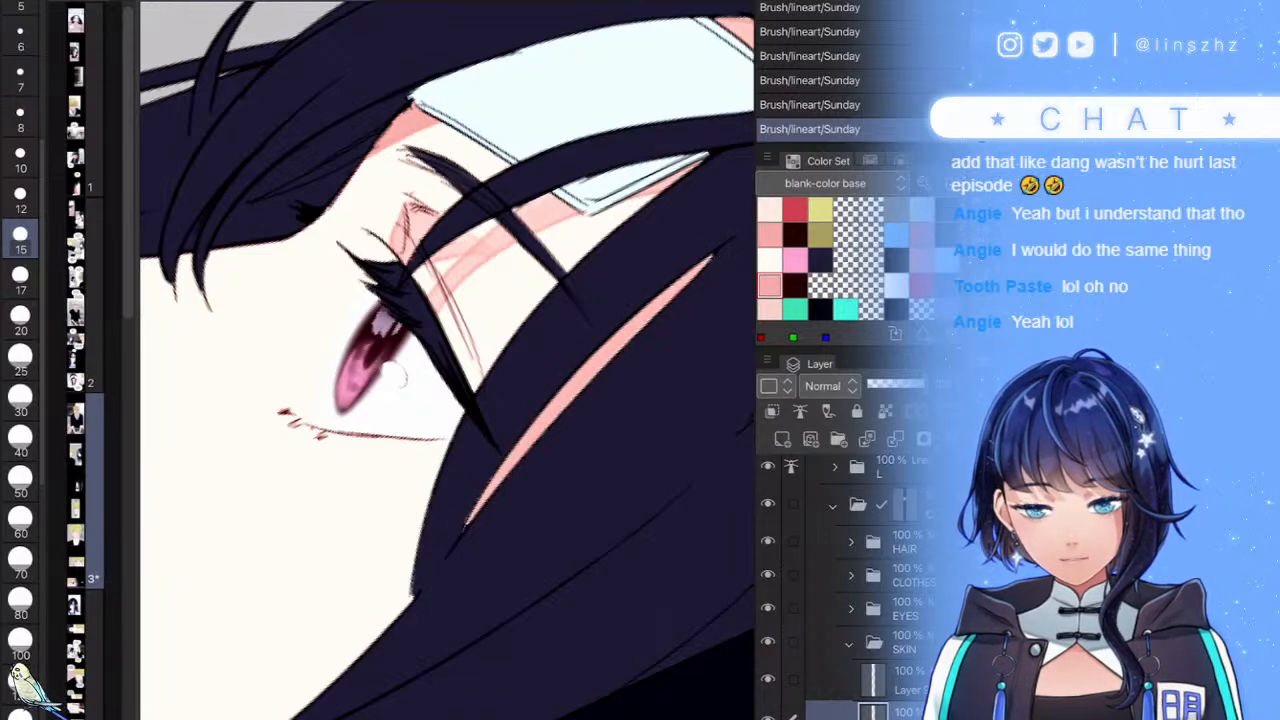
- Paint a slim pale pink stroke beside the red eye line, fading its top with a larger brush
scroll(400, 375, "up", 4)
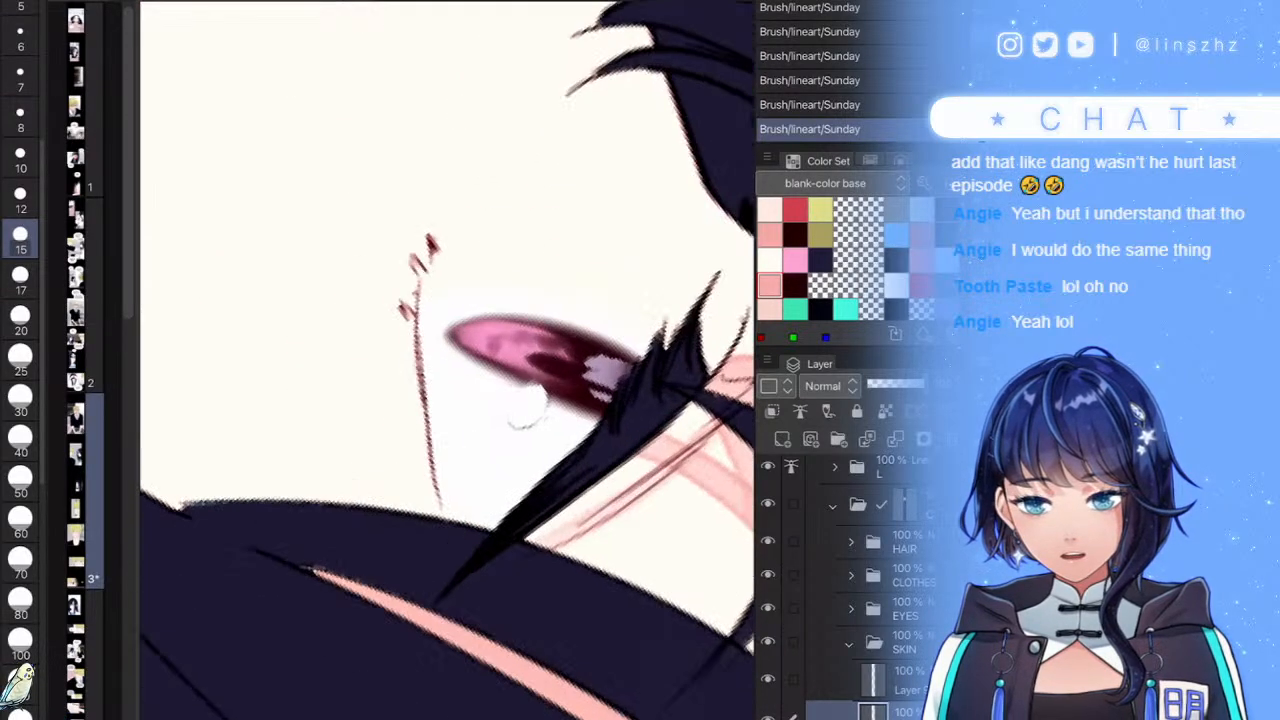
left_click_drag(393, 562, 428, 322)
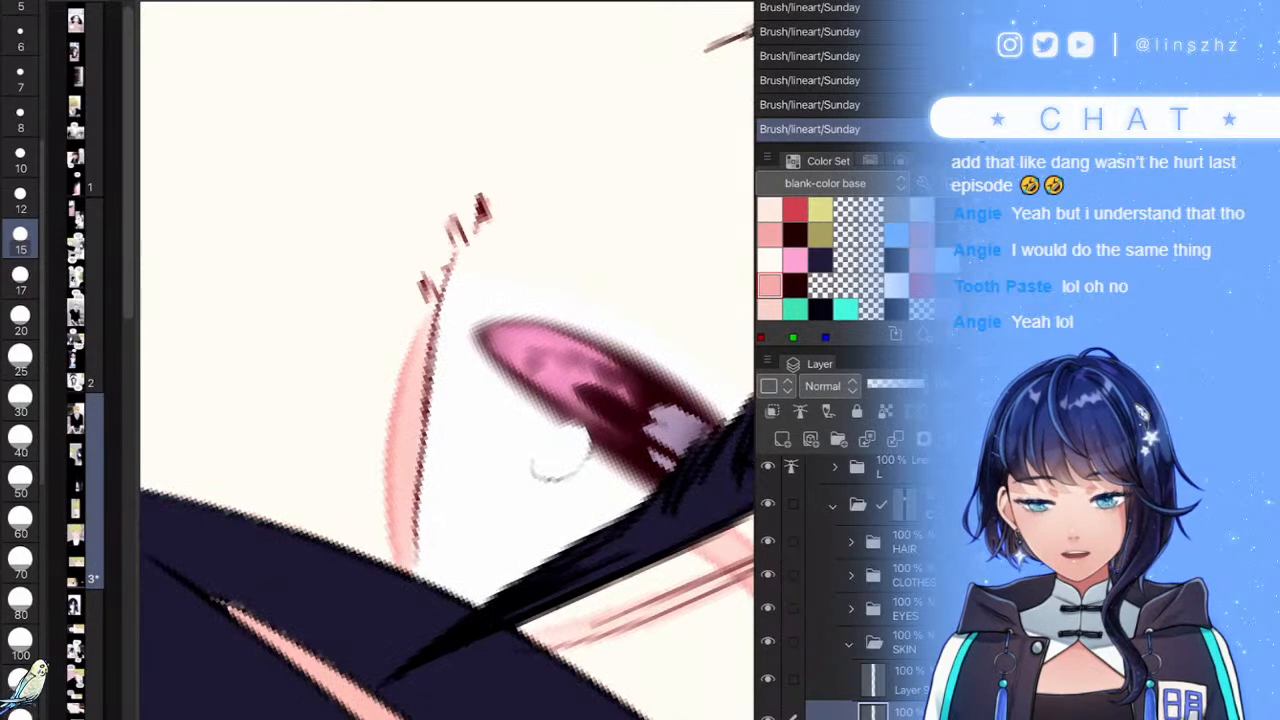
key("ctrl+z")
left_click_drag(421, 588, 430, 306)
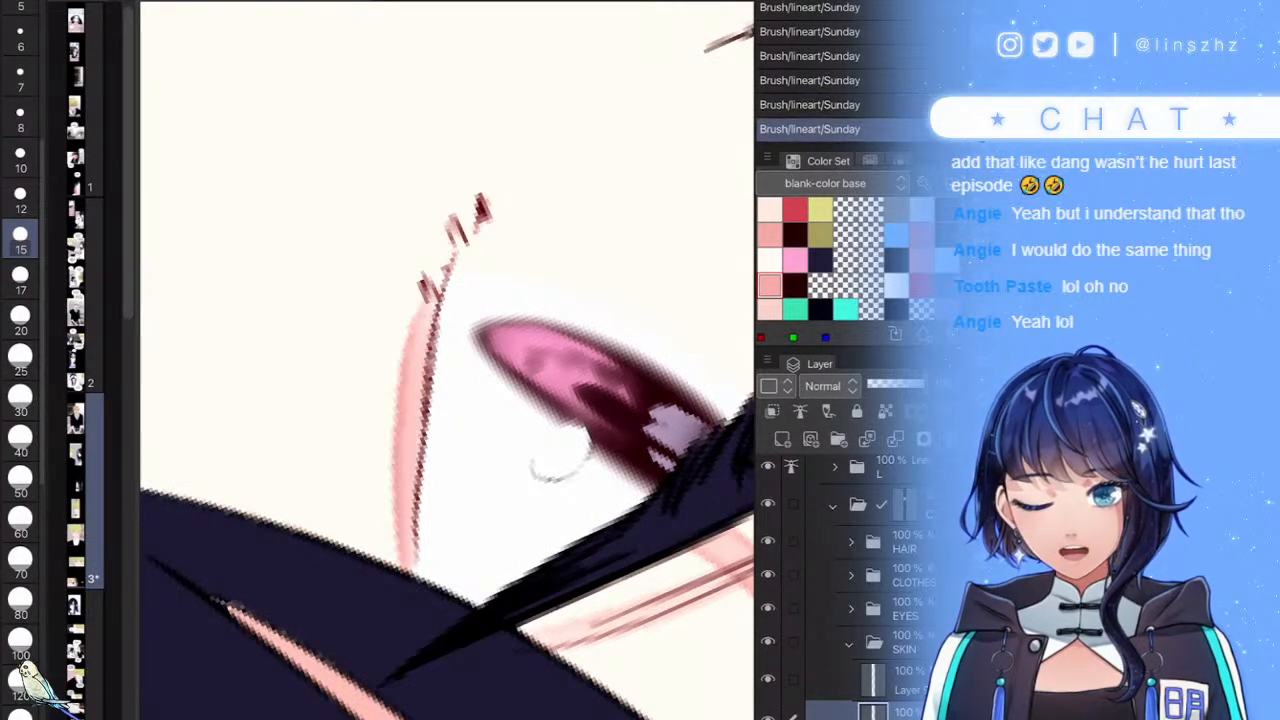
left_click(20, 440)
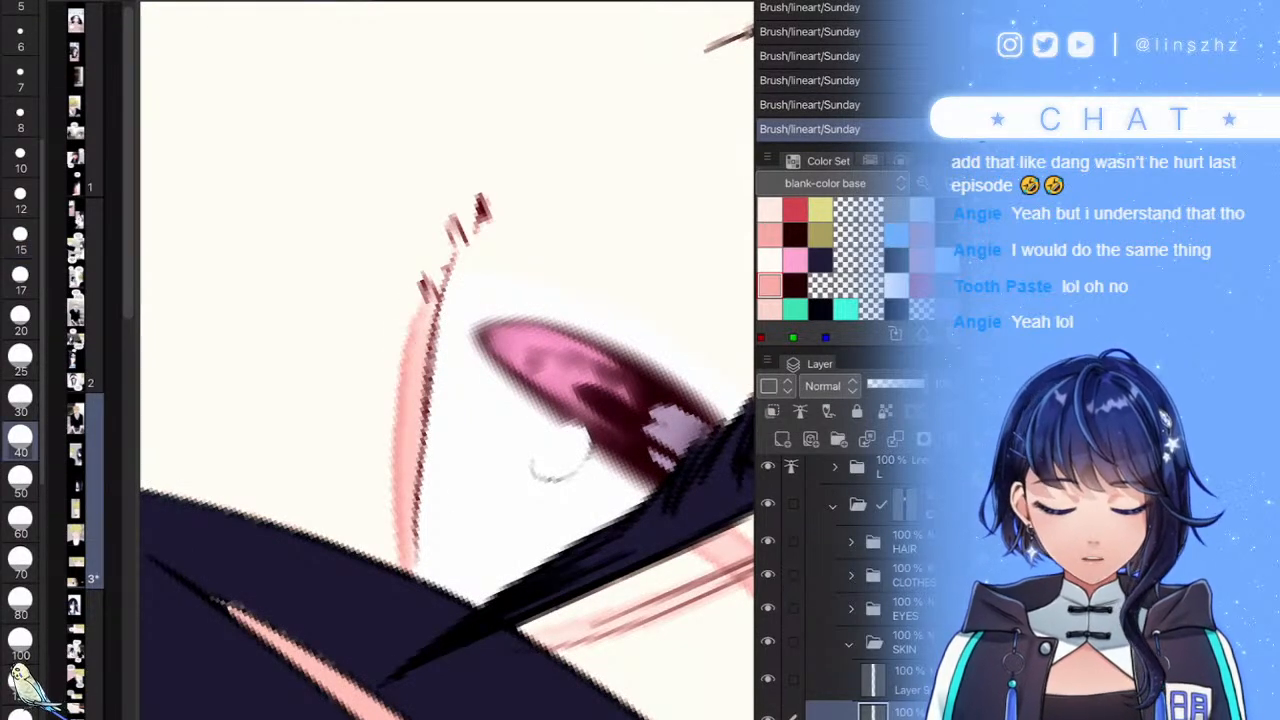
left_click_drag(448, 240, 385, 320)
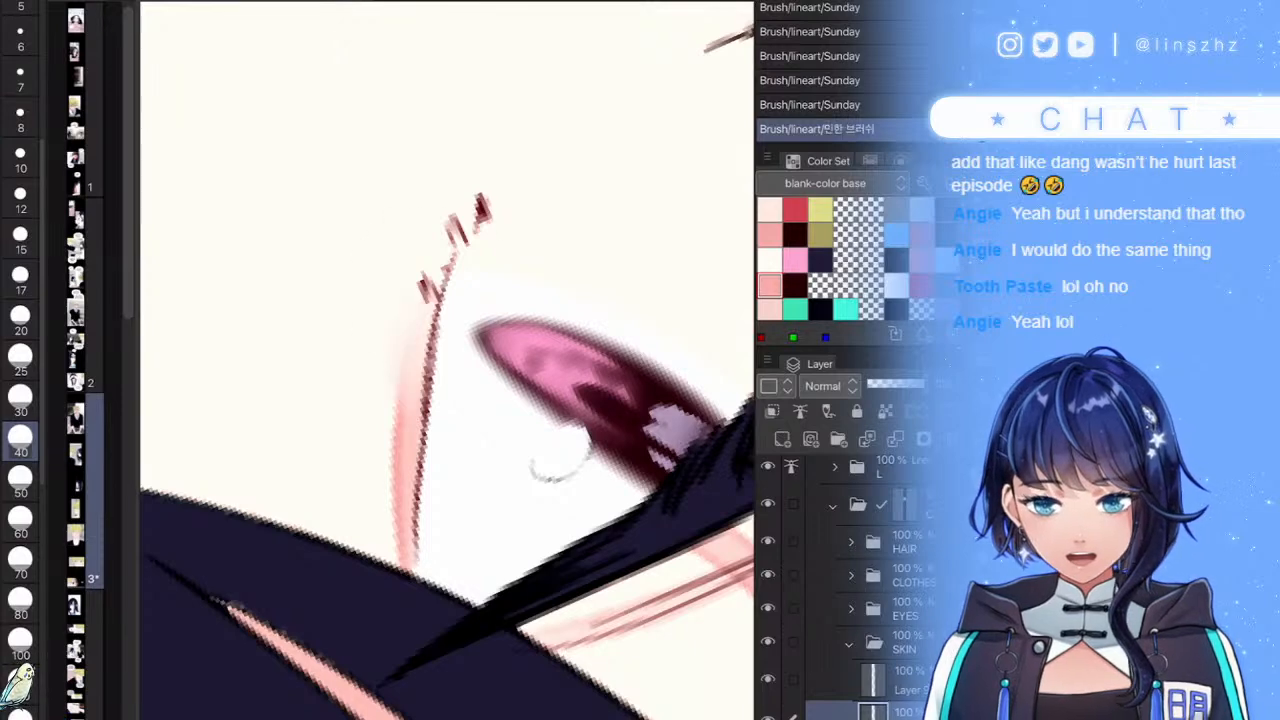
key("b")
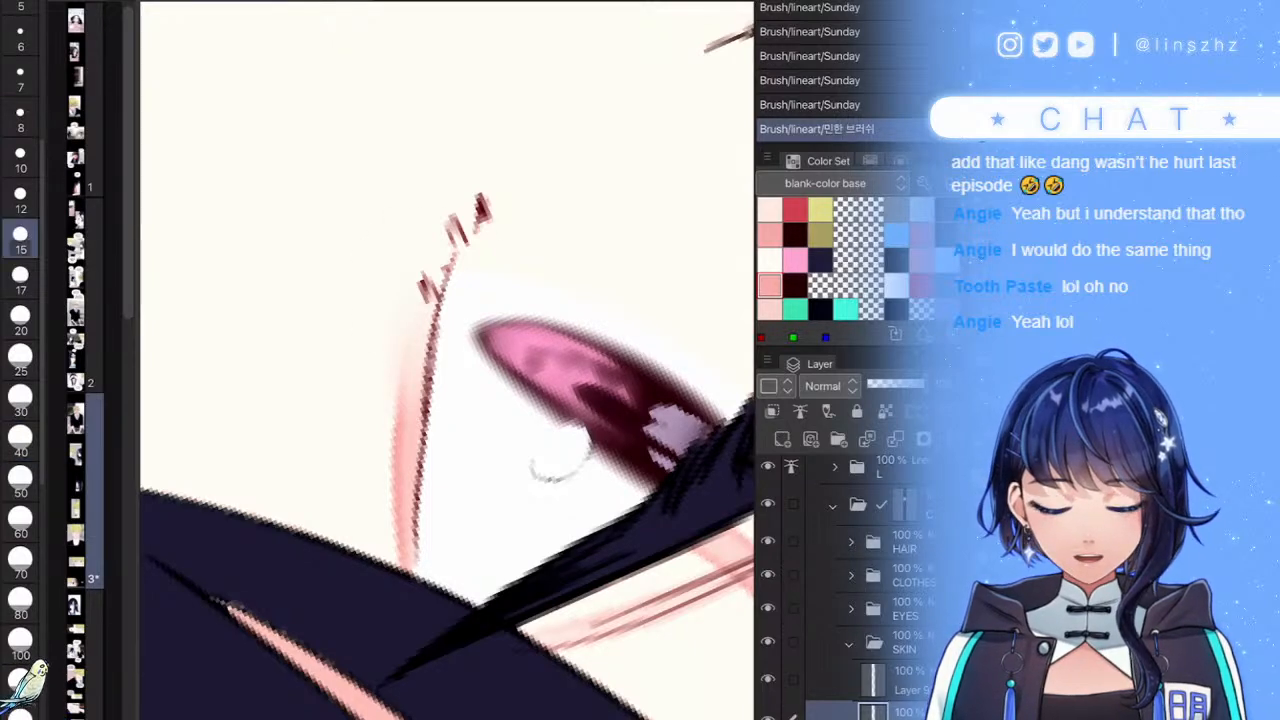
- Shade pink in the neck-jaw gap and along the girl's jaw and neck edge
scroll(447, 360, "down", 8)
scroll(447, 360, "up", 5)
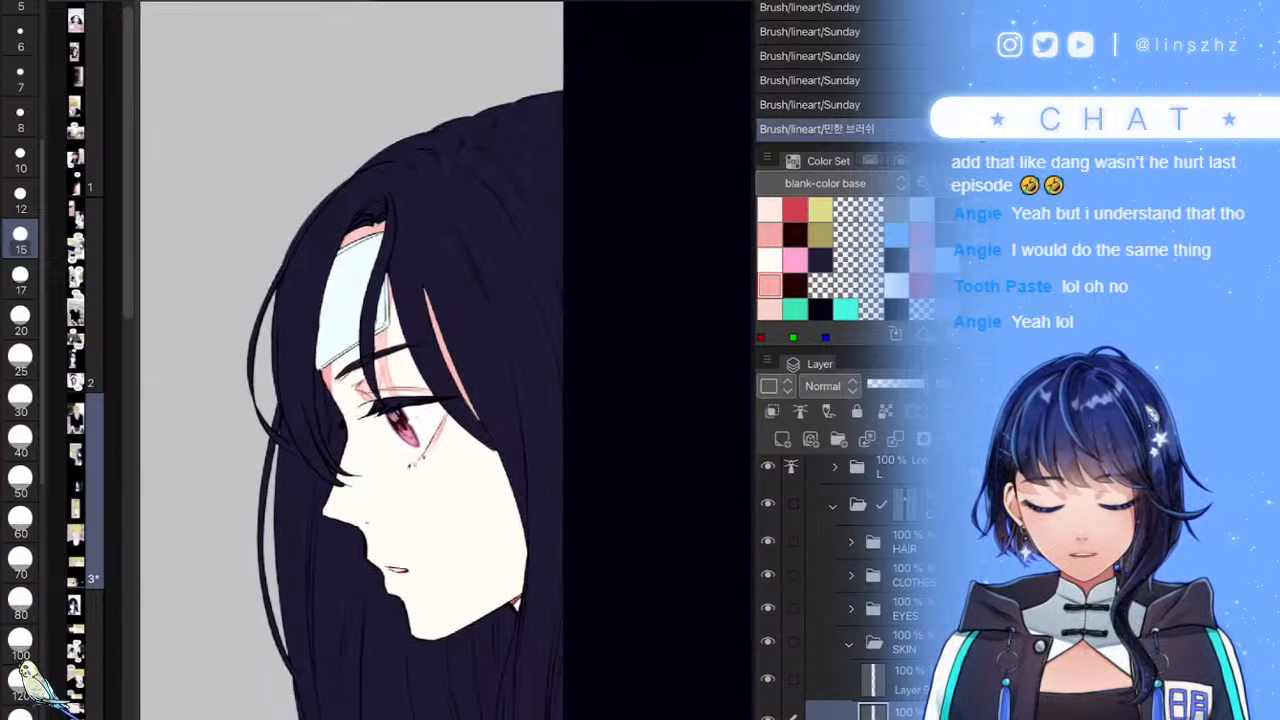
mouse_move(499, 577)
left_mouse_down()
mouse_move(475, 611)
mouse_move(528, 603)
left_mouse_up()
scroll(447, 360, "up", 5)
mouse_move(392, 225)
left_mouse_down()
mouse_move(395, 490)
mouse_move(385, 505)
mouse_move(350, 480)
mouse_move(276, 526)
left_mouse_up()
scroll(447, 360, "down", 5)
scroll(447, 360, "up", 5)
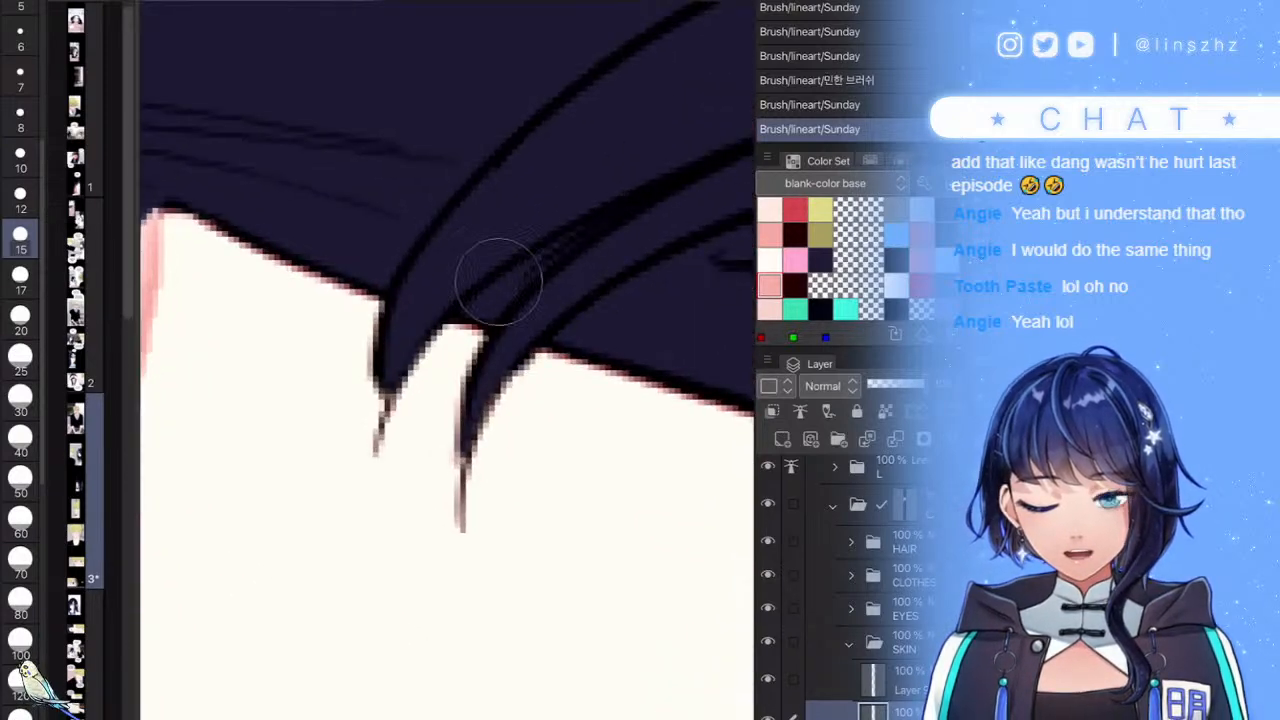
- Add two pink strokes beside the girl's hair tips
left_click_drag(472, 330, 448, 430)
left_click_drag(376, 298, 358, 386)
scroll(447, 360, "down", 5)
scroll(447, 360, "up", 5)
- Shade pink above the girl's upper lip and beneath her lips
left_click_drag(466, 402, 466, 498)
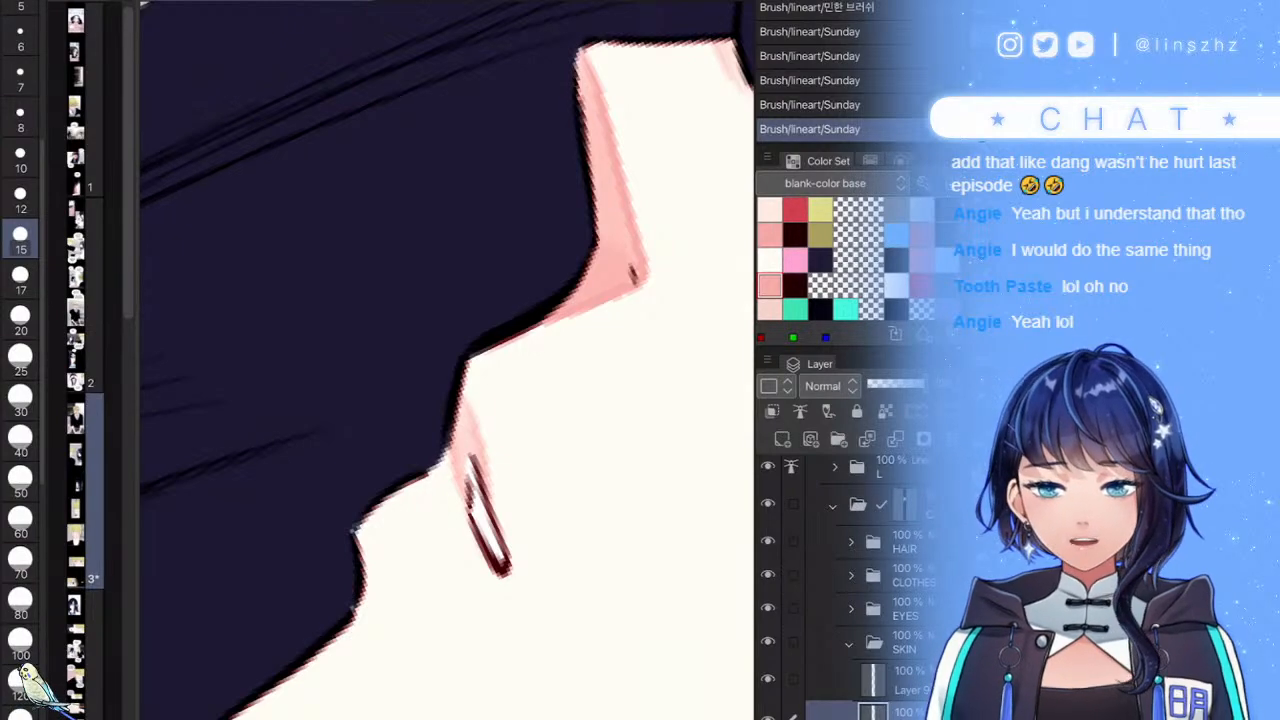
scroll(447, 360, "down", 5)
scroll(447, 360, "up", 5)
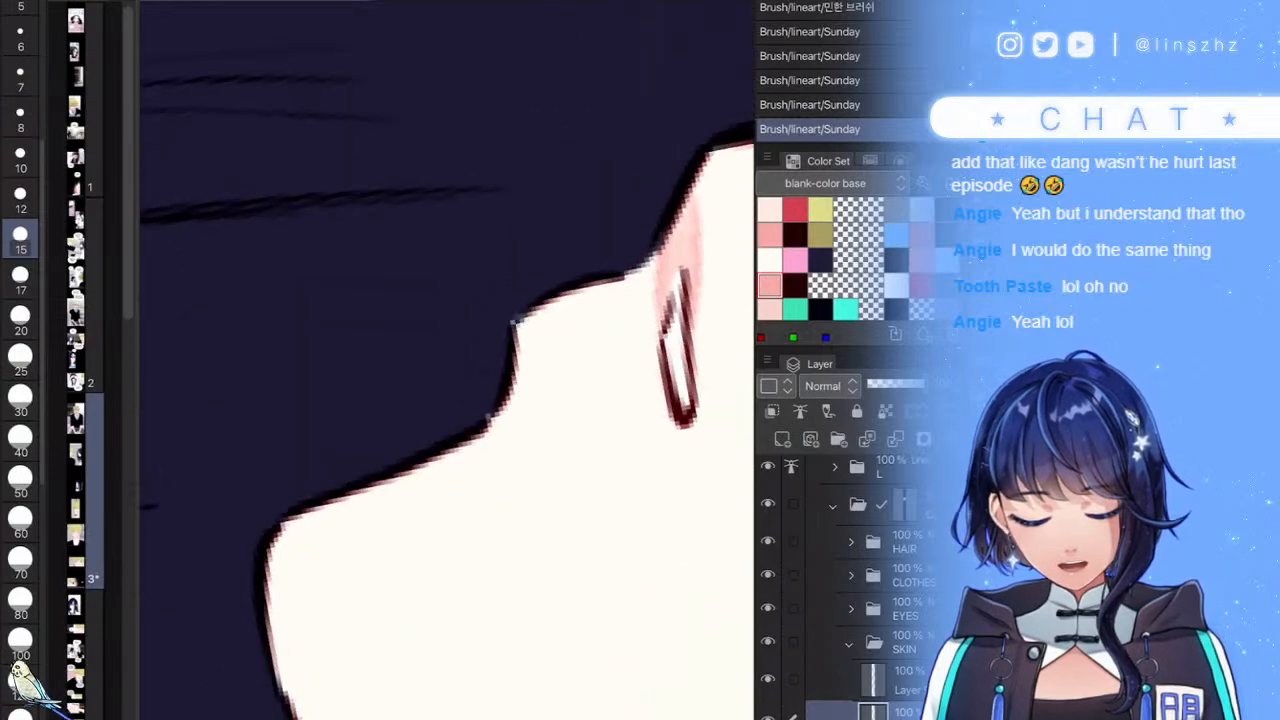
mouse_move(515, 382)
left_mouse_down()
mouse_move(501, 439)
mouse_move(443, 431)
left_mouse_up()
scroll(447, 360, "down", 5)
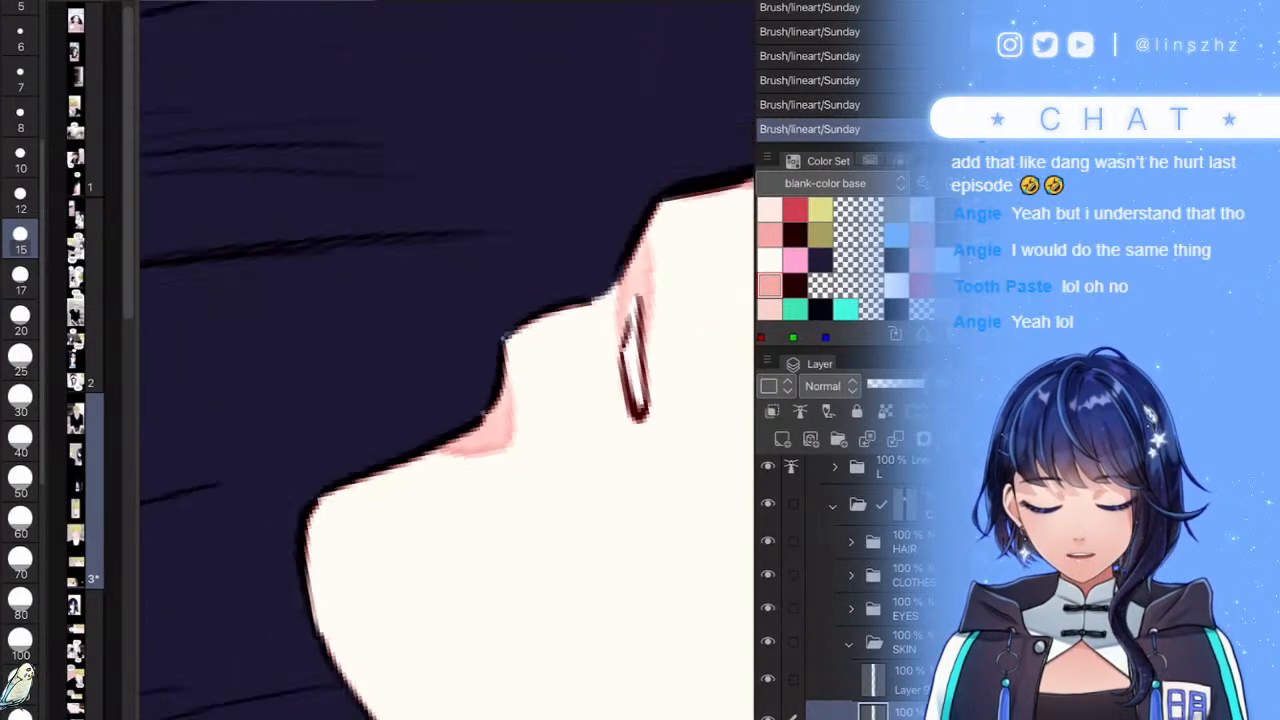
scroll(447, 360, "down", 3)
scroll(447, 360, "up", 5)
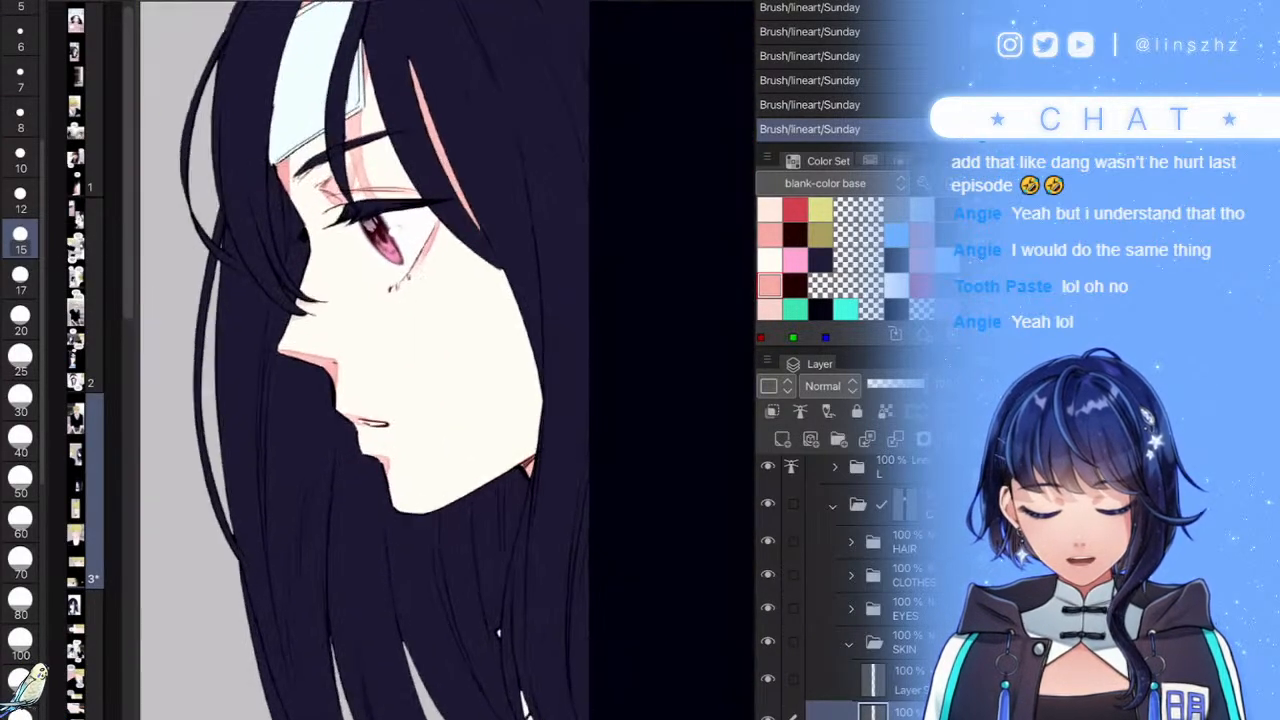
scroll(447, 360, "up", 3)
- Repaint pink shading down the girl's jaw edge and along the inner hair edge
left_click_drag(505, 384, 417, 498)
left_click_drag(470, 438, 495, 384)
mouse_move(564, 184)
left_mouse_down()
mouse_move(510, 333)
mouse_move(400, 498)
left_mouse_up()
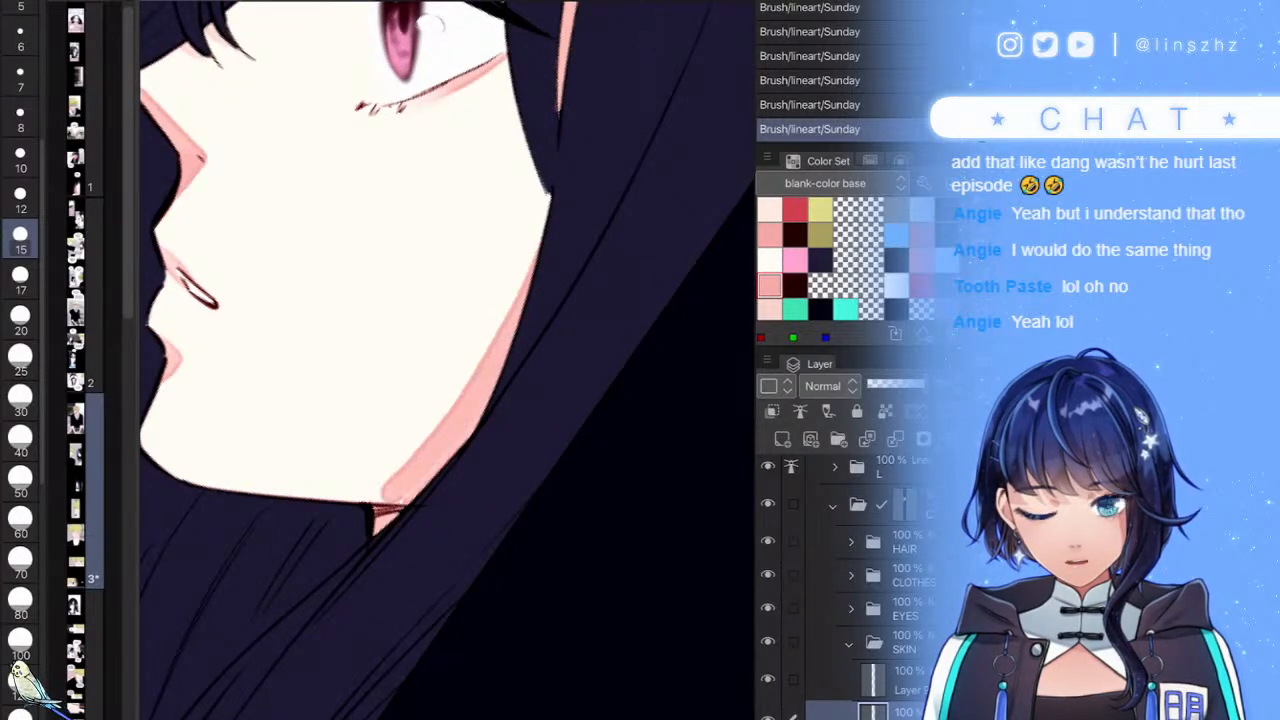
key("ctrl+z")
mouse_move(558, 187)
left_mouse_down()
mouse_move(496, 376)
mouse_move(402, 498)
left_mouse_up()
scroll(447, 360, "up", 3)
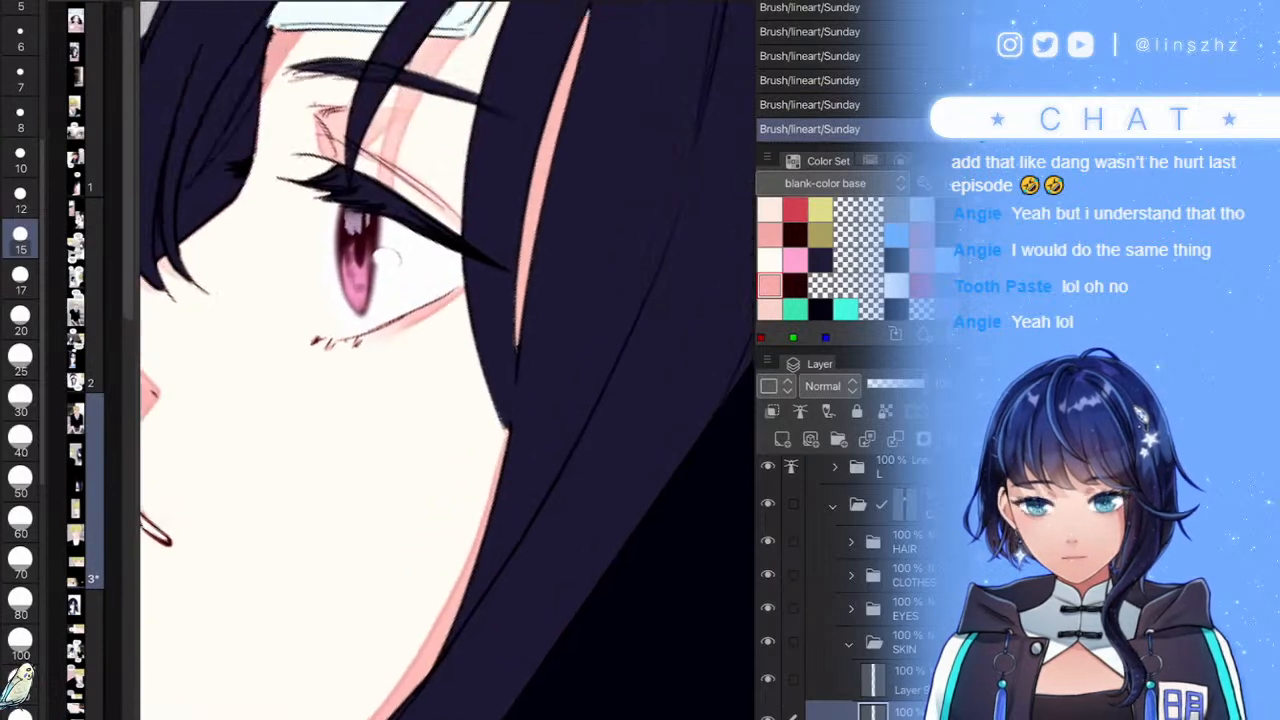
mouse_move(642, 71)
left_mouse_down()
mouse_move(536, 180)
mouse_move(399, 664)
left_mouse_up()
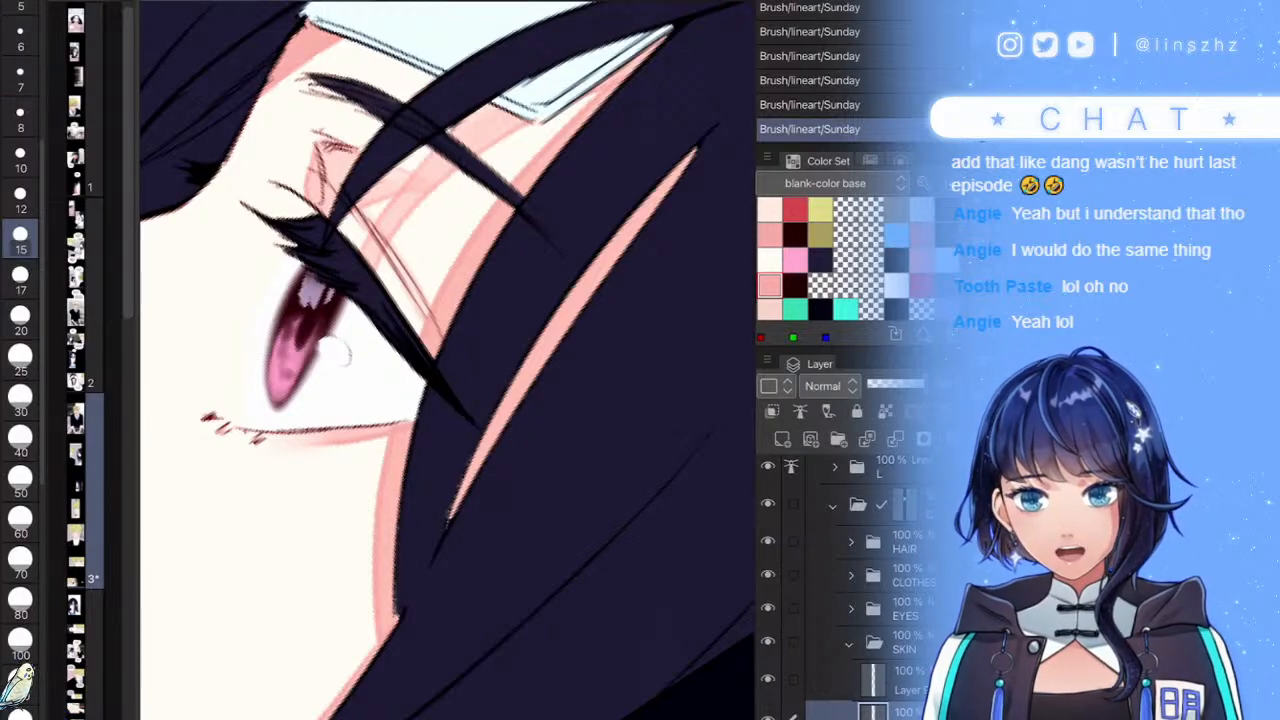
scroll(448, 360, "down", 6)
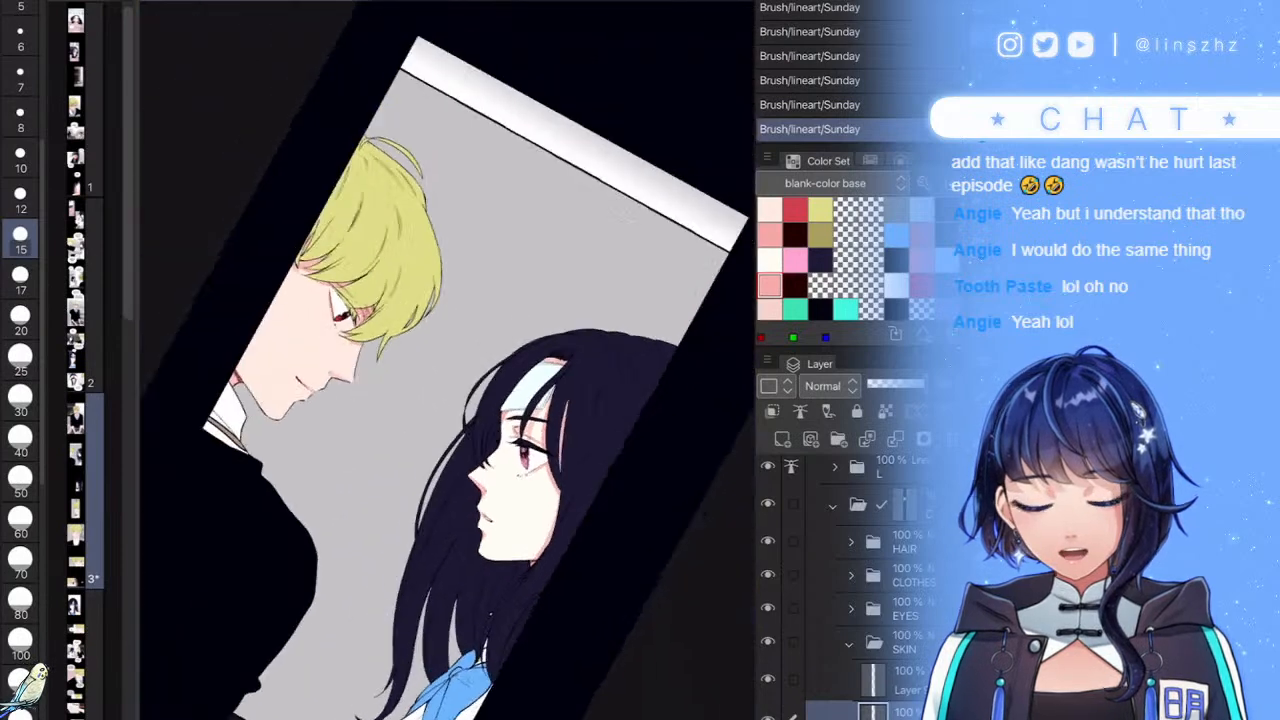
scroll(400, 360, "down", 1)
- On a new layer with a soft brush, paint and blend light pink blush on the girl's cheek
left_click(782, 439)
key("g")
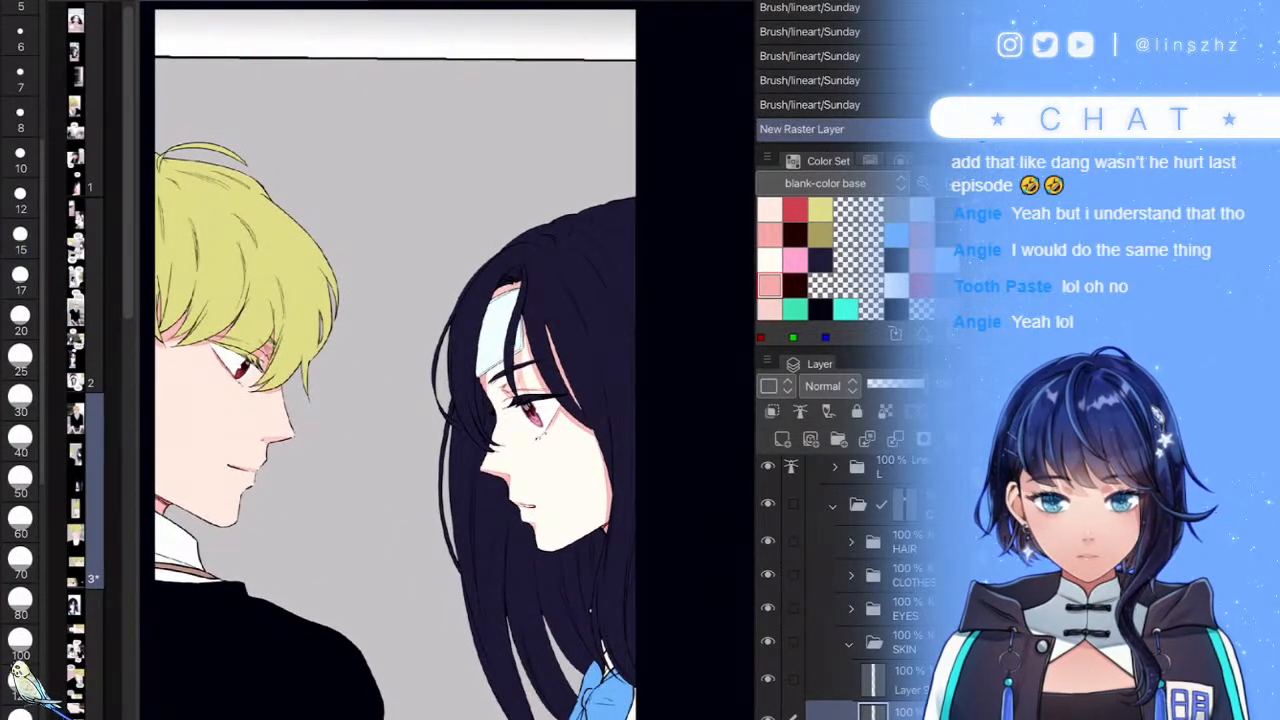
mouse_move(614, 503)
left_mouse_down()
mouse_move(565, 566)
mouse_move(541, 567)
left_mouse_up()
left_click_drag(541, 489, 585, 432)
left_click_drag(541, 489, 585, 440)
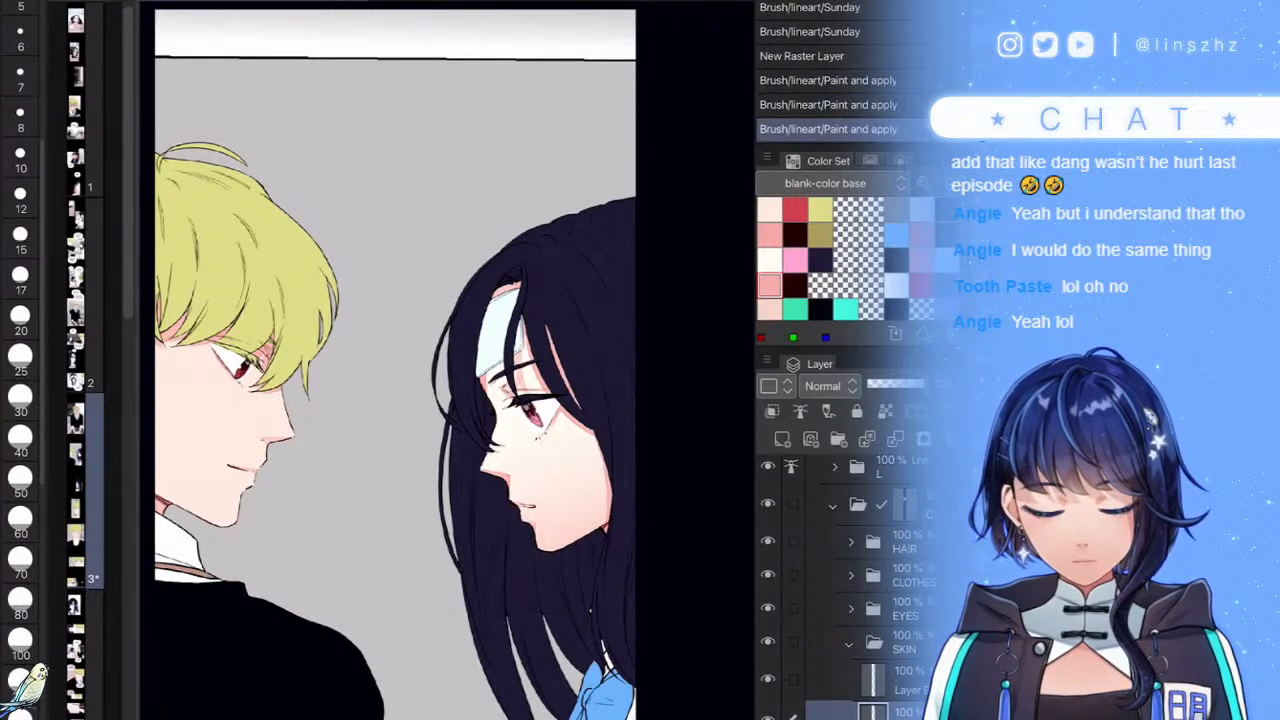
left_click_drag(632, 533, 532, 572)
left_click_drag(600, 478, 615, 447)
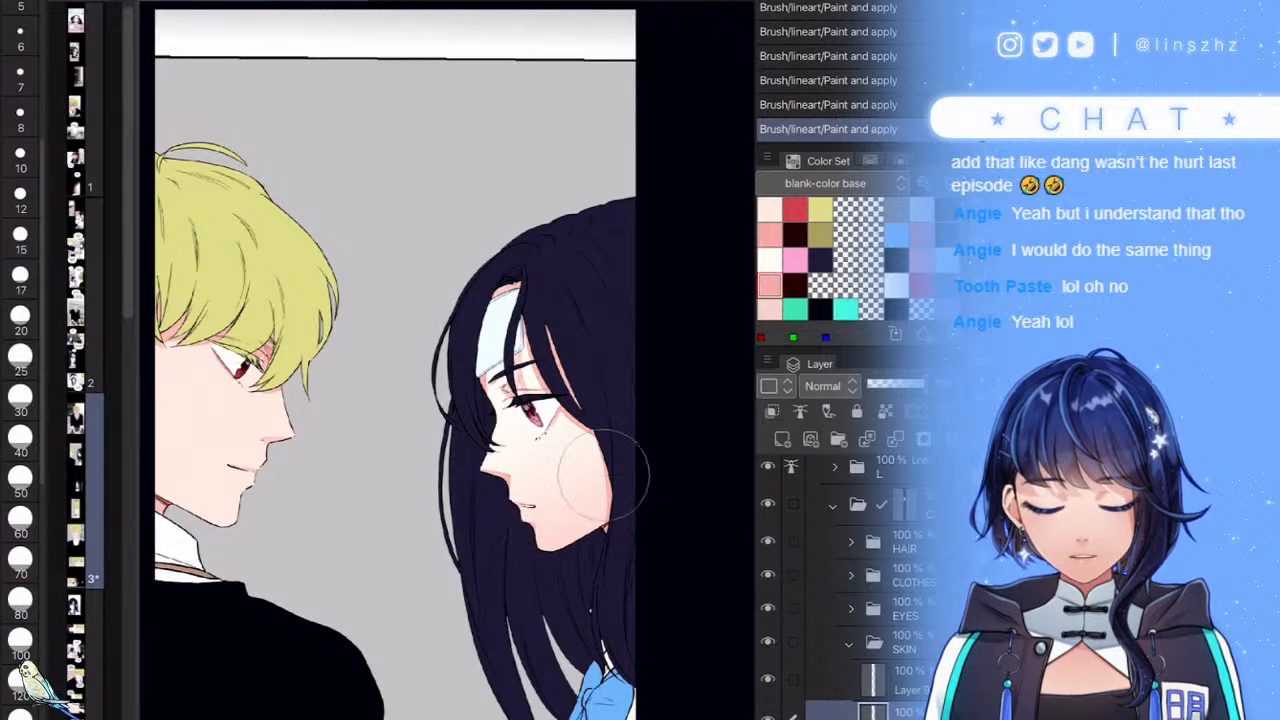
- In a different pink, add faint blush to the blond boy's cheek, jaw and neck
left_click(769, 235)
mouse_move(176, 495)
left_mouse_down()
mouse_move(205, 543)
mouse_move(180, 501)
mouse_move(244, 462)
left_mouse_up()
left_click_drag(155, 447, 157, 452)
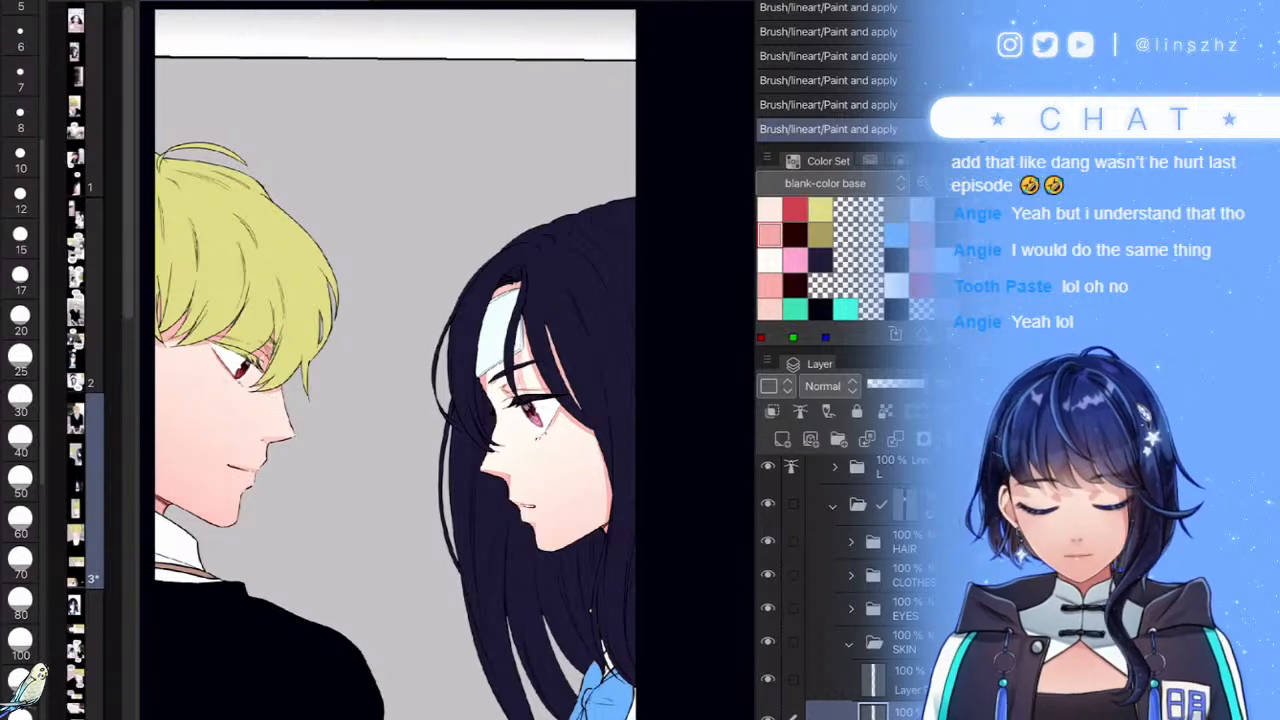
key("ctrl+minus")
left_click_drag(268, 492, 283, 453)
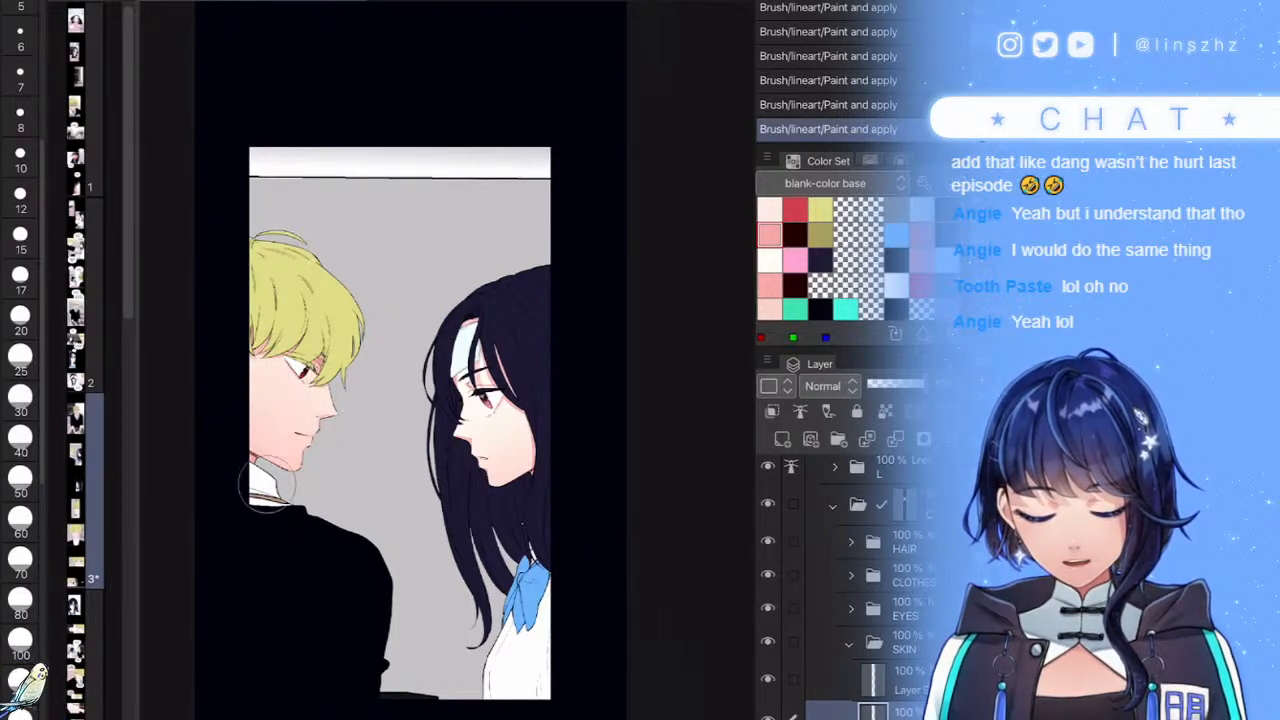
- Collapse the SKIN folder and save the page
left_click(850, 643)
scroll(585, 414, "down", 1)
scroll(840, 590, "down", 2)
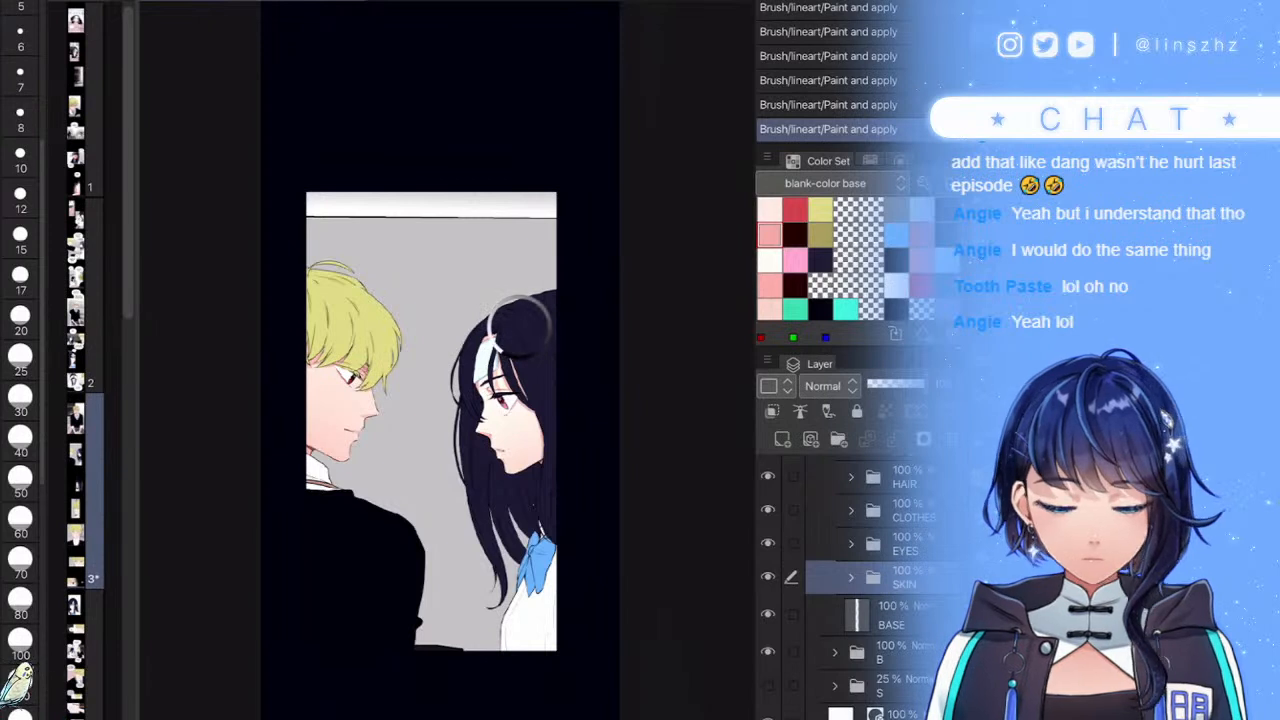
key("ctrl+s")
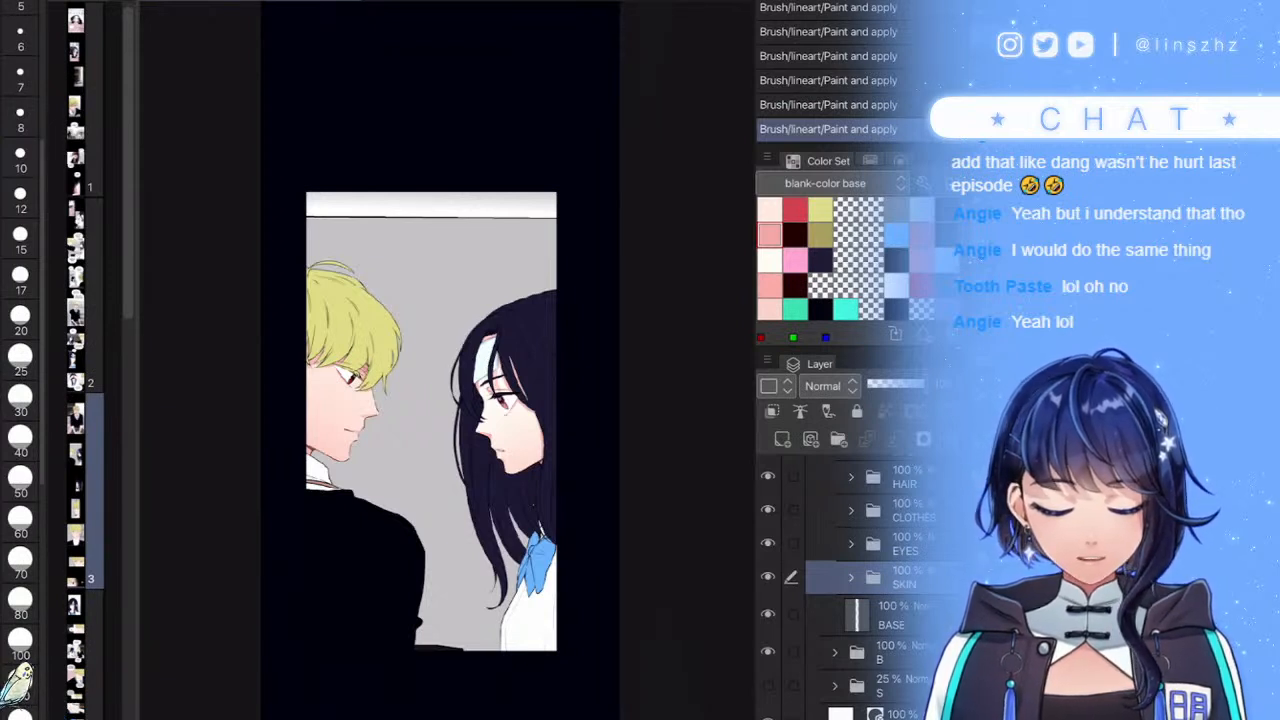
- Add a new raster layer above CLOTHES, clipped to it and set to Multiply
left_click(900, 545)
left_click(900, 511)
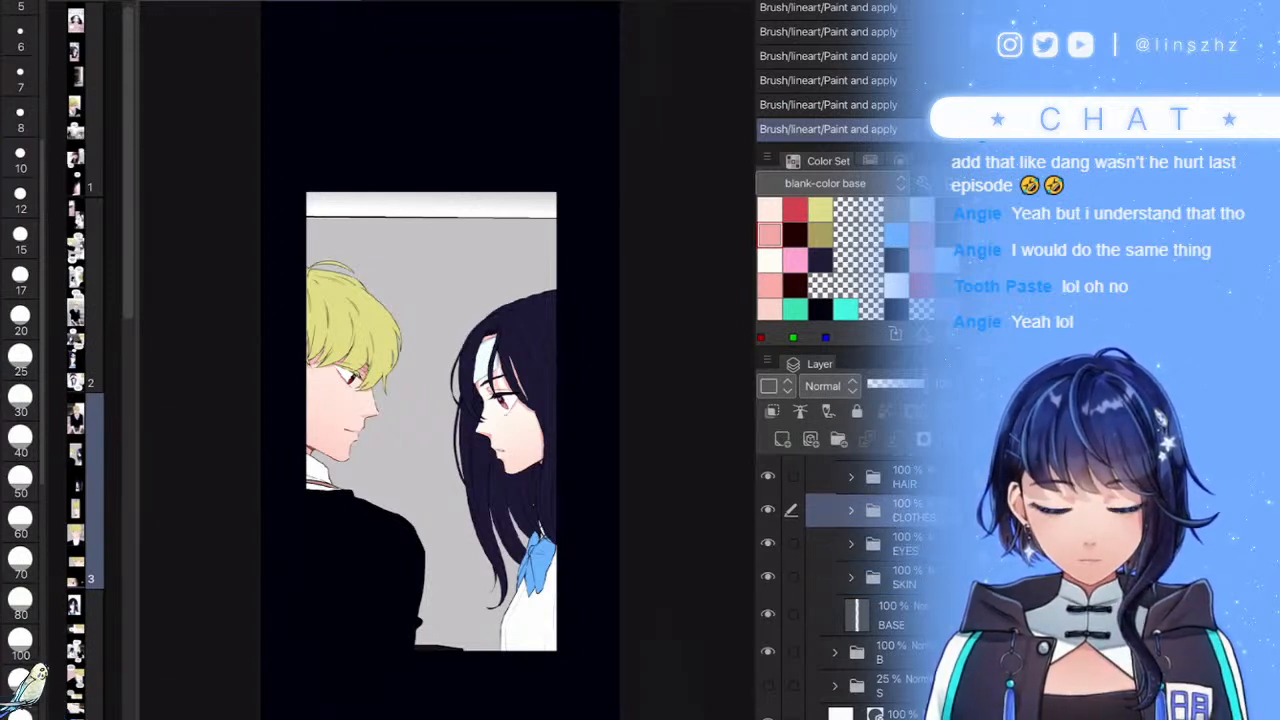
left_click(768, 510)
left_click(768, 510)
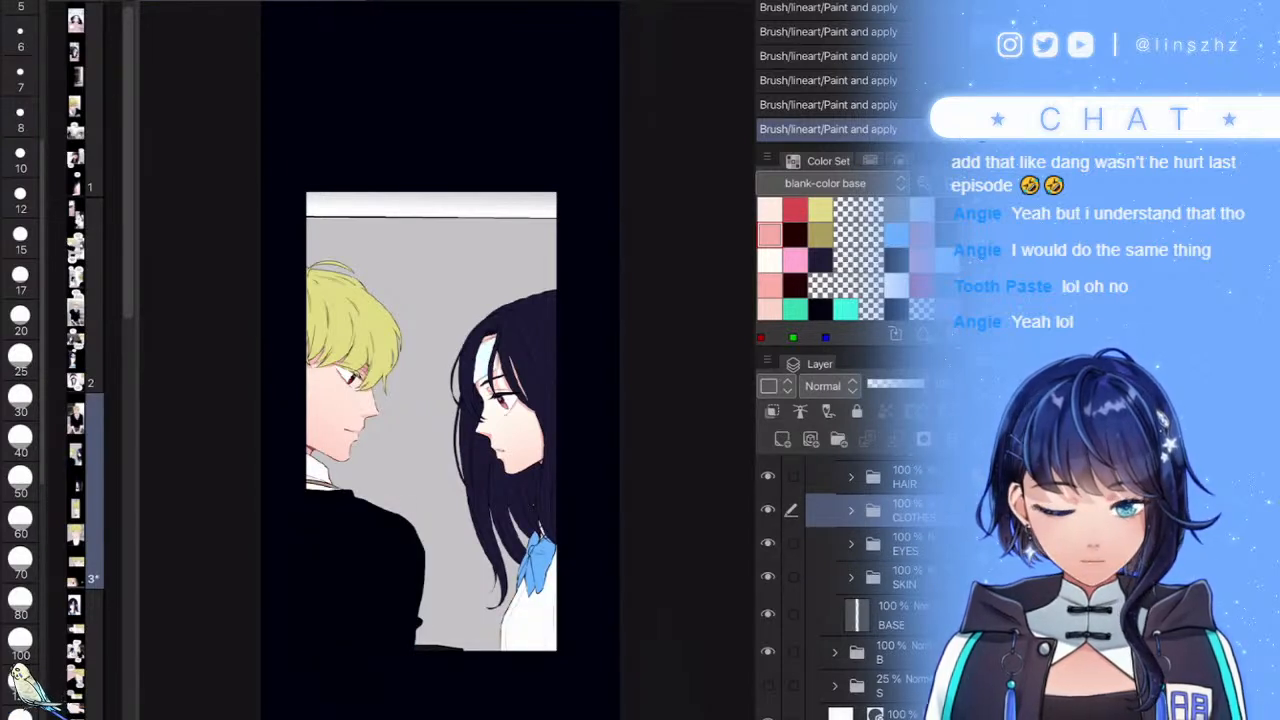
left_click(782, 439)
left_click(772, 411)
left_click(830, 386)
left_click(825, 2)
- With brush size 15, paint grey-blue shading along the bandage's top edge, blue band and ends
left_click(20, 239)
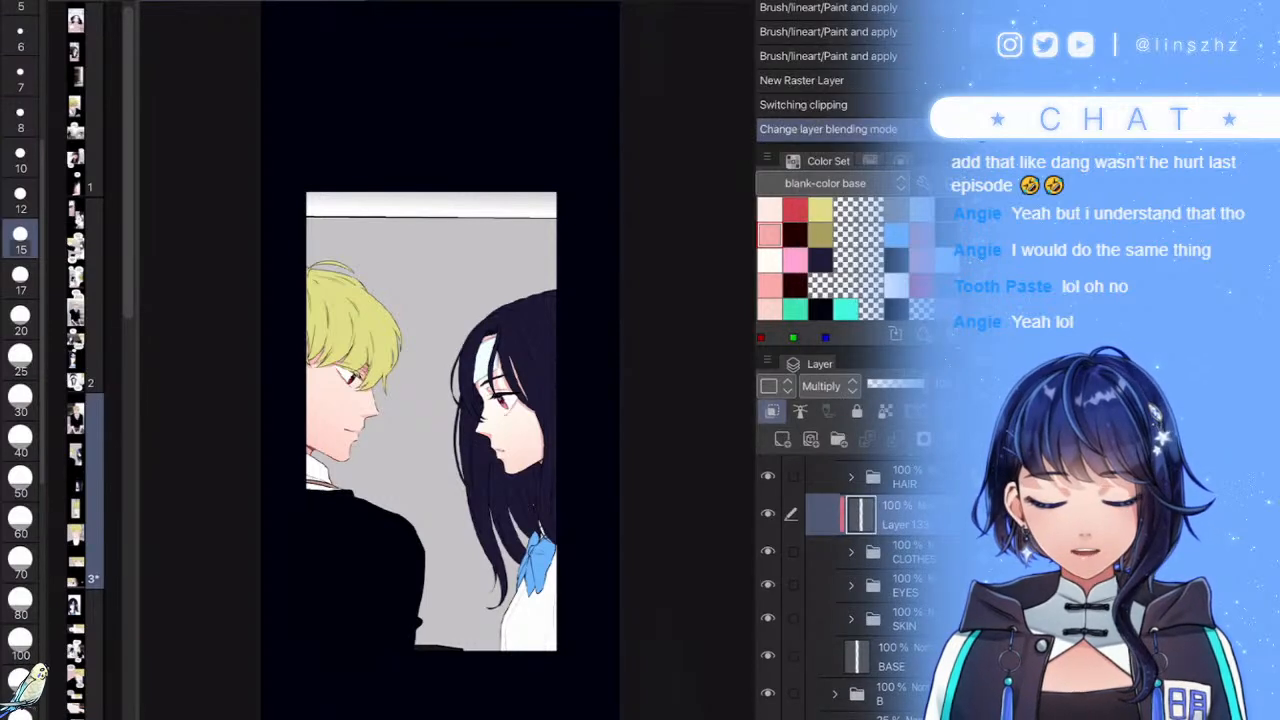
scroll(490, 378, "up", 10)
mouse_move(472, 368)
left_mouse_down()
mouse_move(511, 343)
mouse_move(476, 377)
mouse_move(544, 331)
mouse_move(473, 381)
mouse_move(509, 322)
left_mouse_up()
key("ctrl+z")
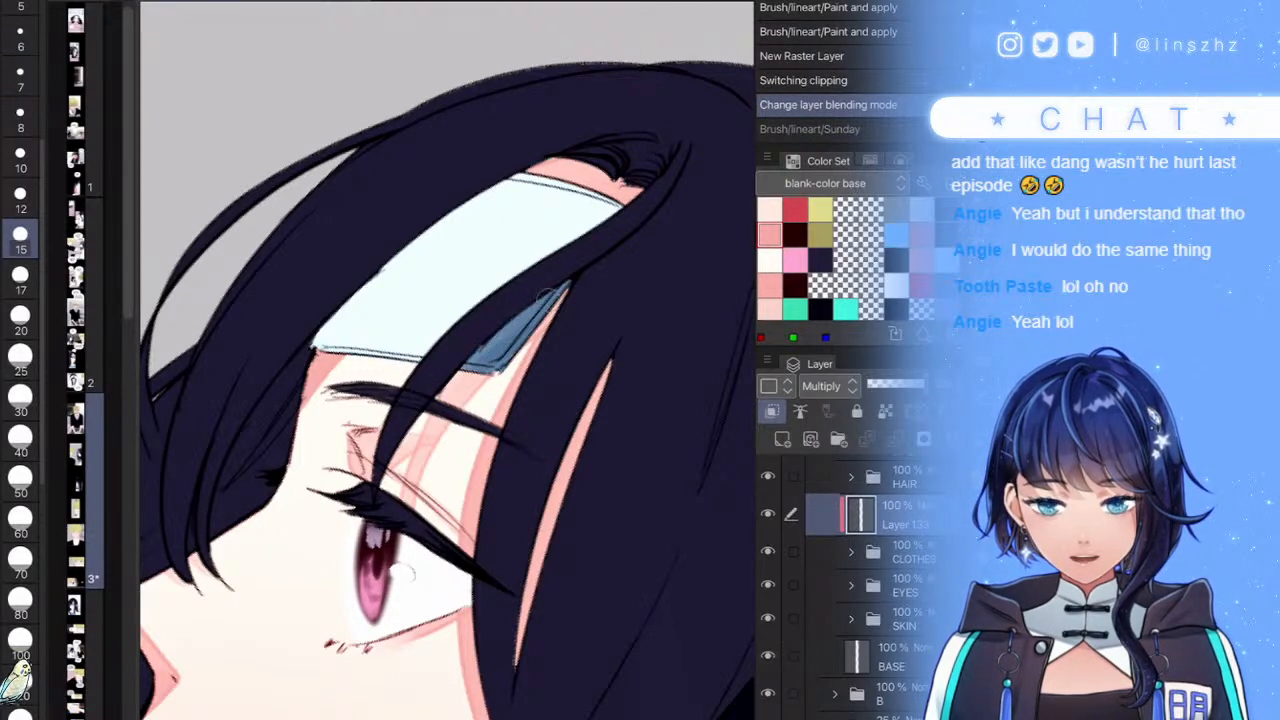
left_click_drag(586, 277, 586, 277)
mouse_move(320, 362)
left_mouse_down()
mouse_move(420, 262)
mouse_move(569, 159)
mouse_move(302, 355)
mouse_move(446, 216)
mouse_move(338, 320)
mouse_move(649, 190)
mouse_move(424, 258)
mouse_move(542, 200)
mouse_move(368, 280)
mouse_move(520, 179)
mouse_move(287, 379)
mouse_move(566, 199)
mouse_move(568, 213)
mouse_move(392, 297)
mouse_move(469, 233)
mouse_move(543, 200)
mouse_move(380, 272)
mouse_move(409, 240)
left_mouse_up()
mouse_move(329, 341)
left_mouse_down()
mouse_move(583, 204)
mouse_move(398, 272)
mouse_move(414, 238)
mouse_move(546, 196)
left_mouse_up()
mouse_move(612, 170)
left_mouse_down()
mouse_move(478, 352)
mouse_move(634, 205)
mouse_move(513, 301)
mouse_move(587, 219)
mouse_move(473, 328)
mouse_move(602, 206)
left_mouse_up()
left_click_drag(550, 245, 606, 201)
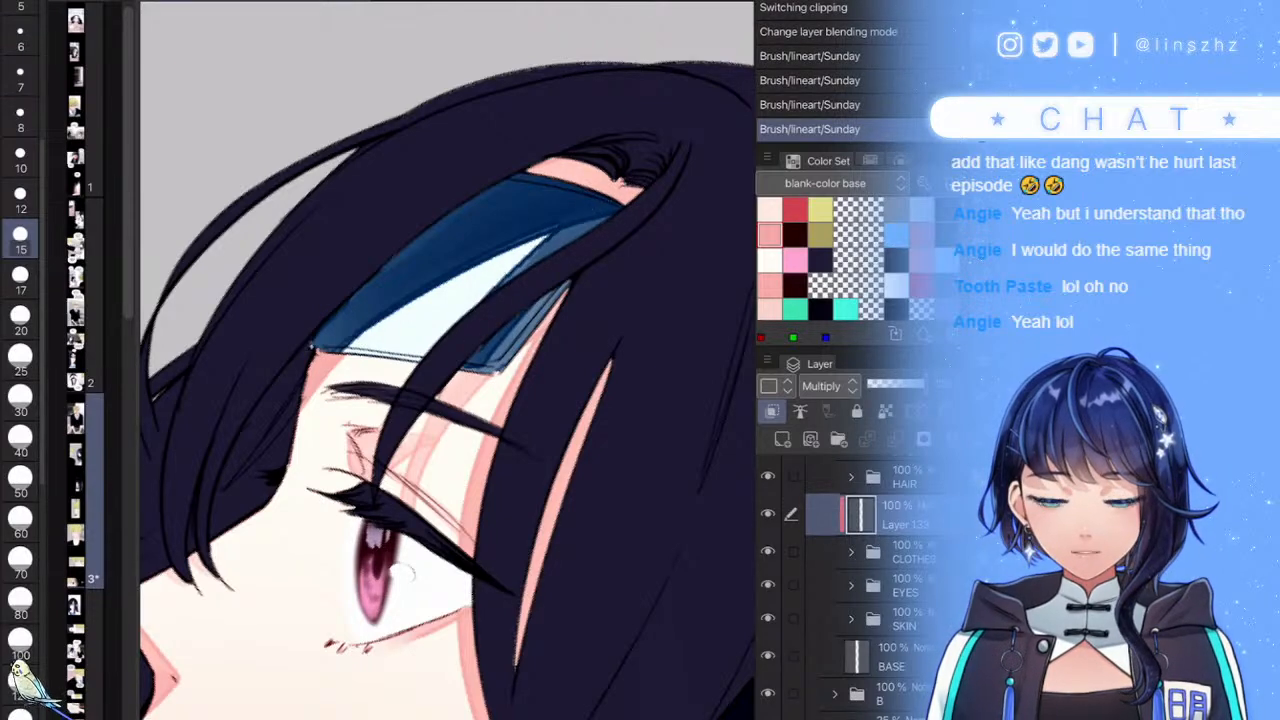
- Lower the shading layer to 14% opacity and add faint dabs near the hair tip and face
scroll(447, 360, "down", 10)
left_click(888, 384)
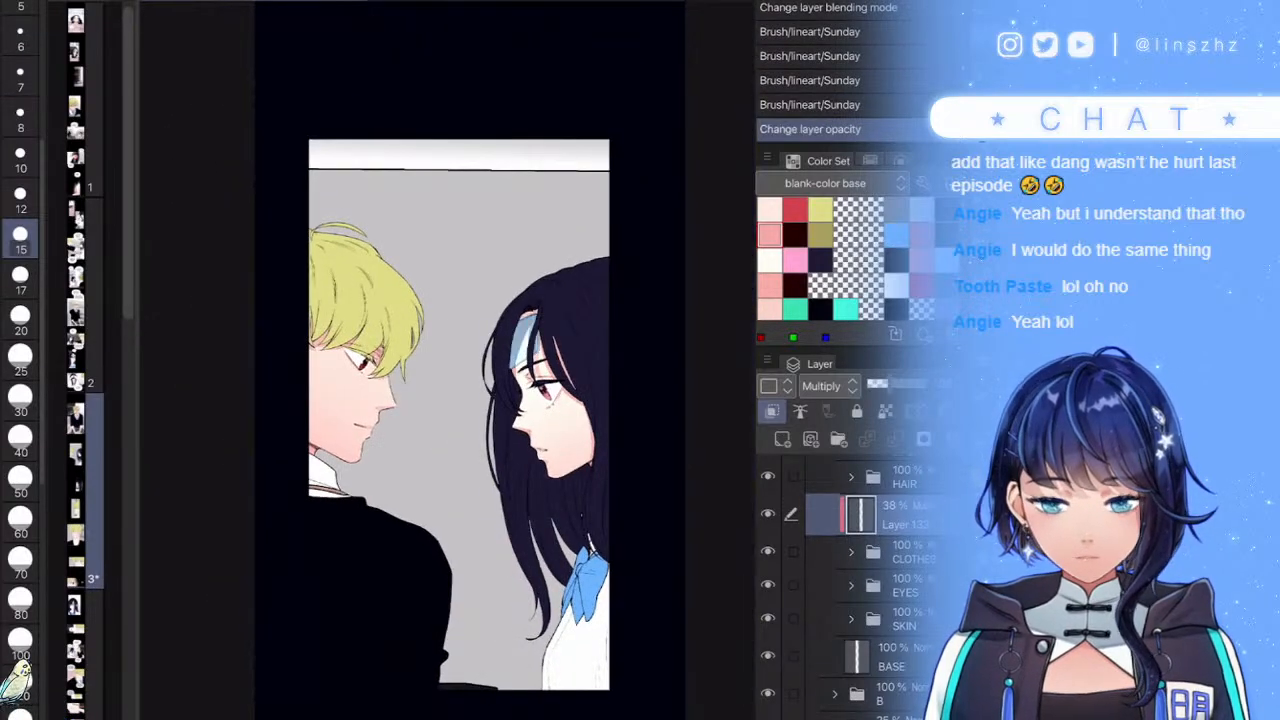
left_click_drag(875, 384, 871, 384)
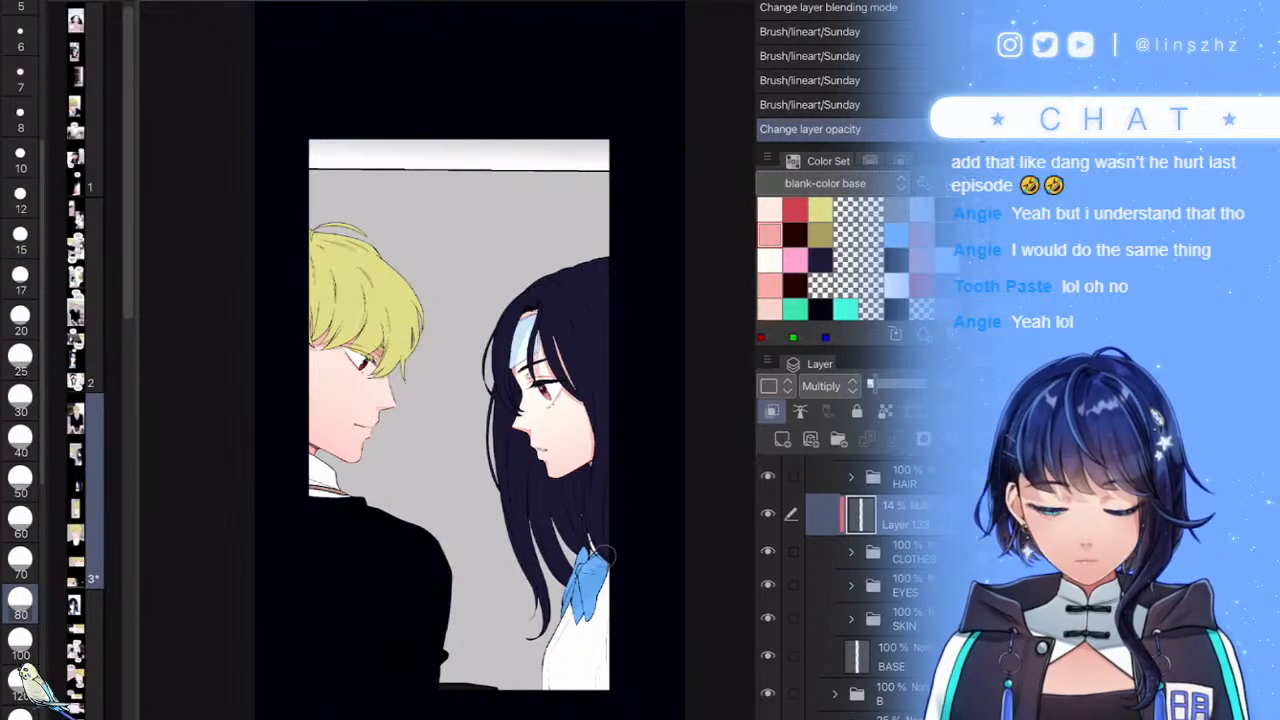
left_click(525, 650)
left_click(525, 655)
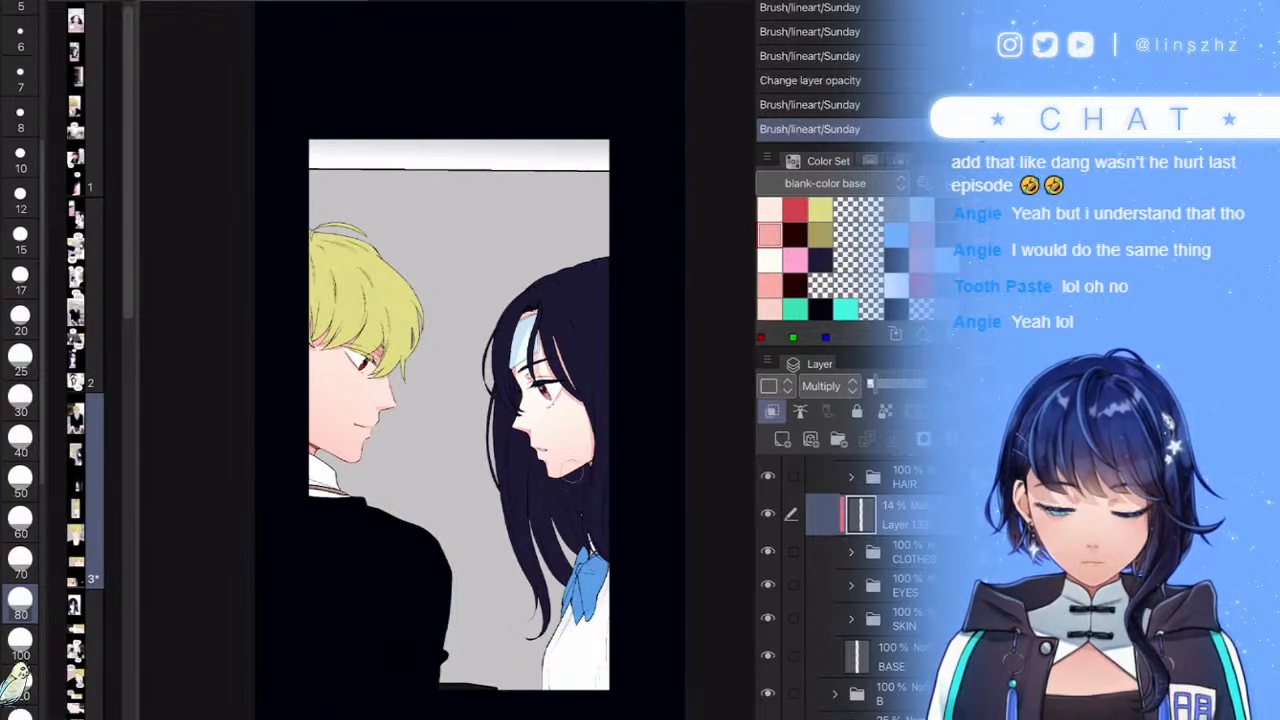
left_click_drag(566, 445, 572, 468)
scroll(850, 580, "up", 2)
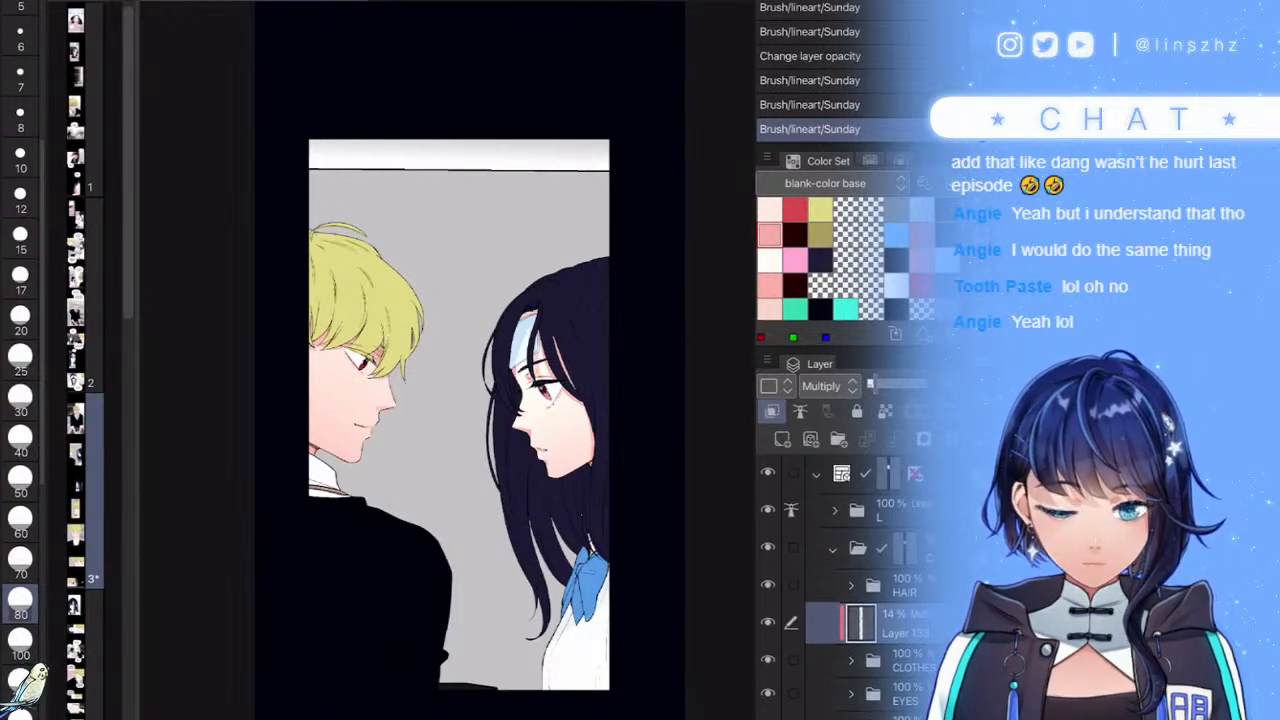
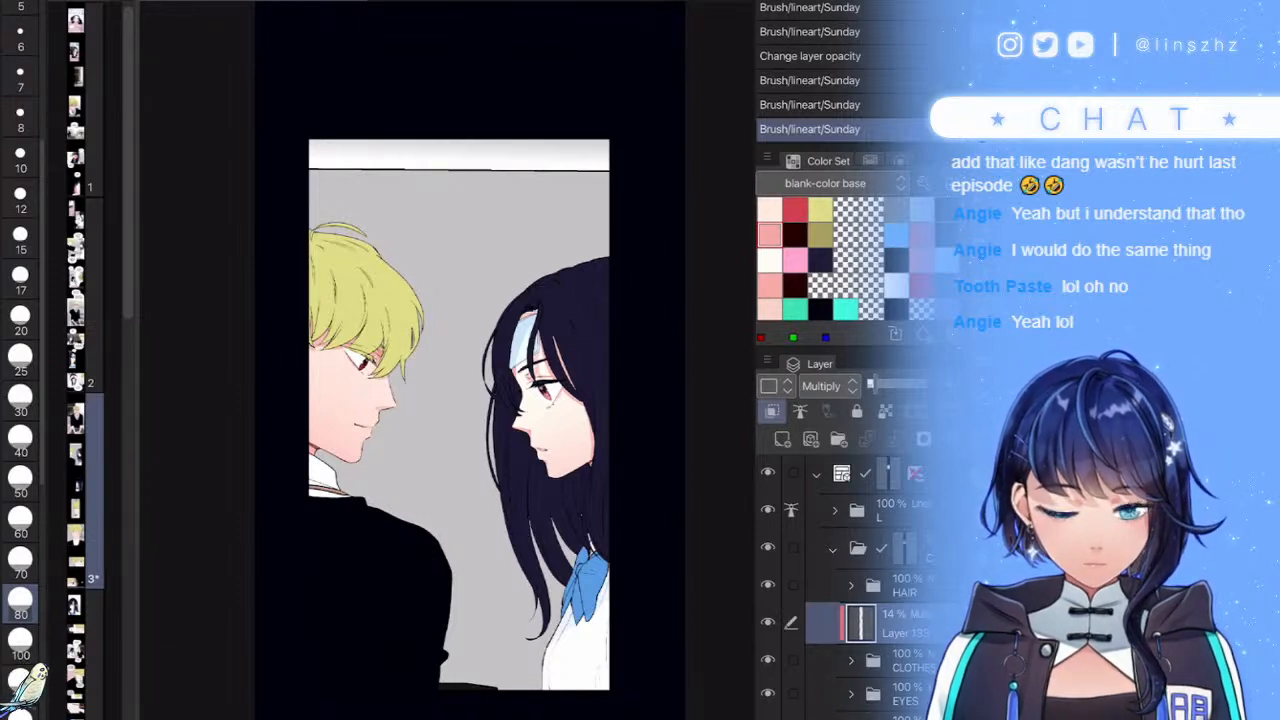
- Expand the HAIR folder and add a new raster layer clipped to the hair layer below the blond hair
left_click(851, 586)
left_click(873, 623)
left_click(768, 622)
left_click(768, 622)
left_click(873, 664)
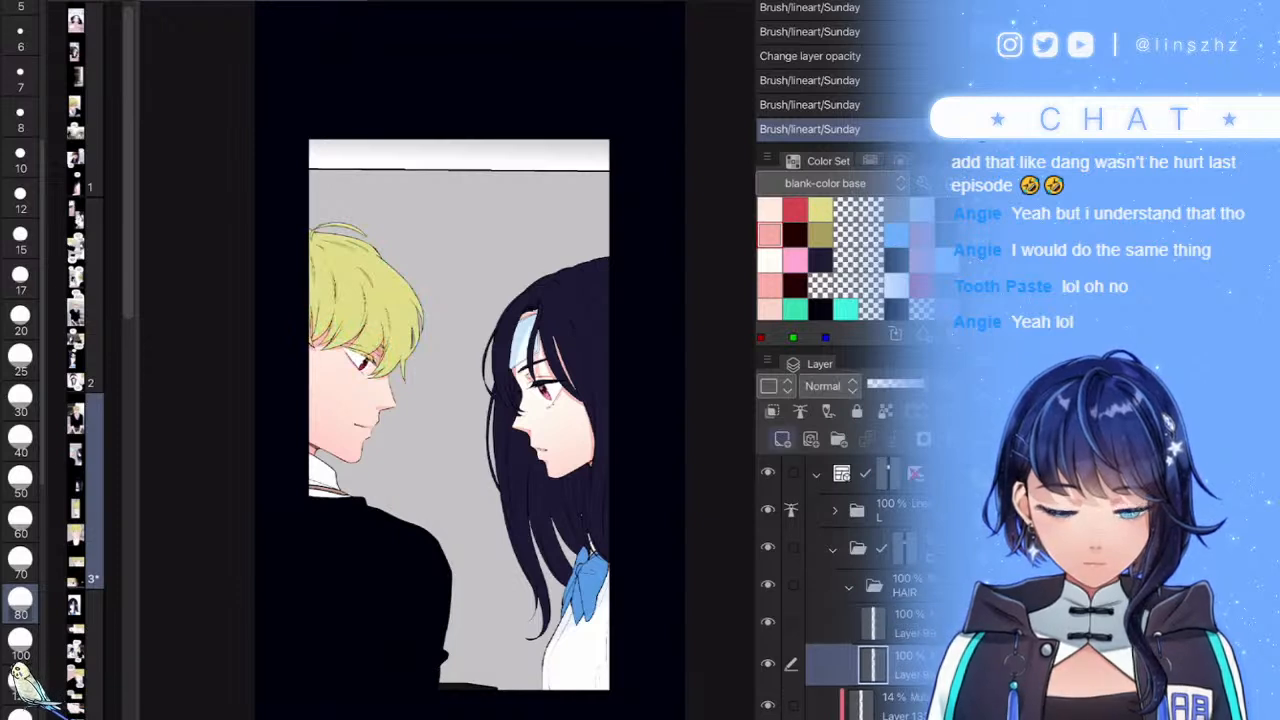
key("ctrl+shift+n")
key("ctrl+alt+g")
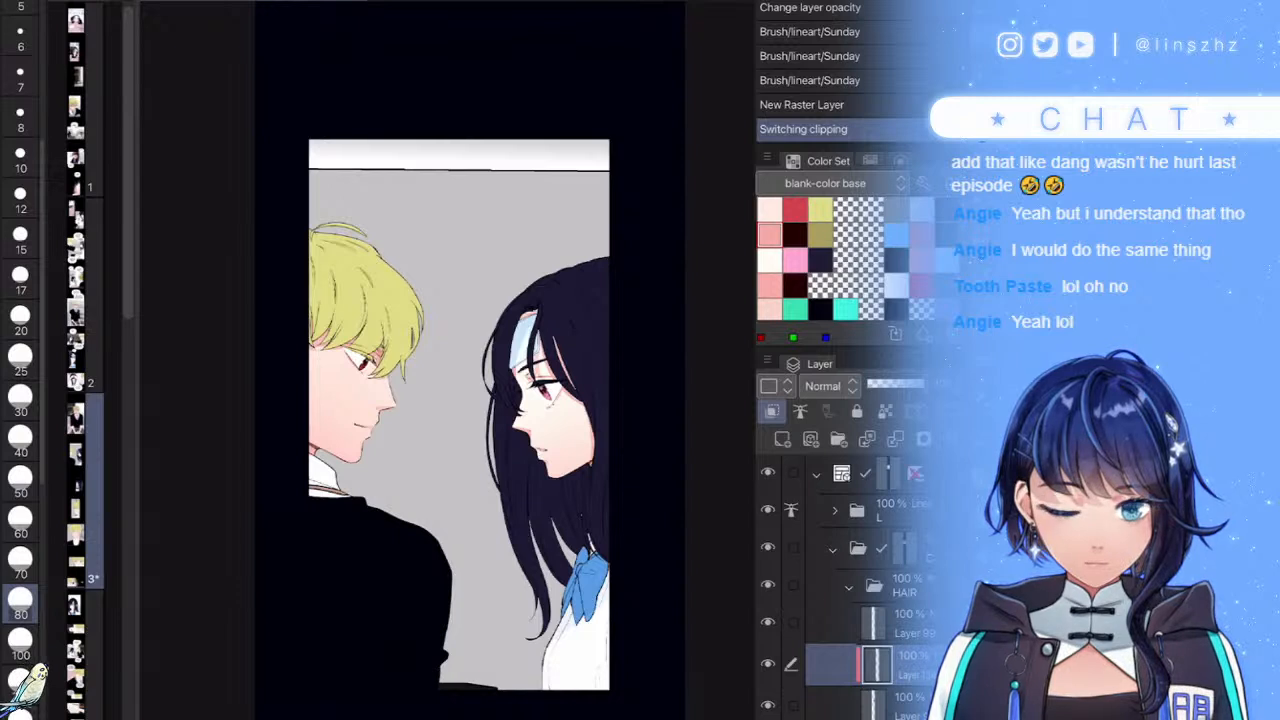
- With a dark red swatch, airbrush soft reddish shading into the girl's dark hair
left_click(768, 664)
left_click(768, 664)
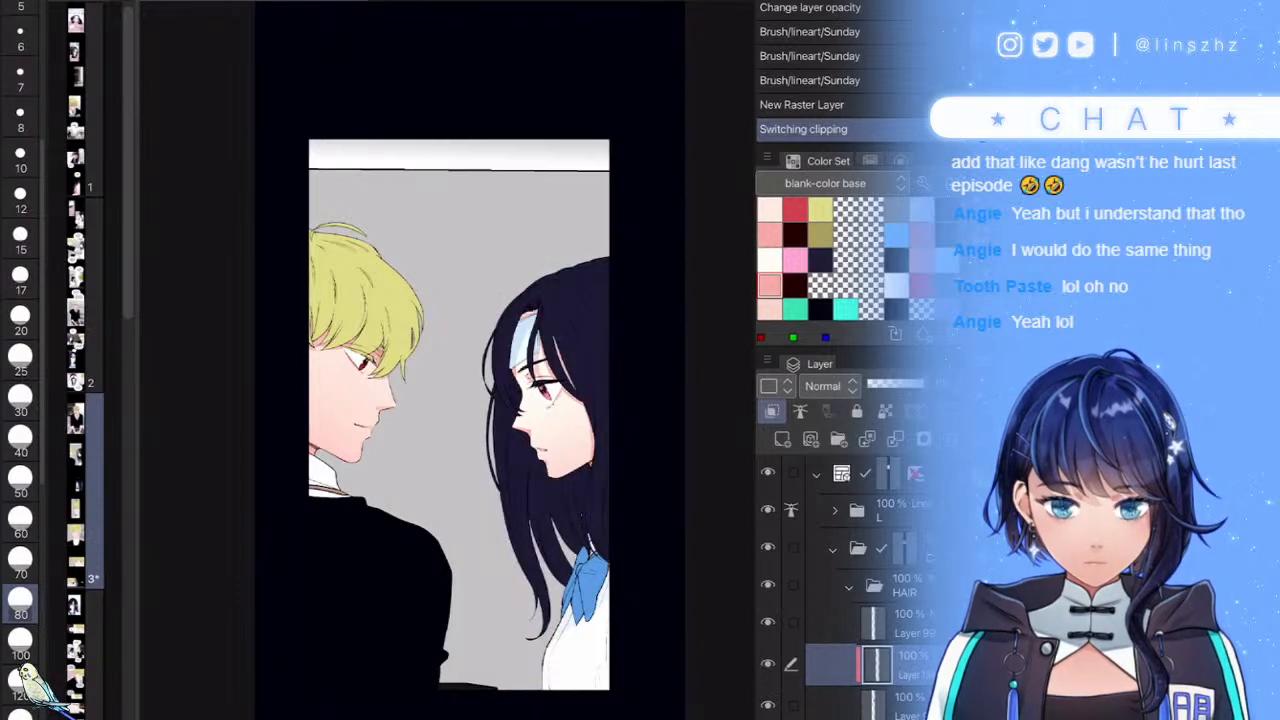
scroll(838, 260, "down", 2)
left_click(770, 274)
key("b")
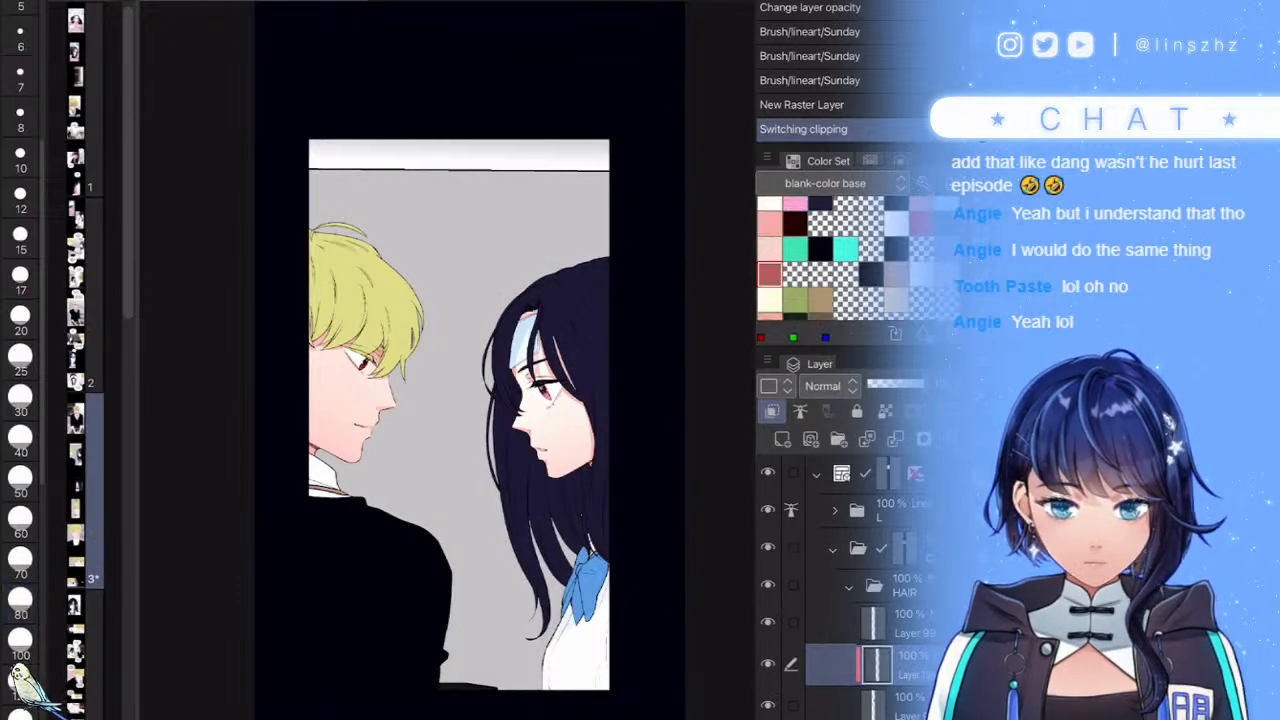
scroll(573, 358, "up", 1)
left_click_drag(604, 400, 584, 480)
mouse_move(572, 370)
left_mouse_down()
mouse_move(528, 490)
mouse_move(548, 528)
left_mouse_up()
- On a new layer clipped to the blond hair, paint reddish shading near the boy's face
left_click(905, 624)
key("ctrl+shift+n")
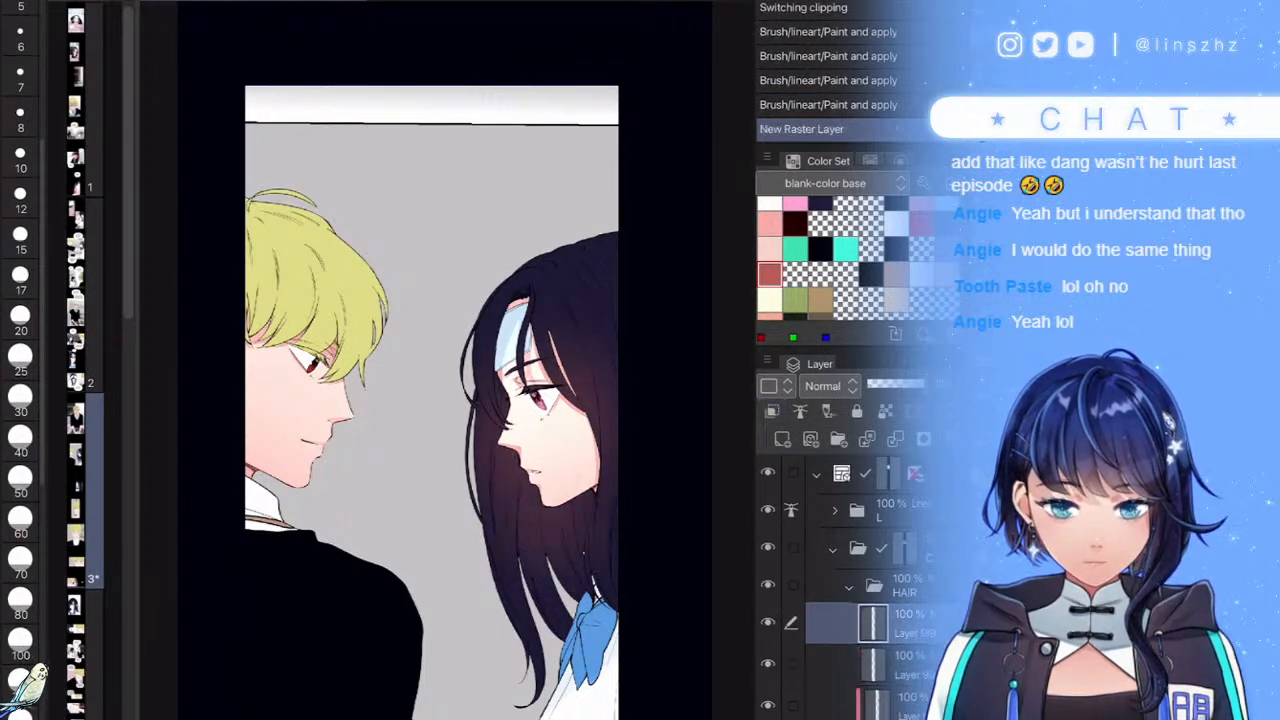
key("ctrl+alt+g")
left_click_drag(366, 330, 290, 345)
key("ctrl+z")
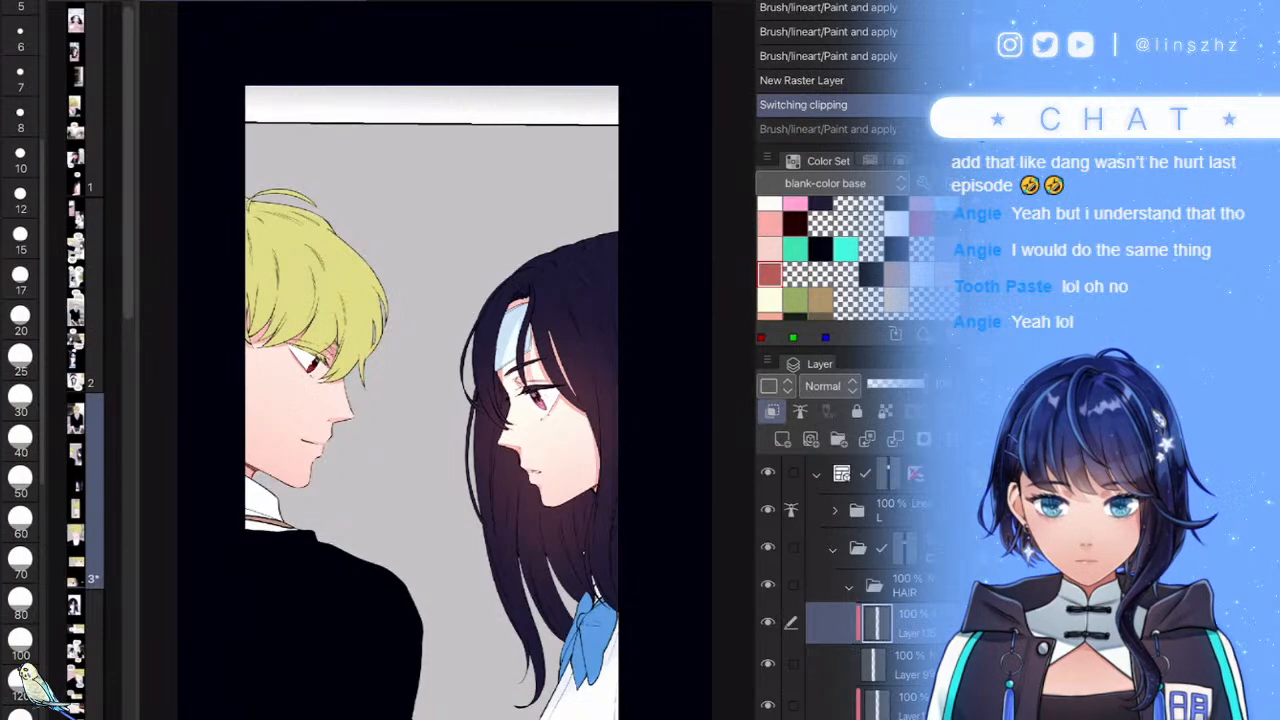
left_click_drag(352, 390, 306, 398)
mouse_move(388, 340)
left_mouse_down()
mouse_move(330, 394)
mouse_move(262, 330)
left_mouse_up()
- Select the girl's hair layer further down in the HAIR group
scroll(840, 590, "down", 2)
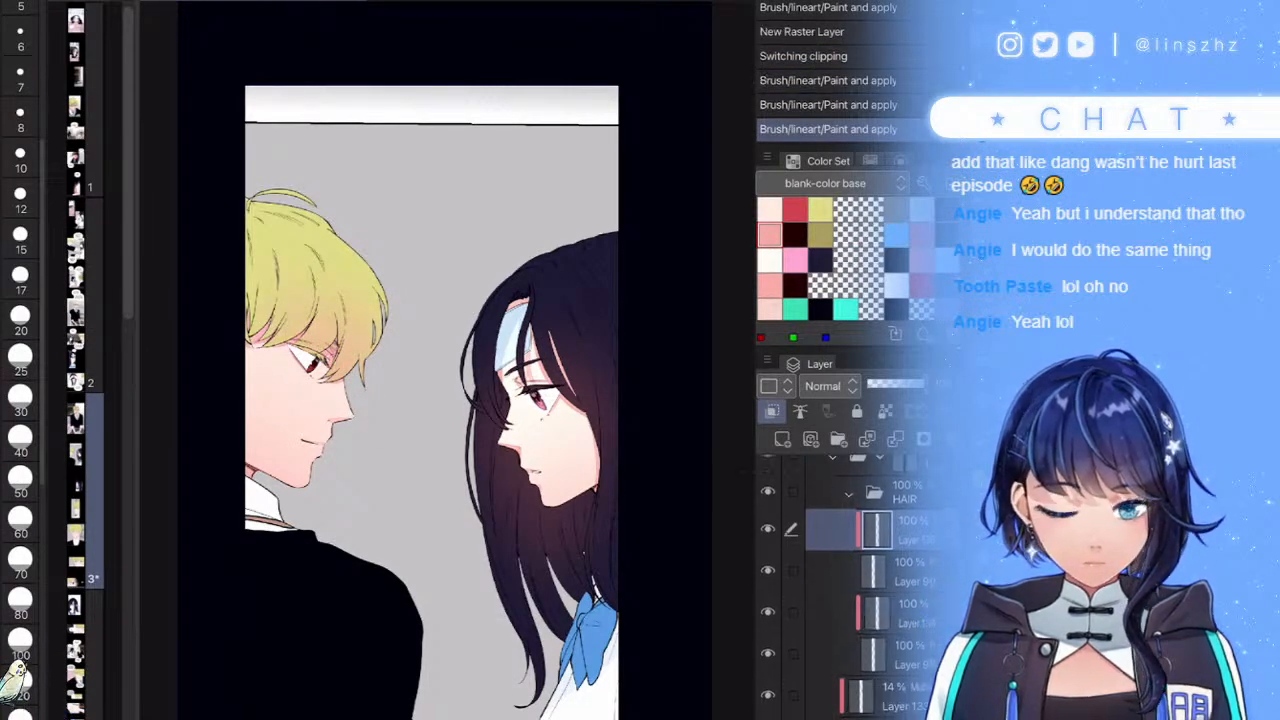
left_click(876, 612)
scroll(620, 420, "down", 3)
scroll(520, 400, "up", 3)
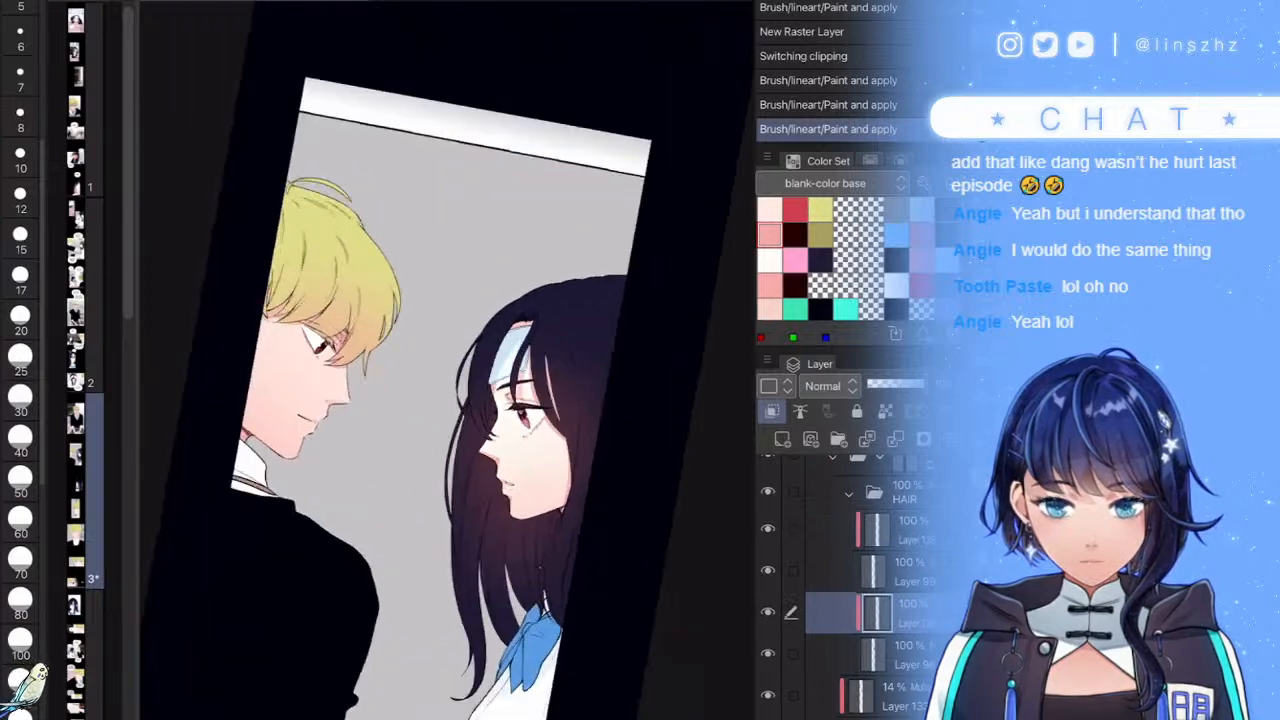
left_click(876, 655)
- Add a clipped Multiply layer at about half opacity, pick dark navy and brush size 30
left_click(782, 439)
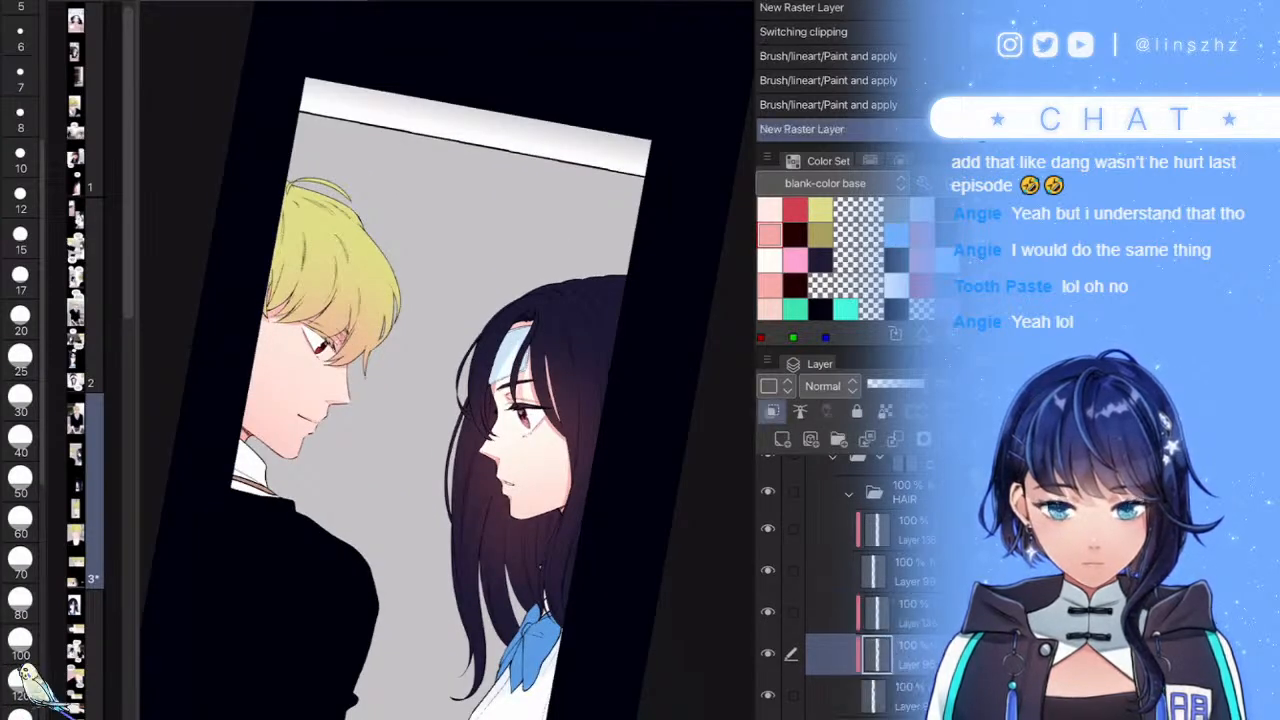
left_click(830, 386)
left_click(826, 1)
left_click(20, 240)
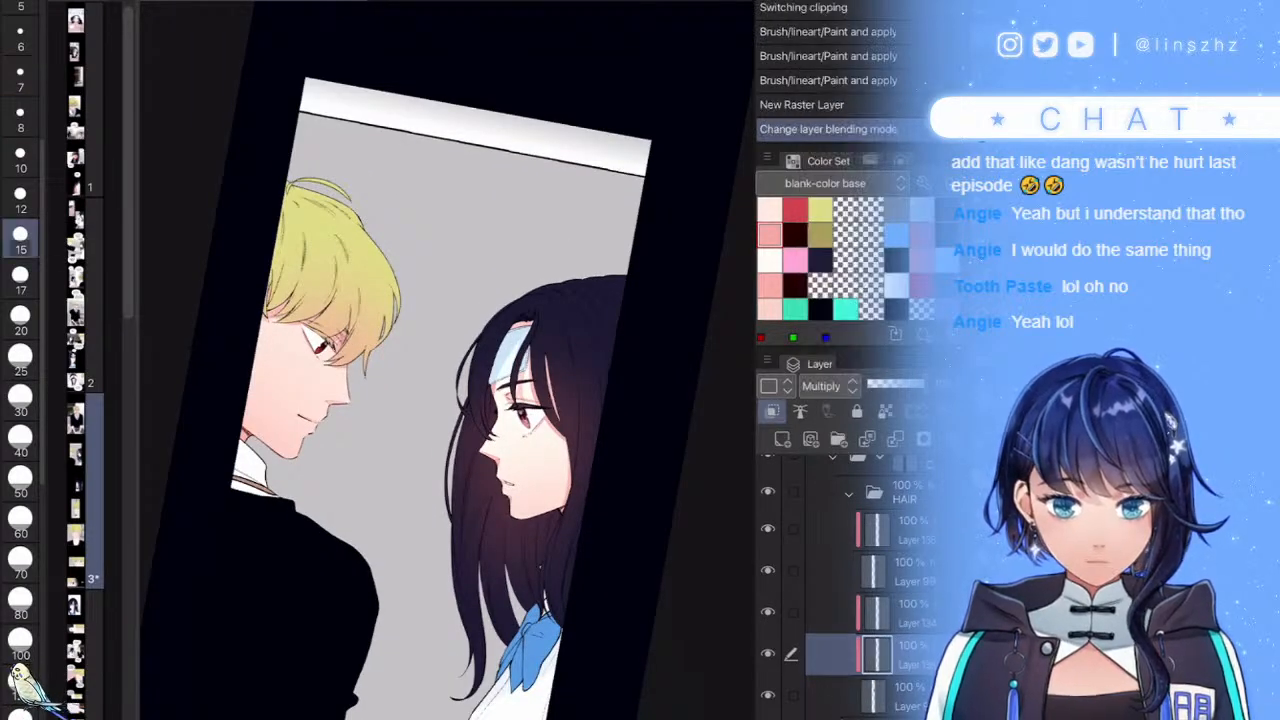
left_click(20, 361)
left_click(695, 560)
left_click(820, 260)
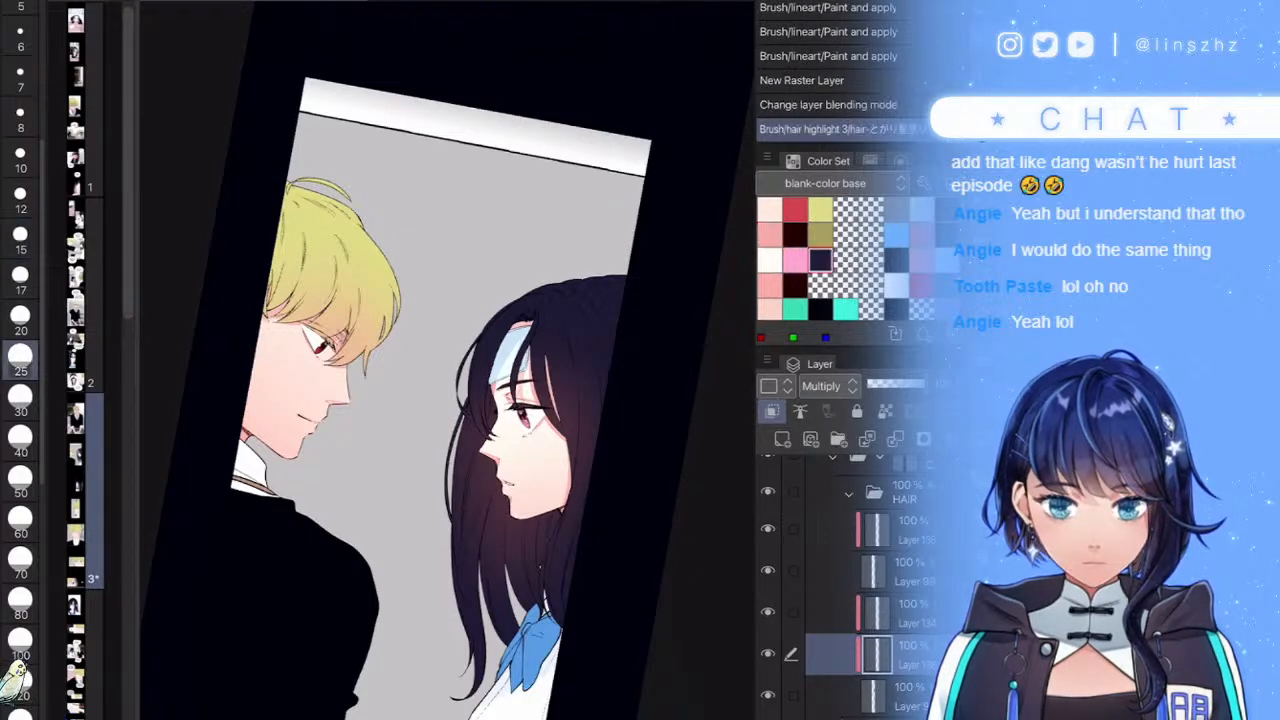
scroll(448, 360, "up", 3)
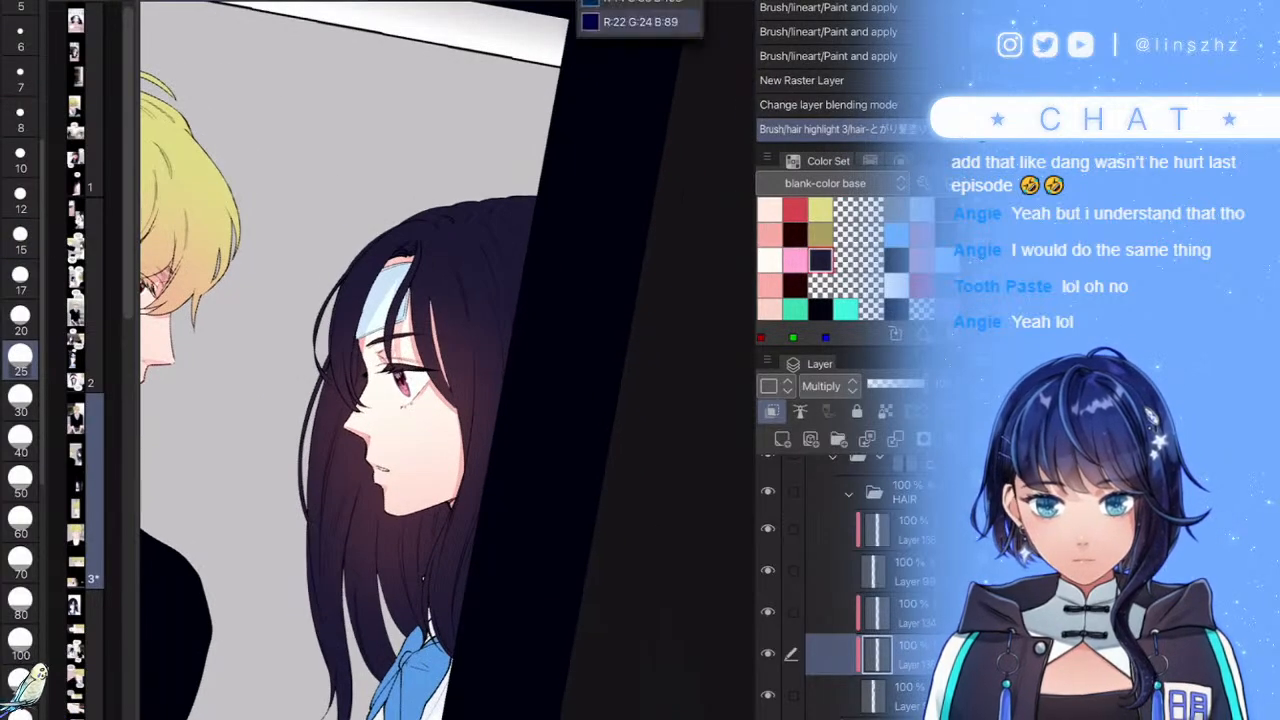
left_click(897, 384)
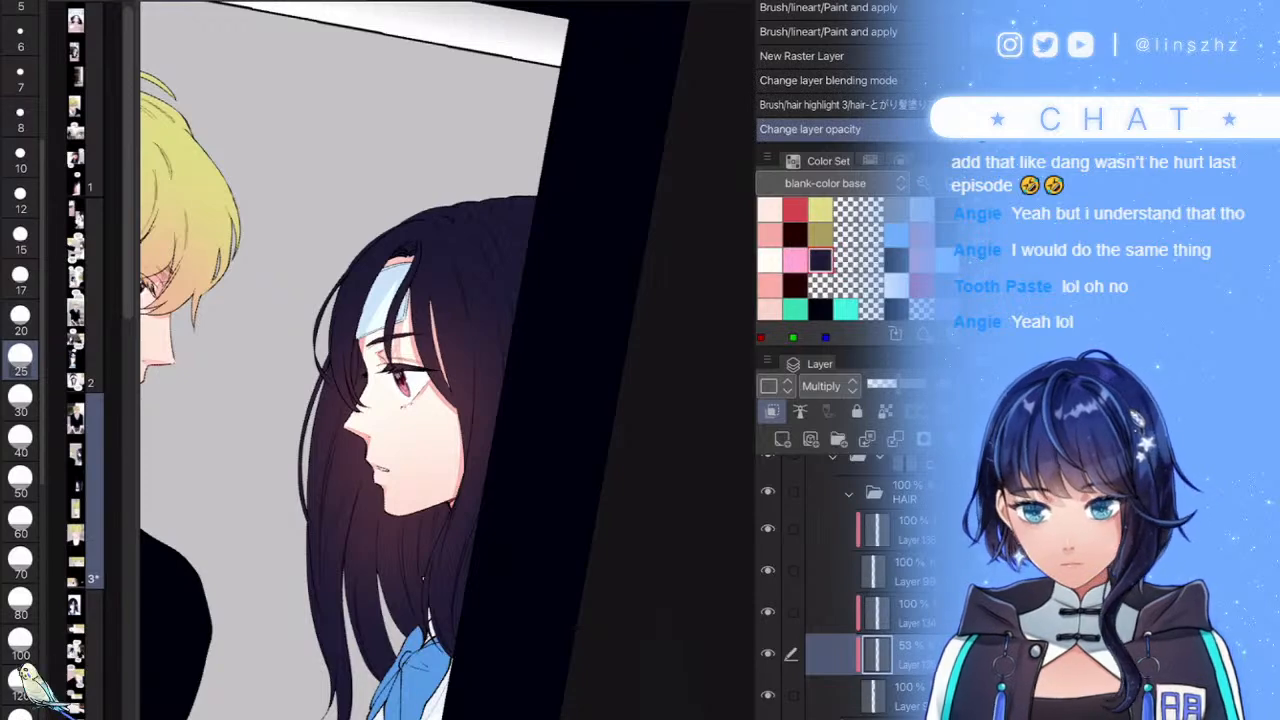
key("]")
- Paint navy shadows in the hair left of the girl's face and on the lower strands
scroll(310, 550, "up", 1)
mouse_move(350, 392)
left_mouse_down()
mouse_move(322, 580)
mouse_move(348, 560)
mouse_move(391, 588)
mouse_move(411, 457)
left_mouse_up()
scroll(460, 500, "up", 2)
mouse_move(449, 307)
left_mouse_down()
mouse_move(377, 354)
mouse_move(429, 290)
mouse_move(278, 473)
left_mouse_up()
mouse_move(364, 350)
left_mouse_down()
mouse_move(263, 498)
mouse_move(392, 351)
left_mouse_up()
scroll(335, 420, "up", 2)
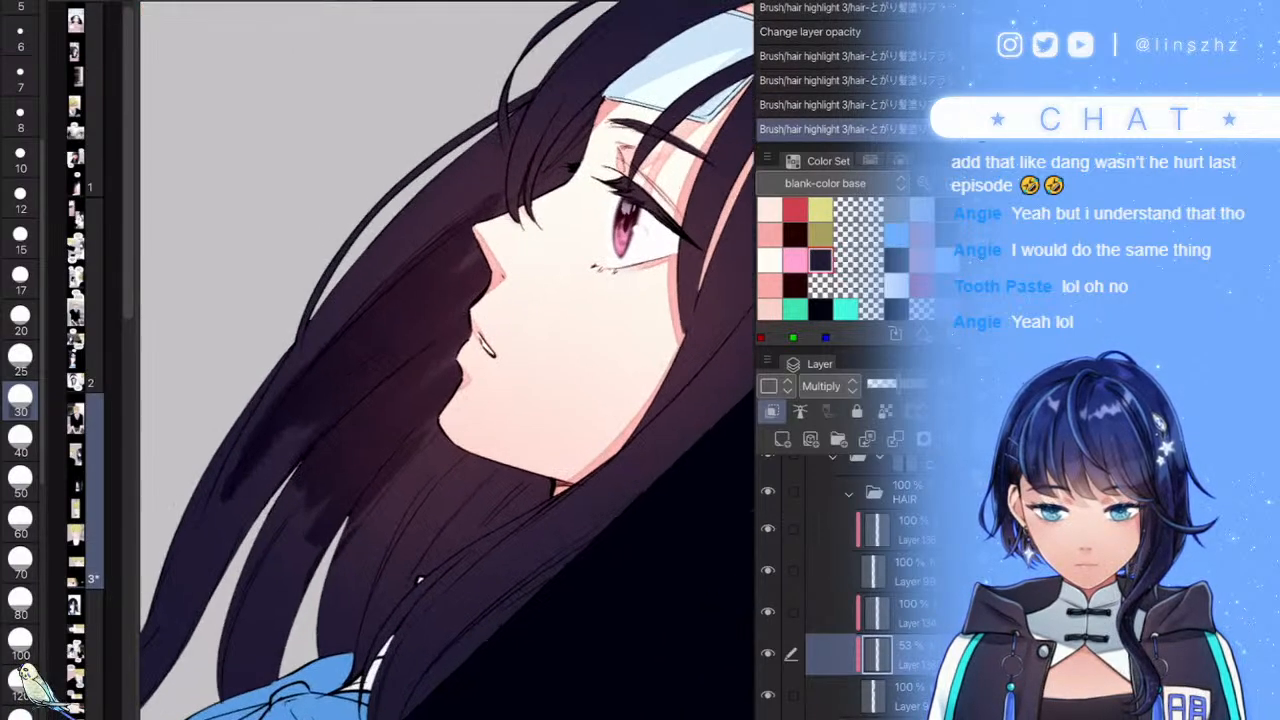
left_click_drag(306, 368, 402, 252)
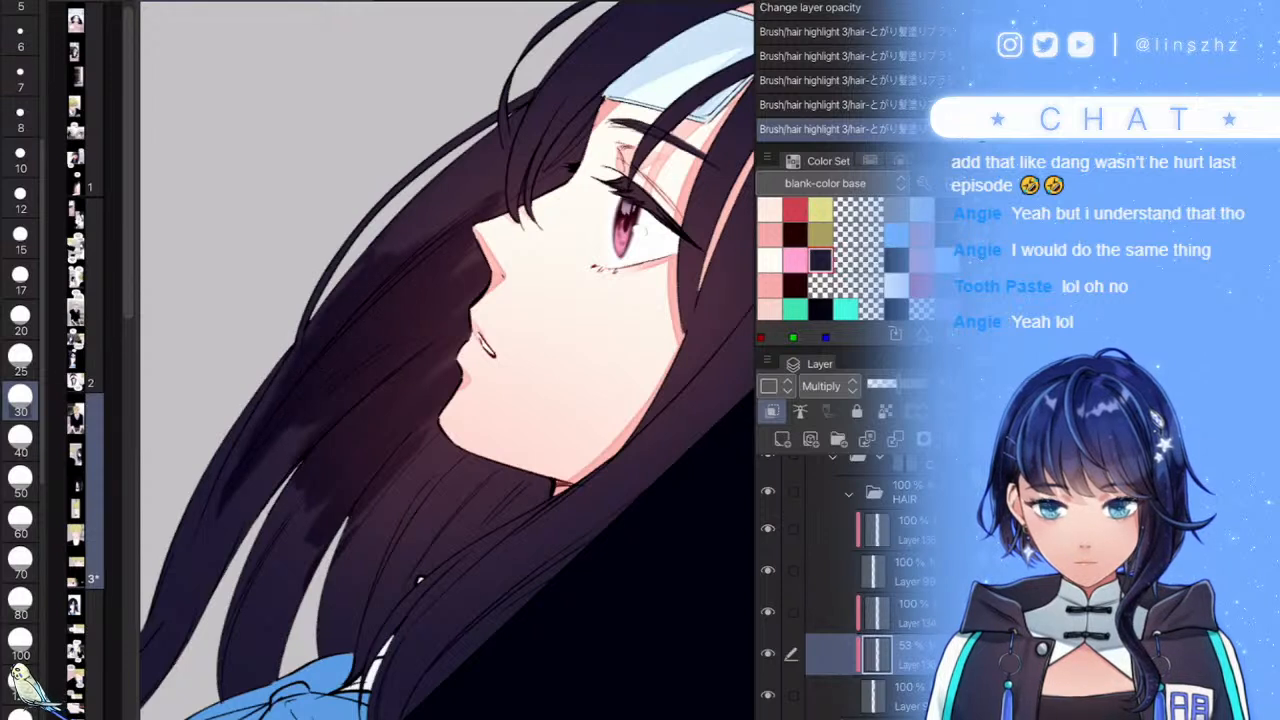
left_click_drag(320, 334, 391, 238)
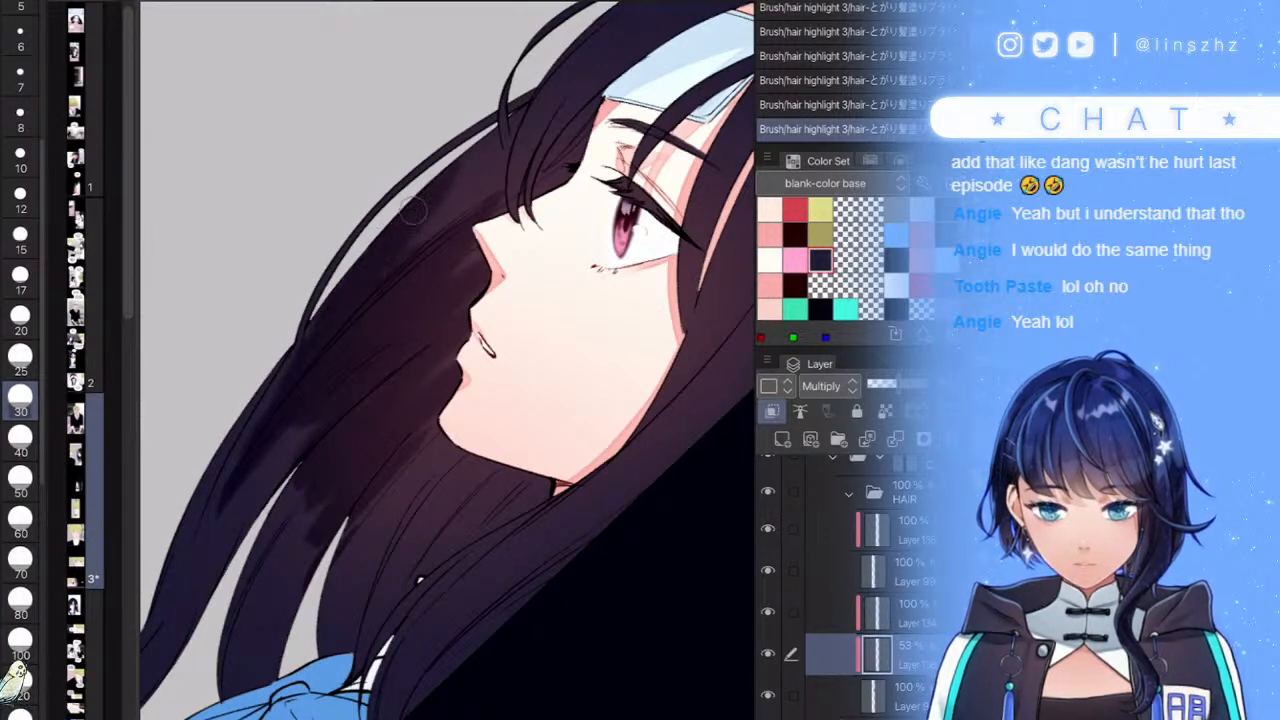
left_click_drag(326, 437, 267, 534)
mouse_move(405, 432)
left_mouse_down()
mouse_move(352, 545)
mouse_move(366, 600)
left_mouse_up()
mouse_move(414, 517)
left_mouse_down()
mouse_move(386, 602)
mouse_move(428, 474)
left_mouse_up()
- Darken the hair below the chin and refine the shadow strokes around it
scroll(448, 360, "down", 3)
scroll(528, 526, "up", 3)
left_click_drag(420, 558, 482, 455)
scroll(435, 565, "down", 3)
scroll(522, 441, "up", 5)
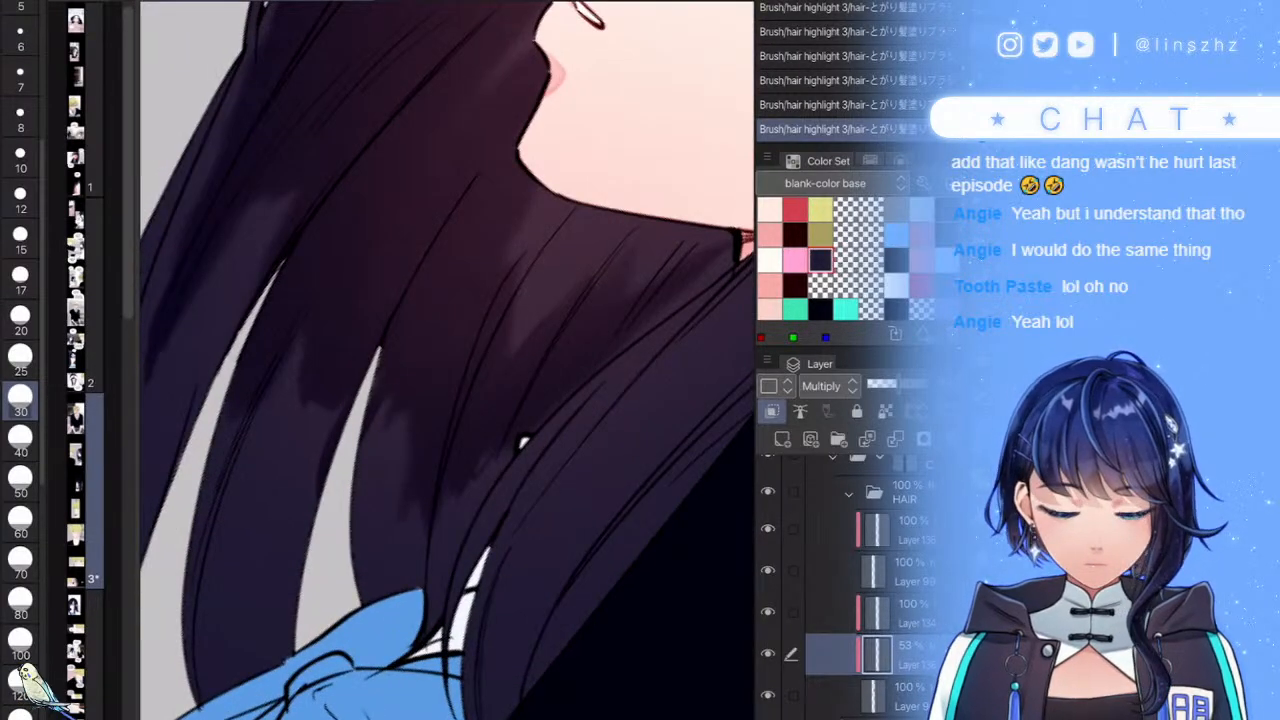
left_click_drag(299, 418, 332, 344)
left_click_drag(331, 408, 353, 301)
left_click_drag(322, 344, 344, 287)
left_click_drag(355, 358, 376, 277)
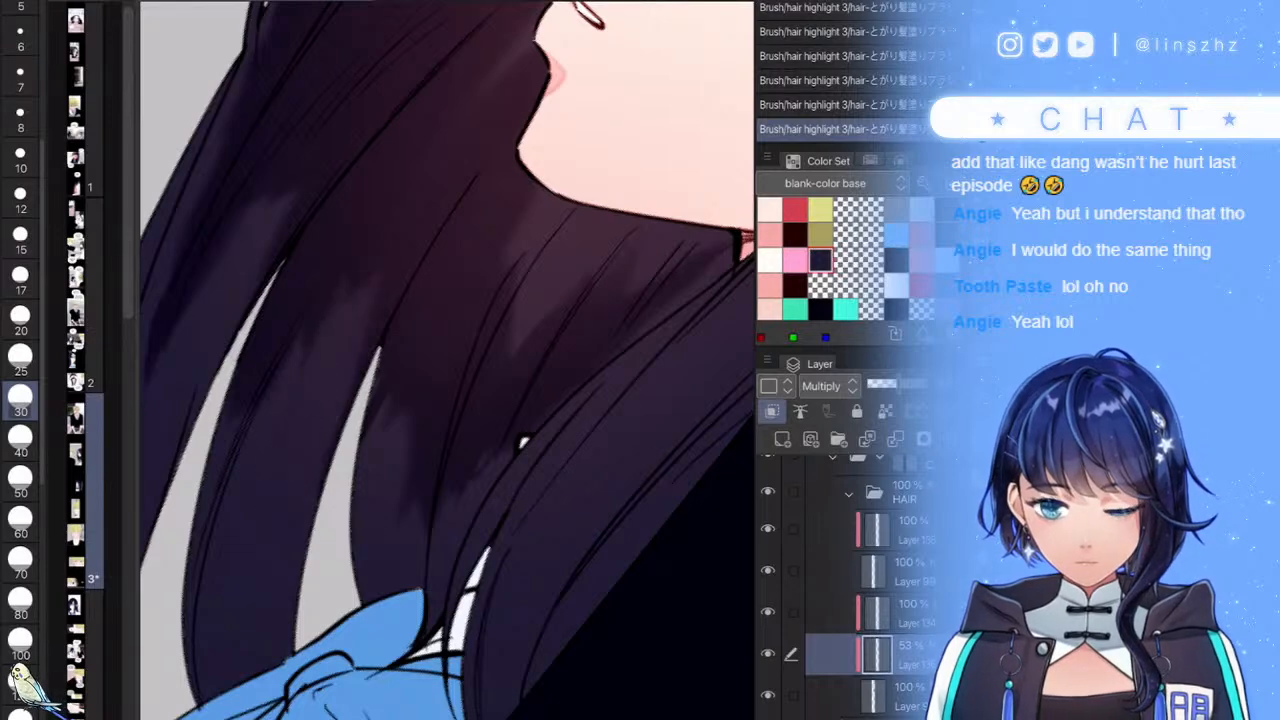
- Try a long dark stroke across the girl's hair, then undo it
scroll(448, 360, "down", 3)
scroll(448, 360, "up", 2)
scroll(448, 360, "down", 5)
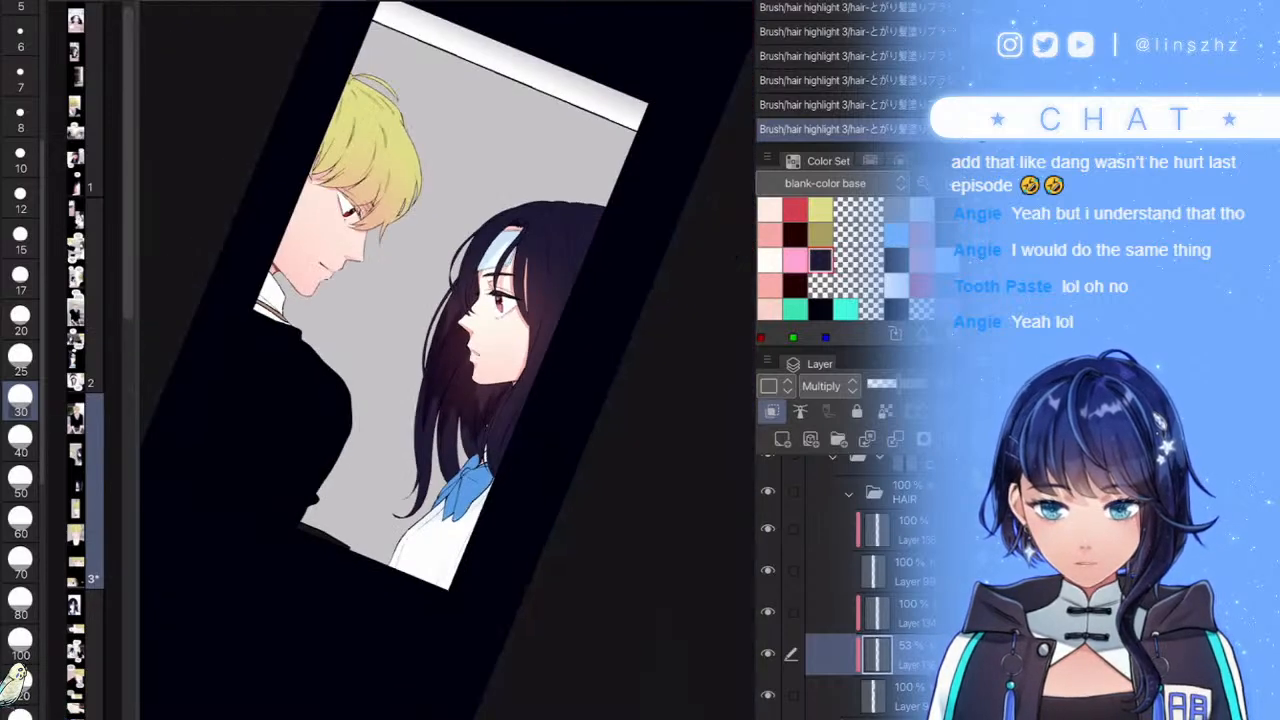
scroll(470, 330, "up", 4)
scroll(460, 360, "up", 1)
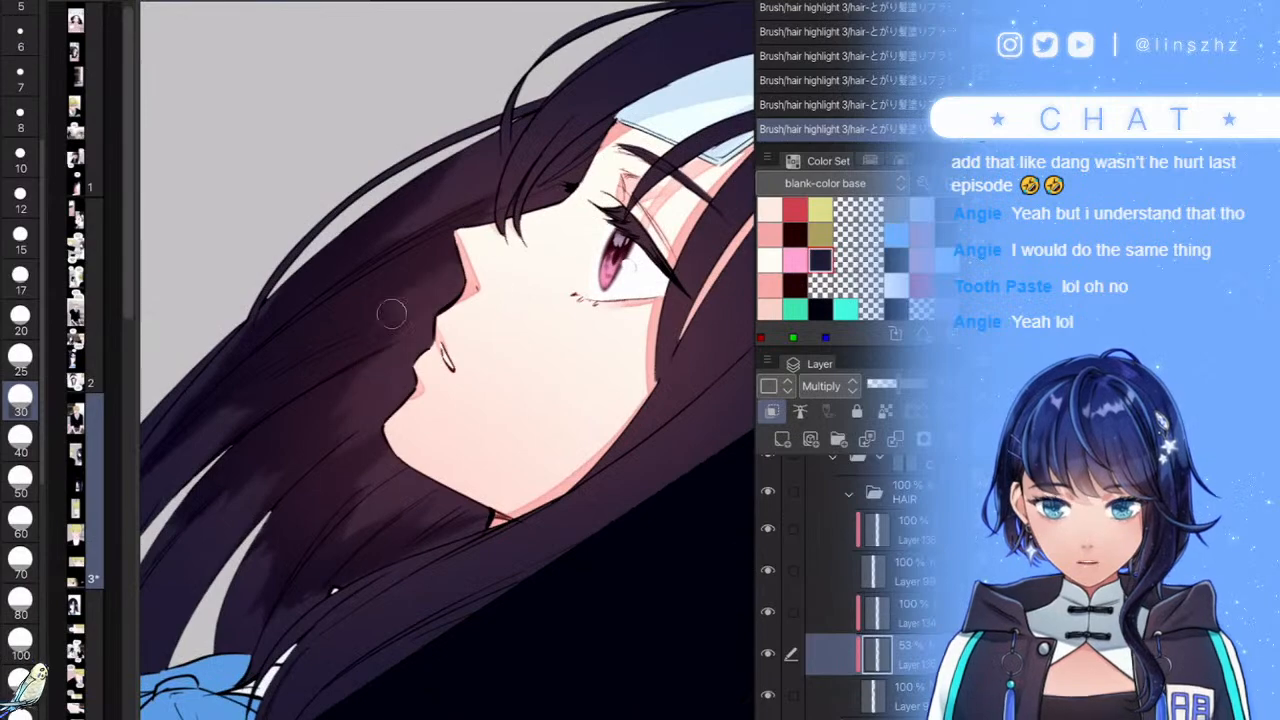
scroll(448, 360, "down", 5)
scroll(448, 360, "up", 3)
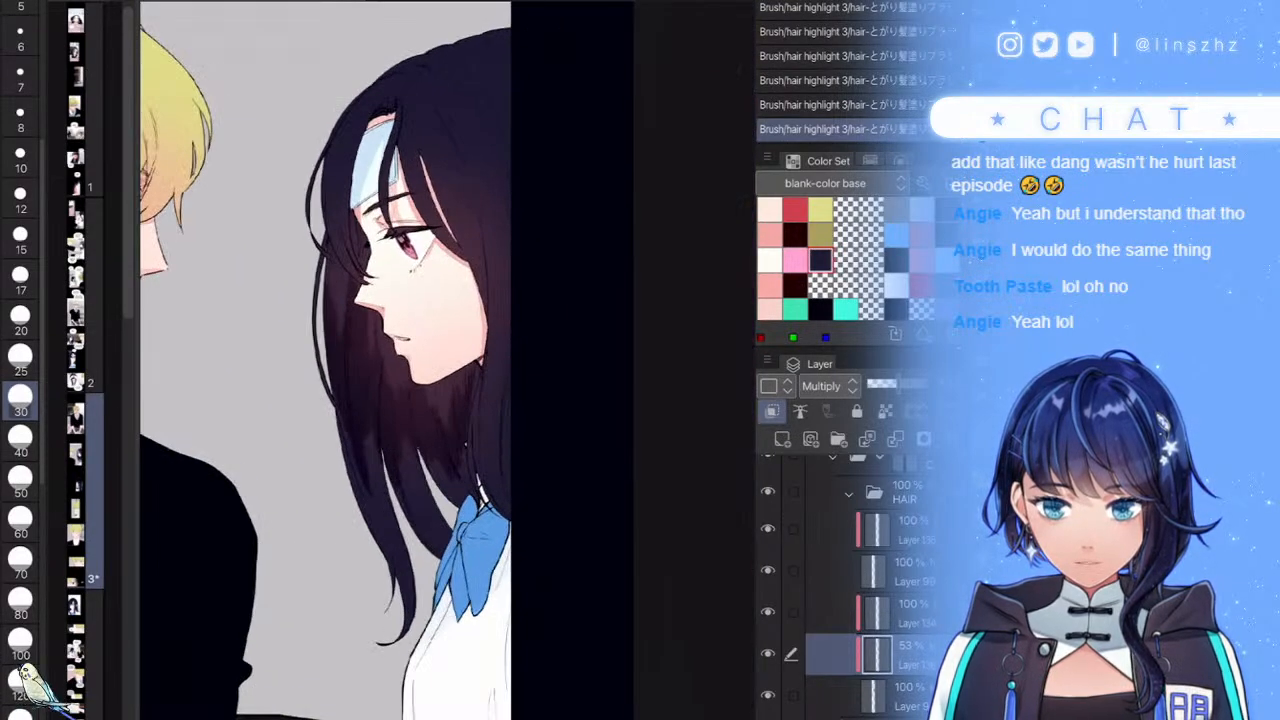
scroll(448, 360, "down", 4)
scroll(448, 360, "up", 6)
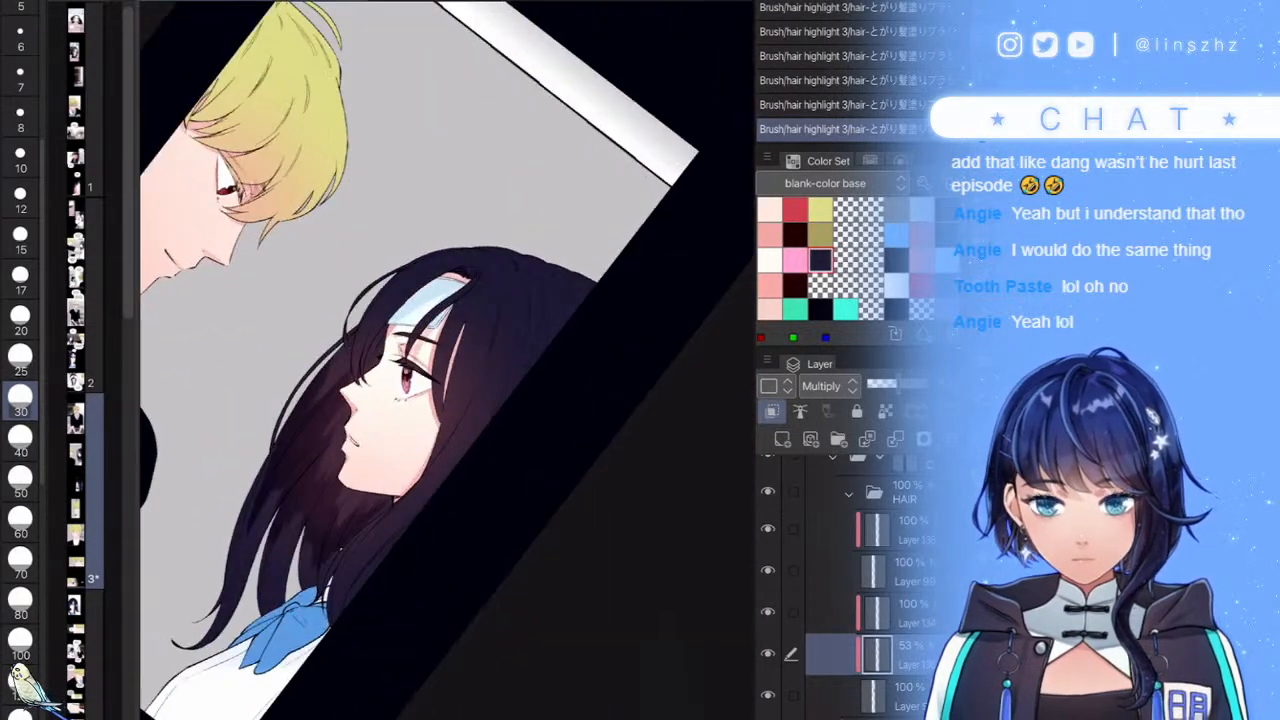
mouse_move(593, 384)
left_mouse_down()
mouse_move(556, 345)
mouse_move(343, 484)
mouse_move(333, 410)
left_mouse_up()
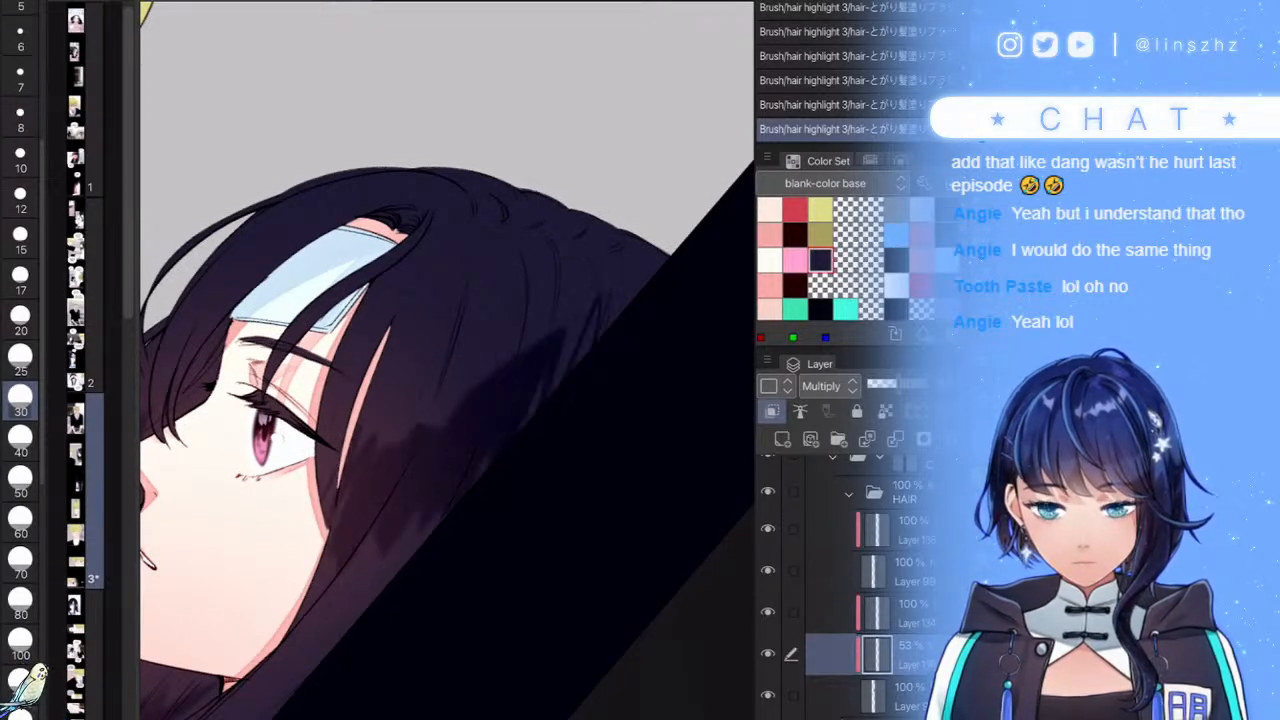
scroll(448, 360, "down", 5)
key("ctrl+z")
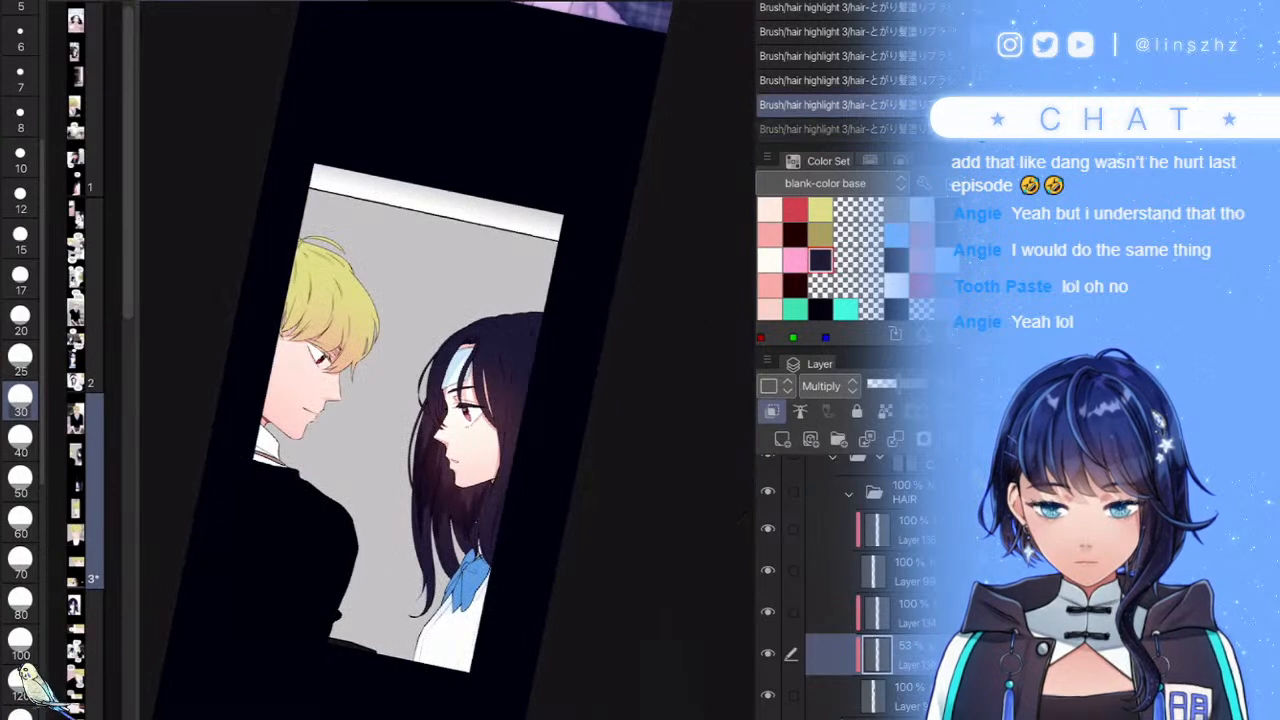
scroll(541, 313, "up", 6)
- Repaint dark shading across the top of the hair and beside the forehead patch
left_click_drag(352, 325, 214, 394)
mouse_move(336, 293)
left_mouse_down()
mouse_move(325, 348)
mouse_move(438, 292)
mouse_move(558, 292)
mouse_move(480, 375)
left_mouse_up()
mouse_move(290, 346)
left_mouse_down()
mouse_move(226, 418)
mouse_move(232, 380)
mouse_move(202, 408)
mouse_move(174, 472)
left_mouse_up()
left_click_drag(221, 414, 207, 447)
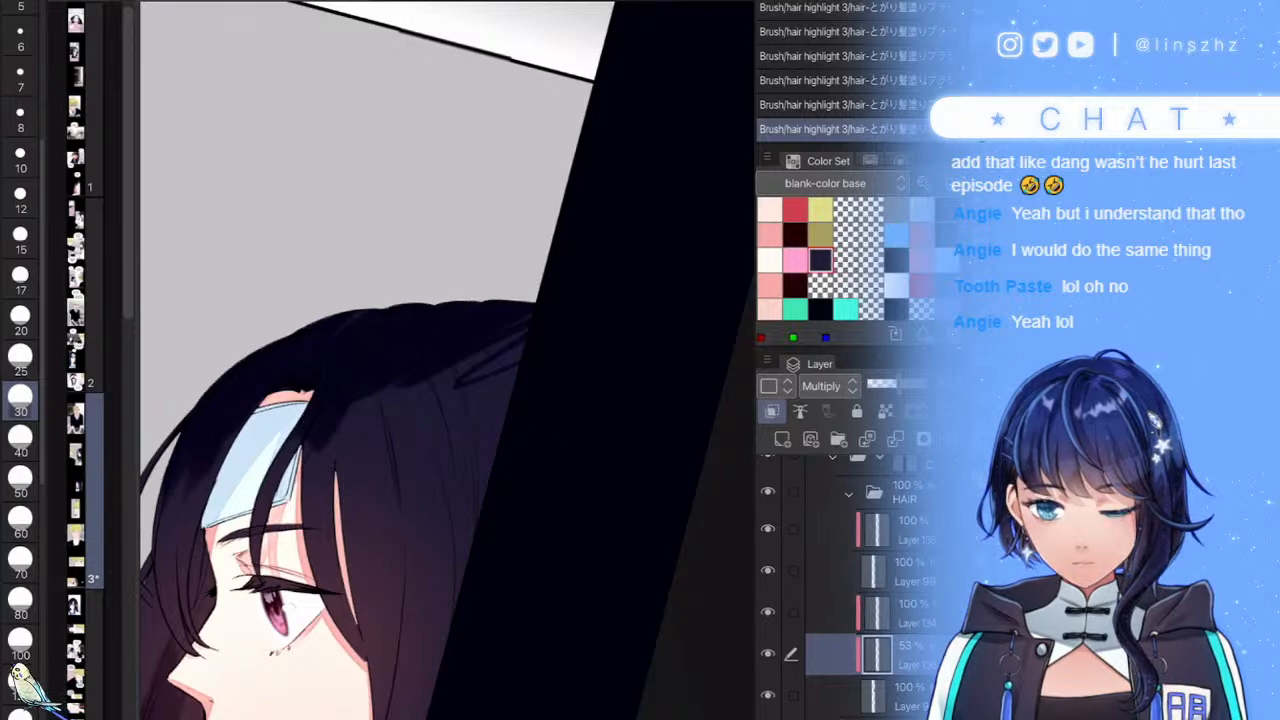
key("ctrl+z")
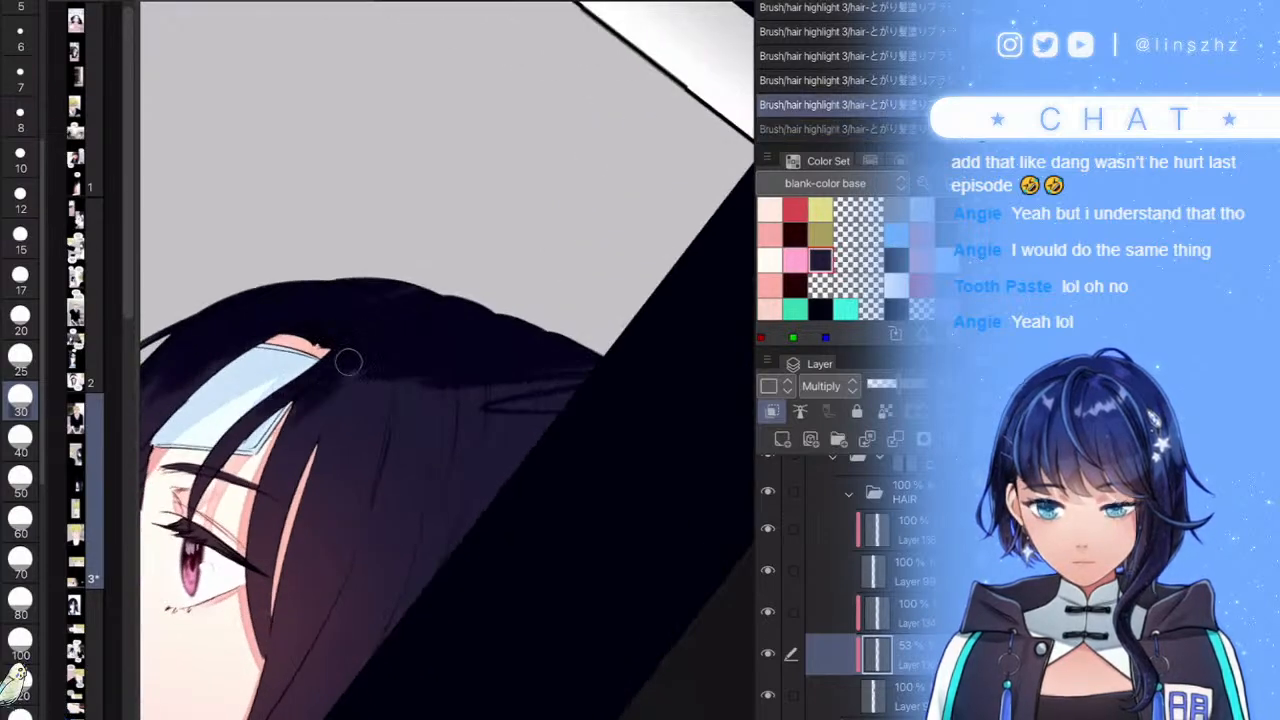
left_click_drag(329, 383, 349, 388)
mouse_move(538, 412)
left_mouse_down()
mouse_move(514, 465)
mouse_move(487, 429)
mouse_move(491, 349)
mouse_move(397, 423)
mouse_move(405, 370)
mouse_move(391, 297)
mouse_move(300, 440)
left_mouse_up()
mouse_move(562, 358)
left_mouse_down()
mouse_move(541, 426)
mouse_move(513, 451)
mouse_move(391, 528)
mouse_move(384, 506)
mouse_move(331, 555)
mouse_move(413, 405)
mouse_move(390, 454)
mouse_move(373, 414)
mouse_move(344, 432)
mouse_move(348, 380)
mouse_move(286, 427)
mouse_move(316, 377)
mouse_move(298, 315)
left_mouse_up()
scroll(447, 360, "down", 5)
scroll(447, 360, "up", 4)
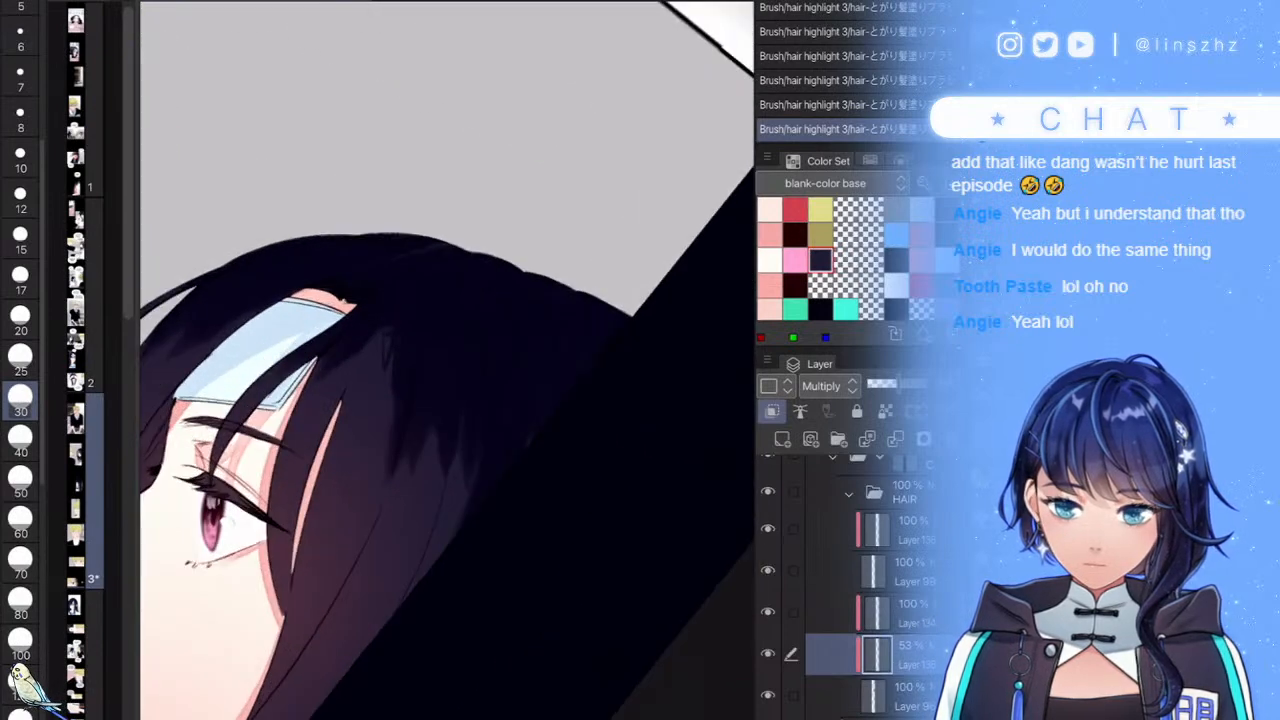
mouse_move(384, 394)
left_mouse_down()
mouse_move(312, 470)
mouse_move(302, 400)
mouse_move(340, 370)
mouse_move(336, 442)
left_mouse_up()
key("ctrl+z")
- Darken the hair along its outer edge and beside the girl's cheek
scroll(447, 360, "down", 5)
scroll(447, 360, "up", 6)
left_click_drag(441, 340, 404, 426)
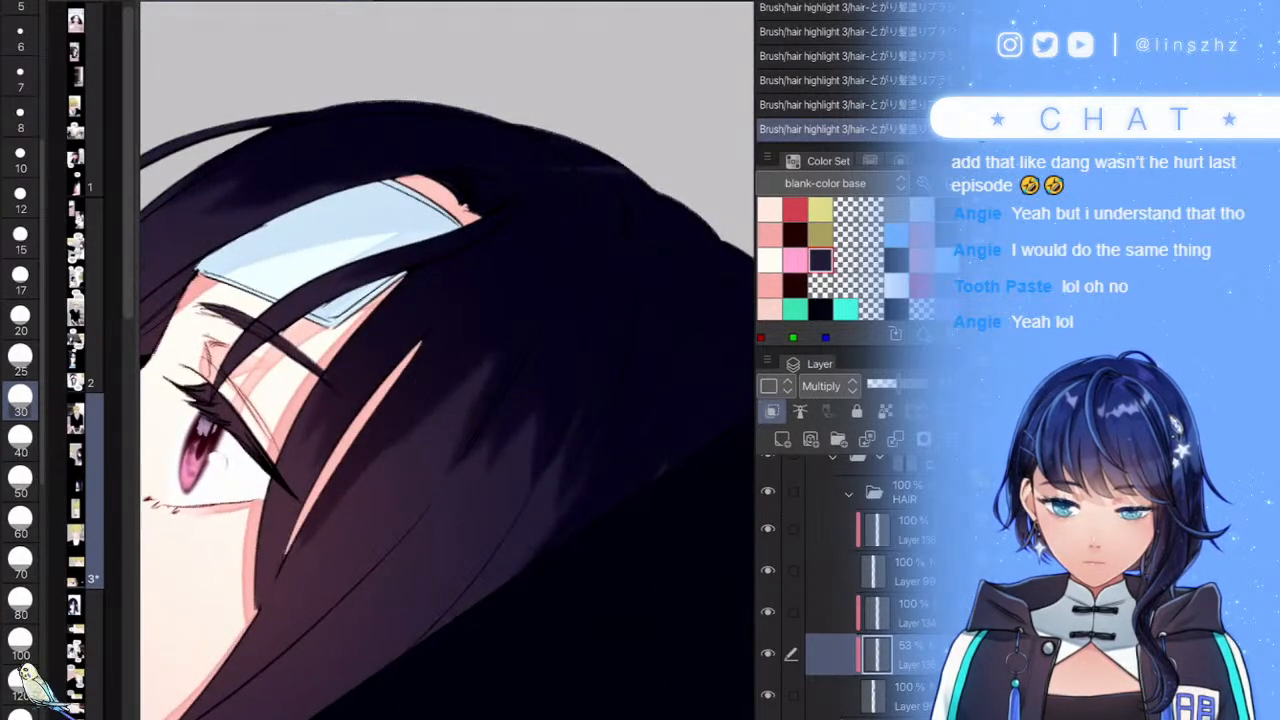
scroll(447, 360, "down", 6)
scroll(447, 360, "down", 3)
scroll(543, 394, "up", 6)
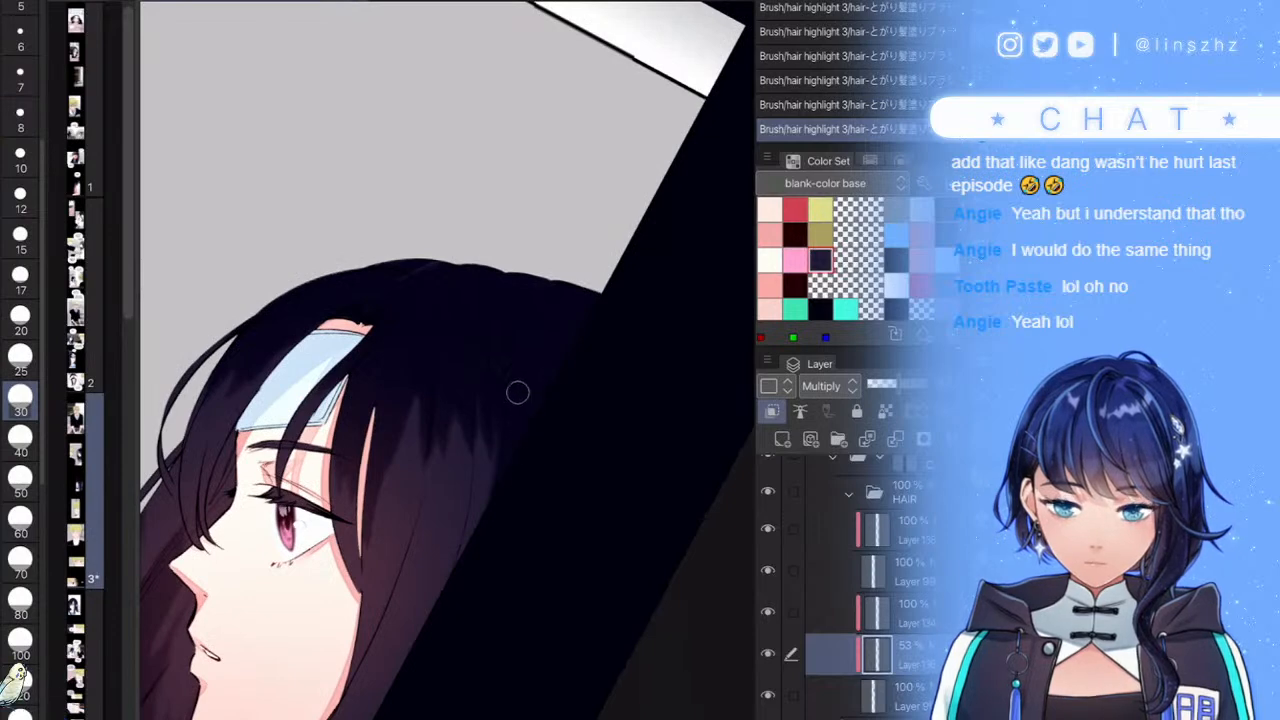
scroll(447, 360, "down", 6)
scroll(447, 360, "up", 6)
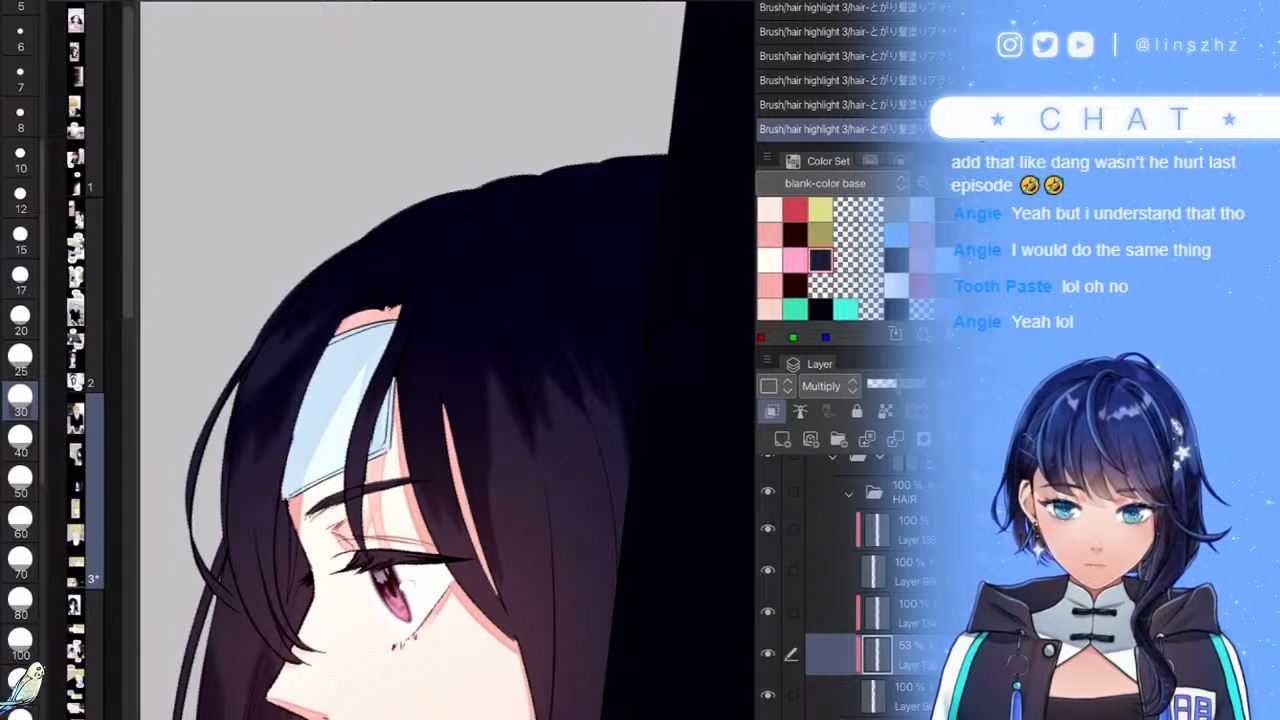
scroll(448, 360, "down", 5)
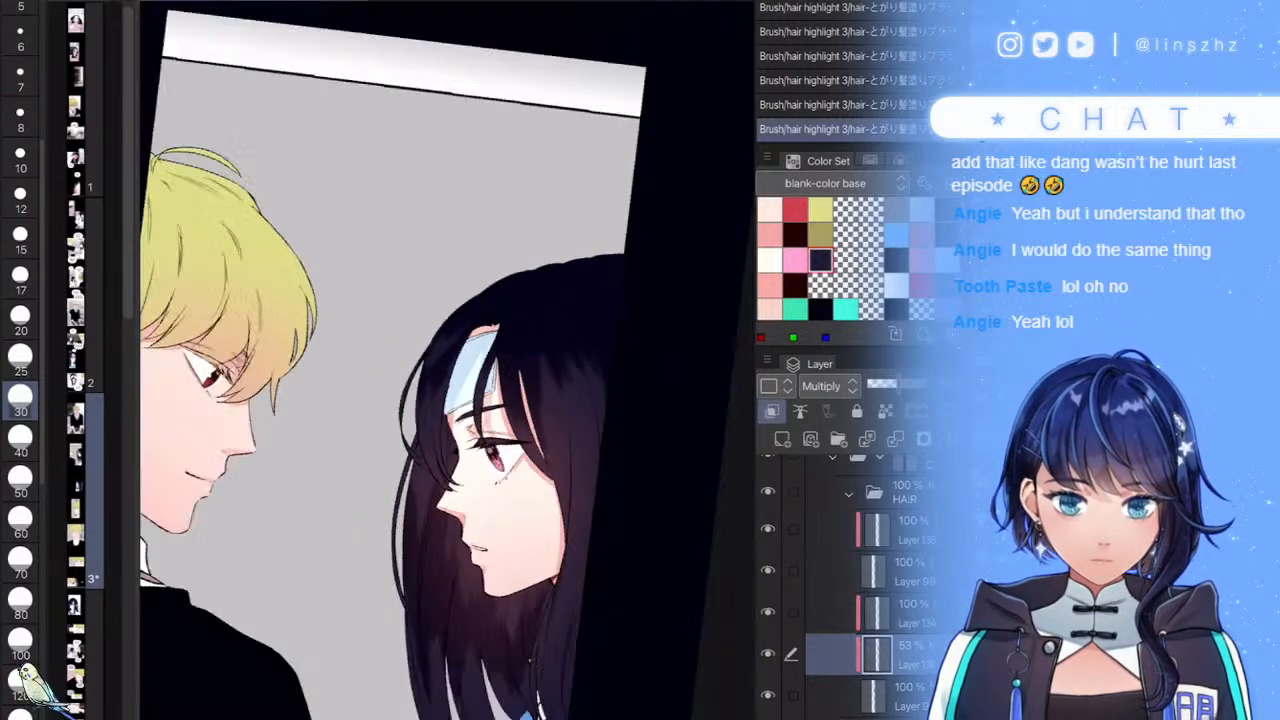
scroll(448, 360, "up", 5)
left_click_drag(515, 440, 574, 322)
mouse_move(515, 476)
left_mouse_down()
mouse_move(630, 302)
mouse_move(650, 245)
left_mouse_up()
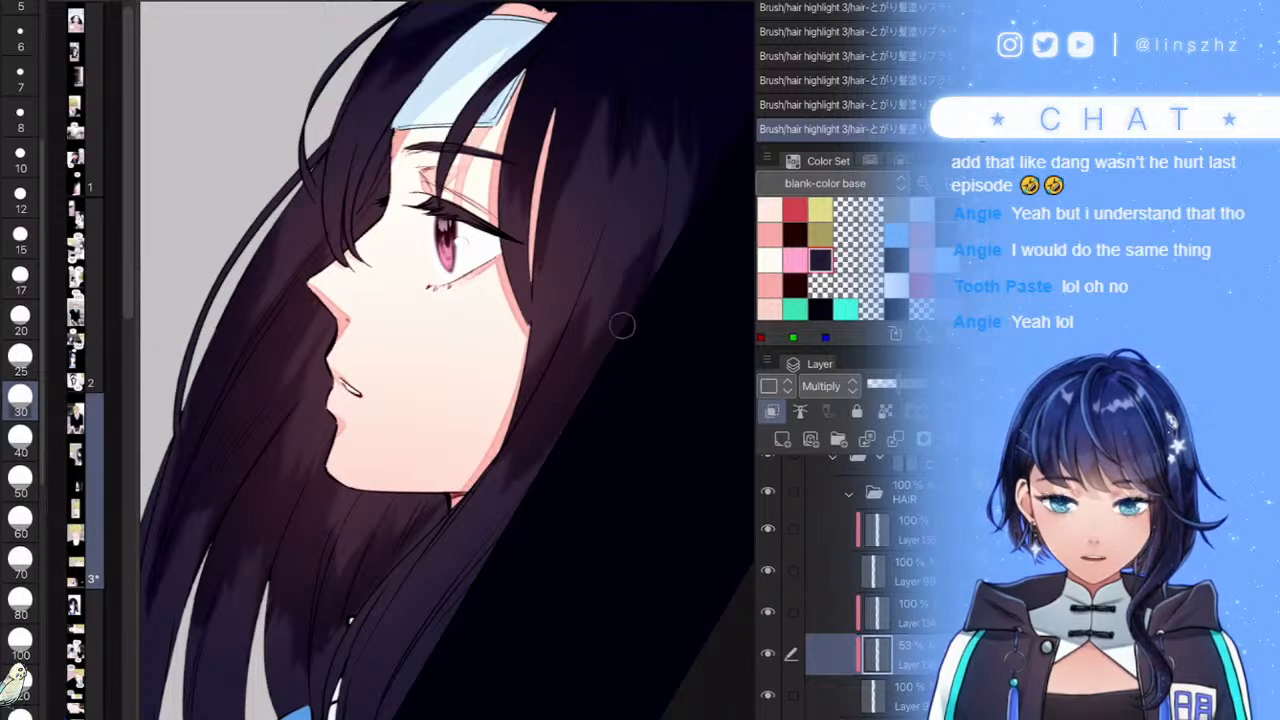
left_click_drag(590, 365, 608, 298)
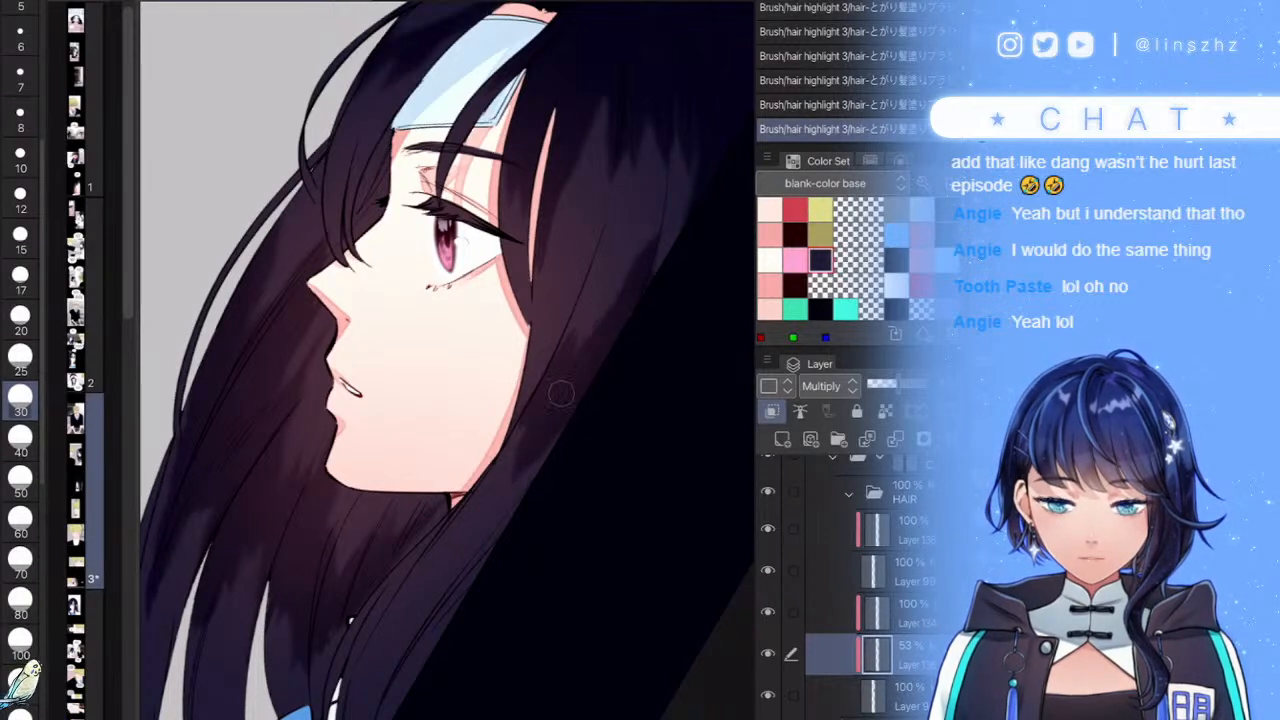
left_click_drag(536, 403, 519, 408)
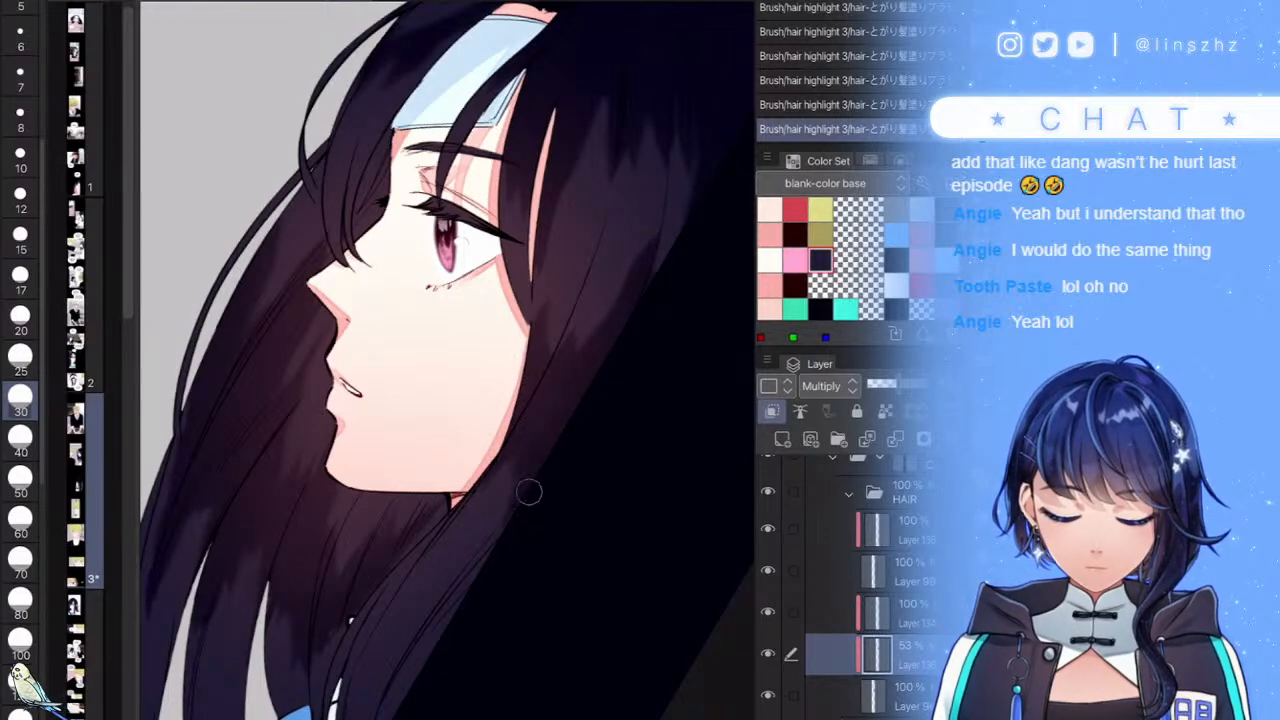
scroll(490, 400, "down", 4)
scroll(480, 550, "up", 3)
- Add dark shading to the lower hair below the jaw and the right strand
mouse_move(463, 442)
left_mouse_down()
mouse_move(412, 540)
mouse_move(376, 545)
left_mouse_up()
left_click_drag(405, 432, 368, 518)
left_click_drag(436, 388, 359, 558)
scroll(440, 380, "up", 3)
left_click_drag(375, 427, 358, 478)
mouse_move(309, 574)
left_mouse_down()
mouse_move(300, 644)
mouse_move(314, 674)
left_mouse_up()
left_click_drag(284, 618, 308, 682)
left_click_drag(252, 578, 273, 667)
left_click_drag(370, 466, 349, 628)
left_click_drag(412, 470, 404, 530)
left_click_drag(434, 440, 401, 668)
scroll(378, 474, "down", 5)
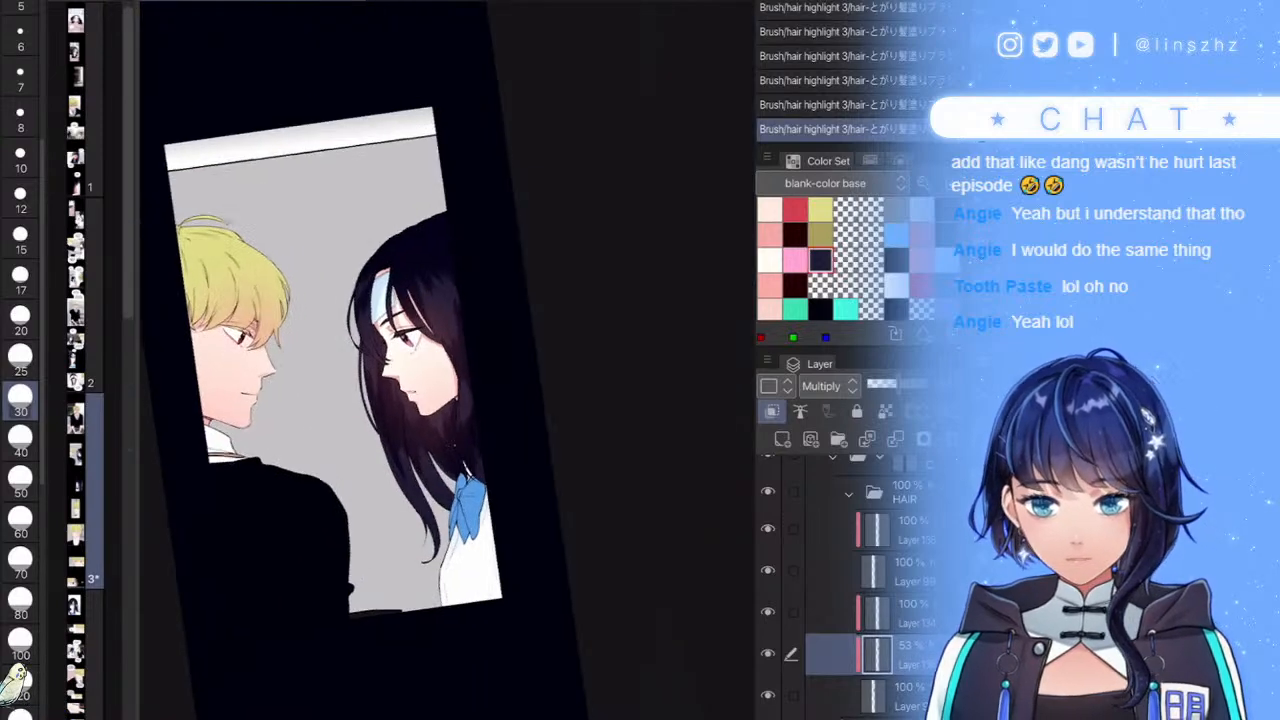
scroll(340, 360, "up", 1)
scroll(400, 320, "up", 6)
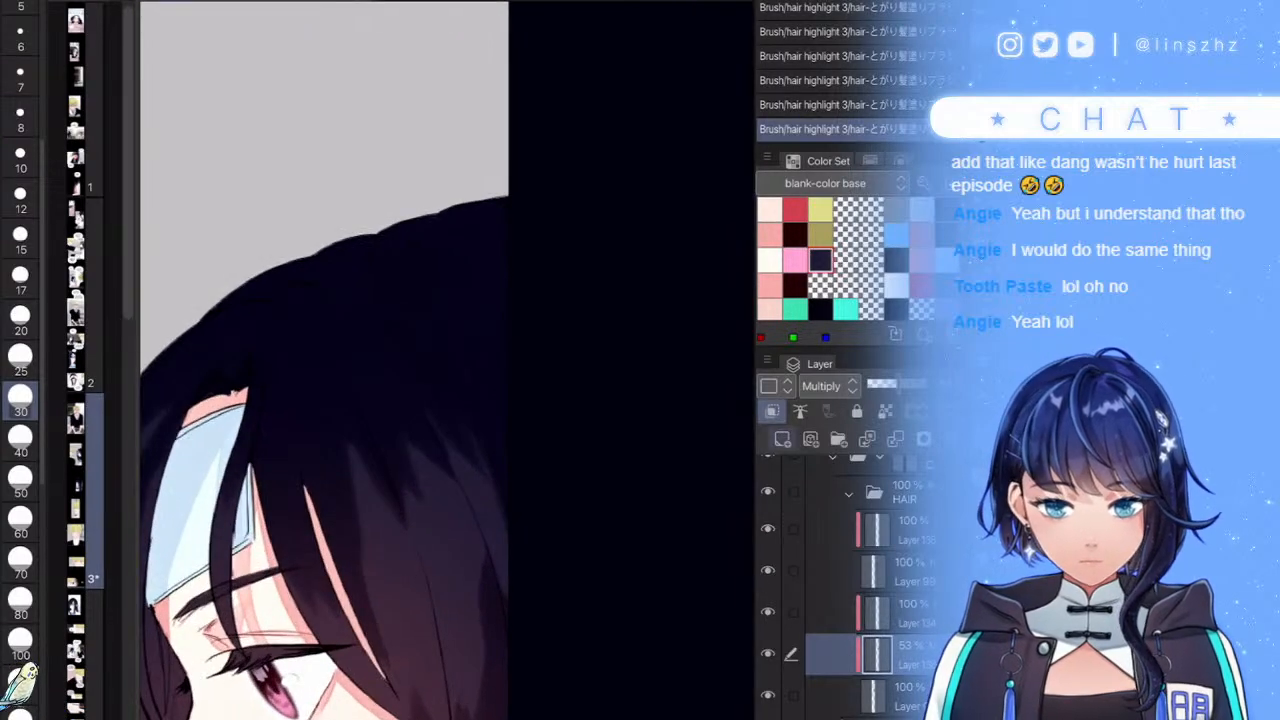
- Add a new raster layer above the shading layer and shrink the brush to 20
key("ctrl+shift+n")
scroll(446, 374, "up", 3)
key("[")
key("[")
scroll(446, 375, "up", 2)
- Paint white zigzag highlight strokes across the top of the girl's hair
scroll(446, 375, "down", 5)
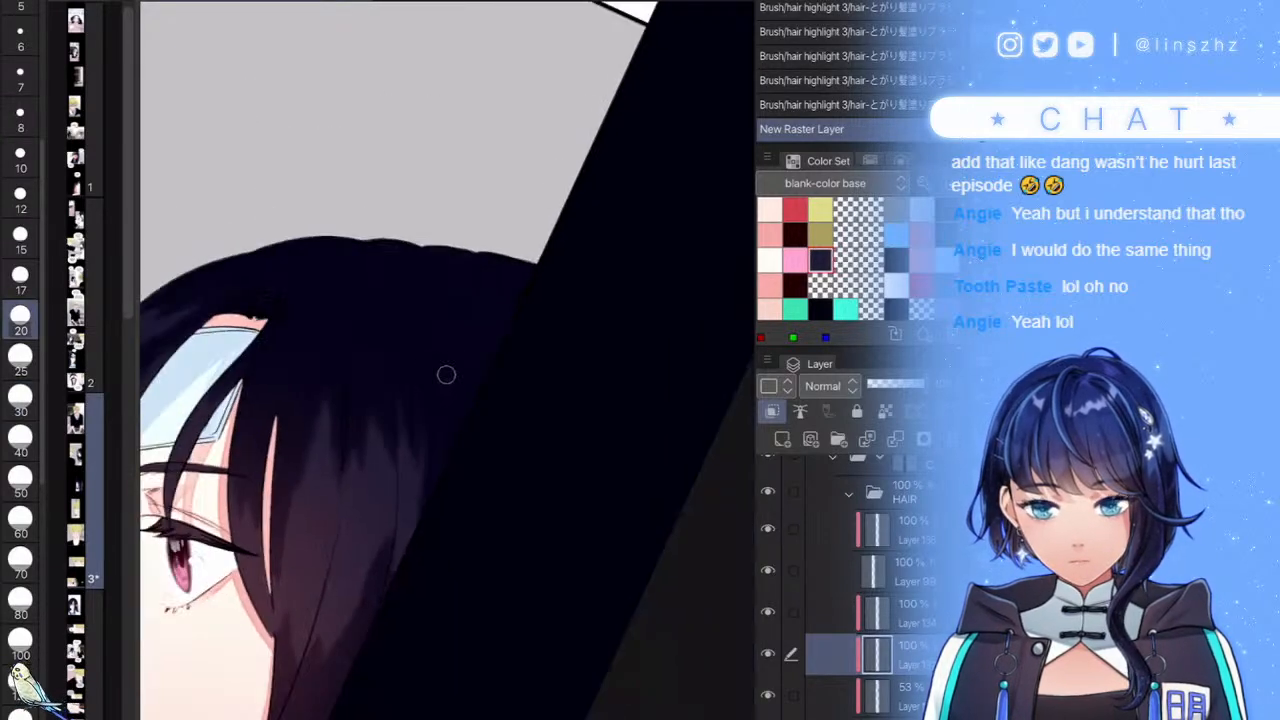
scroll(446, 375, "up", 3)
mouse_move(325, 248)
left_mouse_down()
mouse_move(273, 467)
mouse_move(284, 438)
mouse_move(323, 418)
mouse_move(328, 459)
mouse_move(385, 343)
mouse_move(414, 360)
mouse_move(448, 301)
mouse_move(469, 350)
mouse_move(487, 330)
mouse_move(540, 369)
mouse_move(570, 350)
left_mouse_up()
mouse_move(334, 308)
left_mouse_down()
mouse_move(258, 452)
mouse_move(262, 305)
mouse_move(212, 400)
left_mouse_up()
scroll(448, 350, "down", 3)
scroll(245, 336, "up", 3)
mouse_move(338, 256)
left_mouse_down()
mouse_move(262, 290)
mouse_move(268, 304)
left_mouse_up()
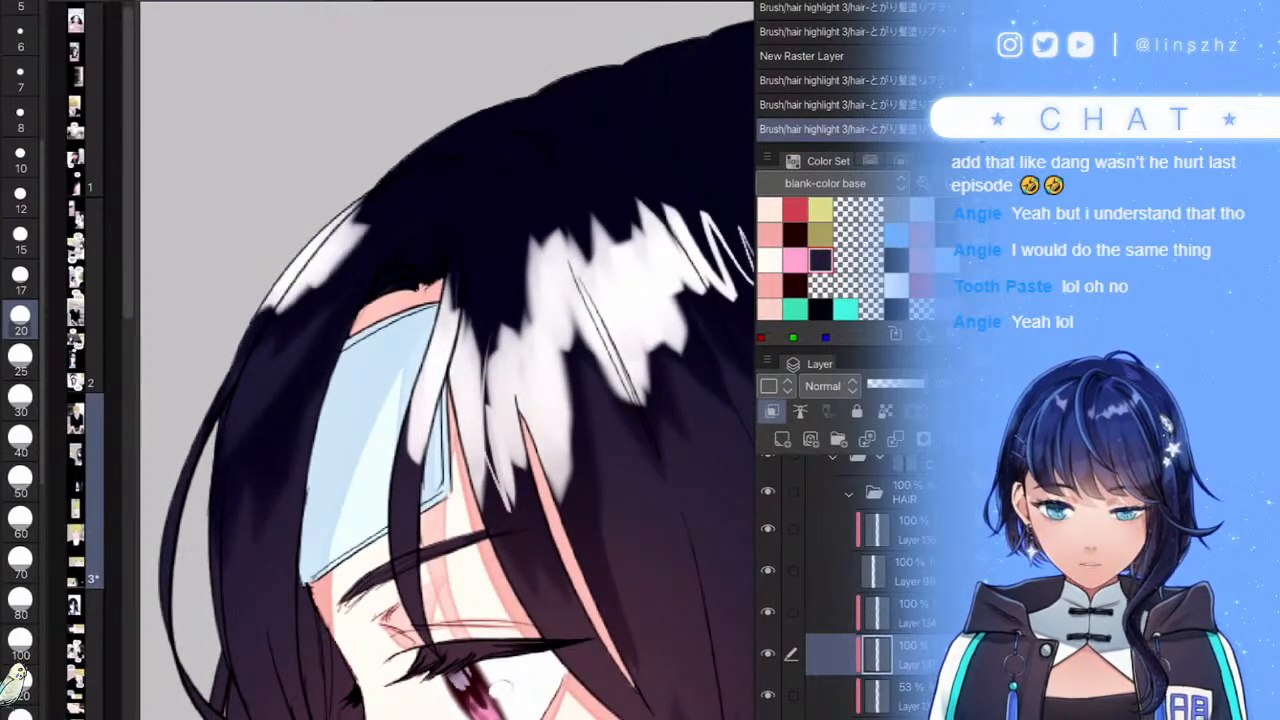
scroll(448, 360, "down", 3)
- Trim the white highlight into jagged strands with the dark hair colour, then add another layer
mouse_move(450, 385)
left_mouse_down()
mouse_move(466, 440)
mouse_move(540, 345)
mouse_move(527, 562)
left_mouse_up()
key("ctrl+z")
mouse_move(495, 458)
left_mouse_down()
mouse_move(455, 487)
mouse_move(436, 446)
mouse_move(464, 358)
mouse_move(426, 460)
left_mouse_up()
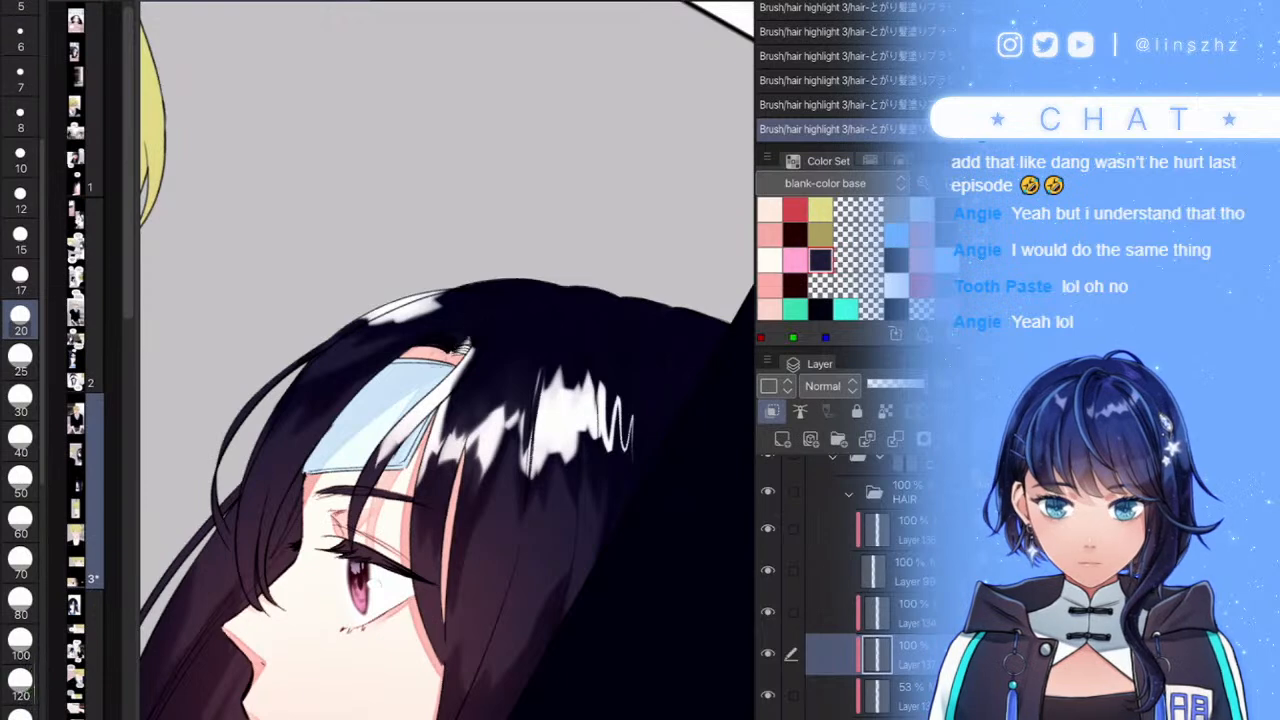
left_click_drag(461, 364, 436, 397)
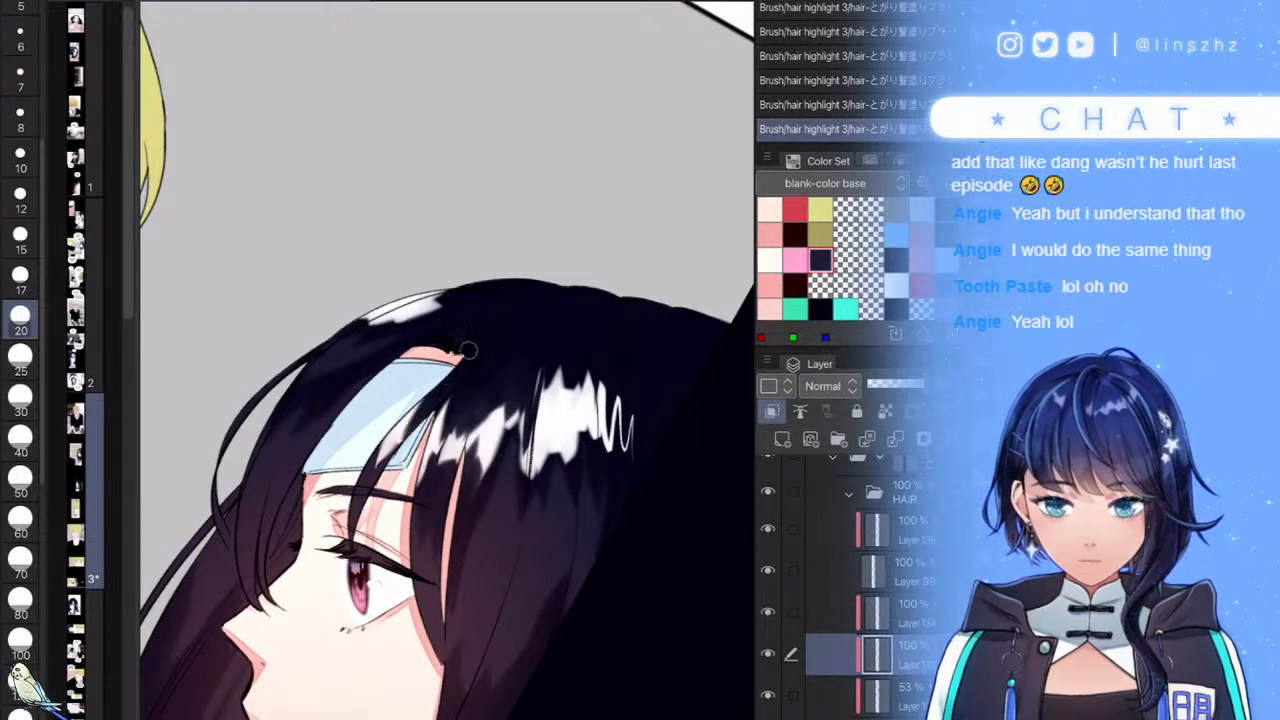
scroll(448, 360, "down", 5)
scroll(490, 347, "up", 5)
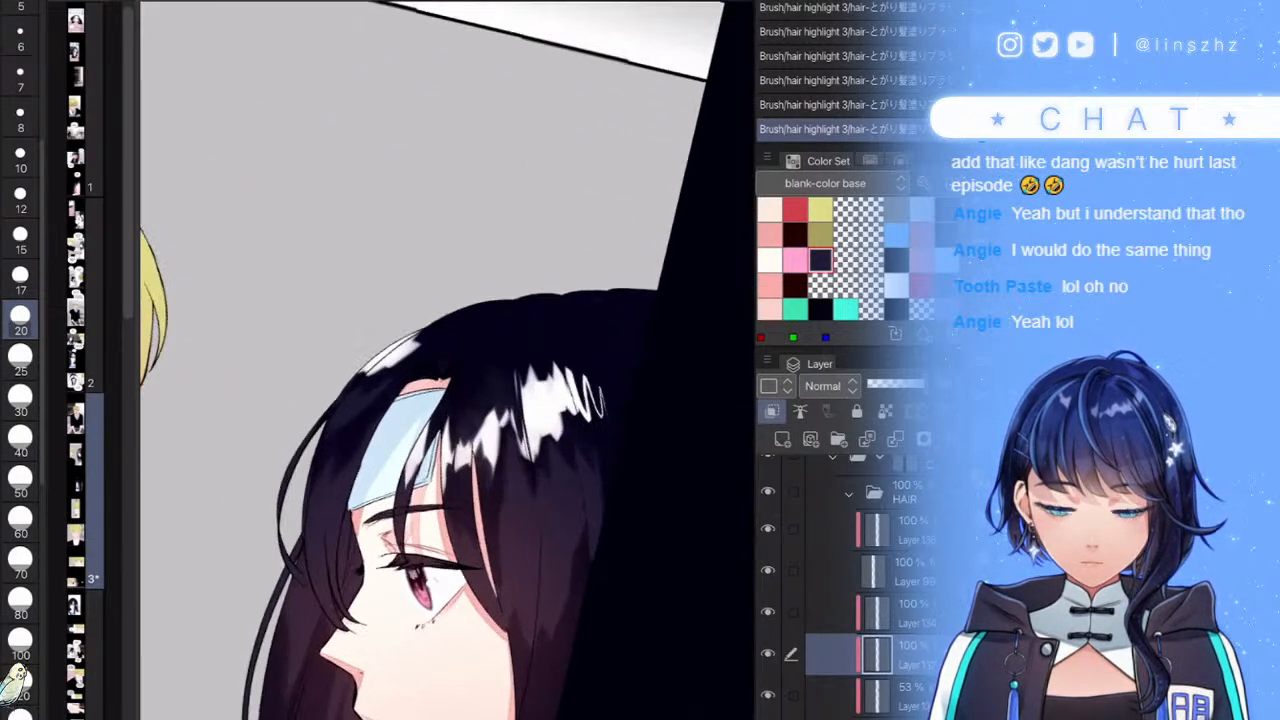
mouse_move(490, 347)
left_mouse_down()
mouse_move(493, 398)
mouse_move(592, 272)
mouse_move(587, 335)
mouse_move(630, 294)
mouse_move(627, 379)
mouse_move(674, 463)
mouse_move(667, 522)
mouse_move(640, 494)
left_mouse_up()
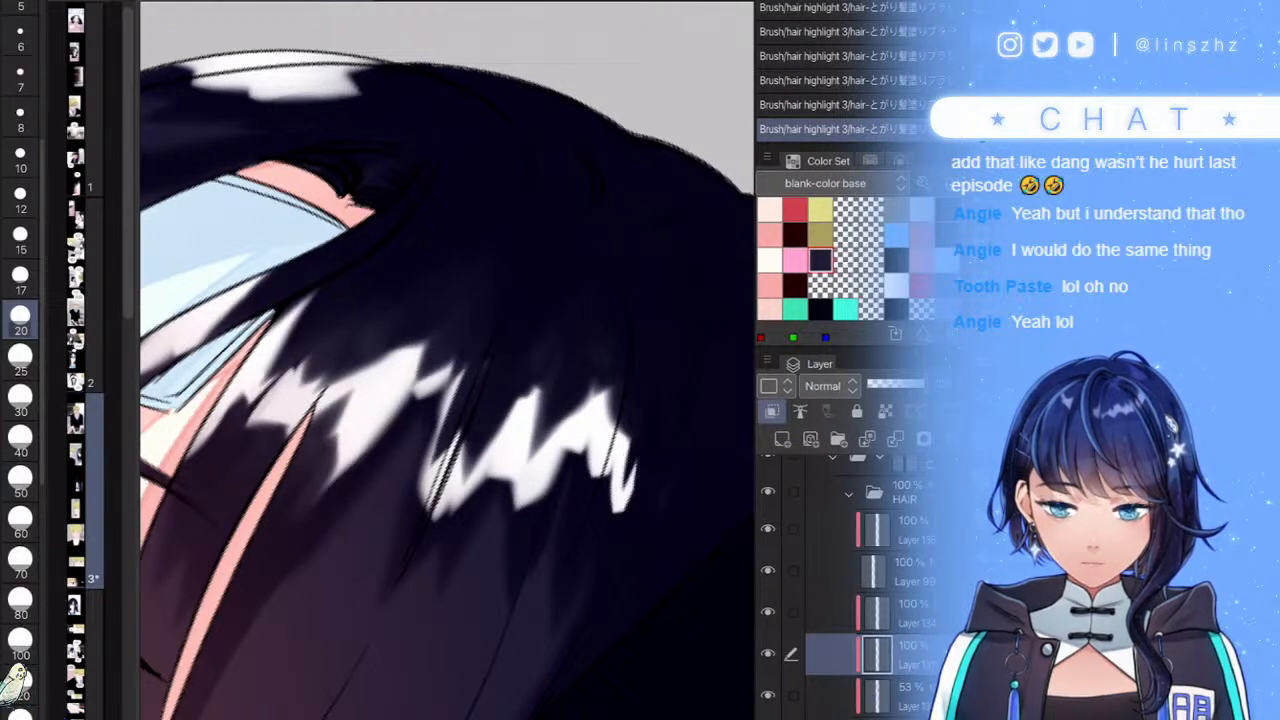
left_click_drag(594, 552, 503, 525)
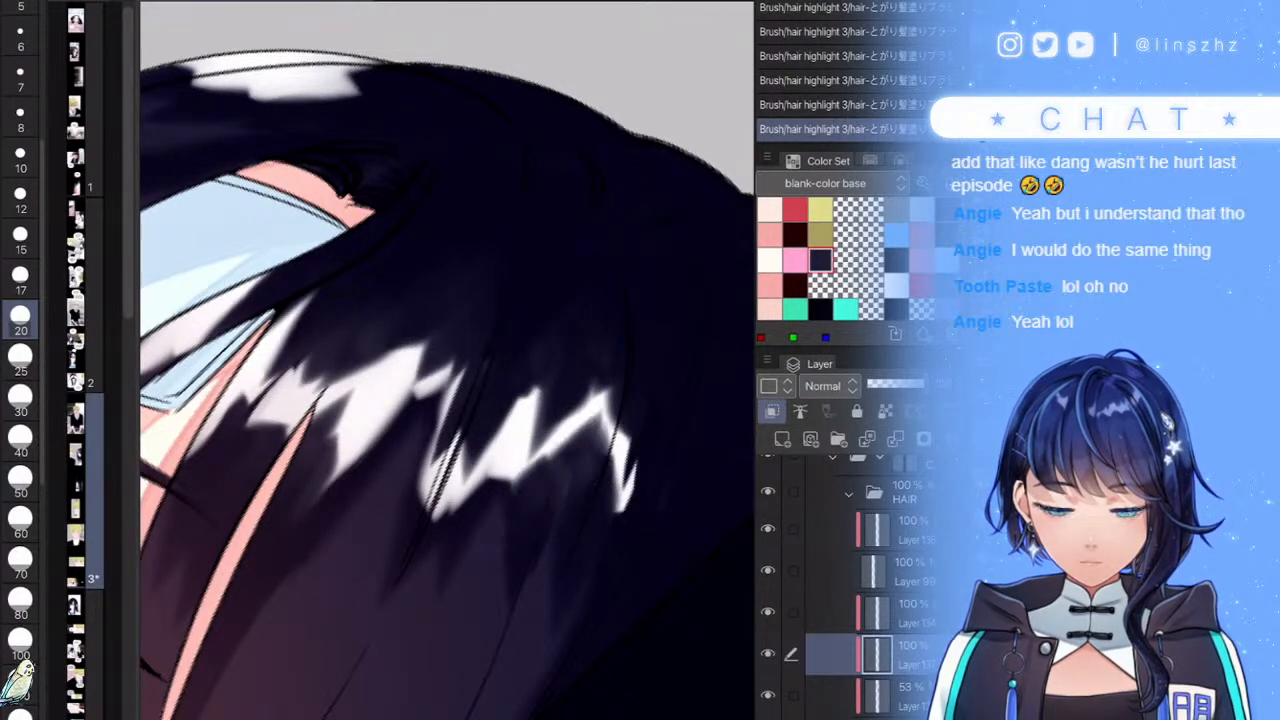
scroll(448, 400, "down", 8)
scroll(448, 400, "down", 4)
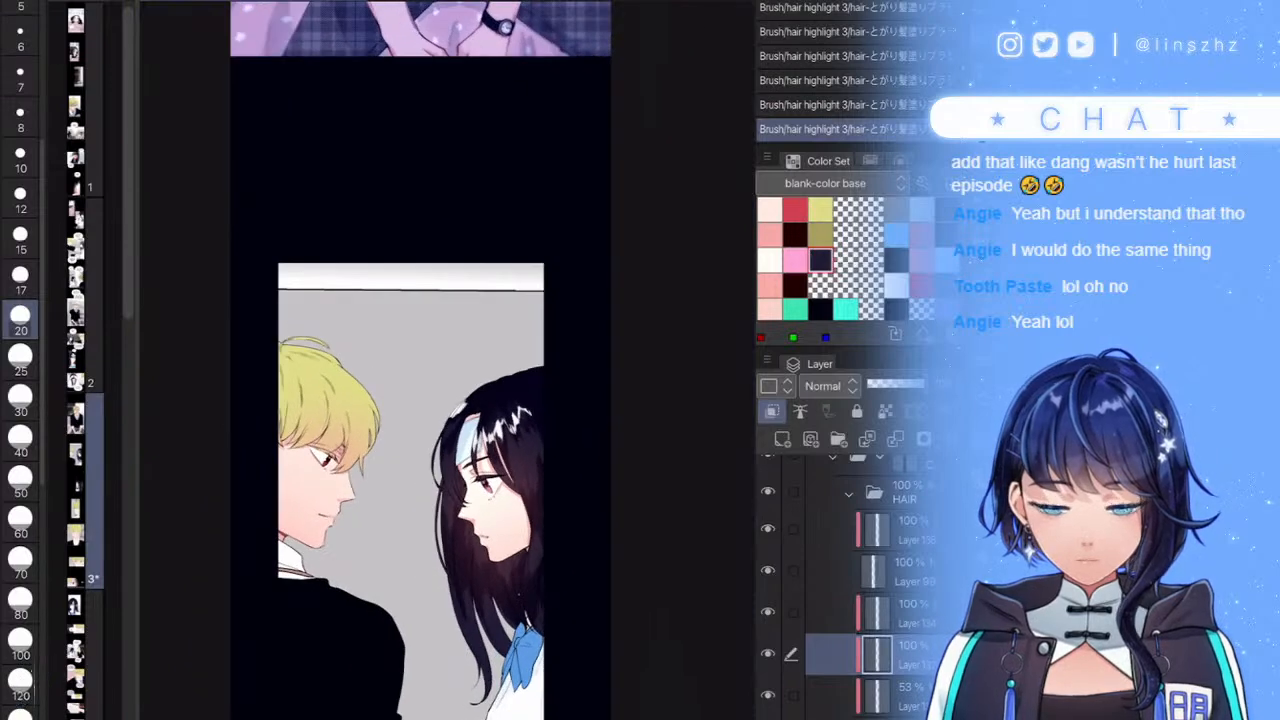
scroll(450, 403, "up", 8)
left_click_drag(500, 363, 415, 428)
scroll(448, 400, "down", 8)
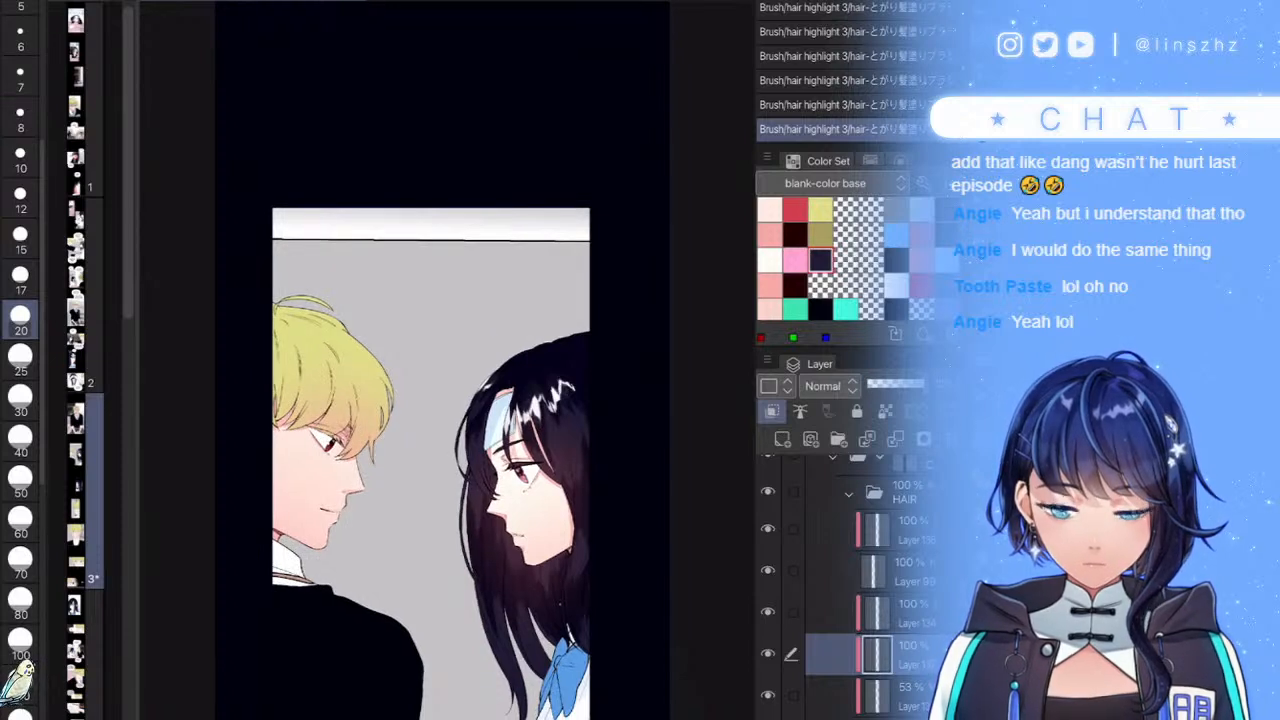
left_click(782, 438)
- Select the top layer of the HAIR group and add a new layer above it
scroll(448, 400, "up", 8)
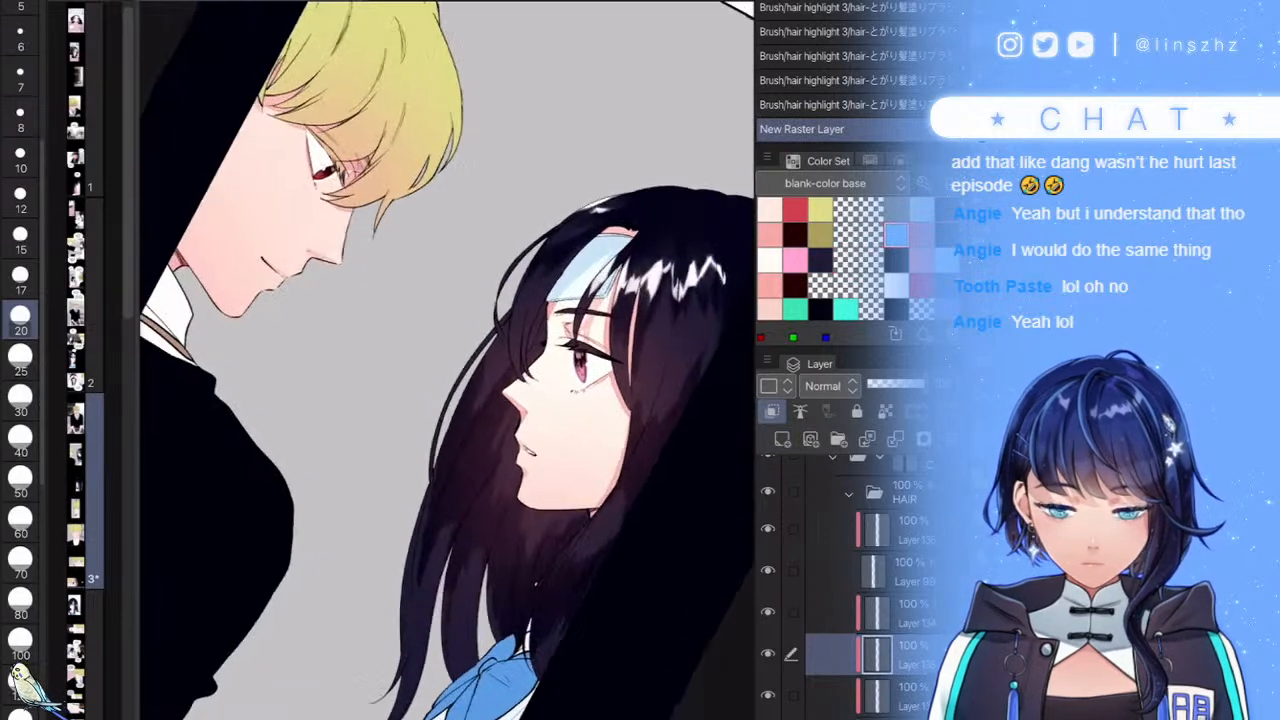
scroll(448, 400, "down", 8)
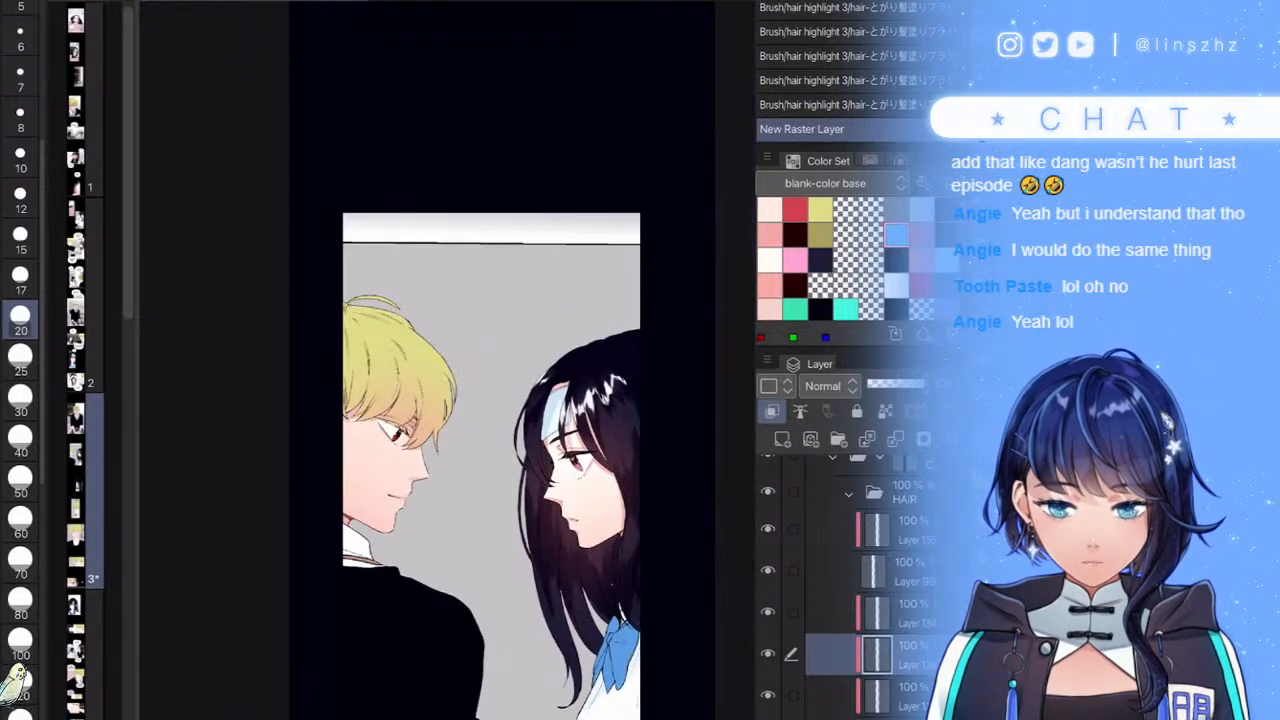
left_click(905, 571)
left_click(905, 530)
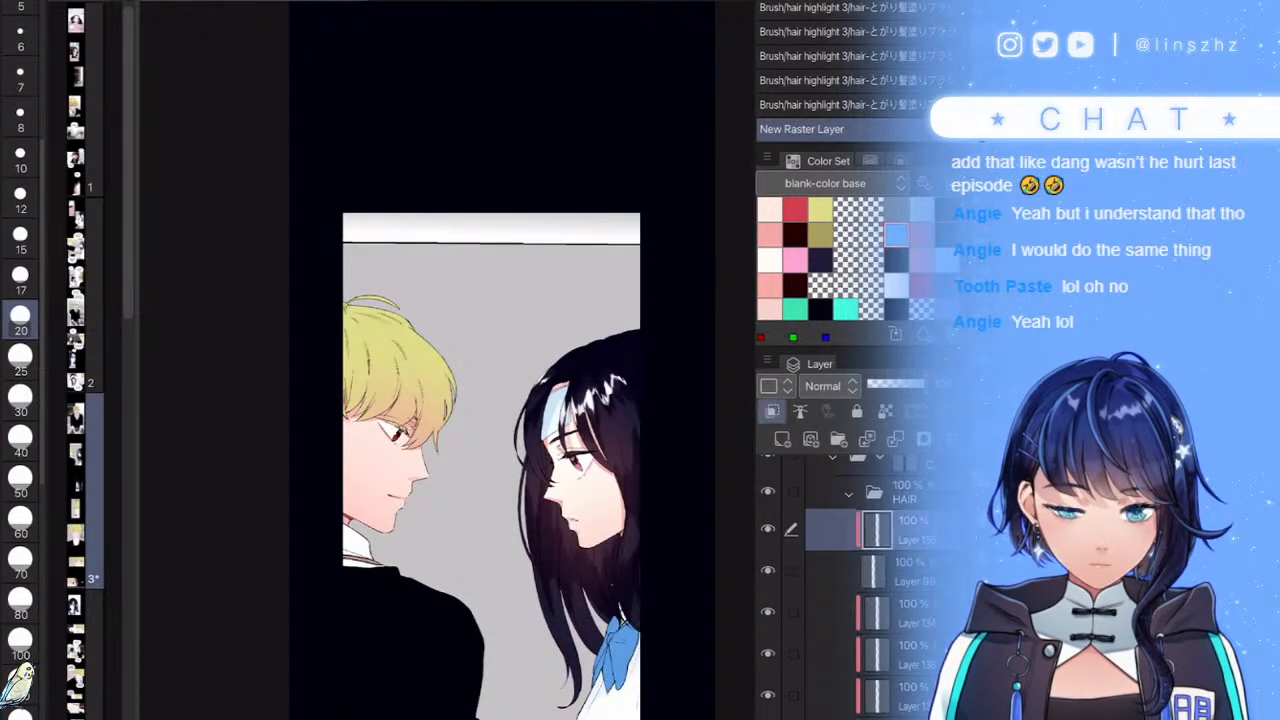
left_click(782, 438)
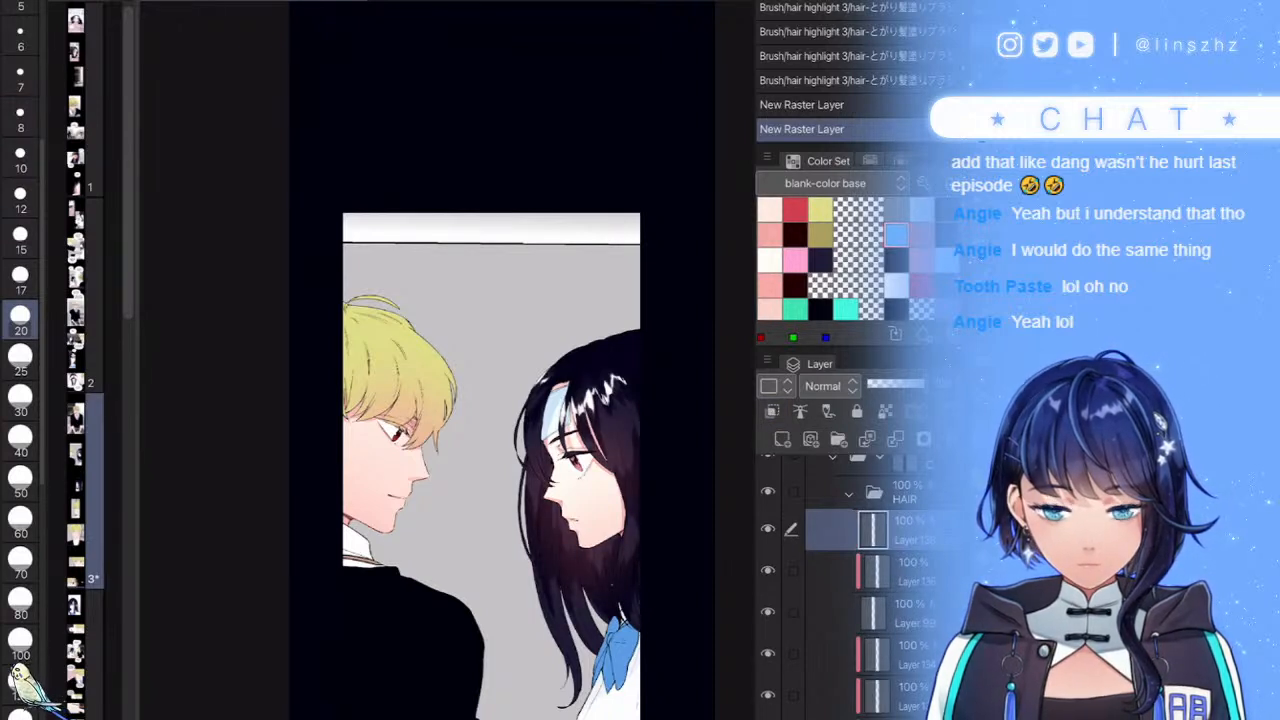
- Delete the unneeded layers, including Layer 138, and create a fresh layer for shading
left_click(905, 695)
key("Delete")
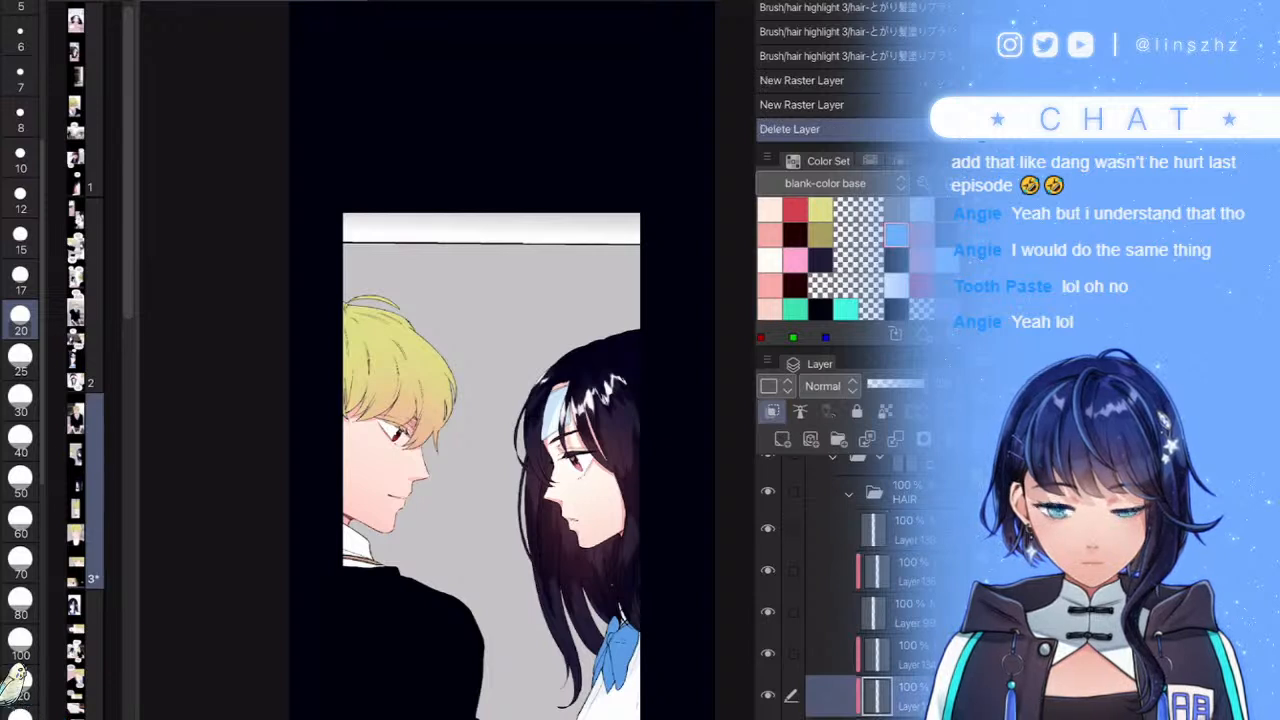
left_click(905, 530)
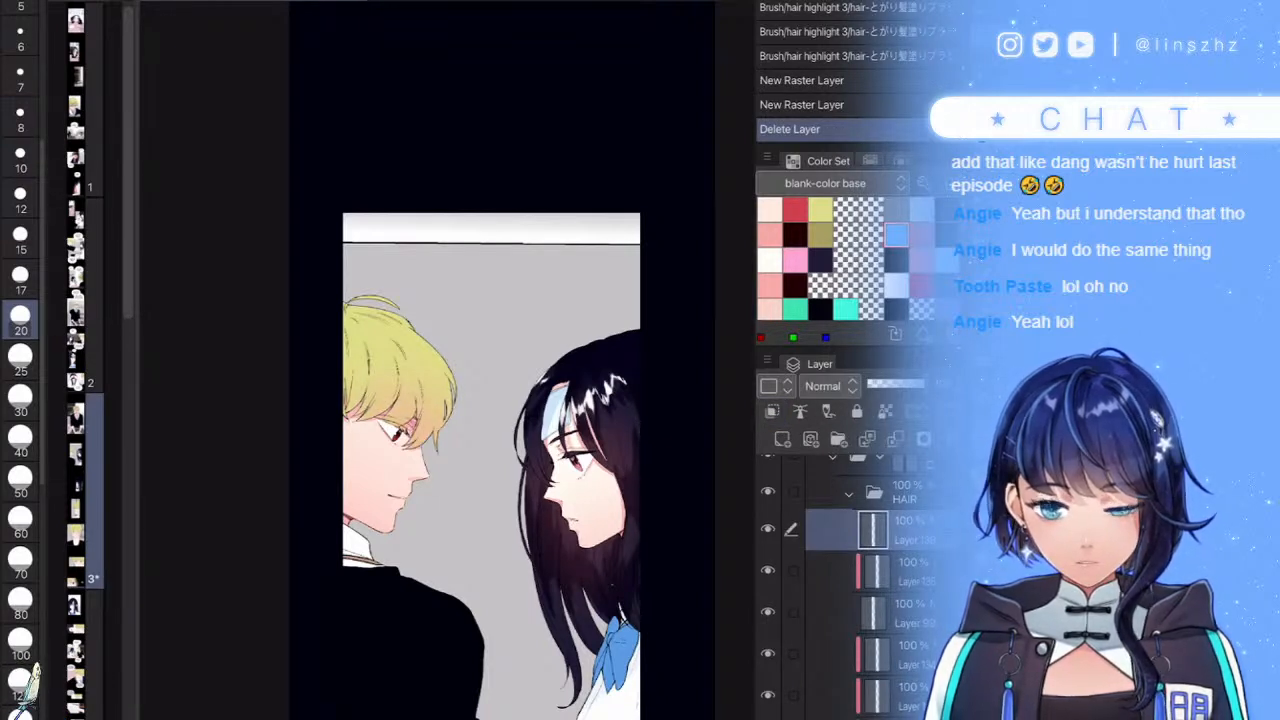
key("Delete")
key("ctrl+shift+n")
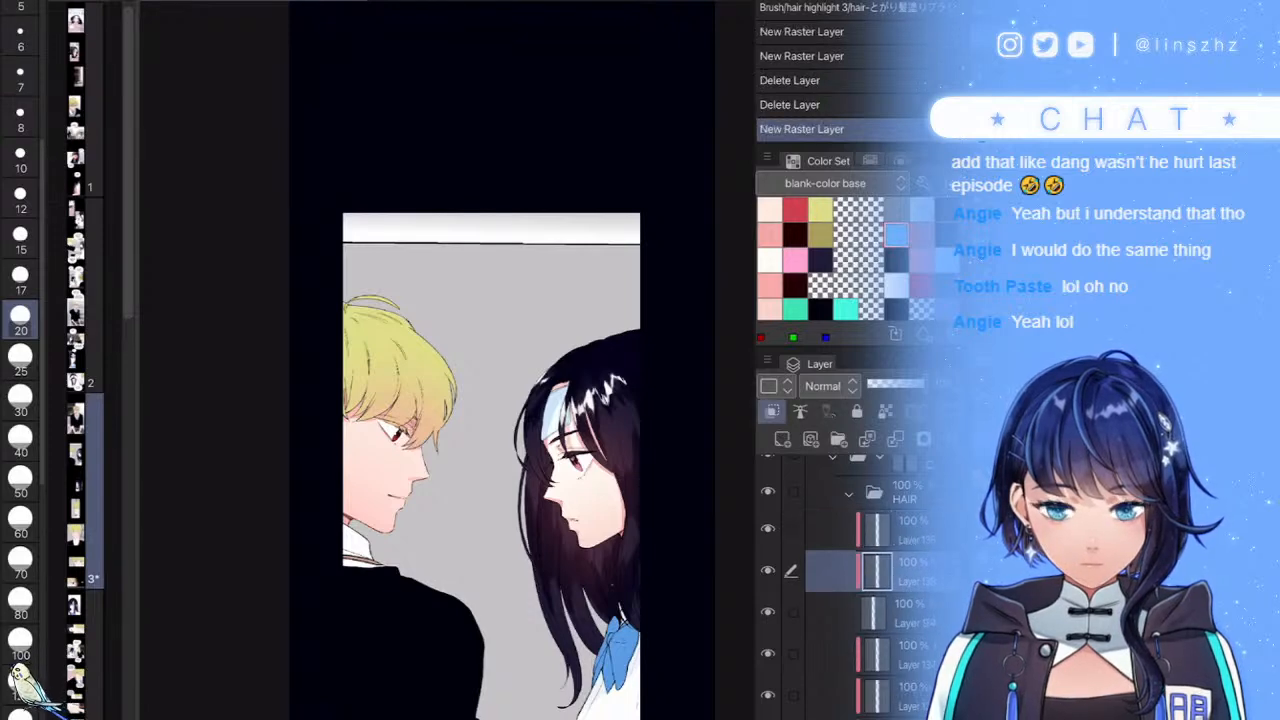
scroll(365, 347, "up", 5)
- At brush size 25, paint olive shading down the blond hair's left side and zigzag across its middle
mouse_move(308, 240)
left_mouse_down()
mouse_move(314, 325)
mouse_move(356, 410)
mouse_move(368, 420)
mouse_move(379, 400)
mouse_move(379, 412)
left_mouse_up()
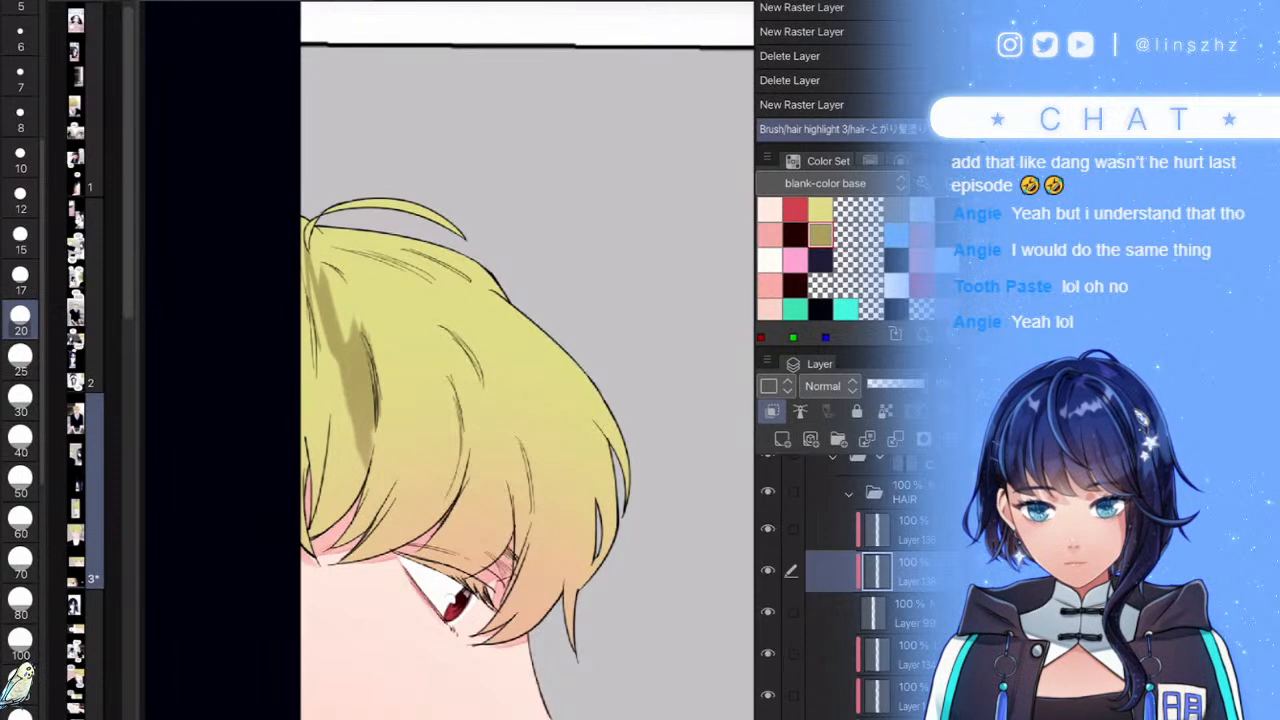
key("]")
key("]")
key("[")
mouse_move(328, 322)
left_mouse_down()
mouse_move(300, 292)
mouse_move(301, 352)
left_mouse_up()
left_click_drag(300, 251, 308, 226)
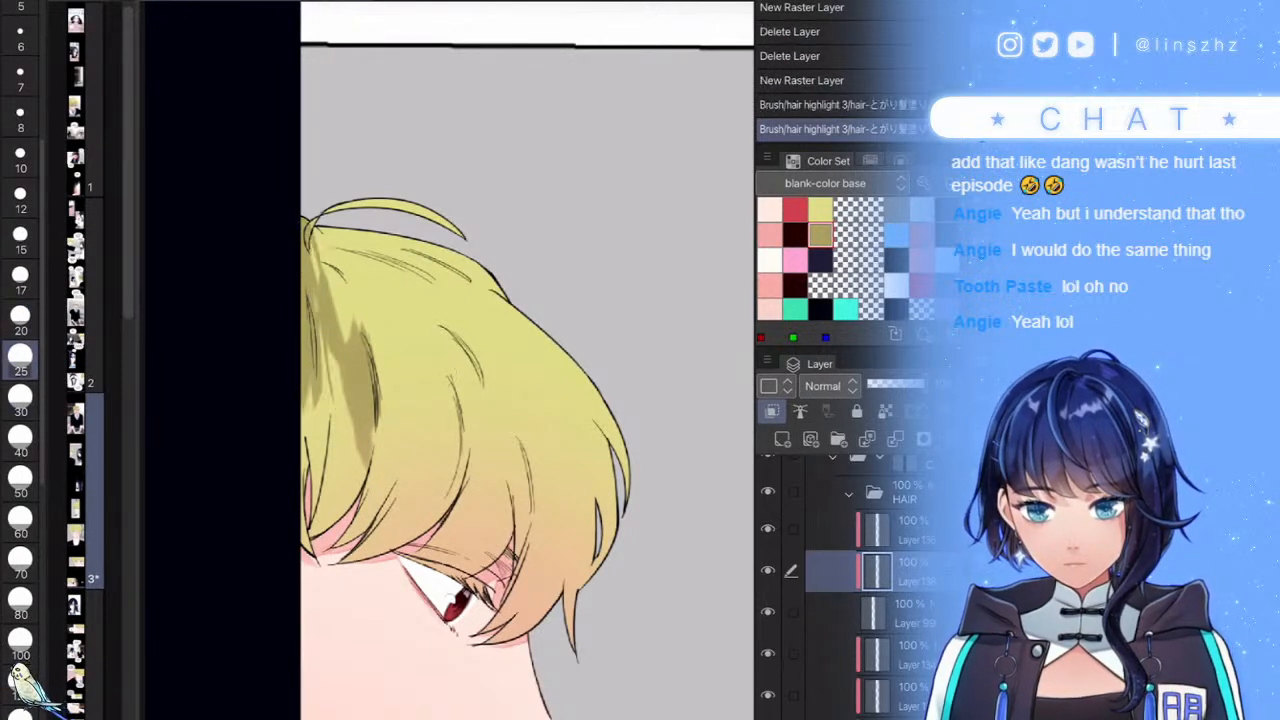
left_click_drag(314, 382, 328, 468)
mouse_move(334, 282)
left_mouse_down()
mouse_move(324, 243)
mouse_move(340, 238)
mouse_move(376, 258)
left_mouse_up()
mouse_move(374, 350)
left_mouse_down()
mouse_move(462, 322)
mouse_move(494, 330)
mouse_move(528, 490)
left_mouse_up()
mouse_move(470, 400)
left_mouse_down()
mouse_move(458, 430)
mouse_move(423, 371)
mouse_move(394, 364)
mouse_move(386, 380)
mouse_move(330, 370)
left_mouse_up()
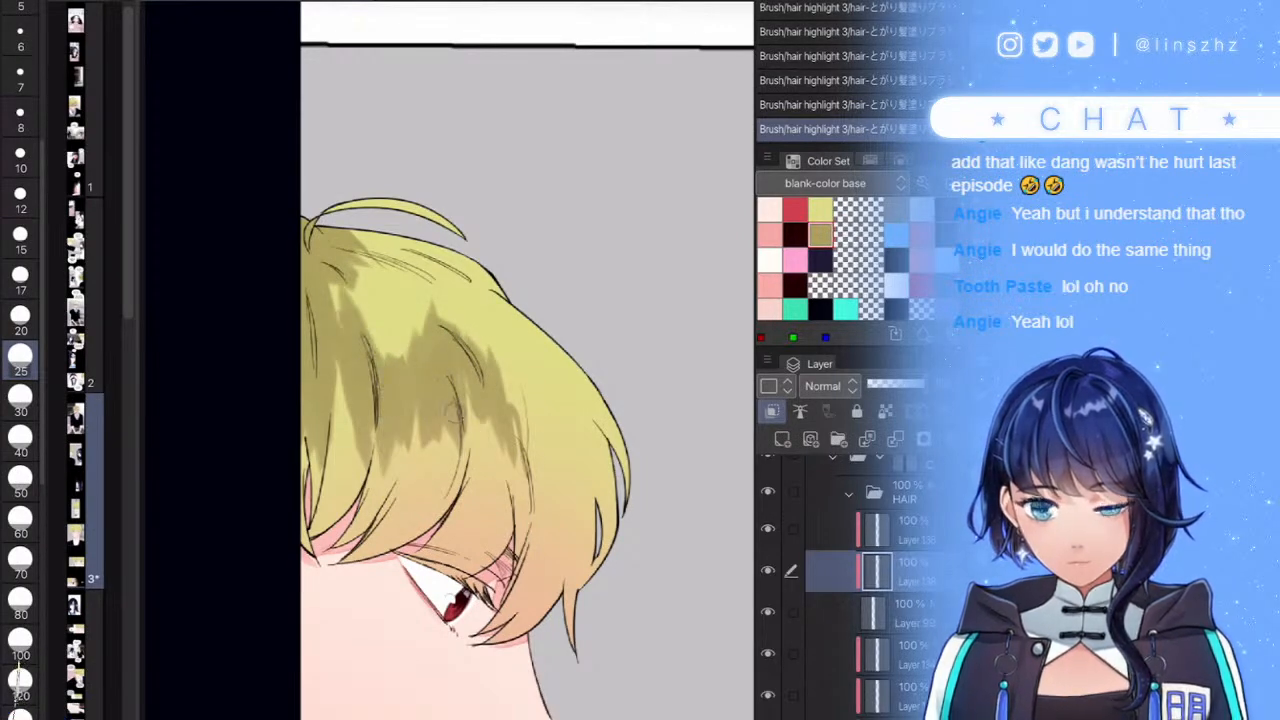
left_click_drag(468, 420, 465, 424)
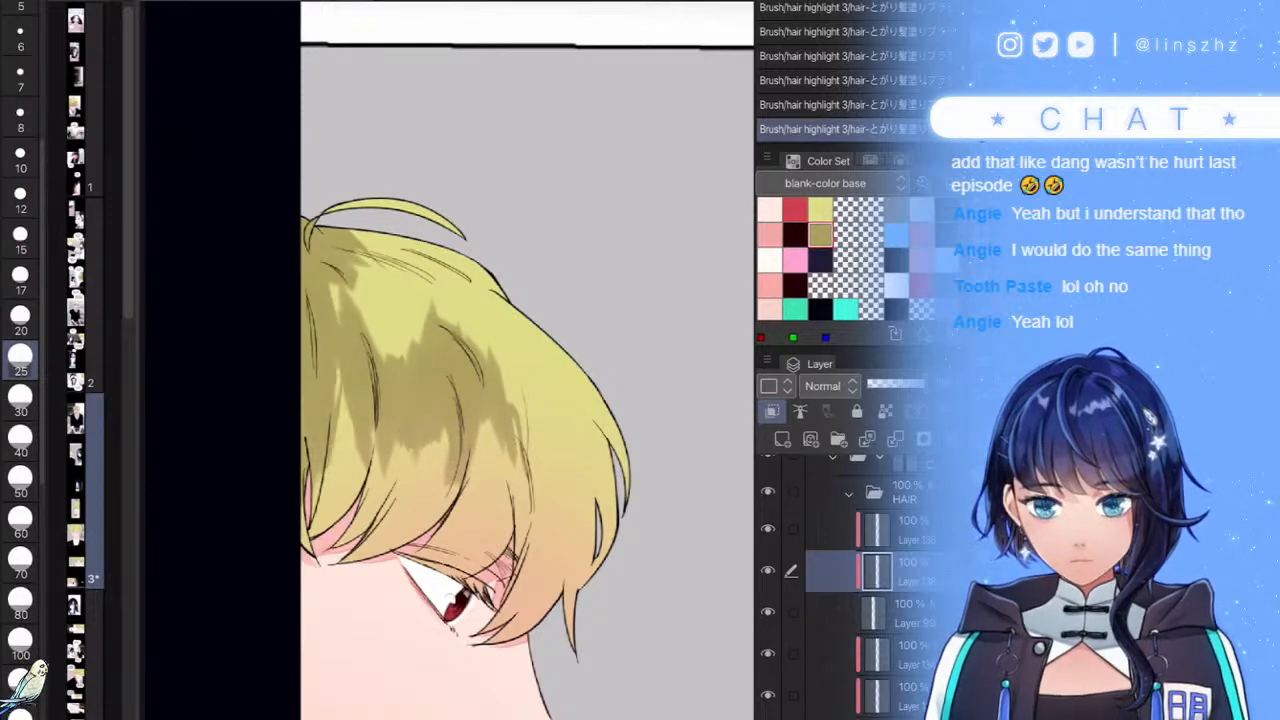
- Adjust the shading around the hair parting and darken the middle of the blond hair
scroll(447, 360, "up", 4)
mouse_move(541, 428)
left_mouse_down()
mouse_move(512, 310)
mouse_move(492, 325)
mouse_move(450, 428)
mouse_move(420, 447)
mouse_move(423, 386)
mouse_move(398, 418)
mouse_move(374, 517)
left_mouse_up()
scroll(447, 360, "down", 5)
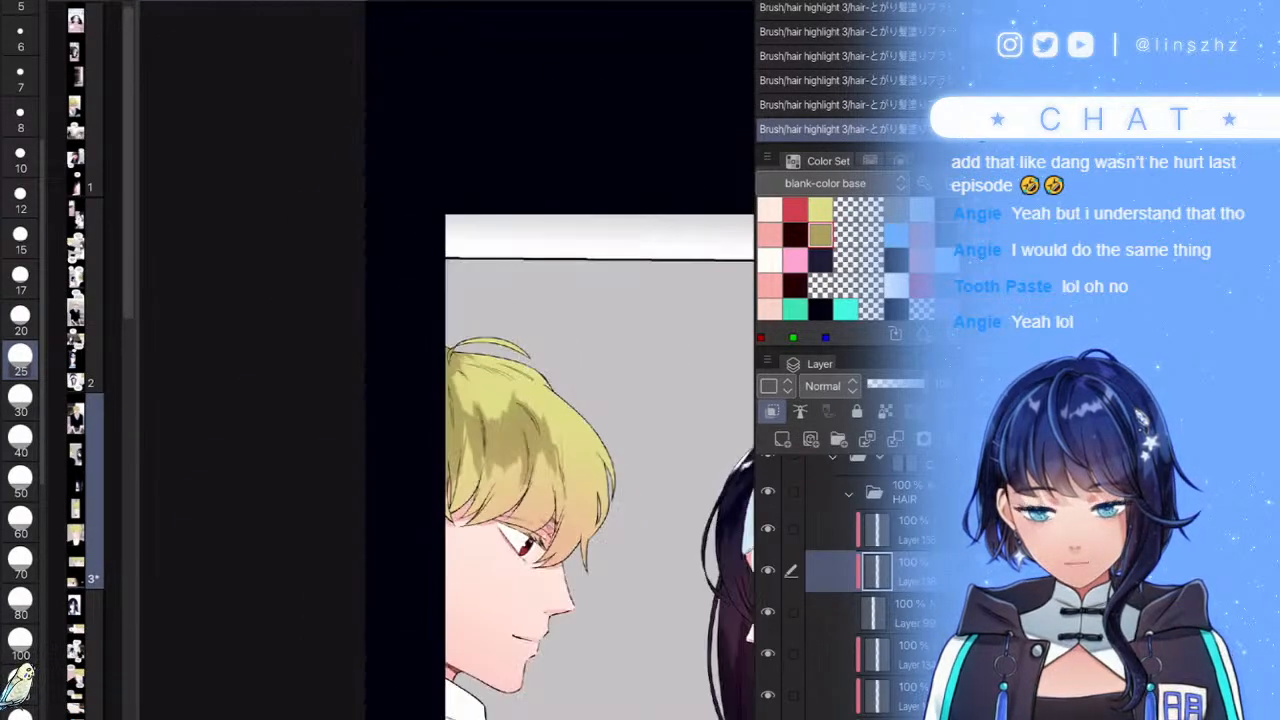
scroll(447, 360, "up", 4)
scroll(447, 360, "up", 3)
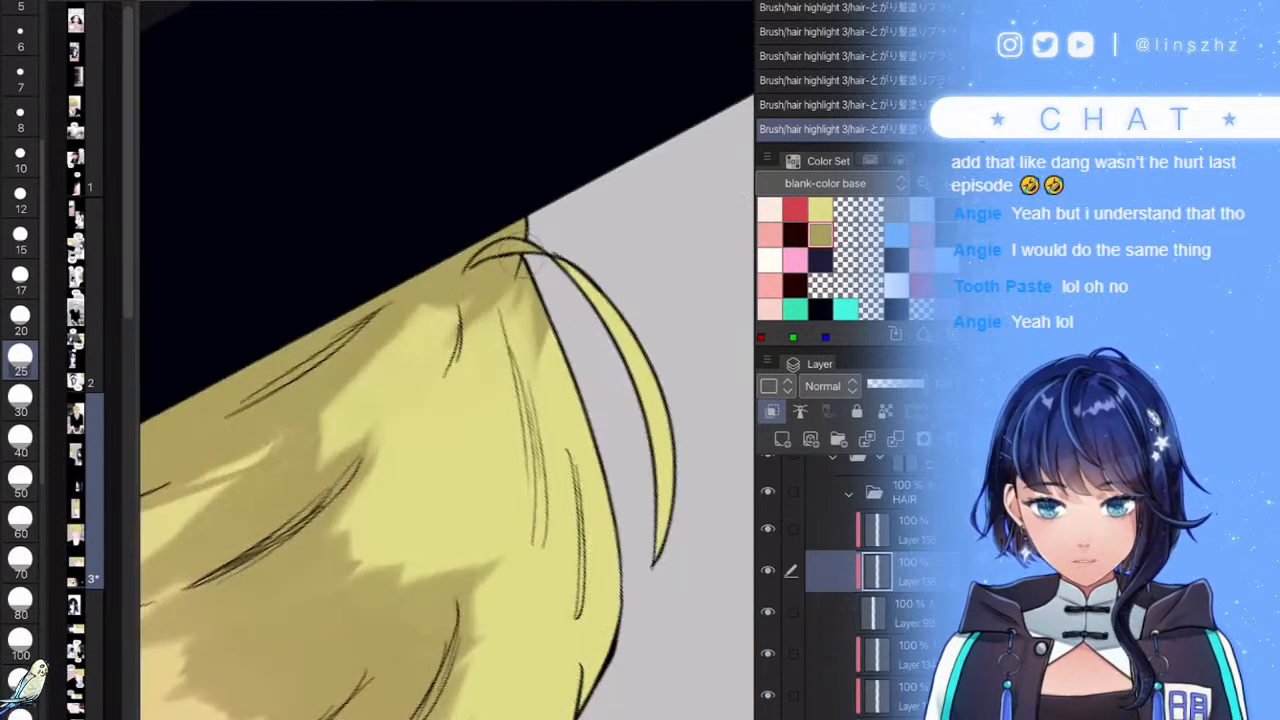
mouse_move(567, 318)
left_mouse_down()
mouse_move(543, 291)
mouse_move(537, 365)
mouse_move(481, 279)
mouse_move(462, 333)
mouse_move(451, 271)
mouse_move(203, 493)
left_mouse_up()
scroll(447, 360, "down", 5)
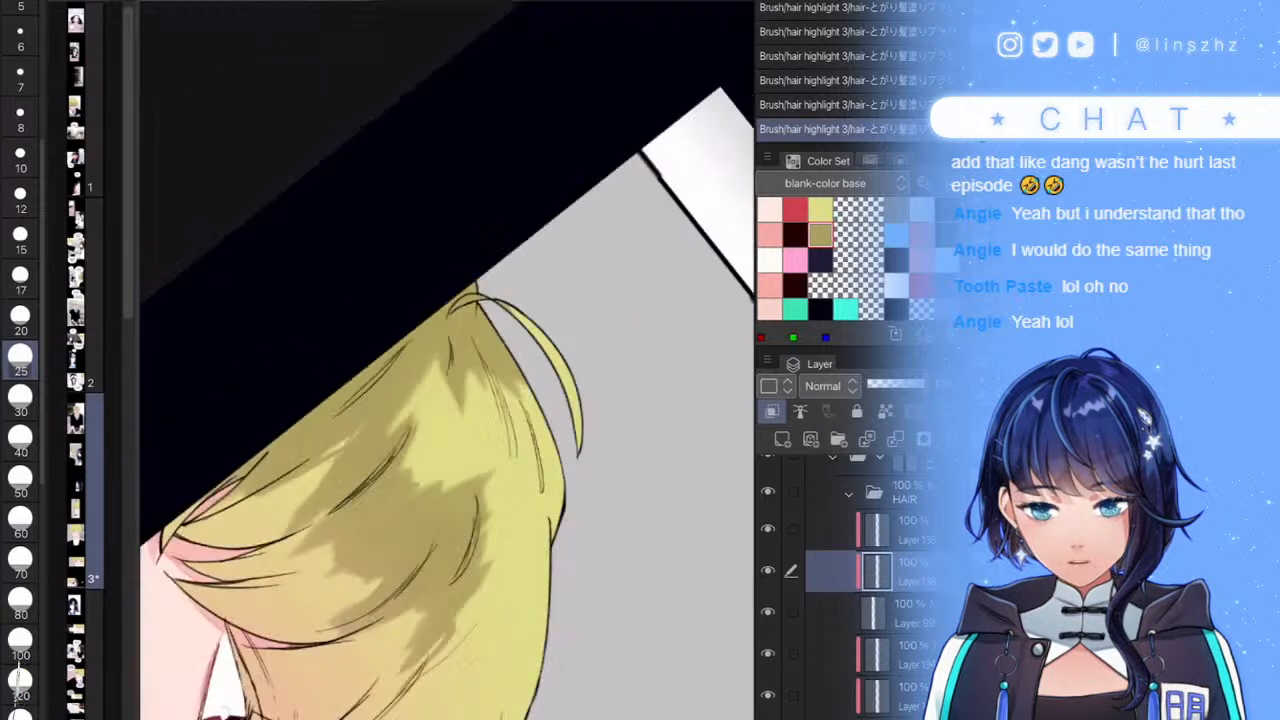
scroll(447, 360, "up", 2)
left_click_drag(430, 304, 442, 400)
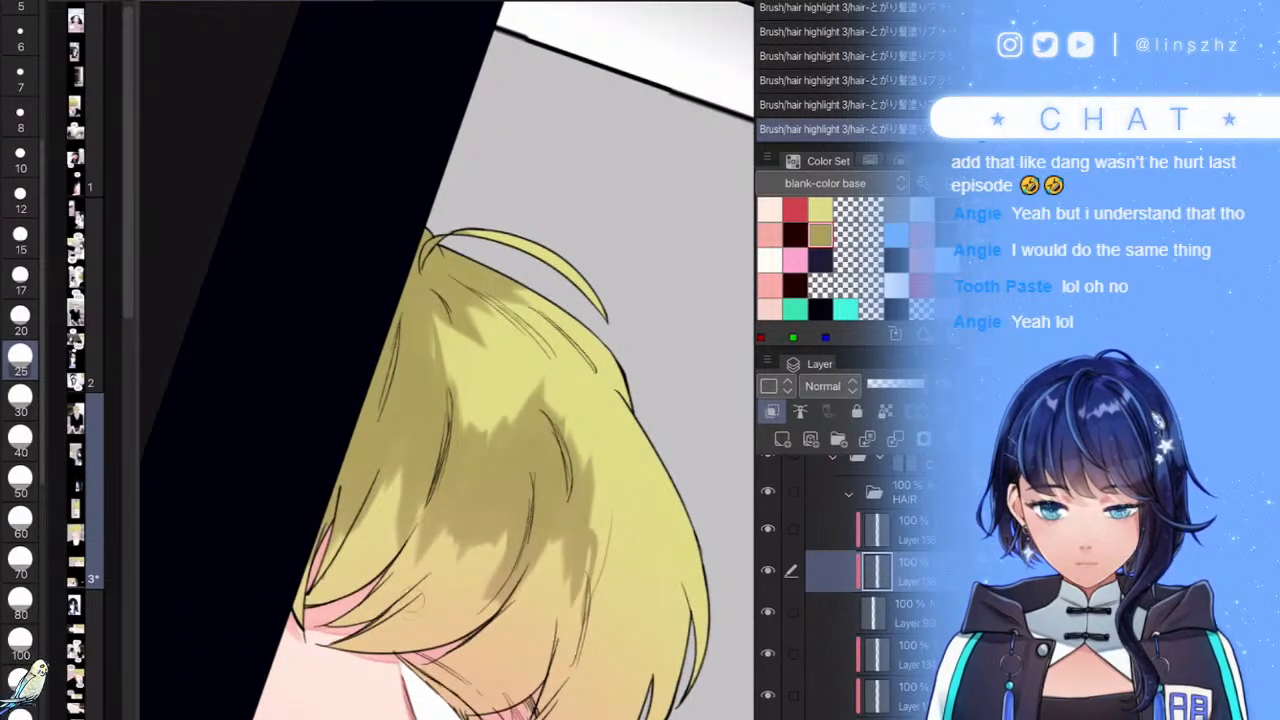
- Lighten and trim the lower edges of the dark hair shading and its right side
left_click_drag(428, 572, 452, 482)
left_click_drag(453, 592, 476, 490)
left_click_drag(484, 552, 506, 446)
left_click_drag(488, 598, 523, 492)
left_click_drag(545, 566, 560, 472)
mouse_move(567, 600)
left_mouse_down()
mouse_move(575, 514)
mouse_move(604, 520)
mouse_move(578, 456)
left_mouse_up()
left_click_drag(572, 510, 559, 430)
scroll(447, 360, "down", 5)
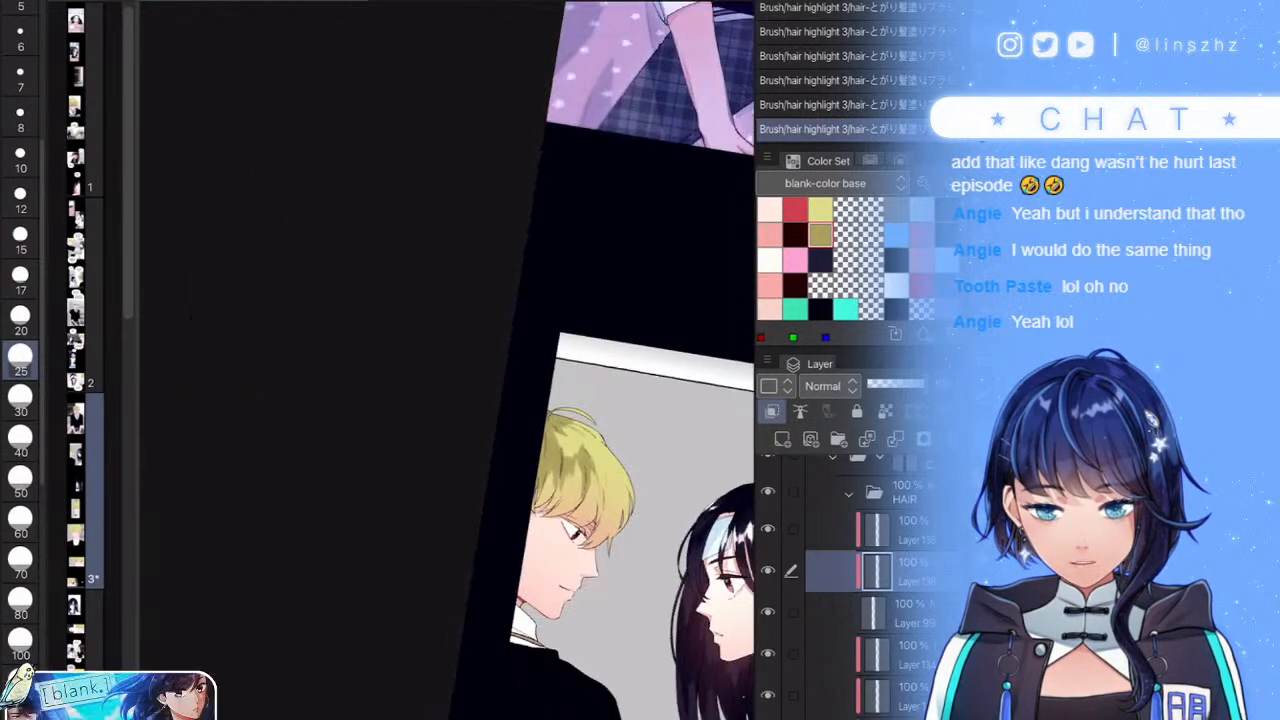
scroll(560, 400, "up", 4)
- Redo the right-side hair shading, cover the lower dark shadow patch, and add a highlight layer
key("ctrl+z")
scroll(568, 444, "up", 4)
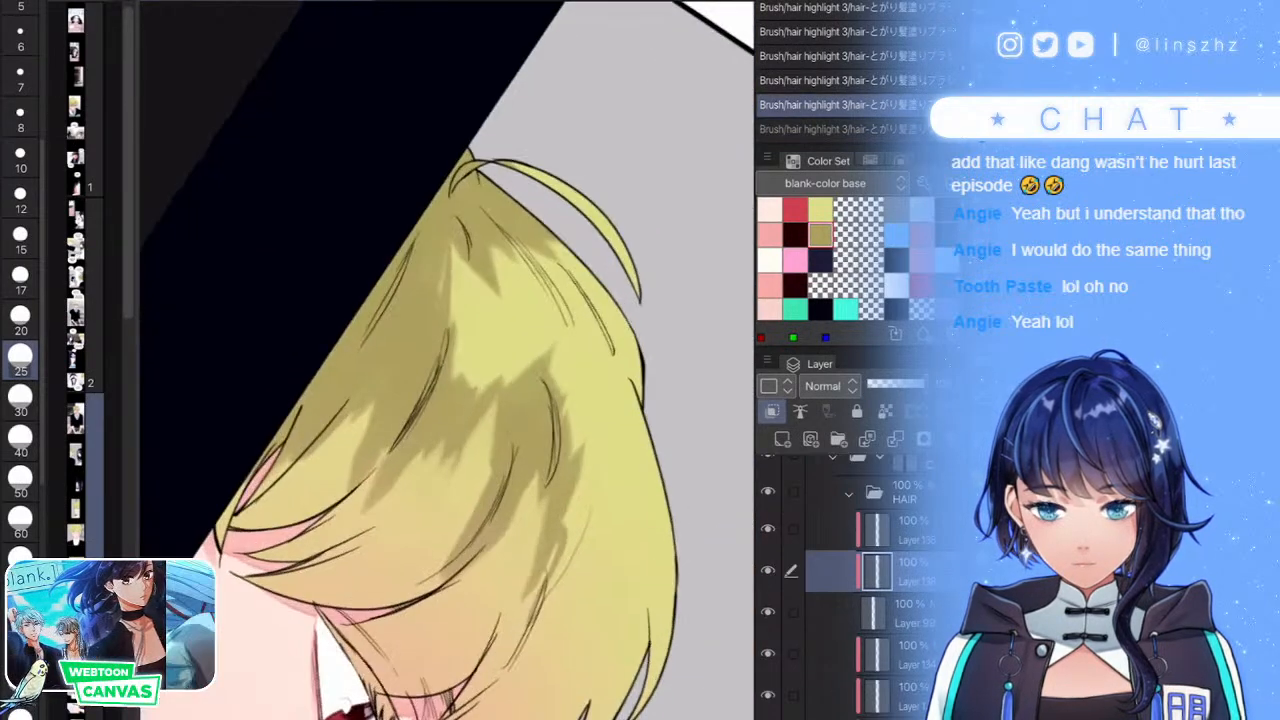
key("ctrl+z")
mouse_move(560, 468)
left_mouse_down()
mouse_move(556, 630)
mouse_move(598, 585)
mouse_move(624, 510)
left_mouse_up()
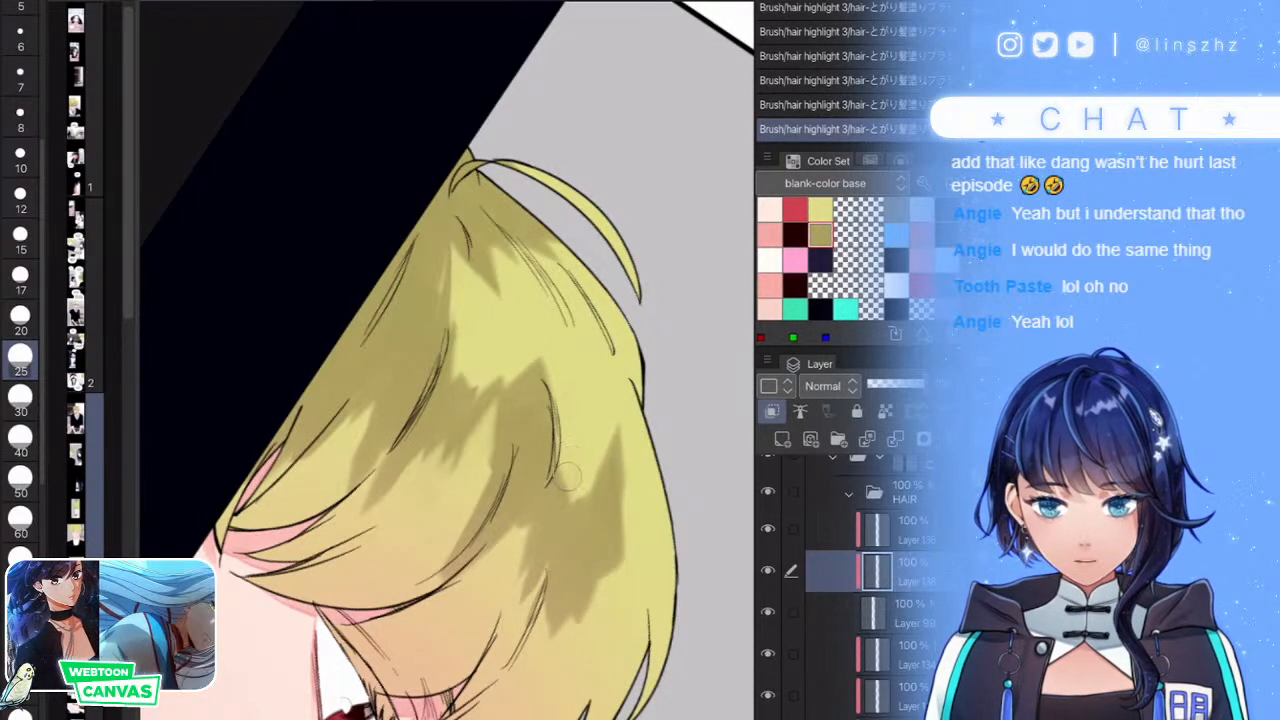
key("ctrl+z")
mouse_move(538, 362)
left_mouse_down()
mouse_move(586, 417)
mouse_move(598, 468)
left_mouse_up()
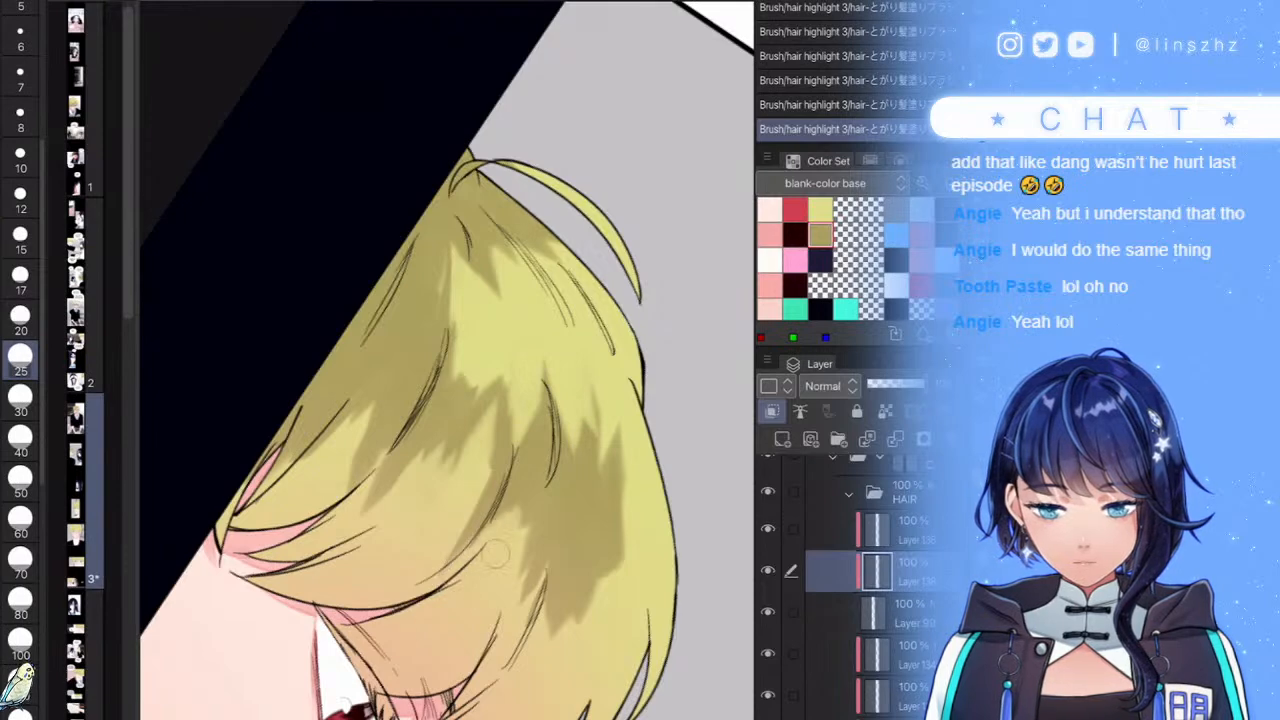
mouse_move(540, 560)
left_mouse_down()
mouse_move(556, 645)
mouse_move(586, 605)
mouse_move(598, 614)
mouse_move(613, 543)
left_mouse_up()
scroll(580, 450, "down", 5)
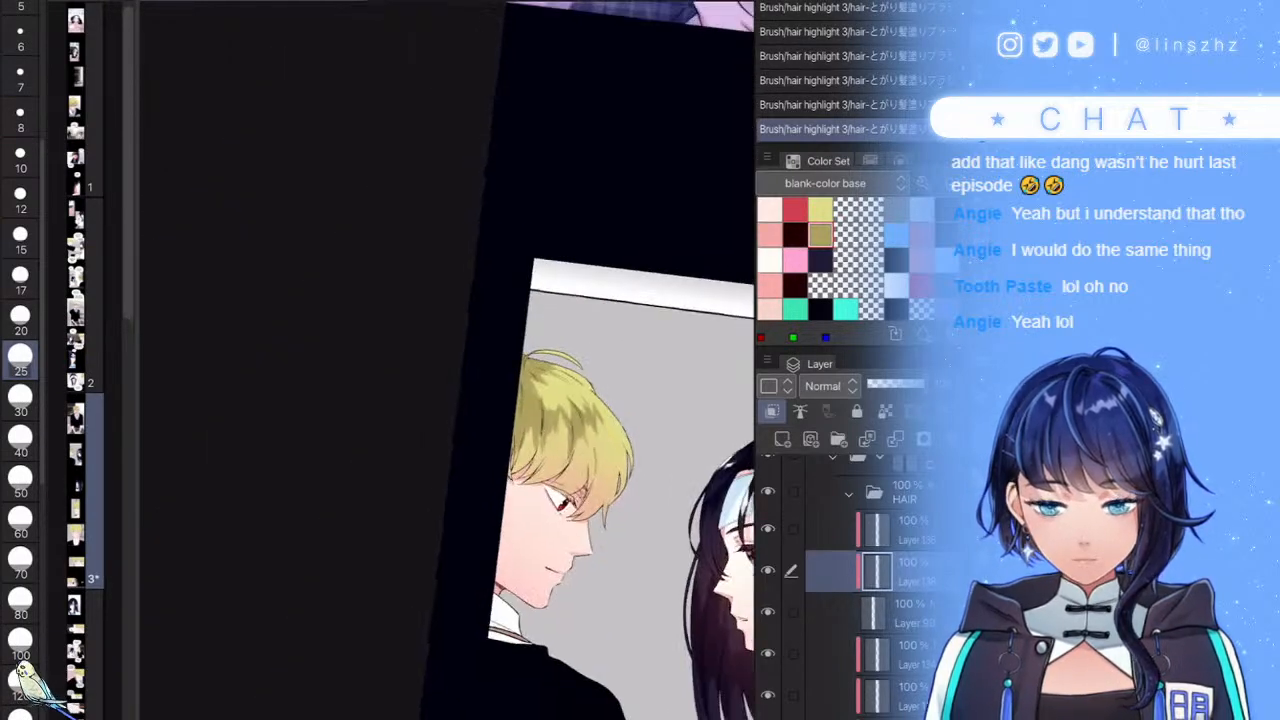
left_click(782, 440)
scroll(620, 425, "up", 5)
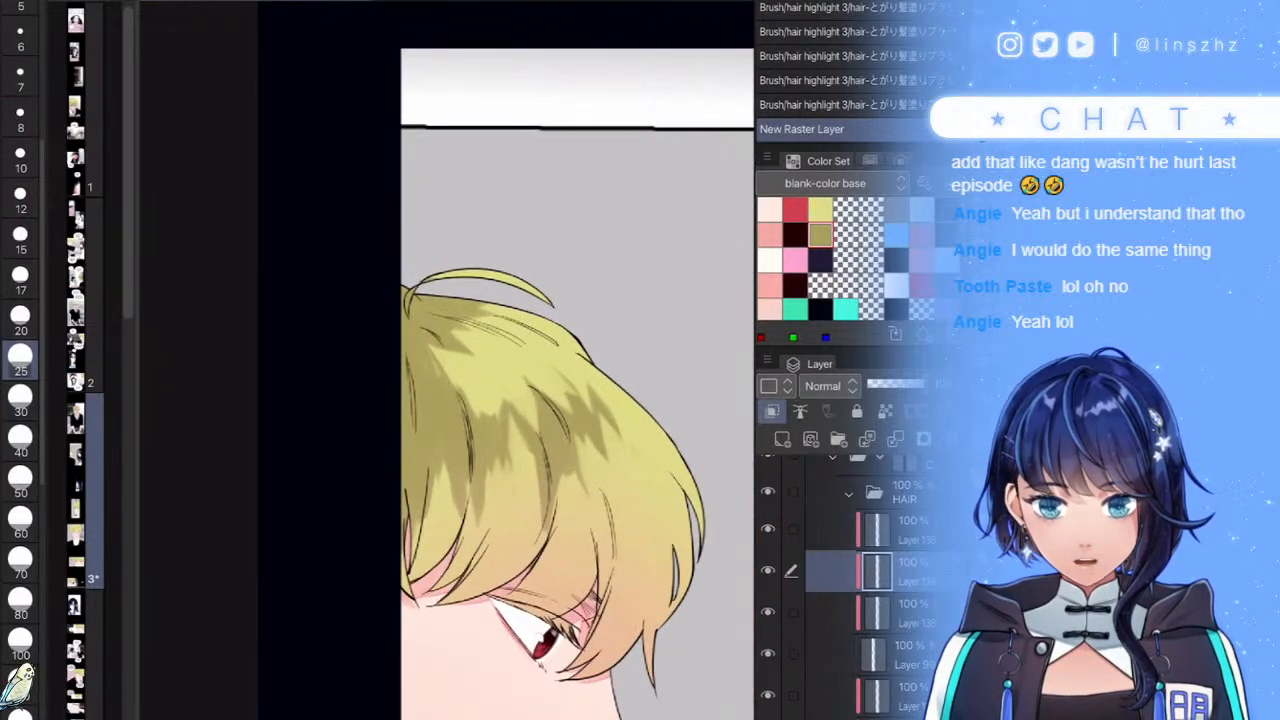
- Paint white highlights along the hair's right side and trim them back with hair colour
scroll(580, 450, "up", 3)
mouse_move(660, 410)
left_mouse_down()
mouse_move(639, 451)
mouse_move(625, 433)
mouse_move(567, 514)
mouse_move(552, 493)
mouse_move(563, 434)
mouse_move(525, 439)
mouse_move(520, 422)
mouse_move(439, 473)
mouse_move(429, 459)
mouse_move(344, 472)
mouse_move(412, 340)
mouse_move(349, 377)
mouse_move(304, 371)
left_mouse_up()
scroll(447, 360, "down", 5)
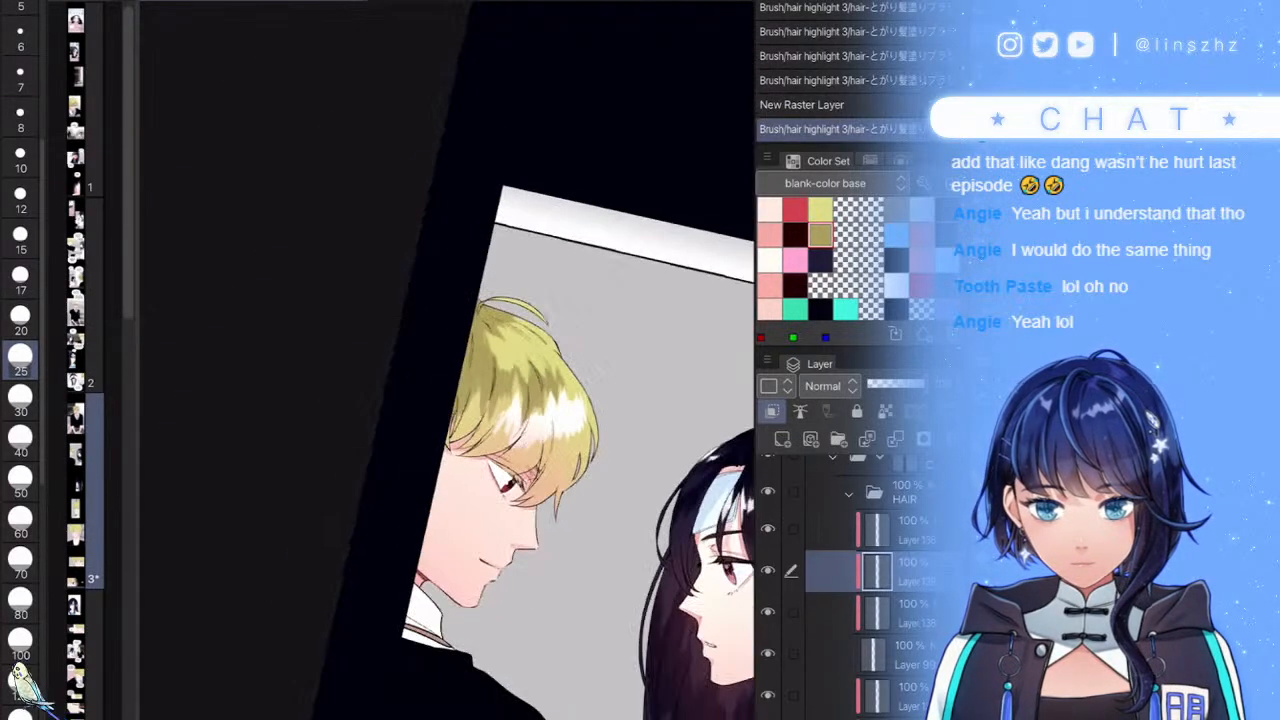
scroll(545, 415, "up", 5)
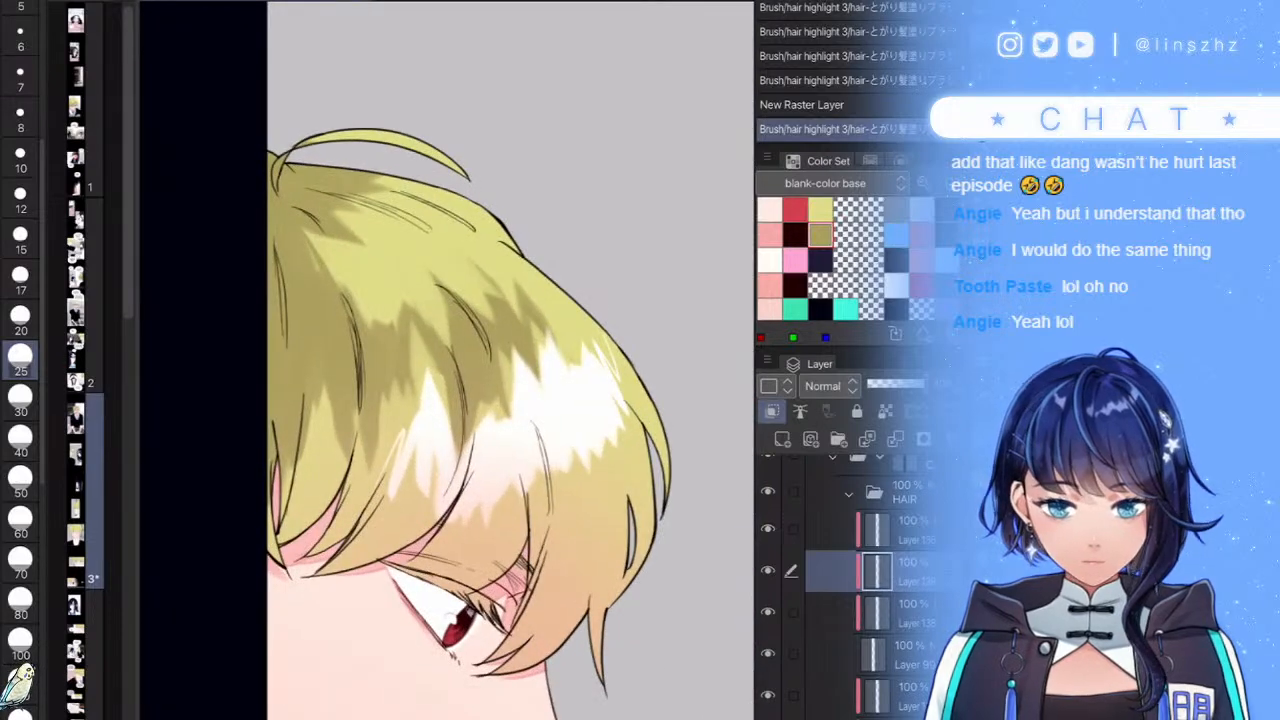
mouse_move(610, 425)
left_mouse_down()
mouse_move(563, 494)
mouse_move(555, 451)
mouse_move(532, 480)
mouse_move(498, 476)
mouse_move(464, 504)
mouse_move(392, 458)
left_mouse_up()
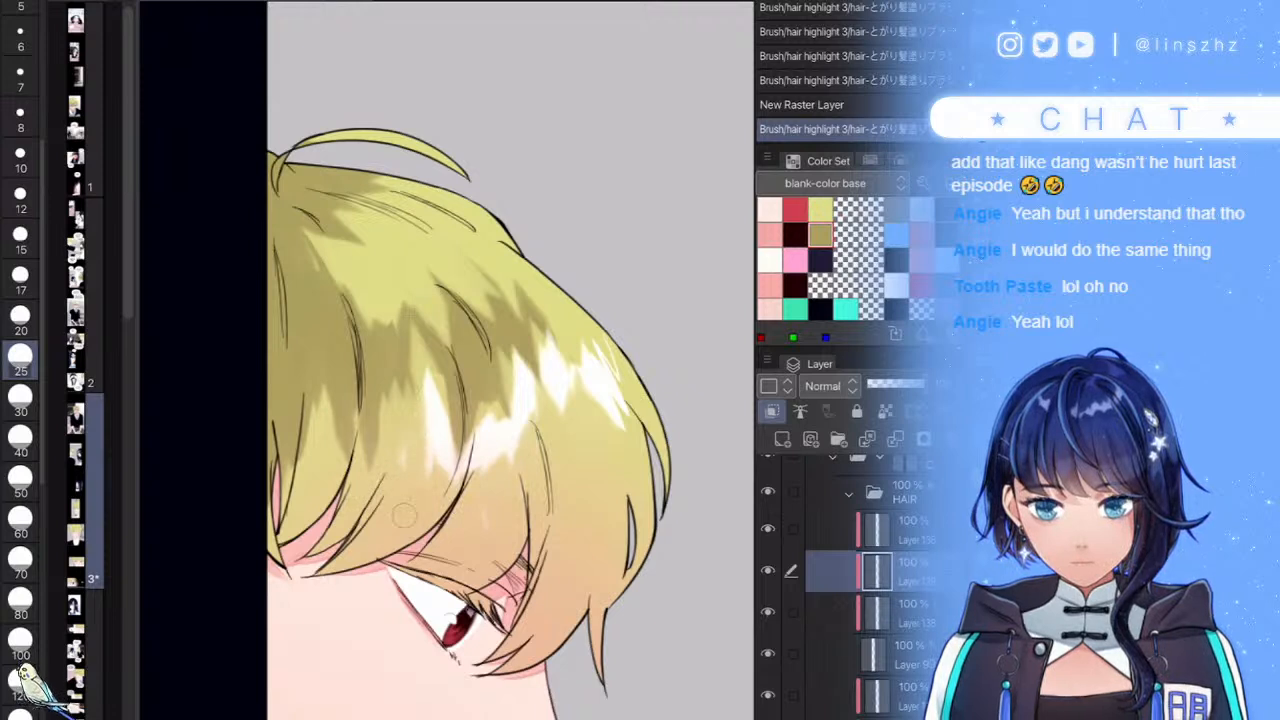
left_click_drag(578, 378, 609, 454)
mouse_move(573, 339)
left_mouse_down()
mouse_move(584, 372)
mouse_move(557, 376)
left_mouse_up()
left_click_drag(542, 322, 552, 400)
left_click_drag(500, 291, 486, 267)
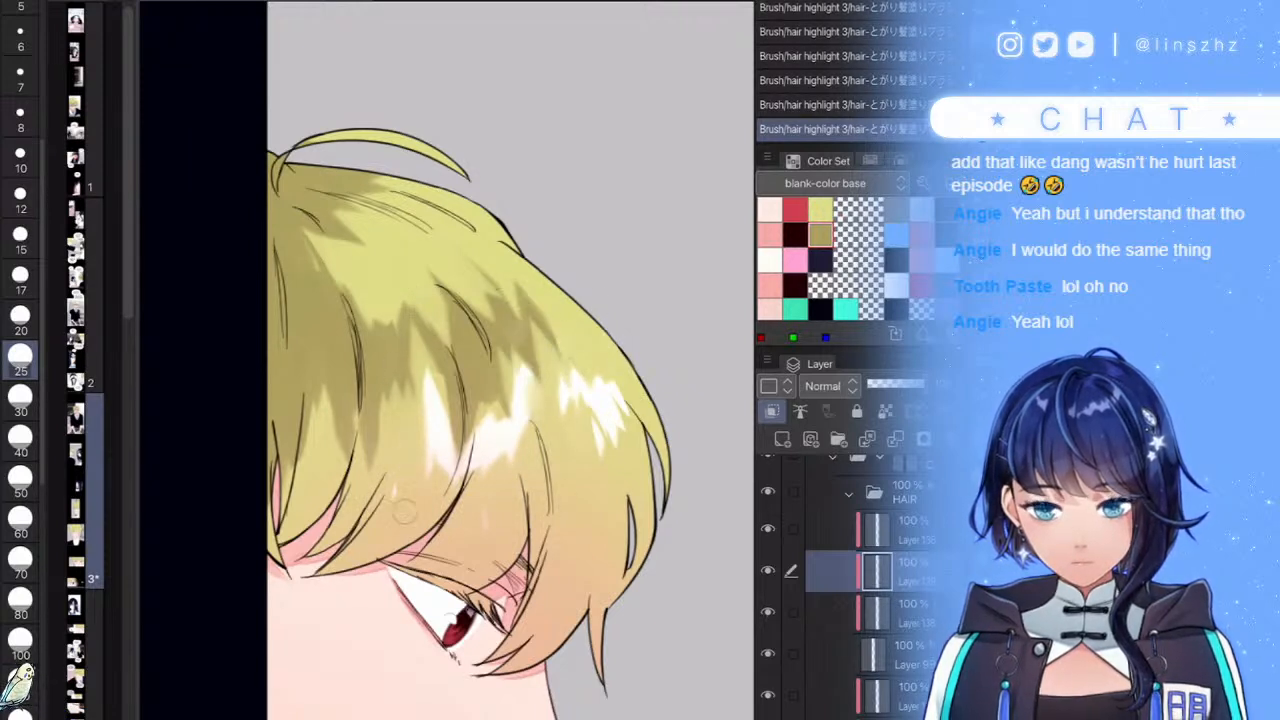
left_click_drag(436, 468, 428, 374)
scroll(518, 387, "down", 5)
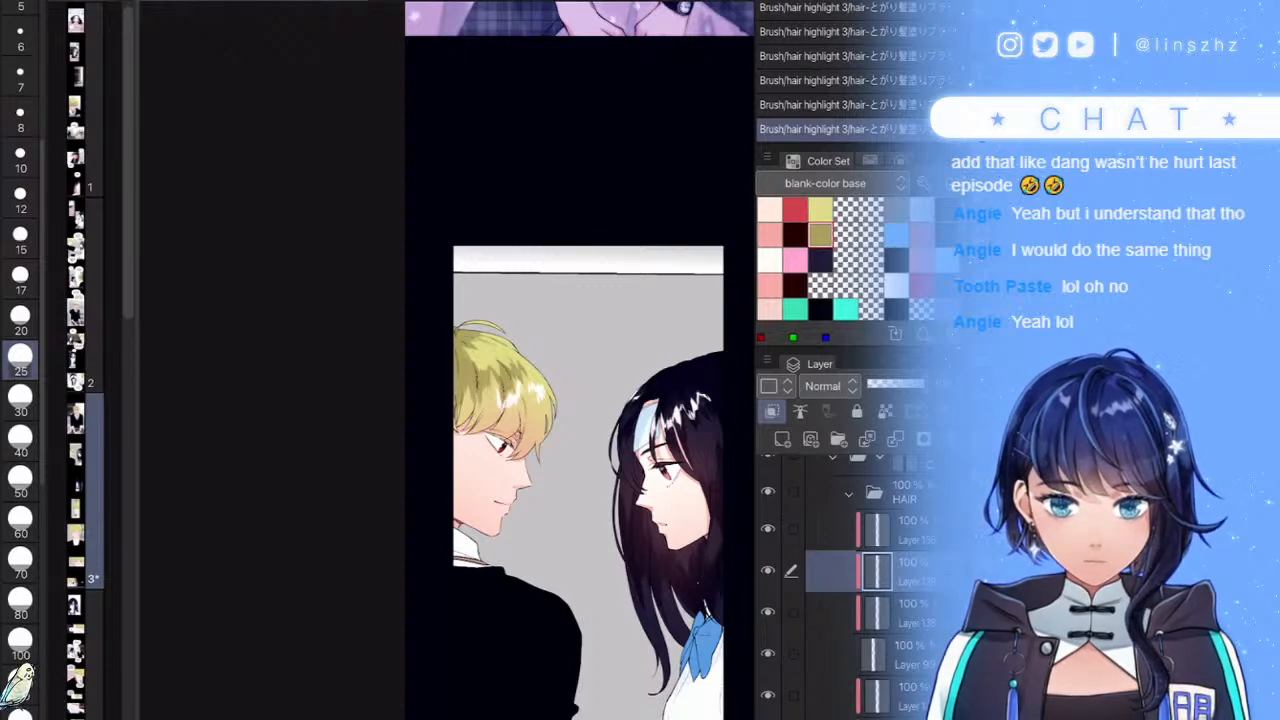
- Delete the unwanted highlight strokes and repaint white highlights on the lower right and upper hair
key("Delete")
scroll(520, 385, "up", 5)
mouse_move(622, 368)
left_mouse_down()
mouse_move(598, 480)
mouse_move(574, 435)
mouse_move(540, 460)
mouse_move(510, 372)
mouse_move(486, 429)
mouse_move(412, 380)
left_mouse_up()
mouse_move(422, 245)
left_mouse_down()
mouse_move(348, 350)
mouse_move(304, 325)
left_mouse_up()
scroll(448, 360, "down", 5)
scroll(593, 409, "down", 2)
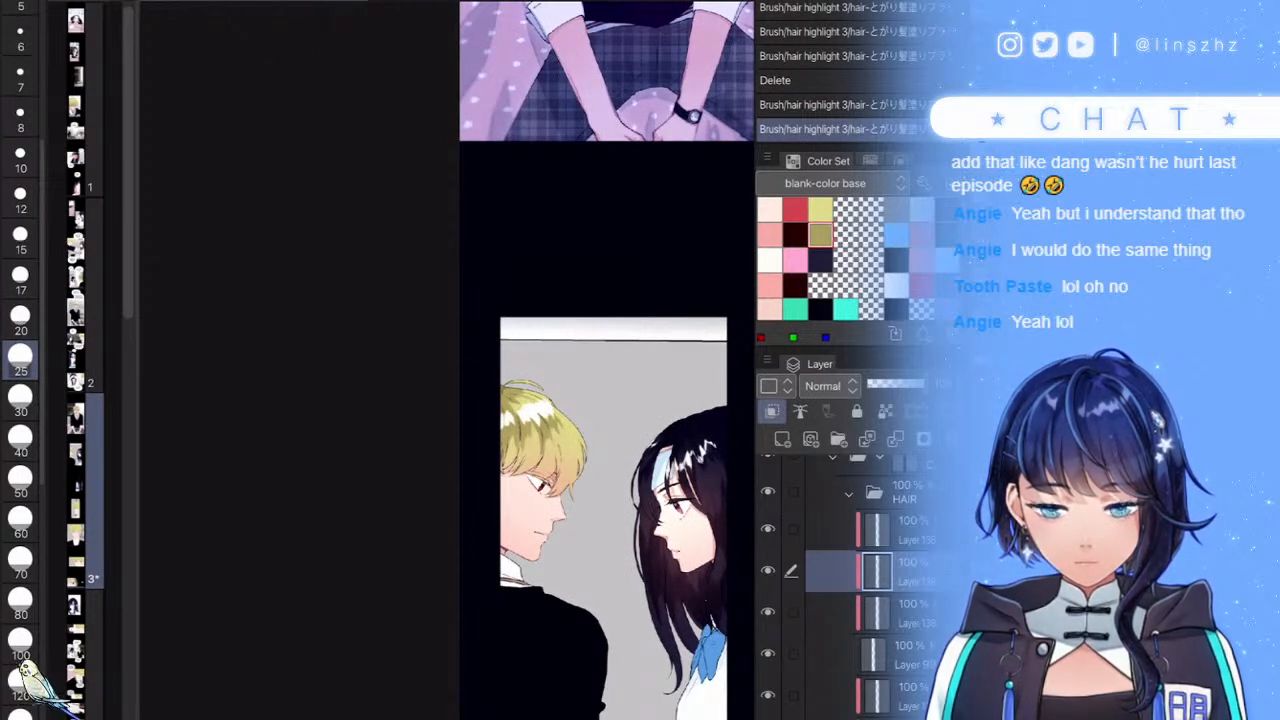
scroll(448, 360, "up", 7)
- Paint a white highlight running along the hair's right edge
mouse_move(604, 370)
left_mouse_down()
mouse_move(598, 412)
mouse_move(530, 492)
mouse_move(385, 478)
left_mouse_up()
mouse_move(602, 392)
left_mouse_down()
mouse_move(586, 431)
mouse_move(609, 435)
left_mouse_up()
left_click_drag(595, 298, 597, 480)
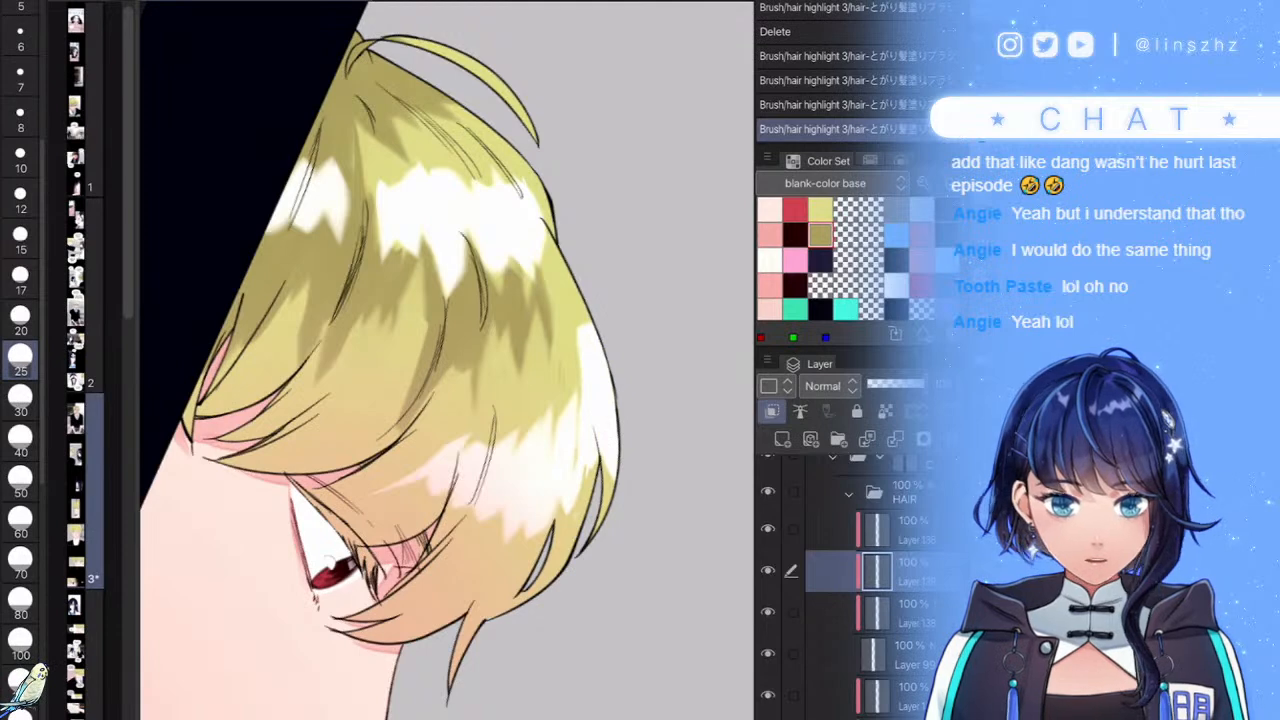
scroll(448, 360, "down", 2)
scroll(448, 360, "up", 3)
- Tidy the highlights' edges with yellow and olive strokes and touch up a small spot
left_click_drag(535, 302, 545, 405)
left_click_drag(580, 490, 450, 517)
scroll(447, 360, "down", 4)
scroll(447, 360, "up", 6)
mouse_move(625, 330)
left_mouse_down()
mouse_move(579, 352)
mouse_move(550, 287)
mouse_move(505, 289)
mouse_move(463, 235)
mouse_move(457, 273)
mouse_move(384, 372)
mouse_move(375, 252)
left_mouse_up()
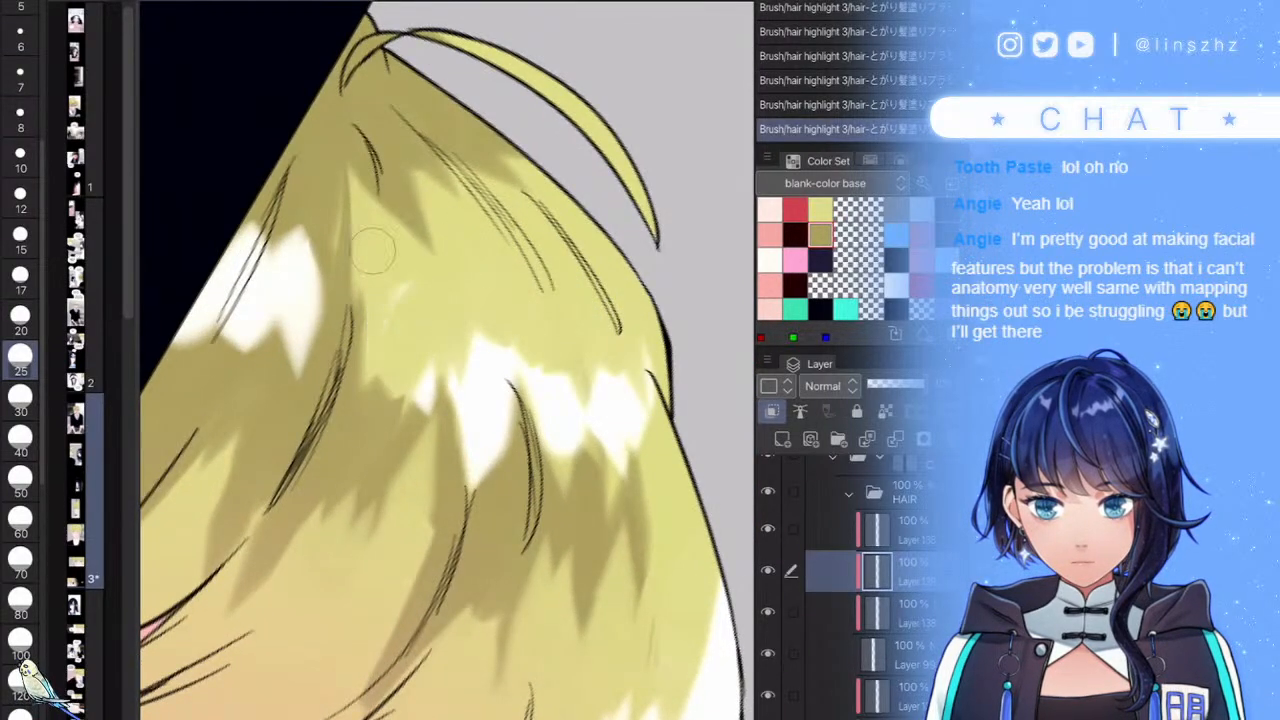
scroll(447, 360, "down", 5)
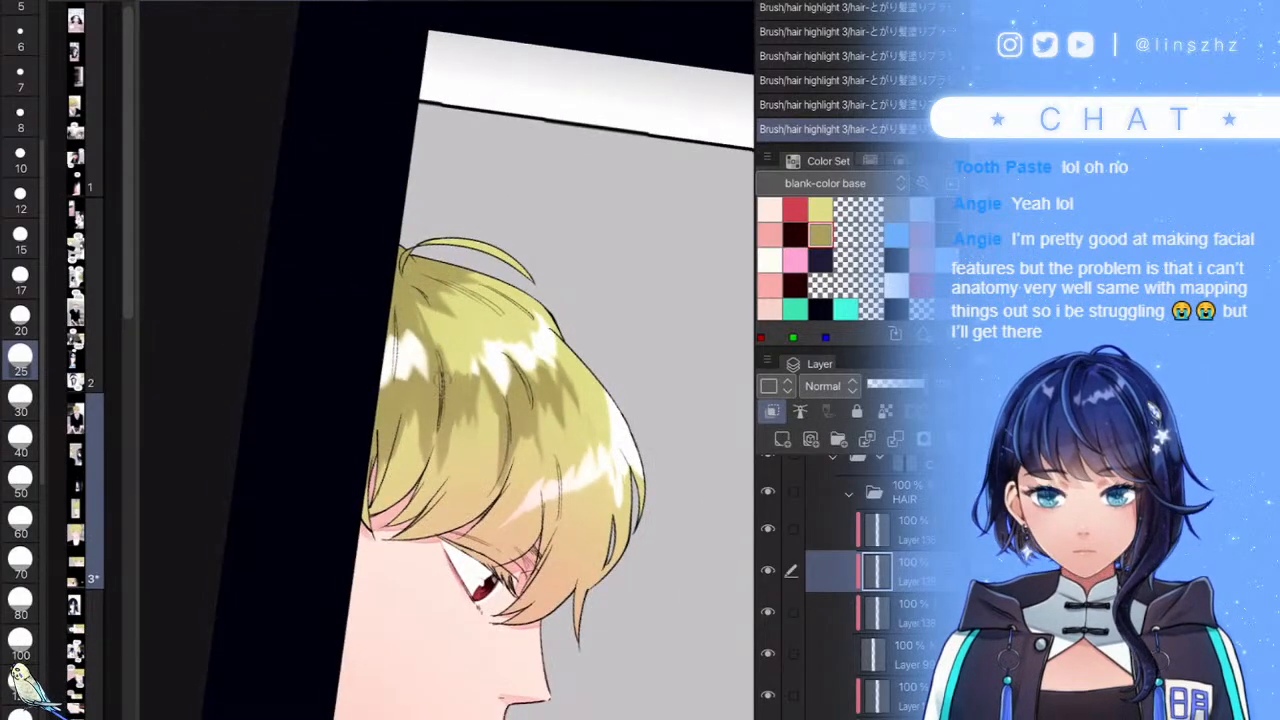
left_click_drag(439, 394, 450, 334)
scroll(447, 360, "down", 2)
scroll(447, 360, "up", 4)
scroll(551, 360, "up", 1)
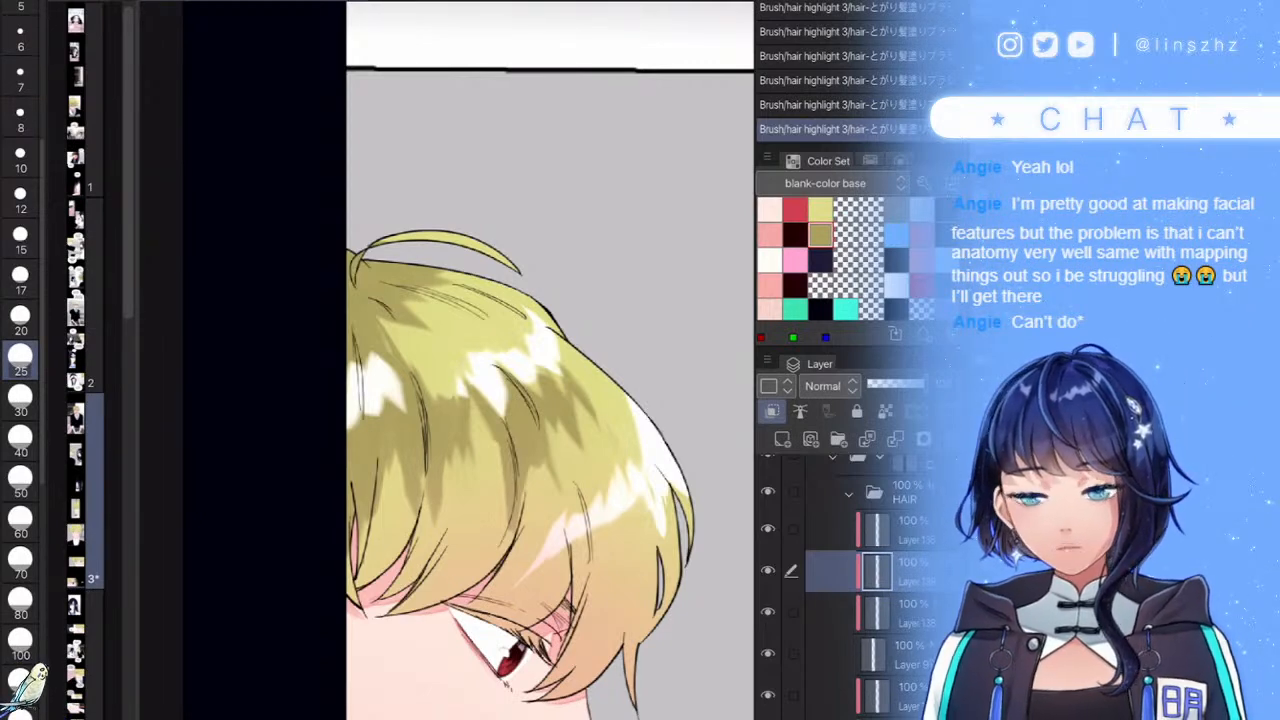
- Add darker shading on the hair and paint away the highlight tails at lower right
scroll(420, 410, "up", 3)
mouse_move(486, 330)
left_mouse_down()
mouse_move(470, 380)
mouse_move(432, 334)
left_mouse_up()
left_click_drag(458, 282, 404, 330)
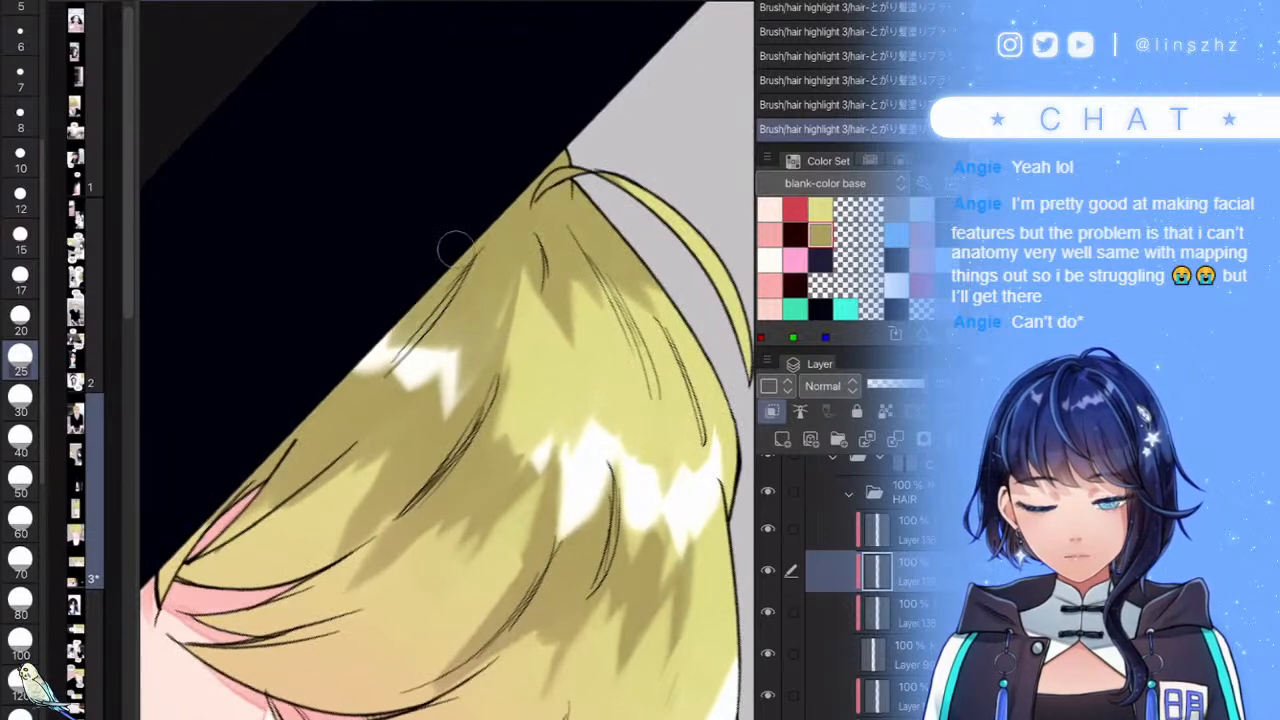
scroll(448, 360, "down", 5)
scroll(448, 360, "up", 5)
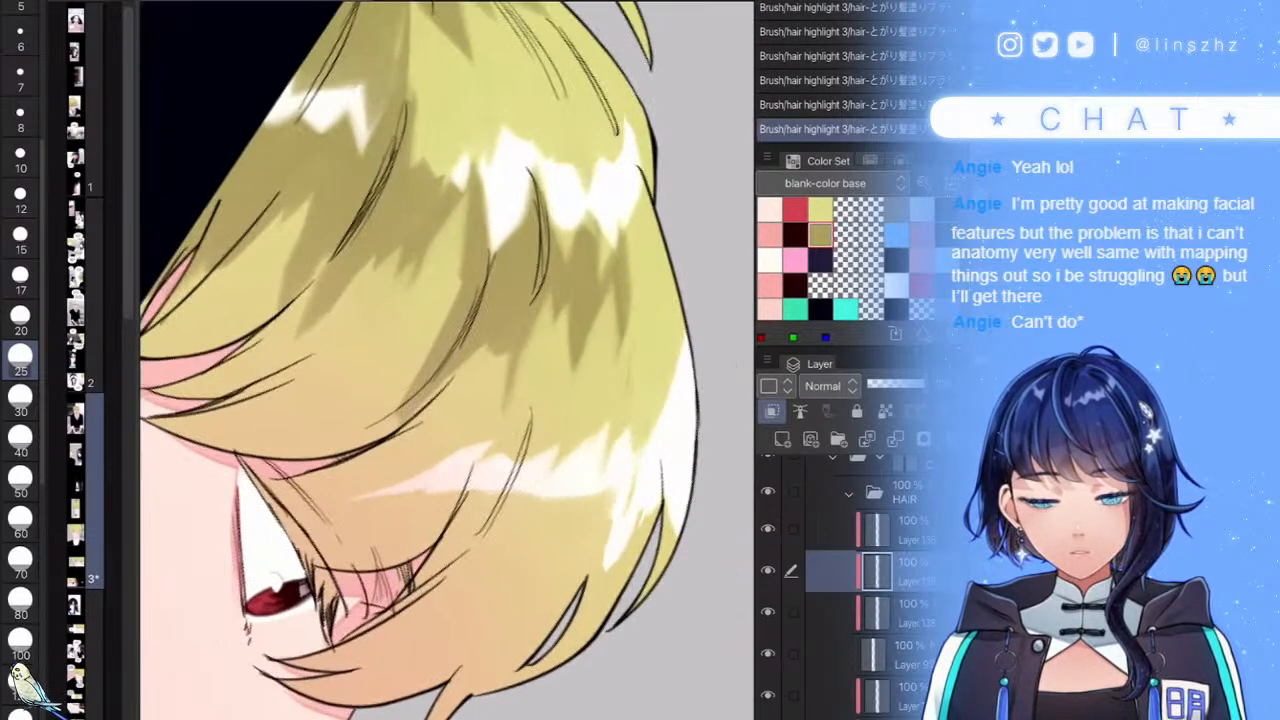
left_click_drag(646, 522, 612, 508)
left_click_drag(498, 498, 388, 519)
scroll(448, 360, "down", 5)
scroll(448, 360, "up", 3)
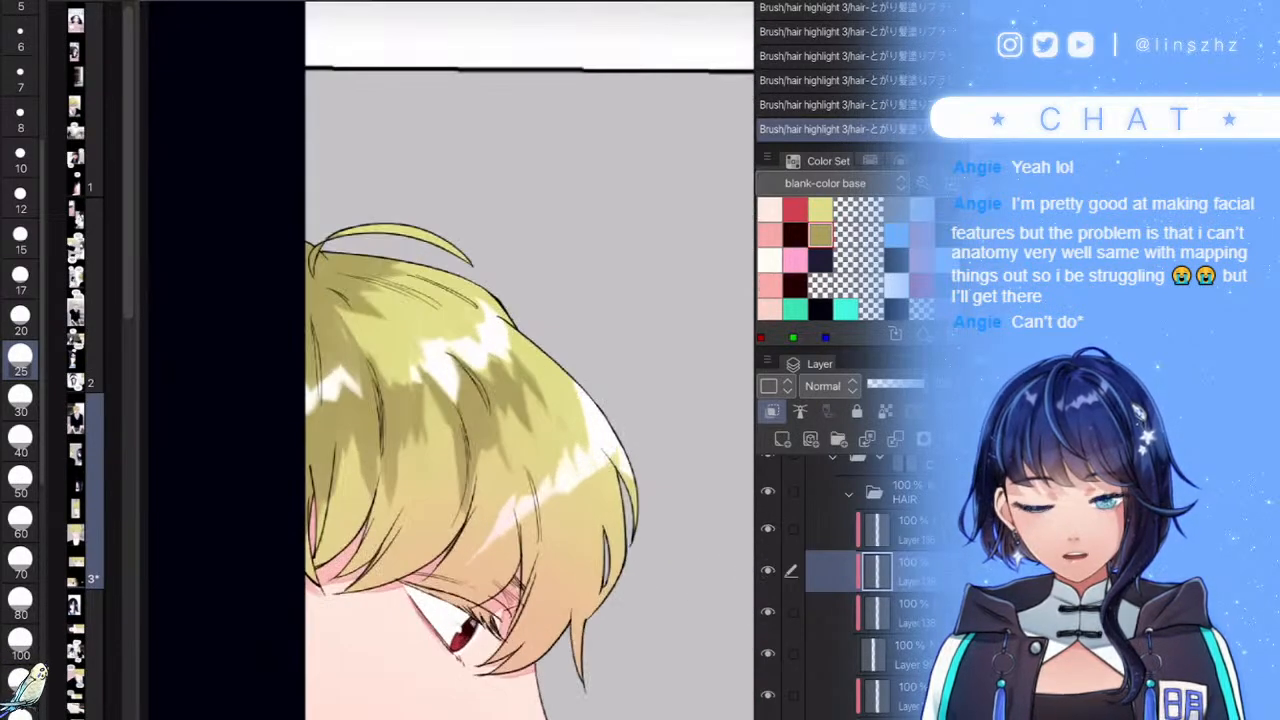
scroll(448, 360, "up", 5)
key("ctrl+z")
- Repaint white highlights on the lower right hair and above the eye, covering the left tip
mouse_move(642, 502)
left_mouse_down()
mouse_move(632, 525)
mouse_move(612, 492)
left_mouse_up()
mouse_move(512, 492)
left_mouse_down()
mouse_move(471, 502)
mouse_move(463, 462)
mouse_move(410, 478)
left_mouse_up()
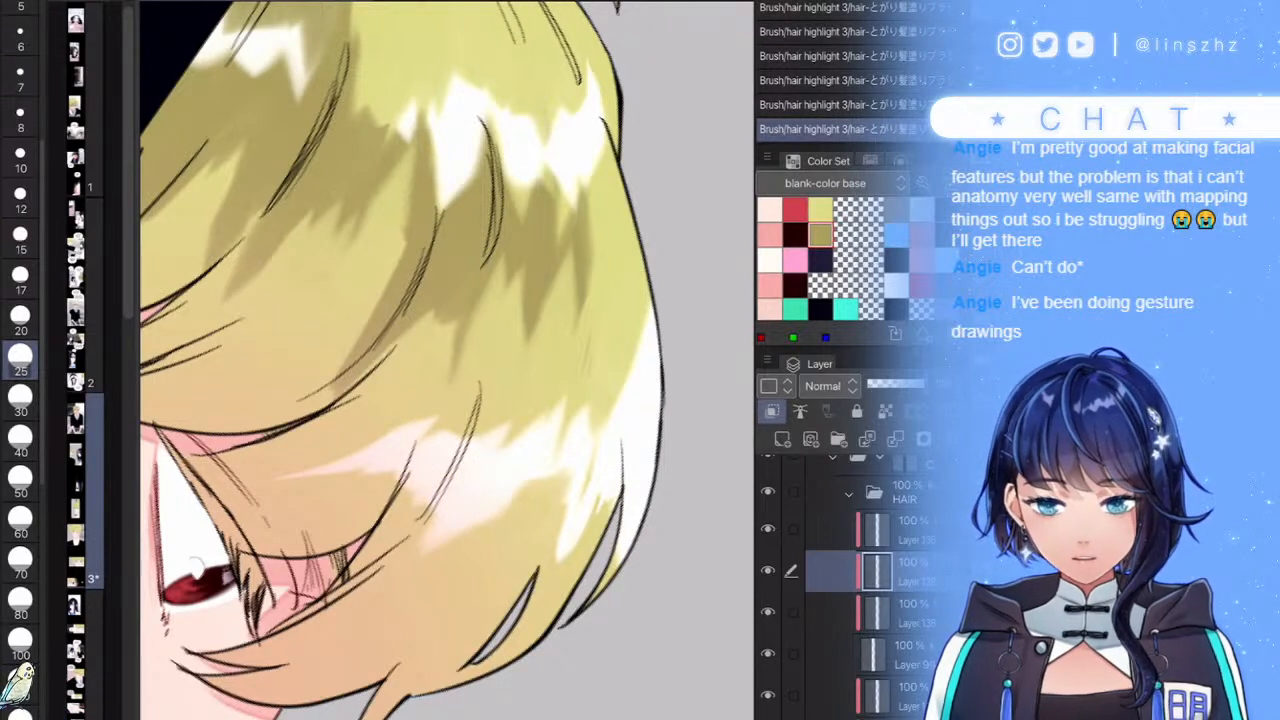
left_click_drag(378, 442, 290, 472)
scroll(447, 440, "down", 5)
key("minus")
key("minus")
key("minus")
scroll(453, 490, "up", 3)
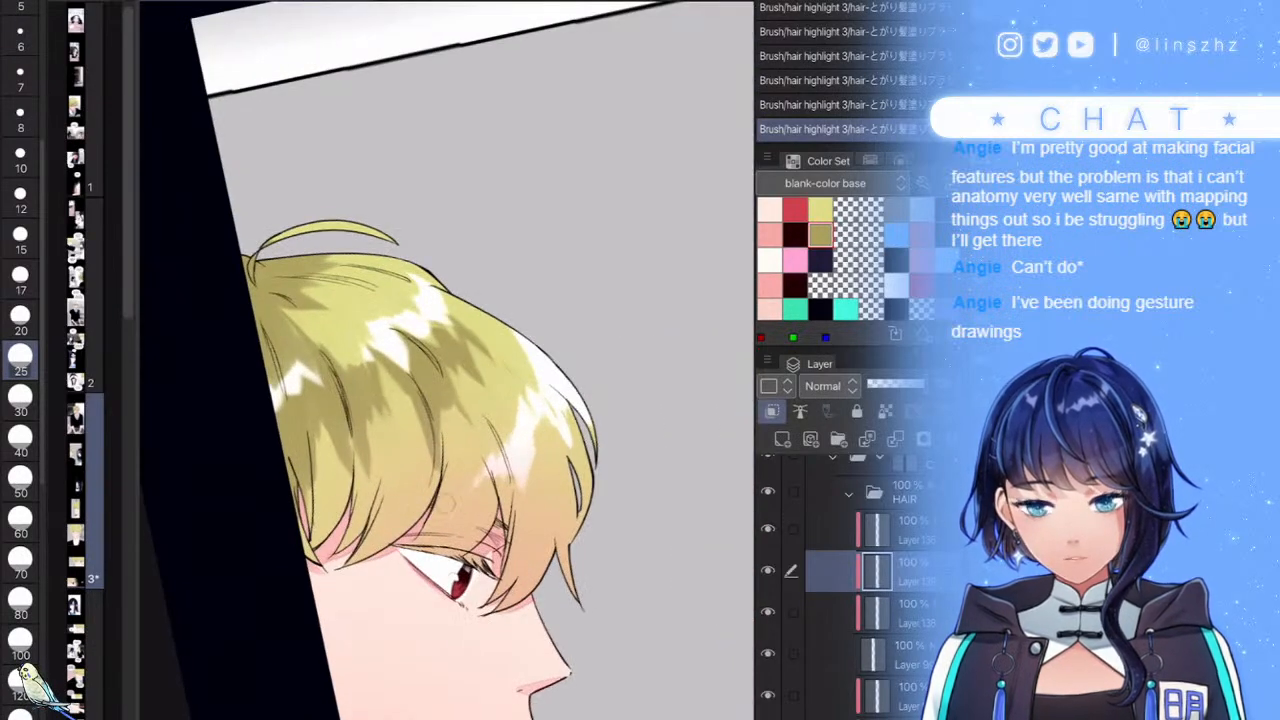
scroll(453, 490, "down", 6)
key("asciicircum")
key("asciicircum")
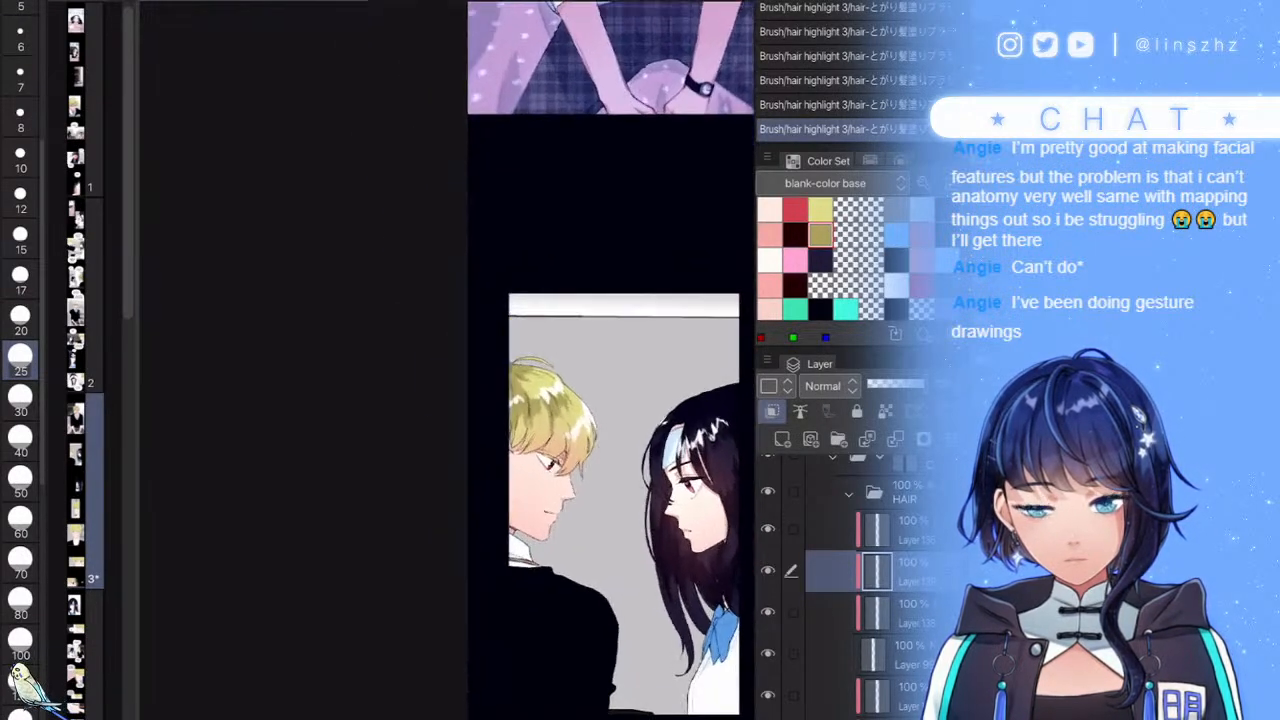
scroll(574, 491, "up", 3)
key("e")
scroll(497, 298, "up", 2)
- Soft-erase parts of the hair highlights with the eraser at size 150
scroll(20, 600, "down", 2)
left_click(20, 612)
left_click_drag(426, 302, 530, 302)
left_click_drag(594, 412, 606, 402)
scroll(572, 356, "down", 4)
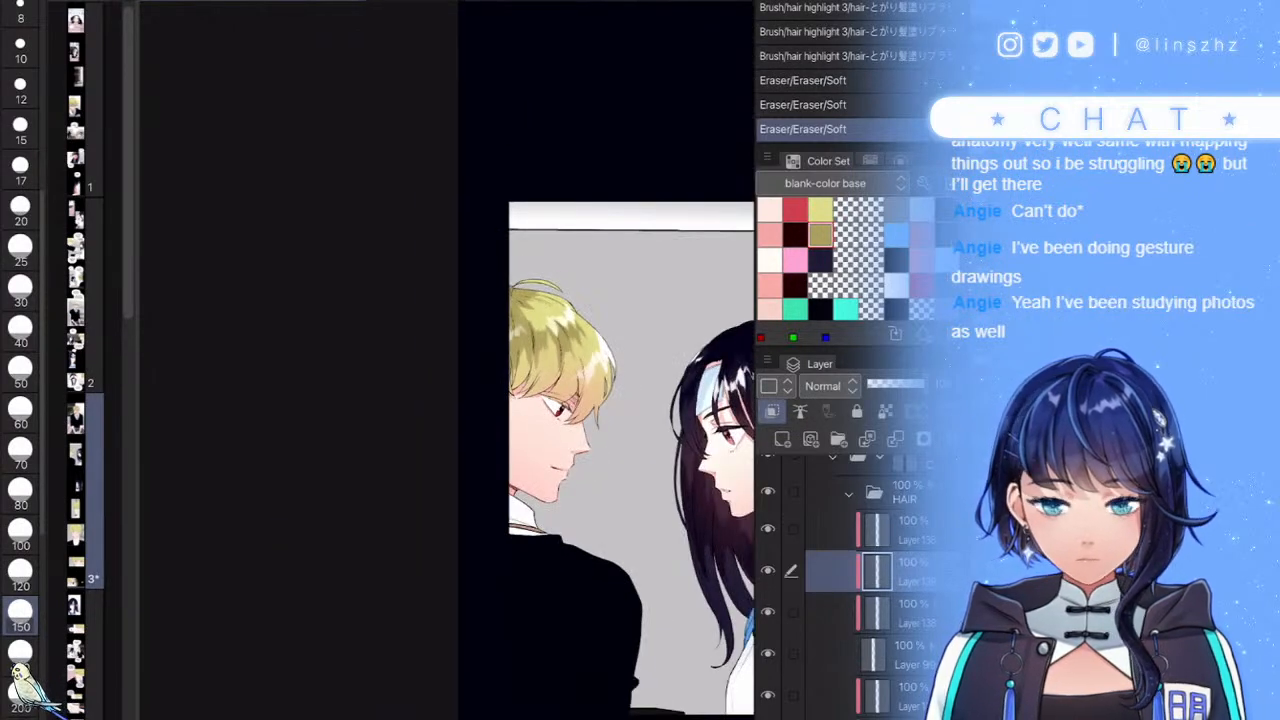
- Collapse the HAIR folder and its parent folder in the Layer palette
left_click(849, 494)
scroll(860, 570, "up", 3)
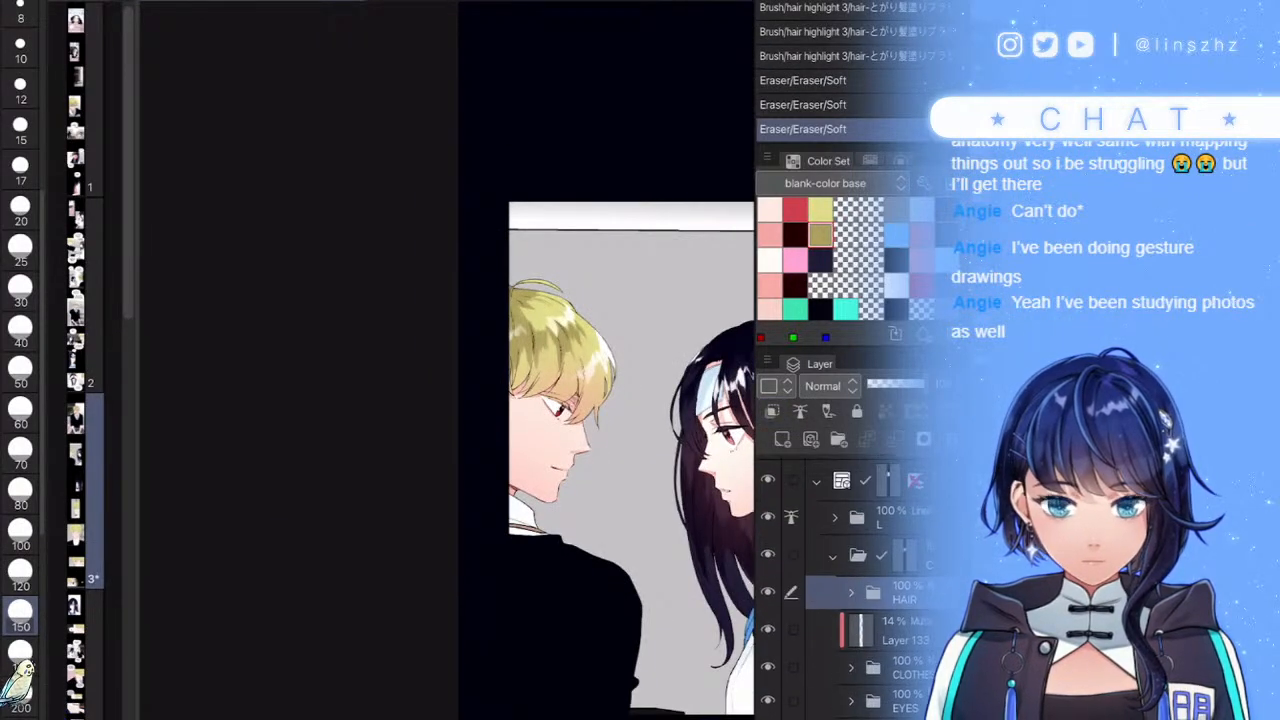
scroll(448, 400, "down", 4)
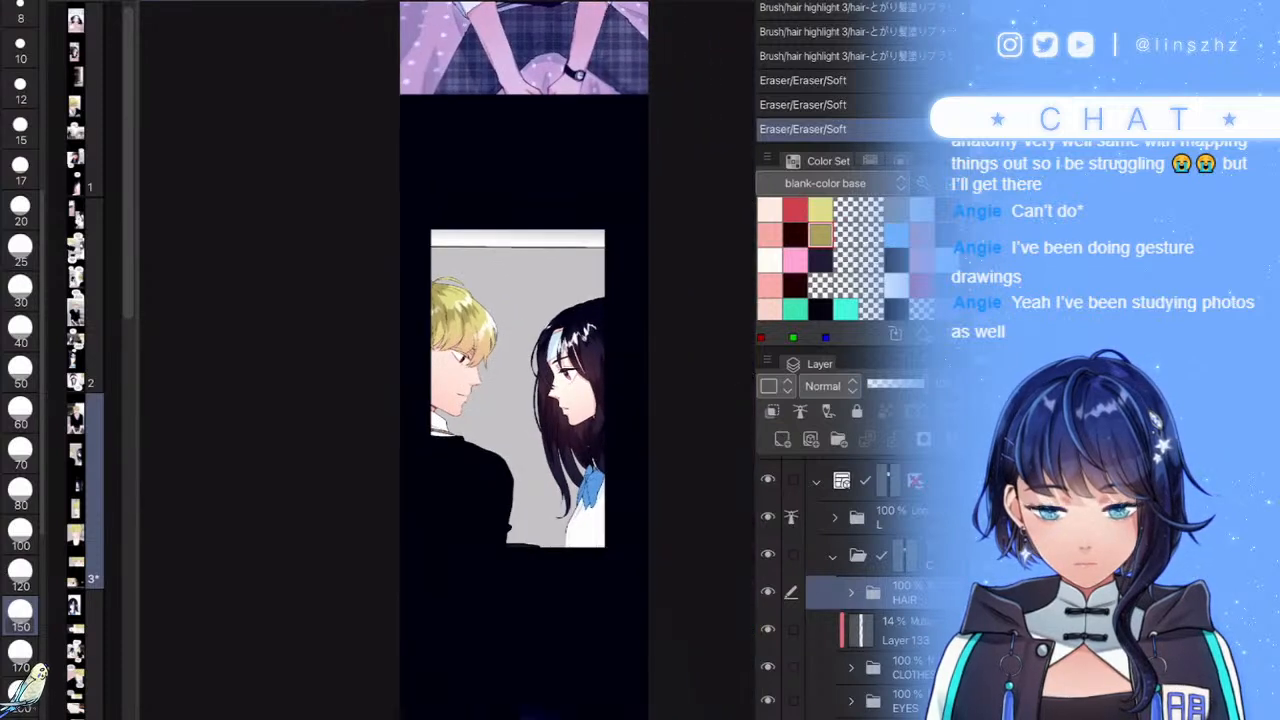
scroll(500, 400, "up", 2)
scroll(866, 590, "up", 1)
left_click(900, 606)
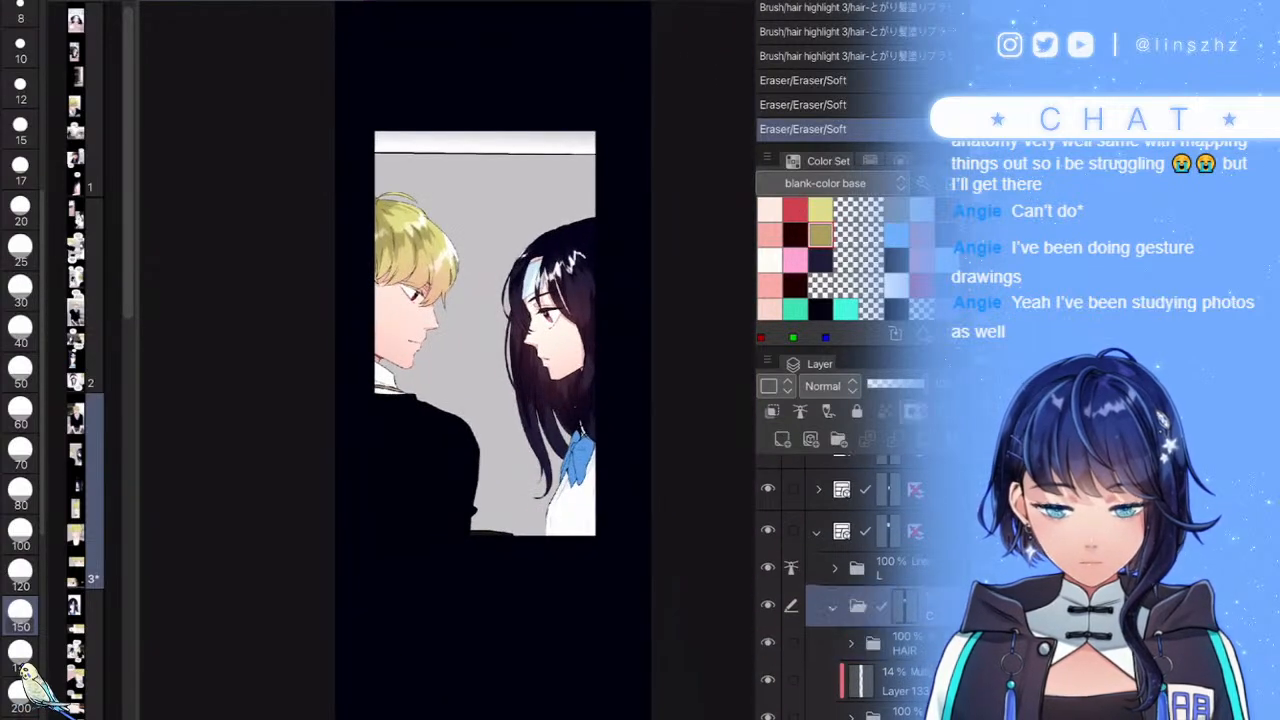
left_click(833, 607)
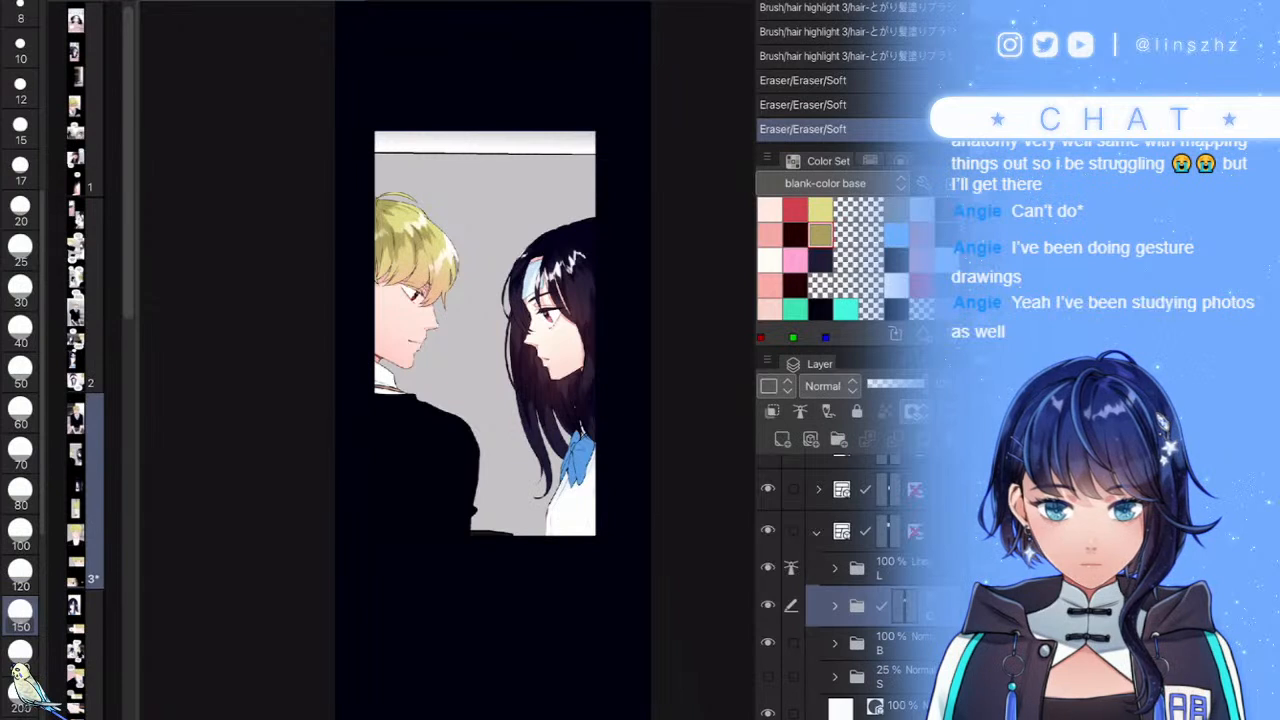
- Add a new layer above folder L and set it to Screen blending
left_click(900, 568)
left_click(782, 440)
left_click(829, 386)
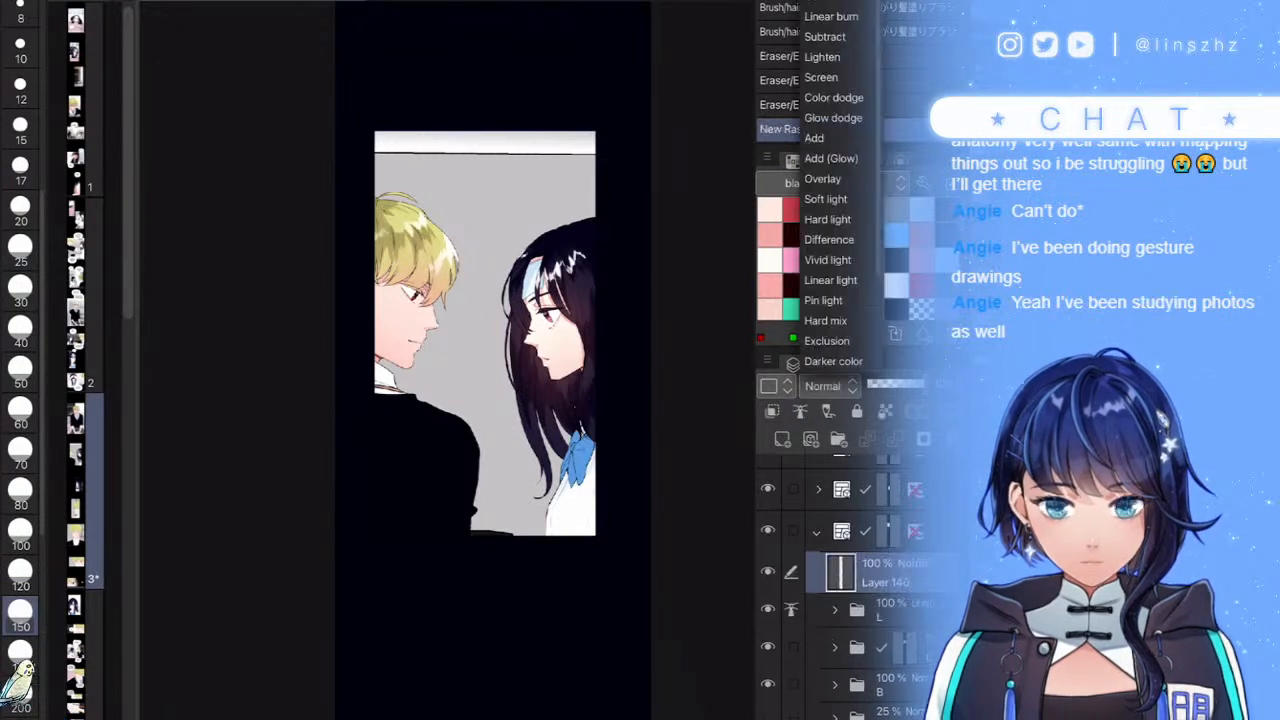
left_click(820, 77)
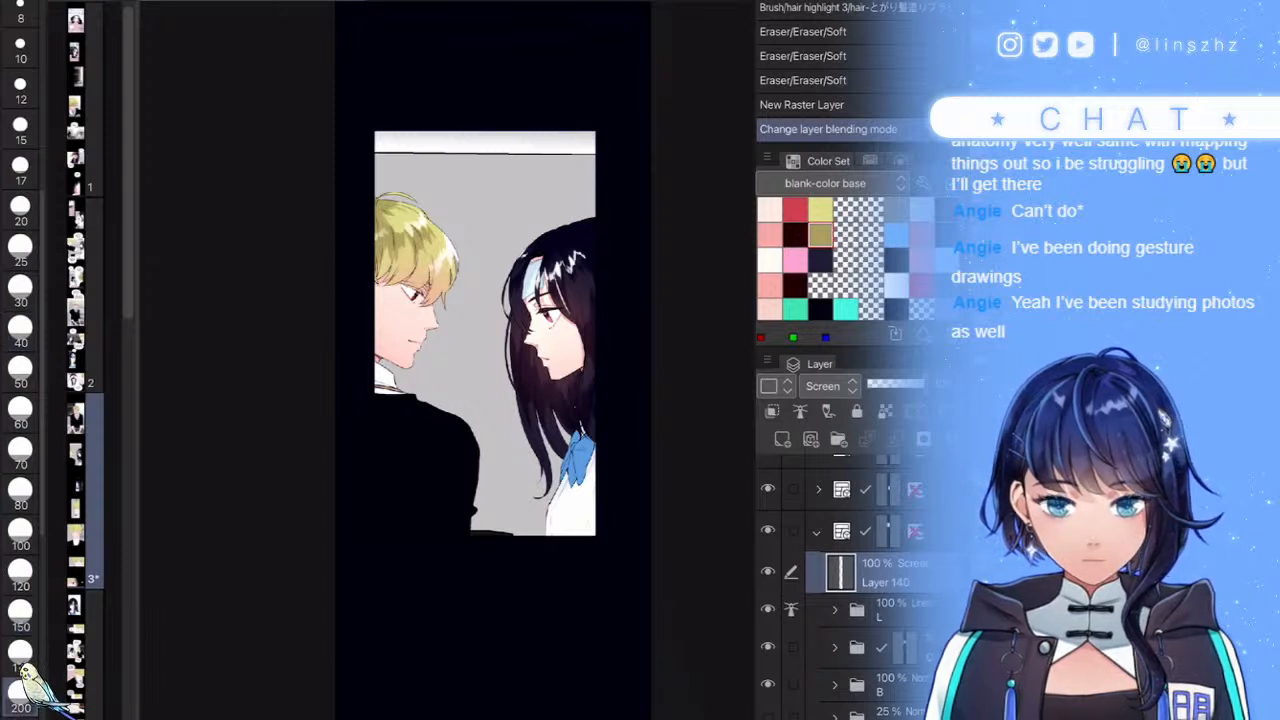
- Airbrush pale pink at size 400 over the top of the grey background
left_click(620, 69)
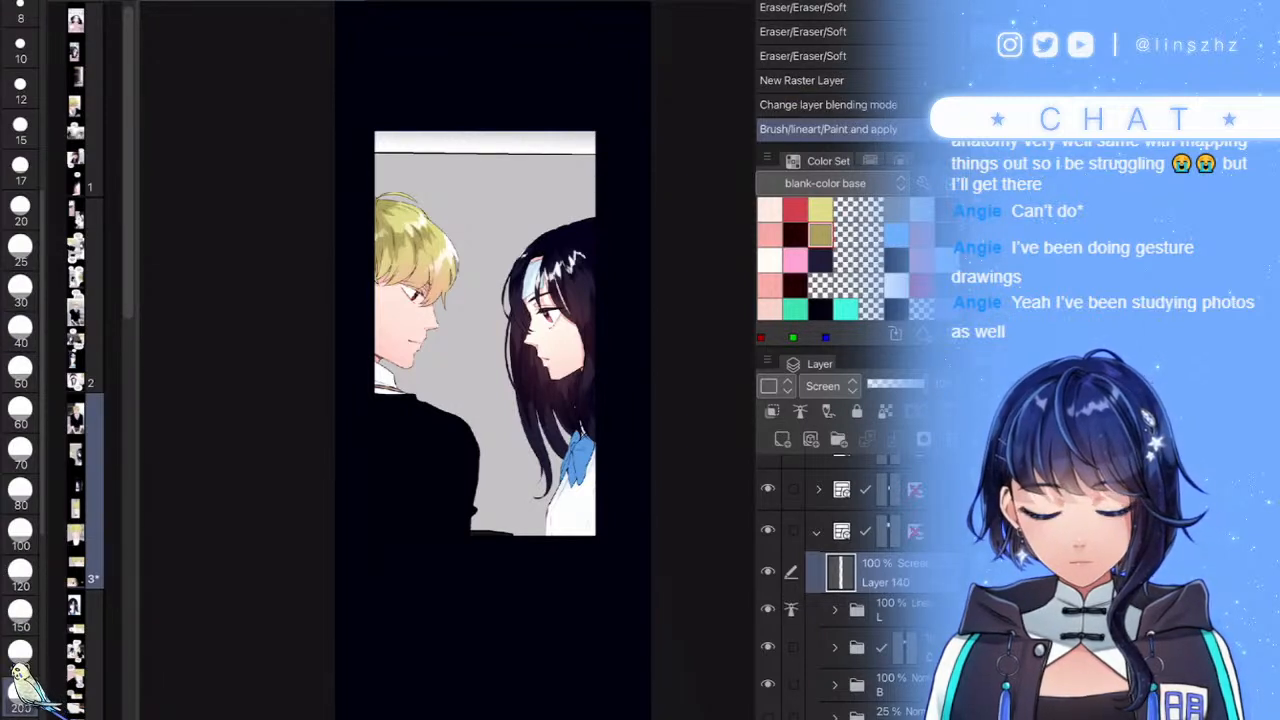
left_click(769, 209)
scroll(20, 400, "down", 3)
left_click(20, 630)
left_click(624, 94)
mouse_move(390, 110)
left_mouse_down()
mouse_move(543, 114)
mouse_move(573, 175)
mouse_move(531, 163)
mouse_move(425, 210)
left_mouse_up()
scroll(493, 330, "up", 3)
key("ctrl+z")
- Brush the pale glow across the panel top and near the boy's hair, lowering Layer 140 to 71% opacity
left_click_drag(360, 125, 700, 120)
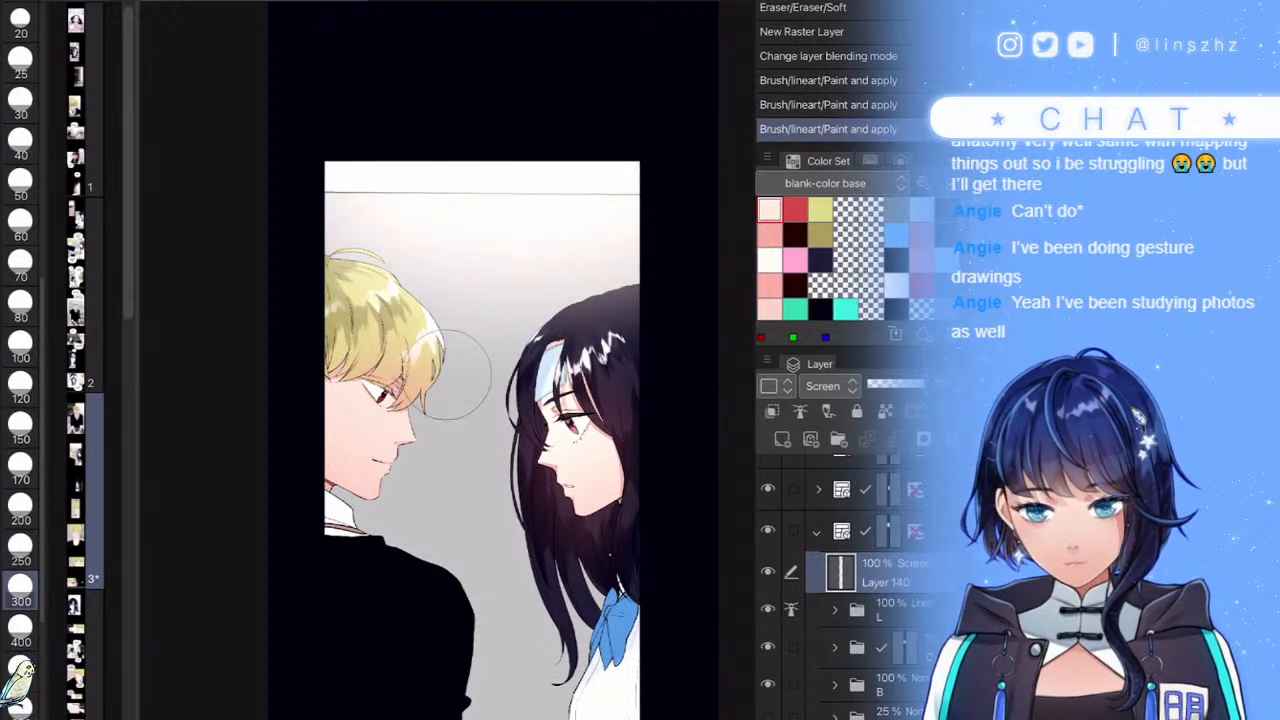
left_click_drag(337, 206, 470, 250)
mouse_move(673, 219)
left_mouse_down()
mouse_move(660, 179)
mouse_move(589, 157)
mouse_move(334, 125)
mouse_move(330, 148)
mouse_move(447, 139)
mouse_move(621, 152)
left_mouse_up()
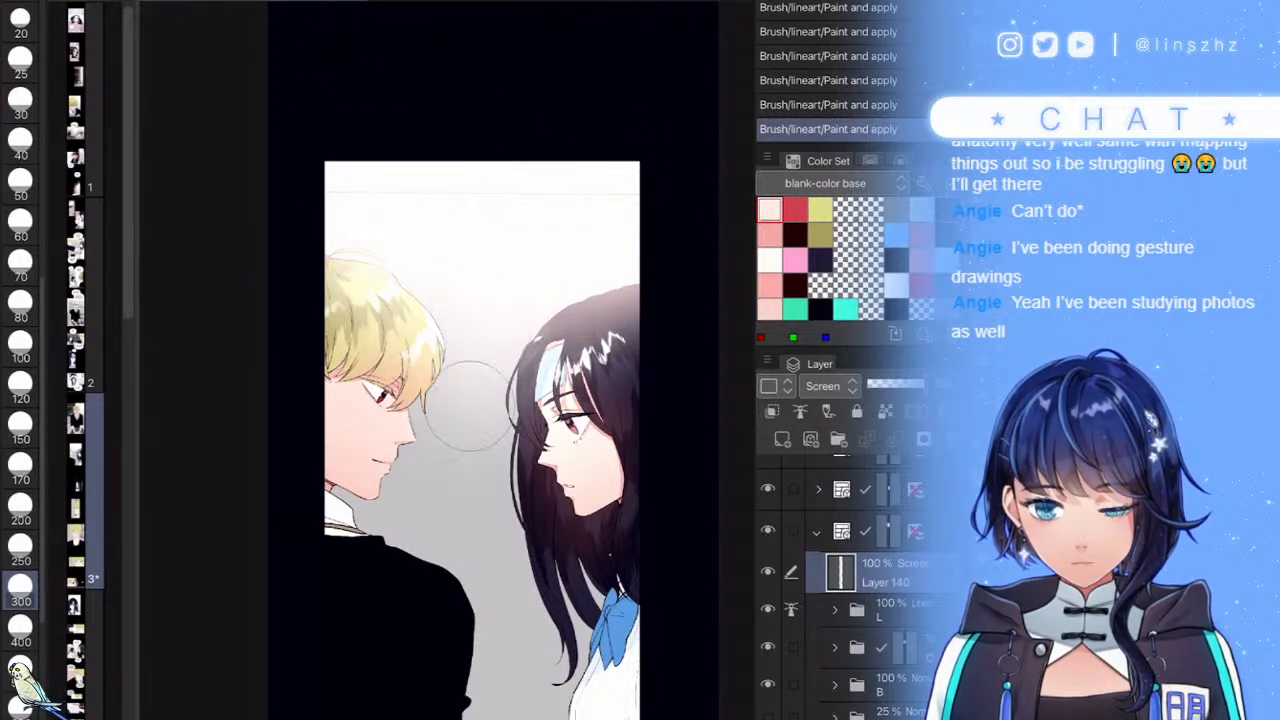
left_click_drag(914, 384, 906, 384)
- Add a new Add (Glow) layer and brush a soft glow across the top of the panel
left_click(782, 439)
left_click(823, 386)
left_click(795, 171)
left_click_drag(335, 135, 700, 157)
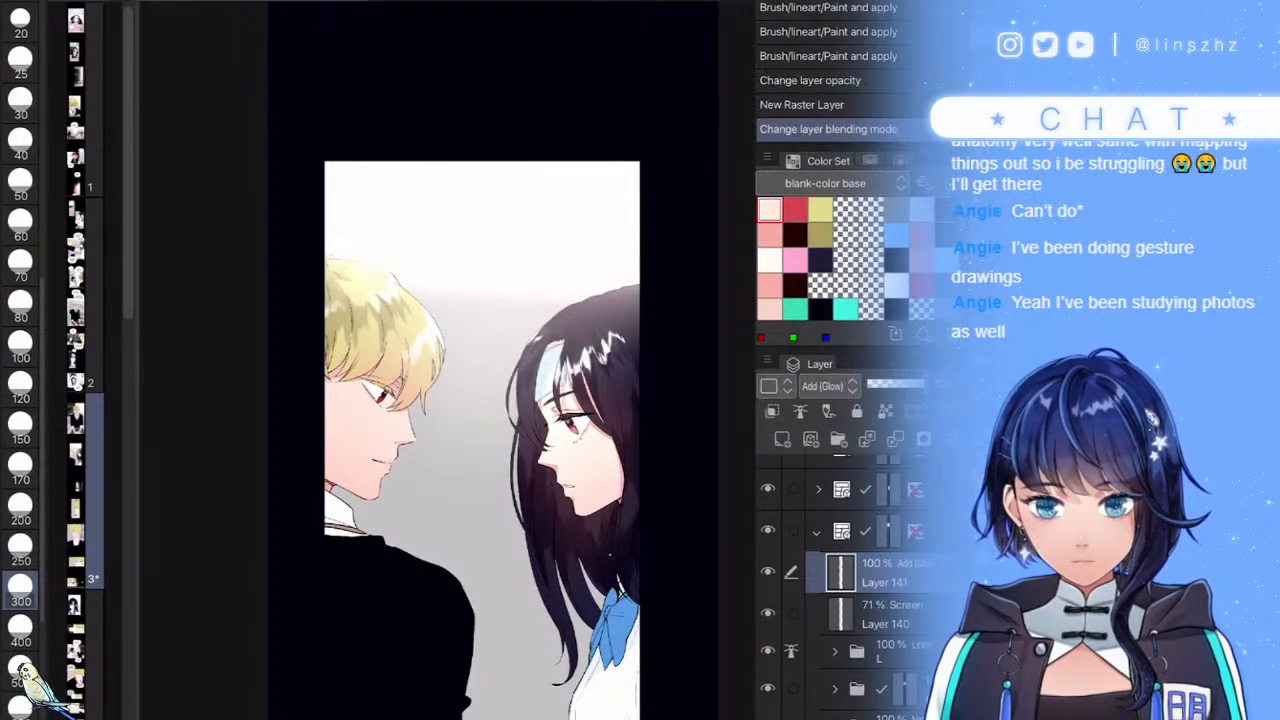
key("ctrl+z")
mouse_move(335, 135)
left_mouse_down()
mouse_move(586, 137)
mouse_move(690, 158)
left_mouse_up()
left_click(575, 271)
left_click(515, 272)
left_click(465, 280)
left_click(438, 287)
- Lower the glow layer's opacity to 26%
left_click_drag(904, 384, 881, 384)
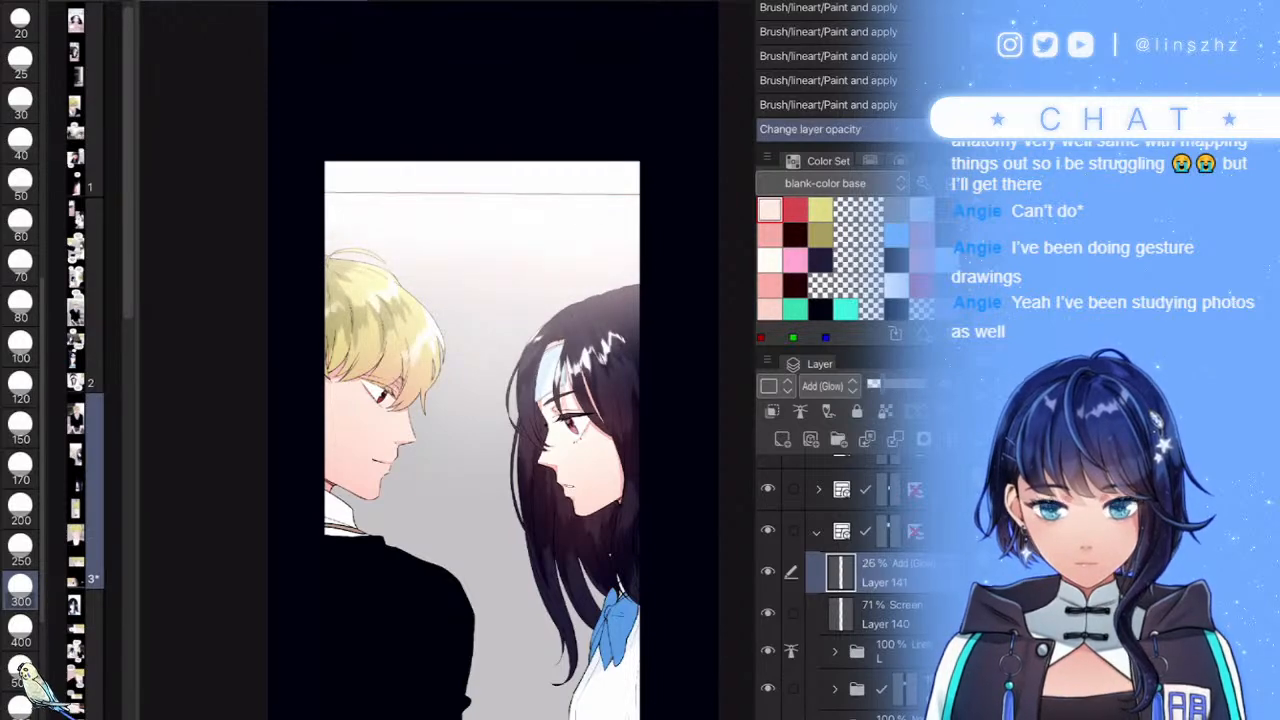
scroll(605, 411, "down", 2)
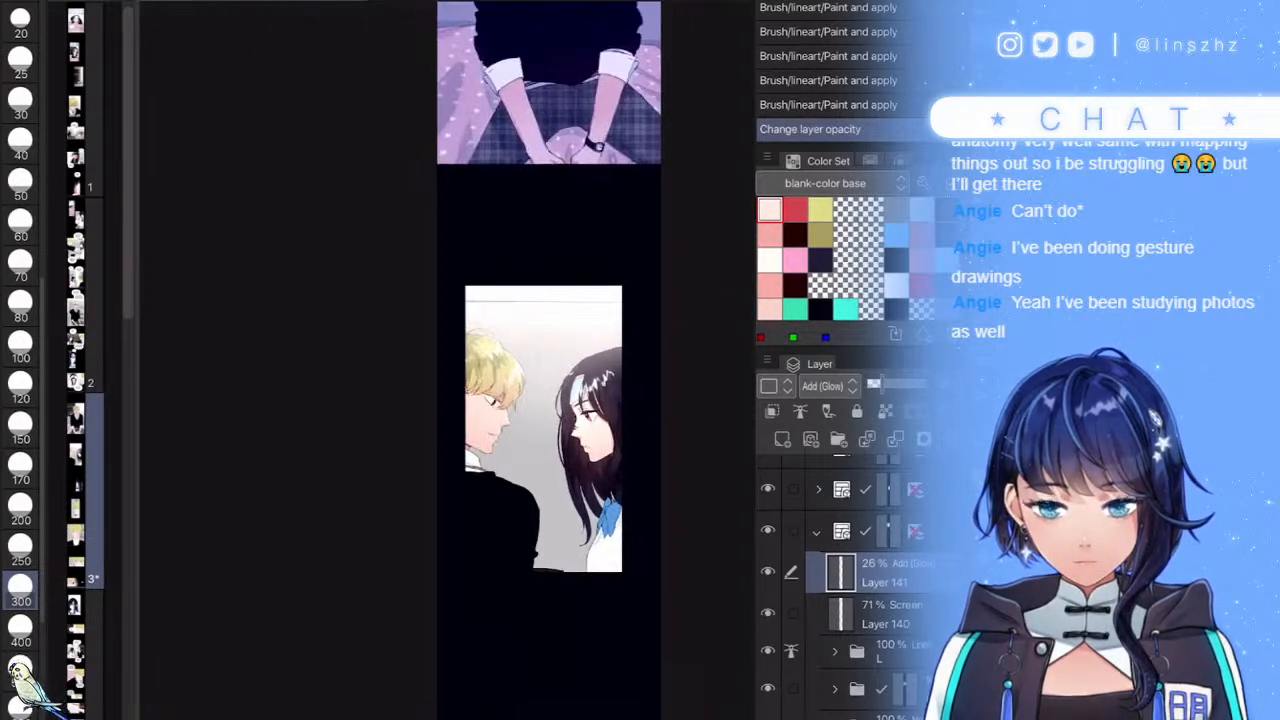
scroll(619, 508, "up", 2)
scroll(654, 542, "up", 1)
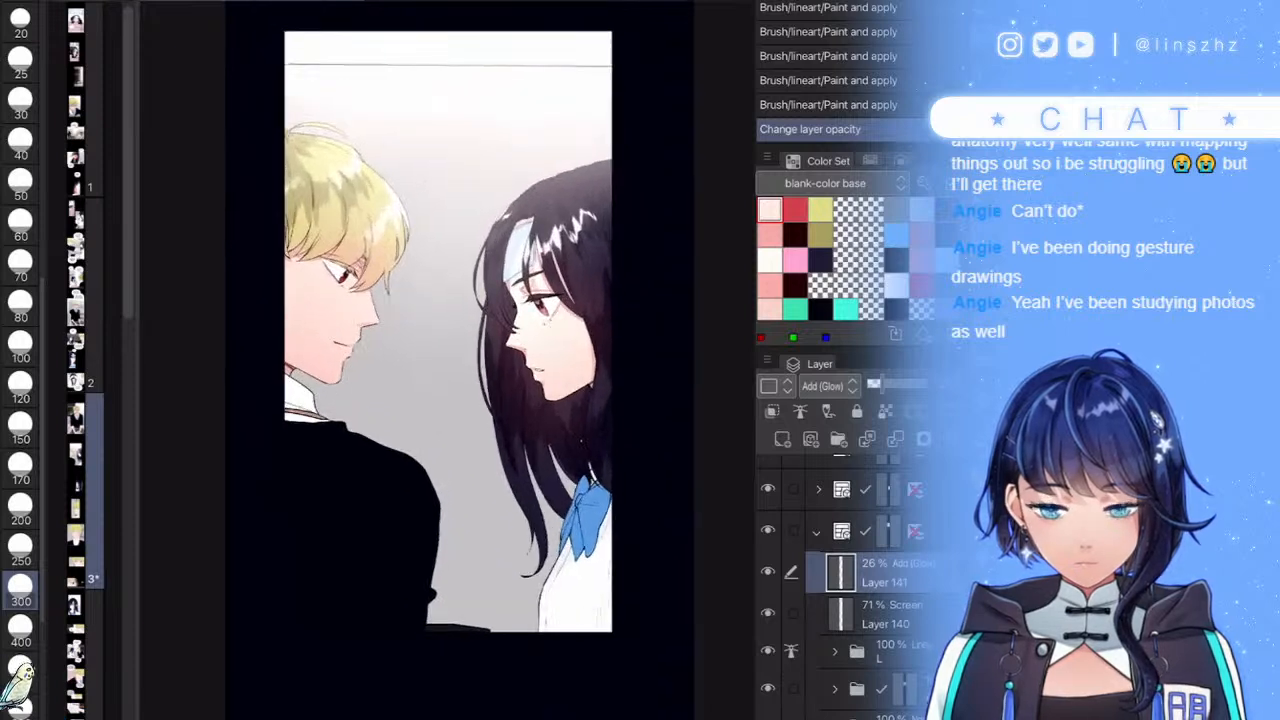
- Duplicate folder C and merge the copy into a single layer
scroll(845, 580, "down", 2)
left_click(900, 604)
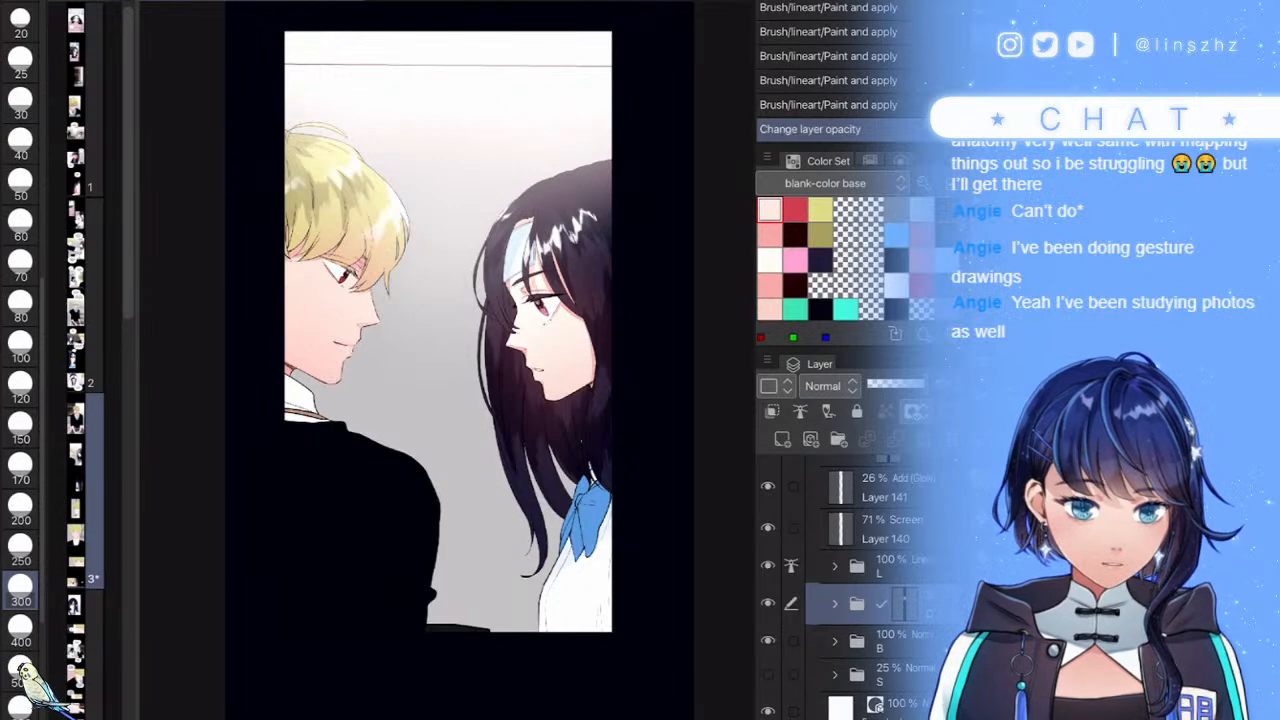
key("ctrl+j")
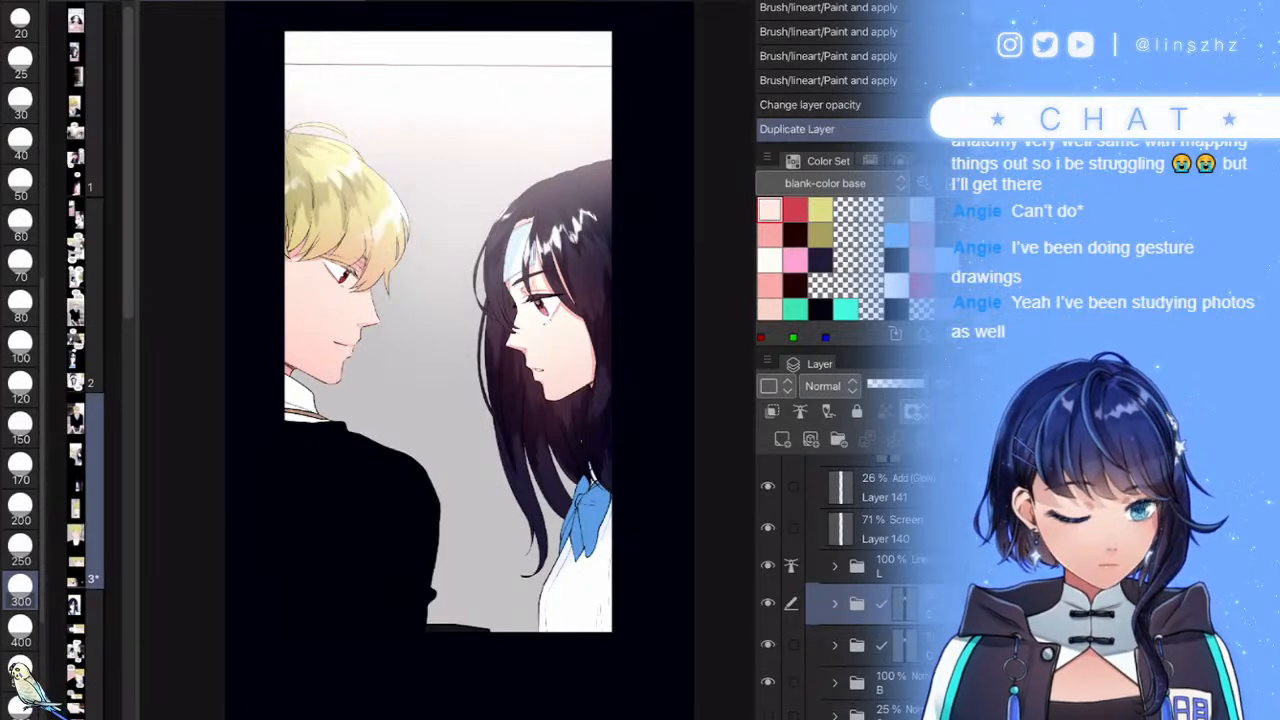
right_click(829, 603)
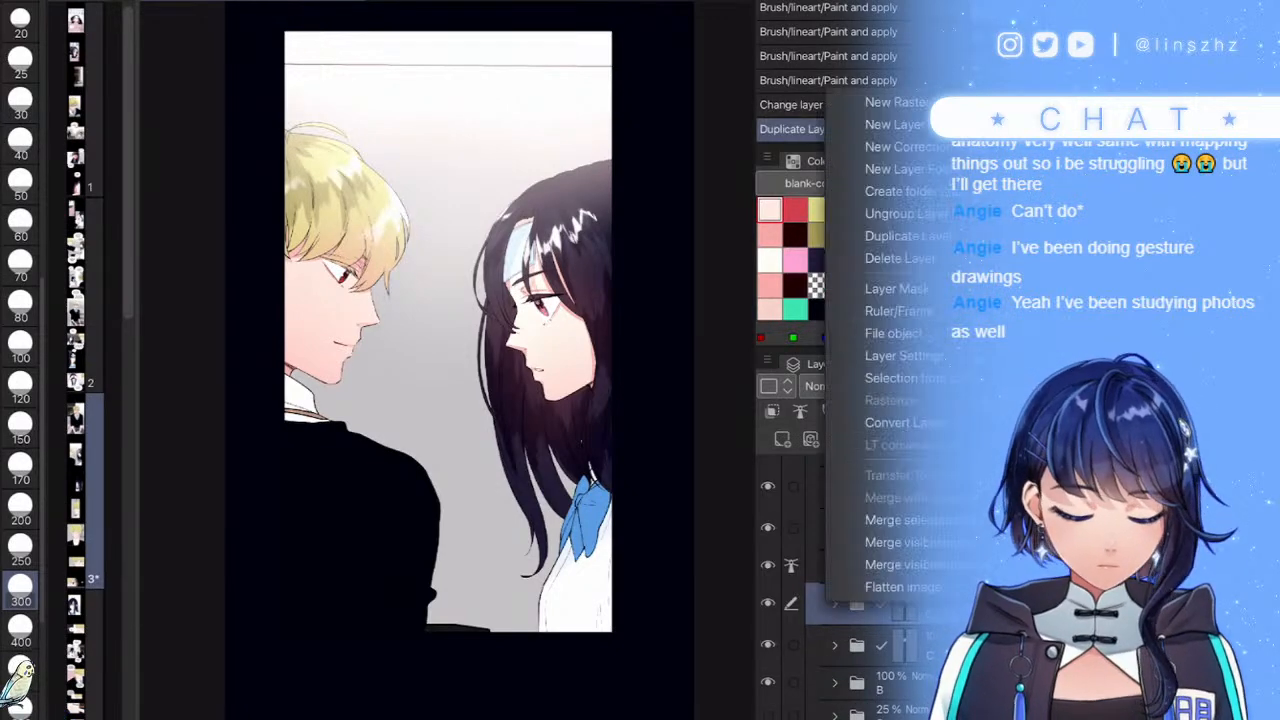
left_click(876, 519)
- Move the merged C copy into folder B and set its blending to Screen
left_click(880, 683)
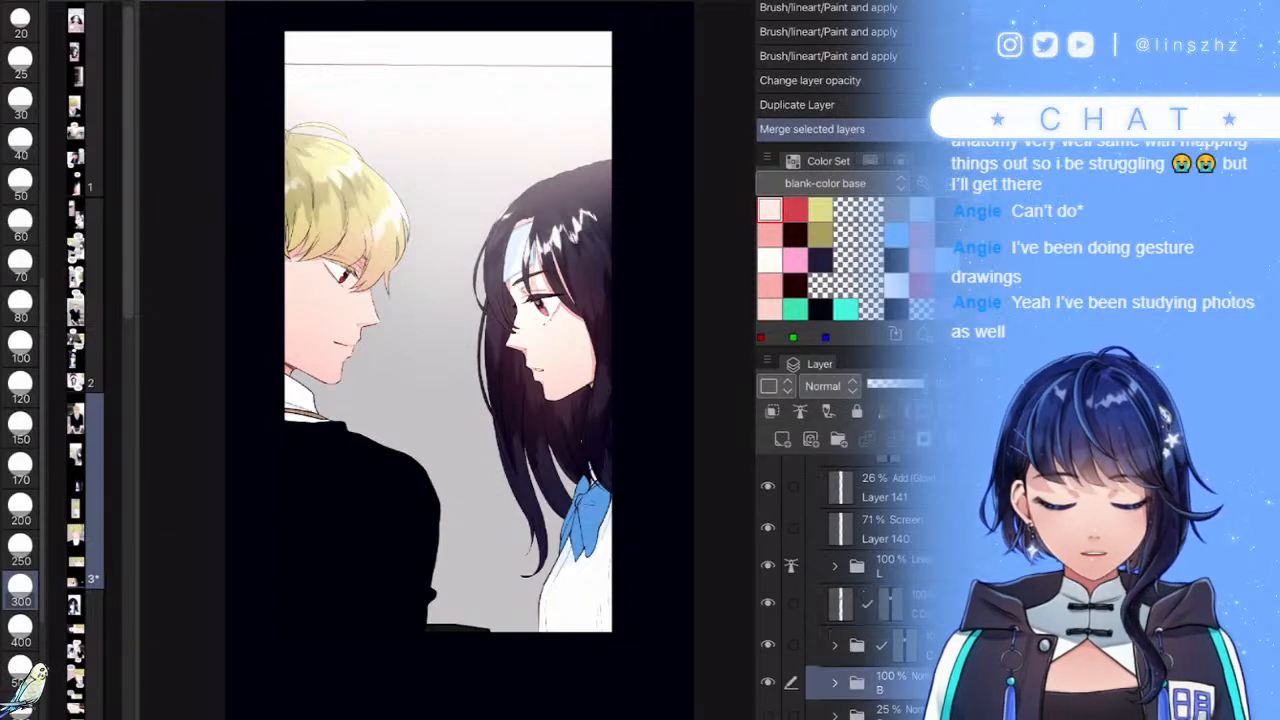
left_click(835, 683)
left_click_drag(845, 604, 860, 698)
right_click(850, 680)
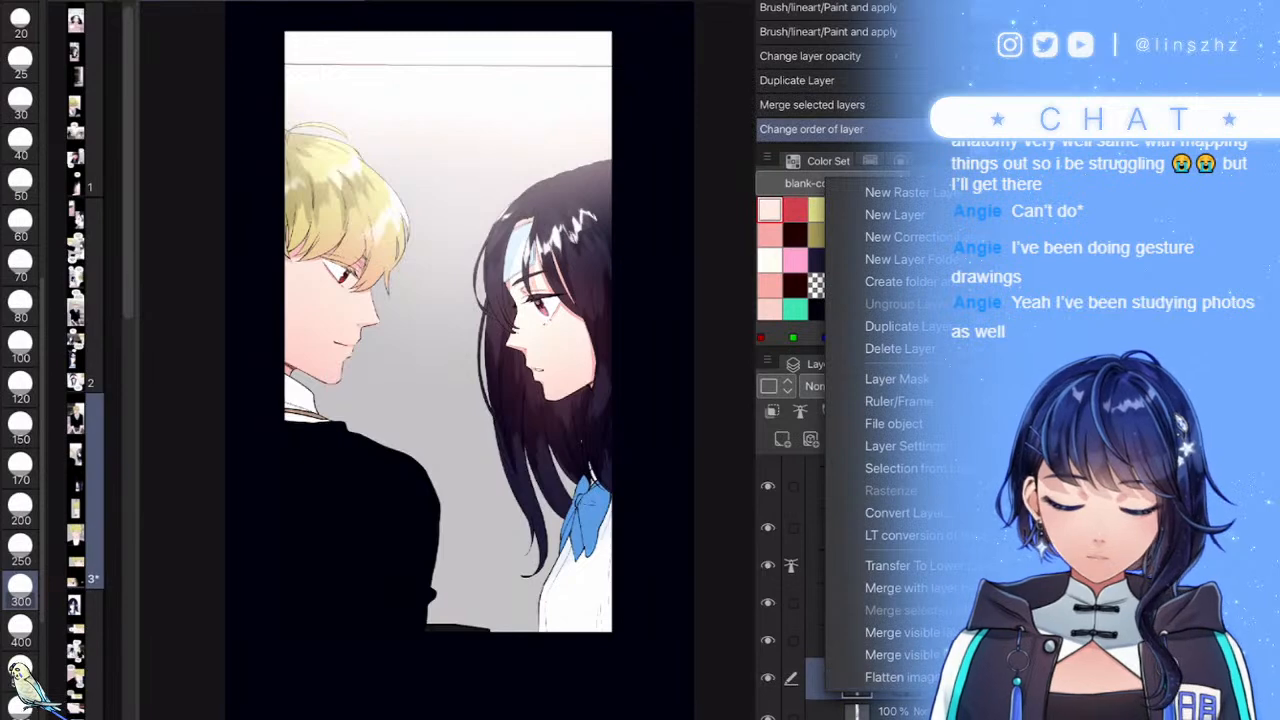
left_click(900, 588)
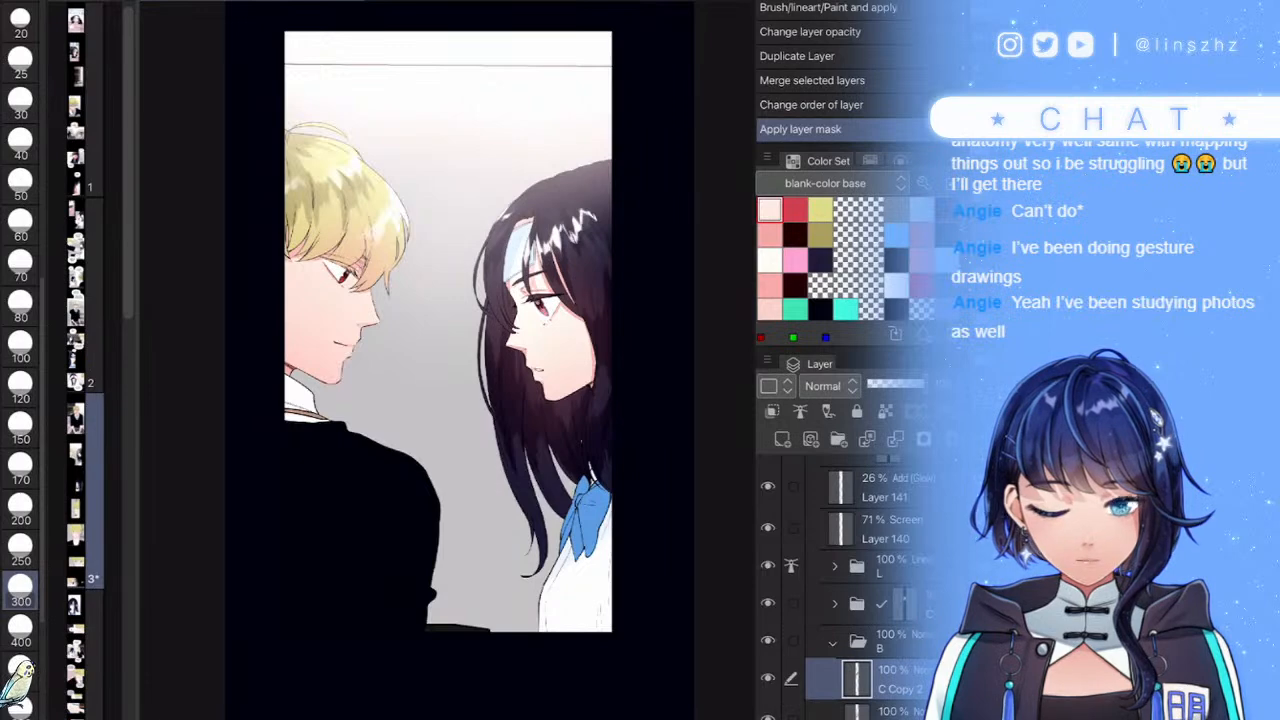
left_click(830, 386)
left_click(821, 78)
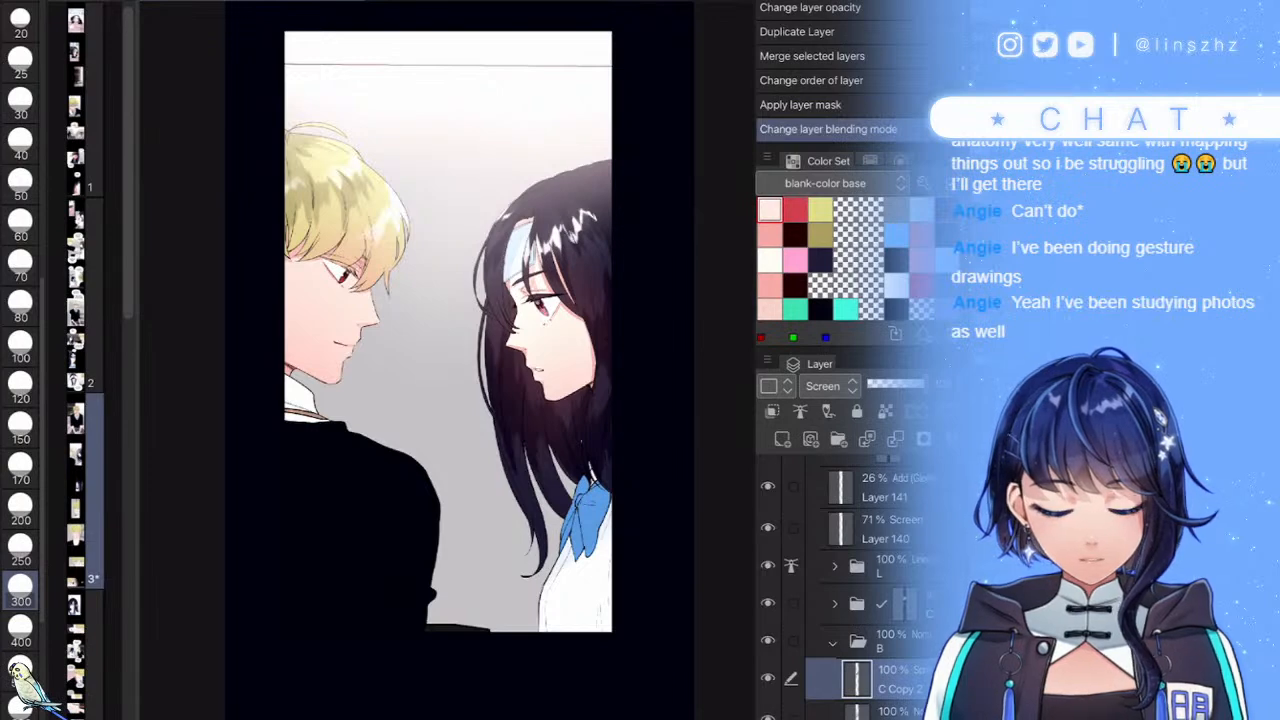
- Confirm Hue/Saturation/Luminosity, then Gaussian-blur the Screen copy at strength about 100
key("ctrl+u")
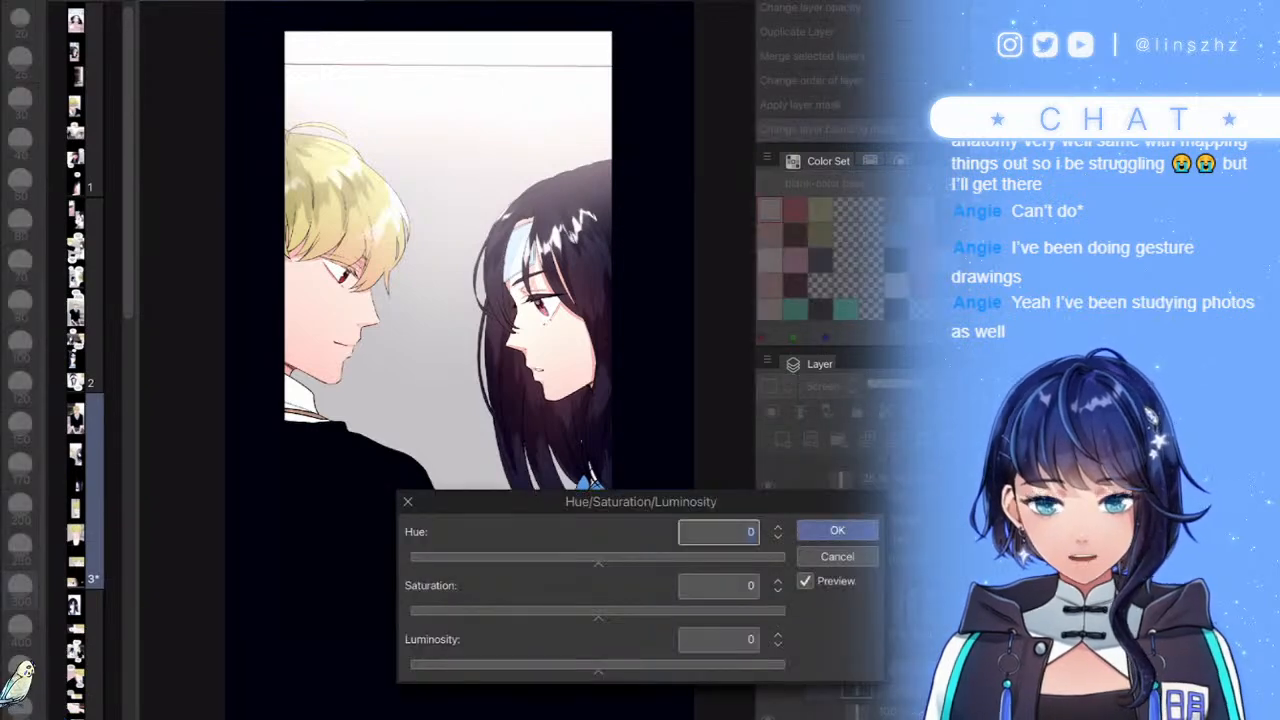
key("Return")
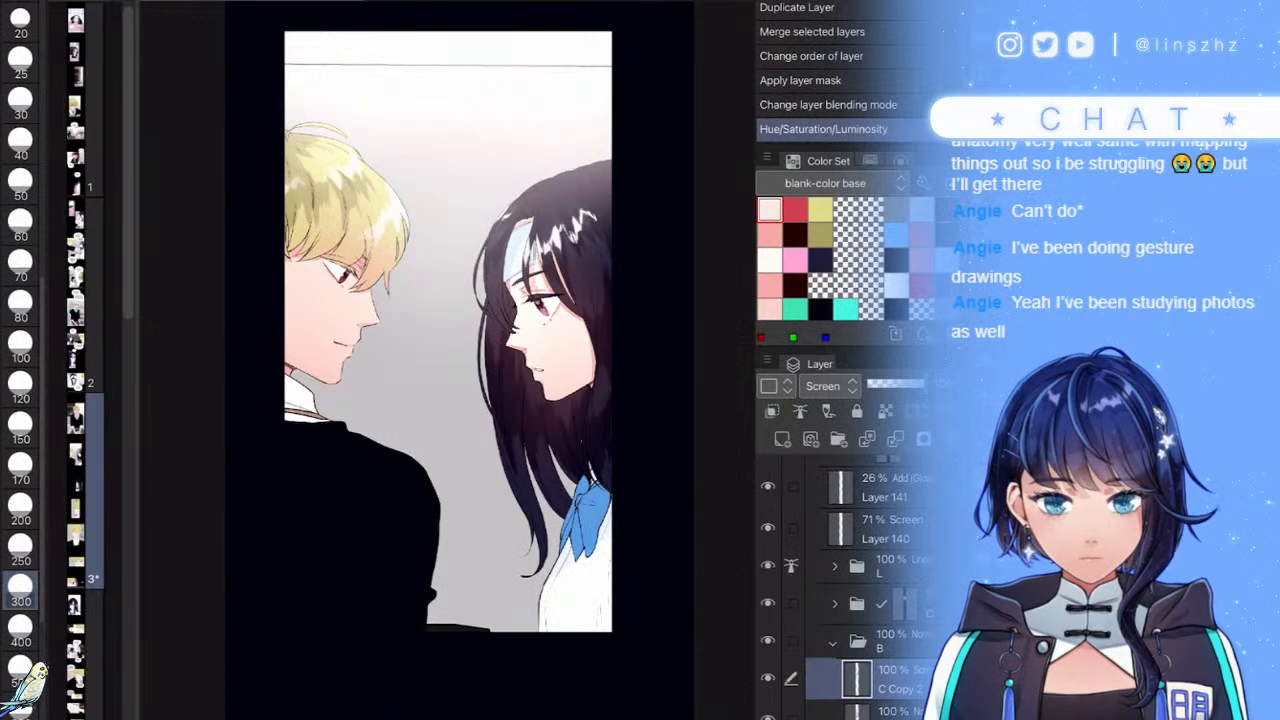
key("ctrl+b")
left_click(523, 60)
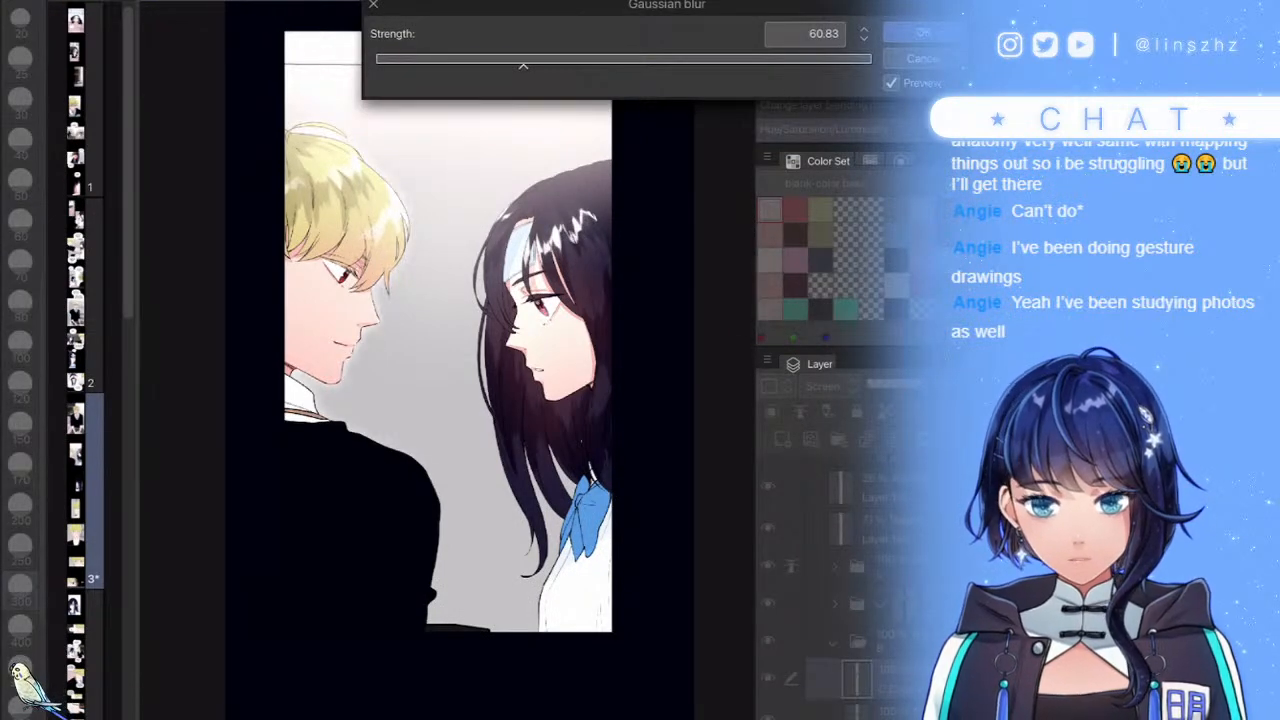
left_click(622, 60)
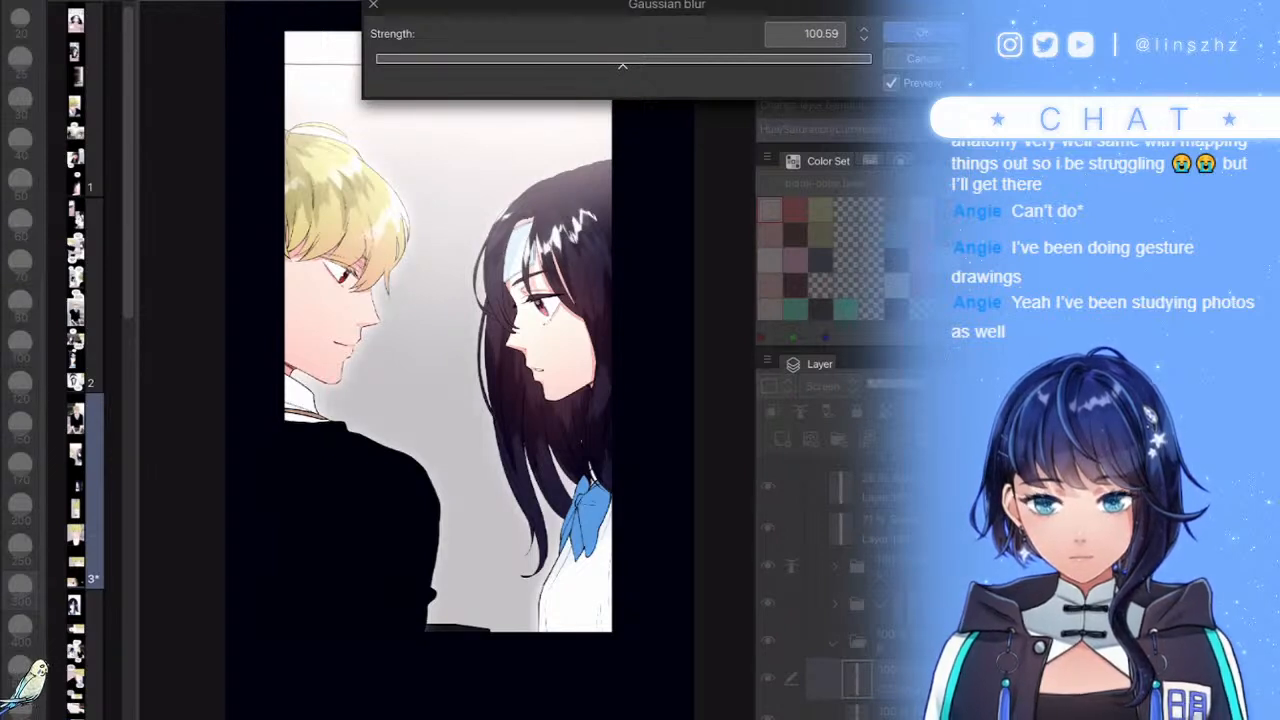
left_click(680, 60)
left_click(922, 33)
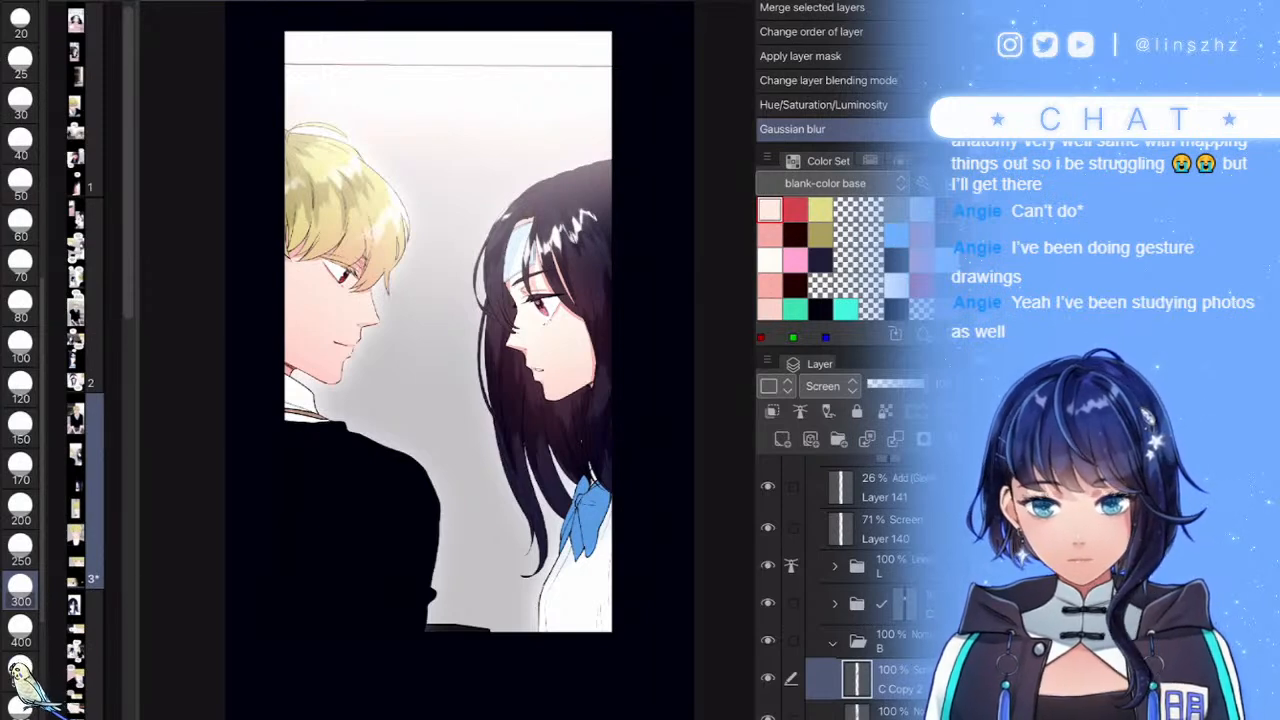
- Collapse folder B and the frame folder, select the frame folder, and save the comic
scroll(558, 435, "down", 5)
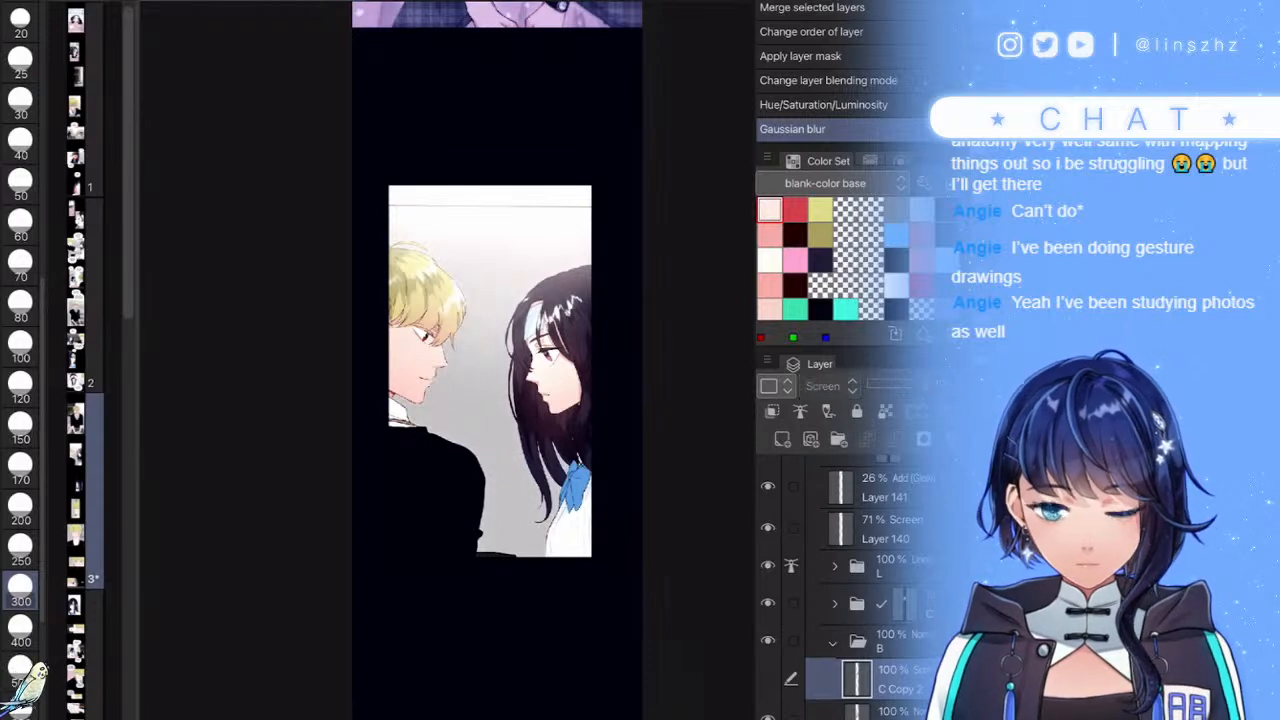
left_click(833, 642)
scroll(850, 590, "up", 2)
left_click(819, 527)
left_click(866, 555)
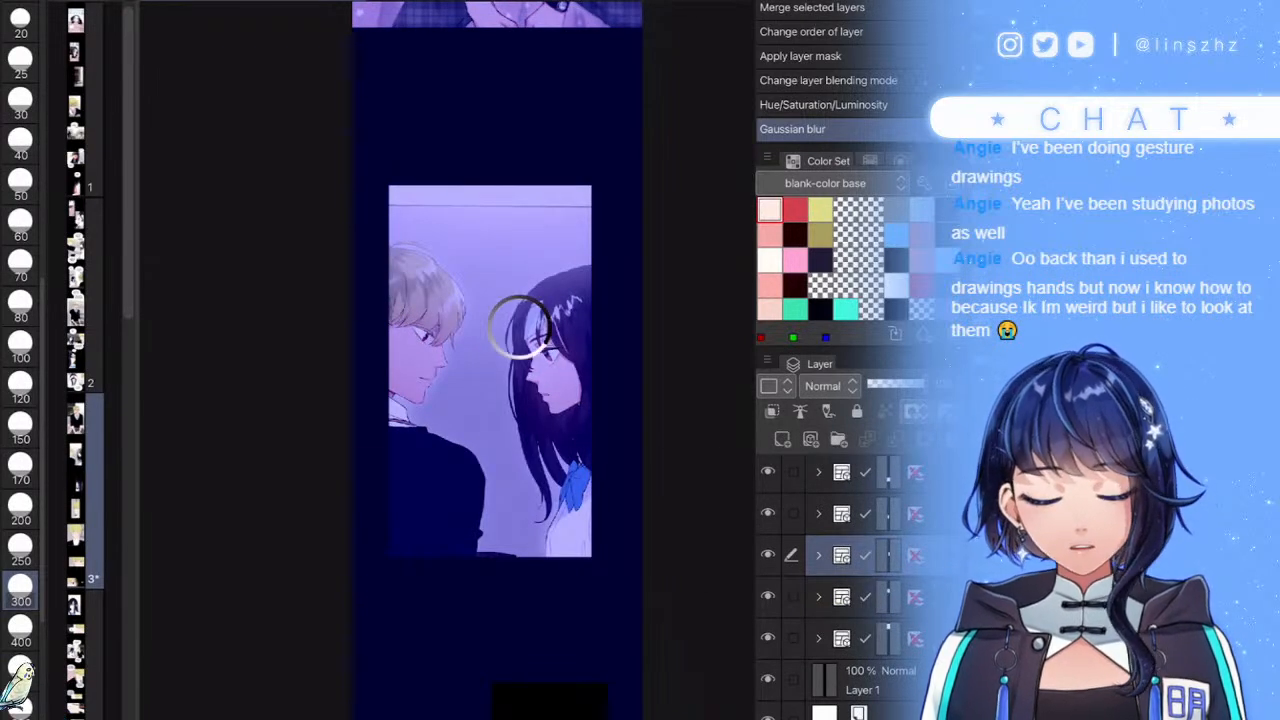
key("ctrl+s")
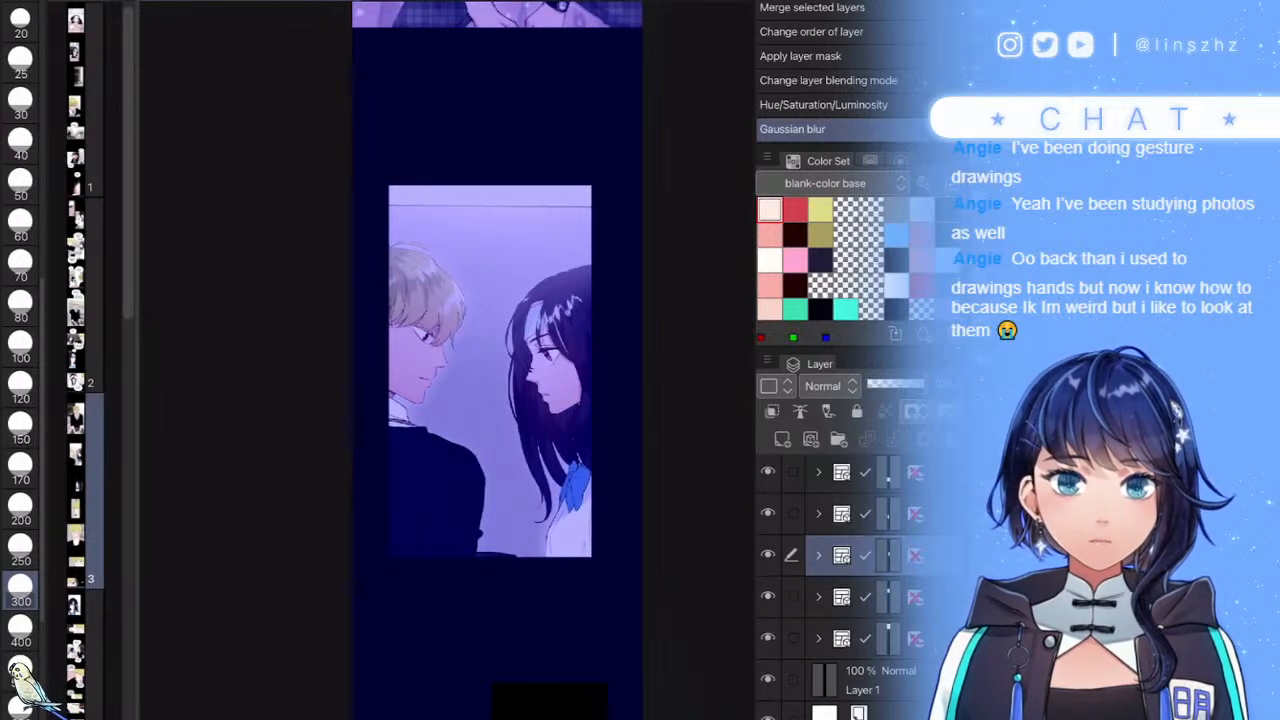
- Pan down the webtoon strip to the girl's close-up eye panel
scroll(629, 571, "down", 5)
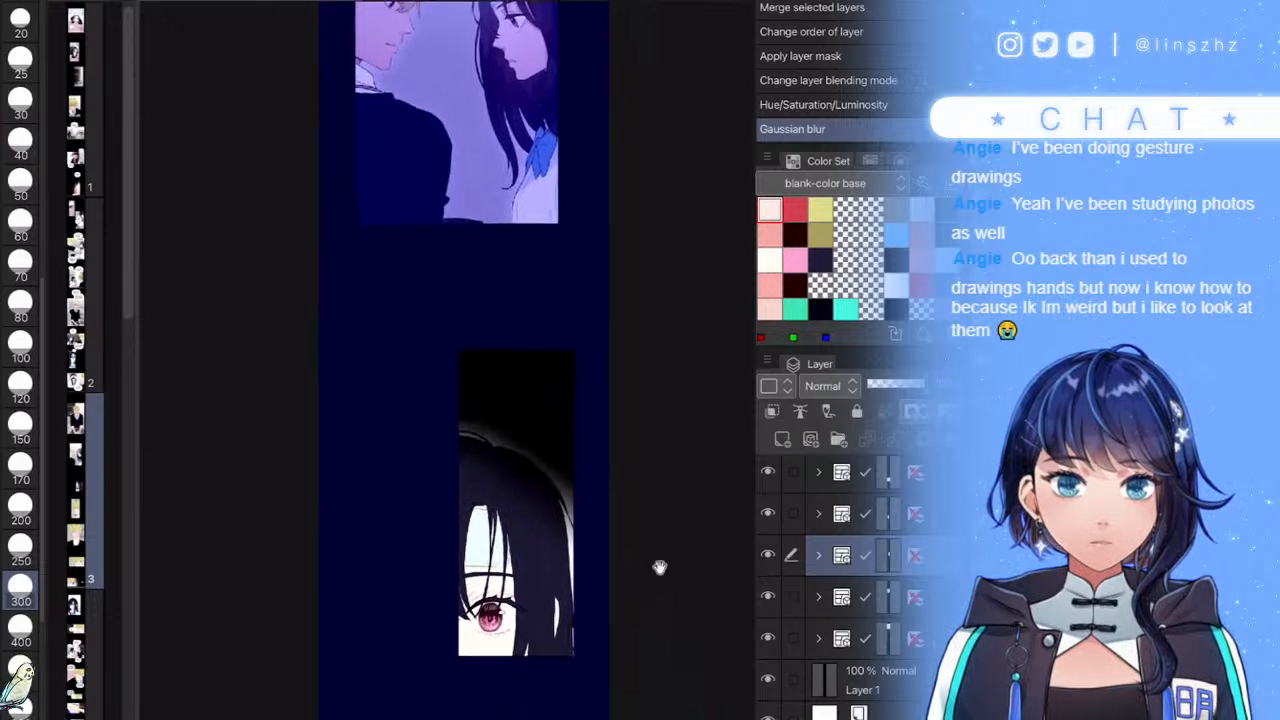
left_click_drag(665, 583, 630, 277)
left_click_drag(587, 495, 600, 443)
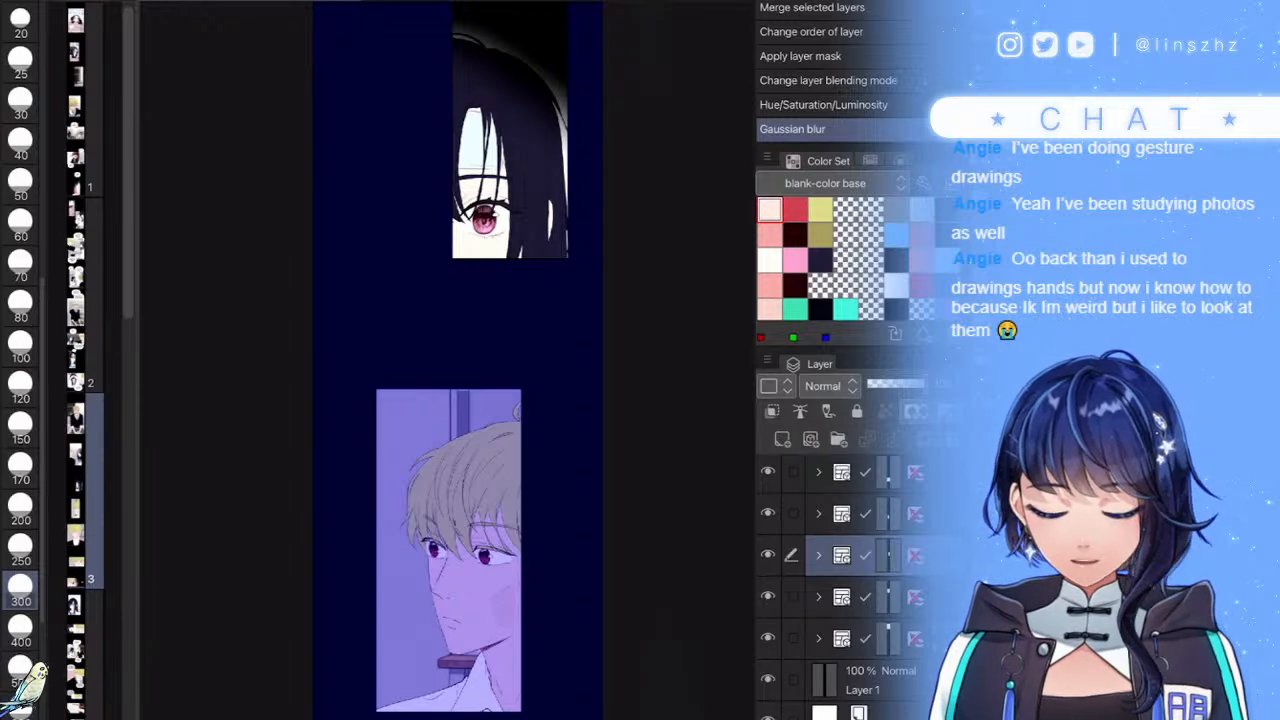
scroll(472, 140, "up", 5)
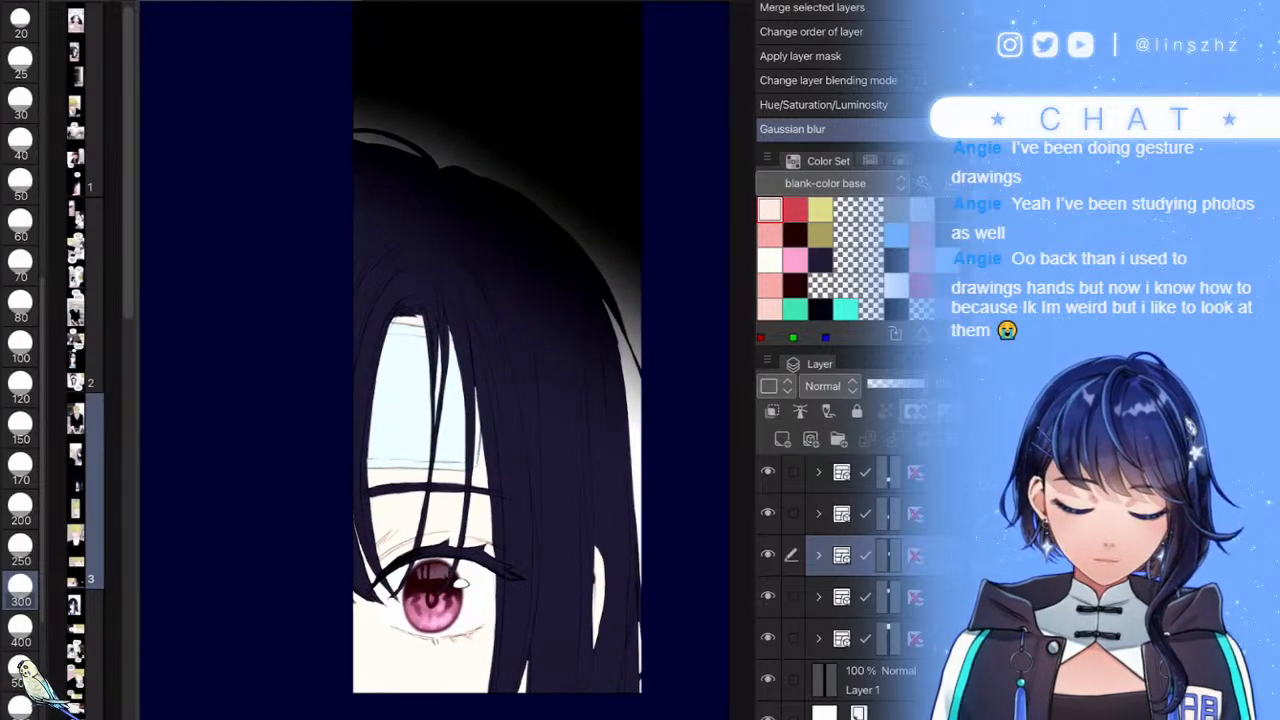
- Expand the close-up frame folder, collapse HAIR, and toggle reference layer on folder L
left_click(818, 555)
scroll(850, 580, "down", 2)
left_click(900, 639)
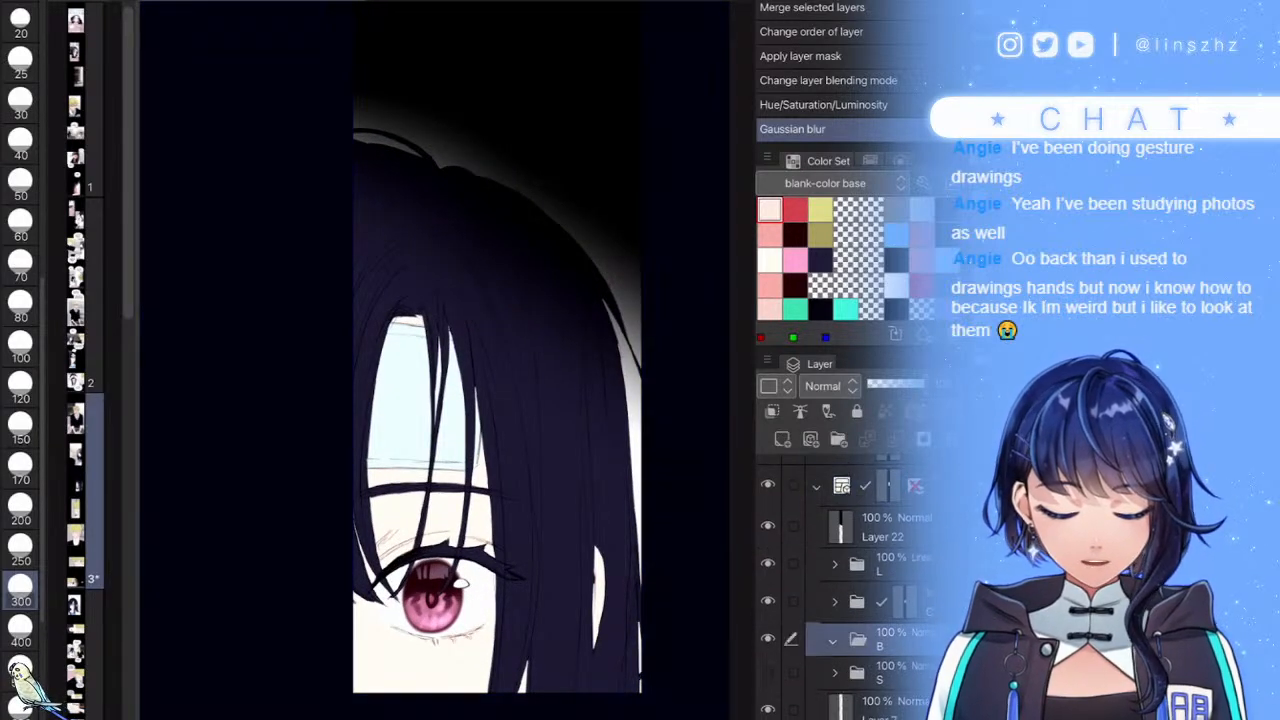
scroll(850, 590, "down", 2)
left_click(850, 540)
scroll(850, 590, "up", 2)
left_click(885, 545)
left_click(800, 411)
- Expand the SKIN folder and select the skin colour layer, Layer 19
scroll(860, 580, "down", 2)
left_click(900, 563)
scroll(860, 580, "down", 2)
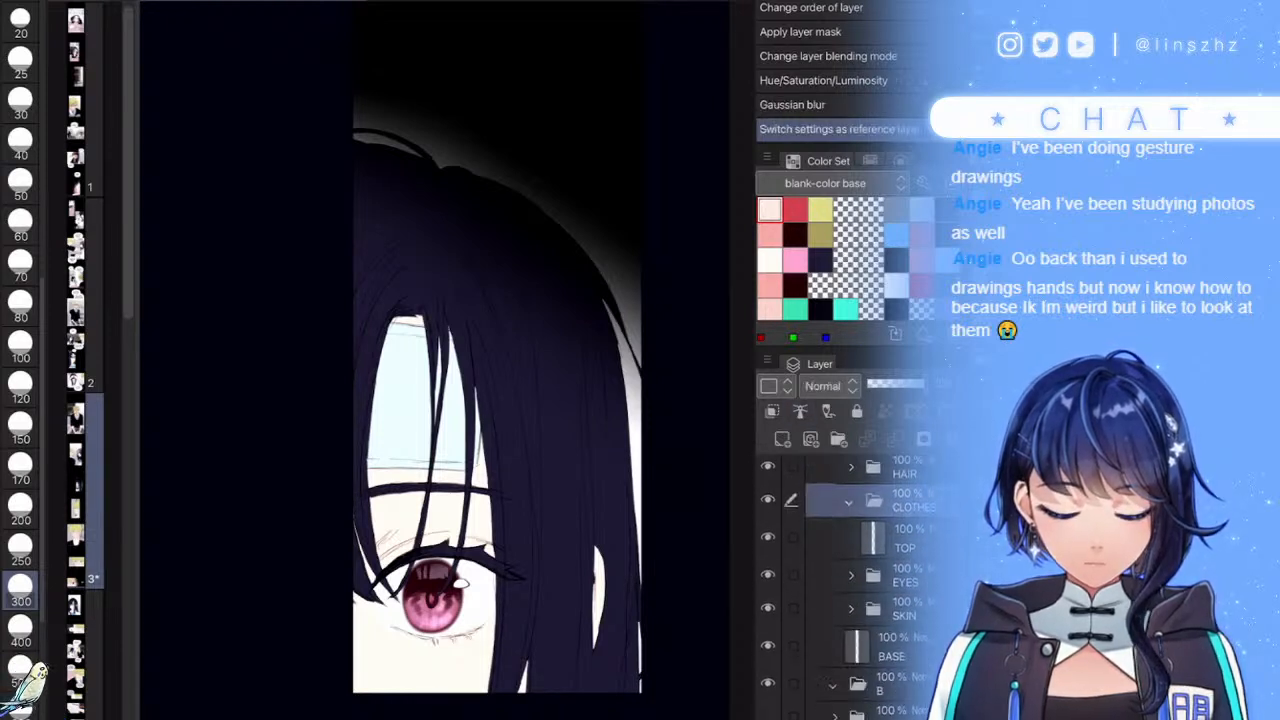
left_click(900, 598)
left_click(851, 598)
left_click(900, 636)
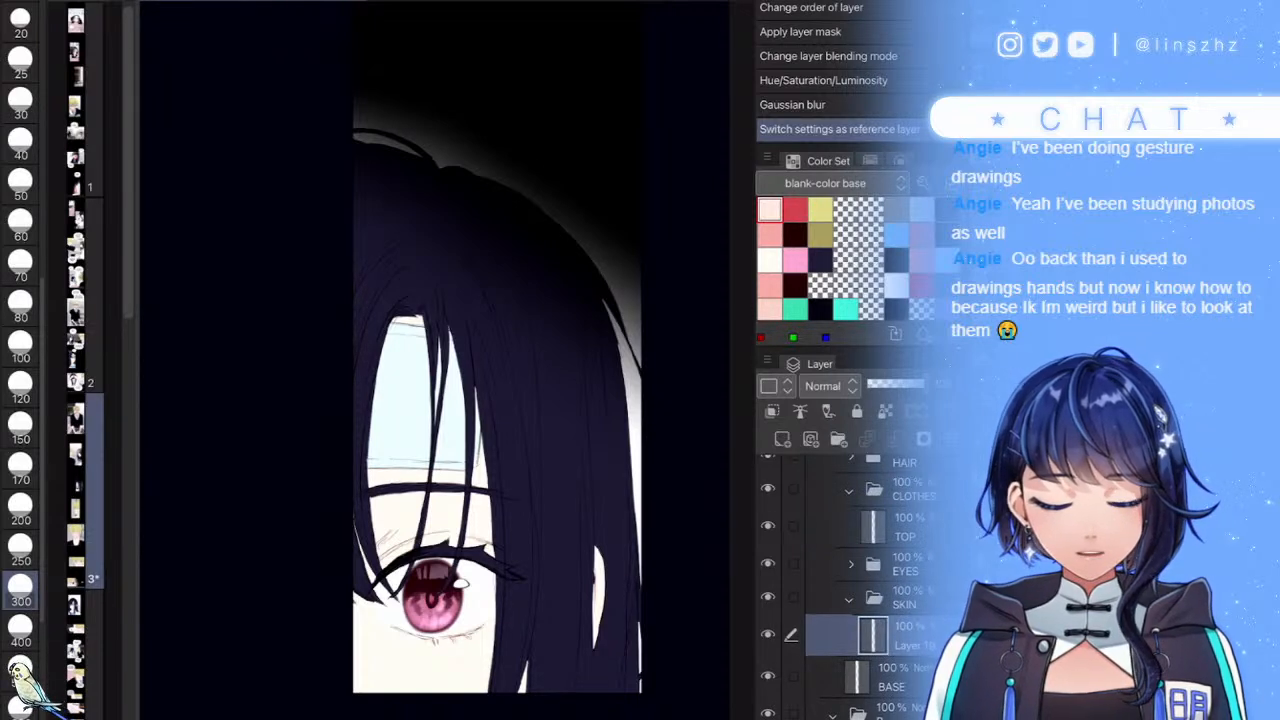
- Set brush size 80, pick the pink swatch, and add a new raster layer
left_click(20, 305)
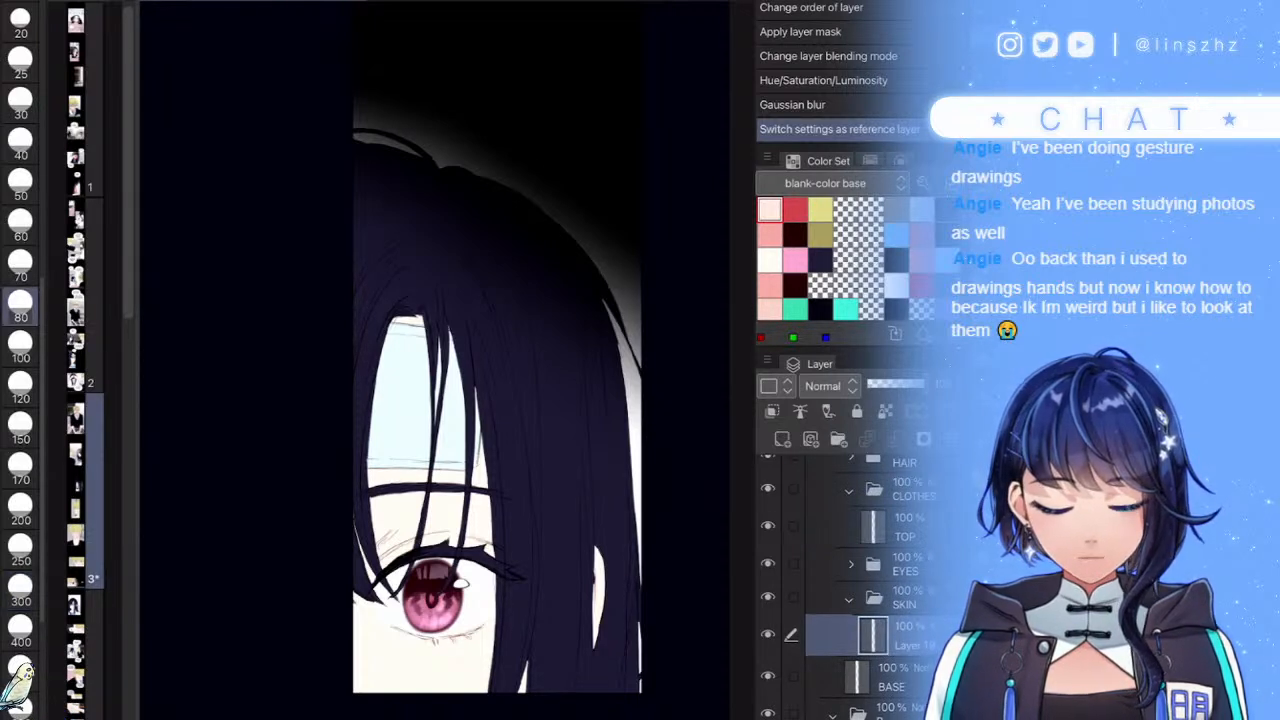
left_click(770, 286)
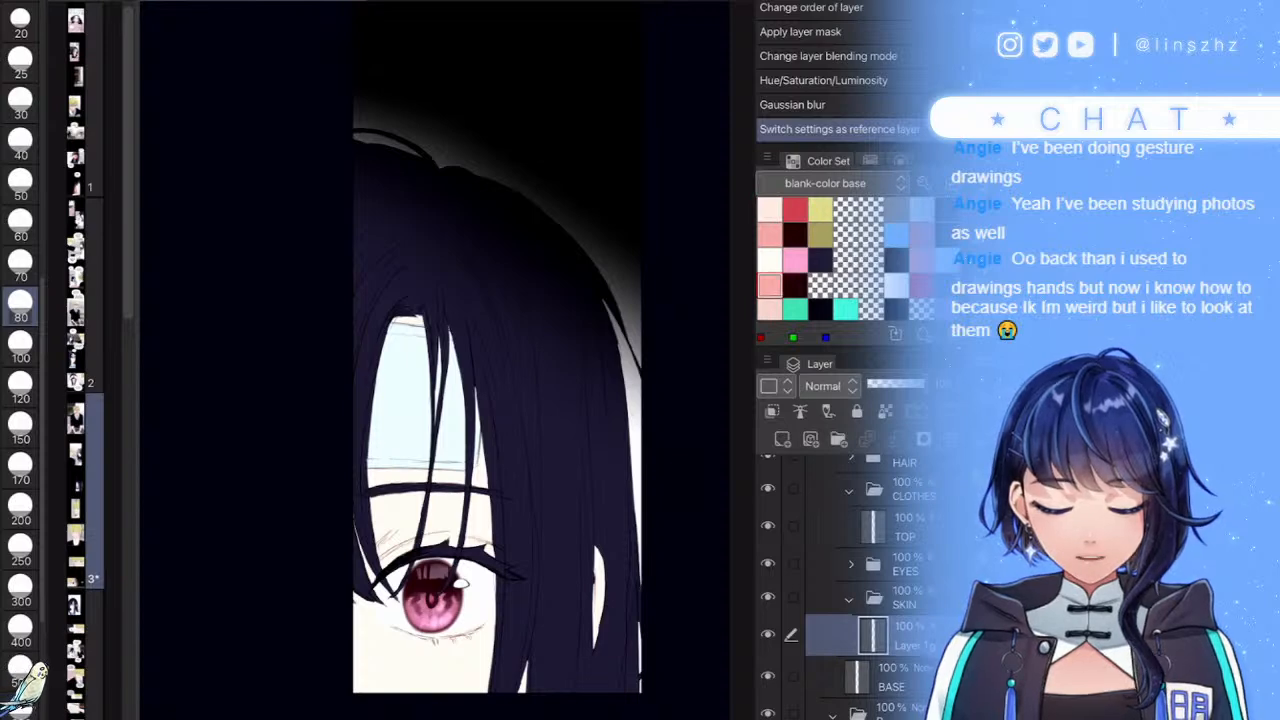
key("ctrl+shift+n")
scroll(440, 500, "up", 5)
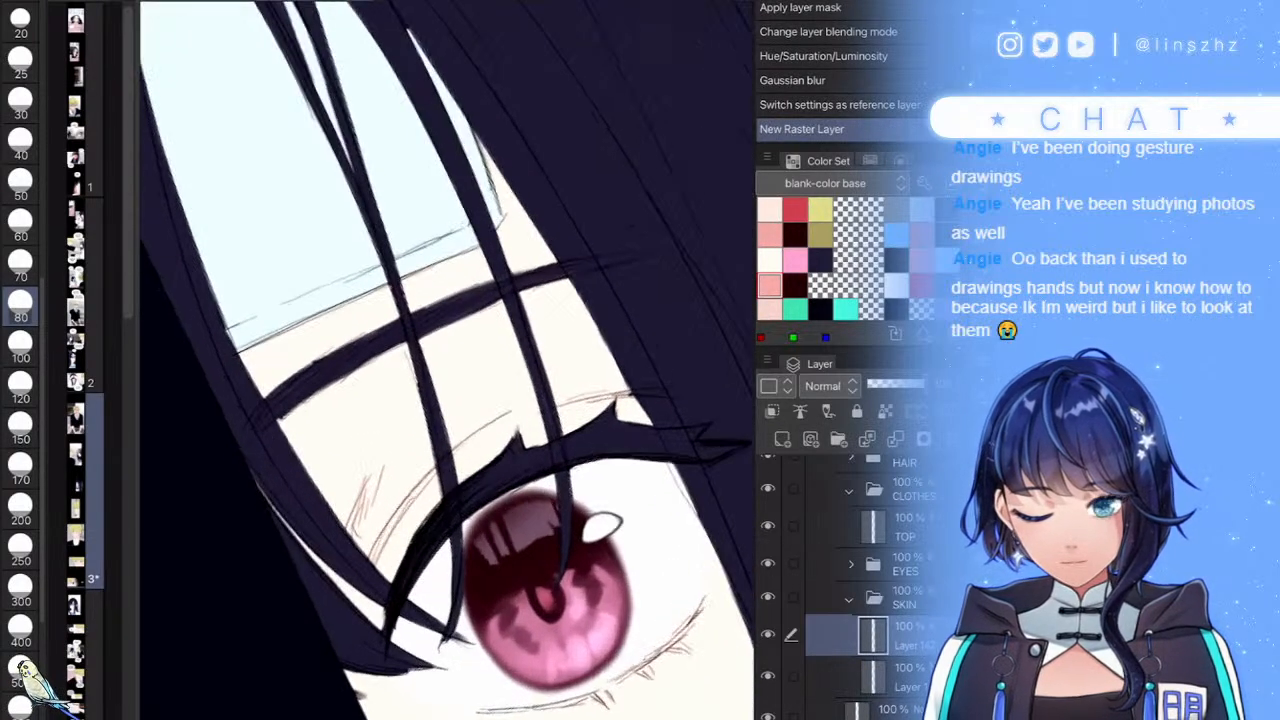
- Shade the eyelid's inner corner and crease pink at brush sizes 50 and 25
mouse_move(268, 431)
left_mouse_down()
mouse_move(268, 469)
mouse_move(340, 400)
mouse_move(302, 418)
mouse_move(246, 531)
left_mouse_up()
key("ctrl+z")
left_click(20, 182)
mouse_move(372, 392)
left_mouse_down()
mouse_move(312, 466)
mouse_move(350, 530)
mouse_move(378, 475)
left_mouse_up()
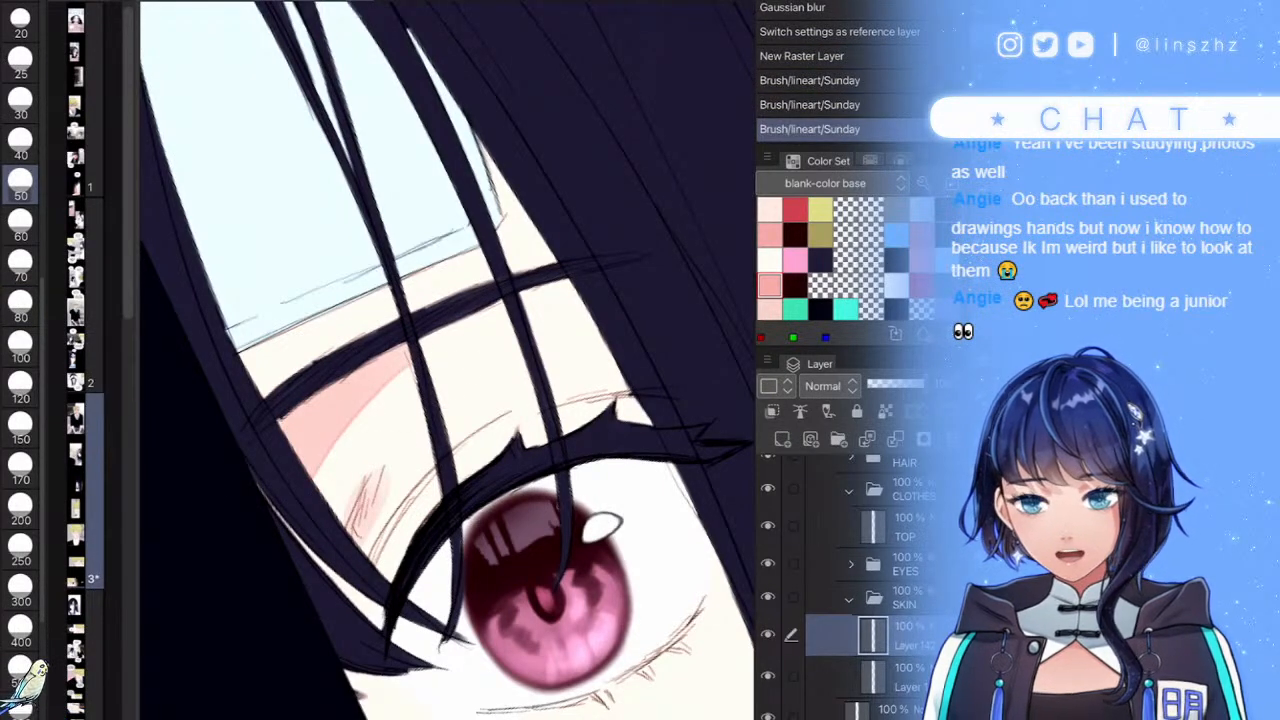
left_click(20, 65)
mouse_move(632, 388)
left_mouse_down()
mouse_move(513, 410)
mouse_move(365, 548)
left_mouse_up()
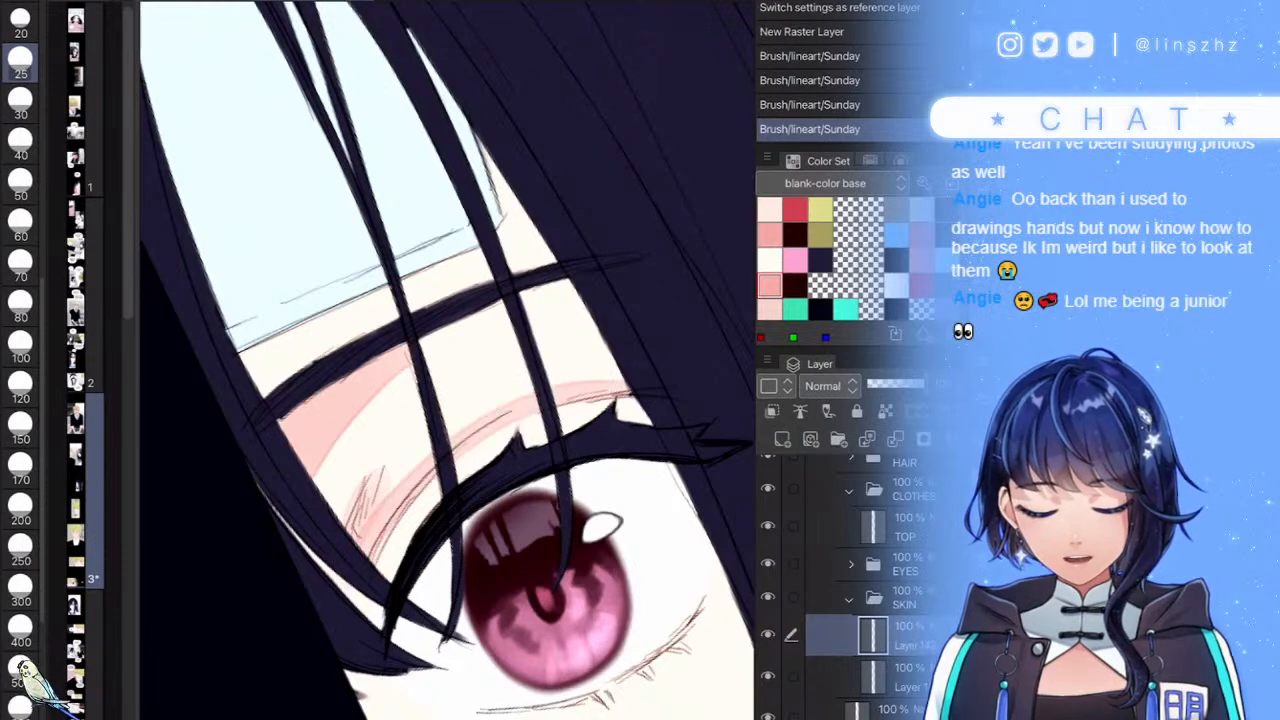
scroll(447, 360, "down", 5)
scroll(447, 360, "up", 4)
- Add pink shadow on the forehead top, upper eyelid, and beside two hair strands
left_click_drag(560, 231, 557, 249)
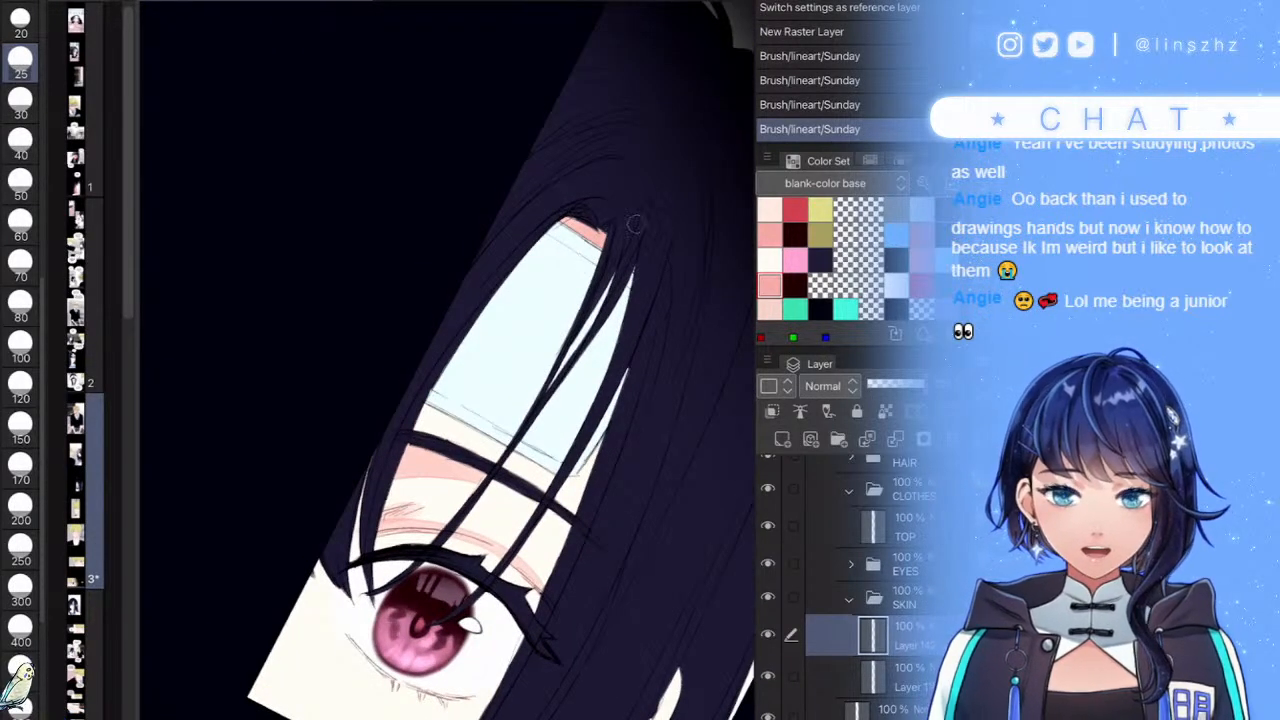
scroll(447, 360, "down", 4)
scroll(447, 360, "up", 7)
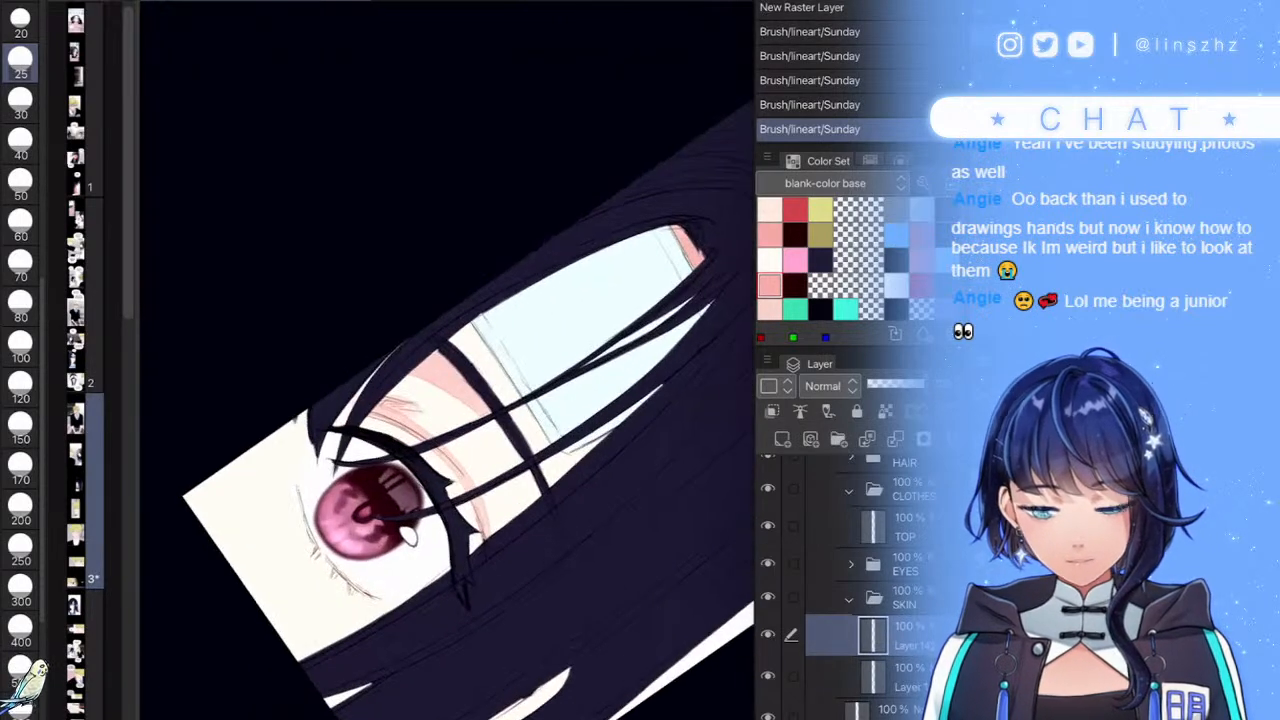
mouse_move(391, 334)
left_mouse_down()
mouse_move(310, 445)
mouse_move(508, 312)
left_mouse_up()
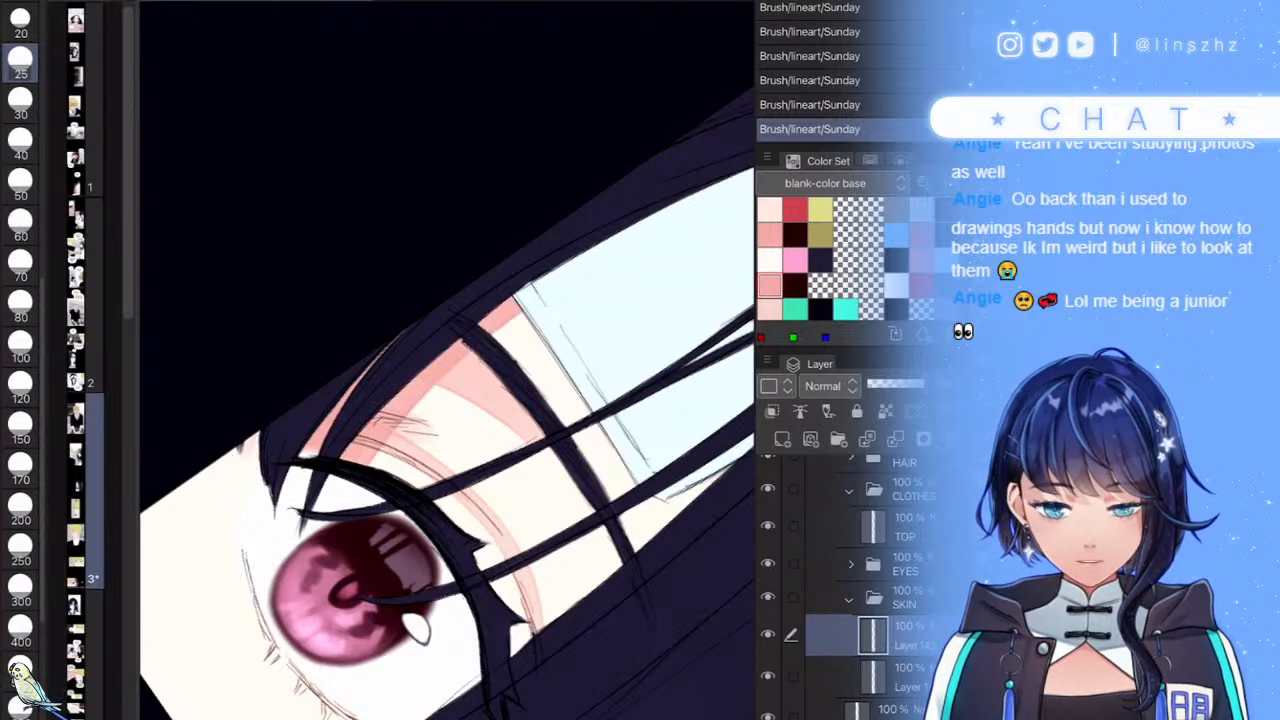
scroll(447, 360, "down", 5)
scroll(447, 360, "up", 4)
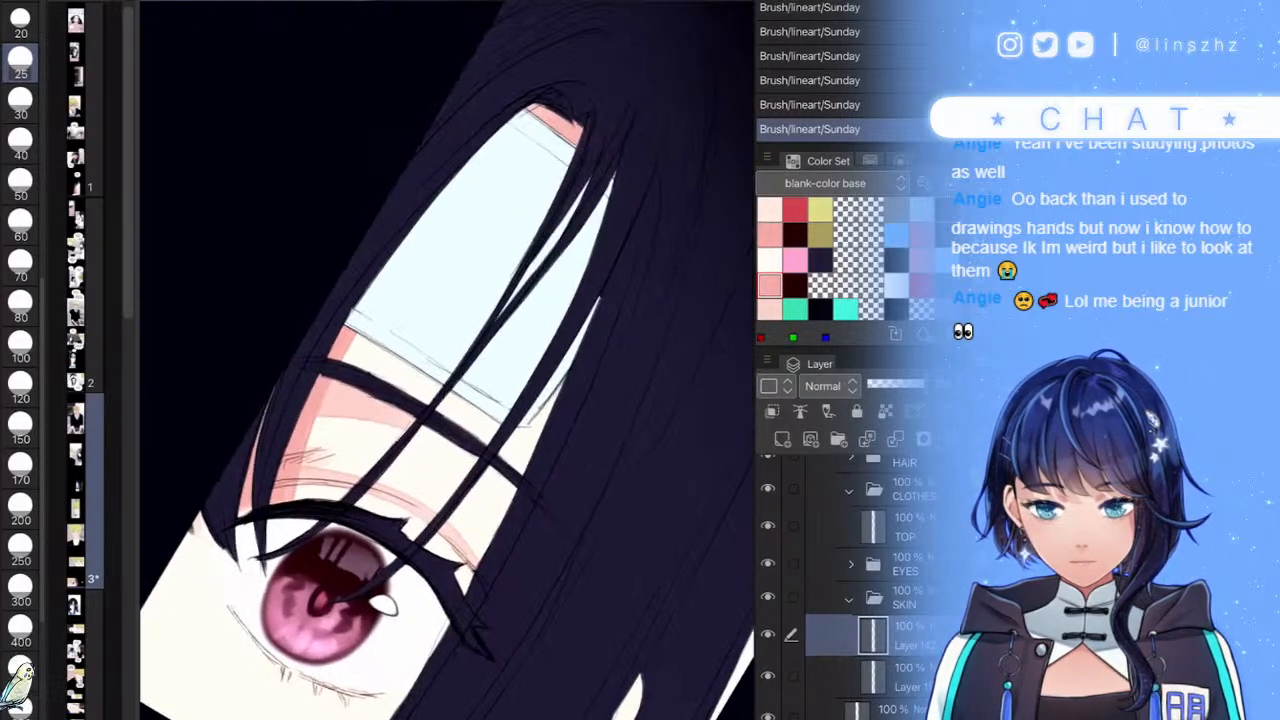
left_click_drag(464, 390, 356, 506)
left_click_drag(560, 388, 426, 554)
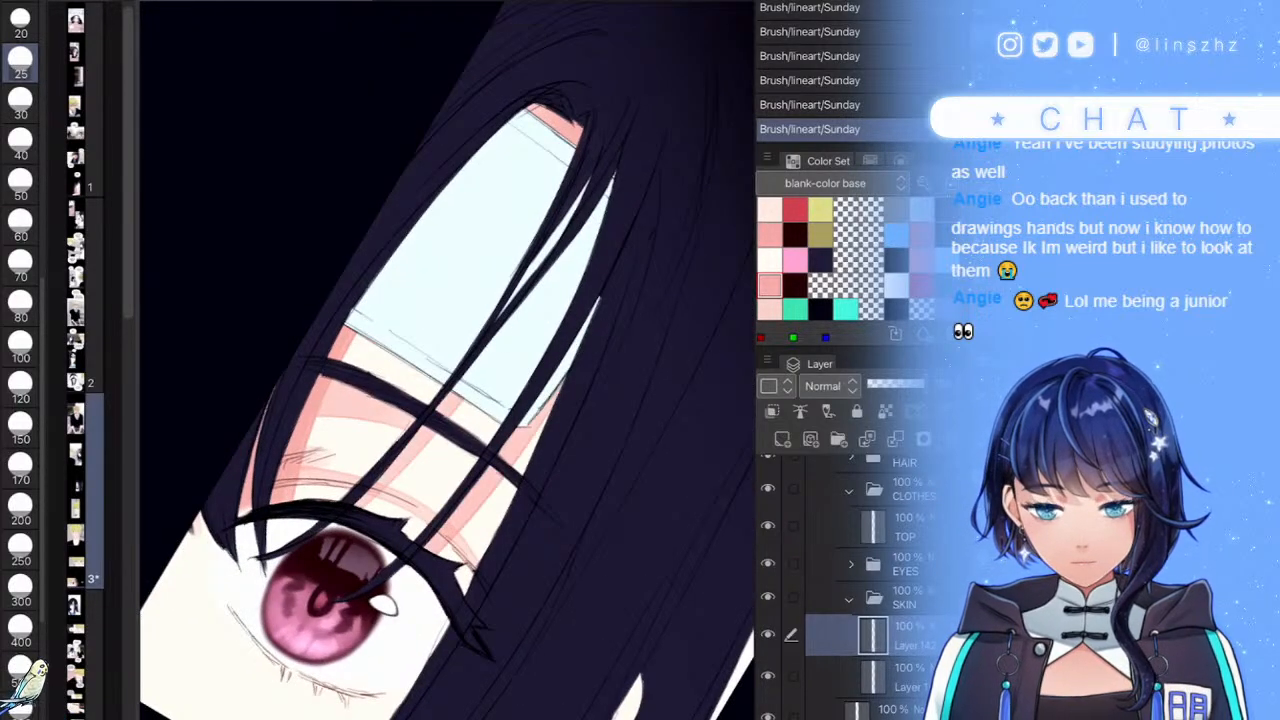
scroll(447, 360, "down", 5)
scroll(447, 360, "up", 6)
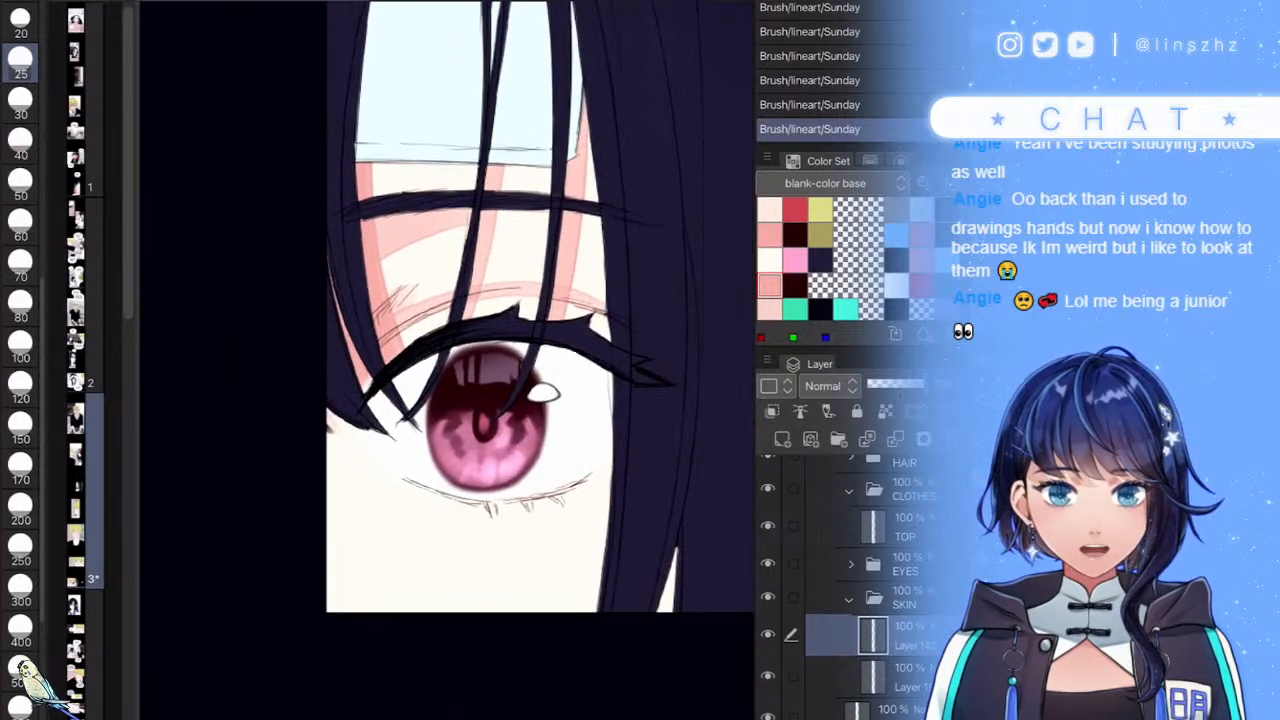
scroll(447, 360, "up", 3)
- Paint the under-eye pink shadow and restore the stroke left of the eye at size 70
mouse_move(641, 390)
left_mouse_down()
mouse_move(544, 526)
mouse_move(432, 560)
left_mouse_up()
key("ctrl+z")
mouse_move(636, 398)
left_mouse_down()
mouse_move(595, 471)
mouse_move(470, 545)
left_mouse_up()
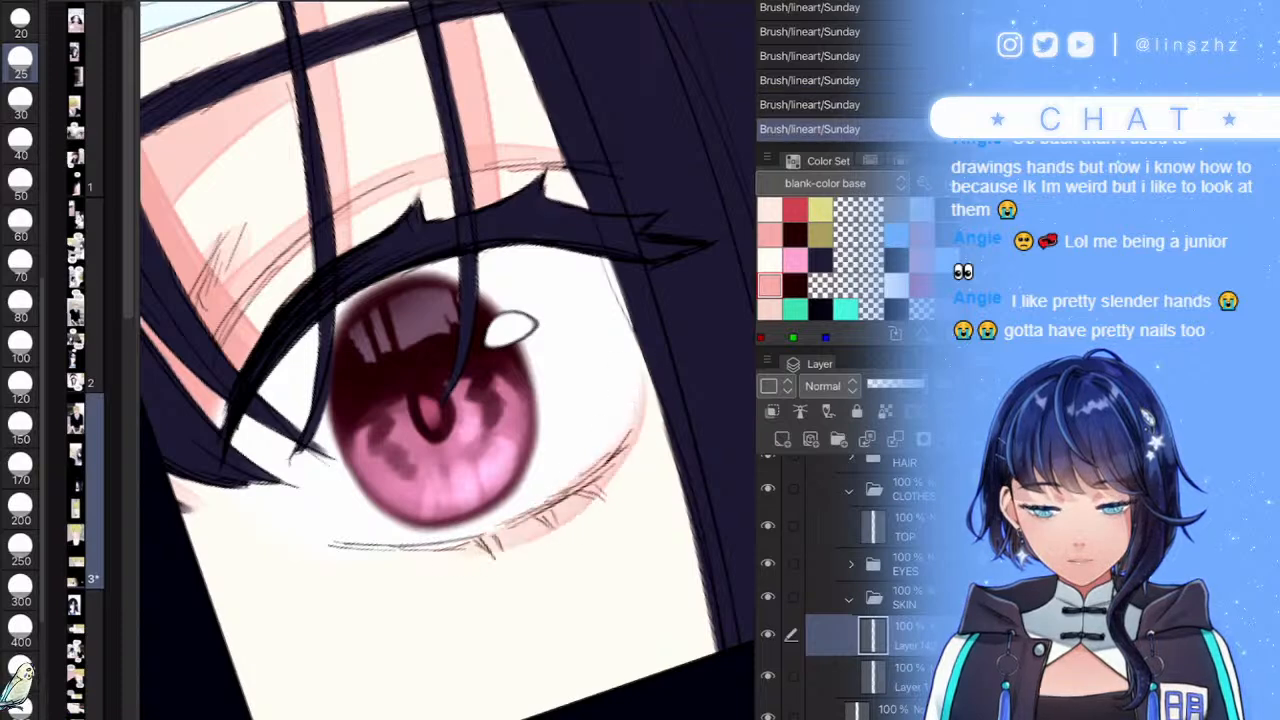
scroll(447, 360, "down", 2)
scroll(447, 360, "up", 5)
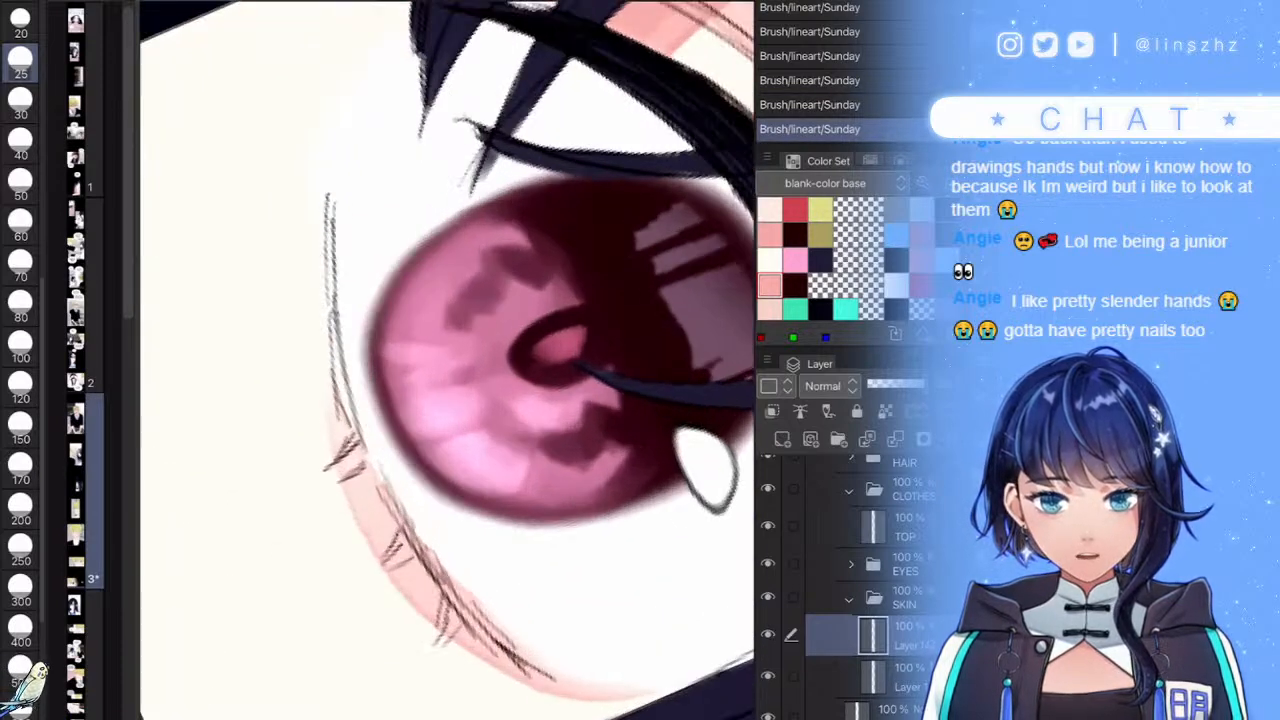
key("e")
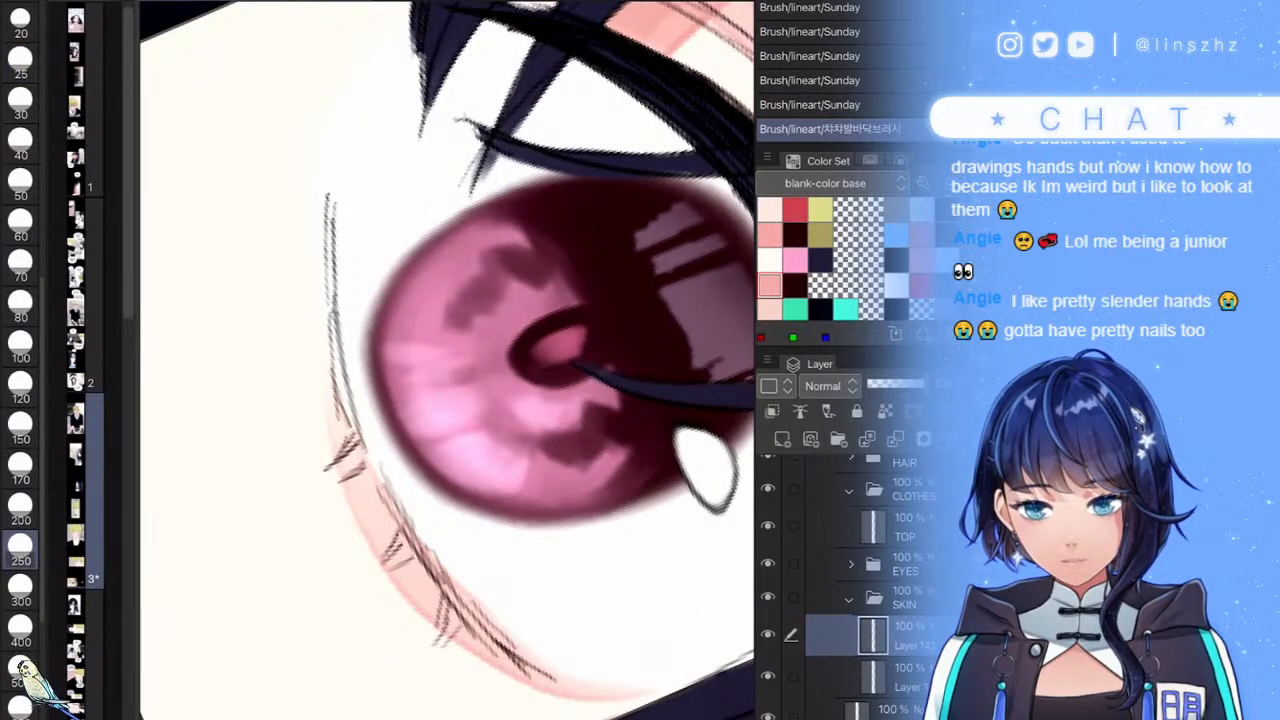
scroll(479, 369, "down", 3)
key("ctrl+z")
key("bracketleft")
key("bracketleft")
key("bracketleft")
key("bracketleft")
key("bracketleft")
key("bracketleft")
key("bracketleft")
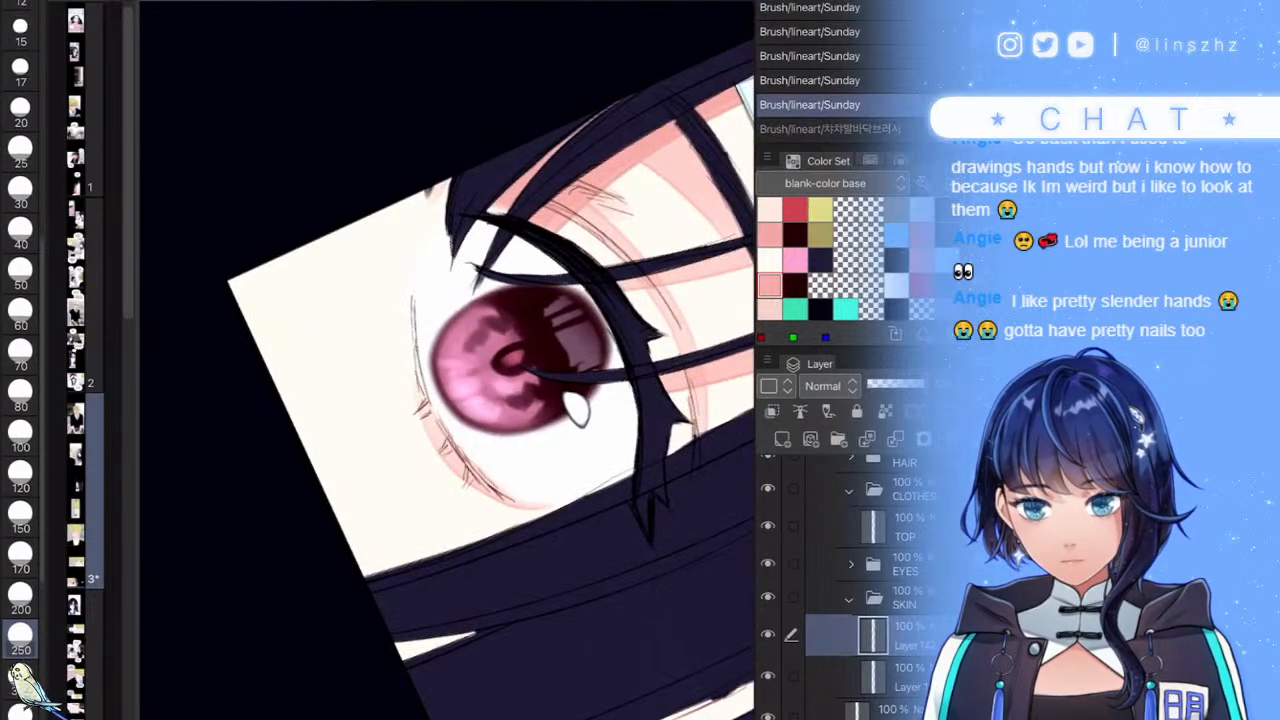
key("ctrl+y")
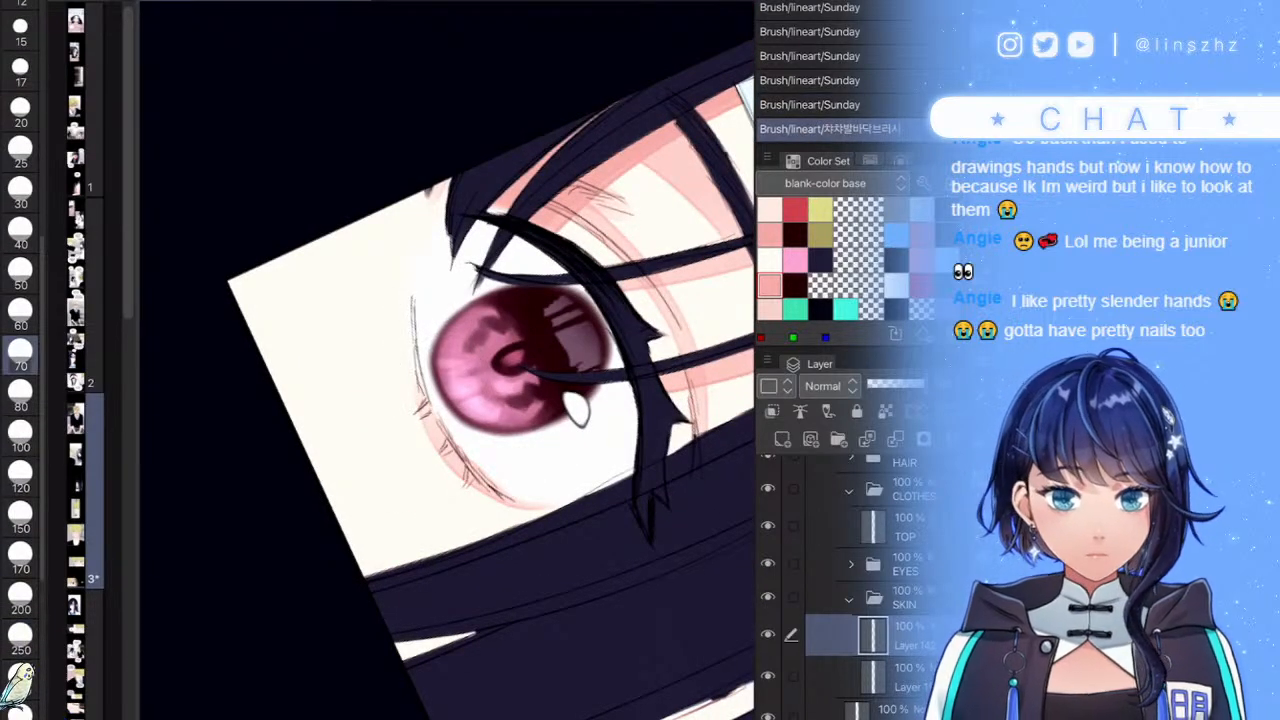
scroll(460, 360, "up", 3)
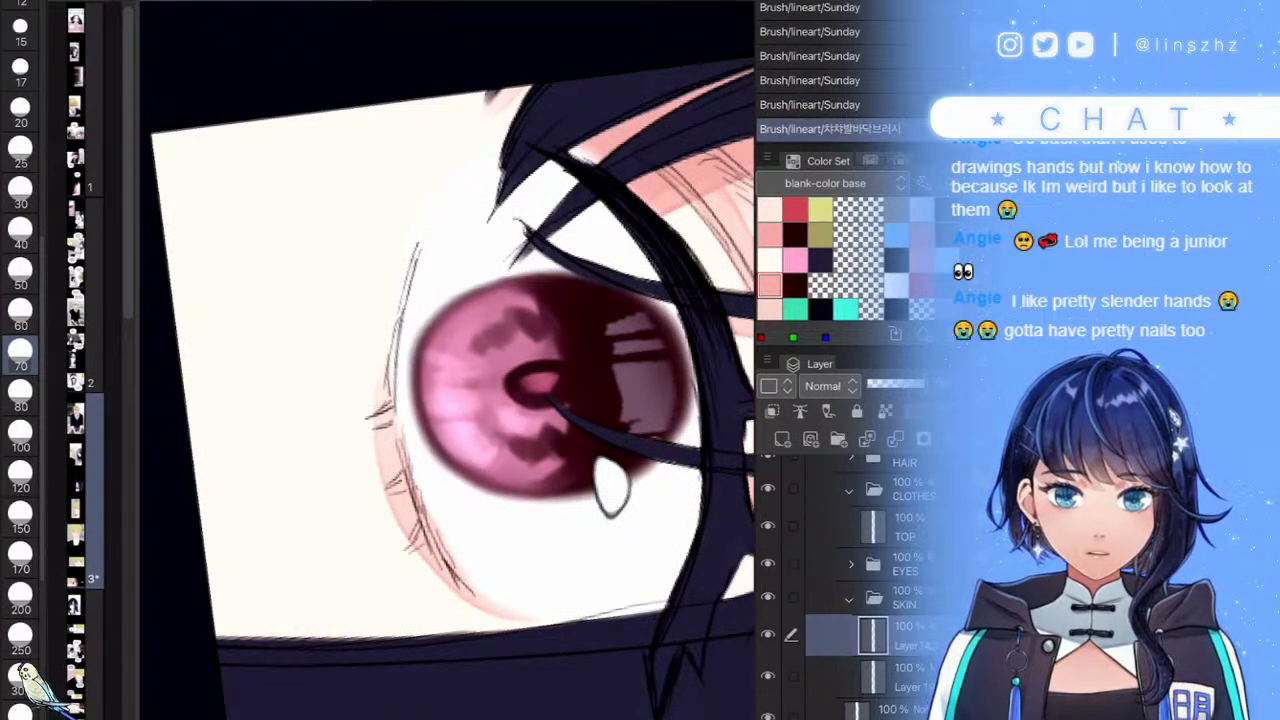
- Soften the pink shading left of the eye with faint strokes at size 30
left_click_drag(392, 488, 384, 395)
left_click_drag(388, 385, 420, 262)
mouse_move(421, 275)
left_mouse_down()
mouse_move(407, 466)
mouse_move(390, 405)
mouse_move(364, 428)
left_mouse_up()
key("ctrl+z")
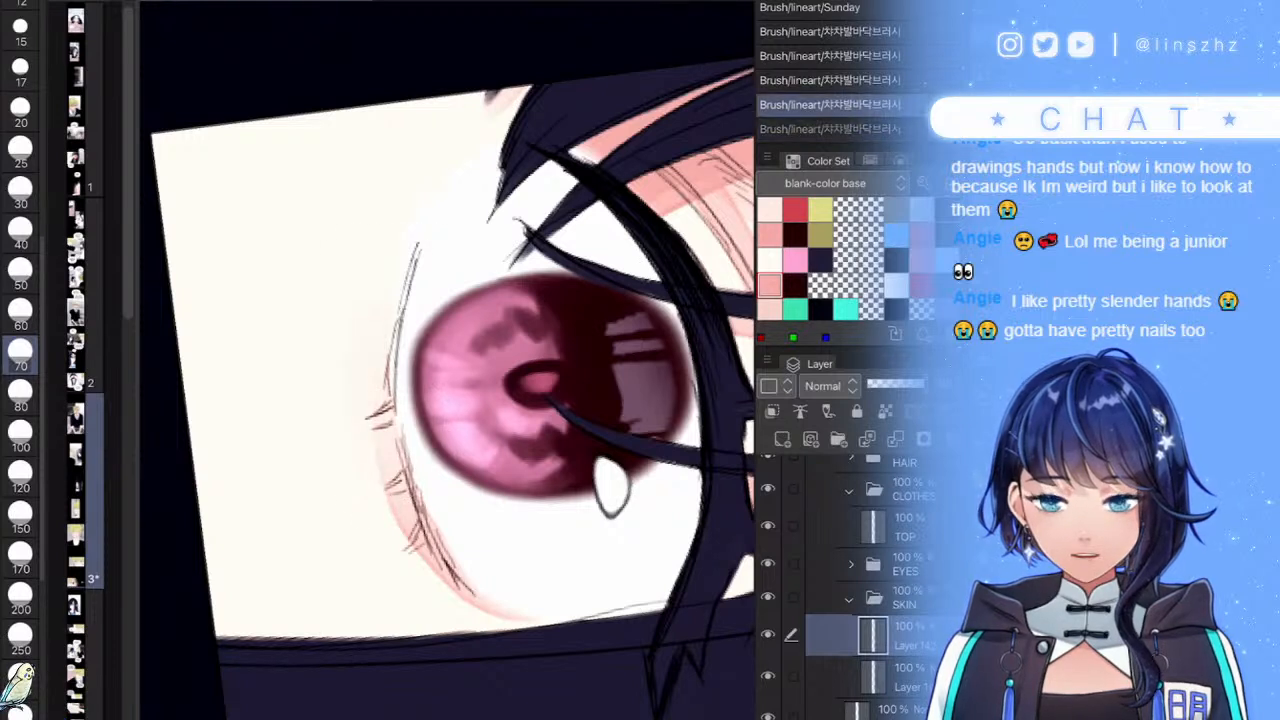
left_click(20, 192)
left_click_drag(398, 512, 380, 430)
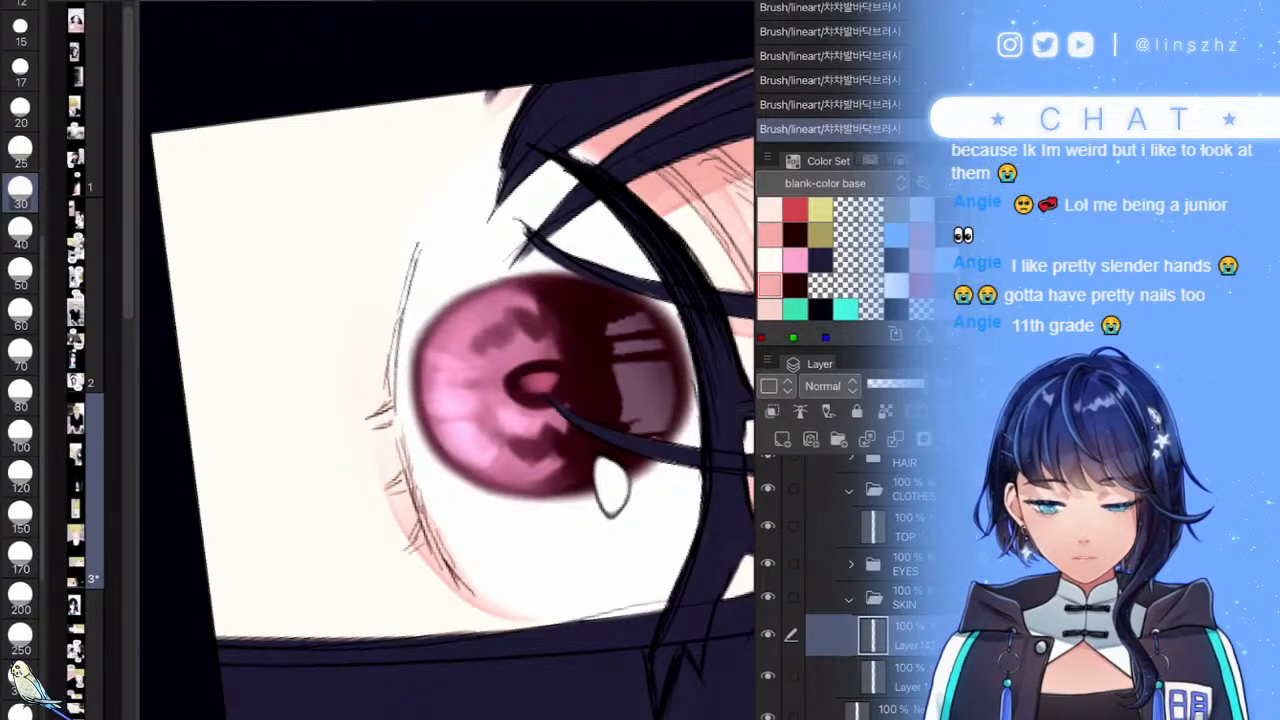
scroll(447, 360, "down", 5)
scroll(447, 360, "up", 1)
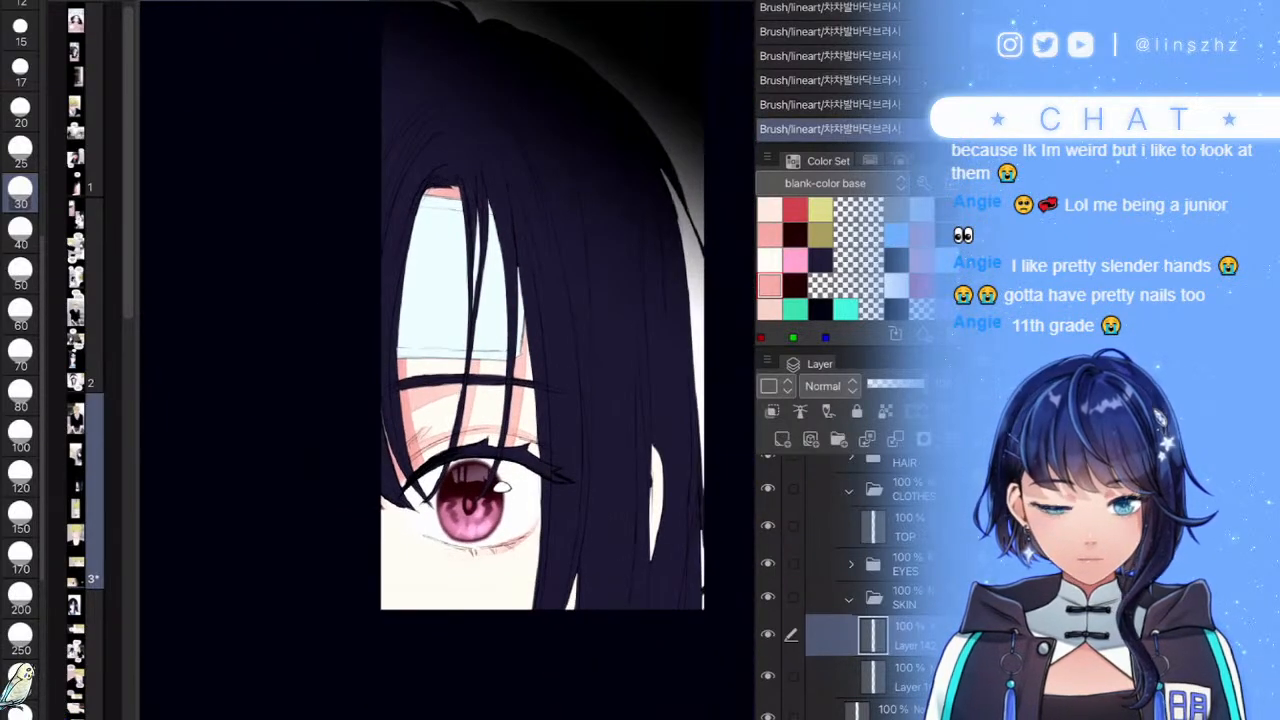
- At size 25, paint the pale sliver below the eye pink and shade its top and left edges
left_click(20, 152)
mouse_move(577, 565)
left_mouse_down()
mouse_move(566, 643)
mouse_move(576, 593)
left_mouse_up()
scroll(665, 530, "up", 5)
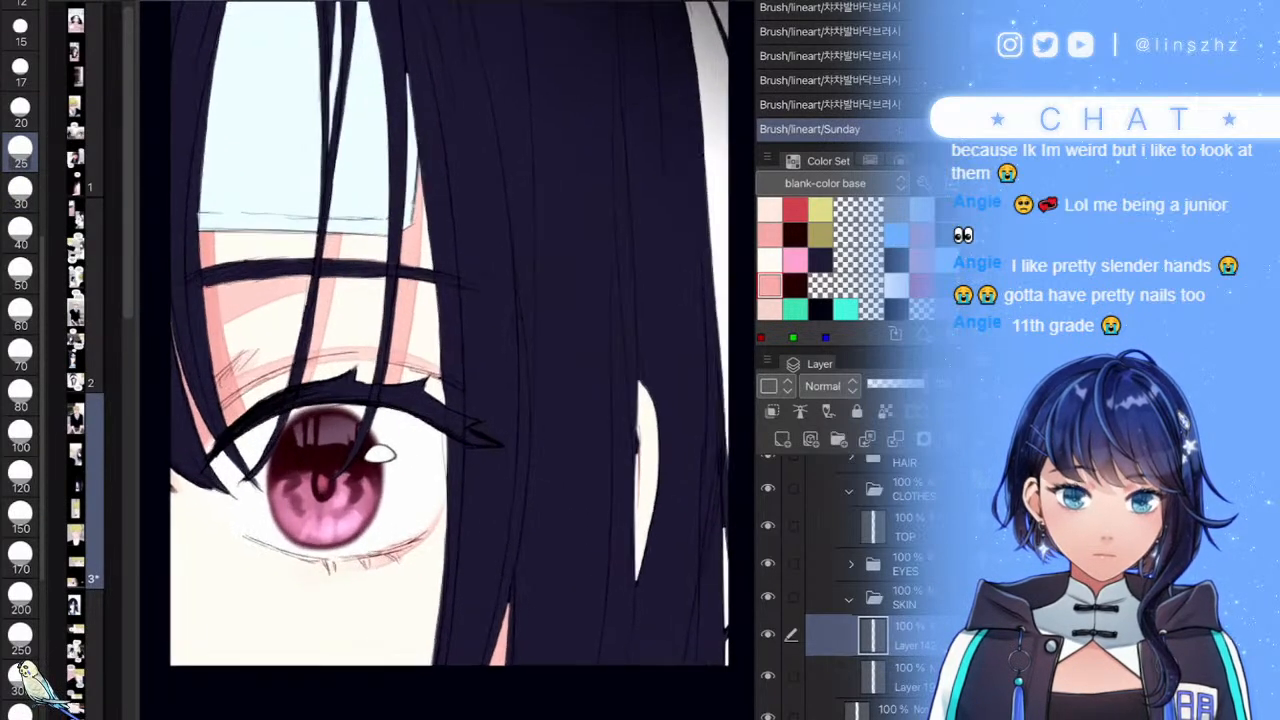
scroll(487, 535, "up", 2)
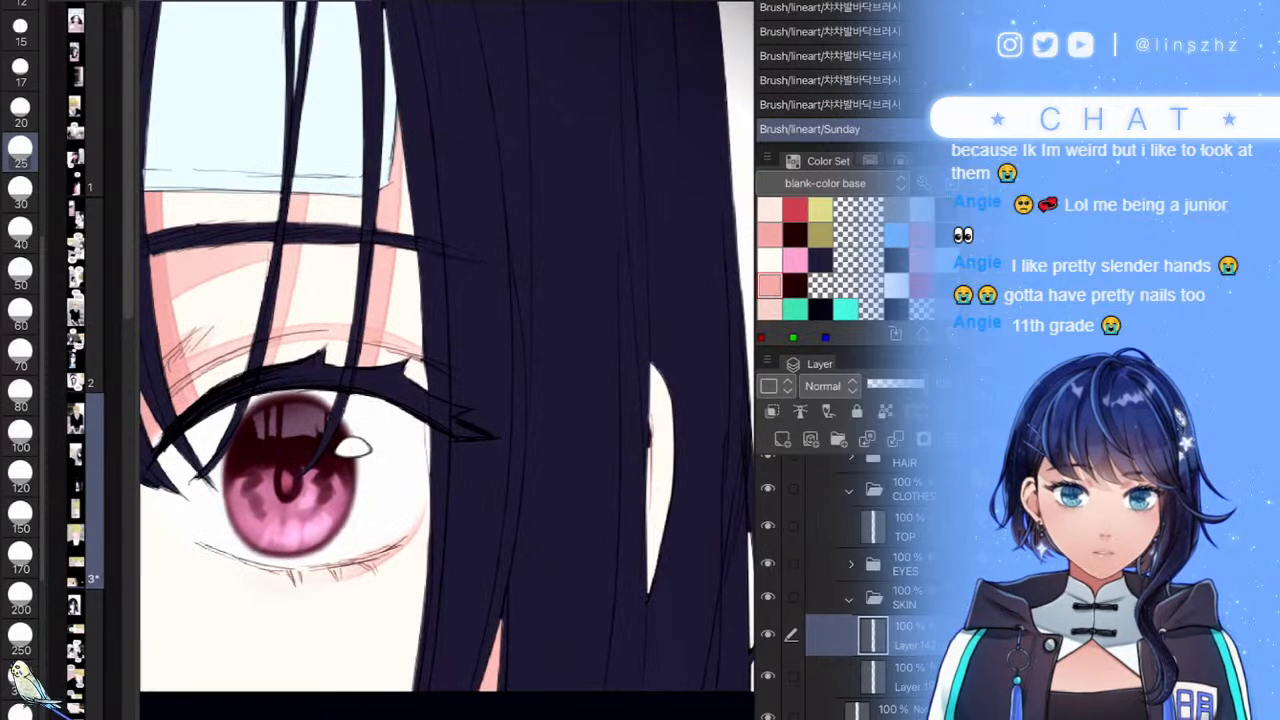
mouse_move(636, 391)
left_mouse_down()
mouse_move(668, 375)
mouse_move(628, 532)
left_mouse_up()
scroll(617, 490, "down", 3)
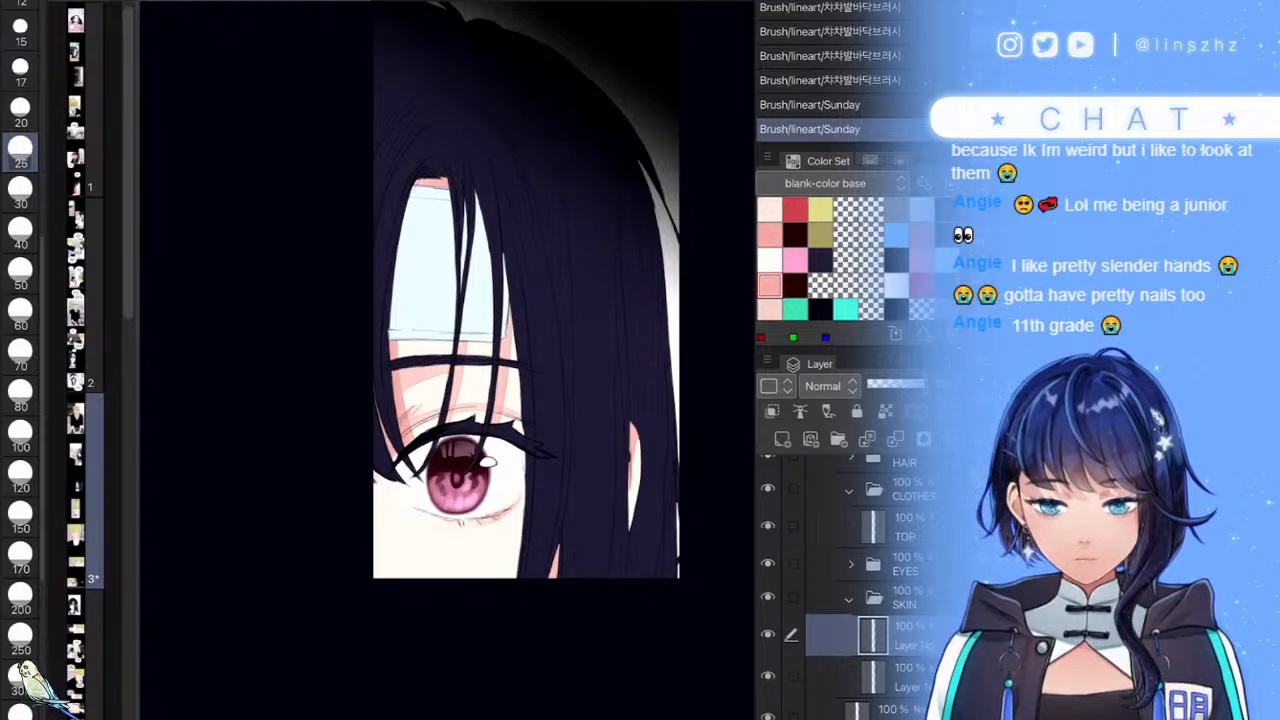
scroll(640, 475, "up", 5)
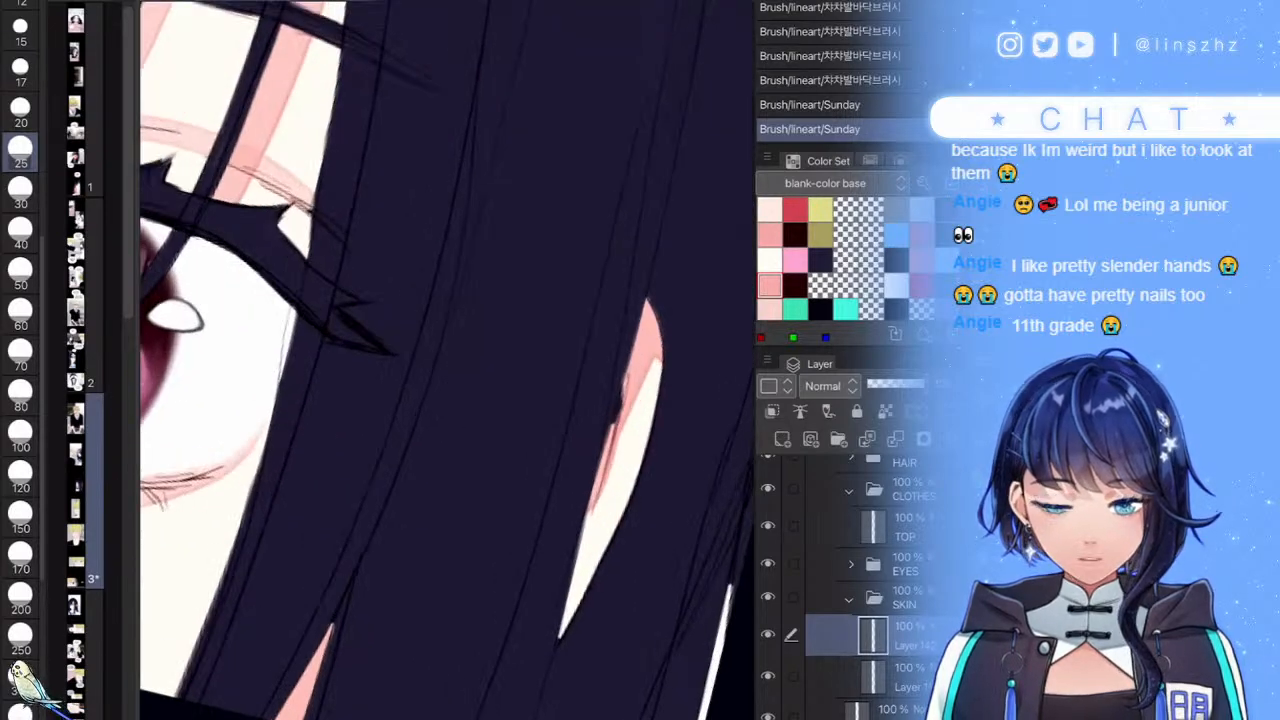
scroll(850, 580, "up", 1)
- On the hair layer, fill the sliver's dark notch with pink at brush size 15
left_click(850, 524)
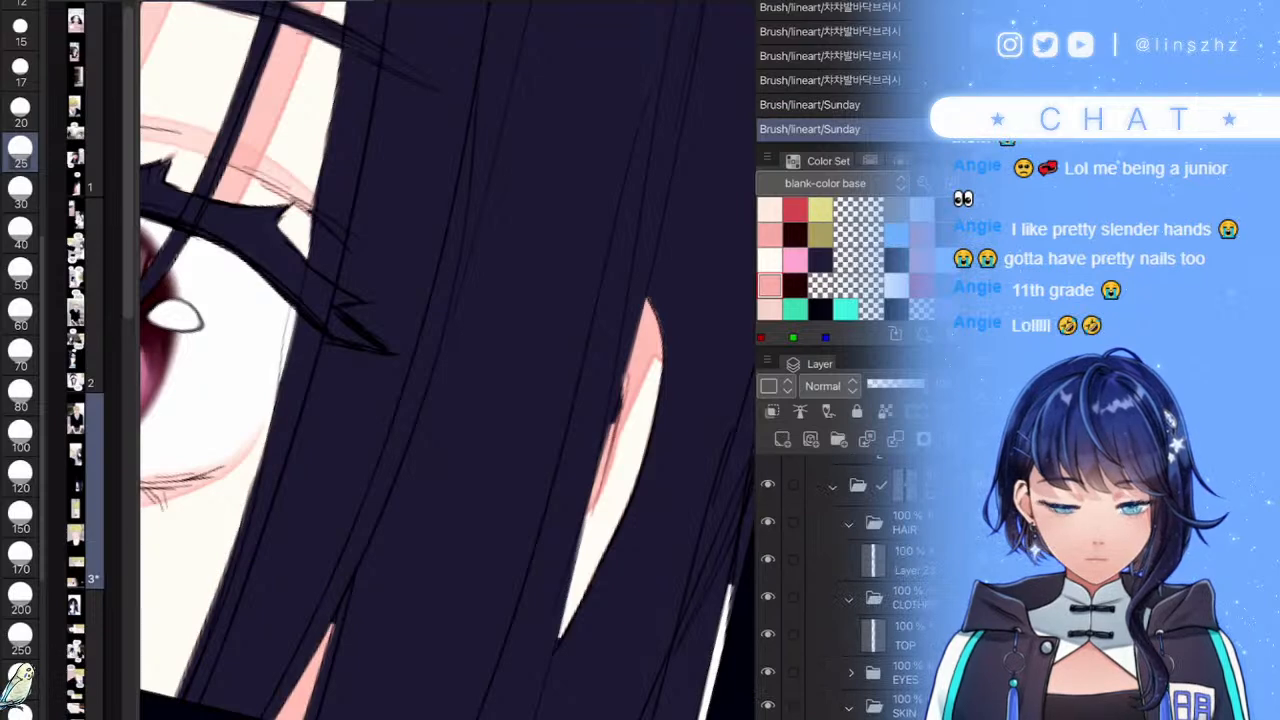
left_click(900, 560)
left_click_drag(625, 420, 638, 400)
scroll(640, 395, "up", 3)
key("ctrl+z")
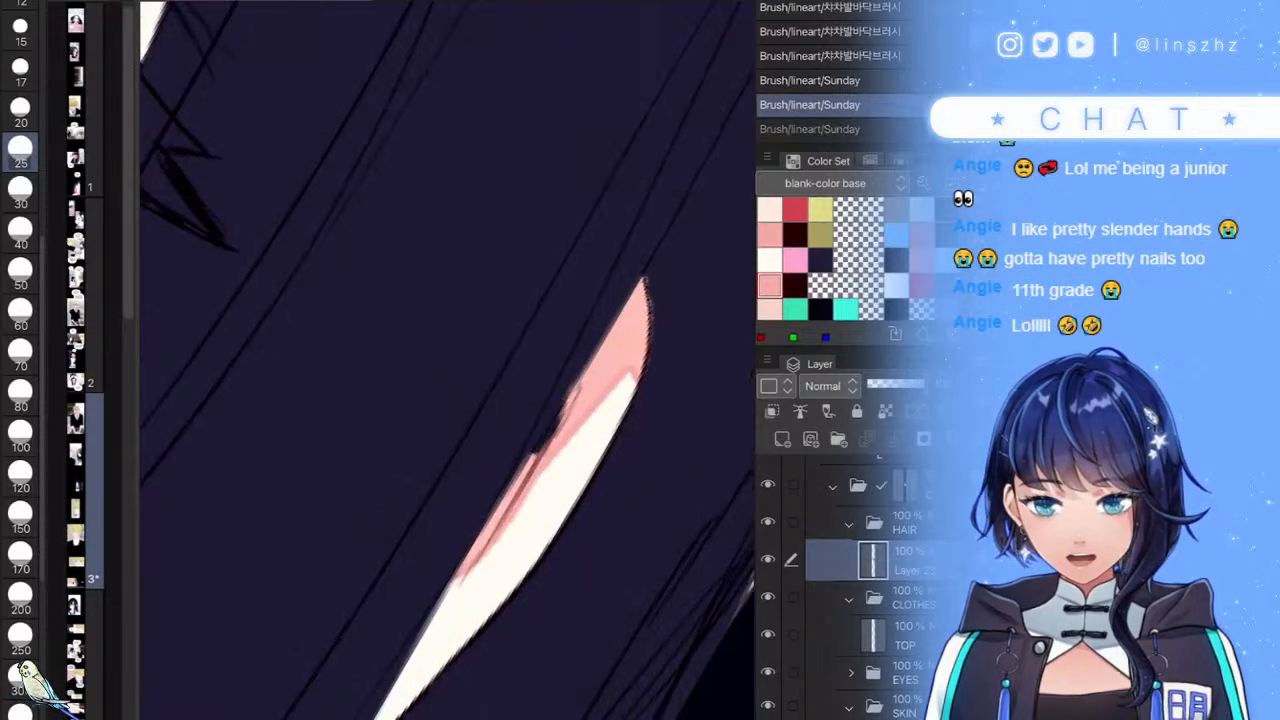
key("bracketleft")
key("bracketleft")
key("bracketleft")
left_click_drag(552, 438, 579, 422)
scroll(500, 400, "down", 3)
scroll(500, 400, "up", 3)
scroll(516, 400, "up", 2)
- Trim the sliver's edge with the dark navy hair colour and add a layer above the hair
left_click(820, 260)
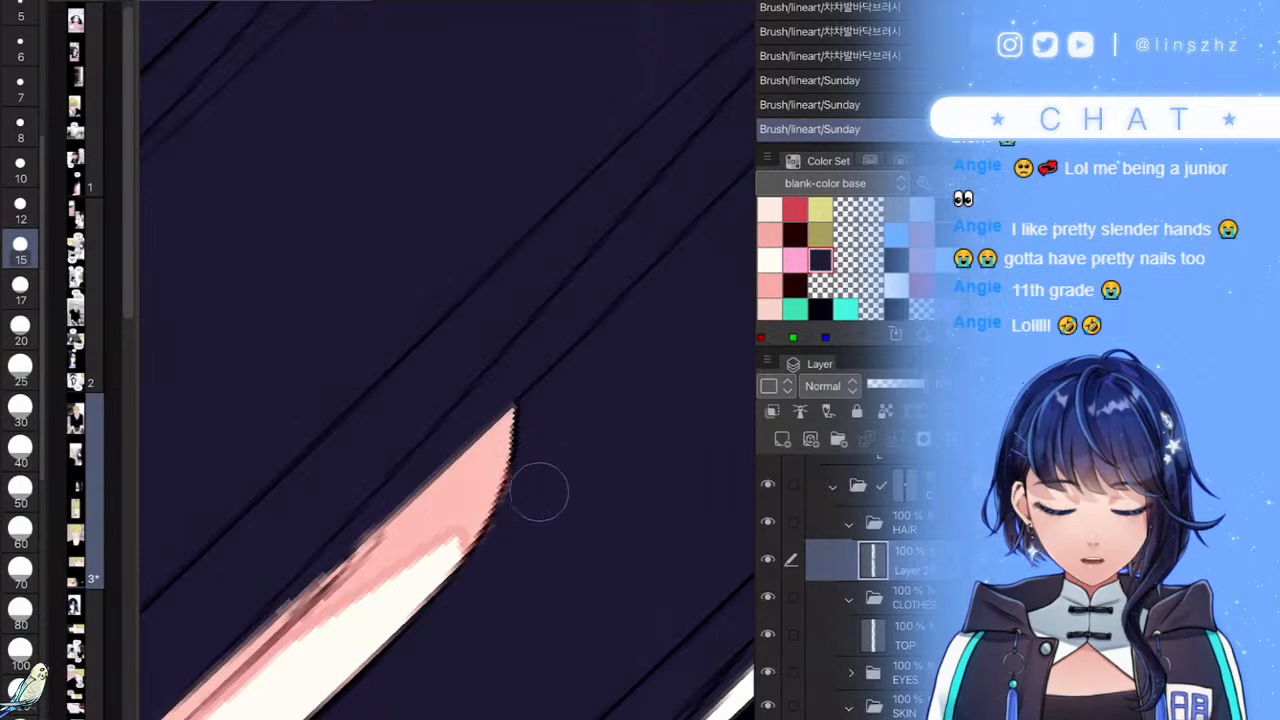
left_click_drag(517, 549, 445, 643)
scroll(448, 400, "down", 10)
scroll(400, 400, "down", 3)
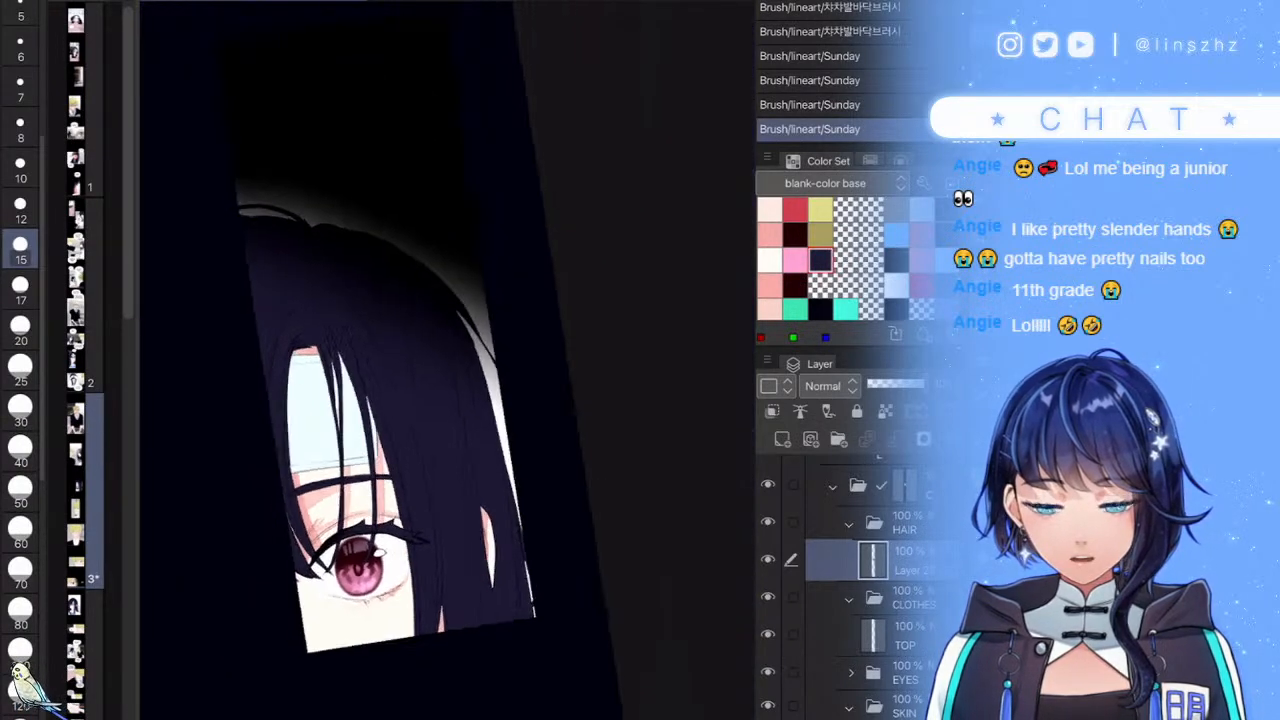
scroll(430, 450, "up", 3)
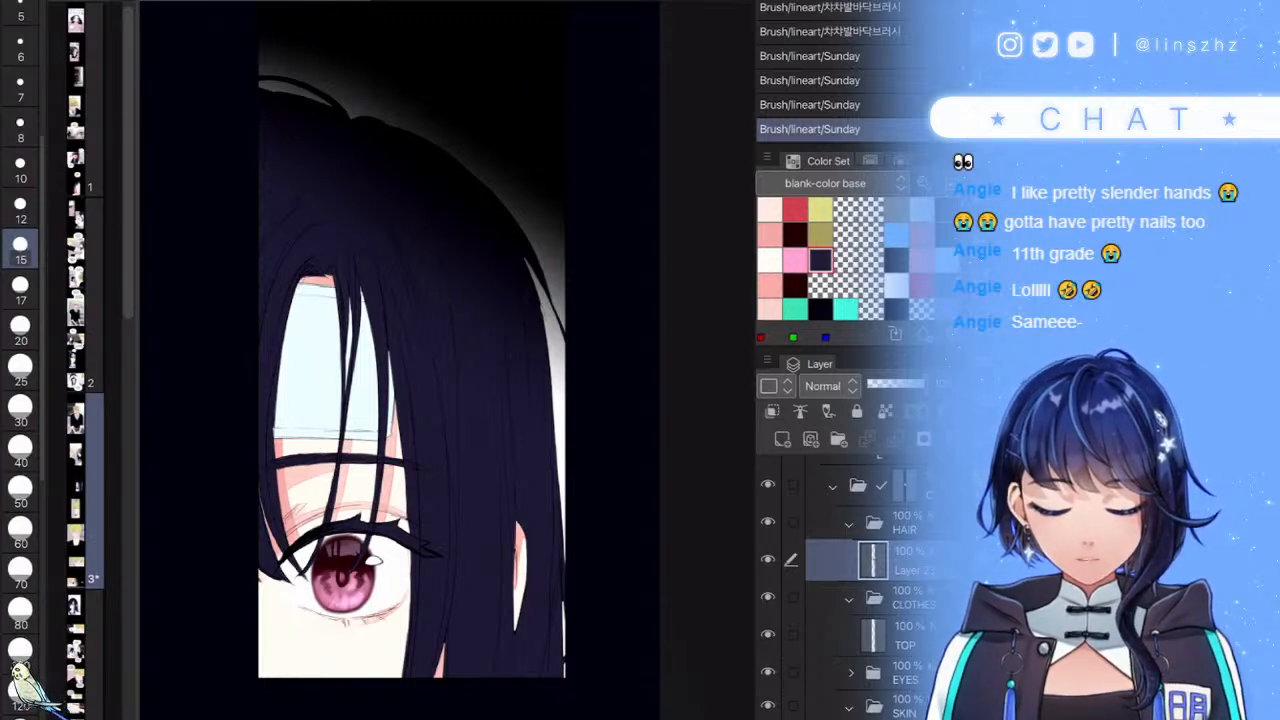
left_click(782, 439)
- Clip the new layer to the hair and brush a reddish tint up the hair beside the face
left_click(772, 411)
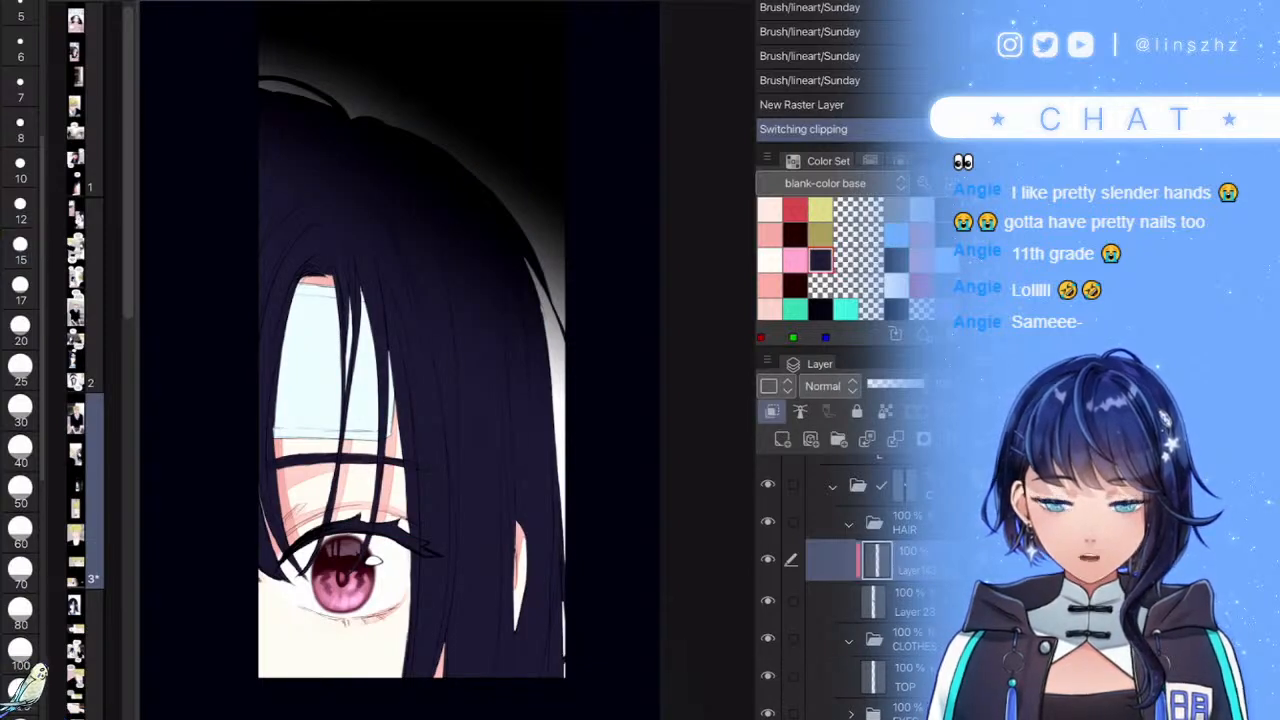
scroll(845, 260, "down", 1)
left_click(770, 272)
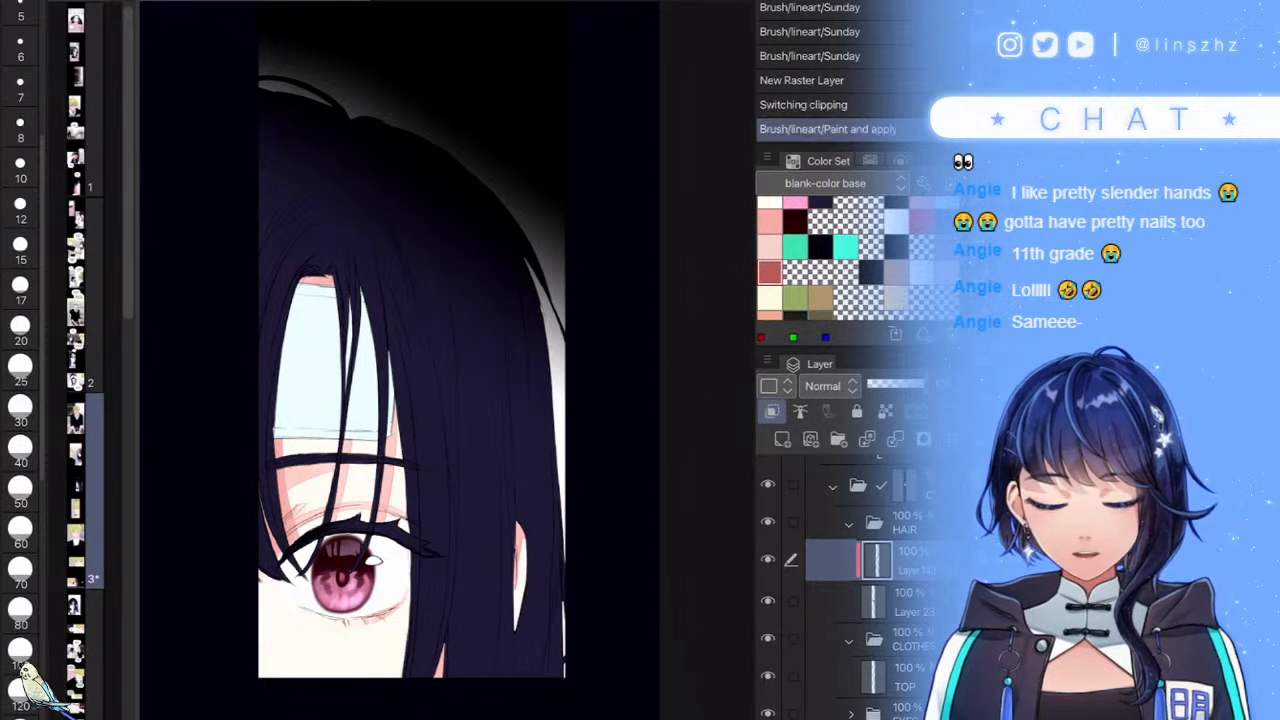
left_click_drag(293, 511, 287, 540)
left_click_drag(412, 610, 423, 475)
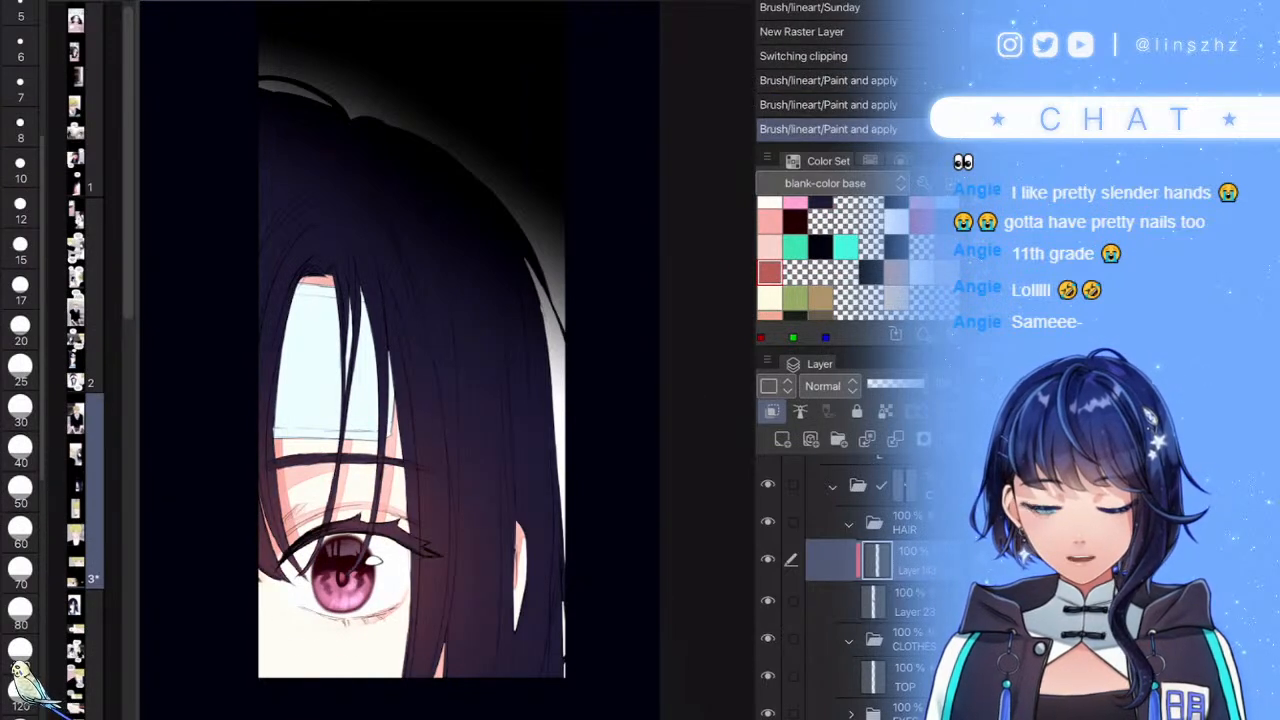
left_click_drag(399, 715, 426, 490)
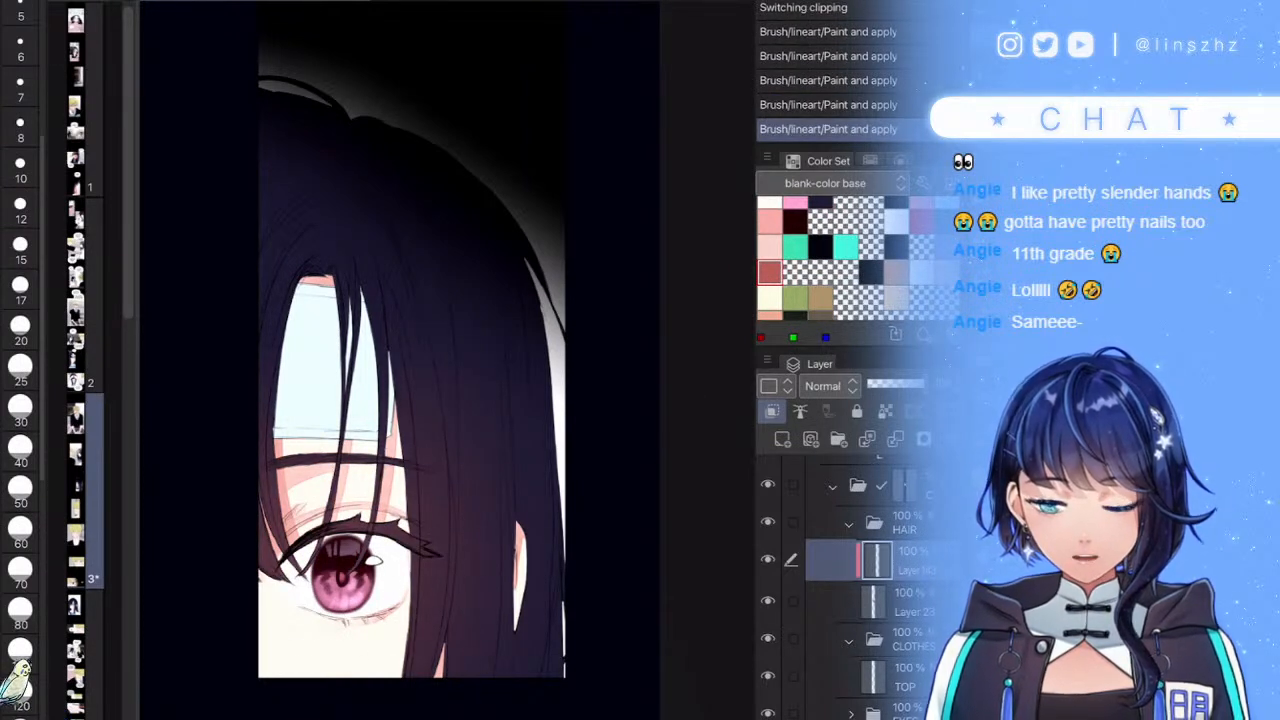
- Collapse HAIR, add two new raster layers in it, and set brush size to 15
left_click(849, 524)
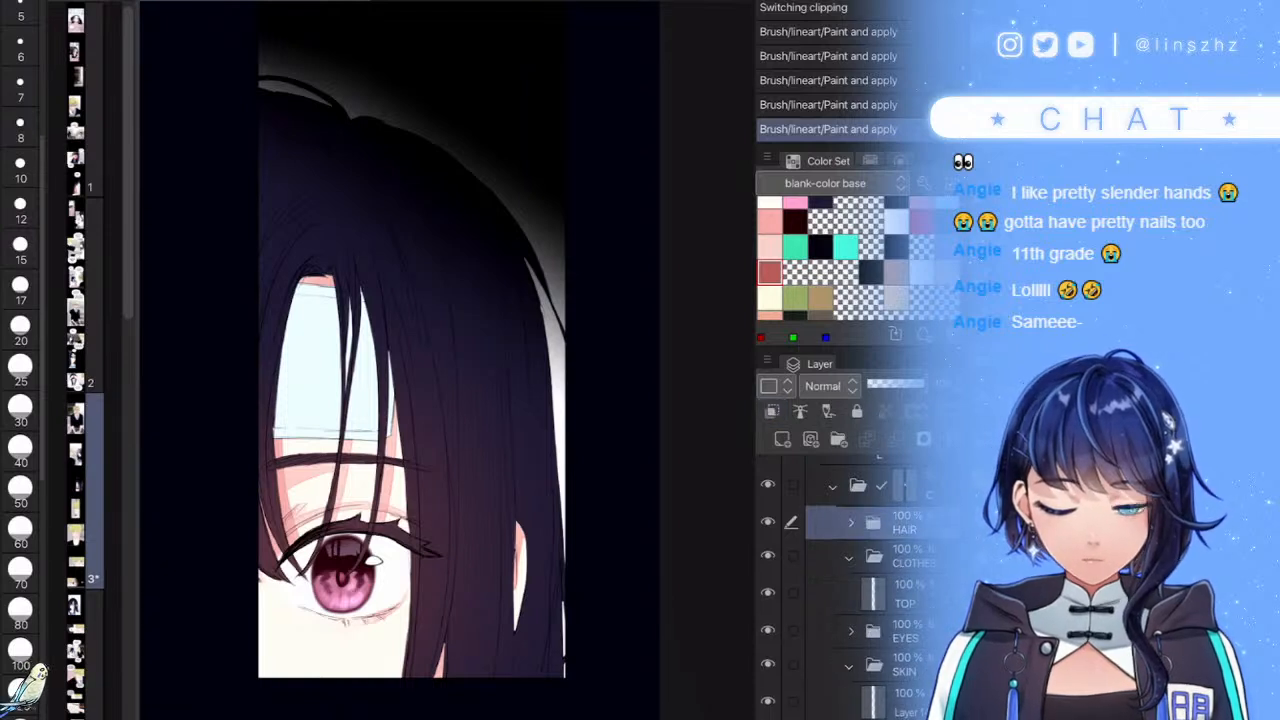
key("ctrl+shift+n")
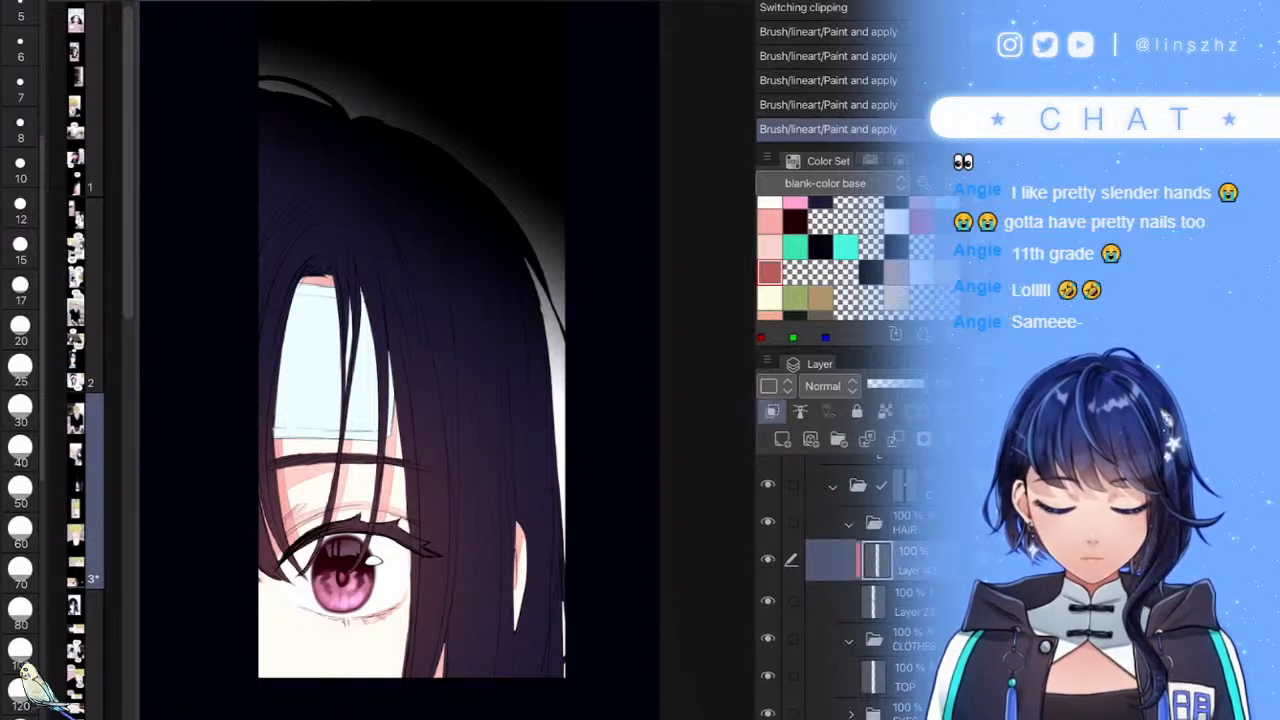
key("ctrl+shift+n")
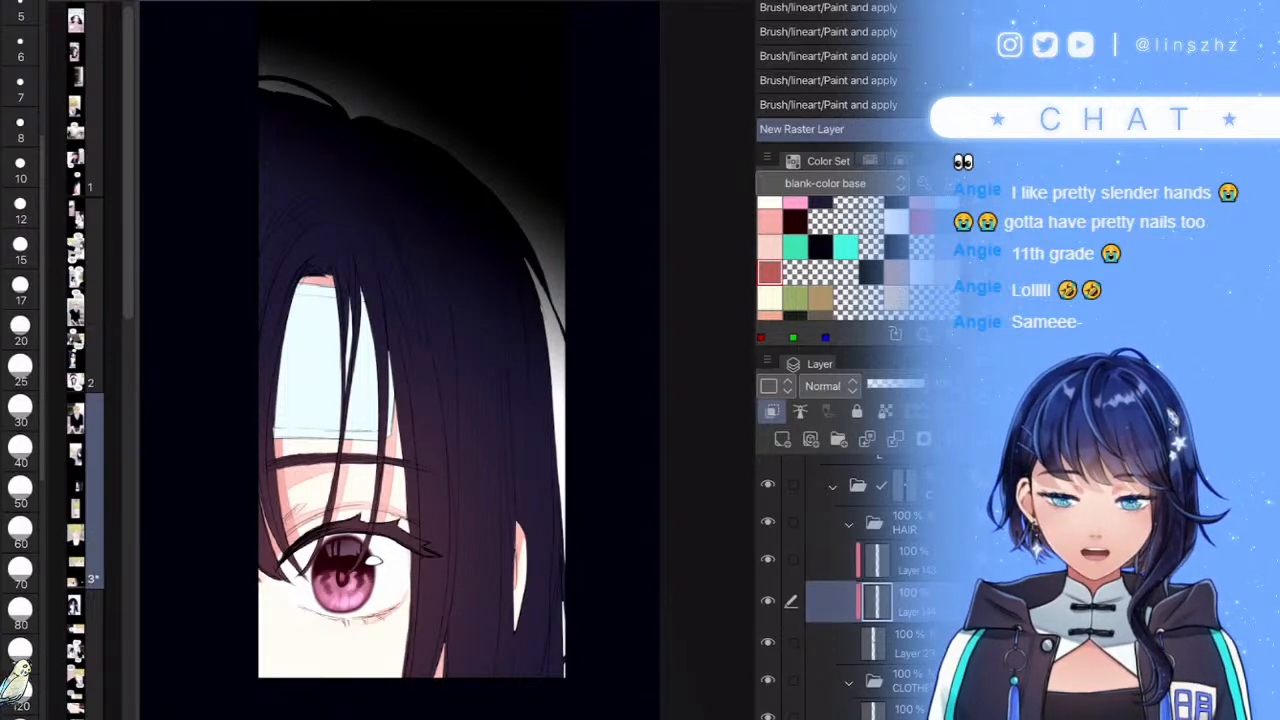
scroll(845, 258, "up", 2)
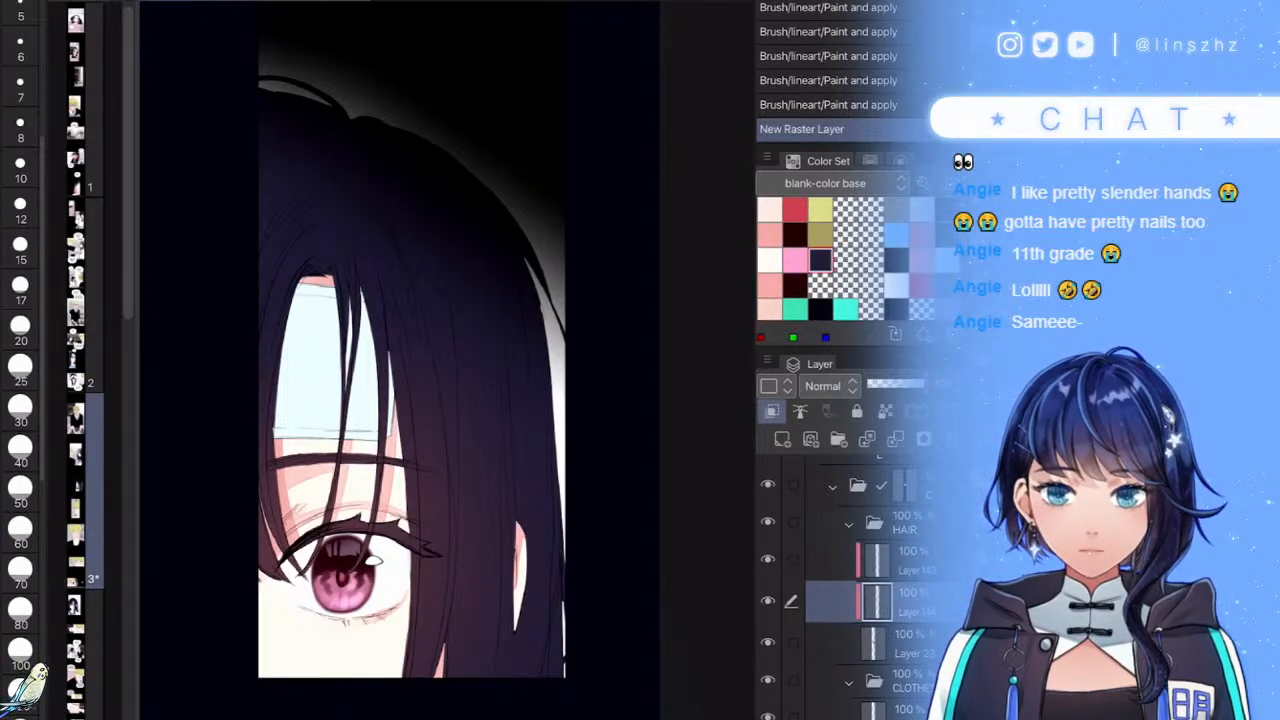
left_click(20, 249)
- At brush size 50, paint the hair's left side and set the layer to Multiply at 67%
left_click(20, 451)
left_click(20, 370)
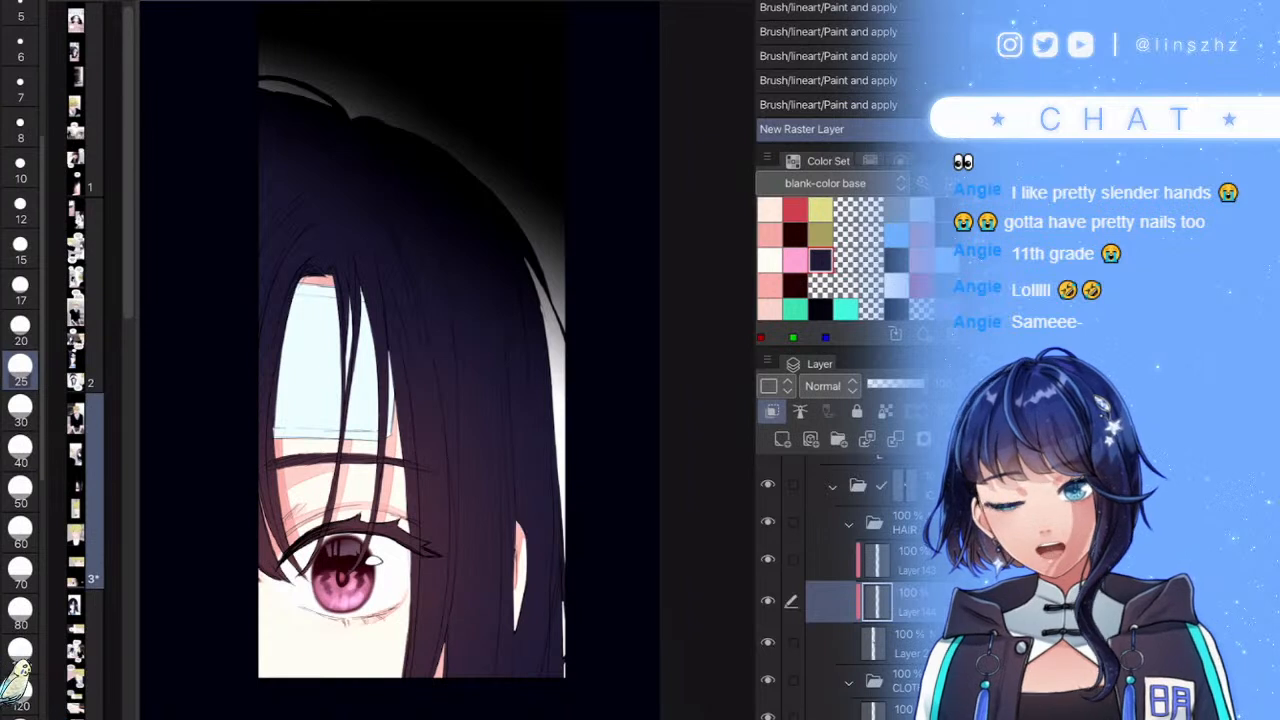
left_click(20, 492)
left_click_drag(320, 256, 260, 298)
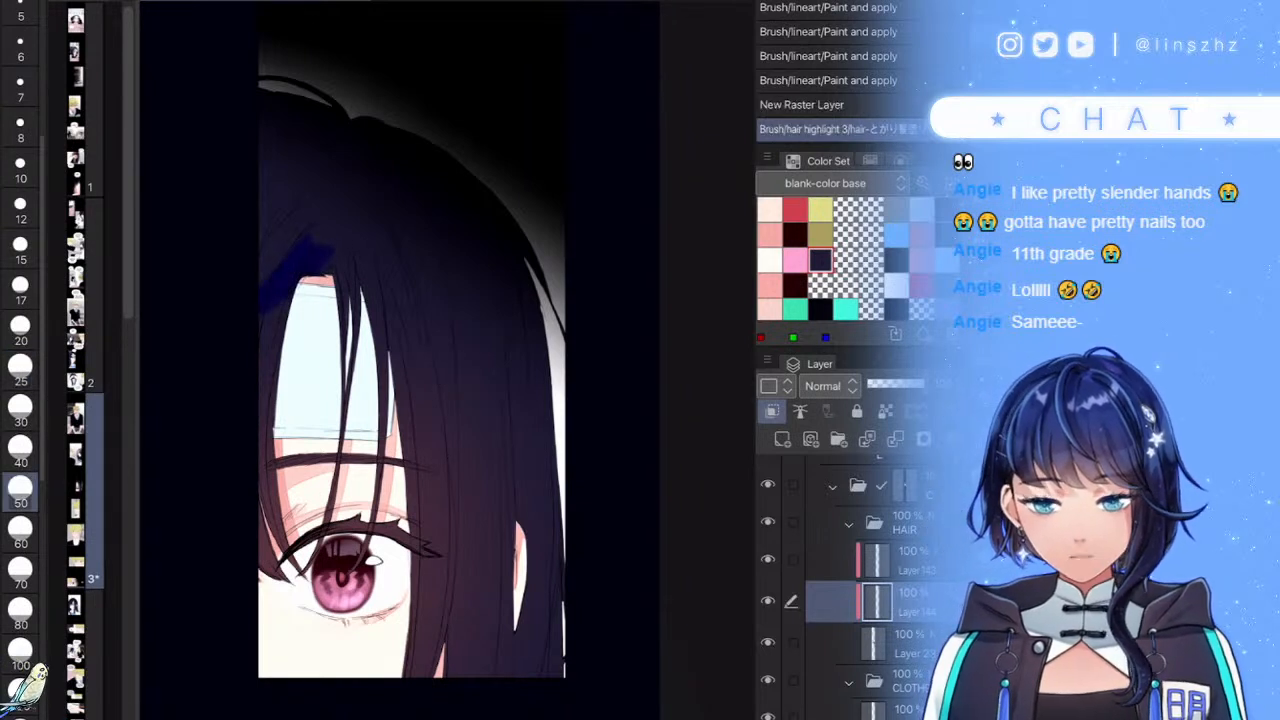
left_click(830, 386)
left_click(824, 1)
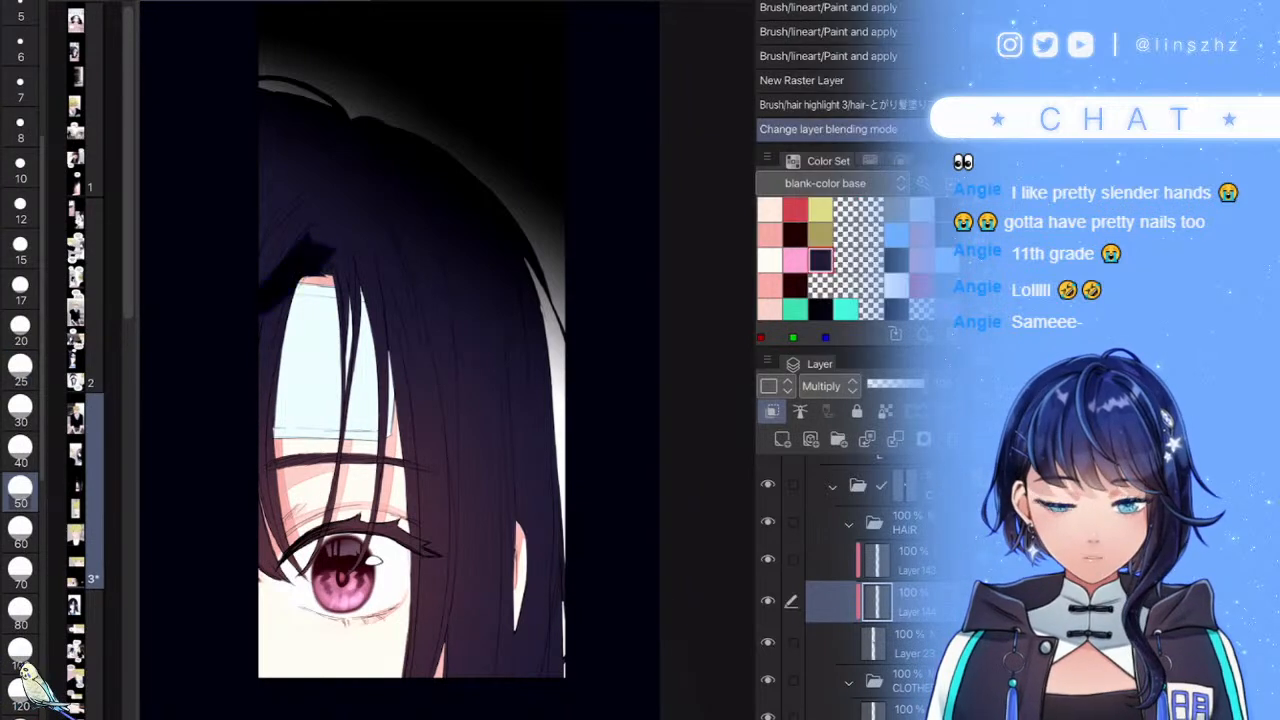
left_click(906, 384)
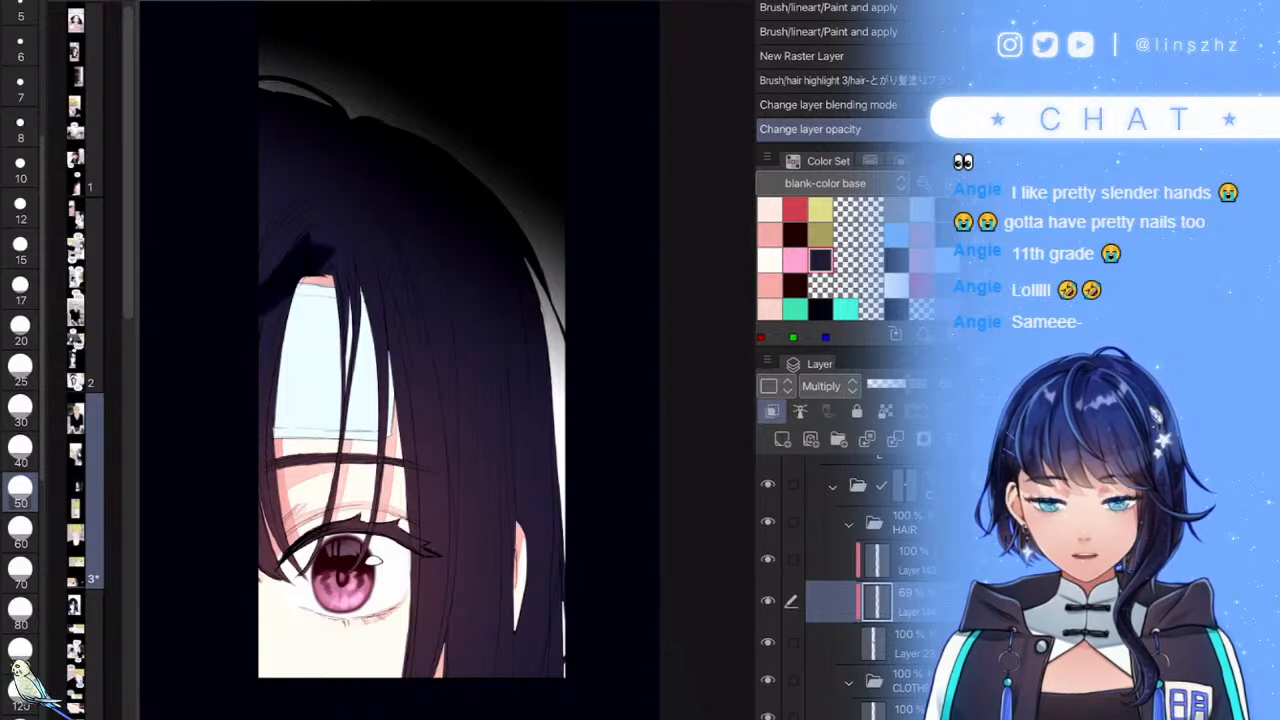
- Paint dark shading on the hair beside the forehead and along the hair part
scroll(448, 360, "up", 3)
mouse_move(308, 355)
left_mouse_down()
mouse_move(273, 449)
mouse_move(237, 264)
mouse_move(270, 194)
mouse_move(258, 145)
left_mouse_up()
mouse_move(158, 148)
left_mouse_down()
mouse_move(175, 211)
mouse_move(338, 149)
mouse_move(286, 248)
left_mouse_up()
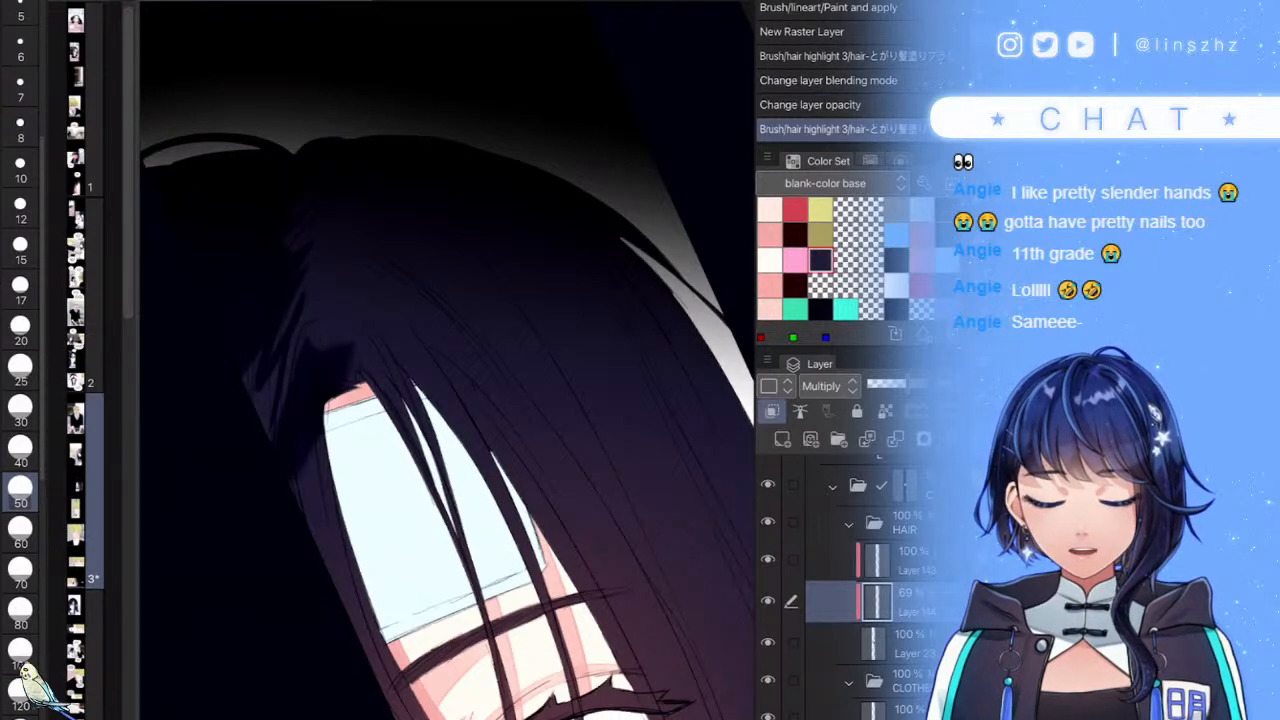
scroll(448, 360, "down", 3)
mouse_move(310, 396)
left_mouse_down()
mouse_move(329, 391)
mouse_move(303, 486)
mouse_move(305, 470)
left_mouse_up()
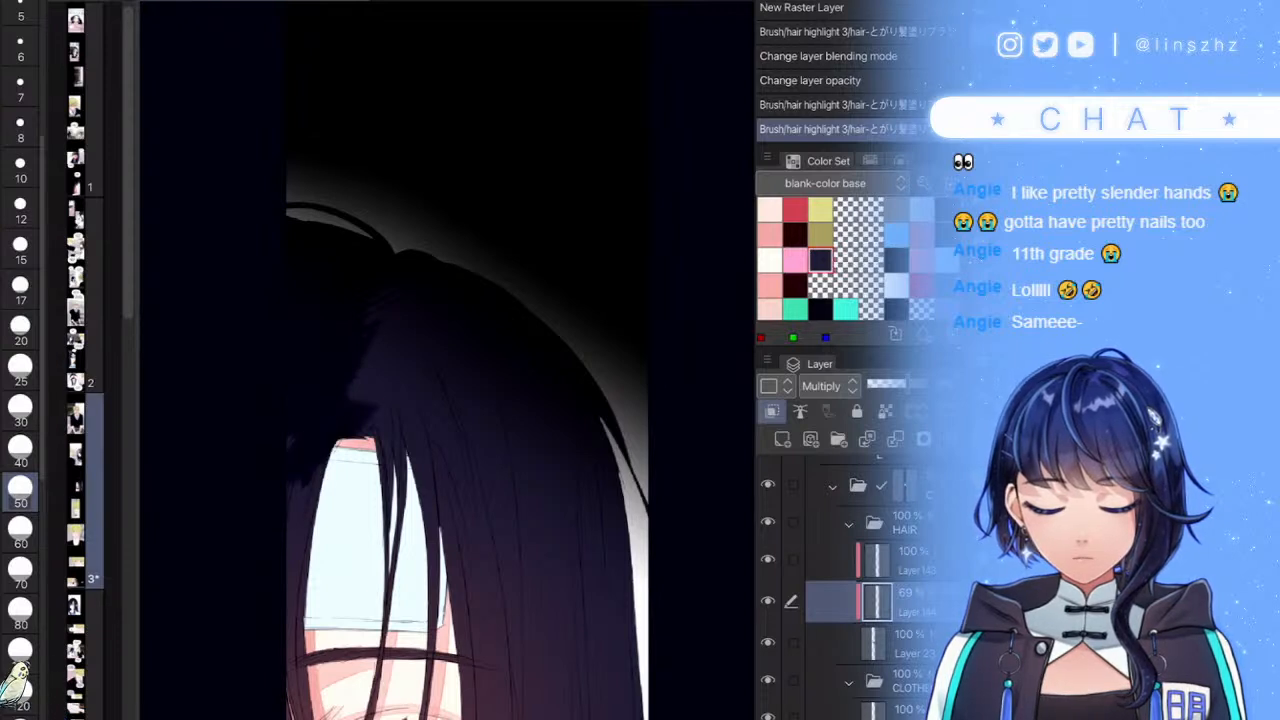
left_click_drag(370, 315, 370, 420)
scroll(504, 423, "down", 3)
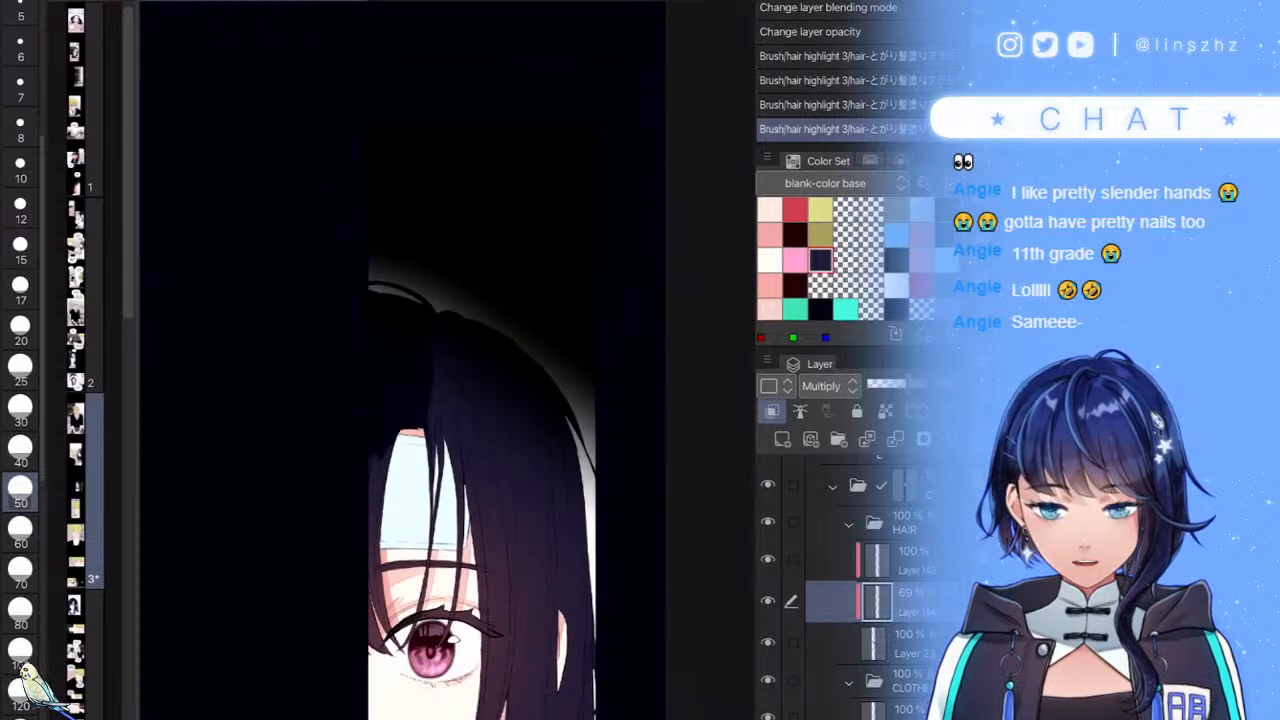
scroll(459, 382, "up", 2)
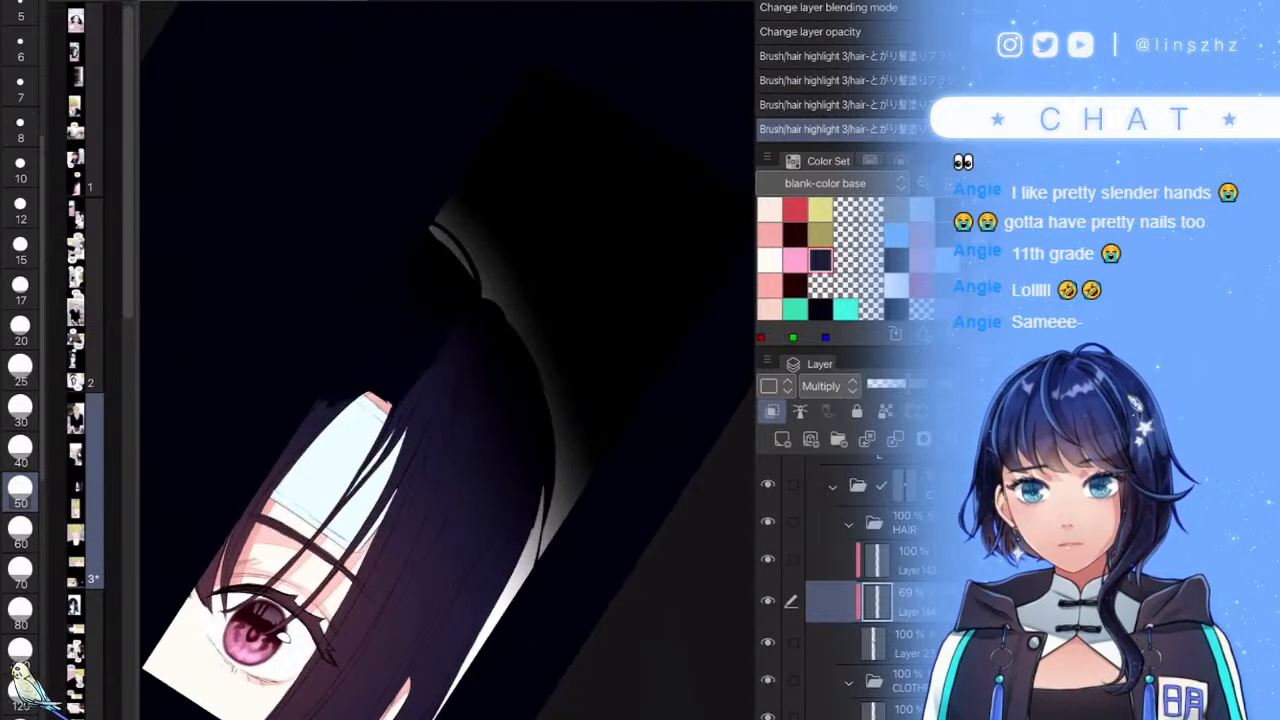
scroll(500, 340, "up", 2)
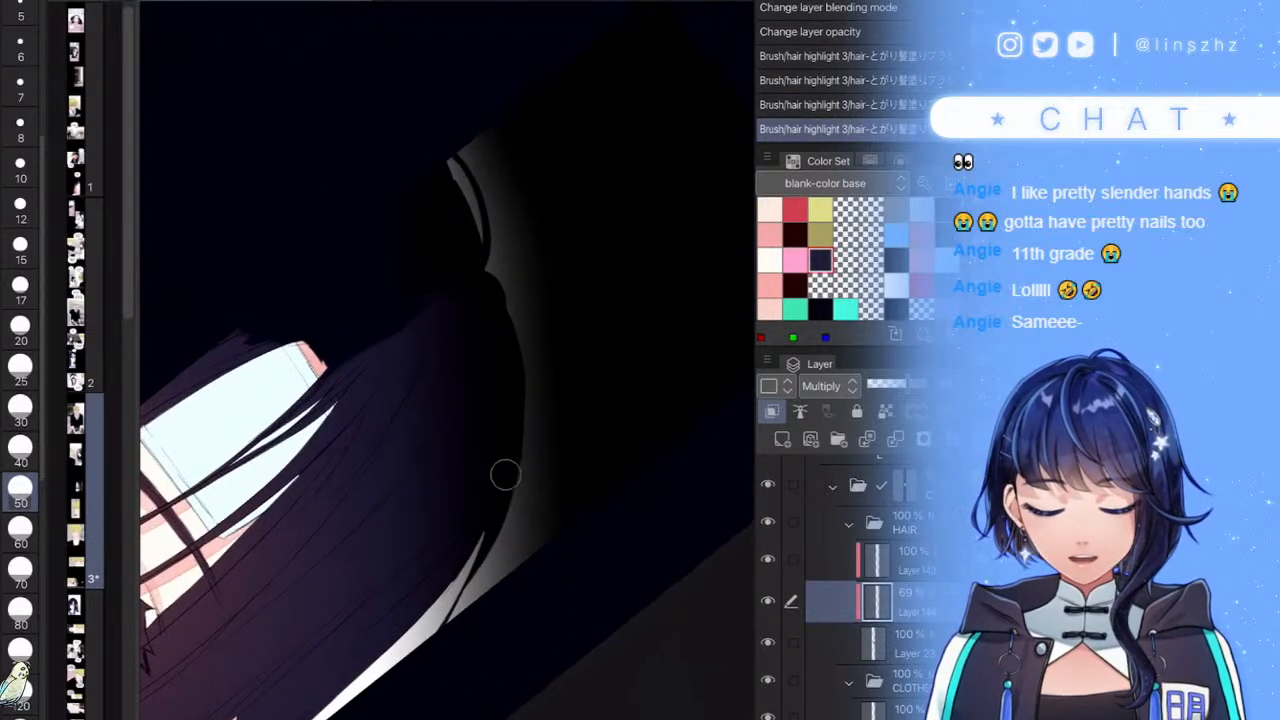
- Darken the lower-left and middle hair strands, including the purple patch
mouse_move(455, 527)
left_mouse_down()
mouse_move(377, 514)
mouse_move(330, 540)
left_mouse_up()
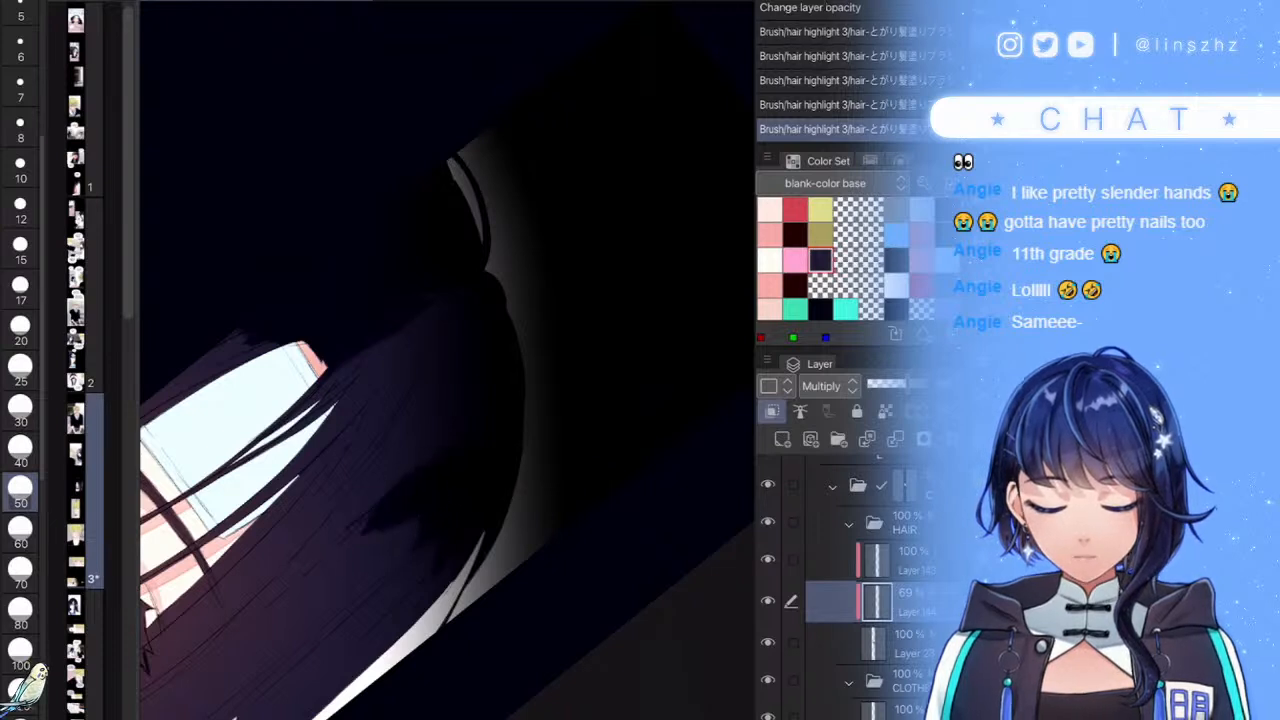
mouse_move(415, 465)
left_mouse_down()
mouse_move(329, 514)
mouse_move(374, 440)
mouse_move(332, 476)
left_mouse_up()
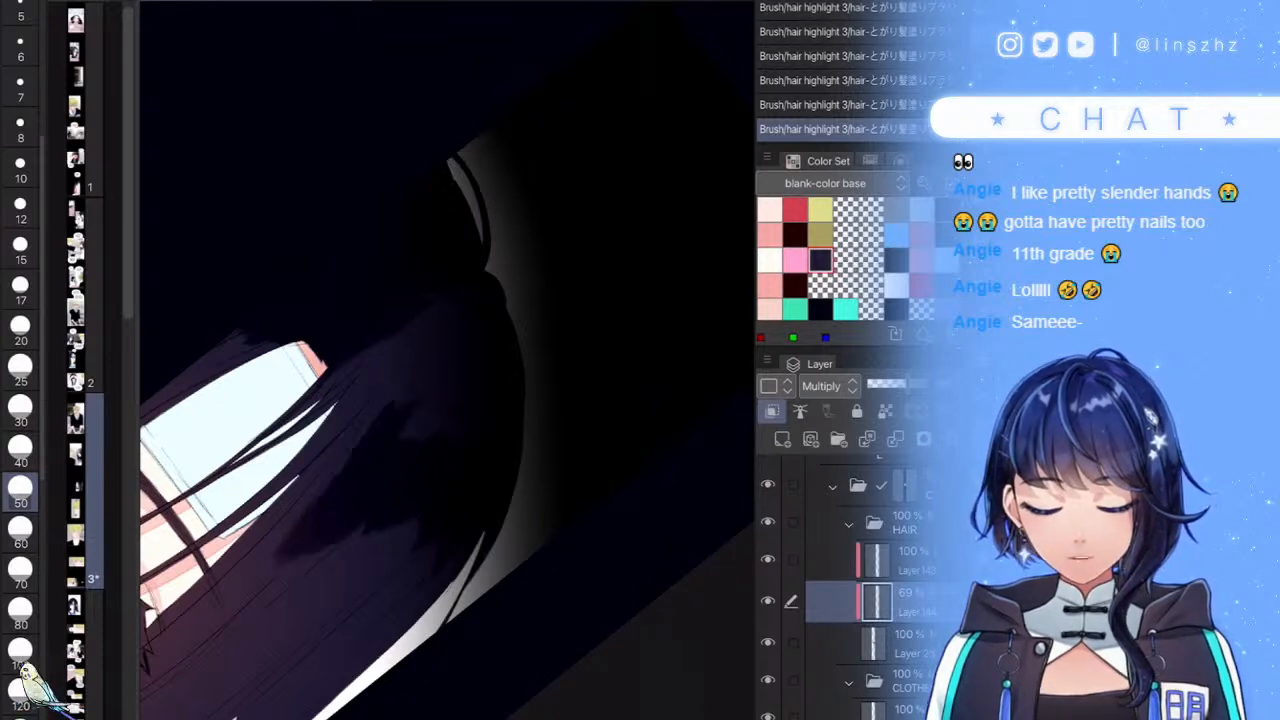
left_click_drag(382, 402, 298, 492)
mouse_move(350, 416)
left_mouse_down()
mouse_move(254, 490)
mouse_move(212, 480)
left_mouse_up()
left_click_drag(364, 362, 323, 421)
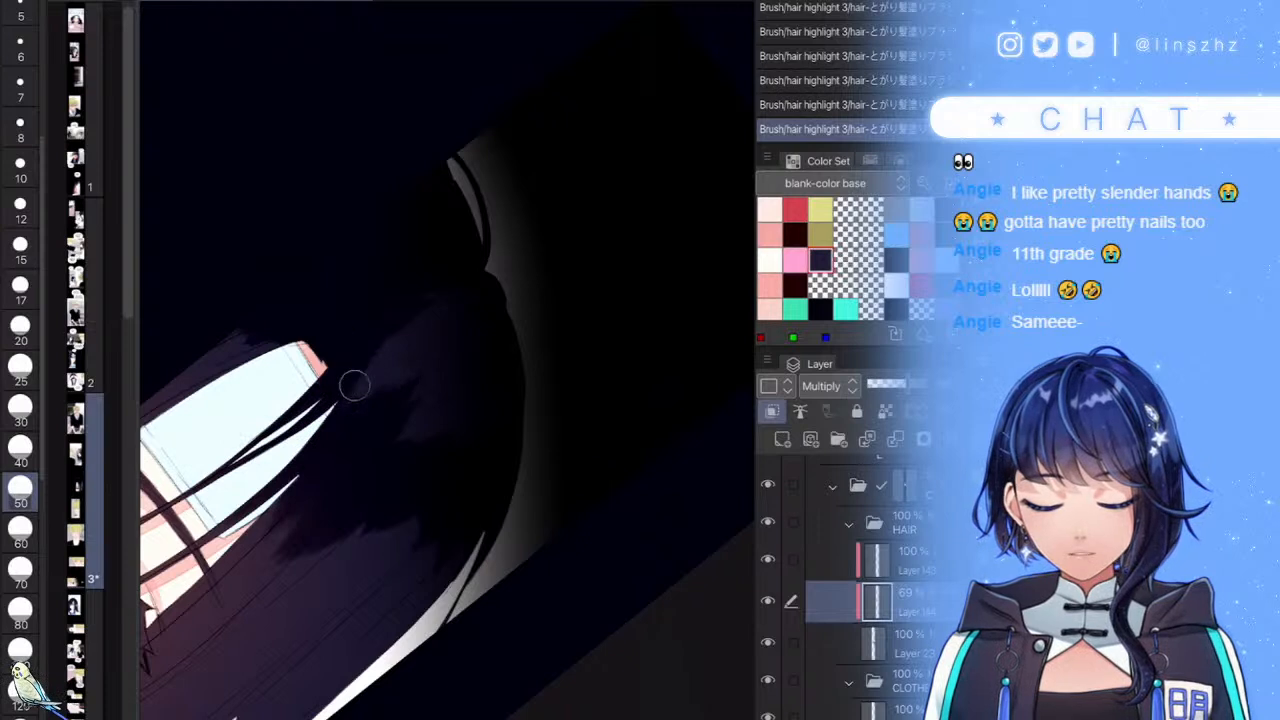
left_click_drag(396, 342, 356, 414)
left_click_drag(400, 323, 360, 398)
left_click_drag(420, 297, 418, 382)
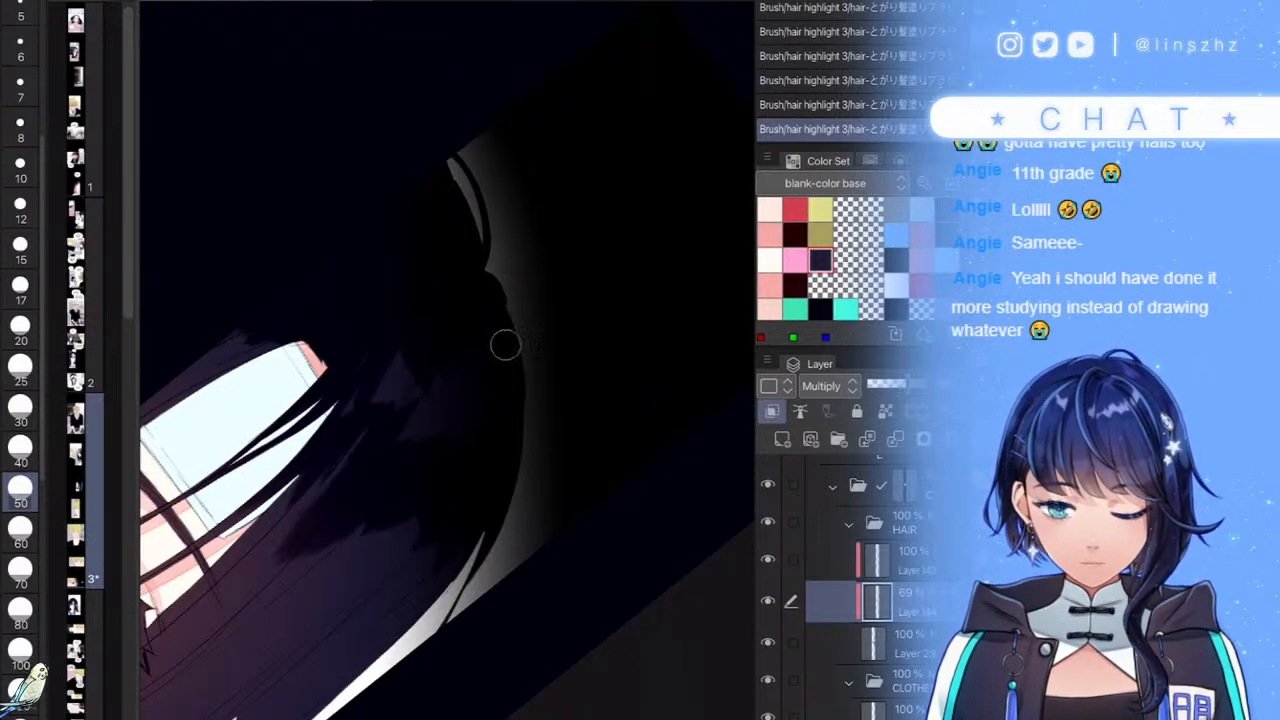
left_click_drag(402, 366, 355, 455)
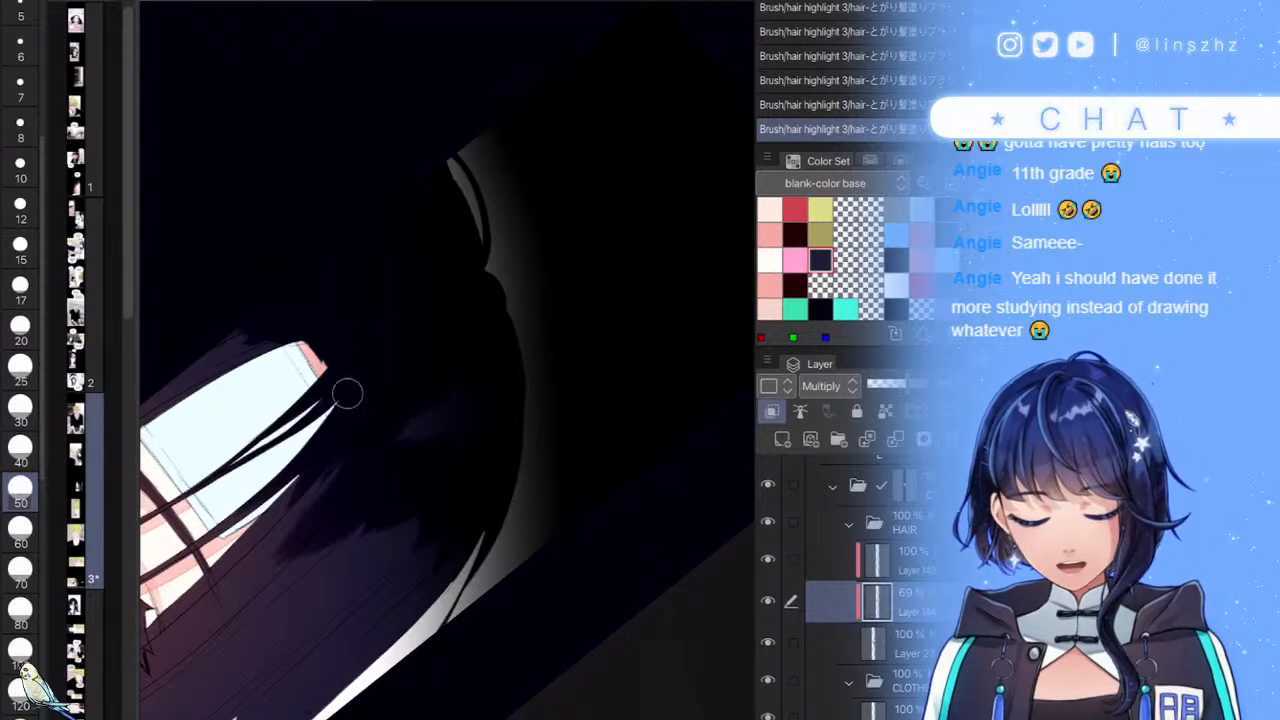
scroll(447, 360, "down", 5)
scroll(447, 360, "up", 5)
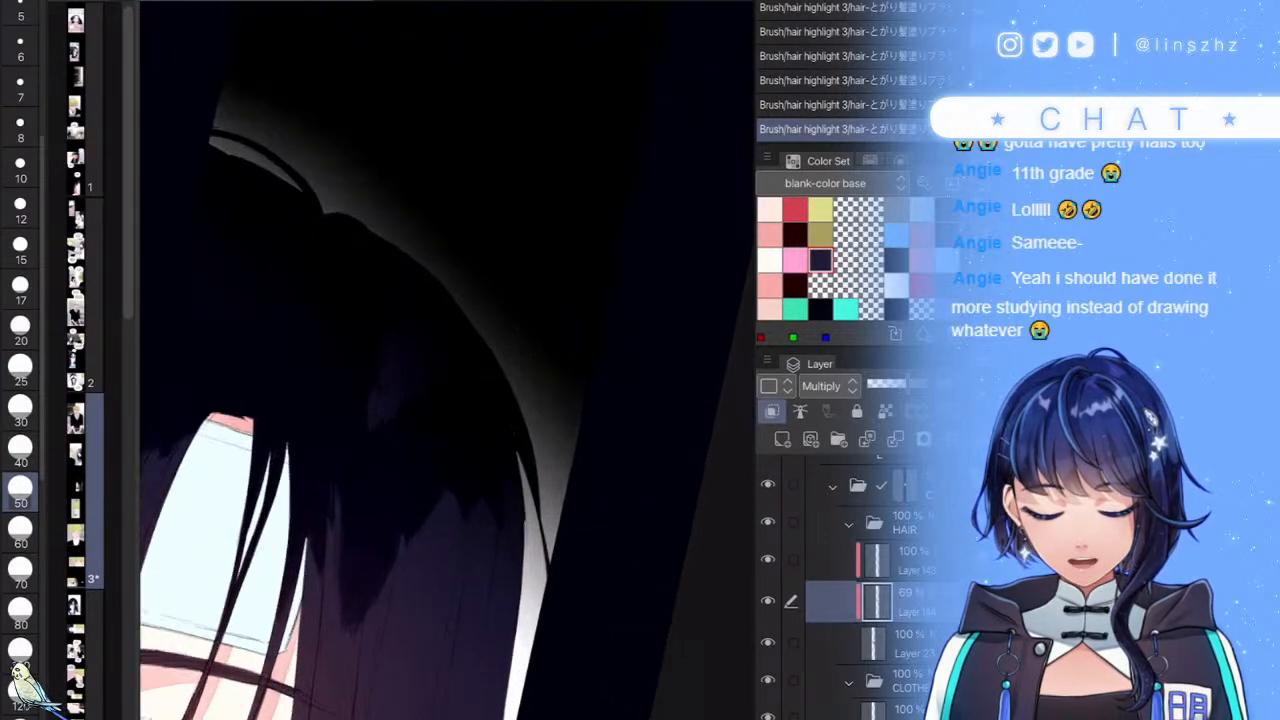
scroll(372, 325, "down", 5)
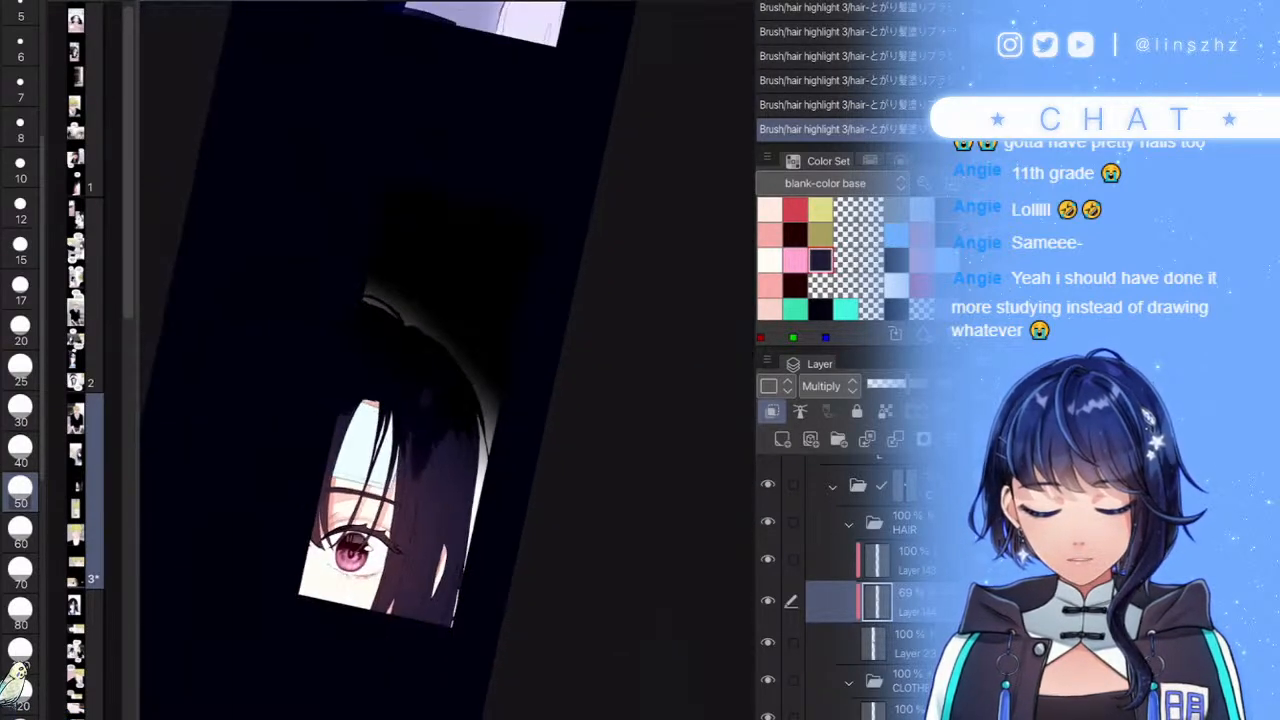
scroll(372, 325, "up", 2)
scroll(334, 345, "up", 2)
- Shade the hair strands right of the eye, undoing a stray touch near the top
mouse_move(325, 514)
left_mouse_down()
mouse_move(328, 578)
mouse_move(347, 520)
mouse_move(367, 598)
mouse_move(380, 598)
mouse_move(426, 524)
mouse_move(435, 474)
mouse_move(452, 538)
mouse_move(462, 510)
mouse_move(466, 545)
left_mouse_up()
mouse_move(447, 494)
left_mouse_down()
mouse_move(460, 461)
mouse_move(469, 468)
mouse_move(480, 404)
mouse_move(481, 632)
mouse_move(441, 411)
mouse_move(440, 472)
left_mouse_up()
mouse_move(343, 548)
left_mouse_down()
mouse_move(334, 490)
mouse_move(330, 630)
mouse_move(340, 650)
mouse_move(350, 640)
left_mouse_up()
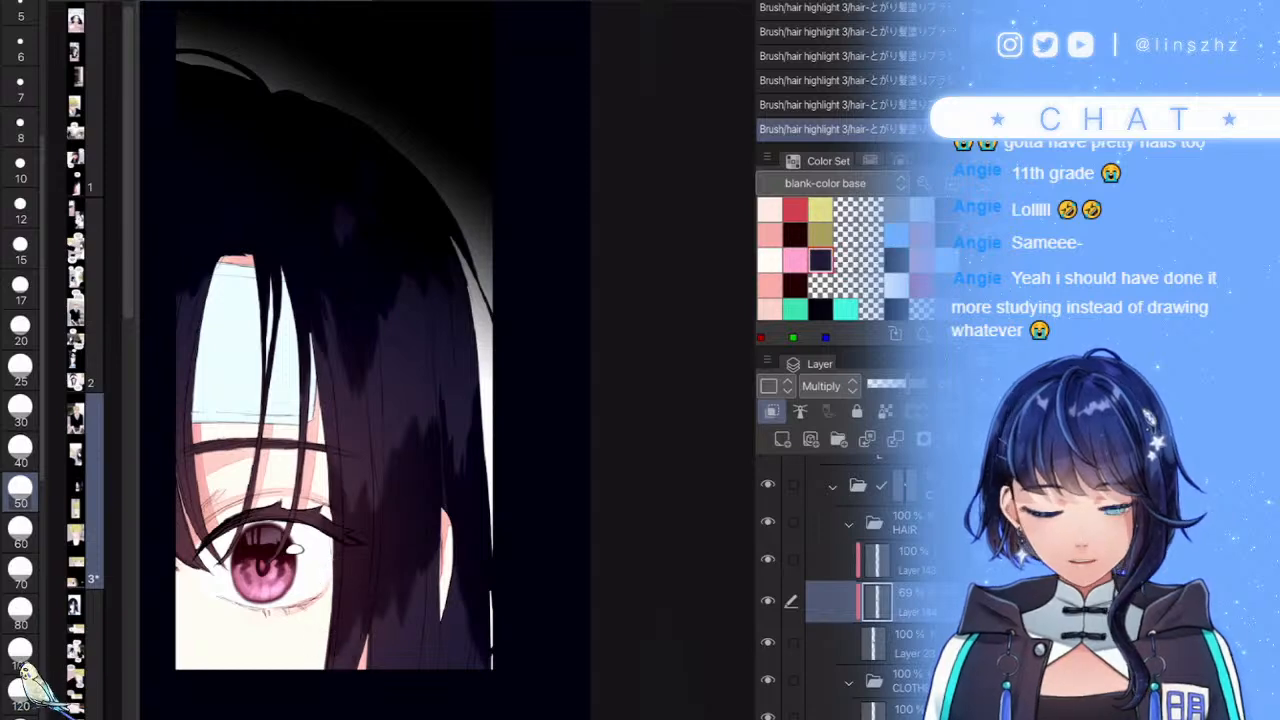
left_click_drag(346, 222, 357, 254)
scroll(366, 360, "up", 2)
key("ctrl+z")
scroll(447, 360, "down", 5)
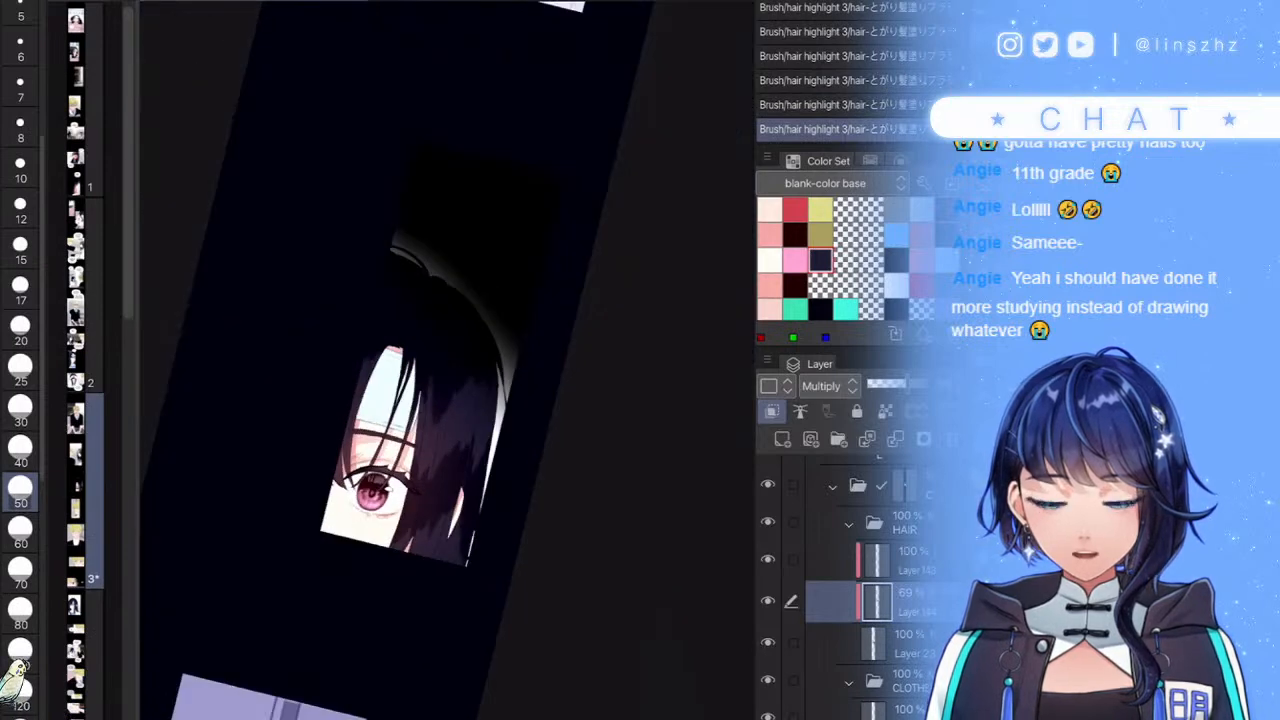
scroll(447, 360, "up", 3)
- Lower the shading layer to about 60%, darken the right-side hair, and add a new raster layer
left_click(905, 384)
left_click_drag(905, 384, 903, 384)
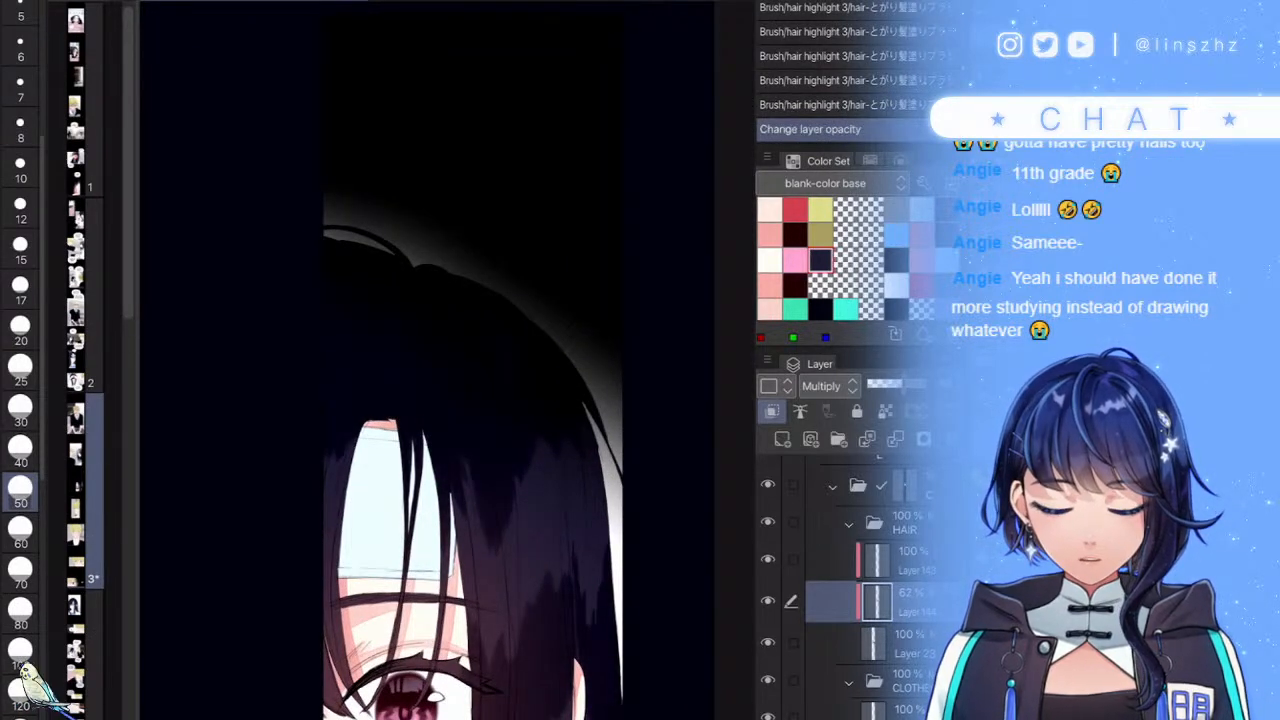
scroll(447, 360, "up", 3)
left_click_drag(433, 411, 389, 422)
scroll(447, 360, "down", 5)
scroll(447, 360, "up", 3)
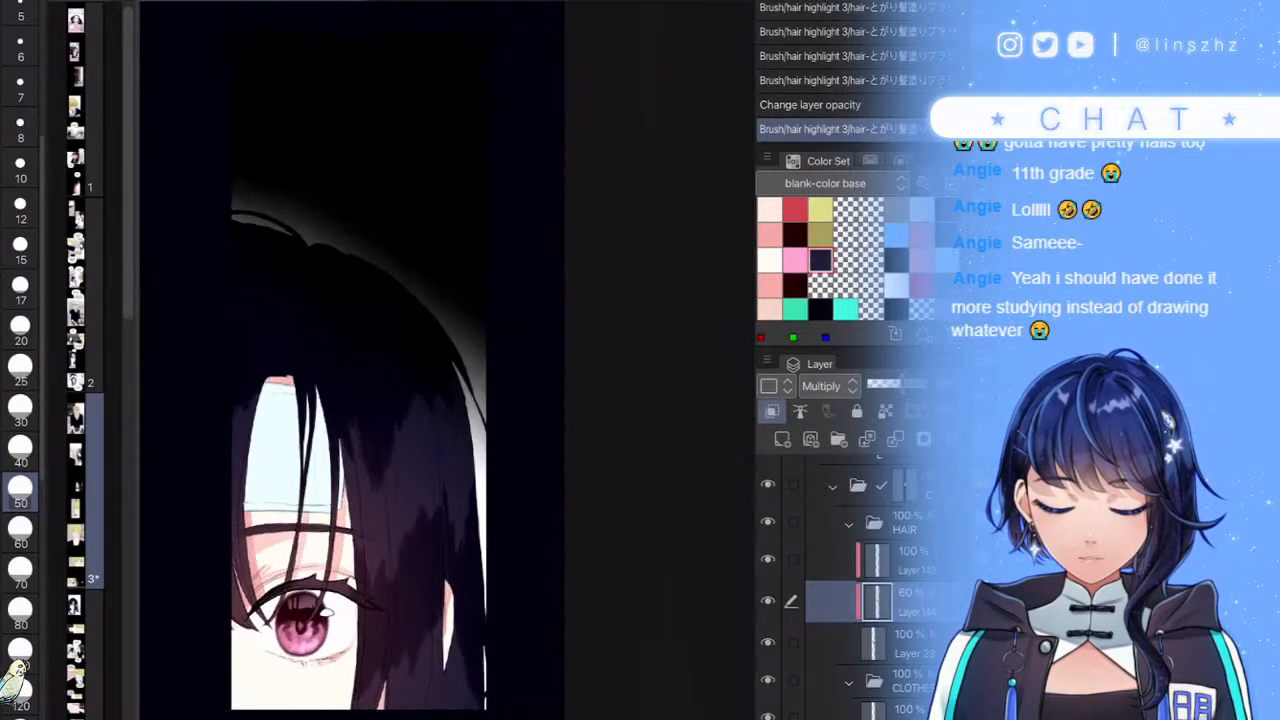
left_click_drag(439, 405, 437, 452)
scroll(447, 360, "up", 1)
scroll(447, 360, "down", 3)
scroll(447, 360, "up", 5)
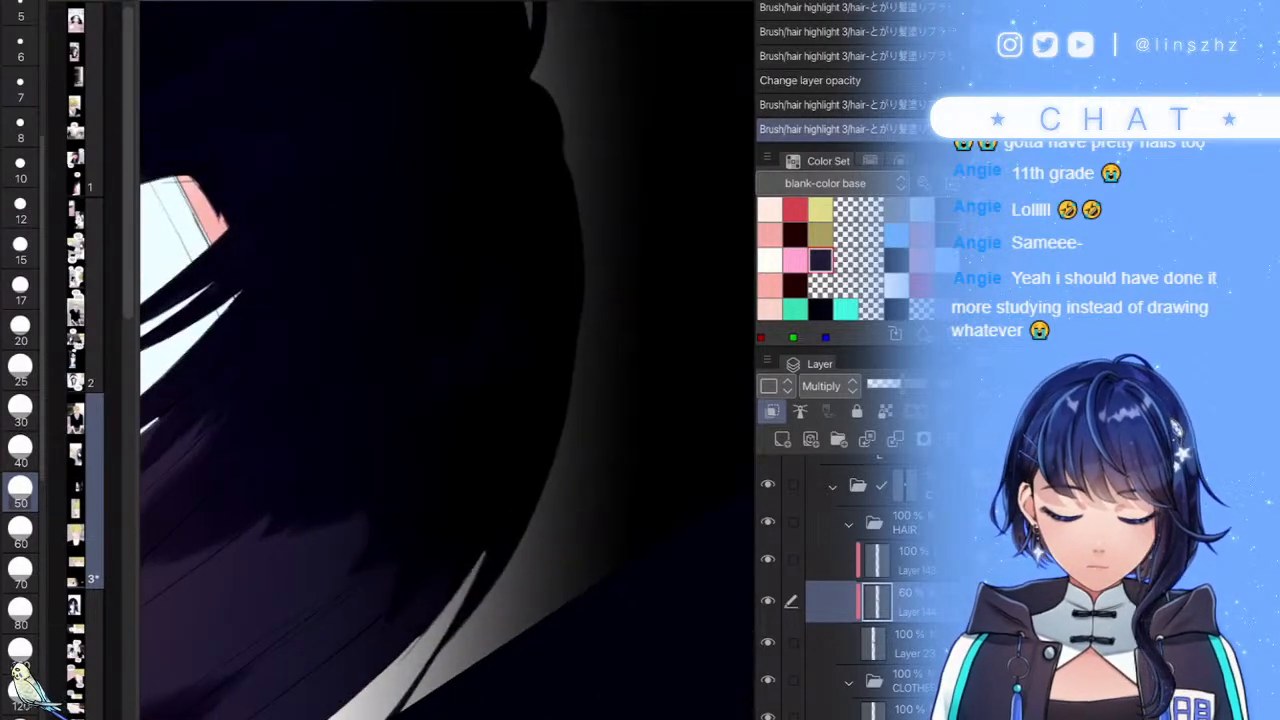
left_click(782, 439)
- Paint light grey highlights along the dark hair and trim their ends with dark strokes
mouse_move(565, 335)
left_mouse_down()
mouse_move(543, 434)
mouse_move(520, 409)
mouse_move(427, 470)
mouse_move(440, 420)
mouse_move(426, 390)
mouse_move(320, 390)
mouse_move(281, 342)
mouse_move(190, 280)
left_mouse_up()
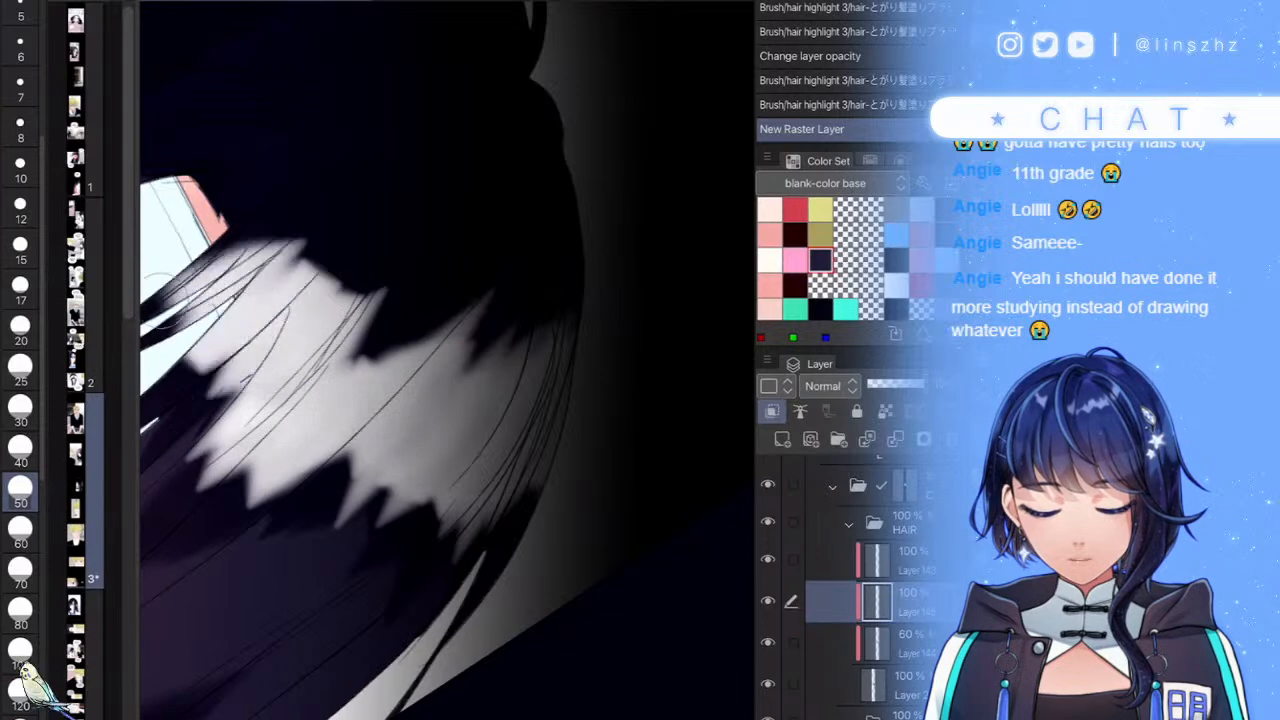
scroll(440, 360, "down", 5)
scroll(440, 360, "up", 5)
mouse_move(462, 378)
left_mouse_down()
mouse_move(442, 416)
mouse_move(453, 383)
mouse_move(389, 416)
mouse_move(408, 369)
mouse_move(400, 400)
left_mouse_up()
mouse_move(285, 340)
left_mouse_down()
mouse_move(330, 290)
mouse_move(400, 271)
mouse_move(410, 360)
mouse_move(500, 238)
left_mouse_up()
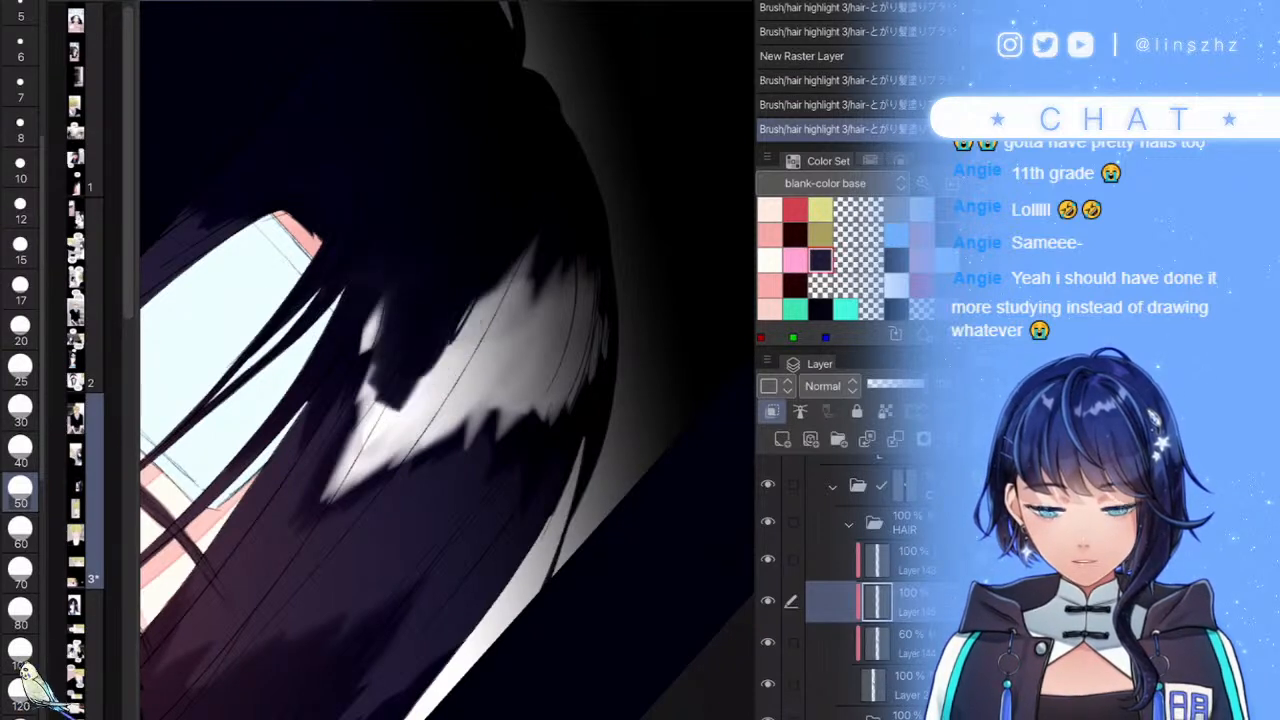
key("ctrl+z")
mouse_move(380, 230)
left_mouse_down()
mouse_move(411, 262)
mouse_move(398, 338)
mouse_move(369, 375)
mouse_move(454, 273)
mouse_move(491, 298)
mouse_move(516, 267)
mouse_move(510, 315)
mouse_move(519, 331)
mouse_move(531, 321)
mouse_move(583, 246)
mouse_move(604, 176)
left_mouse_up()
mouse_move(418, 244)
left_mouse_down()
mouse_move(373, 225)
mouse_move(393, 176)
left_mouse_up()
- Reshape the highlight with dark cuts, undoing the strokes that don't work
scroll(448, 360, "down", 5)
scroll(448, 360, "up", 3)
scroll(448, 360, "up", 3)
mouse_move(448, 374)
left_mouse_down()
mouse_move(431, 420)
mouse_move(466, 337)
mouse_move(492, 340)
mouse_move(498, 366)
left_mouse_up()
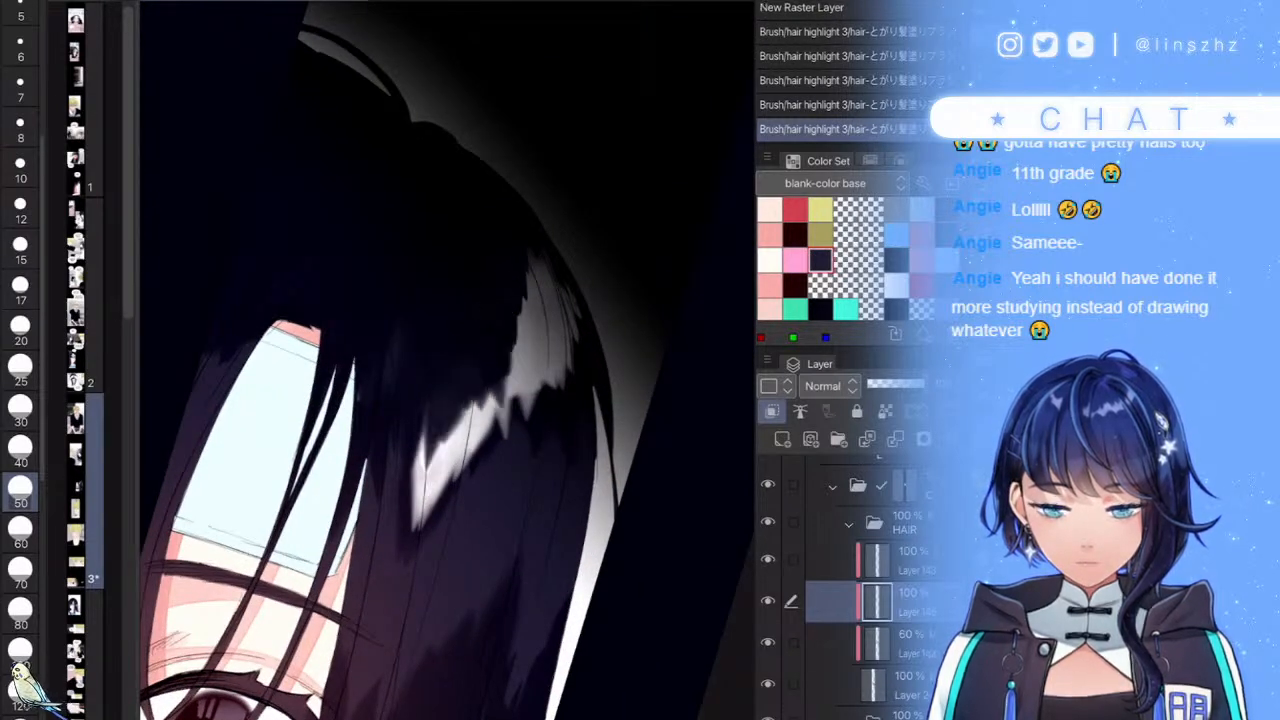
scroll(448, 360, "down", 6)
scroll(448, 360, "up", 6)
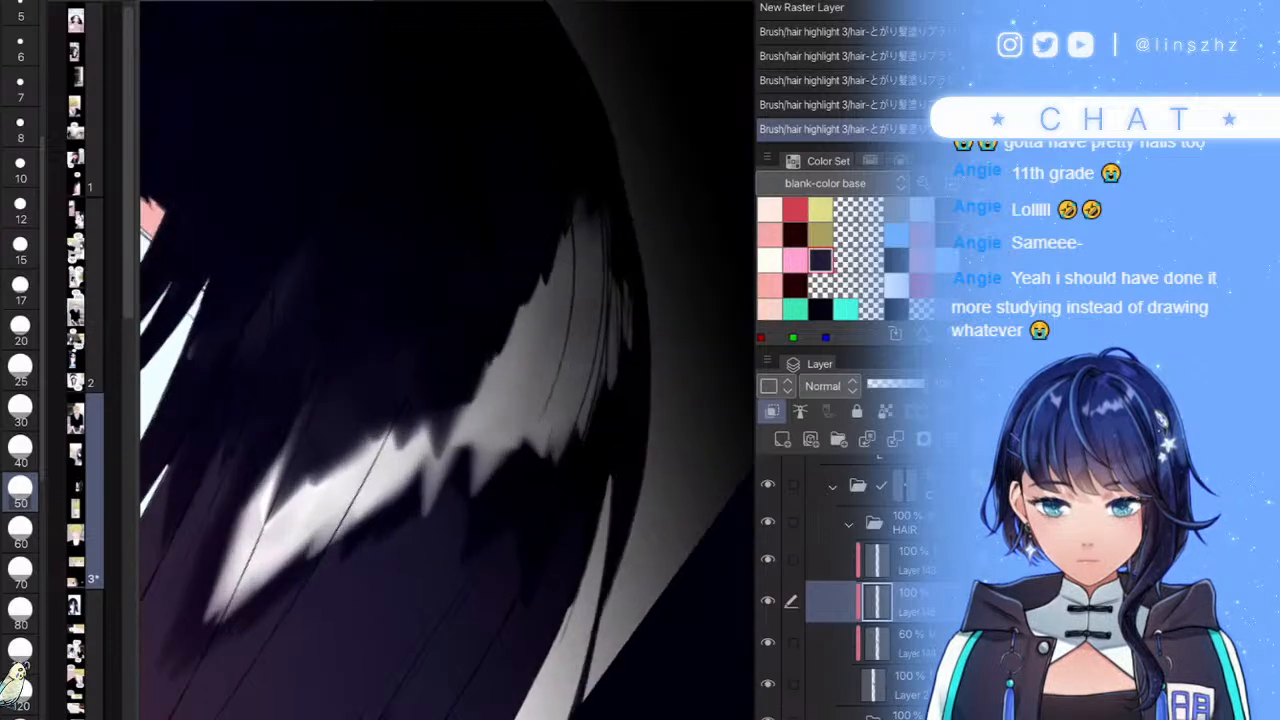
left_click_drag(567, 125, 571, 108)
key("ctrl+z")
mouse_move(564, 200)
left_mouse_down()
mouse_move(531, 309)
mouse_move(553, 235)
left_mouse_up()
scroll(448, 360, "down", 6)
scroll(448, 360, "down", 2)
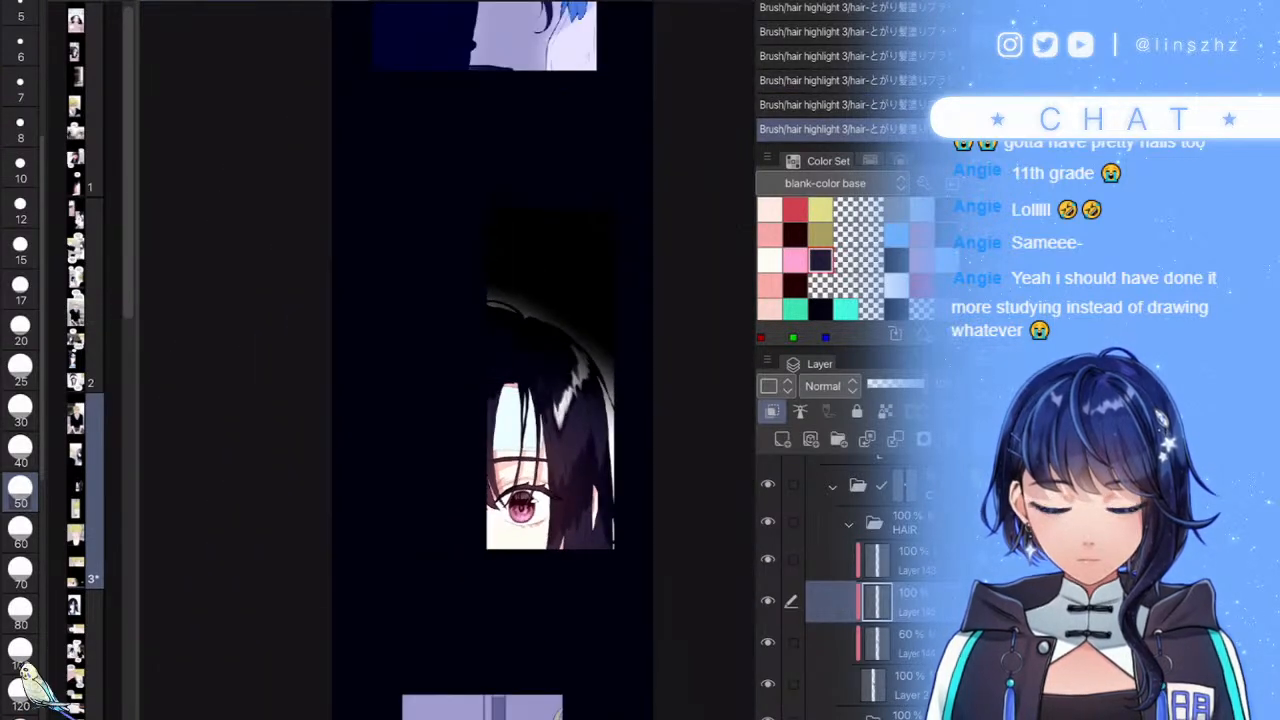
scroll(448, 360, "up", 6)
scroll(448, 360, "up", 1)
left_click_drag(492, 327, 467, 398)
scroll(448, 360, "down", 1)
key("ctrl+z")
left_click_drag(482, 322, 456, 436)
scroll(448, 360, "down", 7)
key("ctrl+z")
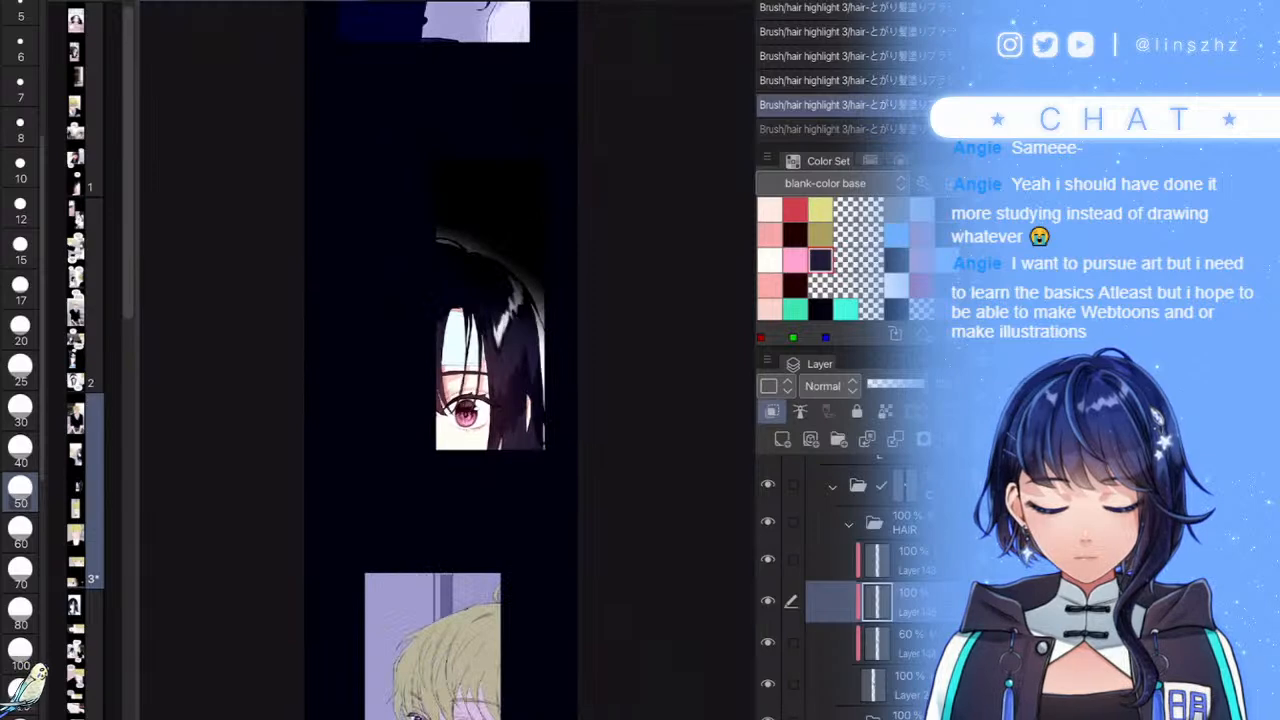
- Dim the highlight layer to about 67% and add grey highlights on the upper-left hair
left_click(906, 384)
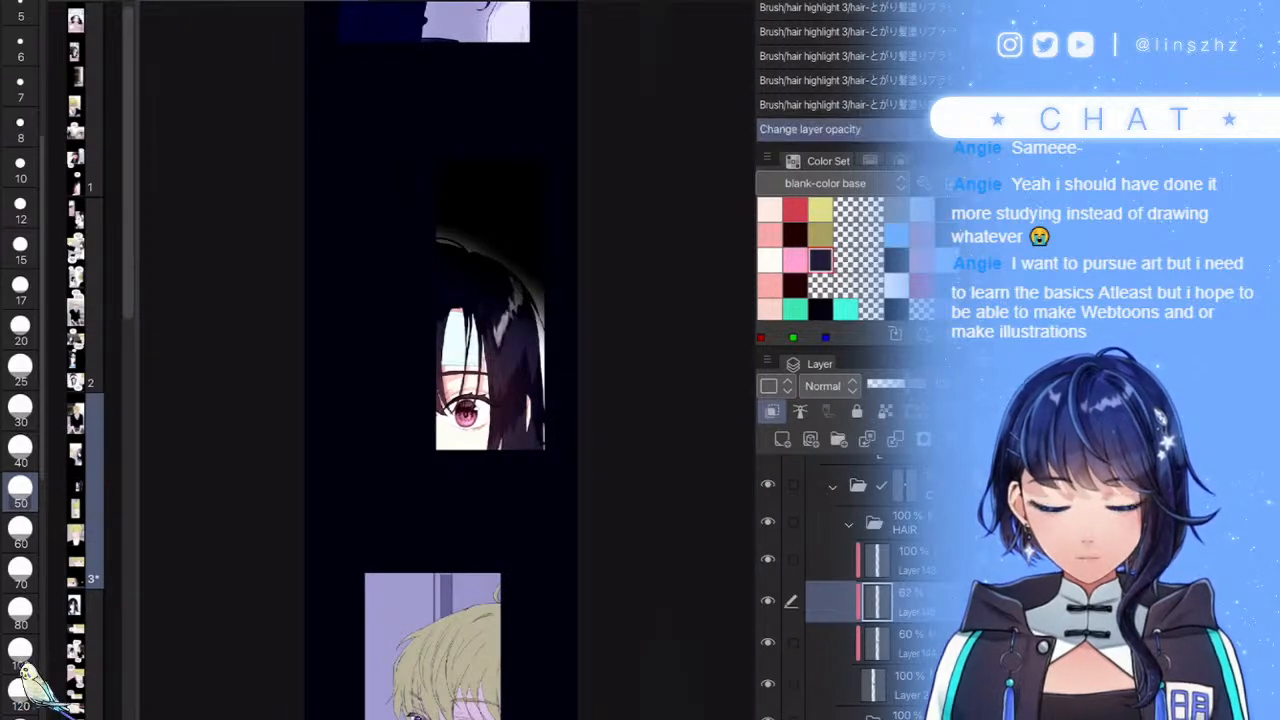
scroll(280, 283, "up", 7)
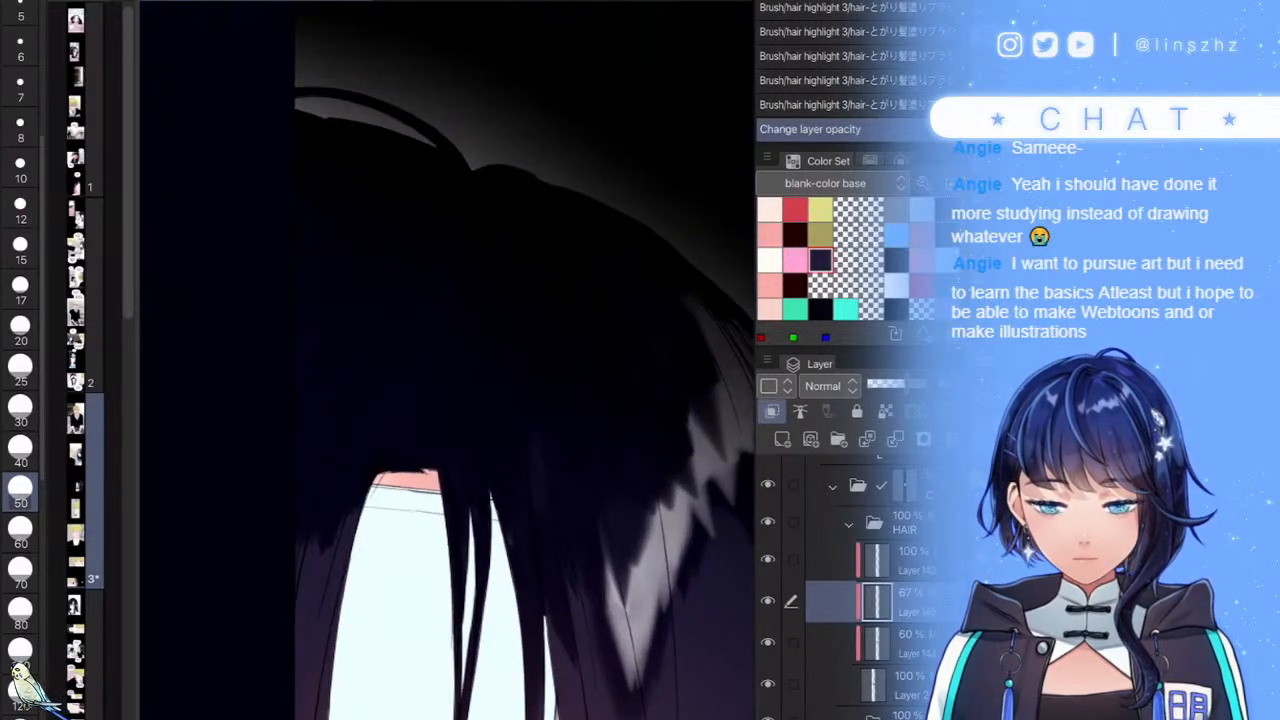
mouse_move(280, 283)
left_mouse_down()
mouse_move(284, 466)
mouse_move(310, 431)
mouse_move(330, 431)
mouse_move(330, 470)
left_mouse_up()
mouse_move(310, 290)
left_mouse_down()
mouse_move(351, 234)
mouse_move(310, 330)
left_mouse_up()
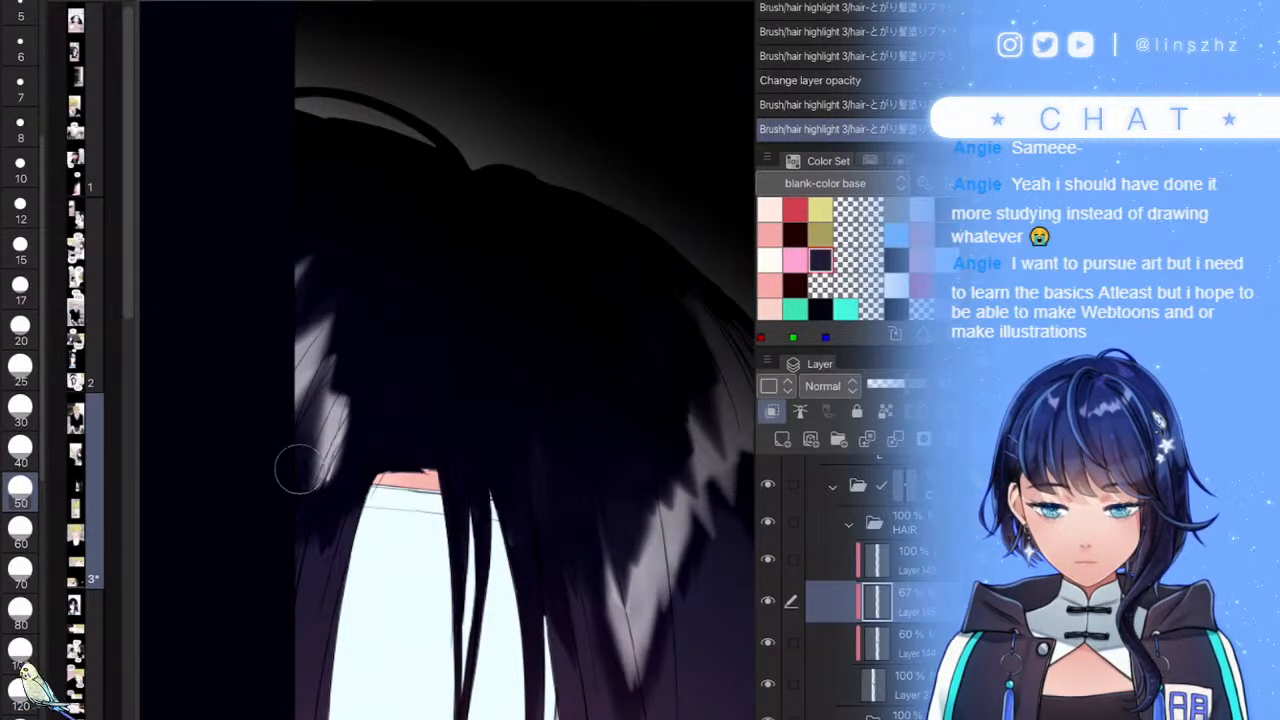
left_click_drag(297, 462, 315, 365)
scroll(447, 360, "down", 8)
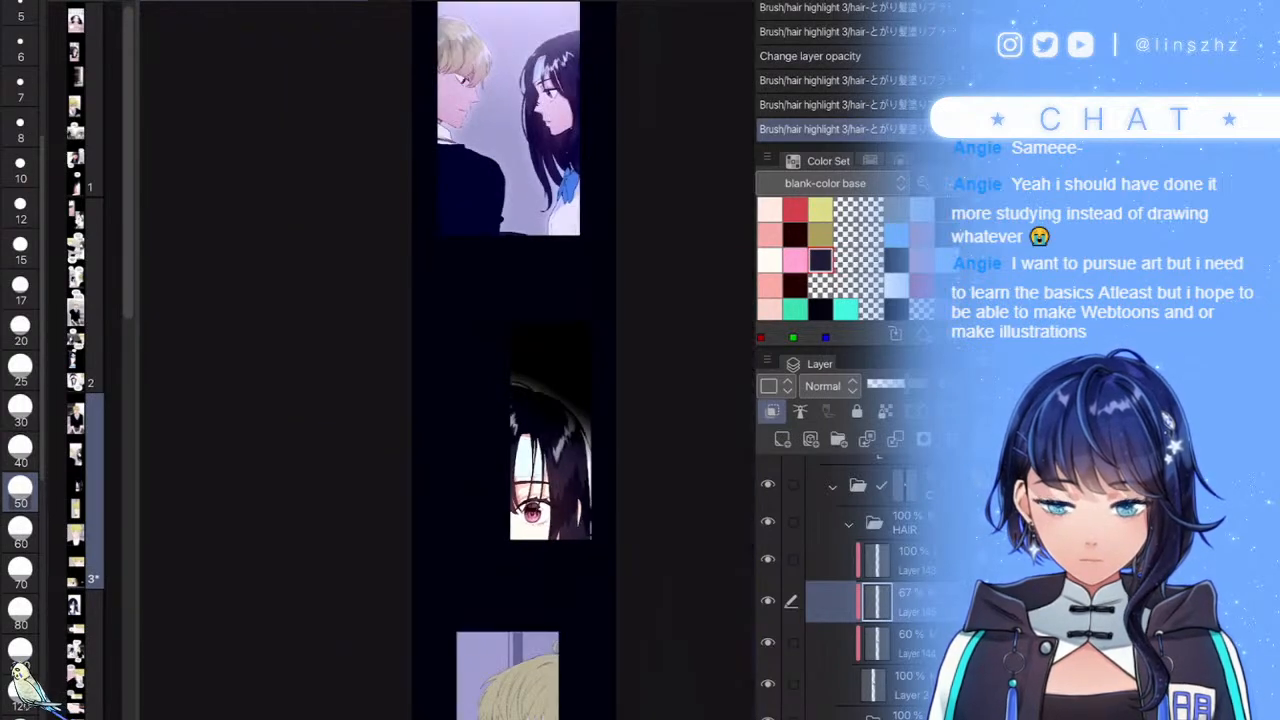
scroll(447, 360, "up", 4)
scroll(440, 370, "up", 1)
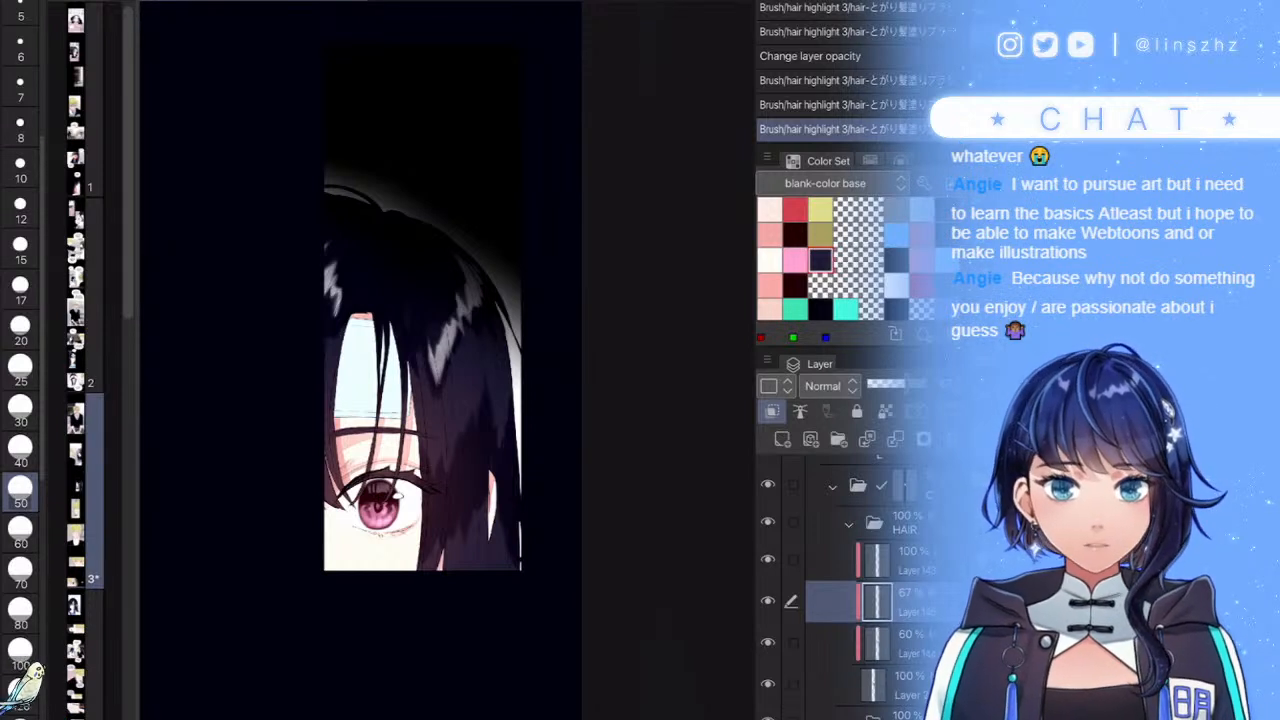
scroll(404, 360, "down", 4)
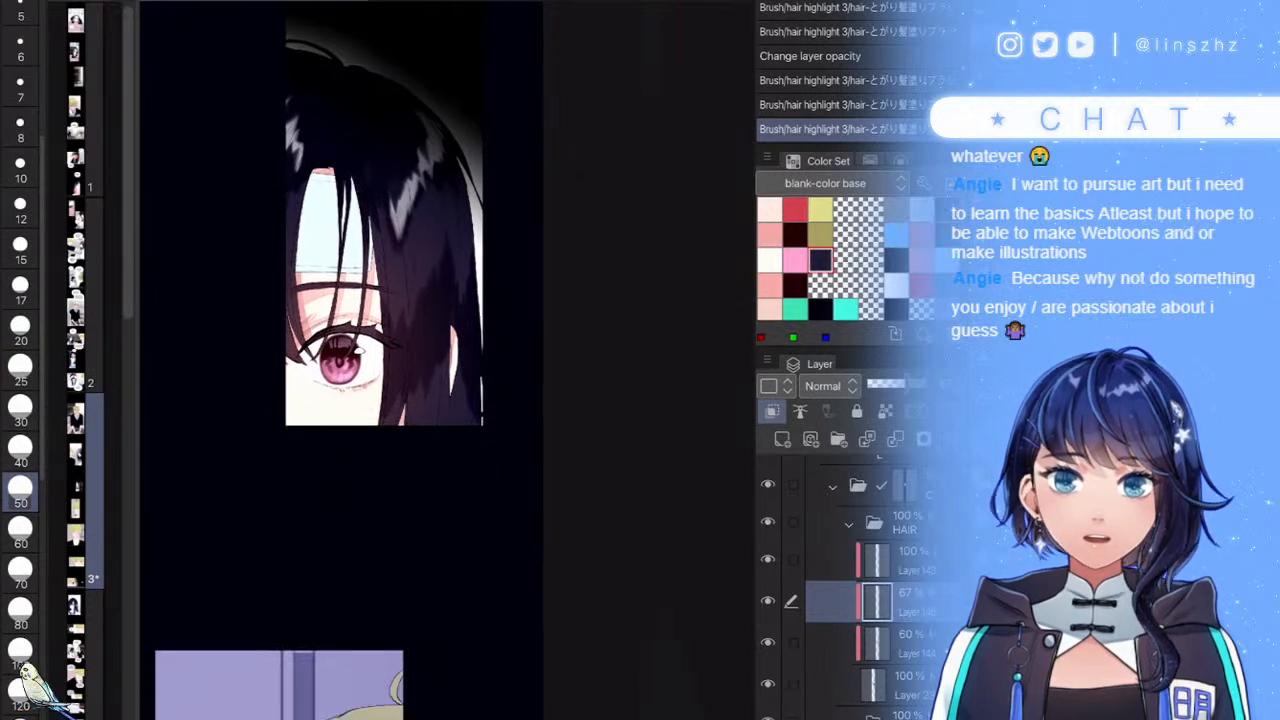
scroll(364, 360, "down", 2)
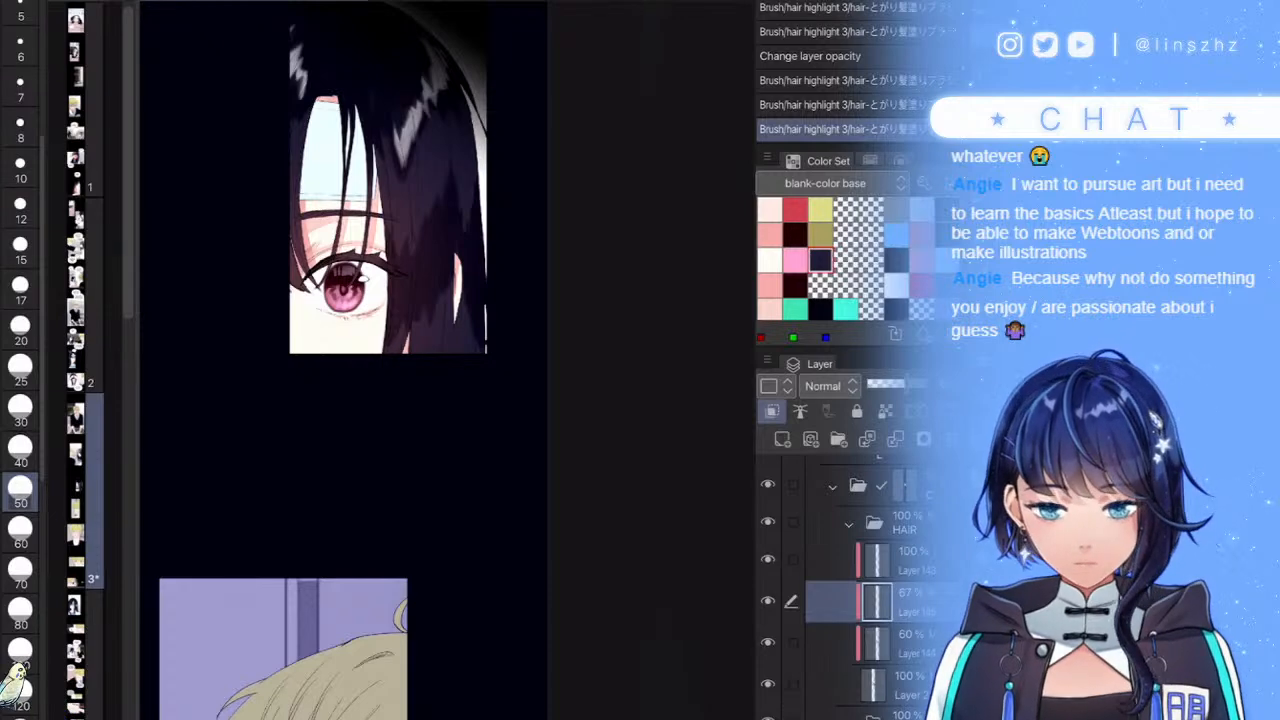
scroll(447, 360, "down", 3)
scroll(447, 360, "up", 5)
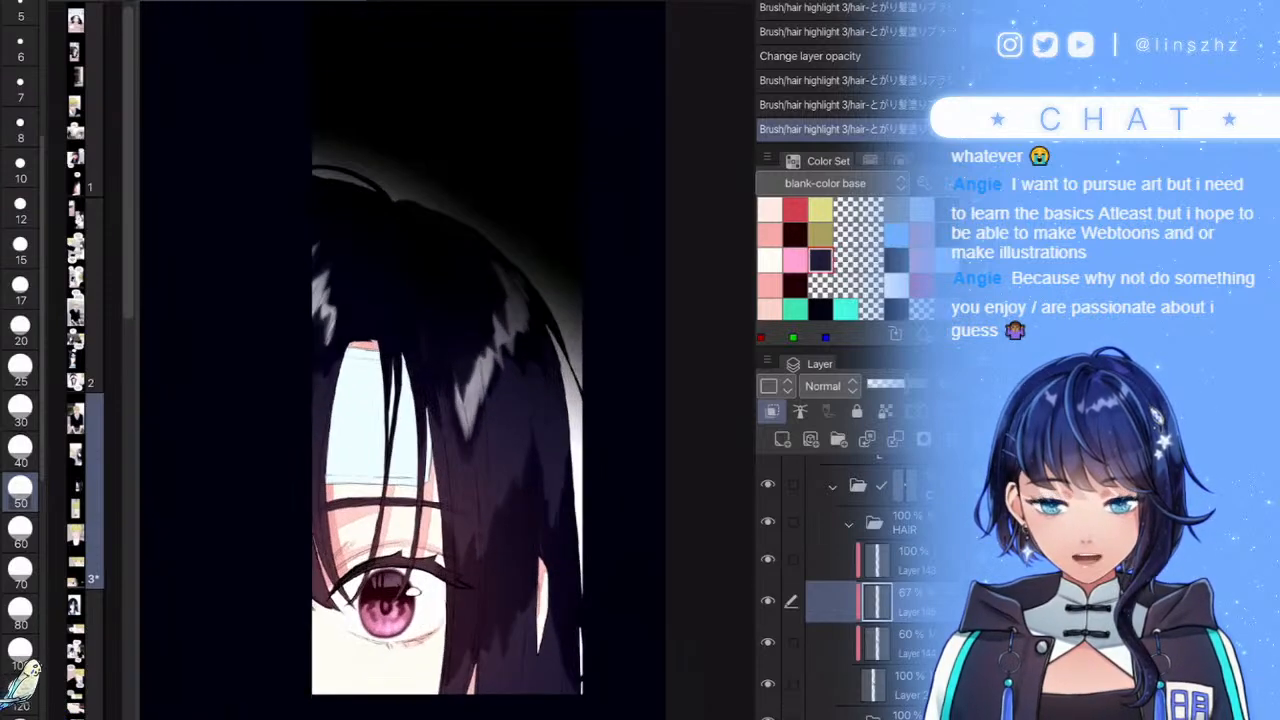
scroll(449, 419, "down", 1)
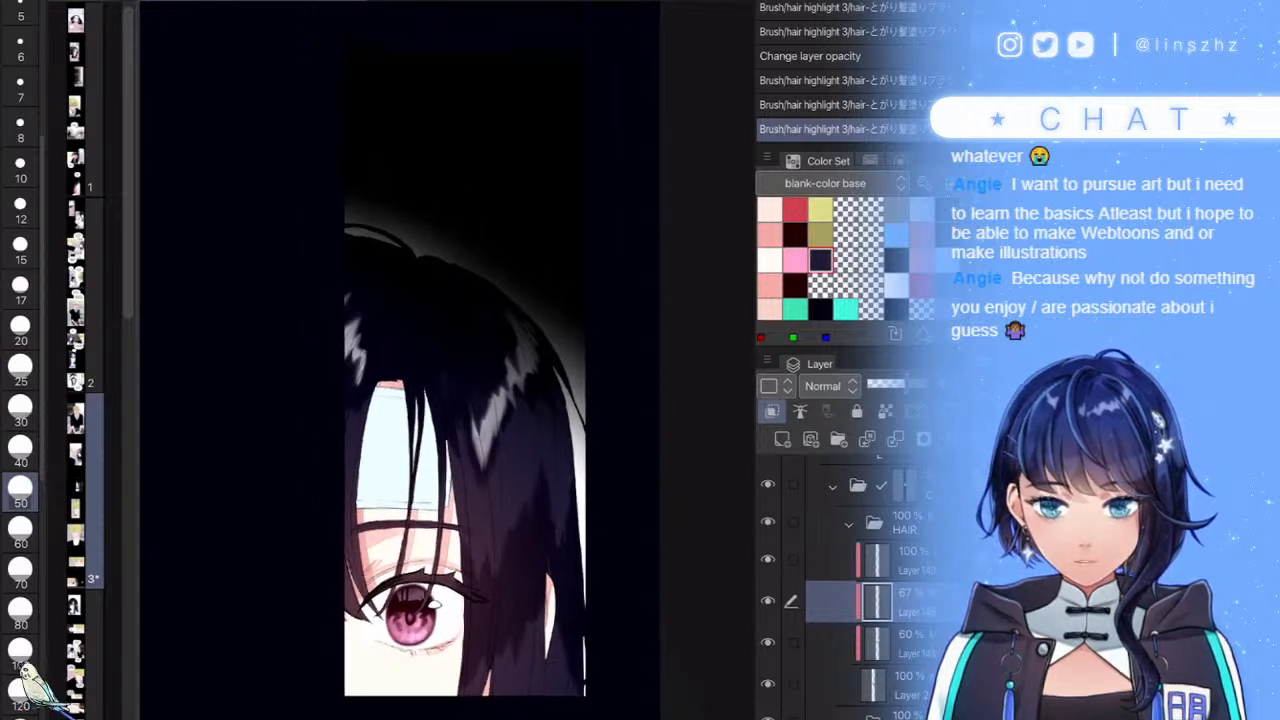
left_click_drag(632, 575, 598, 519)
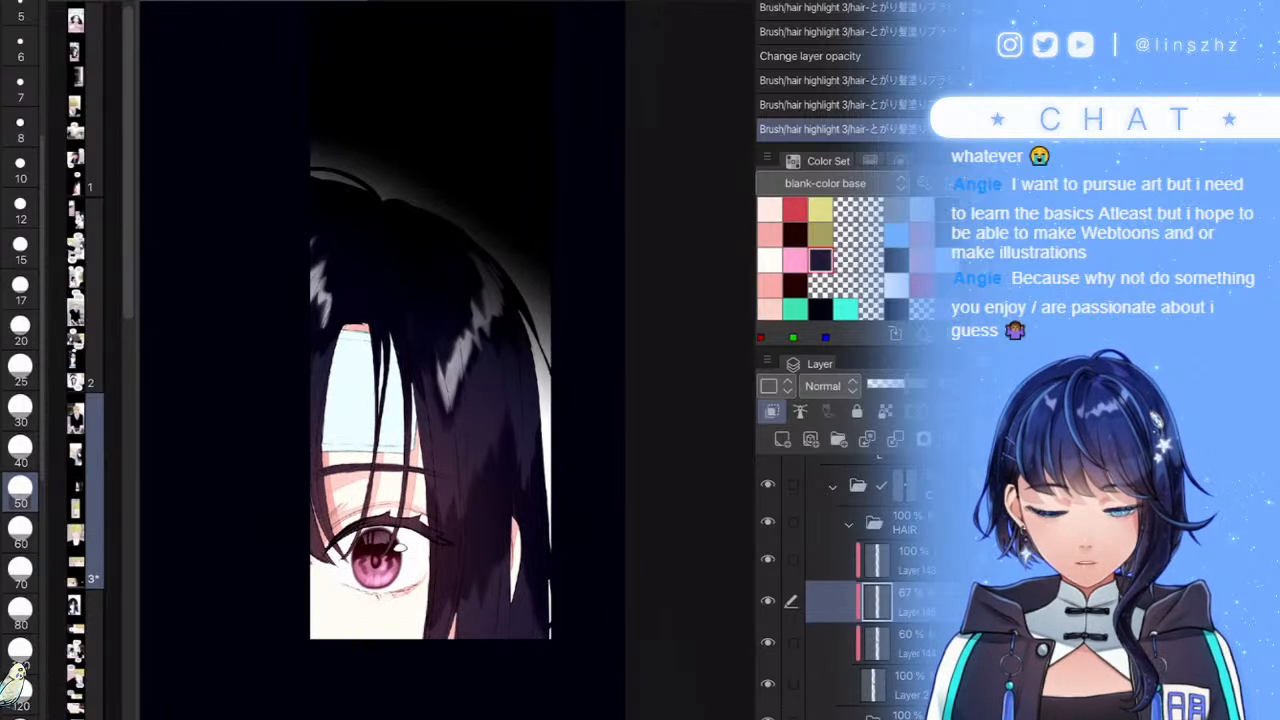
scroll(606, 646, "down", 4)
scroll(612, 670, "up", 4)
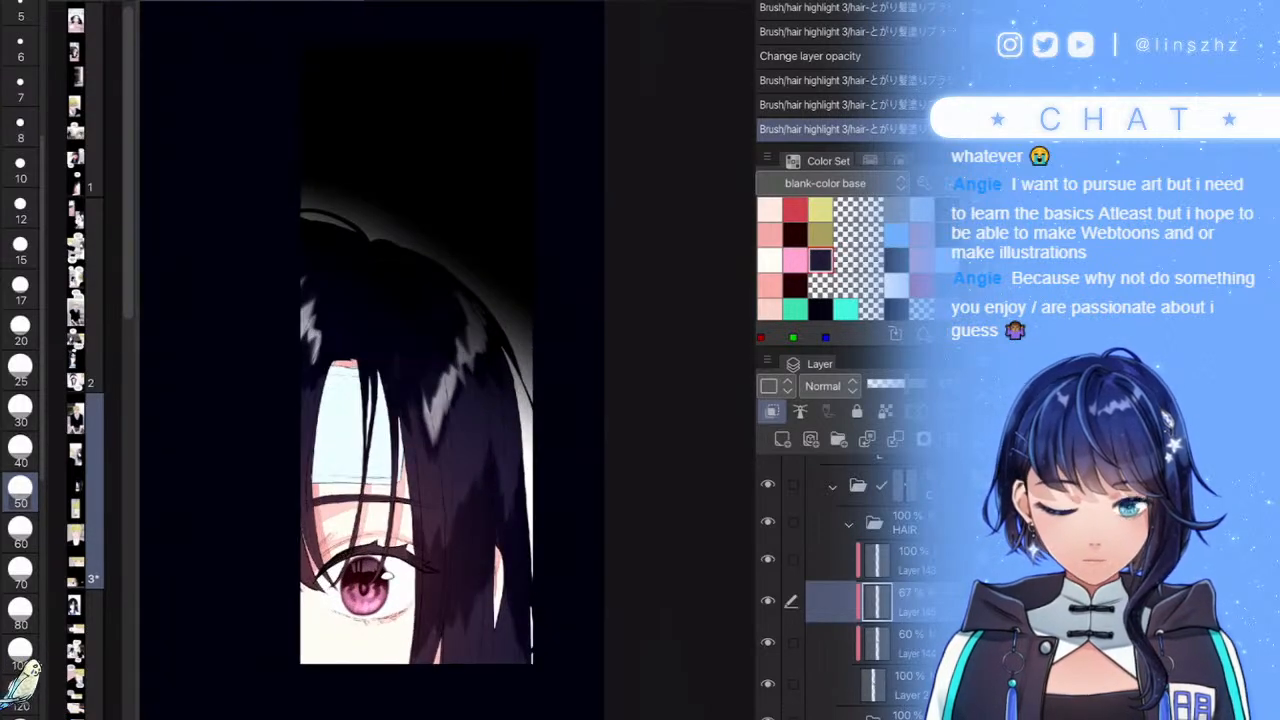
- On a new layer, brush light blue over the lower and lower-right hair strands, then view the whole page
left_click(782, 439)
left_click(896, 235)
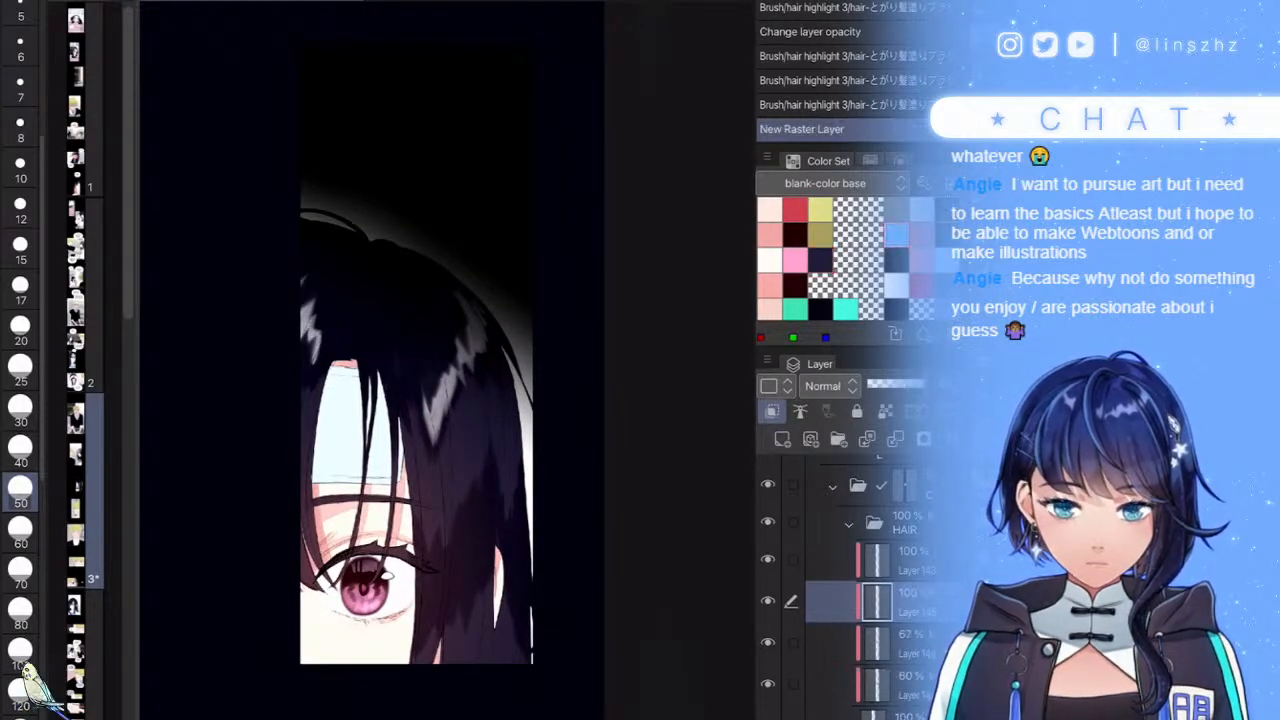
scroll(497, 537, "up", 4)
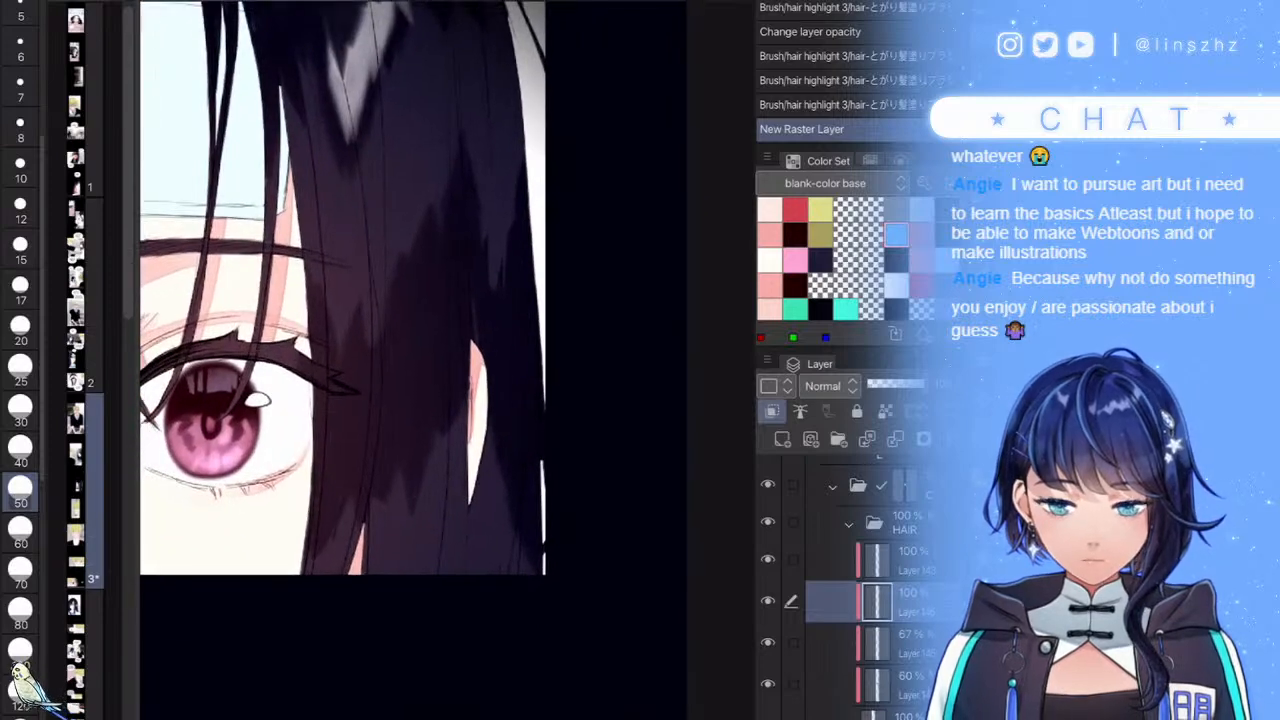
mouse_move(497, 537)
left_mouse_down()
mouse_move(475, 483)
mouse_move(455, 528)
mouse_move(435, 492)
mouse_move(386, 568)
mouse_move(355, 585)
mouse_move(310, 575)
left_mouse_up()
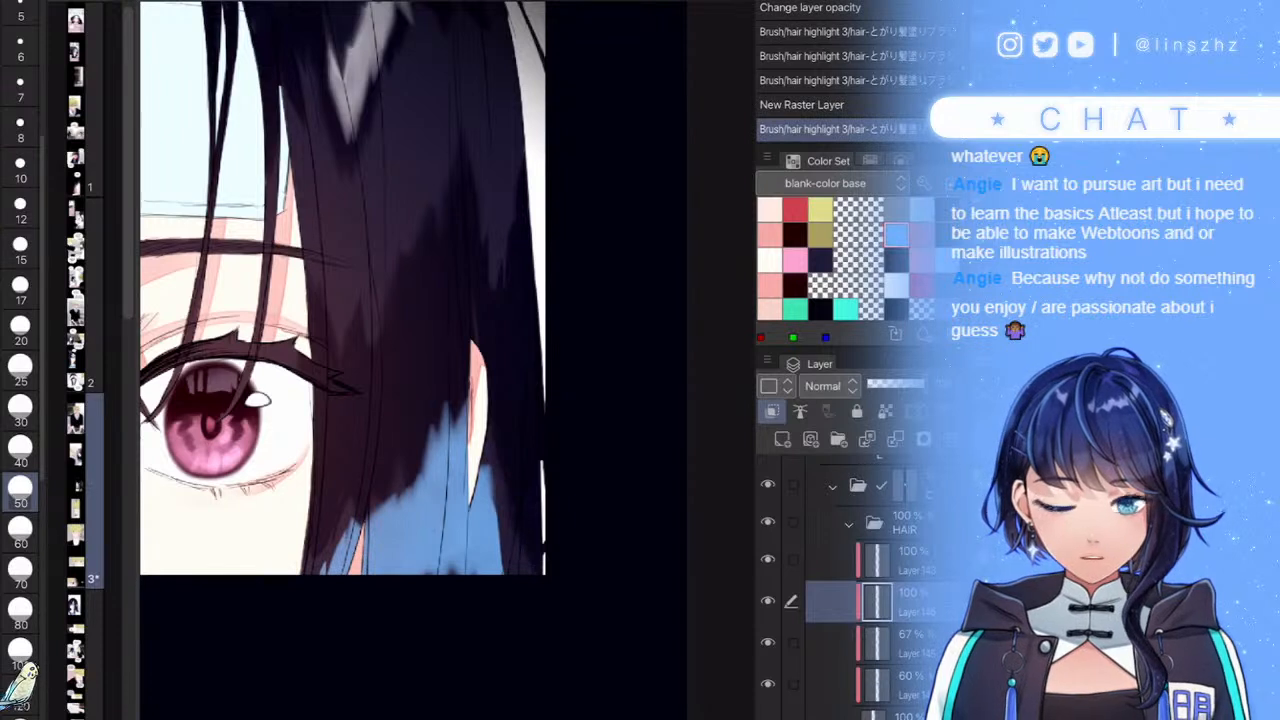
mouse_move(509, 574)
left_mouse_down()
mouse_move(545, 536)
mouse_move(539, 582)
mouse_move(505, 630)
mouse_move(463, 562)
mouse_move(441, 612)
mouse_move(410, 605)
mouse_move(390, 567)
mouse_move(303, 633)
left_mouse_up()
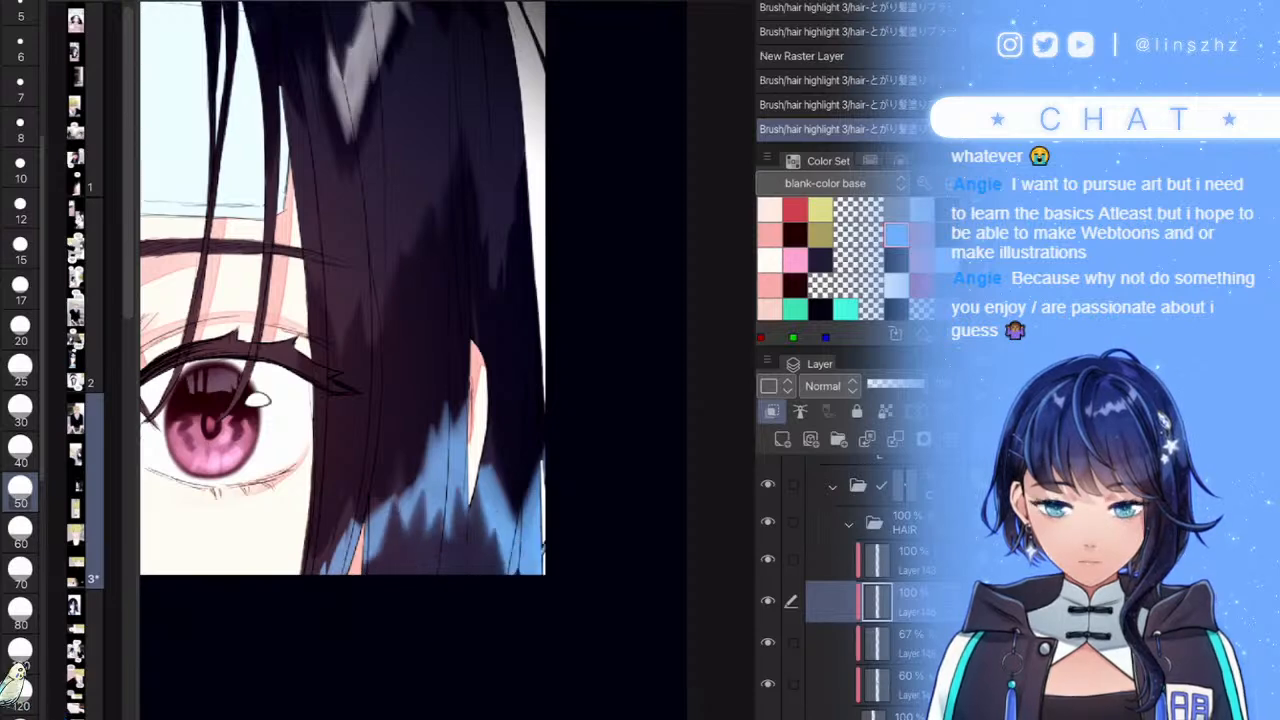
key("ctrl+minus")
key("ctrl+minus")
key("ctrl+minus")
key("ctrl+minus")
- Adjust the blue tint to saturation ~78 and hue ~31, then fade the layer to 26%
left_click(893, 384)
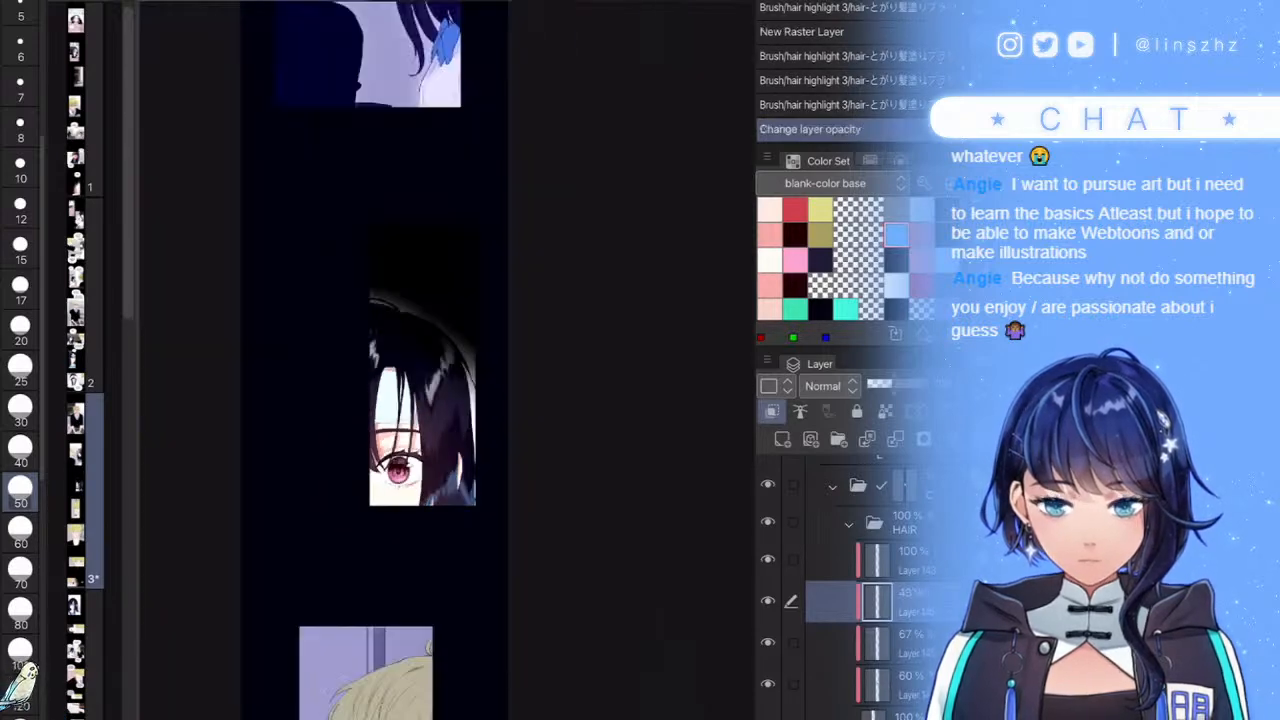
key("ctrl+u")
left_click_drag(598, 617, 745, 617)
left_click_drag(680, 502, 851, 449)
left_click_drag(769, 510, 793, 510)
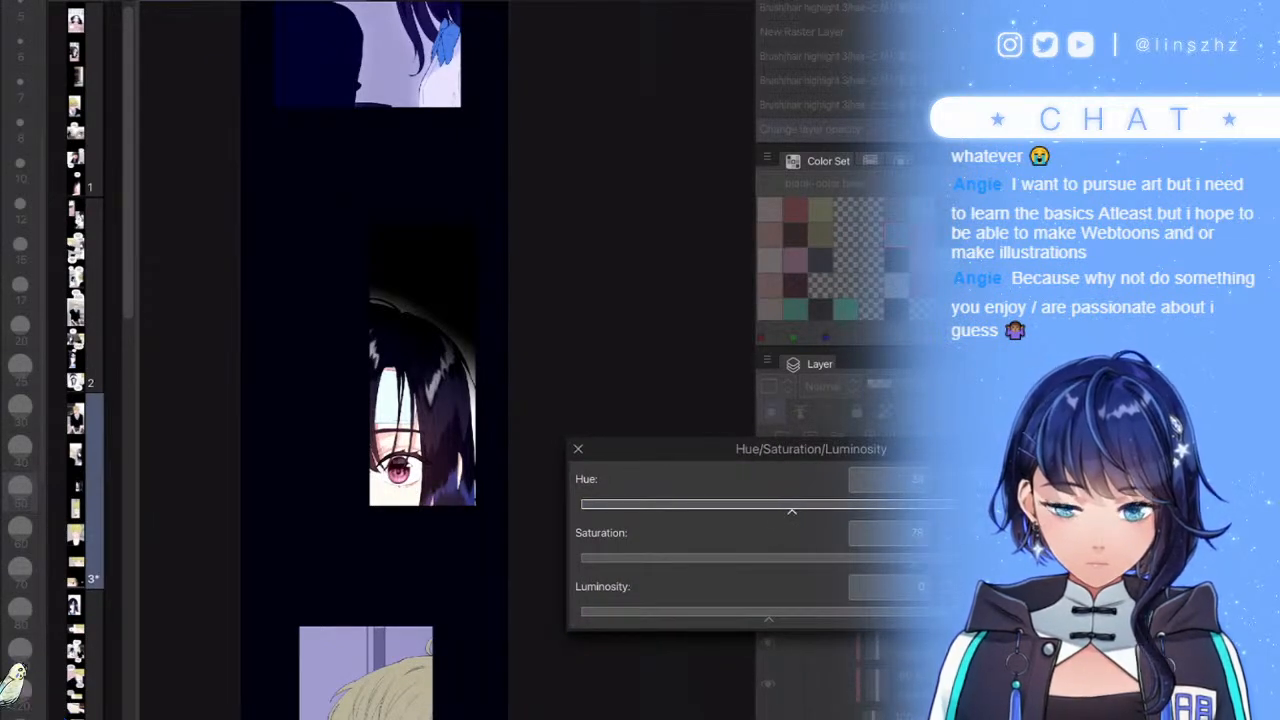
key("Return")
left_click_drag(892, 384, 880, 384)
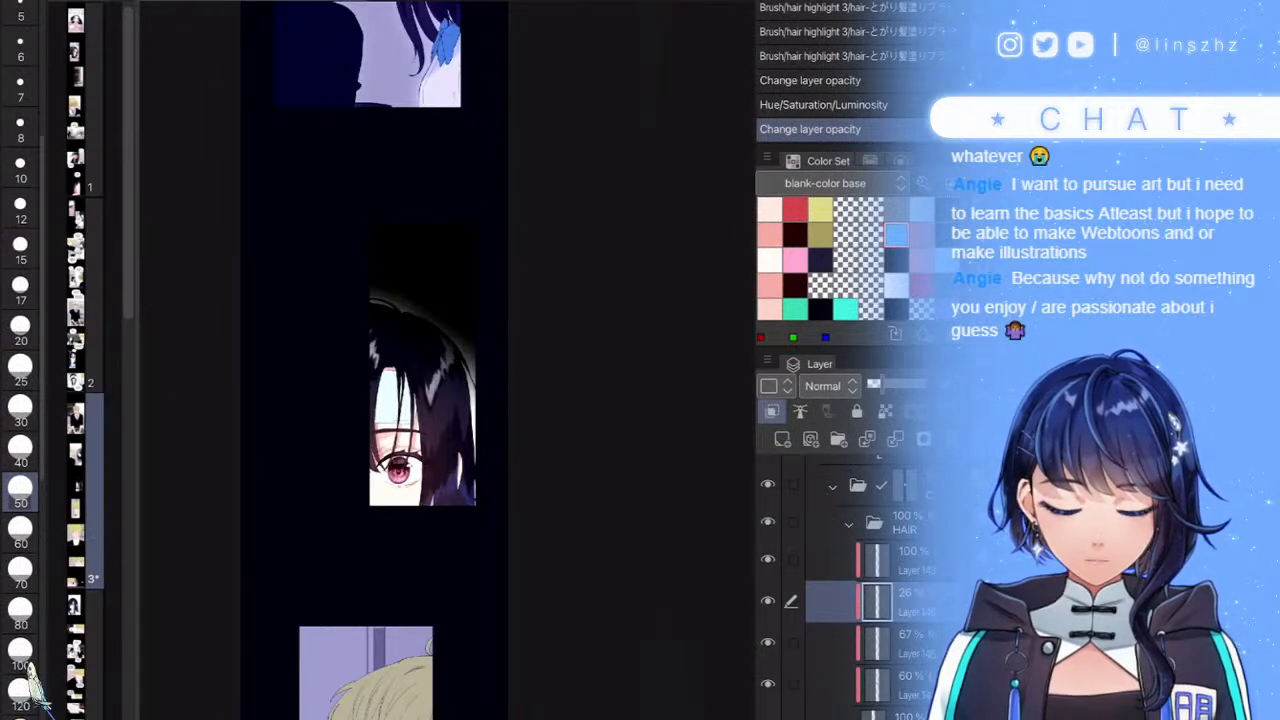
- Toggle the 67% and 60% hair layers to compare, select the Multiply layer, and set brush size 15
left_click(900, 643)
left_click(768, 643)
left_click(768, 643)
left_click(768, 685)
left_click(768, 685)
left_click(900, 685)
left_click(20, 250)
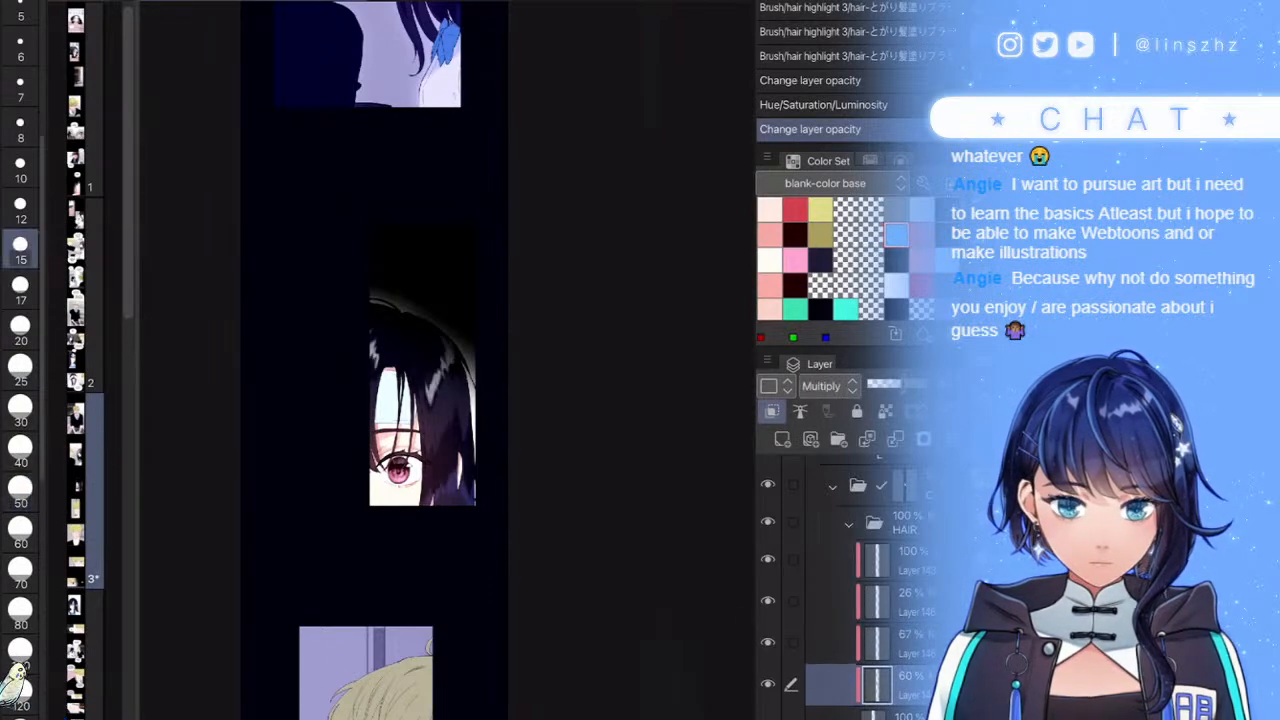
- Pick the dark navy swatch and paint five shading strands down the girl's hair
left_click(820, 260)
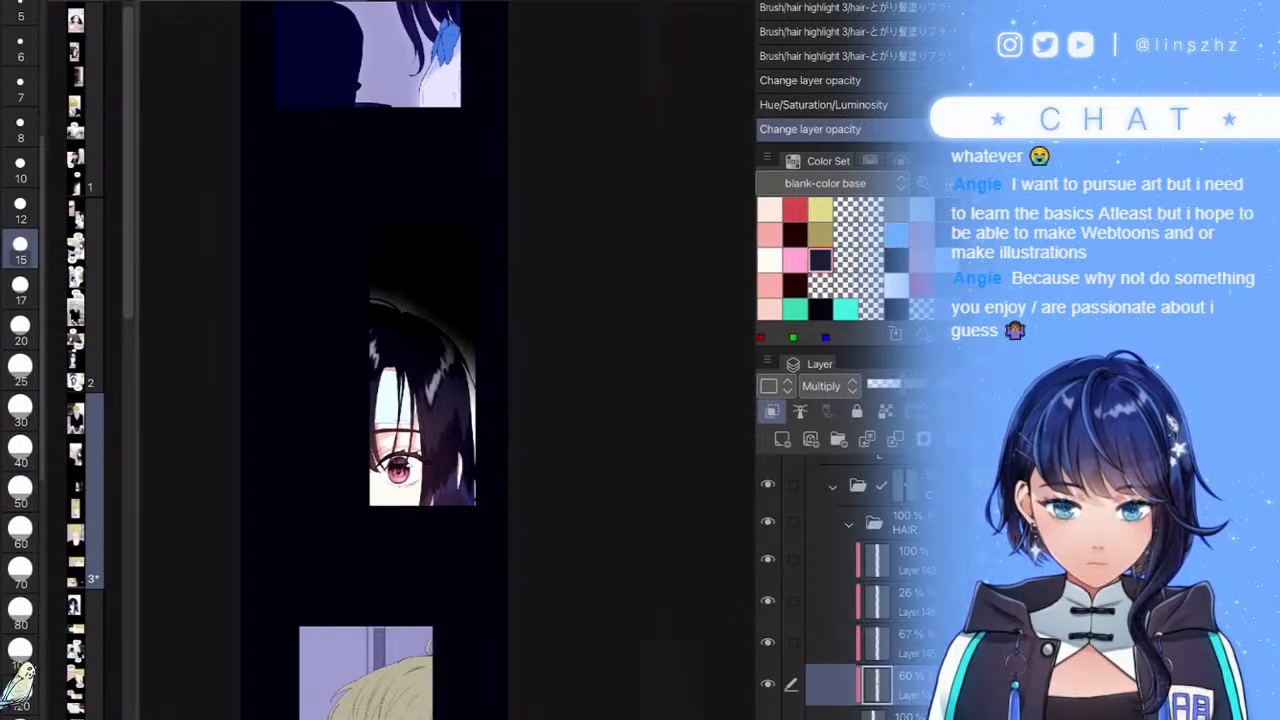
scroll(430, 440, "up", 10)
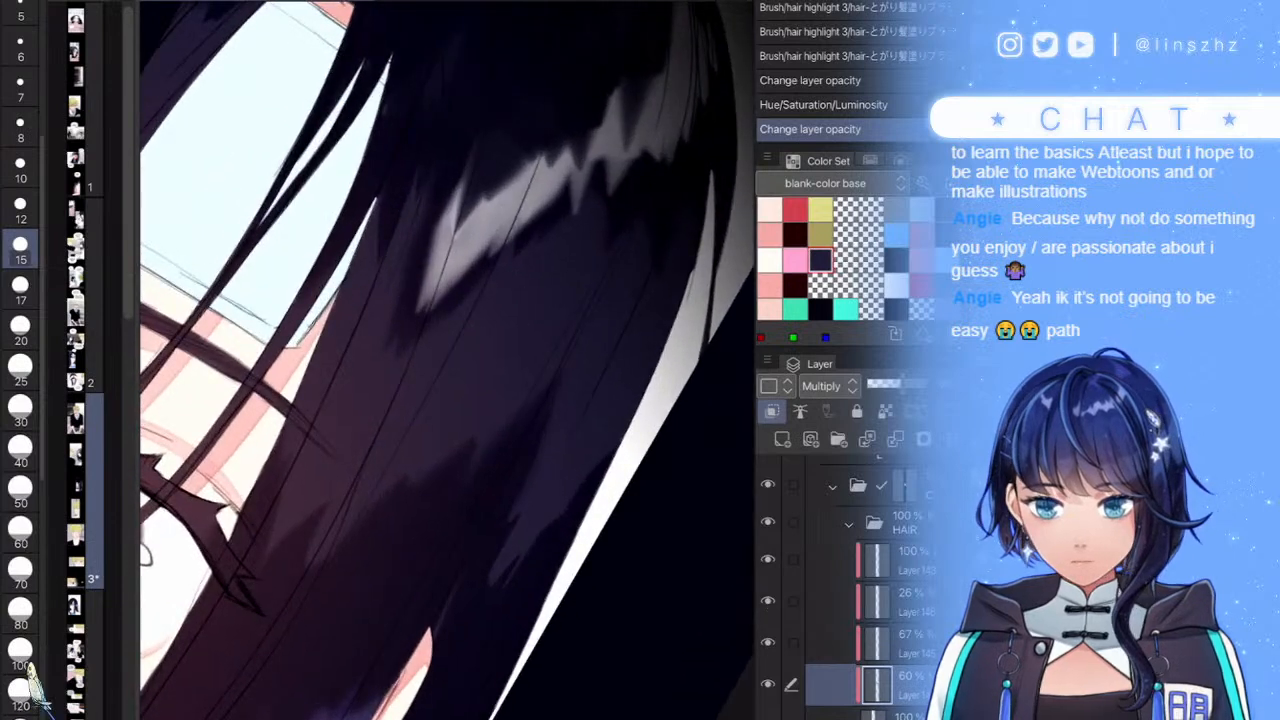
left_click_drag(431, 322, 328, 552)
left_click_drag(372, 453, 332, 540)
left_click_drag(616, 254, 530, 411)
left_click_drag(639, 183, 455, 568)
left_click_drag(604, 364, 492, 578)
scroll(447, 360, "down", 8)
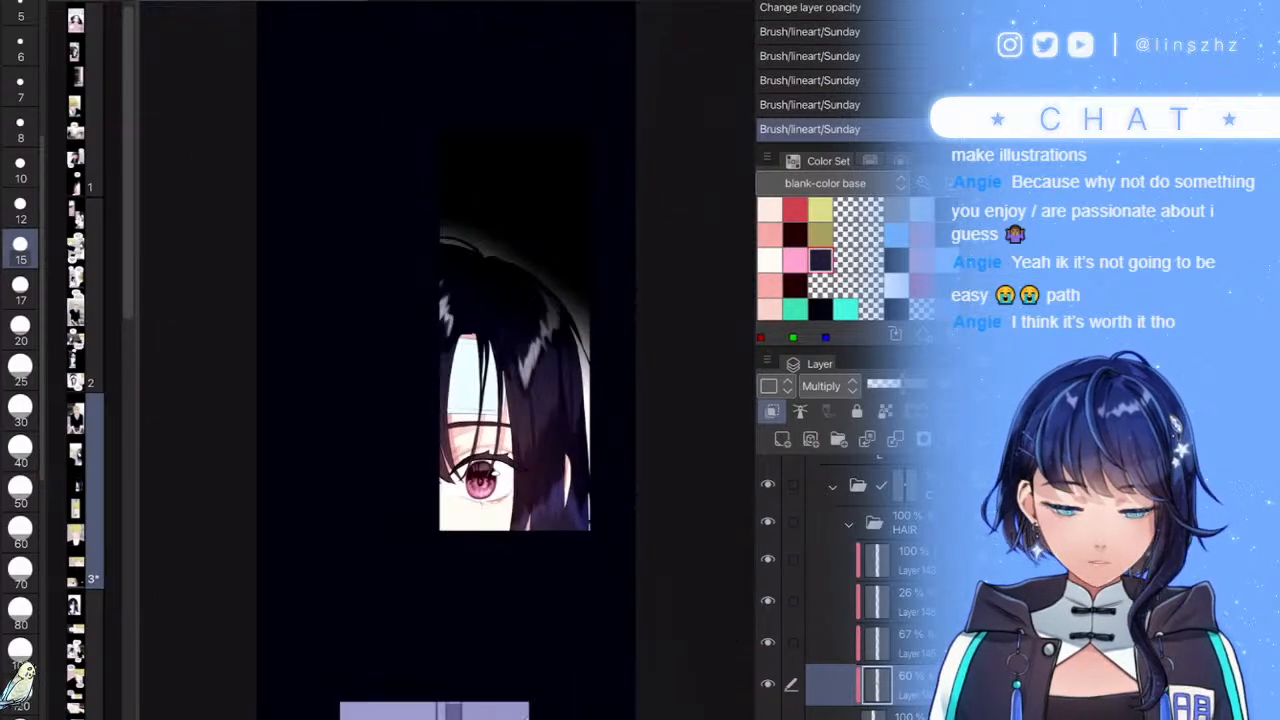
scroll(447, 360, "up", 6)
scroll(447, 360, "up", 3)
- Add faint dark strokes on the hair and darken a strand on the left side
left_click_drag(436, 398, 352, 456)
scroll(447, 360, "down", 5)
key("ctrl+z")
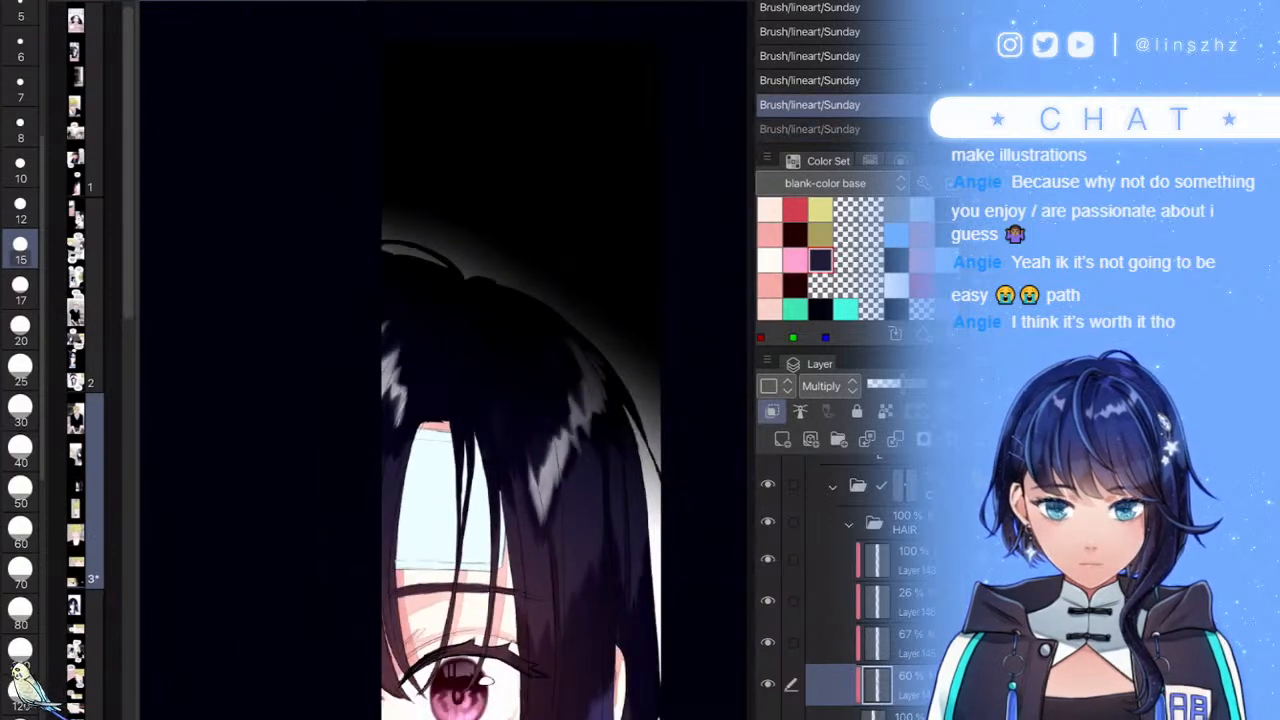
scroll(447, 360, "down", 5)
scroll(447, 360, "up", 8)
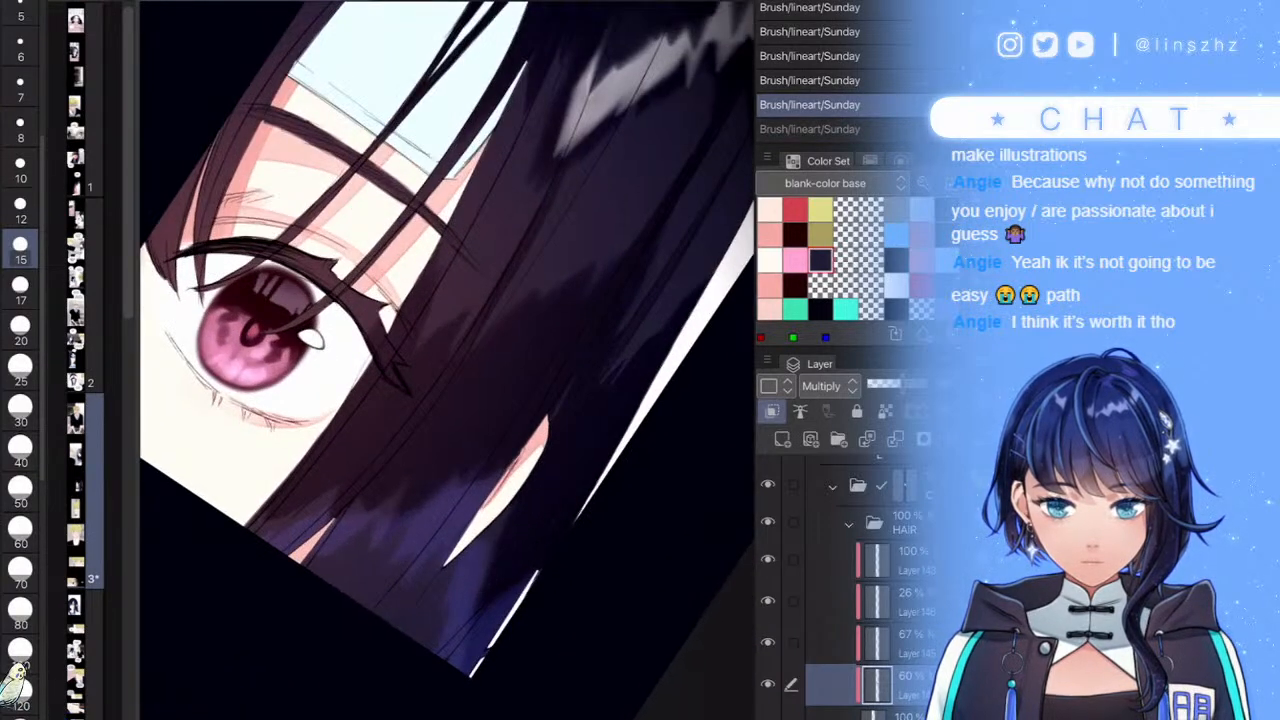
left_click_drag(511, 294, 497, 318)
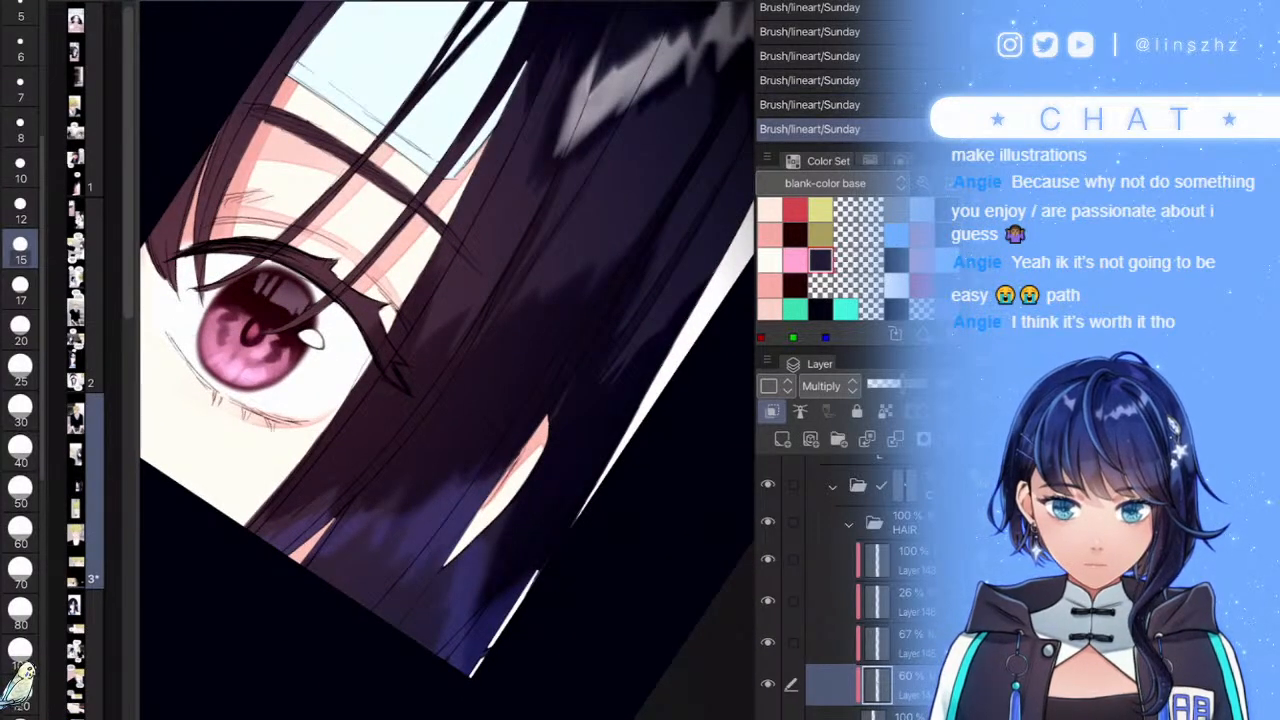
scroll(447, 360, "down", 5)
scroll(447, 360, "up", 6)
left_click_drag(458, 226, 360, 346)
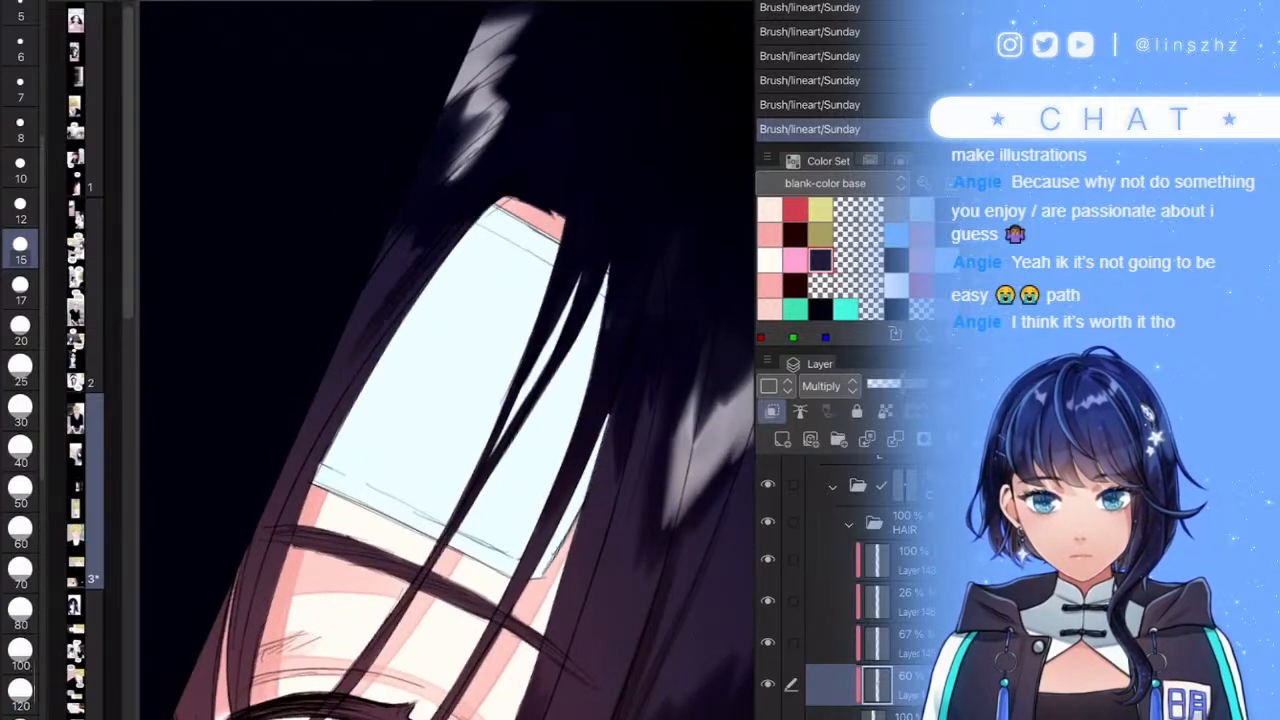
scroll(447, 360, "up", 3)
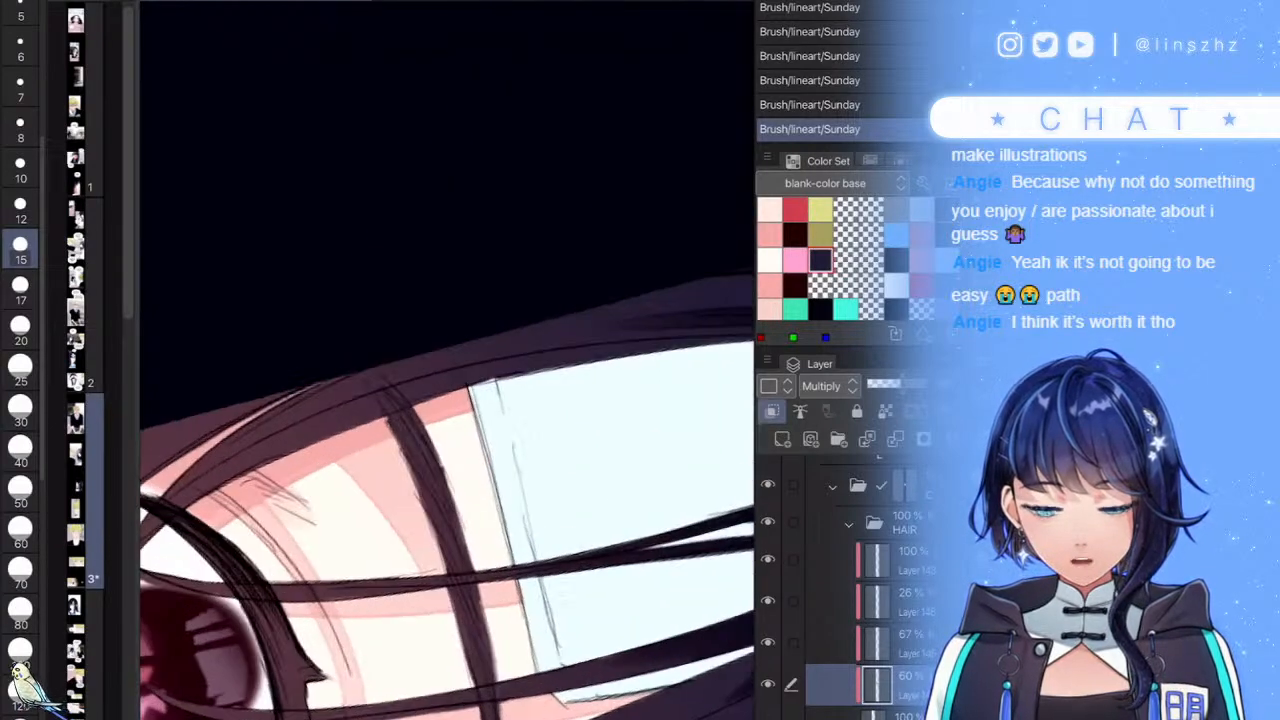
- Fill the gaps between the hair strands with dark navy
left_click(128, 500)
left_click_drag(446, 307, 588, 268)
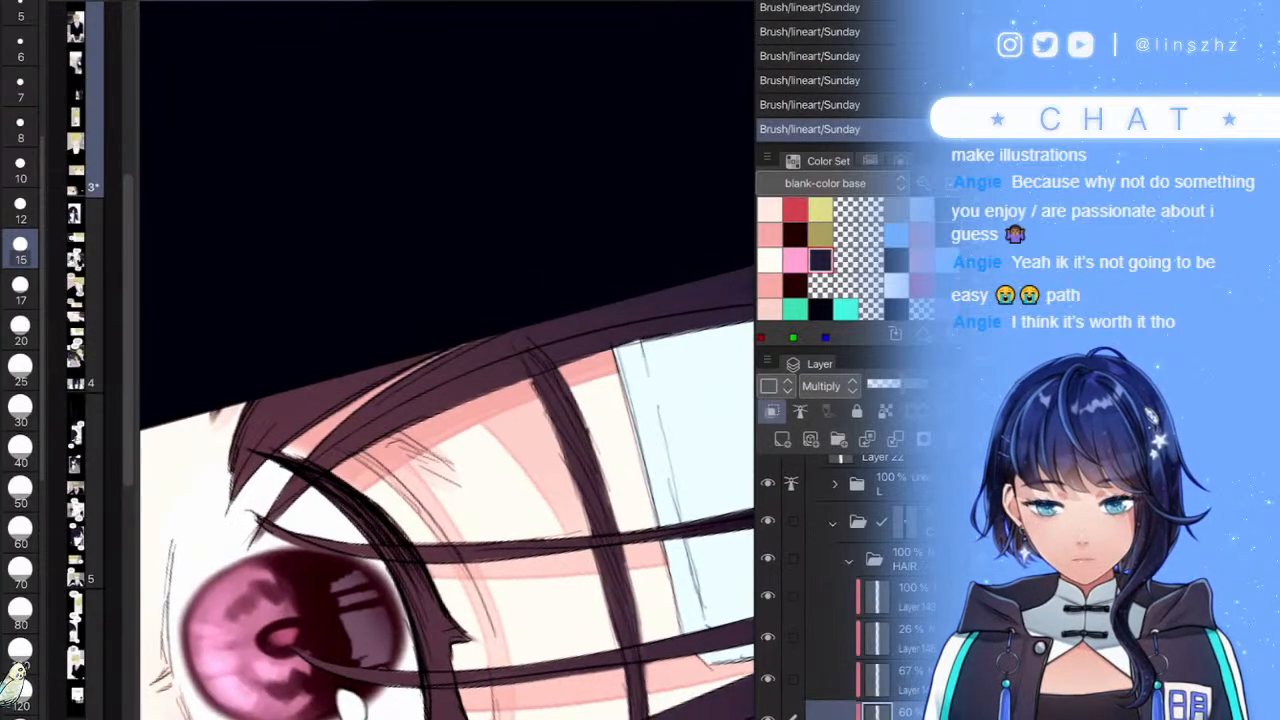
left_click_drag(314, 466, 580, 303)
left_click_drag(346, 402, 507, 305)
left_click_drag(354, 377, 268, 445)
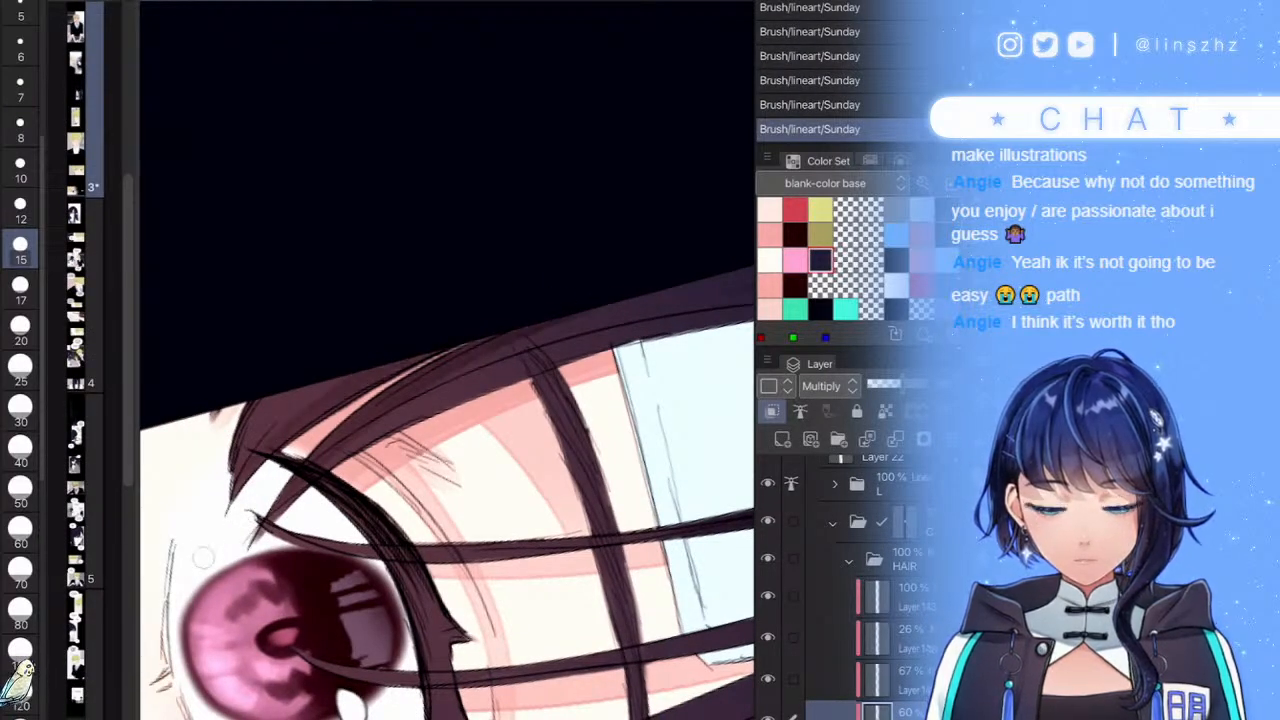
scroll(447, 360, "down", 5)
scroll(447, 360, "up", 8)
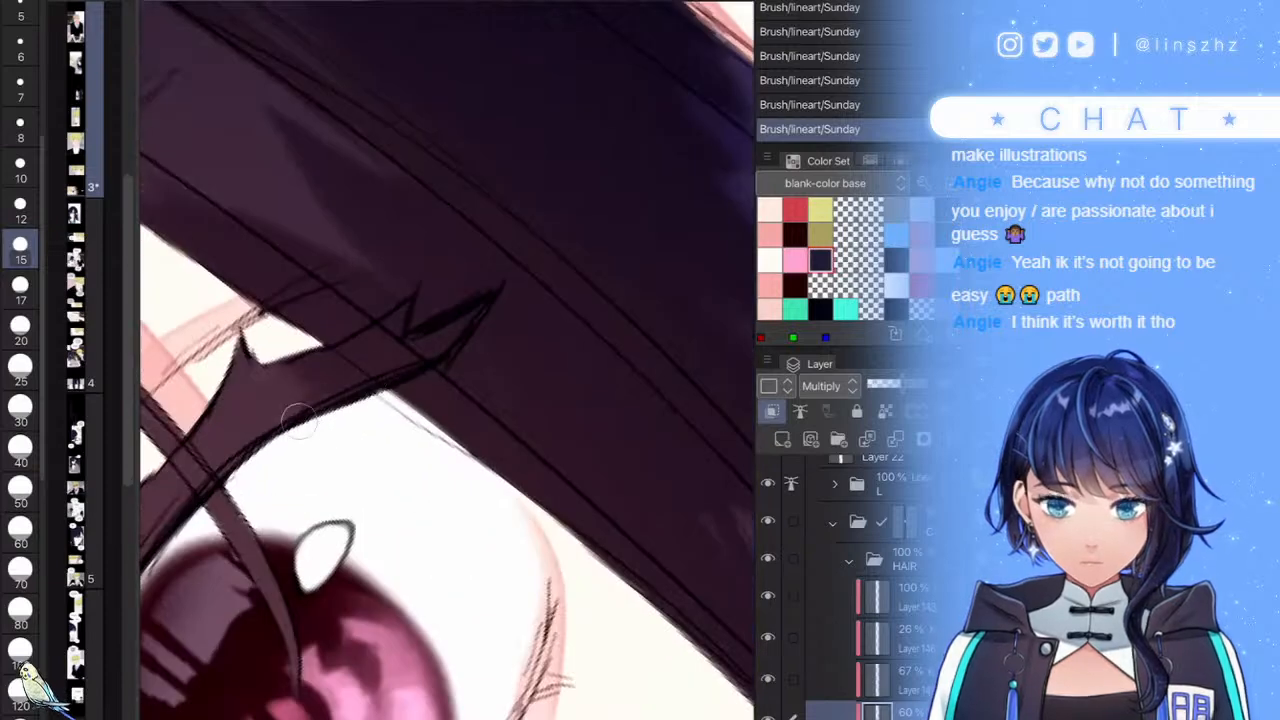
- Darken the base, length and lower edge of the girl's upper eyelash
mouse_move(299, 421)
left_mouse_down()
mouse_move(259, 384)
mouse_move(251, 448)
left_mouse_up()
scroll(394, 411, "down", 5)
scroll(353, 409, "up", 5)
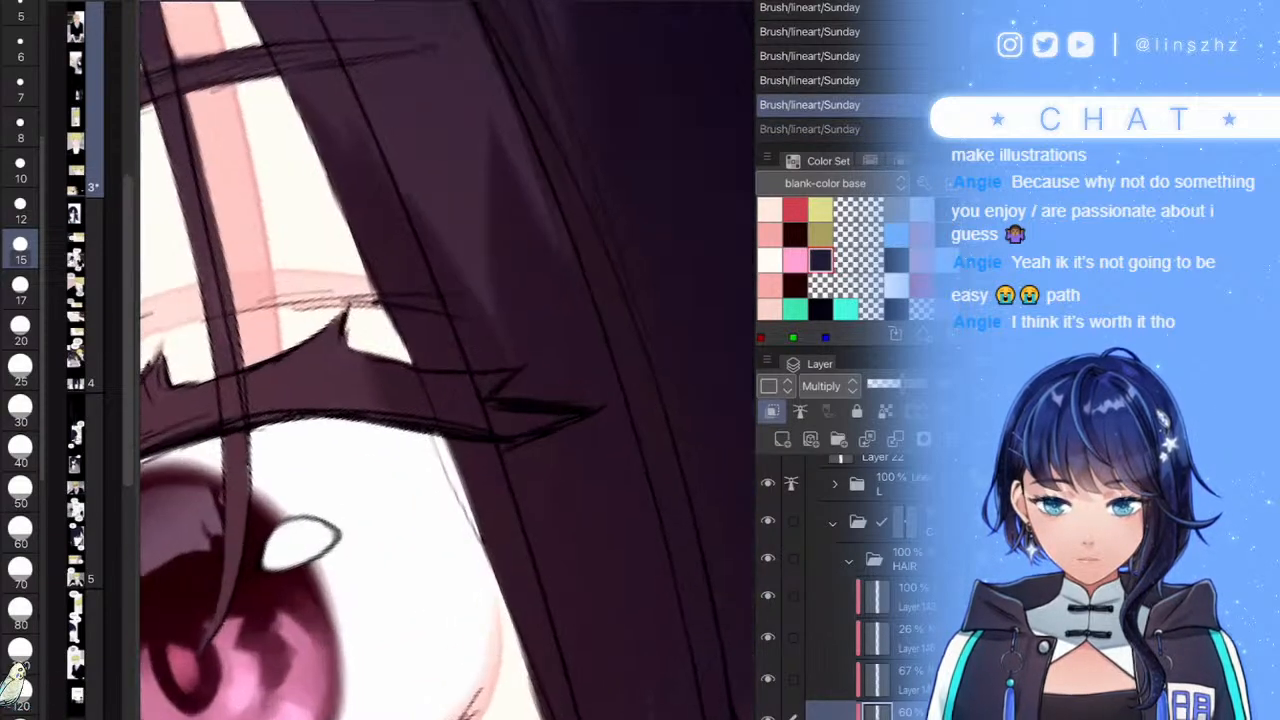
left_click_drag(374, 402, 280, 408)
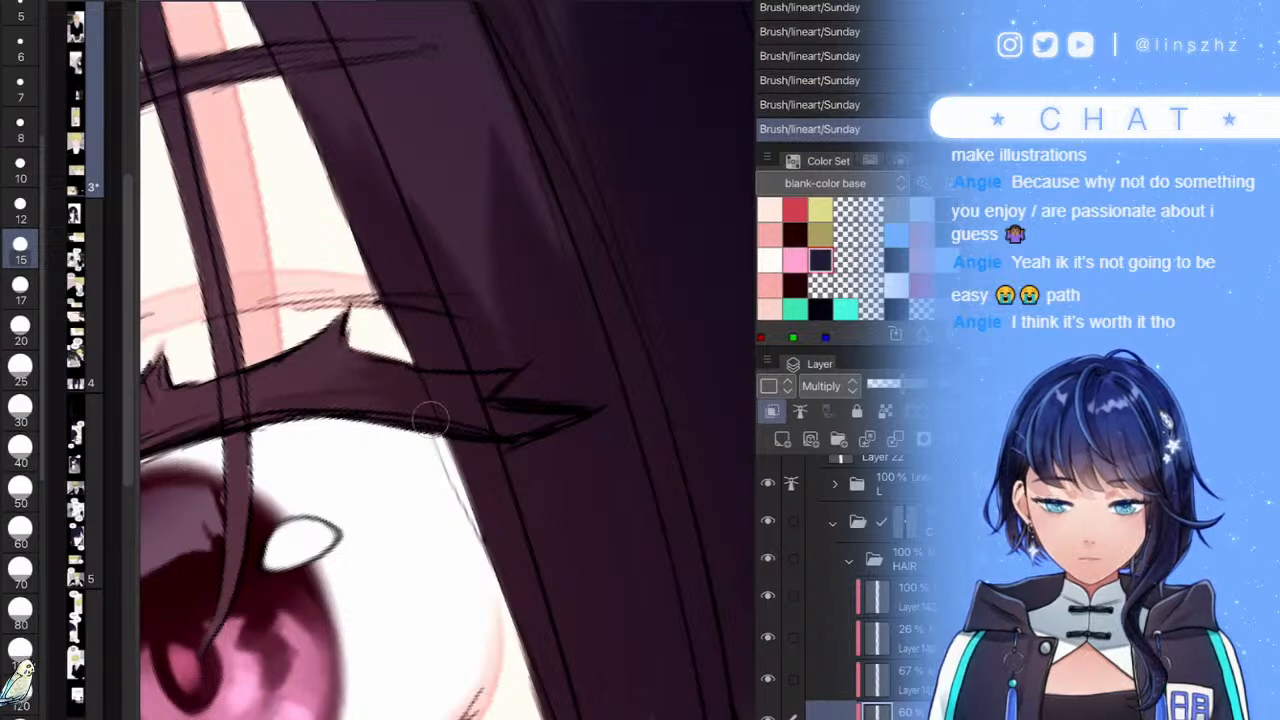
scroll(430, 420, "down", 5)
scroll(430, 420, "up", 4)
scroll(430, 420, "up", 1)
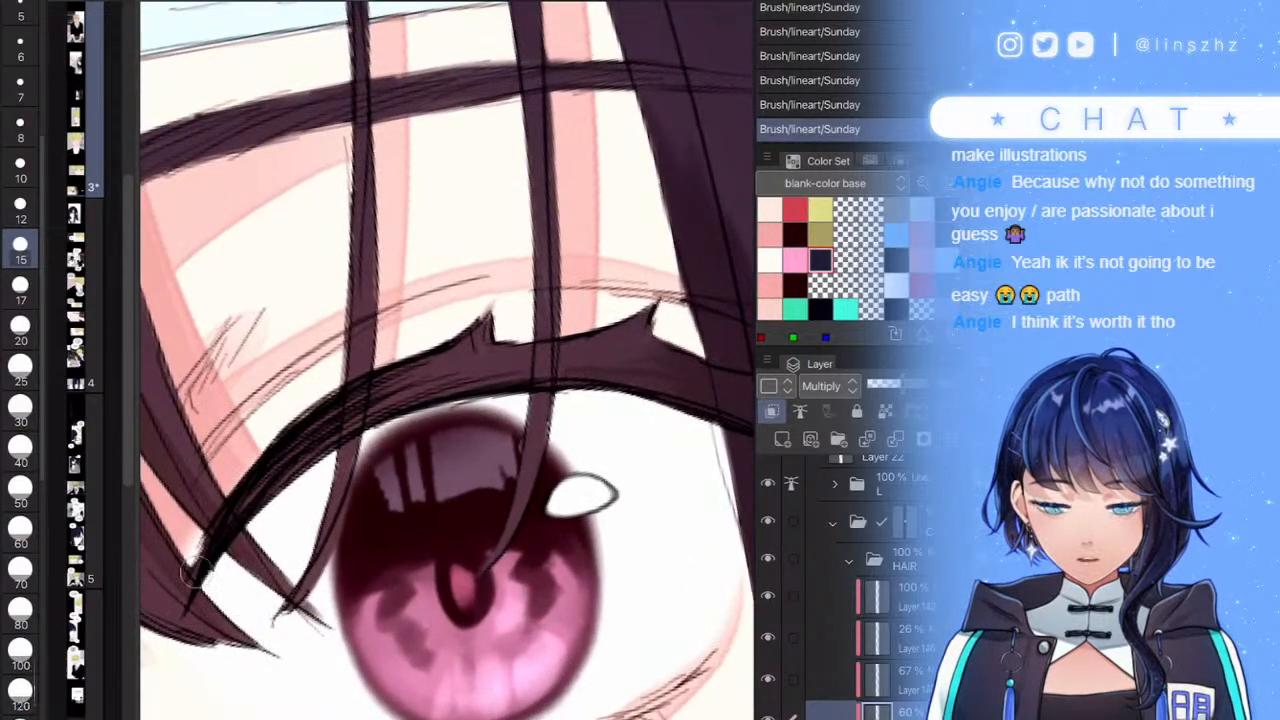
mouse_move(234, 507)
left_mouse_down()
mouse_move(424, 385)
mouse_move(344, 404)
mouse_move(451, 356)
mouse_move(505, 311)
mouse_move(414, 380)
mouse_move(488, 364)
left_mouse_up()
- Rotate the view to check the hair, then collapse the HAIR folder
scroll(470, 480, "down", 6)
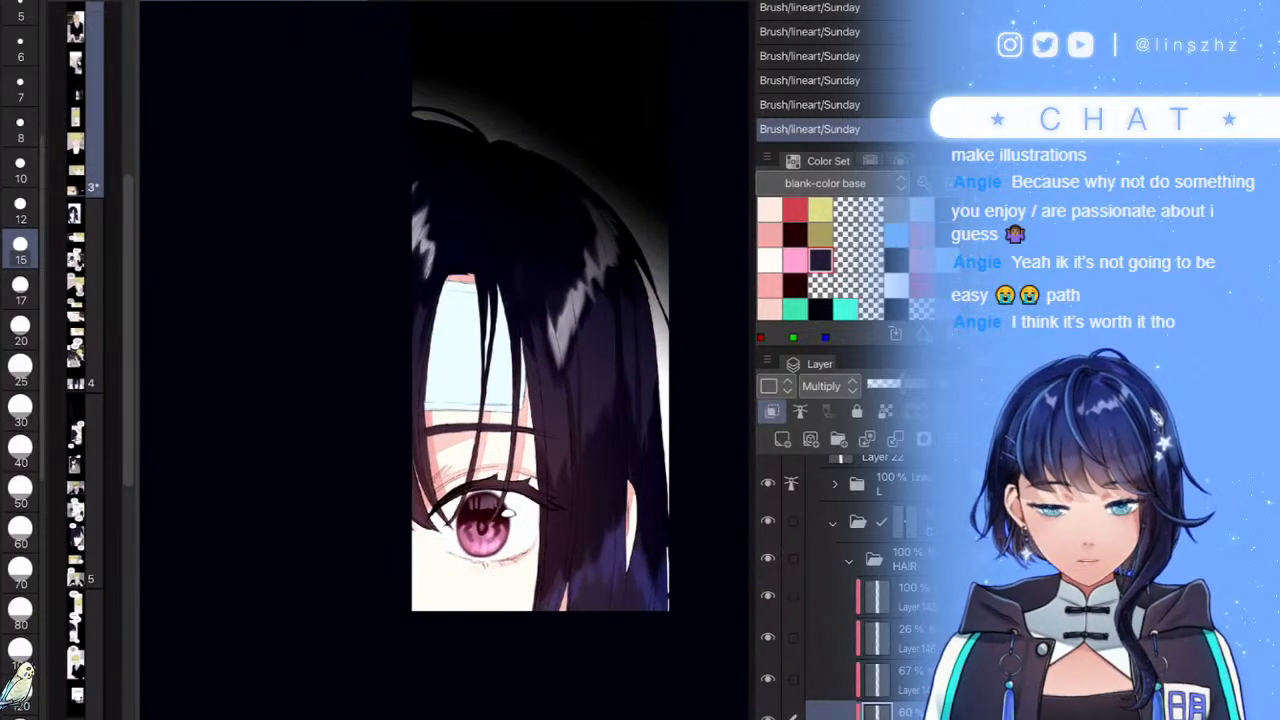
scroll(530, 300, "up", 4)
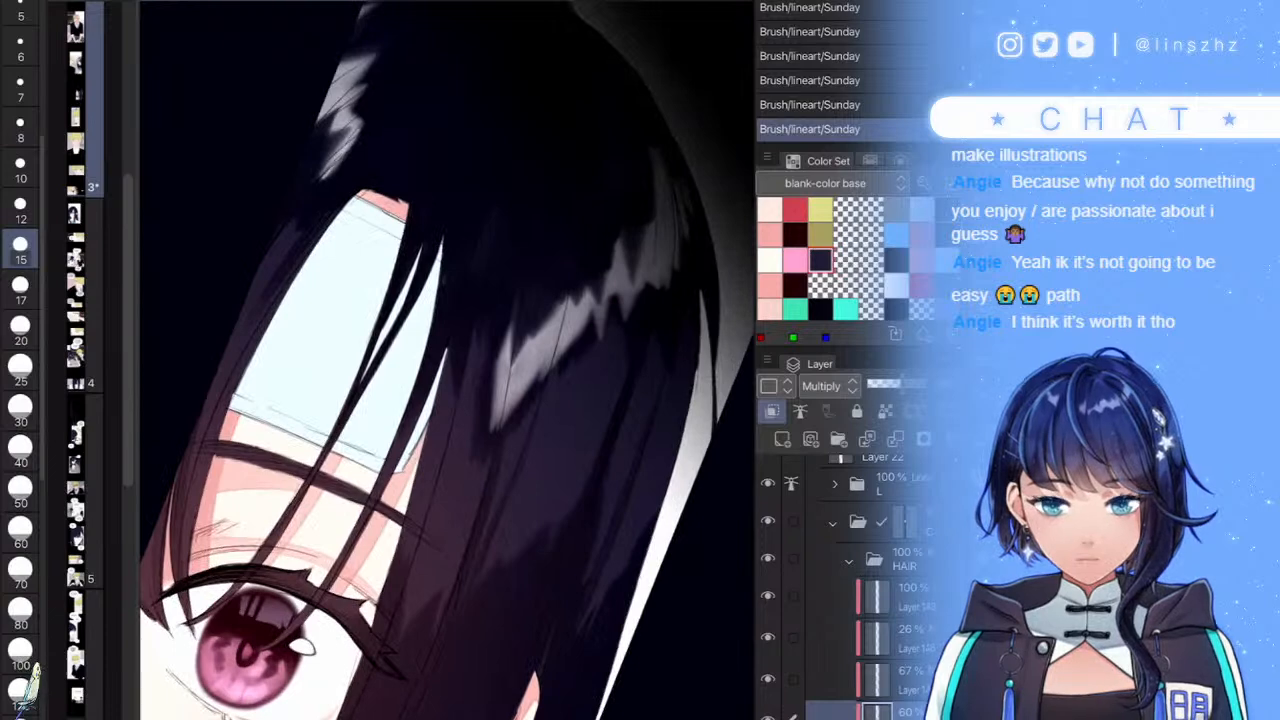
scroll(540, 380, "down", 6)
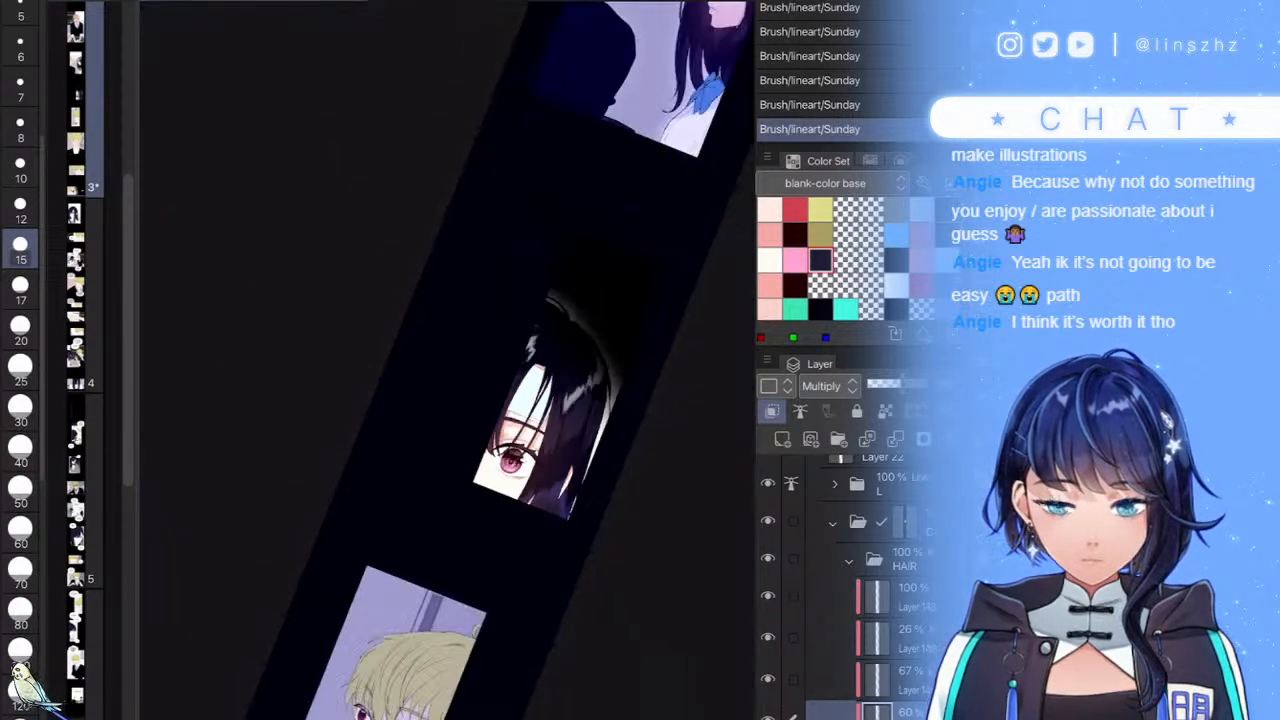
scroll(540, 400, "up", 6)
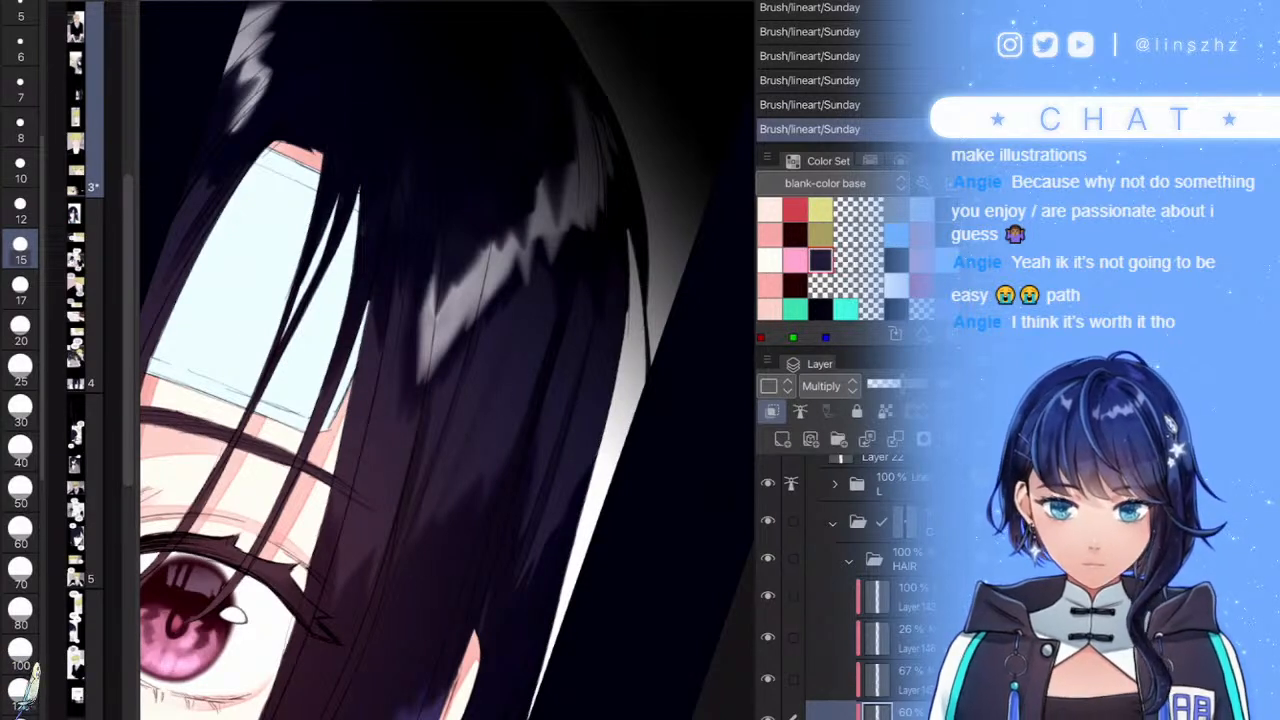
scroll(420, 360, "down", 3)
left_click_drag(560, 250, 577, 306)
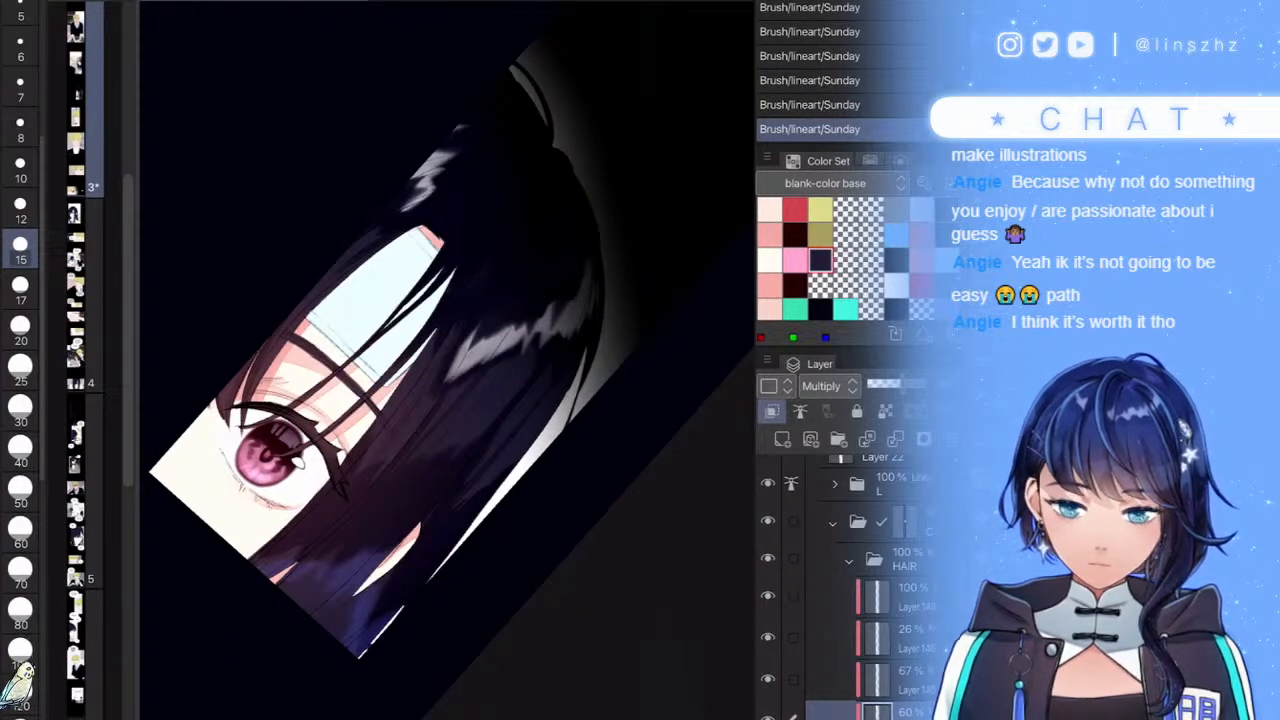
scroll(420, 360, "up", 3)
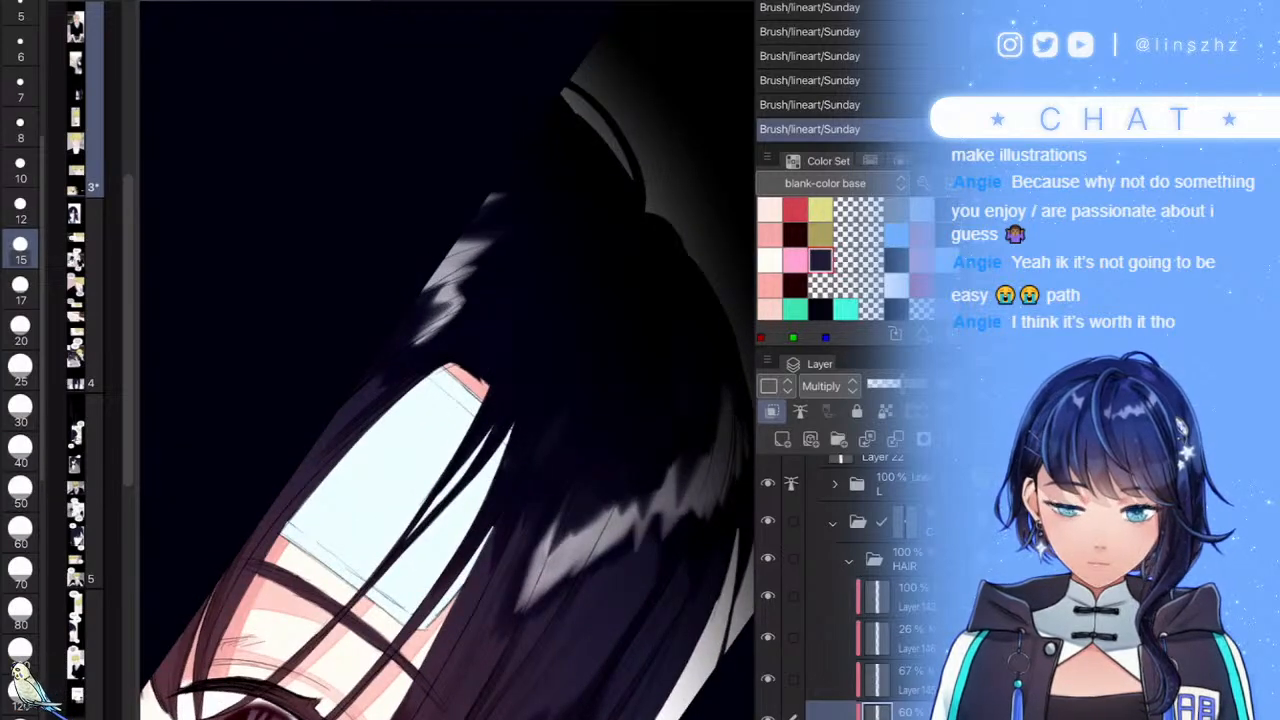
scroll(448, 360, "down", 5)
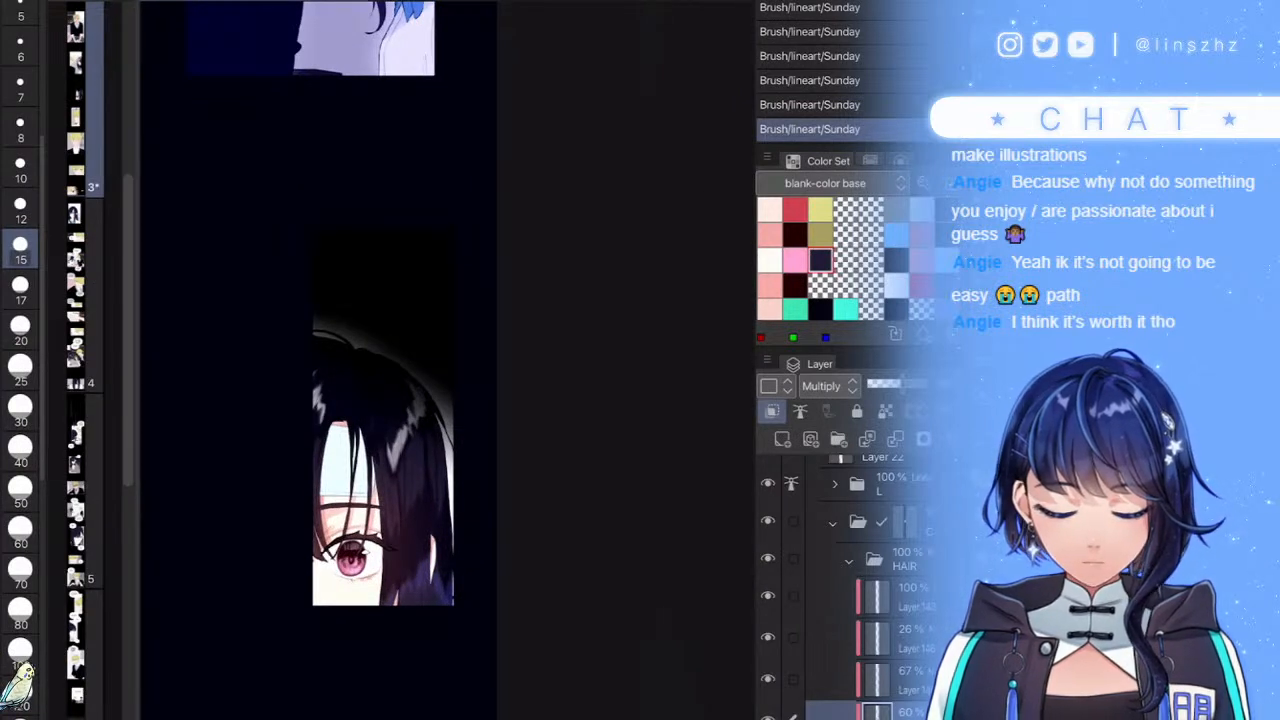
left_click(849, 561)
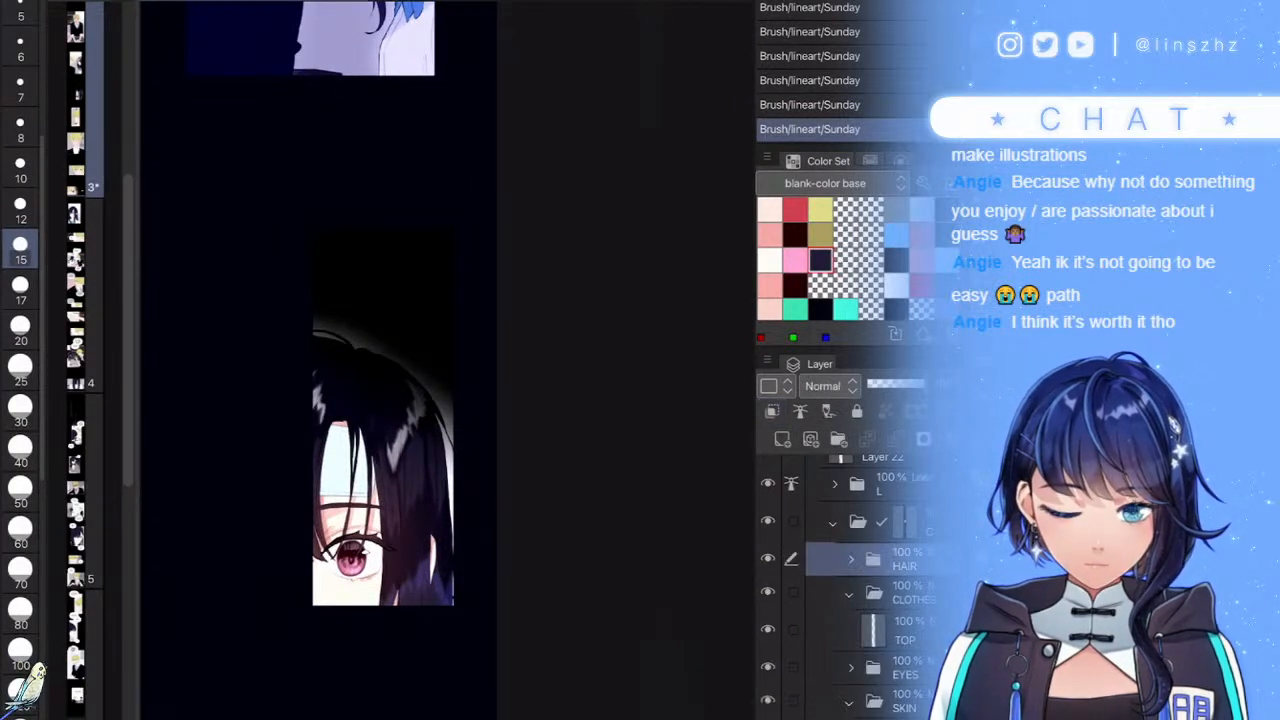
- Add a new Multiply layer above the top SKIN layer and pick a pink shadow colour
scroll(868, 590, "down", 3)
left_click(874, 599)
left_click(782, 439)
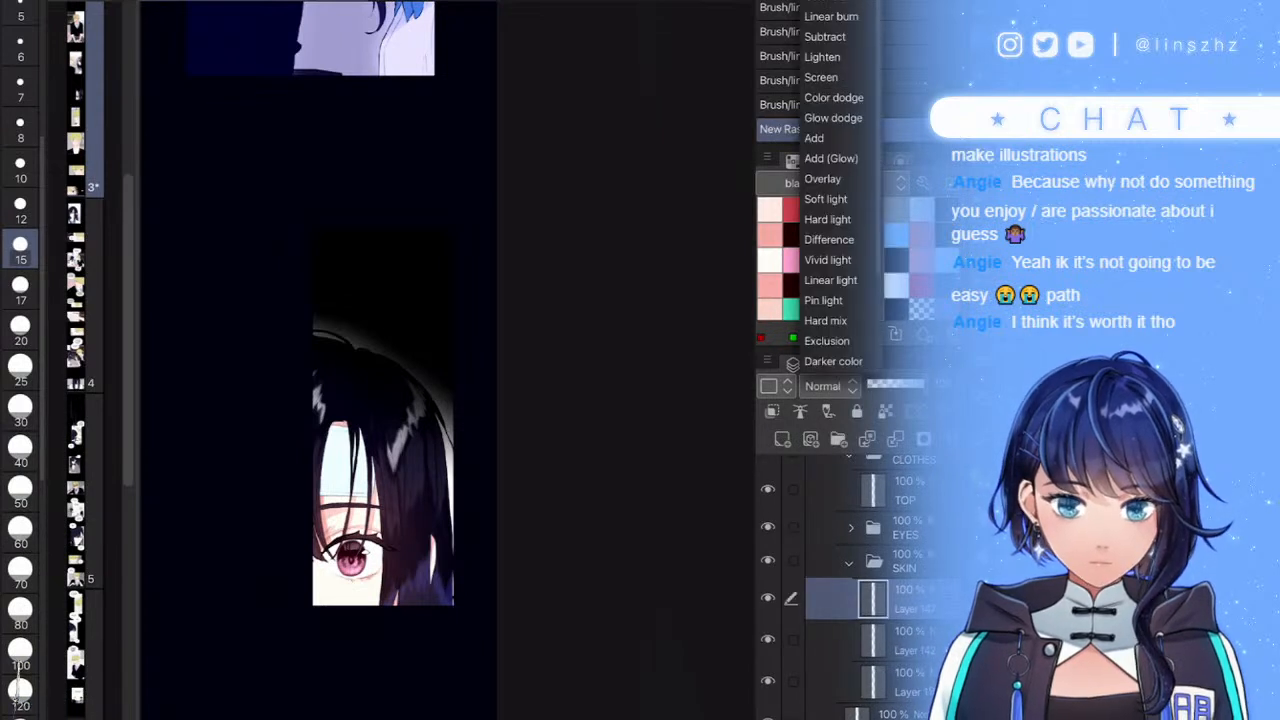
left_click(825, 2)
left_click(769, 236)
left_click(769, 286)
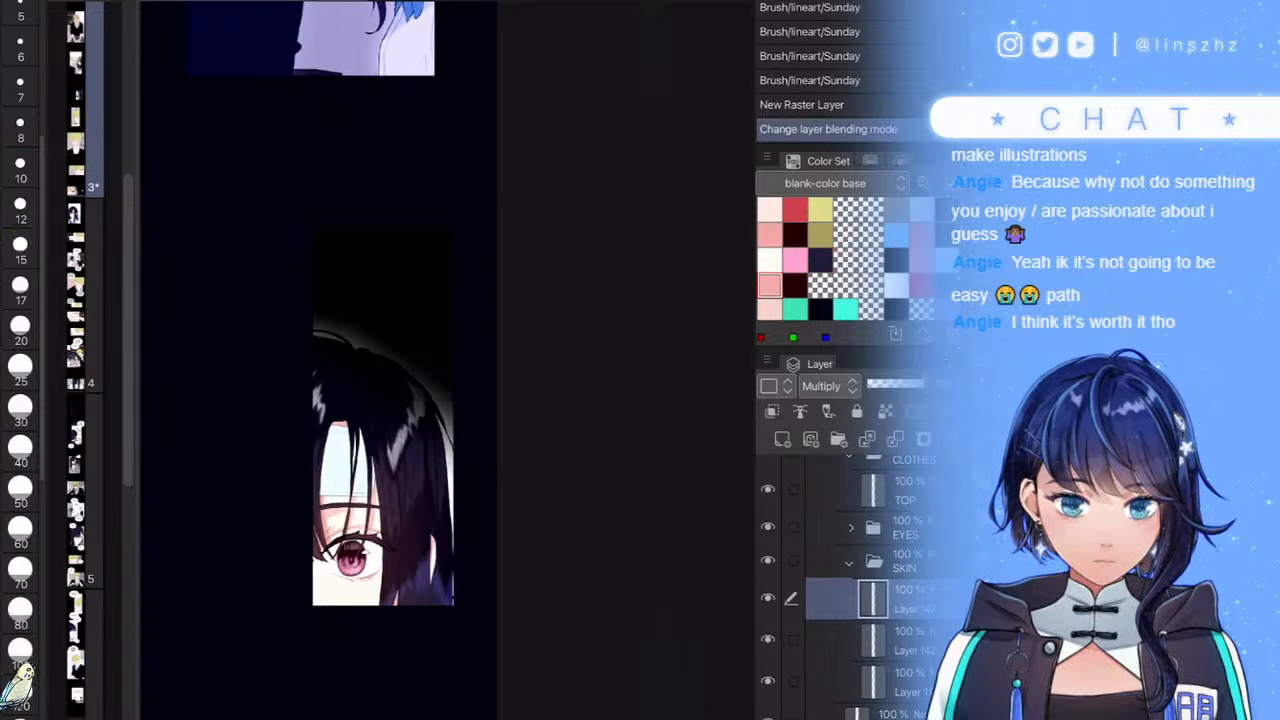
- Paint soft pink shading along the bottom of the girl's face
left_click_drag(425, 604, 312, 622)
left_click_drag(431, 603, 307, 630)
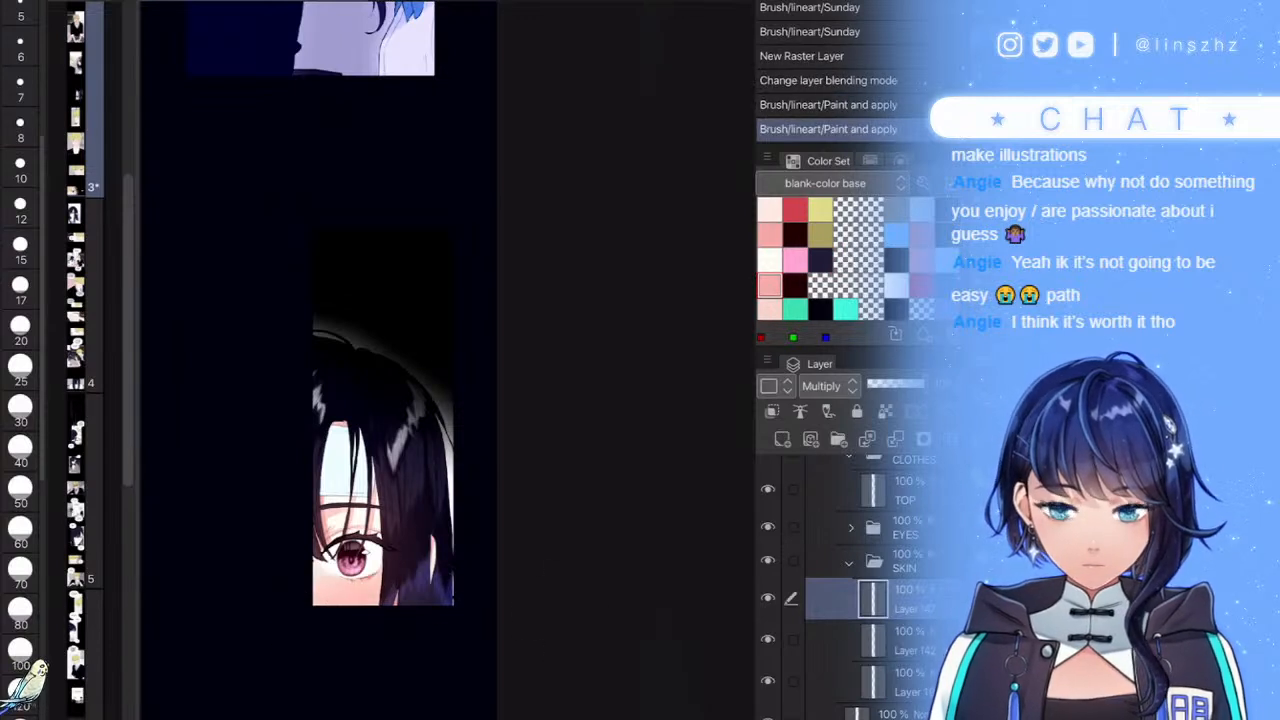
key("ctrl+z")
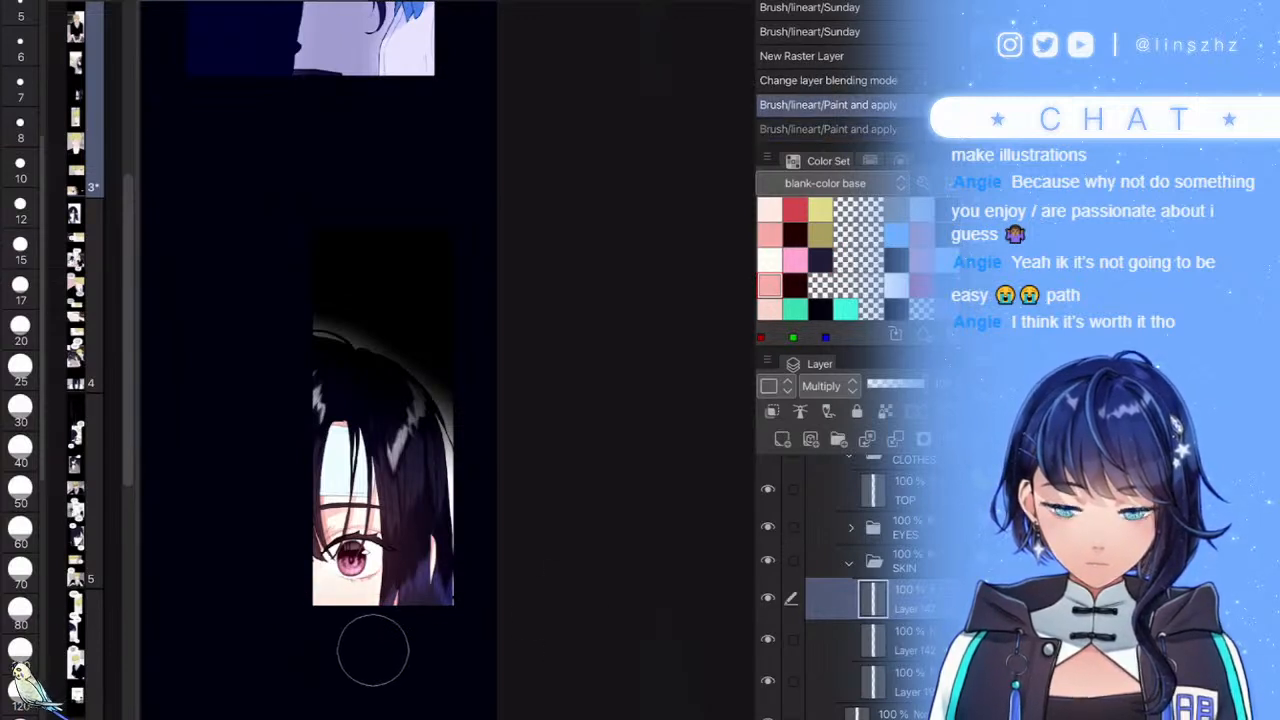
left_click_drag(423, 606, 310, 628)
left_click_drag(343, 580, 330, 545)
mouse_move(350, 575)
left_mouse_down()
mouse_move(375, 530)
mouse_move(385, 580)
left_mouse_up()
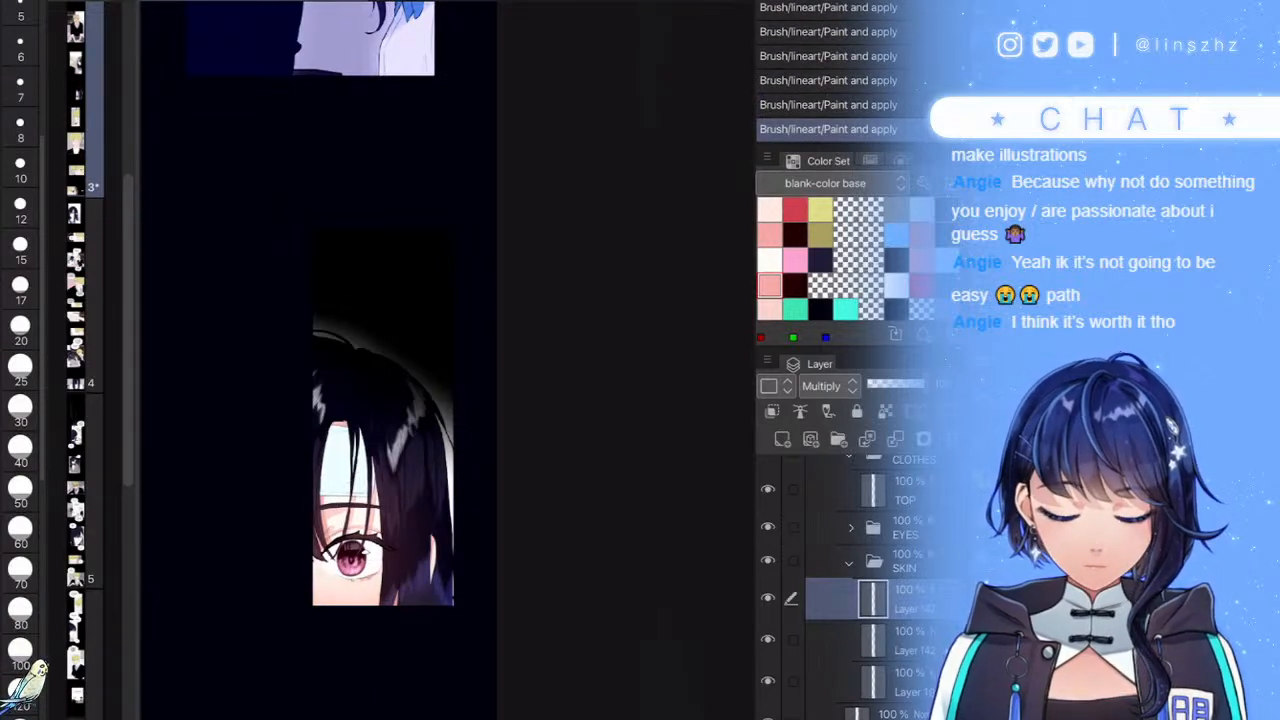
- Collapse SKIN and select Layers 21, 15, 14 and 13 in the EYES folder
left_click(849, 563)
left_click(905, 528)
left_click(851, 528)
left_click(905, 566)
scroll(860, 590, "down", 2)
left_click(905, 580)
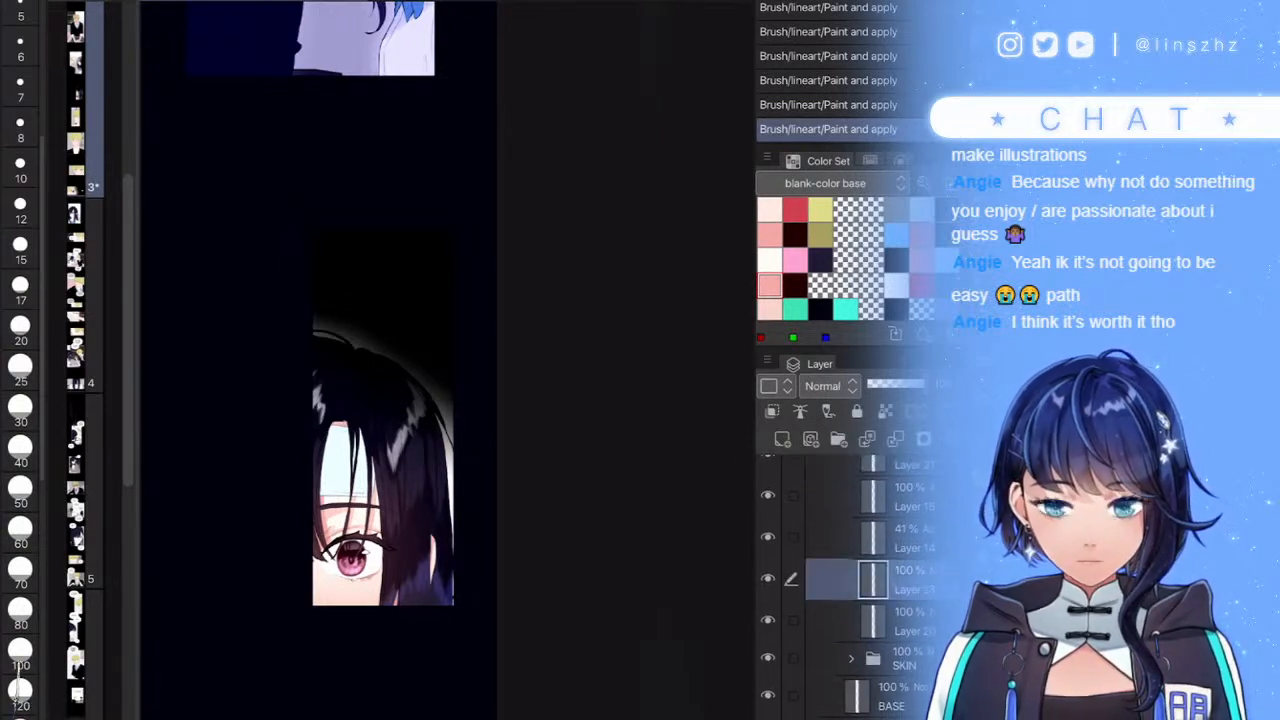
scroll(860, 590, "up", 2)
left_click(905, 517)
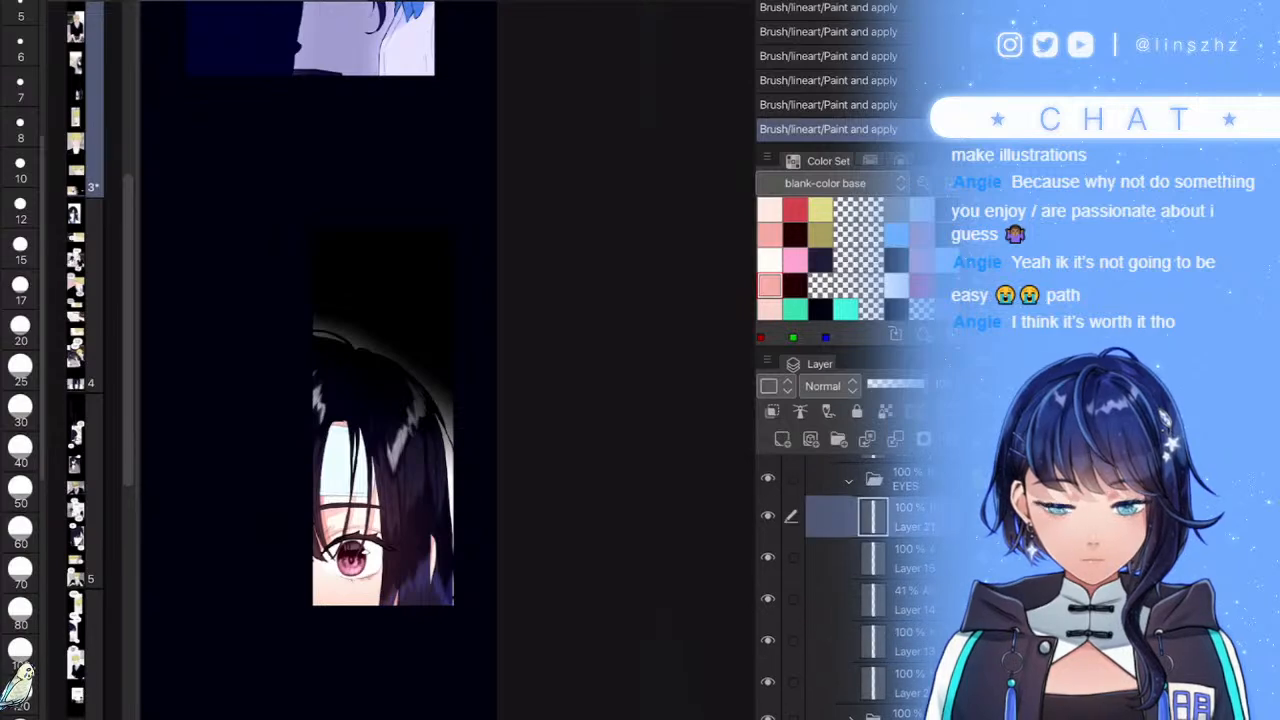
left_click_drag(792, 557, 792, 640)
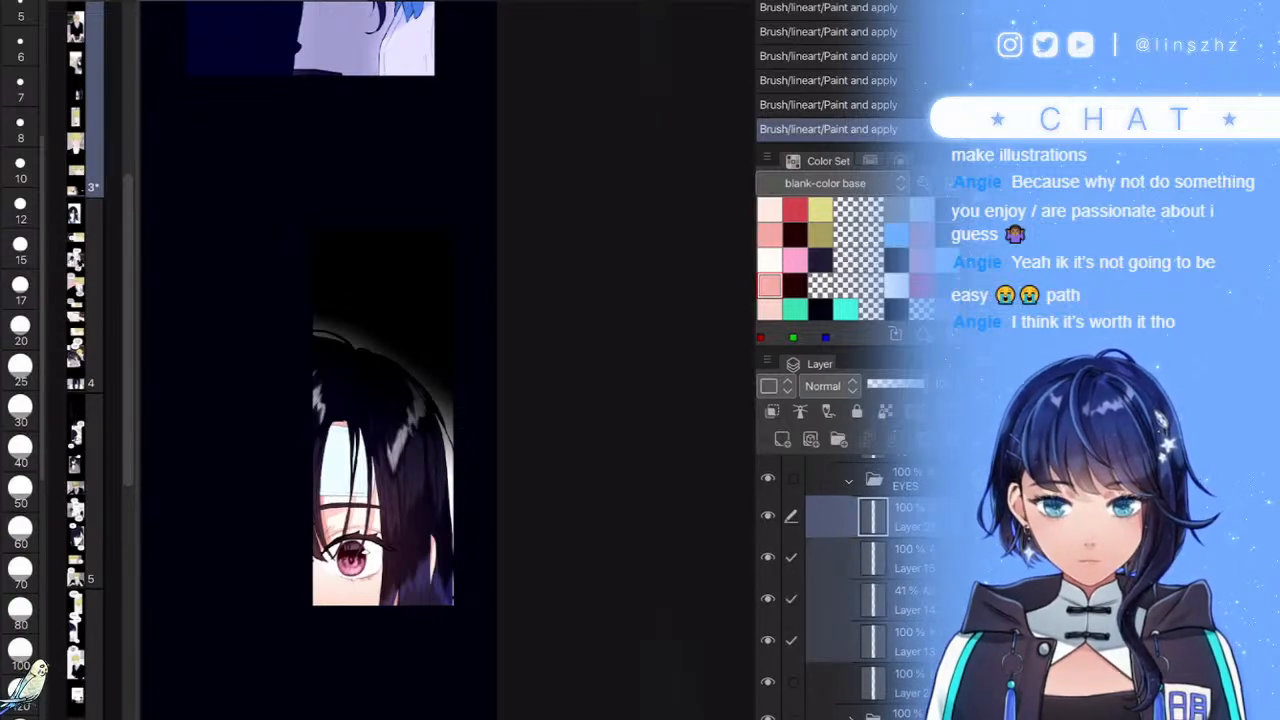
- Shrink the girl's eye slightly with a Ctrl+T transform
key("ctrl+t")
scroll(375, 588, "up", 6)
left_click_drag(376, 346, 359, 369)
left_click_drag(283, 455, 291, 452)
key("Return")
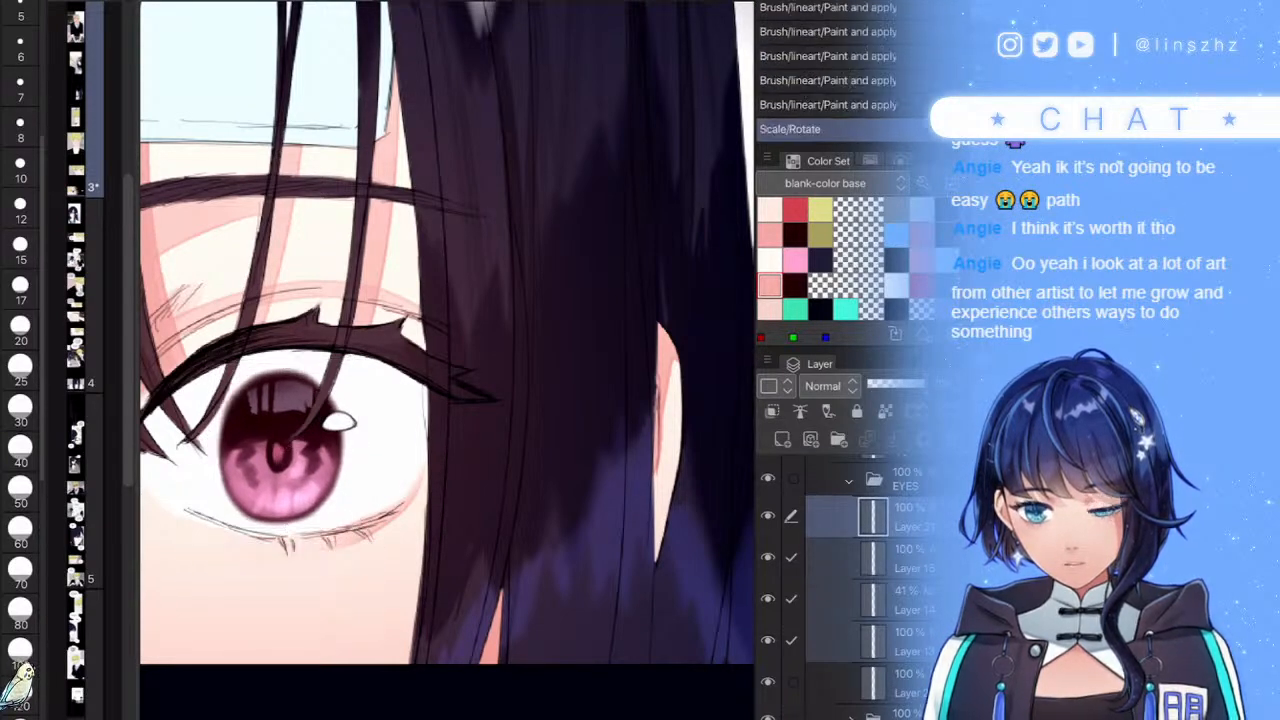
- Nudge the eye up slightly with the Move tool and compare before and after
scroll(450, 397, "down", 8)
scroll(570, 330, "up", 2)
scroll(515, 265, "up", 1)
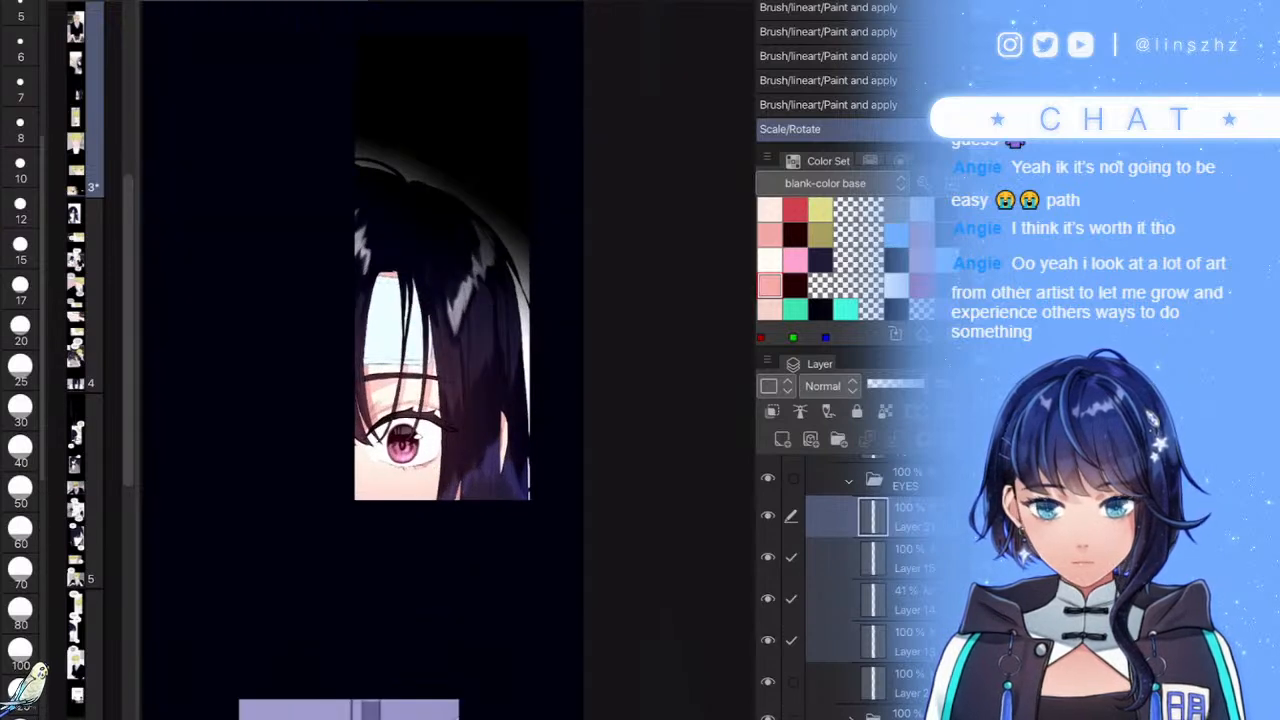
key("k")
left_click_drag(611, 461, 607, 460)
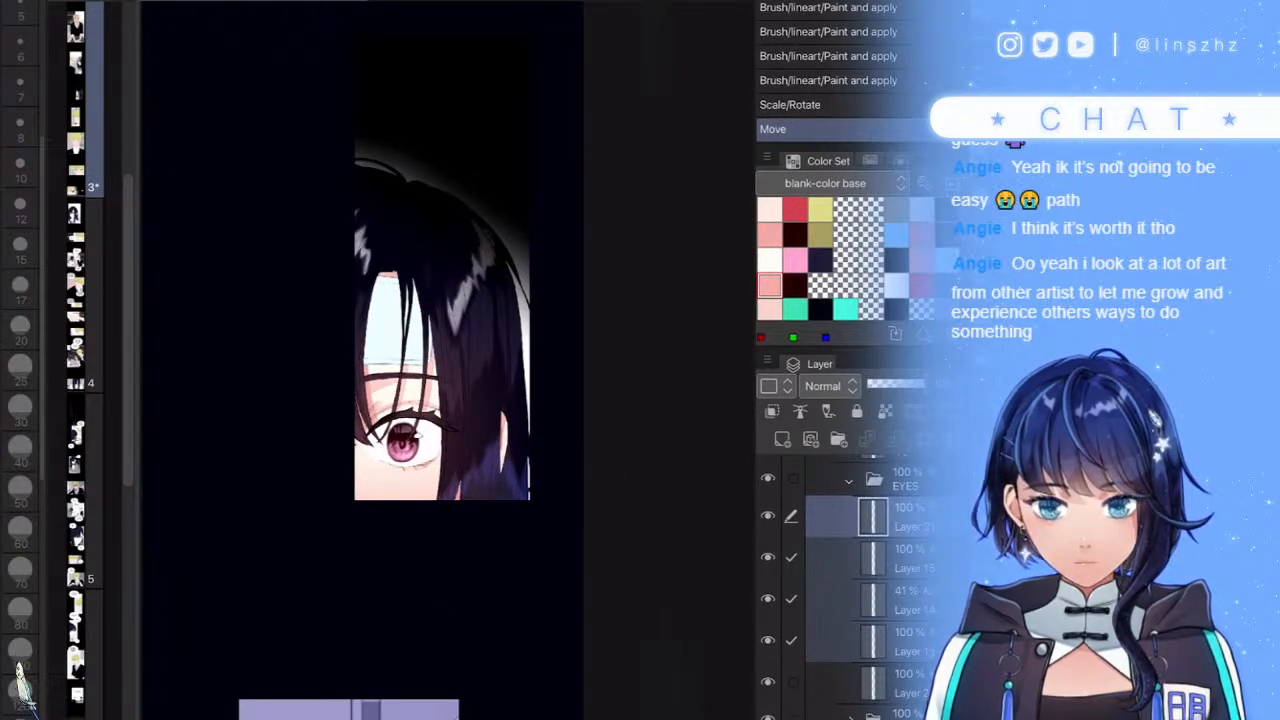
key("ctrl+z")
key("ctrl+z")
key("ctrl+y")
key("ctrl+y")
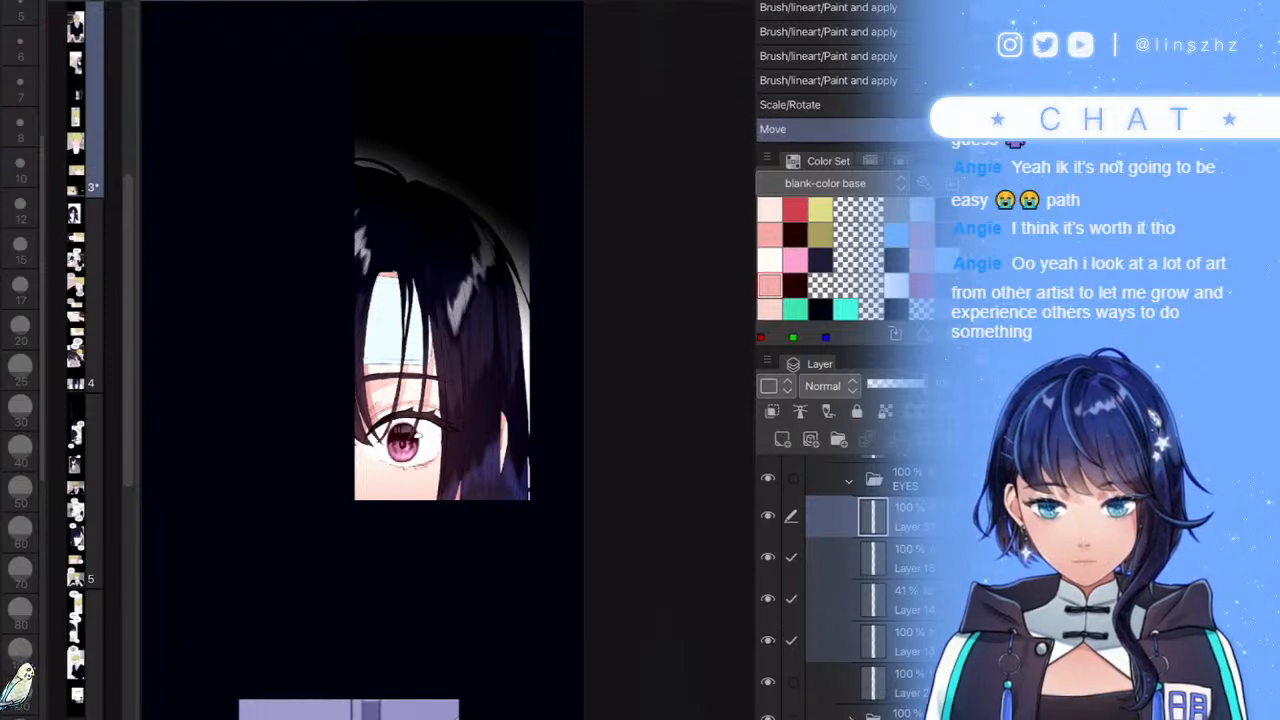
scroll(568, 387, "down", 2)
- Collapse the EYES folder and its neighbouring and parent folders
left_click(849, 481)
scroll(849, 560, "up", 2)
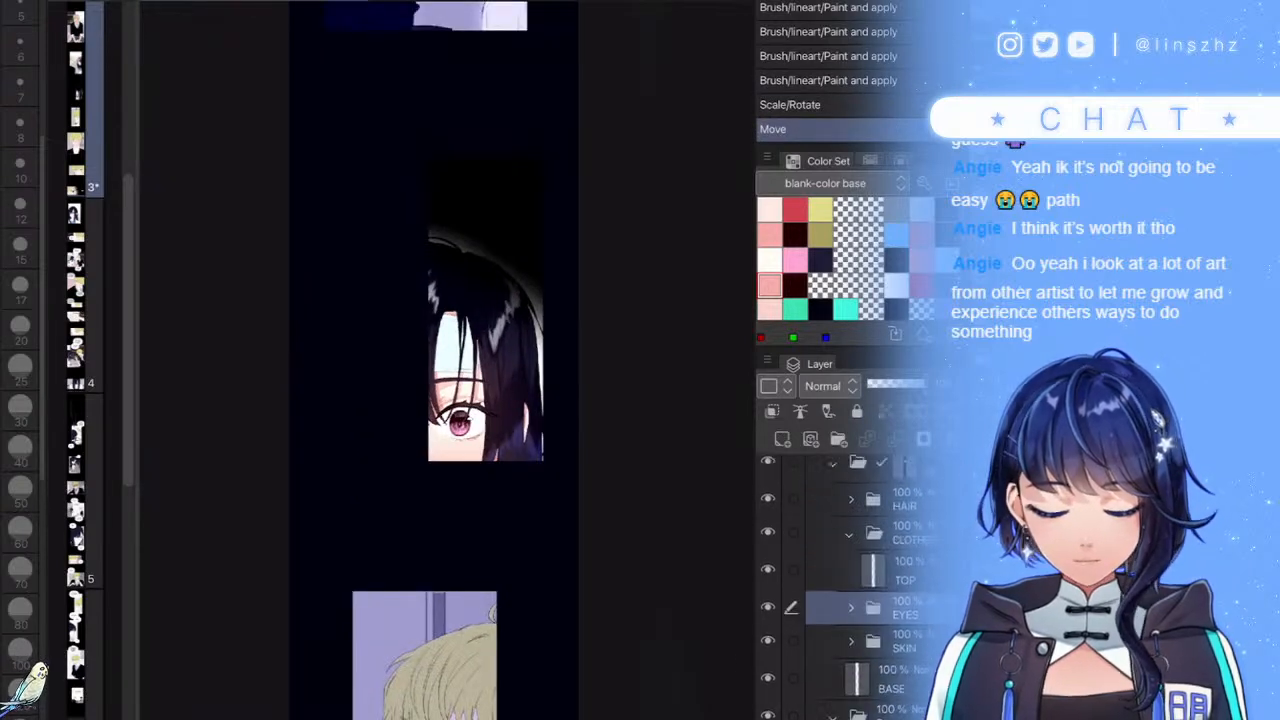
left_click(849, 580)
left_click(833, 509)
scroll(835, 540, "up", 1)
scroll(845, 585, "up", 1)
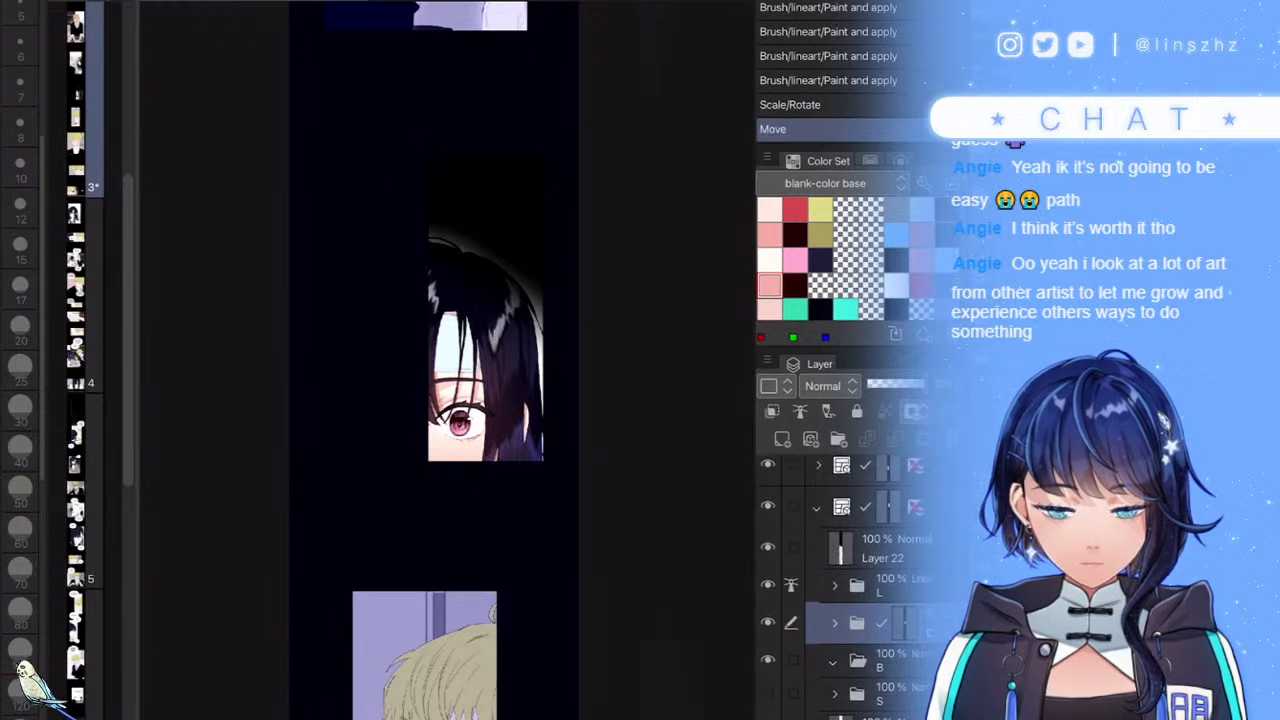
- Add raster Layer 148 above folder L in Screen blending mode and save the file
left_click(890, 586)
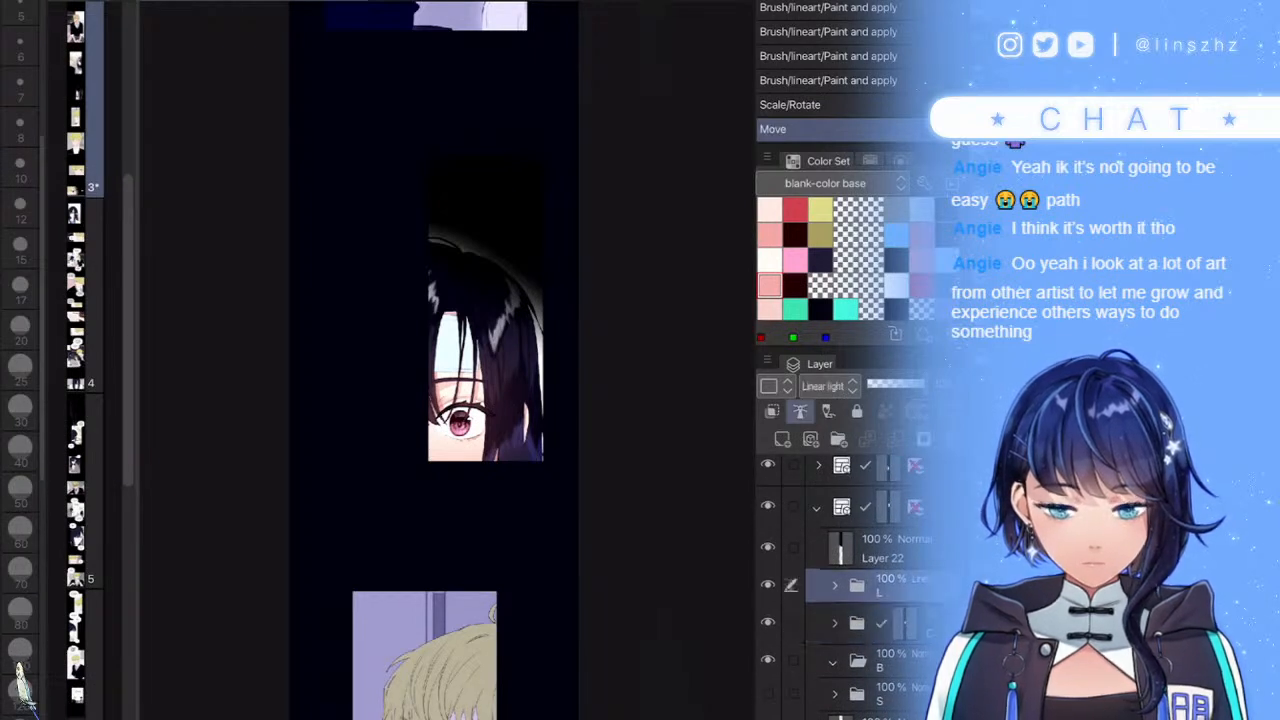
left_click(782, 439)
left_click(829, 386)
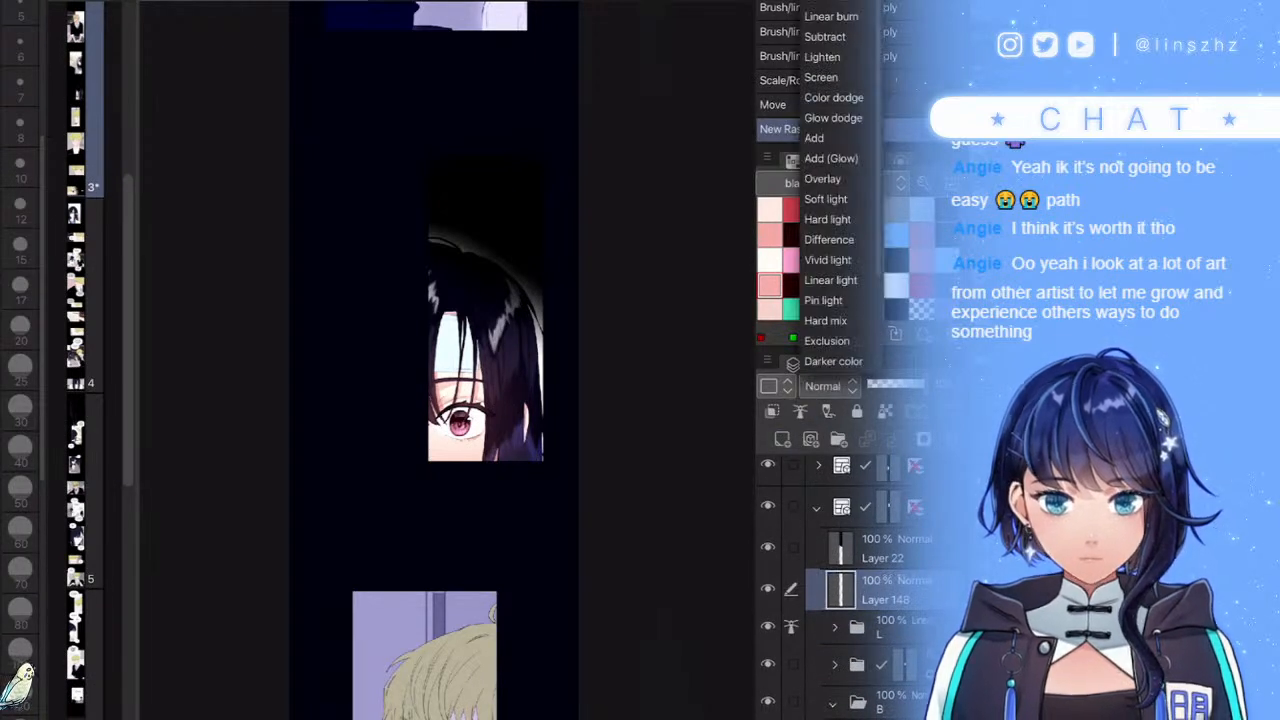
left_click(820, 77)
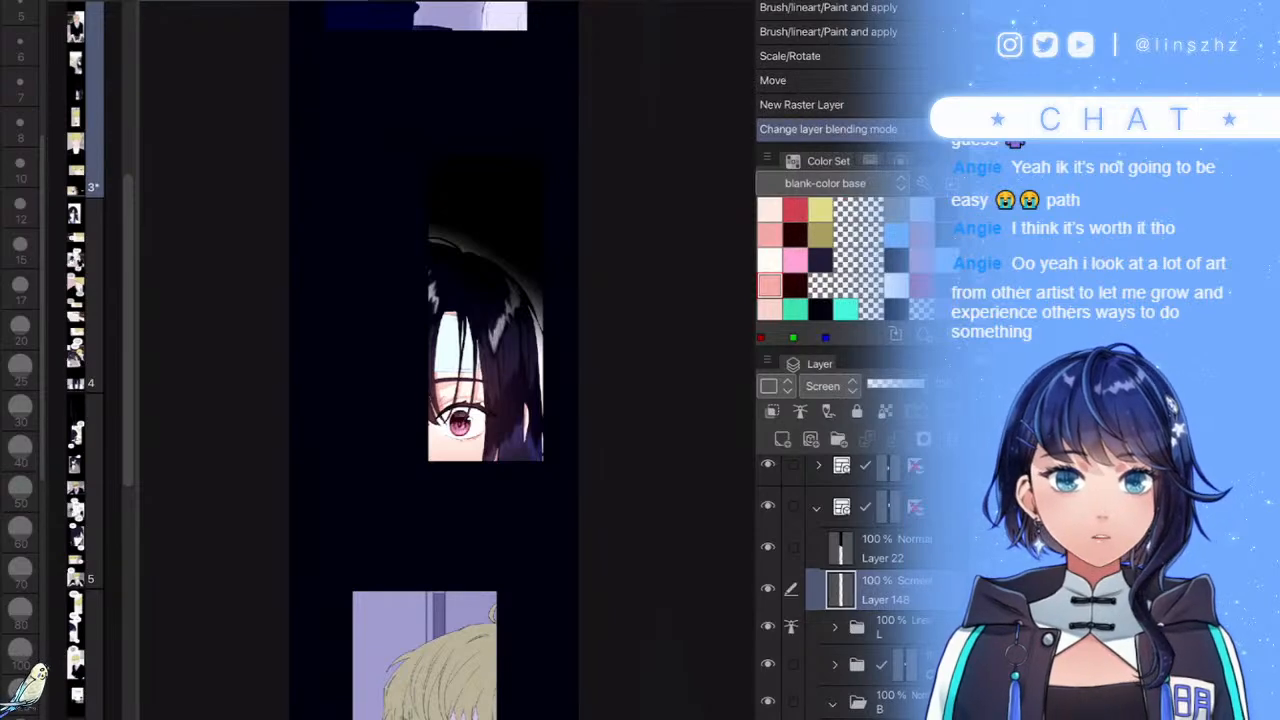
scroll(447, 360, "up", 5)
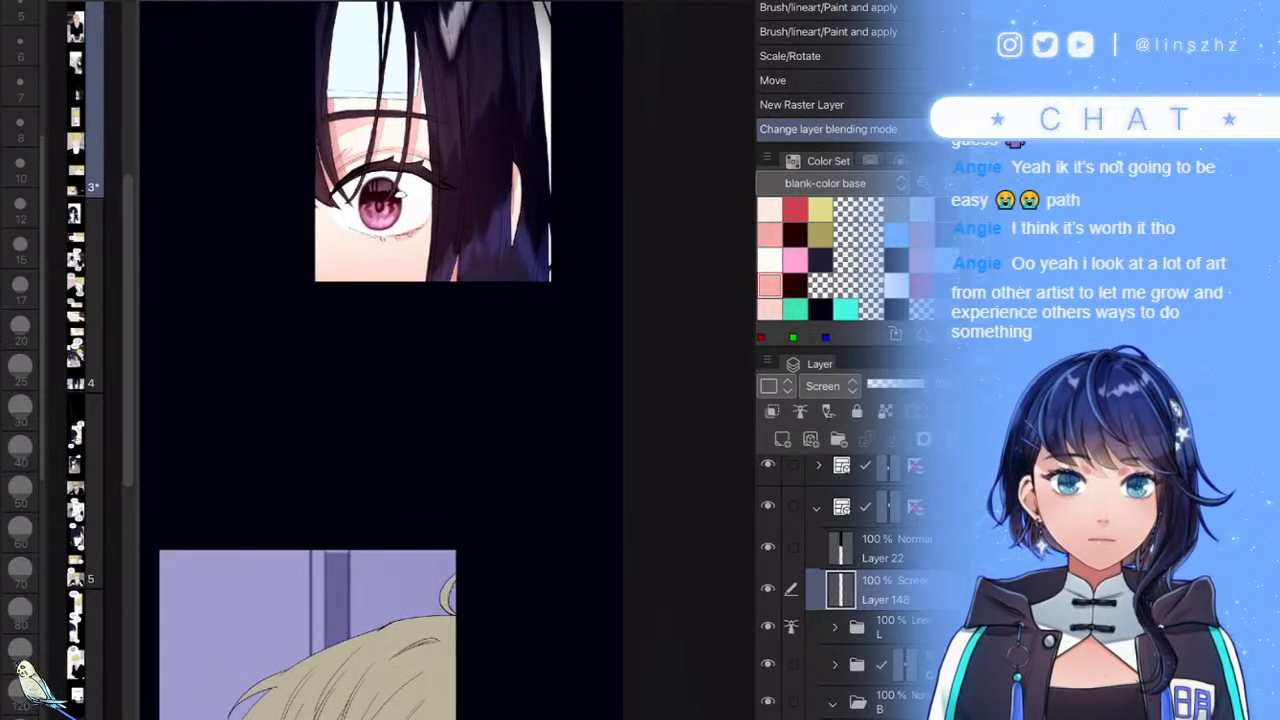
scroll(381, 360, "down", 1)
scroll(381, 360, "down", 1)
scroll(381, 360, "up", 1)
key("ctrl+s")
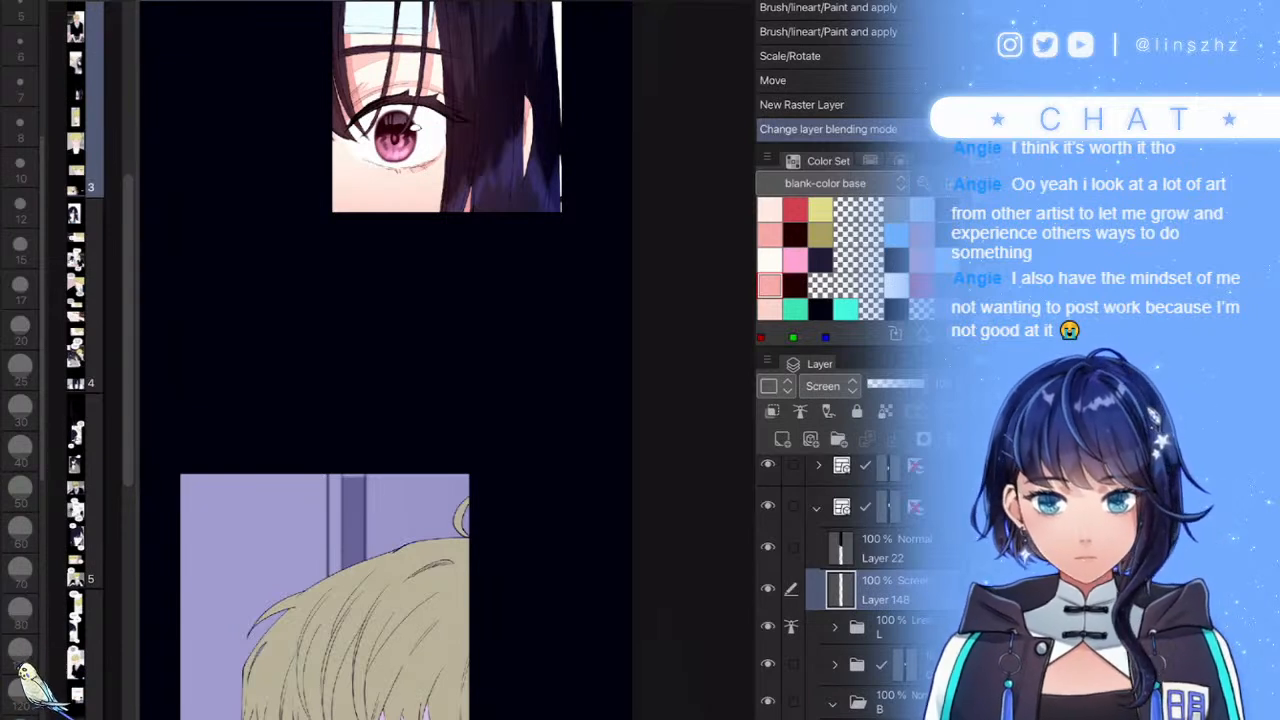
- Pick light blue and brush a trial glow stroke on the hair, then undo it
left_click_drag(482, 507, 434, 649)
left_click_drag(557, 280, 534, 523)
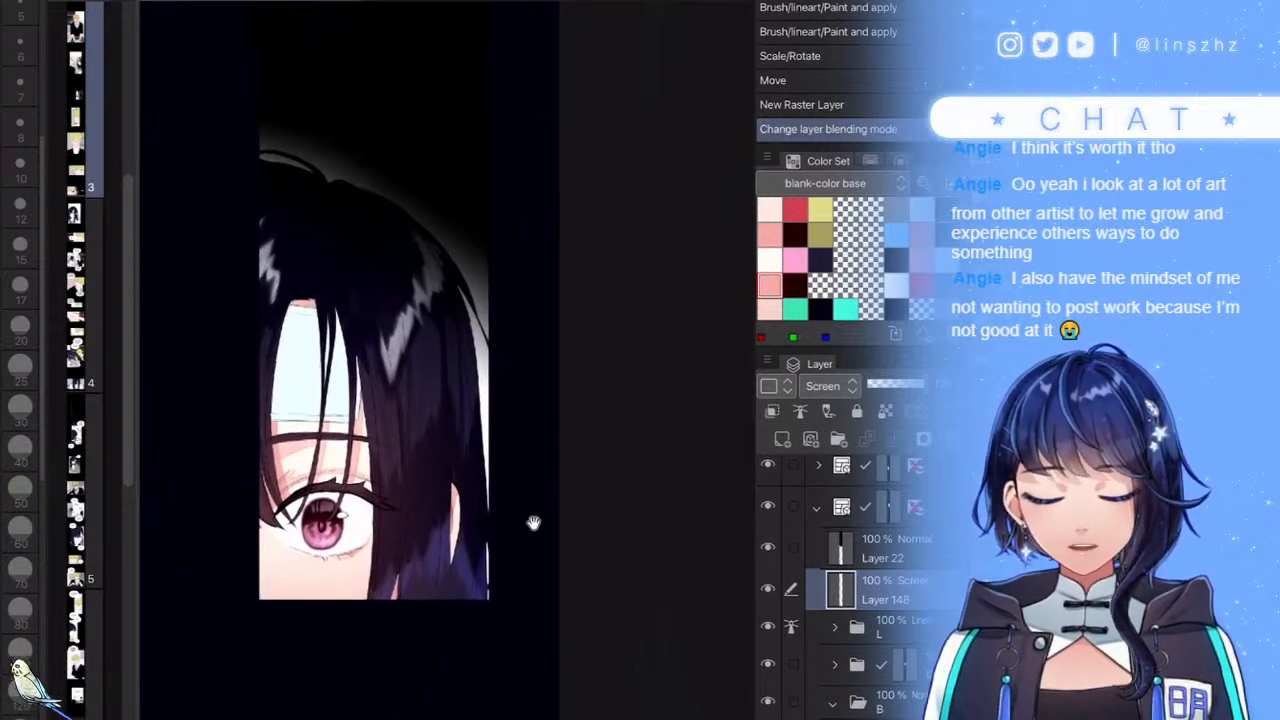
left_click(896, 235)
key("b")
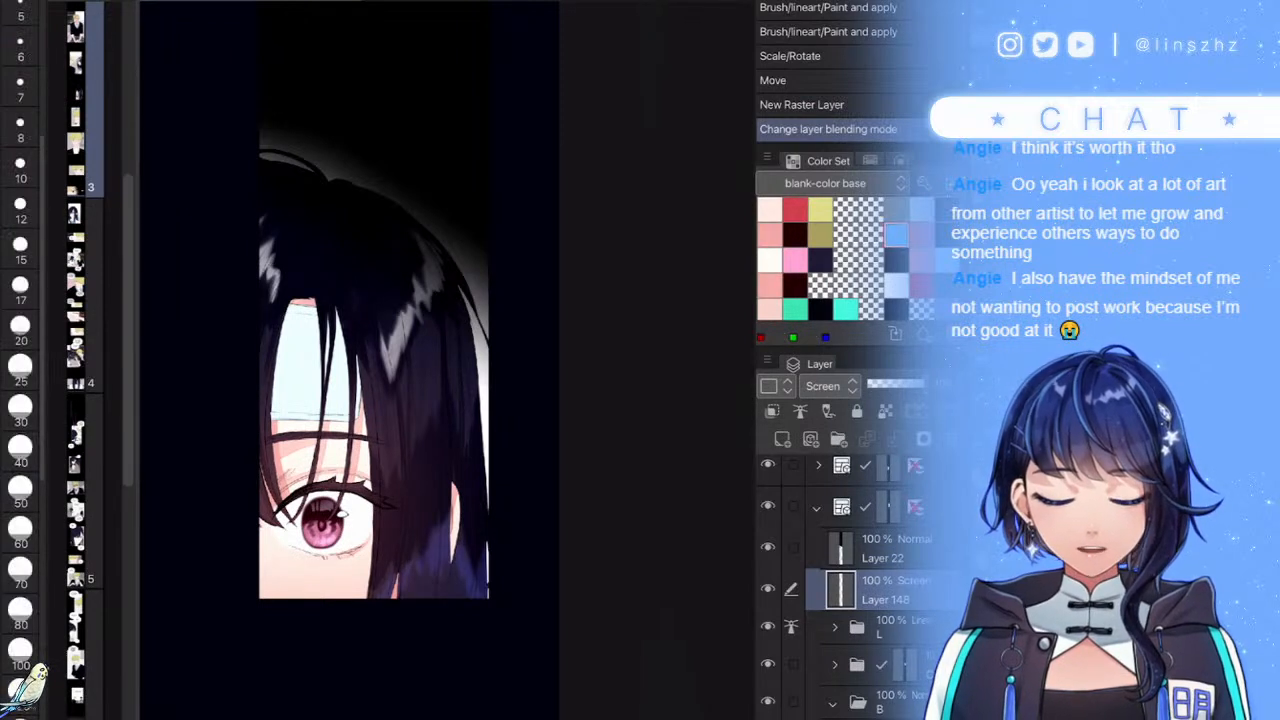
left_click(619, 391)
mouse_move(552, 294)
left_mouse_down()
mouse_move(561, 431)
mouse_move(538, 274)
left_mouse_up()
left_click_drag(330, 87, 342, 78)
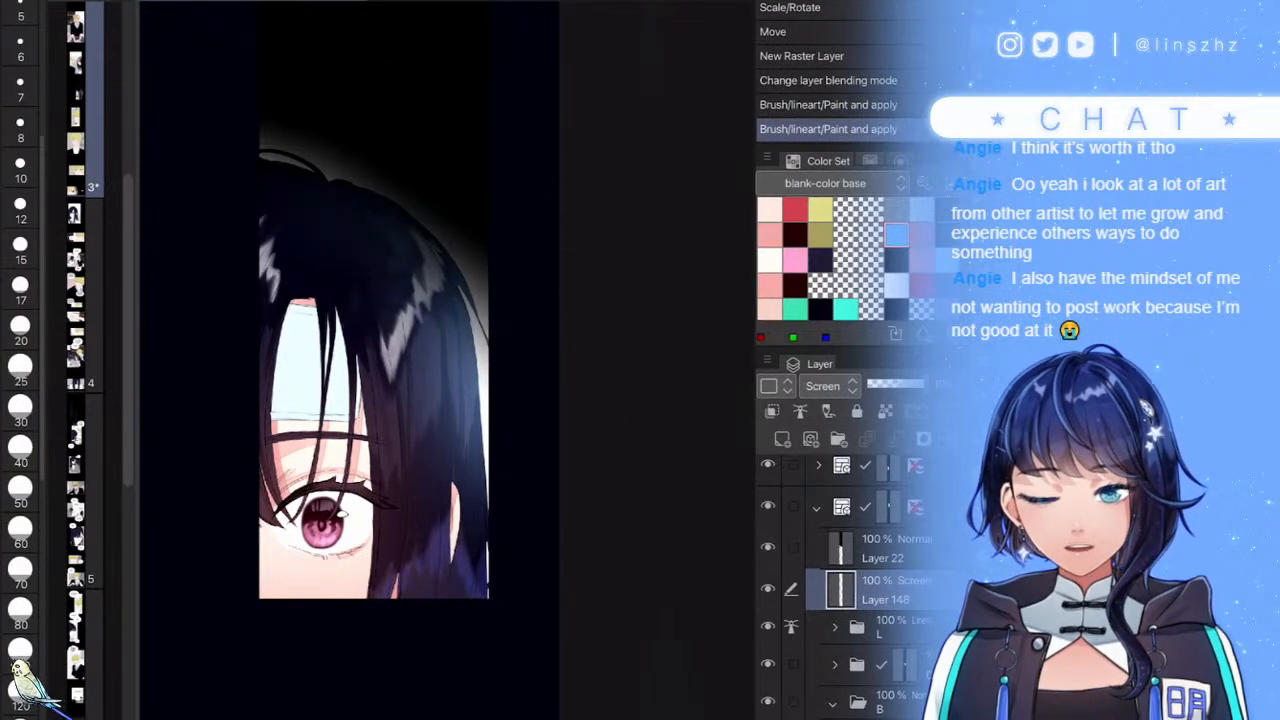
key("ctrl+minus")
key("ctrl+z")
- Airbrush a soft blue glow along the hair's top and right edge at size 170
scroll(20, 400, "down", 4)
left_click(20, 603)
mouse_move(481, 280)
left_mouse_down()
mouse_move(510, 469)
mouse_move(443, 234)
mouse_move(329, 177)
mouse_move(331, 206)
left_mouse_up()
left_click_drag(417, 241, 417, 261)
left_click_drag(321, 291, 365, 250)
mouse_move(345, 262)
left_mouse_down()
mouse_move(402, 262)
mouse_move(440, 290)
left_mouse_up()
left_click_drag(415, 243, 478, 389)
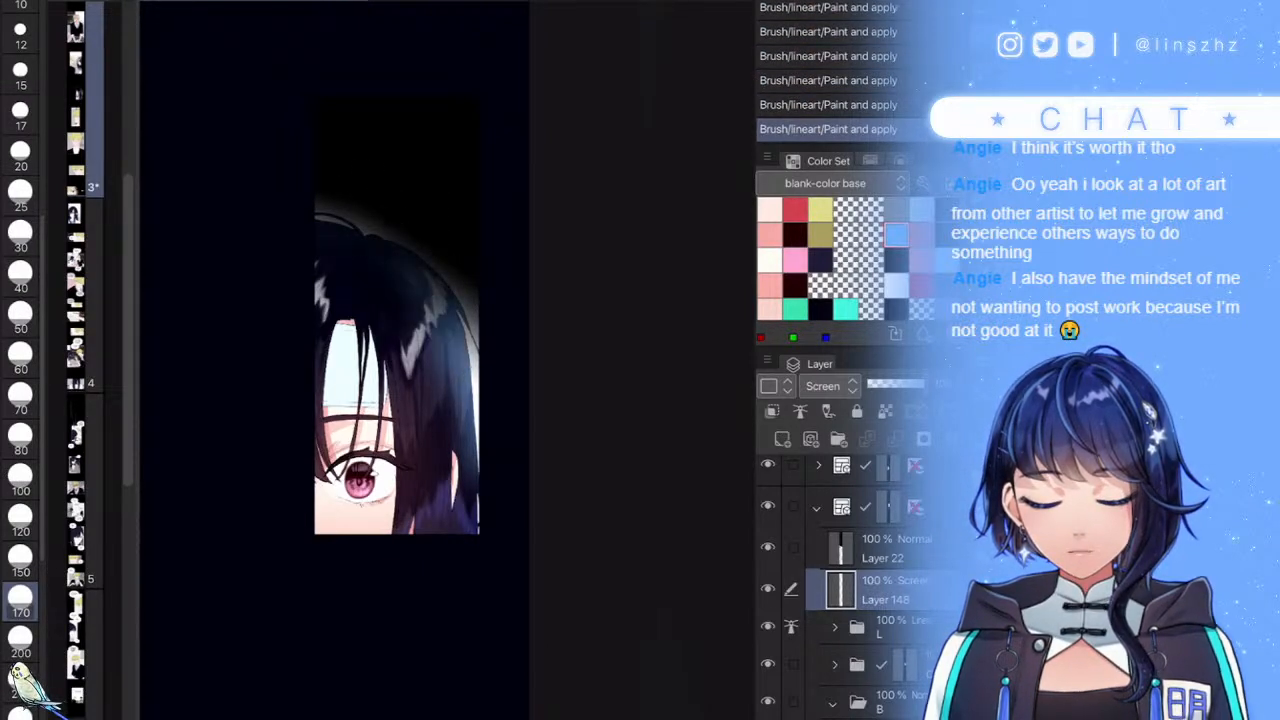
mouse_move(447, 331)
left_mouse_down()
mouse_move(443, 427)
mouse_move(481, 518)
left_mouse_up()
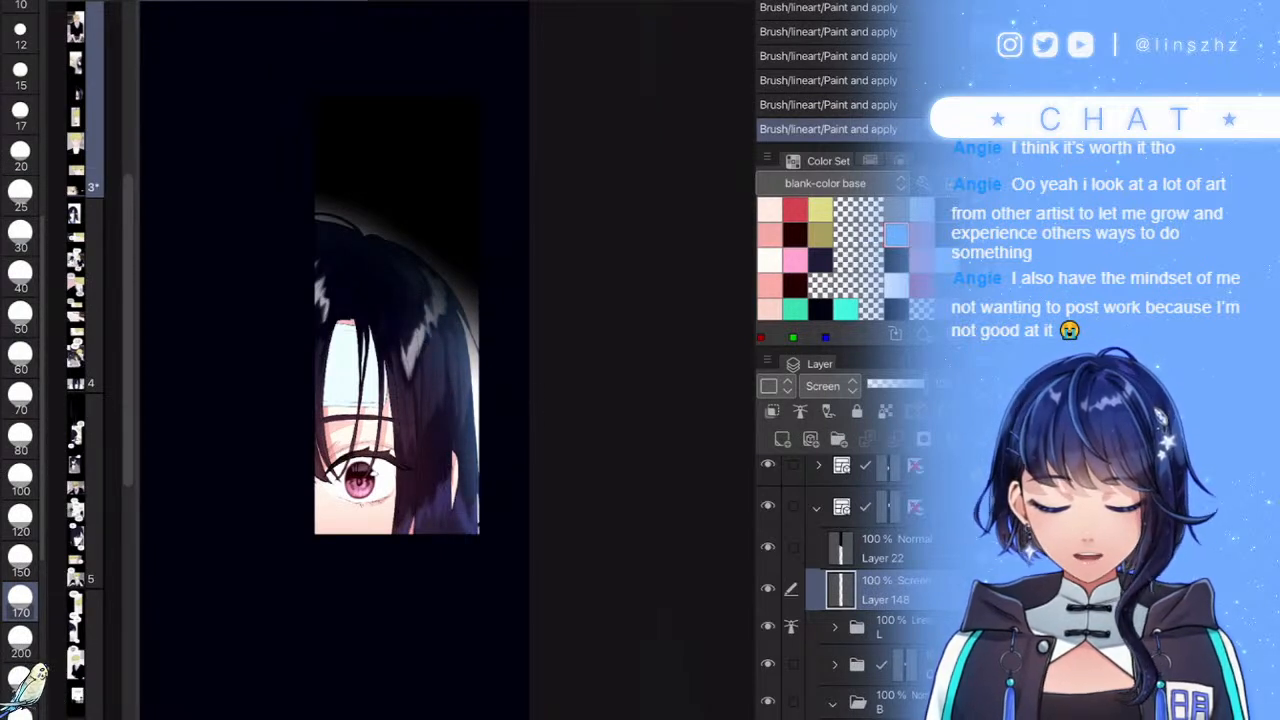
scroll(845, 587, "down", 2)
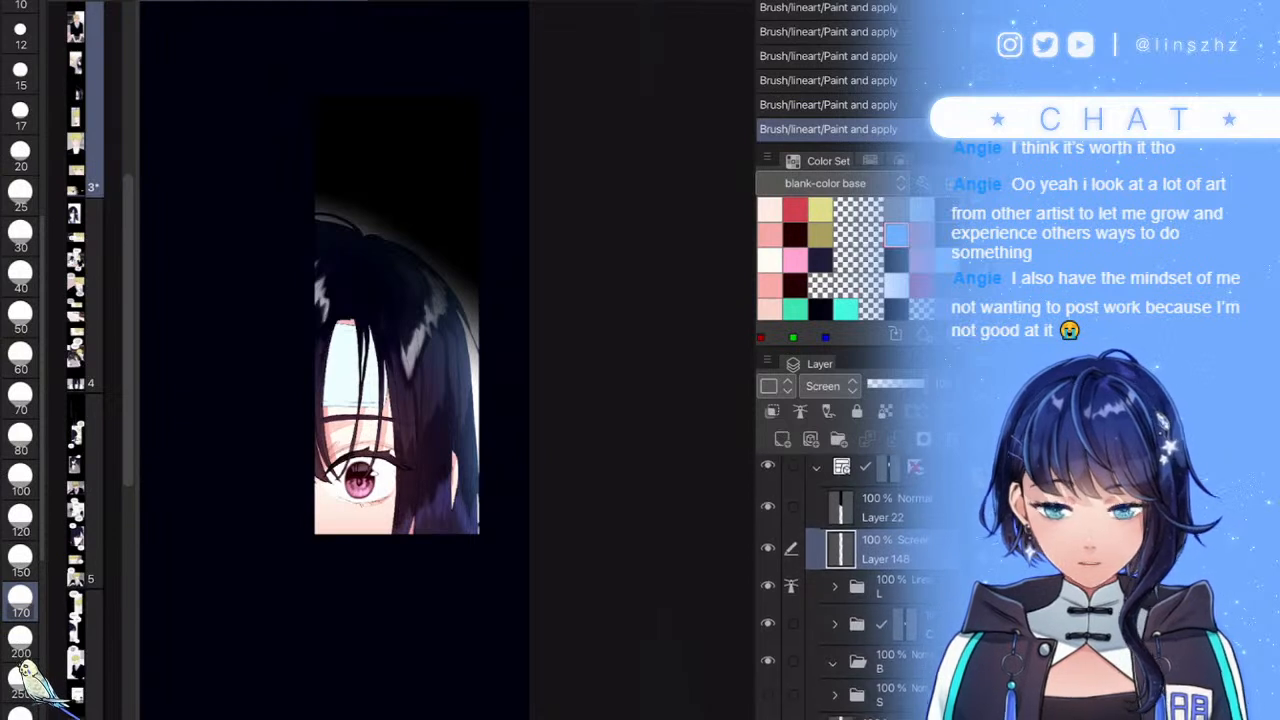
- Shift the hue of the current layer by 32
key("ctrl+u")
type("32")
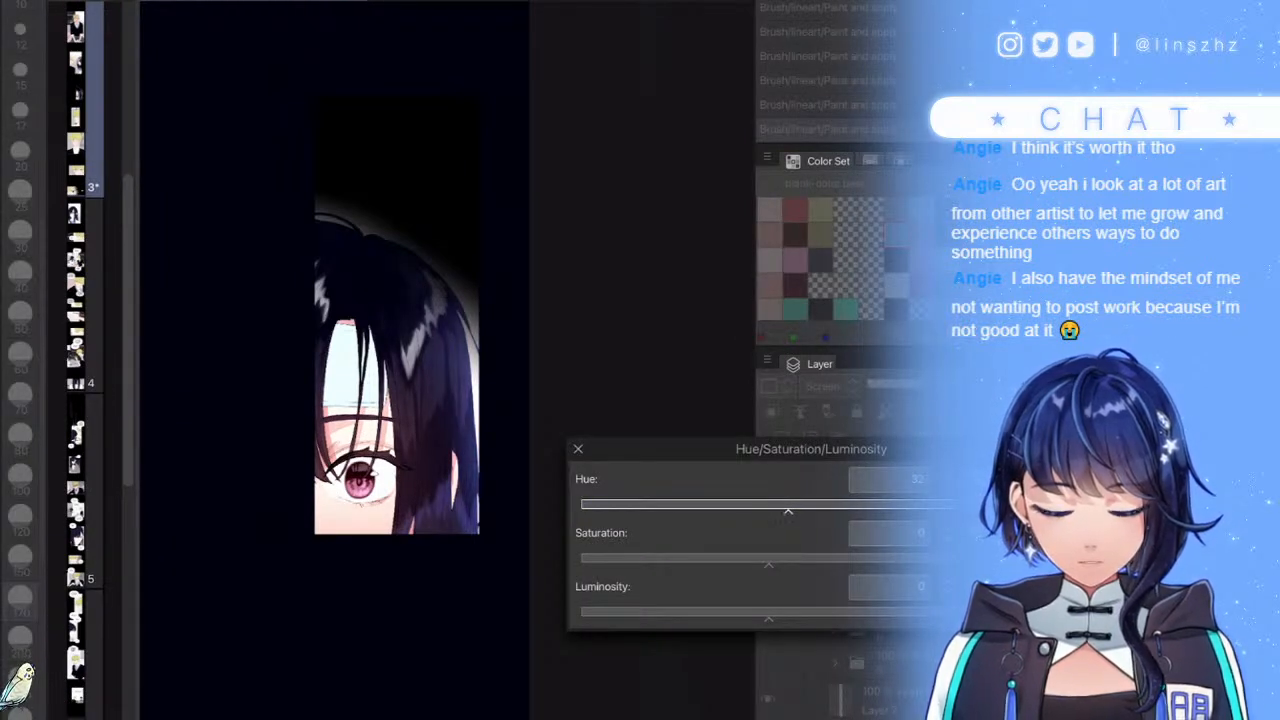
key("Return")
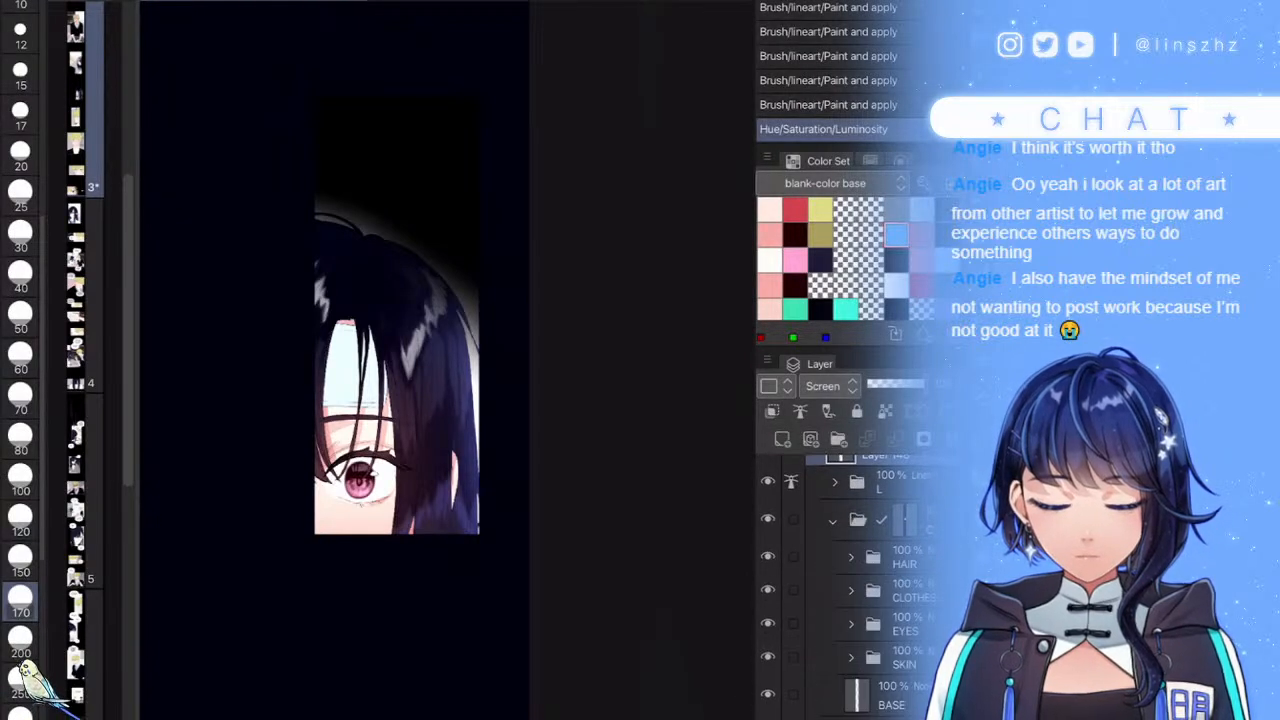
- Add a Multiply raster layer above the HAIR folder, set brush size 15, and sample the dark hair colour
scroll(870, 580, "down", 1)
left_click(895, 505)
left_click(782, 439)
left_click(830, 386)
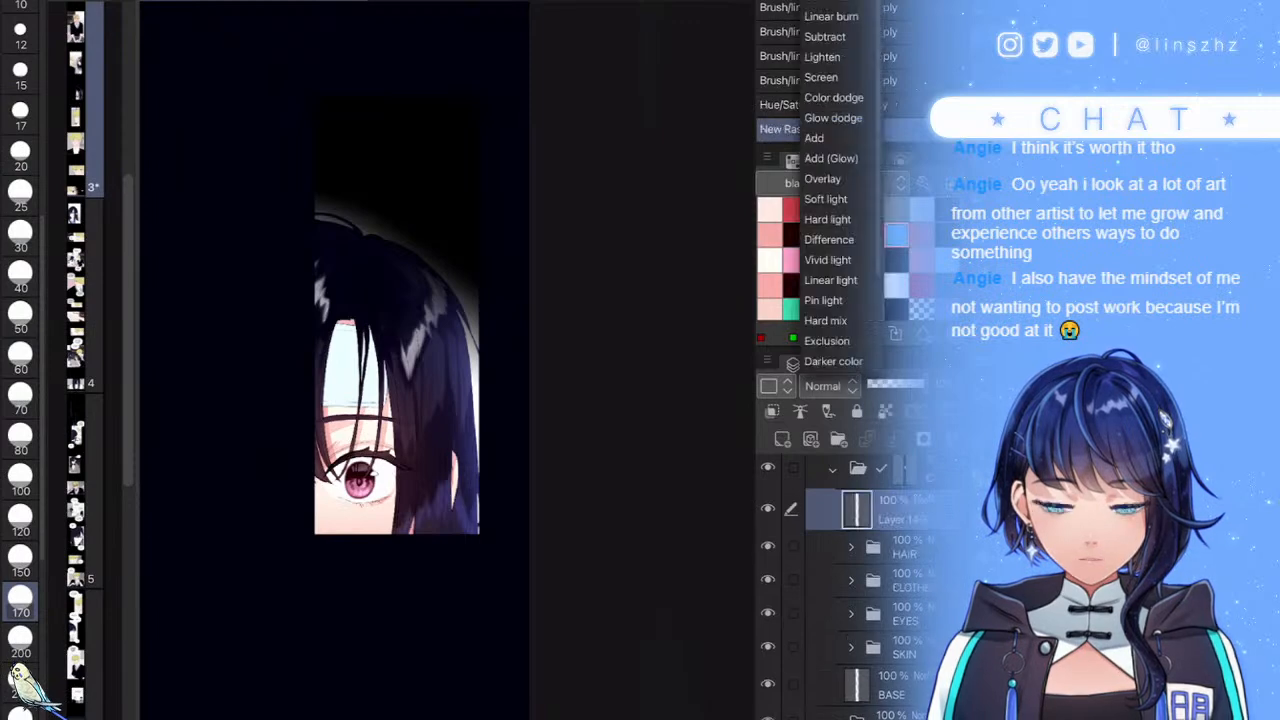
left_click(825, 1)
left_click(20, 75)
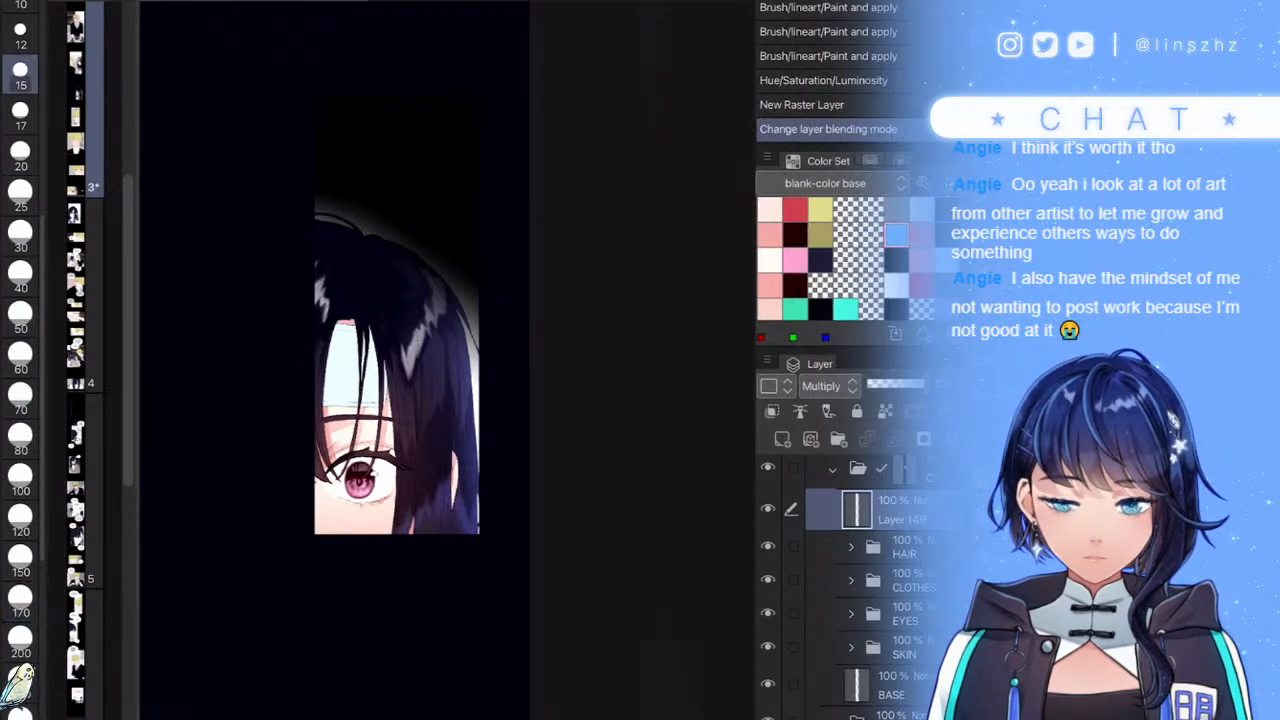
scroll(445, 360, "up", 5)
left_click(570, 5, "alt")
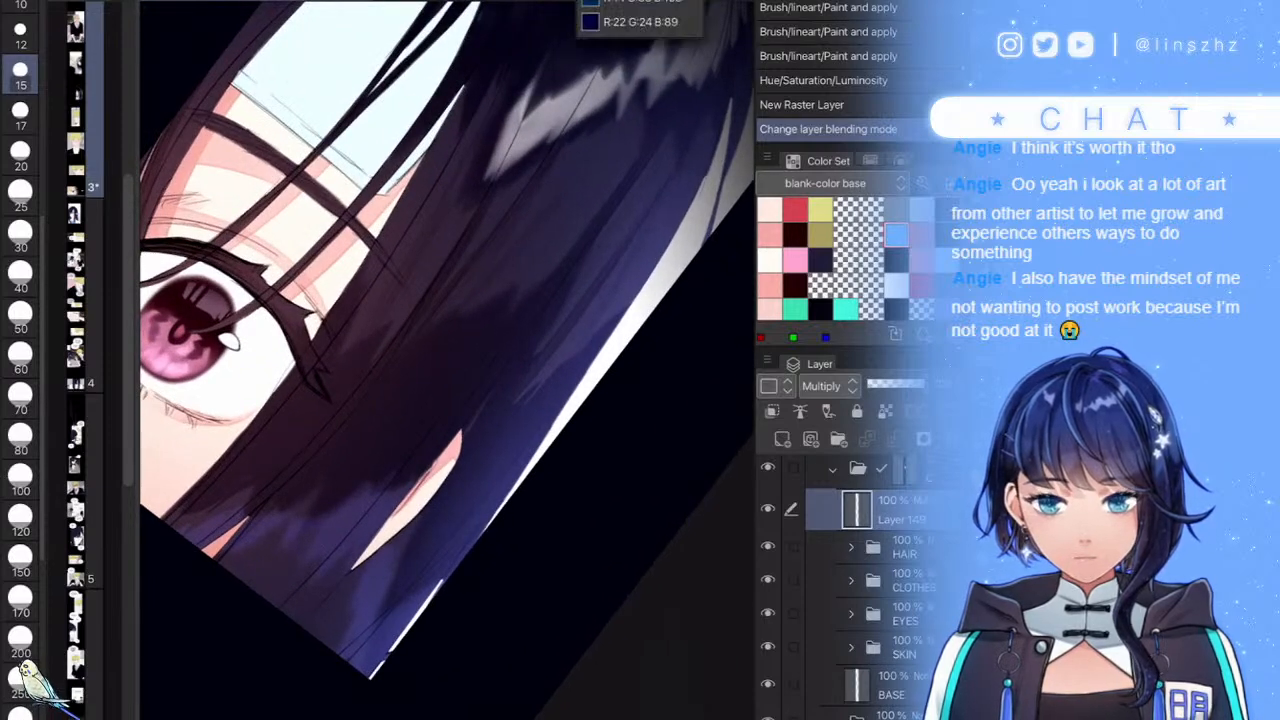
- Paint dark shading on the lower hair strands and the lock below the ear, undoing a stray stroke
left_click_drag(350, 581, 284, 653)
mouse_move(369, 557)
left_mouse_down()
mouse_move(344, 586)
mouse_move(456, 444)
mouse_move(300, 634)
left_mouse_up()
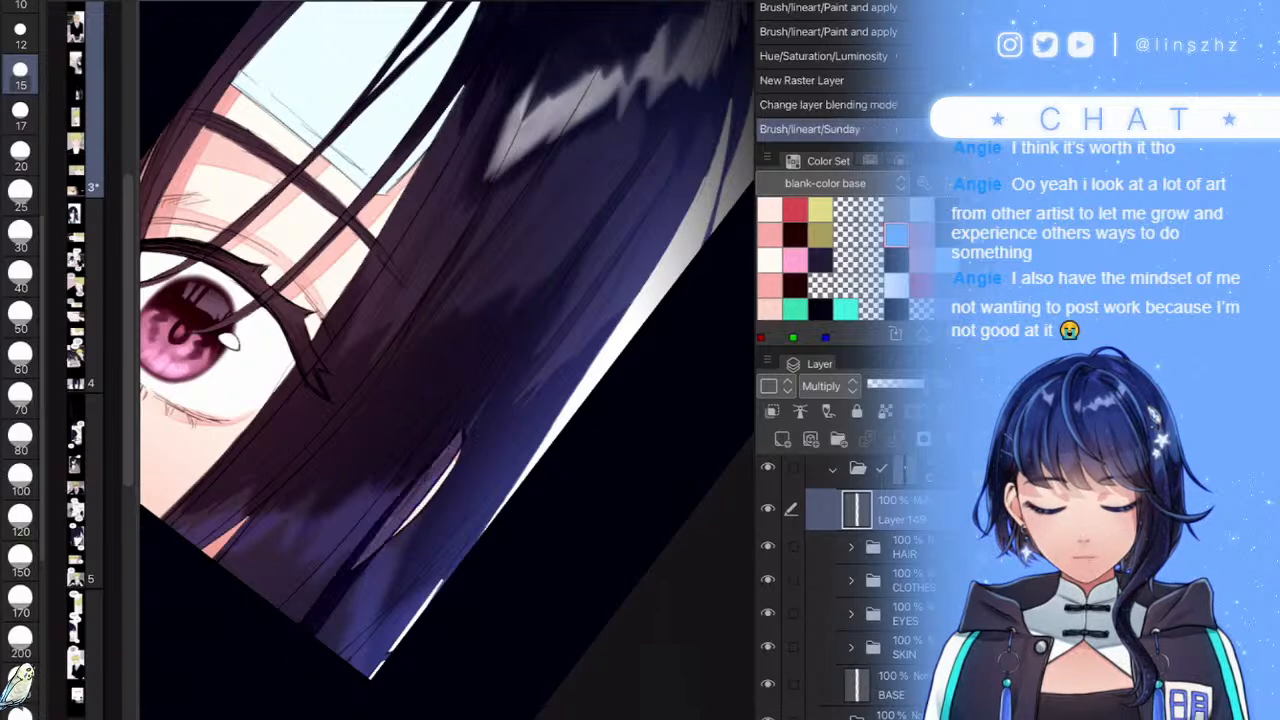
scroll(460, 435, "up", 1)
key("ctrl+z")
scroll(447, 360, "up", 5)
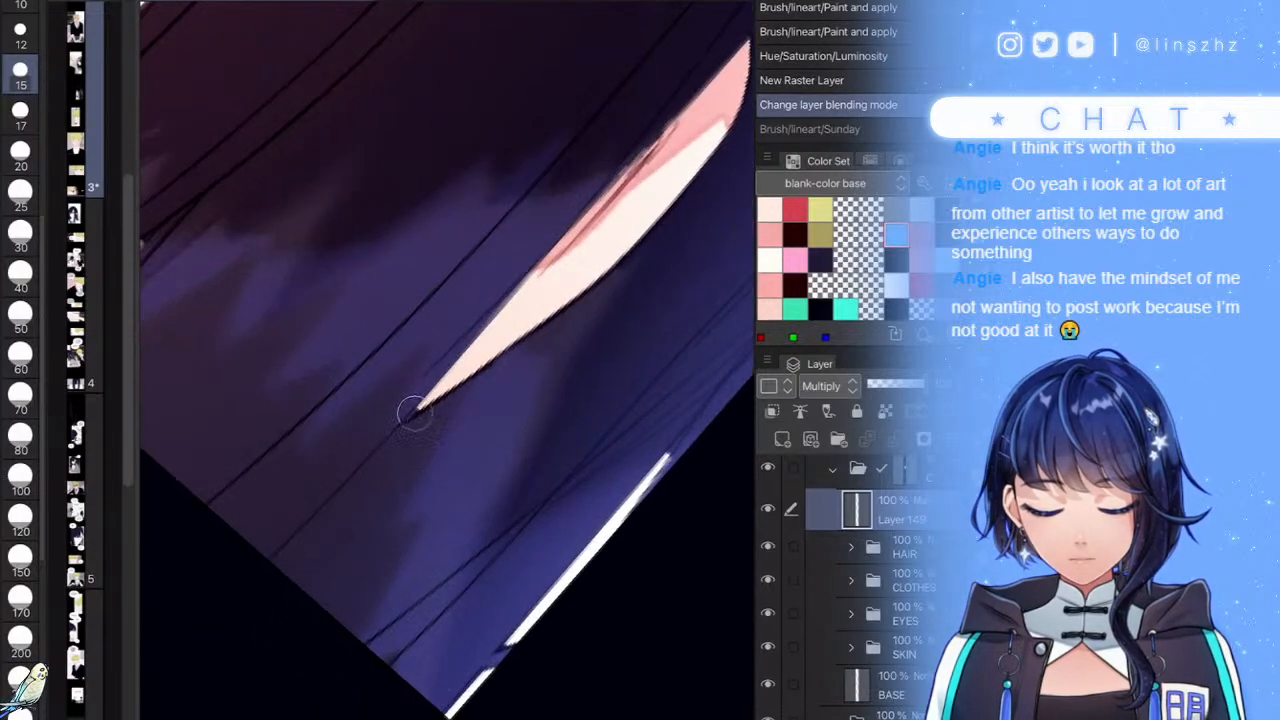
left_click_drag(415, 412, 282, 566)
left_click_drag(386, 451, 284, 574)
left_click_drag(476, 384, 239, 627)
left_click_drag(402, 470, 303, 561)
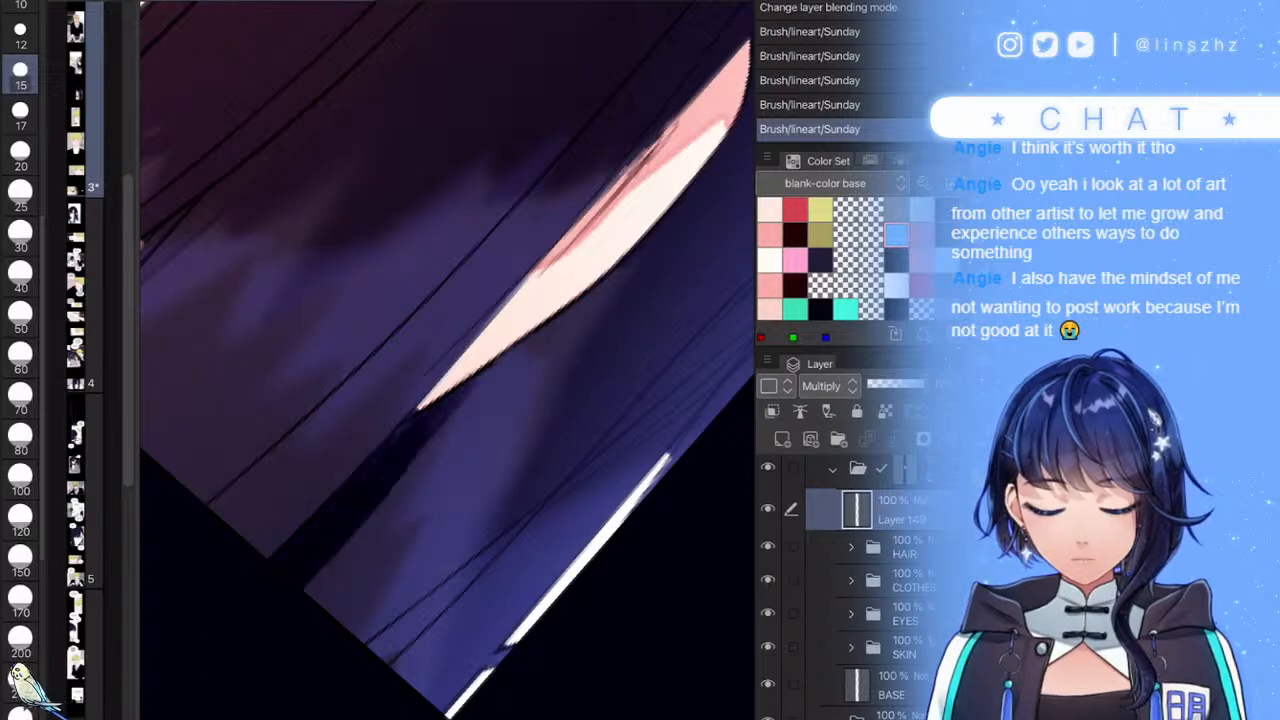
left_click_drag(422, 420, 241, 604)
- Extend the dark shading up along the hair lock, redoing one overlong stroke
scroll(447, 360, "down", 5)
scroll(470, 300, "up", 3)
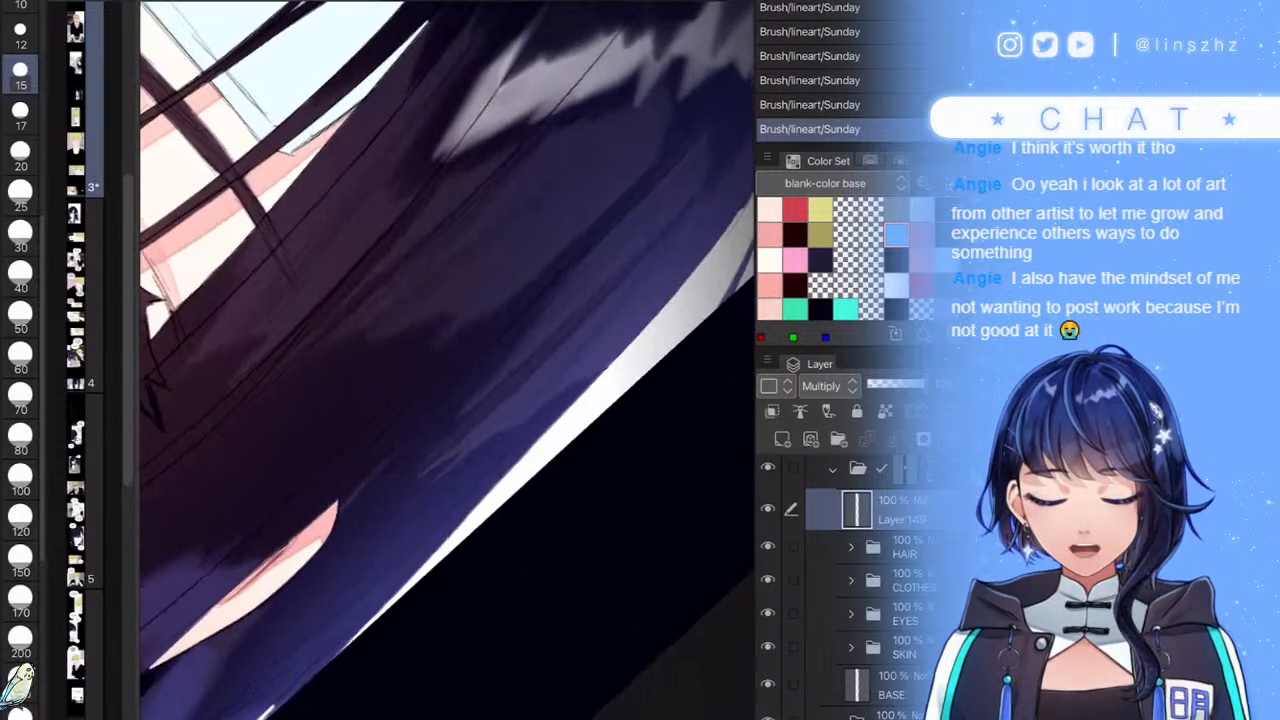
left_click_drag(281, 556, 622, 263)
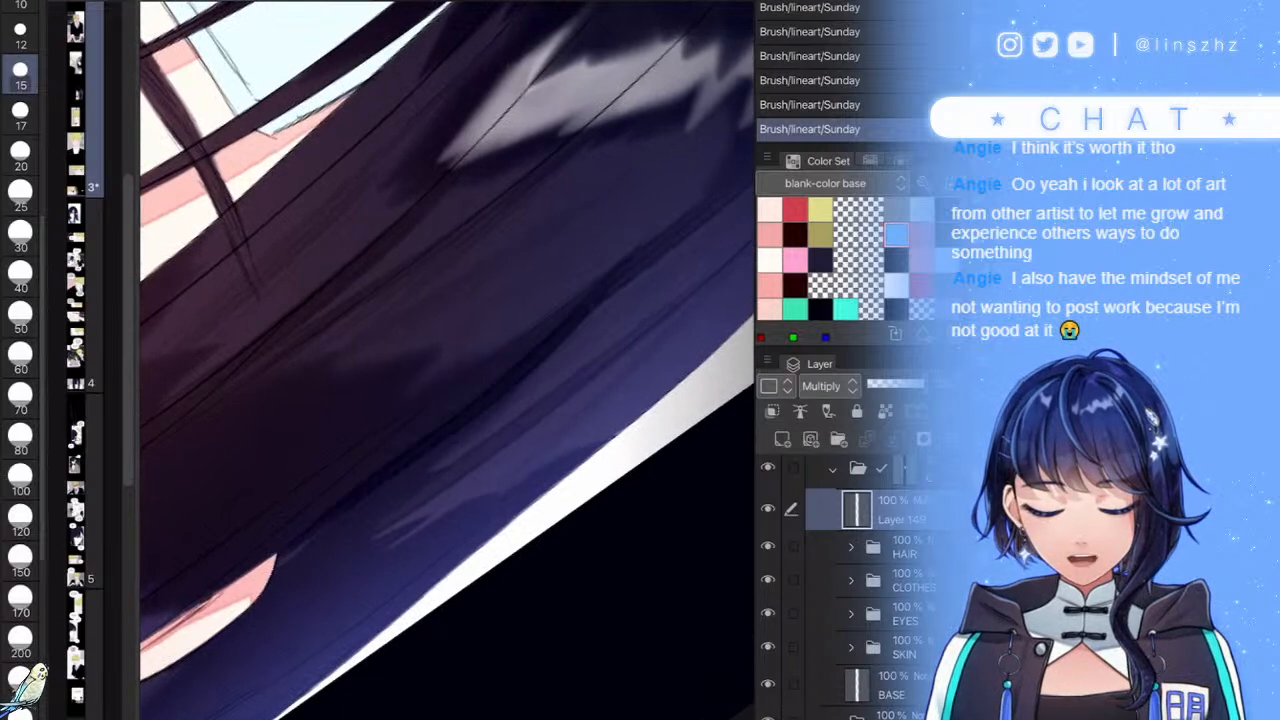
key("ctrl+z")
left_click_drag(284, 559, 404, 468)
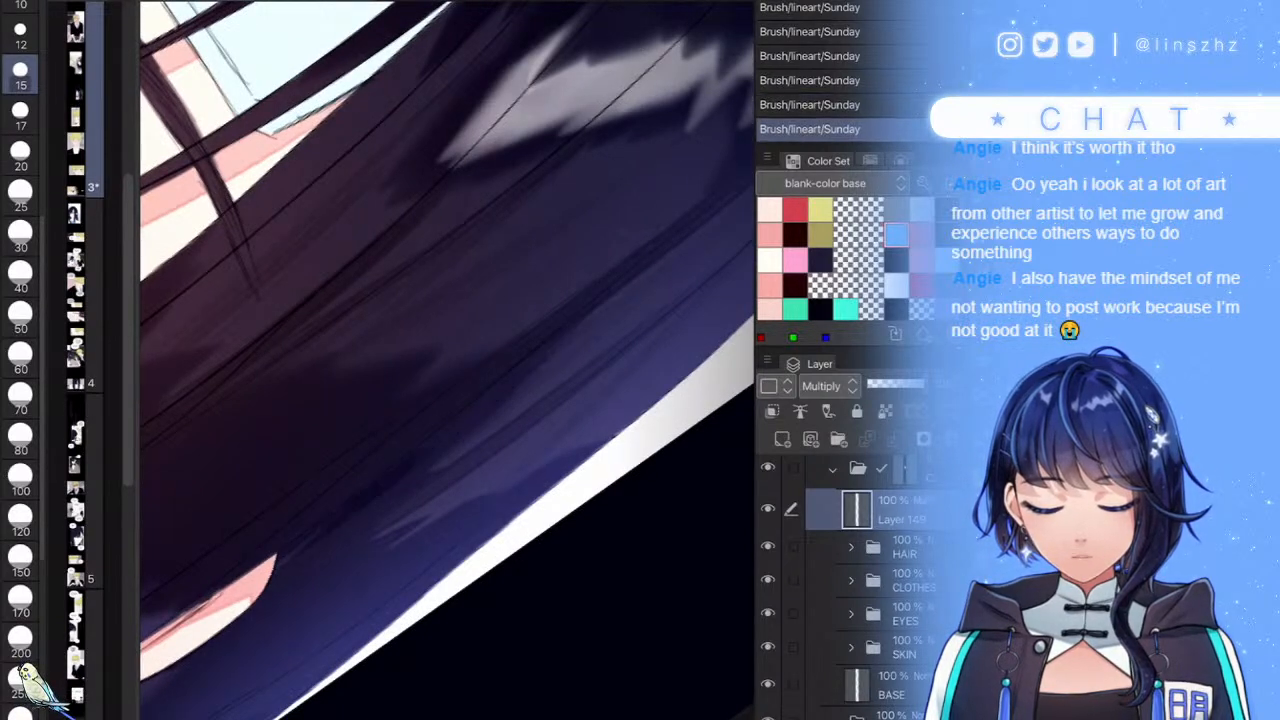
left_click_drag(304, 535, 641, 272)
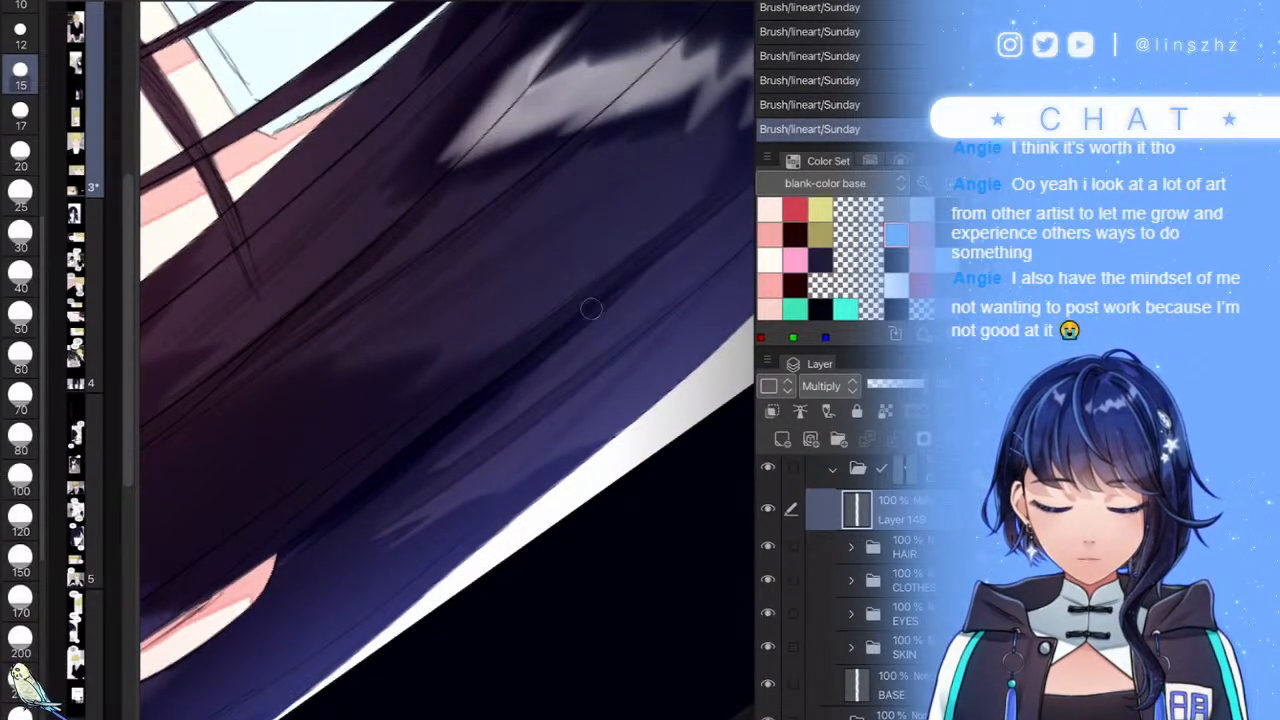
left_click_drag(557, 337, 735, 186)
- Darken the grey hair highlight and the lighter streak in the hair
scroll(447, 360, "down", 3)
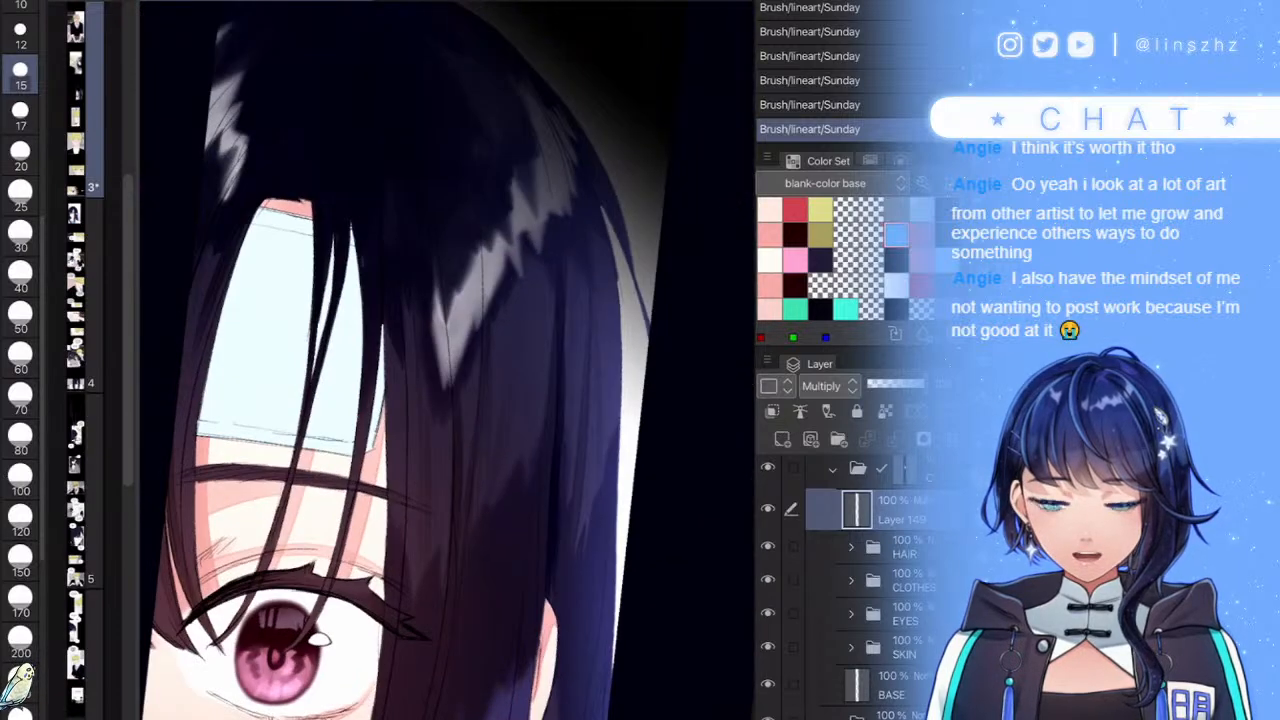
scroll(447, 360, "up", 5)
scroll(447, 360, "down", 3)
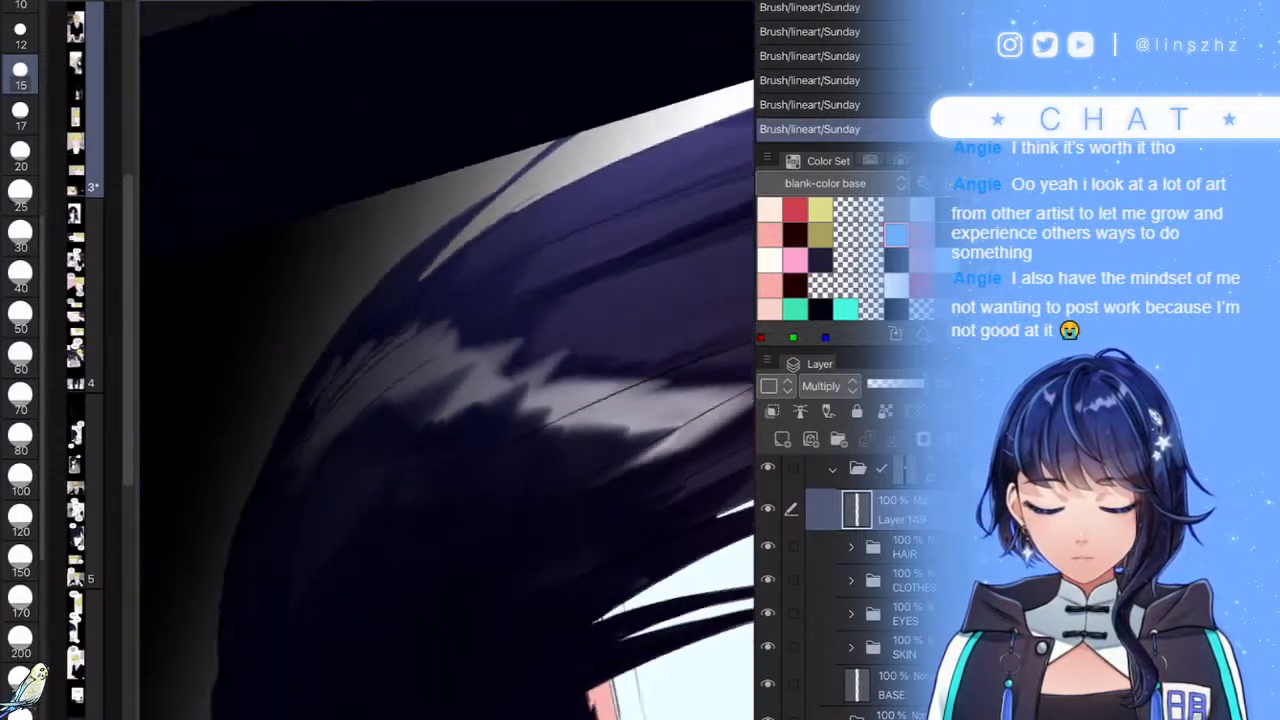
scroll(447, 360, "up", 3)
mouse_move(348, 402)
left_mouse_down()
mouse_move(489, 290)
mouse_move(272, 500)
mouse_move(297, 421)
left_mouse_up()
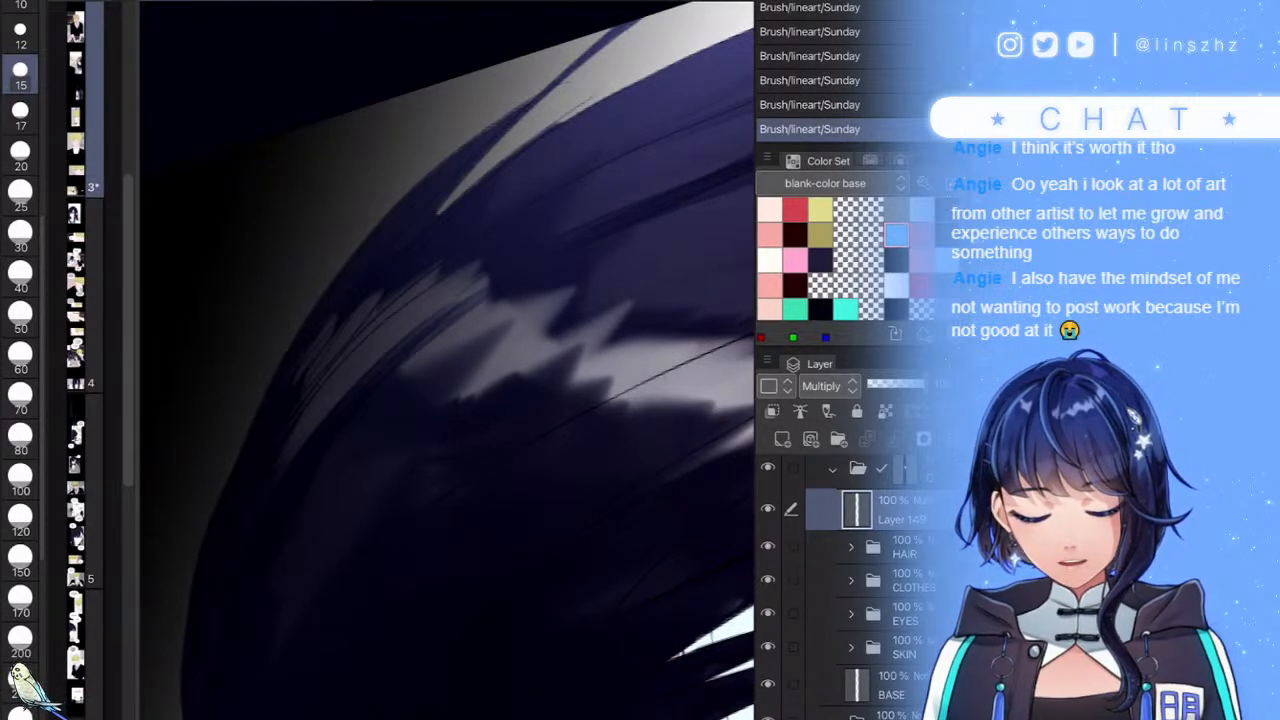
scroll(447, 360, "down", 3)
scroll(447, 360, "up", 2)
left_click_drag(614, 180, 534, 258)
- Darken the hair tip, left edge and strand gaps, undo the blue stroke, and move the layer below HAIR
scroll(447, 360, "down", 5)
scroll(447, 360, "up", 3)
scroll(447, 360, "down", 3)
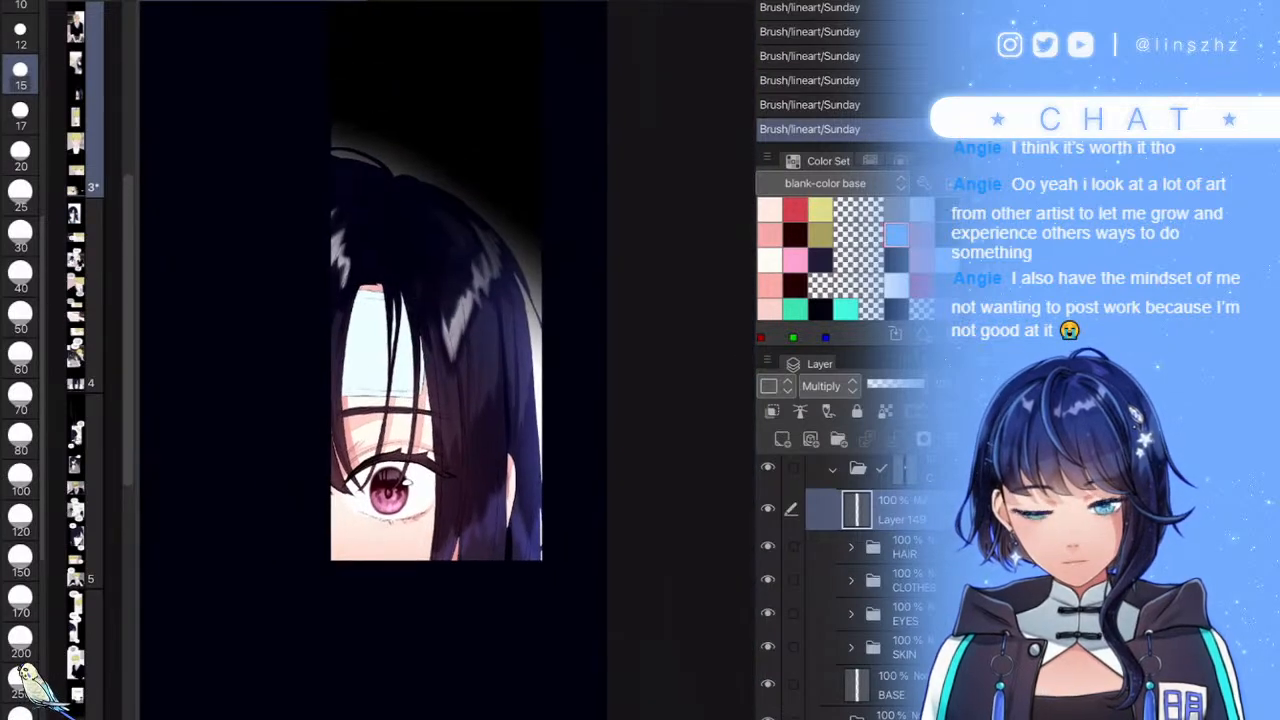
scroll(447, 360, "up", 2)
scroll(447, 360, "up", 3)
mouse_move(320, 440)
left_mouse_down()
mouse_move(363, 423)
mouse_move(325, 455)
left_mouse_up()
left_click_drag(277, 514, 250, 584)
mouse_move(398, 427)
left_mouse_down()
mouse_move(424, 516)
mouse_move(476, 611)
left_mouse_up()
left_click_drag(508, 500, 526, 576)
scroll(447, 360, "down", 3)
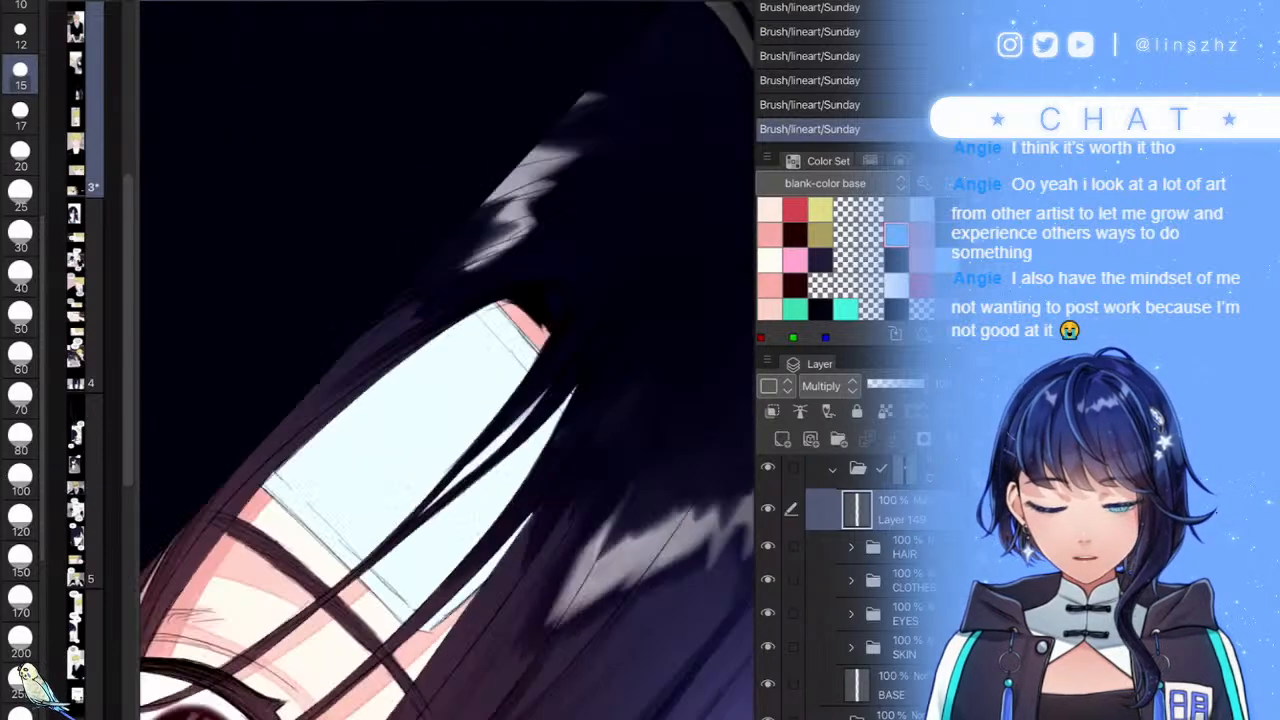
mouse_move(680, 290)
left_mouse_down()
mouse_move(540, 400)
mouse_move(305, 550)
left_mouse_up()
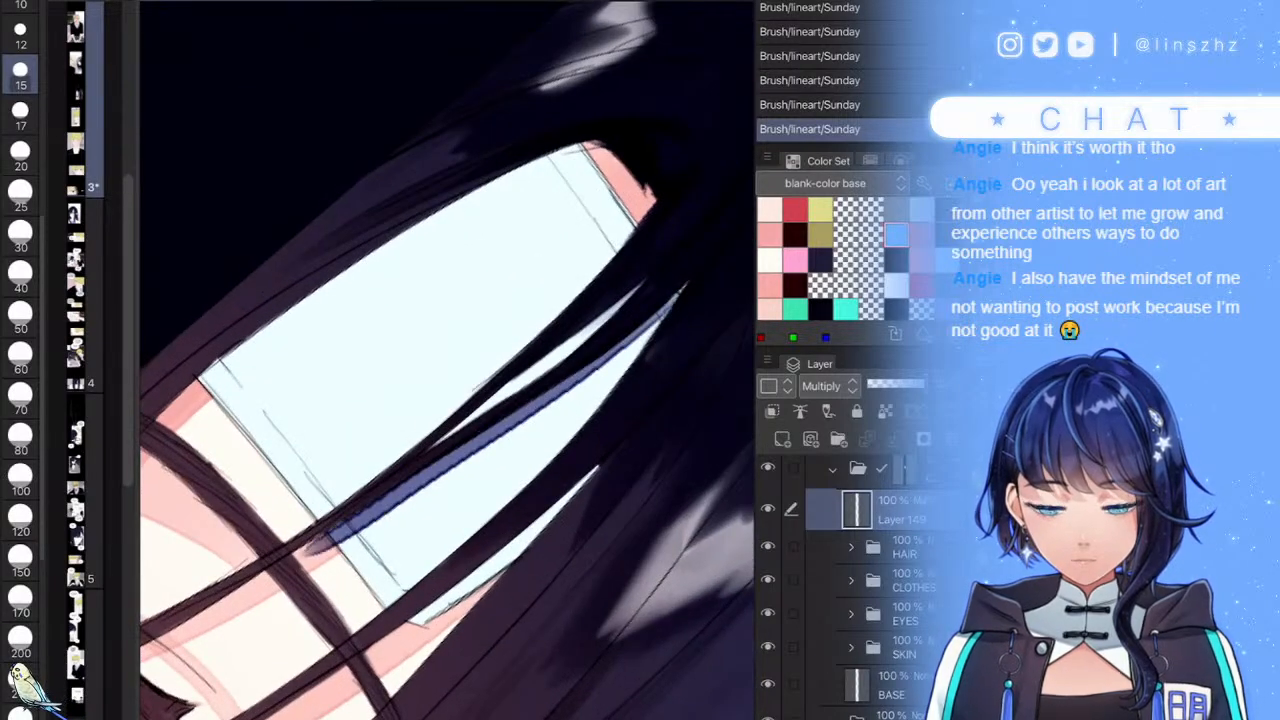
key("ctrl+z")
left_click_drag(898, 510, 898, 562)
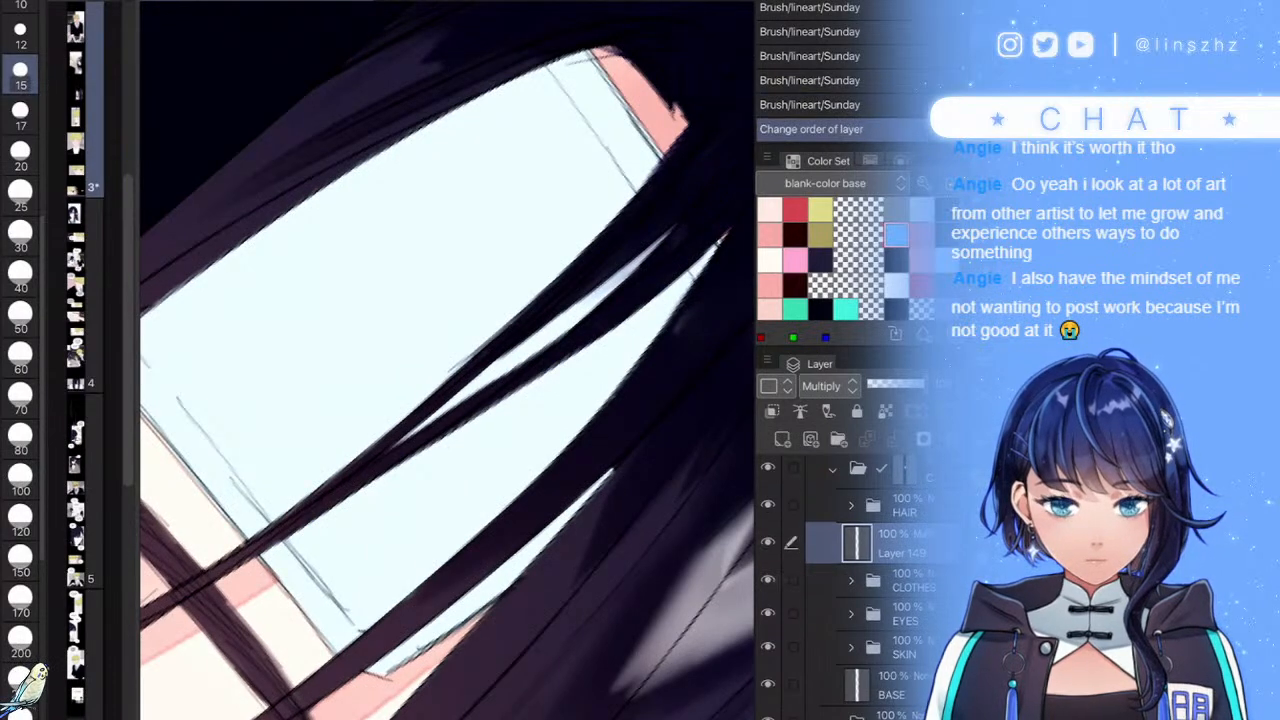
- Clip Layer 149 to the layer below and extend blue shading along the strand and lower forehead
key("ctrl+alt+g")
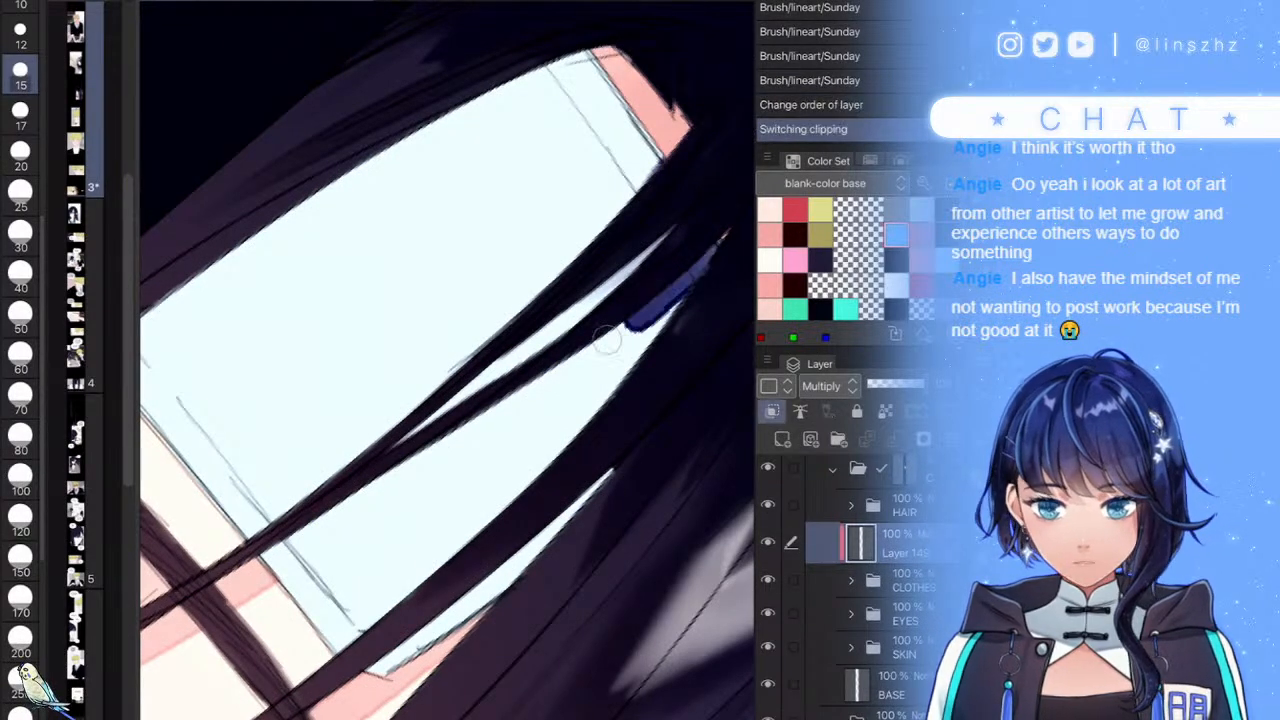
mouse_move(215, 575)
left_mouse_down()
mouse_move(694, 257)
mouse_move(354, 517)
mouse_move(307, 522)
mouse_move(703, 197)
mouse_move(328, 473)
mouse_move(628, 258)
mouse_move(310, 462)
left_mouse_up()
scroll(509, 323, "down", 3)
mouse_move(592, 608)
left_mouse_down()
mouse_move(516, 686)
mouse_move(688, 542)
left_mouse_up()
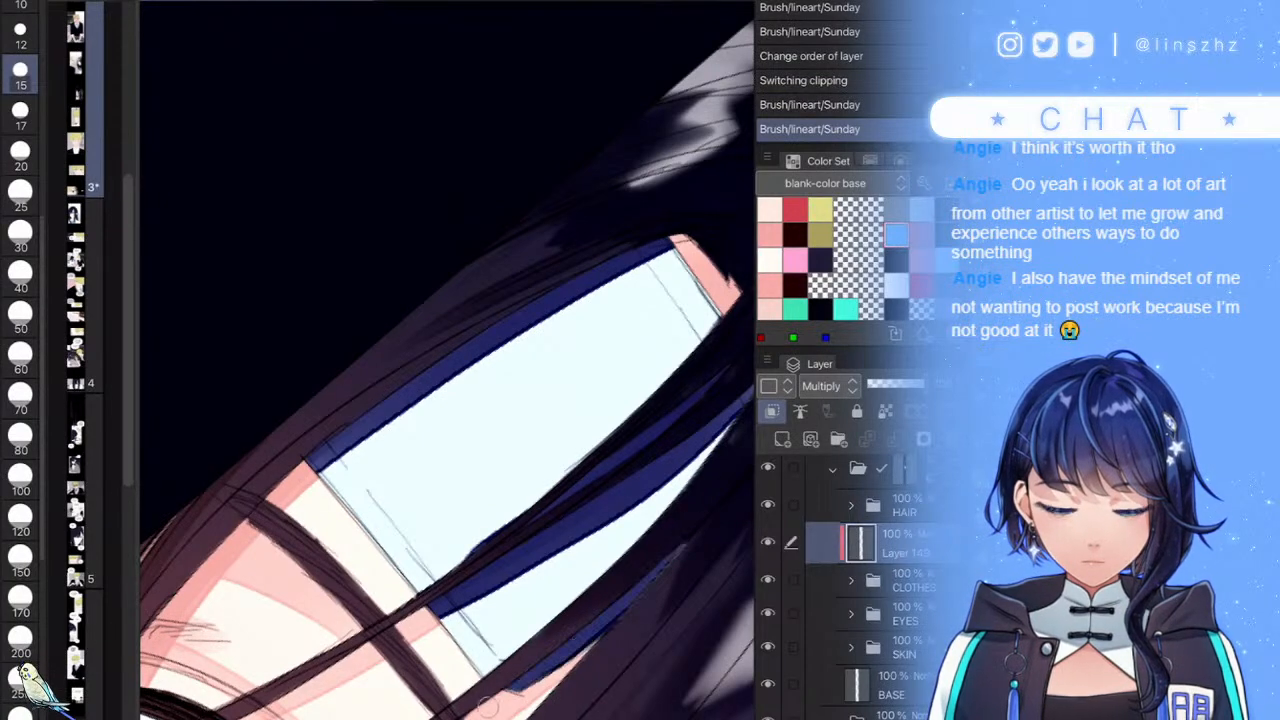
- Lower Layer 149's opacity to 29%
left_click(888, 384)
left_click_drag(888, 384, 884, 384)
scroll(447, 360, "down", 3)
scroll(447, 360, "down", 3)
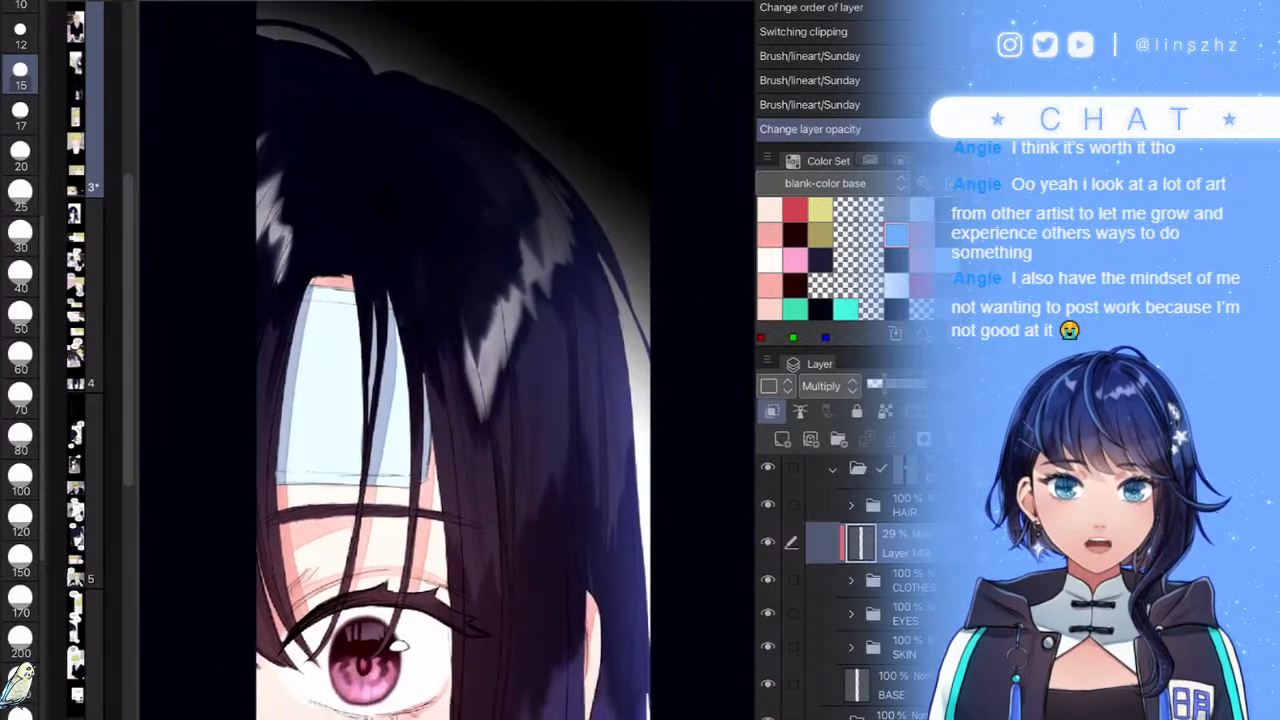
scroll(489, 662, "up", 4)
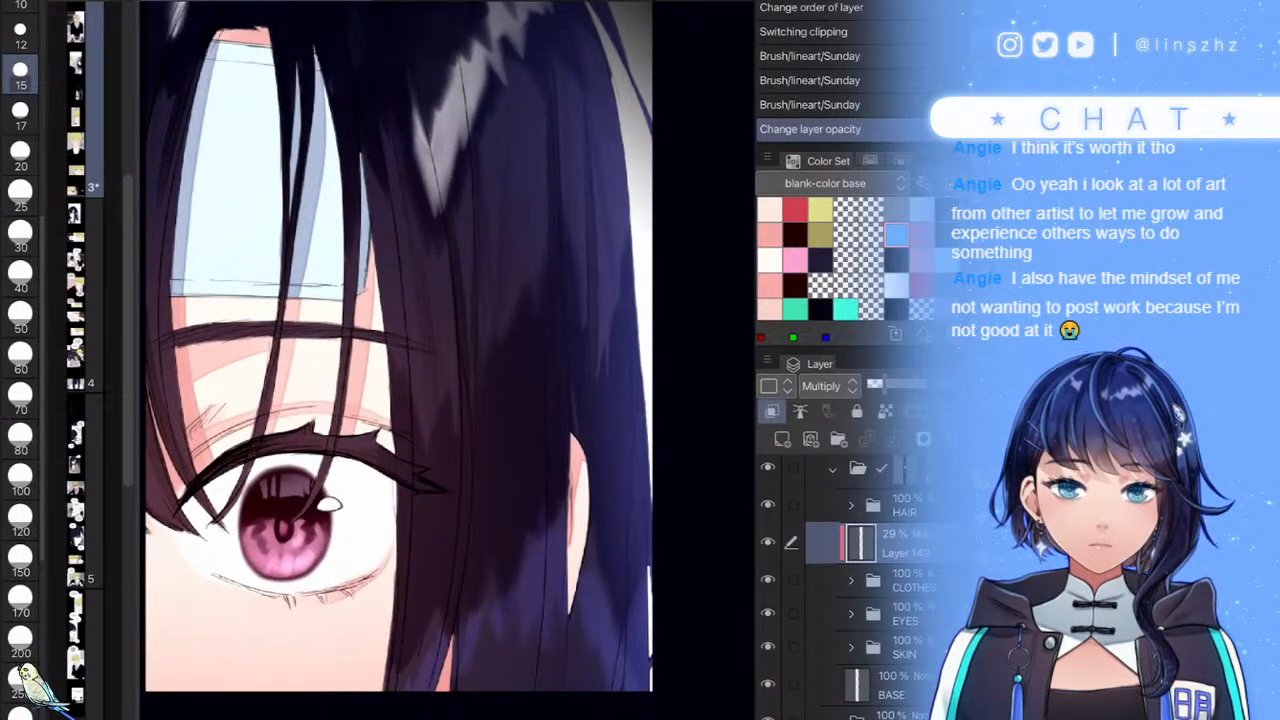
left_click_drag(530, 580, 541, 521)
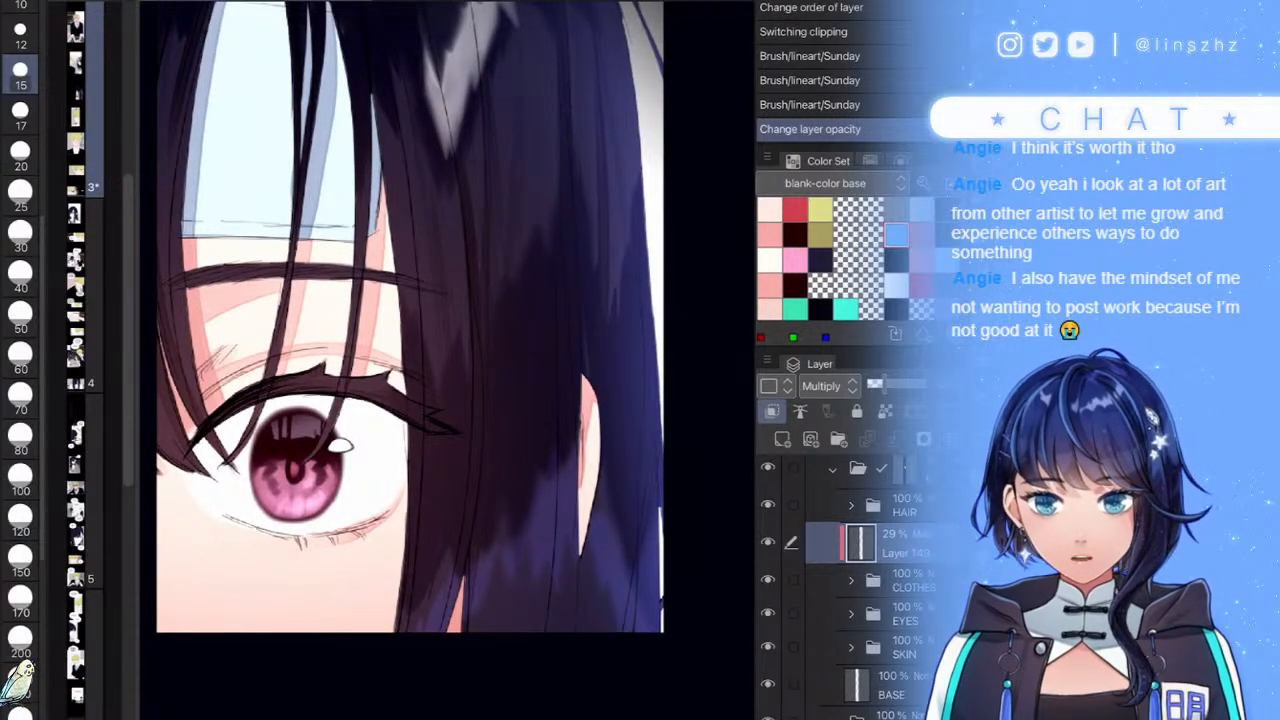
scroll(584, 636, "down", 3)
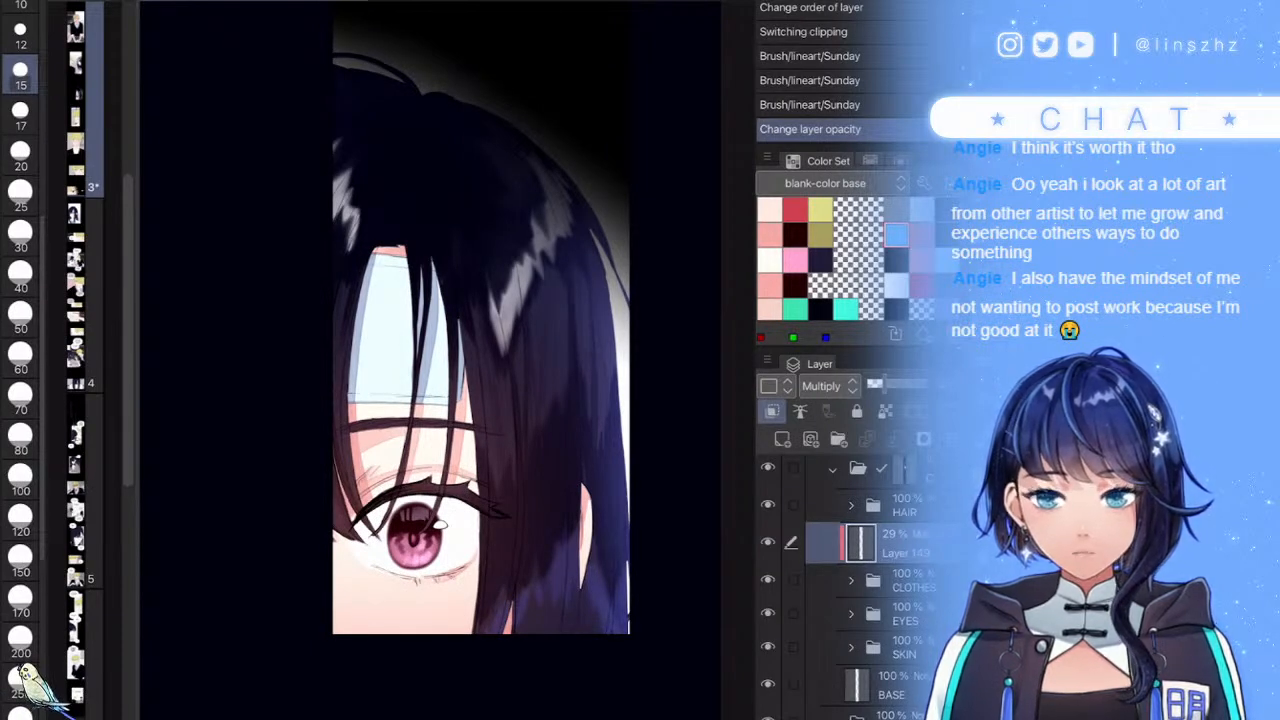
scroll(420, 350, "up", 5)
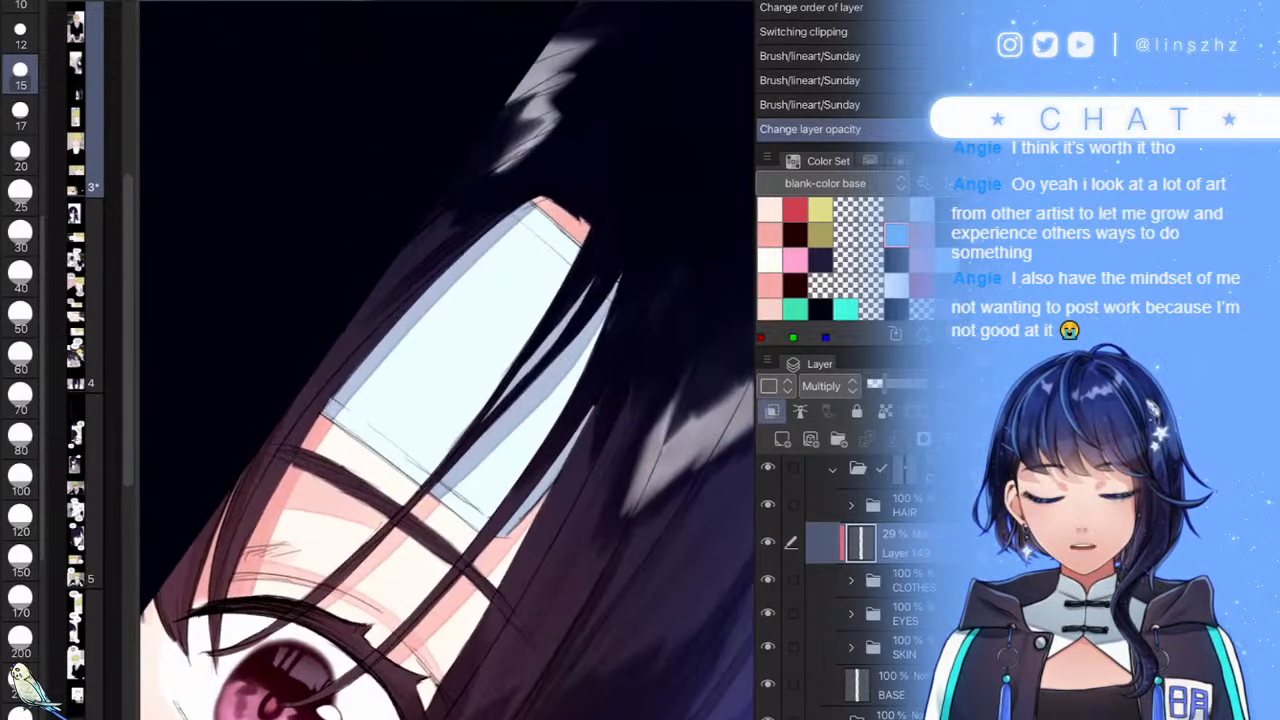
- Paint a grey-blue forehead shadow strip alongside the hair strands
mouse_move(290, 468)
left_mouse_down()
mouse_move(402, 350)
mouse_move(563, 254)
mouse_move(398, 348)
left_mouse_up()
mouse_move(537, 277)
left_mouse_down()
mouse_move(522, 331)
mouse_move(523, 295)
mouse_move(464, 462)
left_mouse_up()
mouse_move(511, 294)
left_mouse_down()
mouse_move(497, 390)
mouse_move(526, 276)
mouse_move(480, 438)
left_mouse_up()
mouse_move(492, 378)
left_mouse_down()
mouse_move(520, 271)
mouse_move(465, 452)
mouse_move(511, 282)
left_mouse_up()
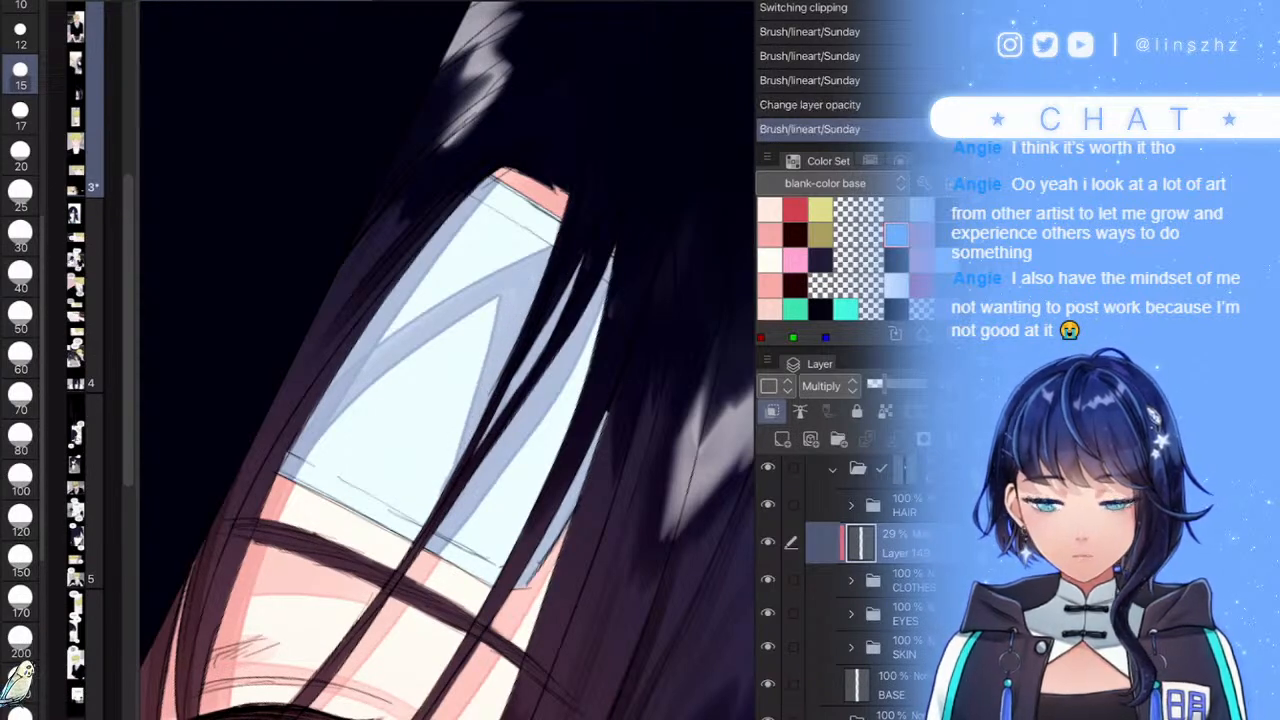
- Fill in the shadow across the top of the forehead with a size 50 brush
left_click(20, 317)
mouse_move(532, 214)
left_mouse_down()
mouse_move(418, 268)
mouse_move(566, 221)
mouse_move(346, 364)
mouse_move(328, 408)
mouse_move(557, 243)
mouse_move(350, 360)
mouse_move(572, 222)
left_mouse_up()
left_click_drag(552, 211, 450, 262)
mouse_move(530, 172)
left_mouse_down()
mouse_move(394, 306)
mouse_move(541, 222)
left_mouse_up()
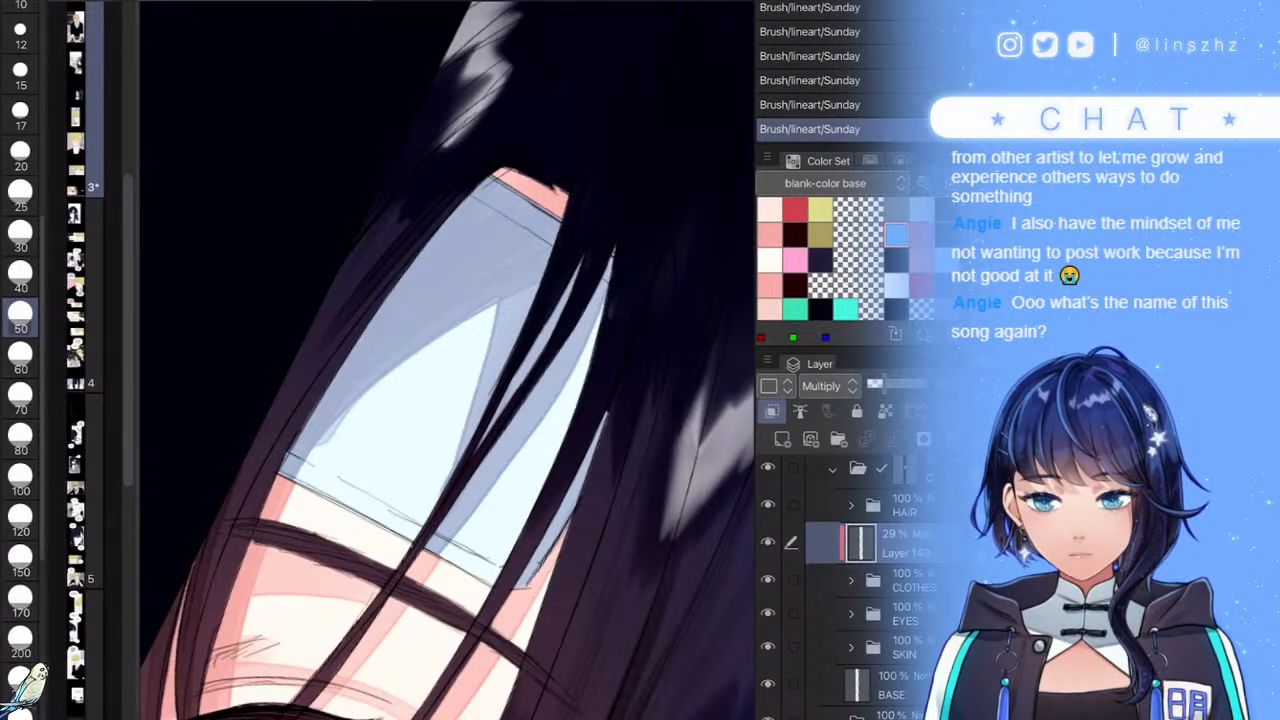
- With a size 20 brush, undo the last strokes and repaint the forehead shadow's edge
left_click(20, 155)
scroll(446, 375, "up", 3)
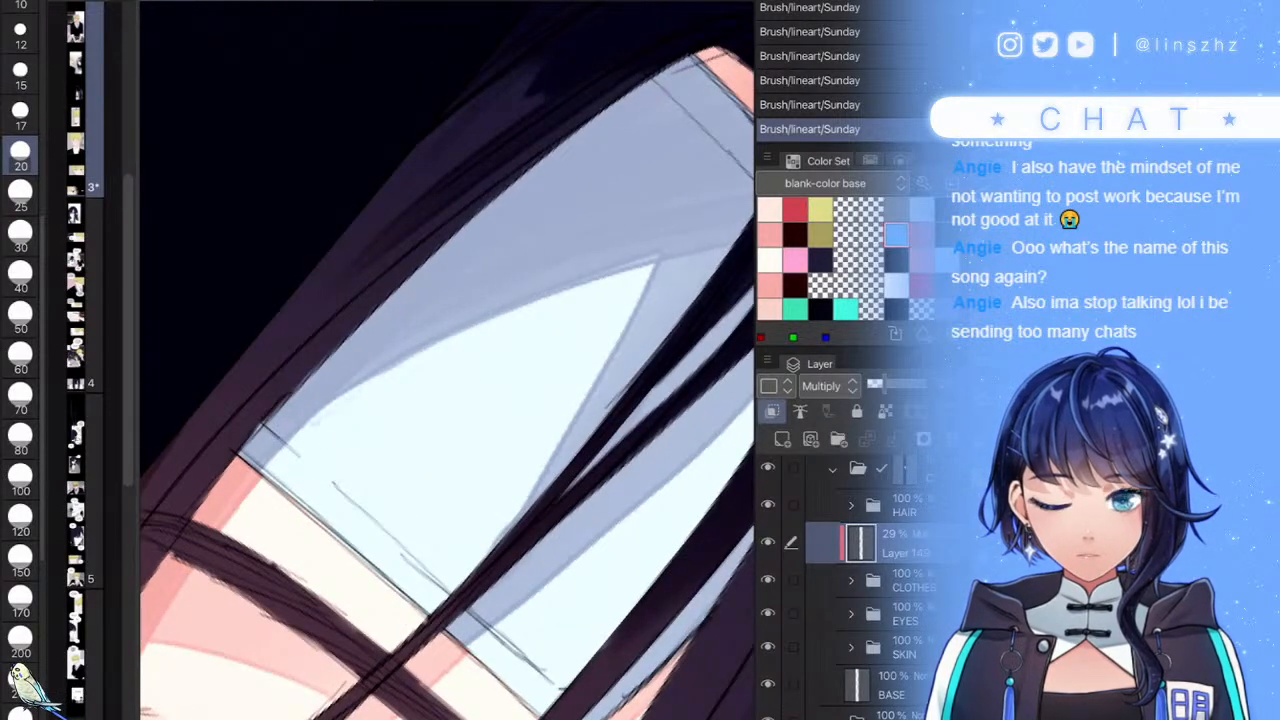
key("ctrl+z")
key("ctrl+z")
left_click_drag(426, 366, 285, 440)
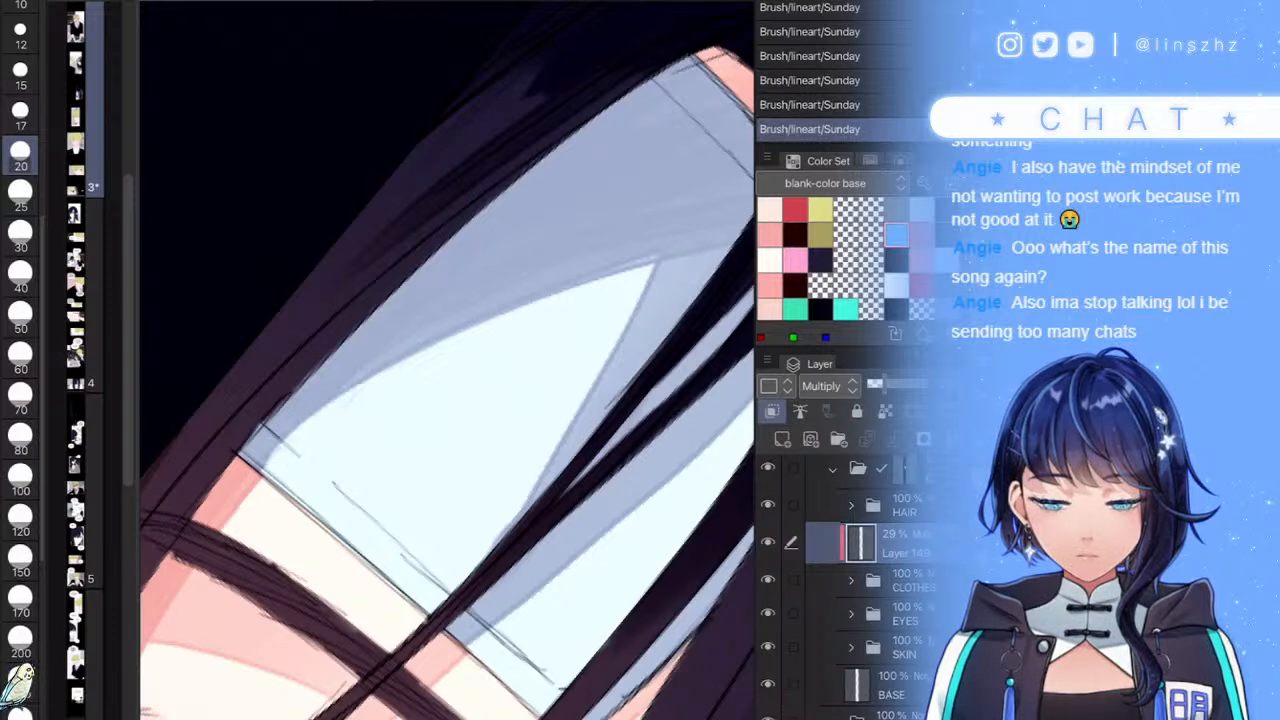
scroll(446, 375, "down", 5)
scroll(446, 375, "up", 3)
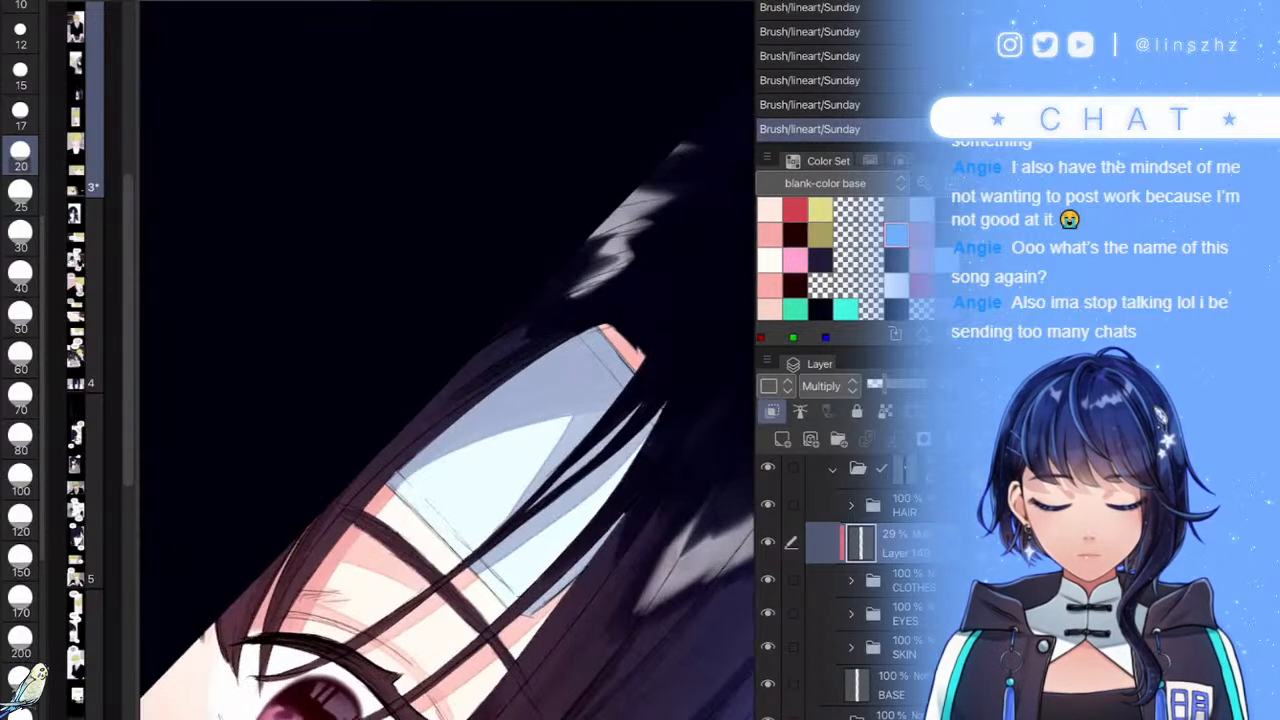
scroll(312, 476, "up", 2)
mouse_move(370, 456)
left_mouse_down()
mouse_move(294, 487)
mouse_move(415, 425)
left_mouse_up()
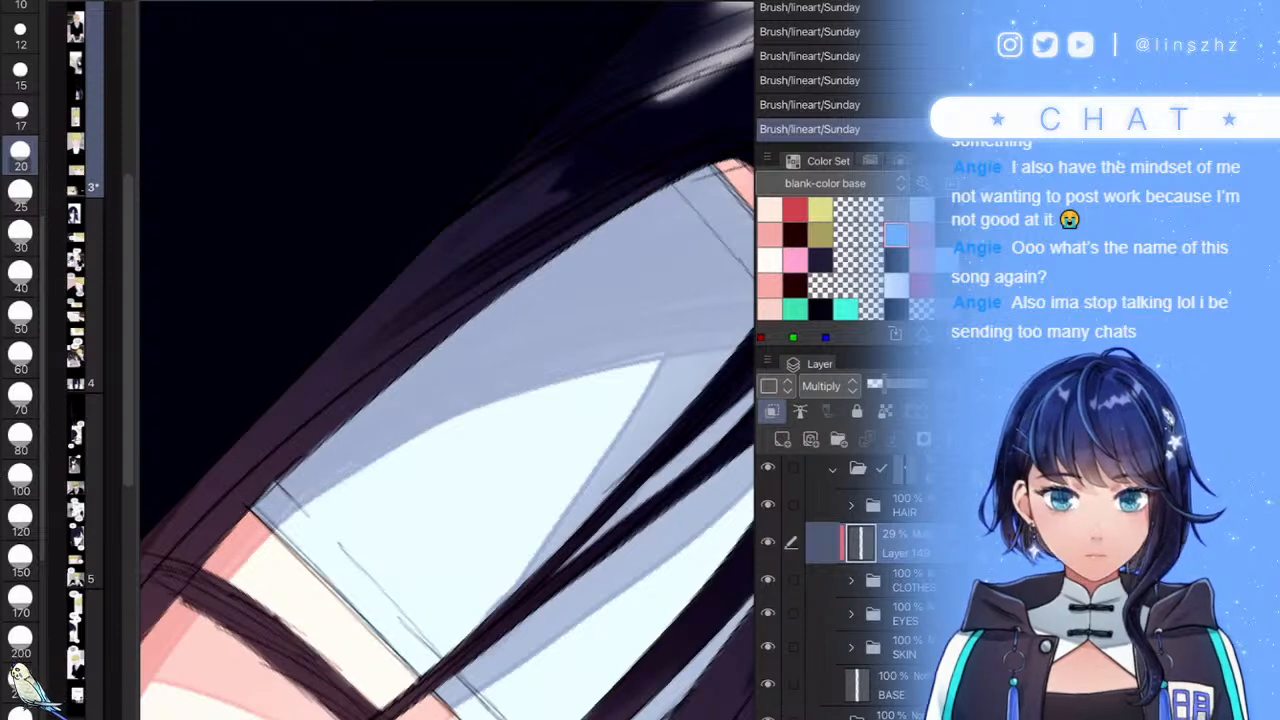
- Darken the forehead shadow beside the hair strands, including its right edge
scroll(518, 353, "down", 5)
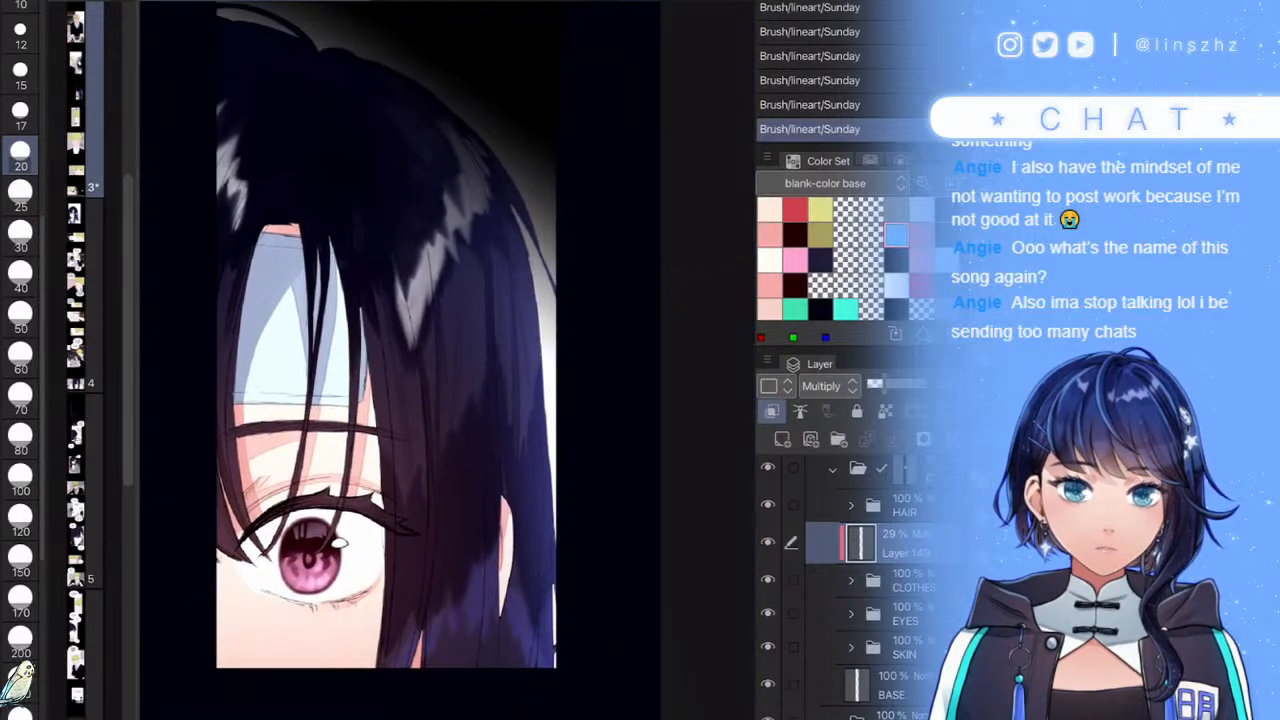
scroll(342, 600, "up", 3)
scroll(528, 556, "down", 2)
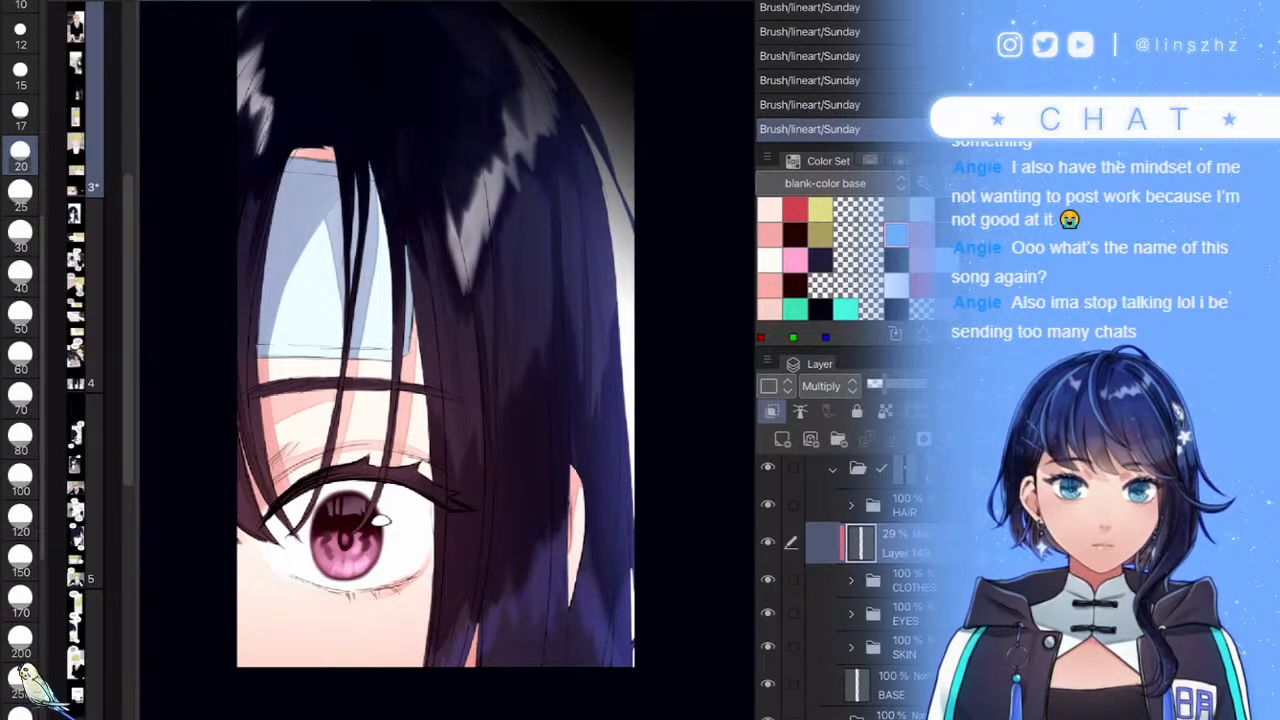
left_click_drag(523, 558, 523, 516)
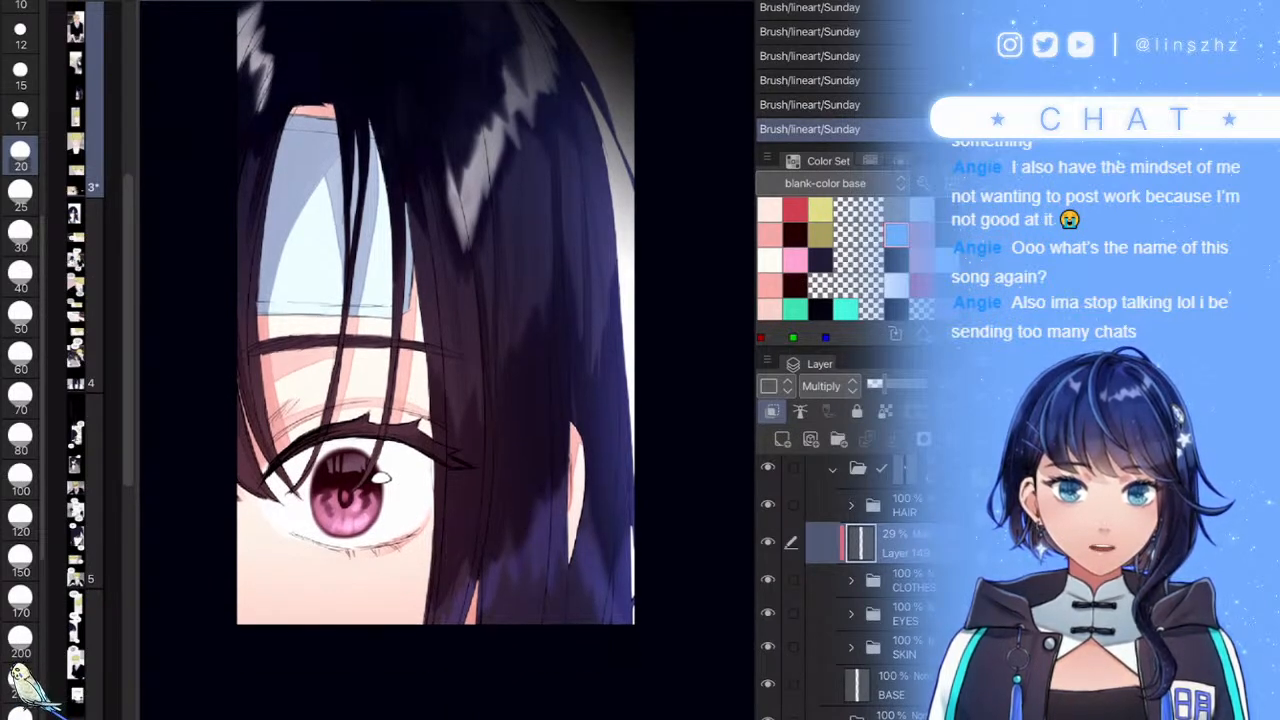
scroll(640, 590, "down", 2)
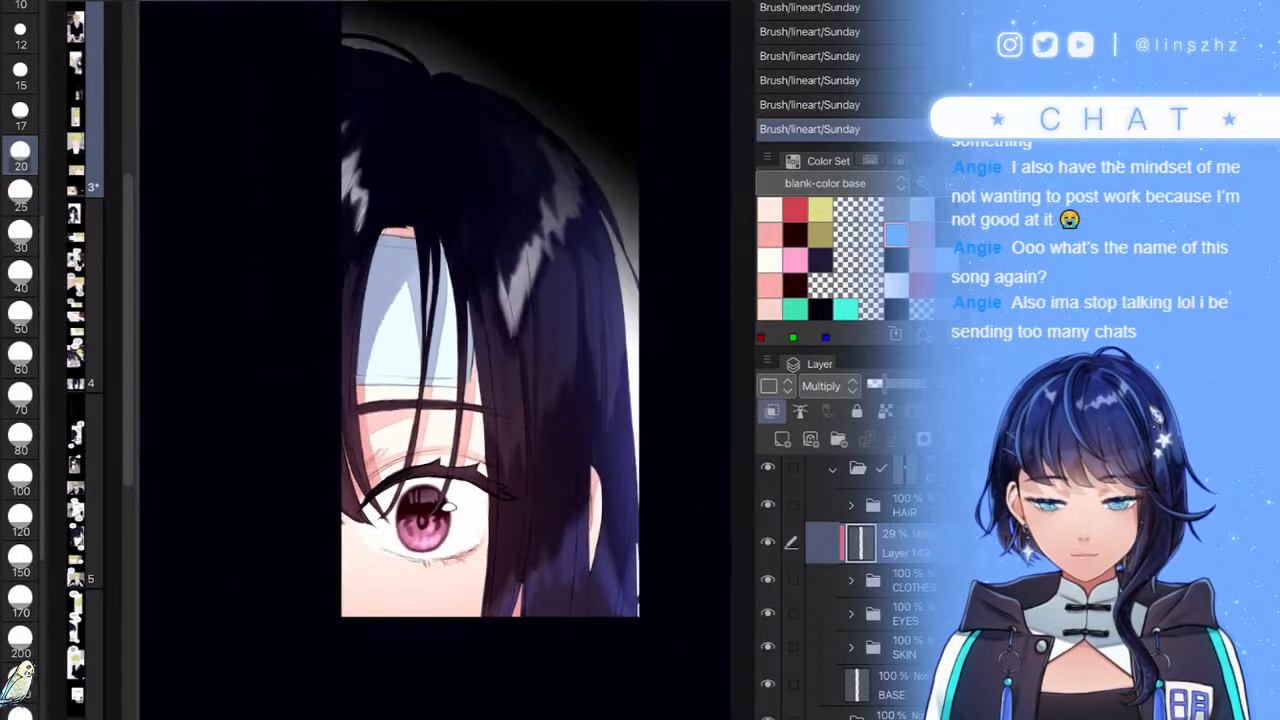
scroll(515, 166, "up", 4)
left_click_drag(505, 285, 473, 398)
left_click_drag(514, 348, 463, 478)
left_click_drag(513, 268, 482, 374)
left_click_drag(498, 300, 470, 410)
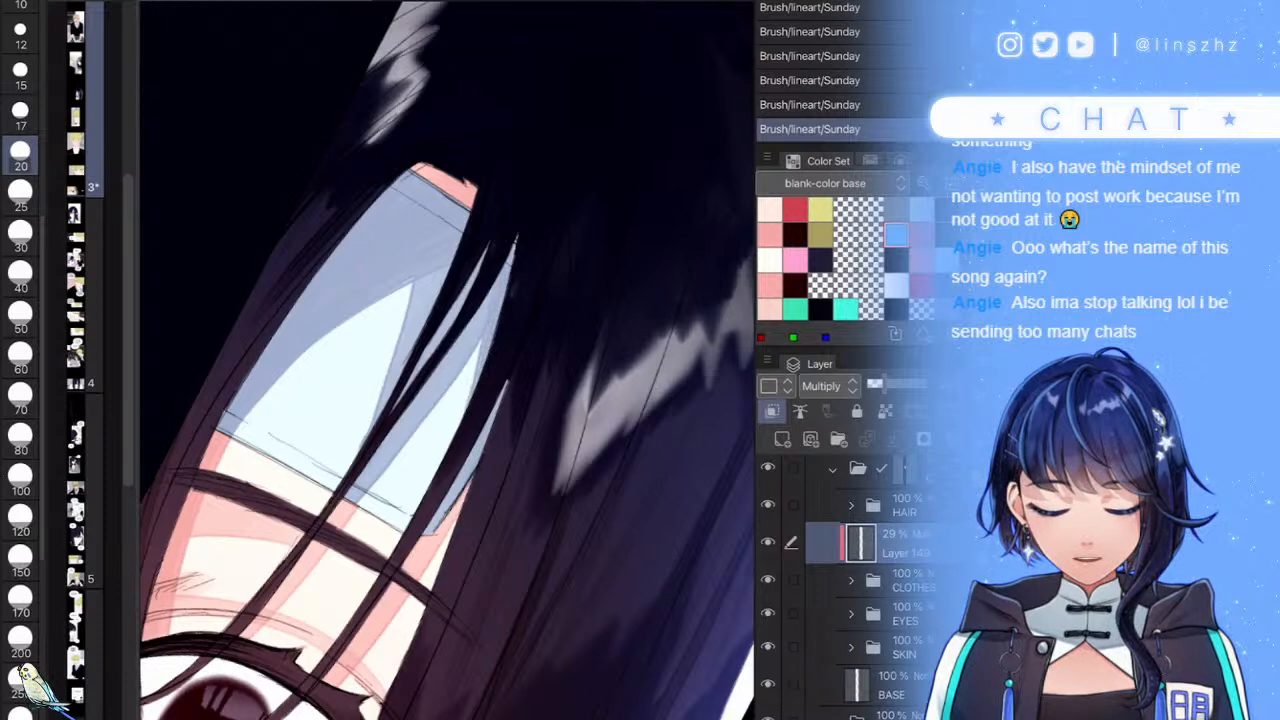
left_click_drag(432, 269, 405, 354)
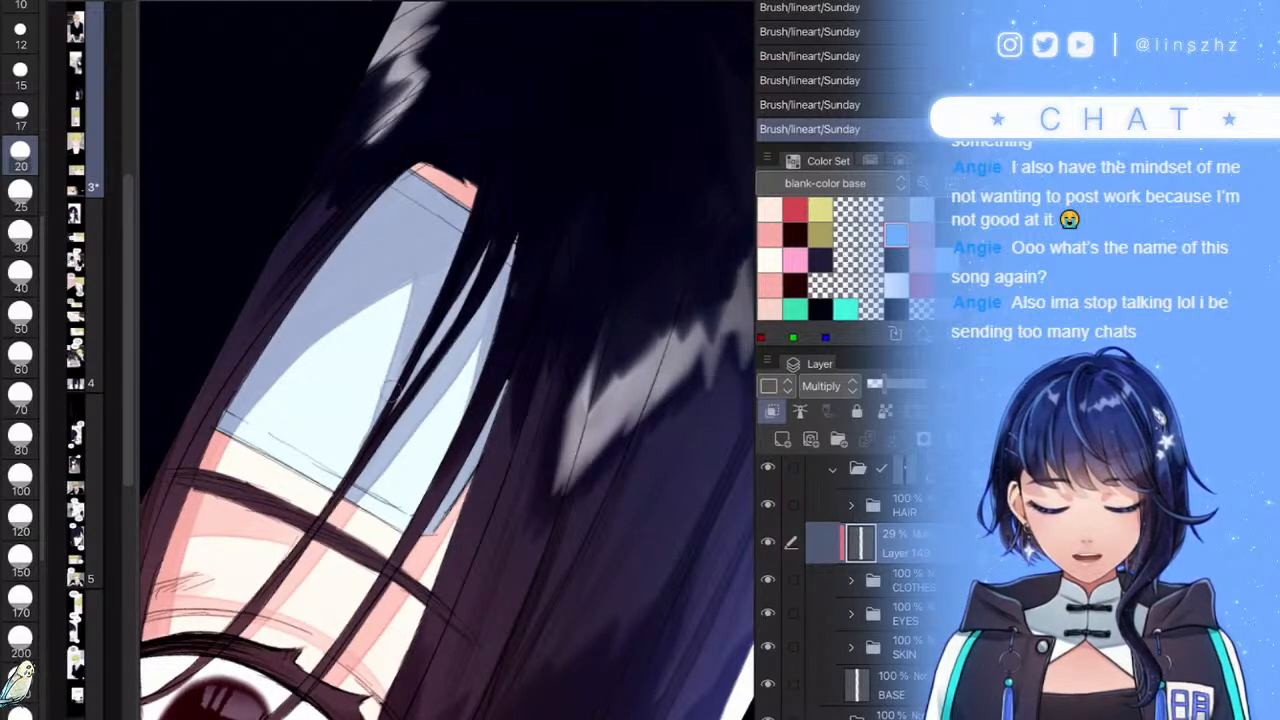
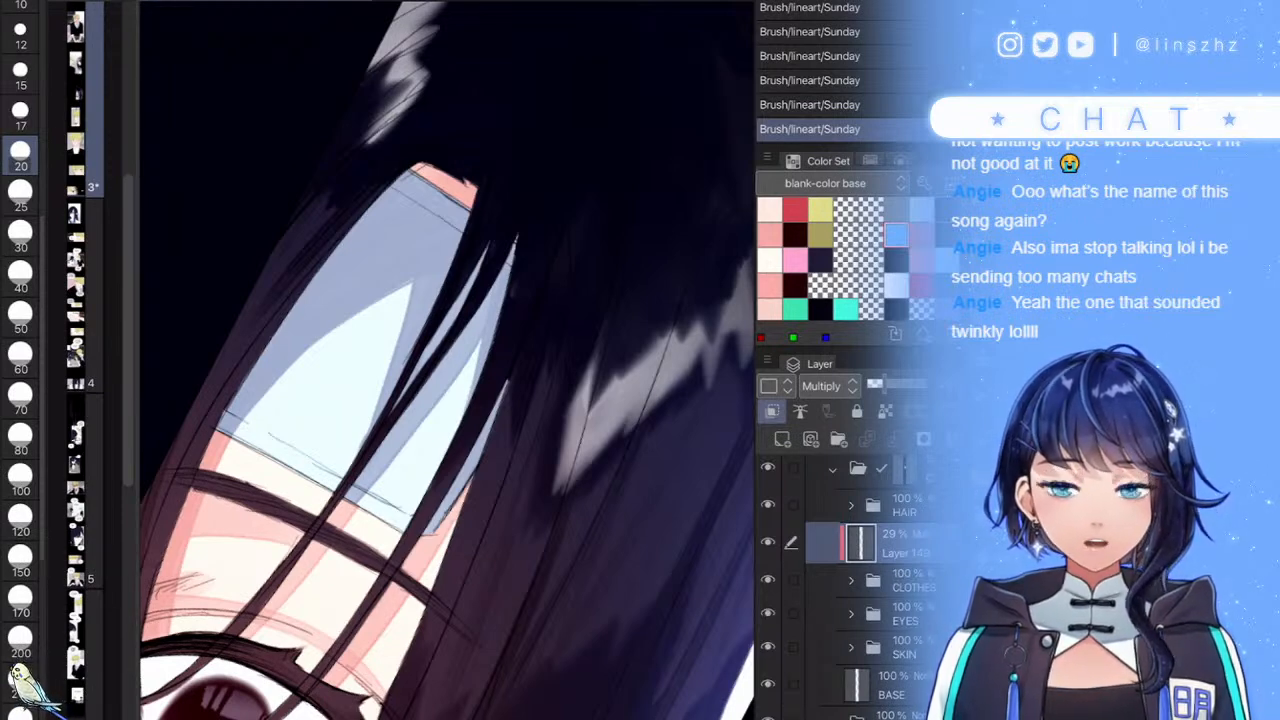
- Lower the opacity of shadow Layer 149 on the dark-haired character's panel
scroll(446, 360, "down", 5)
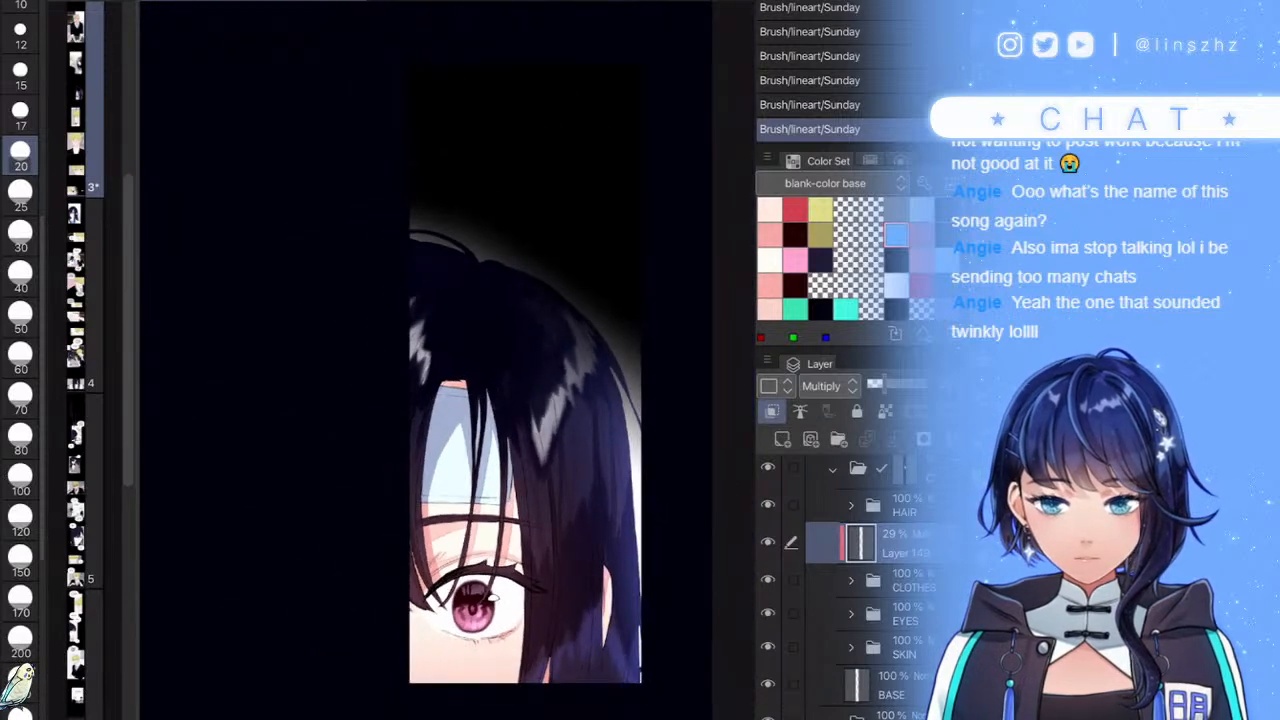
left_click_drag(525, 420, 474, 369)
scroll(569, 640, "down", 2)
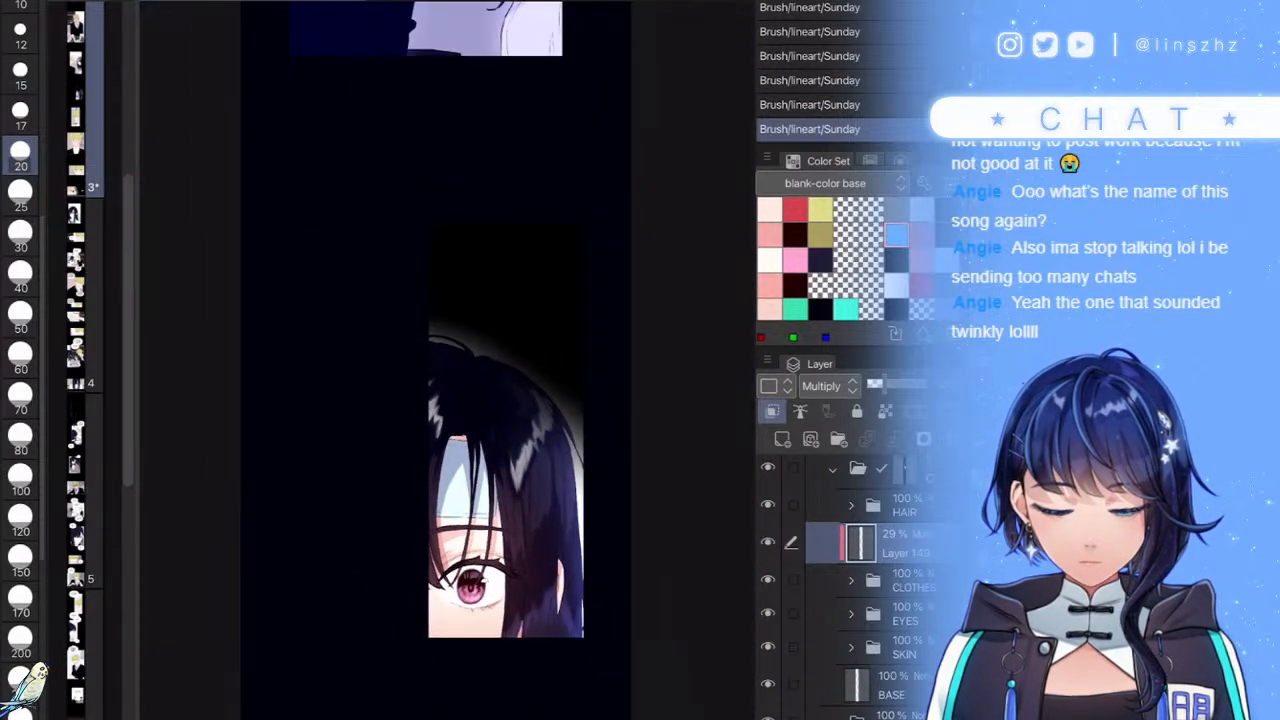
mouse_move(884, 384)
left_mouse_down()
mouse_move(873, 384)
mouse_move(925, 384)
mouse_move(873, 384)
left_mouse_up()
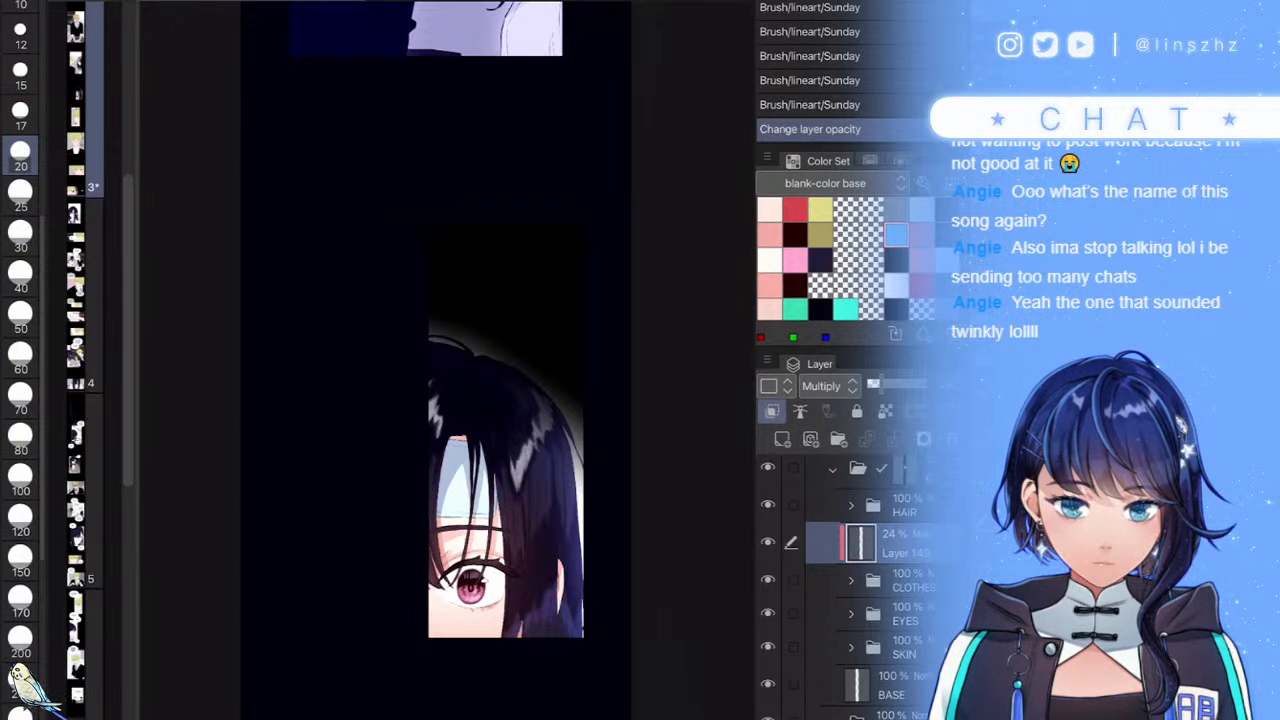
- Duplicate the shadow layer, move the copy above the HAIR folder, and raise it to about 72%
key("ctrl+j")
left_click_drag(900, 542, 900, 488)
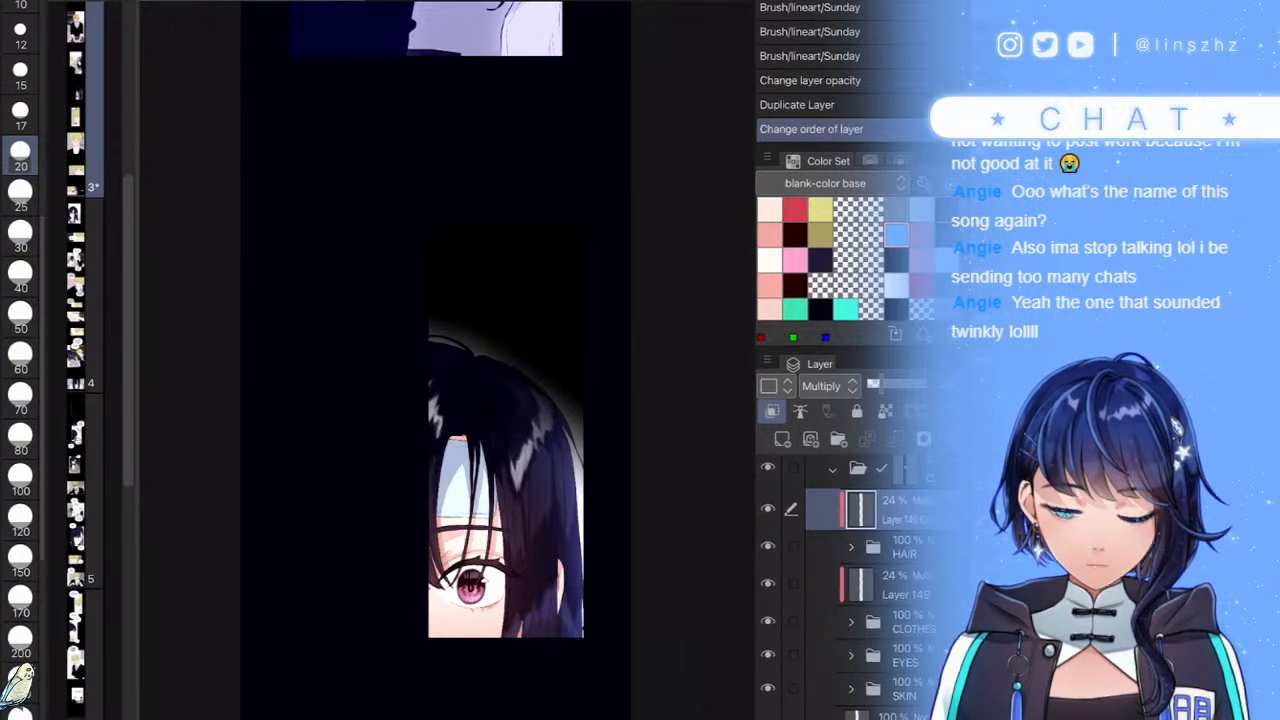
left_click(912, 384)
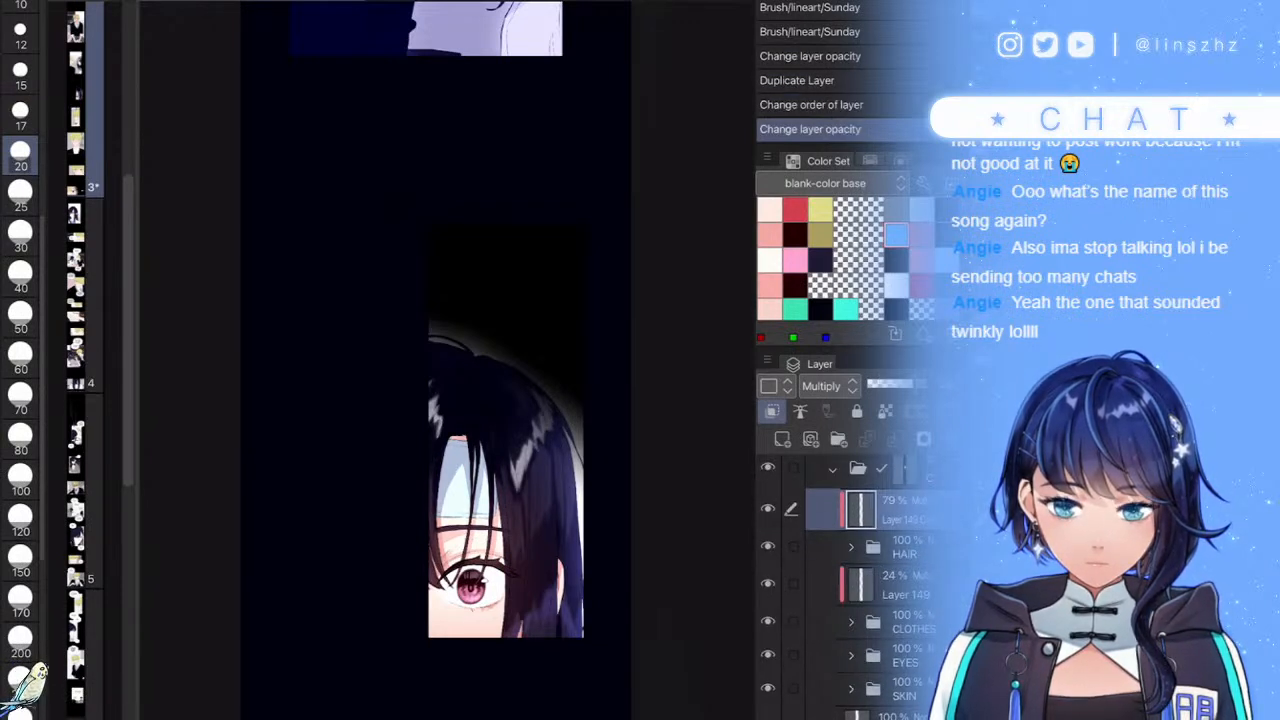
left_click(909, 384)
- Bring the blond boy's panel into view, collapse the open folders, and select his panel folder
scroll(607, 565, "down", 4)
left_click_drag(722, 716, 696, 454)
scroll(860, 586, "up", 3)
left_click(832, 585)
scroll(860, 586, "up", 3)
left_click(819, 571)
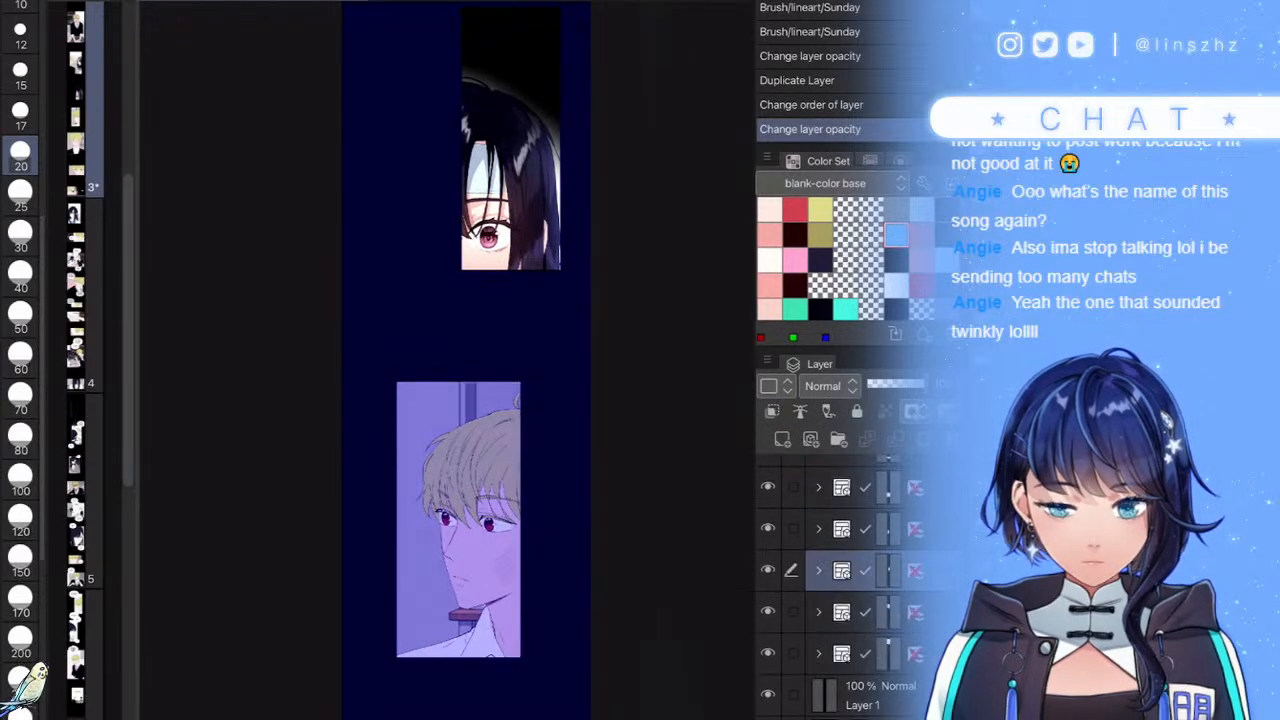
left_click(848, 529)
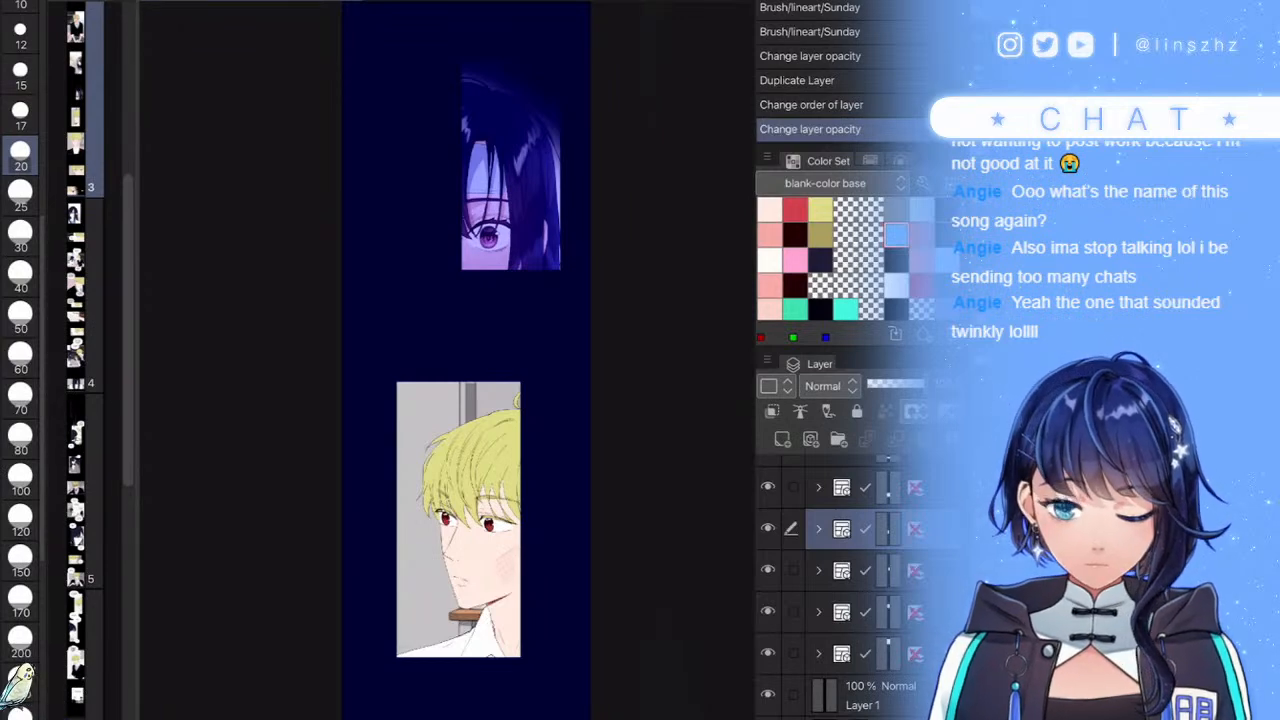
- Expand the blond boy's frame folder so its layers and subfolders are listed
scroll(515, 590, "up", 5)
left_click(818, 529)
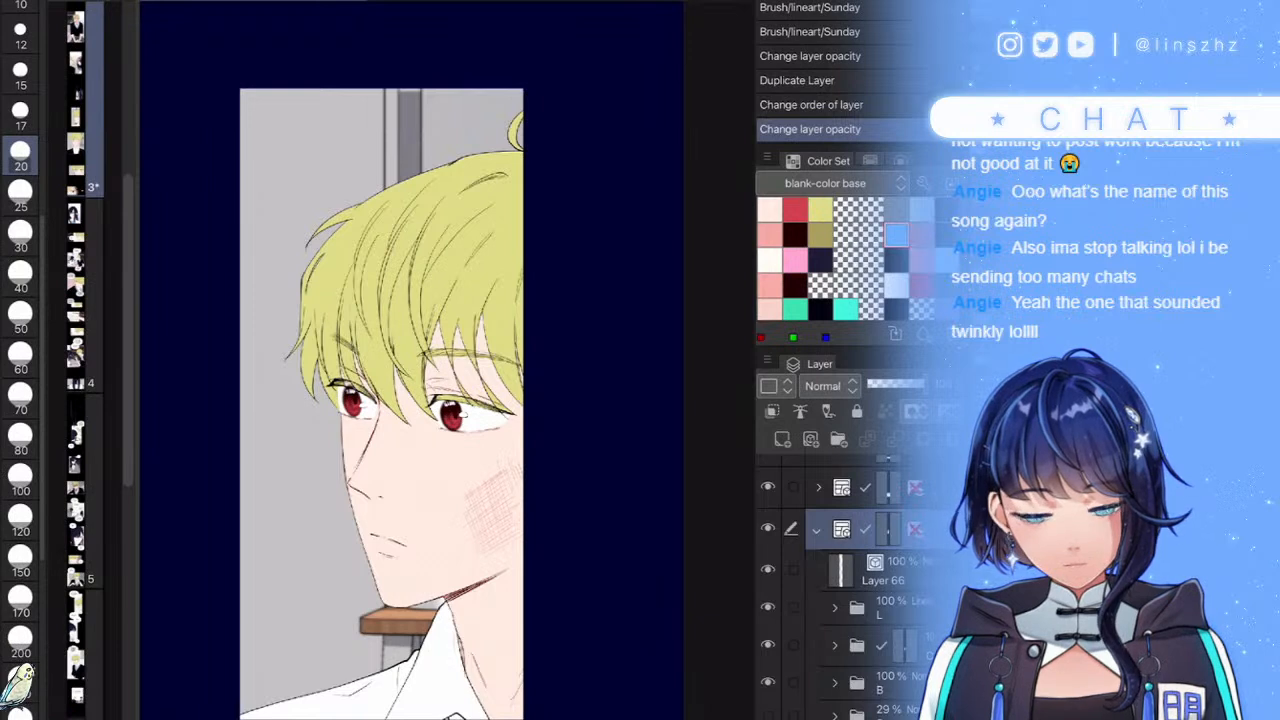
- Set the L folder as reference layer and select Layer 102 inside the SKIN folder
scroll(856, 585, "down", 1)
left_click(904, 587)
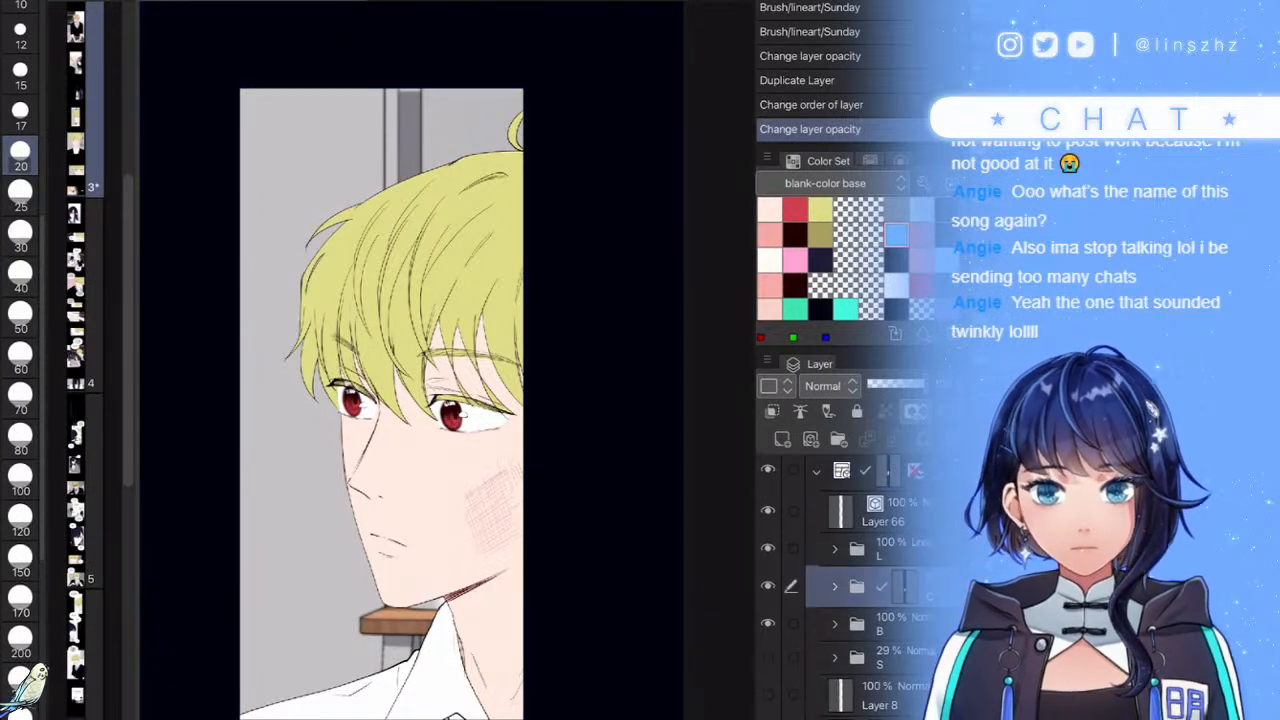
left_click(890, 550)
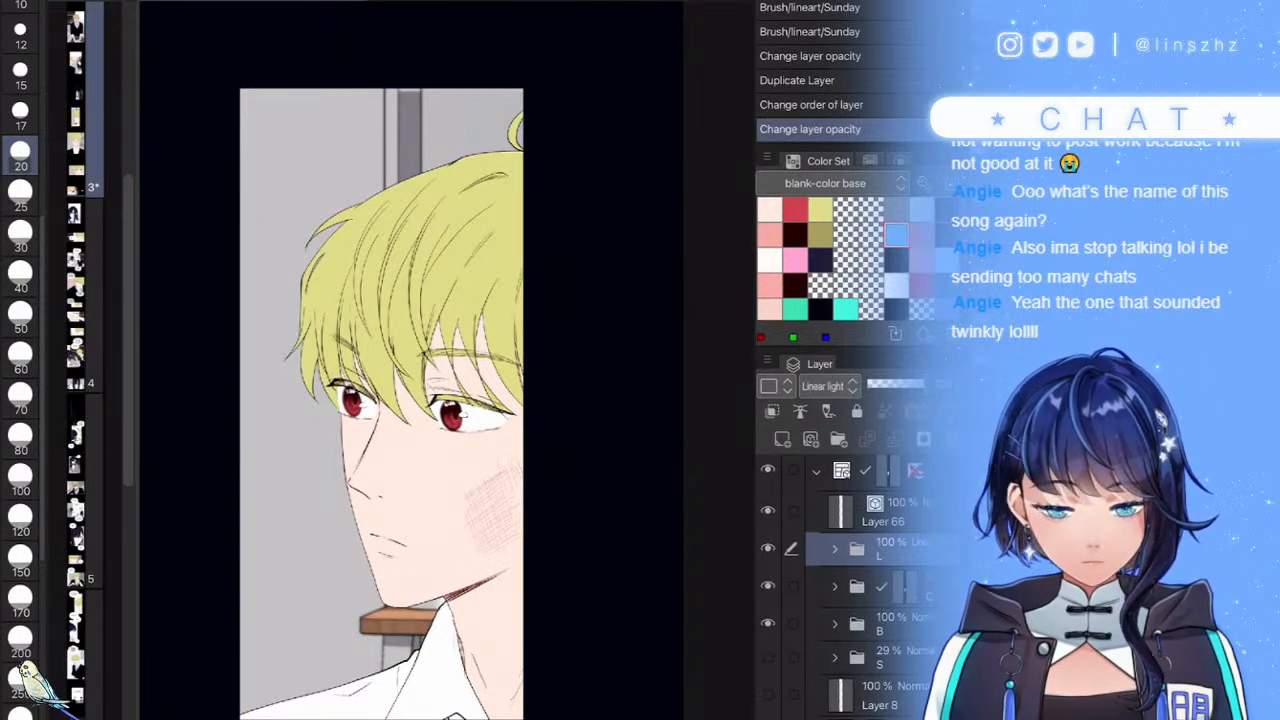
left_click(800, 411)
left_click(835, 587)
scroll(856, 590, "down", 2)
left_click(904, 577)
left_click(904, 611)
left_click(904, 648)
left_click(904, 611)
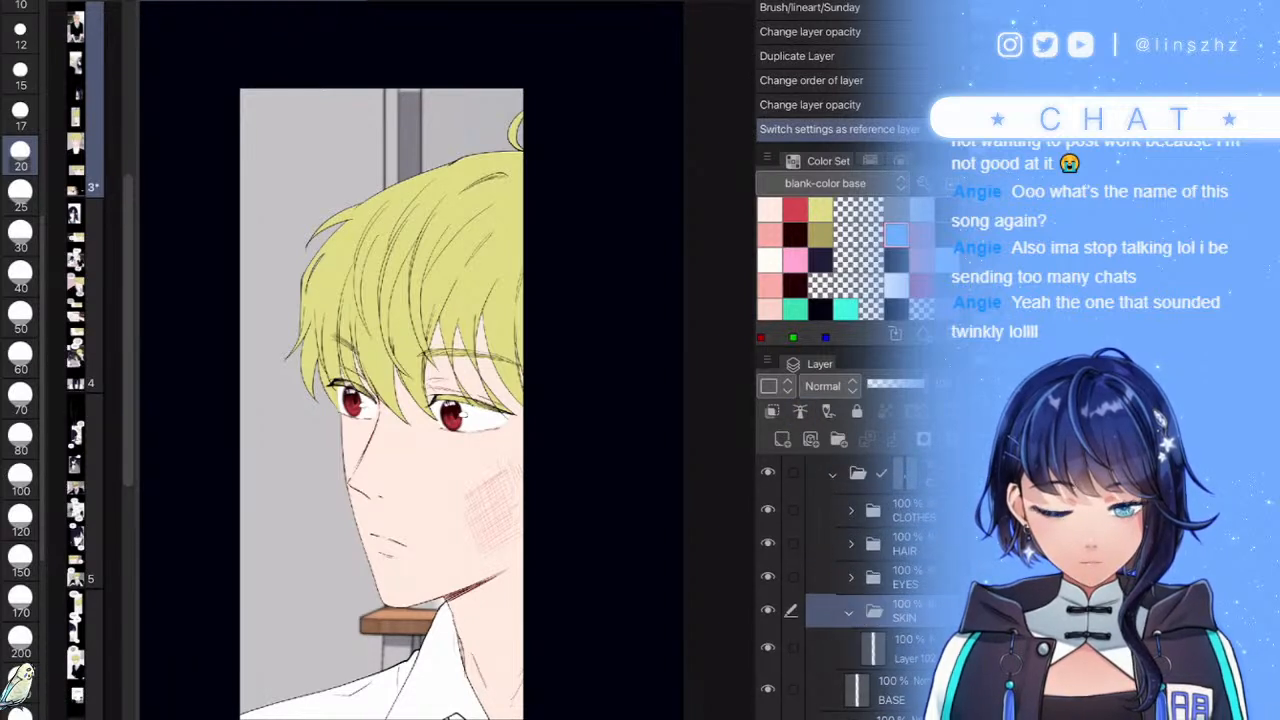
left_click(904, 648)
- On a new raster layer above Layer 102, fill the neck under the jaw with pink using brush sizes 60–80
key("ctrl+shift+n")
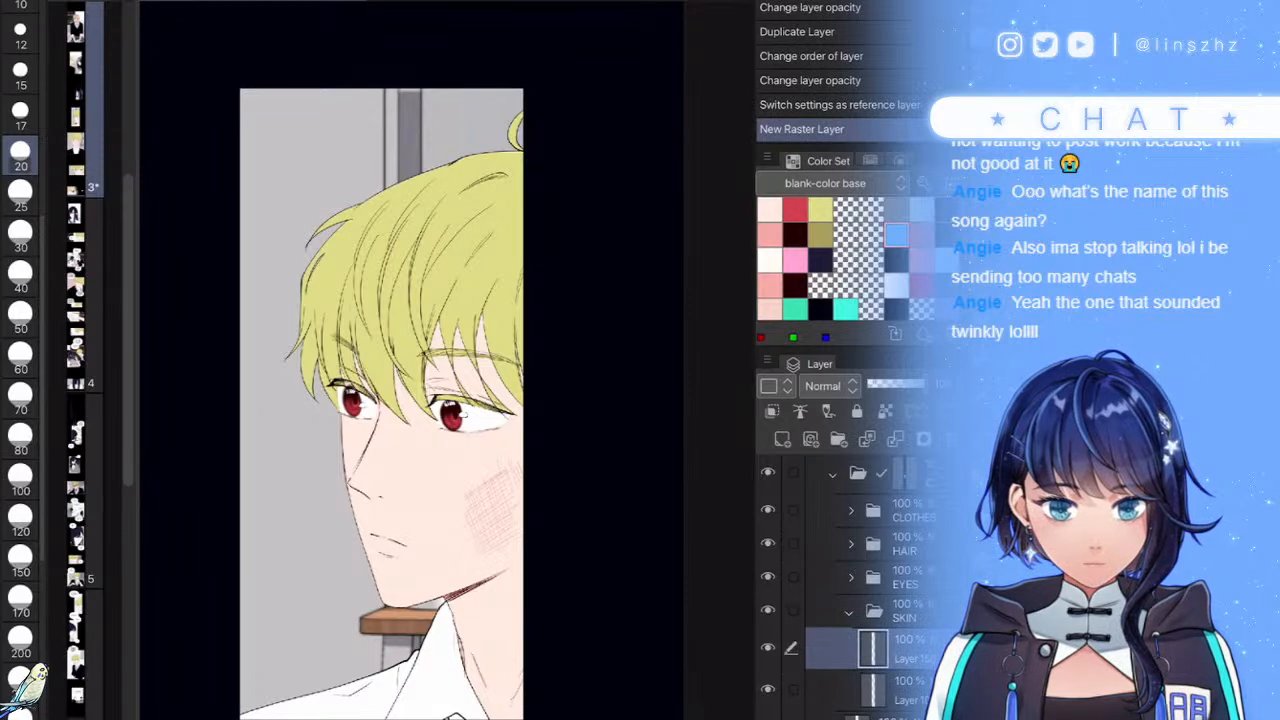
left_click(770, 235)
scroll(520, 620, "up", 5)
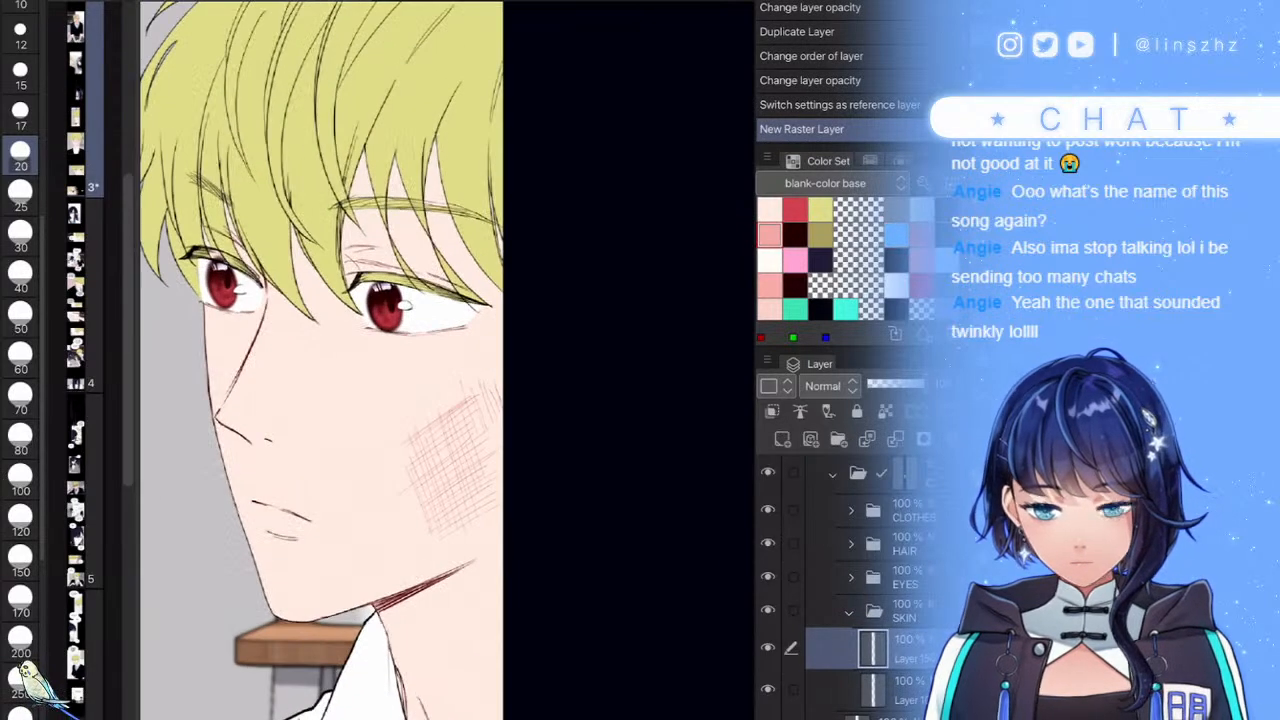
left_click(579, 459)
left_click(20, 353)
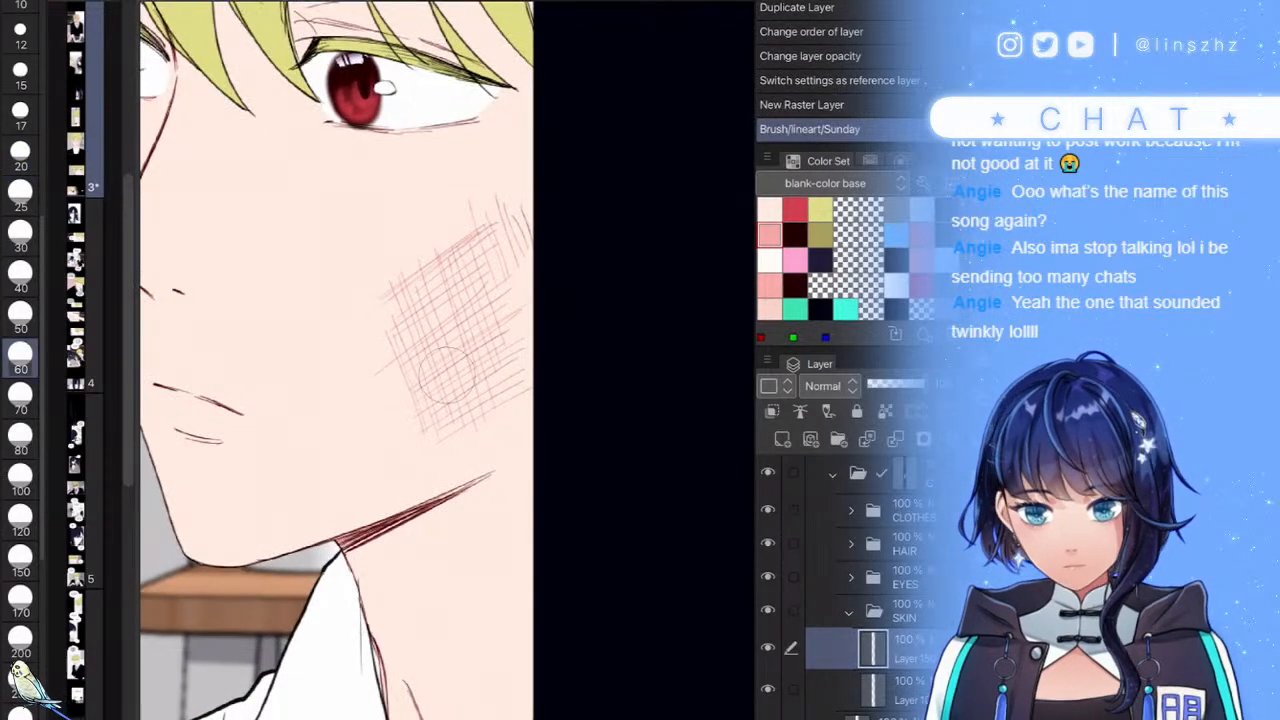
left_click(20, 435)
left_click(512, 527)
mouse_move(455, 575)
left_mouse_down()
mouse_move(434, 557)
mouse_move(554, 486)
mouse_move(407, 560)
left_mouse_up()
- With a size 30 brush, paint thin pink shading down the neck and along its left edge
scroll(565, 479, "down", 5)
scroll(550, 468, "down", 2)
scroll(500, 500, "up", 8)
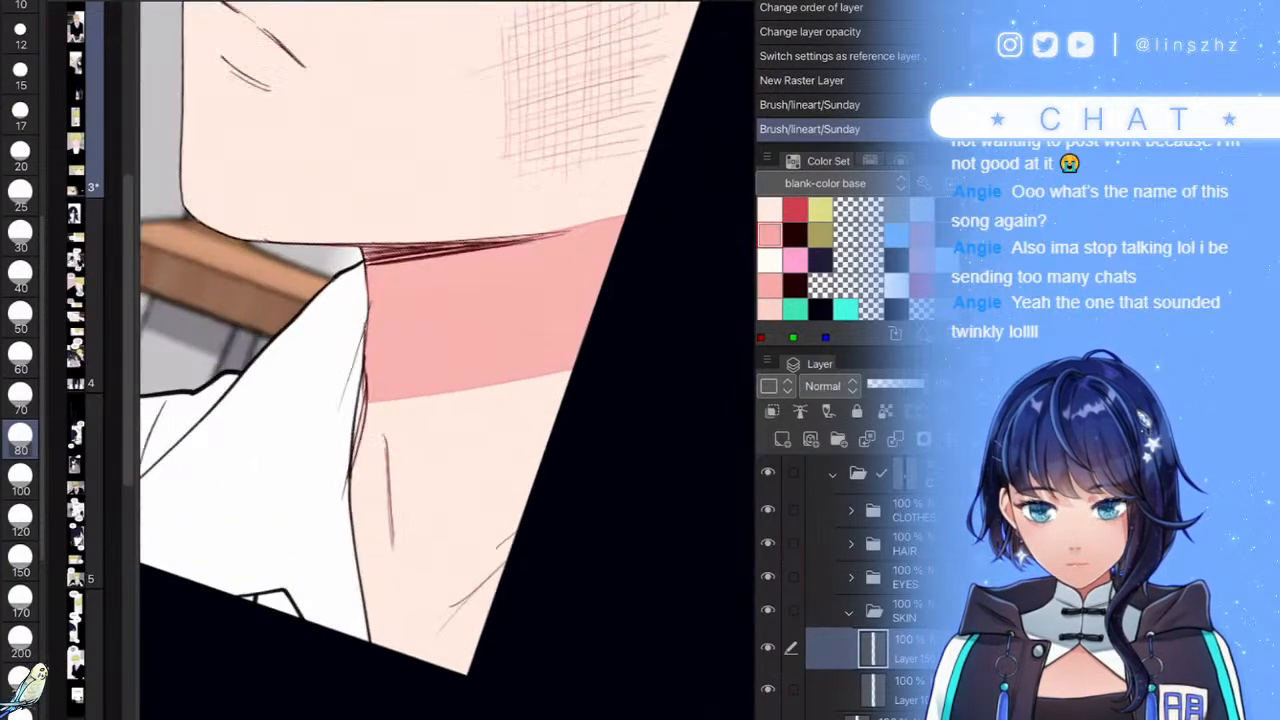
left_click(20, 235)
left_click_drag(361, 462, 356, 630)
mouse_move(328, 553)
left_mouse_down()
mouse_move(362, 665)
mouse_move(330, 440)
mouse_move(376, 670)
mouse_move(523, 543)
mouse_move(357, 651)
mouse_move(480, 588)
mouse_move(431, 686)
mouse_move(436, 660)
mouse_move(383, 669)
mouse_move(450, 620)
left_mouse_up()
- Toggle the EYES and SKIN folders to check the neck shading, then select the CLOTHES folder
scroll(447, 360, "down", 5)
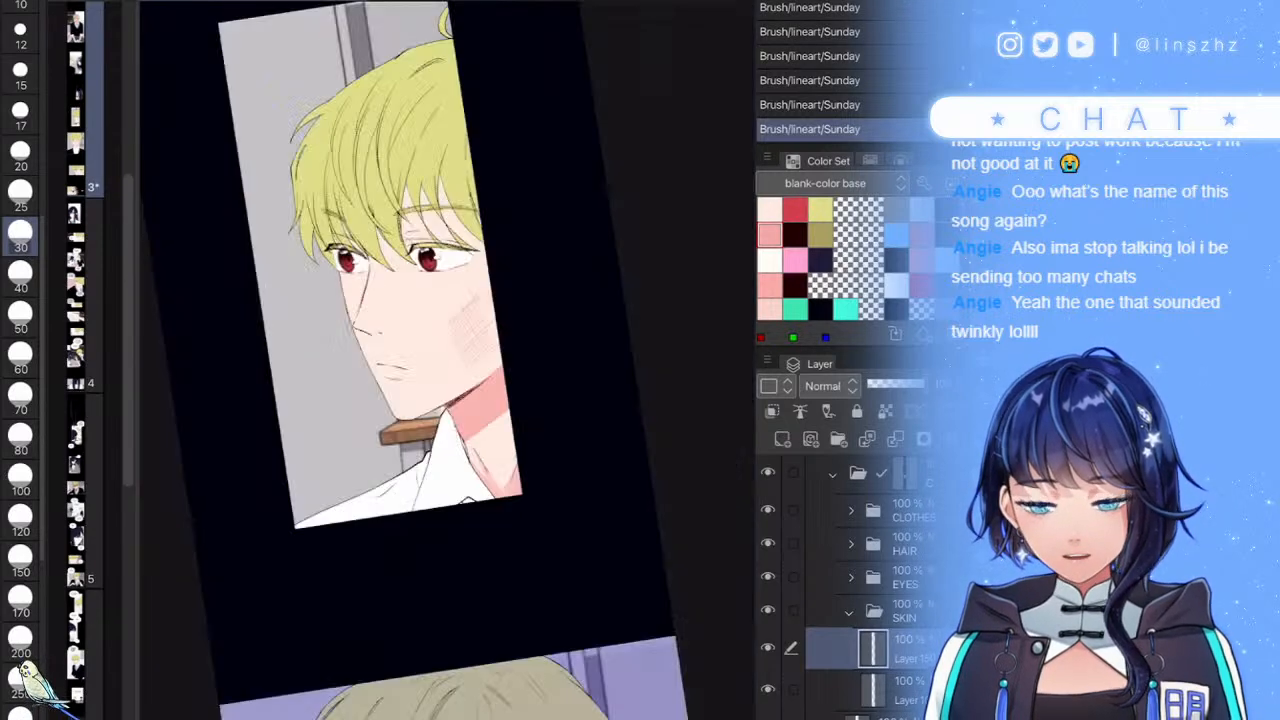
scroll(447, 360, "up", 4)
scroll(445, 420, "up", 5)
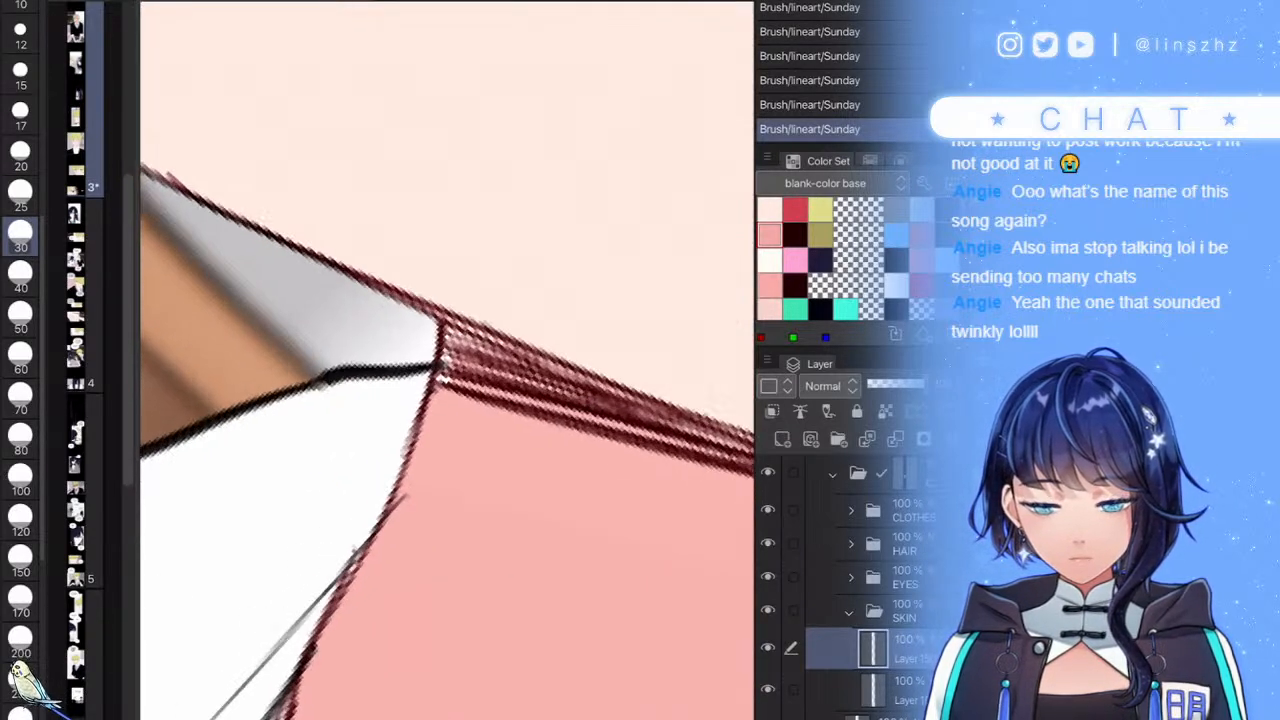
left_click(905, 544)
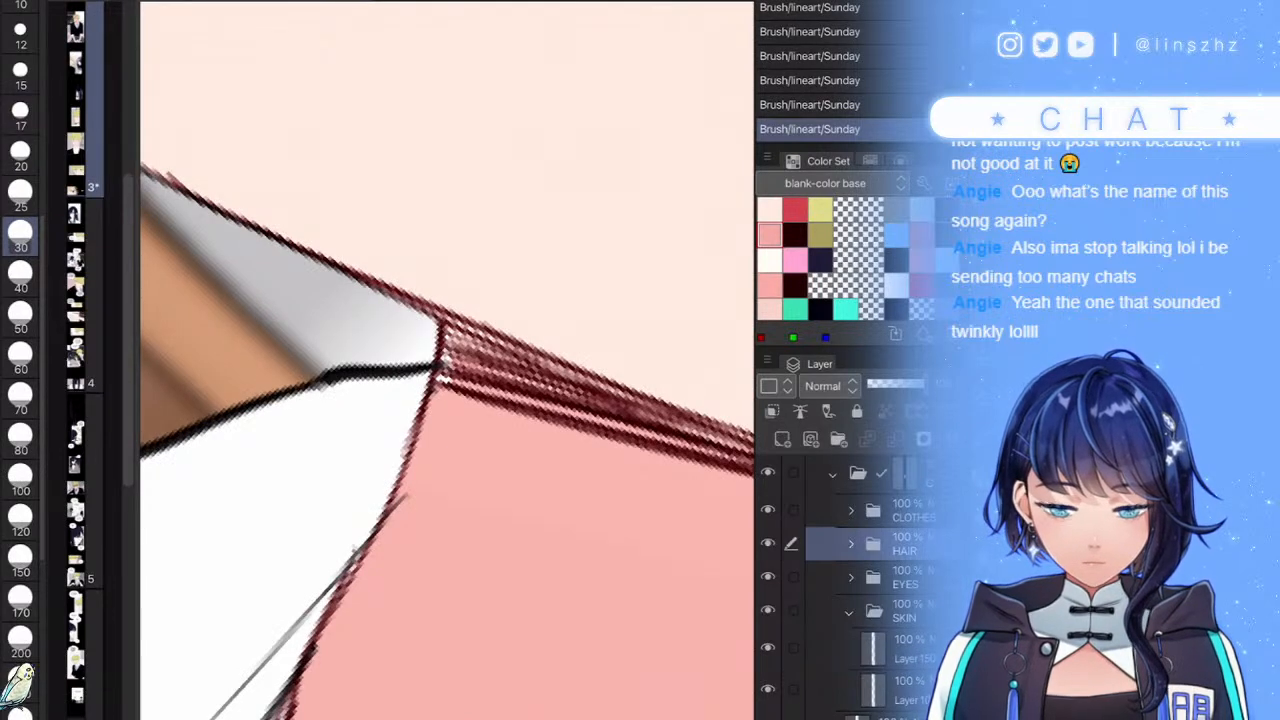
left_click(768, 577)
left_click(768, 577)
left_click(768, 610)
left_click(768, 610)
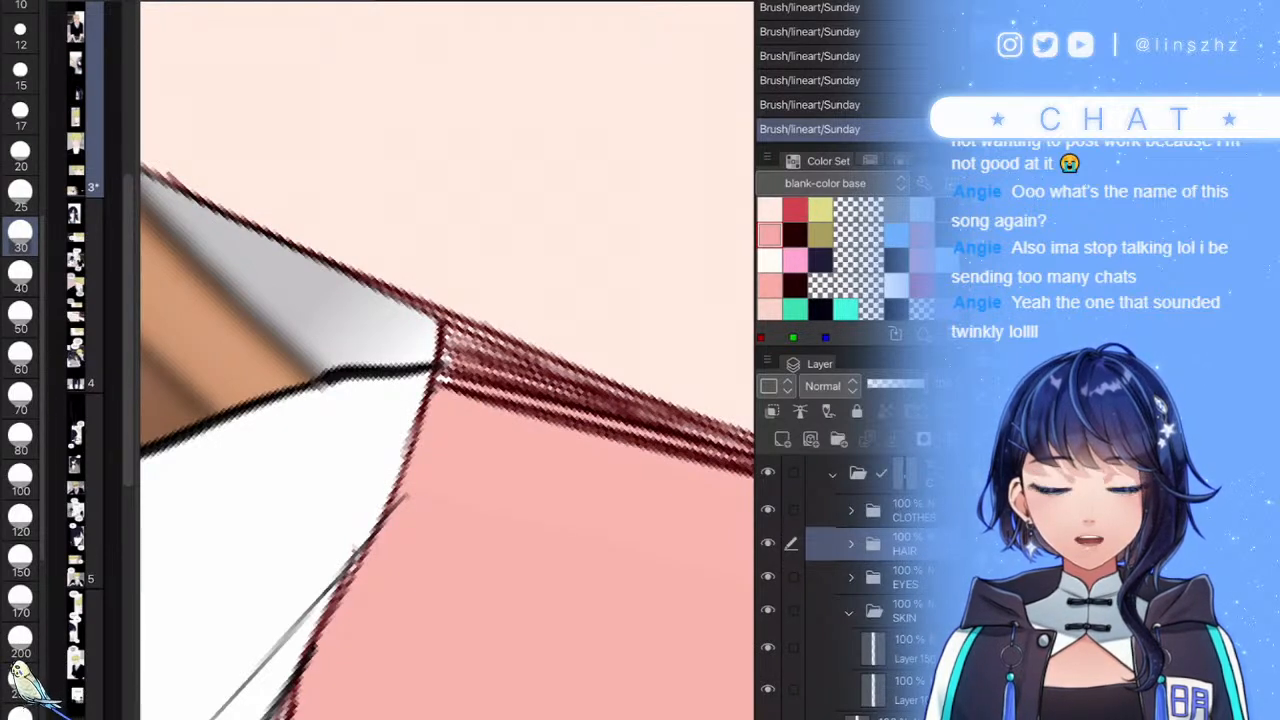
left_click(905, 611)
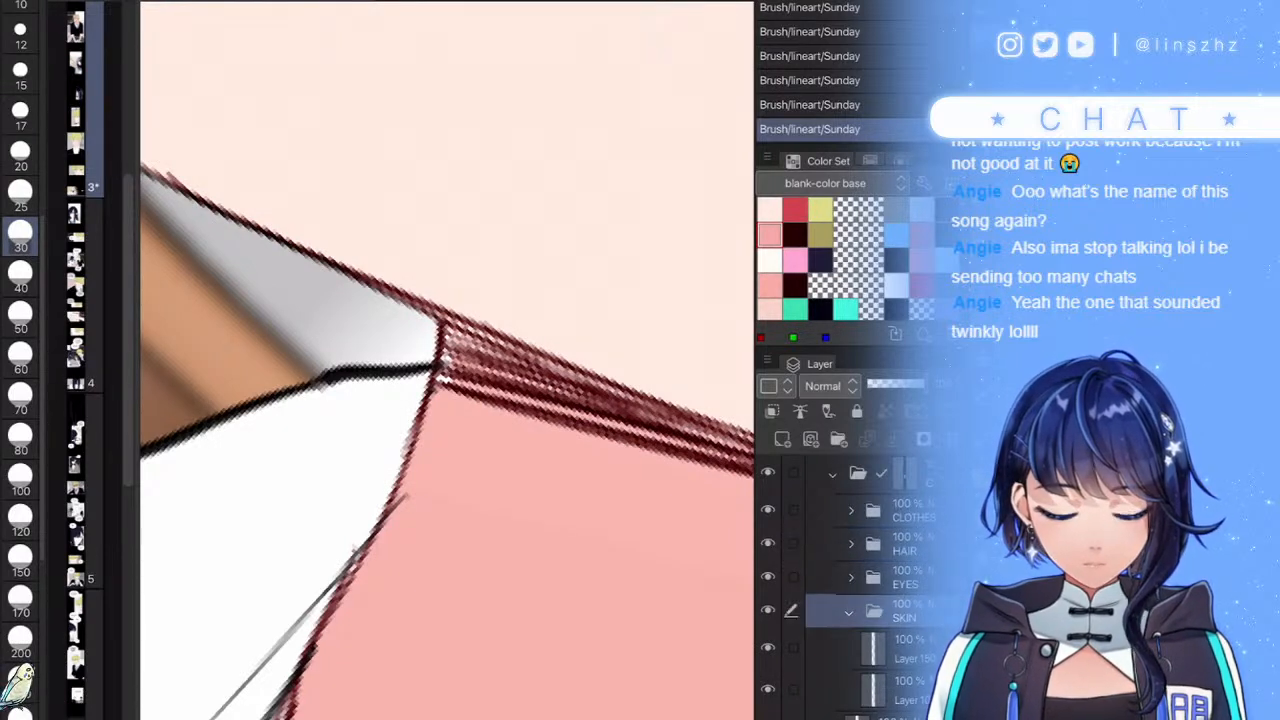
left_click(905, 577)
left_click(905, 511)
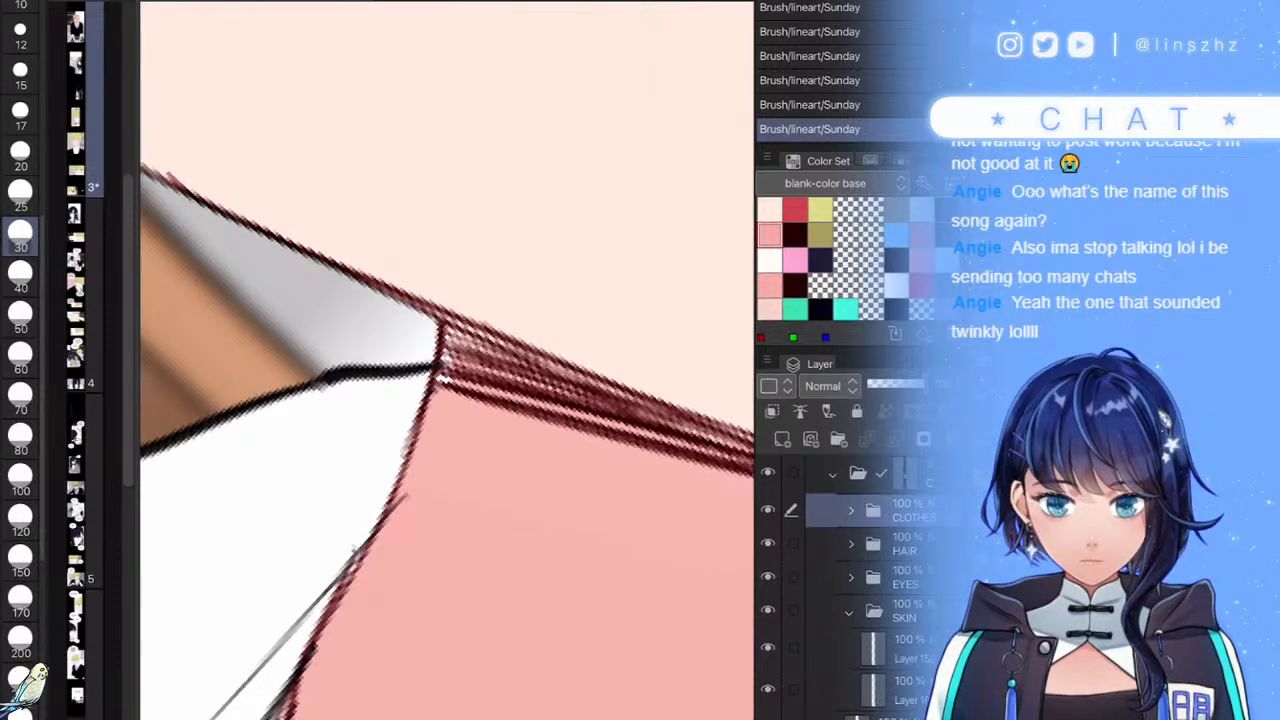
- Select the stray hatching at the shirt collar with the Selection pen and delete it
left_click(120, 164)
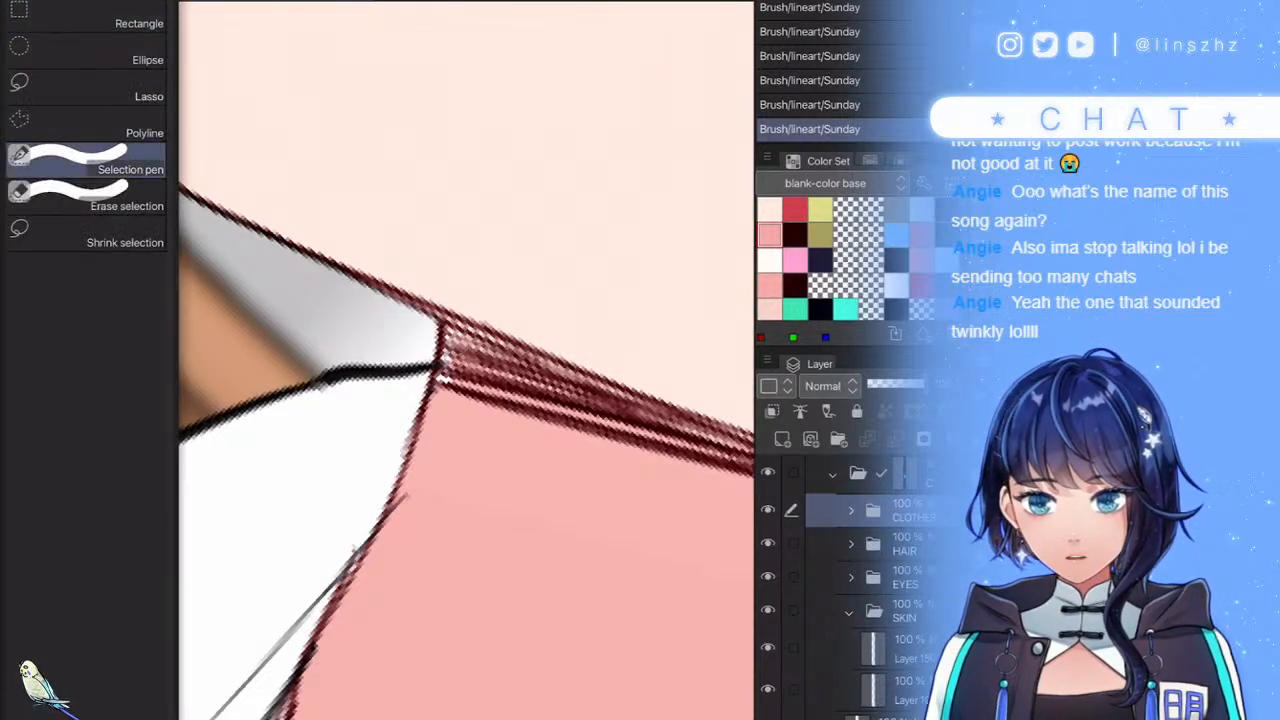
left_click_drag(569, 406, 580, 387)
key("ctrl+z")
mouse_move(625, 332)
left_mouse_down()
mouse_move(591, 377)
mouse_move(584, 369)
left_mouse_up()
key("Delete")
key("ctrl+d")
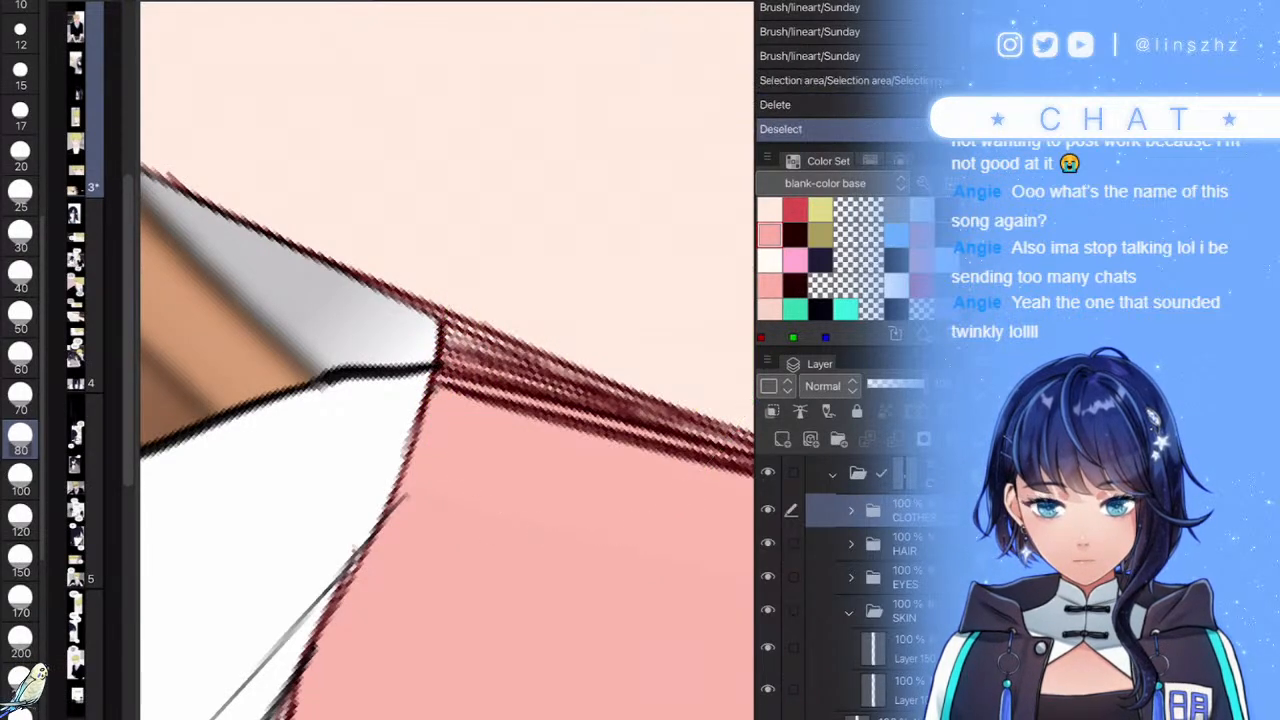
scroll(584, 369, "down", 5)
scroll(447, 360, "up", 3)
scroll(447, 360, "down", 5)
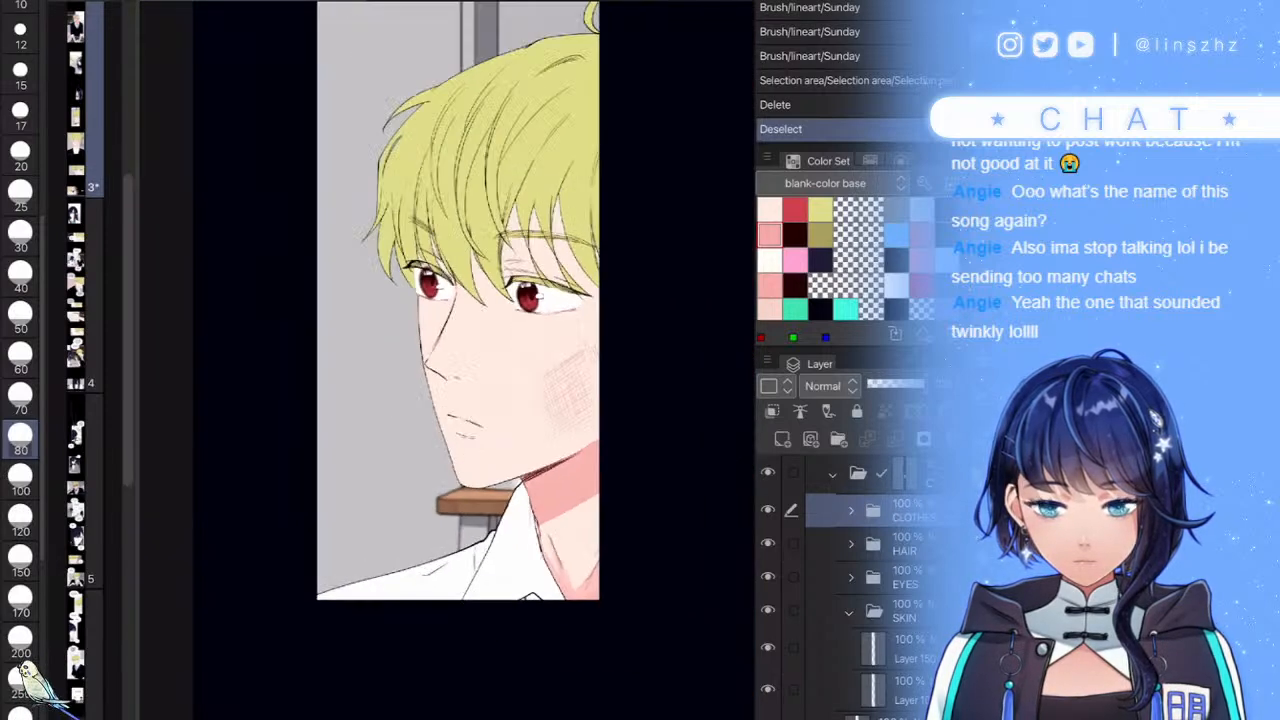
scroll(447, 360, "up", 3)
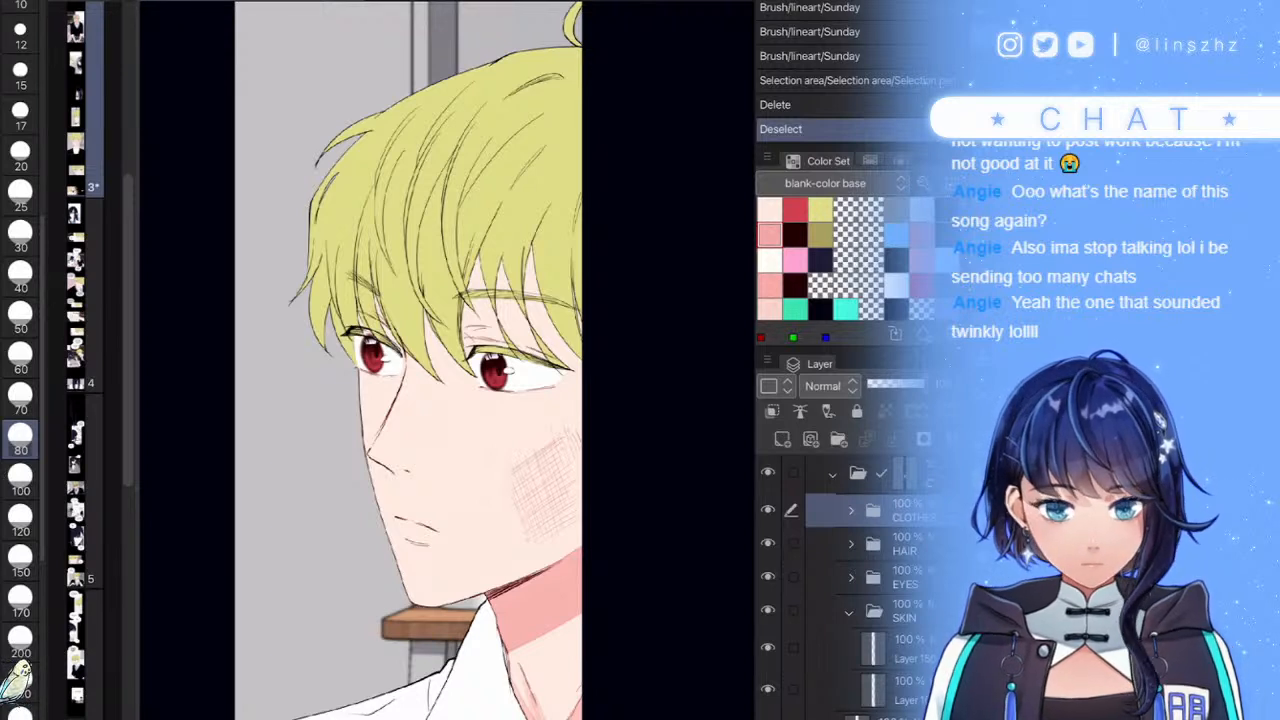
left_click(900, 577)
scroll(860, 577, "down", 2)
left_click(900, 567)
left_click(768, 567)
left_click(768, 567)
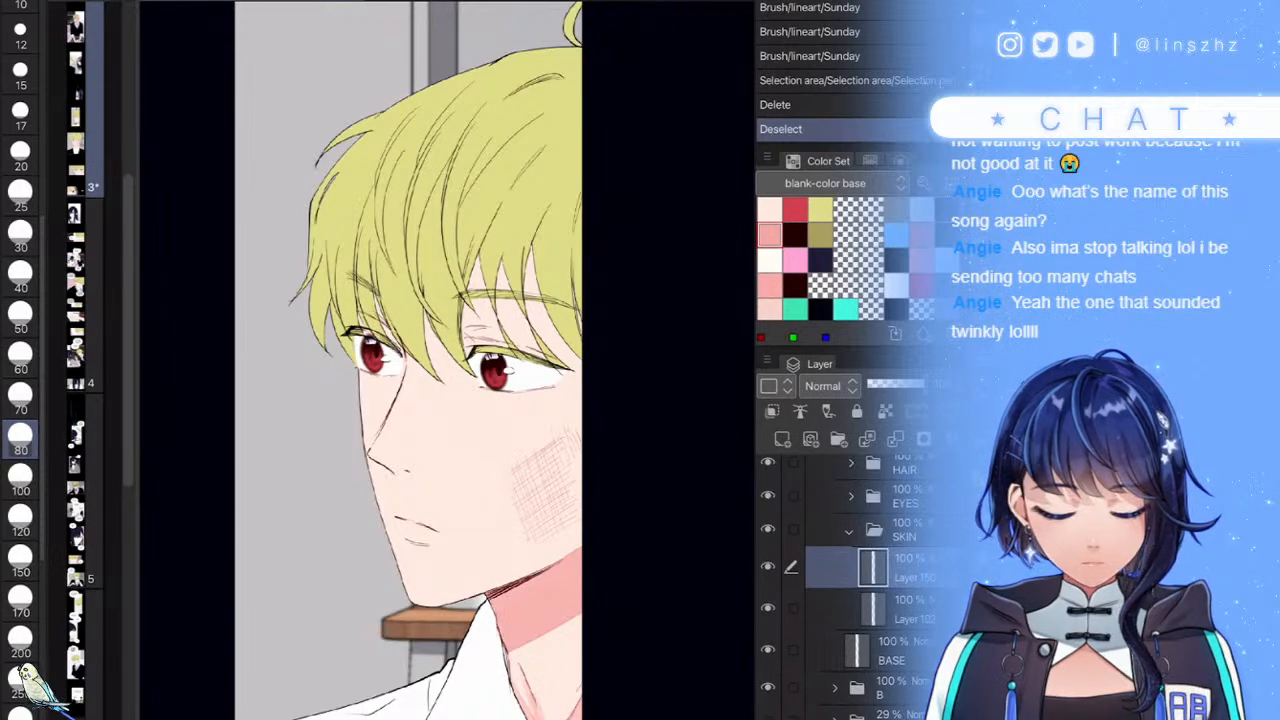
- With a size-30 brush, try pink shading along the nose, below the eye and the eye rim, undoing most strokes
key("b")
scroll(447, 360, "up", 5)
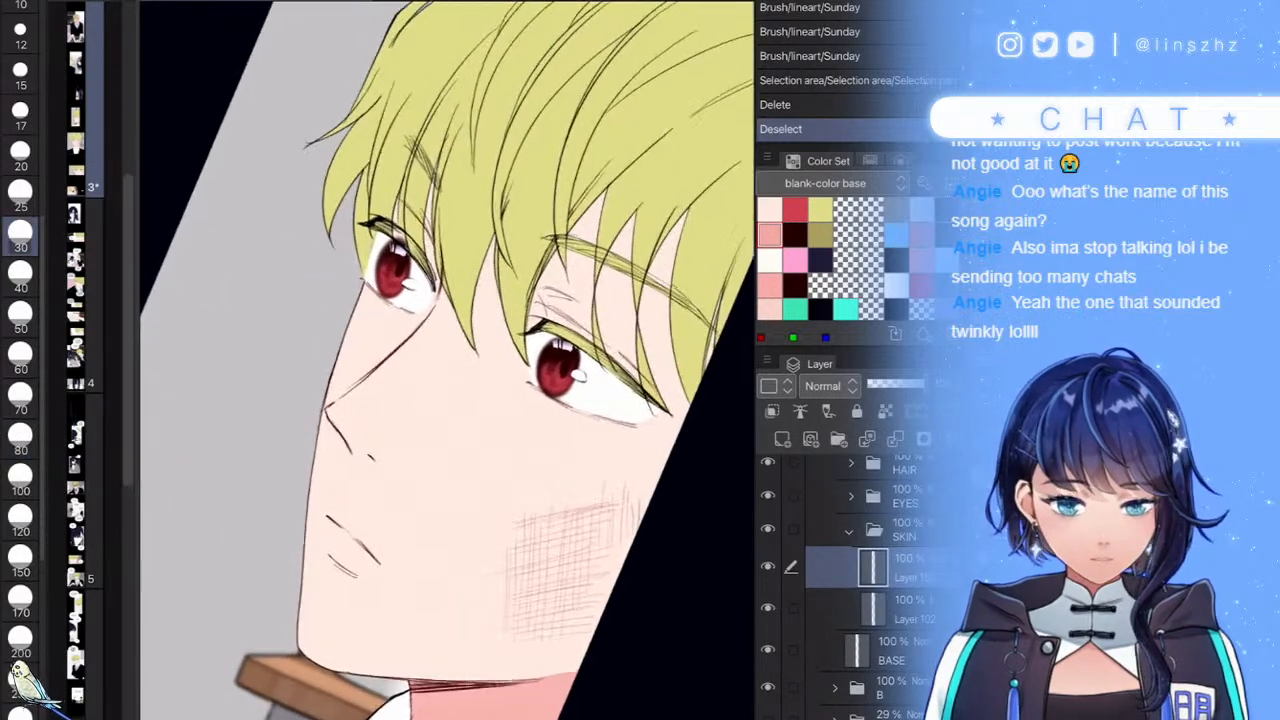
scroll(447, 360, "up", 1)
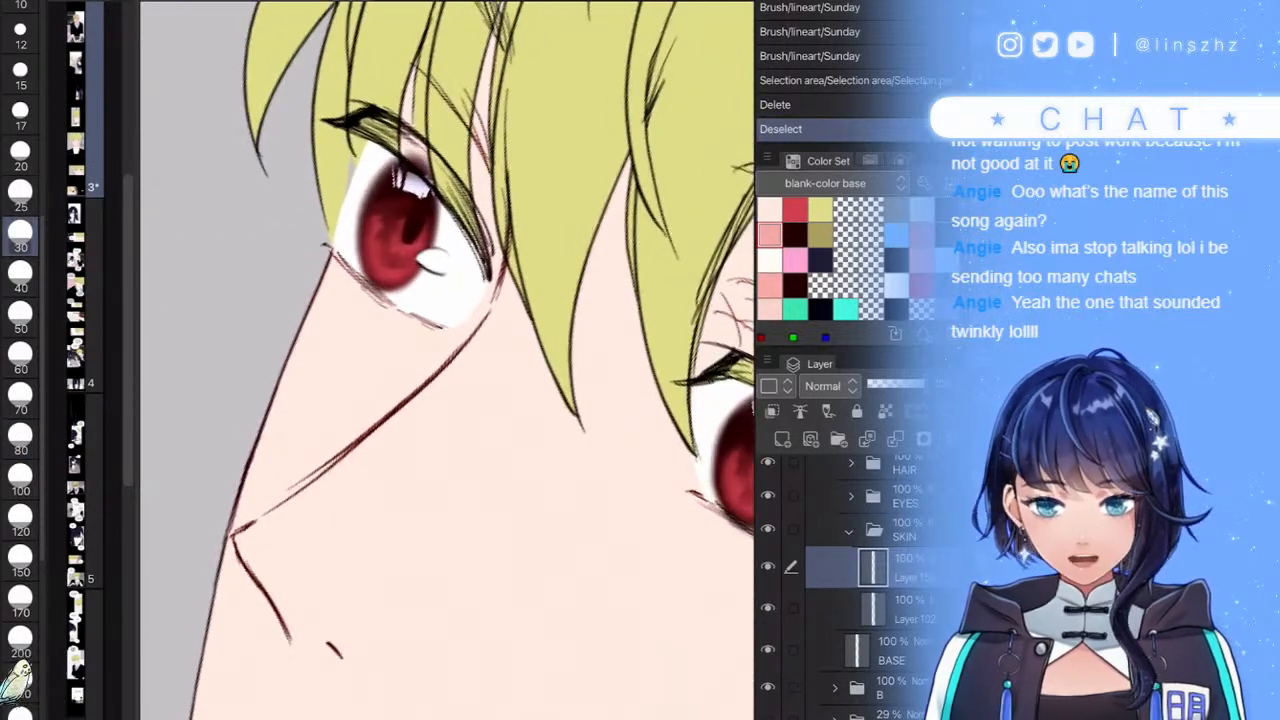
mouse_move(485, 295)
left_mouse_down()
mouse_move(246, 491)
mouse_move(262, 497)
mouse_move(485, 286)
mouse_move(279, 473)
left_mouse_up()
scroll(300, 385, "up", 1)
key("ctrl+z")
mouse_move(490, 330)
left_mouse_down()
mouse_move(285, 490)
mouse_move(360, 418)
mouse_move(470, 365)
mouse_move(550, 280)
mouse_move(560, 95)
left_mouse_up()
mouse_move(547, 228)
left_mouse_down()
mouse_move(523, 117)
mouse_move(469, 108)
mouse_move(490, 96)
left_mouse_up()
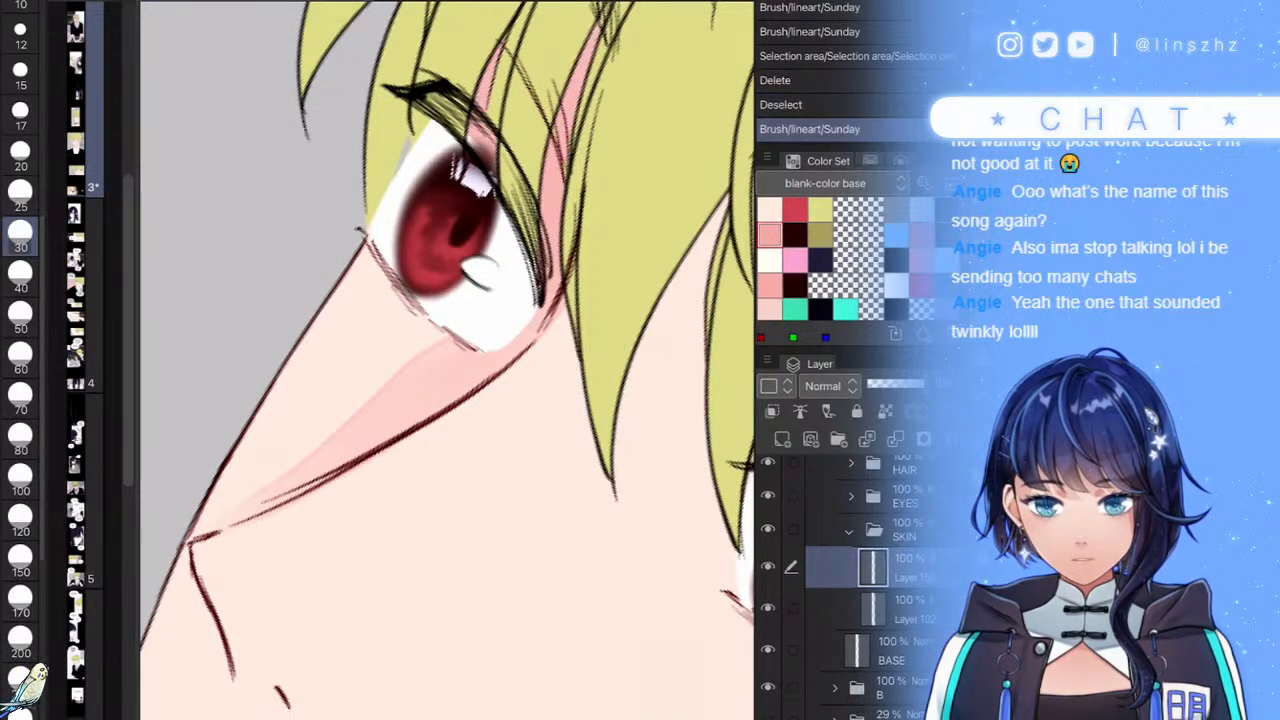
left_click_drag(376, 235, 402, 296)
scroll(385, 250, "up", 3)
key("ctrl+z")
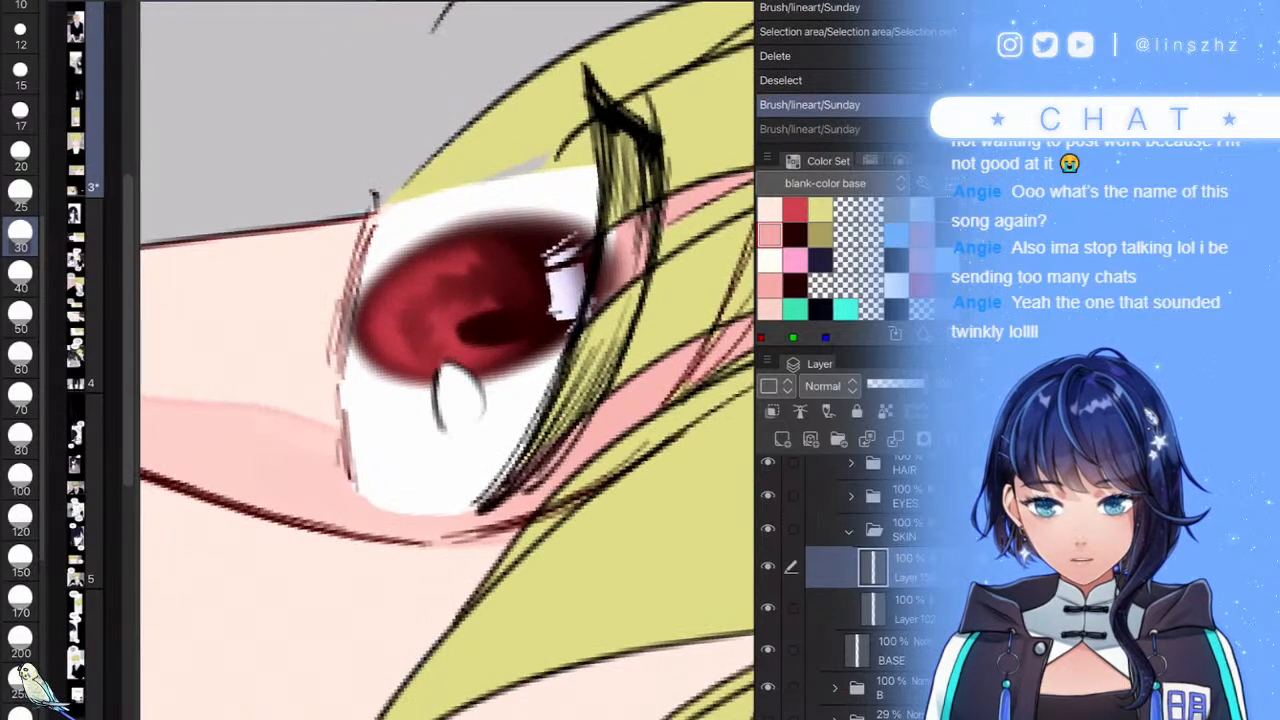
left_click_drag(364, 232, 326, 424)
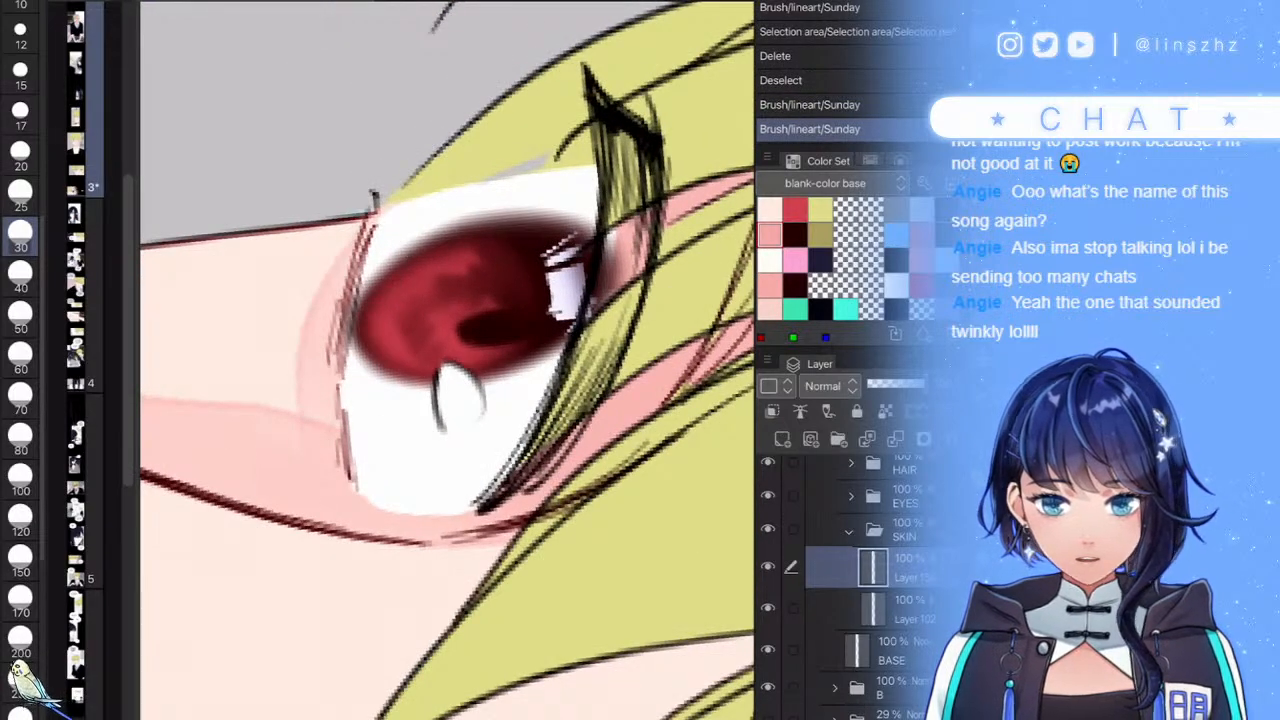
scroll(448, 360, "down", 10)
scroll(448, 360, "up", 5)
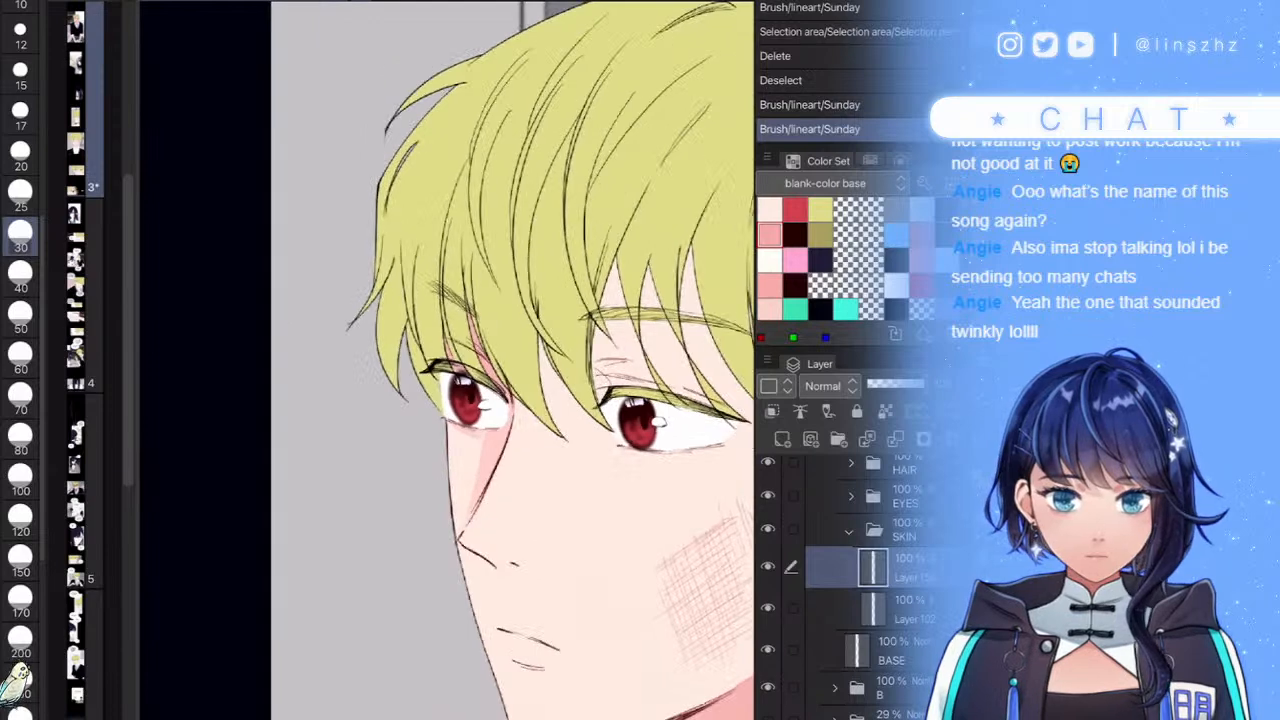
scroll(448, 360, "up", 3)
scroll(448, 360, "up", 3)
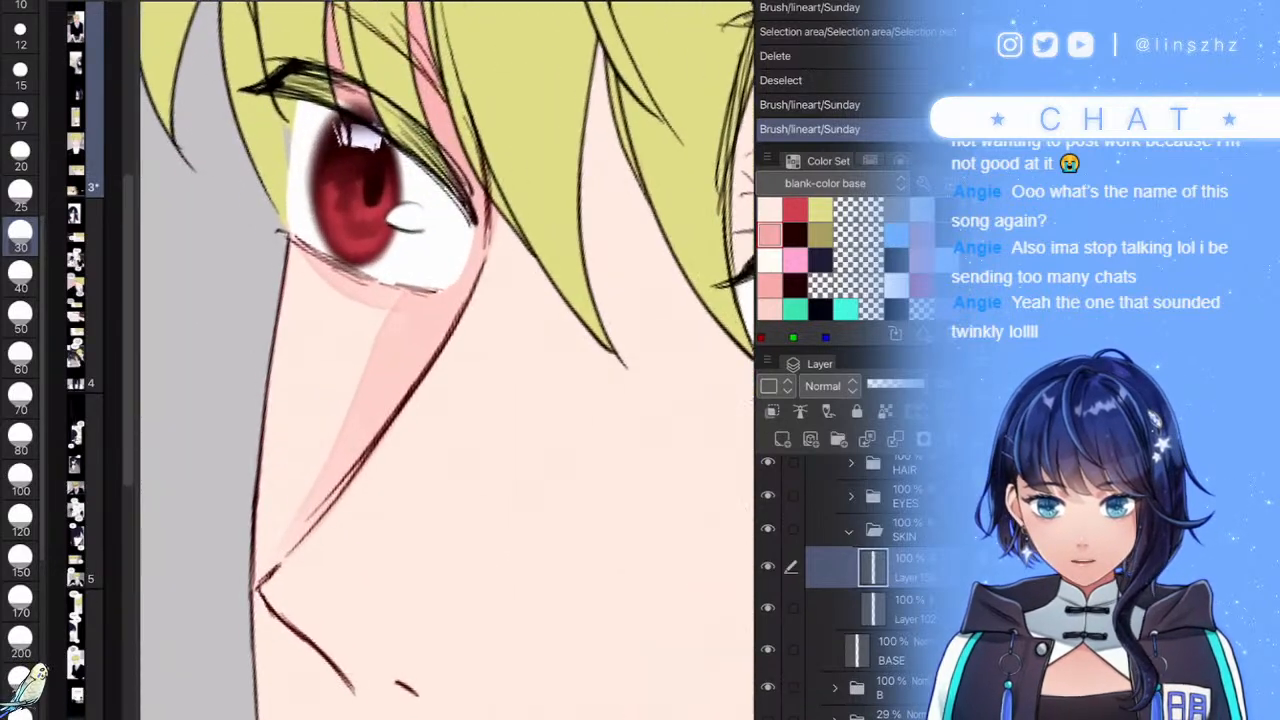
key("ctrl+z")
key("ctrl+z")
mouse_move(470, 295)
left_mouse_down()
mouse_move(360, 420)
mouse_move(280, 565)
left_mouse_up()
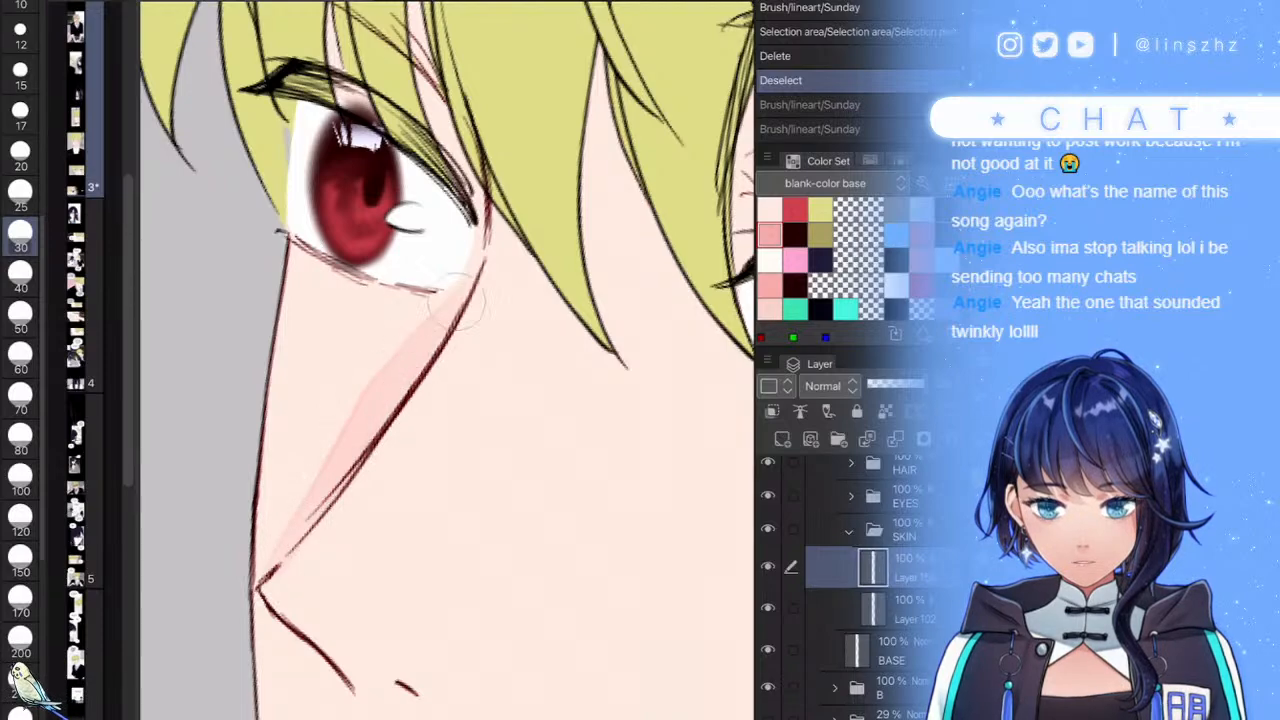
scroll(448, 360, "down", 8)
key("ctrl+z")
scroll(448, 360, "up", 5)
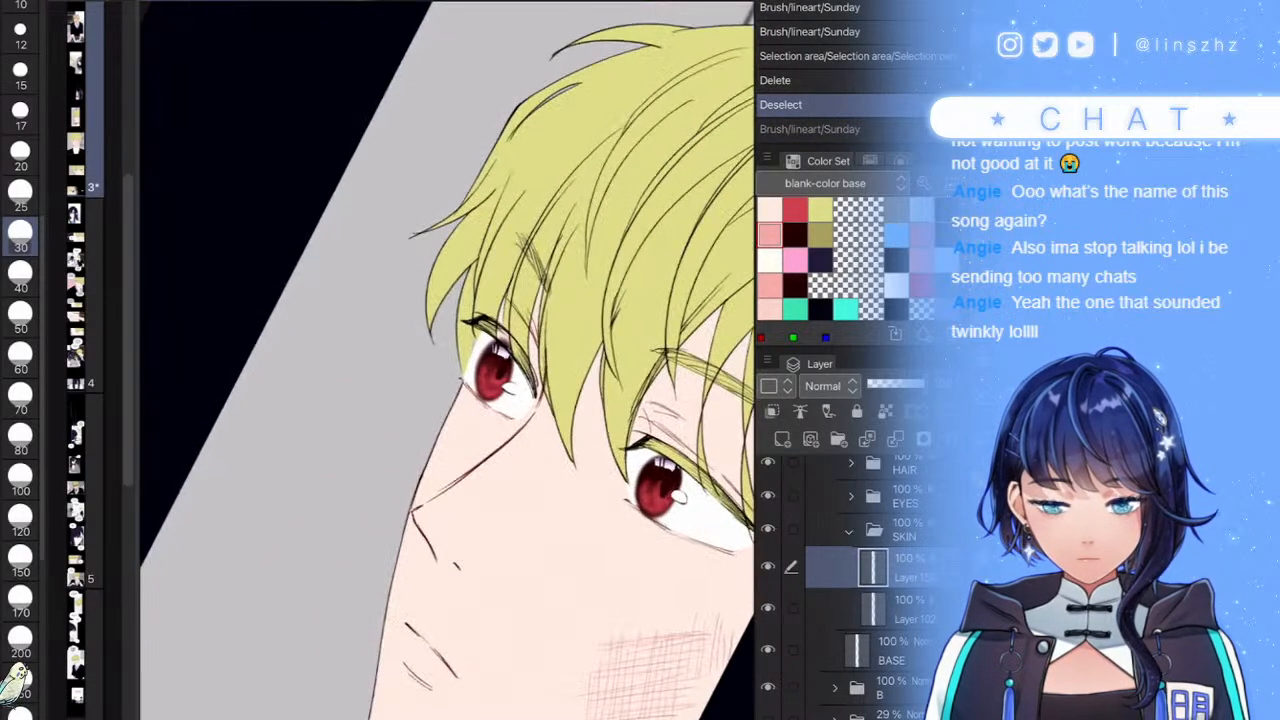
scroll(448, 360, "up", 3)
scroll(448, 360, "up", 3)
- Paint pink shadow beside the eye, in skin gaps between strands, down the neck and along the jaw
left_click_drag(514, 276, 516, 420)
scroll(448, 360, "down", 4)
left_click_drag(448, 360, 367, 396)
left_click_drag(532, 300, 502, 368)
mouse_move(602, 304)
left_mouse_down()
mouse_move(562, 356)
mouse_move(534, 474)
mouse_move(488, 510)
left_mouse_up()
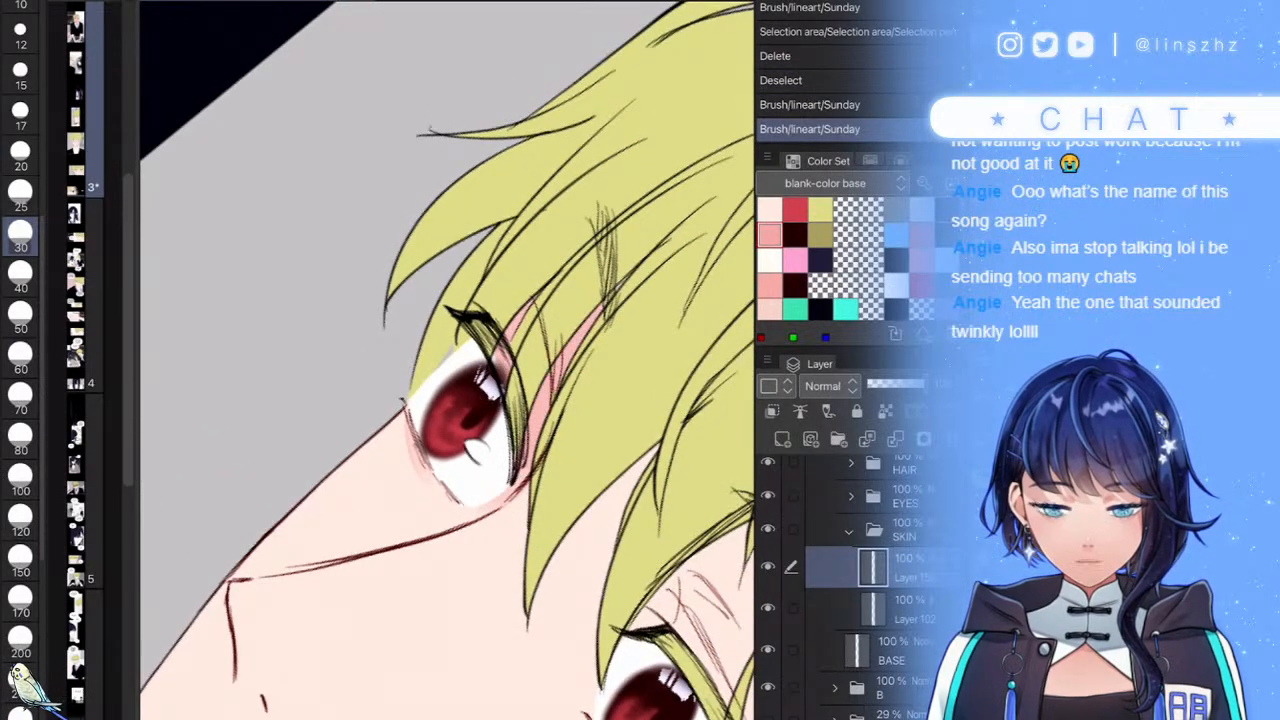
scroll(448, 360, "down", 5)
scroll(448, 360, "up", 5)
mouse_move(514, 302)
left_mouse_down()
mouse_move(497, 455)
mouse_move(474, 427)
mouse_move(490, 340)
left_mouse_up()
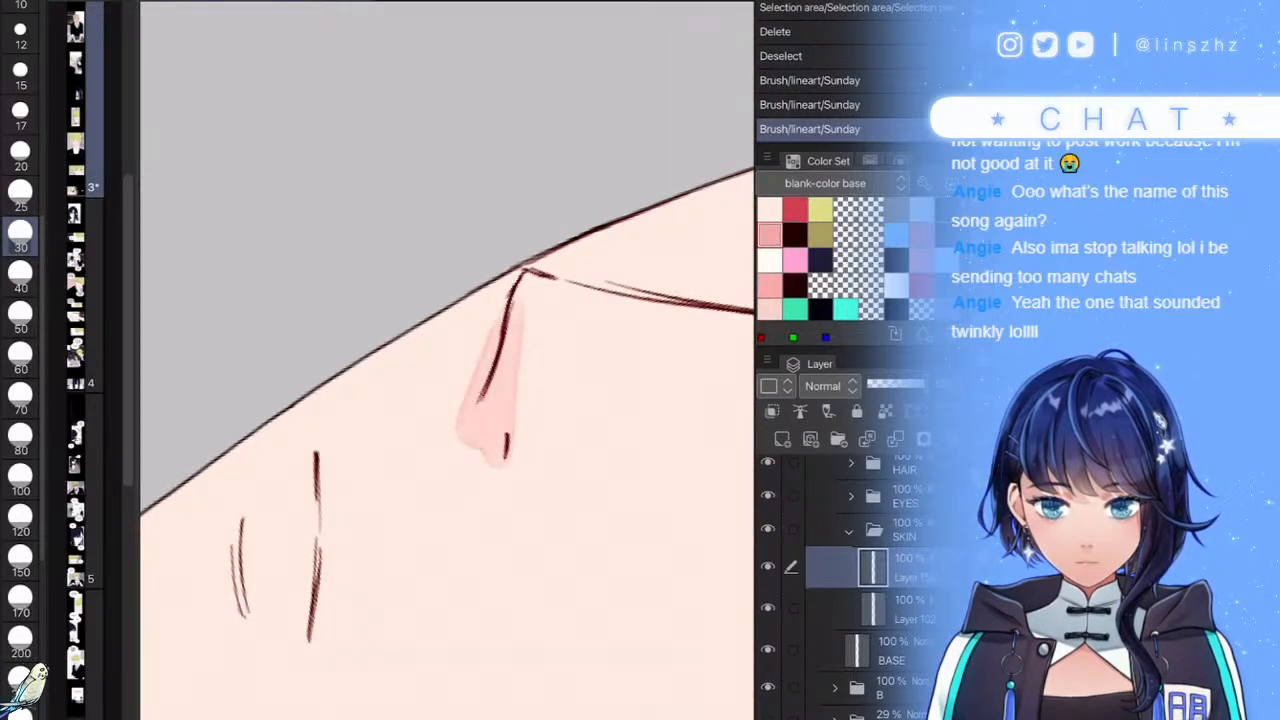
scroll(448, 360, "down", 5)
scroll(448, 360, "up", 5)
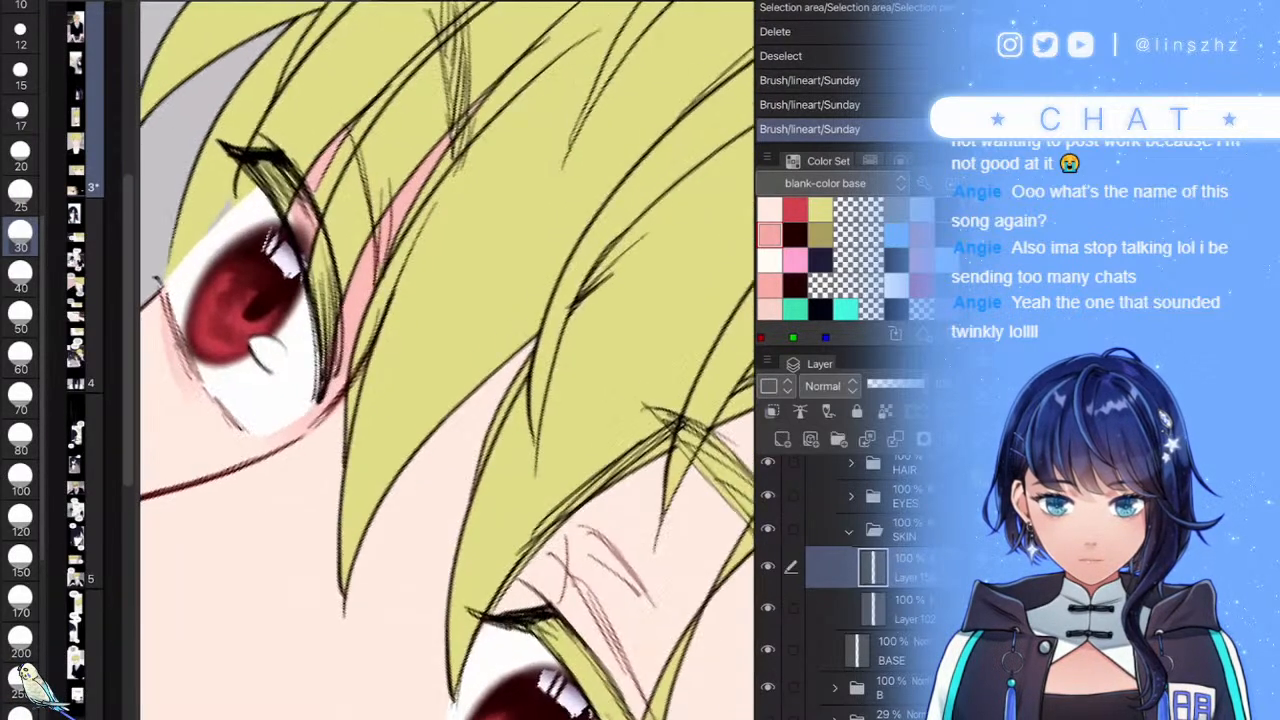
mouse_move(336, 408)
left_mouse_down()
mouse_move(314, 634)
mouse_move(338, 706)
left_mouse_up()
mouse_move(340, 700)
left_mouse_down()
mouse_move(346, 646)
mouse_move(534, 358)
left_mouse_up()
mouse_move(348, 485)
left_mouse_down()
mouse_move(370, 440)
mouse_move(340, 425)
mouse_move(356, 490)
mouse_move(322, 592)
left_mouse_up()
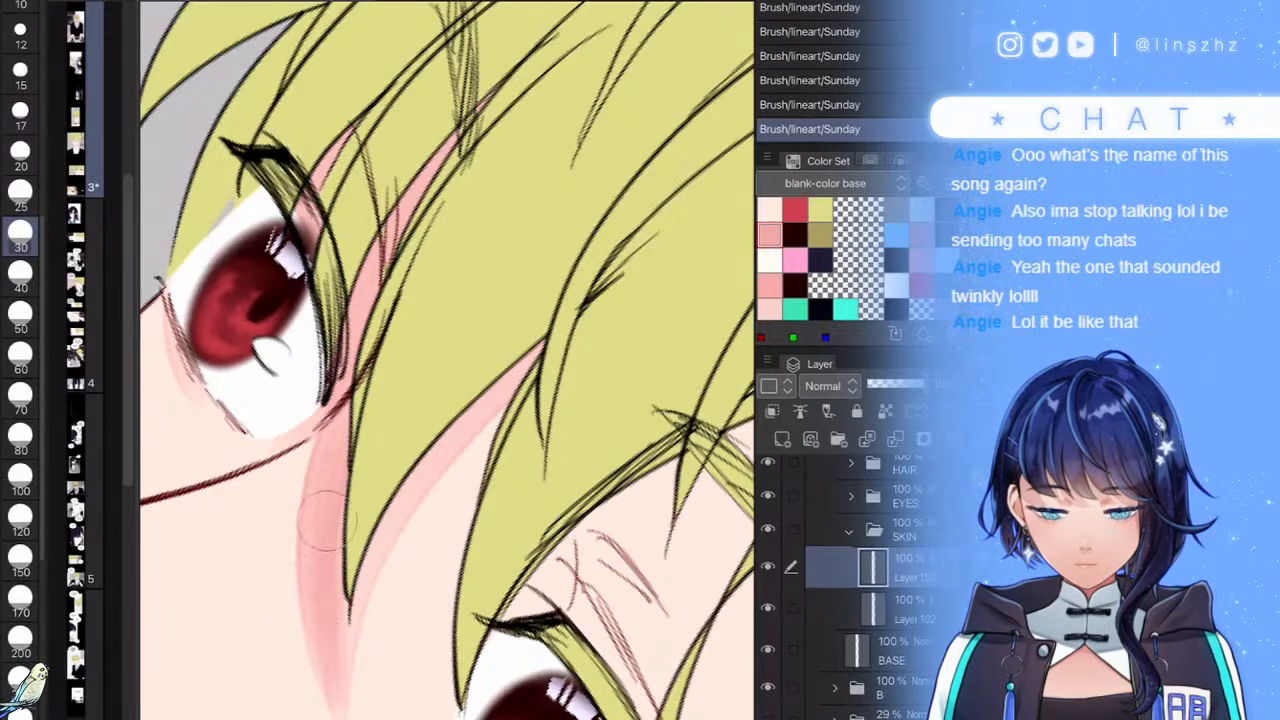
left_click_drag(314, 690, 440, 442)
left_click_drag(364, 566, 540, 350)
scroll(447, 360, "down", 5)
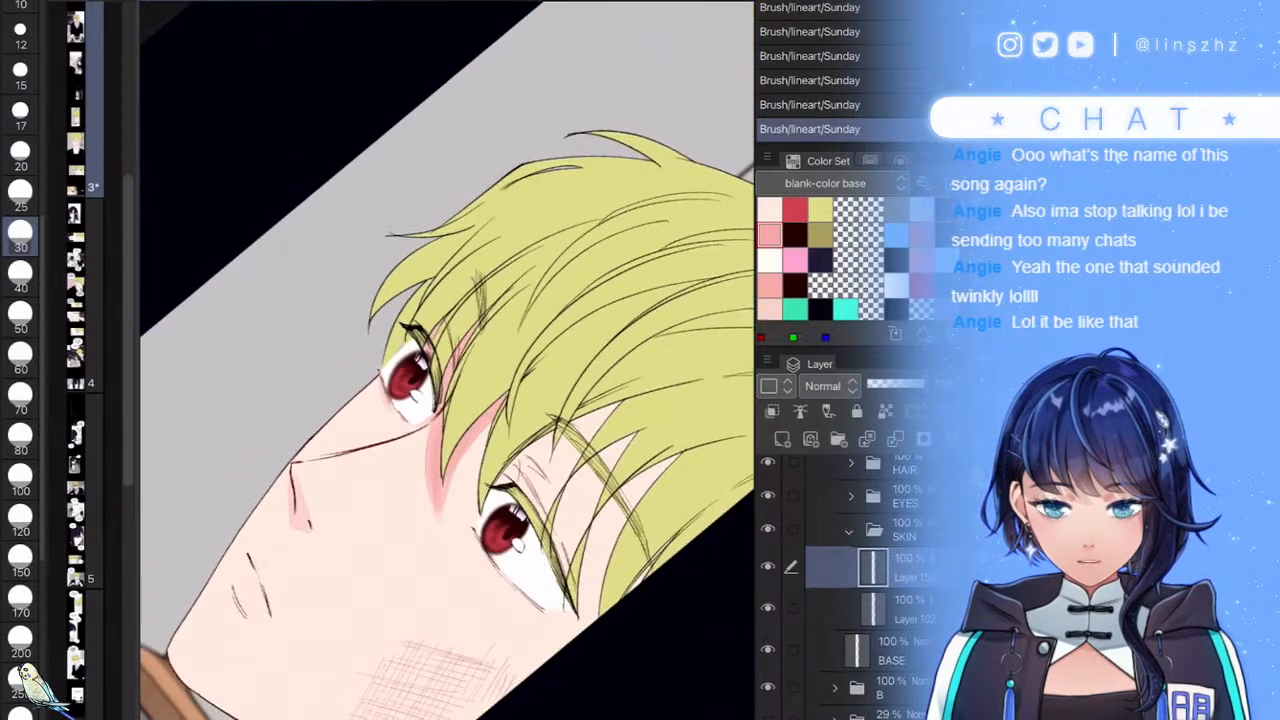
scroll(447, 360, "up", 5)
left_click_drag(445, 375, 345, 510)
left_click_drag(380, 470, 322, 598)
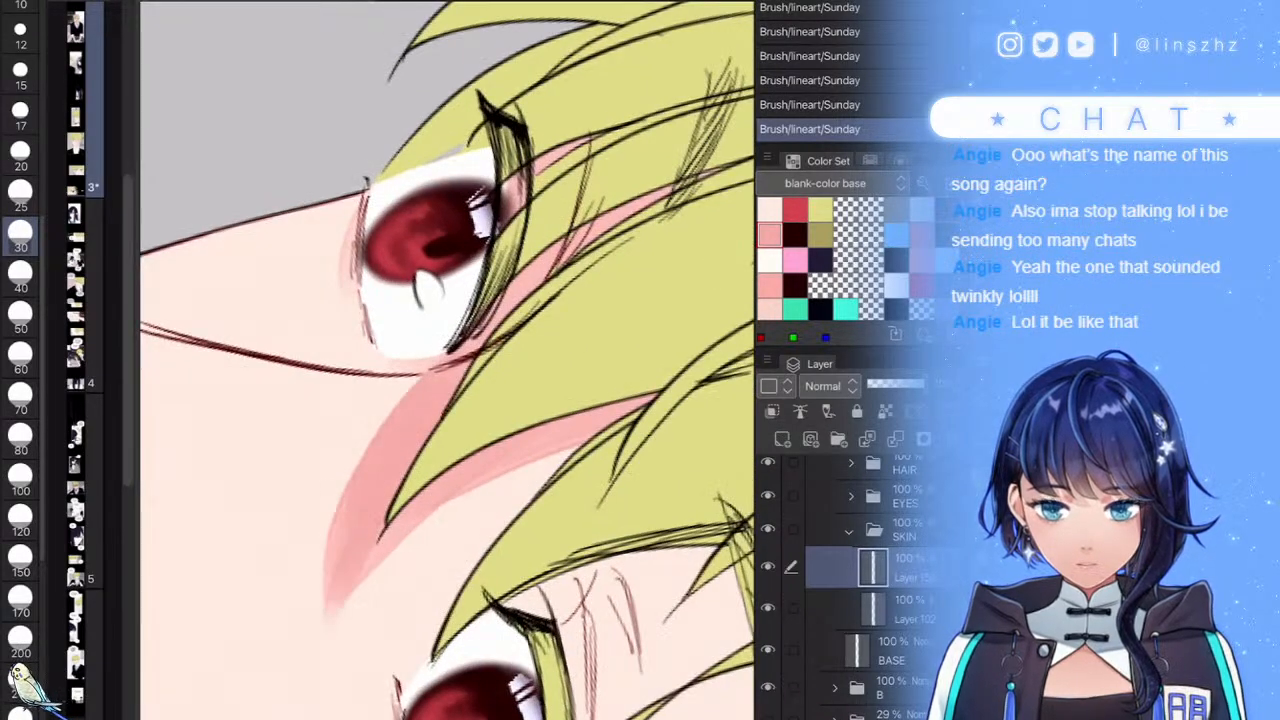
left_click_drag(410, 428, 310, 645)
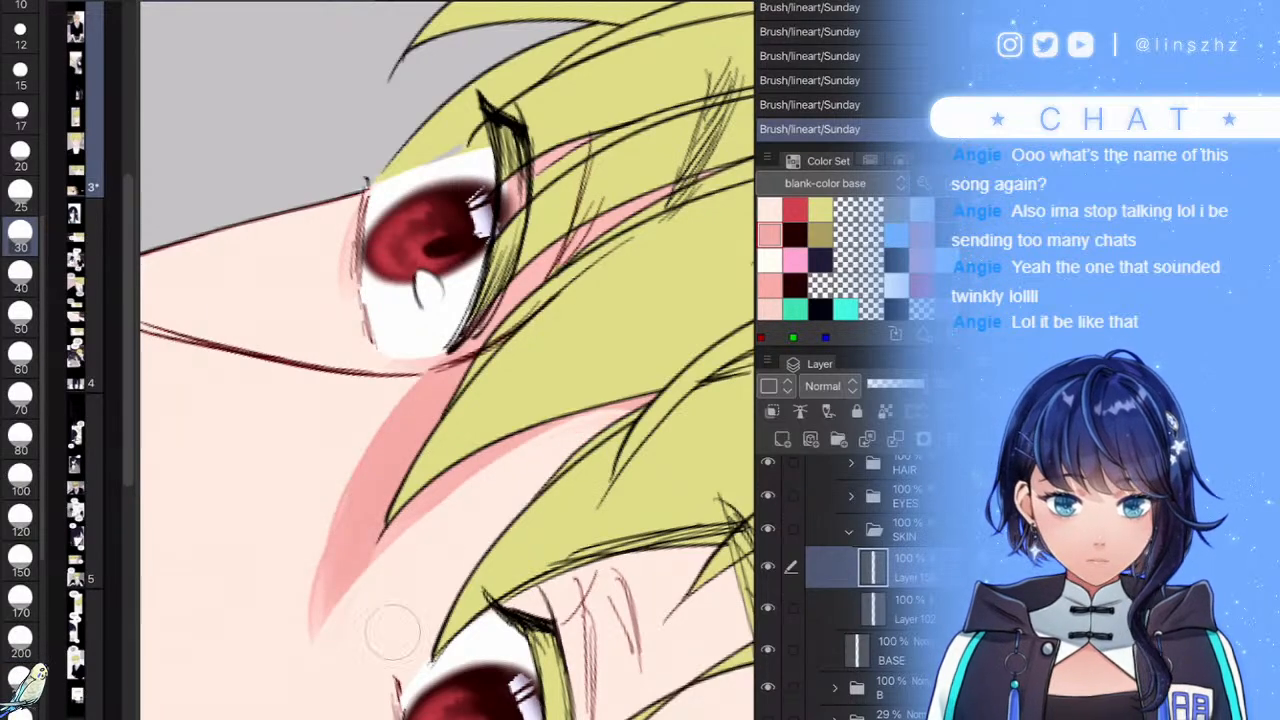
scroll(447, 360, "down", 2)
scroll(447, 360, "up", 5)
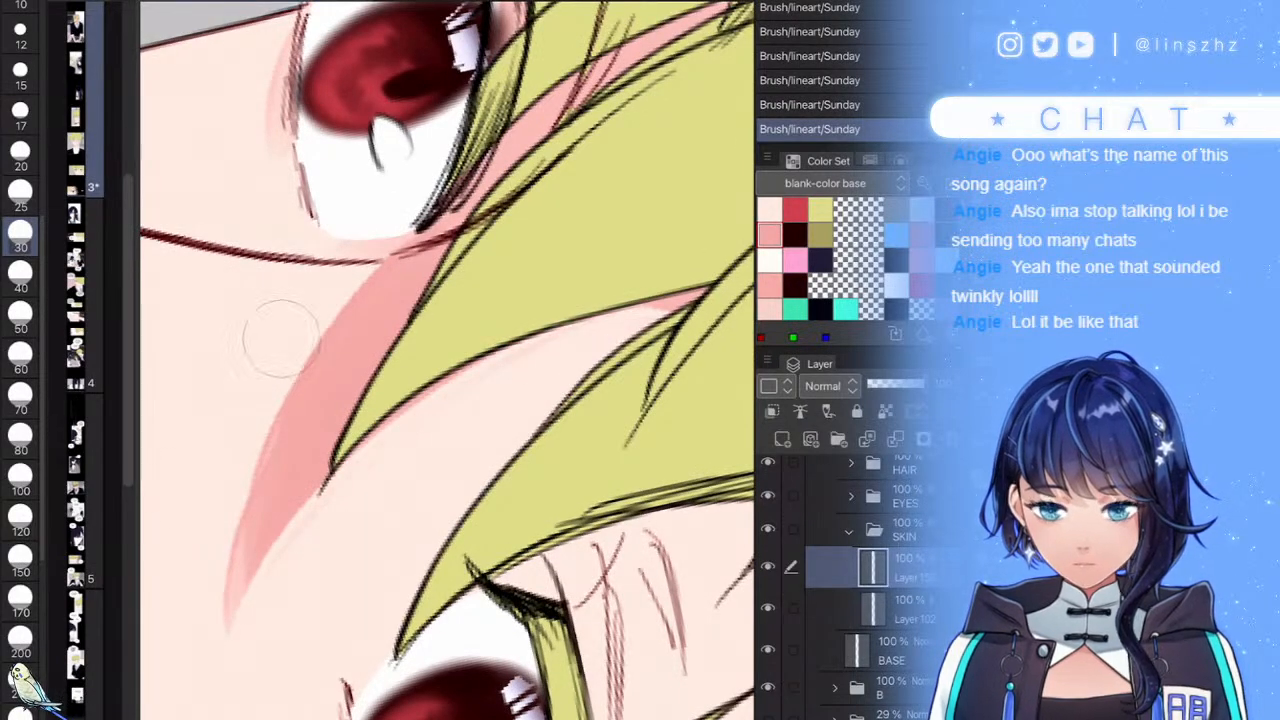
- Trim the face shadow's left edge and shade pink under the right eyebrow and between right-side strands
left_click_drag(264, 365, 188, 645)
left_click_drag(222, 484, 202, 595)
scroll(447, 360, "down", 7)
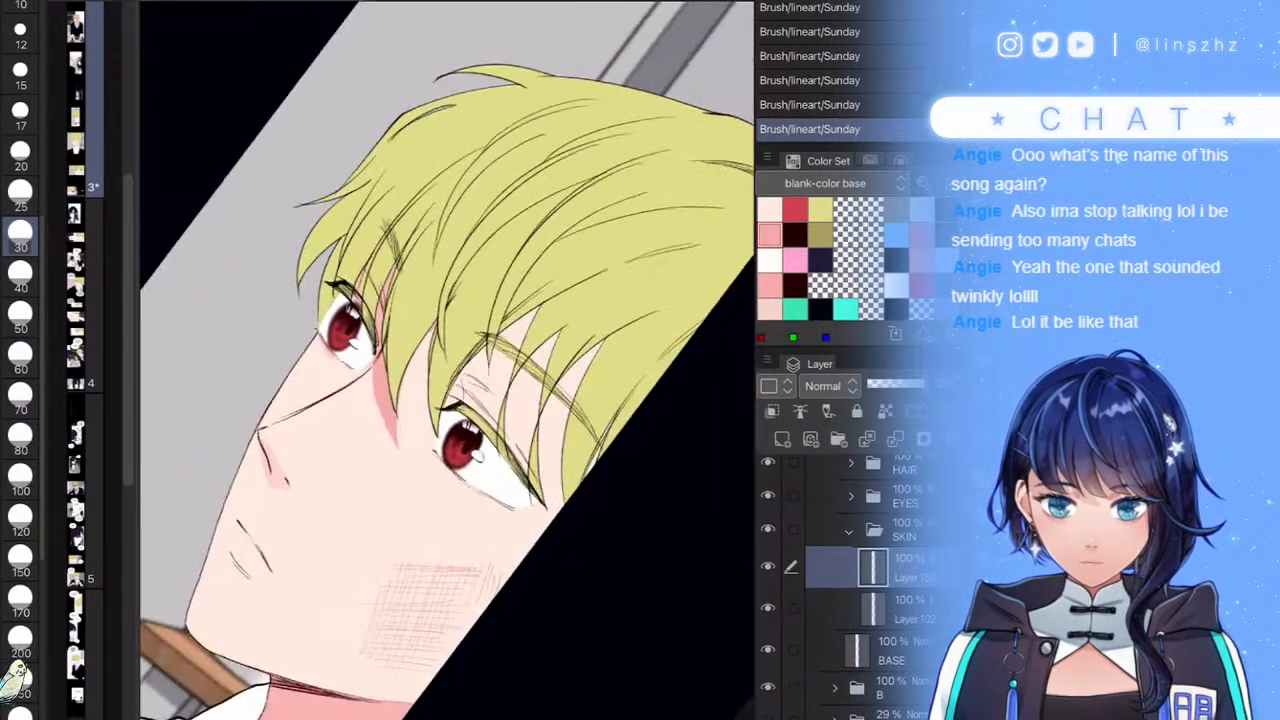
scroll(447, 360, "down", 4)
scroll(447, 360, "up", 9)
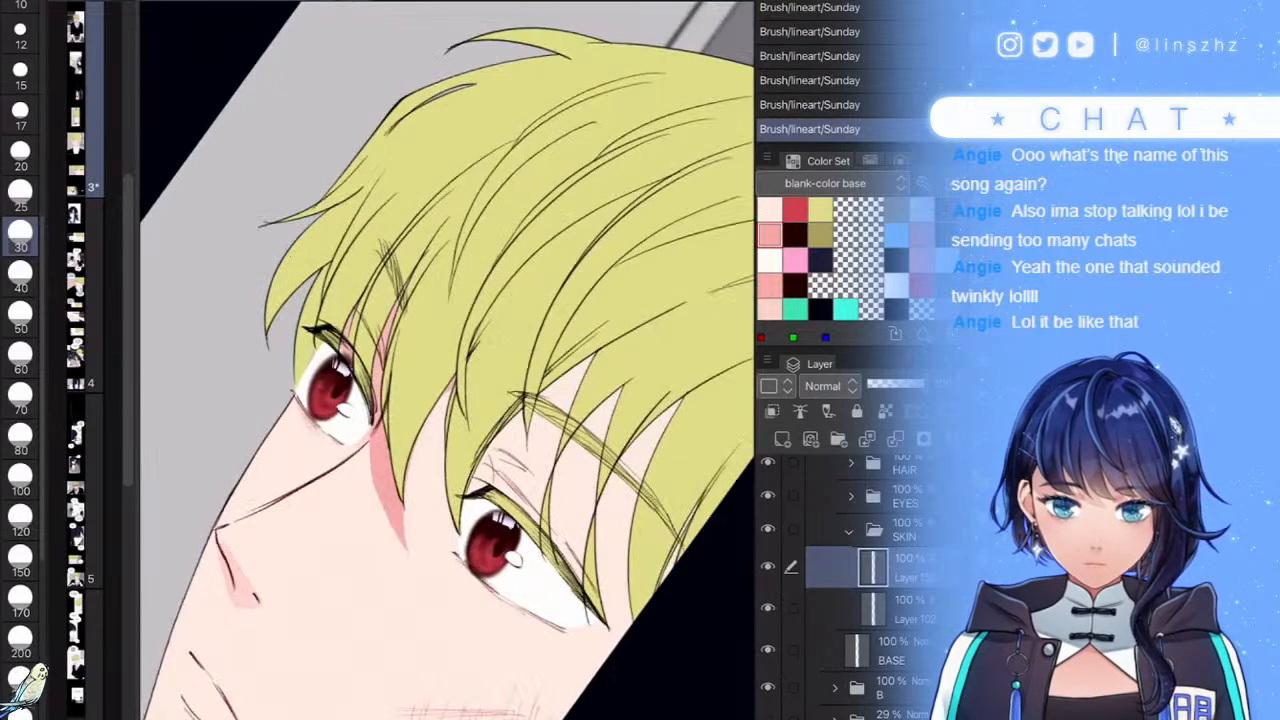
mouse_move(486, 292)
left_mouse_down()
mouse_move(422, 395)
mouse_move(446, 586)
left_mouse_up()
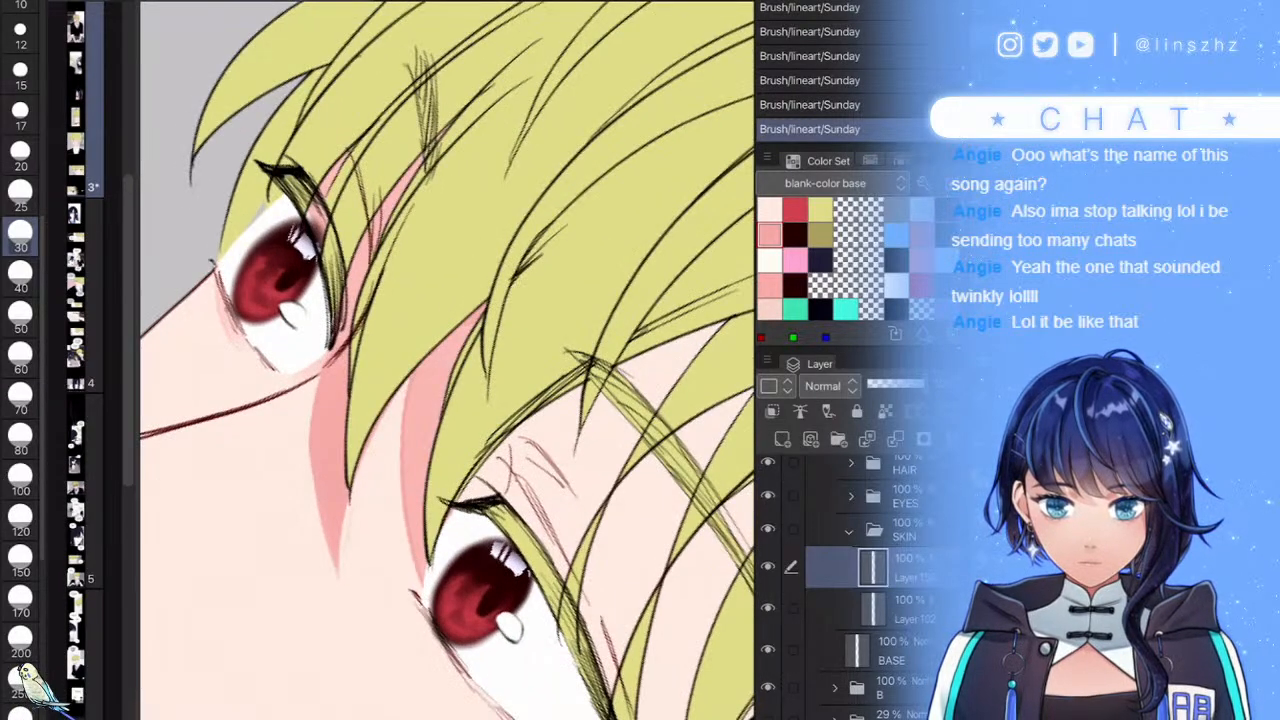
left_click_drag(539, 368, 590, 345)
scroll(447, 360, "down", 5)
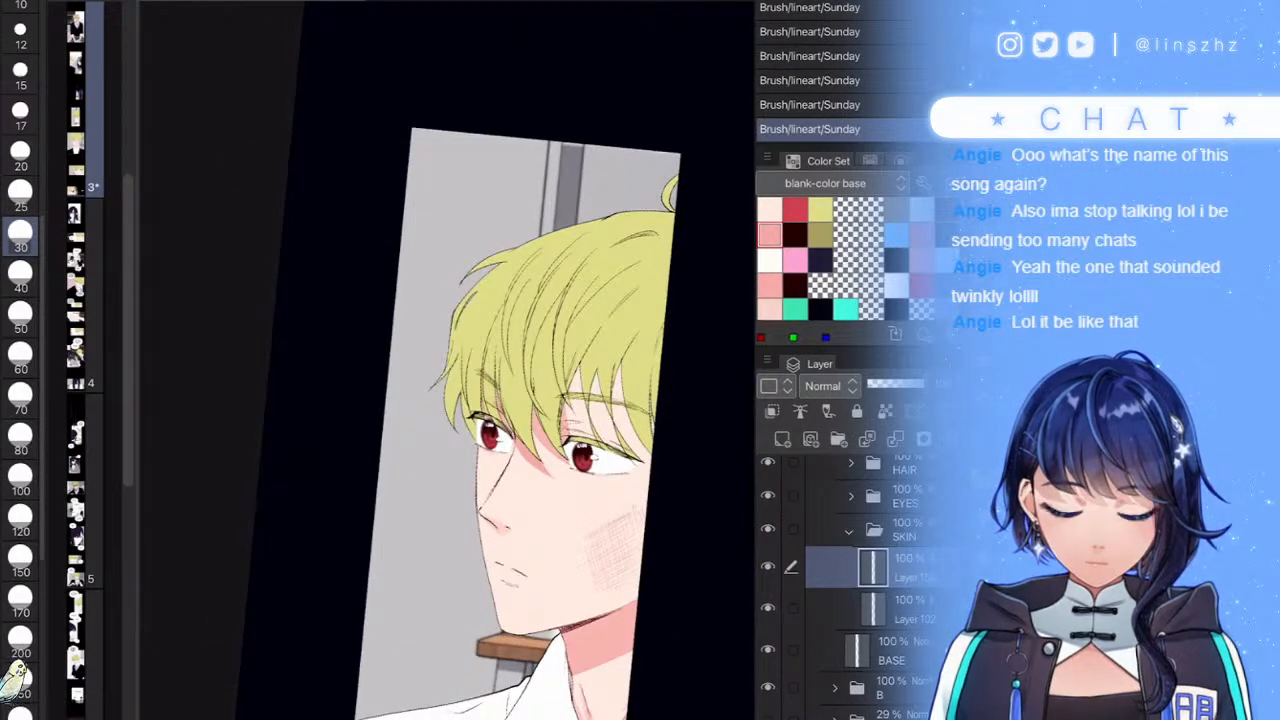
scroll(447, 360, "up", 8)
mouse_move(490, 394)
left_mouse_down()
mouse_move(532, 338)
mouse_move(700, 318)
left_mouse_up()
left_click_drag(500, 318, 576, 302)
left_click_drag(706, 300, 742, 320)
scroll(447, 360, "down", 6)
scroll(447, 360, "up", 6)
left_click_drag(562, 348, 614, 310)
mouse_move(600, 384)
left_mouse_down()
mouse_move(665, 385)
mouse_move(676, 340)
left_mouse_up()
scroll(513, 375, "up", 5)
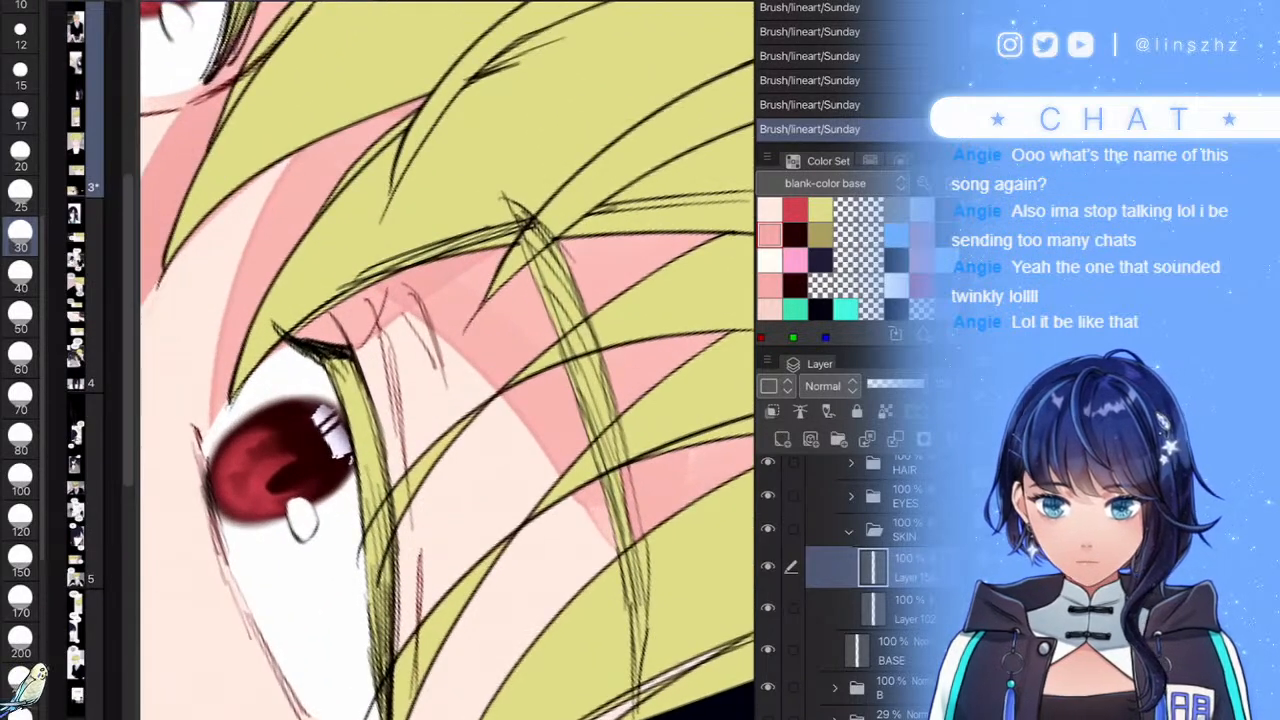
- At brush size 20, add small pink shadows below the hair strand and under the eye
key("bracketleft")
key("bracketleft")
mouse_move(503, 400)
left_mouse_down()
mouse_move(423, 504)
mouse_move(404, 554)
mouse_move(522, 388)
left_mouse_up()
scroll(447, 360, "up", 2)
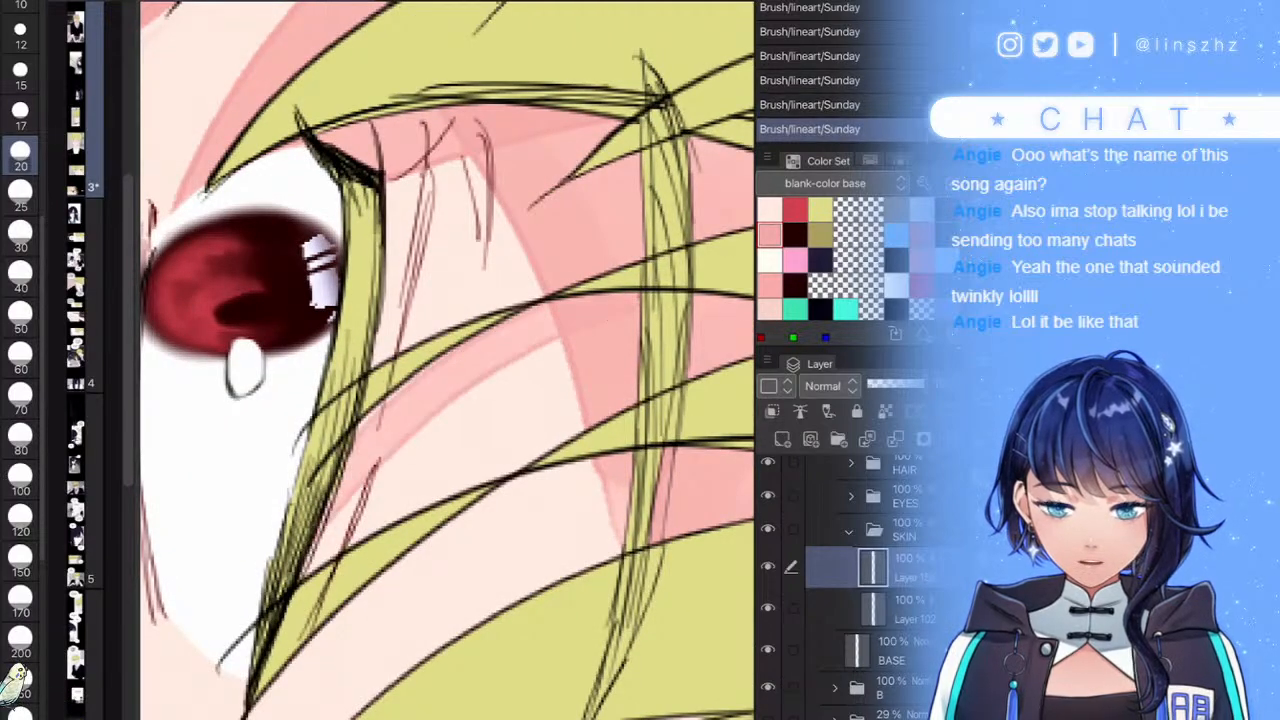
scroll(447, 360, "down", 3)
scroll(447, 360, "up", 2)
mouse_move(364, 510)
left_mouse_down()
mouse_move(303, 616)
mouse_move(608, 395)
mouse_move(370, 531)
left_mouse_up()
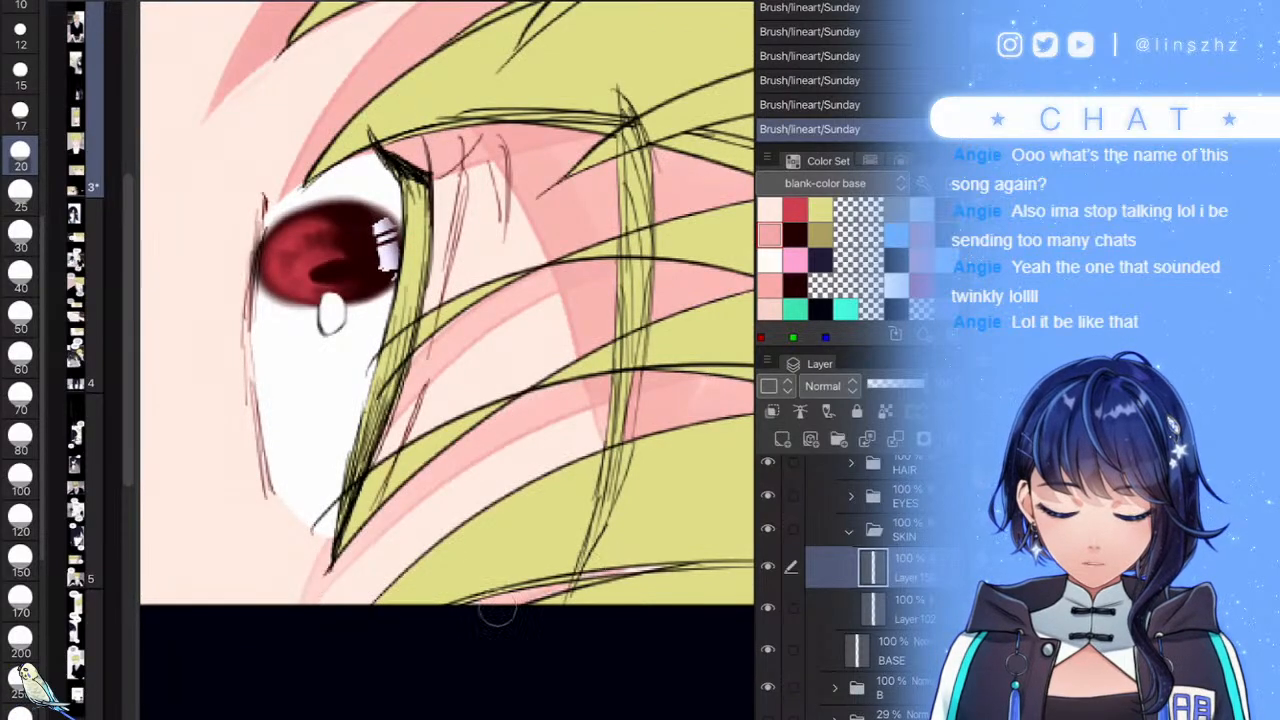
scroll(447, 360, "down", 5)
scroll(447, 360, "up", 5)
scroll(860, 590, "up", 2)
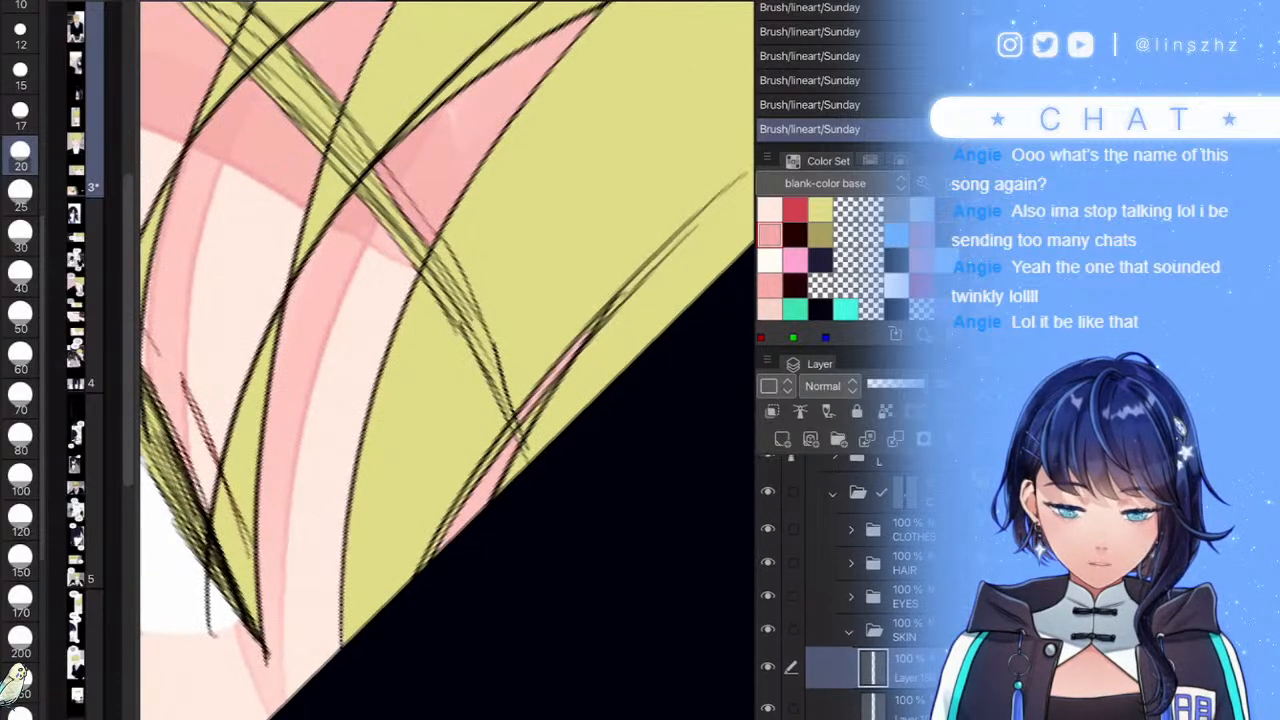
- On the HAIR group's colour layer, fill the pink slivers in the hair with yellow
left_click(851, 563)
left_click(900, 601)
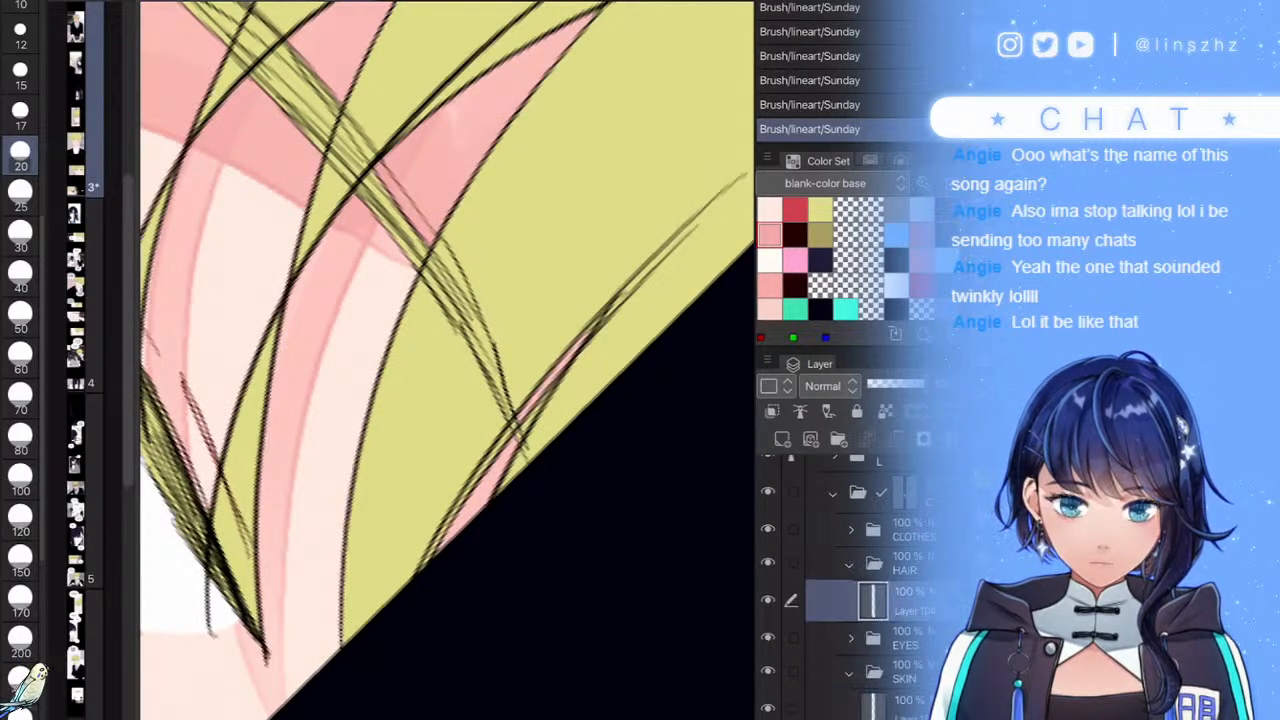
key("g")
left_click(820, 209)
mouse_move(598, 334)
left_mouse_down()
mouse_move(585, 363)
mouse_move(472, 448)
mouse_move(580, 345)
left_mouse_up()
scroll(574, 433, "down", 5)
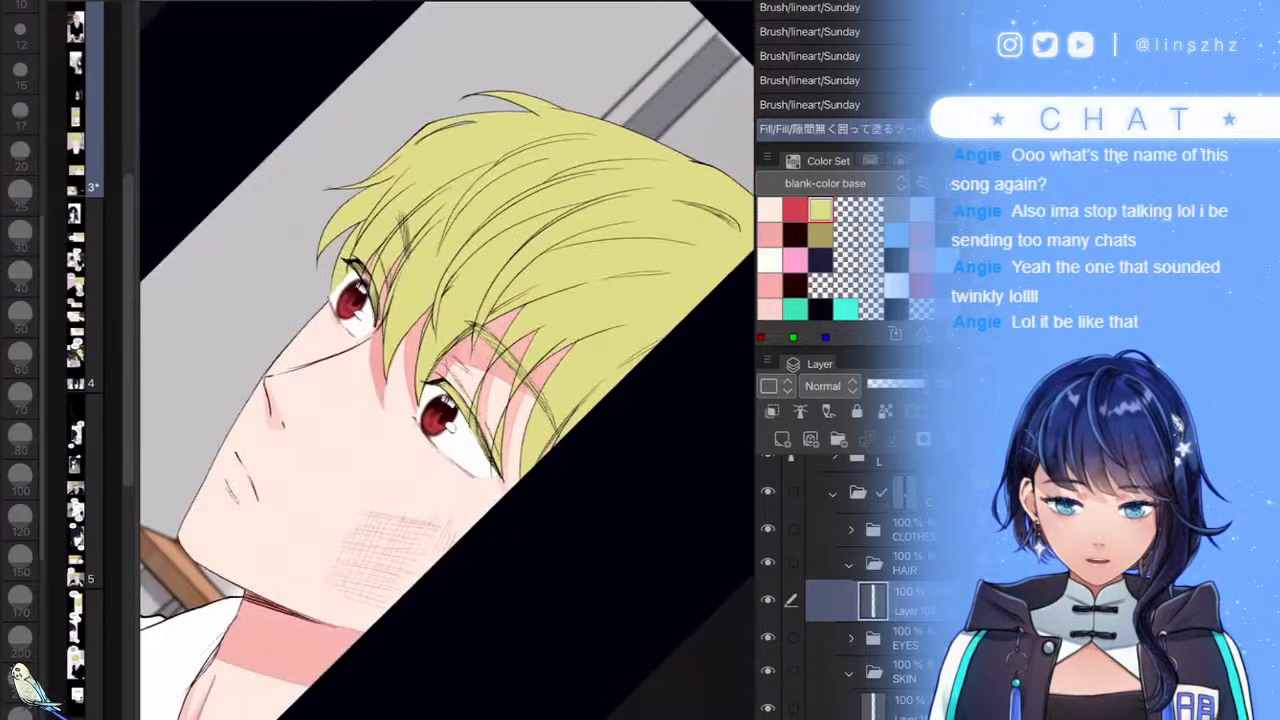
scroll(504, 460, "down", 5)
scroll(490, 440, "up", 5)
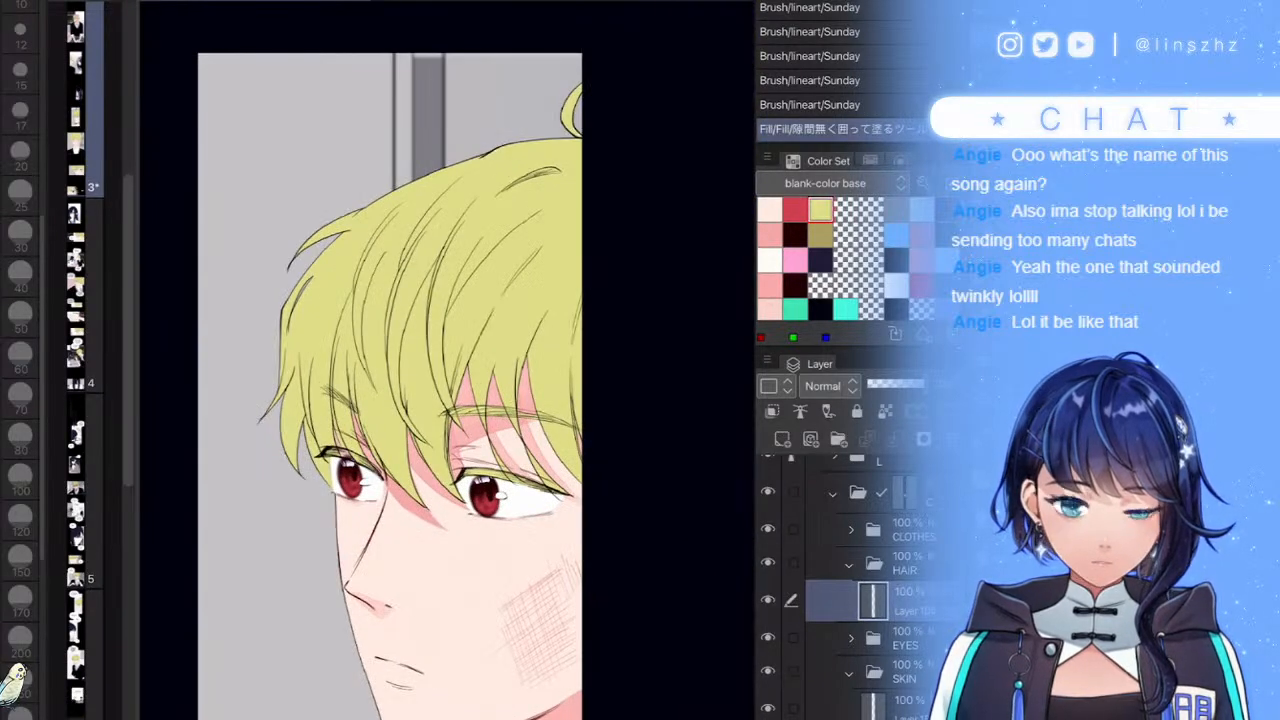
- Back on the top skin layer, extend pink shading down the skin's left edge with the brush
left_click(850, 564)
left_click(885, 615)
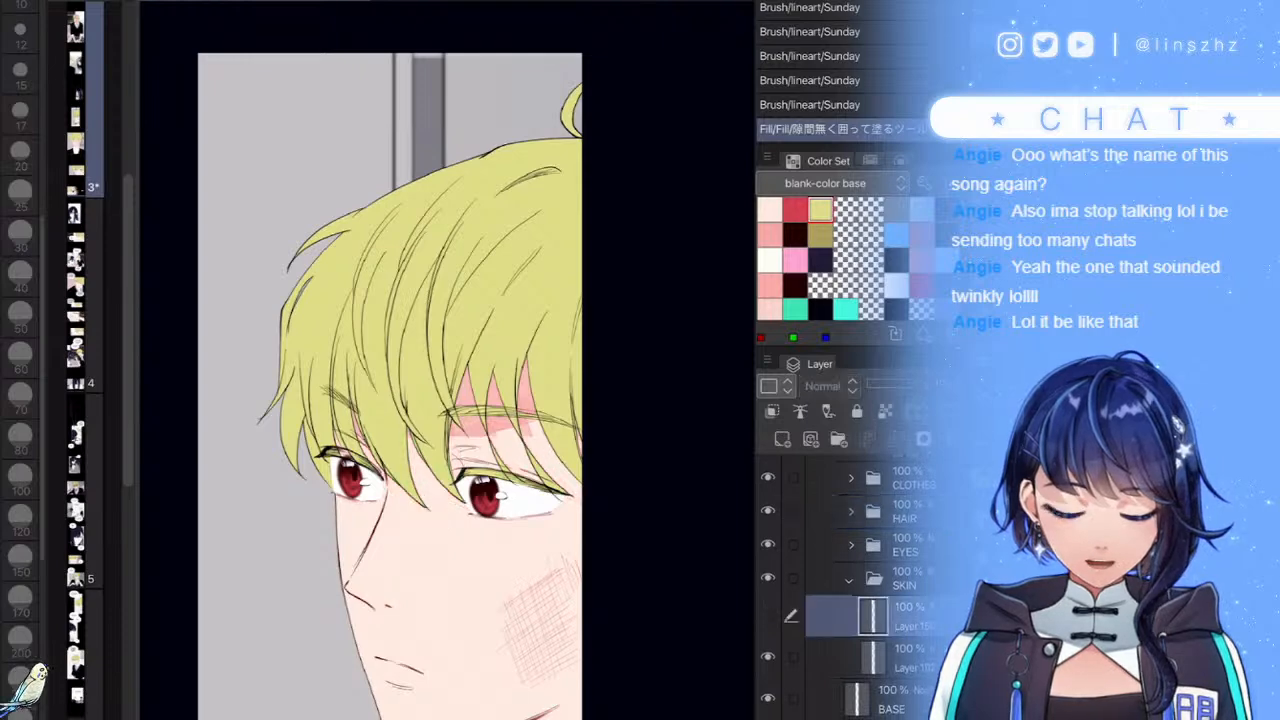
key("p")
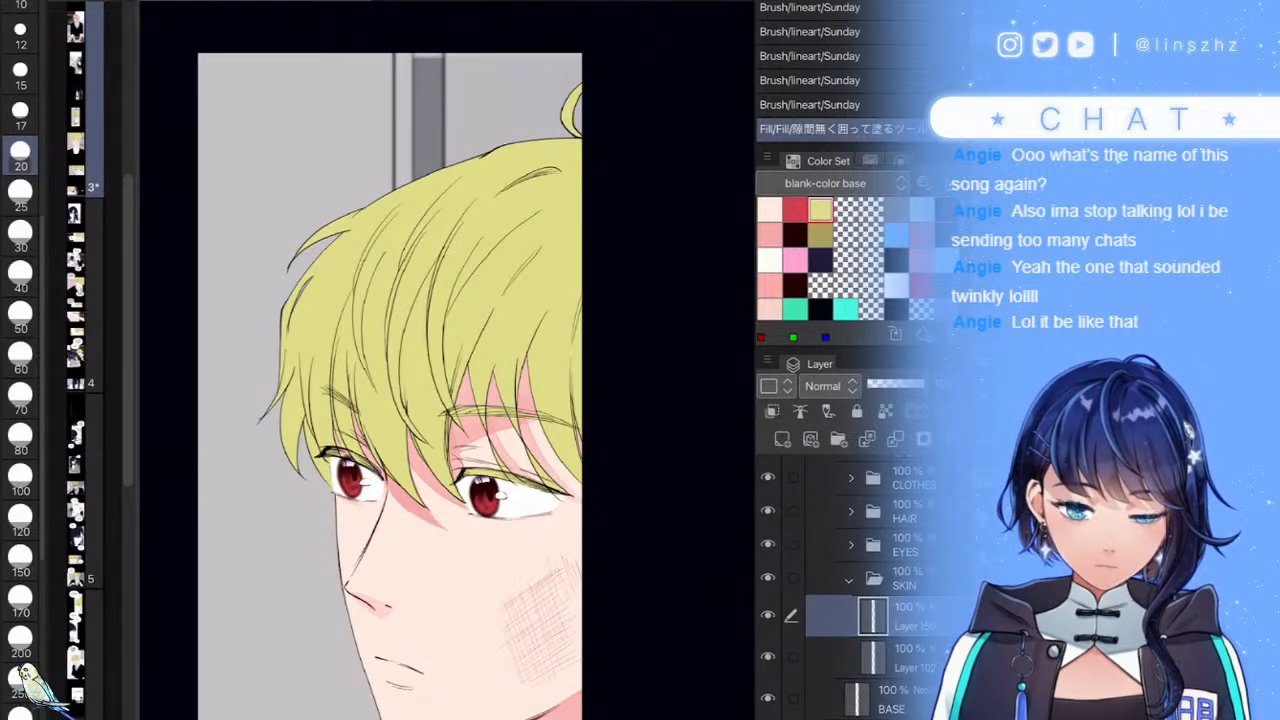
left_click(770, 235)
scroll(500, 420, "up", 6)
mouse_move(435, 375)
left_mouse_down()
mouse_move(447, 383)
mouse_move(421, 395)
mouse_move(366, 520)
mouse_move(453, 395)
mouse_move(357, 574)
left_mouse_up()
left_click_drag(356, 328, 309, 428)
left_click_drag(338, 356, 299, 482)
left_click_drag(320, 402, 291, 515)
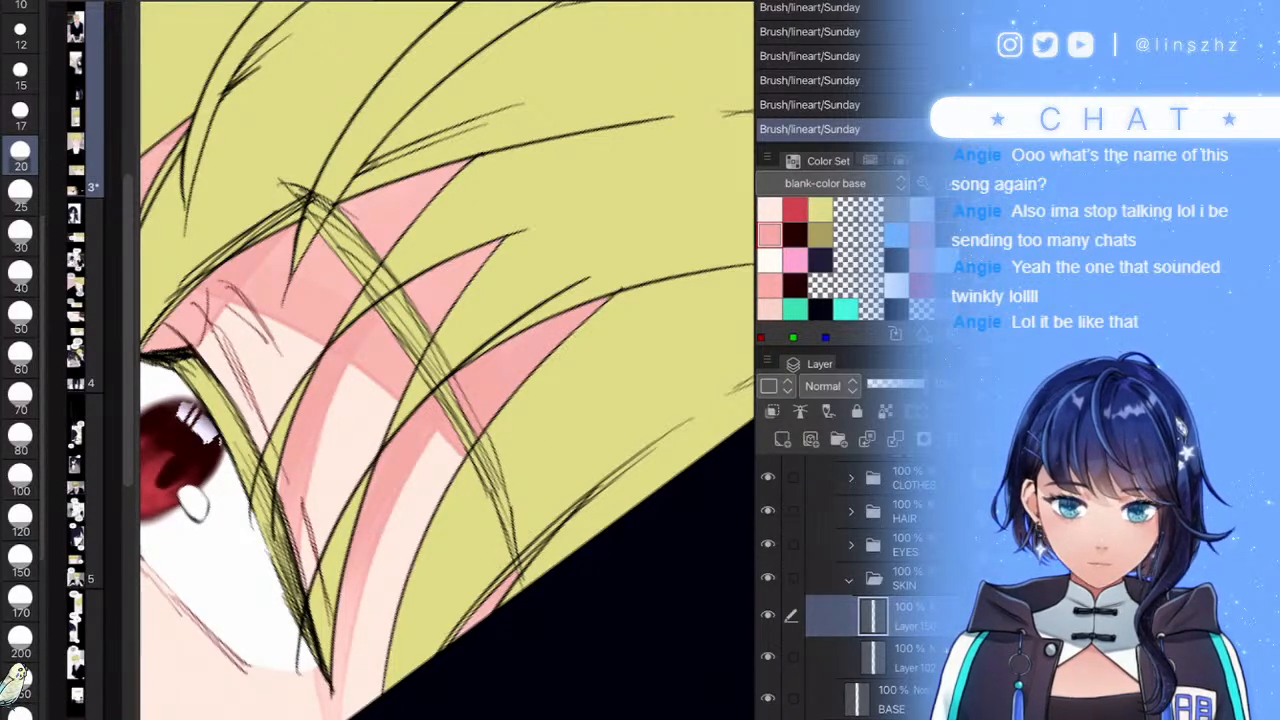
- On the hair colour layer, fill the strand's pink gap with yellow using a size-15 brush
left_click(850, 512)
left_click(873, 549)
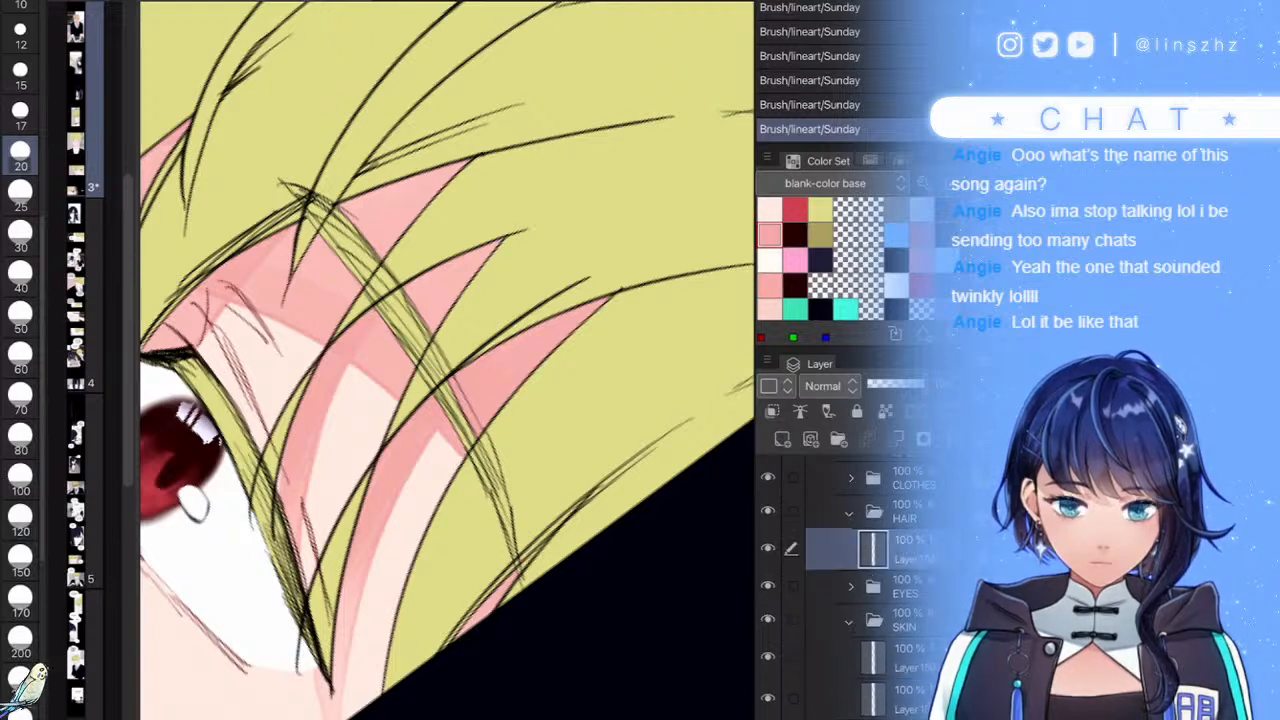
left_click(20, 274)
left_click(820, 210)
scroll(447, 360, "up", 5)
left_click_drag(464, 380, 434, 545)
key("ctrl+z")
left_click(20, 74)
left_click_drag(470, 358, 454, 468)
scroll(447, 360, "down", 5)
- On the top skin layer, paint pink shading above the eye and along its lower-left outline
scroll(447, 360, "down", 5)
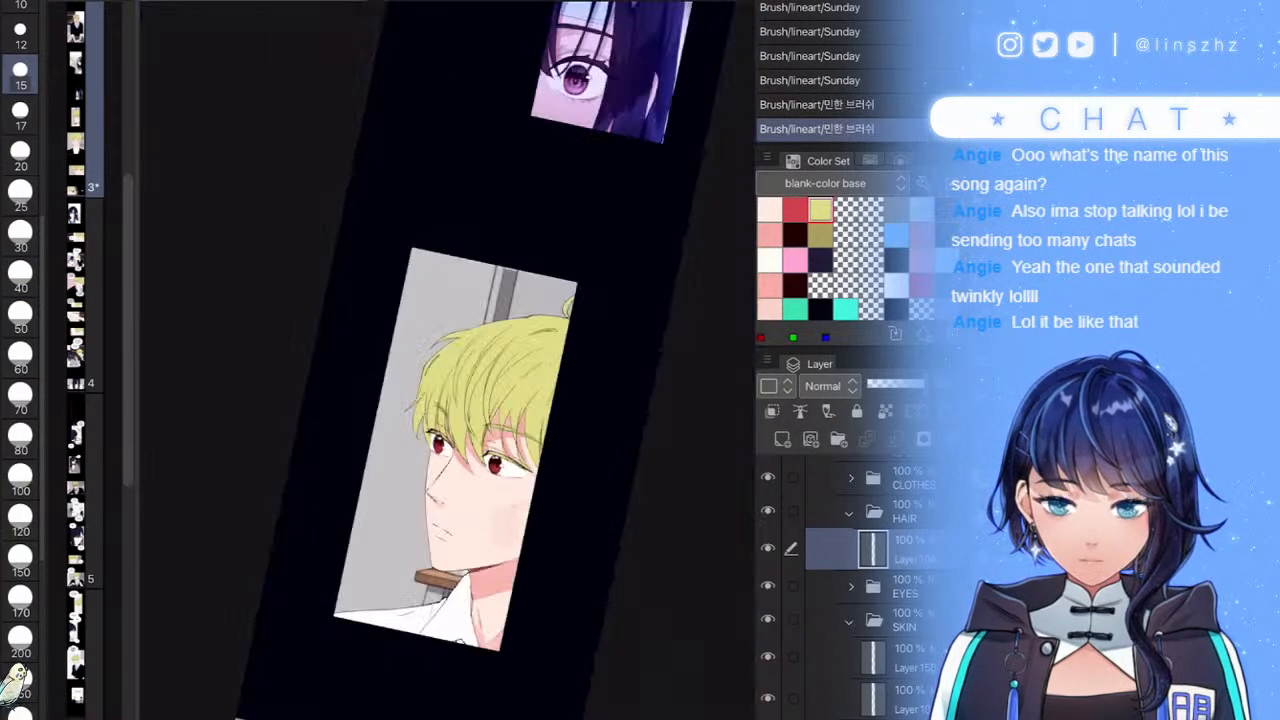
scroll(447, 360, "up", 4)
left_click(849, 513)
scroll(865, 600, "down", 1)
left_click(880, 570)
left_click(769, 235)
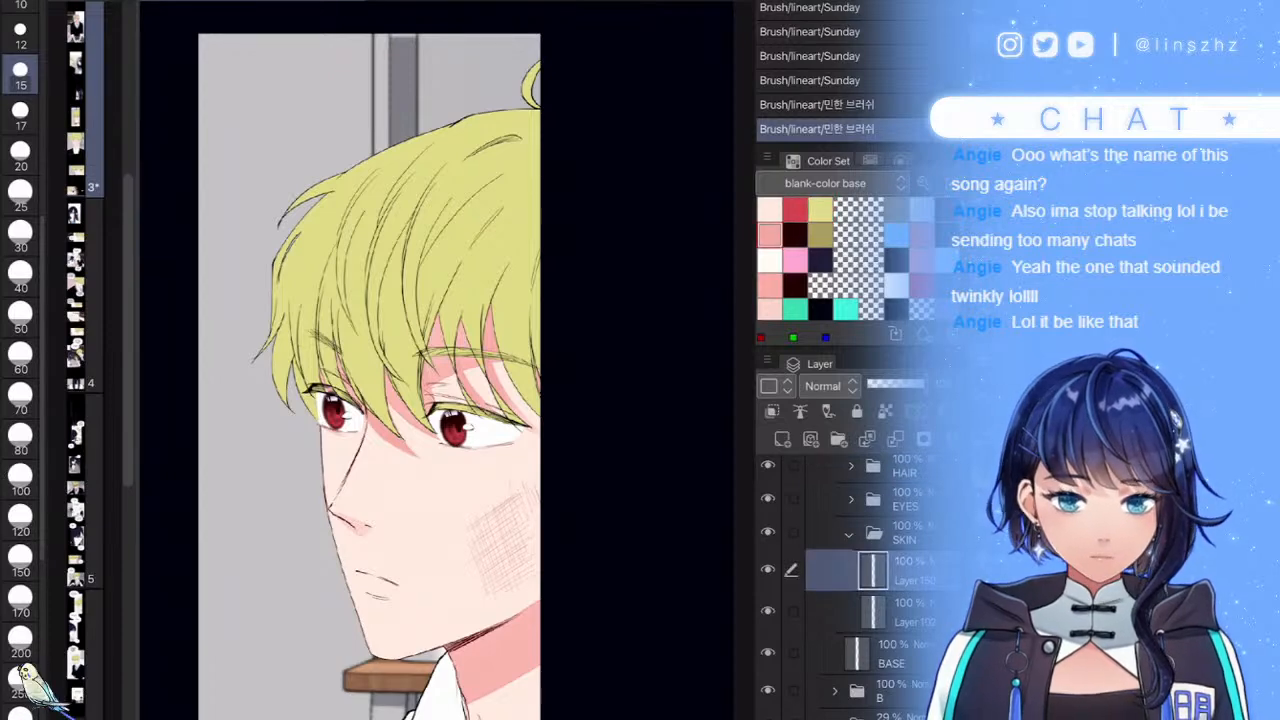
left_click(20, 153)
scroll(479, 451, "up", 5)
left_click_drag(322, 245, 308, 285)
mouse_move(372, 232)
left_mouse_down()
mouse_move(328, 246)
mouse_move(541, 302)
left_mouse_up()
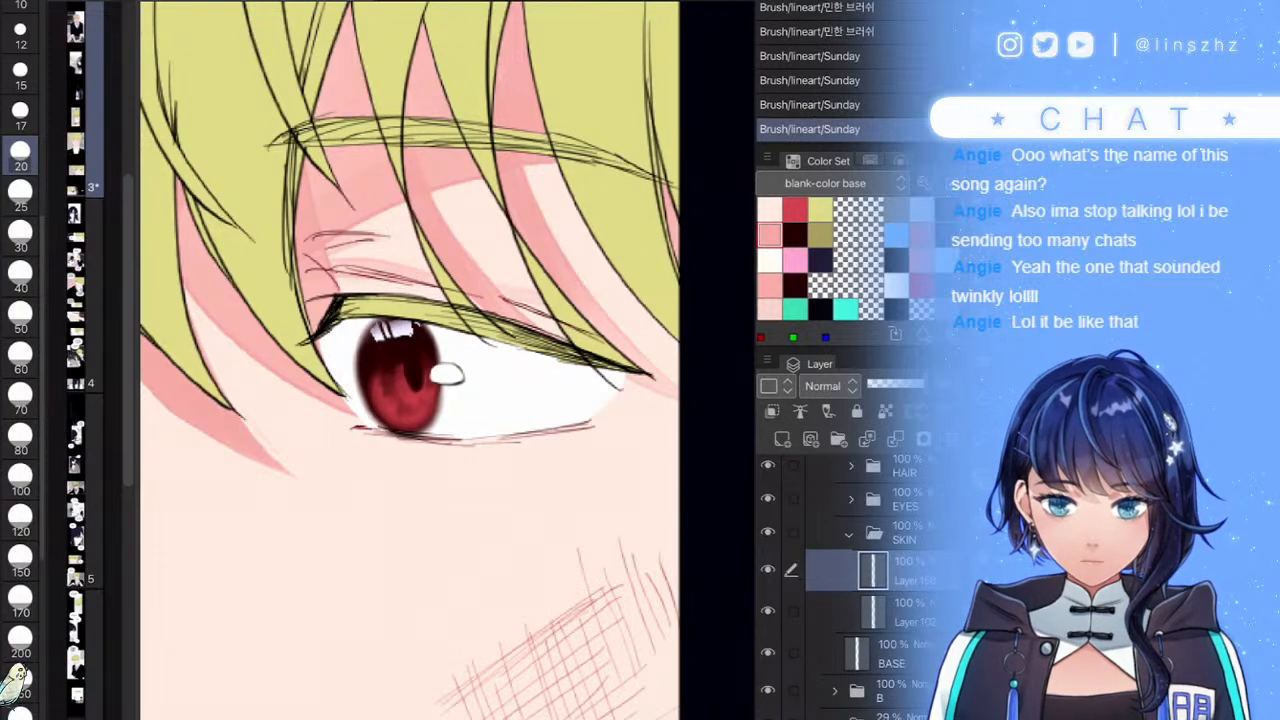
scroll(448, 360, "down", 5)
scroll(448, 360, "up", 5)
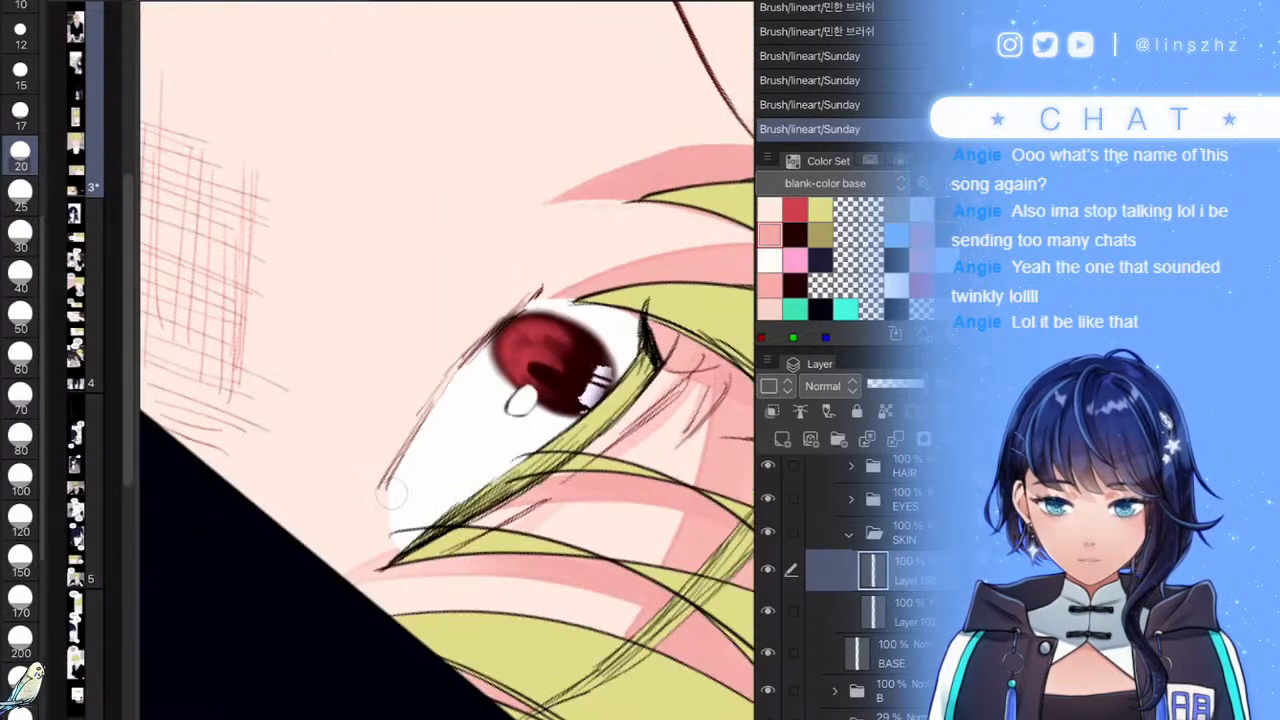
left_click_drag(392, 488, 440, 380)
scroll(488, 346, "up", 3)
key("ctrl+z")
left_click_drag(345, 532, 436, 362)
- With a size-25 soft brush, shade two soft pink strokes along the lash line
key("e")
key("b")
key("e")
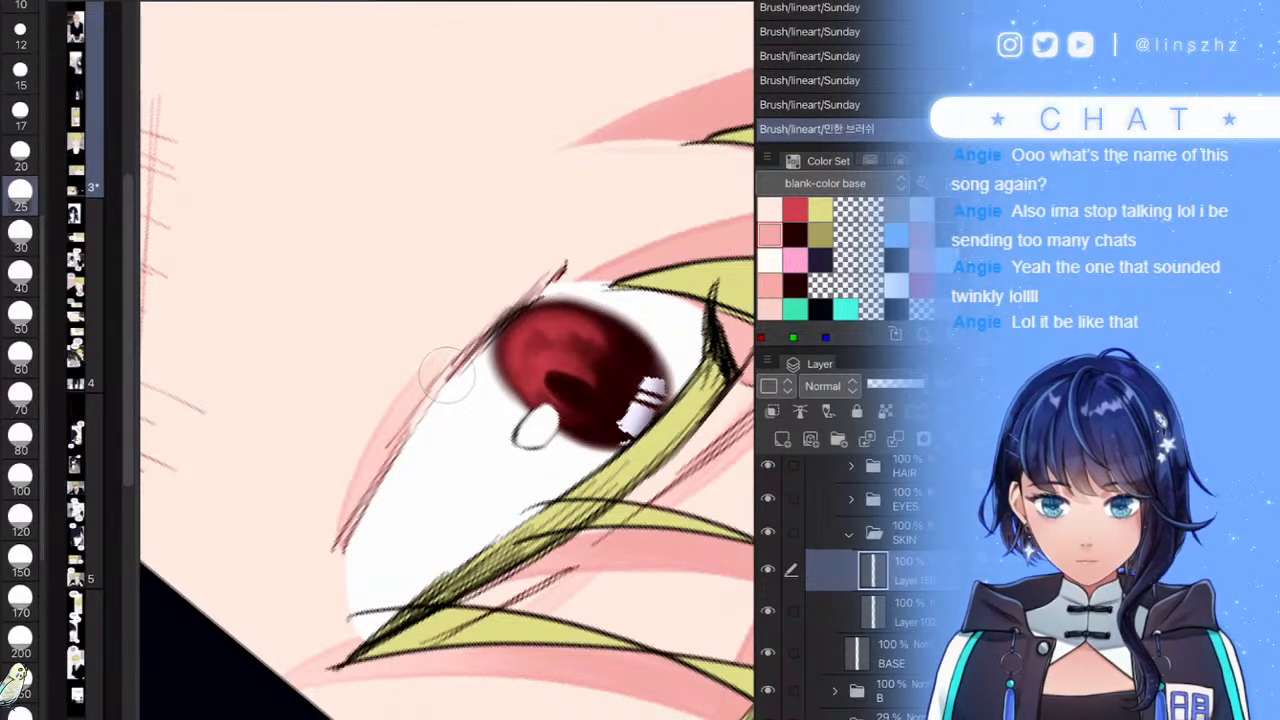
scroll(447, 375, "up", 2)
left_click_drag(500, 262, 334, 418)
left_click_drag(423, 336, 388, 404)
scroll(447, 360, "down", 8)
scroll(447, 360, "up", 5)
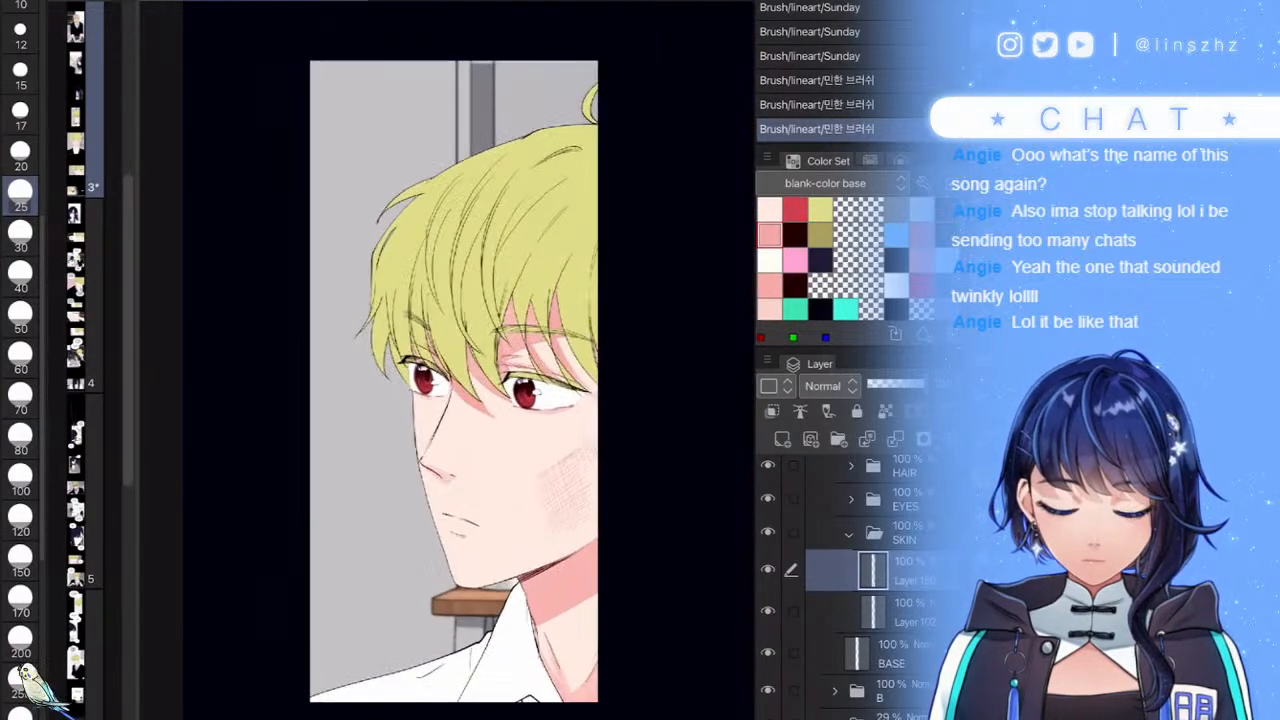
scroll(447, 360, "up", 5)
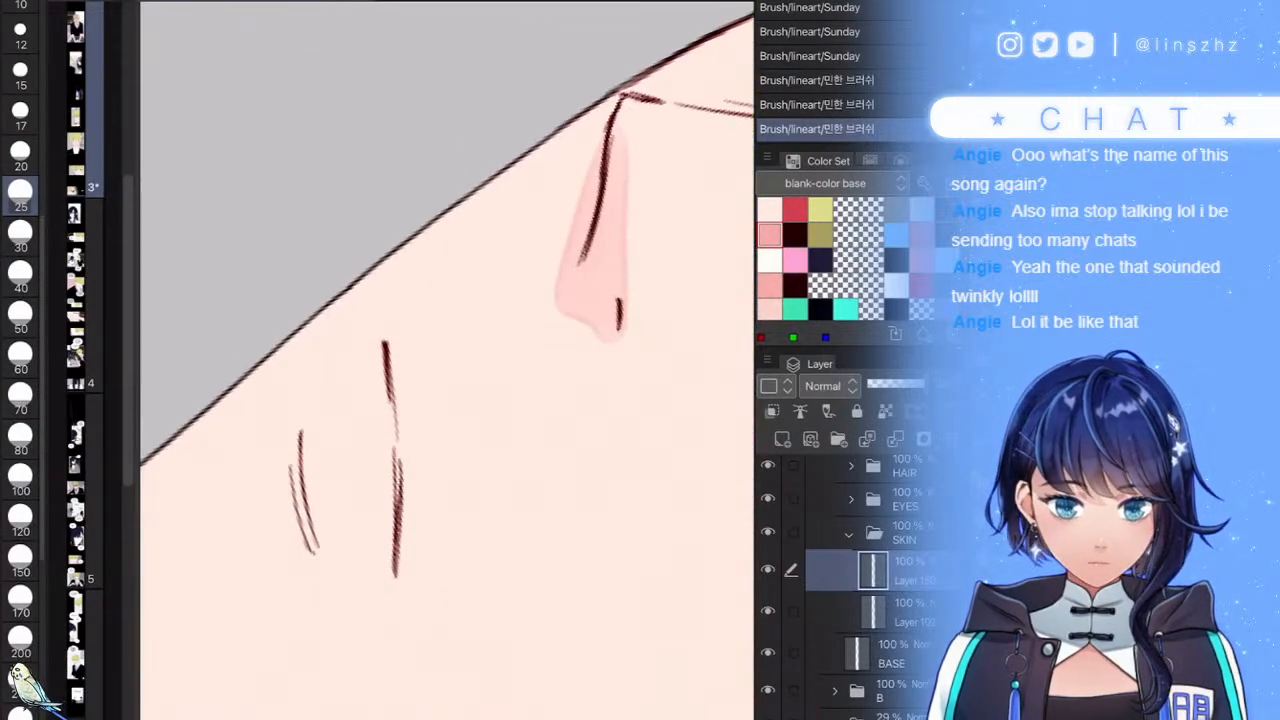
- At brush size 20, paint pink shading beside the nose and around the lines left of it
key("[")
key("[")
left_click_drag(389, 358, 394, 545)
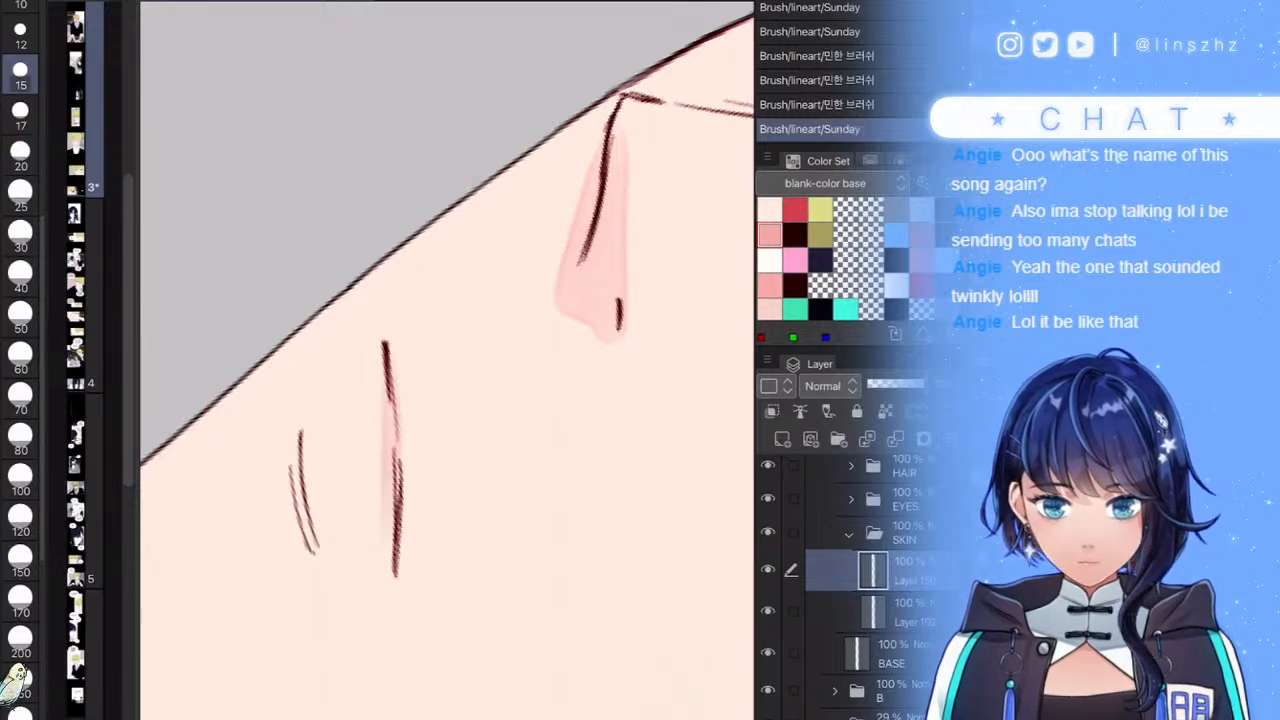
key("ctrl+z")
left_click_drag(396, 354, 394, 562)
mouse_move(308, 452)
left_mouse_down()
mouse_move(298, 568)
mouse_move(288, 442)
left_mouse_up()
scroll(447, 360, "down", 10)
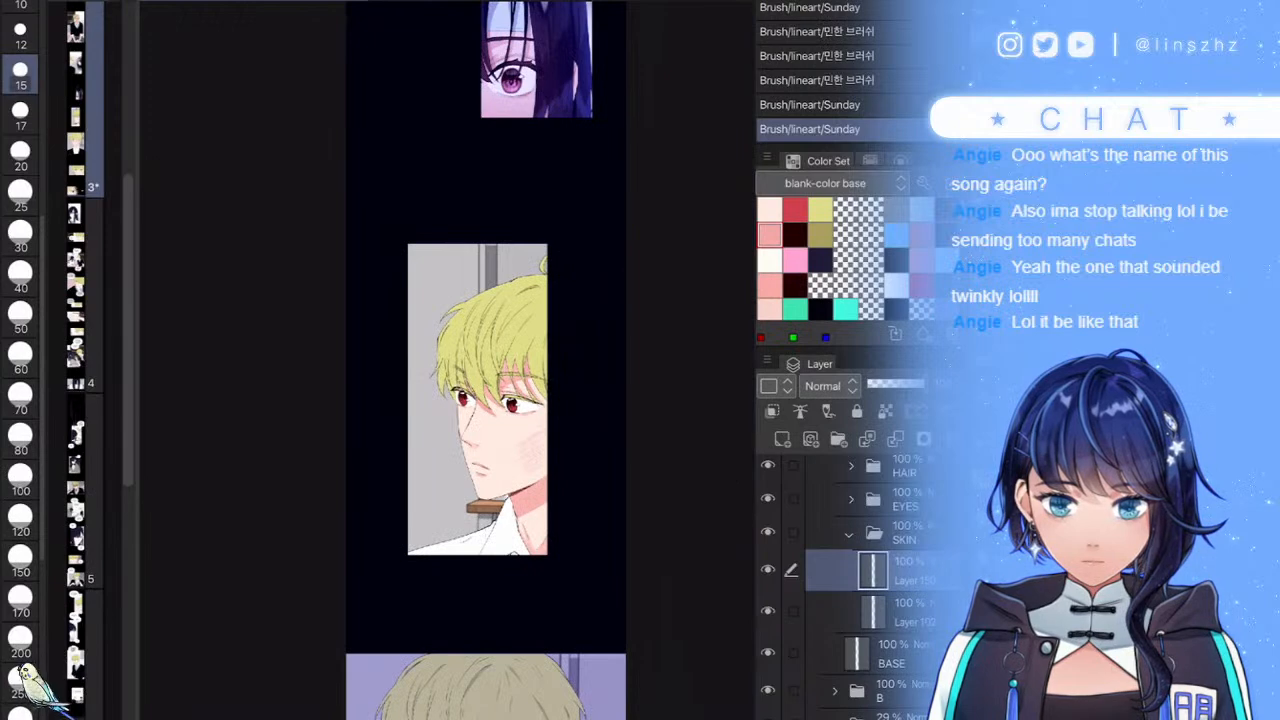
scroll(447, 400, "up", 2)
scroll(471, 408, "up", 4)
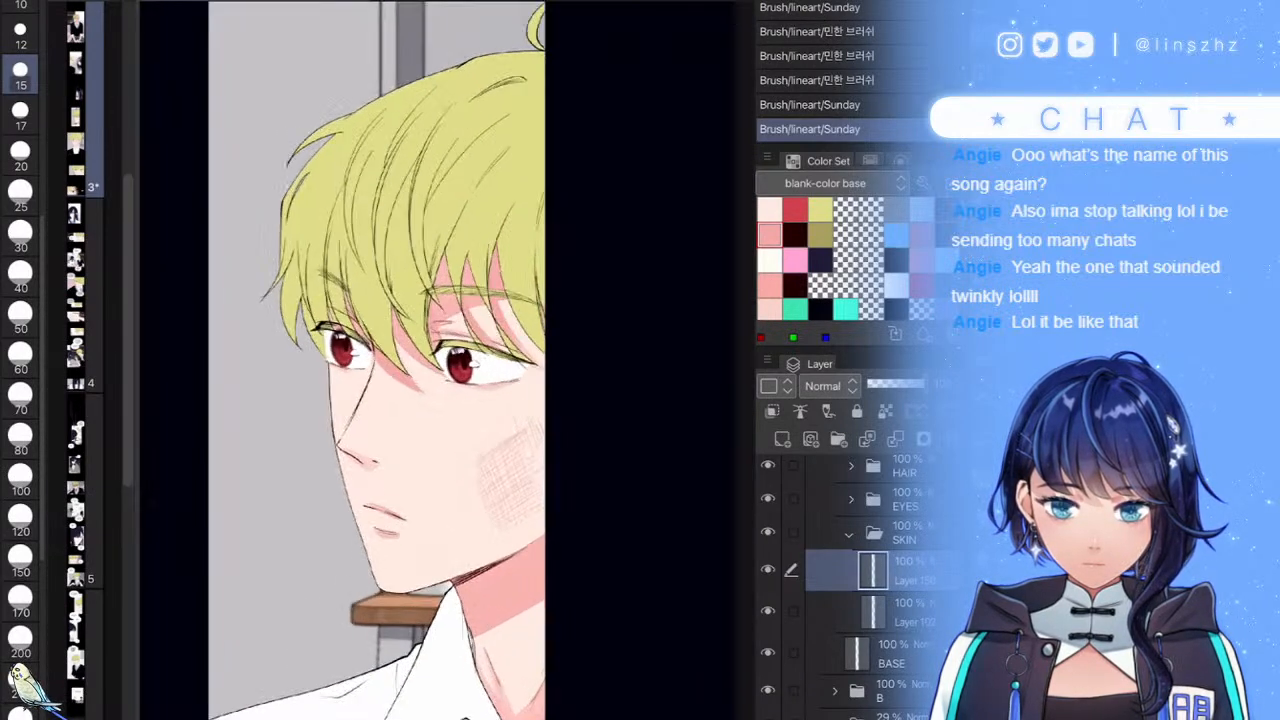
- Add a new layer clipped to the skin and set its blending mode to Multiply
left_click(782, 439)
left_click(772, 411)
left_click(822, 386)
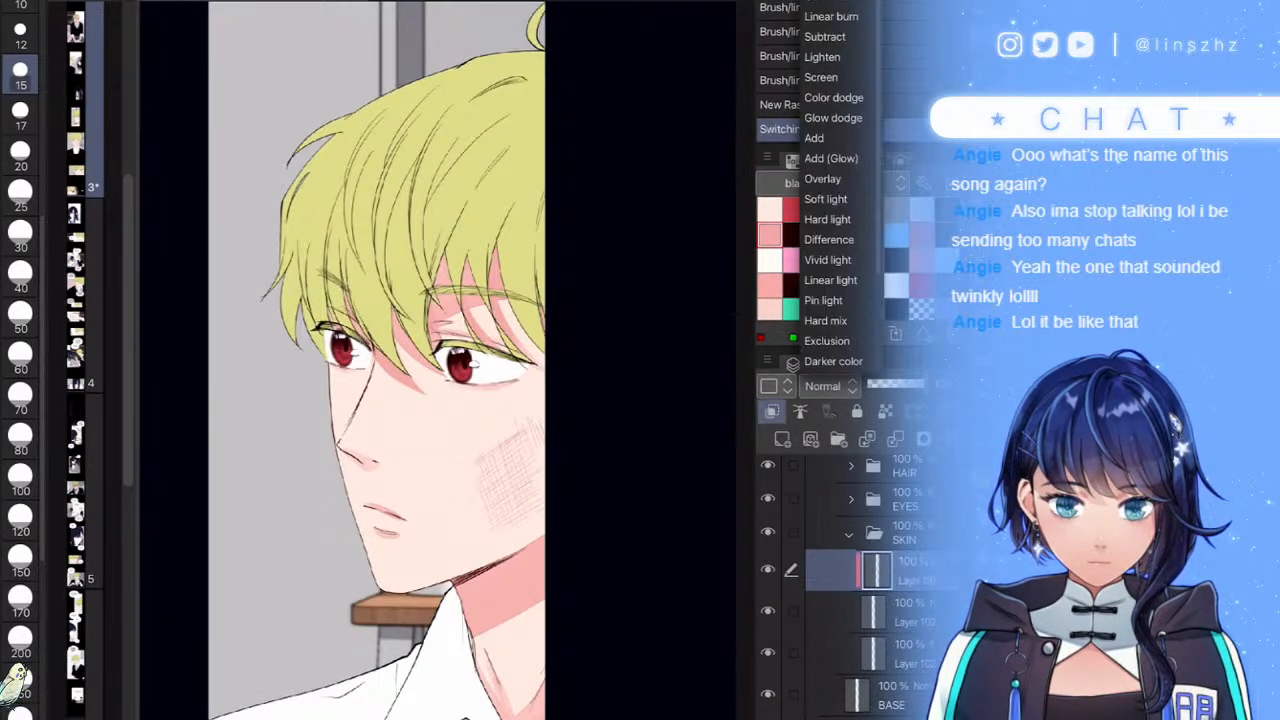
left_click(823, 2)
- Try a first pink shading pass on the neck and face with a 170 brush, then clear it
left_click(20, 602)
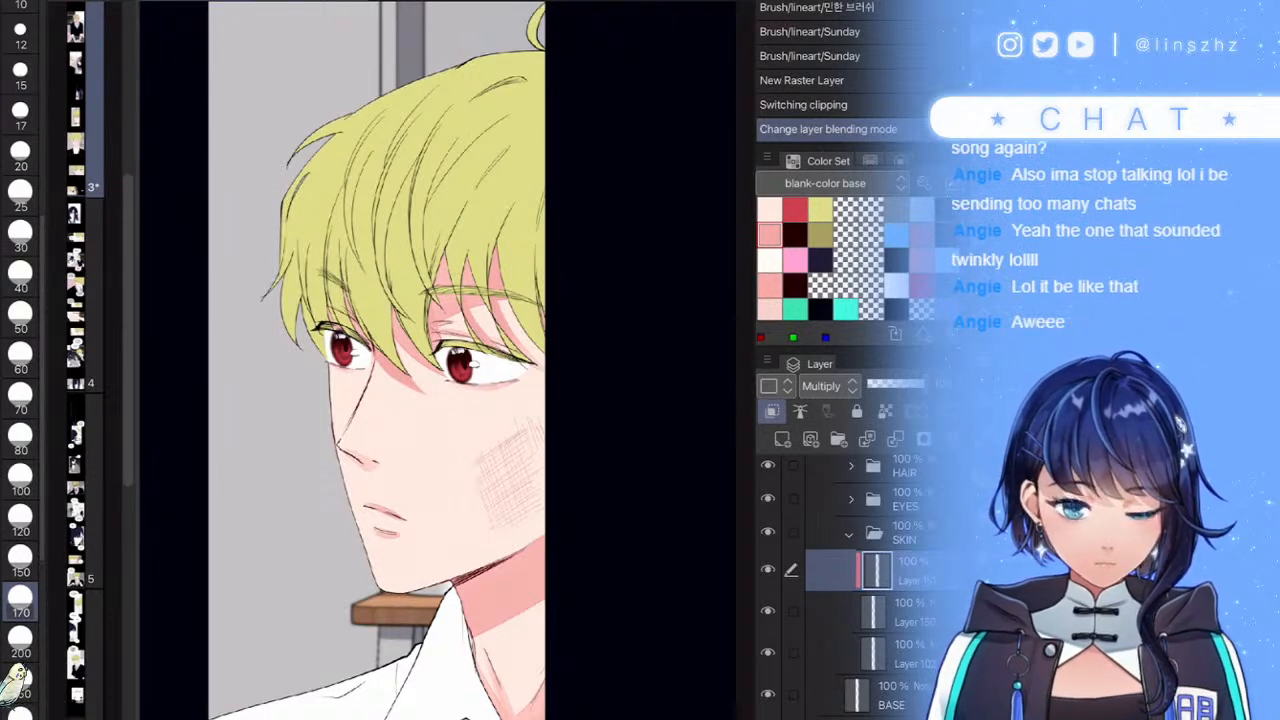
scroll(558, 430, "down", 3)
scroll(565, 437, "up", 2)
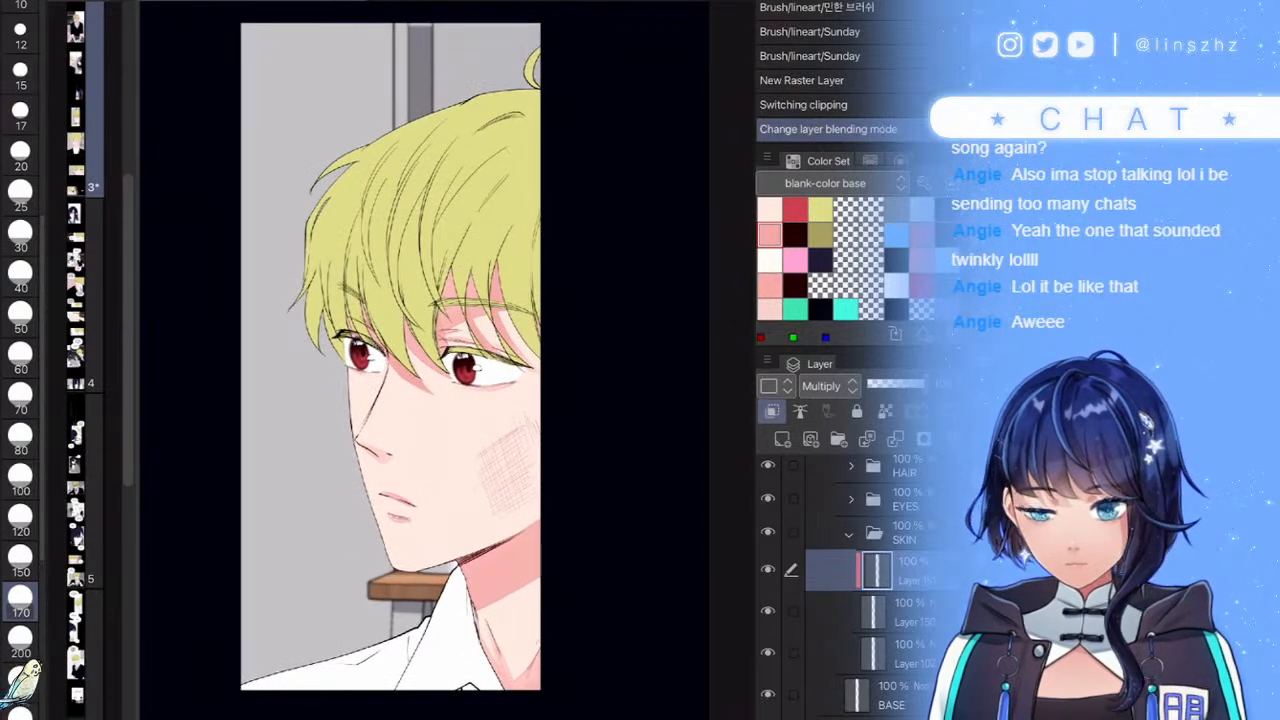
key("bracketright")
key("bracketright")
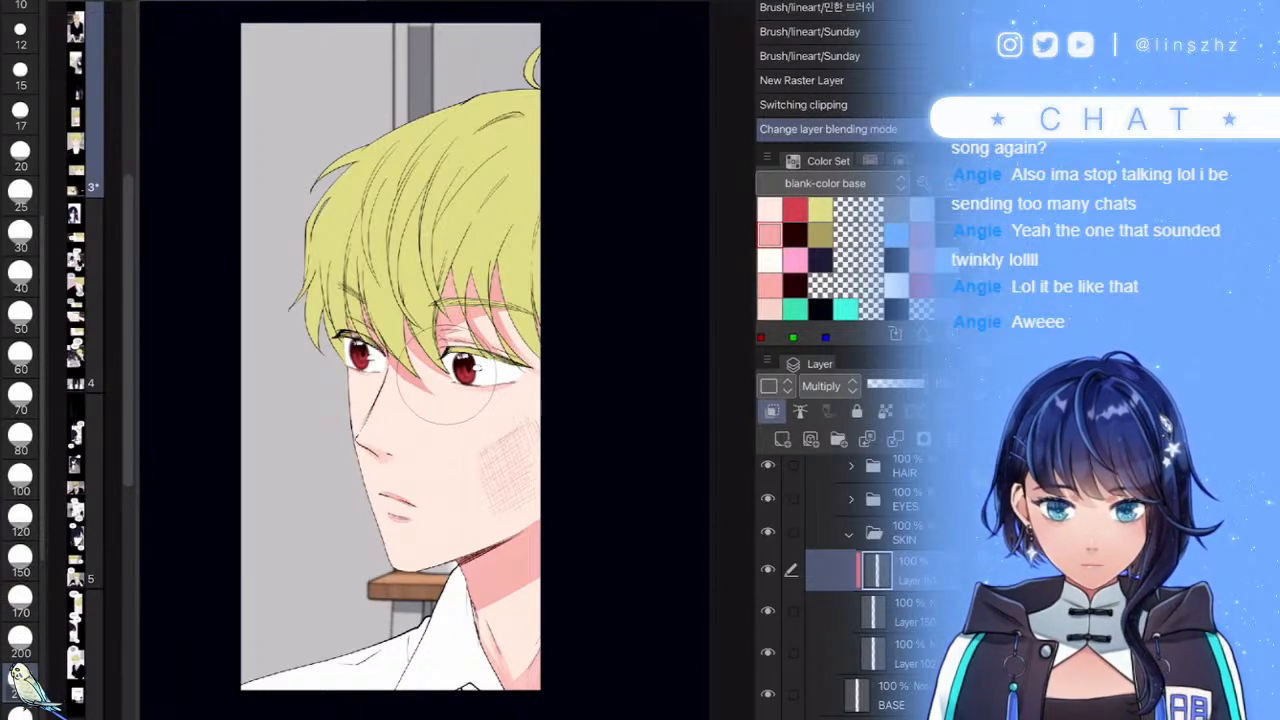
mouse_move(522, 667)
left_mouse_down()
mouse_move(472, 586)
mouse_move(395, 554)
mouse_move(562, 506)
left_mouse_up()
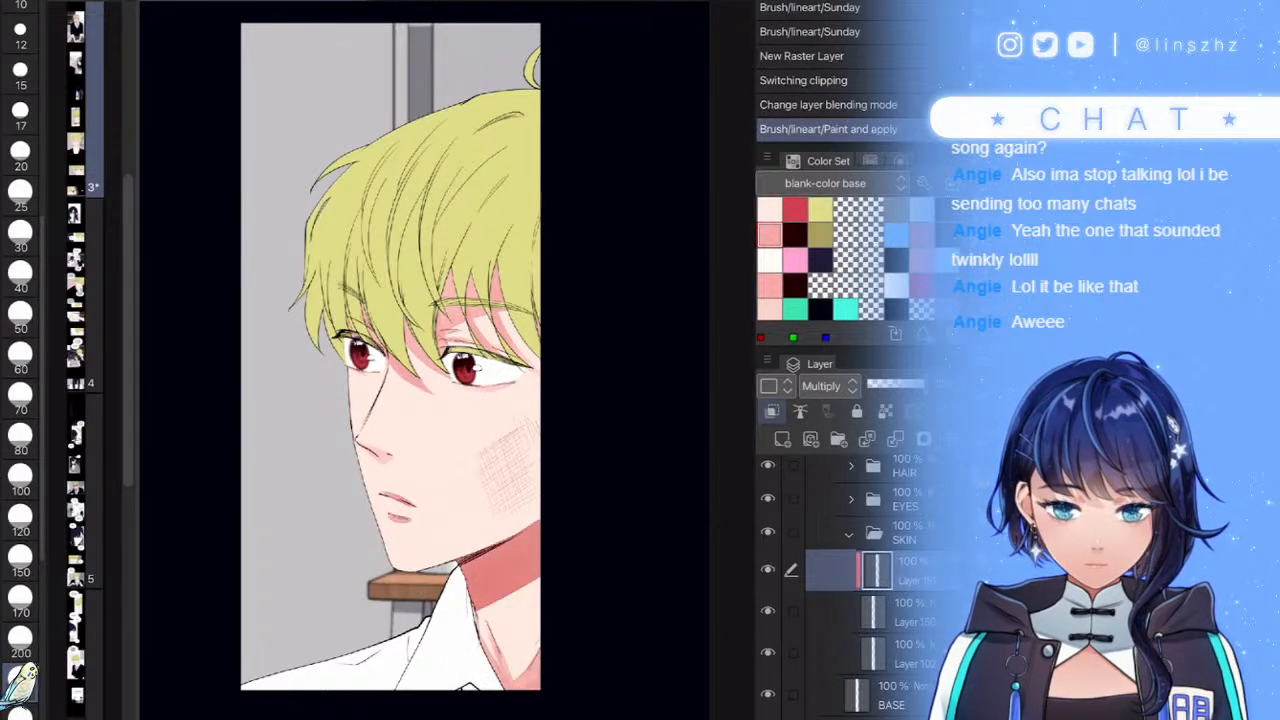
left_click(772, 411)
left_click_drag(567, 630, 535, 590)
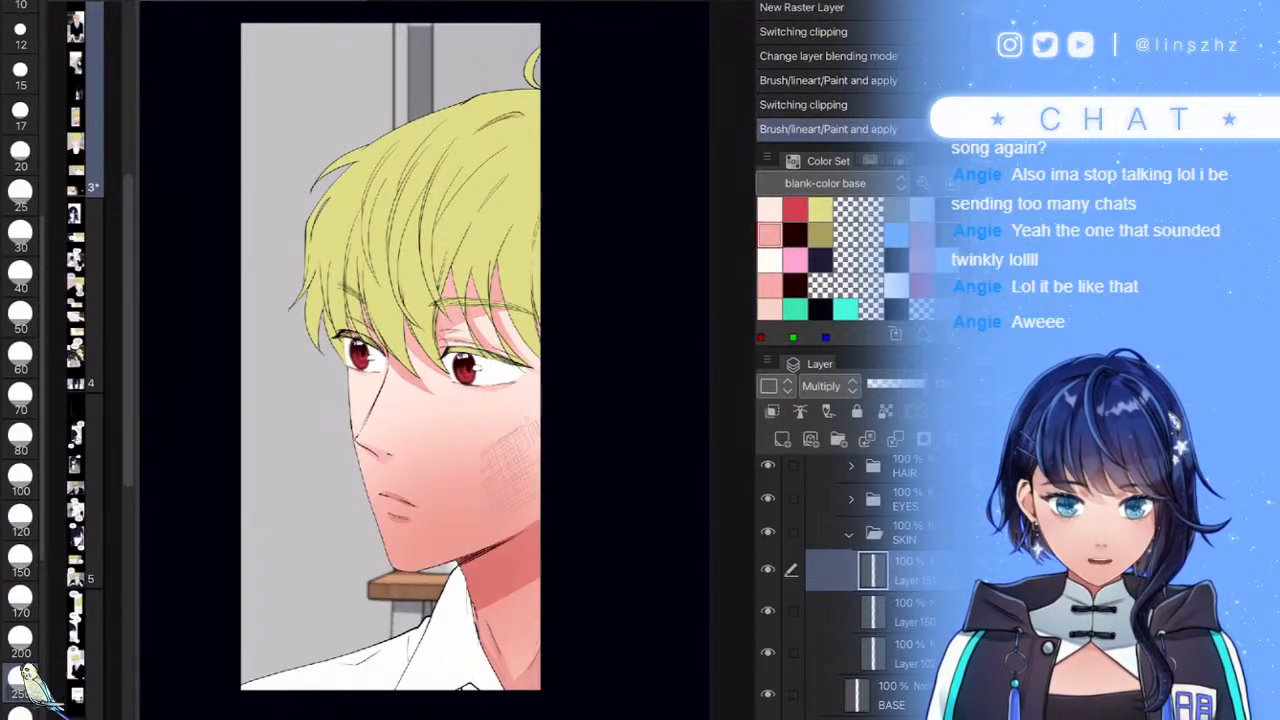
key("Delete")
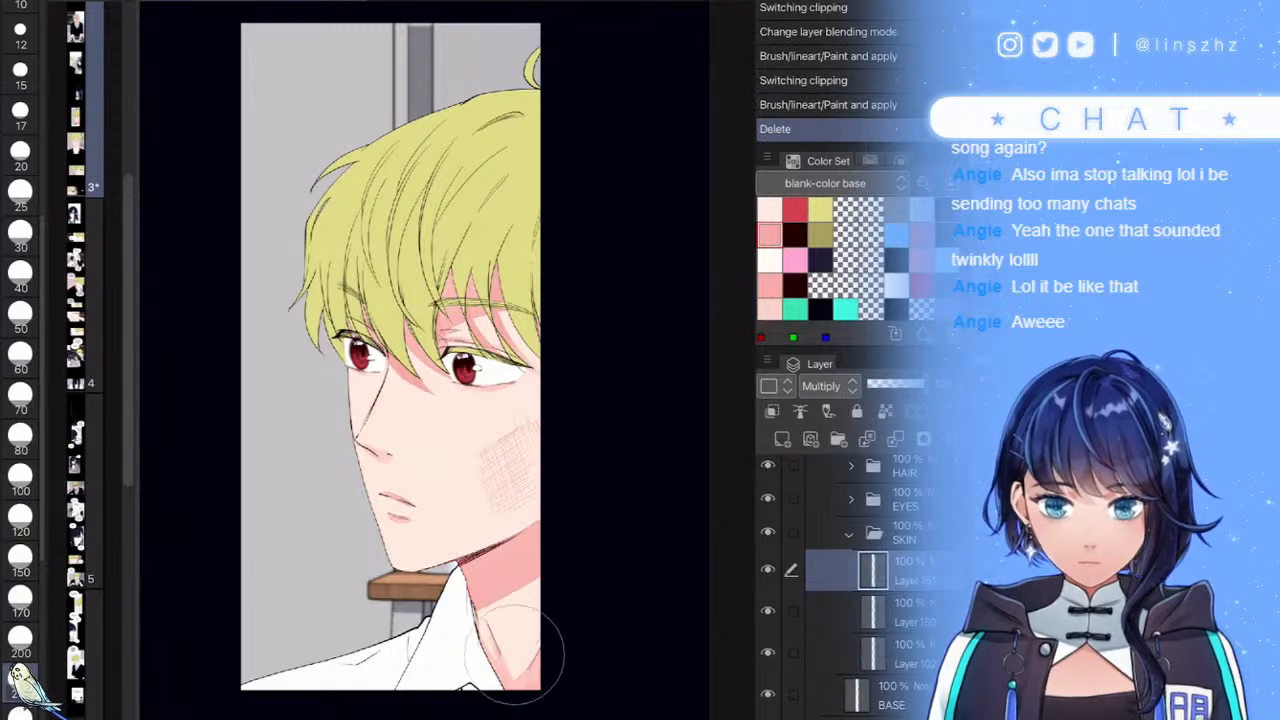
- Airbrush pink shading up the neck and along the jaw toward the cheek
mouse_move(520, 655)
left_mouse_down()
mouse_move(544, 577)
mouse_move(537, 522)
left_mouse_up()
mouse_move(399, 552)
left_mouse_down()
mouse_move(460, 530)
mouse_move(557, 464)
left_mouse_up()
mouse_move(416, 423)
left_mouse_down()
mouse_move(483, 482)
mouse_move(534, 501)
left_mouse_up()
mouse_move(534, 530)
left_mouse_down()
mouse_move(541, 610)
mouse_move(530, 671)
left_mouse_up()
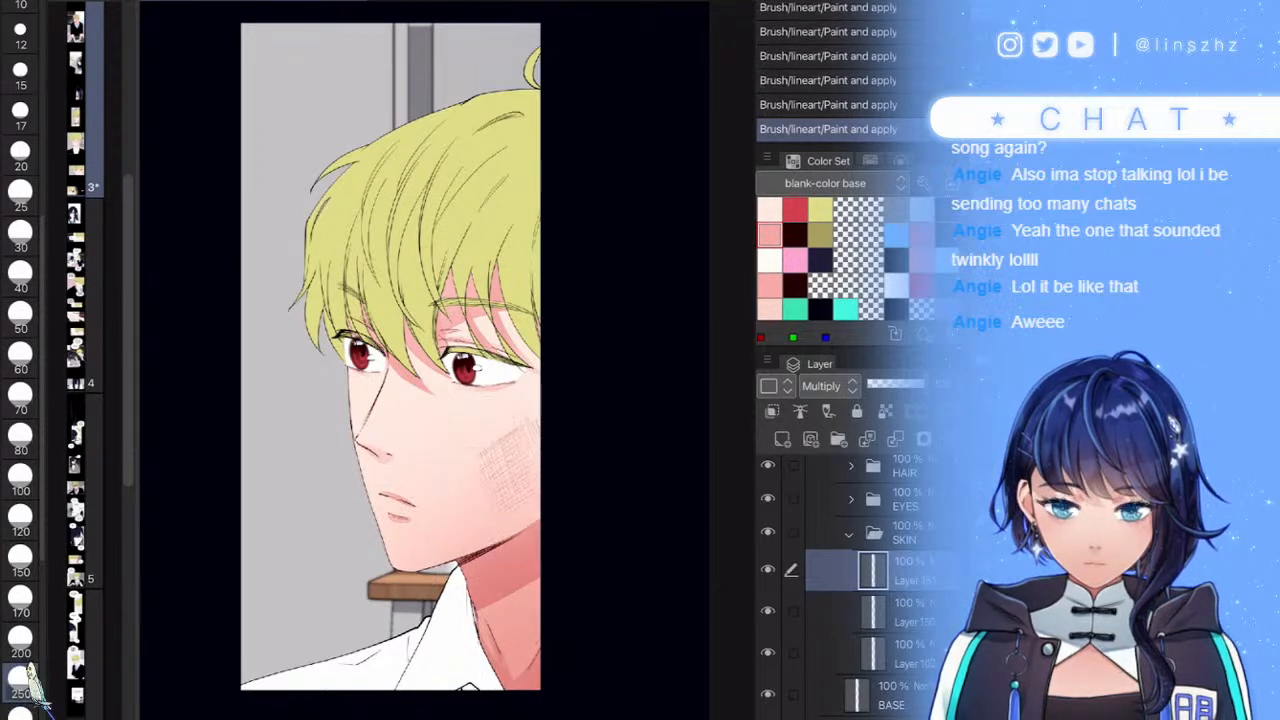
left_click(768, 569)
left_click(768, 569)
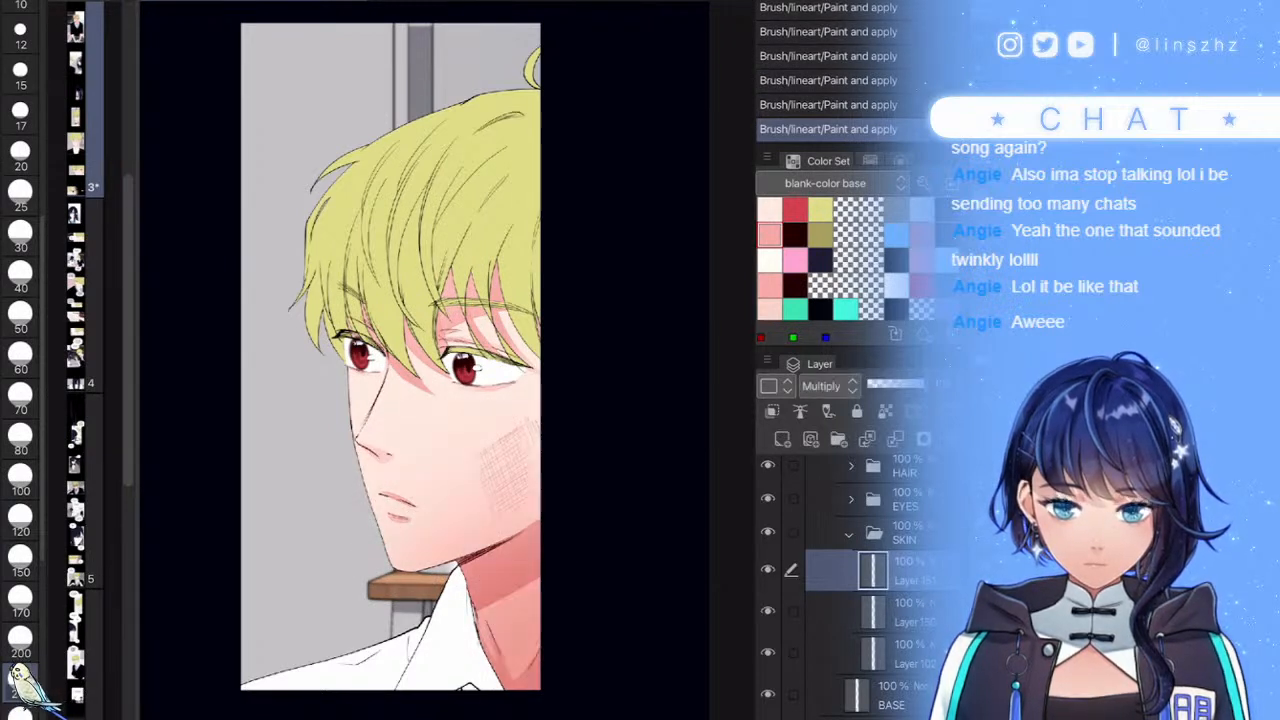
- Lower the shading layer's opacity to about 71% and add a new raster layer above
left_click(908, 384)
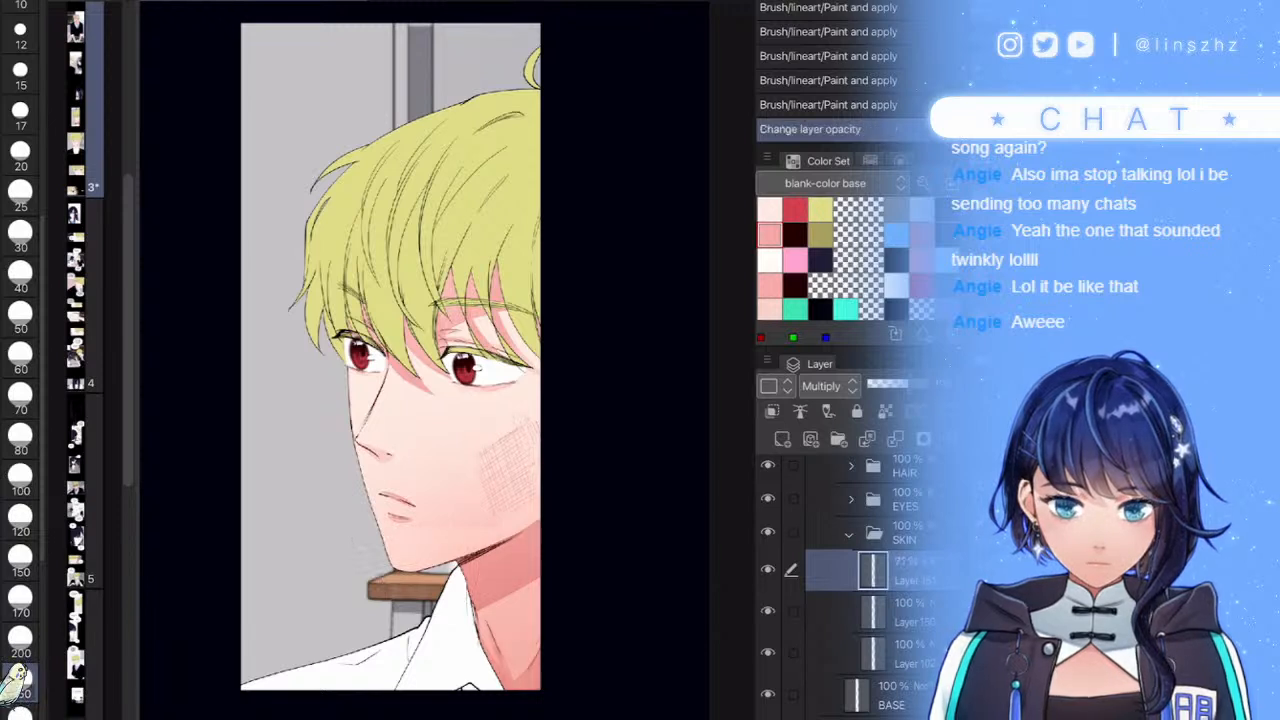
left_click_drag(897, 384, 908, 384)
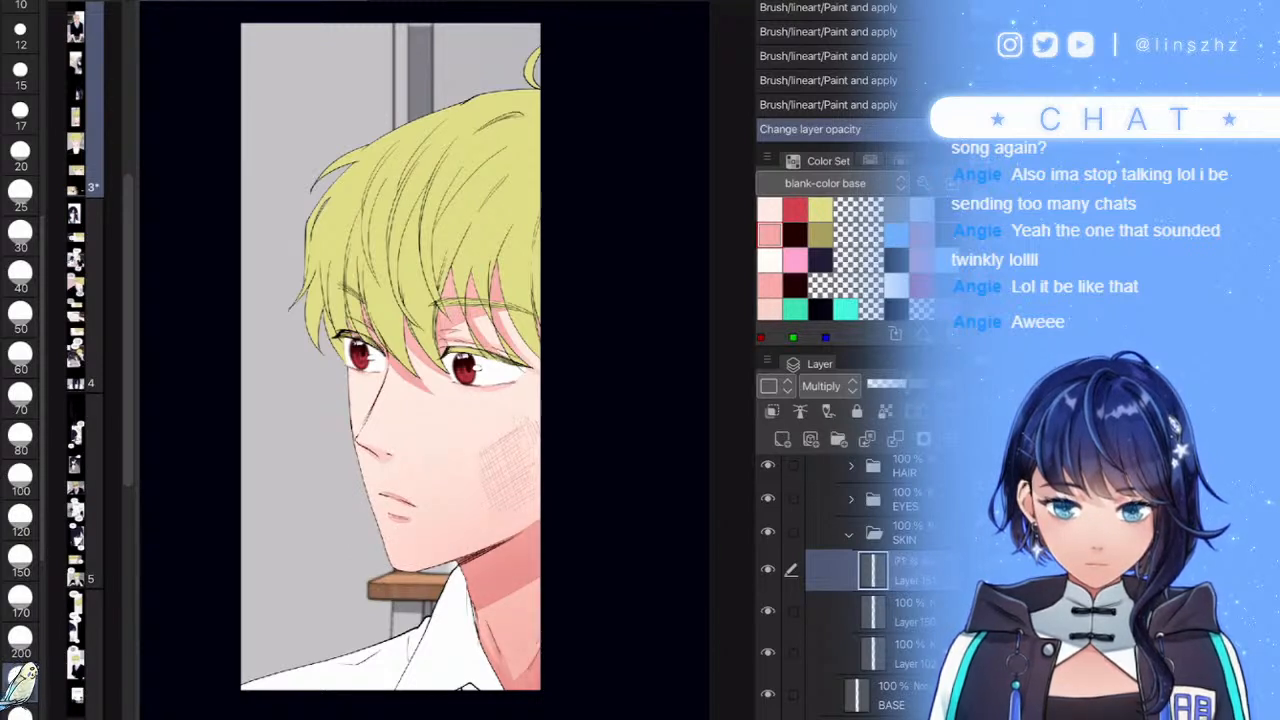
left_click(782, 439)
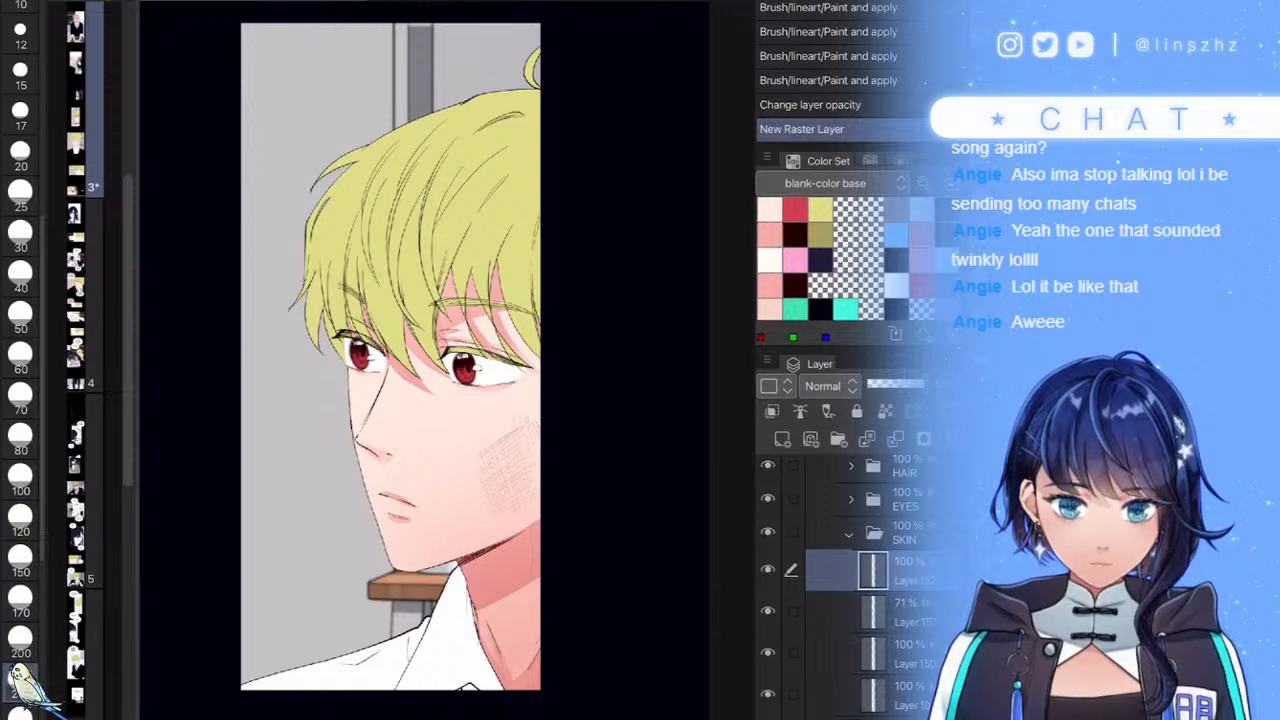
- Brush soft pink over the cheek hatching at brush sizes 50 and 120, undoing the last stroke
left_click(20, 195)
scroll(510, 460, "up", 6)
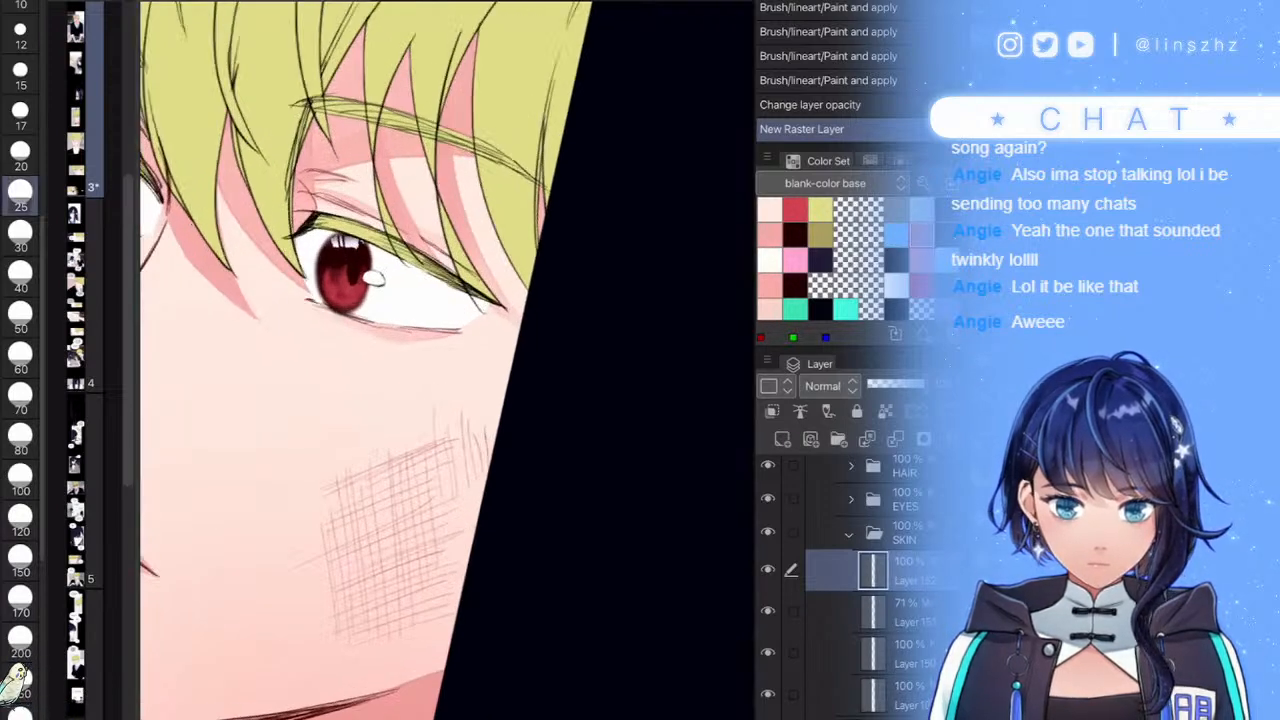
left_click(654, 424)
left_click(20, 317)
left_click_drag(537, 362, 306, 446)
left_click(20, 520)
mouse_move(445, 375)
left_mouse_down()
mouse_move(286, 430)
mouse_move(543, 443)
mouse_move(300, 571)
mouse_move(462, 600)
mouse_move(425, 622)
left_mouse_up()
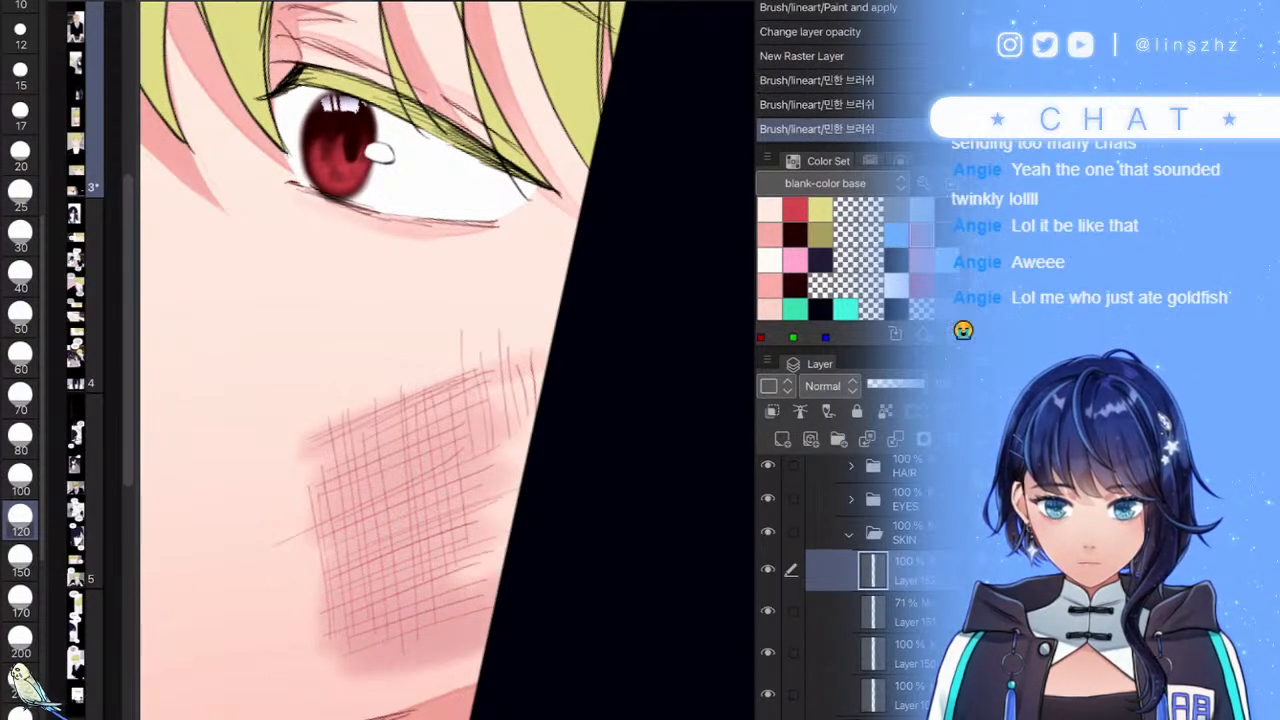
scroll(446, 400, "down", 6)
scroll(446, 400, "up", 5)
key("ctrl+z")
- Repaint and blend the pink-mauve cheek blush, darkening its upper edge and placing it lower
mouse_move(543, 504)
left_mouse_down()
mouse_move(447, 529)
mouse_move(484, 466)
mouse_move(498, 398)
mouse_move(537, 429)
mouse_move(523, 471)
mouse_move(465, 540)
left_mouse_up()
mouse_move(385, 545)
left_mouse_down()
mouse_move(400, 471)
mouse_move(371, 471)
mouse_move(430, 440)
mouse_move(420, 432)
left_mouse_up()
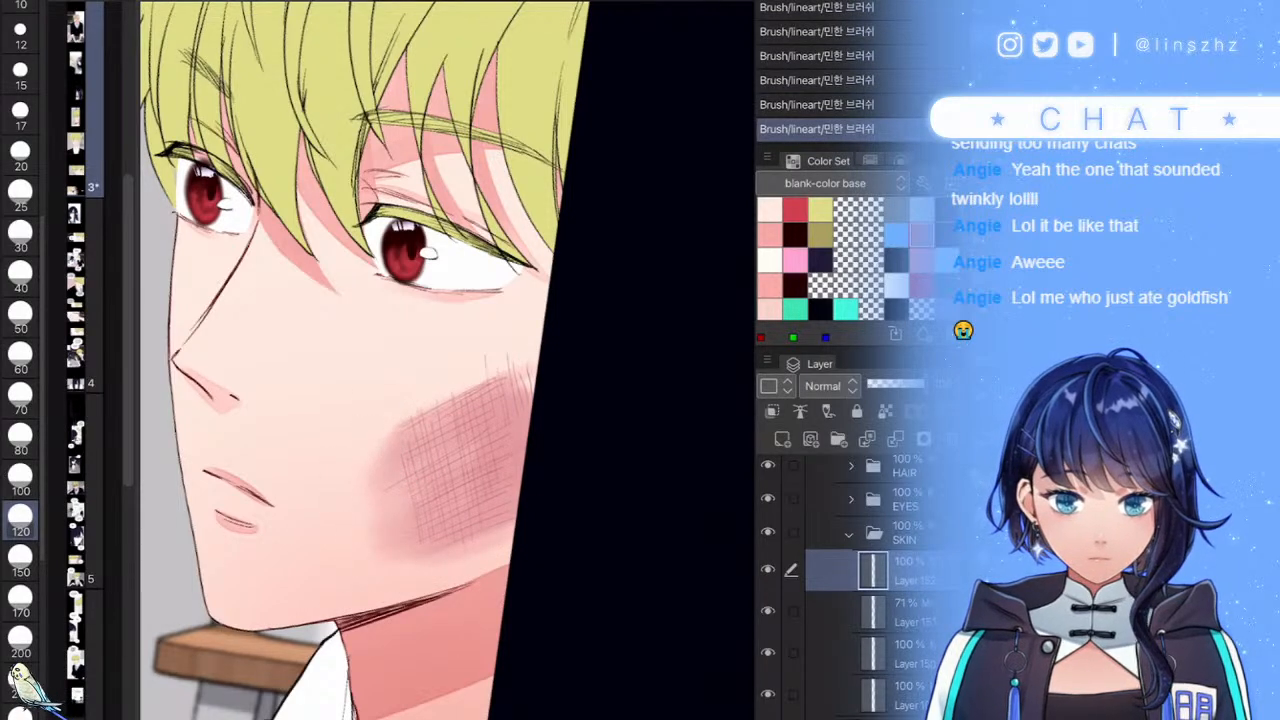
scroll(430, 440, "up", 3)
scroll(440, 360, "down", 2)
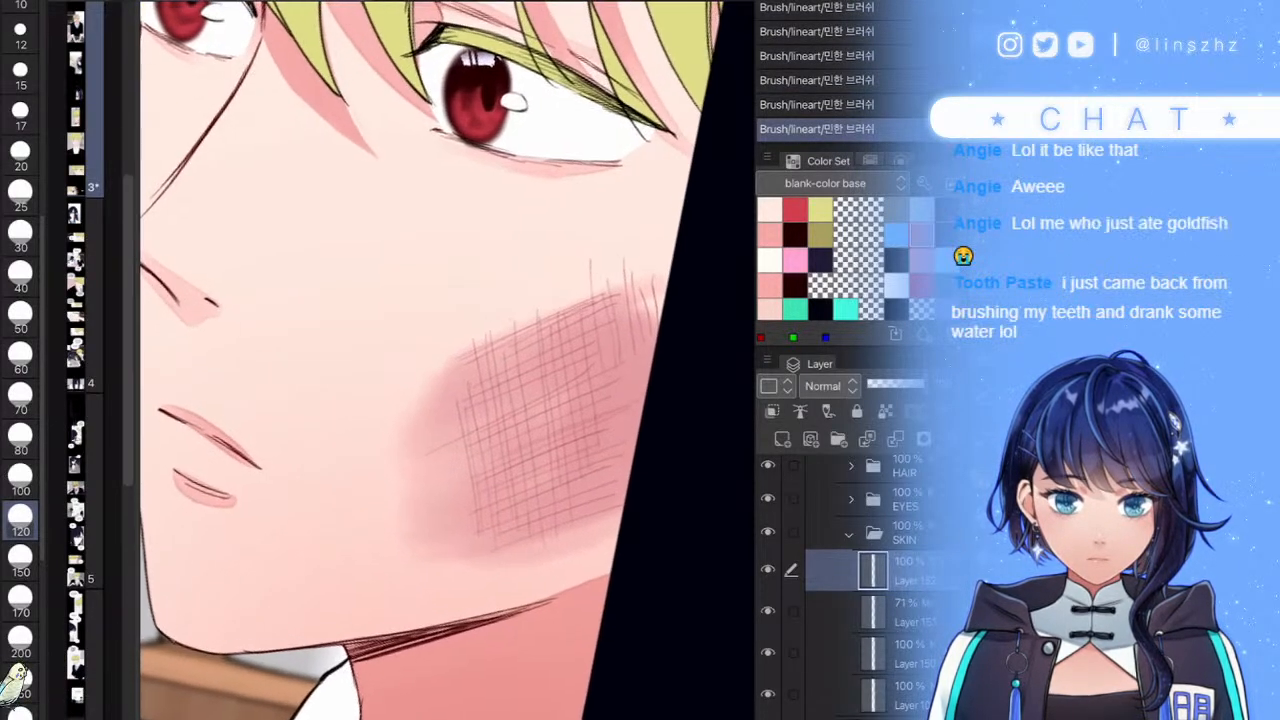
scroll(440, 360, "up", 1)
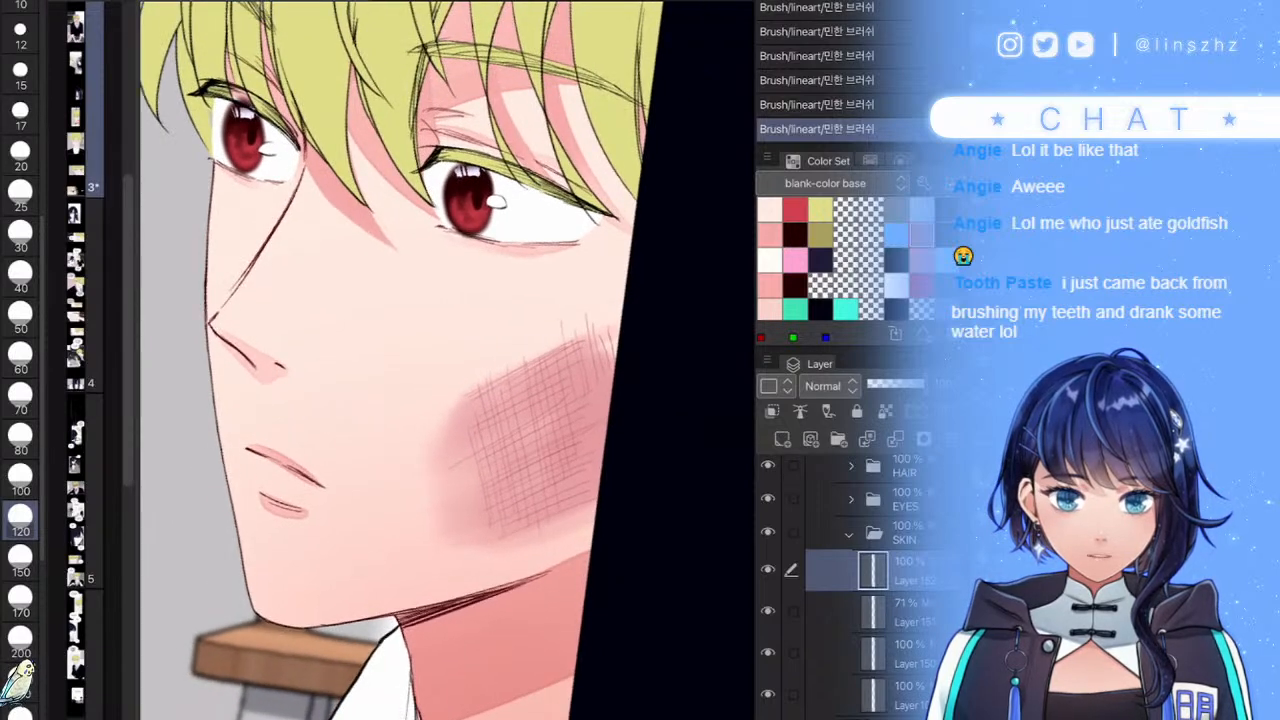
mouse_move(482, 396)
left_mouse_down()
mouse_move(610, 316)
mouse_move(595, 380)
mouse_move(603, 423)
left_mouse_up()
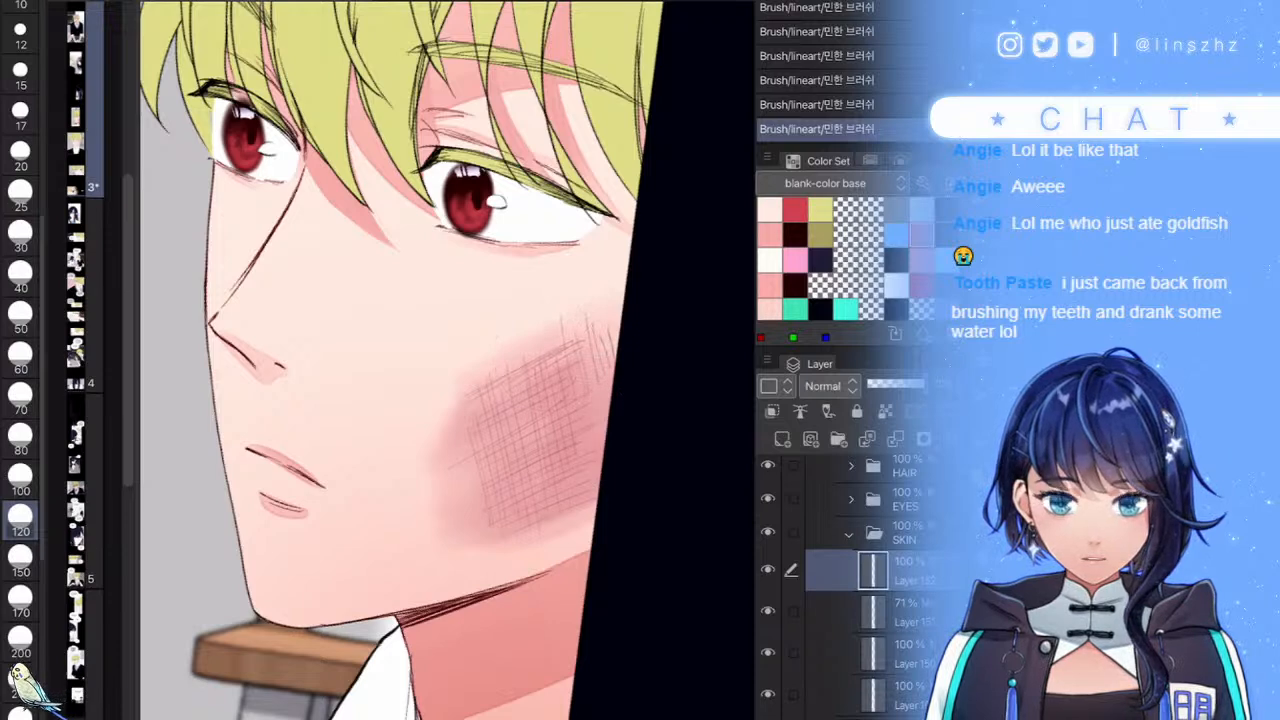
scroll(440, 360, "down", 2)
scroll(440, 360, "up", 4)
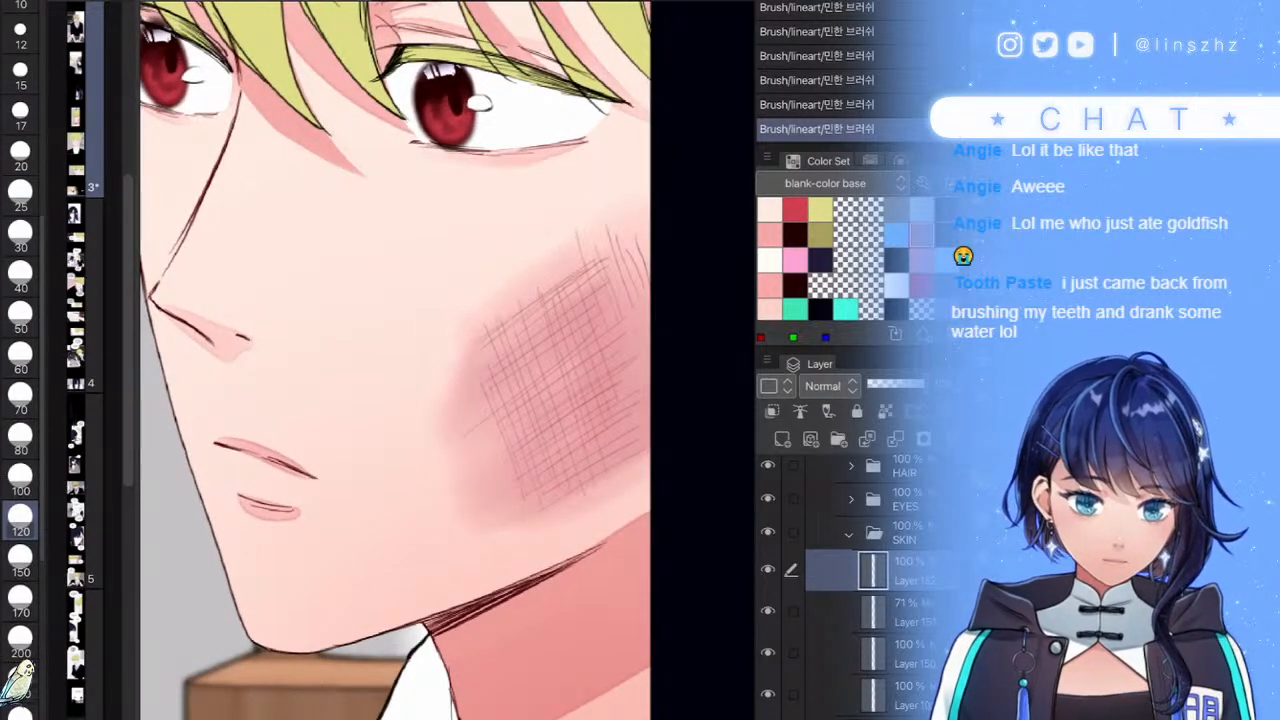
mouse_move(472, 400)
left_mouse_down()
mouse_move(415, 426)
mouse_move(424, 468)
left_mouse_up()
key("ctrl+z")
left_click_drag(458, 520, 472, 537)
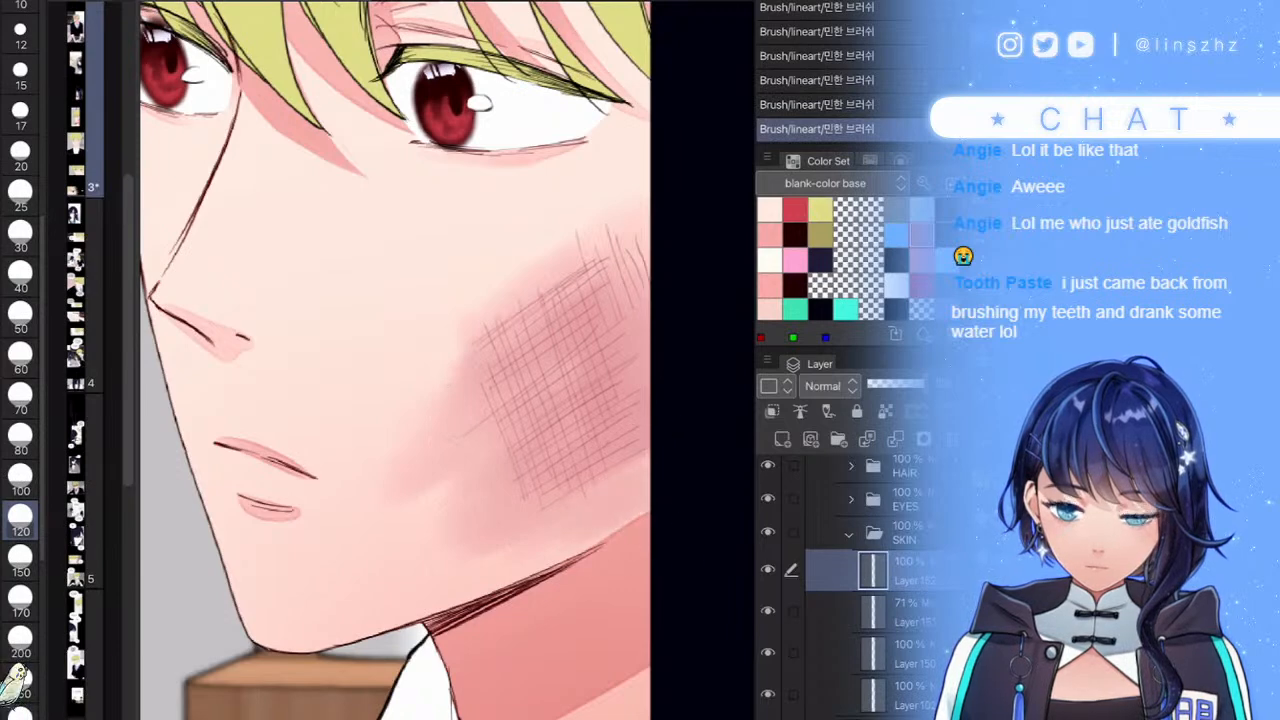
- Darken the blush along the cheek hatching
scroll(617, 522, "down", 5)
scroll(603, 488, "up", 2)
scroll(645, 530, "up", 3)
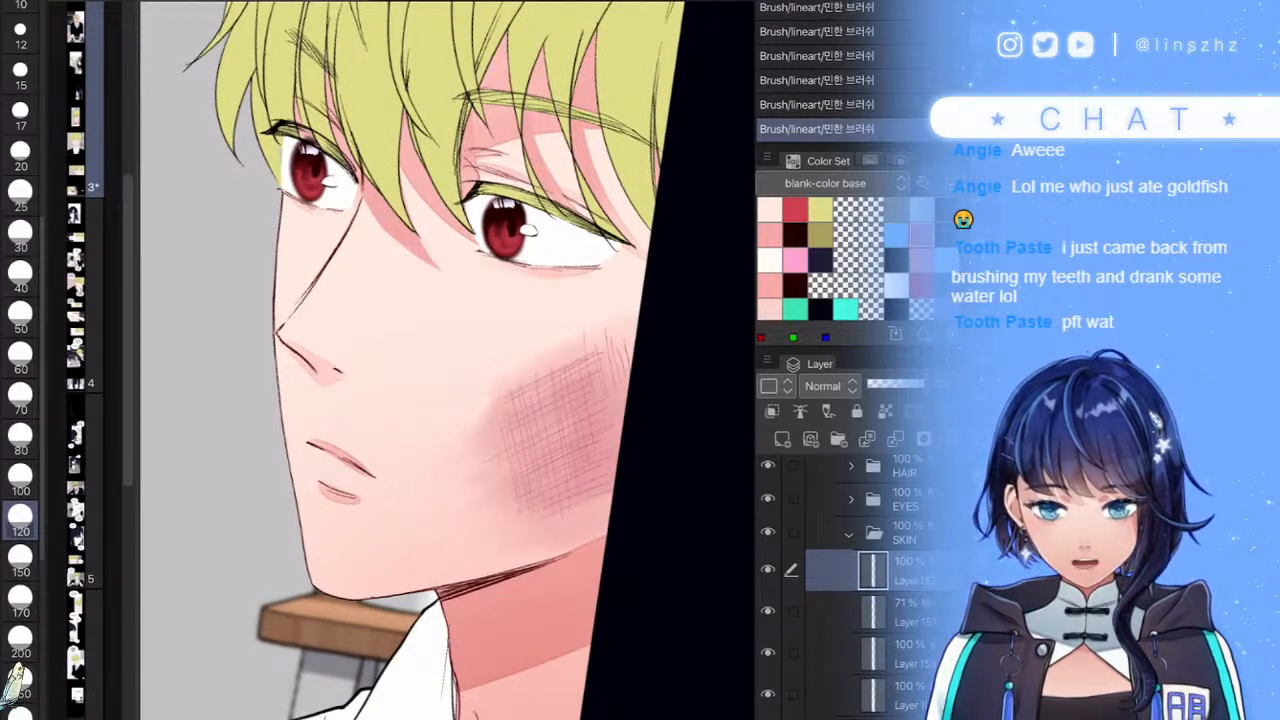
scroll(447, 360, "down", 5)
scroll(447, 360, "up", 3)
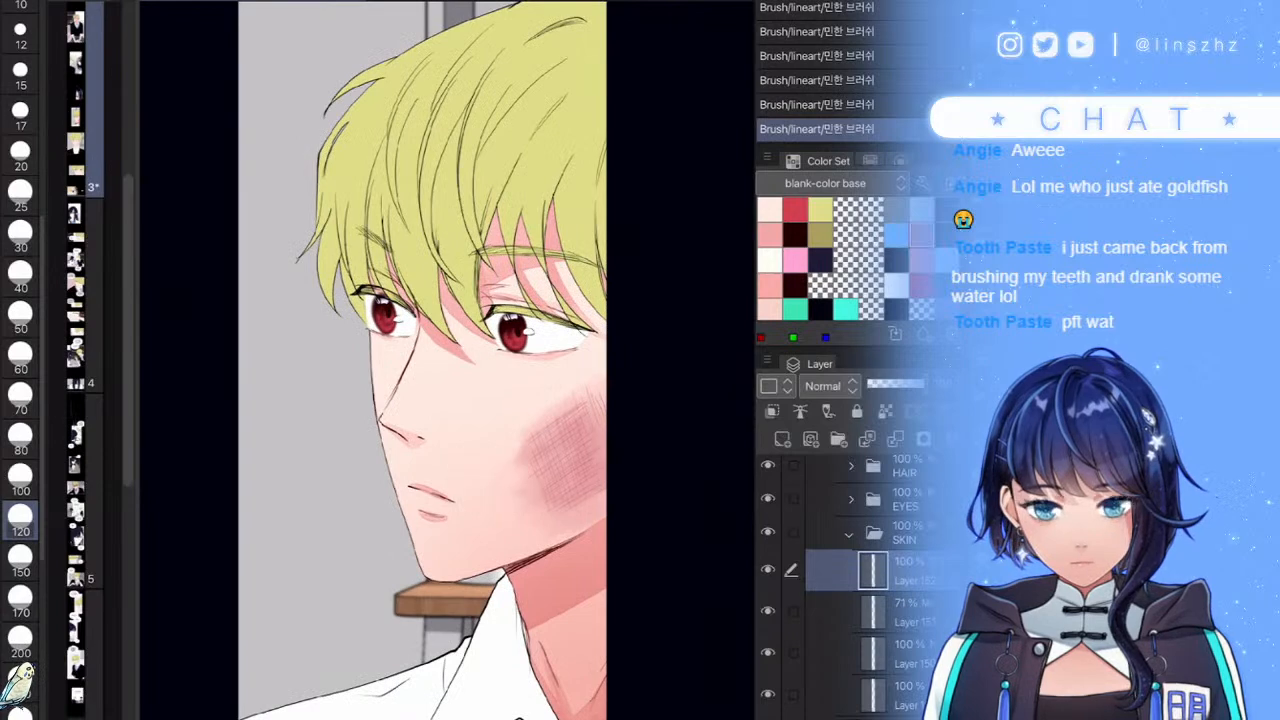
scroll(447, 360, "up", 2)
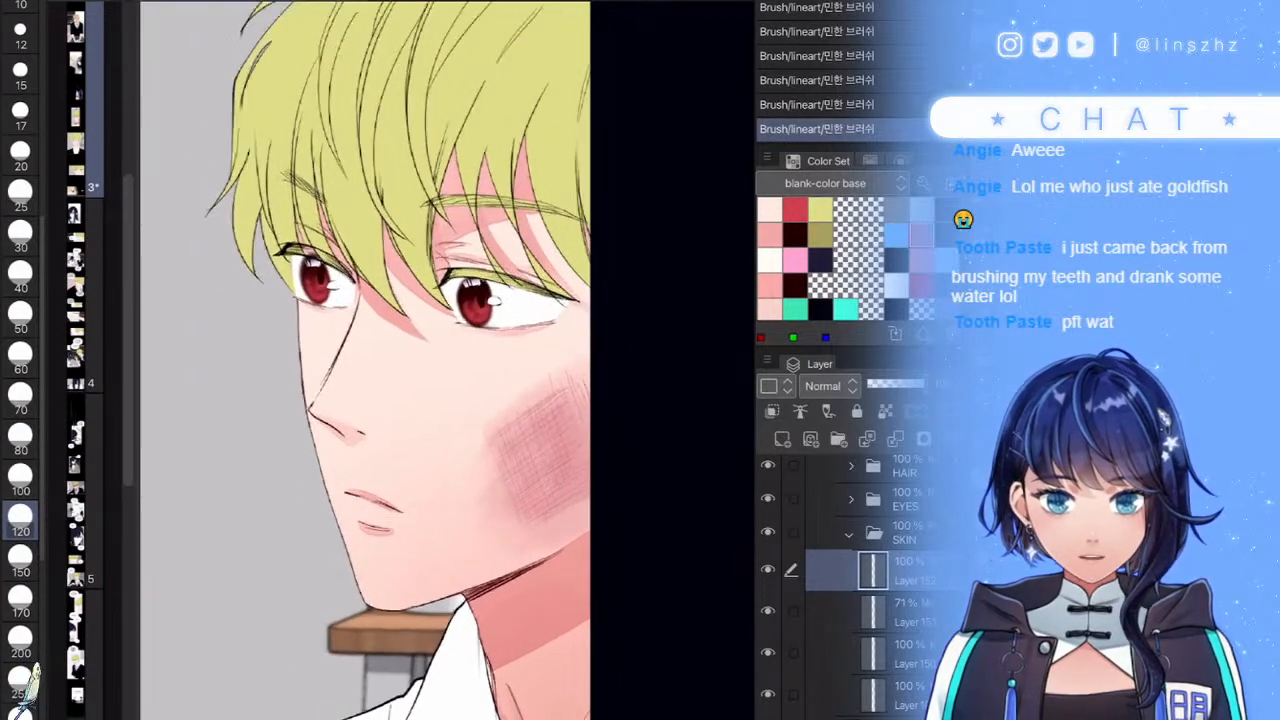
scroll(447, 360, "down", 5)
scroll(447, 360, "up", 5)
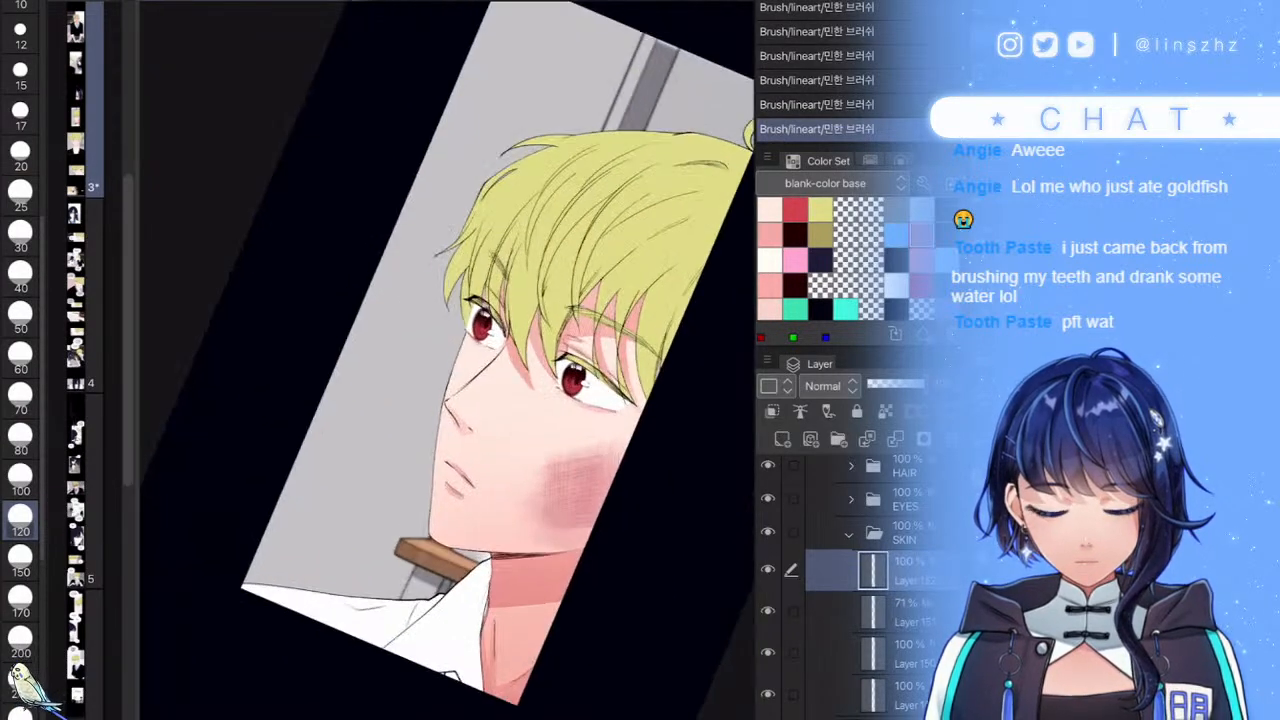
mouse_move(508, 450)
left_mouse_down()
mouse_move(541, 445)
mouse_move(488, 500)
mouse_move(499, 530)
mouse_move(552, 540)
left_mouse_up()
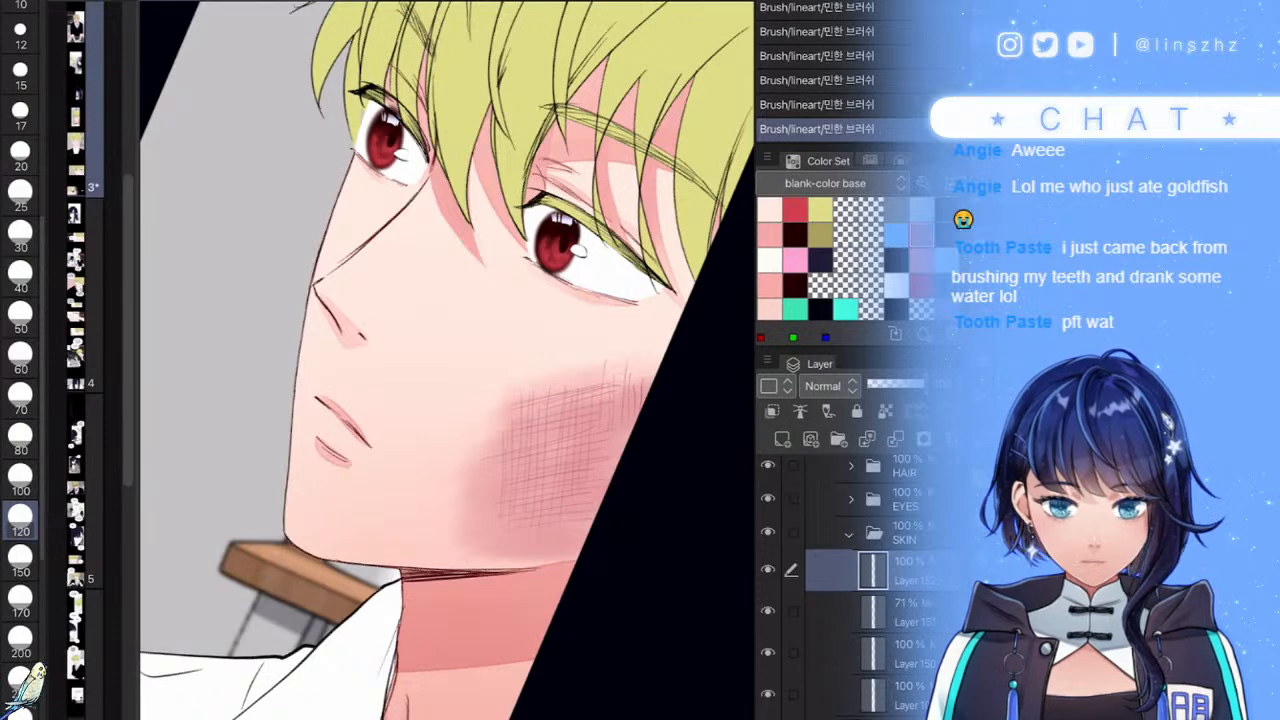
scroll(448, 400, "down", 5)
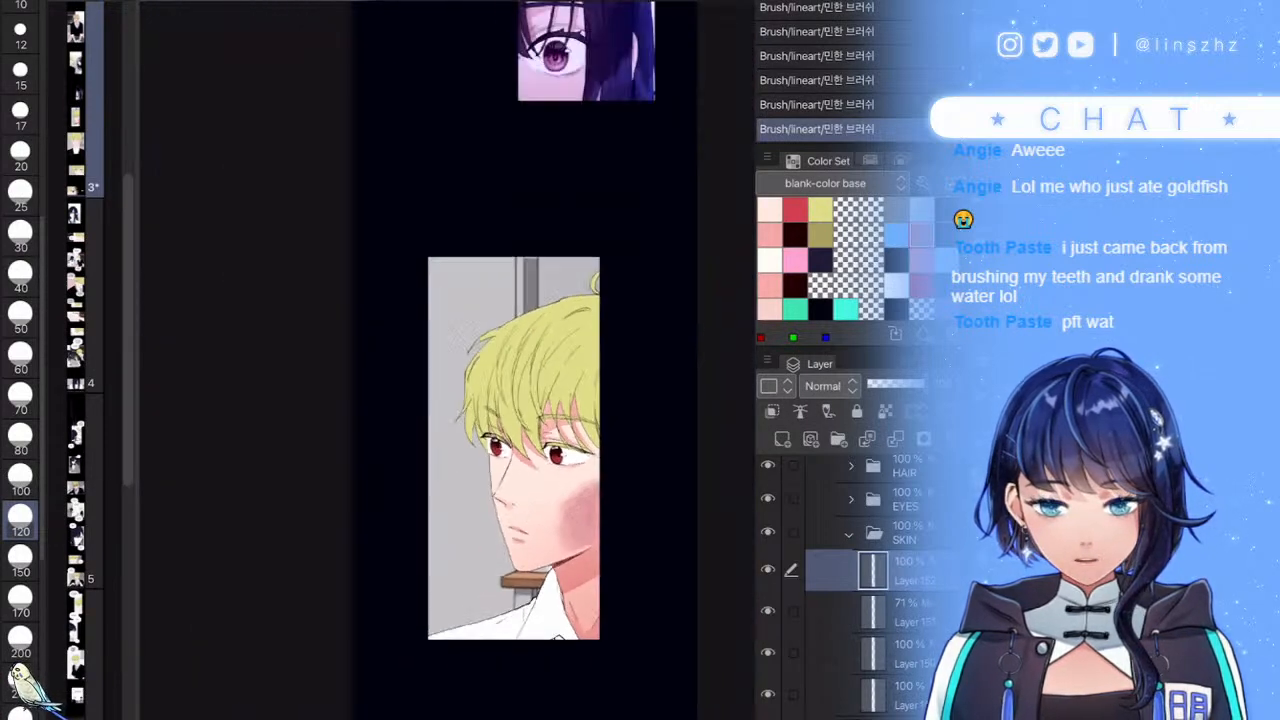
scroll(490, 430, "up", 4)
scroll(549, 540, "up", 2)
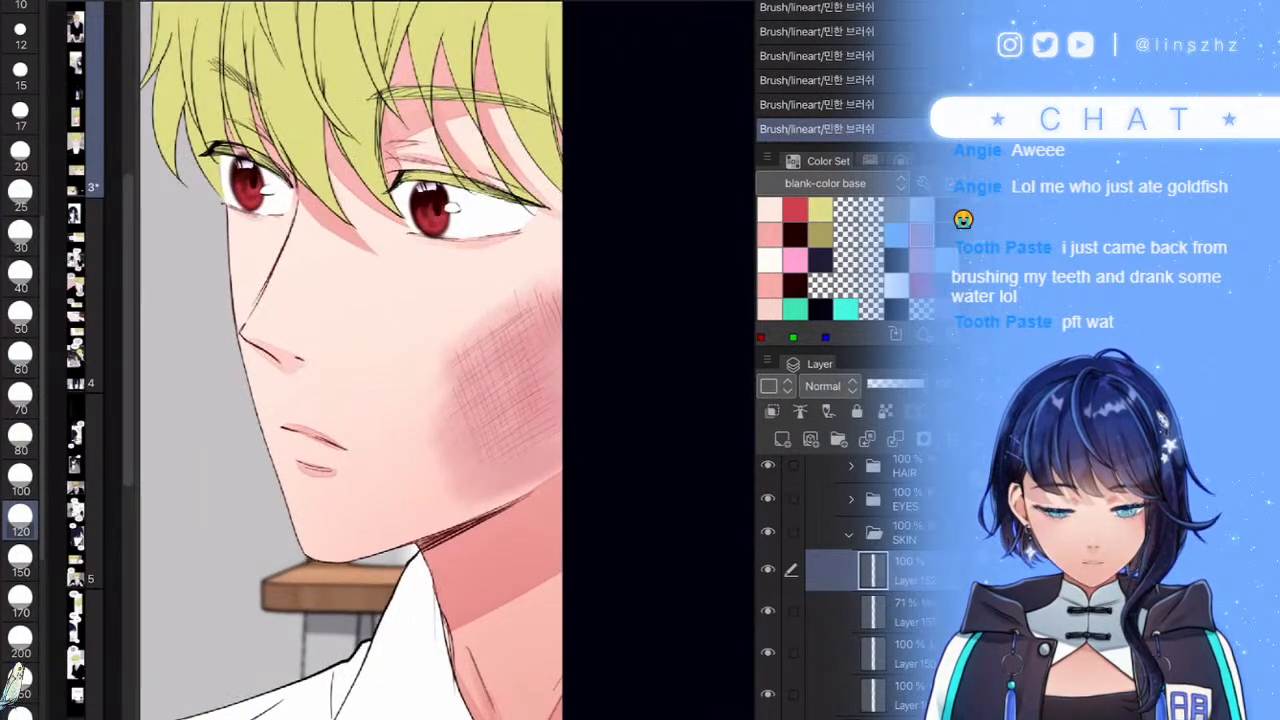
- Set the blush layer to Multiply at 55% opacity and soften its lower edge
left_click(826, 386)
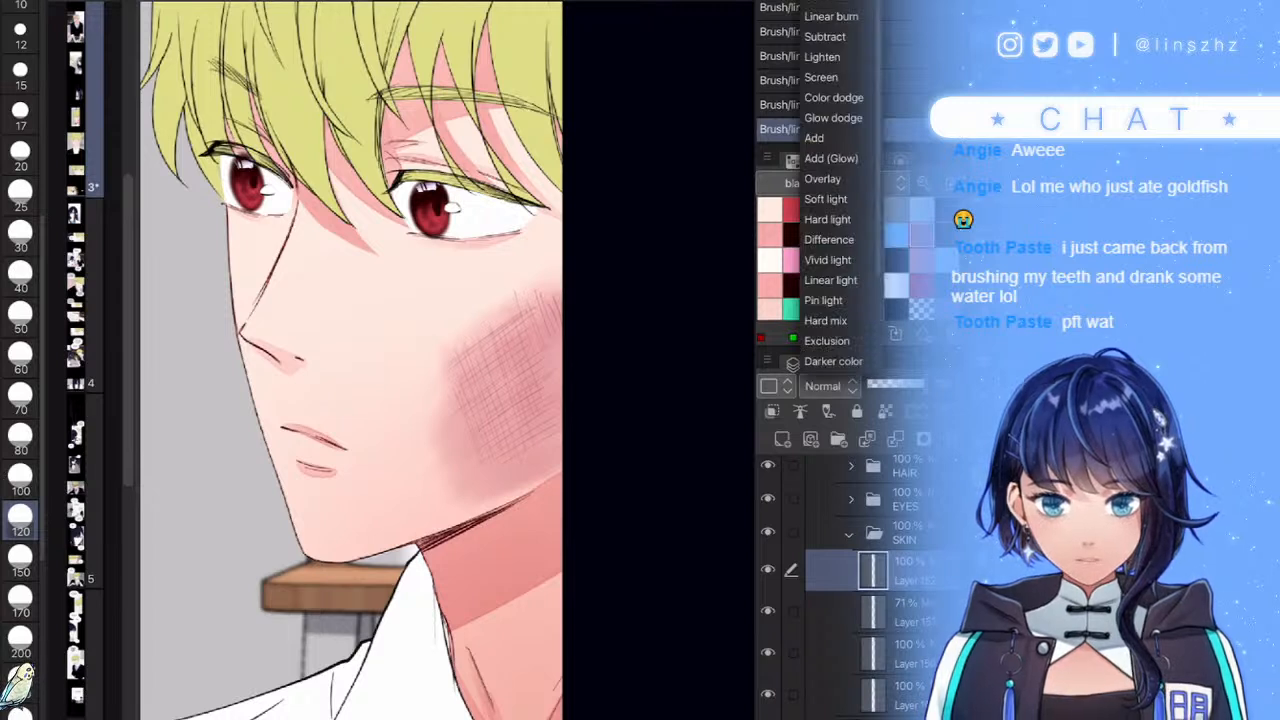
left_click(825, 1)
left_click(893, 384)
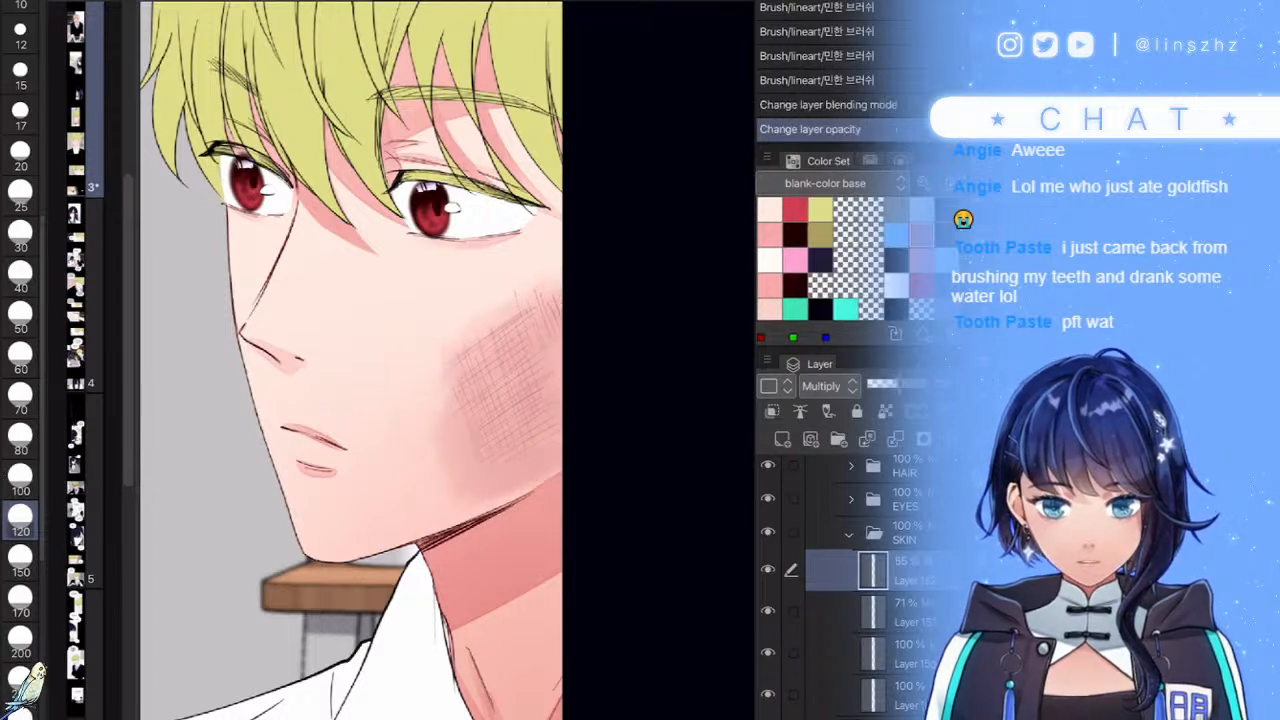
mouse_move(501, 491)
left_mouse_down()
mouse_move(460, 487)
mouse_move(480, 492)
left_mouse_up()
left_click_drag(455, 470, 490, 490)
scroll(570, 600, "down", 5)
scroll(575, 585, "up", 2)
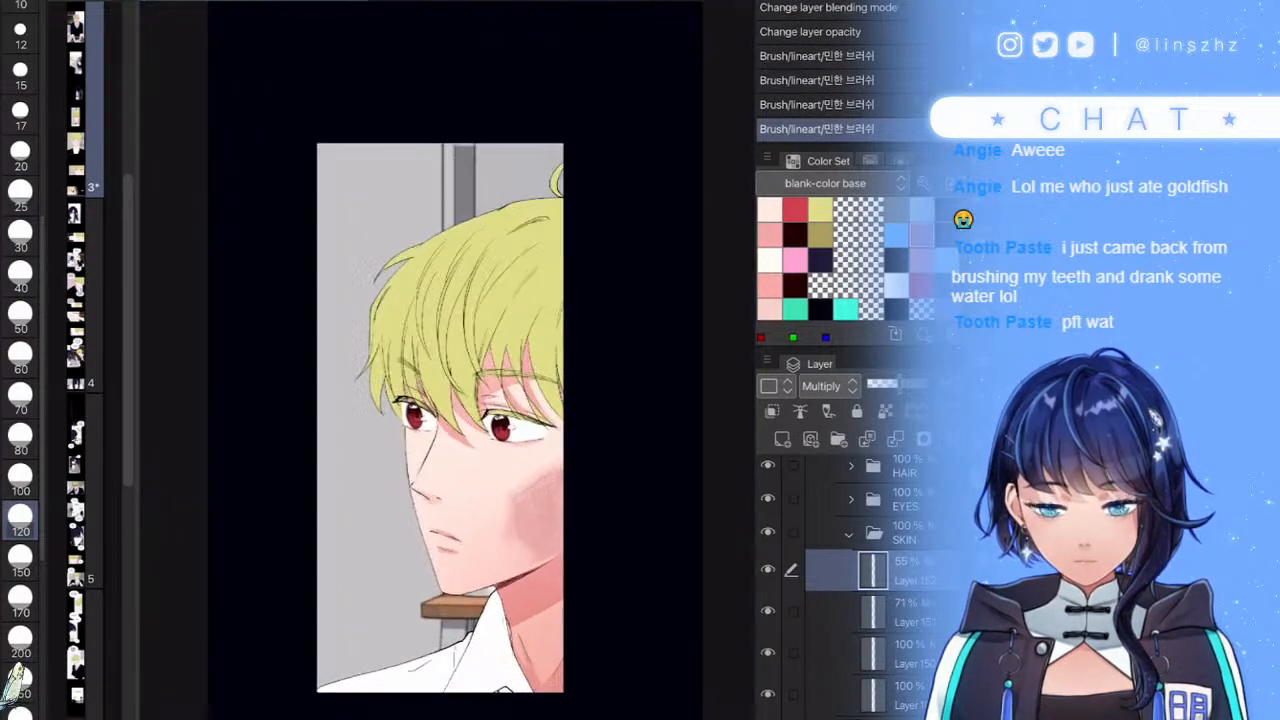
left_click(526, 517)
left_click(526, 517)
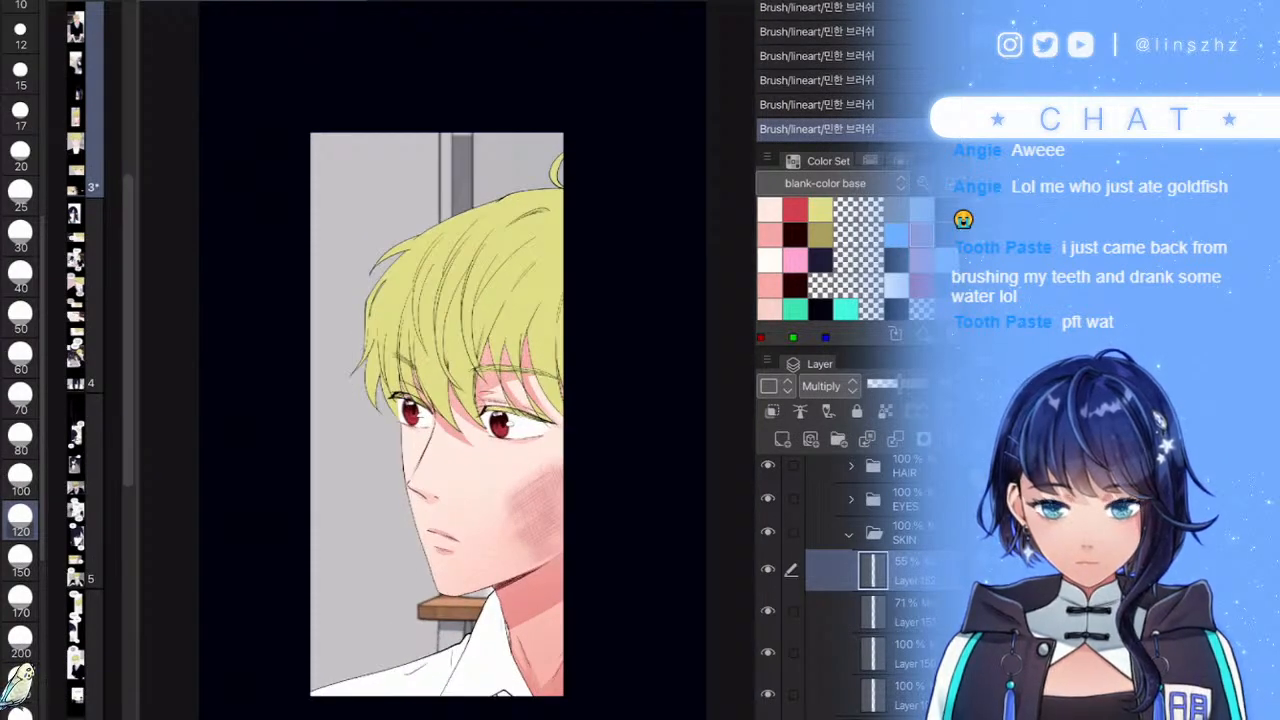
- Collapse the SKIN folder and expand the HAIR folder
left_click(849, 534)
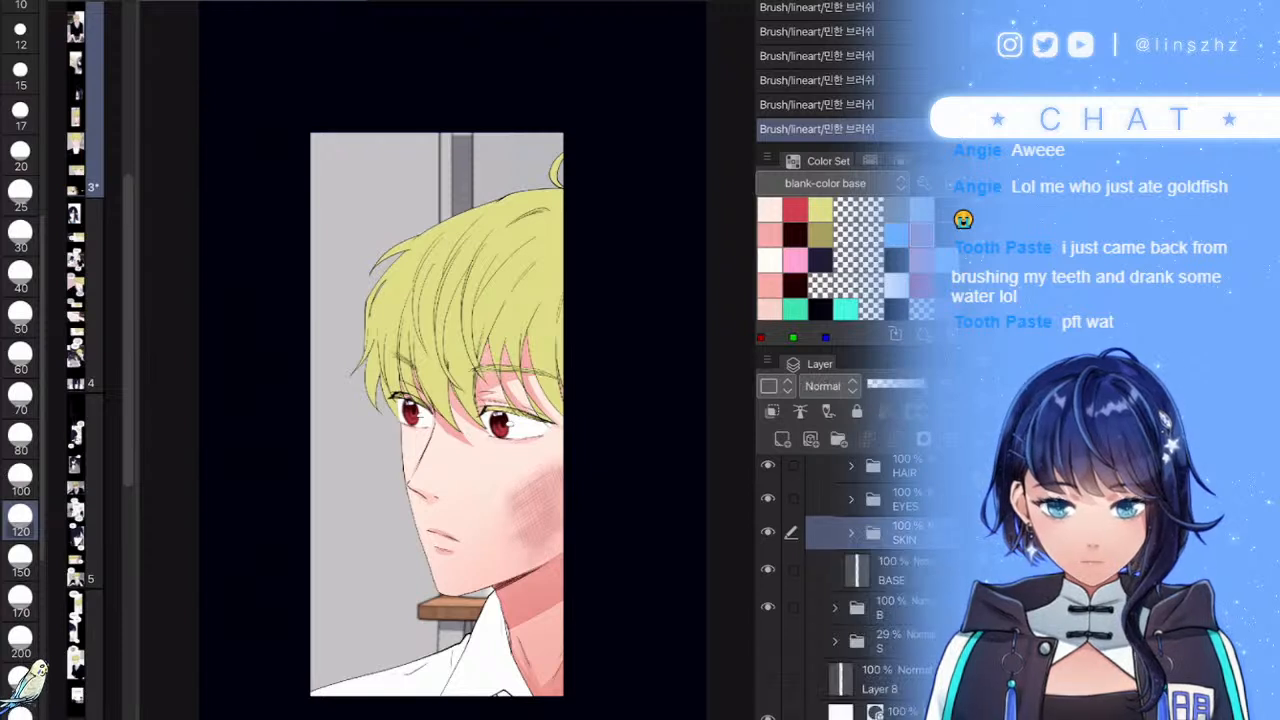
scroll(860, 590, "up", 4)
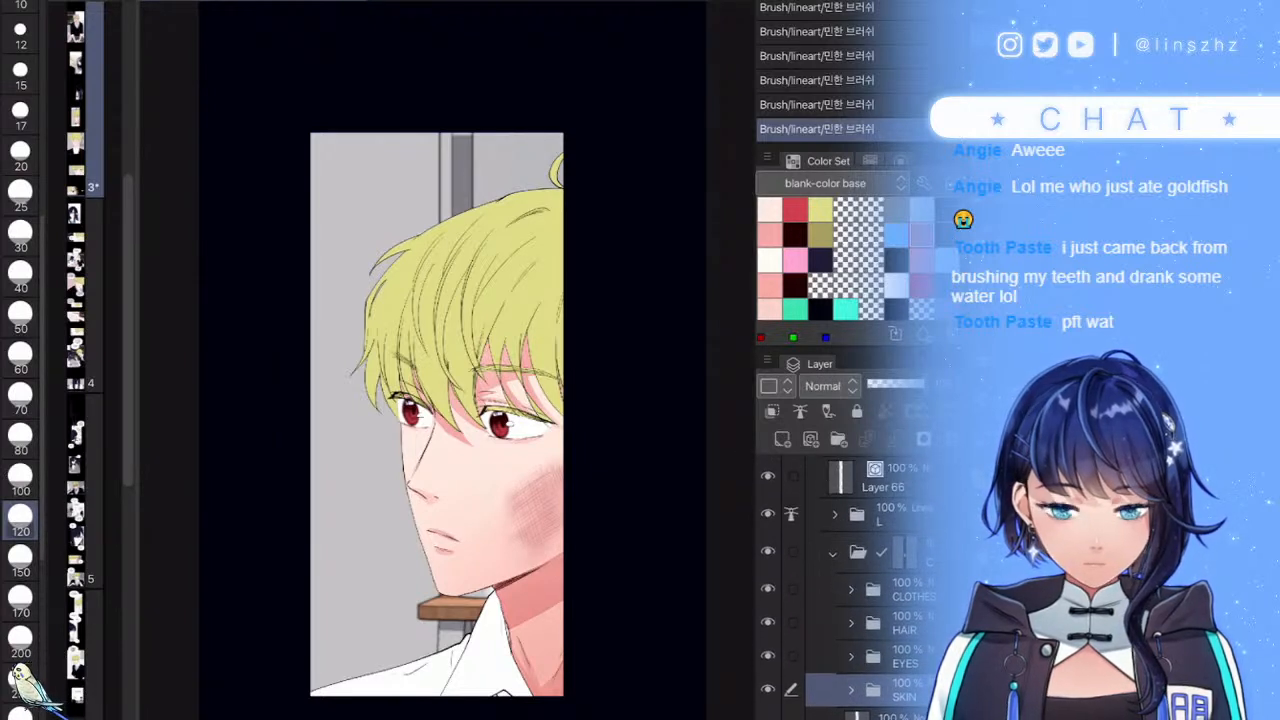
left_click(851, 624)
- Add a layer clipped inside the HAIR folder and tint the lower fringe with skin colour at size 170
left_click(873, 660)
key("ctrl+shift+n")
key("ctrl+alt+g")
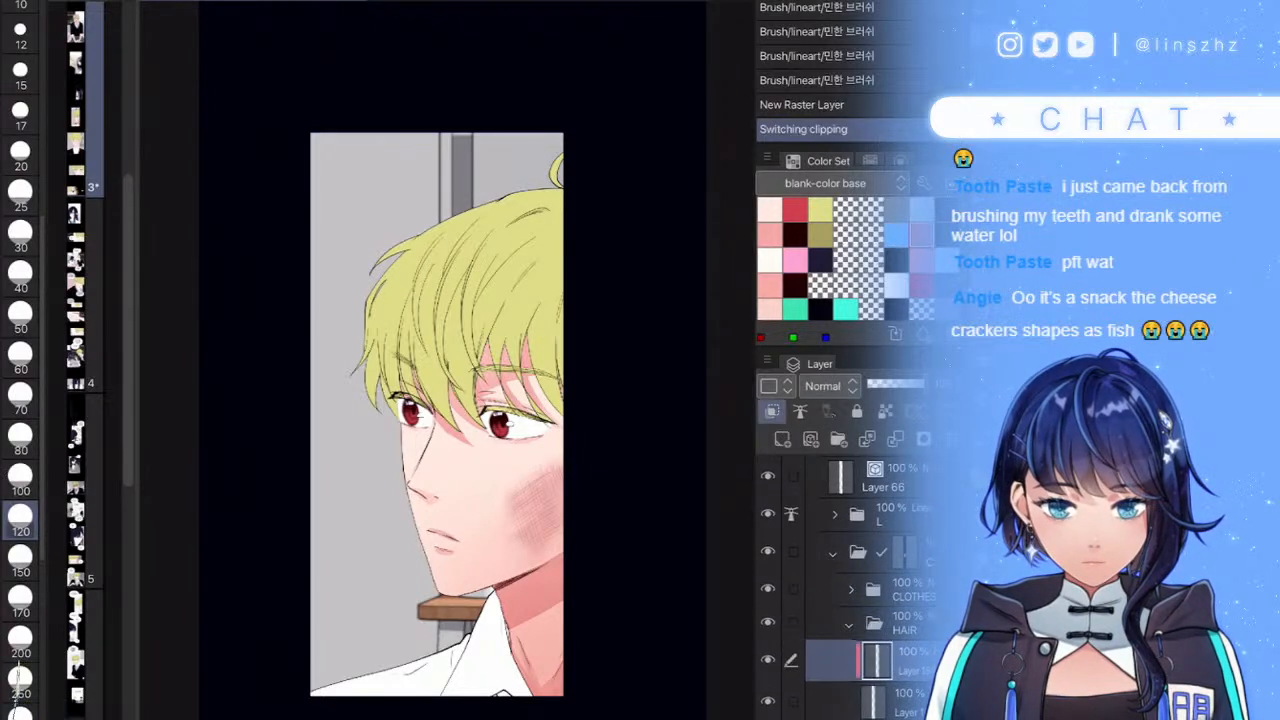
left_click(20, 680)
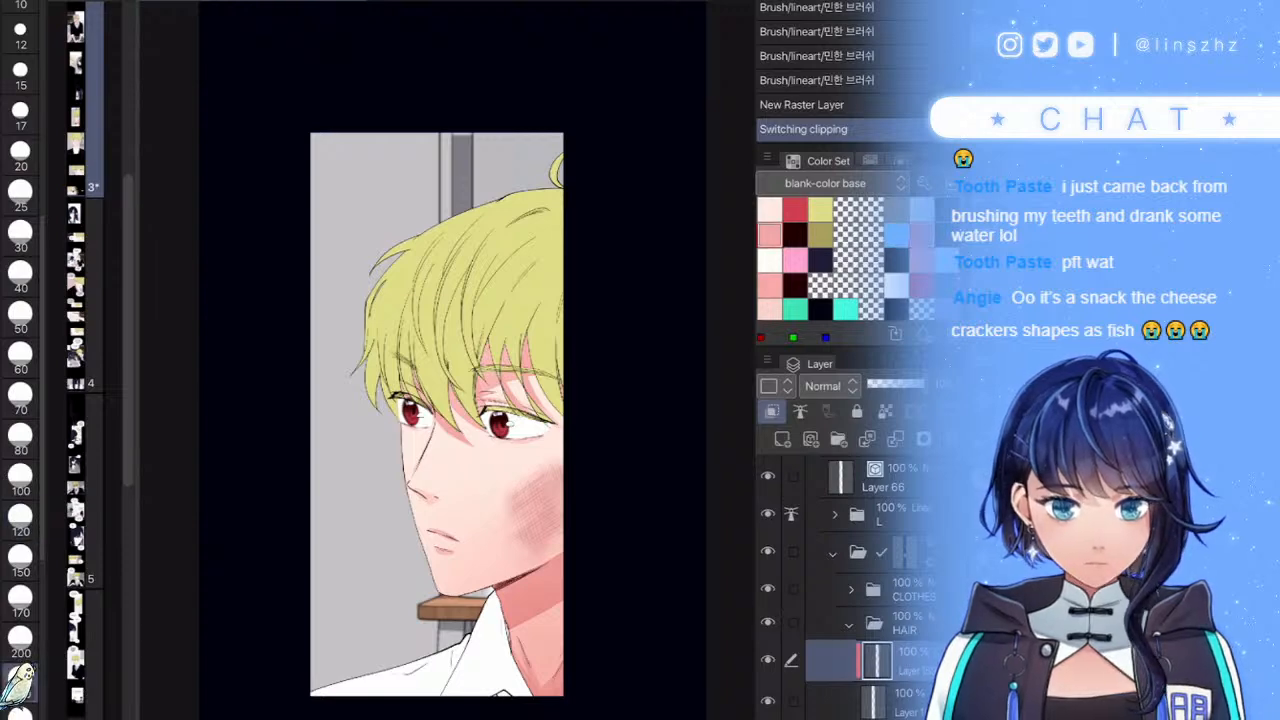
scroll(475, 356, "up", 3)
left_click_drag(496, 470, 516, 478)
key("bracketleft")
key("bracketleft")
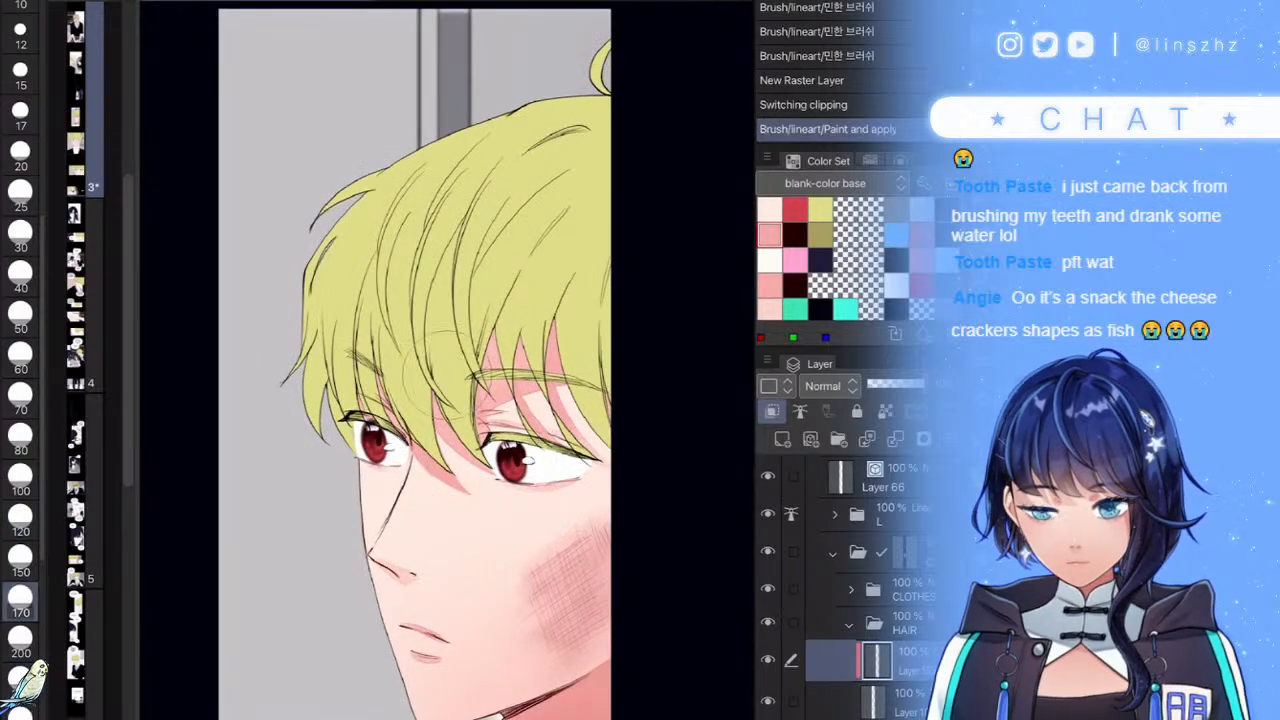
mouse_move(437, 465)
left_mouse_down()
mouse_move(424, 424)
mouse_move(440, 440)
left_mouse_up()
mouse_move(358, 440)
left_mouse_down()
mouse_move(338, 404)
mouse_move(375, 390)
left_mouse_up()
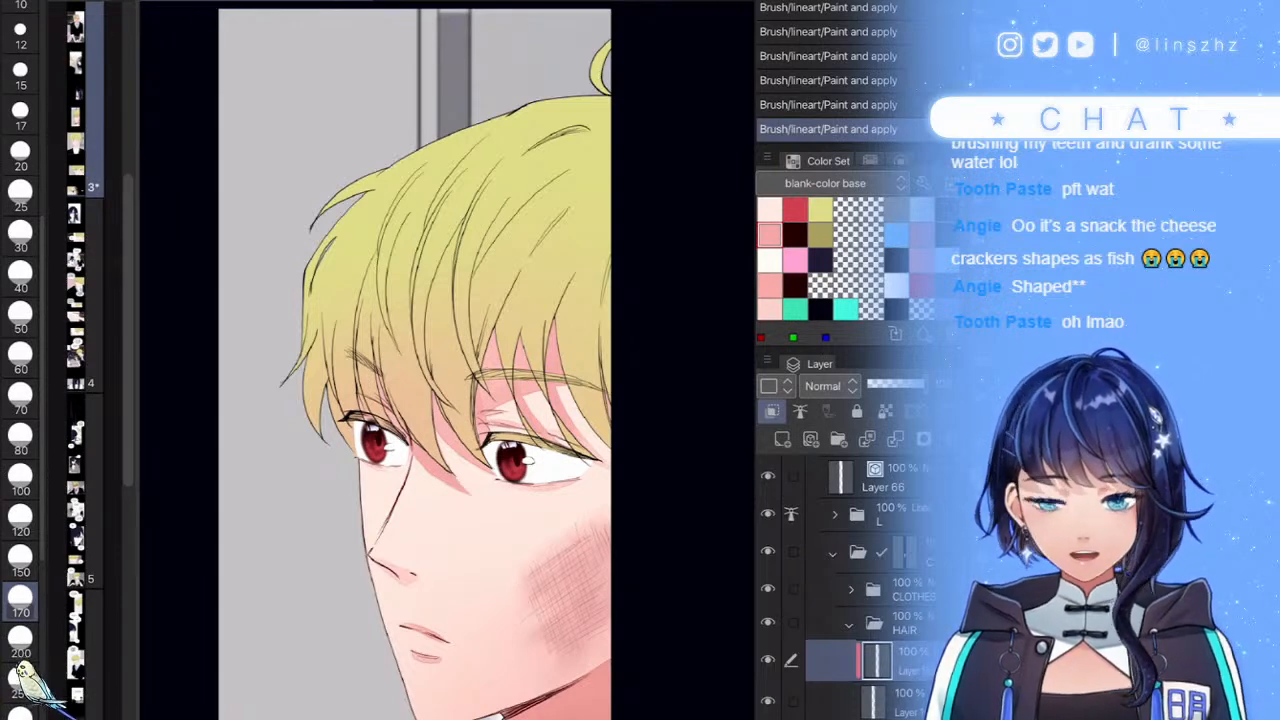
scroll(581, 434, "down", 3)
scroll(560, 402, "up", 4)
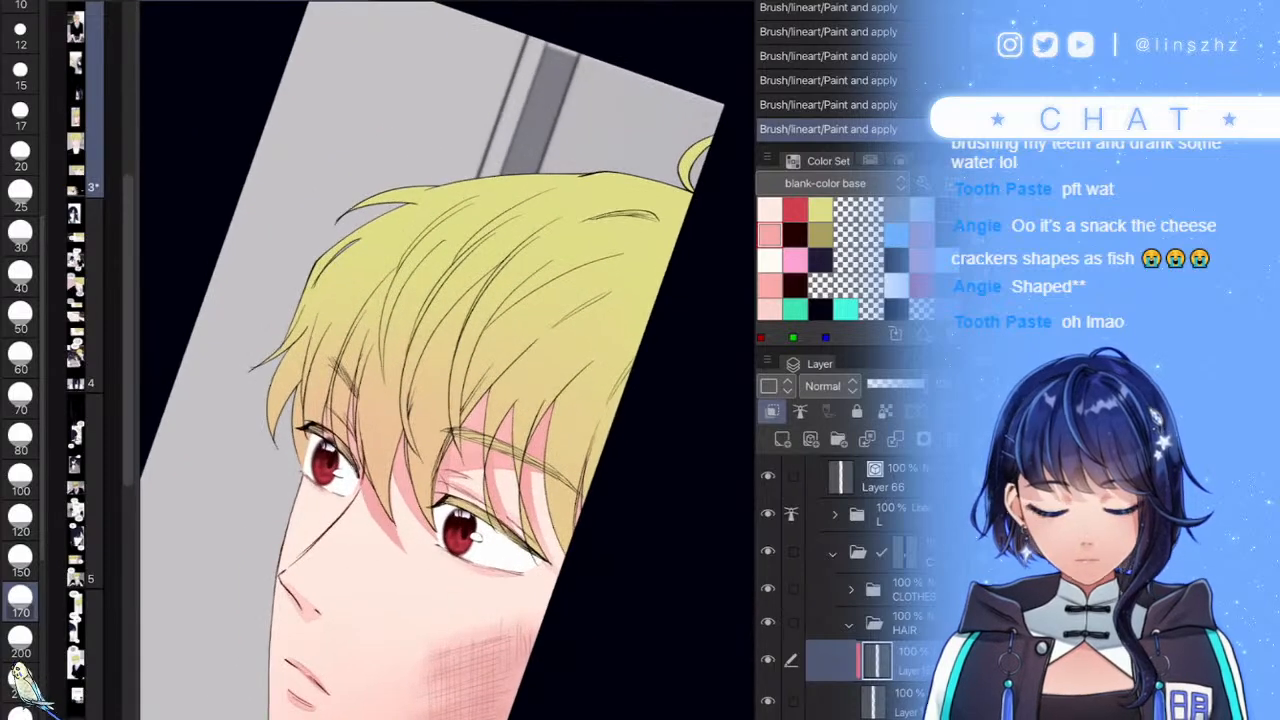
scroll(844, 586, "down", 2)
- Add a clipped layer above Layer 104 and lay a first olive stroke at brush size 40-50
left_click(908, 641)
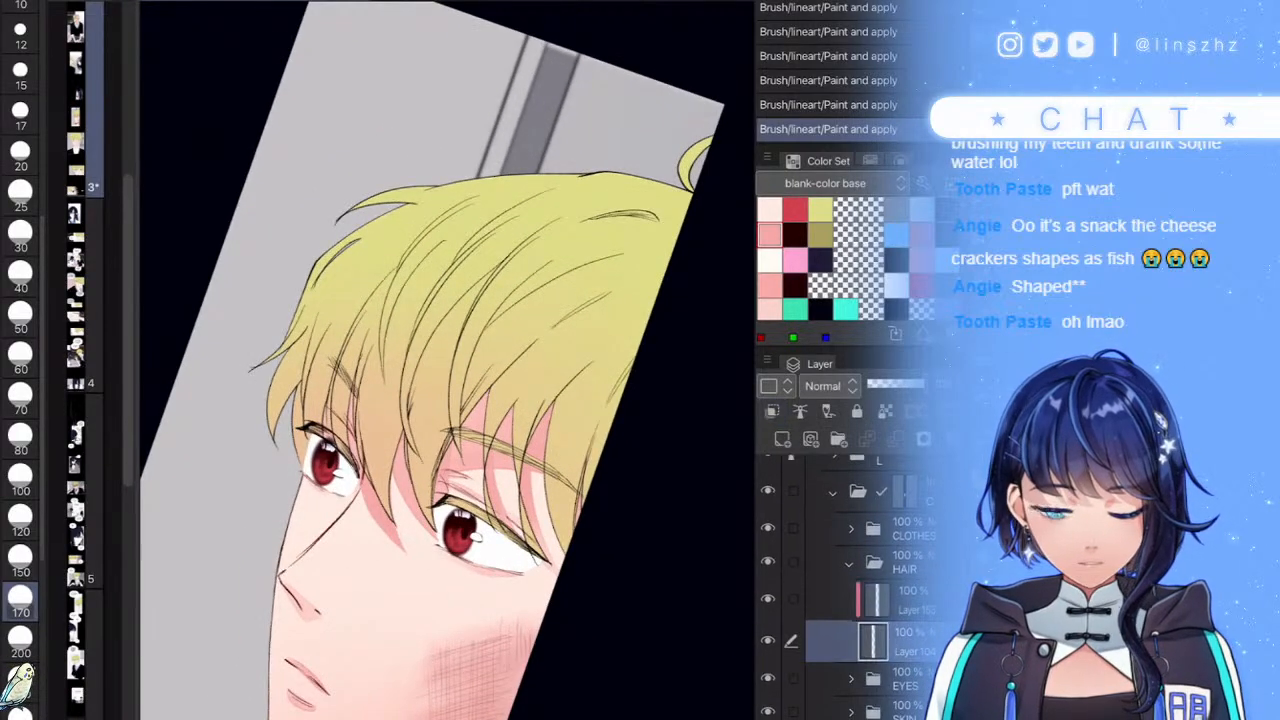
left_click(783, 439)
left_click(820, 235)
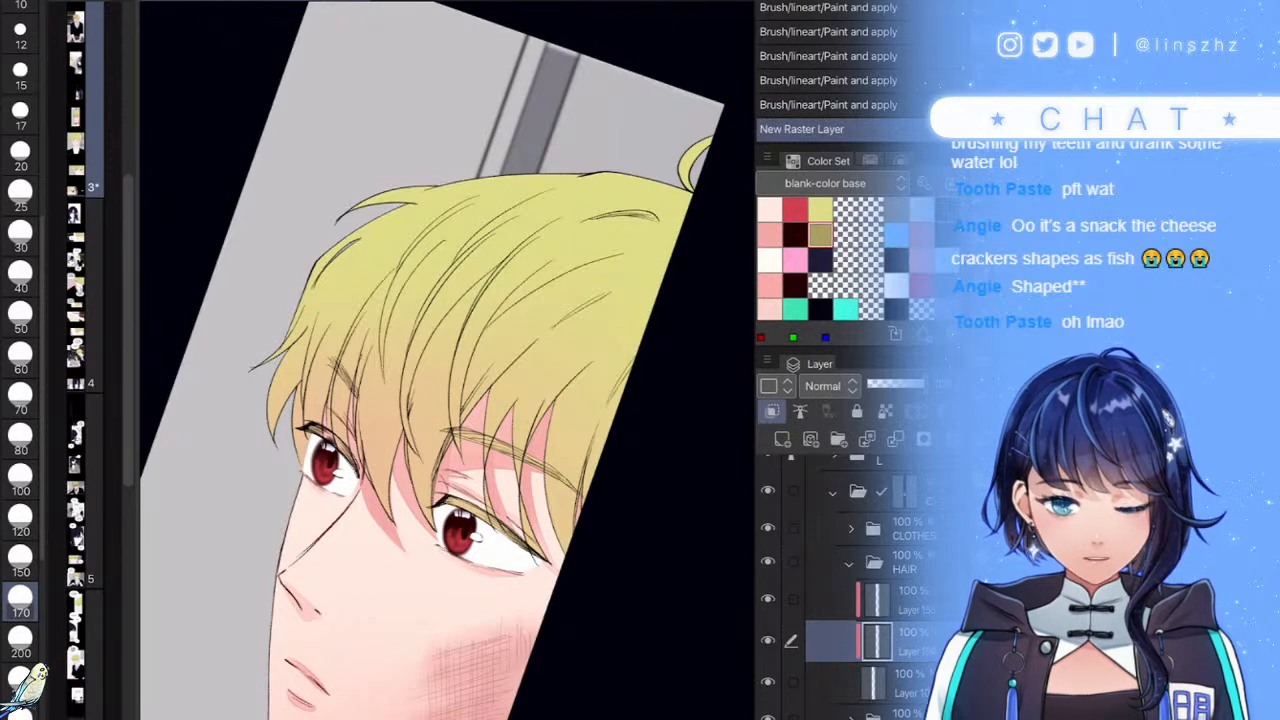
left_click(20, 519)
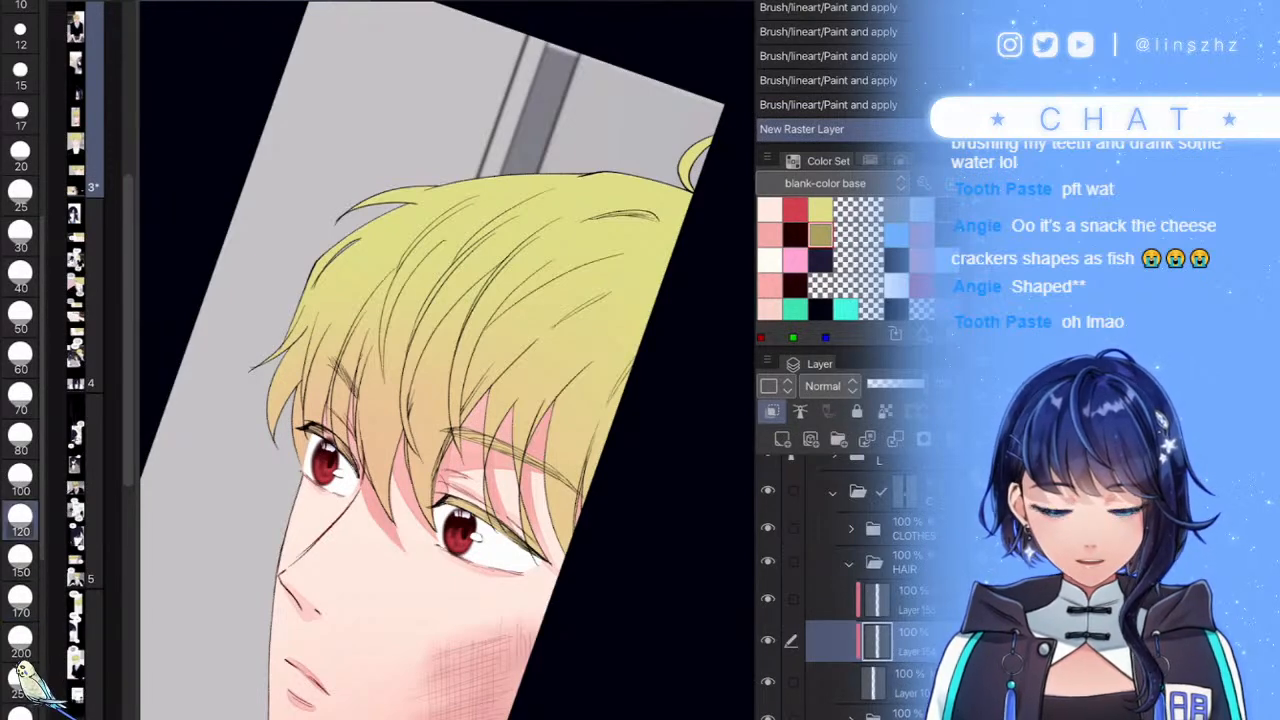
left_click(20, 72)
left_click(20, 313)
mouse_move(440, 250)
left_mouse_down()
mouse_move(400, 330)
mouse_move(418, 308)
left_mouse_up()
left_click(20, 437)
left_click(20, 358)
left_click(20, 276)
- Shade the hair's right edge and along its top in olive
left_click_drag(600, 222, 457, 302)
left_click_drag(513, 339, 408, 393)
left_click_drag(510, 324, 408, 370)
mouse_move(513, 300)
left_mouse_down()
mouse_move(386, 362)
mouse_move(380, 352)
left_mouse_up()
left_click_drag(476, 290, 354, 350)
left_click_drag(520, 274, 386, 316)
mouse_move(476, 270)
left_mouse_down()
mouse_move(392, 302)
mouse_move(328, 306)
left_mouse_up()
left_click_drag(440, 270, 310, 318)
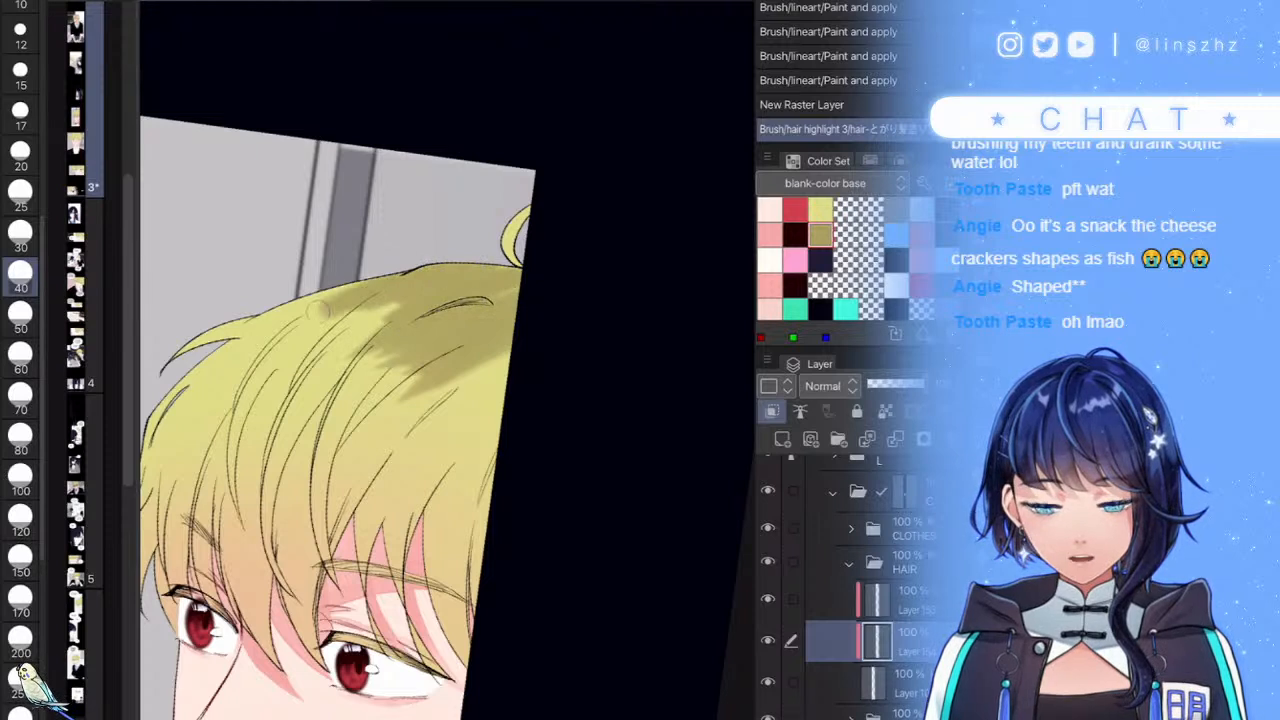
left_click_drag(370, 284, 280, 322)
left_click_drag(516, 258, 401, 292)
- Reshape the olive shadows and extend them near the curl and down the hair's right side
left_click_drag(512, 336, 388, 392)
left_click_drag(514, 296, 446, 328)
left_click_drag(510, 306, 430, 356)
left_click_drag(474, 340, 405, 373)
mouse_move(512, 322)
left_mouse_down()
mouse_move(404, 386)
mouse_move(430, 408)
left_mouse_up()
mouse_move(510, 346)
left_mouse_down()
mouse_move(426, 410)
mouse_move(462, 394)
left_mouse_up()
left_click_drag(530, 268, 508, 232)
mouse_move(506, 293)
left_mouse_down()
mouse_move(442, 330)
mouse_move(386, 398)
left_mouse_up()
mouse_move(508, 374)
left_mouse_down()
mouse_move(450, 430)
mouse_move(470, 420)
left_mouse_up()
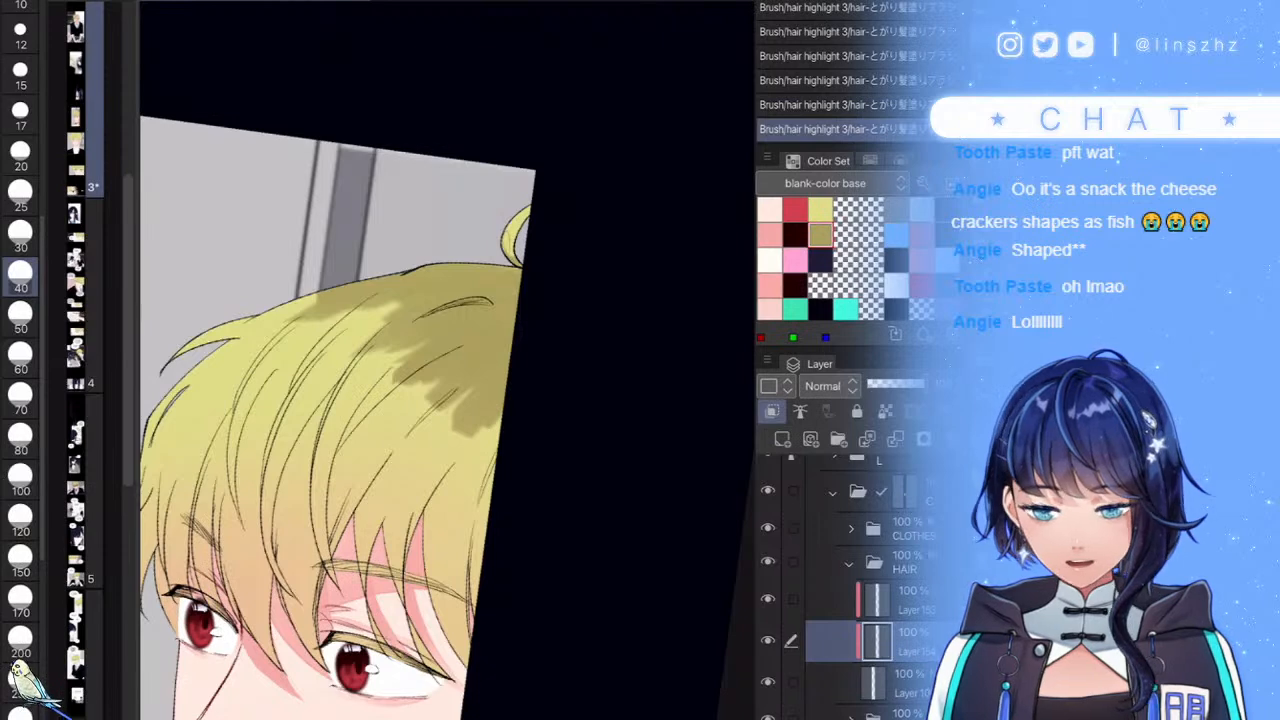
- Soften the lower edges of the olive hair shadows on both sides with a size 50 brush
key("bracketright")
scroll(447, 376, "up", 2)
mouse_move(447, 406)
left_mouse_down()
mouse_move(480, 385)
mouse_move(488, 336)
mouse_move(482, 395)
left_mouse_up()
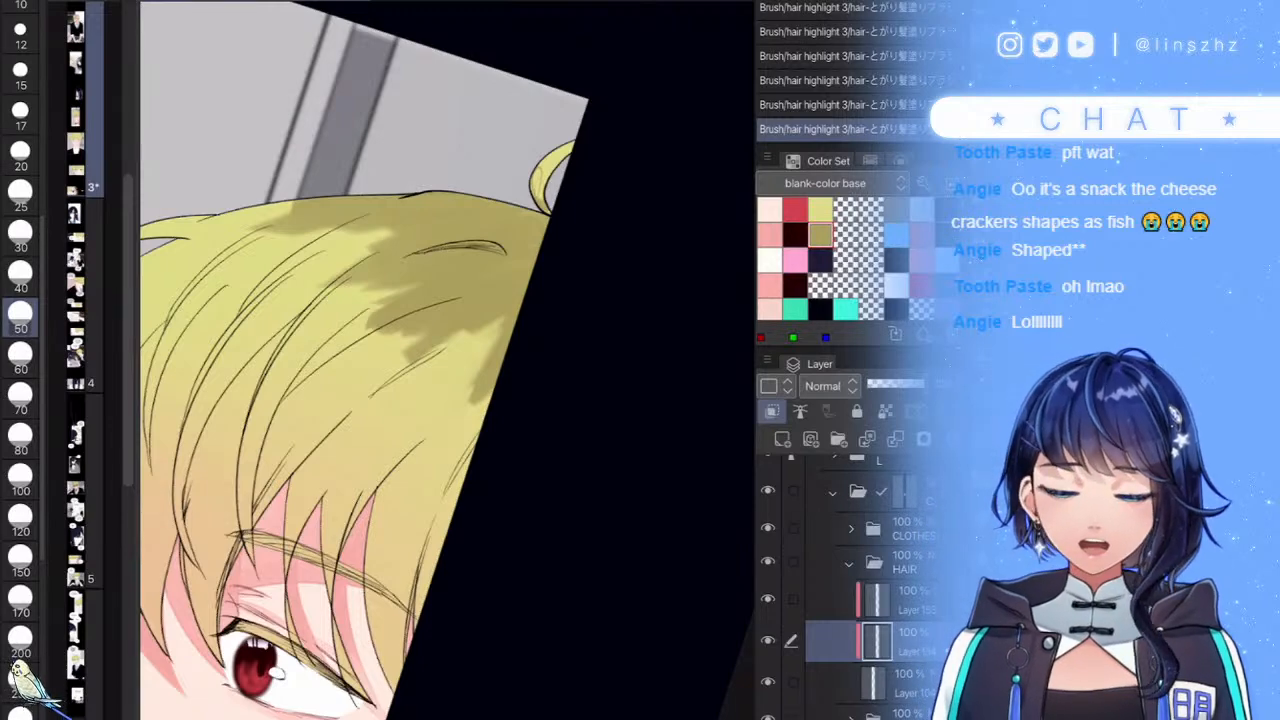
left_click_drag(450, 300, 473, 358)
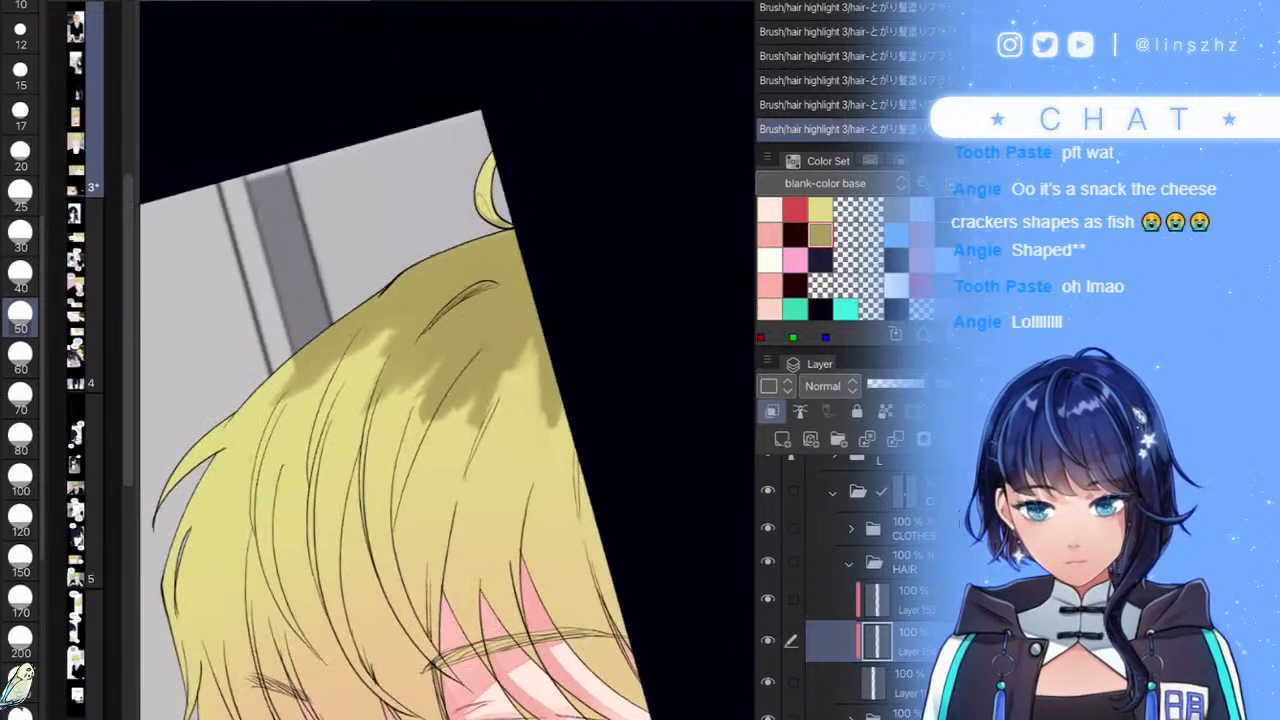
scroll(430, 366, "up", 2)
mouse_move(234, 430)
left_mouse_down()
mouse_move(309, 344)
mouse_move(343, 462)
mouse_move(395, 412)
mouse_move(392, 455)
mouse_move(435, 472)
mouse_move(522, 400)
left_mouse_up()
scroll(510, 400, "down", 5)
scroll(596, 362, "up", 5)
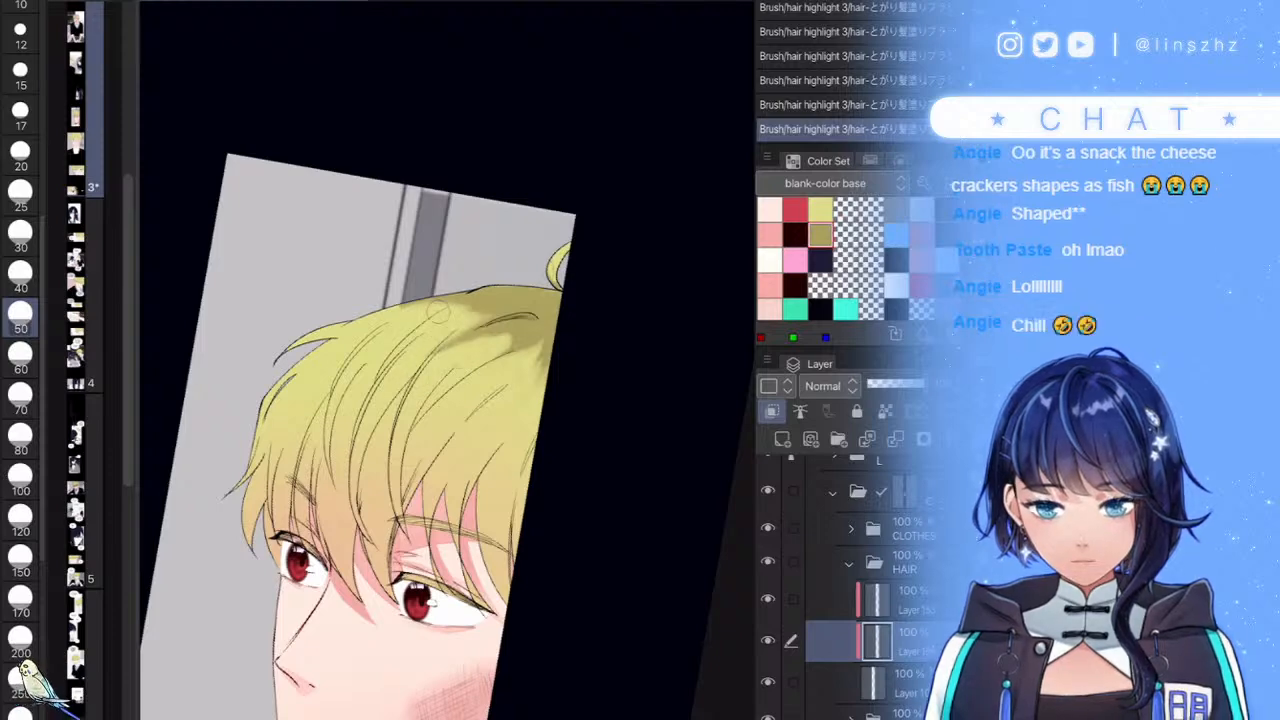
scroll(445, 320, "up", 4)
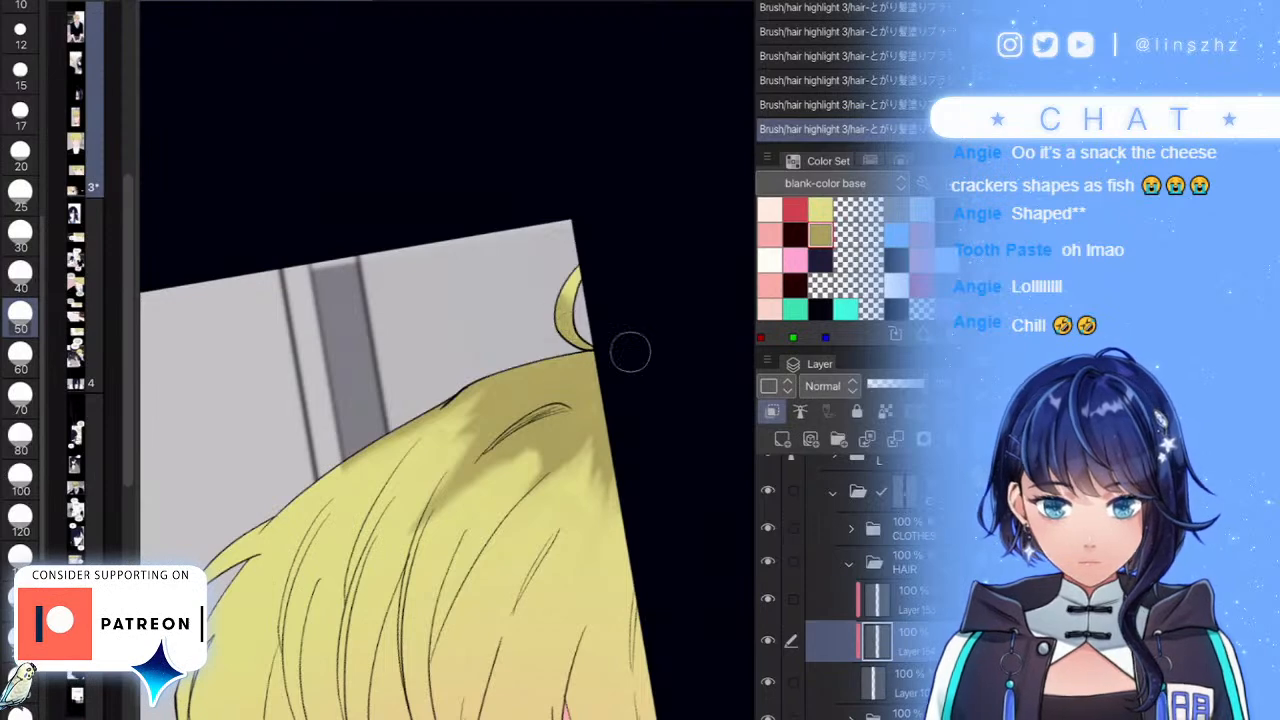
scroll(612, 350, "down", 5)
scroll(500, 400, "up", 1)
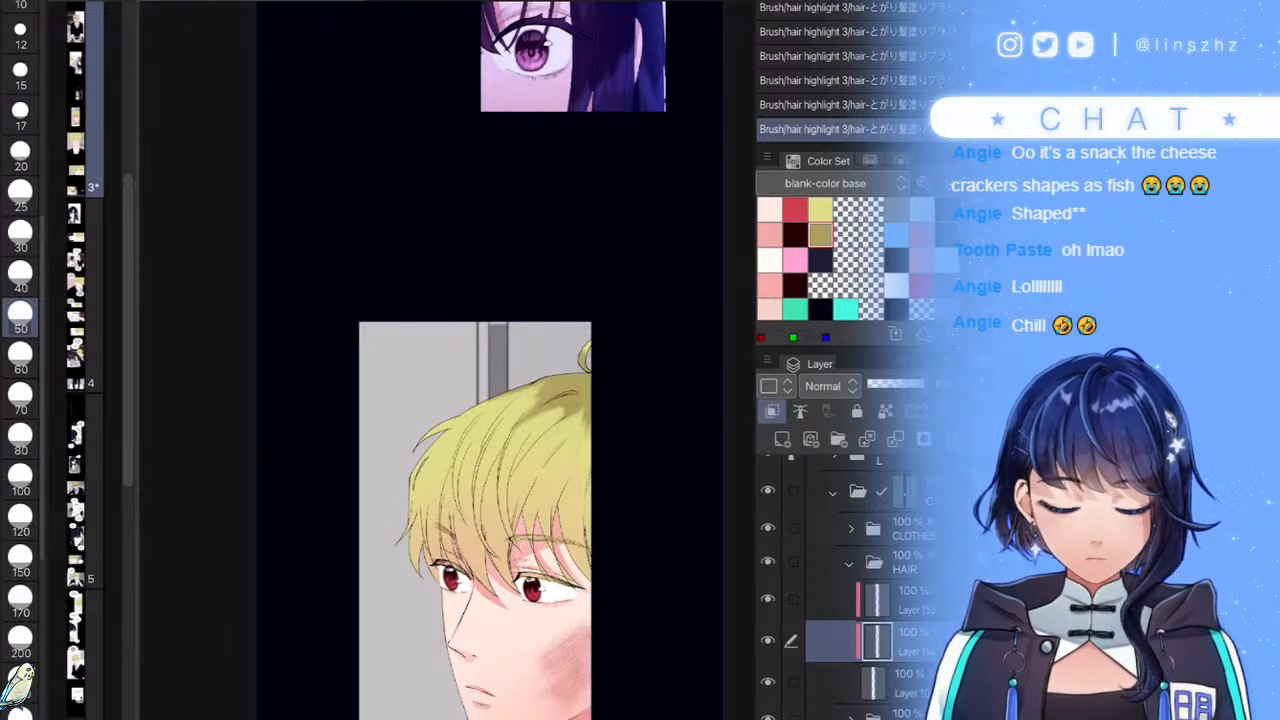
scroll(576, 420, "up", 2)
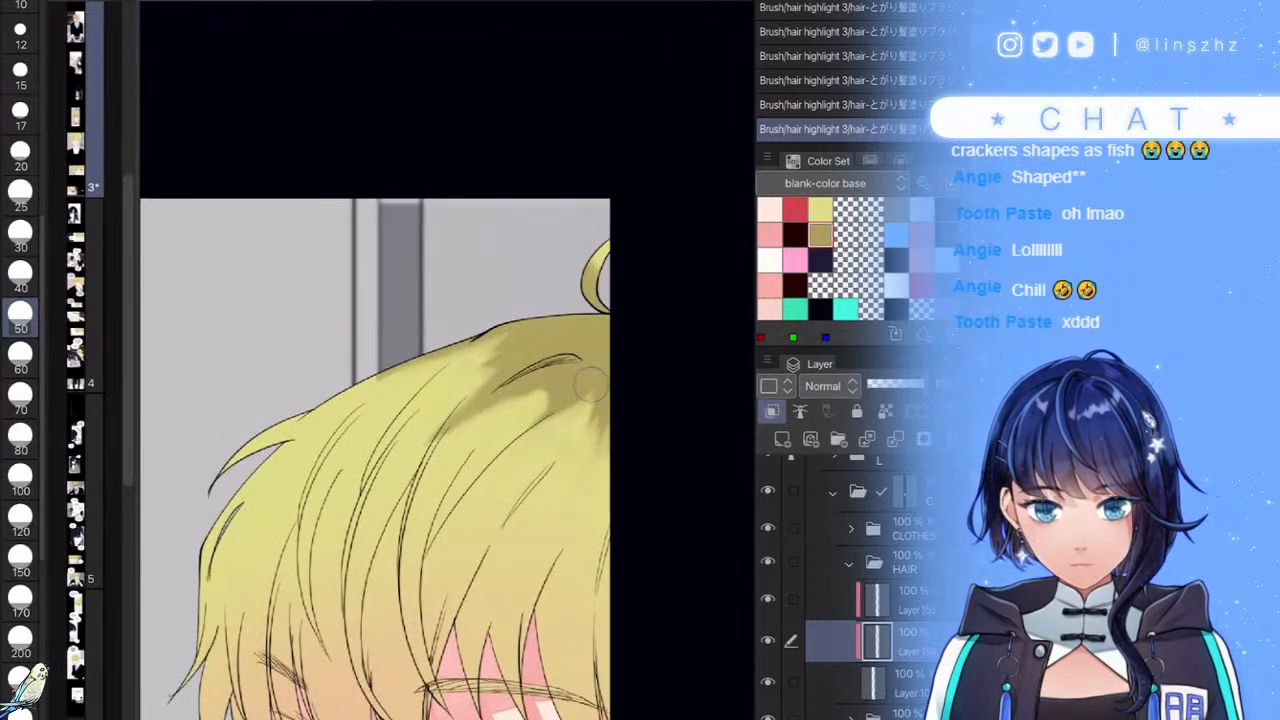
scroll(448, 360, "up", 7)
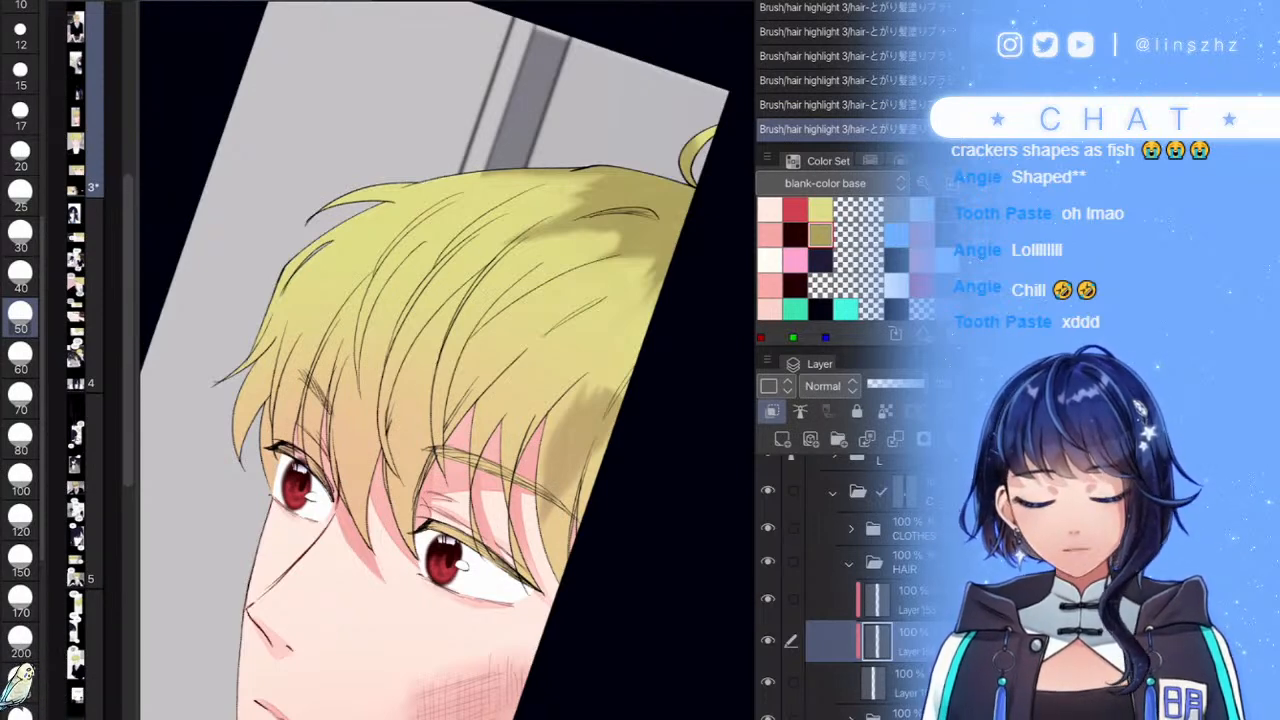
- Deepen the hair shadow in the right fringe and extend it into the upper-left hair
mouse_move(545, 470)
left_mouse_down()
mouse_move(515, 385)
mouse_move(478, 382)
mouse_move(470, 400)
mouse_move(450, 360)
mouse_move(420, 340)
mouse_move(367, 380)
mouse_move(370, 298)
left_mouse_up()
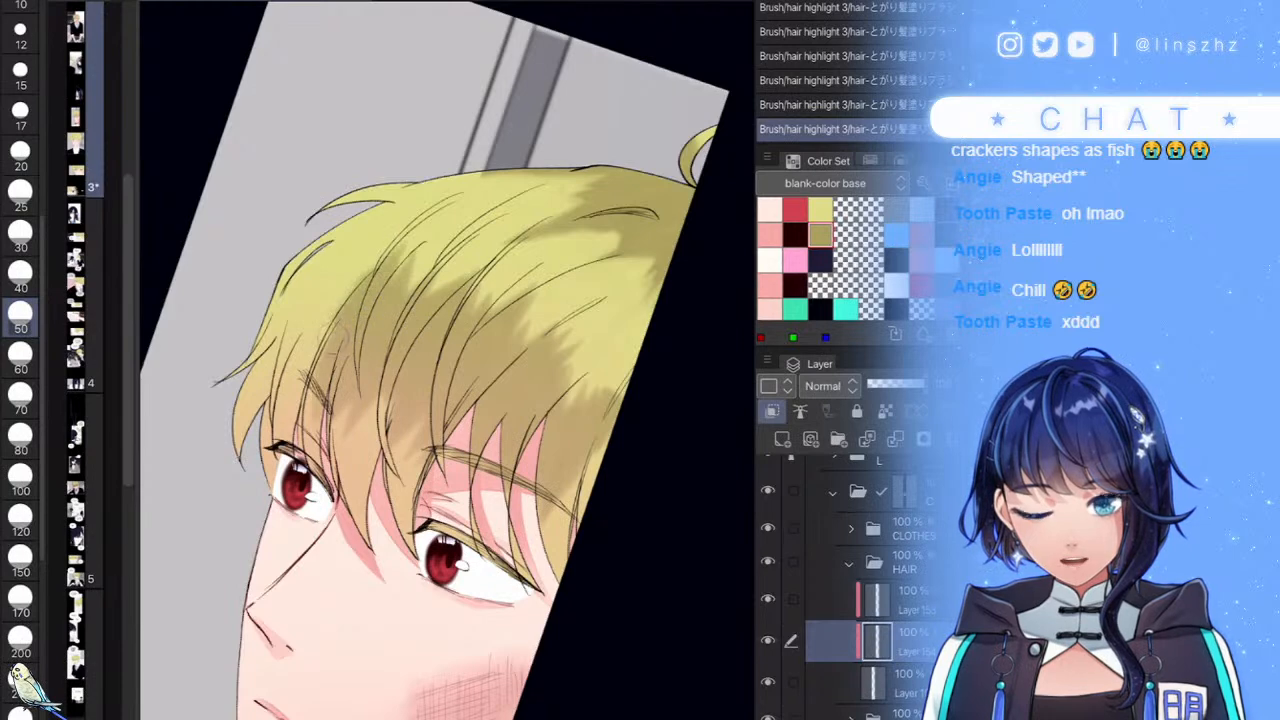
left_click_drag(447, 360, 428, 390)
left_click_drag(522, 445, 562, 345)
mouse_move(550, 425)
left_mouse_down()
mouse_move(608, 370)
mouse_move(583, 422)
mouse_move(568, 338)
left_mouse_up()
mouse_move(382, 364)
left_mouse_down()
mouse_move(370, 315)
mouse_move(390, 272)
left_mouse_up()
left_click_drag(325, 318, 388, 256)
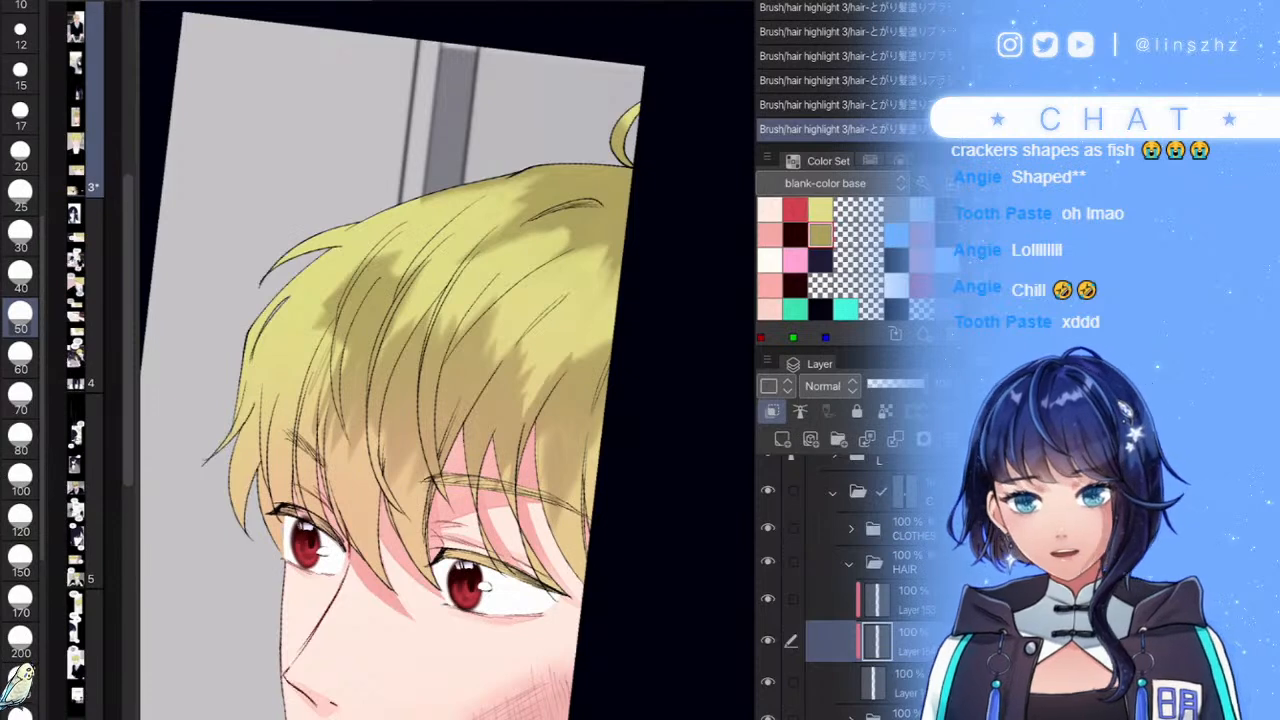
left_click_drag(320, 292, 344, 266)
left_click_drag(317, 326, 343, 266)
left_click_drag(320, 388, 368, 302)
left_click_drag(318, 440, 354, 364)
mouse_move(340, 446)
left_mouse_down()
mouse_move(368, 388)
mouse_move(380, 392)
left_mouse_up()
left_click_drag(330, 490, 346, 464)
left_click_drag(316, 326, 370, 282)
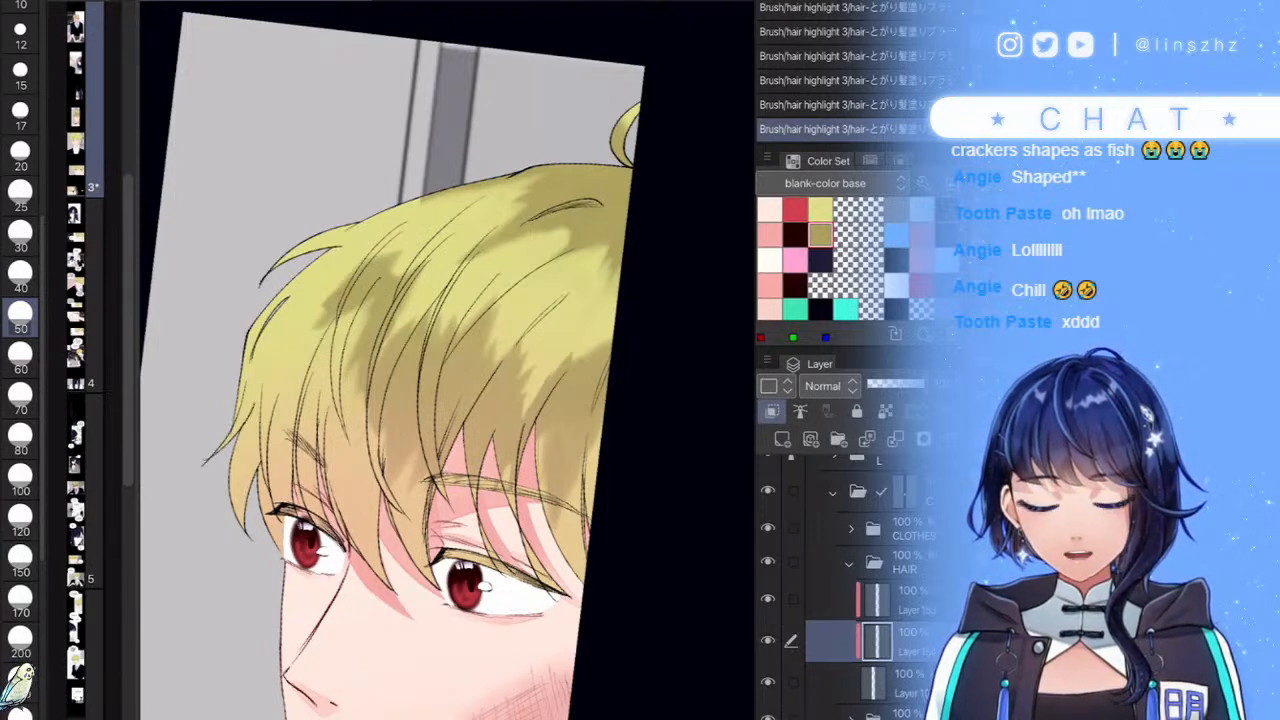
- Rework the mid-hair shadow tone and darken the fringe shading toward its right edge
left_click_drag(372, 436, 394, 404)
left_click_drag(374, 484, 412, 388)
mouse_move(388, 468)
left_mouse_down()
mouse_move(418, 398)
mouse_move(434, 422)
left_mouse_up()
mouse_move(420, 490)
left_mouse_down()
mouse_move(440, 450)
mouse_move(408, 388)
left_mouse_up()
mouse_move(426, 476)
left_mouse_down()
mouse_move(440, 430)
mouse_move(434, 366)
left_mouse_up()
left_click_drag(388, 412, 430, 358)
mouse_move(376, 426)
left_mouse_down()
mouse_move(412, 352)
mouse_move(404, 398)
left_mouse_up()
left_click_drag(418, 422, 436, 362)
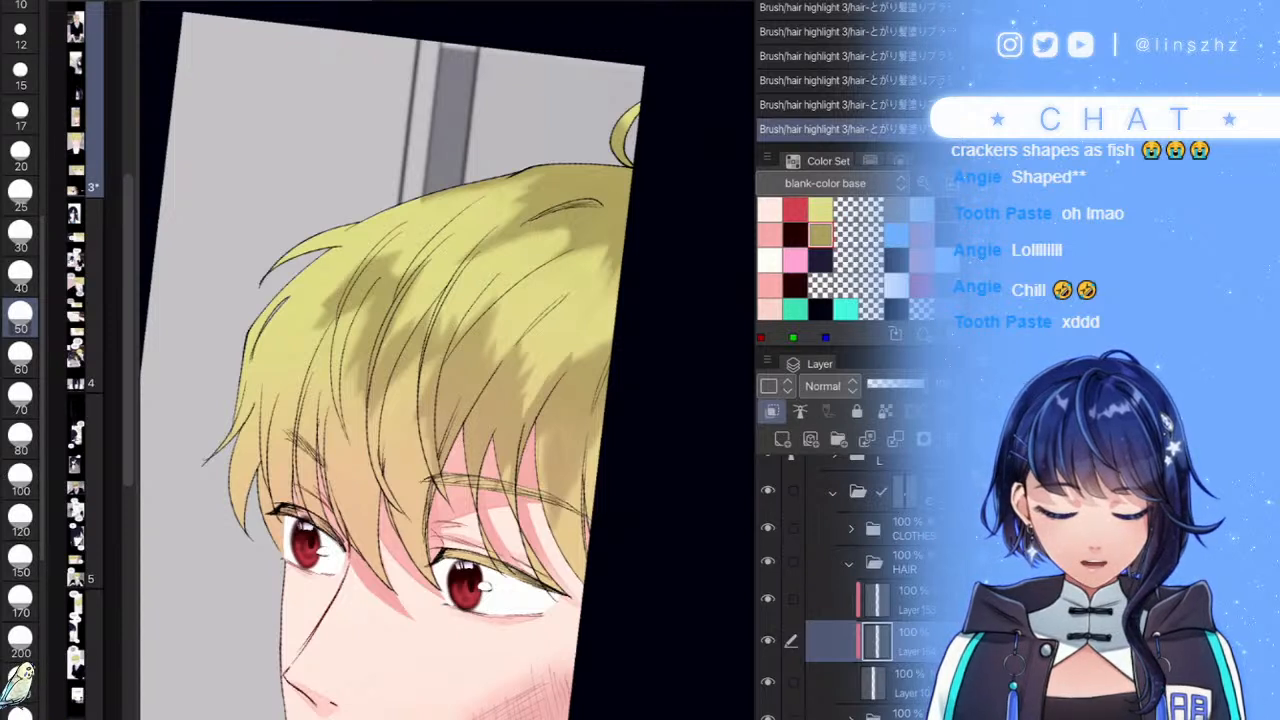
left_click_drag(516, 508, 542, 444)
left_click_drag(500, 514, 514, 472)
mouse_move(474, 498)
left_mouse_down()
mouse_move(496, 468)
mouse_move(470, 418)
left_mouse_up()
left_click_drag(426, 490, 436, 442)
mouse_move(420, 494)
left_mouse_down()
mouse_move(431, 404)
mouse_move(432, 418)
left_mouse_up()
left_click_drag(403, 500, 417, 404)
left_click_drag(538, 474, 548, 434)
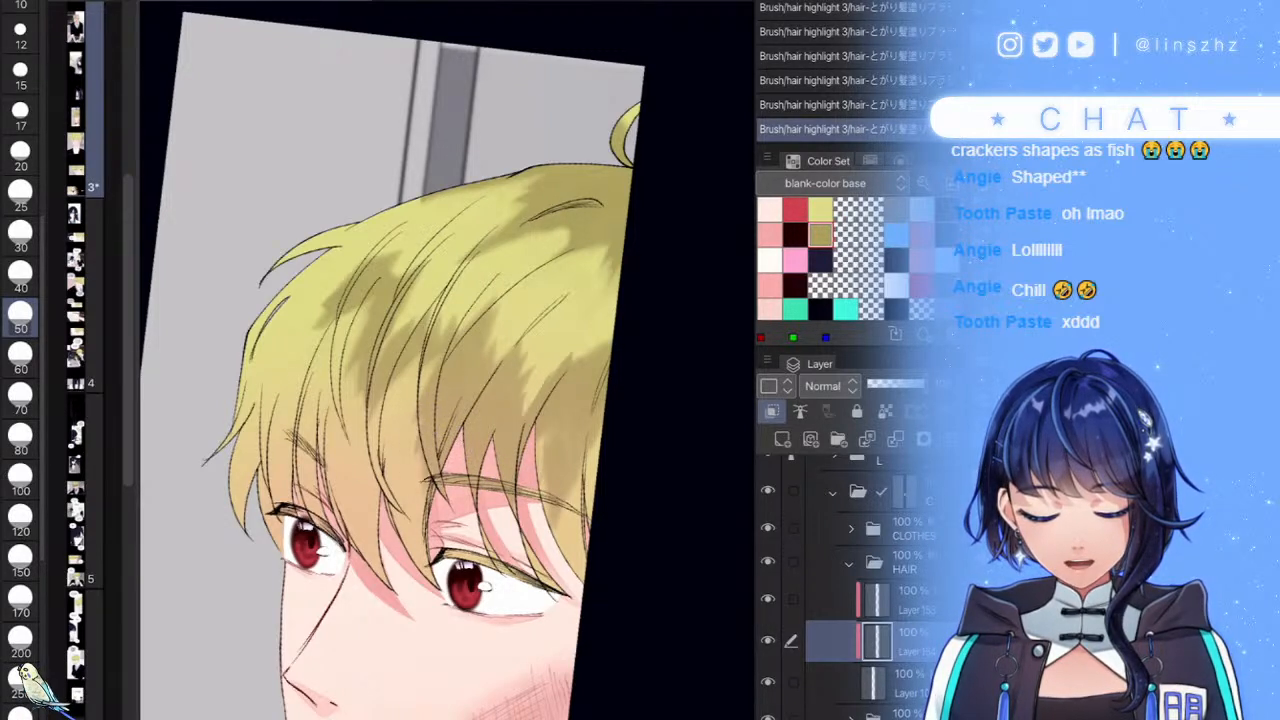
mouse_move(538, 496)
left_mouse_down()
mouse_move(550, 432)
mouse_move(593, 420)
left_mouse_up()
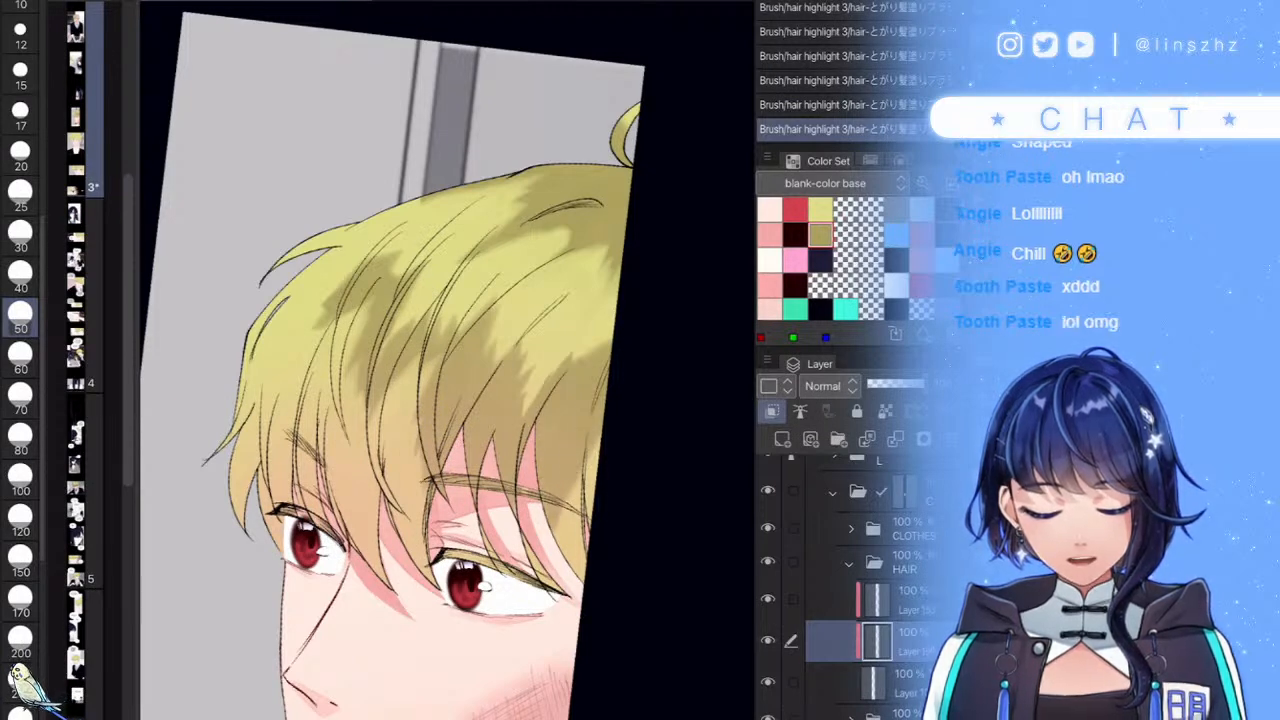
left_click_drag(578, 515, 598, 452)
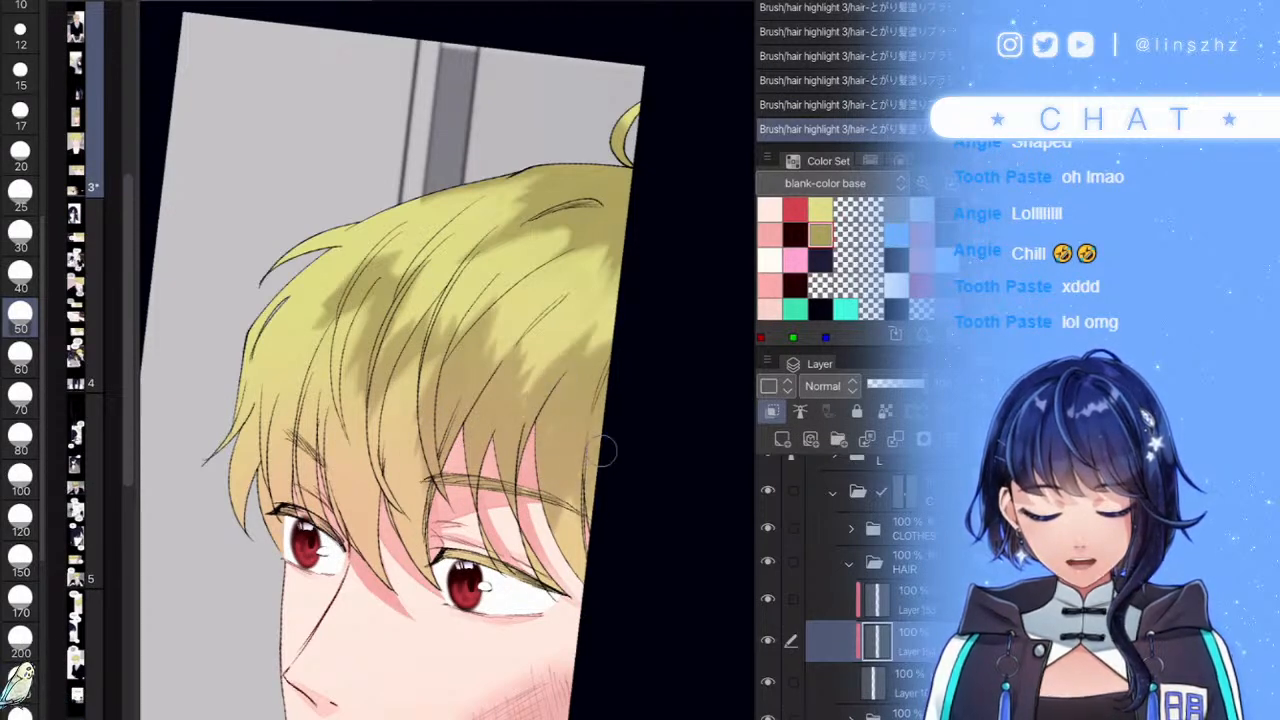
- Lighten the shading on the upper hair and crown, and soften the left-side shadow
left_click_drag(520, 402, 536, 340)
left_click_drag(477, 385, 502, 303)
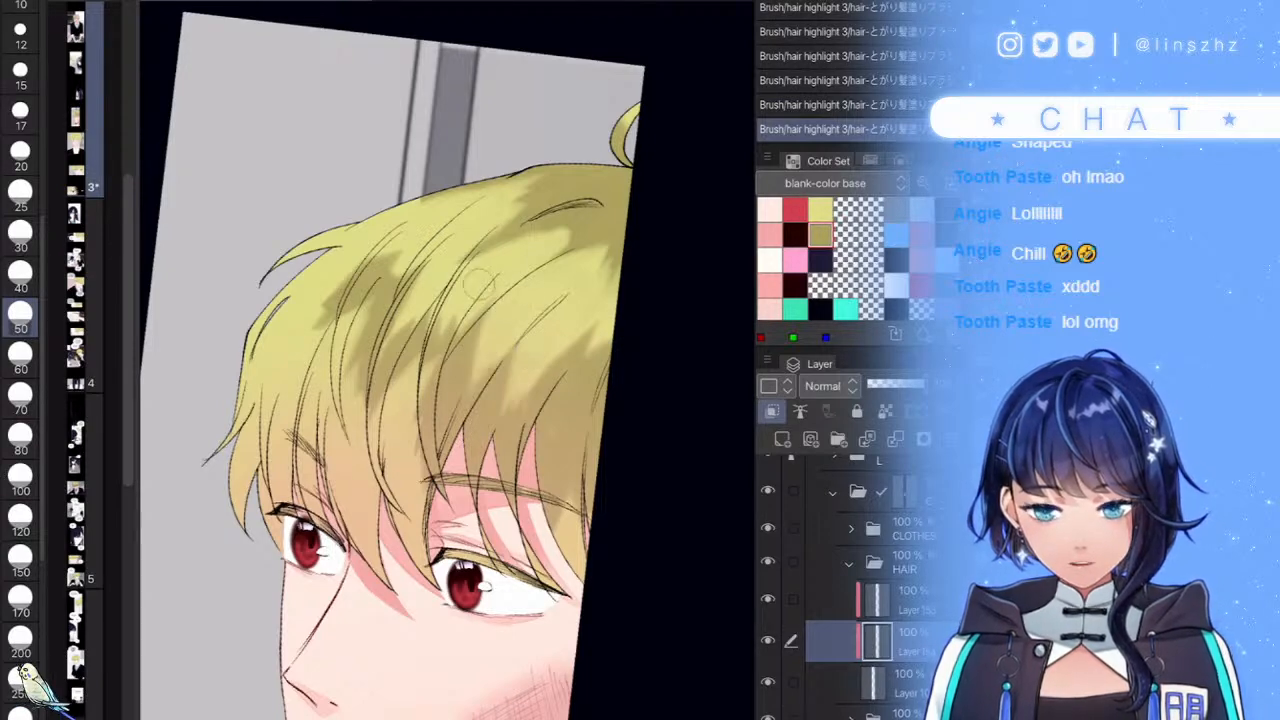
scroll(555, 422, "down", 5)
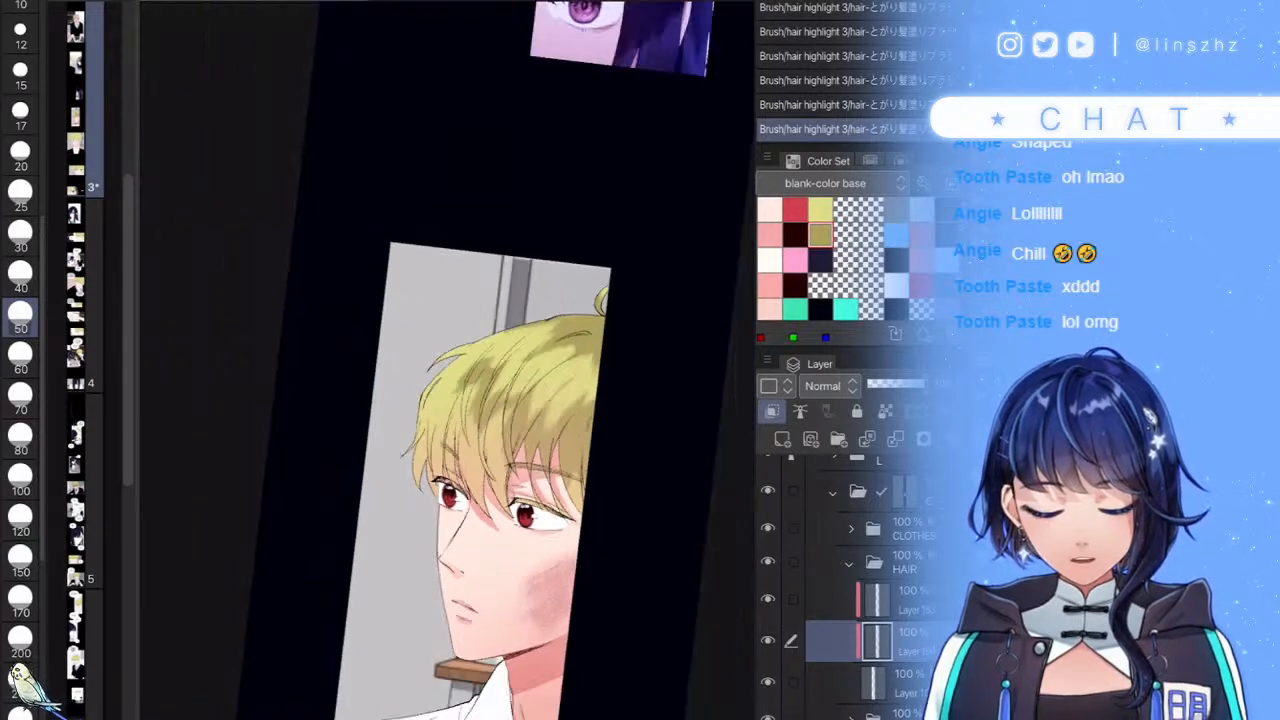
scroll(505, 392, "up", 6)
left_click_drag(374, 358, 440, 284)
left_click_drag(390, 352, 442, 262)
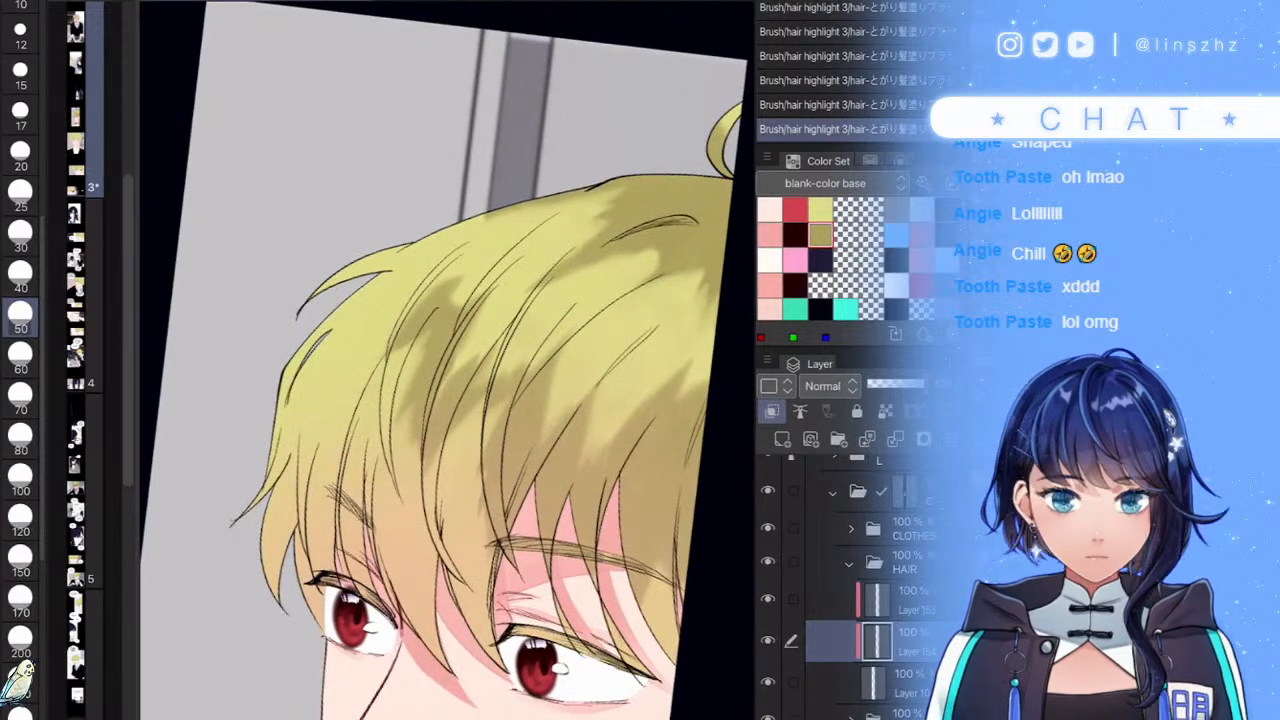
scroll(520, 440, "down", 5)
scroll(420, 415, "up", 2)
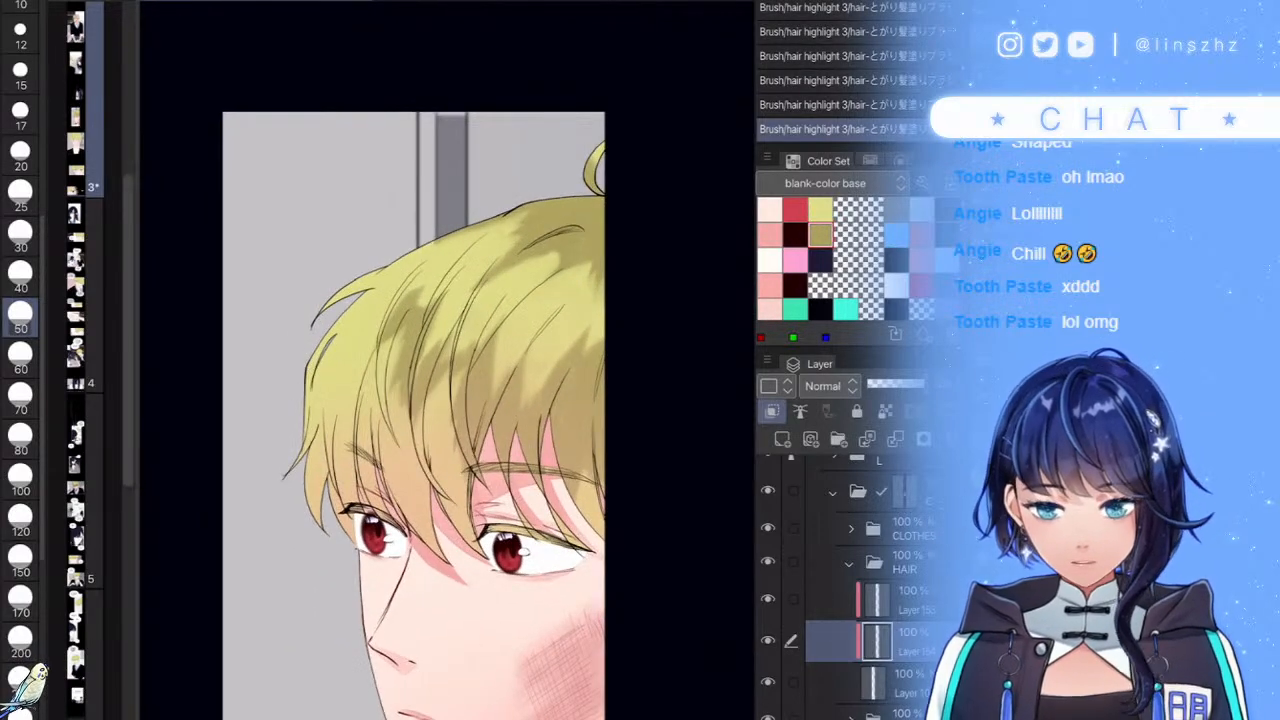
scroll(420, 415, "down", 3)
scroll(420, 415, "up", 5)
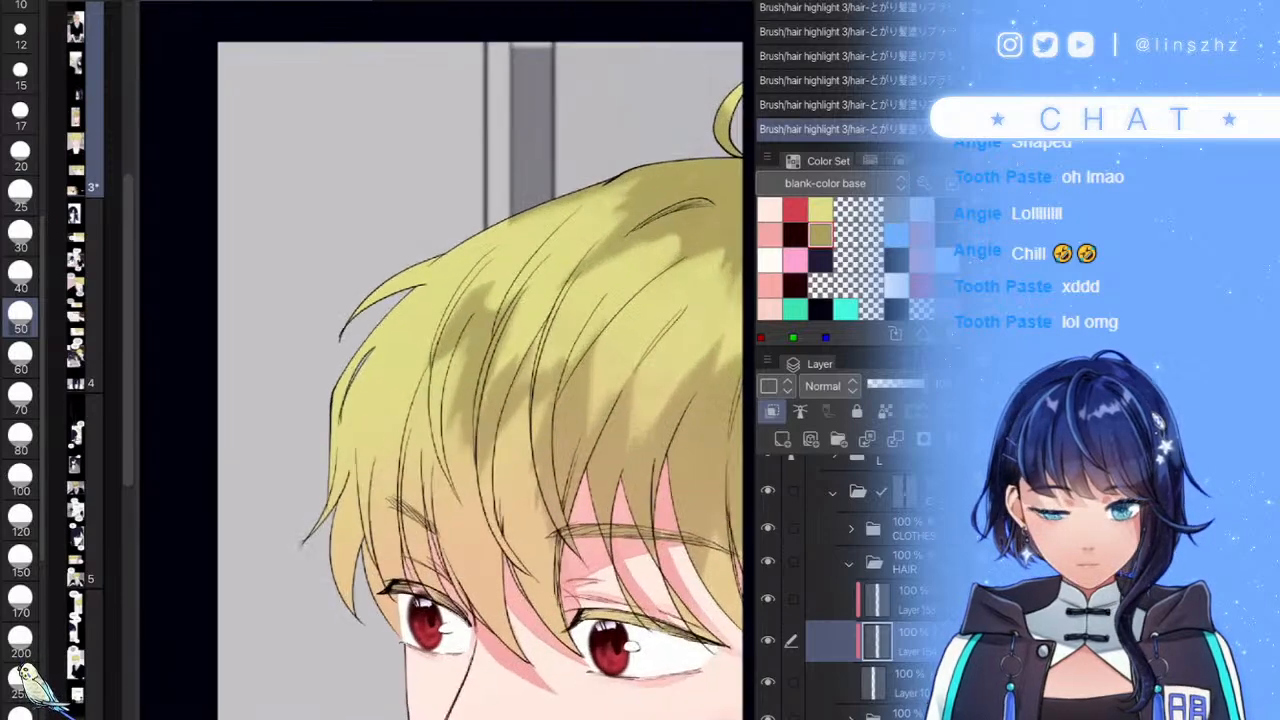
mouse_move(328, 422)
left_mouse_down()
mouse_move(317, 483)
mouse_move(360, 416)
mouse_move(372, 496)
mouse_move(406, 450)
left_mouse_up()
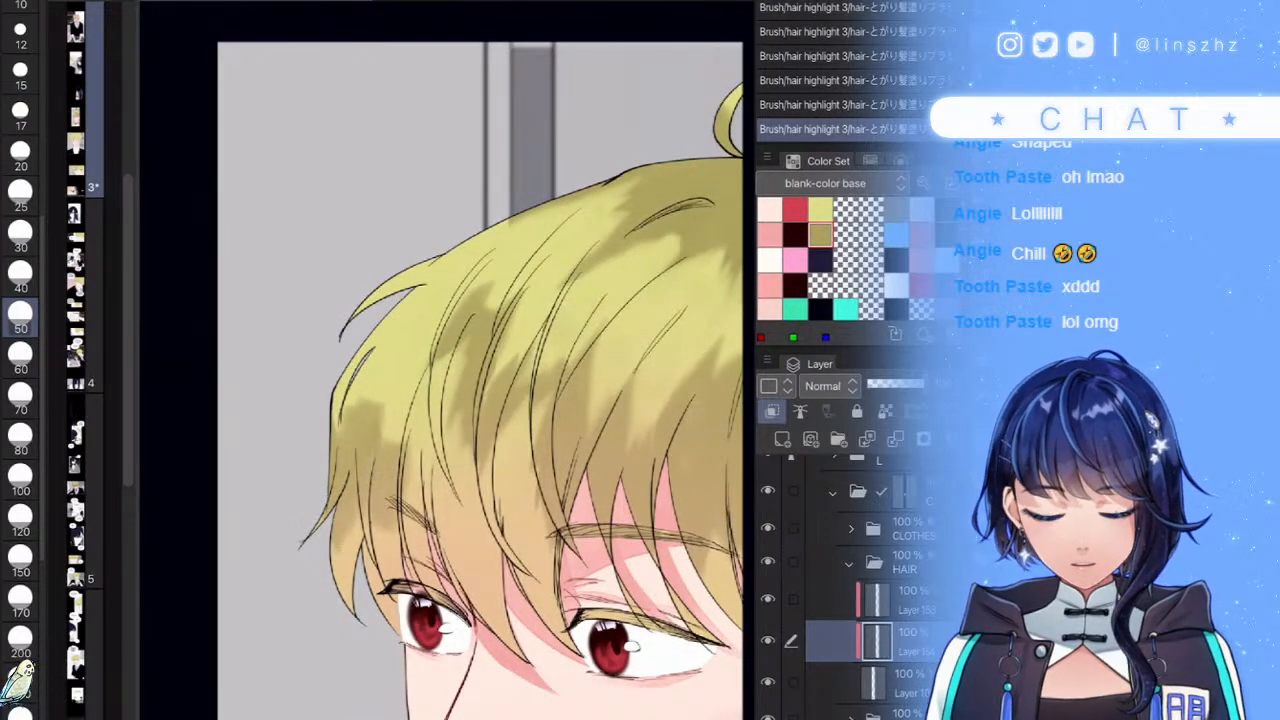
left_click_drag(378, 404, 340, 498)
left_click_drag(364, 428, 336, 500)
left_click_drag(392, 460, 368, 534)
scroll(502, 413, "down", 5)
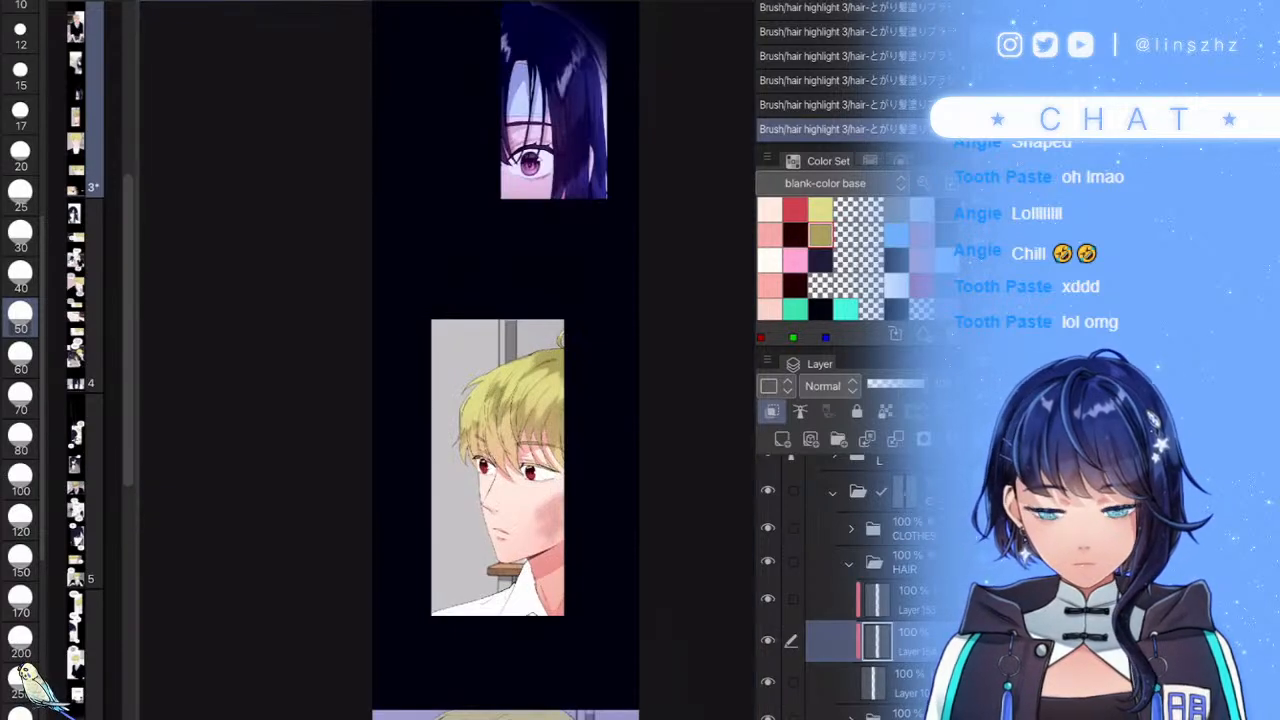
scroll(508, 453, "up", 5)
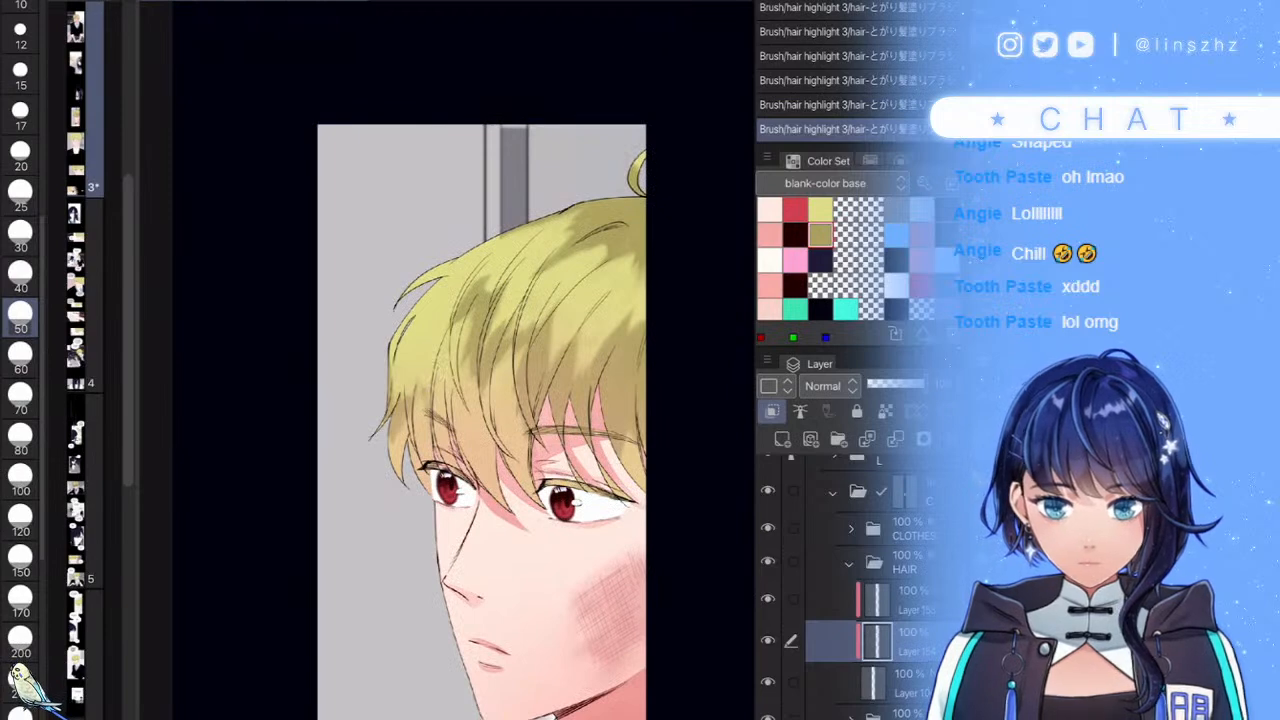
scroll(500, 420, "down", 5)
scroll(500, 420, "up", 3)
- Raise the hair shading layer to 72% opacity and add a new highlight layer
left_click(898, 384)
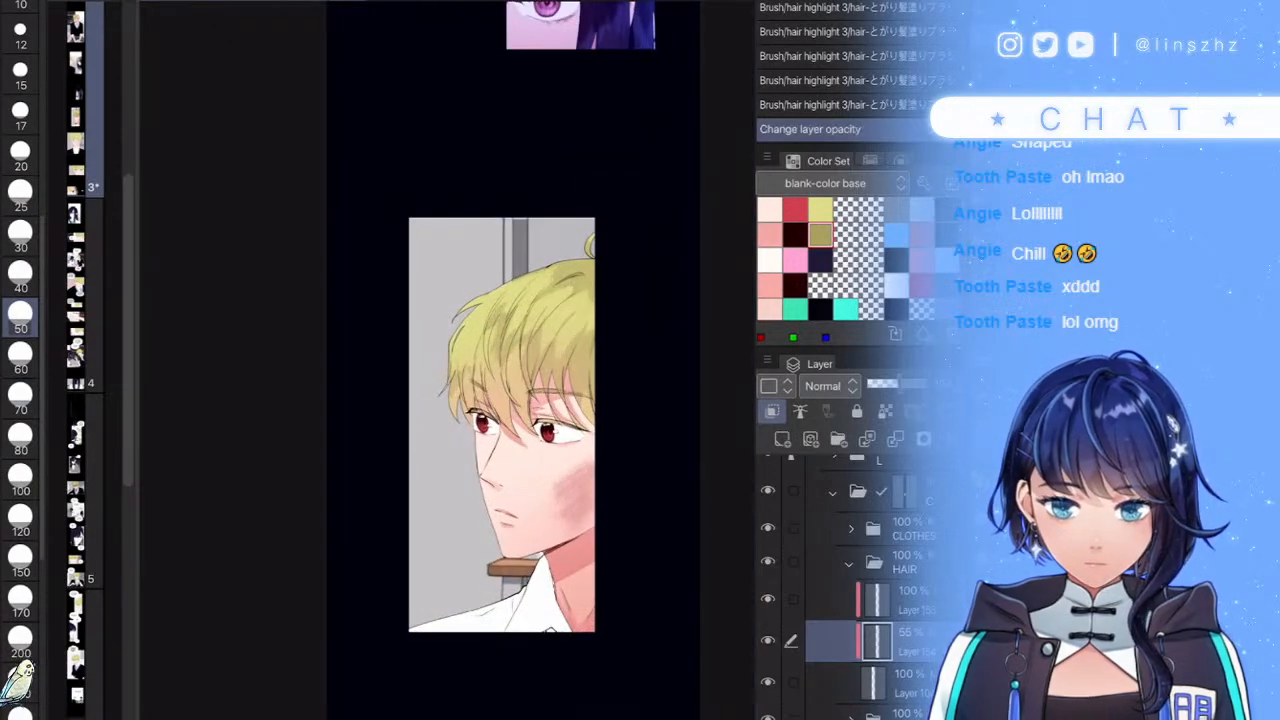
left_click_drag(898, 384, 908, 384)
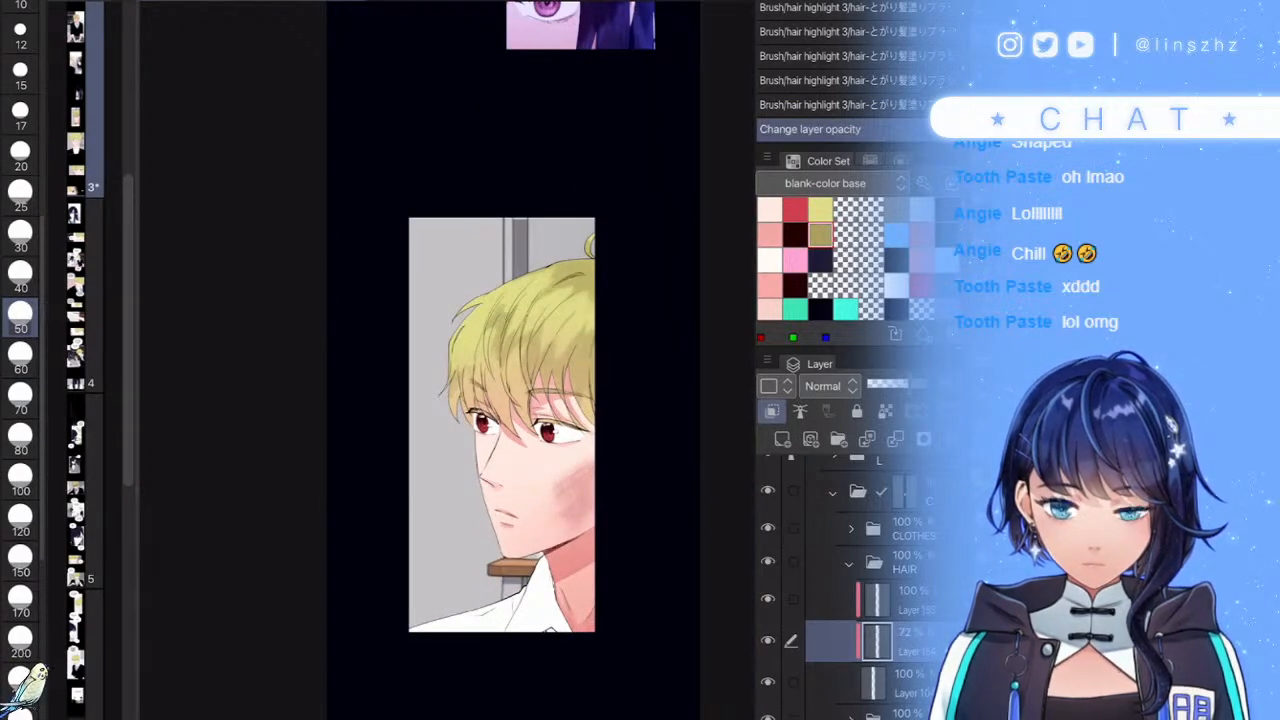
key("ctrl+shift+n")
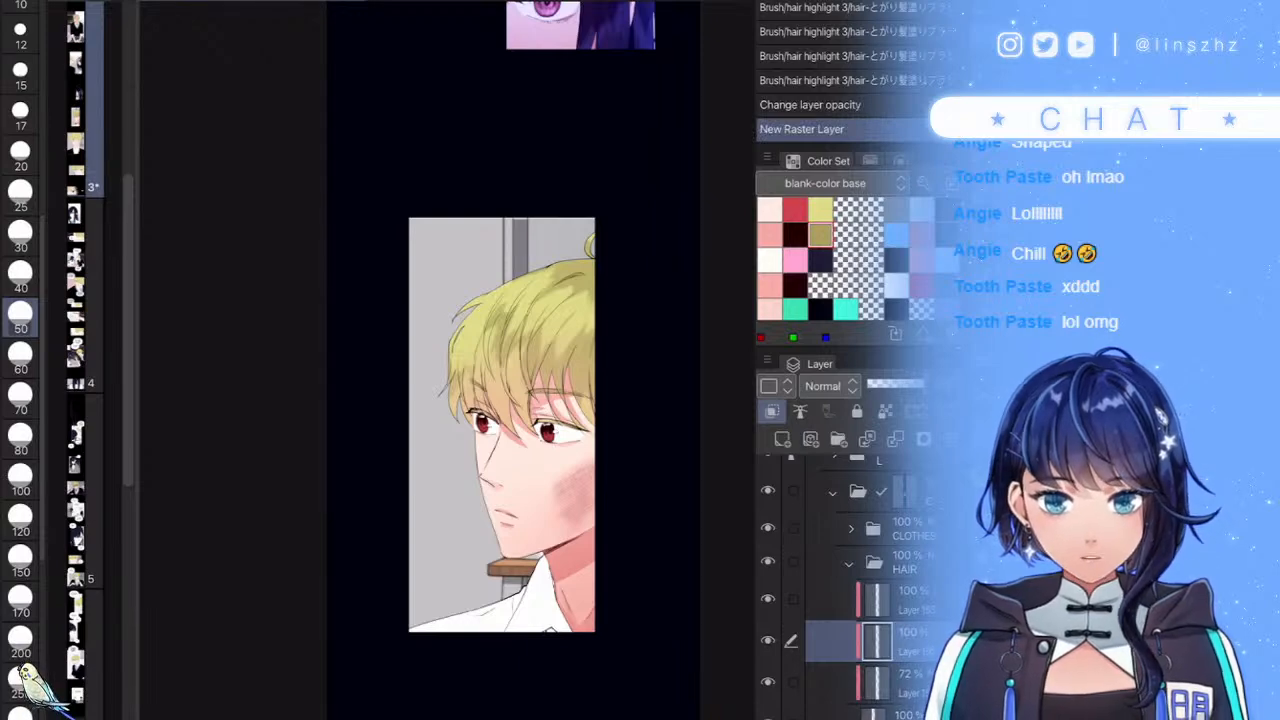
- Paint white highlights along the hair's upper-left edge with a size 30 brush
scroll(570, 322, "down", 5)
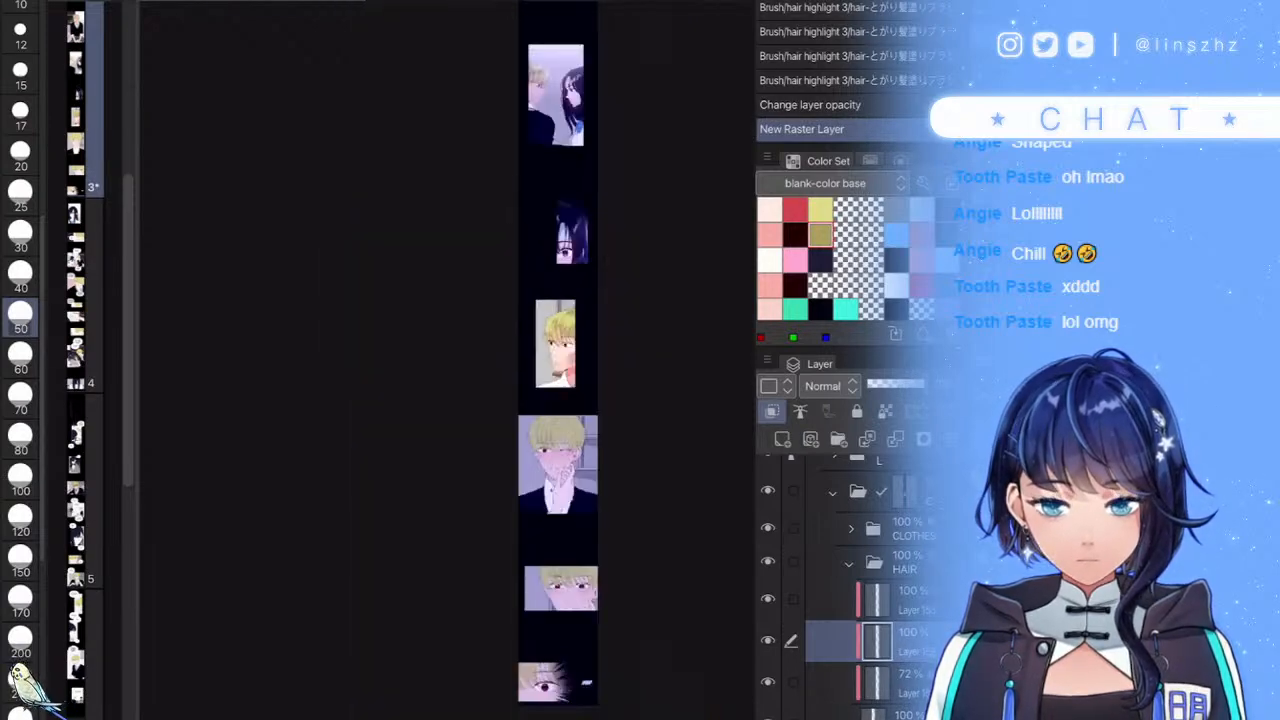
scroll(570, 318, "up", 10)
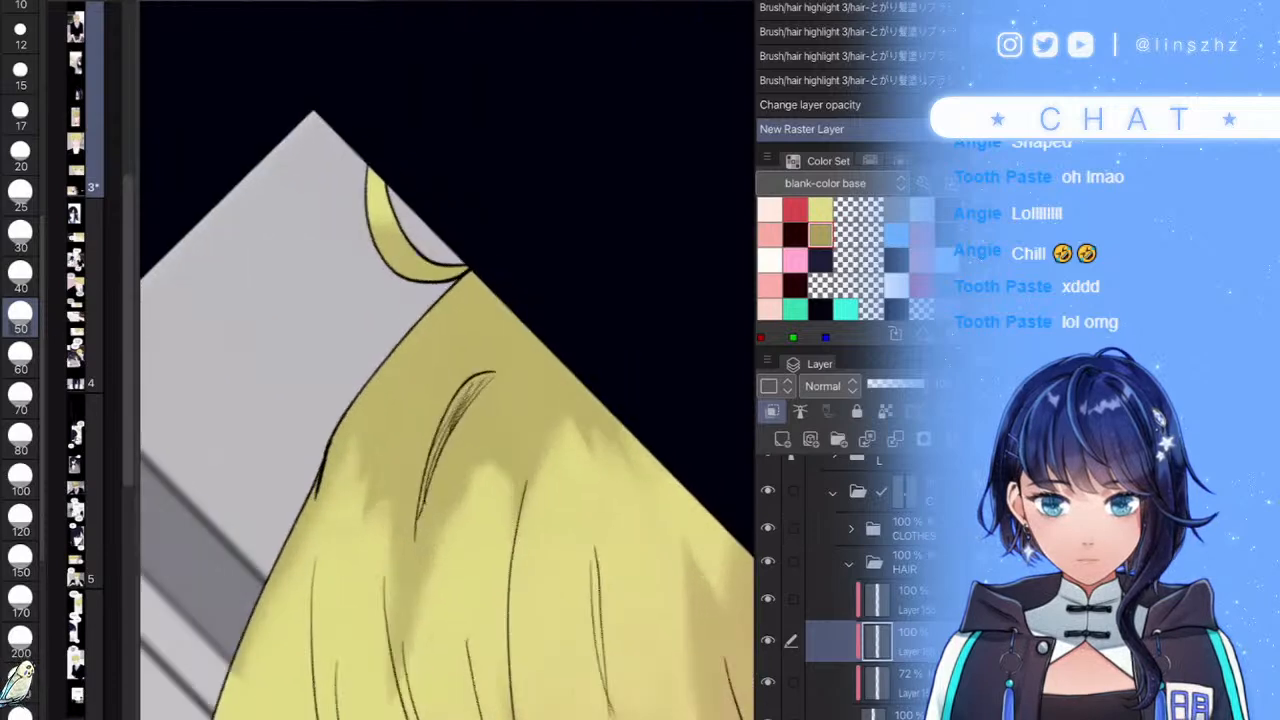
mouse_move(432, 312)
left_mouse_down()
mouse_move(386, 337)
mouse_move(362, 402)
left_mouse_up()
scroll(448, 360, "down", 6)
scroll(448, 360, "up", 3)
key("ctrl+z")
scroll(512, 420, "up", 4)
left_click(20, 236)
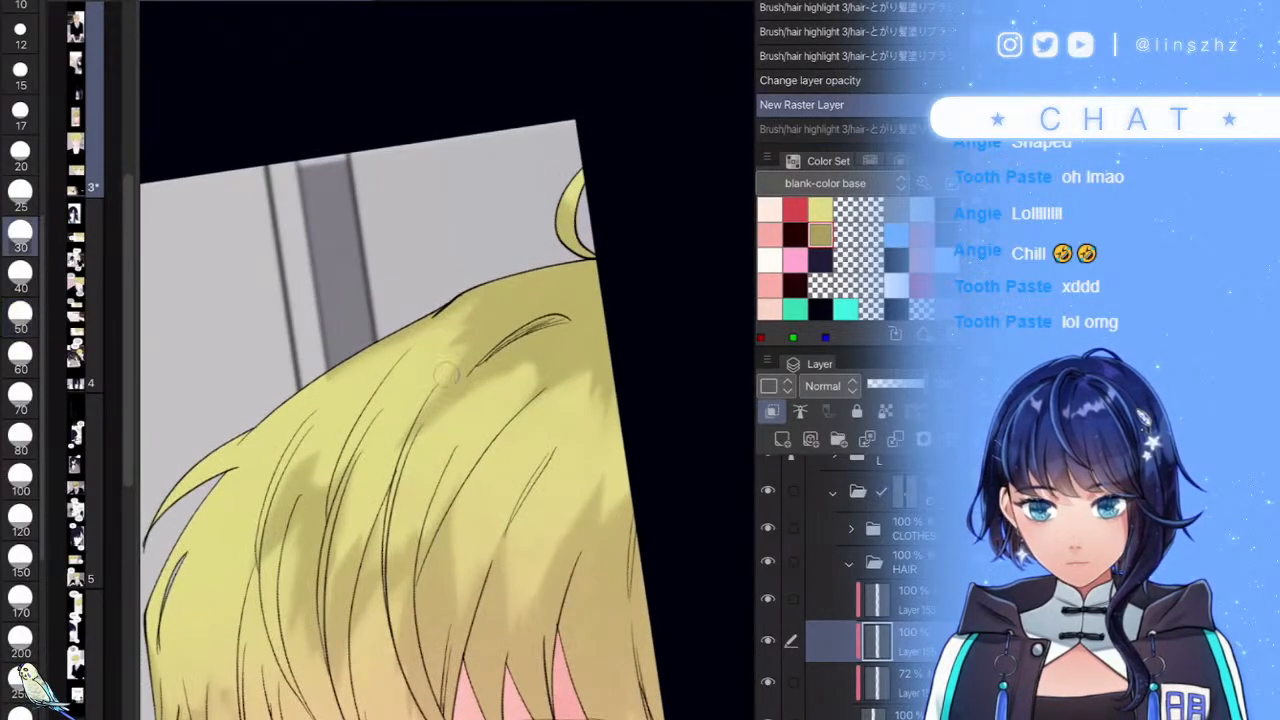
mouse_move(445, 375)
left_mouse_down()
mouse_move(242, 451)
mouse_move(260, 482)
mouse_move(327, 433)
mouse_move(341, 540)
mouse_move(373, 492)
mouse_move(408, 532)
mouse_move(474, 438)
mouse_move(470, 500)
left_mouse_up()
mouse_move(350, 376)
left_mouse_down()
mouse_move(225, 490)
mouse_move(200, 470)
mouse_move(263, 391)
mouse_move(350, 360)
left_mouse_up()
mouse_move(262, 465)
left_mouse_down()
mouse_move(272, 440)
mouse_move(430, 318)
left_mouse_up()
- Shape the left and upper highlights with yellow, trimming the lower edge into pointed strands
mouse_move(152, 590)
left_mouse_down()
mouse_move(268, 462)
mouse_move(158, 525)
mouse_move(284, 424)
mouse_move(248, 468)
left_mouse_up()
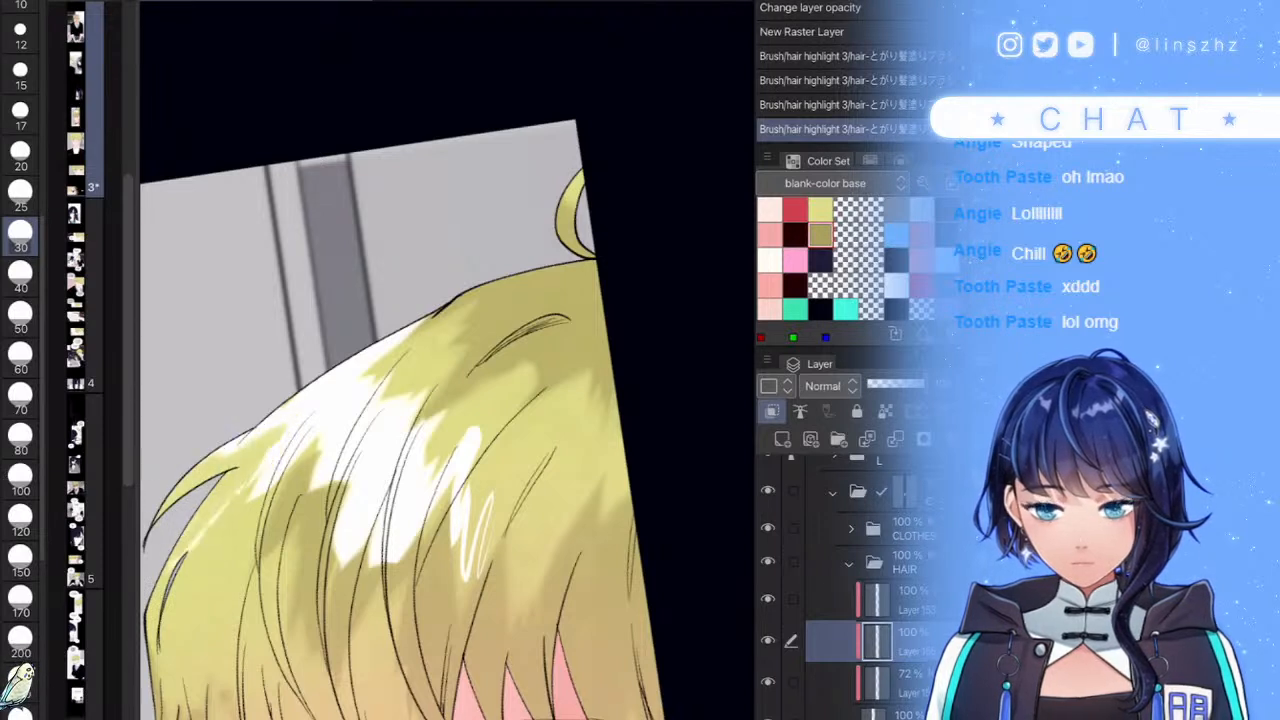
left_click_drag(284, 404, 326, 364)
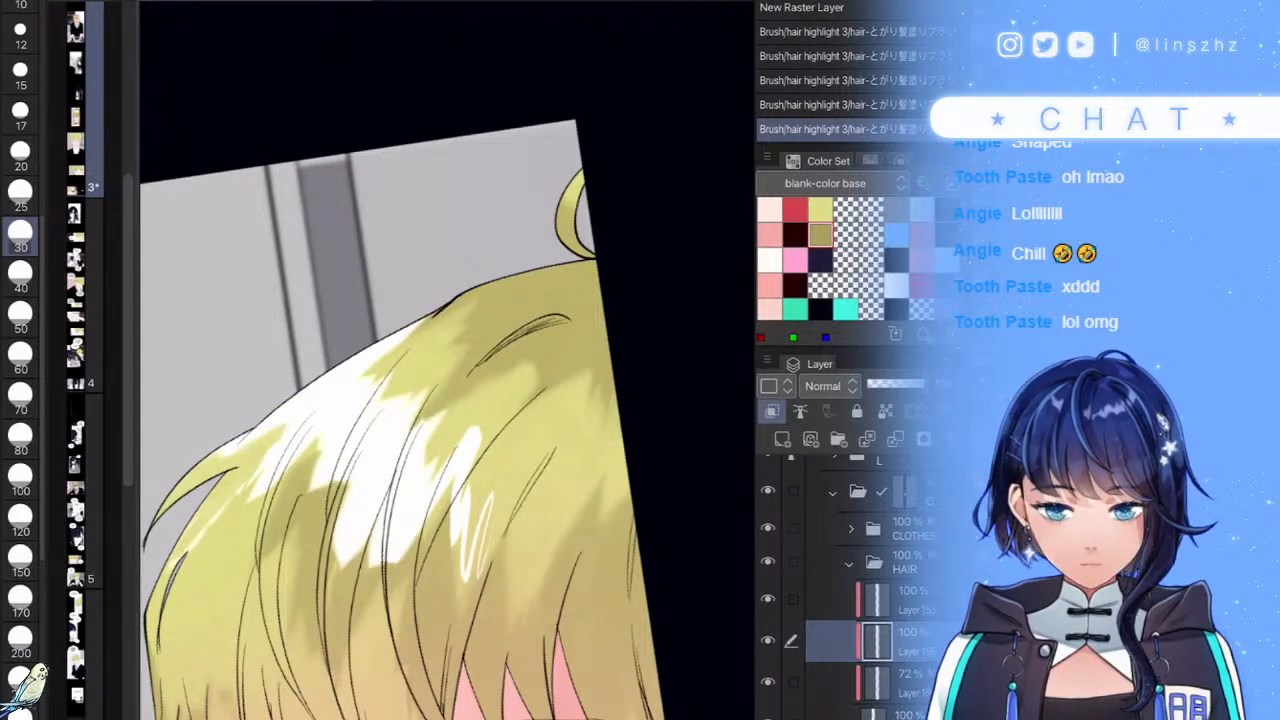
mouse_move(174, 566)
left_mouse_down()
mouse_move(326, 418)
mouse_move(290, 460)
mouse_move(253, 556)
left_mouse_up()
left_click_drag(316, 478, 330, 418)
scroll(430, 450, "down", 4)
scroll(430, 450, "up", 5)
mouse_move(405, 330)
left_mouse_down()
mouse_move(430, 390)
mouse_move(400, 420)
mouse_move(440, 410)
mouse_move(420, 440)
left_mouse_up()
left_click_drag(322, 606, 384, 510)
mouse_move(366, 598)
left_mouse_down()
mouse_move(424, 452)
mouse_move(374, 526)
mouse_move(406, 534)
left_mouse_up()
left_click_drag(404, 590, 418, 510)
- Repaint the fringe highlights with new white strokes and trim their top and spiky edges
mouse_move(508, 416)
left_mouse_down()
mouse_move(464, 488)
mouse_move(494, 552)
left_mouse_up()
left_click_drag(530, 500, 508, 625)
scroll(537, 497, "down", 5)
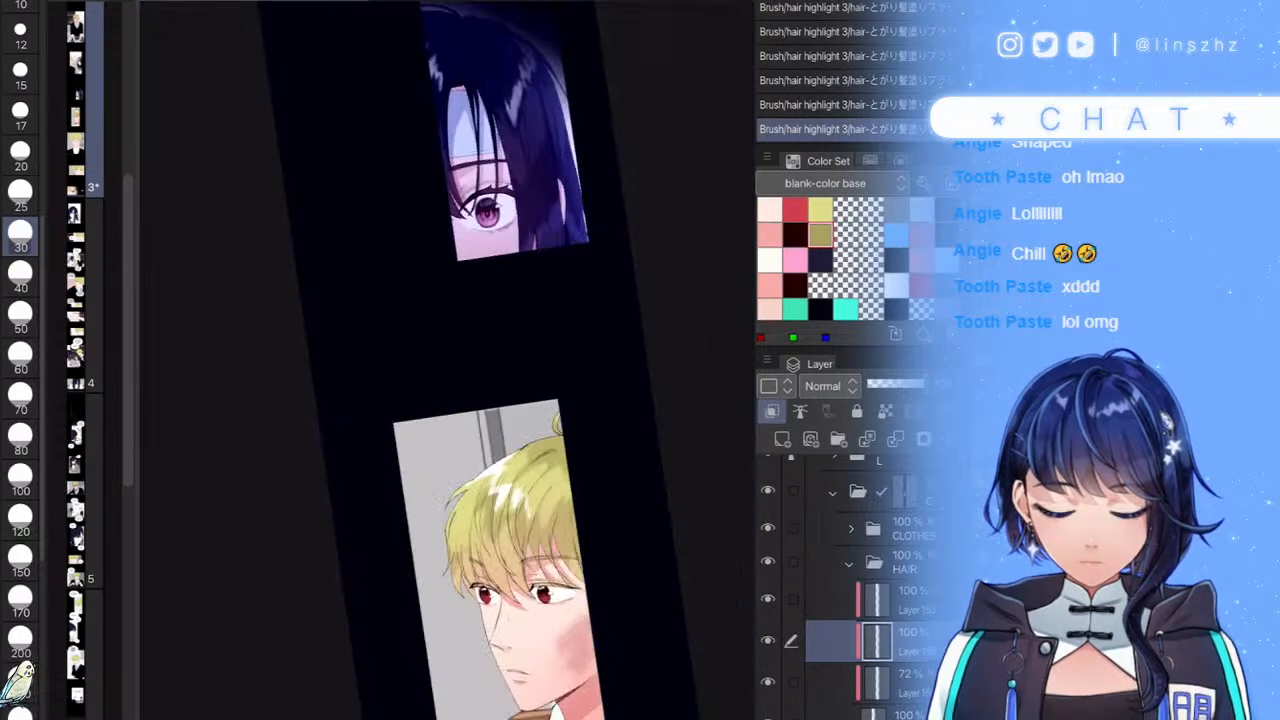
scroll(525, 497, "up", 6)
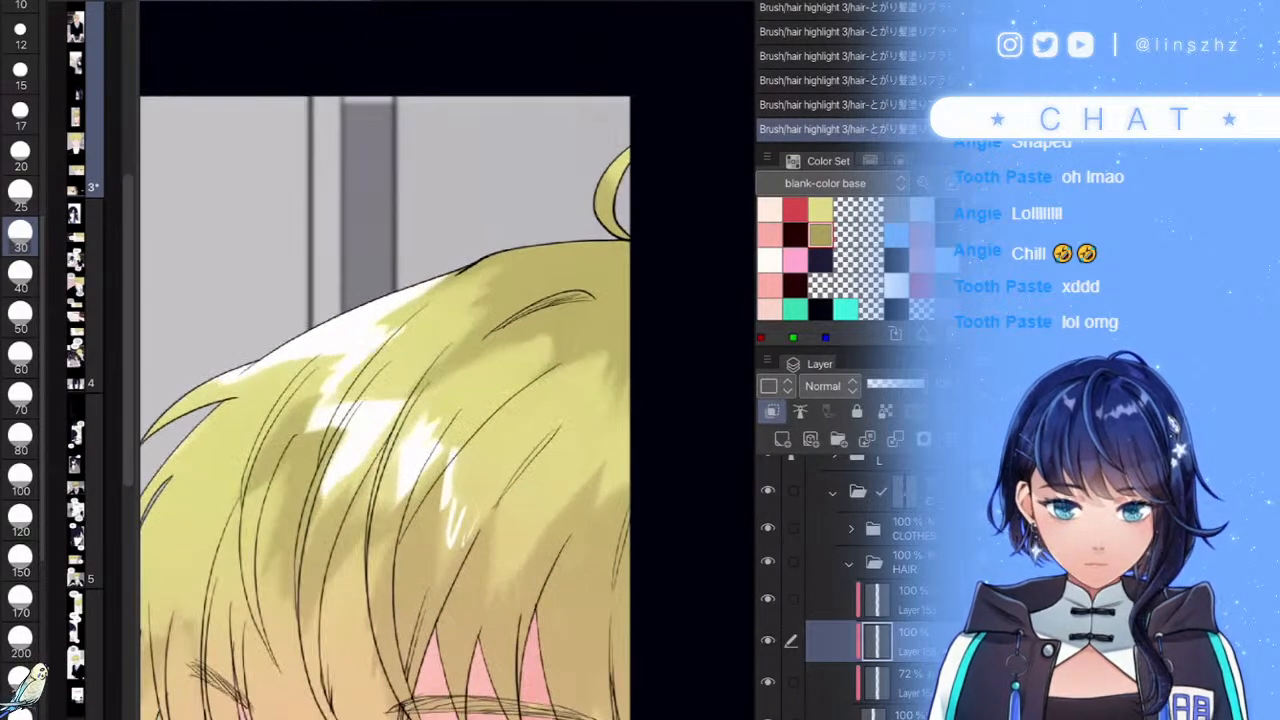
mouse_move(462, 456)
left_mouse_down()
mouse_move(452, 560)
mouse_move(480, 460)
mouse_move(505, 522)
mouse_move(500, 600)
mouse_move(560, 460)
mouse_move(600, 440)
left_mouse_up()
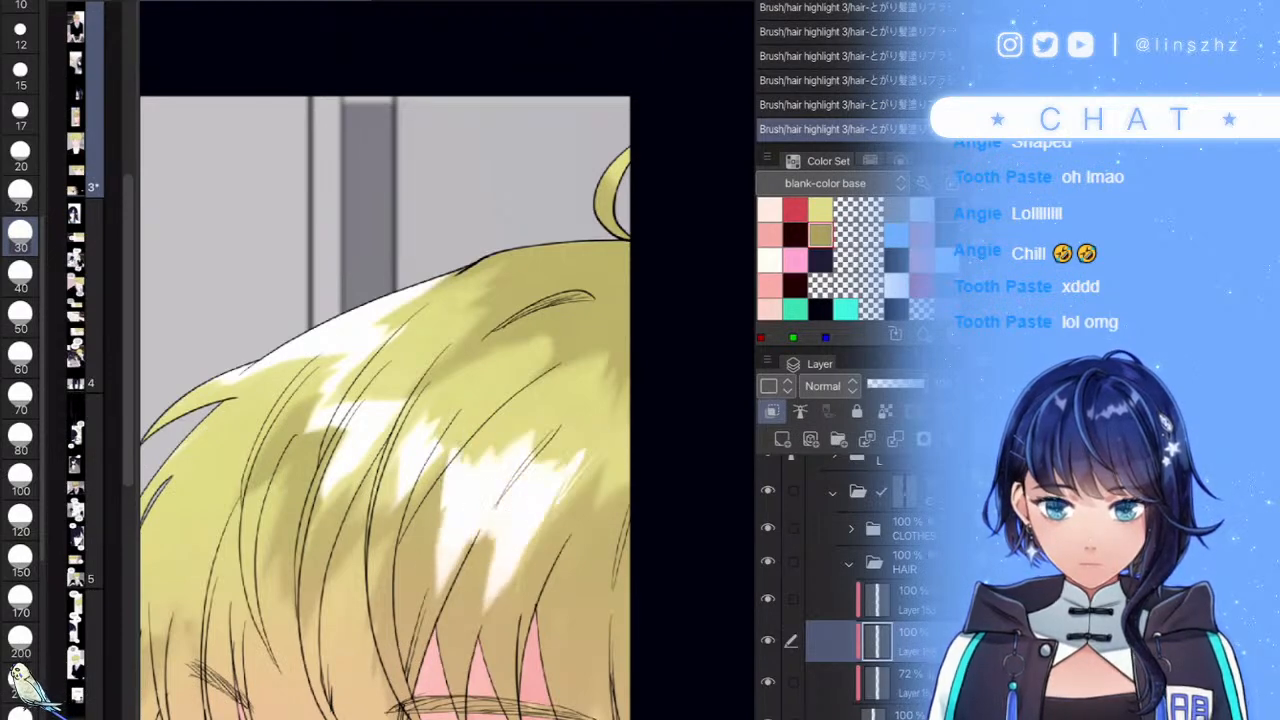
mouse_move(452, 448)
left_mouse_down()
mouse_move(446, 494)
mouse_move(458, 488)
left_mouse_up()
mouse_move(512, 448)
left_mouse_down()
mouse_move(482, 486)
mouse_move(488, 506)
left_mouse_up()
left_click_drag(538, 456, 510, 500)
left_click_drag(580, 452, 534, 490)
key("ctrl+z")
left_click_drag(594, 438, 534, 494)
mouse_move(574, 468)
left_mouse_down()
mouse_move(542, 494)
mouse_move(480, 622)
left_mouse_up()
left_click_drag(490, 472, 462, 542)
mouse_move(476, 466)
left_mouse_down()
mouse_move(456, 510)
mouse_move(451, 496)
left_mouse_up()
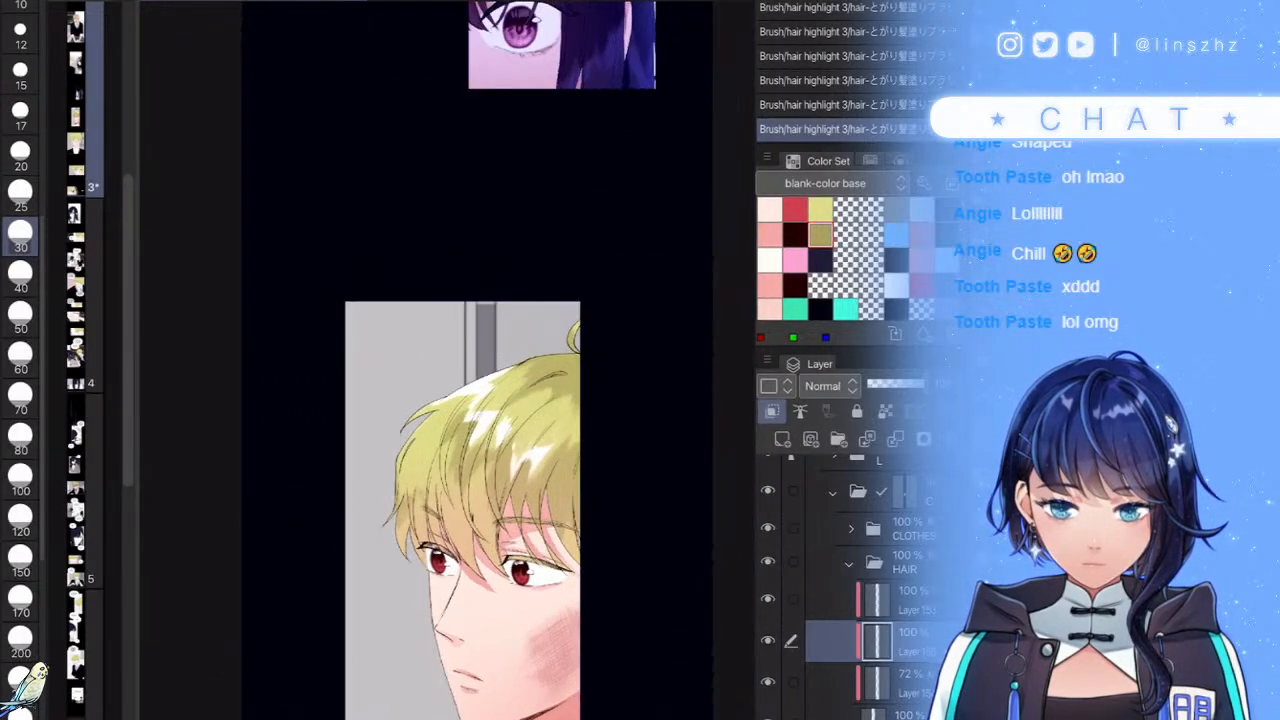
- Set the highlight layer to 78% opacity and the second HAIR layer to 84%
left_click(904, 384)
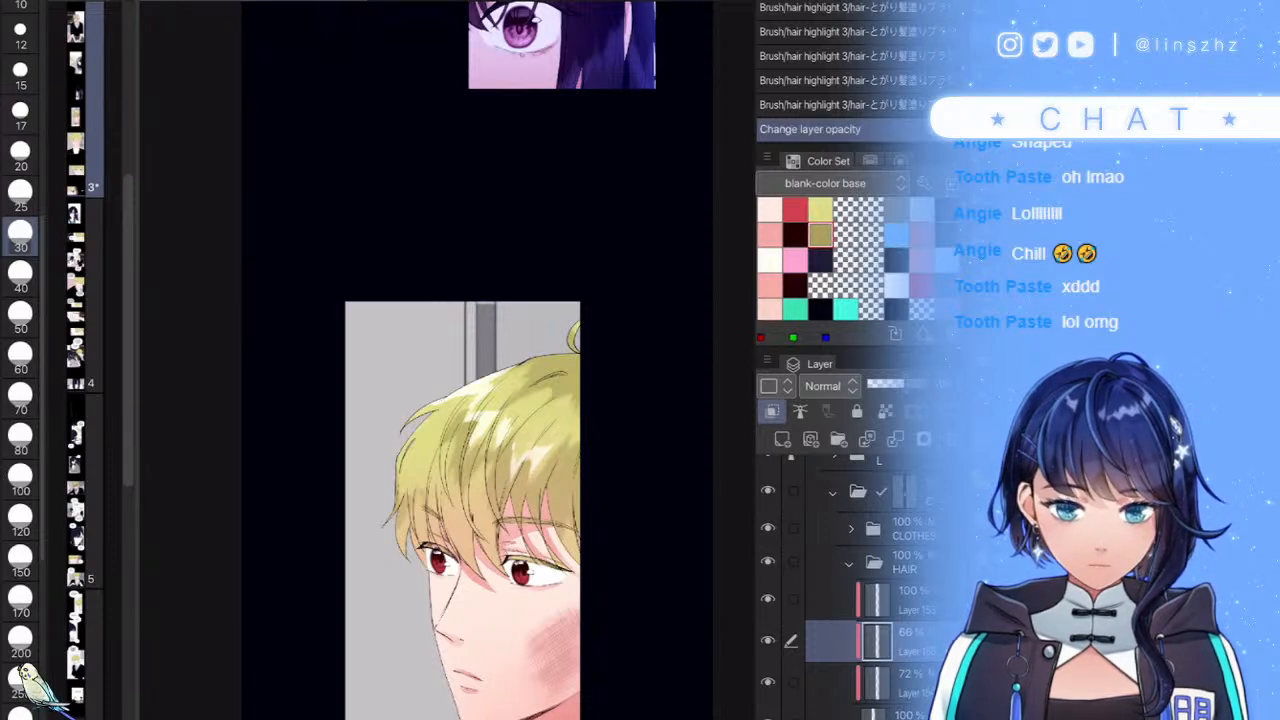
left_click_drag(904, 384, 911, 384)
left_click(849, 563)
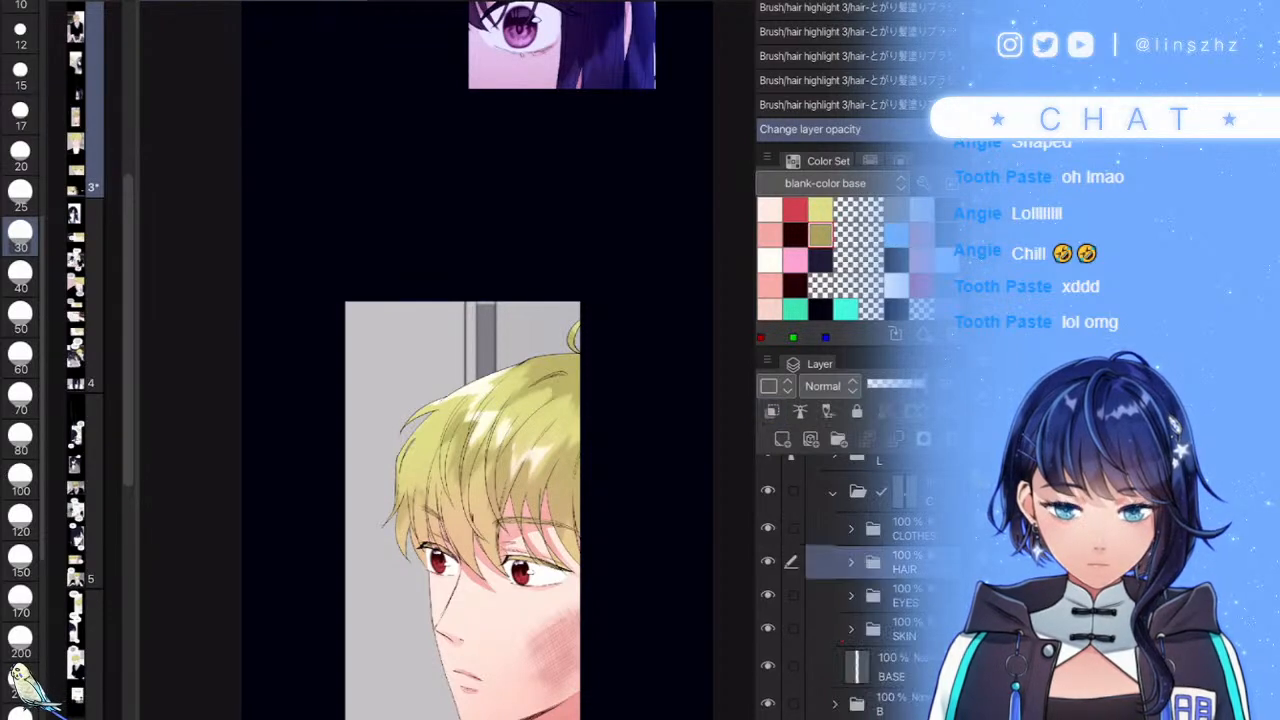
left_click(851, 563)
left_click(912, 600)
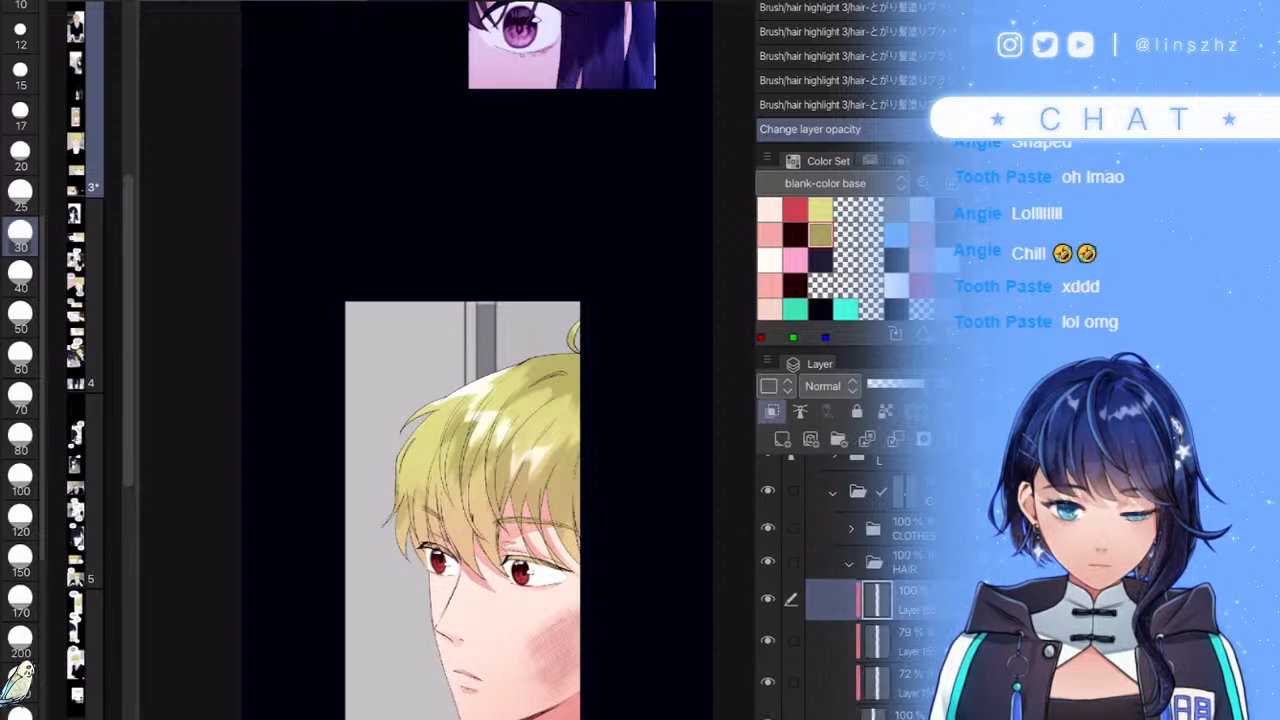
left_click(912, 641)
left_click(914, 384)
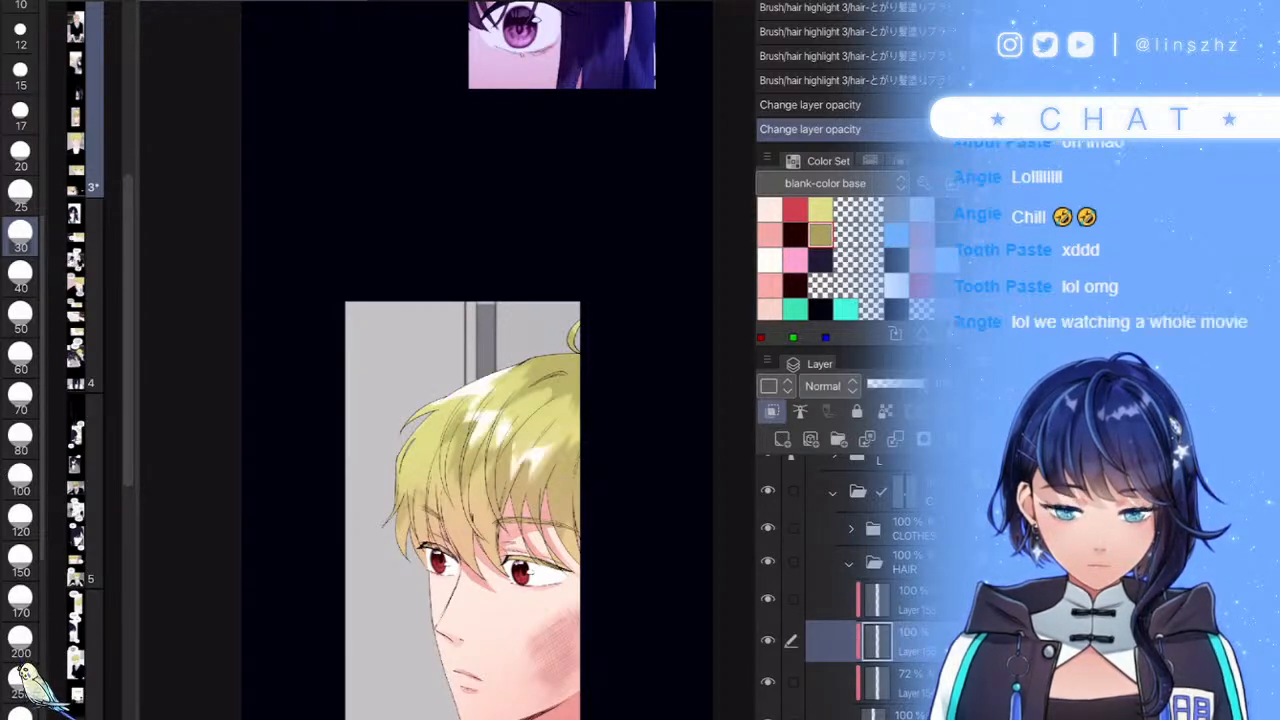
- Collapse the HAIR group, select the CLOTHES group and bring the blond boy's panel into view
left_click(850, 563)
left_click(912, 529)
left_click_drag(460, 430, 437, 302)
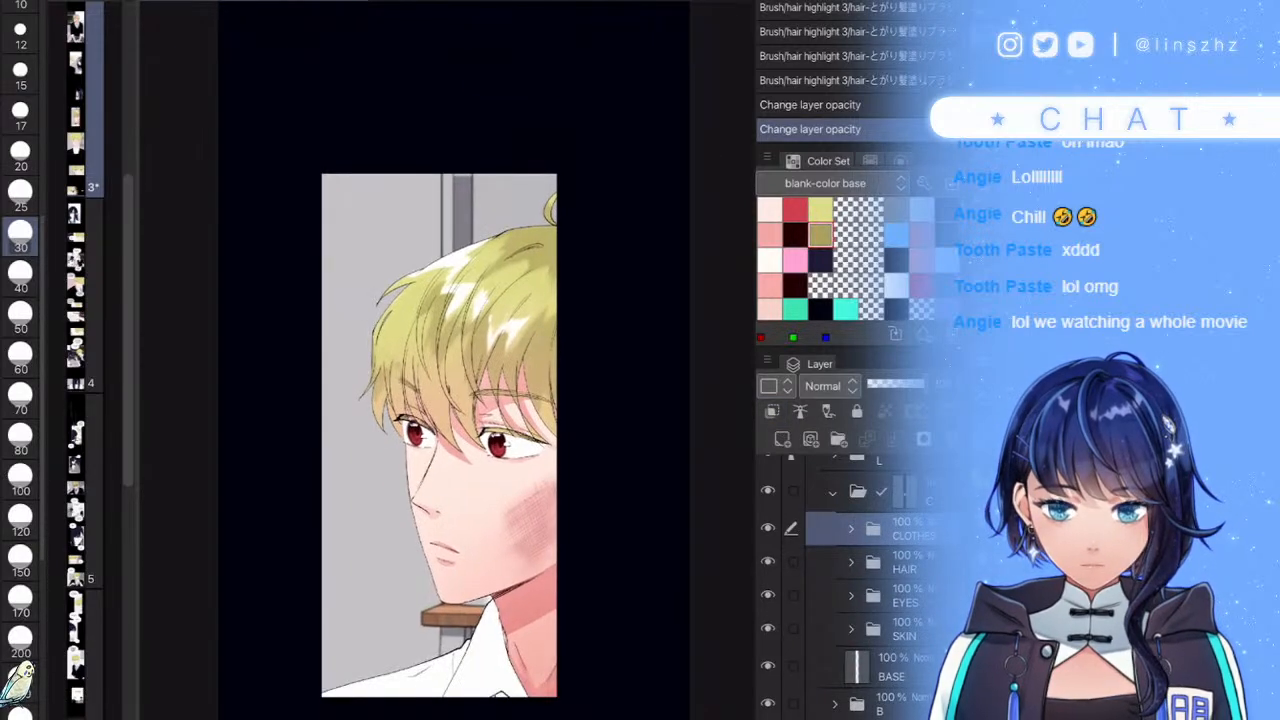
- Fill the area by the collar with blue on the OUTER layer, then collapse the CLOTHES folder
scroll(490, 580, "up", 5)
left_click(850, 529)
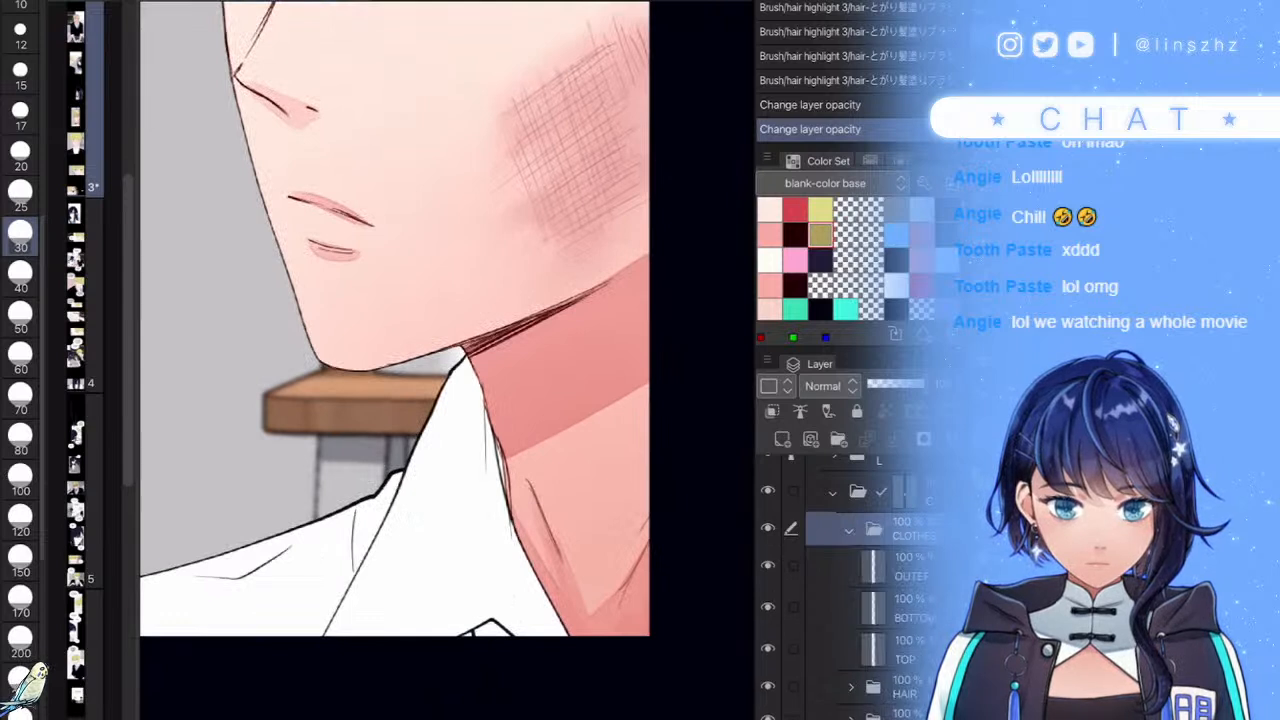
left_click(910, 567)
key("w")
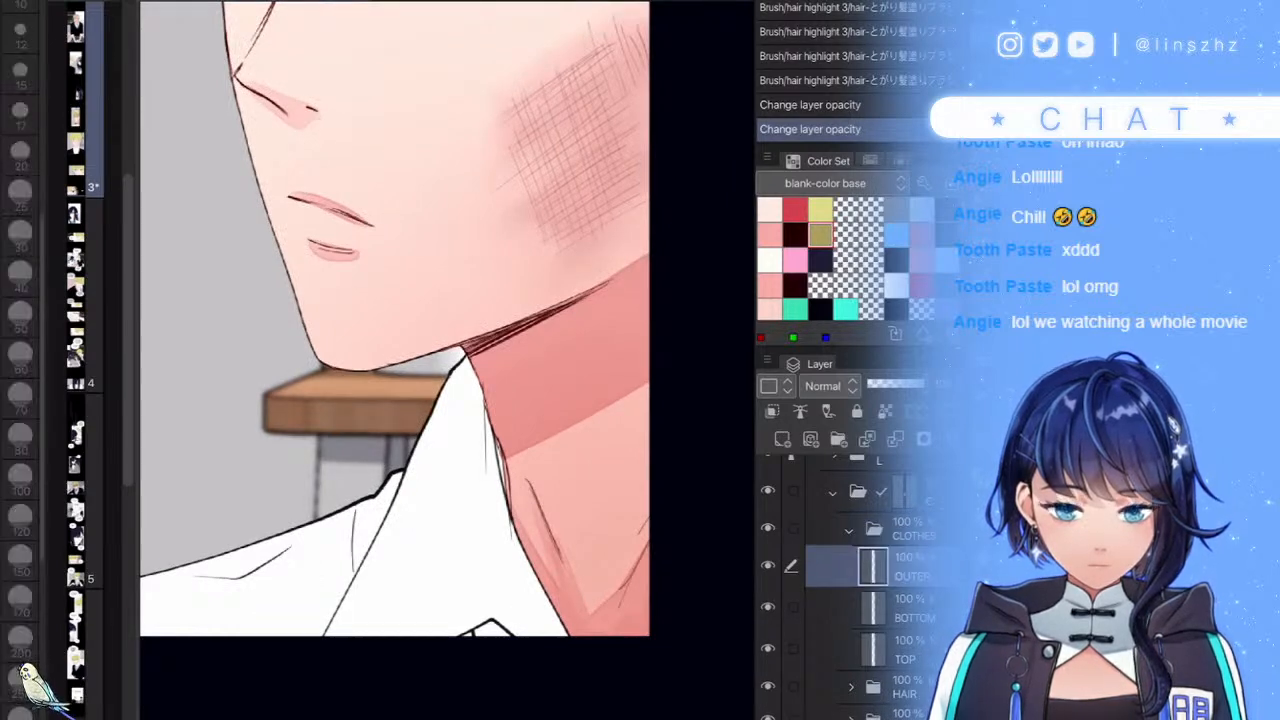
left_click(896, 235)
left_click_drag(499, 616, 478, 622)
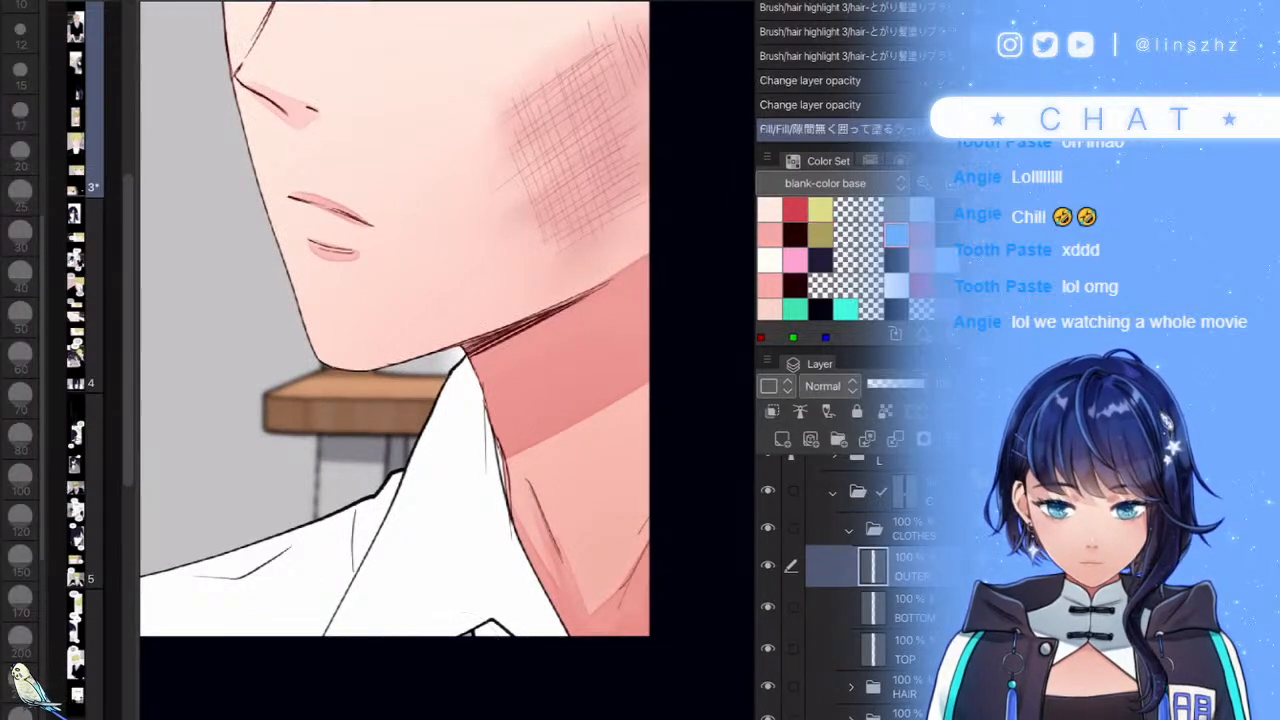
scroll(492, 505, "down", 5)
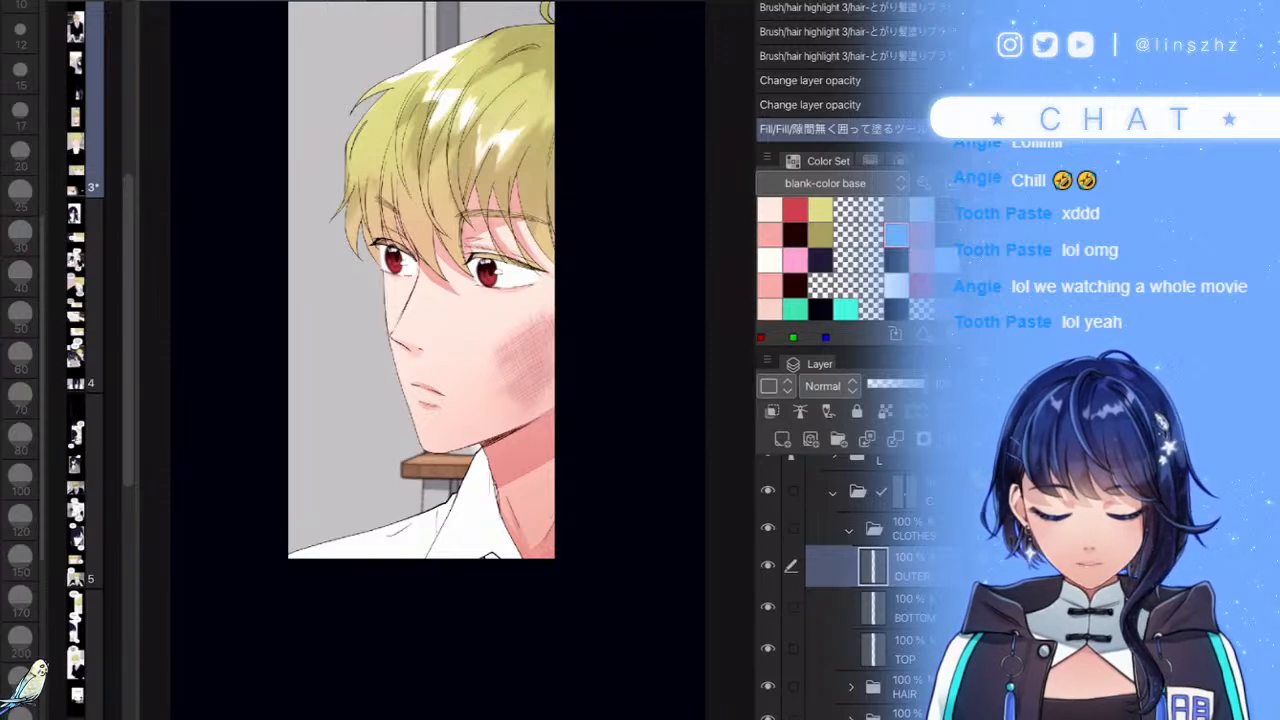
scroll(560, 580, "up", 4)
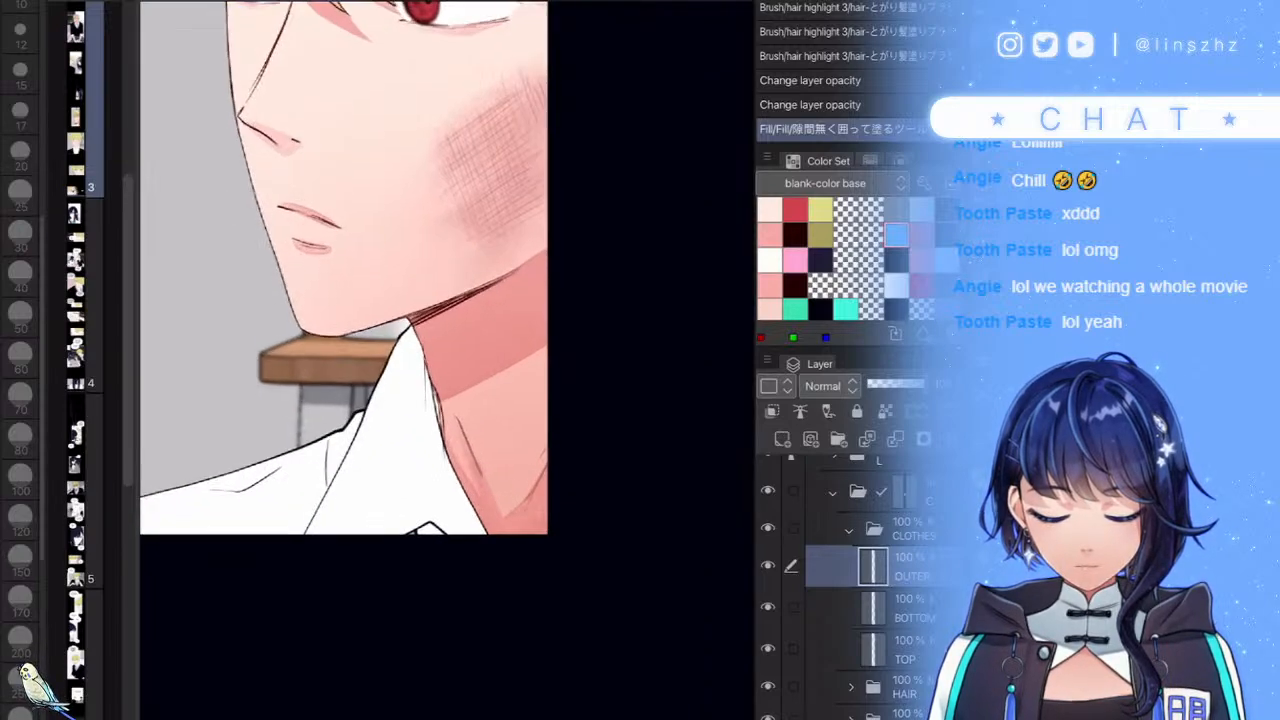
scroll(604, 606, "down", 4)
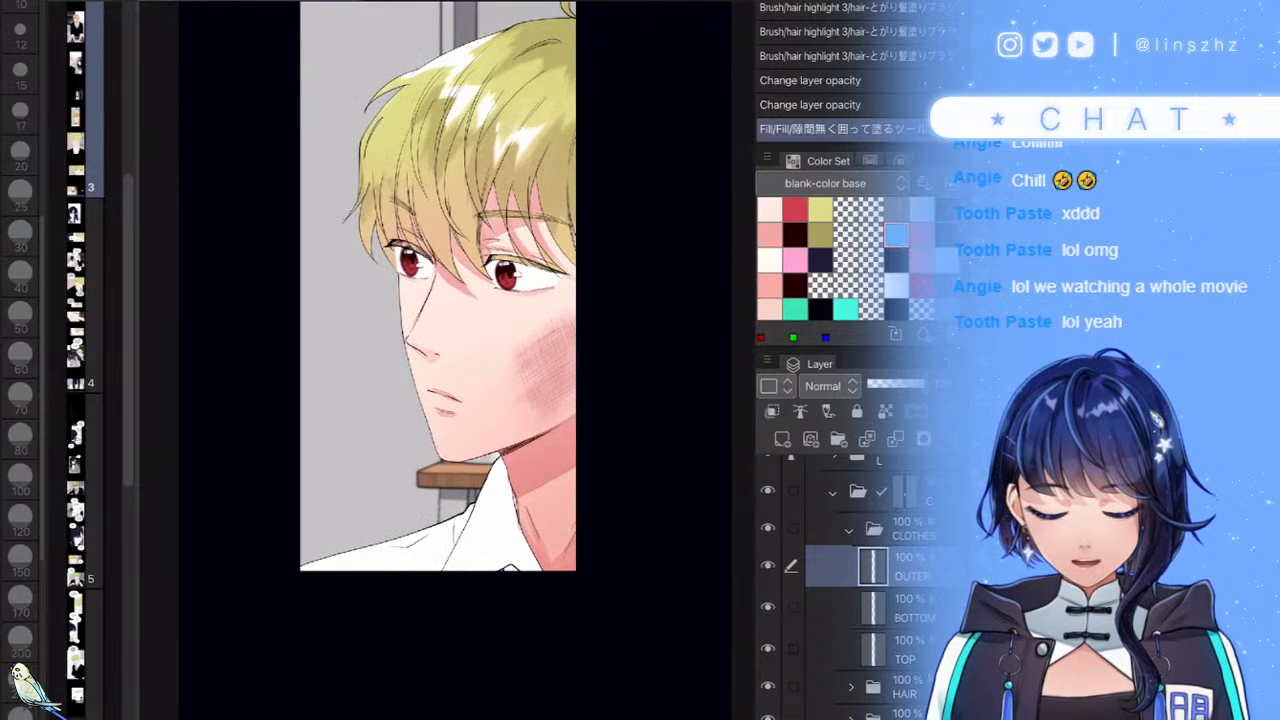
scroll(570, 550, "up", 2)
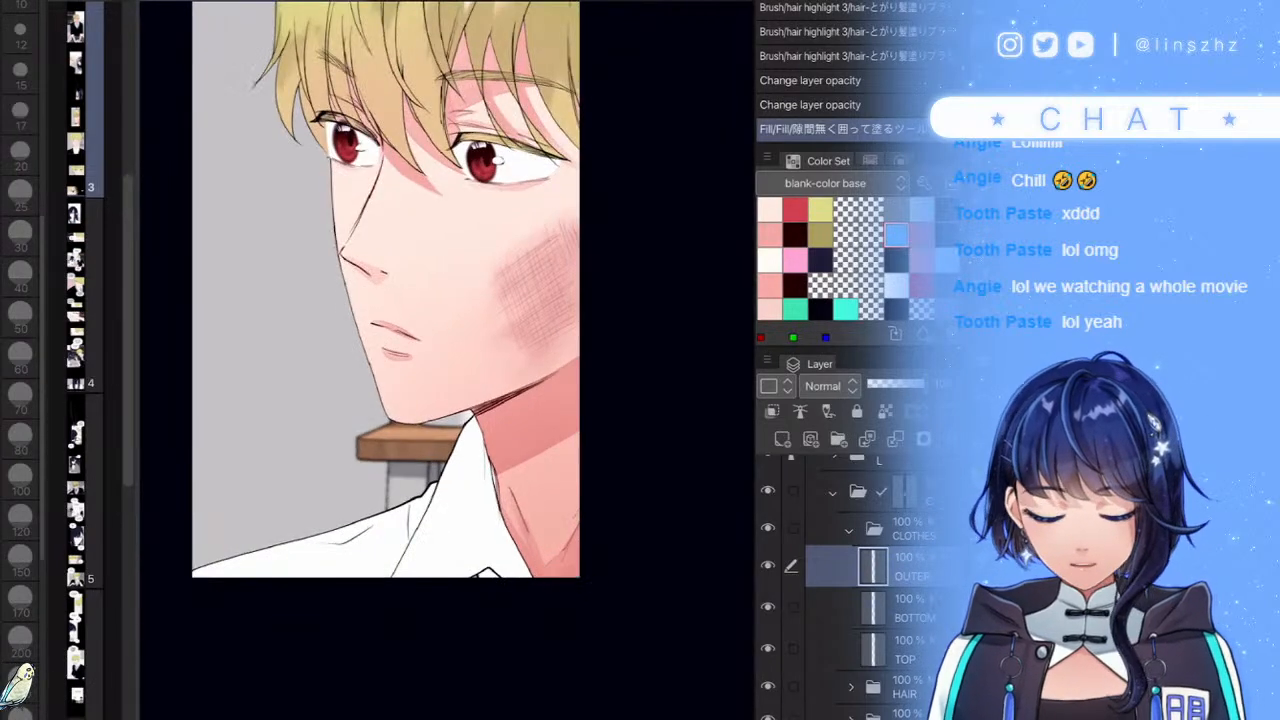
scroll(620, 500, "down", 2)
scroll(511, 462, "up", 2)
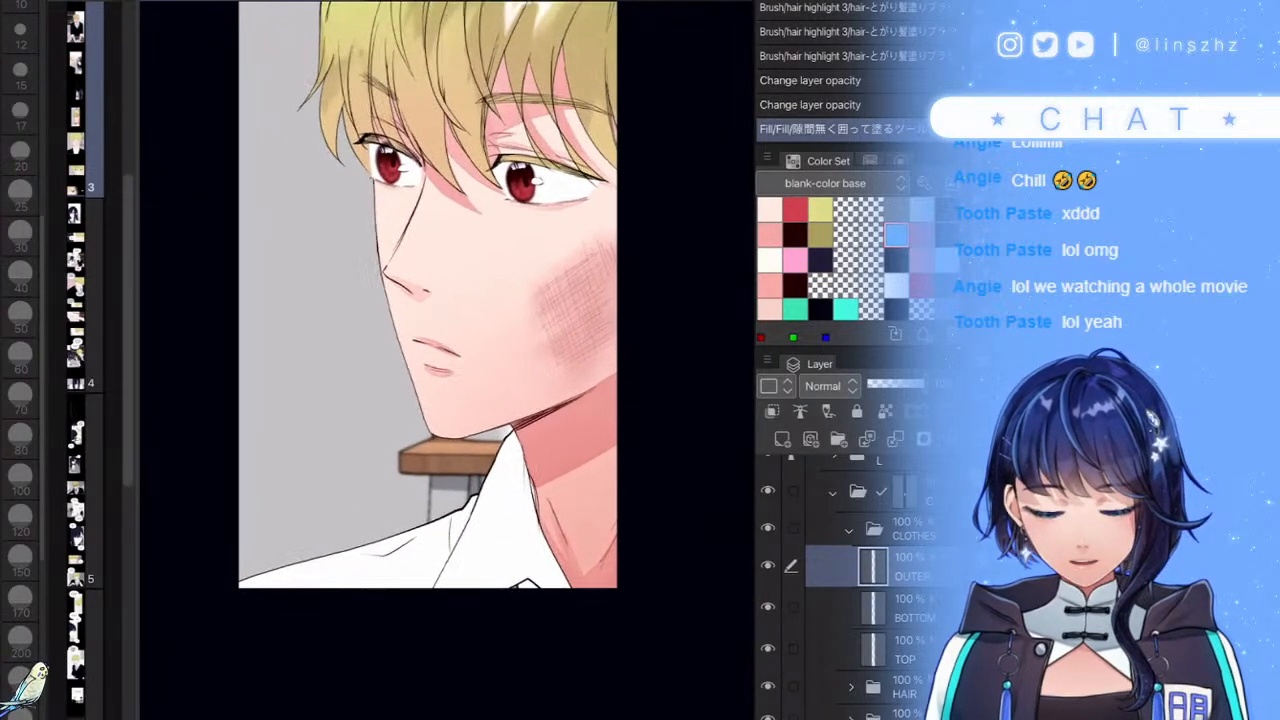
scroll(568, 610, "down", 2)
scroll(618, 565, "up", 2)
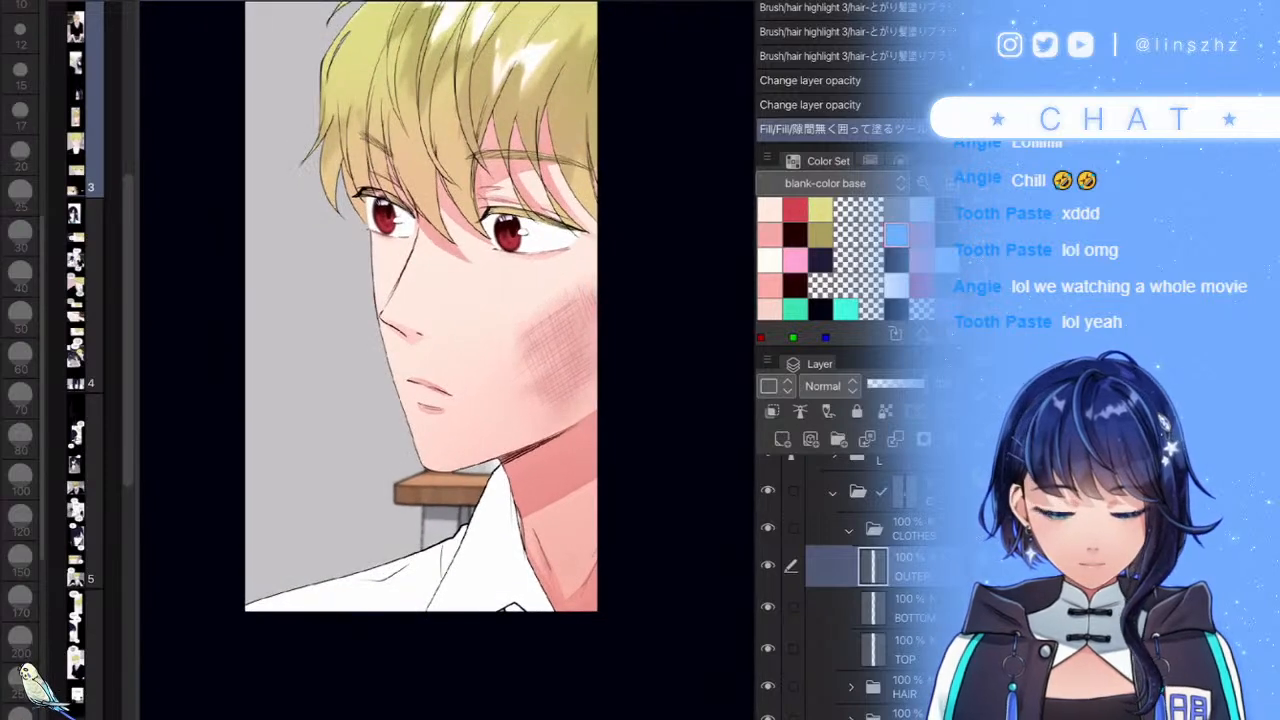
left_click(850, 530)
- Add a new Multiply raster layer clipped to CLOTHES and use a size 50 brush
left_click(783, 439)
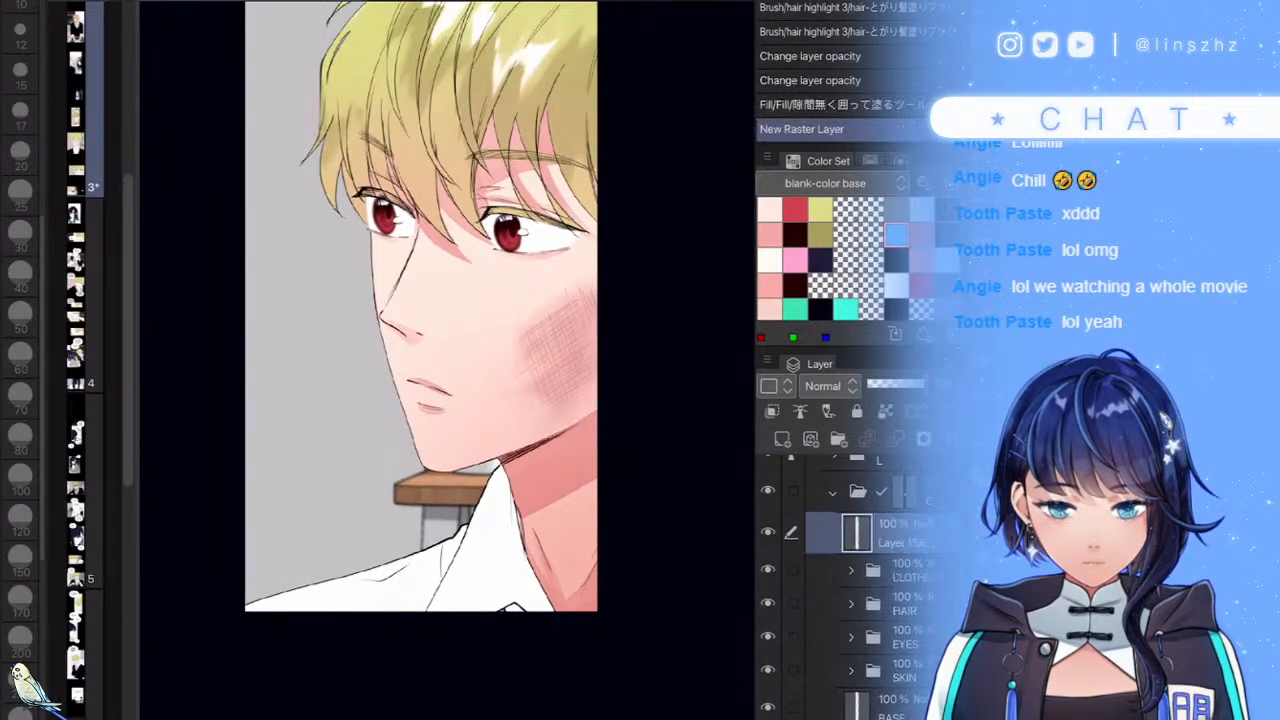
left_click(830, 386)
left_click(828, 2)
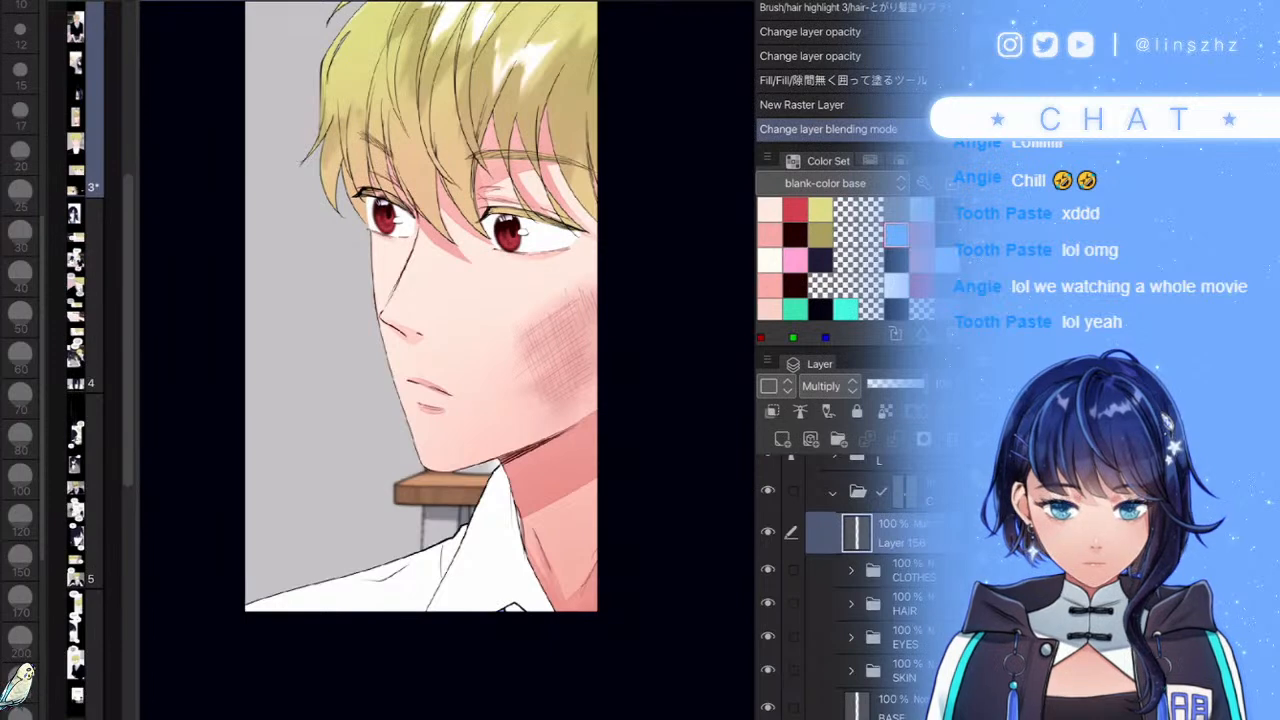
left_click(772, 411)
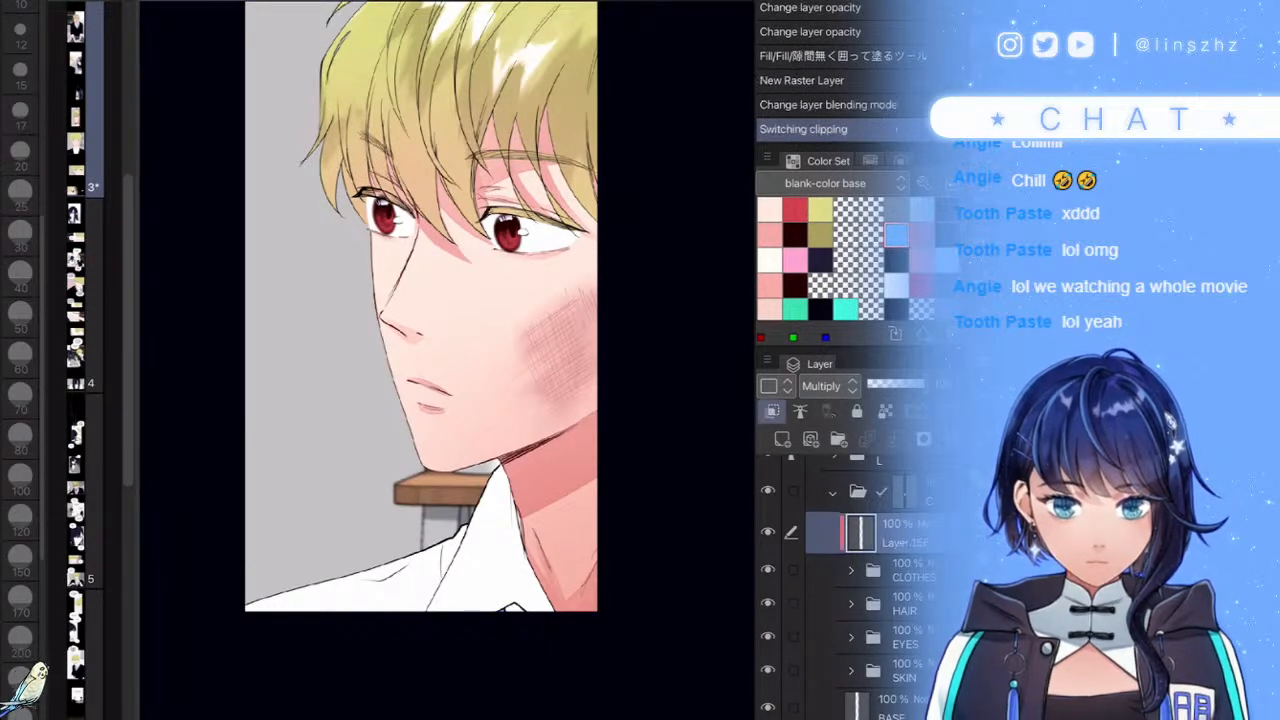
key("p")
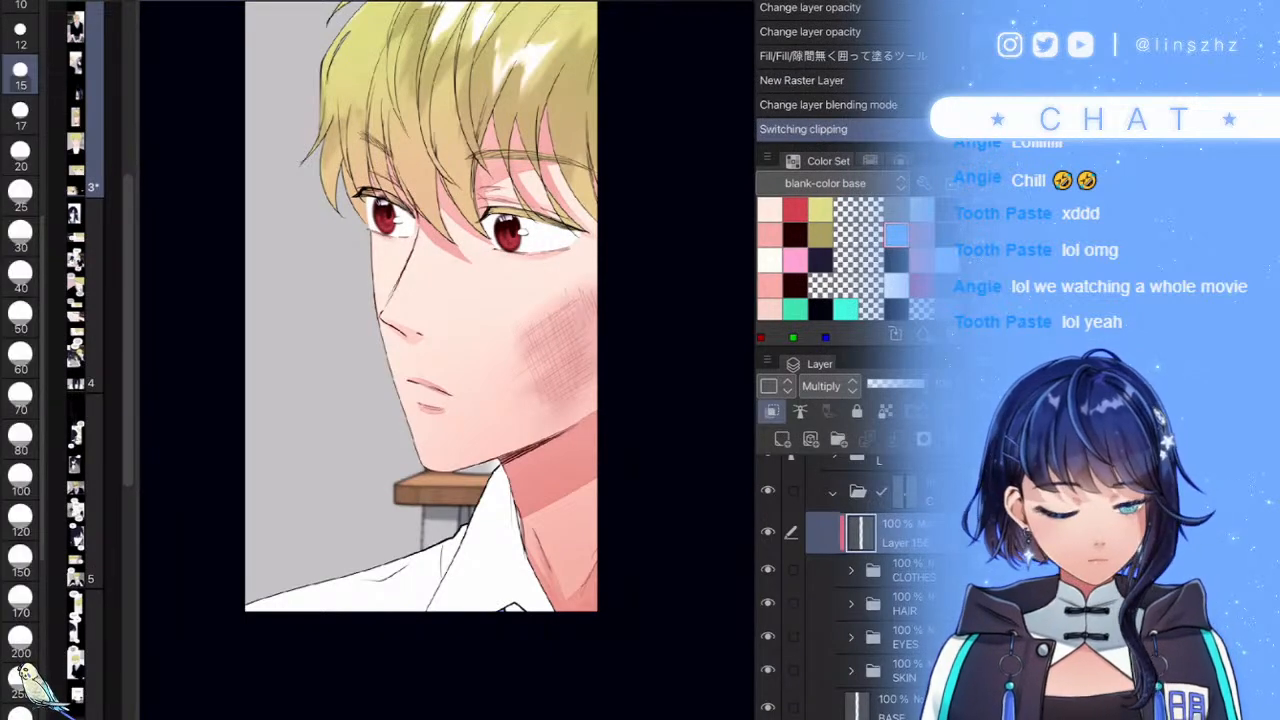
key("b")
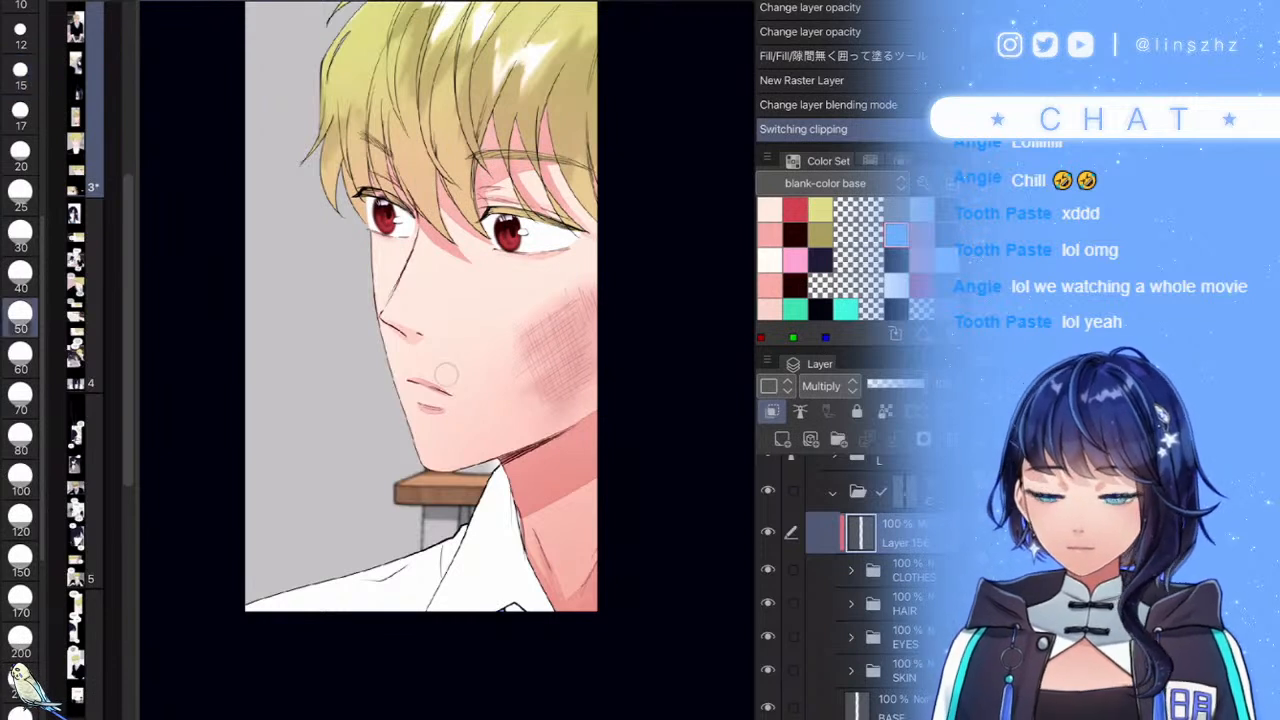
- Paint dark blue shading along the inner and lower collar edges
mouse_move(515, 508)
left_mouse_down()
mouse_move(396, 558)
mouse_move(508, 523)
left_mouse_up()
left_click_drag(560, 405, 593, 379)
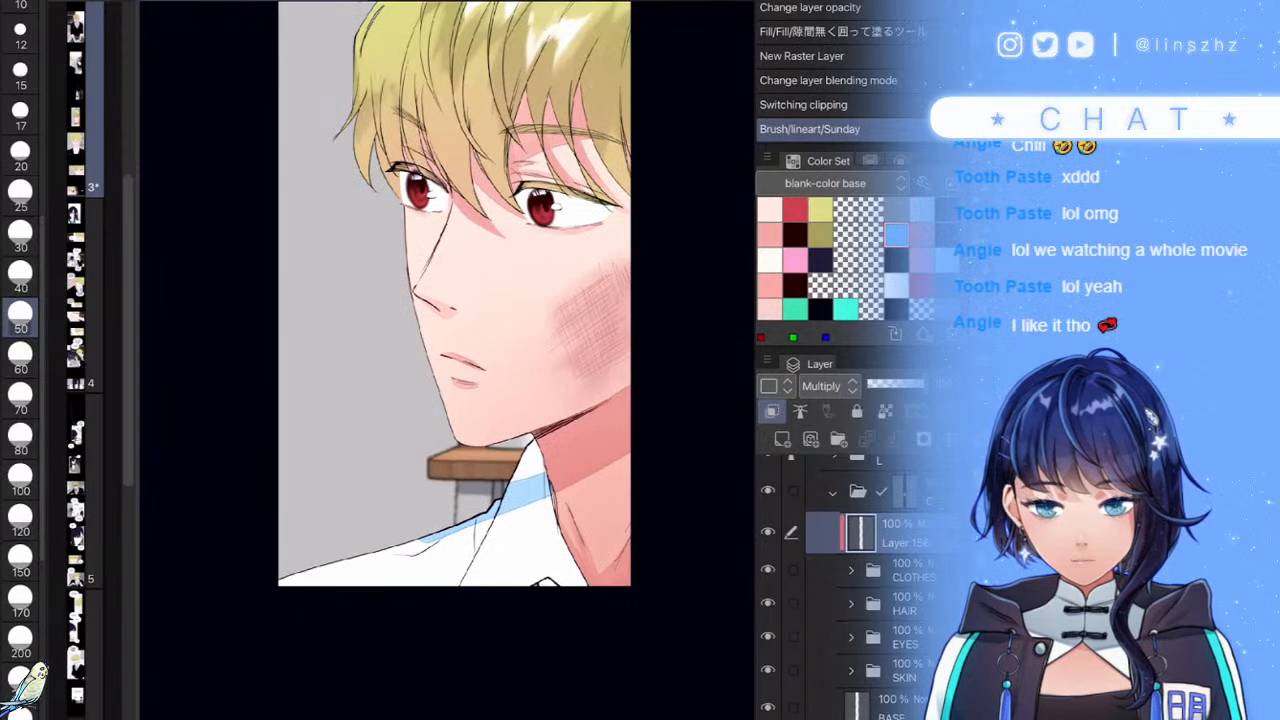
scroll(564, 484, "up", 3)
key("ctrl+z")
left_click_drag(537, 442, 574, 585)
scroll(540, 440, "up", 3)
key("ctrl+z")
mouse_move(556, 448)
left_mouse_down()
mouse_move(525, 532)
mouse_move(537, 480)
mouse_move(528, 520)
left_mouse_up()
left_click_drag(429, 667, 402, 655)
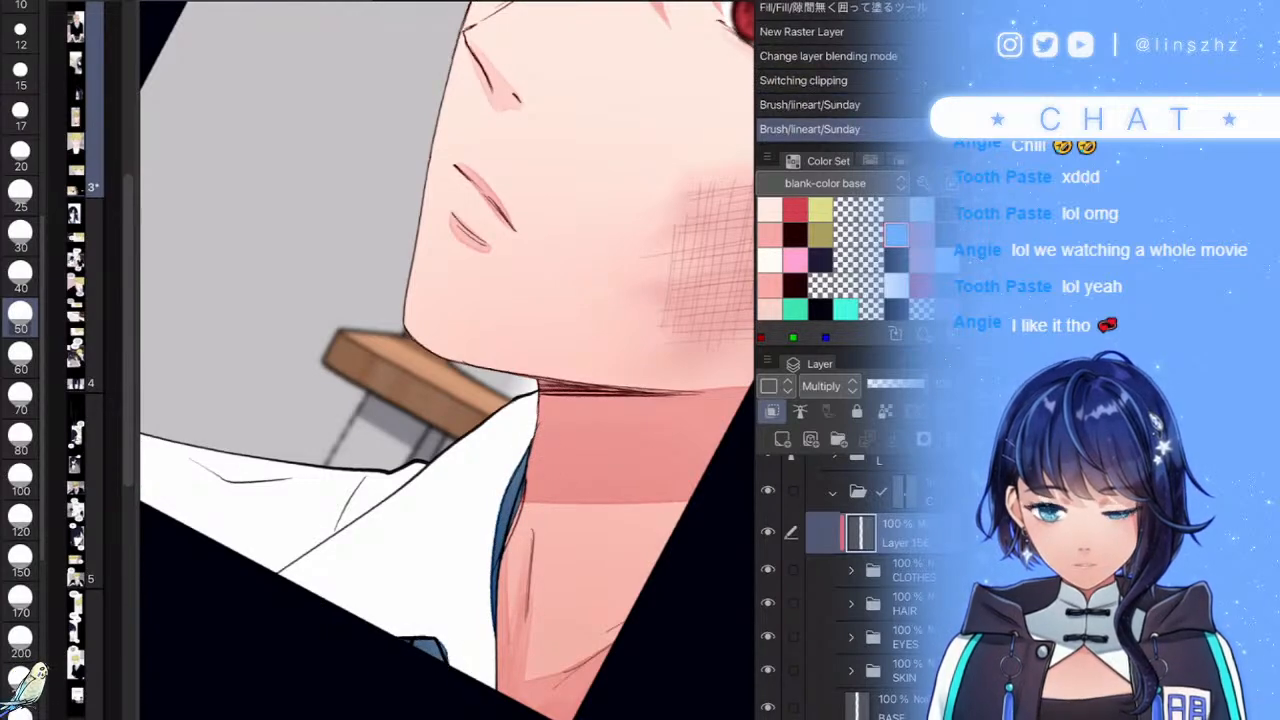
scroll(447, 360, "down", 3)
scroll(447, 360, "up", 1)
- Shade the collar and shoulder edge blue, then fade the layer to 29% opacity
mouse_move(391, 573)
left_mouse_down()
mouse_move(529, 418)
mouse_move(515, 413)
mouse_move(497, 514)
mouse_move(462, 555)
mouse_move(282, 637)
left_mouse_up()
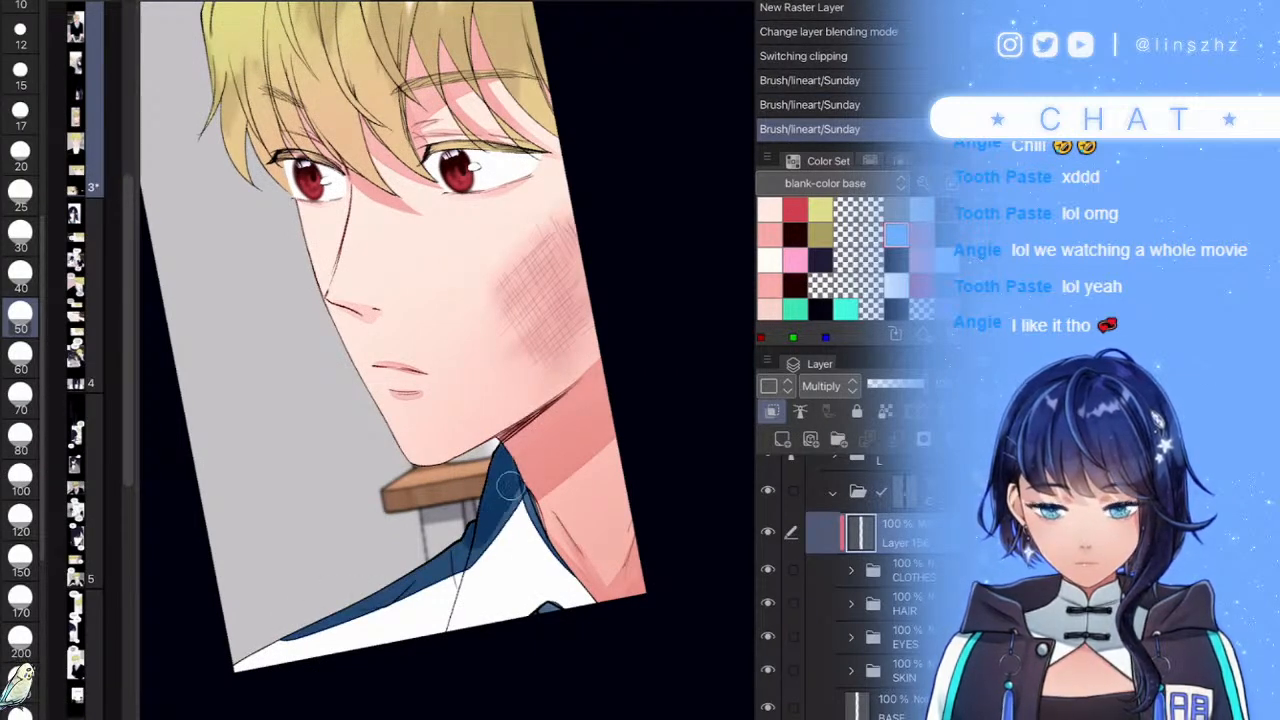
mouse_move(501, 510)
left_mouse_down()
mouse_move(453, 556)
mouse_move(380, 586)
mouse_move(495, 494)
mouse_move(445, 560)
mouse_move(283, 623)
mouse_move(410, 580)
mouse_move(525, 450)
left_mouse_up()
scroll(447, 360, "down", 5)
scroll(447, 360, "up", 8)
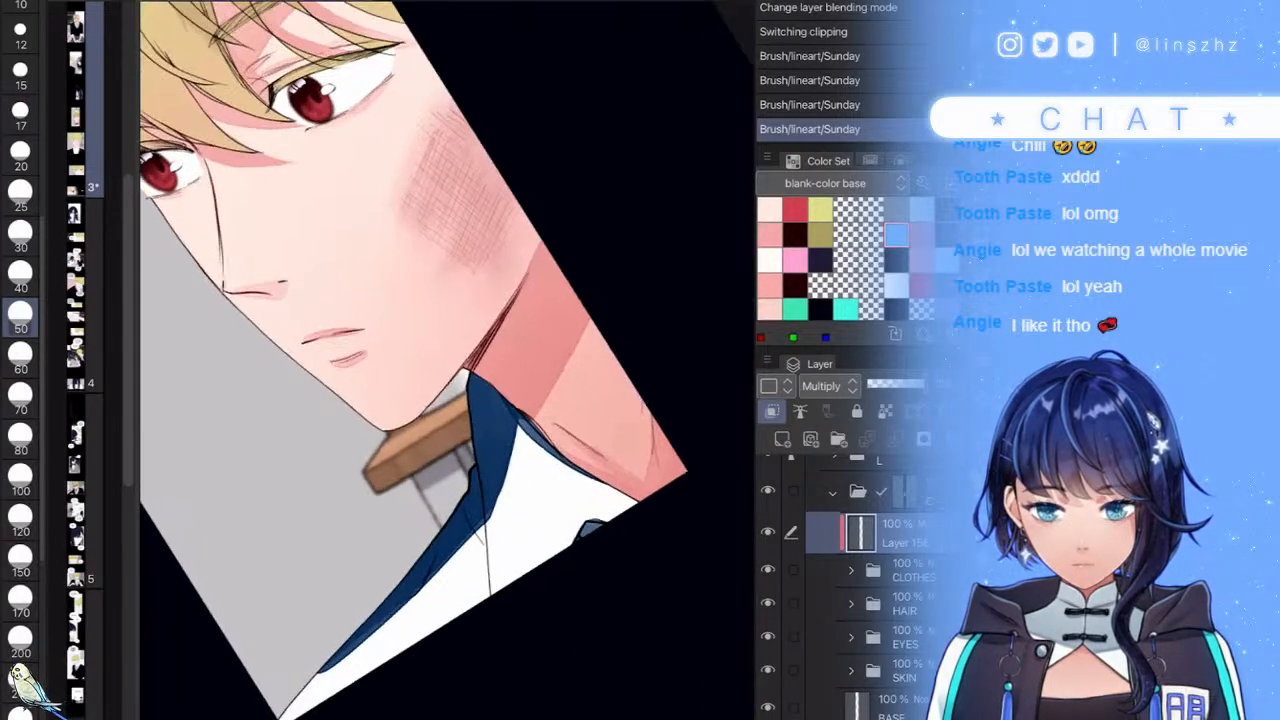
mouse_move(320, 660)
left_mouse_down()
mouse_move(528, 527)
mouse_move(389, 622)
mouse_move(549, 482)
mouse_move(559, 455)
mouse_move(306, 692)
mouse_move(563, 450)
left_mouse_up()
left_click_drag(576, 430, 282, 688)
scroll(447, 360, "down", 8)
scroll(447, 360, "up", 1)
left_click_drag(906, 384, 883, 384)
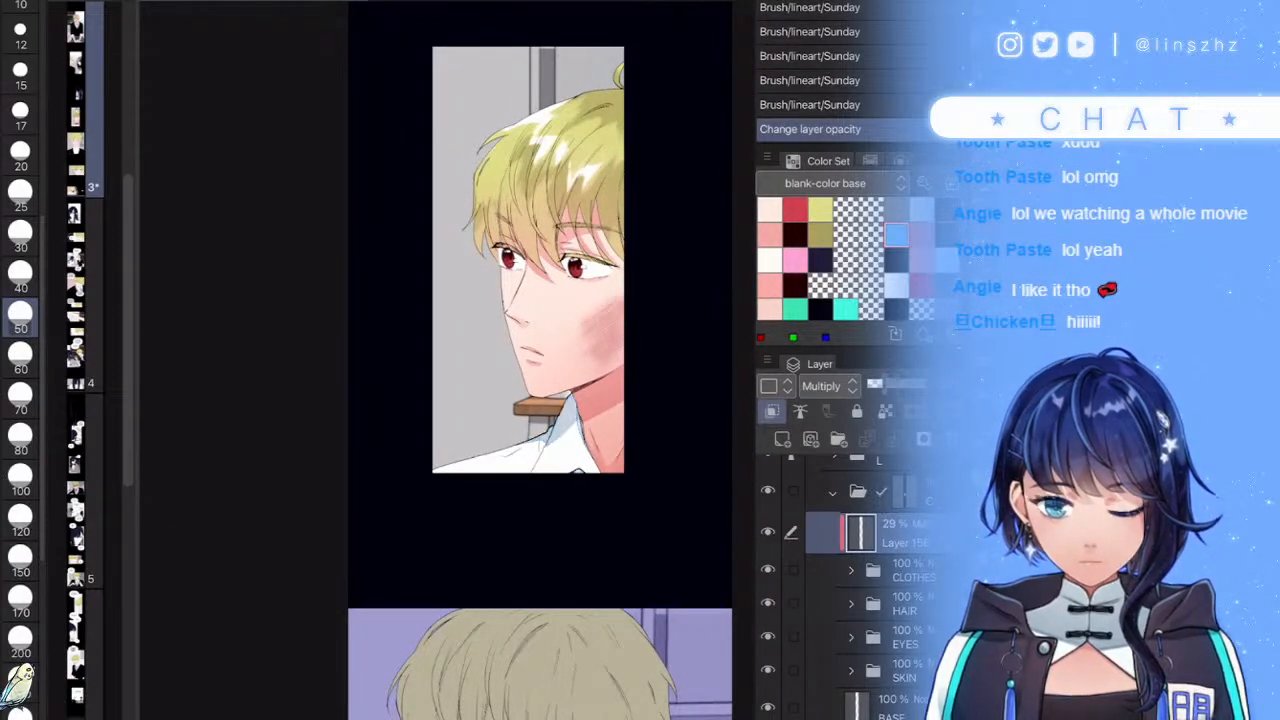
- Add a new raster layer clipped above the HAIR folder and set it to Multiply
left_click(905, 604)
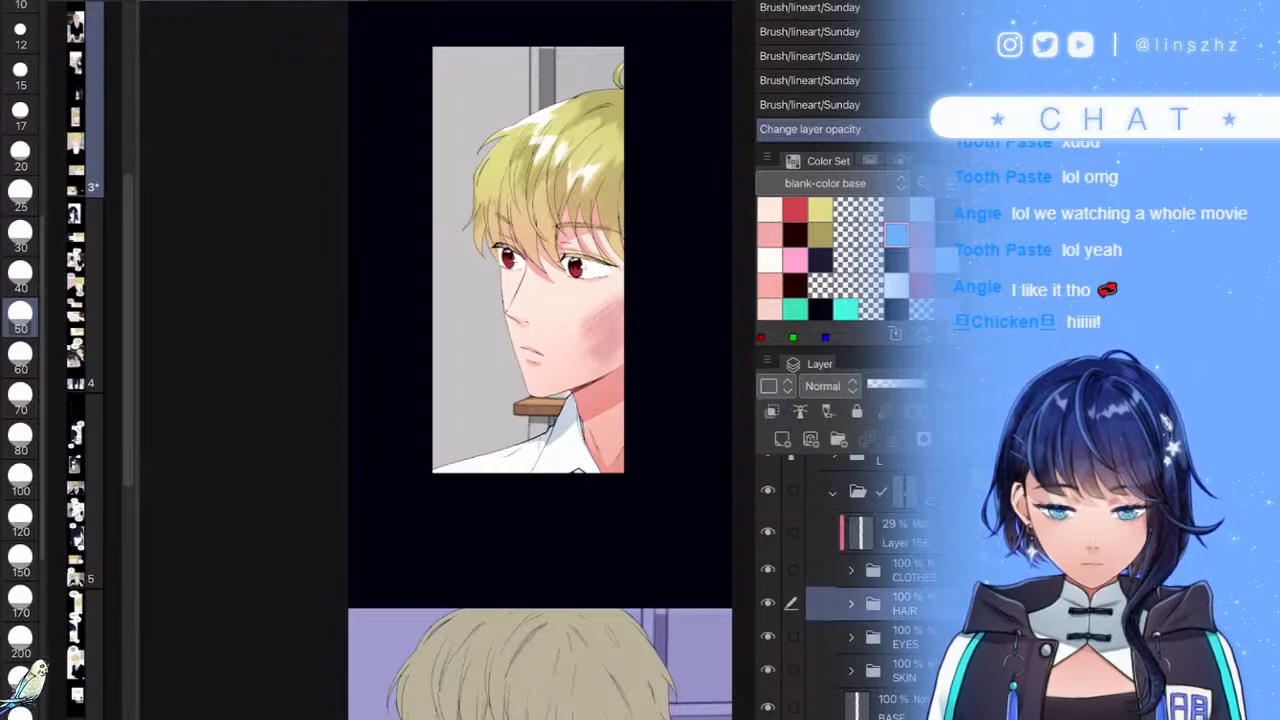
left_click(782, 439)
left_click(771, 411)
left_click(829, 386)
left_click(824, 2)
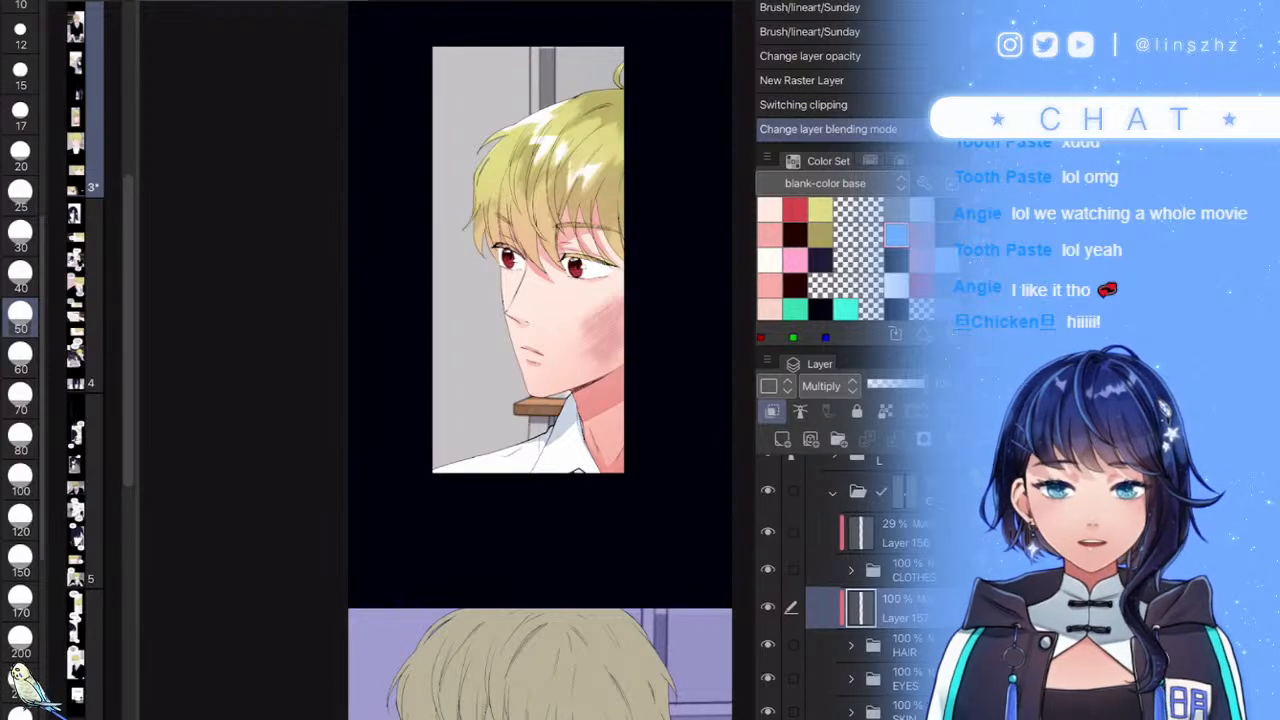
- With the brush at size 25, thicken dark shadow lines in the upper hair
scroll(600, 202, "up", 3)
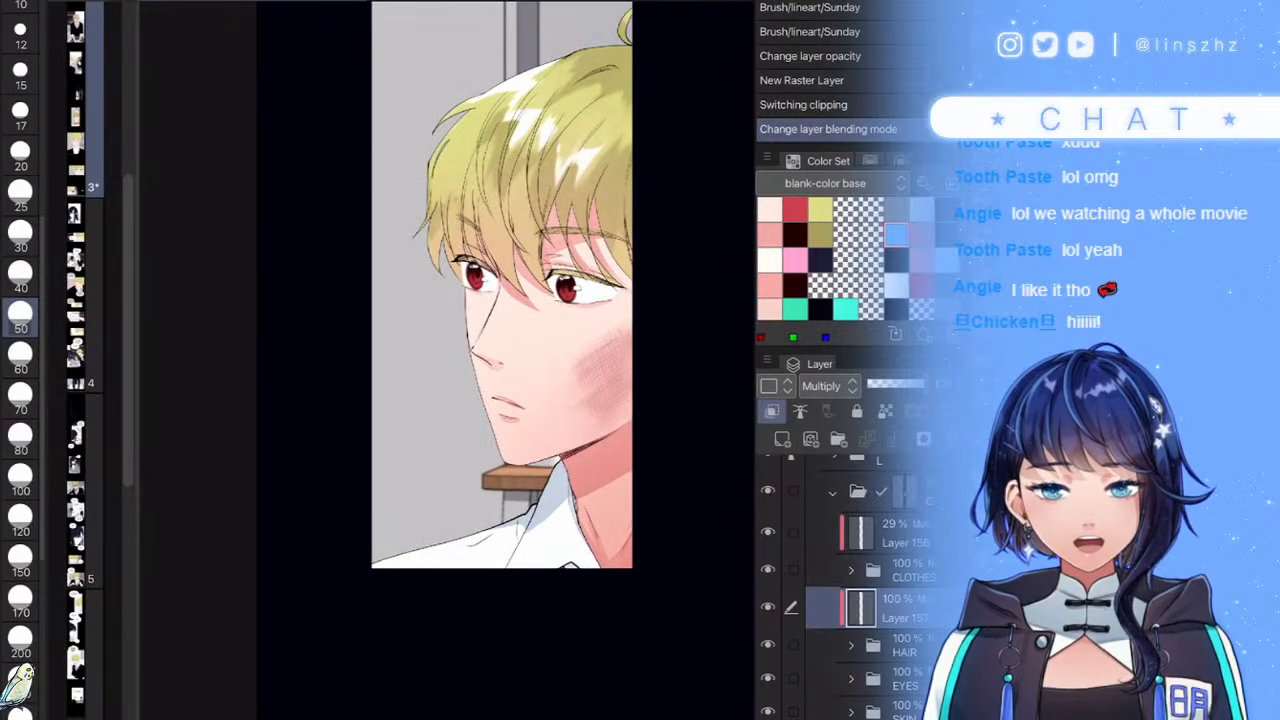
scroll(610, 124, "up", 3)
scroll(560, 120, "up", 3)
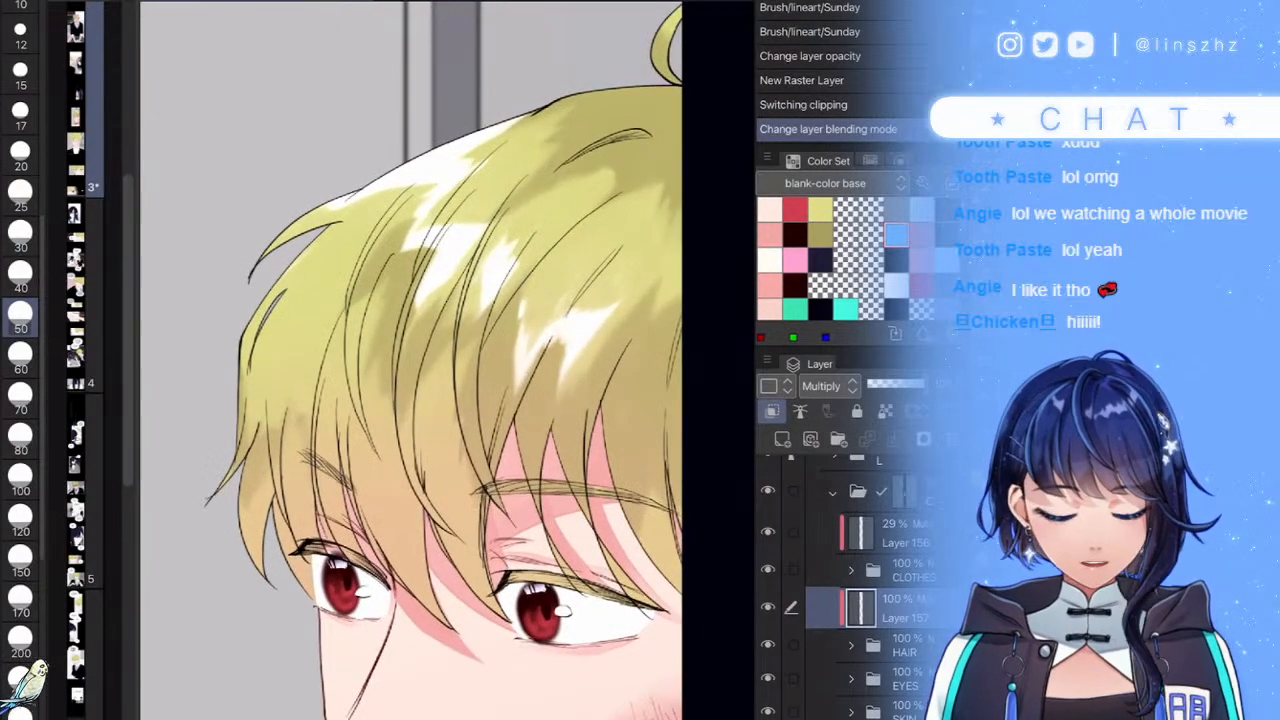
left_click(20, 190)
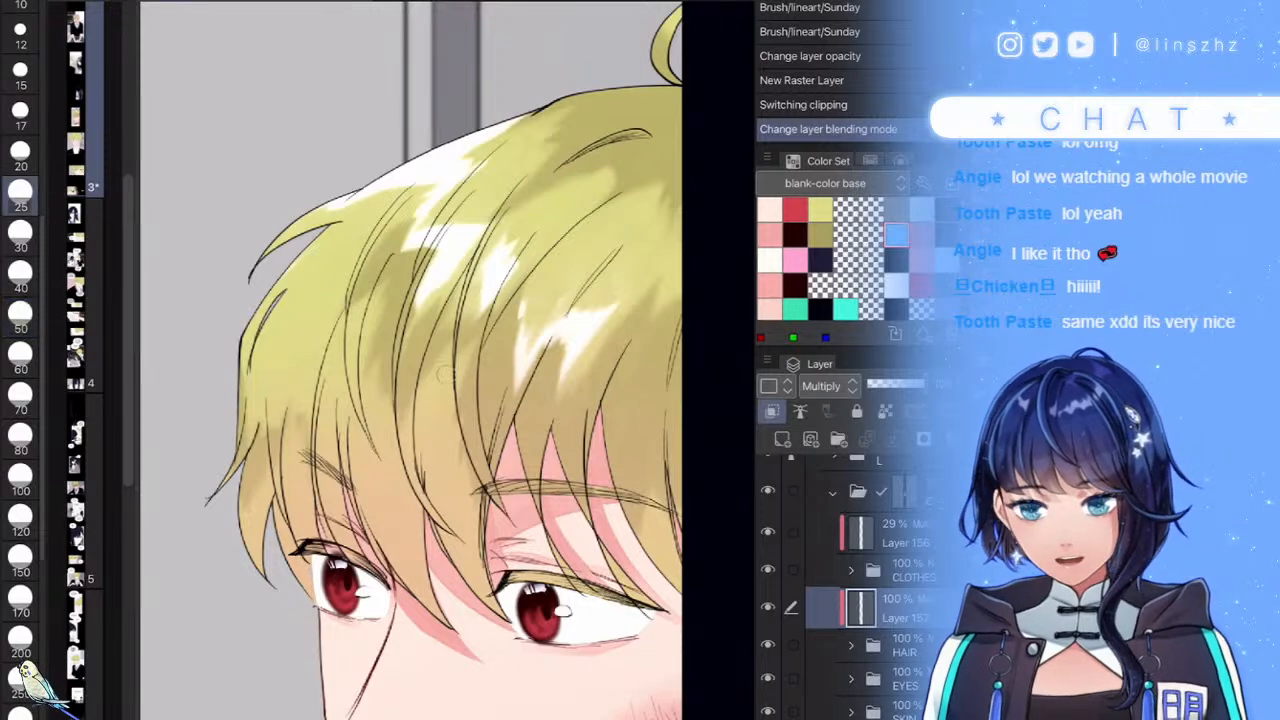
scroll(445, 374, "up", 3)
left_click_drag(645, 129, 530, 162)
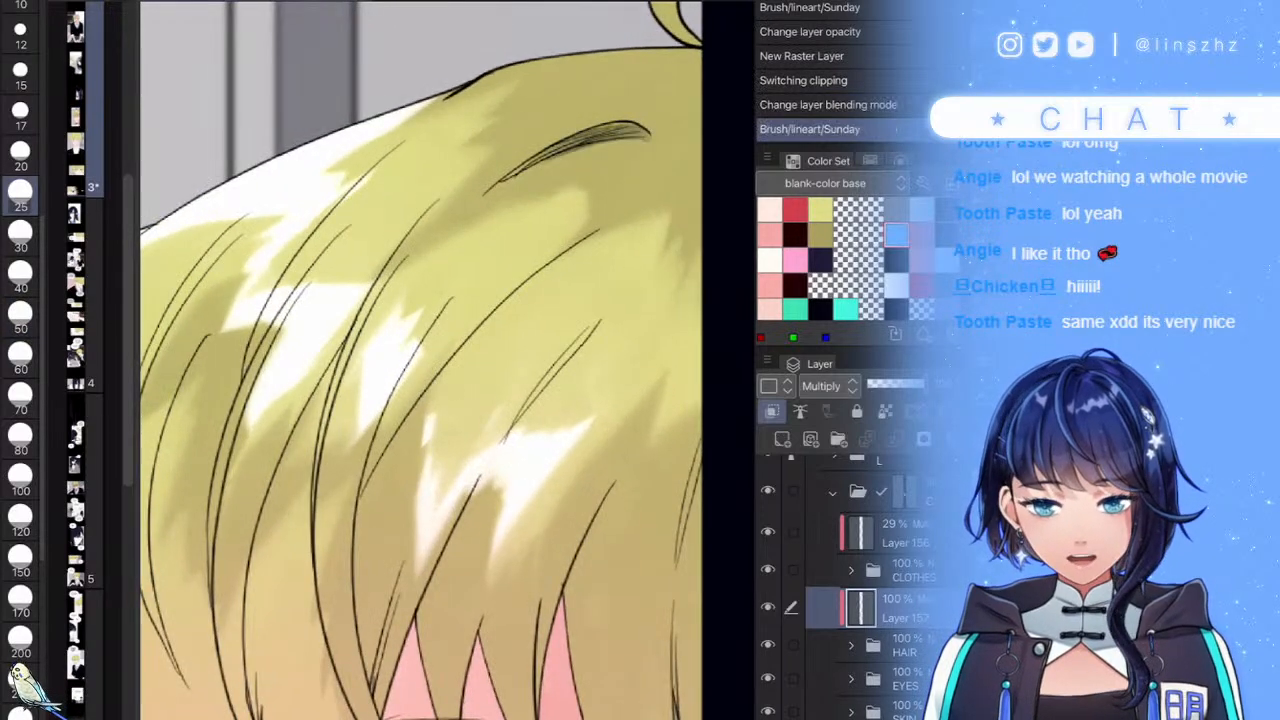
mouse_move(650, 134)
left_mouse_down()
mouse_move(624, 121)
mouse_move(542, 168)
left_mouse_up()
- Try a dark green strand across the hair, then undo it
scroll(445, 374, "down", 5)
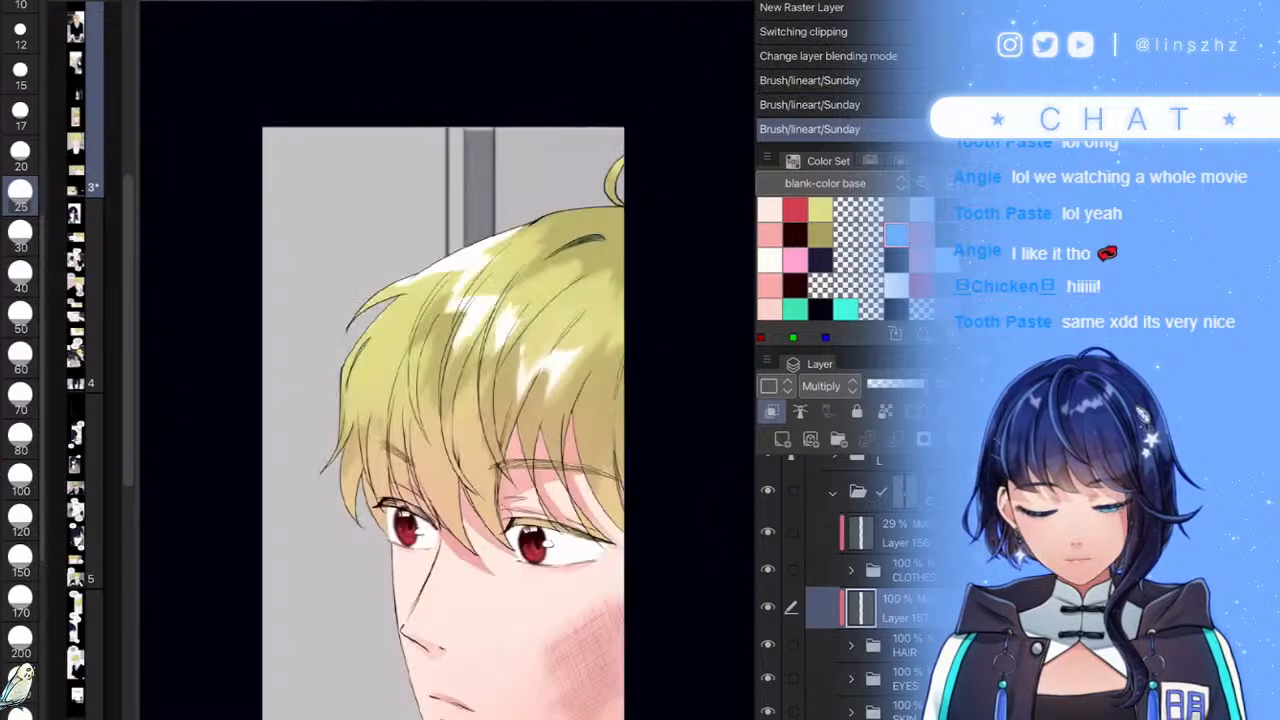
scroll(447, 362, "up", 4)
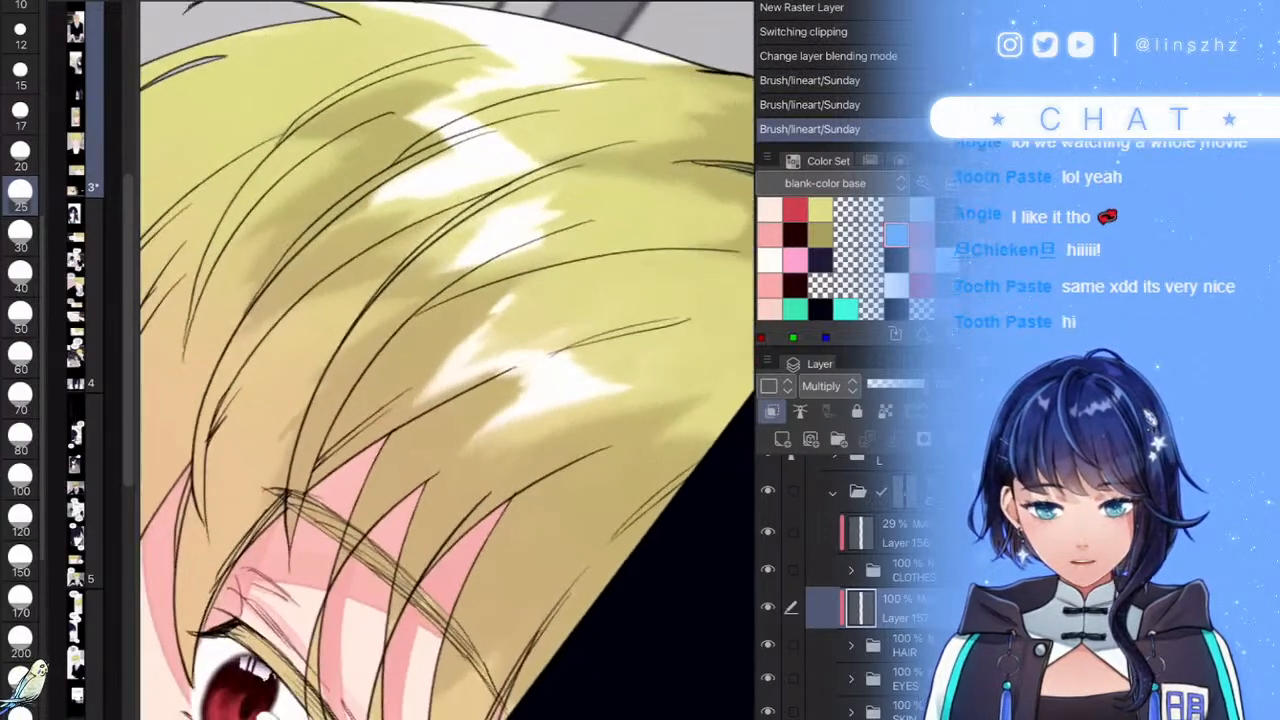
mouse_move(730, 248)
left_mouse_down()
mouse_move(443, 371)
mouse_move(300, 468)
mouse_move(482, 286)
left_mouse_up()
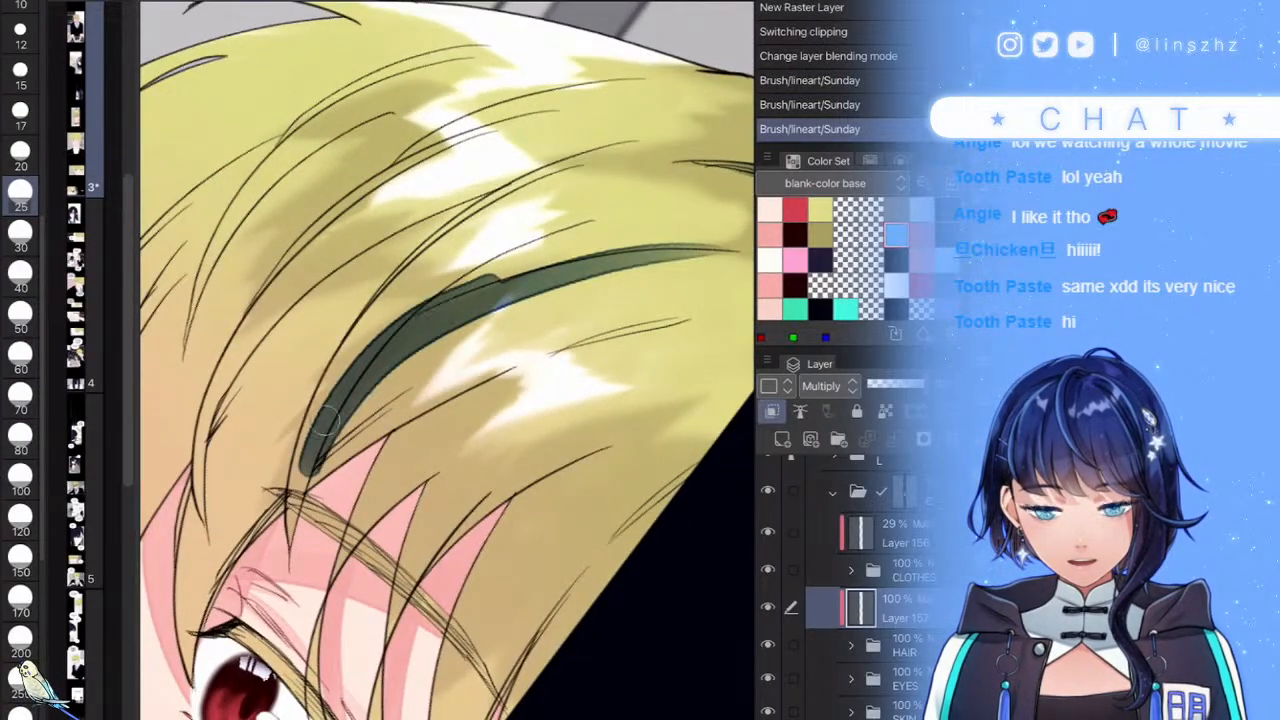
scroll(447, 360, "down", 3)
scroll(447, 360, "up", 3)
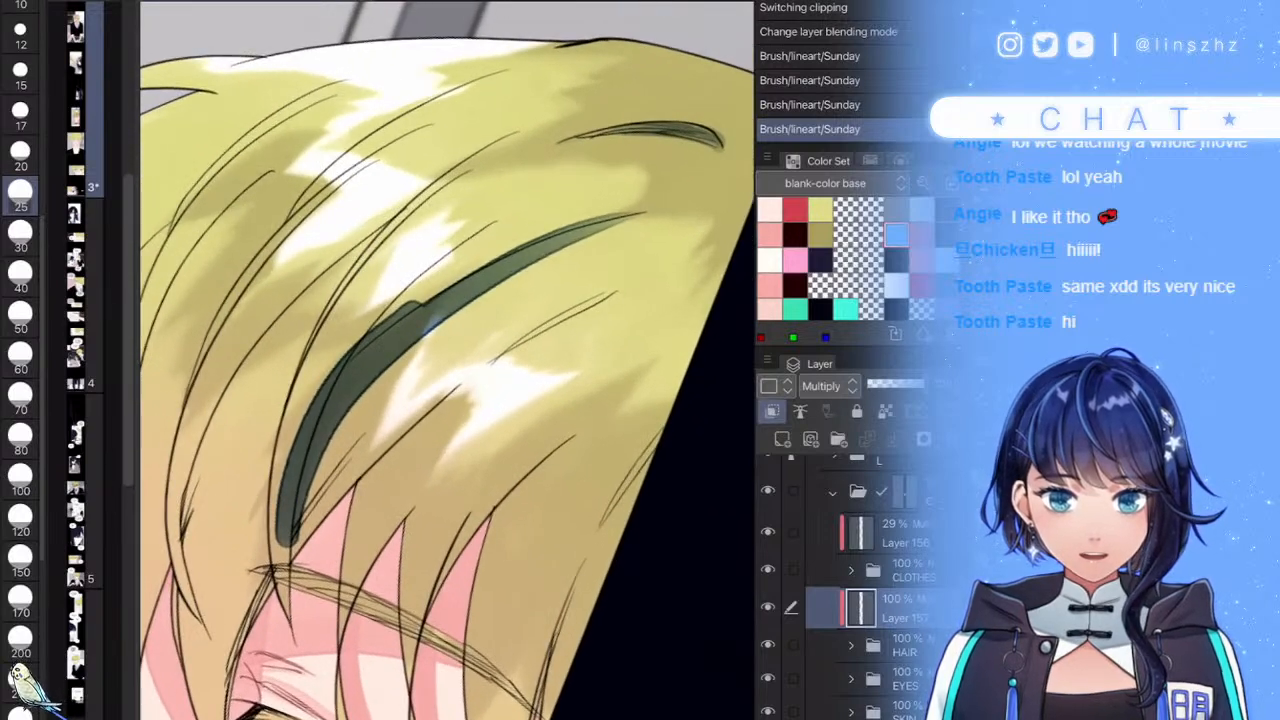
key("ctrl+z")
- Test the shadow layer at 38% opacity, raise it again, and try long dark strokes on a hair strand, undoing the second
left_click(888, 385)
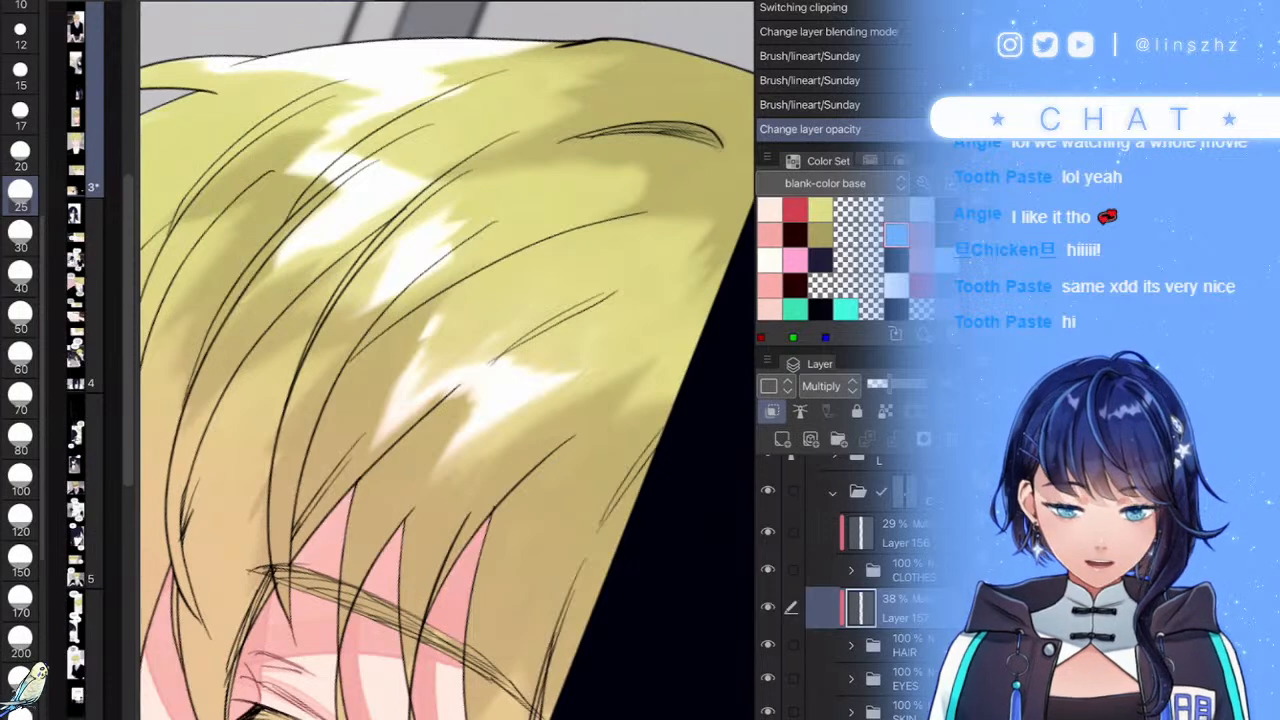
left_click(910, 385)
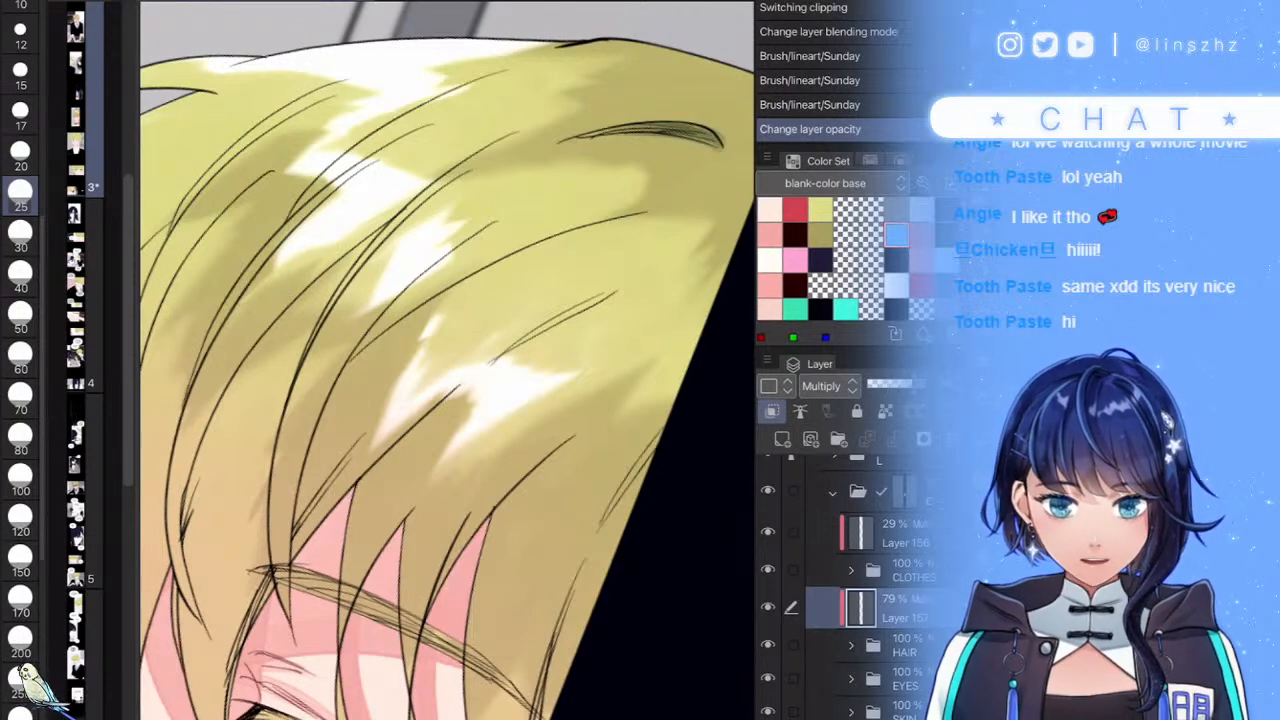
scroll(447, 360, "down", 3)
scroll(447, 360, "up", 3)
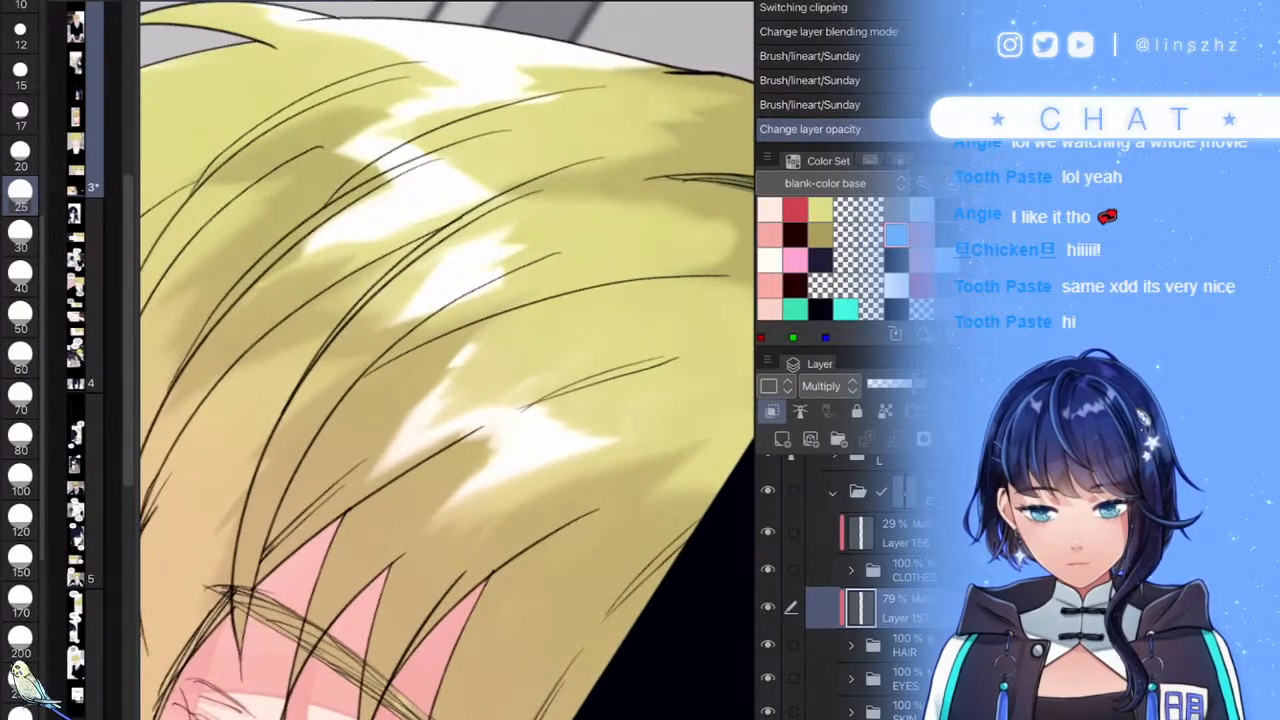
mouse_move(672, 280)
left_mouse_down()
mouse_move(360, 420)
mouse_move(250, 622)
left_mouse_up()
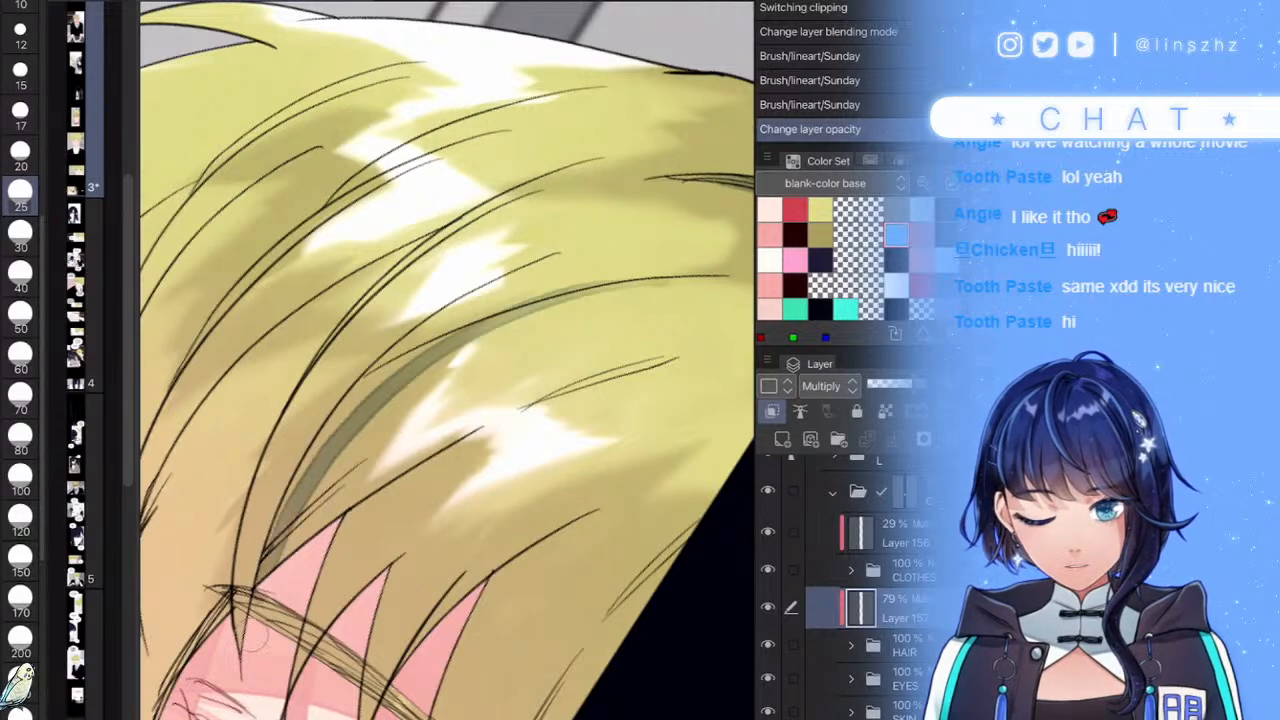
mouse_move(258, 560)
left_mouse_down()
mouse_move(382, 359)
mouse_move(650, 283)
left_mouse_up()
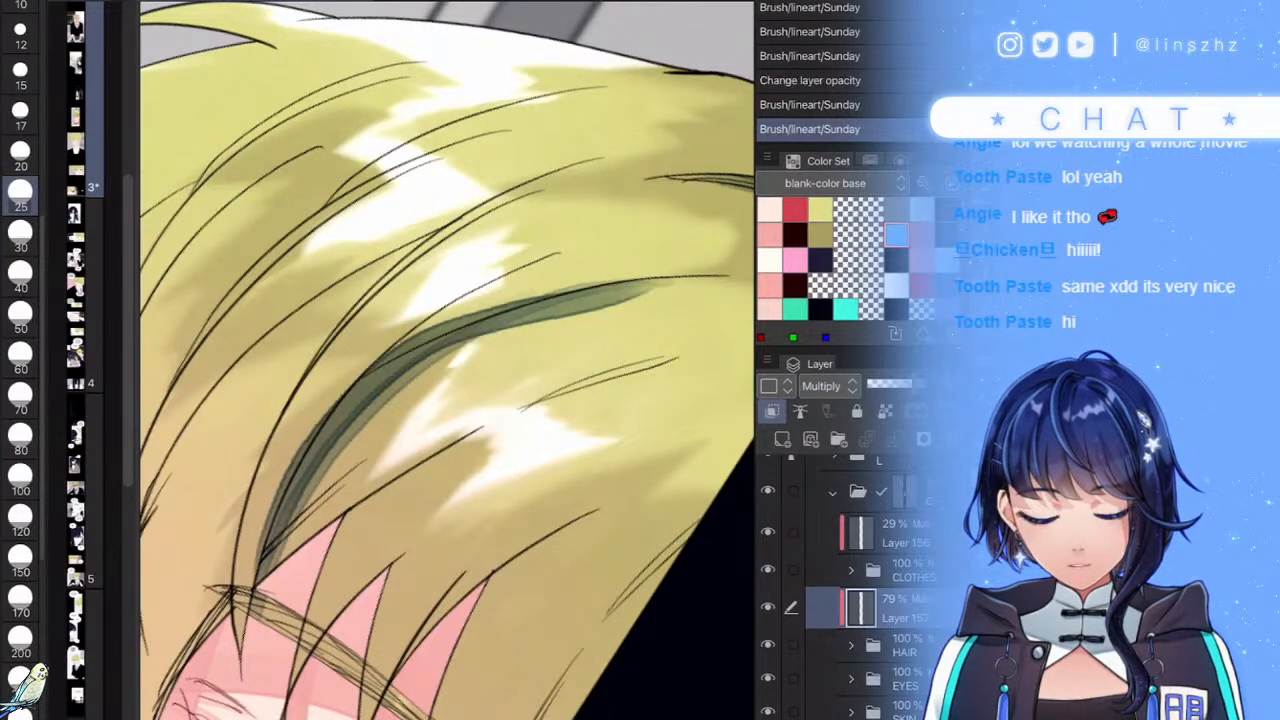
key("ctrl+z")
- Paint dark shadow strokes along a hair strand, extending them toward the upper right
scroll(447, 360, "up", 1)
mouse_move(237, 570)
left_mouse_down()
mouse_move(325, 415)
mouse_move(238, 572)
mouse_move(311, 445)
mouse_move(397, 353)
mouse_move(275, 487)
mouse_move(408, 338)
mouse_move(512, 277)
mouse_move(422, 322)
mouse_move(305, 440)
mouse_move(436, 311)
mouse_move(315, 405)
mouse_move(218, 615)
left_mouse_up()
mouse_move(252, 516)
left_mouse_down()
mouse_move(346, 392)
mouse_move(442, 318)
left_mouse_up()
left_click_drag(250, 518, 372, 354)
left_click_drag(280, 460, 384, 338)
left_click_drag(328, 382, 448, 306)
mouse_move(282, 486)
left_mouse_down()
mouse_move(348, 394)
mouse_move(450, 310)
mouse_move(351, 377)
mouse_move(222, 590)
left_mouse_up()
mouse_move(434, 328)
left_mouse_down()
mouse_move(518, 280)
mouse_move(688, 228)
left_mouse_up()
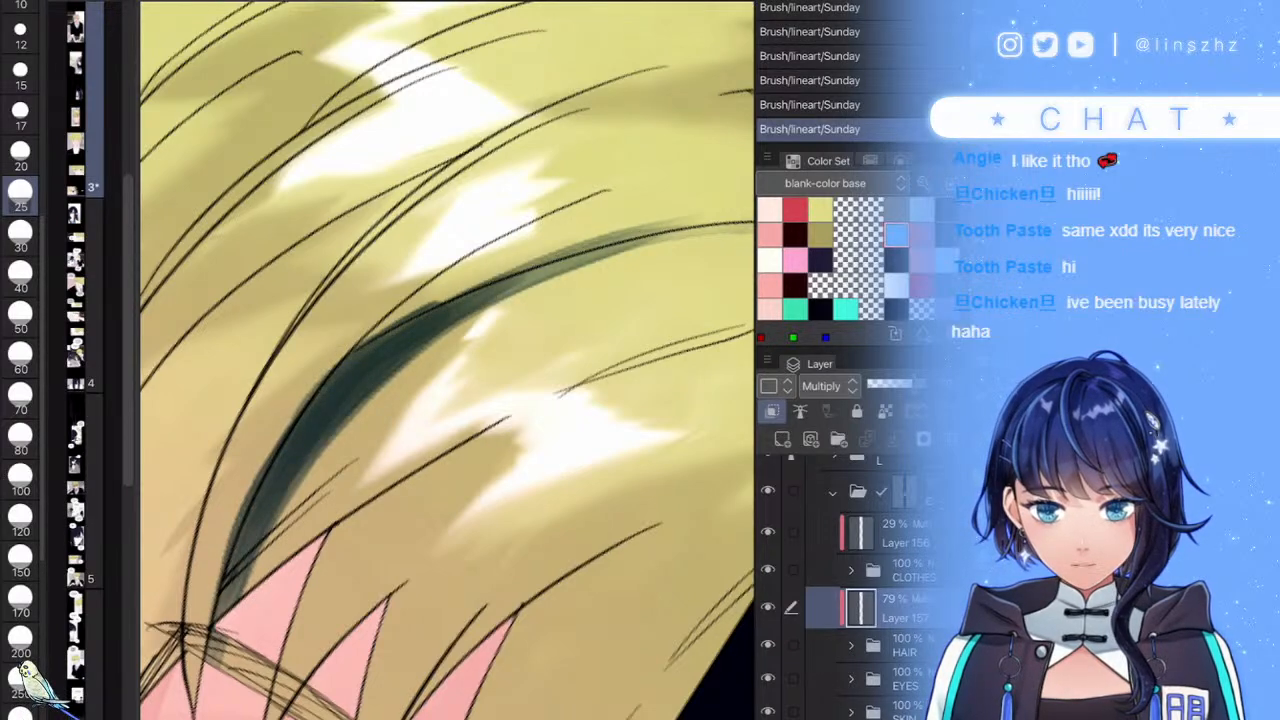
- Shade a second hair strand and the left strand with dark strokes
scroll(550, 380, "down", 5)
scroll(535, 425, "up", 3)
scroll(490, 350, "up", 4)
mouse_move(578, 206)
left_mouse_down()
mouse_move(250, 410)
mouse_move(150, 610)
mouse_move(555, 195)
mouse_move(343, 497)
mouse_move(347, 545)
left_mouse_up()
scroll(557, 192, "down", 5)
left_click_drag(368, 448, 530, 248)
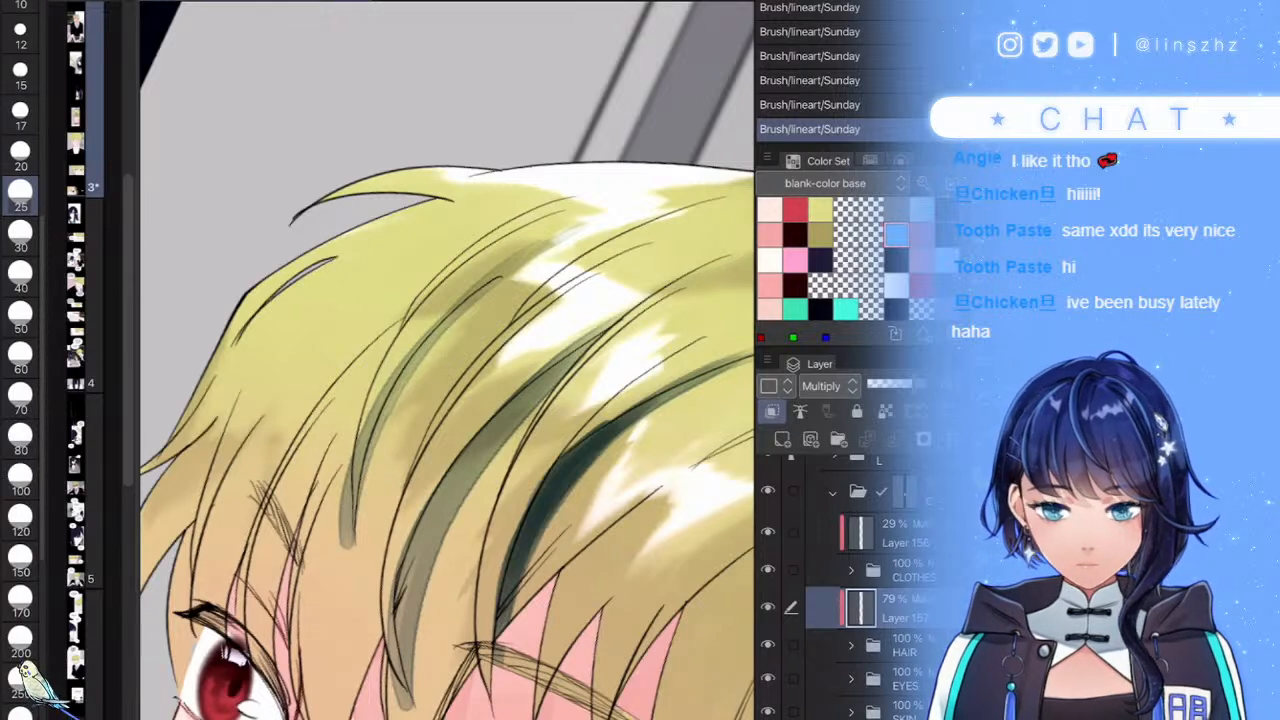
- Erase the excess shadow edges and tips, then lower the layer opacity to 38%
left_click_drag(362, 420, 342, 556)
left_click_drag(408, 522, 404, 706)
left_click_drag(394, 602, 403, 672)
mouse_move(498, 402)
left_mouse_down()
mouse_move(404, 568)
mouse_move(603, 328)
left_mouse_up()
scroll(500, 420, "down", 8)
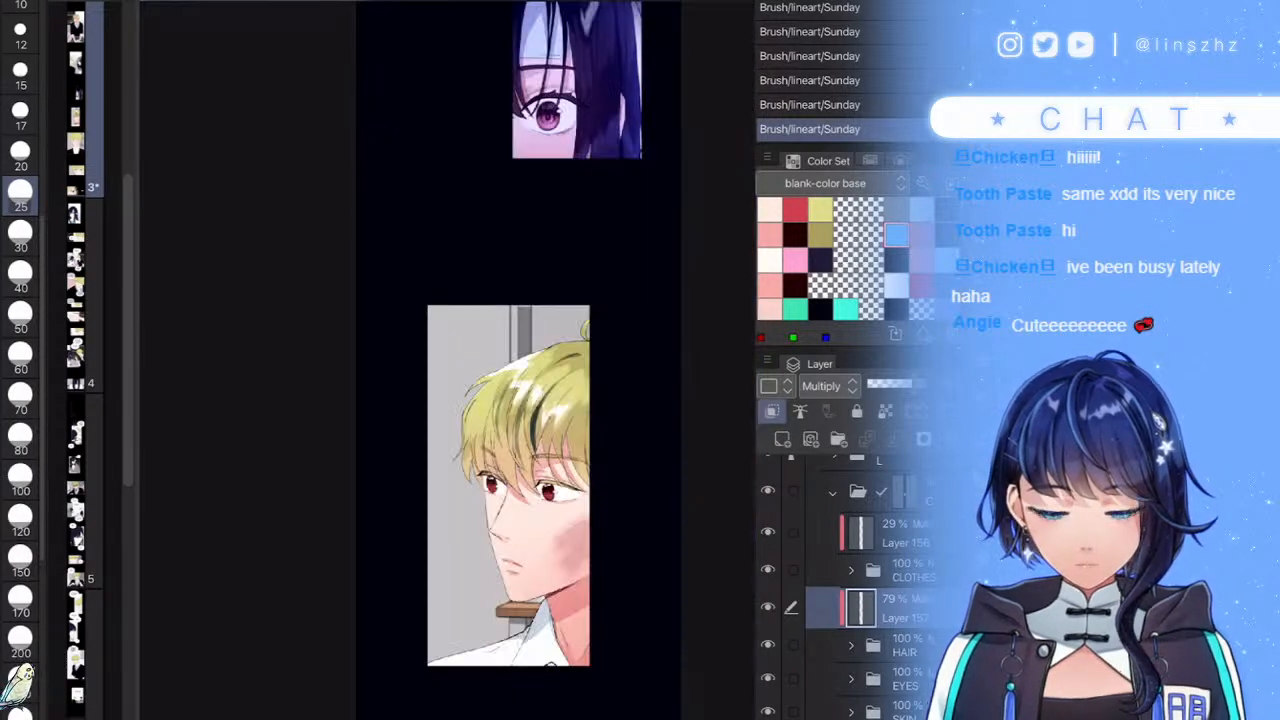
left_click(891, 384)
left_click_drag(891, 384, 889, 384)
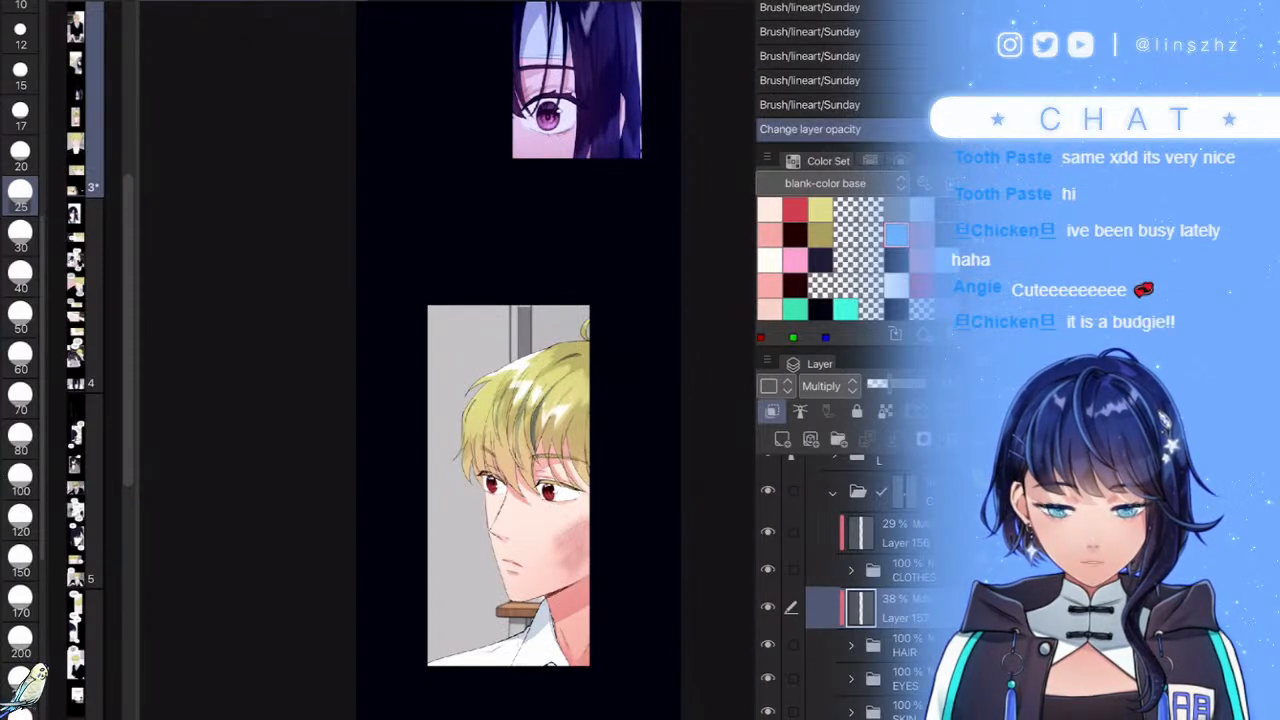
- Collapse the hair shadow folder and the panel's frame folder, panning up toward the purple panel
left_click(832, 492)
scroll(865, 580, "up", 2)
left_click(817, 498)
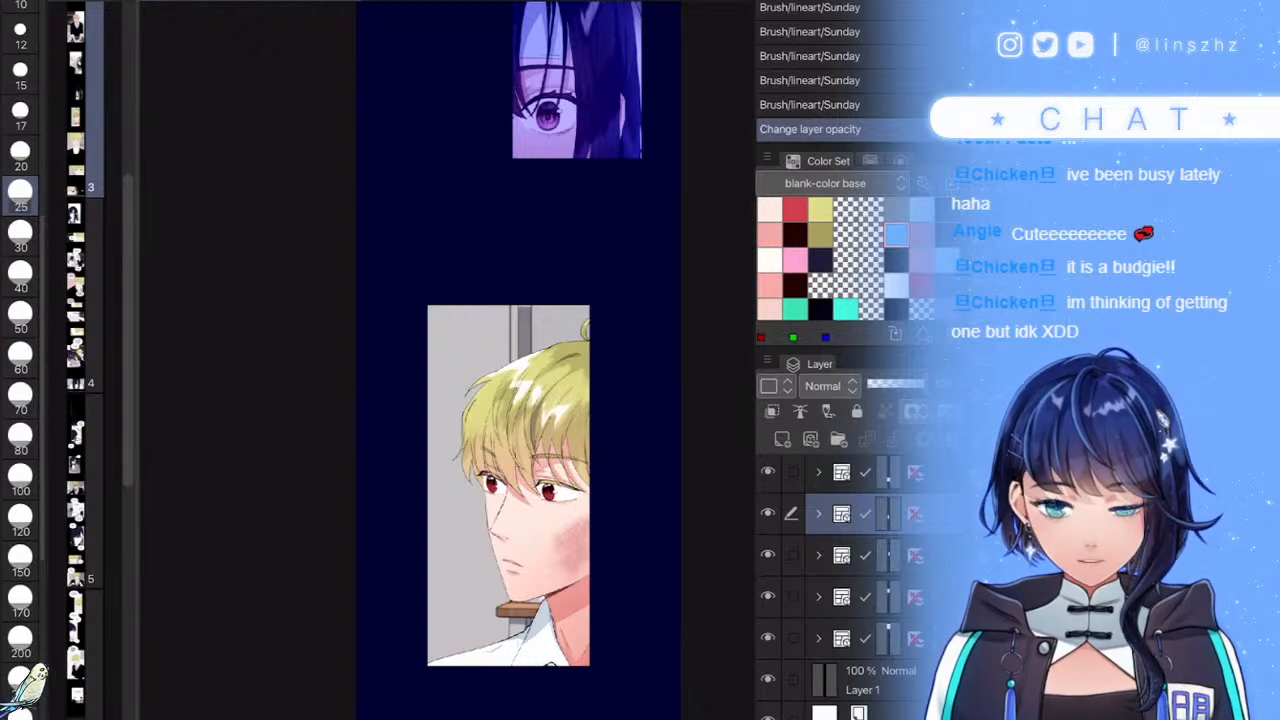
scroll(650, 659, "up", 5)
left_click_drag(650, 659, 623, 402)
left_click_drag(687, 680, 654, 374)
left_click_drag(652, 650, 652, 499)
scroll(651, 498, "down", 3)
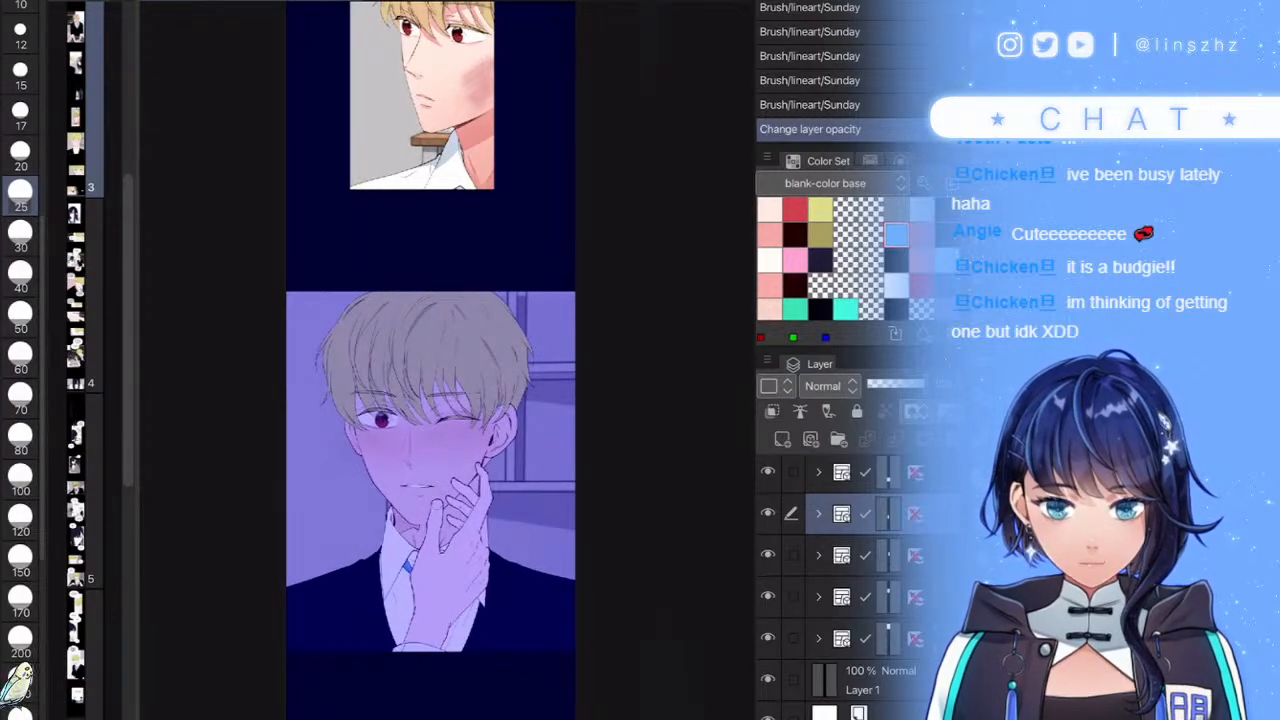
- Expand the blond boy's panel folder and select Layer 66 and folder L
left_click(818, 514)
left_click_drag(607, 357, 639, 630)
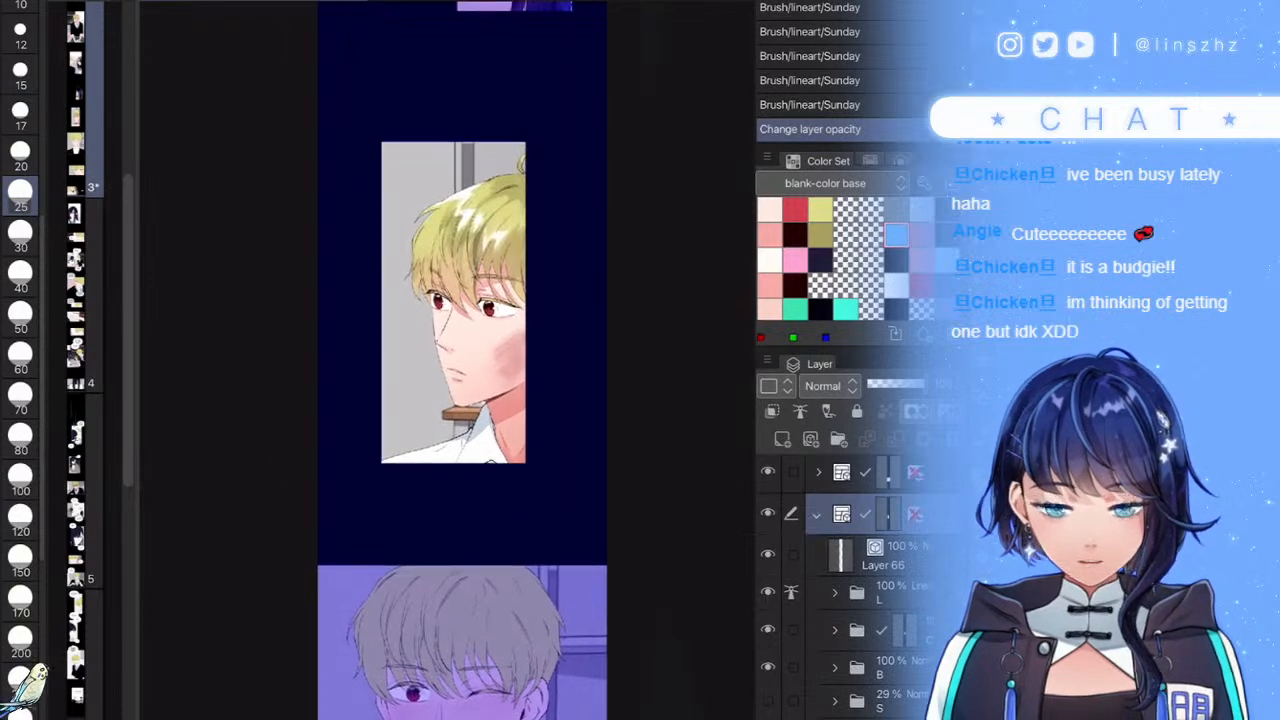
left_click(883, 556)
left_click(883, 593)
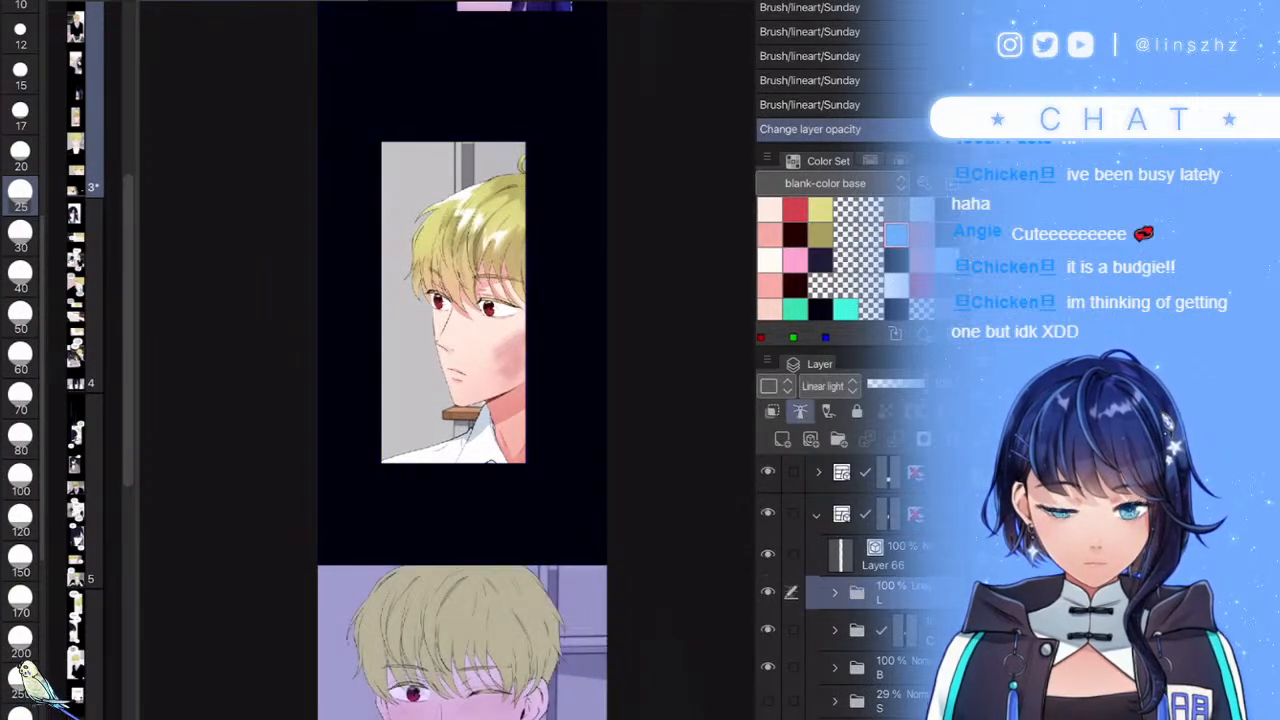
- Duplicate colour folder C, merge the copy, apply its mask, and move C Copy 3 into folder B
left_click(883, 631)
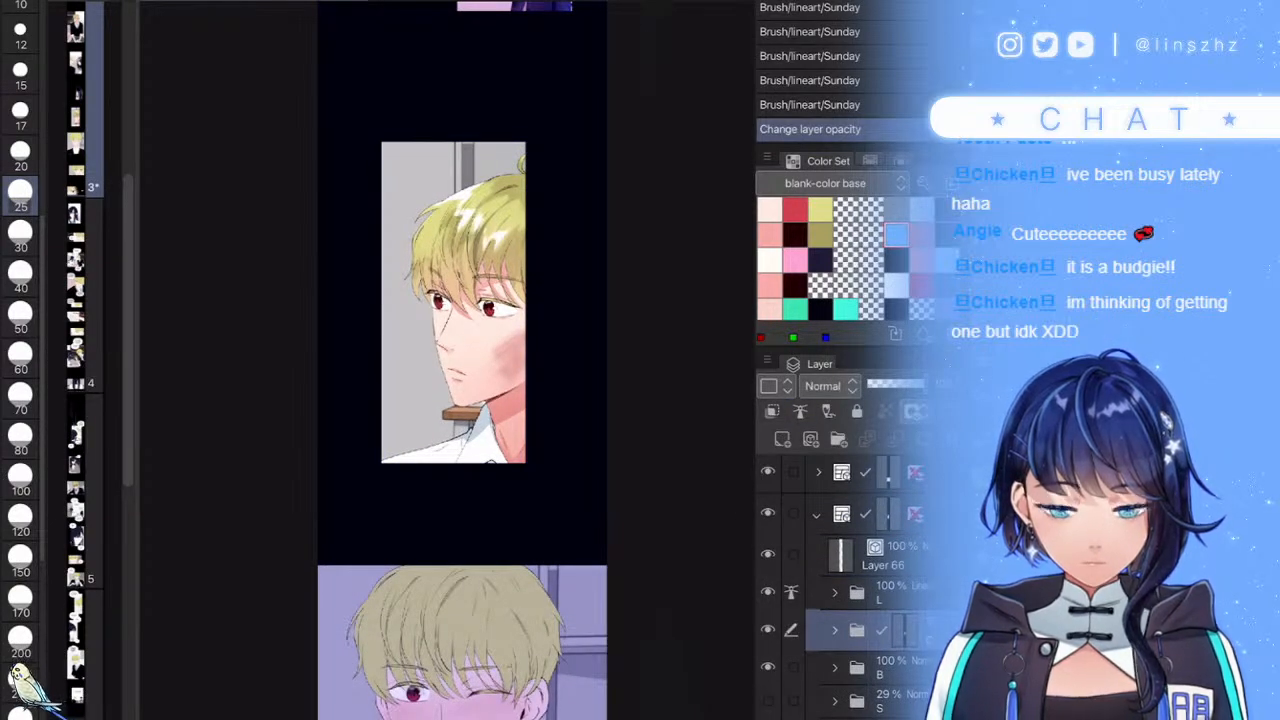
right_click(880, 627)
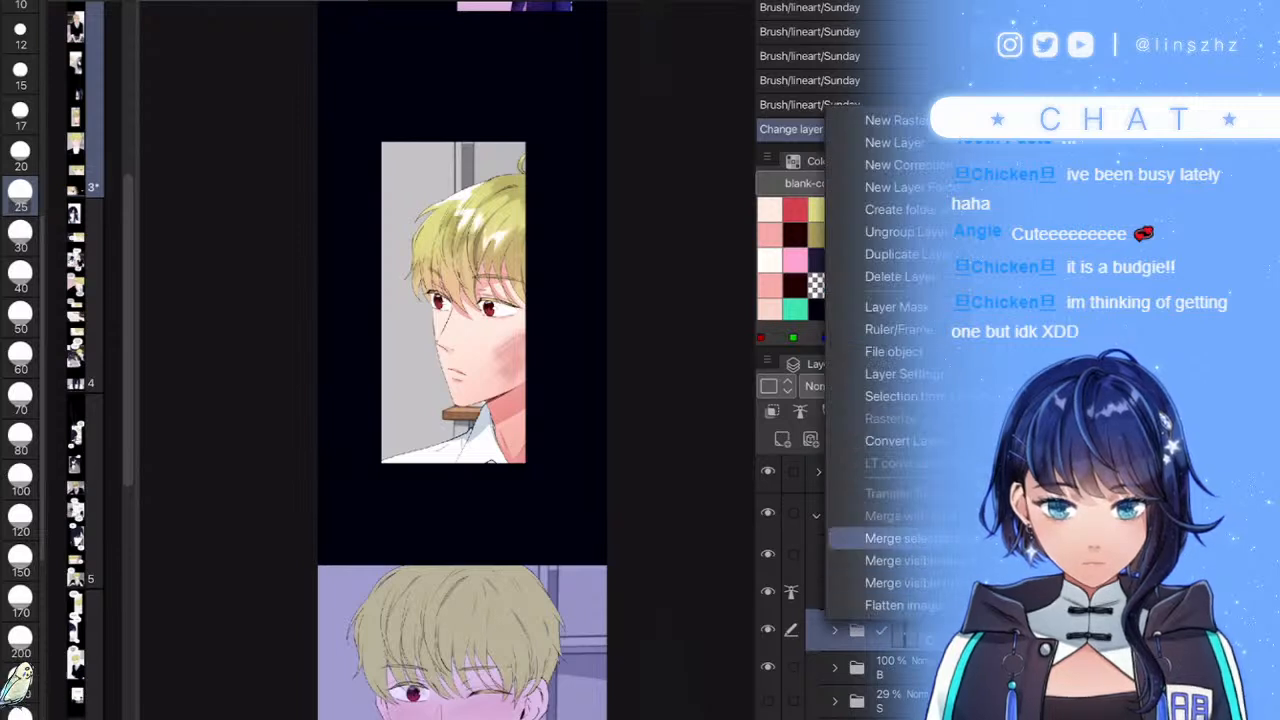
left_click(905, 539)
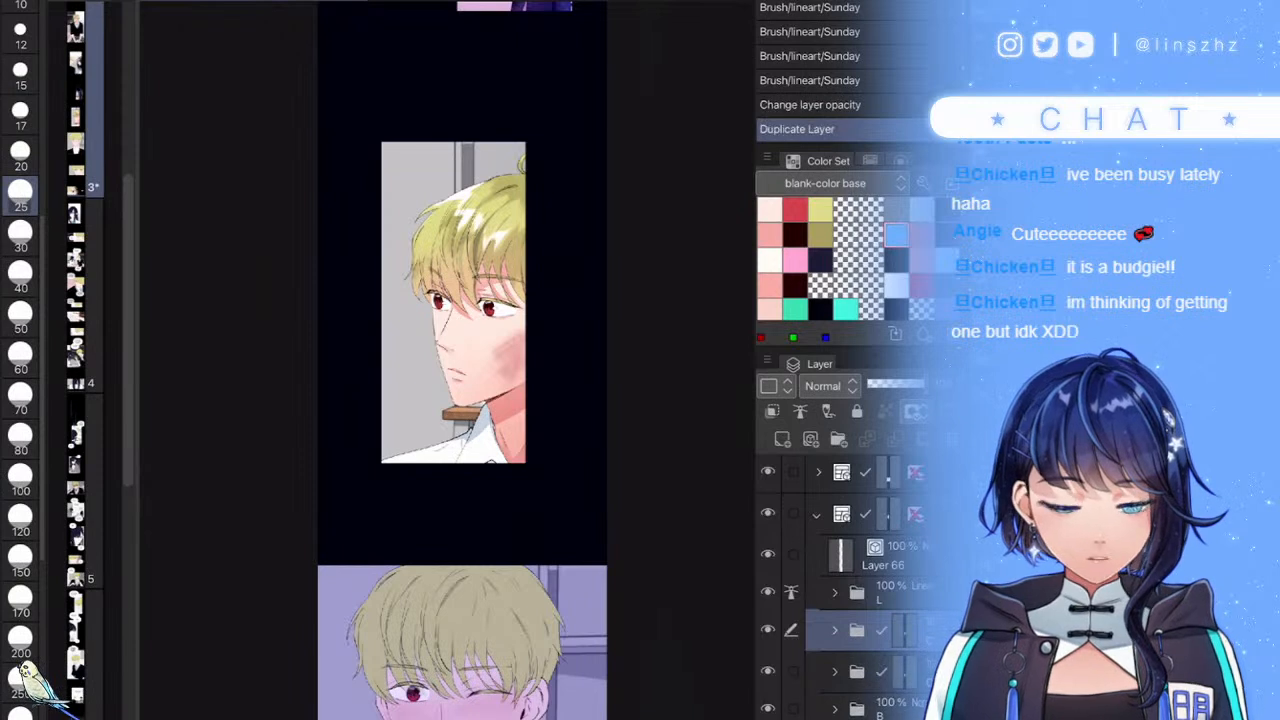
right_click(872, 628)
left_click(905, 547)
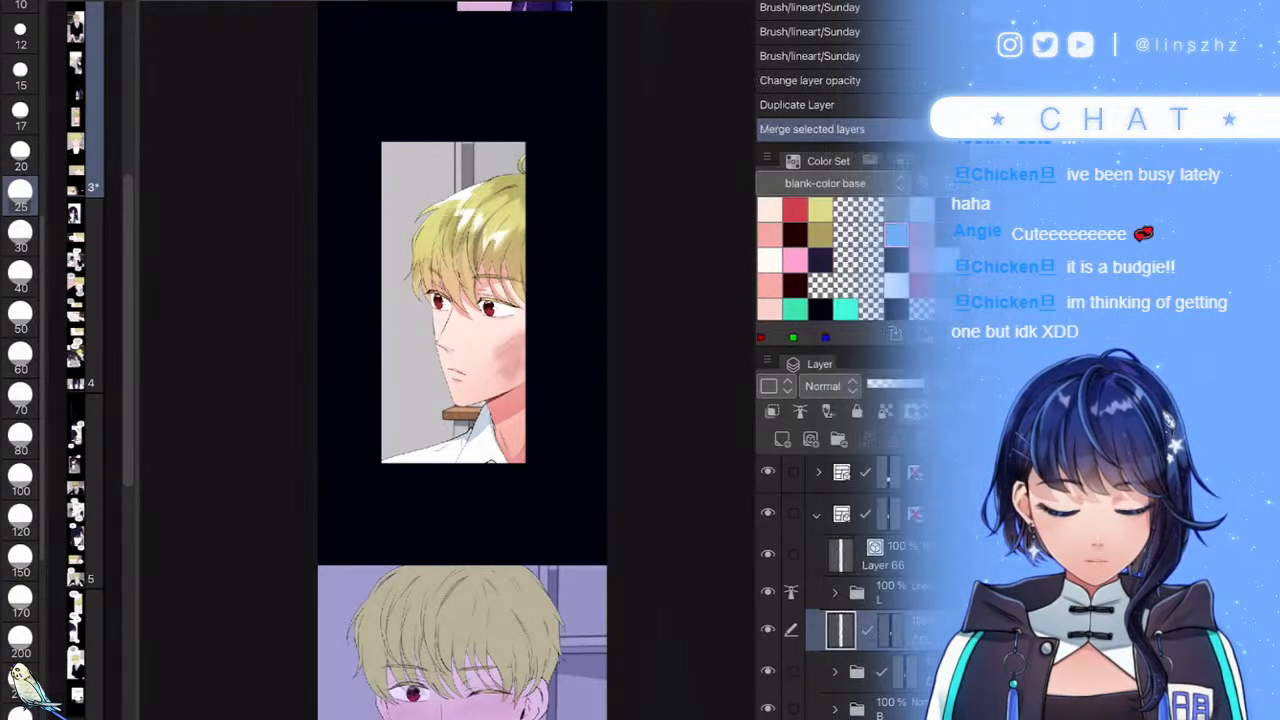
scroll(850, 590, "down", 1)
right_click(889, 579)
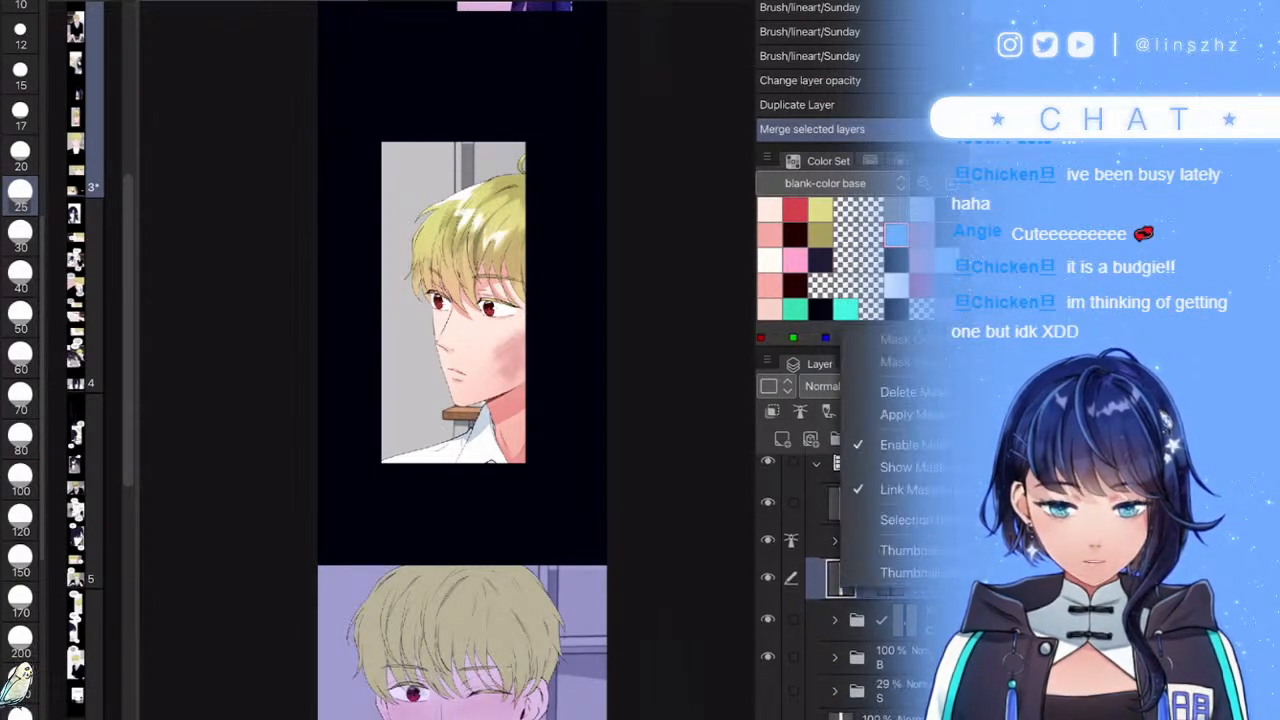
left_click(884, 414)
left_click(834, 658)
left_click_drag(882, 579, 880, 675)
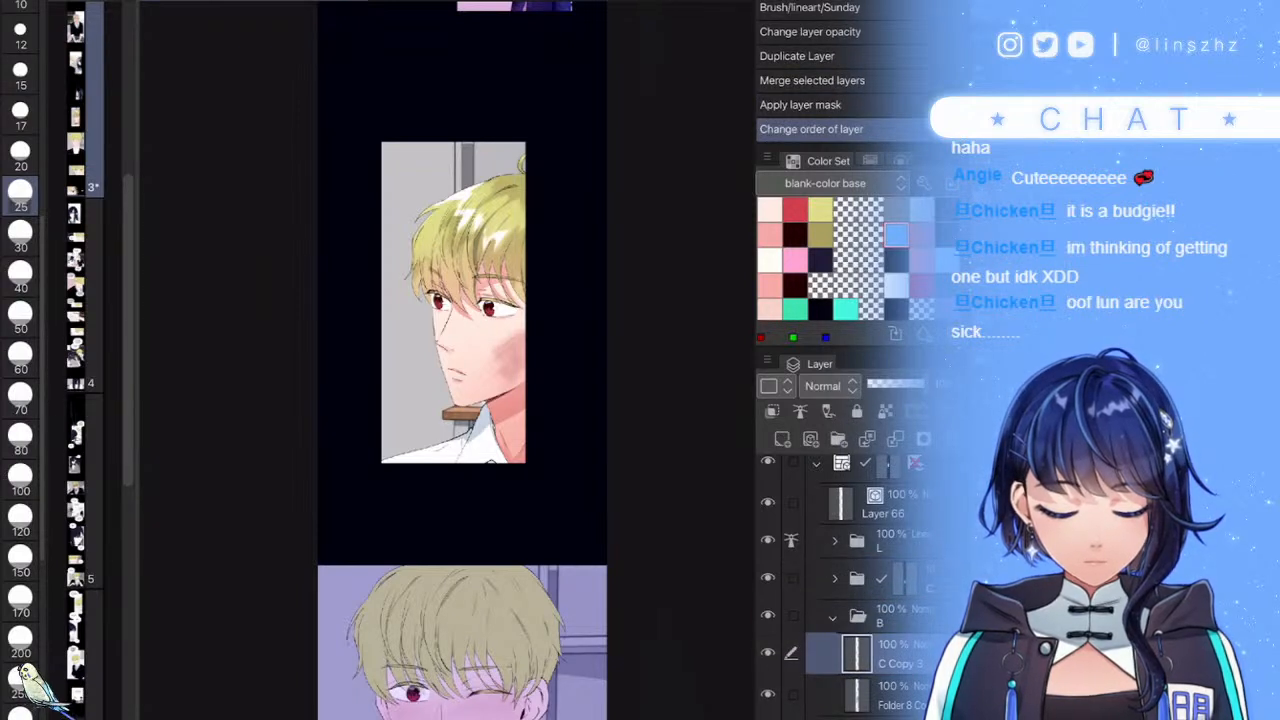
- Set the copy to Screen blending and apply a Gaussian blur of strength 118.45
left_click(829, 386)
left_click(824, 77)
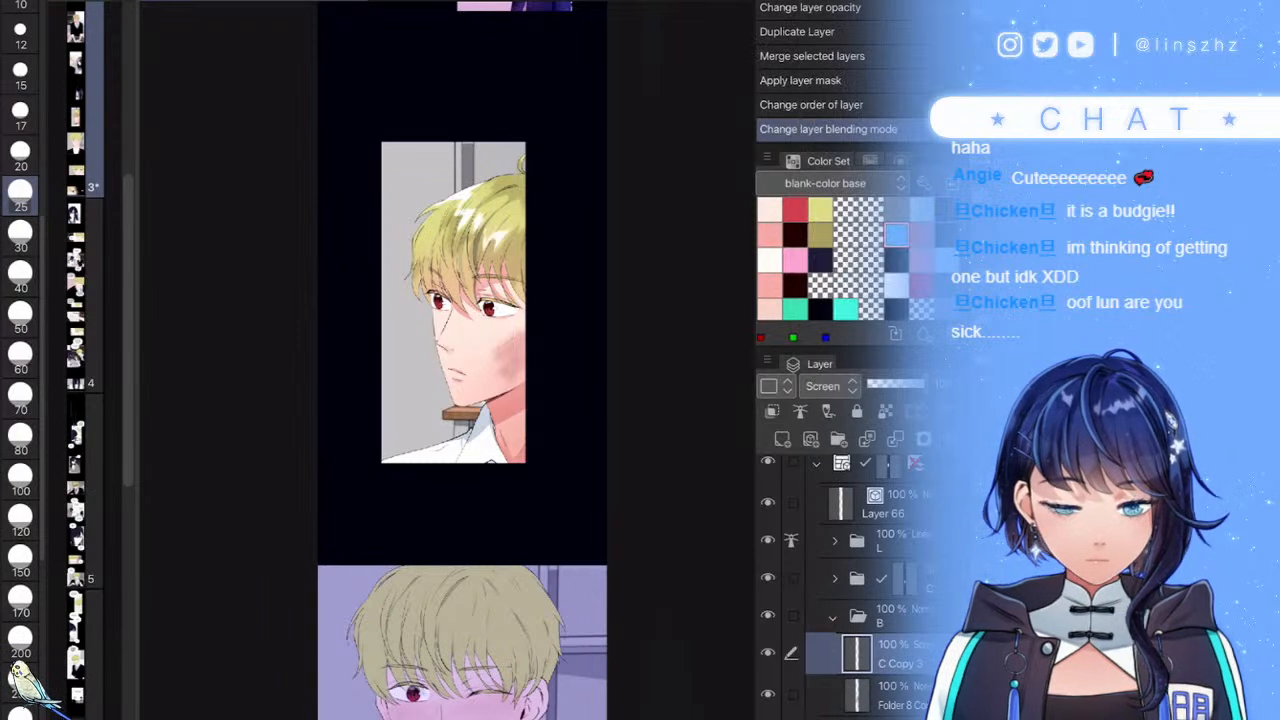
key("ctrl+g")
left_click_drag(386, 62, 530, 62)
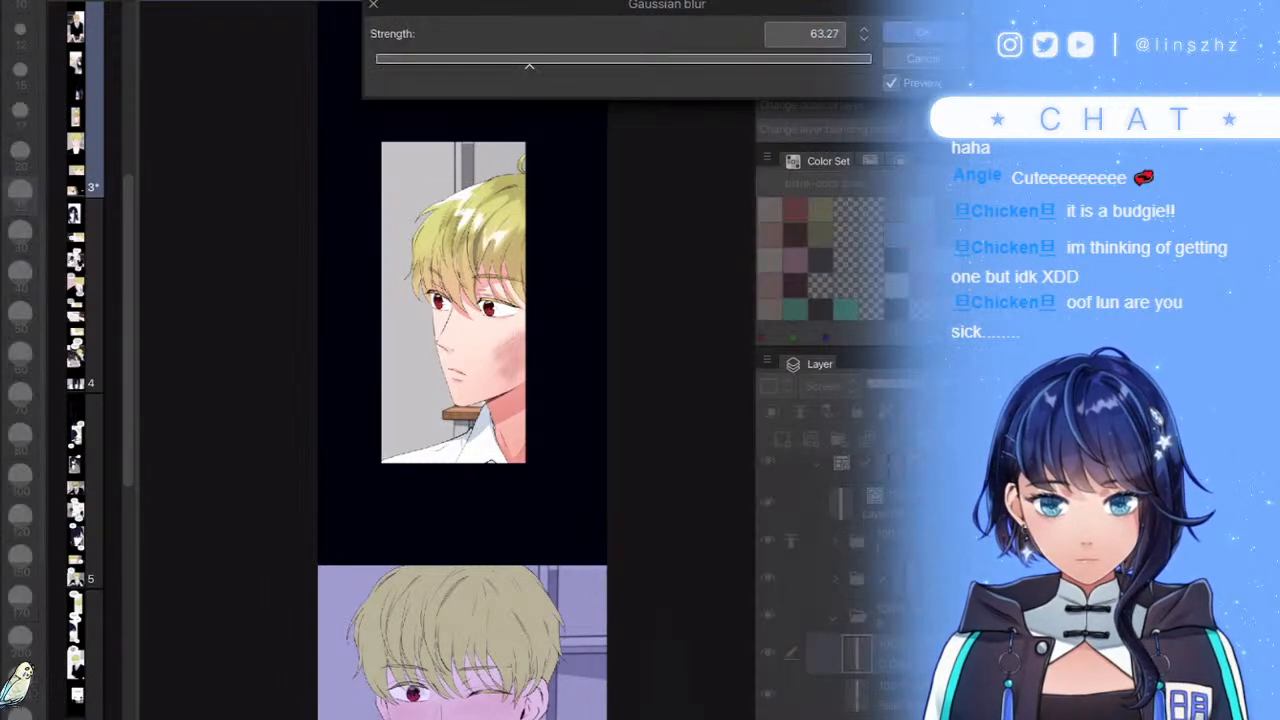
left_click_drag(689, 410, 671, 483)
left_click(604, 61)
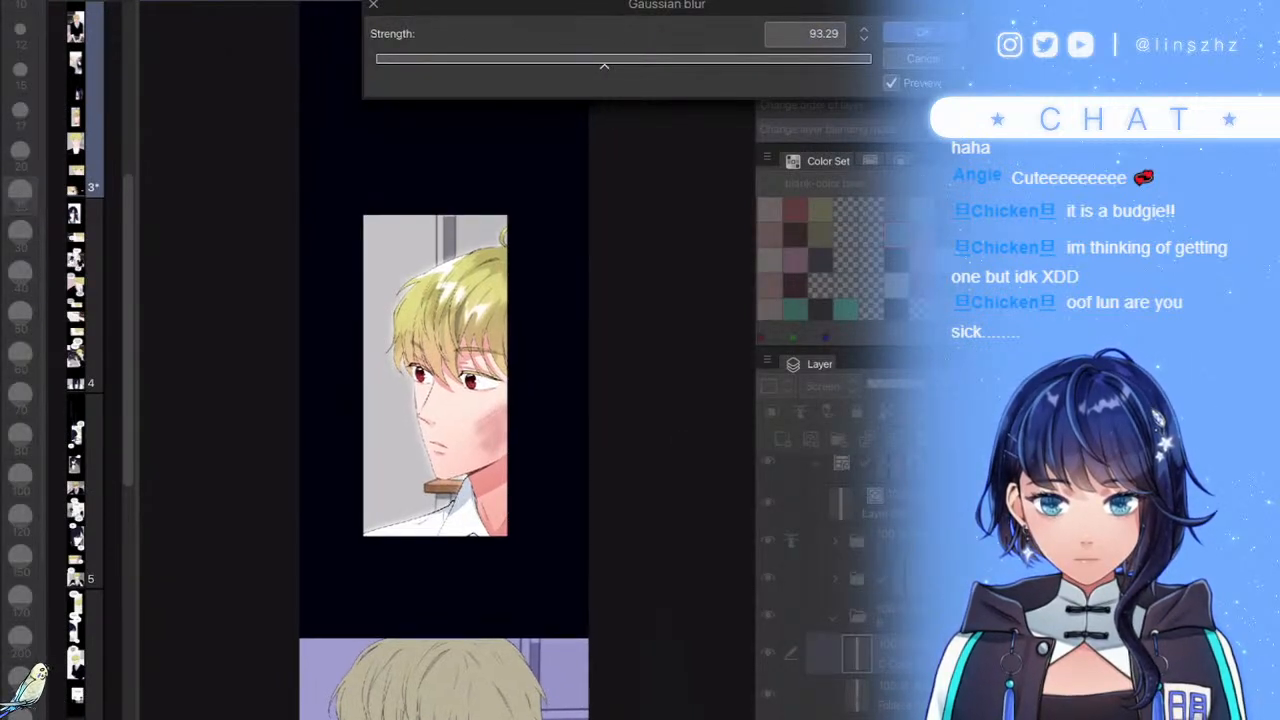
left_click(667, 61)
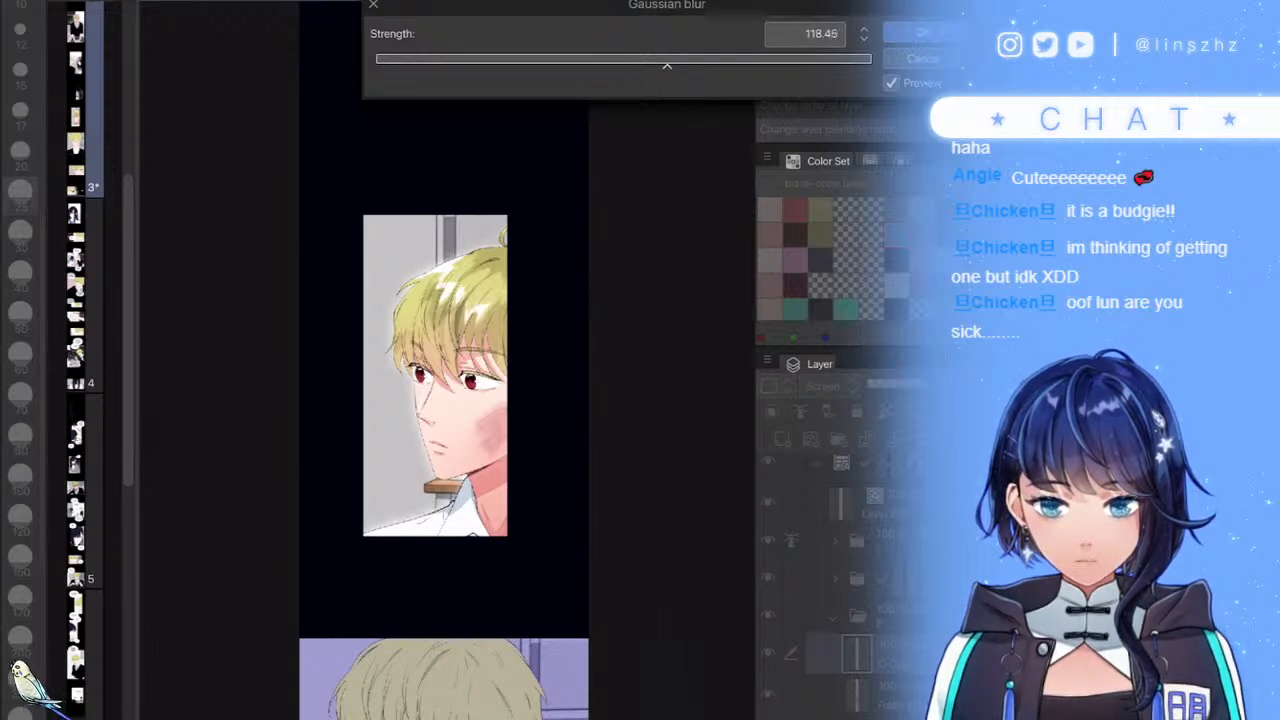
key("Return")
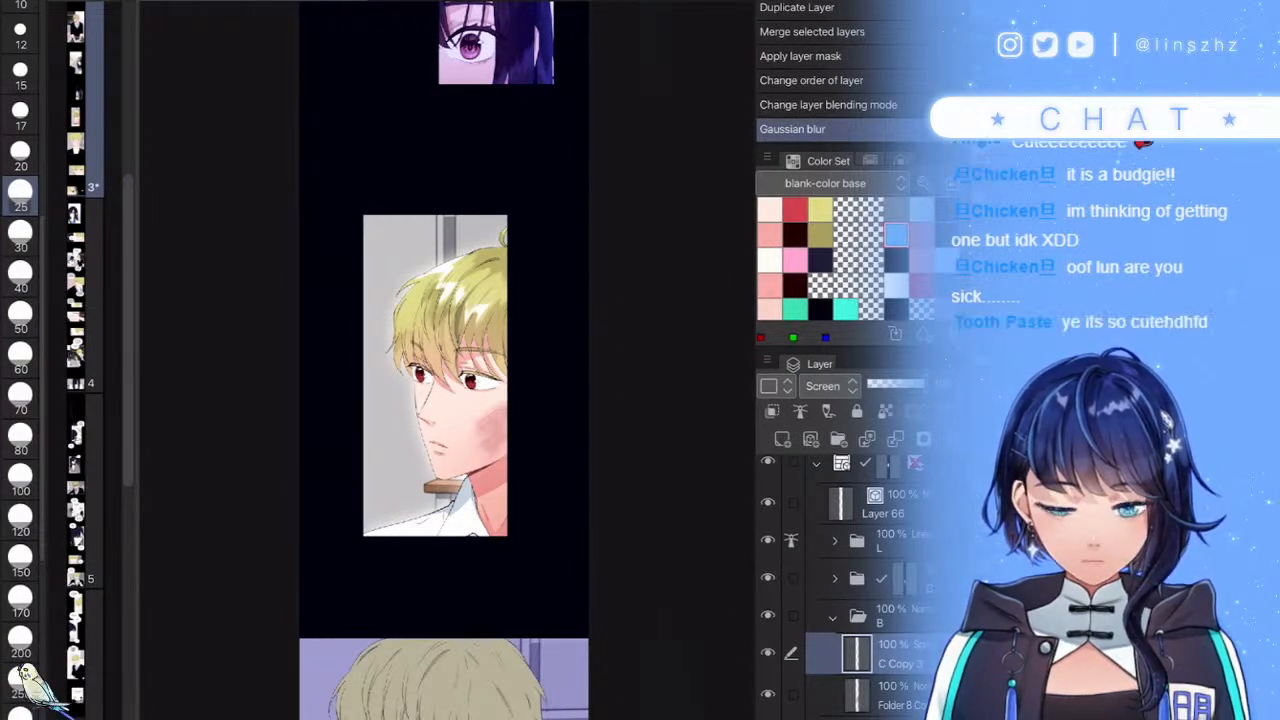
- Add a new Screen-blended layer above Layer 66, discarding an extra blank layer
left_click(782, 439)
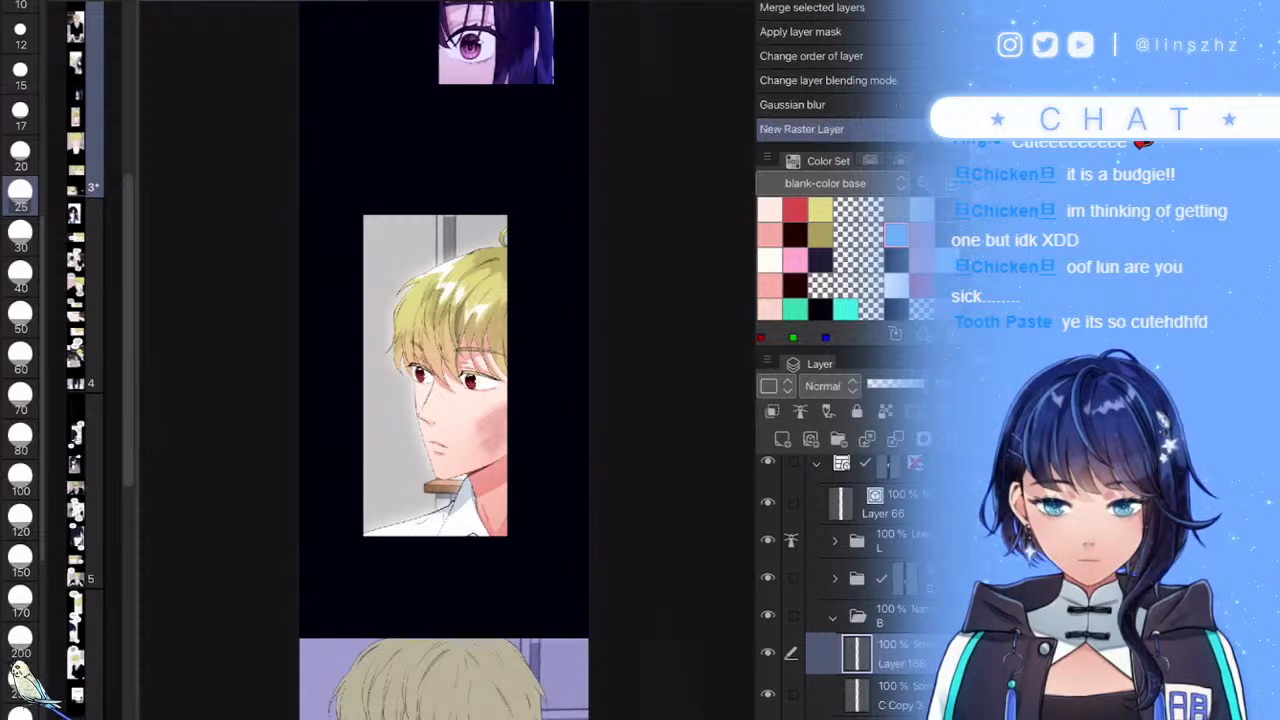
left_click(830, 386)
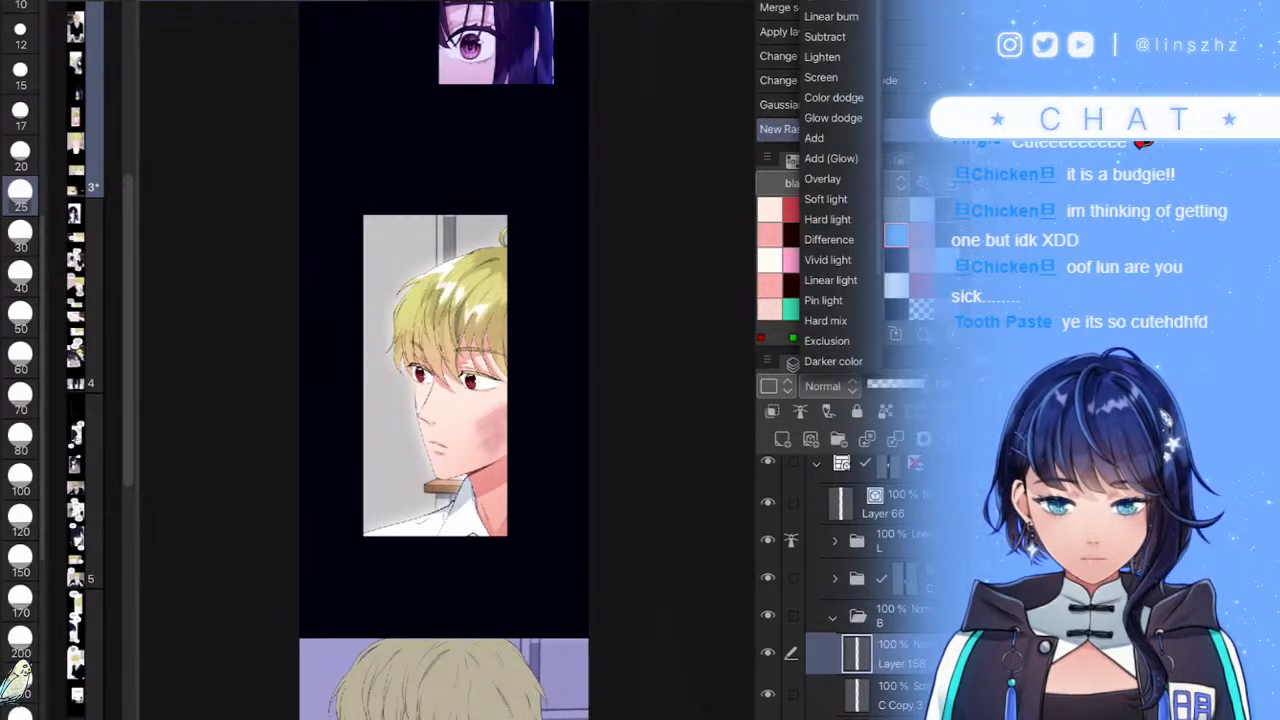
key("Escape")
left_click(980, 439)
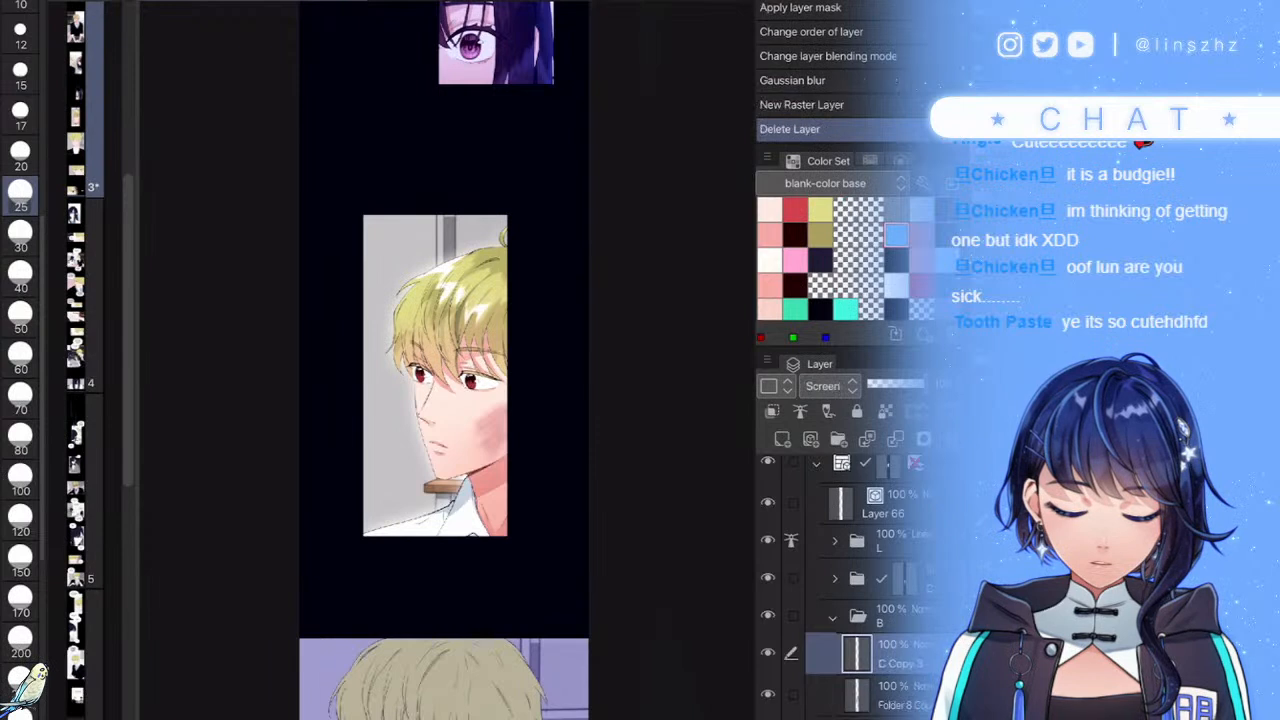
left_click(833, 618)
left_click(883, 504)
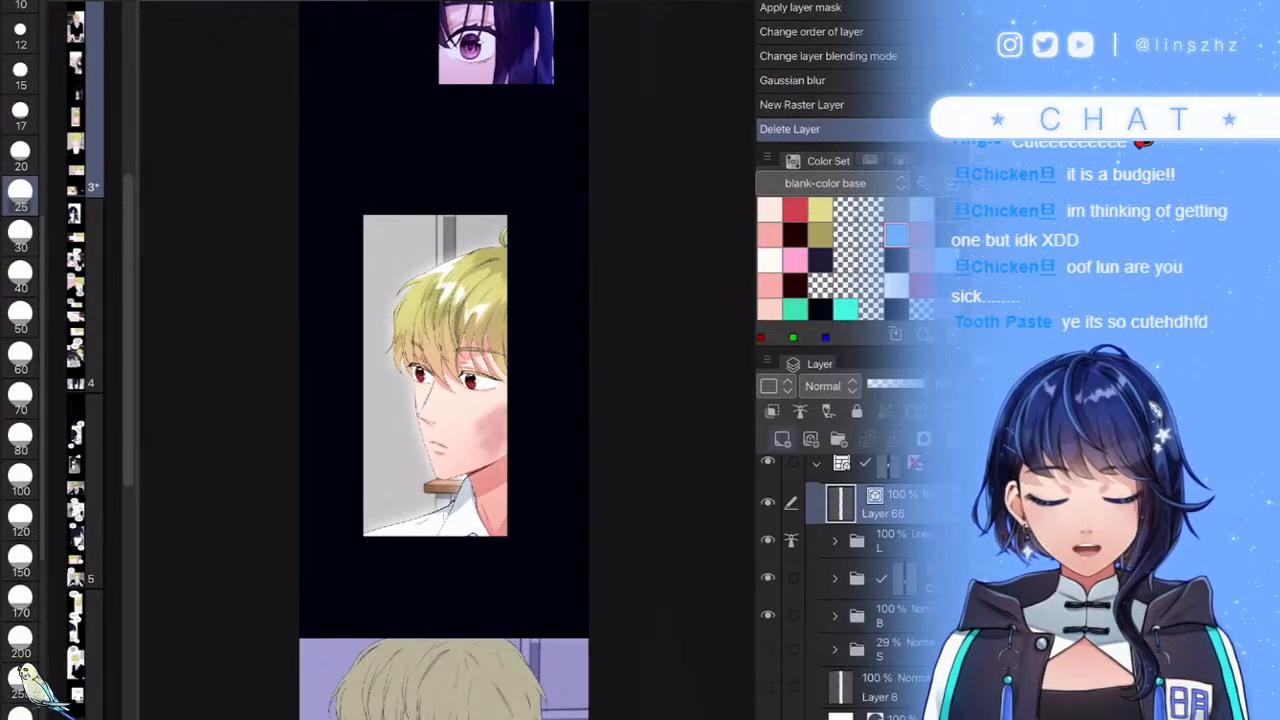
left_click(782, 439)
left_click(830, 386)
left_click(821, 77)
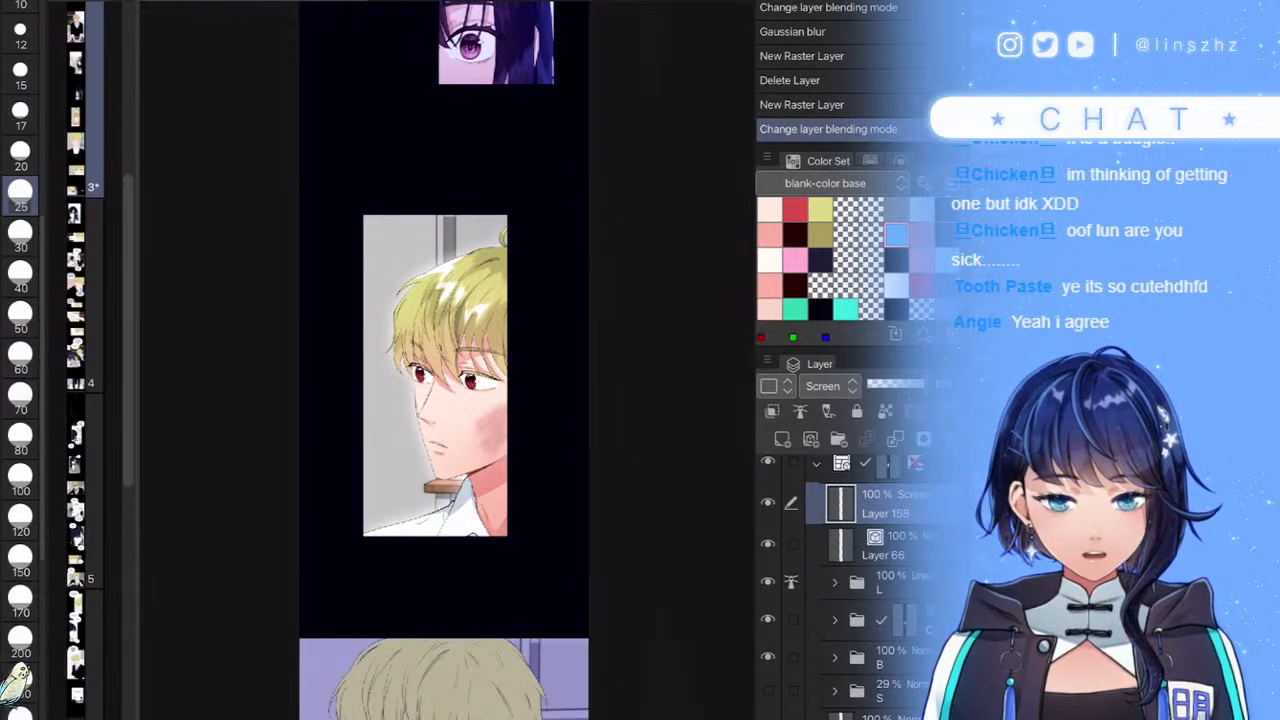
- With a size 300 brush, lighten the panel's left side, face and top of the hair
left_click(20, 601)
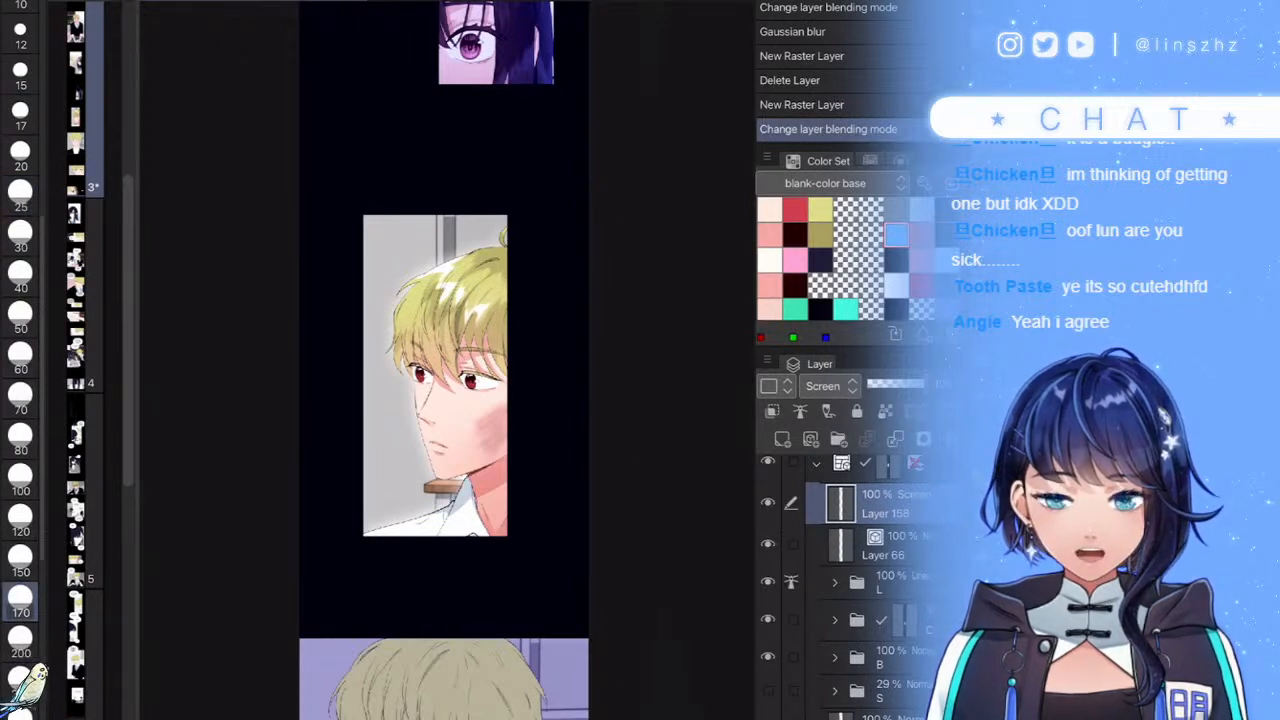
left_click(660, 202)
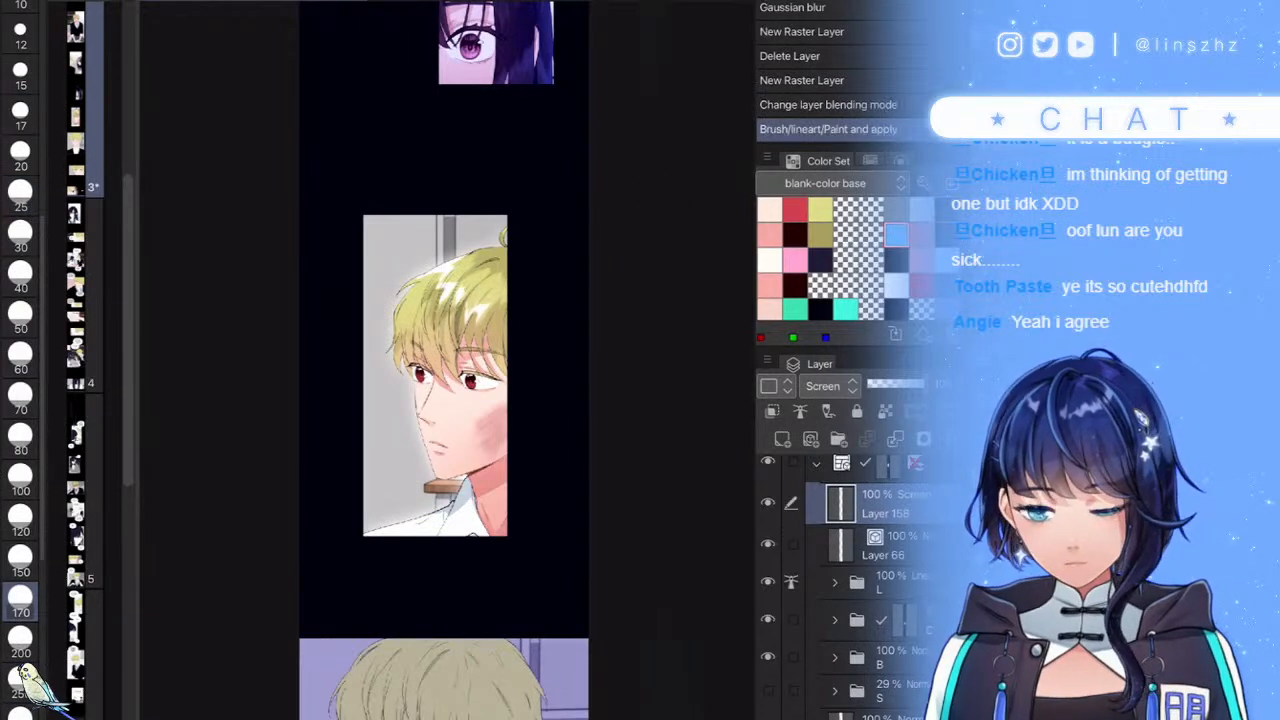
scroll(20, 600, "down", 2)
left_click(20, 638)
mouse_move(405, 212)
left_mouse_down()
mouse_move(323, 286)
mouse_move(416, 222)
left_mouse_up()
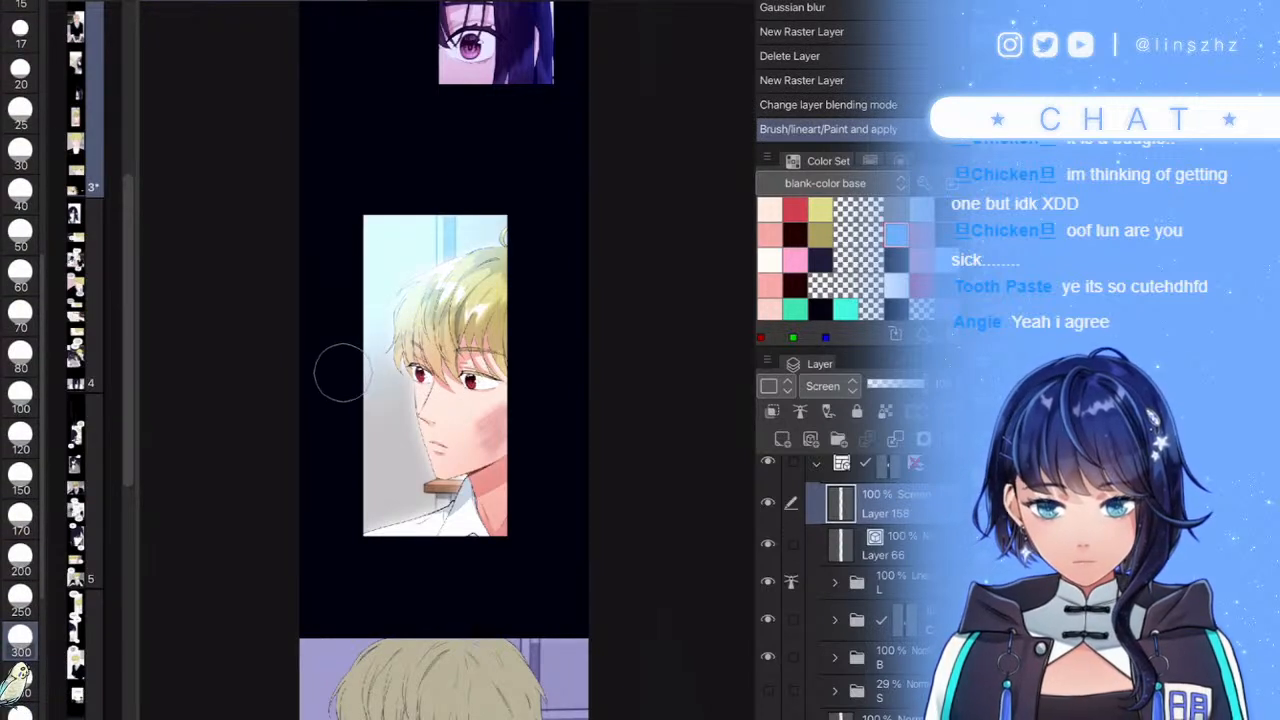
mouse_move(338, 410)
left_mouse_down()
mouse_move(412, 260)
mouse_move(345, 422)
mouse_move(370, 410)
mouse_move(340, 530)
left_mouse_up()
left_click_drag(431, 250, 478, 244)
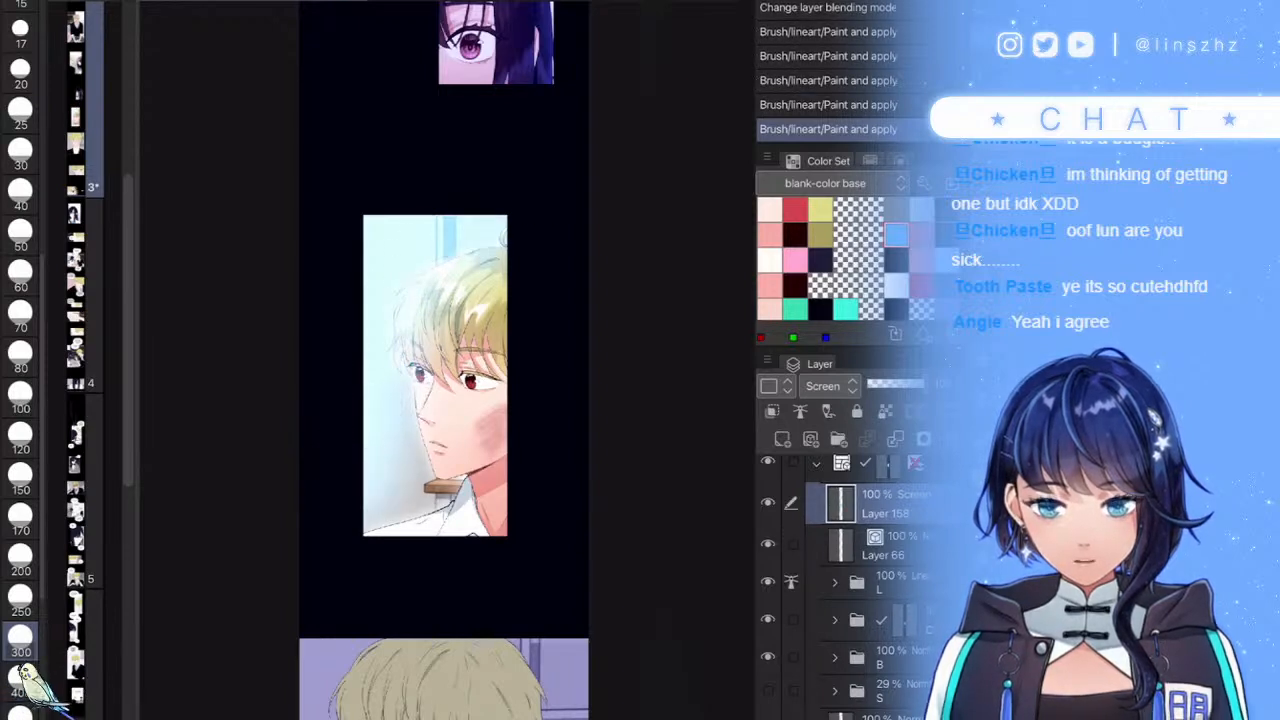
left_click_drag(477, 195, 425, 285)
- Adjust the glow's Hue/Saturation/Luminosity, shifting hue slightly and raising saturation to 100
left_click(830, 386)
key("Escape")
key("ctrl+u")
mouse_move(769, 618)
left_mouse_down()
mouse_move(828, 618)
mouse_move(792, 618)
left_mouse_up()
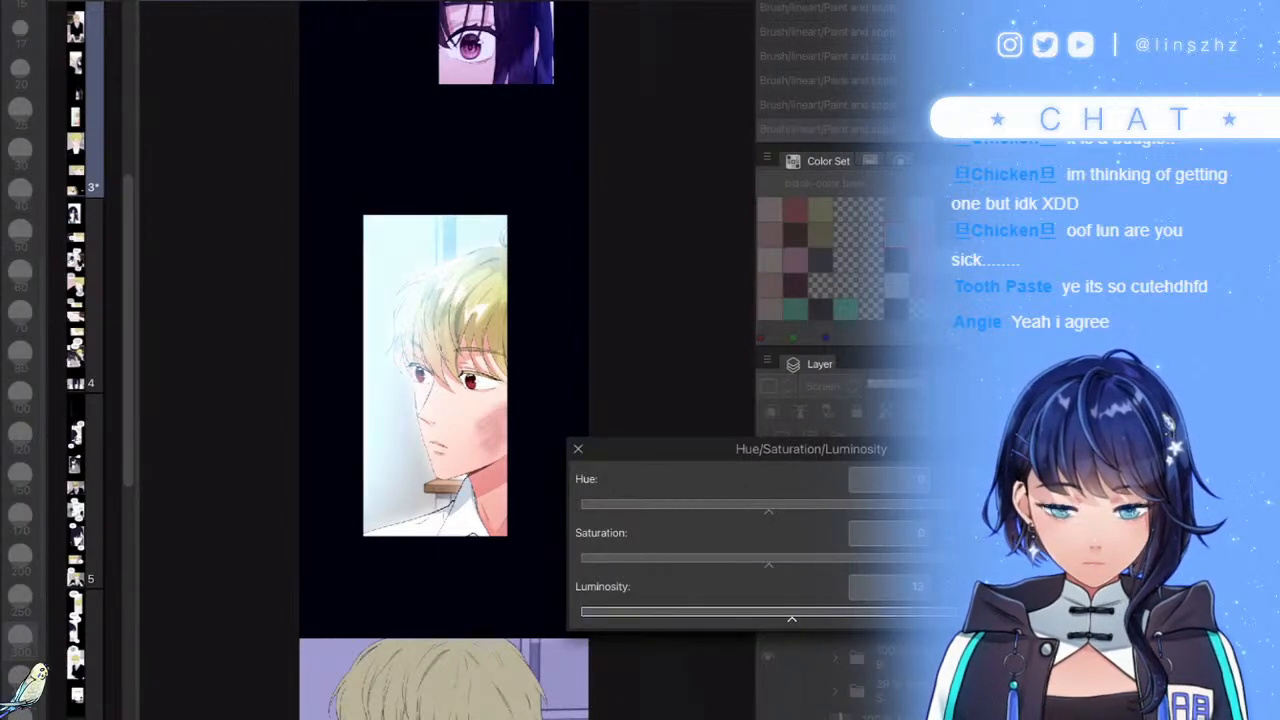
left_click_drag(768, 511, 780, 511)
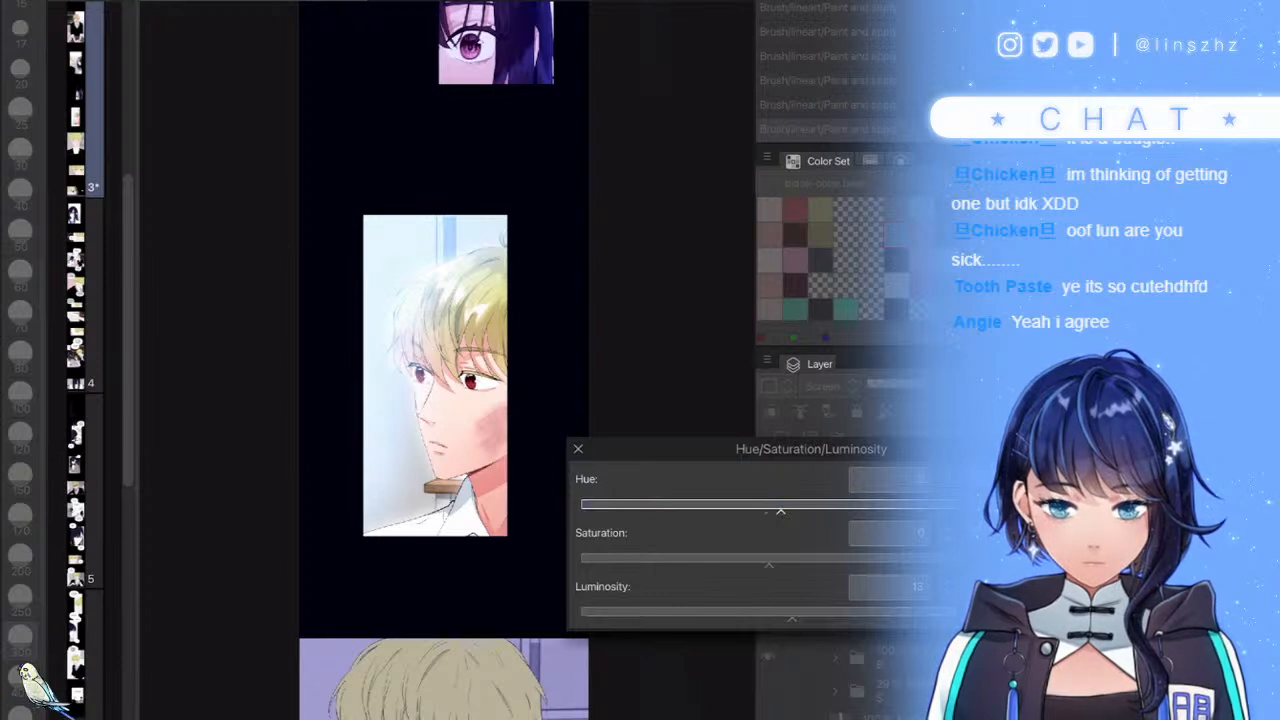
left_click_drag(769, 565, 953, 565)
left_click_drag(792, 618, 755, 618)
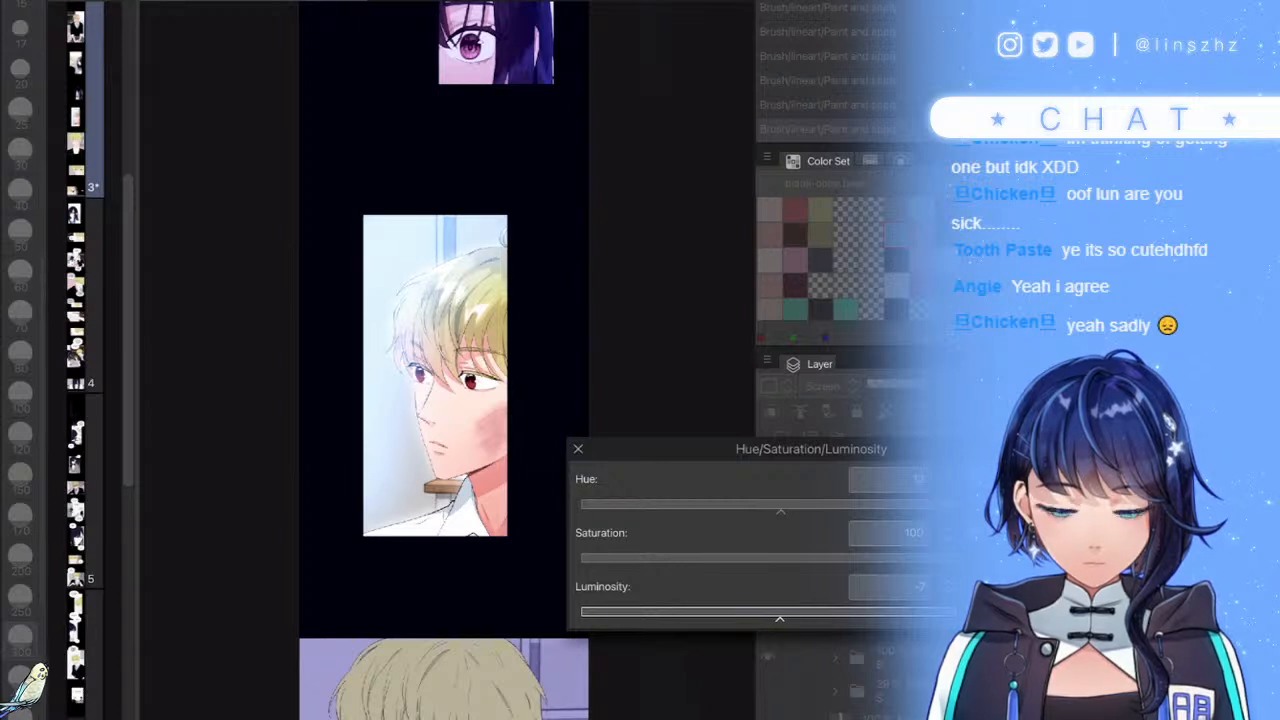
key("Return")
- Lower the glow opacity, try then cancel a pink-purple hue, and clear the blue glow
mouse_move(924, 384)
left_mouse_down()
mouse_move(893, 384)
mouse_move(926, 384)
left_mouse_up()
key("ctrl+u")
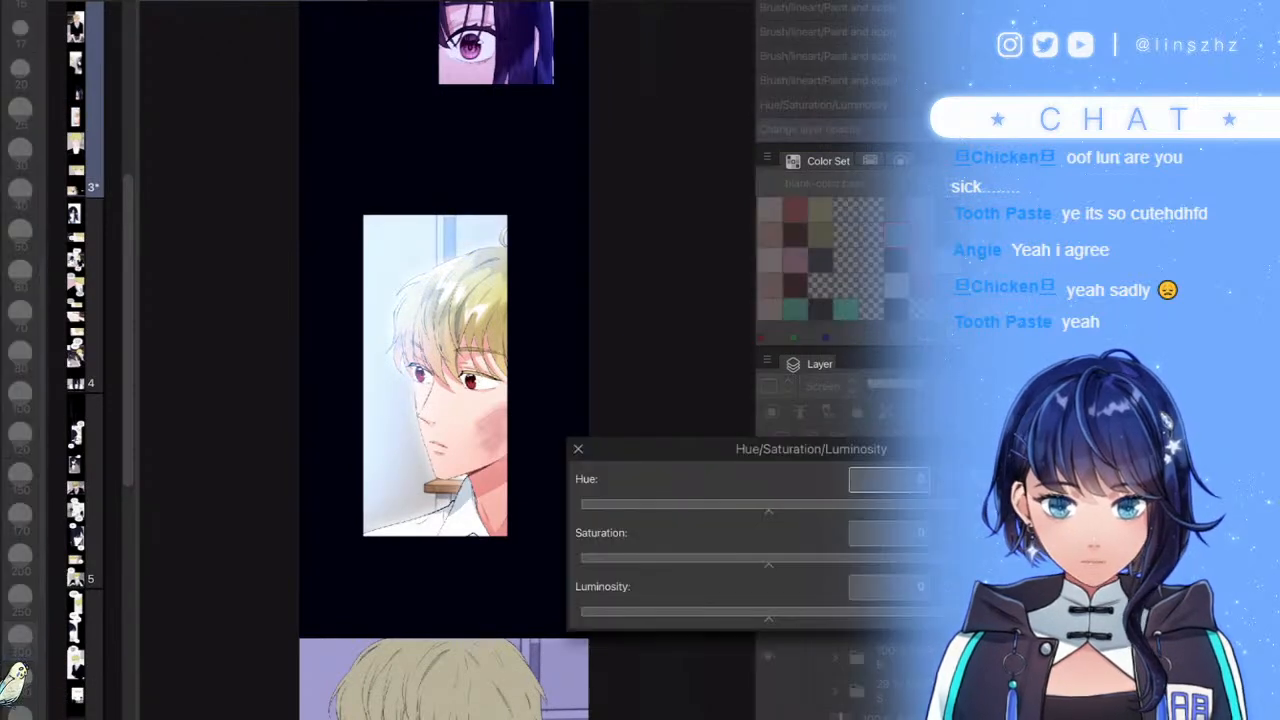
left_click_drag(769, 509, 840, 509)
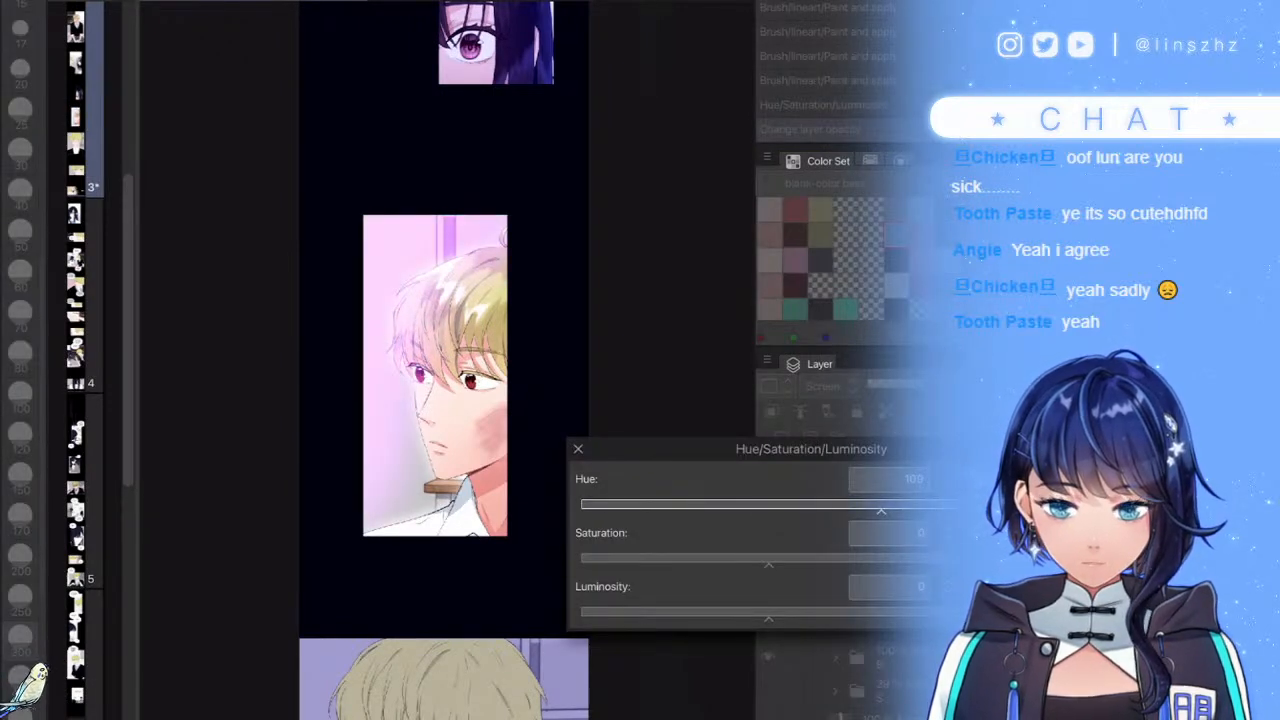
key("Escape")
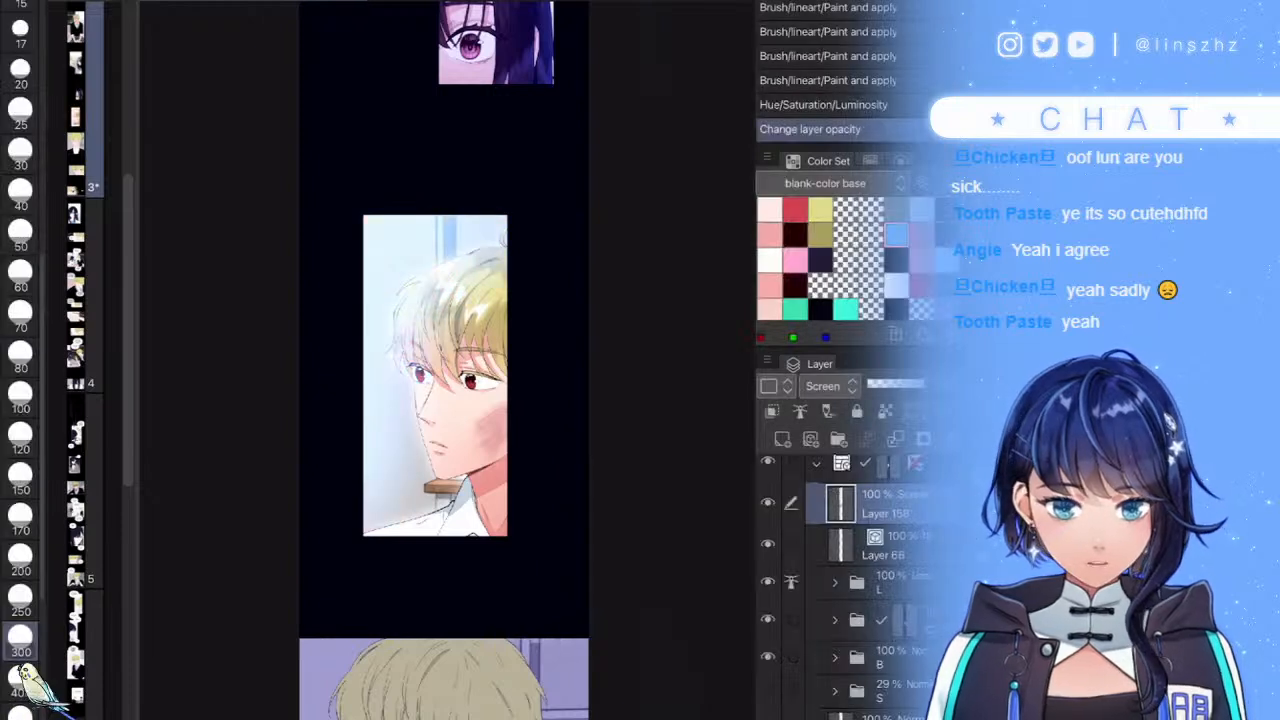
key("Delete")
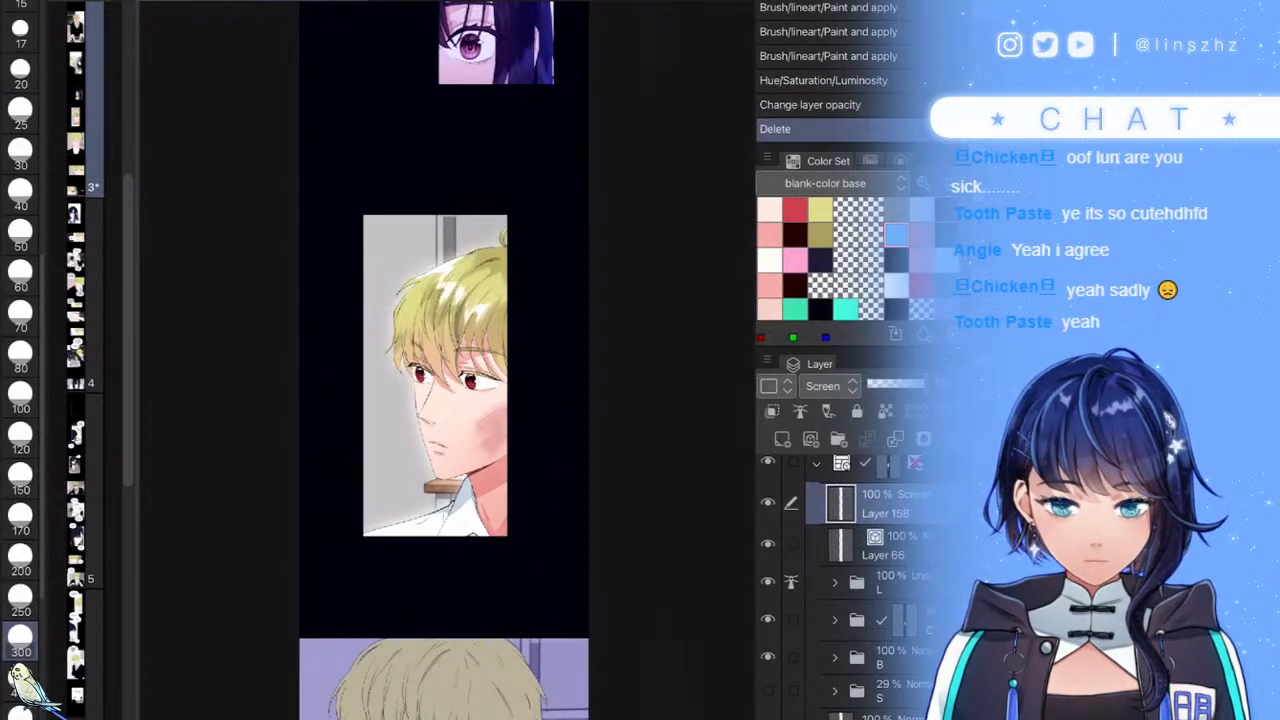
- Paint pale cream light over the panel's top and left grey background
left_click(769, 209)
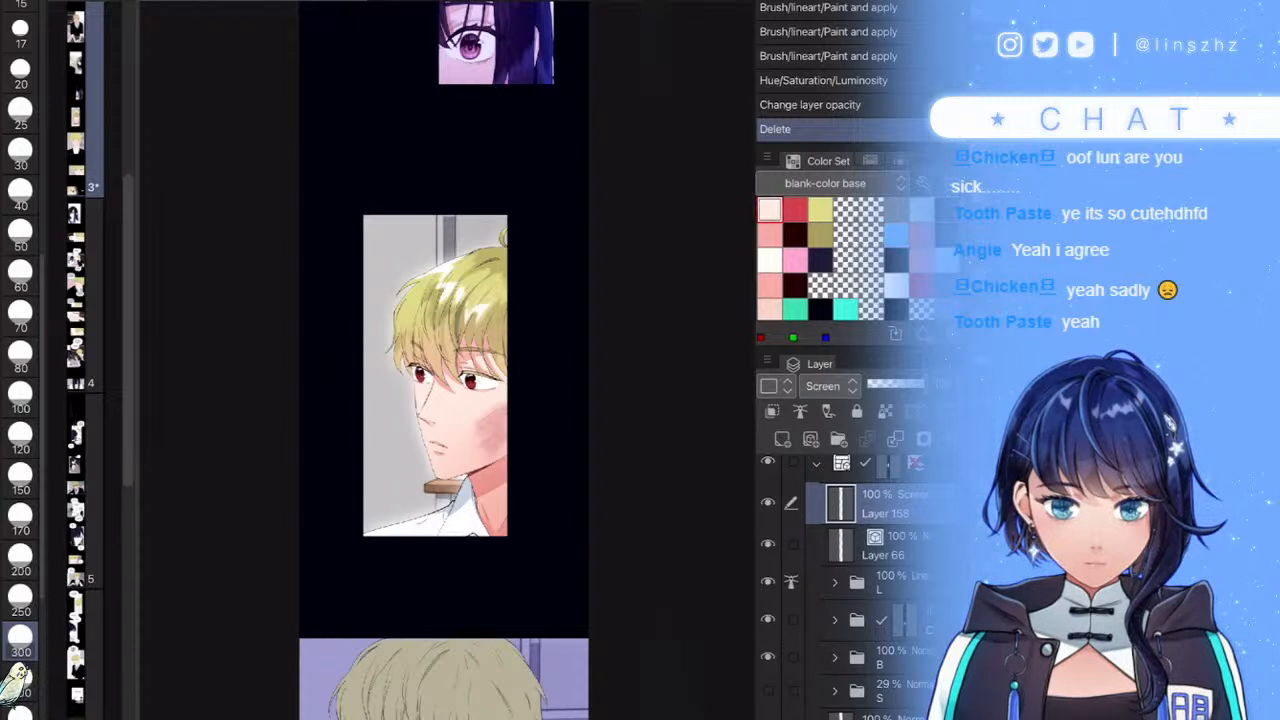
scroll(476, 309, "up", 2)
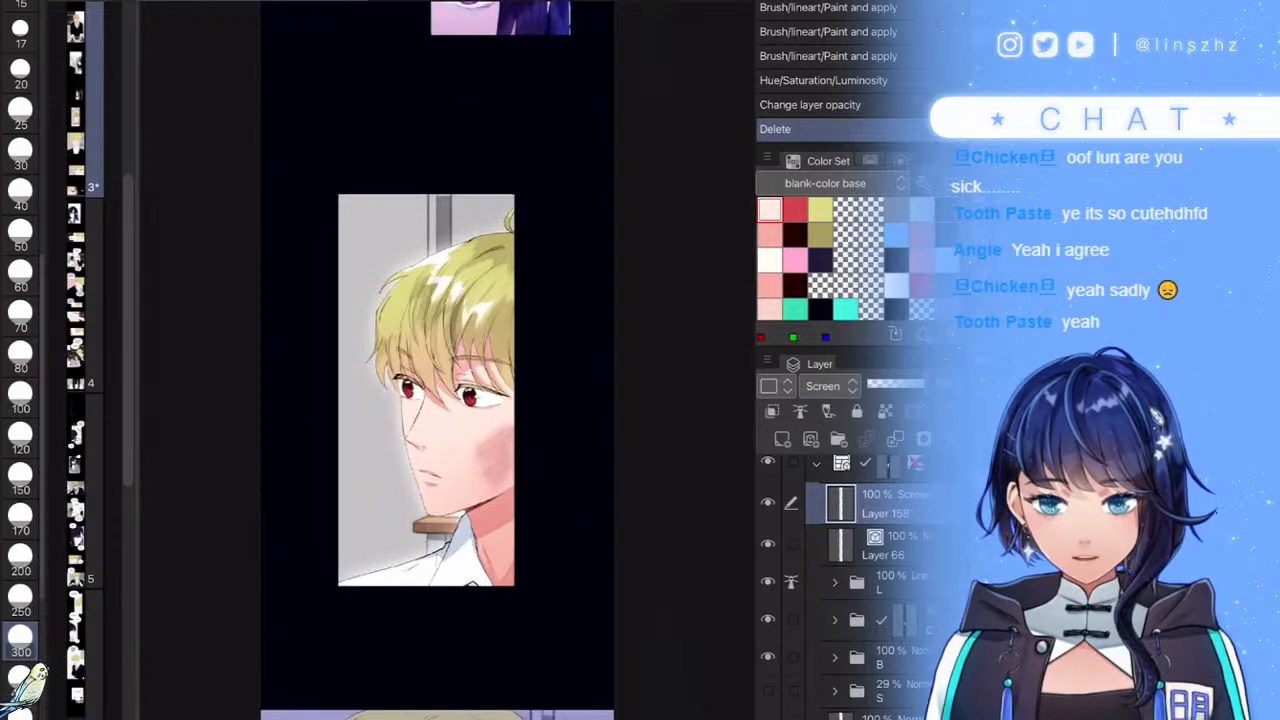
mouse_move(326, 220)
left_mouse_down()
mouse_move(397, 192)
mouse_move(511, 162)
mouse_move(397, 225)
mouse_move(337, 337)
left_mouse_up()
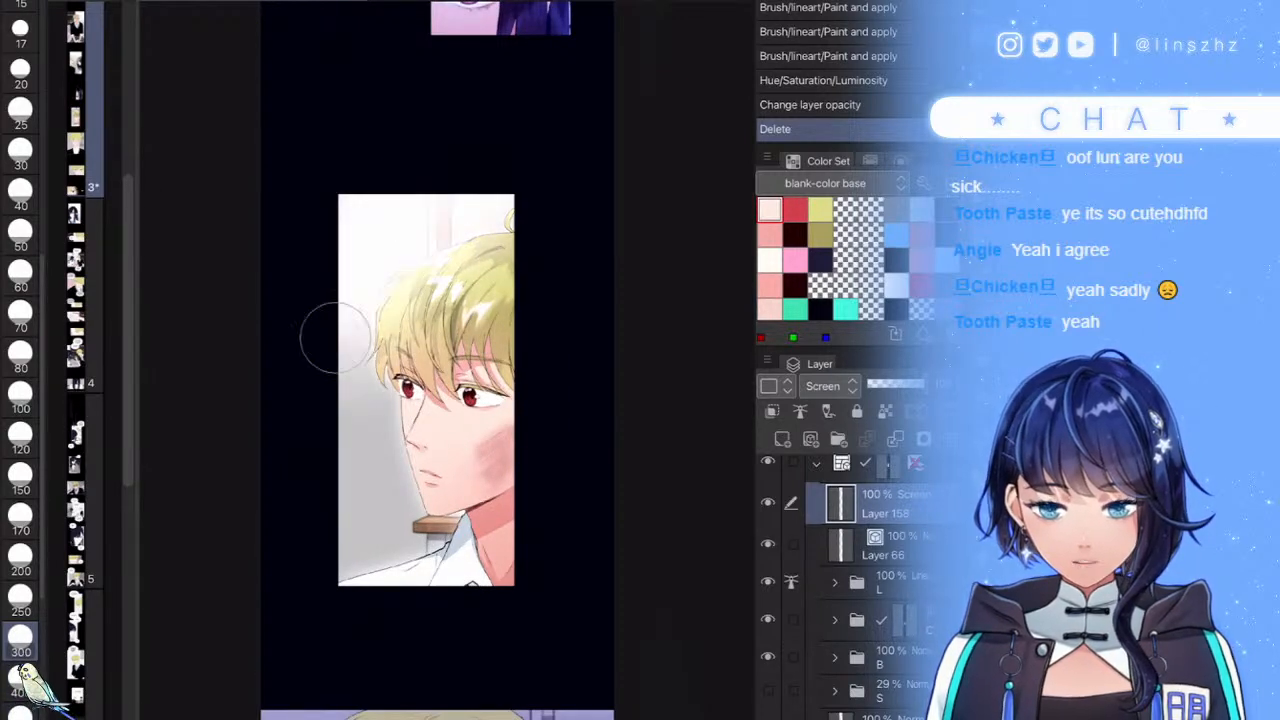
left_click_drag(330, 270, 410, 500)
left_click(355, 402)
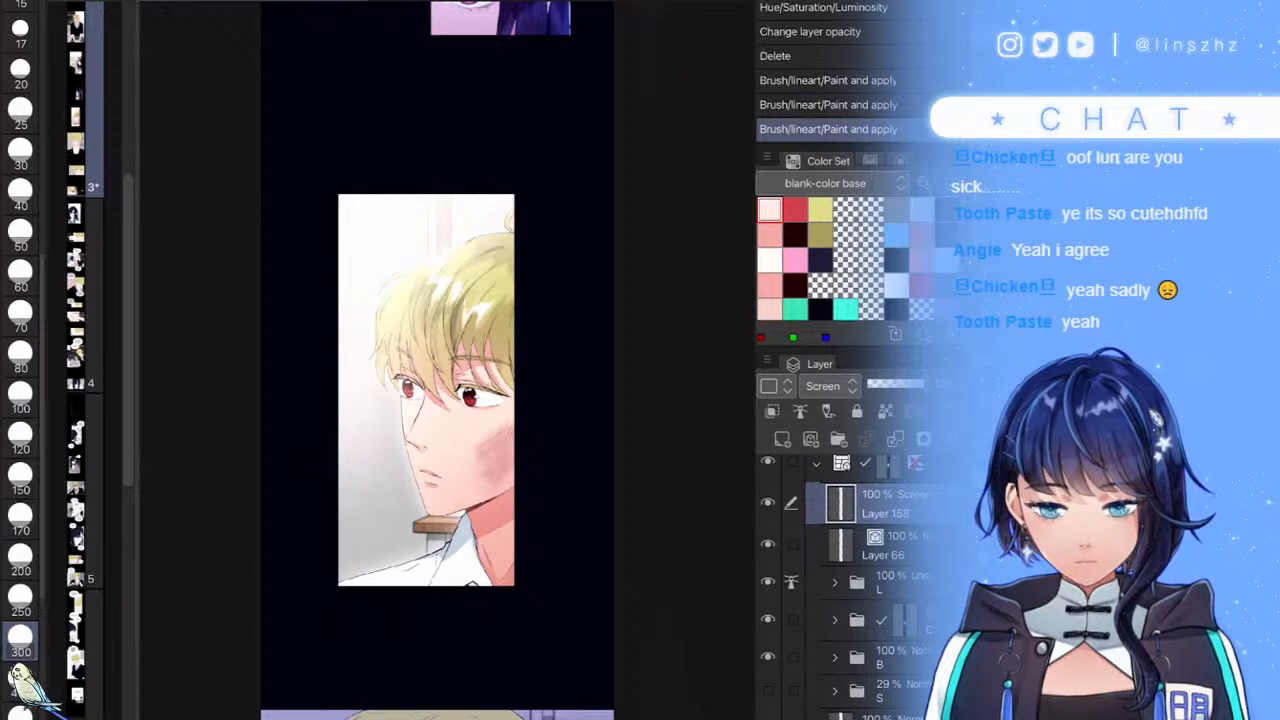
left_click_drag(517, 237, 523, 186)
left_click_drag(430, 169, 320, 187)
left_click_drag(353, 313, 340, 400)
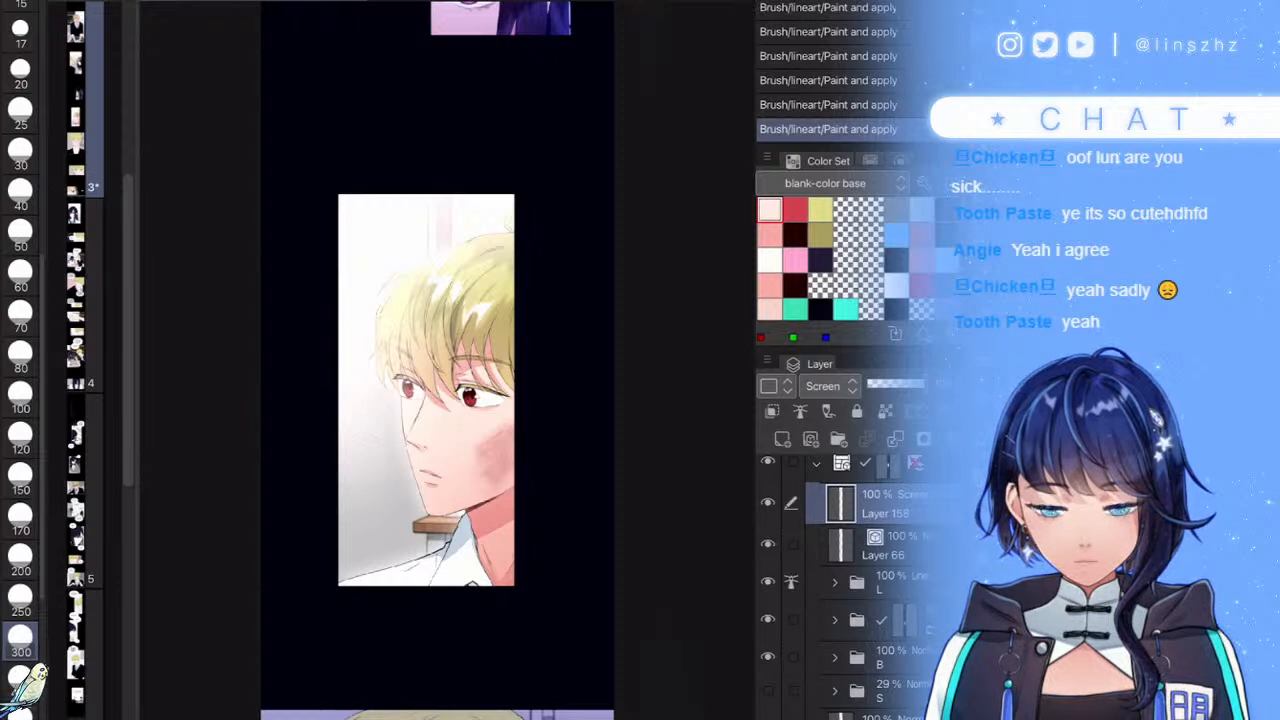
left_click_drag(390, 527, 315, 592)
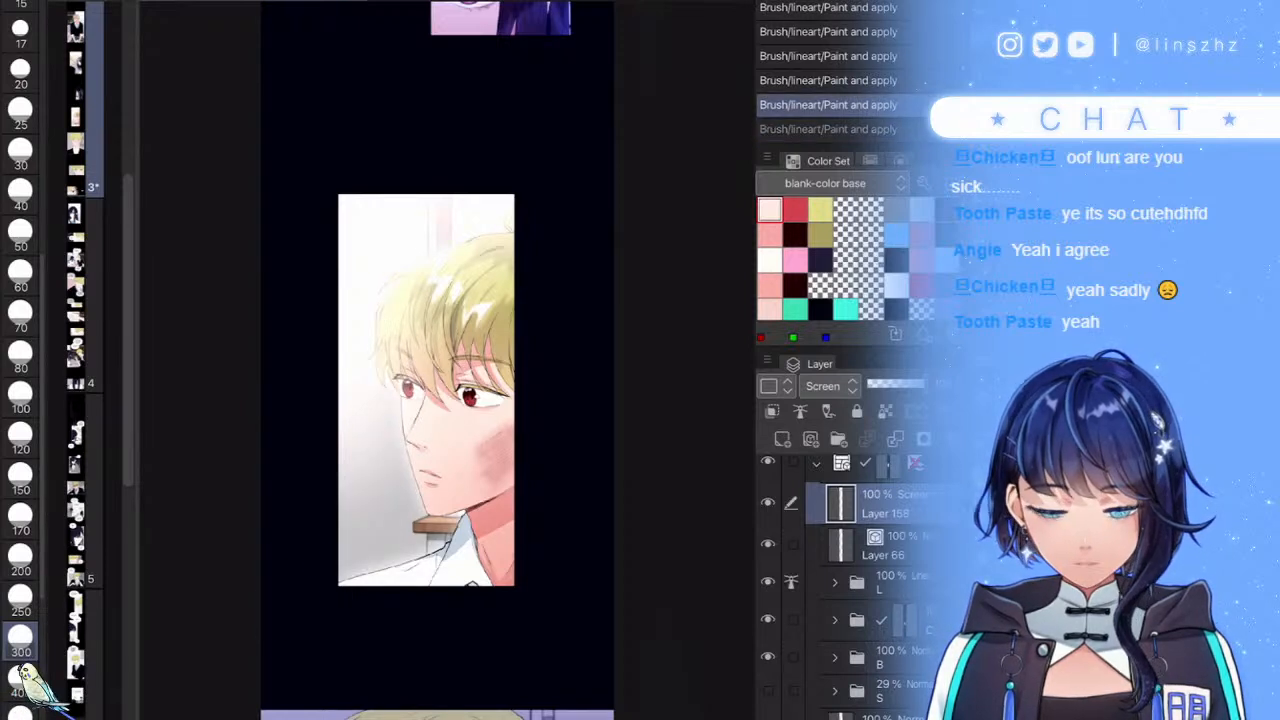
- Set the glow's hue to about 36, saturation 100, slightly darker, and layer opacity to 63%
key("ctrl+u")
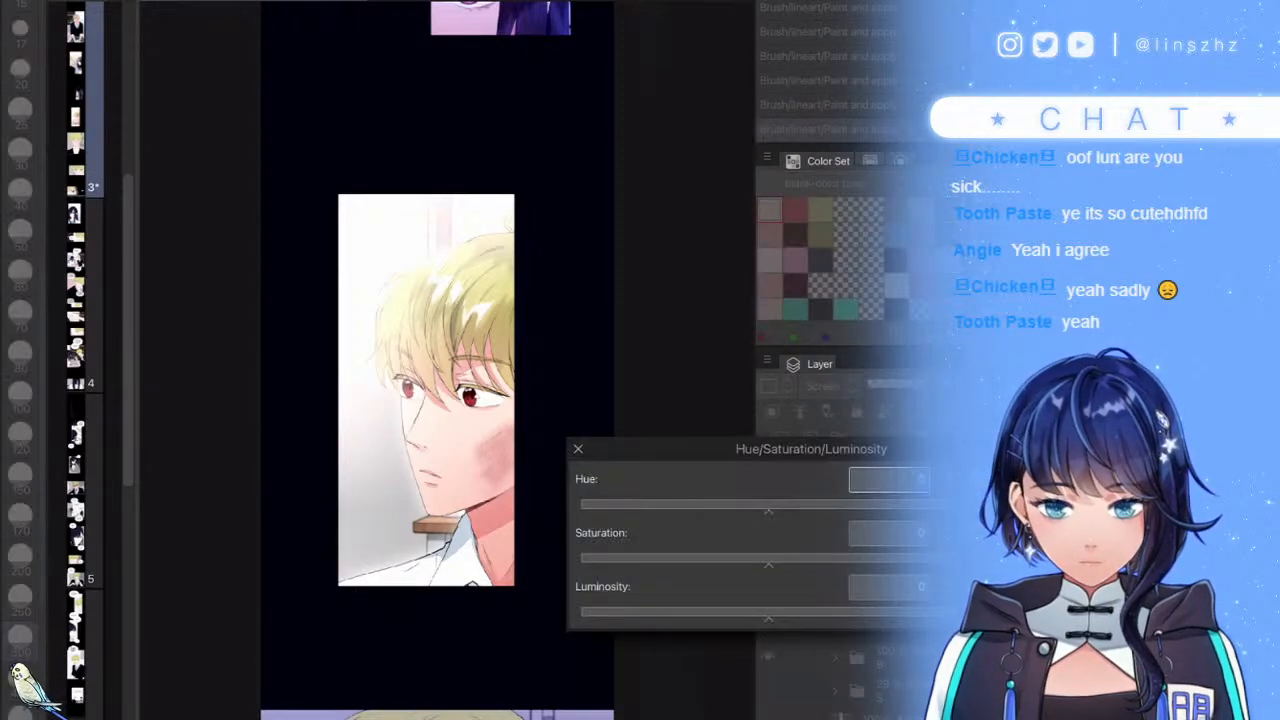
left_click_drag(769, 511, 805, 511)
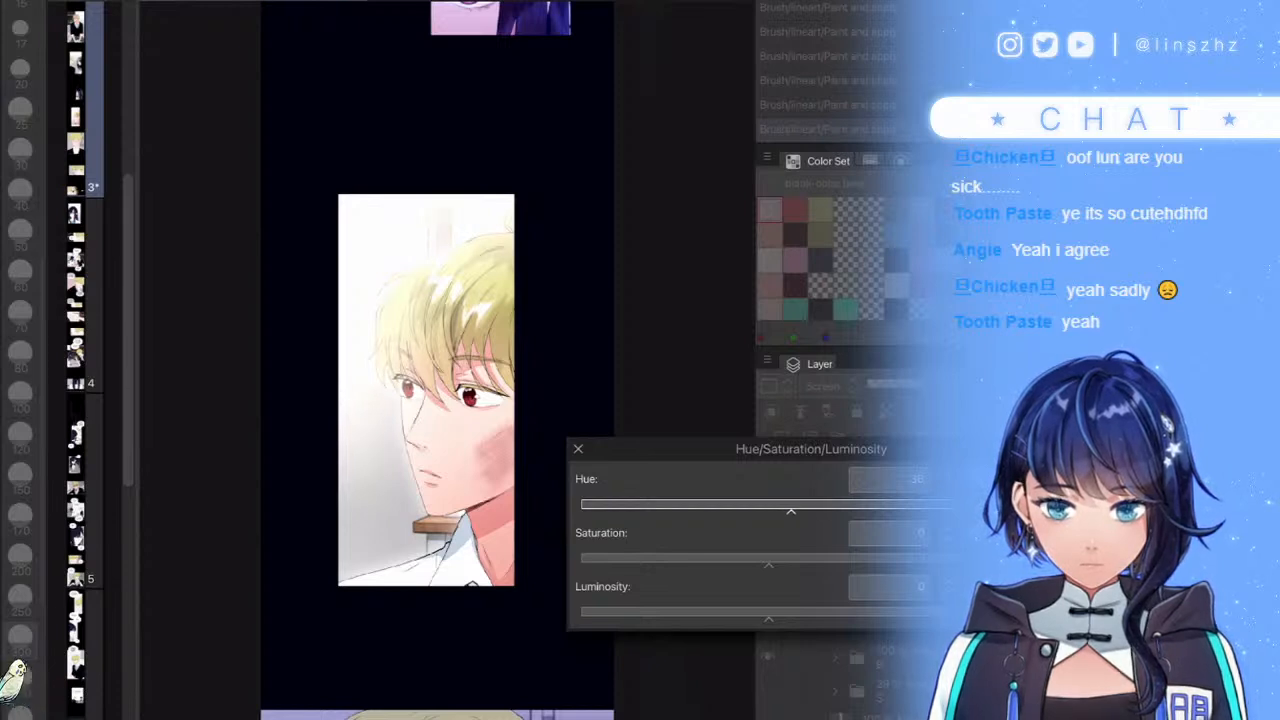
left_click_drag(769, 565, 956, 565)
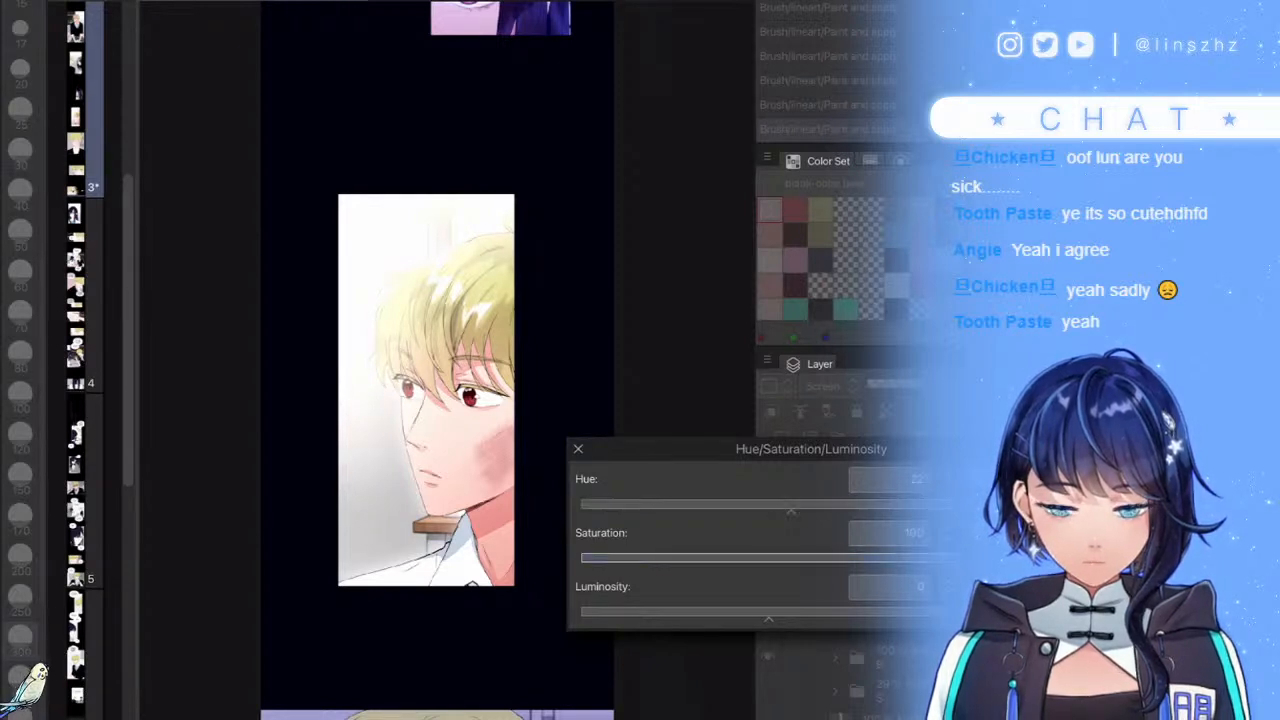
left_click_drag(768, 619, 747, 619)
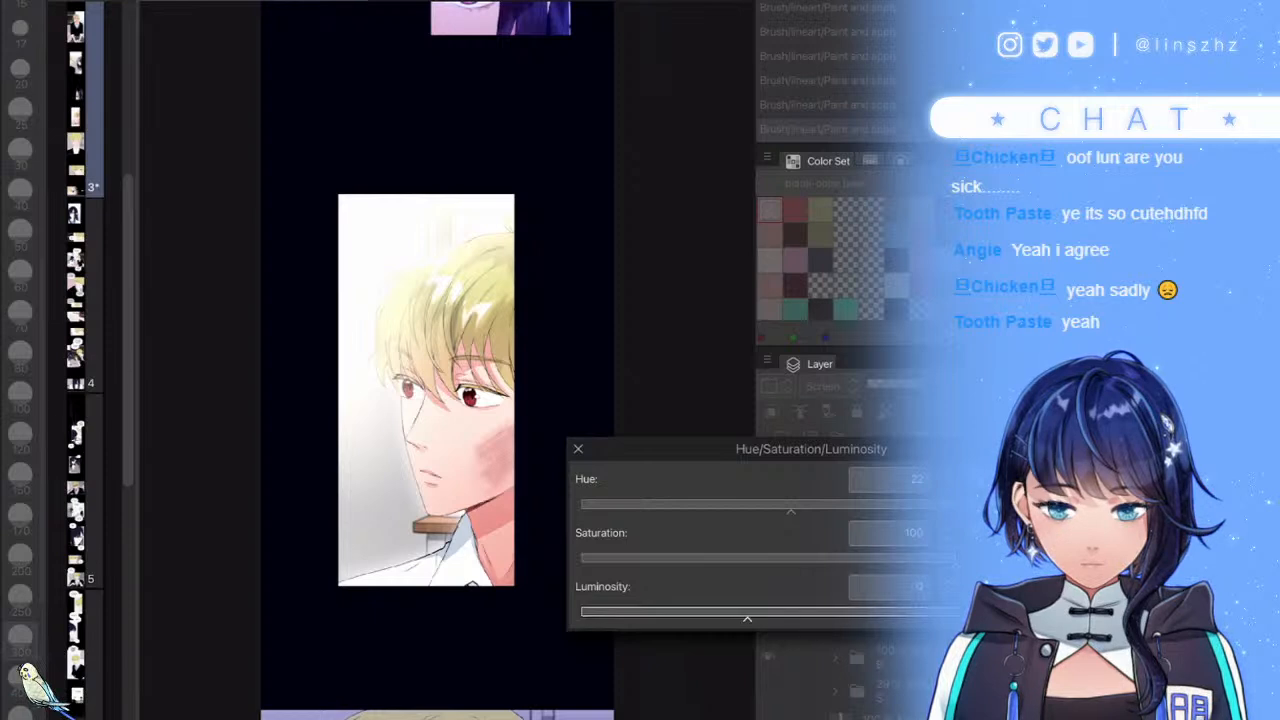
key("Return")
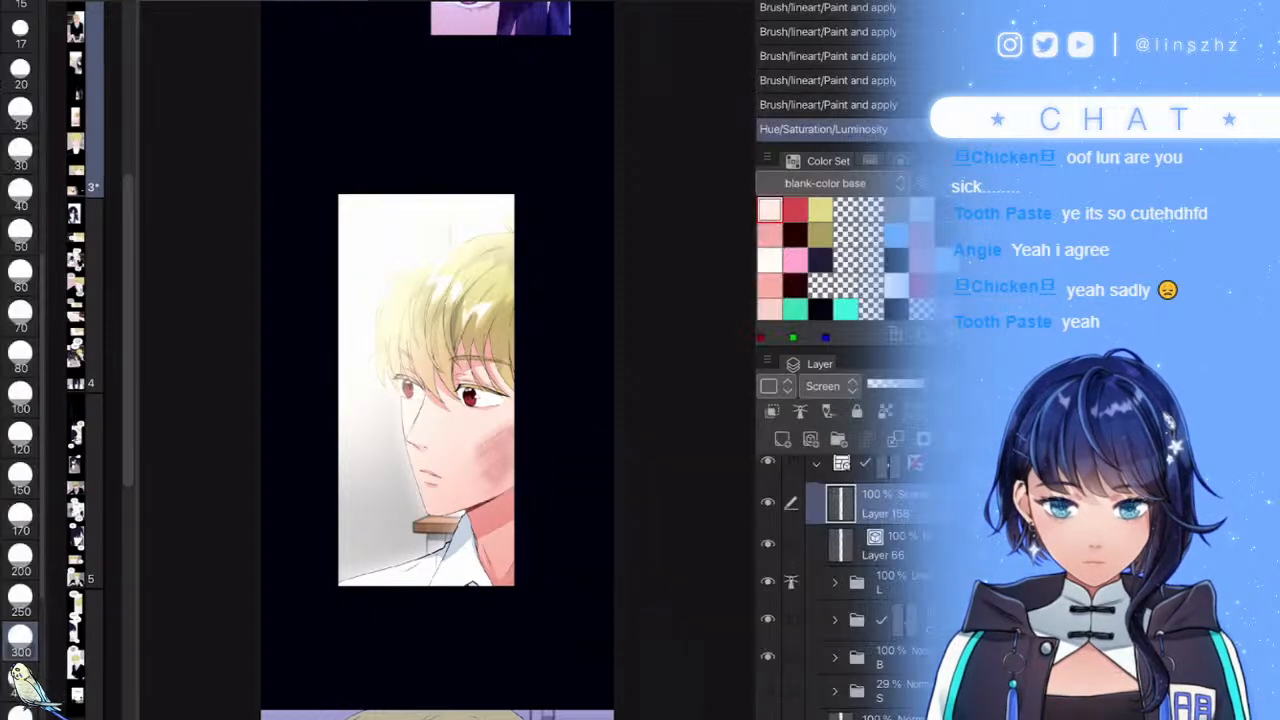
left_click(892, 385)
left_click_drag(892, 385, 899, 385)
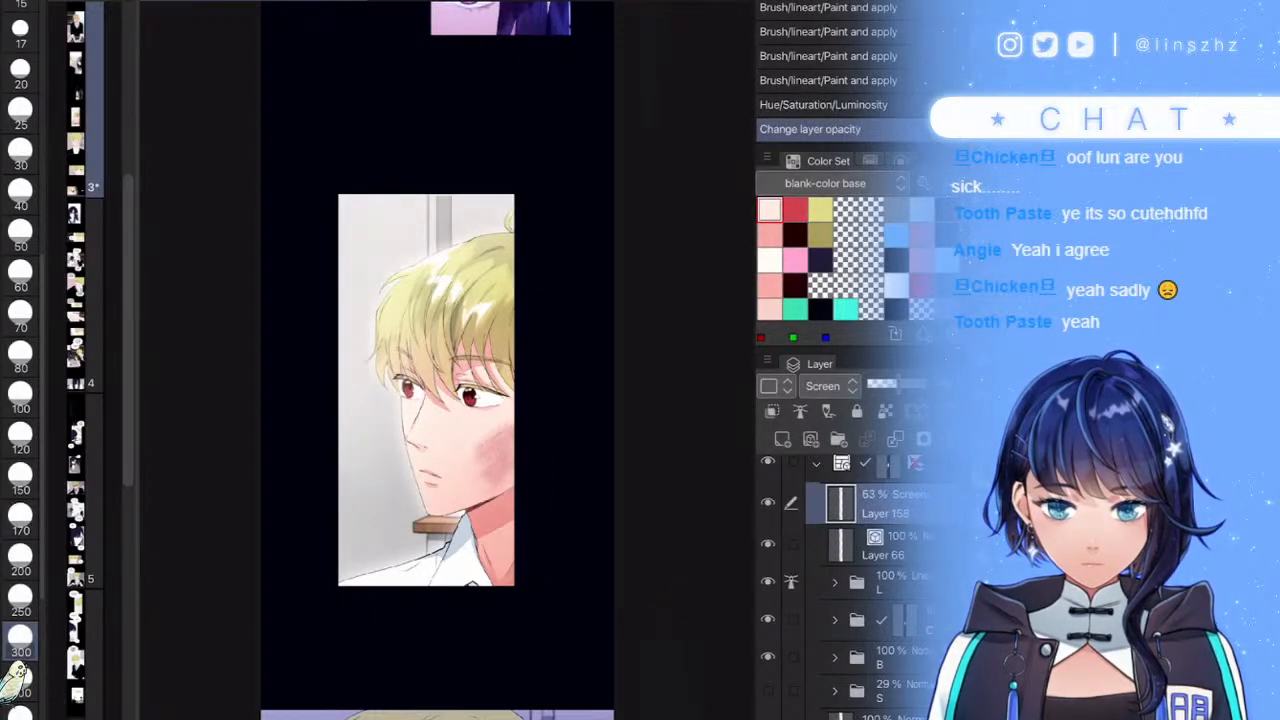
- Compare the glow on and off, collapse the panel's frame folder, and save the file
scroll(594, 584, "down", 5)
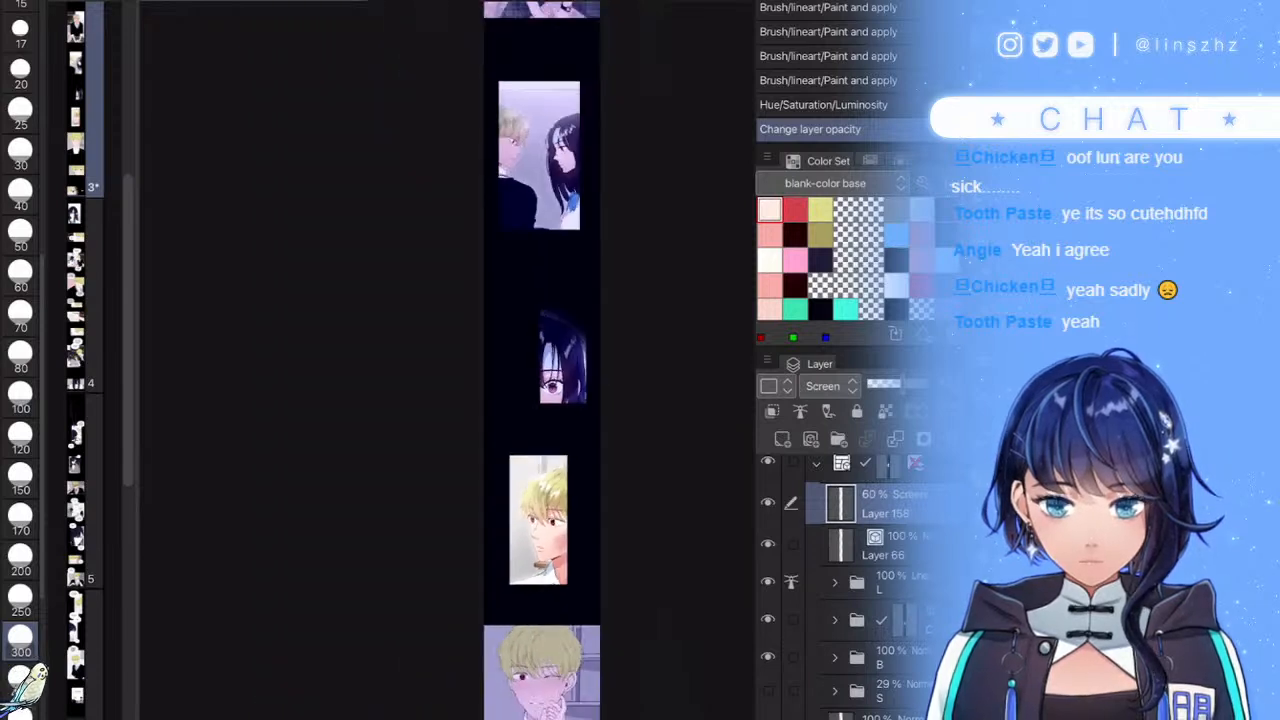
left_click(768, 503)
left_click(768, 503)
scroll(850, 560, "up", 2)
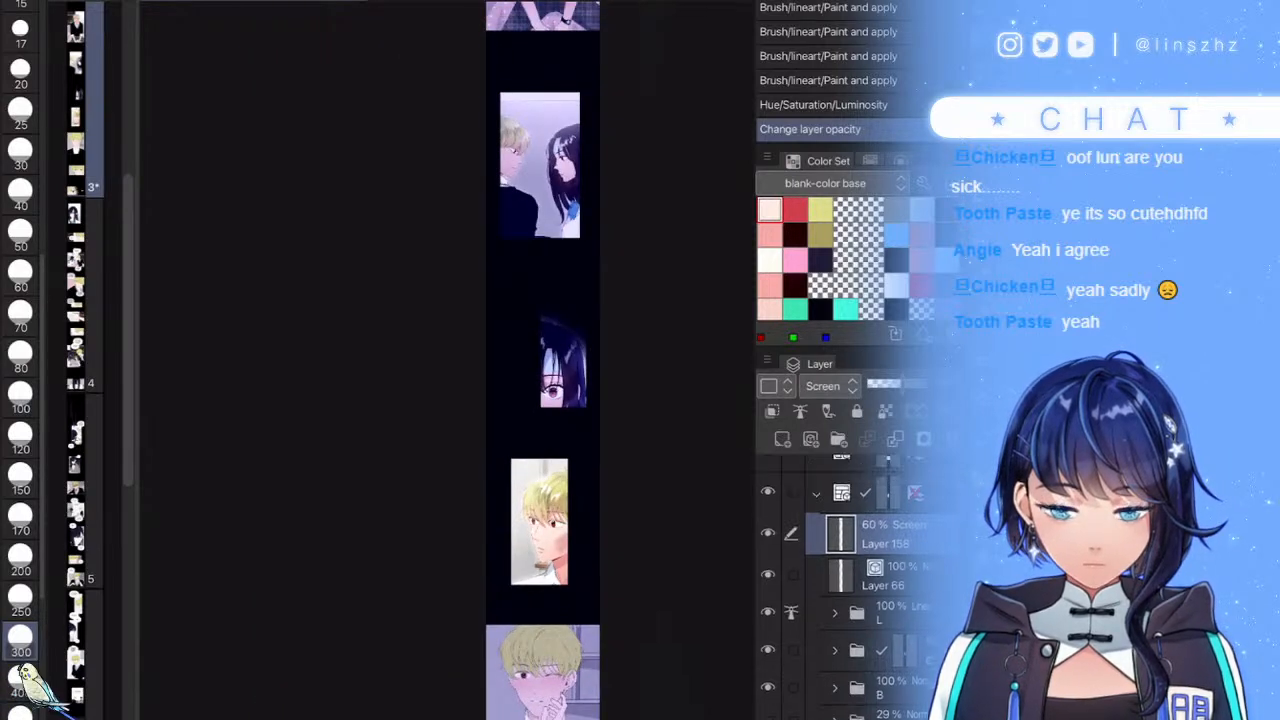
left_click(818, 535)
left_click(850, 494)
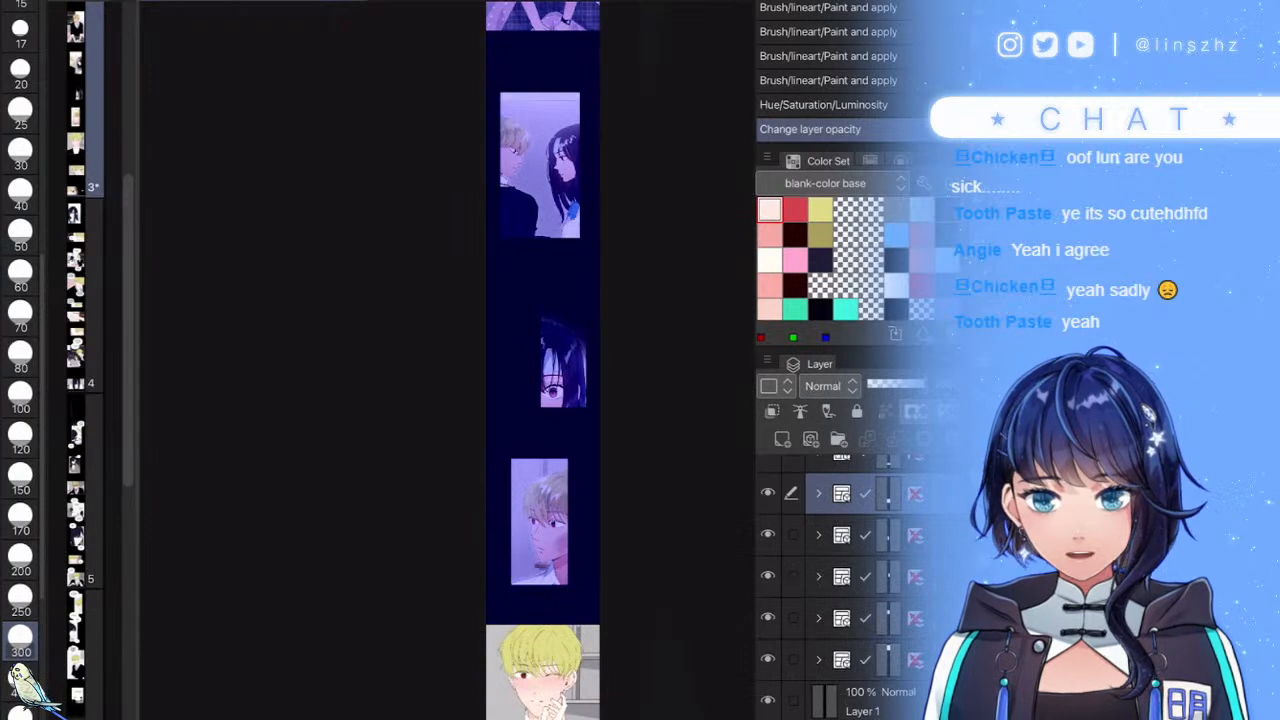
key("ctrl+s")
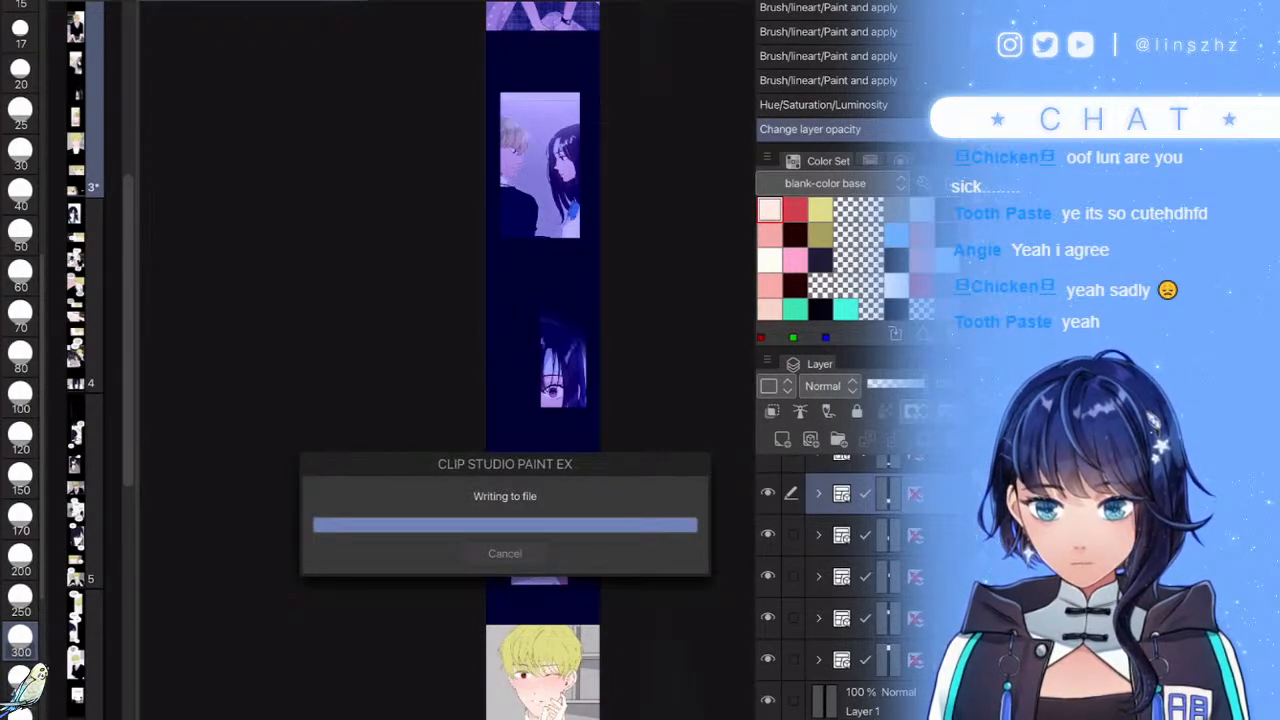
- Expand the next panel's frame and character folders, opening SKIN and selecting its first layer
scroll(515, 400, "down", 4)
scroll(486, 345, "up", 6)
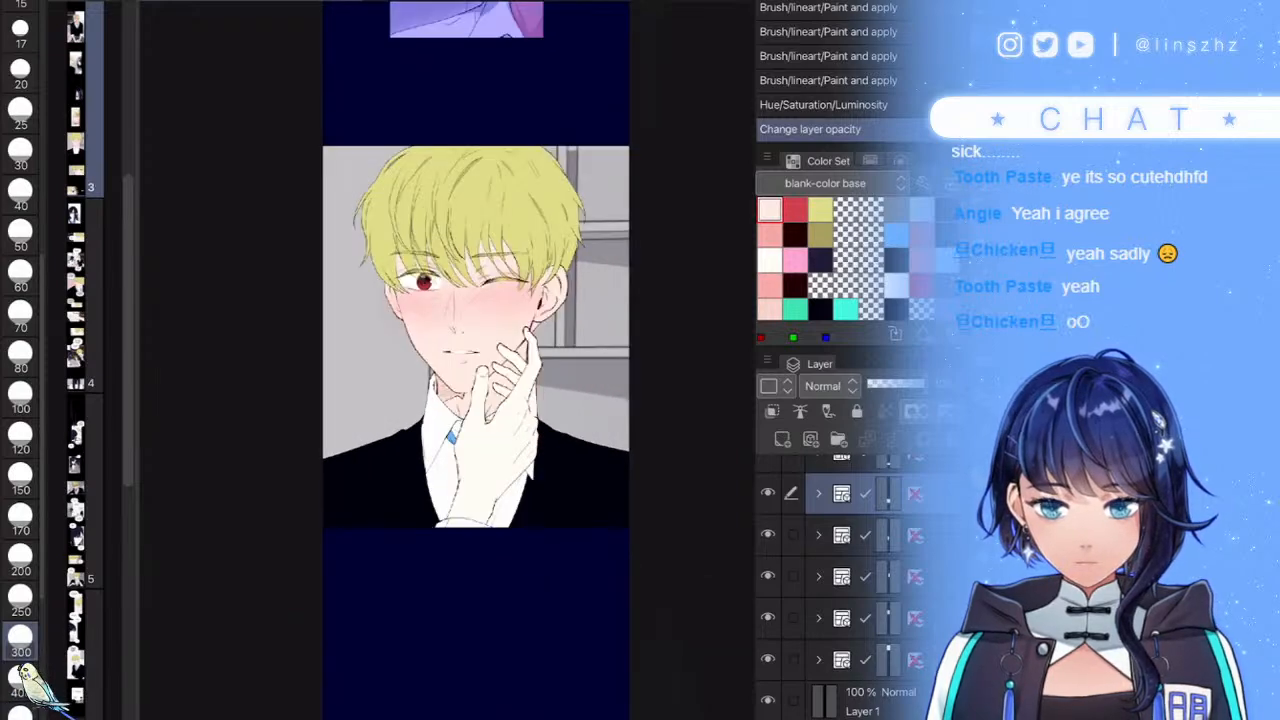
left_click(818, 494)
left_click(885, 577)
left_click(885, 648)
left_click(857, 685)
left_click(835, 685)
scroll(860, 590, "down", 4)
left_click(849, 637)
left_click(880, 637)
left_click(880, 674)
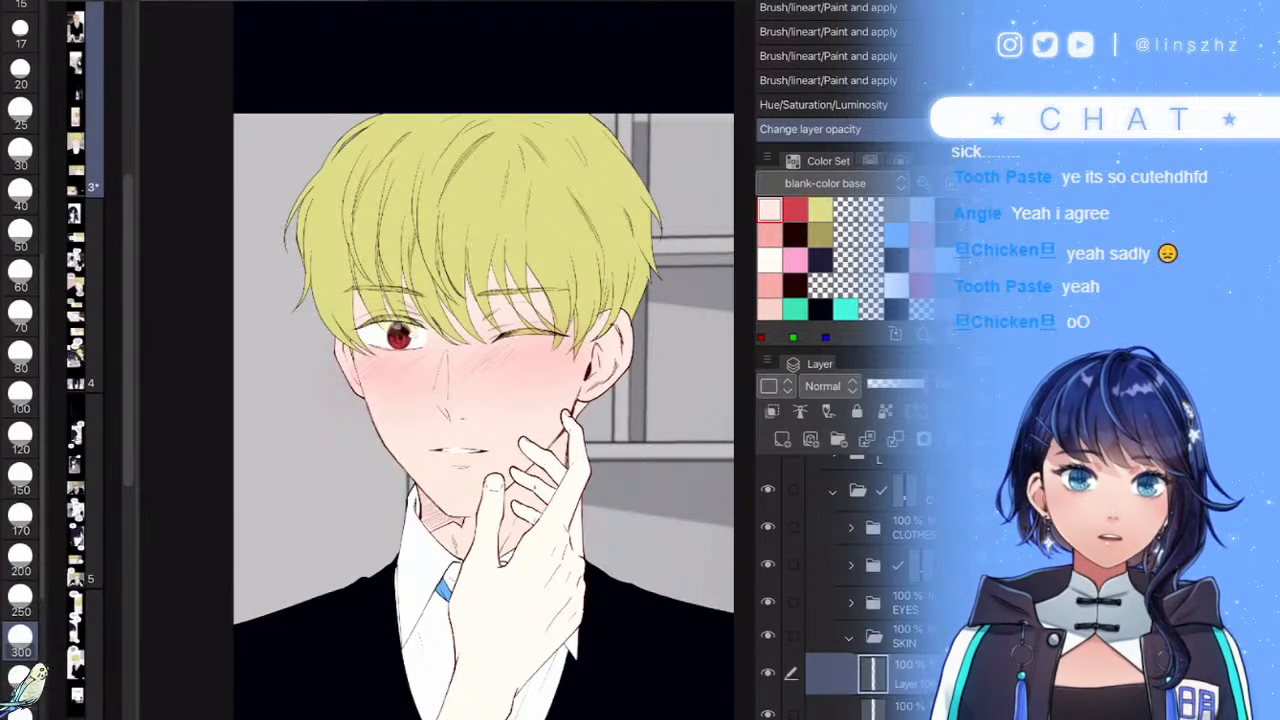
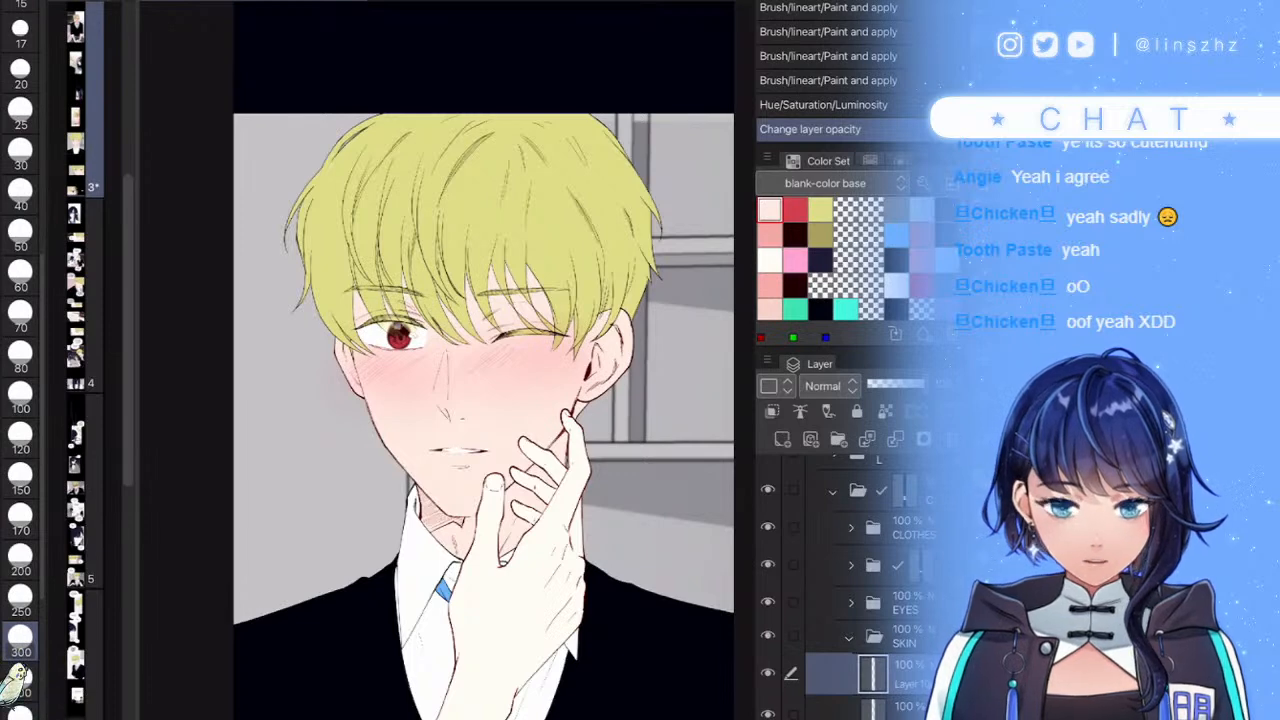
- Pick the pink swatch and a size 25 brush, then shade the inner ear
left_click(769, 260)
left_click(769, 235)
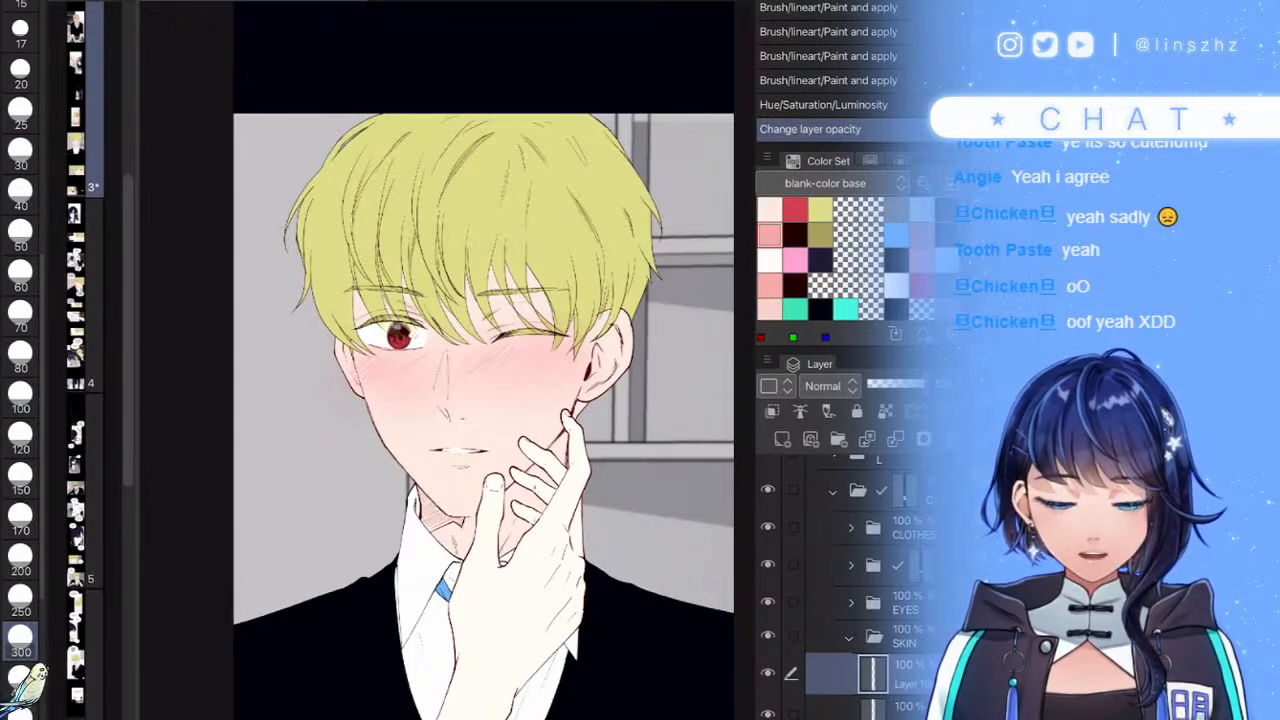
left_click(20, 113)
scroll(340, 360, "up", 6)
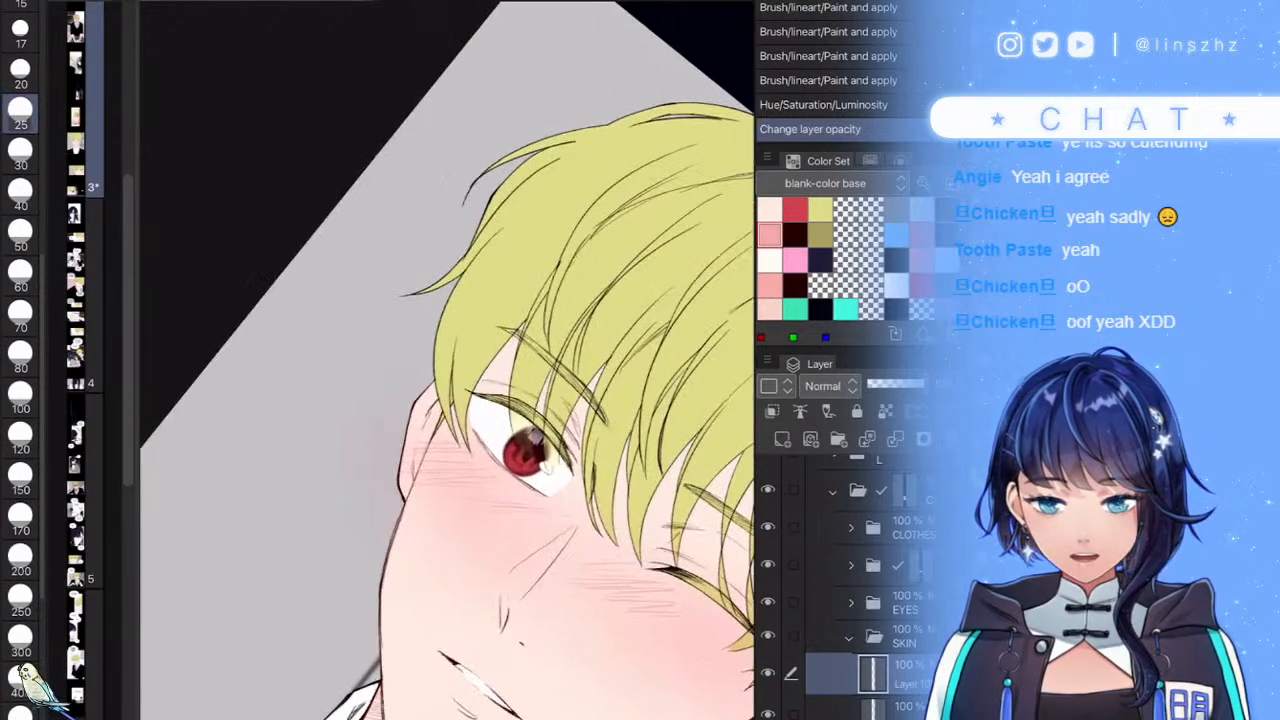
left_click_drag(450, 407, 382, 556)
mouse_move(424, 378)
left_mouse_down()
mouse_move(479, 357)
mouse_move(372, 482)
left_mouse_up()
- Shade the skin beside the hair tips and to the right of the winking eye
scroll(447, 360, "down", 4)
scroll(447, 360, "up", 3)
scroll(447, 360, "up", 3)
mouse_move(502, 384)
left_mouse_down()
mouse_move(432, 478)
mouse_move(519, 413)
mouse_move(612, 275)
mouse_move(536, 528)
mouse_move(556, 576)
mouse_move(612, 556)
left_mouse_up()
scroll(447, 360, "down", 5)
scroll(447, 360, "up", 4)
scroll(447, 360, "down", 5)
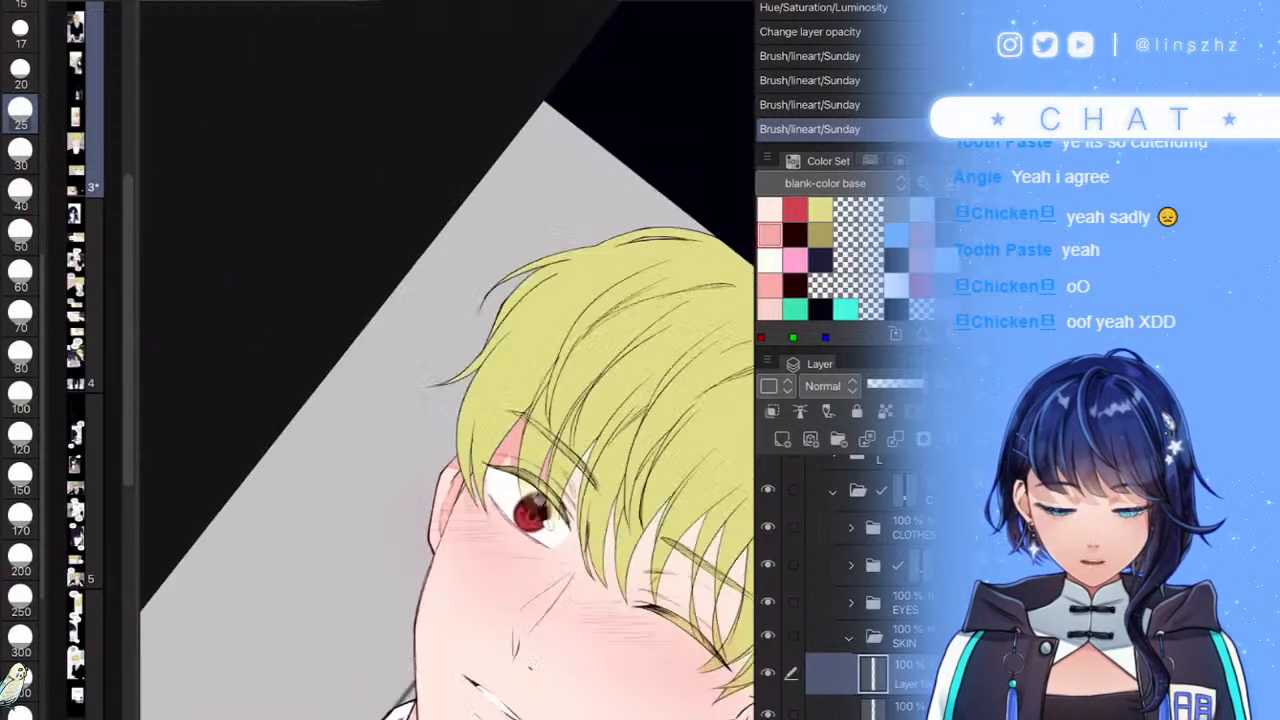
scroll(447, 360, "up", 5)
mouse_move(408, 424)
left_mouse_down()
mouse_move(460, 357)
mouse_move(645, 239)
mouse_move(370, 636)
mouse_move(374, 650)
left_mouse_up()
scroll(447, 360, "down", 5)
scroll(447, 360, "up", 5)
- Darken the skin between the hair strands and widen the pink shading strip
mouse_move(480, 402)
left_mouse_down()
mouse_move(430, 498)
mouse_move(705, 350)
left_mouse_up()
left_click_drag(555, 445, 457, 574)
scroll(447, 360, "down", 5)
scroll(447, 360, "up", 2)
scroll(447, 360, "up", 5)
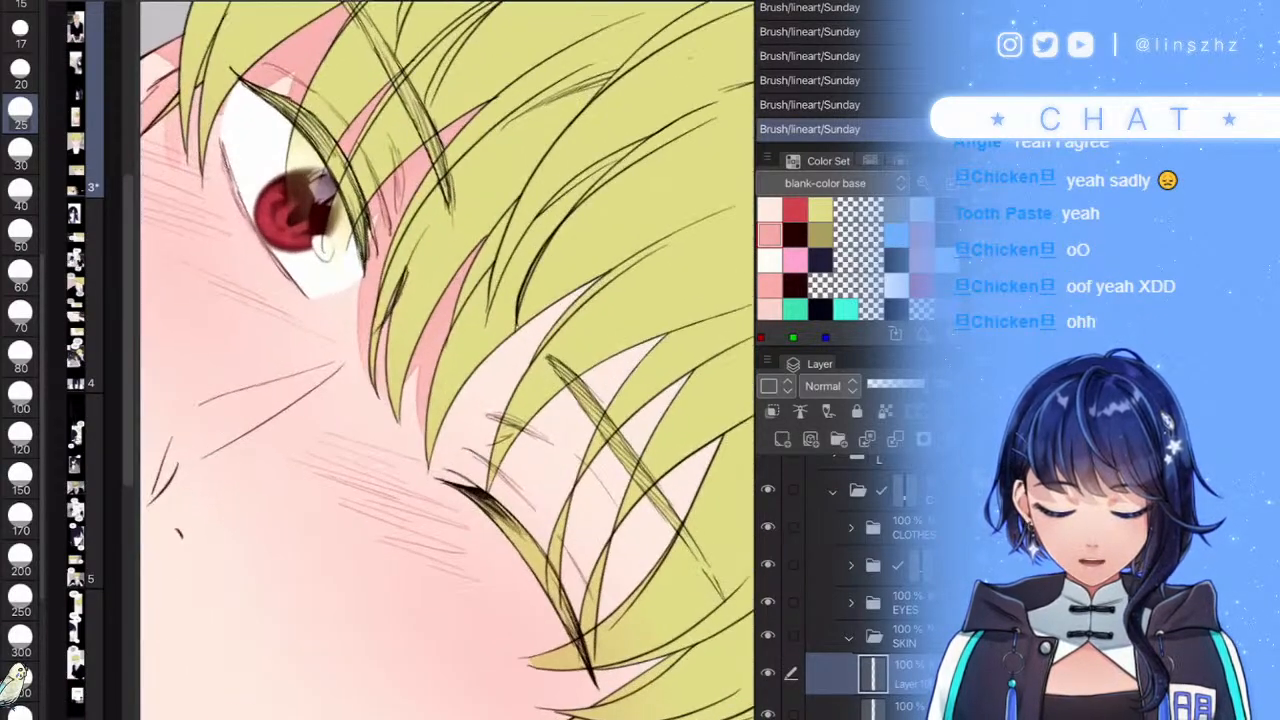
mouse_move(464, 392)
left_mouse_down()
mouse_move(556, 306)
mouse_move(476, 488)
left_mouse_up()
mouse_move(590, 286)
left_mouse_down()
mouse_move(520, 392)
mouse_move(574, 294)
left_mouse_up()
mouse_move(652, 330)
left_mouse_down()
mouse_move(565, 480)
mouse_move(570, 440)
mouse_move(650, 345)
mouse_move(584, 428)
left_mouse_up()
left_click_drag(626, 364, 556, 472)
left_click_drag(648, 340, 560, 455)
- Add more pink over the pale skin strips between the hair strands
left_click_drag(598, 368, 550, 410)
left_click_drag(655, 380, 595, 560)
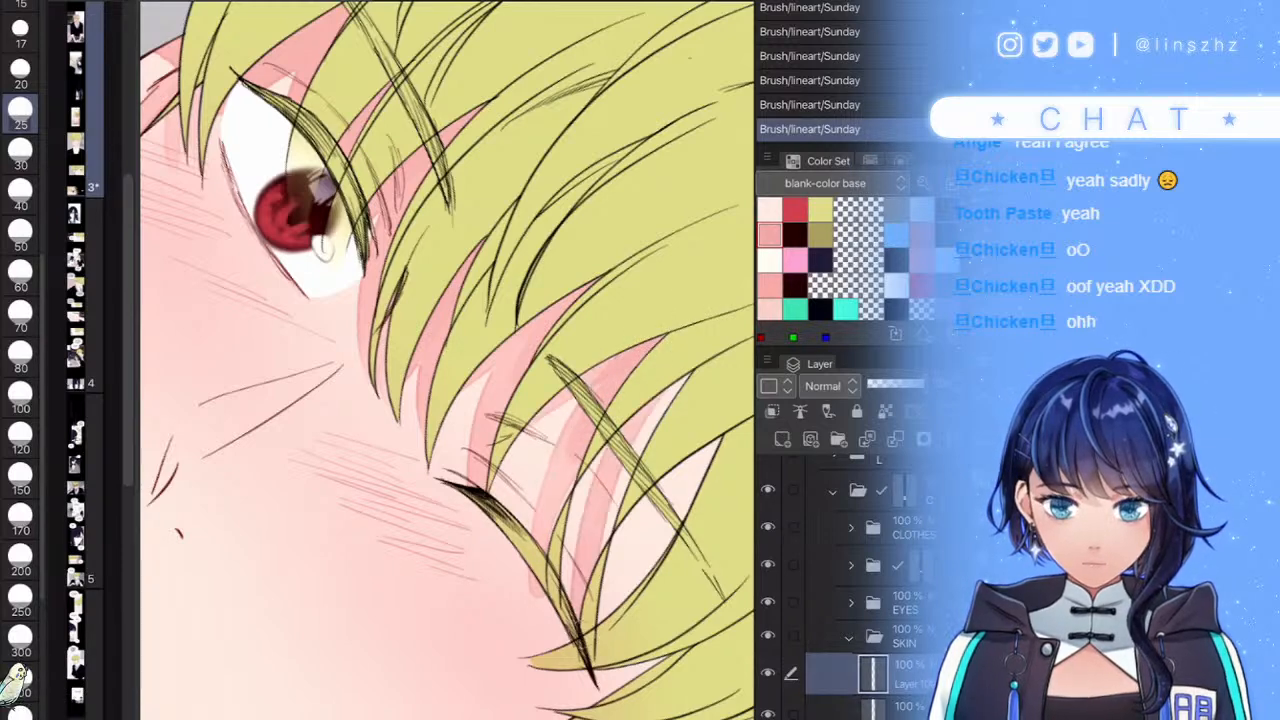
left_click_drag(585, 605, 600, 520)
left_click_drag(665, 400, 605, 540)
left_click_drag(717, 444, 628, 598)
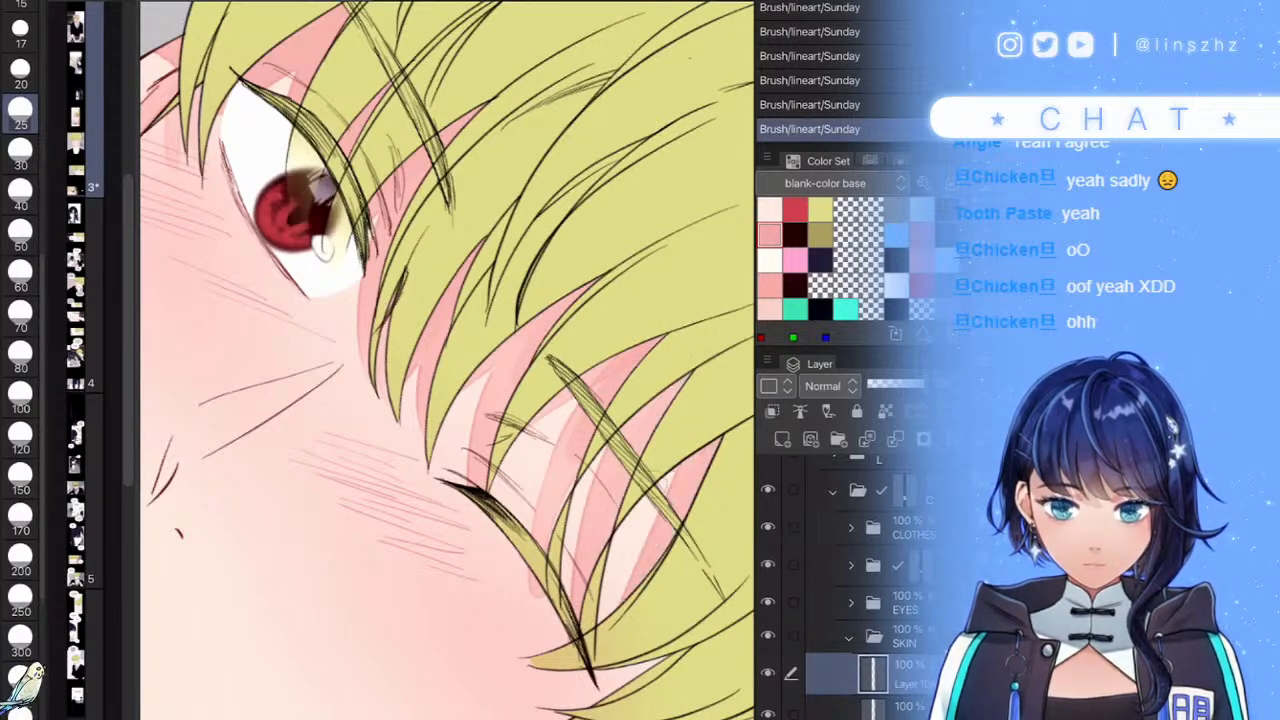
left_click_drag(678, 462, 613, 540)
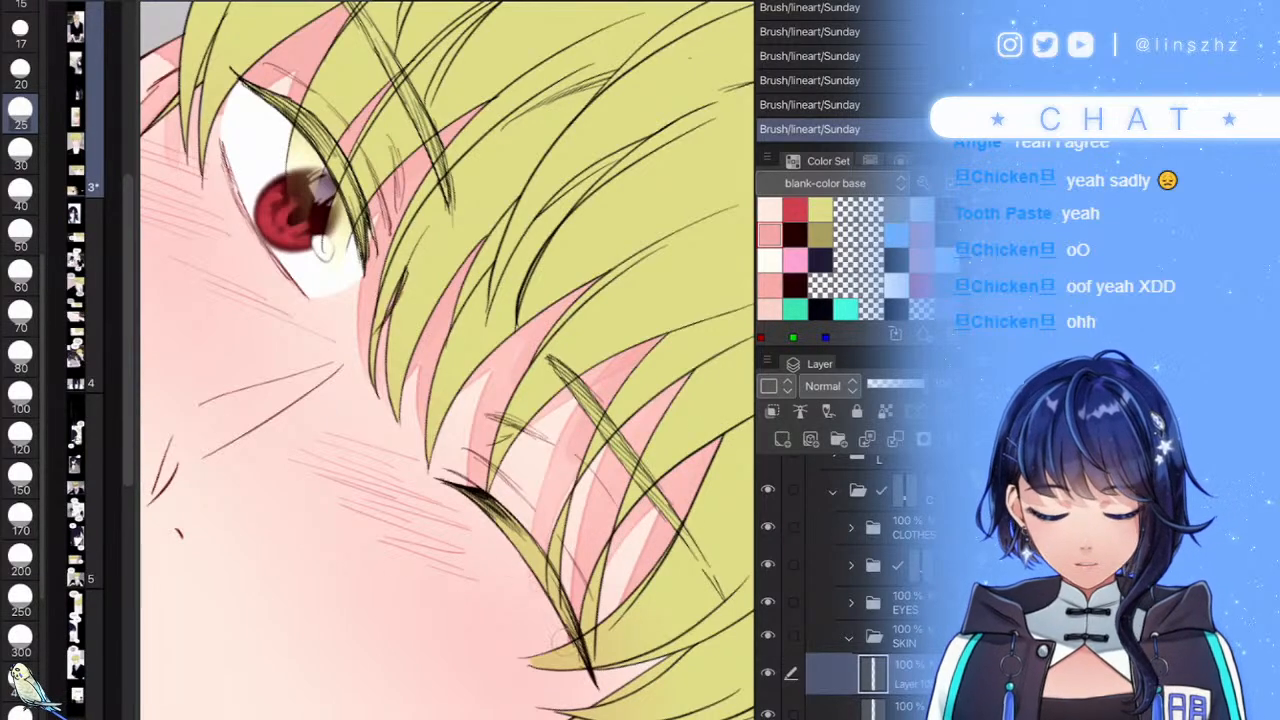
- Redo the stroke beside the closed eyelash and shade between the strands and eyelash
left_click_drag(575, 645, 512, 552)
scroll(624, 614, "up", 3)
key("ctrl+z")
left_click_drag(522, 645, 503, 512)
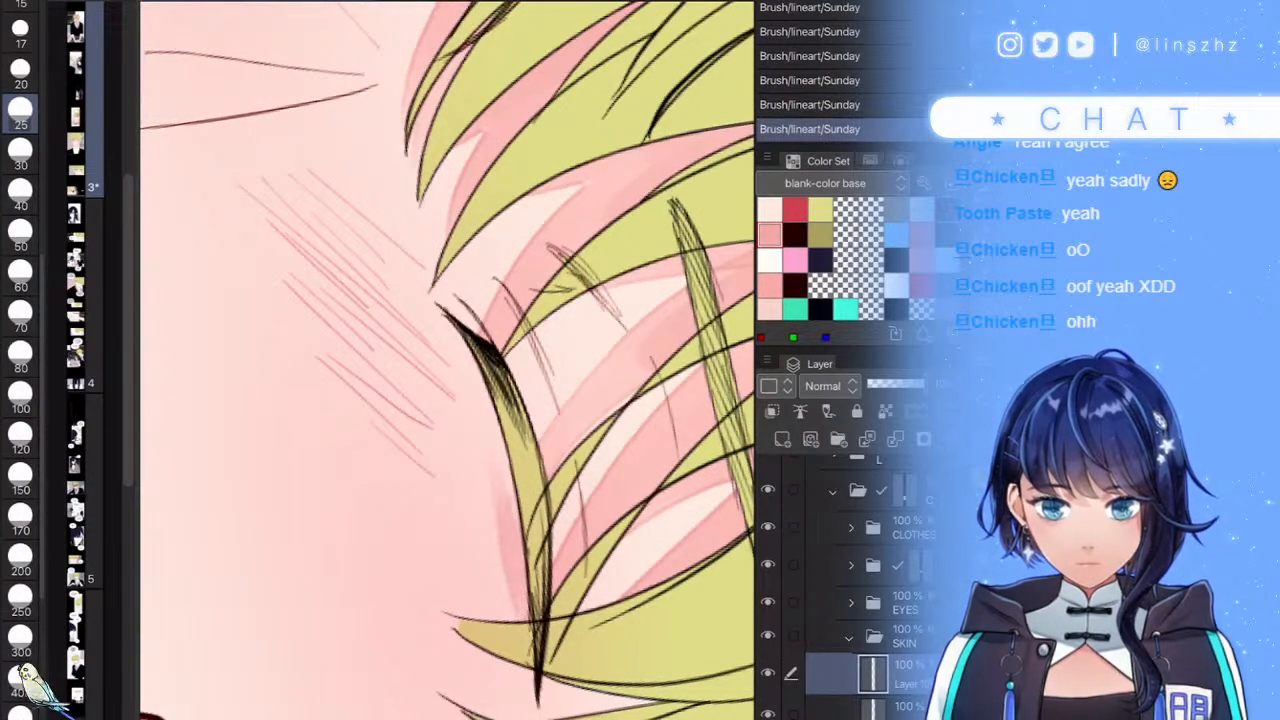
scroll(447, 360, "down", 5)
scroll(447, 360, "up", 5)
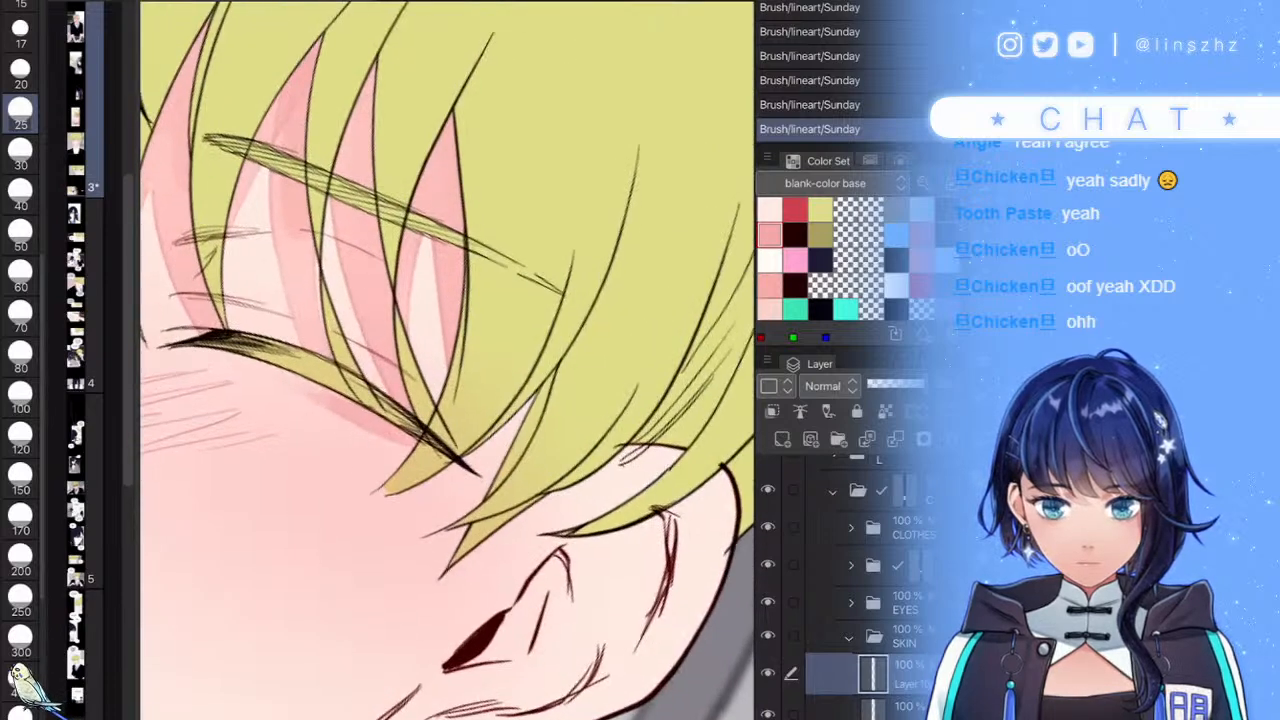
left_click_drag(400, 495, 535, 398)
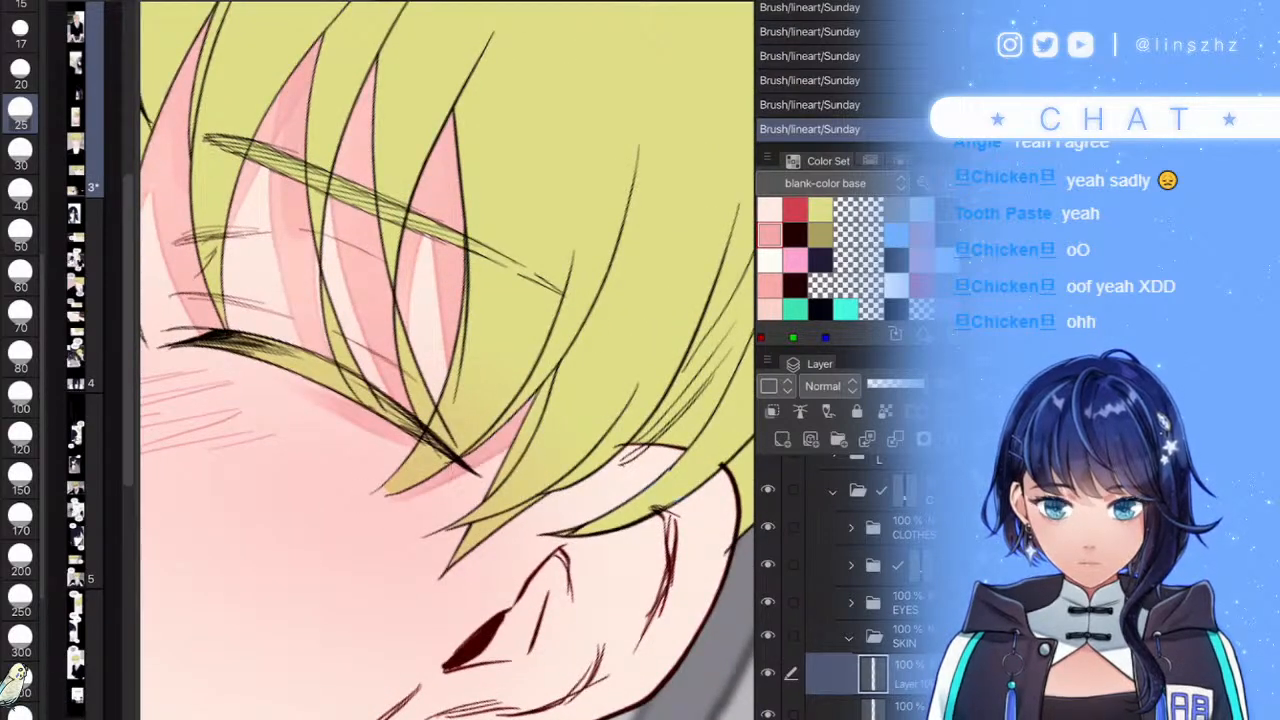
left_click_drag(515, 518, 718, 408)
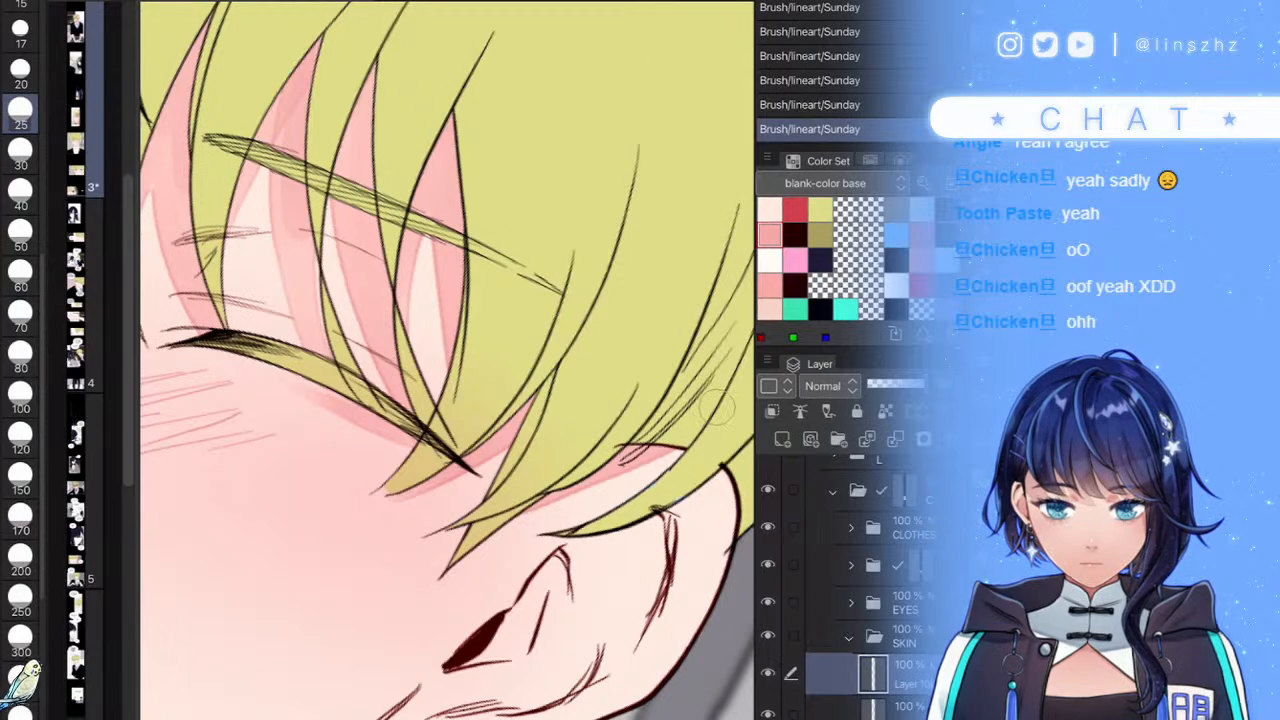
scroll(447, 360, "down", 3)
scroll(447, 360, "up", 2)
scroll(516, 534, "up", 3)
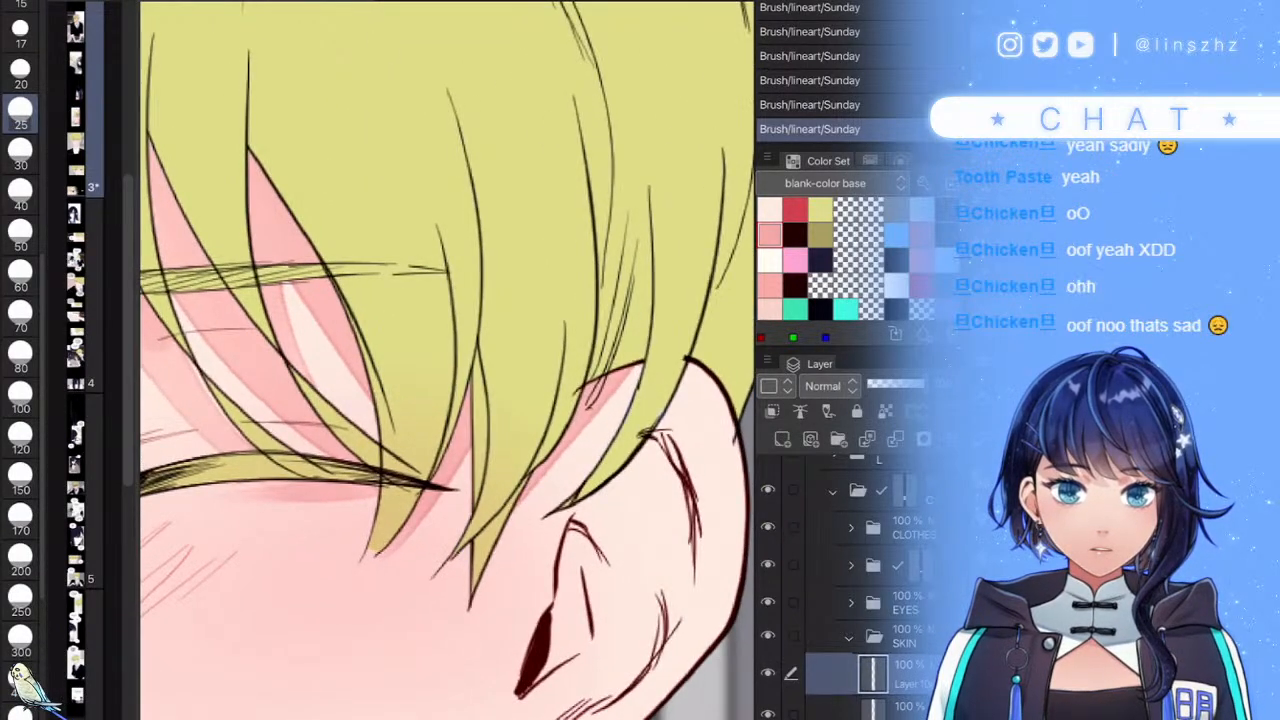
scroll(595, 540, "down", 2)
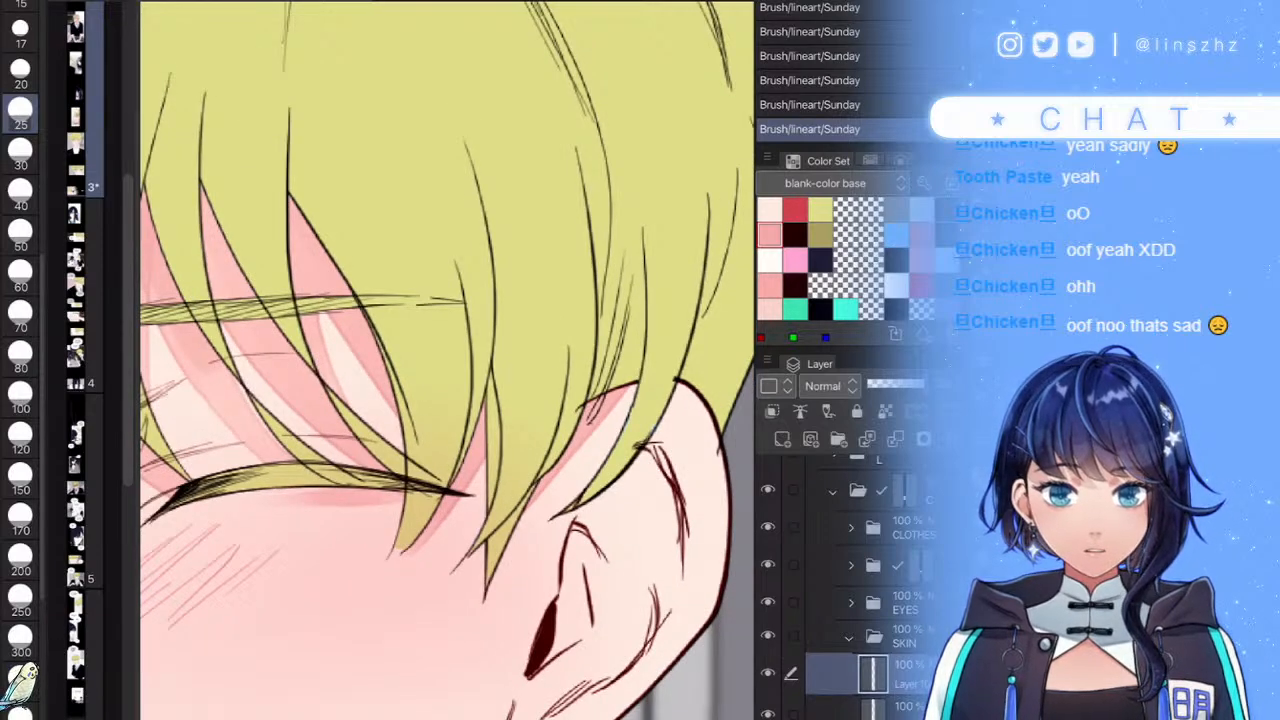
scroll(533, 489, "down", 5)
scroll(560, 560, "up", 6)
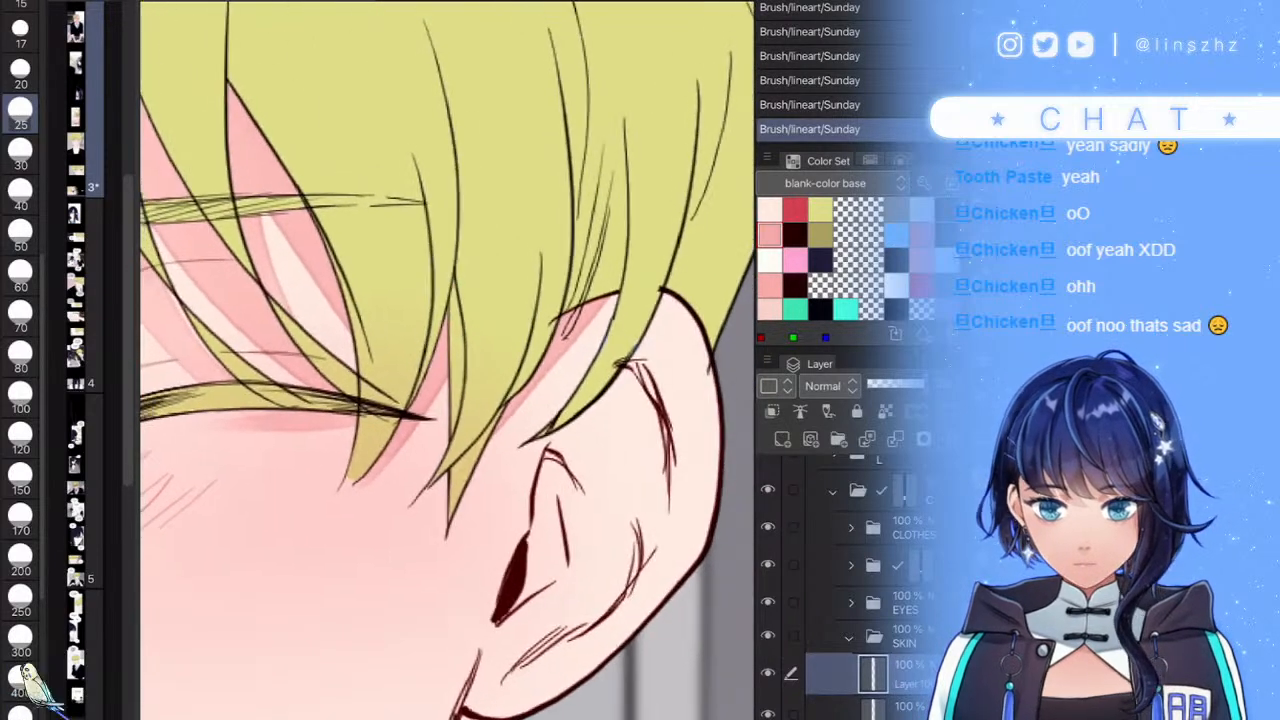
scroll(680, 540, "down", 2)
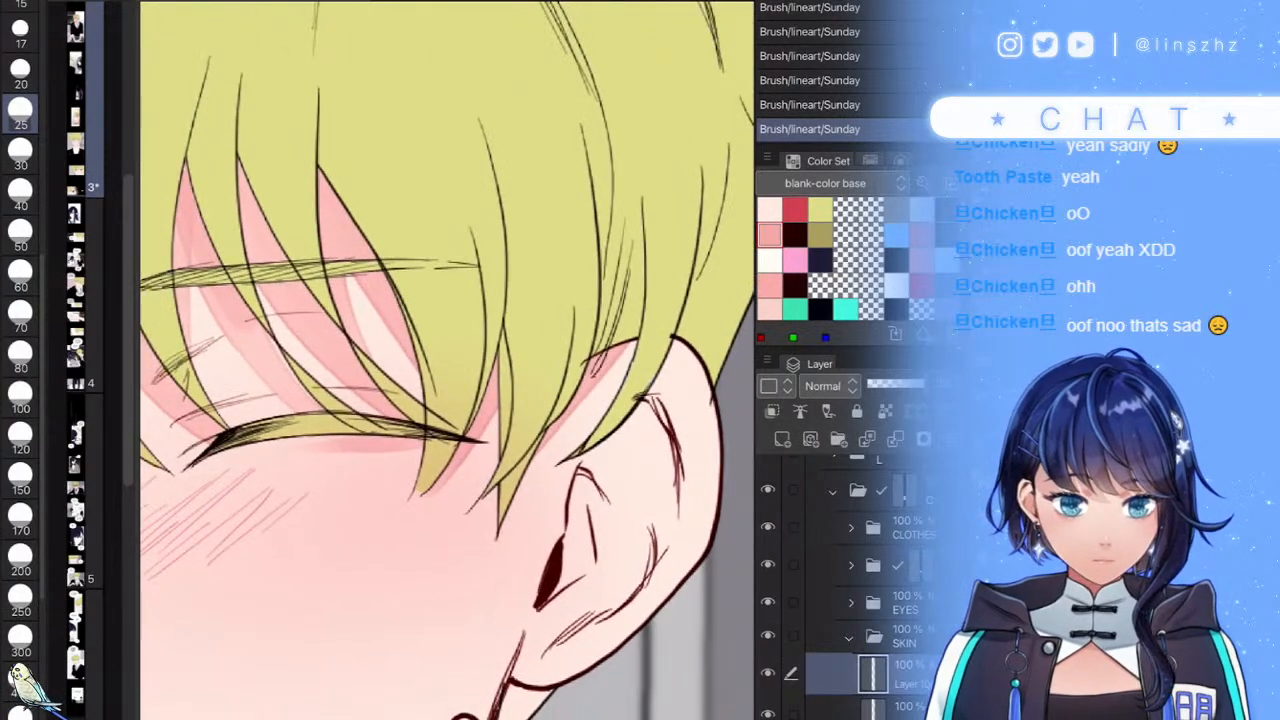
scroll(850, 590, "down", 2)
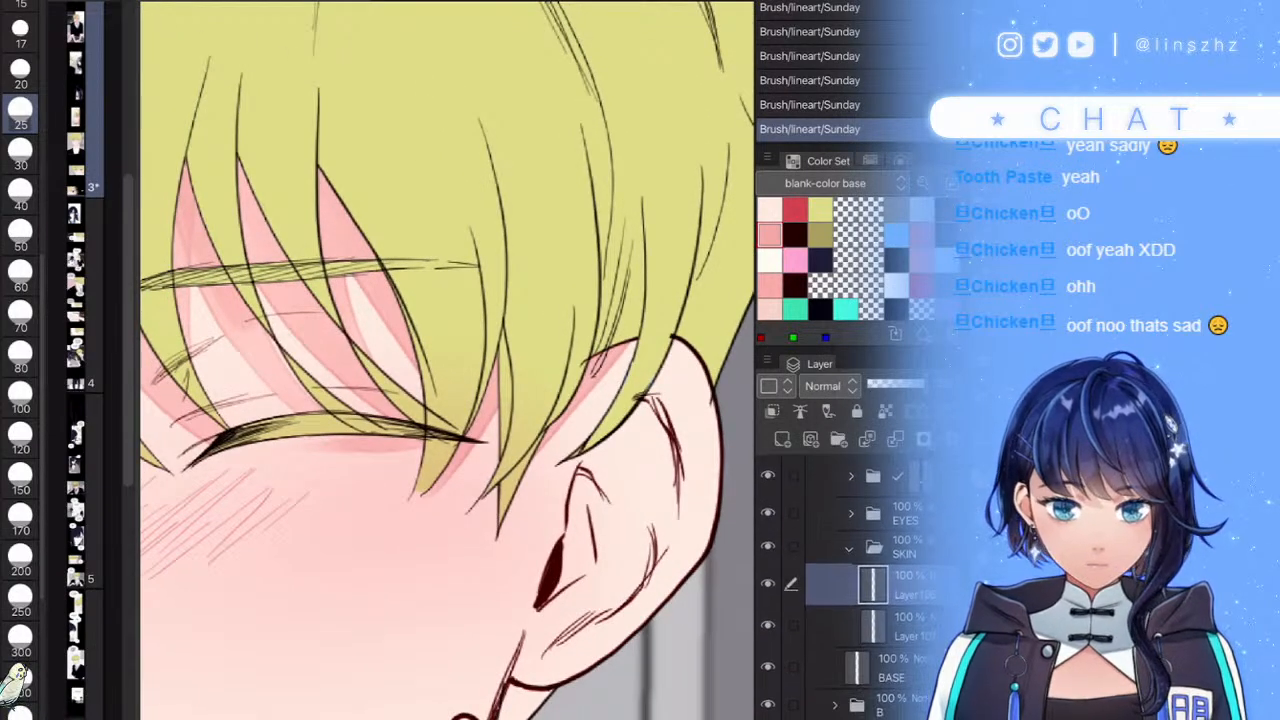
scroll(850, 590, "up", 2)
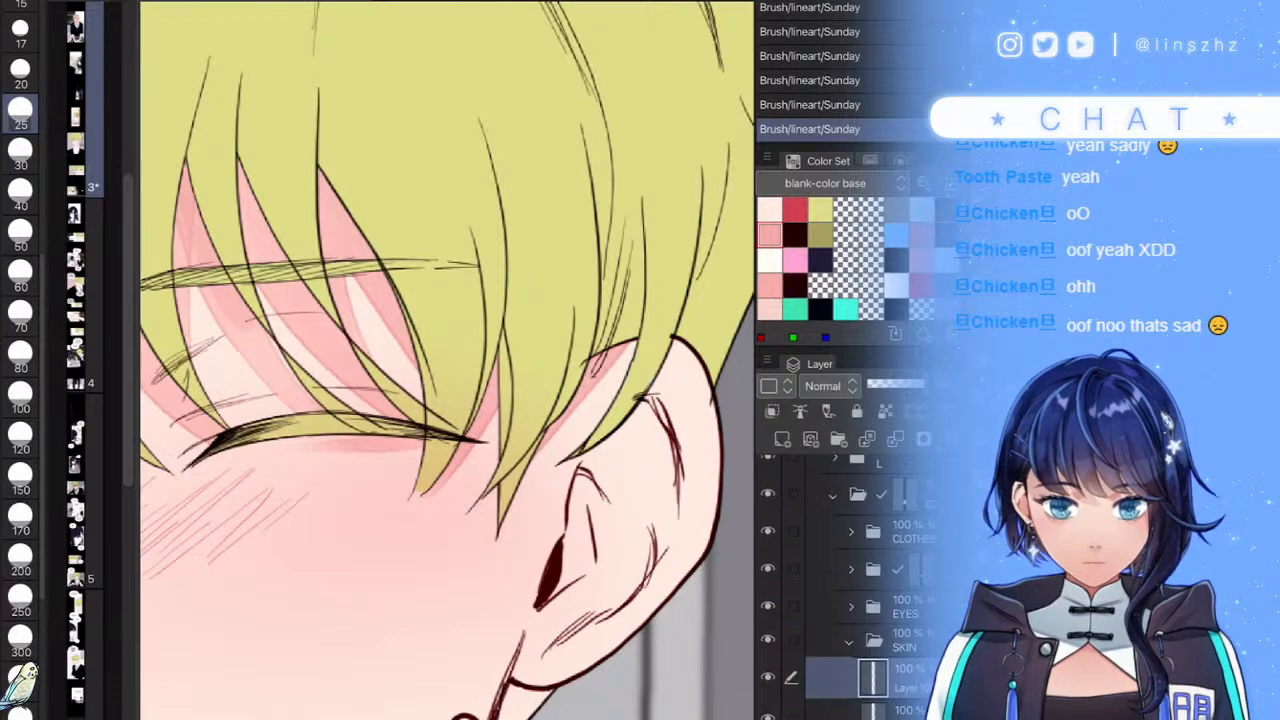
scroll(850, 590, "up", 1)
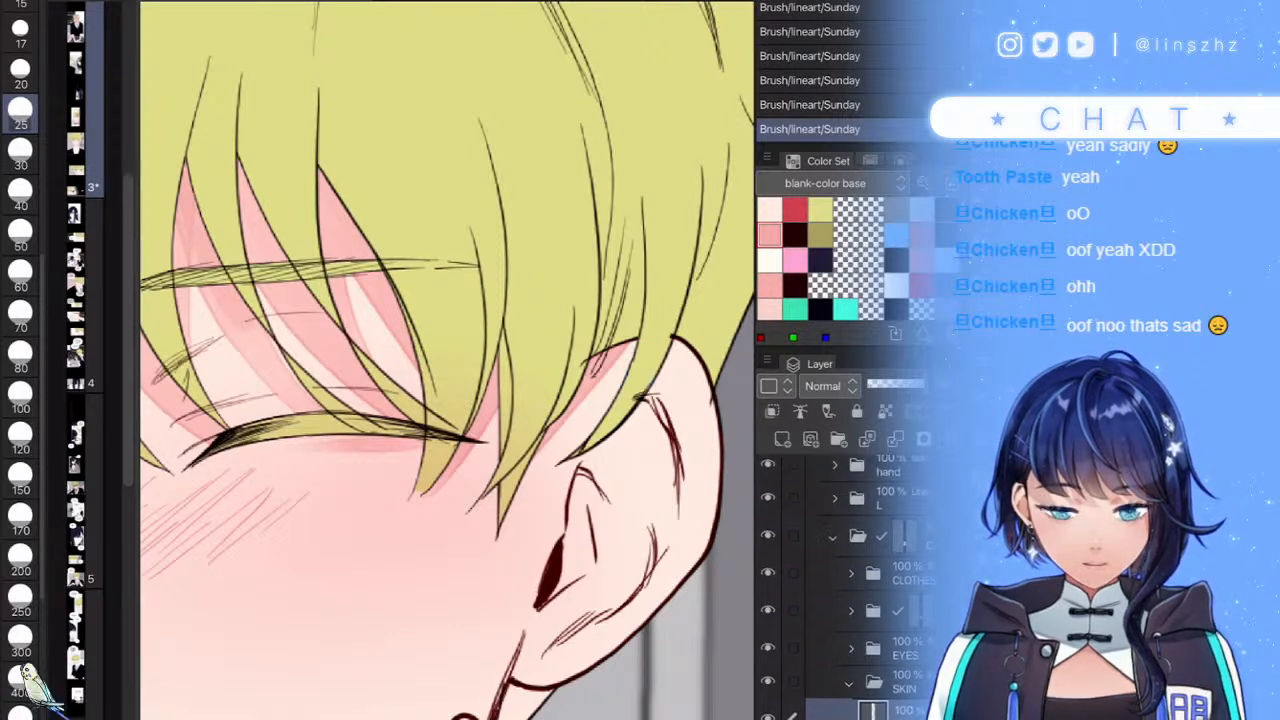
scroll(850, 590, "down", 1)
- Select Layer 108 in the hair folder with the hair yellow colour and a thin pencil
left_click(768, 588)
left_click(768, 588)
left_click(850, 588)
left_click(900, 631)
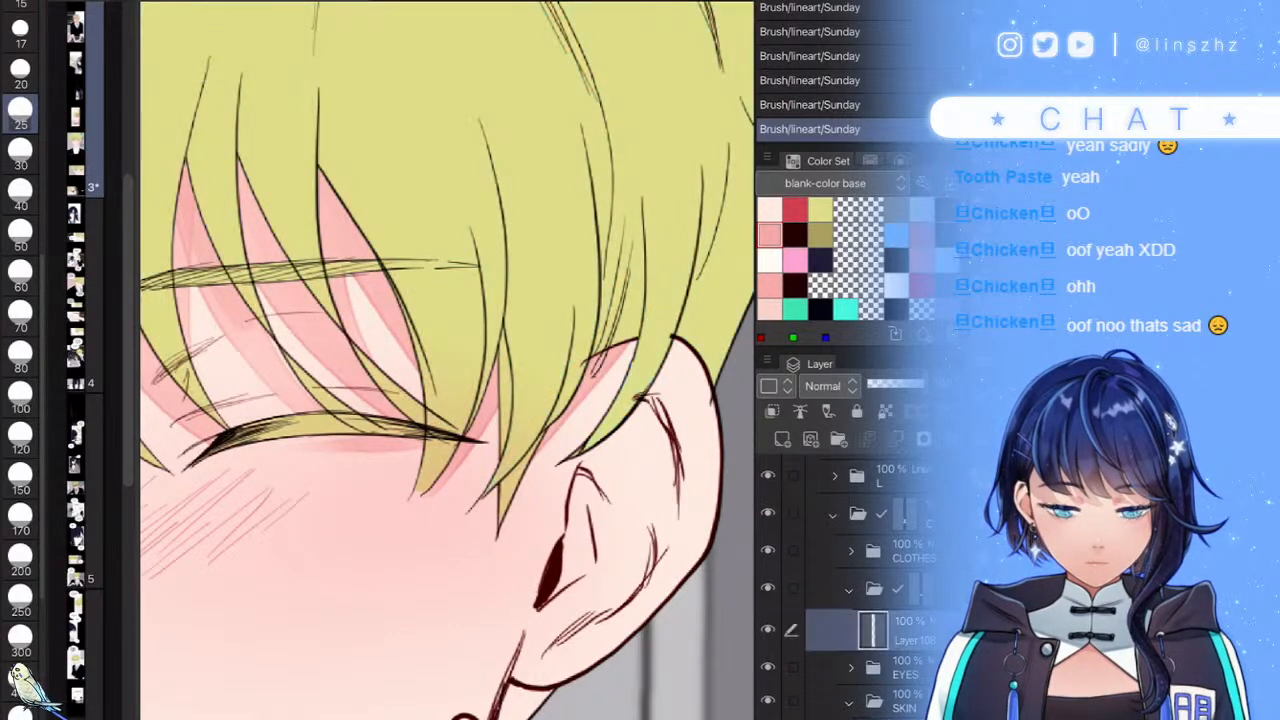
key("g")
left_click(820, 209)
scroll(442, 480, "up", 5)
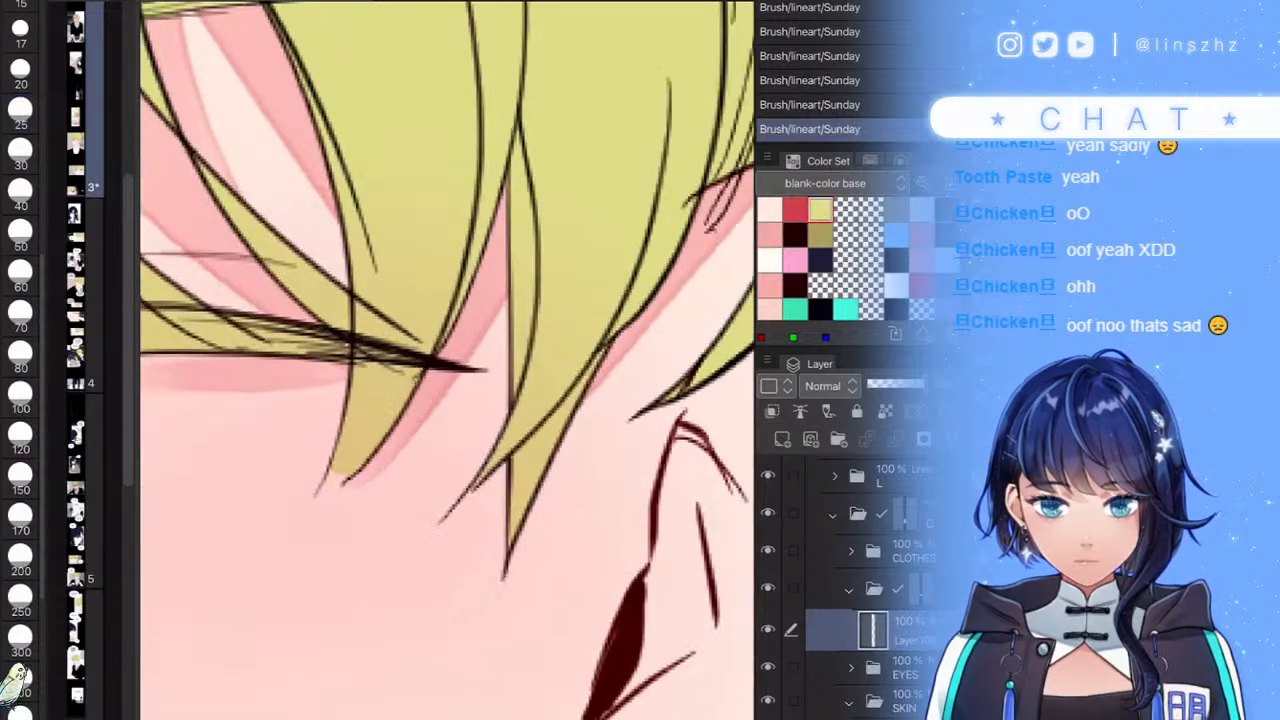
scroll(330, 490, "up", 1)
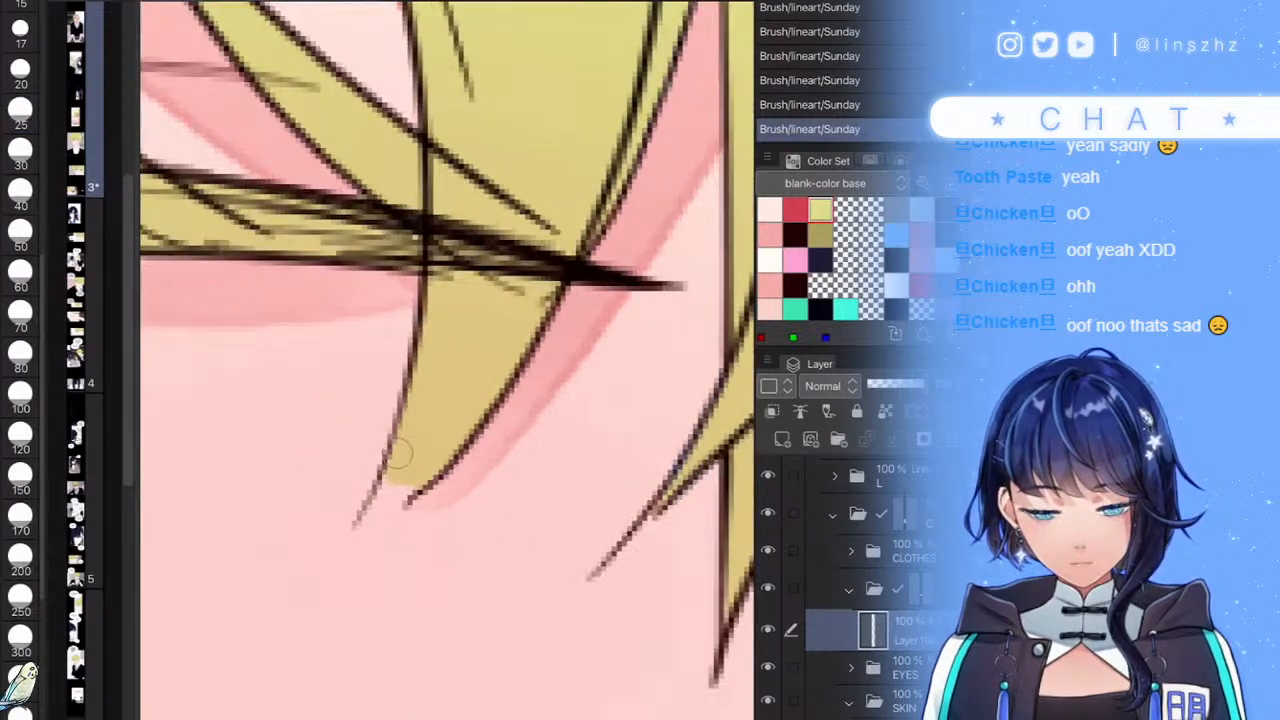
key("p")
- Taper and fill in the left hair tip with yellow strokes
left_click_drag(400, 478, 354, 524)
left_click(920, 589)
left_click_drag(398, 466, 362, 524)
mouse_move(440, 458)
left_mouse_down()
mouse_move(354, 540)
mouse_move(368, 519)
left_mouse_up()
scroll(447, 360, "down", 10)
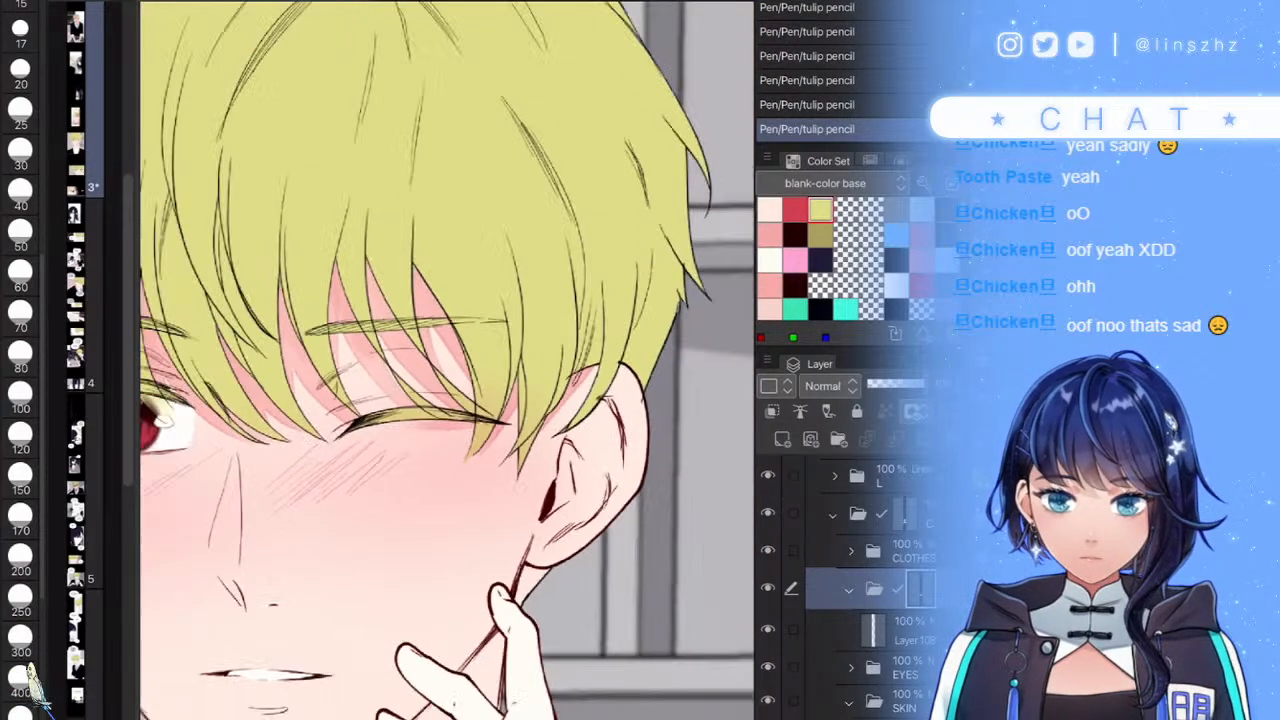
scroll(447, 360, "up", 1)
scroll(870, 590, "down", 1)
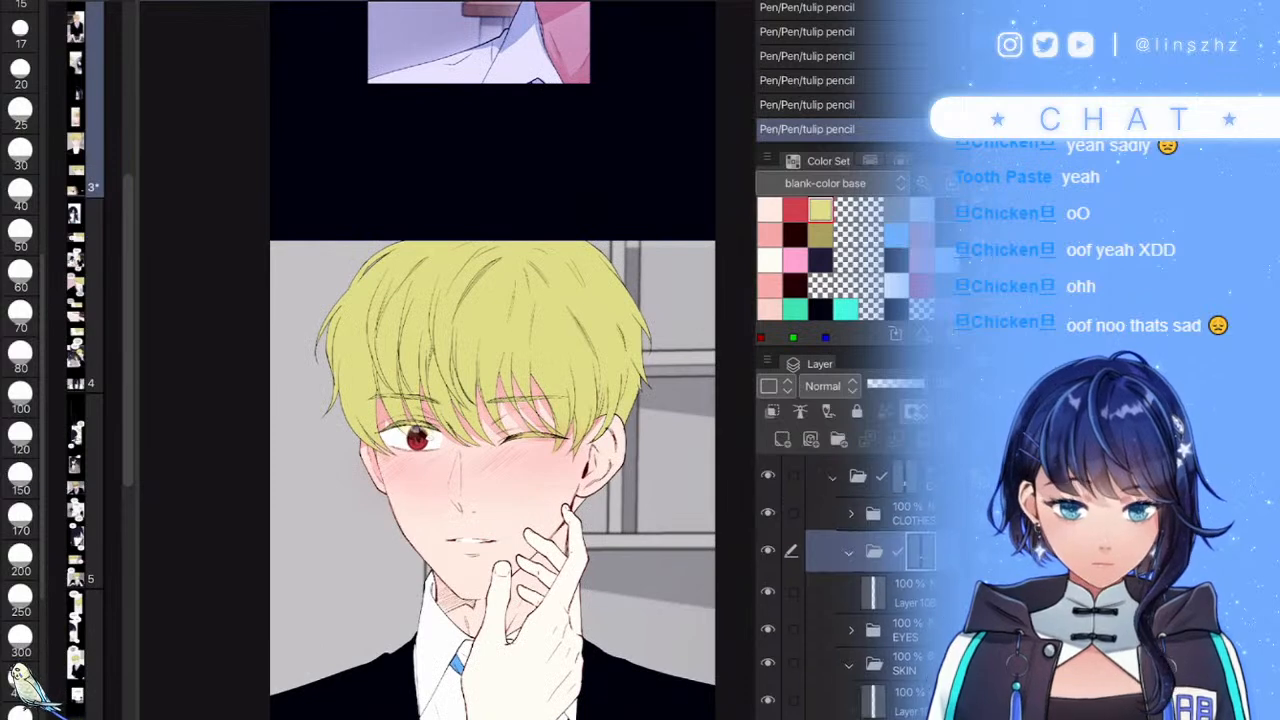
- Reselect the shading layer under SKIN with a size 25 brush and the pink colour
left_click(905, 577)
left_click(768, 577)
left_click(768, 577)
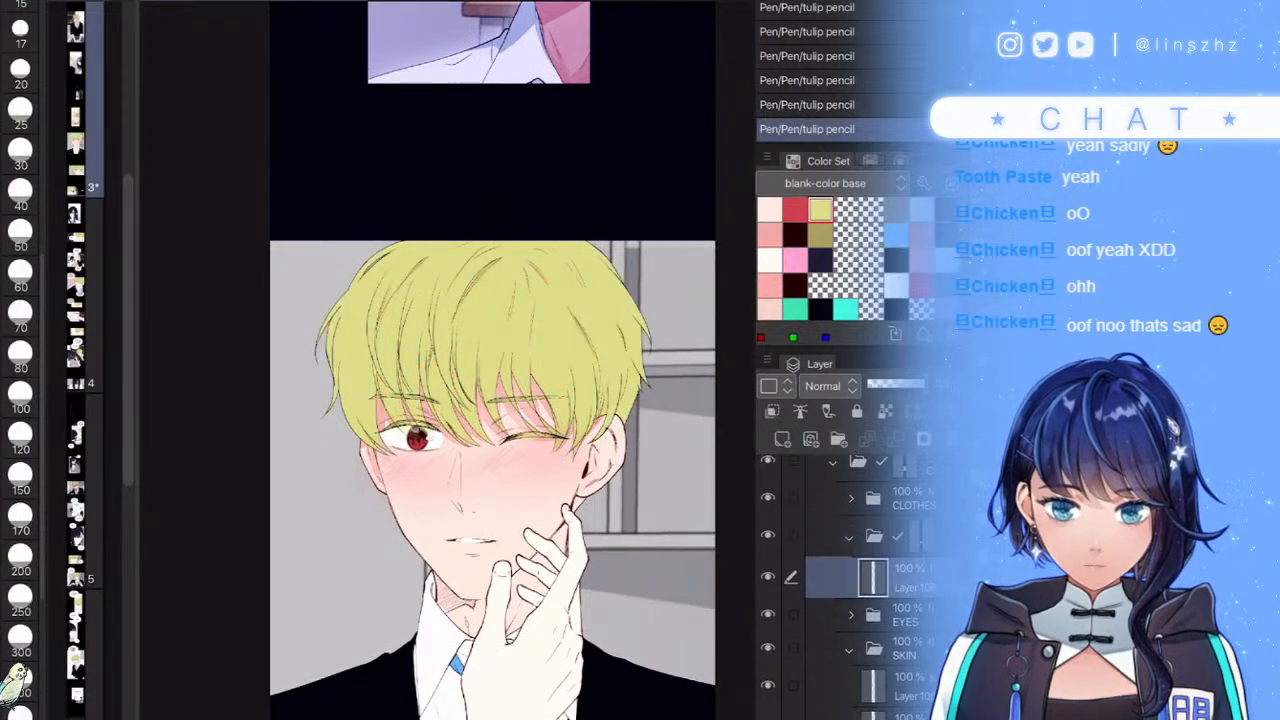
scroll(870, 590, "down", 1)
left_click(768, 640)
left_click(768, 640)
left_click(905, 640)
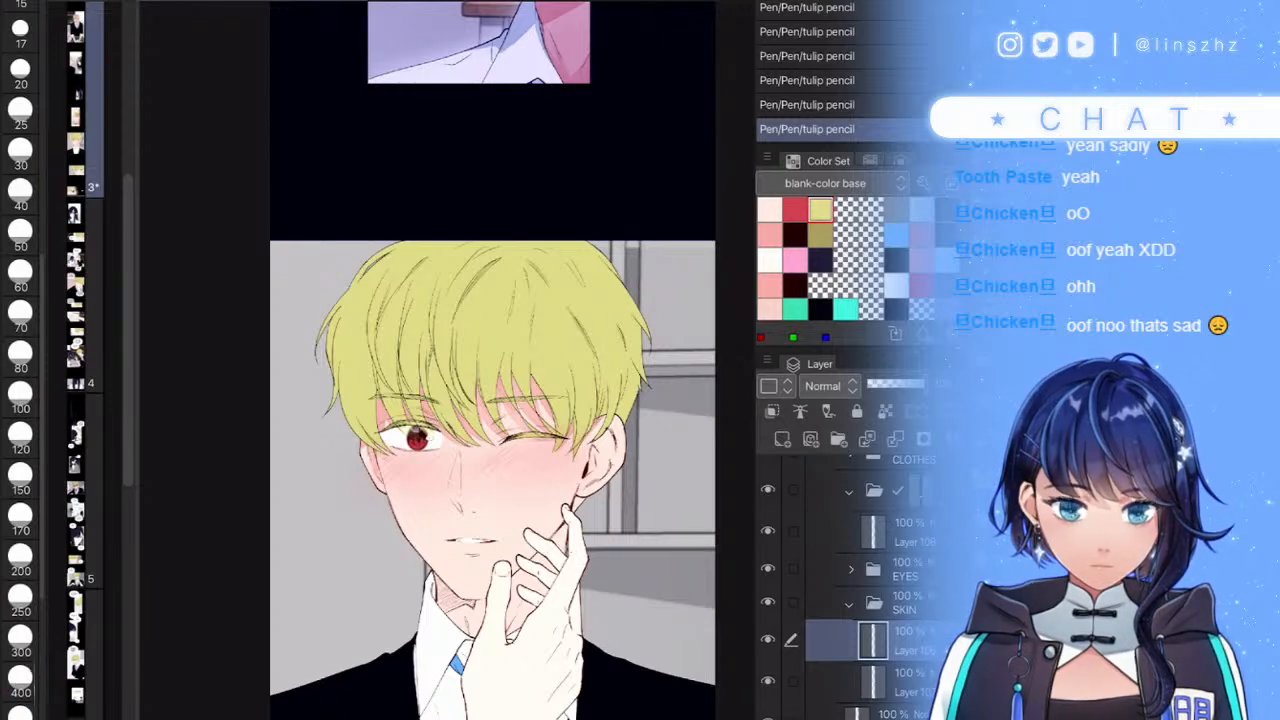
left_click(20, 113)
left_click(769, 235)
- Add pink shading strokes in and around the inner ear
scroll(600, 445, "up", 6)
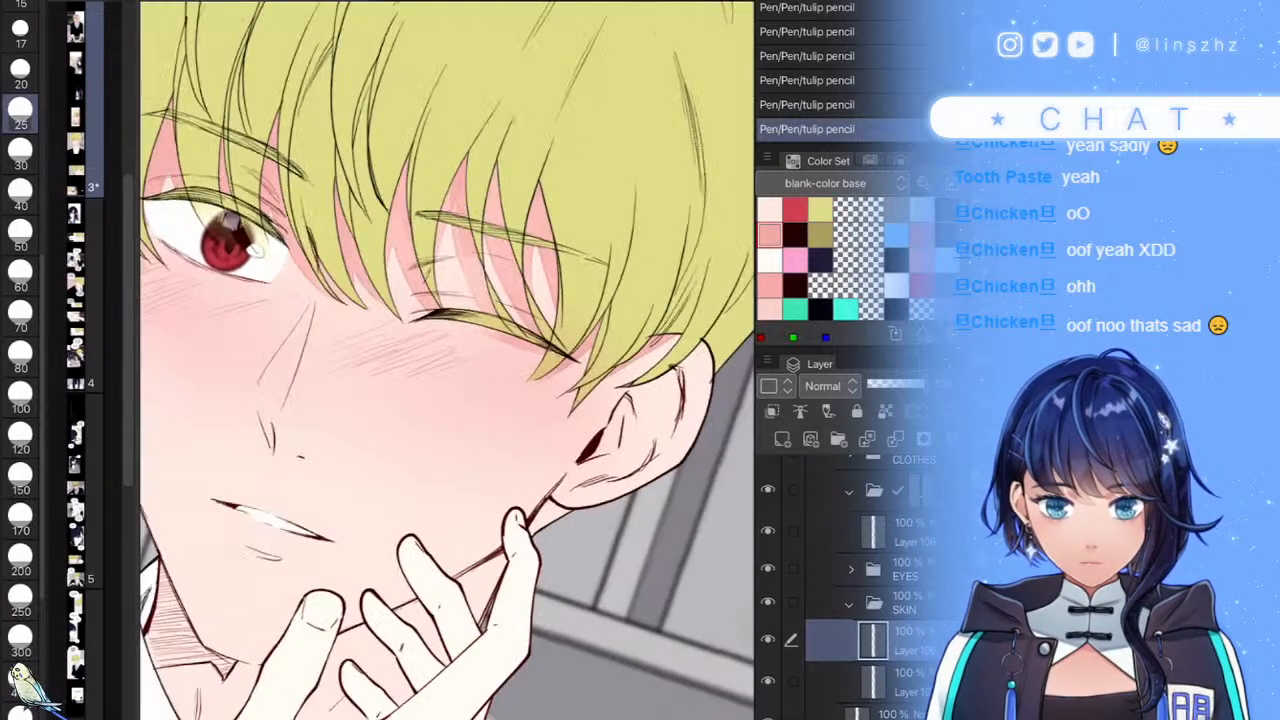
mouse_move(577, 396)
left_mouse_down()
mouse_move(565, 461)
mouse_move(533, 504)
mouse_move(465, 526)
mouse_move(553, 446)
mouse_move(540, 451)
mouse_move(567, 411)
mouse_move(583, 524)
mouse_move(460, 588)
mouse_move(595, 546)
mouse_move(685, 431)
mouse_move(699, 352)
mouse_move(642, 532)
left_mouse_up()
scroll(600, 445, "down", 6)
left_click_drag(612, 385, 625, 445)
scroll(450, 390, "down", 6)
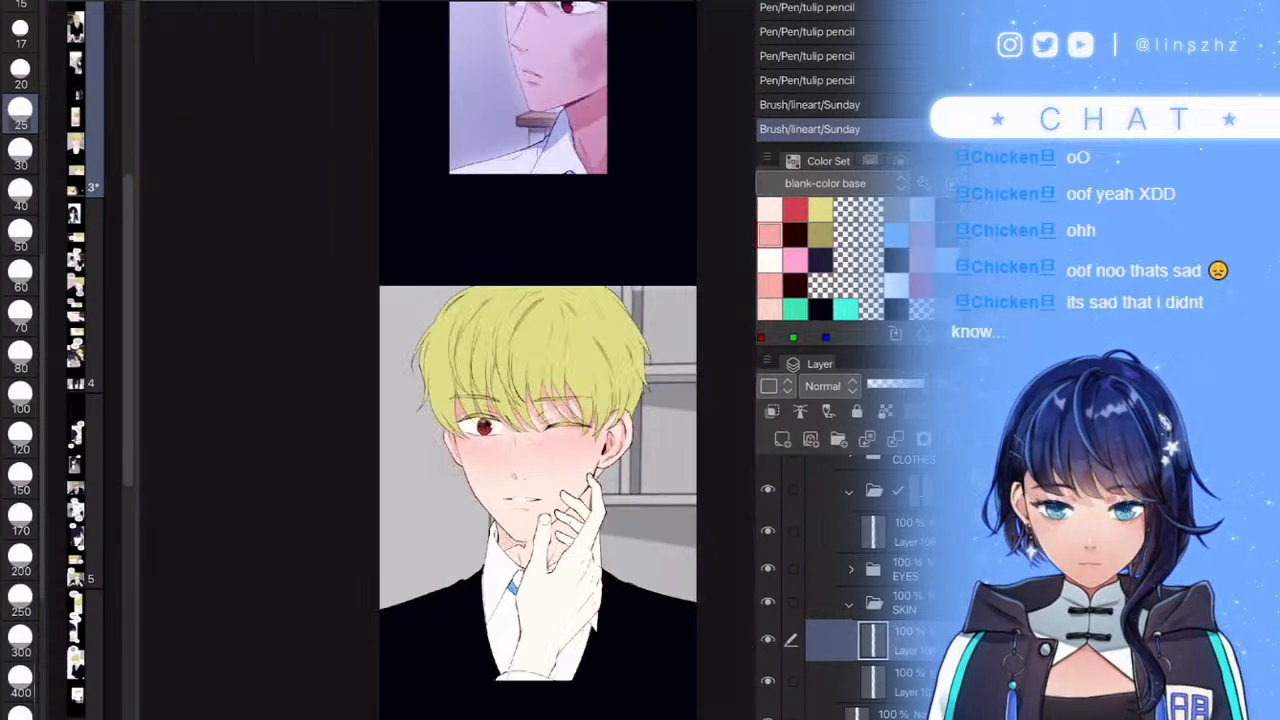
scroll(450, 390, "up", 6)
scroll(550, 585, "up", 3)
- Shade the cheek line between the fingers and repaint the pink shading across the neck
mouse_move(615, 385)
left_mouse_down()
mouse_move(487, 533)
mouse_move(613, 355)
mouse_move(486, 509)
mouse_move(512, 470)
mouse_move(507, 485)
mouse_move(558, 457)
mouse_move(483, 533)
mouse_move(507, 495)
mouse_move(345, 610)
mouse_move(573, 450)
mouse_move(323, 660)
mouse_move(540, 473)
mouse_move(392, 608)
mouse_move(587, 411)
mouse_move(366, 653)
mouse_move(620, 401)
mouse_move(355, 657)
mouse_move(452, 575)
left_mouse_up()
scroll(509, 475, "down", 3)
scroll(404, 557, "up", 4)
key("ctrl+z")
mouse_move(490, 535)
left_mouse_down()
mouse_move(380, 618)
mouse_move(519, 529)
mouse_move(339, 593)
mouse_move(508, 514)
mouse_move(442, 534)
mouse_move(464, 524)
mouse_move(386, 528)
mouse_move(354, 503)
mouse_move(289, 576)
mouse_move(349, 580)
mouse_move(326, 612)
mouse_move(350, 644)
left_mouse_up()
scroll(358, 494, "down", 4)
scroll(447, 360, "up", 2)
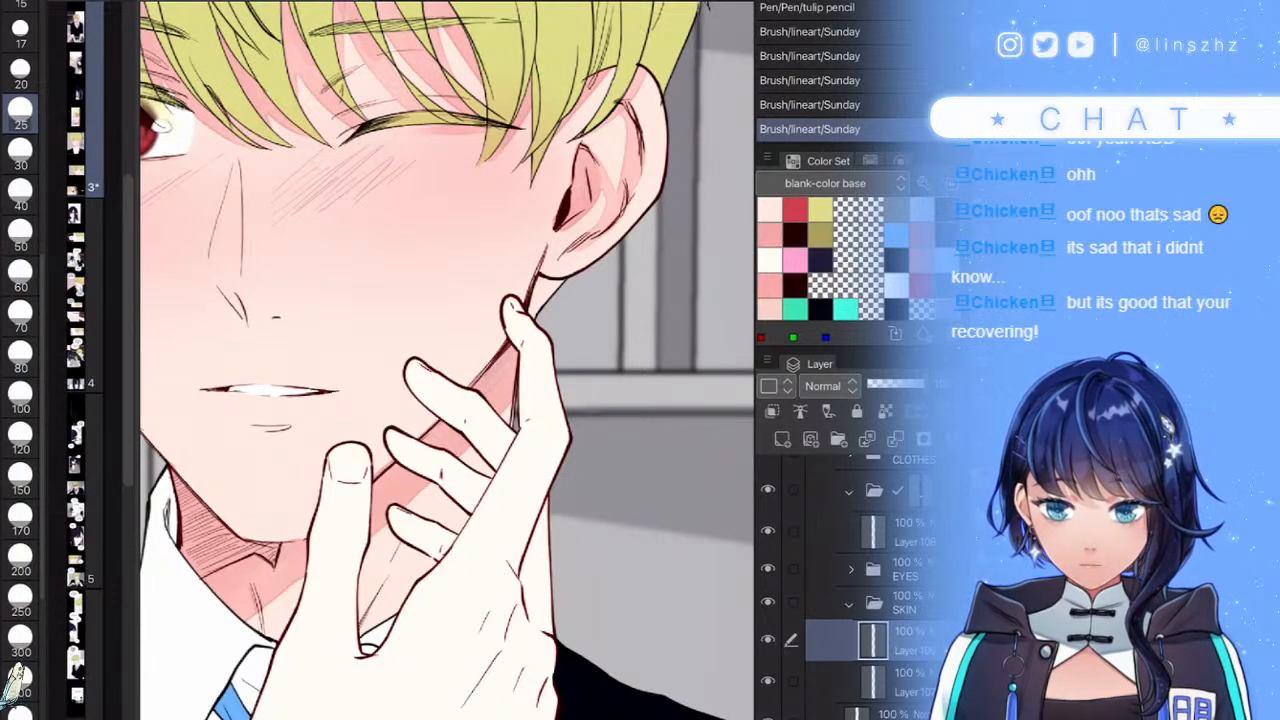
key("ctrl+z")
- Touch up the skin fill beside the neck line, first with a size 60 brush, then a smaller one
key("e")
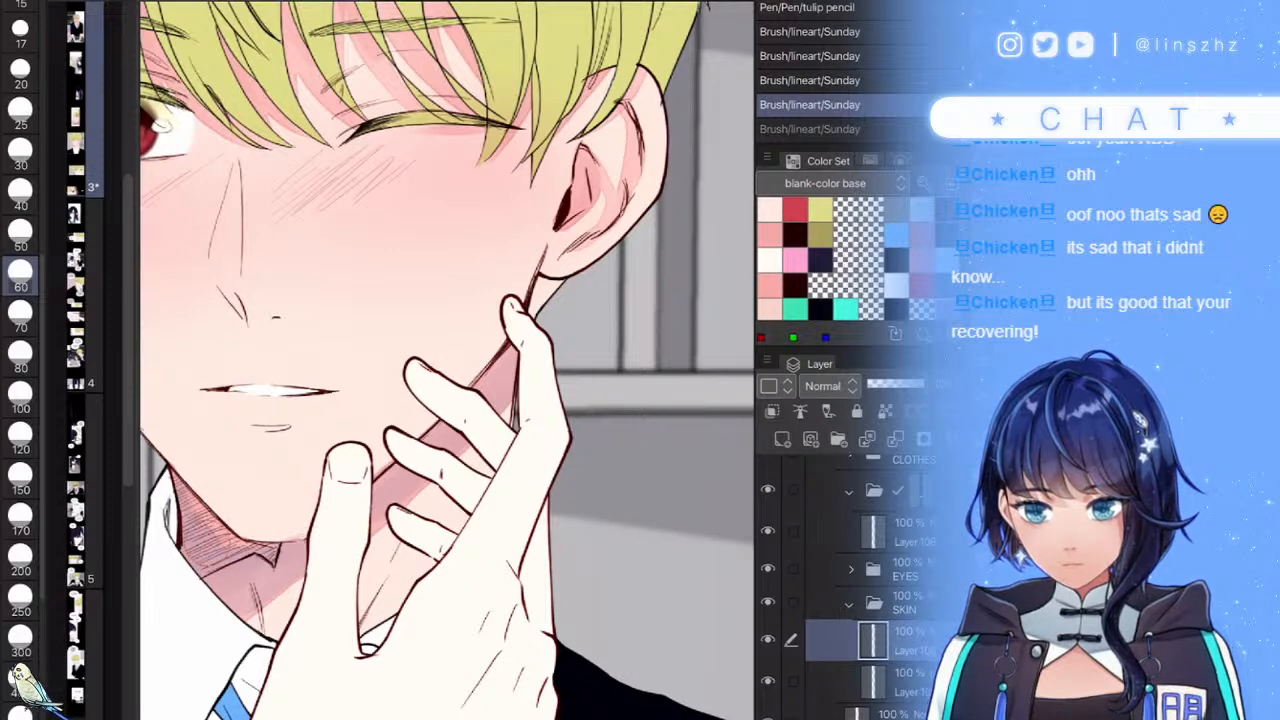
left_click_drag(226, 541, 277, 560)
scroll(450, 430, "down", 1)
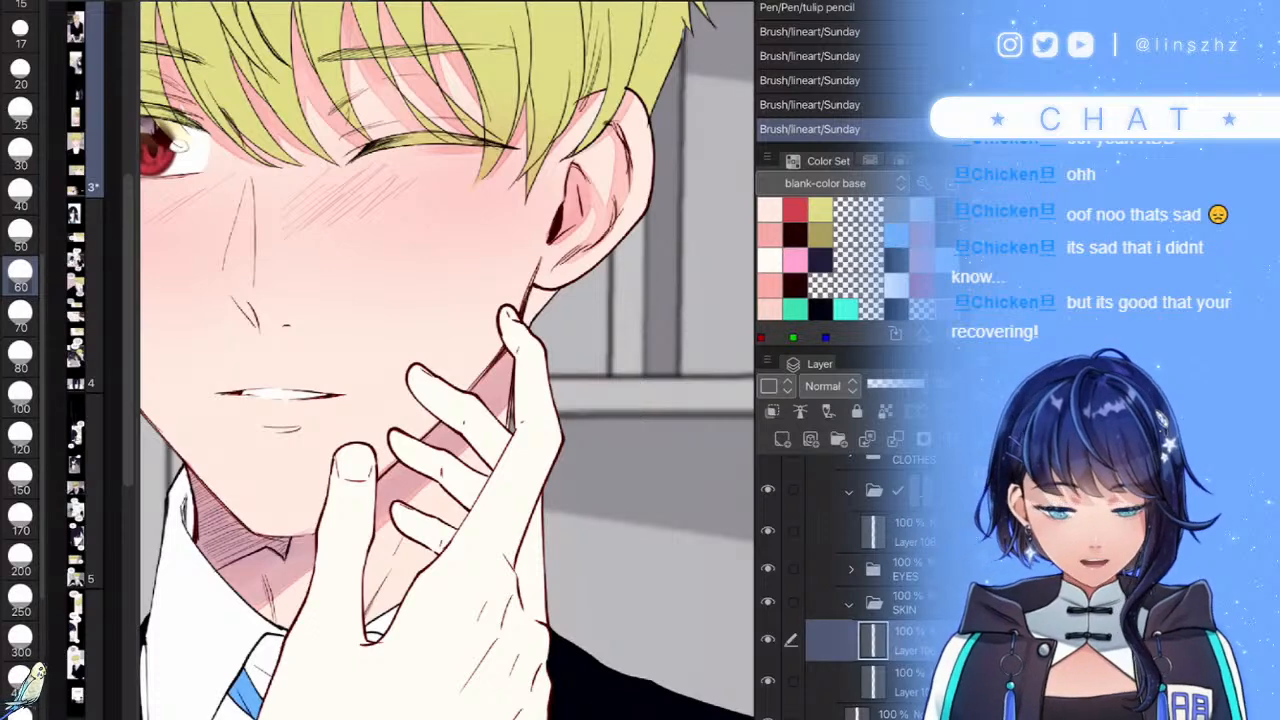
scroll(448, 360, "up", 5)
left_click(20, 154)
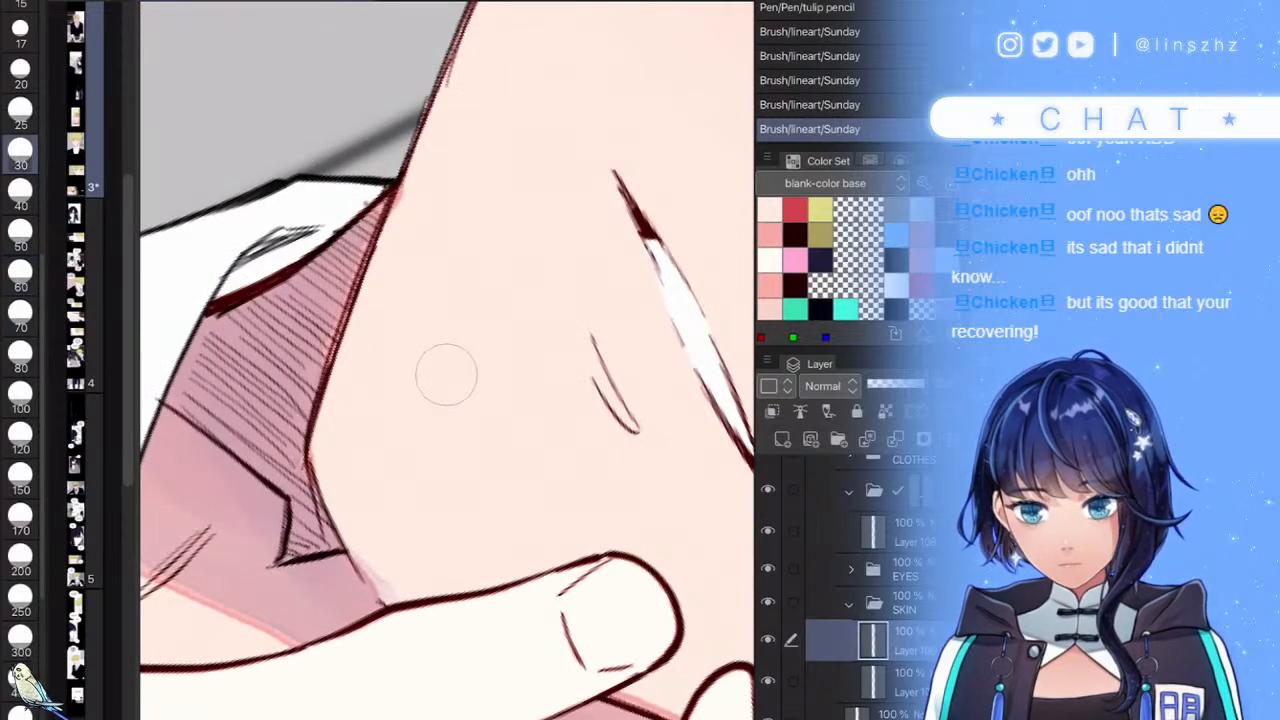
left_click_drag(391, 543, 380, 562)
scroll(448, 360, "down", 8)
scroll(448, 360, "up", 6)
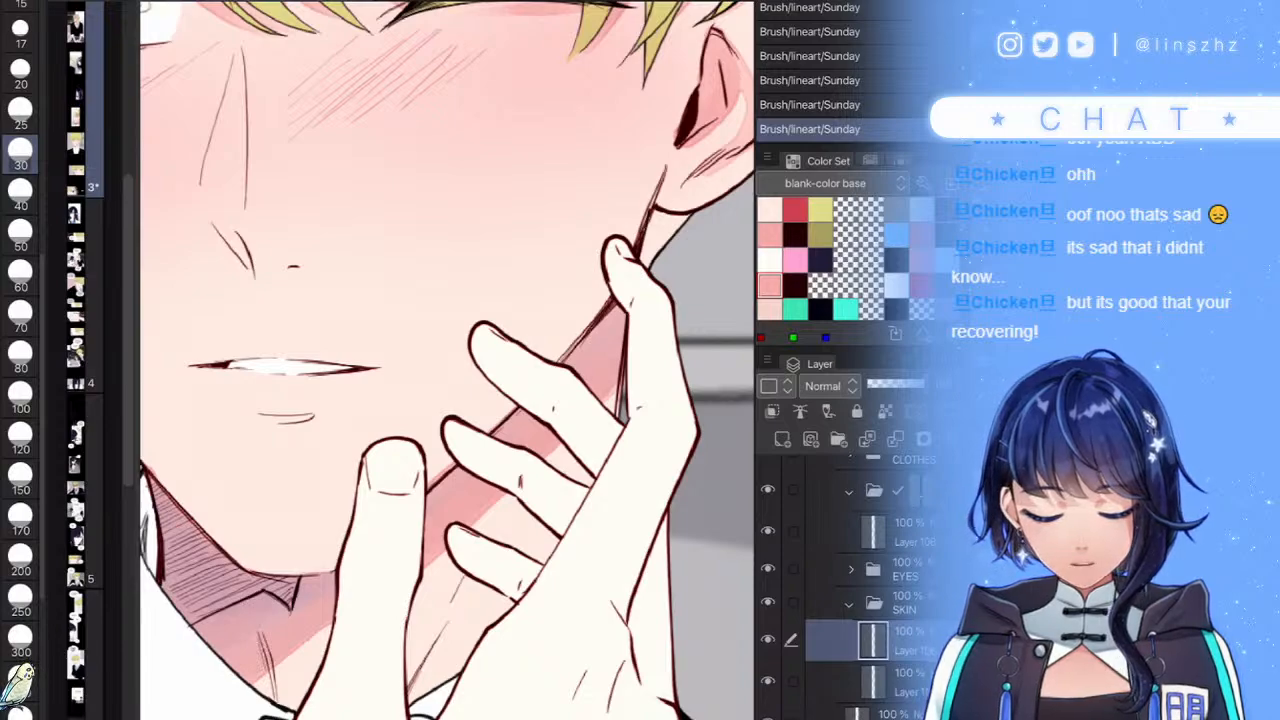
scroll(560, 474, "down", 4)
scroll(510, 500, "up", 5)
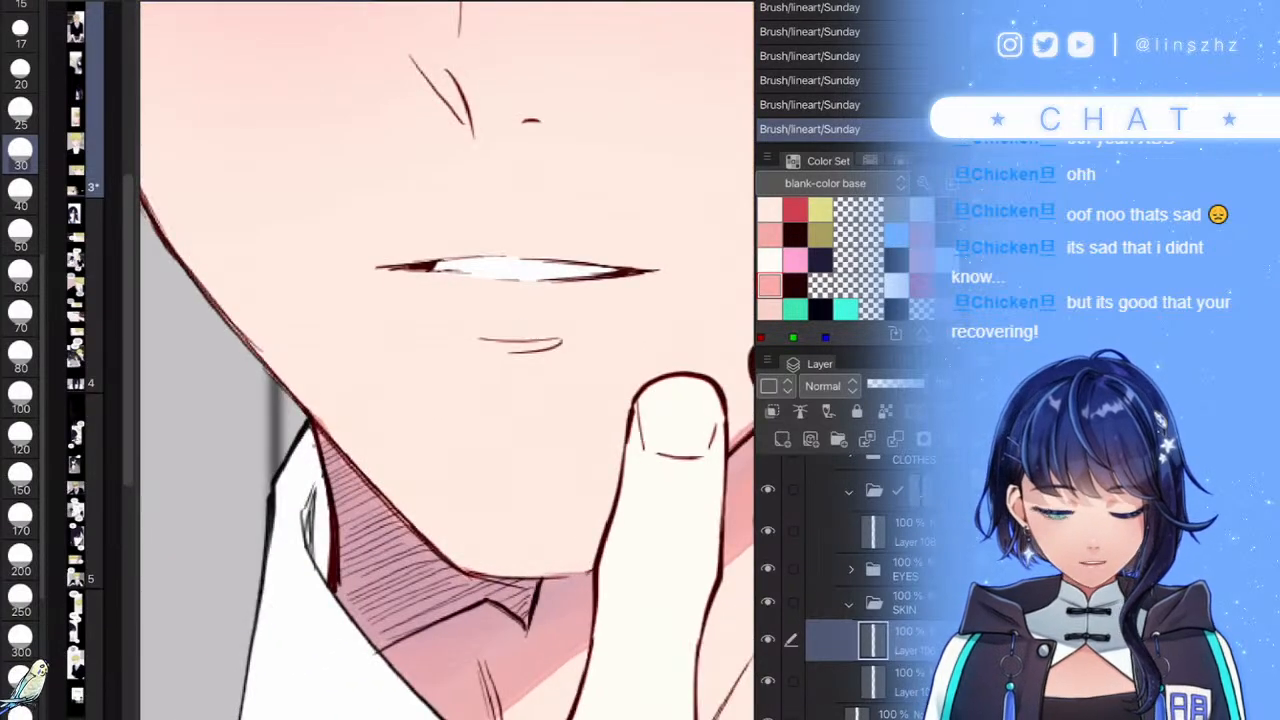
- Add a new Multiply layer in the SKIN folder for the neck shadow
left_click(783, 439)
left_click(829, 386)
left_click(812, 2)
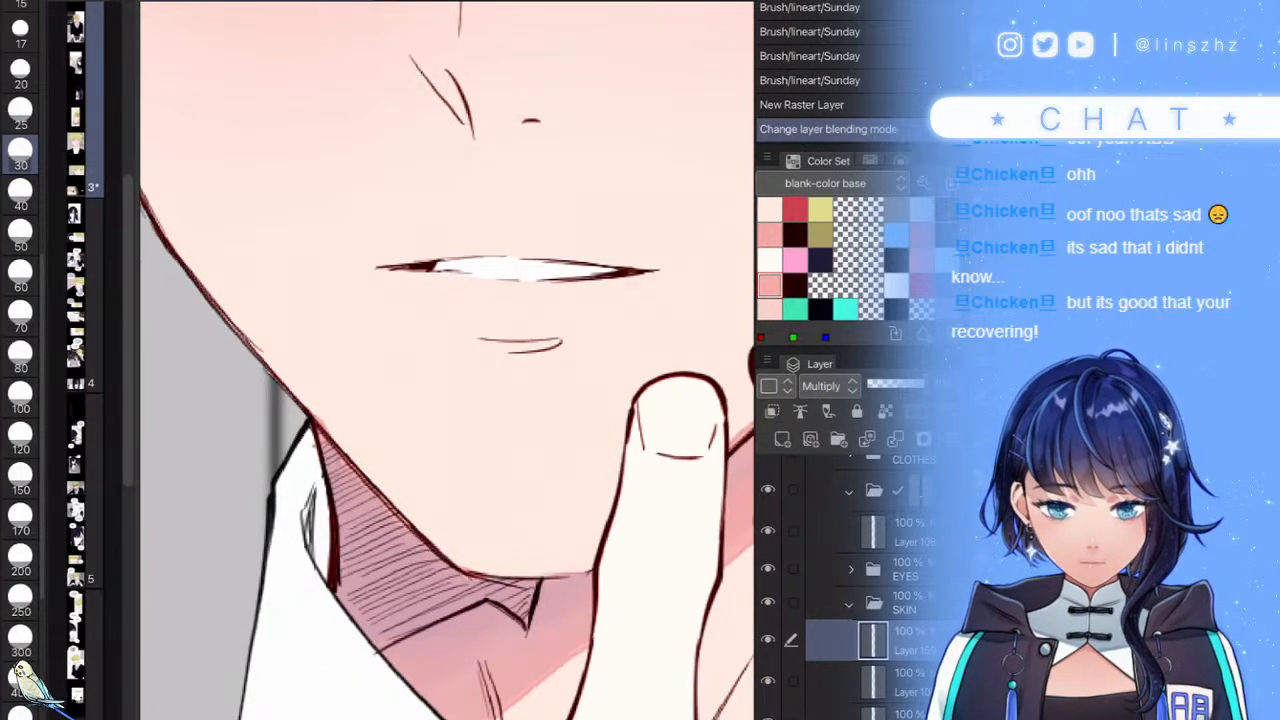
key("g")
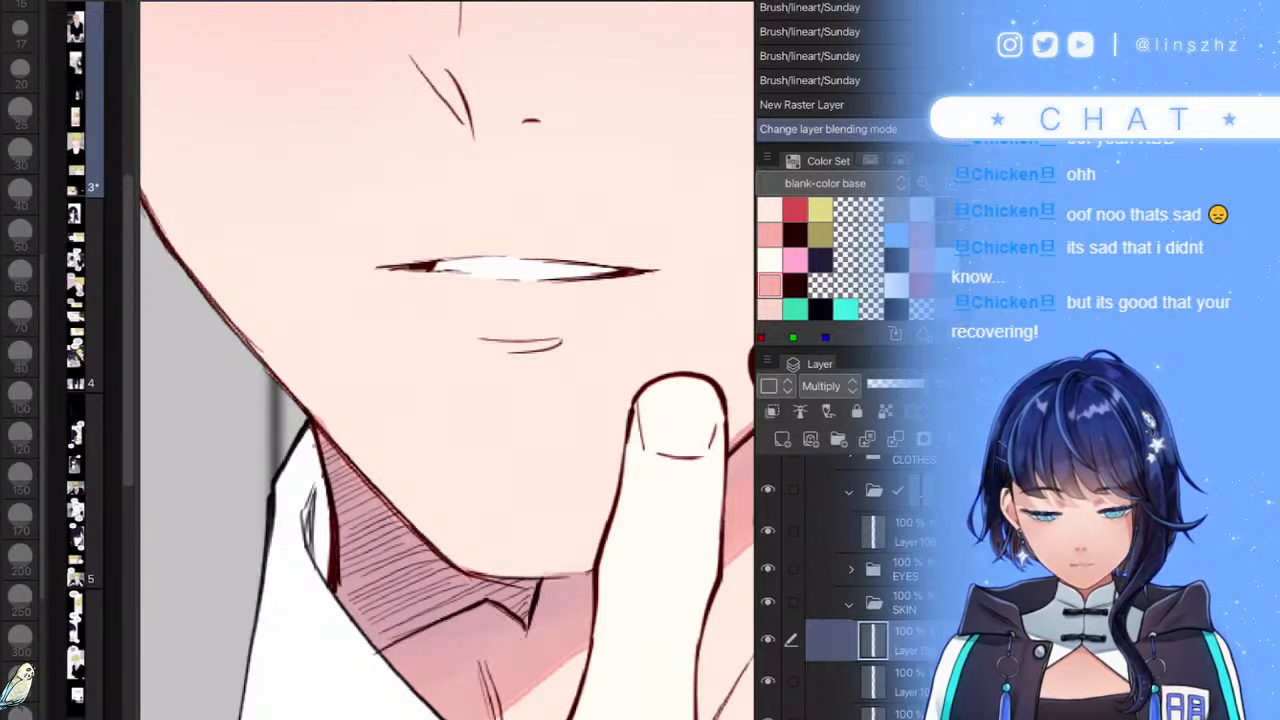
scroll(870, 560, "up", 4)
left_click(880, 531)
left_click(828, 411)
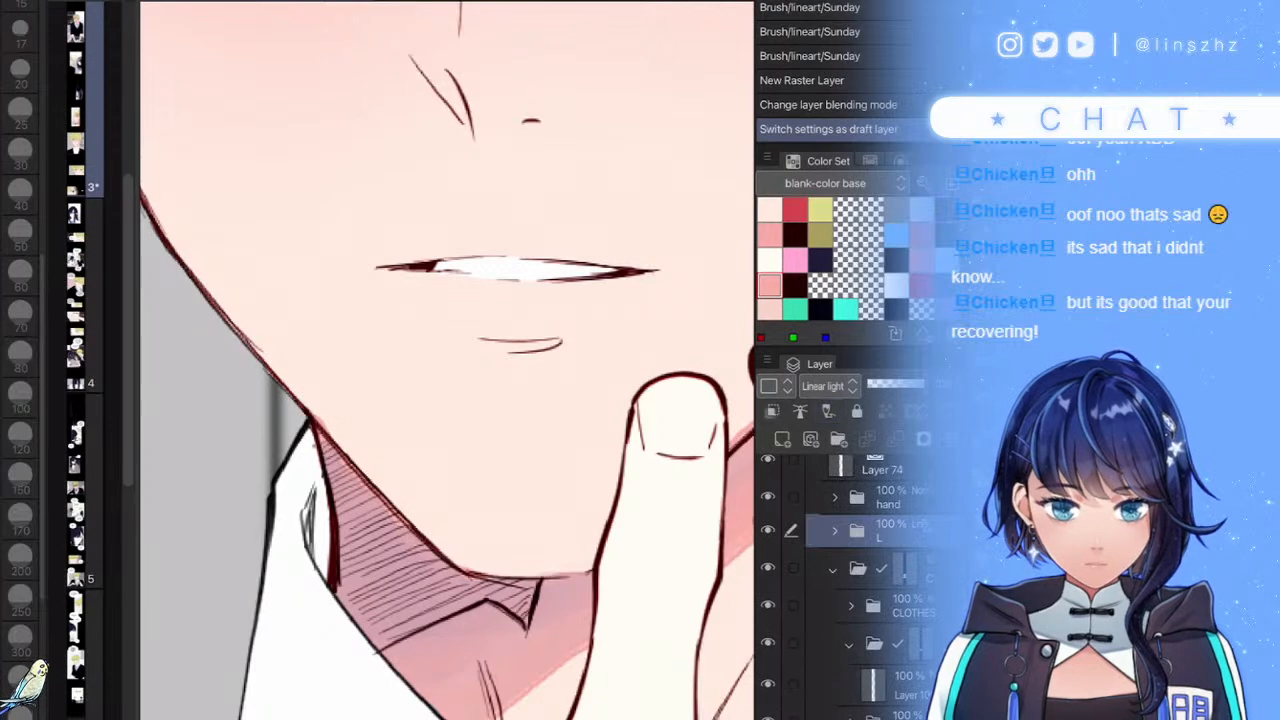
left_click(800, 411)
scroll(870, 570, "down", 4)
- Lasso-fill a shadow shape over the neck on the new Multiply layer
left_click(900, 608)
left_click(768, 607)
left_click(768, 648)
left_click(768, 648)
mouse_move(553, 543)
left_mouse_down()
mouse_move(543, 629)
mouse_move(341, 320)
mouse_move(540, 530)
left_mouse_up()
scroll(448, 360, "down", 6)
scroll(448, 360, "up", 2)
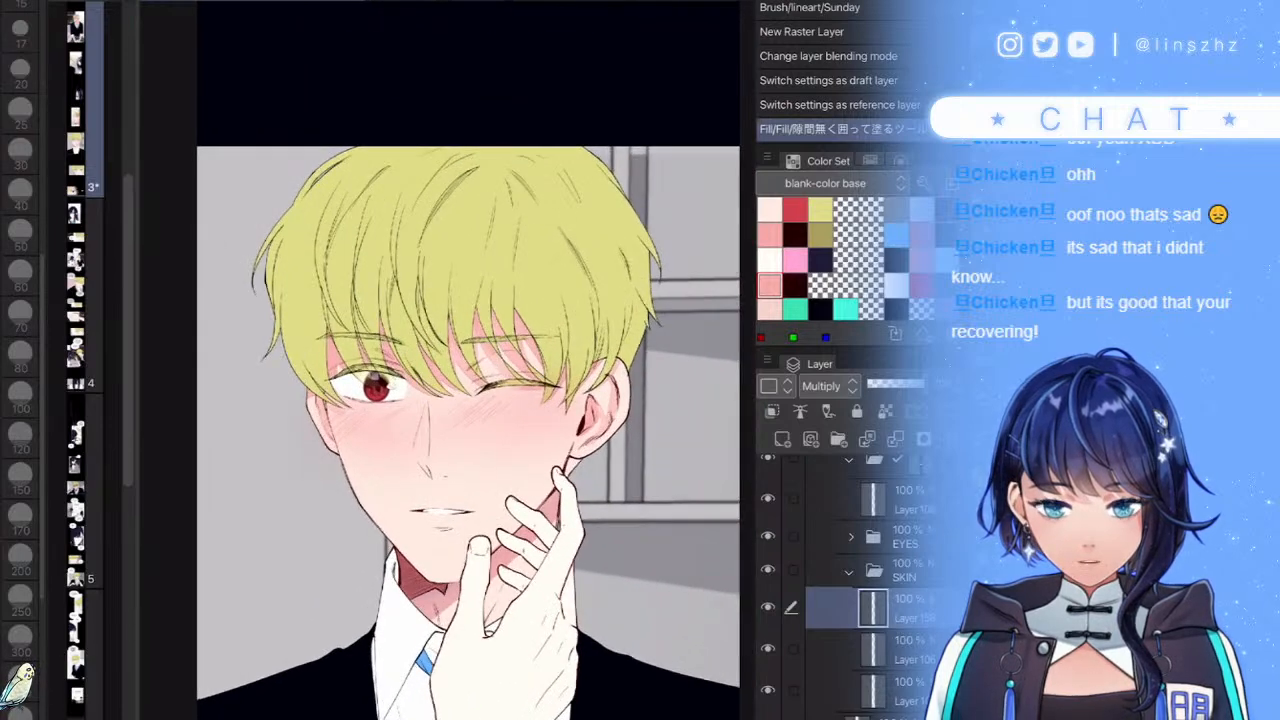
- Lower the neck shadow layer's opacity to 78% and compare it on and off
left_click(900, 384)
left_click_drag(912, 384, 911, 384)
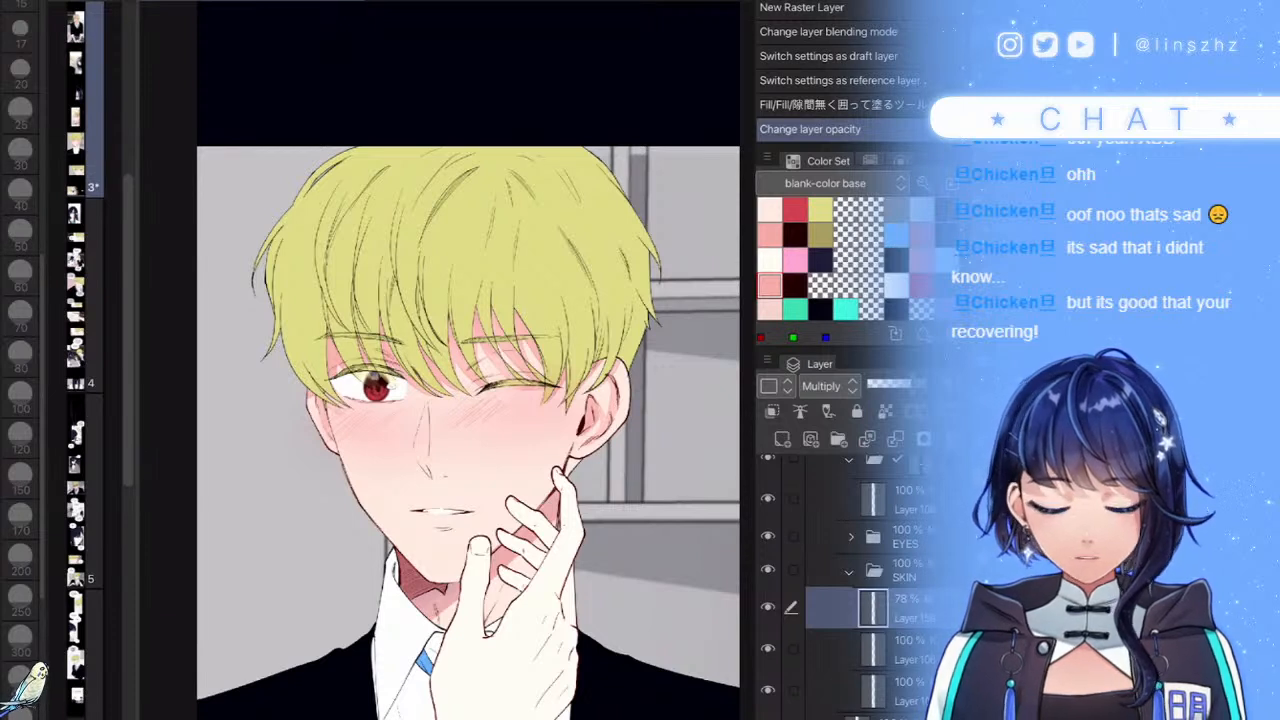
left_click(768, 607)
left_click(768, 607)
left_click(768, 607)
left_click(768, 607)
- On the skin layer below, paint a short pink stroke near the nose bridge
left_click(905, 650)
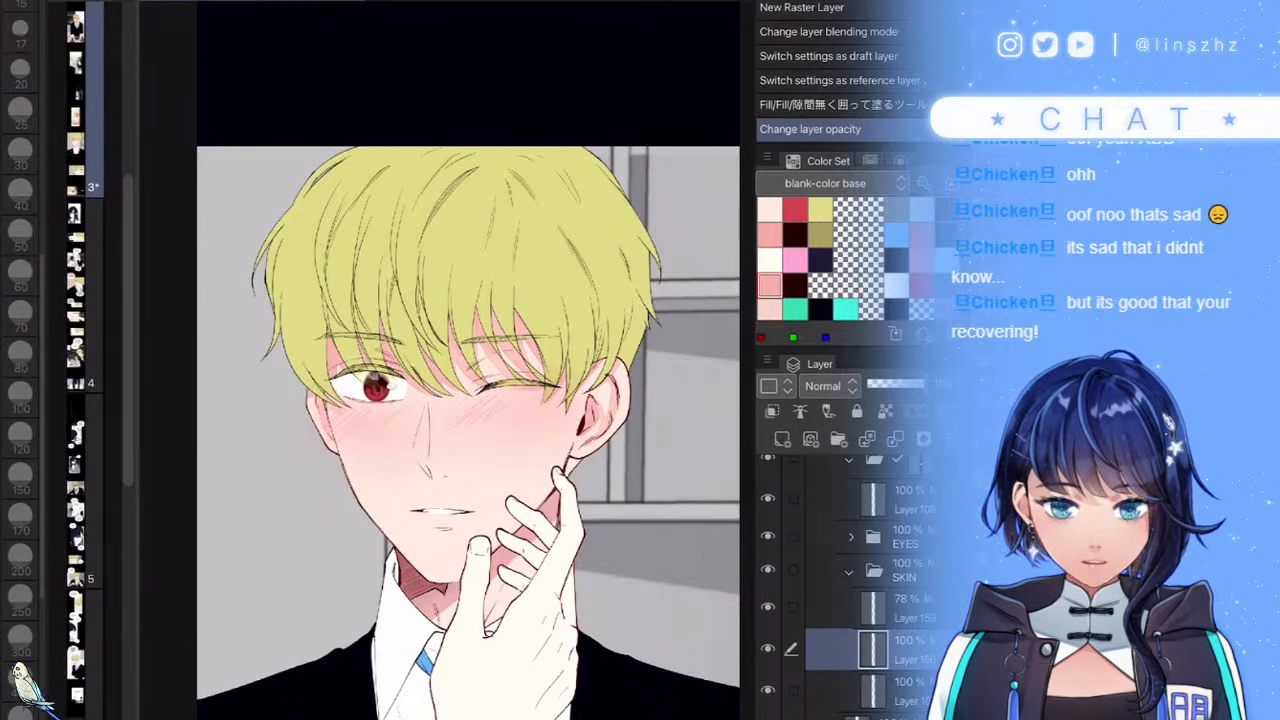
key("p")
scroll(427, 439, "up", 6)
left_click_drag(478, 333, 447, 385)
scroll(490, 390, "up", 2)
- Undo the stray nose stroke, then paint pink blush down the nose bridge with a smaller brush
key("ctrl+z")
mouse_move(497, 305)
left_mouse_down()
mouse_move(372, 428)
mouse_move(326, 515)
mouse_move(342, 590)
mouse_move(365, 515)
mouse_move(478, 358)
mouse_move(385, 475)
mouse_move(410, 420)
mouse_move(351, 493)
left_mouse_up()
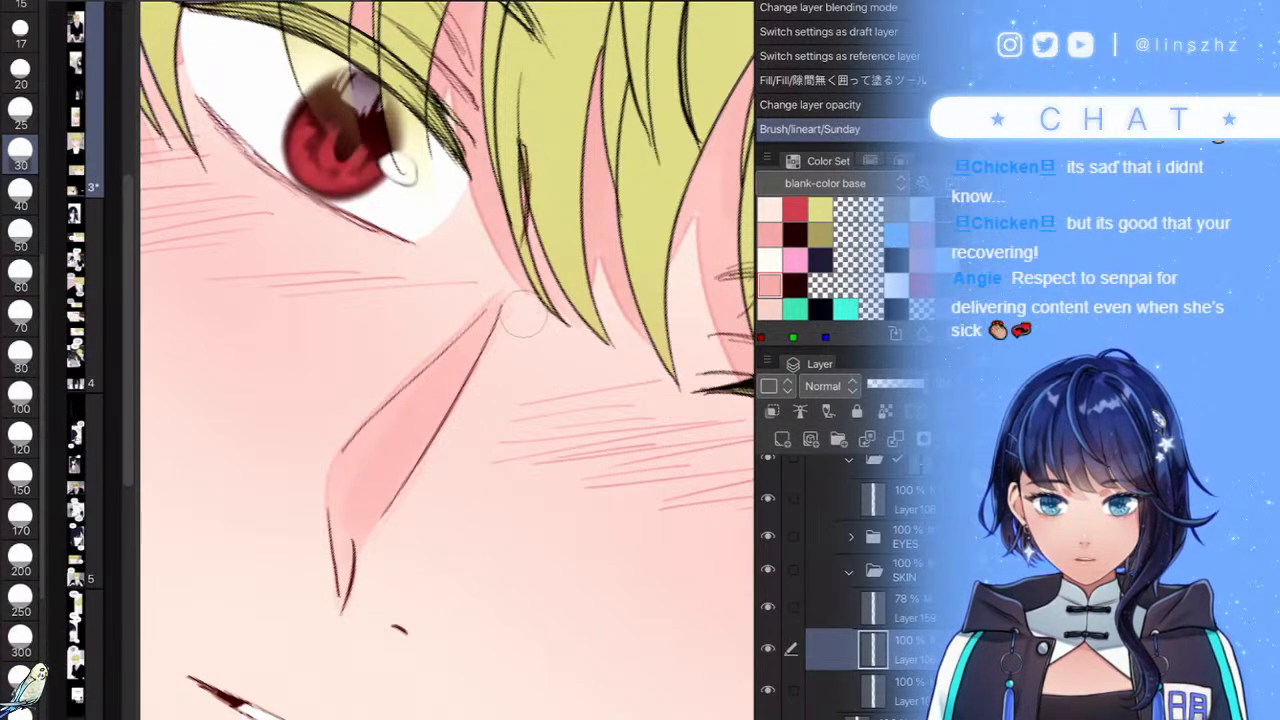
left_click_drag(523, 319, 508, 328)
scroll(447, 360, "down", 5)
scroll(505, 450, "up", 5)
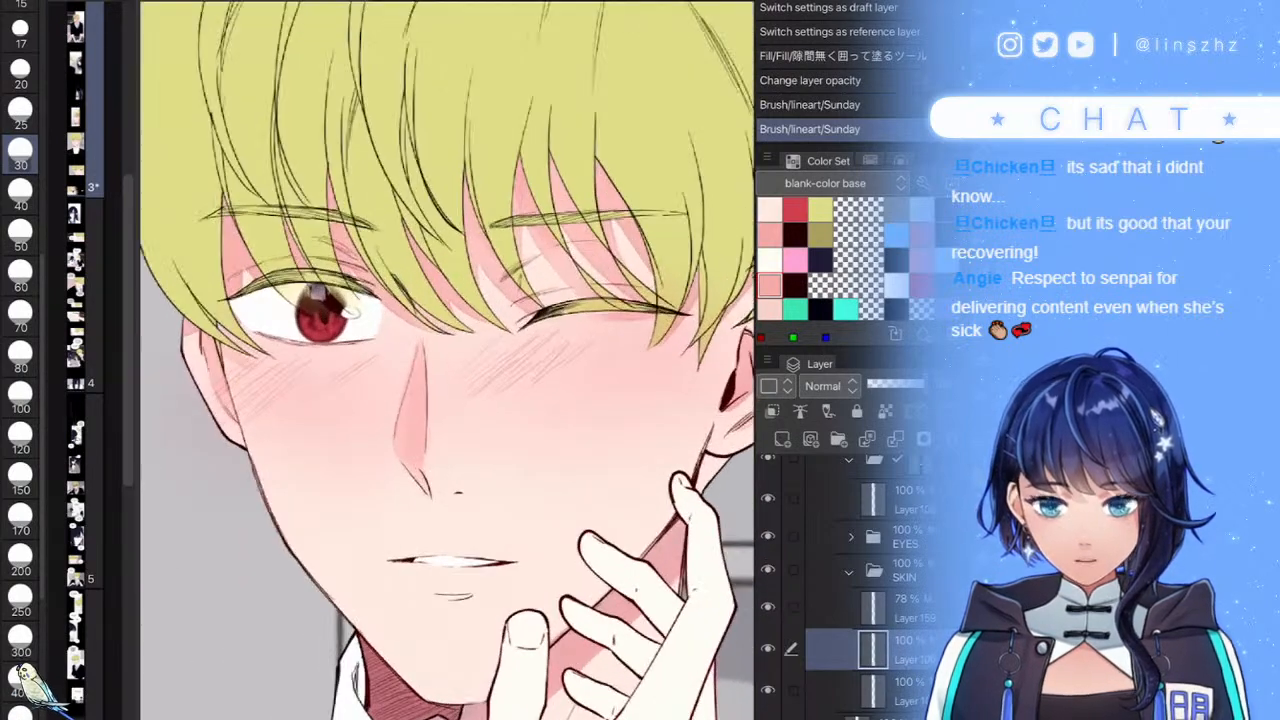
scroll(447, 360, "up", 3)
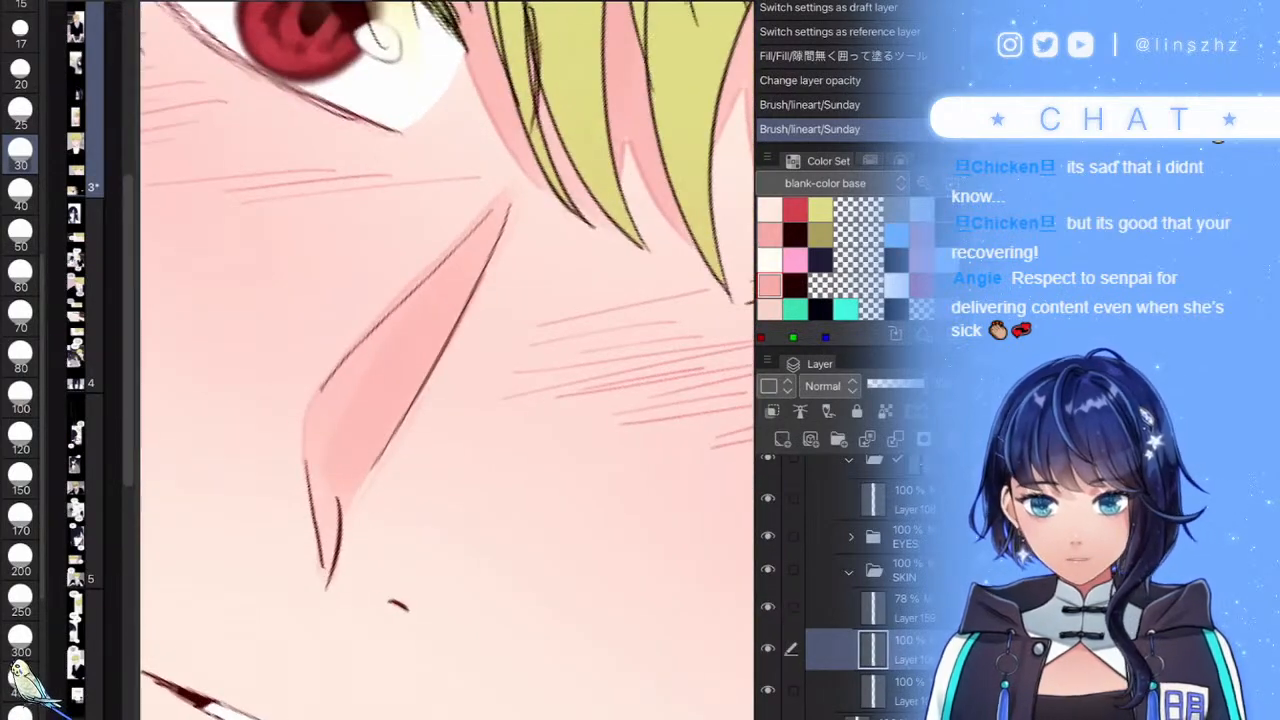
key("[")
key("[")
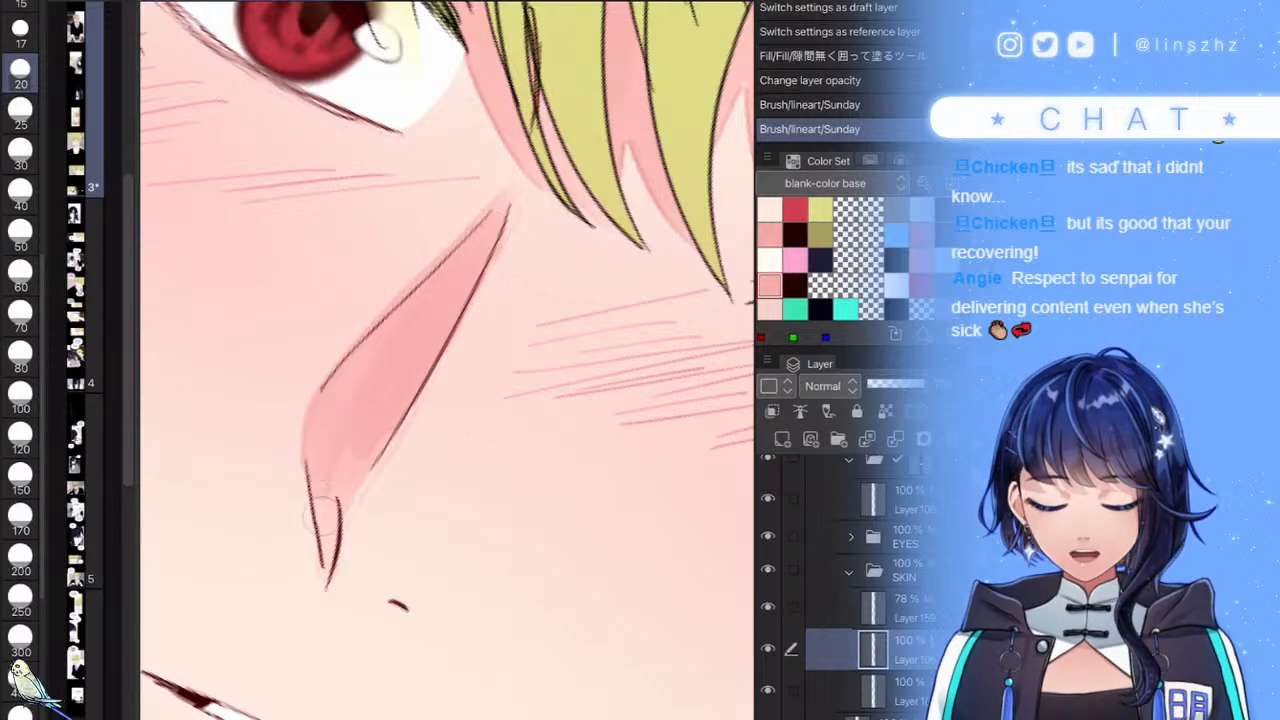
mouse_move(348, 452)
left_mouse_down()
mouse_move(423, 359)
mouse_move(527, 182)
left_mouse_up()
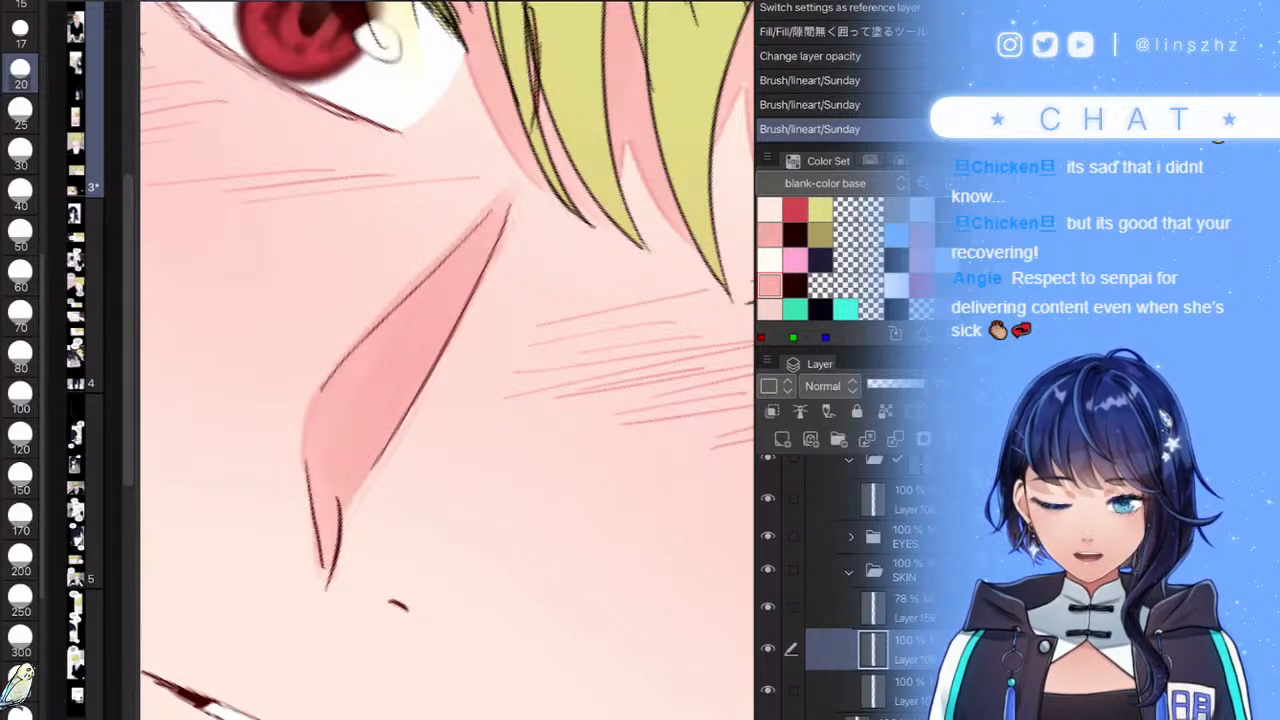
key("ctrl+0")
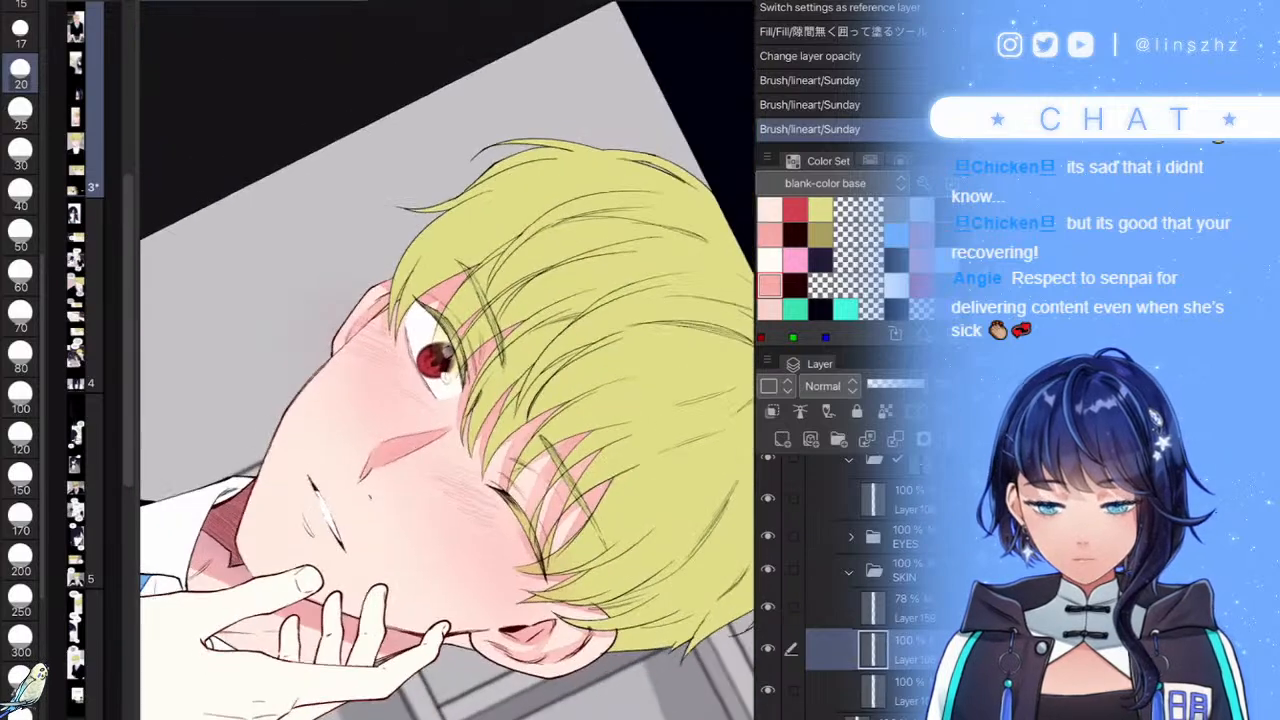
scroll(410, 300, "up", 6)
- Paint pink along the lower eyelid and soften blush under the open eye and upper cheek
mouse_move(381, 205)
left_mouse_down()
mouse_move(338, 389)
mouse_move(342, 479)
left_mouse_up()
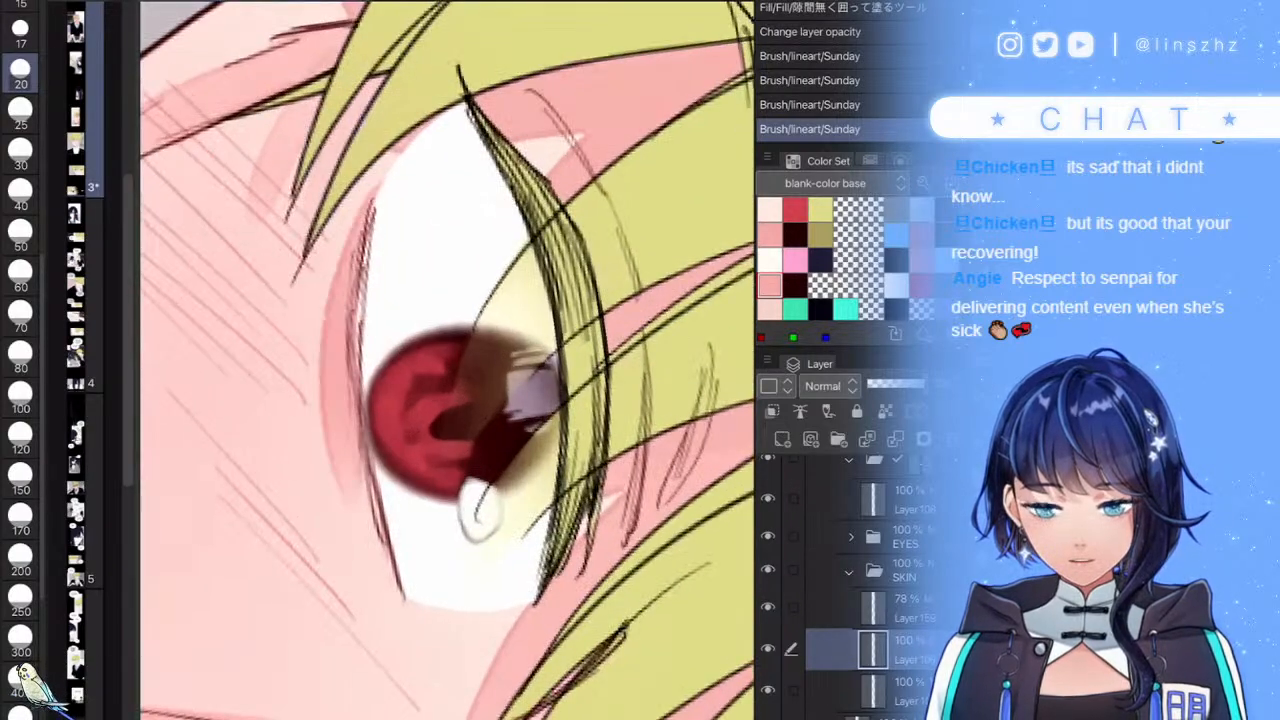
scroll(440, 370, "down", 5)
scroll(440, 380, "up", 4)
left_click(20, 640)
left_click(20, 437)
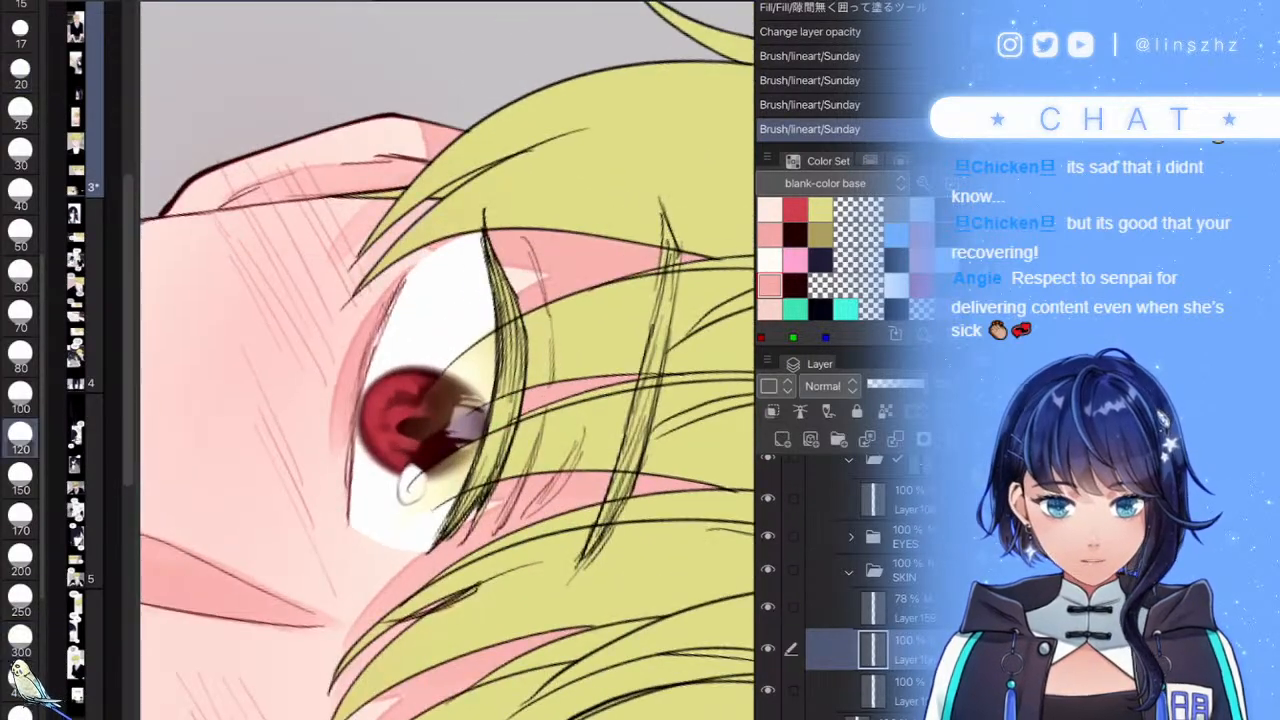
left_click_drag(345, 440, 400, 560)
left_click_drag(335, 470, 435, 562)
left_click_drag(310, 490, 410, 538)
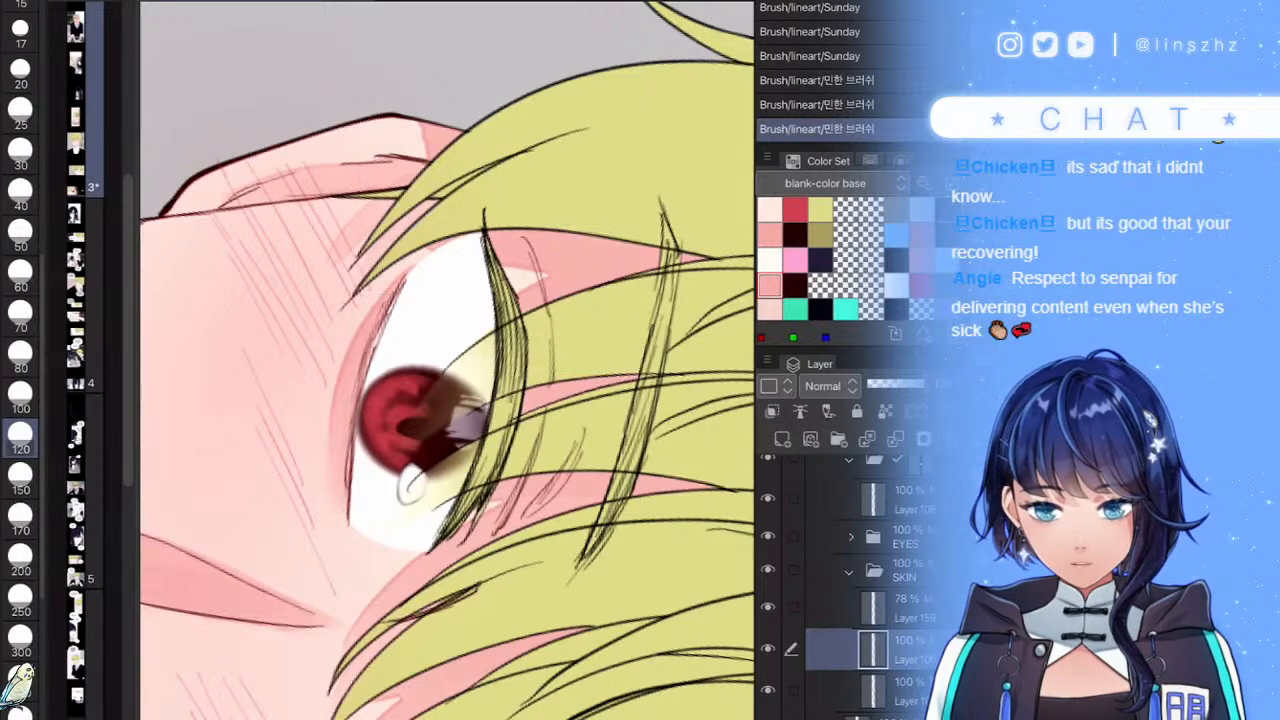
scroll(455, 395, "down", 5)
scroll(447, 400, "down", 6)
scroll(447, 400, "up", 5)
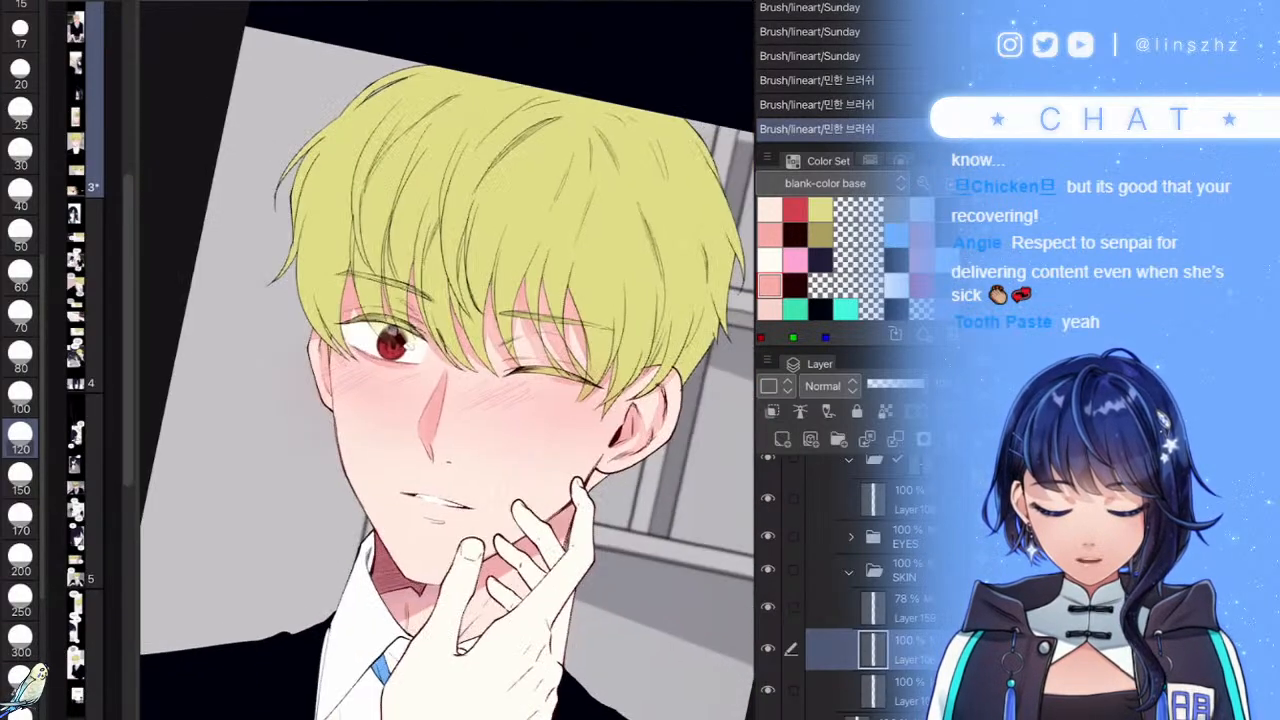
scroll(450, 500, "up", 8)
- Tint the lower lip pink, undo the upper-lip stroke, and add a pink lip highlight
left_click(20, 73)
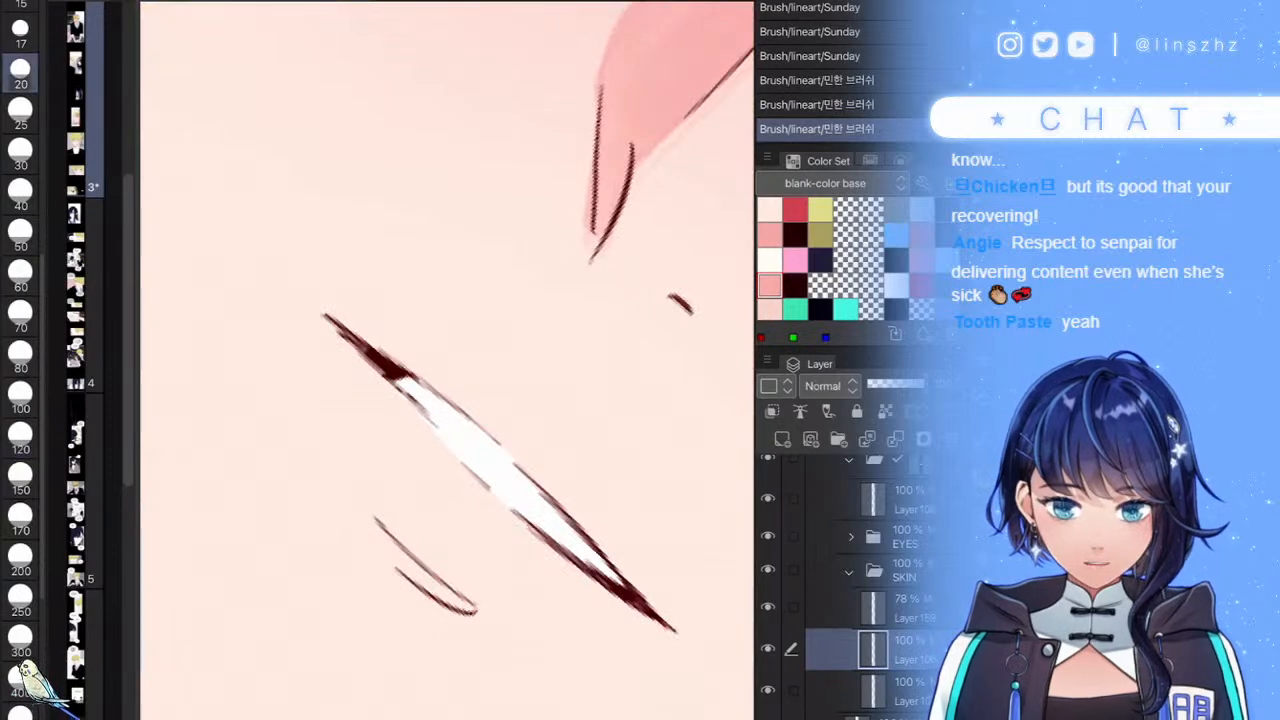
left_click_drag(370, 518, 476, 614)
left_click_drag(360, 338, 624, 567)
scroll(515, 440, "down", 8)
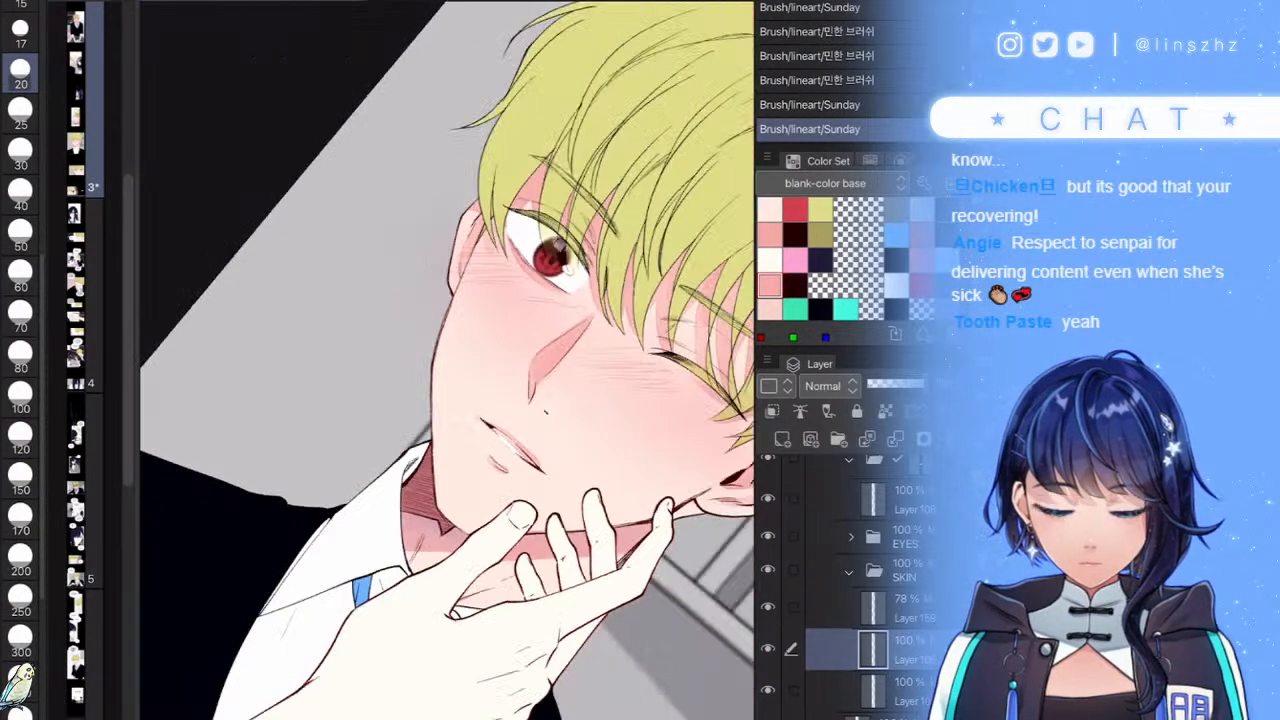
scroll(450, 400, "down", 3)
scroll(450, 440, "up", 10)
key("ctrl+z")
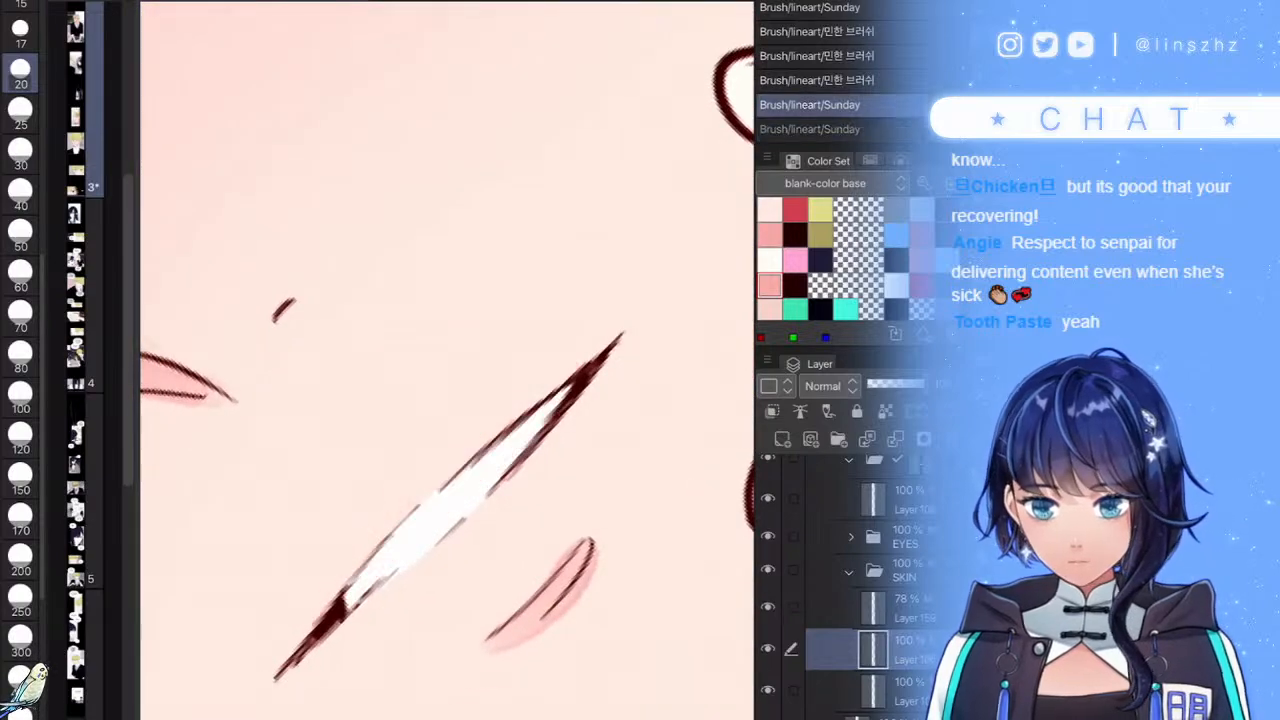
key("bracketleft")
key("bracketleft")
mouse_move(562, 378)
left_mouse_down()
mouse_move(371, 543)
mouse_move(286, 652)
left_mouse_up()
scroll(286, 652, "down", 6)
- Scroll the canvas back and forth to inspect the cheek below the closed eye
scroll(448, 360, "down", 5)
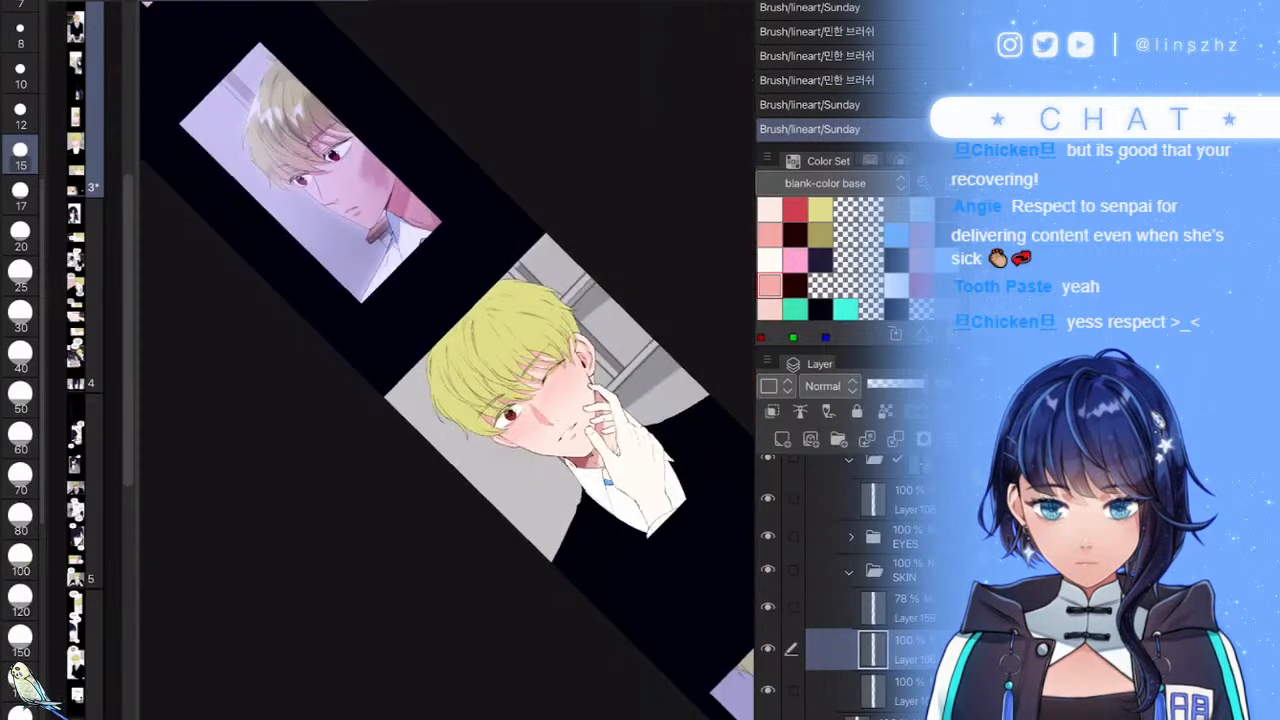
scroll(448, 360, "up", 2)
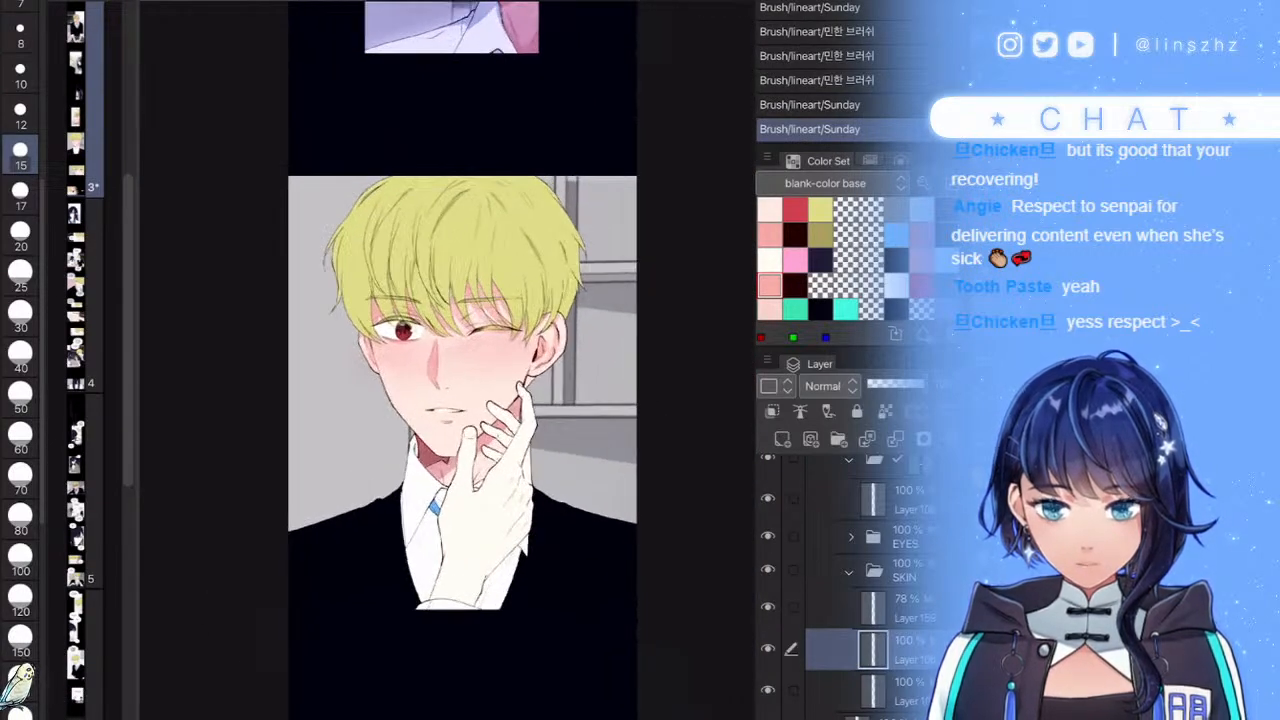
scroll(485, 480, "up", 6)
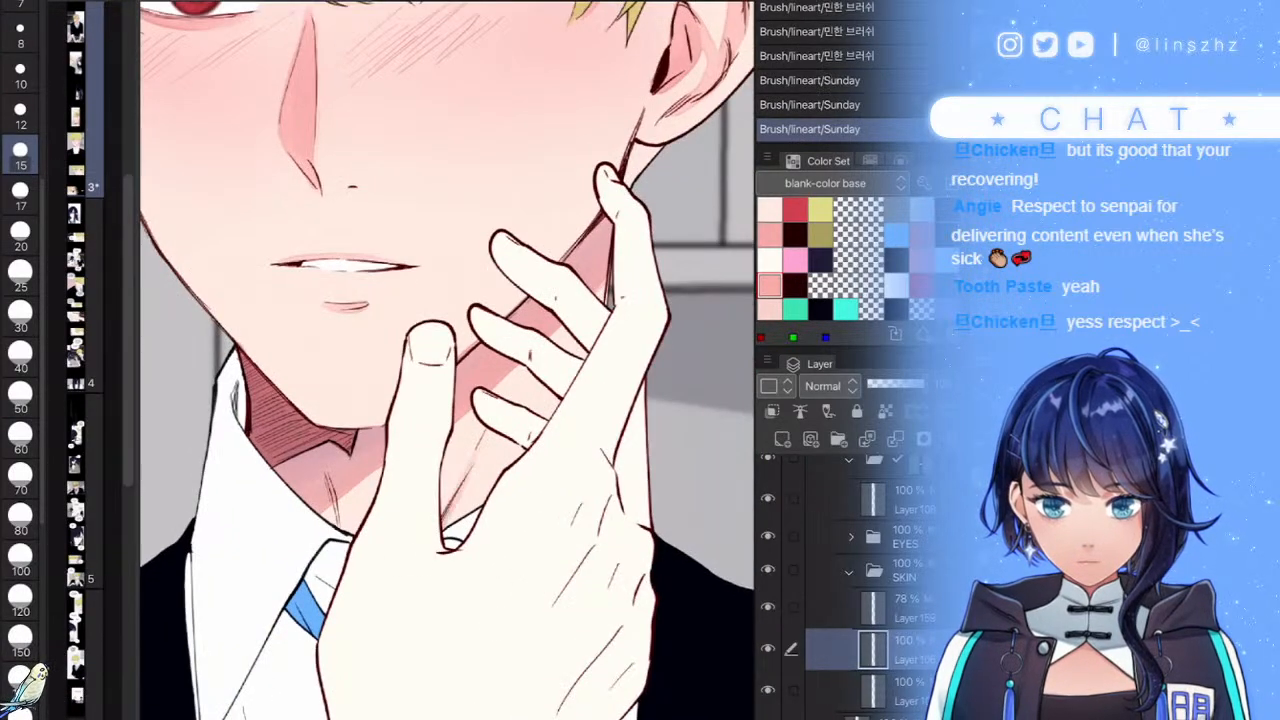
scroll(448, 360, "down", 6)
scroll(442, 457, "up", 6)
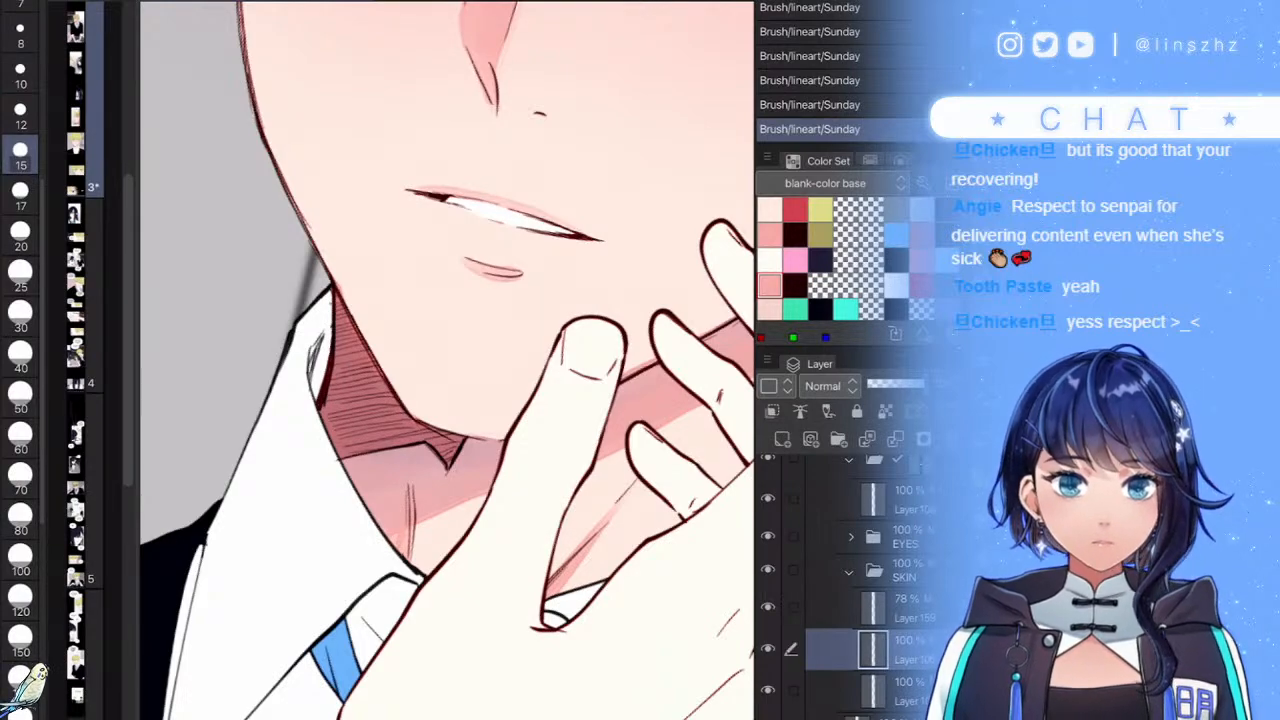
scroll(449, 360, "down", 6)
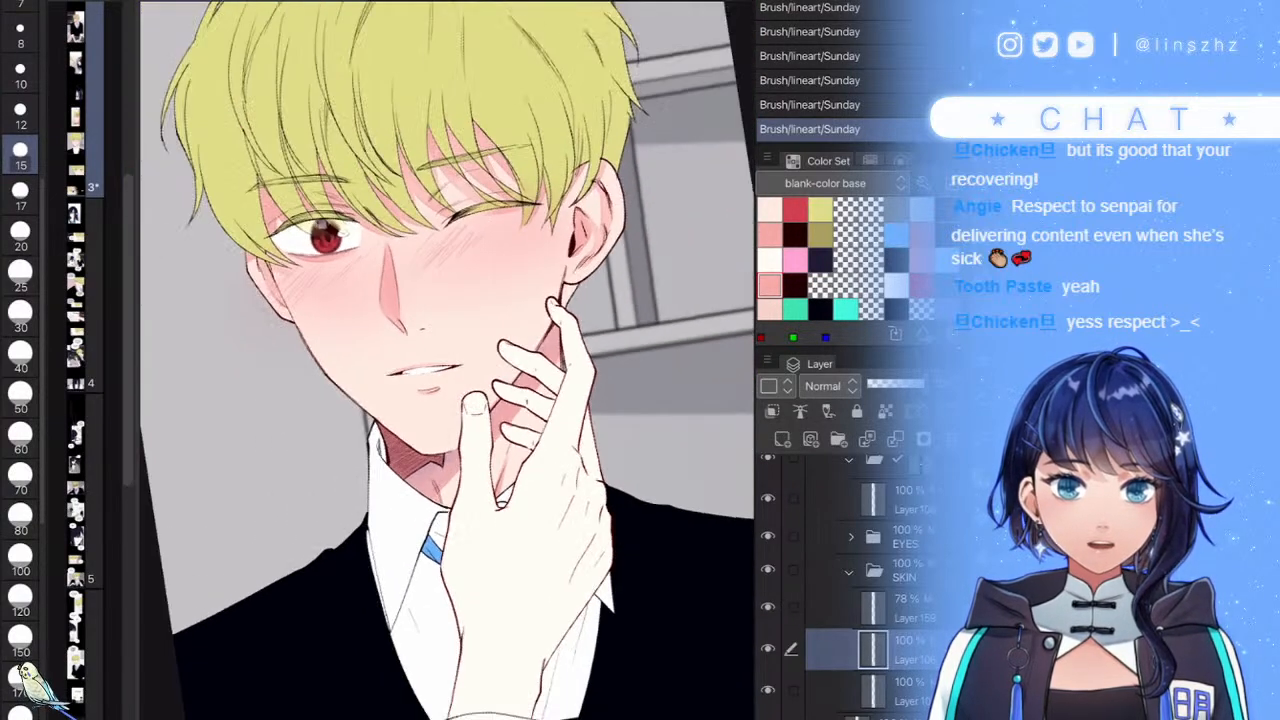
scroll(449, 360, "down", 4)
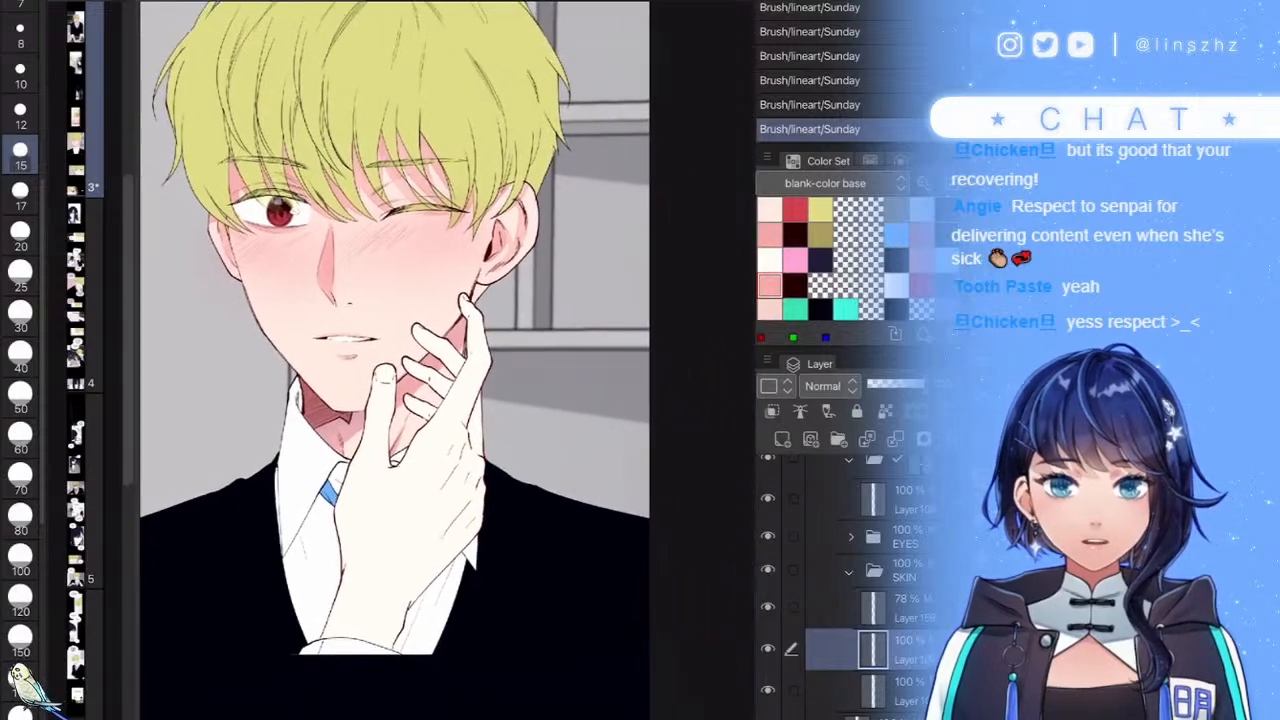
scroll(396, 360, "down", 1)
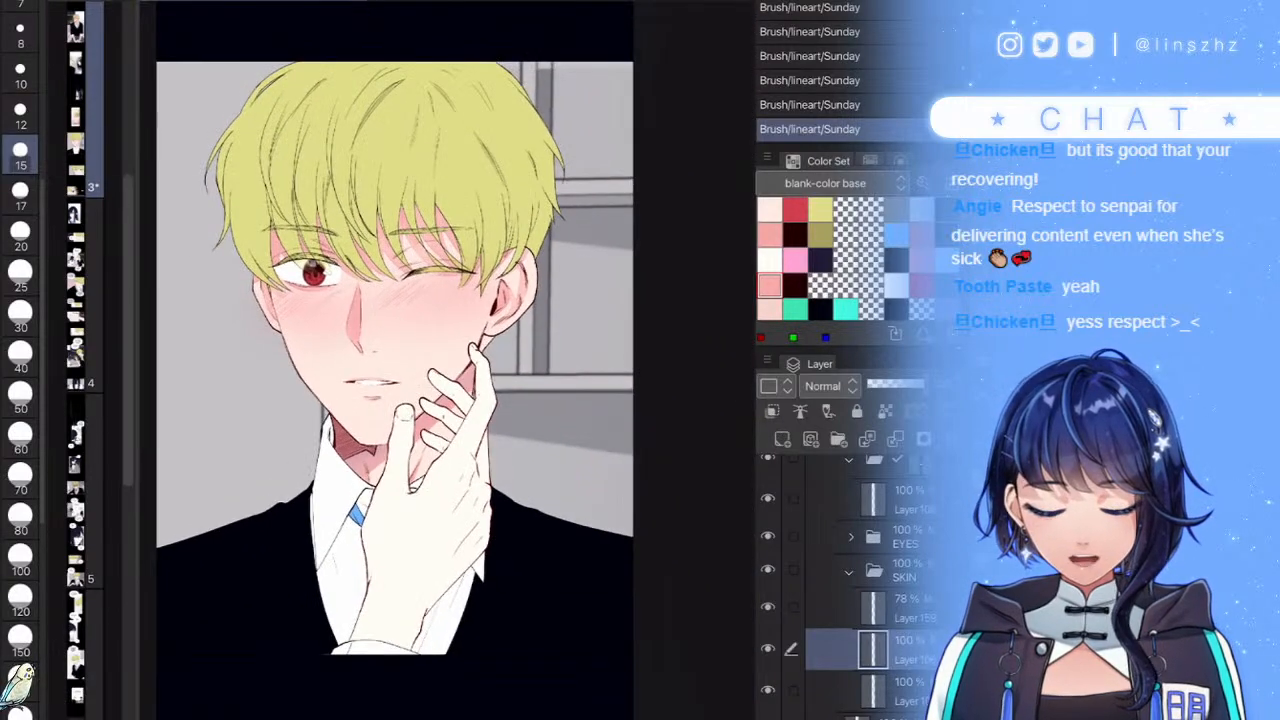
scroll(474, 307, "up", 4)
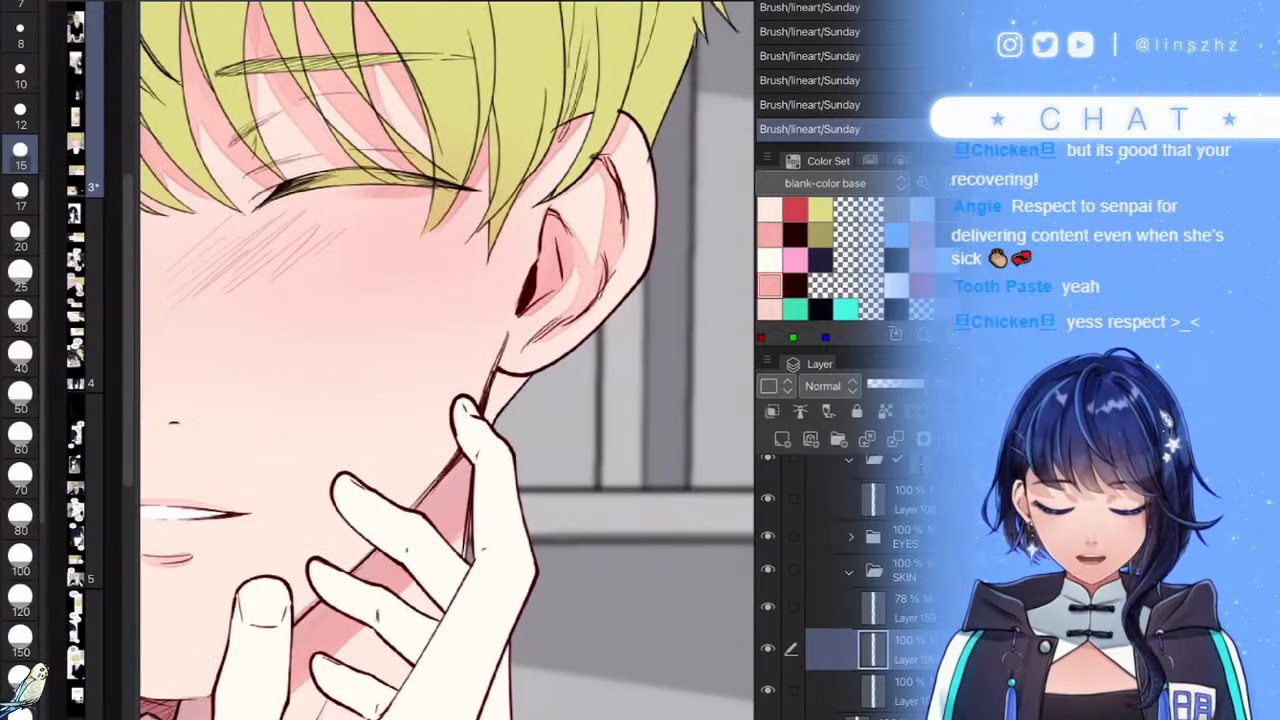
- Fill the unpainted gap below the ear and on the neck with the hair's yellow using enclose-and-fill
left_click(904, 571)
scroll(868, 590, "up", 2)
left_click(904, 597)
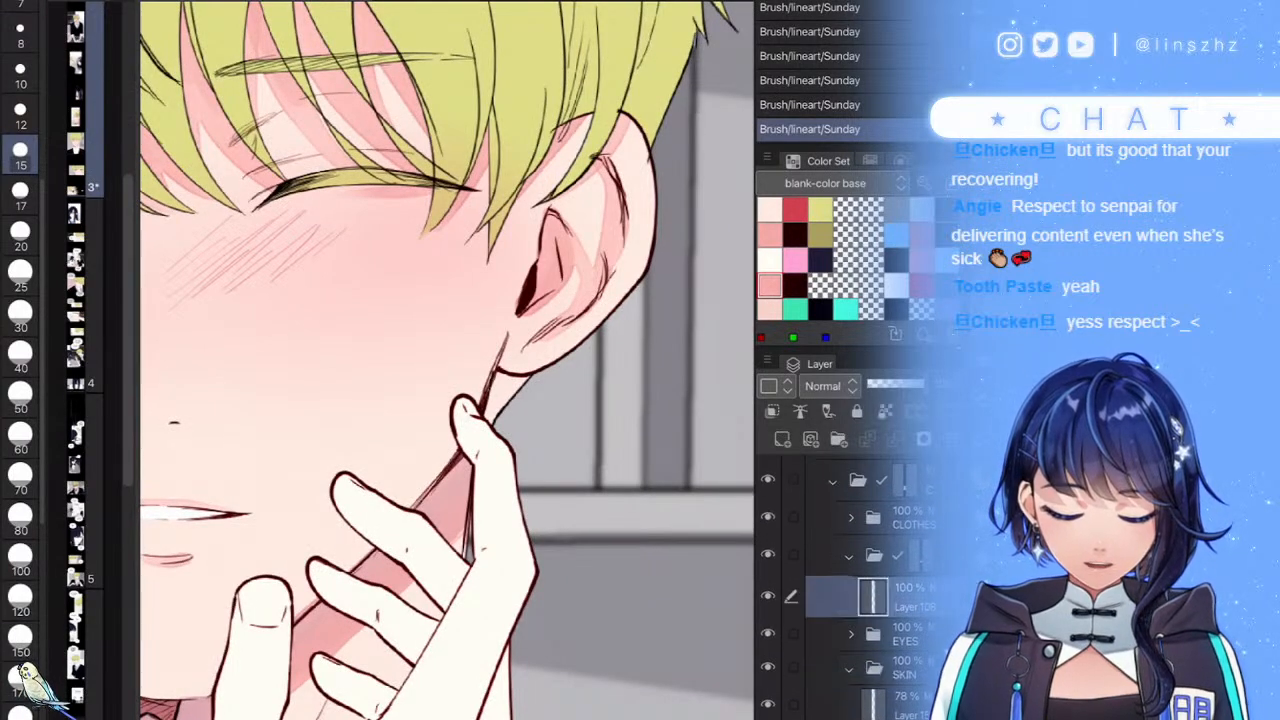
left_click(768, 596)
left_click(768, 596)
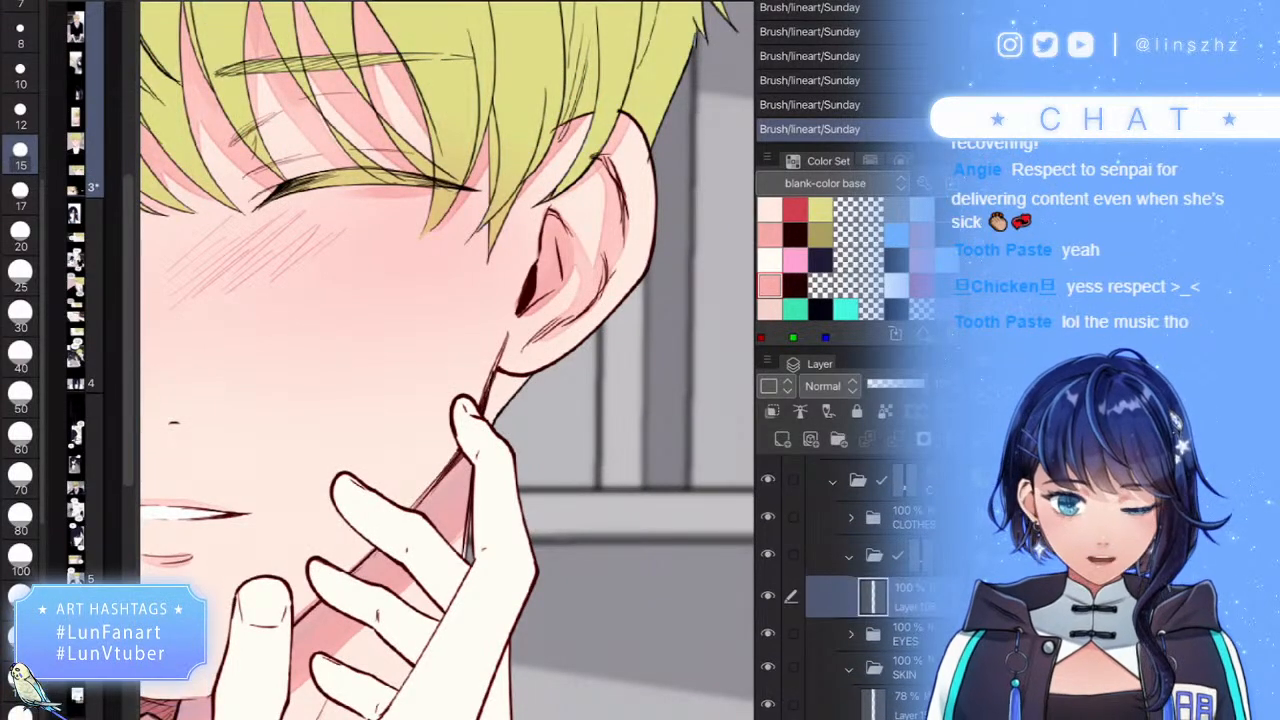
key("w")
left_click(820, 209)
mouse_move(540, 386)
left_mouse_down()
mouse_move(488, 392)
mouse_move(516, 350)
left_mouse_up()
scroll(525, 297, "up", 5)
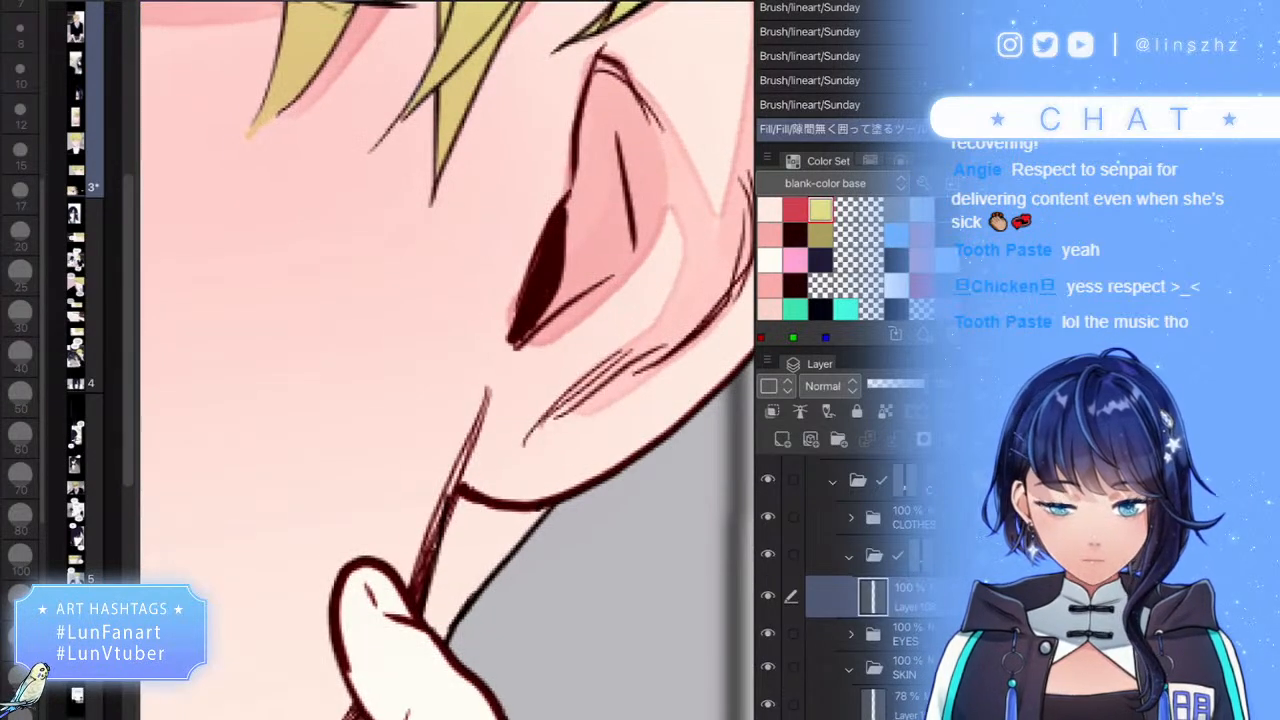
left_click(905, 556)
mouse_move(592, 538)
left_mouse_down()
mouse_move(403, 638)
mouse_move(607, 462)
left_mouse_up()
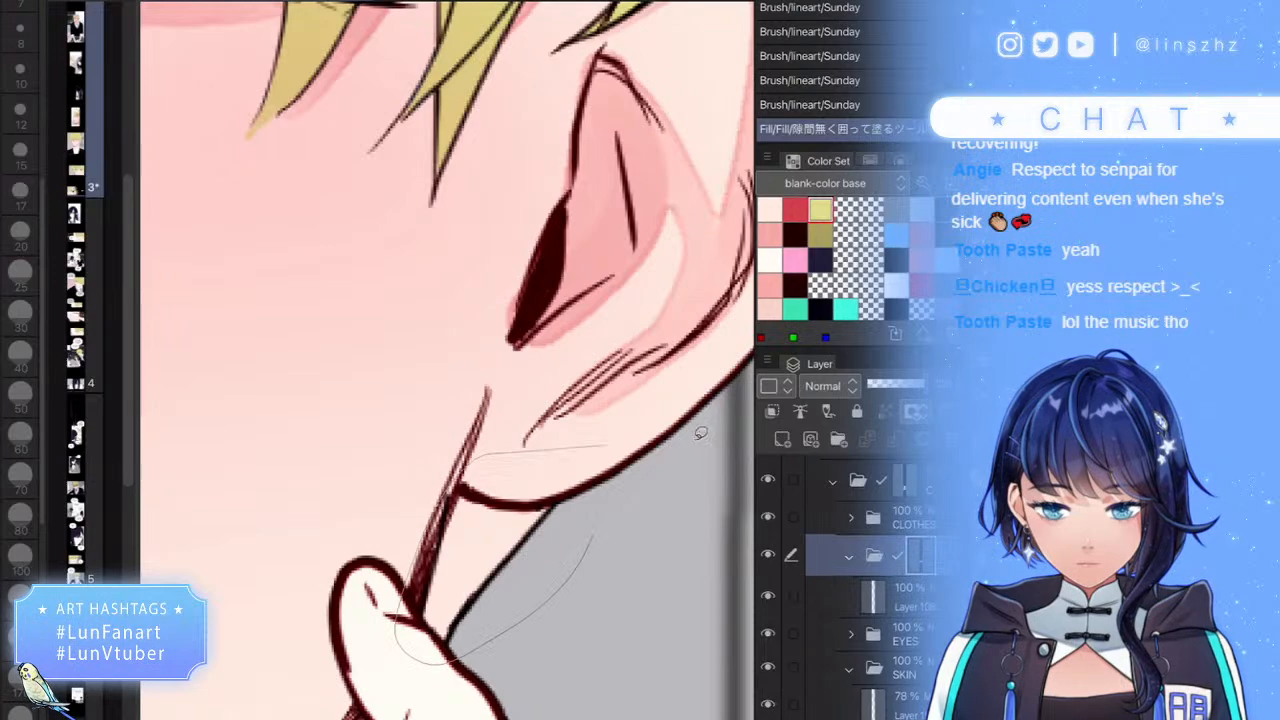
- Collapse the SKIN folder and add a new empty raster layer above Layer 106
scroll(447, 360, "down", 6)
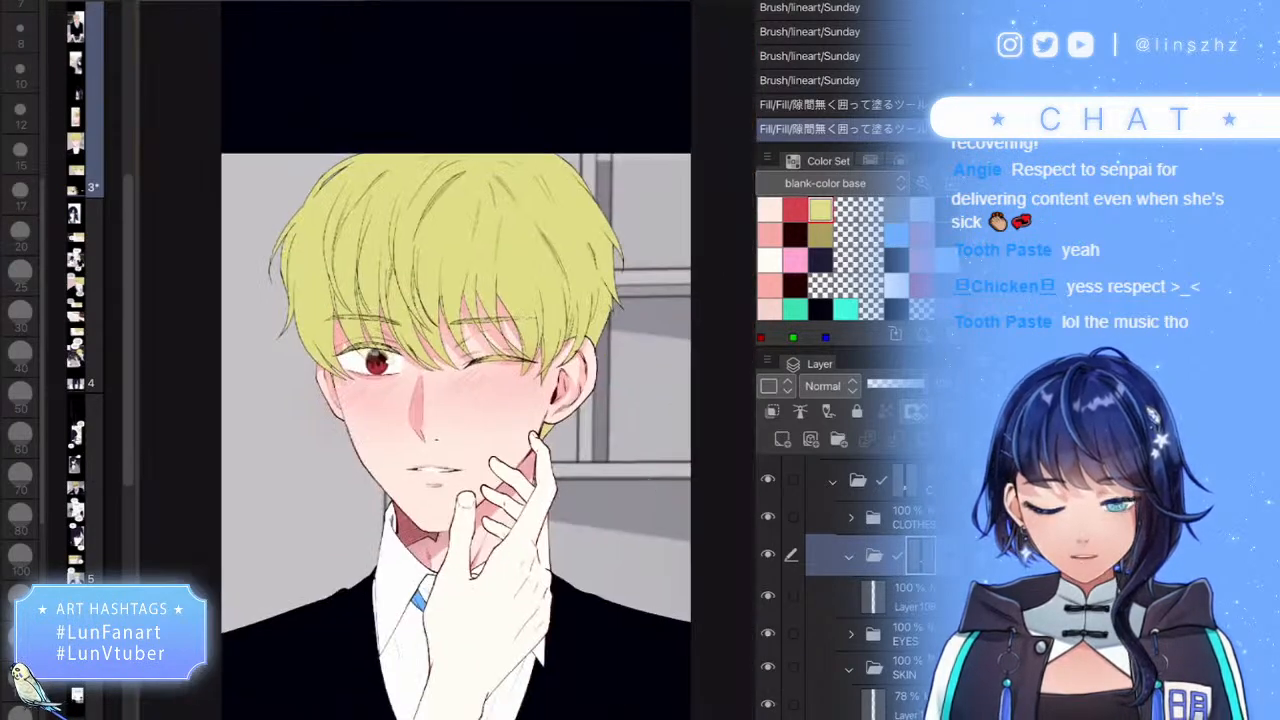
scroll(447, 360, "down", 2)
scroll(447, 360, "up", 4)
scroll(447, 360, "down", 2)
scroll(447, 360, "up", 3)
scroll(447, 360, "up", 1)
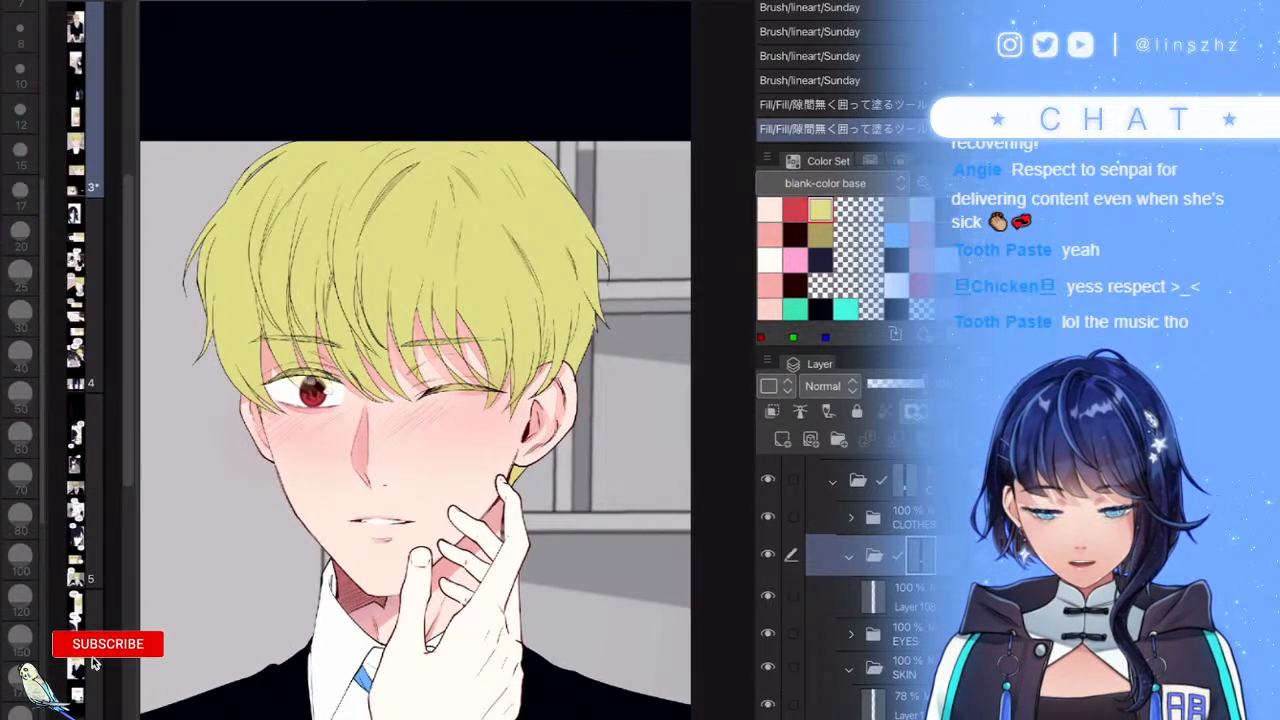
scroll(846, 590, "down", 1)
scroll(846, 590, "down", 1)
left_click(900, 616)
left_click(849, 578)
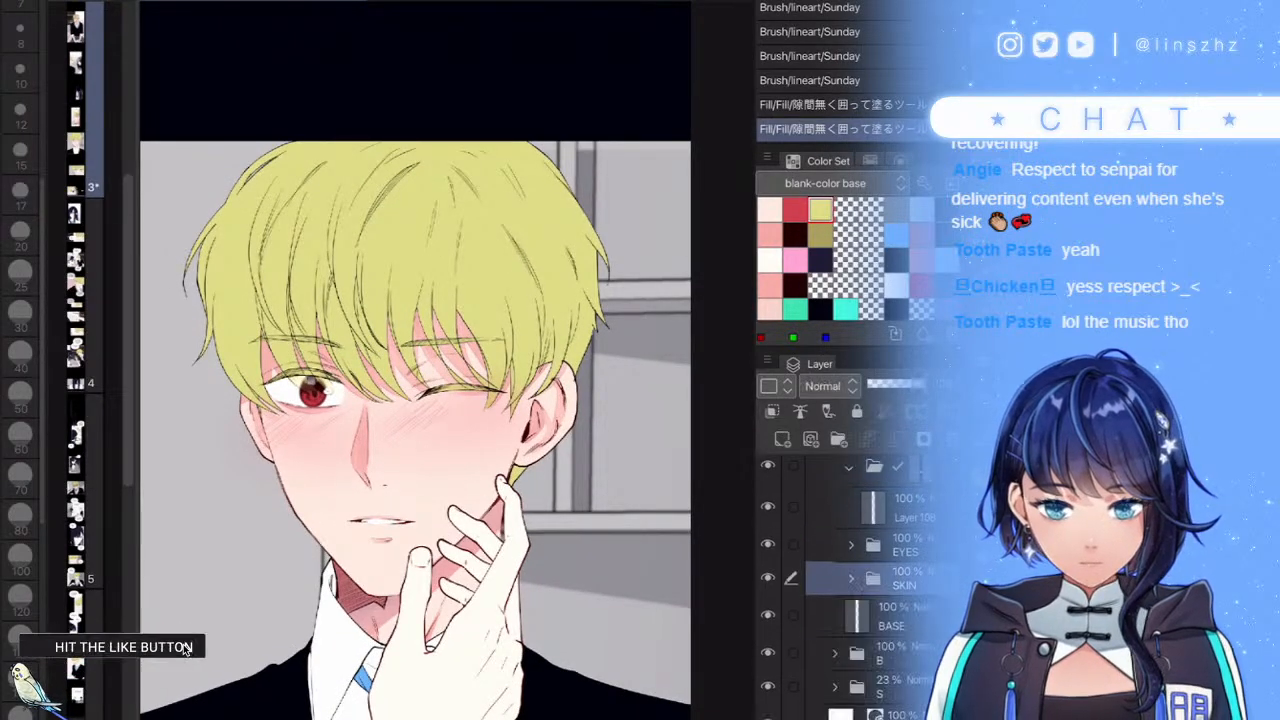
scroll(846, 590, "up", 2)
left_click(768, 598)
left_click(768, 598)
left_click(900, 600)
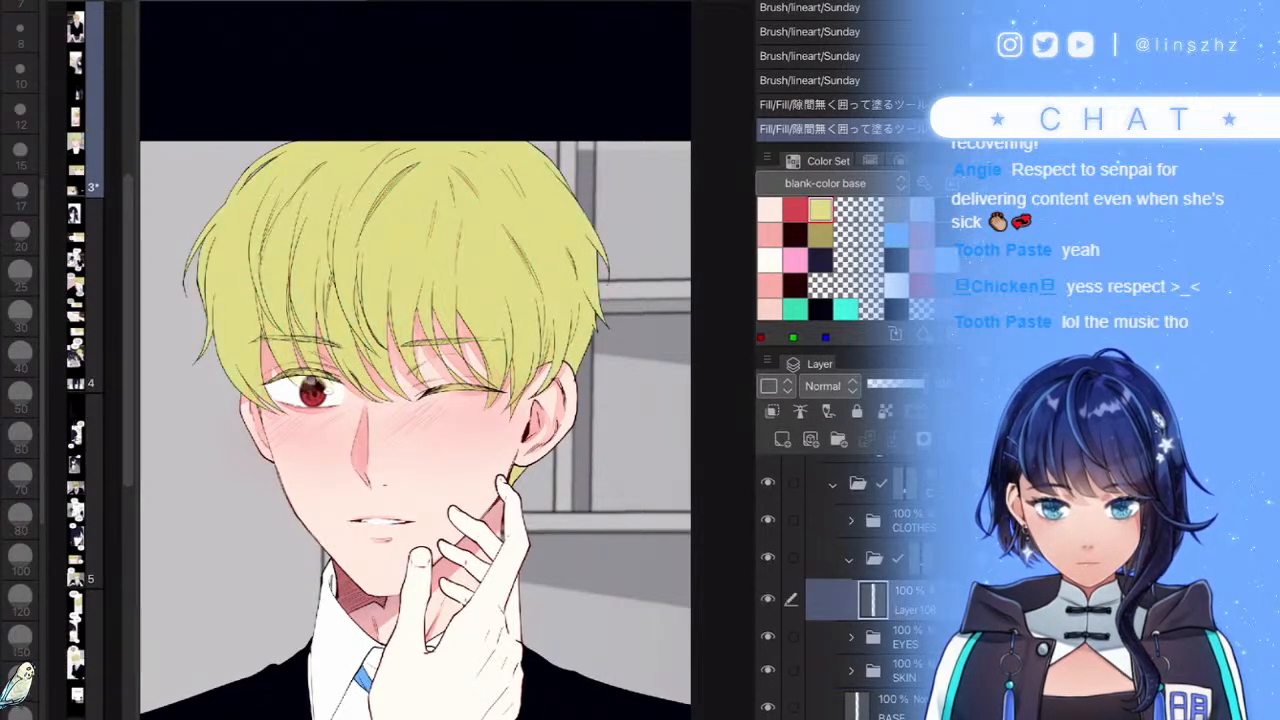
left_click(782, 439)
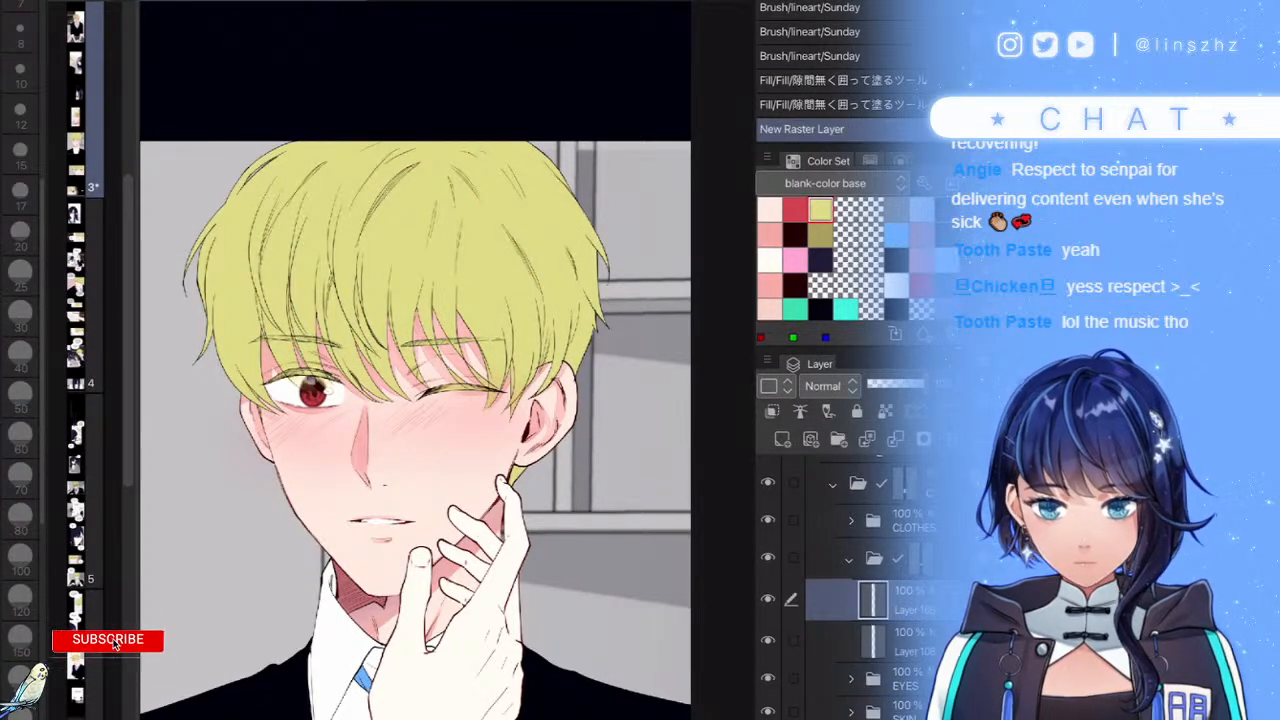
- Save the webtoon panel file with Ctrl+S
key("ctrl+s")
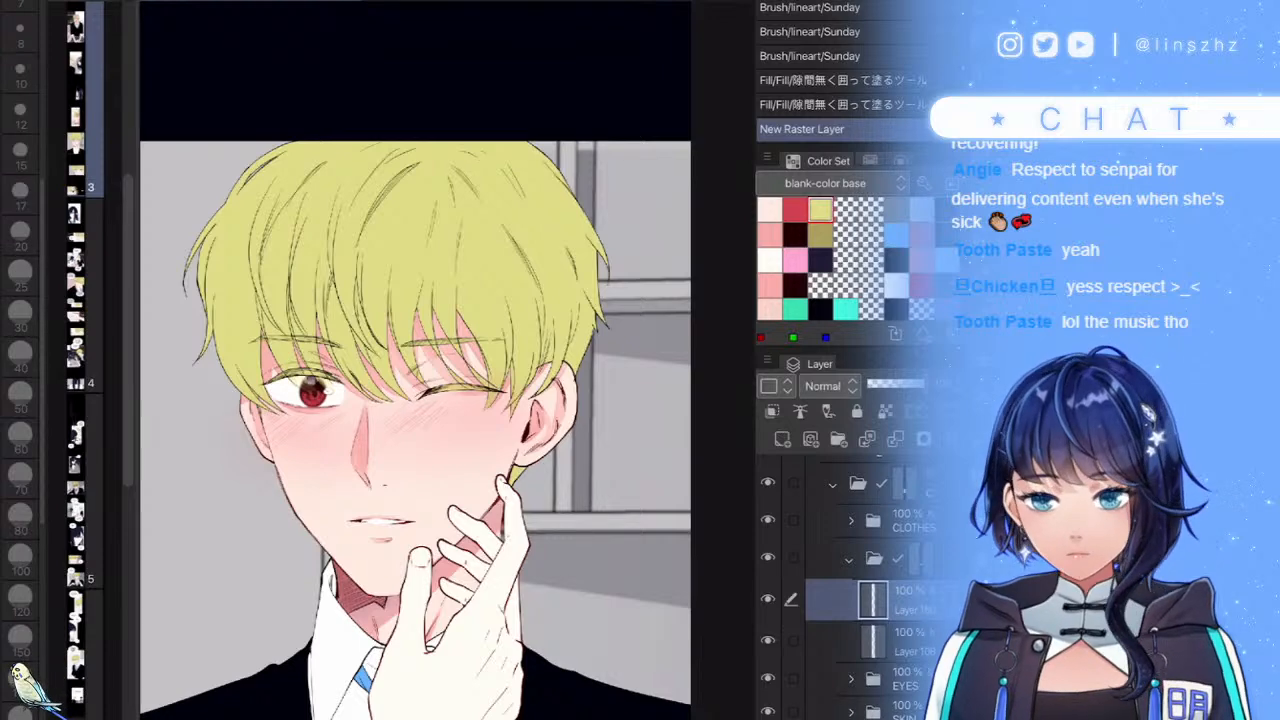
scroll(520, 437, "down", 5)
scroll(520, 400, "up", 4)
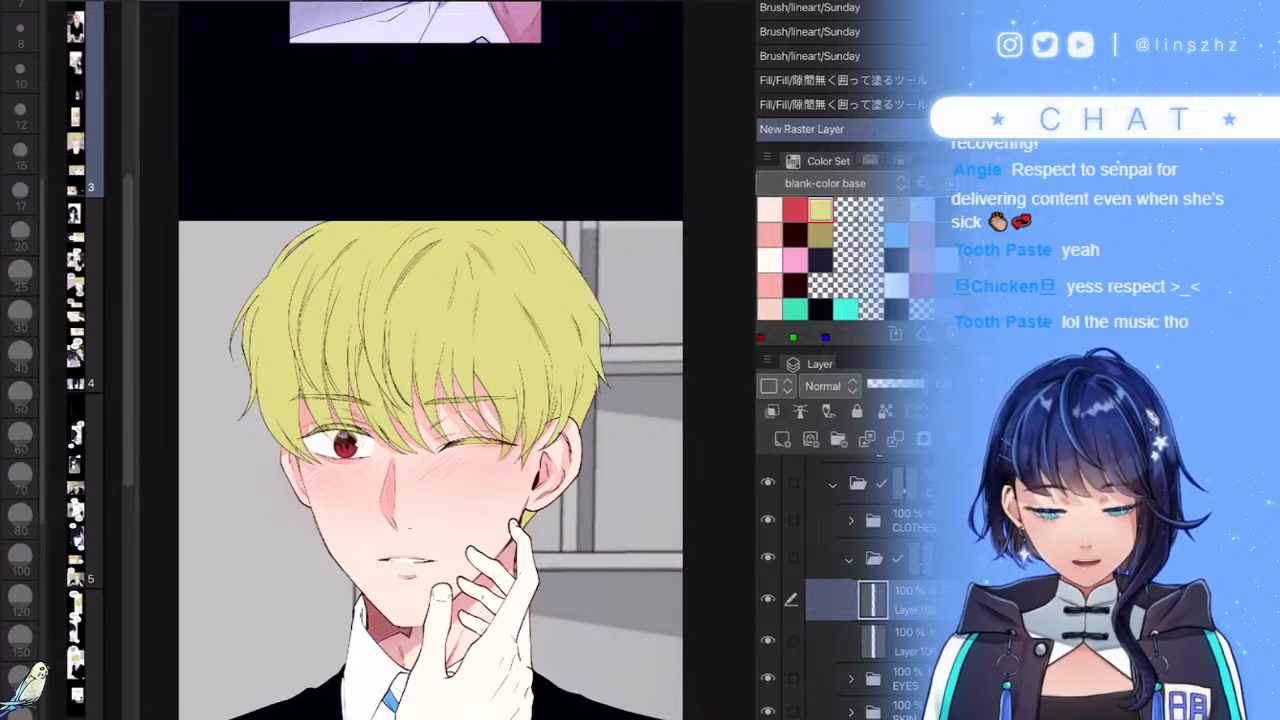
scroll(406, 281, "up", 1)
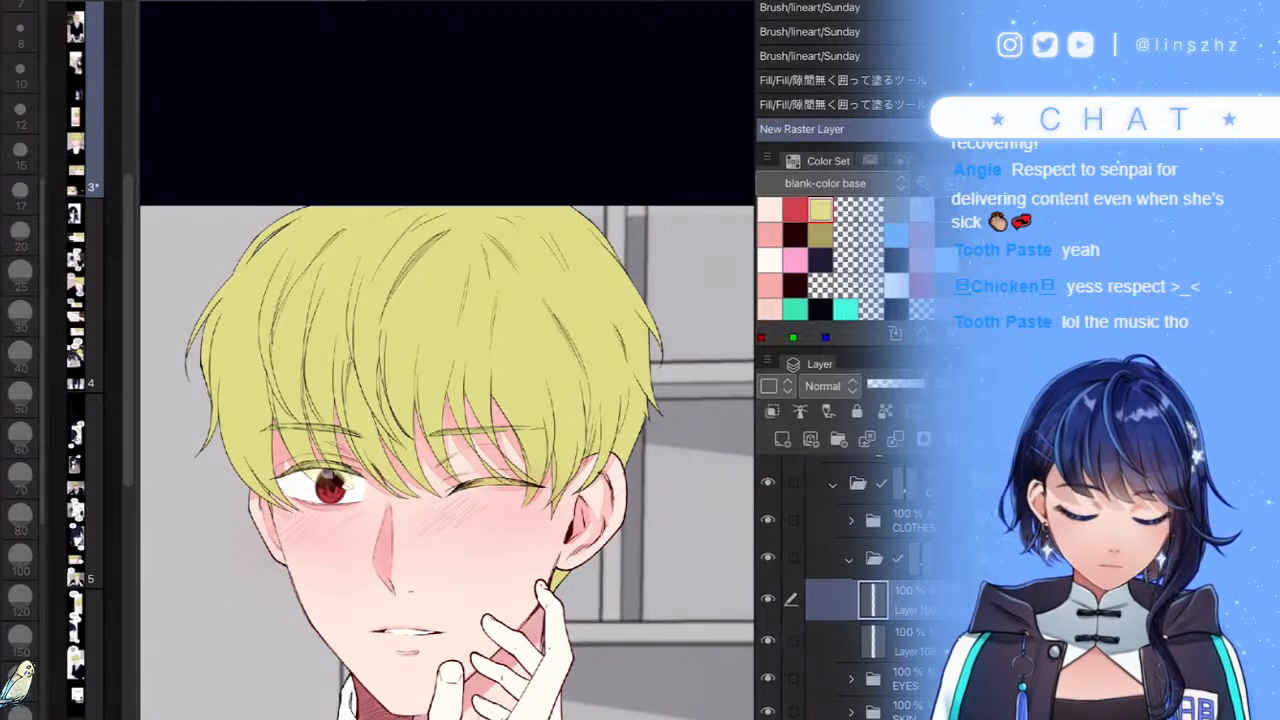
- Pick the darker olive colour and select the hair area from the layer below, then deselect
key("b")
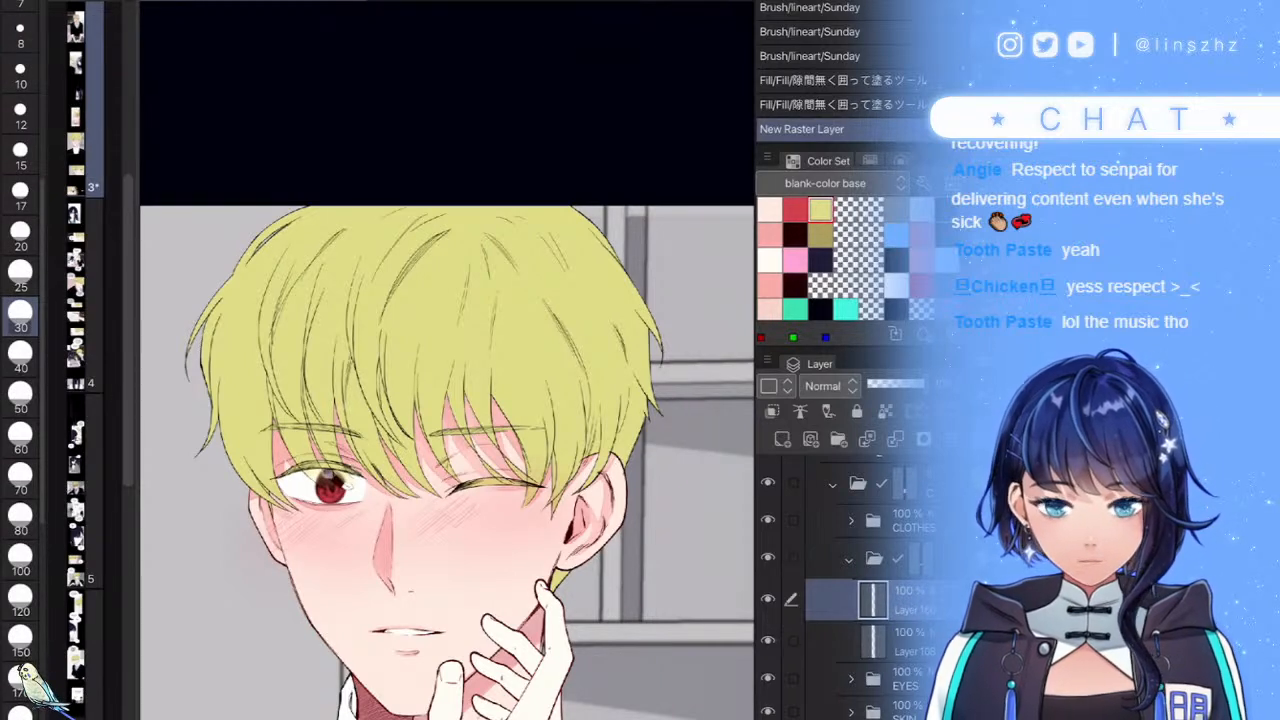
left_click(820, 235)
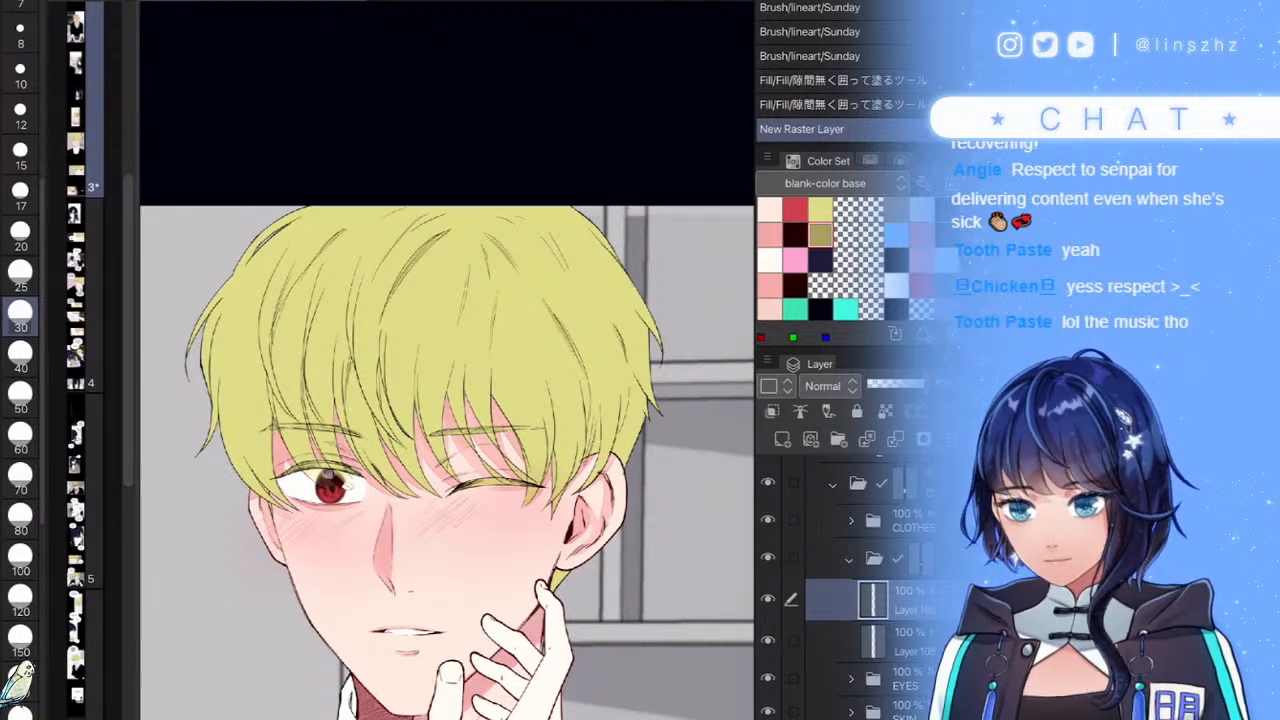
left_click(885, 642)
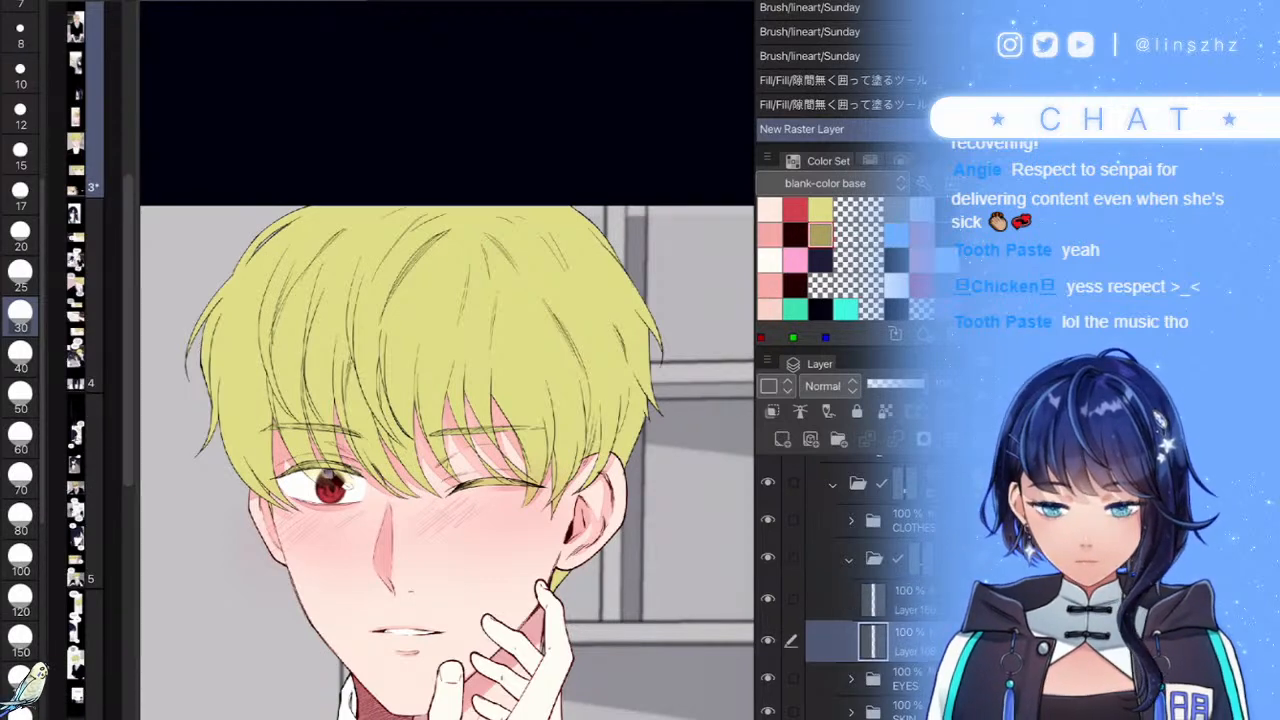
left_click(873, 641, "ctrl")
left_click(885, 600)
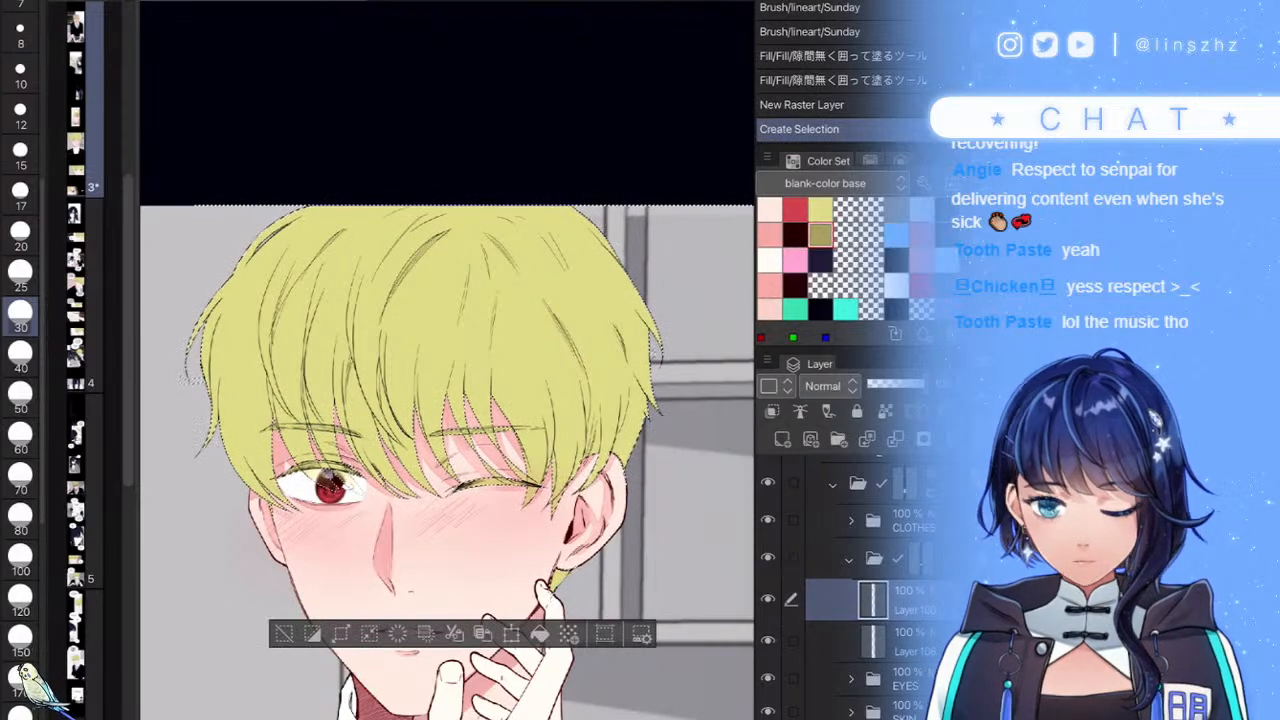
key("ctrl+d")
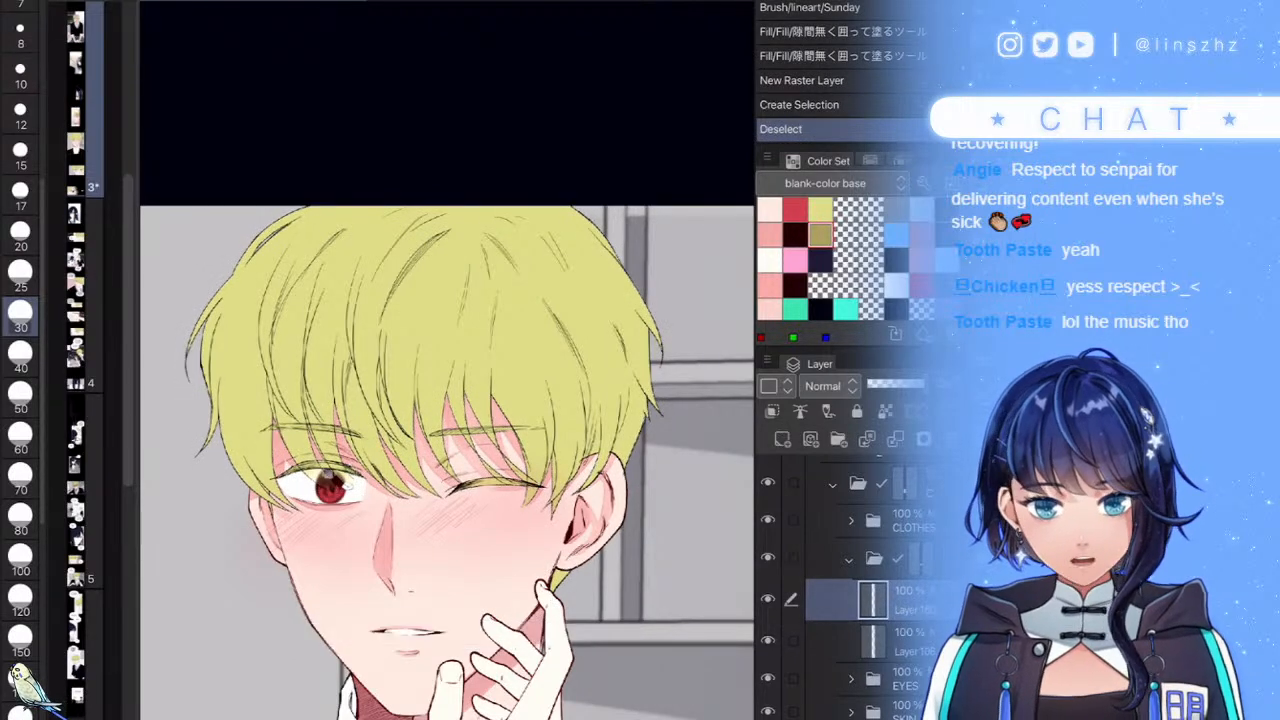
- Paint soft pink over the fringe tips and faint blush on both cheeks
key("b")
left_click(769, 235)
left_click_drag(375, 385, 465, 375)
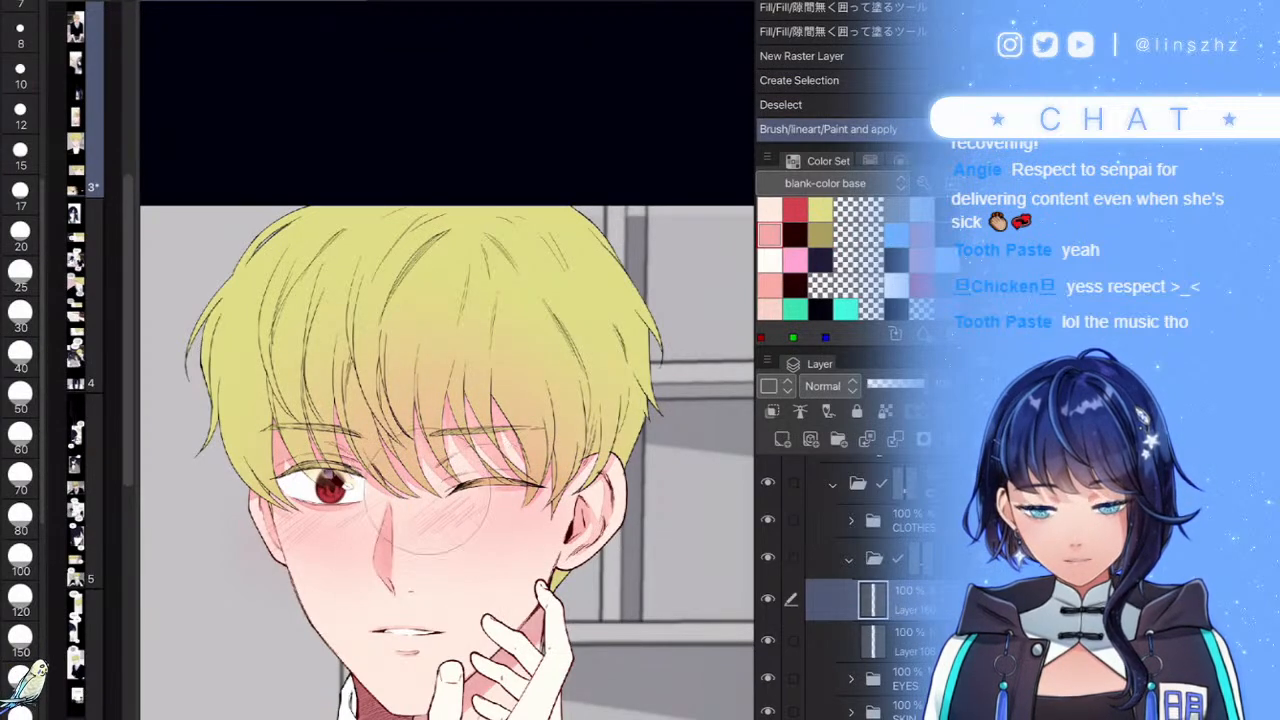
left_click_drag(321, 542, 350, 532)
mouse_move(474, 527)
left_mouse_down()
mouse_move(526, 513)
mouse_move(490, 500)
left_mouse_up()
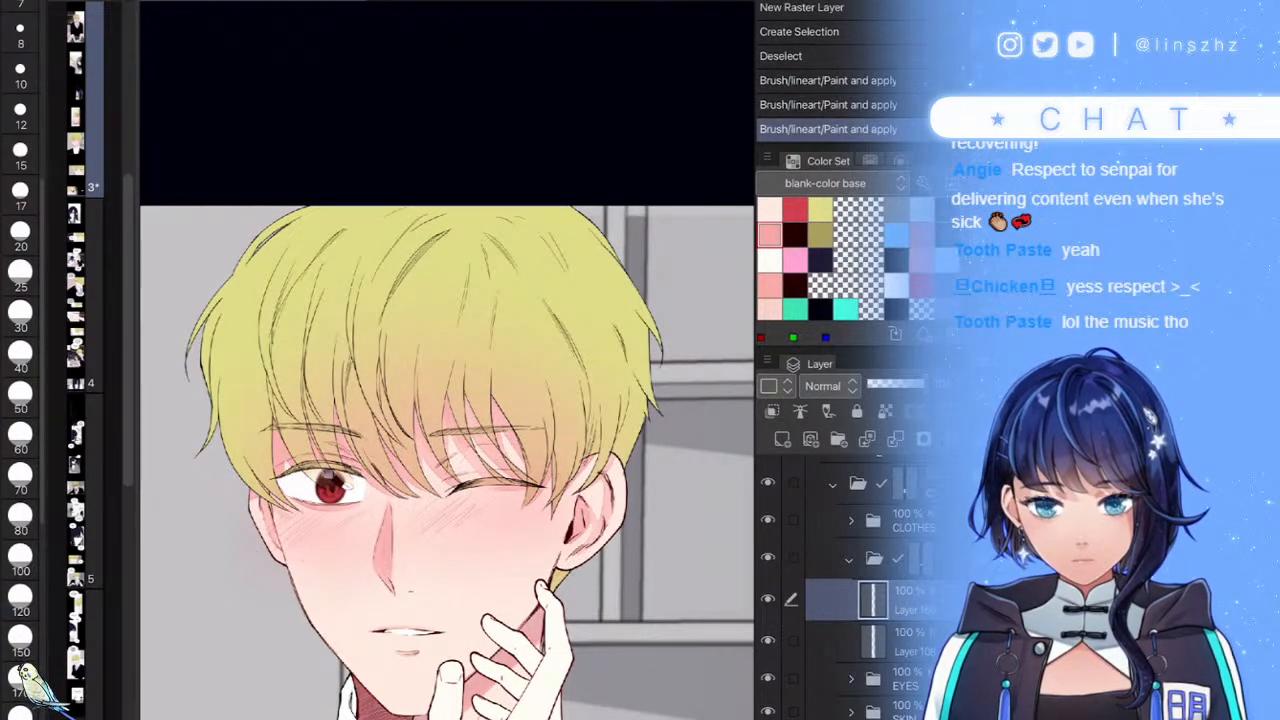
mouse_move(445, 397)
left_mouse_down()
mouse_move(485, 392)
mouse_move(470, 390)
left_mouse_up()
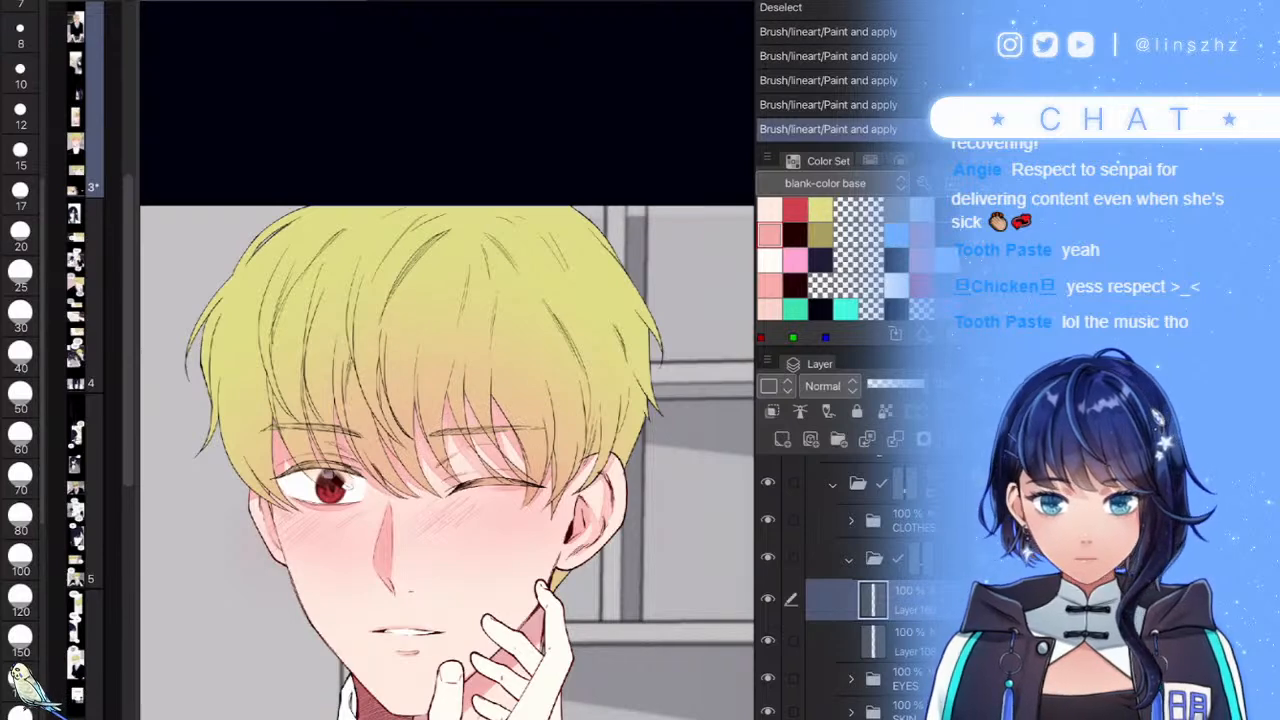
mouse_move(423, 537)
left_mouse_down()
mouse_move(507, 547)
mouse_move(516, 590)
left_mouse_up()
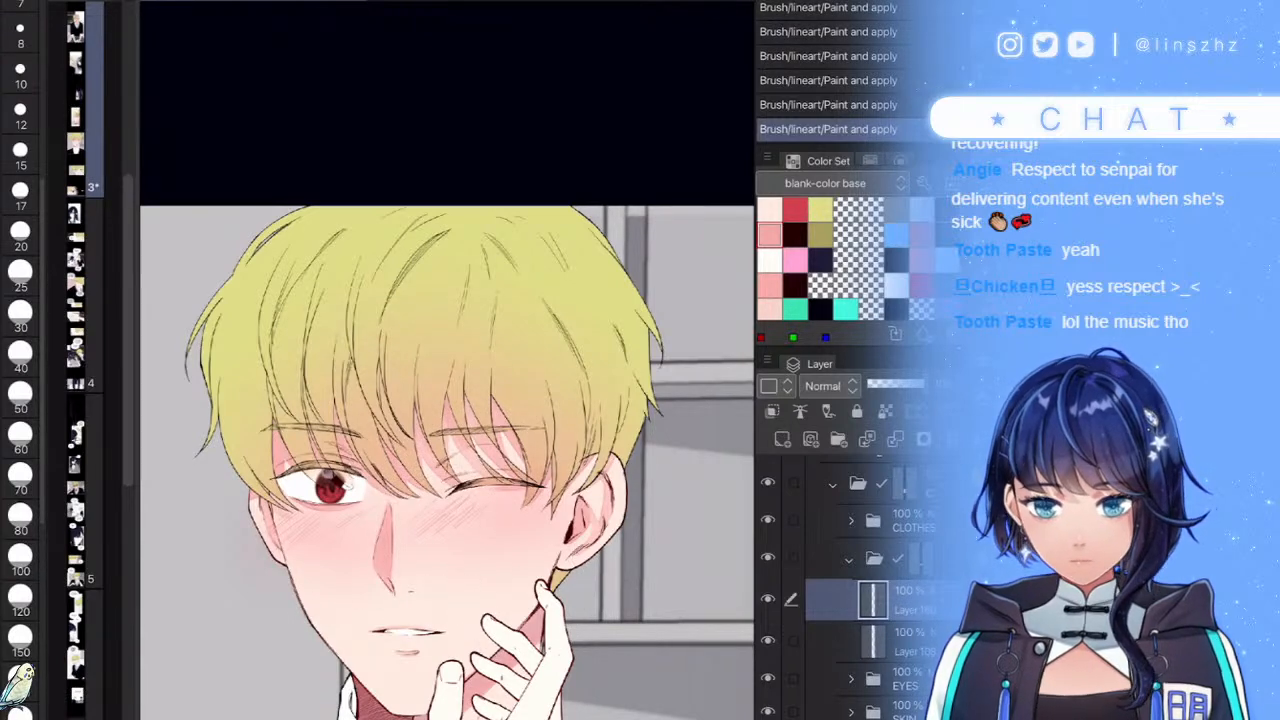
scroll(577, 410, "down", 5)
scroll(536, 392, "up", 5)
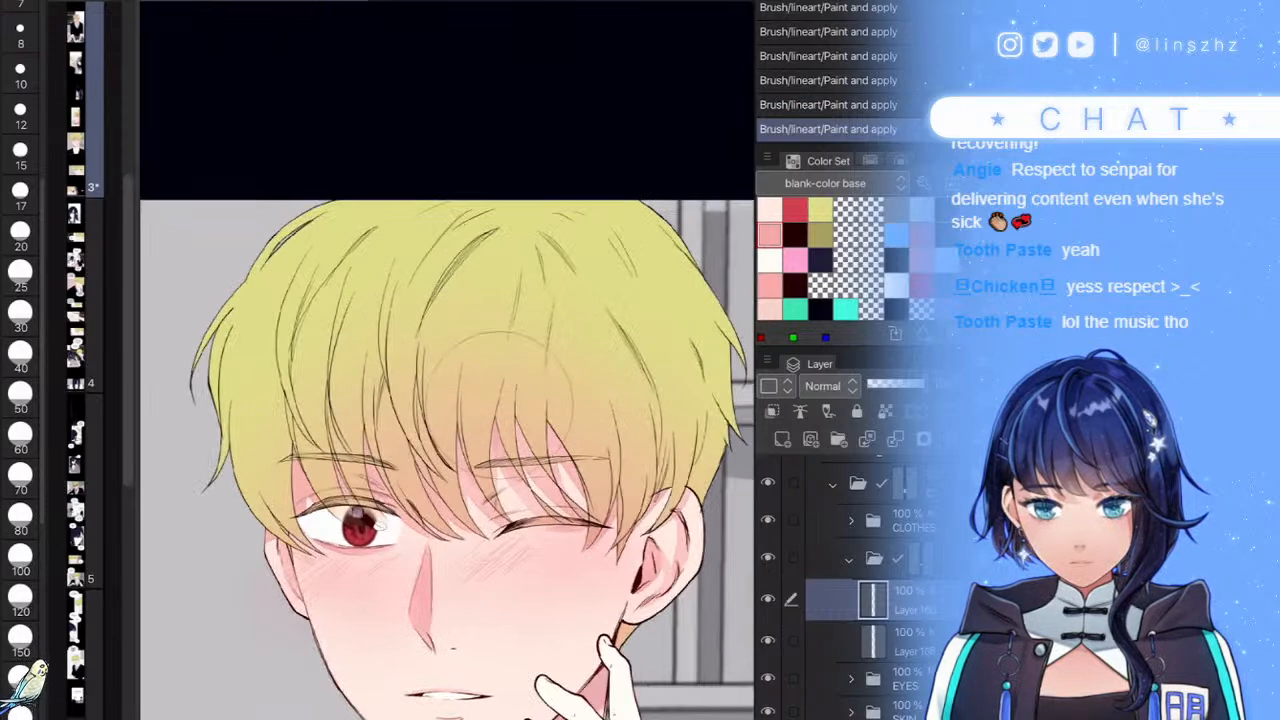
- Add a new layer and fill the selected hair region with darker olive
key("ctrl+shift+n")
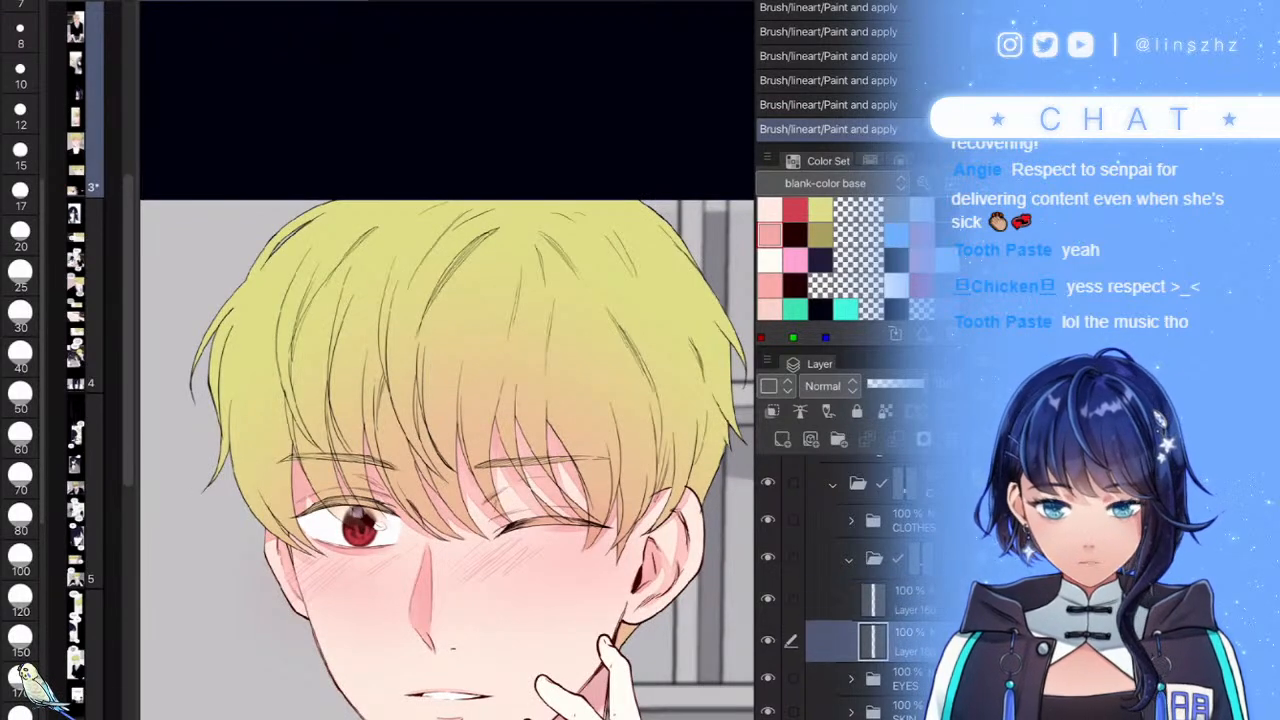
left_click(820, 235)
left_click(888, 683)
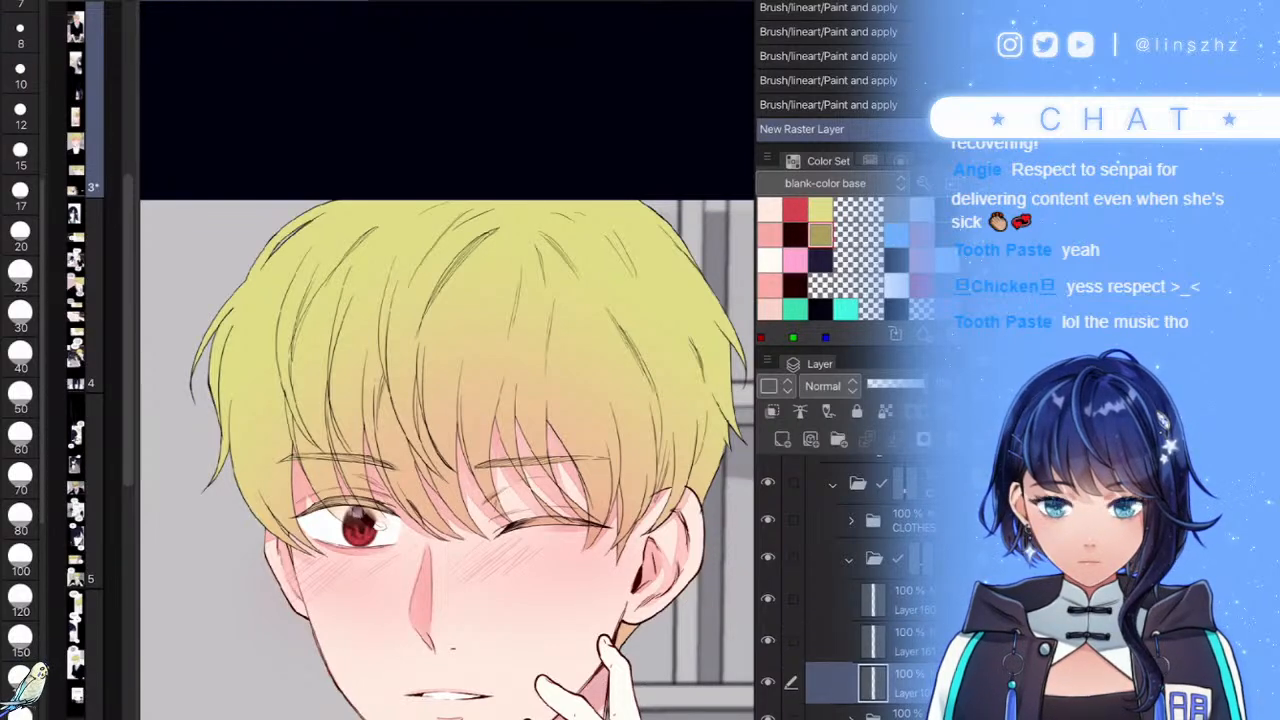
left_click(873, 683, "ctrl")
left_click(873, 683, "ctrl")
left_click(873, 683, "ctrl")
left_click(888, 641)
left_click(620, 692)
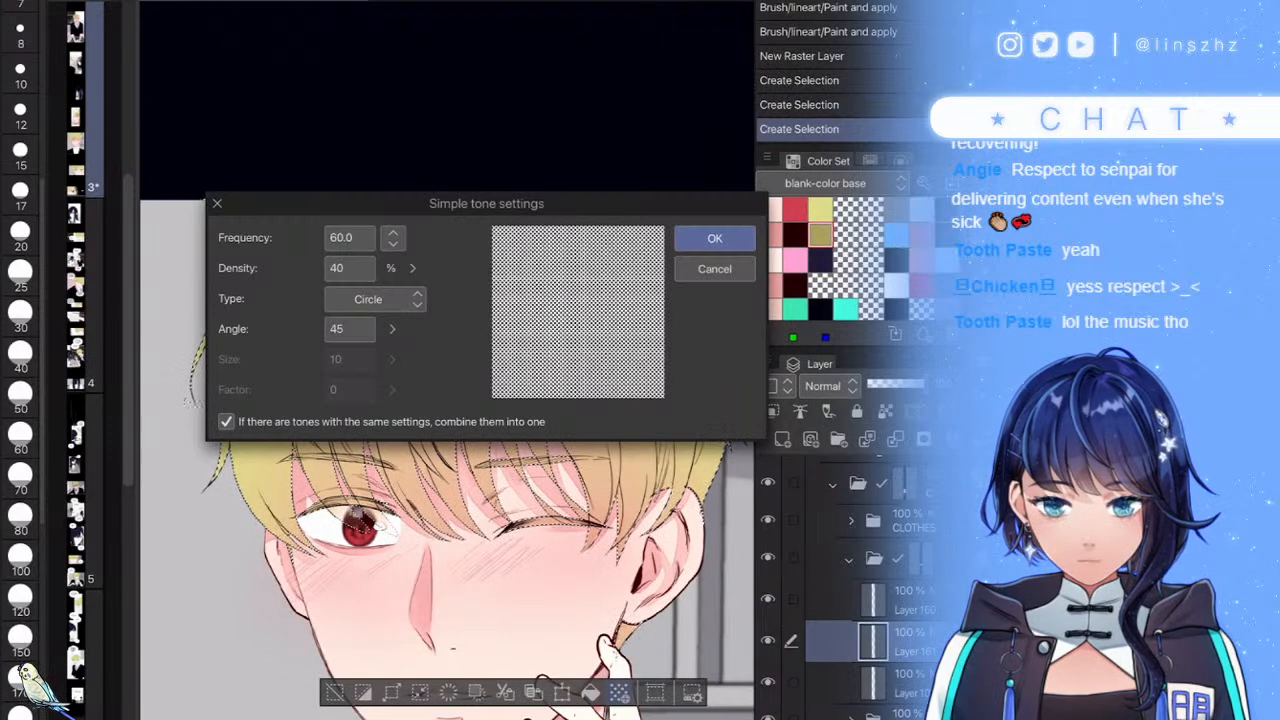
left_click(714, 268)
left_click(562, 692)
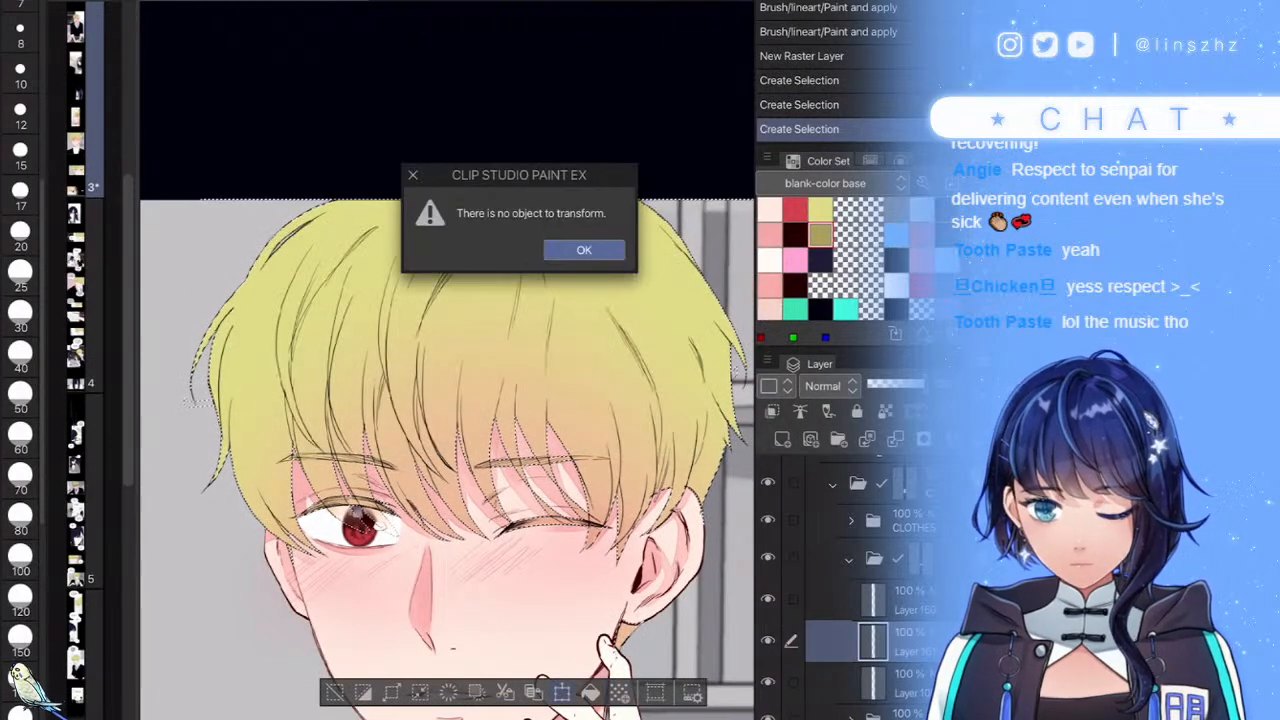
key("Return")
key("alt+BackSpace")
key("ctrl+d")
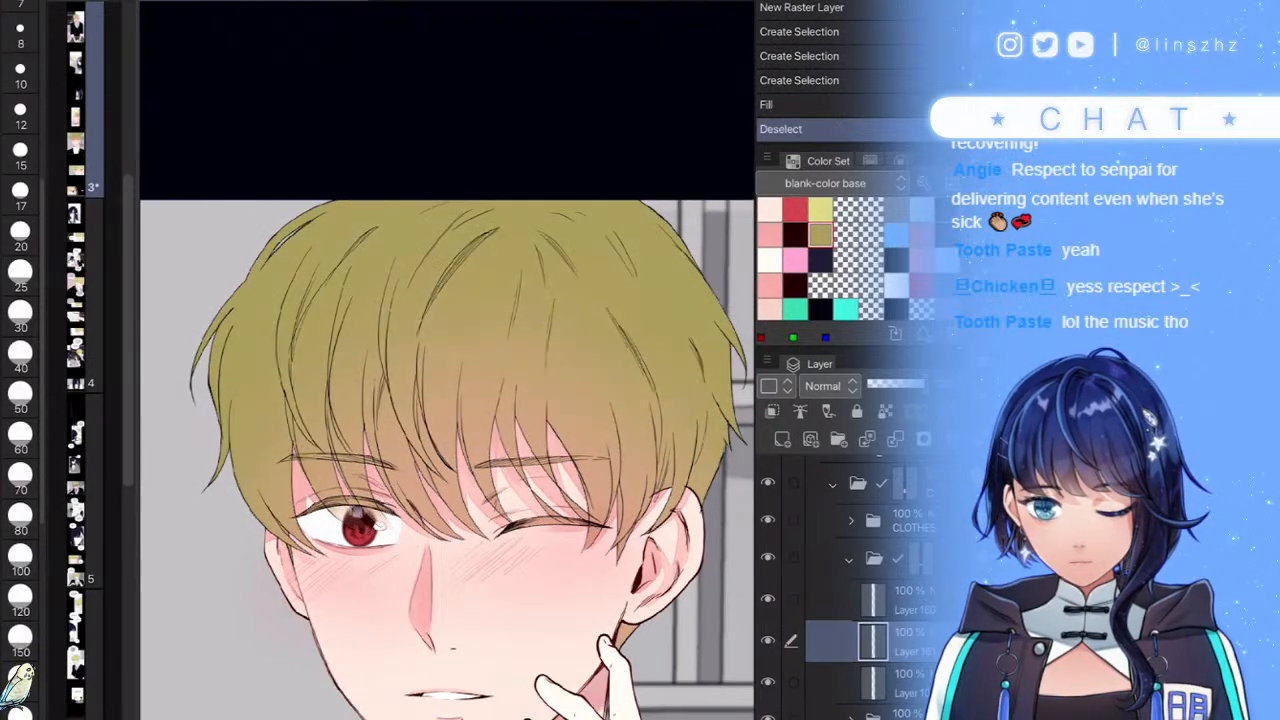
scroll(572, 515, "down", 3)
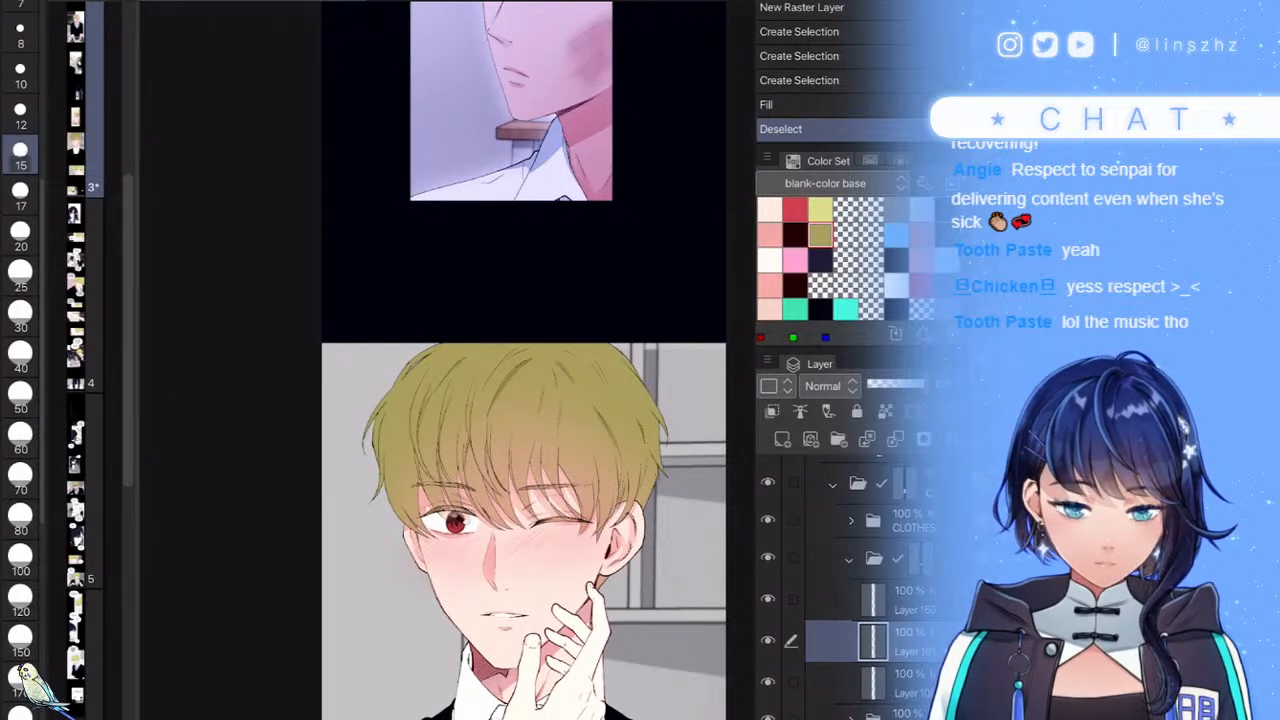
- Paint a light-yellow highlight stroke along the right side of the hair with a smaller brush
key("b")
scroll(588, 449, "up", 3)
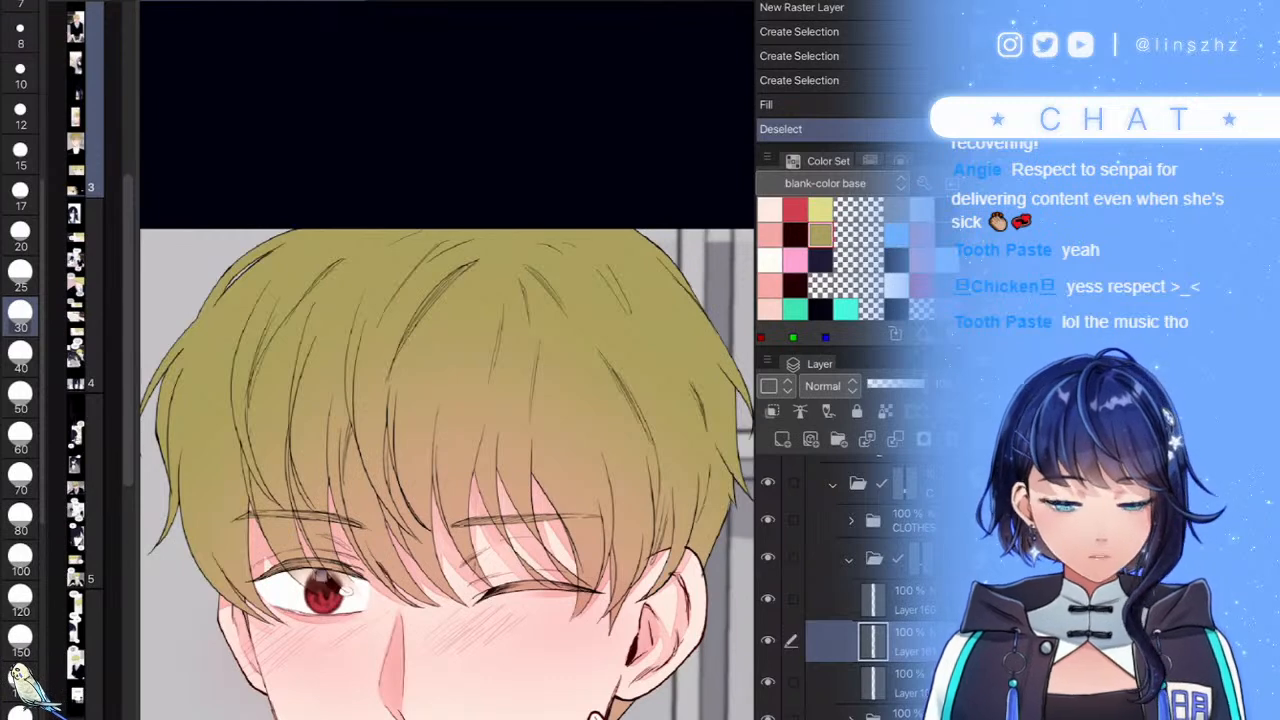
scroll(447, 360, "down", 5)
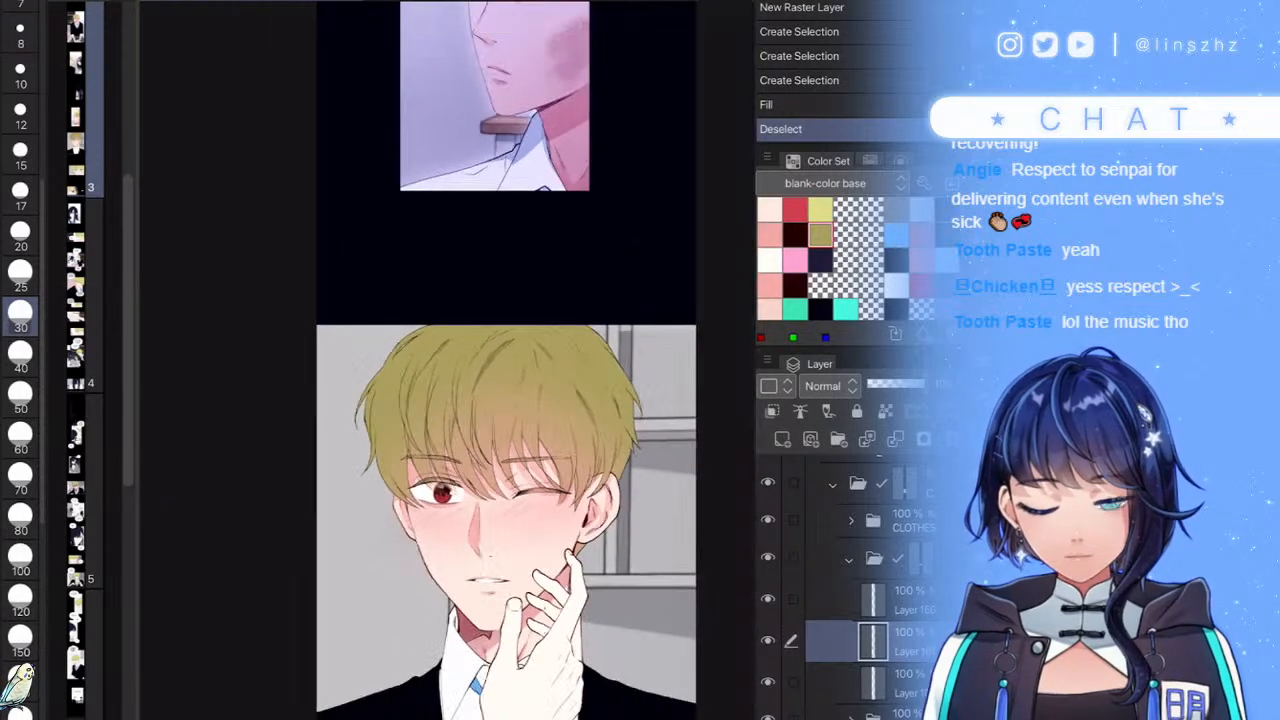
scroll(447, 360, "up", 6)
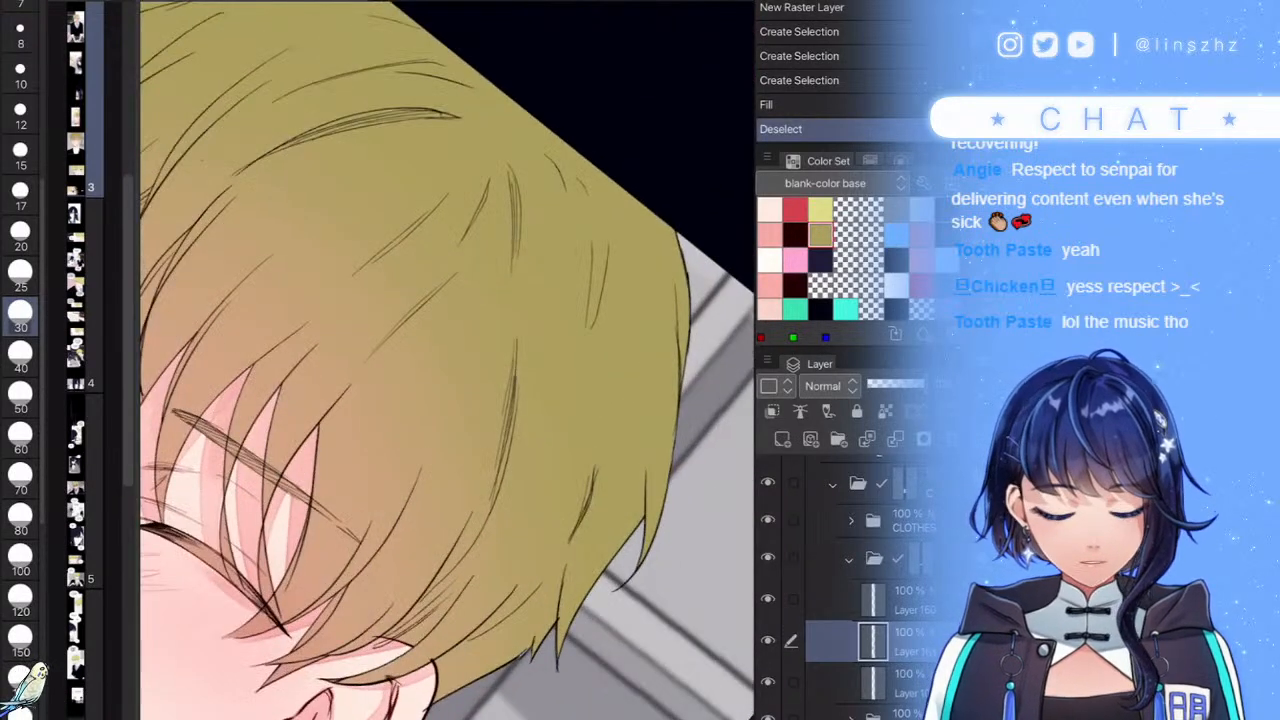
key("b")
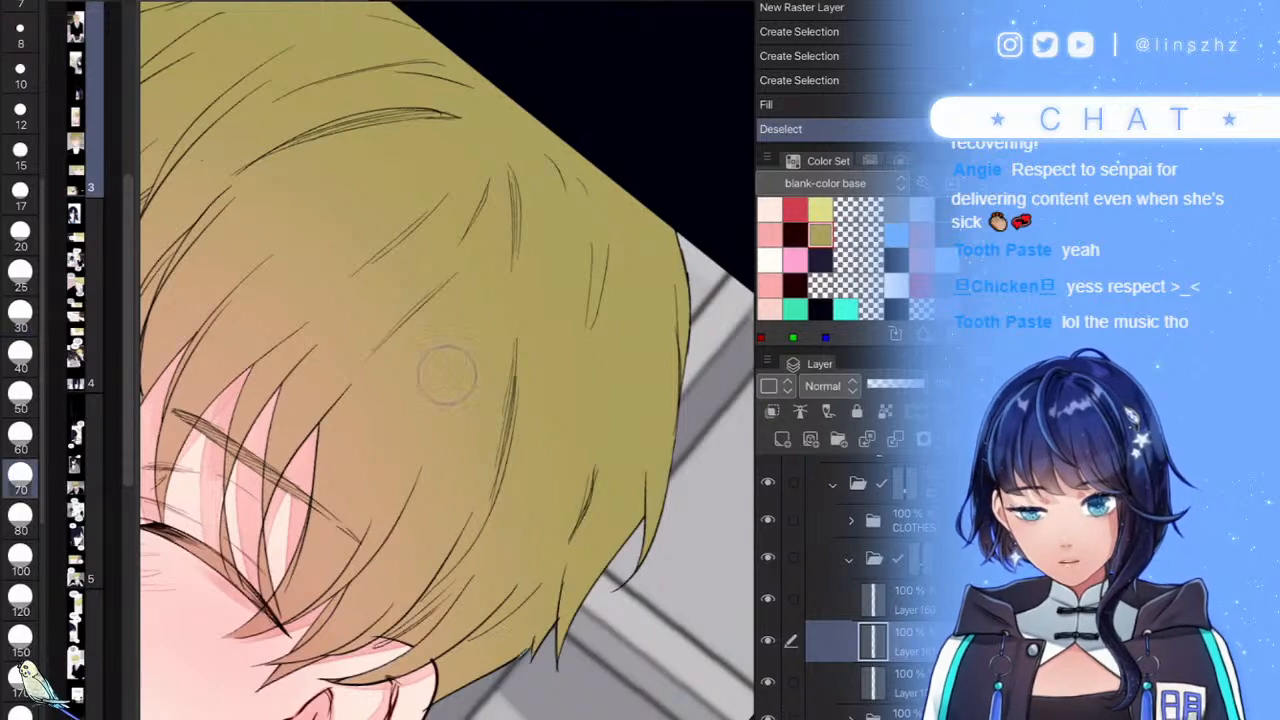
key("bracketleft")
key("bracketleft")
mouse_move(675, 330)
left_mouse_down()
mouse_move(668, 400)
mouse_move(615, 300)
mouse_move(575, 373)
mouse_move(500, 345)
mouse_move(457, 400)
left_mouse_up()
- Widen the yellow zigzag hair highlight to the right, then sweep it leftward with a larger brush
scroll(447, 360, "down", 3)
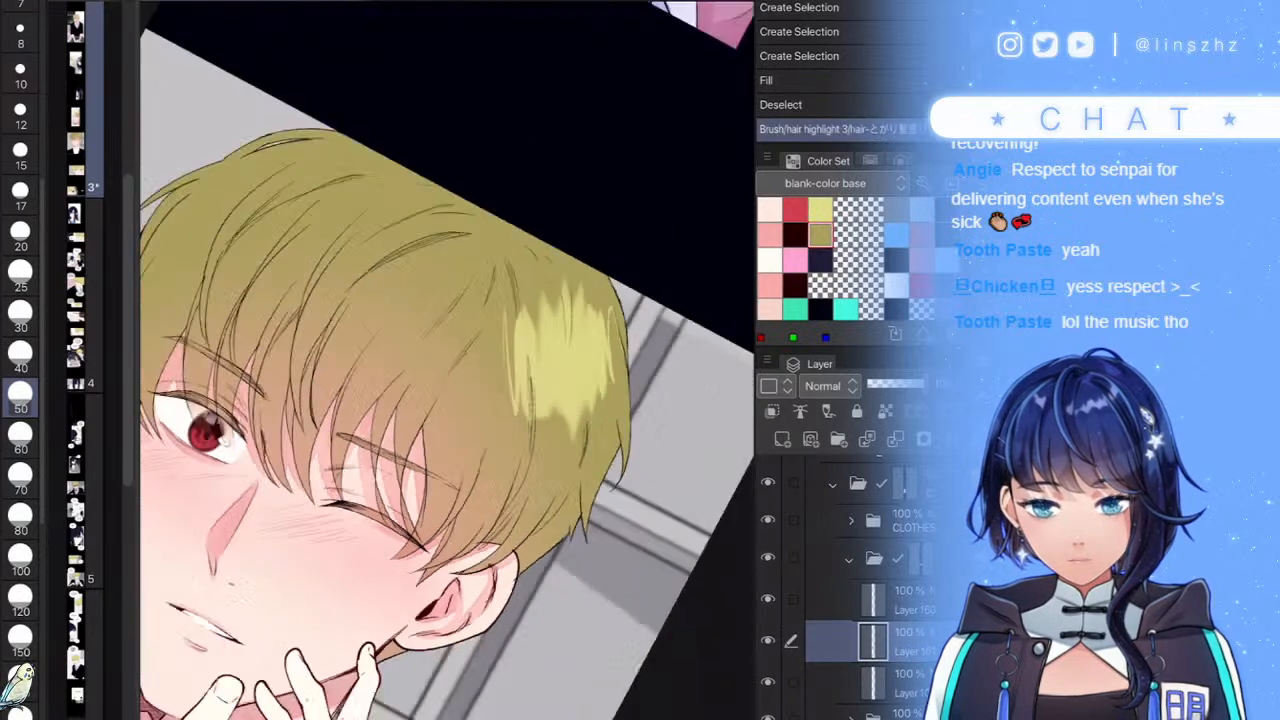
mouse_move(548, 406)
left_mouse_down()
mouse_move(558, 485)
mouse_move(520, 320)
left_mouse_up()
left_click_drag(543, 429, 565, 456)
mouse_move(515, 345)
left_mouse_down()
mouse_move(468, 392)
mouse_move(456, 332)
mouse_move(405, 428)
mouse_move(254, 440)
left_mouse_up()
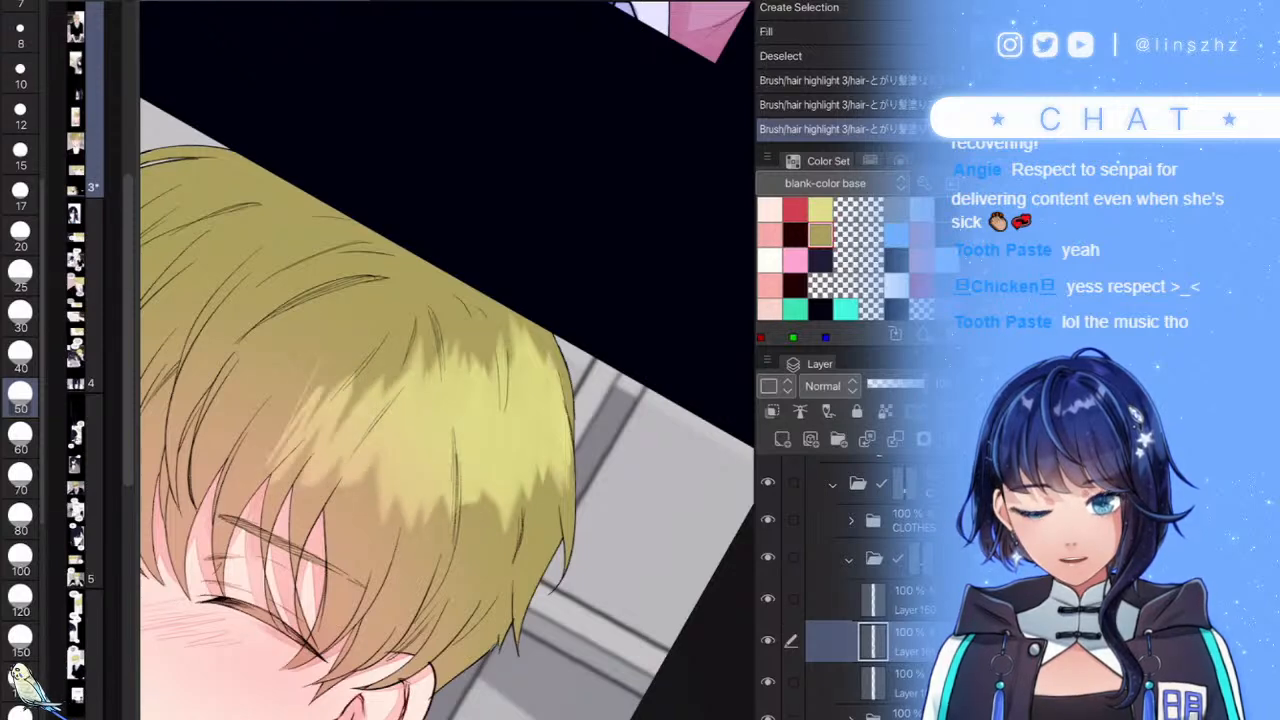
scroll(447, 360, "down", 4)
scroll(420, 390, "up", 3)
mouse_move(448, 420)
left_mouse_down()
mouse_move(430, 400)
mouse_move(400, 450)
mouse_move(385, 380)
mouse_move(363, 372)
mouse_move(322, 440)
mouse_move(335, 400)
left_mouse_up()
scroll(447, 360, "down", 3)
scroll(447, 360, "up", 4)
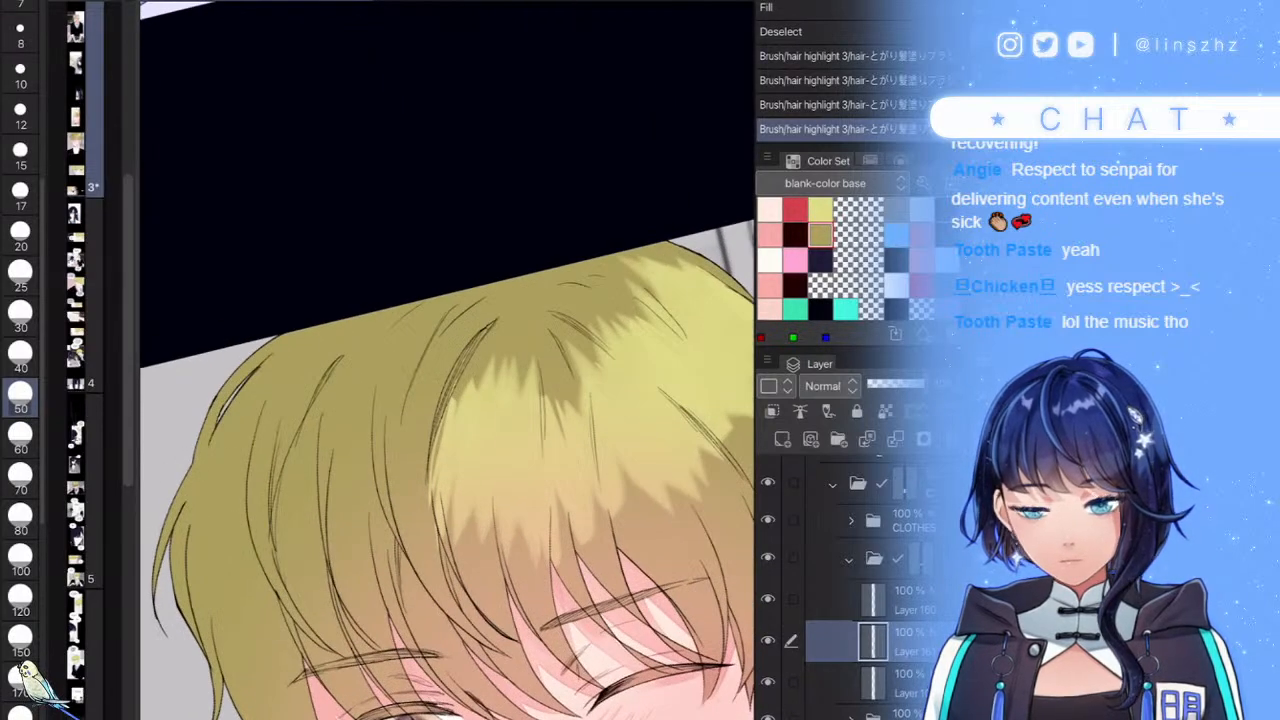
key("bracketright")
key("bracketright")
mouse_move(455, 400)
left_mouse_down()
mouse_move(418, 495)
mouse_move(395, 502)
mouse_move(352, 482)
mouse_move(340, 430)
mouse_move(302, 392)
mouse_move(218, 452)
mouse_move(158, 527)
mouse_move(238, 432)
mouse_move(258, 347)
mouse_move(262, 364)
mouse_move(283, 362)
mouse_move(283, 385)
mouse_move(358, 364)
mouse_move(368, 395)
mouse_move(550, 405)
mouse_move(600, 360)
left_mouse_up()
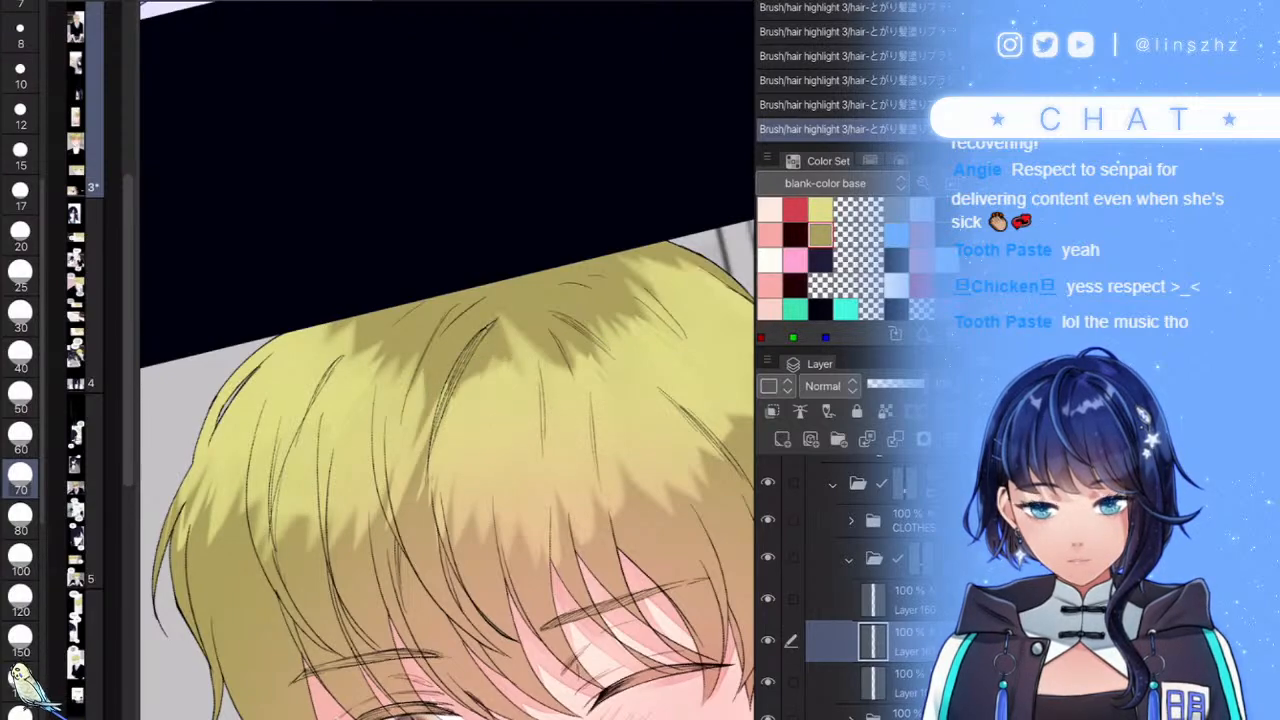
- Lighten the shading on the left side of the hair, undoing the extra strand
scroll(448, 360, "down", 5)
scroll(448, 360, "up", 5)
scroll(448, 360, "down", 3)
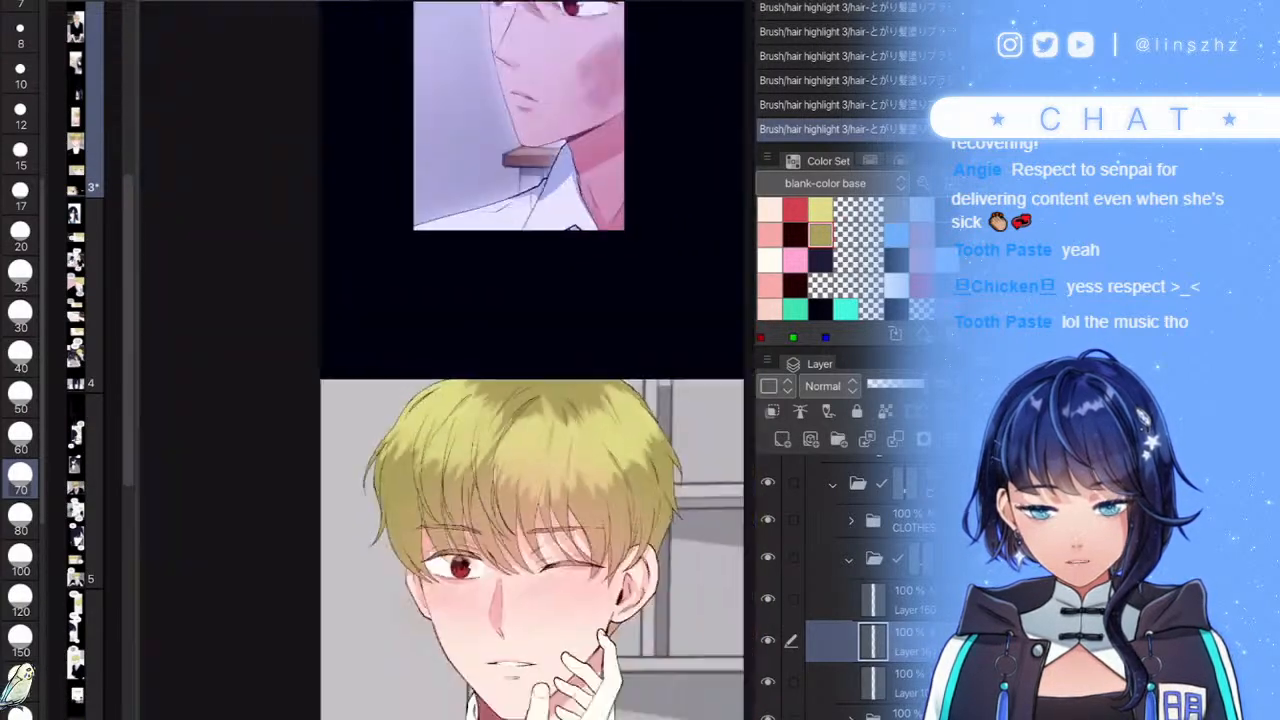
scroll(585, 420, "up", 2)
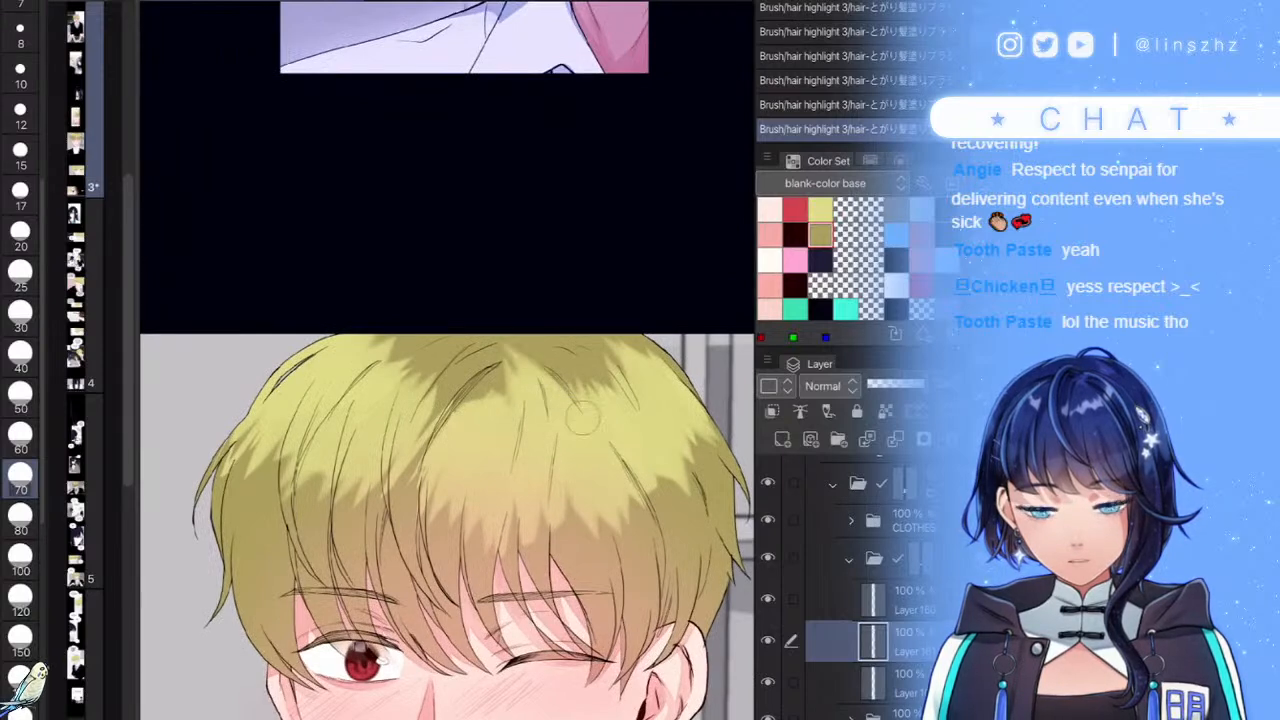
scroll(600, 390, "down", 3)
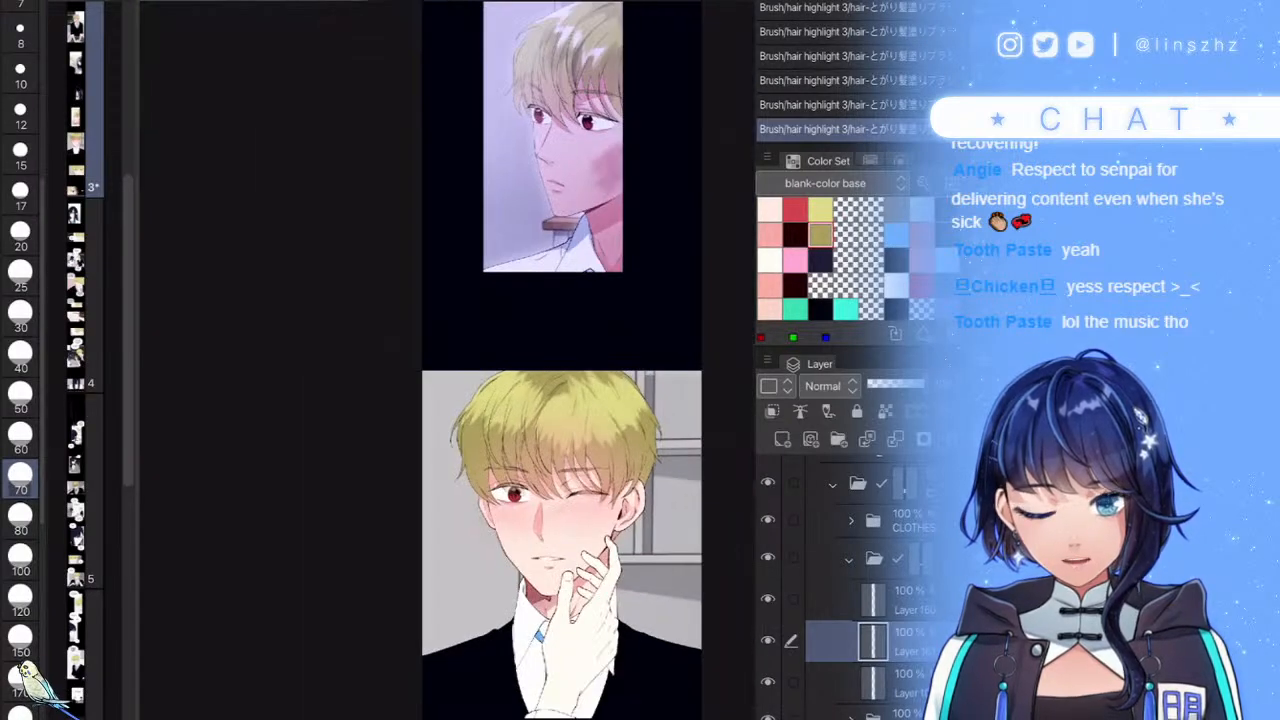
scroll(548, 432, "up", 3)
mouse_move(275, 334)
left_mouse_down()
mouse_move(258, 415)
mouse_move(290, 418)
left_mouse_up()
left_click_drag(328, 335, 330, 425)
left_click_drag(354, 375, 338, 500)
left_click_drag(305, 432, 300, 538)
key("ctrl+z")
key("ctrl+z")
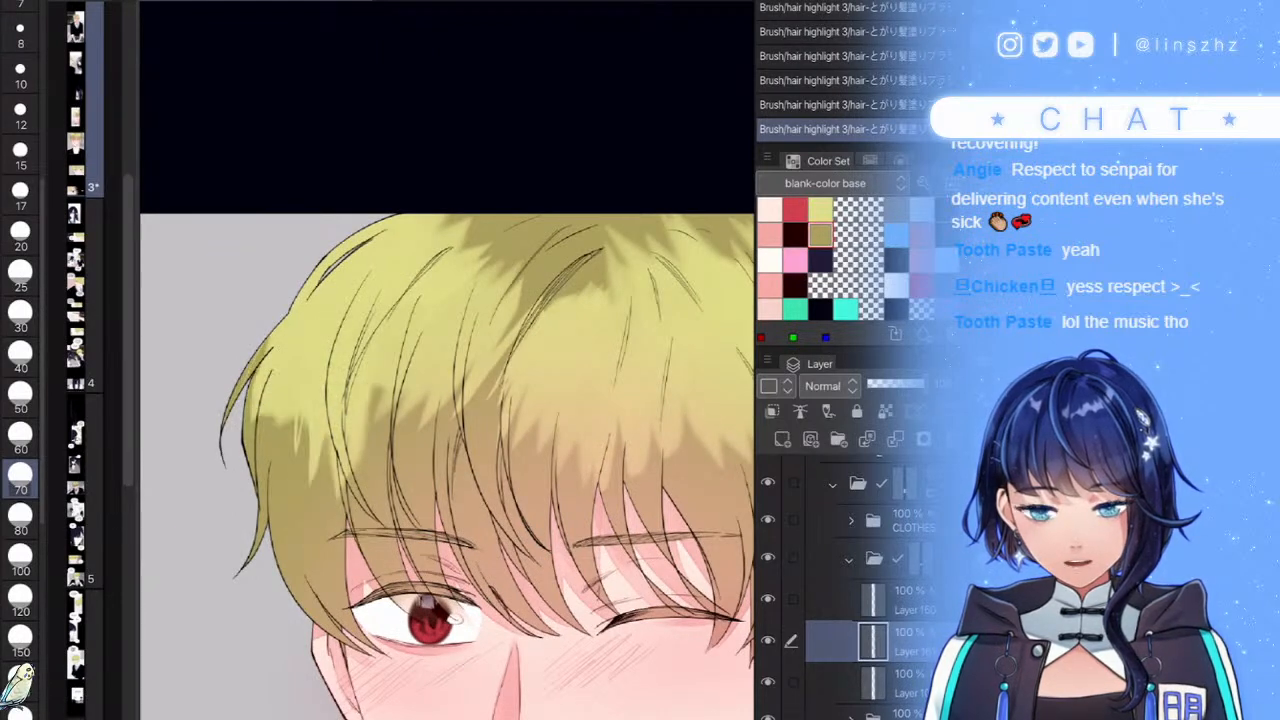
- Lighten the shading of the lower bangs with vertical strokes, undoing the last one
scroll(480, 380, "down", 3)
scroll(470, 360, "up", 3)
left_click_drag(364, 415, 350, 522)
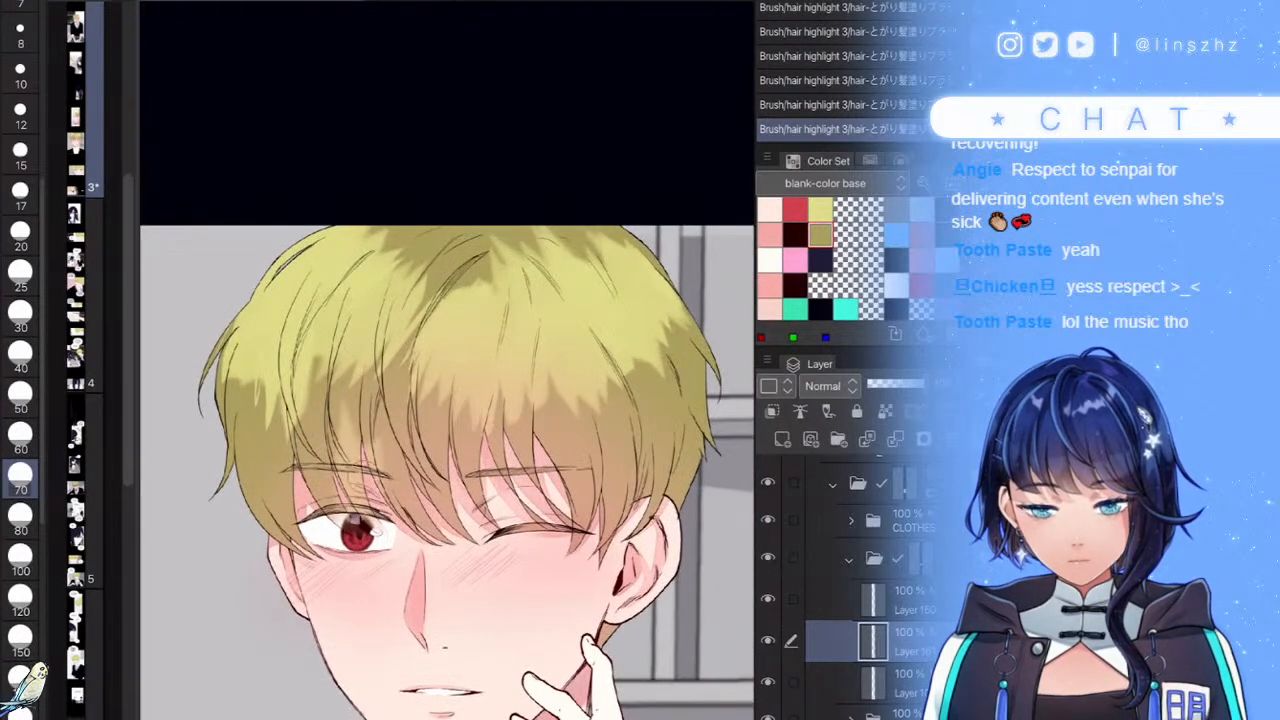
left_click_drag(392, 440, 408, 528)
left_click_drag(436, 418, 439, 538)
mouse_move(488, 438)
left_mouse_down()
mouse_move(476, 466)
mouse_move(527, 548)
left_mouse_up()
key("ctrl+z")
key("ctrl+z")
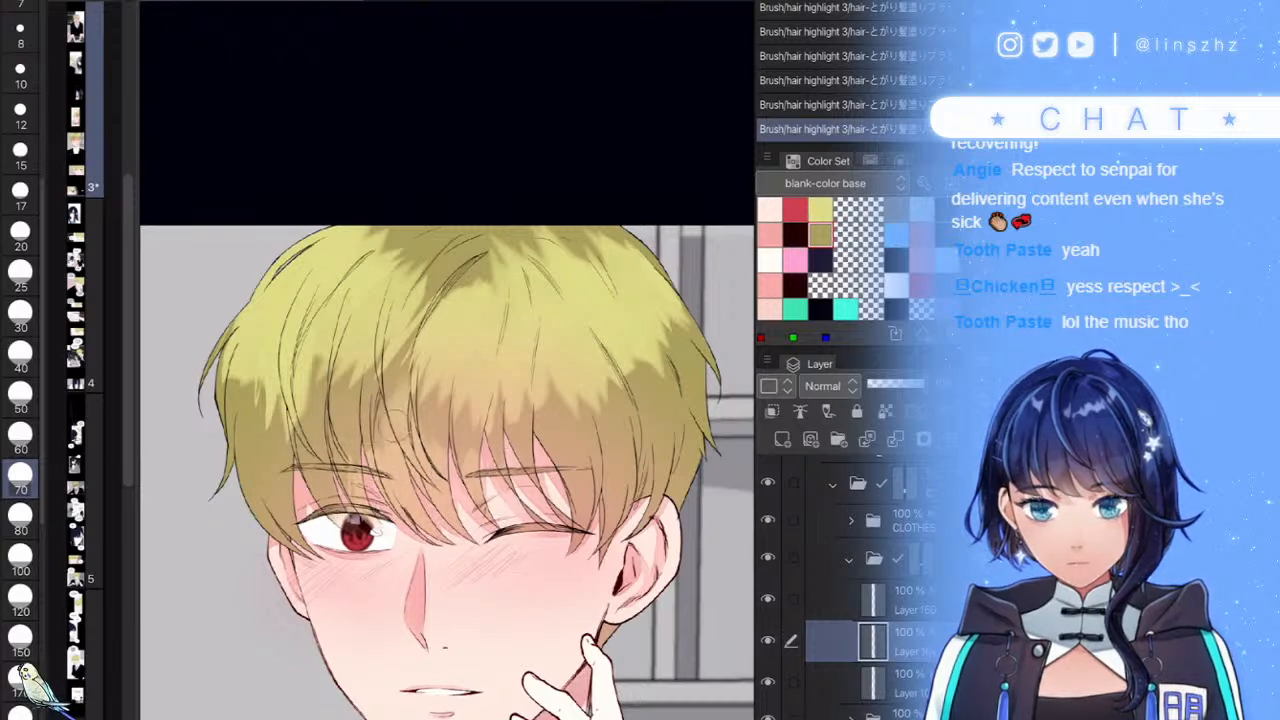
- Lighten the left-centre, centre and upper-centre hair shading, removing stray strokes
left_click_drag(402, 380, 382, 452)
left_click_drag(366, 408, 345, 510)
left_click_drag(347, 385, 342, 440)
left_click_drag(332, 358, 310, 432)
key("ctrl+z")
mouse_move(386, 330)
left_mouse_down()
mouse_move(356, 400)
mouse_move(384, 398)
left_mouse_up()
left_click_drag(440, 282, 416, 336)
left_click_drag(462, 238, 418, 298)
mouse_move(416, 248)
left_mouse_down()
mouse_move(392, 304)
mouse_move(378, 304)
mouse_move(390, 290)
left_mouse_up()
key("ctrl+z")
- Darken olive shading streaks below and left of the hair parting
scroll(535, 380, "down", 2)
scroll(506, 210, "up", 3)
mouse_move(494, 342)
left_mouse_down()
mouse_move(458, 434)
mouse_move(416, 458)
left_mouse_up()
mouse_move(446, 366)
left_mouse_down()
mouse_move(406, 424)
mouse_move(384, 432)
left_mouse_up()
scroll(524, 380, "down", 5)
scroll(560, 415, "up", 5)
mouse_move(428, 344)
left_mouse_down()
mouse_move(392, 390)
mouse_move(402, 424)
left_mouse_up()
mouse_move(450, 300)
left_mouse_down()
mouse_move(430, 448)
mouse_move(490, 356)
mouse_move(516, 408)
left_mouse_up()
key("ctrl+z")
scroll(450, 400, "down", 5)
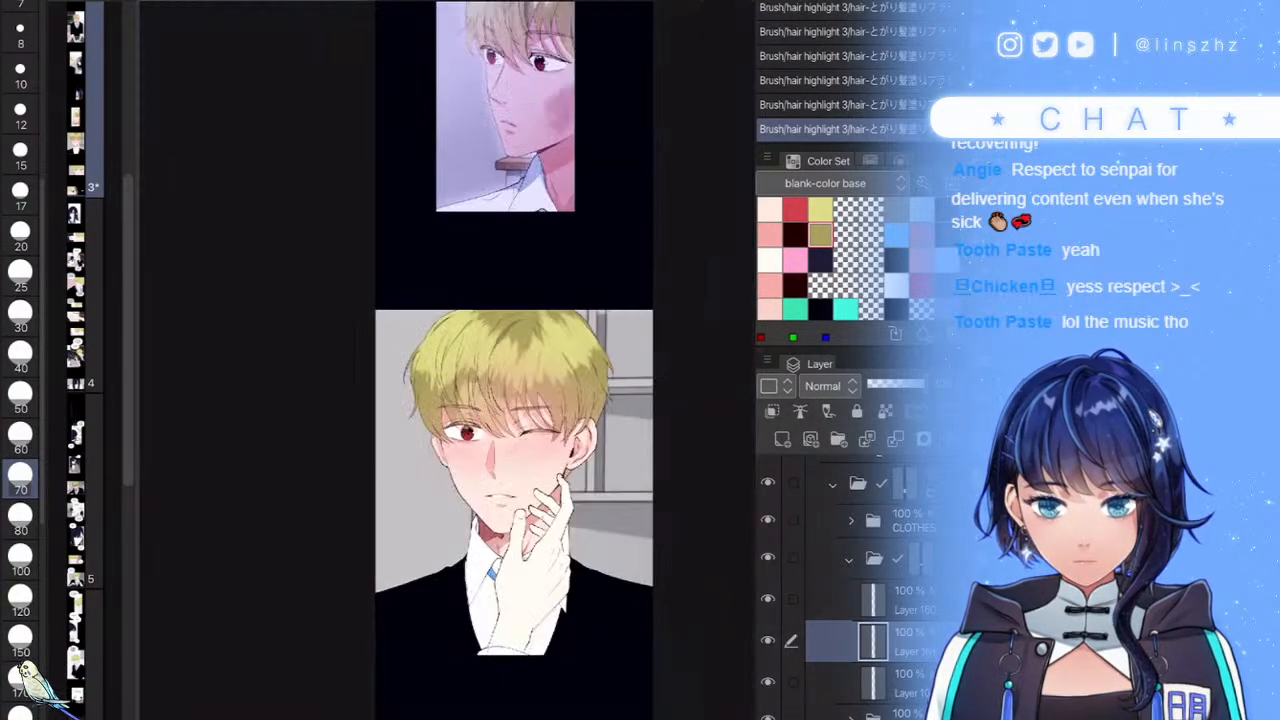
scroll(450, 400, "up", 4)
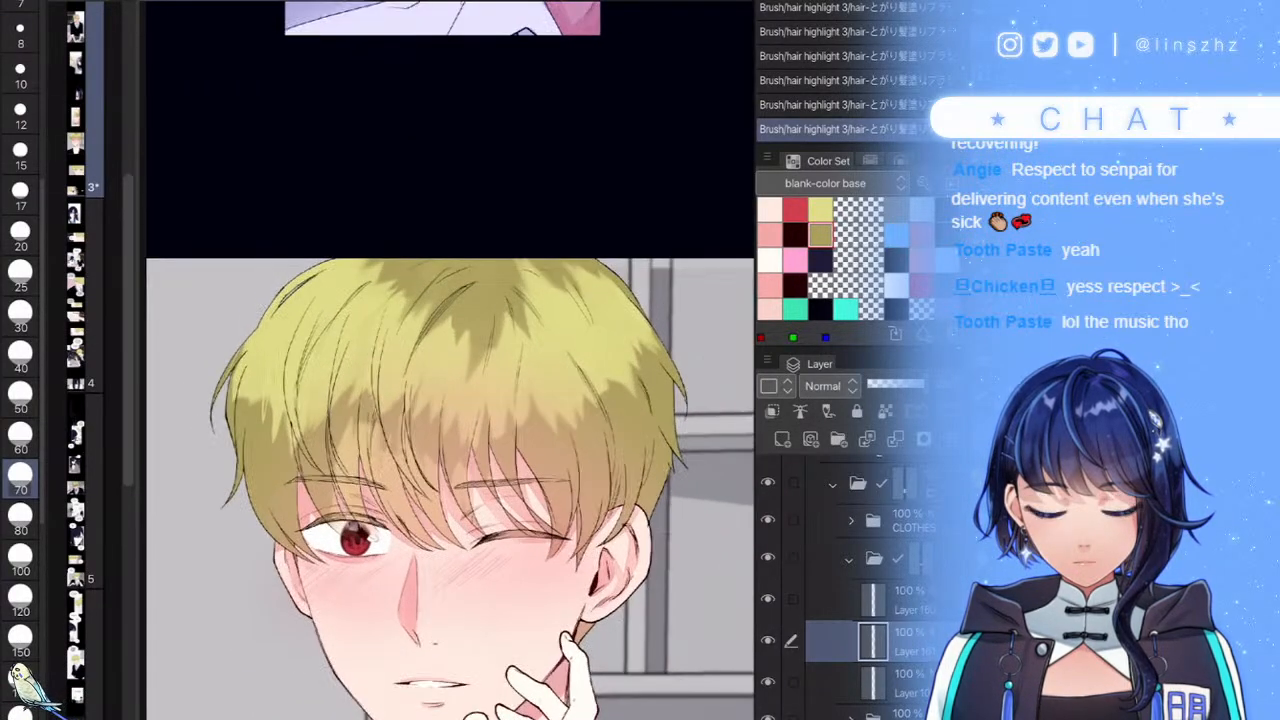
- Darken and extend the shadow streak right of the crown, redoing the stroke
scroll(450, 400, "up", 3)
mouse_move(526, 290)
left_mouse_down()
mouse_move(511, 402)
mouse_move(552, 380)
mouse_move(575, 432)
left_mouse_up()
left_click_drag(548, 318, 575, 408)
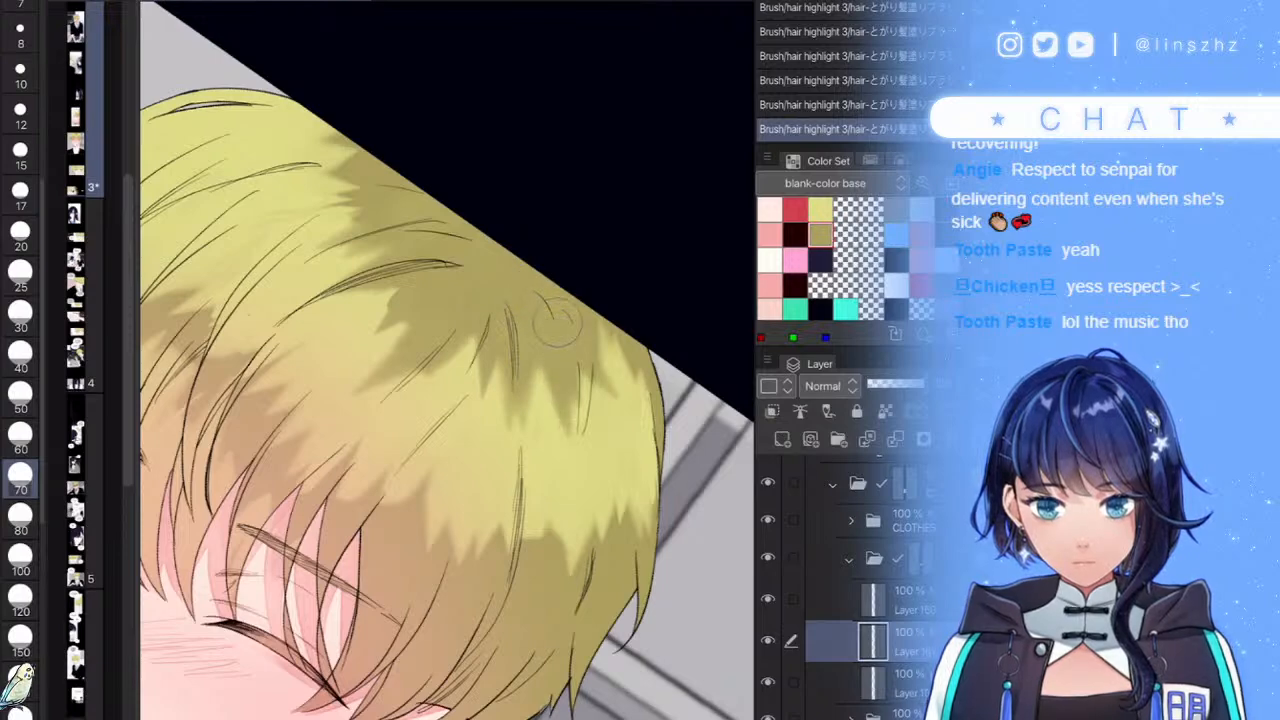
key("ctrl+z")
scroll(450, 400, "down", 5)
scroll(450, 400, "up", 5)
key("ctrl+z")
mouse_move(517, 332)
left_mouse_down()
mouse_move(495, 458)
mouse_move(528, 414)
mouse_move(538, 435)
left_mouse_up()
- Reset the view with Ctrl+0 and lighten the front hair strands
key("ctrl+0")
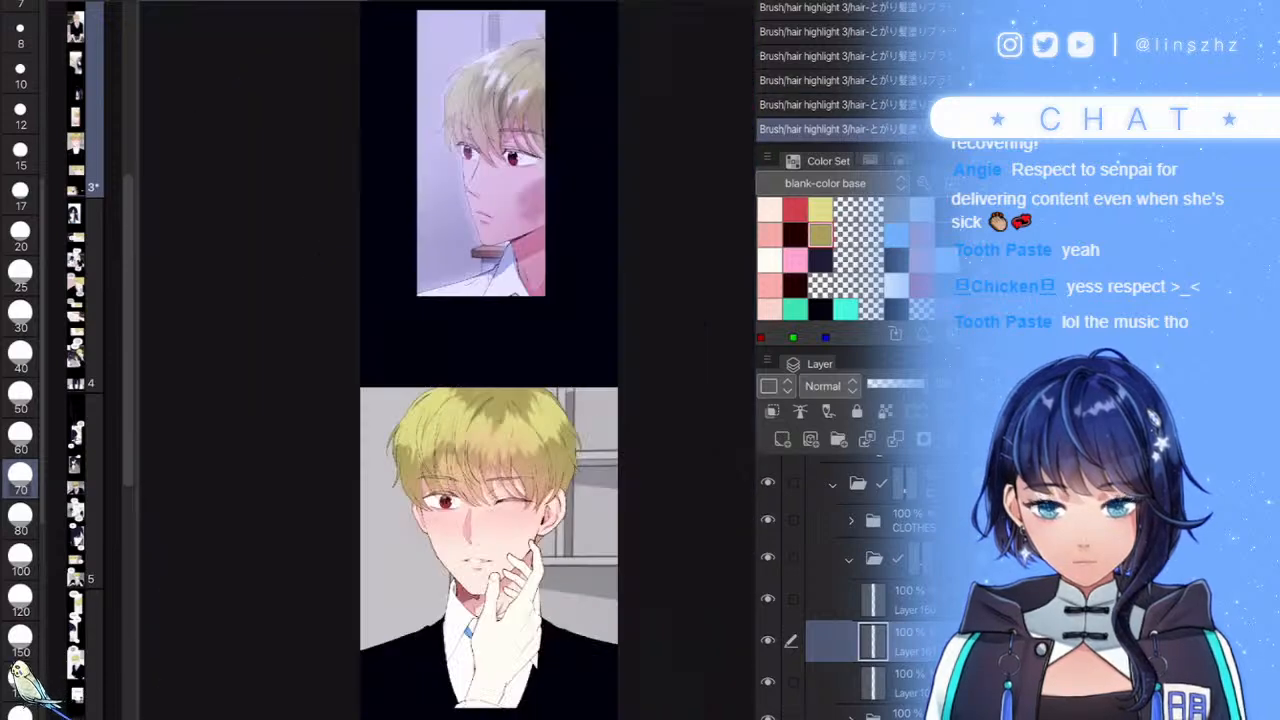
scroll(538, 465, "up", 5)
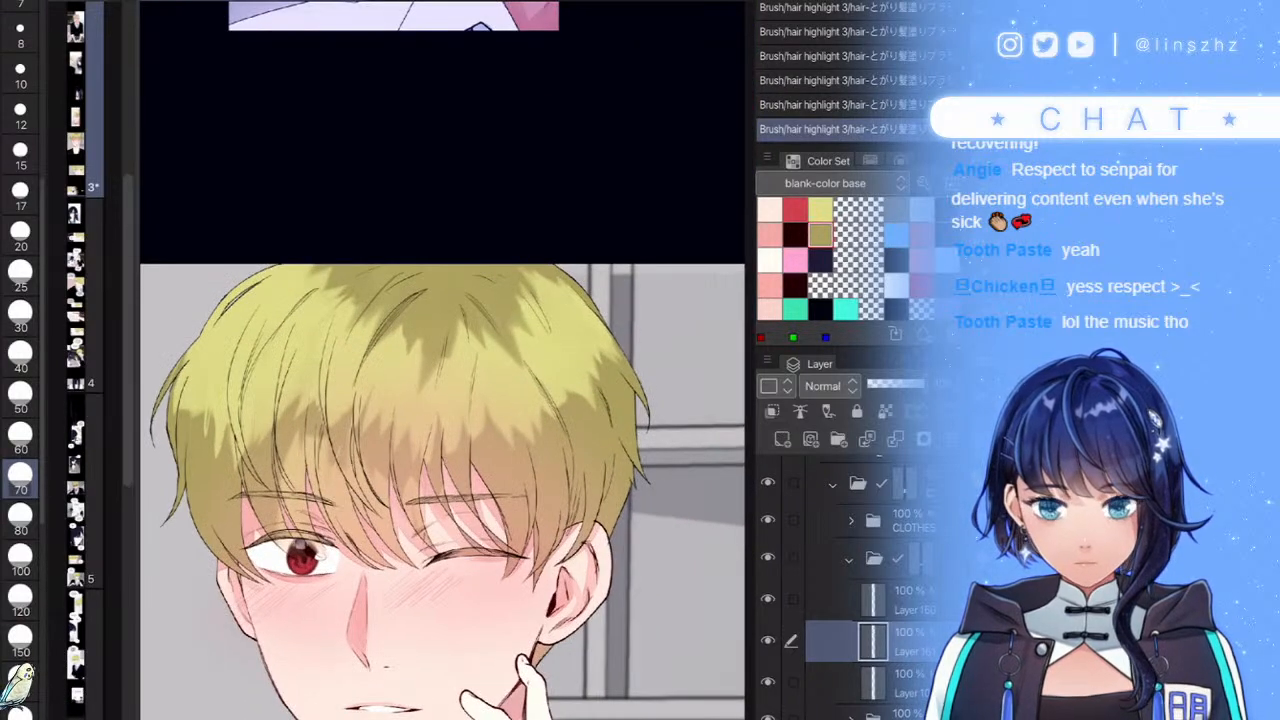
scroll(600, 411, "down", 4)
scroll(500, 438, "up", 5)
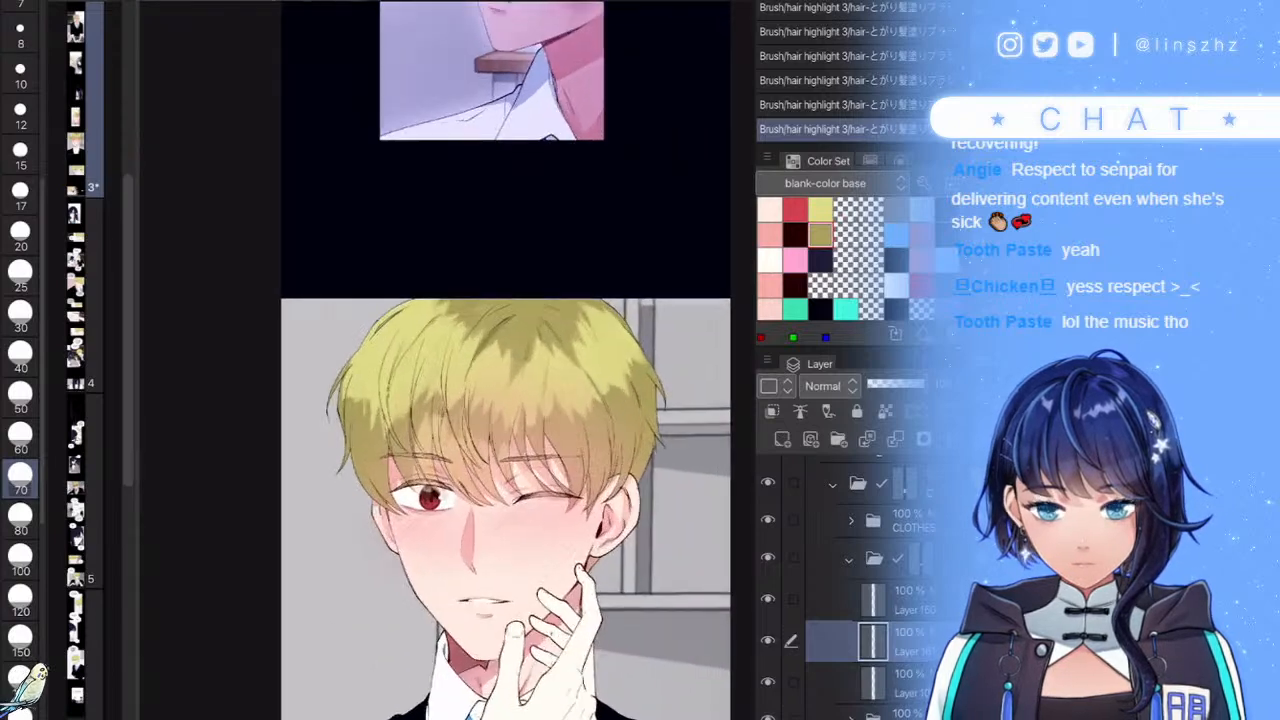
mouse_move(370, 418)
left_mouse_down()
mouse_move(368, 478)
mouse_move(330, 556)
mouse_move(308, 540)
left_mouse_up()
scroll(400, 450, "down", 4)
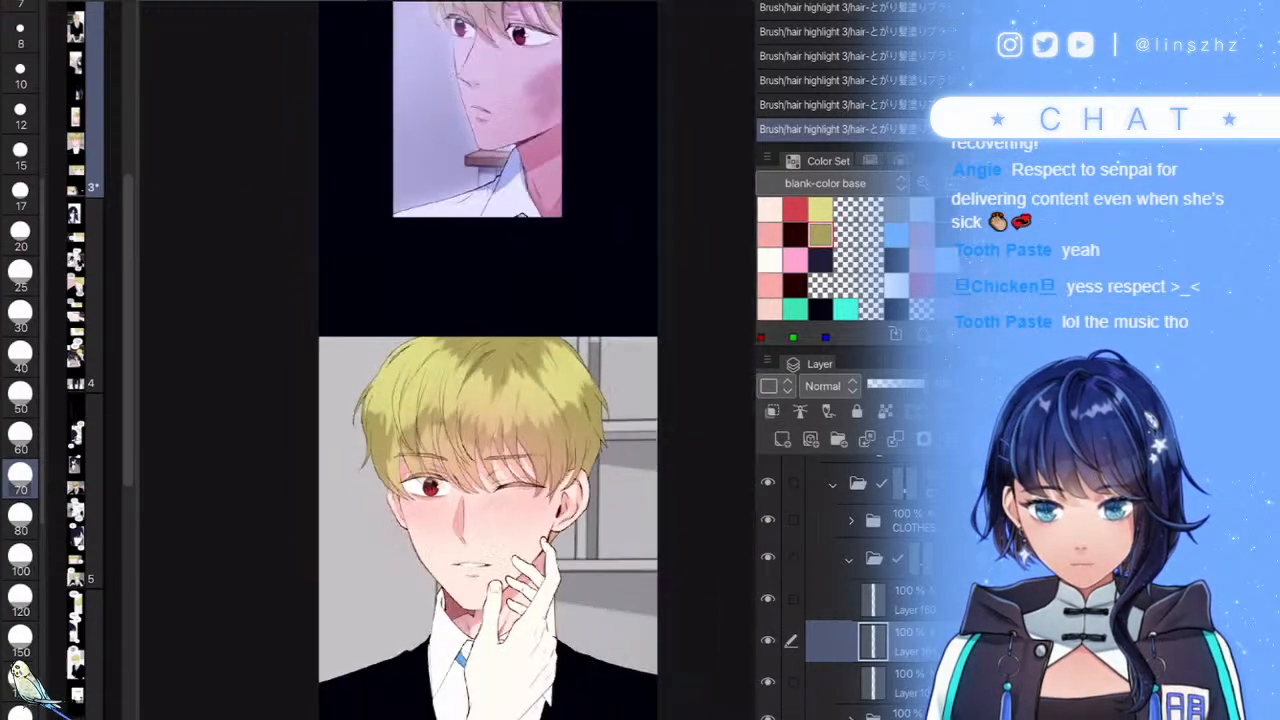
key("ctrl+z")
scroll(450, 430, "up", 5)
mouse_move(383, 468)
left_mouse_down()
mouse_move(370, 560)
mouse_move(372, 420)
mouse_move(364, 515)
left_mouse_up()
left_click_drag(470, 450, 460, 518)
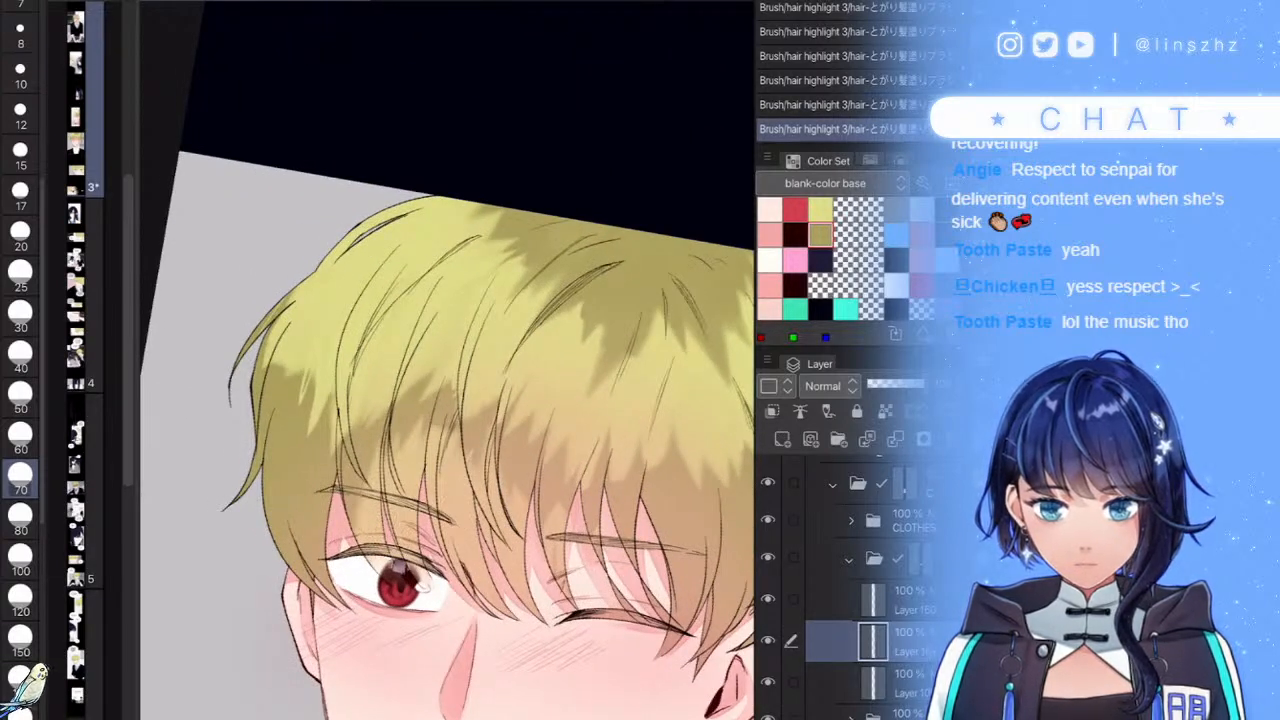
- Paint an olive shadow leftward across the hair and a small shadow on the left hair
mouse_move(430, 368)
left_mouse_down()
mouse_move(395, 420)
mouse_move(360, 430)
mouse_move(330, 370)
mouse_move(305, 380)
mouse_move(272, 350)
left_mouse_up()
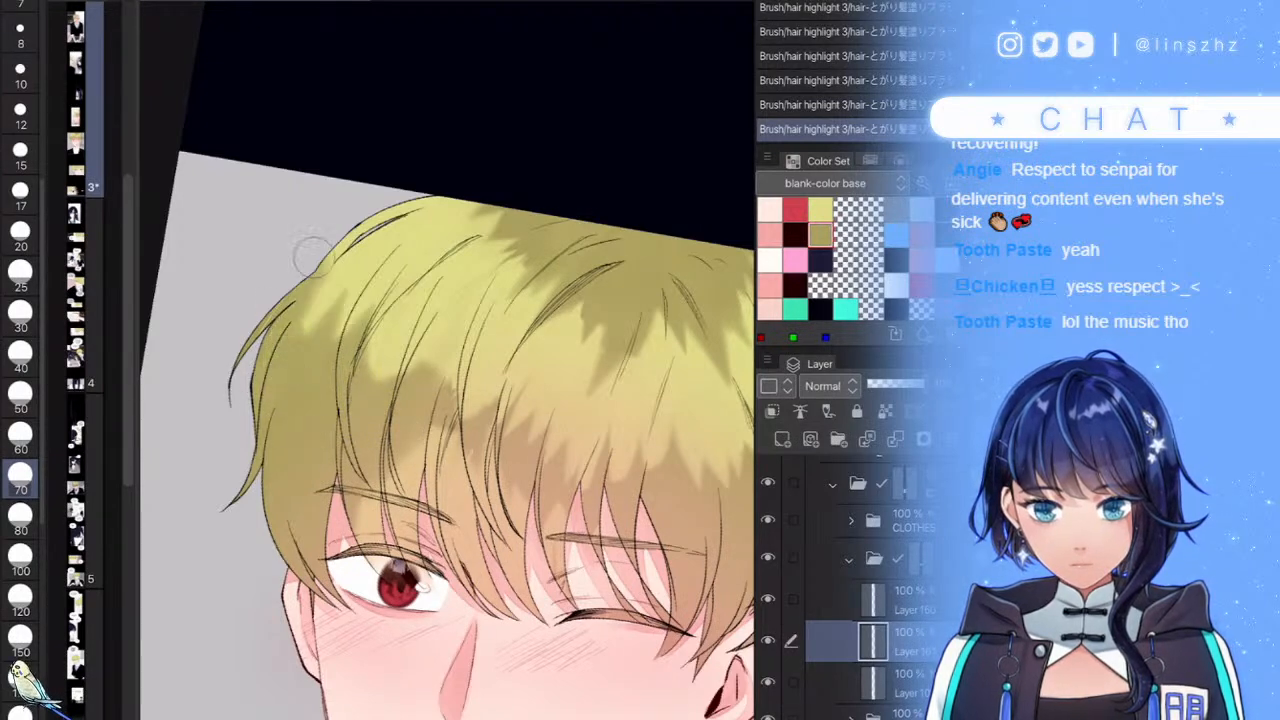
scroll(450, 400, "down", 5)
scroll(450, 400, "up", 4)
left_click_drag(347, 444, 347, 364)
scroll(370, 388, "up", 3)
key("ctrl+z")
mouse_move(336, 464)
left_mouse_down()
mouse_move(330, 385)
mouse_move(332, 408)
left_mouse_up()
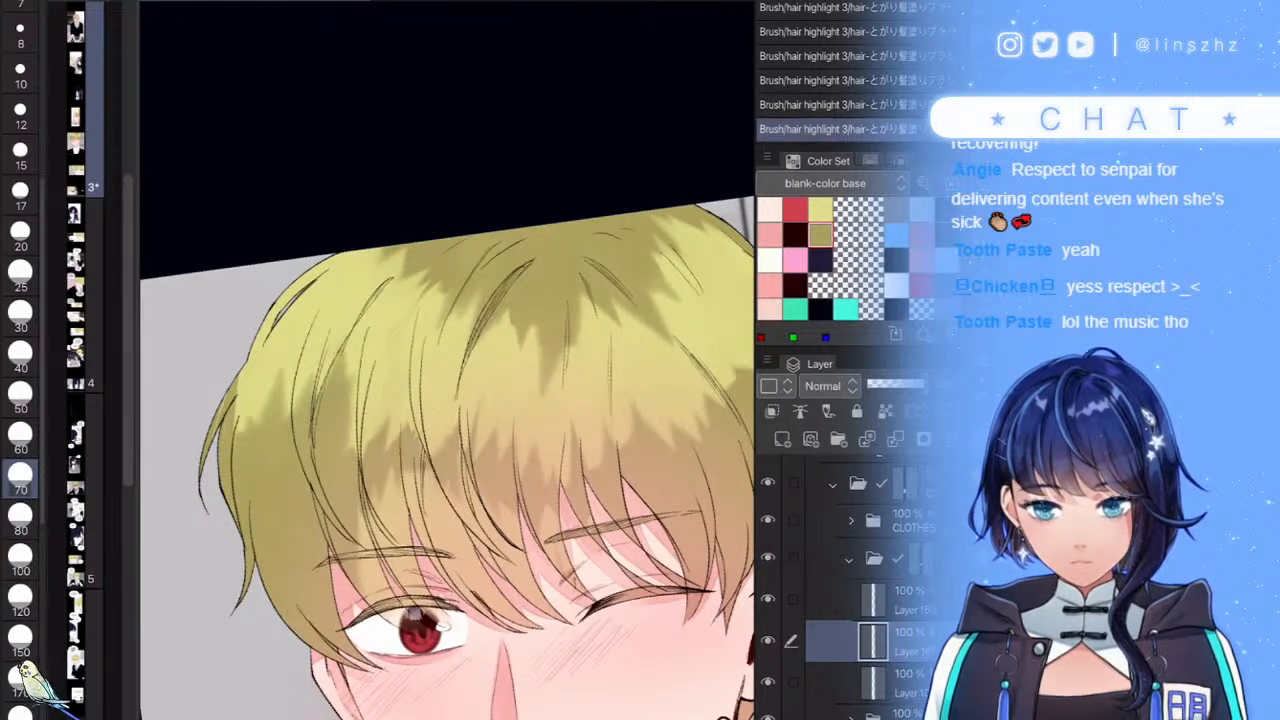
scroll(430, 360, "up", 1)
key("ctrl+z")
mouse_move(329, 456)
left_mouse_down()
mouse_move(324, 400)
mouse_move(321, 411)
left_mouse_up()
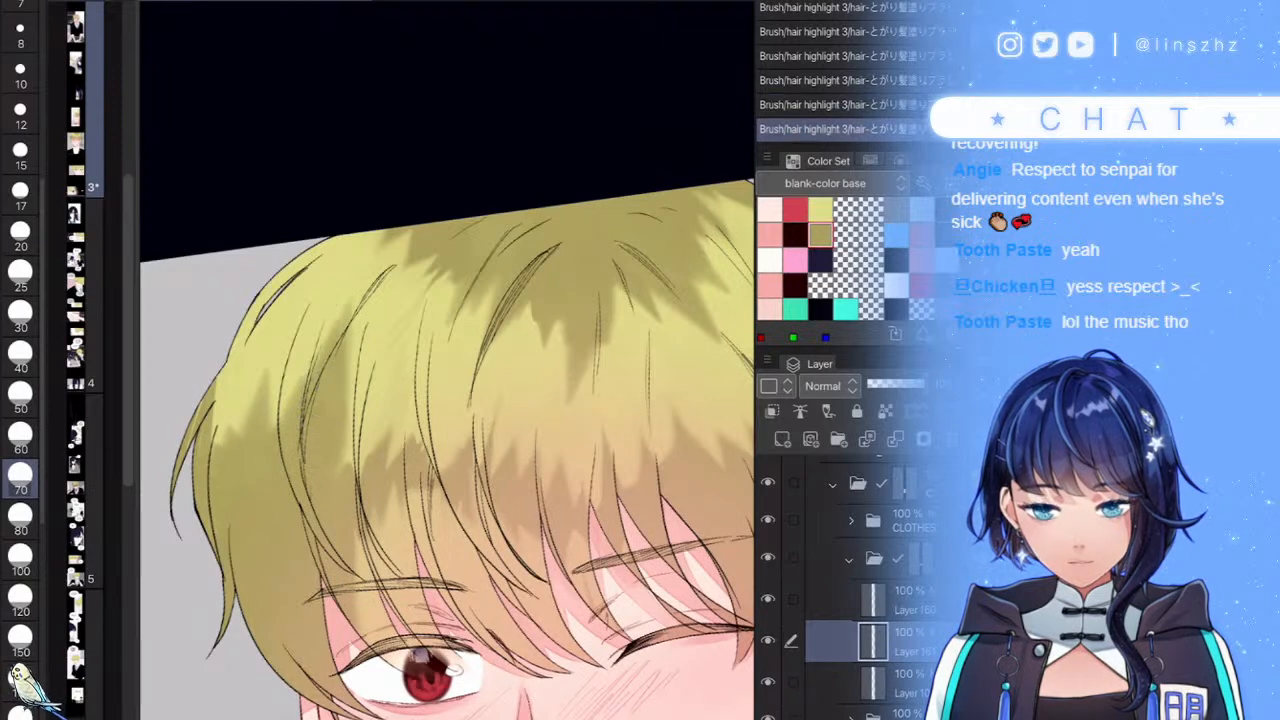
scroll(395, 388, "up", 3)
key("ctrl+z")
- Add olive shadow to the lower-left hair and along the left strands
left_click_drag(281, 484, 293, 450)
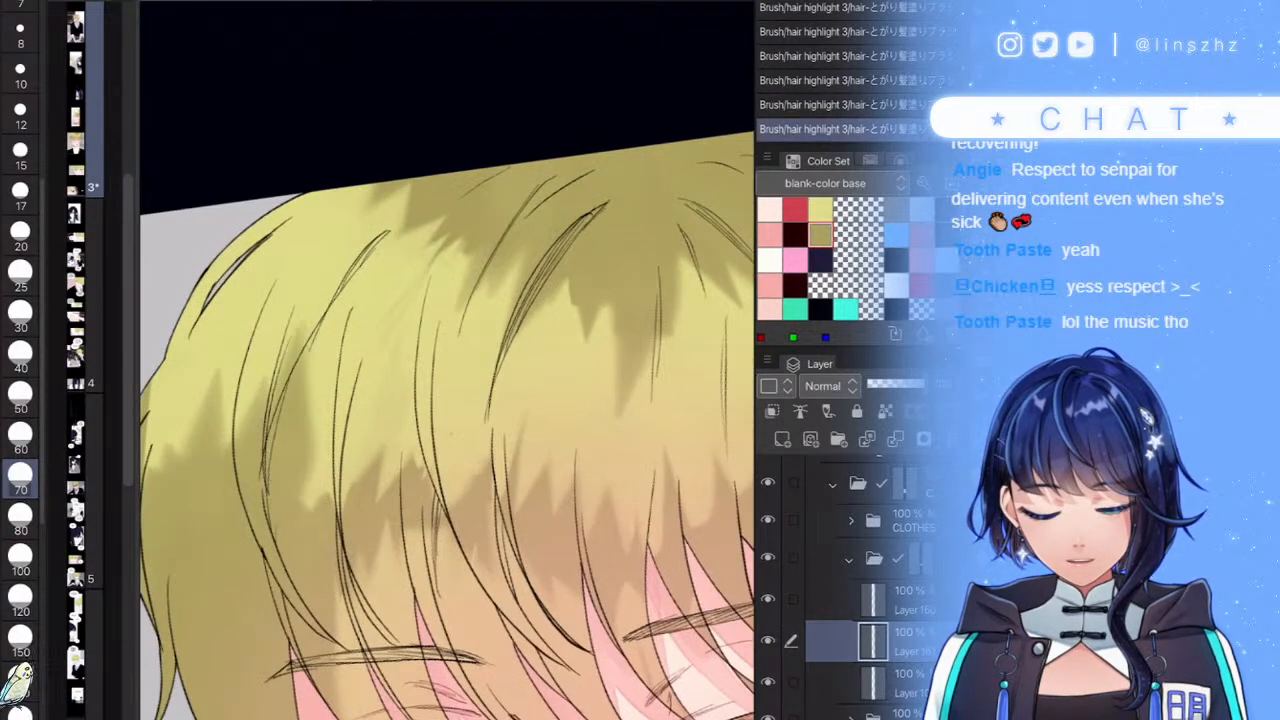
key("ctrl+z")
left_click_drag(276, 502, 285, 478)
mouse_move(284, 451)
left_mouse_down()
mouse_move(306, 396)
mouse_move(298, 507)
mouse_move(318, 548)
mouse_move(372, 510)
left_mouse_up()
scroll(447, 360, "down", 6)
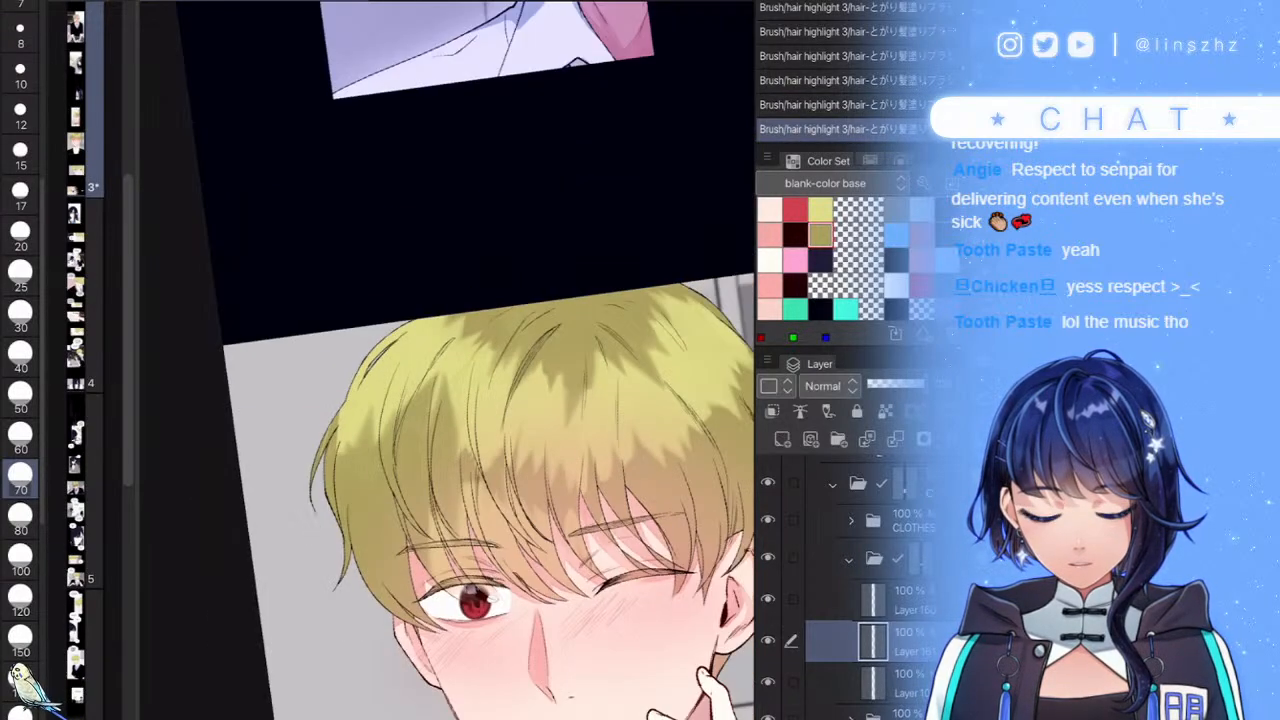
key("ctrl+z")
scroll(500, 400, "up", 3)
scroll(518, 463, "up", 4)
- Add olive shading near the hair centre and a short shadow stroke, then zoom to check
mouse_move(386, 430)
left_mouse_down()
mouse_move(384, 400)
mouse_move(380, 432)
left_mouse_up()
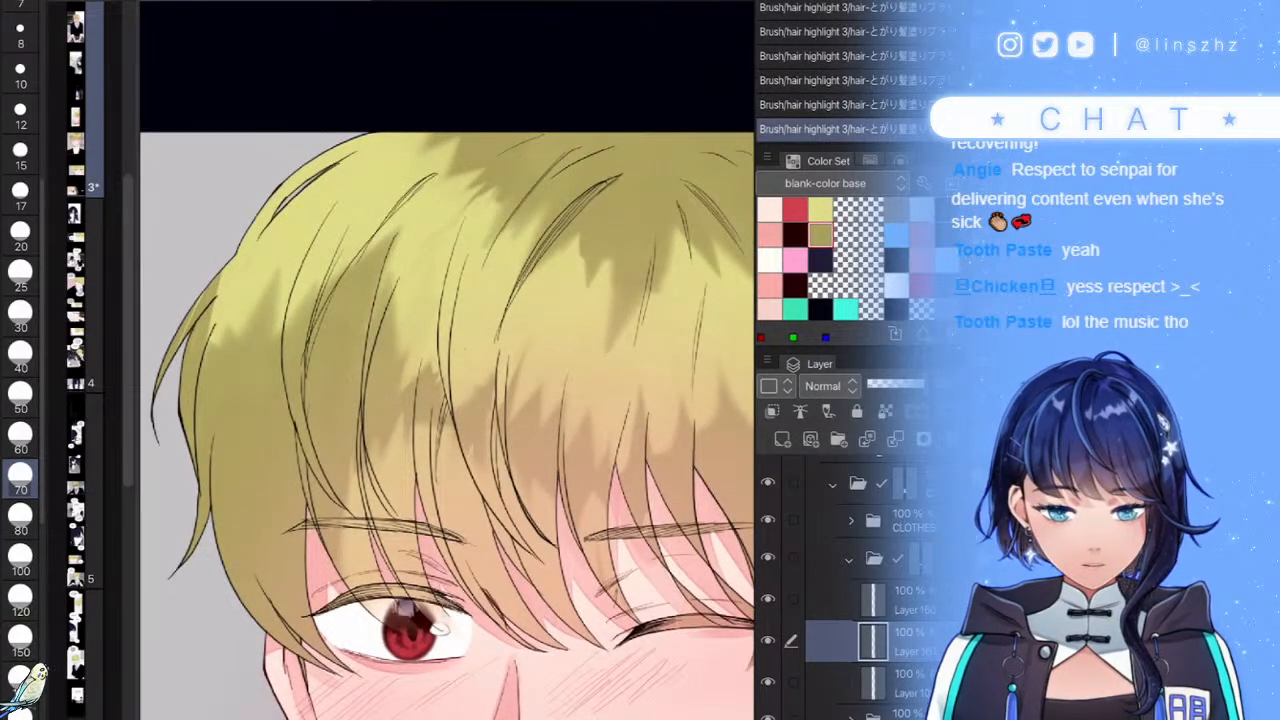
scroll(440, 330, "down", 5)
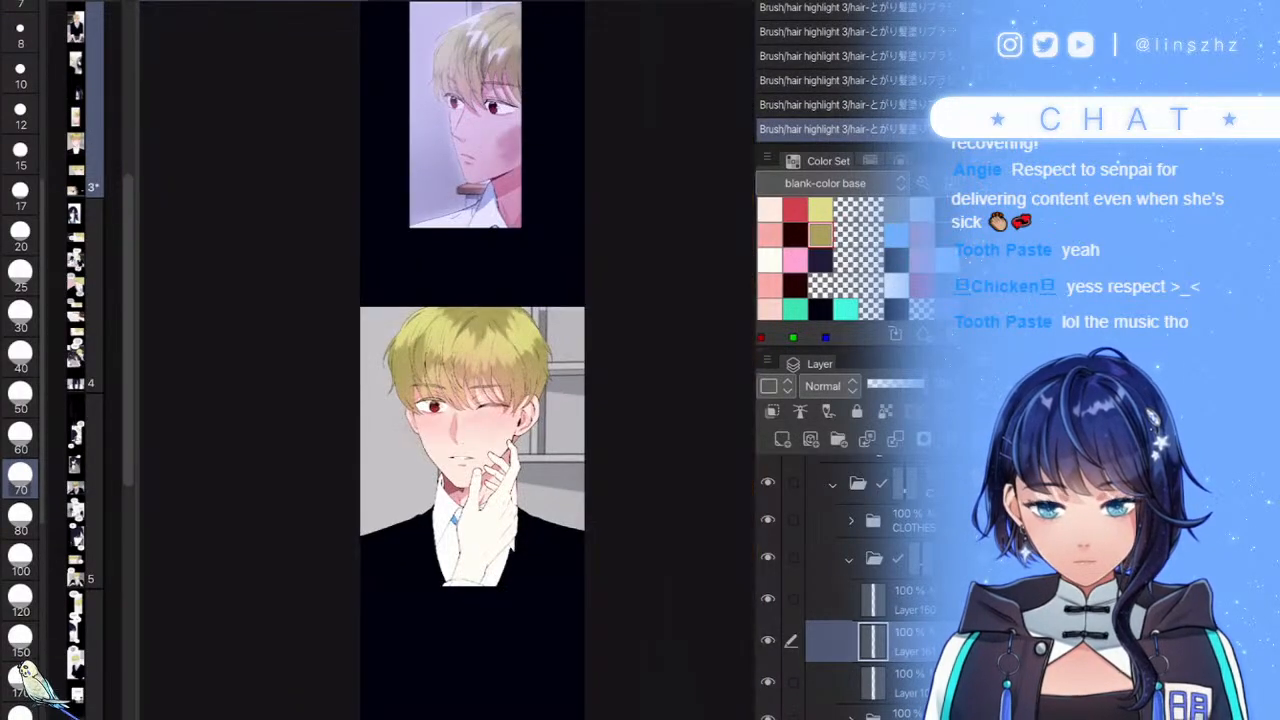
scroll(460, 350, "up", 5)
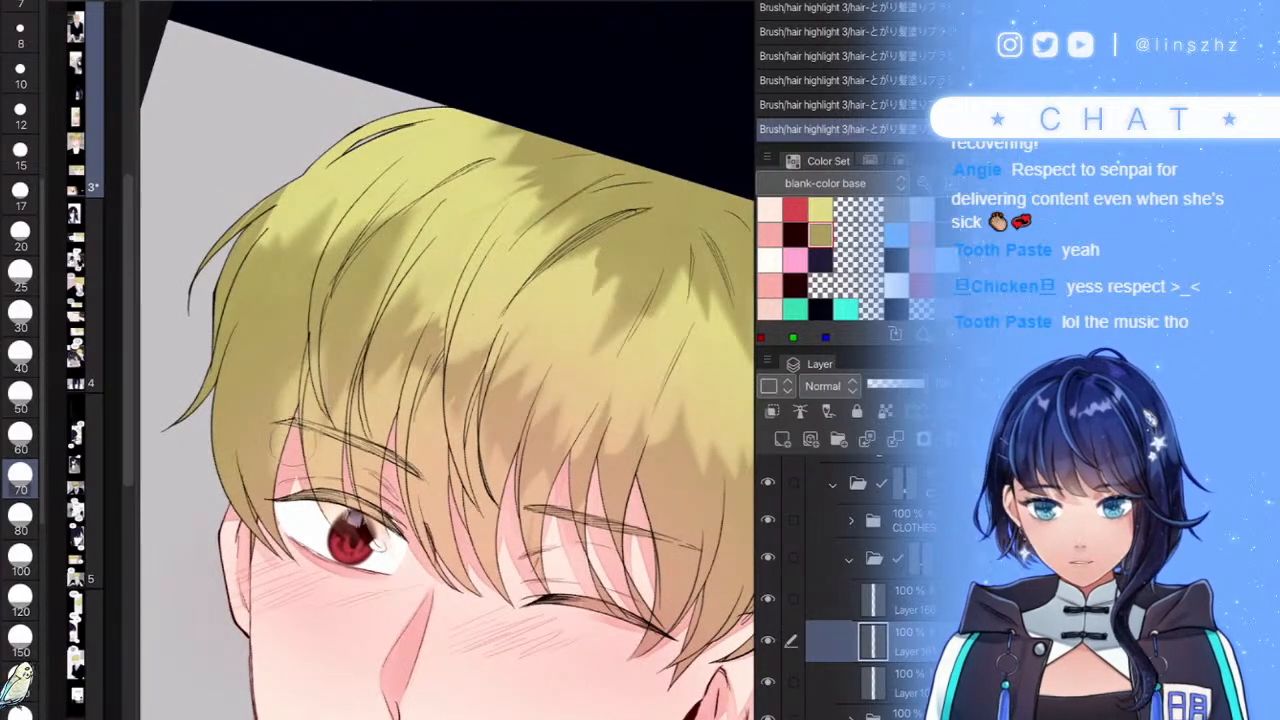
scroll(255, 440, "down", 5)
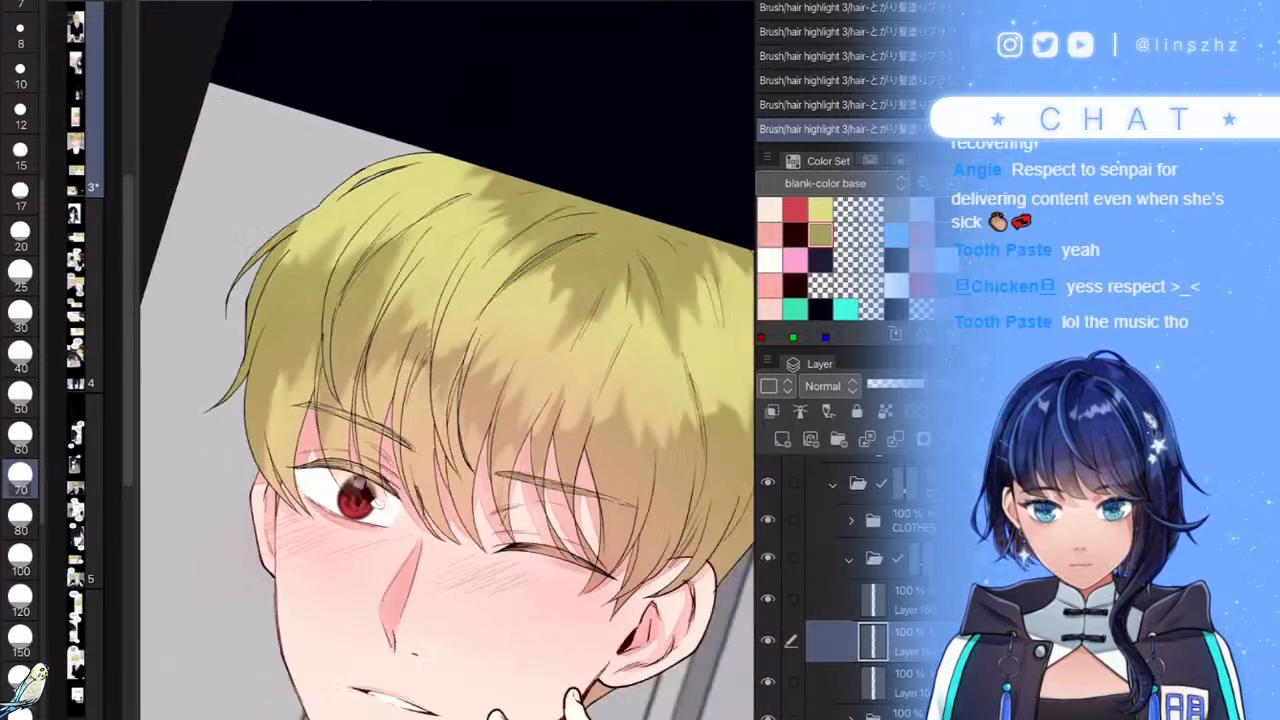
scroll(440, 360, "up", 5)
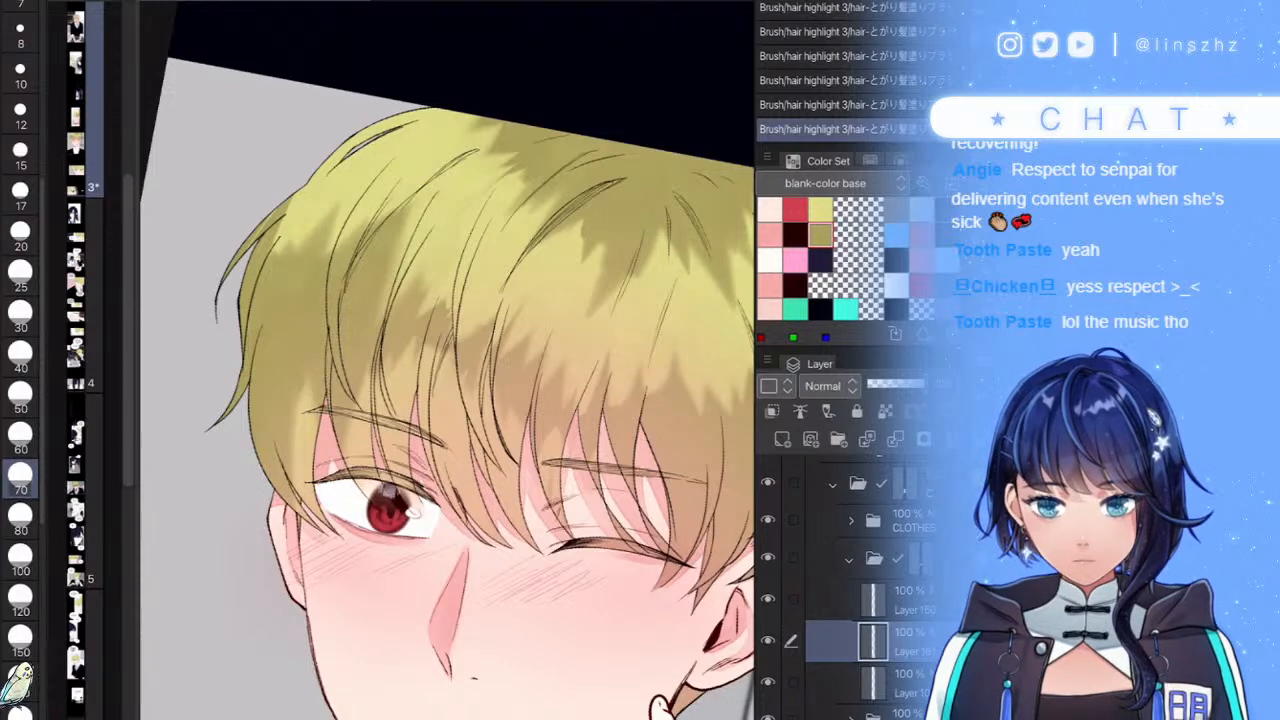
scroll(317, 339, "up", 1)
scroll(317, 339, "down", 3)
scroll(317, 339, "up", 3)
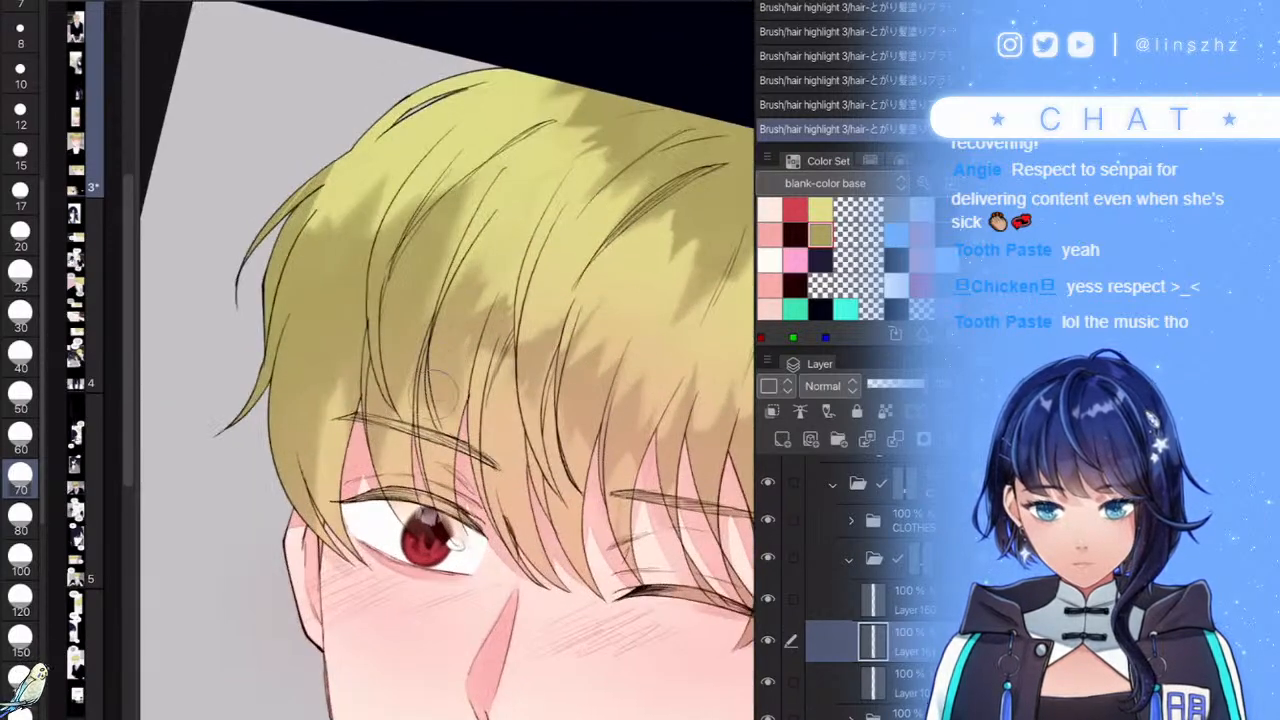
mouse_move(468, 282)
left_mouse_down()
mouse_move(457, 322)
mouse_move(477, 264)
left_mouse_up()
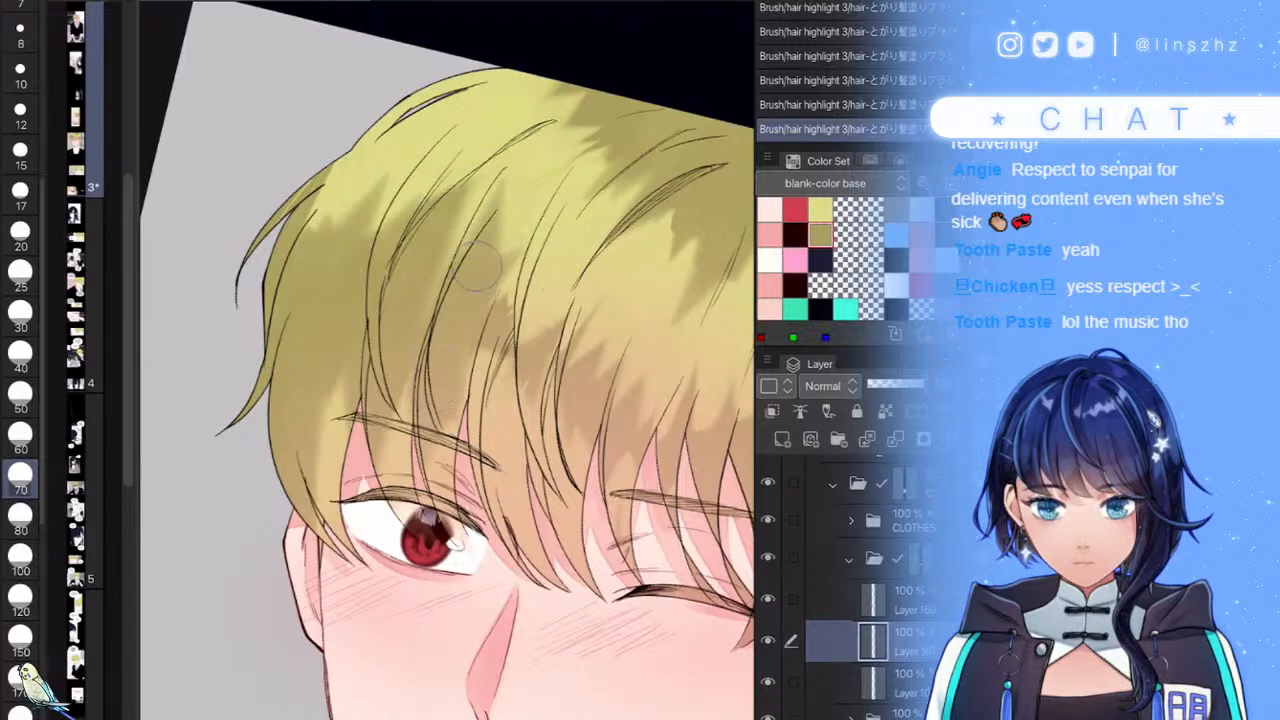
scroll(532, 365, "down", 2)
key("ctrl+z")
scroll(519, 280, "up", 3)
left_click_drag(427, 407, 422, 378)
scroll(485, 360, "down", 5)
scroll(516, 342, "up", 4)
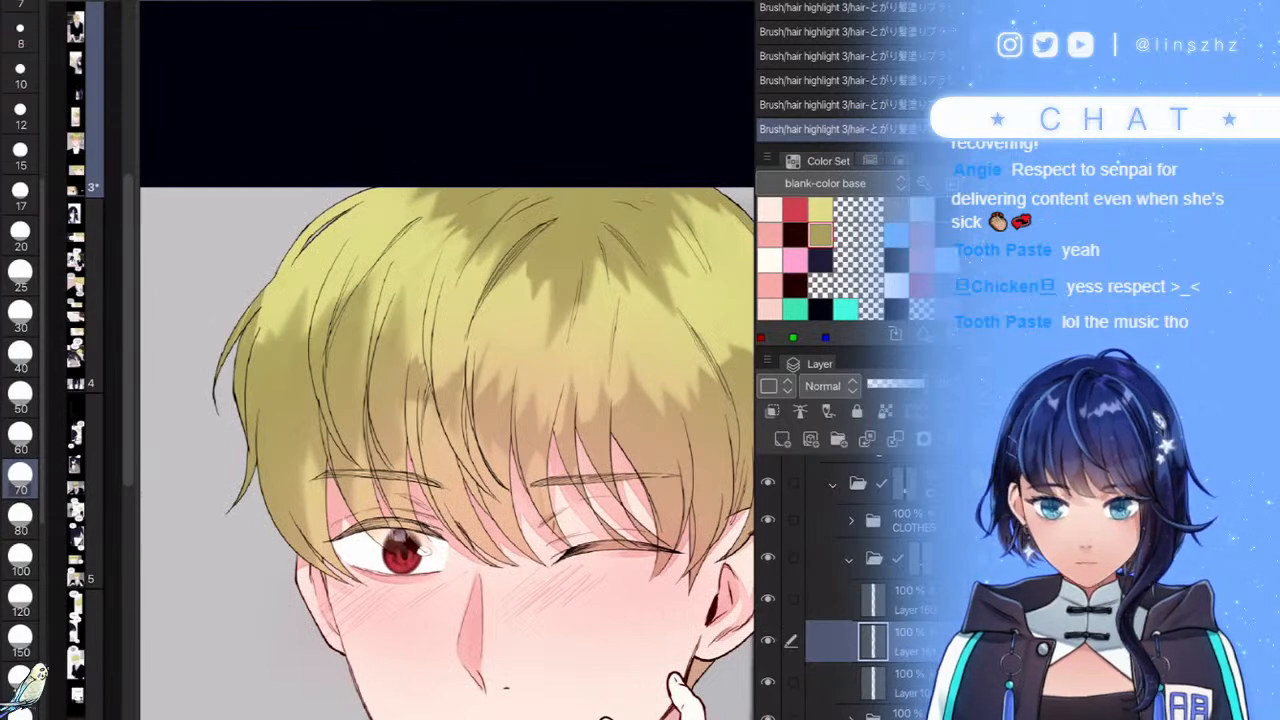
scroll(360, 345, "down", 2)
scroll(360, 345, "down", 3)
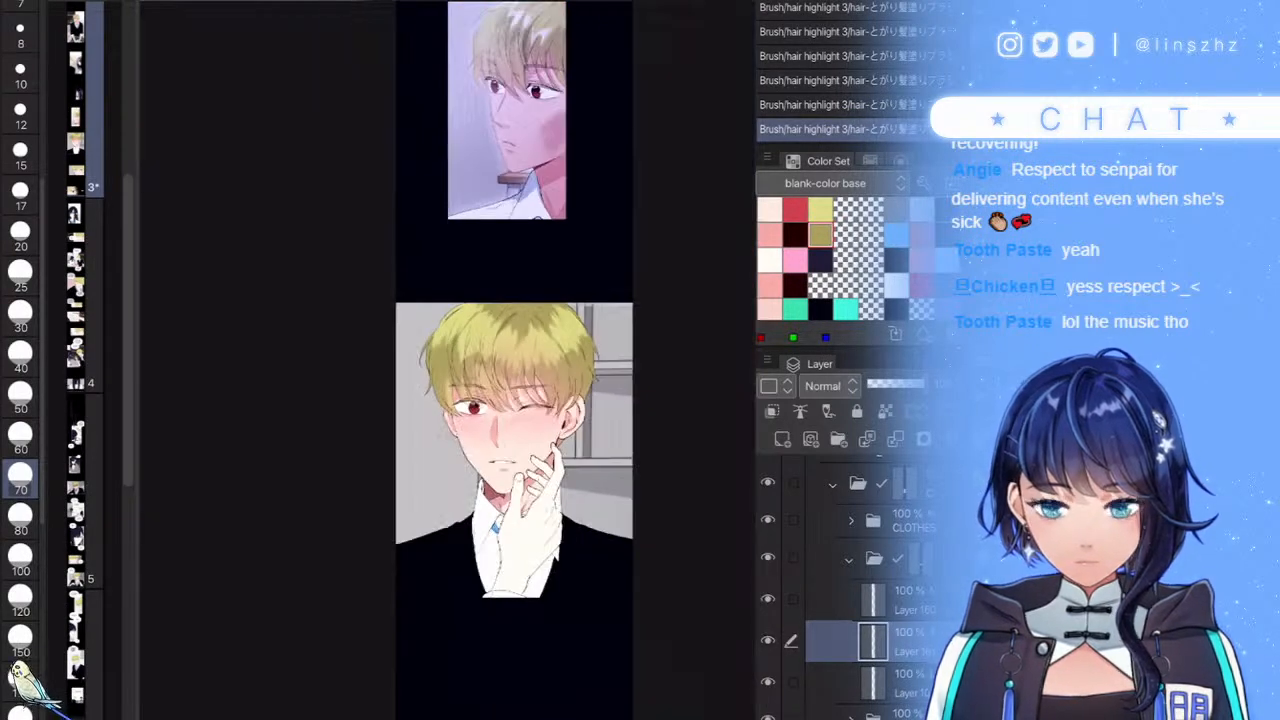
scroll(526, 345, "up", 4)
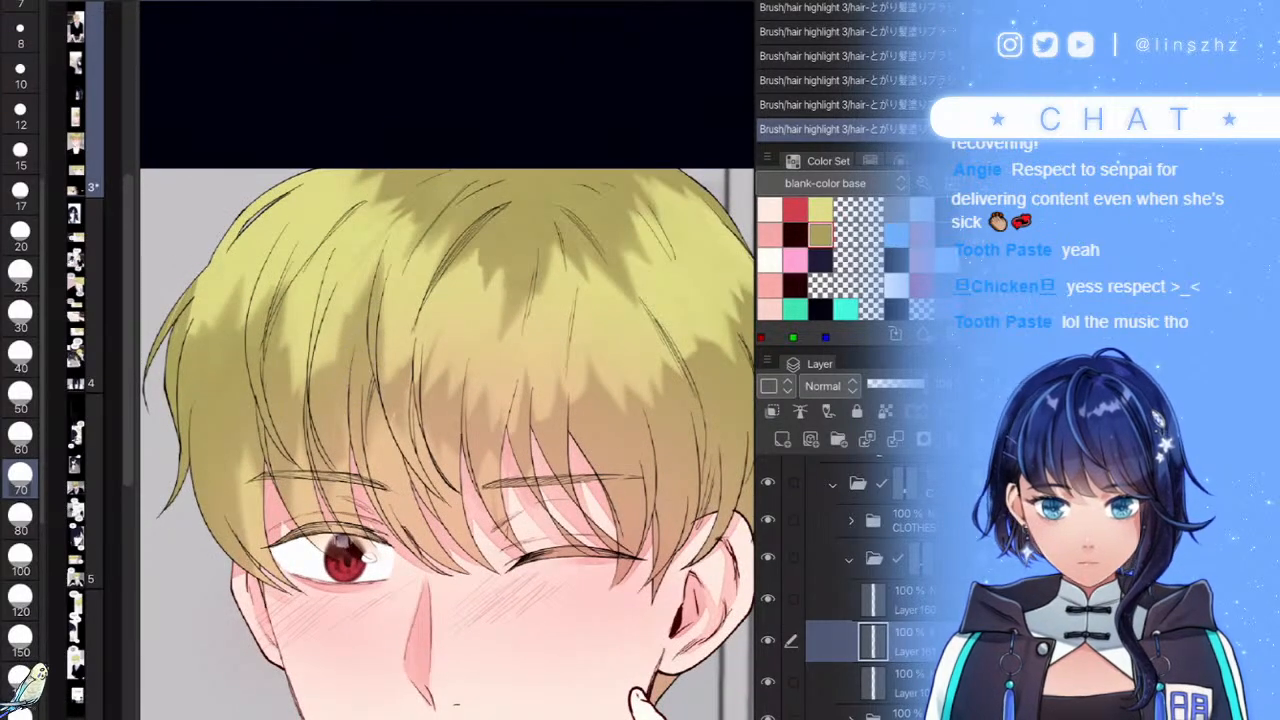
- Lighten the left part of the hair with soft strokes, redoing one stroke
left_click_drag(372, 258, 333, 420)
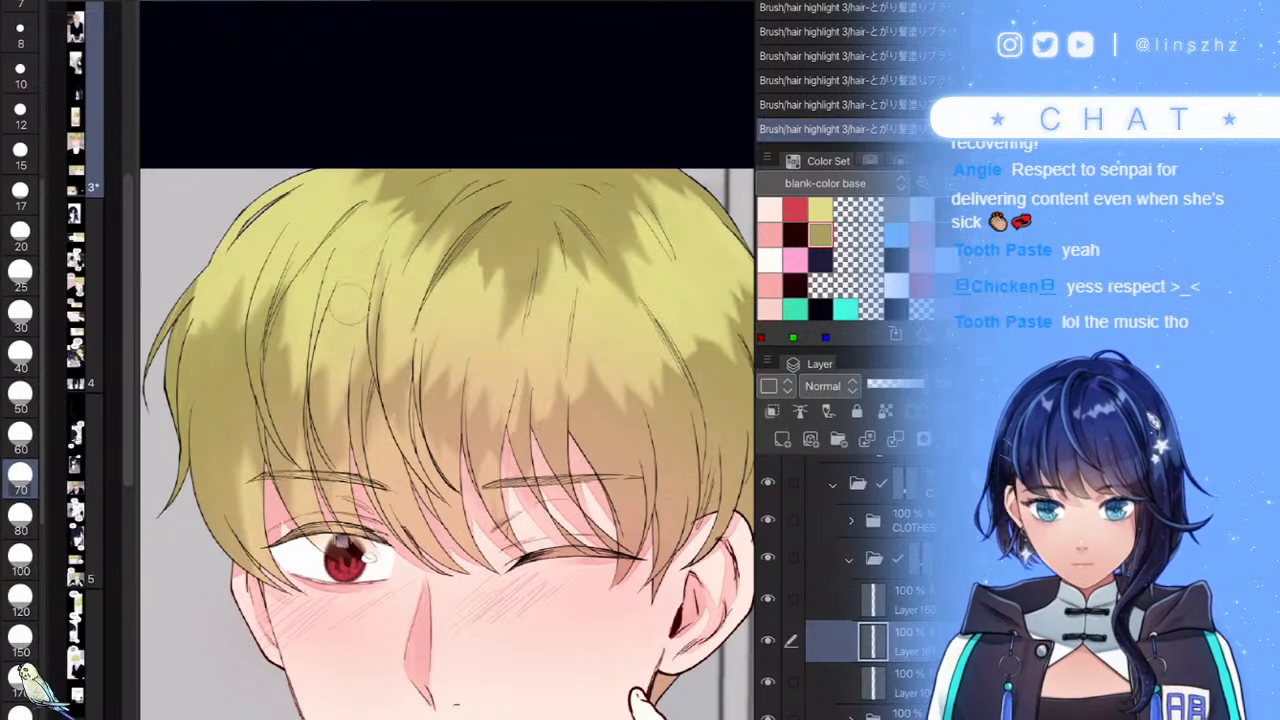
scroll(417, 364, "down", 2)
scroll(396, 290, "up", 2)
key("ctrl+z")
mouse_move(362, 304)
left_mouse_down()
mouse_move(312, 480)
mouse_move(338, 348)
left_mouse_up()
mouse_move(388, 236)
left_mouse_down()
mouse_move(374, 350)
mouse_move(408, 464)
left_mouse_up()
scroll(450, 390, "down", 3)
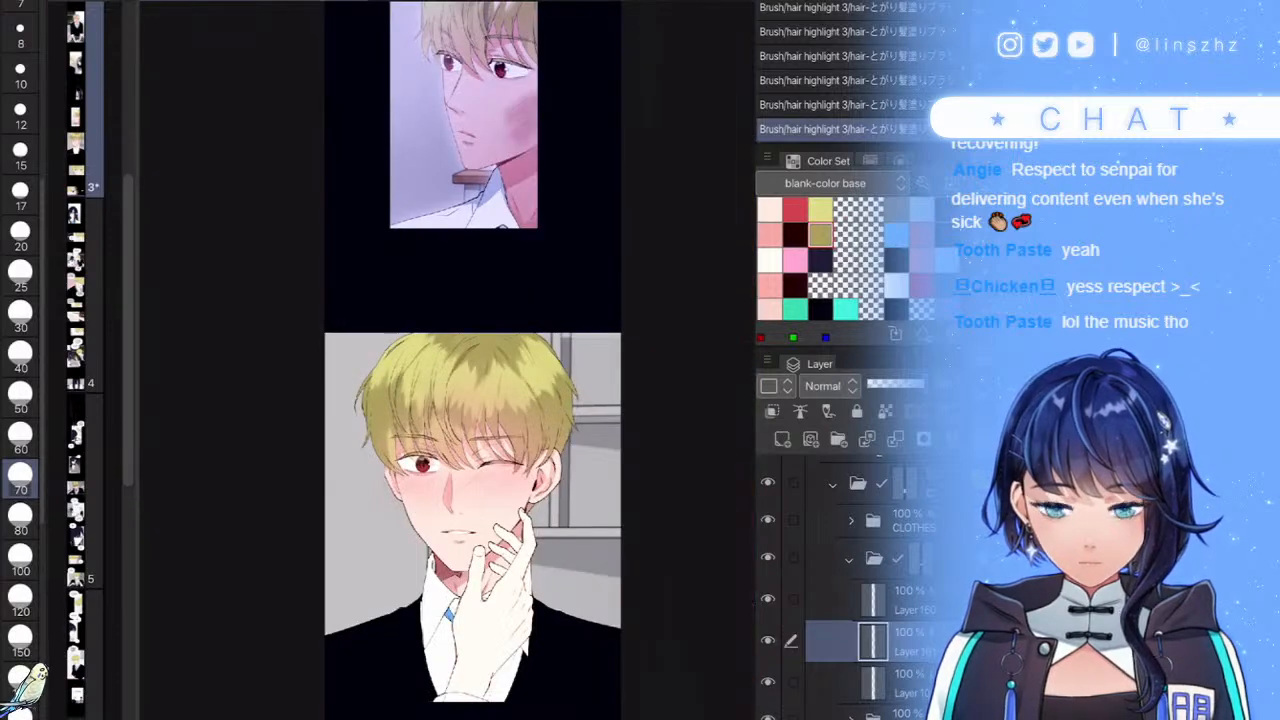
scroll(450, 450, "up", 3)
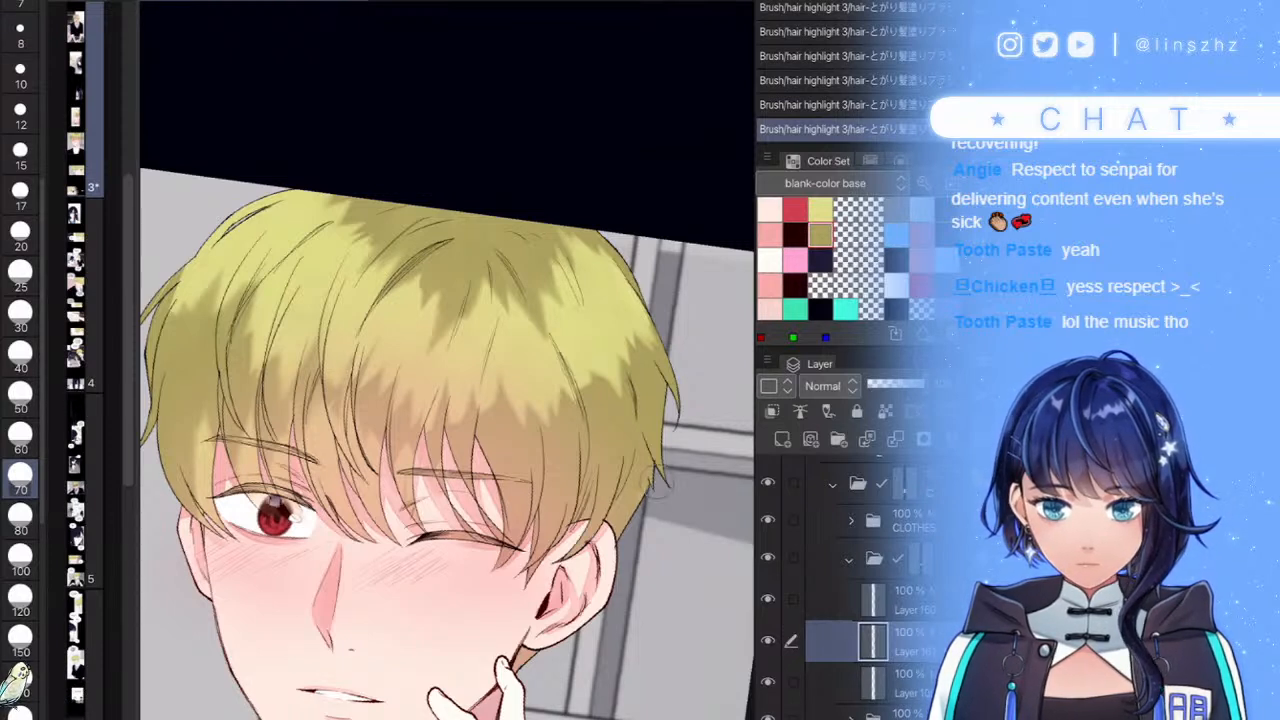
- Brighten the right-side hair with several lighter upward strokes
left_click_drag(658, 492, 650, 402)
mouse_move(630, 522)
left_mouse_down()
mouse_move(616, 432)
mouse_move(592, 402)
left_mouse_up()
left_click_drag(574, 528, 586, 398)
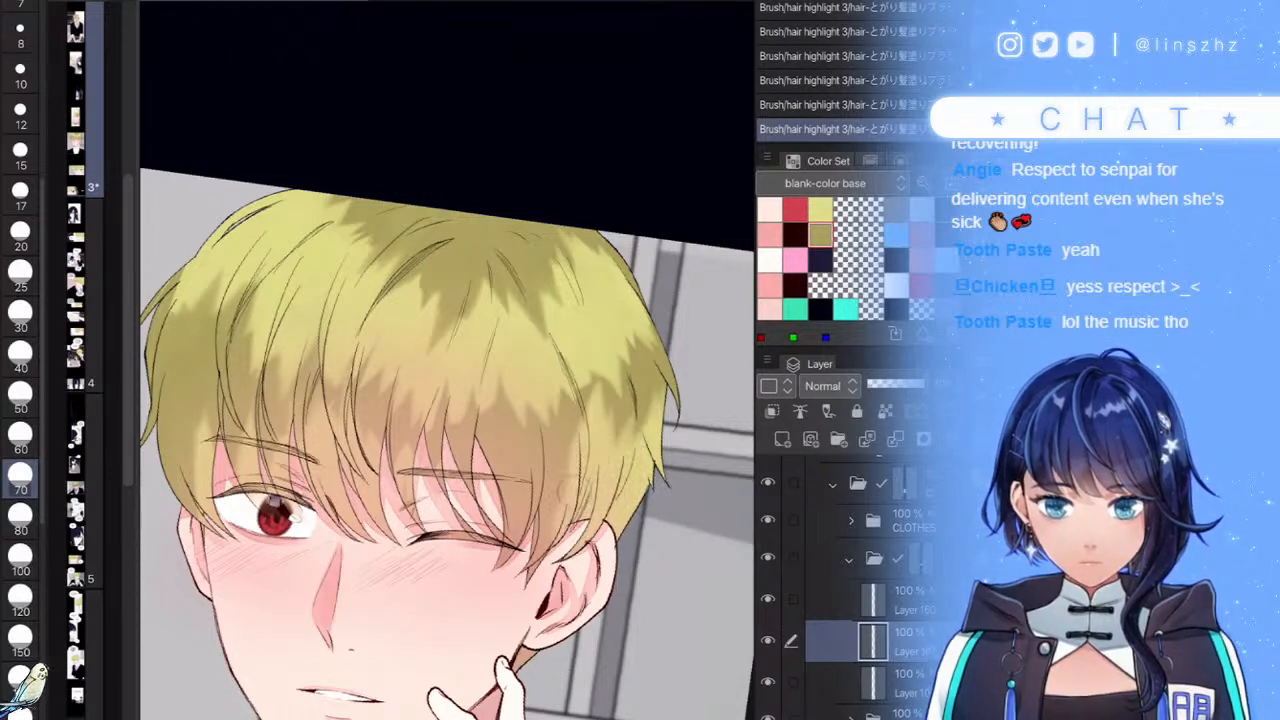
left_click_drag(540, 566, 552, 474)
left_click_drag(522, 534, 548, 390)
scroll(450, 400, "down", 5)
scroll(540, 450, "up", 5)
- Paint lighter tones over the darker hair shading, plus a small highlight near the top
mouse_move(500, 488)
left_mouse_down()
mouse_move(508, 396)
mouse_move(486, 408)
left_mouse_up()
left_click_drag(460, 476, 476, 380)
mouse_move(446, 456)
left_mouse_down()
mouse_move(464, 380)
mouse_move(460, 408)
left_mouse_up()
left_click_drag(426, 460, 440, 384)
left_click_drag(400, 456, 412, 376)
left_click_drag(408, 368, 430, 280)
scroll(450, 400, "down", 5)
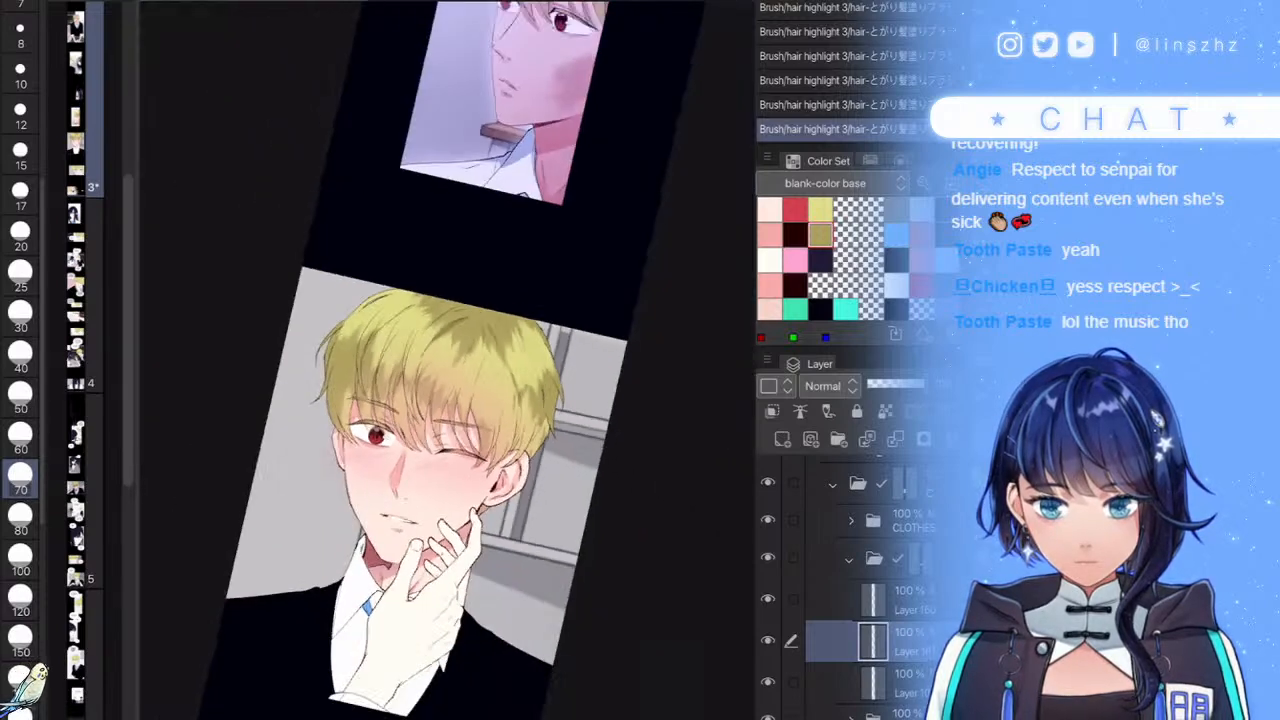
scroll(460, 400, "down", 3)
scroll(488, 401, "up", 6)
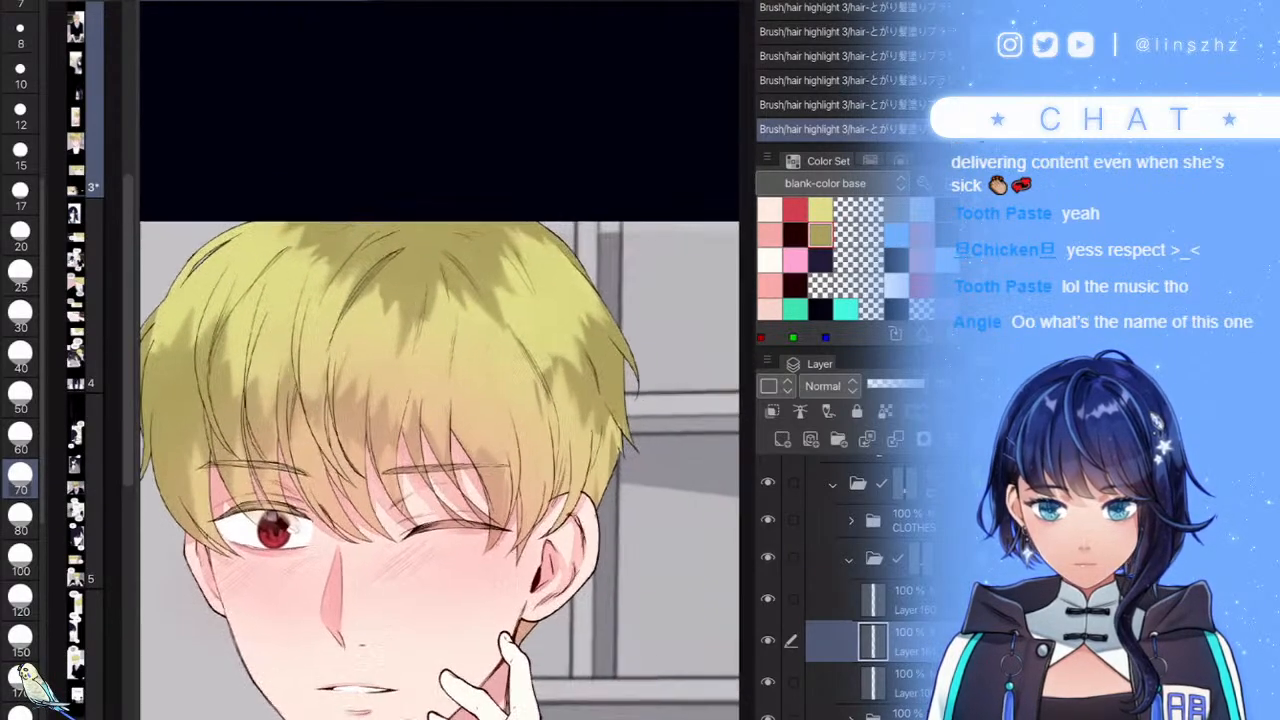
- Enlarge the brush to 80 and lighten the hair and its edge shading with bigger strokes
key("]")
left_click_drag(374, 436, 366, 366)
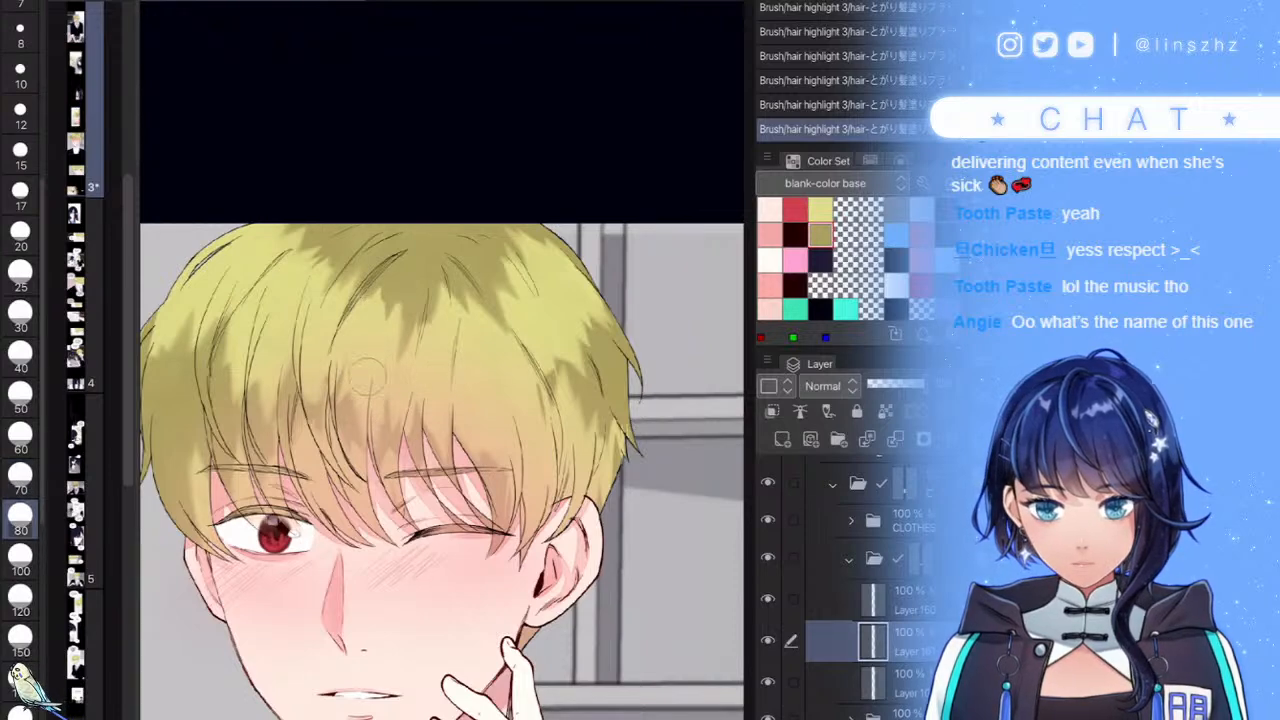
scroll(405, 388, "down", 4)
scroll(510, 402, "up", 5)
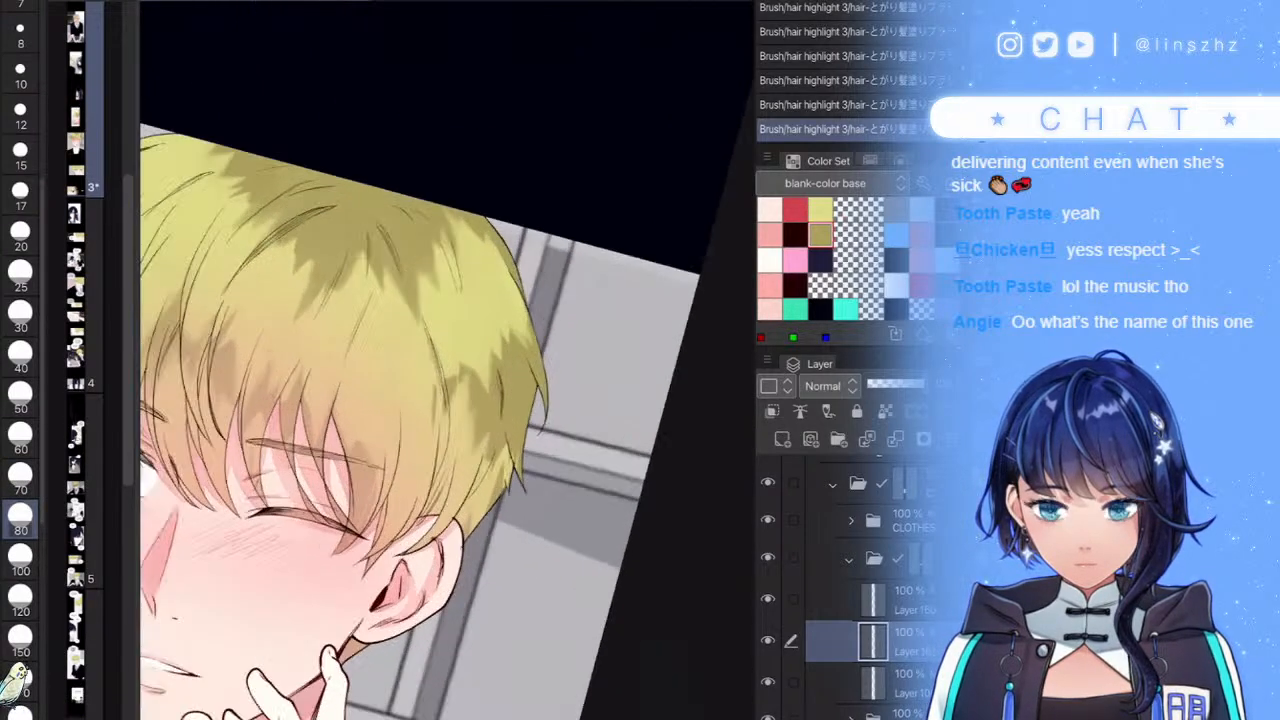
mouse_move(424, 425)
left_mouse_down()
mouse_move(480, 405)
mouse_move(505, 455)
mouse_move(540, 345)
left_mouse_up()
left_click_drag(546, 414, 543, 356)
left_click_drag(445, 416, 447, 372)
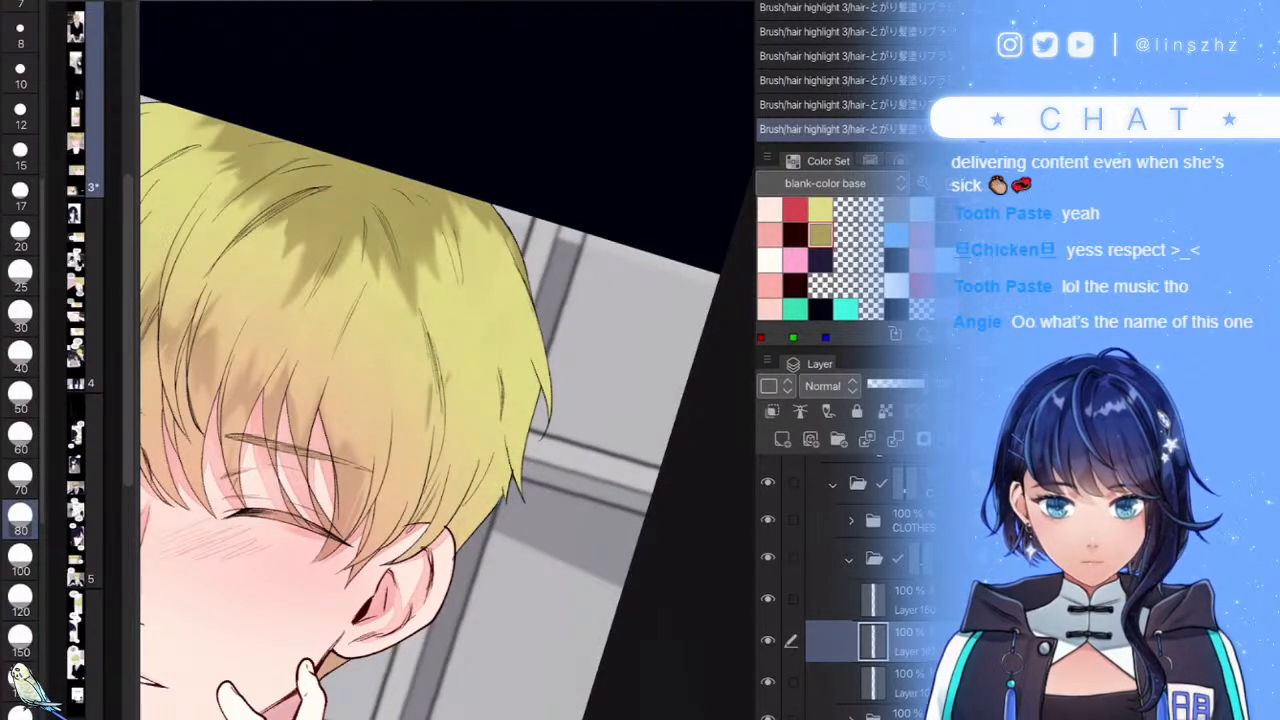
scroll(400, 290, "up", 3)
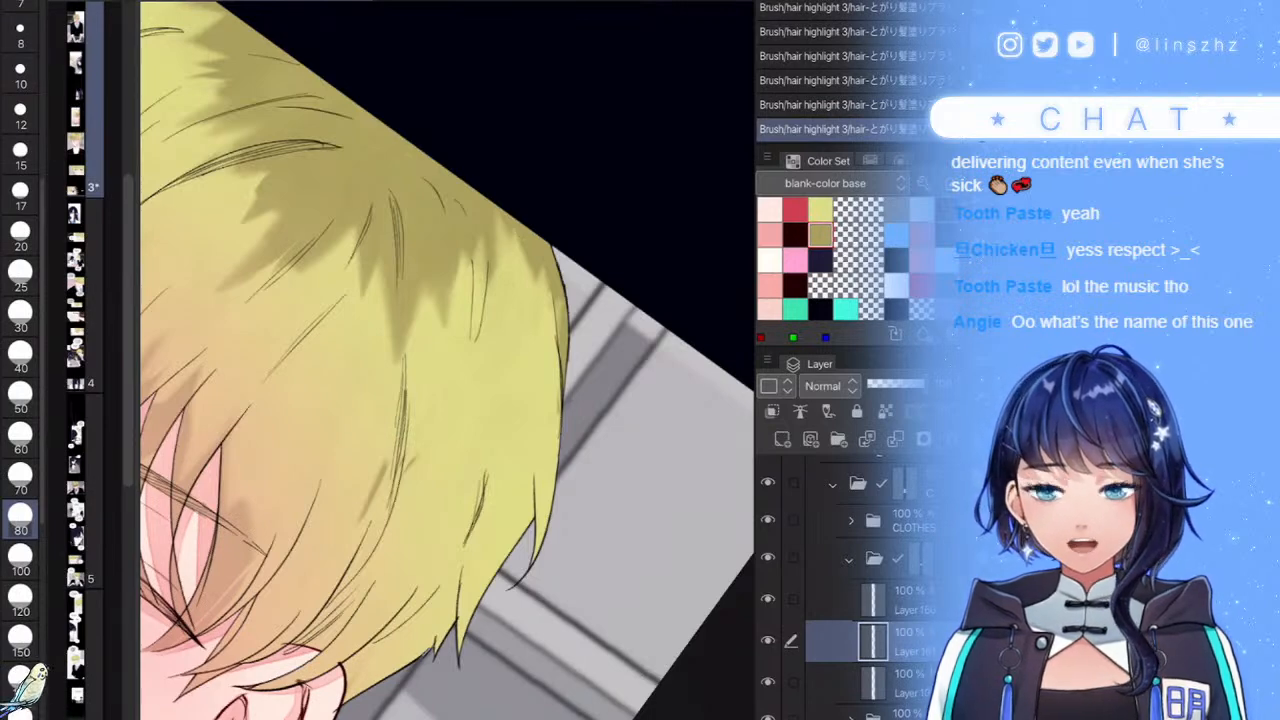
scroll(448, 360, "down", 5)
scroll(448, 360, "up", 3)
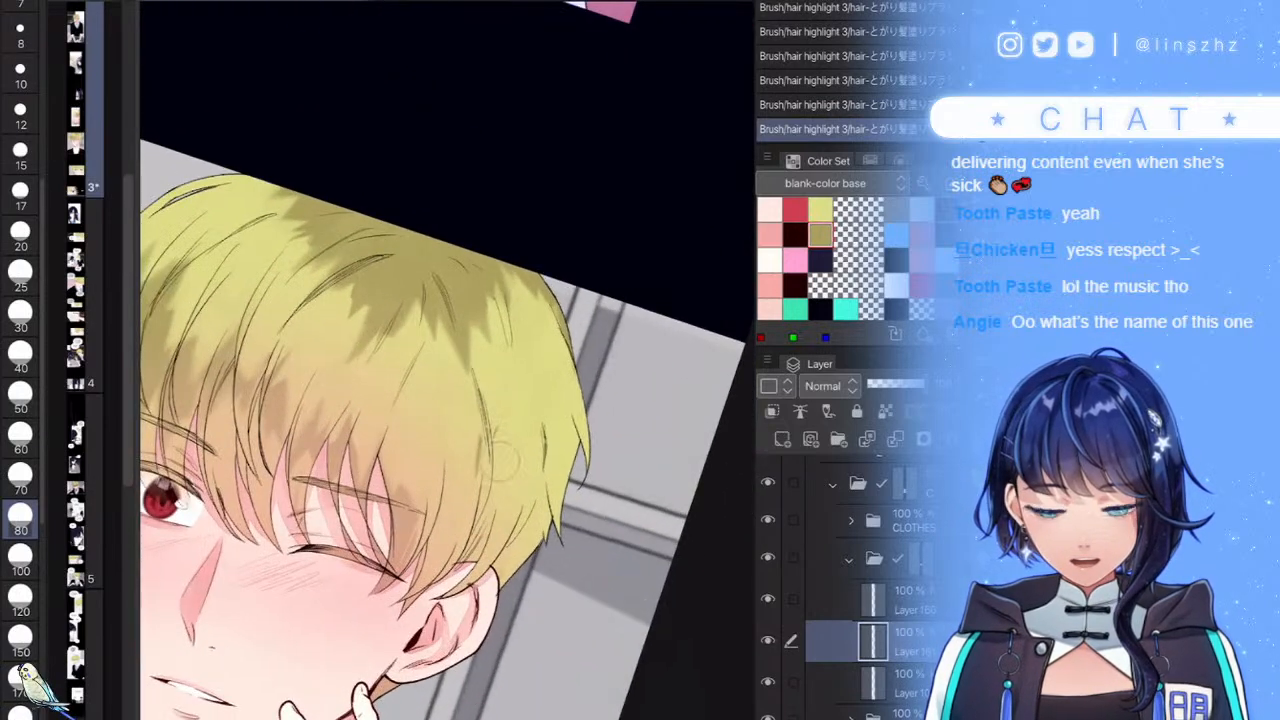
- Darken the right-side hair strands with shadow strokes and lighten the lower right hair
left_click_drag(502, 430, 472, 540)
left_click_drag(470, 358, 496, 514)
key("ctrl+z")
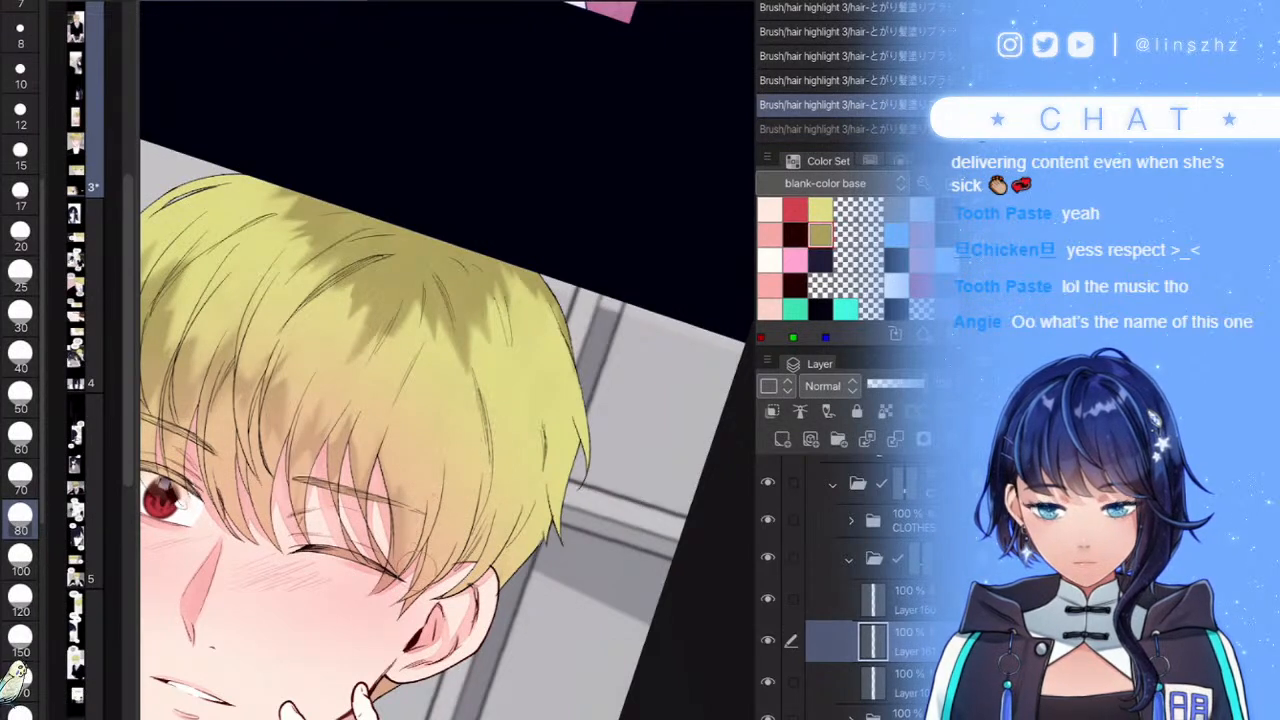
key("ctrl+y")
mouse_move(592, 462)
left_mouse_down()
mouse_move(571, 505)
mouse_move(552, 510)
mouse_move(509, 500)
mouse_move(495, 465)
mouse_move(453, 520)
left_mouse_up()
scroll(448, 400, "down", 5)
scroll(448, 400, "up", 5)
mouse_move(578, 465)
left_mouse_down()
mouse_move(549, 434)
mouse_move(514, 474)
mouse_move(480, 454)
mouse_move(466, 486)
left_mouse_up()
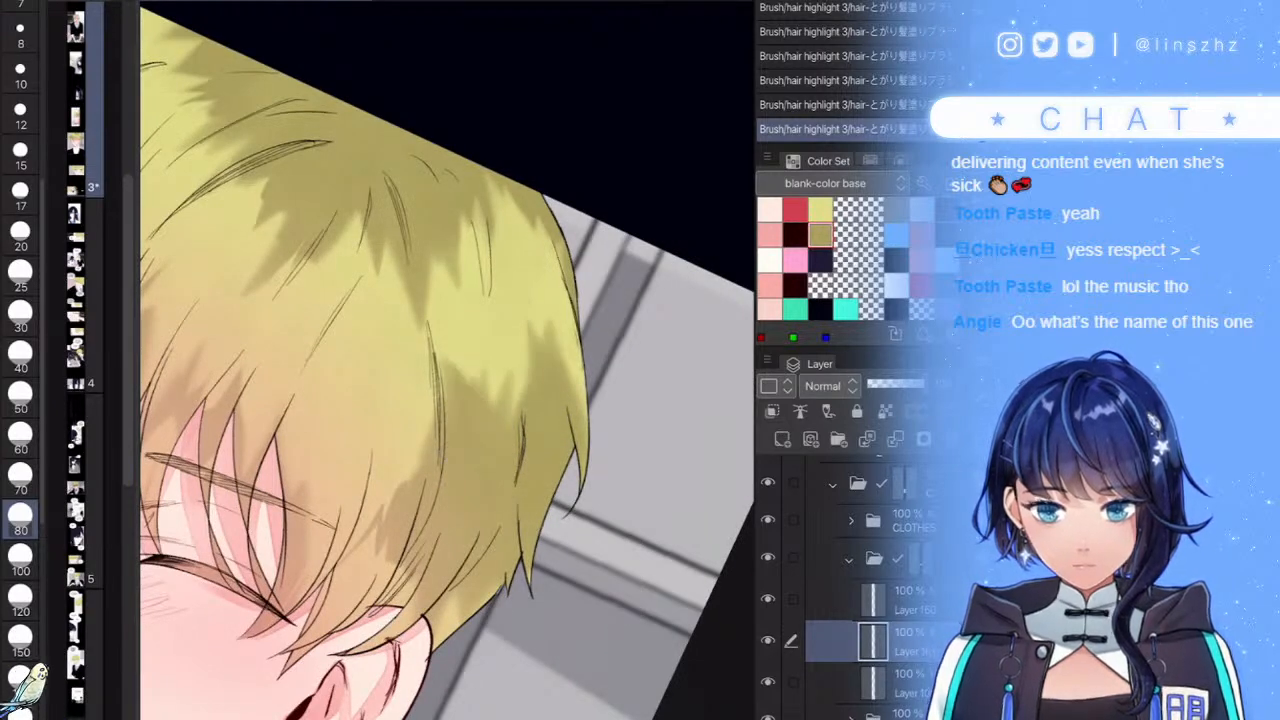
scroll(448, 400, "down", 5)
scroll(448, 400, "up", 5)
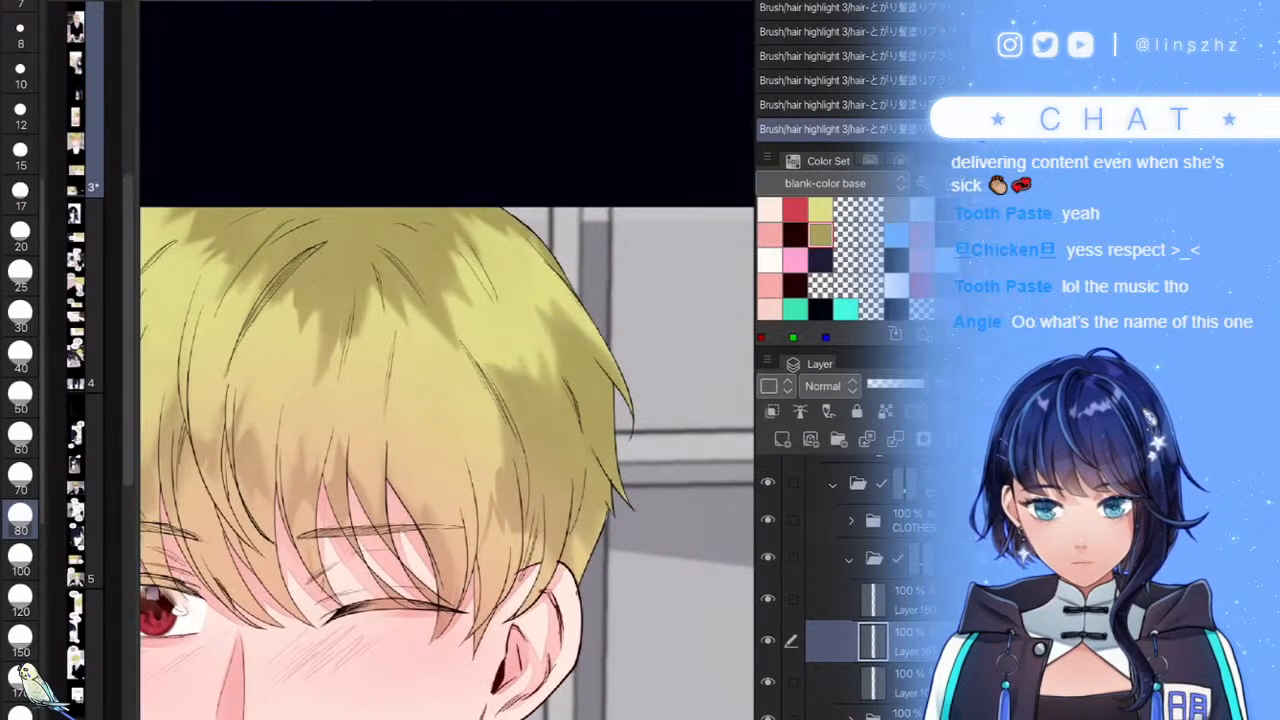
mouse_move(597, 530)
left_mouse_down()
mouse_move(572, 490)
mouse_move(499, 573)
left_mouse_up()
scroll(448, 400, "down", 5)
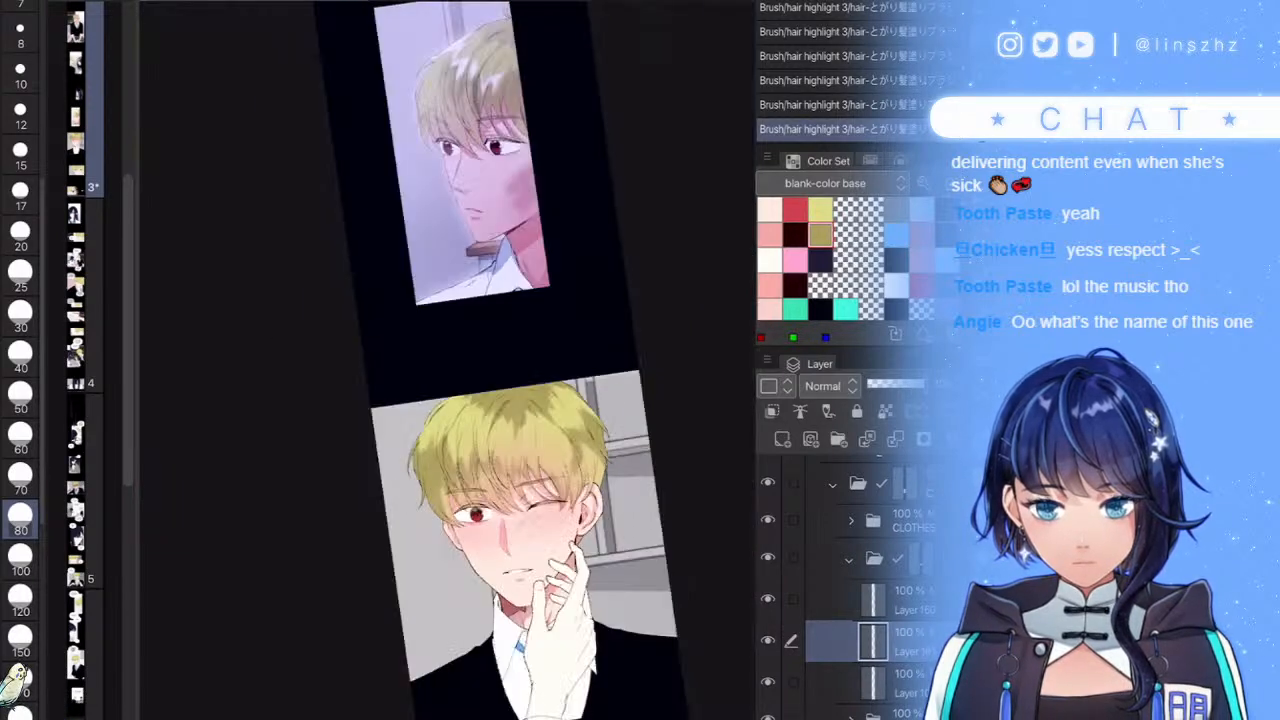
scroll(448, 400, "up", 5)
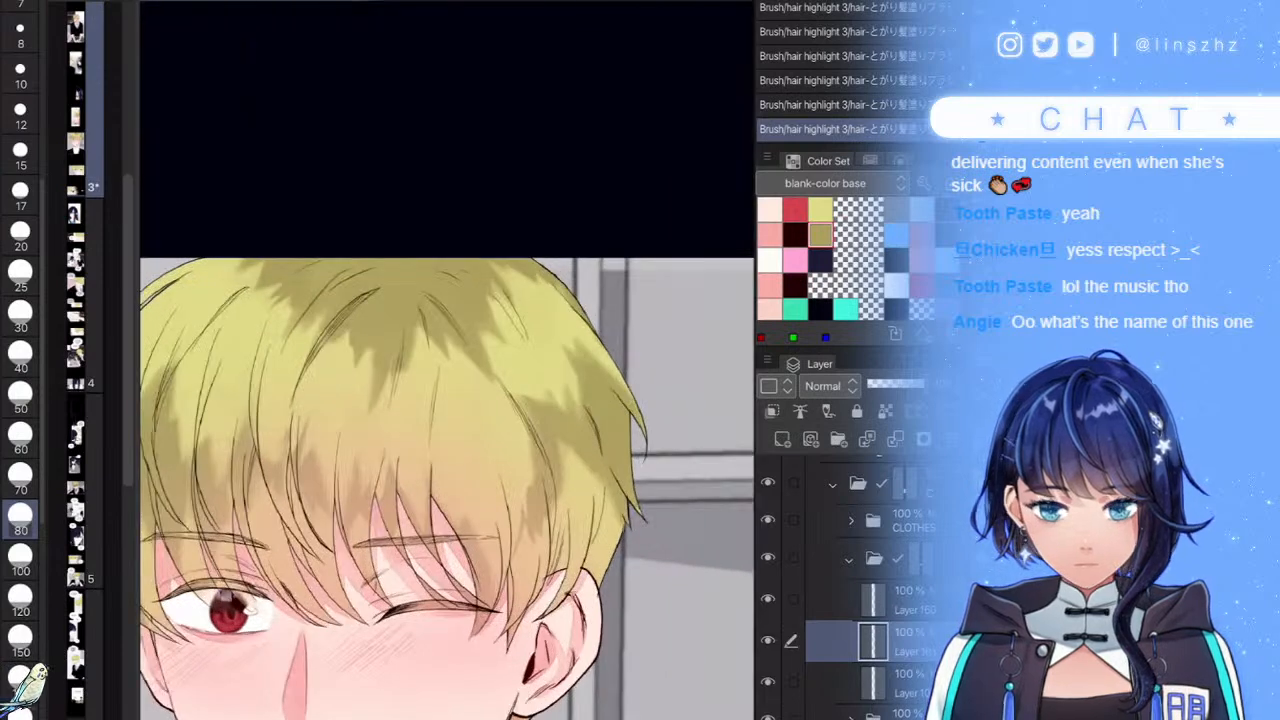
- Reduce the brush to 60 and add shadow to the right-side bangs
key("[")
key("[")
scroll(443, 375, "up", 2)
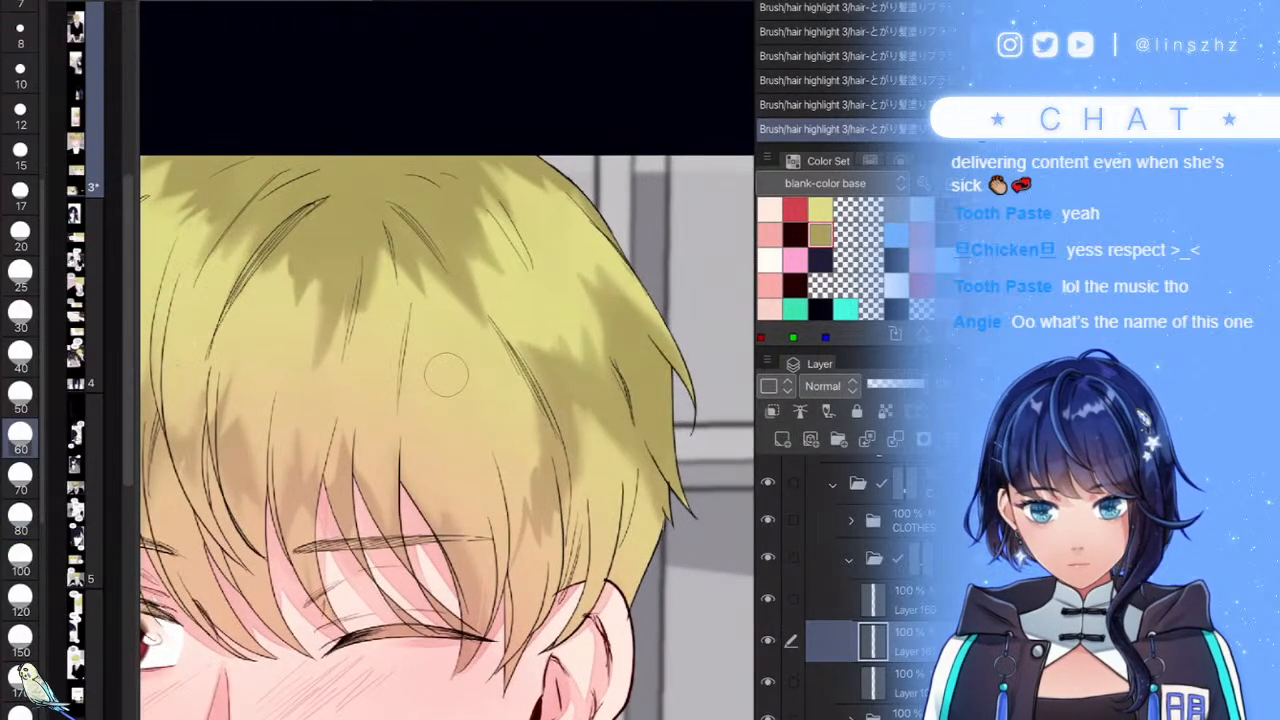
left_click_drag(530, 475, 506, 588)
left_click_drag(530, 425, 543, 575)
scroll(448, 400, "down", 5)
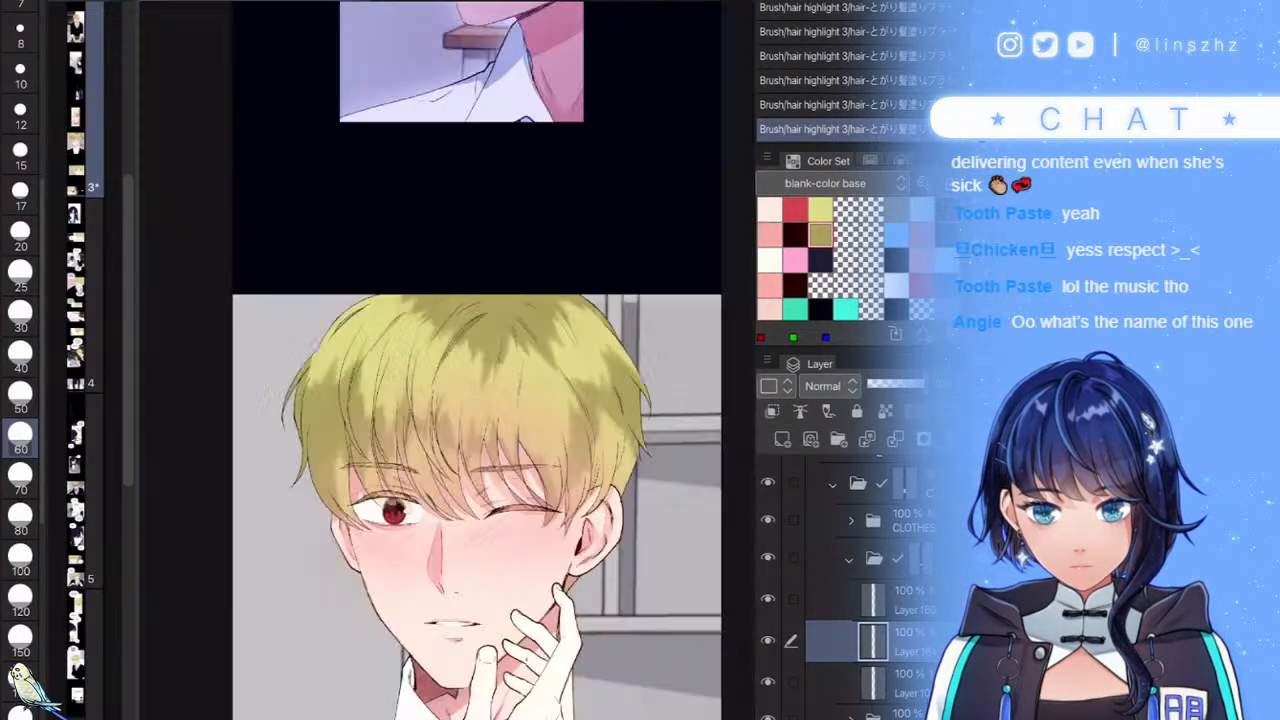
scroll(448, 400, "up", 4)
mouse_move(572, 382)
left_mouse_down()
mouse_move(572, 476)
mouse_move(560, 465)
mouse_move(555, 502)
mouse_move(588, 410)
mouse_move(594, 440)
left_mouse_up()
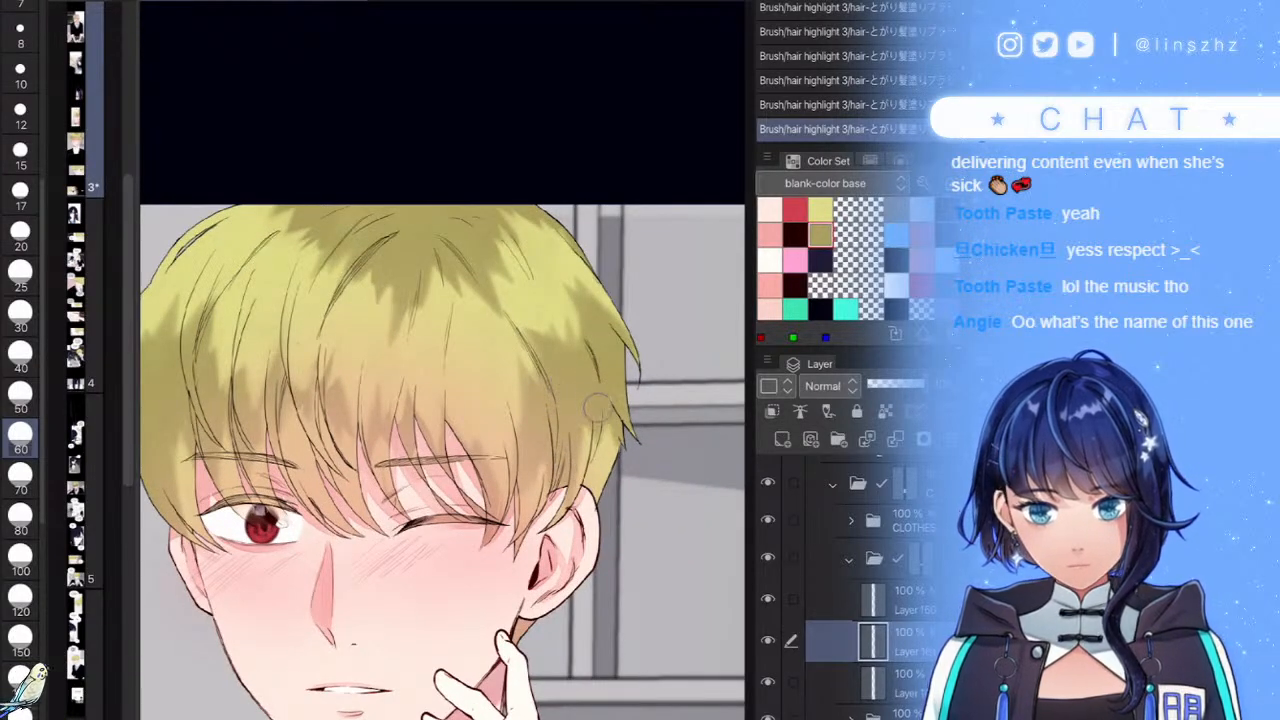
scroll(612, 400, "down", 4)
scroll(600, 430, "up", 5)
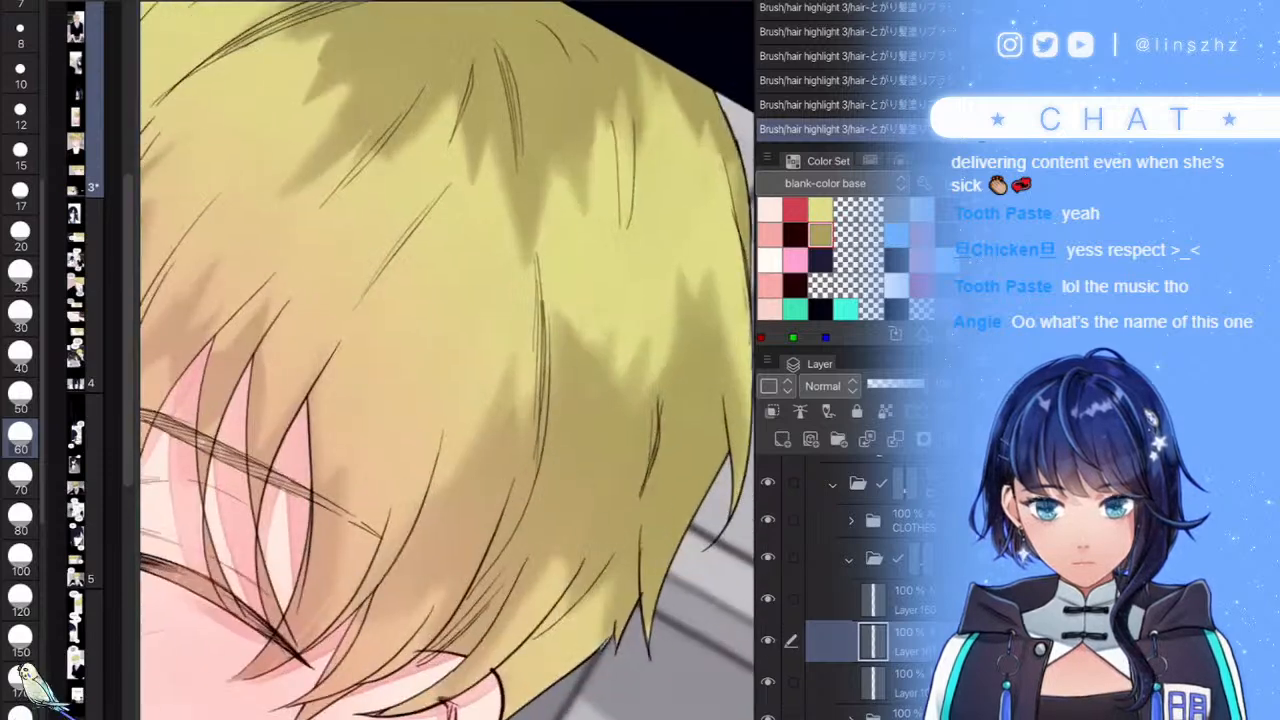
- Lighten the right-side hair shading with two vertical strokes, redoing the first
left_click_drag(574, 338, 584, 450)
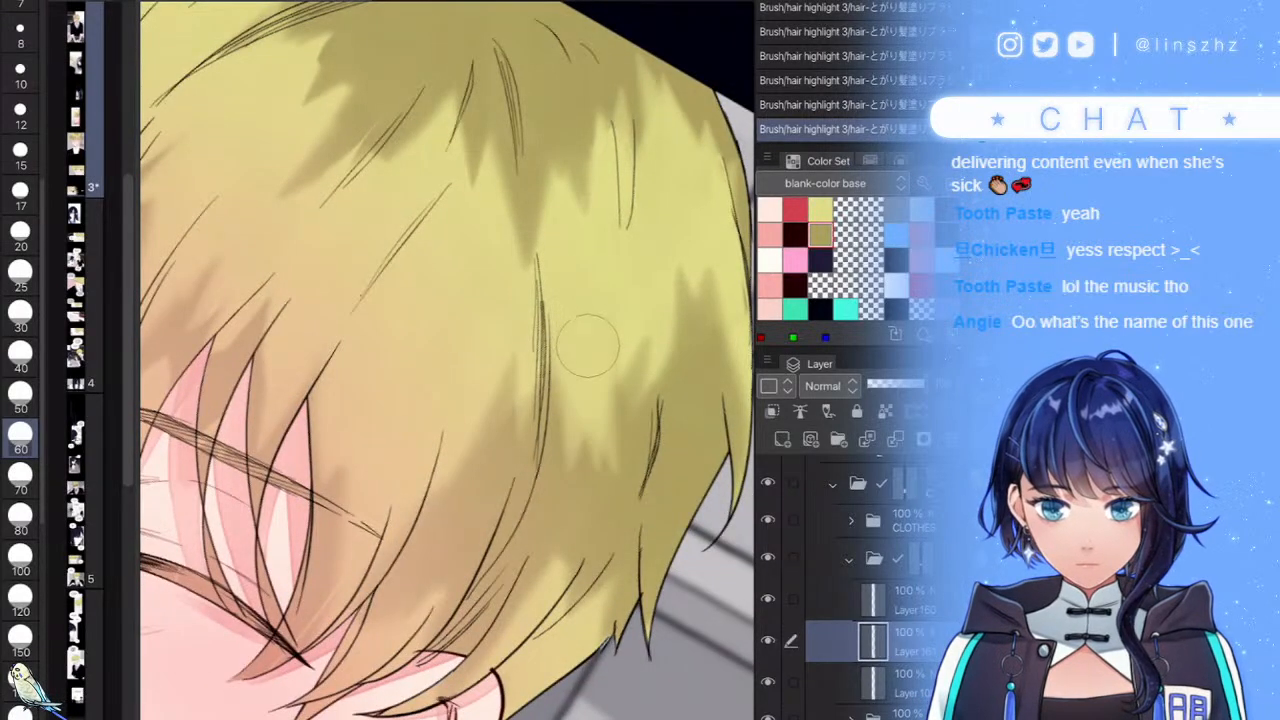
key("ctrl+z")
left_click_drag(573, 330, 578, 456)
left_click_drag(632, 362, 642, 452)
scroll(611, 398, "down", 4)
scroll(448, 360, "down", 5)
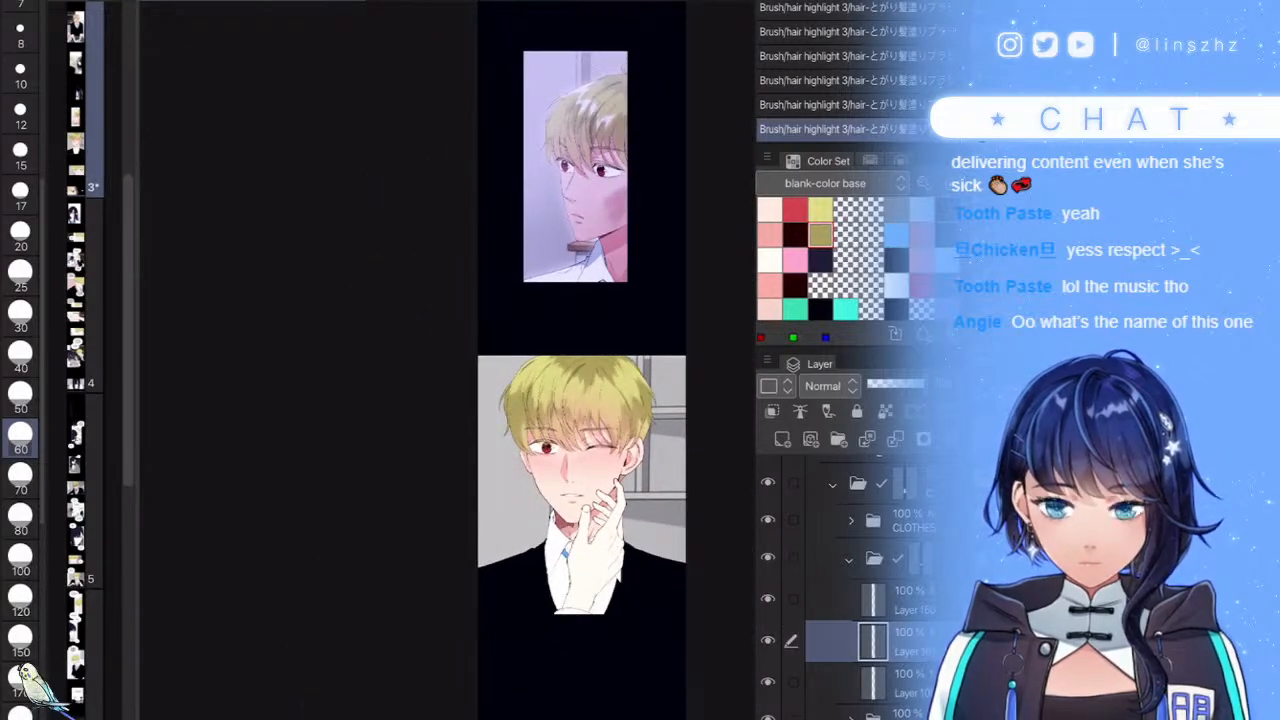
scroll(664, 394, "up", 3)
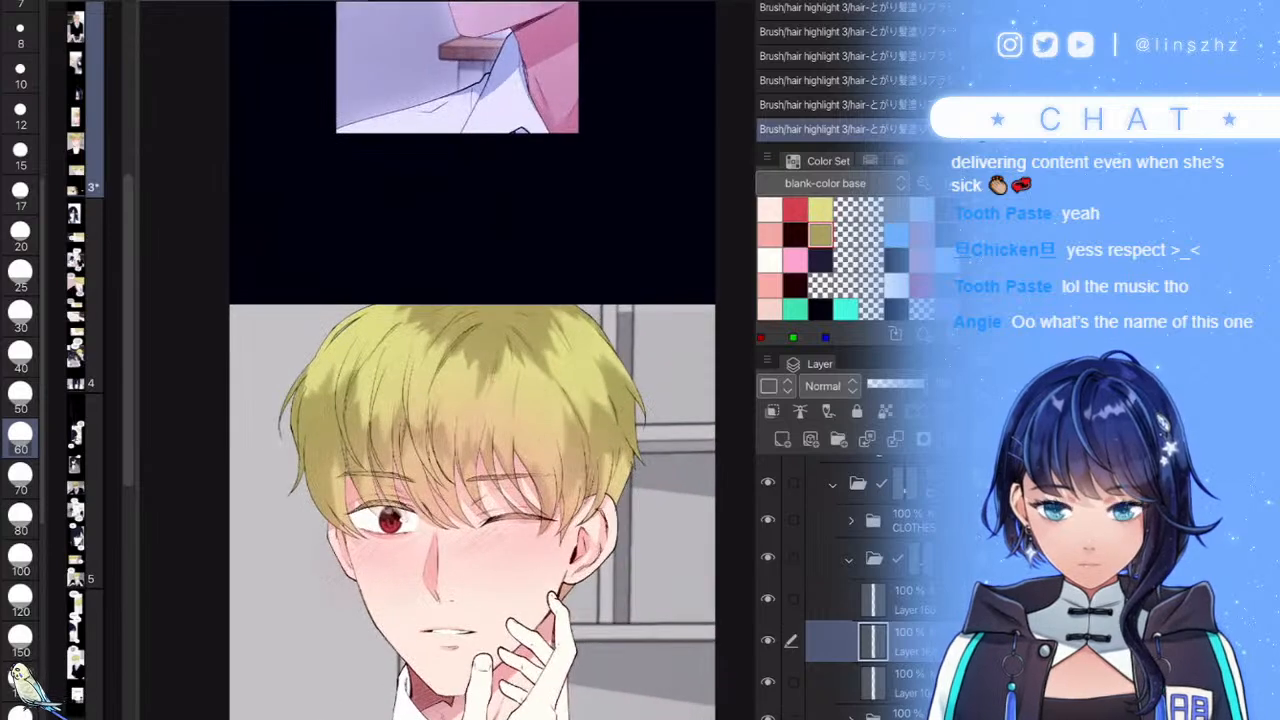
scroll(622, 502, "down", 4)
scroll(612, 464, "up", 3)
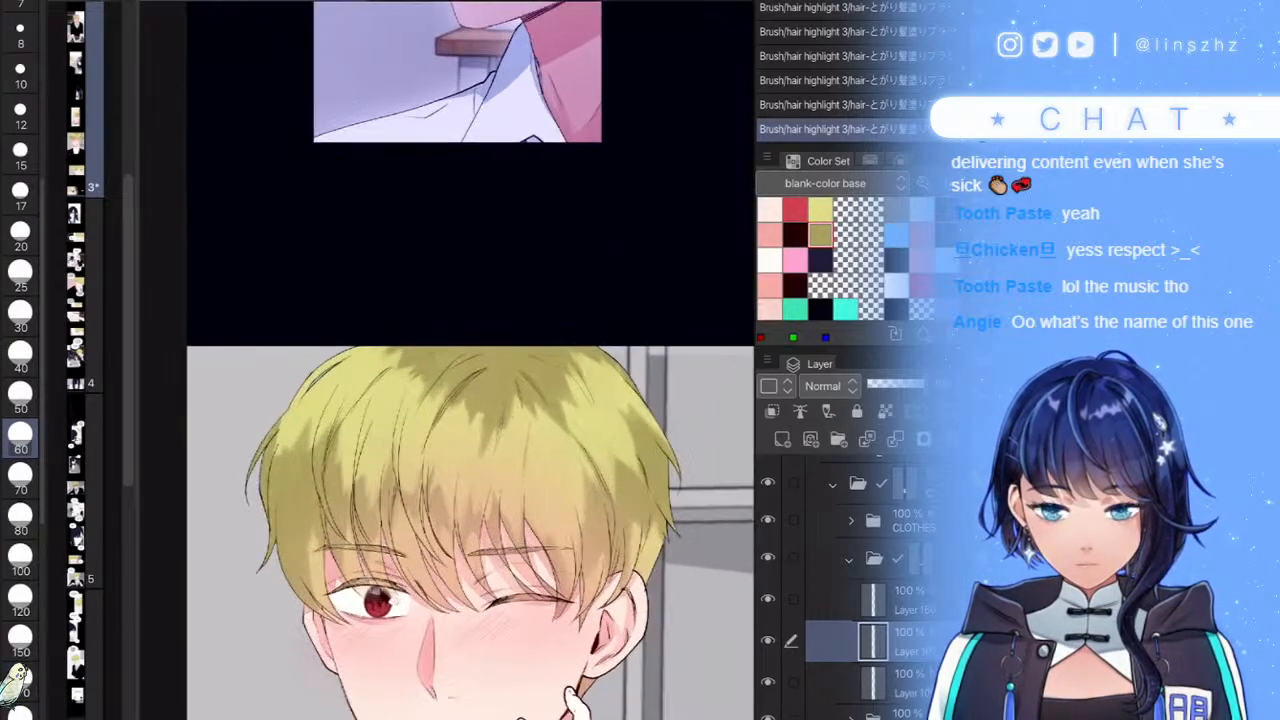
scroll(655, 488, "down", 4)
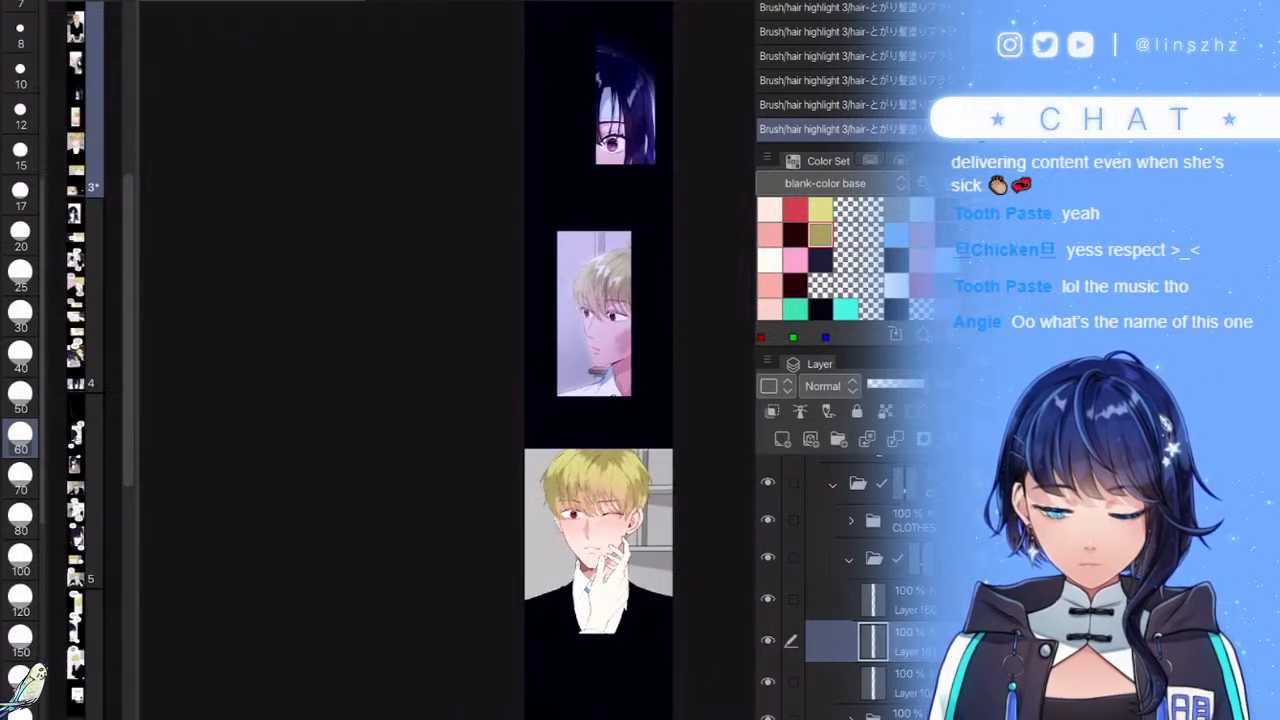
scroll(631, 497, "up", 4)
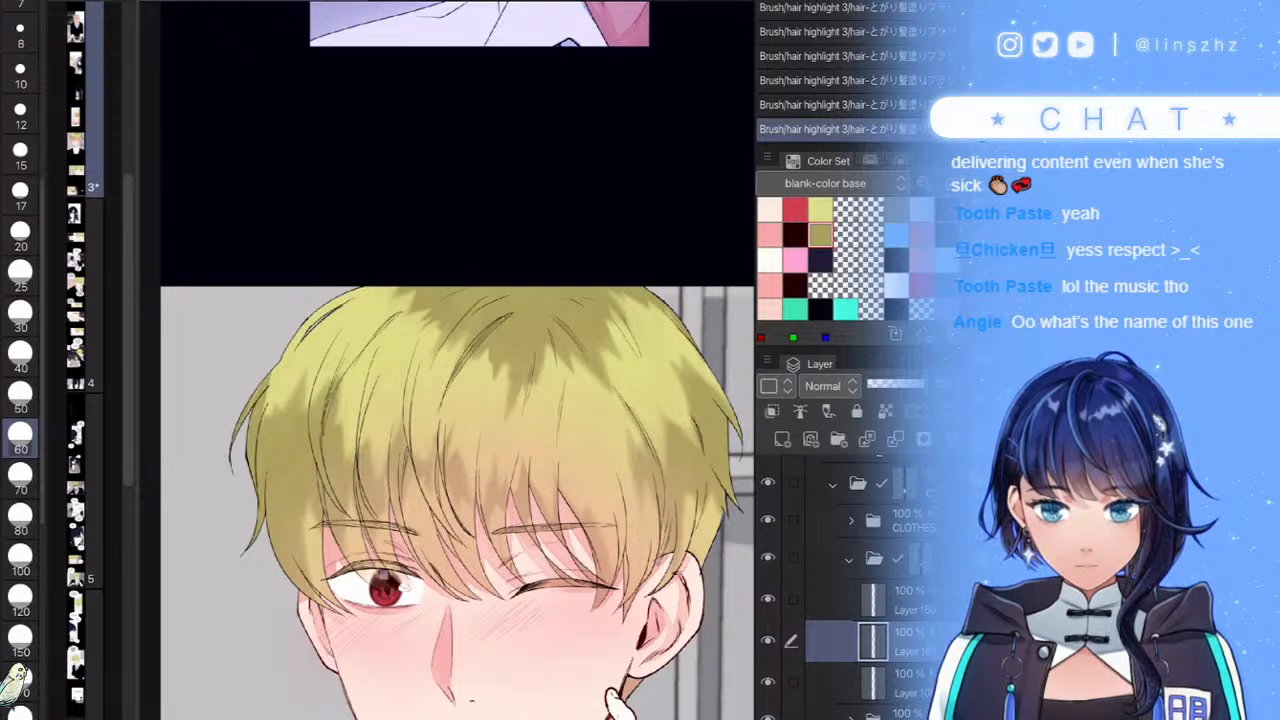
scroll(574, 437, "down", 5)
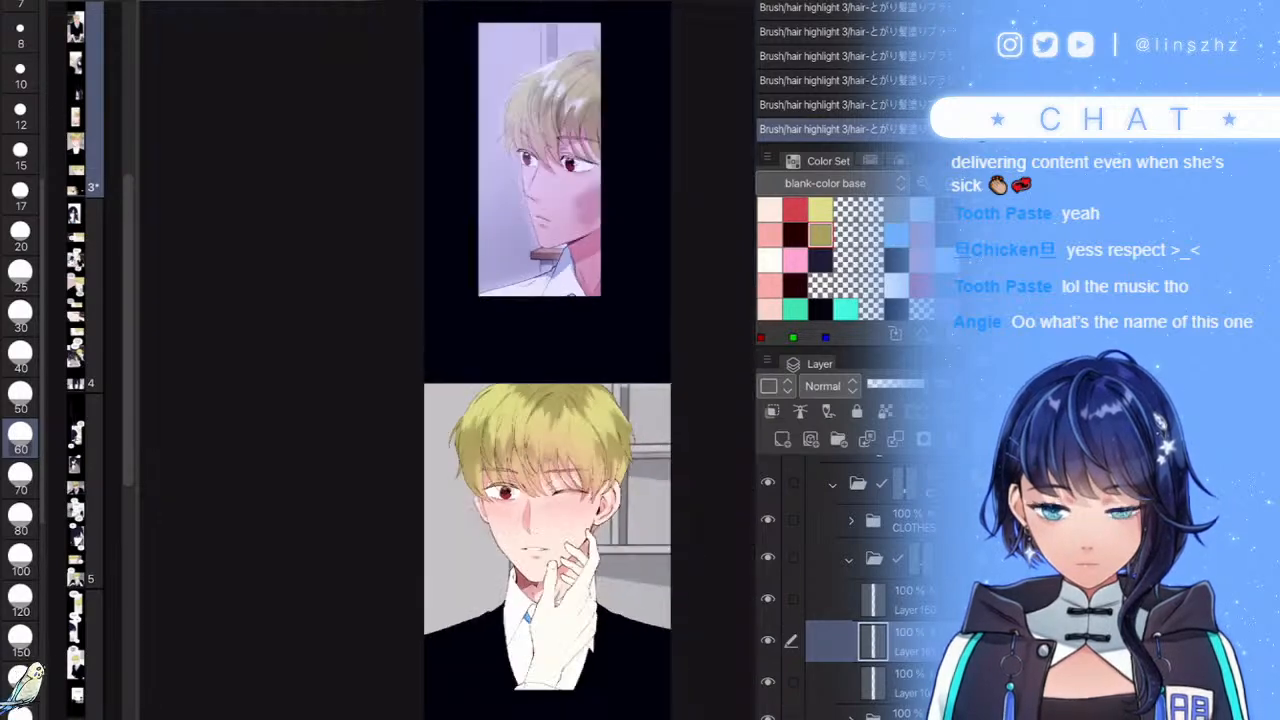
scroll(590, 420, "up", 5)
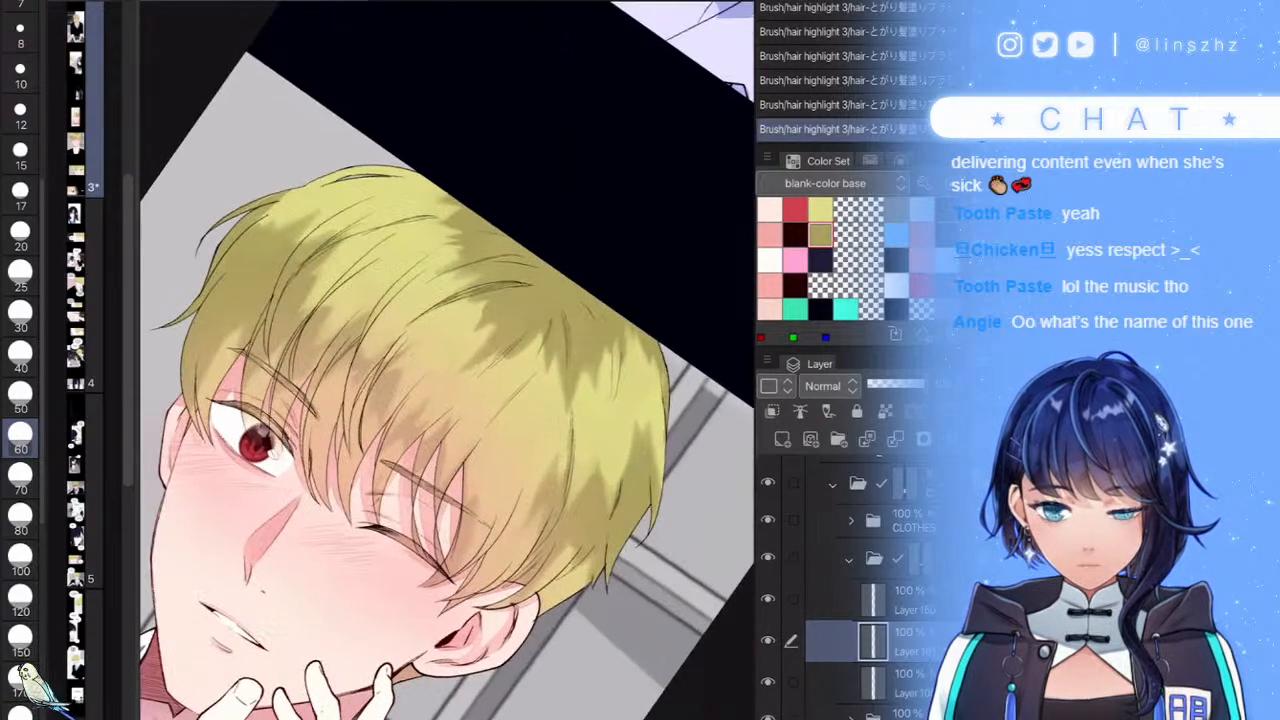
- Add two darker strokes across the boy's bangs
left_click_drag(535, 385, 488, 500)
left_click_drag(490, 415, 454, 490)
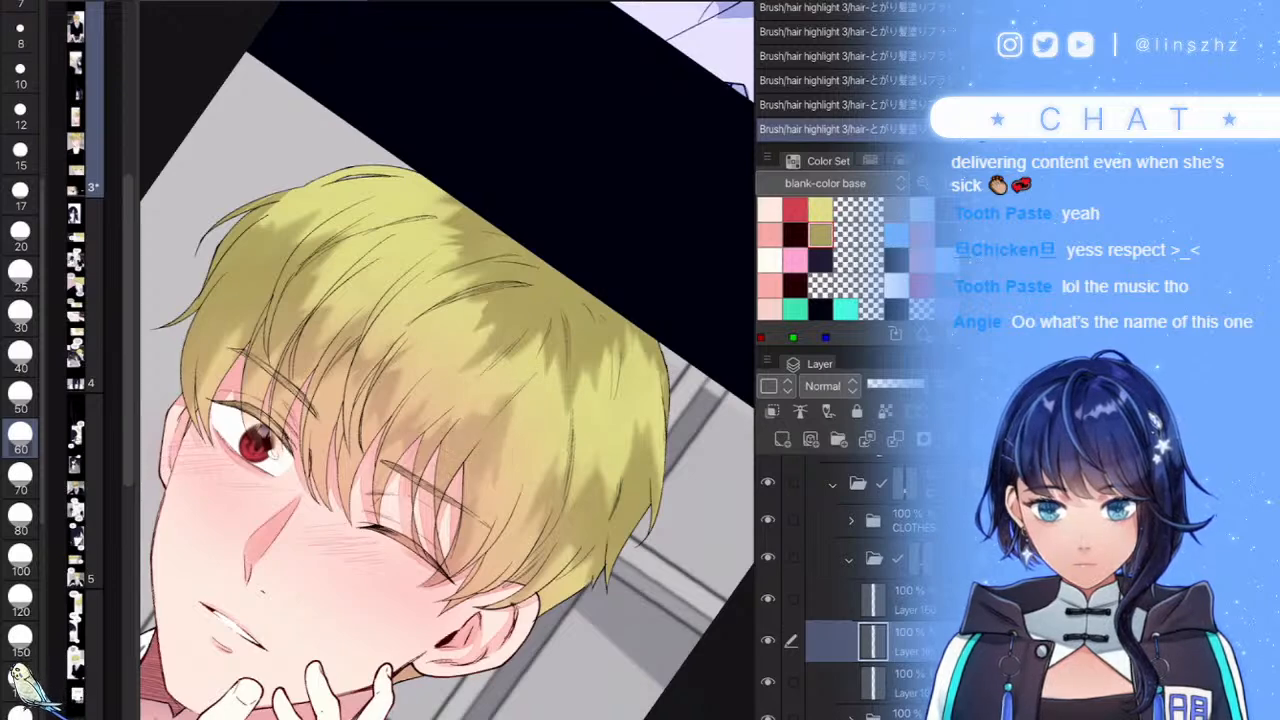
scroll(450, 420, "down", 5)
scroll(597, 517, "up", 5)
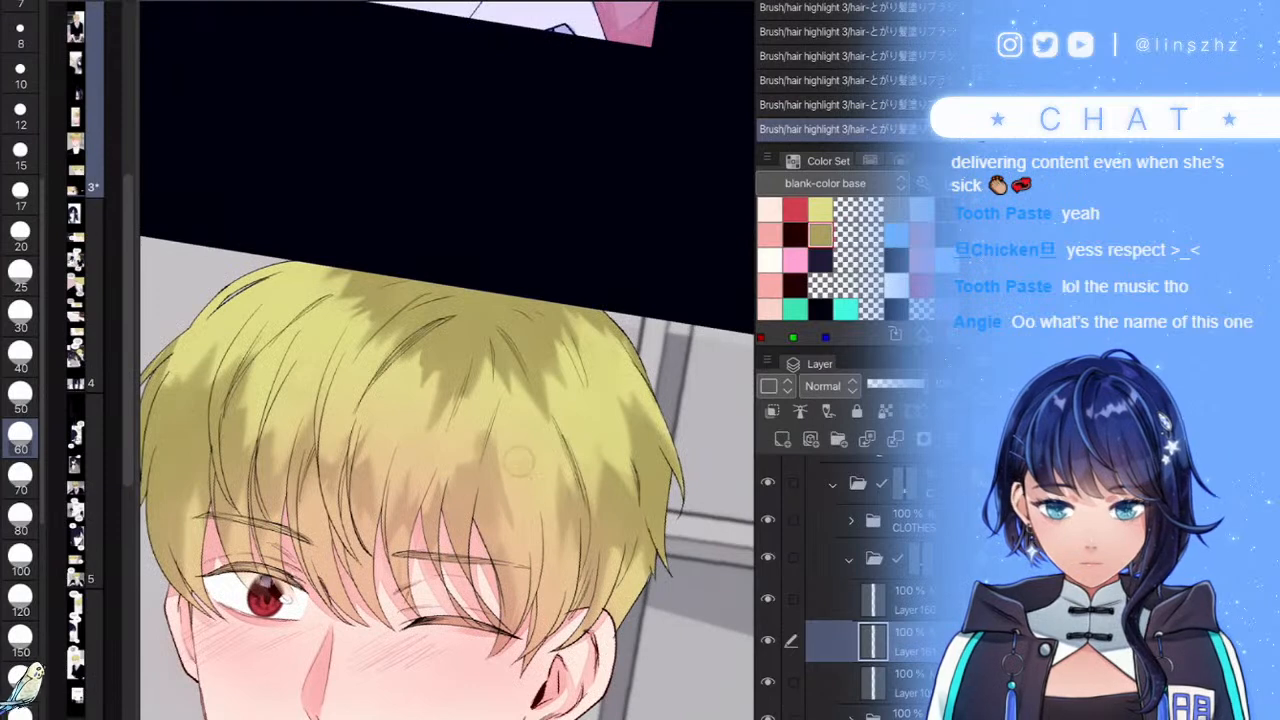
scroll(450, 420, "down", 5)
scroll(560, 430, "down", 1)
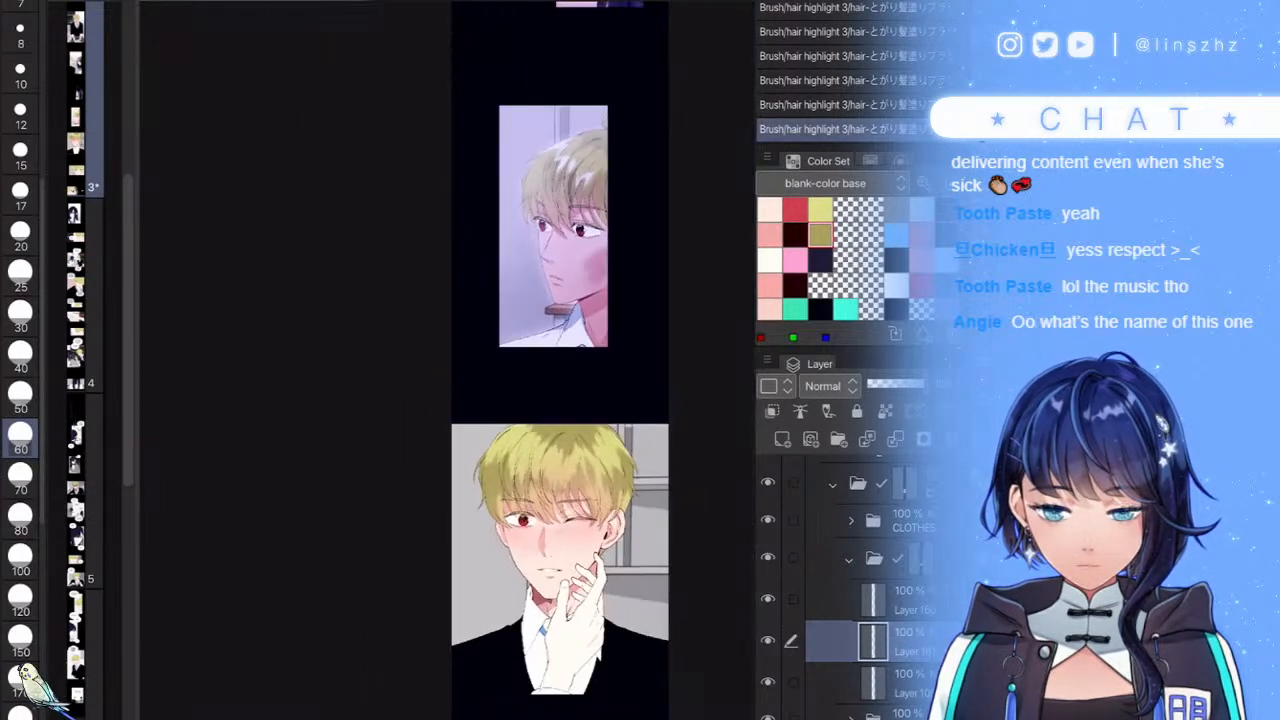
scroll(600, 450, "up", 6)
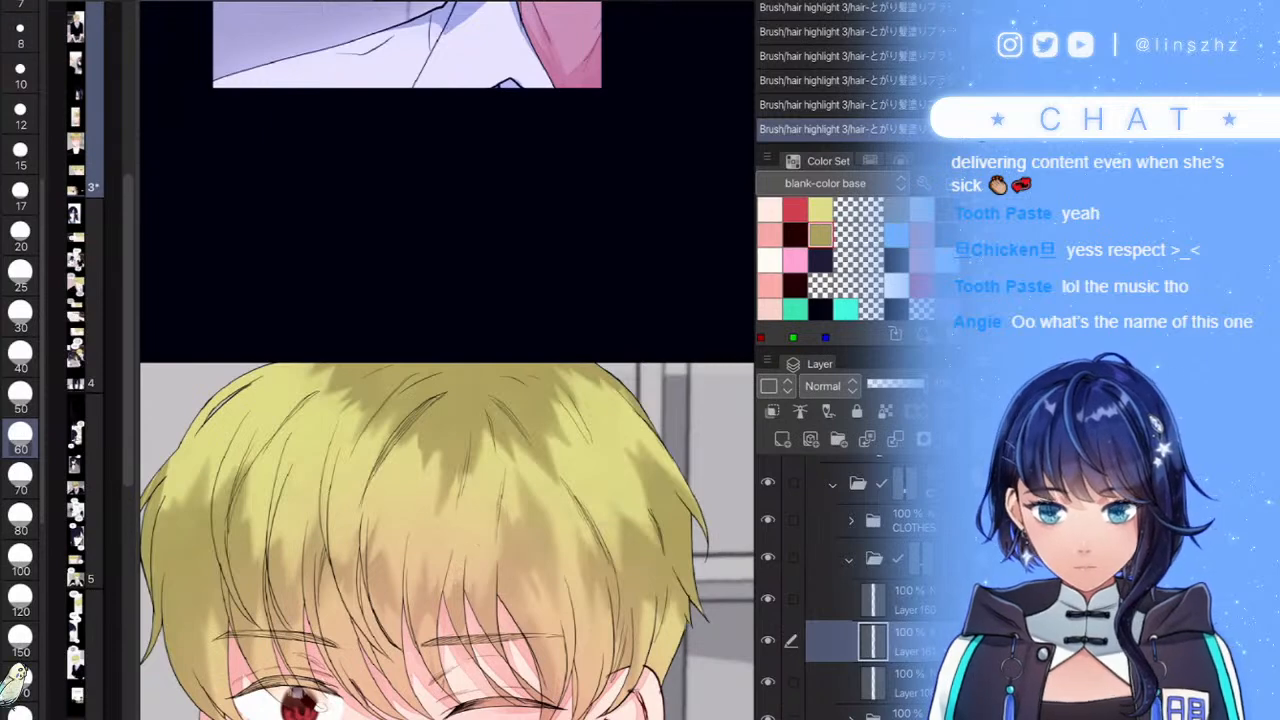
scroll(448, 360, "down", 3)
scroll(600, 470, "up", 3)
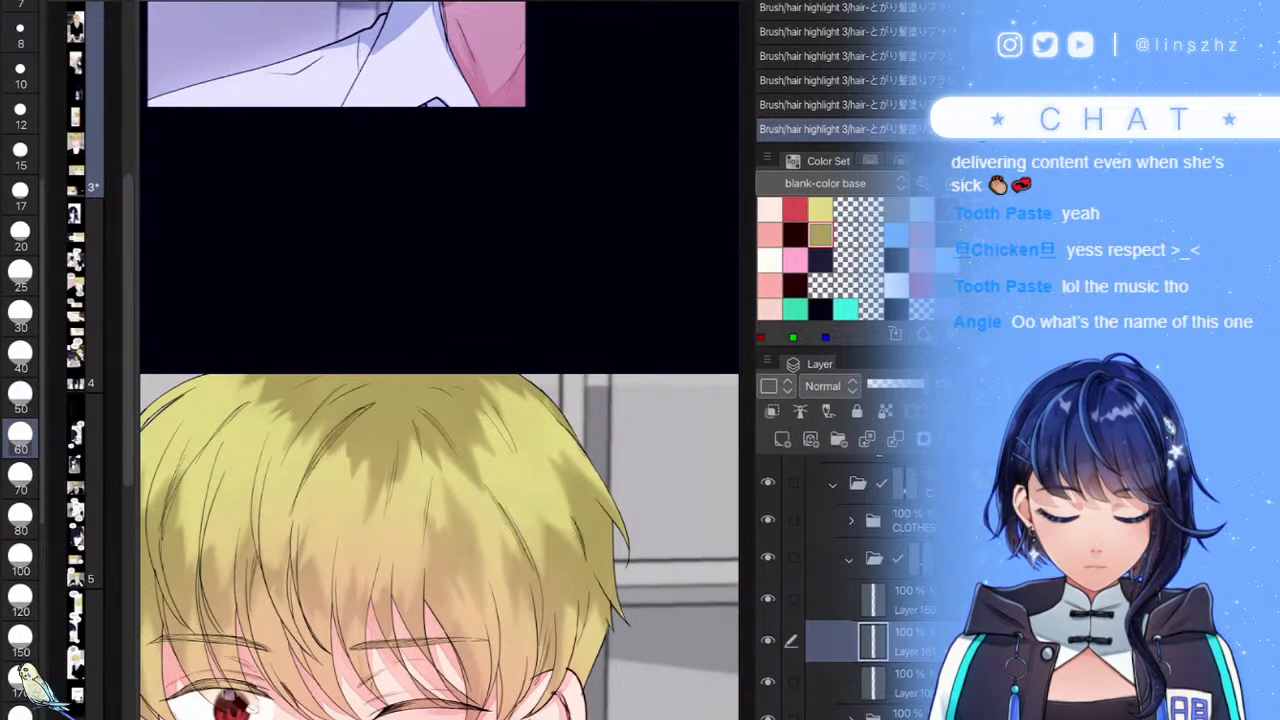
- Lower the hair shading layer's opacity to about 78%, undoing a premature new layer
left_click(908, 384)
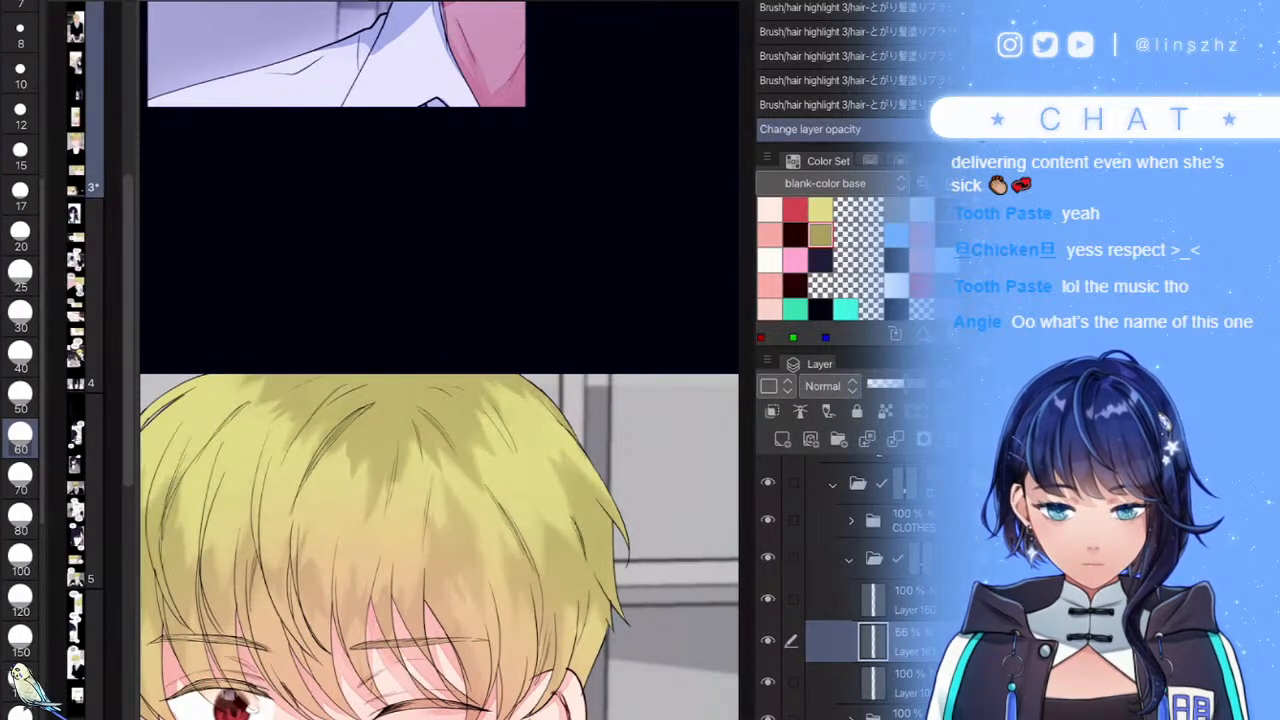
key("ctrl+shift+n")
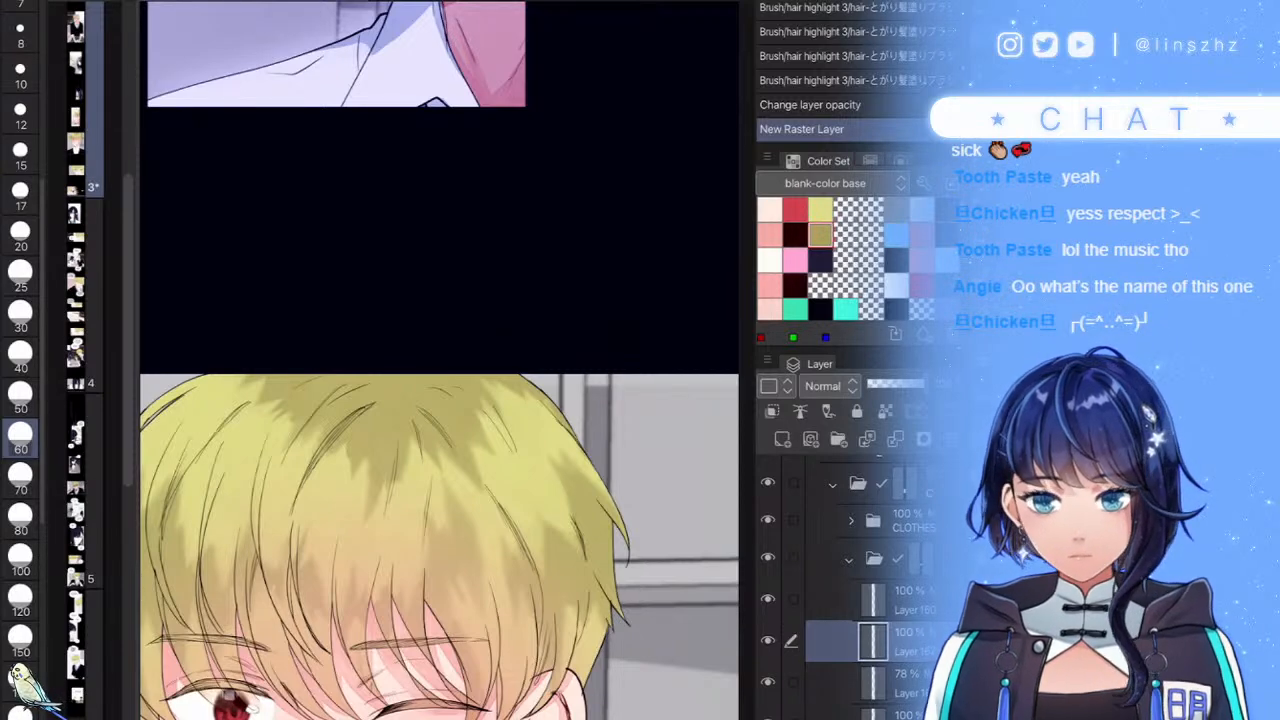
scroll(318, 380, "up", 2)
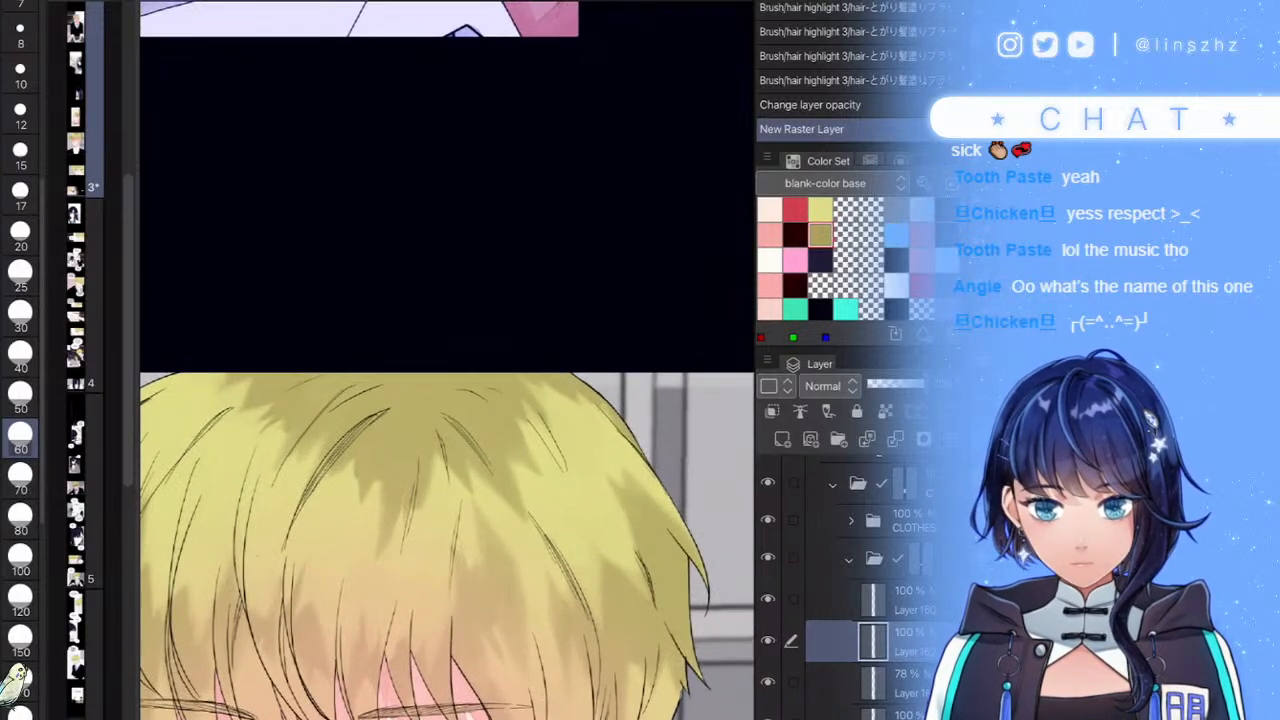
scroll(561, 423, "down", 4)
key("ctrl+z")
- Try a bright hair highlight with a size-25 brush, then undo the trial strokes
scroll(405, 245, "up", 1)
mouse_move(640, 428)
left_mouse_down()
mouse_move(626, 406)
mouse_move(609, 423)
mouse_move(594, 402)
mouse_move(522, 425)
mouse_move(458, 472)
left_mouse_up()
key("ctrl+z")
key("e")
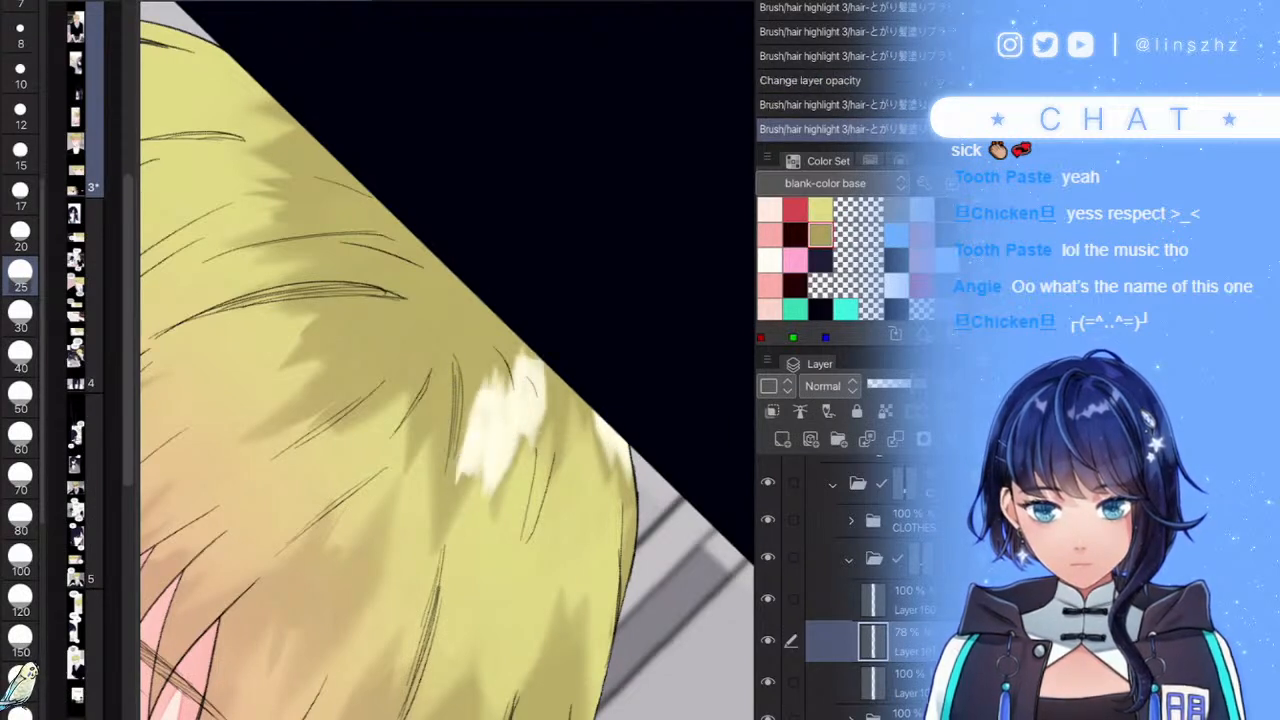
mouse_move(560, 382)
left_mouse_down()
mouse_move(530, 376)
mouse_move(511, 396)
mouse_move(500, 384)
left_mouse_up()
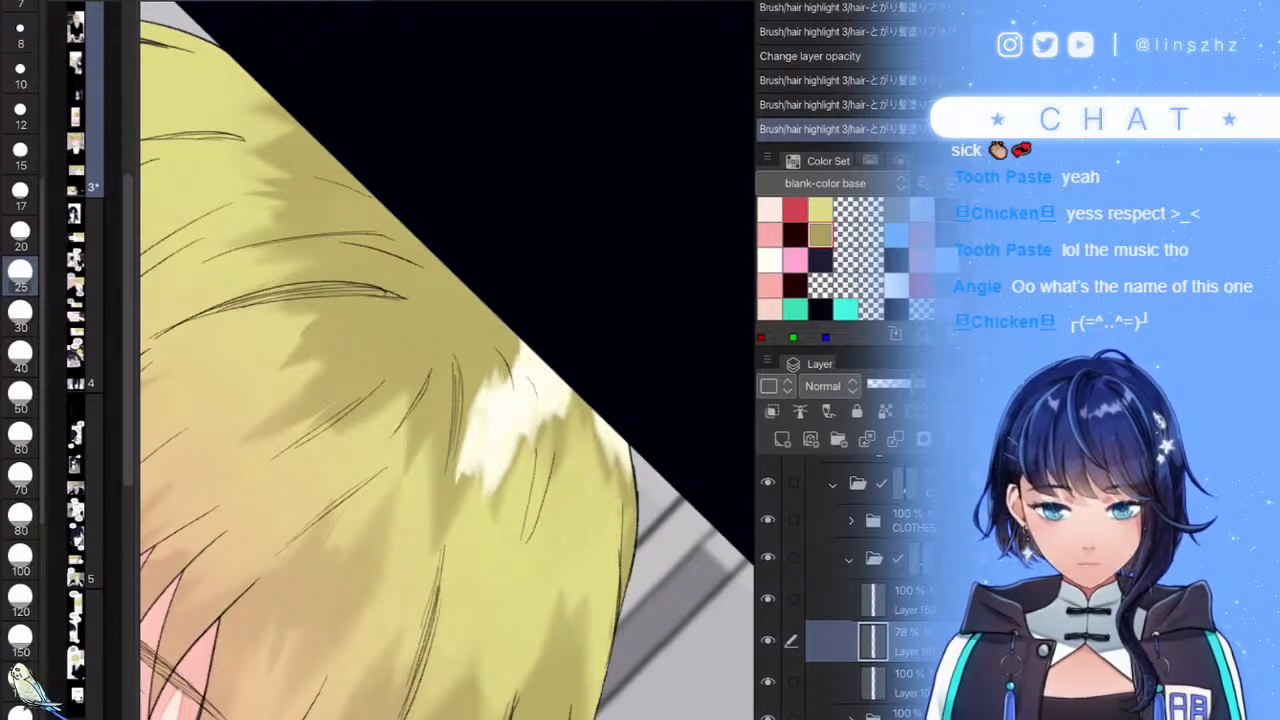
left_click_drag(478, 512, 469, 458)
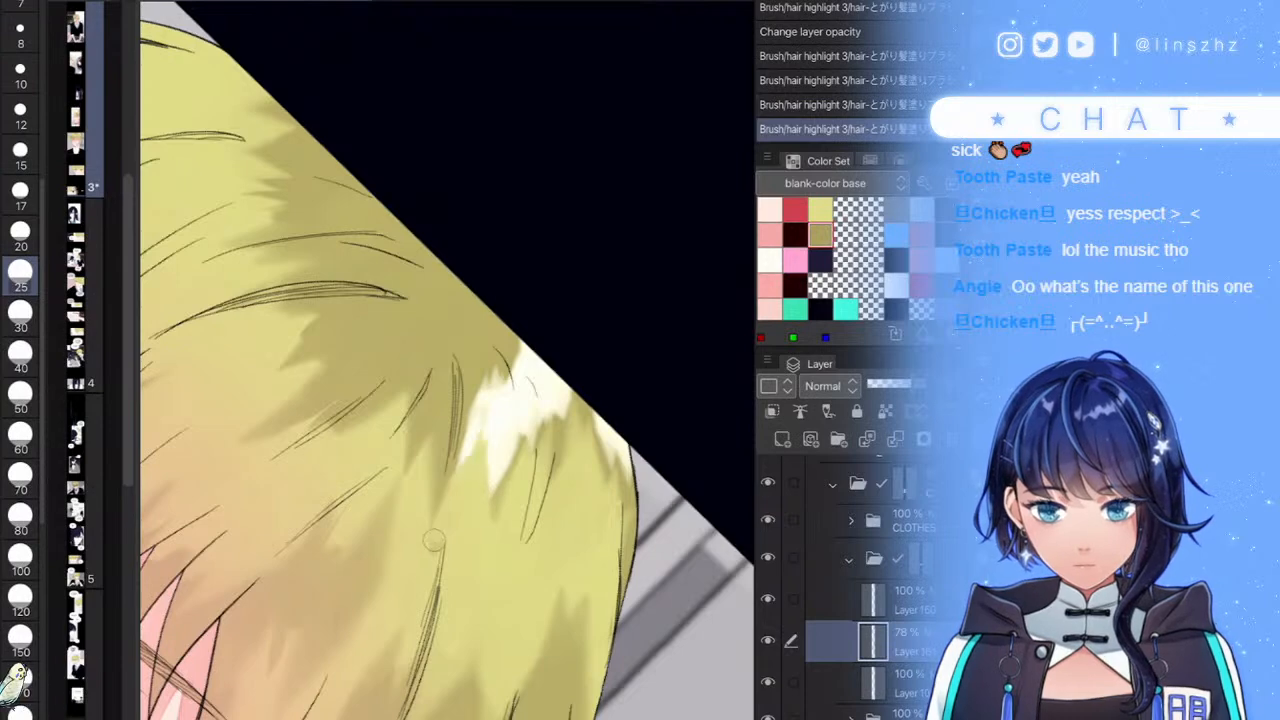
scroll(447, 380, "down", 2)
key("ctrl+z")
key("ctrl+z")
key("ctrl+z")
key("ctrl+z")
key("ctrl+z")
key("ctrl+z")
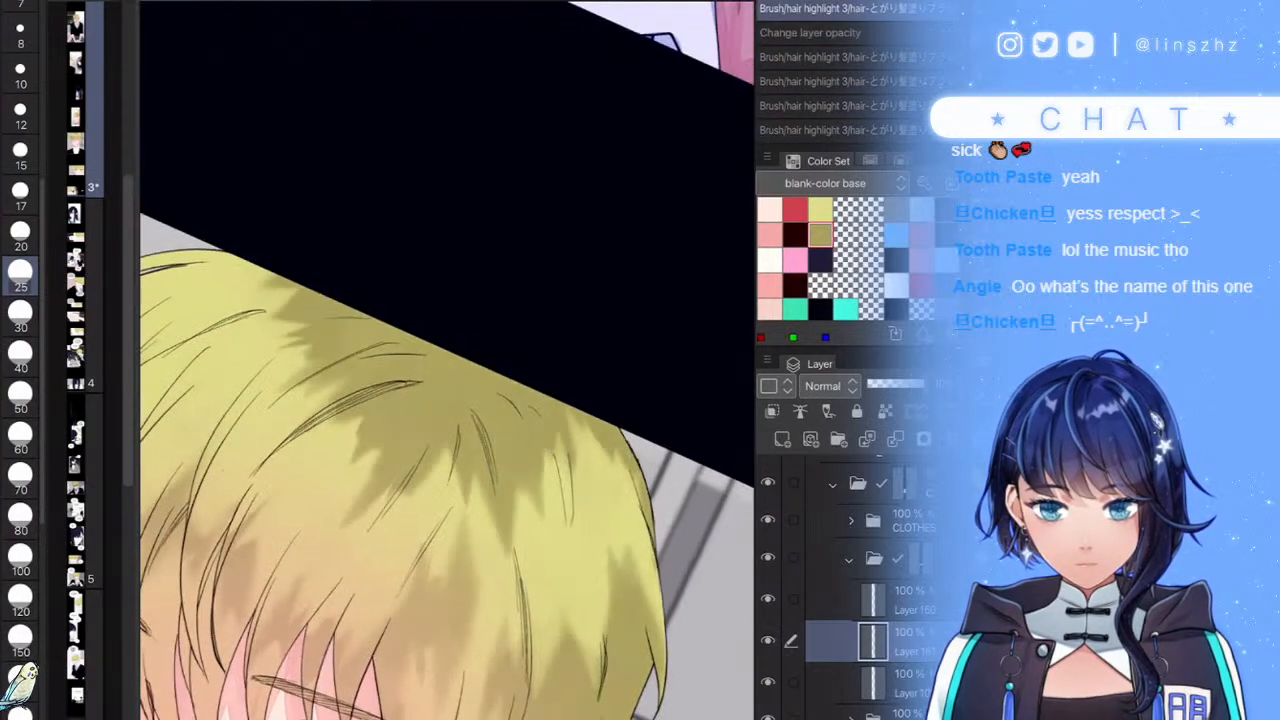
- Keep the 78% opacity and add a new empty layer above the hair shading
scroll(447, 380, "up", 3)
key("ctrl+y")
key("ctrl+y")
key("ctrl+z")
key("ctrl+shift+n")
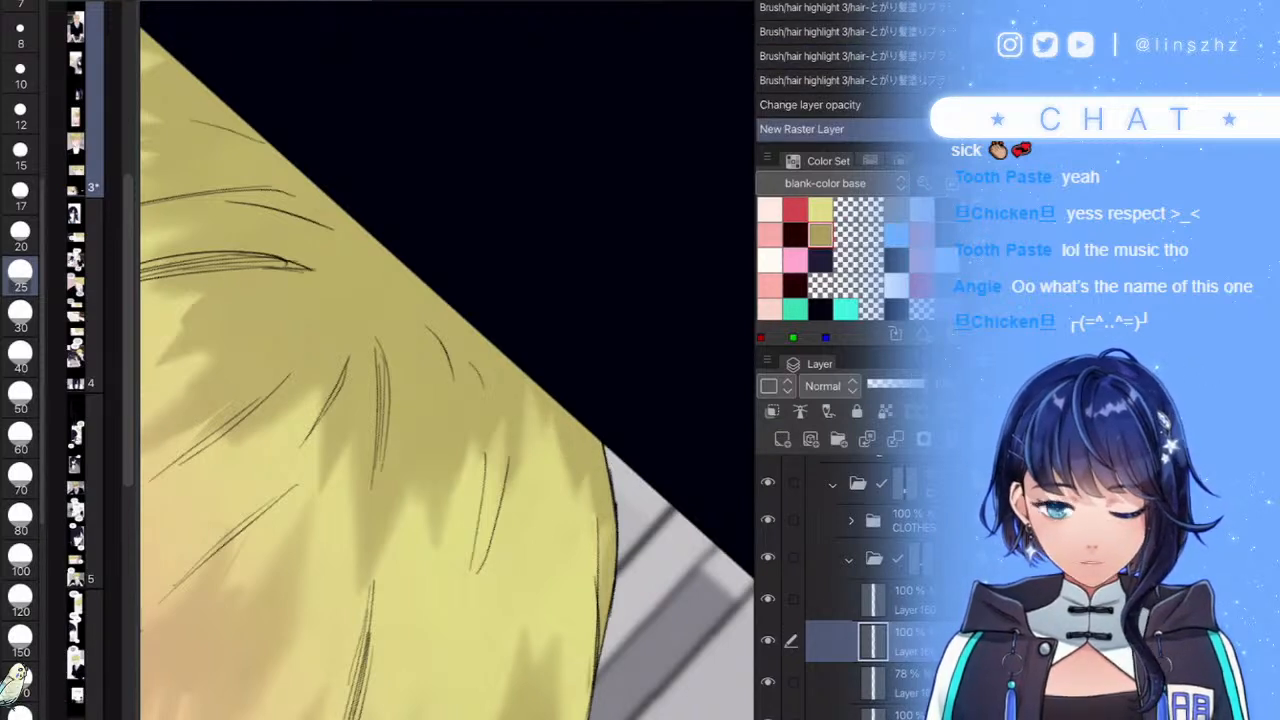
- Enlarge the brush to size 30 and paint white highlights along the top hair edge
scroll(605, 440, "up", 2)
key("bracketright")
mouse_move(600, 400)
left_mouse_down()
mouse_move(608, 426)
mouse_move(583, 340)
mouse_move(565, 430)
mouse_move(523, 271)
mouse_move(491, 257)
mouse_move(398, 360)
mouse_move(372, 343)
mouse_move(346, 408)
left_mouse_up()
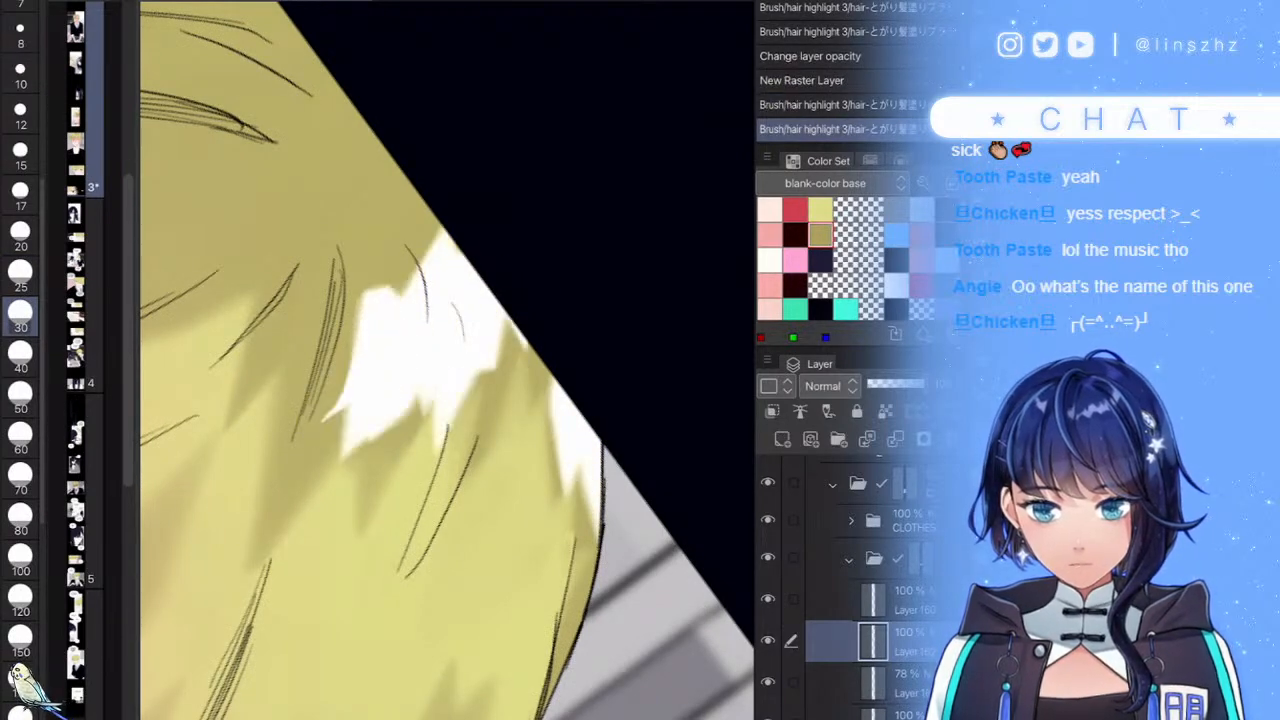
scroll(490, 380, "down", 10)
scroll(463, 451, "up", 10)
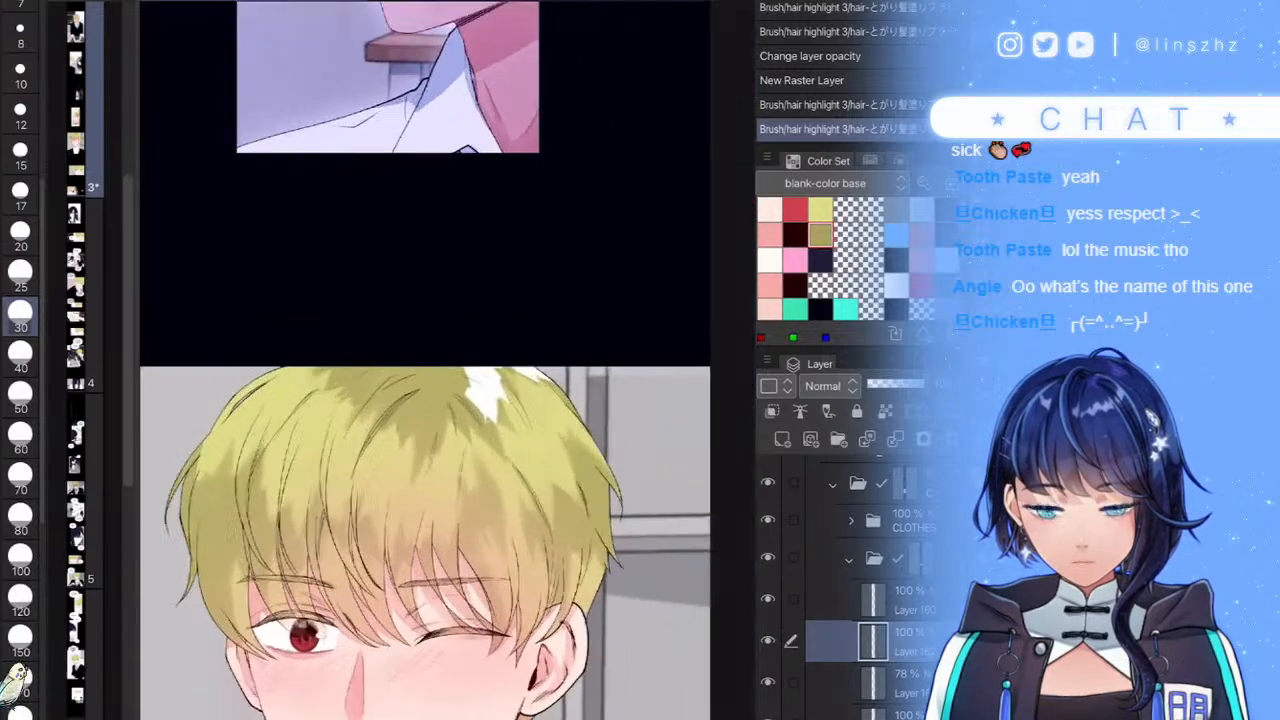
mouse_move(463, 451)
left_mouse_down()
mouse_move(420, 420)
mouse_move(395, 520)
mouse_move(356, 432)
mouse_move(330, 490)
left_mouse_up()
scroll(447, 400, "down", 10)
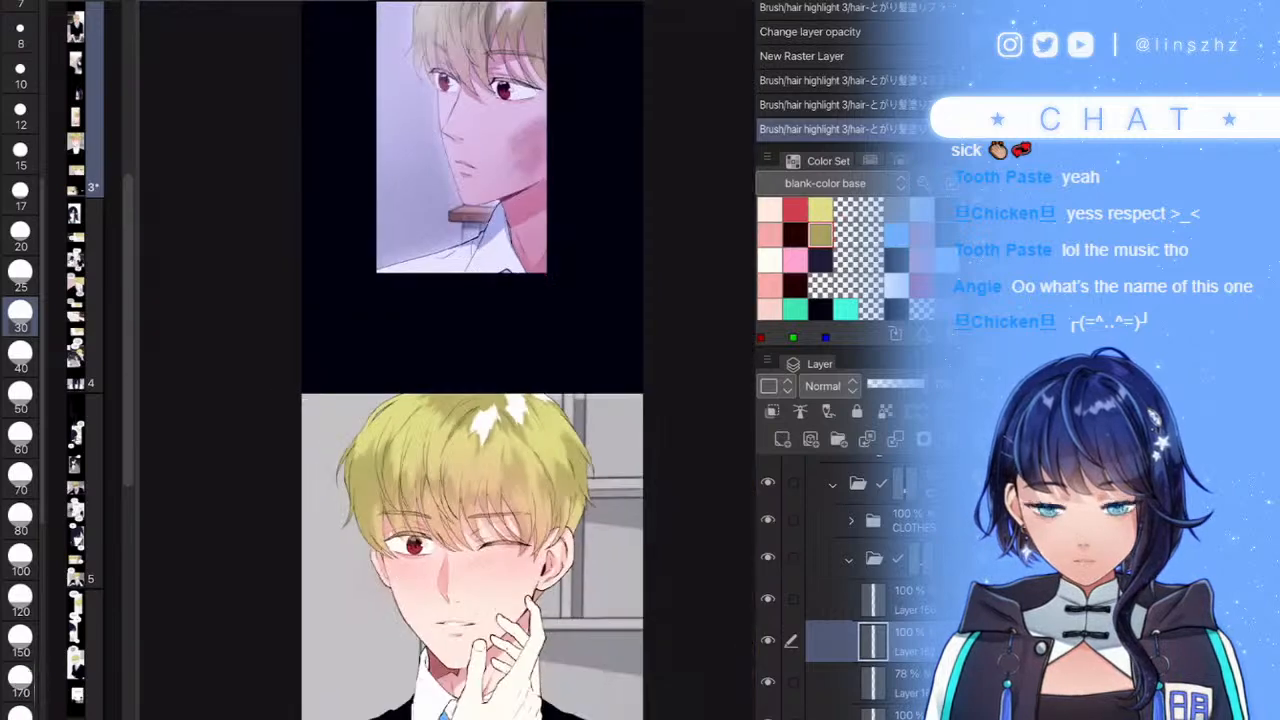
scroll(447, 400, "up", 10)
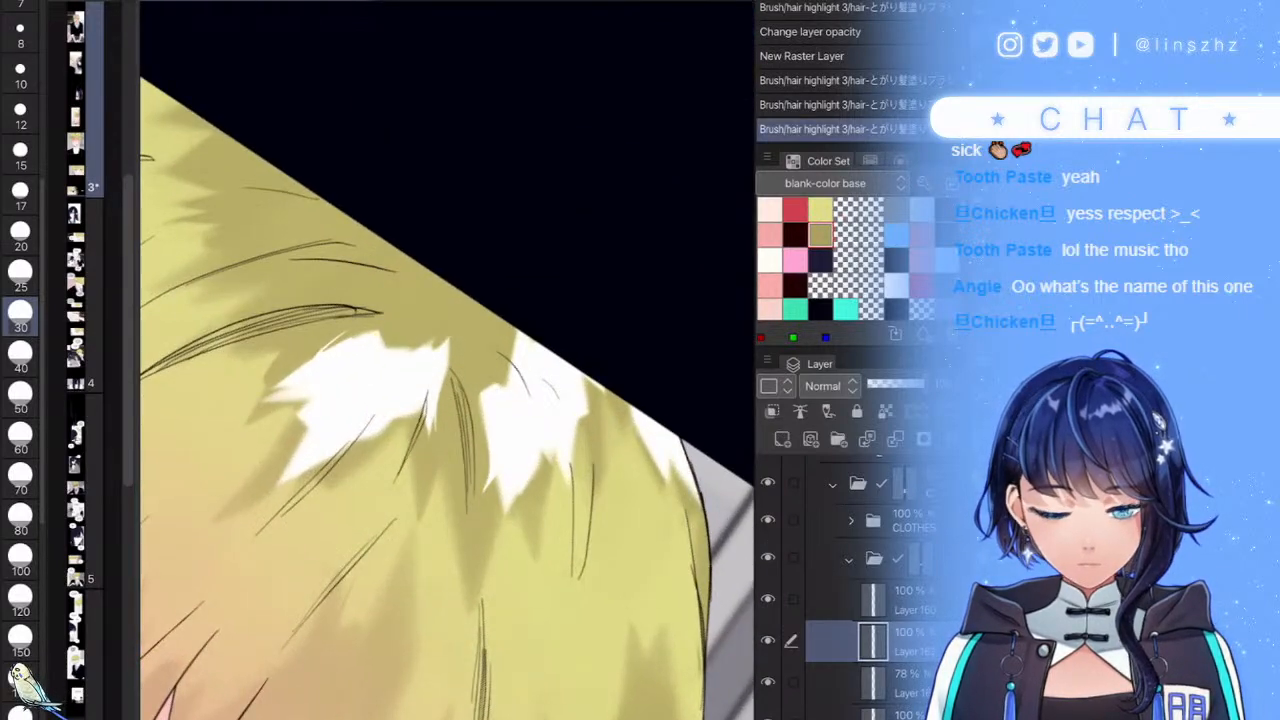
- Trim the left highlight's lower part into tips with olive hair colour, undoing one stroke
mouse_move(449, 340)
left_mouse_down()
mouse_move(448, 432)
mouse_move(434, 432)
mouse_move(440, 326)
mouse_move(398, 315)
left_mouse_up()
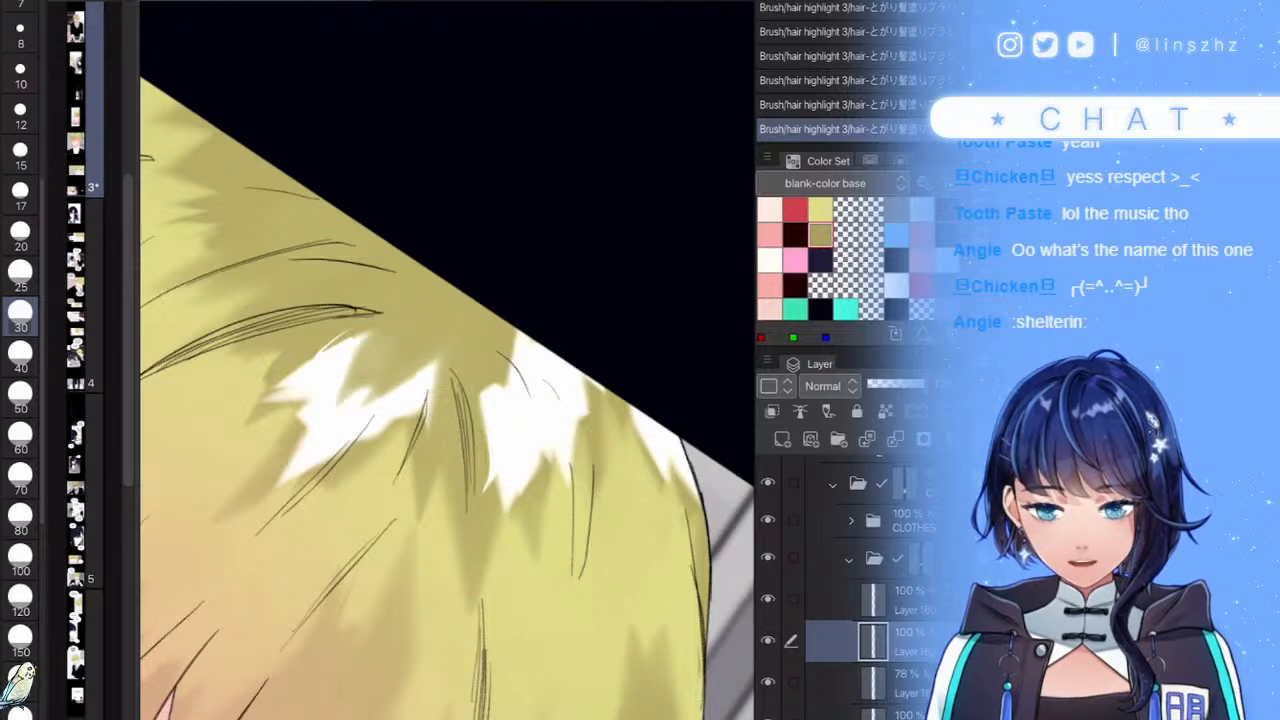
scroll(447, 380, "down", 3)
scroll(343, 505, "up", 3)
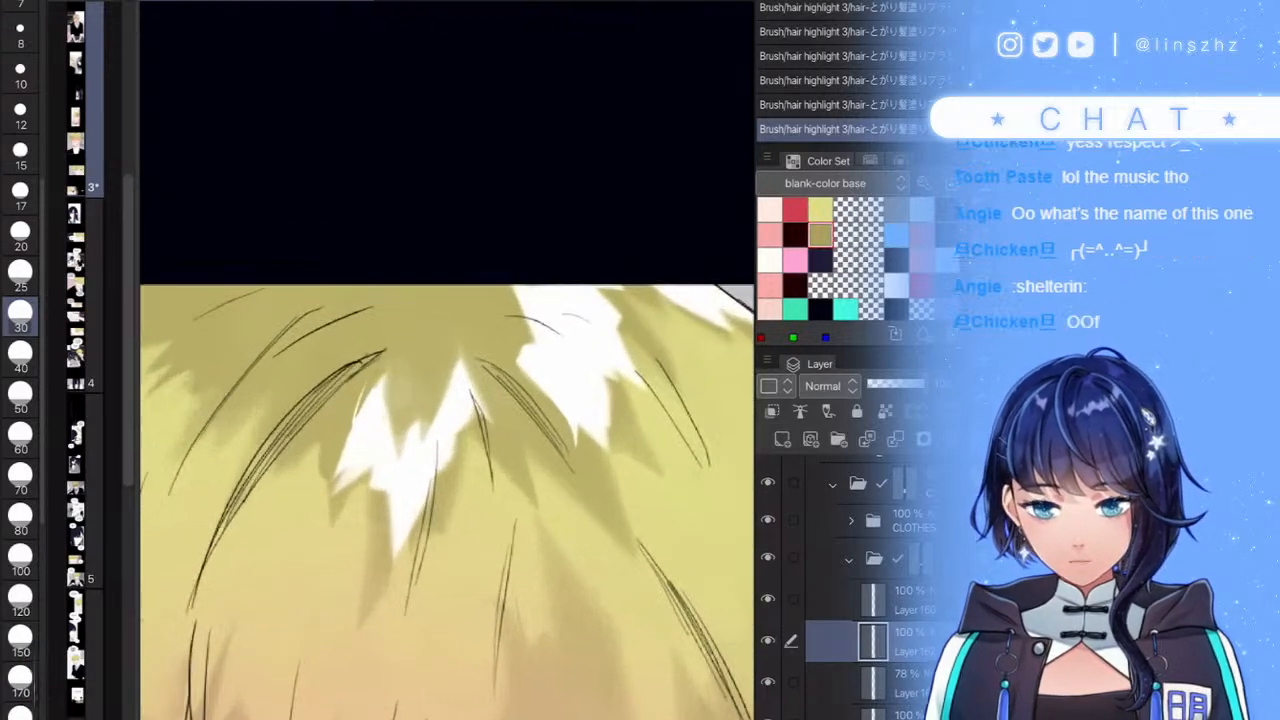
mouse_move(343, 505)
left_mouse_down()
mouse_move(360, 468)
mouse_move(386, 529)
mouse_move(412, 496)
left_mouse_up()
scroll(447, 380, "down", 5)
scroll(447, 380, "up", 5)
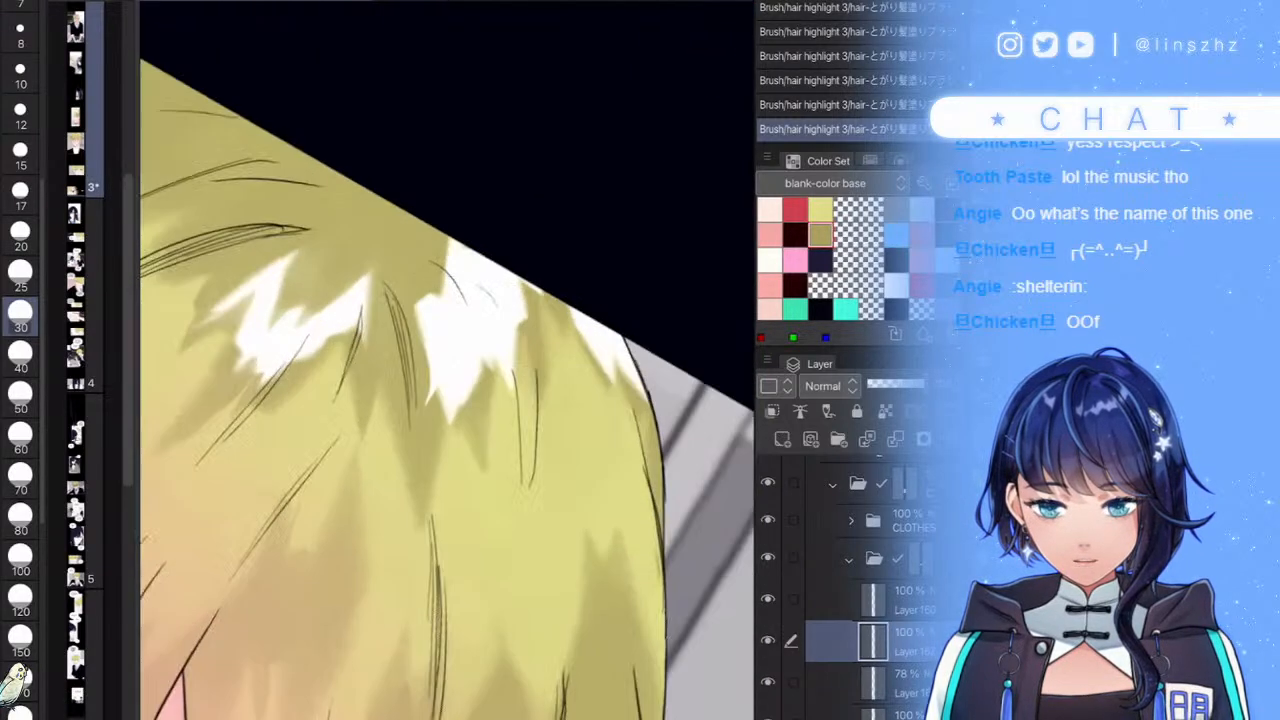
mouse_move(448, 428)
left_mouse_down()
mouse_move(466, 335)
mouse_move(428, 404)
left_mouse_up()
left_click_drag(517, 394, 519, 322)
mouse_move(489, 378)
left_mouse_down()
mouse_move(492, 301)
mouse_move(466, 331)
left_mouse_up()
key("ctrl+z")
left_click_drag(404, 260, 426, 487)
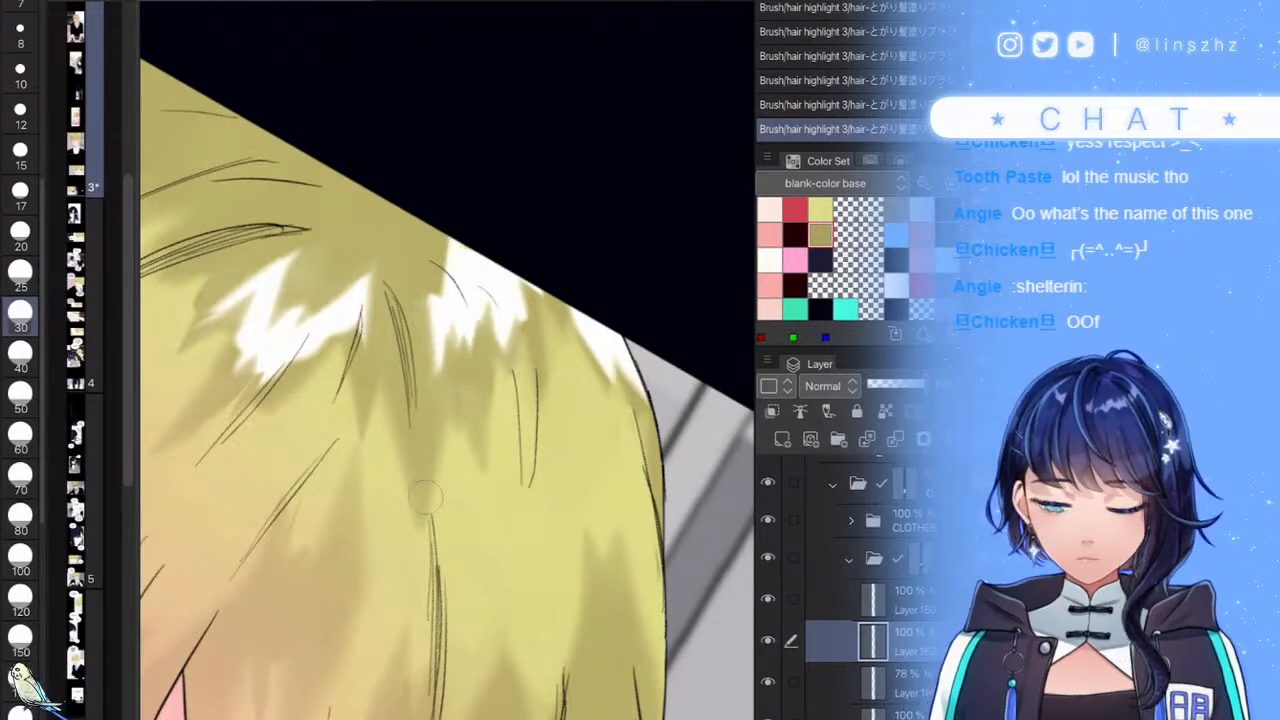
- Trim the upper part of the right highlight with olive strokes, undoing and redoing the last
scroll(448, 360, "down", 5)
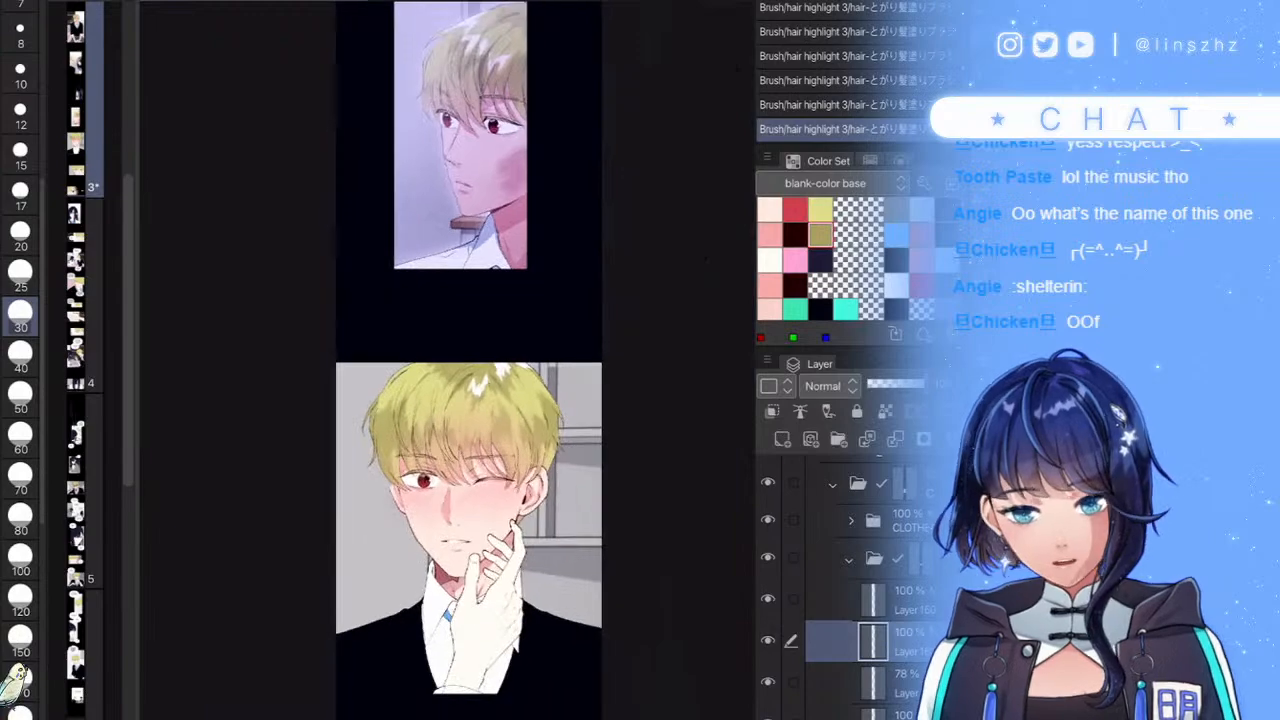
scroll(448, 360, "up", 5)
left_click_drag(501, 379, 510, 424)
left_click_drag(510, 356, 524, 430)
left_click_drag(528, 384, 542, 434)
scroll(448, 360, "up", 5)
key("ctrl+z")
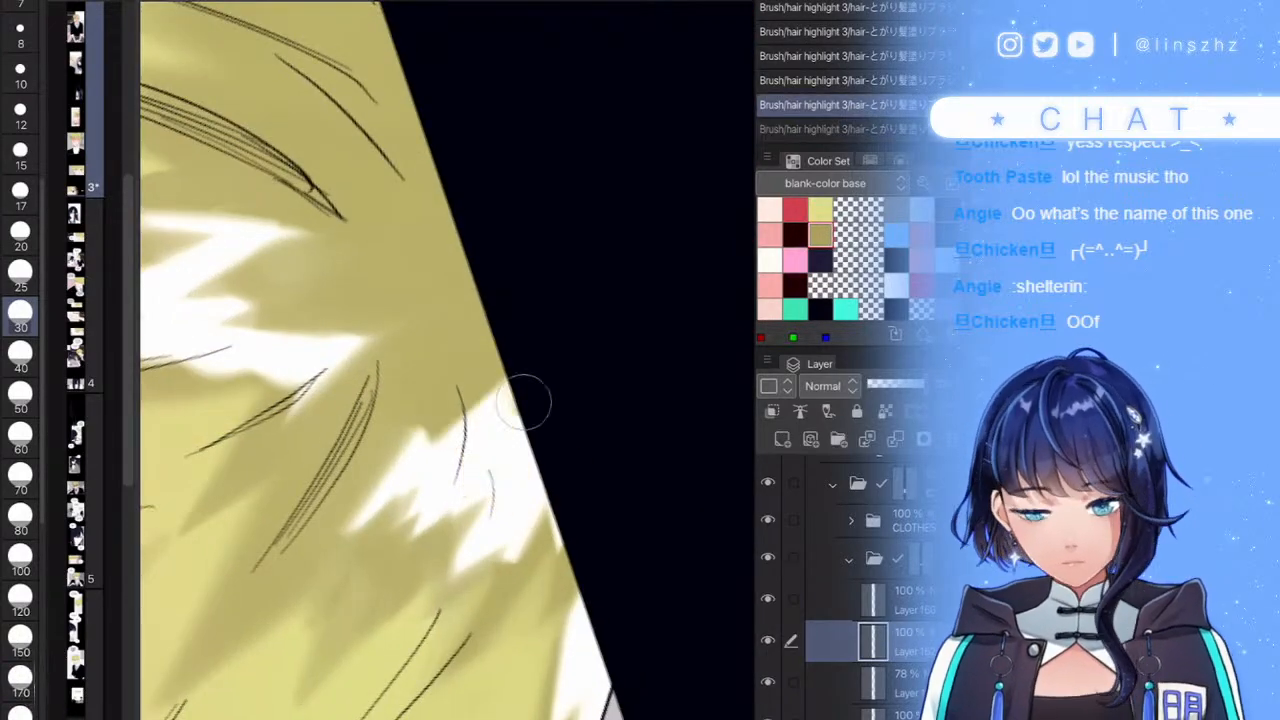
key("ctrl+y")
scroll(481, 396, "down", 5)
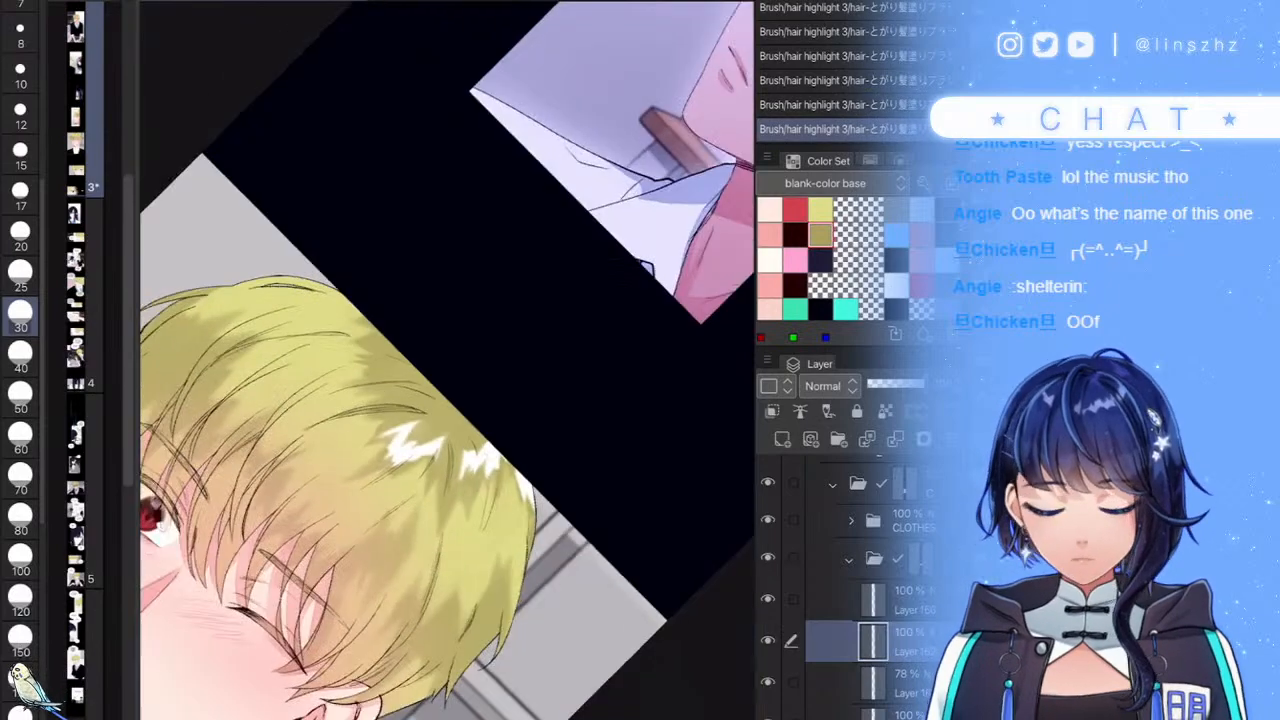
scroll(481, 396, "up", 3)
scroll(470, 480, "up", 4)
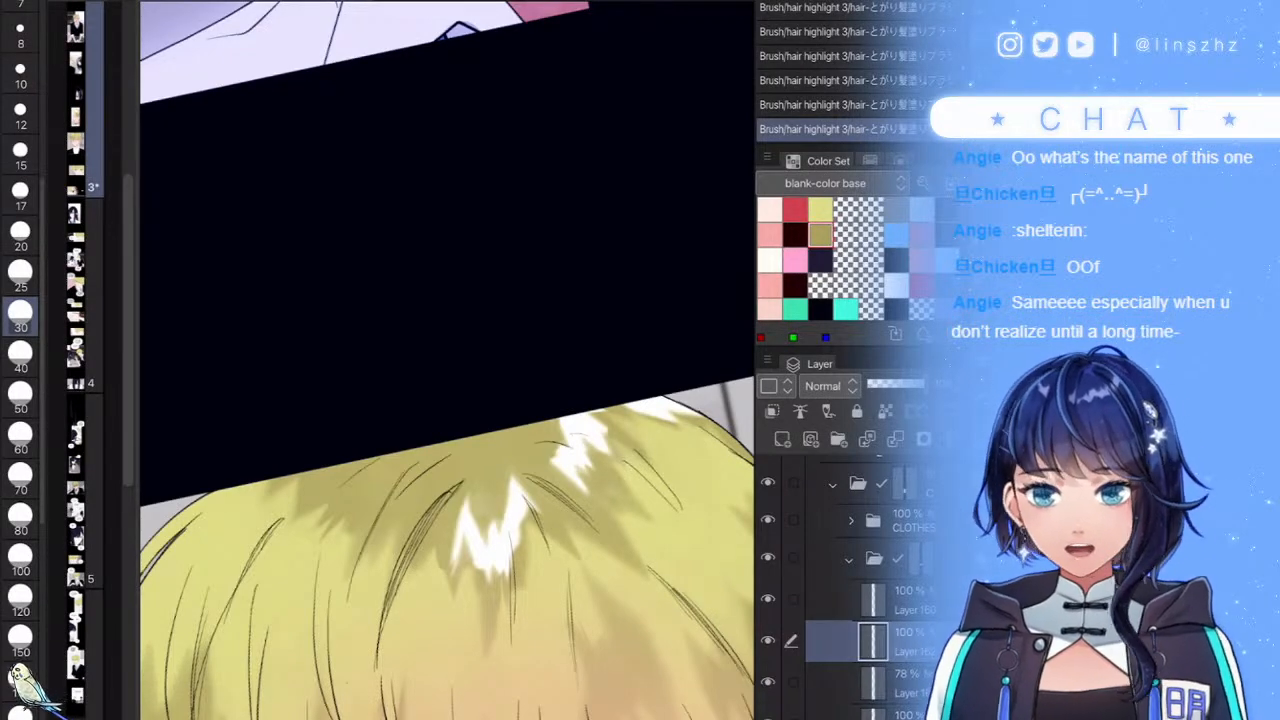
scroll(412, 531, "up", 2)
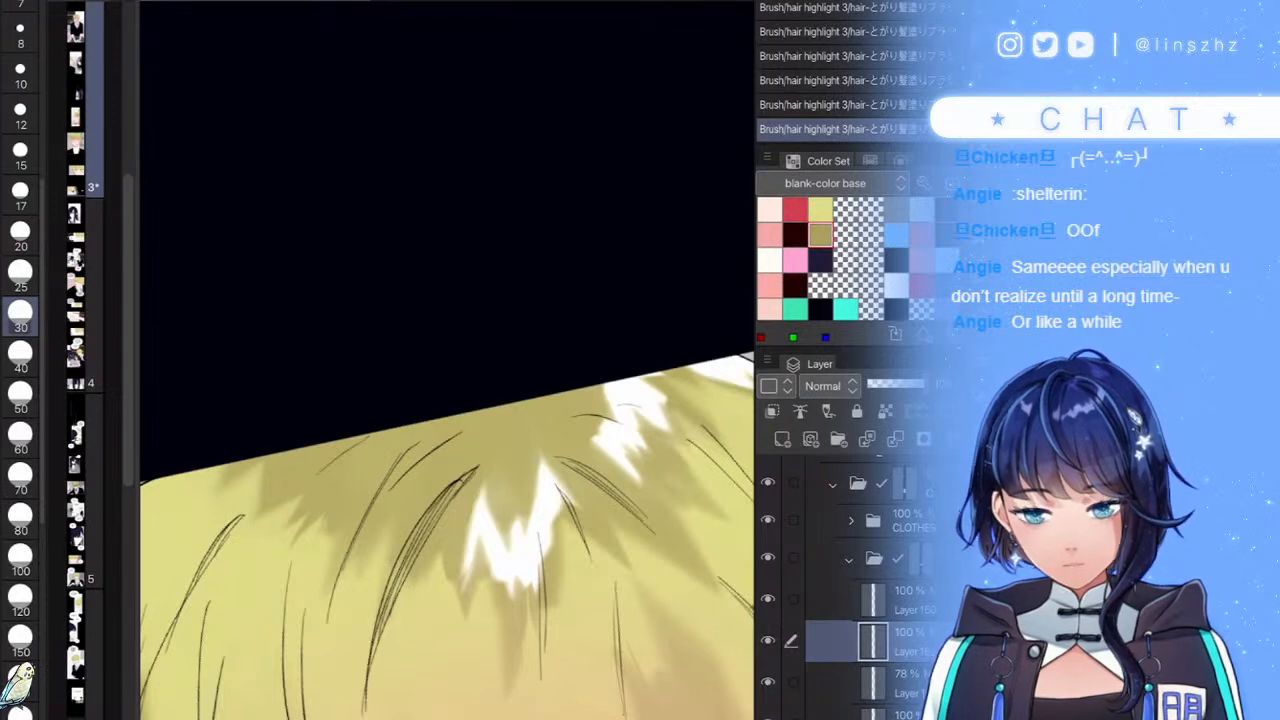
scroll(447, 400, "down", 4)
scroll(447, 400, "up", 4)
- Extend the white highlight along the top, undoing the extension and the yellow paint-over
mouse_move(582, 342)
left_mouse_down()
mouse_move(545, 402)
mouse_move(415, 455)
mouse_move(395, 425)
mouse_move(365, 415)
mouse_move(316, 448)
left_mouse_up()
key("ctrl+z")
scroll(447, 400, "down", 5)
scroll(447, 400, "up", 4)
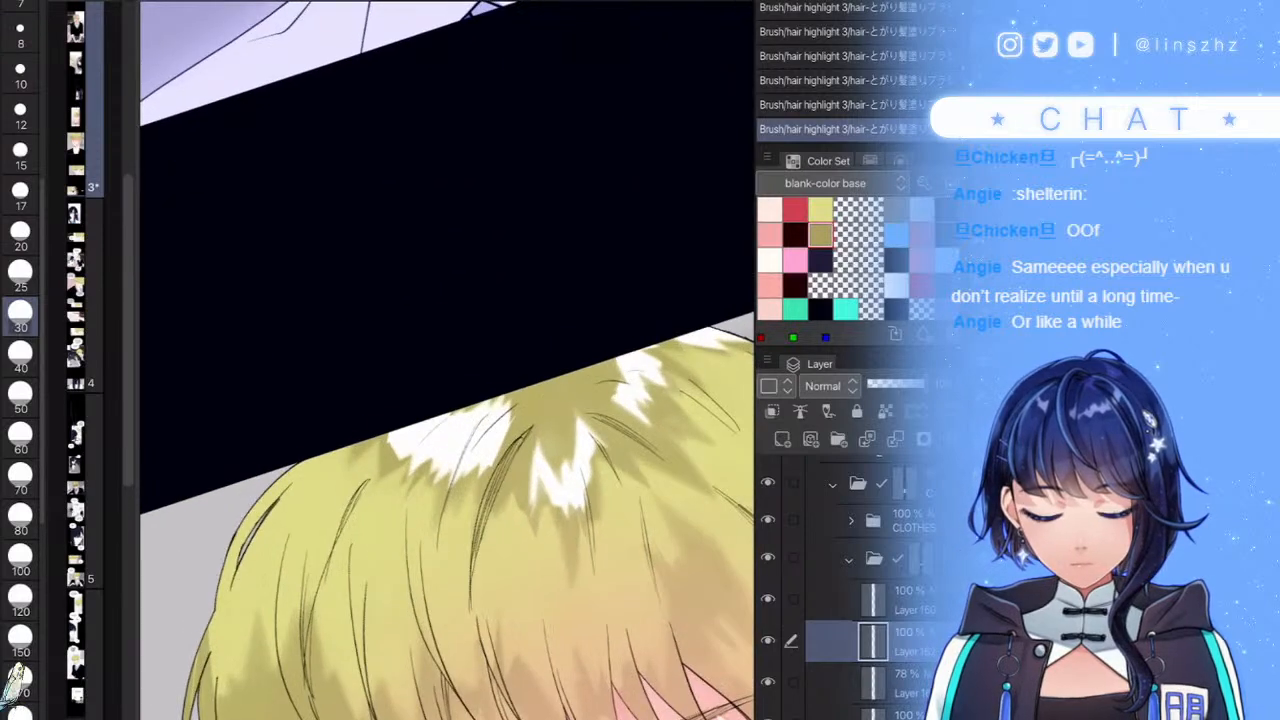
scroll(447, 400, "up", 3)
mouse_move(570, 400)
left_mouse_down()
mouse_move(463, 431)
mouse_move(416, 423)
mouse_move(412, 392)
left_mouse_up()
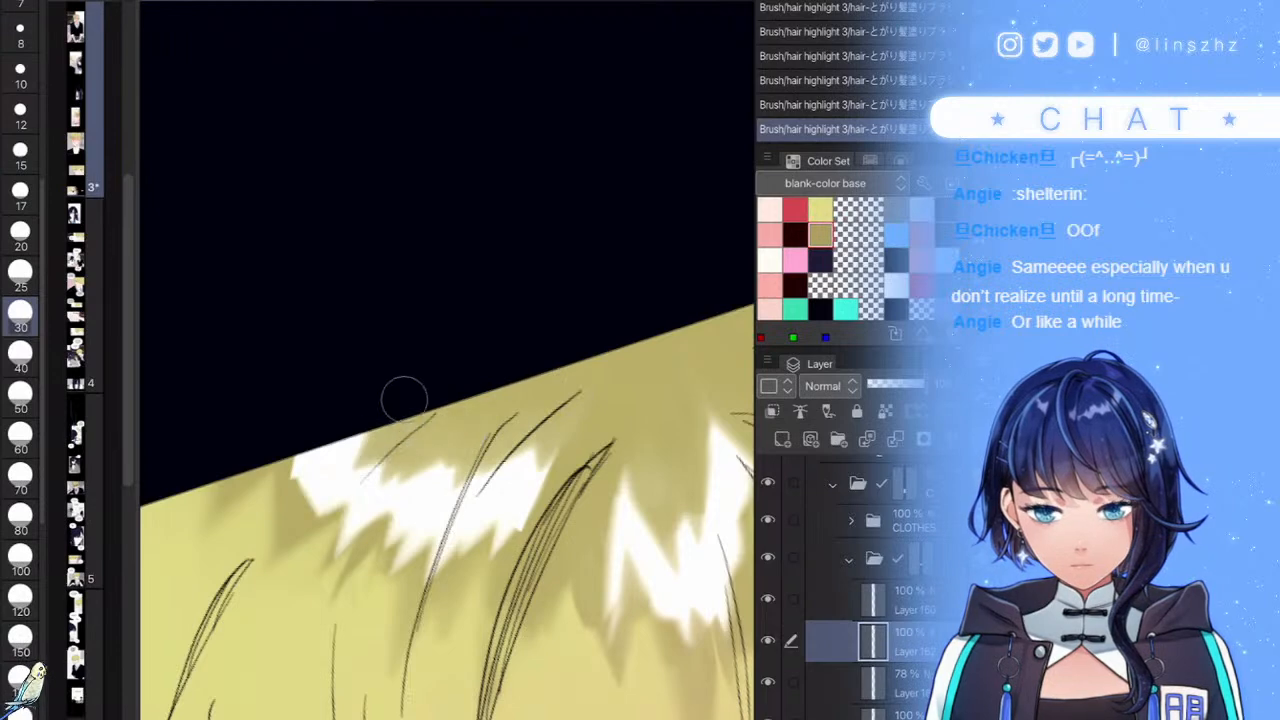
key("ctrl+z")
scroll(447, 400, "down", 5)
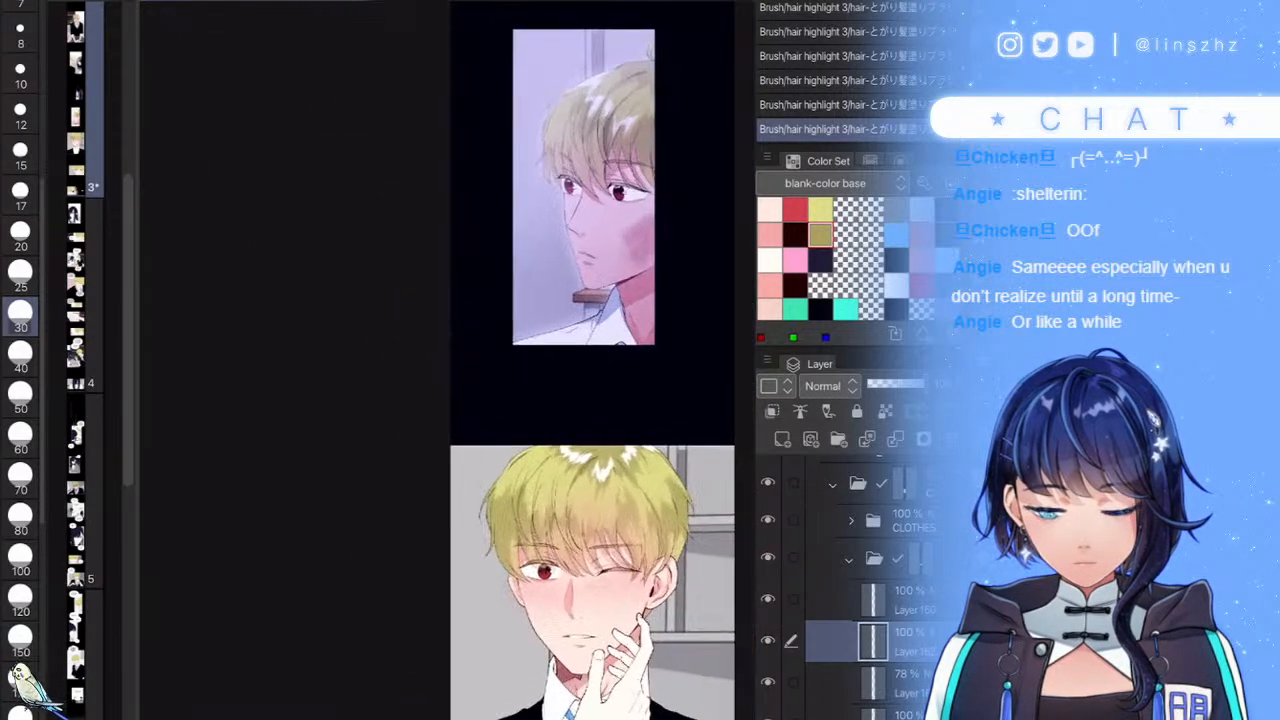
scroll(447, 400, "up", 4)
scroll(537, 469, "up", 5)
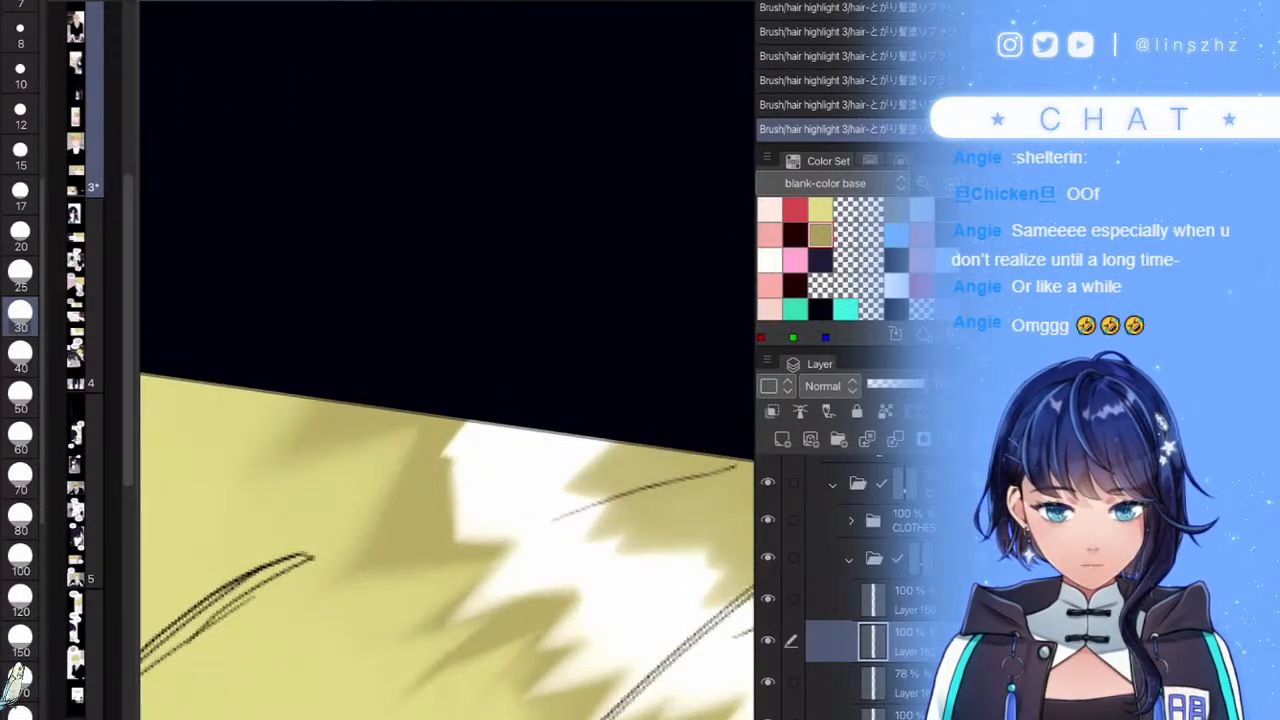
- Brighten the highlight's left edge and notch it with hair colour, undoing the last trim
left_click_drag(500, 451, 400, 535)
left_click_drag(491, 460, 430, 535)
scroll(447, 450, "down", 4)
scroll(447, 470, "up", 2)
left_click_drag(403, 526, 452, 456)
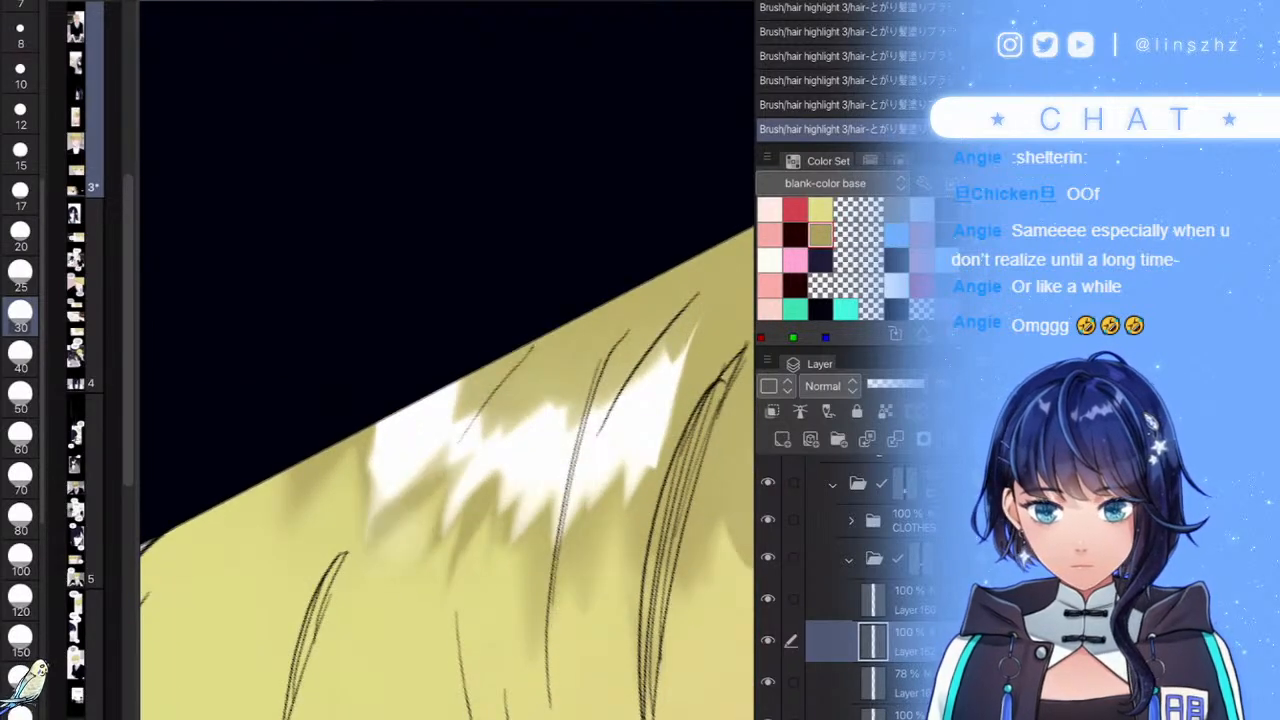
left_click_drag(346, 500, 394, 347)
scroll(447, 450, "down", 3)
key("ctrl+z")
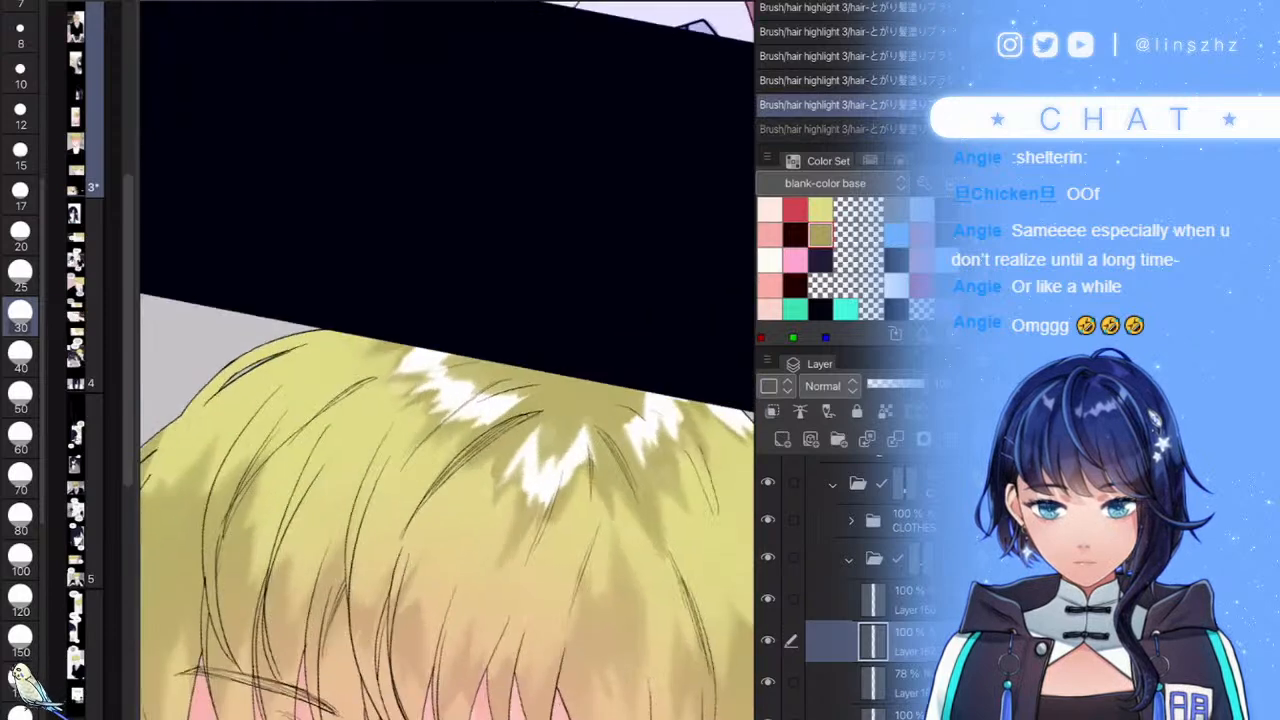
scroll(447, 400, "down", 5)
scroll(661, 537, "up", 4)
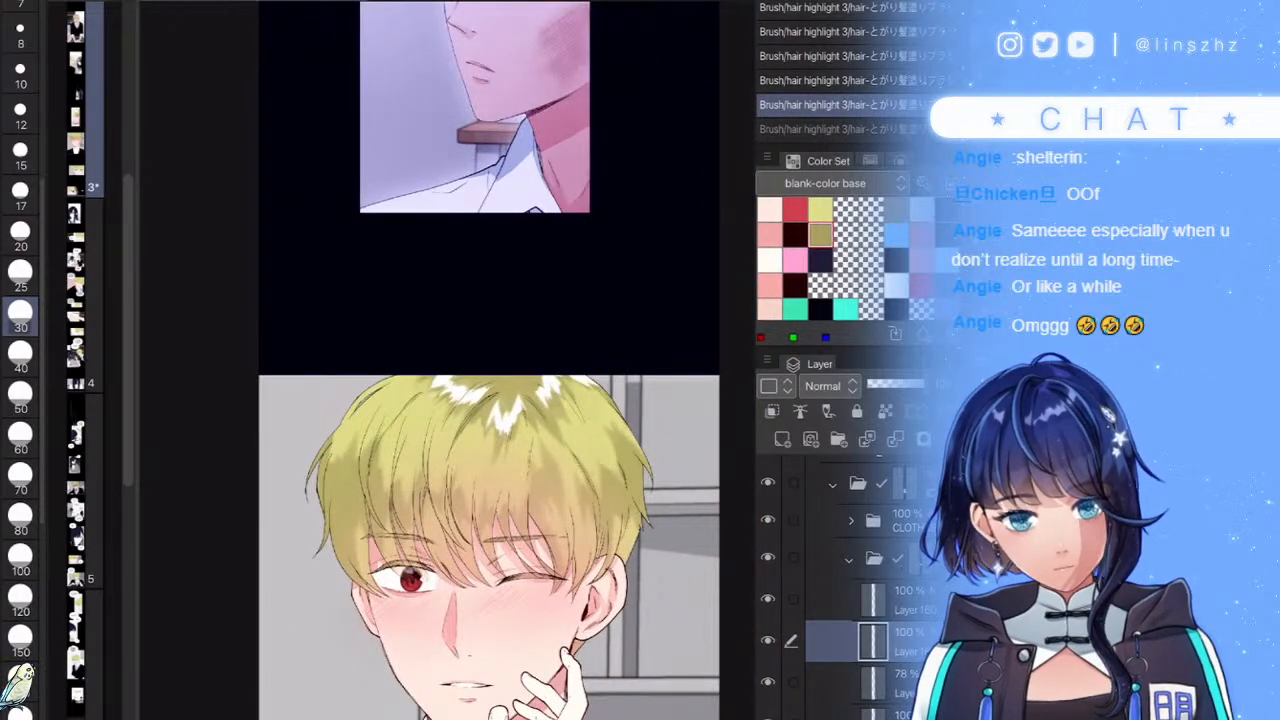
- Add a new layer, pick blue, and paint over the lower-right hair tips
left_click(782, 439)
left_click(896, 235)
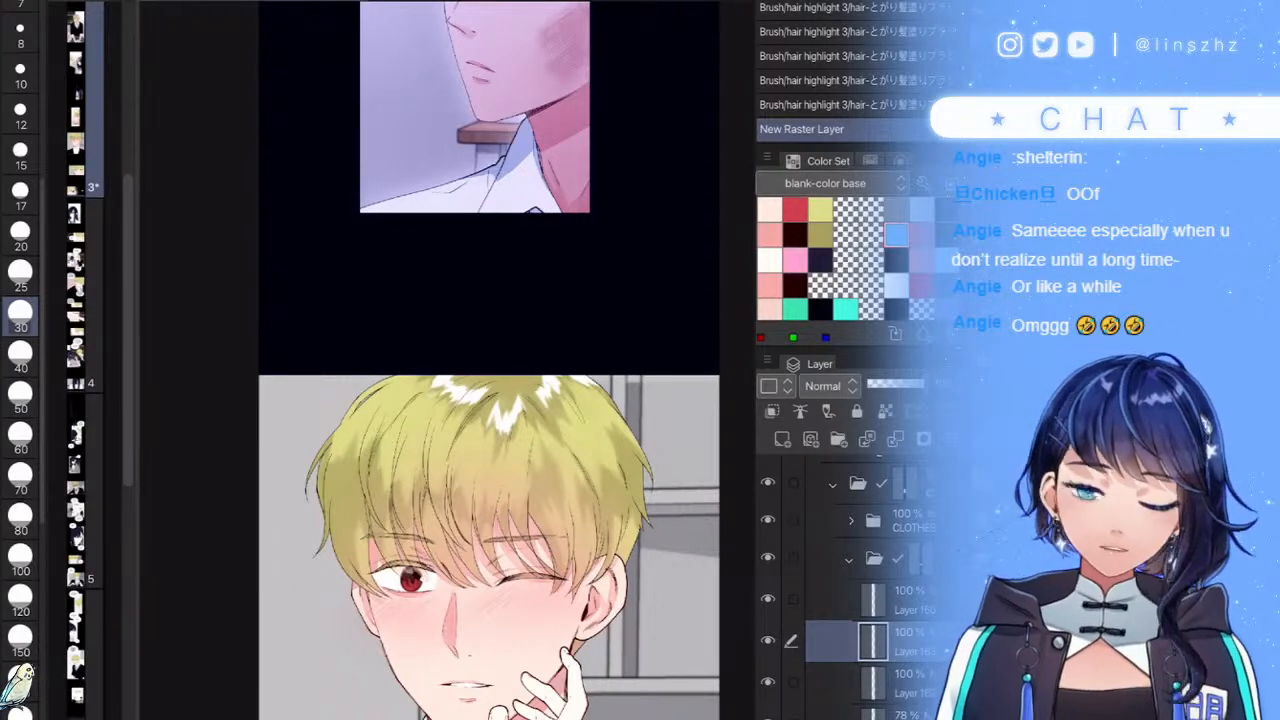
scroll(448, 400, "up", 5)
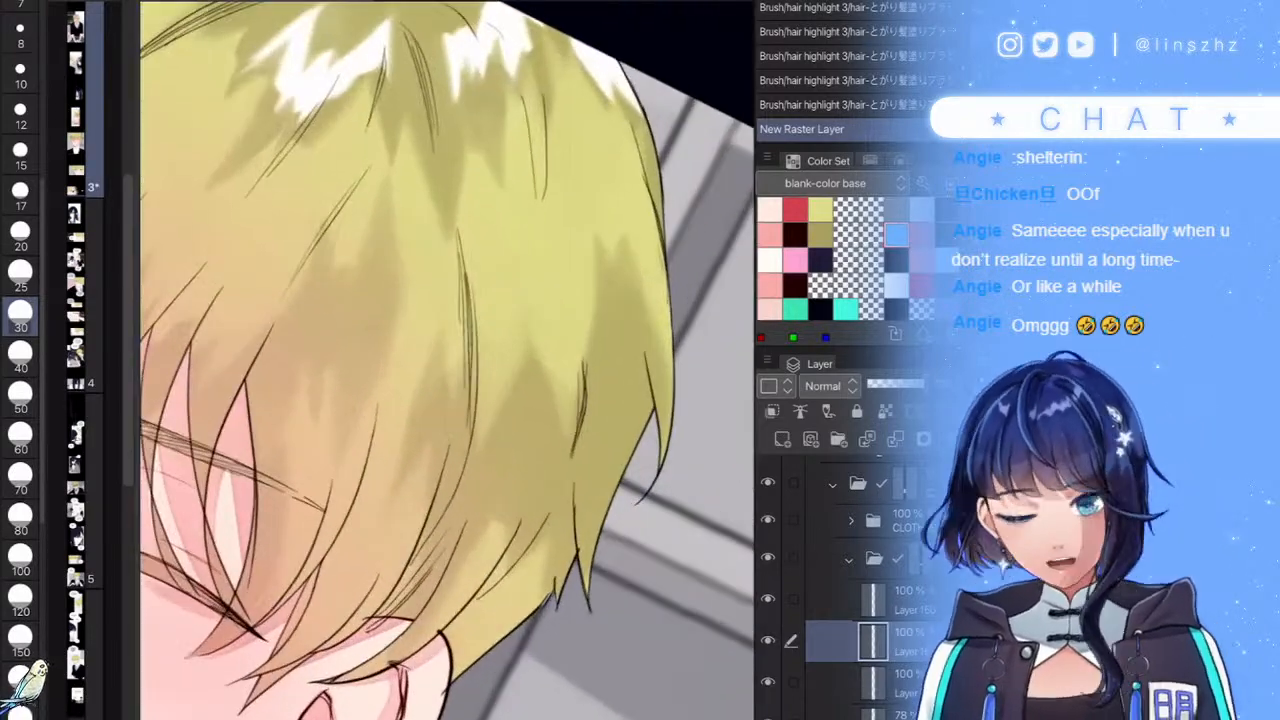
scroll(448, 400, "down", 2)
scroll(448, 400, "up", 4)
mouse_move(570, 375)
left_mouse_down()
mouse_move(581, 440)
mouse_move(543, 420)
mouse_move(525, 292)
mouse_move(510, 397)
mouse_move(458, 505)
mouse_move(425, 455)
mouse_move(340, 482)
mouse_move(300, 419)
mouse_move(322, 352)
left_mouse_up()
scroll(447, 360, "down", 10)
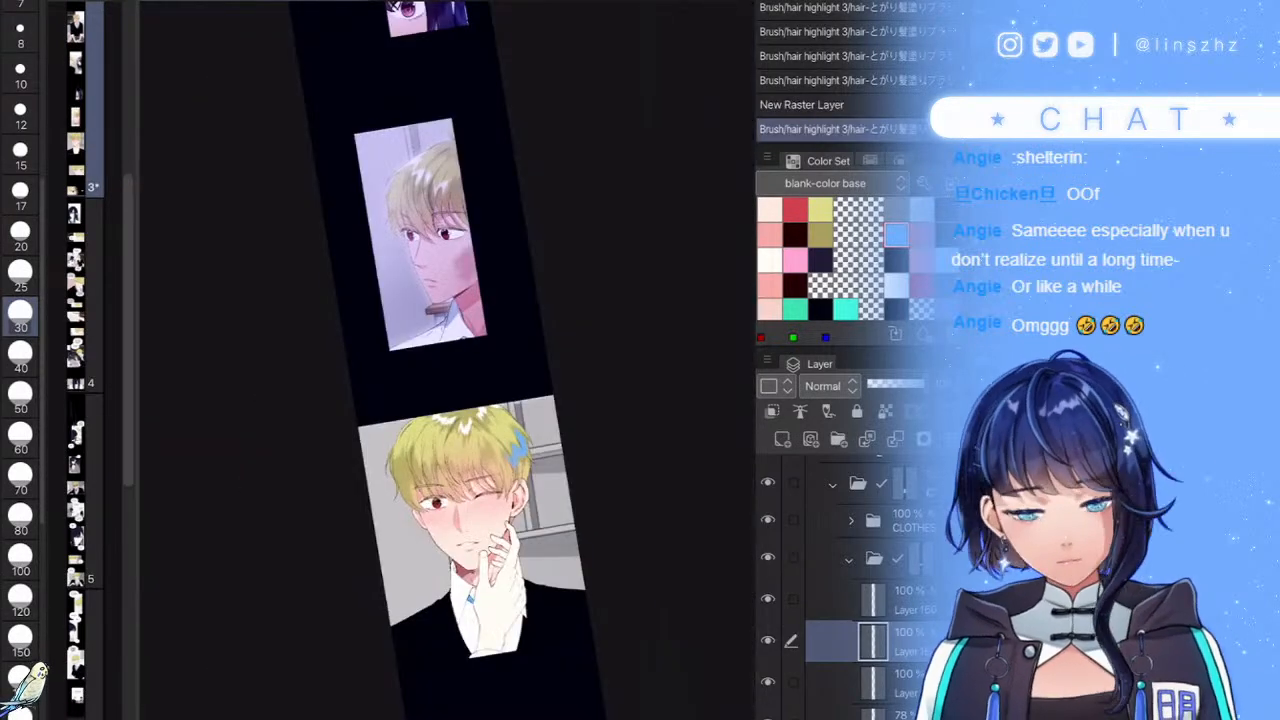
scroll(470, 375, "up", 1)
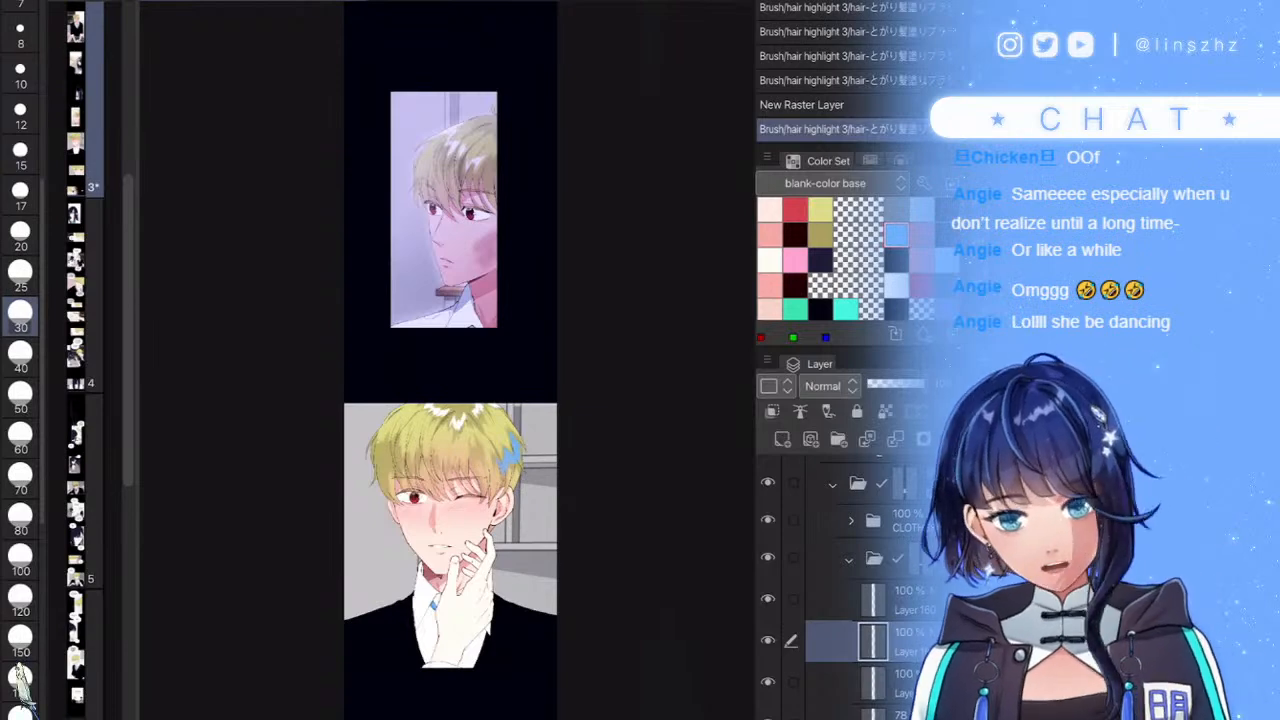
scroll(475, 466, "up", 3)
scroll(420, 494, "up", 1)
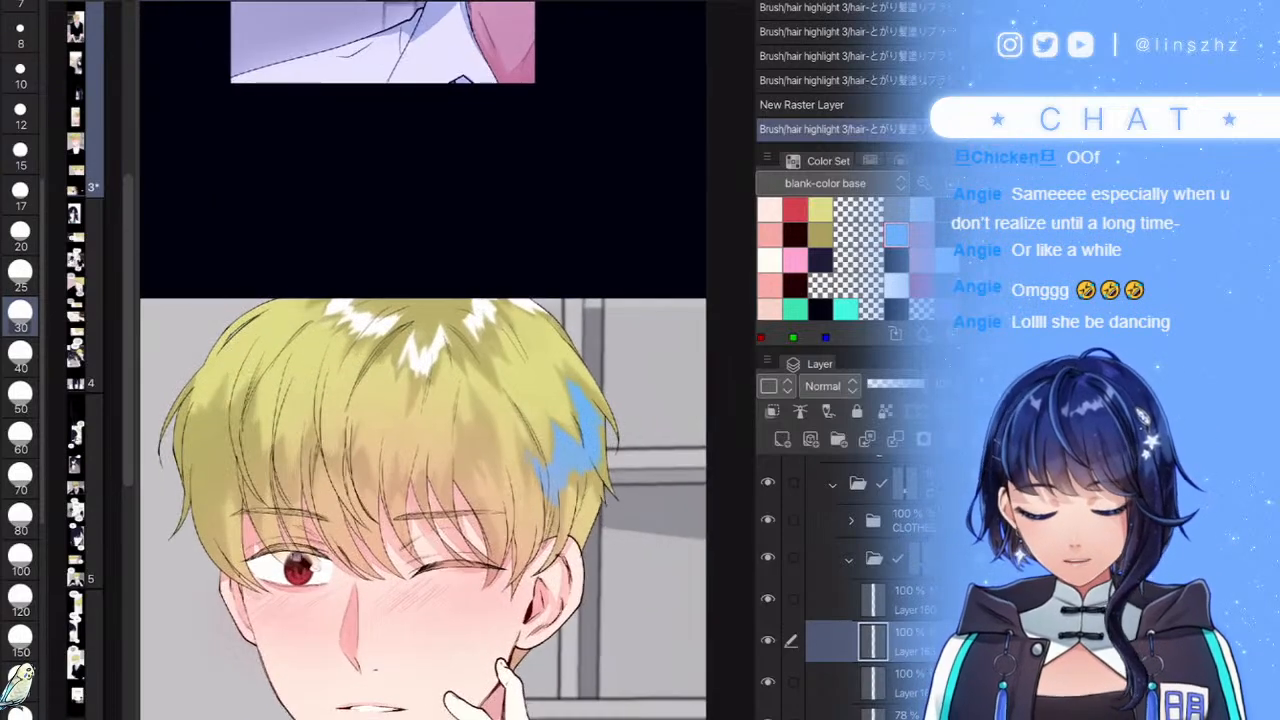
scroll(350, 480, "up", 3)
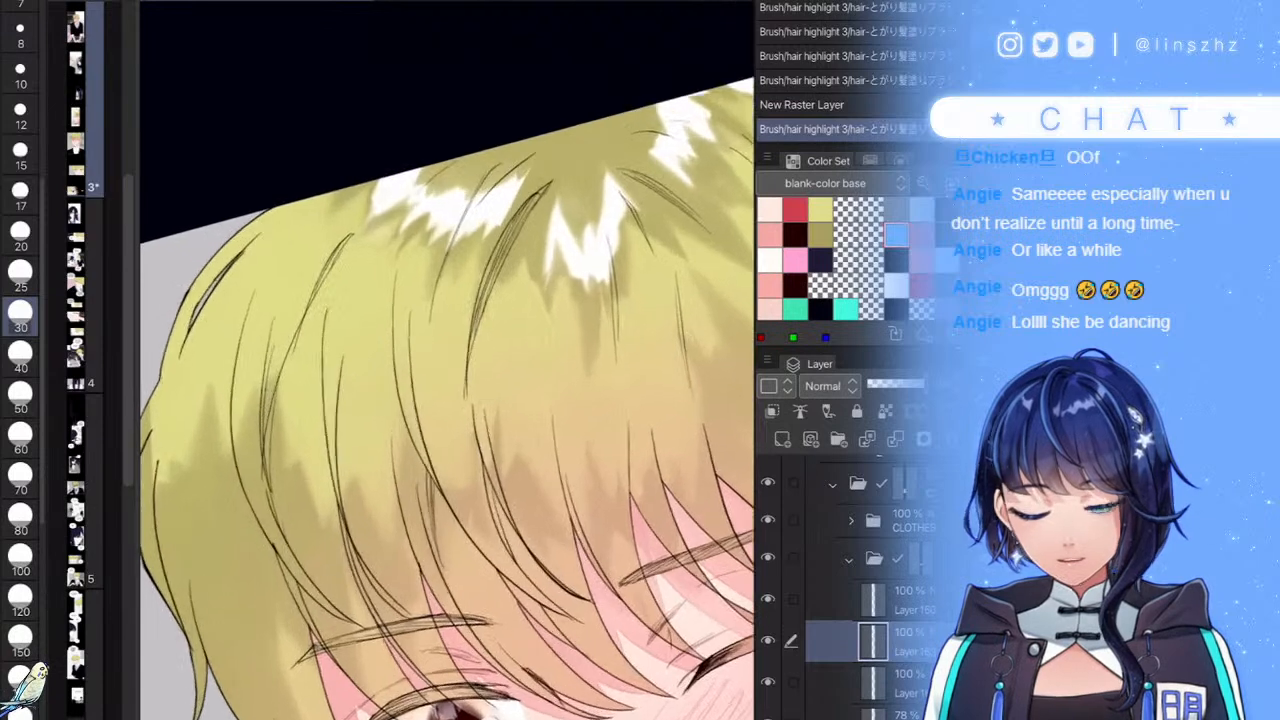
- Fill the left outer hair strands with blue down to the lower-left hair
mouse_move(232, 414)
left_mouse_down()
mouse_move(221, 470)
mouse_move(240, 396)
mouse_move(262, 554)
mouse_move(298, 483)
mouse_move(326, 508)
mouse_move(335, 446)
mouse_move(347, 531)
mouse_move(364, 542)
mouse_move(388, 510)
left_mouse_up()
scroll(447, 360, "down", 3)
scroll(406, 490, "up", 3)
mouse_move(312, 268)
left_mouse_down()
mouse_move(288, 300)
mouse_move(214, 512)
left_mouse_up()
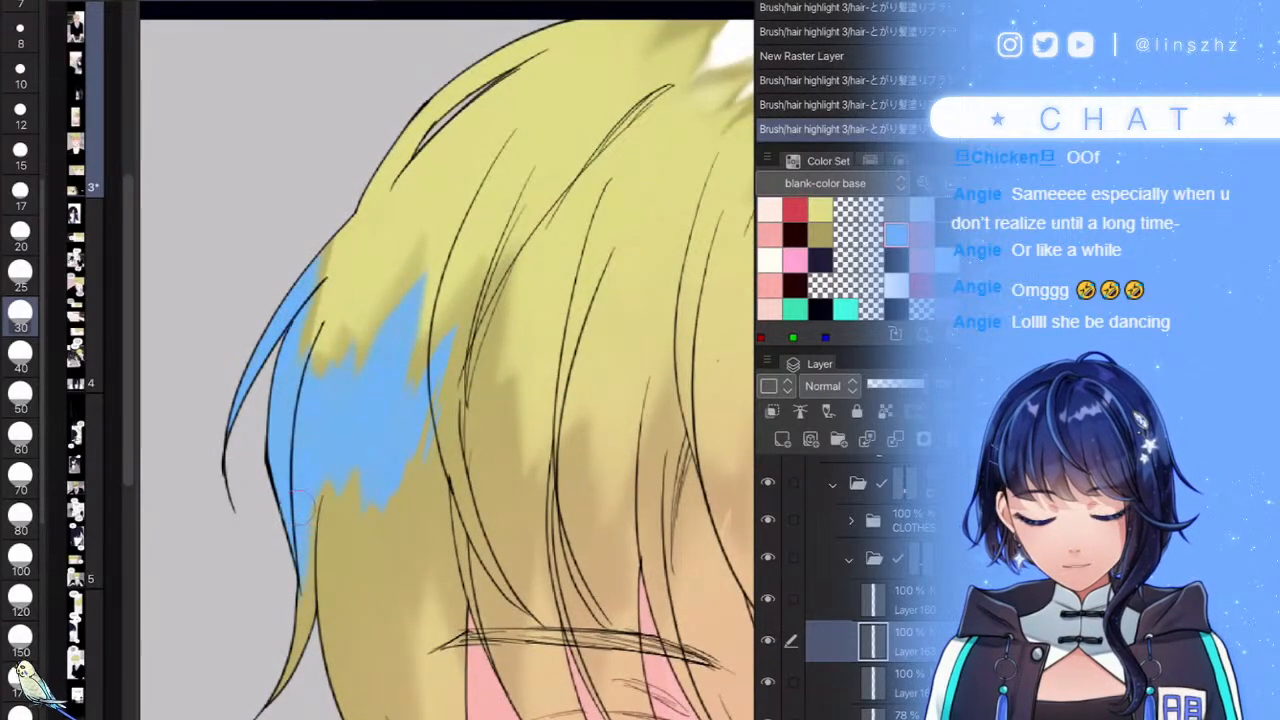
left_click_drag(319, 495, 306, 568)
left_click_drag(360, 465, 336, 568)
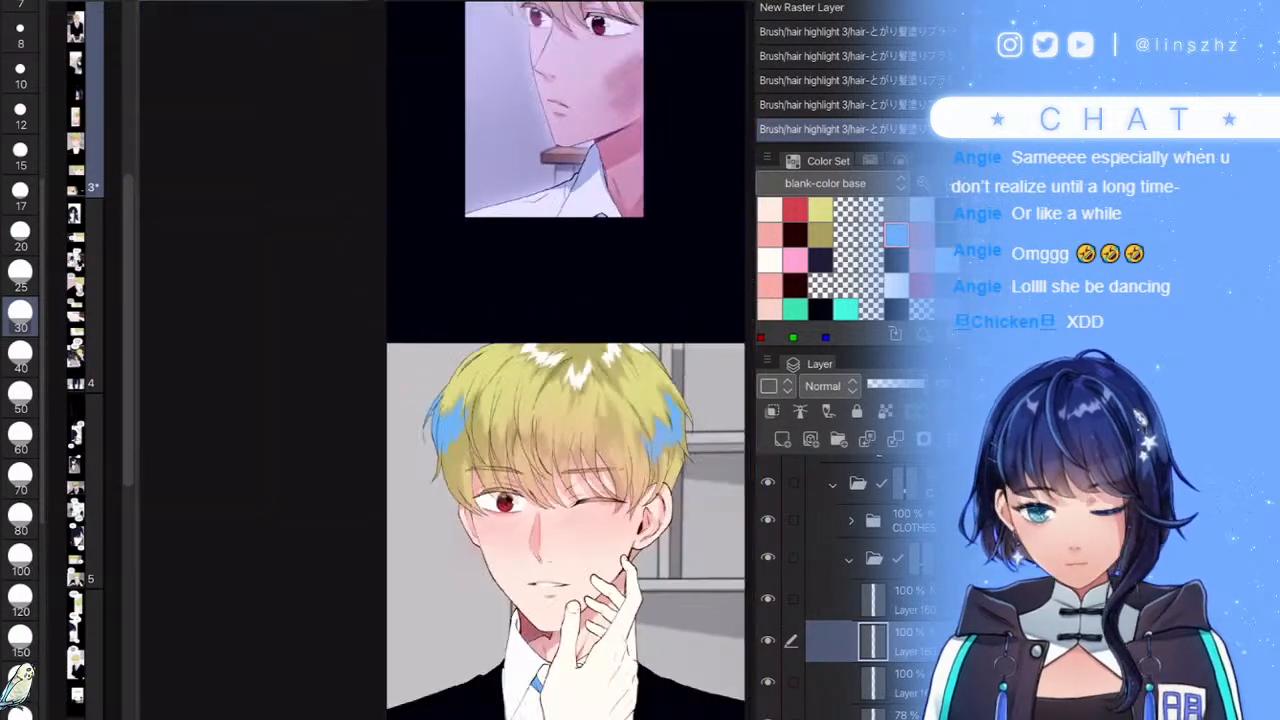
- Paint blue strokes across the fringe, spreading them rightward
scroll(562, 414, "up", 5)
left_click_drag(460, 368, 436, 463)
left_click_drag(442, 324, 430, 450)
mouse_move(430, 326)
left_mouse_down()
mouse_move(408, 393)
mouse_move(370, 420)
mouse_move(350, 410)
mouse_move(330, 440)
left_mouse_up()
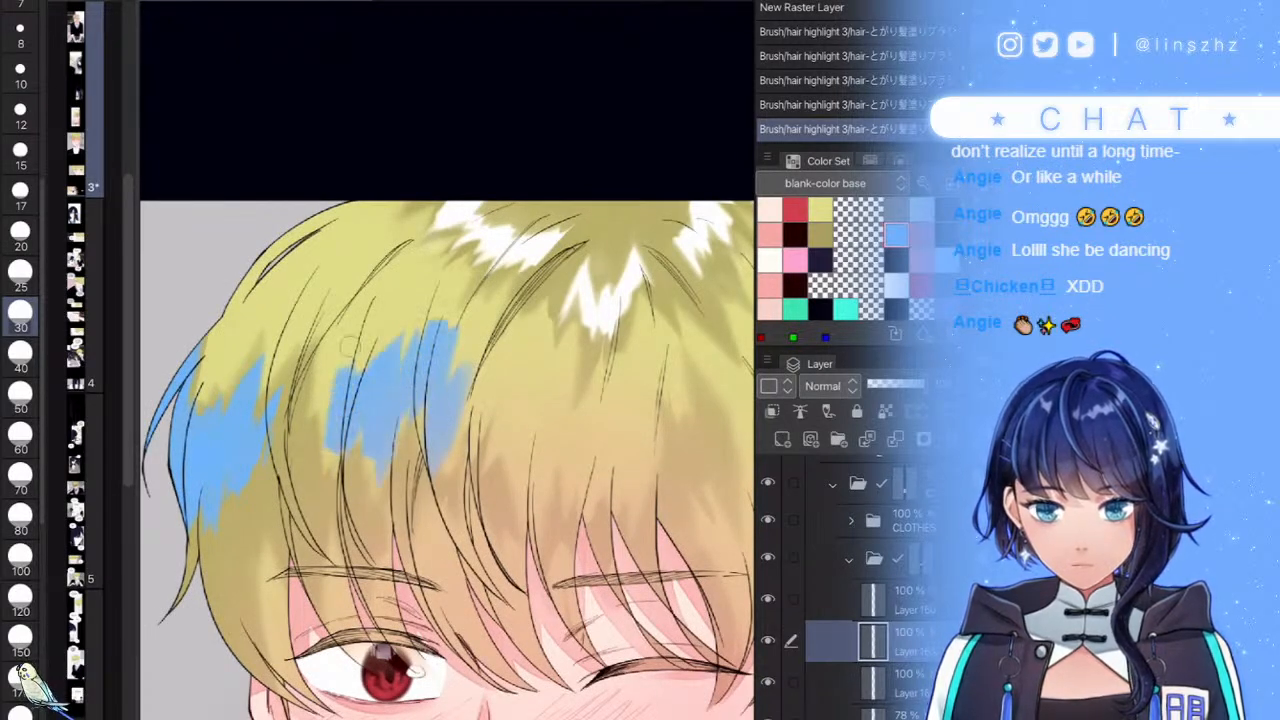
mouse_move(440, 365)
left_mouse_down()
mouse_move(460, 462)
mouse_move(497, 375)
mouse_move(525, 500)
mouse_move(540, 448)
left_mouse_up()
scroll(540, 446, "down", 5)
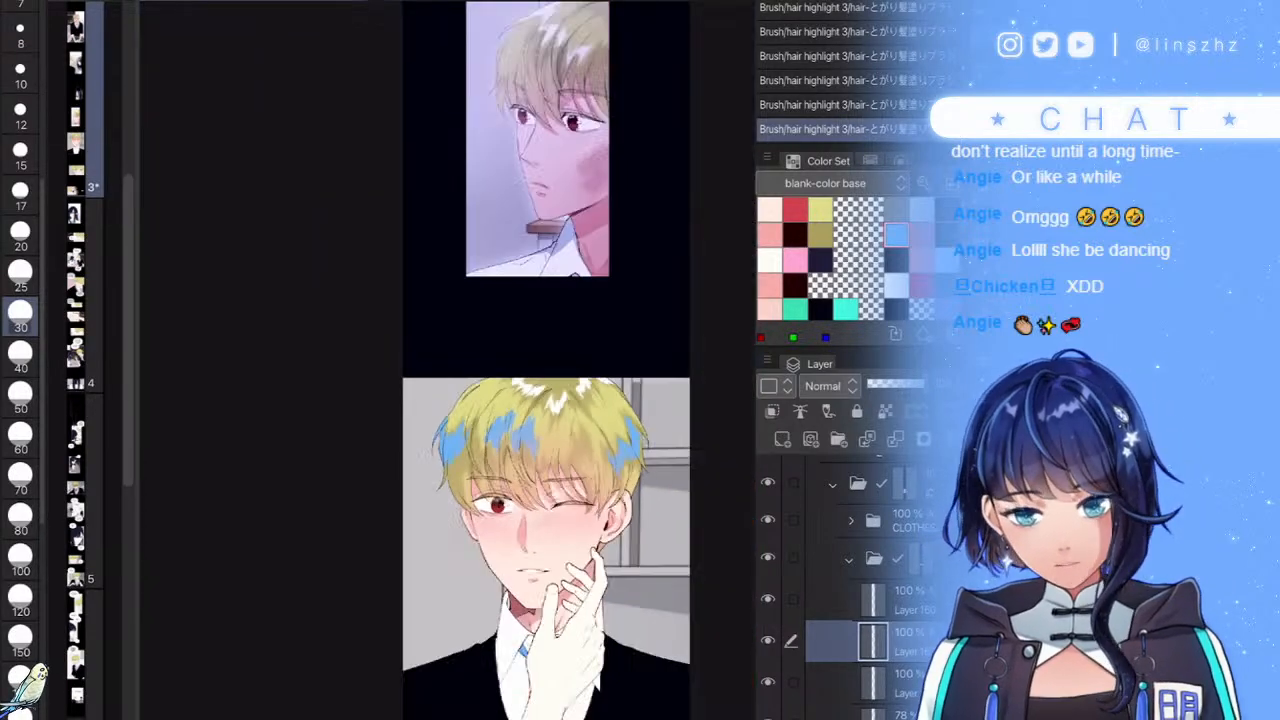
scroll(600, 478, "up", 3)
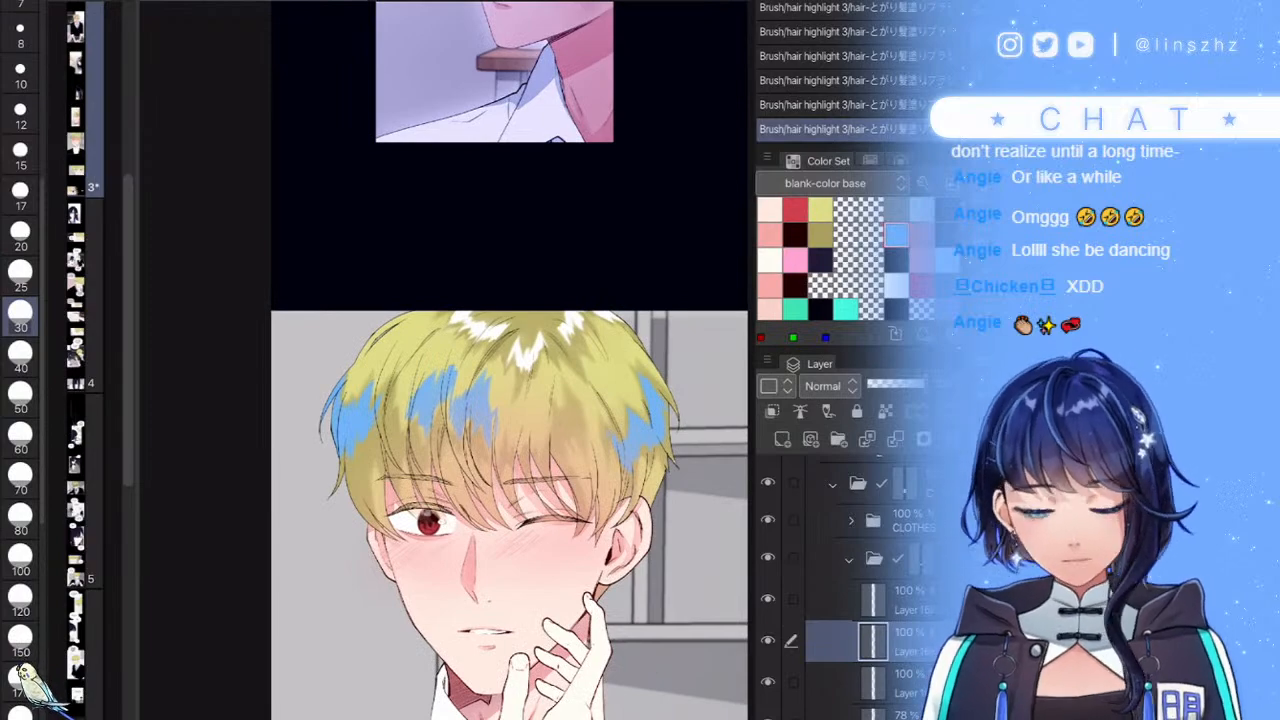
scroll(502, 514, "up", 5)
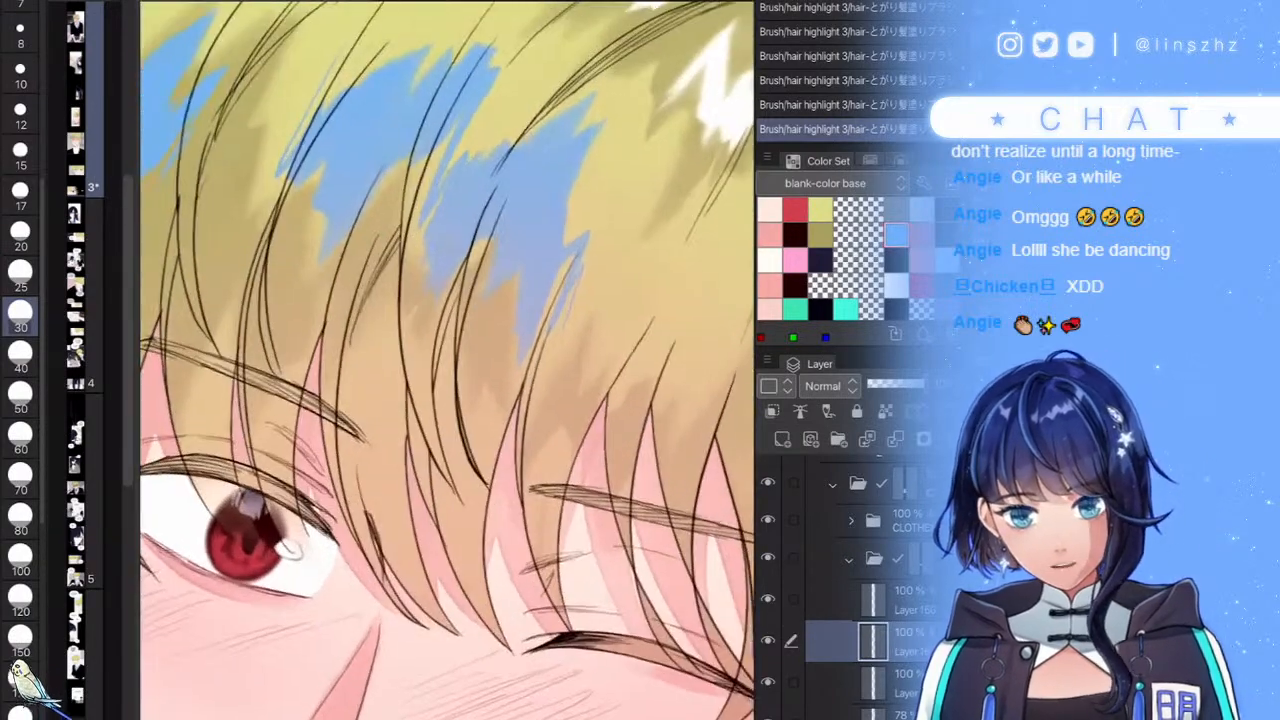
- Add a purple stroke down the left strand and a thin stroke on the hair
left_click_drag(440, 625, 400, 413)
left_click_drag(442, 655, 391, 478)
key("ctrl+z")
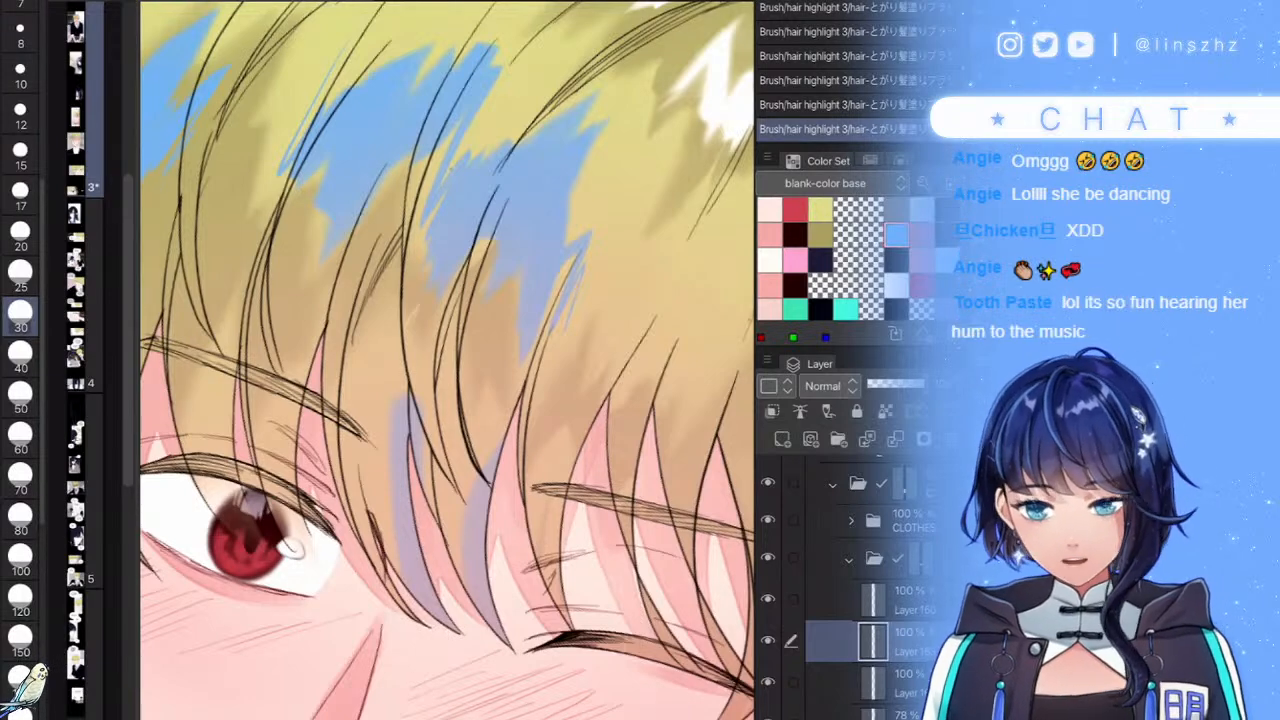
key("ctrl+z")
left_click_drag(364, 398, 415, 638)
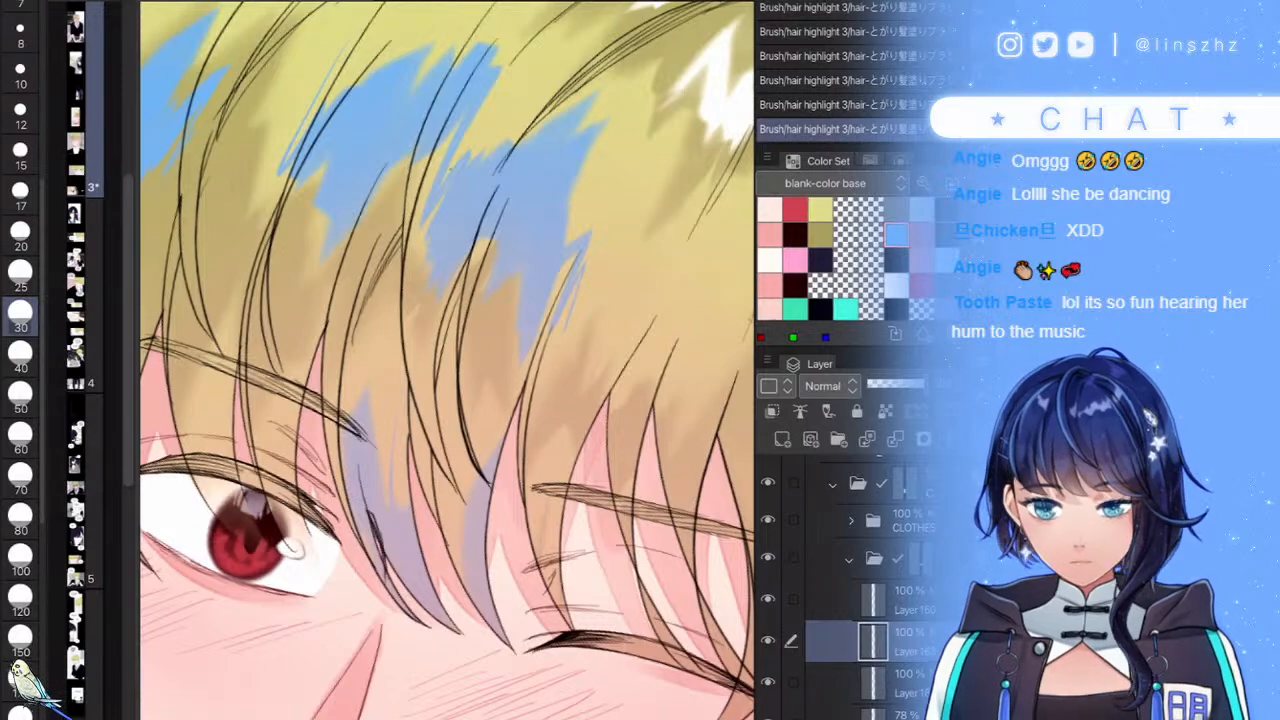
scroll(450, 360, "down", 5)
scroll(450, 420, "up", 5)
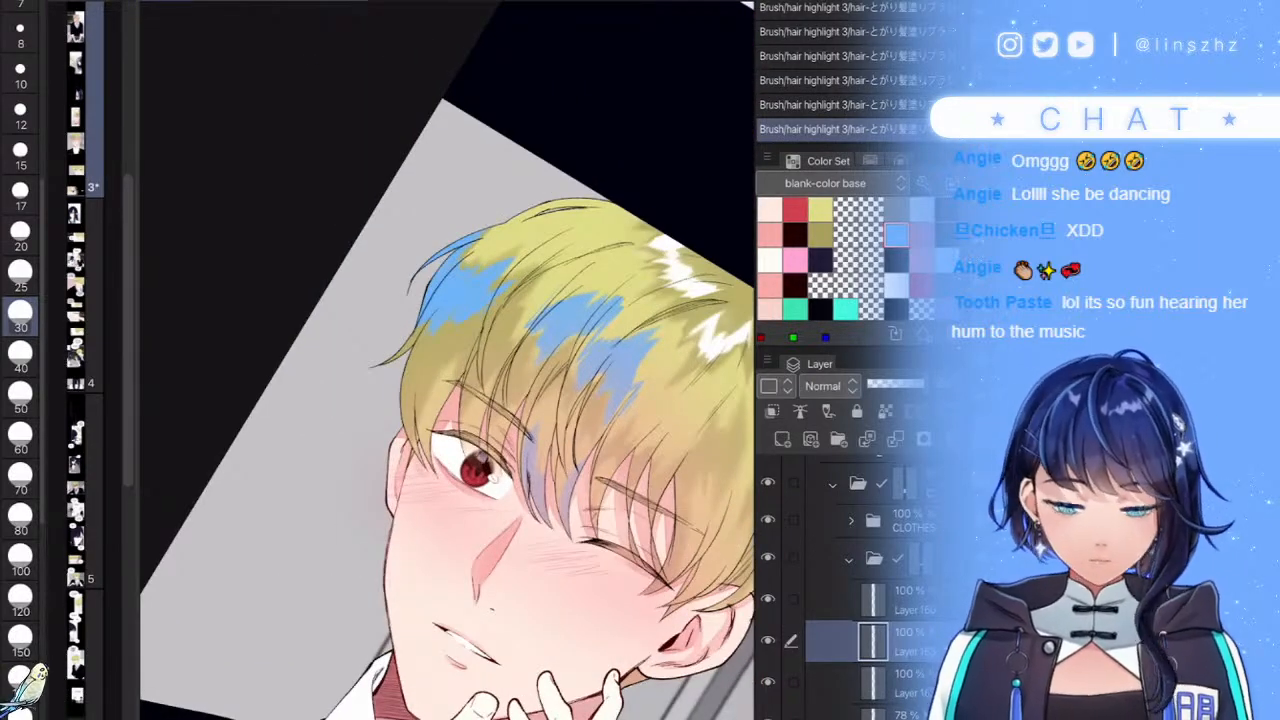
scroll(497, 479, "up", 4)
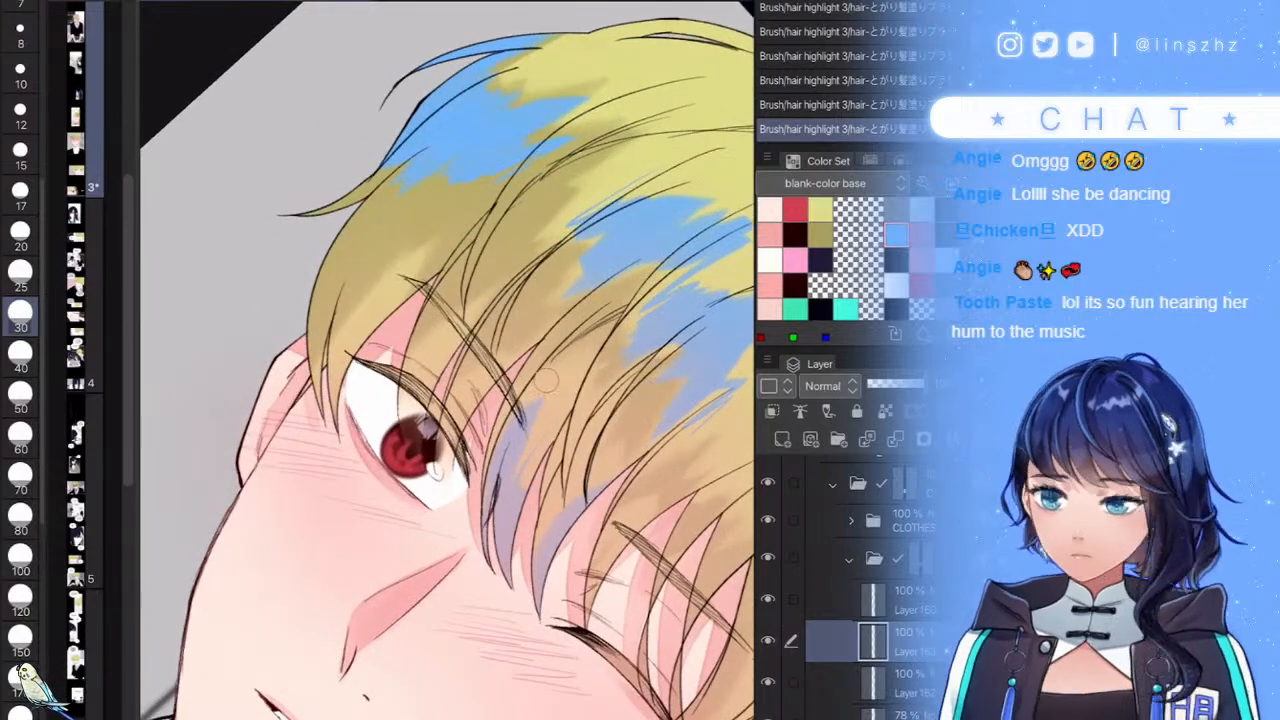
left_click_drag(521, 427, 503, 526)
scroll(450, 420, "down", 7)
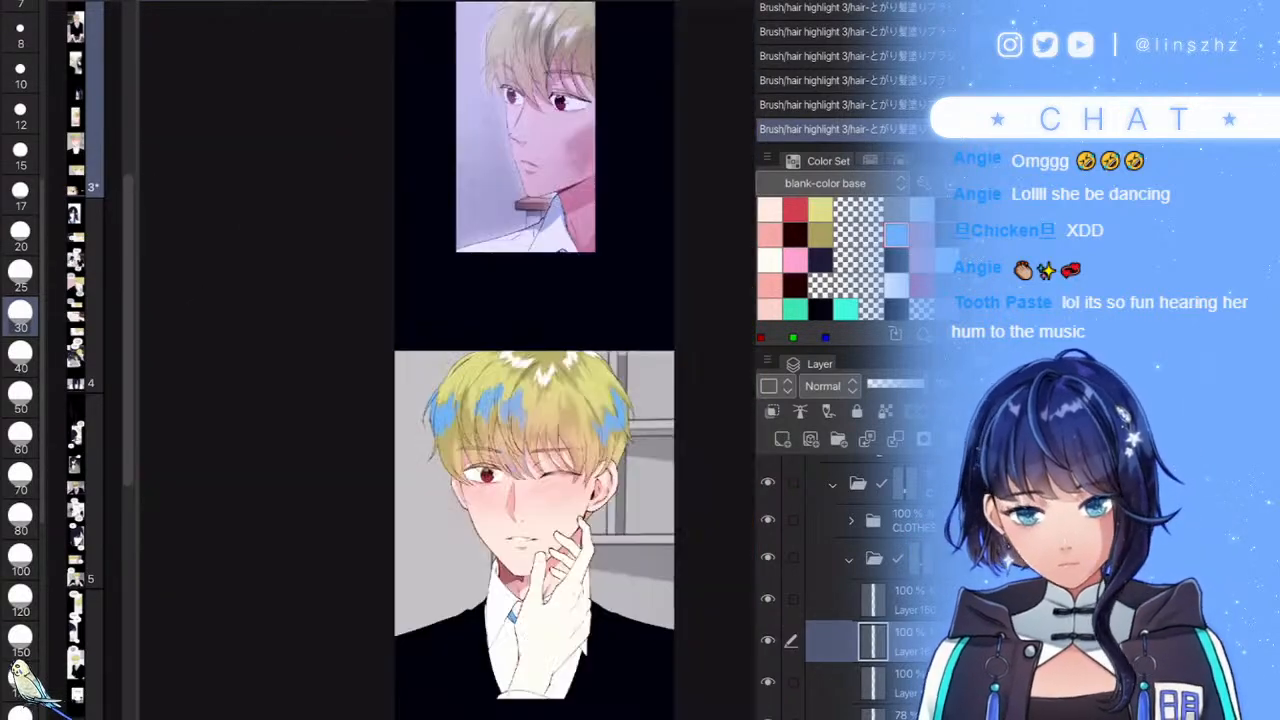
scroll(480, 430, "up", 3)
scroll(540, 440, "down", 2)
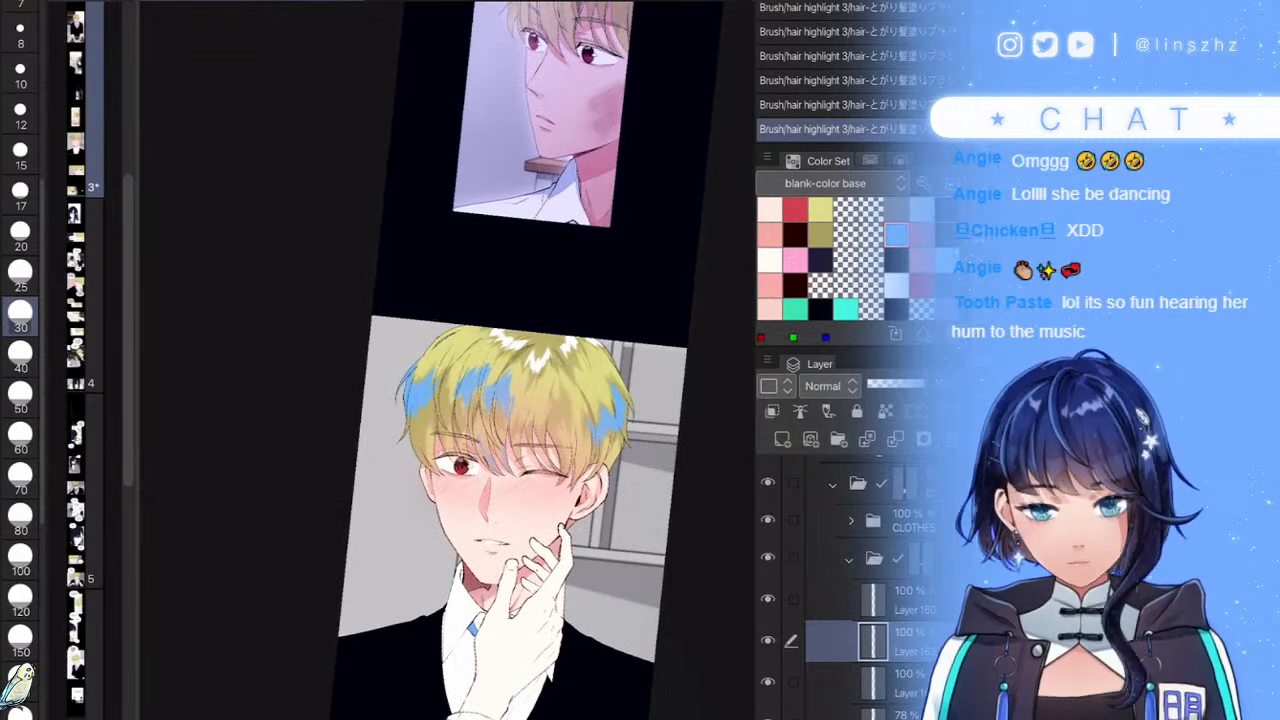
- Set the blue hair layer's blending mode to Add (Glow) and lower its opacity
left_click(830, 386)
left_click(831, 158)
left_click(881, 384)
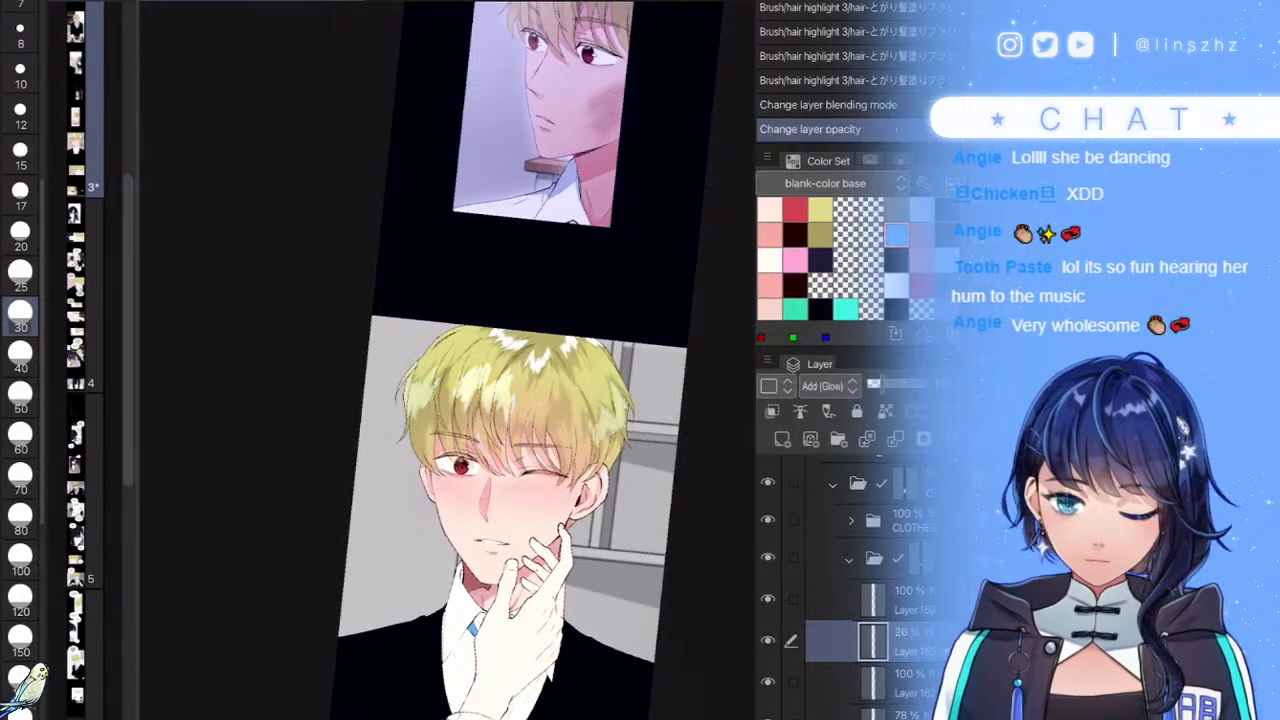
left_click(871, 384)
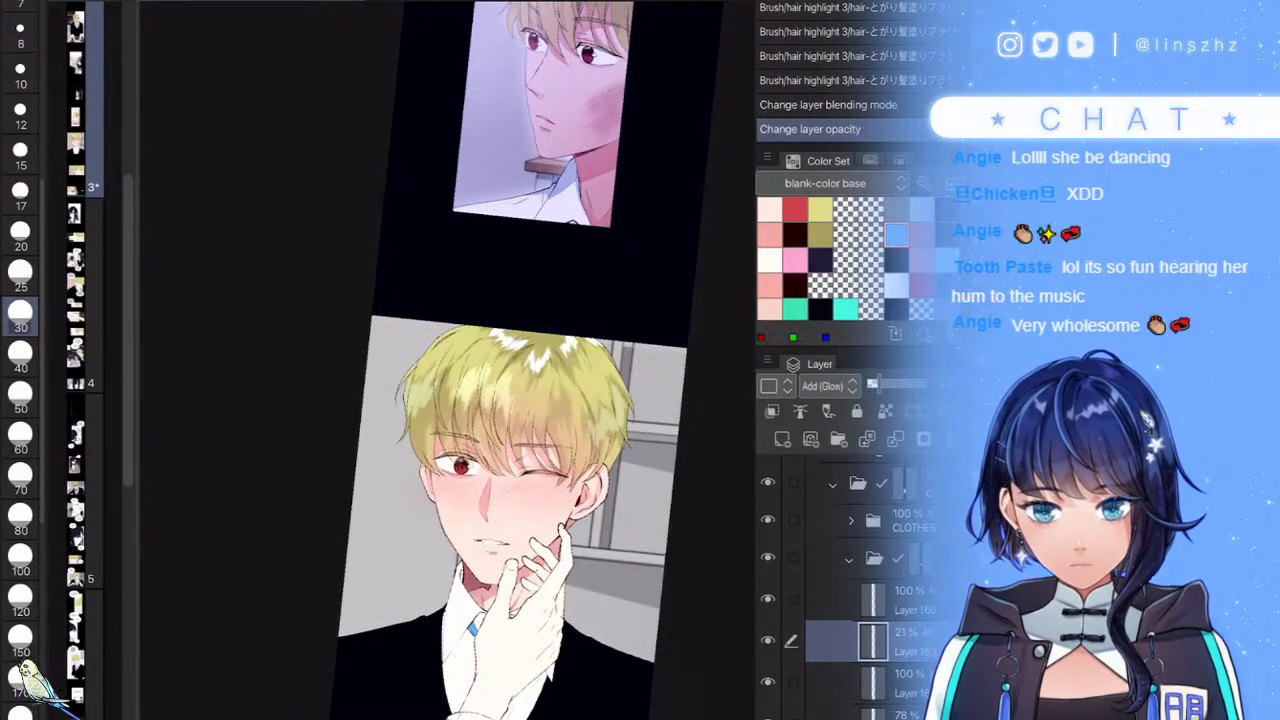
- Shift the glow's hue, raise saturation to 64, lower luminosity, then drop opacity to 17%
key("ctrl+u")
left_click_drag(769, 510, 810, 510)
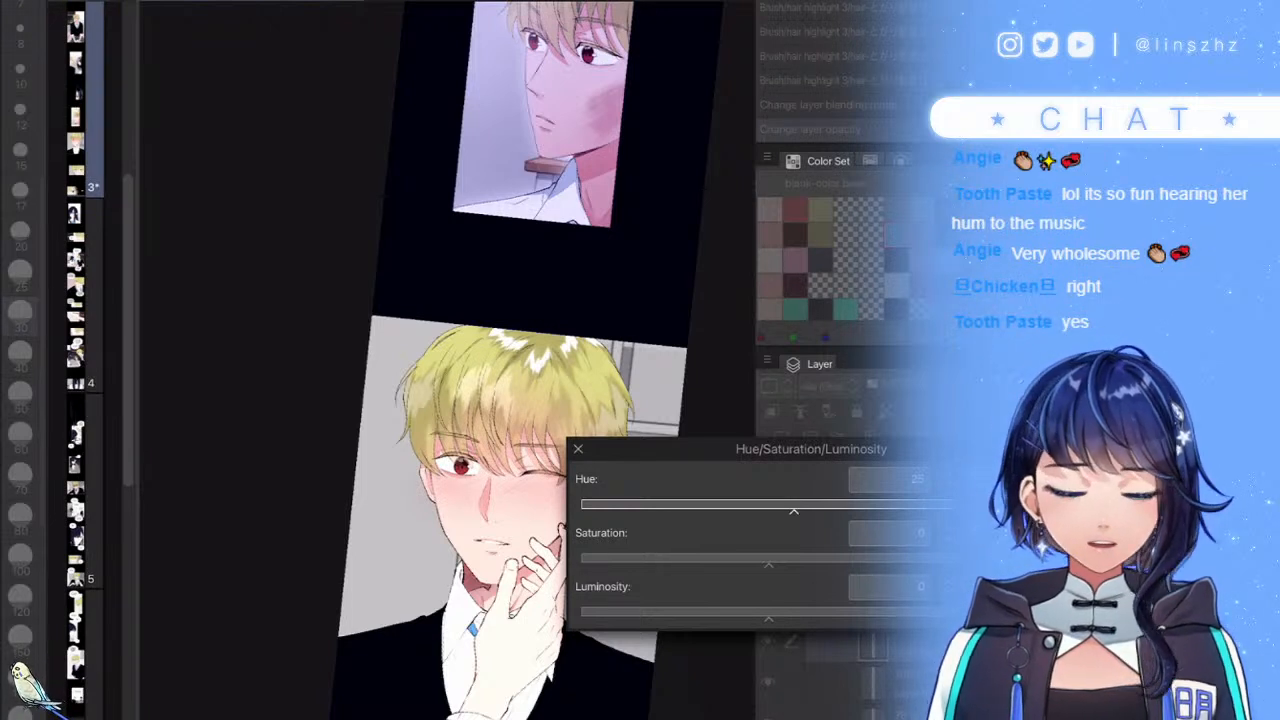
scroll(447, 400, "up", 4)
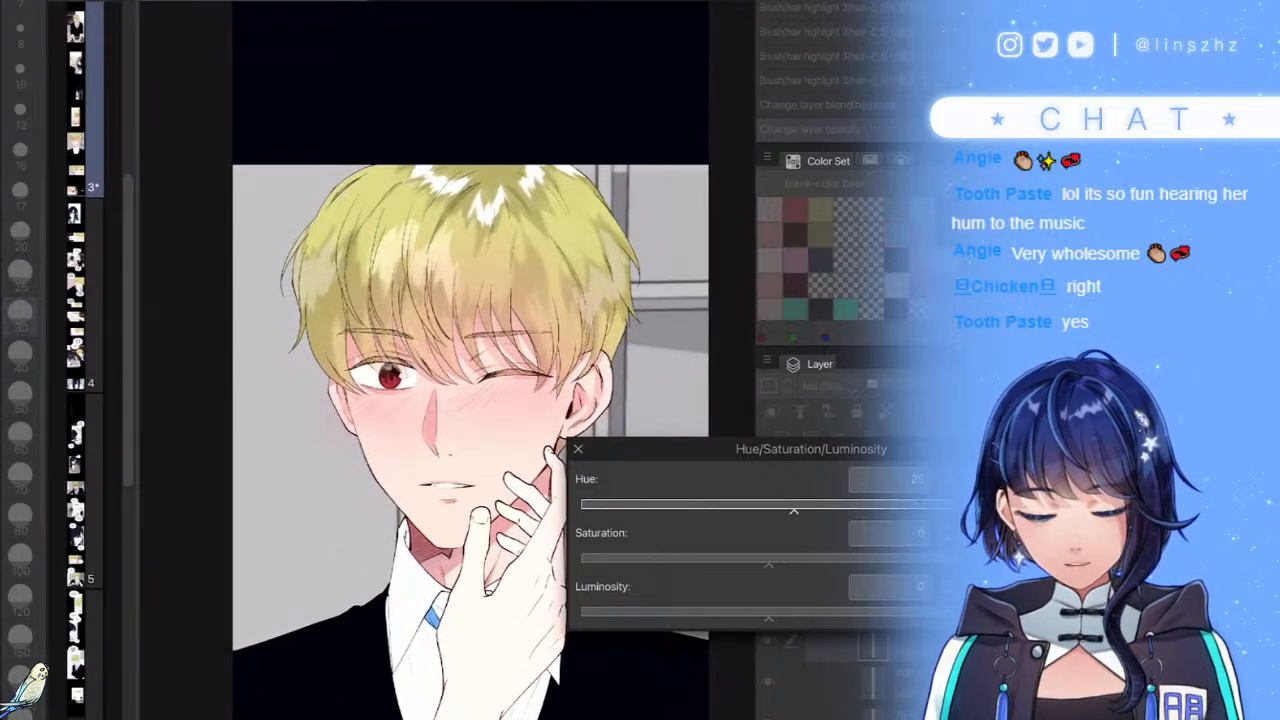
left_click(888, 559)
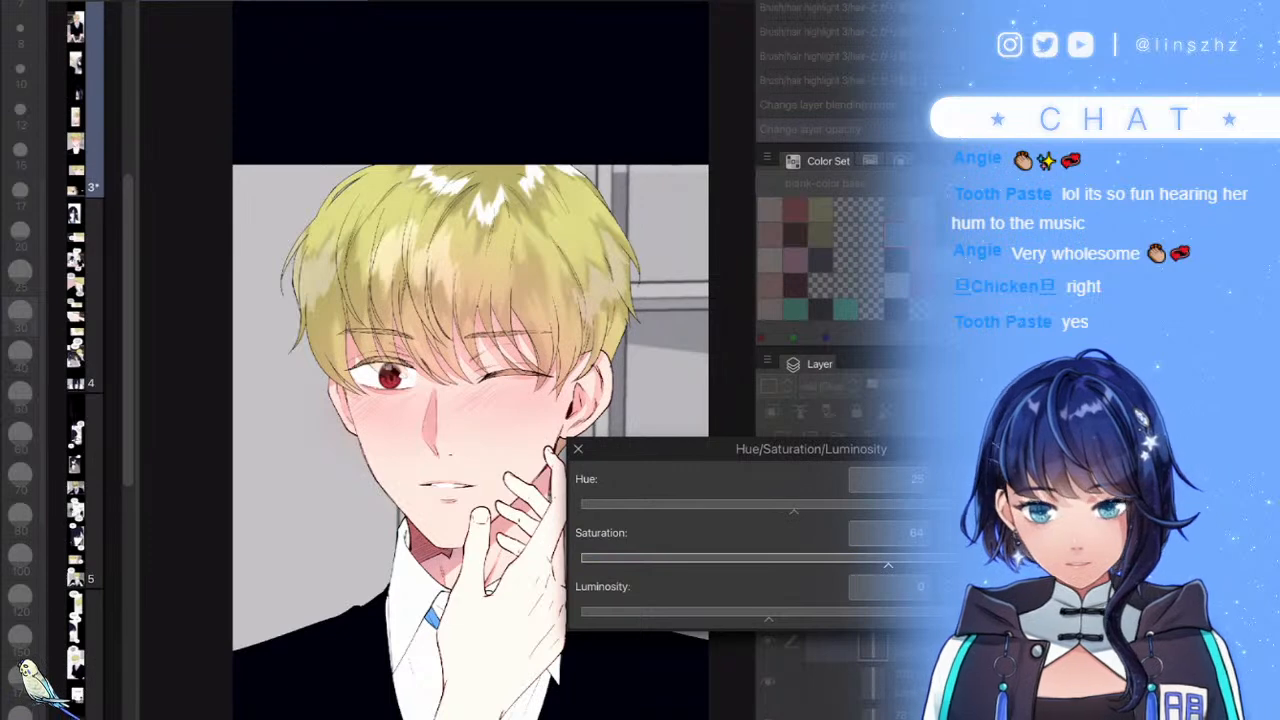
left_click(723, 613)
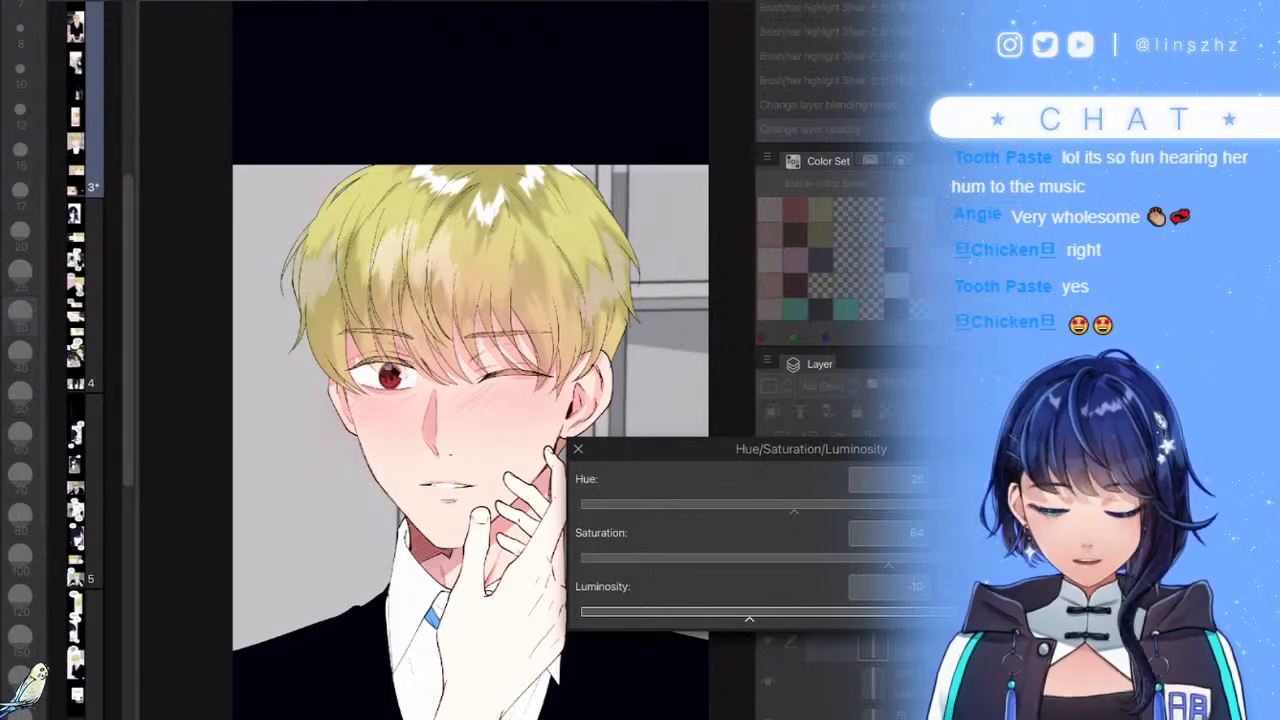
key("Return")
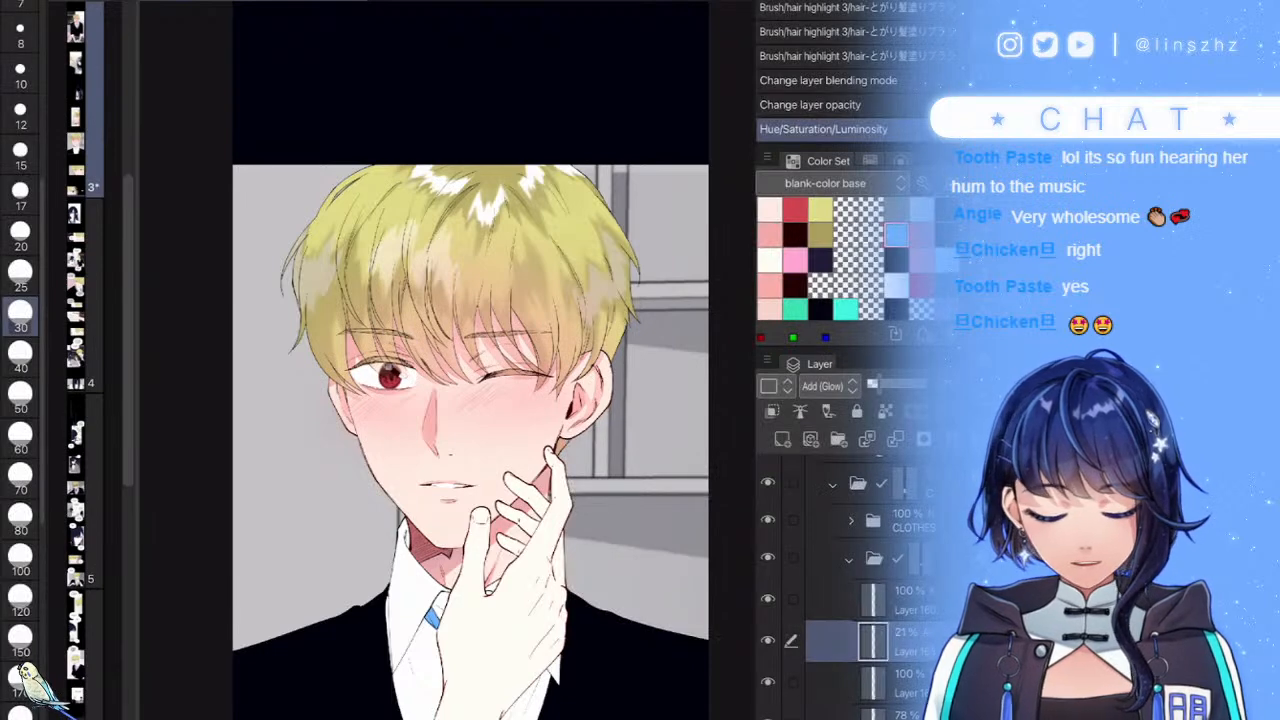
left_click_drag(879, 385, 876, 385)
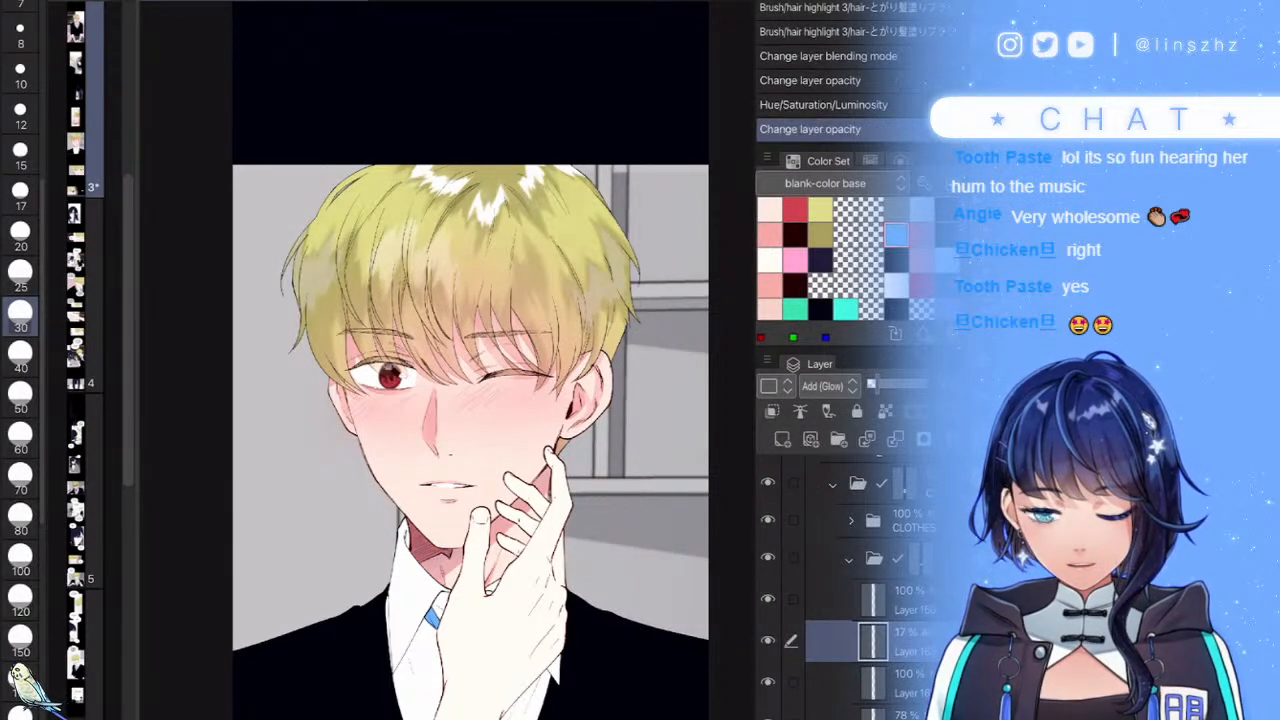
scroll(592, 465, "down", 4)
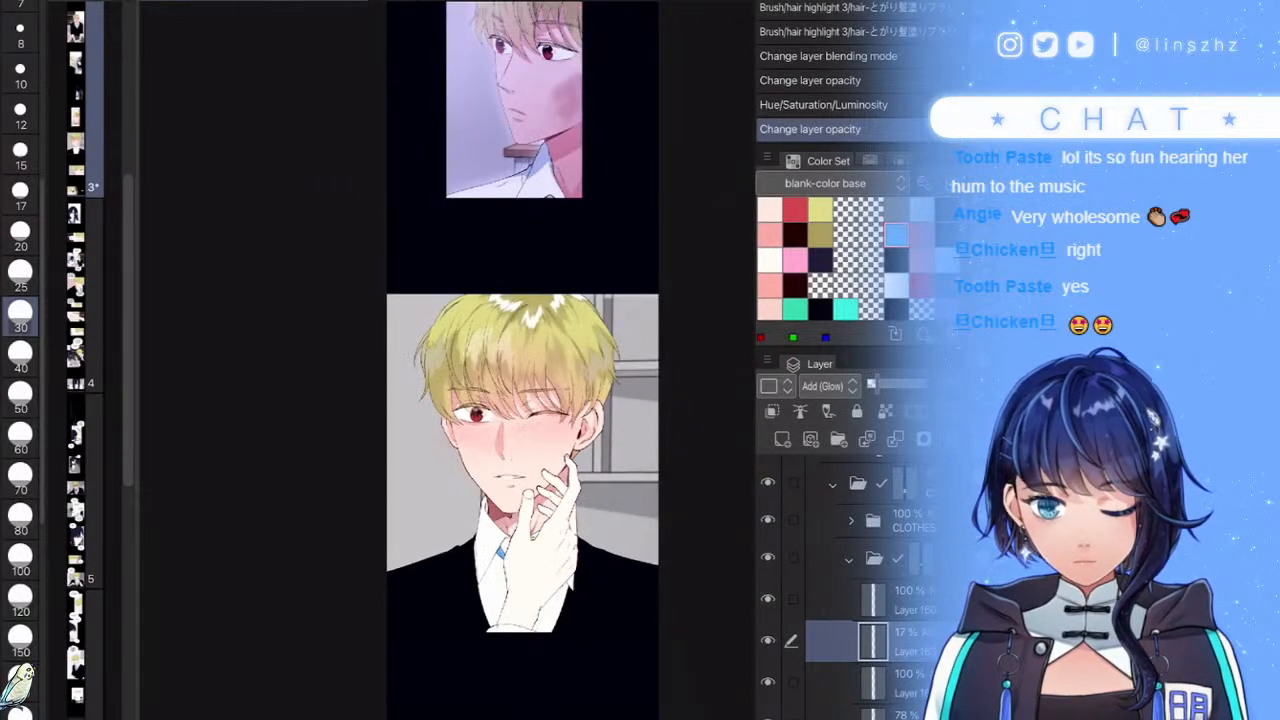
- Collapse the open folder, expand SKIN, and toggle the 78% neck shadow off and on, leaving it visible
left_click(850, 559)
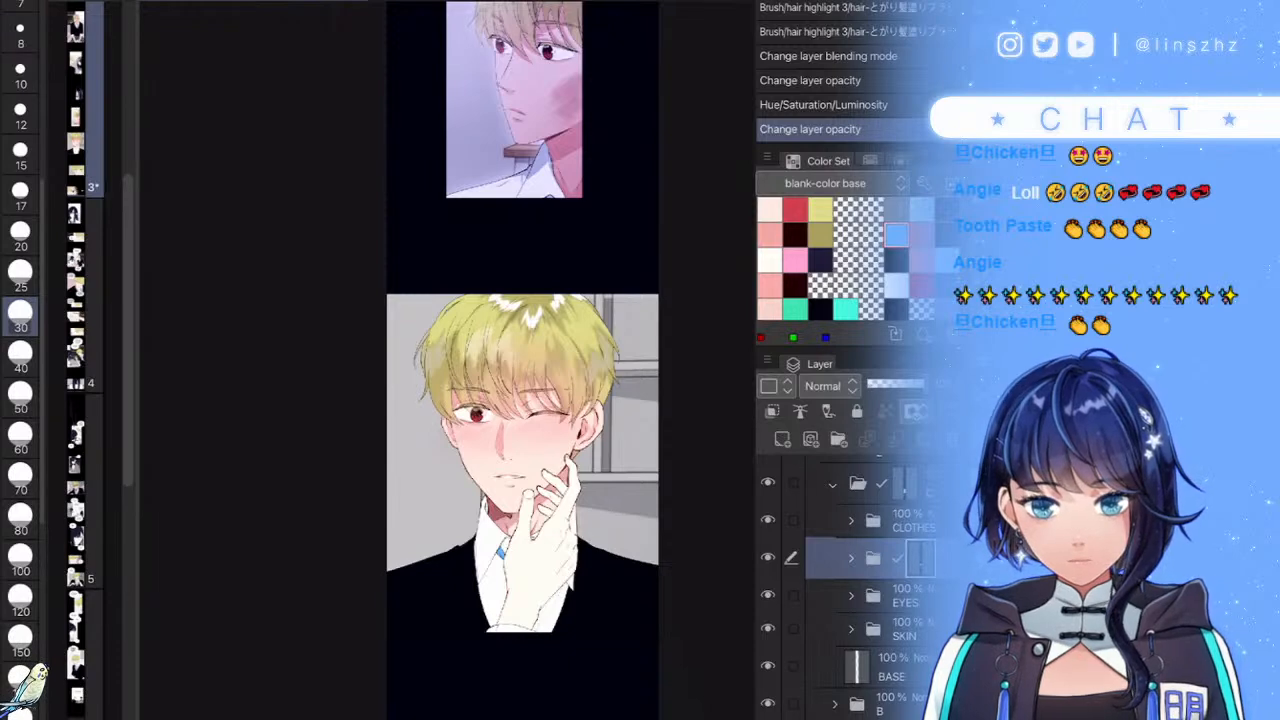
scroll(523, 460, "up", 2)
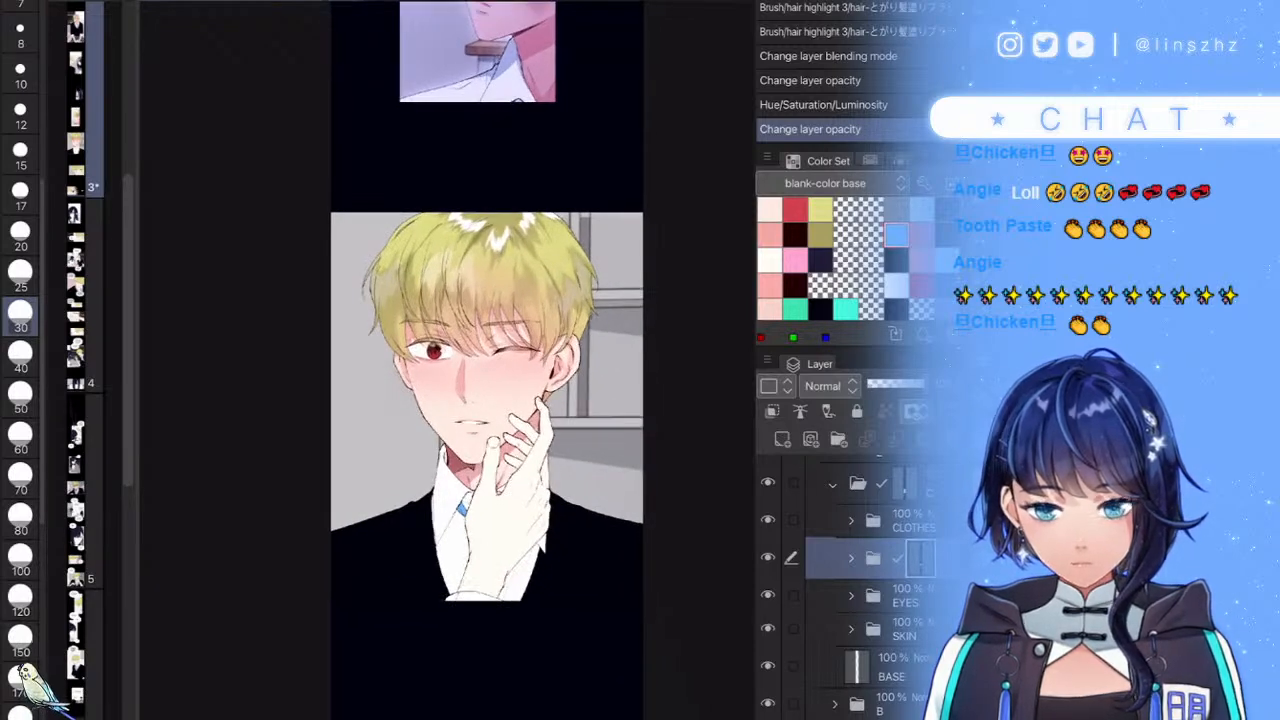
scroll(580, 560, "up", 2)
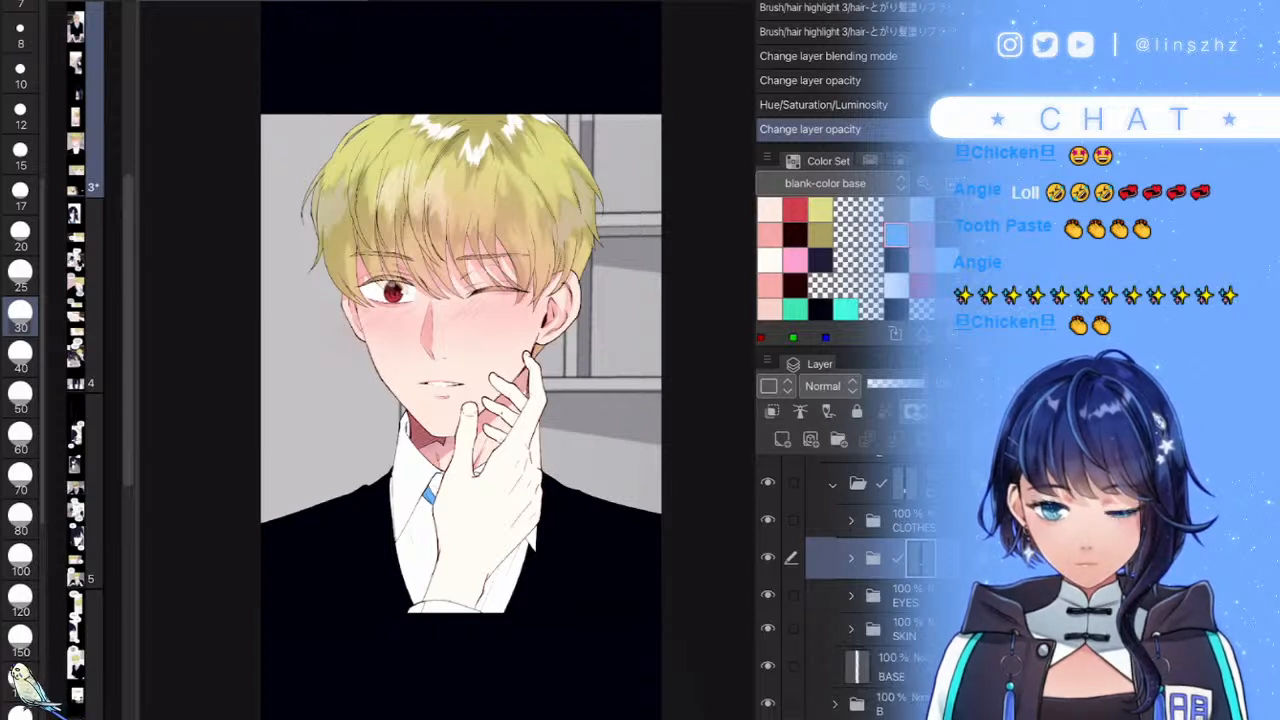
left_click(851, 629)
scroll(845, 590, "down", 2)
left_click(768, 586)
left_click(768, 586)
left_click(768, 586)
left_click(768, 586)
scroll(845, 590, "up", 2)
scroll(845, 590, "up", 3)
- Hide the old cheek blush and add a Linear light layer above the 78% SKIN shading layer
left_click(768, 518)
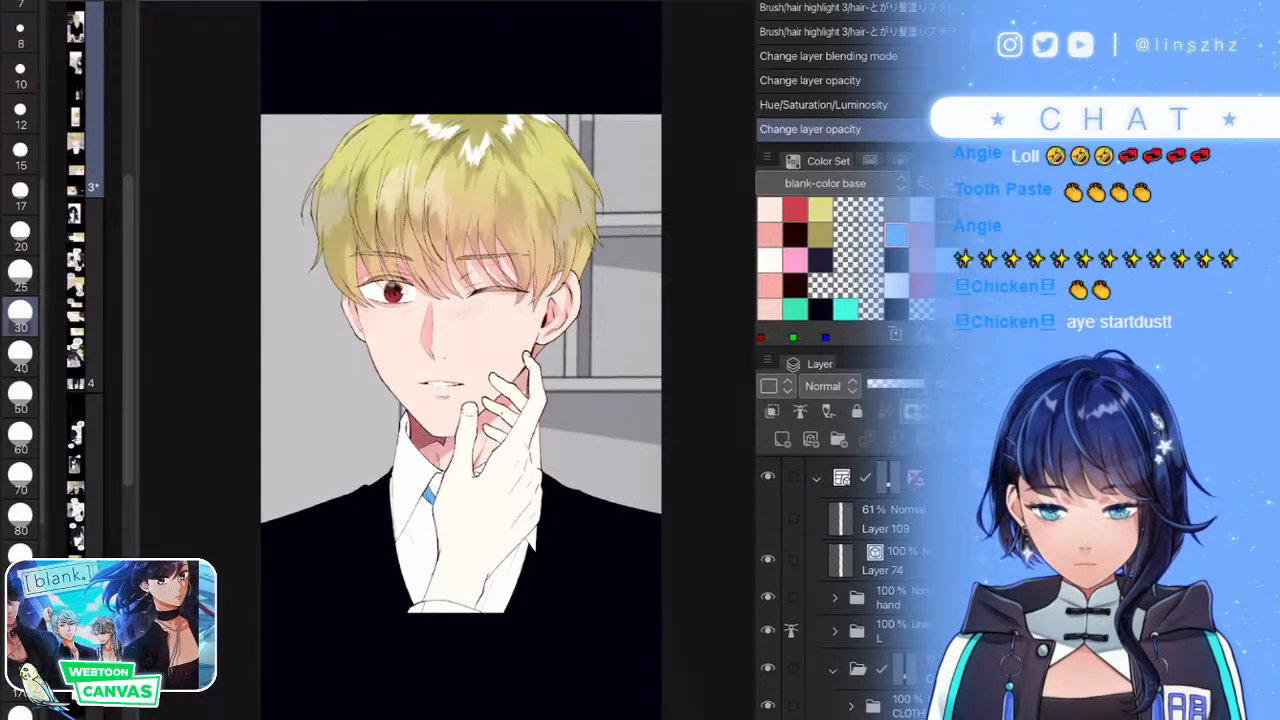
scroll(845, 590, "down", 3)
left_click(908, 596)
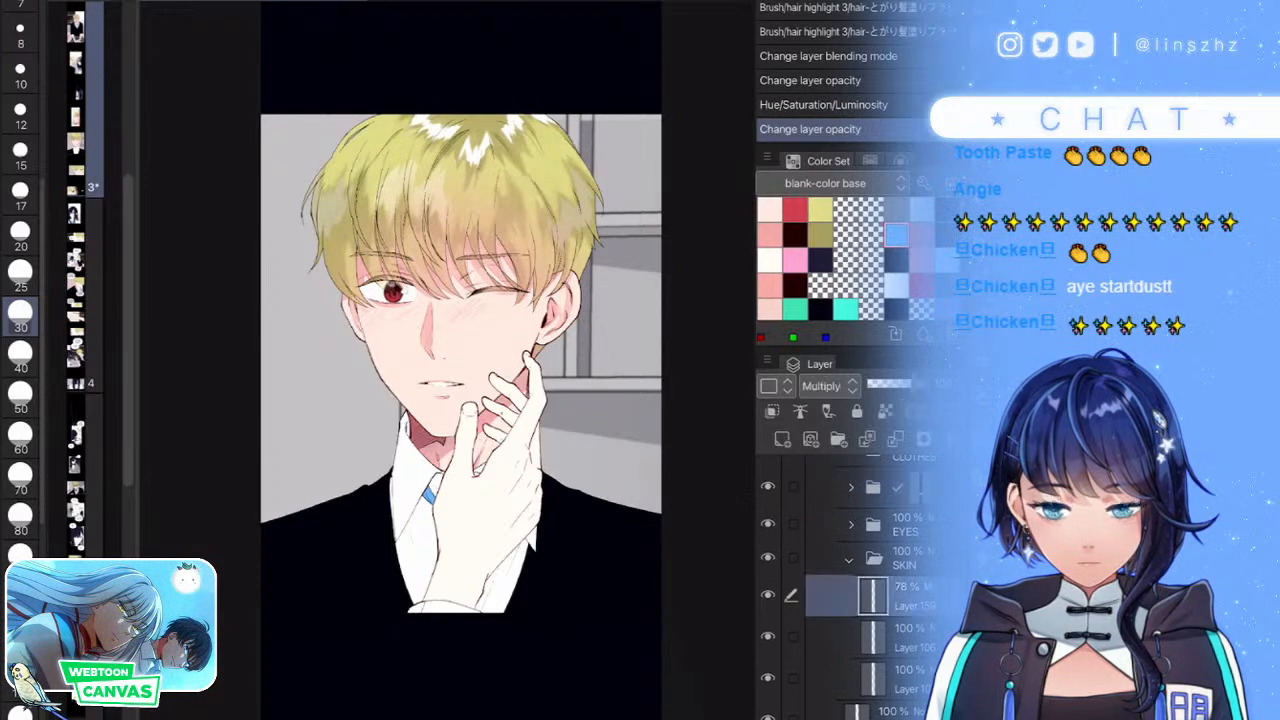
left_click(811, 439)
key("p")
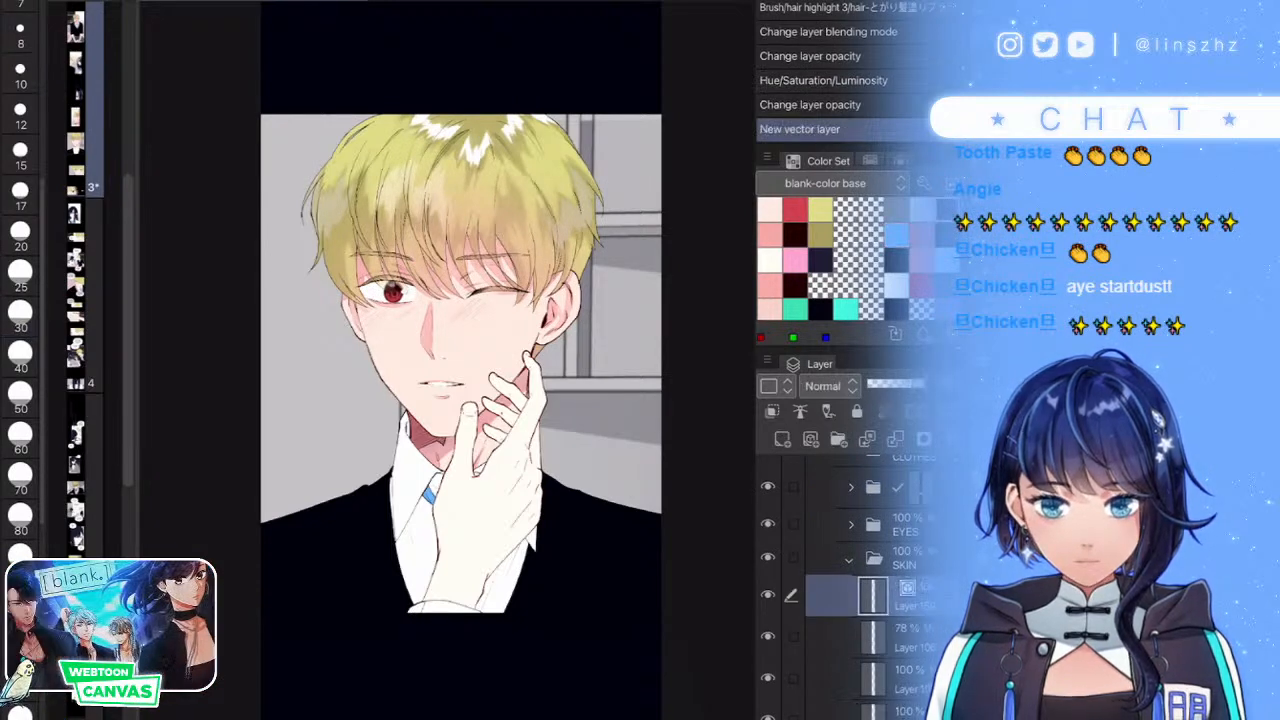
scroll(511, 309, "up", 5)
left_click(829, 386)
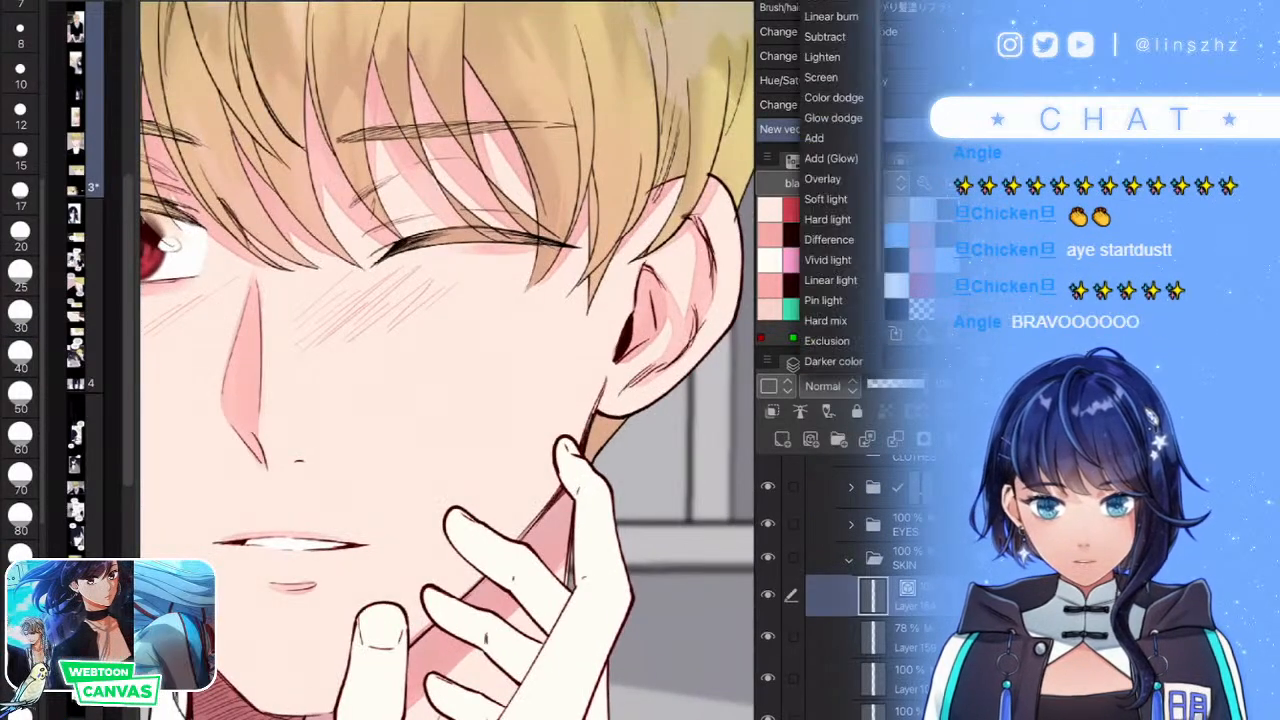
left_click(831, 282)
- Hatch diagonal pencil lines across the cheek, extending them down toward the jaw
left_click_drag(500, 369, 455, 425)
left_click_drag(507, 369, 425, 468)
mouse_move(515, 377)
left_mouse_down()
mouse_move(412, 485)
mouse_move(434, 480)
left_mouse_up()
mouse_move(510, 402)
left_mouse_down()
mouse_move(442, 476)
mouse_move(457, 471)
left_mouse_up()
mouse_move(512, 434)
left_mouse_down()
mouse_move(450, 502)
mouse_move(500, 466)
mouse_move(474, 514)
left_mouse_up()
left_click_drag(550, 444, 484, 520)
left_click_drag(552, 466, 500, 514)
left_click_drag(556, 478, 504, 534)
left_click_drag(540, 512, 512, 538)
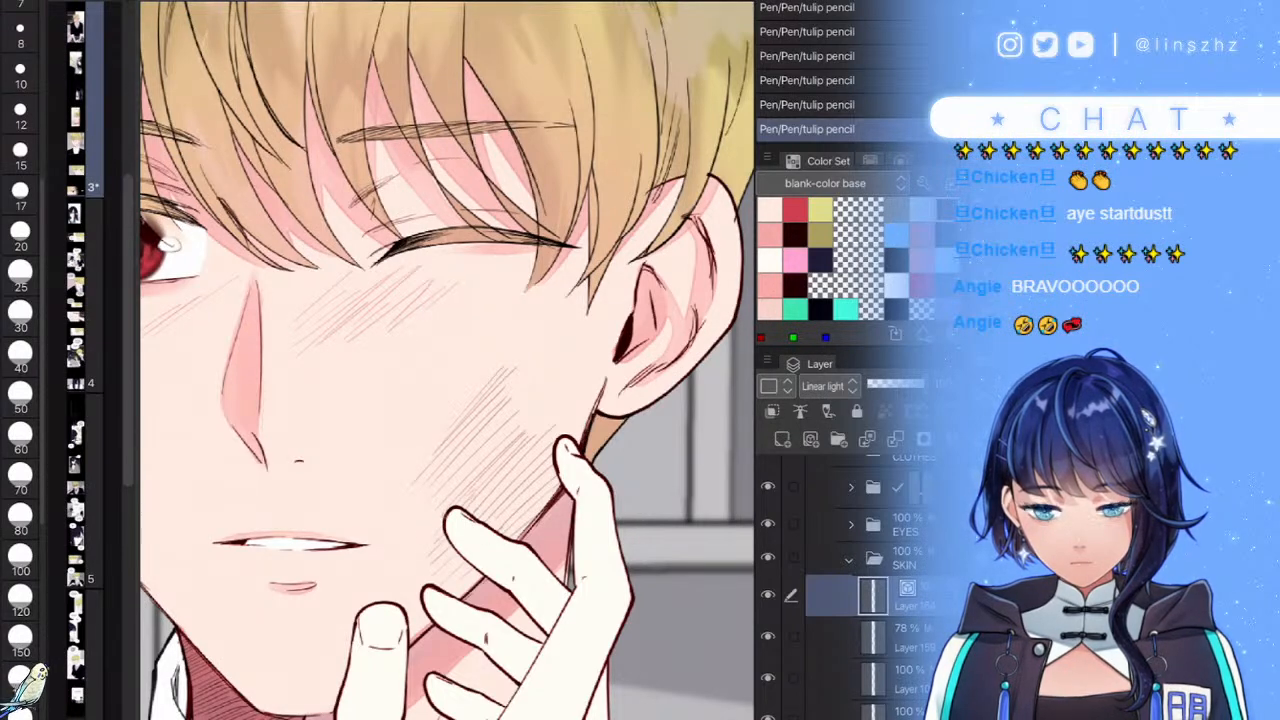
- Add short fine hatch strokes higher on the cheek and beside the nose
mouse_move(545, 363)
left_mouse_down()
mouse_move(513, 405)
mouse_move(525, 431)
left_mouse_up()
left_click_drag(548, 412, 533, 429)
left_click_drag(575, 390, 560, 408)
left_click_drag(575, 403, 561, 431)
left_click_drag(585, 417, 575, 431)
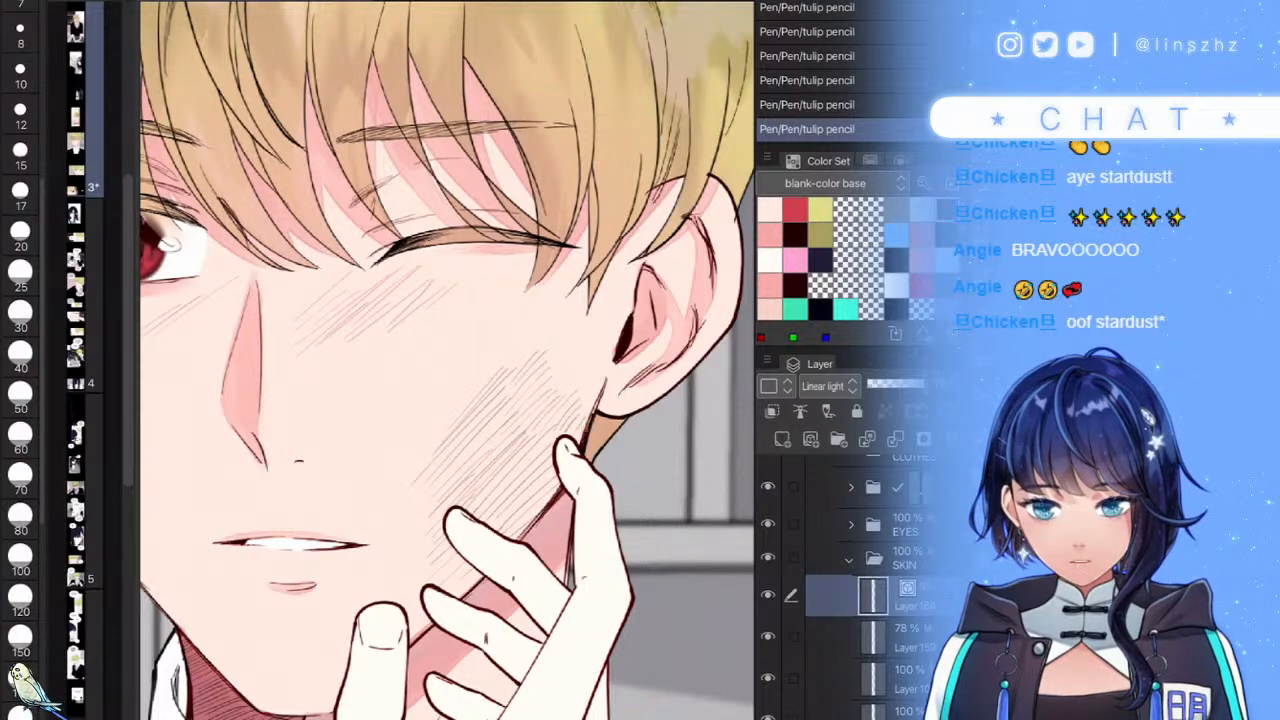
left_click_drag(515, 498, 495, 526)
left_click_drag(517, 483, 481, 509)
mouse_move(509, 471)
left_mouse_down()
mouse_move(469, 511)
mouse_move(458, 505)
left_mouse_up()
mouse_move(490, 449)
left_mouse_down()
mouse_move(452, 496)
mouse_move(437, 493)
left_mouse_up()
left_click_drag(455, 465, 435, 480)
mouse_move(440, 412)
left_mouse_down()
mouse_move(425, 431)
mouse_move(432, 414)
mouse_move(483, 436)
left_mouse_up()
- Lower the hatching layer's opacity to tone it down
scroll(447, 360, "down", 3)
scroll(675, 500, "down", 3)
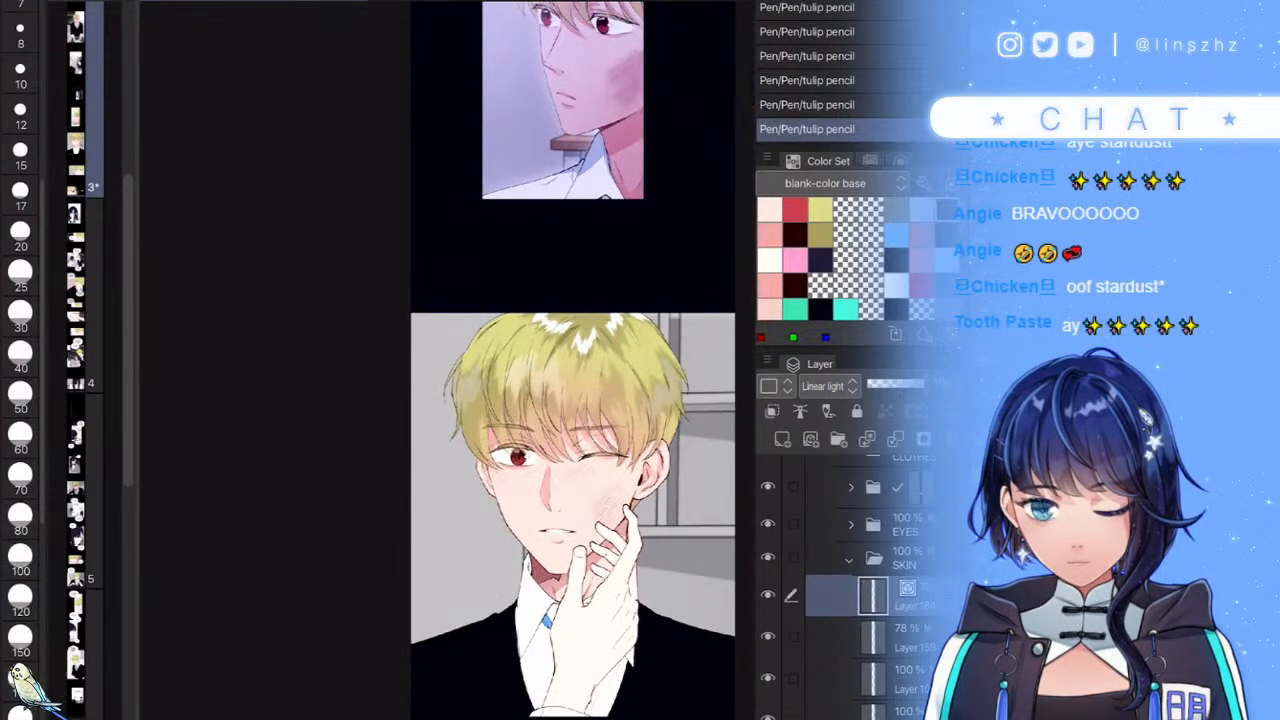
scroll(675, 545, "up", 5)
left_click(909, 384)
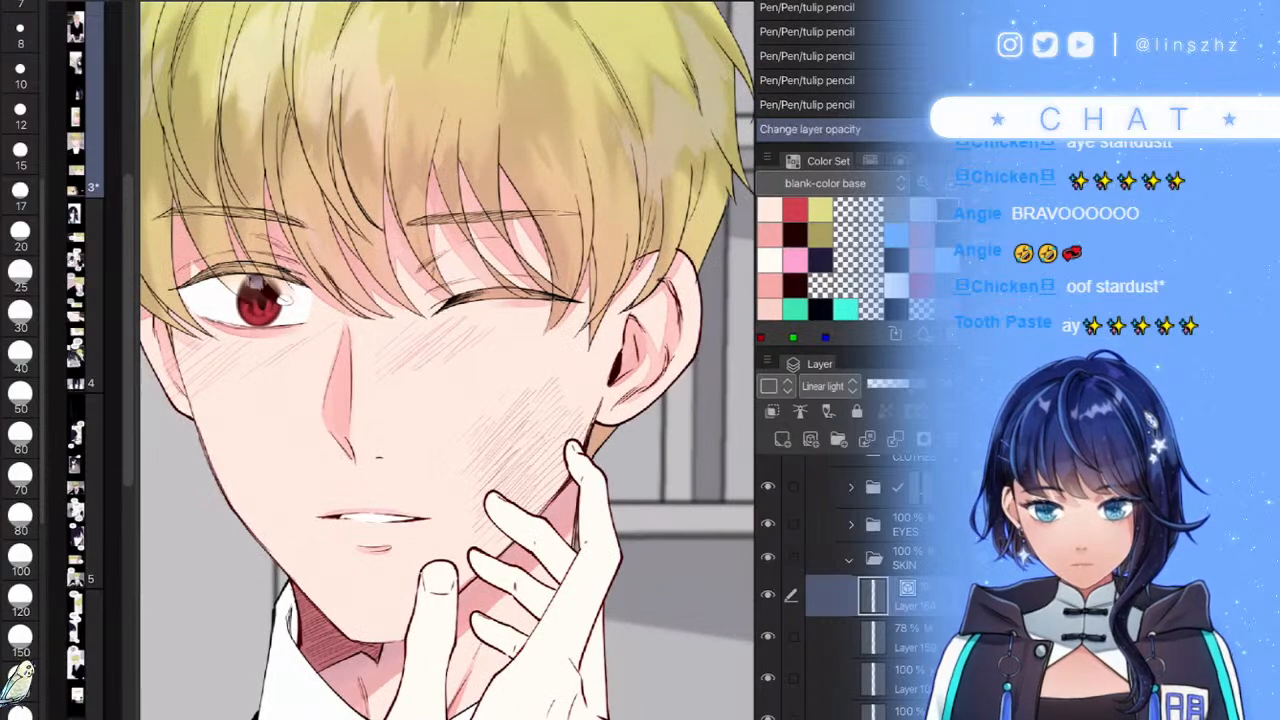
scroll(565, 460, "down", 3)
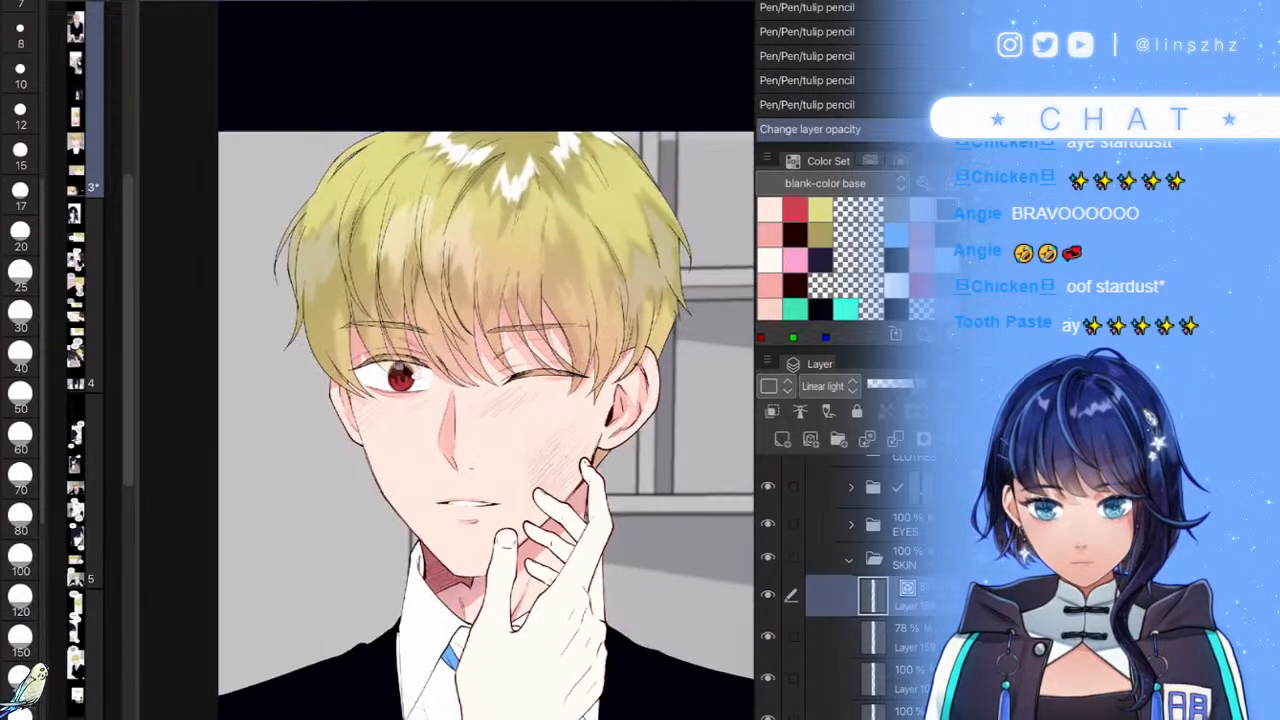
scroll(527, 446, "up", 3)
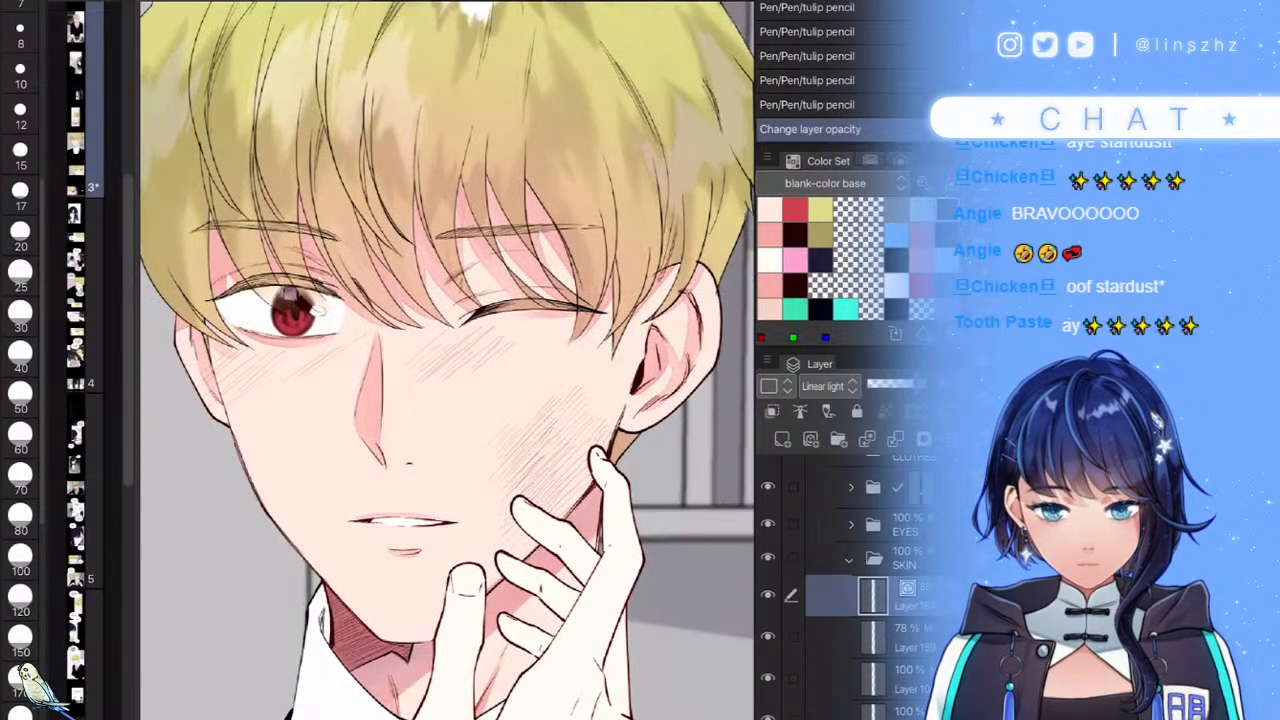
- Add a new raster layer above the 78% Multiply shading layer and save the comic file
left_click(908, 638)
left_click(782, 439)
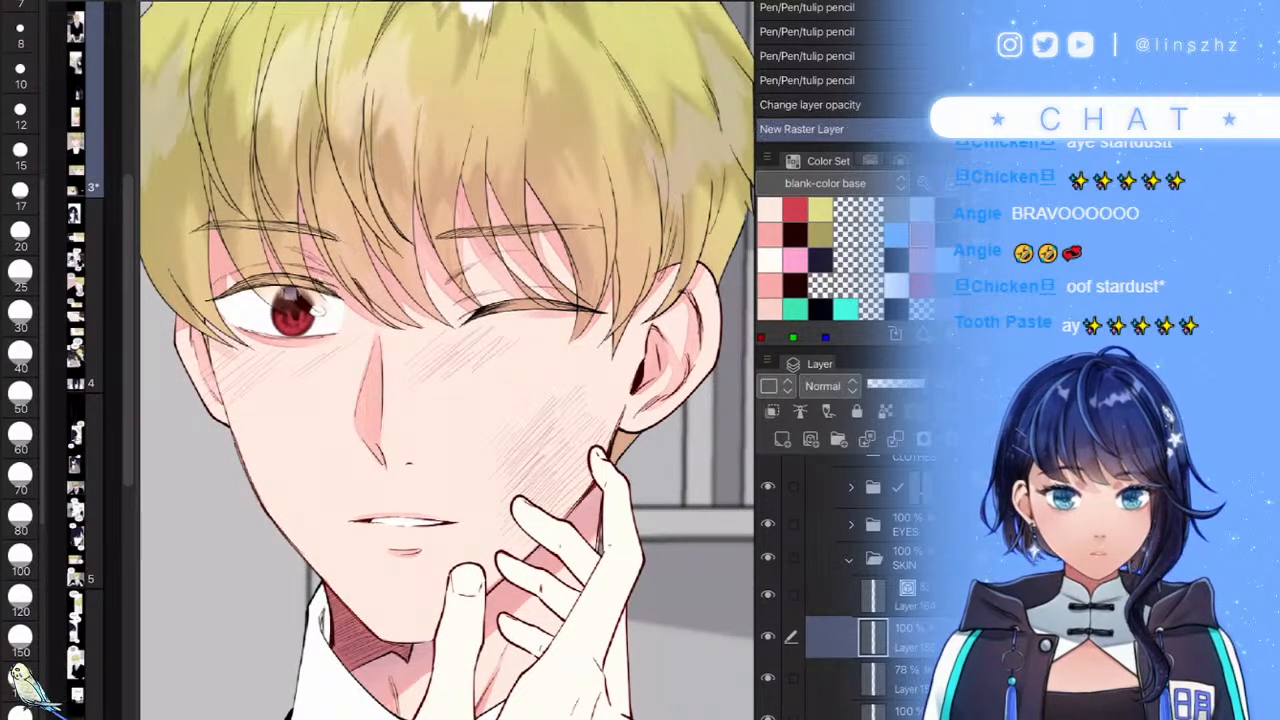
scroll(400, 420, "up", 2)
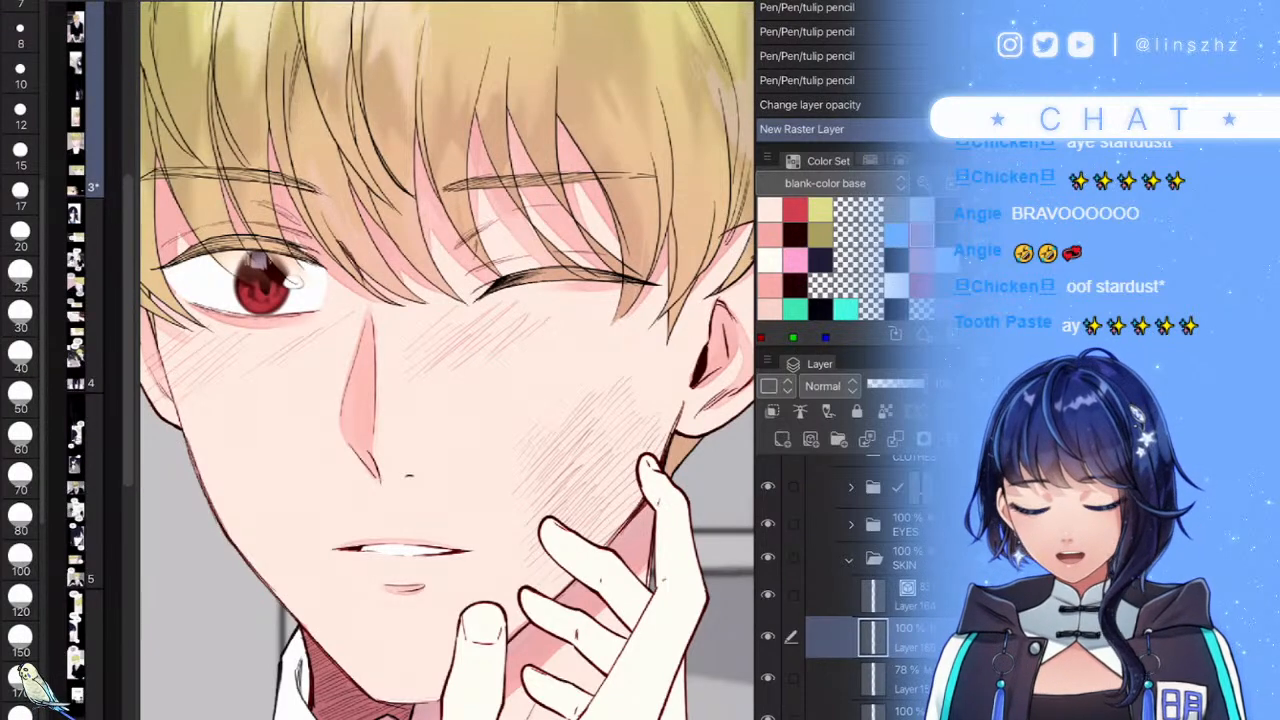
key("ctrl+s")
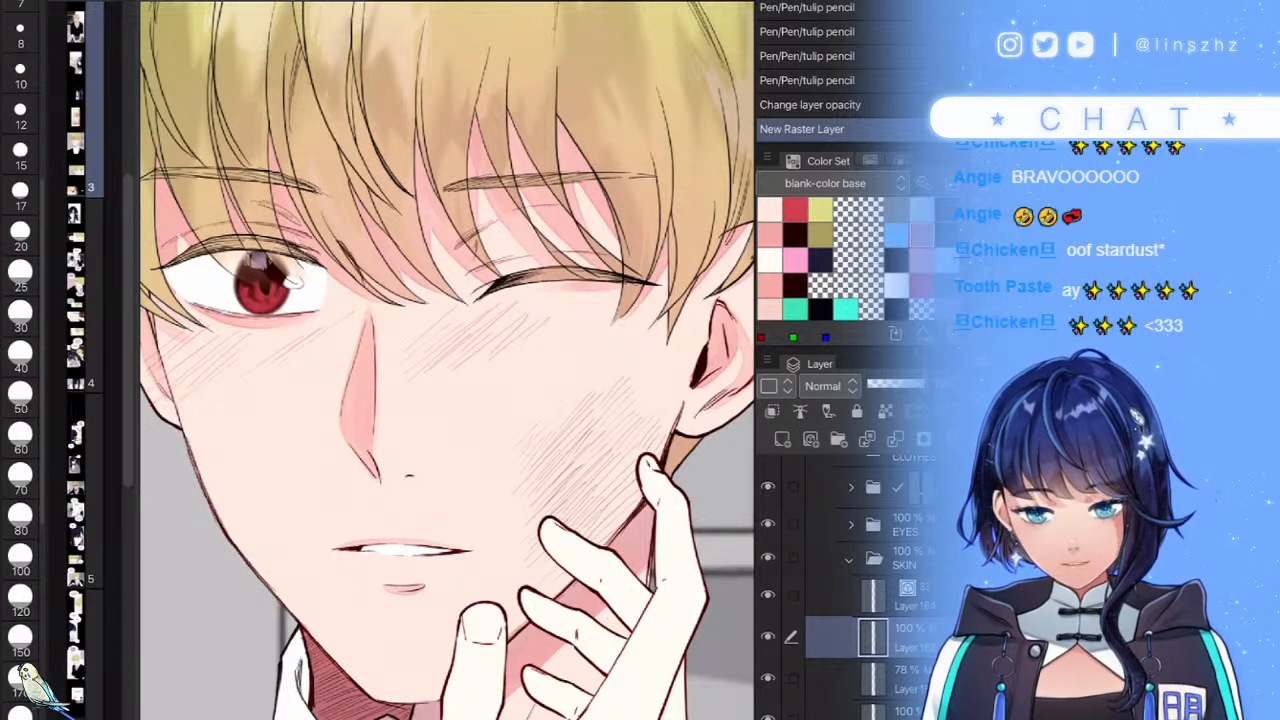
- Paint soft pink blush beside the fingers with a size-120 brush, extending it up and right
left_click(20, 600)
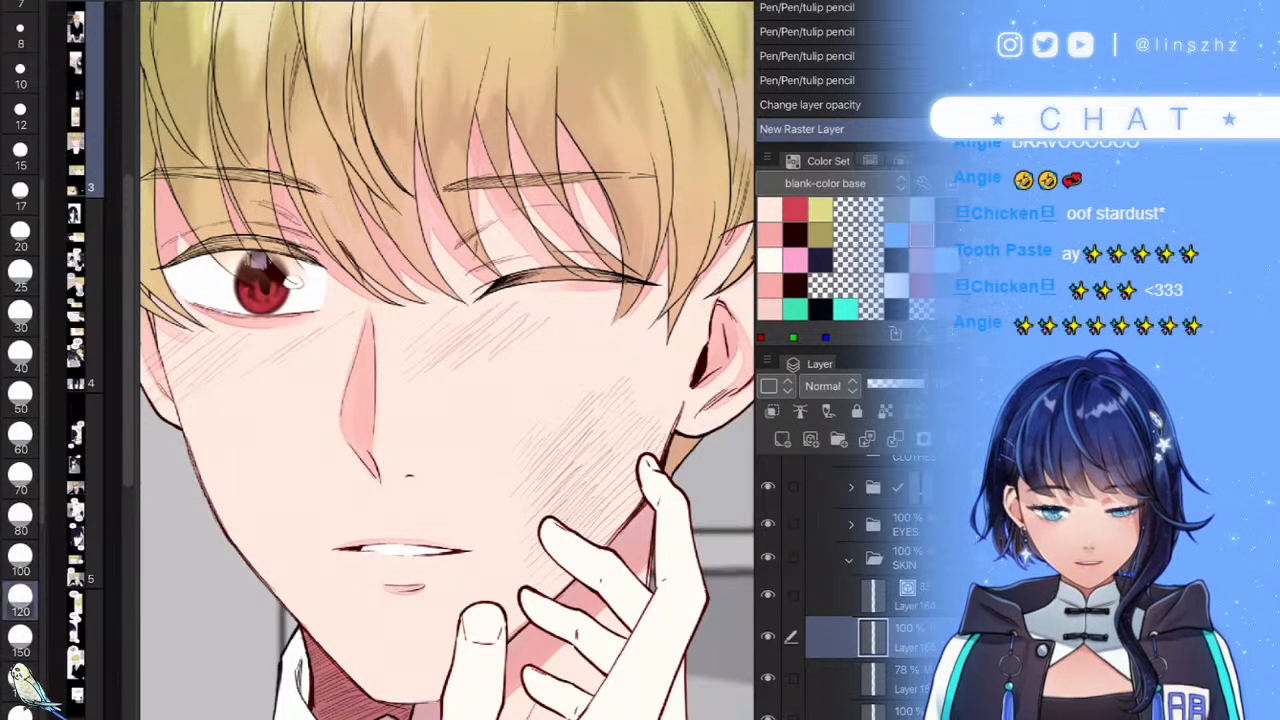
mouse_move(645, 475)
left_mouse_down()
mouse_move(572, 545)
mouse_move(560, 575)
left_mouse_up()
left_click_drag(620, 480, 550, 555)
left_click_drag(630, 450, 540, 540)
left_click_drag(600, 430, 530, 500)
mouse_move(578, 400)
left_mouse_down()
mouse_move(520, 470)
mouse_move(530, 430)
left_mouse_up()
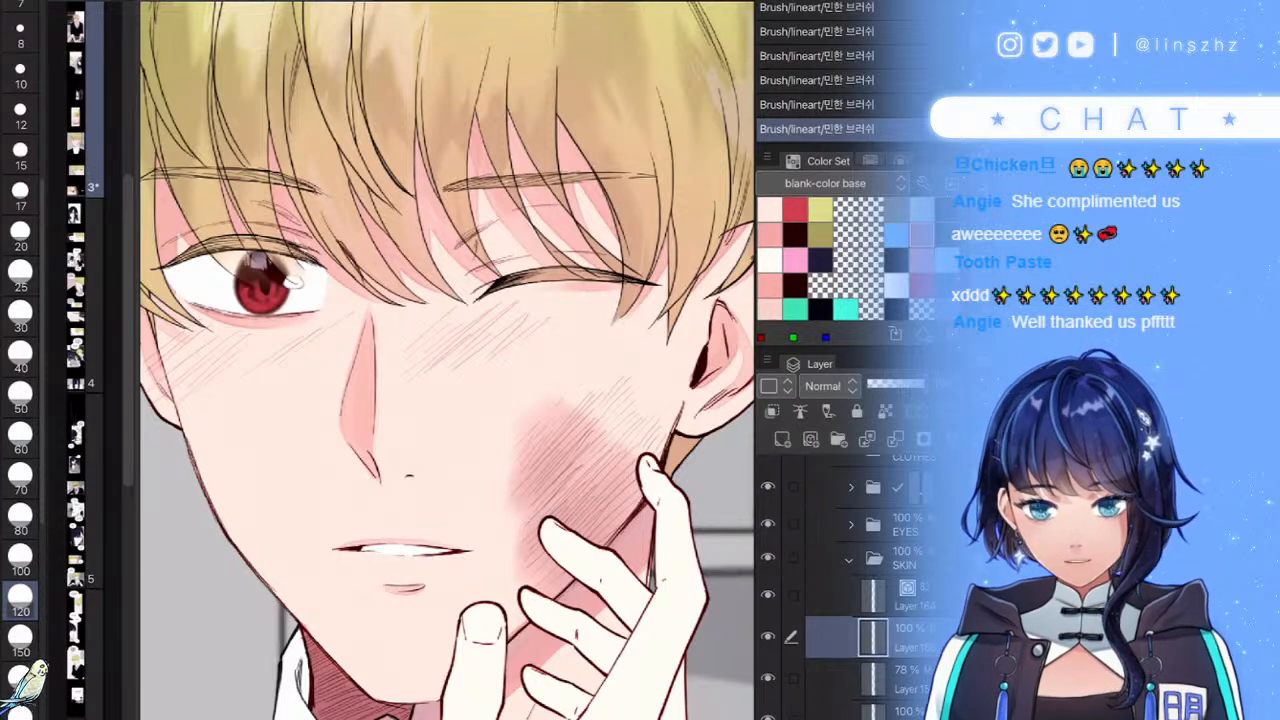
mouse_move(600, 405)
left_mouse_down()
mouse_move(618, 425)
mouse_move(592, 462)
mouse_move(636, 448)
mouse_move(605, 410)
mouse_move(580, 465)
mouse_move(595, 515)
mouse_move(610, 500)
left_mouse_up()
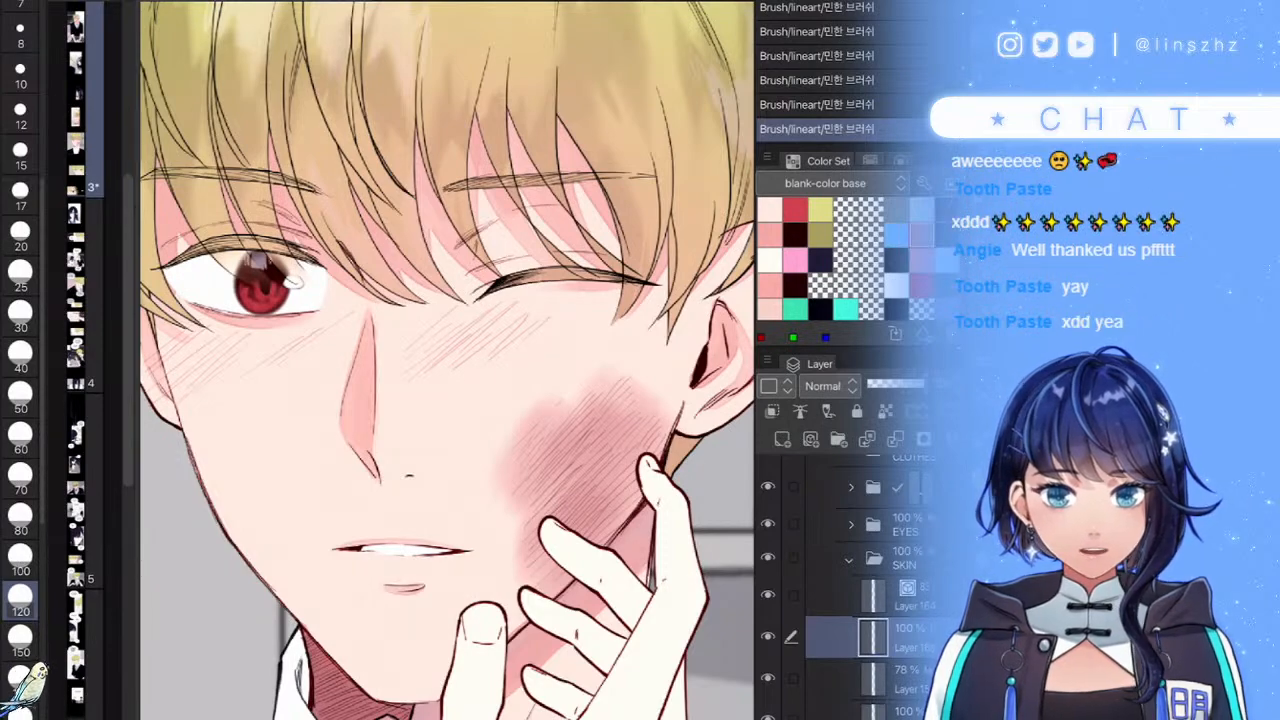
- Set the blush layer's blending mode to Multiply
scroll(448, 360, "down", 5)
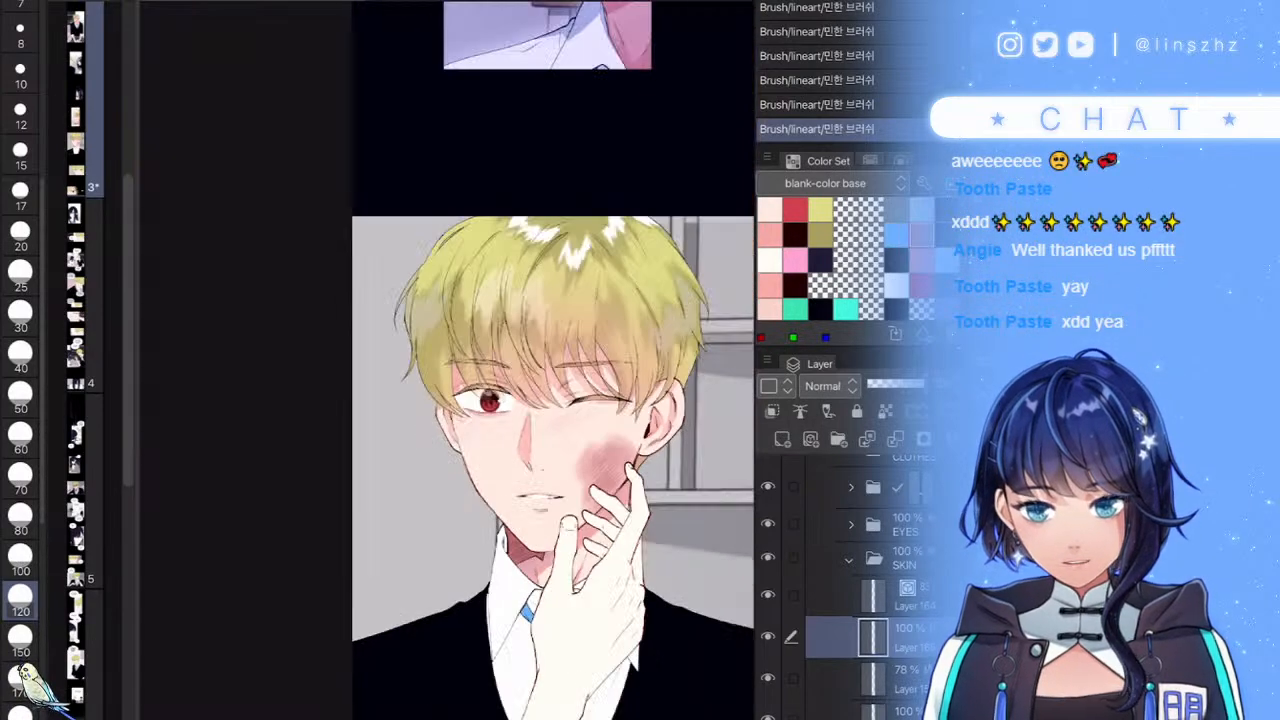
scroll(448, 360, "up", 3)
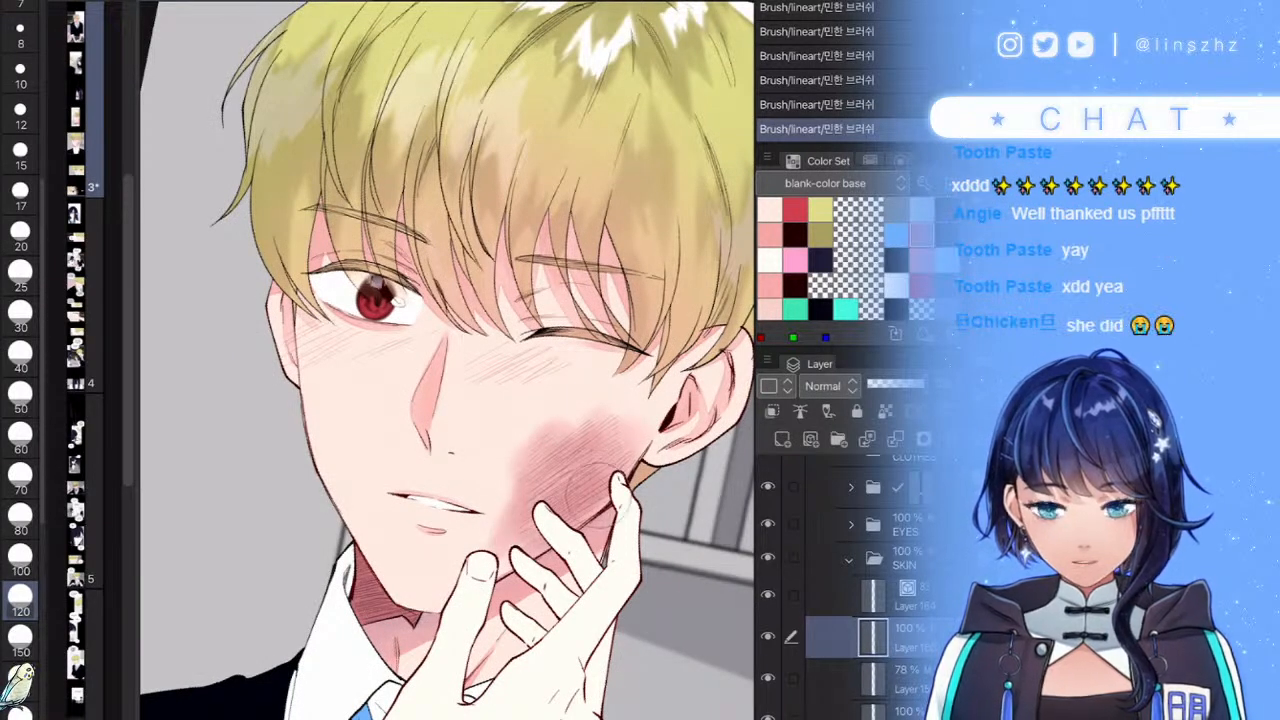
left_click(823, 386)
left_click(824, 2)
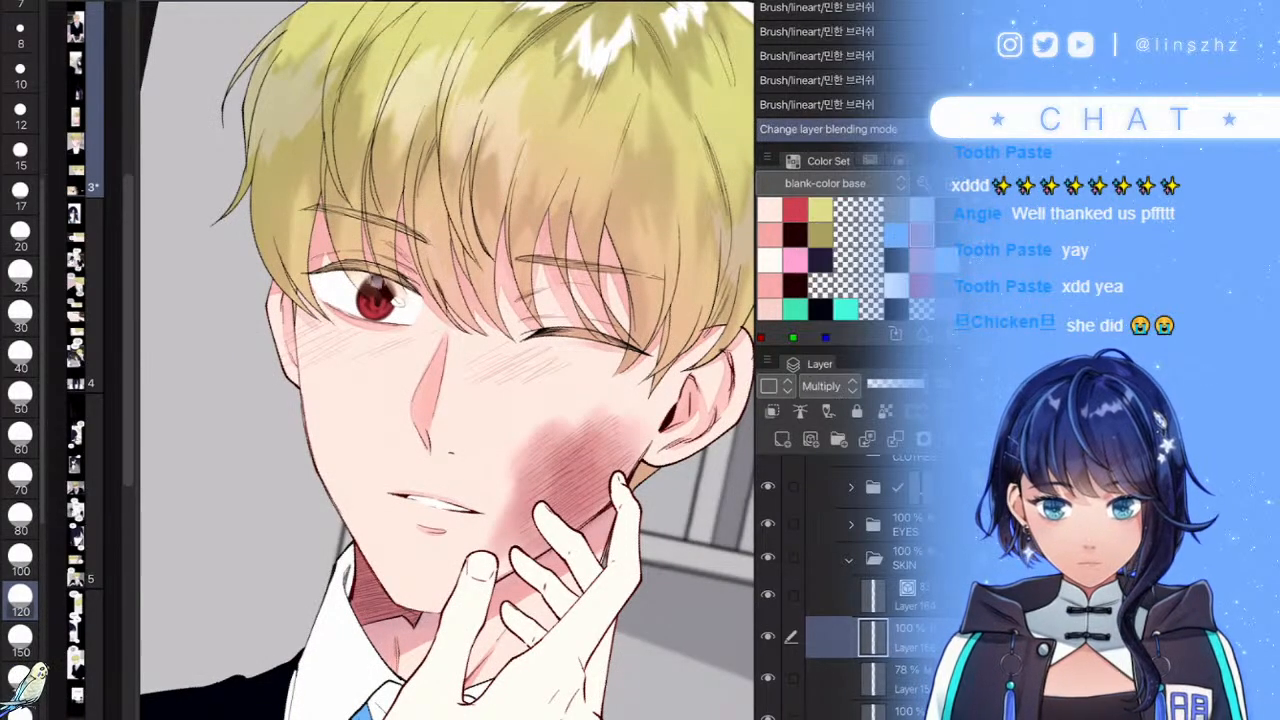
- Soften and lighten the blush's left and lower edges on the cheek
left_click_drag(508, 462, 500, 525)
left_click_drag(512, 480, 510, 540)
left_click_drag(535, 435, 515, 480)
mouse_move(530, 450)
left_mouse_down()
mouse_move(512, 500)
mouse_move(516, 480)
left_mouse_up()
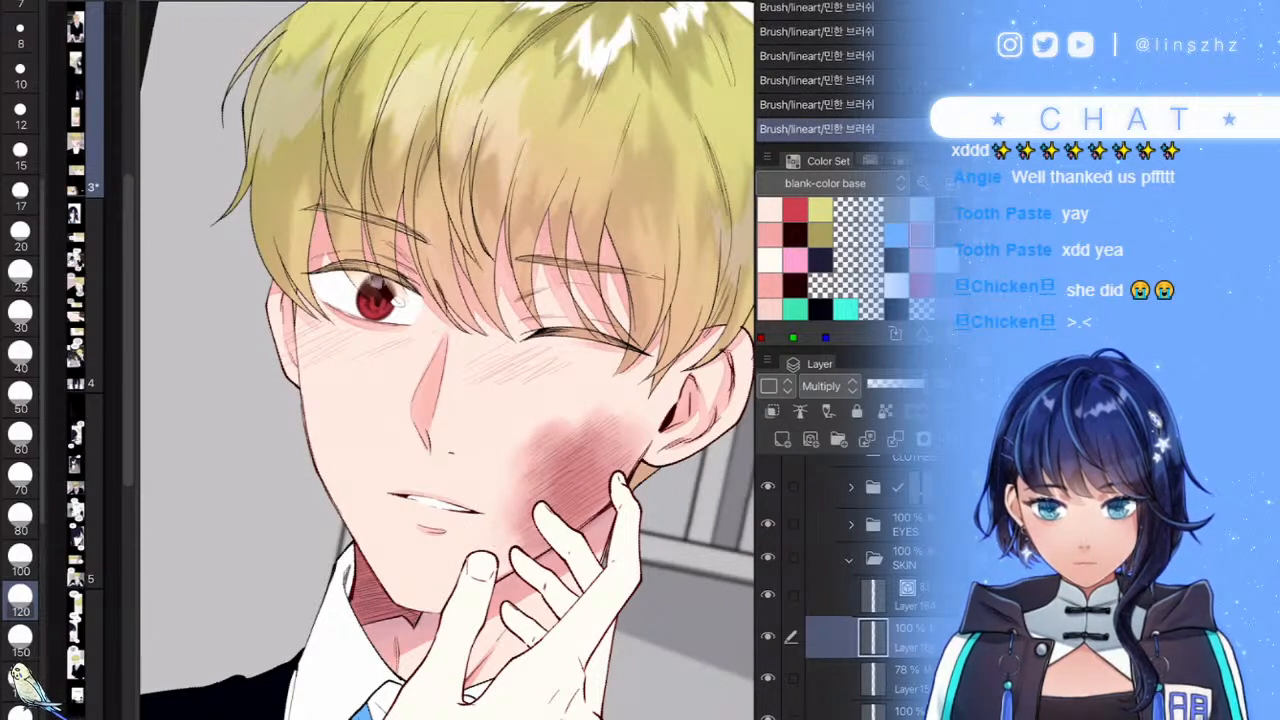
mouse_move(520, 528)
left_mouse_down()
mouse_move(524, 550)
mouse_move(532, 468)
mouse_move(596, 412)
mouse_move(592, 422)
mouse_move(616, 422)
mouse_move(602, 480)
mouse_move(570, 474)
left_mouse_up()
scroll(622, 467, "down", 5)
key("ctrl+z")
key("ctrl+z")
key("ctrl+z")
scroll(643, 474, "up", 5)
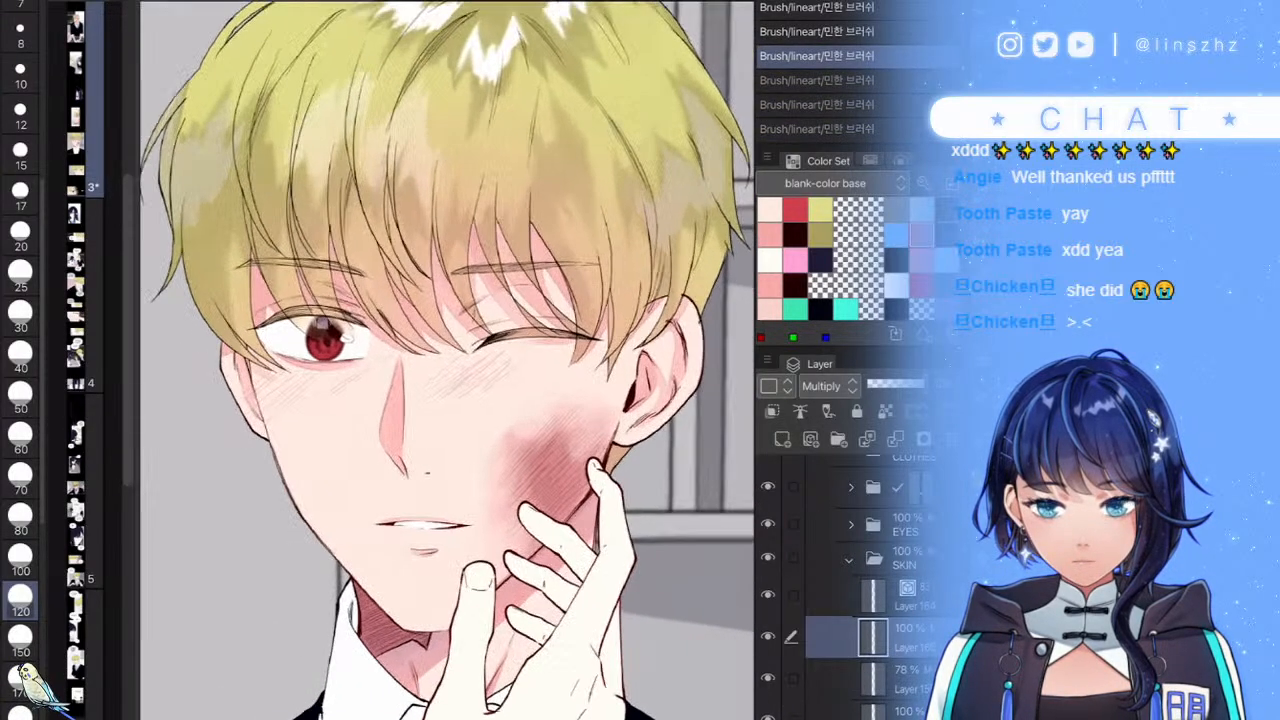
key("ctrl+y")
key("ctrl+y")
key("ctrl+y")
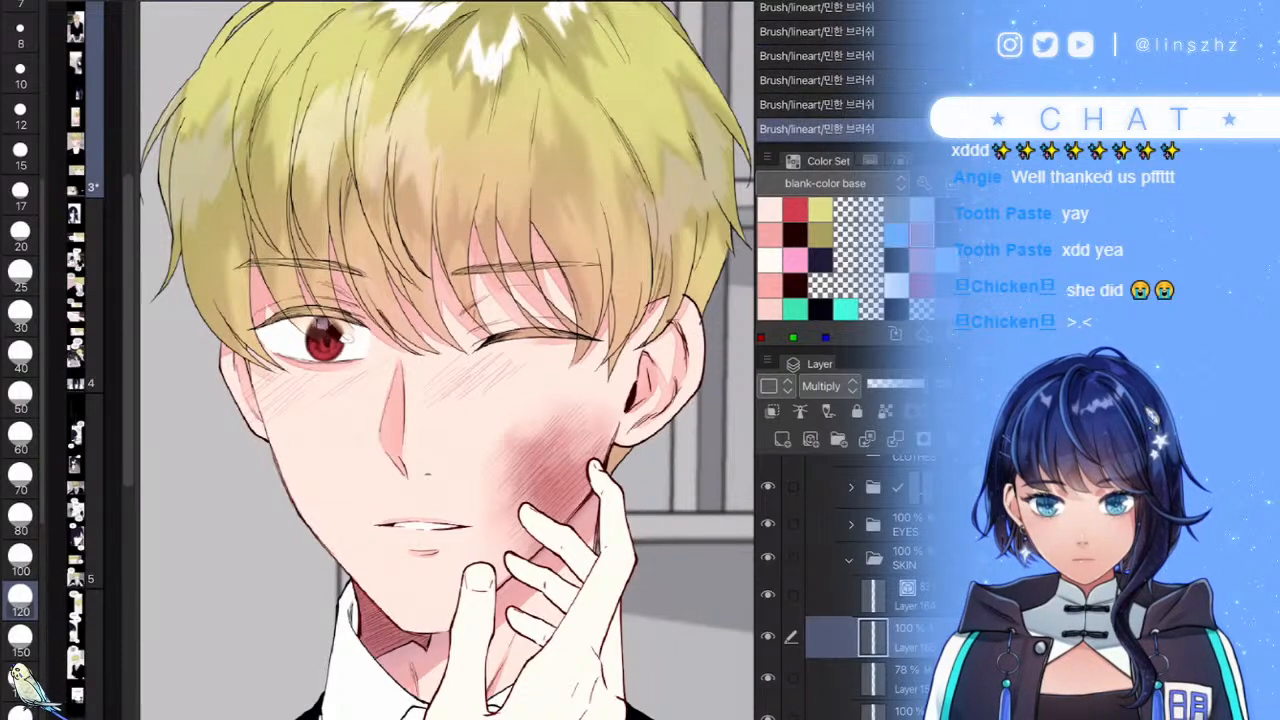
mouse_move(566, 434)
left_mouse_down()
mouse_move(534, 474)
mouse_move(514, 474)
mouse_move(516, 530)
left_mouse_up()
mouse_move(534, 474)
left_mouse_down()
mouse_move(558, 518)
mouse_move(508, 502)
mouse_move(516, 488)
left_mouse_up()
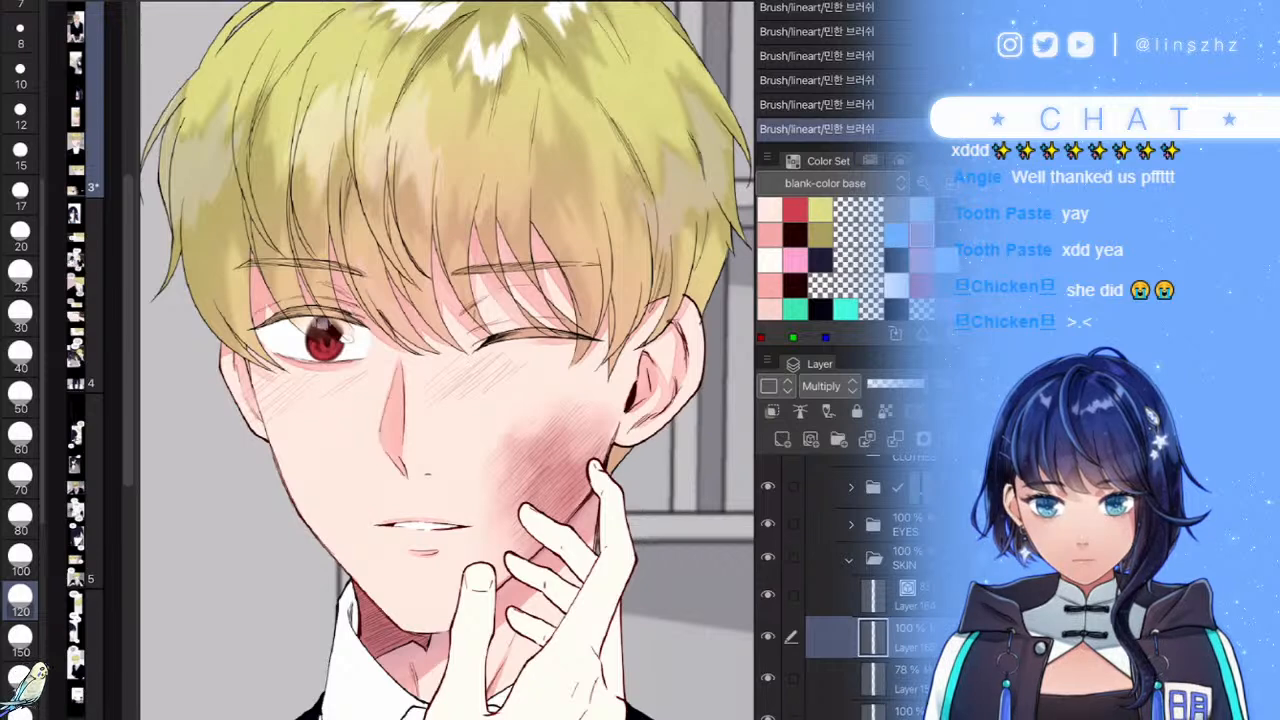
- Lower the blush layer to 71% opacity and zoom out to view the whole face
left_click(896, 384)
left_click(908, 384)
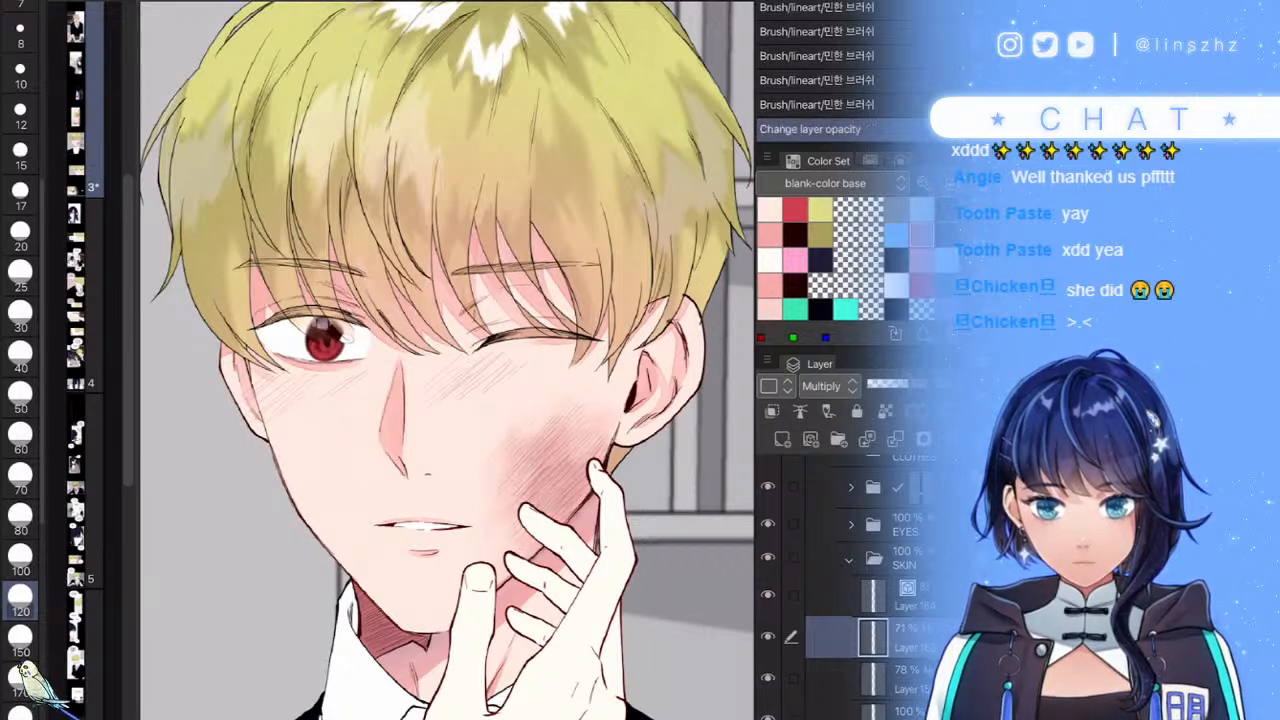
scroll(610, 450, "down", 5)
left_click_drag(550, 420, 534, 364)
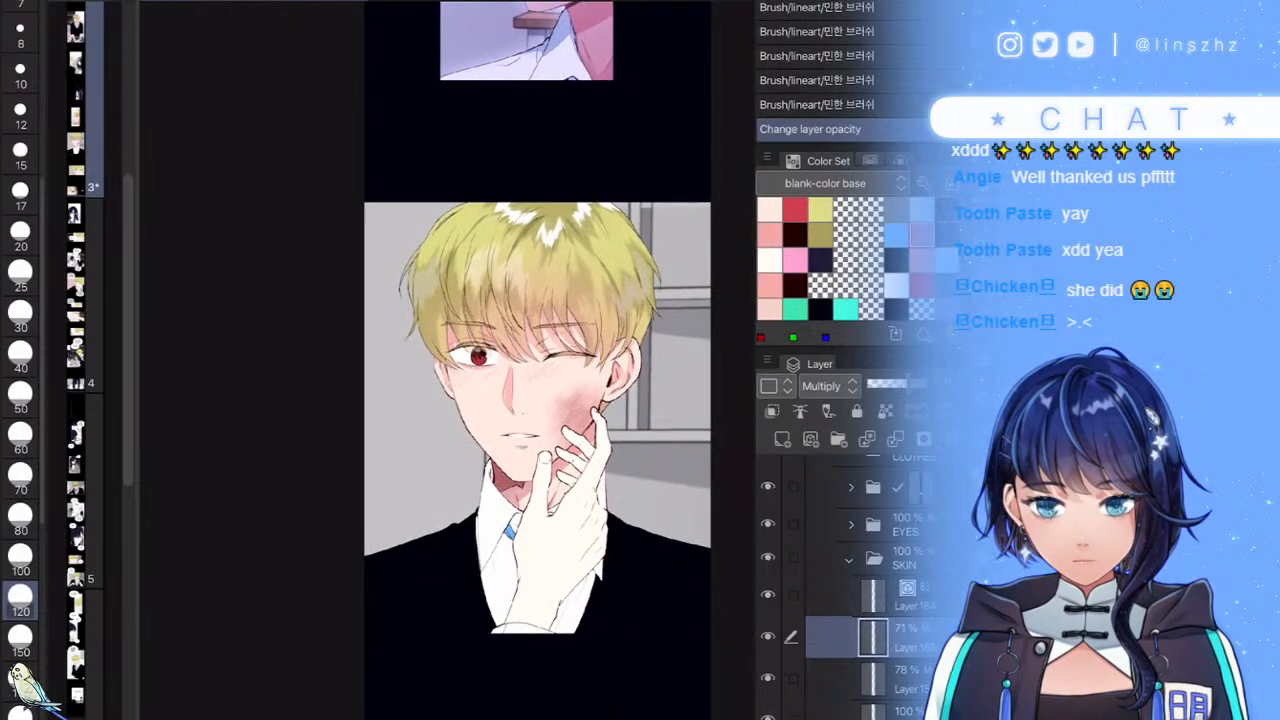
- Toggle Layer 109 on and off to compare the face with and without the blush
scroll(850, 580, "up", 2)
scroll(840, 580, "up", 2)
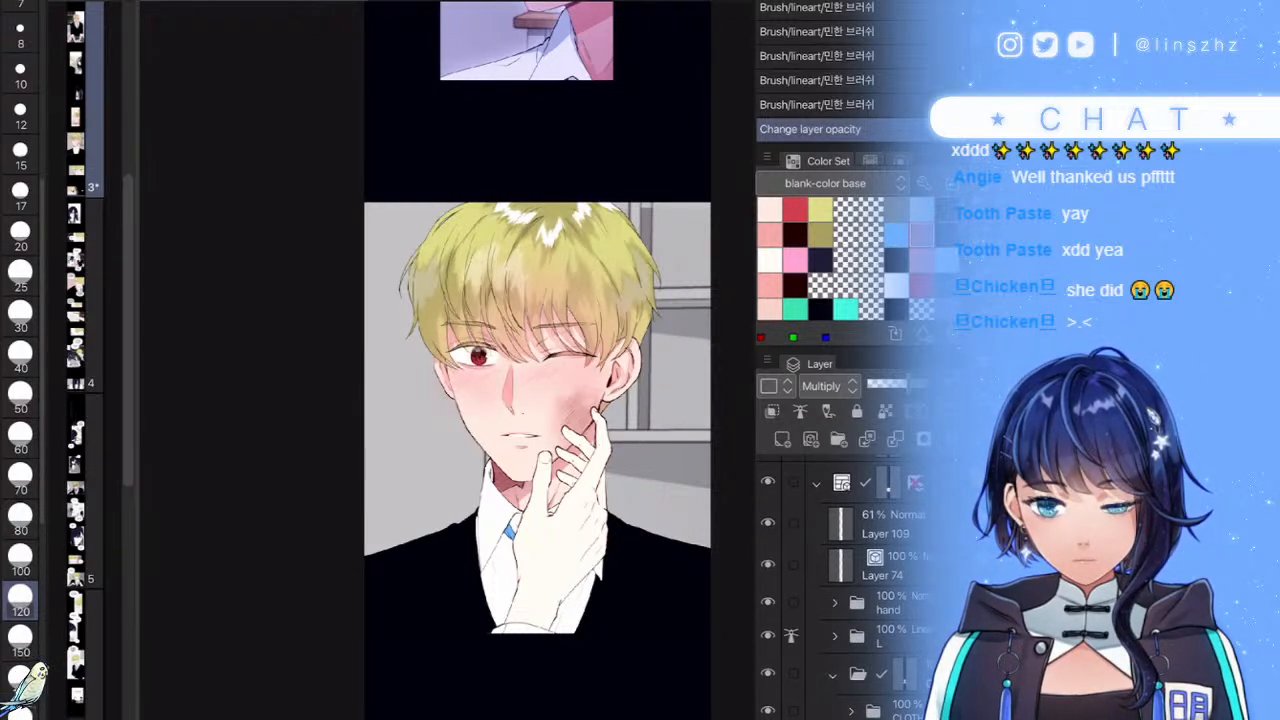
left_click(768, 523)
left_click(768, 523)
left_click(768, 523)
left_click(768, 523)
left_click(768, 523)
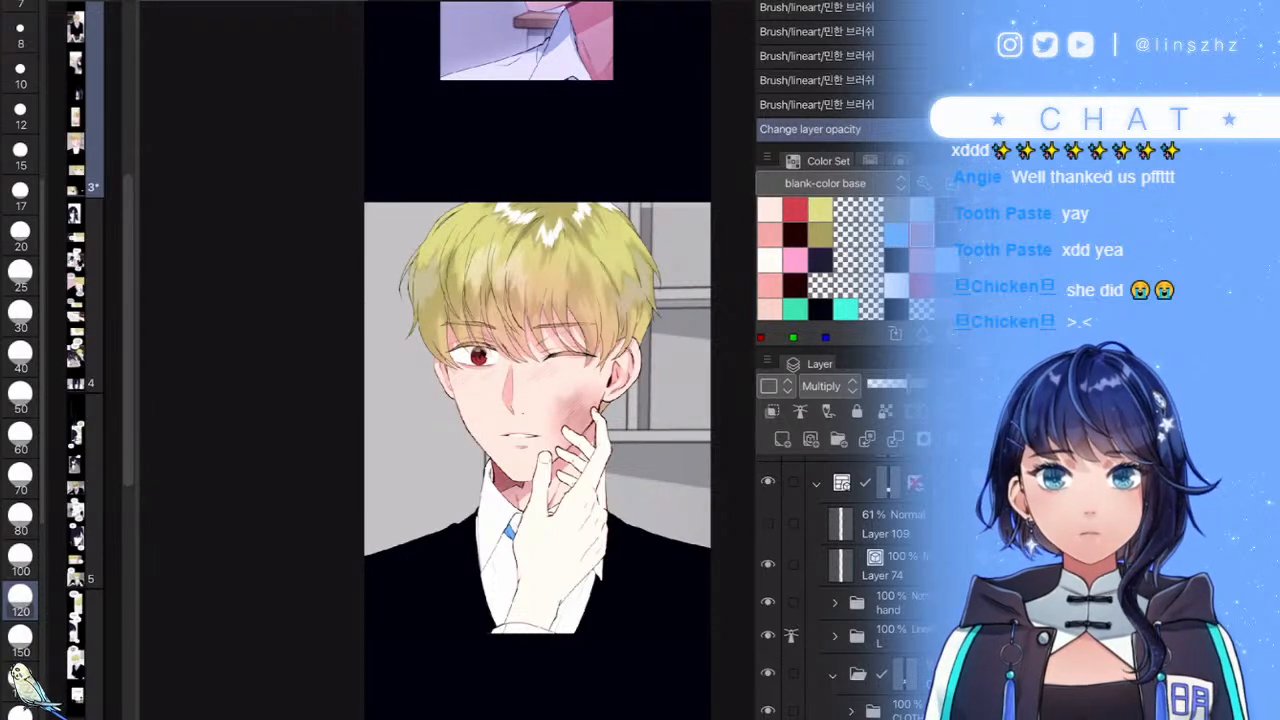
- Hide and restore the frame folder, then leave the extra blush Layer 109 hidden
left_click(768, 482)
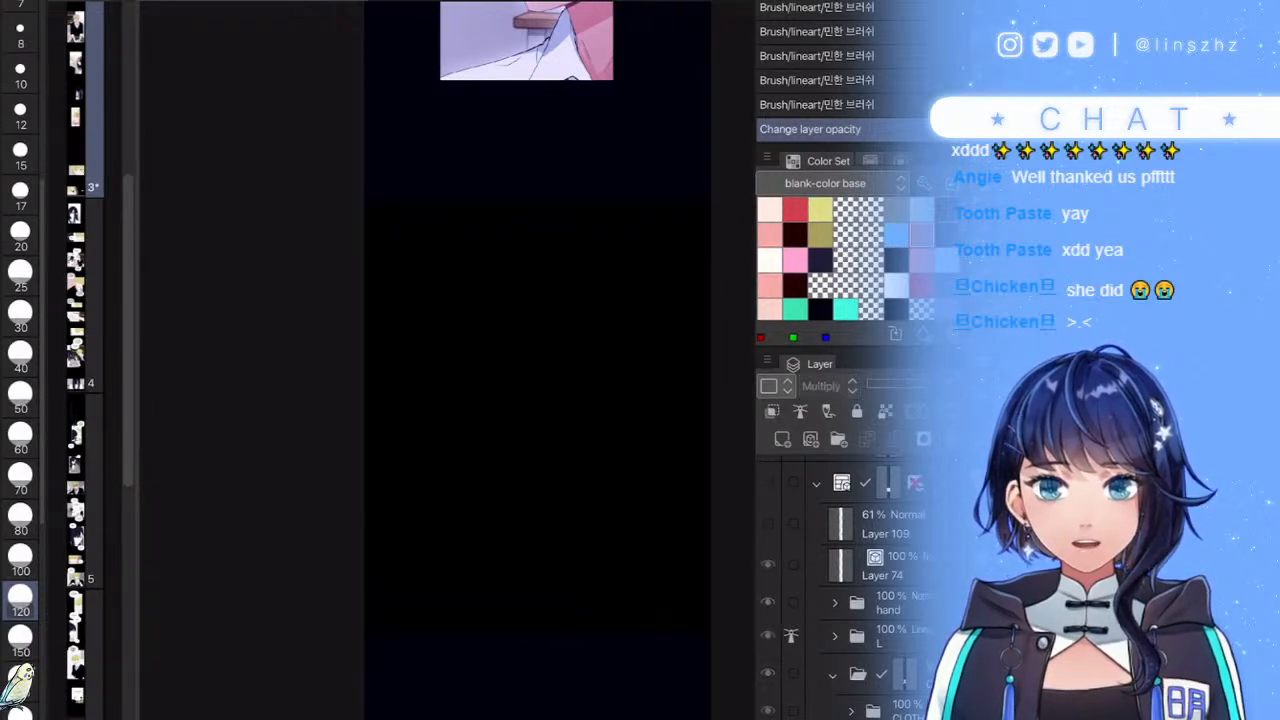
scroll(600, 463, "up", 3)
scroll(600, 463, "down", 4)
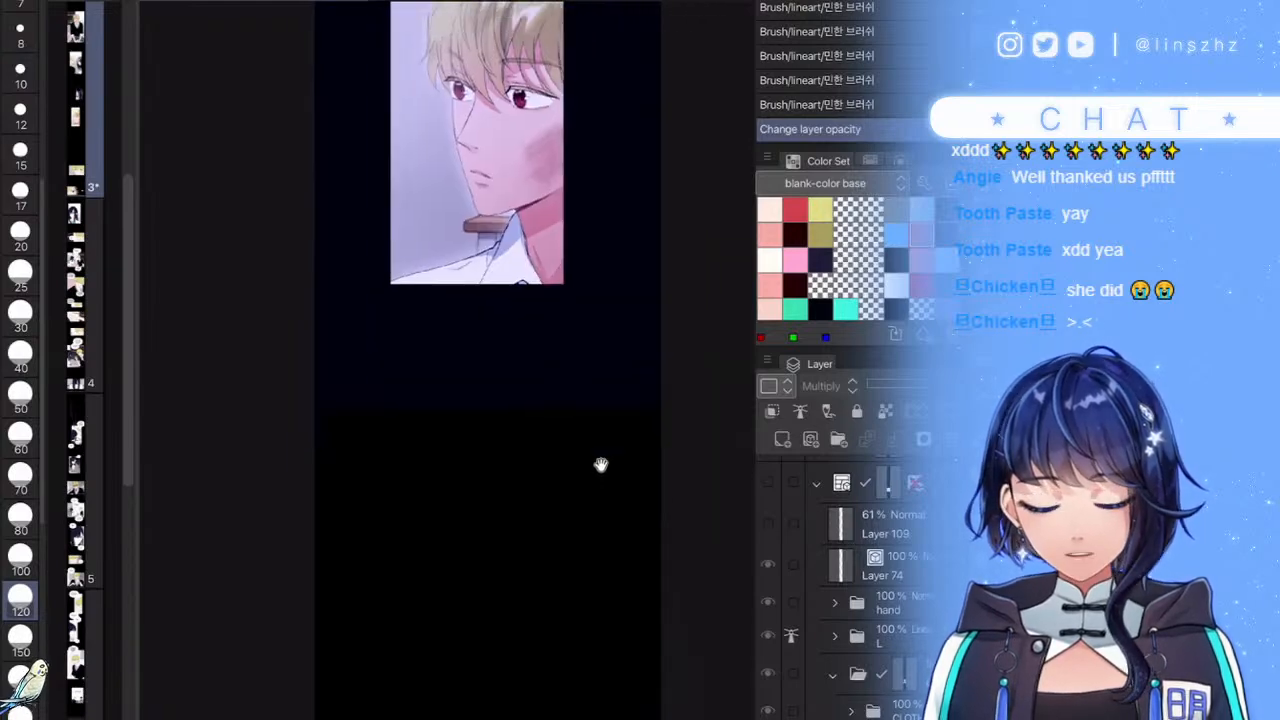
left_click(768, 482)
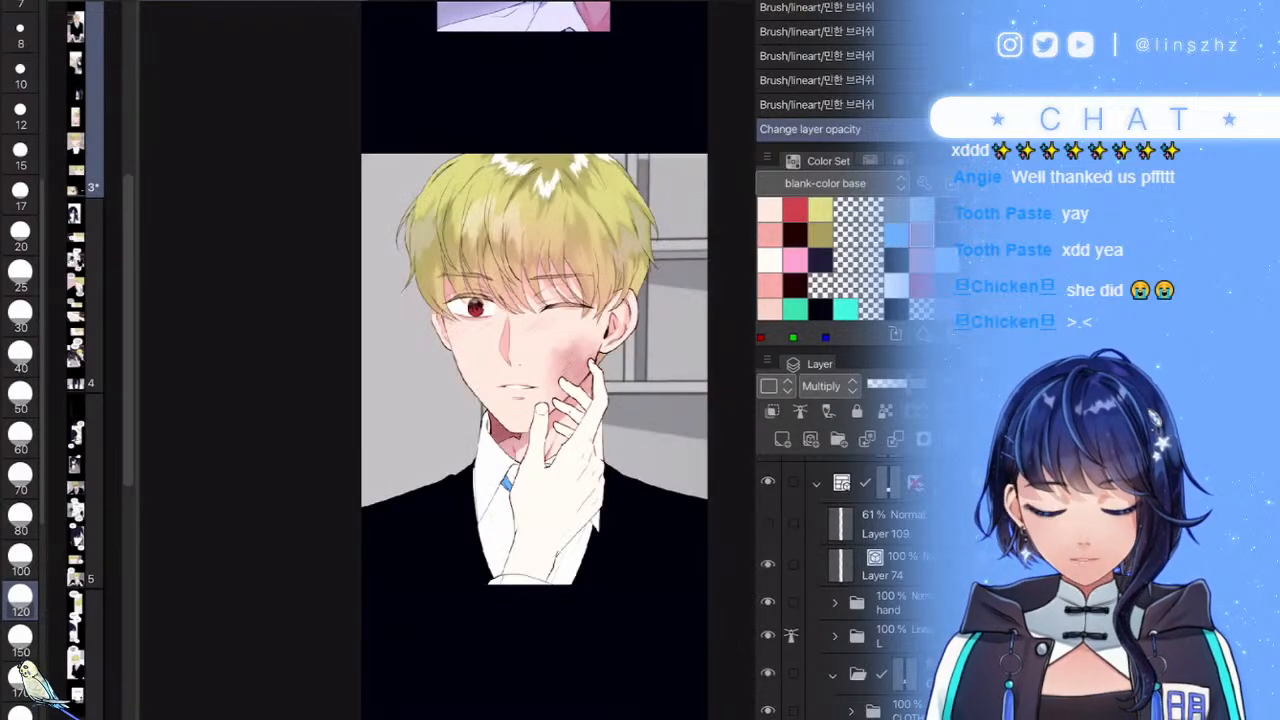
scroll(625, 430, "up", 5)
scroll(497, 518, "up", 3)
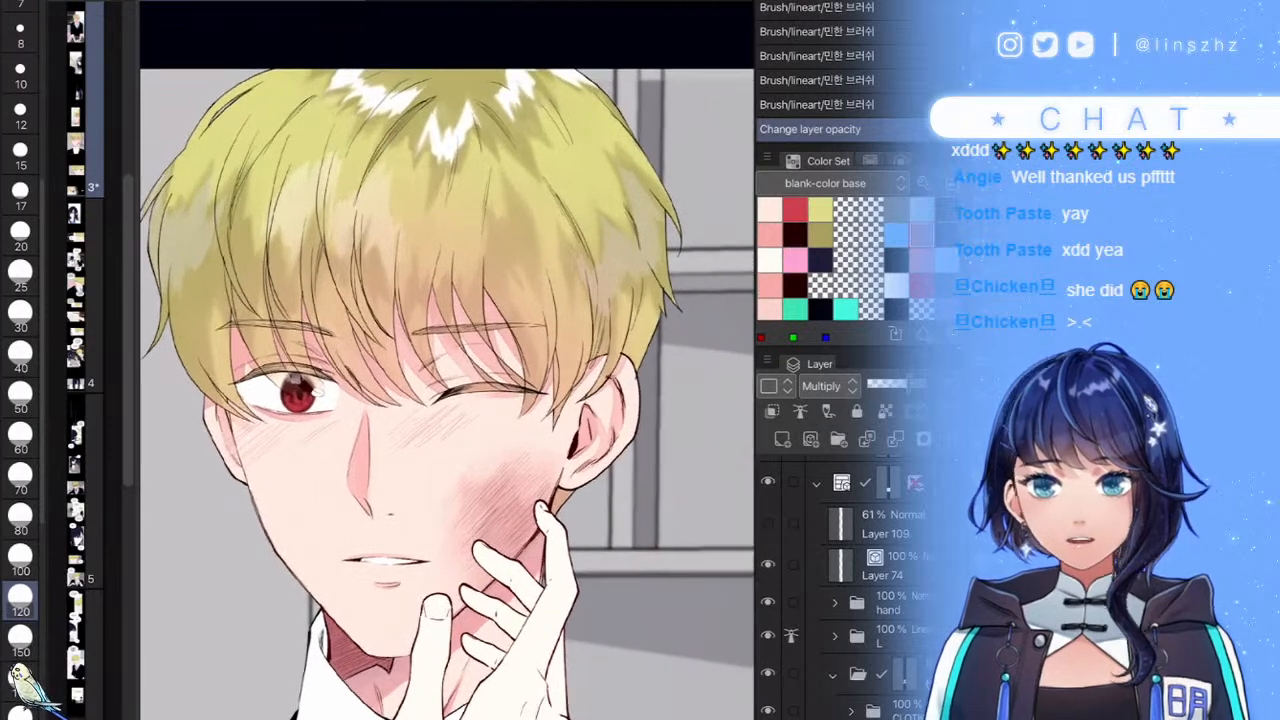
left_click(768, 523)
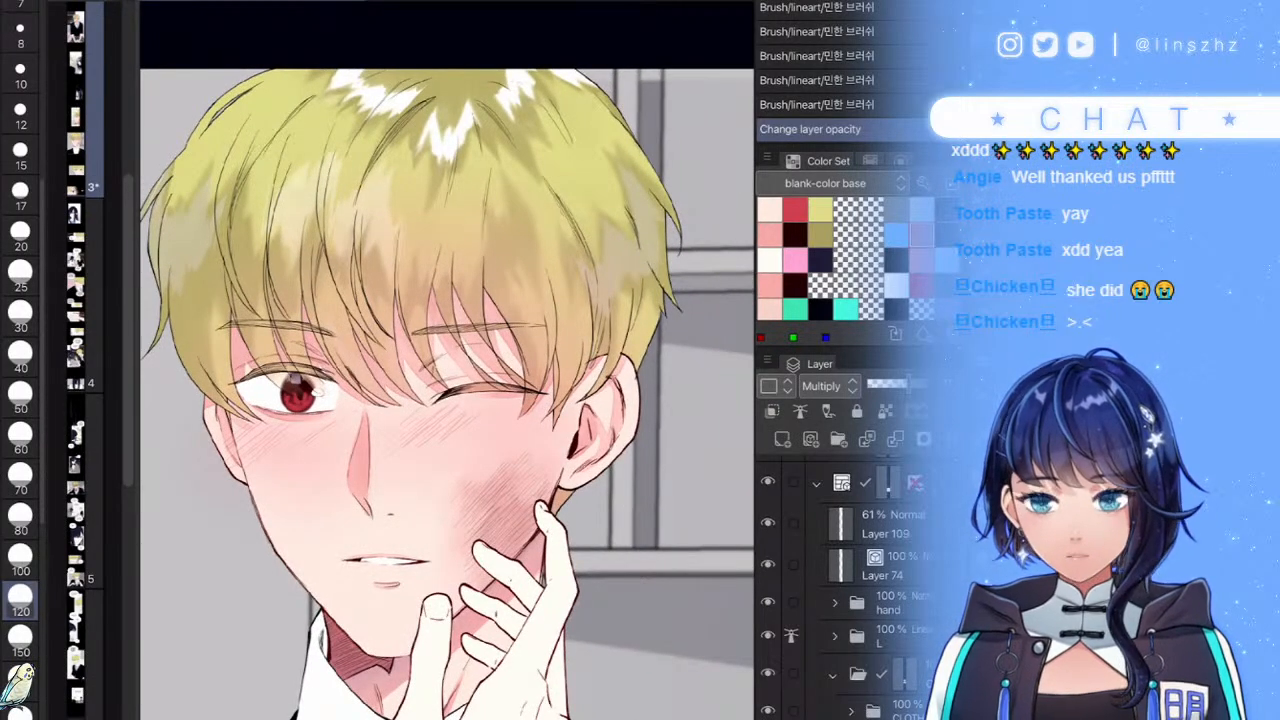
left_click(768, 523)
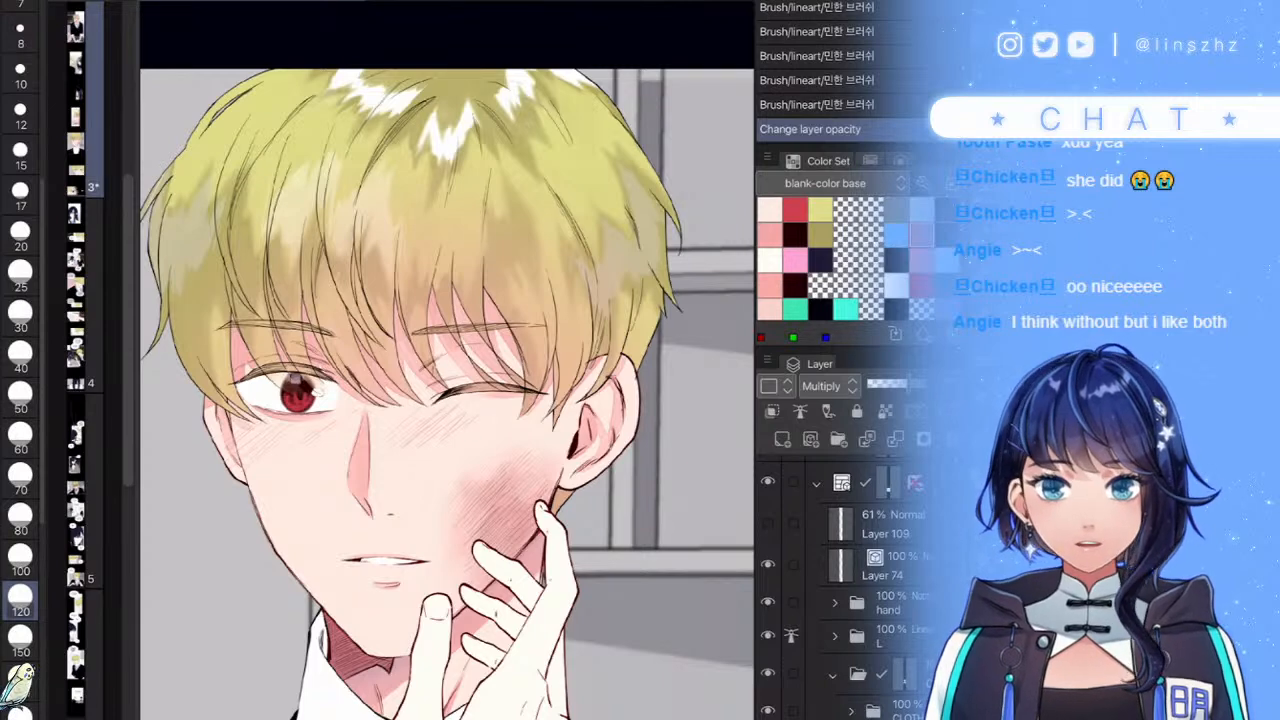
- Show Layer 109 again and softly erase part of the blush with a size-150 soft eraser
left_click(768, 523)
left_click(768, 523)
left_click(768, 523)
left_click(768, 523)
left_click(768, 523)
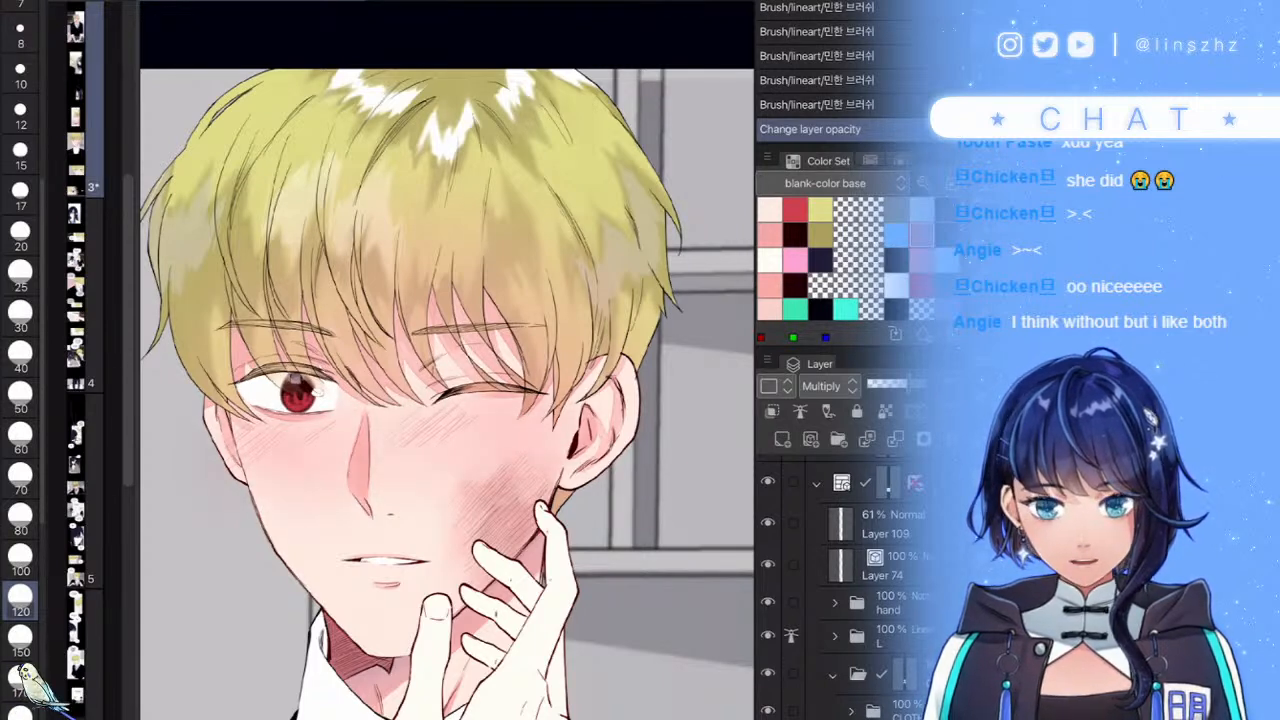
left_click(885, 523)
left_click(20, 636)
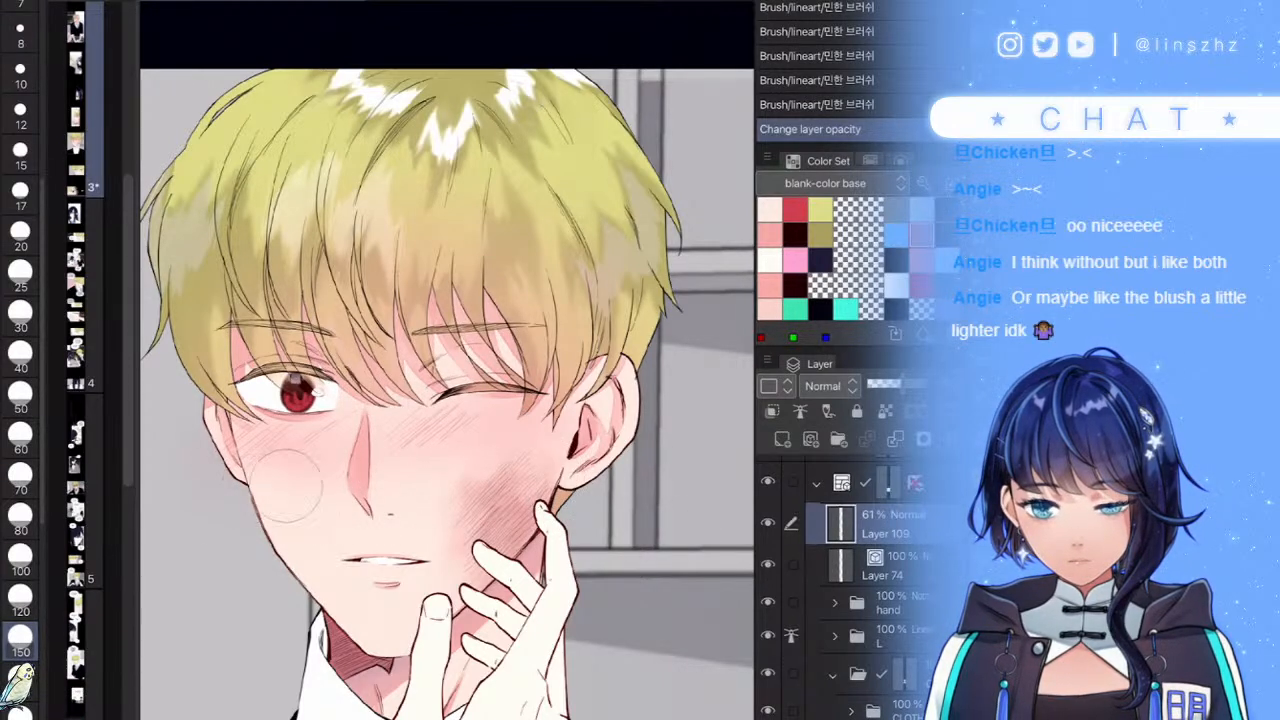
left_click(557, 418)
- Set the blush layer opacity to 57% and compare the face with and without it
mouse_move(904, 384)
left_mouse_down()
mouse_move(928, 384)
mouse_move(899, 384)
left_mouse_up()
left_click_drag(511, 398, 533, 425)
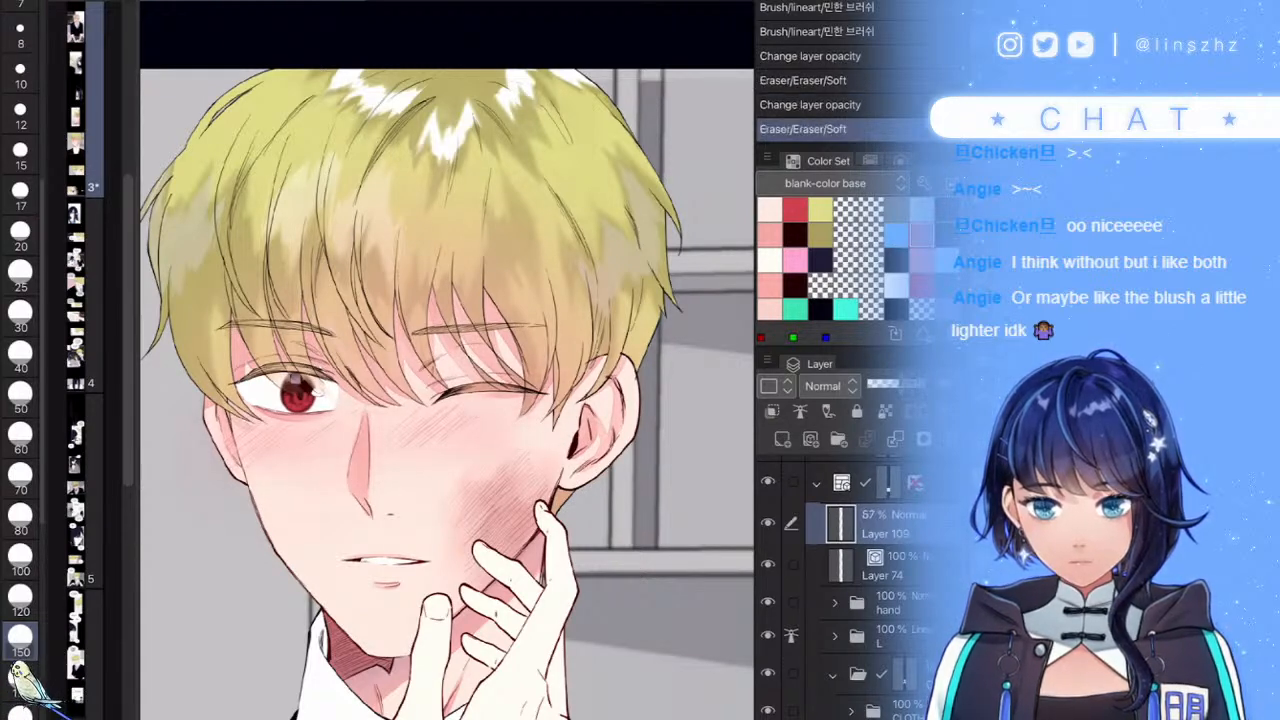
left_click(767, 522)
left_click(767, 522)
left_click(767, 522)
left_click(767, 522)
left_click(767, 522)
left_click(767, 522)
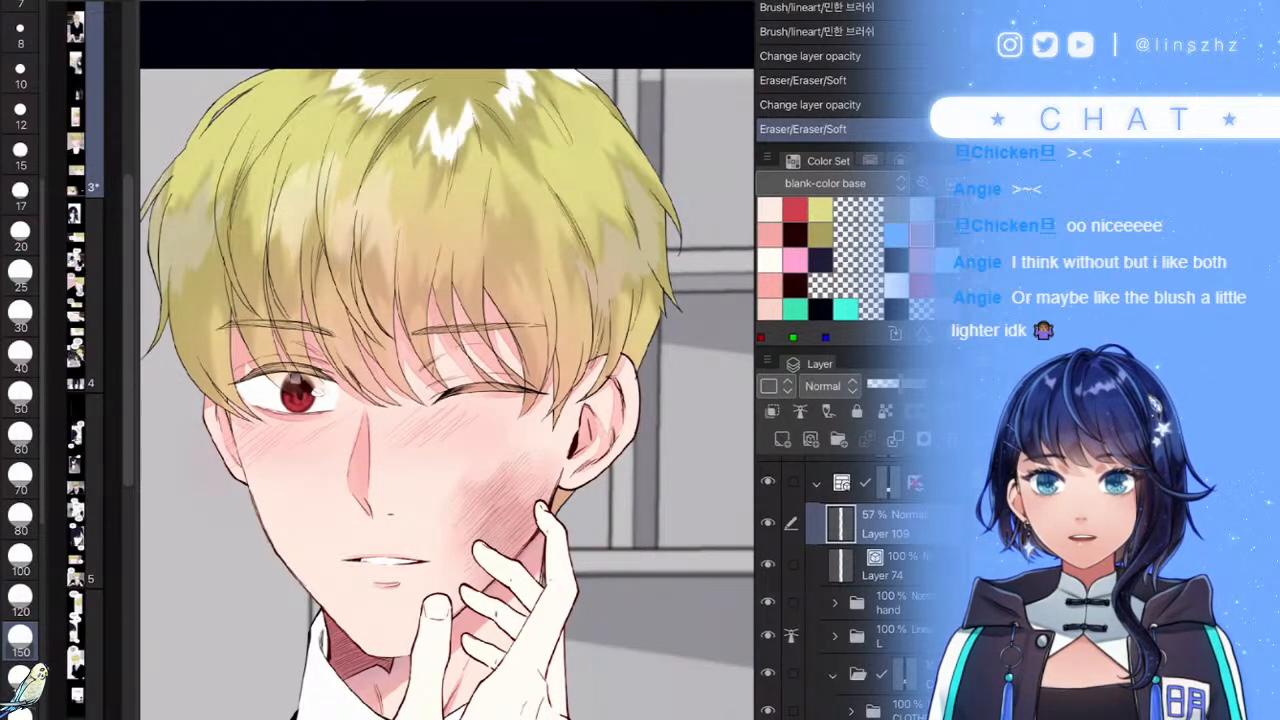
left_click(768, 482)
left_click(768, 482)
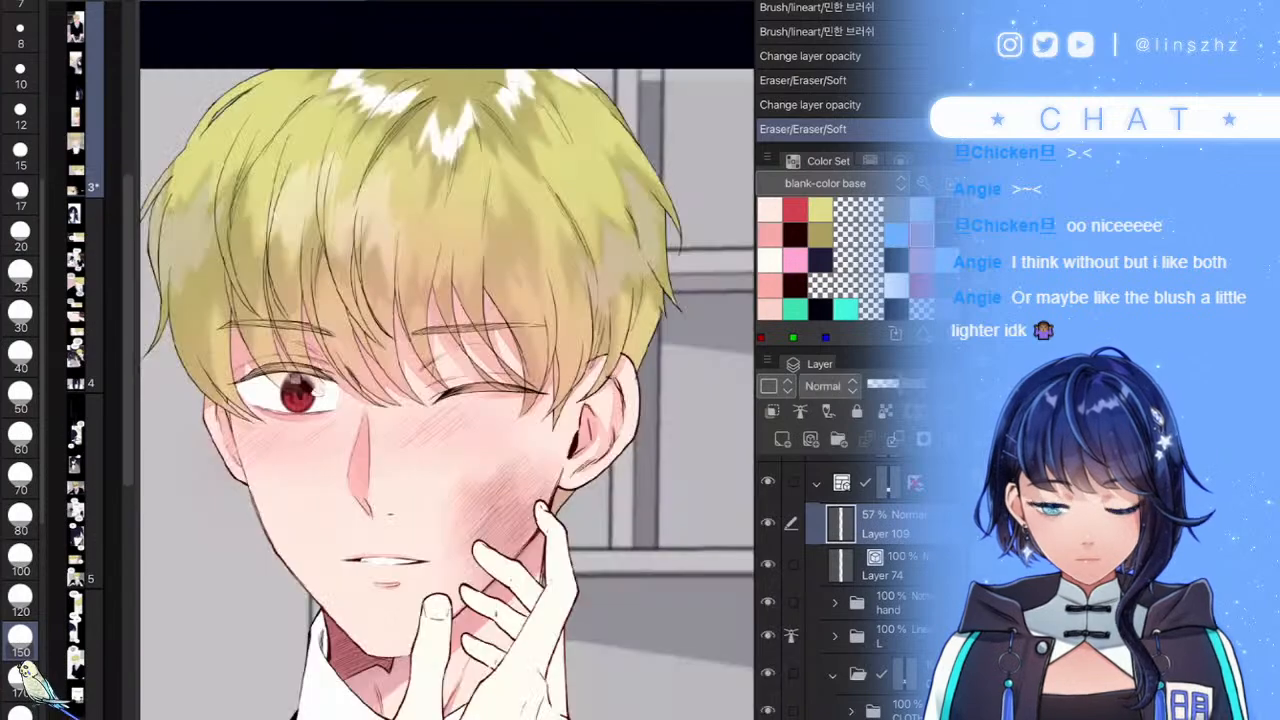
- Repeatedly toggle the blush layer to judge its strength, leaving it visible
left_click(767, 522)
left_click(767, 522)
left_click(767, 522)
left_click(767, 522)
left_click(767, 522)
left_click(767, 522)
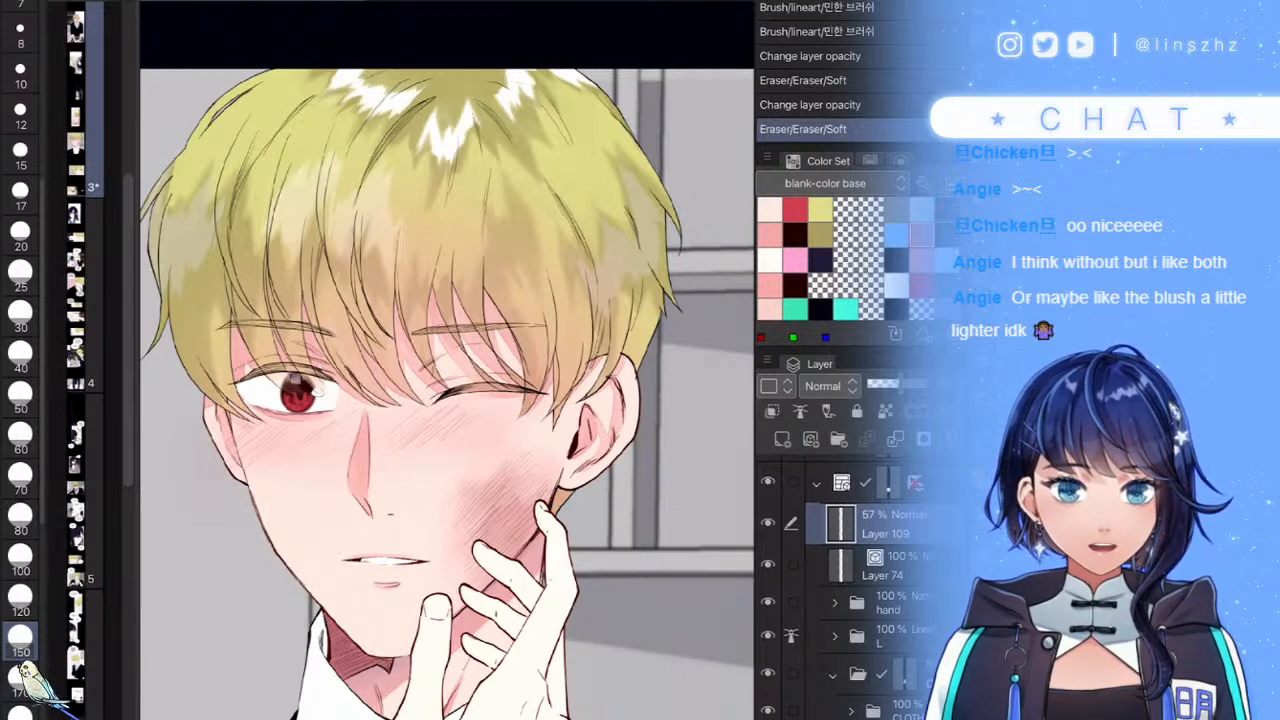
left_click(767, 522)
left_click(767, 522)
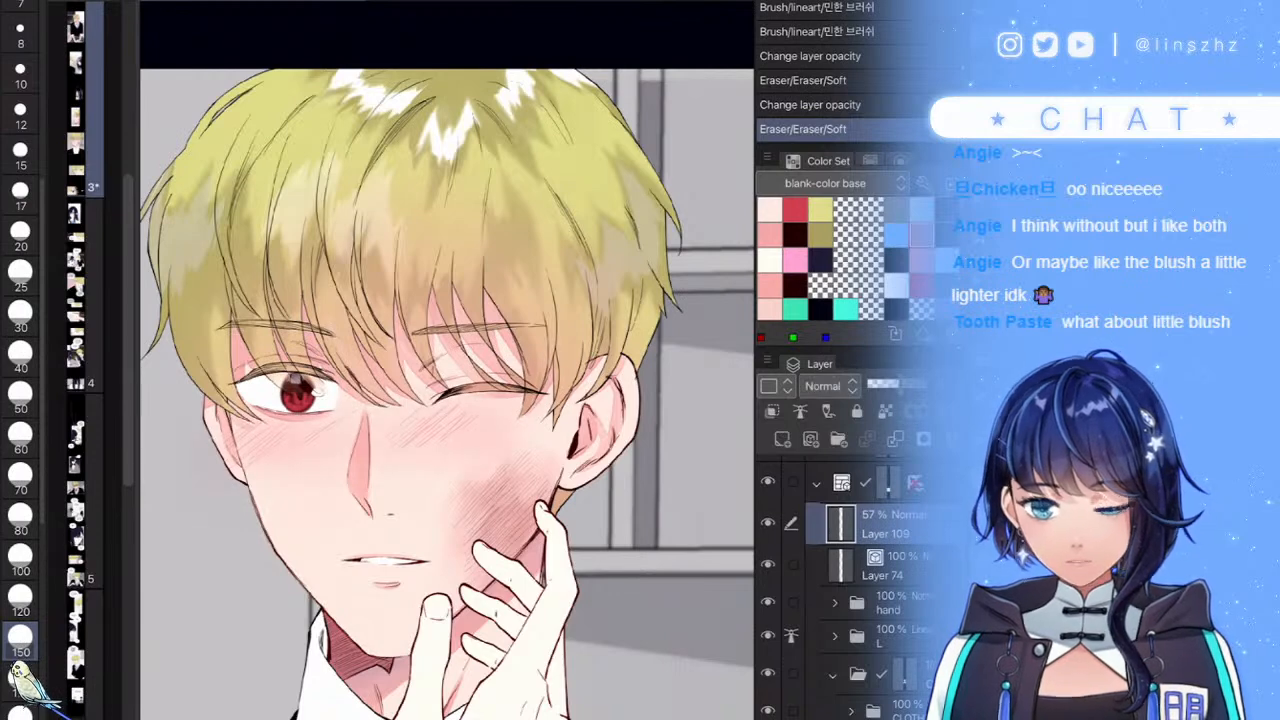
left_click(767, 522)
left_click(767, 522)
left_click(767, 522)
left_click(767, 522)
left_click(767, 522)
left_click(767, 522)
left_click(767, 522)
left_click(767, 522)
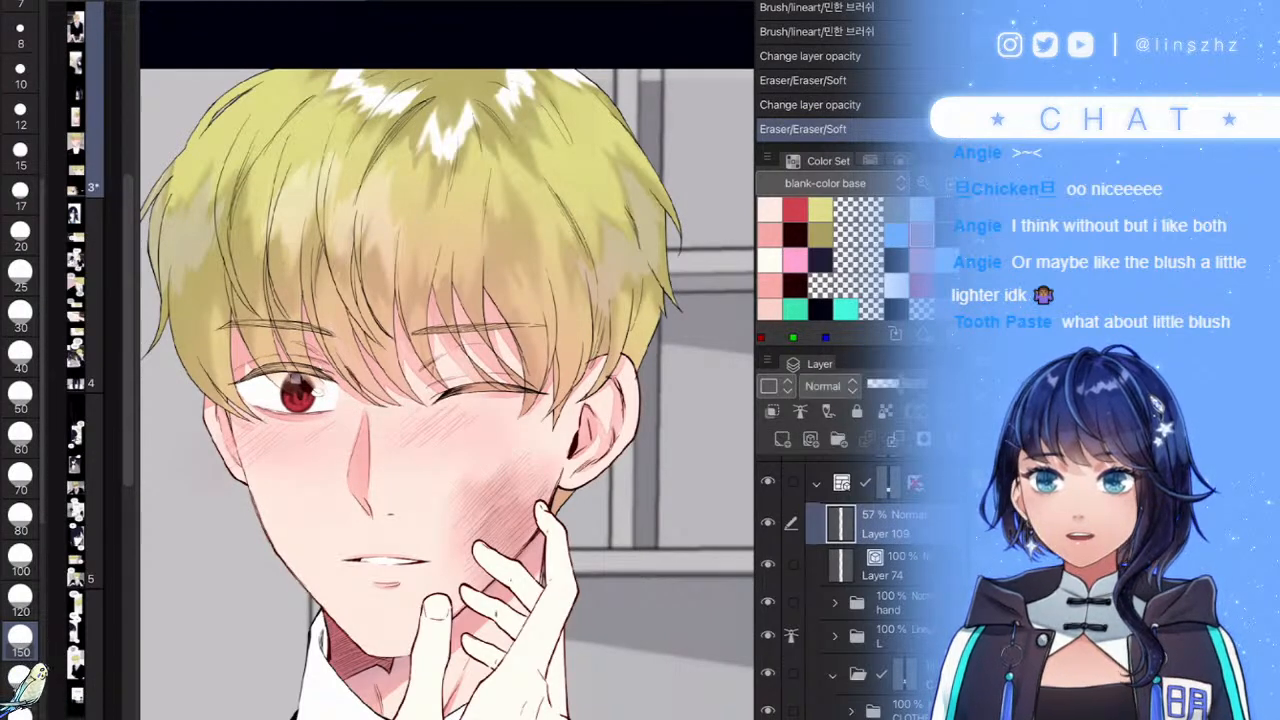
left_click(767, 522)
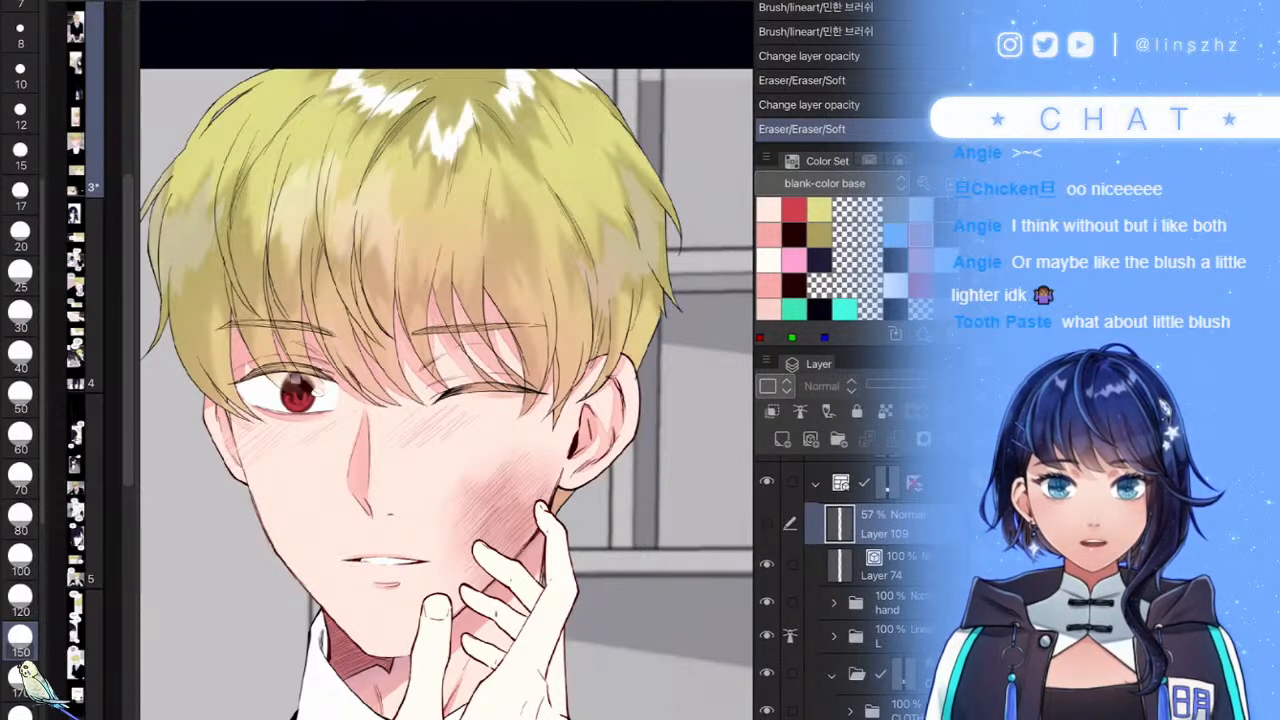
left_click(767, 522)
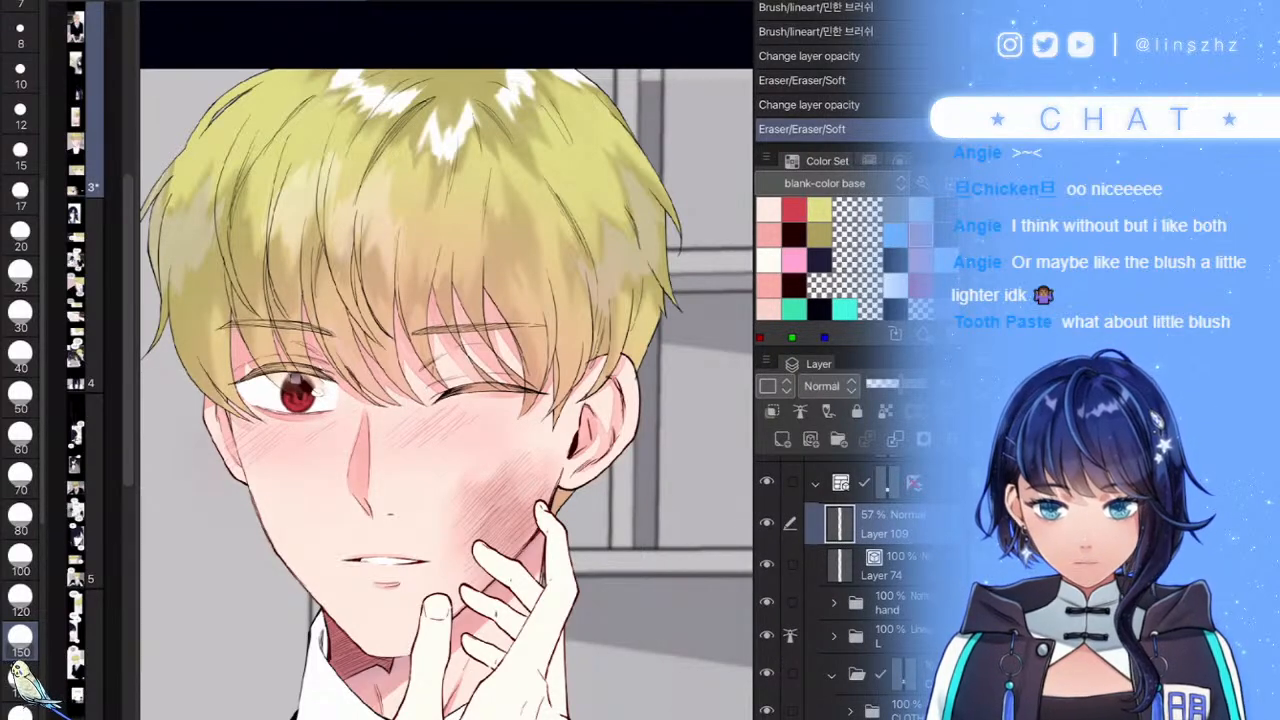
- Softly erase more cheek blush and drop the layer opacity to 44%
mouse_move(497, 450)
left_mouse_down()
mouse_move(510, 410)
mouse_move(505, 428)
mouse_move(456, 384)
left_mouse_up()
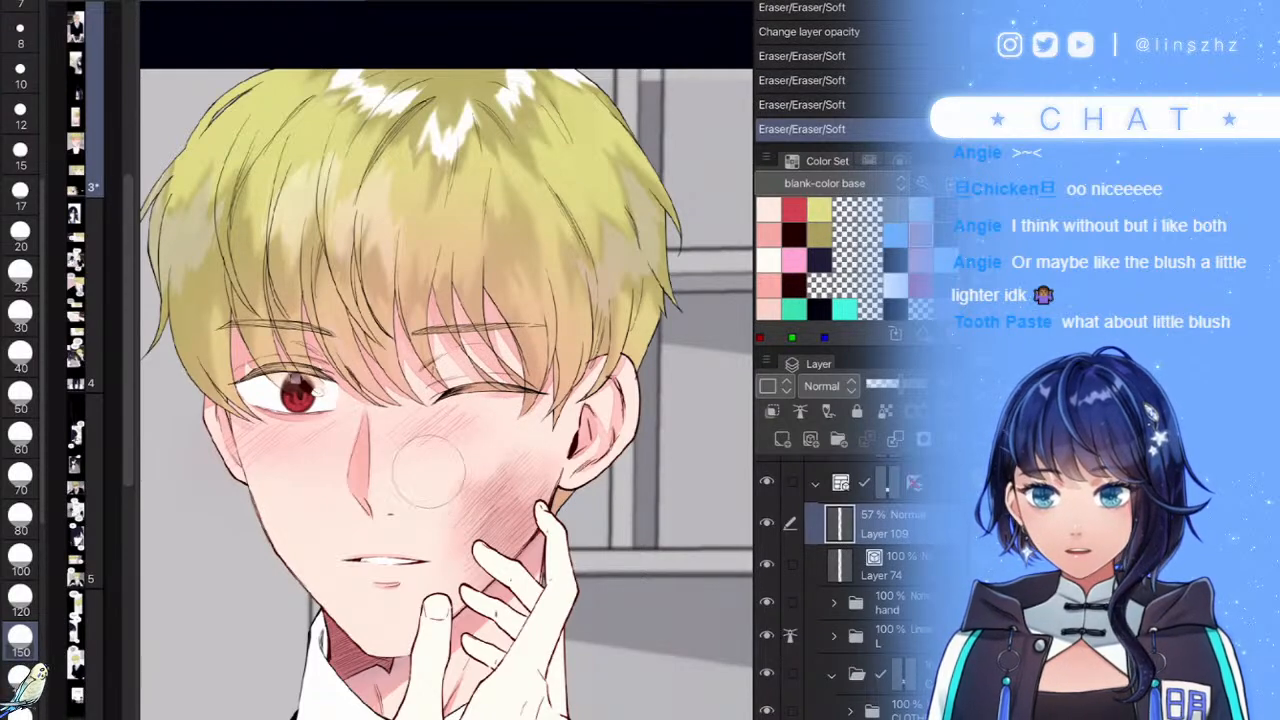
left_click_drag(309, 457, 291, 494)
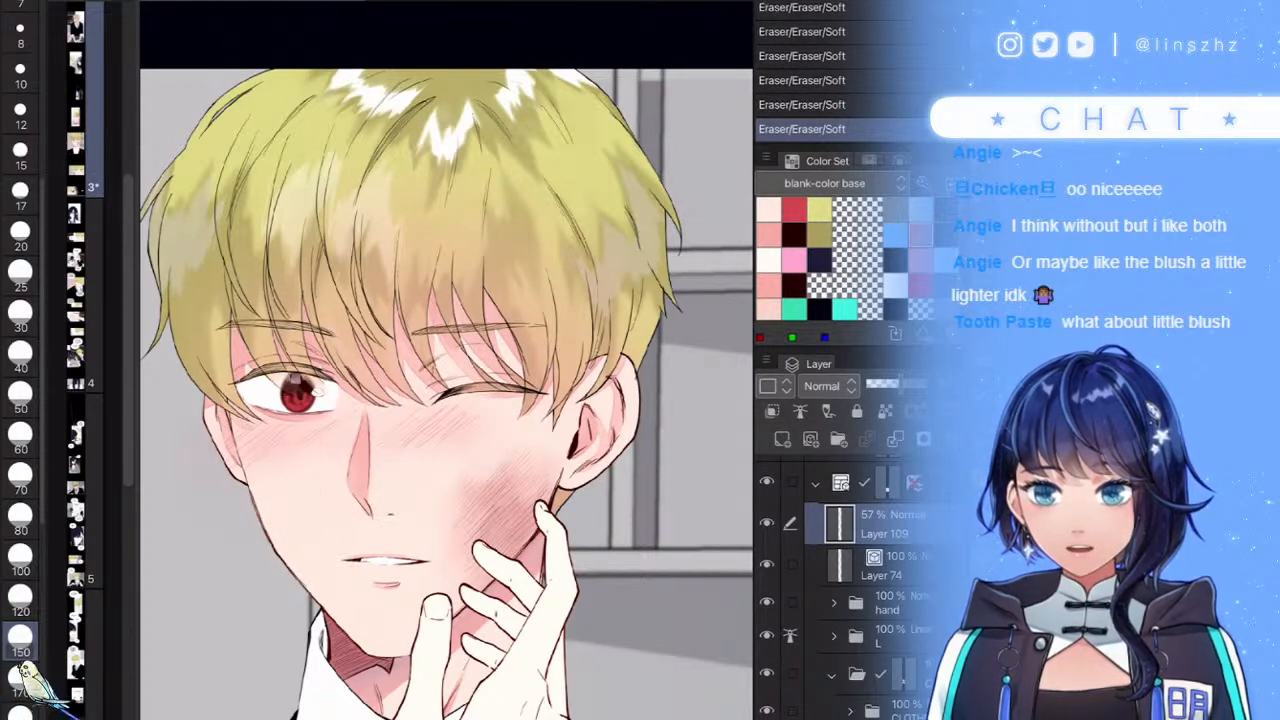
left_click(885, 384)
left_click_drag(885, 384, 892, 384)
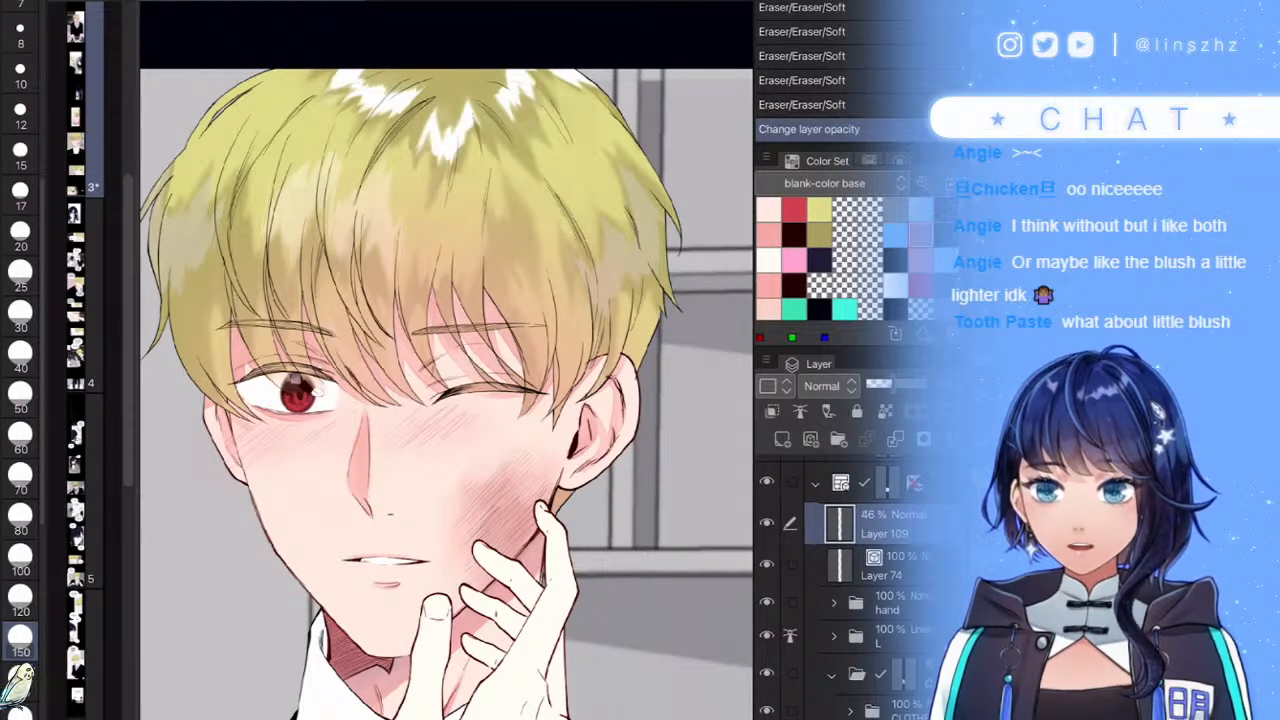
- Toggle the blush layer on and off to check the lighter 44% result
left_click(767, 523)
left_click(767, 523)
left_click(767, 523)
left_click(767, 523)
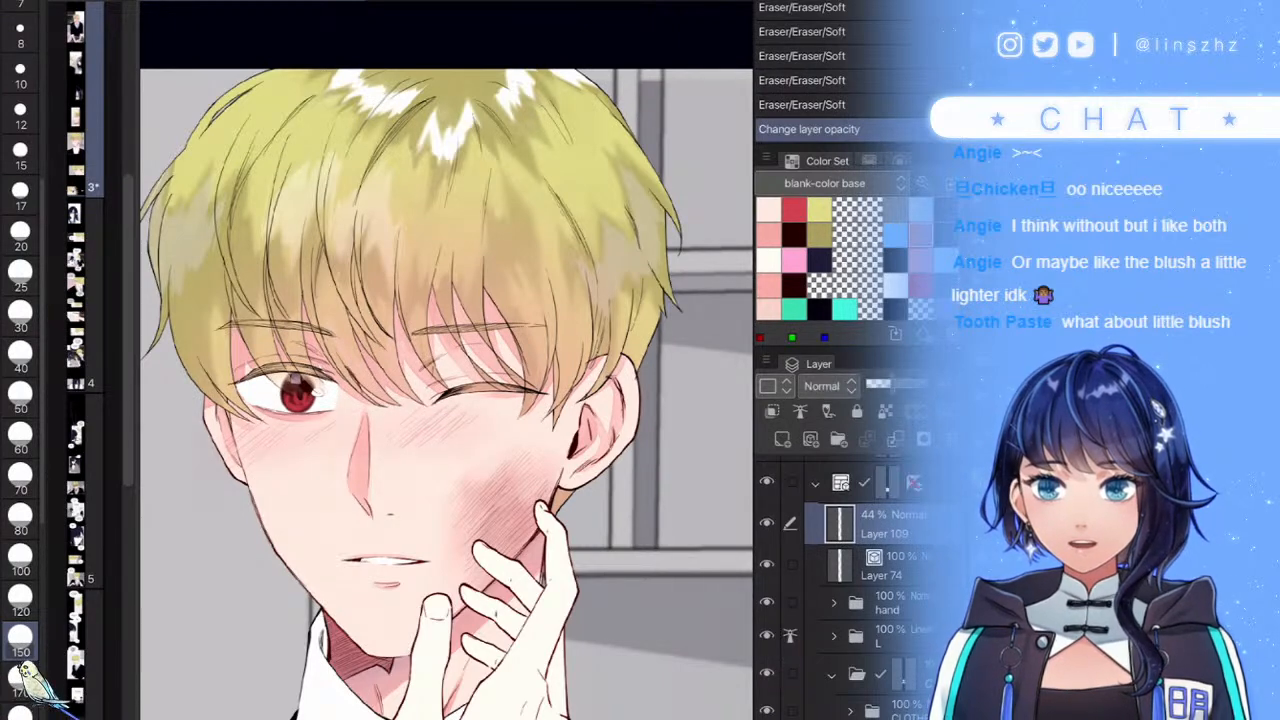
left_click(767, 523)
left_click(767, 523)
left_click(767, 523)
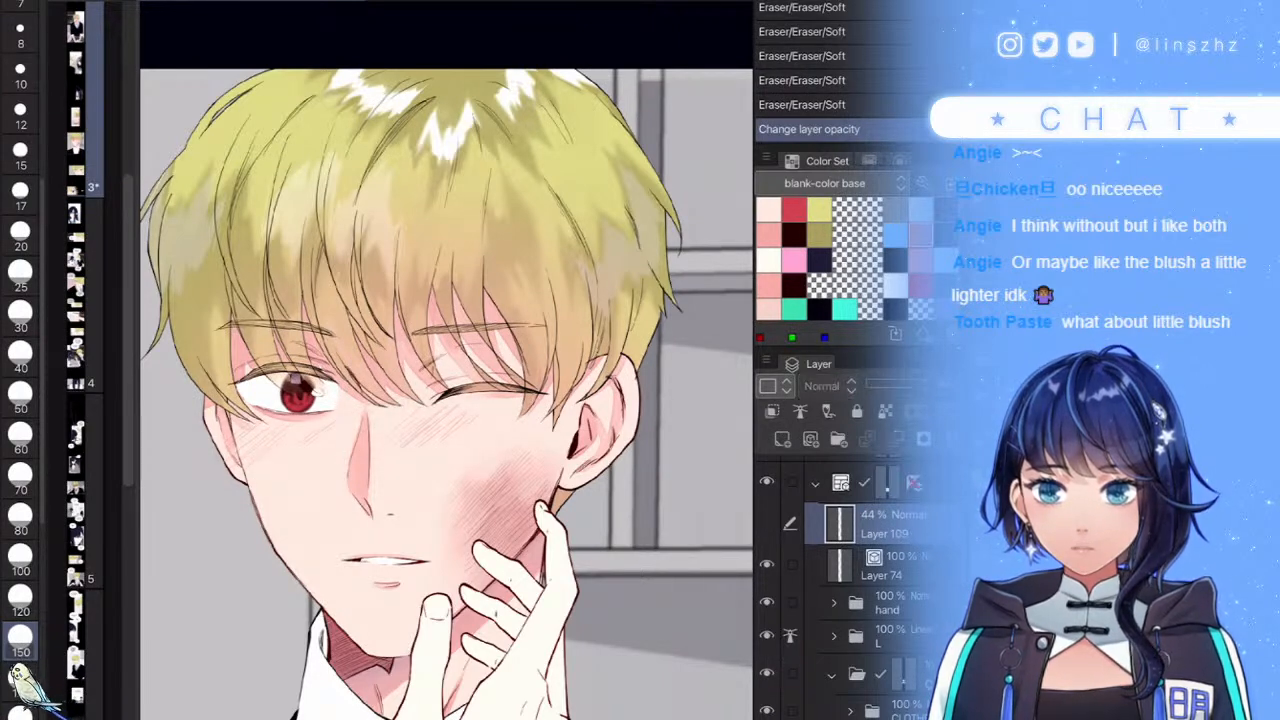
left_click(767, 523)
left_click(767, 523)
left_click(767, 523)
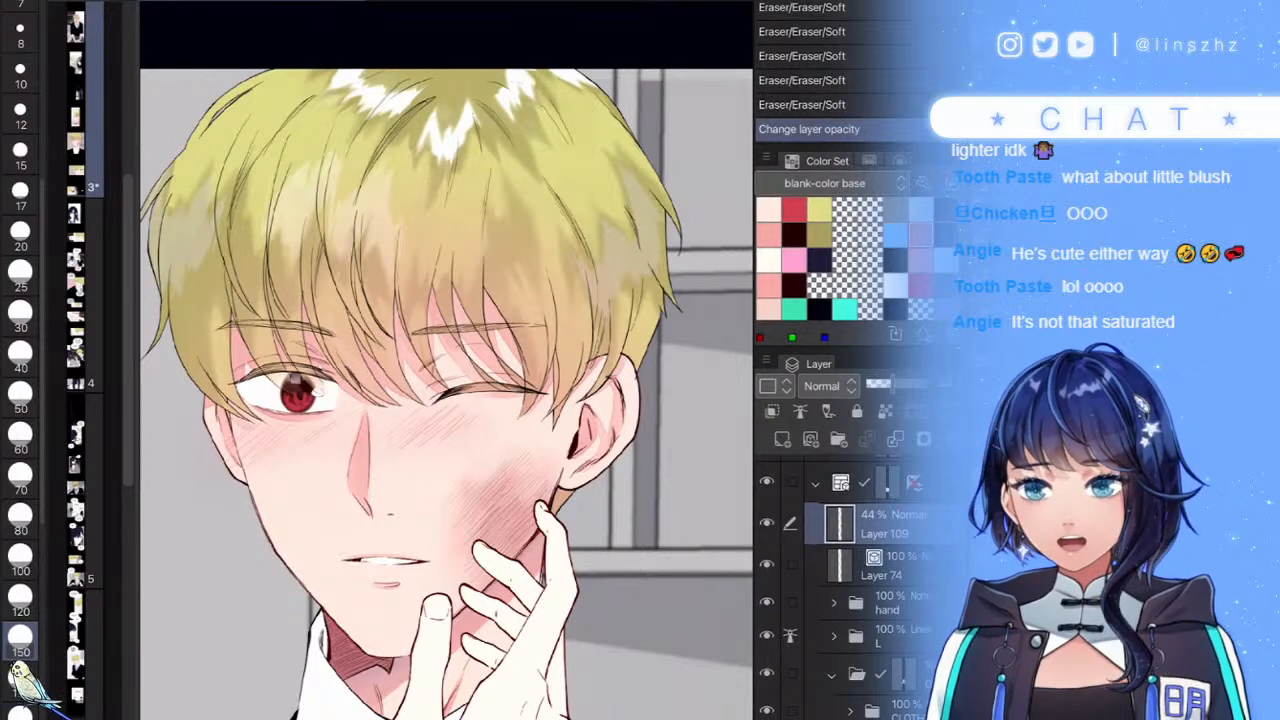
scroll(446, 360, "up", 1)
scroll(446, 360, "down", 3)
left_click_drag(446, 400, 446, 328)
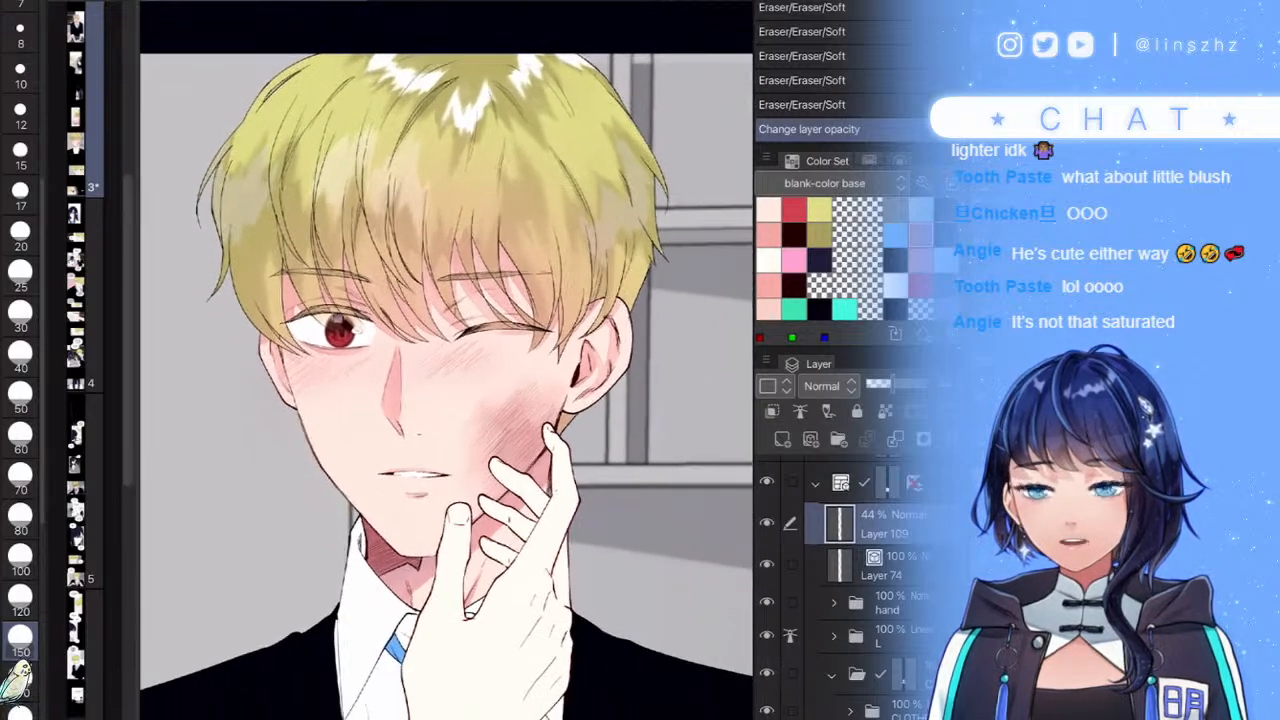
scroll(446, 360, "up", 2)
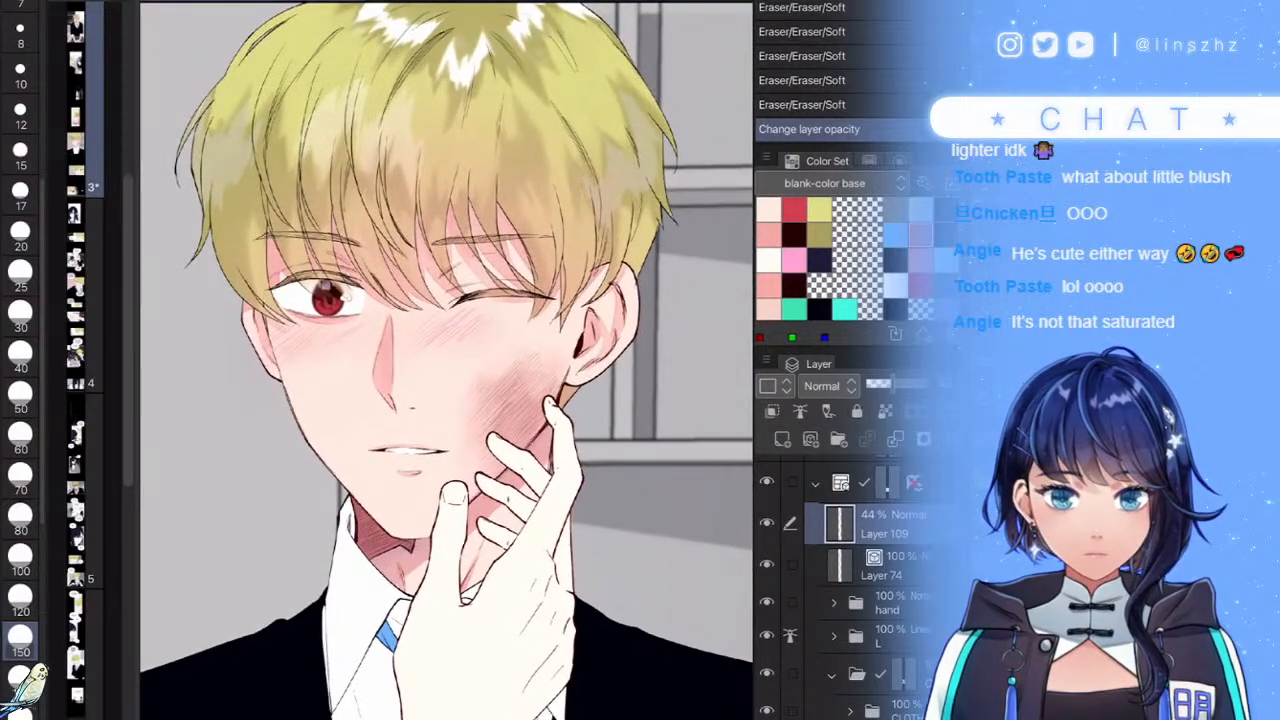
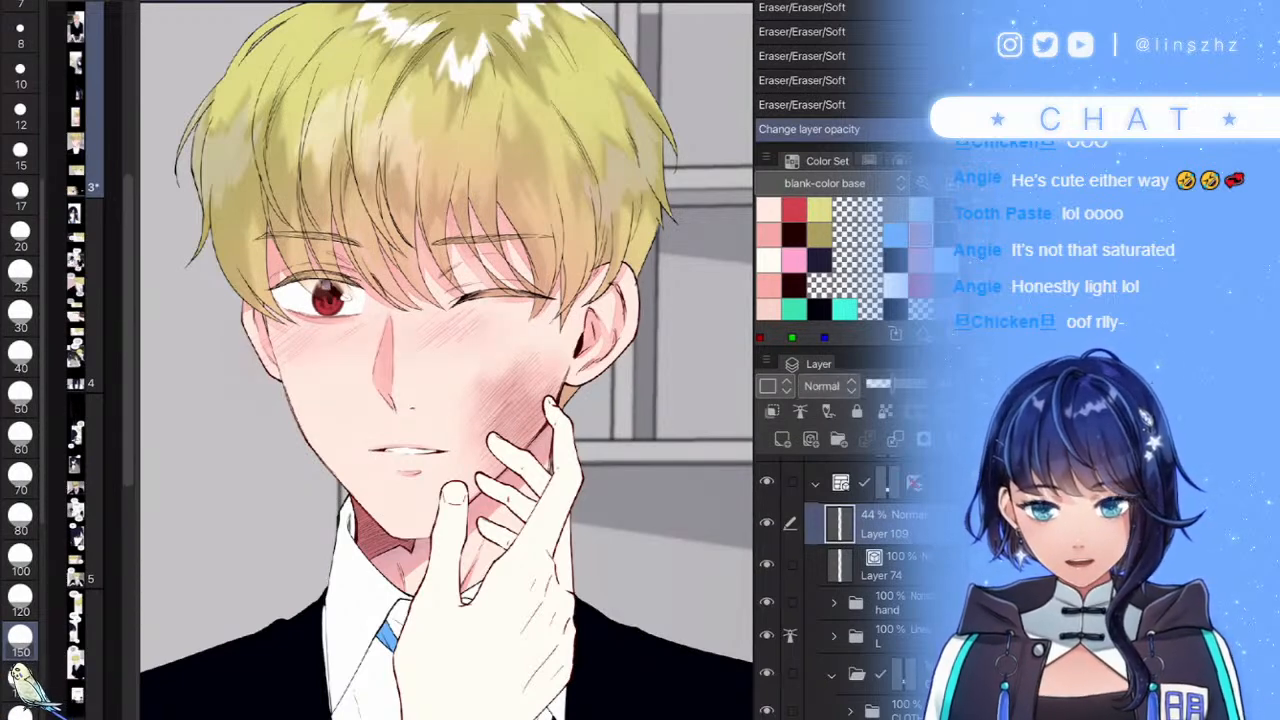
- Expand the hand folder and its C folder in the Layer panel
scroll(570, 455, "down", 4)
scroll(602, 594, "up", 3)
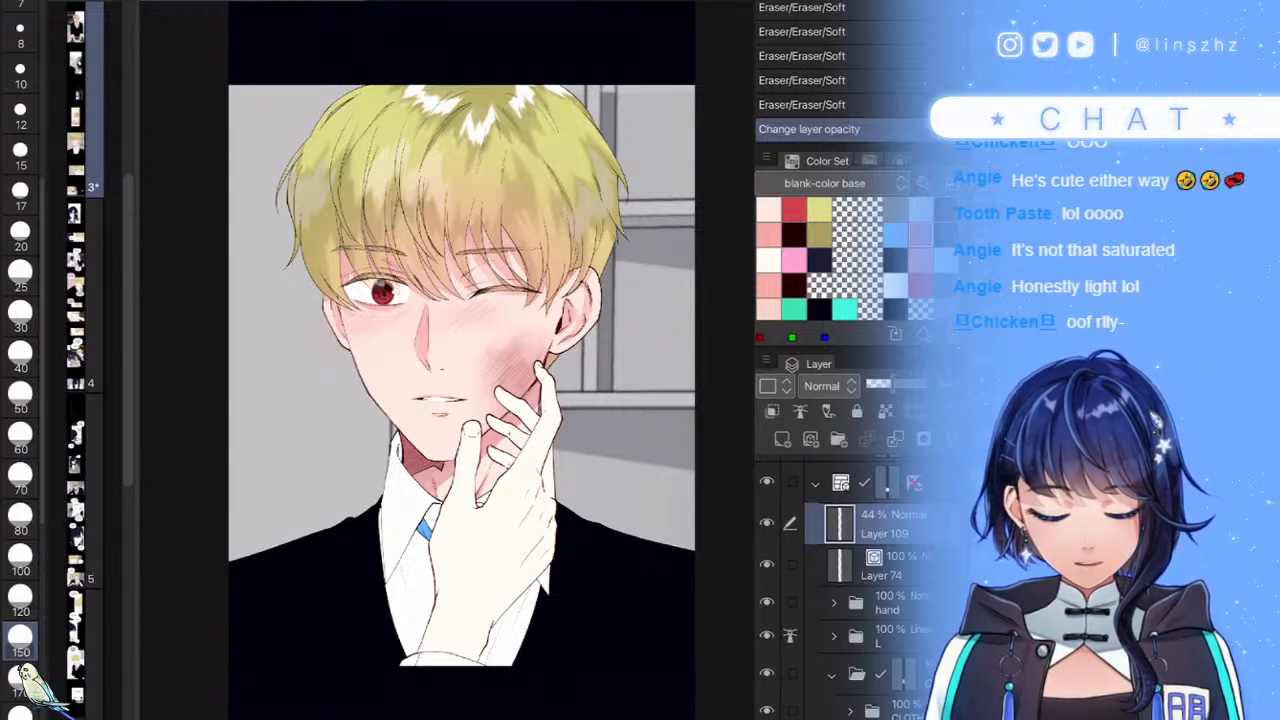
left_click(834, 603)
scroll(850, 590, "down", 3)
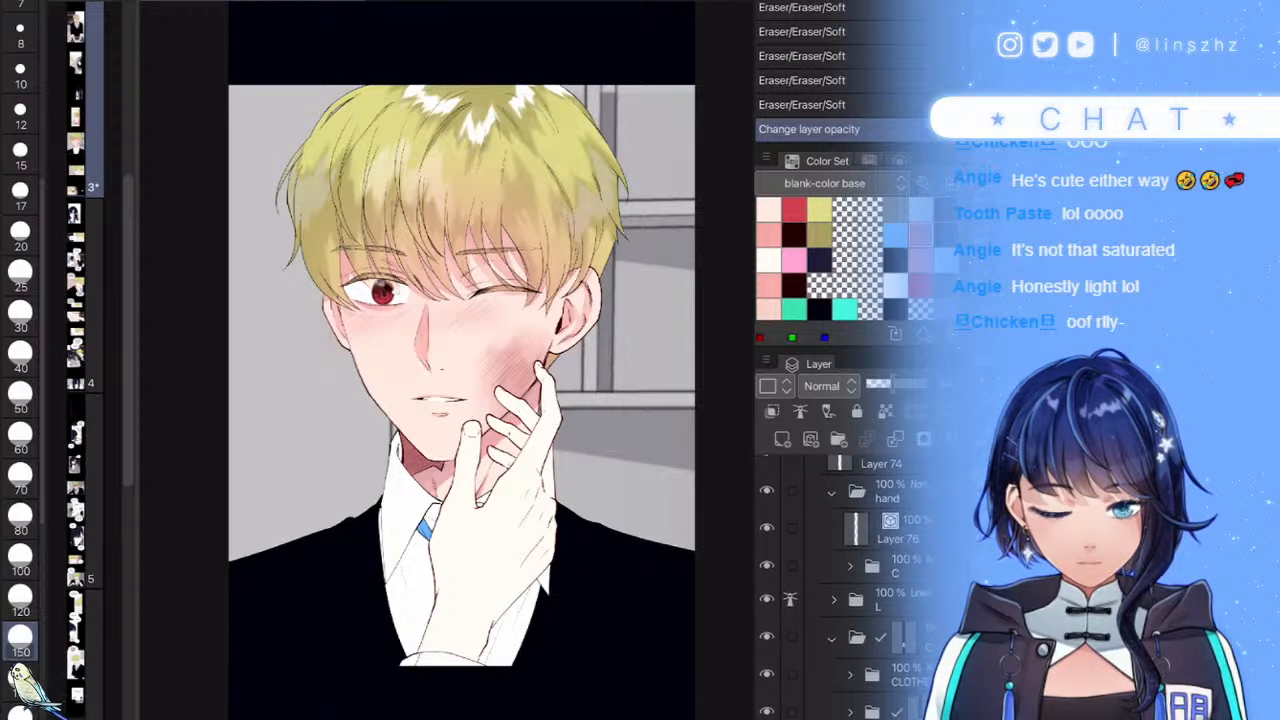
scroll(850, 590, "down", 1)
scroll(850, 590, "up", 1)
left_click(896, 567)
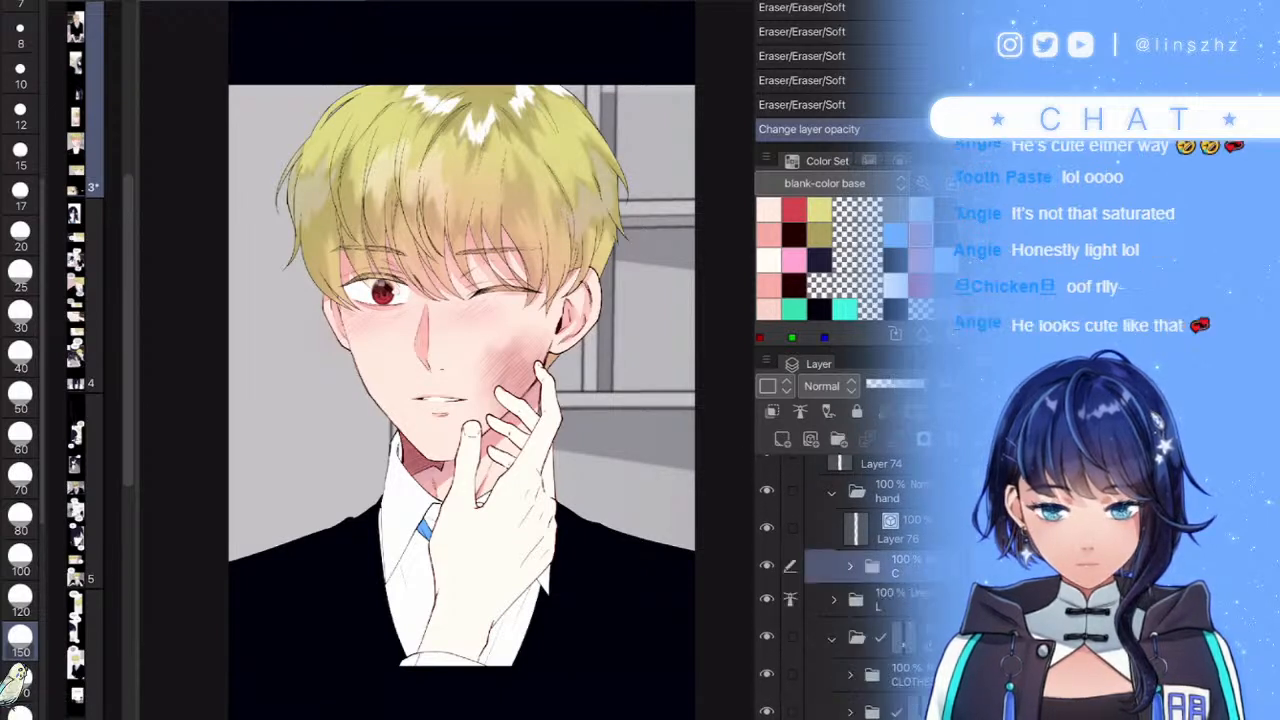
left_click(850, 567)
scroll(850, 590, "down", 1)
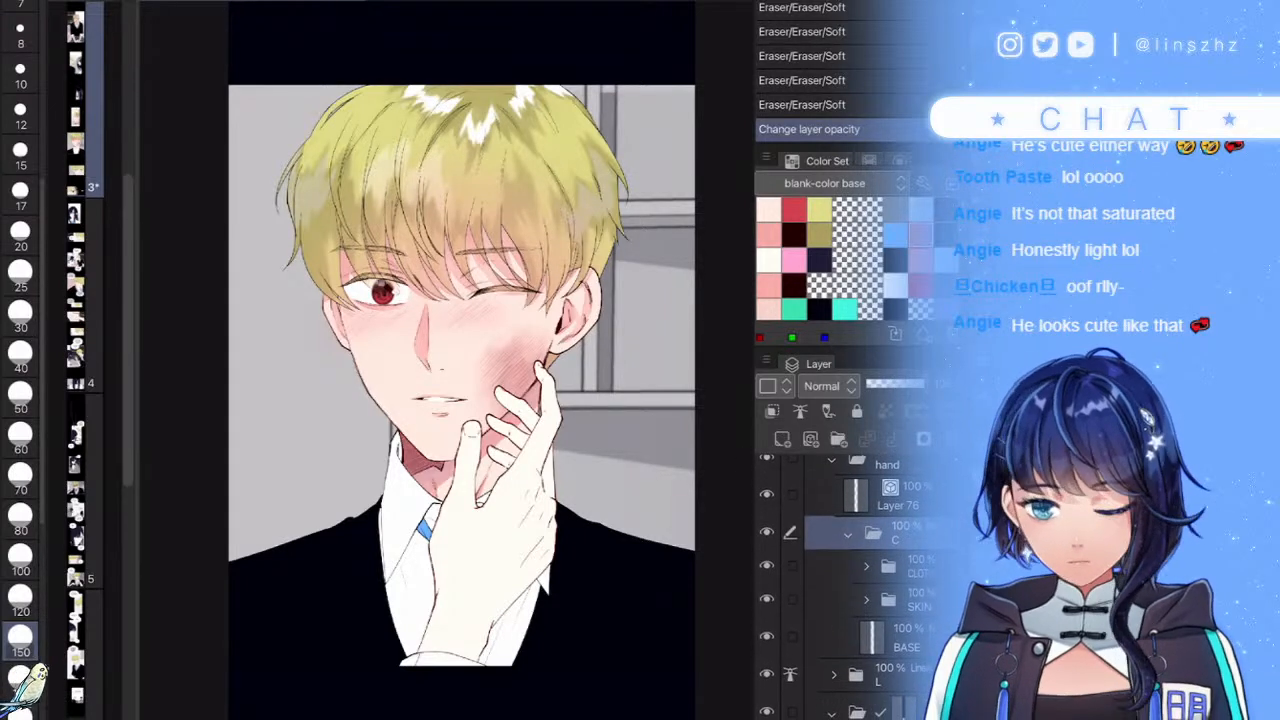
- Select the hand's skin area from SKIN and add a layer mask to folder C
left_click(896, 600)
left_click(872, 637, "ctrl")
left_click(872, 637, "ctrl")
left_click(872, 637, "ctrl")
left_click(896, 534)
left_click(923, 439)
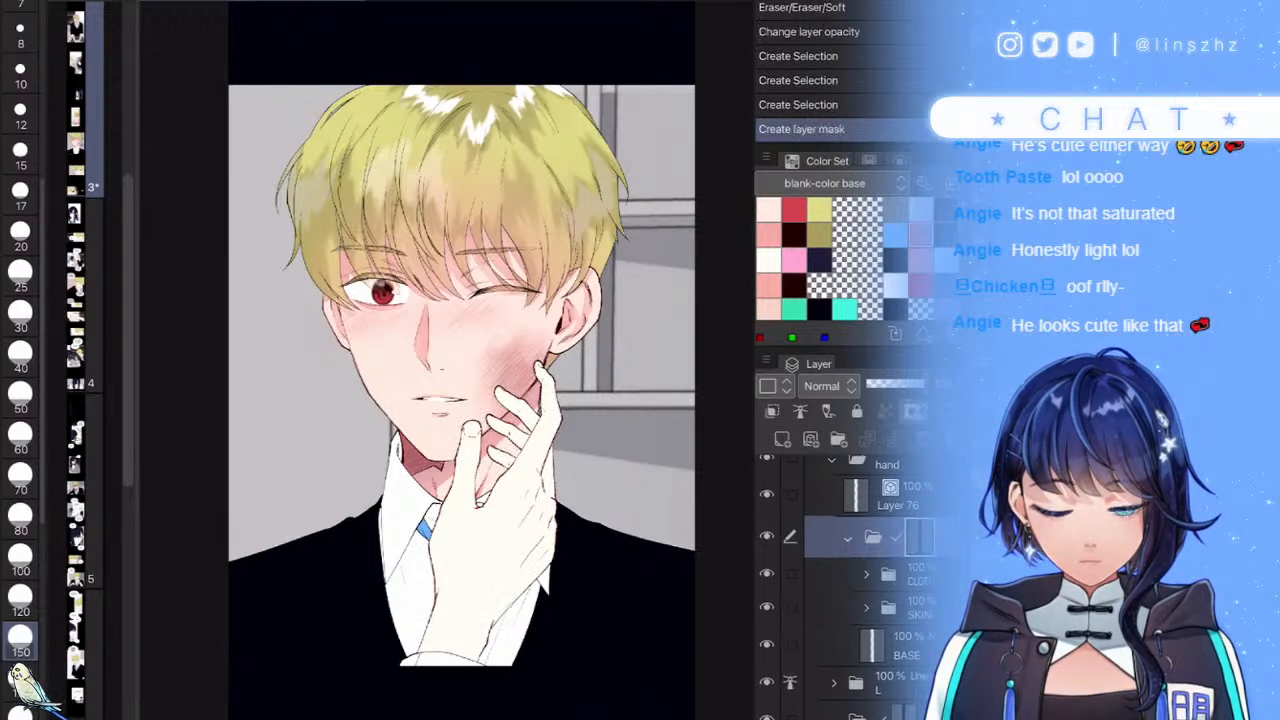
- Add a new blank raster layer inside the SKIN folder
left_click(866, 608)
scroll(866, 590, "down", 1)
left_click(910, 594)
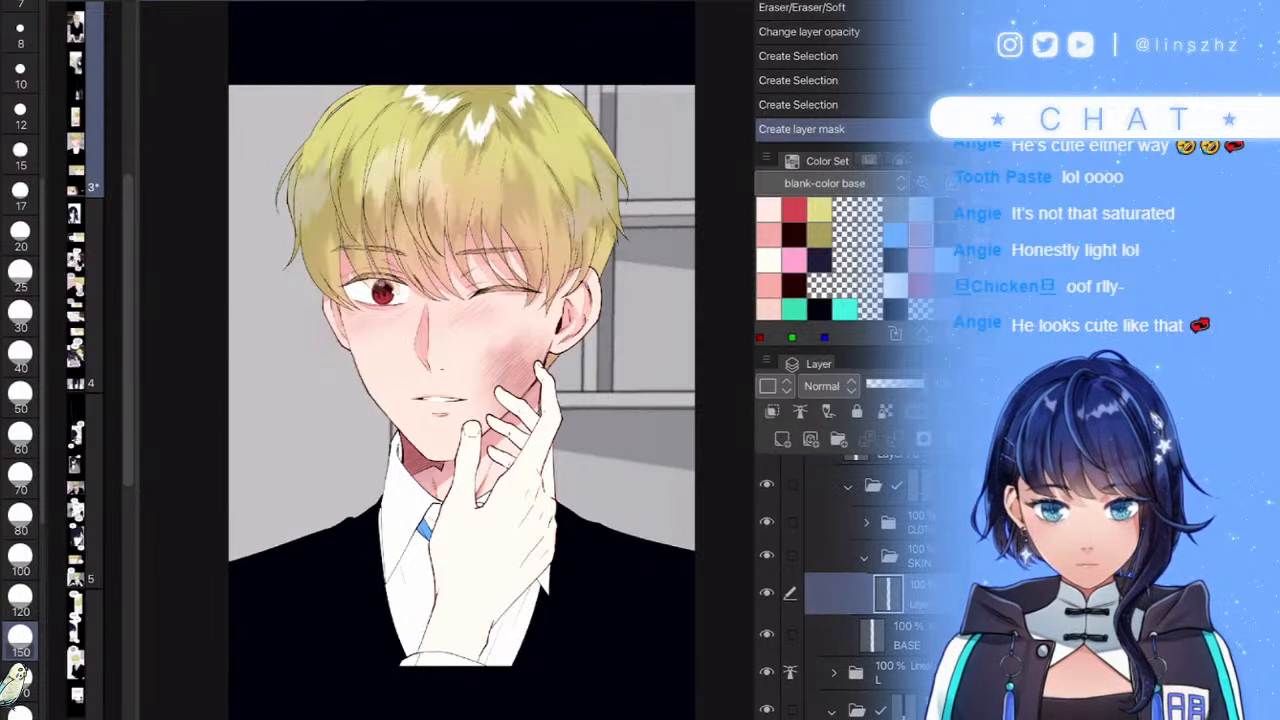
left_click(782, 439)
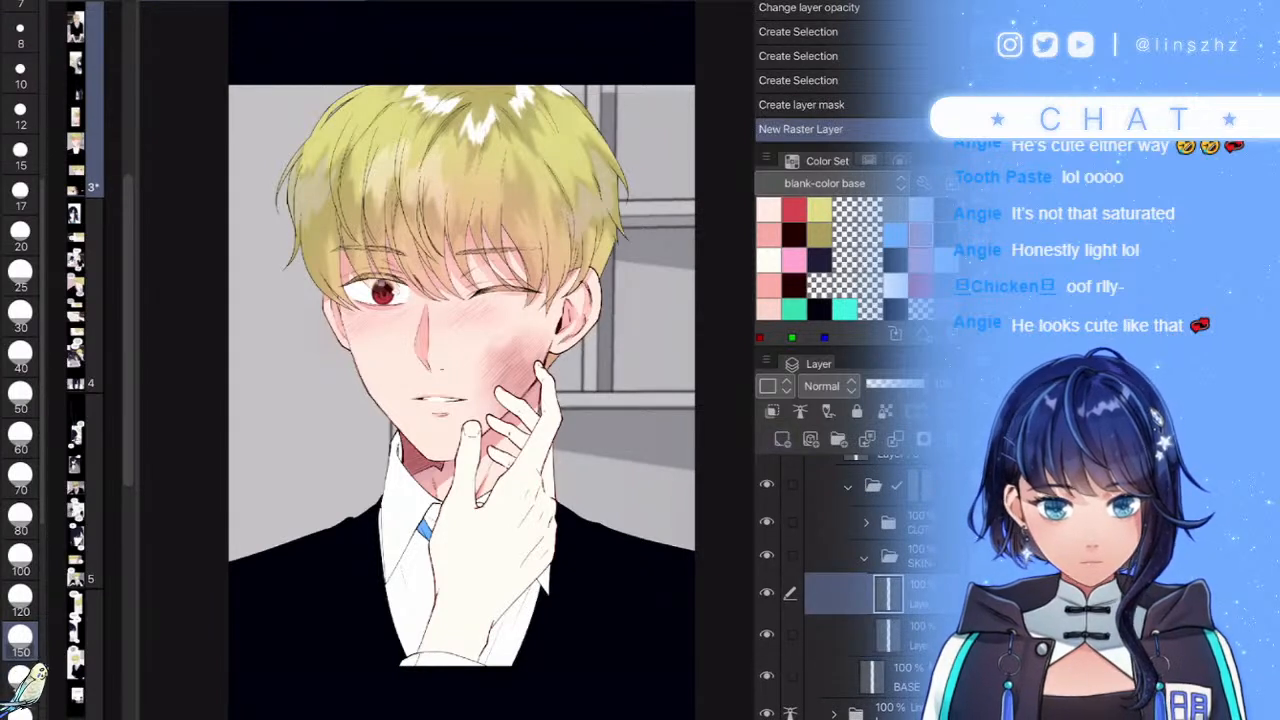
- Choose pale pink from the colour set and set the brush size to 15
left_click(769, 260)
left_click(769, 286)
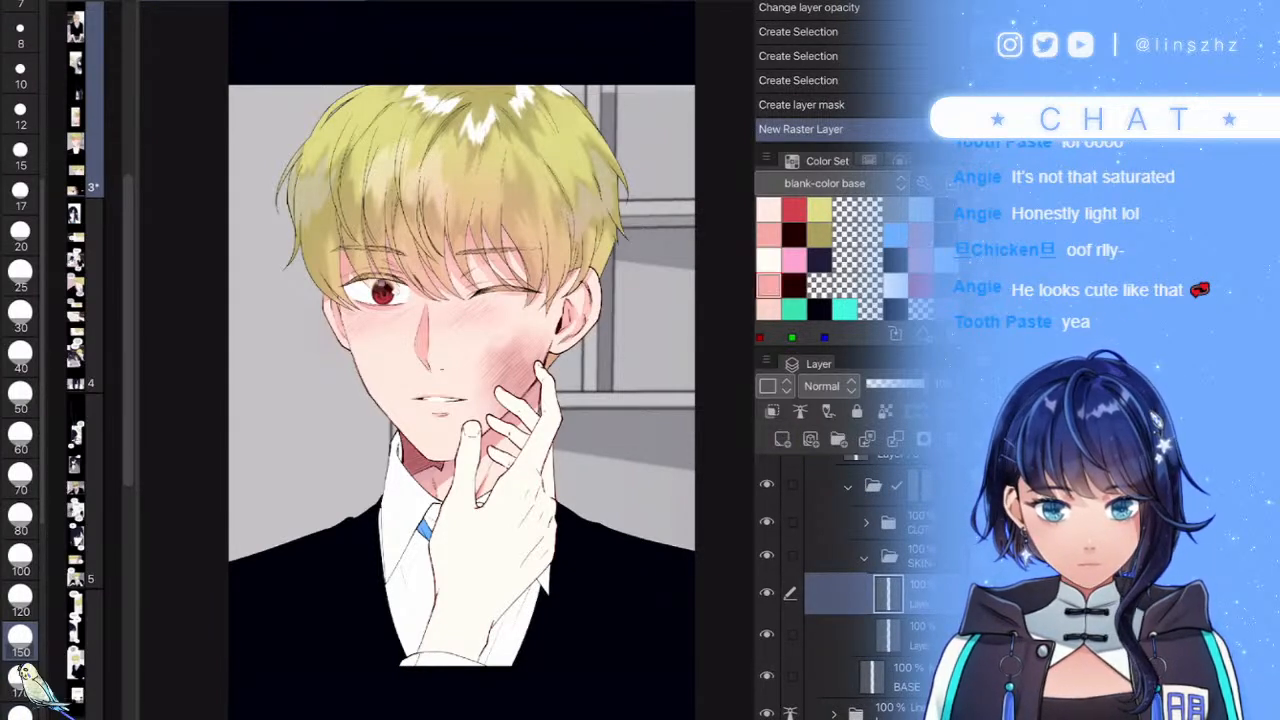
left_click(20, 603)
scroll(535, 600, "up", 2)
left_click(20, 155)
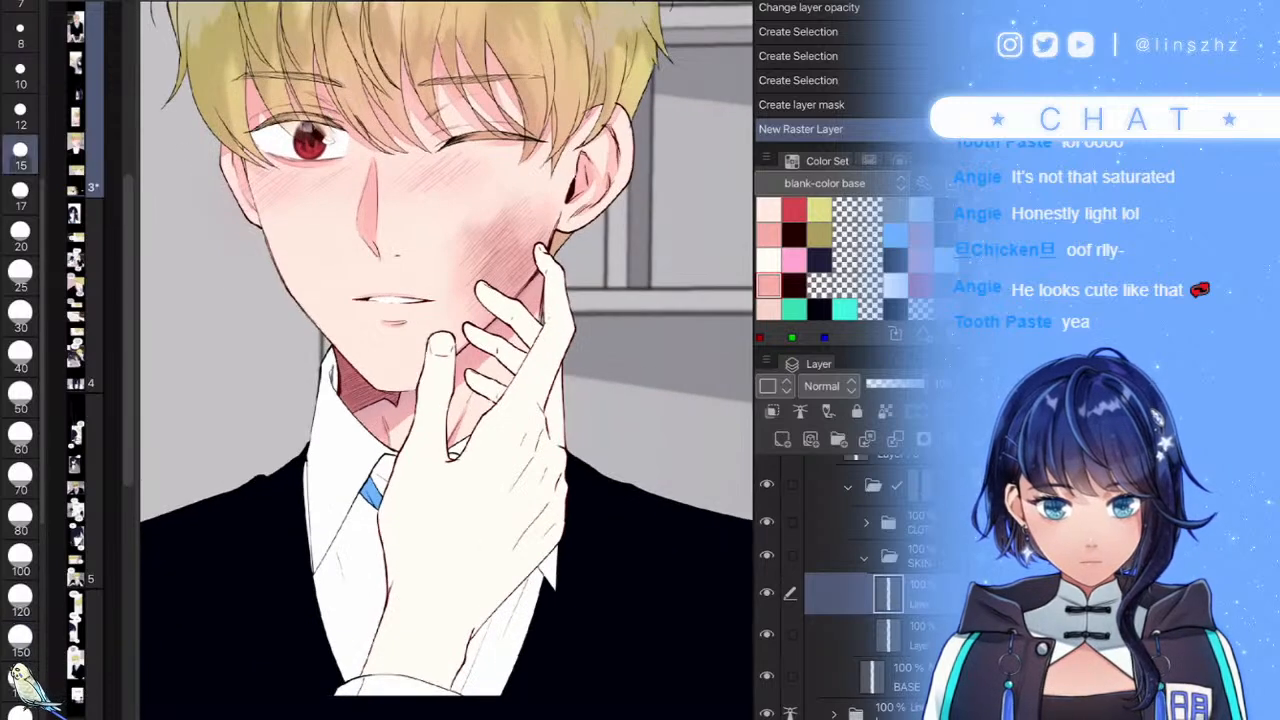
- Shade the fingers pink, raising the brush to 20 for the second and middle fingers
scroll(457, 301, "up", 5)
mouse_move(516, 410)
left_mouse_down()
mouse_move(554, 378)
mouse_move(534, 327)
mouse_move(532, 364)
mouse_move(518, 319)
mouse_move(525, 282)
mouse_move(529, 382)
mouse_move(490, 365)
mouse_move(519, 390)
mouse_move(525, 448)
mouse_move(534, 397)
mouse_move(524, 490)
left_mouse_up()
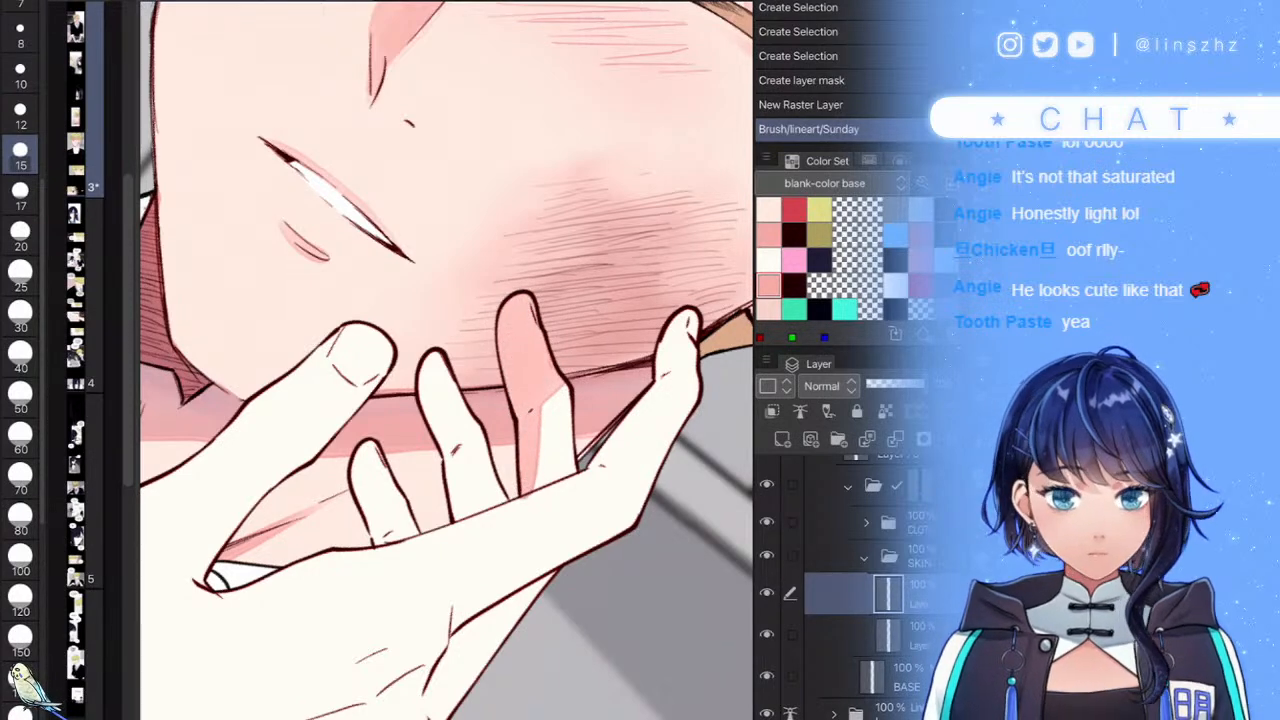
scroll(446, 374, "down", 3)
scroll(446, 374, "up", 3)
key("]")
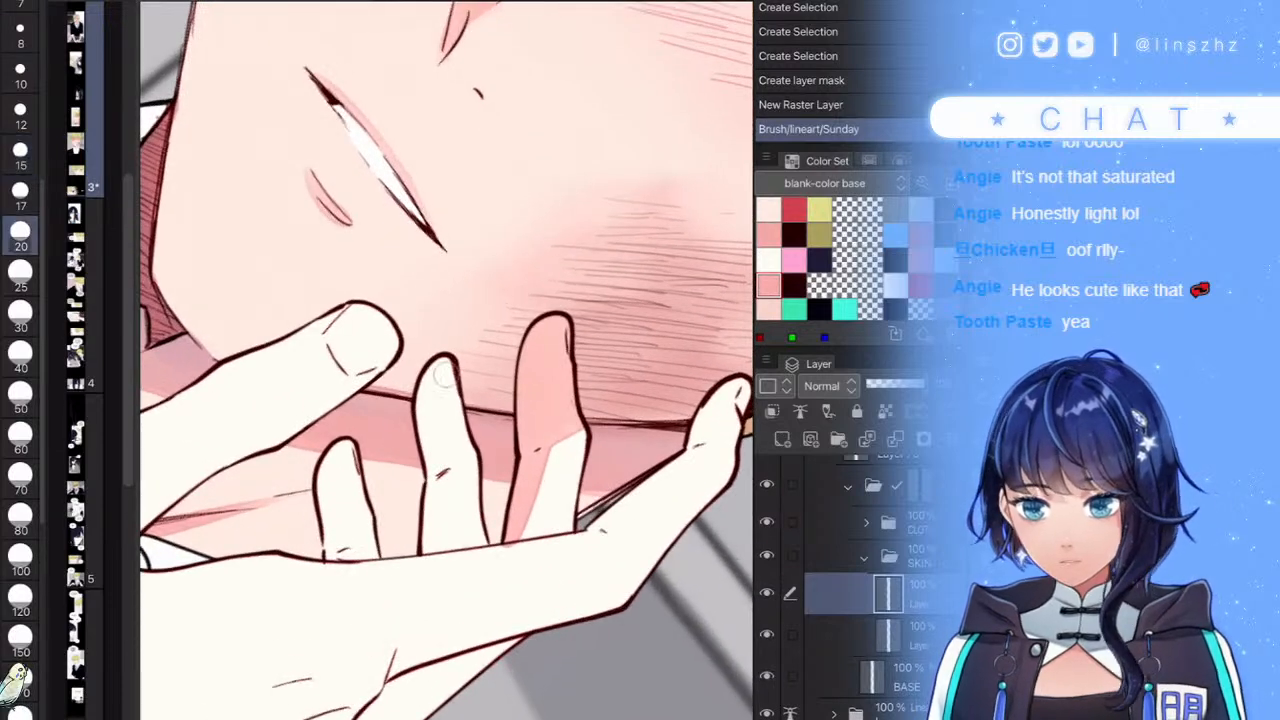
mouse_move(446, 374)
left_mouse_down()
mouse_move(430, 388)
mouse_move(438, 424)
mouse_move(446, 442)
mouse_move(475, 444)
mouse_move(432, 512)
mouse_move(424, 556)
left_mouse_up()
mouse_move(358, 430)
left_mouse_down()
mouse_move(328, 538)
mouse_move(322, 494)
mouse_move(357, 453)
mouse_move(337, 466)
mouse_move(383, 447)
left_mouse_up()
scroll(446, 360, "down", 3)
scroll(446, 360, "up", 2)
left_click_drag(460, 364, 439, 382)
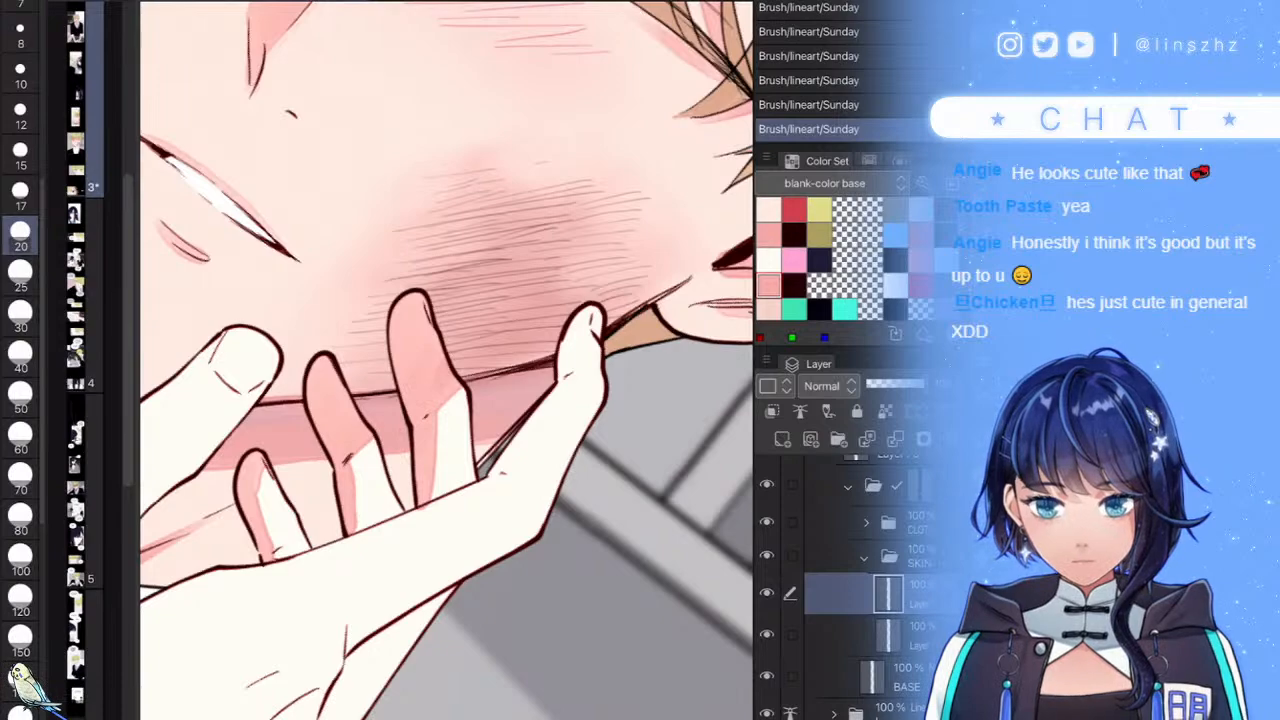
- Shade the little finger, the hand's top edge, and the thumb's left edge toward the cuff
mouse_move(564, 369)
left_mouse_down()
mouse_move(493, 478)
mouse_move(333, 549)
mouse_move(208, 573)
left_mouse_up()
scroll(446, 360, "down", 10)
scroll(446, 360, "up", 5)
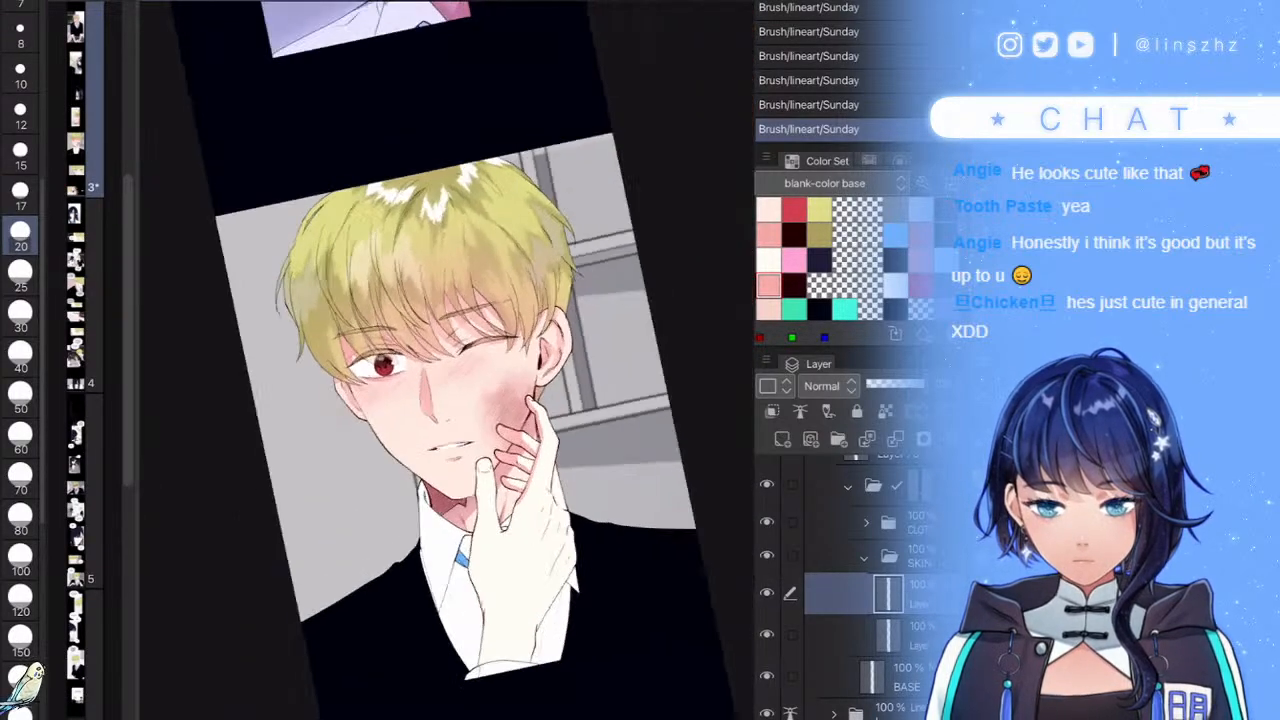
scroll(460, 556, "up", 3)
mouse_move(440, 275)
left_mouse_down()
mouse_move(410, 436)
mouse_move(360, 592)
left_mouse_up()
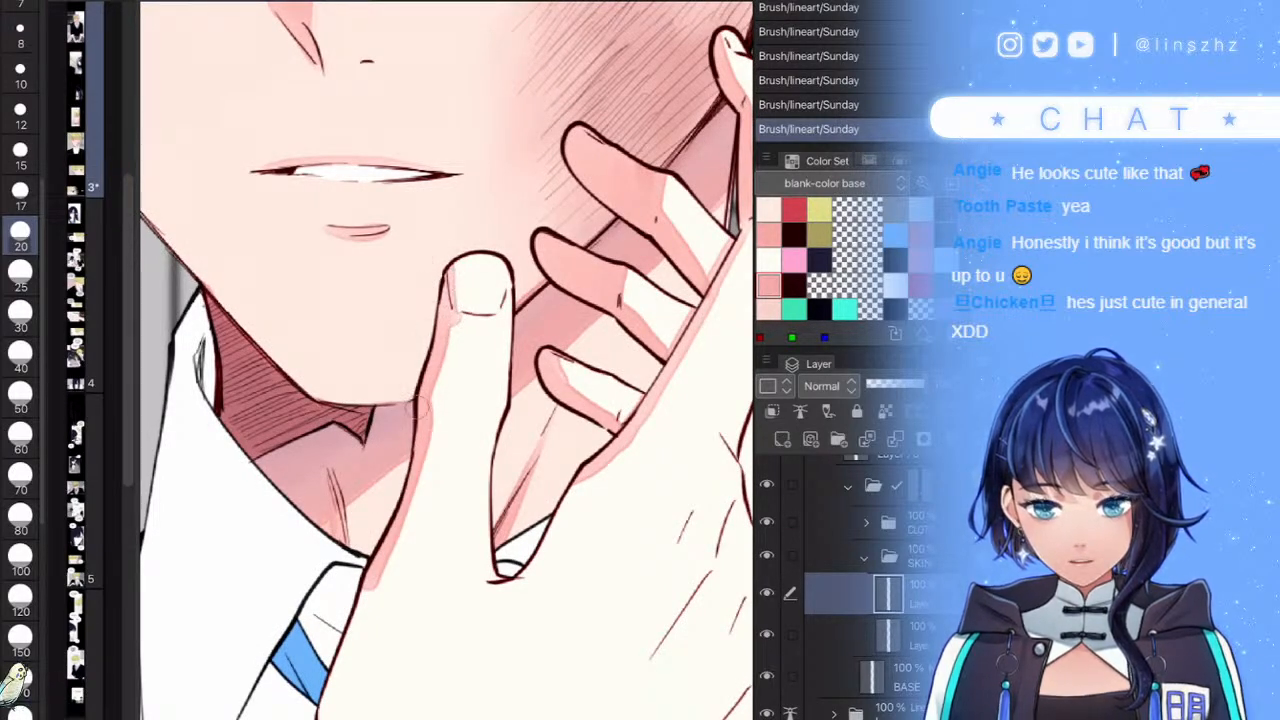
left_click_drag(368, 588, 352, 632)
scroll(447, 360, "down", 5)
scroll(447, 360, "up", 3)
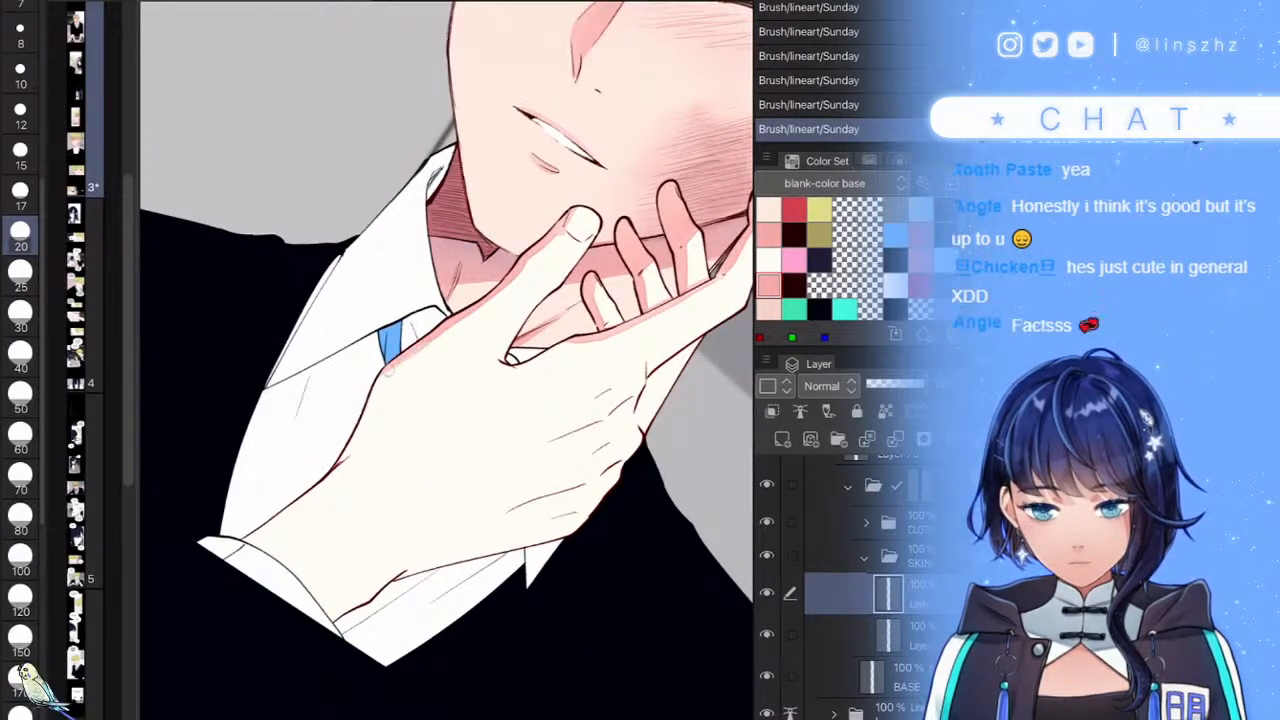
mouse_move(388, 366)
left_mouse_down()
mouse_move(353, 437)
mouse_move(370, 450)
mouse_move(272, 524)
left_mouse_up()
scroll(447, 360, "down", 3)
scroll(447, 360, "up", 6)
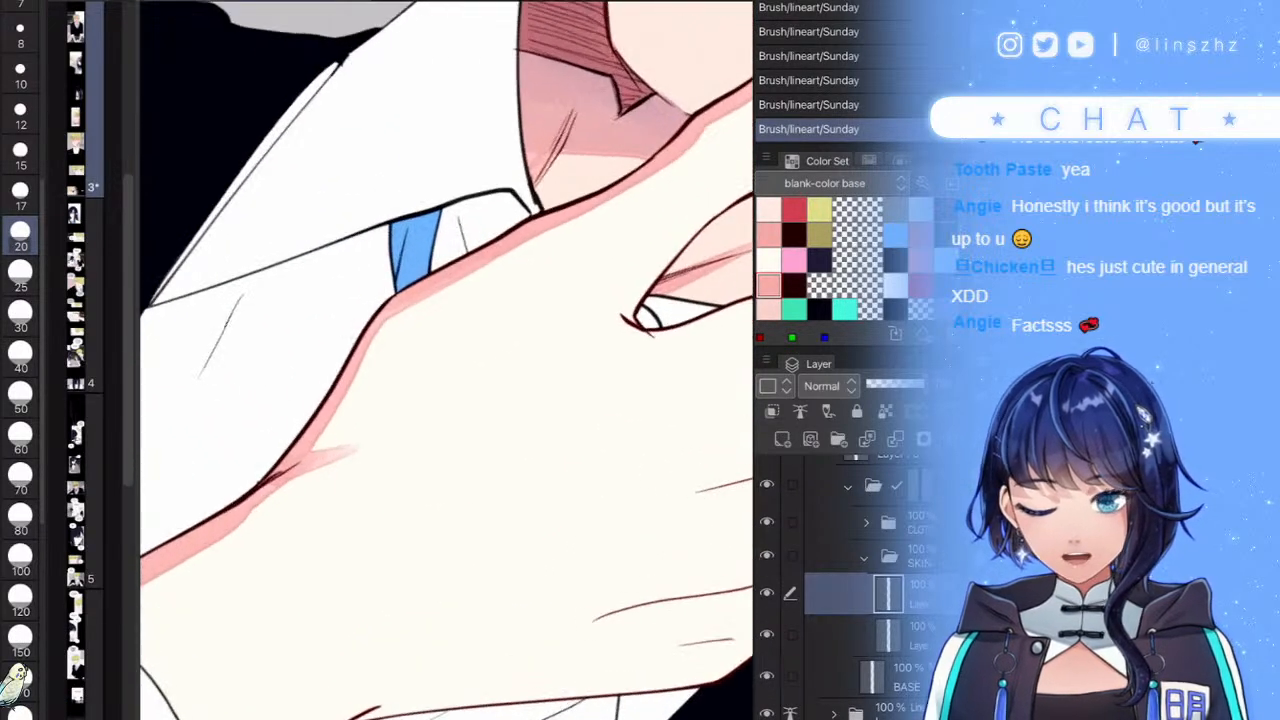
- At brush size 40, shade the hand's left edge and blend pink into the wrist corner
left_click(20, 354)
left_click_drag(354, 363, 322, 432)
left_click_drag(385, 293, 332, 402)
mouse_move(370, 336)
left_mouse_down()
mouse_move(352, 400)
mouse_move(304, 450)
mouse_move(352, 440)
left_mouse_up()
left_click_drag(334, 450, 360, 439)
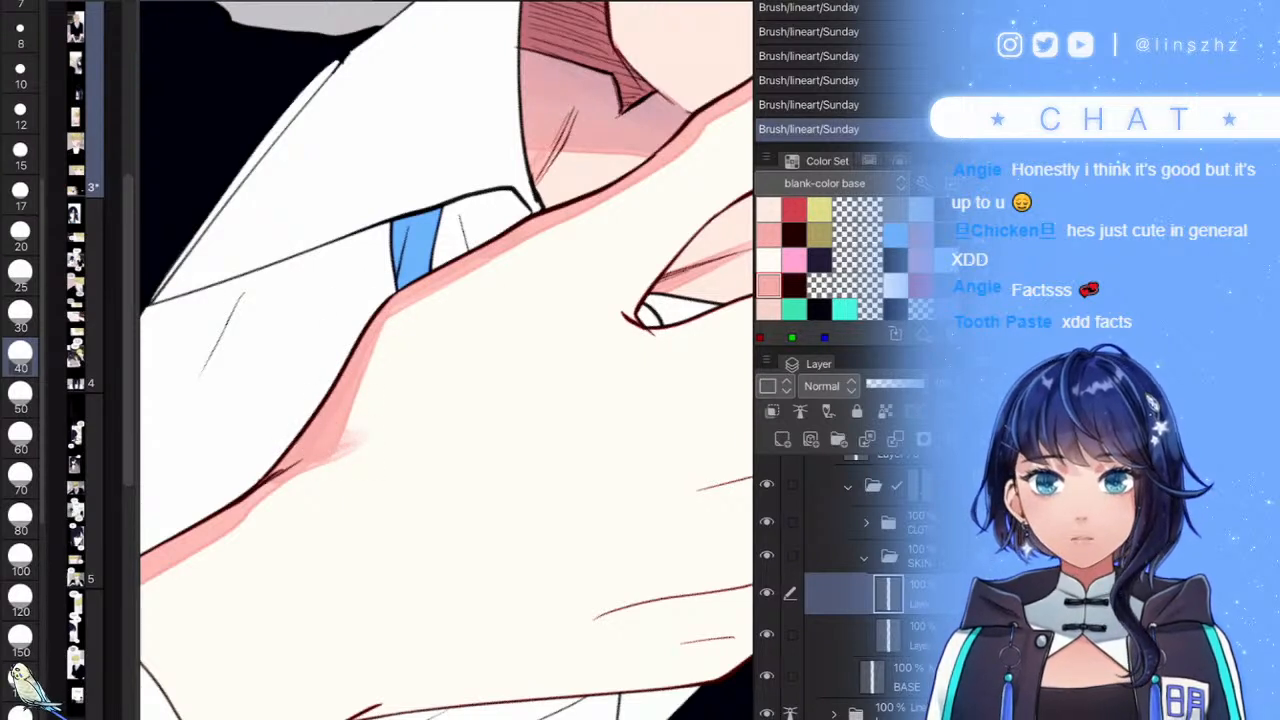
scroll(447, 360, "down", 5)
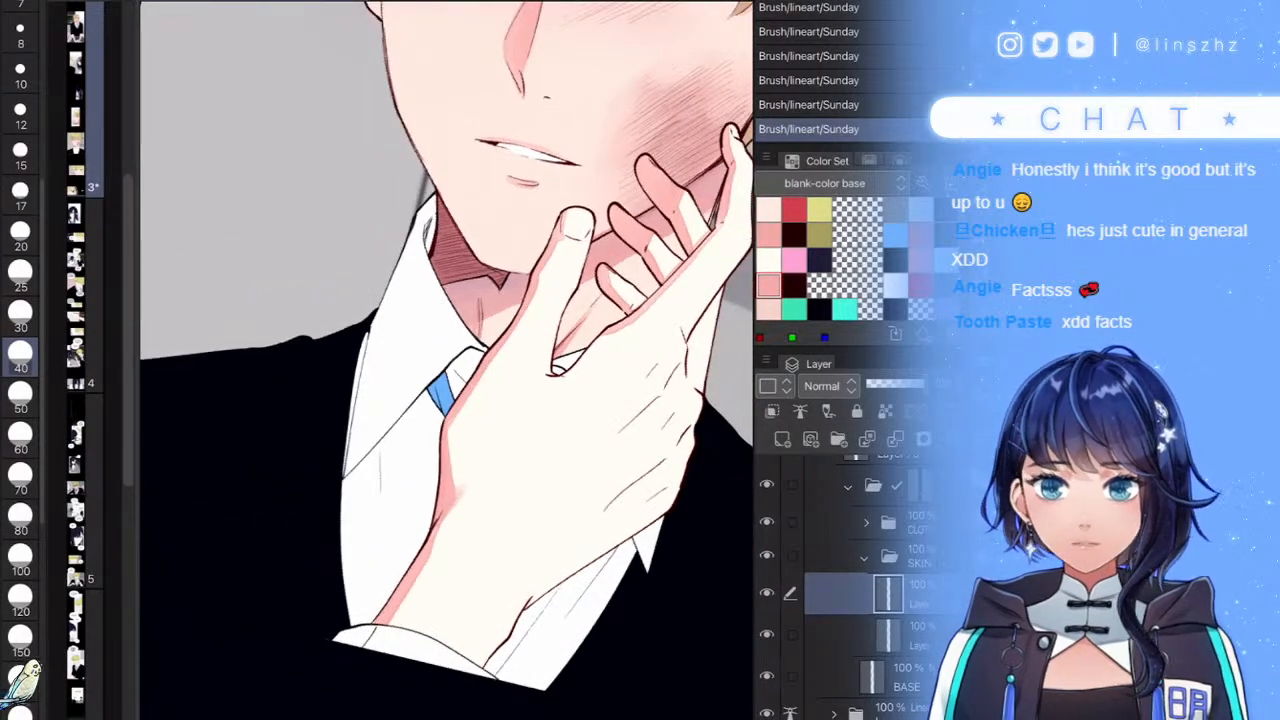
scroll(447, 360, "up", 5)
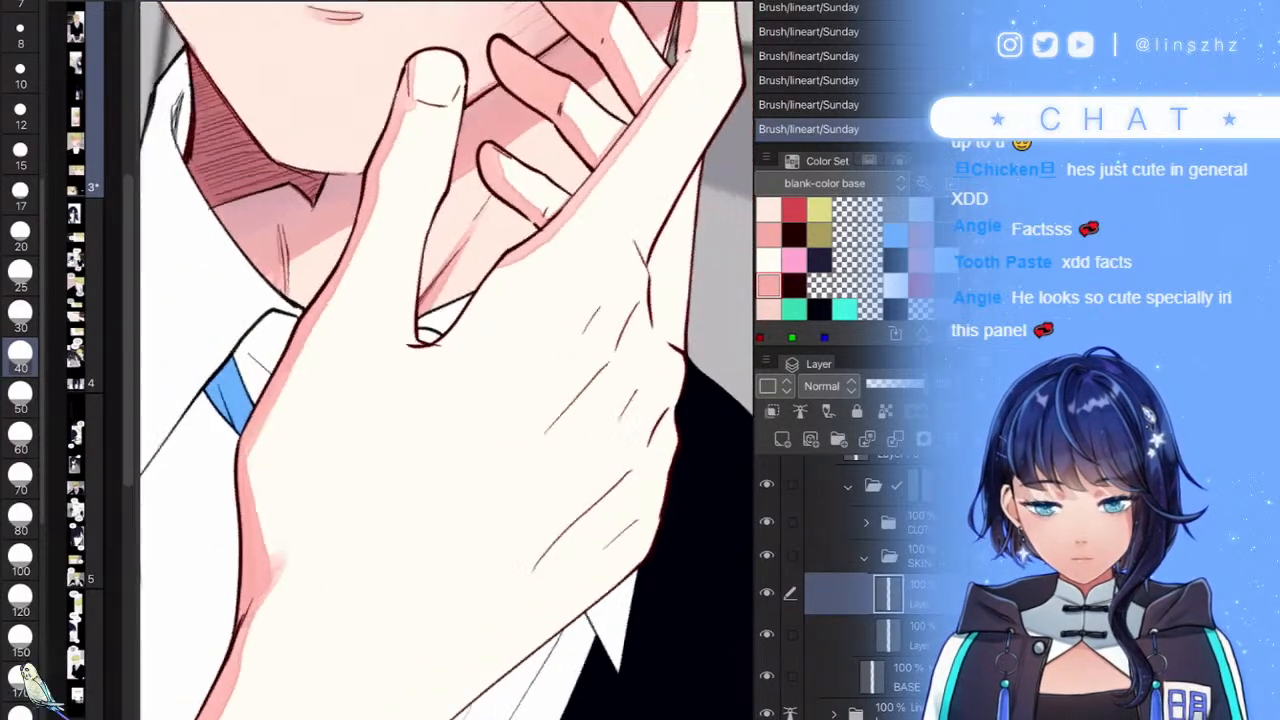
- Shade the thumb web and the hand's right edge, then reduce the brush to 25
mouse_move(320, 319)
left_mouse_down()
mouse_move(325, 355)
mouse_move(312, 345)
mouse_move(345, 172)
left_mouse_up()
left_click_drag(244, 142, 238, 174)
scroll(447, 360, "up", 2)
key("ctrl+z")
mouse_move(314, 290)
left_mouse_down()
mouse_move(322, 343)
mouse_move(330, 323)
mouse_move(318, 375)
left_mouse_up()
scroll(447, 360, "down", 10)
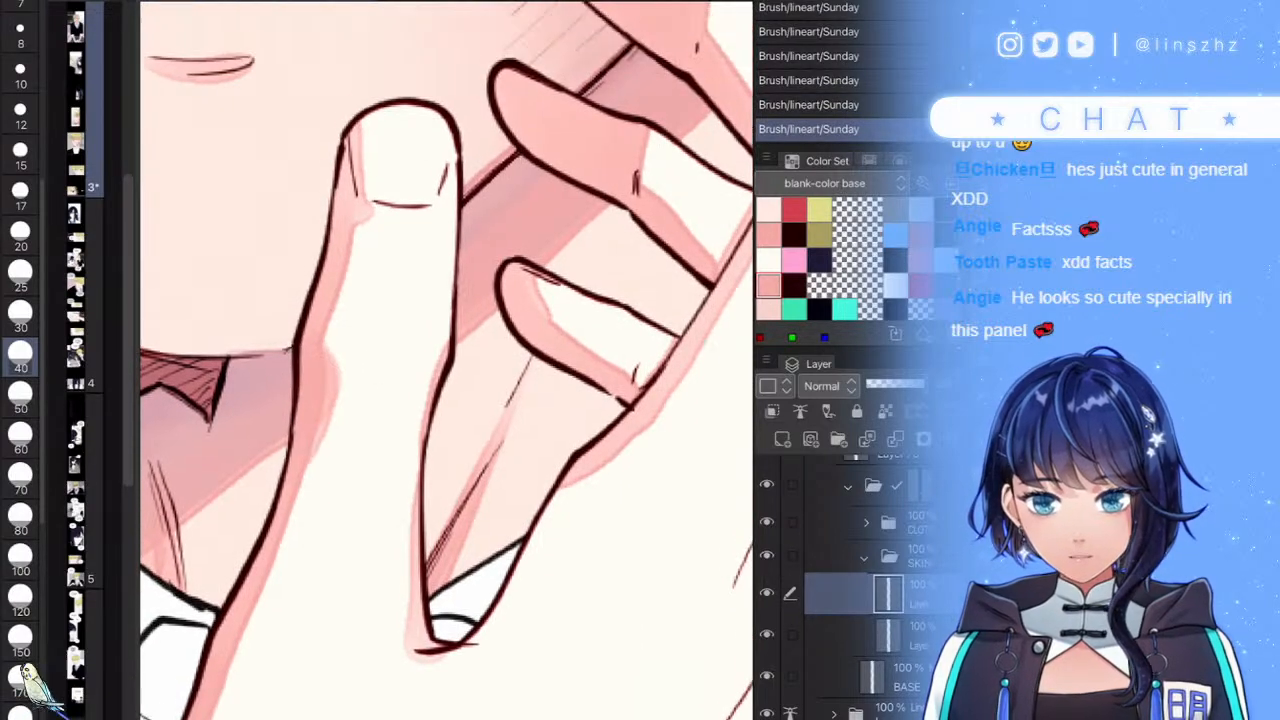
scroll(447, 360, "up", 3)
scroll(550, 400, "up", 5)
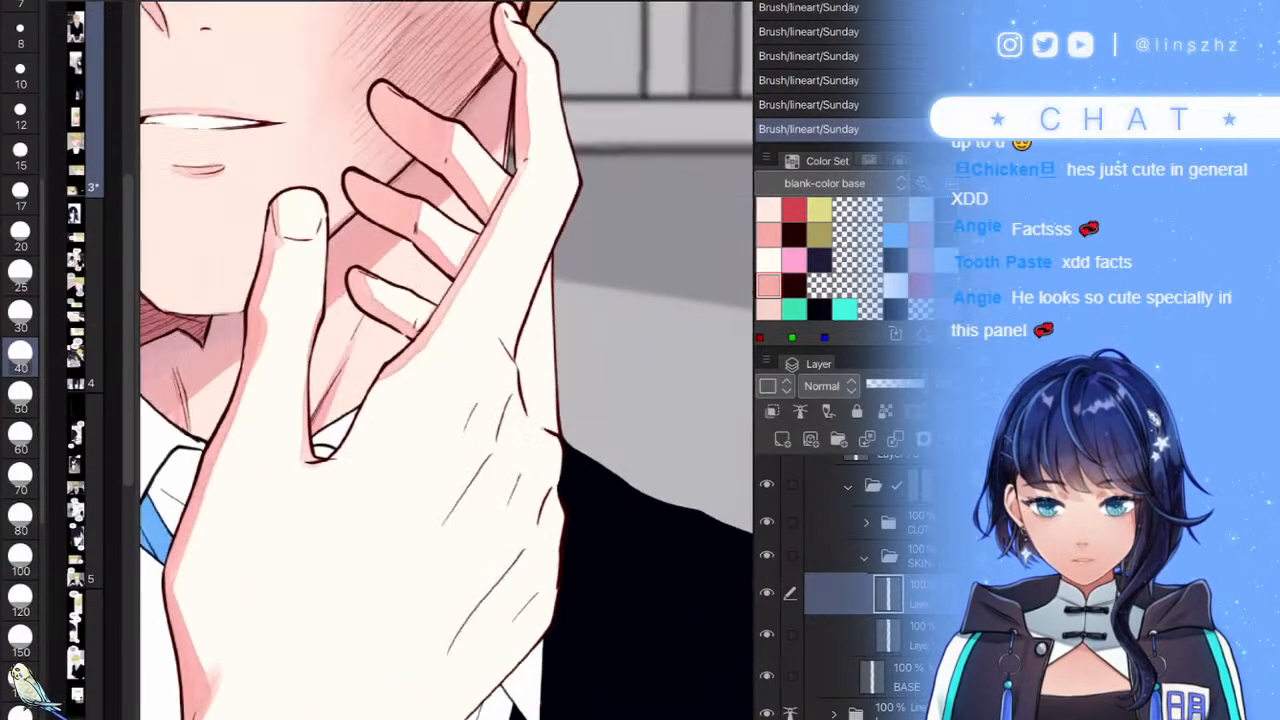
left_click_drag(537, 342, 545, 411)
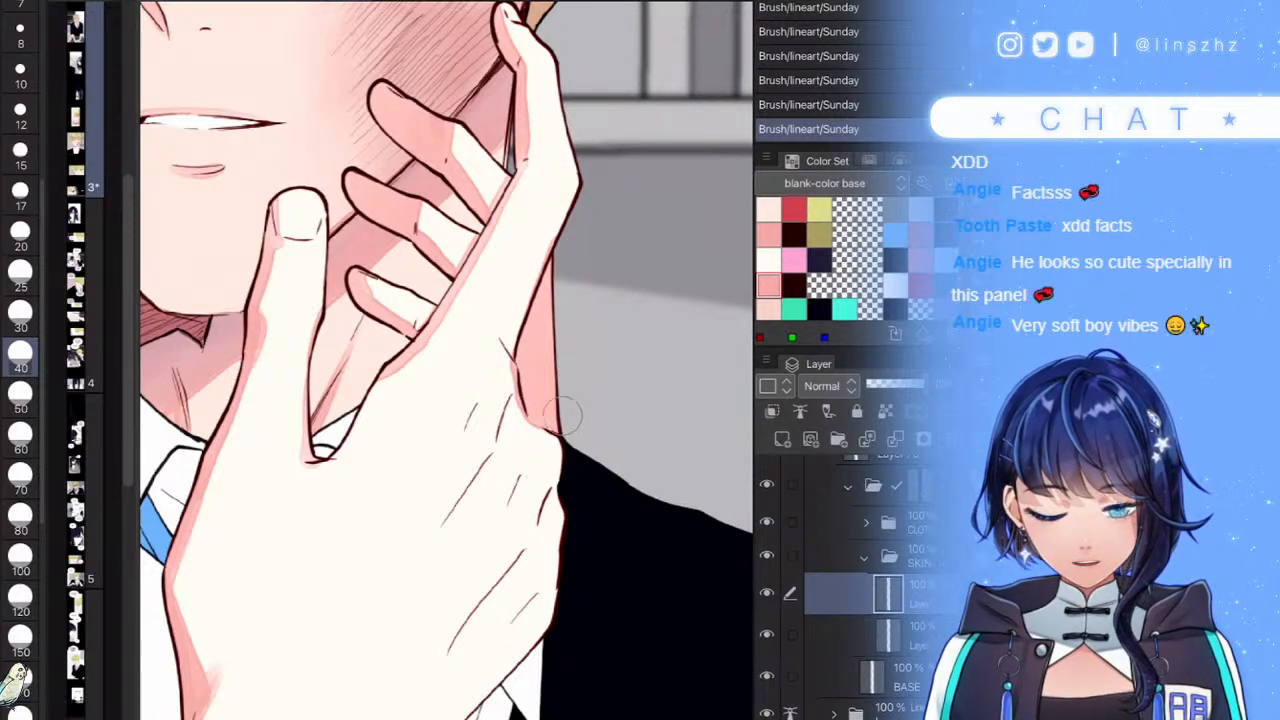
scroll(521, 399, "down", 2)
key("bracketleft")
key("bracketleft")
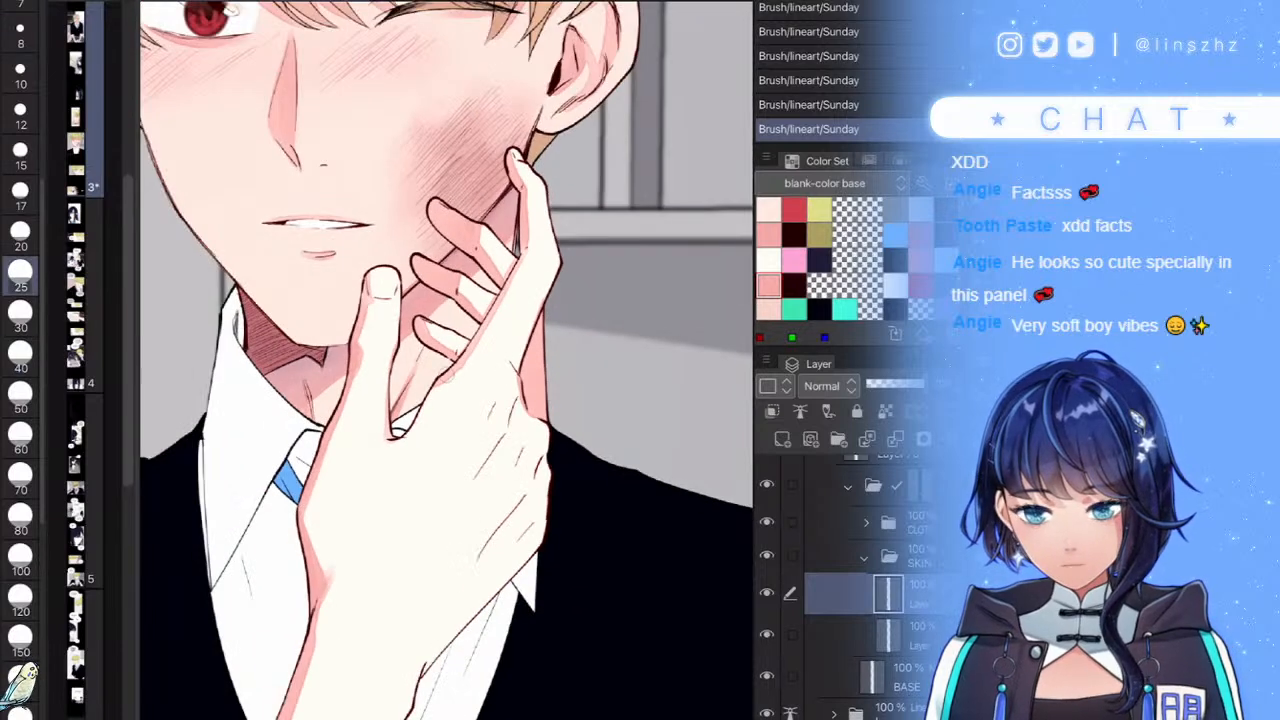
scroll(446, 374, "up", 2)
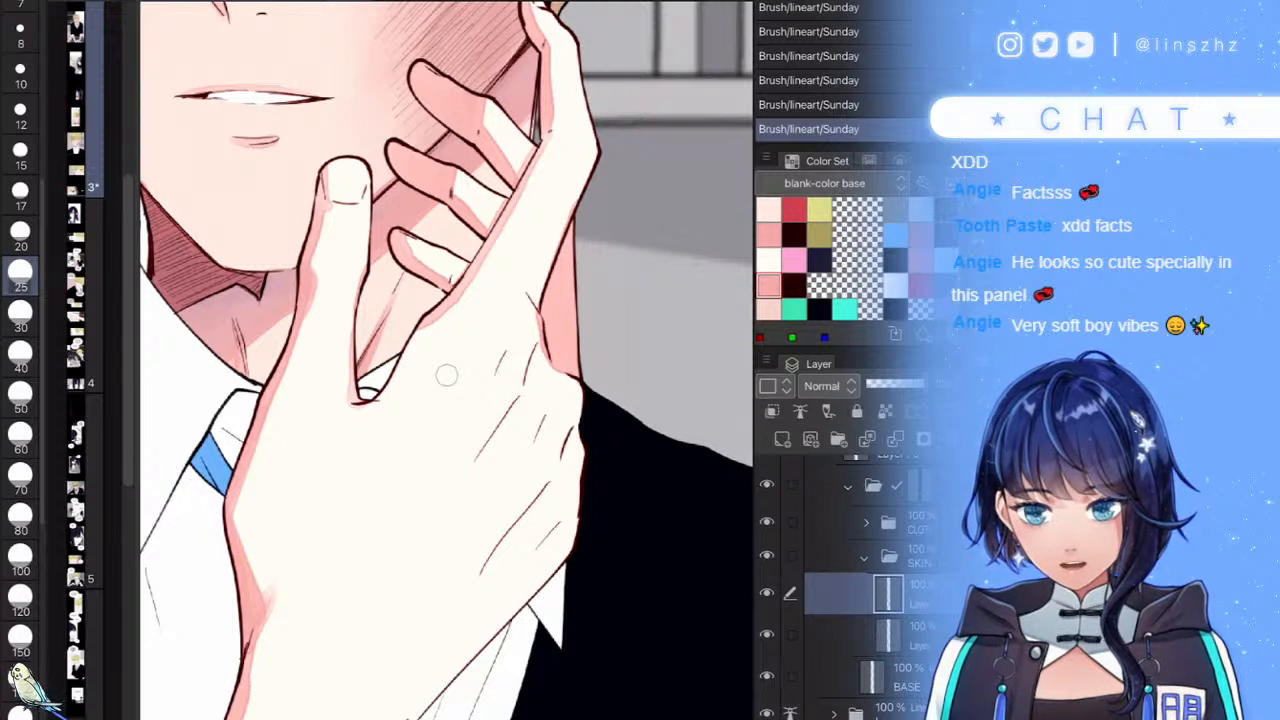
scroll(87, 360, "up", 5)
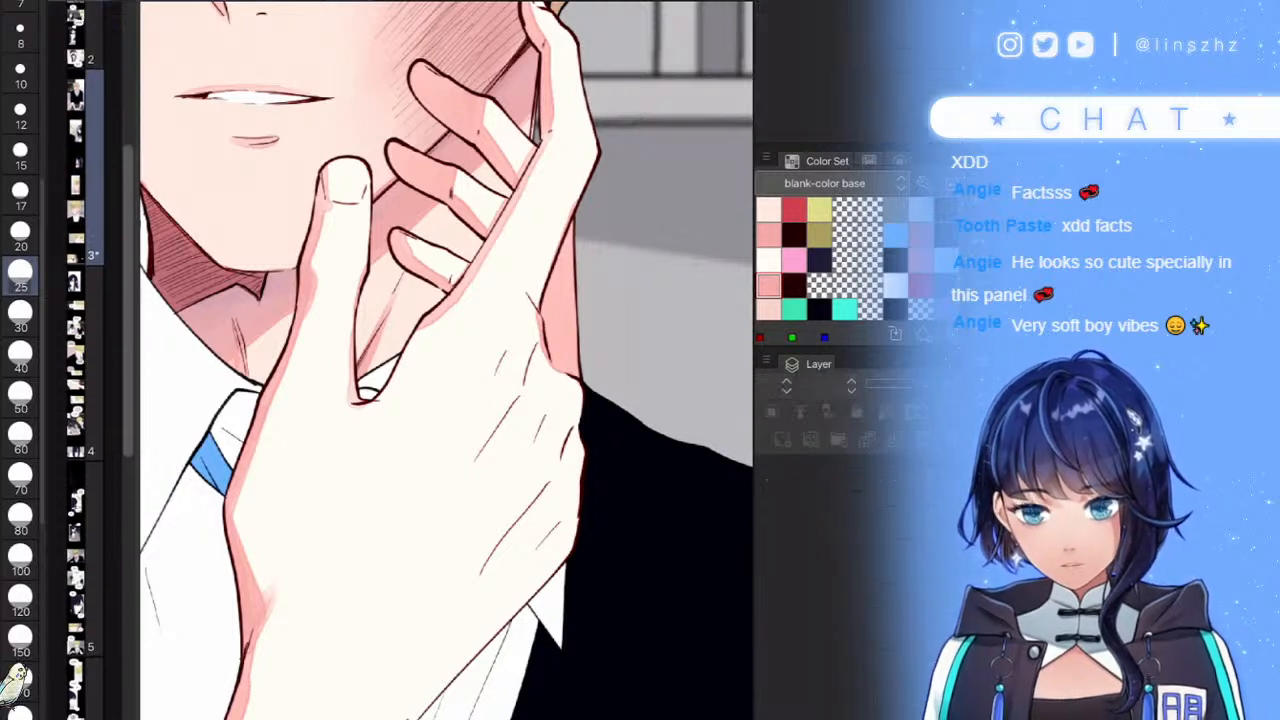
scroll(87, 360, "up", 1)
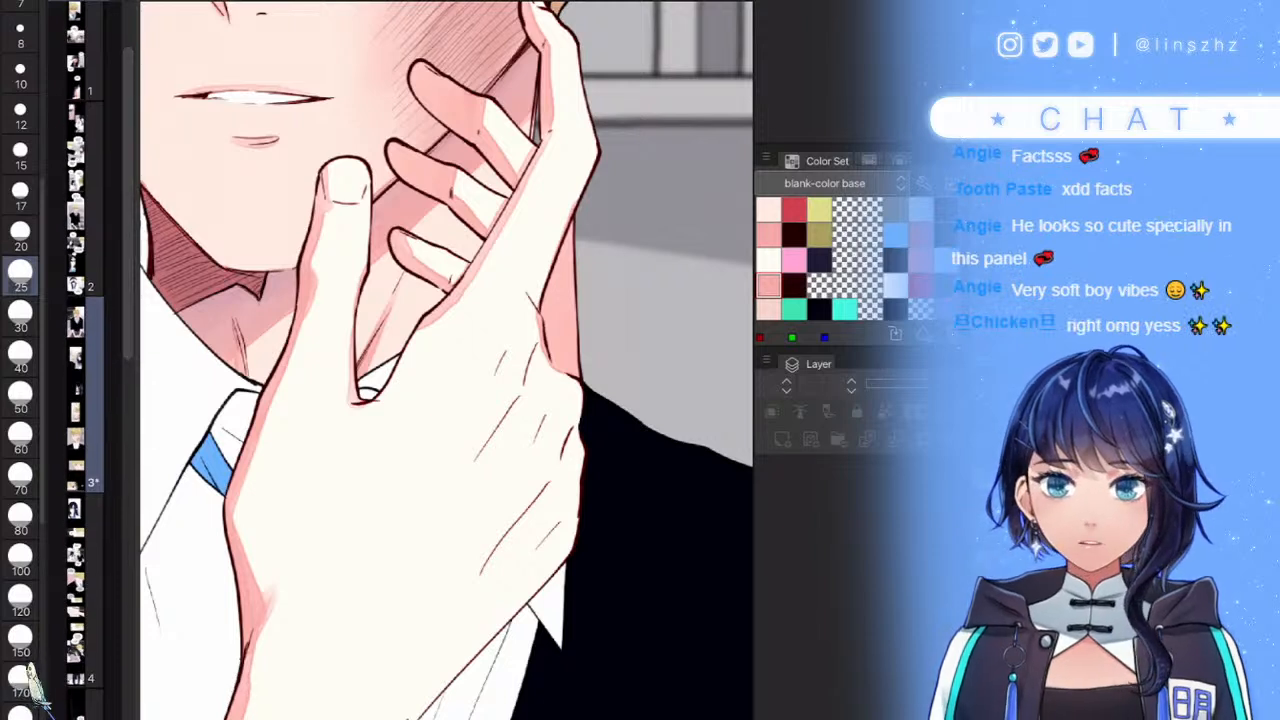
scroll(87, 360, "down", 10)
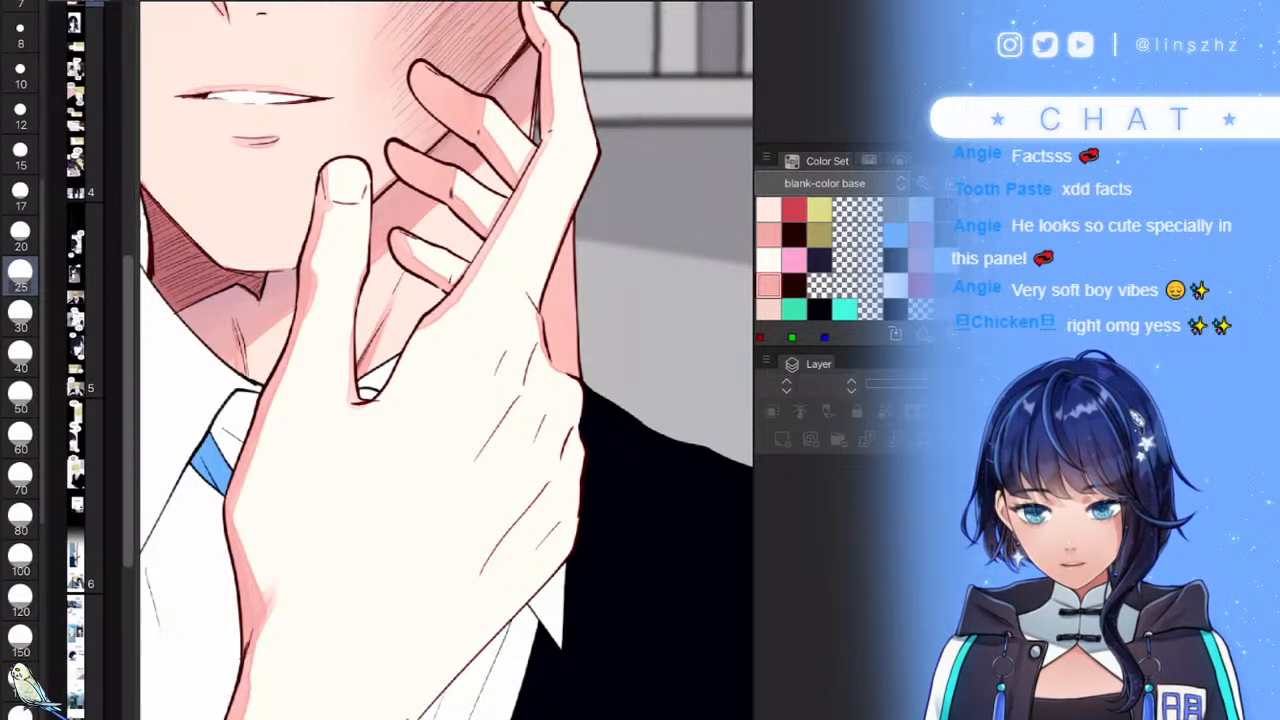
scroll(87, 360, "down", 7)
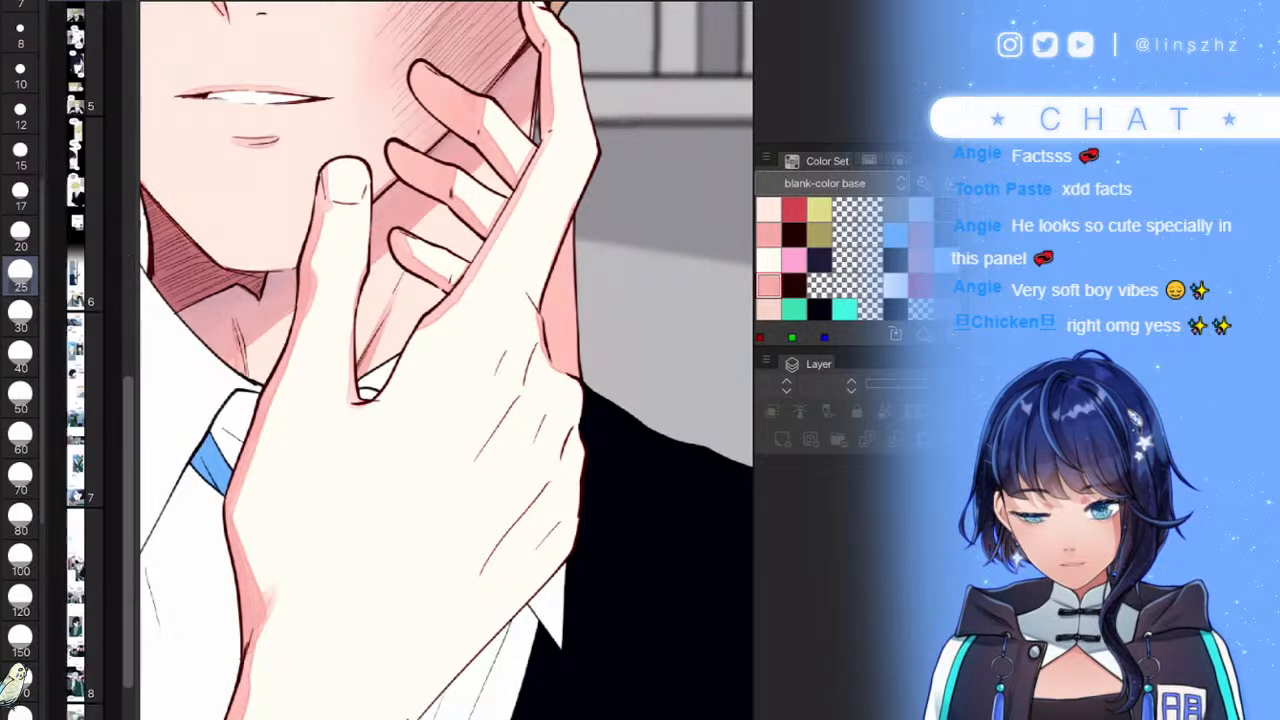
scroll(87, 360, "up", 8)
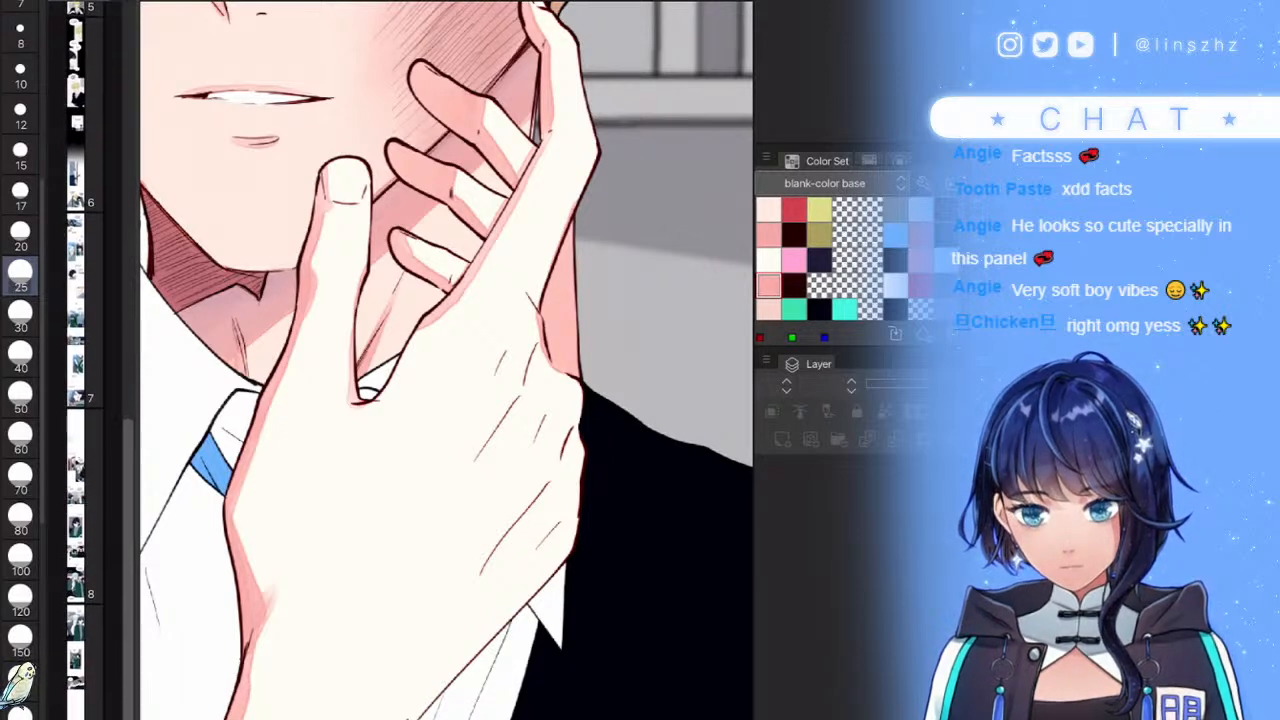
scroll(87, 360, "up", 3)
scroll(447, 360, "down", 4)
scroll(447, 360, "up", 4)
- Add pink shading on the back of the hand and along the lower knuckle
mouse_move(563, 384)
left_mouse_down()
mouse_move(546, 420)
mouse_move(472, 484)
left_mouse_up()
left_click_drag(528, 444, 568, 405)
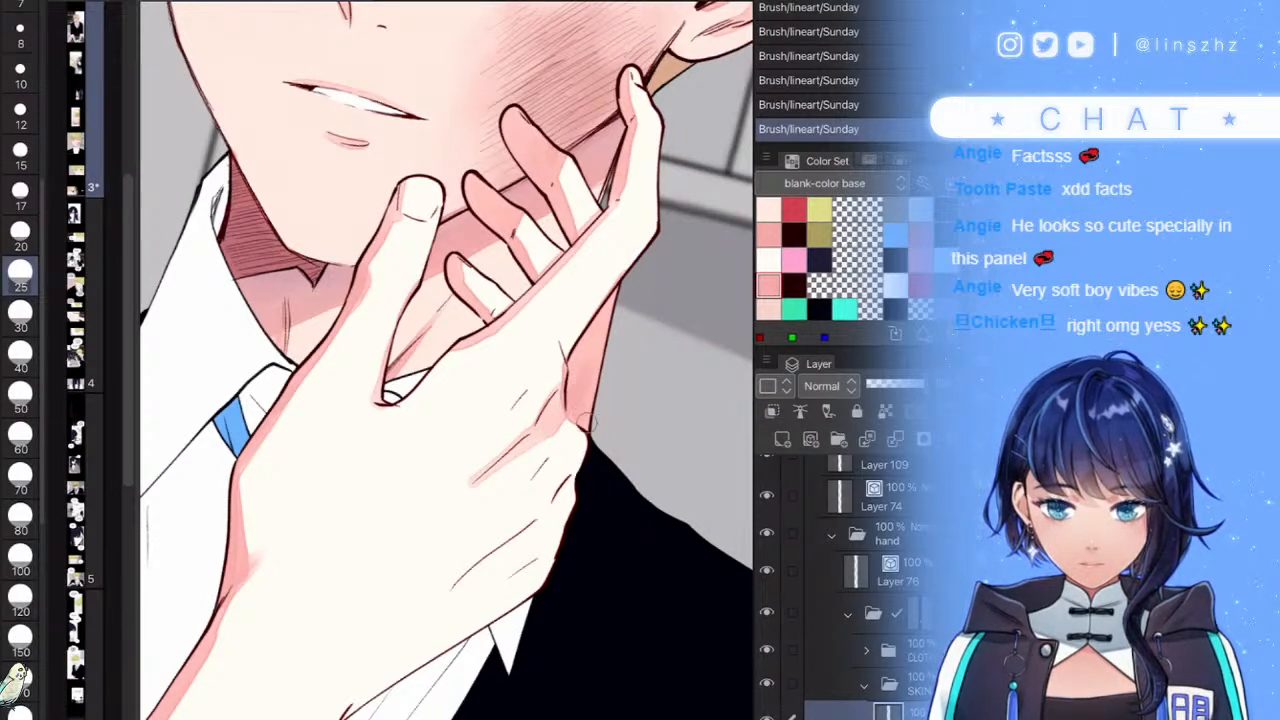
left_click_drag(566, 483, 502, 547)
scroll(447, 360, "down", 2)
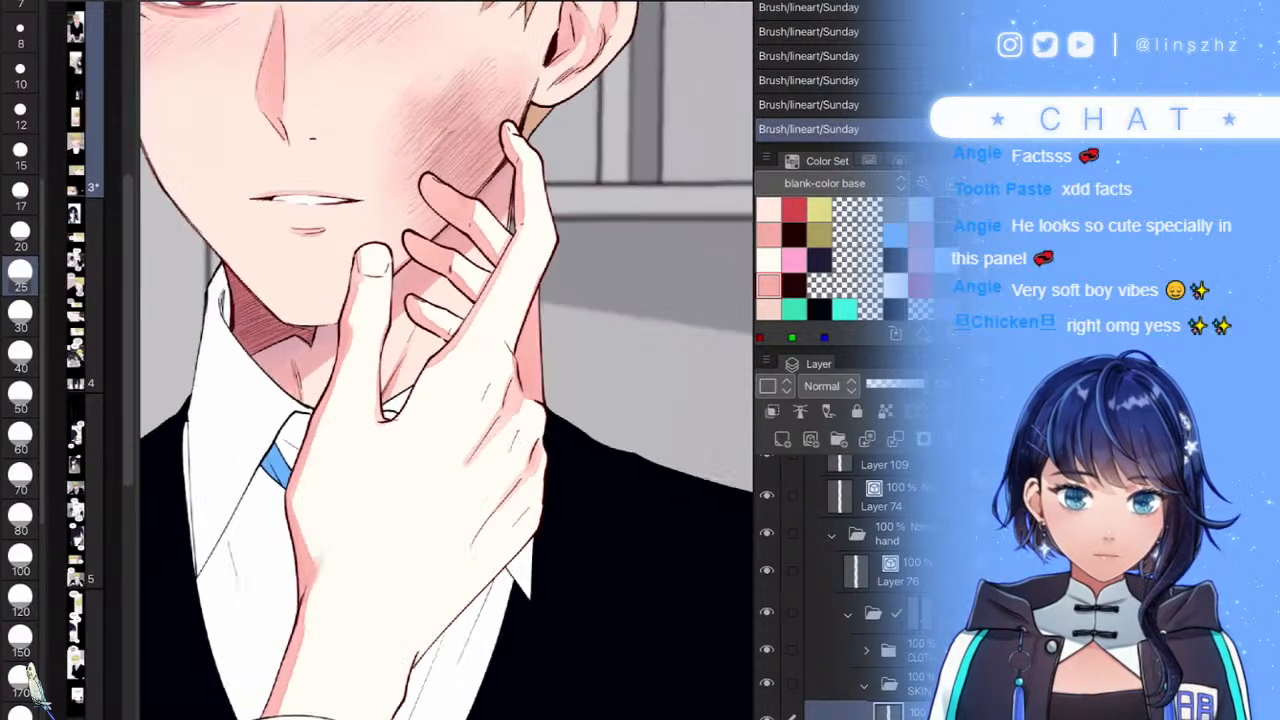
scroll(447, 360, "up", 4)
left_click_drag(566, 484, 530, 524)
scroll(447, 360, "down", 6)
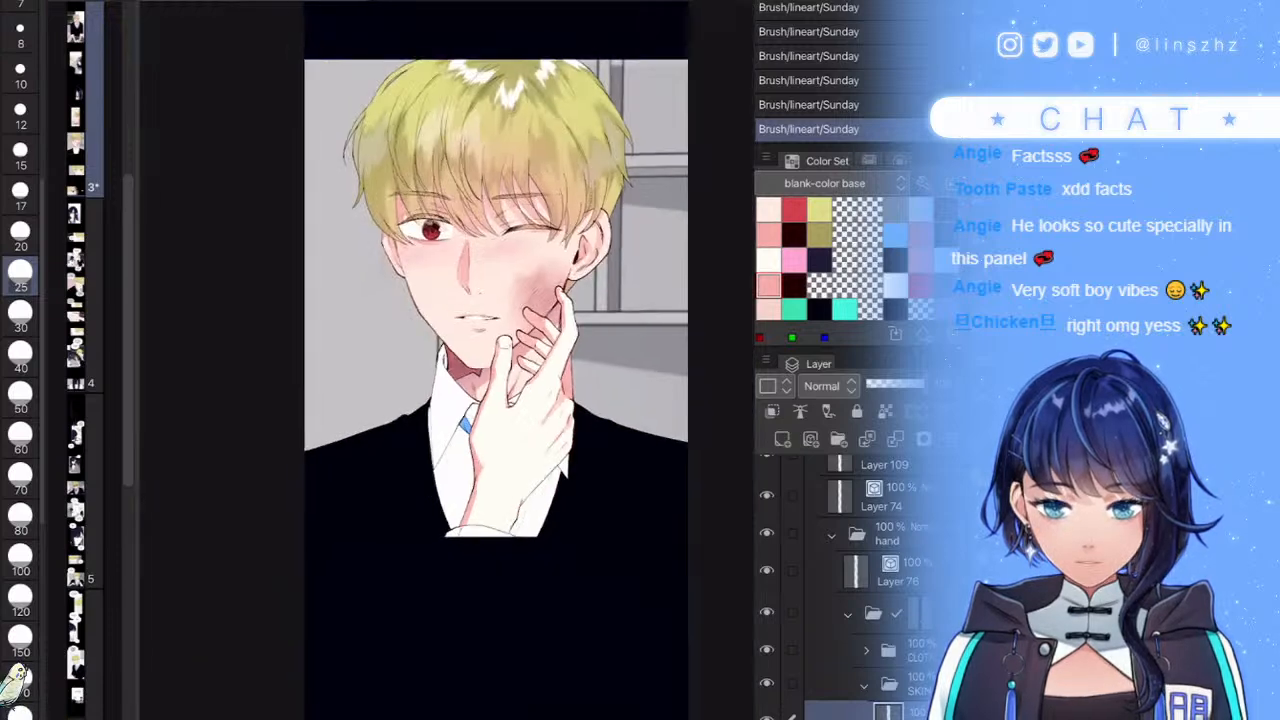
scroll(496, 361, "down", 1)
scroll(443, 360, "up", 4)
- Draw two thin fold lines on the shirt just below the hand
left_click_drag(489, 525, 469, 563)
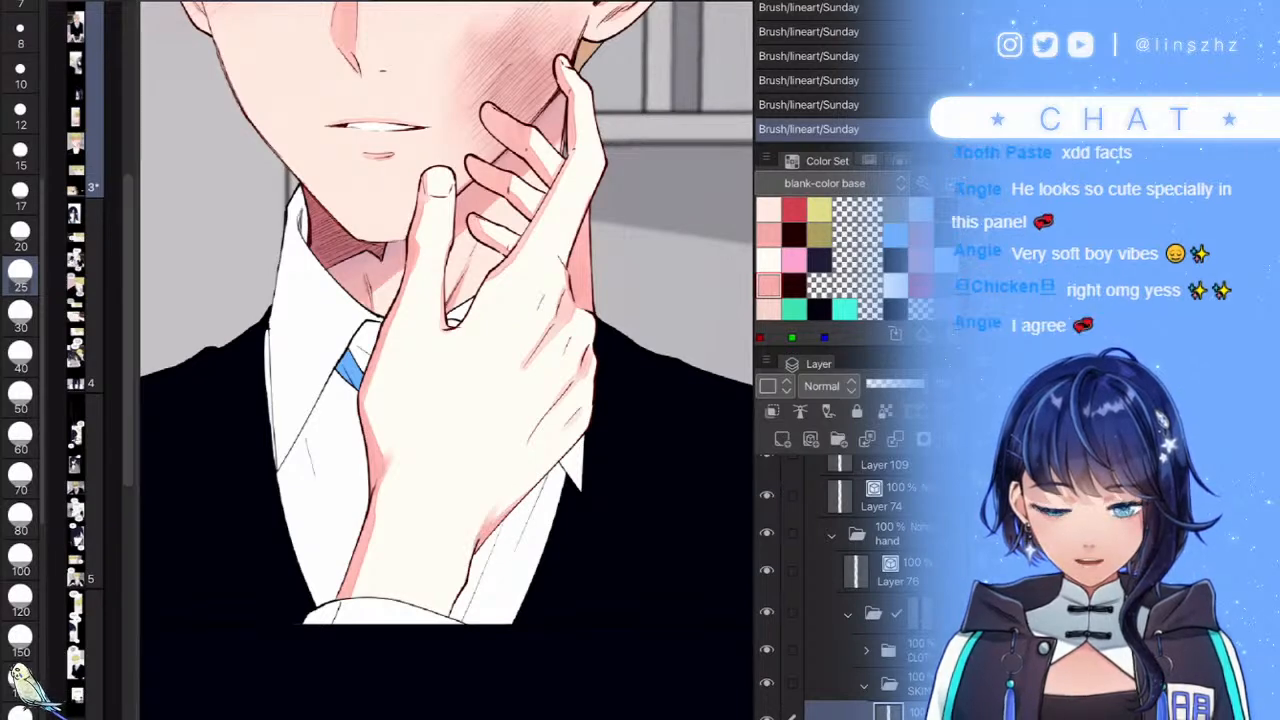
left_click_drag(472, 562, 446, 602)
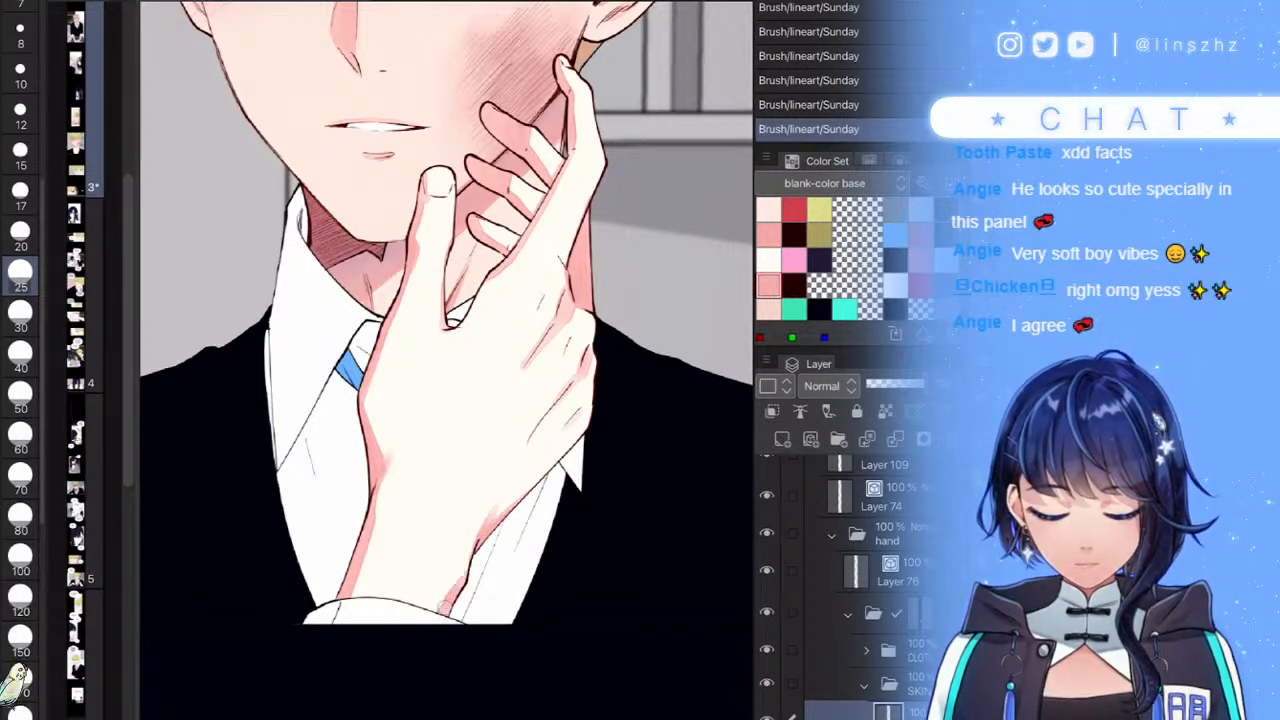
scroll(445, 360, "down", 5)
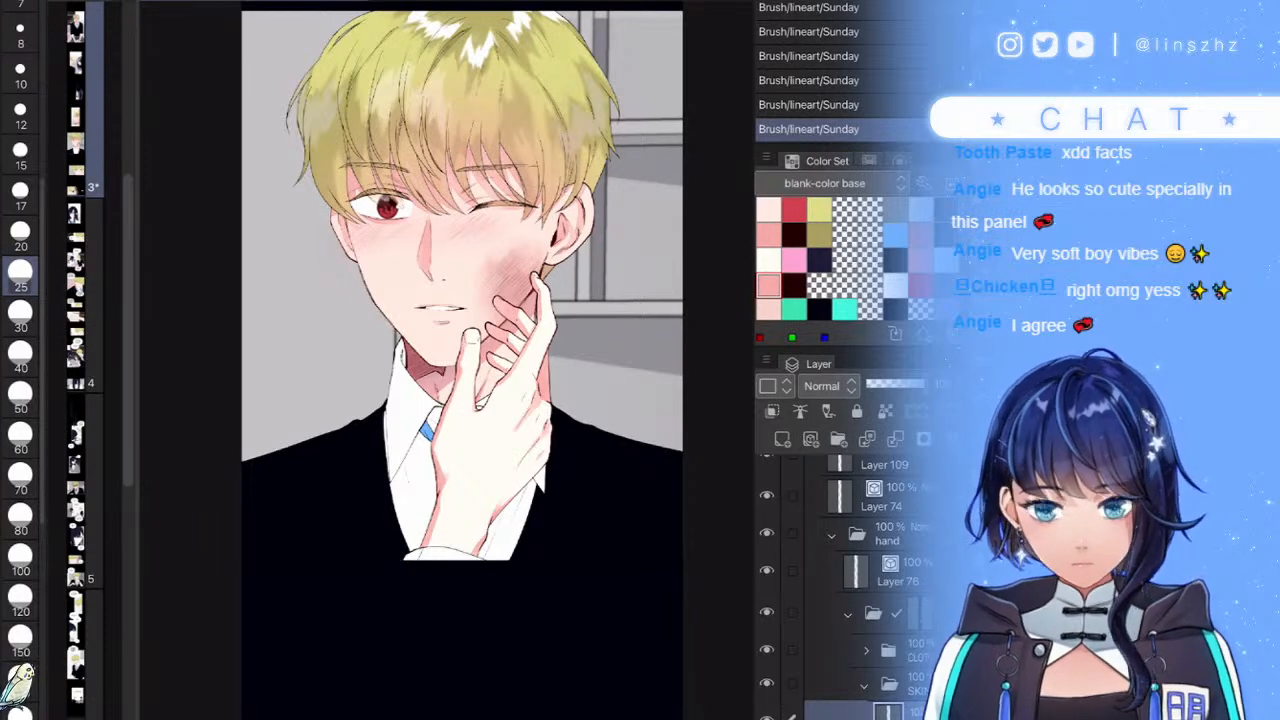
scroll(536, 463, "down", 2)
scroll(520, 478, "up", 4)
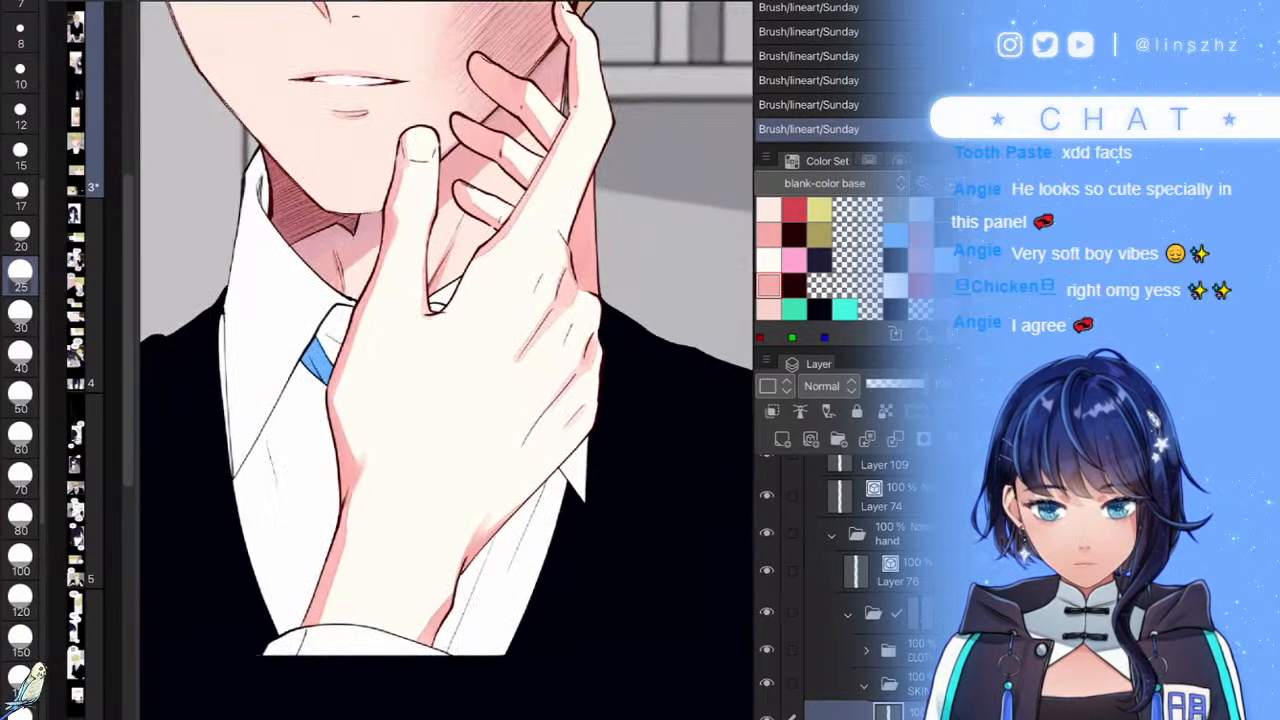
scroll(540, 452, "down", 4)
scroll(540, 452, "up", 1)
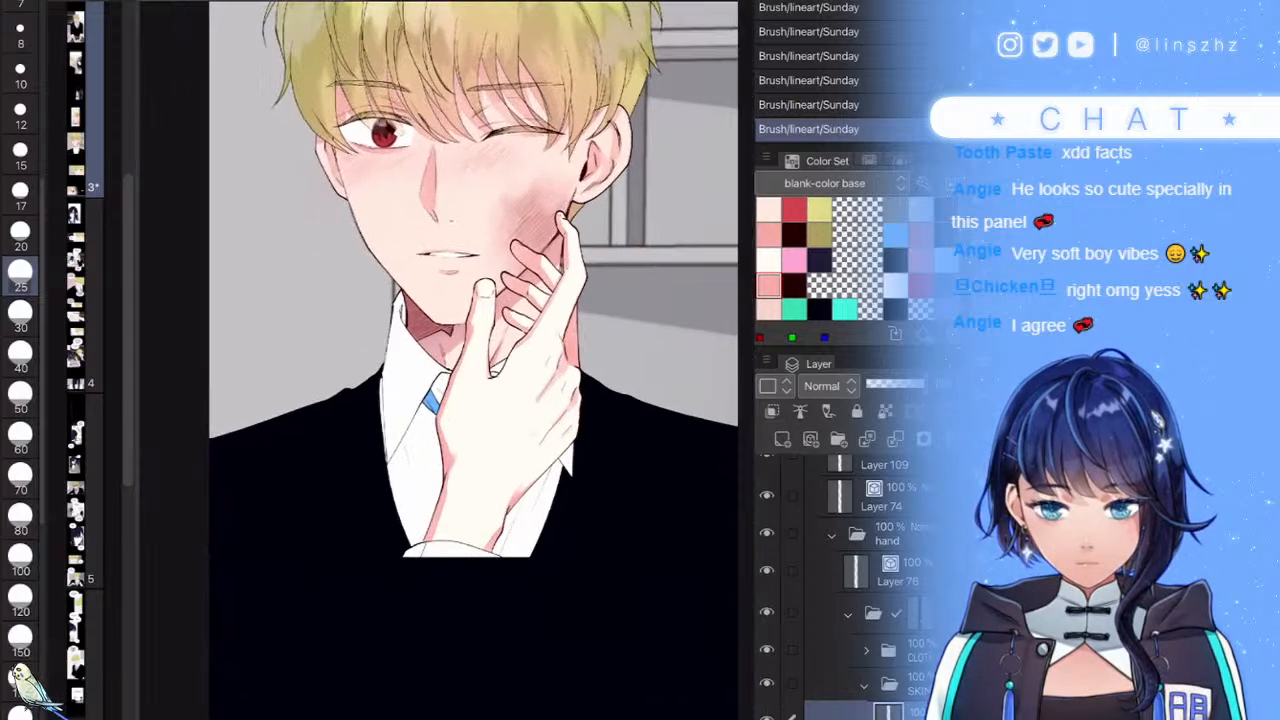
scroll(850, 590, "down", 2)
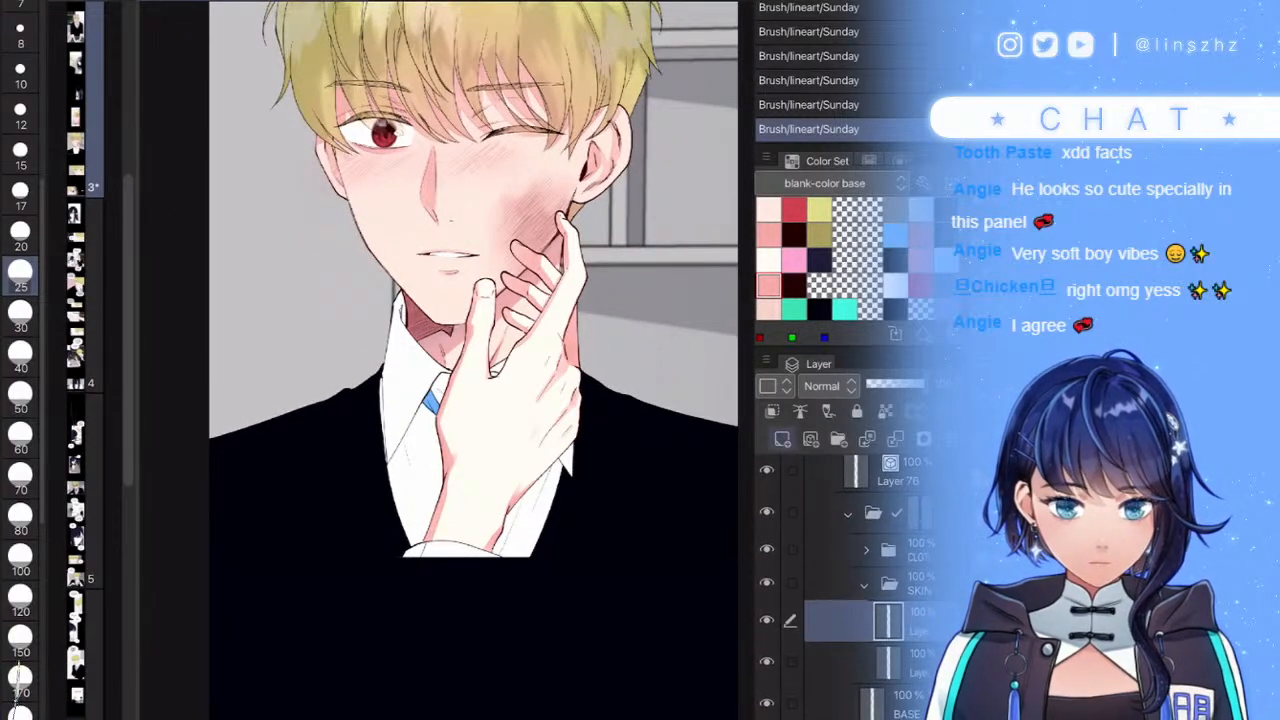
- Add a Multiply layer and airbrush soft pink shading over the wrist and forearm
left_click(782, 439)
left_click(829, 386)
left_click(824, 2)
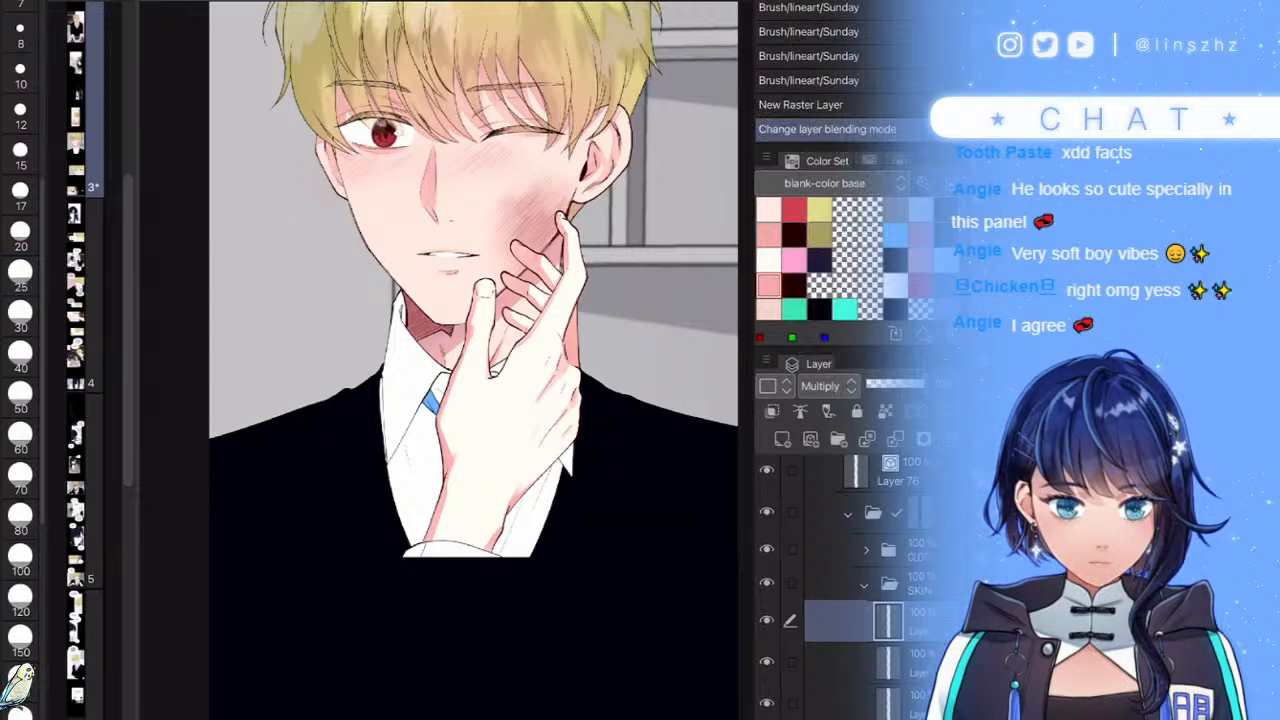
left_click_drag(692, 476, 600, 545)
mouse_move(470, 601)
left_mouse_down()
mouse_move(512, 510)
mouse_move(527, 535)
left_mouse_up()
mouse_move(527, 535)
left_mouse_down()
mouse_move(561, 495)
mouse_move(504, 567)
mouse_move(448, 607)
left_mouse_up()
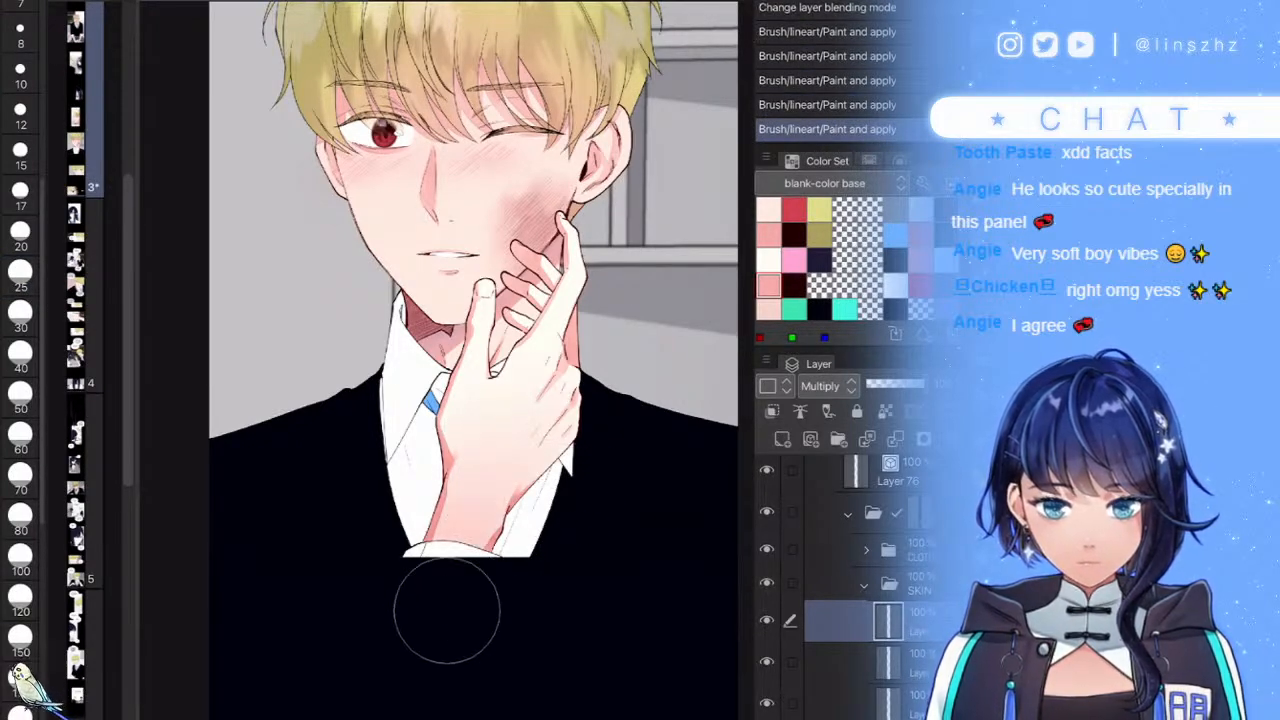
scroll(475, 243, "up", 4)
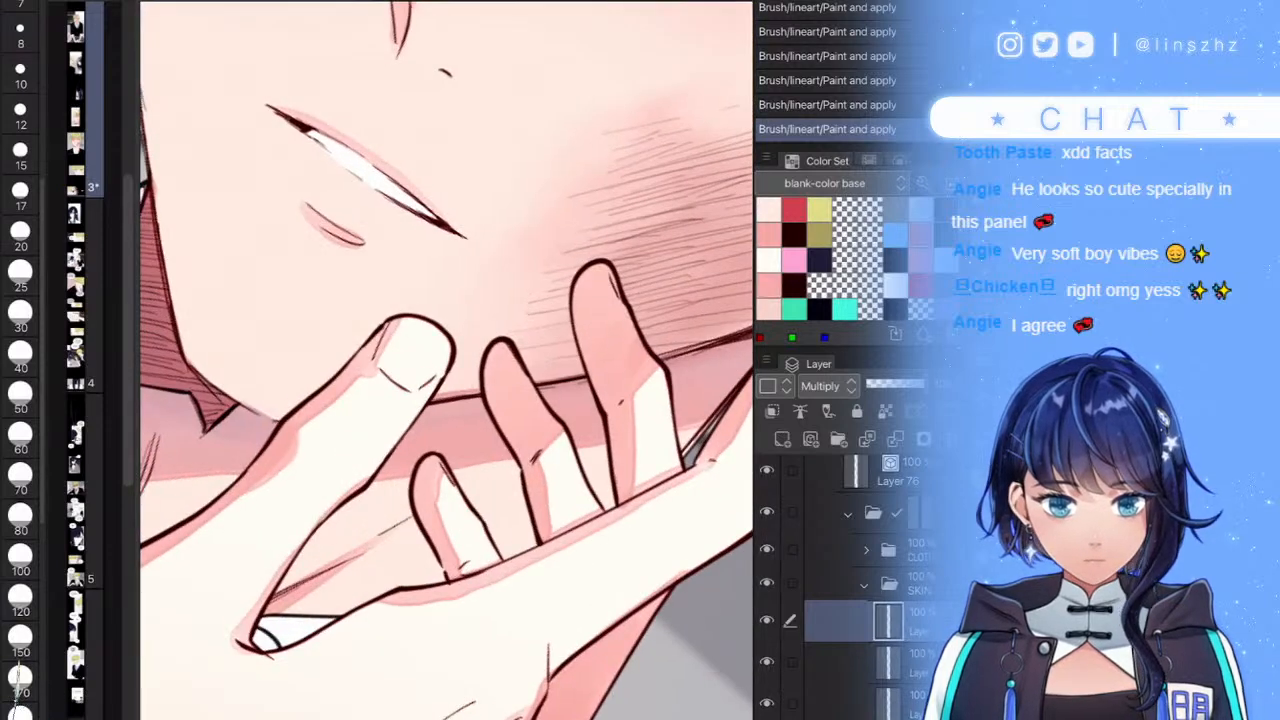
key("bracketright")
key("bracketright")
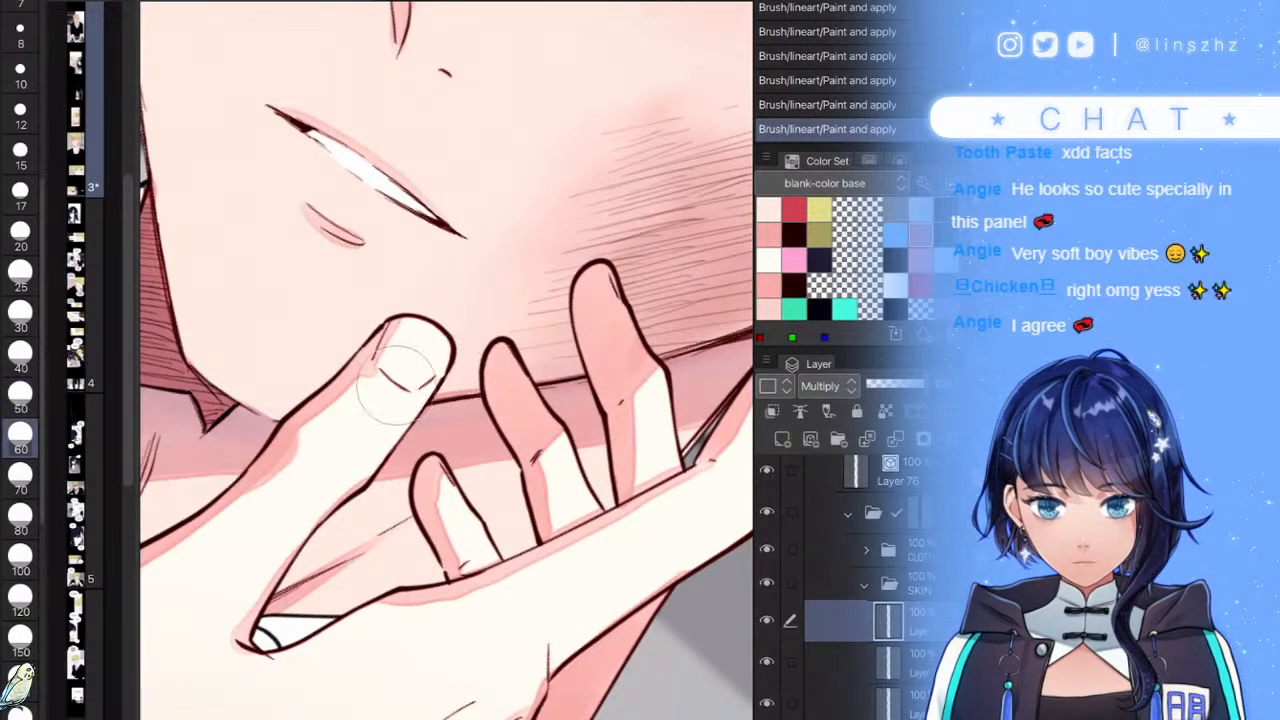
key("bracketleft")
- Shade the thumb, index, middle and little fingers pink, then lower the layer's opacity
mouse_move(380, 385)
left_mouse_down()
mouse_move(395, 385)
mouse_move(390, 400)
mouse_move(372, 390)
mouse_move(344, 455)
mouse_move(344, 423)
mouse_move(312, 430)
left_mouse_up()
mouse_move(366, 389)
left_mouse_down()
mouse_move(350, 373)
mouse_move(380, 393)
mouse_move(325, 450)
left_mouse_up()
mouse_move(602, 315)
left_mouse_down()
mouse_move(625, 385)
mouse_move(605, 425)
left_mouse_up()
left_click_drag(518, 400, 548, 450)
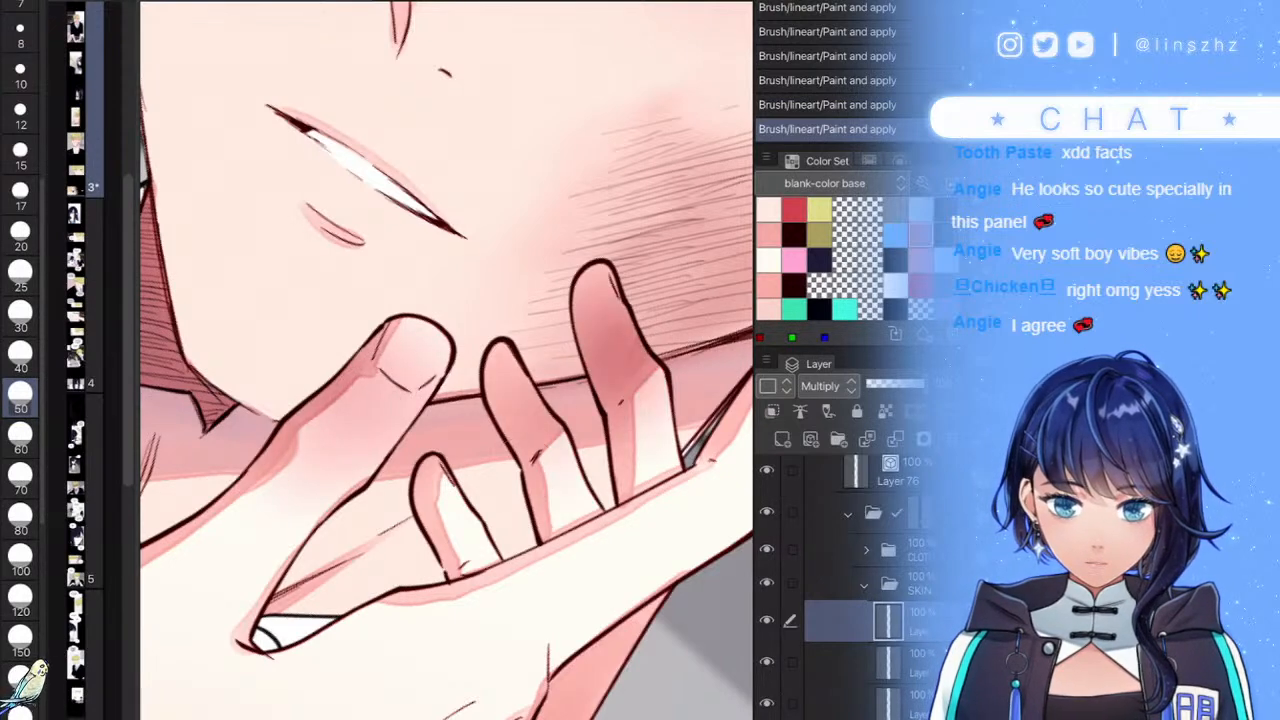
left_click_drag(440, 480, 476, 560)
scroll(447, 360, "down", 5)
scroll(447, 360, "up", 3)
mouse_move(600, 305)
left_mouse_down()
mouse_move(580, 350)
mouse_move(597, 383)
mouse_move(591, 412)
left_mouse_up()
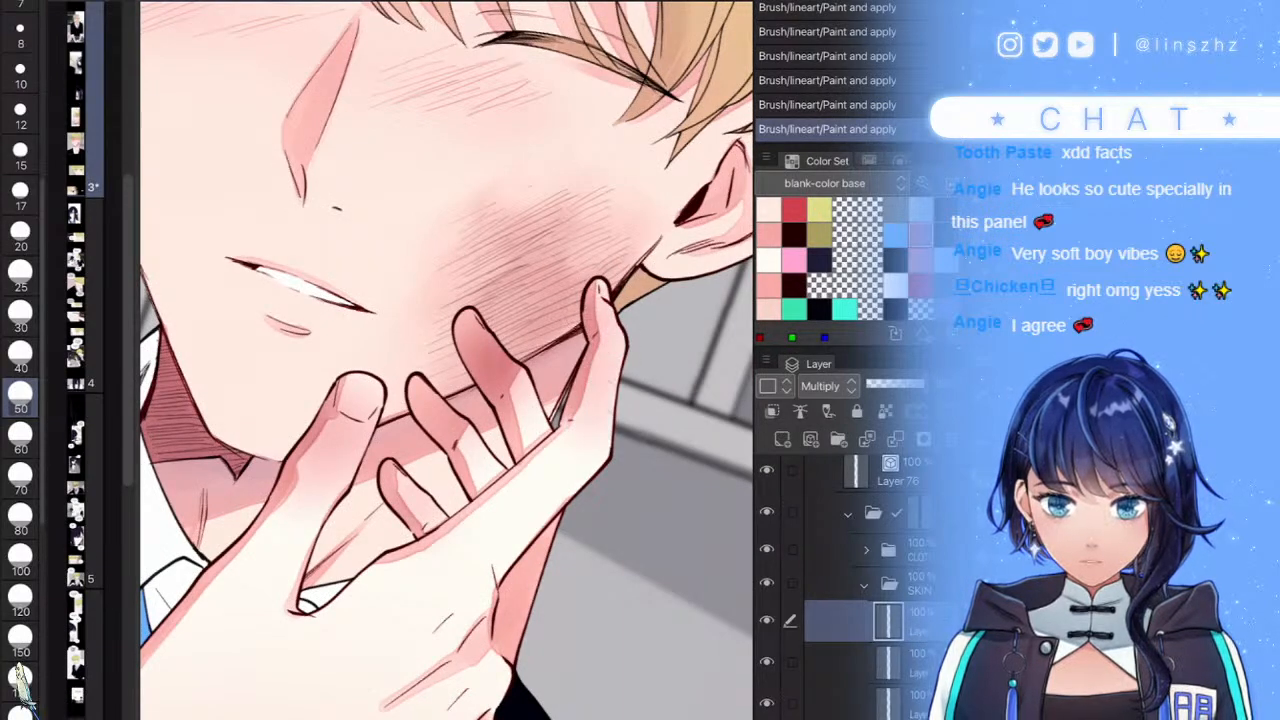
scroll(447, 360, "down", 5)
scroll(447, 360, "up", 4)
left_click(908, 384)
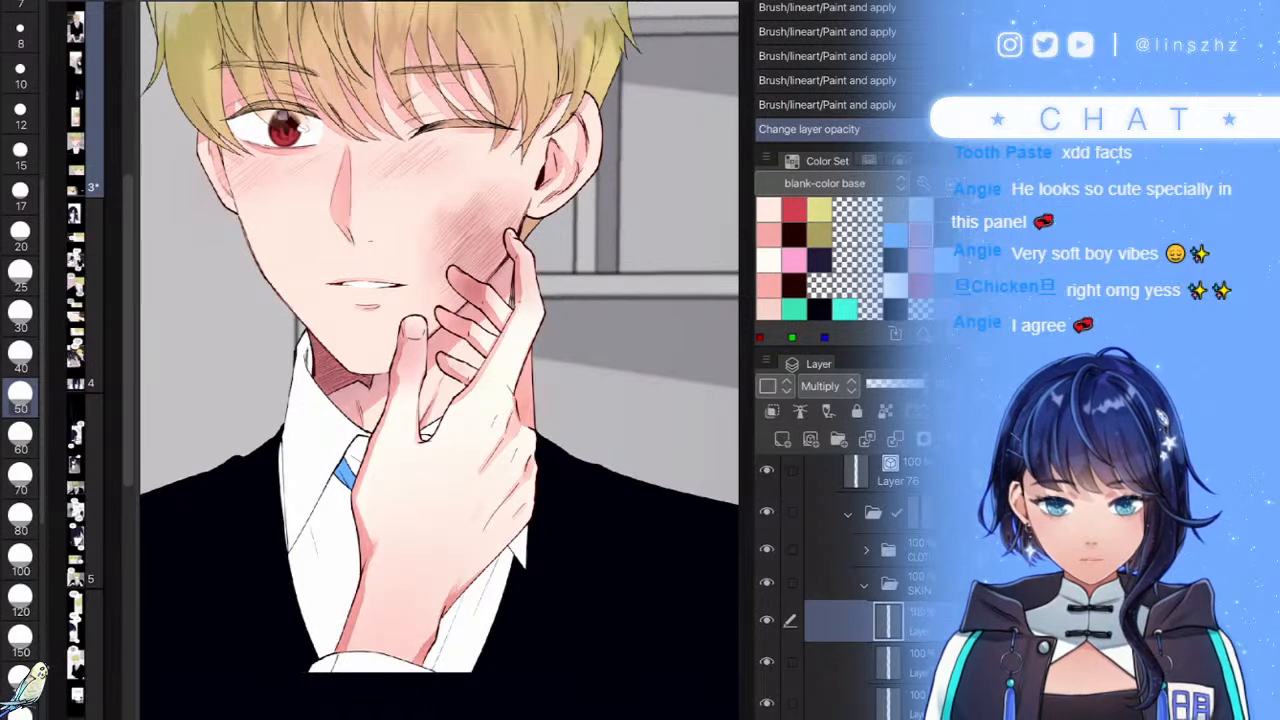
left_click_drag(922, 384, 917, 384)
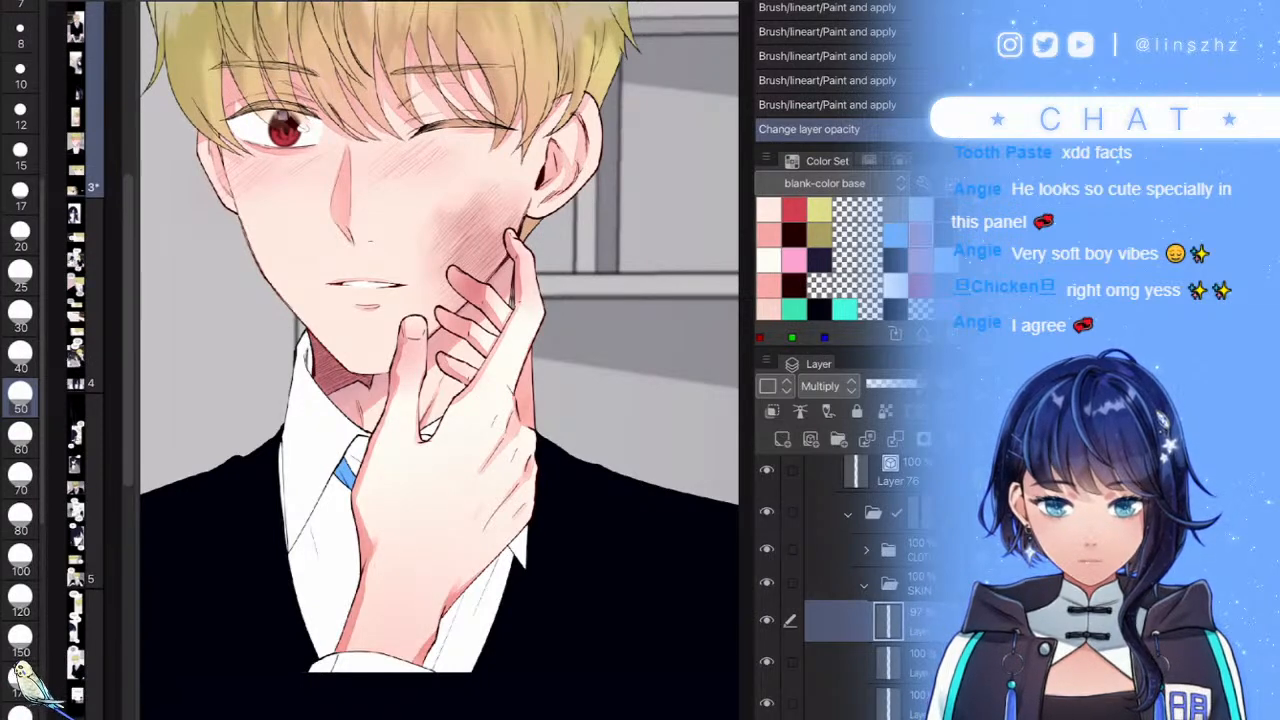
- On a new layer, add light highlights to the thumbnail and little fingertip
left_click(782, 439)
scroll(447, 360, "up", 5)
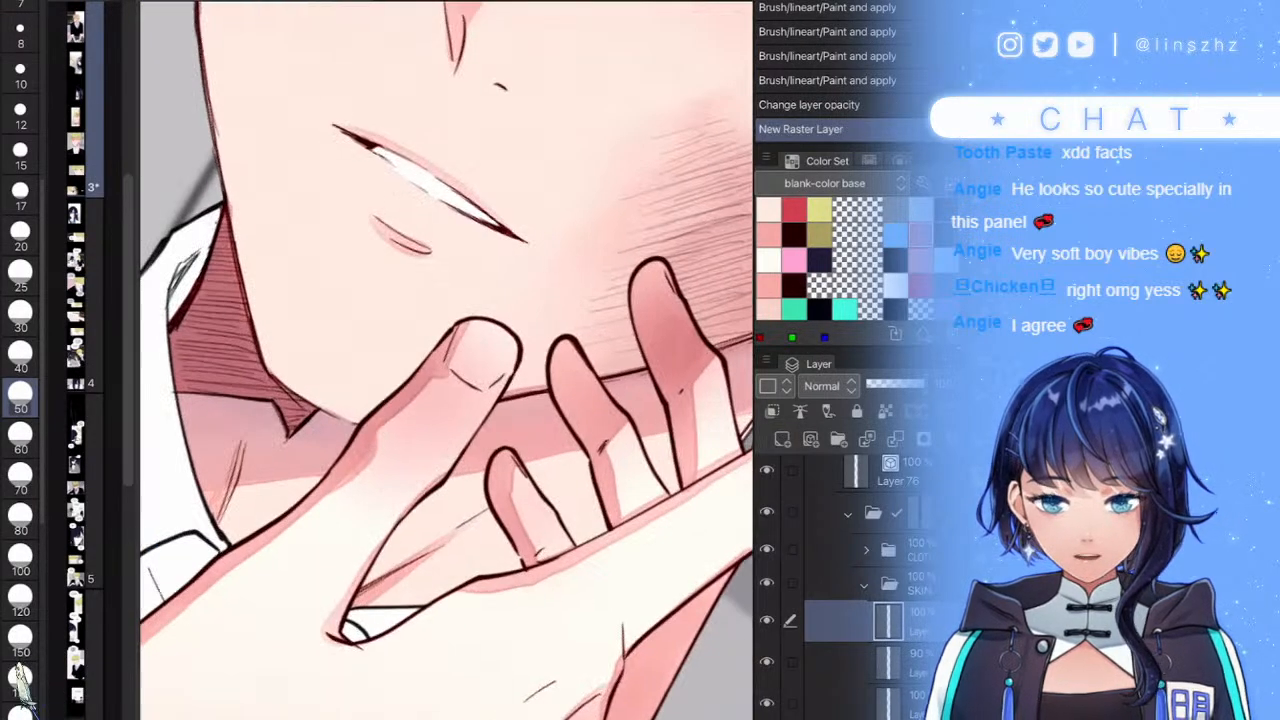
scroll(447, 360, "up", 5)
mouse_move(604, 470)
left_mouse_down()
mouse_move(603, 390)
mouse_move(526, 402)
left_mouse_up()
scroll(447, 360, "down", 10)
scroll(447, 360, "down", 10)
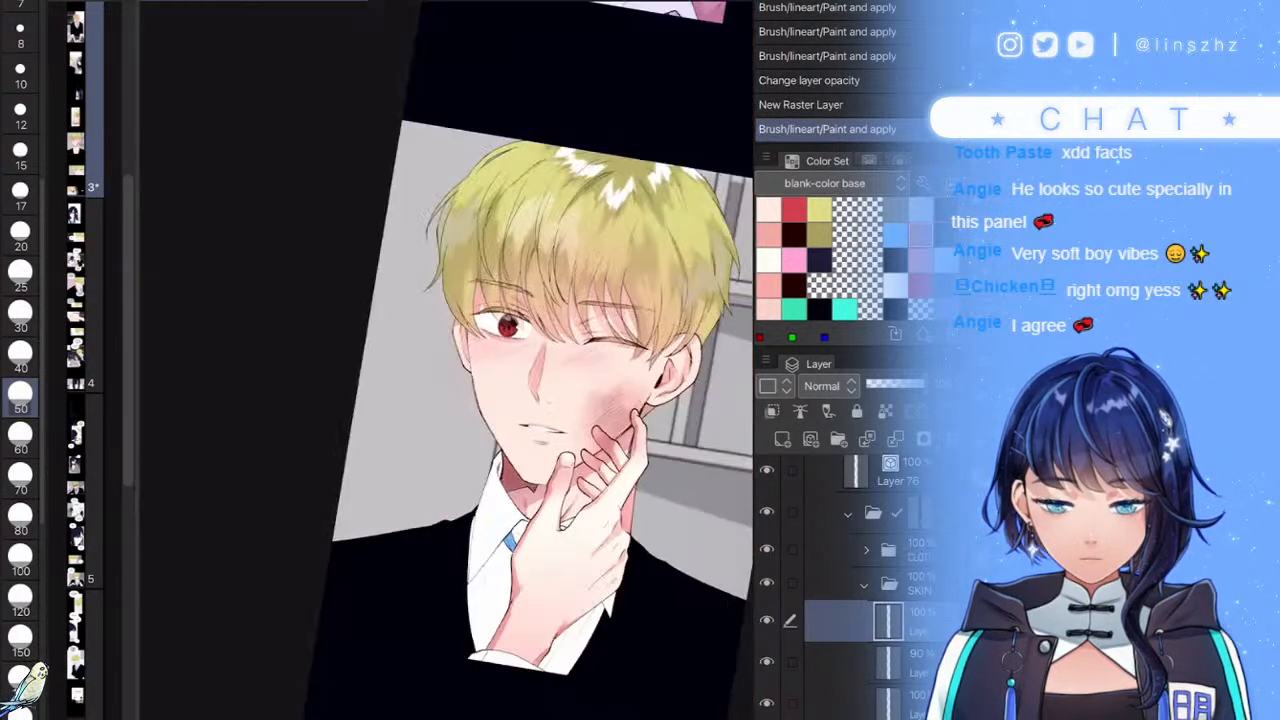
scroll(447, 360, "up", 10)
scroll(447, 360, "up", 1)
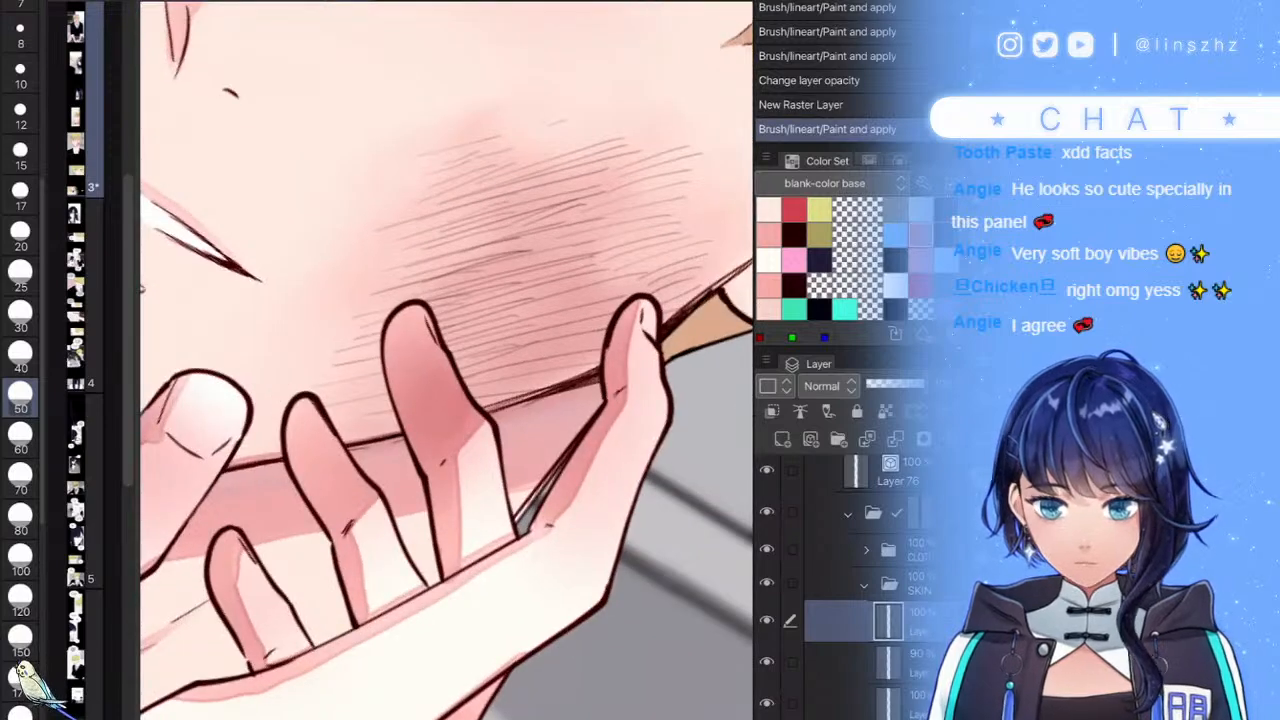
left_click(20, 316)
left_click_drag(643, 303, 650, 330)
scroll(447, 360, "up", 8)
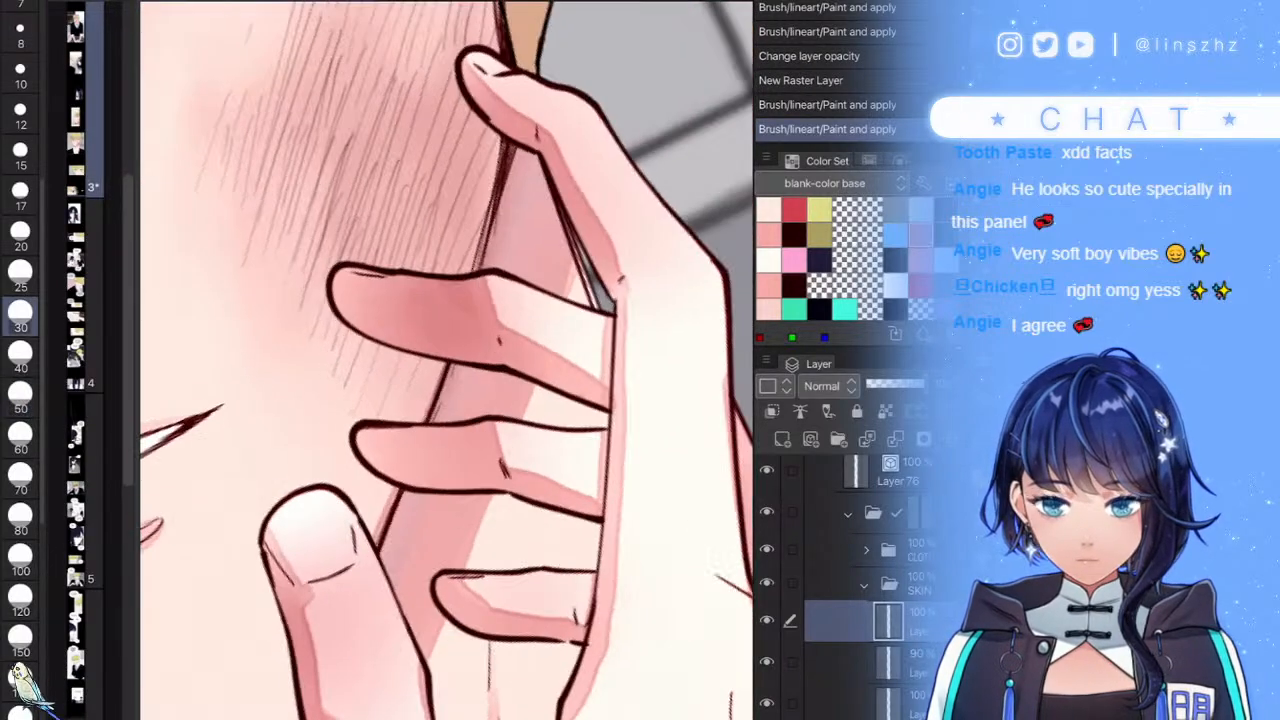
- On another new layer, paint fine white highlight lines along the fingernails
key("ctrl+shift+n")
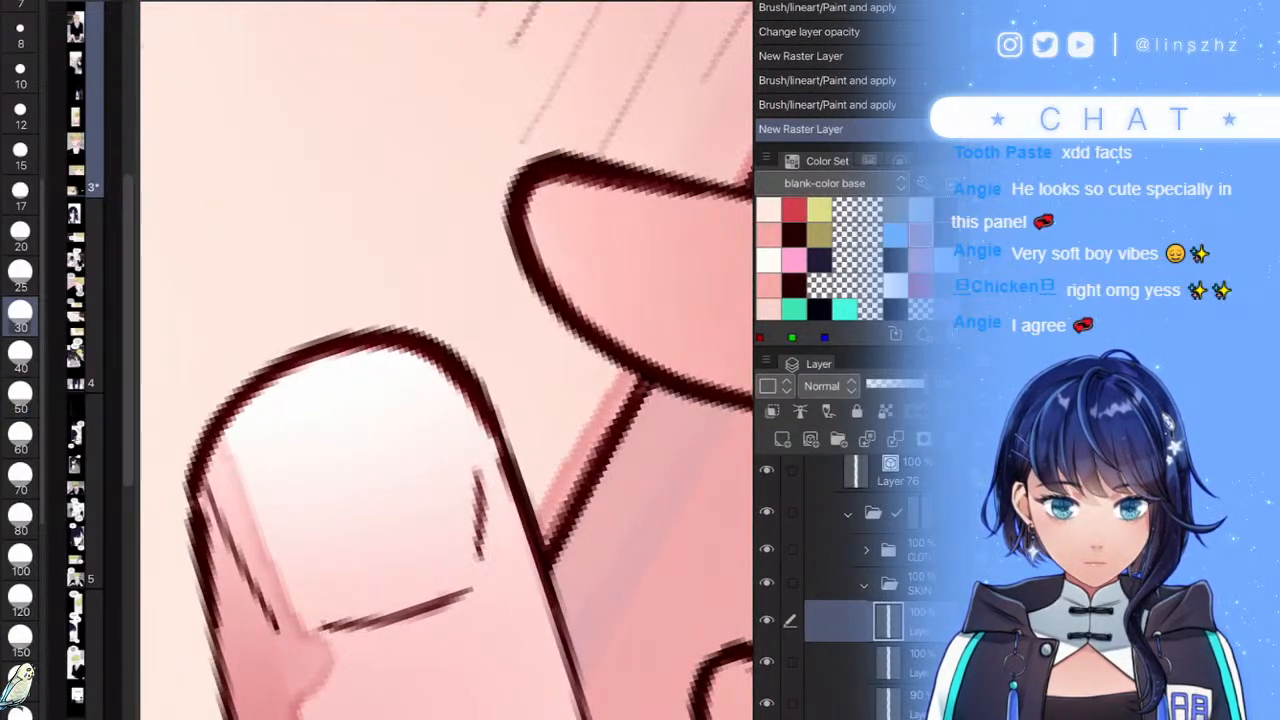
key("bracketleft")
key("bracketleft")
key("bracketleft")
key("bracketleft")
key("bracketleft")
mouse_move(441, 381)
left_mouse_down()
mouse_move(300, 357)
mouse_move(205, 450)
mouse_move(215, 465)
left_mouse_up()
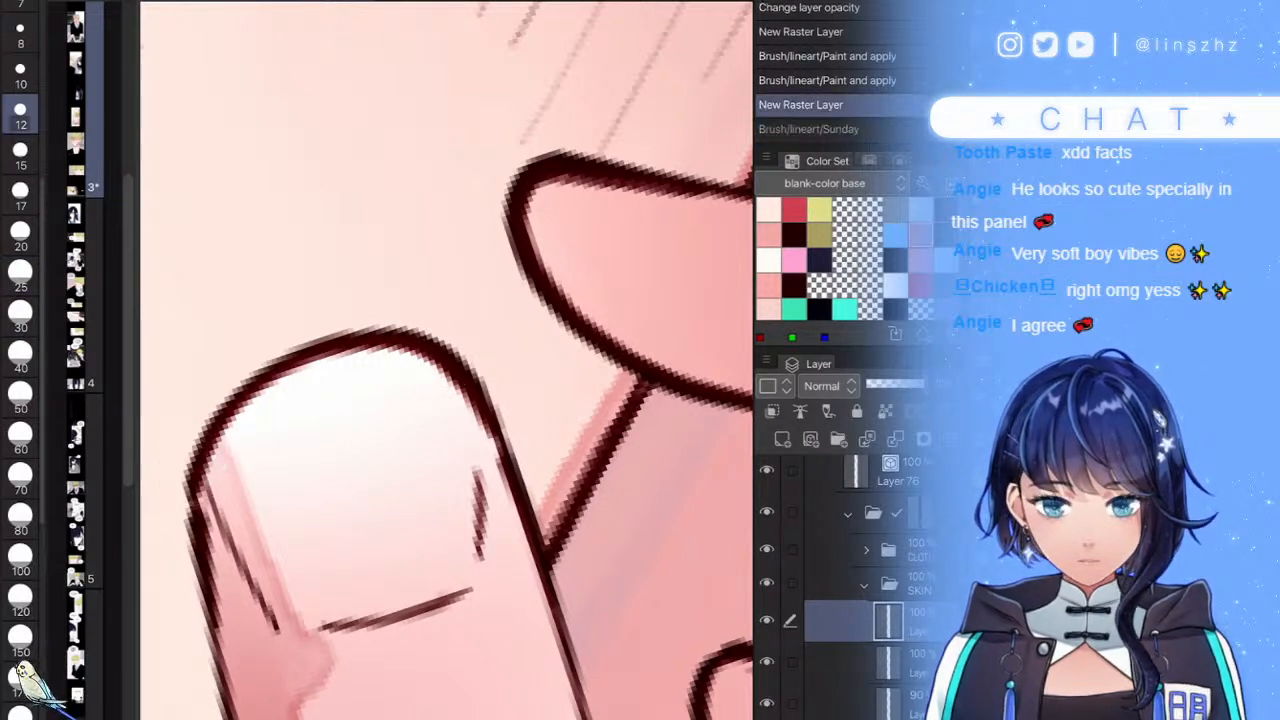
key("b")
key("b")
key("bracketleft")
key("bracketleft")
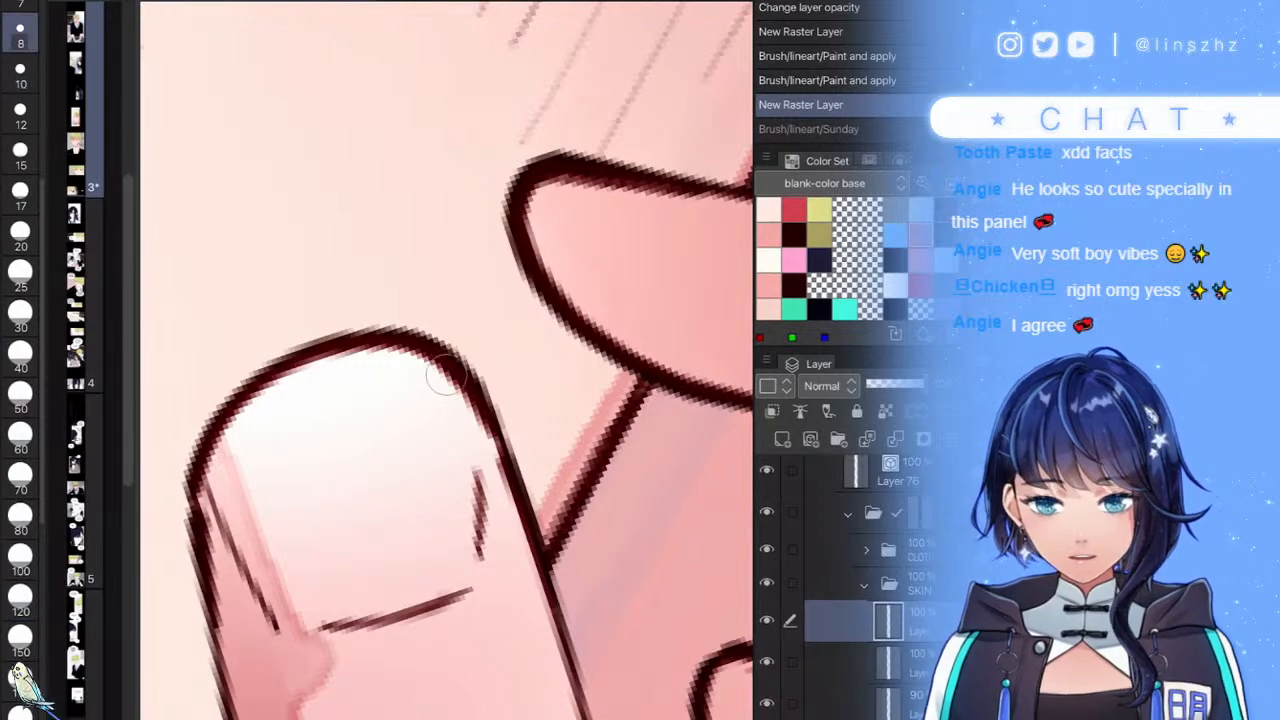
mouse_move(207, 476)
left_mouse_down()
mouse_move(254, 413)
mouse_move(360, 361)
mouse_move(478, 405)
left_mouse_up()
scroll(449, 440, "down", 6)
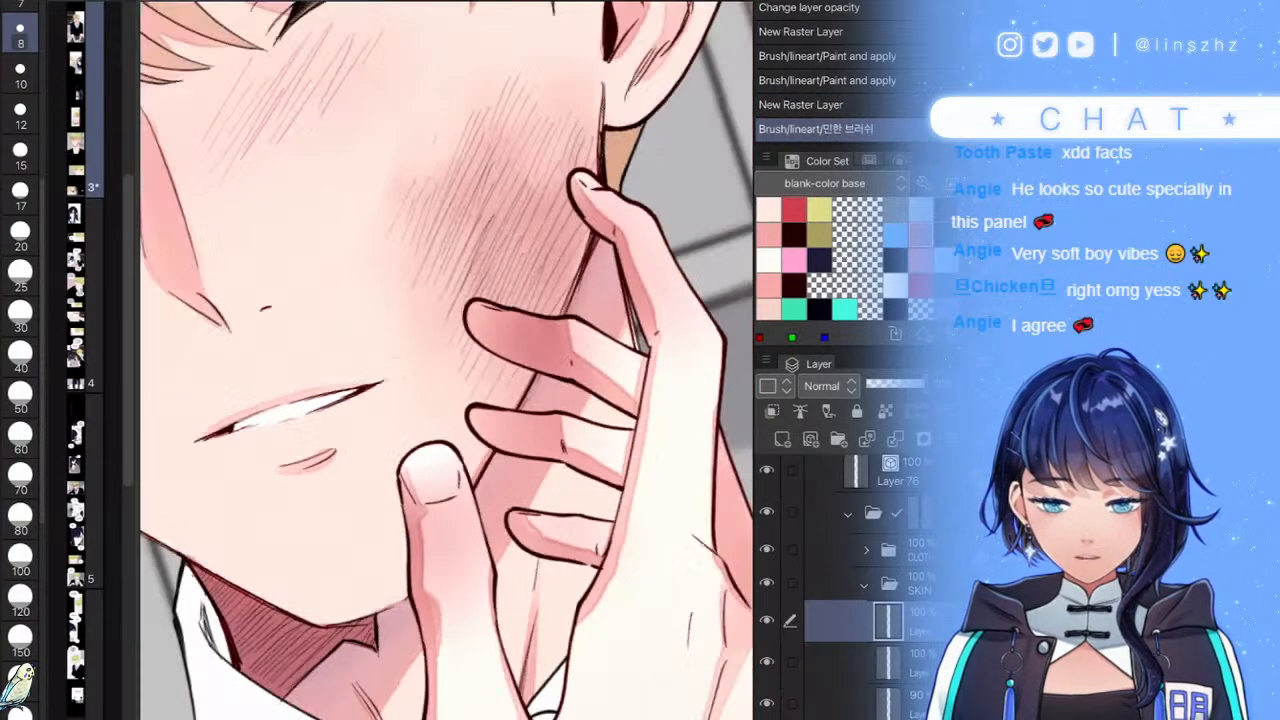
scroll(545, 200, "up", 6)
left_click_drag(265, 500, 322, 566)
- Redo the thumbnail highlight until two small white marks sit on the nail
mouse_move(733, 215)
left_mouse_down()
mouse_move(621, 266)
mouse_move(702, 298)
left_mouse_up()
scroll(621, 266, "up", 2)
key("ctrl+z")
scroll(446, 360, "down", 10)
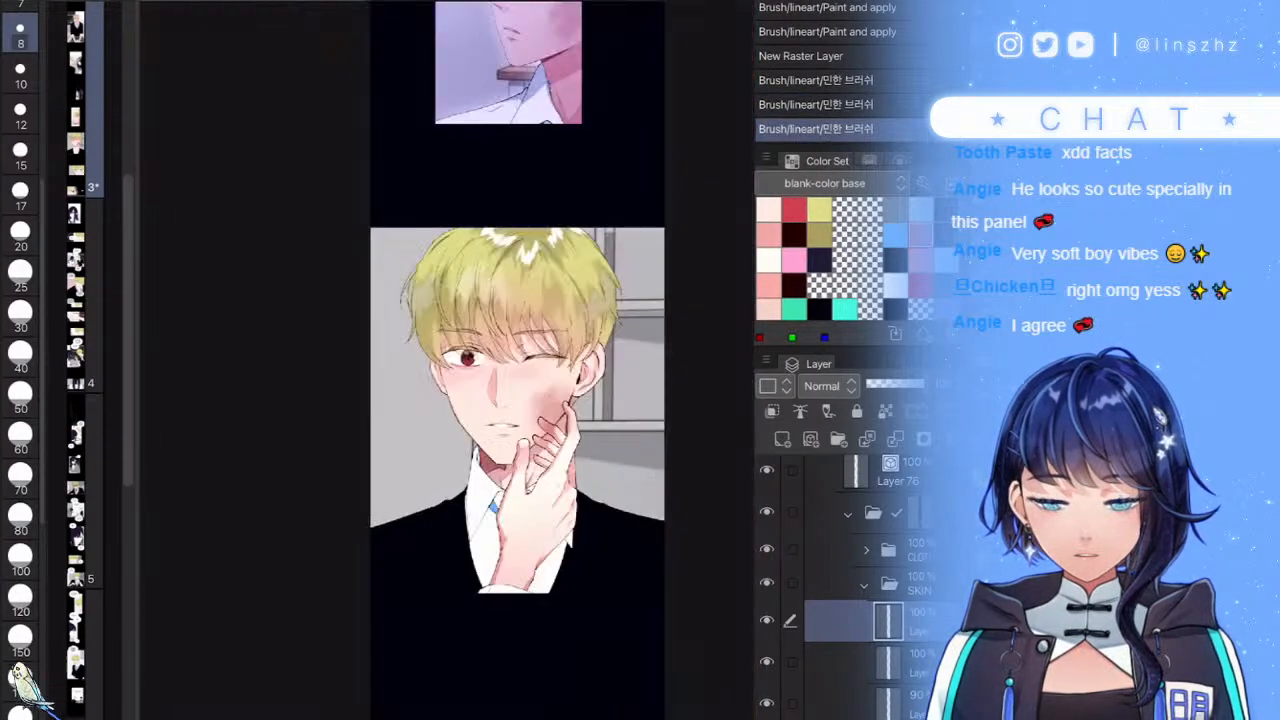
scroll(446, 360, "up", 2)
scroll(333, 392, "up", 4)
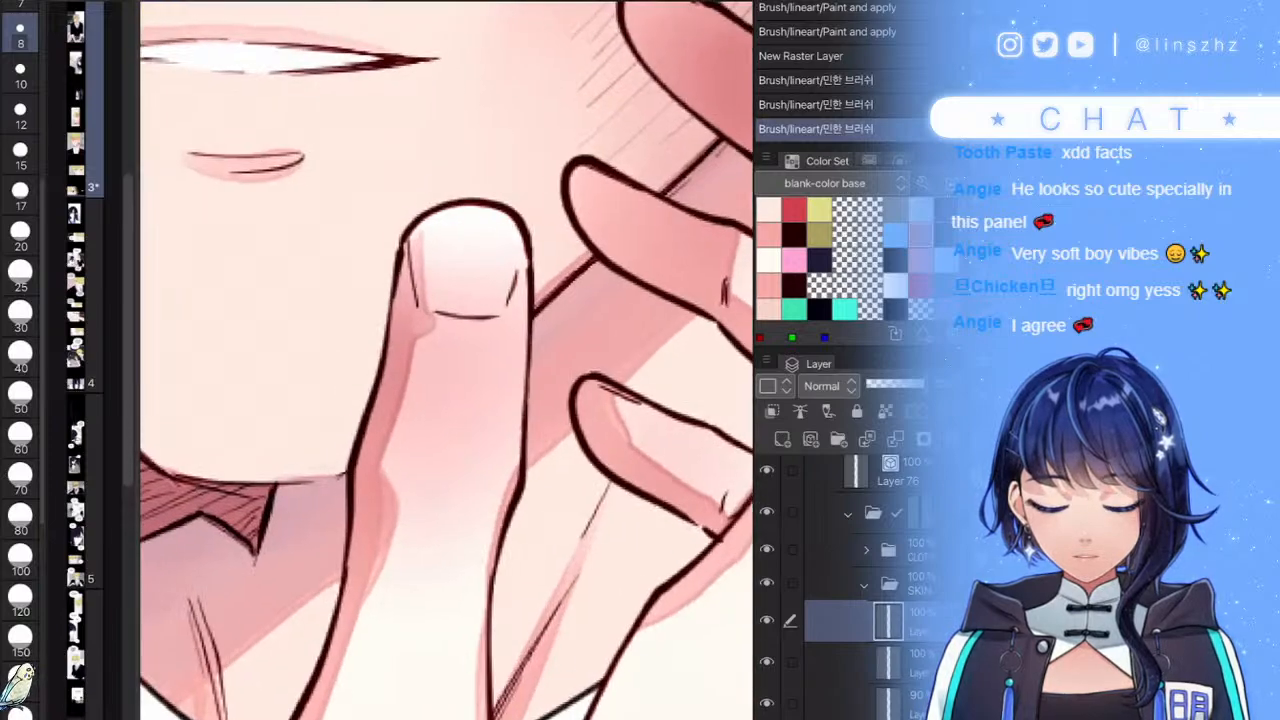
left_click_drag(488, 256, 483, 272)
scroll(446, 360, "down", 5)
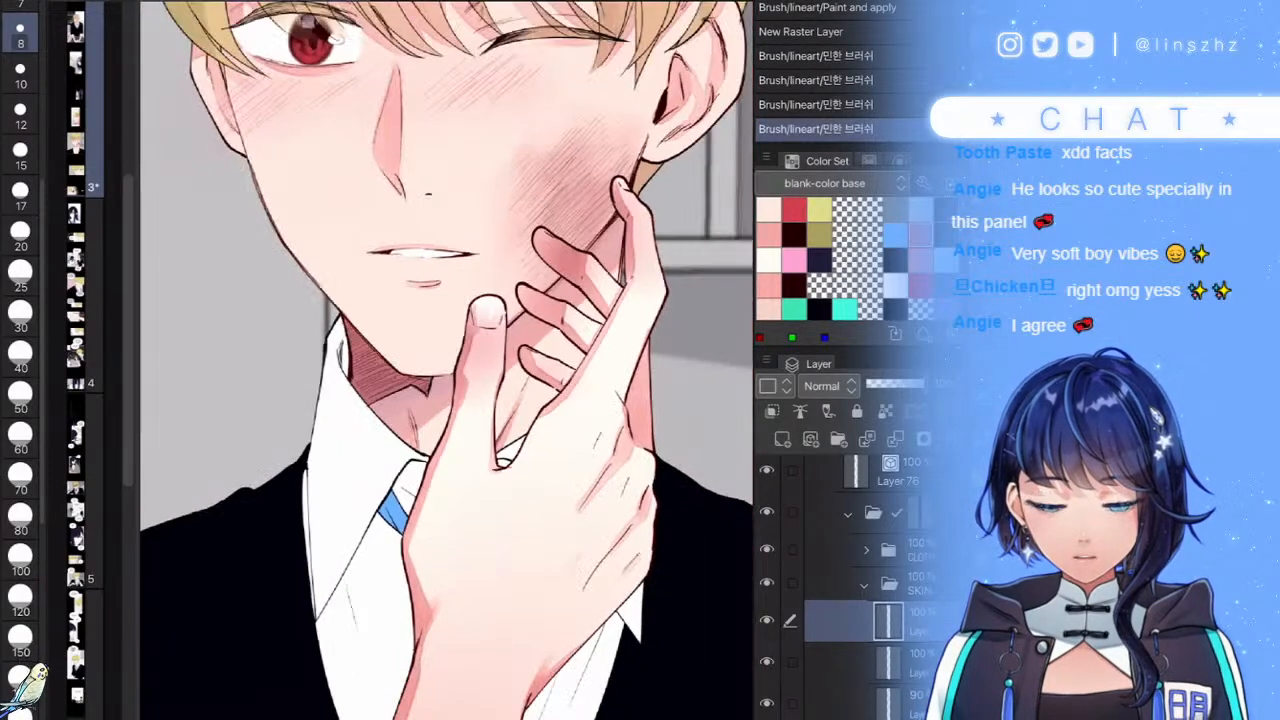
scroll(470, 370, "up", 4)
key("ctrl+z")
left_click_drag(487, 388, 479, 406)
scroll(507, 448, "up", 3)
key("ctrl+z")
key("ctrl+z")
left_click_drag(457, 302, 431, 366)
scroll(480, 430, "down", 6)
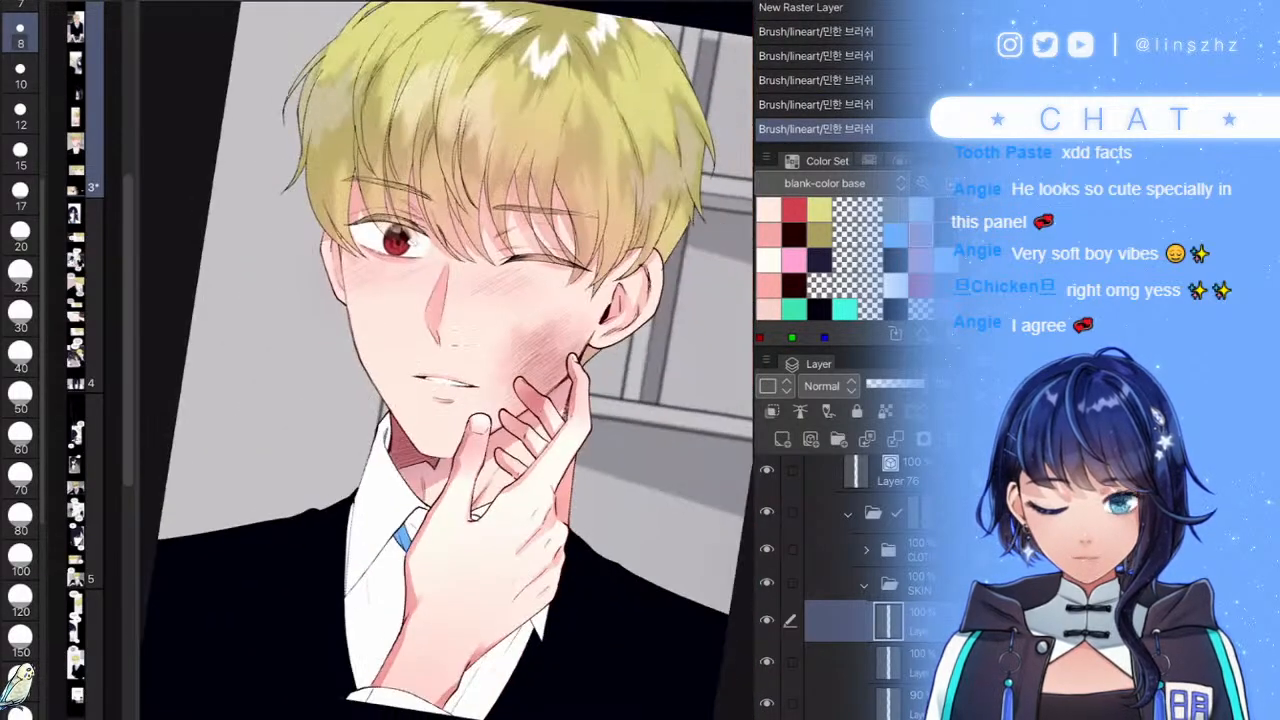
- Rotate the canvas back upright and recentre the view on the whole panel
left_click_drag(450, 300, 425, 326)
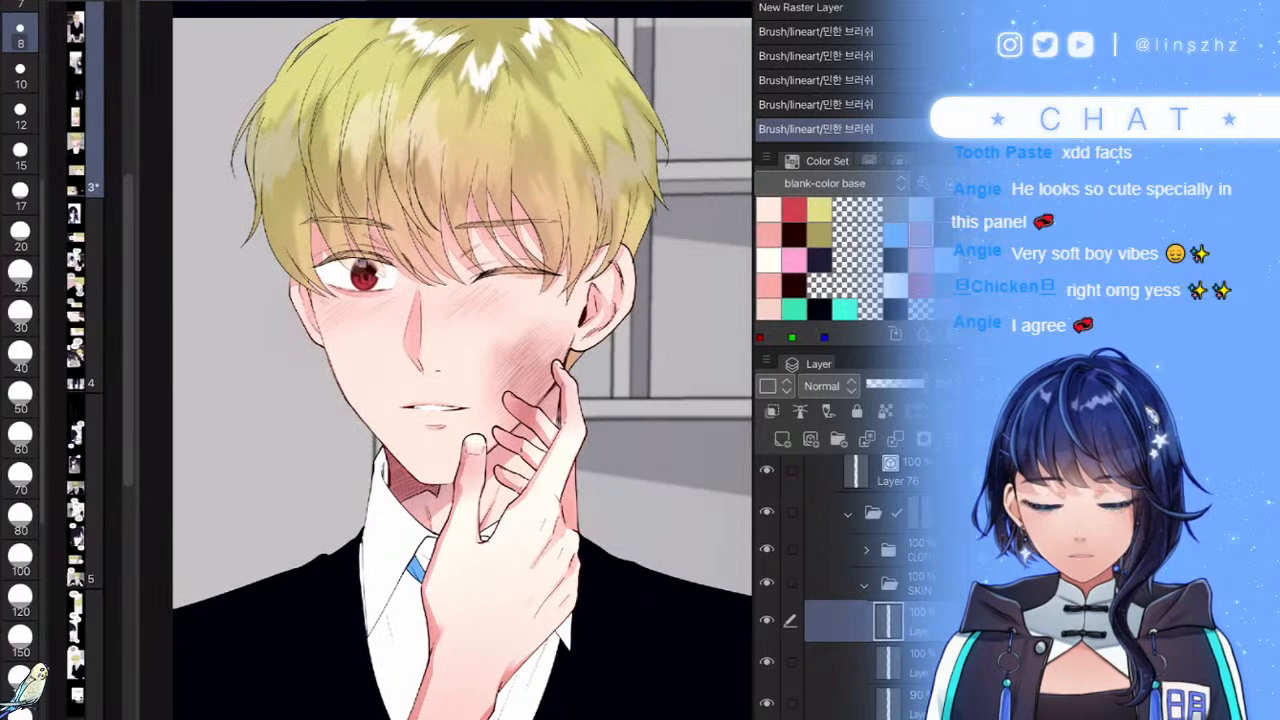
left_click_drag(460, 400, 452, 335)
scroll(460, 360, "up", 2)
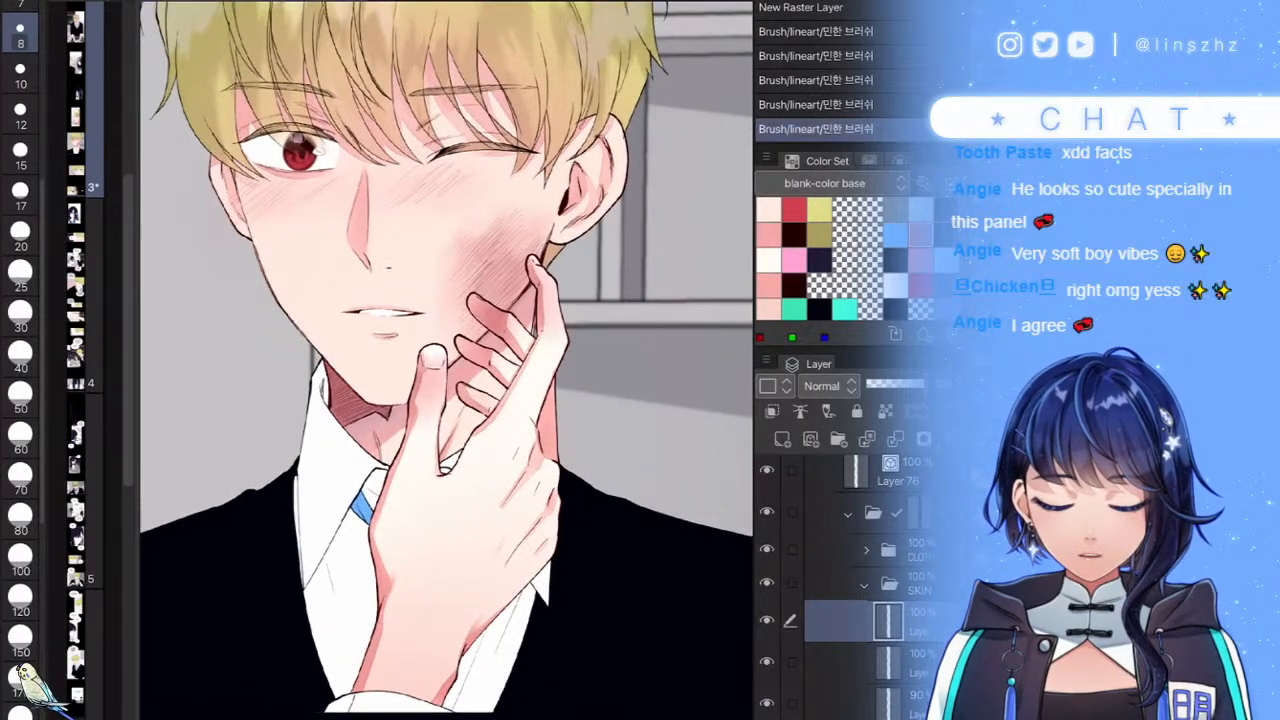
scroll(446, 400, "down", 3)
scroll(446, 400, "up", 1)
scroll(446, 400, "down", 3)
mouse_move(637, 417)
left_mouse_down()
mouse_move(615, 447)
mouse_move(614, 412)
left_mouse_up()
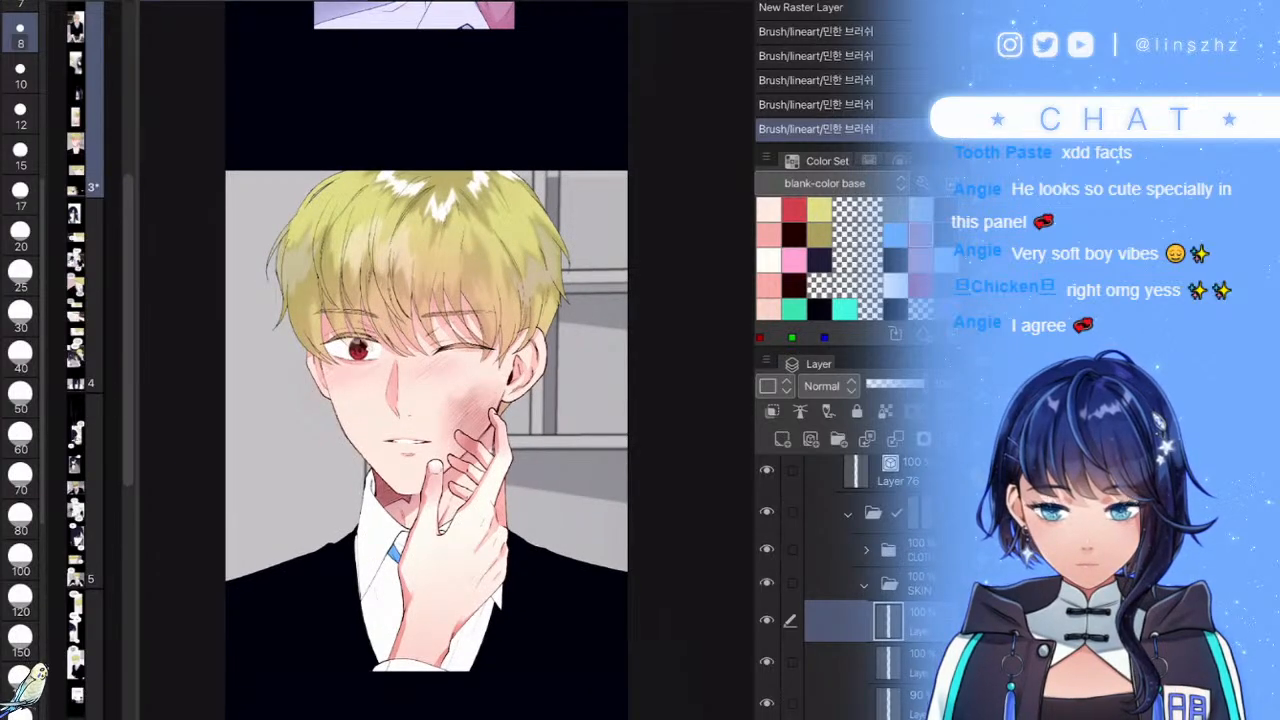
- Collapse the SKIN folder and add a Multiply layer clipped to CLOTHES at 34% opacity
left_click(865, 584)
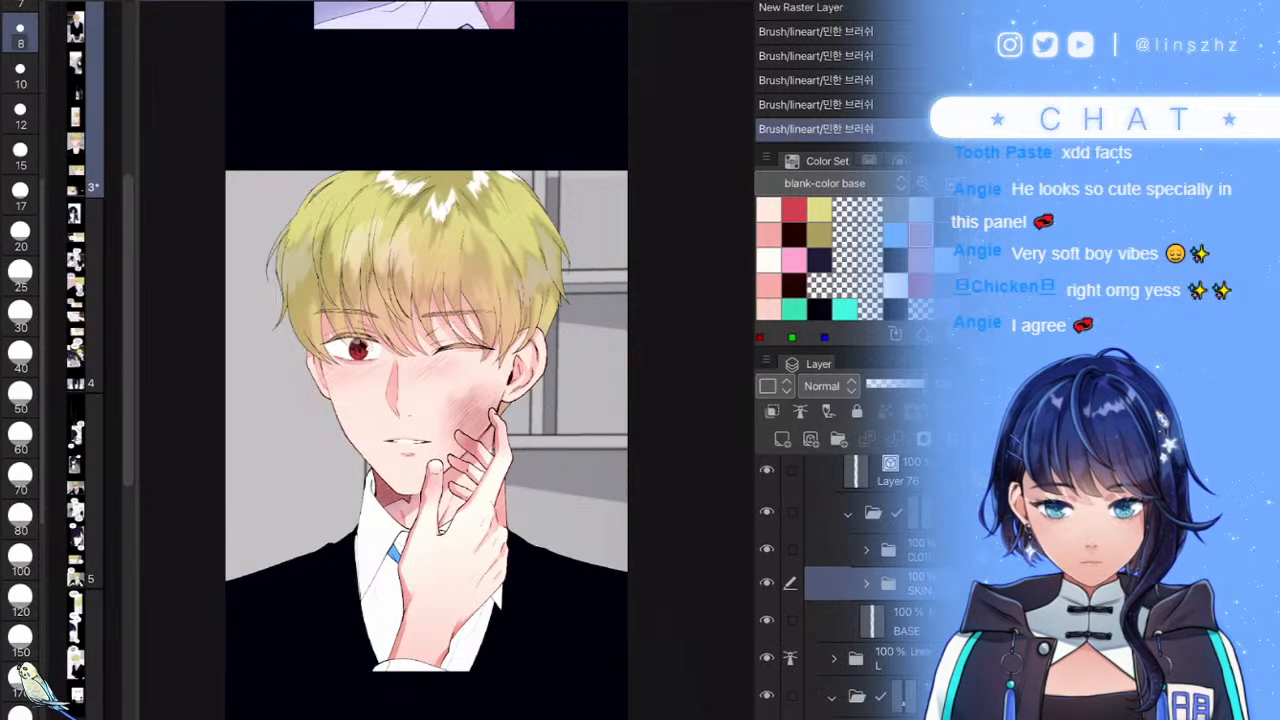
left_click(849, 513)
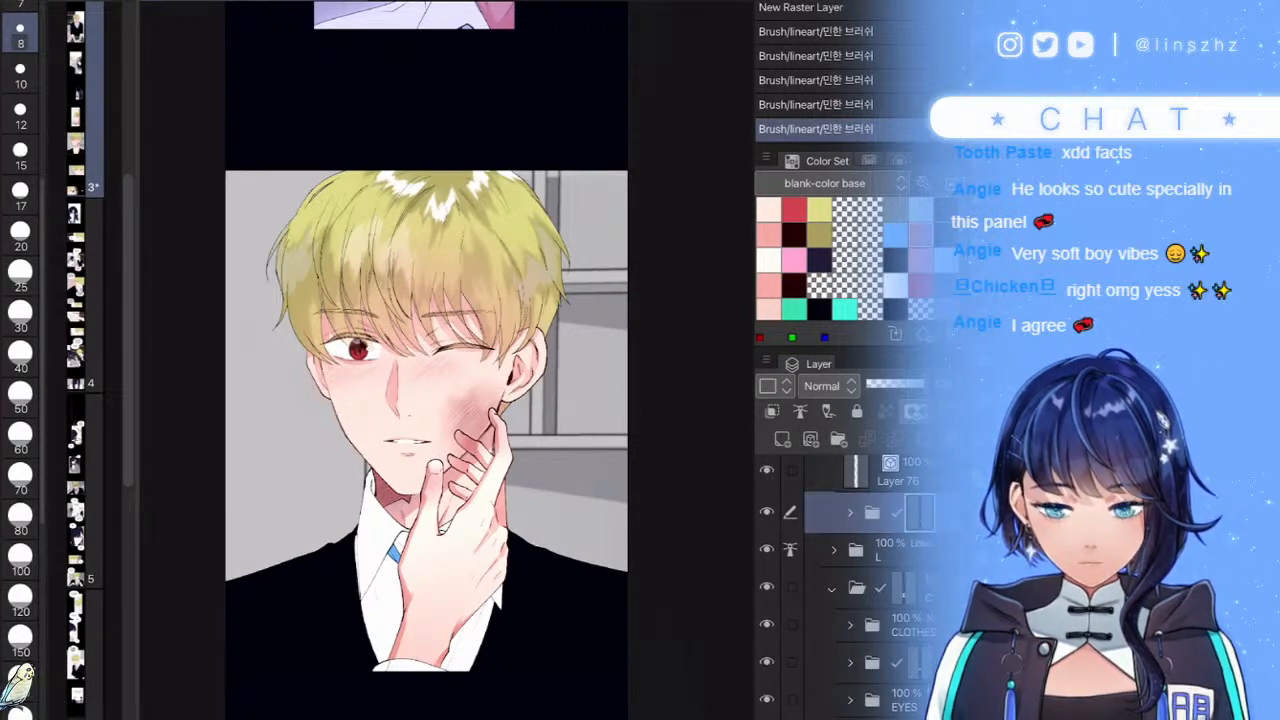
left_click(890, 625)
left_click(782, 439)
left_click(772, 411)
left_click(828, 386)
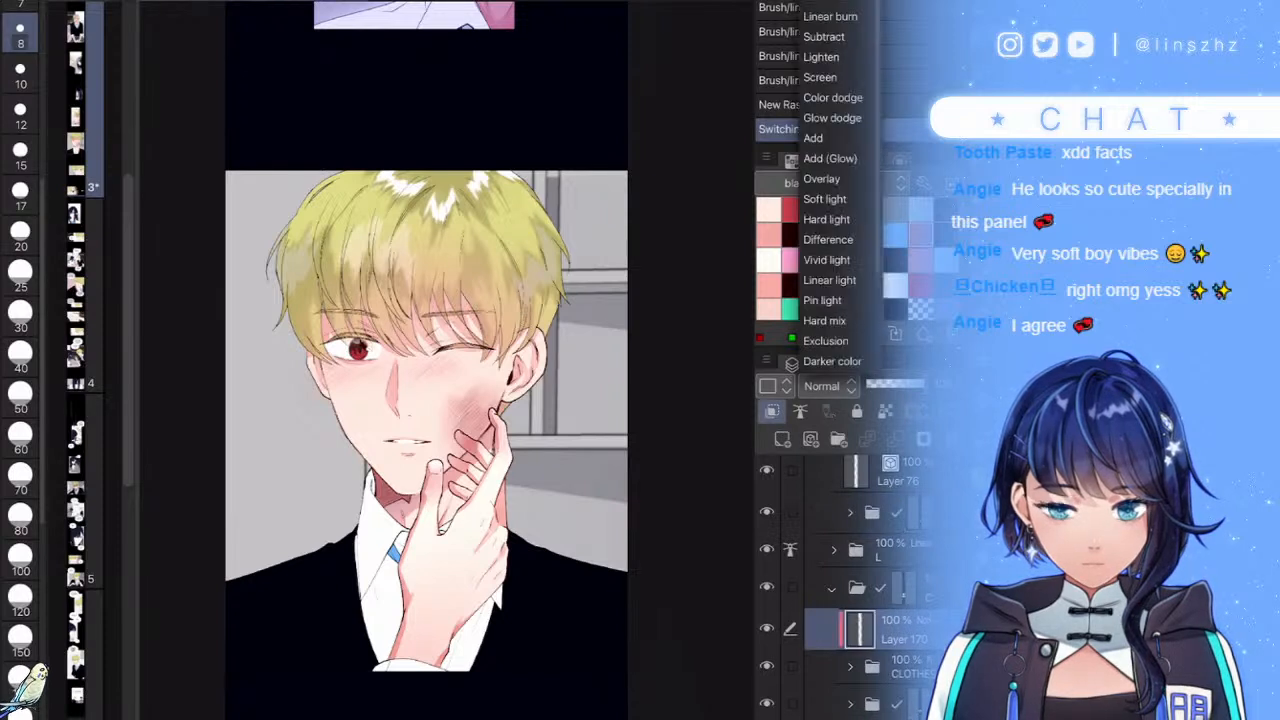
left_click(824, 1)
left_click_drag(898, 384, 885, 384)
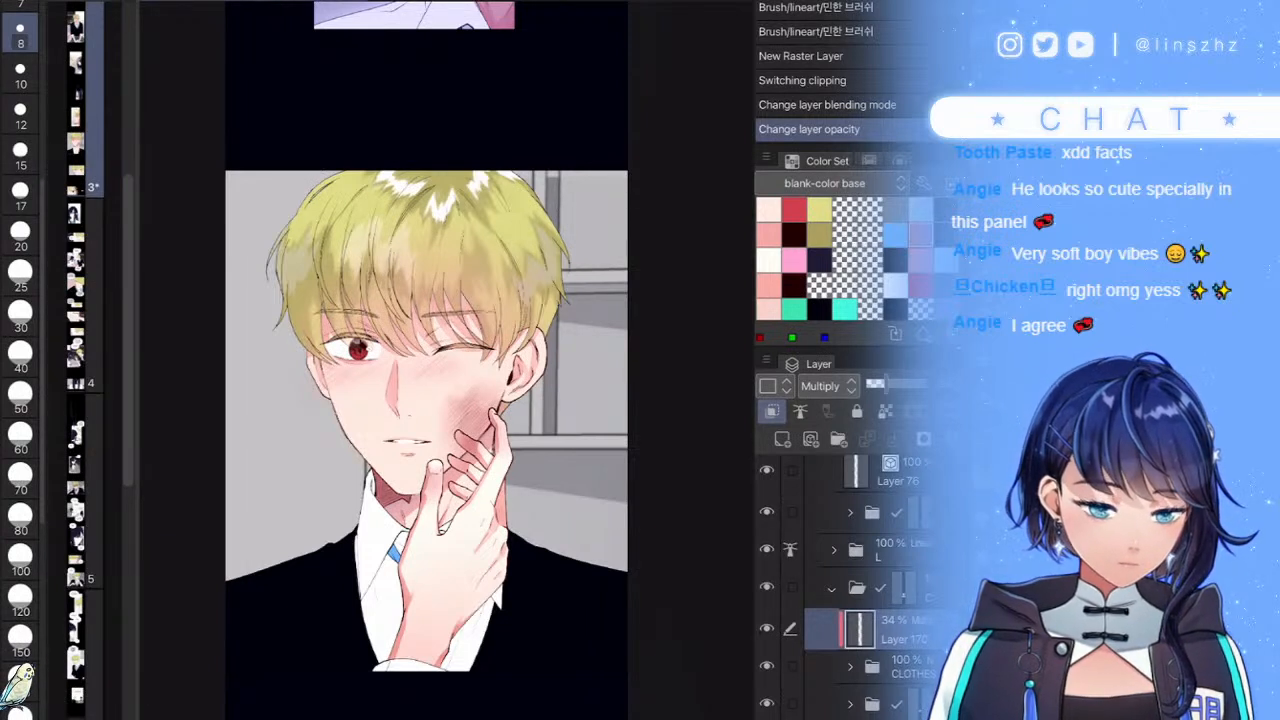
- With a size 80 brush, shade the shirt collar beside the tie and the shirt's right side
left_click(20, 315)
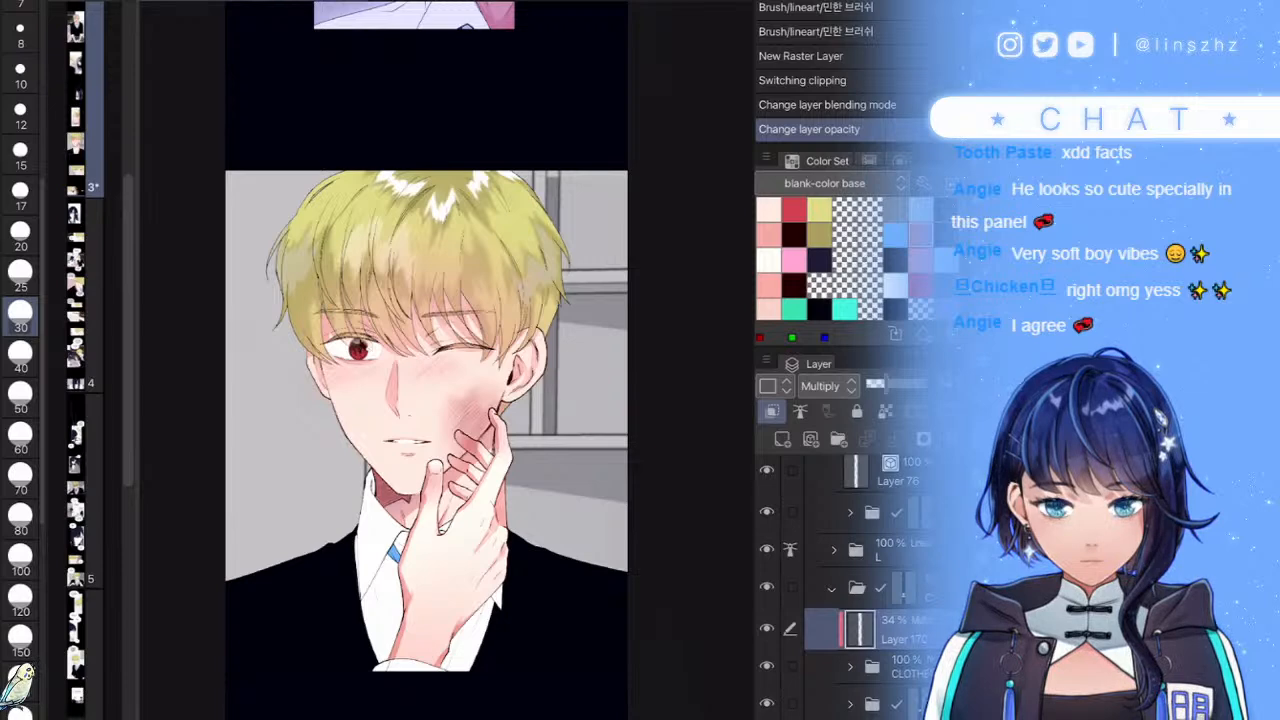
left_click(20, 115)
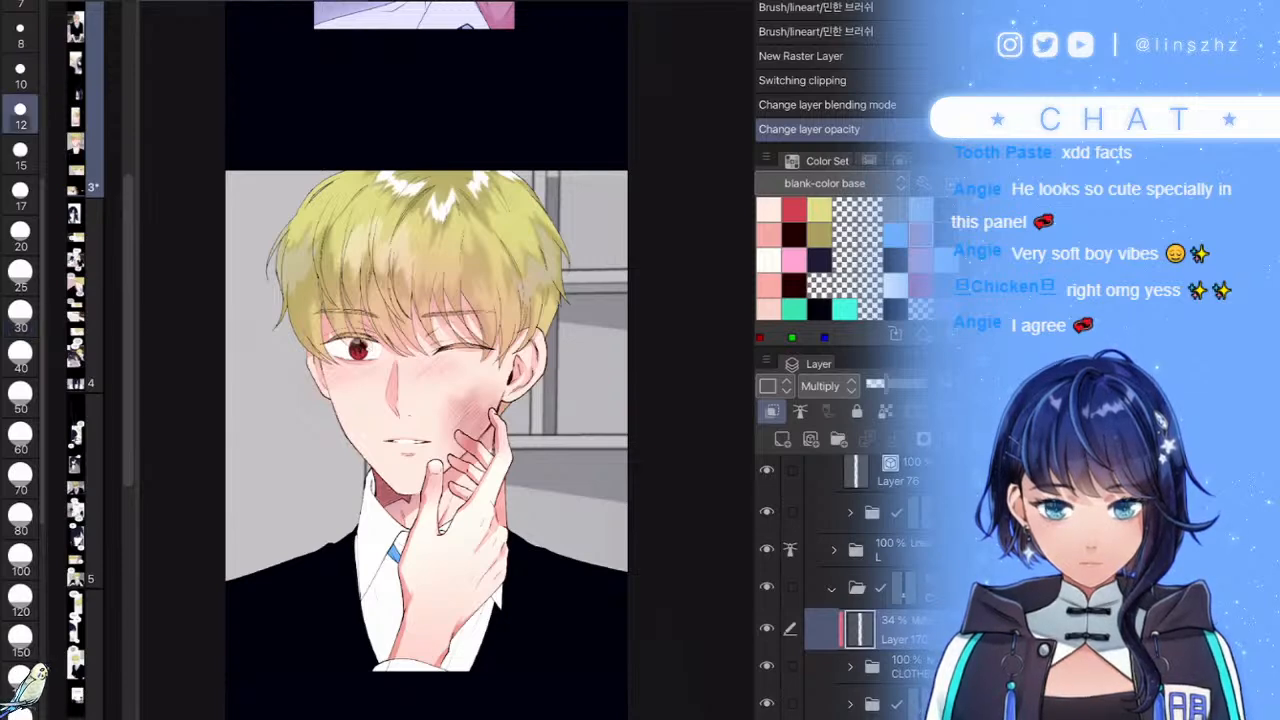
scroll(440, 400, "up", 4)
left_click(20, 514)
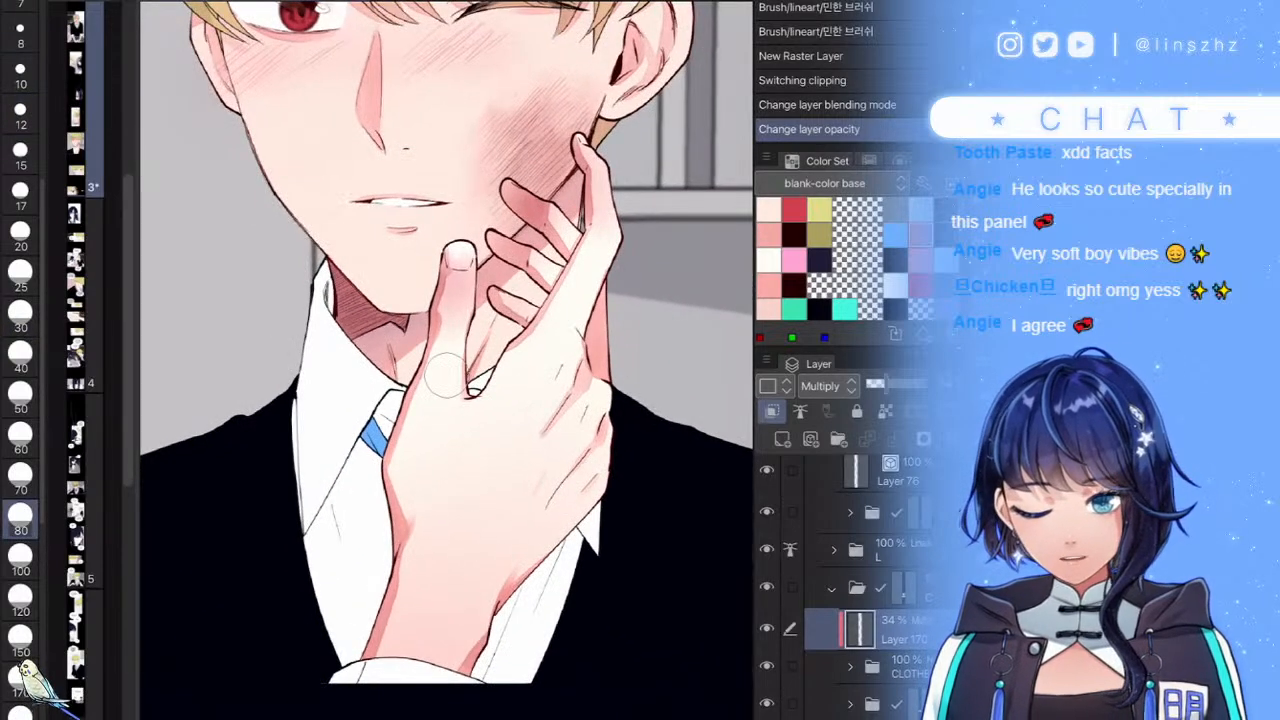
mouse_move(364, 350)
left_mouse_down()
mouse_move(400, 420)
mouse_move(356, 685)
left_mouse_up()
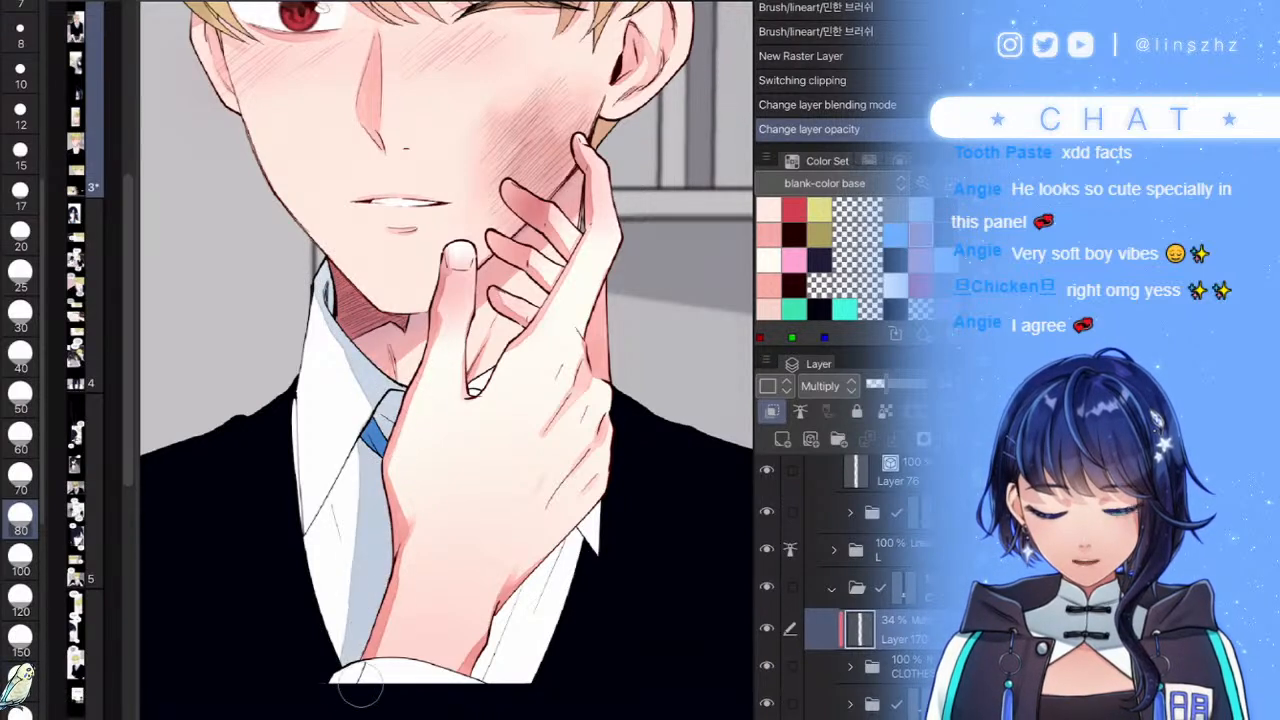
mouse_move(540, 548)
left_mouse_down()
mouse_move(451, 694)
mouse_move(585, 520)
left_mouse_up()
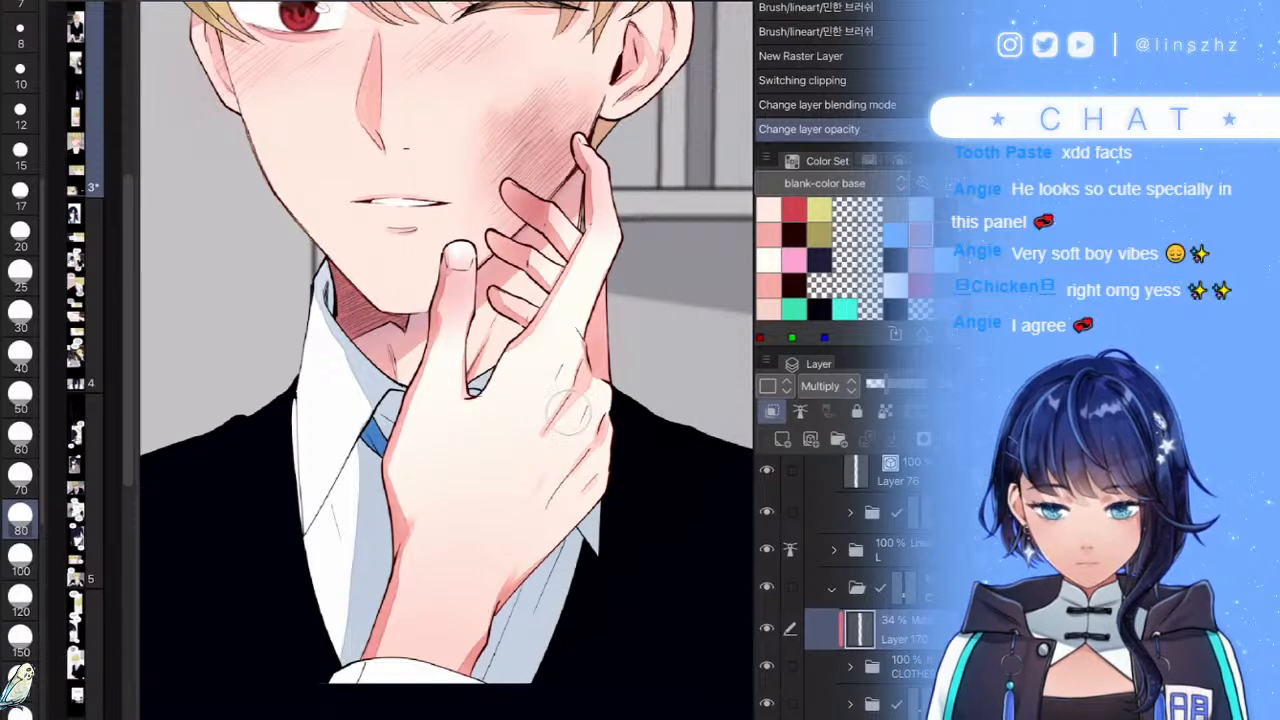
left_click_drag(602, 370, 537, 464)
scroll(528, 438, "down", 5)
scroll(488, 433, "up", 10)
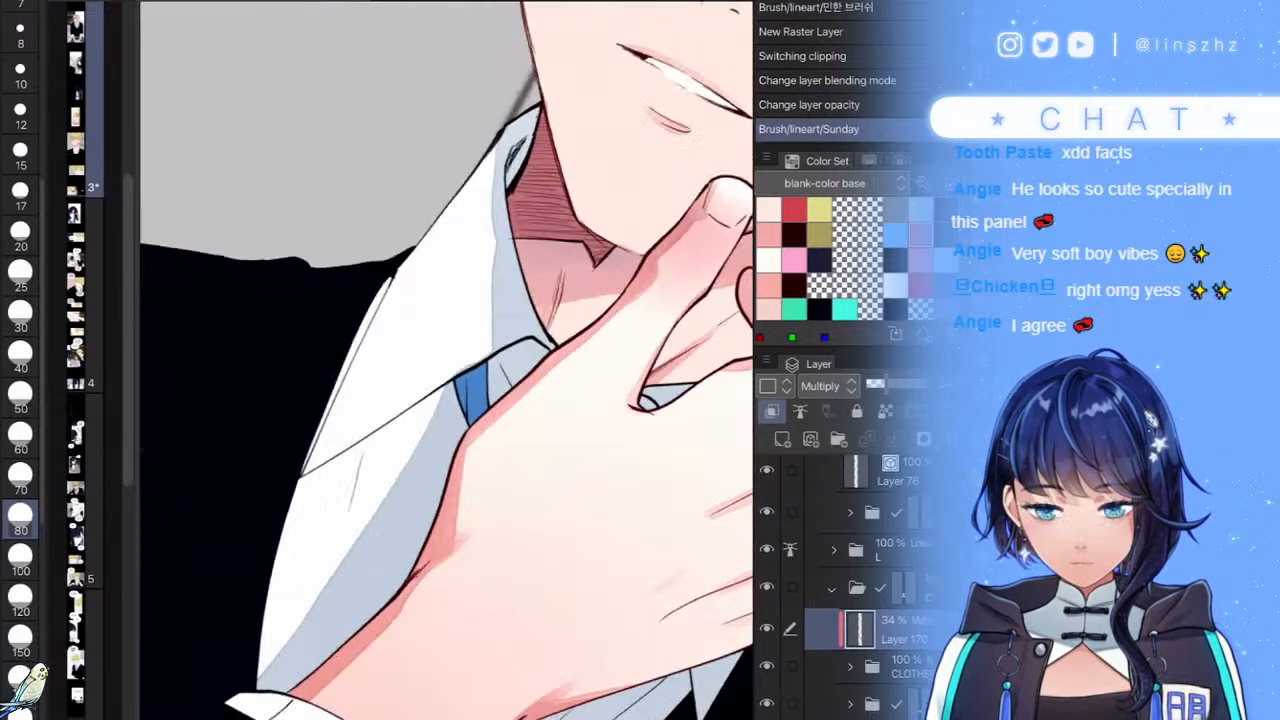
- Add faint shading below the collar with a size 50 brush and drop the layer to 22% opacity
left_click(20, 397)
mouse_move(428, 470)
left_mouse_down()
mouse_move(275, 560)
mouse_move(372, 512)
mouse_move(360, 558)
left_mouse_up()
scroll(448, 360, "down", 6)
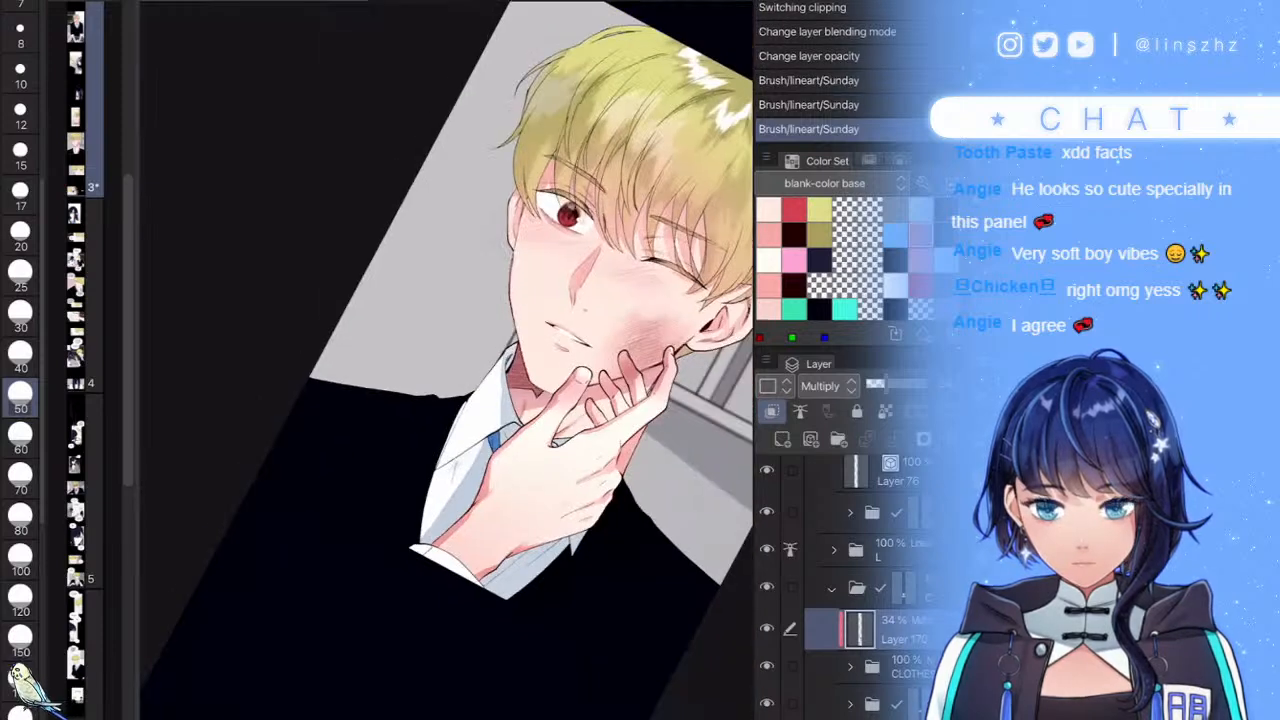
scroll(492, 416, "up", 4)
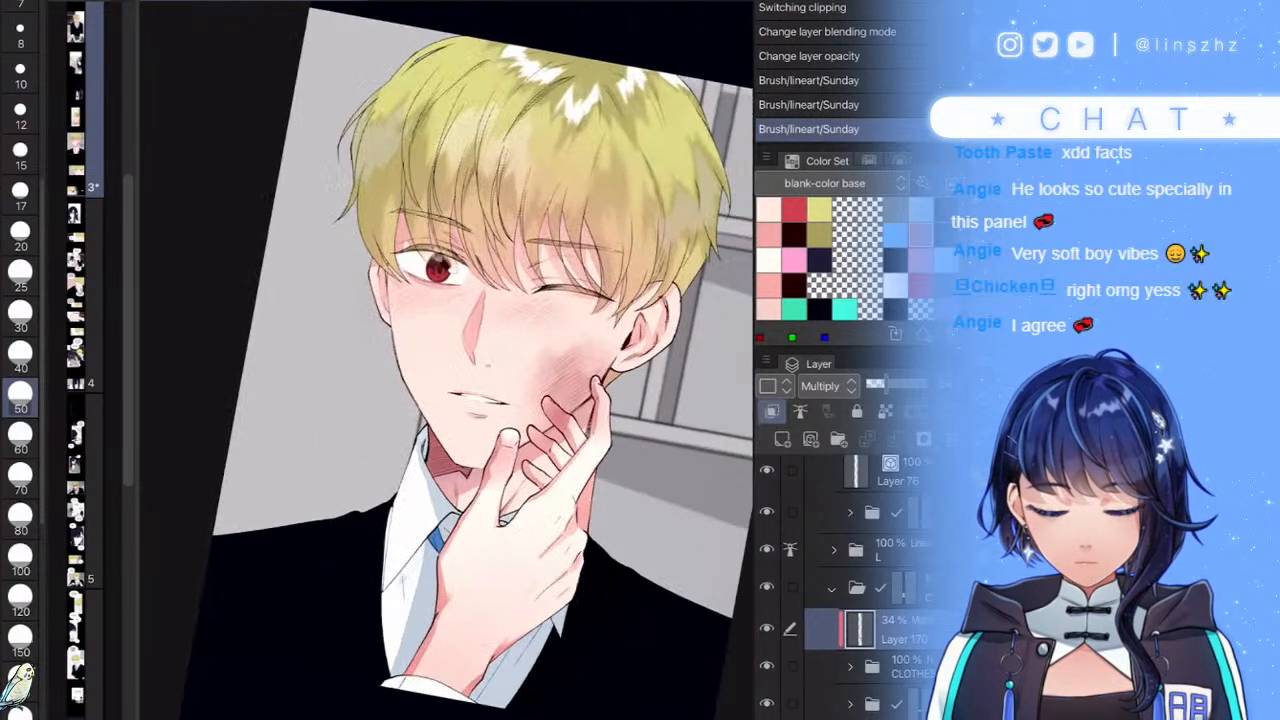
left_click_drag(886, 384, 878, 384)
scroll(500, 430, "down", 2)
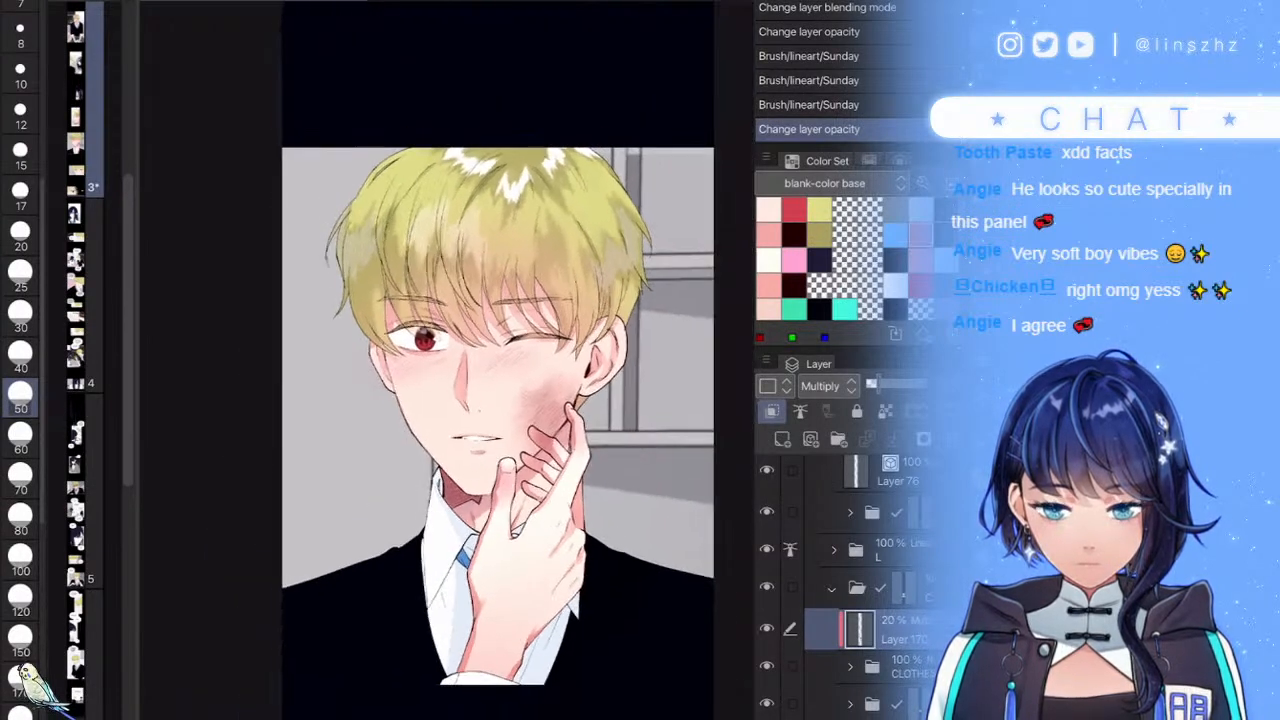
scroll(850, 580, "down", 5)
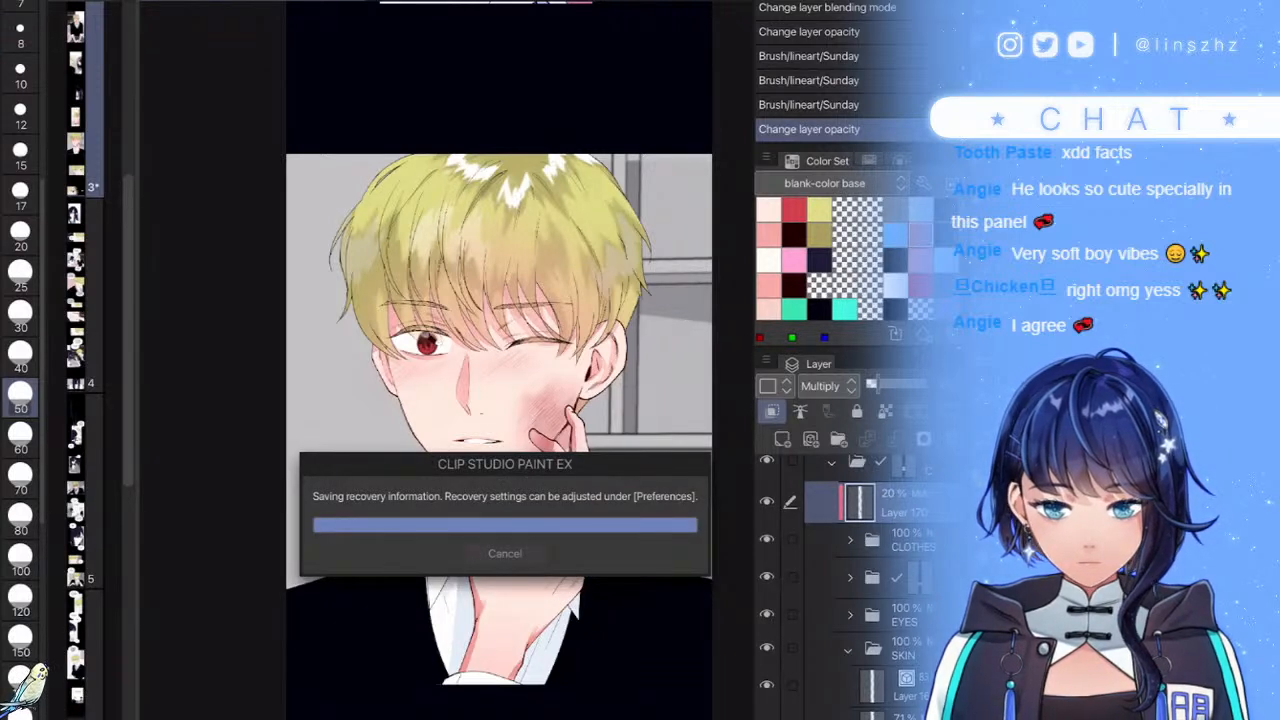
- Add a Multiply layer inside the SKIN folder and switch to the yuu-nima colour set
left_click(908, 686)
left_click(782, 439)
left_click(822, 386)
left_click(824, 1)
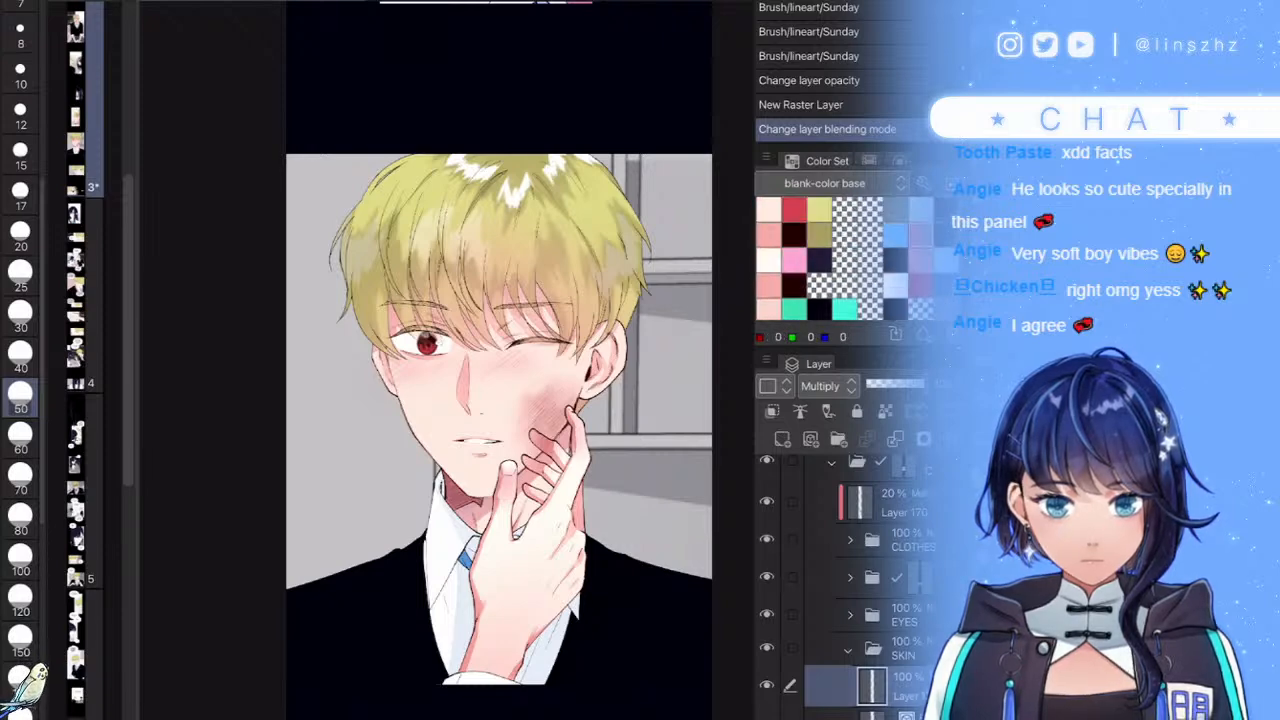
left_click(828, 183)
left_click(790, 511)
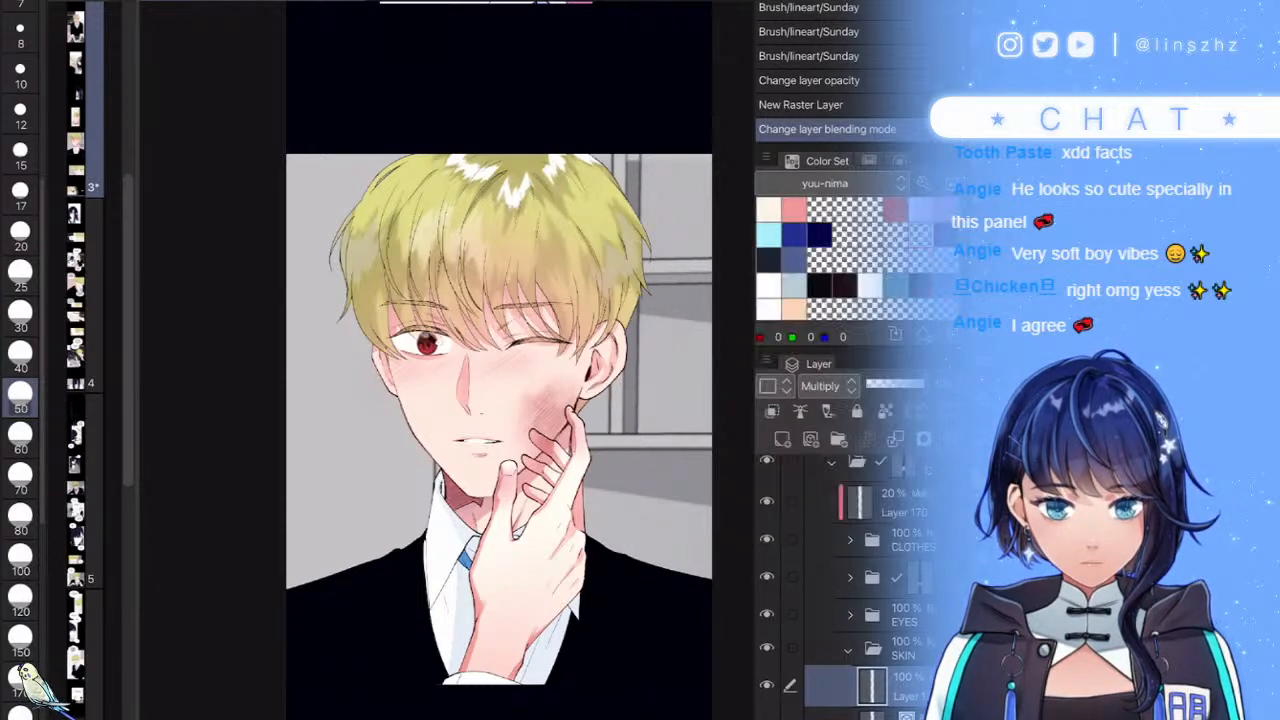
scroll(507, 455, "up", 5)
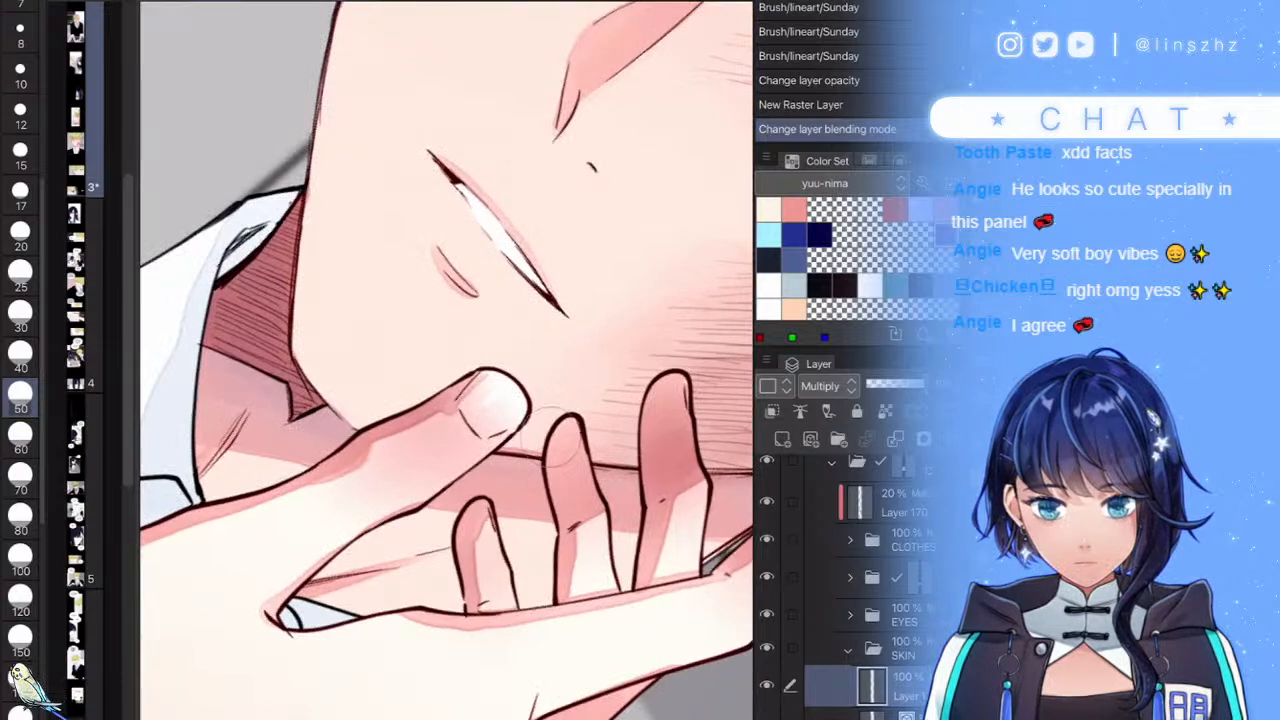
- Paint purple shadows down the fingers, along the thumb and beside the index finger
left_click_drag(543, 442, 537, 627)
left_click_drag(645, 398, 615, 590)
left_click_drag(452, 532, 455, 610)
key("ctrl+0")
scroll(458, 485, "up", 4)
left_click_drag(484, 396, 434, 600)
key("ctrl+z")
left_click_drag(499, 410, 452, 620)
scroll(446, 360, "down", 4)
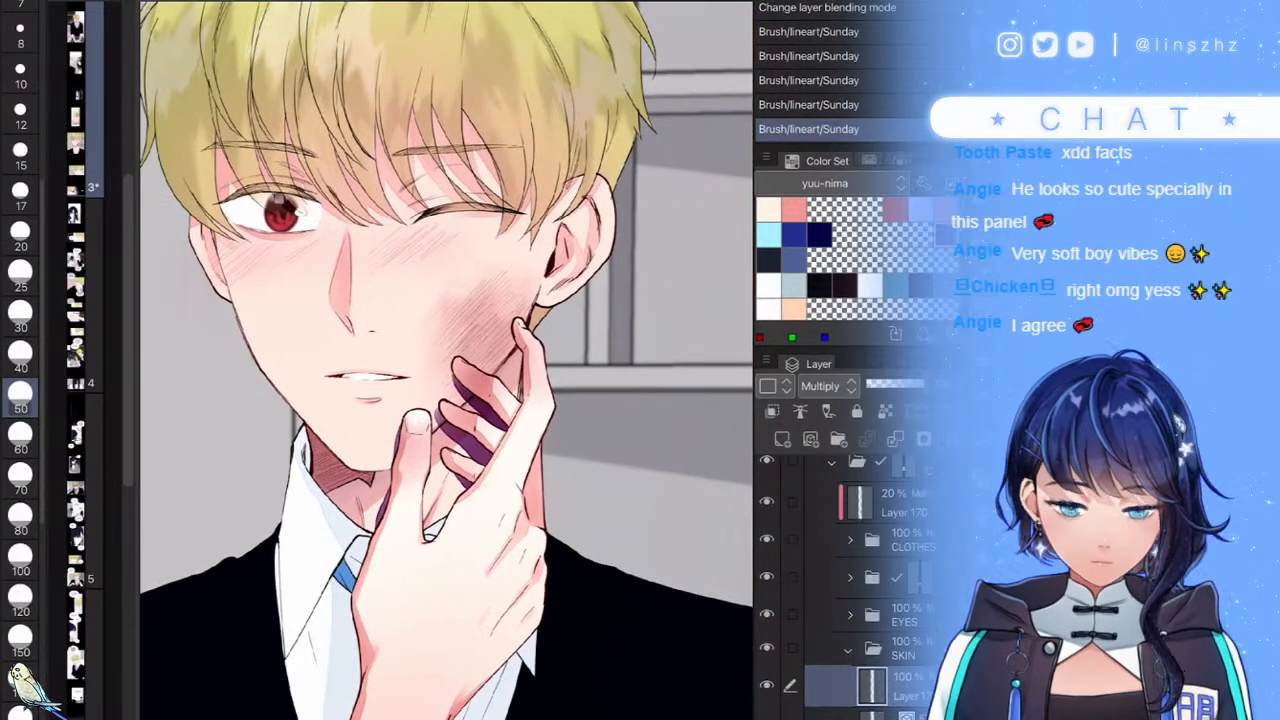
scroll(532, 392, "up", 3)
left_click_drag(508, 316, 507, 393)
scroll(560, 410, "down", 5)
scroll(557, 480, "up", 3)
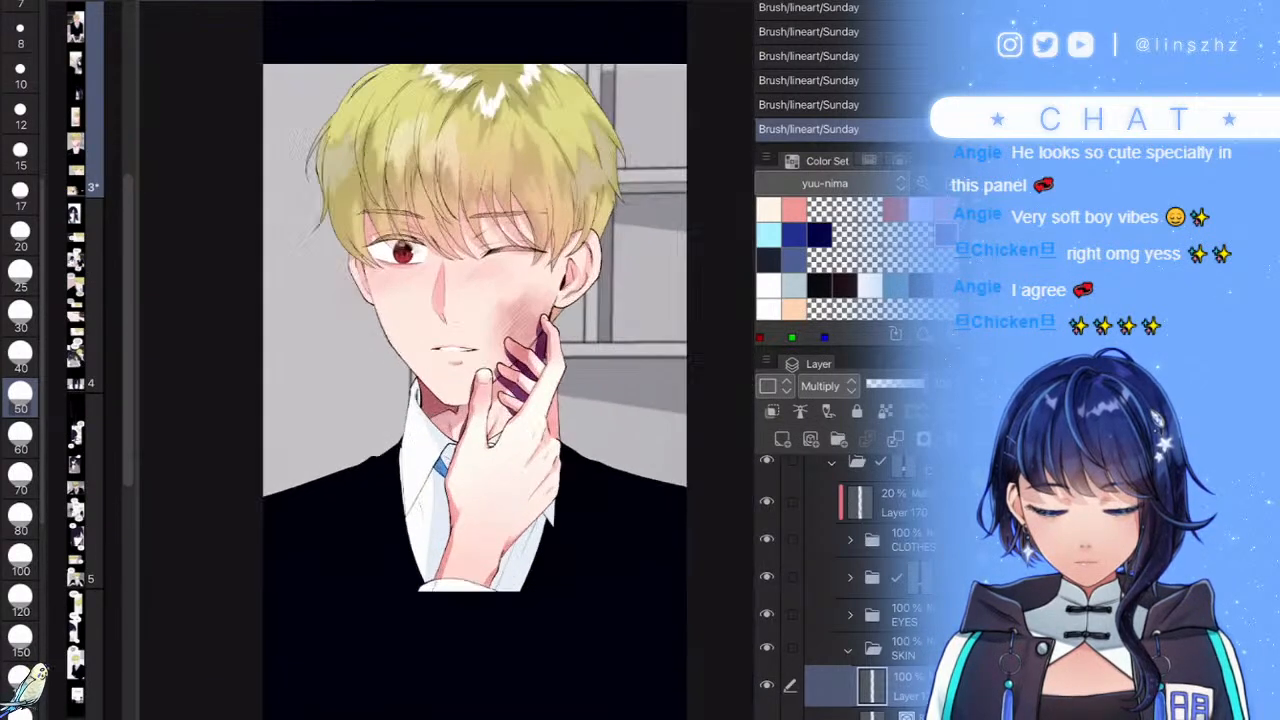
- Lower the shadow layer to about 20% opacity and touch up the finger and thumb shading
left_click(884, 384)
left_click_drag(879, 384, 875, 384)
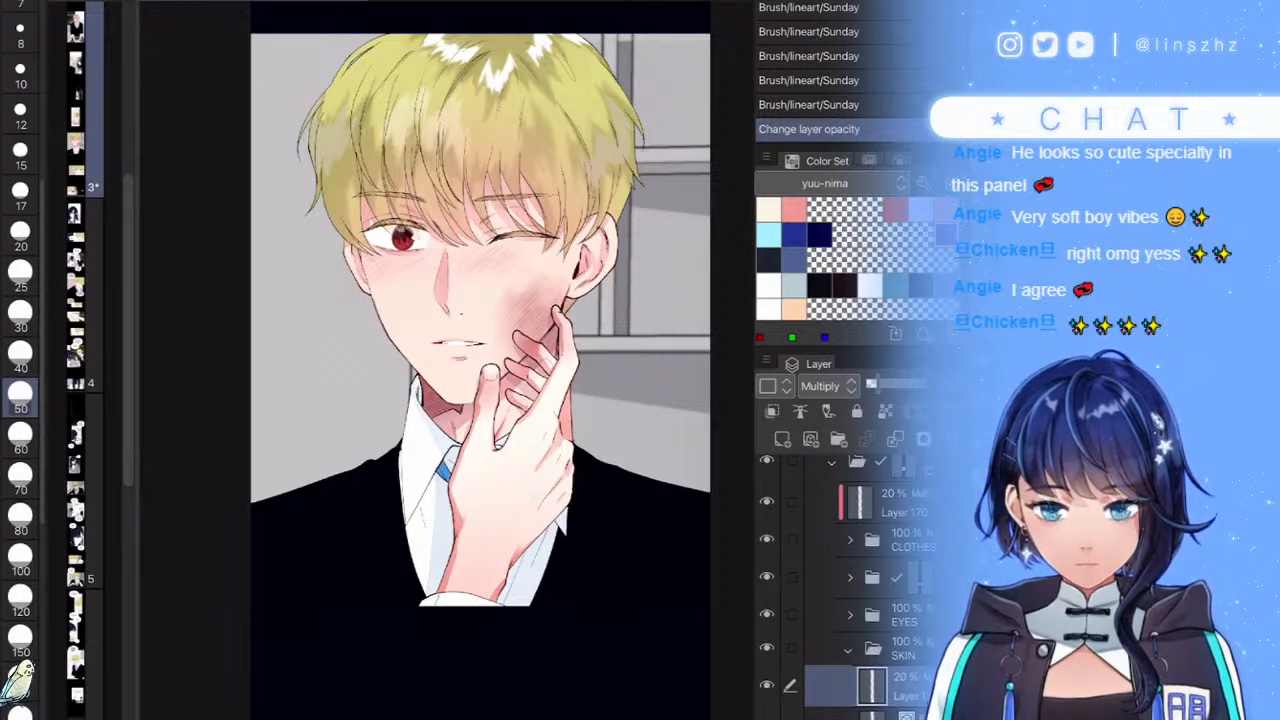
left_click_drag(555, 360, 545, 376)
left_click_drag(556, 432, 548, 458)
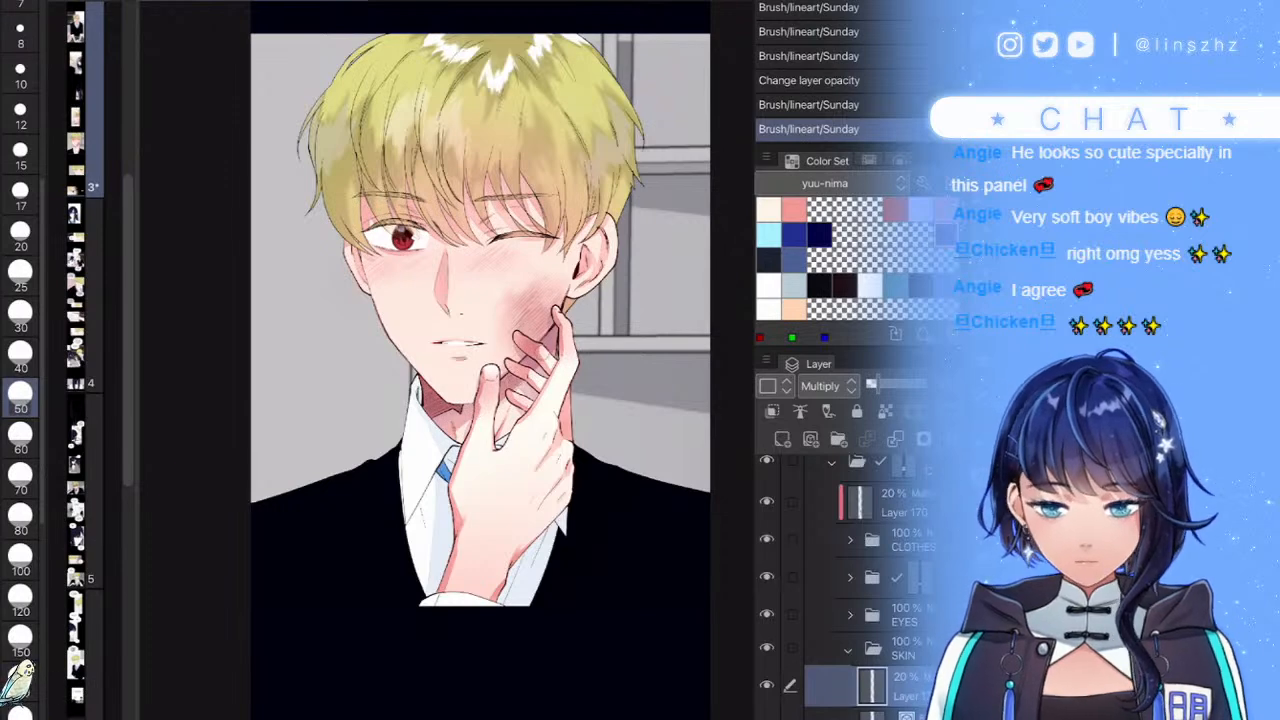
left_click_drag(480, 416, 494, 405)
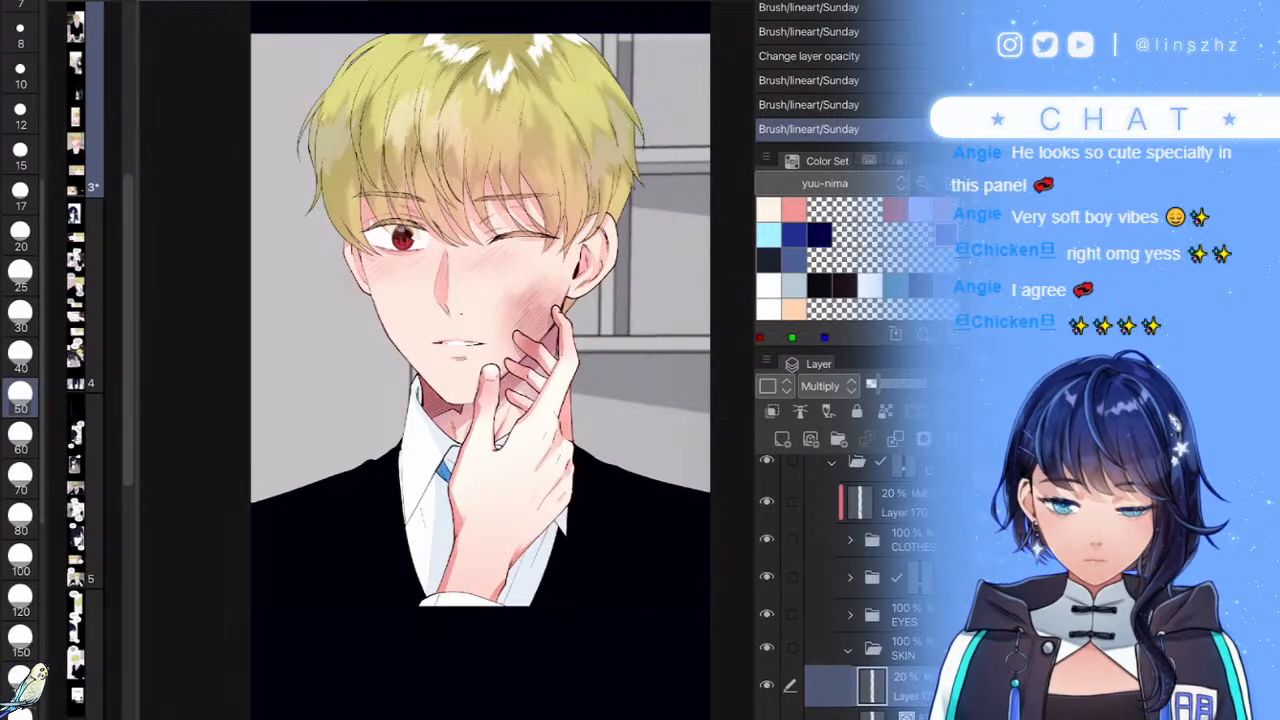
- Zoom out to review the hand, add one small touch-up stroke, and collapse the SKIN folder
scroll(480, 360, "down", 1)
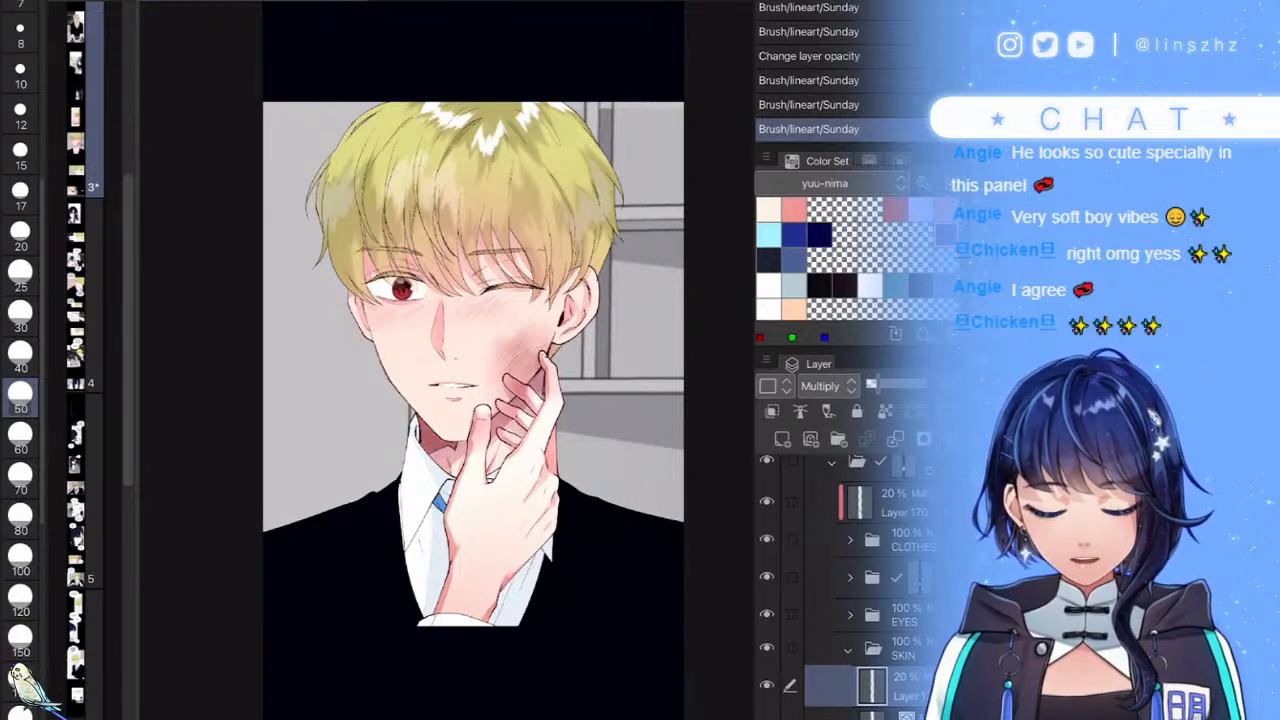
scroll(564, 523, "down", 1)
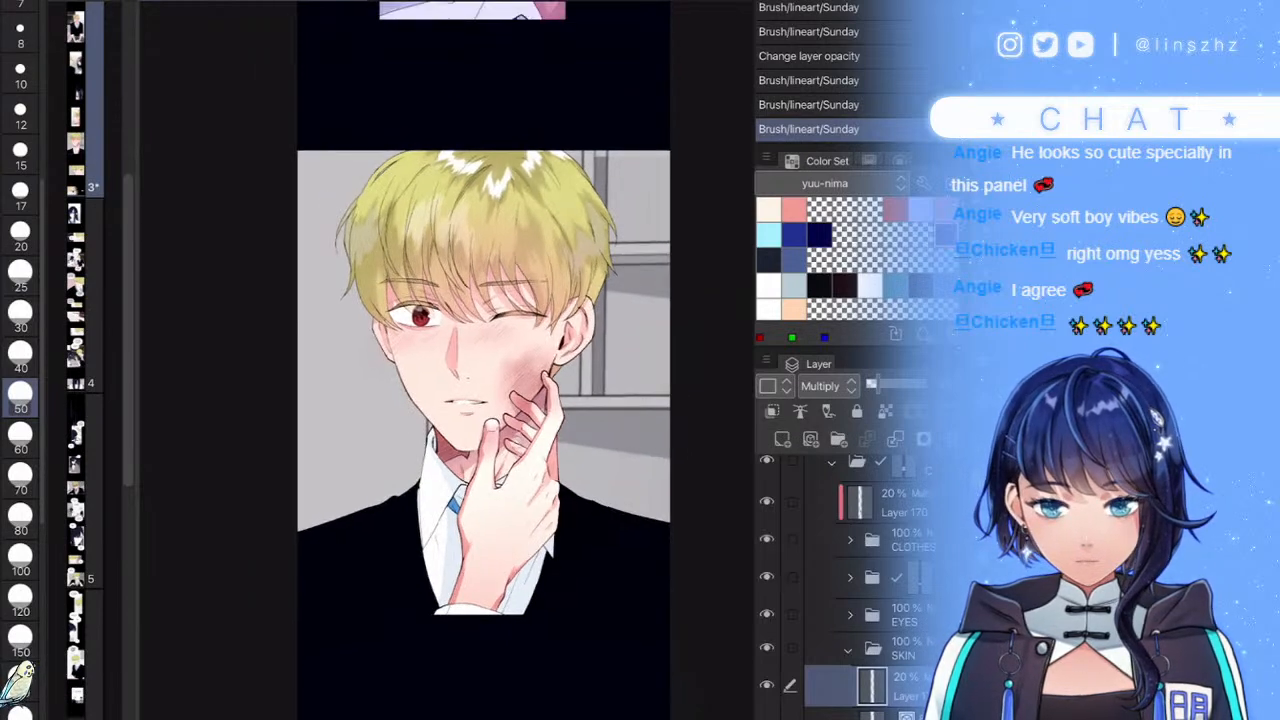
left_click_drag(528, 518, 512, 548)
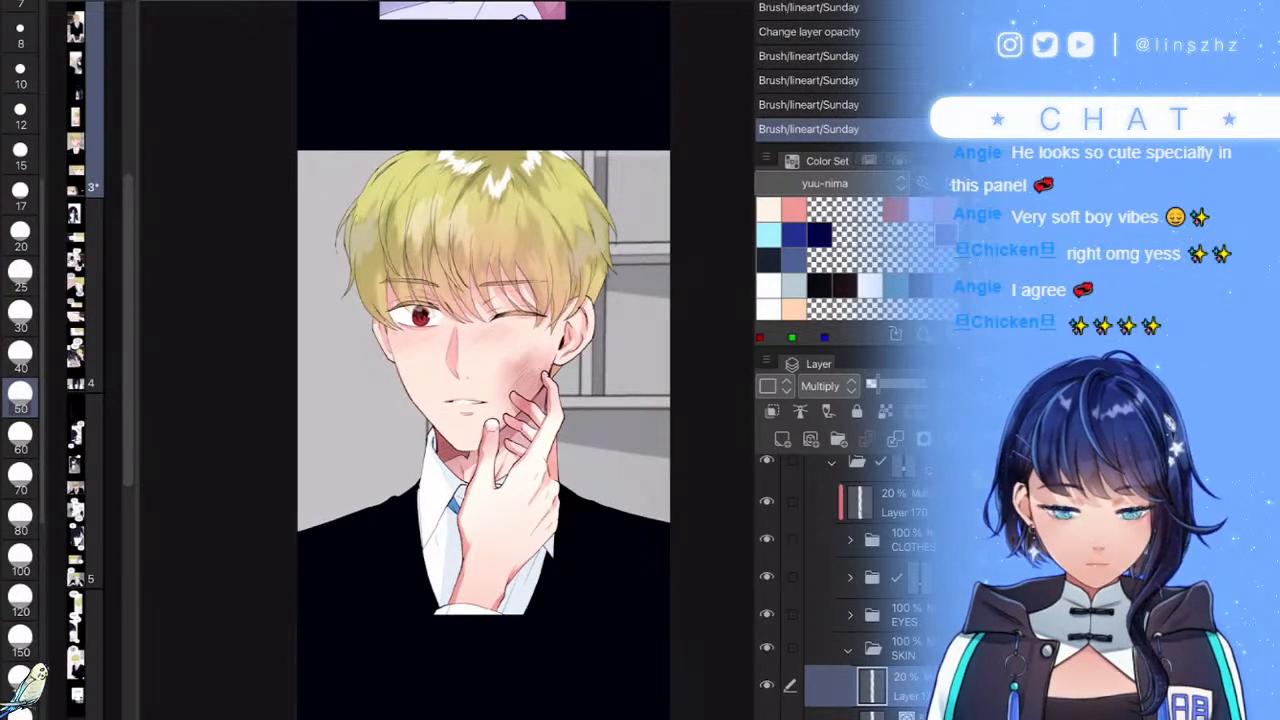
left_click(848, 650)
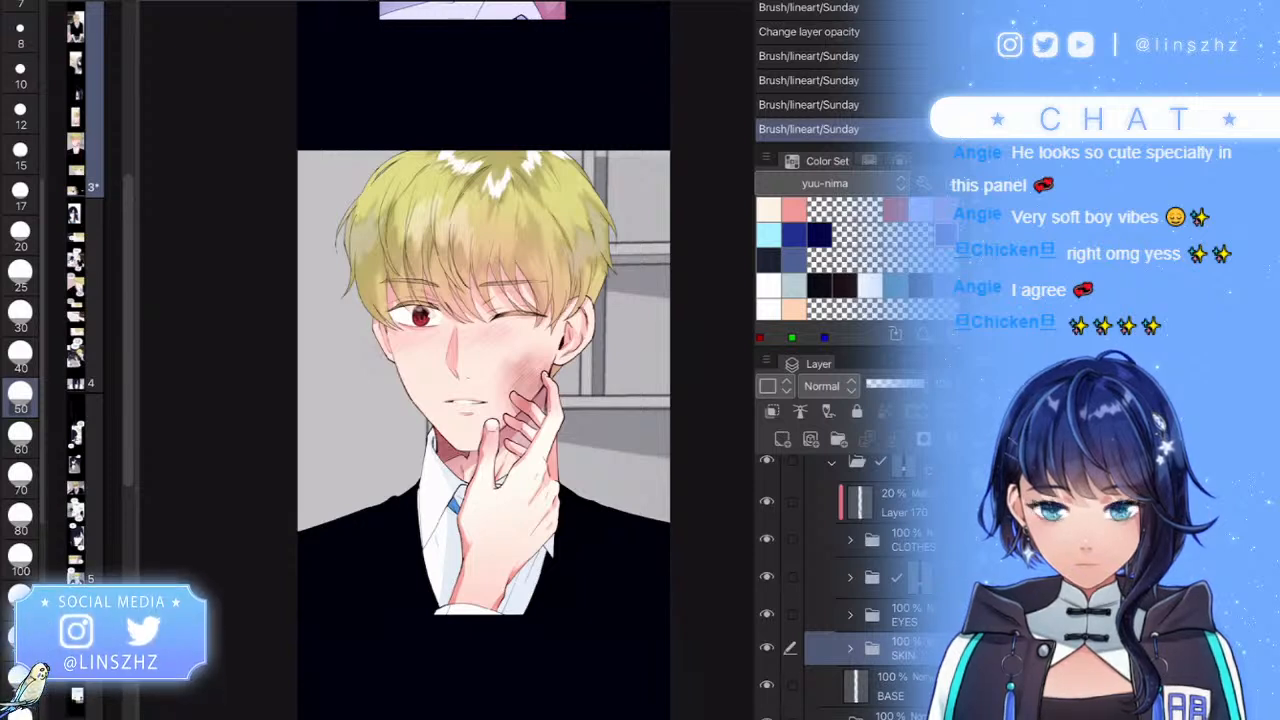
- Select the CLOTHES folder and toggle the folder below off and on to check it
left_click(905, 540)
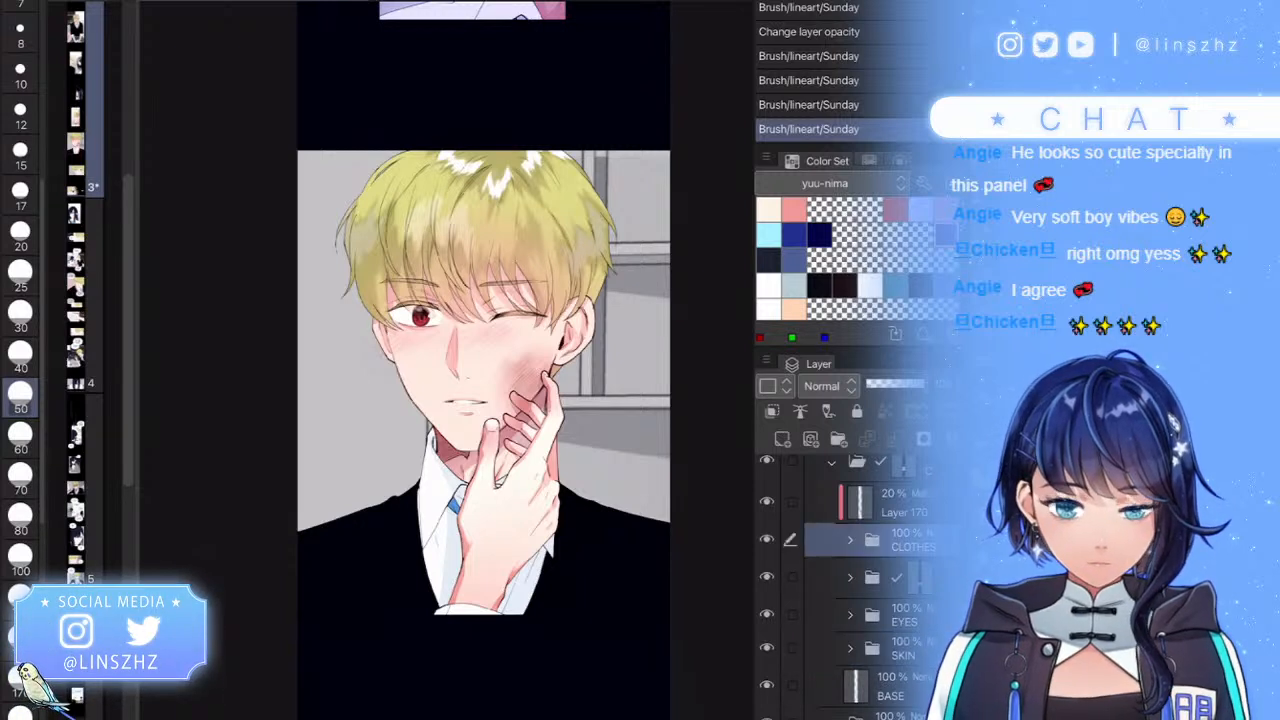
left_click(905, 577)
left_click(767, 577)
left_click(767, 577)
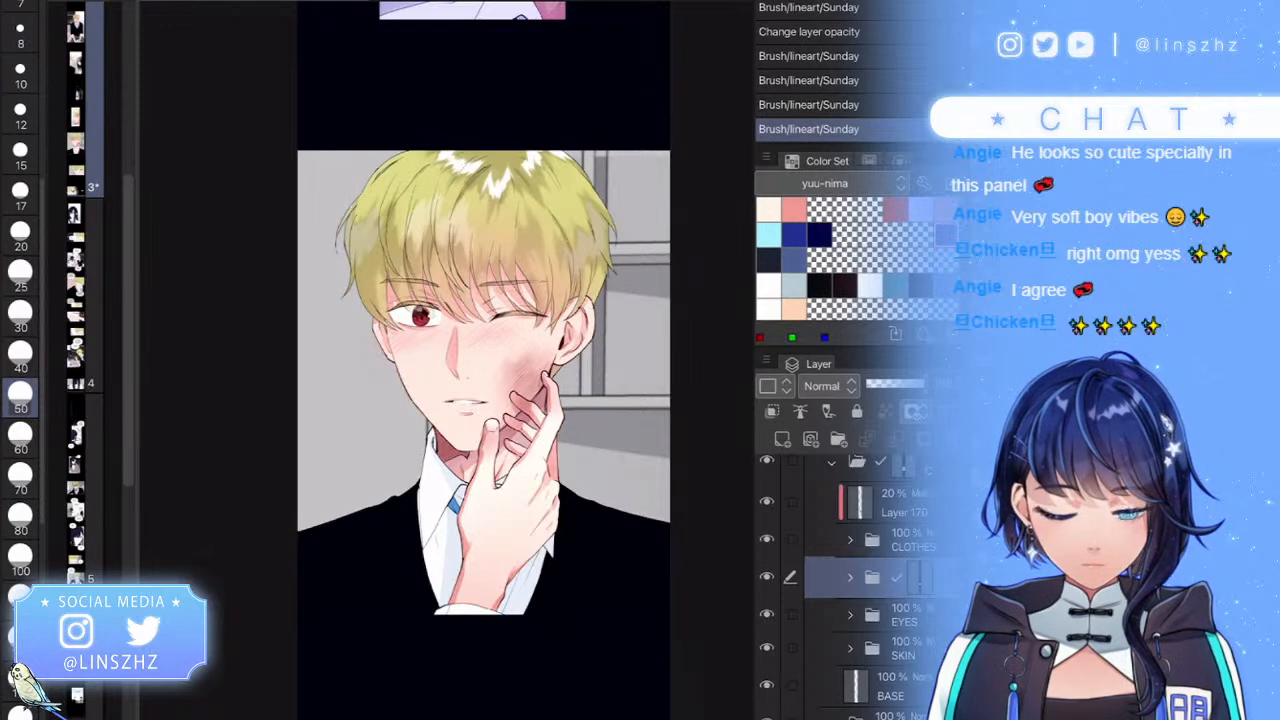
- Add a new hair-shading layer clipped to the layer below, set to Multiply
left_click(782, 439)
left_click(772, 411)
left_click(829, 386)
left_click(823, 0)
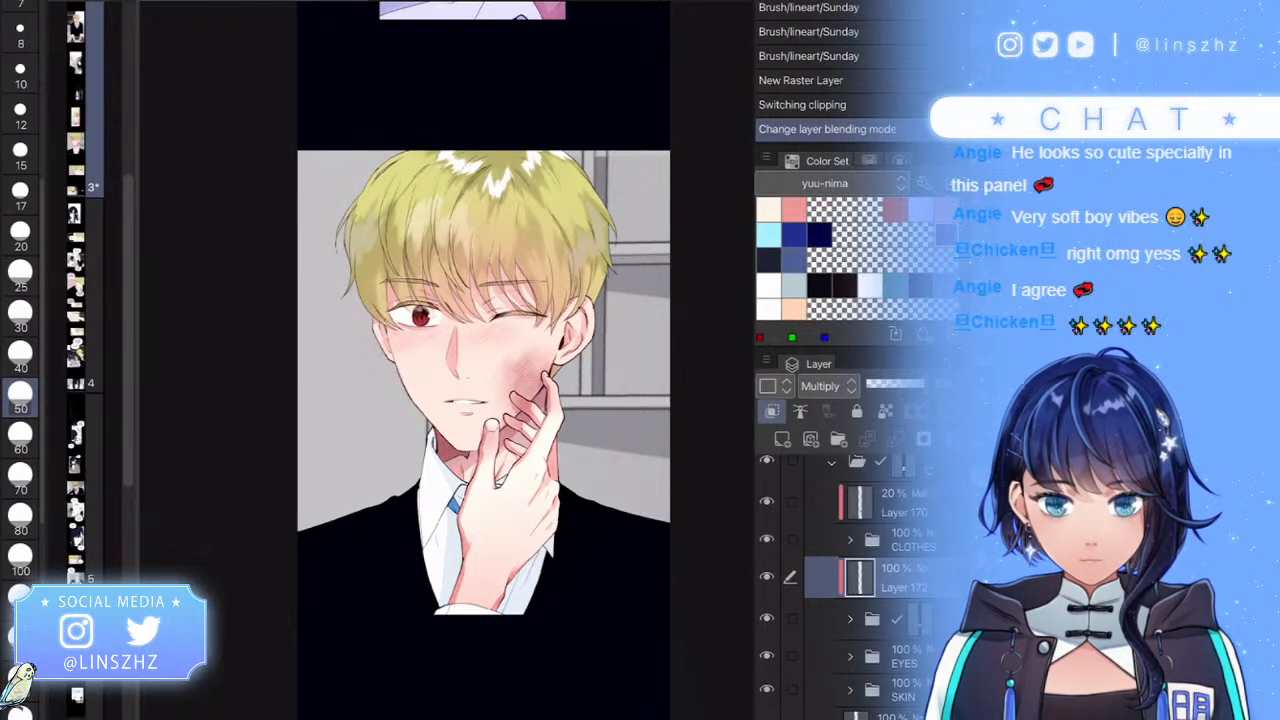
- Undo a test stroke, switch to a size 17 brush, and shade the upper hair strand
scroll(460, 200, "up", 5)
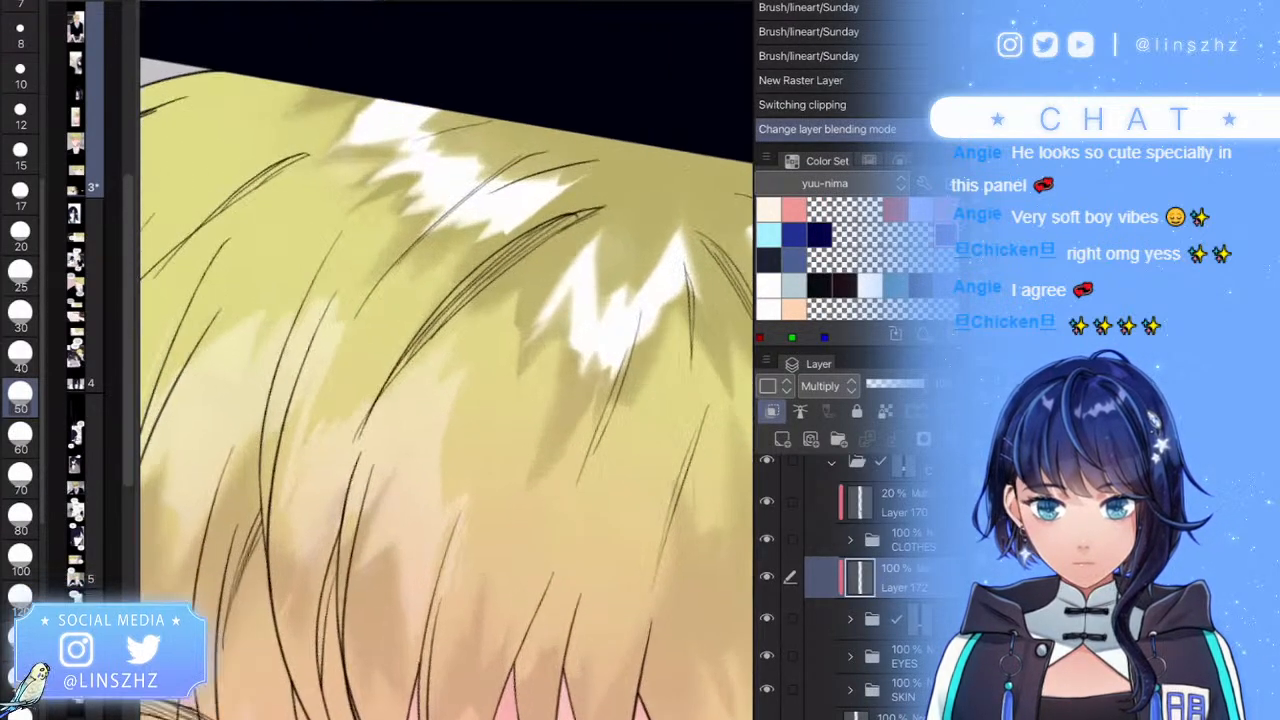
left_click_drag(605, 197, 490, 286)
key("ctrl+z")
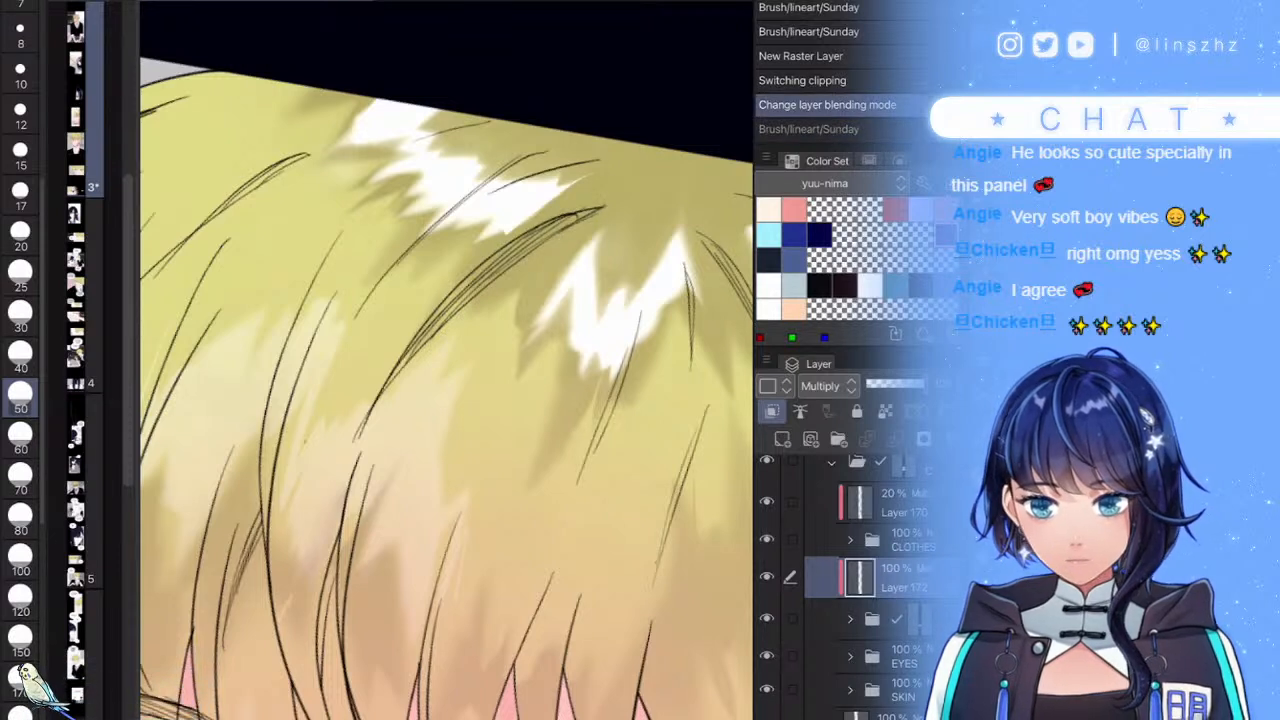
left_click(20, 192)
left_click_drag(586, 209, 452, 304)
mouse_move(540, 230)
left_mouse_down()
mouse_move(470, 286)
mouse_move(373, 400)
left_mouse_up()
left_click_drag(574, 208, 450, 314)
left_click_drag(528, 250, 452, 308)
mouse_move(596, 205)
left_mouse_down()
mouse_move(514, 260)
mouse_move(528, 256)
mouse_move(286, 545)
left_mouse_up()
- Paint translucent shadow along the hair strand and darken it left of centre
scroll(516, 373, "down", 3)
scroll(446, 360, "up", 5)
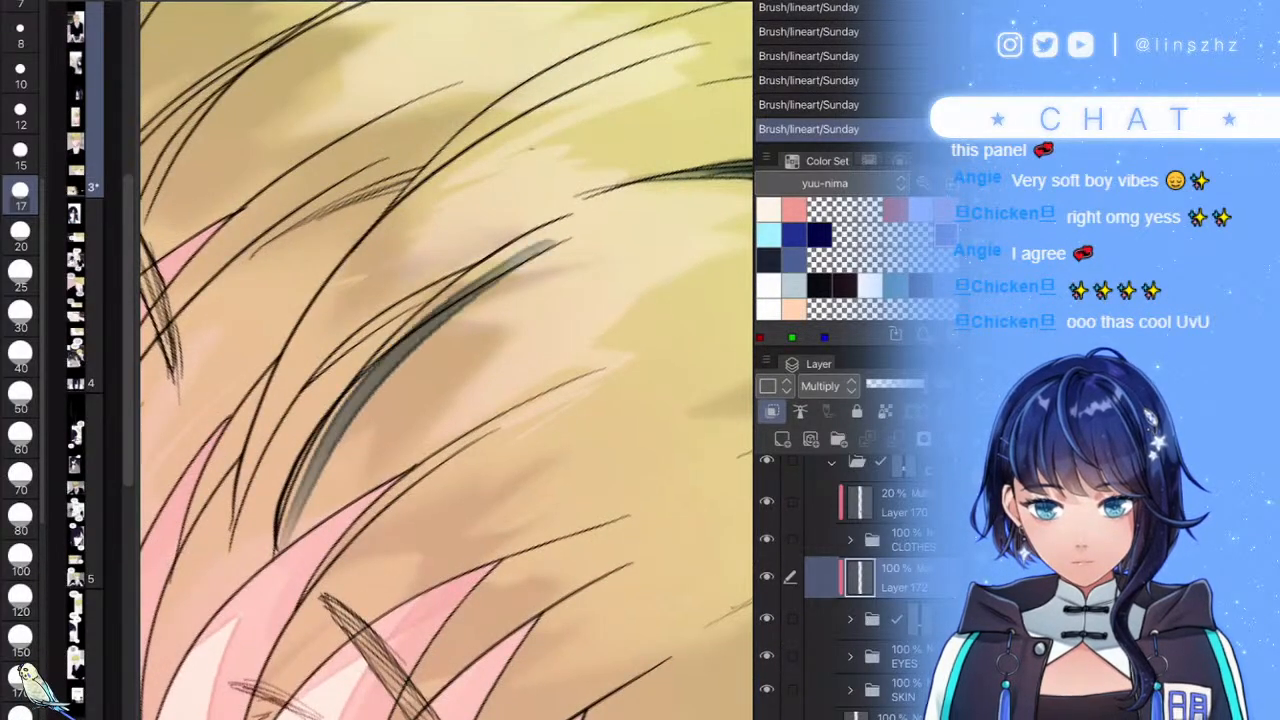
left_click_drag(518, 238, 250, 535)
left_click_drag(374, 340, 308, 404)
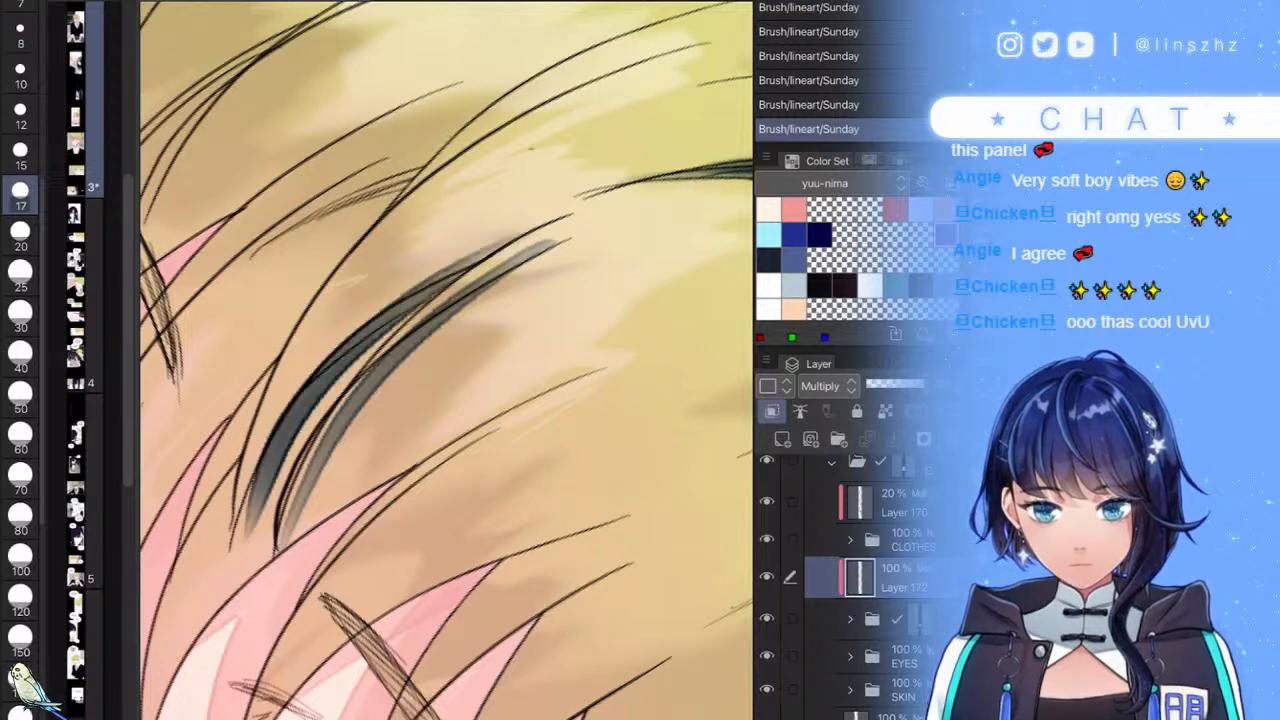
scroll(446, 360, "down", 5)
scroll(446, 360, "up", 5)
mouse_move(455, 343)
left_mouse_down()
mouse_move(302, 536)
mouse_move(445, 367)
left_mouse_up()
left_click_drag(376, 427, 450, 364)
scroll(446, 360, "down", 5)
scroll(446, 360, "up", 5)
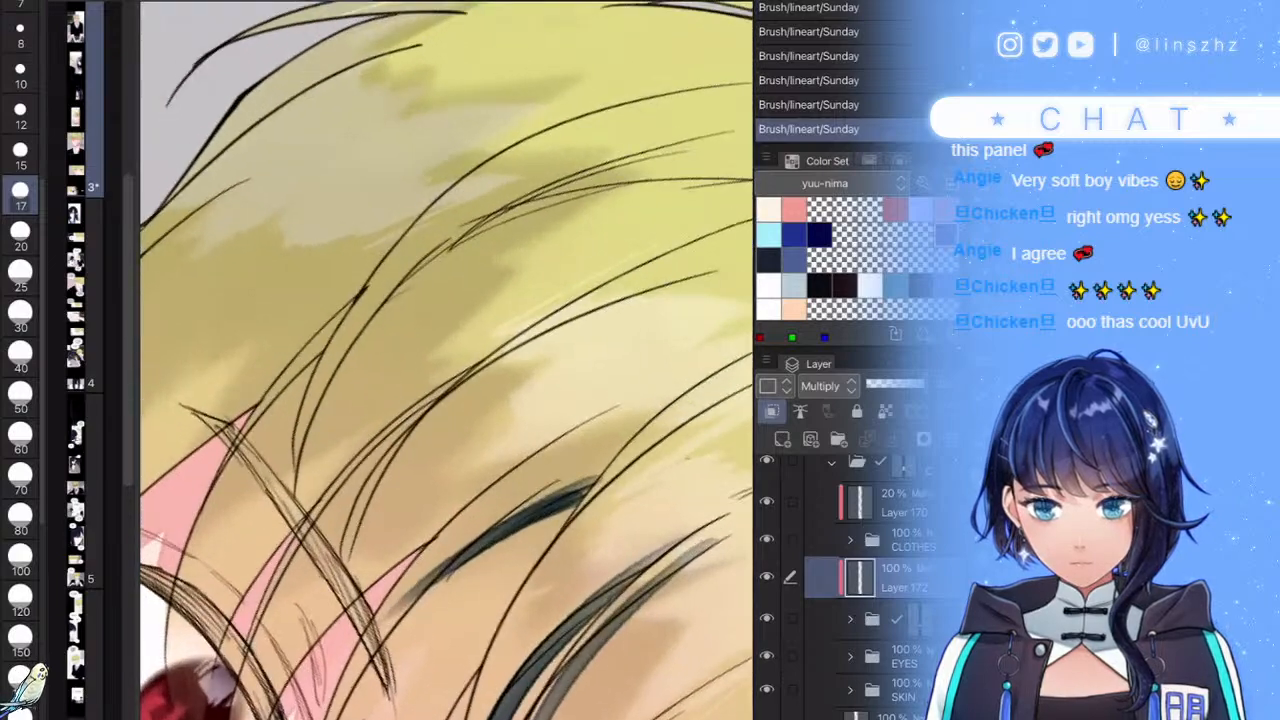
scroll(446, 360, "down", 5)
scroll(446, 360, "up", 5)
scroll(446, 360, "down", 5)
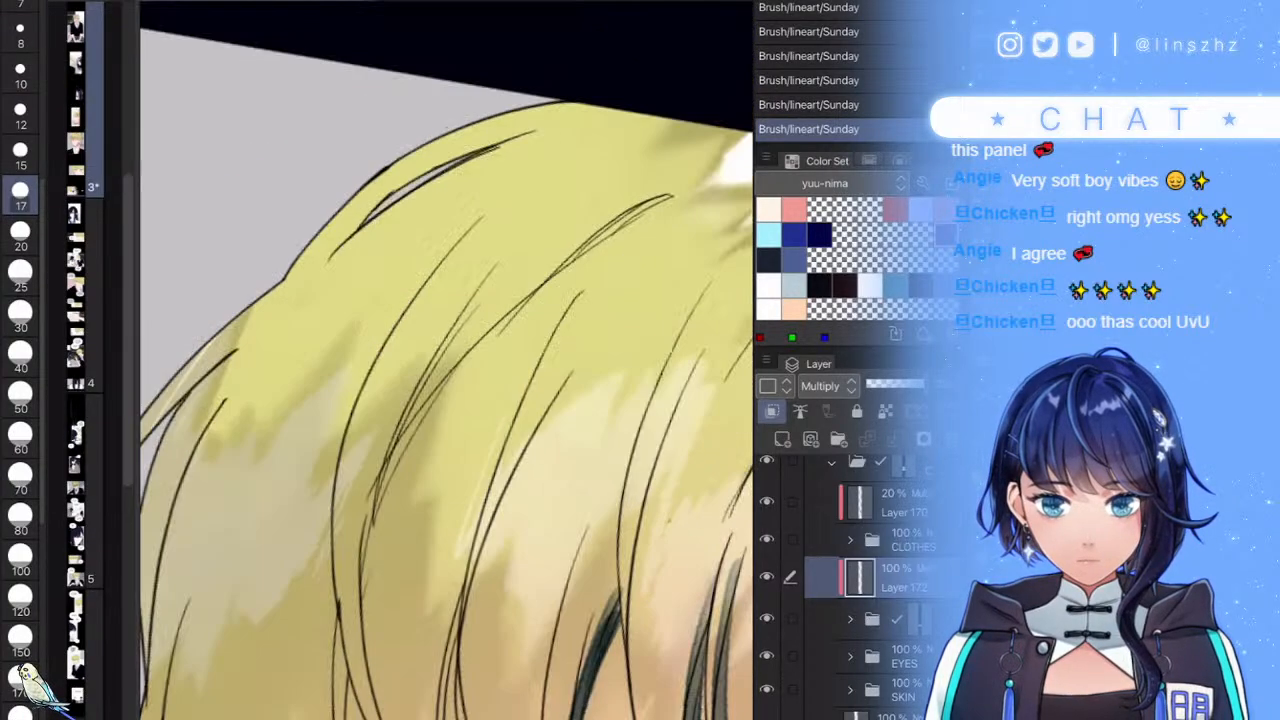
scroll(446, 360, "up", 5)
- Repaint the dark strand down-left across the upper hair, undoing unwanted strokes
mouse_move(518, 266)
left_mouse_down()
mouse_move(608, 211)
mouse_move(334, 472)
left_mouse_up()
scroll(446, 360, "down", 5)
scroll(446, 360, "up", 5)
key("ctrl+z")
mouse_move(611, 248)
left_mouse_down()
mouse_move(378, 407)
mouse_move(296, 579)
mouse_move(294, 653)
mouse_move(290, 525)
mouse_move(352, 396)
mouse_move(490, 285)
mouse_move(609, 250)
left_mouse_up()
mouse_move(609, 250)
left_mouse_down()
mouse_move(518, 290)
mouse_move(300, 538)
mouse_move(445, 324)
left_mouse_up()
mouse_move(445, 324)
left_mouse_down()
mouse_move(298, 549)
mouse_move(399, 368)
mouse_move(540, 280)
mouse_move(705, 220)
left_mouse_up()
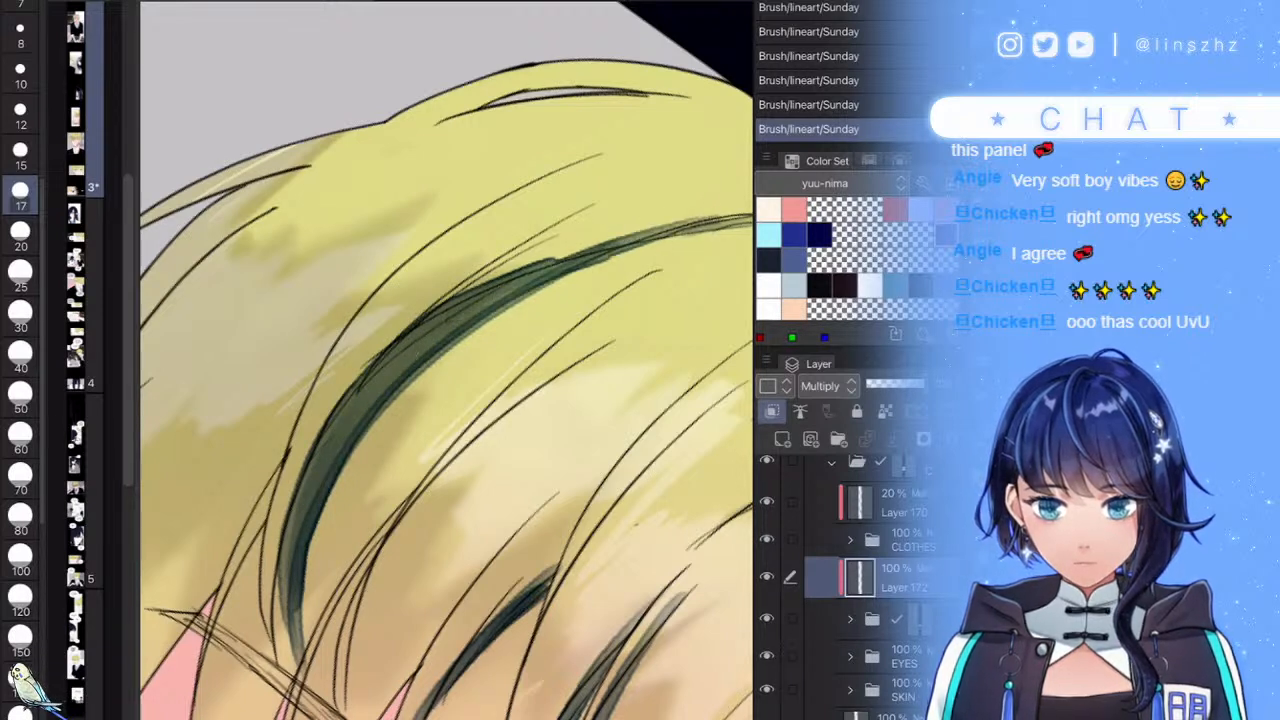
key("ctrl+z")
key("ctrl+z")
- Redraw a lighter stroke down the strand and taper its lower tip to a point
mouse_move(606, 248)
left_mouse_down()
mouse_move(305, 505)
mouse_move(286, 666)
mouse_move(372, 390)
mouse_move(596, 254)
mouse_move(424, 346)
mouse_move(369, 402)
mouse_move(500, 300)
mouse_move(630, 244)
mouse_move(362, 410)
mouse_move(302, 535)
left_mouse_up()
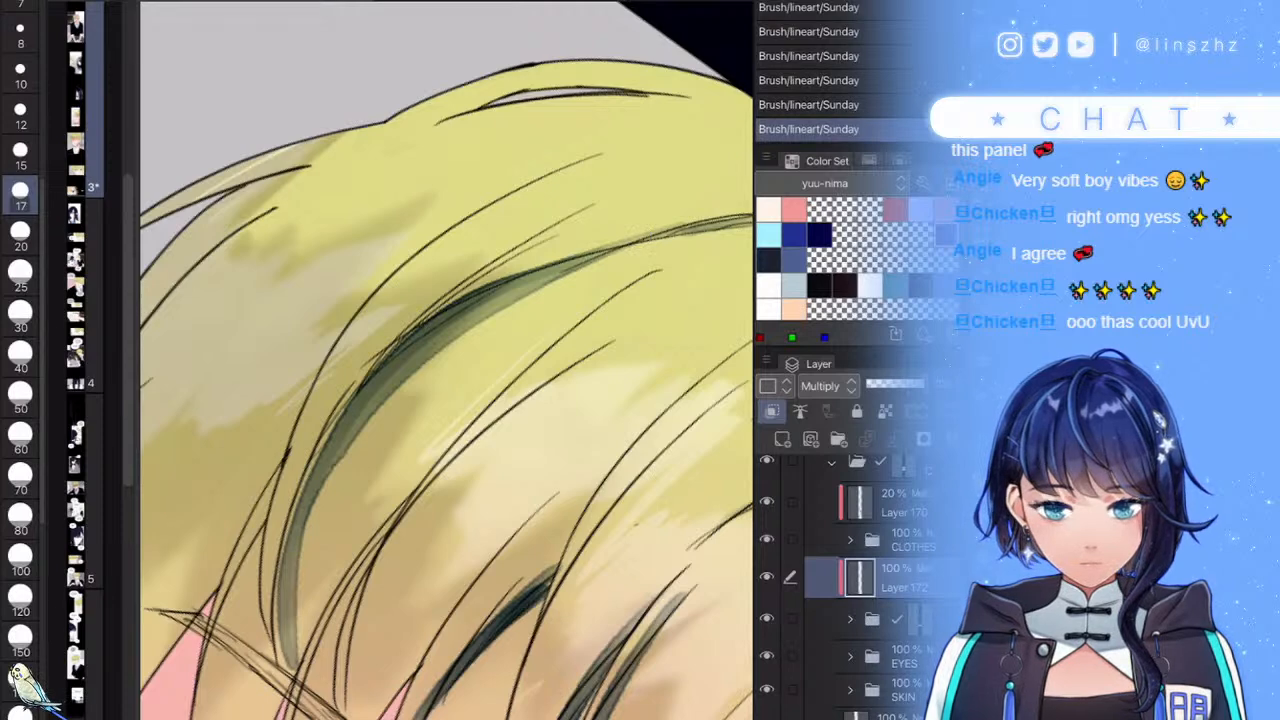
left_click_drag(299, 586, 304, 684)
left_click_drag(302, 552, 294, 674)
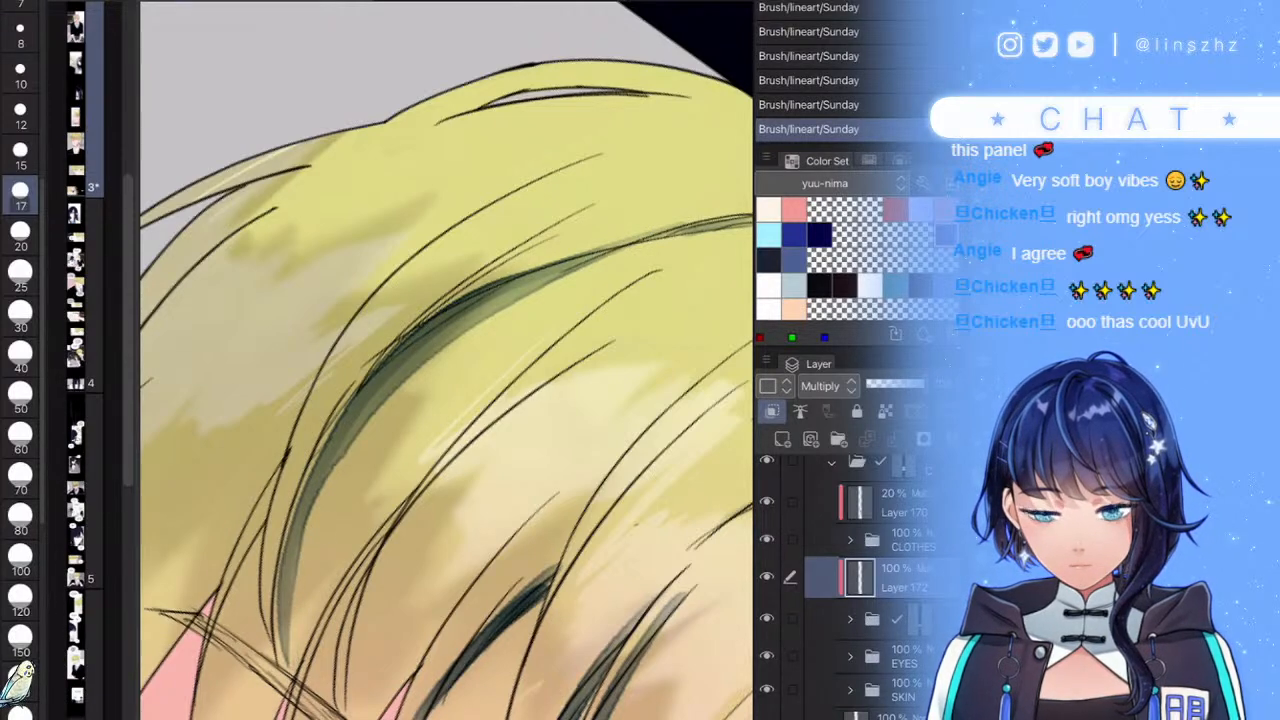
scroll(446, 360, "down", 6)
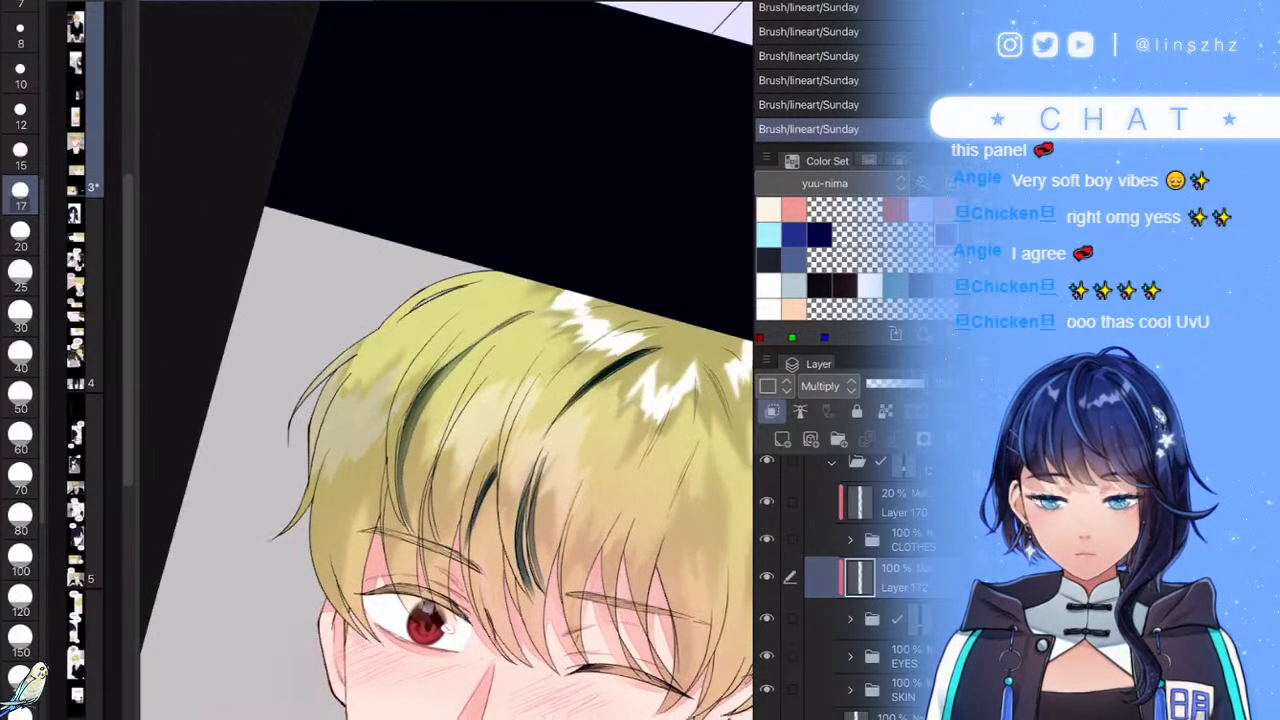
scroll(490, 600, "up", 2)
scroll(375, 520, "up", 1)
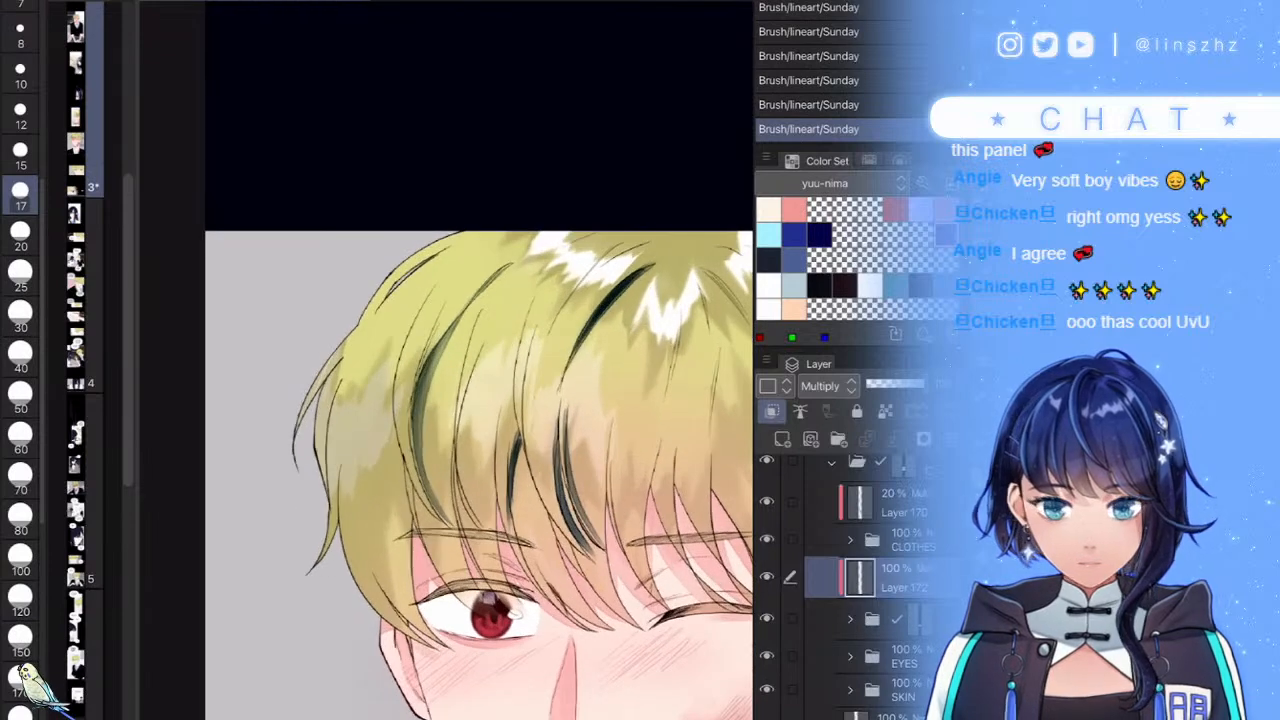
- Lower the hair shading layer's opacity to 25% and zoom in on the hair
left_click(892, 384)
left_click(877, 384)
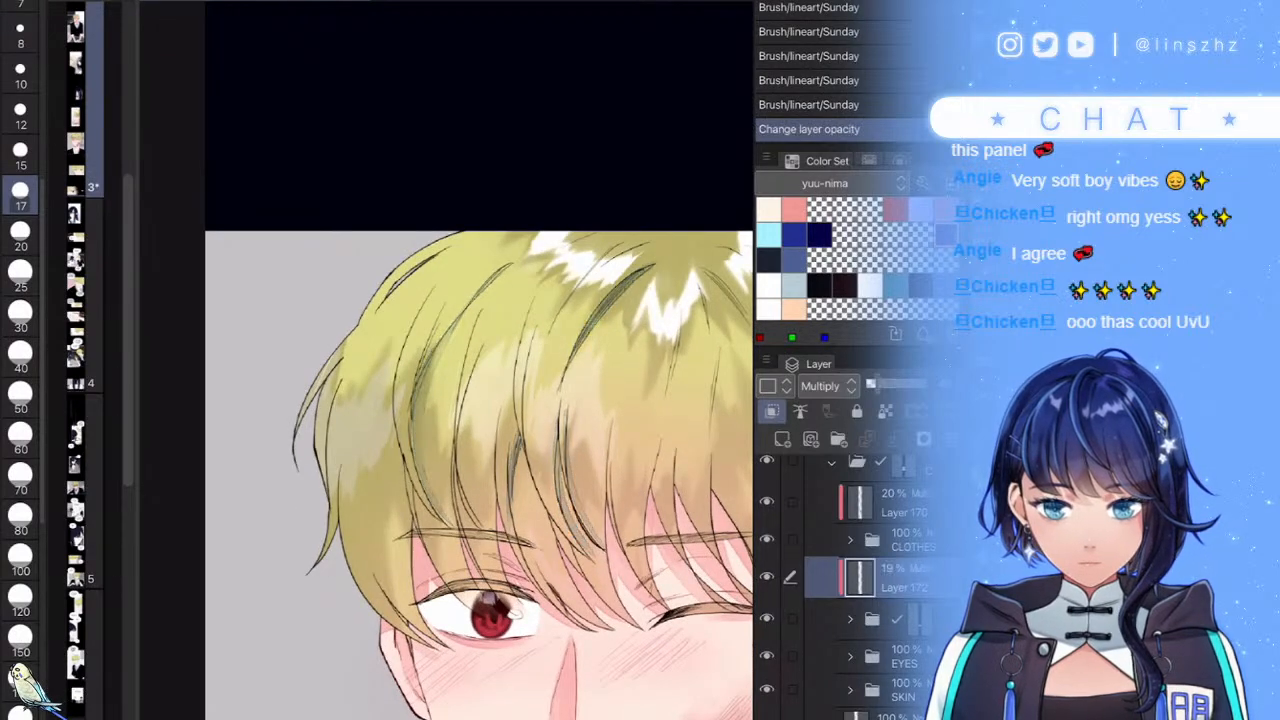
left_click(886, 384)
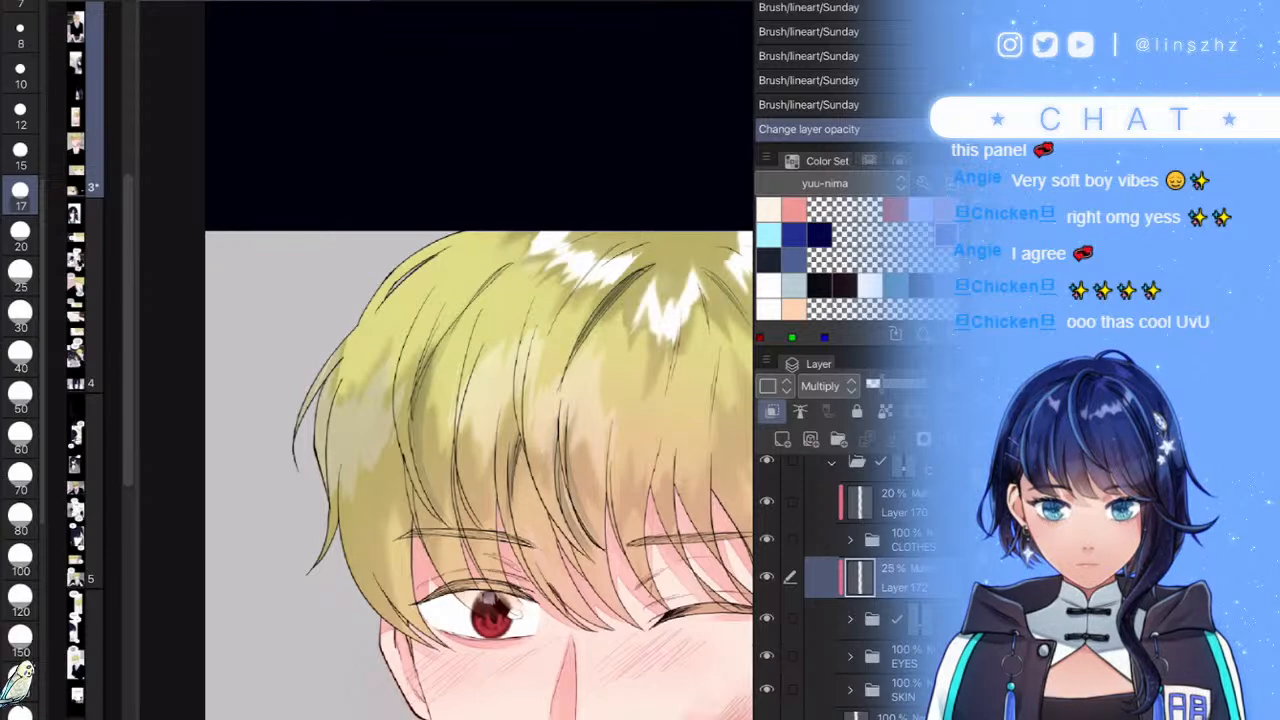
left_click_drag(612, 532, 451, 532)
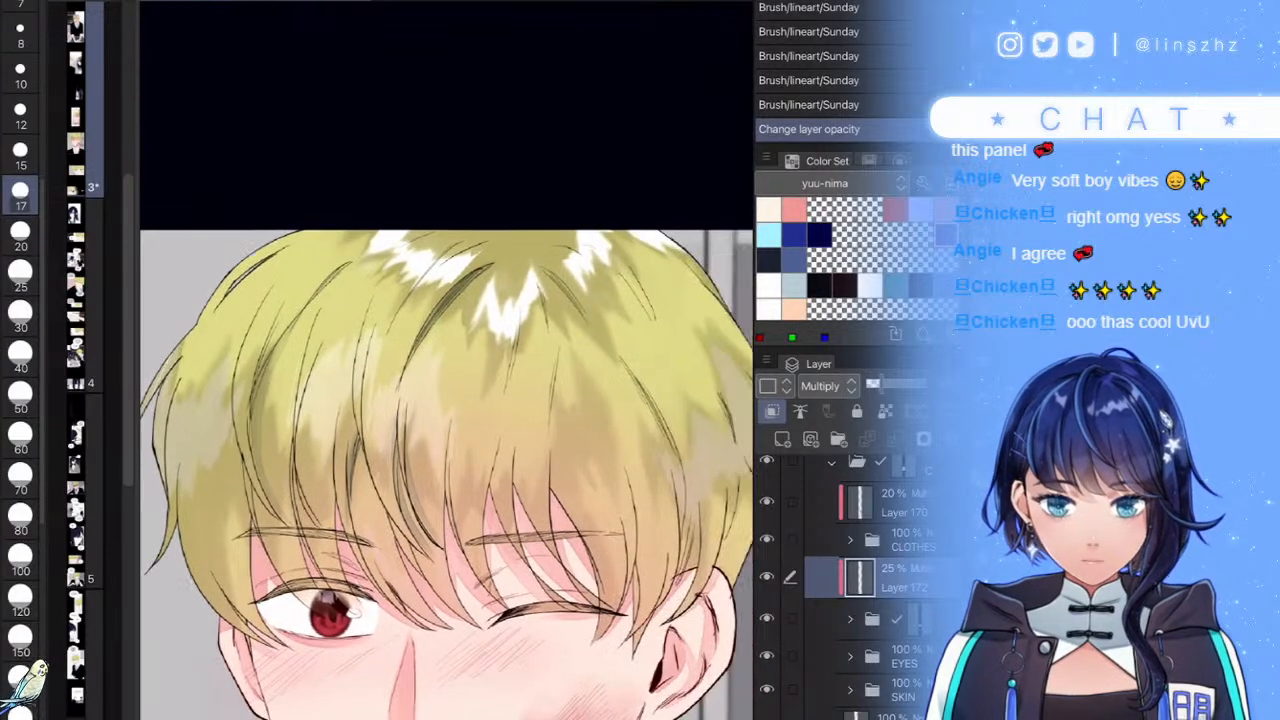
scroll(543, 217, "up", 5)
scroll(531, 313, "up", 3)
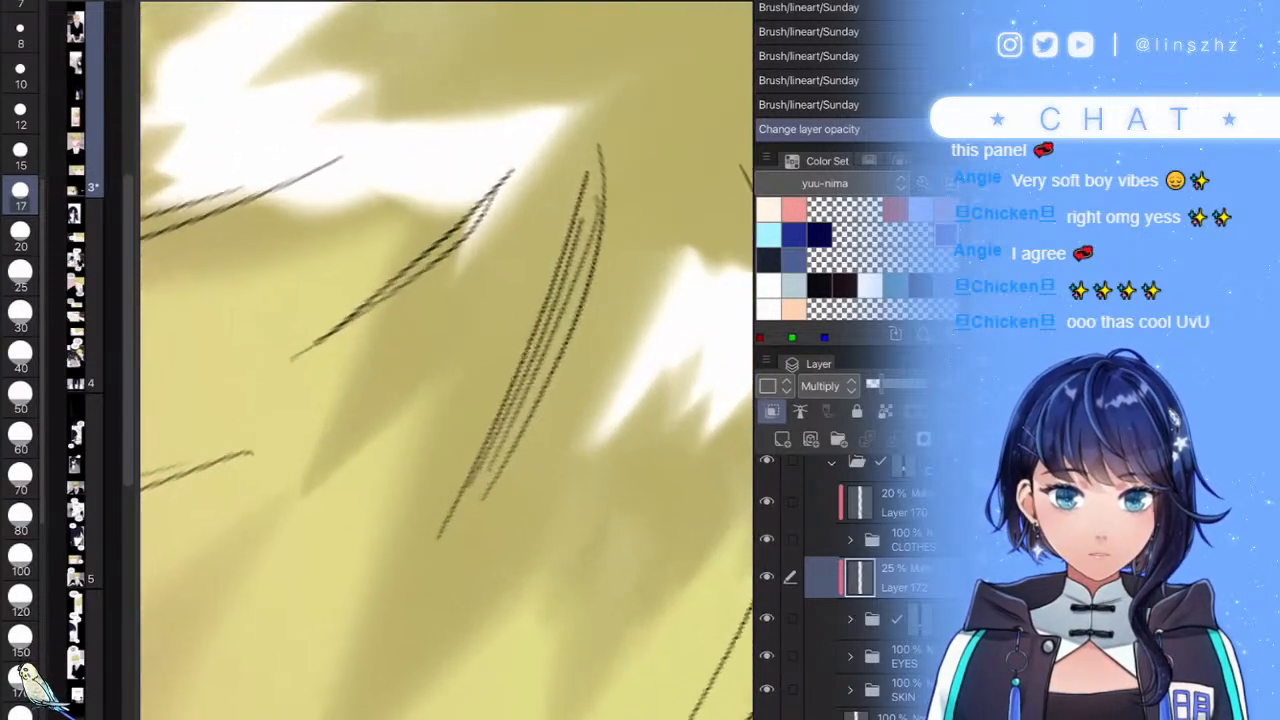
- Add soft shading strokes along the hair hatching and near the centre
left_click_drag(600, 205, 418, 592)
mouse_move(472, 508)
left_mouse_down()
mouse_move(557, 400)
mouse_move(606, 200)
left_mouse_up()
mouse_move(571, 312)
left_mouse_down()
mouse_move(624, 92)
mouse_move(492, 515)
left_mouse_up()
scroll(446, 360, "down", 10)
scroll(446, 360, "up", 4)
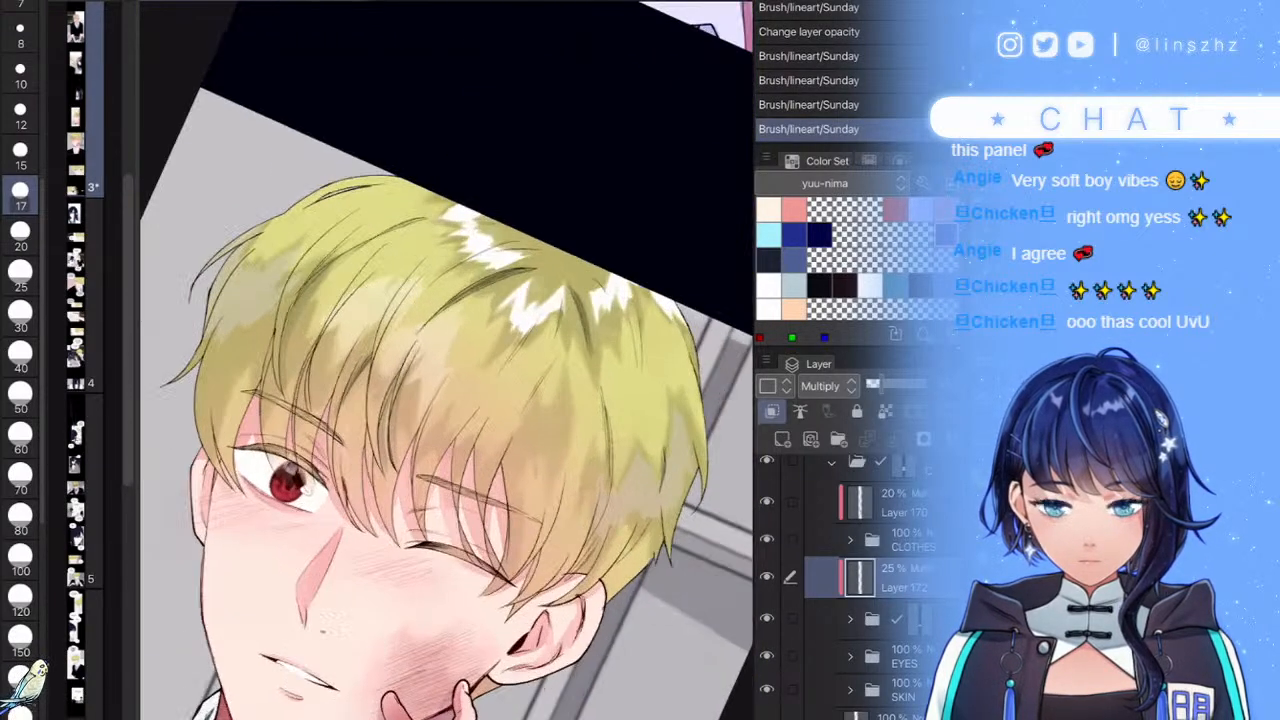
scroll(446, 360, "up", 3)
mouse_move(508, 386)
left_mouse_down()
mouse_move(450, 494)
mouse_move(466, 456)
left_mouse_up()
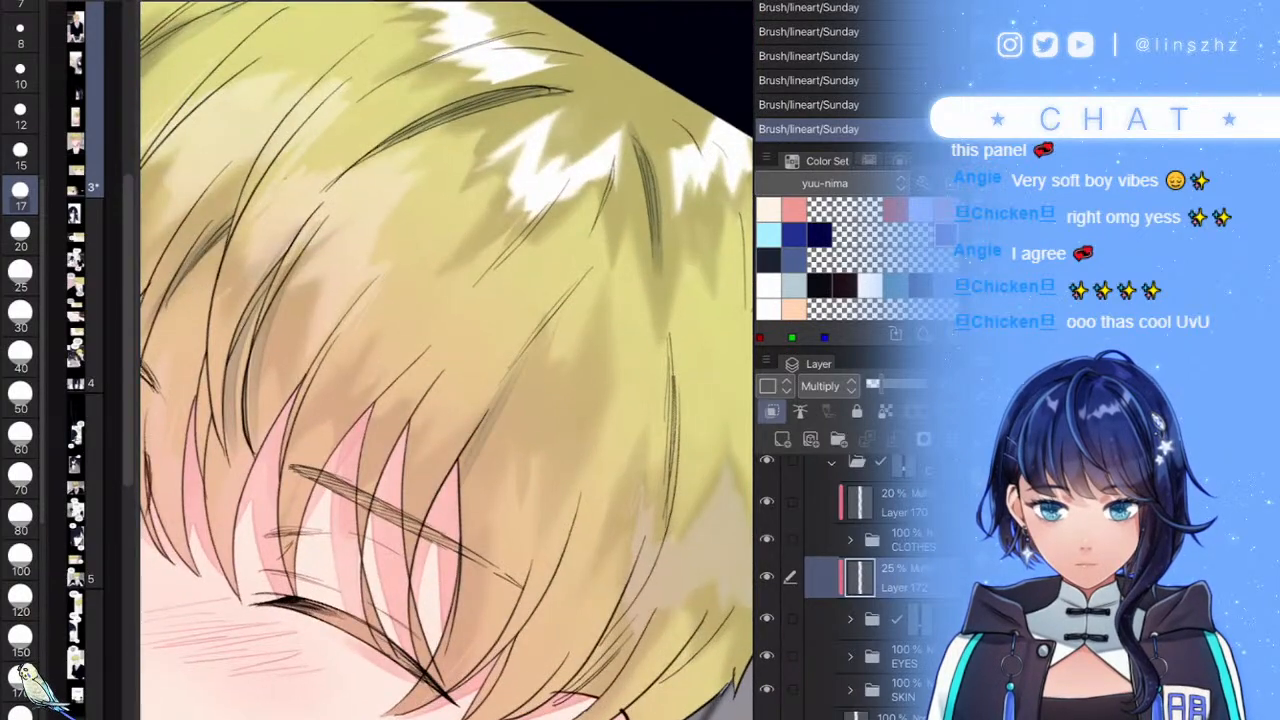
scroll(446, 360, "down", 4)
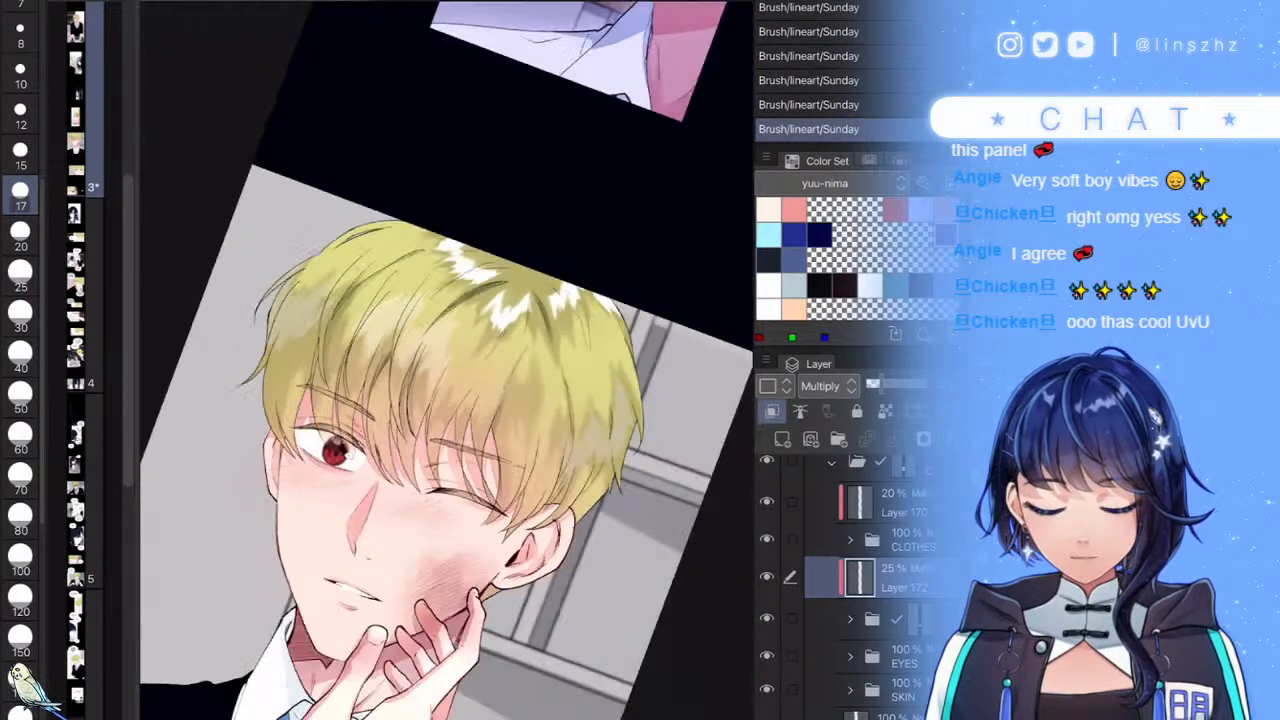
scroll(446, 360, "up", 5)
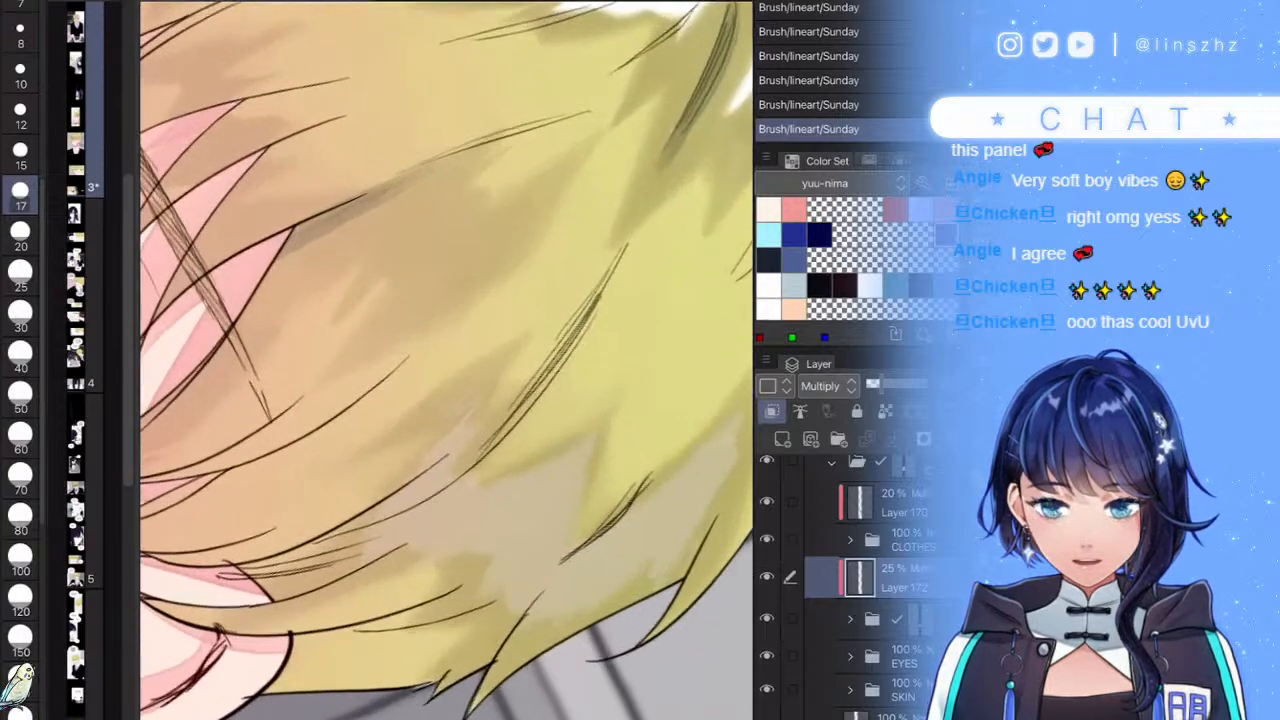
- Thicken the strand's upper line and extend its dark shading down toward the ear
left_click_drag(602, 296, 482, 458)
mouse_move(590, 318)
left_mouse_down()
mouse_move(484, 450)
mouse_move(244, 573)
left_mouse_up()
left_click_drag(396, 516, 334, 543)
scroll(446, 360, "down", 4)
scroll(446, 360, "up", 4)
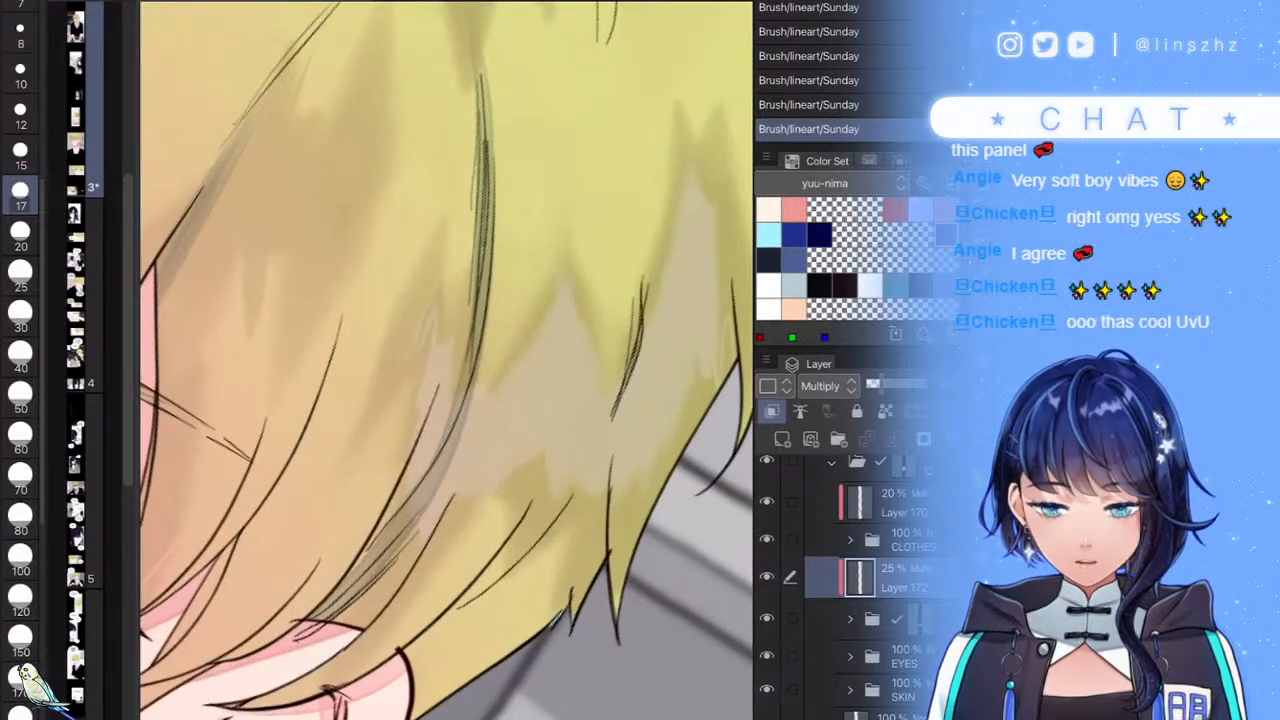
left_click_drag(484, 416, 422, 520)
left_click_drag(466, 462, 320, 658)
left_click_drag(406, 532, 342, 620)
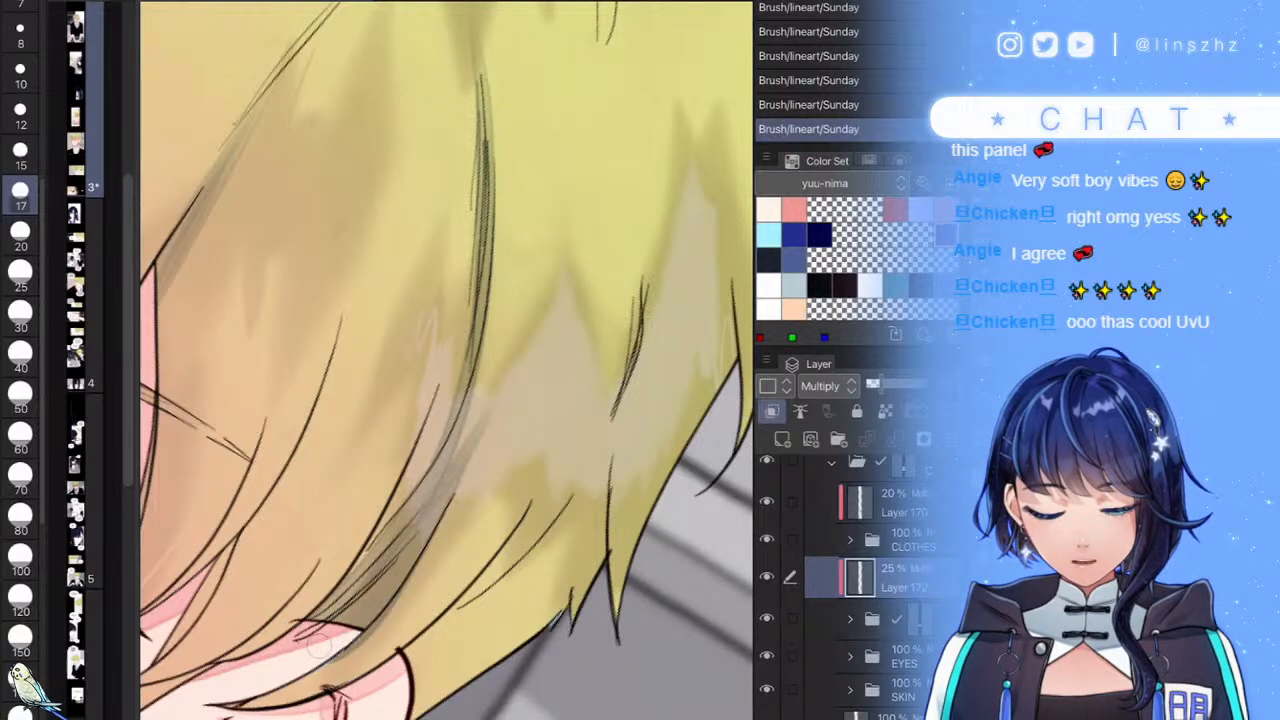
scroll(446, 360, "down", 1)
scroll(446, 360, "down", 4)
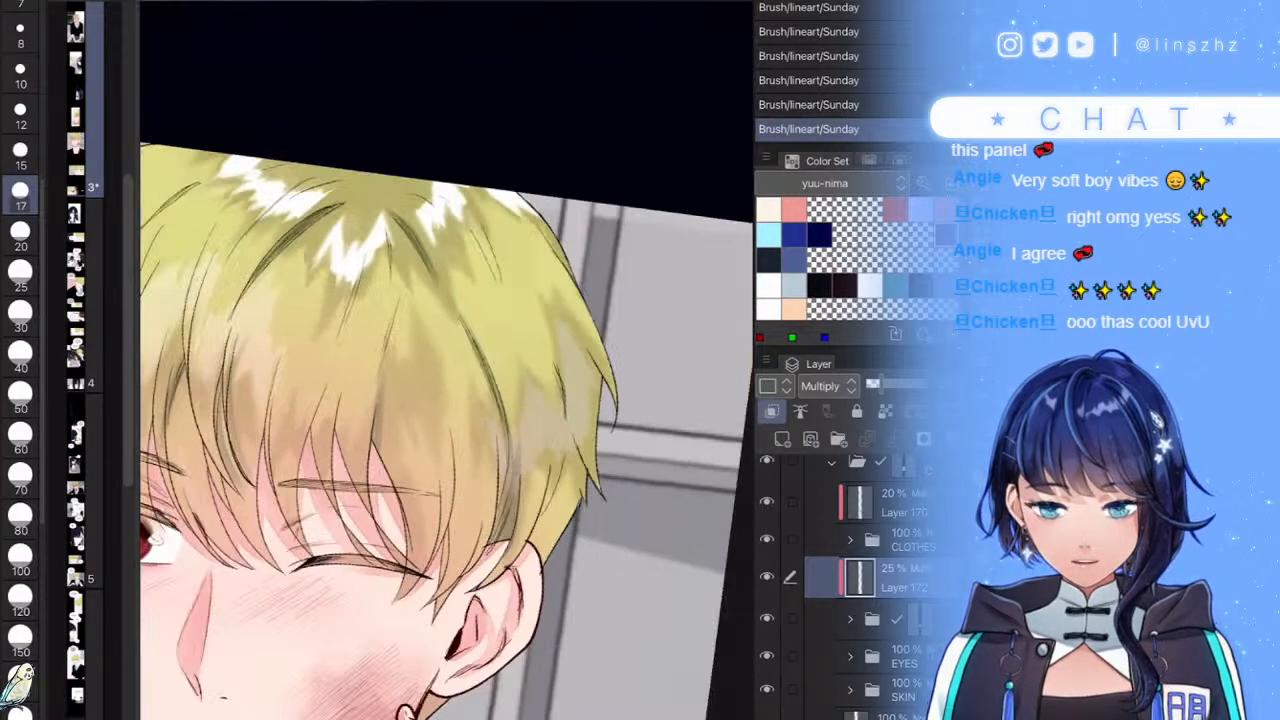
scroll(446, 360, "up", 4)
- Add a curving olive shadow stroke and thin strand lines near the hair parting
left_click_drag(512, 290, 452, 485)
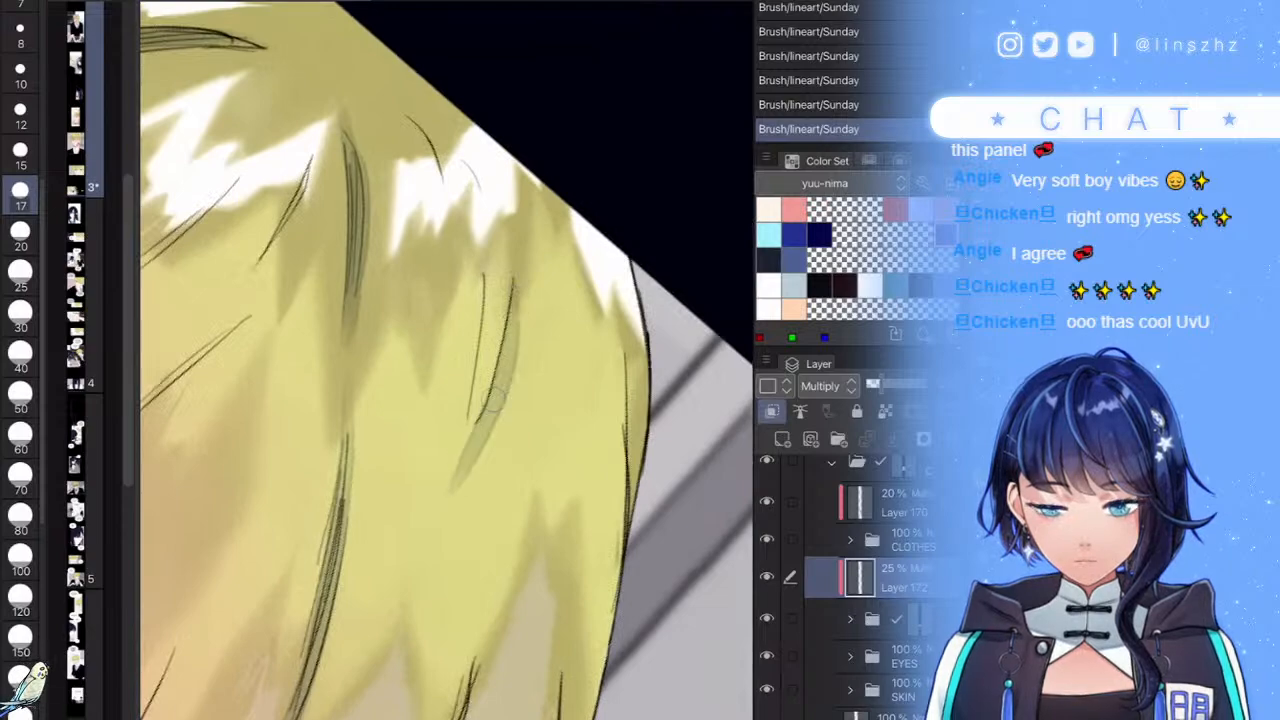
scroll(446, 360, "down", 4)
scroll(446, 360, "up", 4)
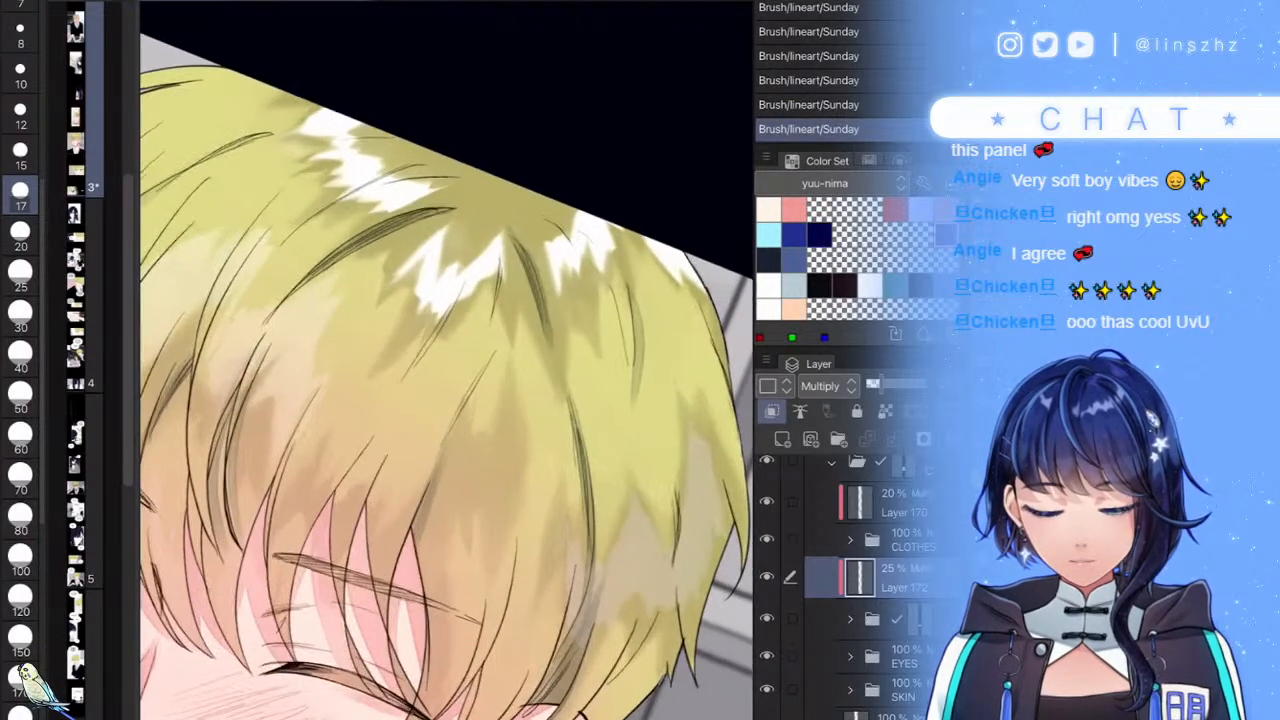
left_click_drag(493, 327, 477, 377)
left_click_drag(502, 299, 479, 383)
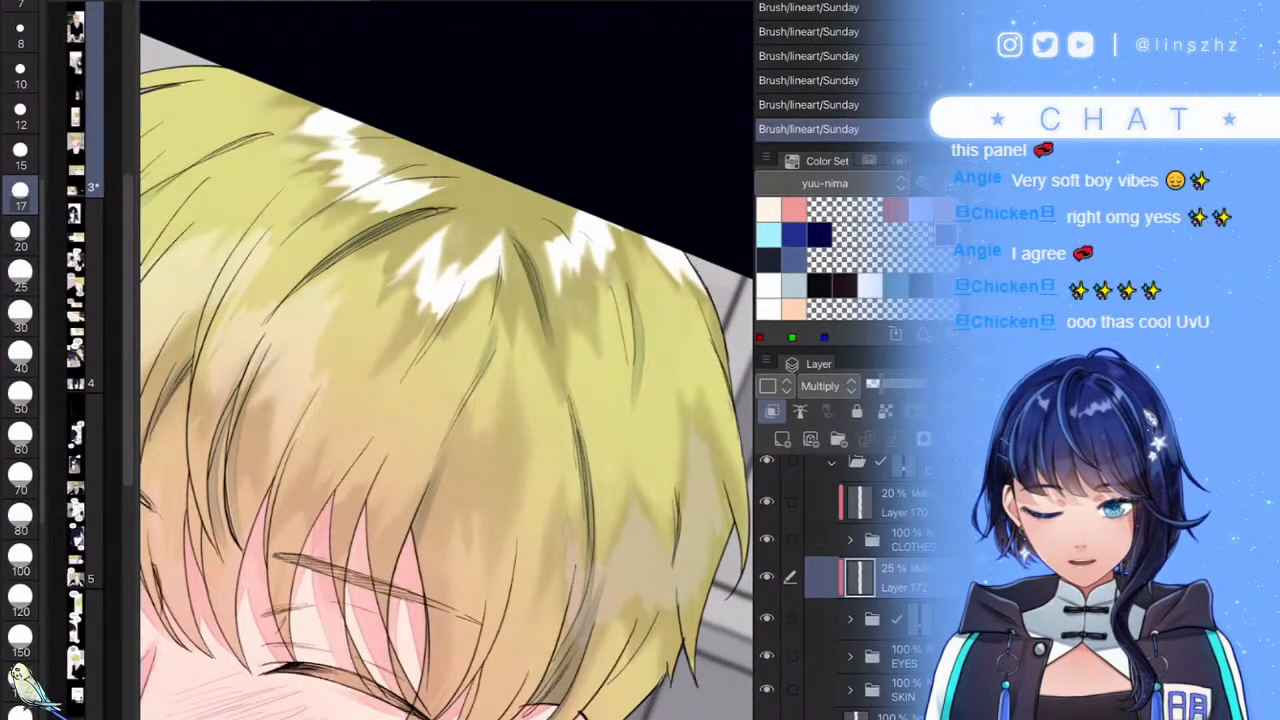
scroll(446, 360, "down", 3)
scroll(446, 360, "up", 4)
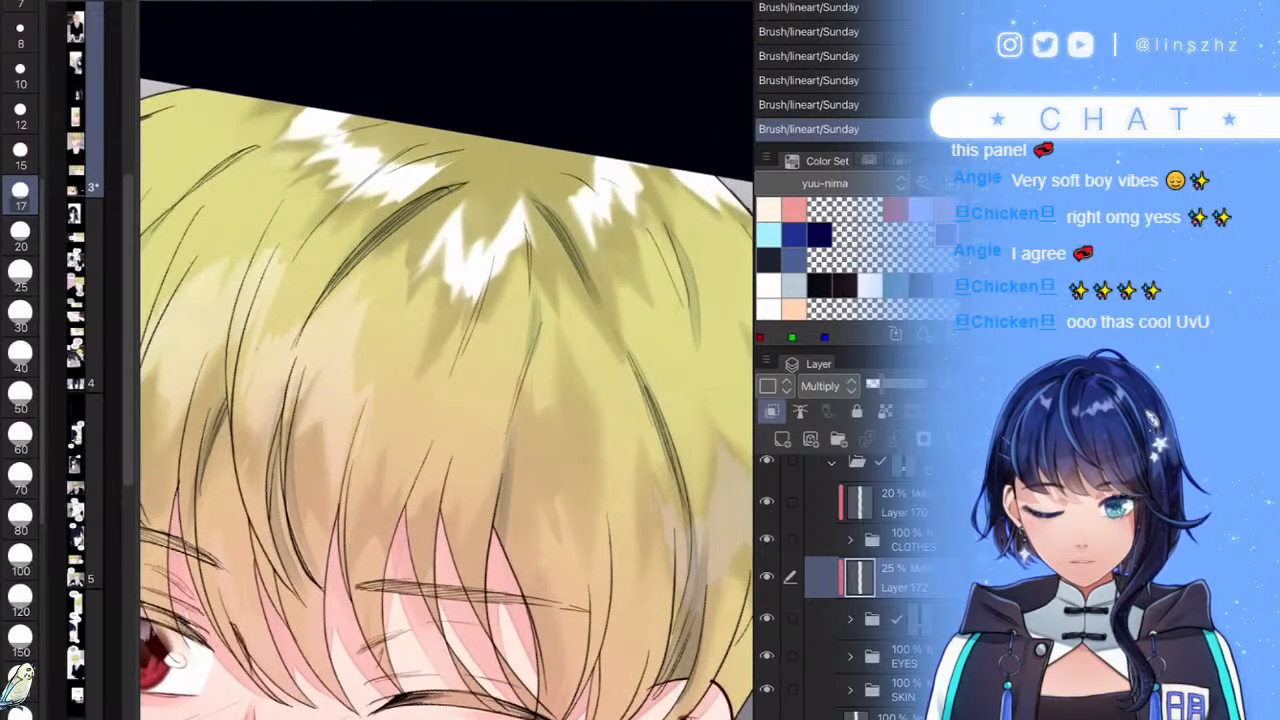
scroll(446, 360, "down", 4)
scroll(446, 360, "up", 4)
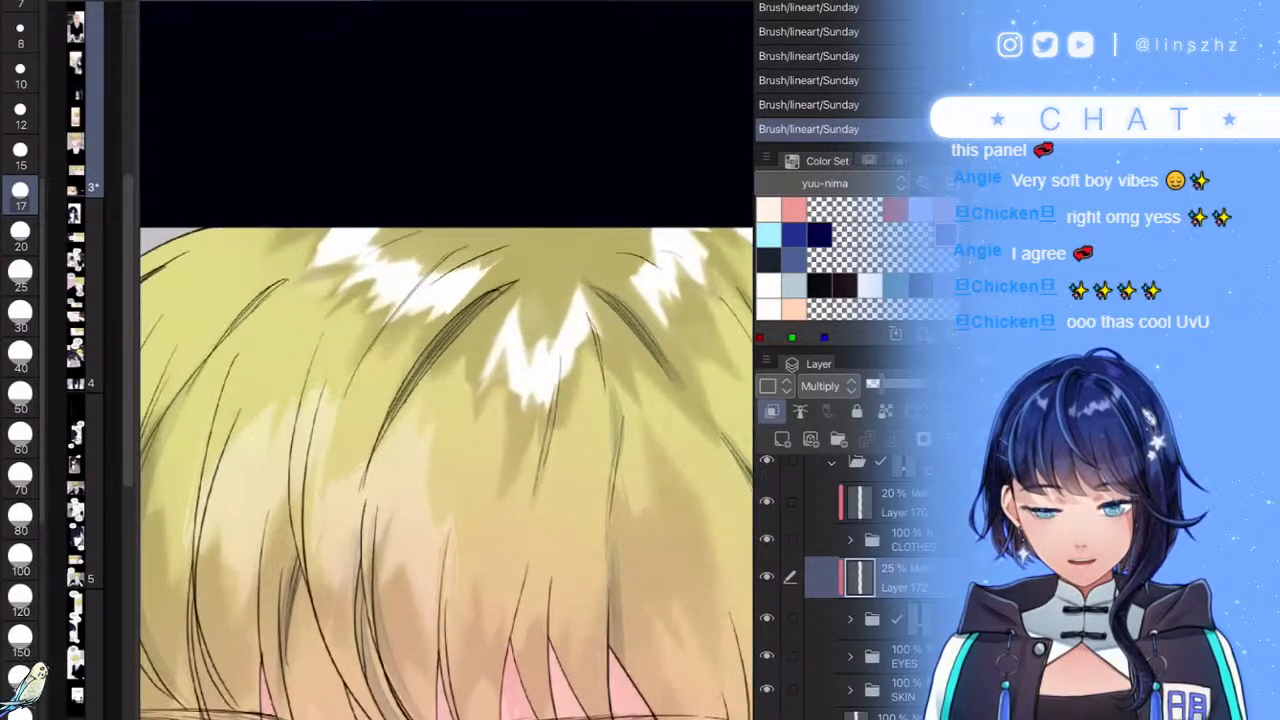
mouse_move(509, 238)
left_mouse_down()
mouse_move(438, 272)
mouse_move(464, 255)
left_mouse_up()
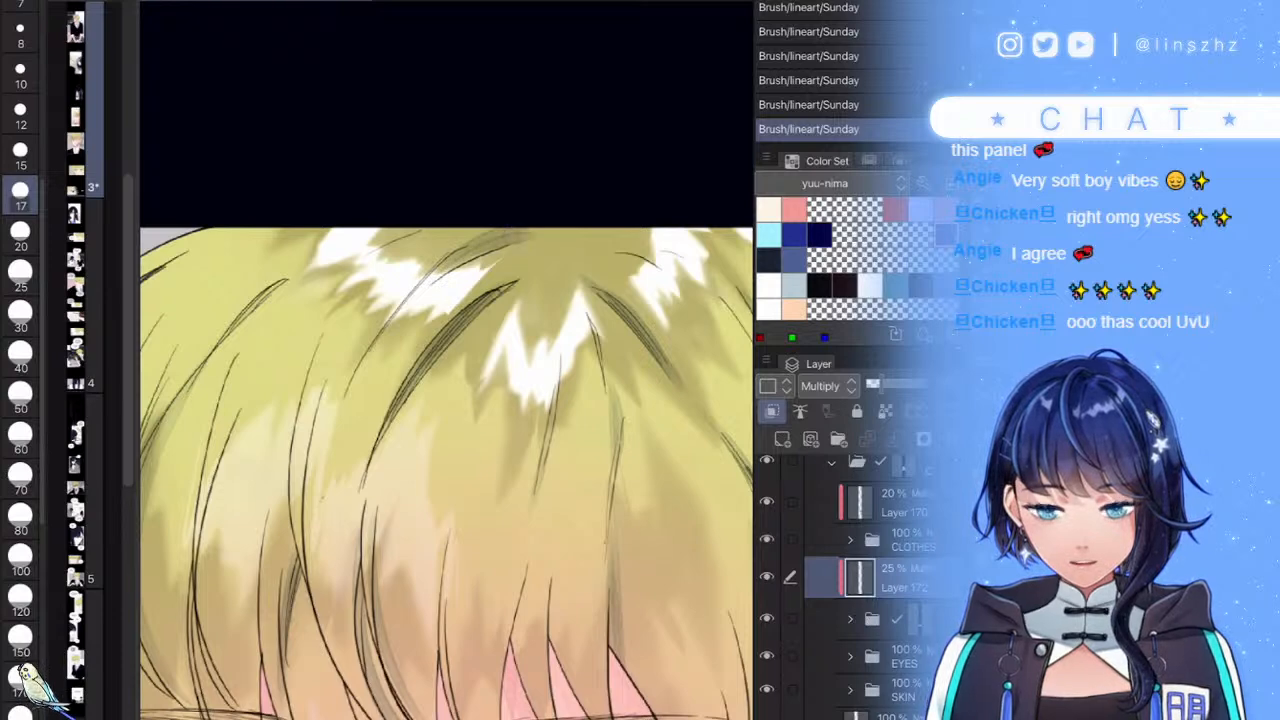
scroll(446, 360, "down", 4)
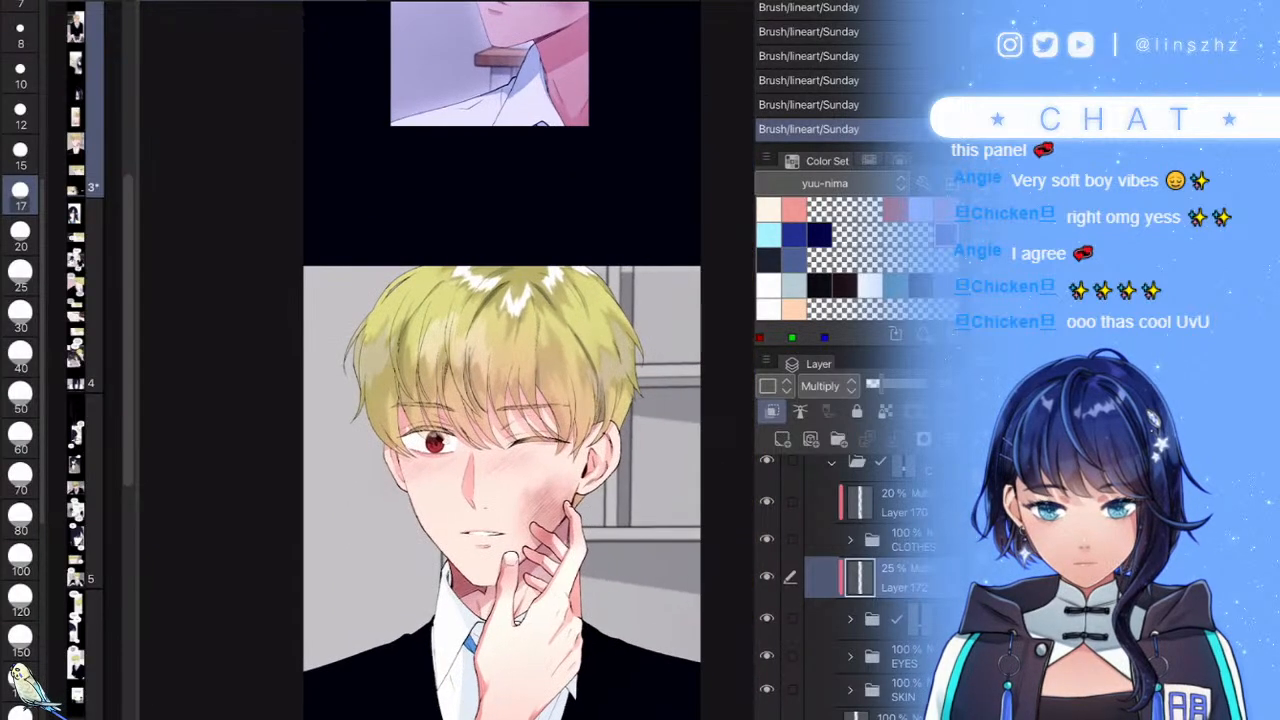
- Darken the lower-right hair and thicken the small strand with thin lines
scroll(446, 360, "up", 4)
mouse_move(711, 449)
left_mouse_down()
mouse_move(671, 524)
mouse_move(613, 577)
left_mouse_up()
scroll(446, 360, "down", 6)
scroll(446, 360, "up", 2)
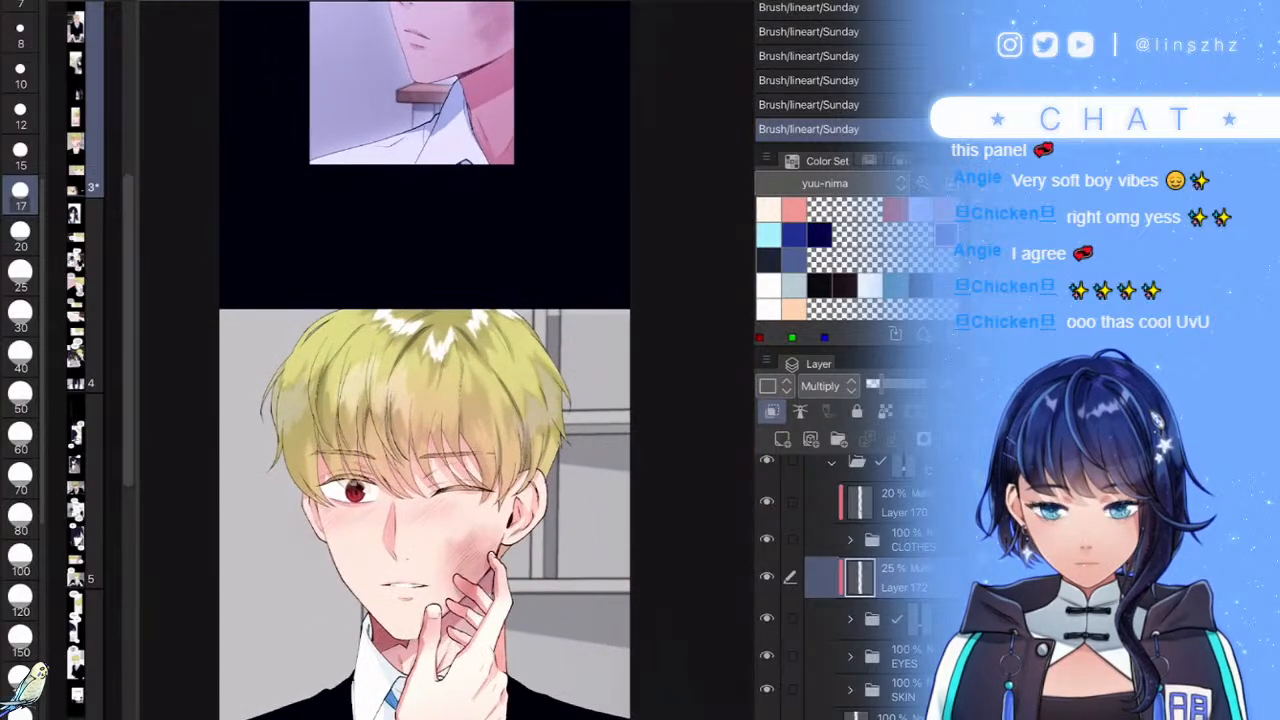
scroll(446, 360, "up", 8)
mouse_move(558, 390)
left_mouse_down()
mouse_move(555, 444)
mouse_move(482, 572)
left_mouse_up()
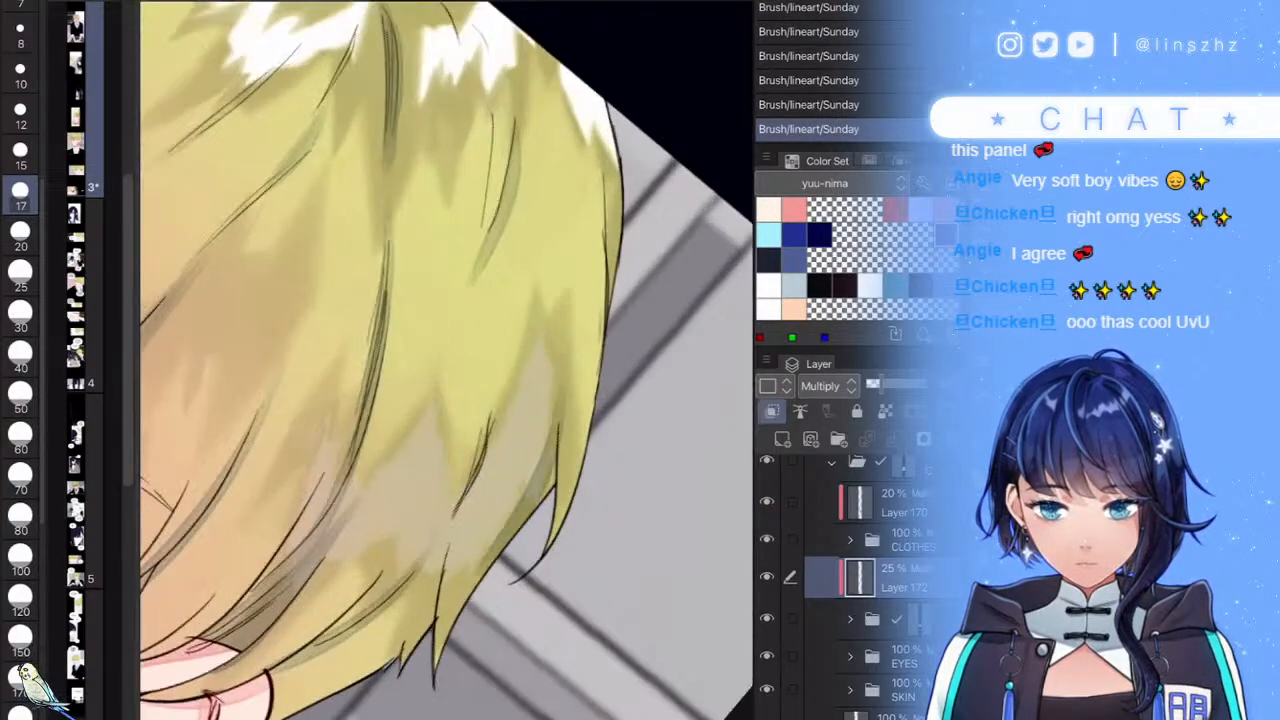
left_click_drag(489, 434, 458, 508)
left_click_drag(504, 366, 483, 464)
scroll(446, 360, "down", 8)
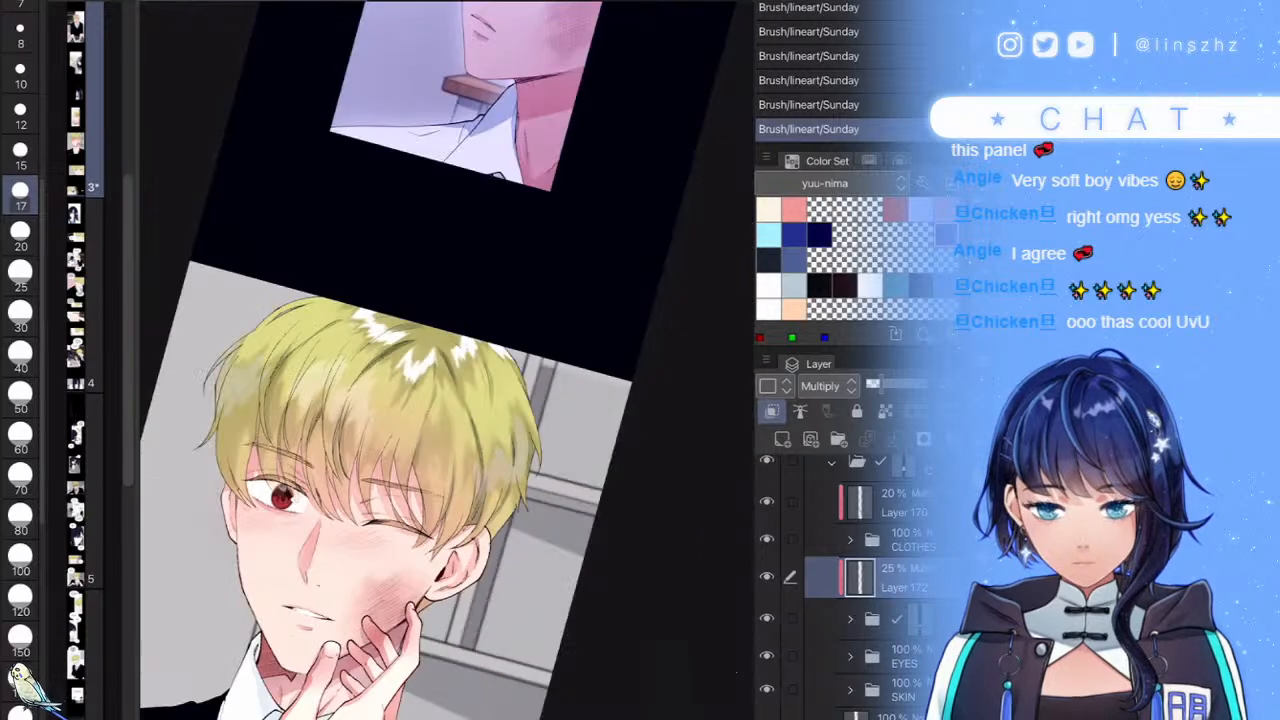
scroll(446, 360, "up", 8)
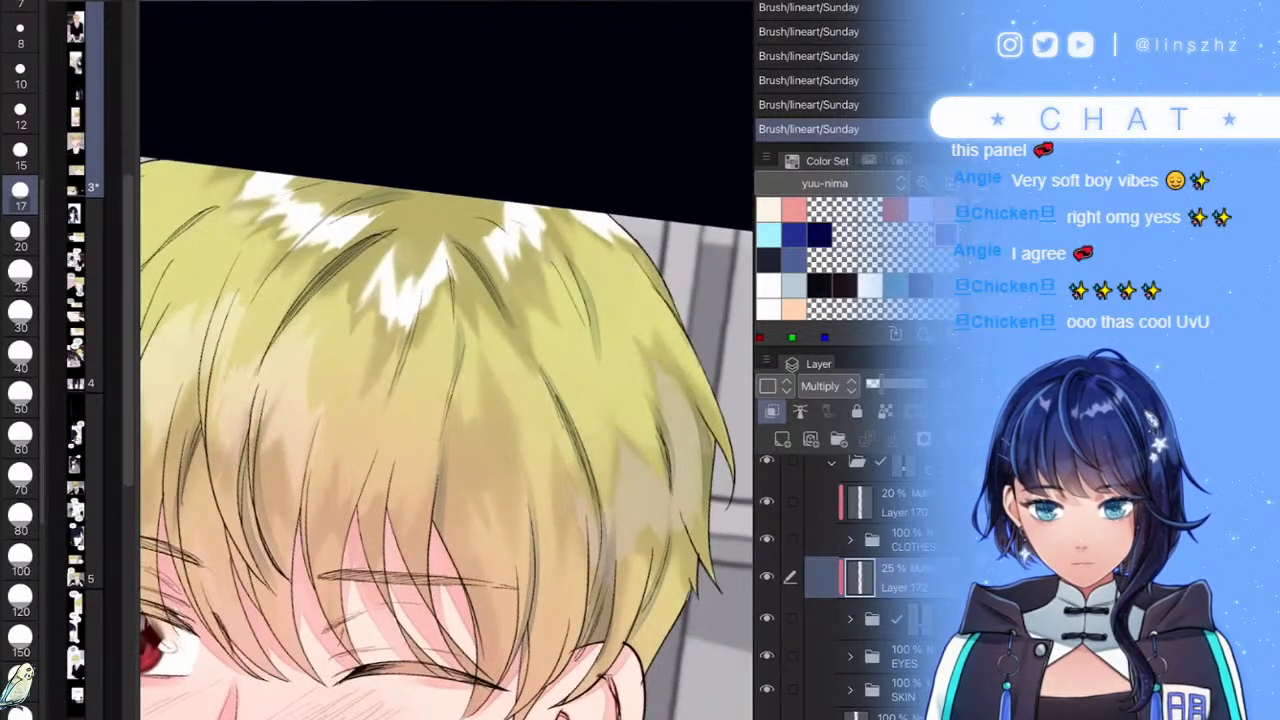
- Deepen the shading on the left side of the hair with dark strokes
scroll(446, 360, "down", 6)
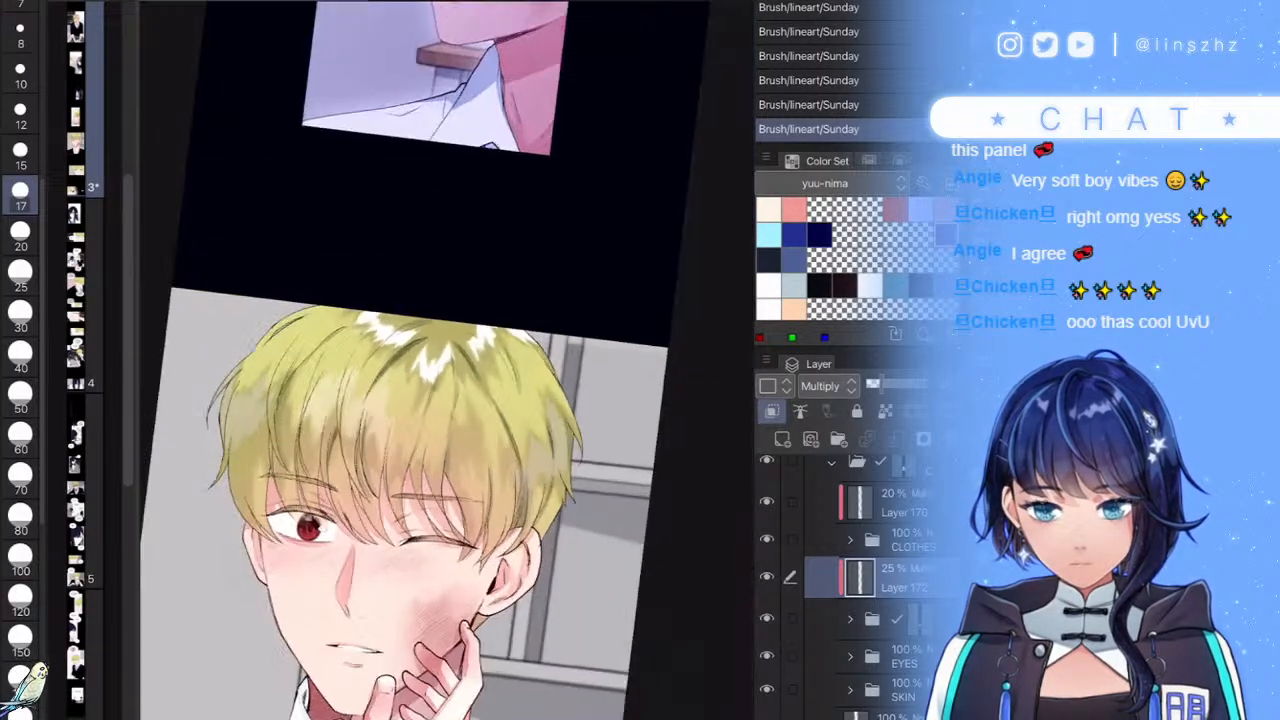
scroll(400, 400, "up", 5)
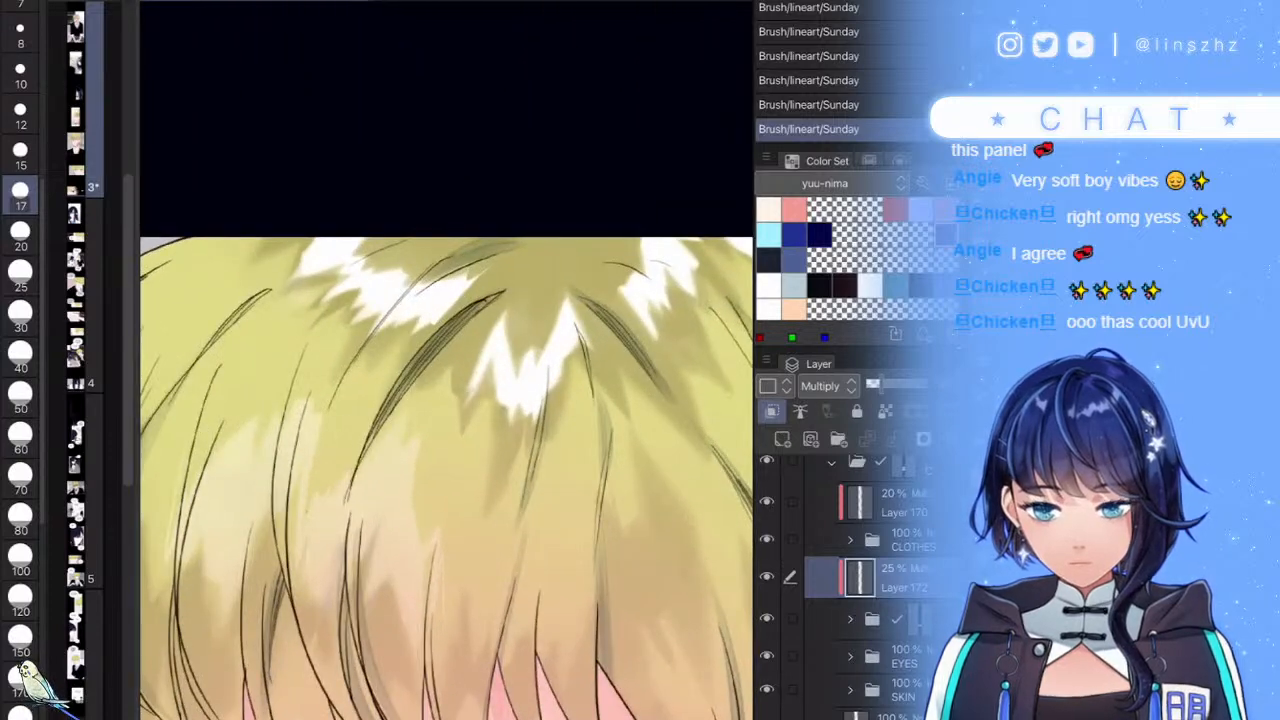
scroll(391, 251, "down", 5)
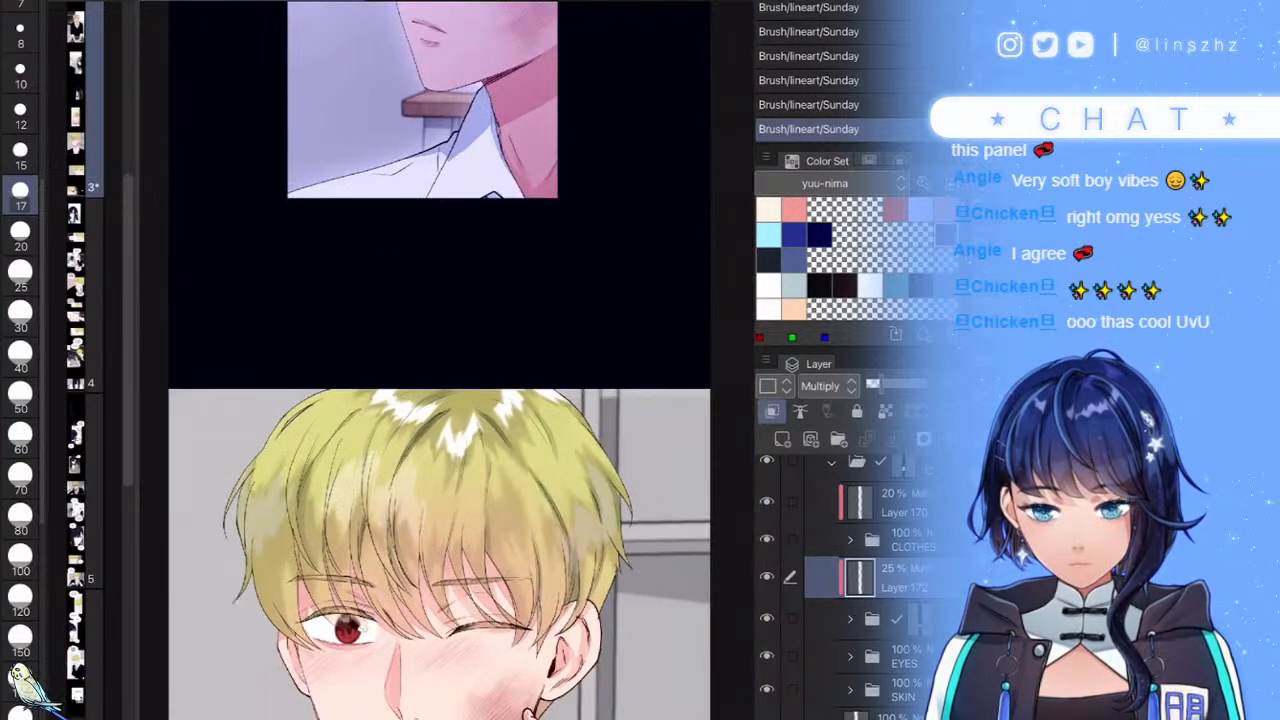
scroll(391, 251, "up", 6)
scroll(410, 310, "down", 5)
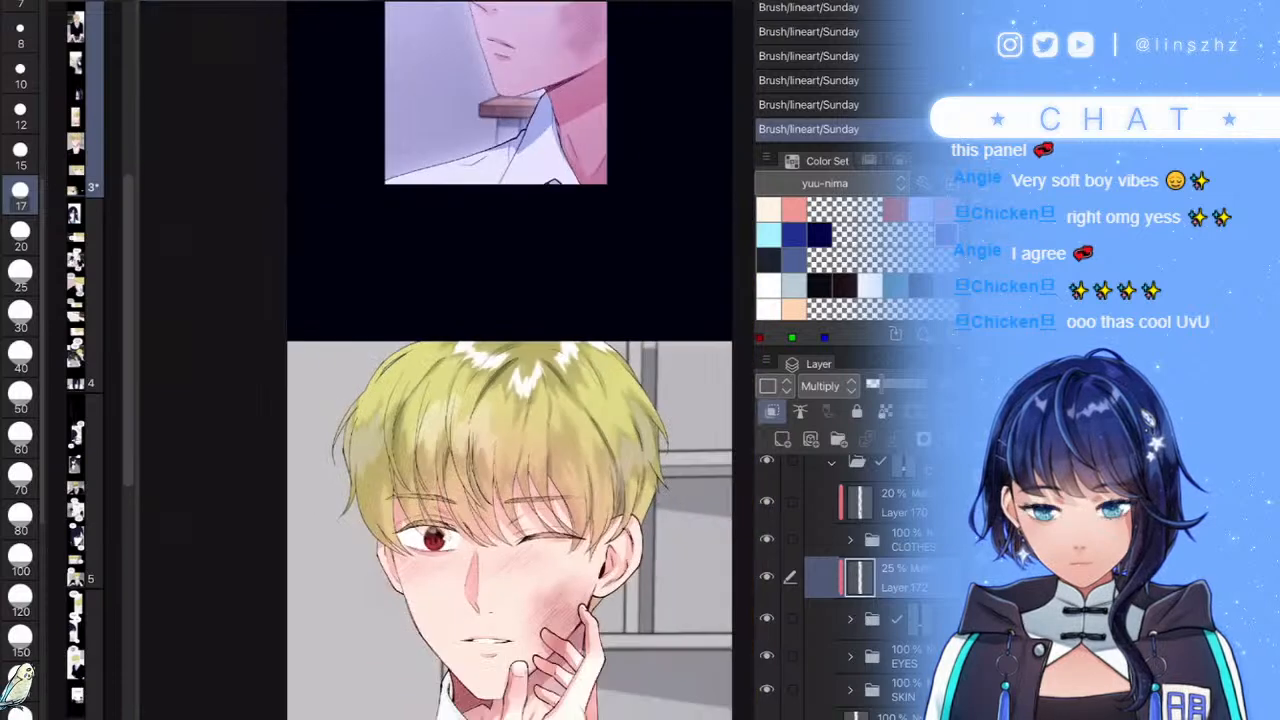
scroll(465, 360, "up", 1)
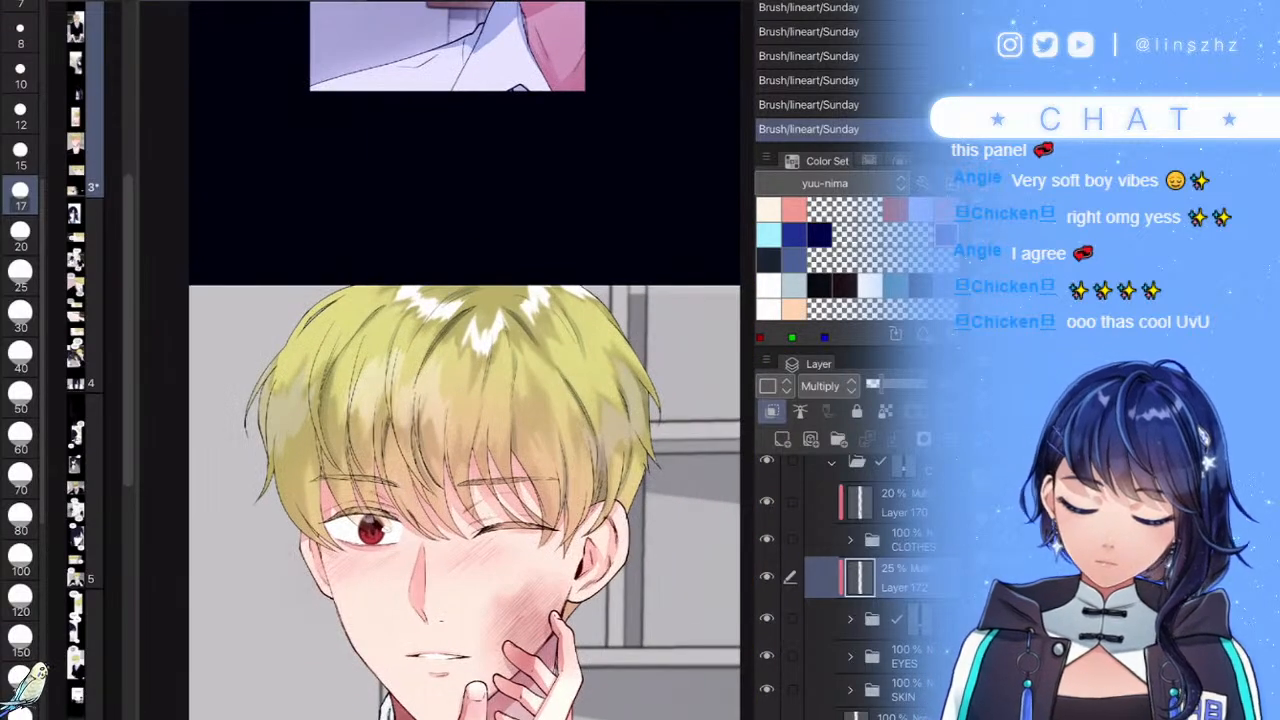
scroll(420, 400, "up", 5)
left_click_drag(314, 408, 274, 534)
left_click_drag(286, 466, 280, 630)
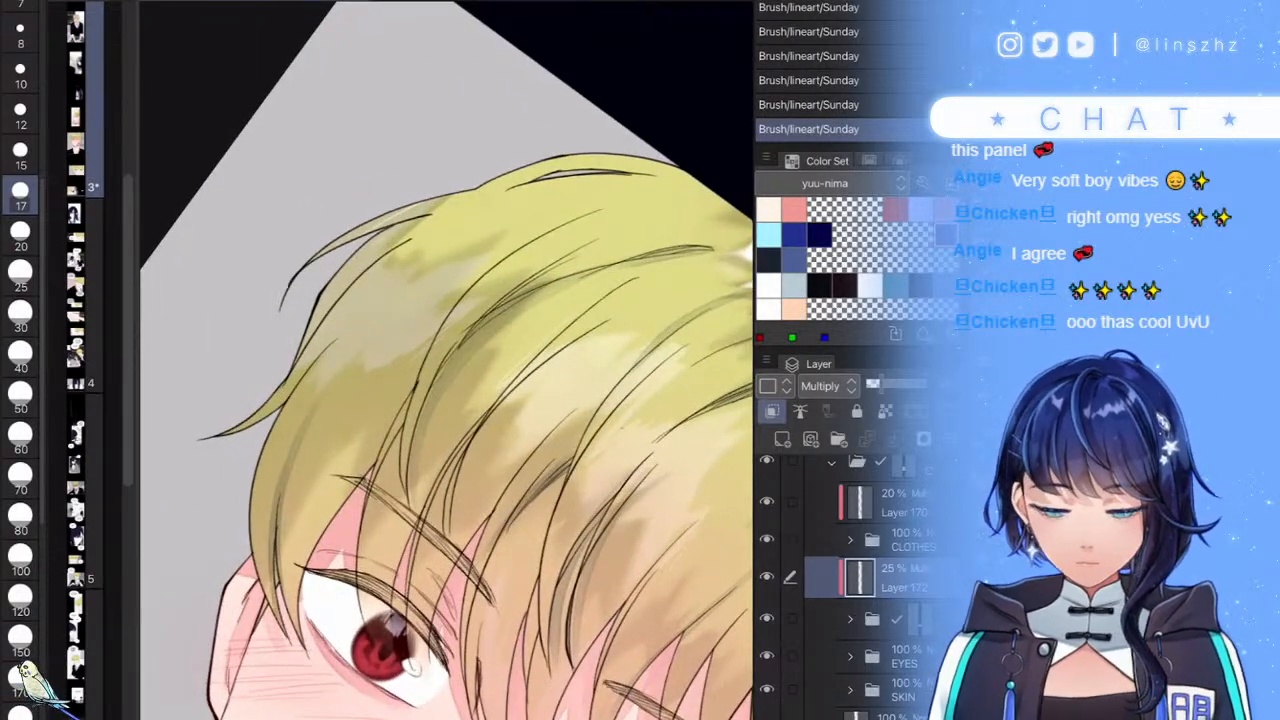
scroll(446, 360, "down", 5)
scroll(446, 360, "down", 4)
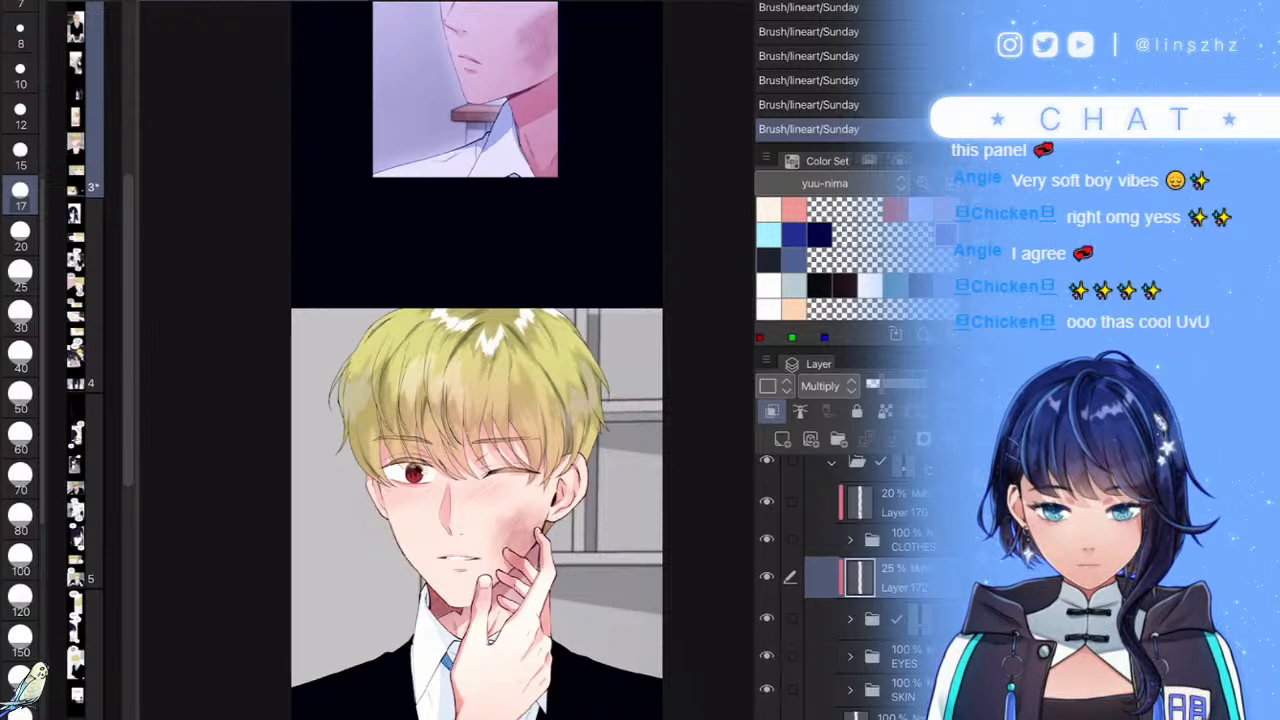
scroll(580, 380, "up", 5)
- Paint darker olive shading along the hair's right edge near the ear
mouse_move(566, 390)
left_mouse_down()
mouse_move(584, 487)
mouse_move(594, 406)
mouse_move(612, 492)
mouse_move(602, 455)
mouse_move(580, 502)
mouse_move(585, 482)
mouse_move(550, 518)
mouse_move(575, 438)
left_mouse_up()
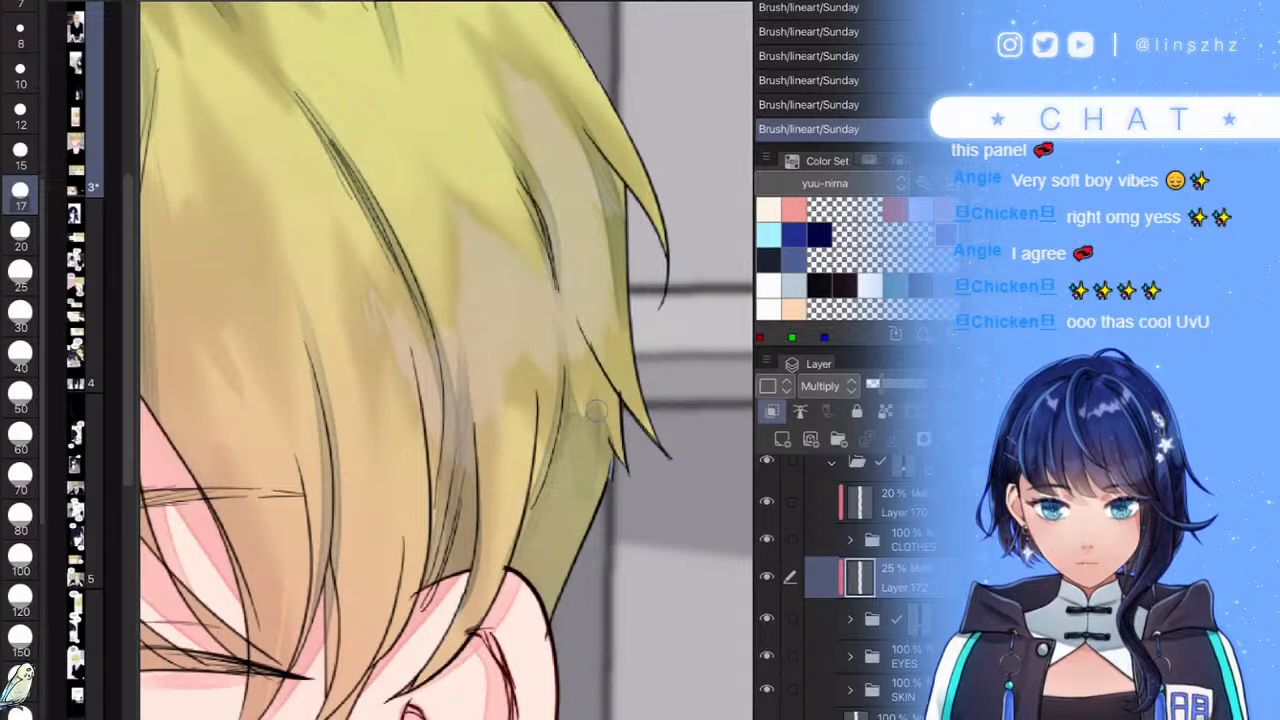
left_click_drag(591, 491, 573, 396)
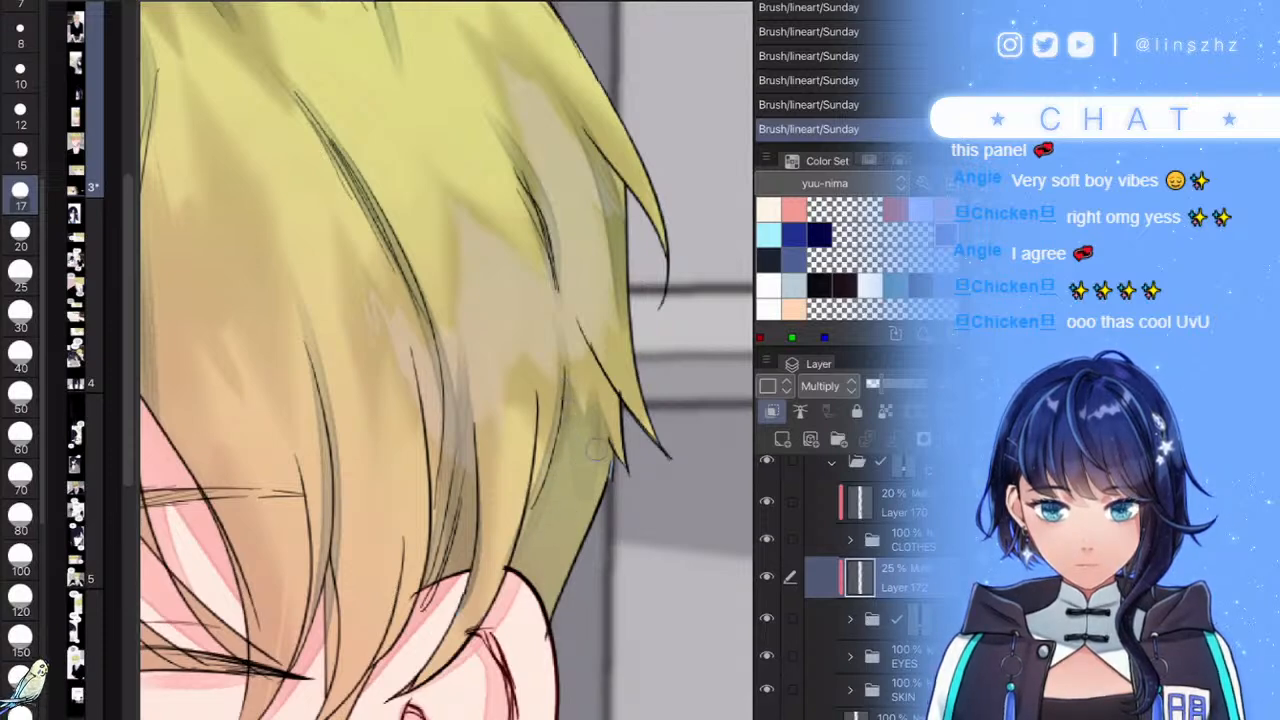
scroll(575, 370, "down", 5)
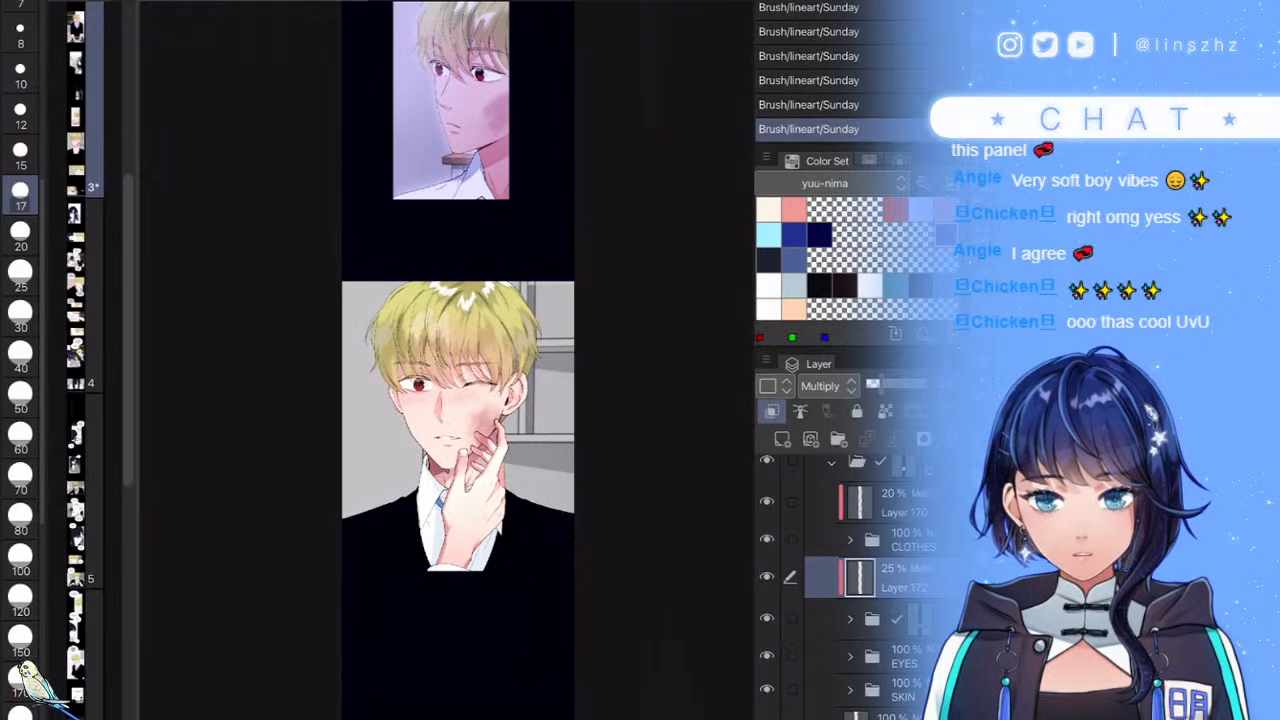
scroll(845, 585, "up", 2)
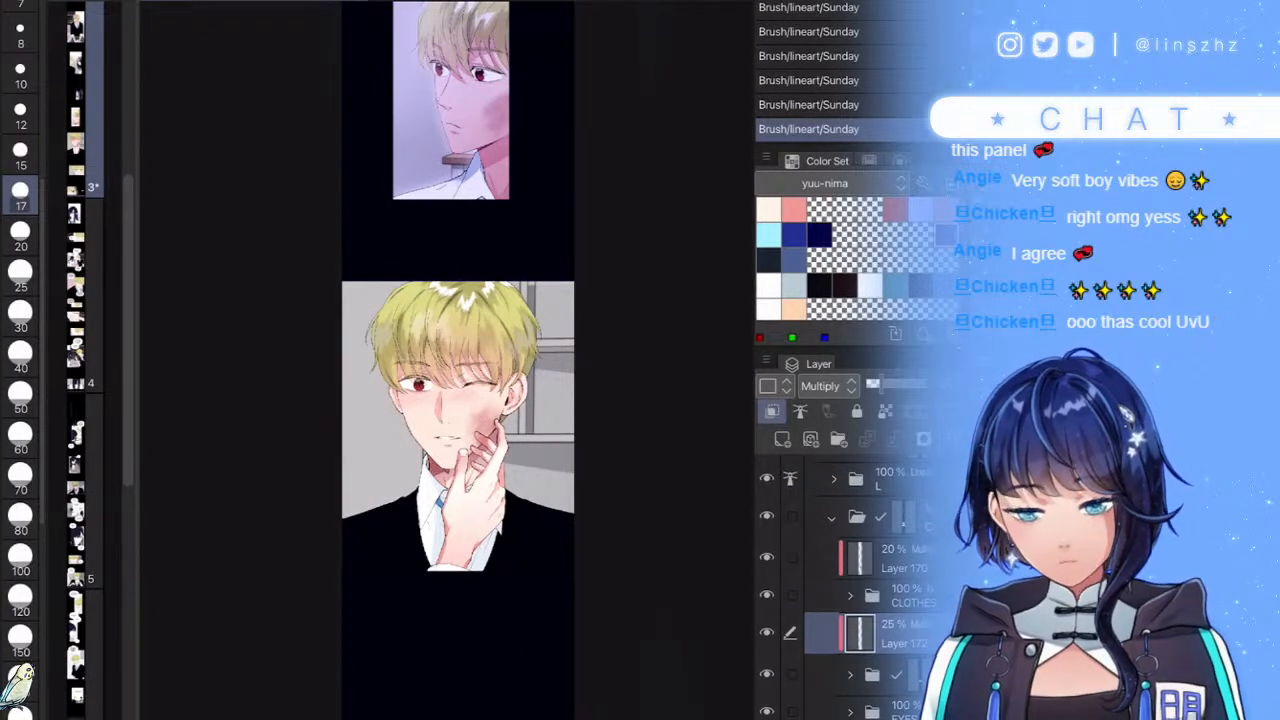
scroll(449, 585, "up", 5)
- Pick light blue from the blank-color base set and add a new layer above OUTER
left_click(850, 596)
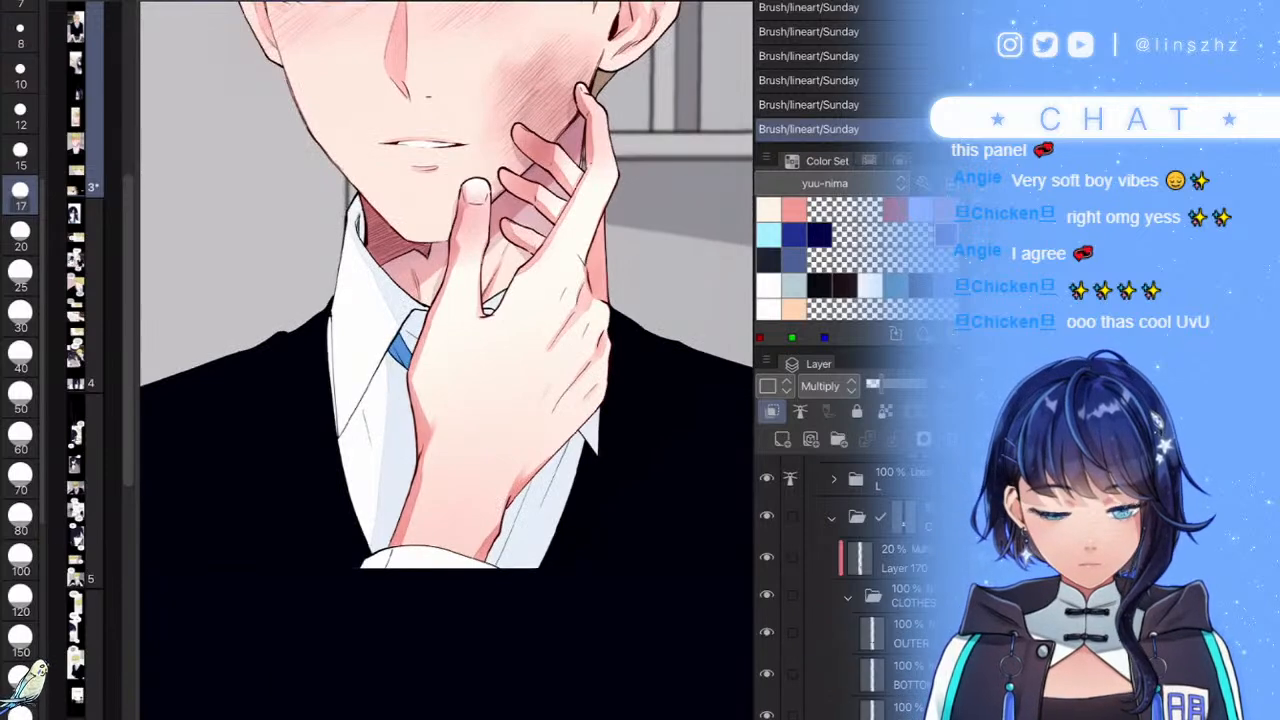
left_click(900, 633)
left_click(767, 633)
left_click(767, 633)
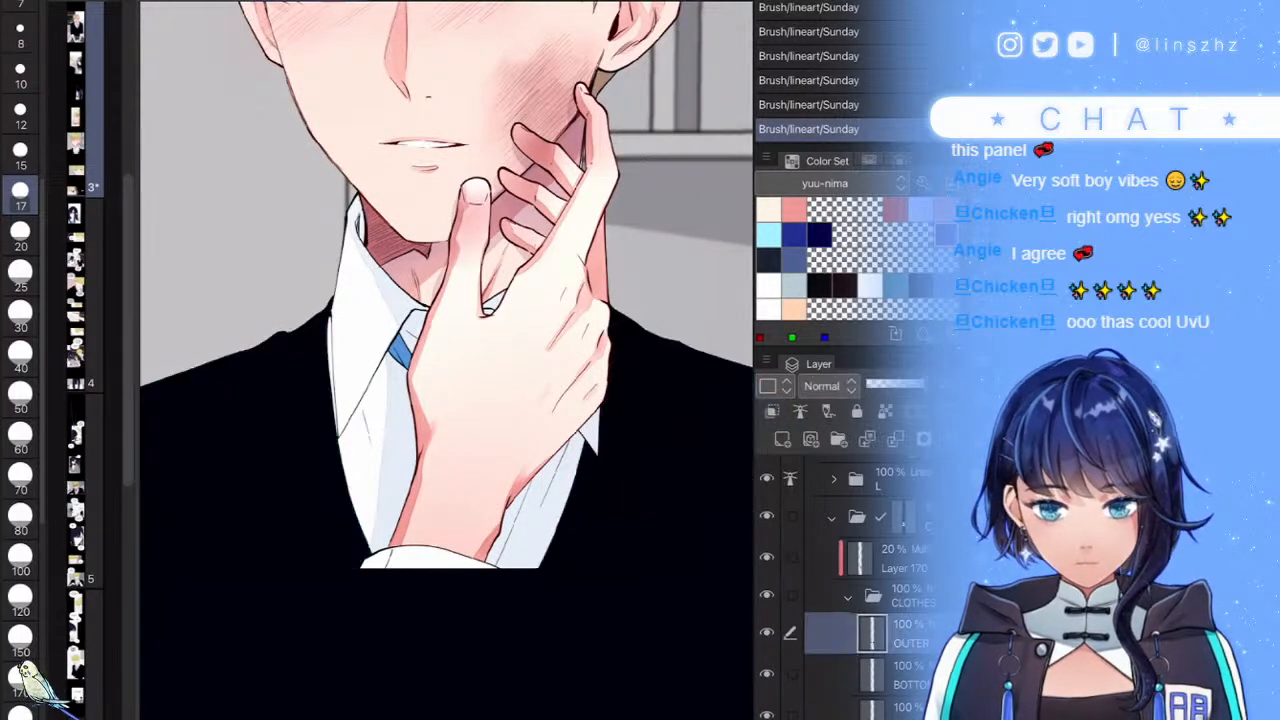
left_click(830, 184)
left_click(800, 532)
left_click(895, 286)
key("g")
left_click(782, 440)
- Fill the collar gap between the shirt edge and the black jacket
scroll(380, 400, "up", 5)
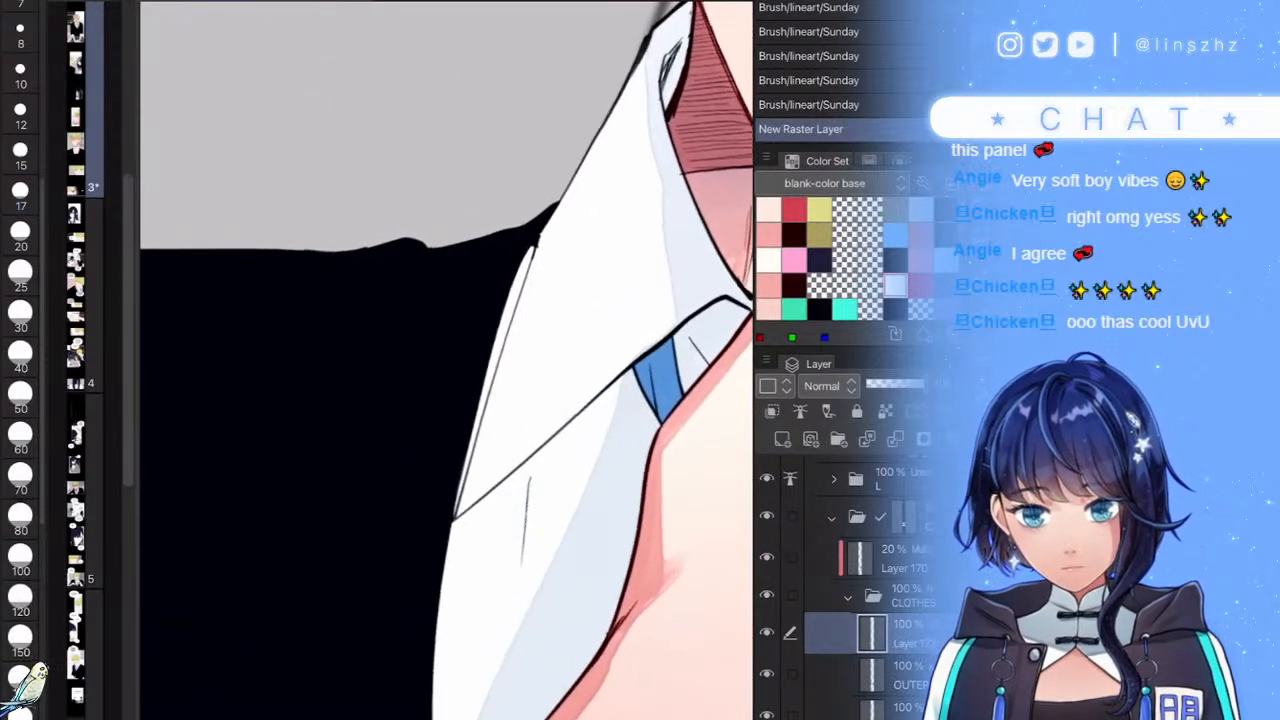
left_click_drag(447, 234, 433, 250)
key("space")
mouse_move(416, 687)
left_mouse_down()
mouse_move(558, 131)
mouse_move(250, 719)
left_mouse_up()
scroll(571, 326, "down", 1)
key("ctrl+z")
mouse_move(446, 673)
left_mouse_down()
mouse_move(623, 177)
mouse_move(299, 699)
mouse_move(430, 695)
left_mouse_up()
scroll(446, 360, "down", 5)
scroll(446, 360, "up", 2)
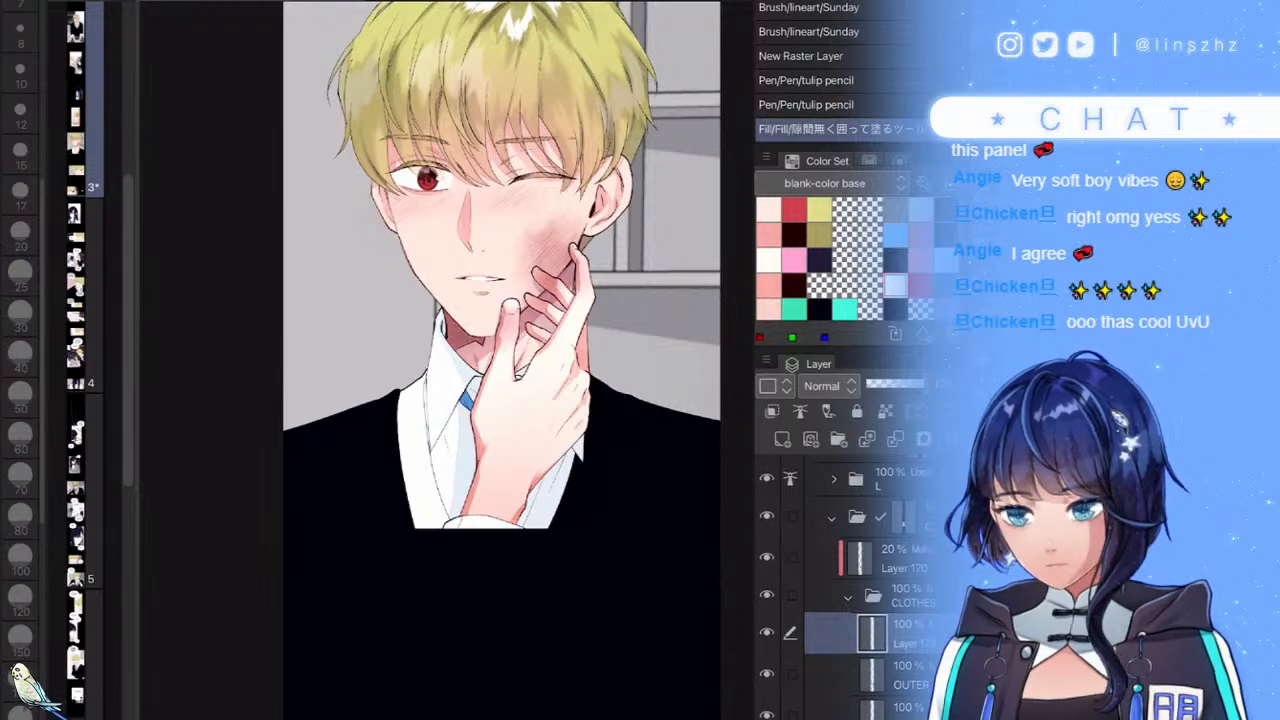
- Mask the CLOTHES folder with a selection made from Layer 173's content
left_click(767, 632)
left_click(872, 674, "ctrl")
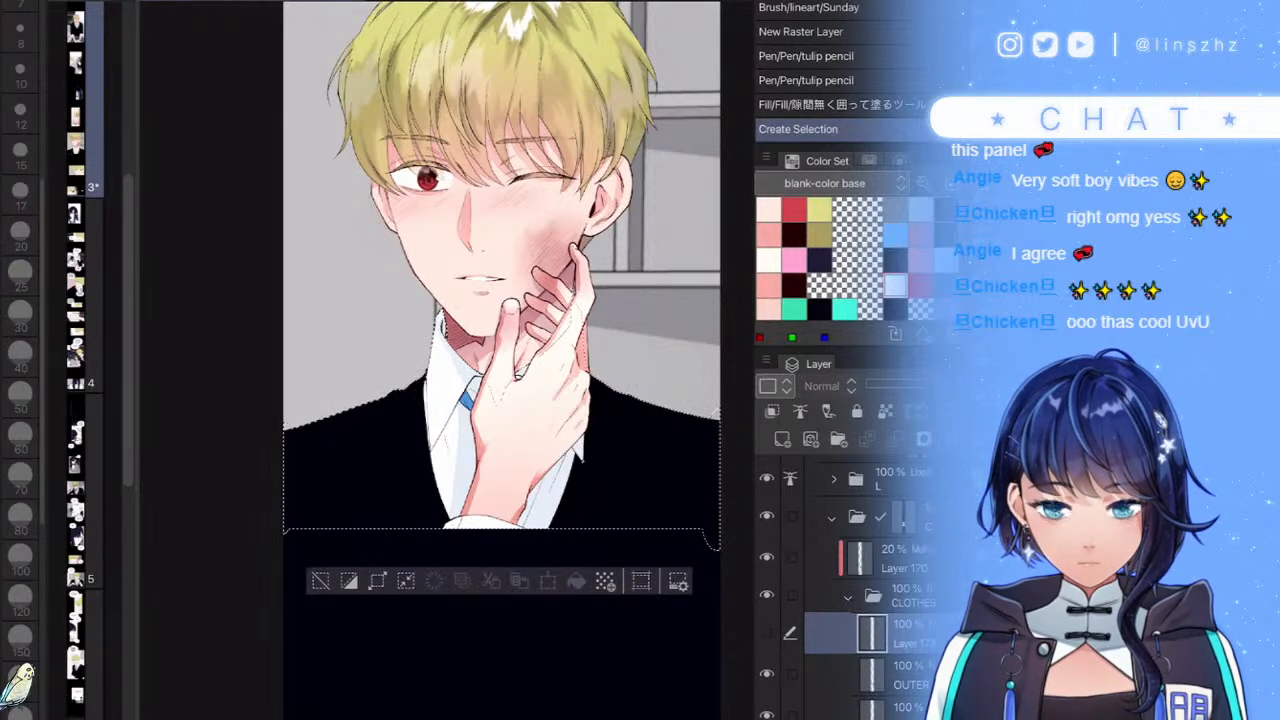
left_click(905, 597)
left_click(924, 439)
left_click(767, 641)
left_click(905, 642)
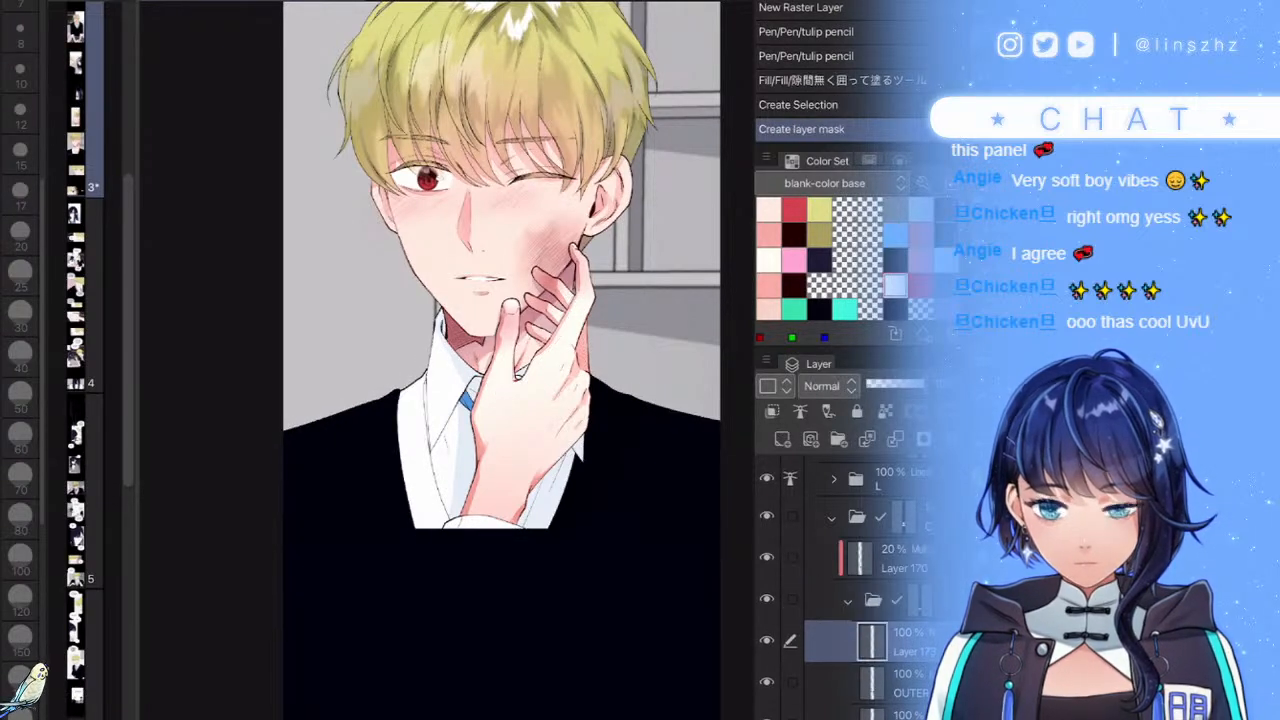
scroll(650, 463, "up", 4)
- Draw thin light lines on the black clothing near the jacket edge
key("p")
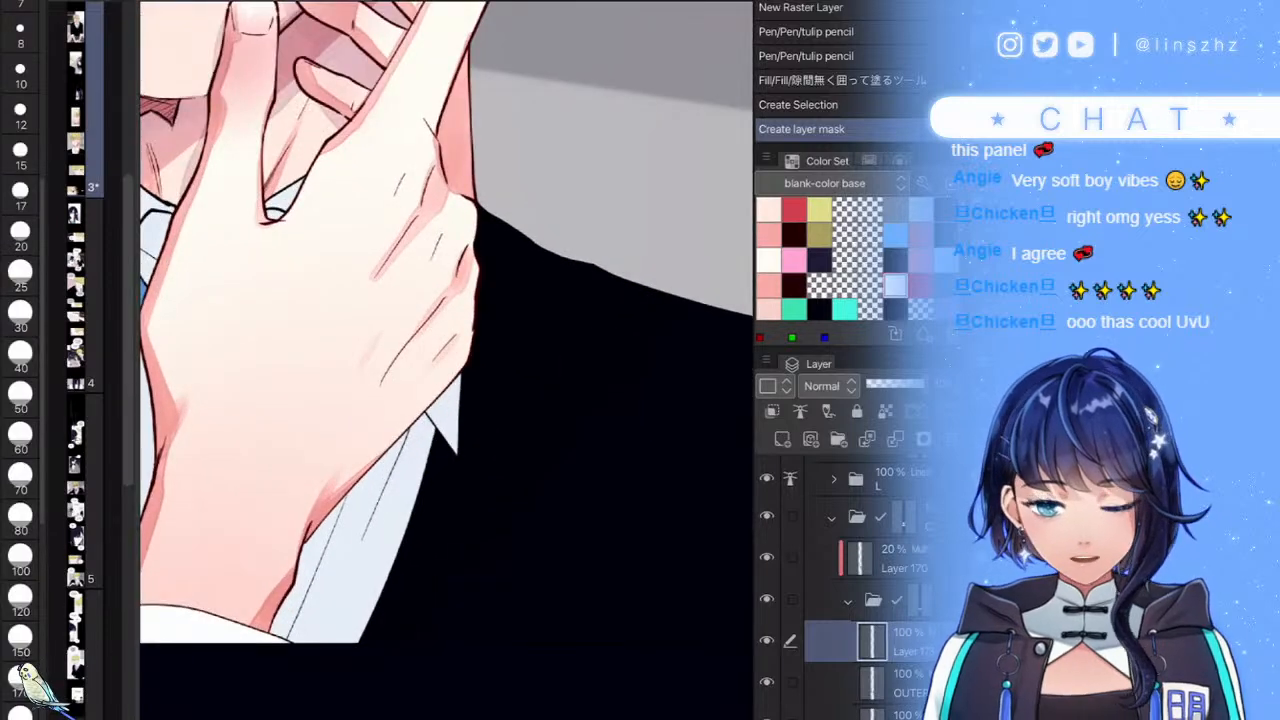
scroll(528, 284, "up", 4)
left_click_drag(635, 43, 686, 391)
left_click_drag(637, 677, 520, 404)
left_click_drag(528, 359, 467, 425)
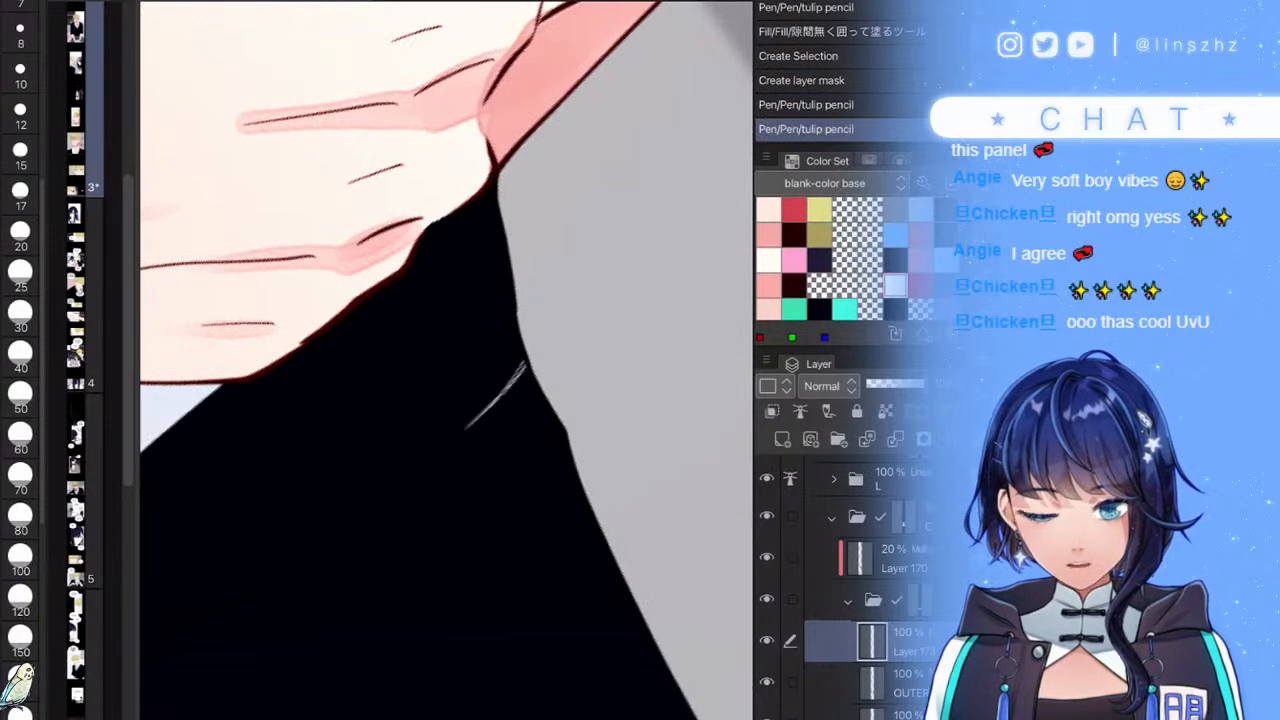
scroll(446, 360, "down", 5)
scroll(485, 478, "up", 2)
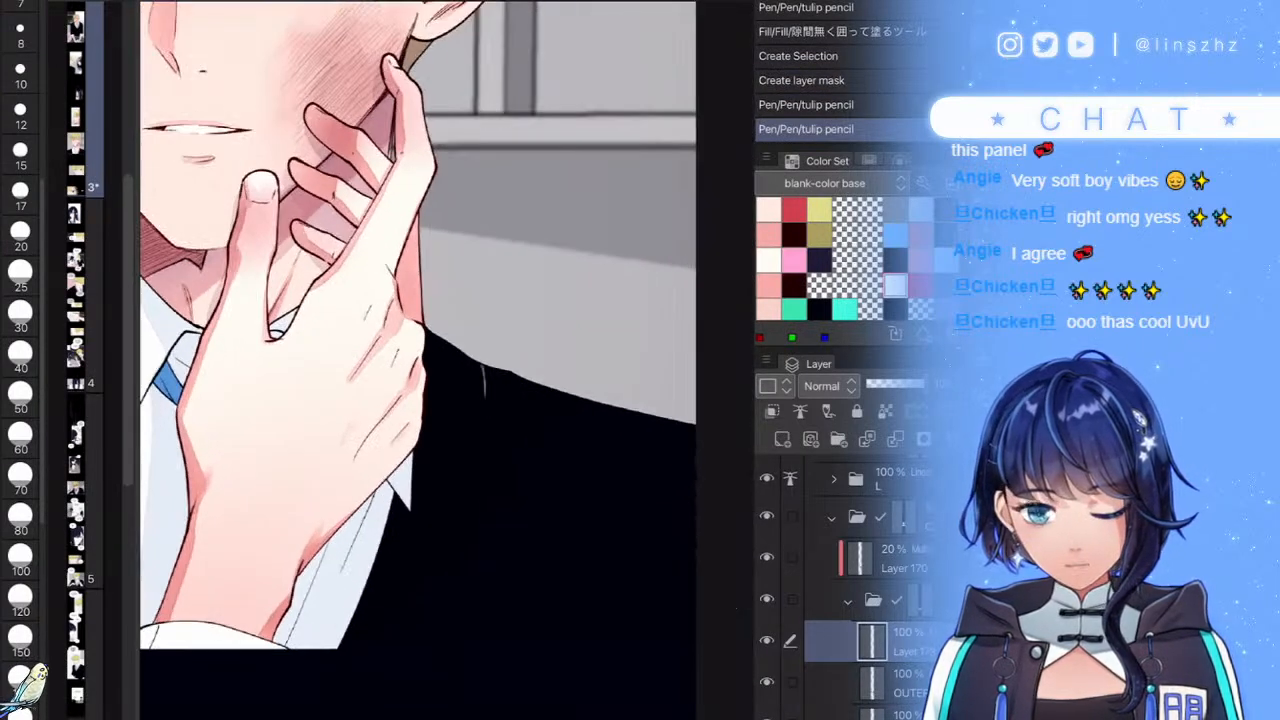
- Fill the shirt's right side light blue and add a short shadow stroke near its bottom
key("g")
mouse_move(500, 309)
left_mouse_down()
mouse_move(440, 658)
mouse_move(350, 588)
mouse_move(447, 300)
mouse_move(449, 634)
mouse_move(409, 336)
mouse_move(484, 294)
left_mouse_up()
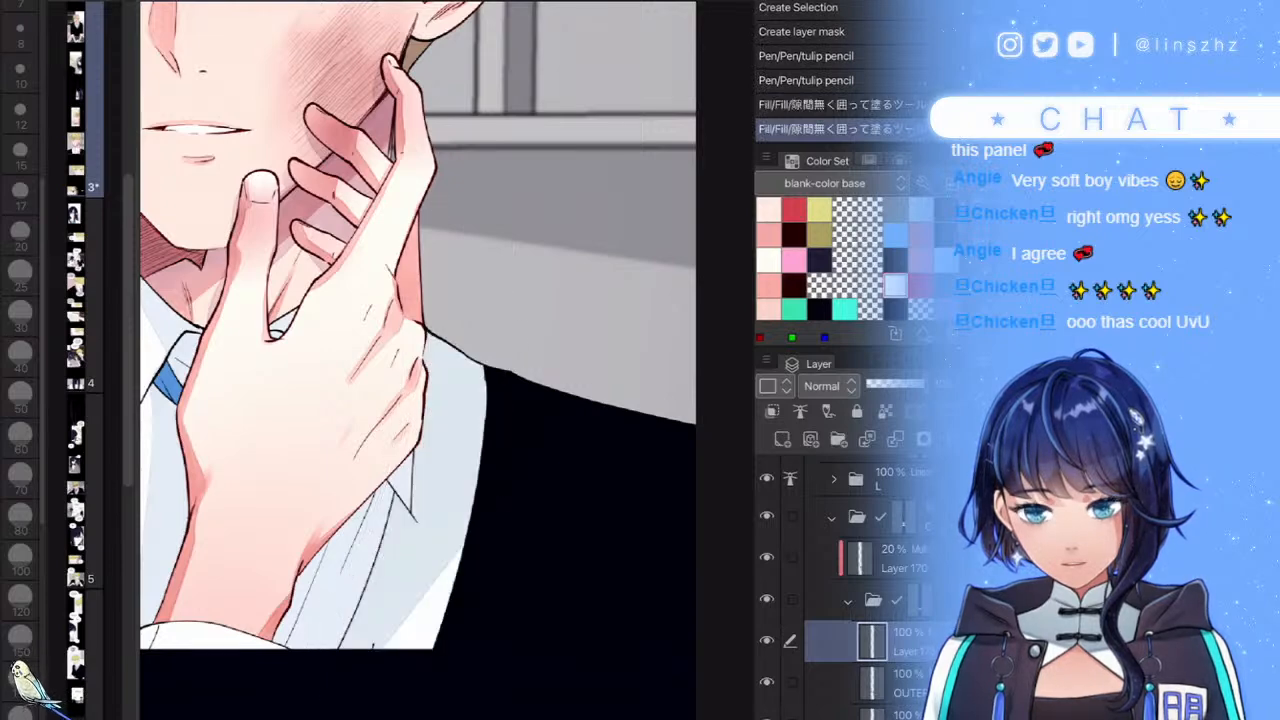
scroll(520, 500, "down", 5)
scroll(490, 570, "up", 4)
key("p")
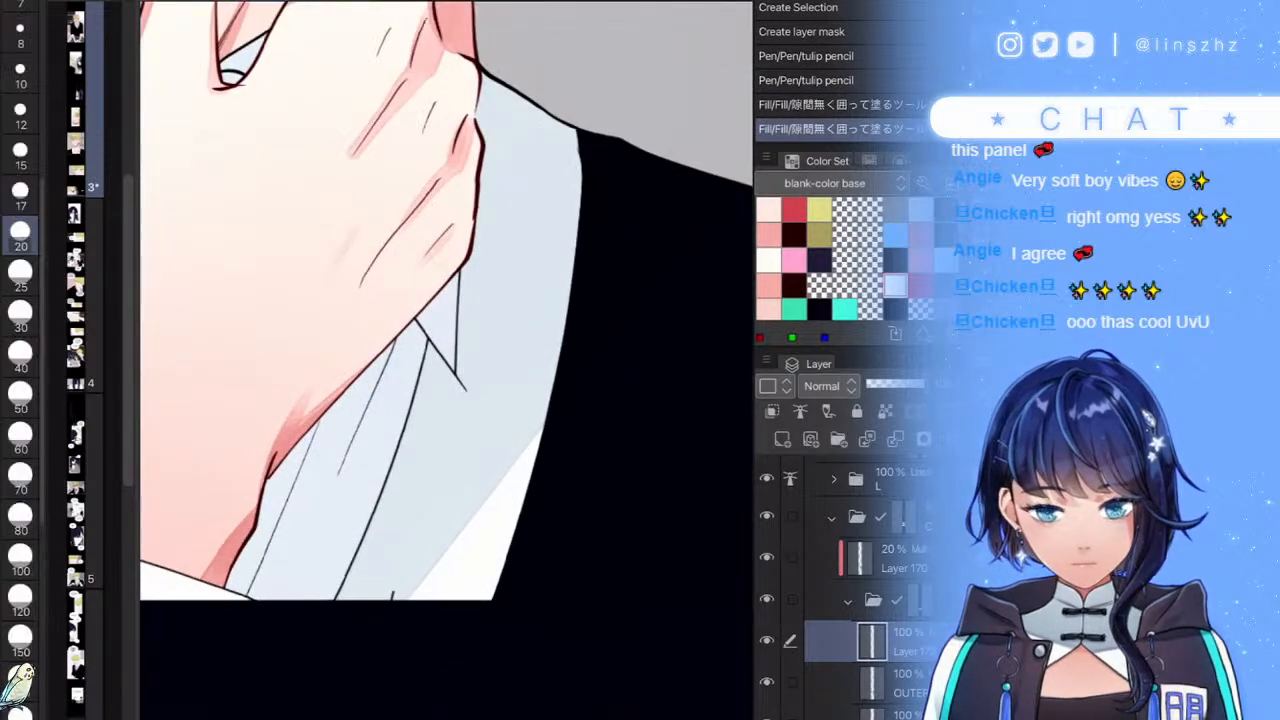
left_click_drag(397, 576, 402, 592)
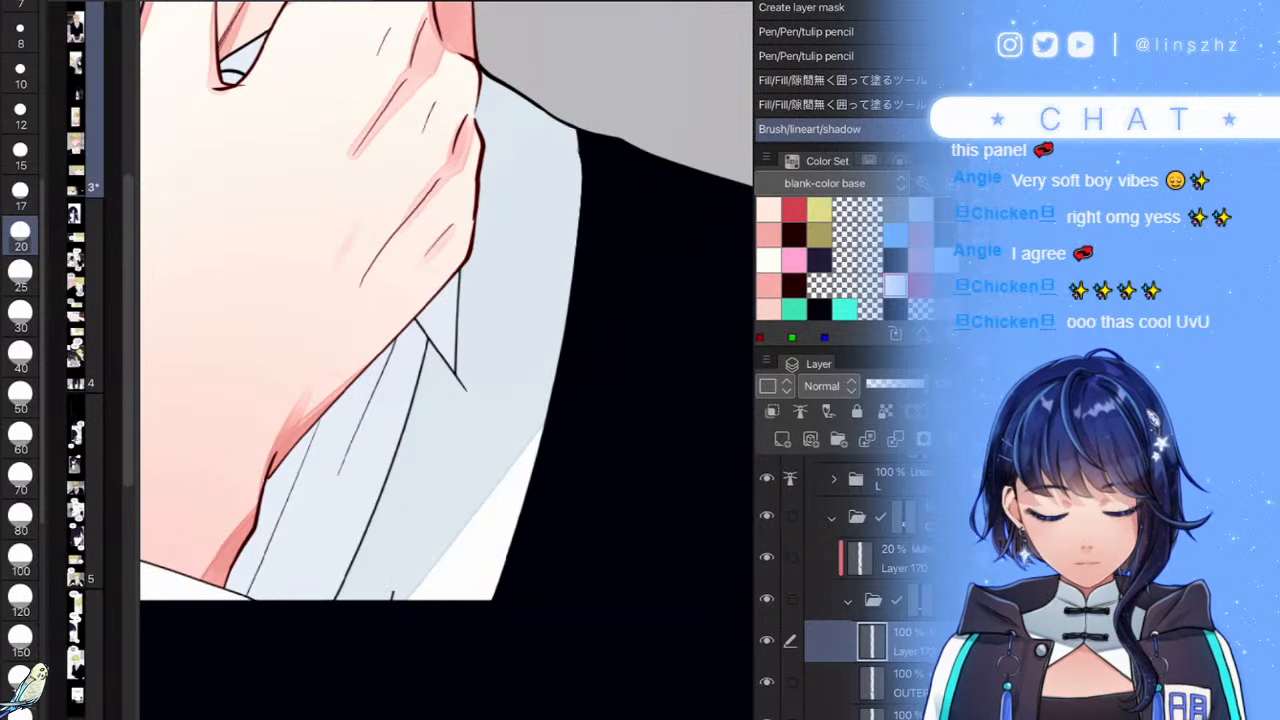
- Erase the lineart inside a selection-pen patch over the collar area
left_click(888, 479)
key("m")
left_click_drag(380, 662, 403, 596)
key("shift+Delete")
key("ctrl+z")
key("Delete")
key("ctrl+d")
- Add a new layer clipped to Layer 173
scroll(868, 590, "down", 2)
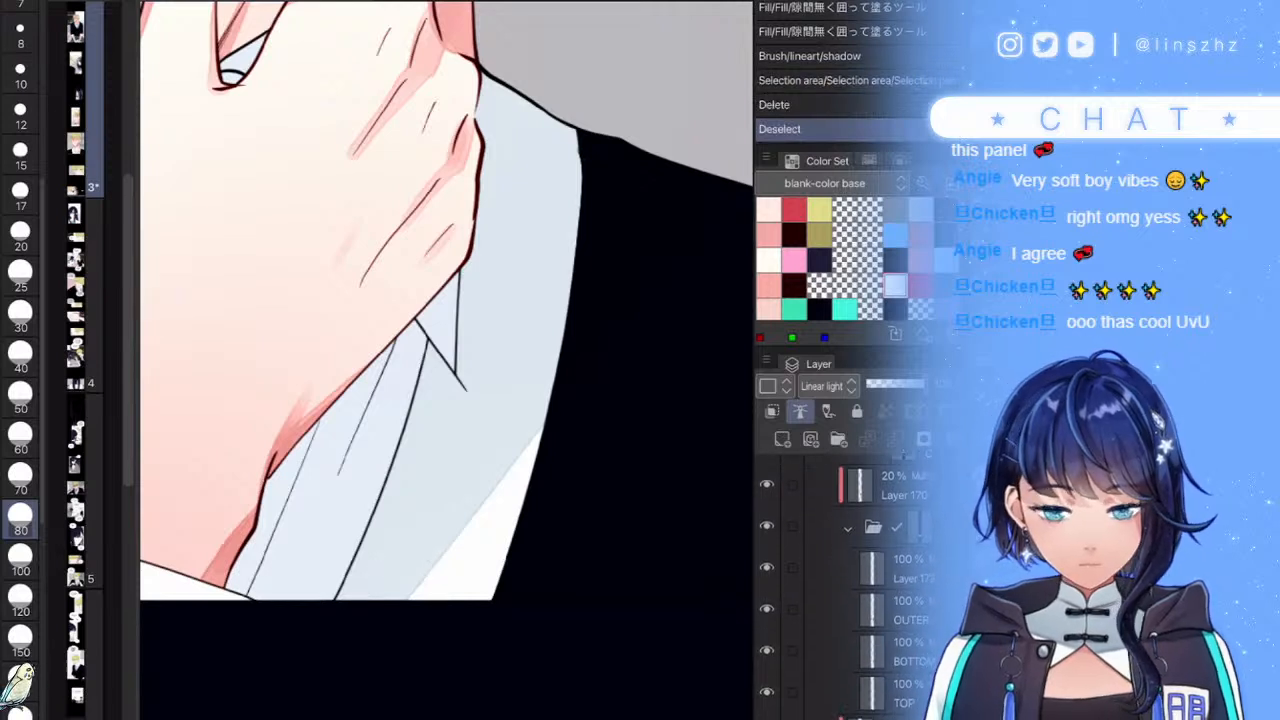
left_click(888, 563)
left_click(782, 439)
left_click(772, 411)
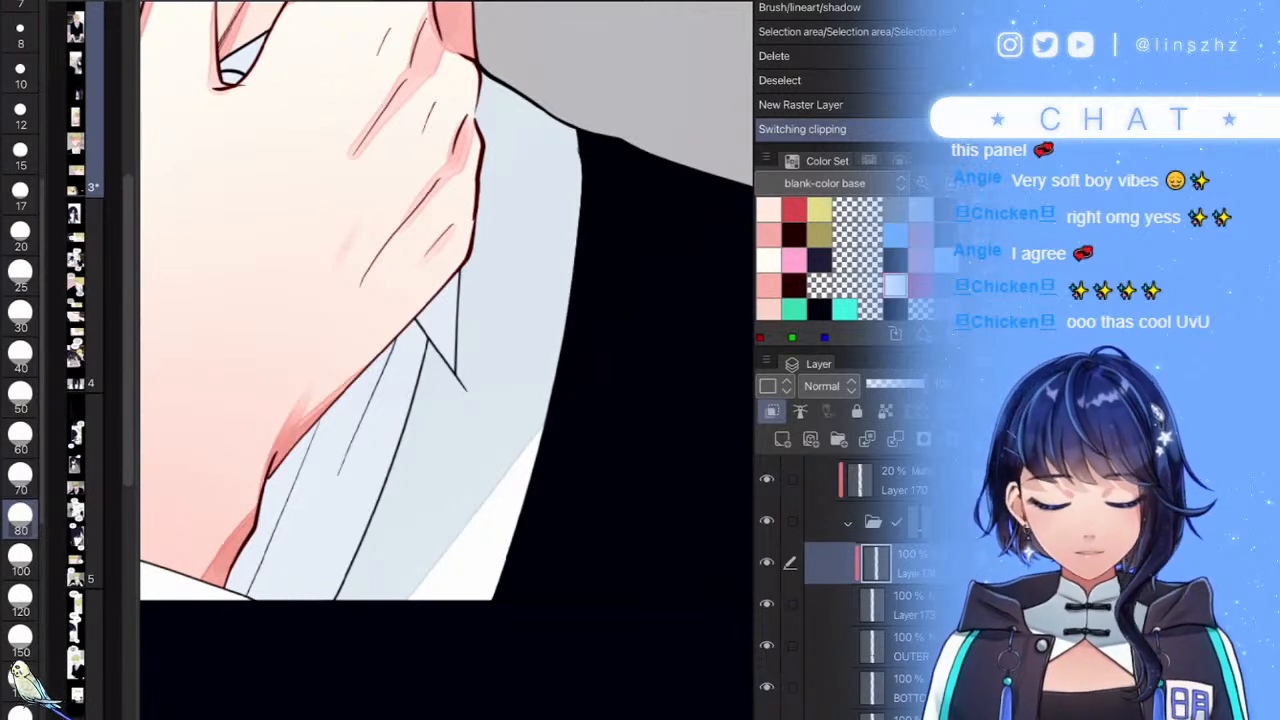
- Check the dark navy colour's hex value 131523 and save the file
scroll(848, 260, "down", 1)
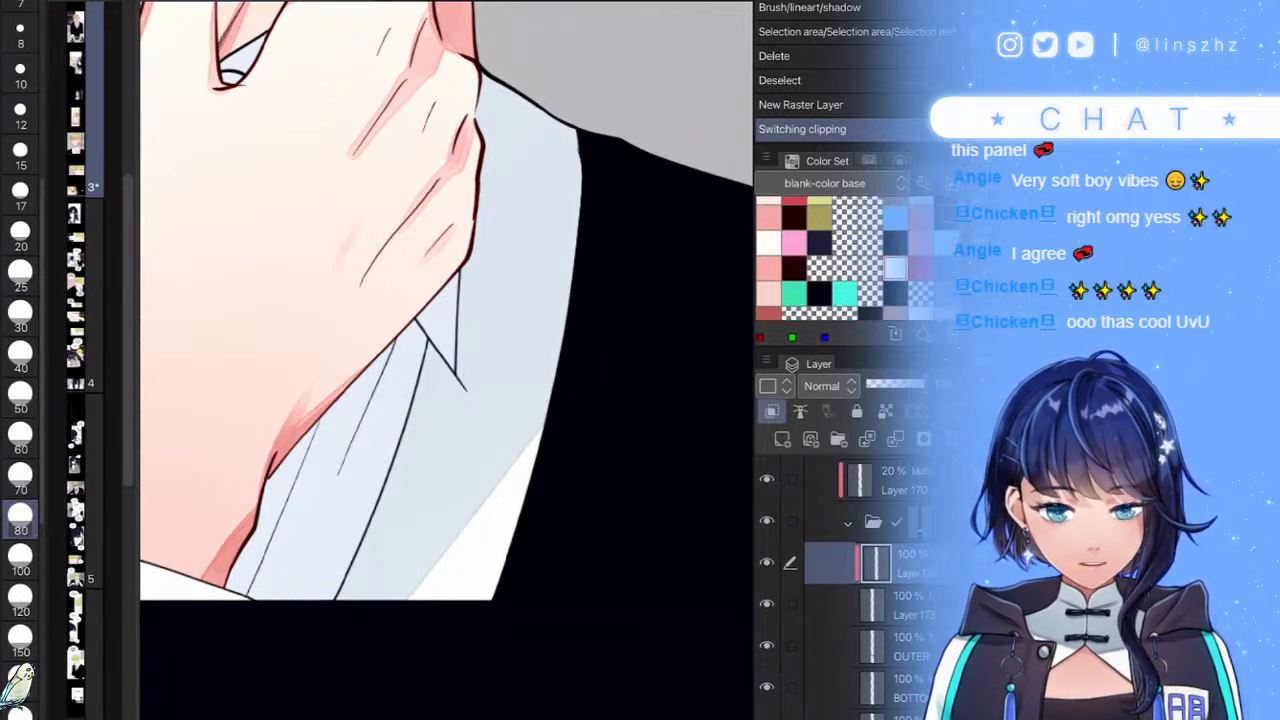
left_click(896, 274)
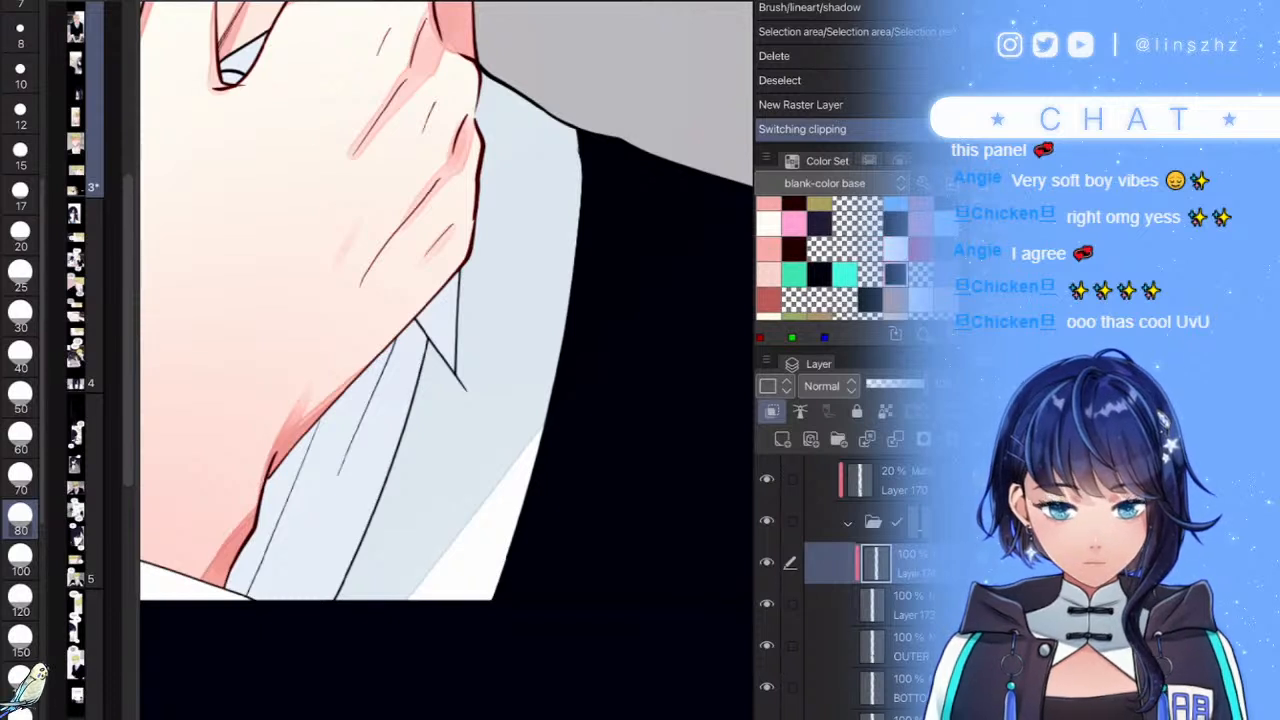
double_click(896, 274)
left_click(788, 637)
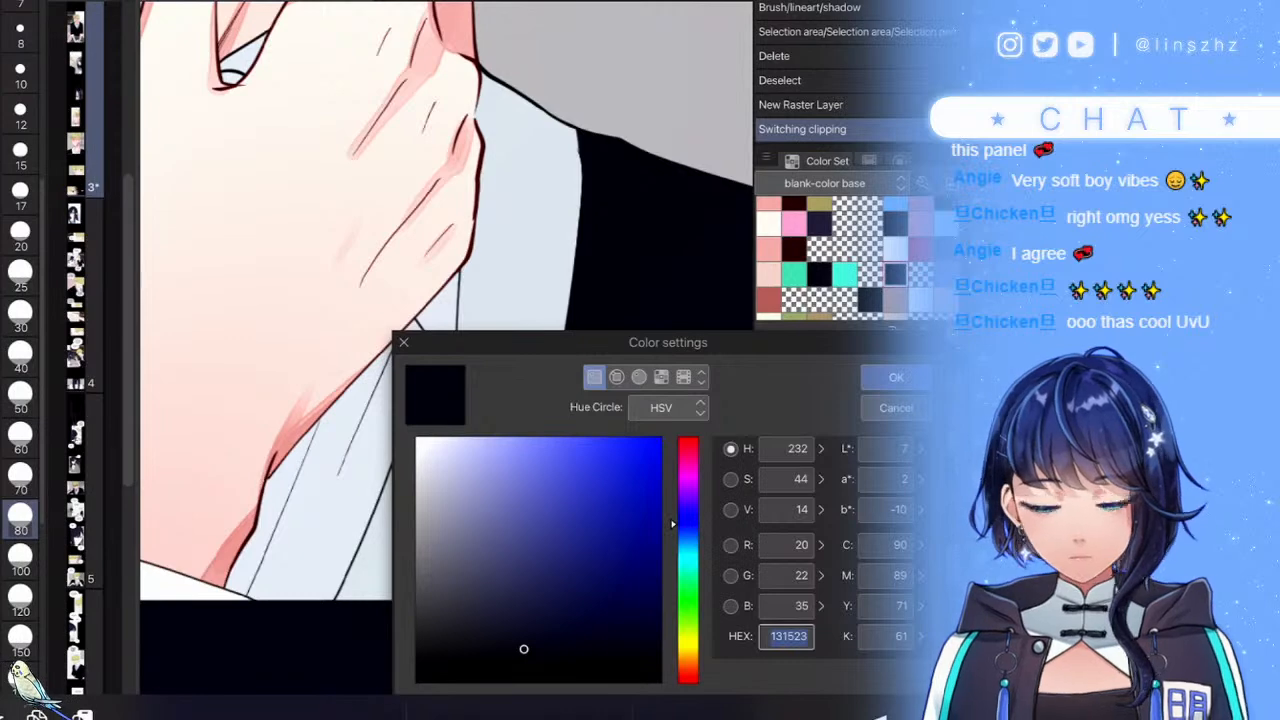
left_click(896, 377)
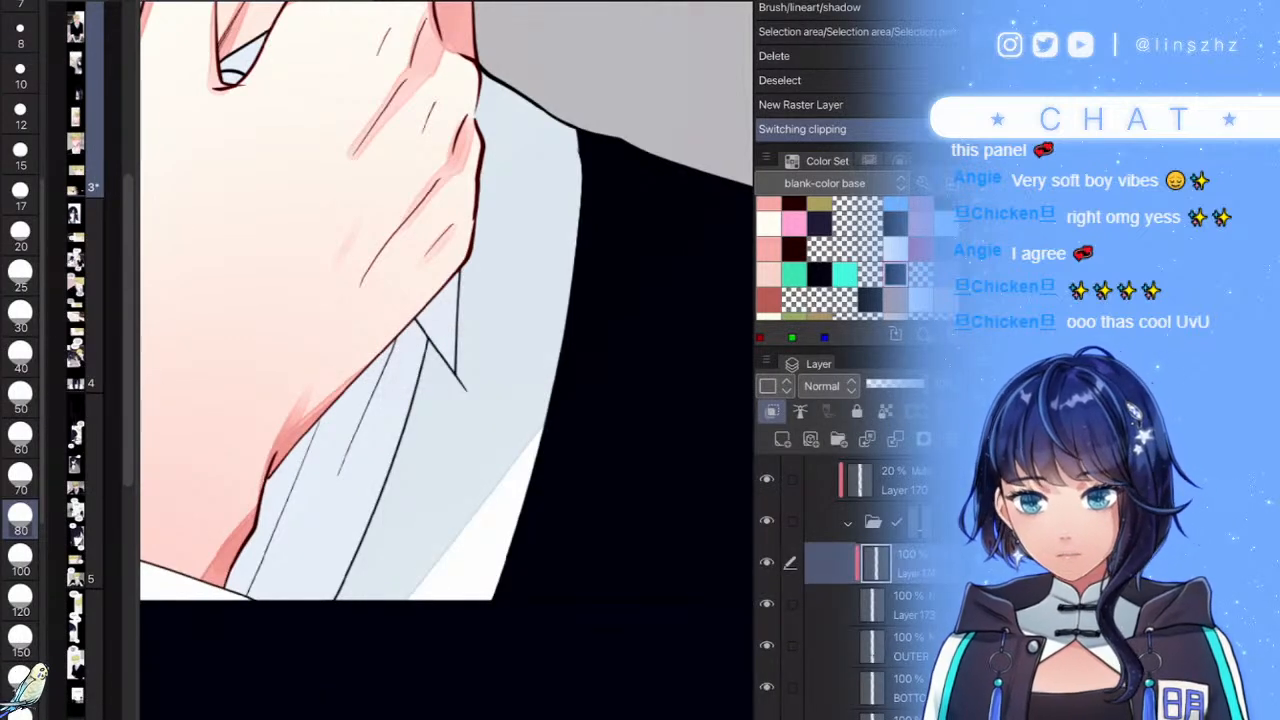
key("ctrl+s")
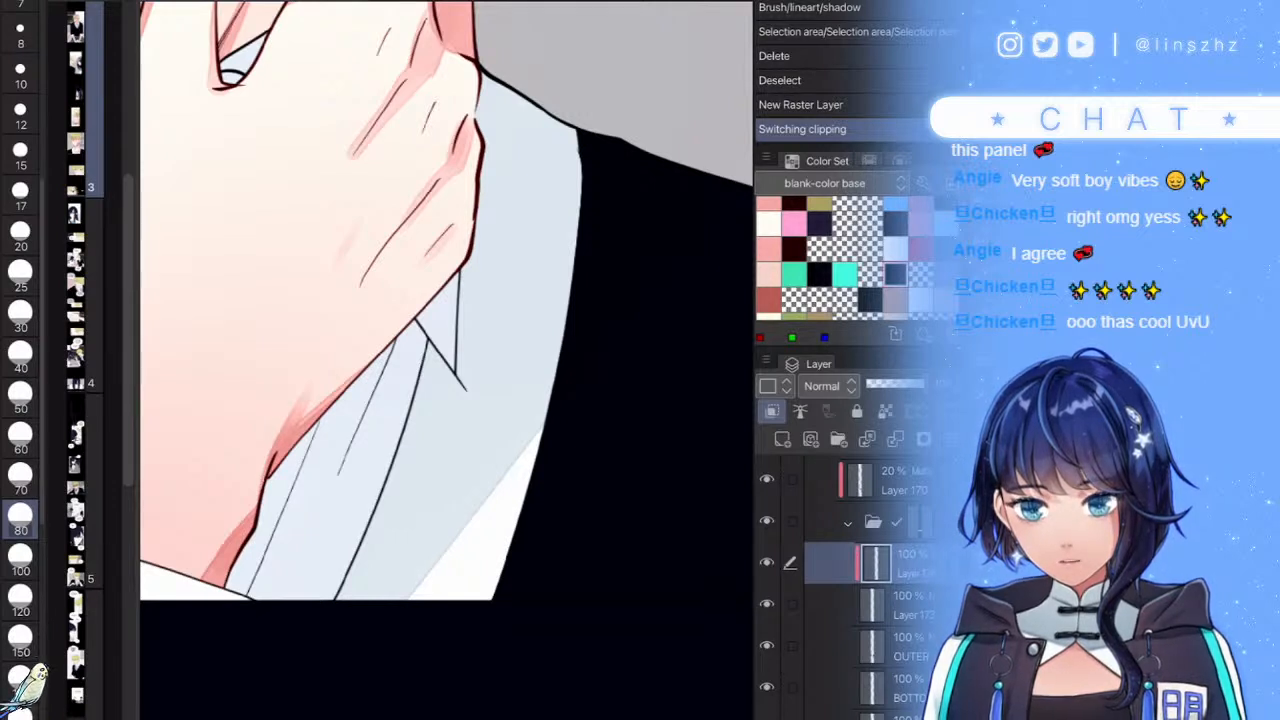
- Turn on a thicker layer border effect with a dark navy edge colour
left_click(117, 3)
left_click(140, 79)
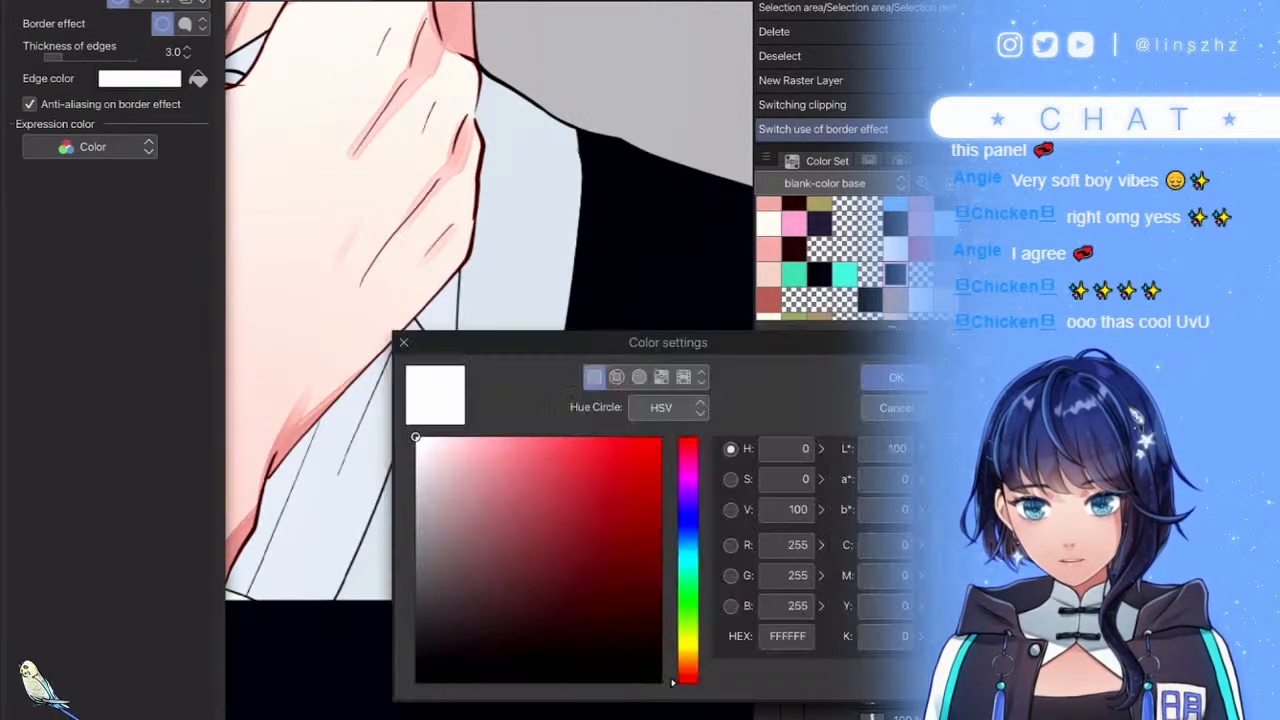
left_click(787, 637)
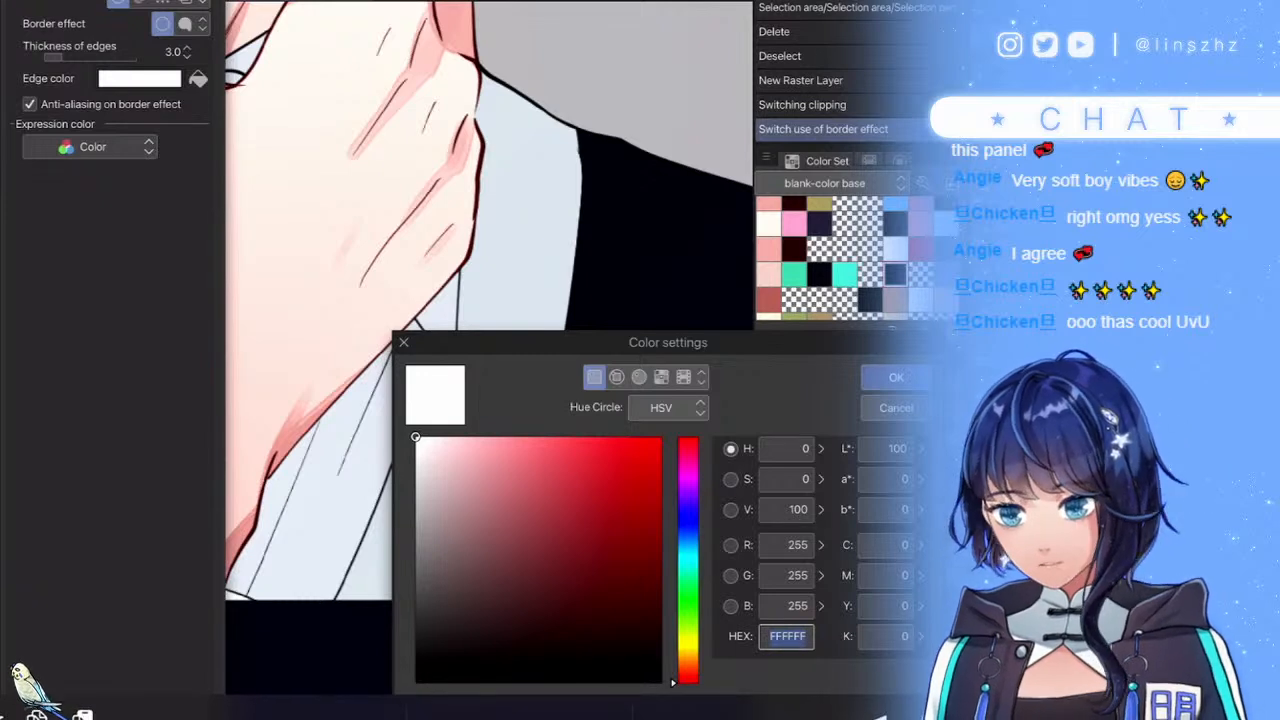
key("super+v")
key("Return")
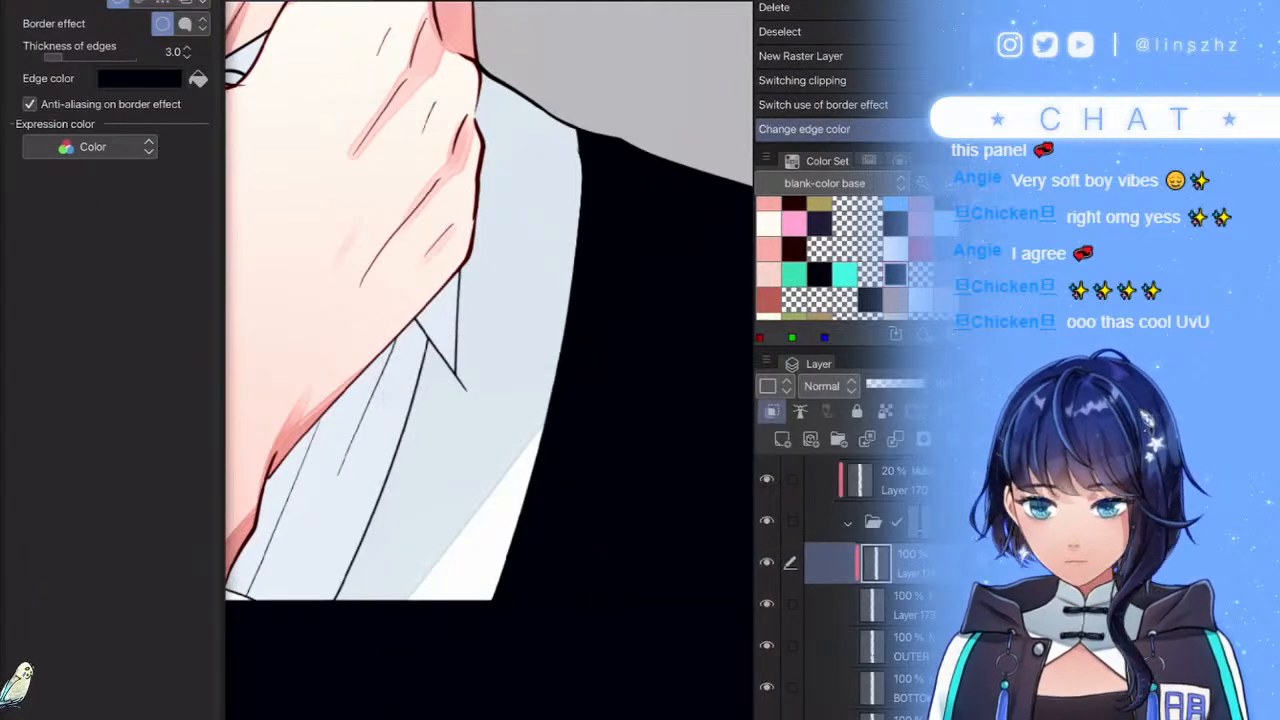
left_click(187, 48)
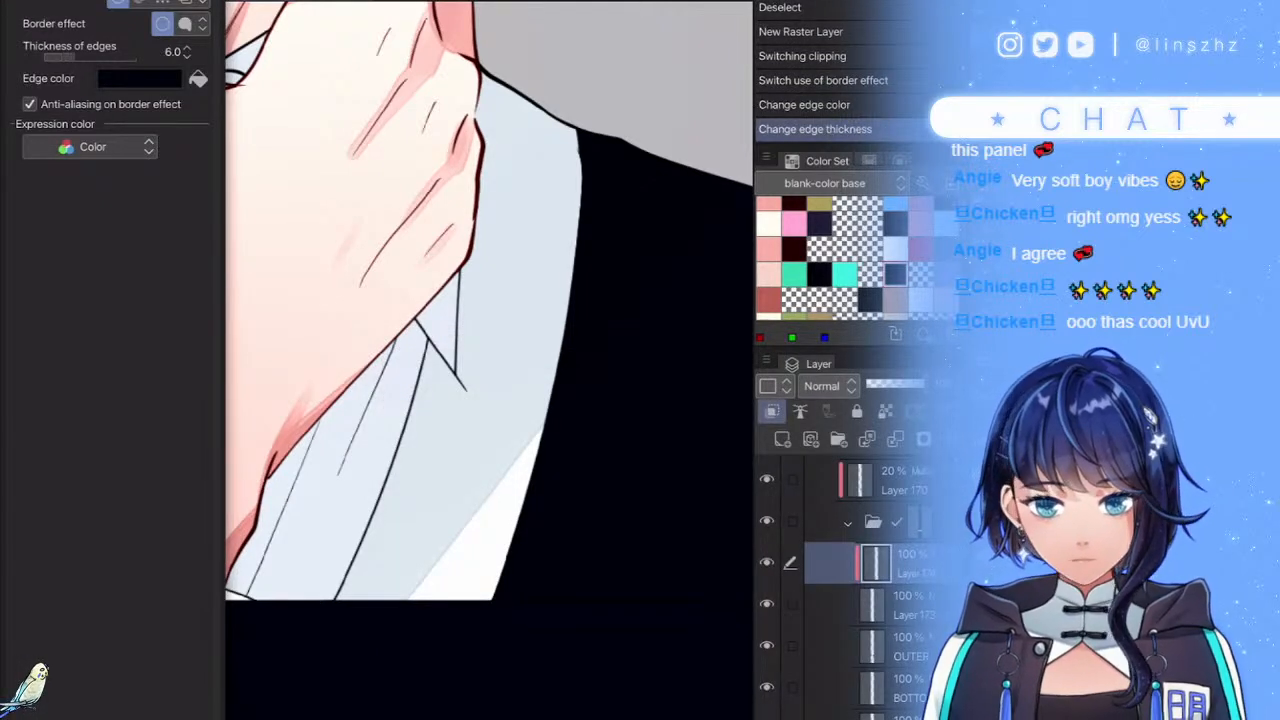
left_click(20, 236)
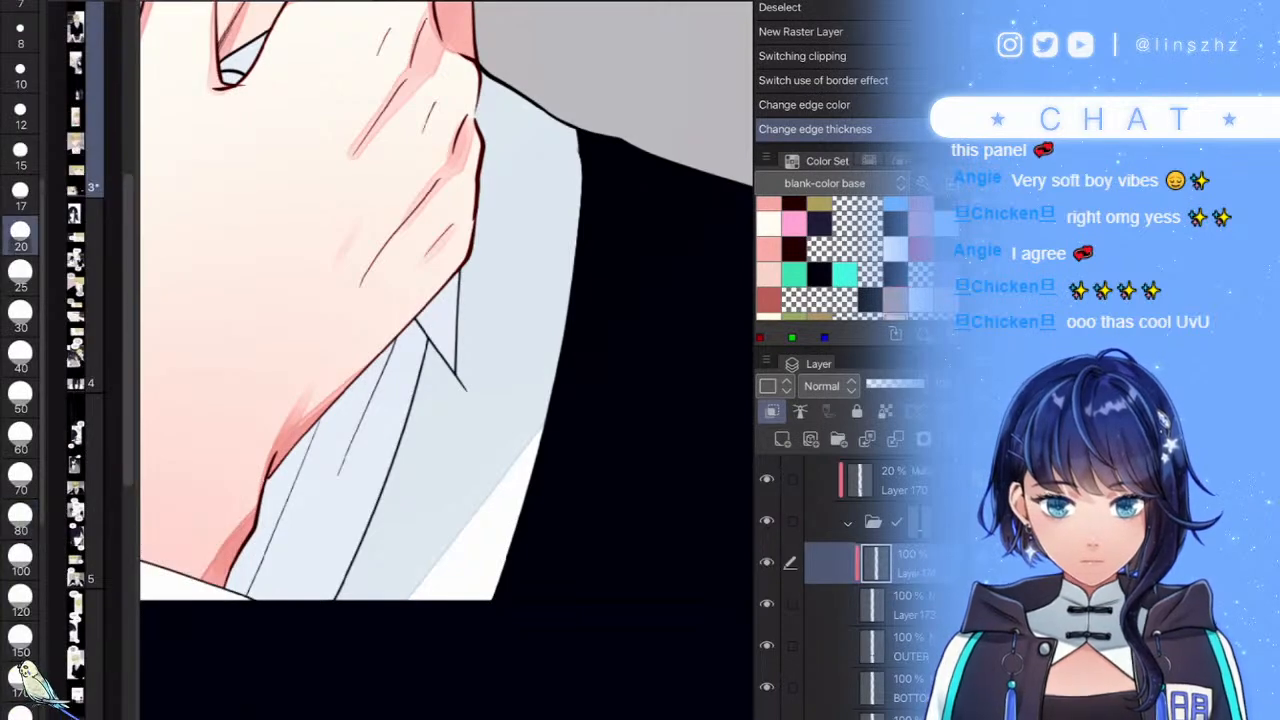
- Draw a beige stripe down the sweater's V-neck, retrying the stroke length
left_click_drag(506, 88, 418, 602)
scroll(446, 360, "down", 5)
scroll(446, 360, "up", 4)
key("ctrl+z")
key("ctrl+y")
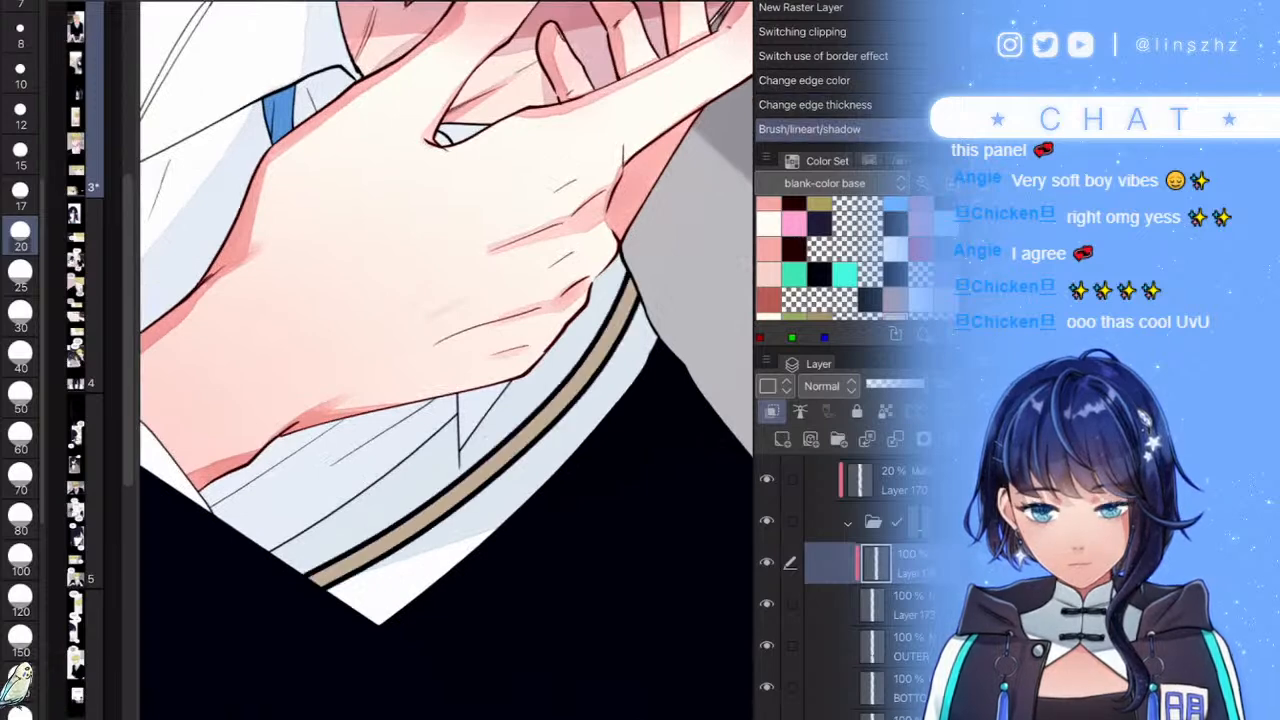
key("ctrl+z")
mouse_move(636, 266)
left_mouse_down()
mouse_move(588, 330)
mouse_move(308, 588)
left_mouse_up()
key("ctrl+z")
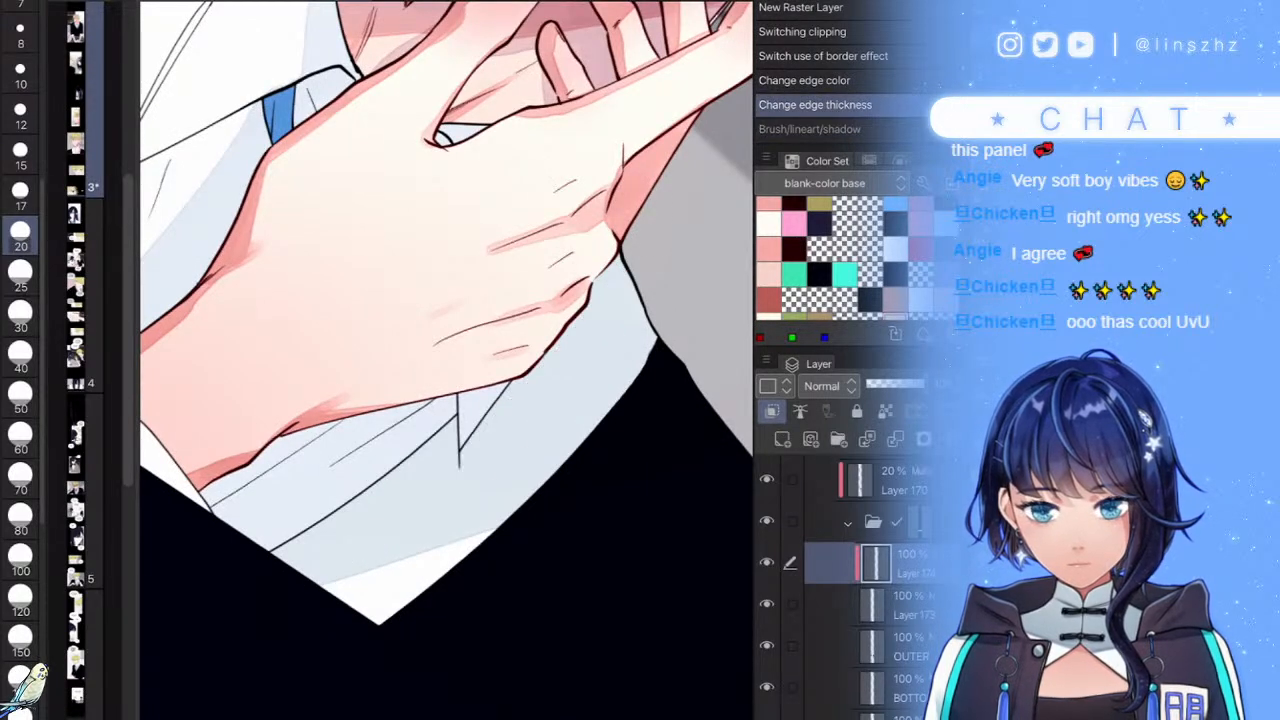
left_click_drag(636, 288, 490, 455)
scroll(421, 519, "down", 4)
scroll(372, 309, "up", 4)
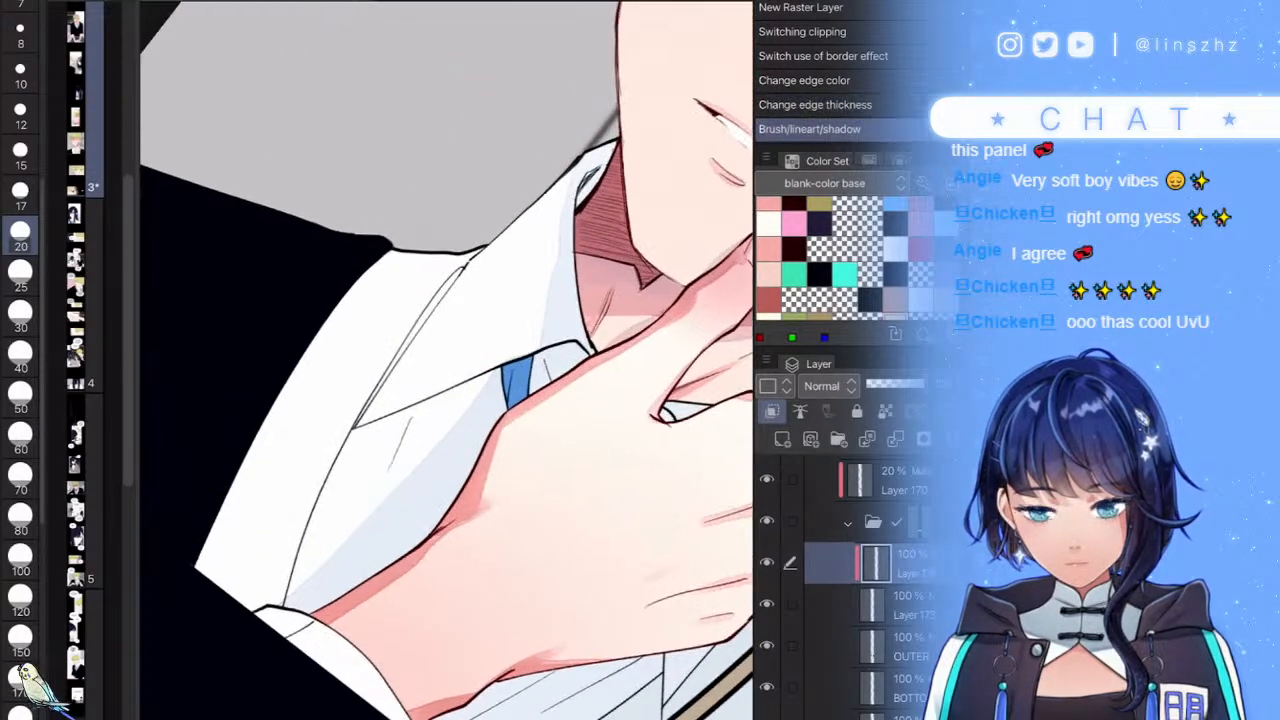
- Redraw the beige stripe along the collar edge top to bottom until clean
left_click_drag(432, 254, 240, 604)
key("ctrl+z")
mouse_move(438, 252)
left_mouse_down()
mouse_move(382, 316)
mouse_move(242, 606)
left_mouse_up()
key("ctrl+z")
mouse_move(444, 250)
left_mouse_down()
mouse_move(330, 388)
mouse_move(234, 606)
left_mouse_up()
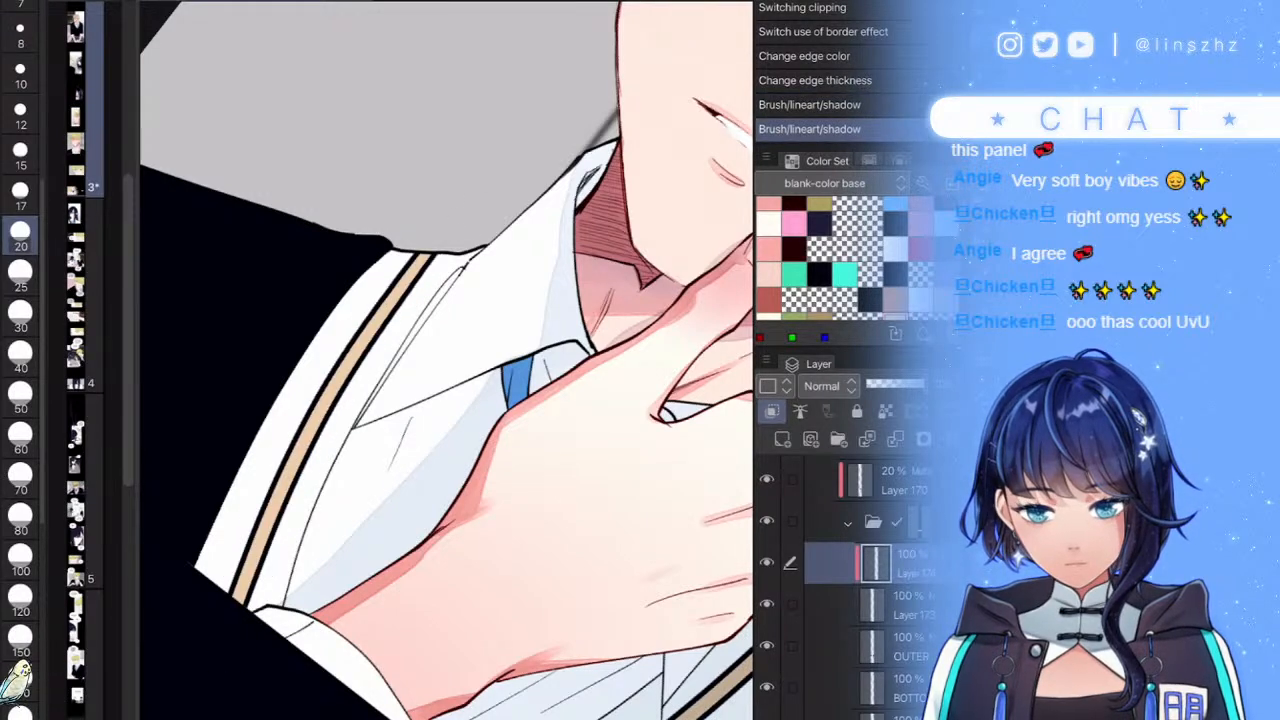
scroll(234, 606, "down", 4)
scroll(490, 330, "down", 2)
scroll(605, 468, "up", 1)
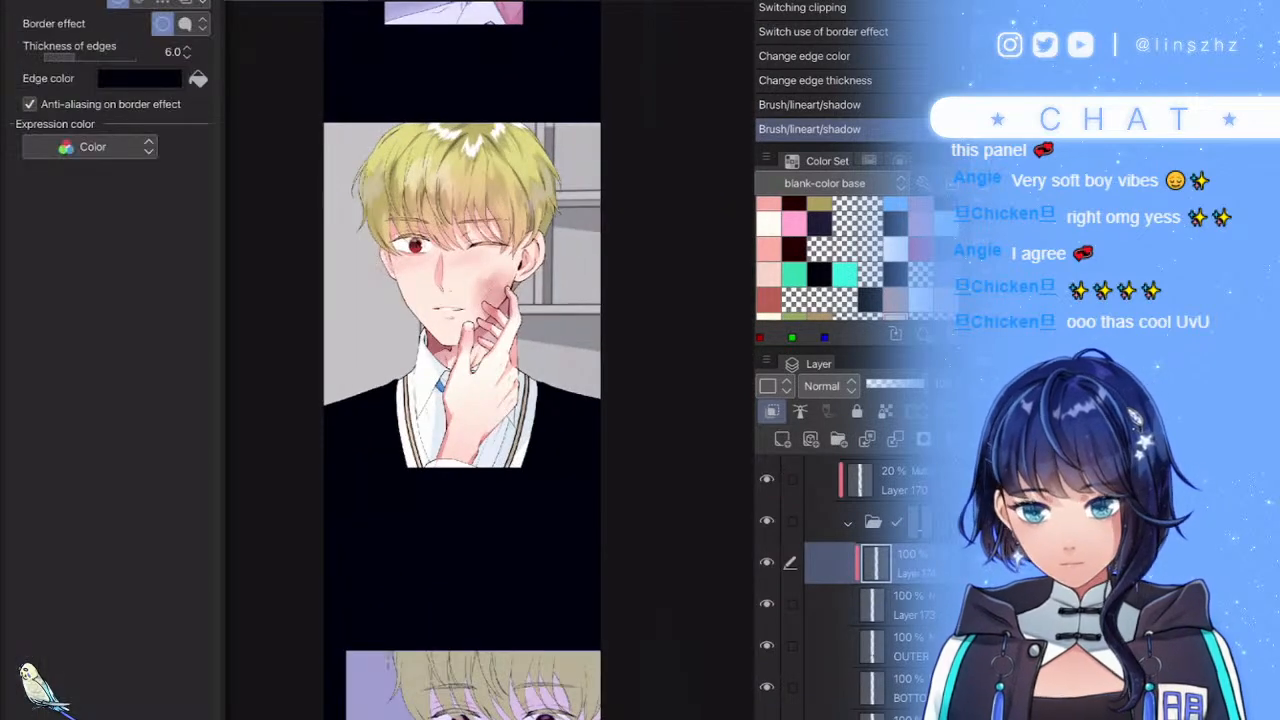
- Raise the stripe border thickness to about 12
left_click(187, 48)
left_click(187, 48)
left_click(187, 48)
left_click(187, 48)
left_click(187, 48)
left_click(187, 48)
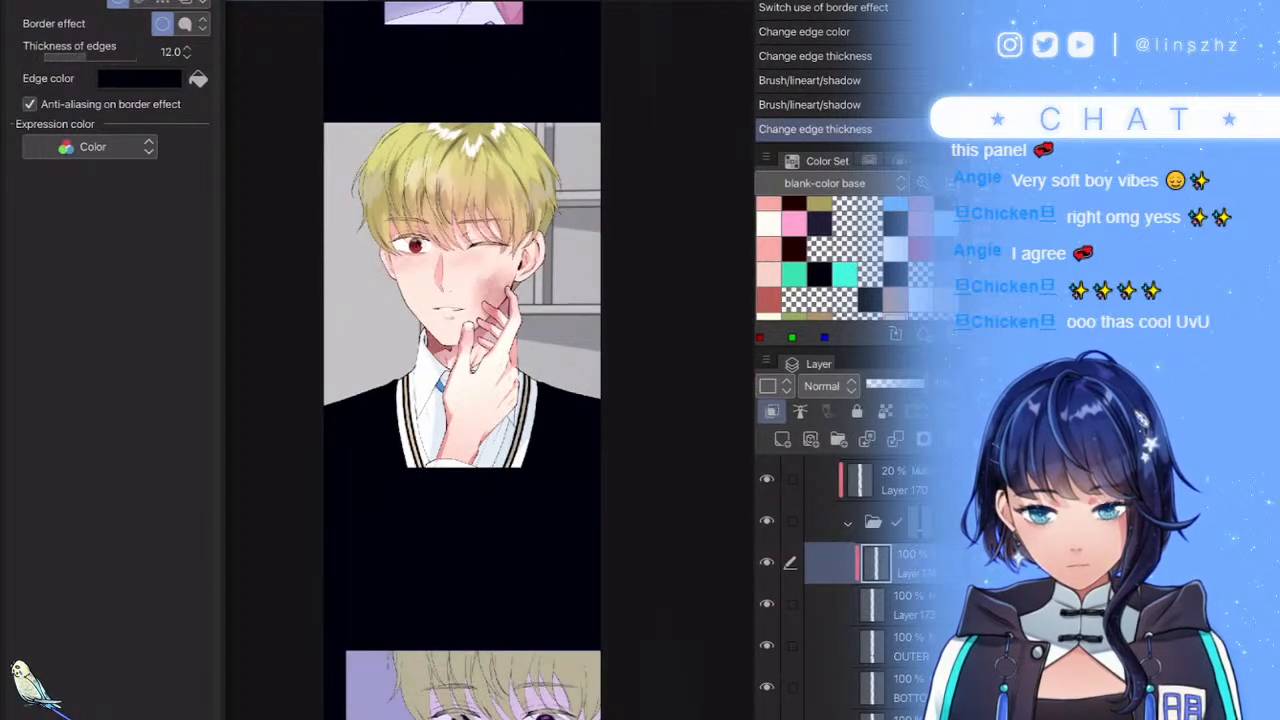
- Duplicate the artwork folder, merge the copy into one layer and apply its mask
left_click(848, 523)
scroll(862, 585, "up", 2)
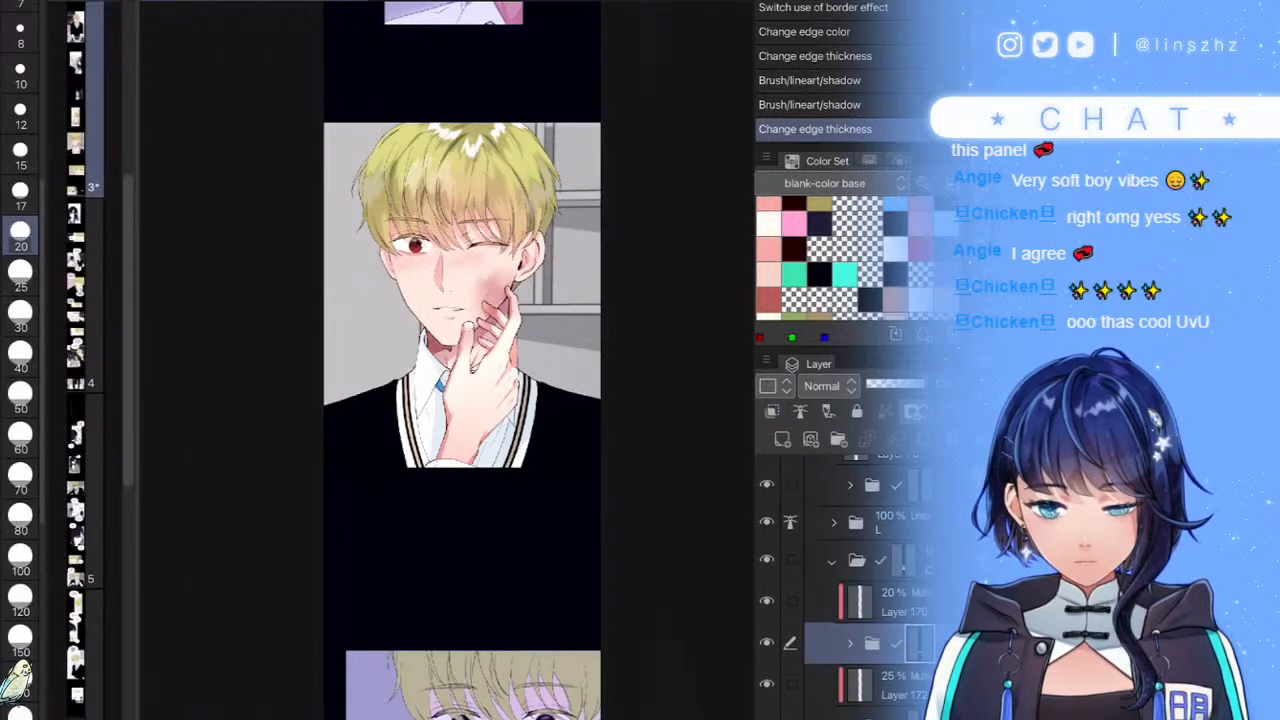
left_click(832, 562)
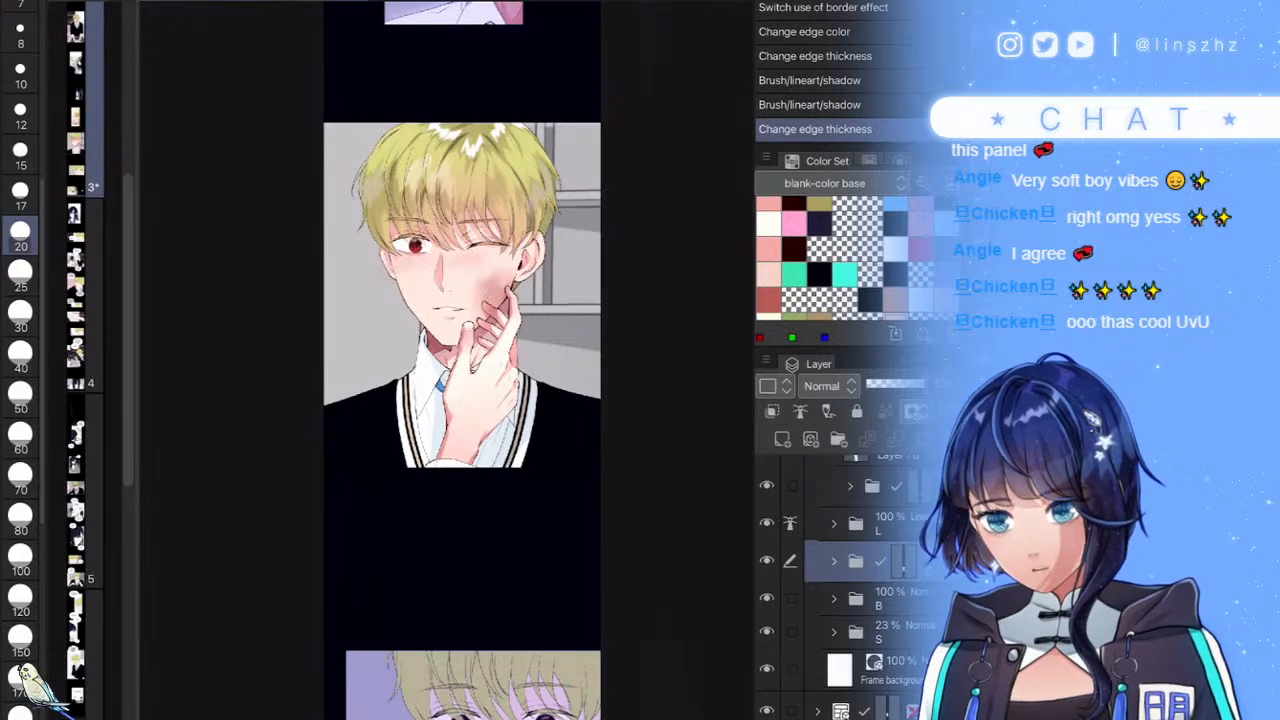
key("ctrl+j")
key("shift+alt+e")
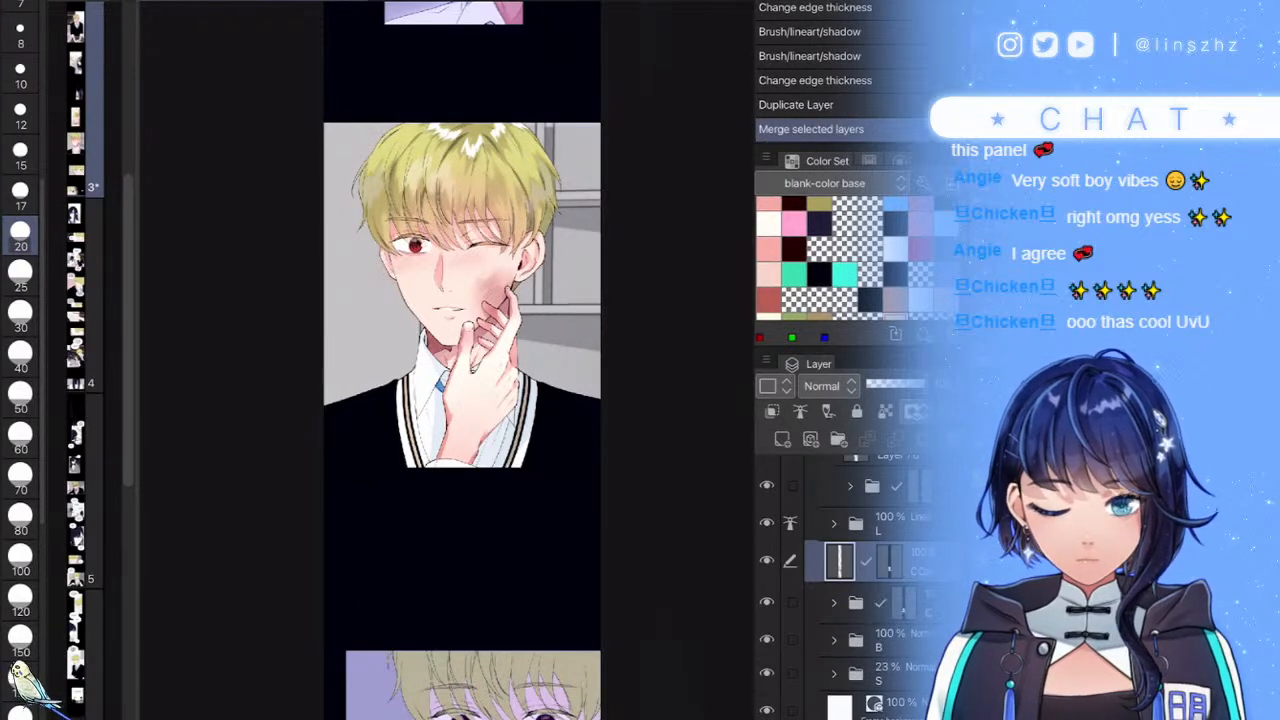
right_click(889, 562)
left_click(886, 388)
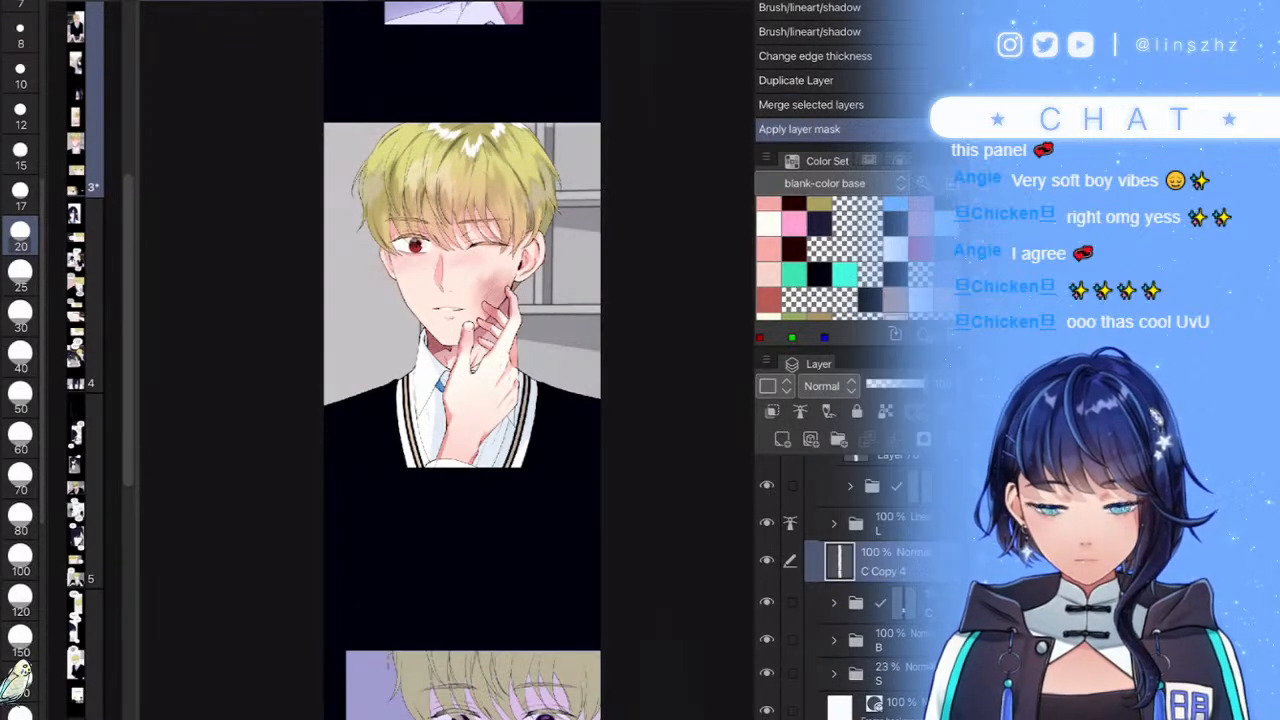
- Move C Copy 4 into folder B, set it to Screen and adjust hue/saturation
left_click(834, 640)
left_click_drag(885, 562, 885, 658)
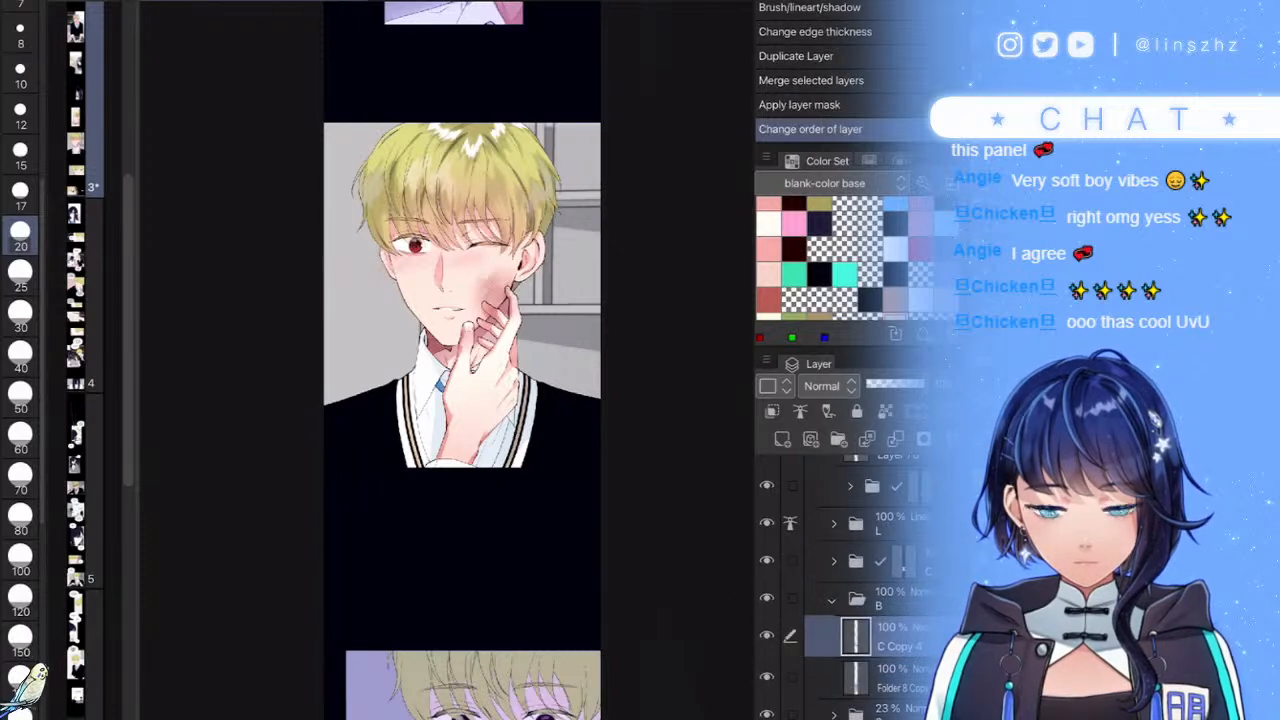
left_click(829, 386)
left_click(821, 77)
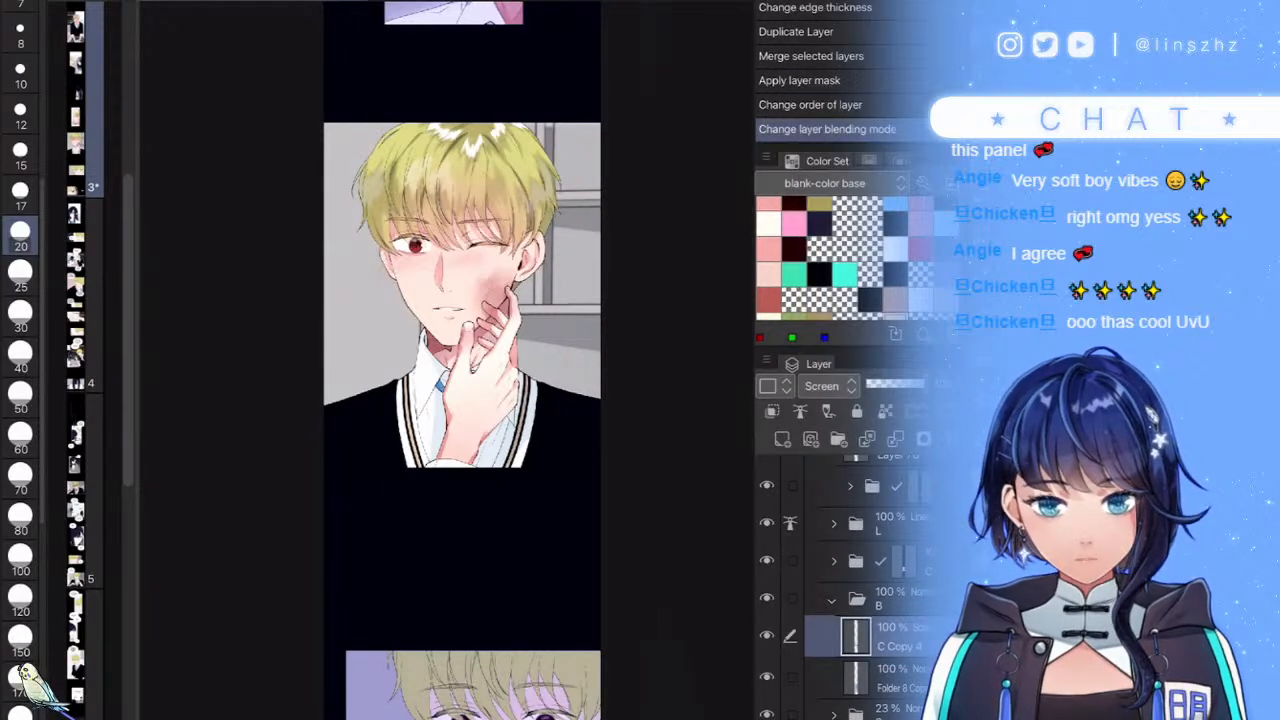
key("ctrl+u")
key("Return")
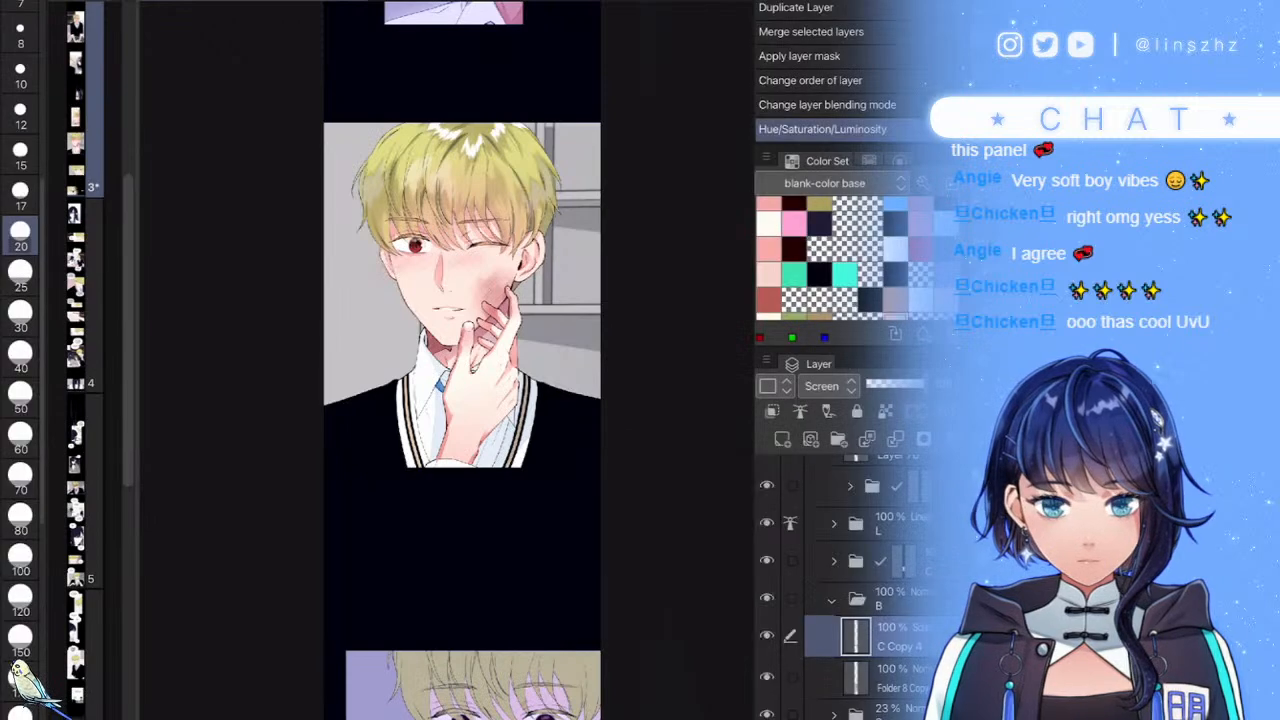
- Apply a Gaussian blur of strength about 165 to the Screen copy
key("ctrl+g")
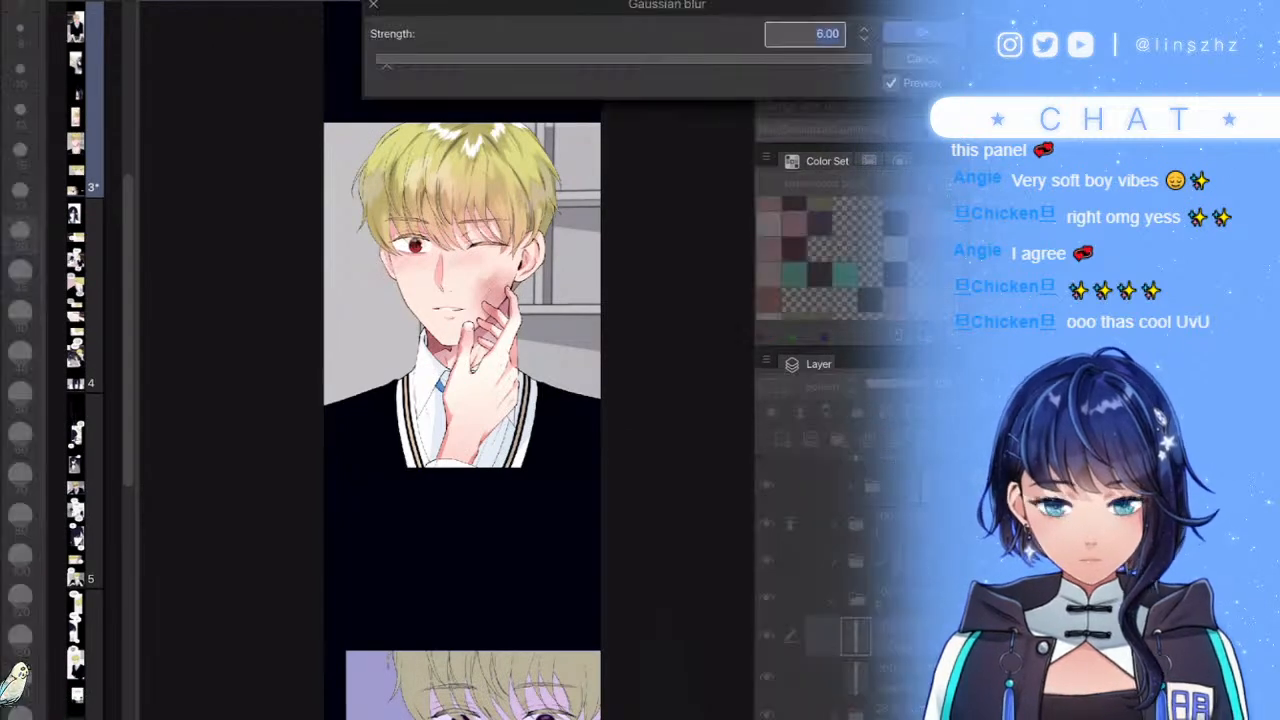
left_click(475, 60)
left_click(632, 60)
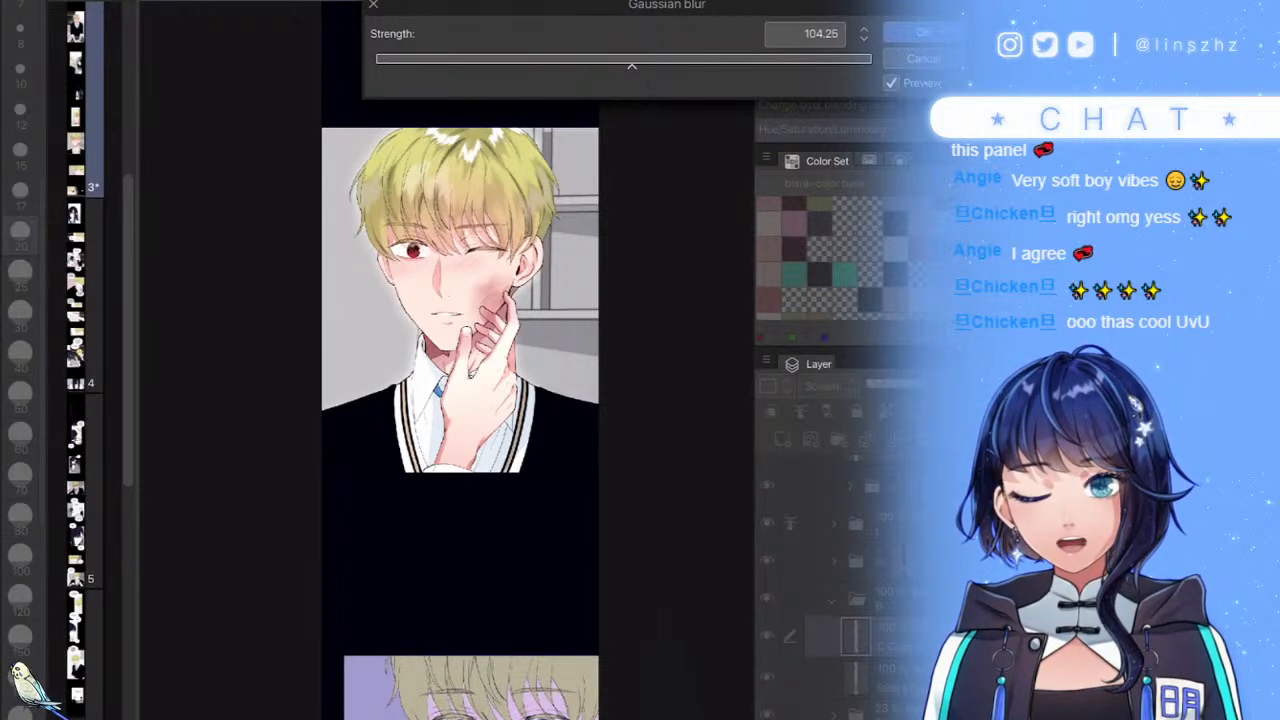
left_click(726, 61)
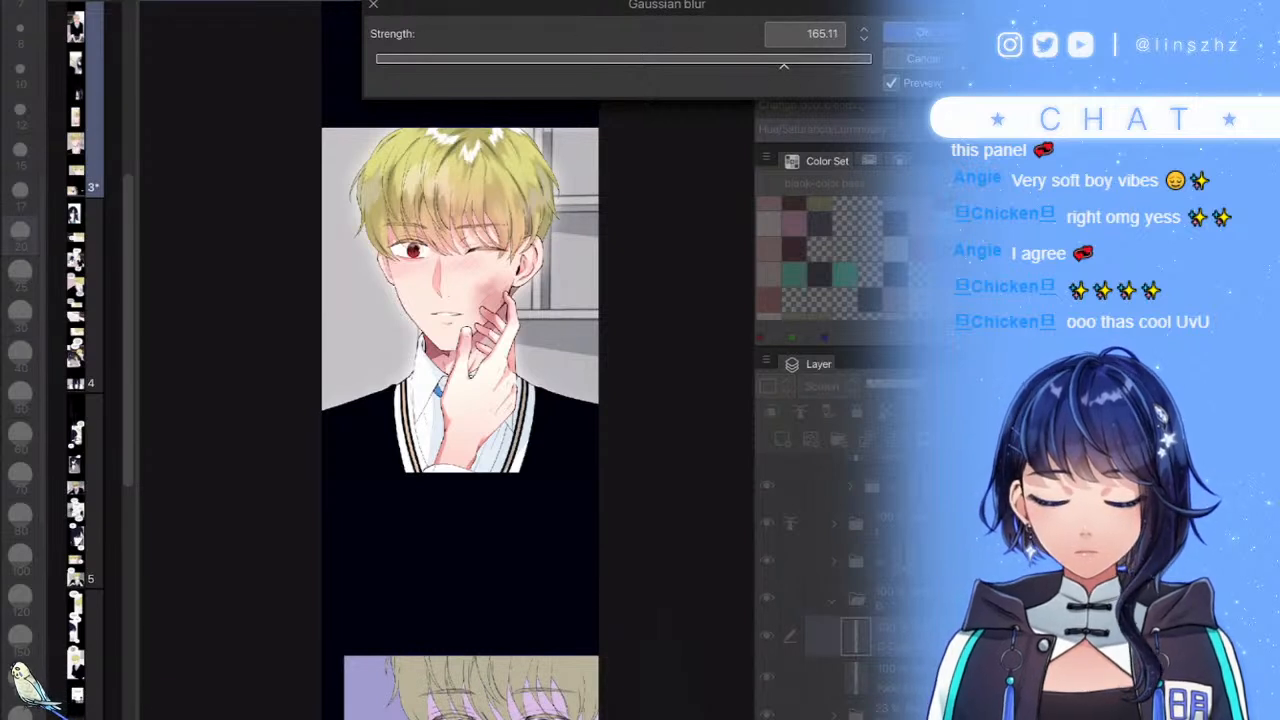
key("Return")
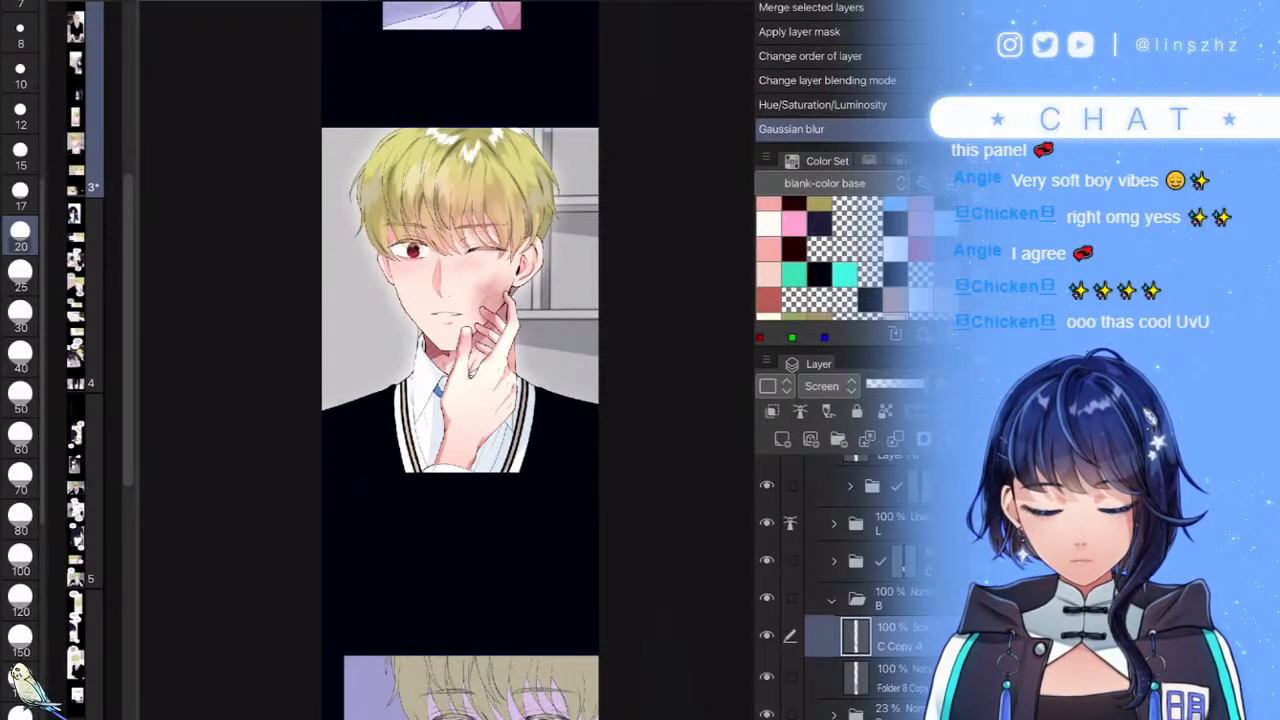
- Add a new raster layer above Layer 109 set to Screen blending
left_click(832, 600)
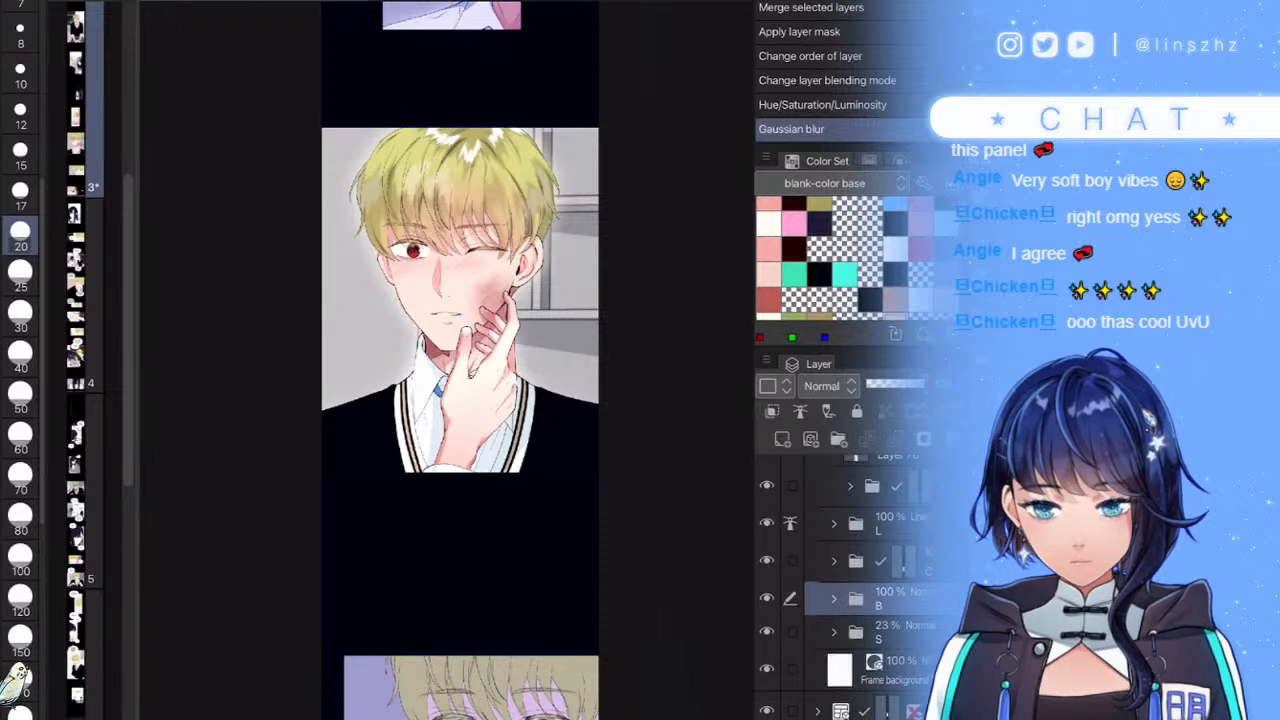
scroll(860, 590, "up", 3)
left_click(834, 579)
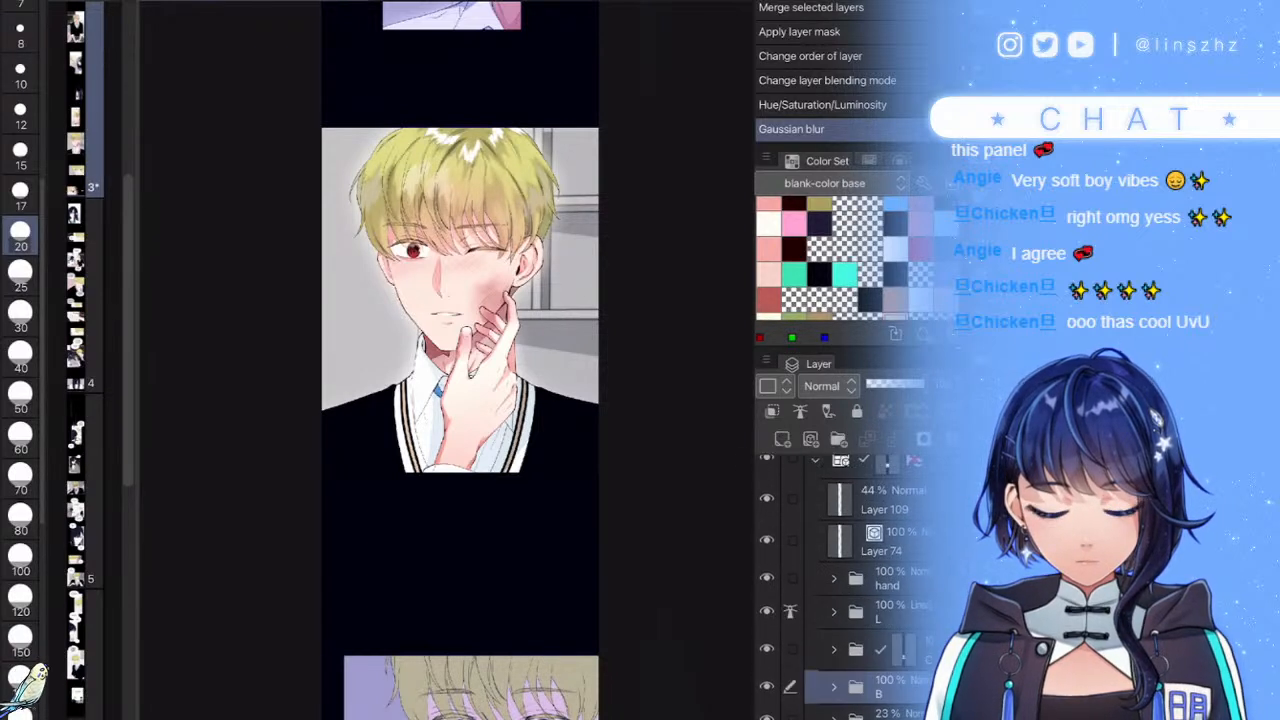
left_click(890, 499)
left_click(782, 438)
left_click(822, 386)
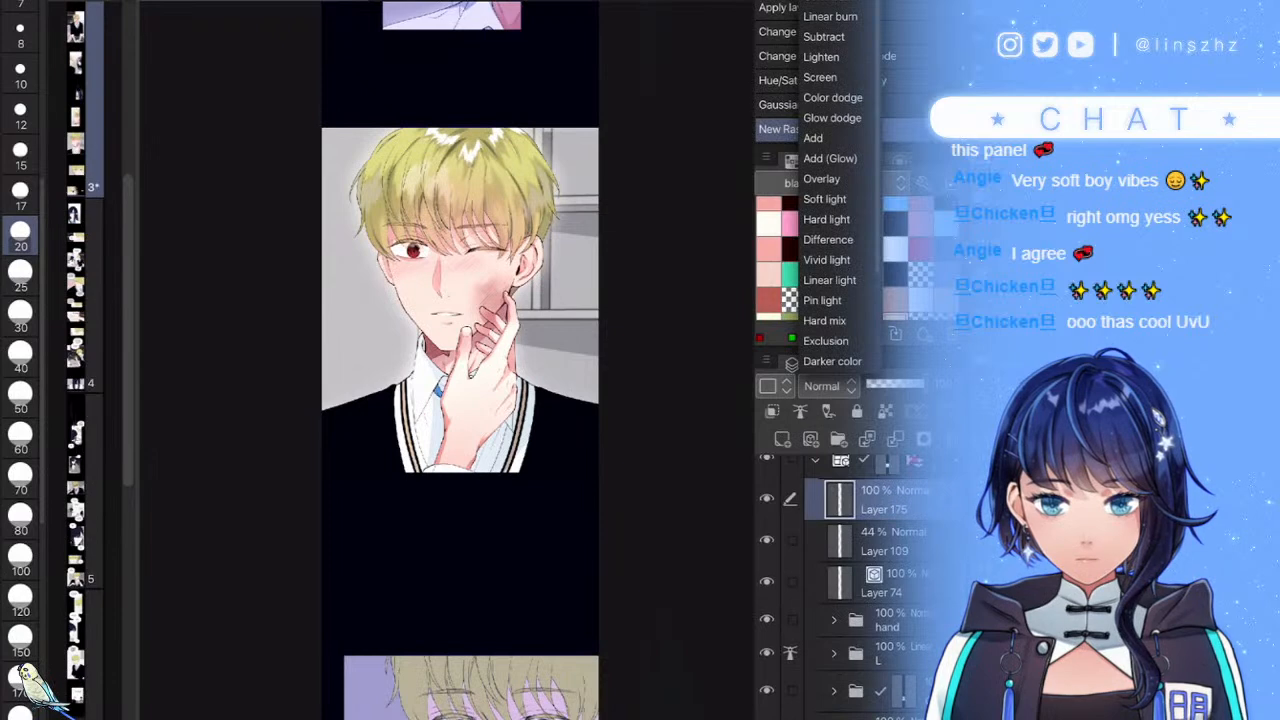
left_click(820, 77)
- Shift the pale pink colour's hue toward a warm orange
left_click(768, 209)
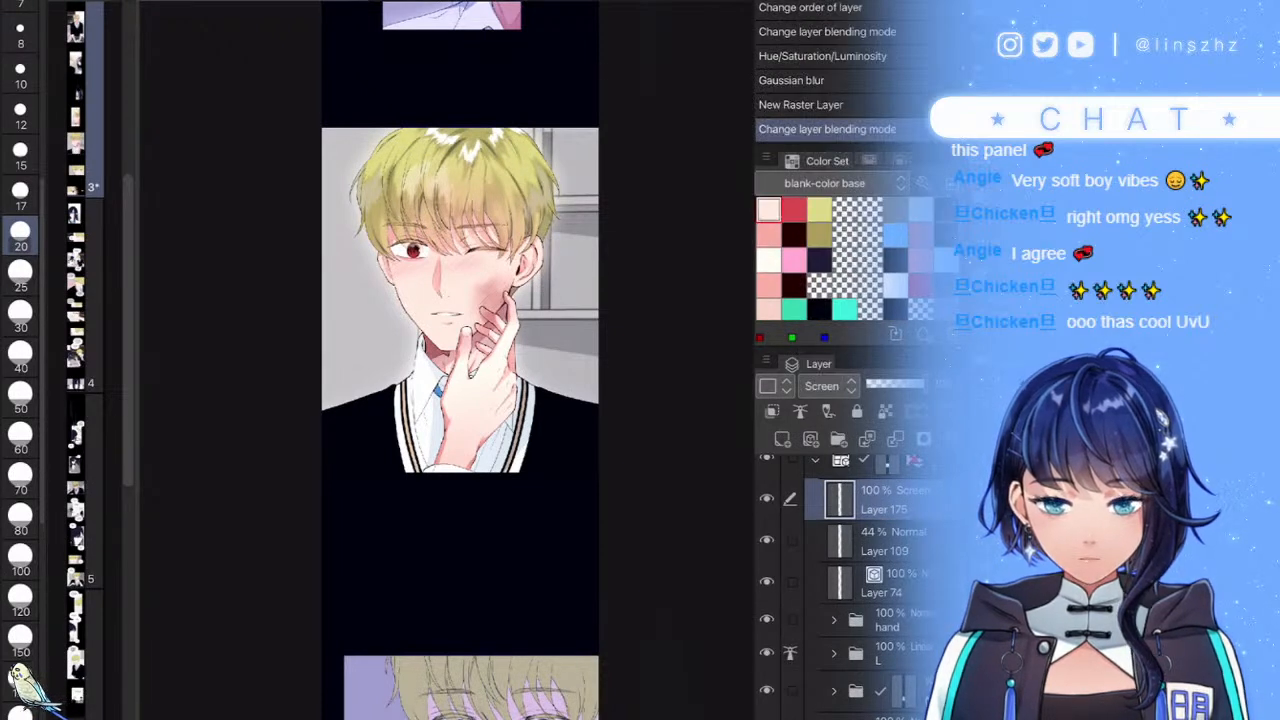
double_click(768, 209)
left_click_drag(688, 670, 688, 661)
left_click(896, 378)
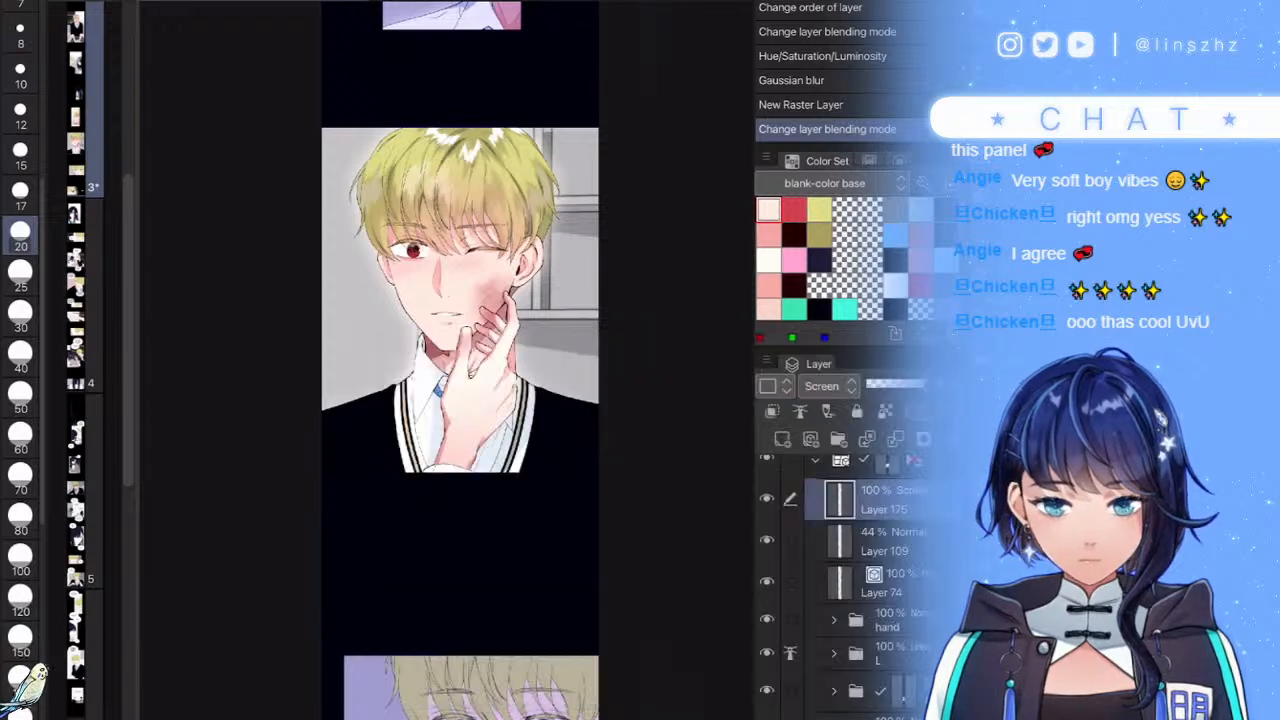
- Paint trial glow strokes with brush sizes 30 up to 500, undoing the last
left_click(20, 317)
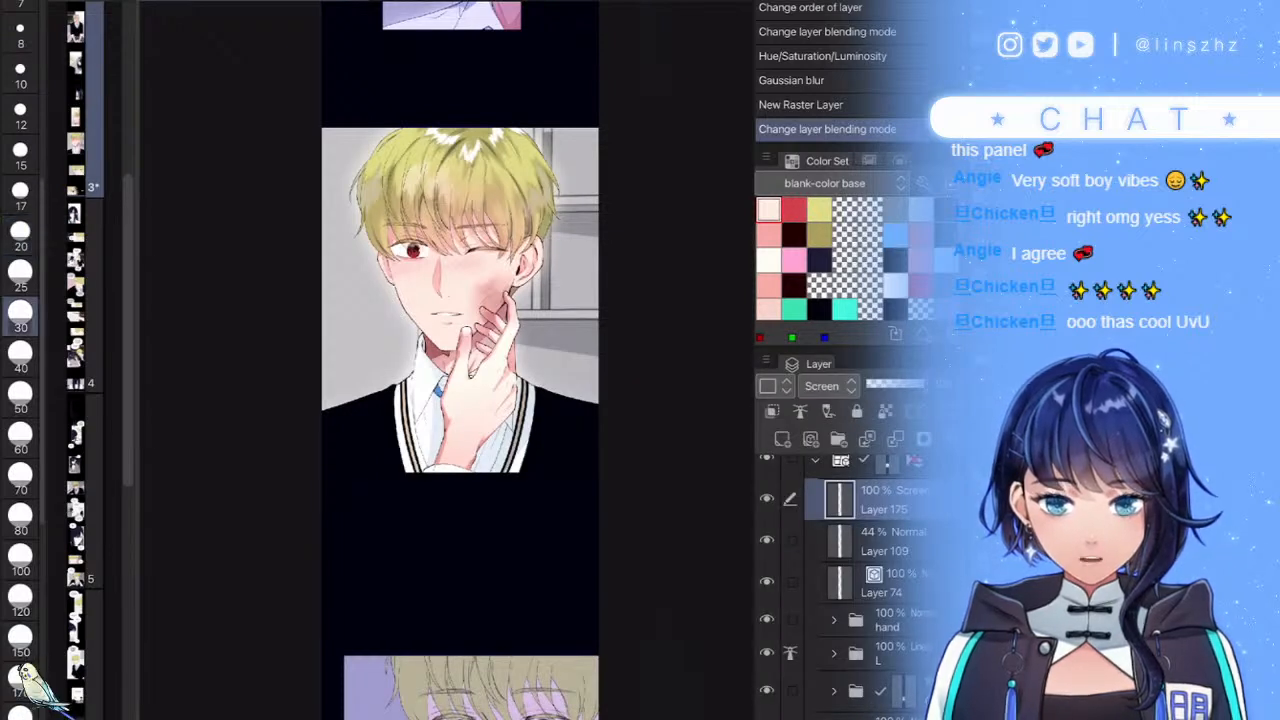
left_click_drag(408, 248, 419, 253)
left_click(20, 680)
left_click_drag(442, 371, 452, 378)
scroll(20, 450, "down", 3)
scroll(16, 680, "down", 1)
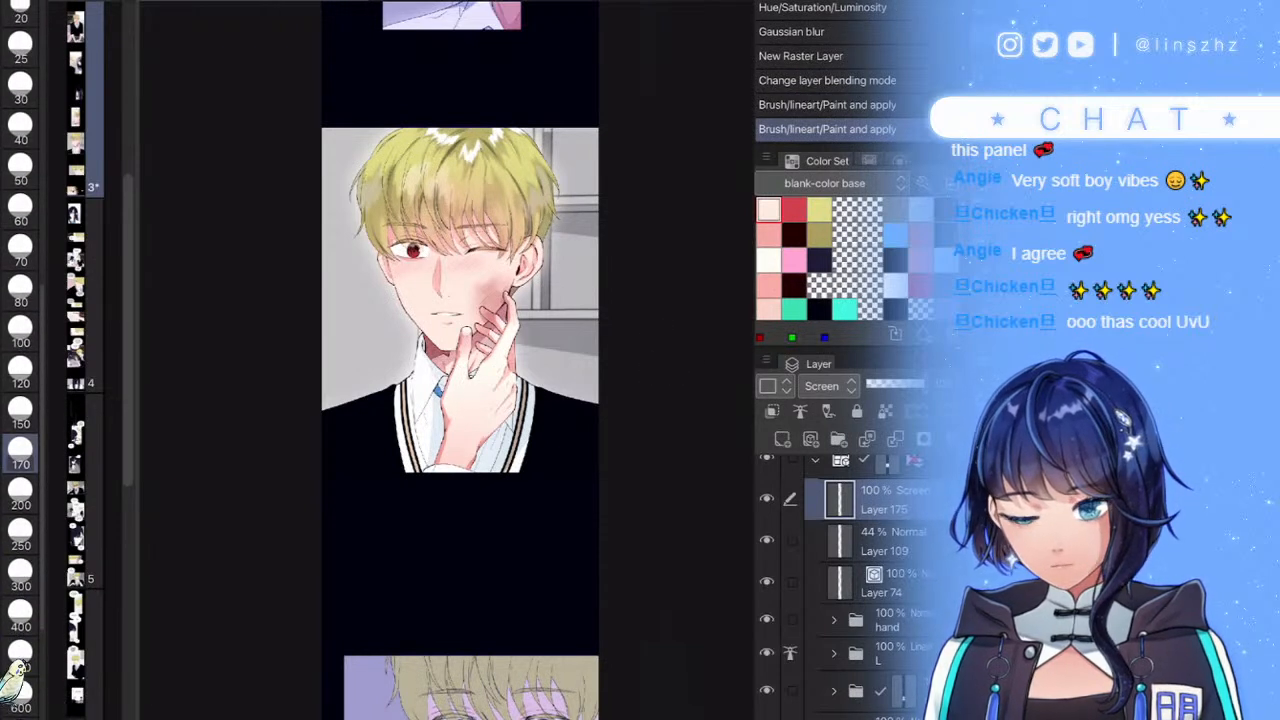
left_click(20, 650)
mouse_move(608, 60)
left_mouse_down()
mouse_move(628, 480)
mouse_move(612, 474)
left_mouse_up()
scroll(450, 300, "up", 2)
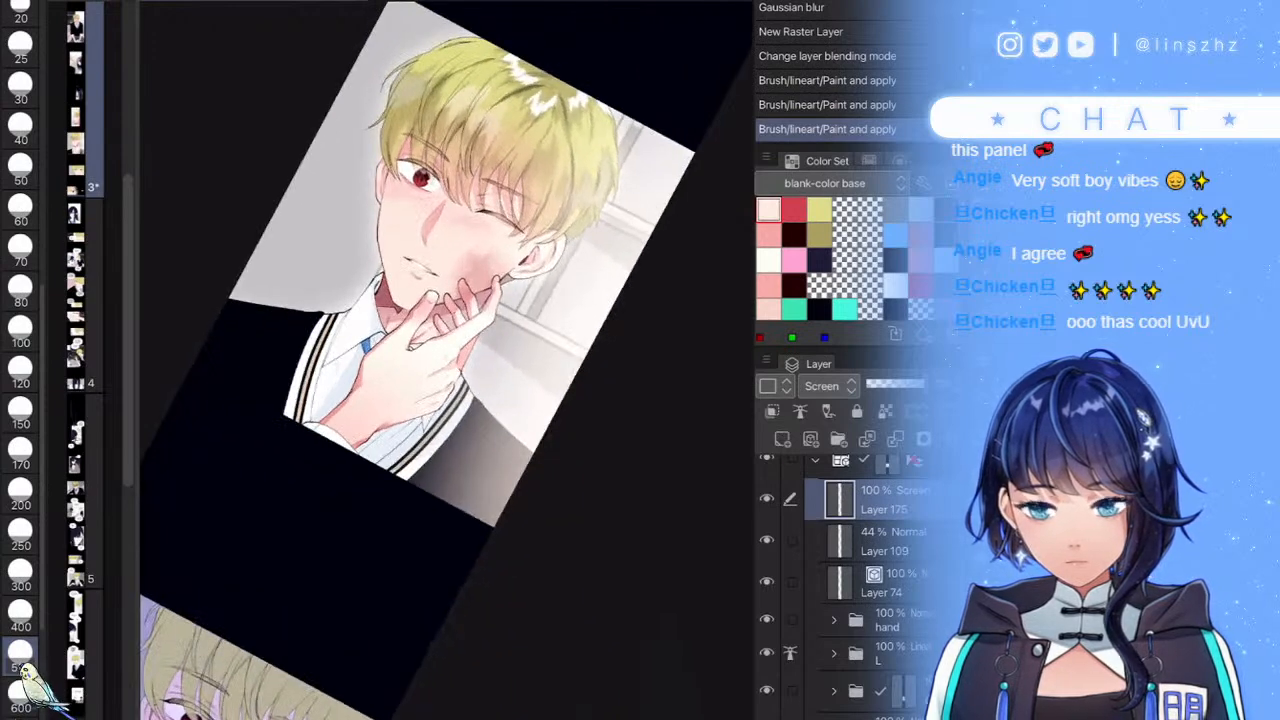
key("ctrl+z")
- Paint the warm glow down the panel's right edge and into both right corners
left_click_drag(683, 160, 592, 311)
left_click_drag(660, 246, 589, 489)
left_click_drag(598, 440, 564, 510)
mouse_move(617, 298)
left_mouse_down()
mouse_move(592, 376)
mouse_move(595, 323)
mouse_move(577, 348)
left_mouse_up()
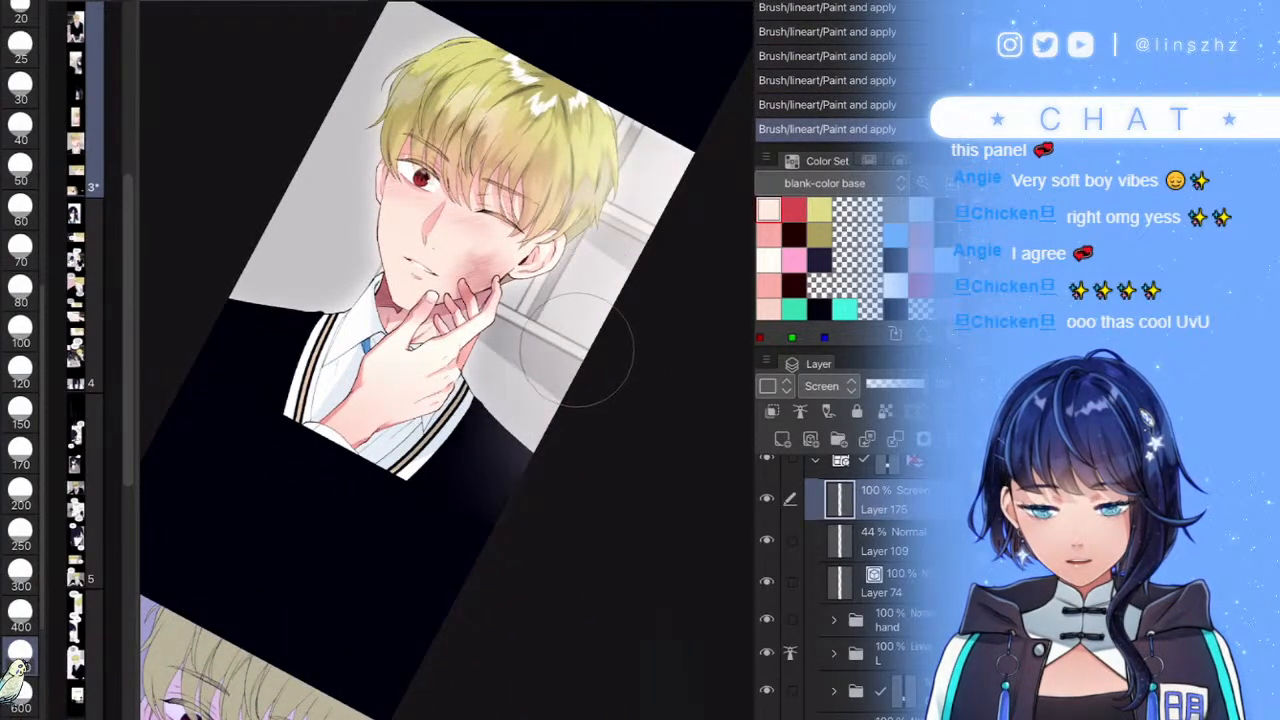
left_click_drag(677, 139, 625, 148)
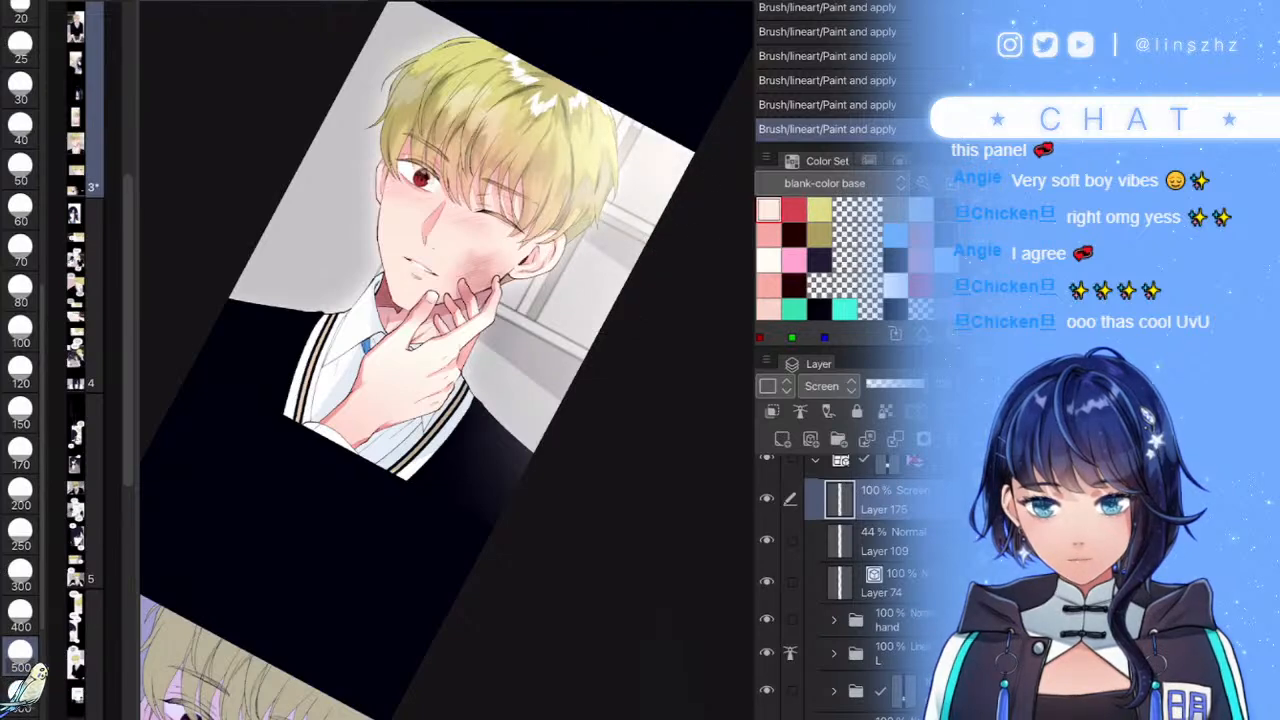
mouse_move(668, 188)
left_mouse_down()
mouse_move(665, 262)
mouse_move(607, 388)
left_mouse_up()
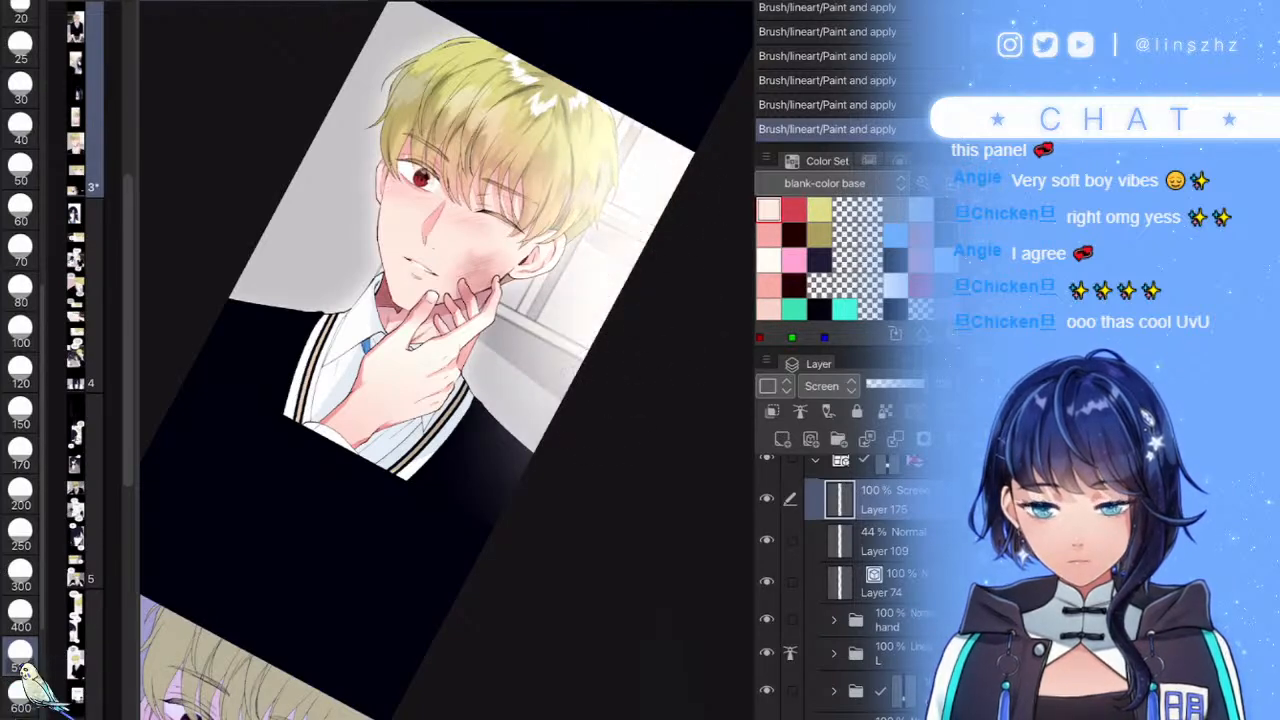
scroll(480, 300, "down", 4)
scroll(450, 340, "up", 4)
scroll(388, 370, "up", 1)
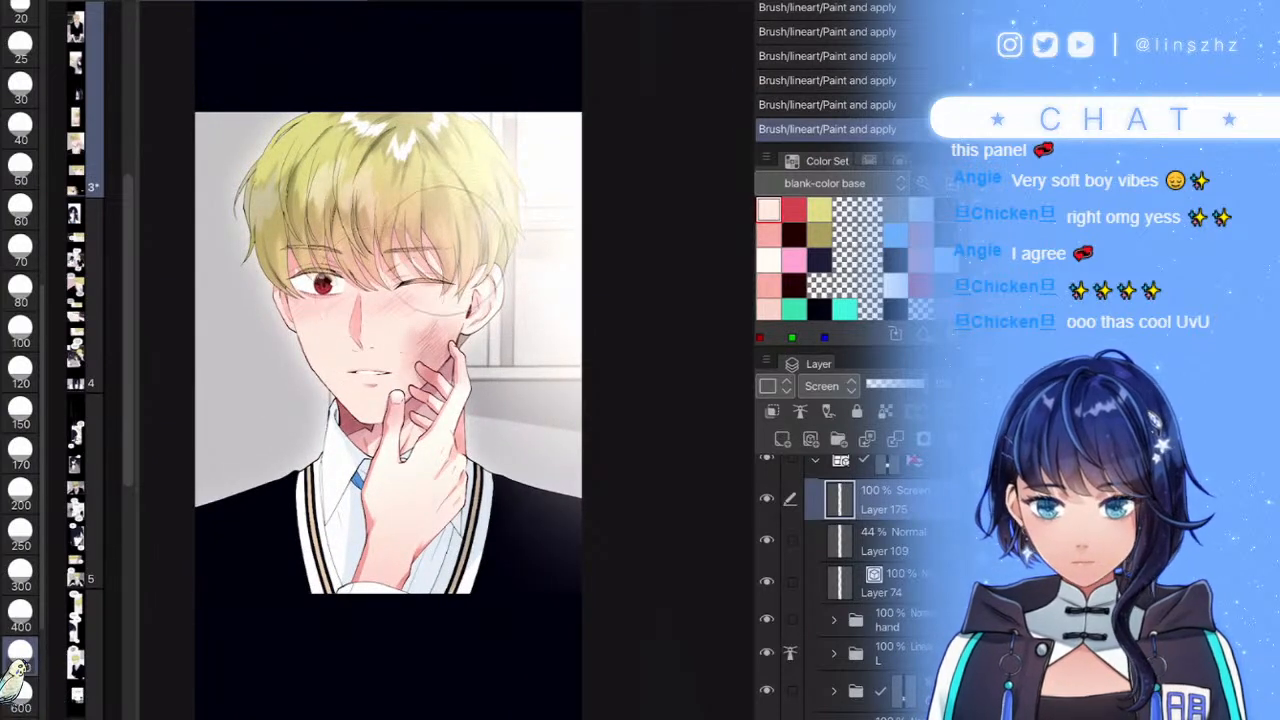
- Set brush size 300, rotate the canvas upright and compare the glow layer on and off
left_click(20, 573)
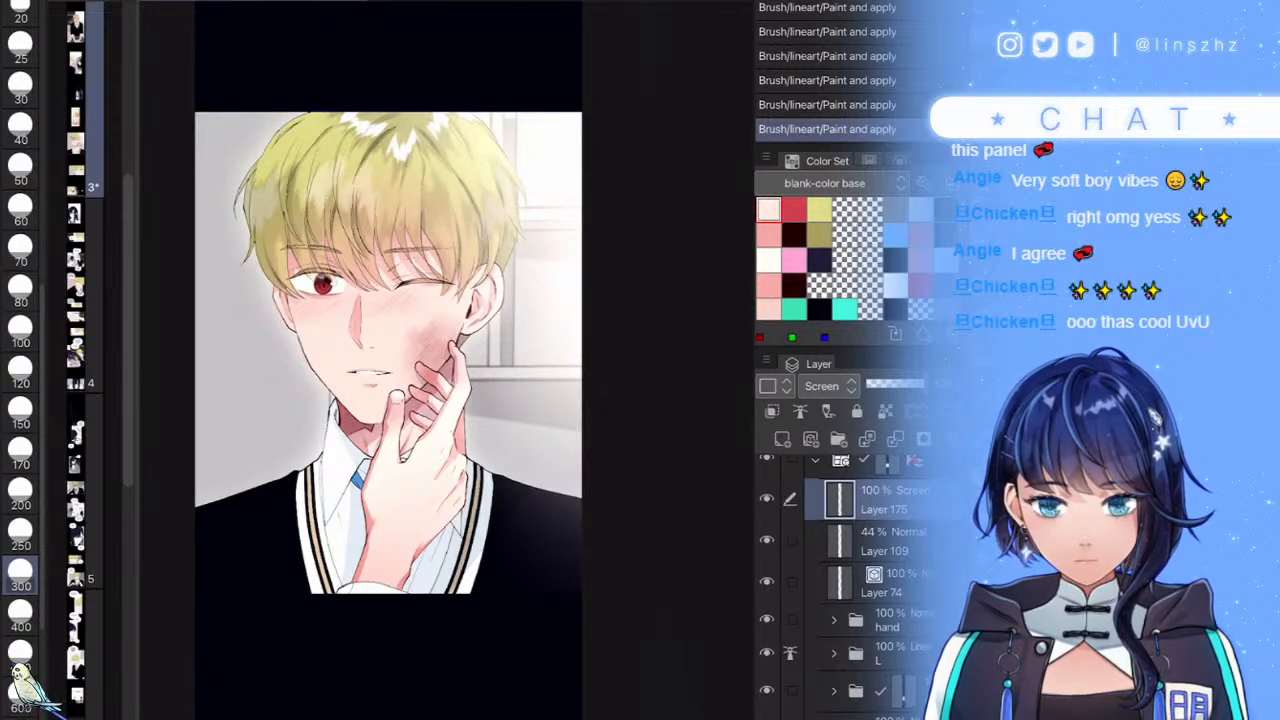
scroll(447, 360, "up", 2)
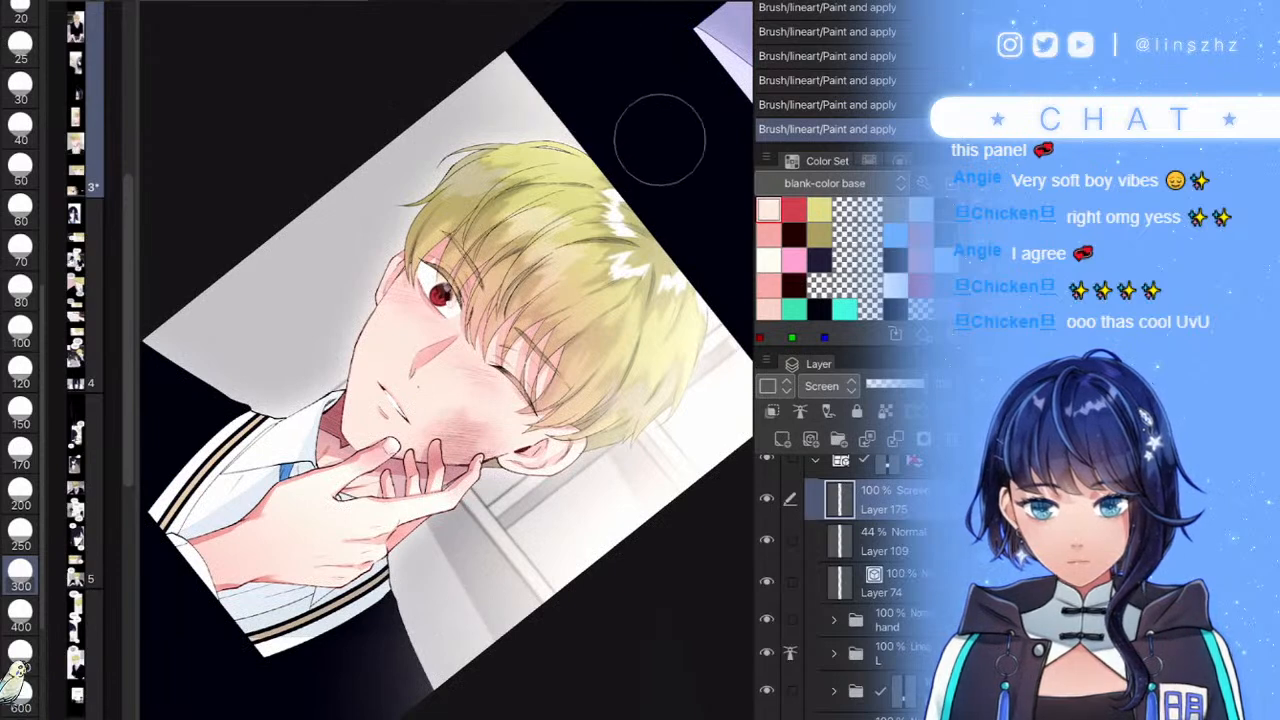
left_click_drag(440, 294, 393, 432)
left_click(767, 498)
left_click(767, 498)
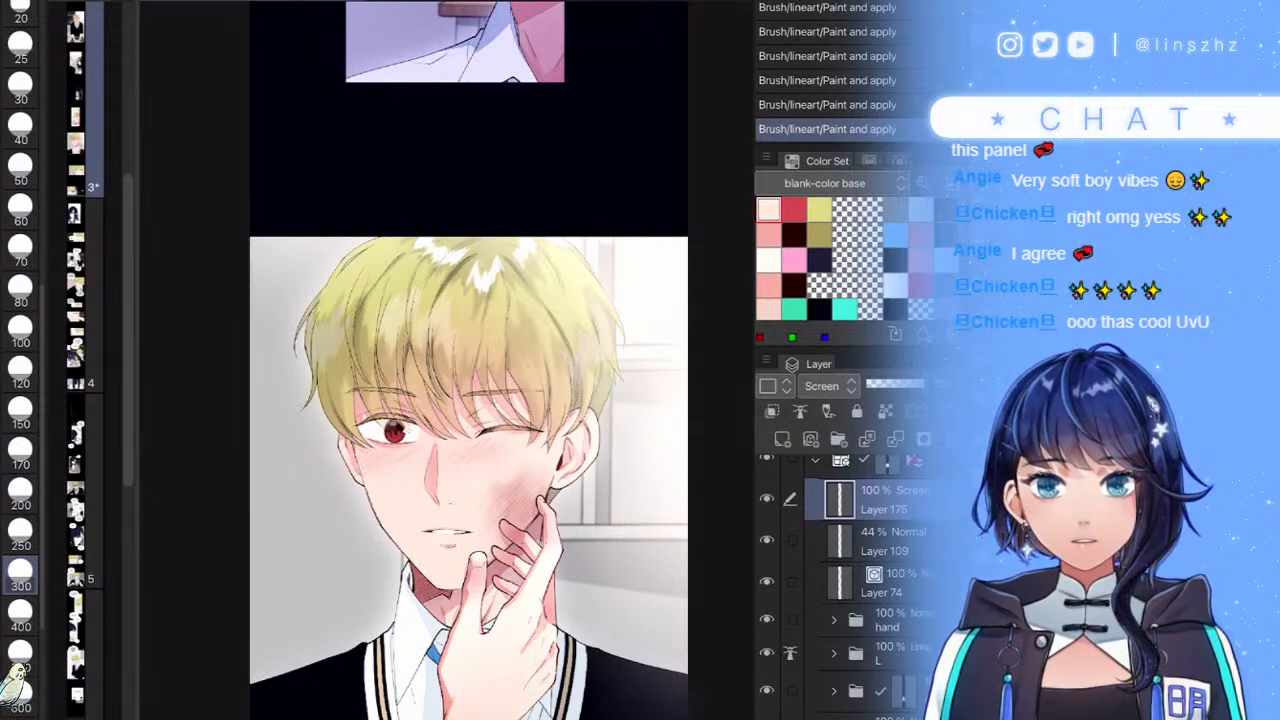
scroll(549, 378, "down", 3)
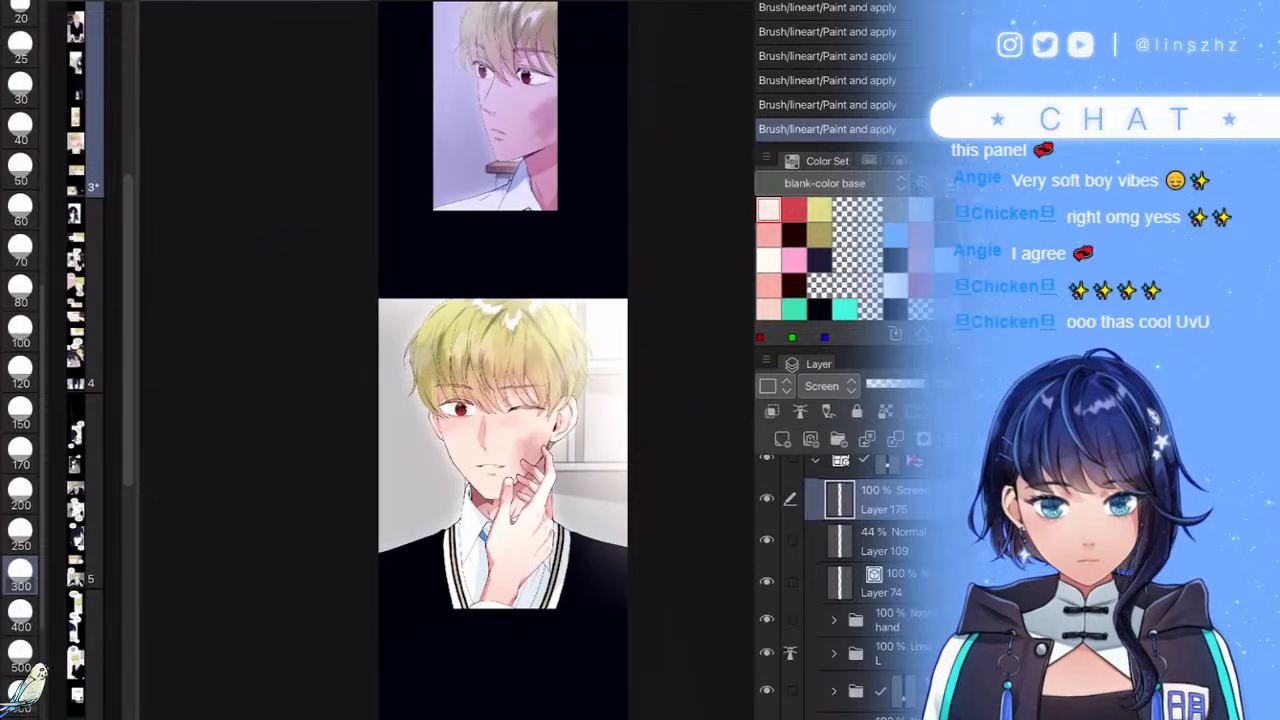
- Give Layer 175 saturation 100 and luminosity -21, then lower its opacity to 76%
key("ctrl+u")
left_click_drag(769, 564, 956, 564)
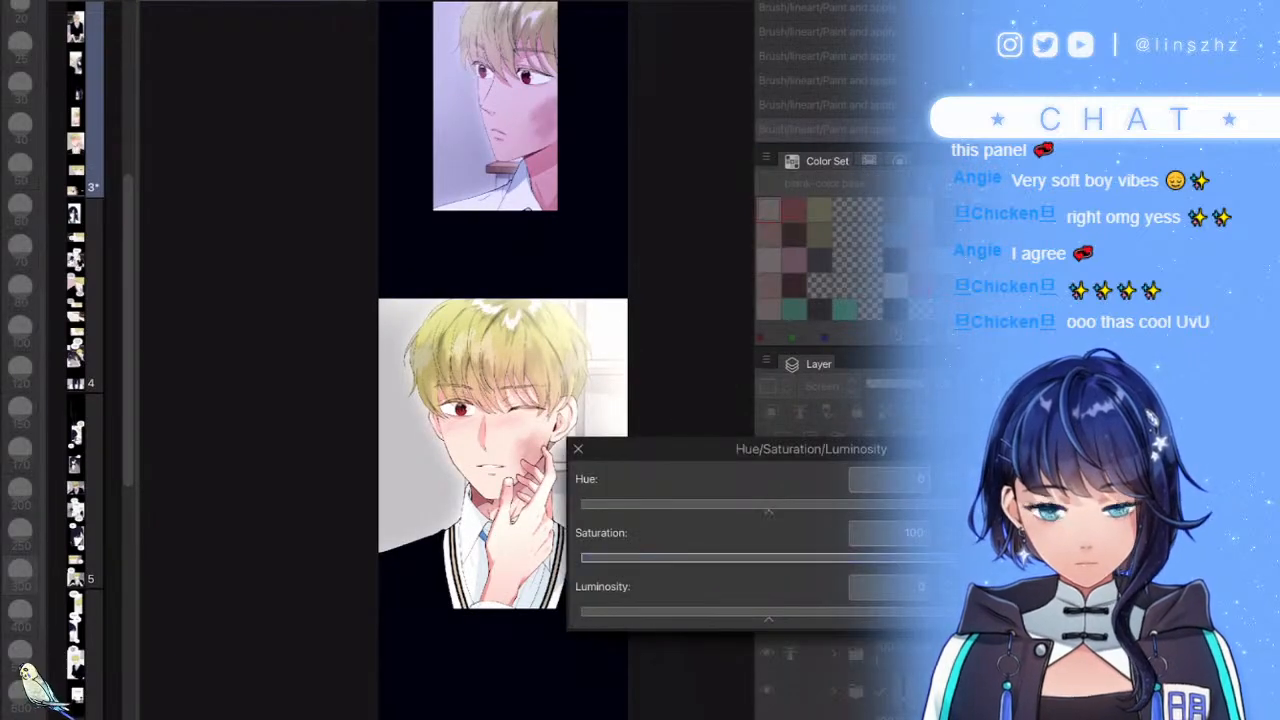
mouse_move(769, 618)
left_mouse_down()
mouse_move(729, 618)
mouse_move(760, 618)
left_mouse_up()
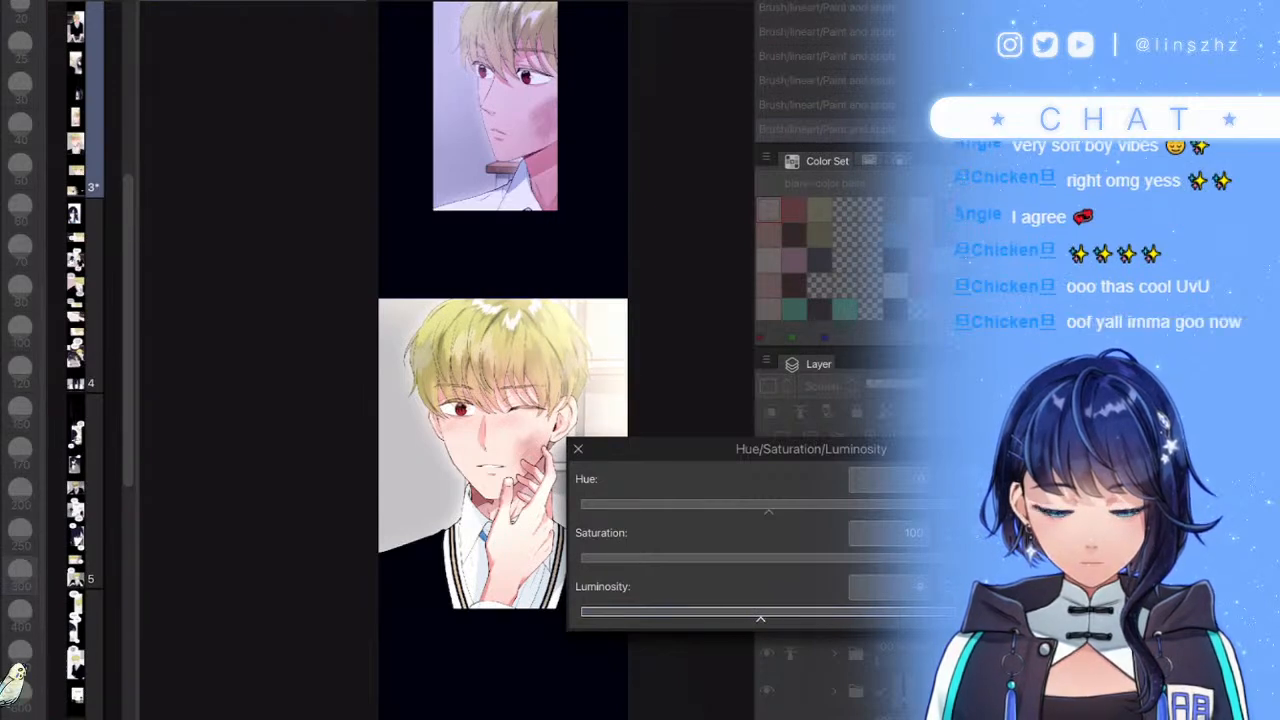
key("Return")
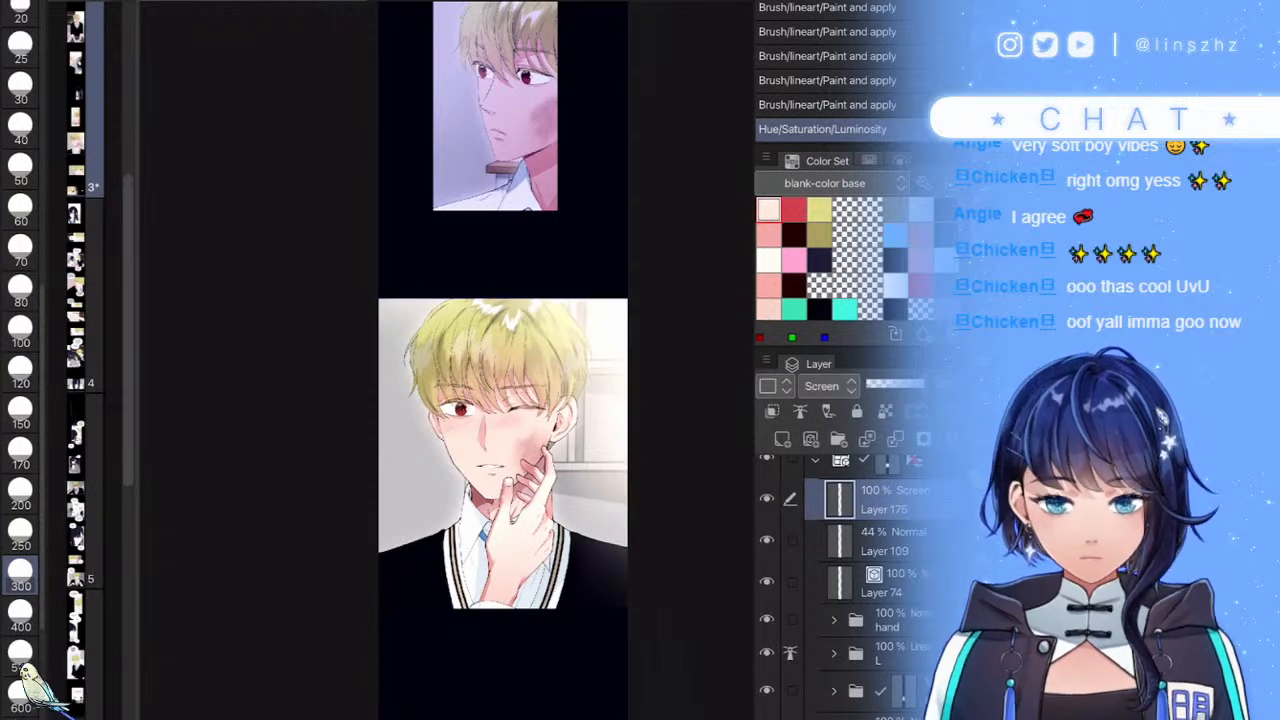
left_click(905, 385)
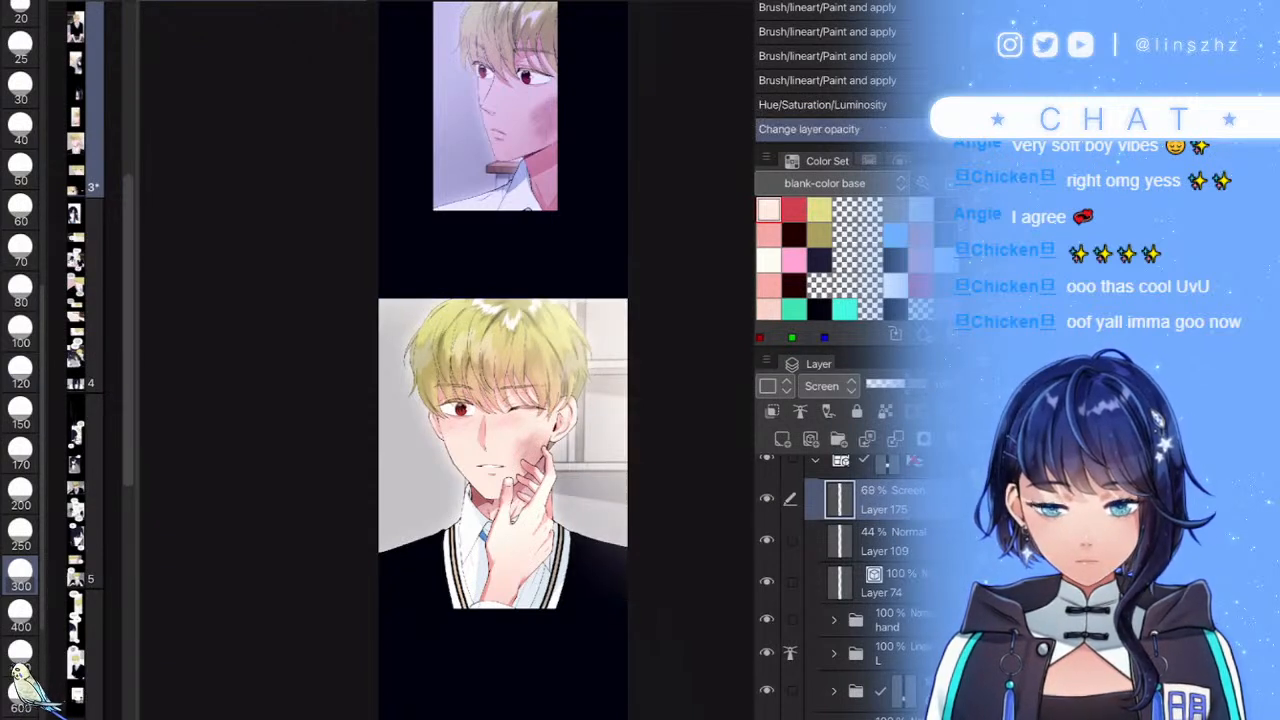
left_click_drag(905, 385, 912, 385)
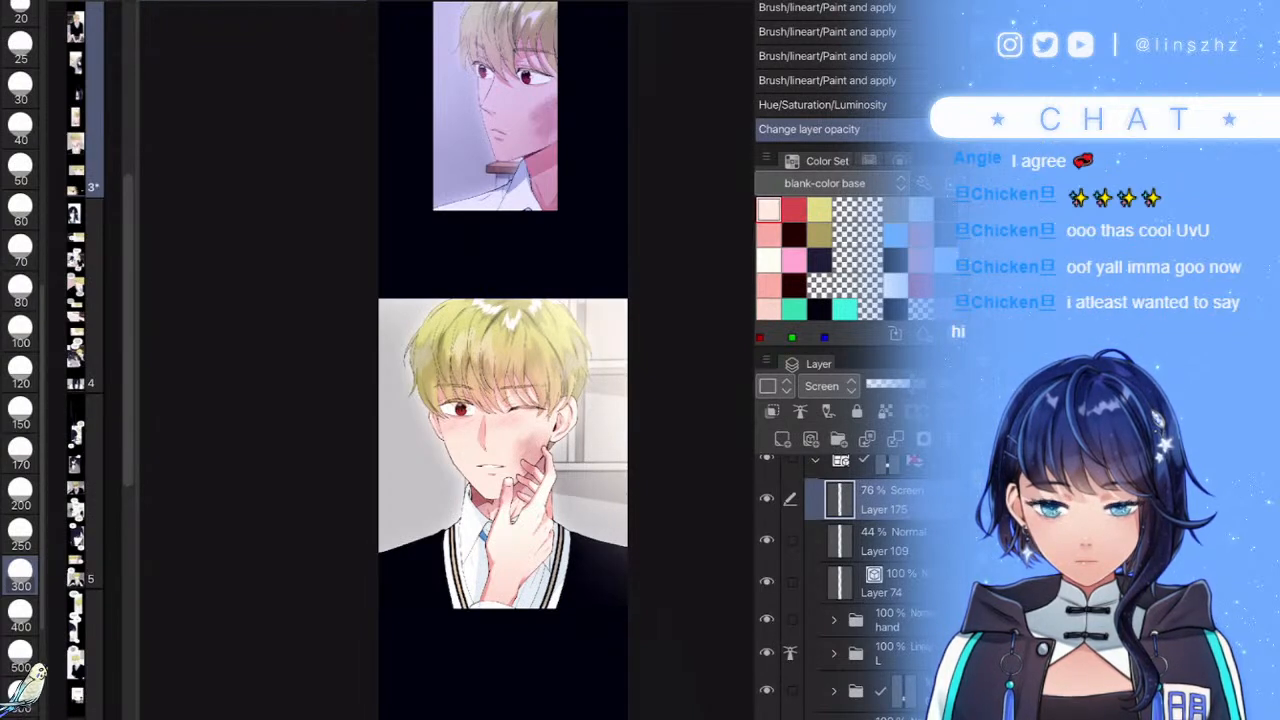
- Reselect the Screen highlight layer and collapse the winking panel's frame folder
left_click(888, 620)
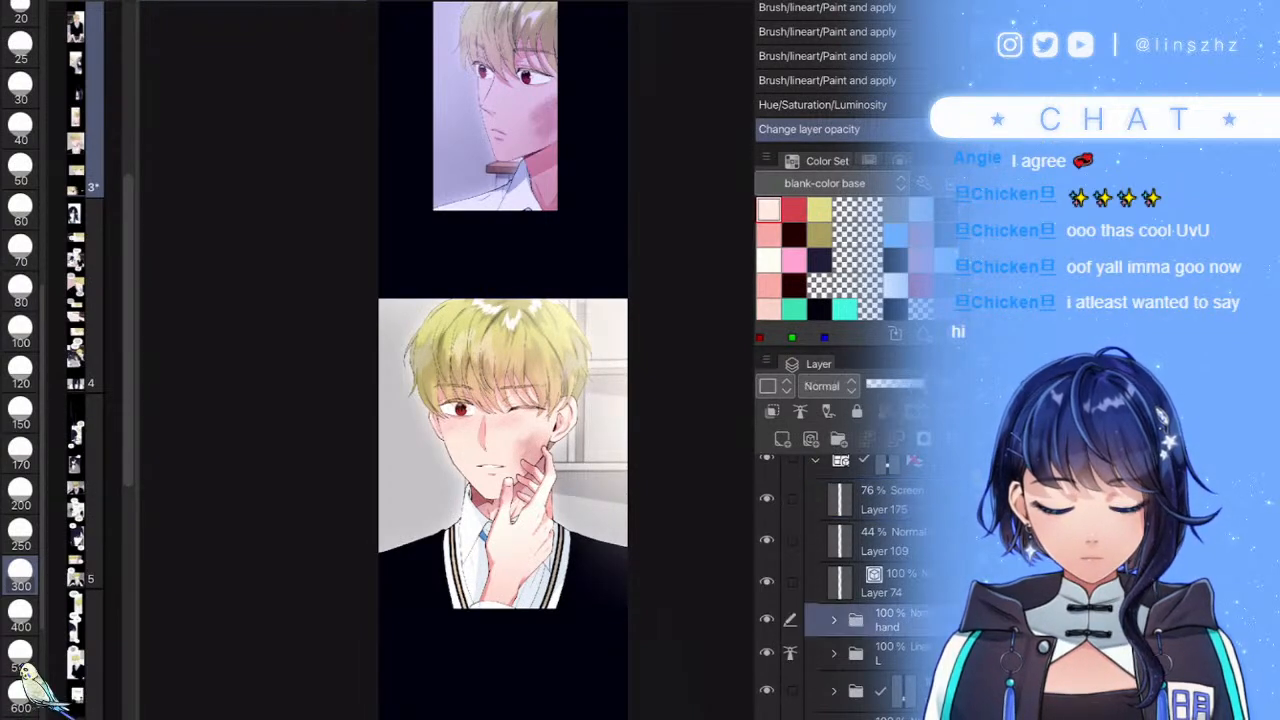
scroll(866, 590, "down", 1)
left_click(885, 486)
scroll(866, 590, "up", 2)
left_click(817, 549)
left_click(817, 549)
left_click(817, 549)
- Run the soft light Auto Action, delete the Soft light copy, and move 13 Copy into the frame folder
left_click(4, 10)
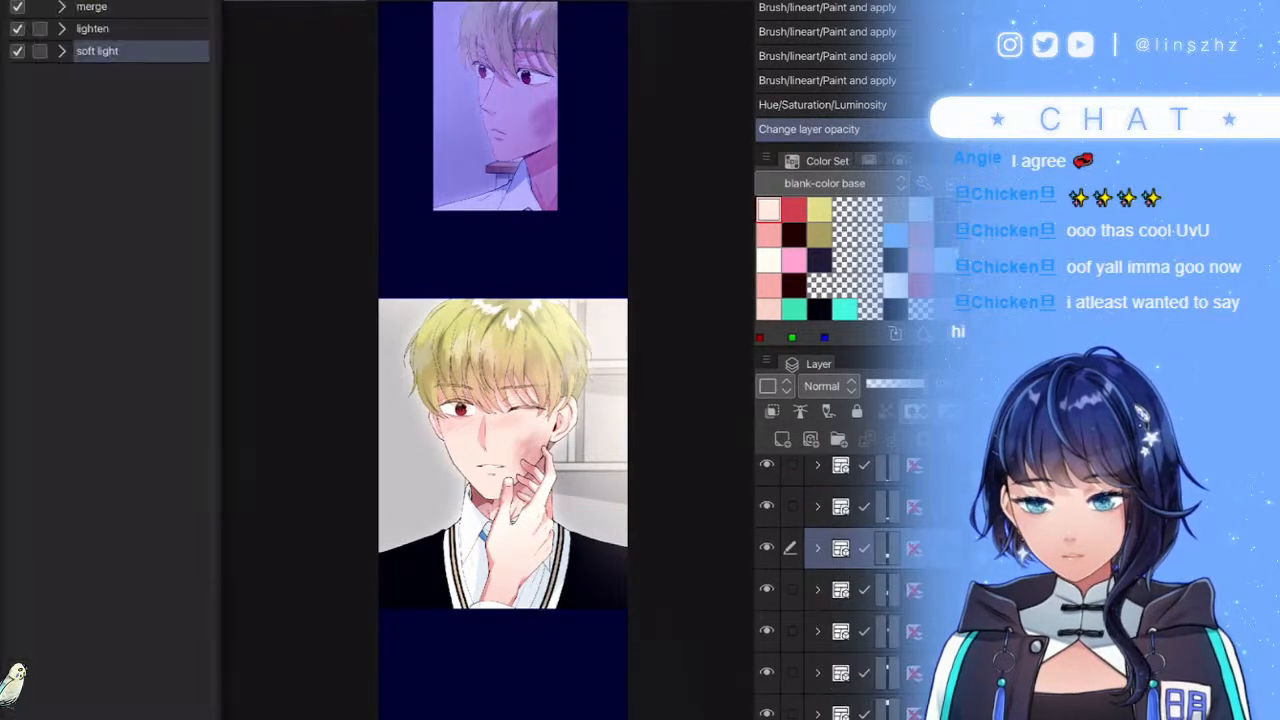
left_click(120, 7)
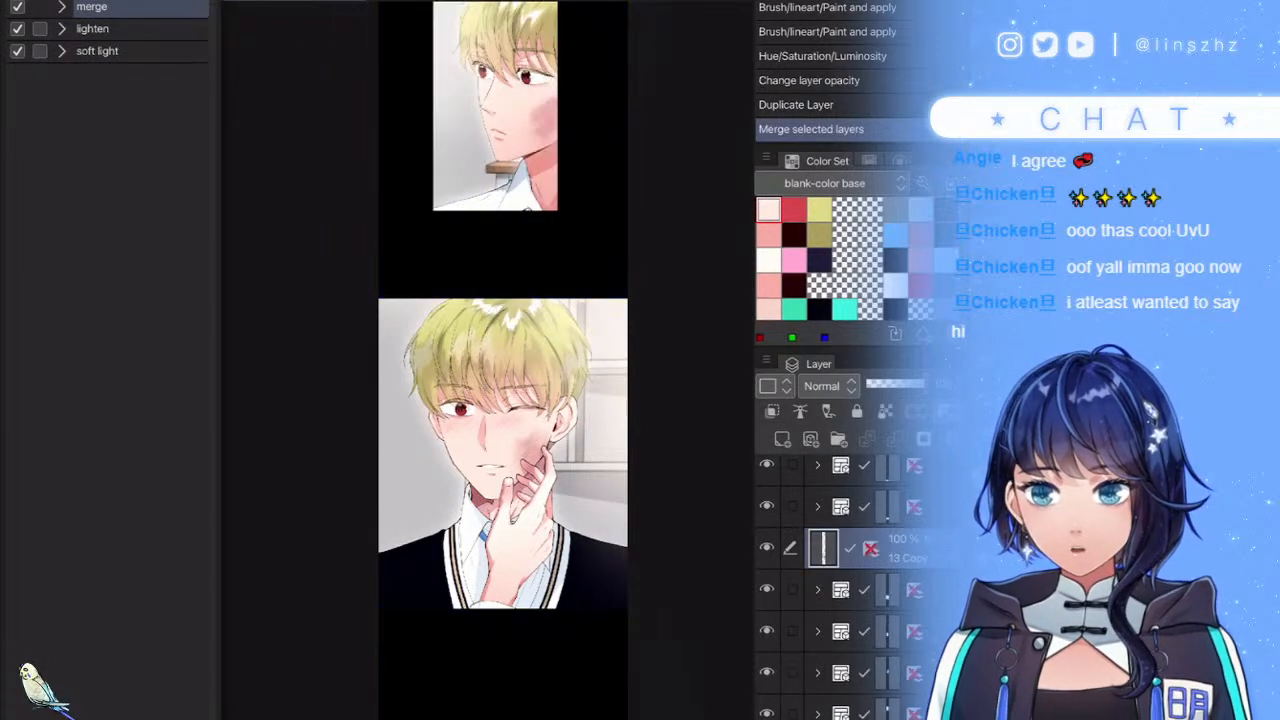
left_click(120, 51)
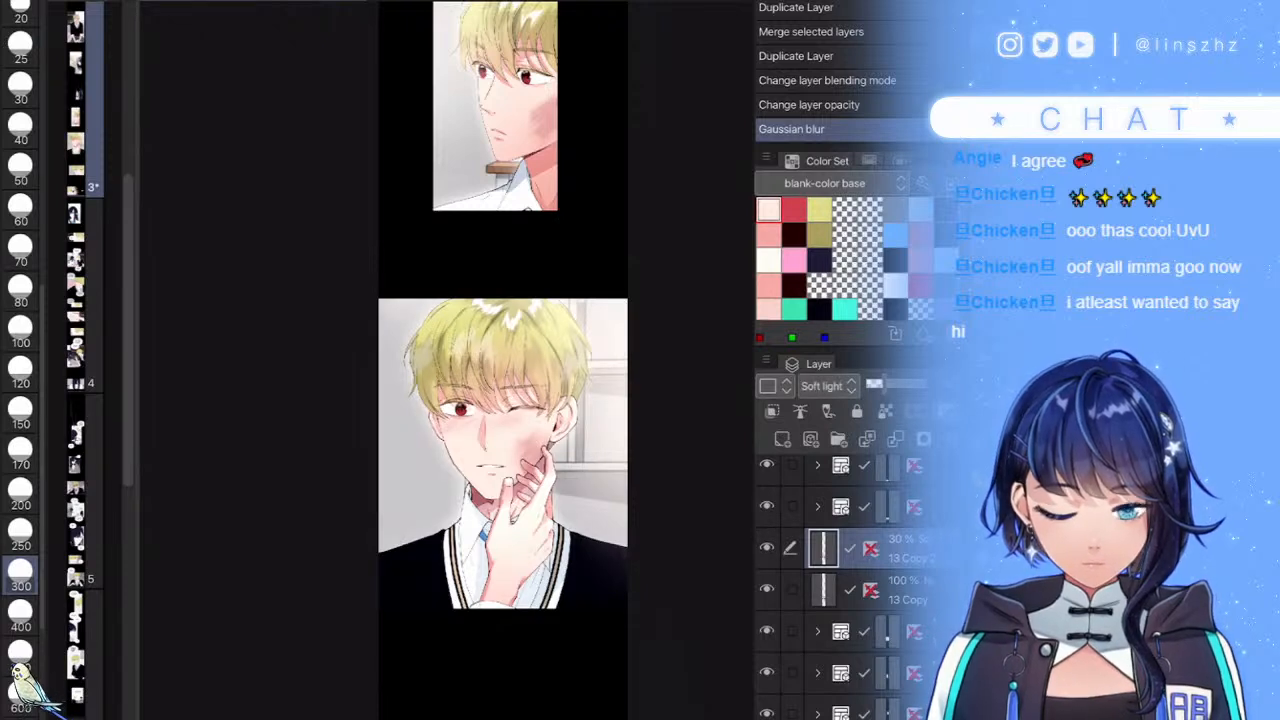
key("Delete")
left_click_drag(896, 550, 878, 610)
- Apply a Gaussian blur of about 19 to the merged copy
key("ctrl+f")
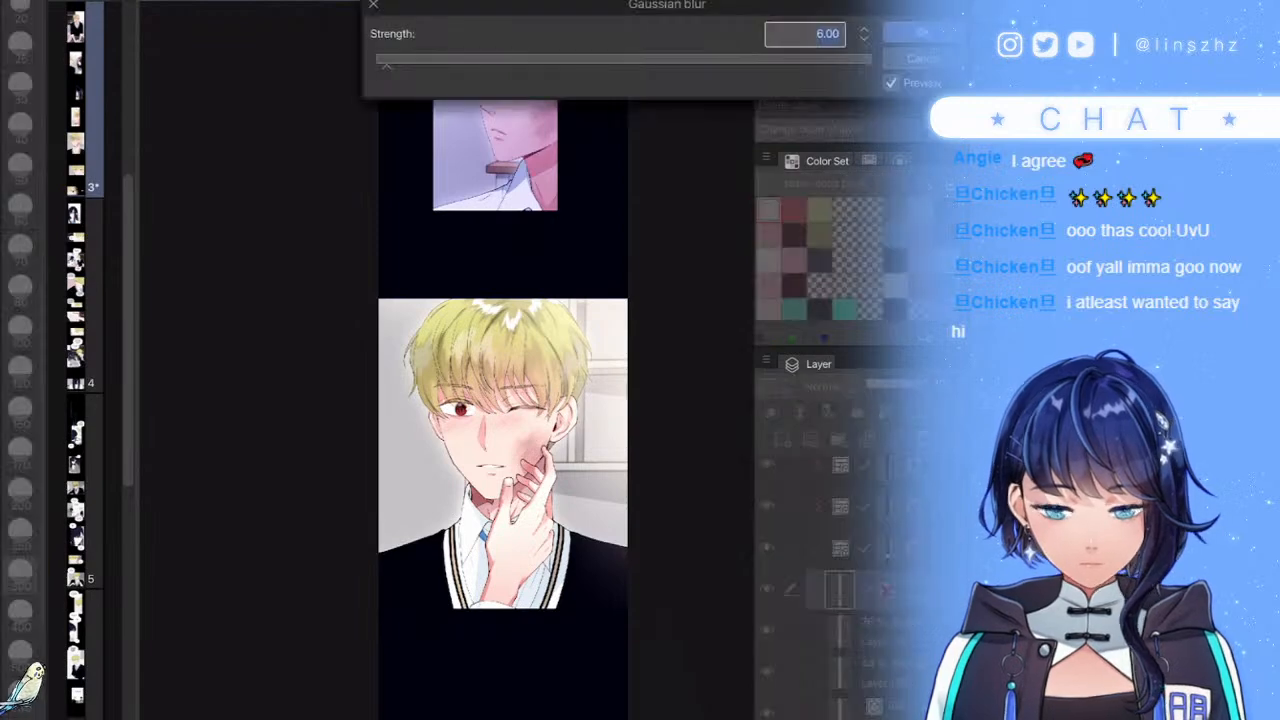
mouse_move(386, 60)
left_mouse_down()
mouse_move(467, 60)
mouse_move(424, 60)
left_mouse_up()
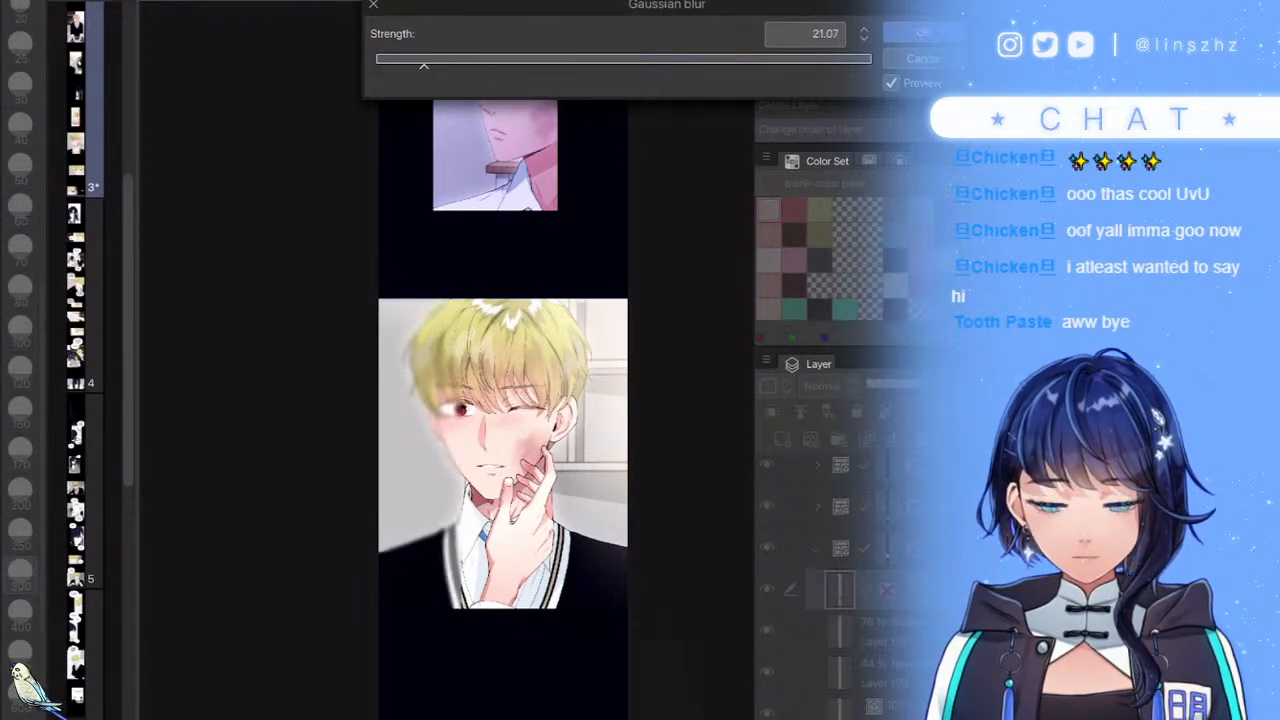
left_click_drag(424, 60, 419, 60)
key("Return")
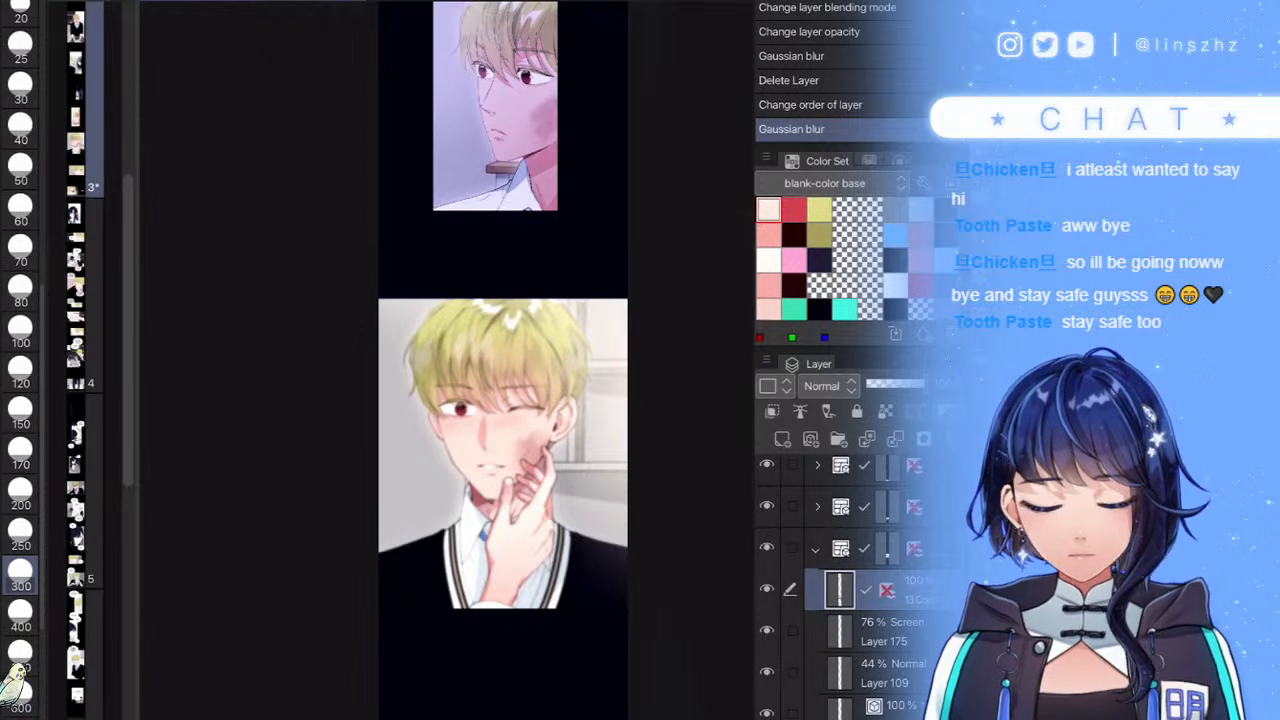
- Erase the blur over the eye, face, collar, sweater and left jaw with 150 and 500 eraser sizes
left_click(20, 412)
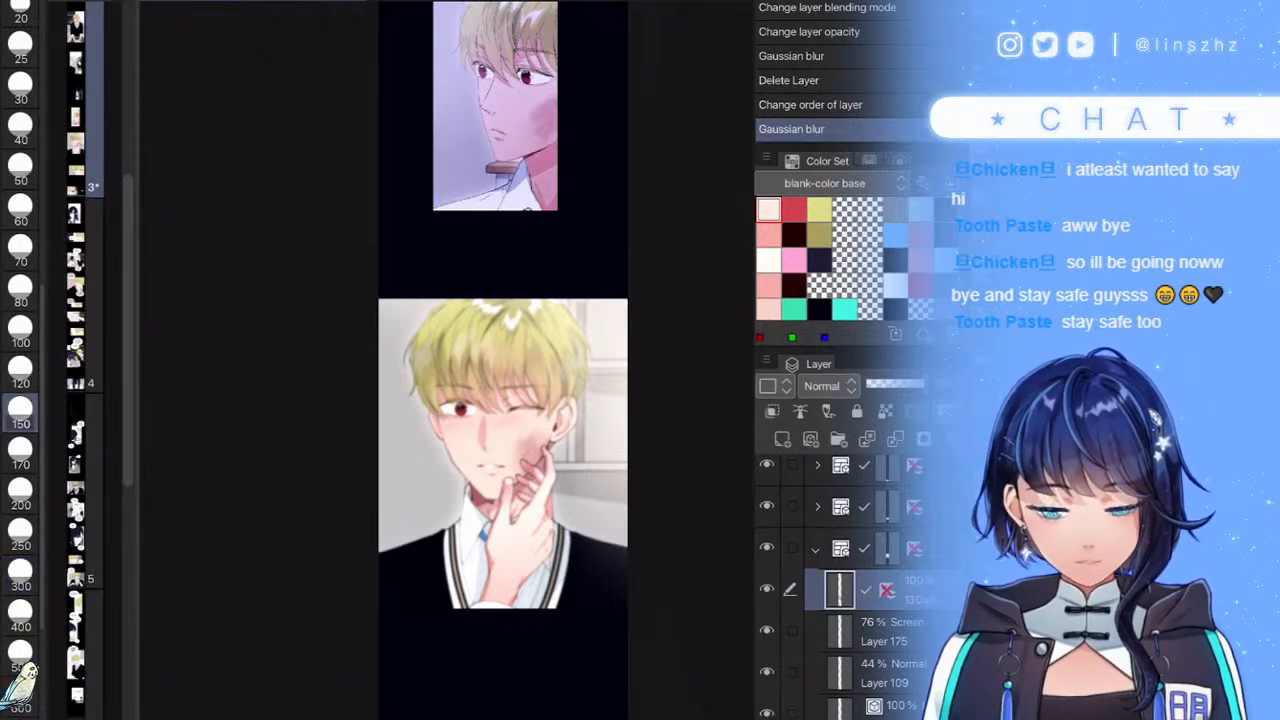
left_click(458, 407)
left_click(20, 655)
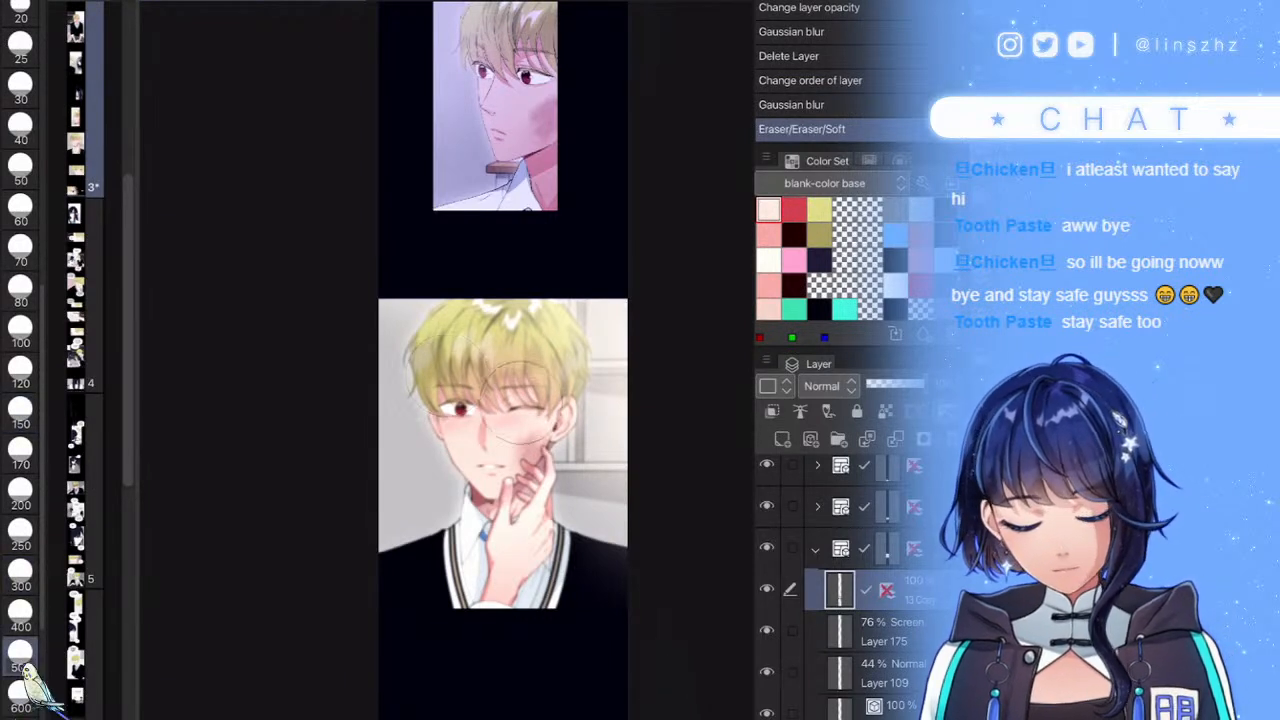
left_click_drag(528, 468, 510, 488)
scroll(575, 409, "up", 2)
key("ctrl+z")
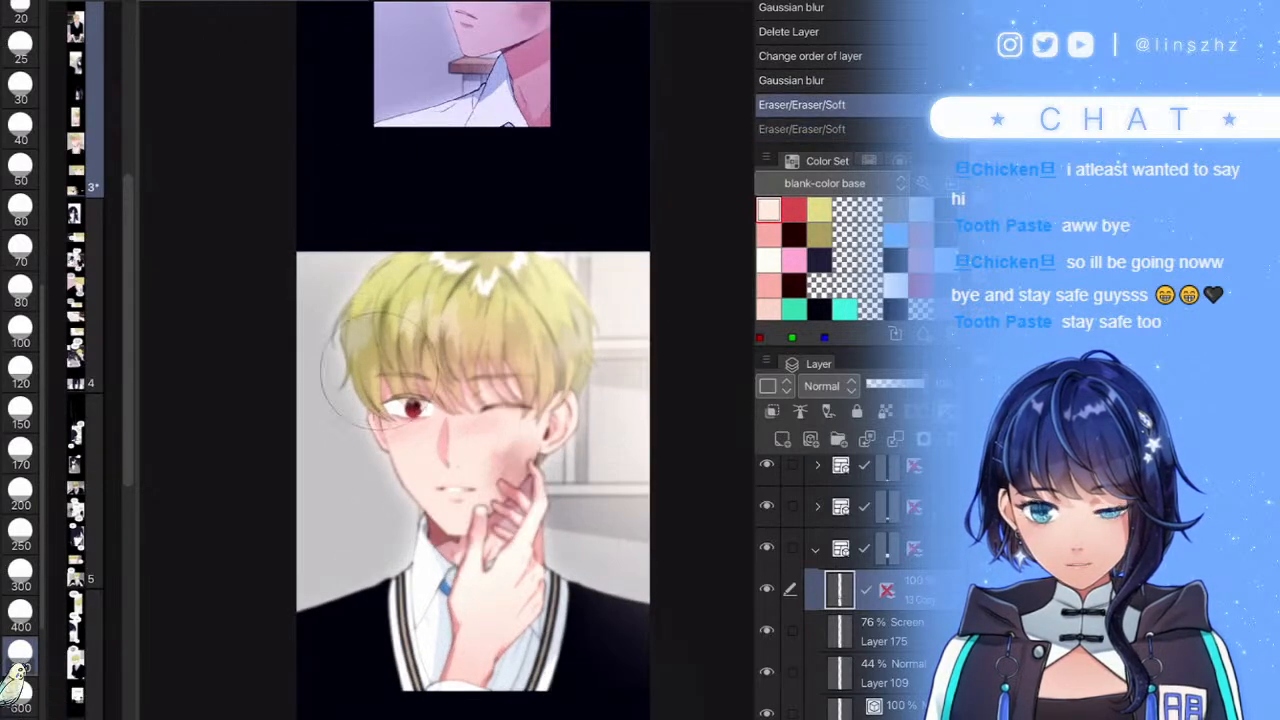
mouse_move(380, 607)
left_mouse_down()
mouse_move(470, 651)
mouse_move(537, 624)
mouse_move(543, 578)
mouse_move(592, 600)
left_mouse_up()
mouse_move(450, 512)
left_mouse_down()
mouse_move(420, 462)
mouse_move(436, 500)
left_mouse_up()
scroll(604, 476, "down", 4)
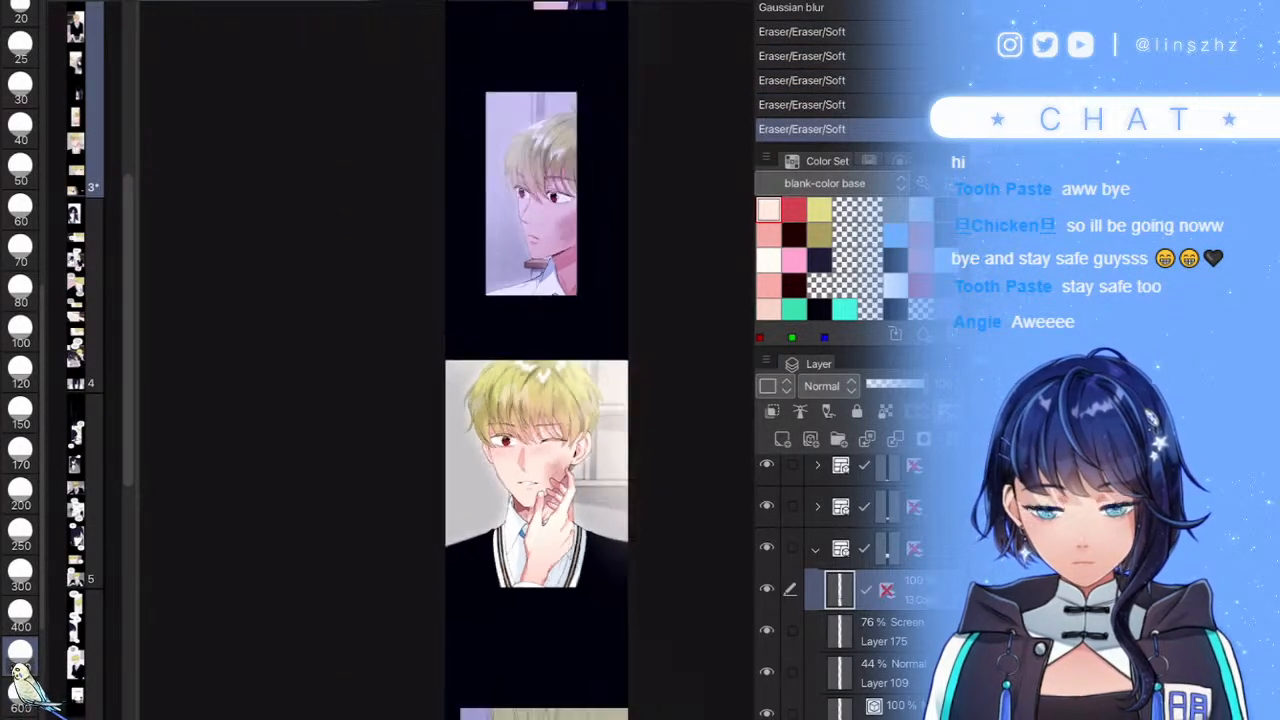
scroll(622, 467, "up", 3)
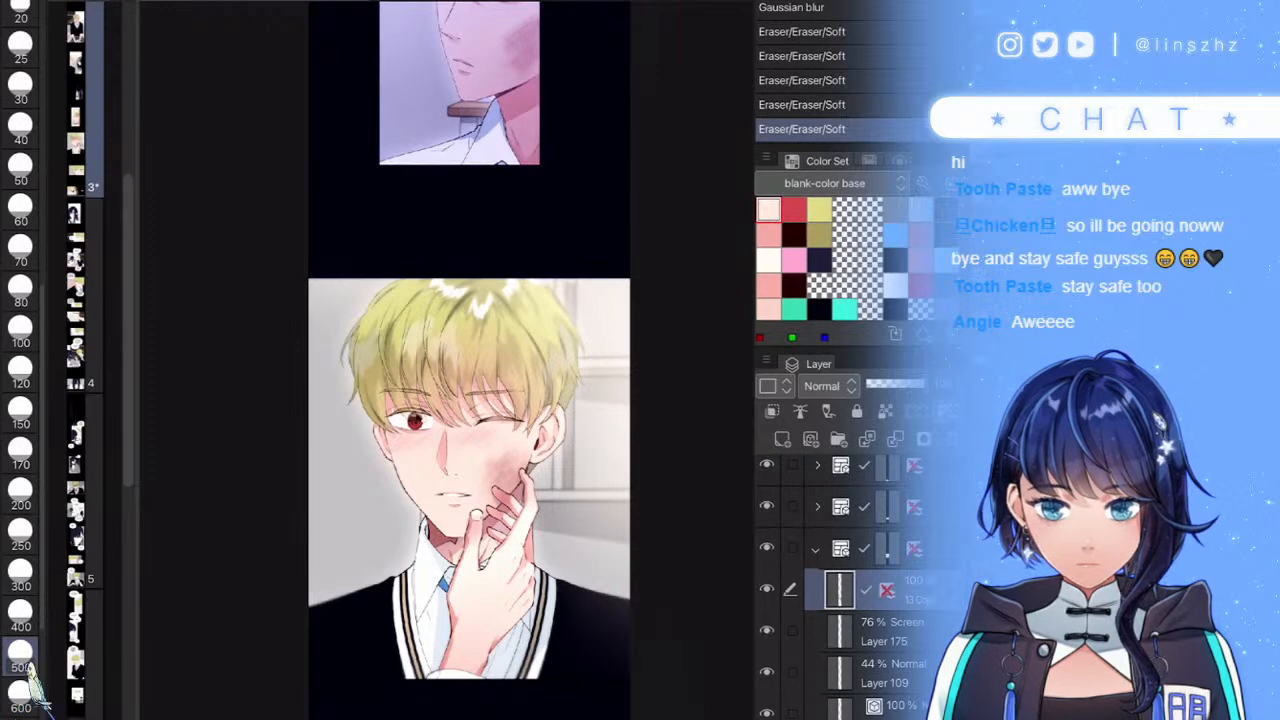
- Expand the frame folder, C folder and SKIN folder, and select Layer 171
left_click(816, 549)
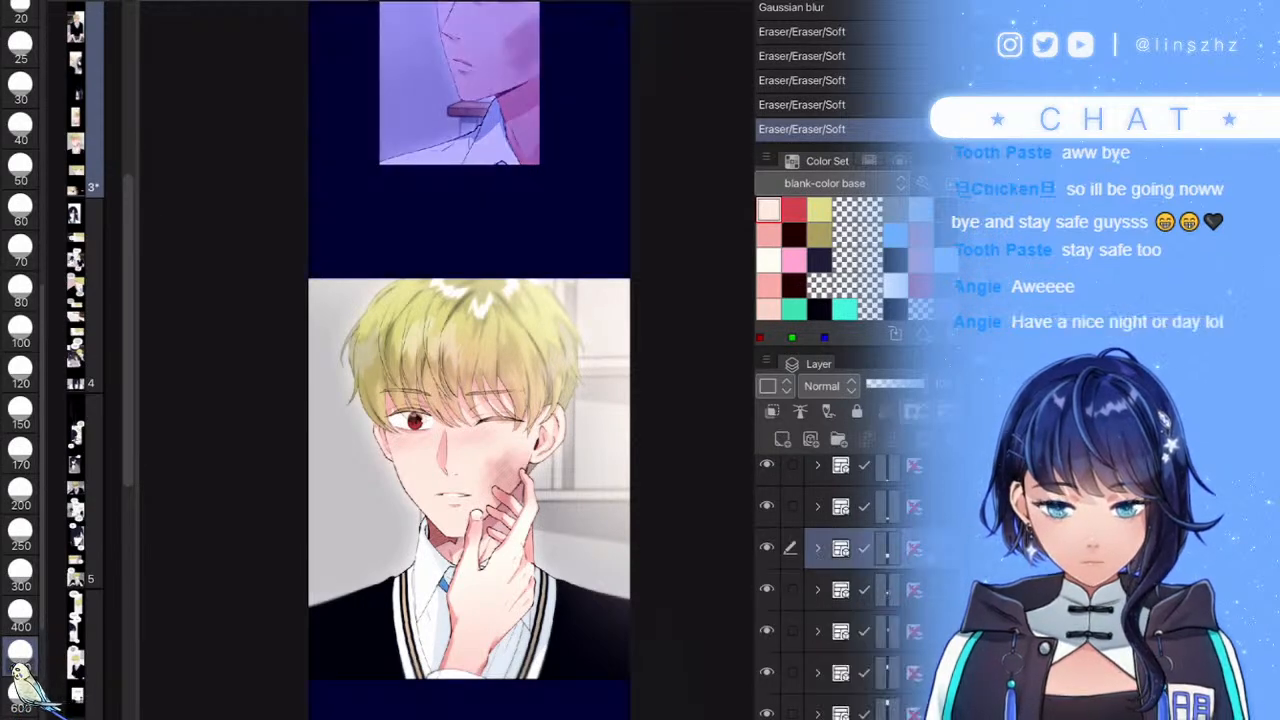
left_click(842, 507)
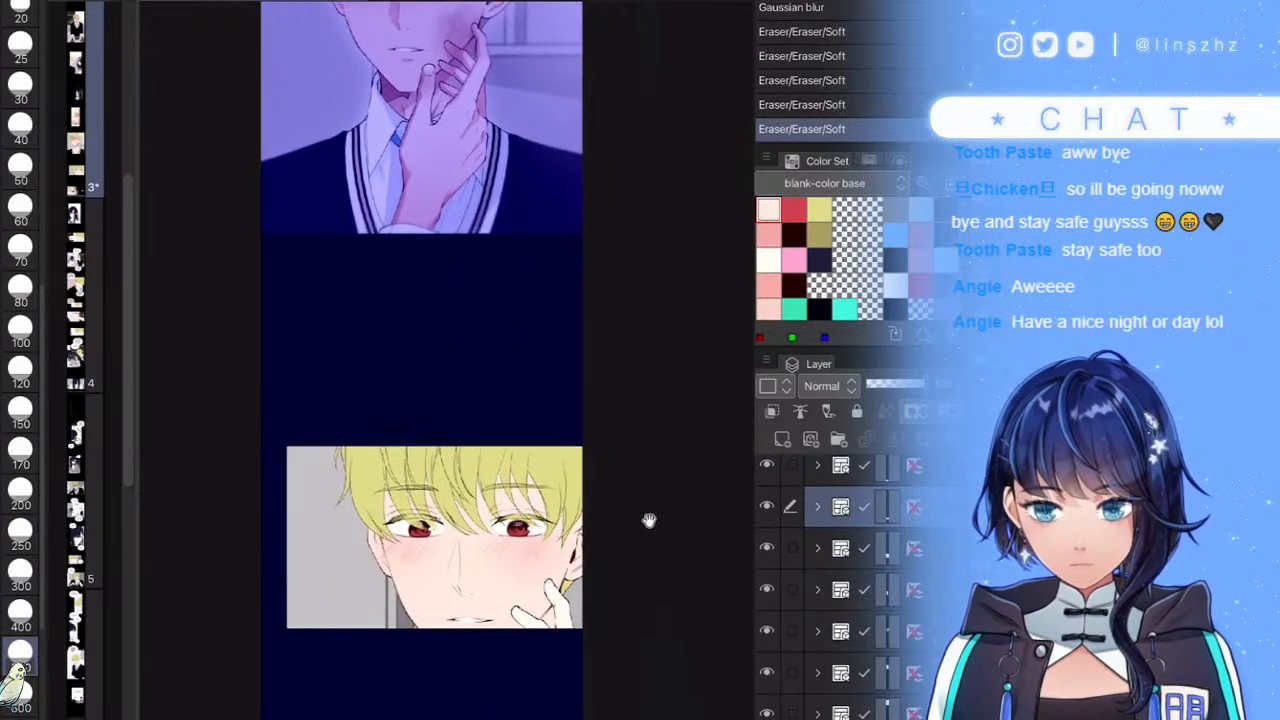
left_click(842, 548)
left_click(817, 548)
scroll(842, 590, "down", 3)
scroll(842, 590, "down", 3)
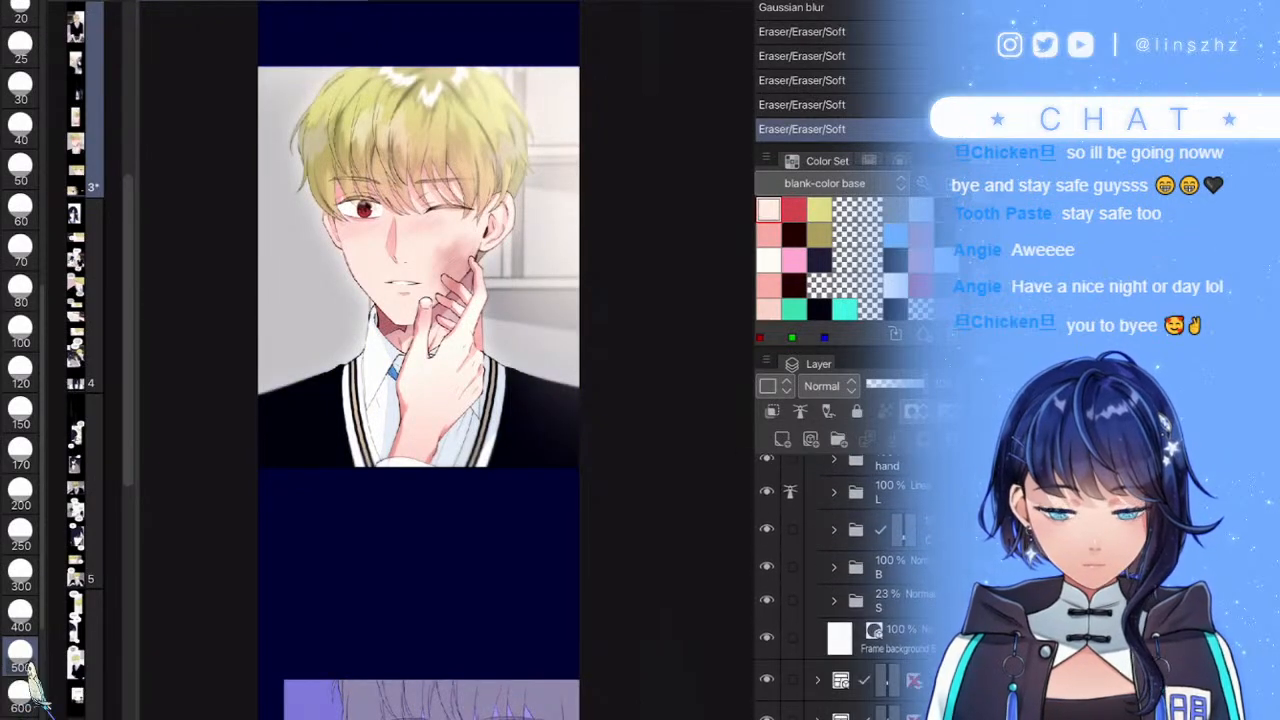
left_click(834, 530)
scroll(850, 590, "down", 2)
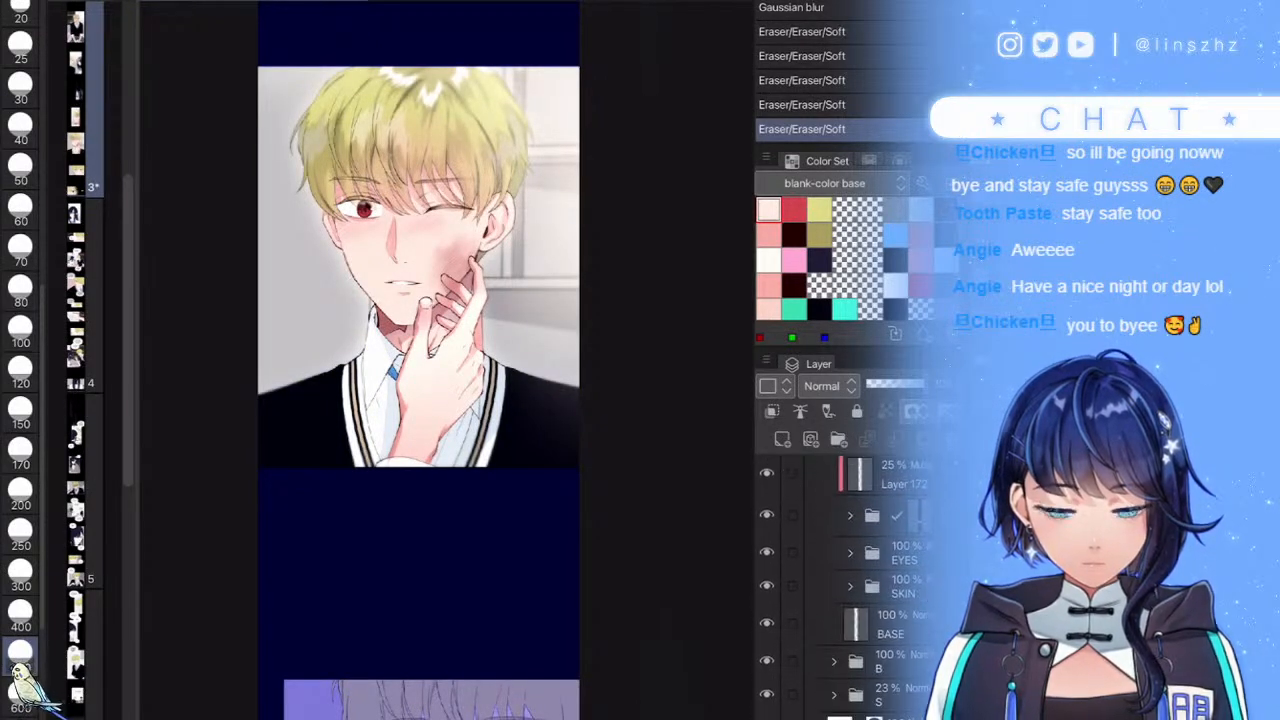
left_click(848, 587)
left_click(890, 624)
scroll(866, 580, "down", 3)
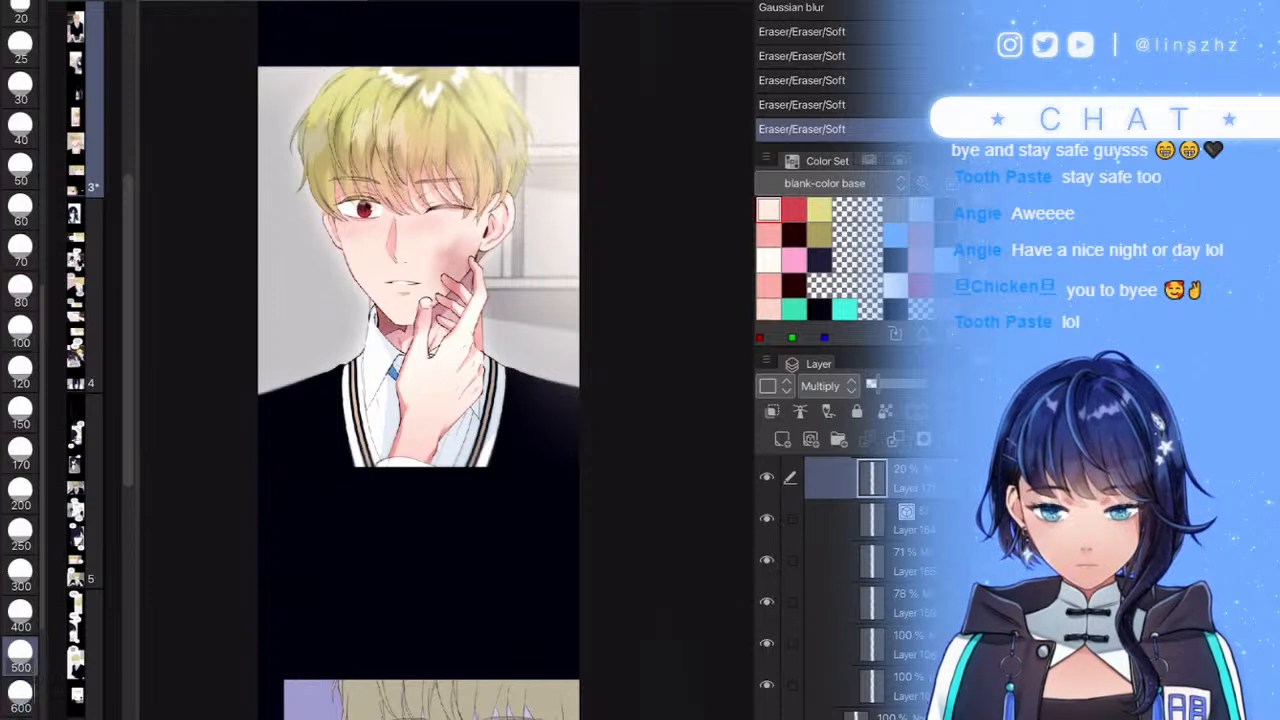
scroll(866, 580, "up", 2)
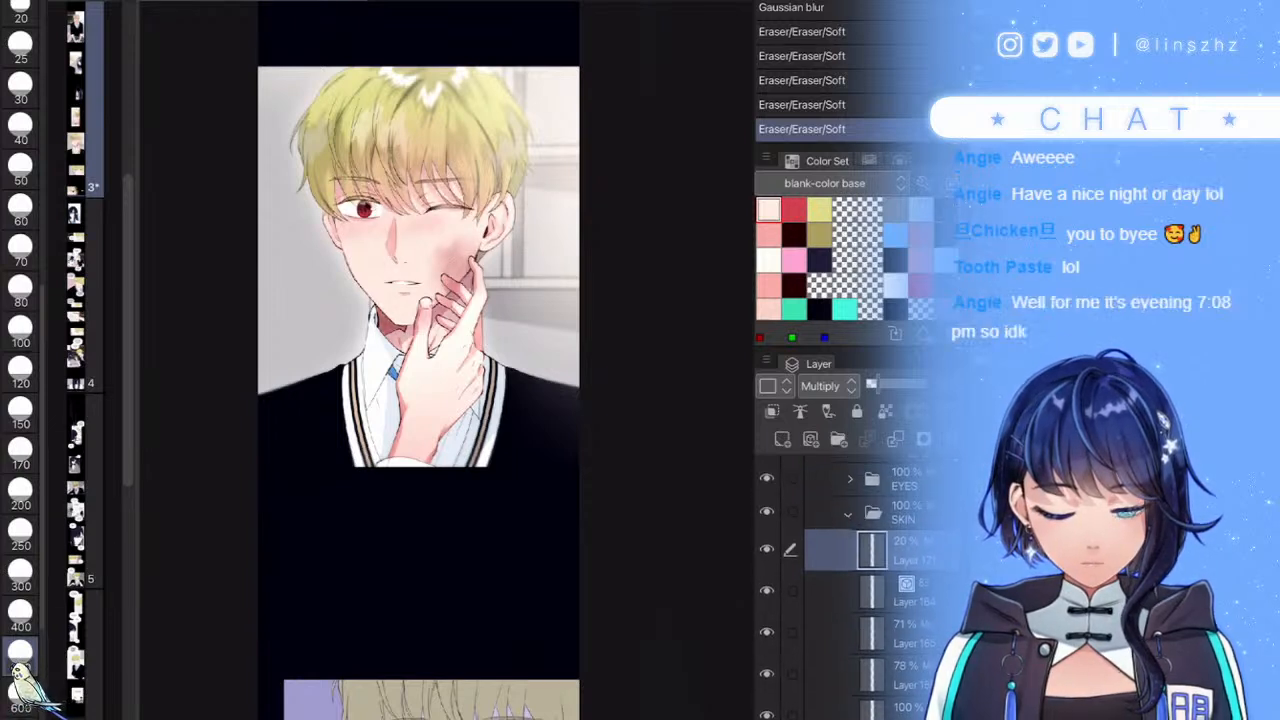
- Add a new Multiply raster layer and move it lower in the SKIN folder
left_click(782, 439)
left_click(828, 386)
left_click(828, 2)
left_click_drag(890, 550, 890, 645)
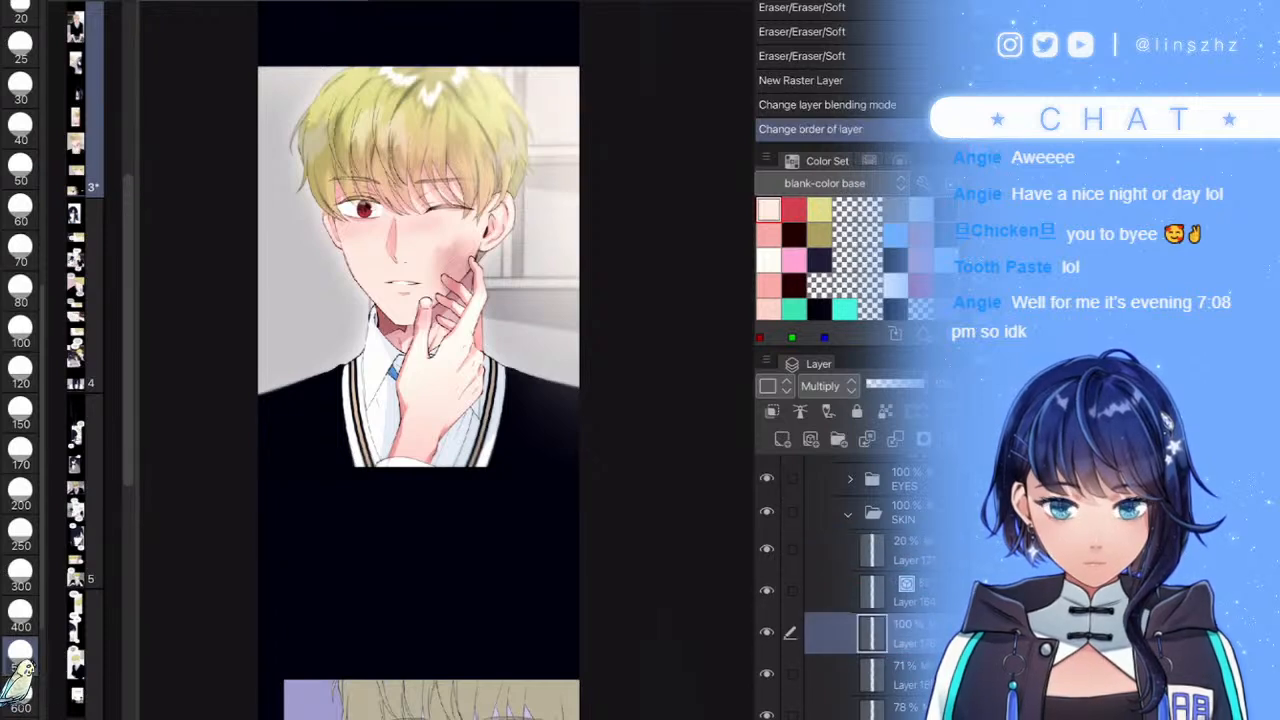
- Paint pink shading over the chin, cheek, neck and hand with a 300–500 brush
key("b")
left_click(612, 503)
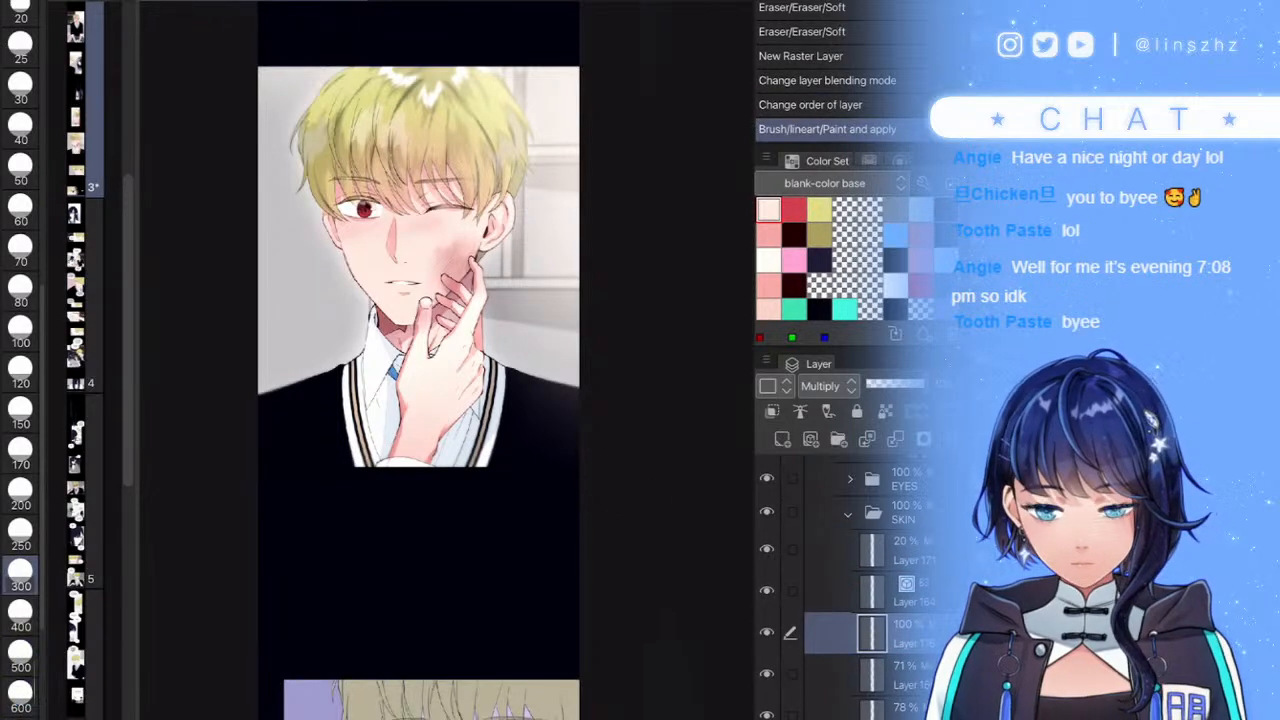
left_click(768, 235)
left_click_drag(382, 312, 438, 318)
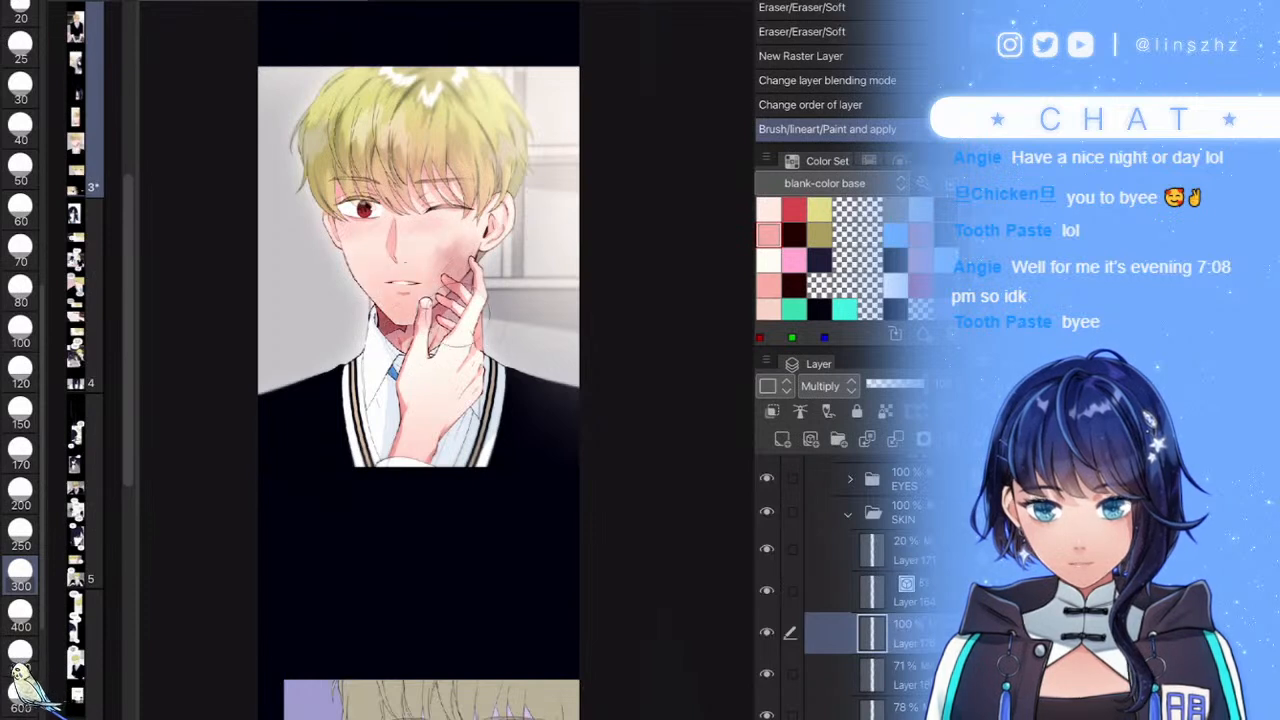
key("bracketright")
key("bracketright")
mouse_move(362, 308)
left_mouse_down()
mouse_move(467, 290)
mouse_move(458, 268)
left_mouse_up()
mouse_move(438, 342)
left_mouse_down()
mouse_move(394, 380)
mouse_move(414, 384)
mouse_move(434, 356)
left_mouse_up()
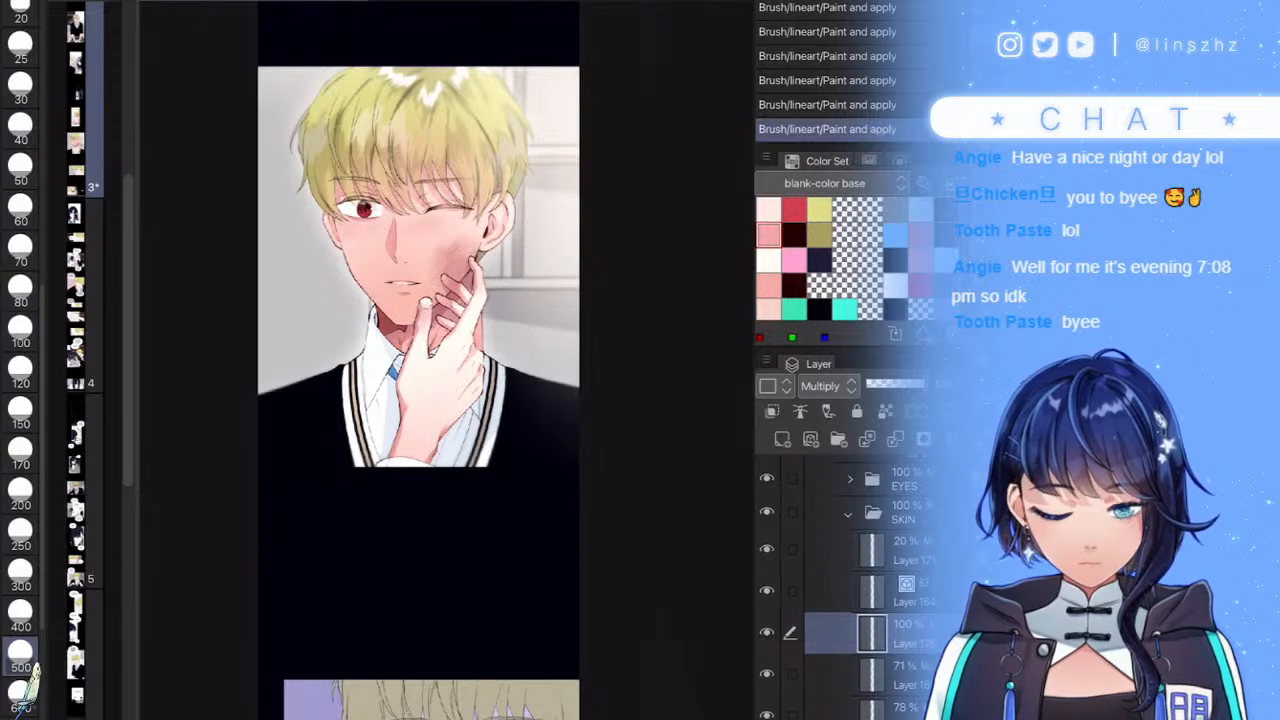
key("bracketleft")
key("bracketleft")
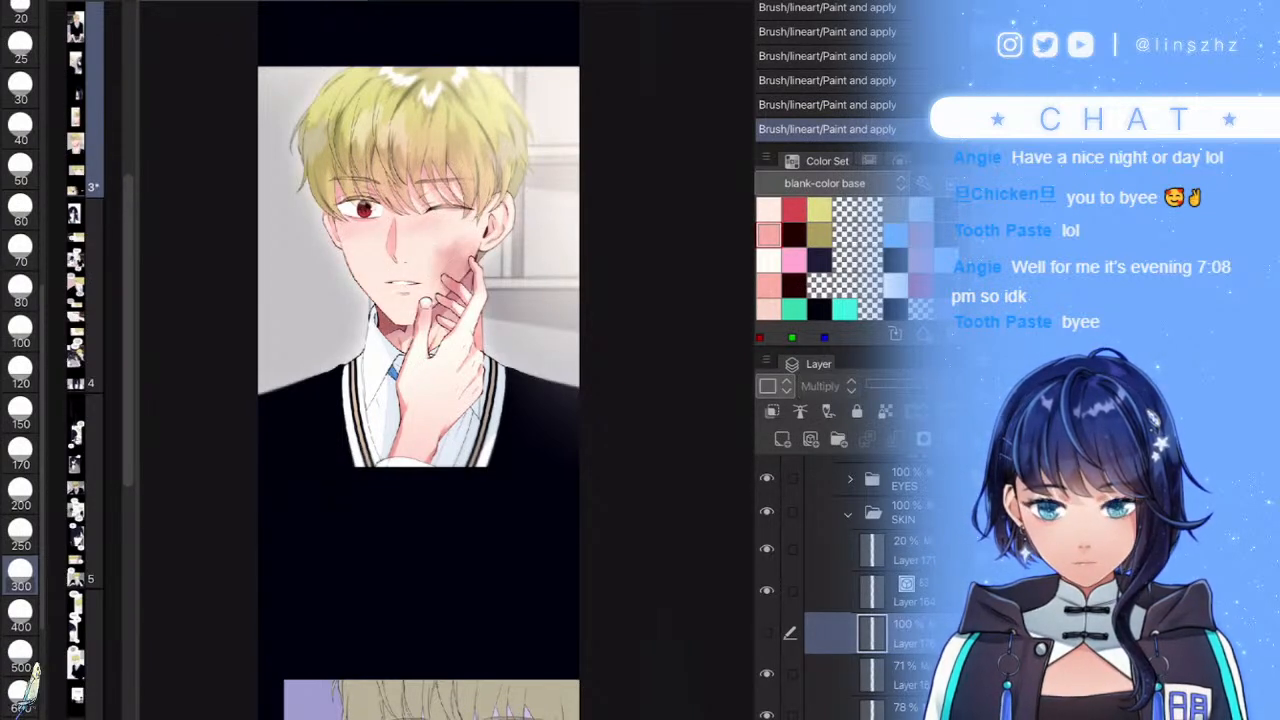
- Rearrange layers in SKIN, select the layer below the shading layer, and set brush size 80
scroll(845, 590, "down", 1)
scroll(845, 590, "down", 3)
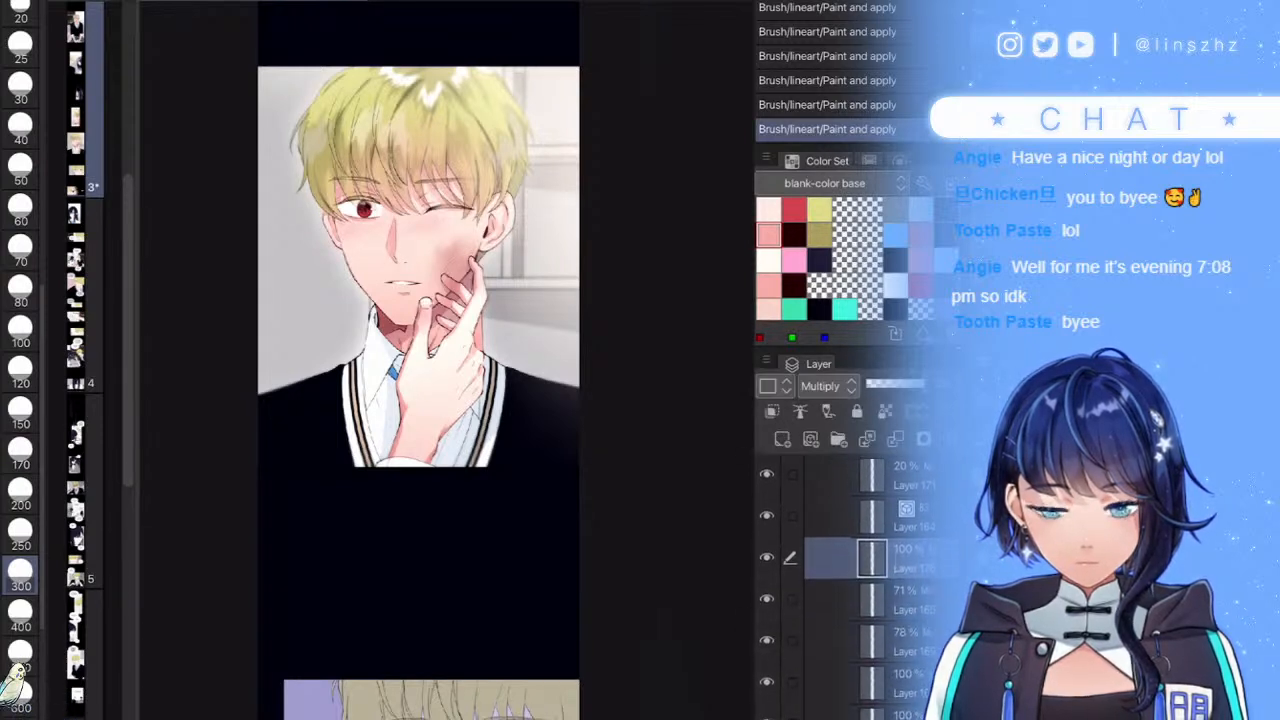
left_click_drag(845, 534, 845, 640)
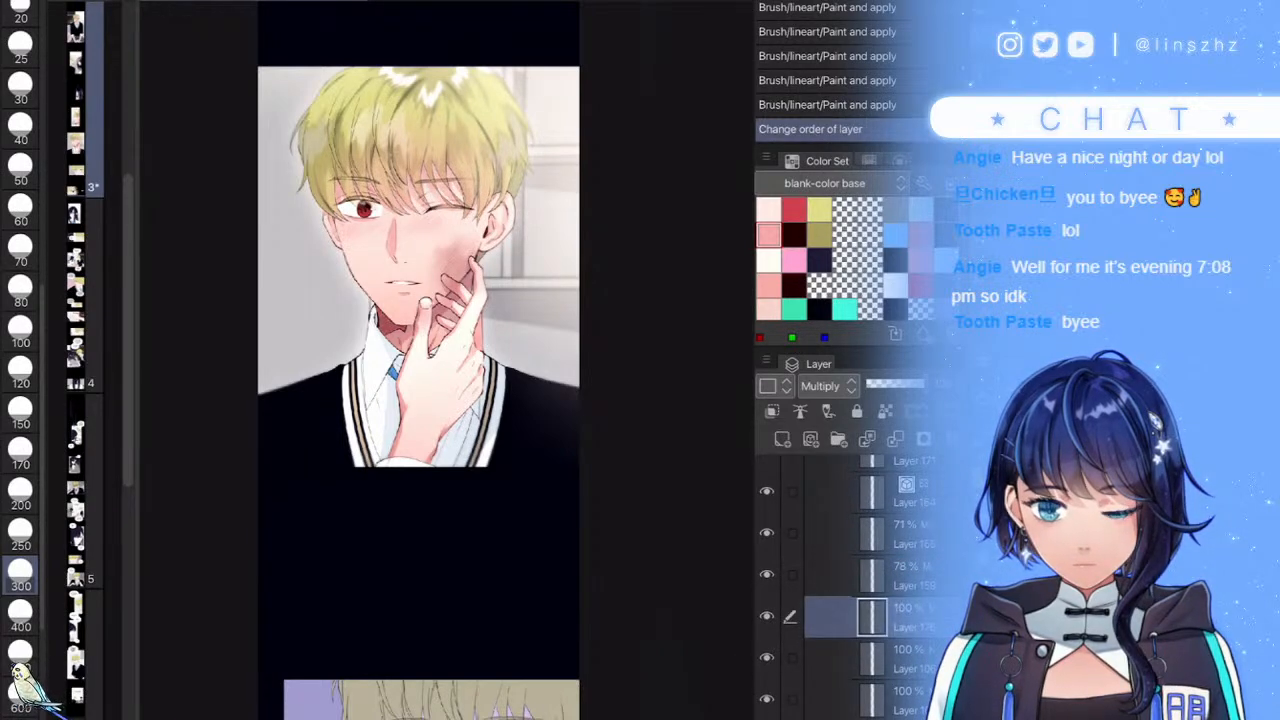
left_click(900, 659)
left_click(20, 290)
scroll(396, 271, "up", 5)
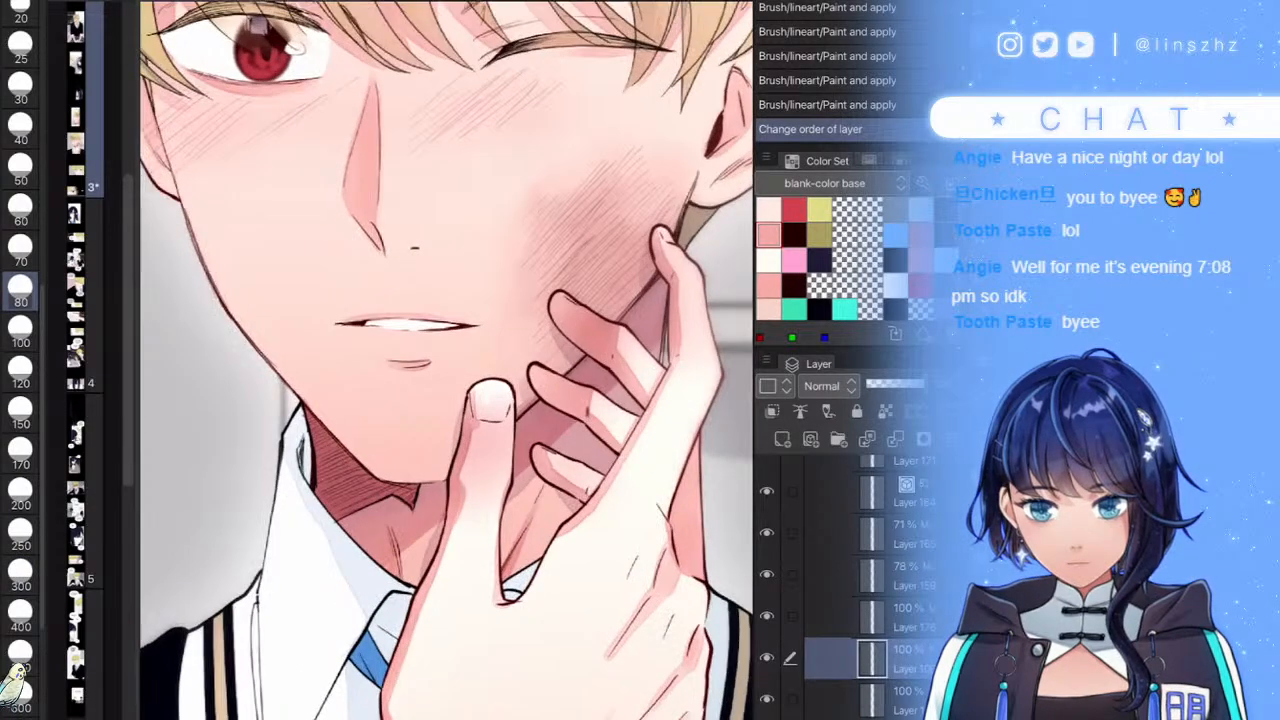
- Close the Selection Launcher Settings and clear the stray lip selection
mouse_move(425, 258)
left_mouse_down()
mouse_move(349, 303)
mouse_move(349, 316)
left_mouse_up()
scroll(415, 236, "up", 4)
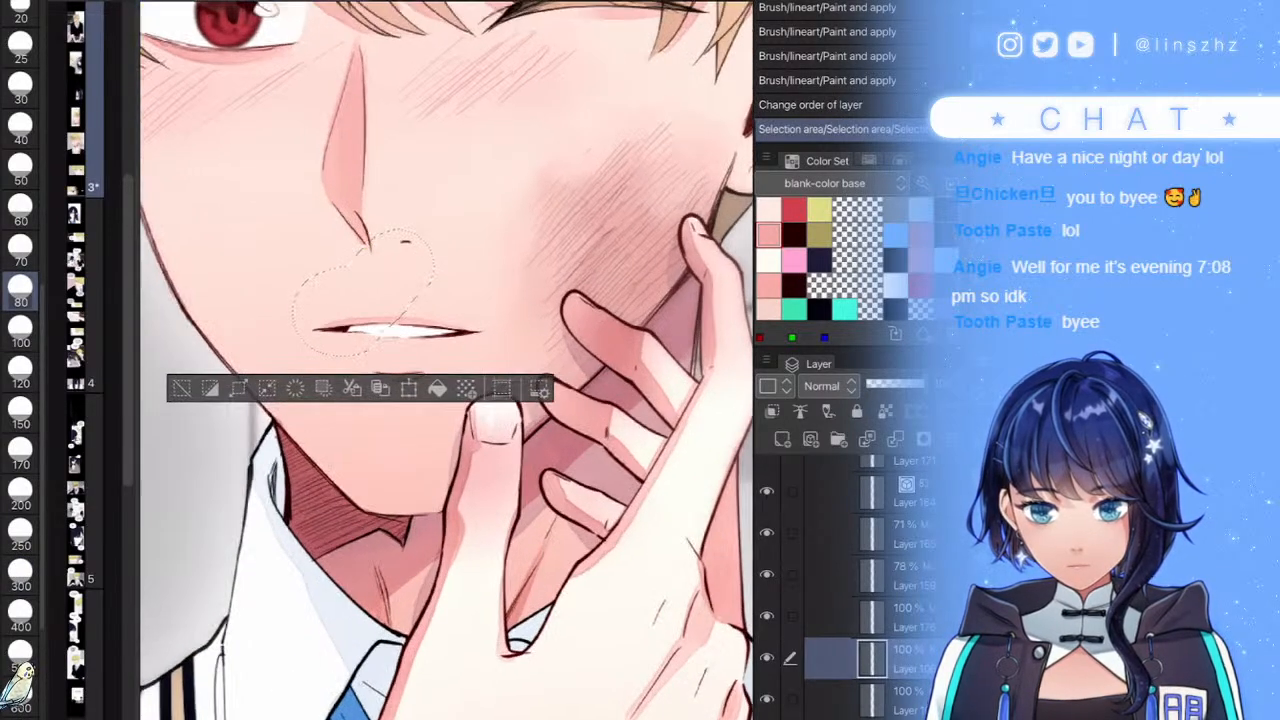
left_click(521, 480)
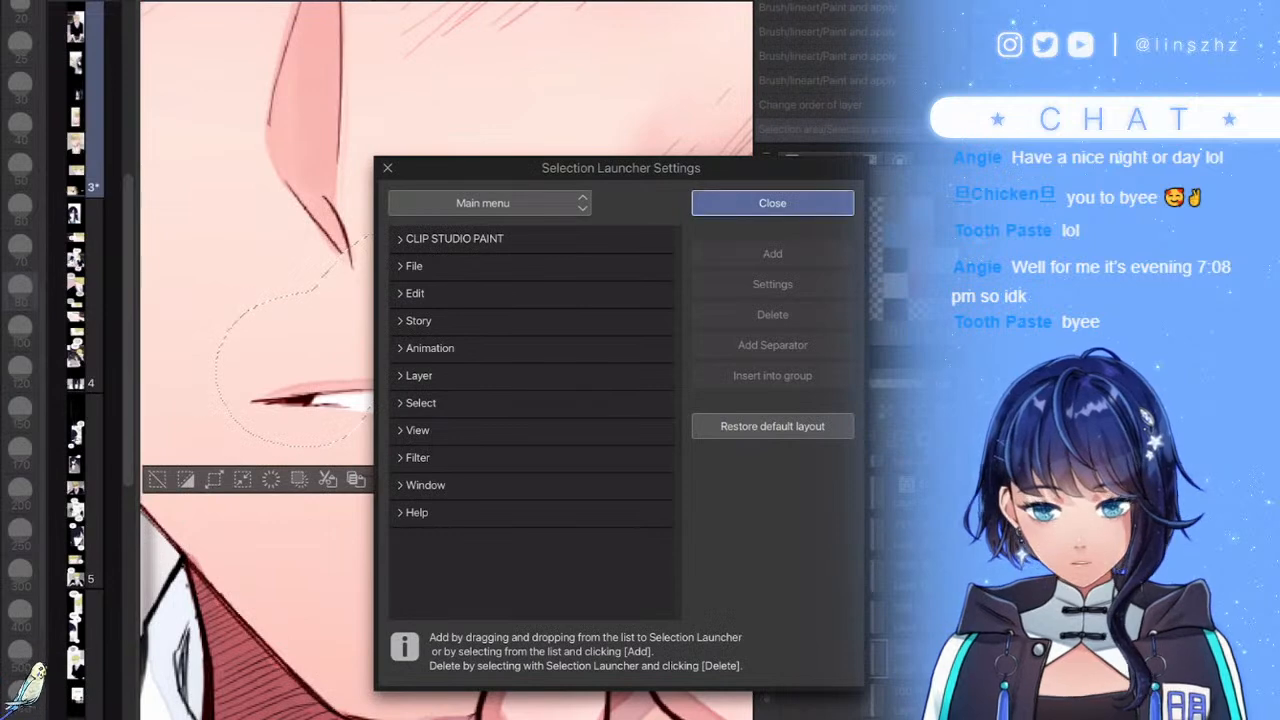
left_click(772, 203)
key("b")
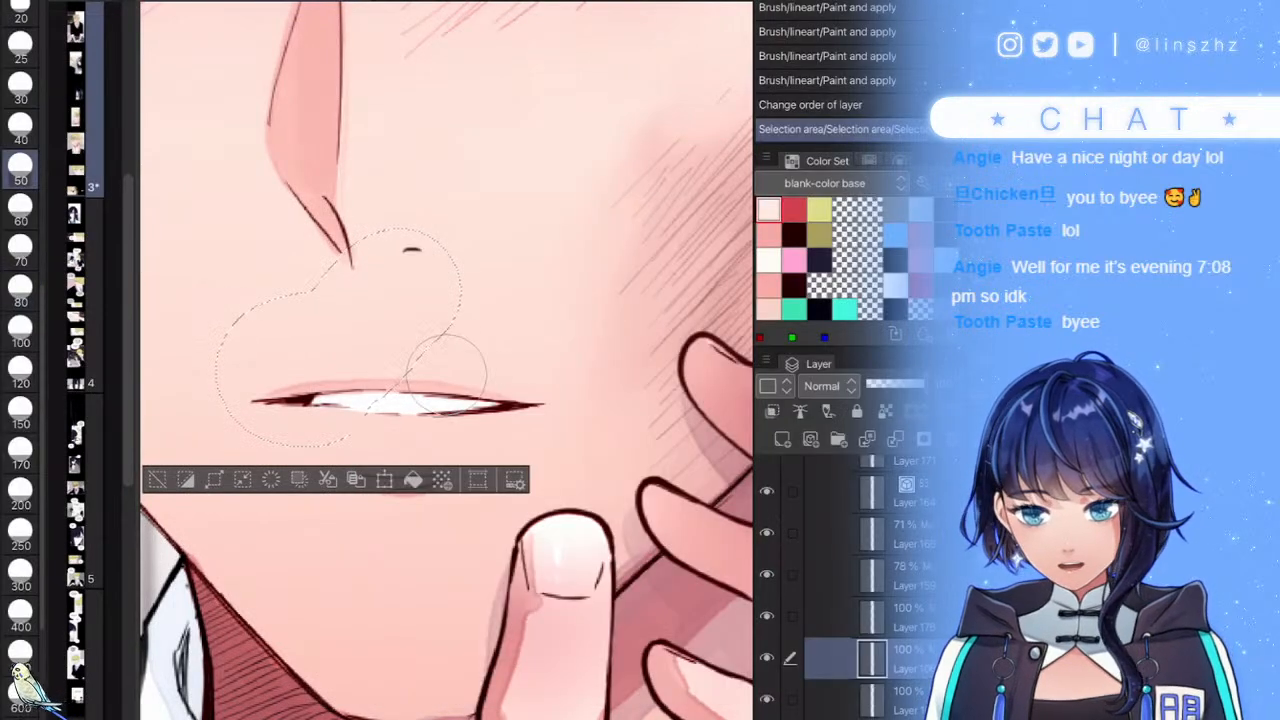
key("ctrl+d")
- Paint a size-25 Selection Pen selection along the area under the mouth
left_click(302, 425)
scroll(371, 345, "up", 4)
key("ctrl+z")
scroll(20, 310, "up", 2)
scroll(20, 310, "up", 1)
left_click(20, 214)
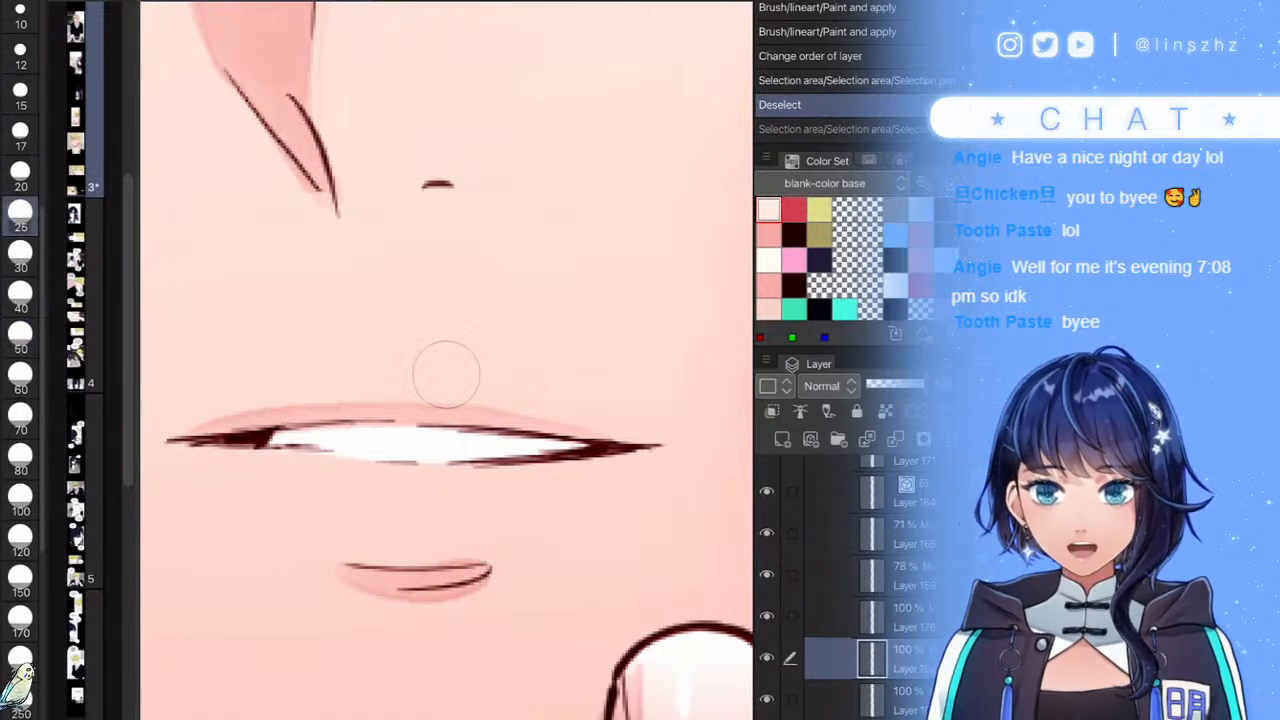
key("minus")
key("minus")
scroll(447, 375, "down", 1)
mouse_move(312, 545)
left_mouse_down()
mouse_move(310, 508)
mouse_move(400, 465)
mouse_move(480, 460)
mouse_move(672, 405)
left_mouse_up()
- Cut and paste the selection onto a new layer and drag it to the top of SKIN
left_click(465, 603)
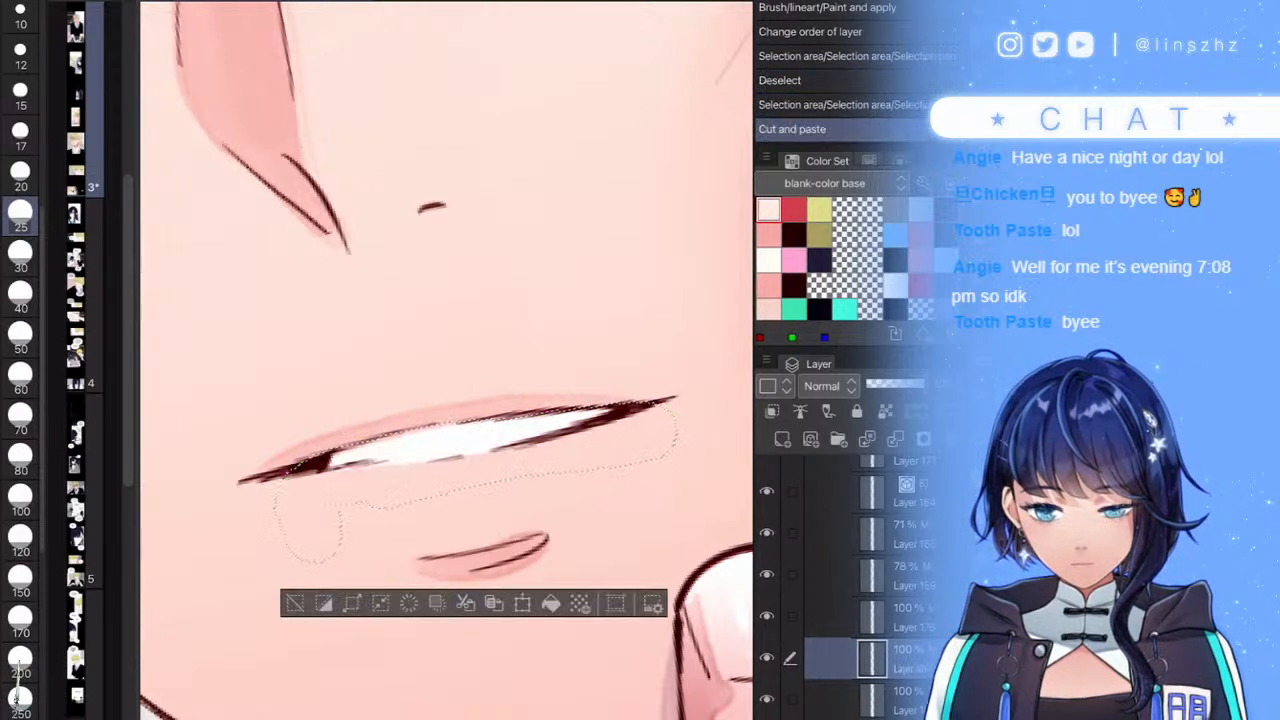
left_click(295, 603)
left_click_drag(860, 658, 870, 505)
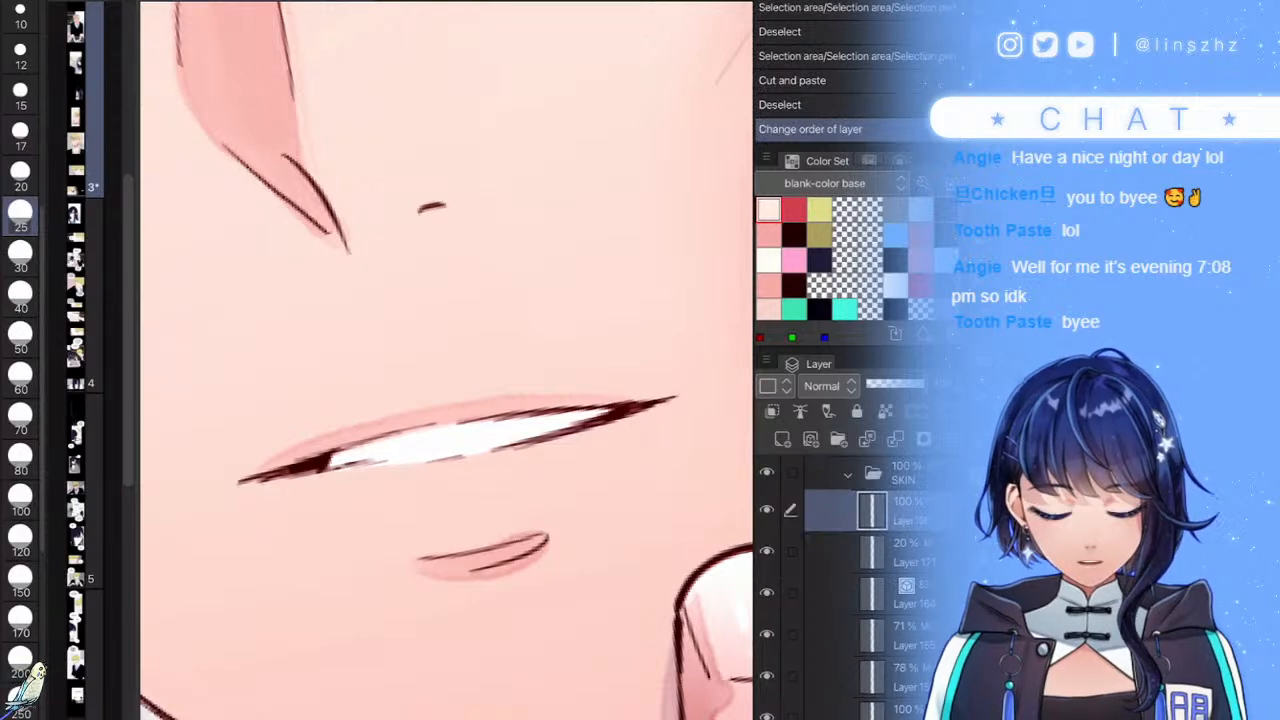
scroll(446, 360, "down", 6)
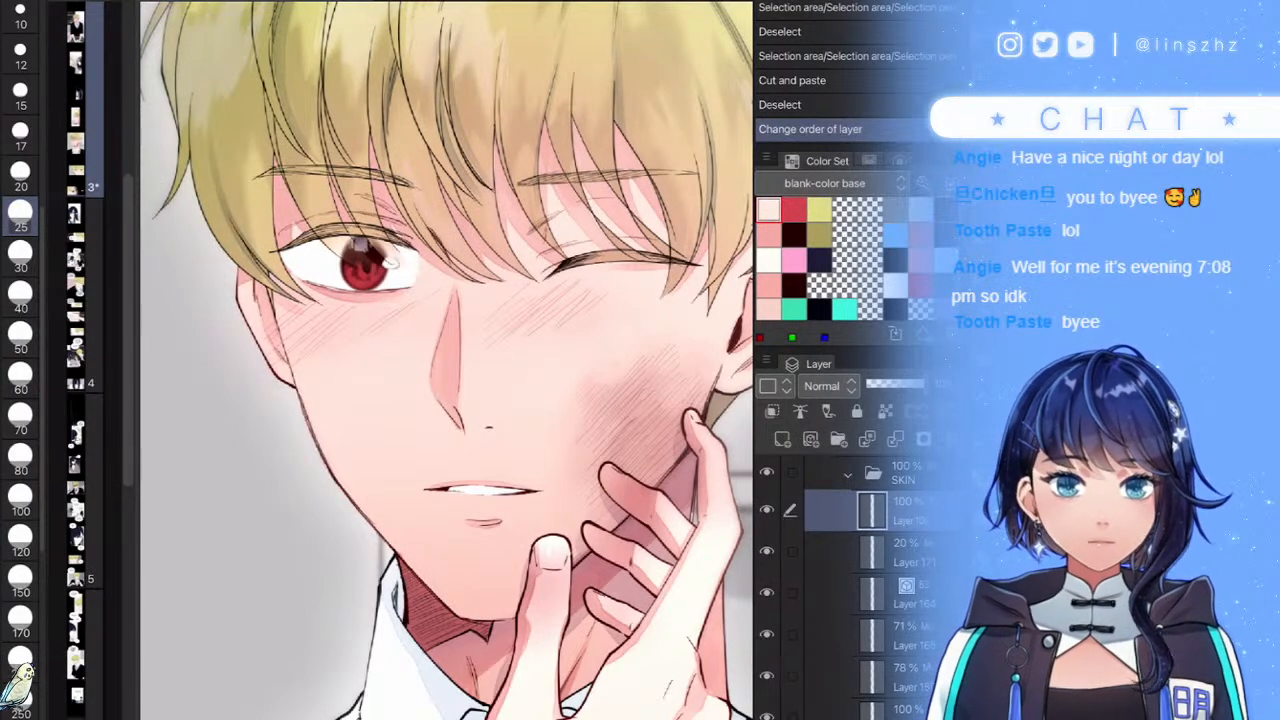
scroll(446, 360, "down", 6)
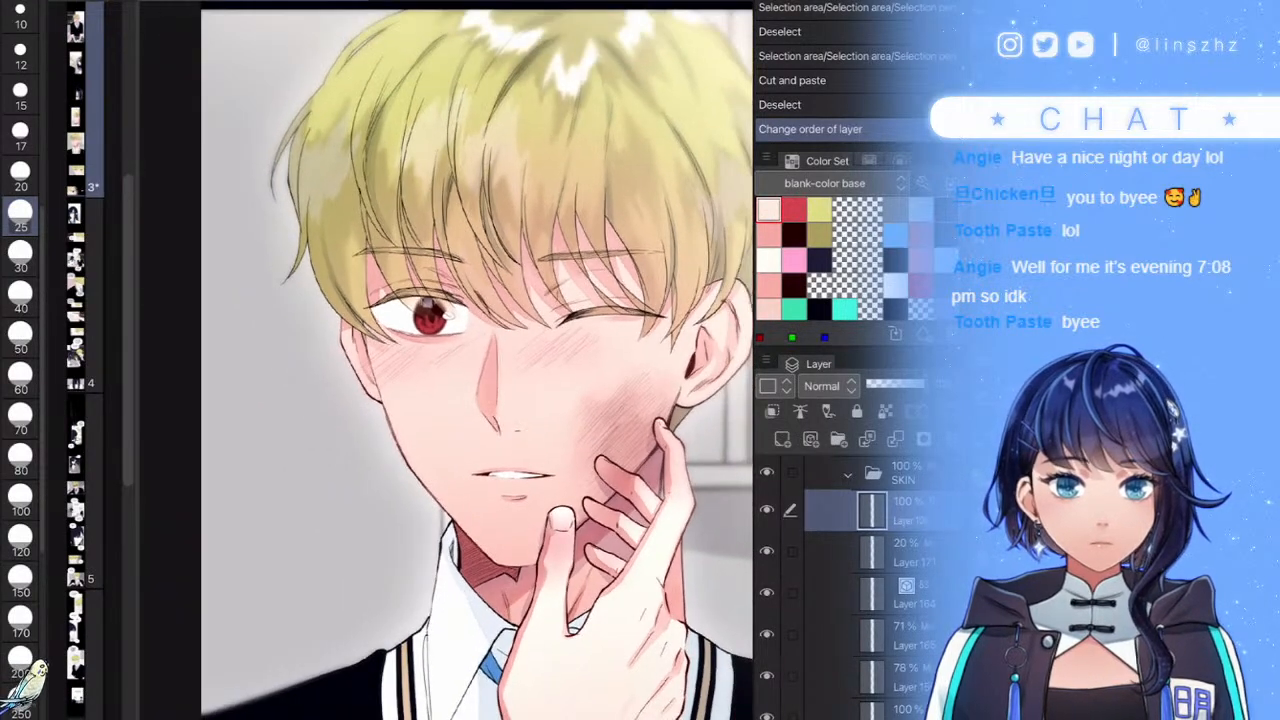
scroll(446, 360, "down", 1)
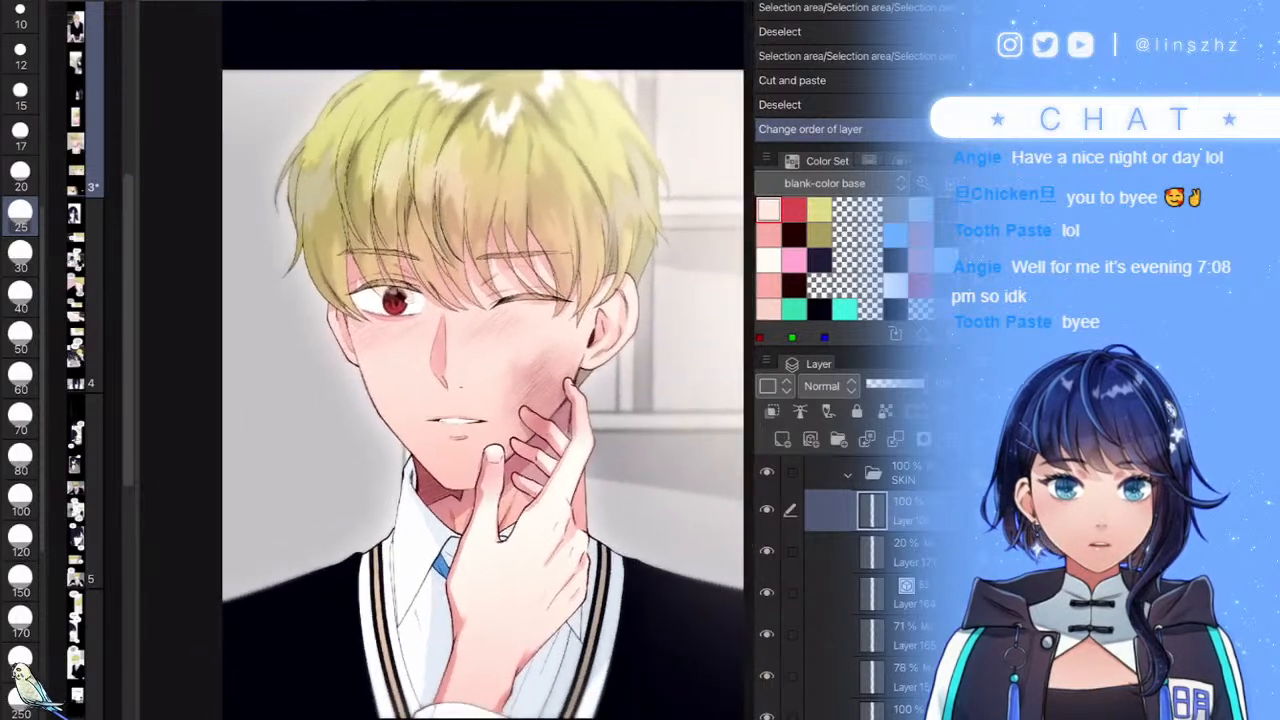
scroll(446, 360, "down", 2)
scroll(446, 360, "down", 2)
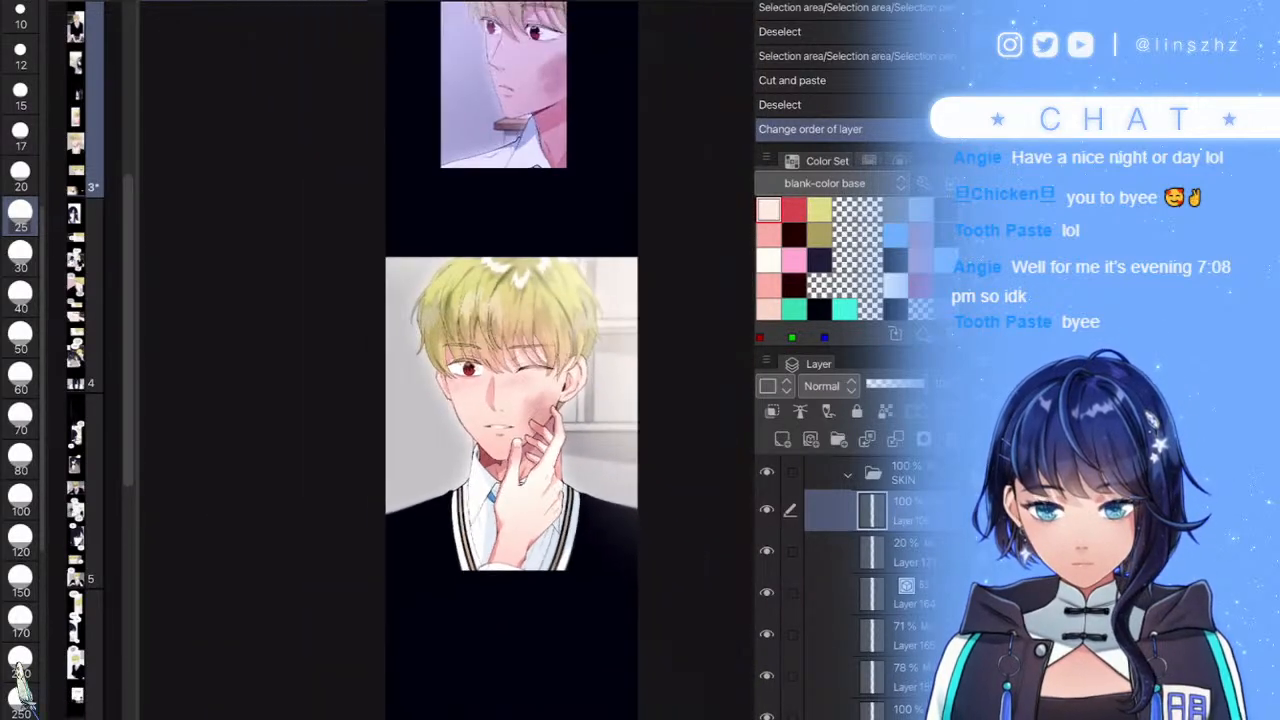
- Collapse SKIN and its parent folder, make the hand folder active, and pan along the strip
left_click(848, 475)
scroll(860, 590, "up", 3)
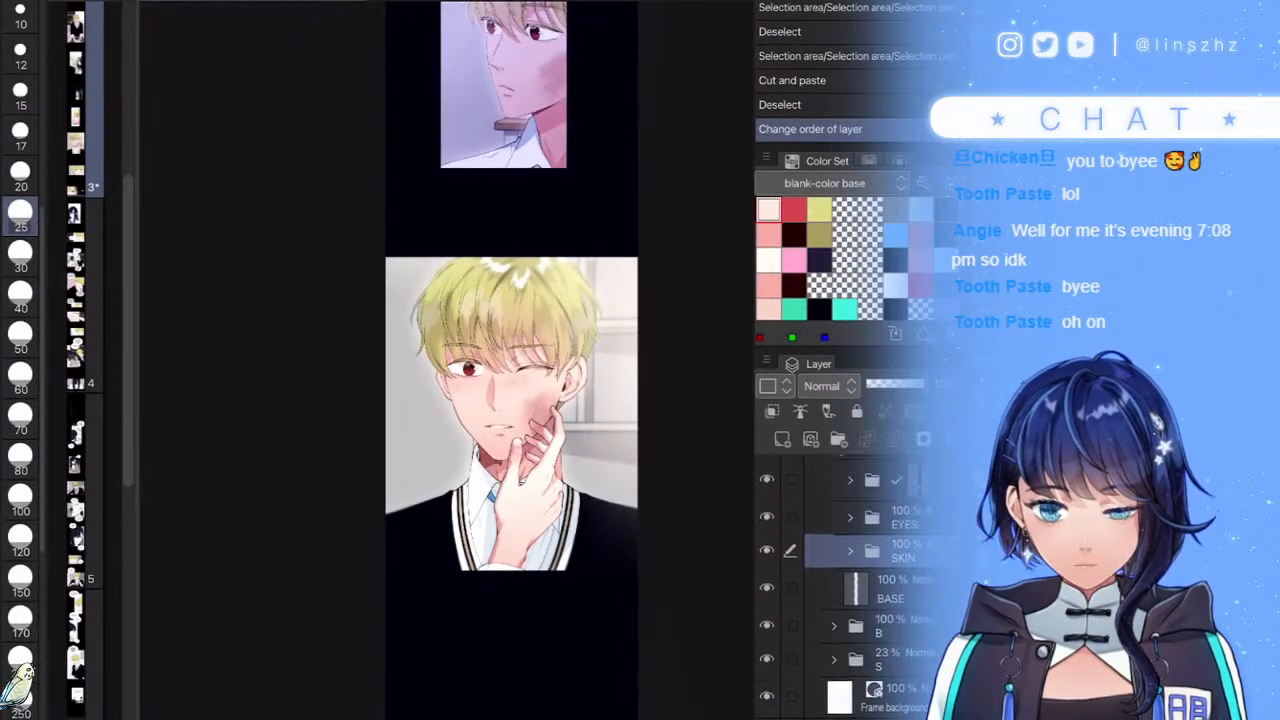
scroll(860, 590, "up", 5)
left_click(834, 508)
left_click(880, 472)
scroll(860, 590, "up", 3)
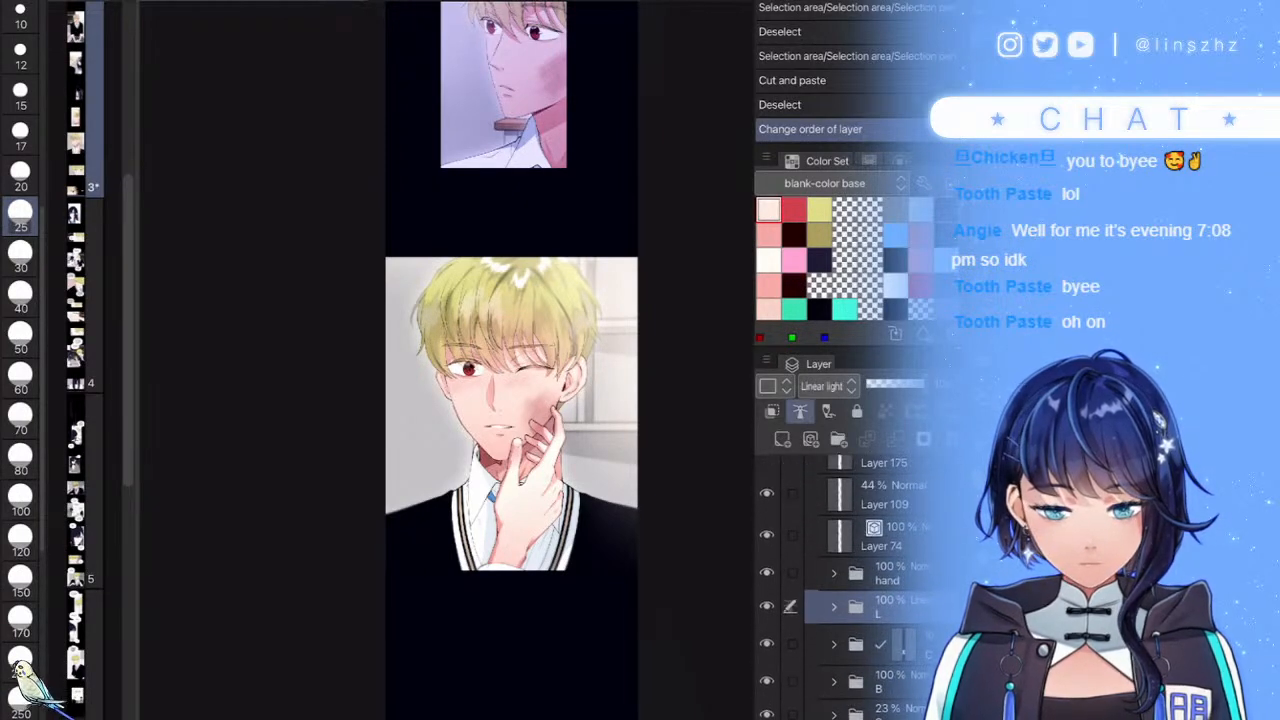
left_click(886, 573)
left_click_drag(636, 715, 552, 718)
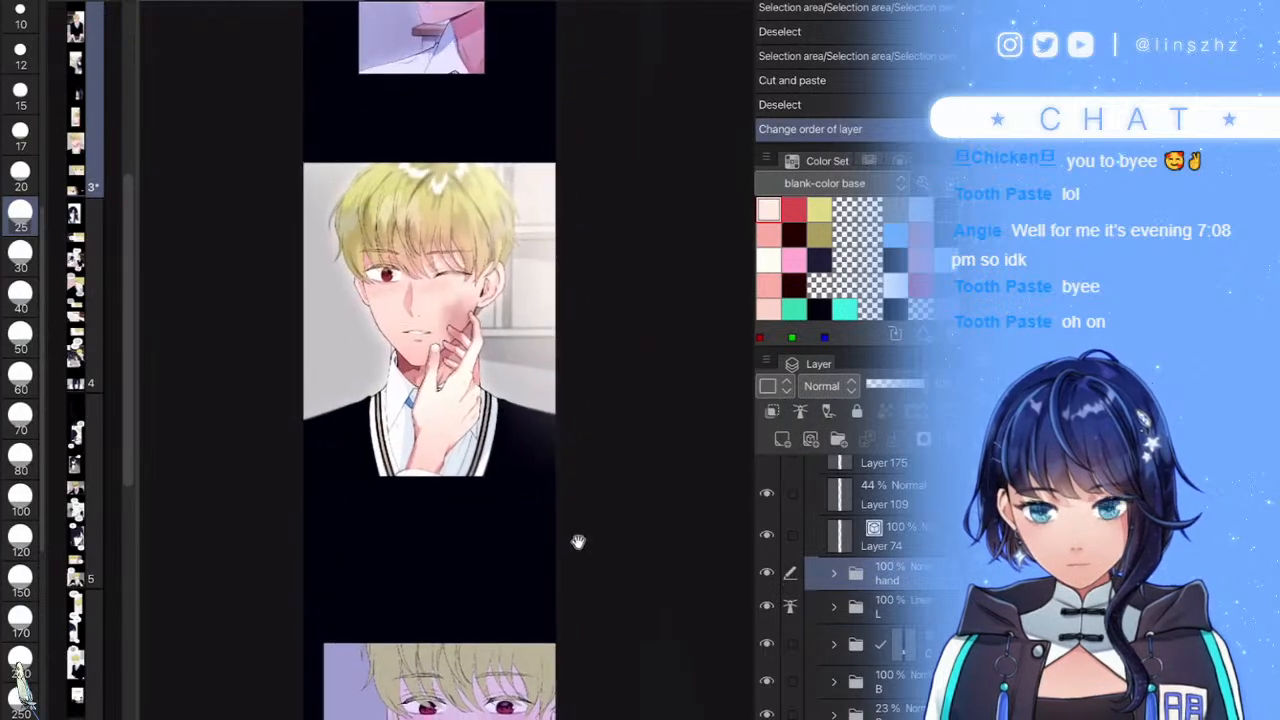
- Bring the winking panel back into view and save the comic
left_click_drag(579, 543, 583, 457)
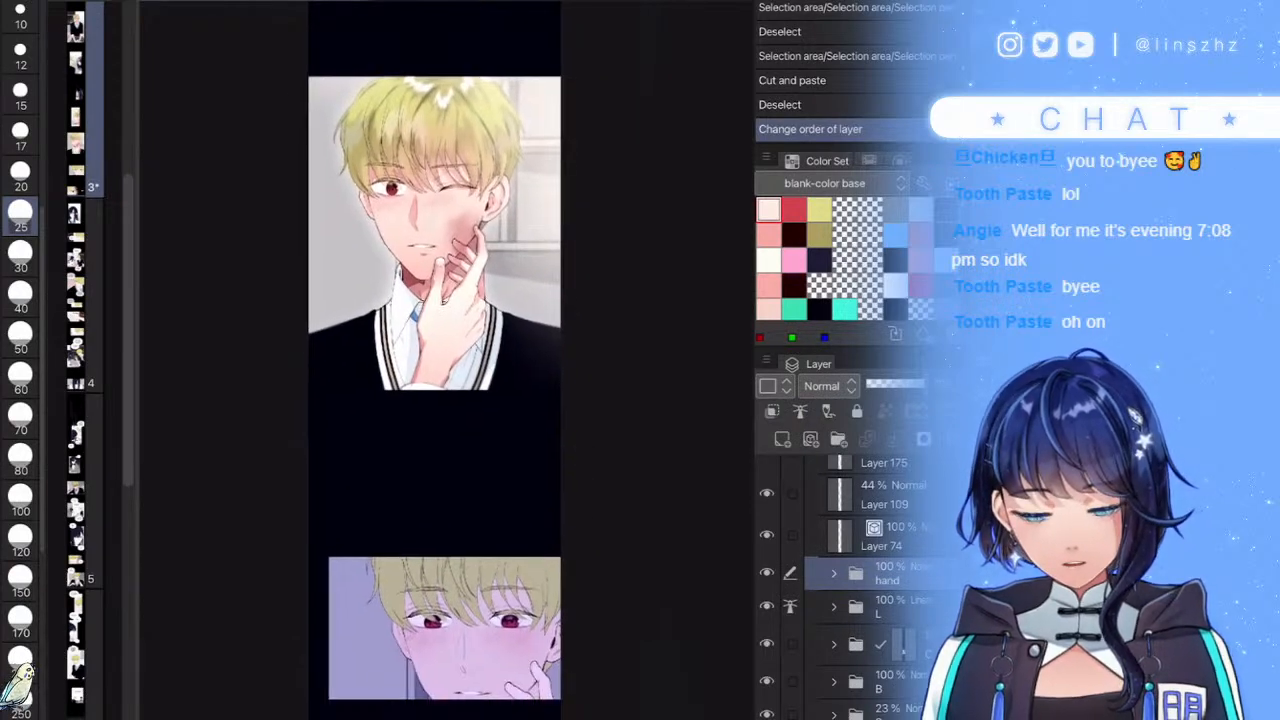
key("ctrl+s")
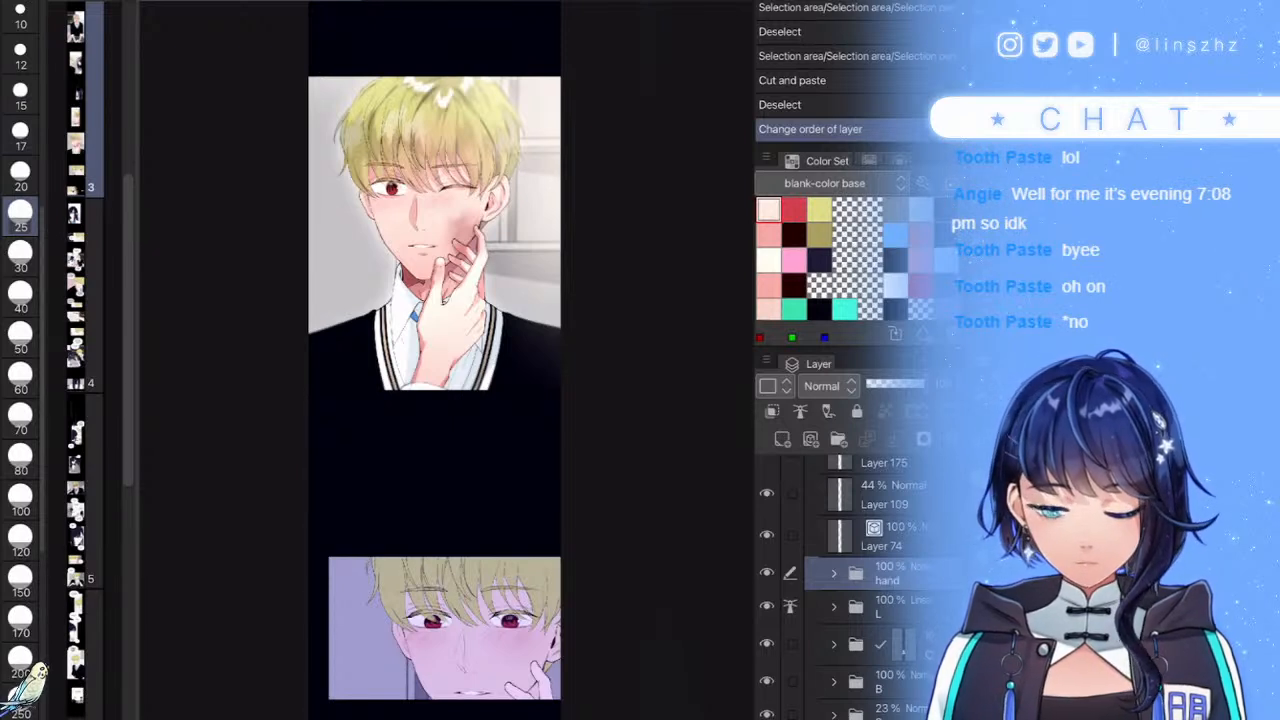
scroll(843, 586, "down", 2)
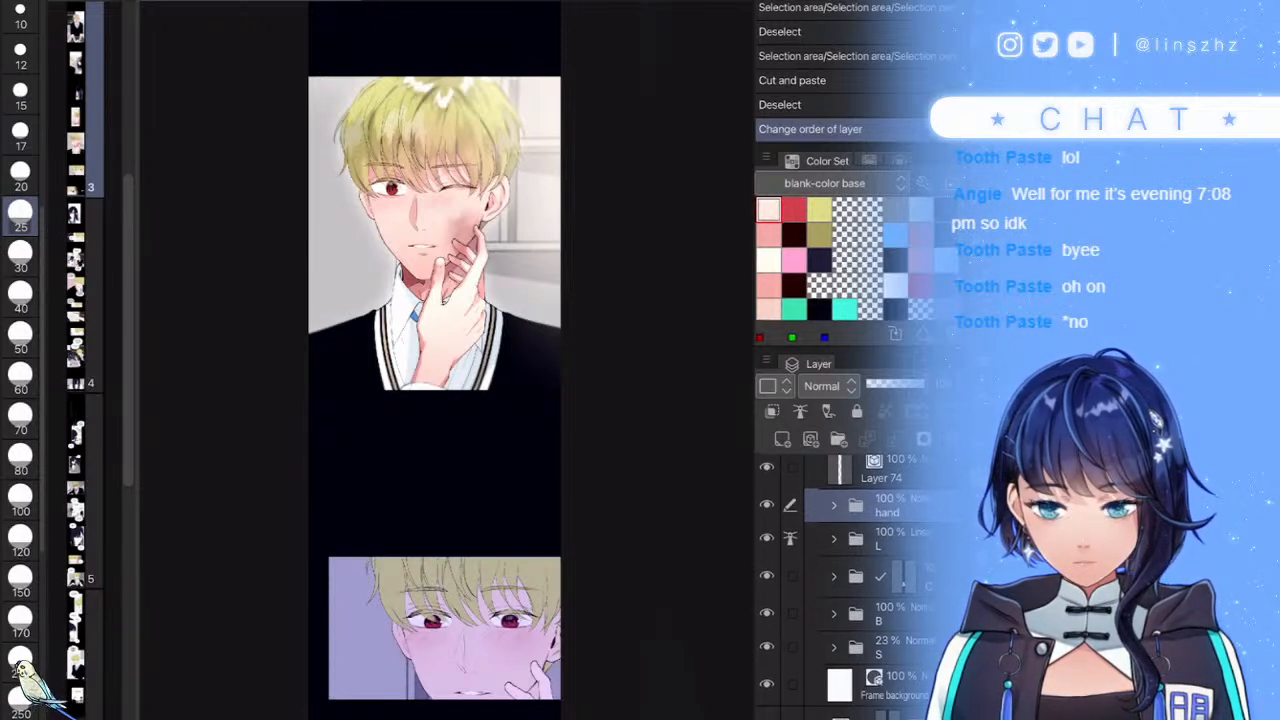
scroll(843, 586, "down", 1)
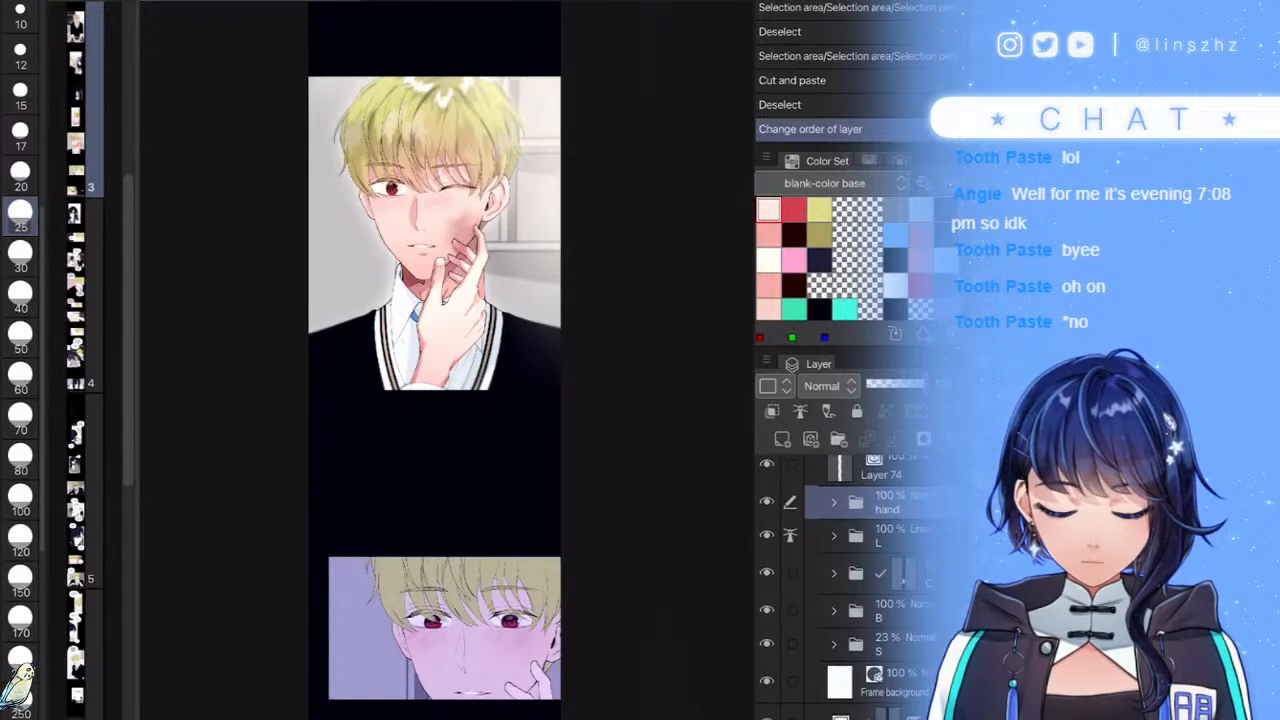
- Expand folder C and the folder below Layer 172, toggling its visibility to check it
left_click(833, 574)
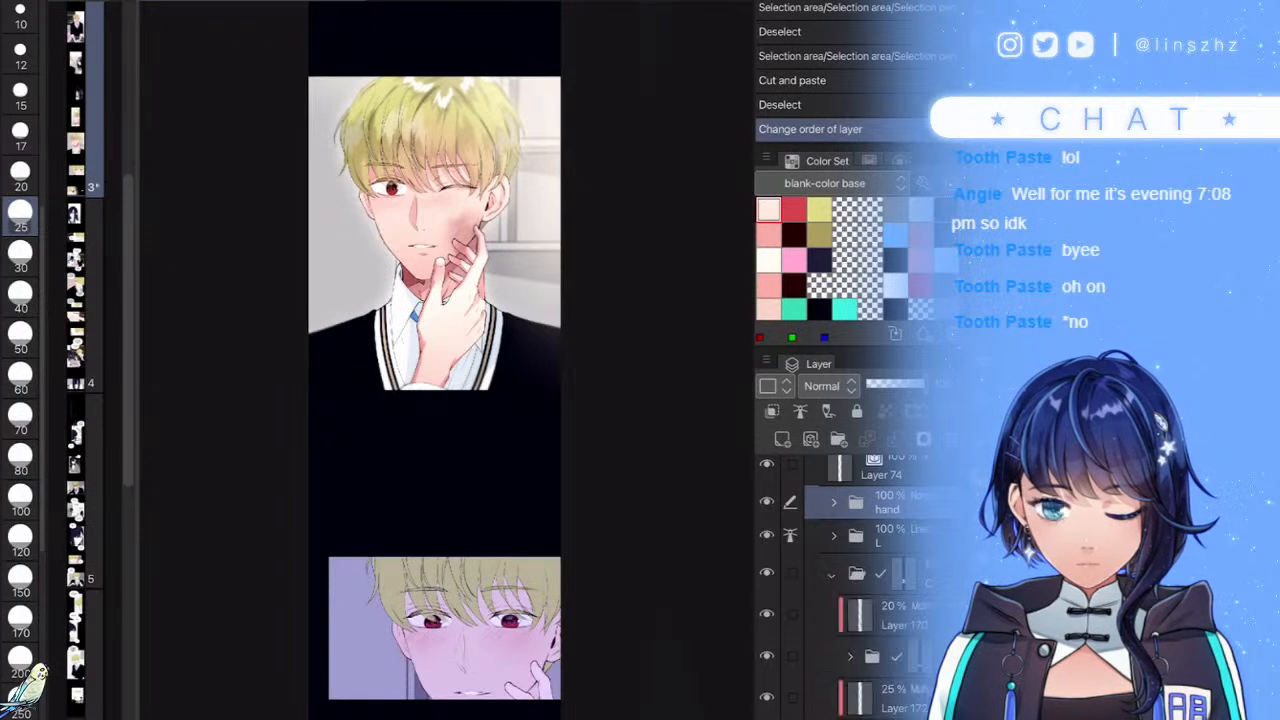
left_click(880, 615)
scroll(868, 590, "down", 2)
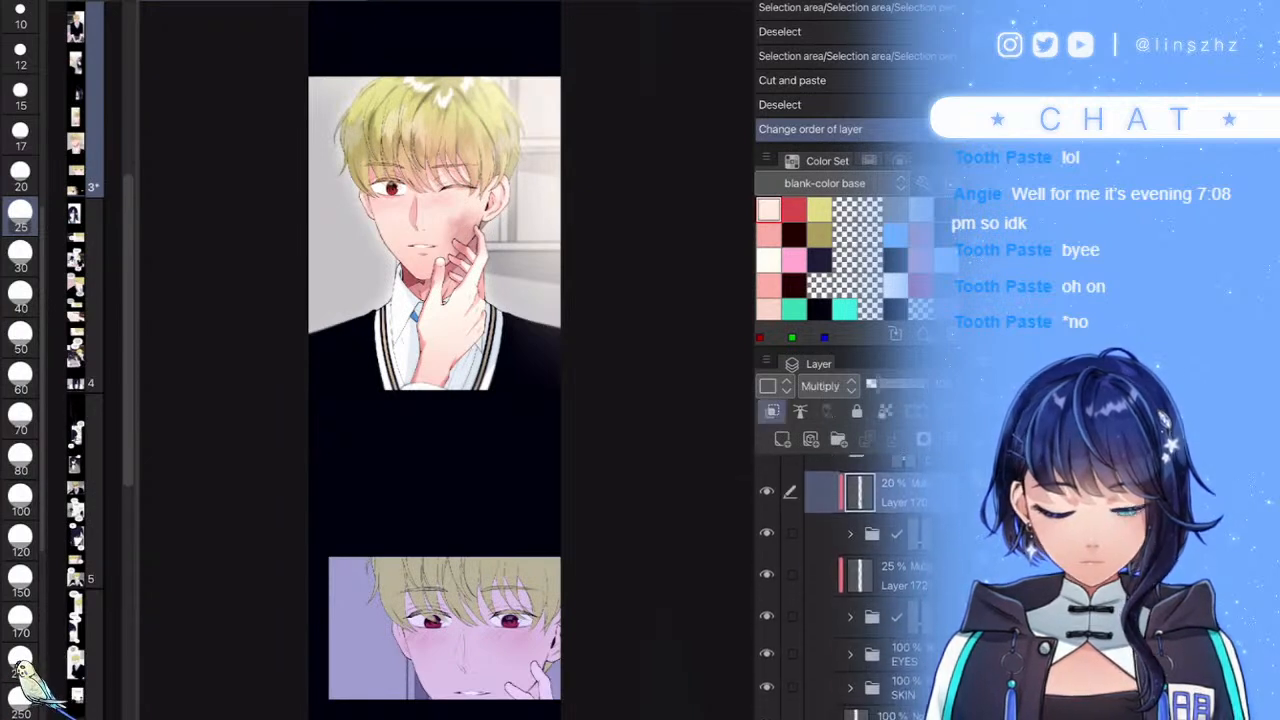
left_click(875, 617)
left_click(850, 617)
left_click(767, 616)
left_click(767, 616)
- Select Layers 161, 162 and 163 together, then collapse their folders
left_click(873, 658)
scroll(868, 590, "down", 3)
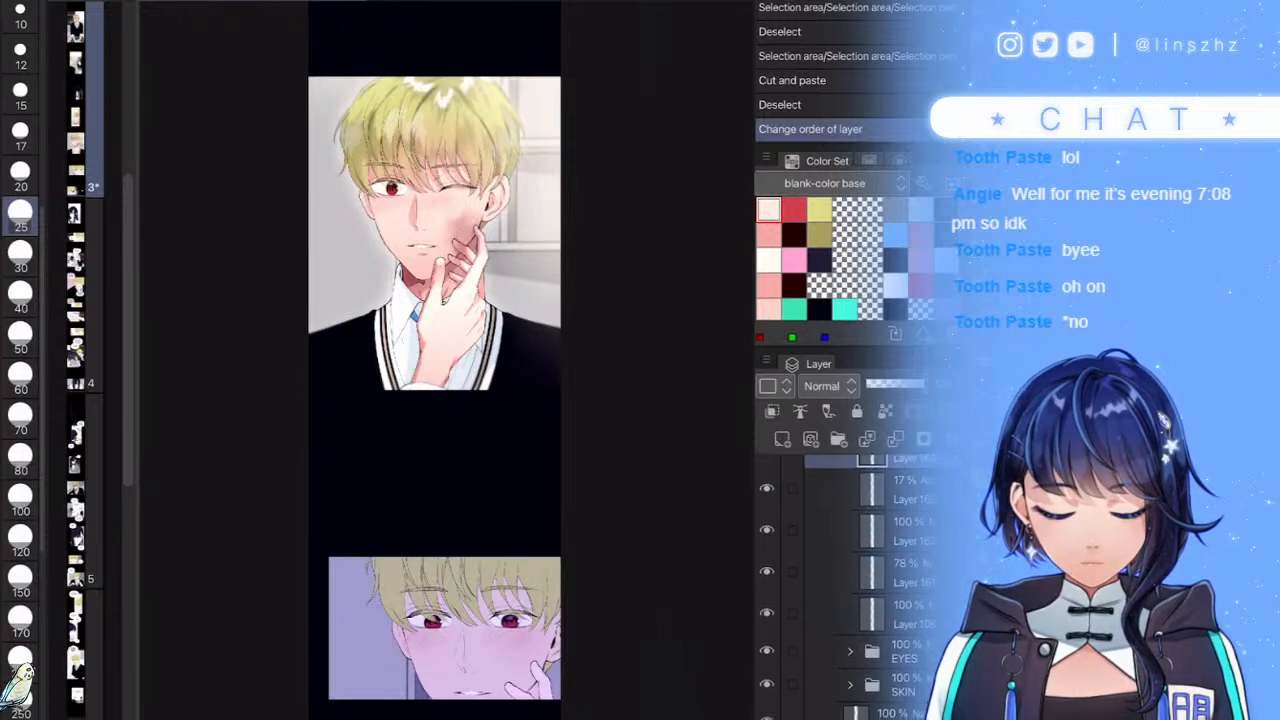
scroll(868, 570, "up", 1)
left_click(873, 588, "shift")
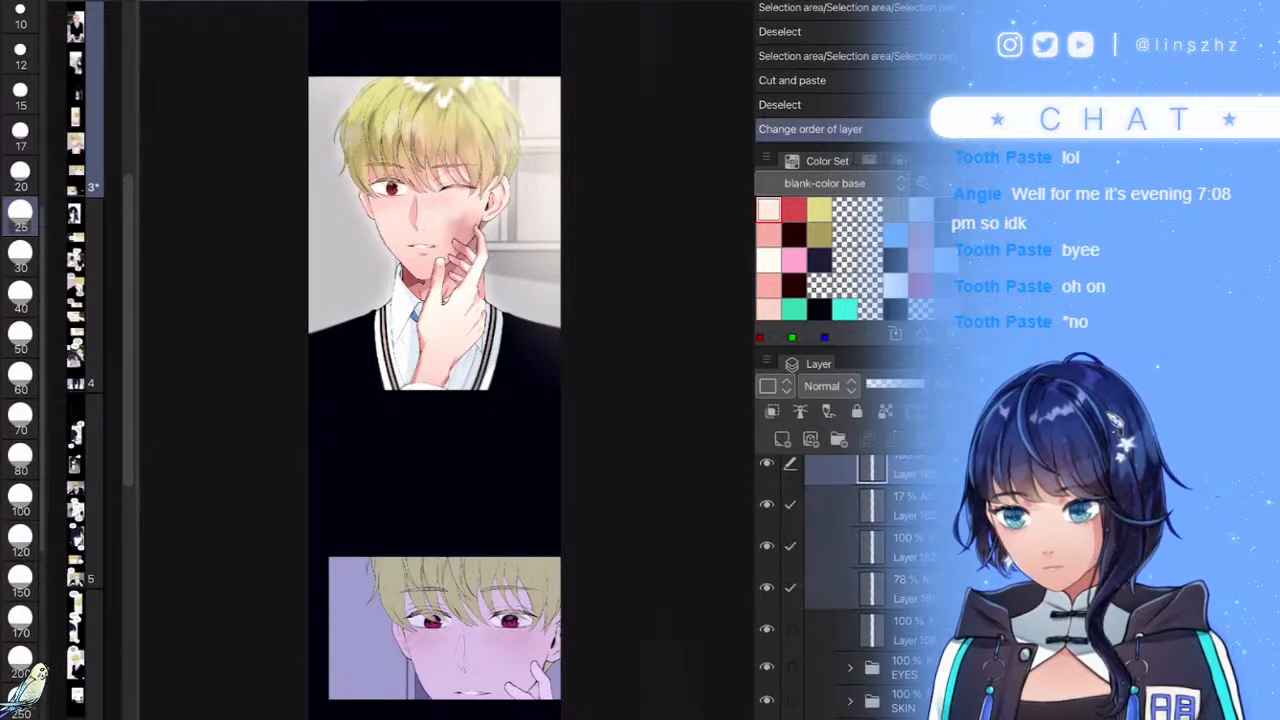
scroll(868, 570, "up", 2)
left_click(850, 571)
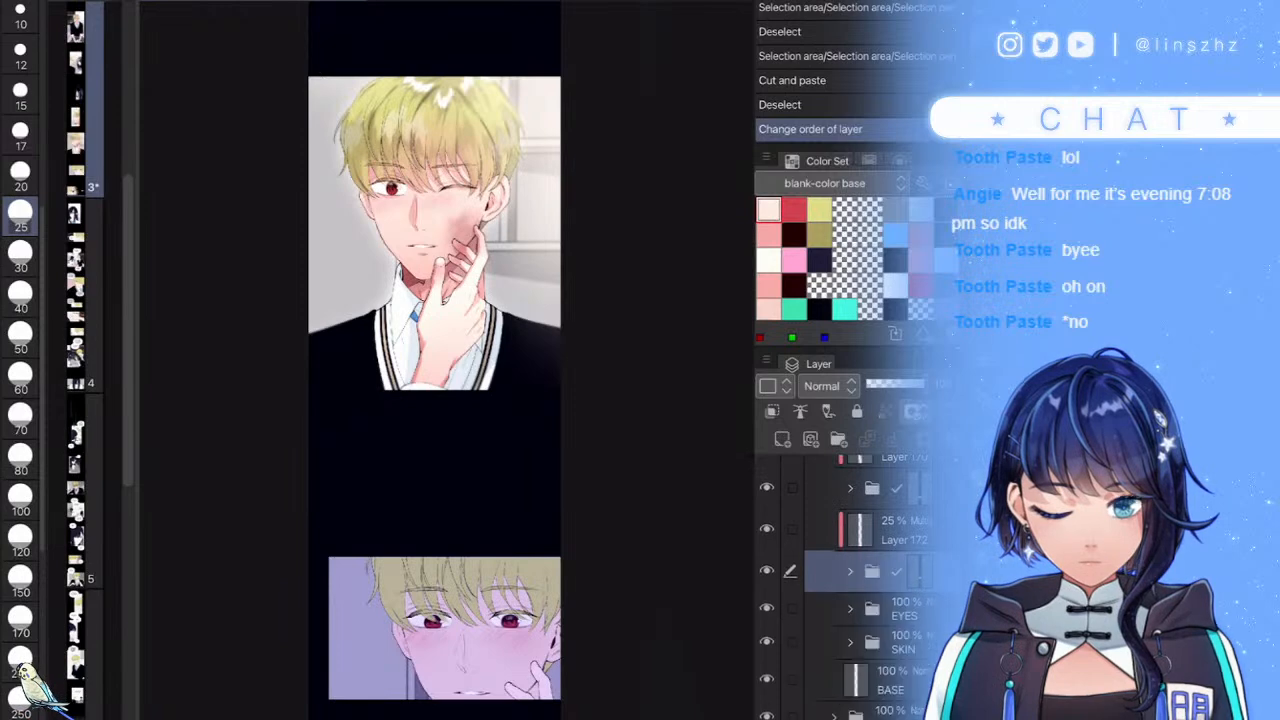
scroll(868, 570, "up", 2)
left_click(834, 547)
scroll(868, 590, "up", 4)
scroll(868, 590, "down", 1)
scroll(868, 590, "up", 1)
- Expand the close-up panel's frame and HAIR folders and select the layer inside HAIR
left_click(816, 542)
left_click(886, 500)
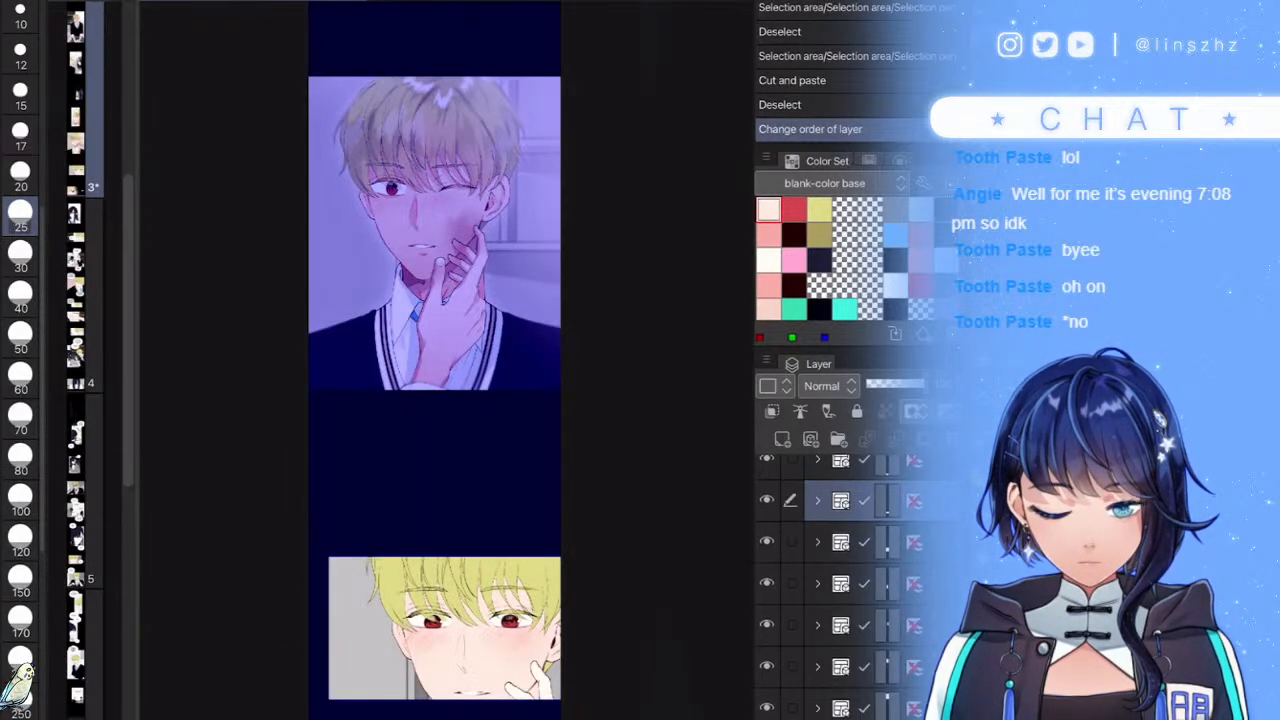
left_click(816, 500)
left_click(886, 575)
scroll(868, 590, "down", 1)
left_click(833, 582)
scroll(868, 590, "down", 1)
left_click(849, 608)
left_click(890, 644)
scroll(450, 670, "up", 6)
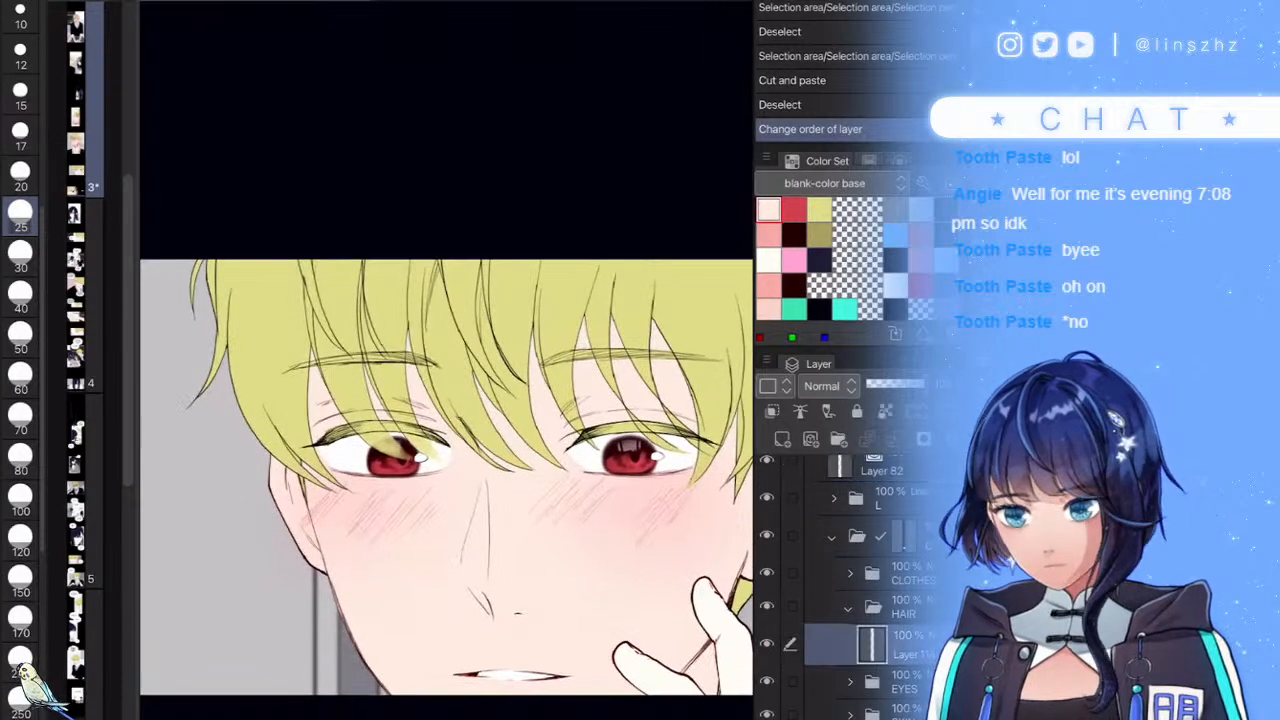
- Select the hair area and mask the HAIR folder to it, then return to Layer 114
left_click(872, 645, "ctrl")
left_click(904, 608)
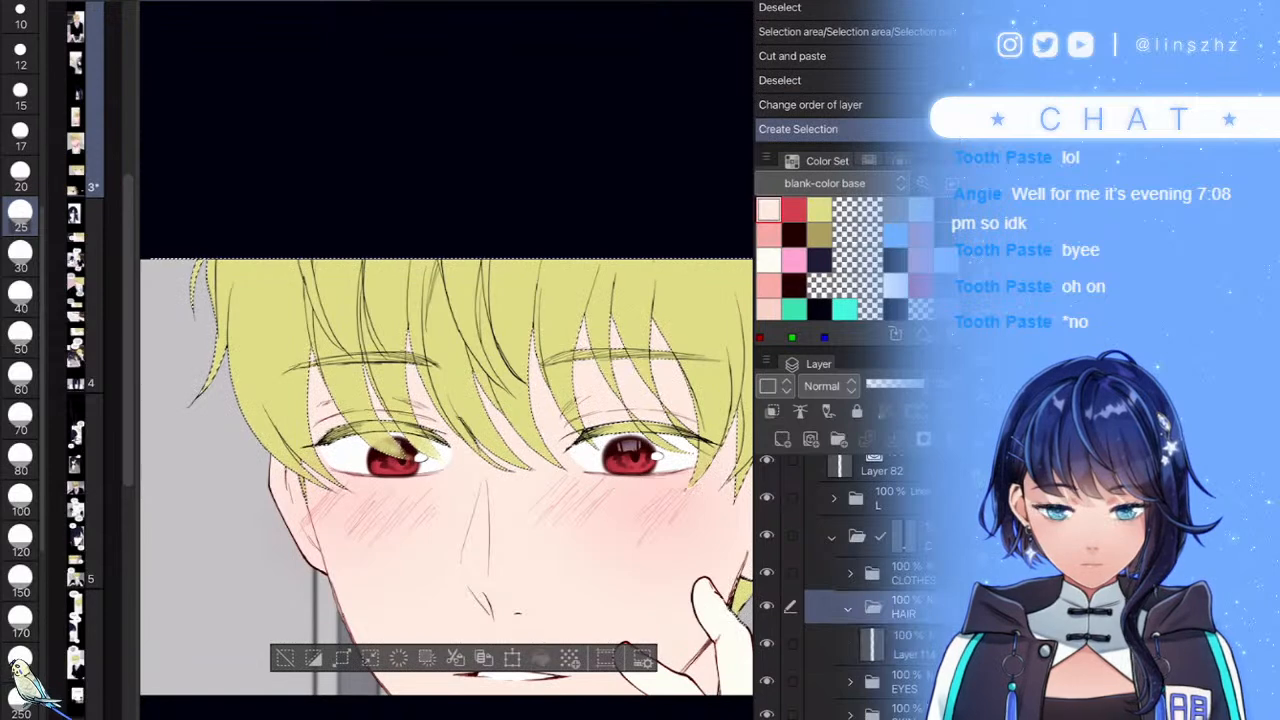
left_click(923, 439)
left_click(908, 653)
- Paste the copied hair shading, then move and scale it to fit over the boy's hair
left_click_drag(570, 546, 486, 551)
scroll(486, 551, "down", 1)
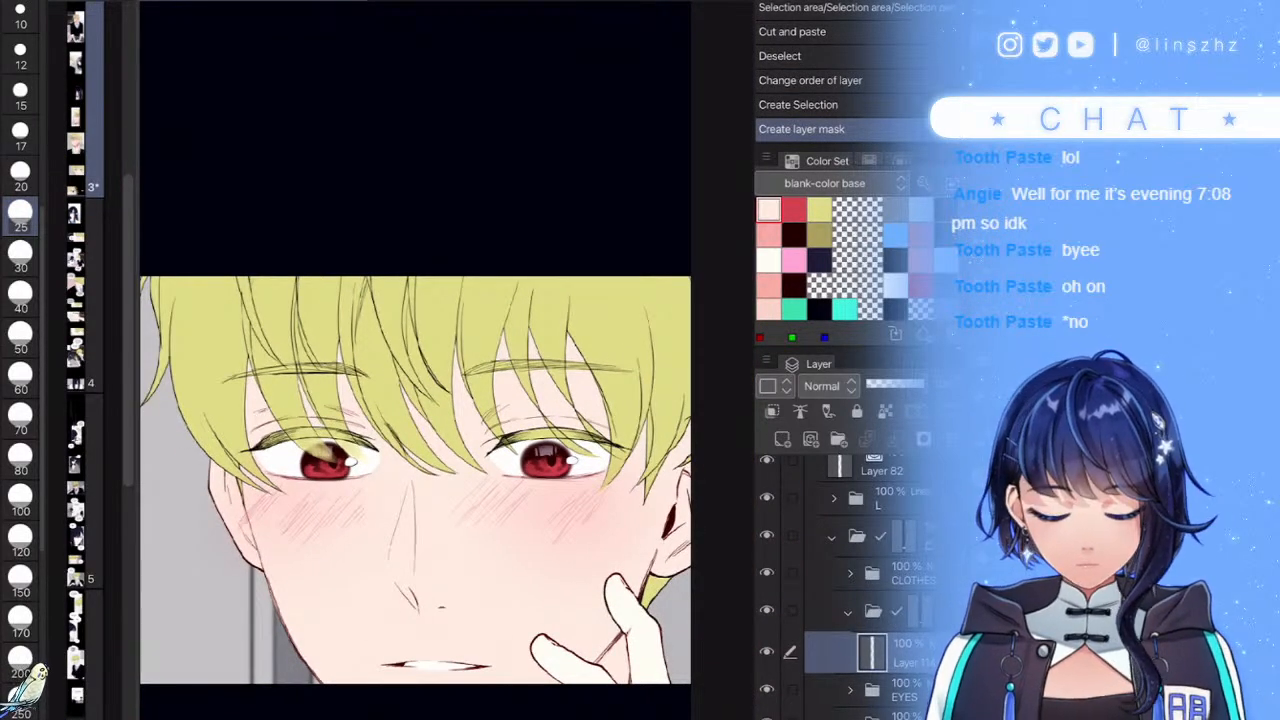
key("ctrl+v")
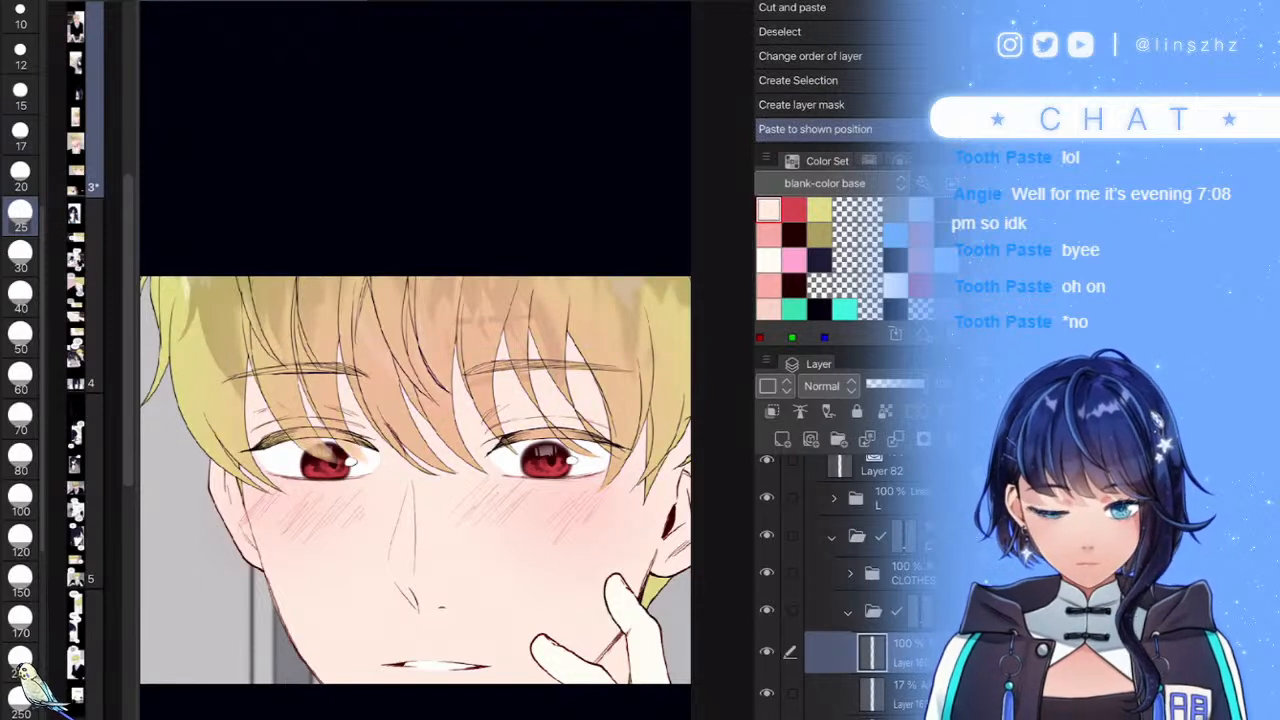
scroll(850, 580, "down", 3)
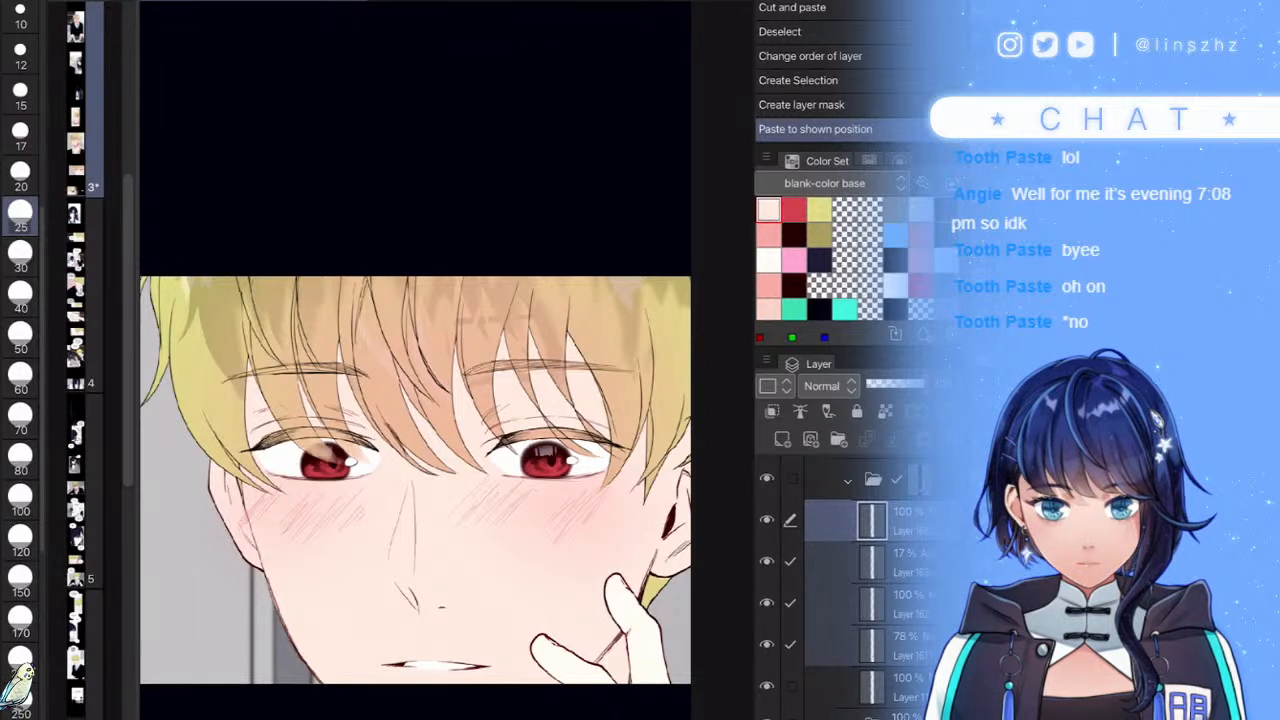
key("ctrl+t")
left_click_drag(447, 374, 415, 447)
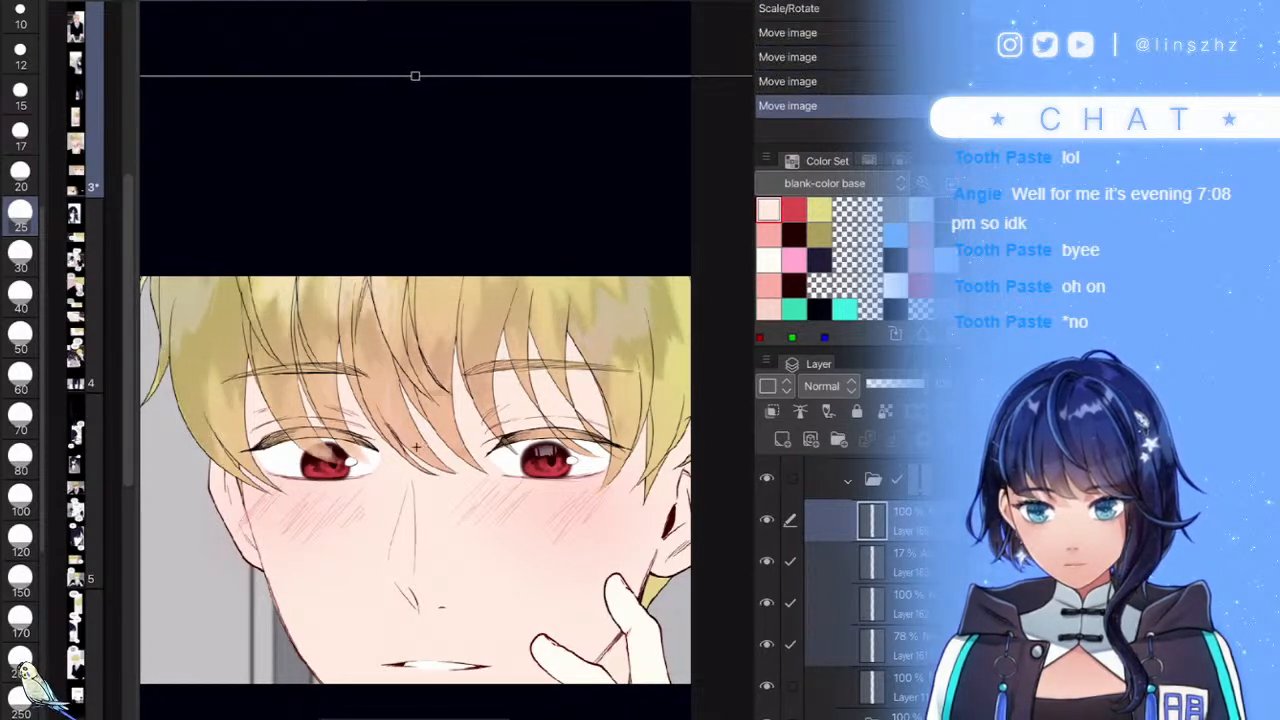
scroll(556, 361, "down", 3)
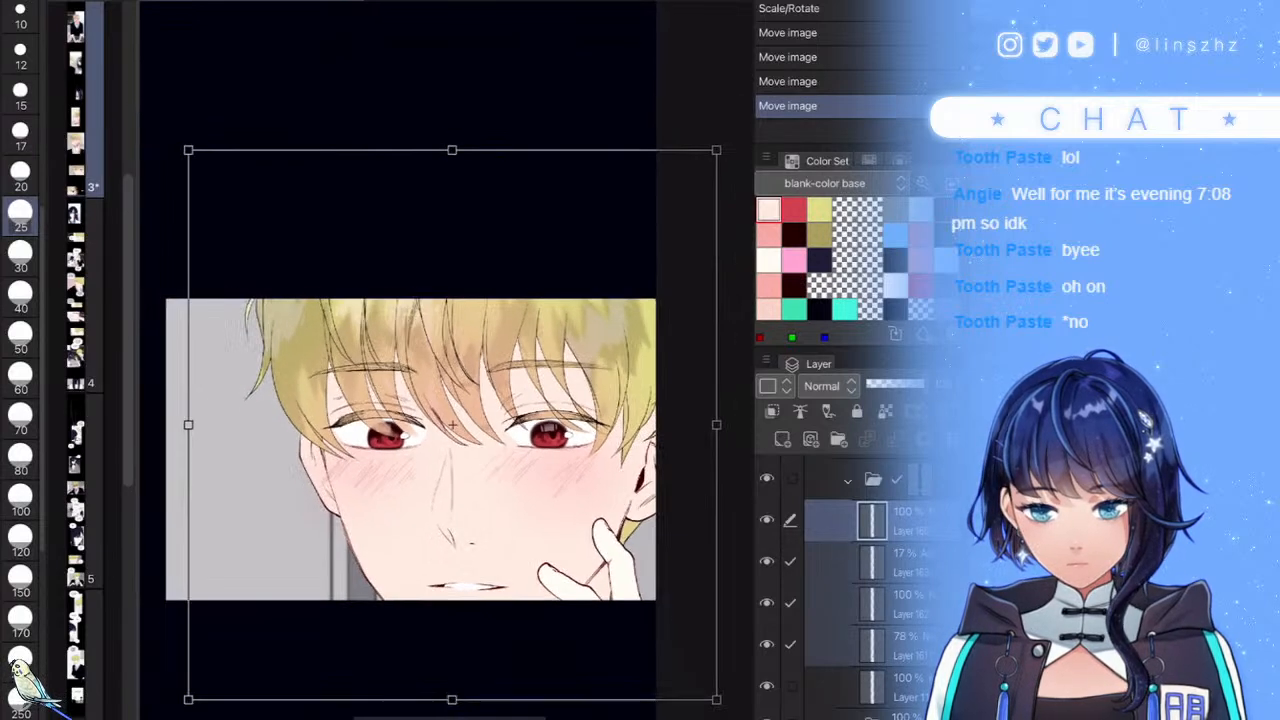
left_click_drag(718, 700, 738, 708)
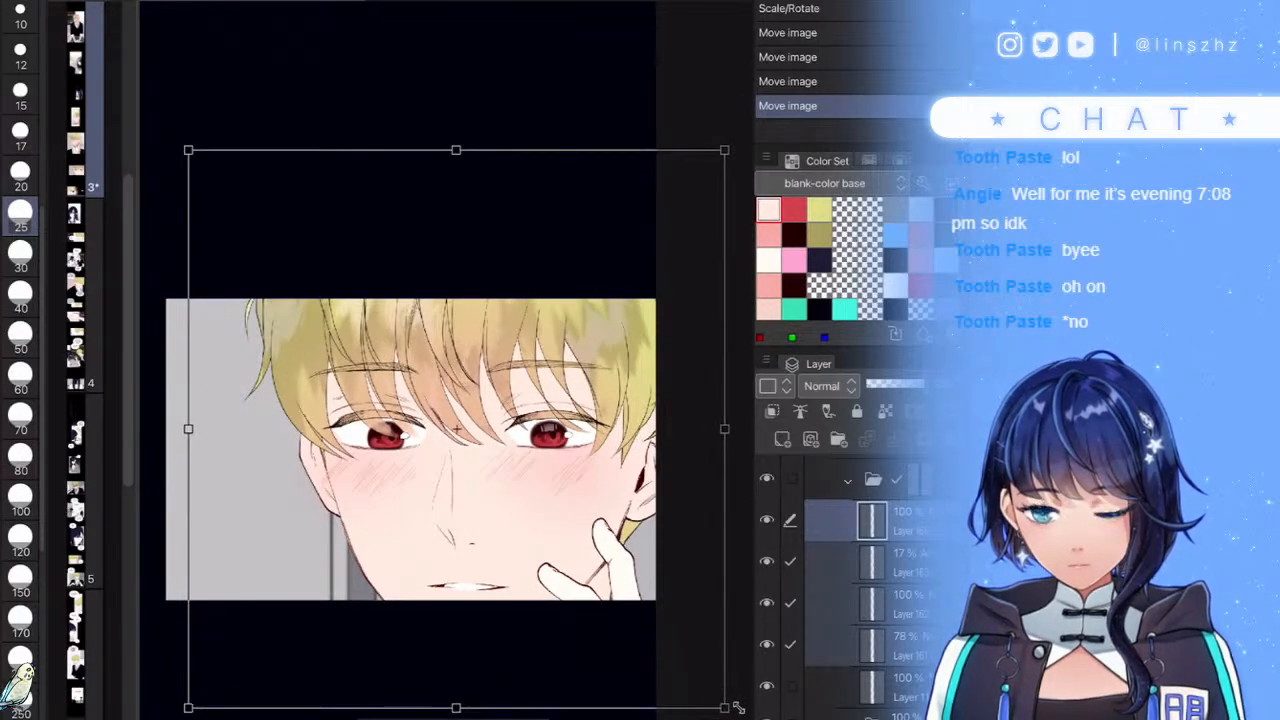
mouse_move(532, 528)
left_mouse_down()
mouse_move(558, 501)
mouse_move(534, 517)
left_mouse_up()
left_click_drag(457, 139, 458, 89)
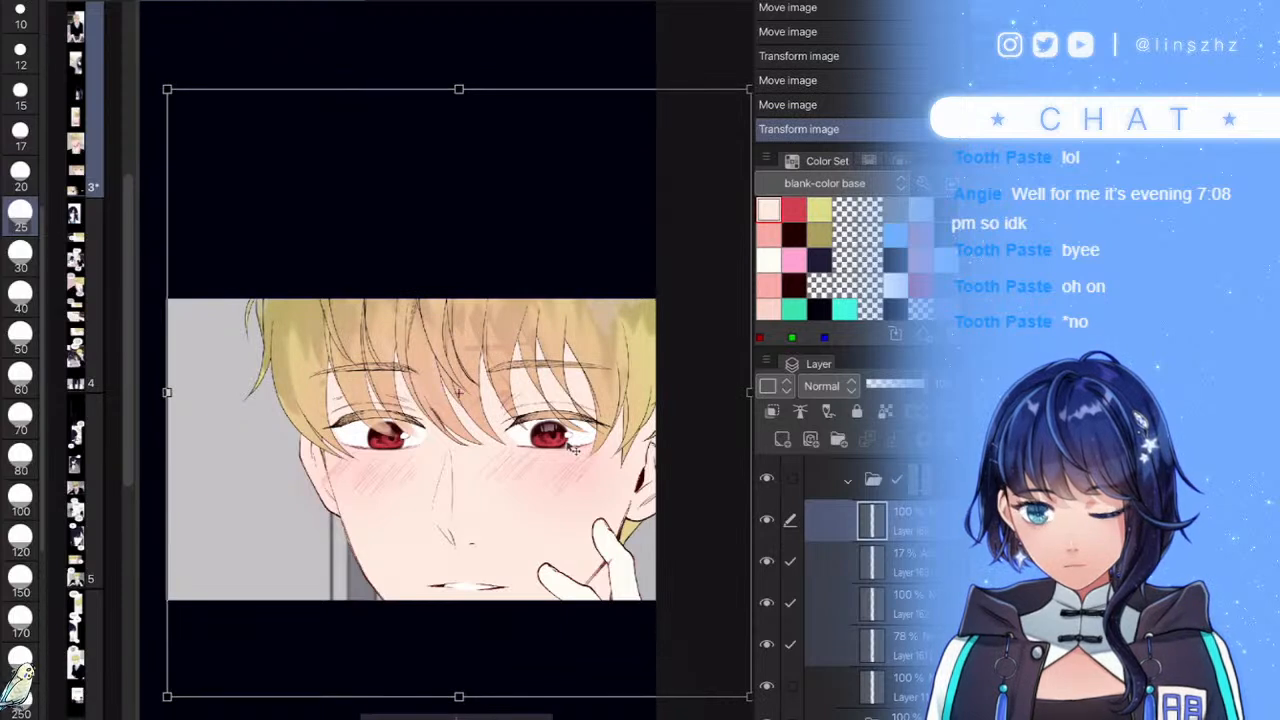
left_click_drag(573, 449, 571, 478)
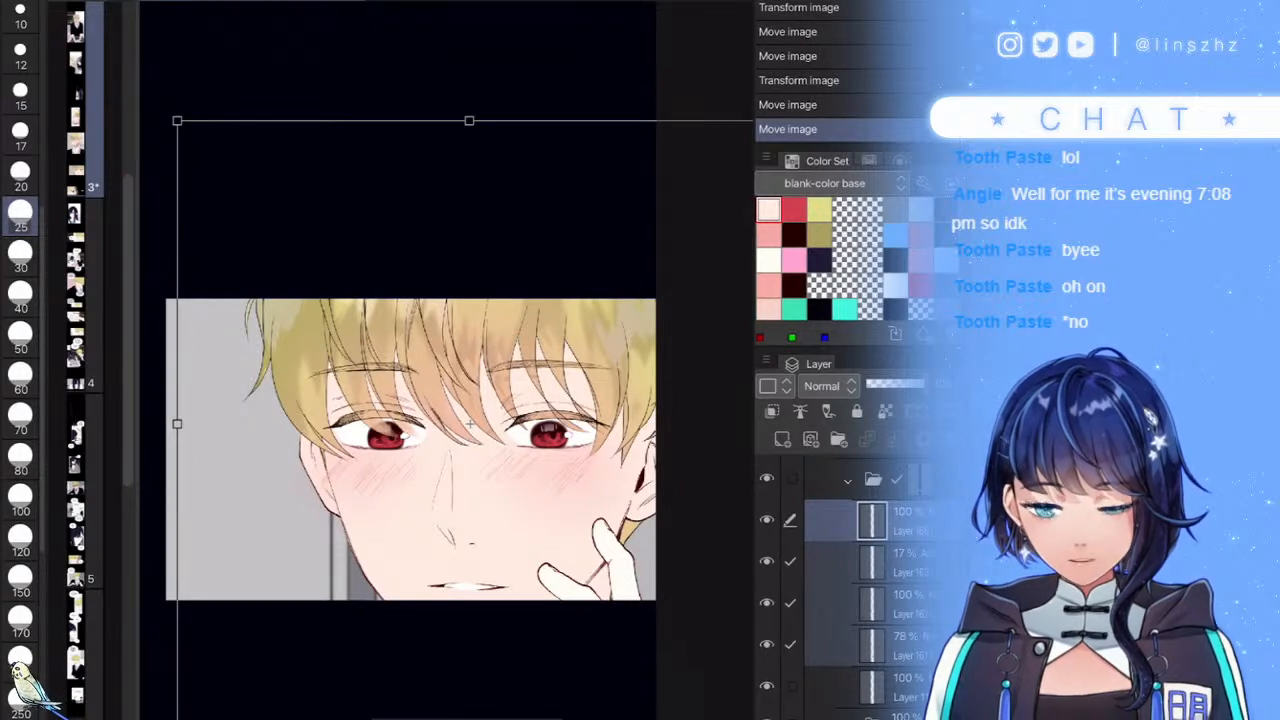
key("Return")
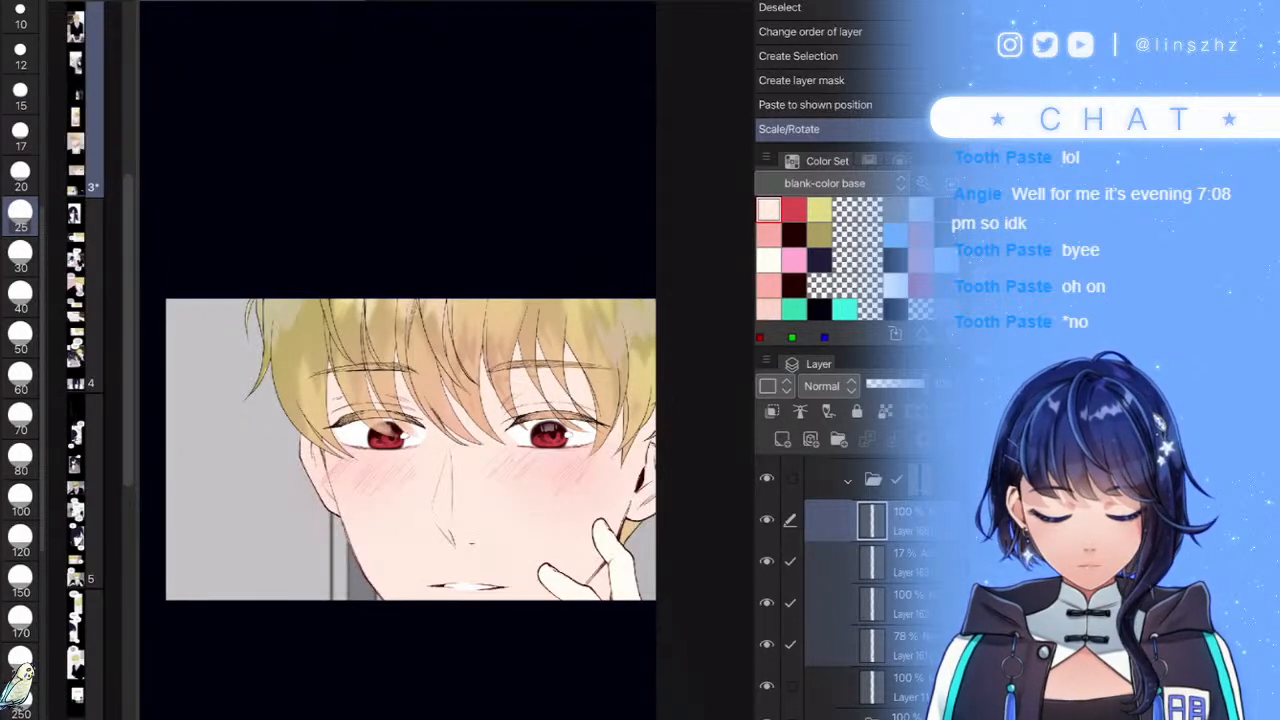
- Toggle the hair layers' visibility off and on to compare the shading
left_click(767, 520)
left_click(767, 520)
left_click(767, 645)
left_click(767, 645)
- Paint soft hair-highlight strokes over the blond fringe on the 78% layer
left_click(890, 646)
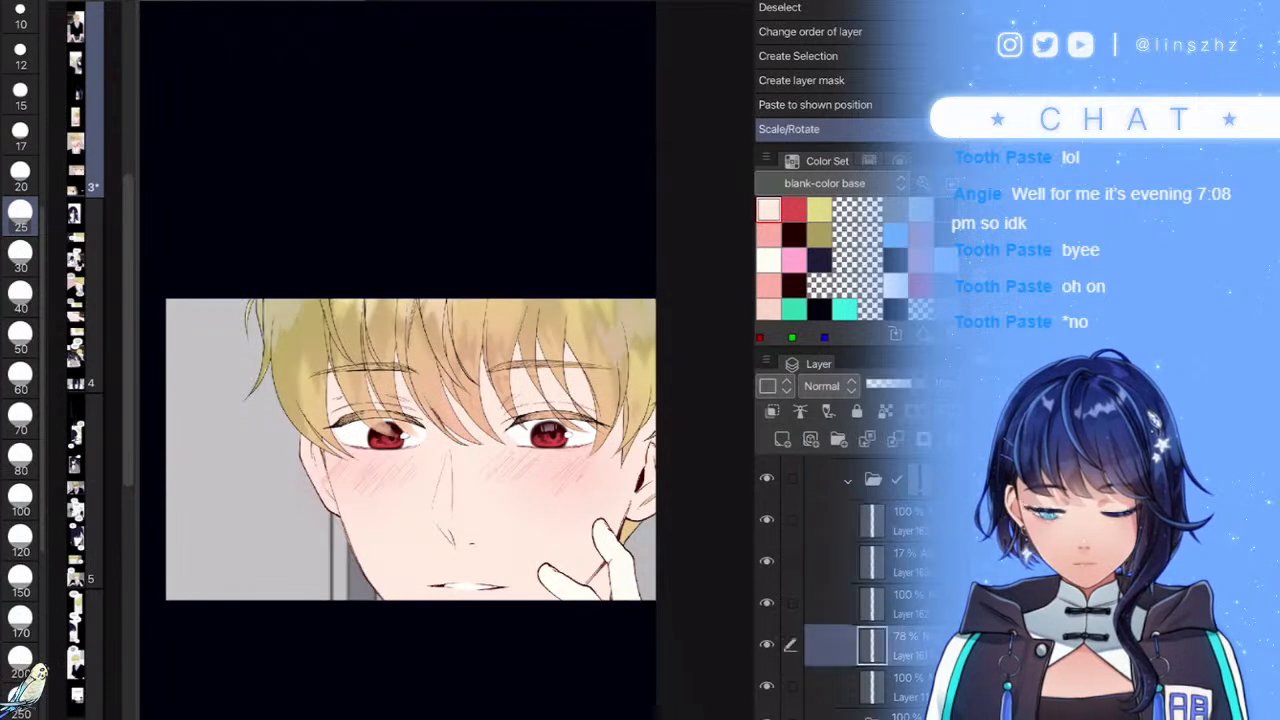
key("b")
key("b")
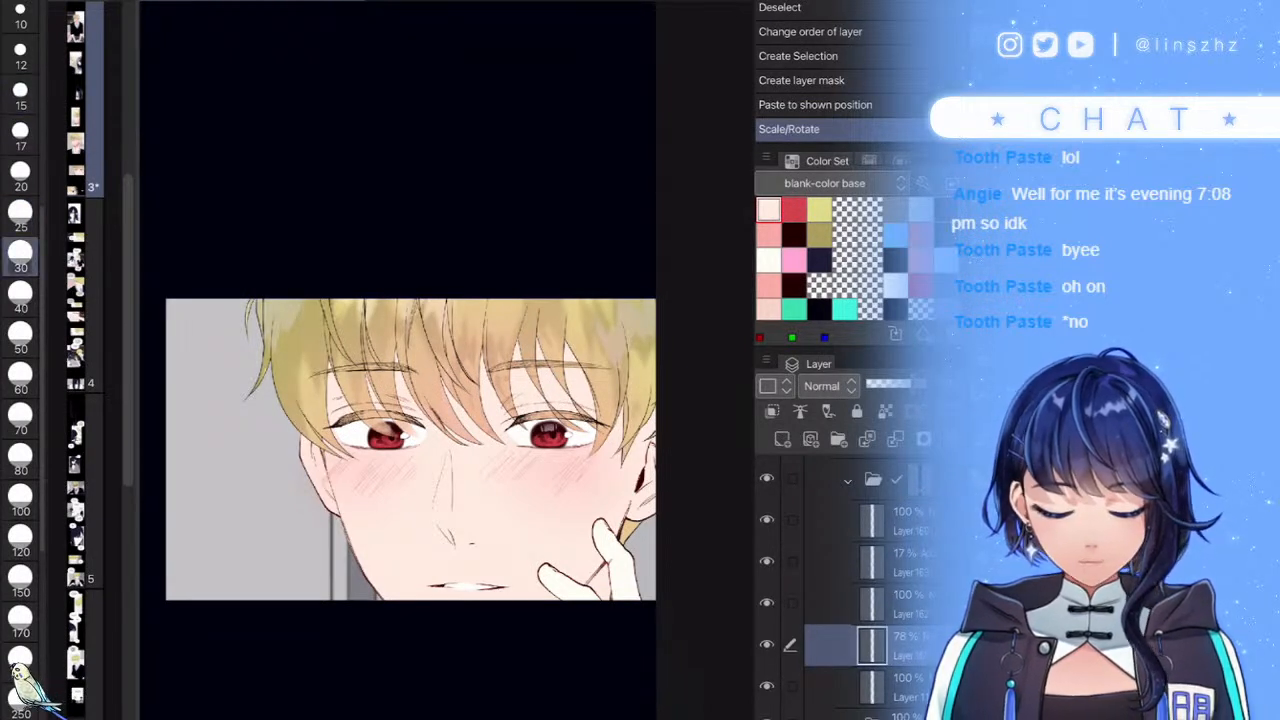
scroll(450, 357, "up", 5)
mouse_move(505, 403)
left_mouse_down()
mouse_move(523, 425)
mouse_move(514, 512)
mouse_move(541, 512)
left_mouse_up()
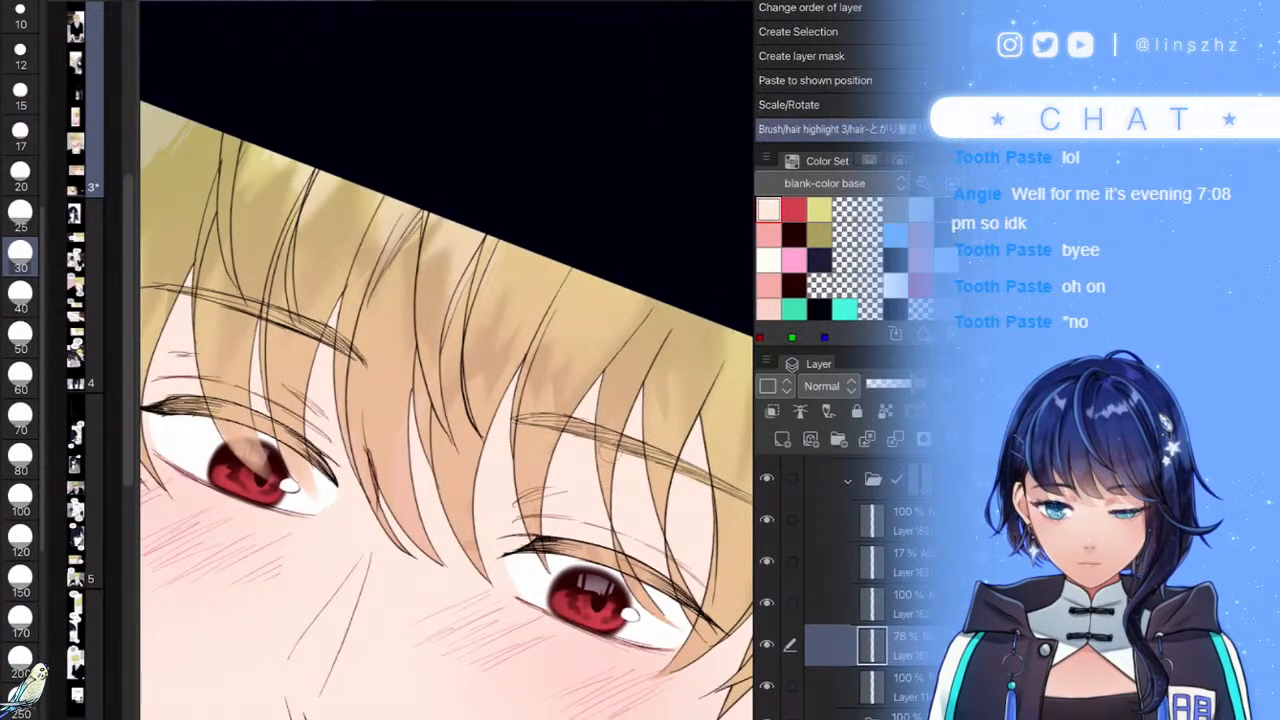
left_click_drag(467, 556, 458, 597)
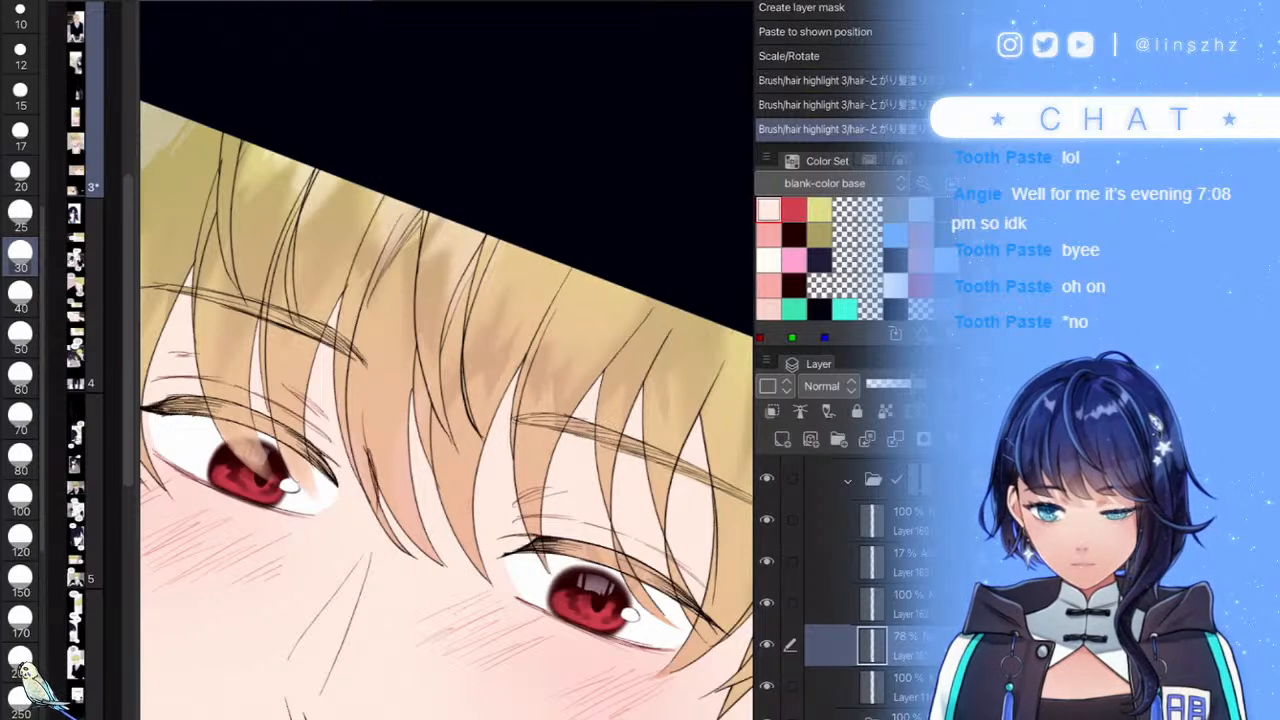
scroll(446, 400, "down", 5)
scroll(446, 400, "up", 3)
scroll(423, 400, "down", 2)
scroll(423, 400, "down", 2)
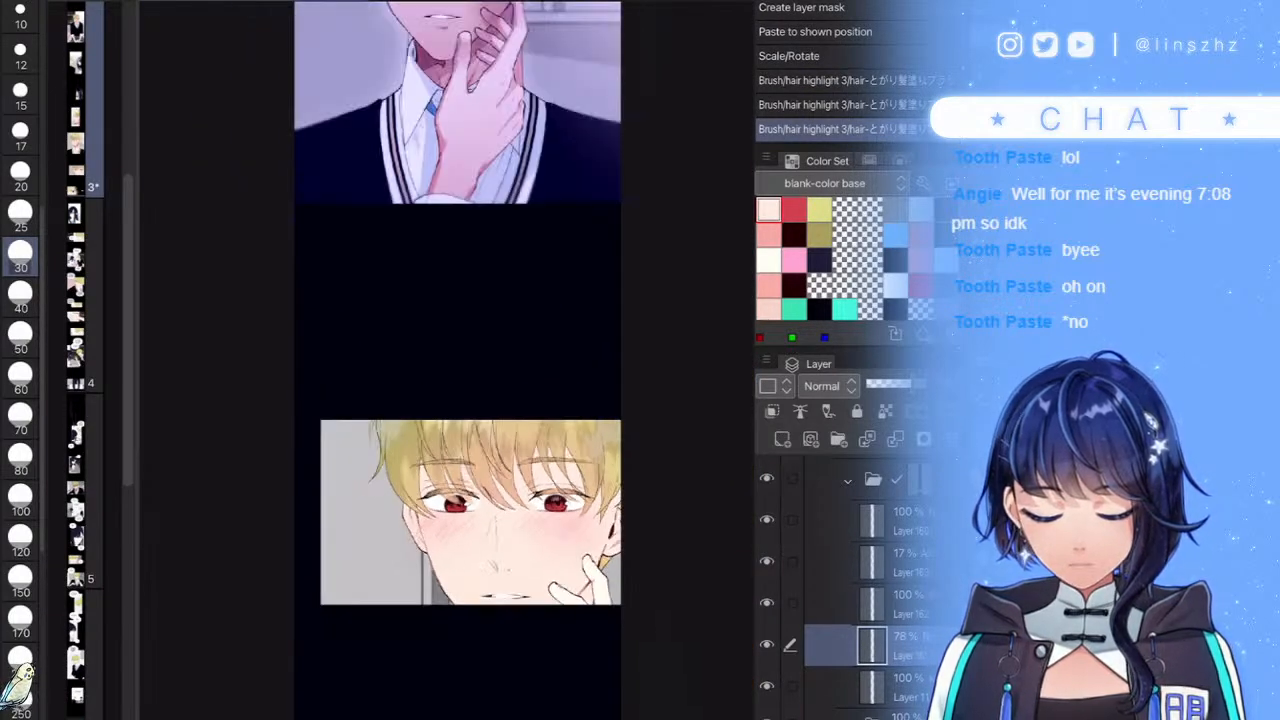
scroll(850, 580, "up", 3)
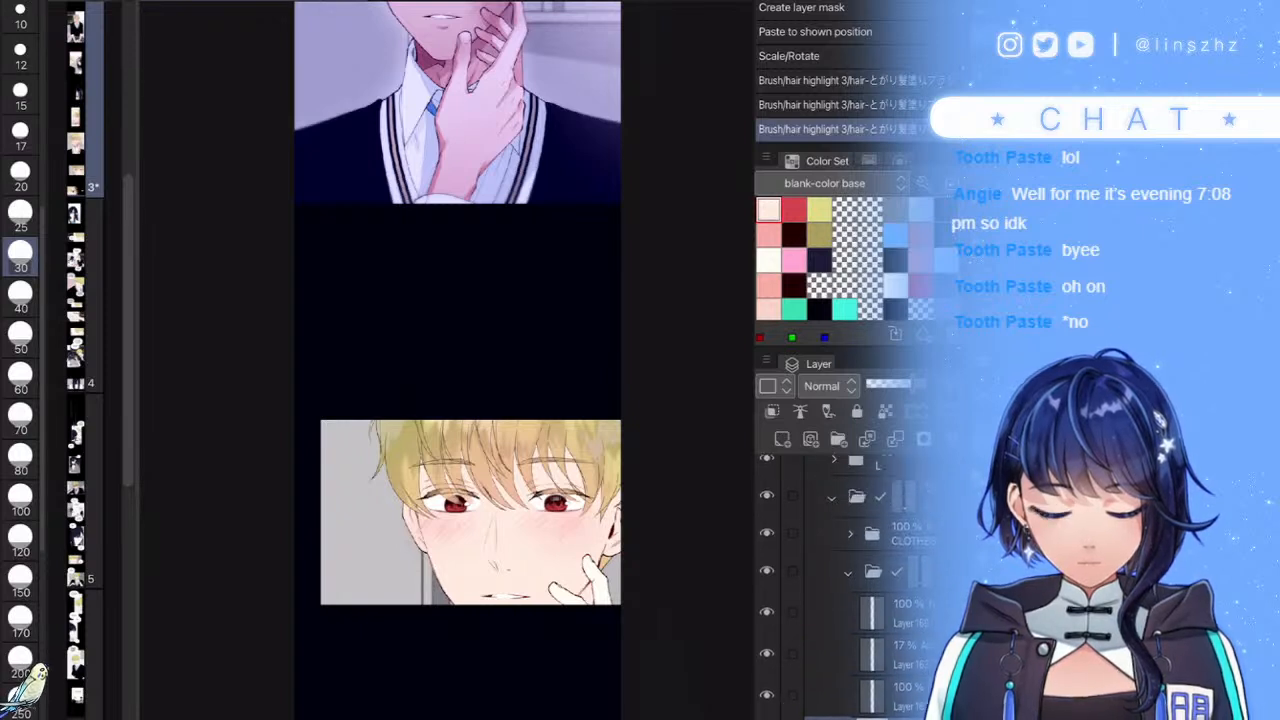
- Add a new Multiply layer at 39% opacity clipped to the hair, with brush size 17
left_click(850, 577)
left_click(783, 440)
left_click(829, 386)
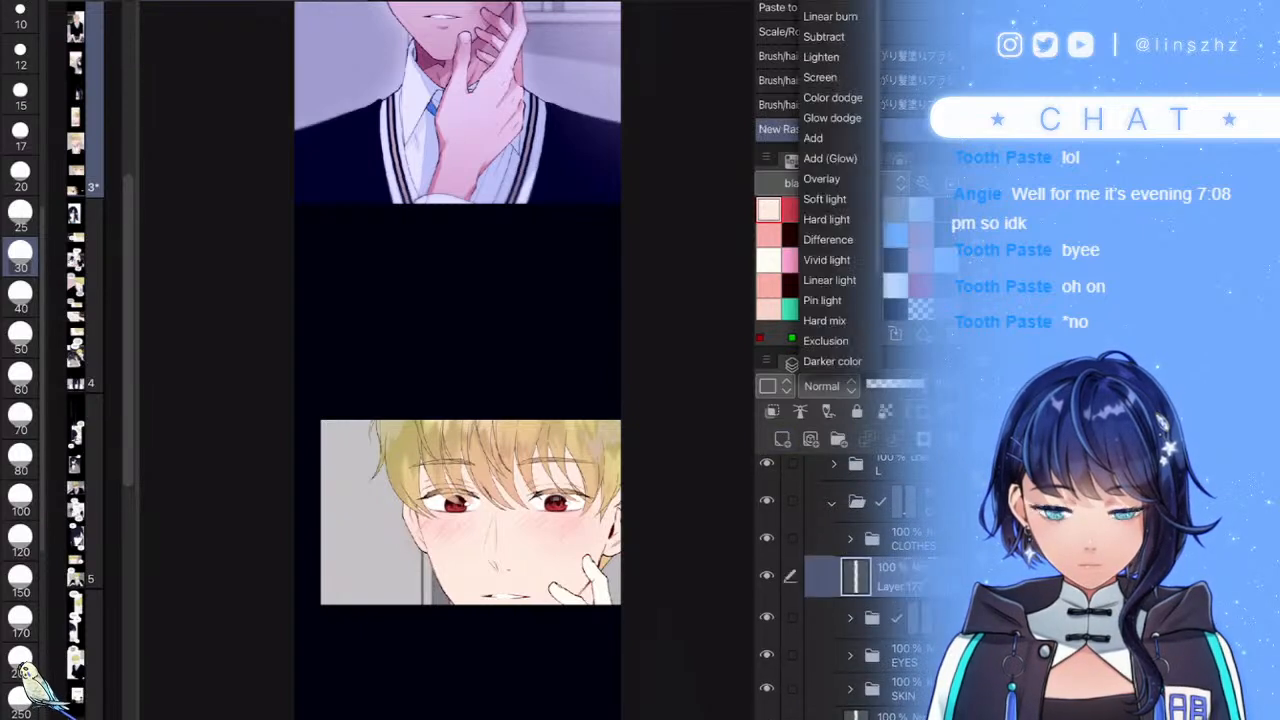
left_click(820, 2)
left_click(887, 384)
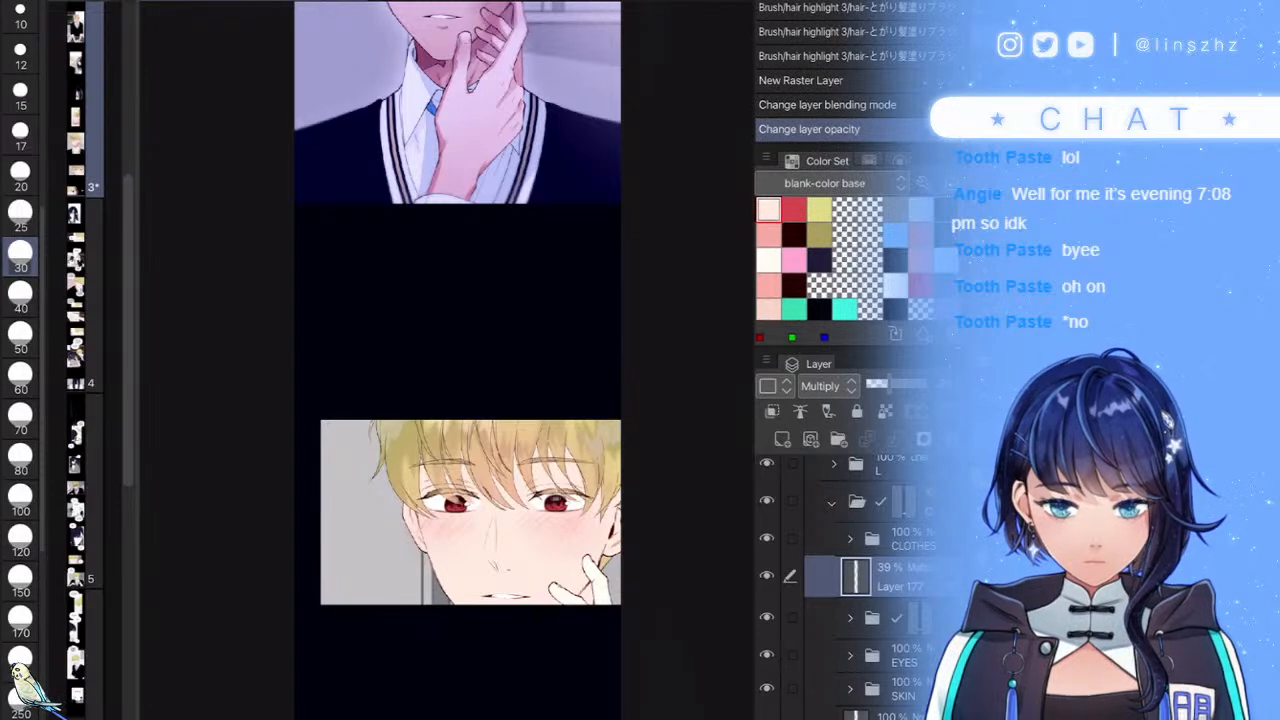
left_click(20, 135)
scroll(447, 420, "up", 10)
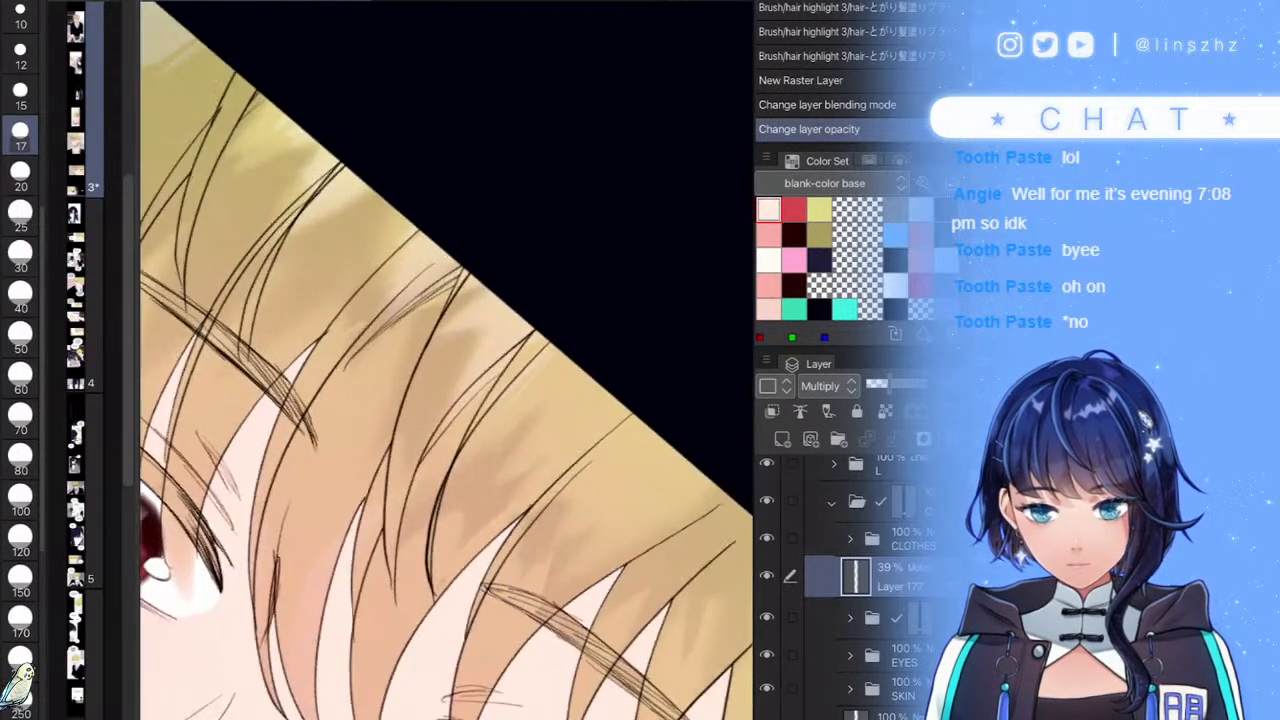
mouse_move(440, 418)
left_mouse_down()
mouse_move(384, 575)
mouse_move(397, 674)
left_mouse_up()
scroll(455, 470, "up", 3)
key("ctrl+z")
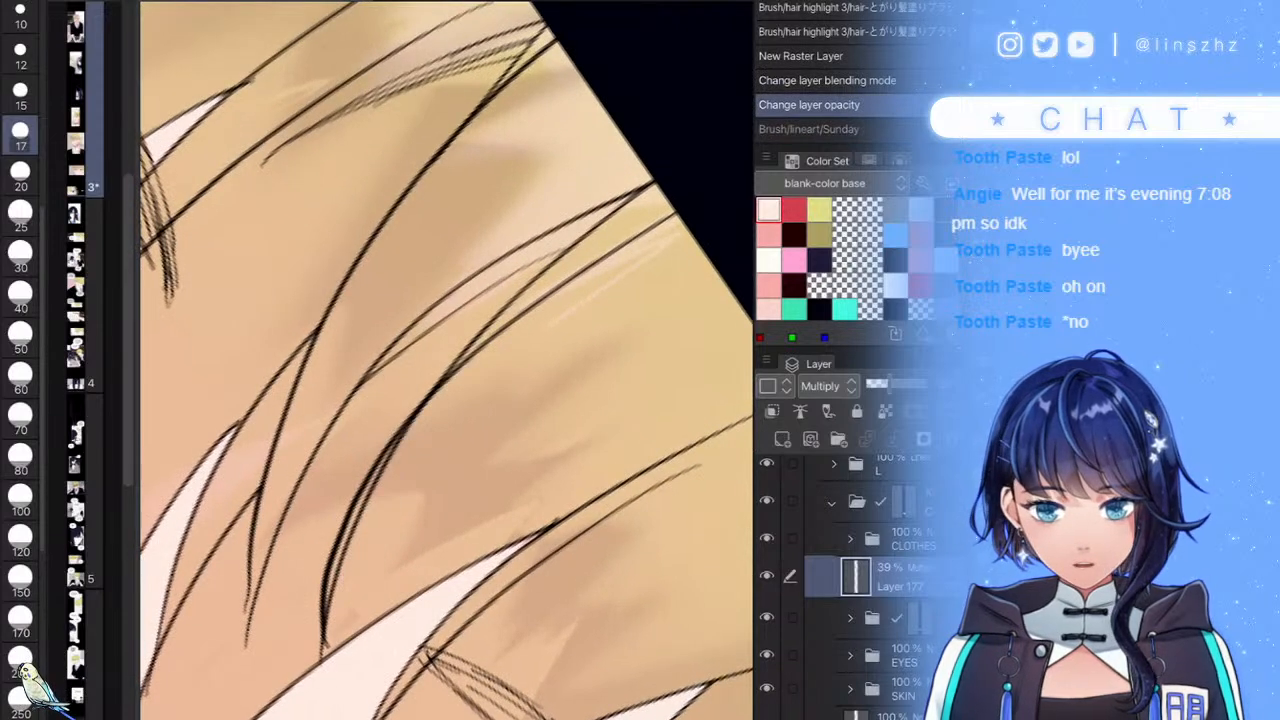
key("ctrl+alt+g")
- Paint grey shadows along the left hair strands and clean up their edges
left_click_drag(350, 615, 408, 442)
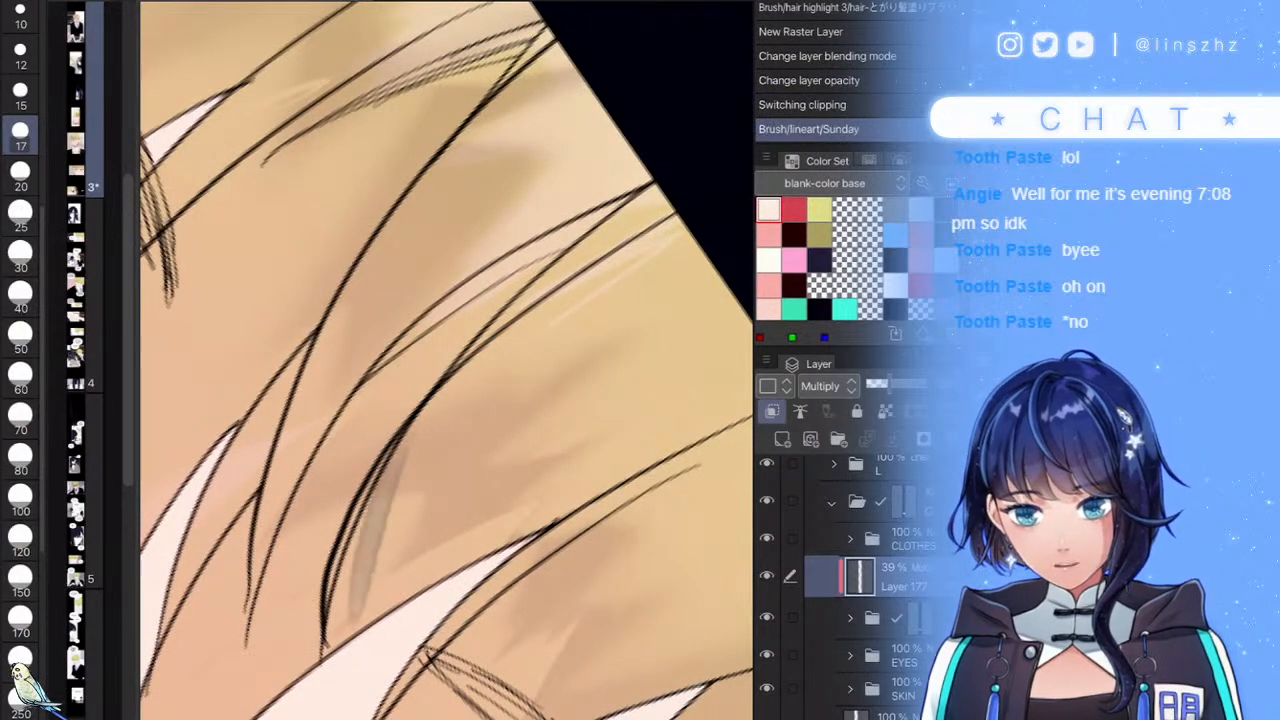
left_click_drag(352, 598, 548, 292)
mouse_move(428, 404)
left_mouse_down()
mouse_move(690, 216)
mouse_move(320, 506)
mouse_move(284, 648)
left_mouse_up()
mouse_move(290, 588)
left_mouse_down()
mouse_move(343, 412)
mouse_move(598, 210)
mouse_move(700, 165)
left_mouse_up()
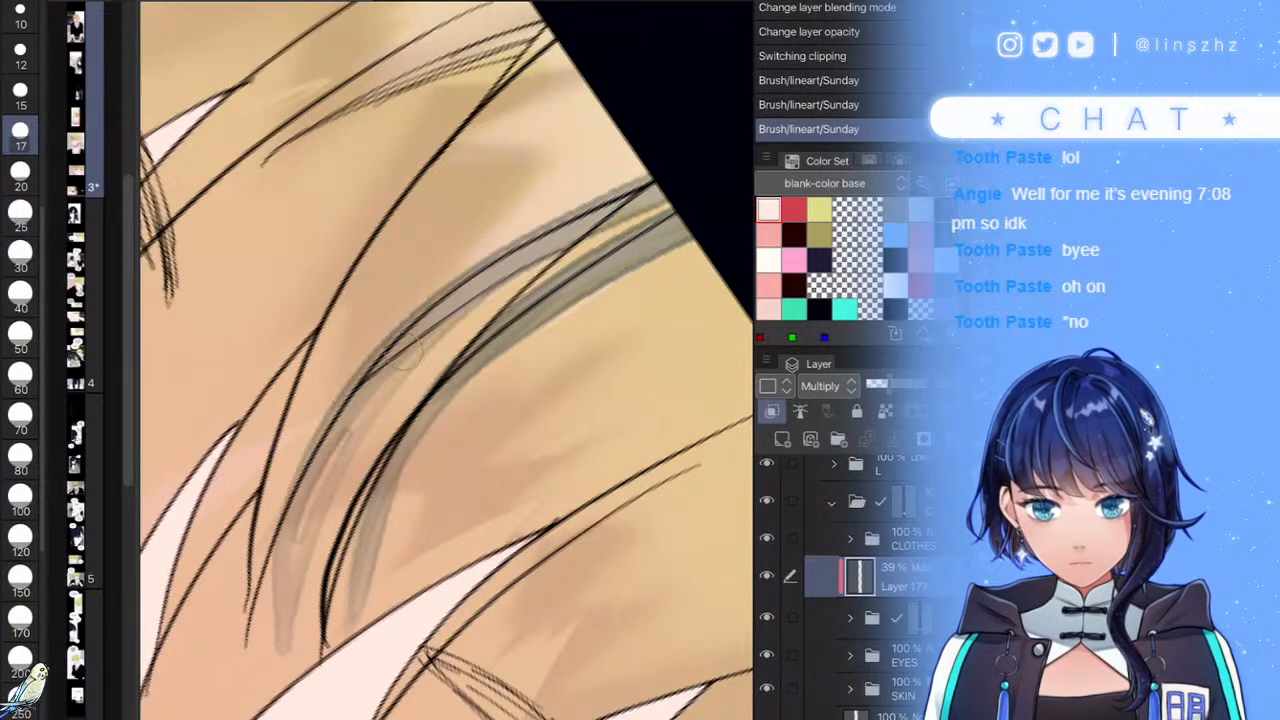
mouse_move(420, 333)
left_mouse_down()
mouse_move(290, 559)
mouse_move(283, 636)
left_mouse_up()
mouse_move(335, 478)
left_mouse_down()
mouse_move(460, 314)
mouse_move(734, 152)
mouse_move(335, 453)
mouse_move(280, 645)
left_mouse_up()
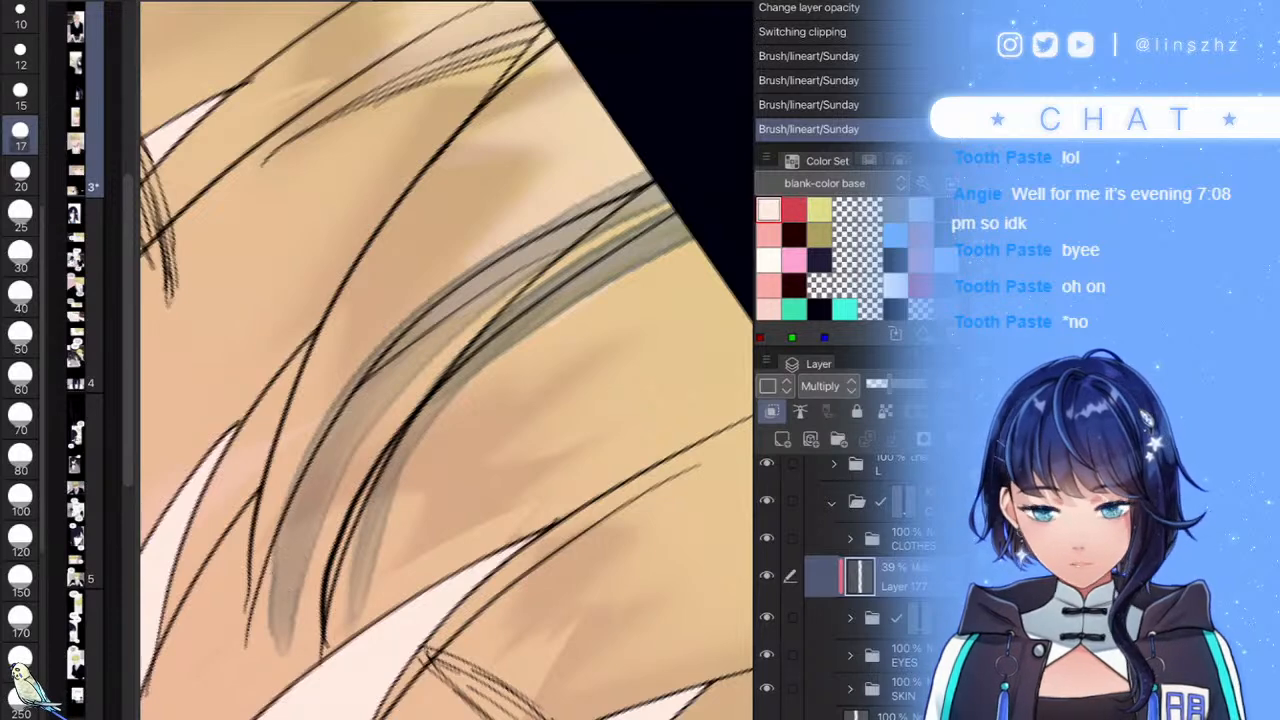
left_click_drag(272, 479, 270, 656)
left_click_drag(258, 505, 268, 683)
left_click_drag(269, 612, 275, 655)
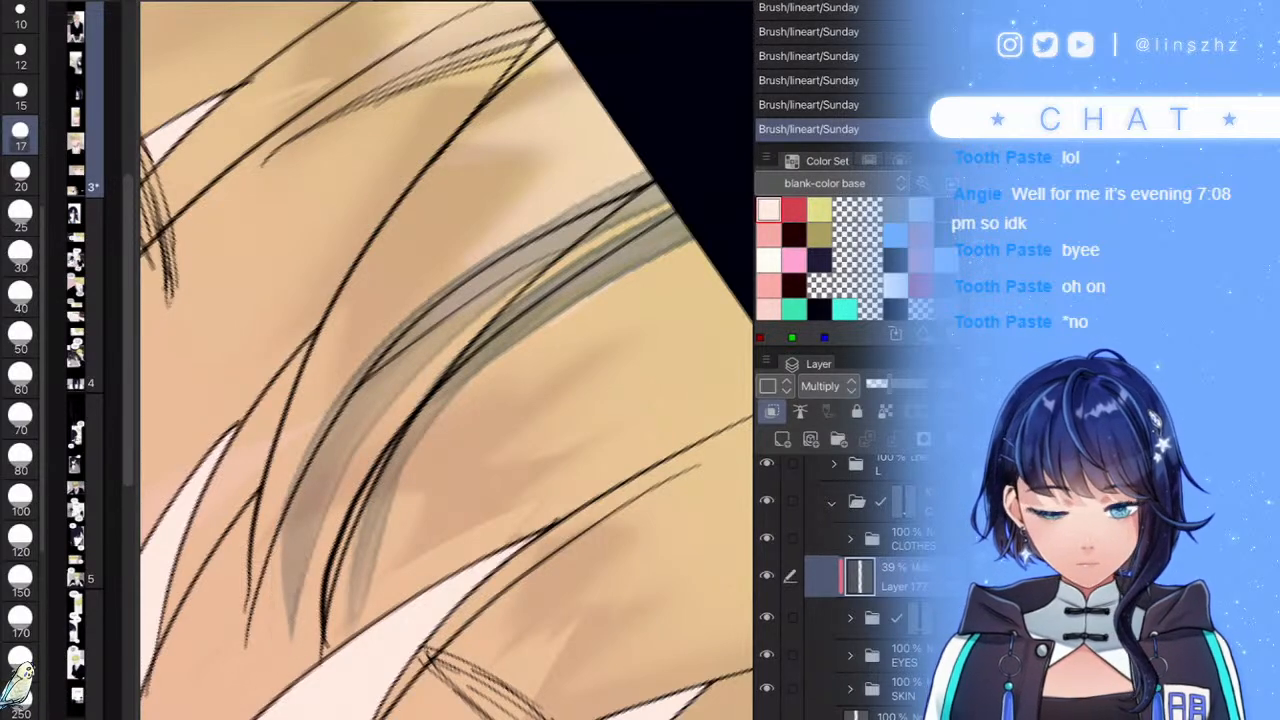
- Shade another hair strand in grey, redrawing its shadow thicker
scroll(447, 360, "down", 5)
scroll(447, 360, "up", 4)
left_click_drag(499, 200, 384, 405)
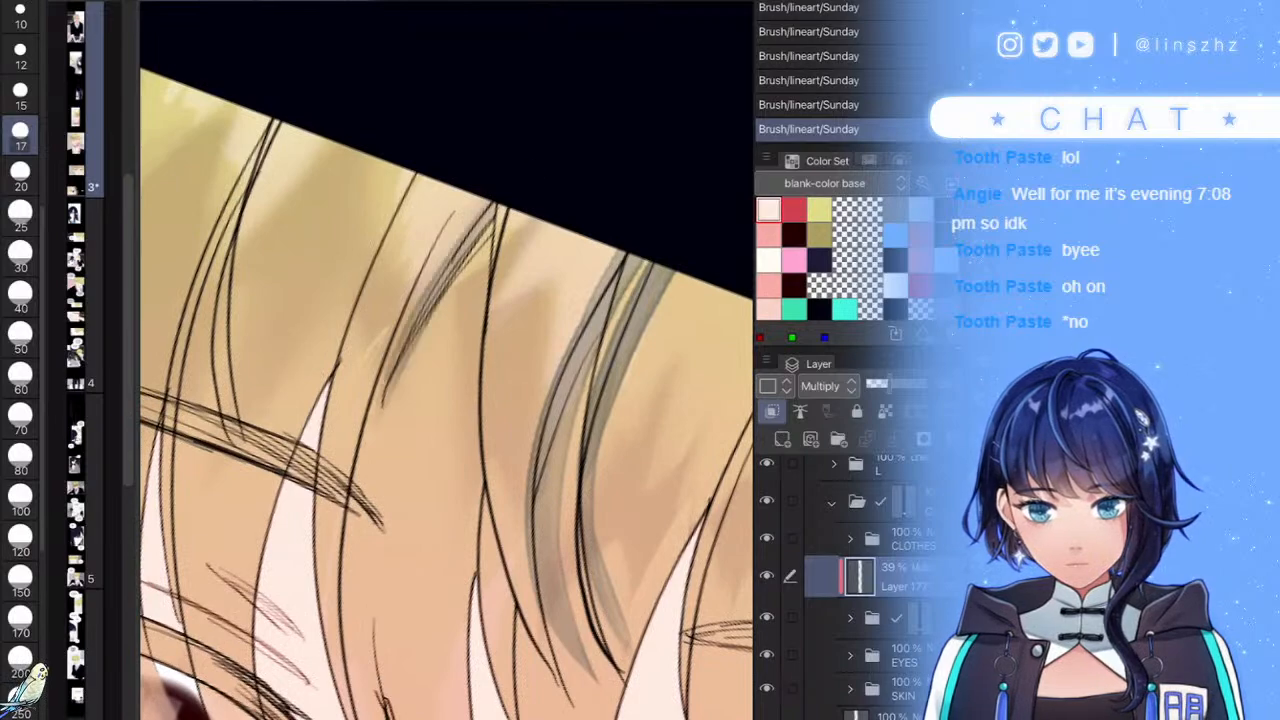
left_click_drag(404, 338, 350, 515)
mouse_move(354, 490)
left_mouse_down()
mouse_move(394, 384)
mouse_move(488, 228)
left_mouse_up()
mouse_move(430, 314)
left_mouse_down()
mouse_move(498, 206)
mouse_move(354, 428)
mouse_move(330, 494)
left_mouse_up()
scroll(447, 360, "down", 3)
scroll(447, 360, "up", 3)
key("ctrl+z")
mouse_move(521, 236)
left_mouse_down()
mouse_move(381, 372)
mouse_move(319, 492)
mouse_move(457, 263)
mouse_move(195, 560)
left_mouse_up()
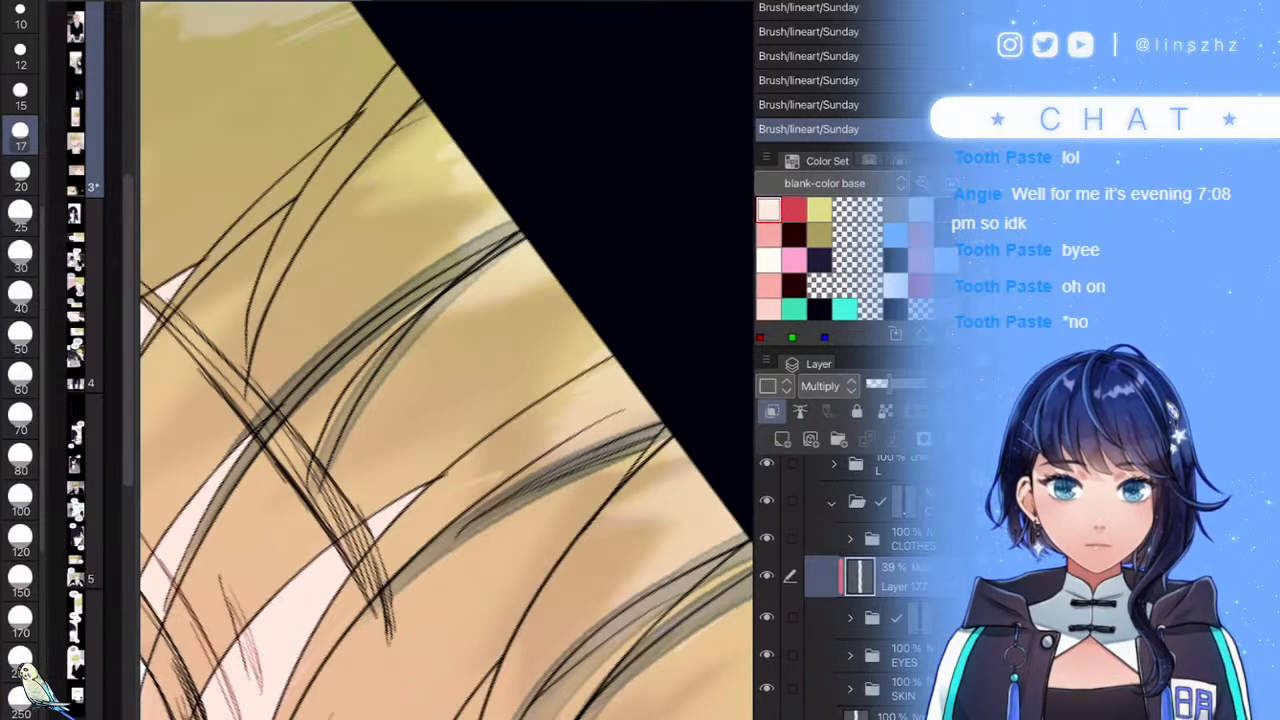
- Add grey shading to the upper-left, right and lower-right hair strands
scroll(447, 360, "down", 6)
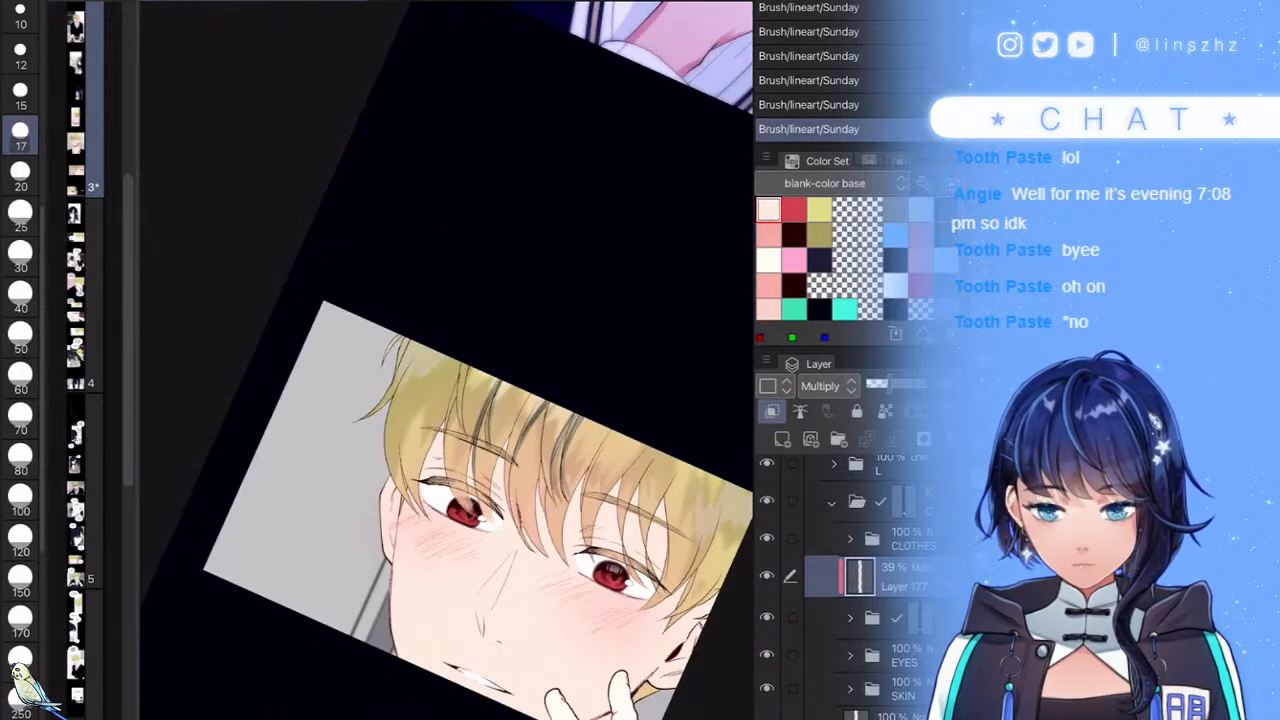
scroll(288, 527, "up", 8)
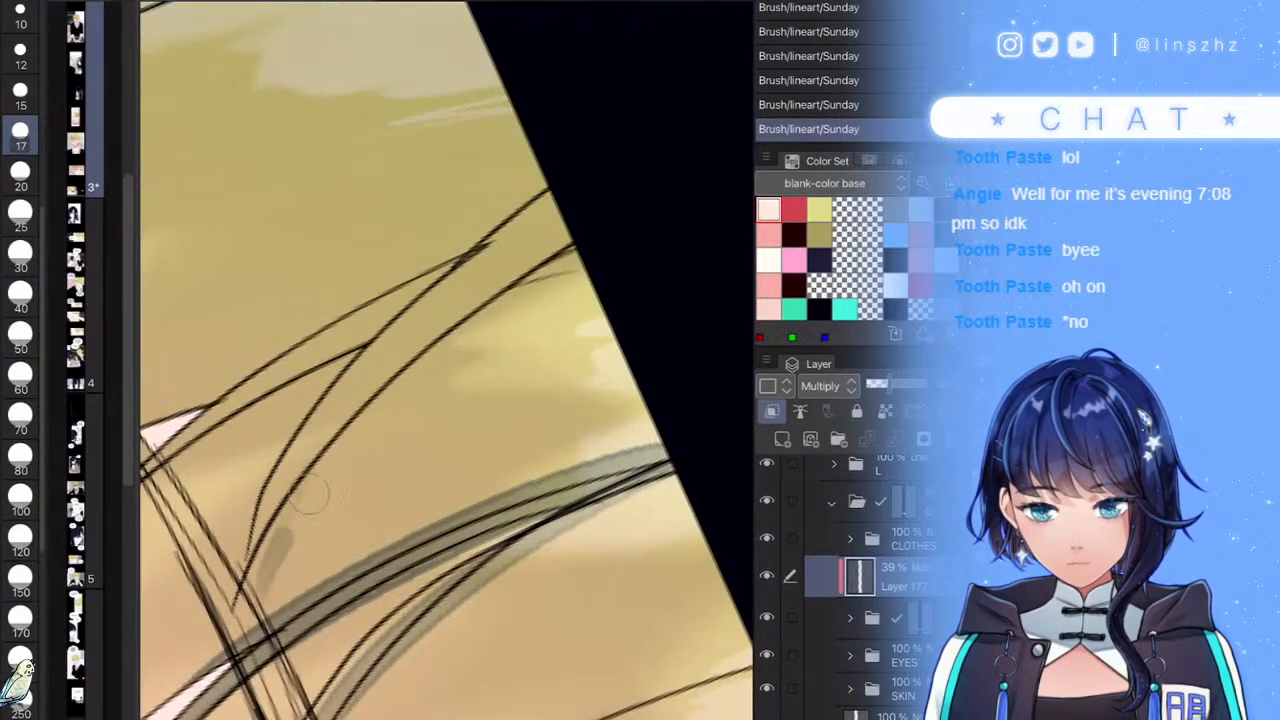
scroll(288, 527, "down", 6)
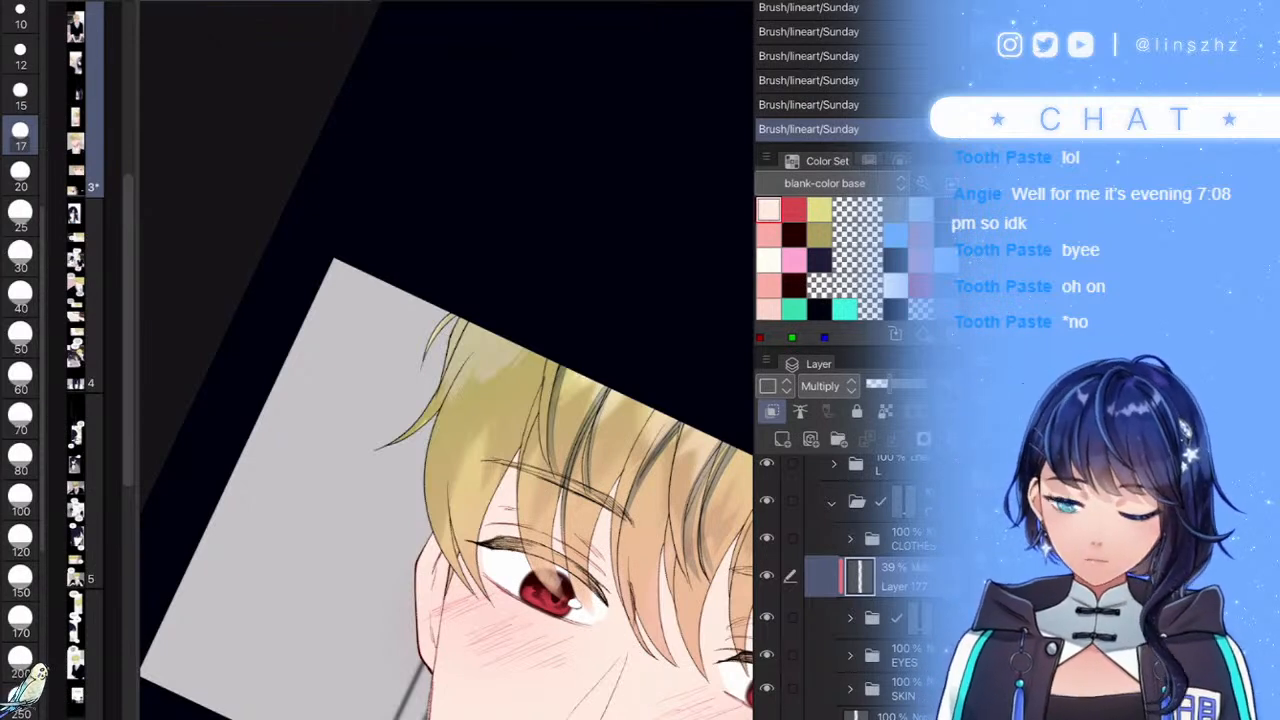
scroll(447, 360, "up", 3)
mouse_move(418, 343)
left_mouse_down()
mouse_move(504, 287)
mouse_move(308, 450)
left_mouse_up()
scroll(447, 360, "down", 5)
scroll(447, 360, "up", 3)
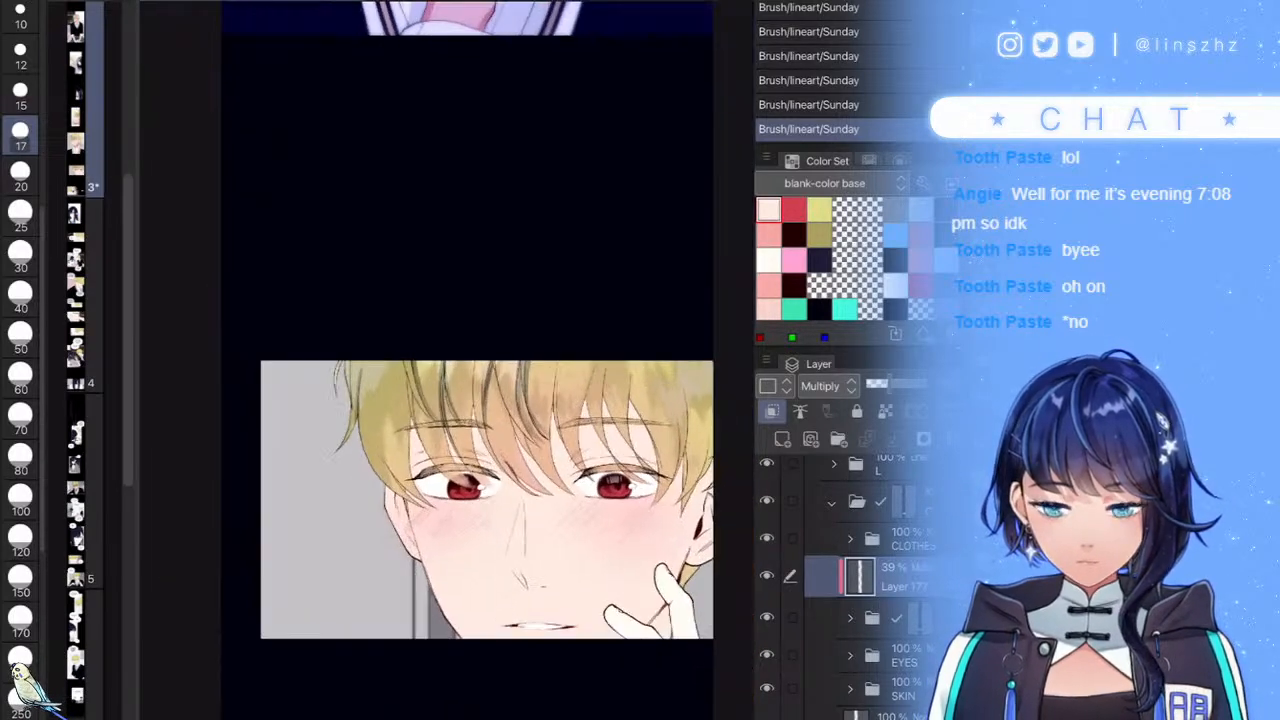
scroll(447, 360, "up", 2)
left_click_drag(465, 288, 439, 390)
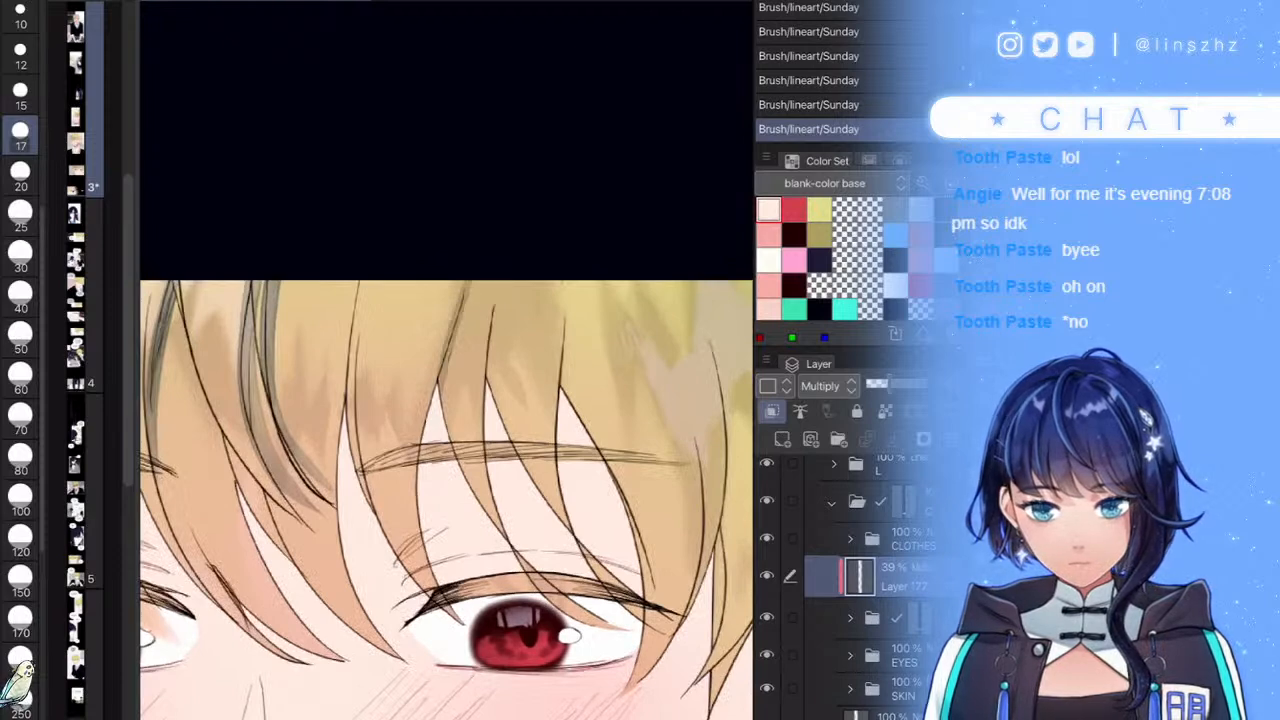
scroll(447, 360, "down", 4)
scroll(447, 360, "up", 5)
mouse_move(646, 183)
left_mouse_down()
mouse_move(521, 490)
mouse_move(402, 612)
left_mouse_up()
left_click_drag(594, 357, 438, 566)
mouse_move(651, 431)
left_mouse_down()
mouse_move(463, 658)
mouse_move(435, 674)
left_mouse_up()
- Lower Layer 177's opacity to about 22% to soften the hair shadows
scroll(447, 360, "down", 5)
scroll(447, 360, "up", 5)
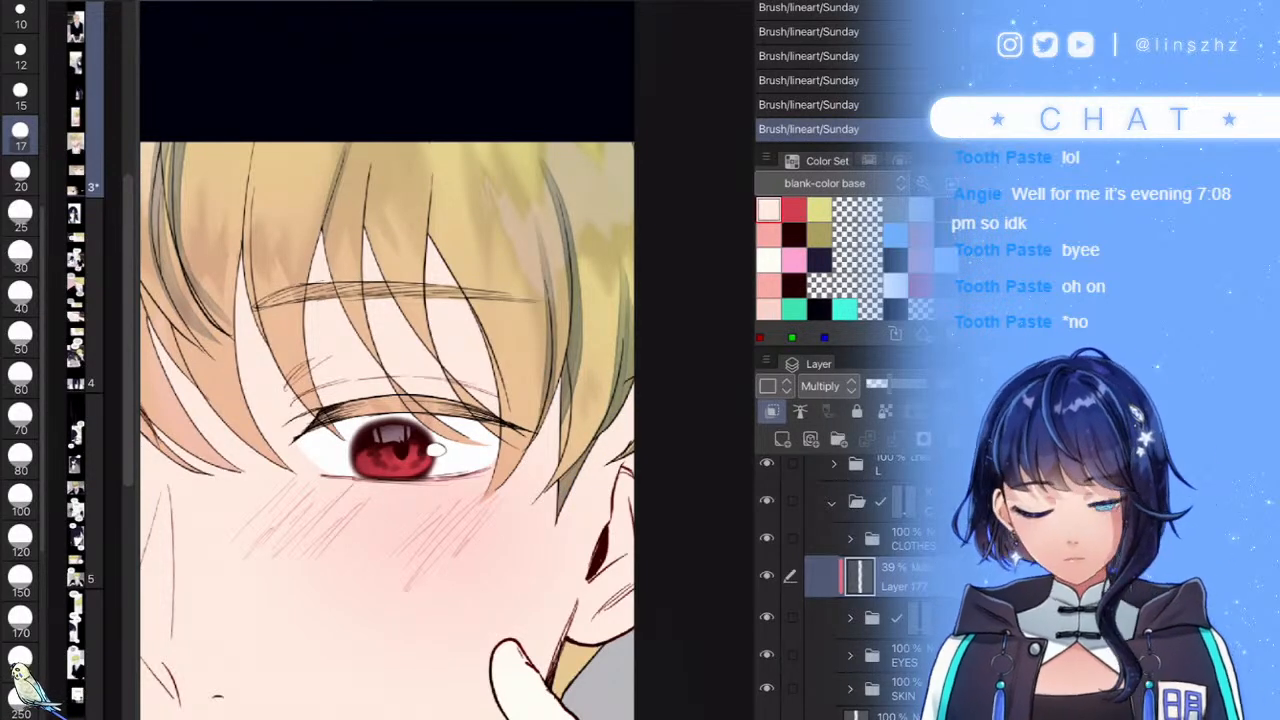
scroll(520, 385, "down", 4)
scroll(562, 490, "up", 4)
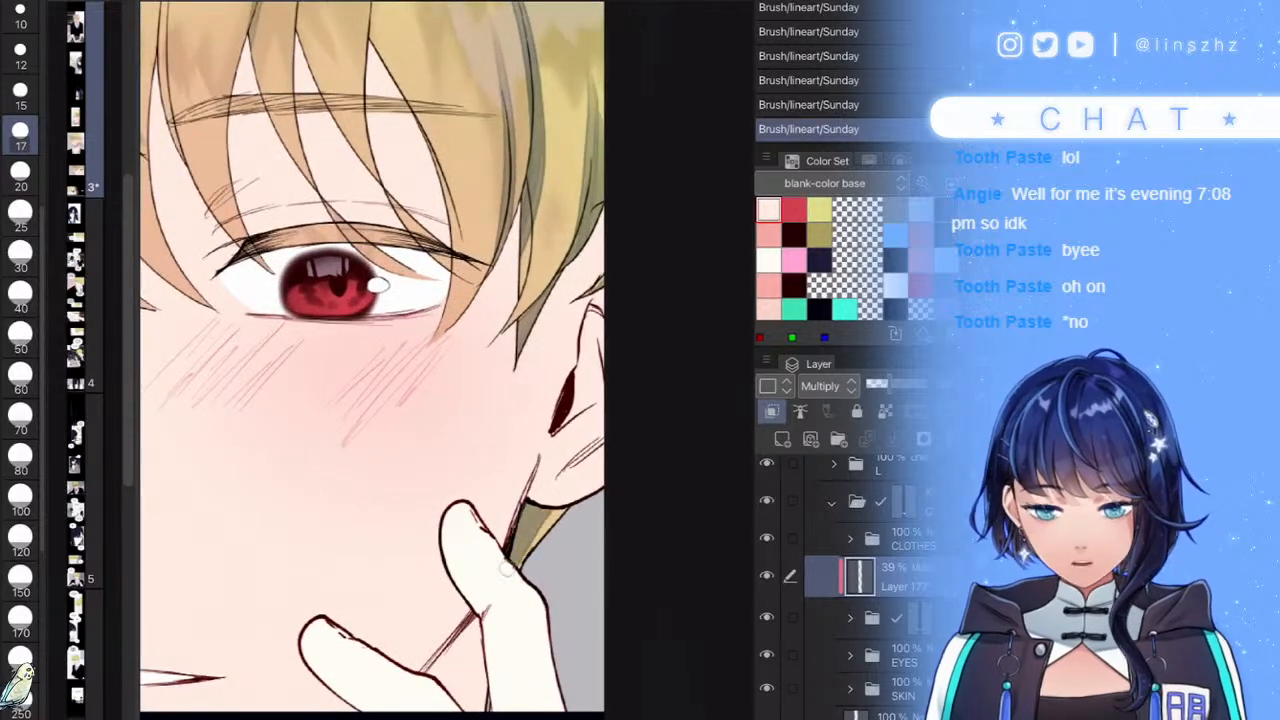
scroll(538, 548, "down", 4)
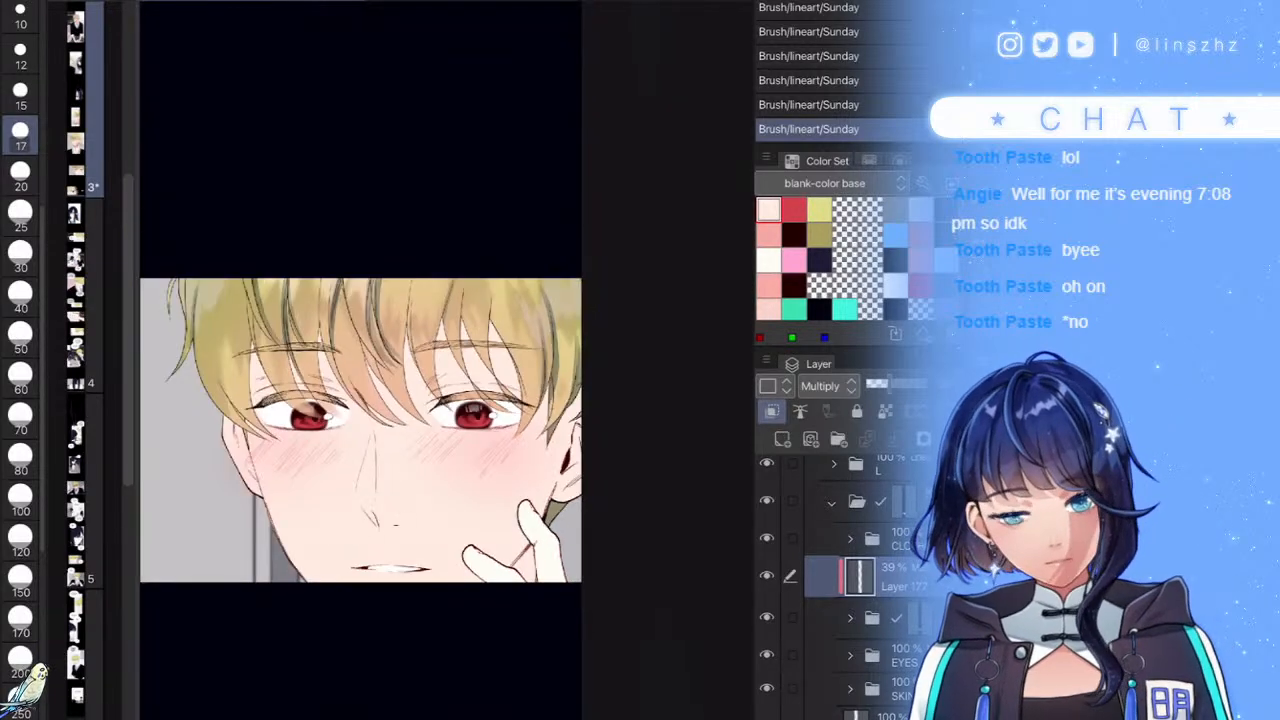
left_click(879, 384)
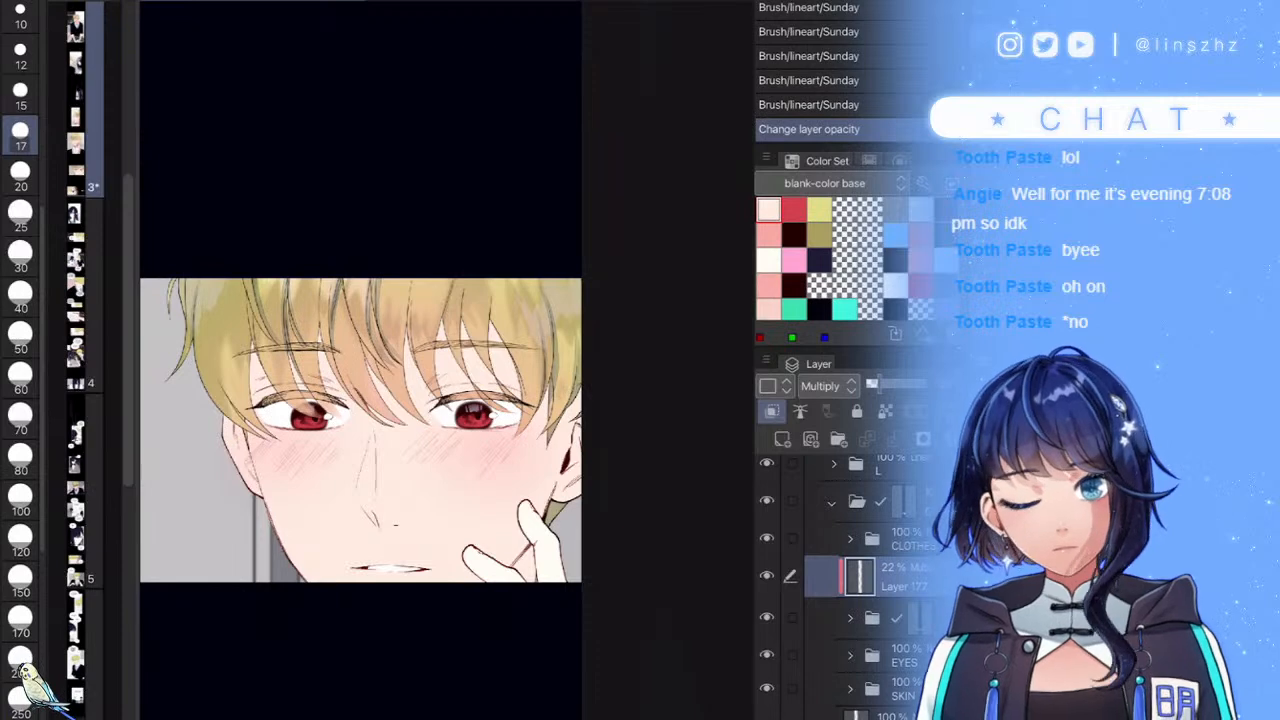
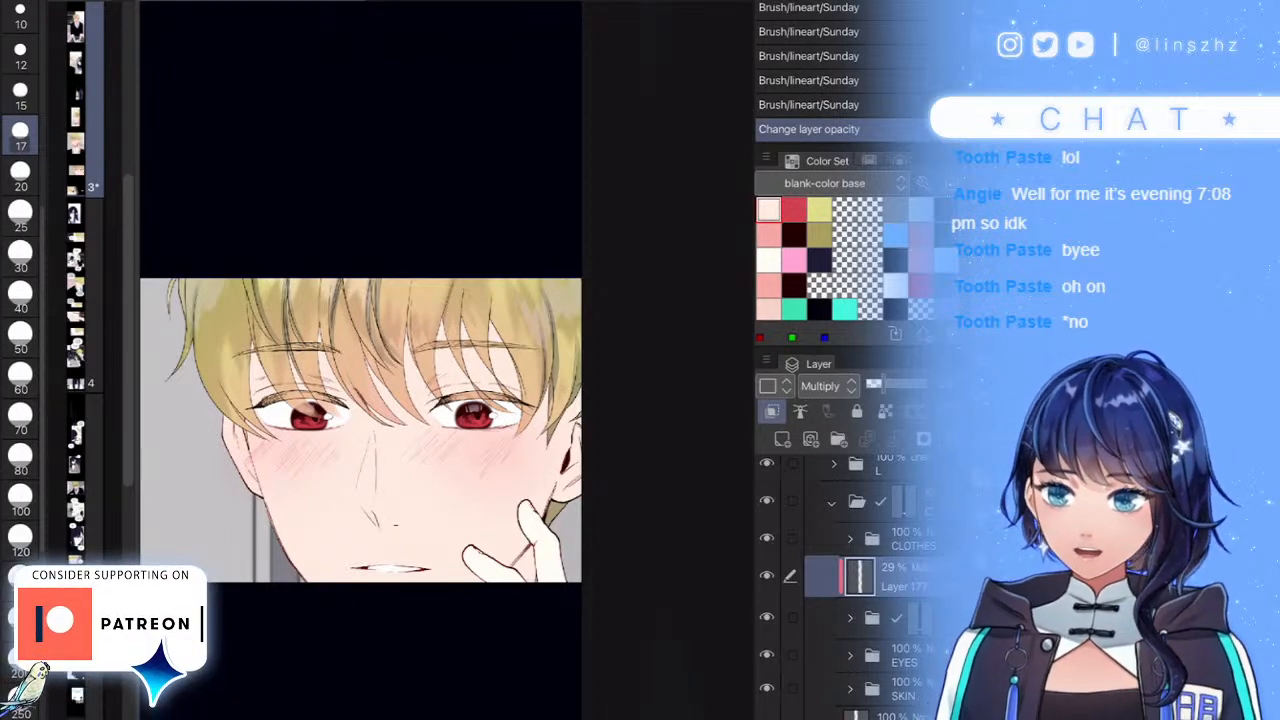
- Add a lineart stroke to the hair near the eye
scroll(580, 485, "down", 3)
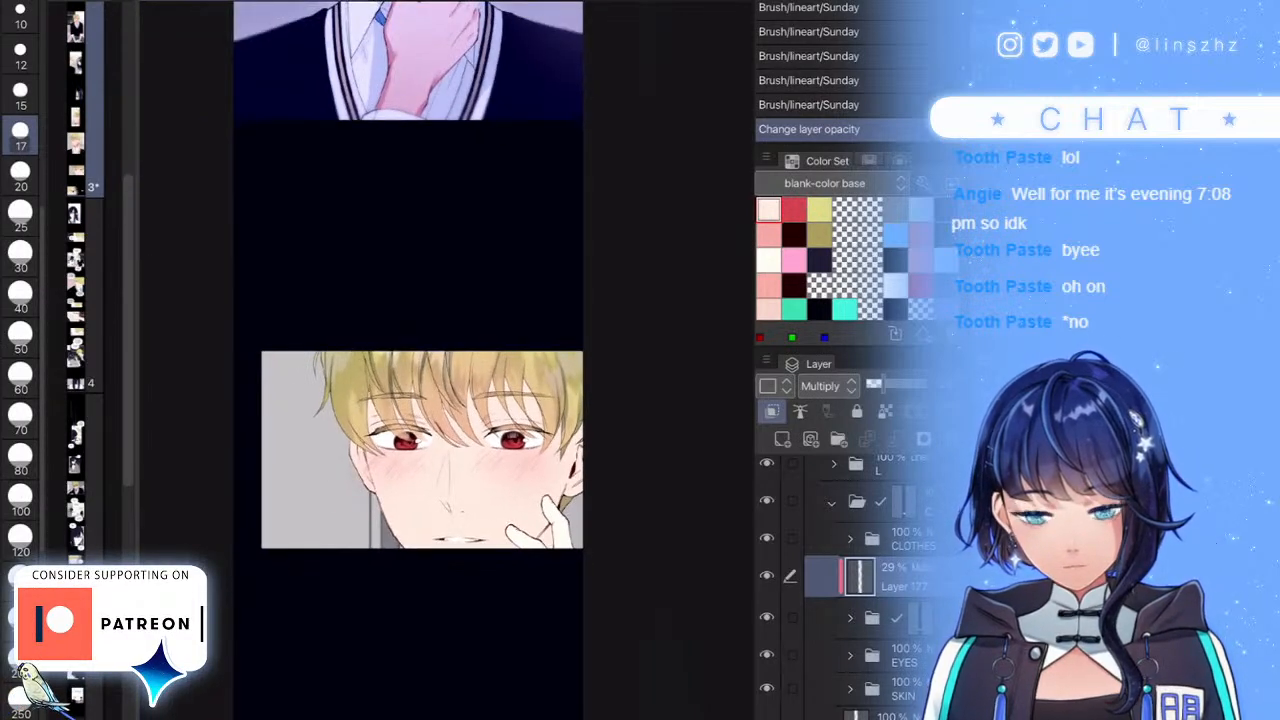
scroll(499, 385, "up", 3)
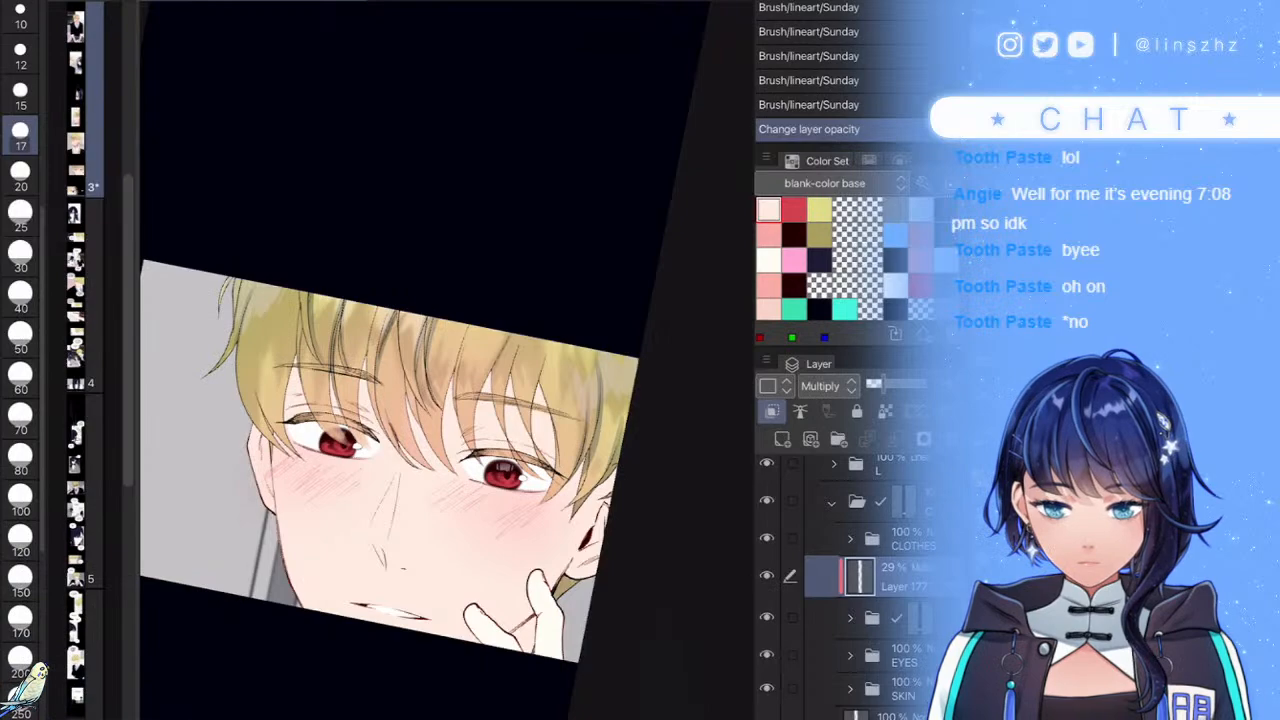
scroll(515, 455, "up", 5)
scroll(484, 475, "down", 5)
scroll(492, 484, "up", 6)
left_click_drag(566, 458, 534, 554)
scroll(480, 490, "down", 8)
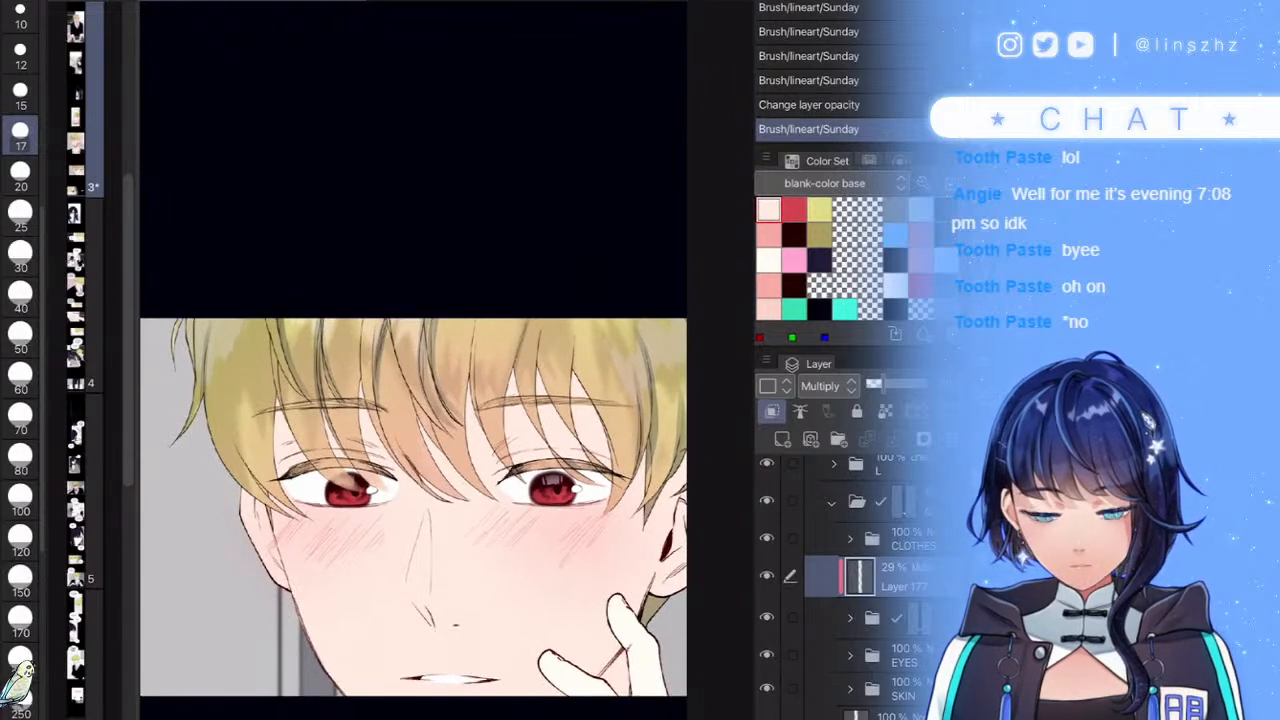
- Expand the layer folder, show Layer 162, and make Layer 161 the active layer
left_click(850, 618)
scroll(860, 580, "down", 3)
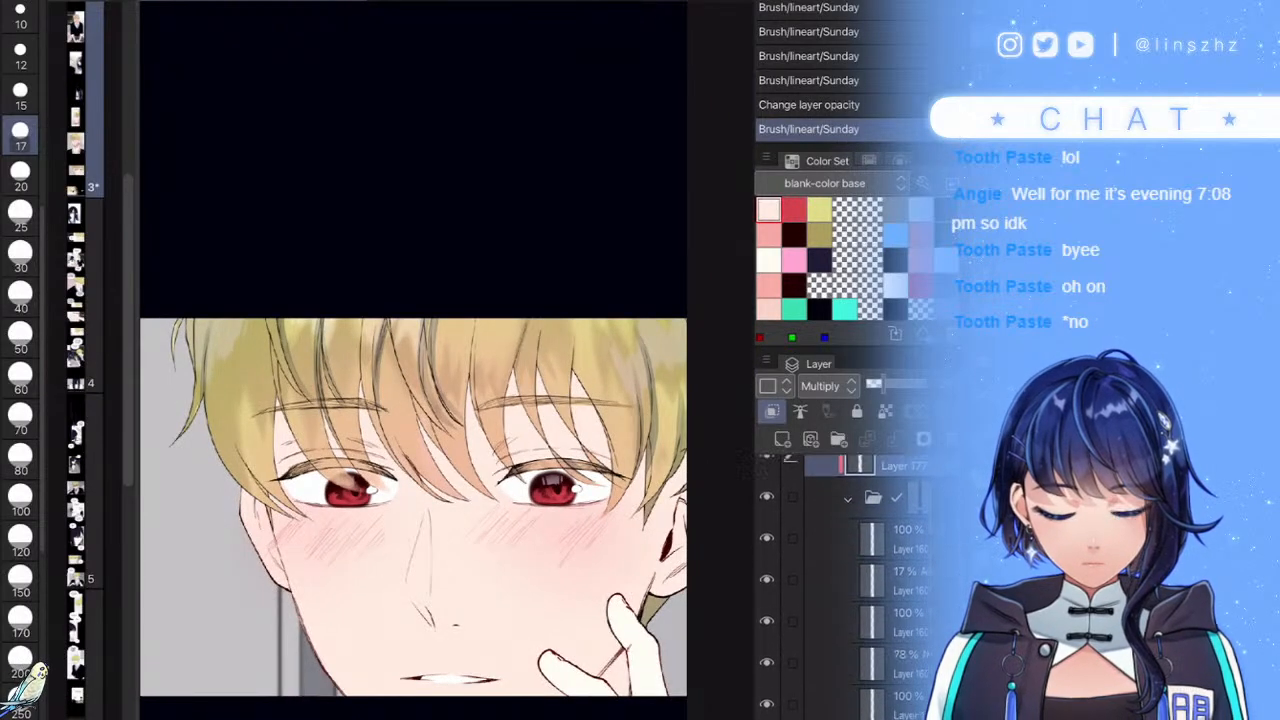
left_click(767, 579)
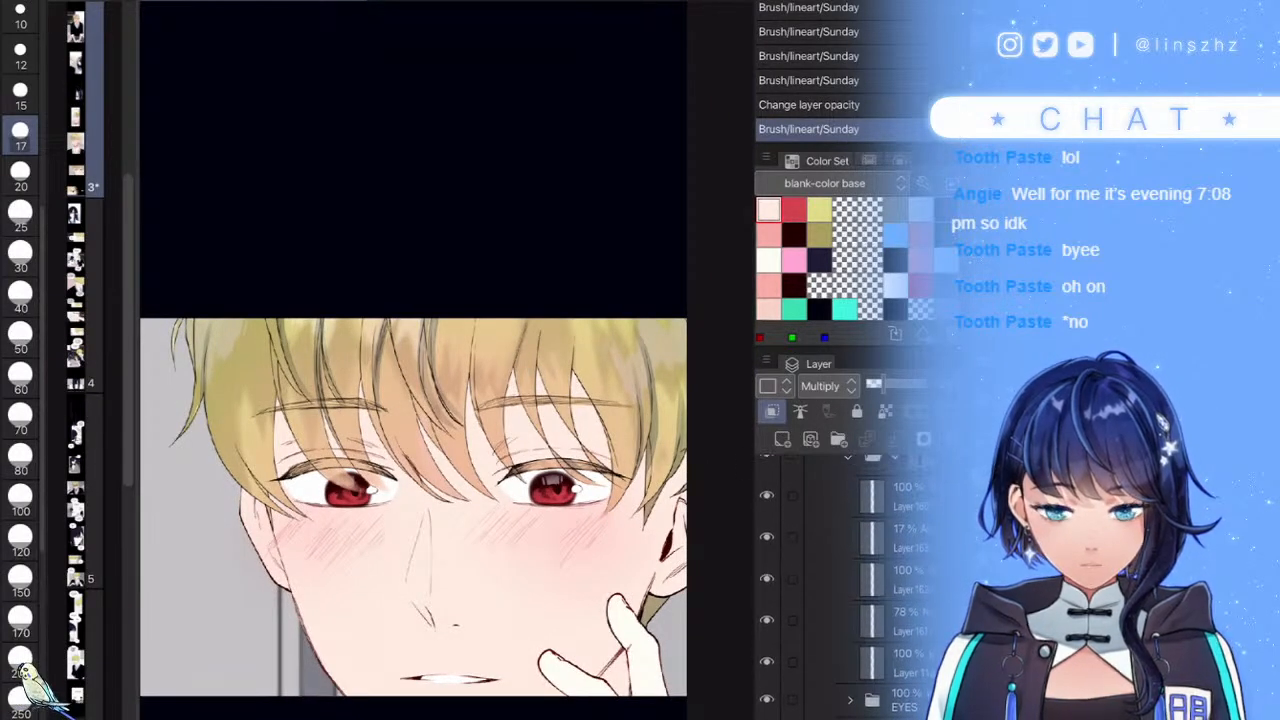
left_click(767, 620)
left_click(767, 620)
left_click(872, 621)
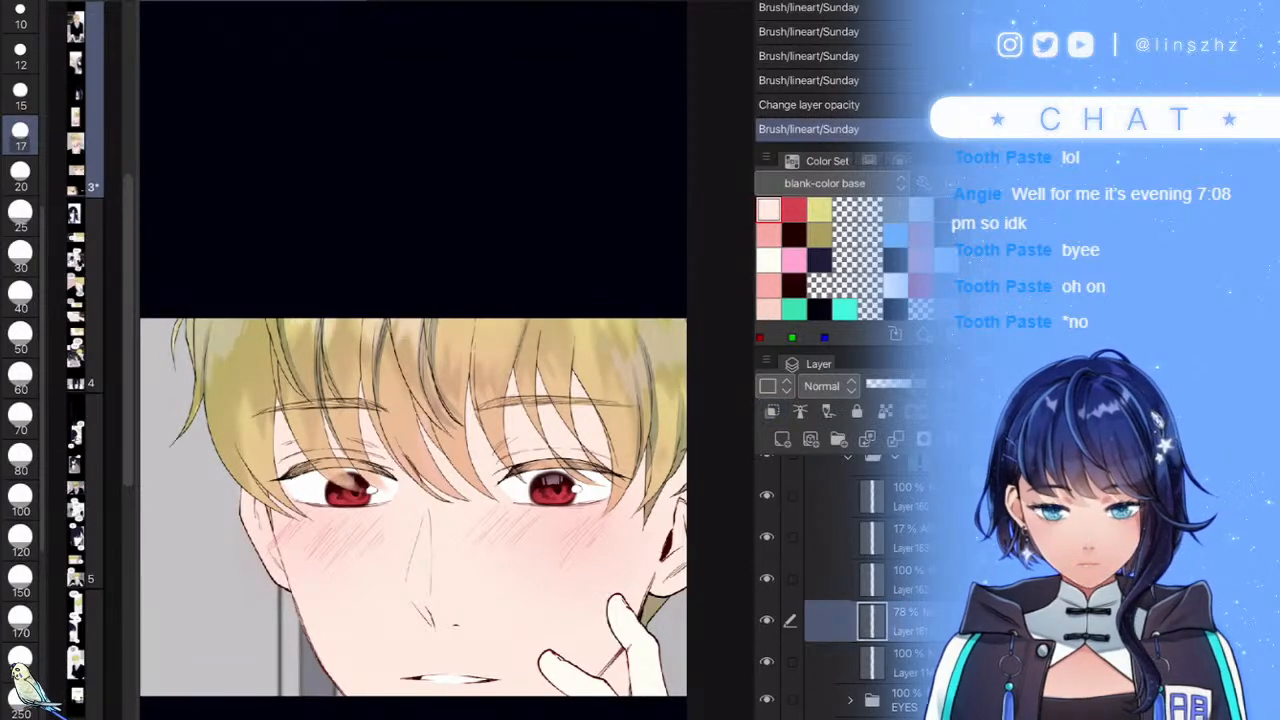
- Paint small highlights in the right eye's pupil
scroll(585, 465, "up", 5)
left_click_drag(532, 502, 547, 487)
scroll(566, 471, "down", 5)
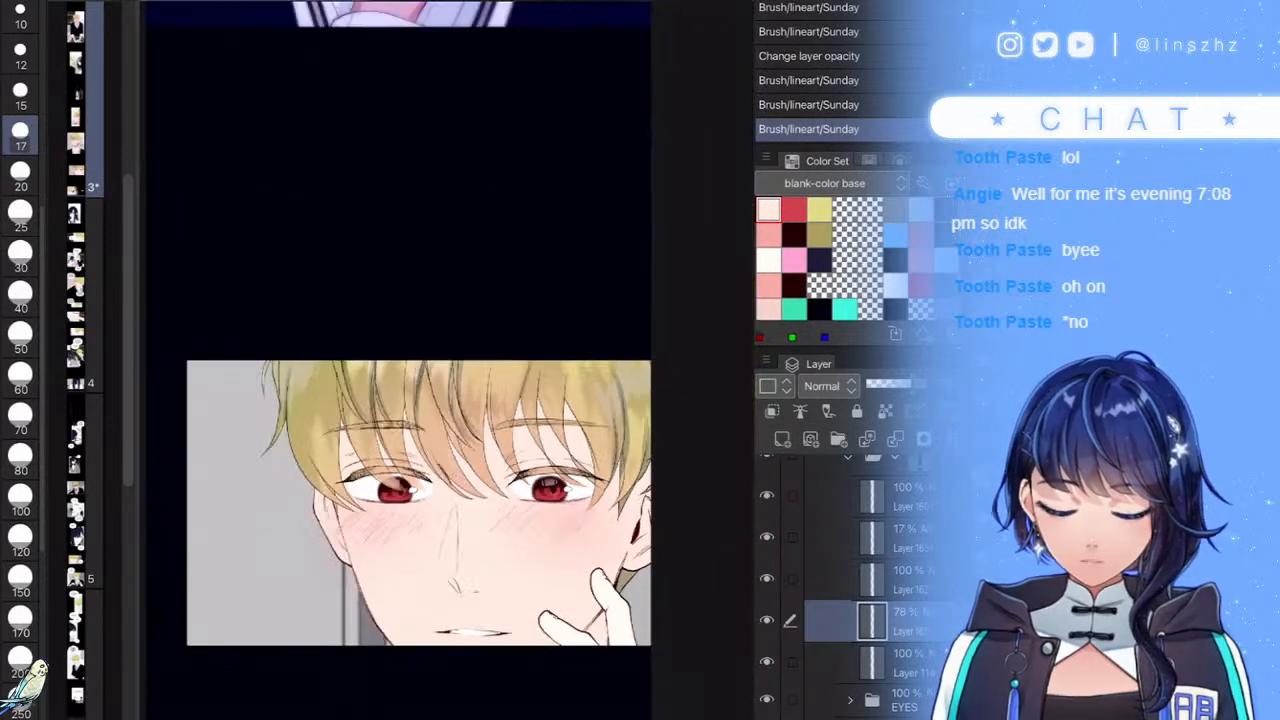
scroll(612, 560, "up", 2)
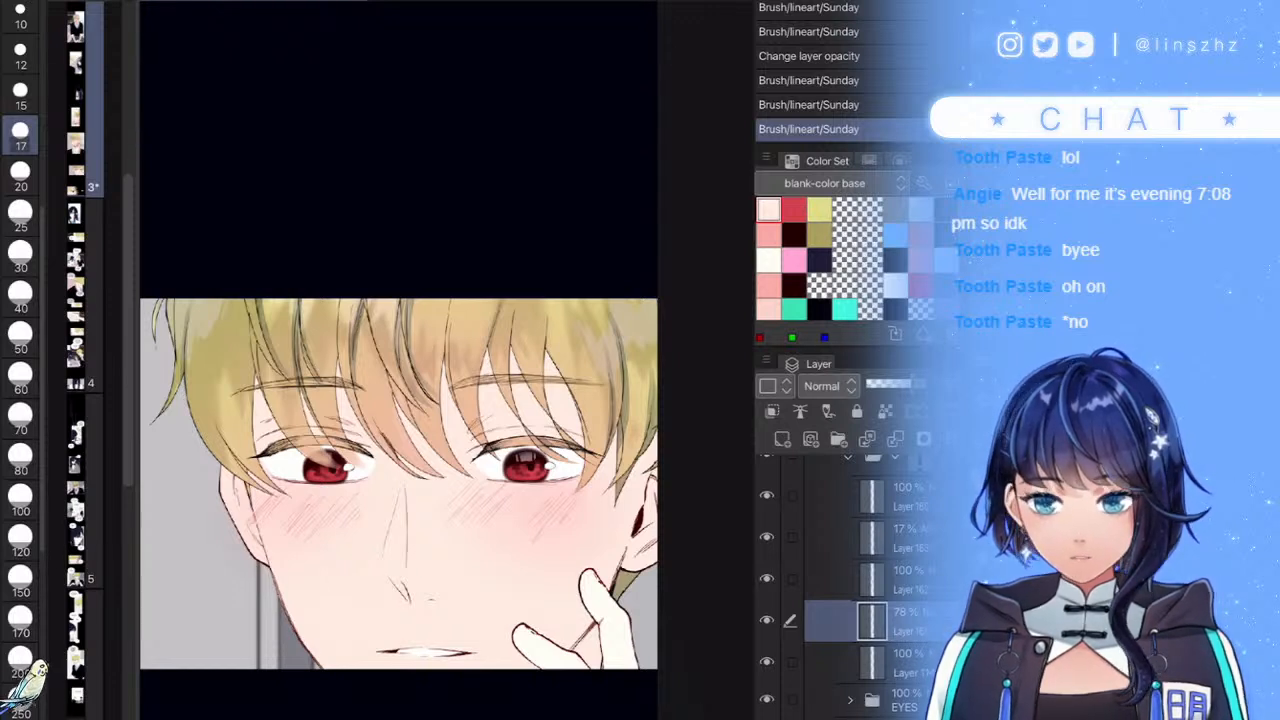
scroll(607, 391, "down", 2)
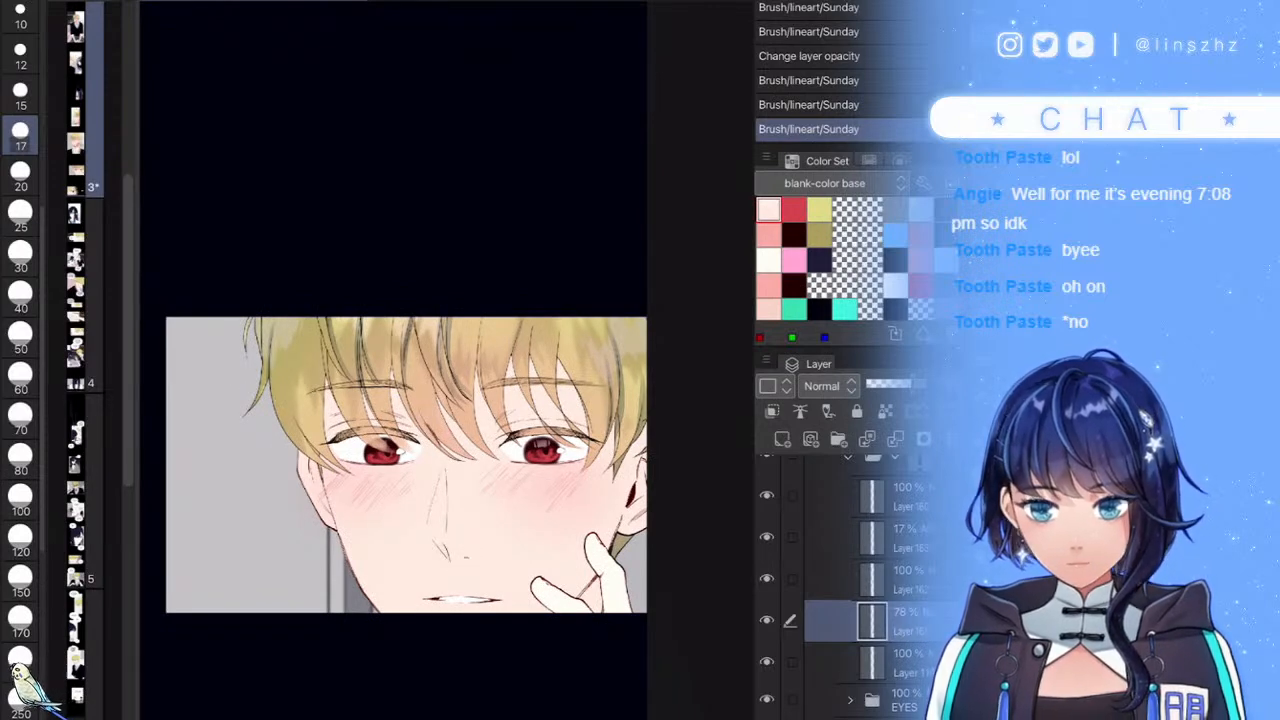
- Save the comic with Ctrl+S and collapse the expanded layer folder
key("ctrl+s")
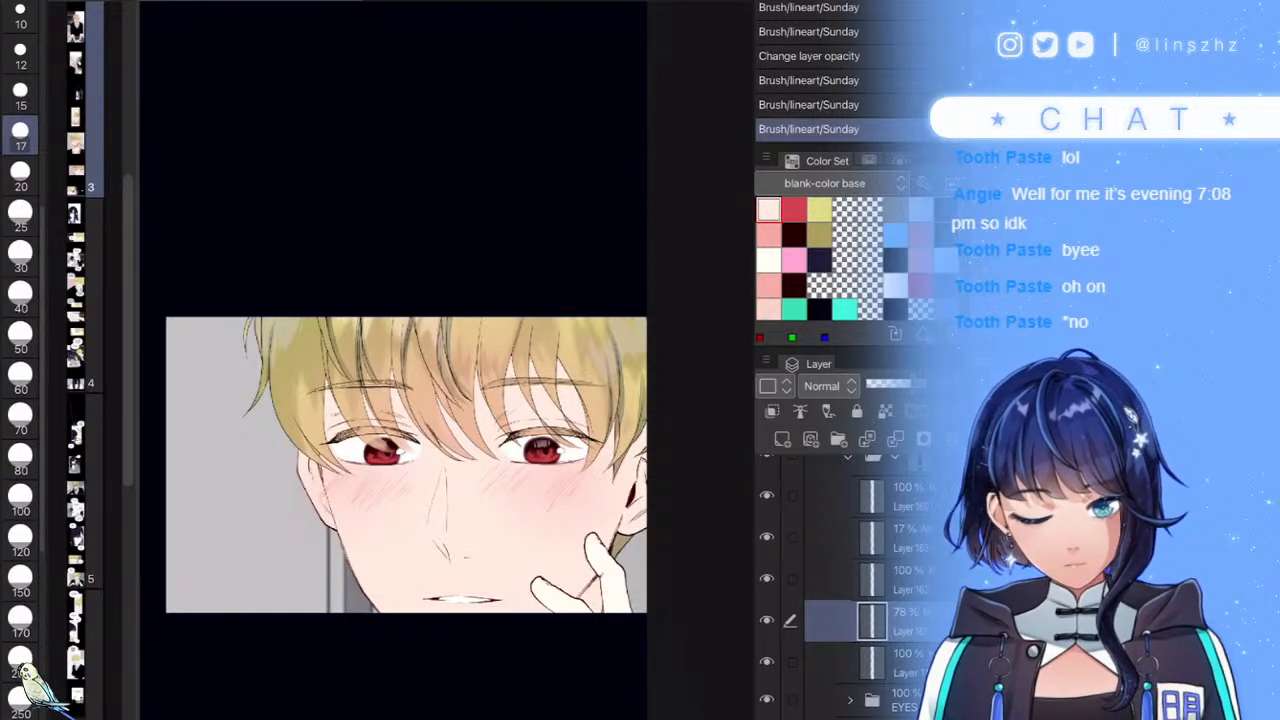
scroll(860, 580, "up", 2)
left_click(850, 549)
- On Layer 177, brush faint shading along the hair lock over the eye, the left strands and the sideburn
left_click(900, 508)
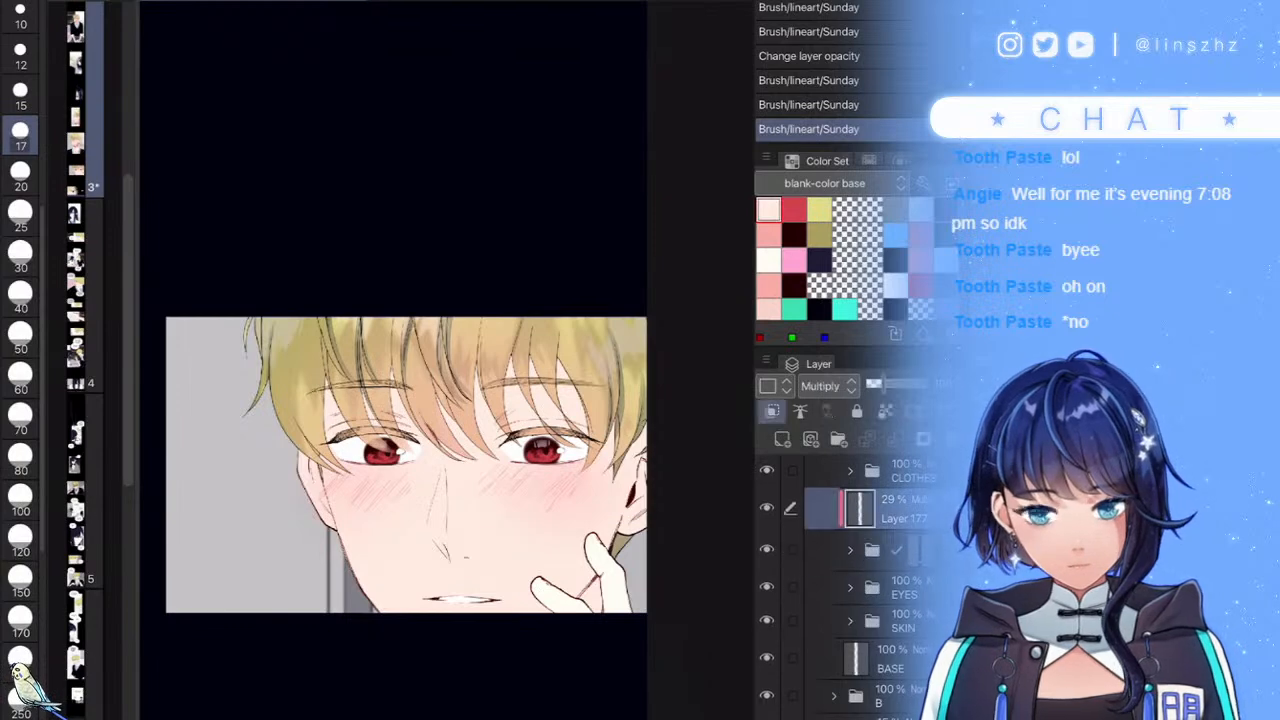
scroll(446, 400, "up", 5)
left_click_drag(436, 422, 440, 490)
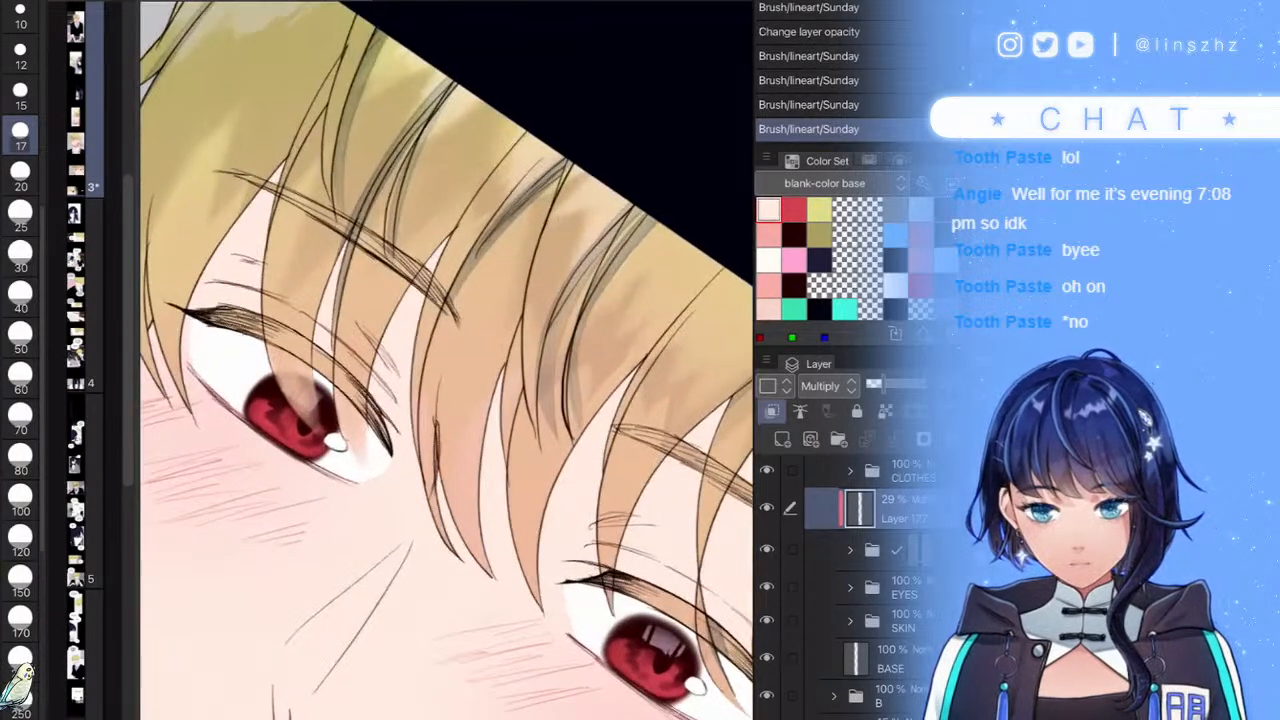
mouse_move(458, 325)
left_mouse_down()
mouse_move(438, 418)
mouse_move(491, 576)
left_mouse_up()
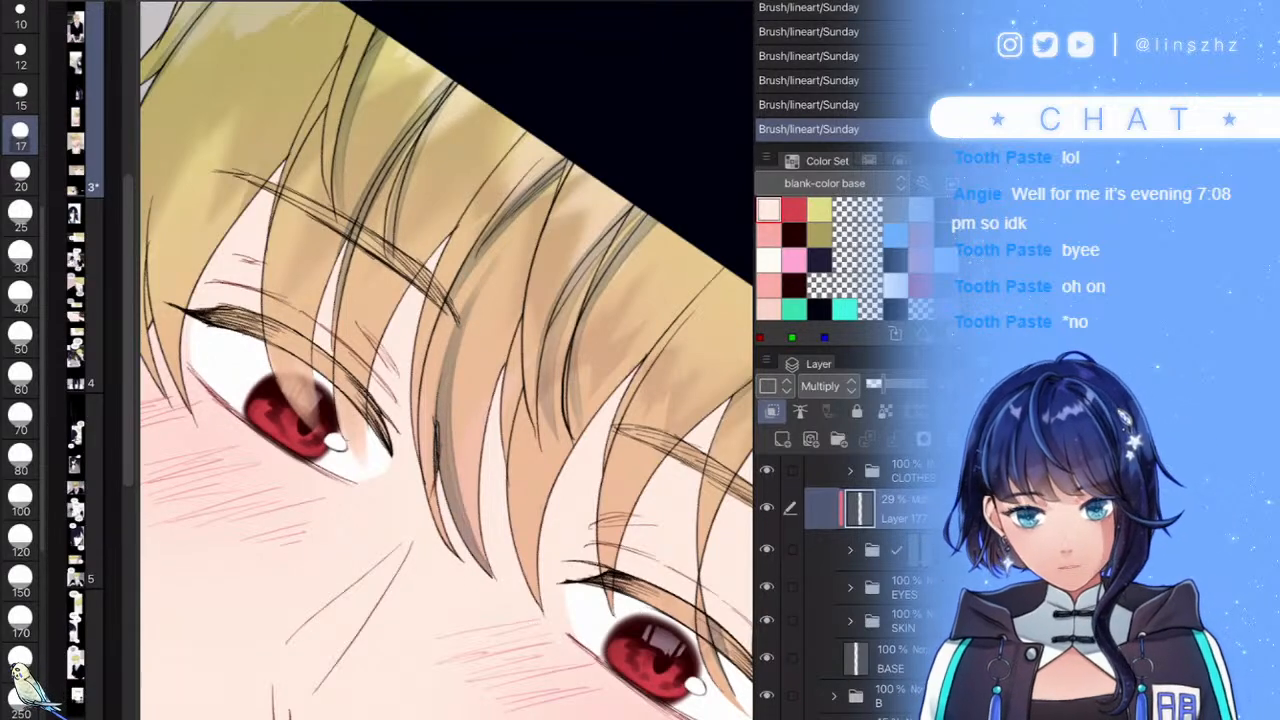
left_click_drag(298, 160, 284, 394)
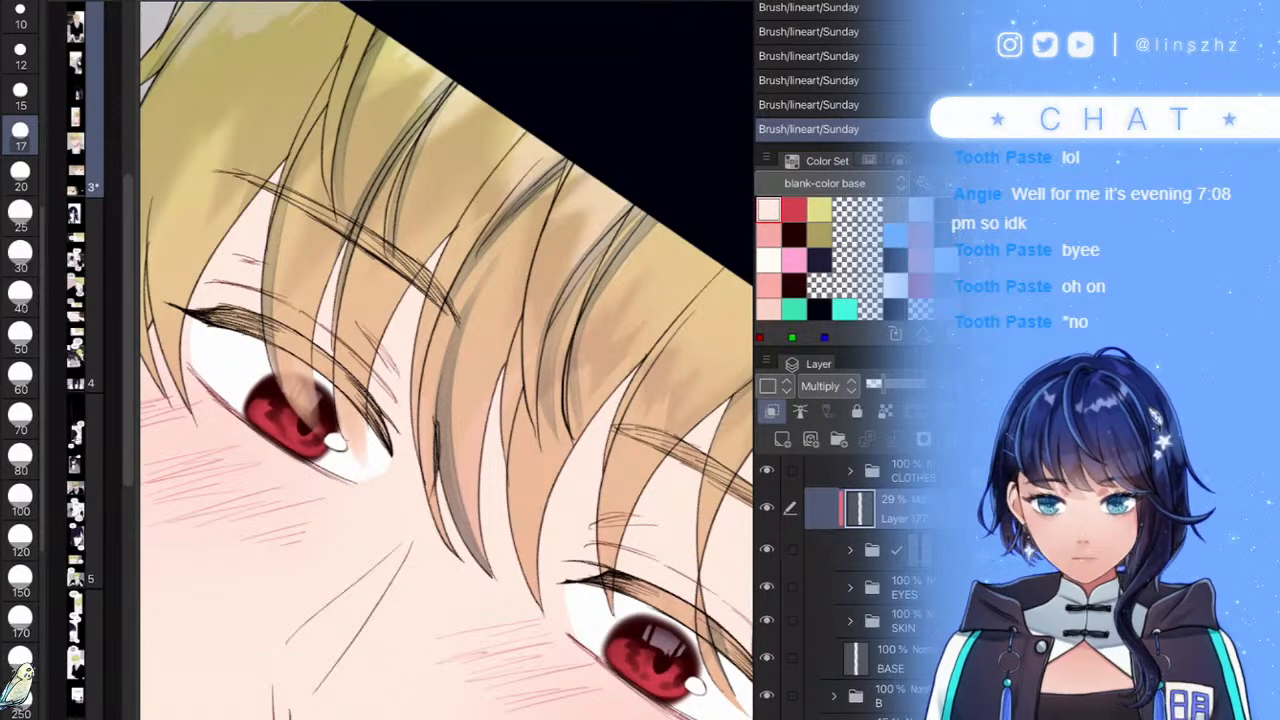
scroll(430, 320, "down", 5)
scroll(400, 370, "up", 5)
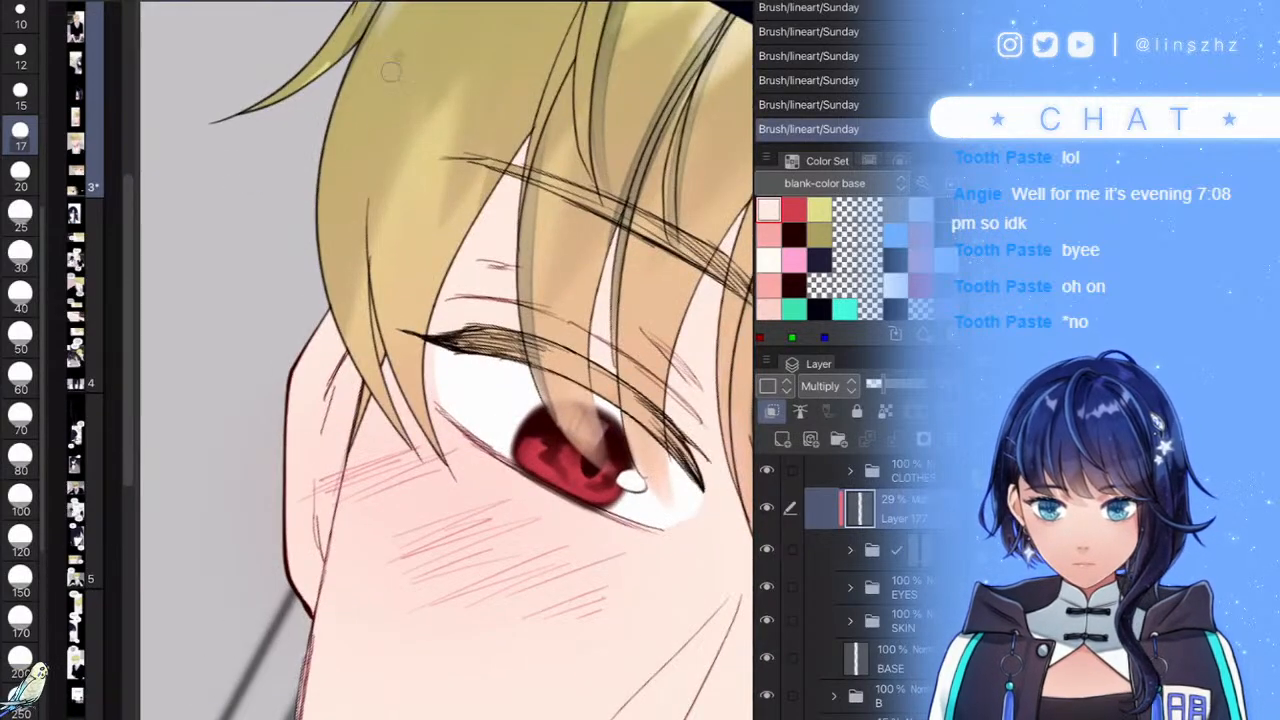
left_click_drag(399, 57, 428, 442)
left_click_drag(363, 378, 361, 438)
scroll(446, 360, "down", 6)
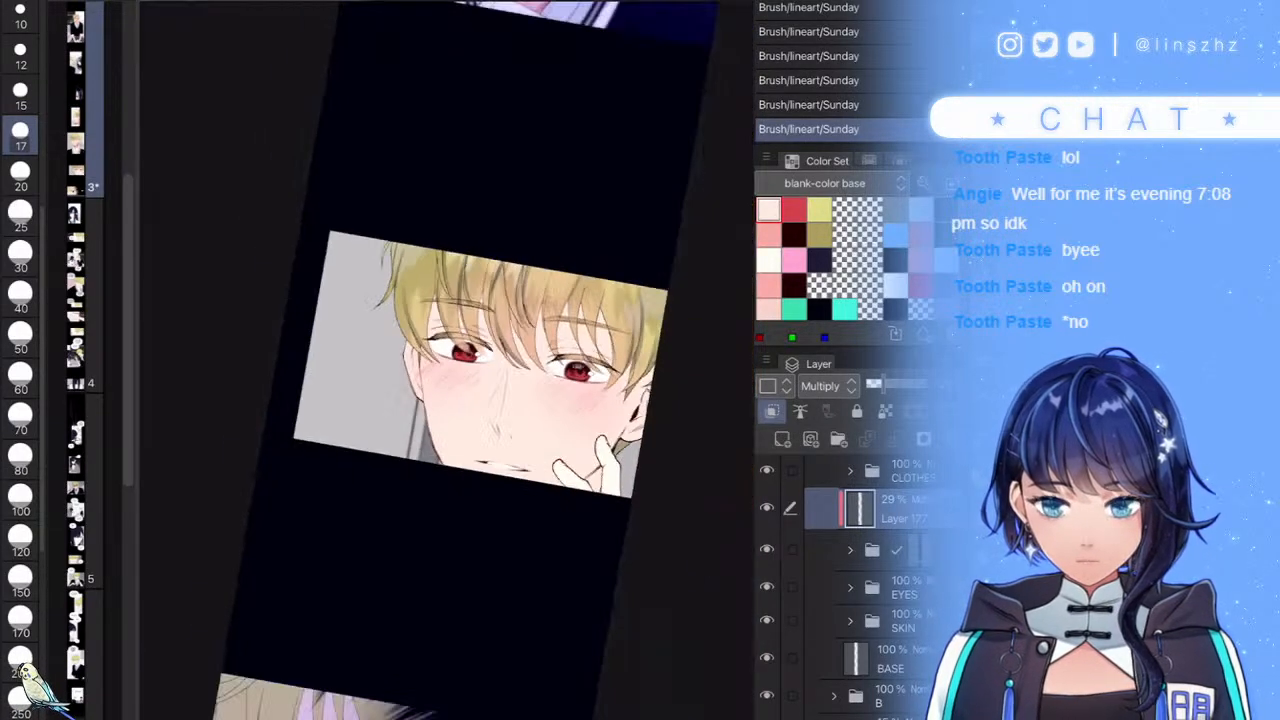
scroll(446, 400, "up", 3)
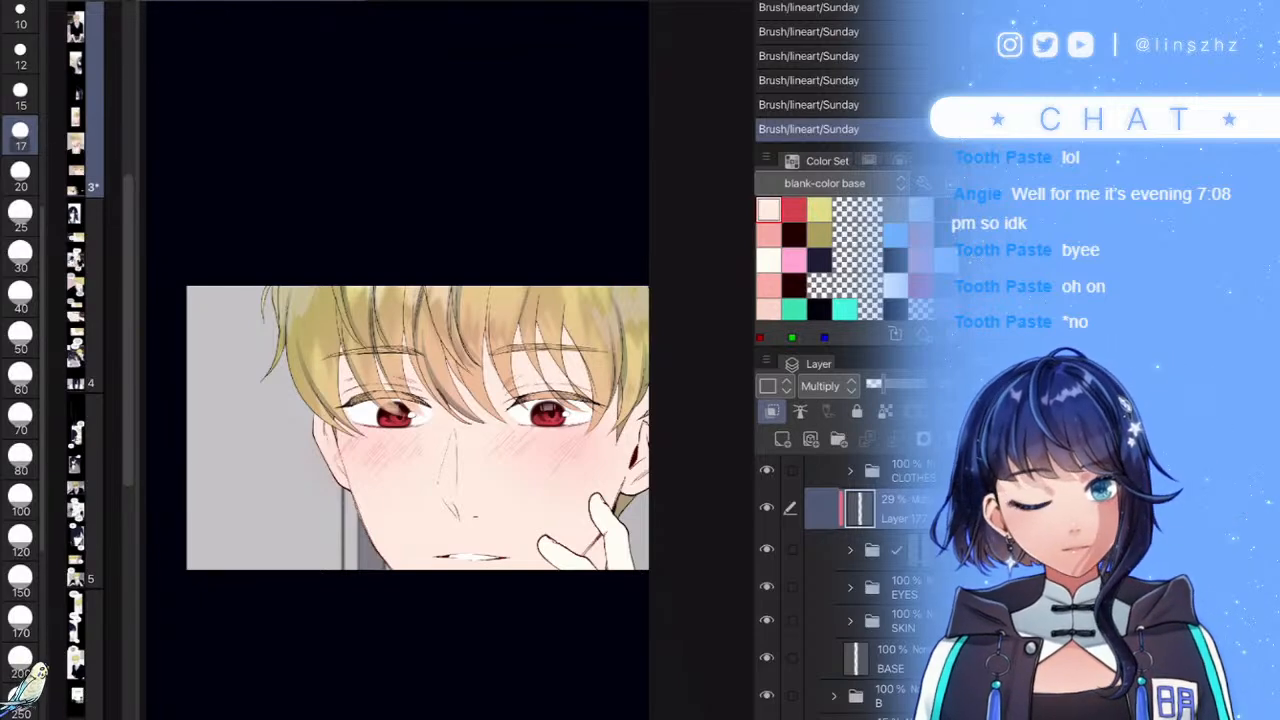
- Lower Layer 177's opacity from 29% to 24%
scroll(621, 550, "down", 3)
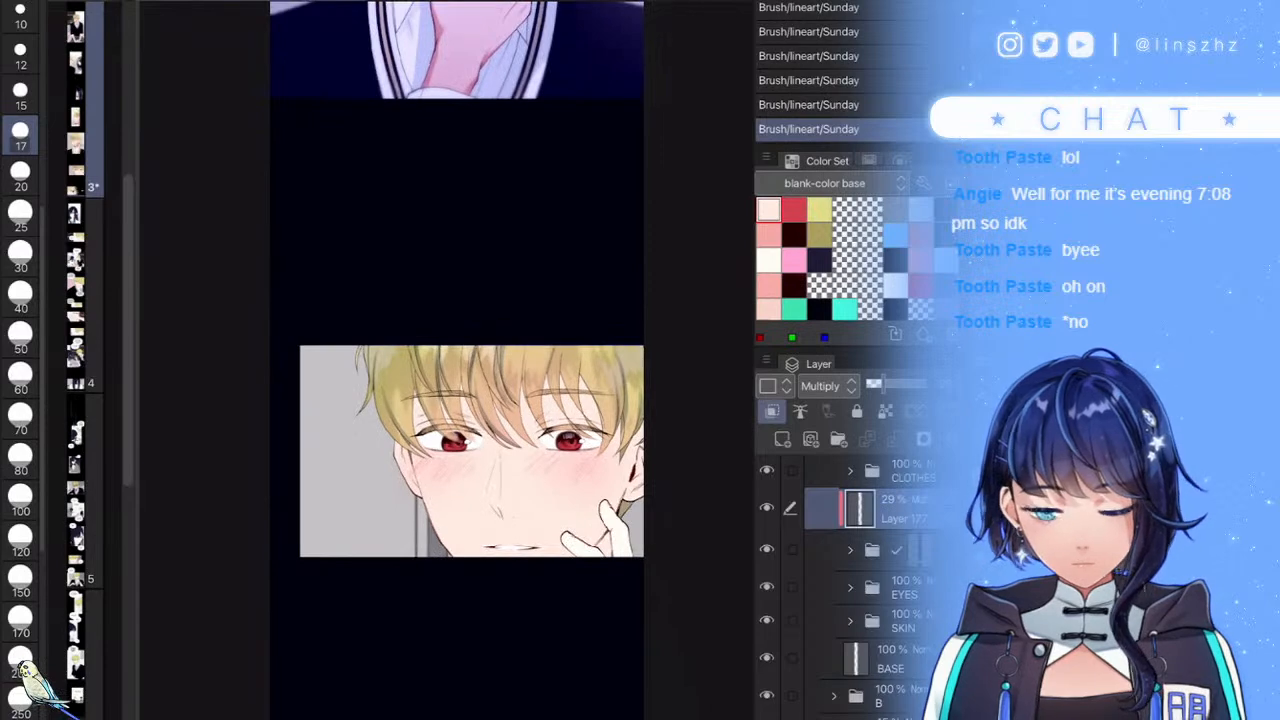
scroll(621, 550, "down", 1)
scroll(621, 523, "up", 4)
left_click_drag(883, 384, 879, 384)
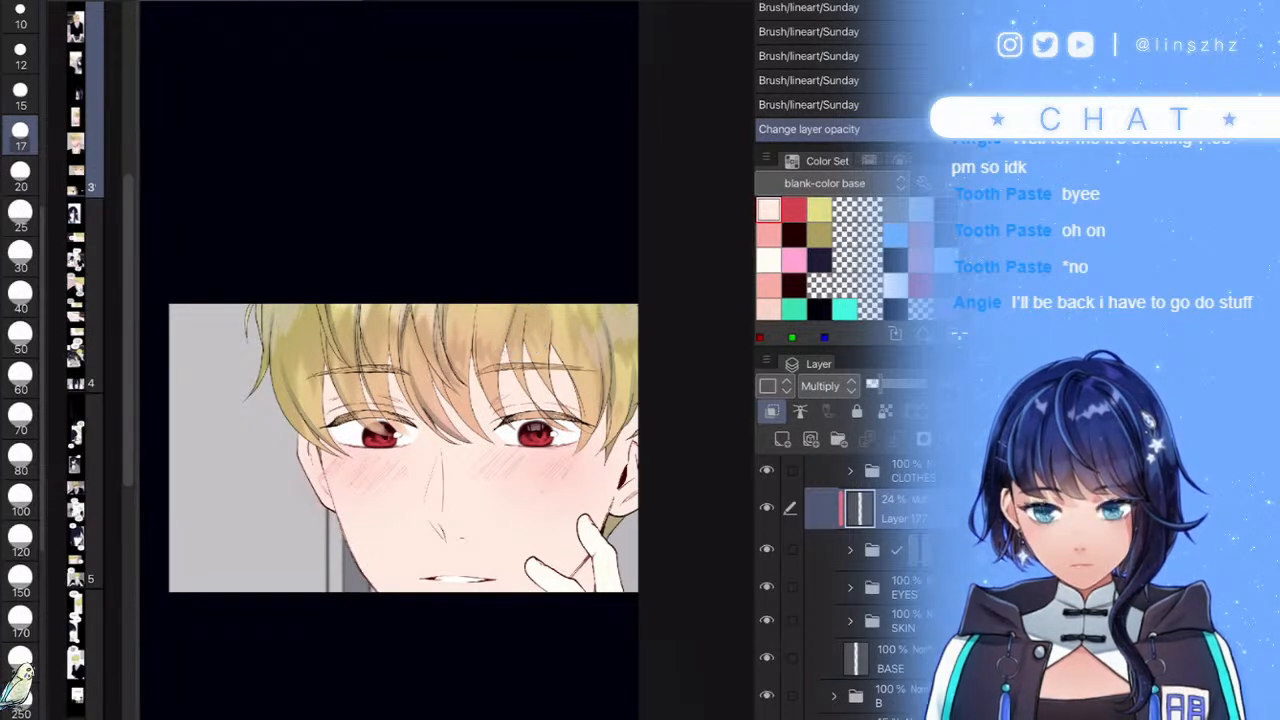
- Expand the SKIN folder and select its first layer
scroll(866, 587, "down", 1)
left_click(850, 579)
scroll(866, 587, "down", 1)
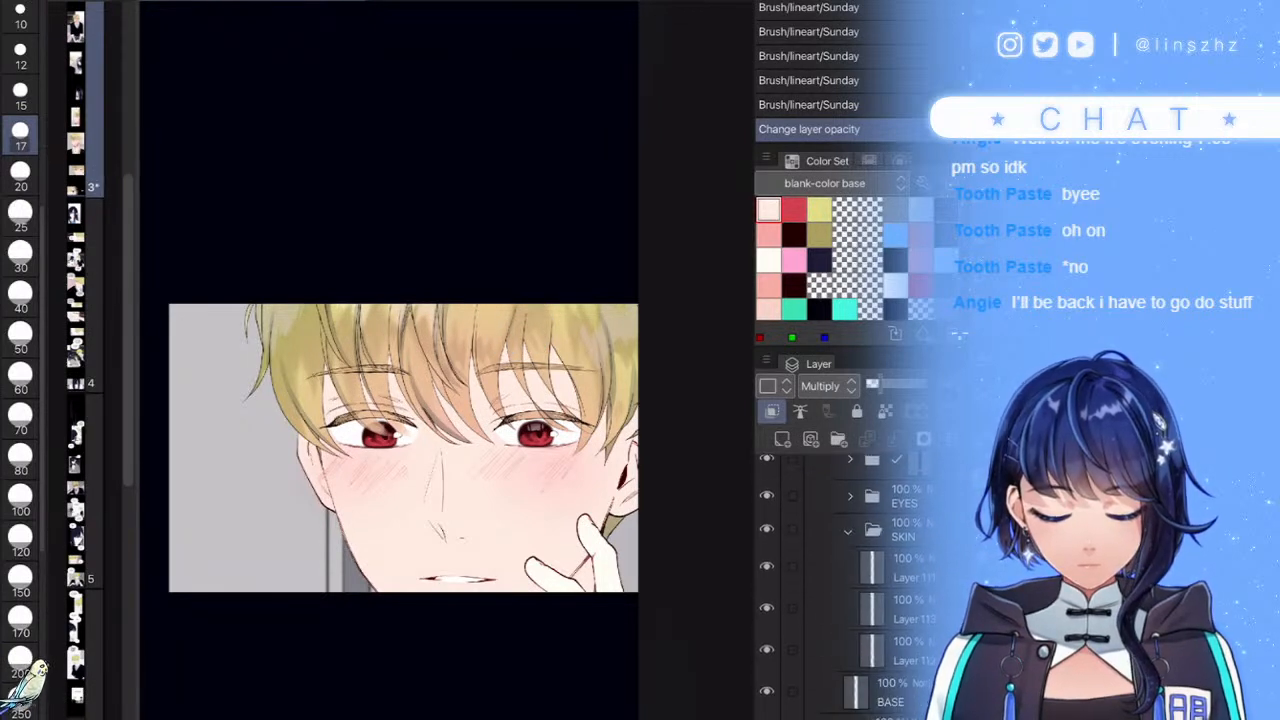
left_click(900, 568)
scroll(390, 360, "down", 5)
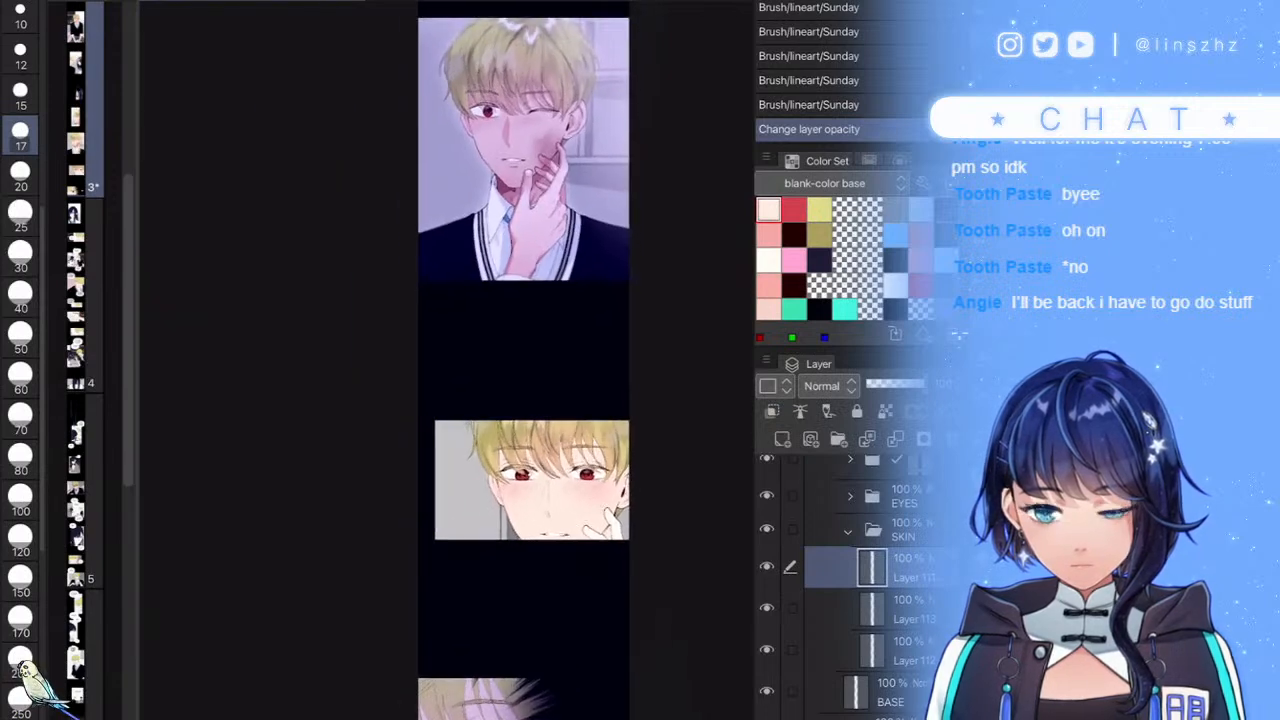
scroll(605, 500, "up", 4)
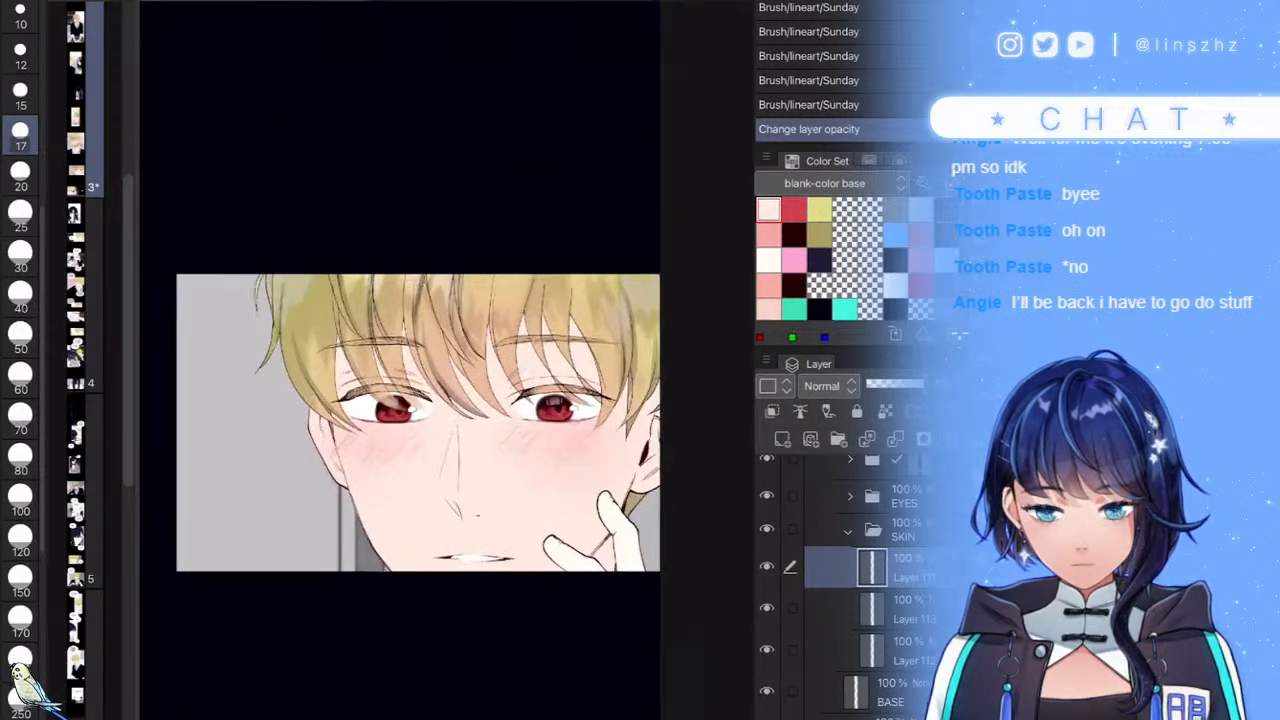
- Select the area around and below the boy's mouth
key("b")
mouse_move(457, 567)
left_mouse_down()
mouse_move(468, 571)
mouse_move(443, 557)
mouse_move(505, 570)
mouse_move(538, 548)
left_mouse_up()
key("b")
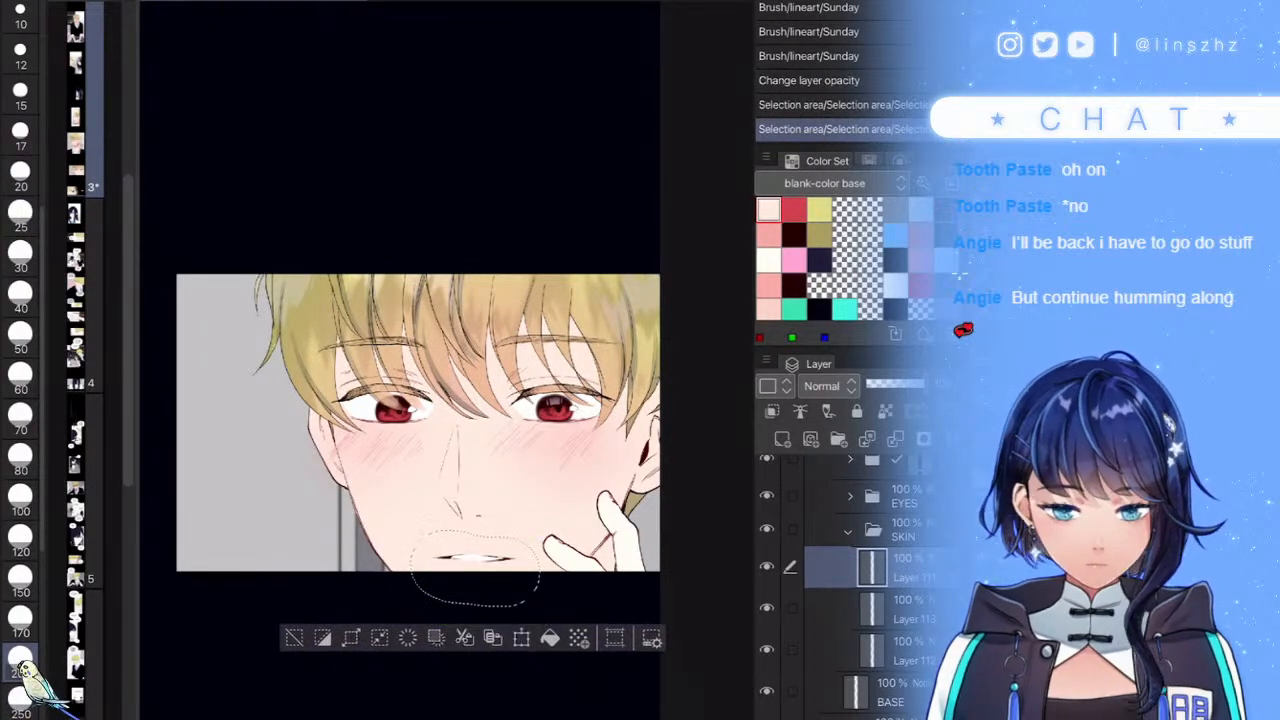
scroll(850, 588, "up", 3)
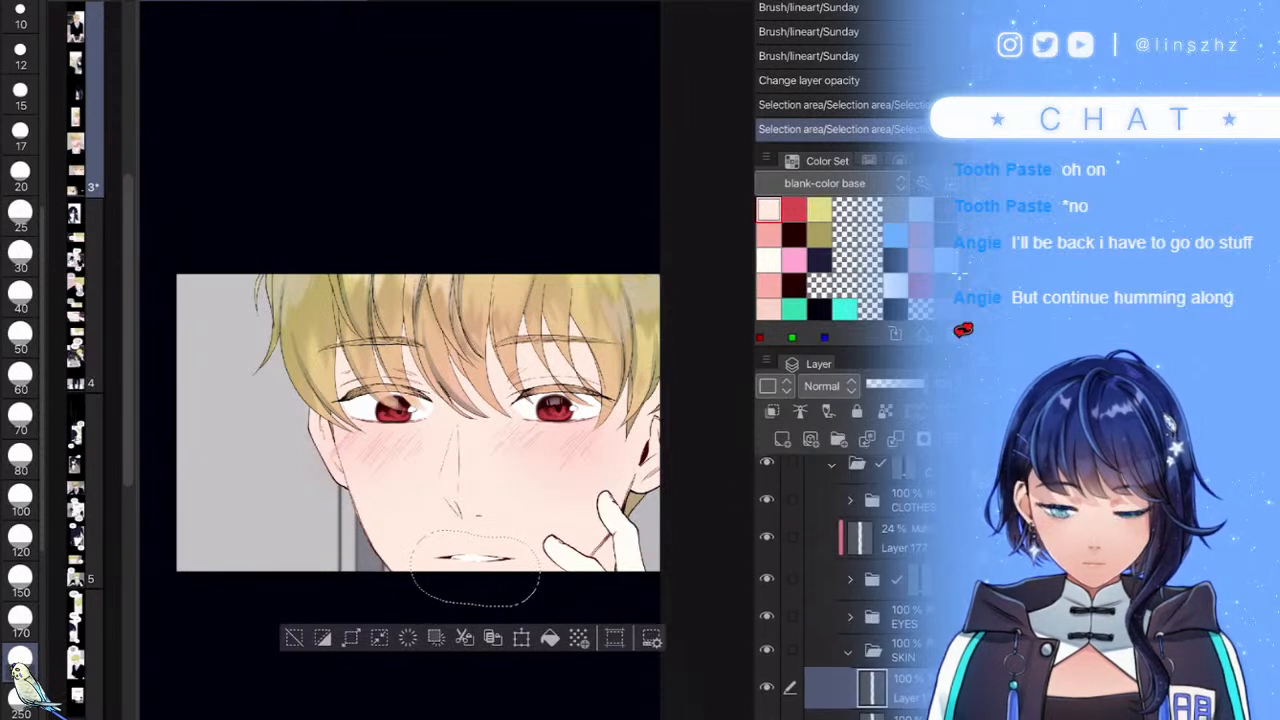
scroll(843, 587, "up", 2)
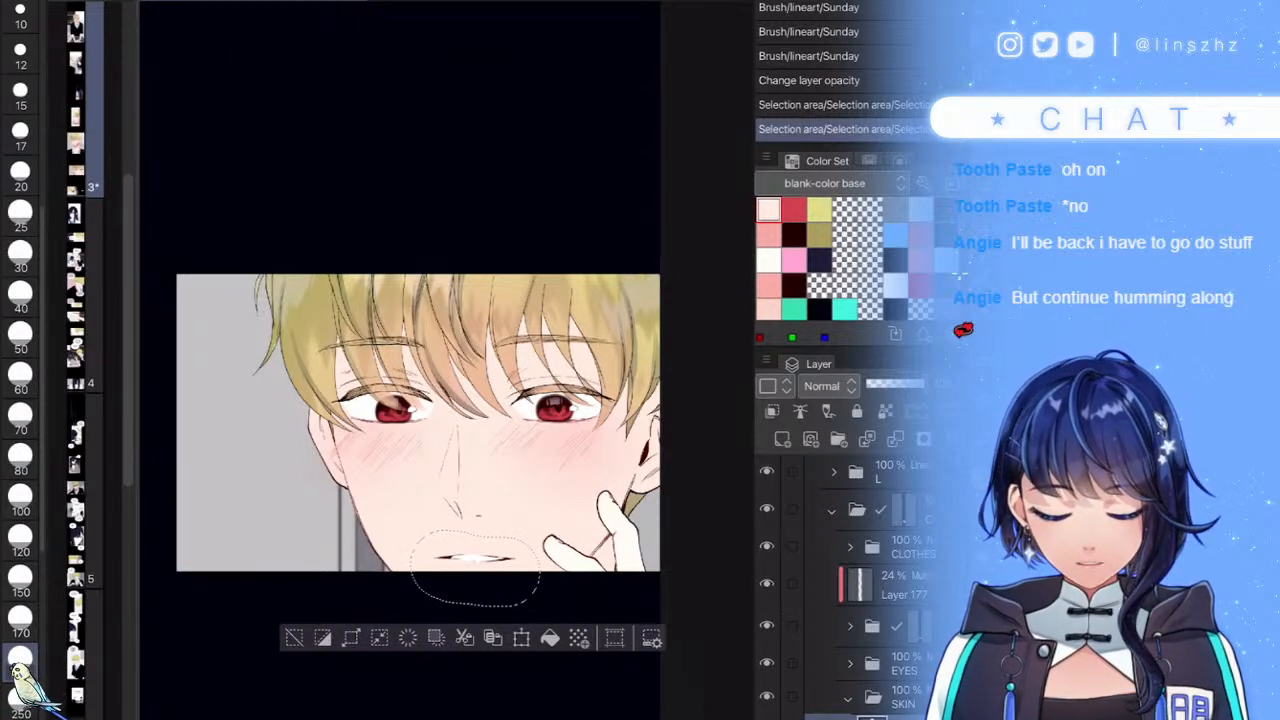
- Try nudging the mouth selection with Scale/Rotate, then cancel the transform
left_click(833, 472)
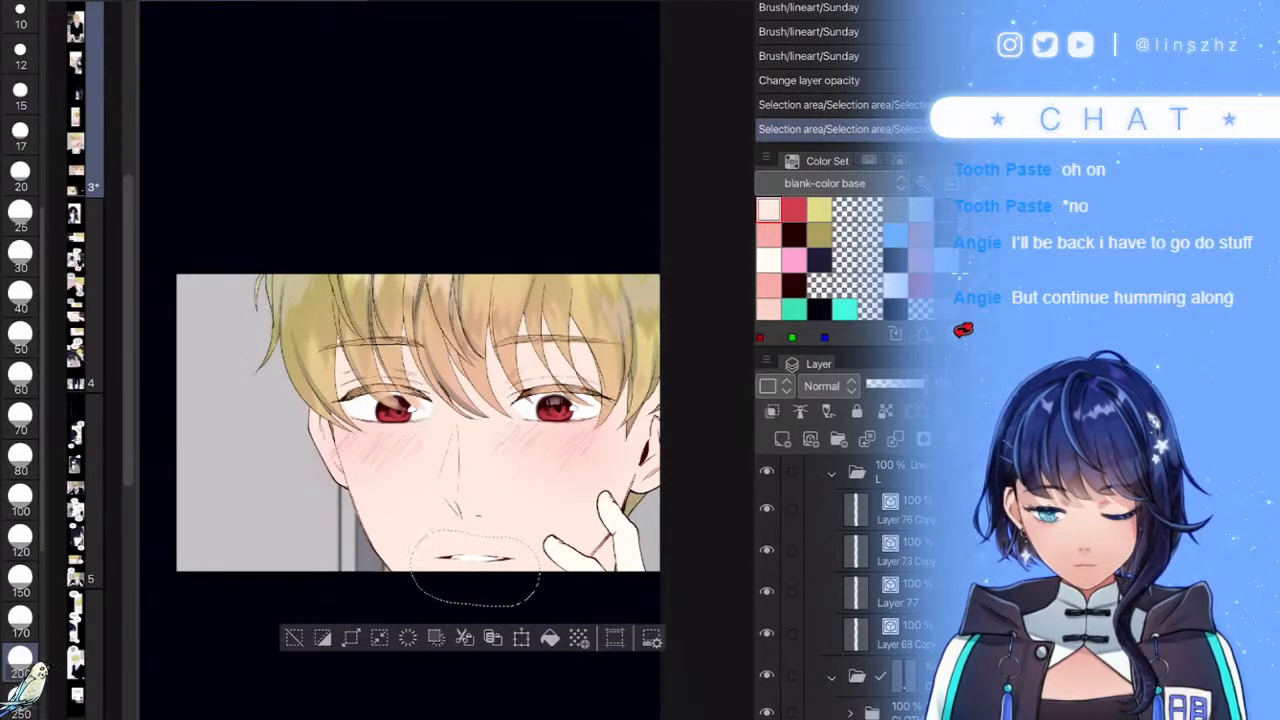
left_click(855, 510, "ctrl")
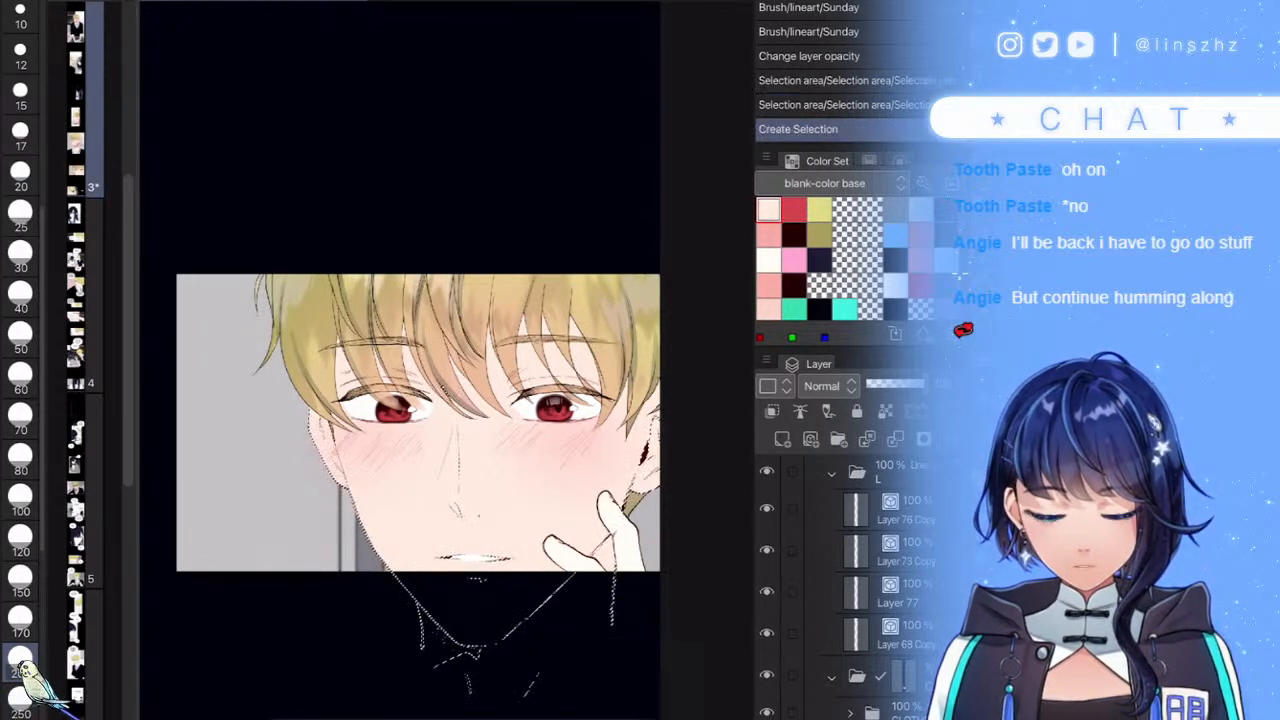
key("ctrl+z")
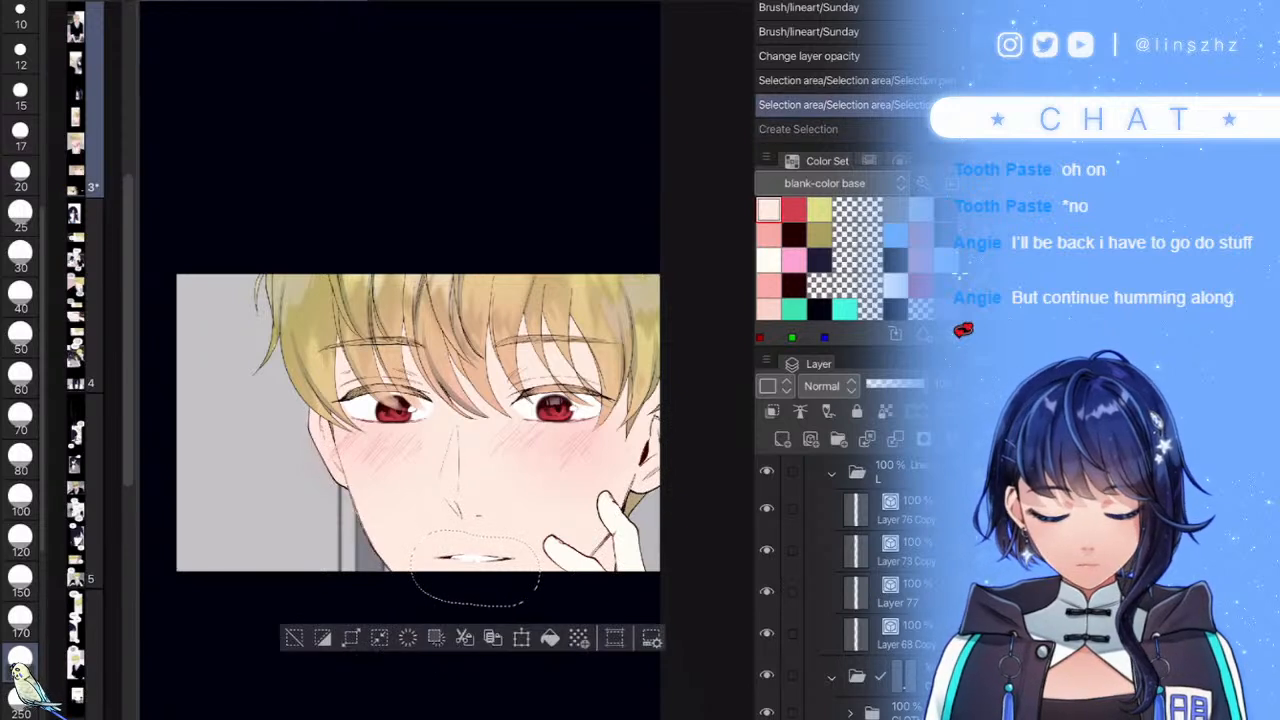
key("ctrl+t")
key("Up")
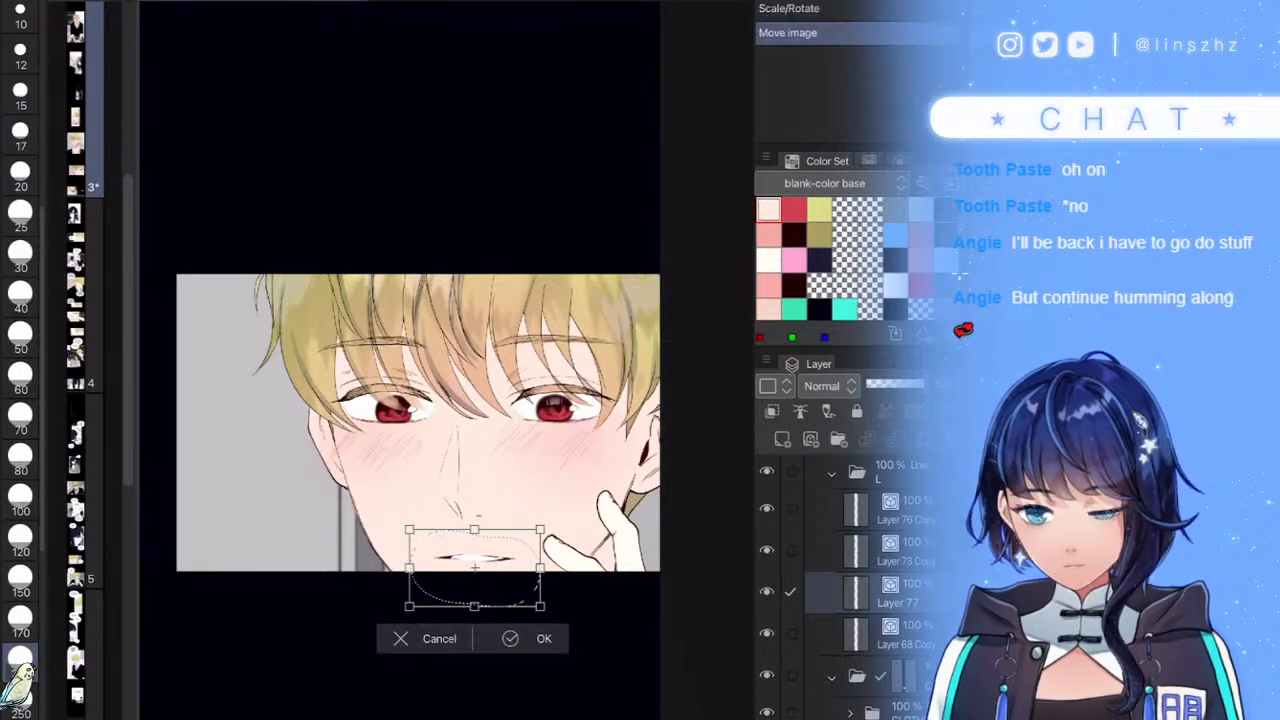
key("Escape")
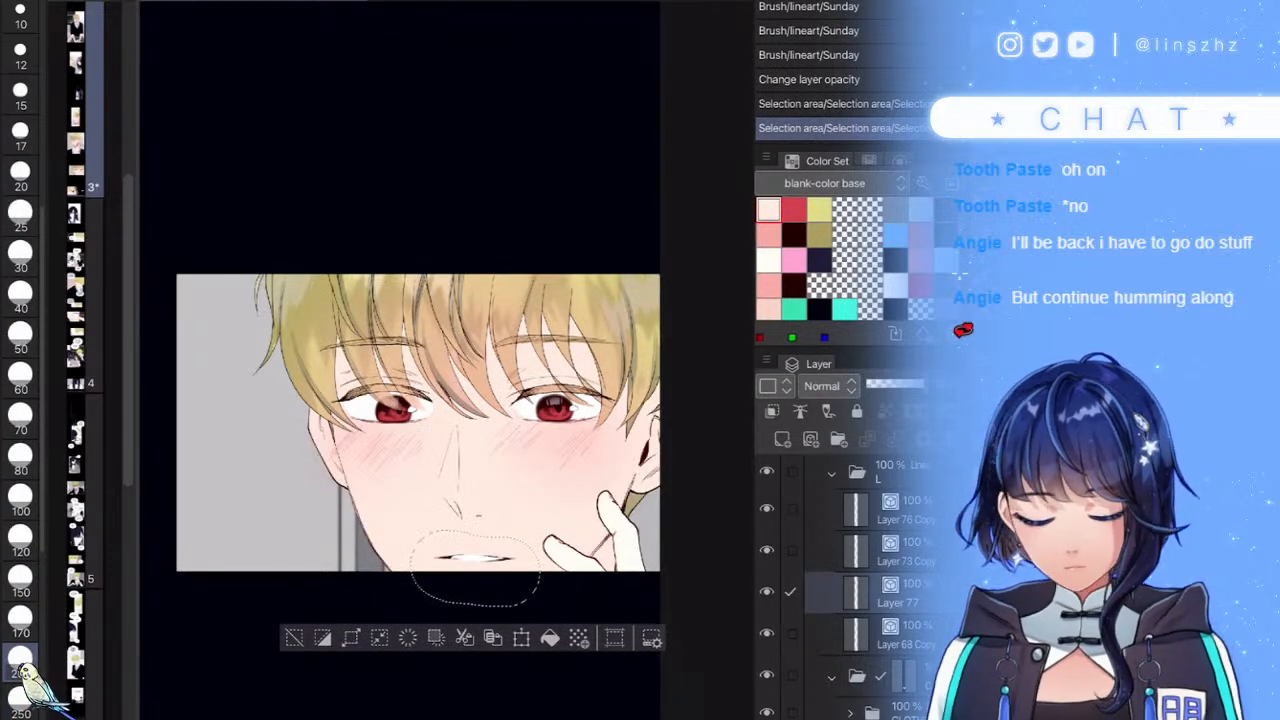
- On Layer 111, nudge the mouth area up one pixel and compare before and after
scroll(860, 590, "down", 5)
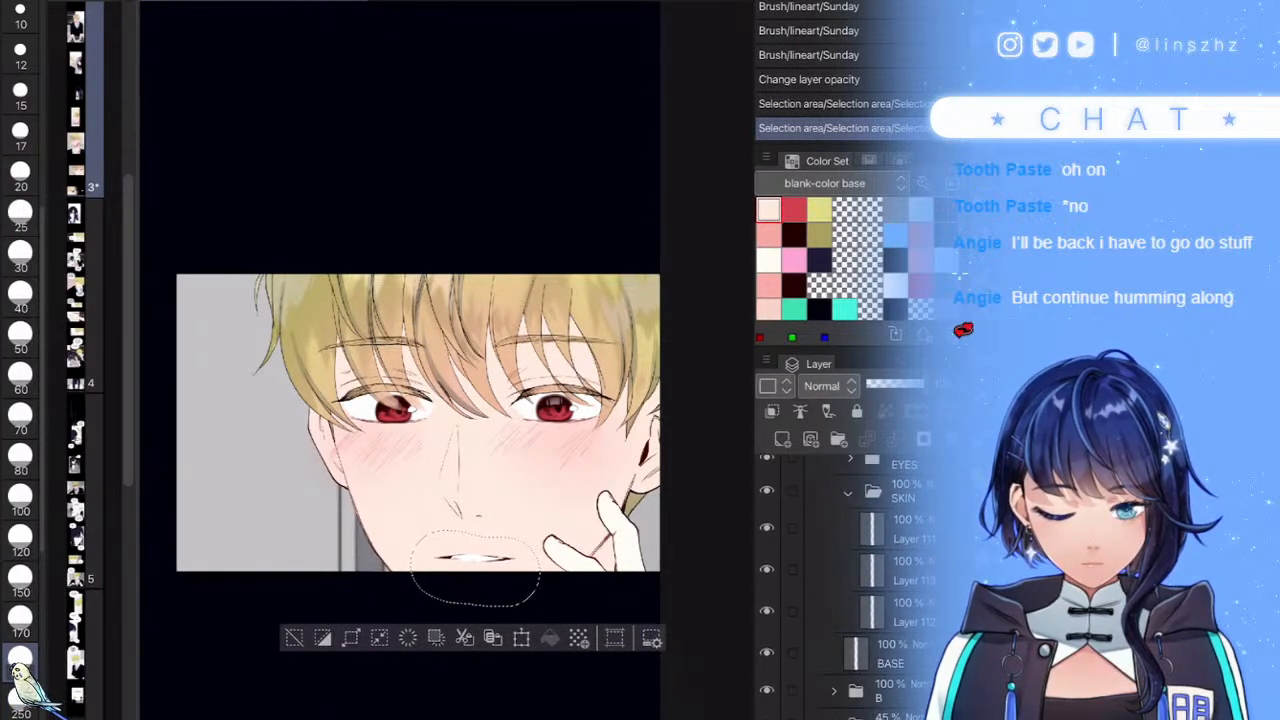
left_click(903, 529)
key("ctrl+t")
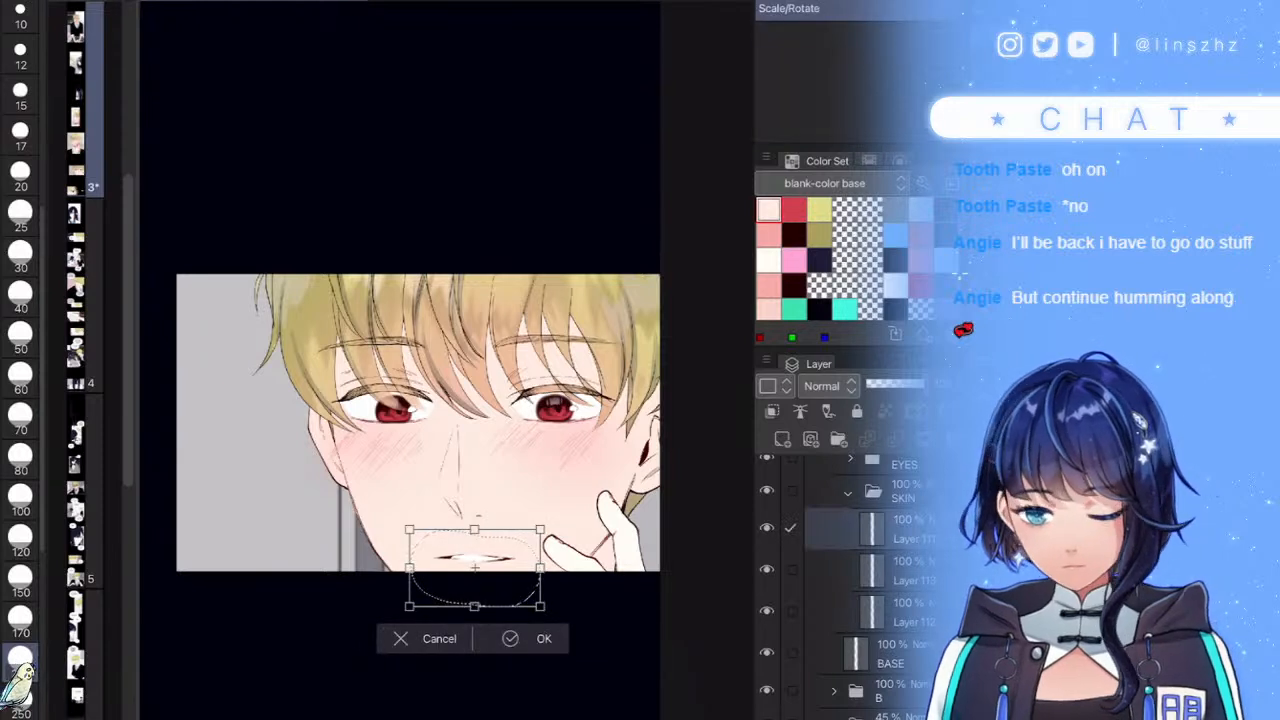
key("Up")
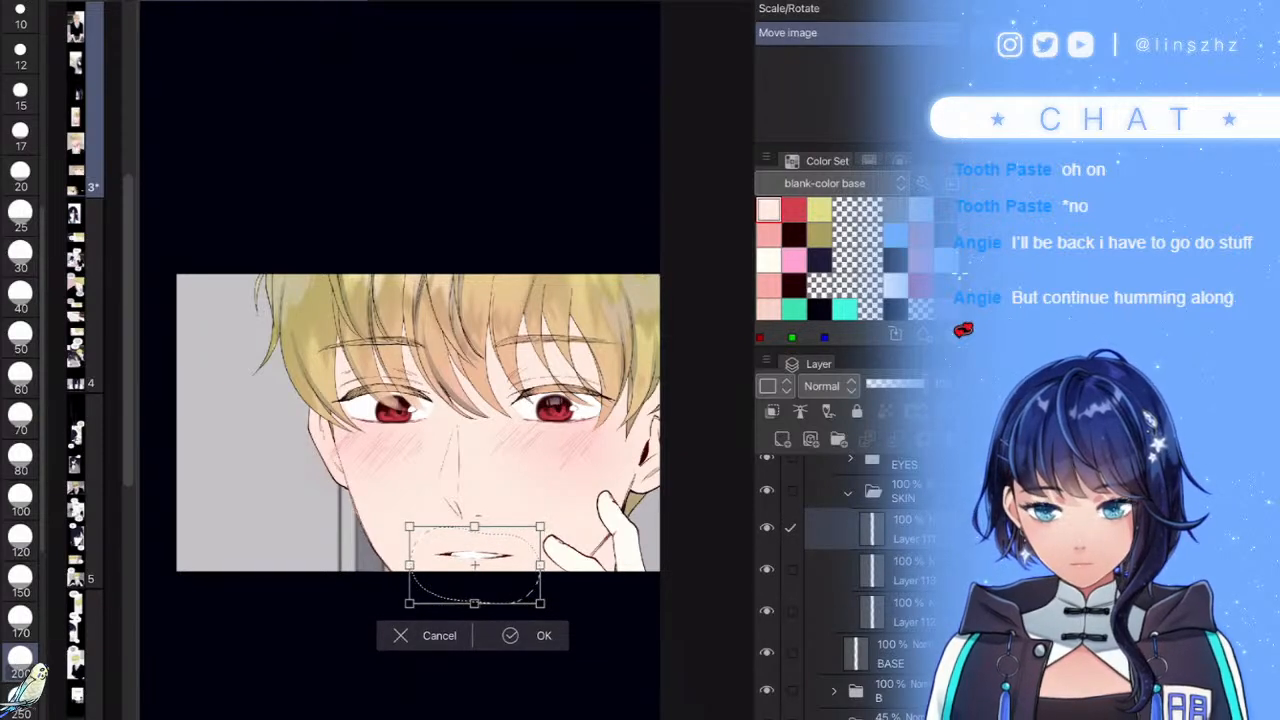
key("Return")
key("ctrl+z")
key("ctrl+z")
key("ctrl+z")
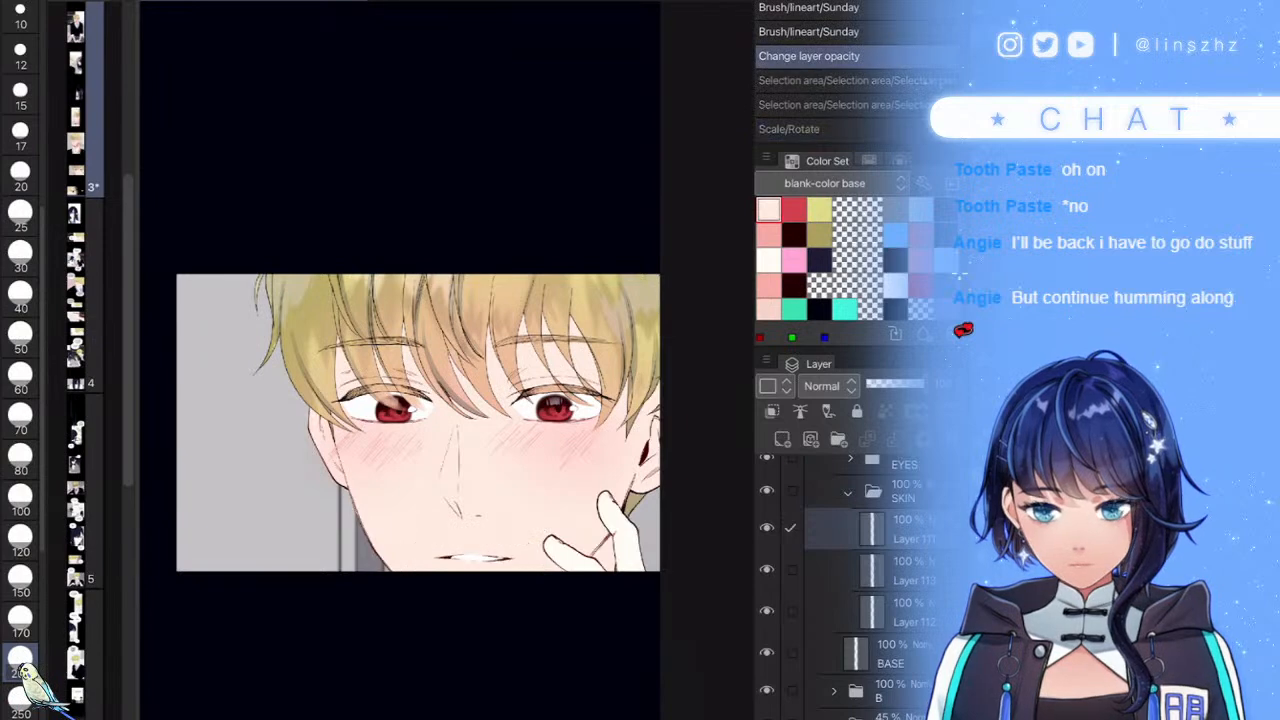
key("ctrl+y")
key("ctrl+y")
key("ctrl+y")
- Clear the selection, checking the last changes with undo and redo
scroll(580, 461, "down", 1)
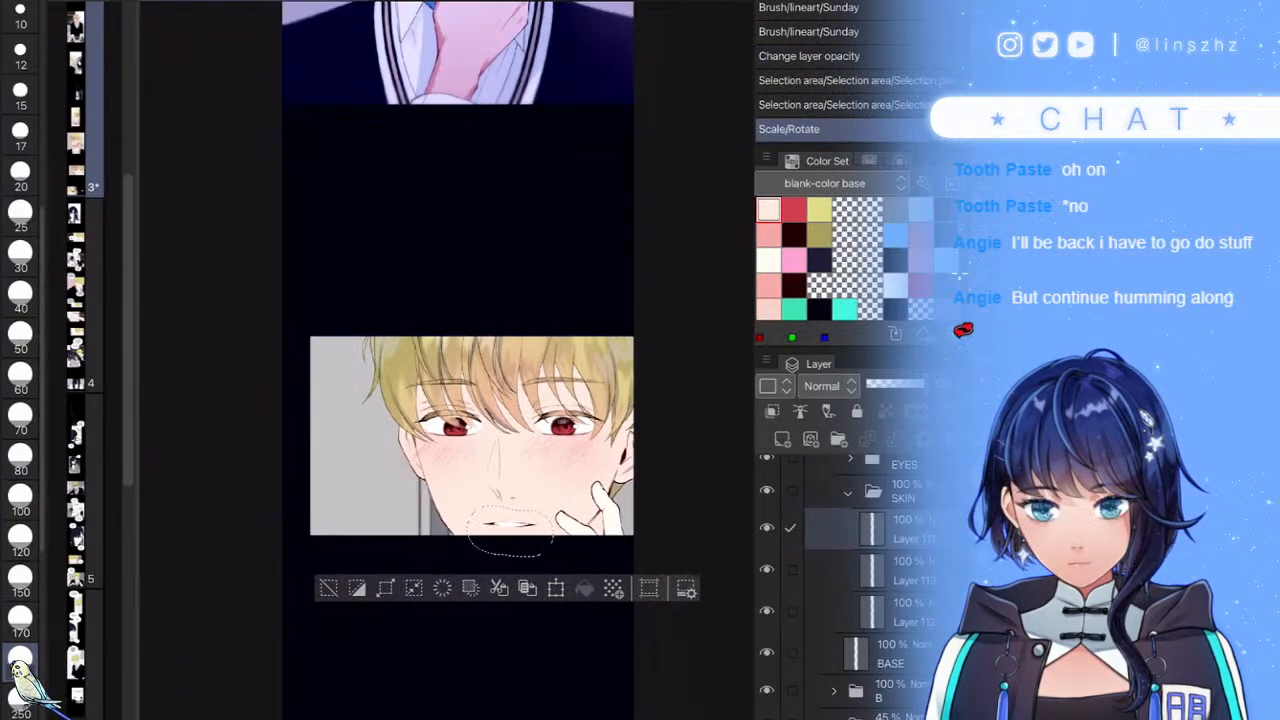
key("ctrl+d")
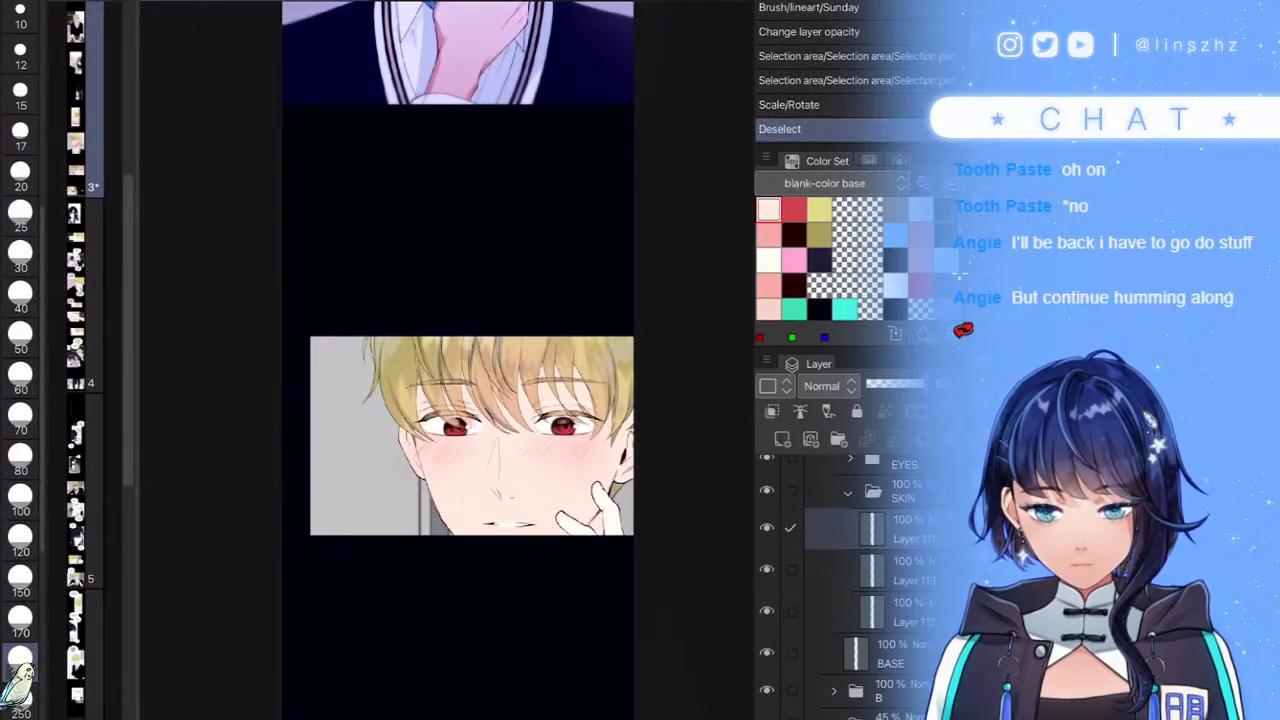
key("ctrl+z")
key("ctrl+z")
key("ctrl+z")
key("ctrl+z")
key("ctrl+y")
key("ctrl+y")
key("ctrl+y")
key("ctrl+y")
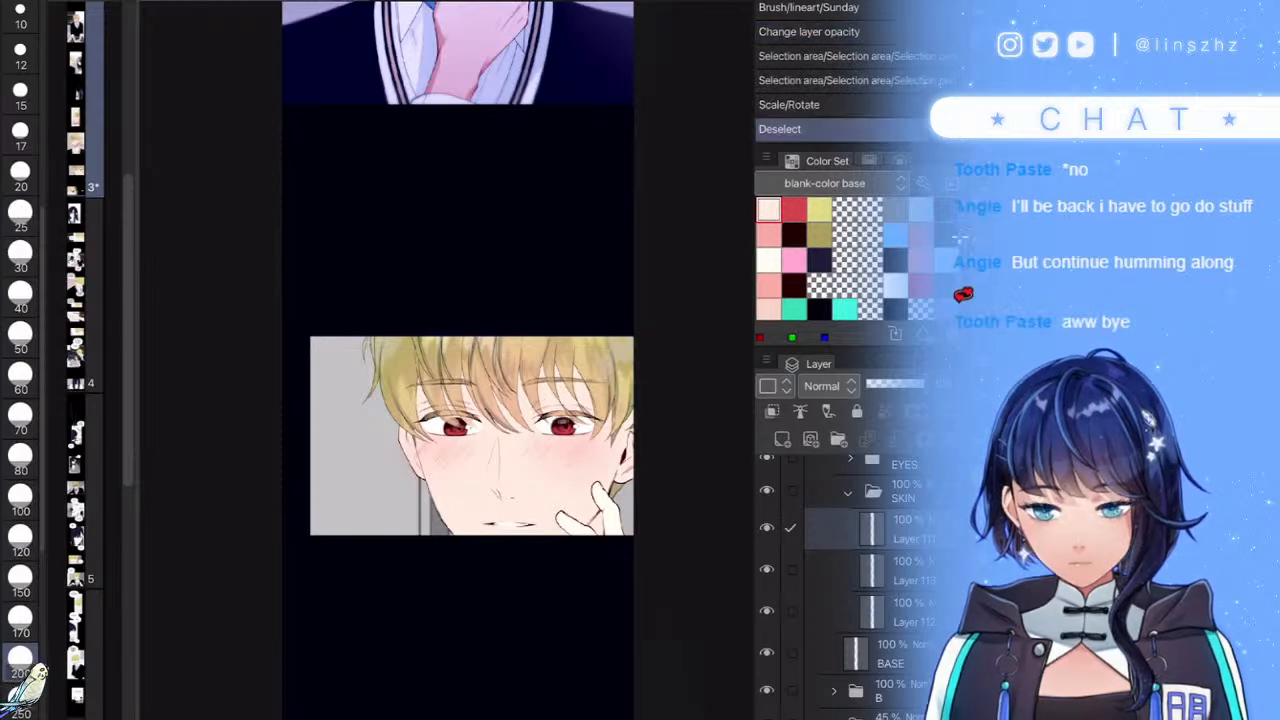
- Select Layer 113 and toggle its visibility to check the fingers
scroll(563, 470, "down", 1)
scroll(563, 470, "up", 5)
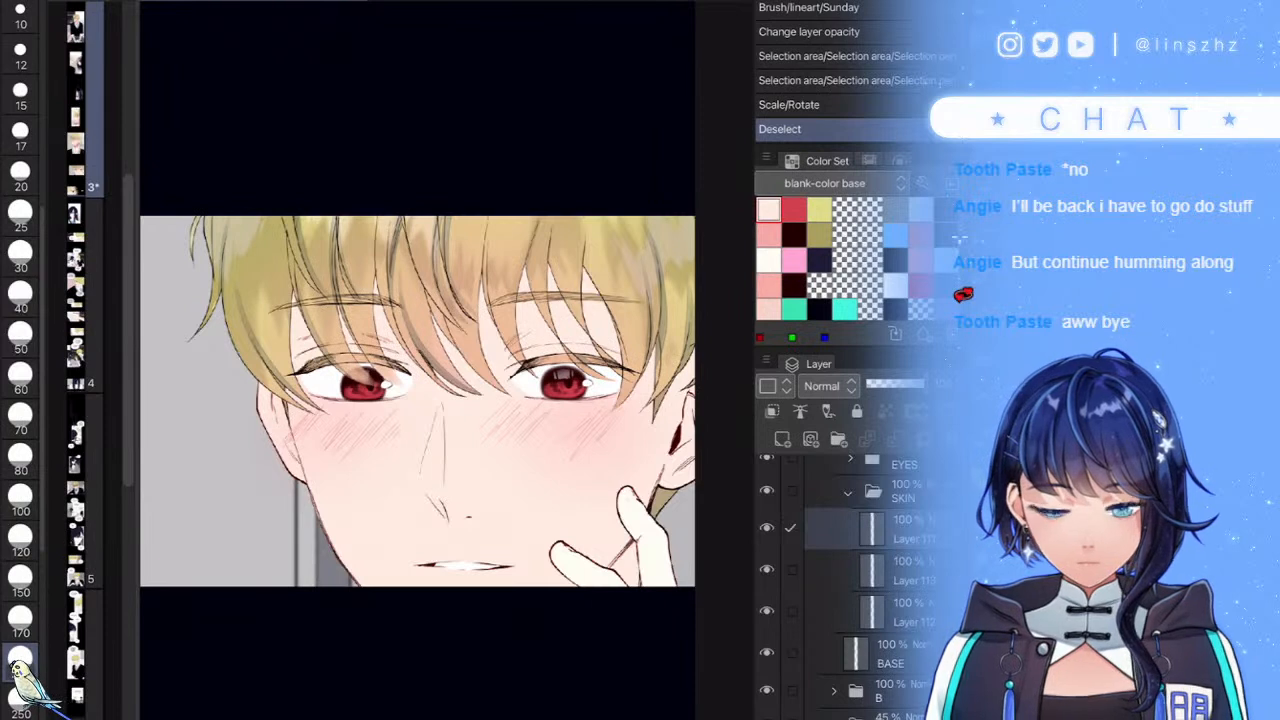
left_click(872, 571)
left_click(767, 570)
left_click(767, 570)
- Add a new raster layer above Layer 112, clipped and set to Multiply
left_click(880, 612)
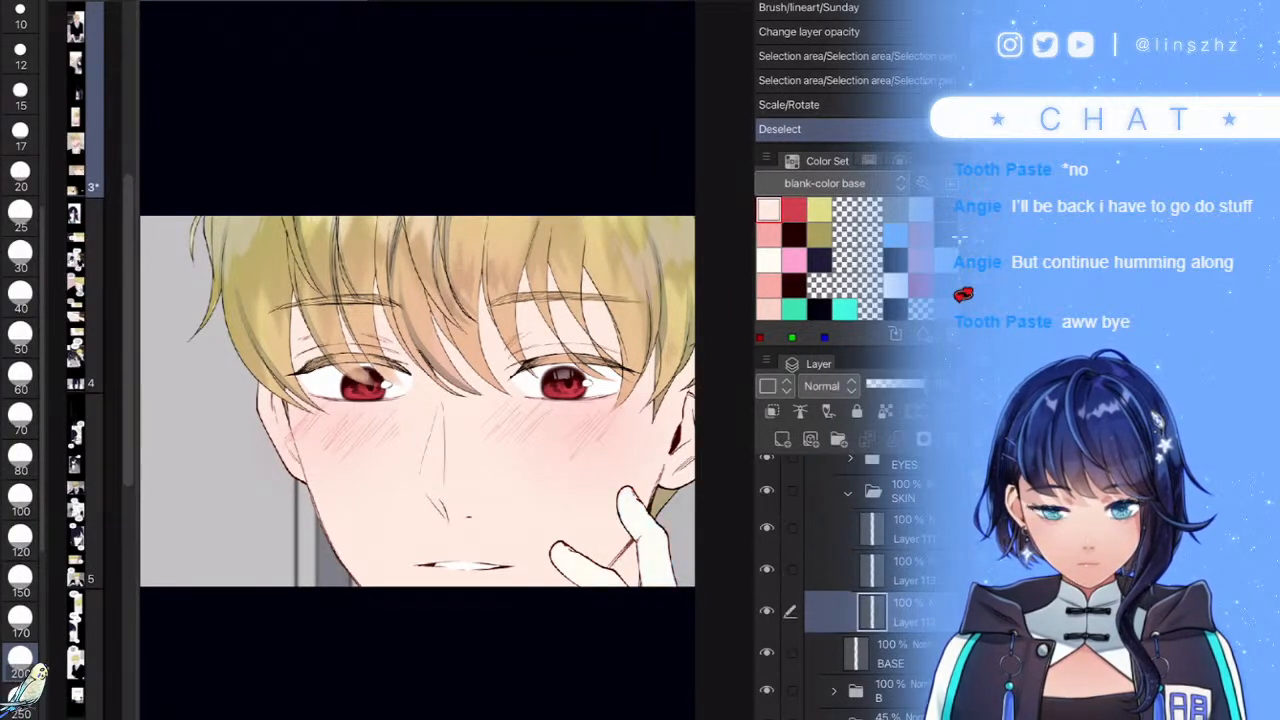
left_click(782, 439)
left_click(772, 411)
left_click(829, 386)
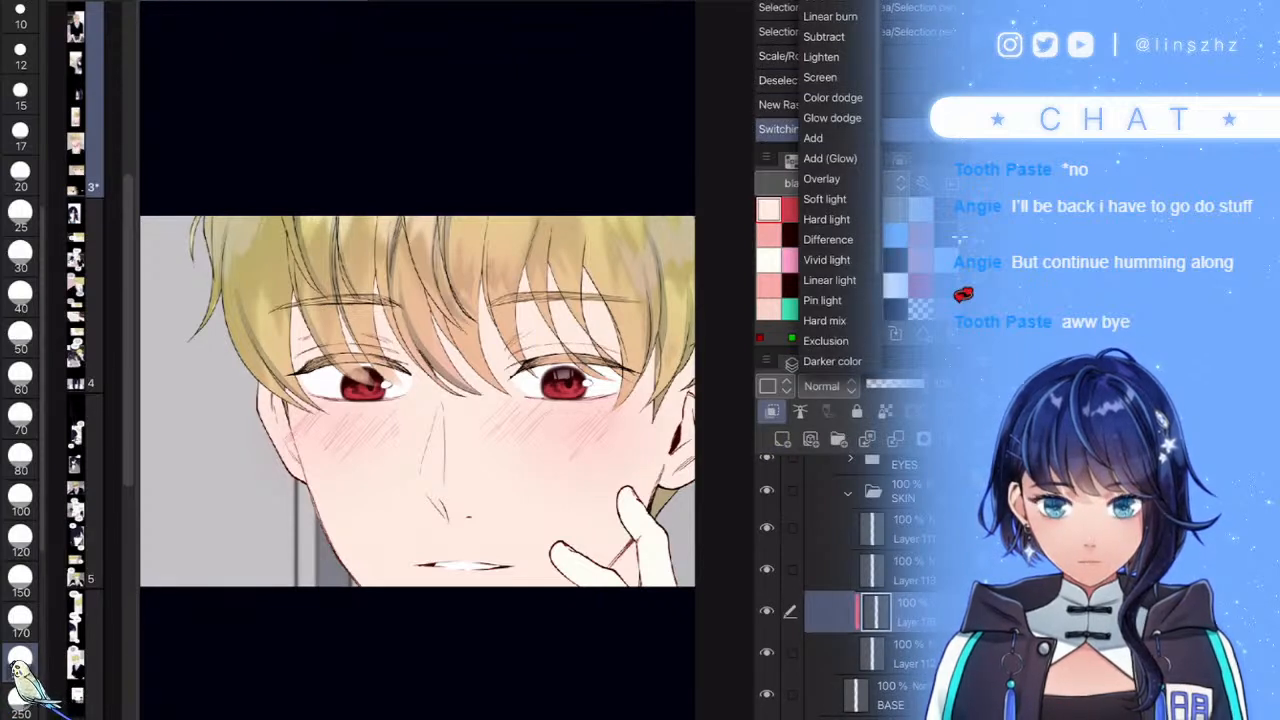
left_click(824, 0)
- Brush pink shading over the cheeks and lower face, then set opacity to about 41%
left_click(768, 235)
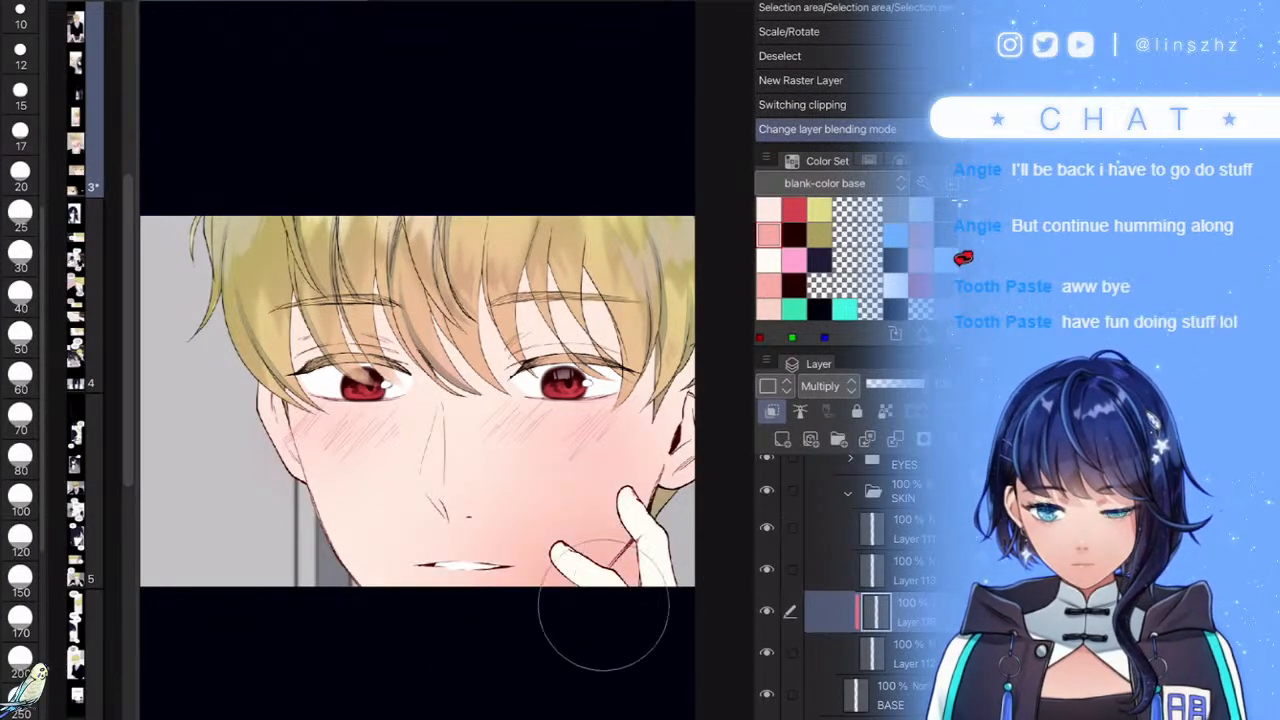
left_click_drag(366, 594, 301, 504)
mouse_move(346, 440)
left_mouse_down()
mouse_move(432, 440)
mouse_move(500, 482)
mouse_move(560, 450)
left_mouse_up()
mouse_move(570, 460)
left_mouse_down()
mouse_move(620, 480)
mouse_move(686, 432)
left_mouse_up()
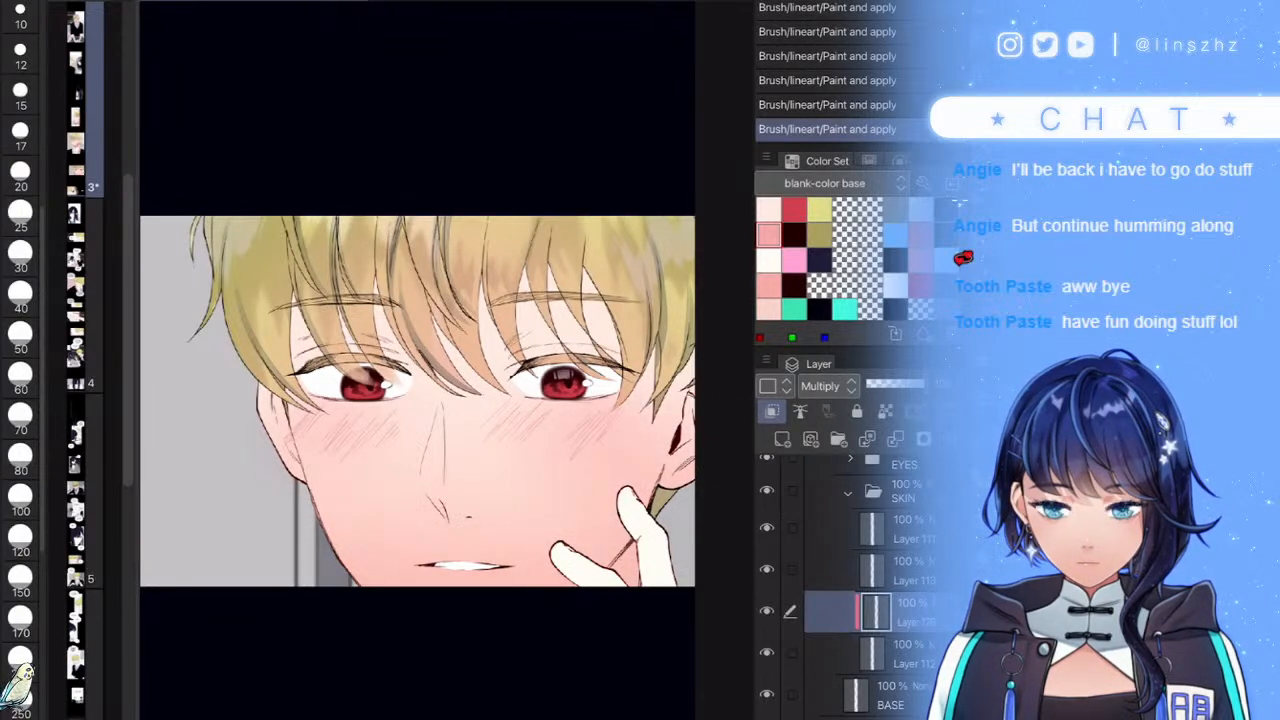
left_click(886, 384)
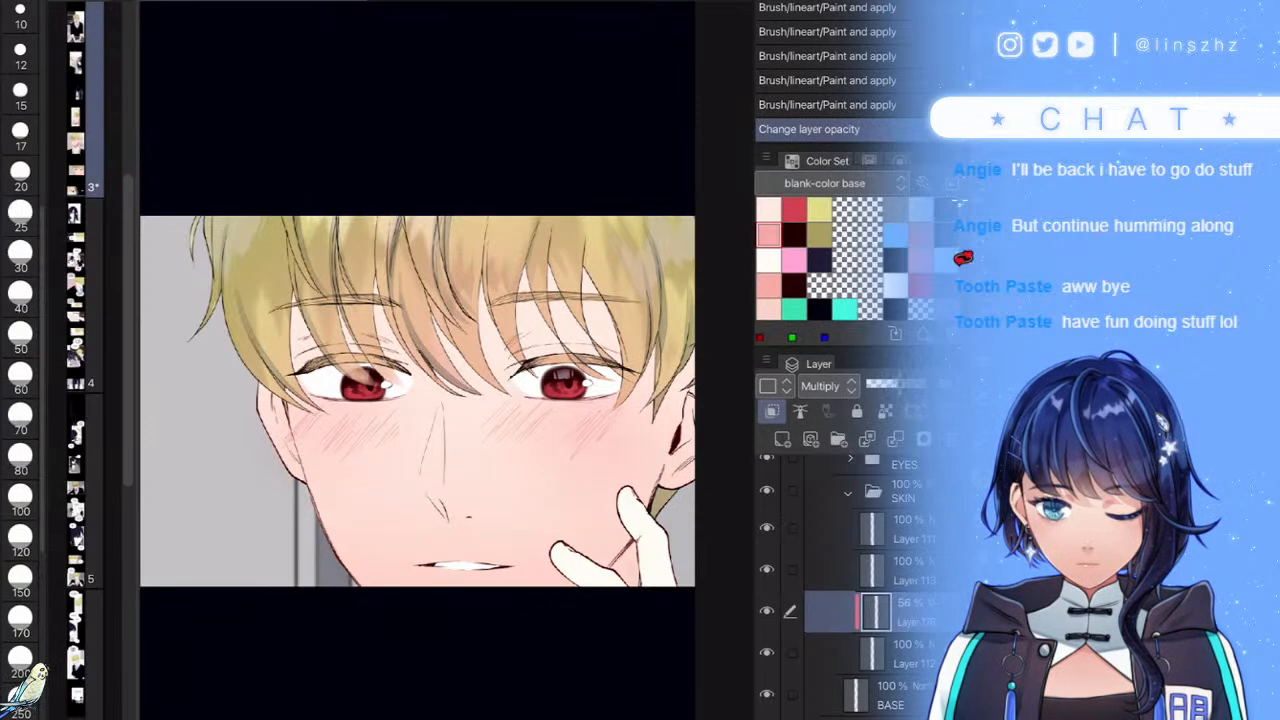
left_click_drag(886, 384, 891, 384)
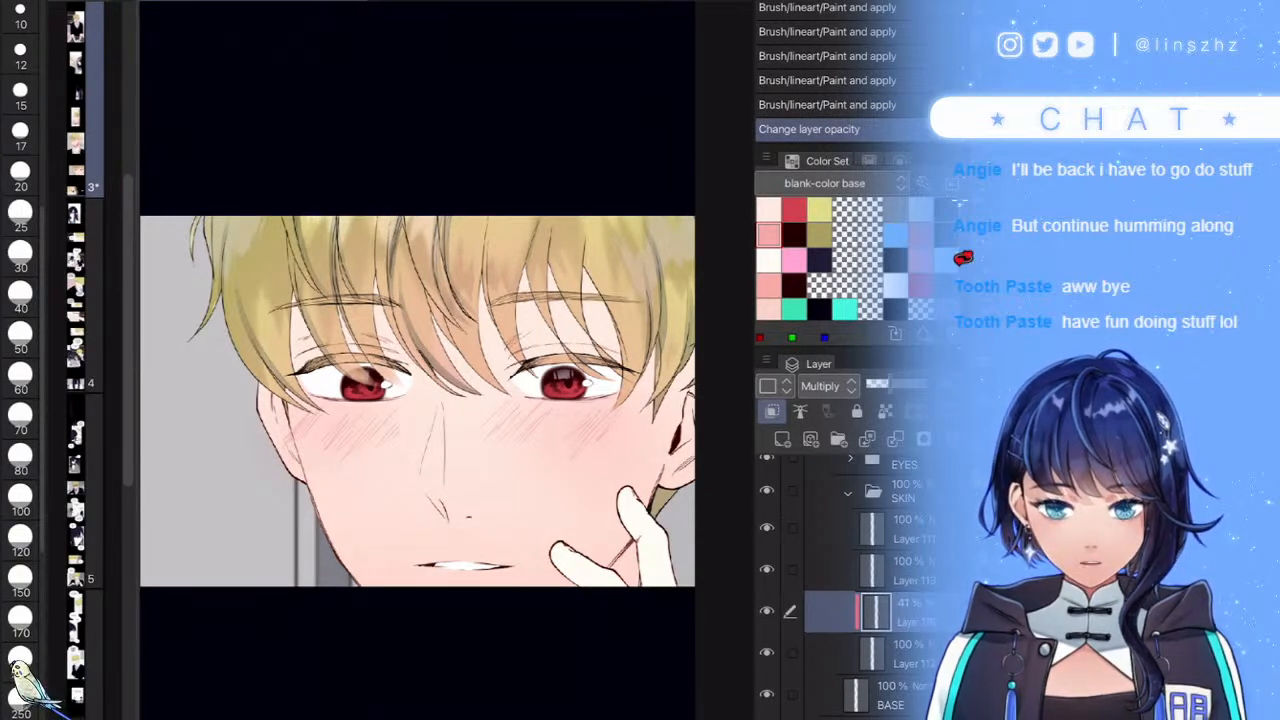
- Add a new vector layer in Linear light mode with the dark blue-grey colour
left_click(810, 439)
left_click(946, 209)
left_click(829, 386)
left_click(831, 283)
scroll(430, 360, "up", 3)
scroll(447, 360, "up", 2)
- Draw diagonal hatch lines across the lower cheek, extending them to the left
left_click_drag(545, 388, 487, 441)
mouse_move(551, 403)
left_mouse_down()
mouse_move(482, 458)
mouse_move(484, 474)
left_mouse_up()
left_click_drag(540, 418, 455, 485)
left_click_drag(528, 436, 450, 509)
left_click_drag(527, 375, 434, 468)
left_click_drag(480, 448, 446, 477)
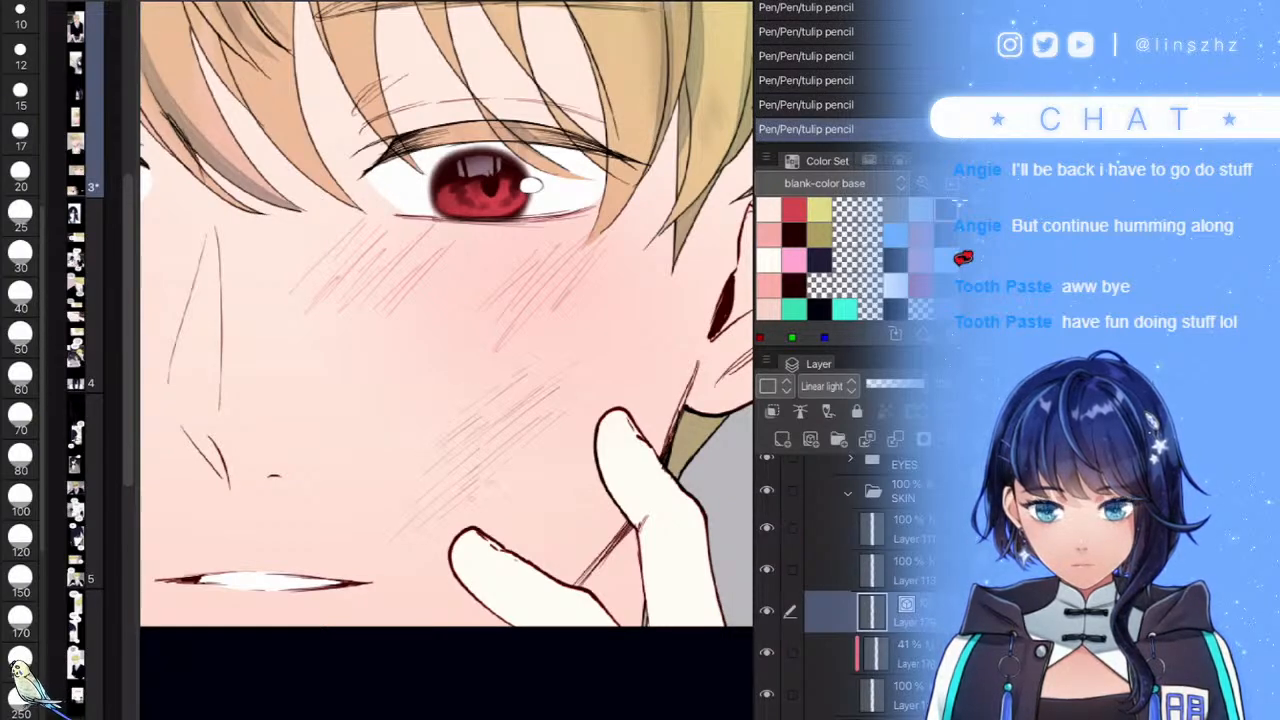
- Add diagonal hatch lines beside the finger
left_click_drag(582, 409, 513, 471)
left_click_drag(548, 437, 520, 461)
left_click_drag(591, 417, 513, 511)
left_click_drag(591, 459, 549, 499)
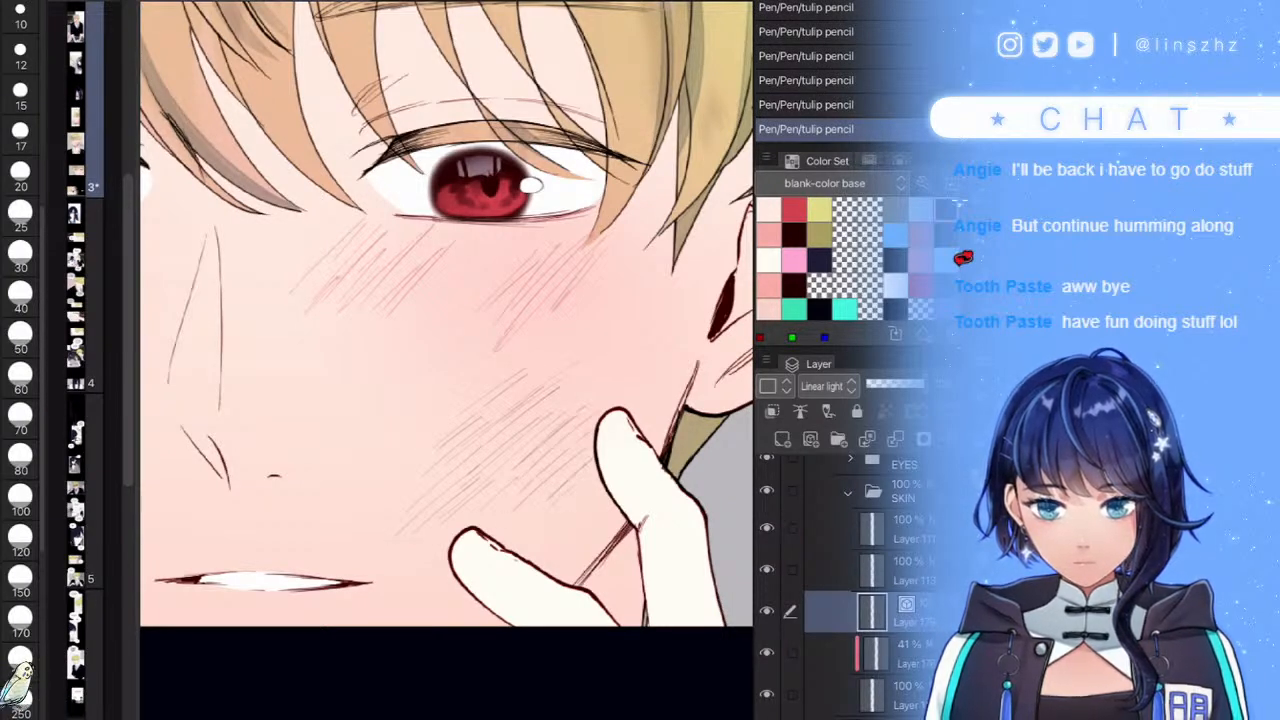
left_click_drag(622, 514, 592, 540)
left_click_drag(616, 528, 548, 576)
left_click_drag(568, 530, 536, 544)
- Add hatch lines above the lower finger and one left of the upper finger
left_click_drag(520, 494, 476, 523)
left_click_drag(447, 547, 427, 563)
left_click_drag(478, 502, 419, 555)
left_click_drag(443, 559, 386, 608)
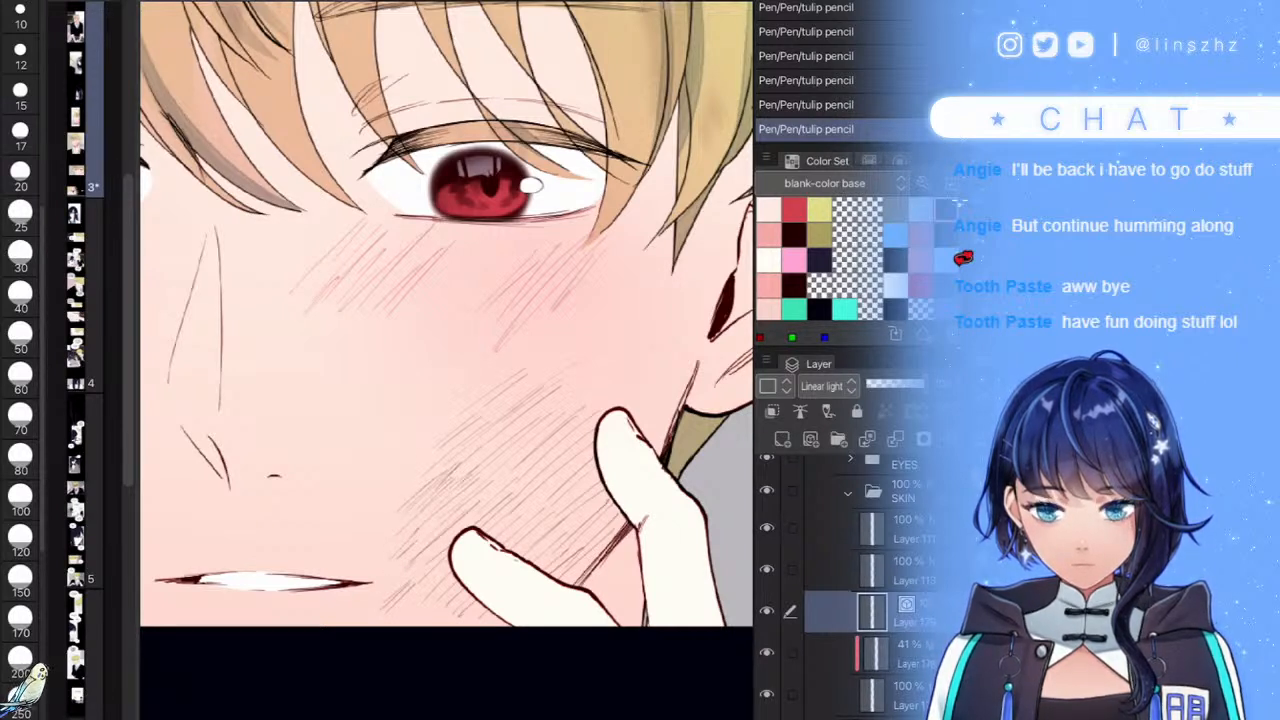
mouse_move(586, 452)
left_mouse_down()
mouse_move(546, 492)
mouse_move(555, 527)
mouse_move(583, 547)
mouse_move(566, 579)
left_mouse_up()
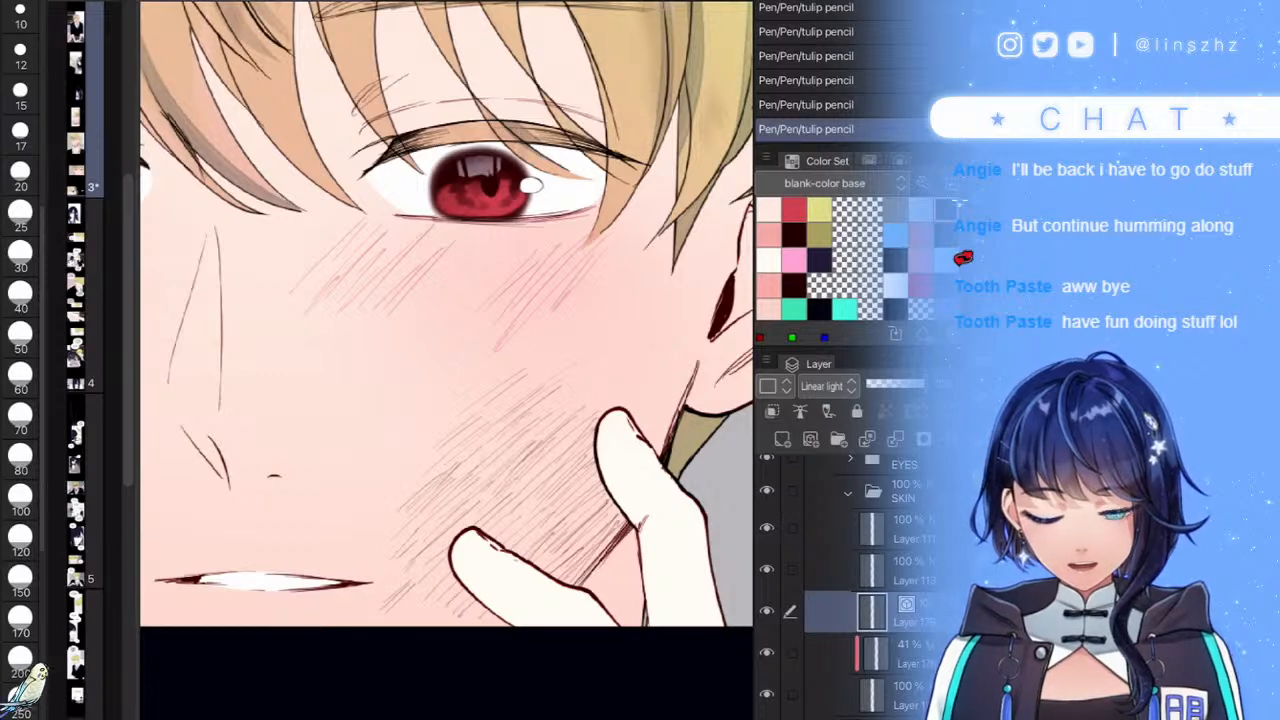
scroll(588, 575, "down", 6)
scroll(600, 555, "up", 3)
scroll(608, 555, "up", 1)
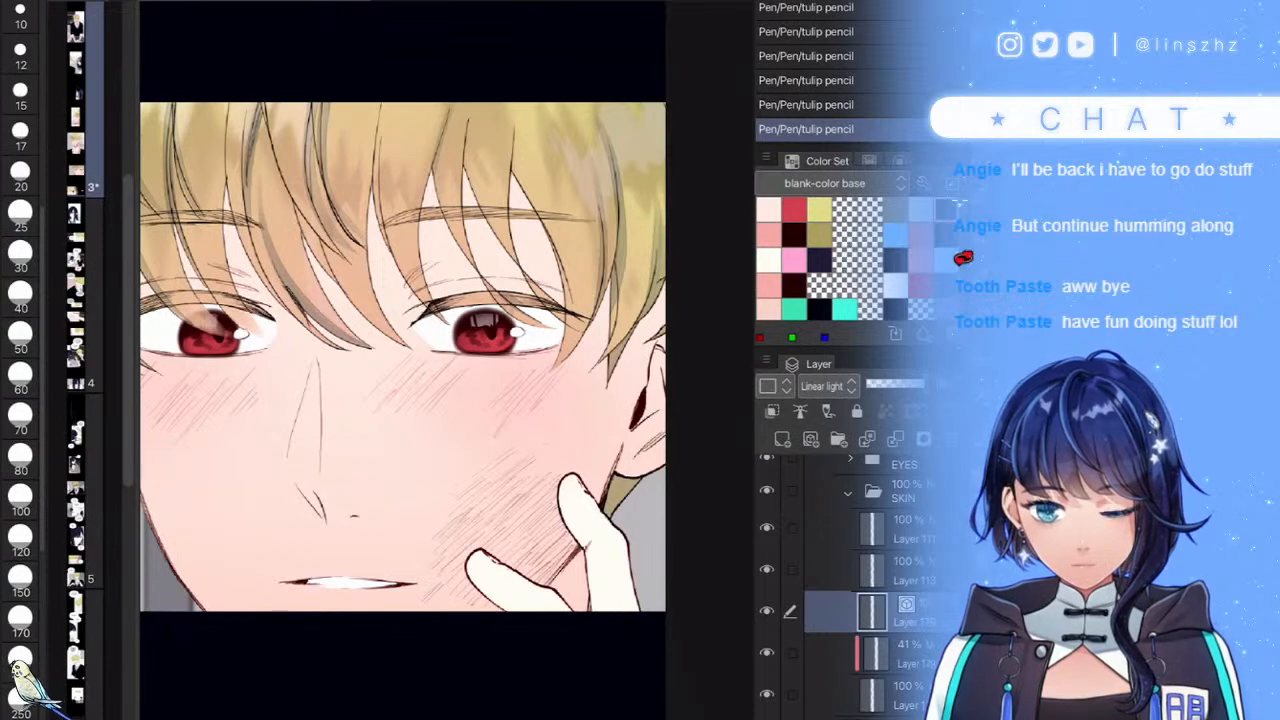
- Select the 41% Multiply shading layer and set the blush layer's blending mode to Multiply
left_click(893, 384)
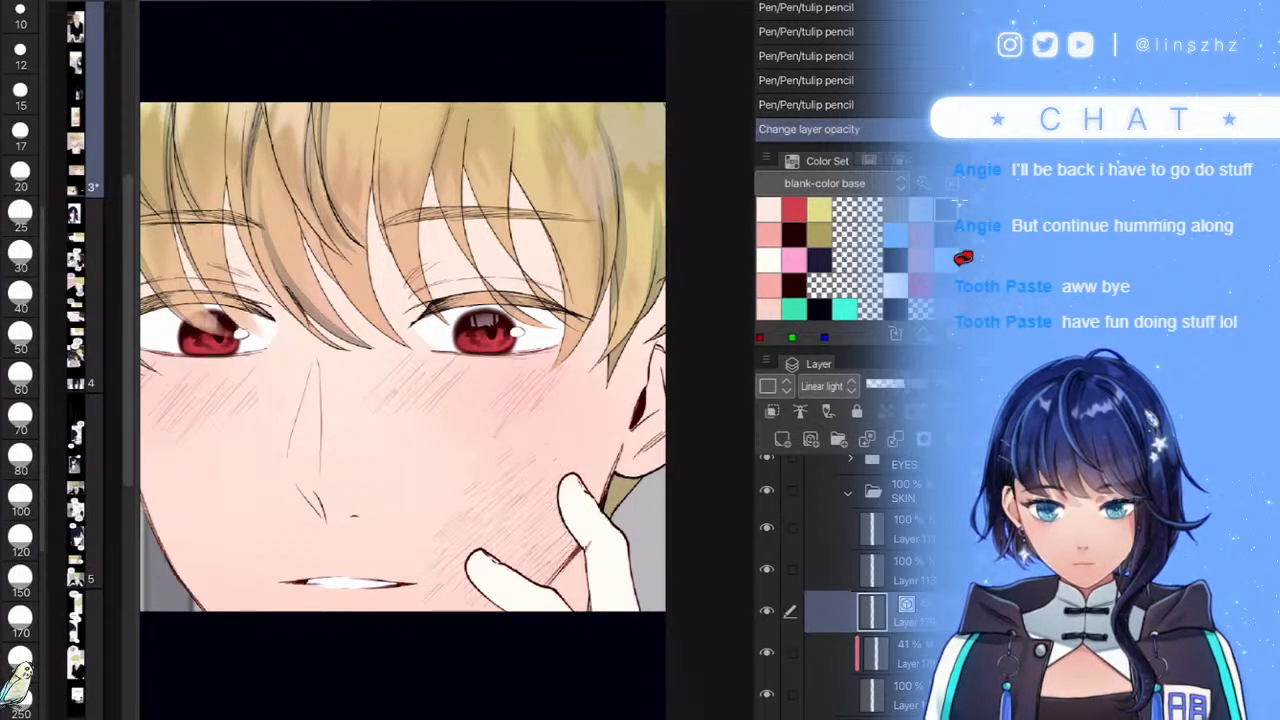
left_click(905, 654)
key("ctrl+shift+n")
key("ctrl+shift+n")
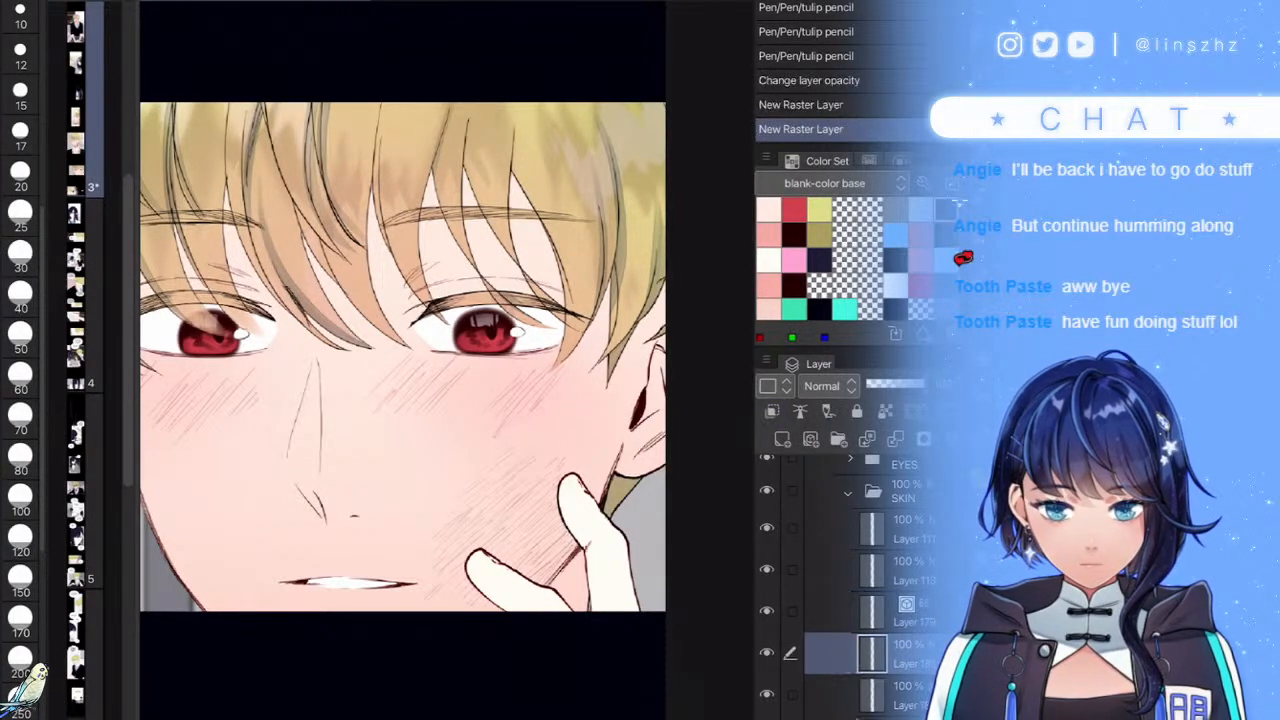
key("Delete")
left_click(828, 386)
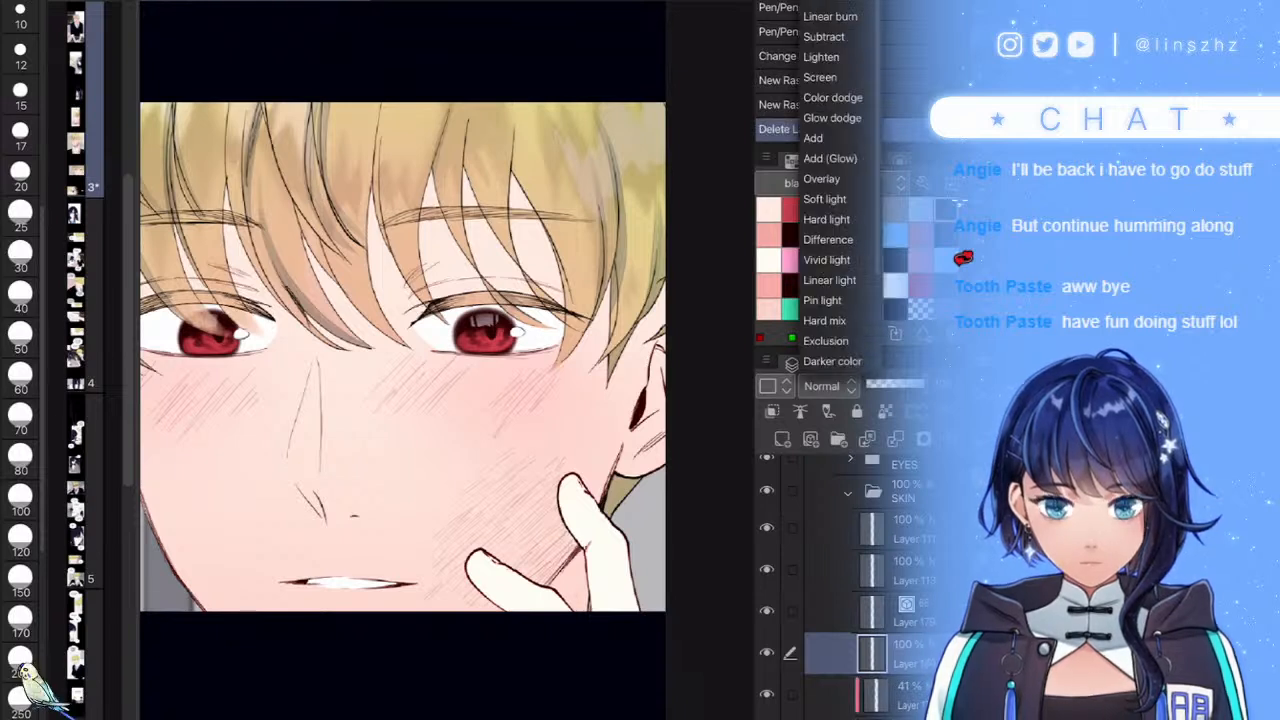
left_click(820, 2)
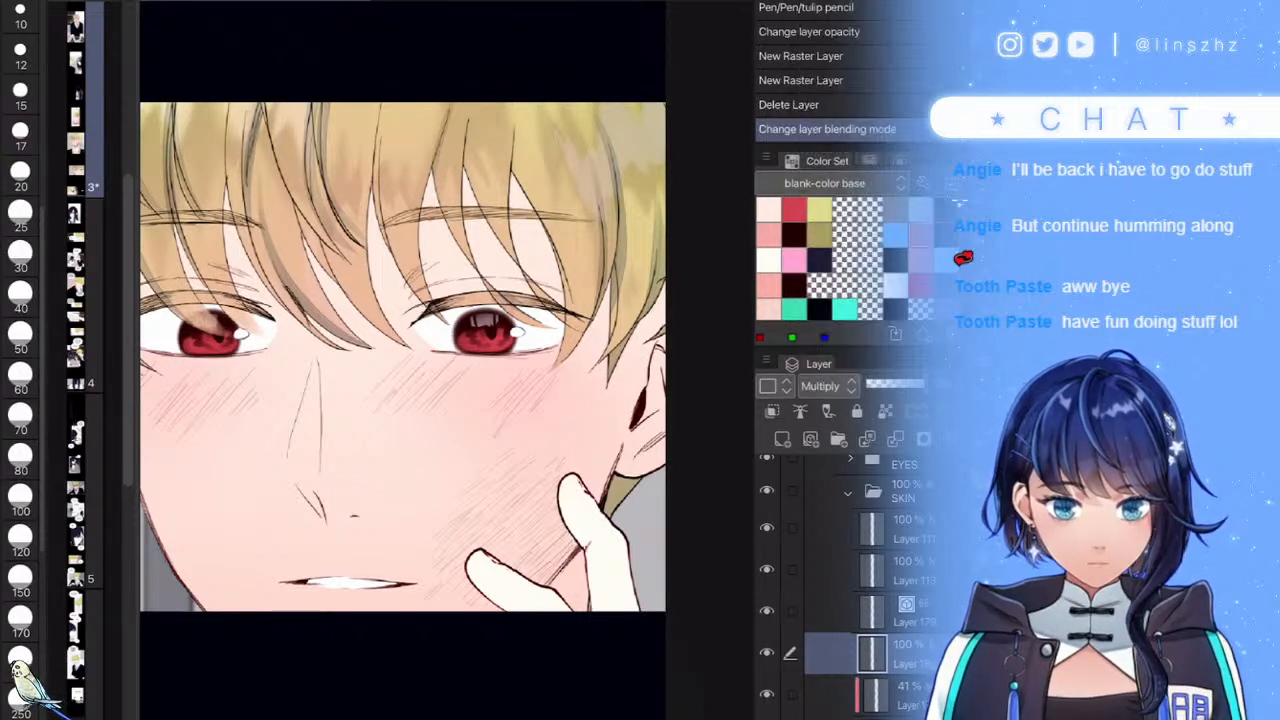
- With a size 150 brush, lay blush onto the cheek beside the hand
left_click(557, 660)
key("b")
left_click_drag(480, 500, 525, 550)
left_click_drag(490, 505, 555, 565)
left_click_drag(515, 495, 555, 575)
left_click_drag(525, 535, 570, 580)
left_click_drag(525, 550, 568, 582)
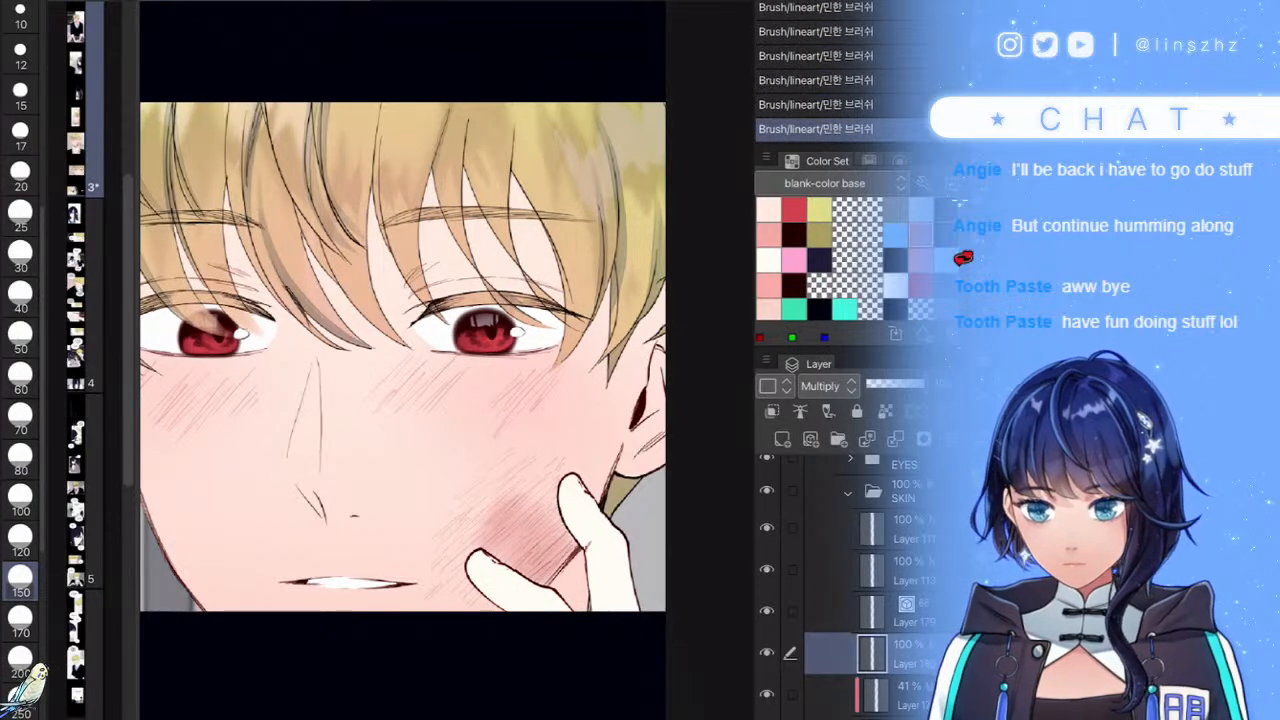
- At brush size 70, add blush above the hand and extend and deepen it down the cheek
left_click(20, 418)
left_click_drag(516, 458, 456, 522)
mouse_move(480, 514)
left_mouse_down()
mouse_move(446, 546)
mouse_move(448, 566)
left_mouse_up()
mouse_move(459, 565)
left_mouse_down()
mouse_move(446, 589)
mouse_move(472, 608)
left_mouse_up()
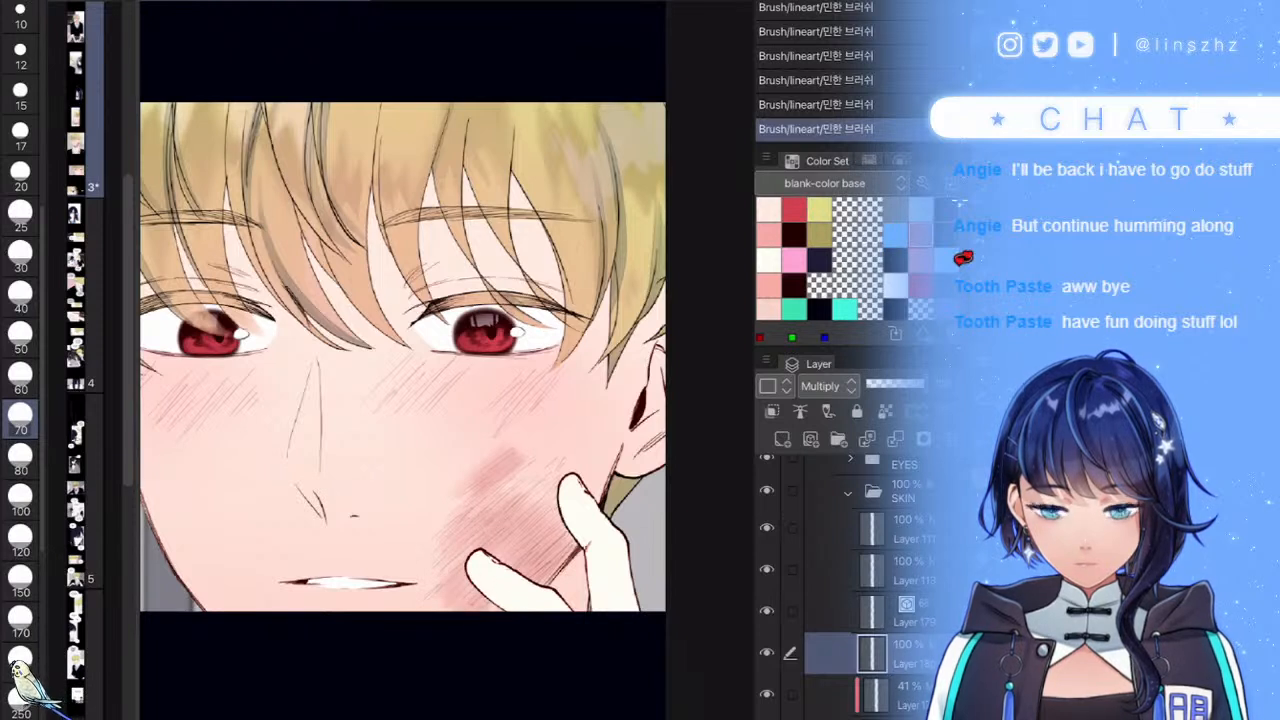
mouse_move(596, 476)
left_mouse_down()
mouse_move(528, 540)
mouse_move(496, 538)
left_mouse_up()
left_click_drag(552, 452, 468, 524)
left_click_drag(496, 468, 436, 538)
mouse_move(502, 442)
left_mouse_down()
mouse_move(446, 502)
mouse_move(497, 513)
mouse_move(470, 585)
left_mouse_up()
- Darken, smooth and lighten patches of blush beside the fingers and fingertip
left_click_drag(540, 545, 462, 604)
left_click_drag(566, 516, 530, 578)
mouse_move(550, 476)
left_mouse_down()
mouse_move(496, 556)
mouse_move(500, 518)
left_mouse_up()
mouse_move(494, 444)
left_mouse_down()
mouse_move(430, 516)
mouse_move(438, 526)
left_mouse_up()
left_click_drag(502, 478, 462, 518)
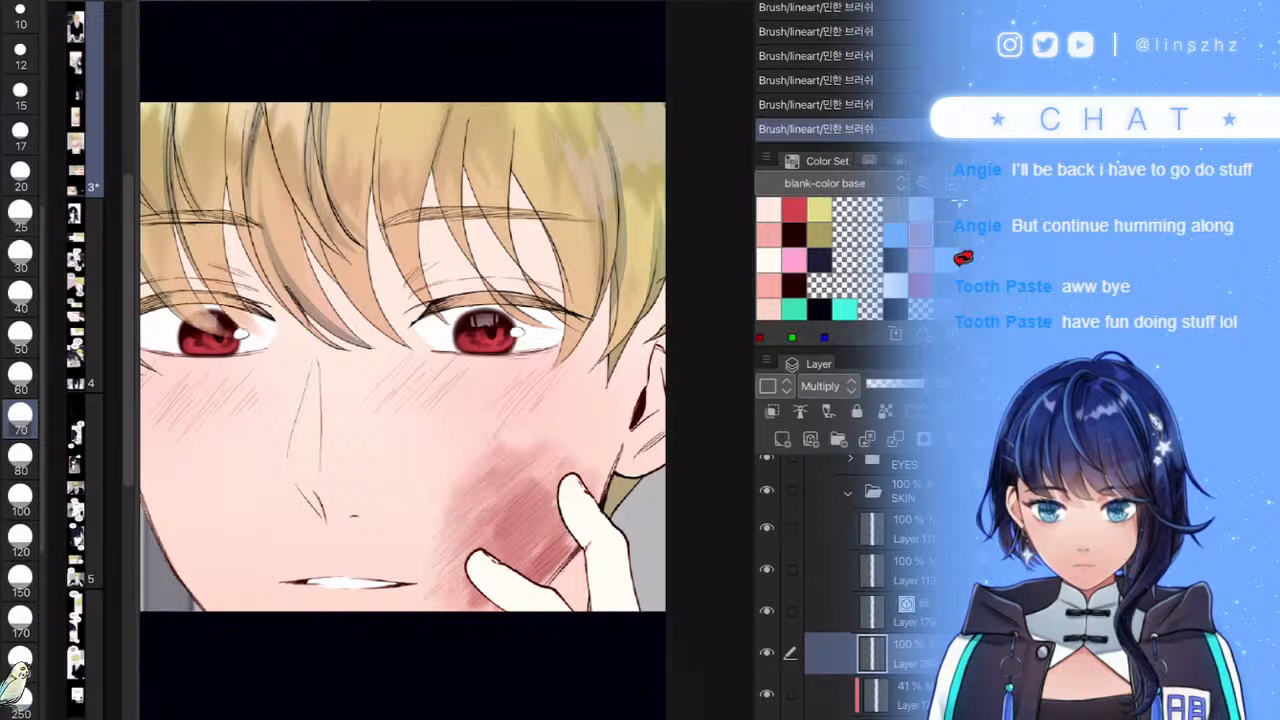
left_click_drag(512, 572, 485, 618)
left_click_drag(510, 487, 472, 530)
mouse_move(505, 445)
left_mouse_down()
mouse_move(489, 463)
mouse_move(516, 477)
mouse_move(526, 536)
left_mouse_up()
mouse_move(550, 486)
left_mouse_down()
mouse_move(508, 508)
mouse_move(546, 546)
mouse_move(548, 570)
left_mouse_up()
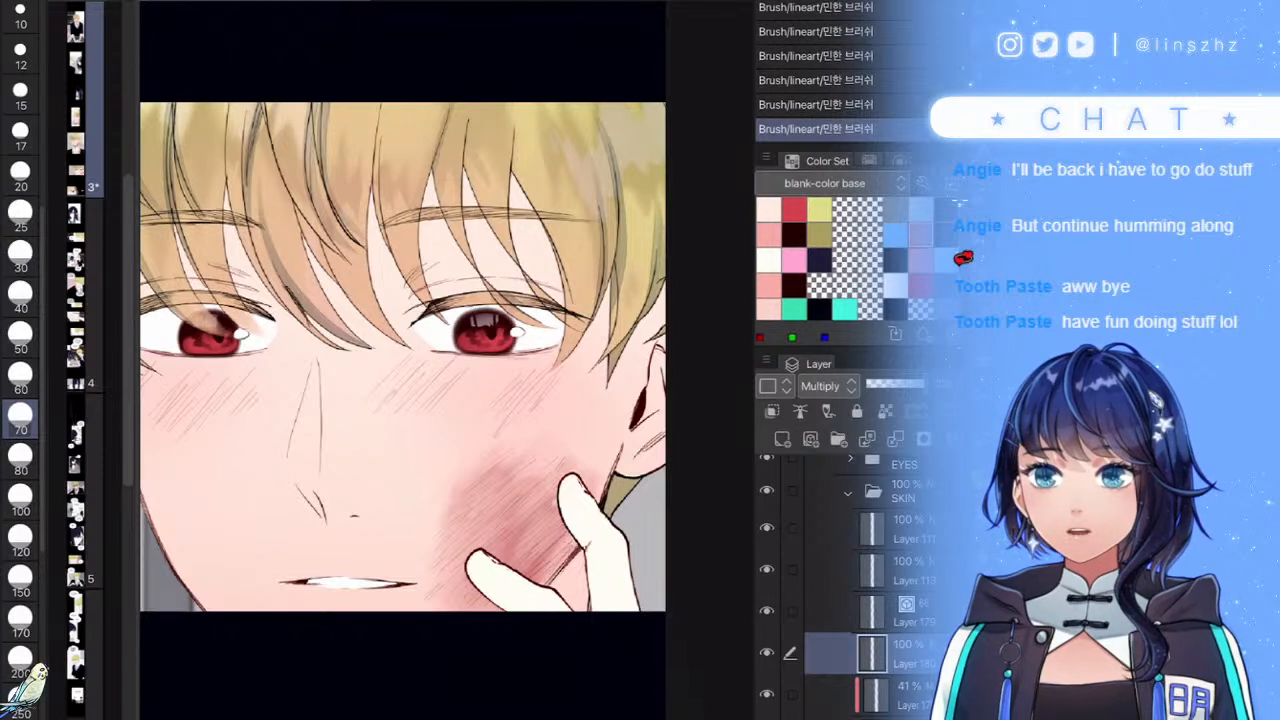
left_click_drag(524, 525, 508, 546)
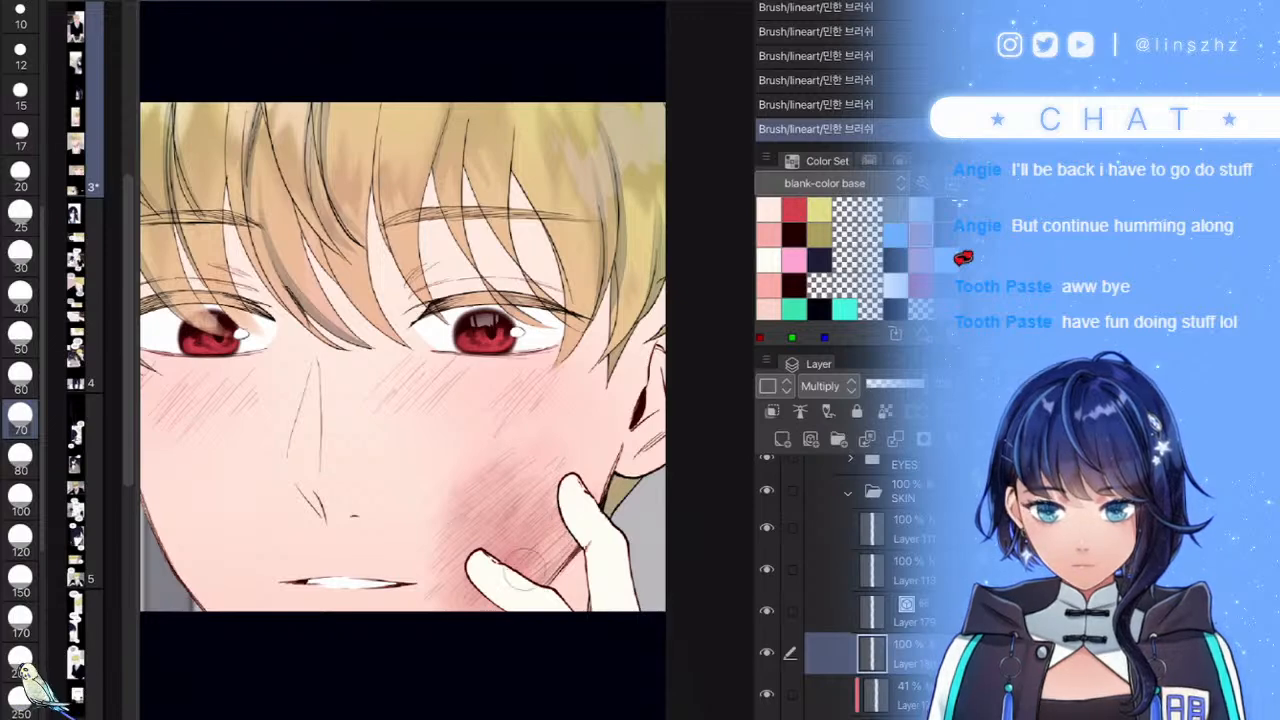
- Lower the cheek hatching layer to 71% opacity and add darker hatching on the right cheek
scroll(403, 400, "down", 3)
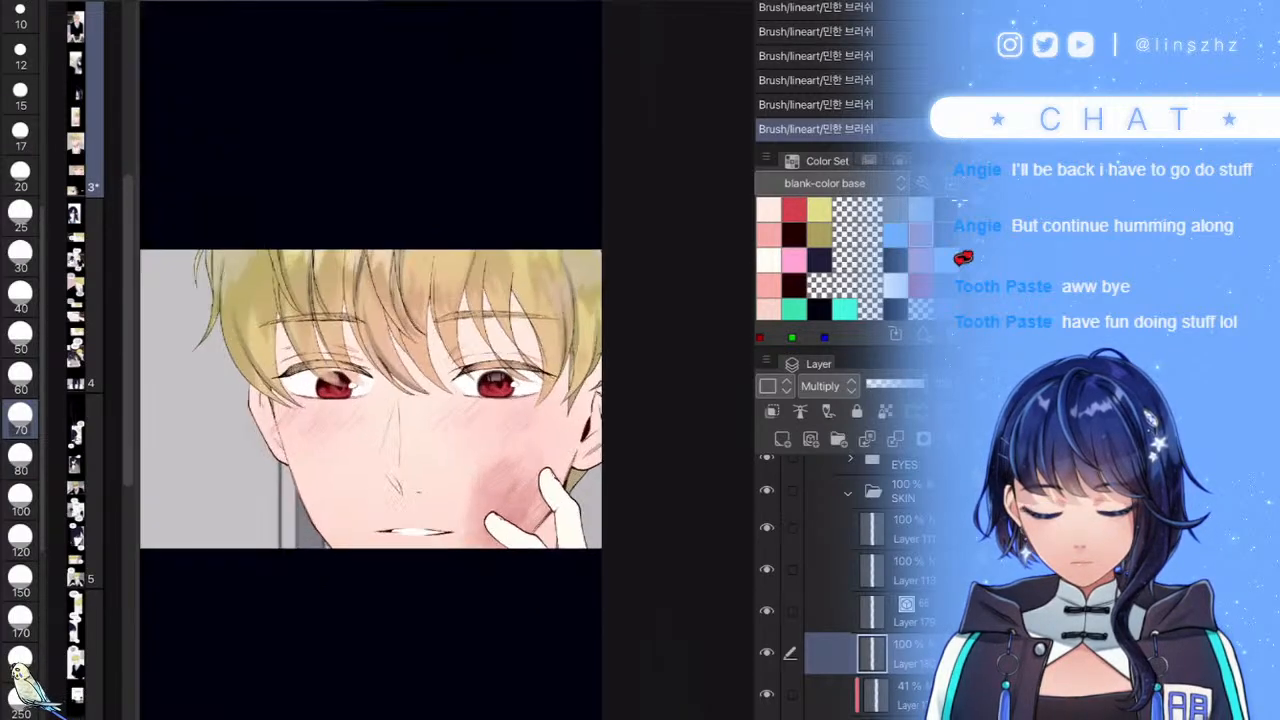
left_click(900, 384)
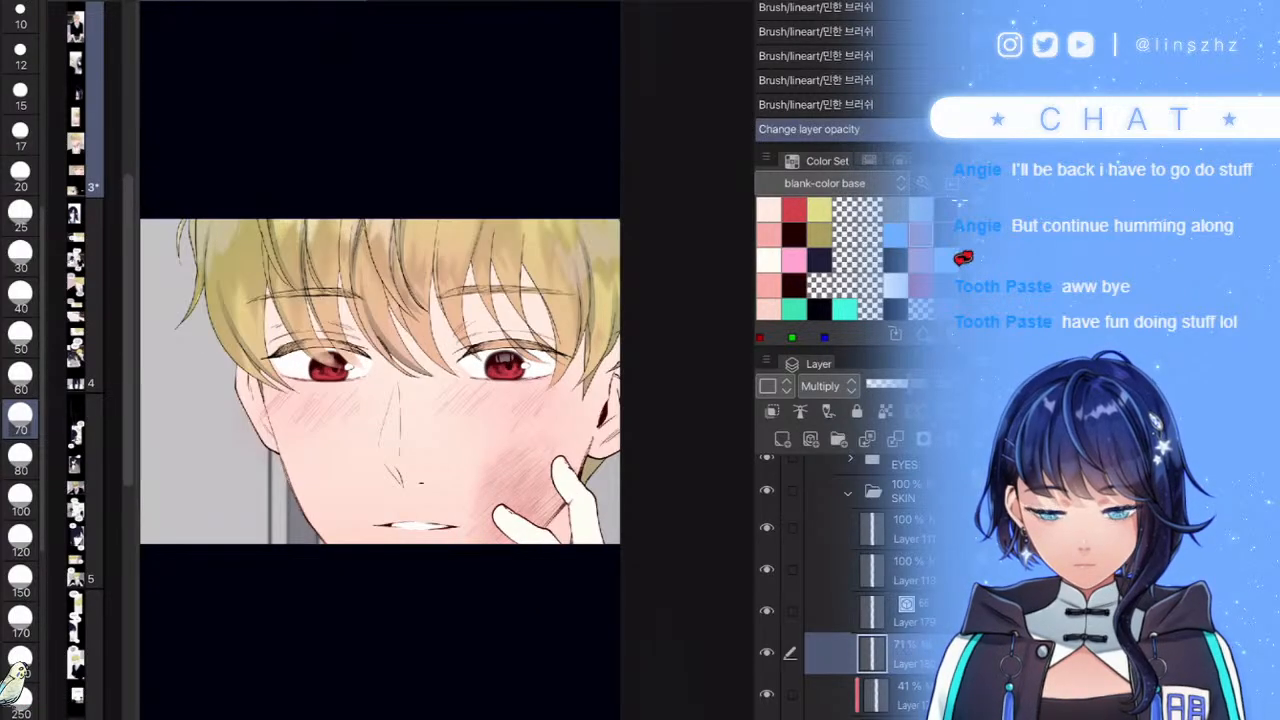
mouse_move(522, 474)
left_mouse_down()
mouse_move(550, 501)
mouse_move(534, 516)
mouse_move(543, 503)
left_mouse_up()
left_click_drag(520, 468, 546, 490)
left_click_drag(524, 462, 548, 484)
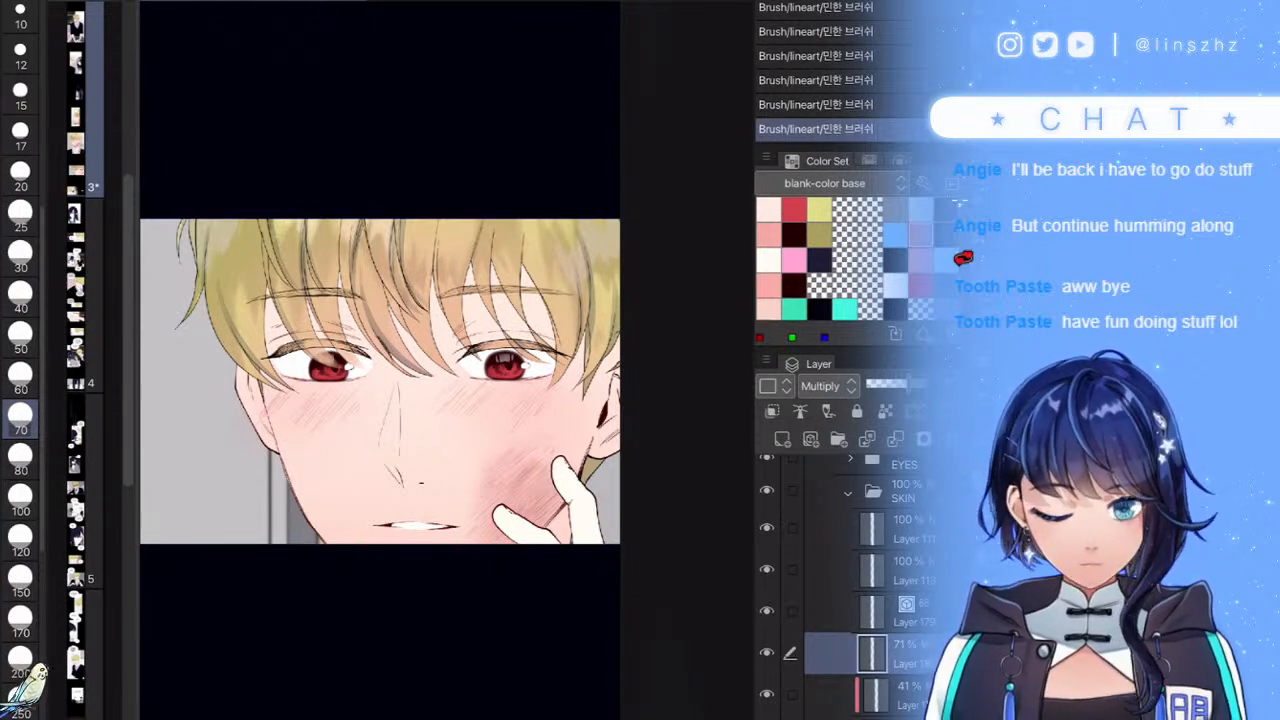
scroll(868, 600, "down", 3)
left_click(880, 608)
- On a new clipped layer, paint pink shading at brush size 17 down the nose bridge and tip
left_click(782, 440)
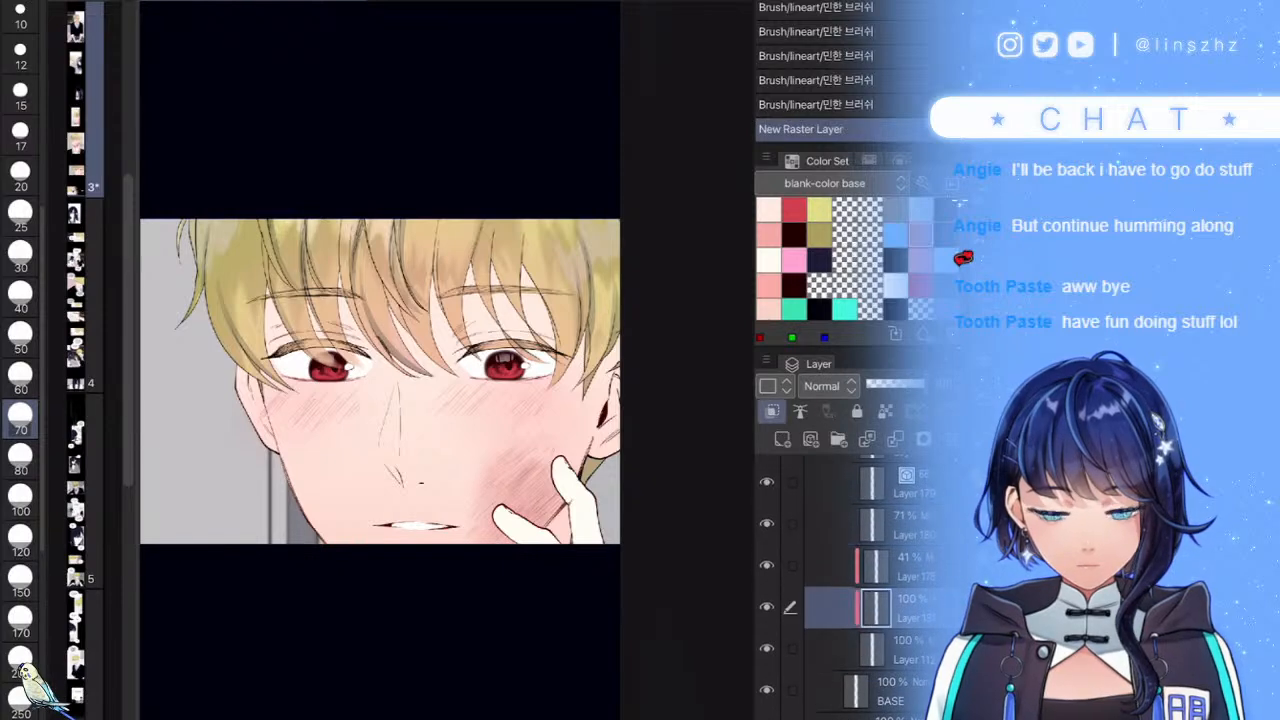
left_click(768, 235)
left_click(20, 135)
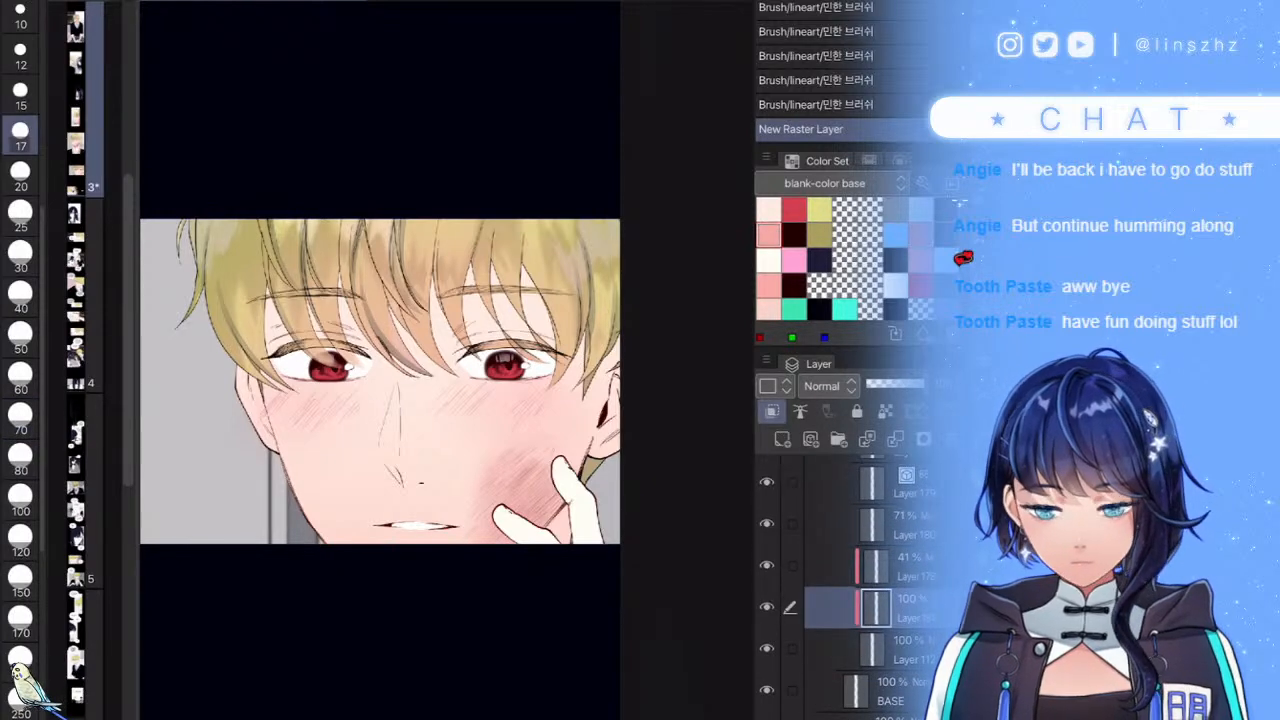
scroll(387, 440, "up", 5)
mouse_move(462, 244)
left_mouse_down()
mouse_move(364, 468)
mouse_move(380, 405)
left_mouse_up()
key("ctrl+z")
left_click_drag(486, 178, 372, 425)
mouse_move(428, 312)
left_mouse_down()
mouse_move(374, 420)
mouse_move(412, 566)
mouse_move(415, 485)
mouse_move(480, 200)
mouse_move(402, 490)
mouse_move(391, 398)
mouse_move(453, 317)
mouse_move(421, 457)
mouse_move(402, 385)
mouse_move(386, 423)
mouse_move(395, 505)
left_mouse_up()
left_click_drag(407, 552, 420, 574)
- Shade the eyelid creases, hair edge and a skin gap between strands in pink
scroll(446, 360, "down", 5)
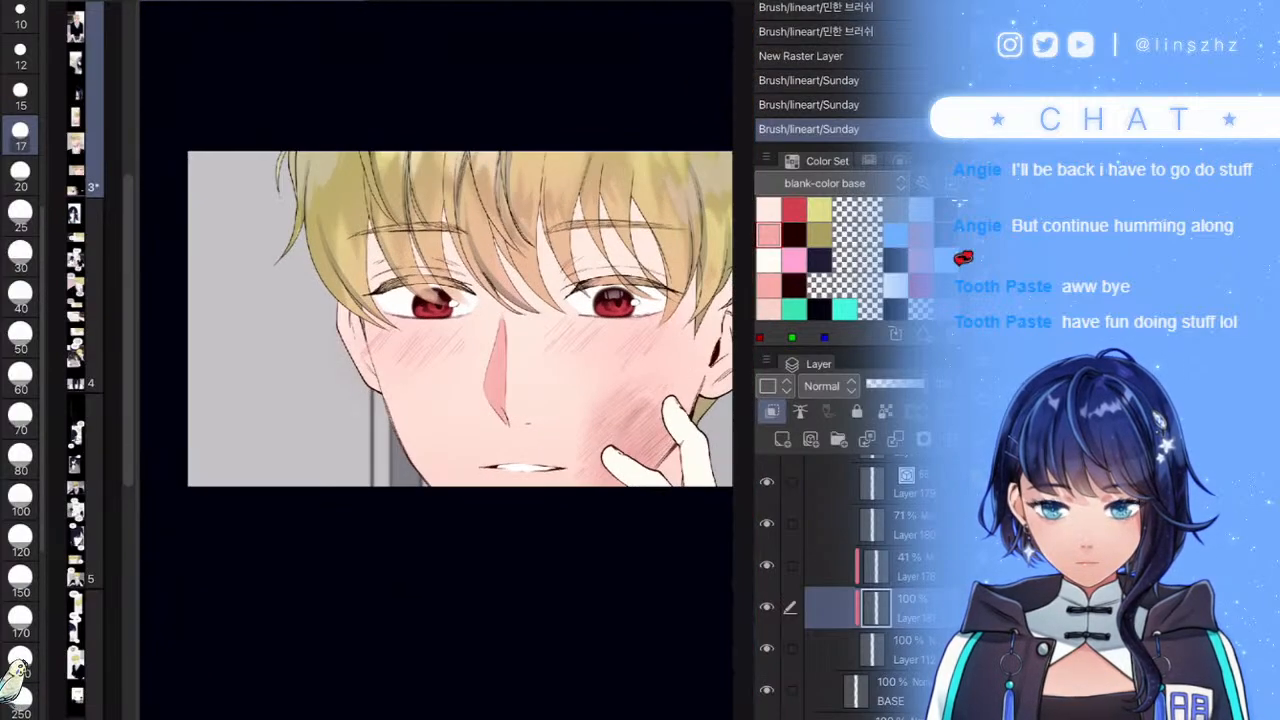
scroll(442, 250, "up", 5)
mouse_move(420, 257)
left_mouse_down()
mouse_move(446, 281)
mouse_move(468, 352)
mouse_move(461, 376)
left_mouse_up()
left_click_drag(228, 184, 286, 222)
mouse_move(260, 149)
left_mouse_down()
mouse_move(292, 170)
mouse_move(287, 206)
left_mouse_up()
scroll(447, 360, "down", 5)
scroll(447, 360, "up", 5)
left_click_drag(416, 182, 304, 370)
mouse_move(468, 328)
left_mouse_down()
mouse_move(378, 468)
mouse_move(390, 466)
left_mouse_up()
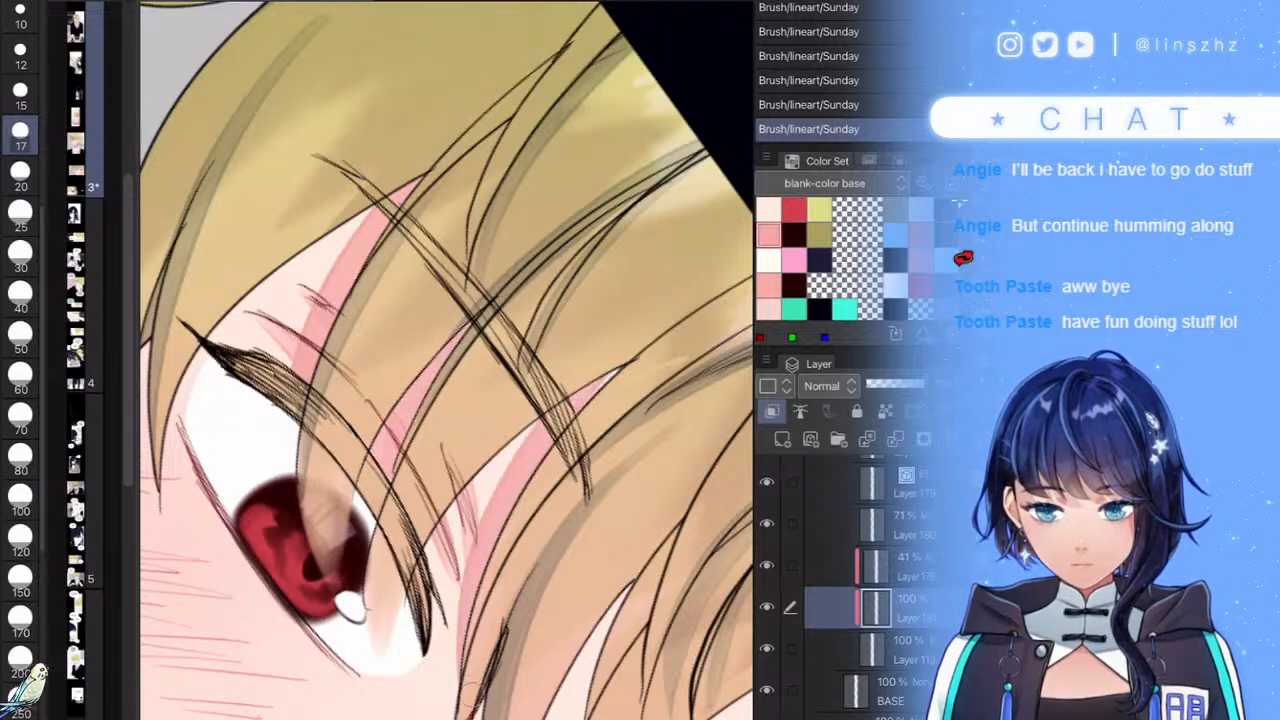
- Shade the skin between the hair tips and beside the ear in pink
scroll(447, 360, "down", 3)
scroll(447, 360, "up", 3)
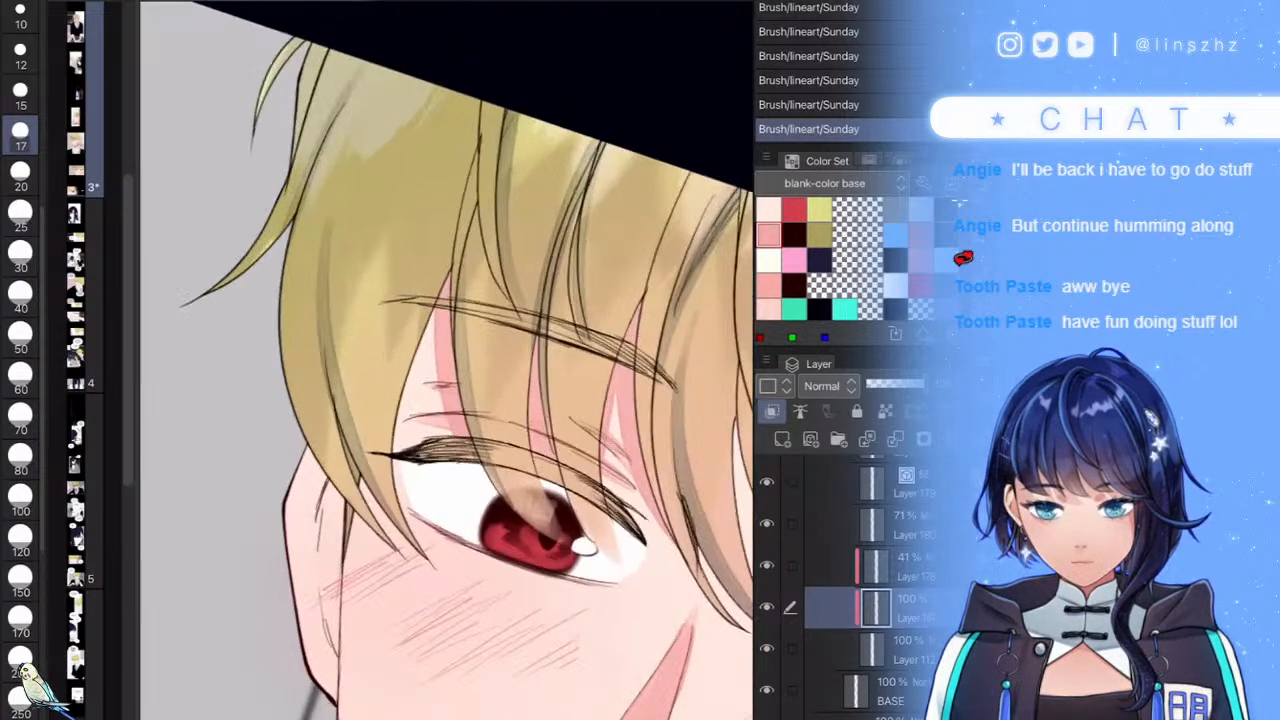
left_click_drag(448, 298, 410, 488)
left_click_drag(311, 444, 360, 522)
left_click_drag(316, 466, 352, 522)
left_click_drag(368, 474, 419, 542)
scroll(447, 360, "up", 3)
key("ctrl+z")
left_click_drag(411, 451, 388, 542)
left_click_drag(392, 474, 389, 528)
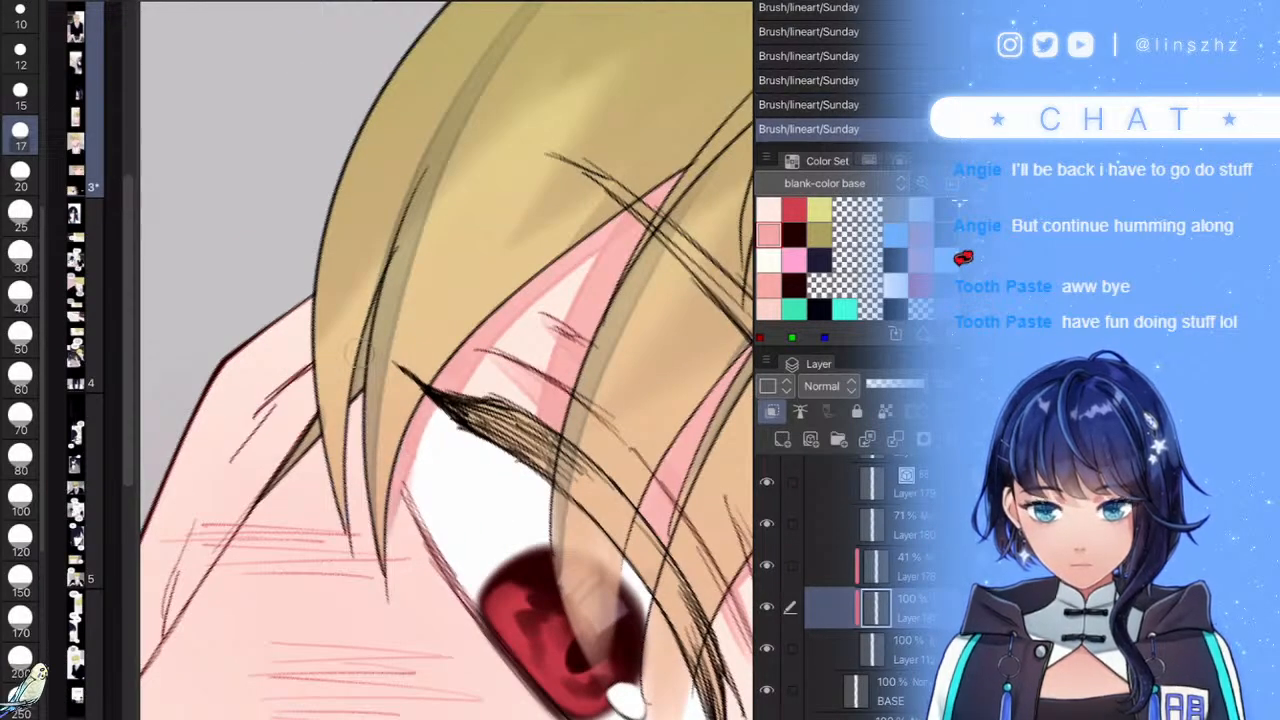
left_click_drag(362, 394, 349, 489)
left_click_drag(313, 406, 341, 530)
left_click_drag(308, 366, 232, 484)
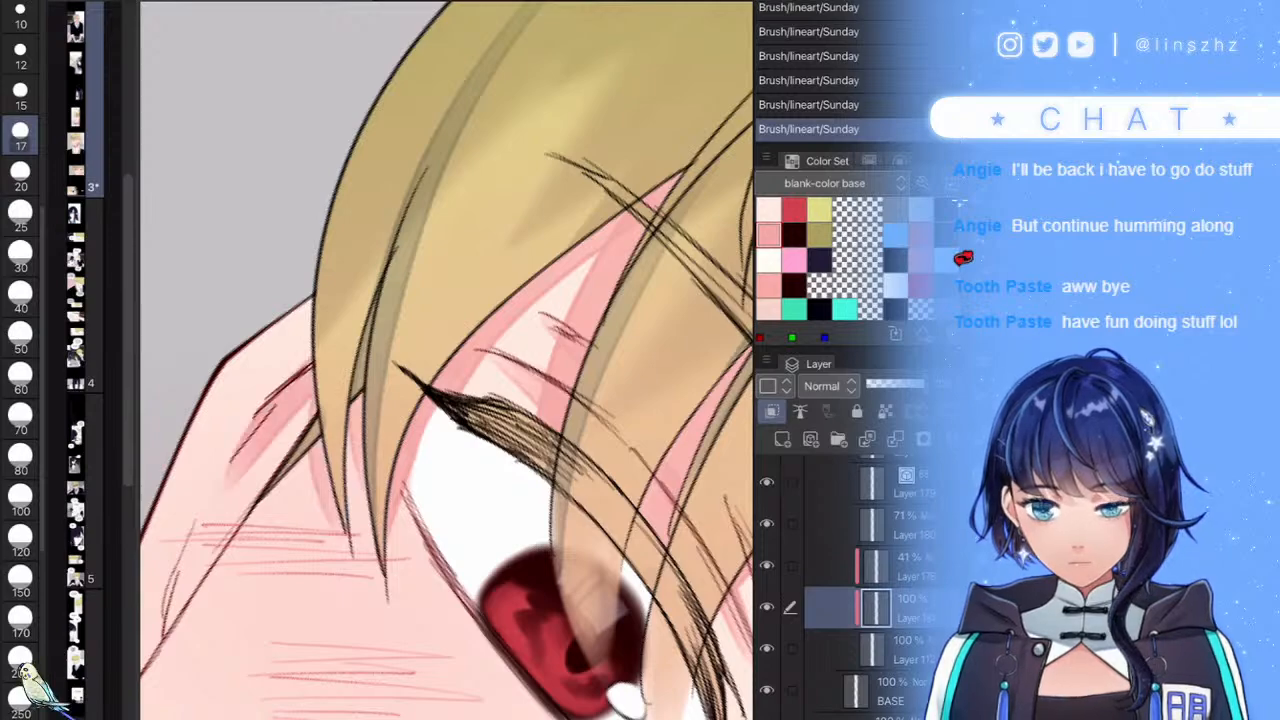
- Outline and fill the inner ear and lower ear lines with pink shading
scroll(447, 360, "down", 5)
scroll(447, 360, "up", 5)
mouse_move(371, 553)
left_mouse_down()
mouse_move(362, 409)
mouse_move(412, 356)
left_mouse_up()
left_click_drag(412, 356, 391, 455)
scroll(447, 360, "down", 3)
scroll(447, 360, "up", 3)
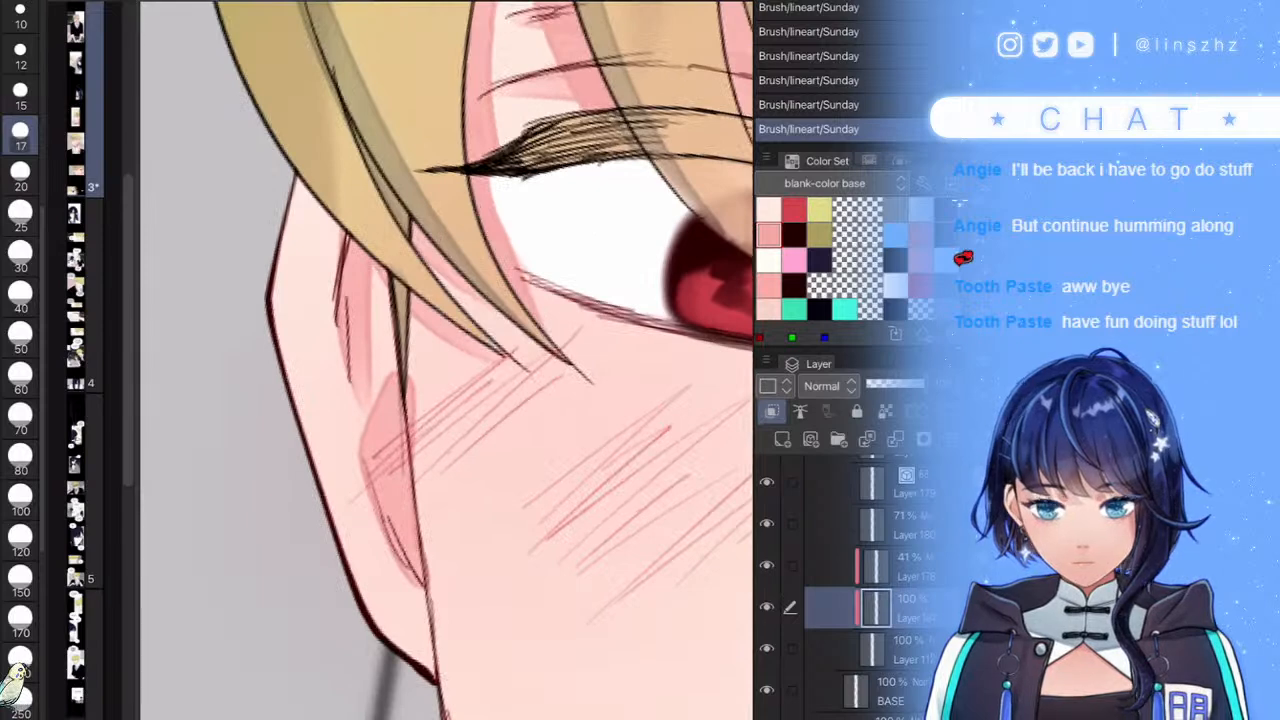
scroll(420, 369, "down", 5)
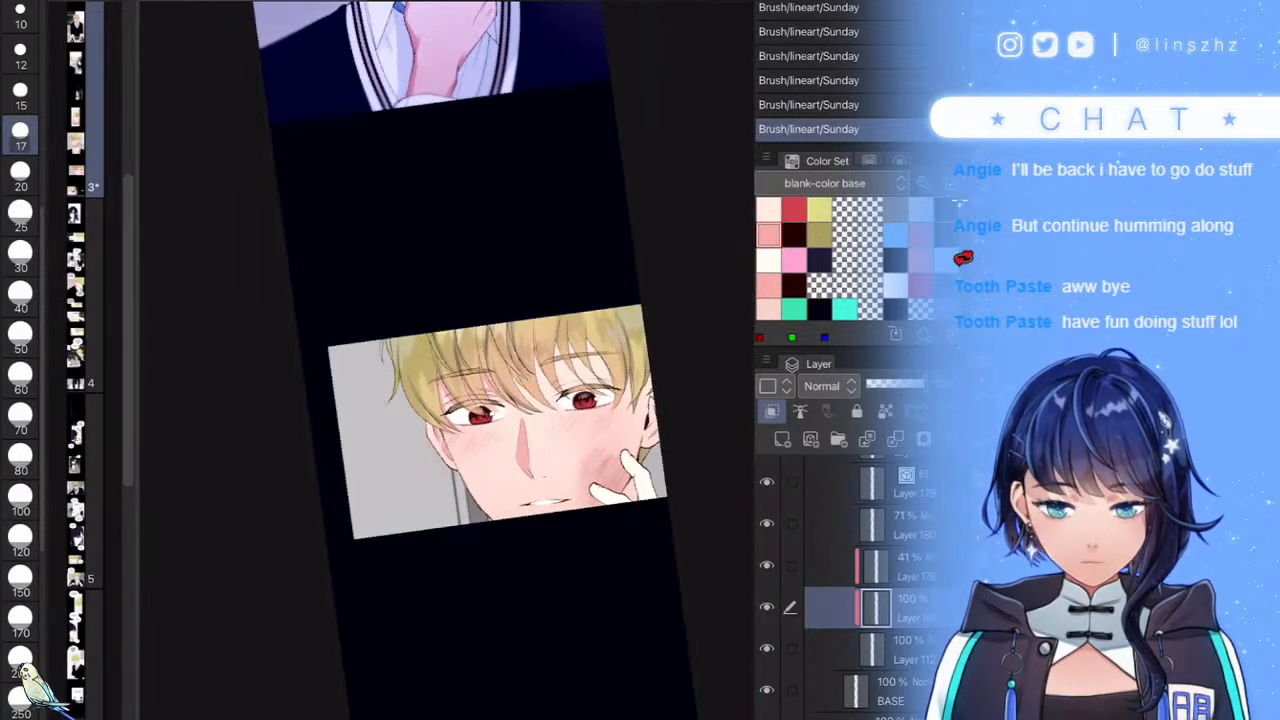
scroll(665, 420, "up", 5)
mouse_move(591, 290)
left_mouse_down()
mouse_move(580, 410)
mouse_move(610, 410)
mouse_move(596, 292)
left_mouse_up()
left_click_drag(626, 462, 586, 522)
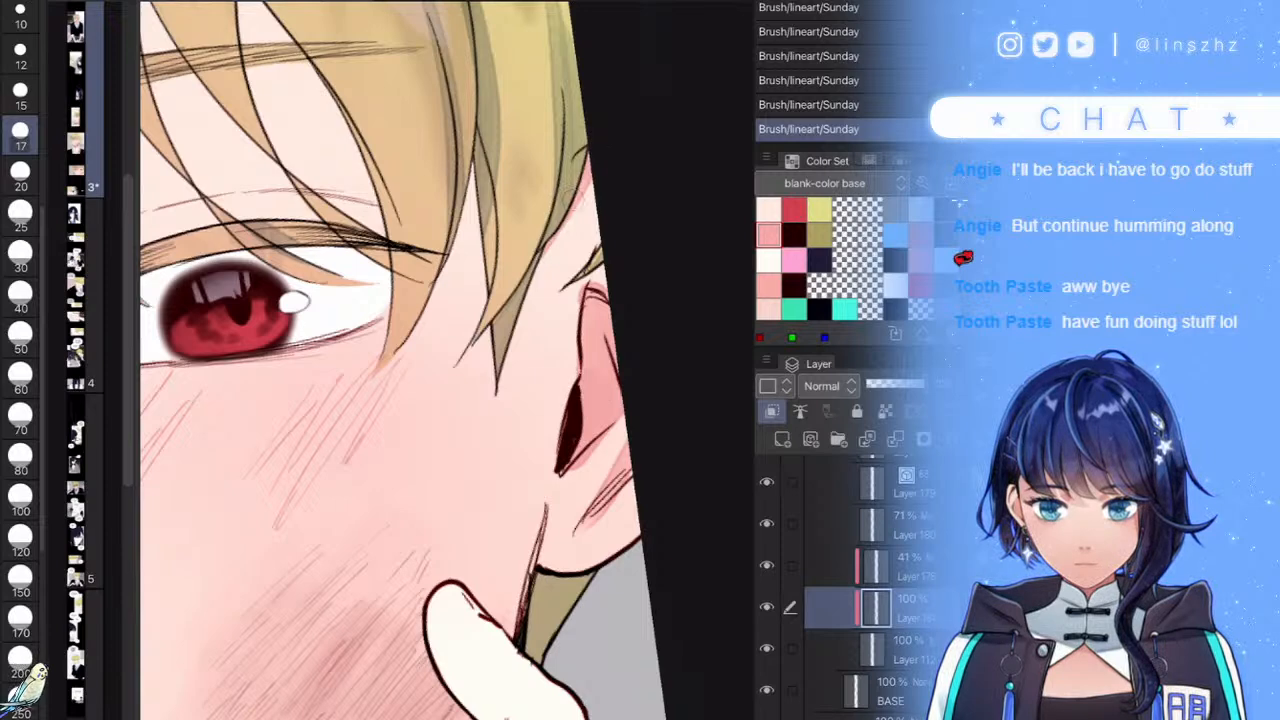
scroll(440, 270, "down", 3)
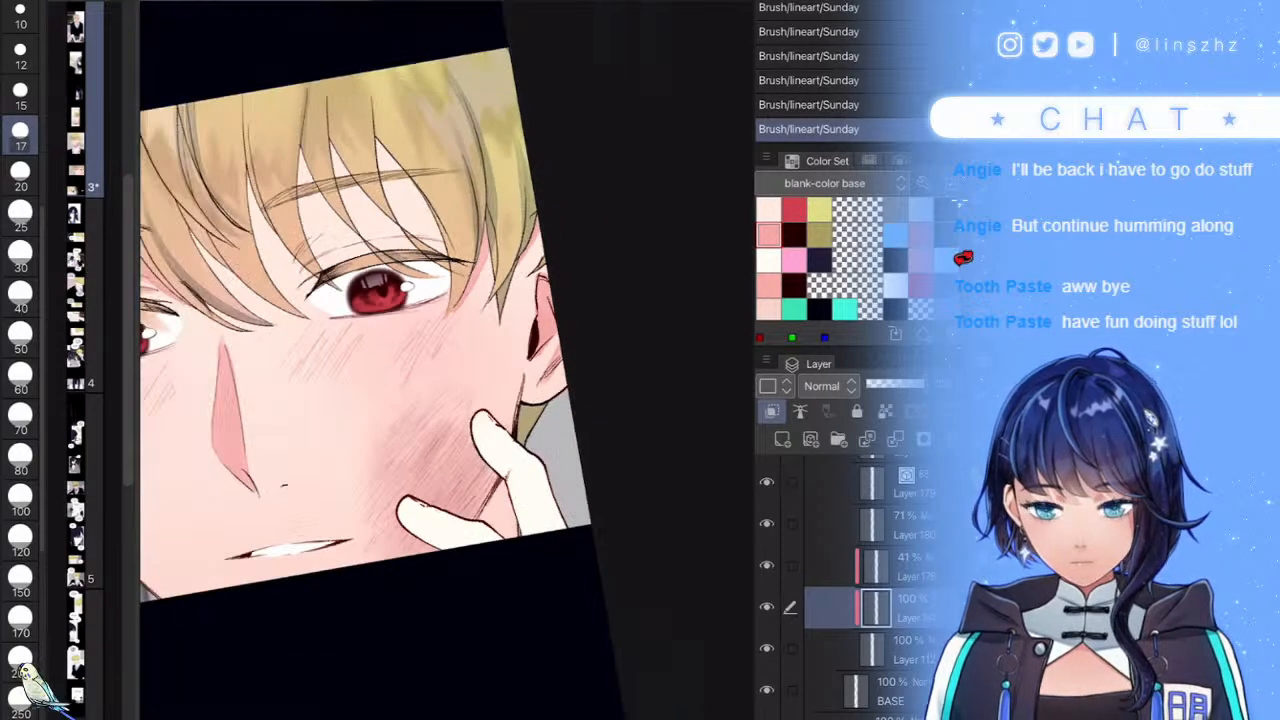
scroll(420, 185, "up", 3)
- Paint pink shadow down the hair strands and upper hair gaps, plus strokes beside the brow hair
left_click_drag(550, 205, 472, 530)
left_click_drag(505, 315, 468, 505)
mouse_move(538, 216)
left_mouse_down()
mouse_move(475, 383)
mouse_move(470, 455)
left_mouse_up()
left_click_drag(352, 370, 500, 502)
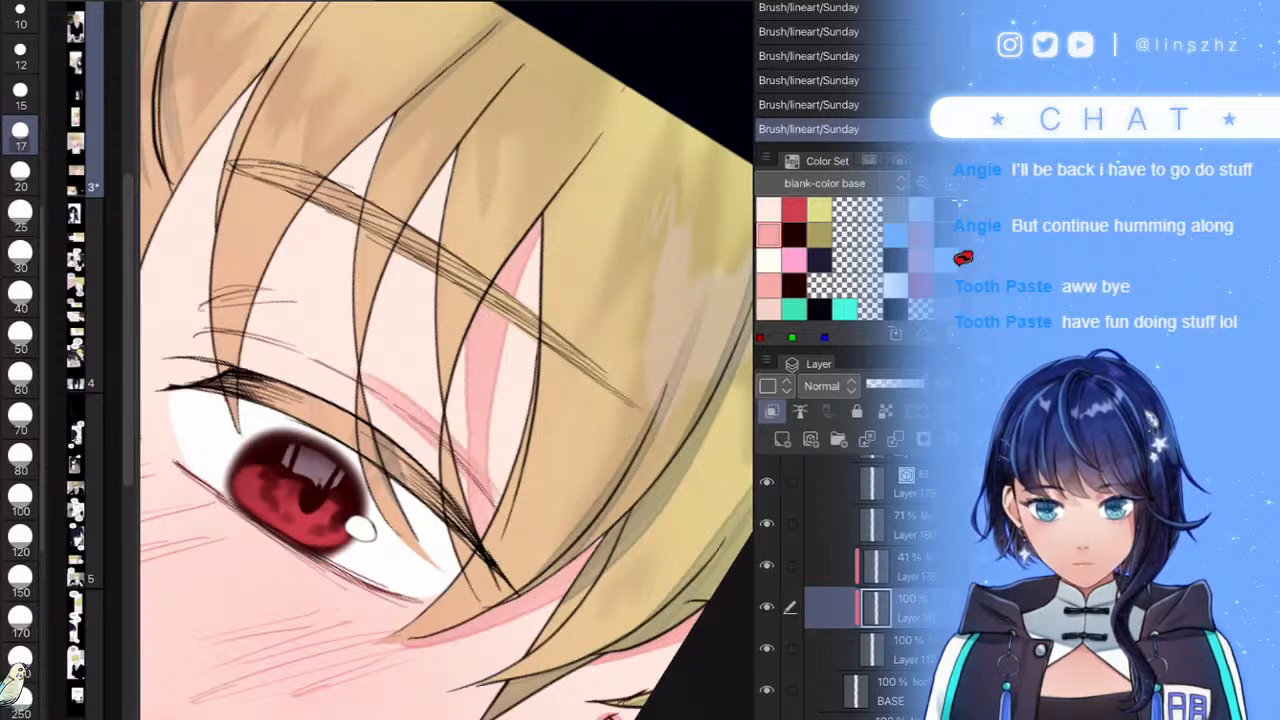
scroll(440, 380, "up", 3)
key("ctrl+z")
mouse_move(687, 248)
left_mouse_down()
mouse_move(645, 257)
mouse_move(350, 518)
mouse_move(303, 541)
mouse_move(296, 582)
left_mouse_up()
scroll(446, 360, "down", 5)
scroll(446, 360, "up", 4)
scroll(446, 360, "up", 2)
mouse_move(511, 203)
left_mouse_down()
mouse_move(322, 370)
mouse_move(299, 428)
left_mouse_up()
mouse_move(332, 380)
left_mouse_down()
mouse_move(365, 320)
mouse_move(506, 210)
left_mouse_up()
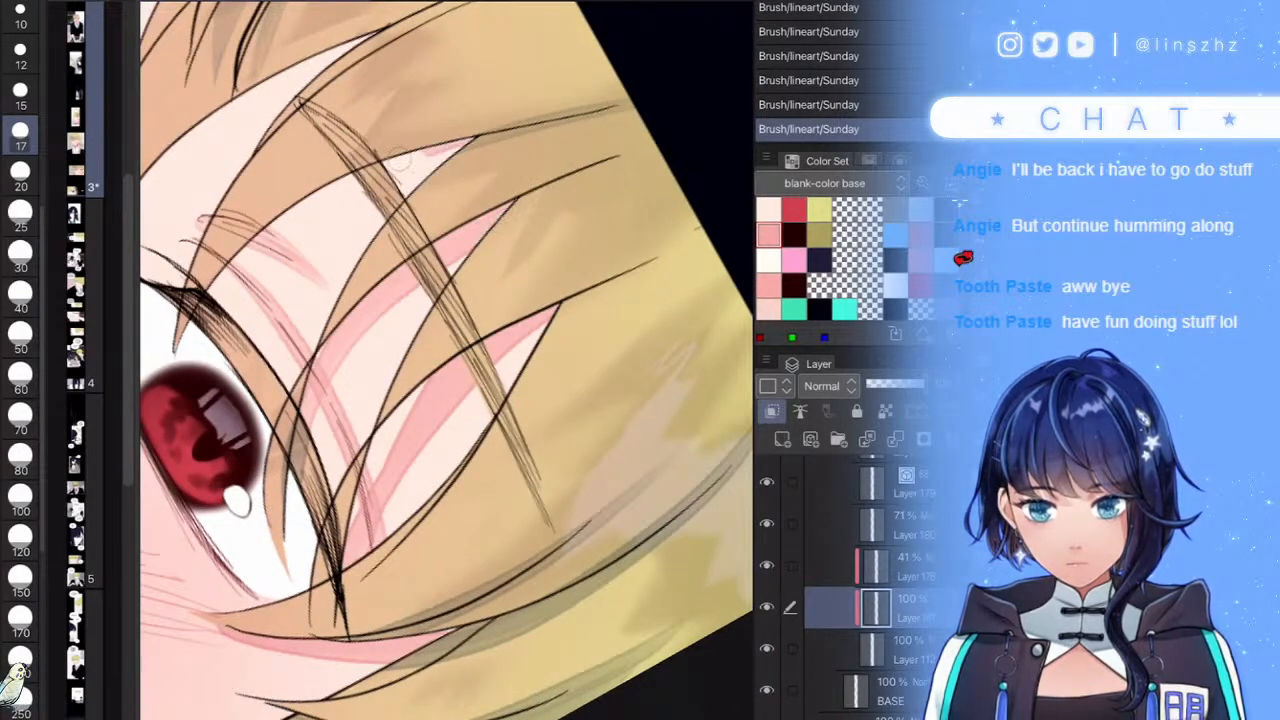
left_click_drag(420, 152, 212, 298)
left_click_drag(386, 172, 463, 147)
- Thicken the pink shadow along the hair gaps, including the left and narrow gaps
scroll(446, 360, "down", 5)
scroll(446, 360, "up", 5)
scroll(446, 360, "up", 1)
mouse_move(341, 553)
left_mouse_down()
mouse_move(339, 413)
mouse_move(568, 115)
left_mouse_up()
left_click_drag(368, 343, 327, 458)
left_click_drag(368, 372, 530, 168)
left_click_drag(380, 347, 340, 488)
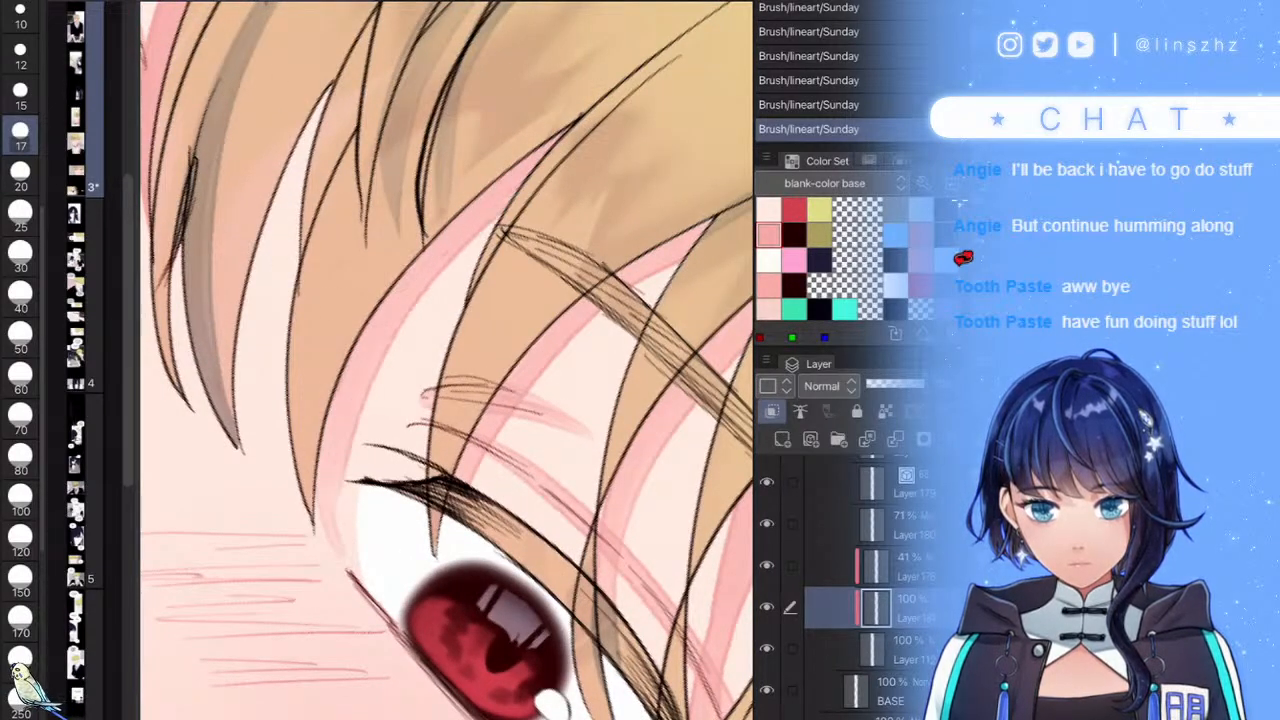
mouse_move(328, 120)
left_mouse_down()
mouse_move(255, 347)
mouse_move(280, 506)
mouse_move(238, 430)
left_mouse_up()
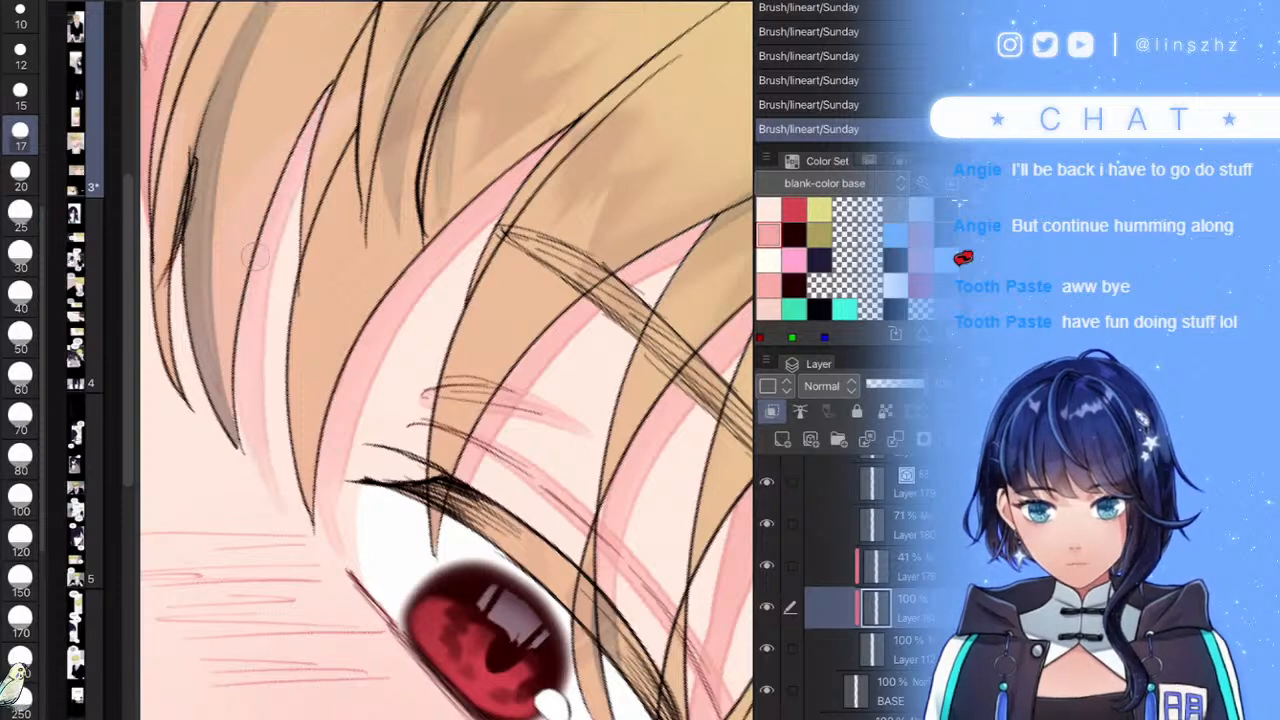
left_click_drag(350, 320, 540, 408)
left_click_drag(368, 336, 388, 498)
scroll(446, 360, "down", 6)
scroll(420, 330, "up", 5)
left_click_drag(399, 310, 360, 450)
scroll(446, 360, "down", 10)
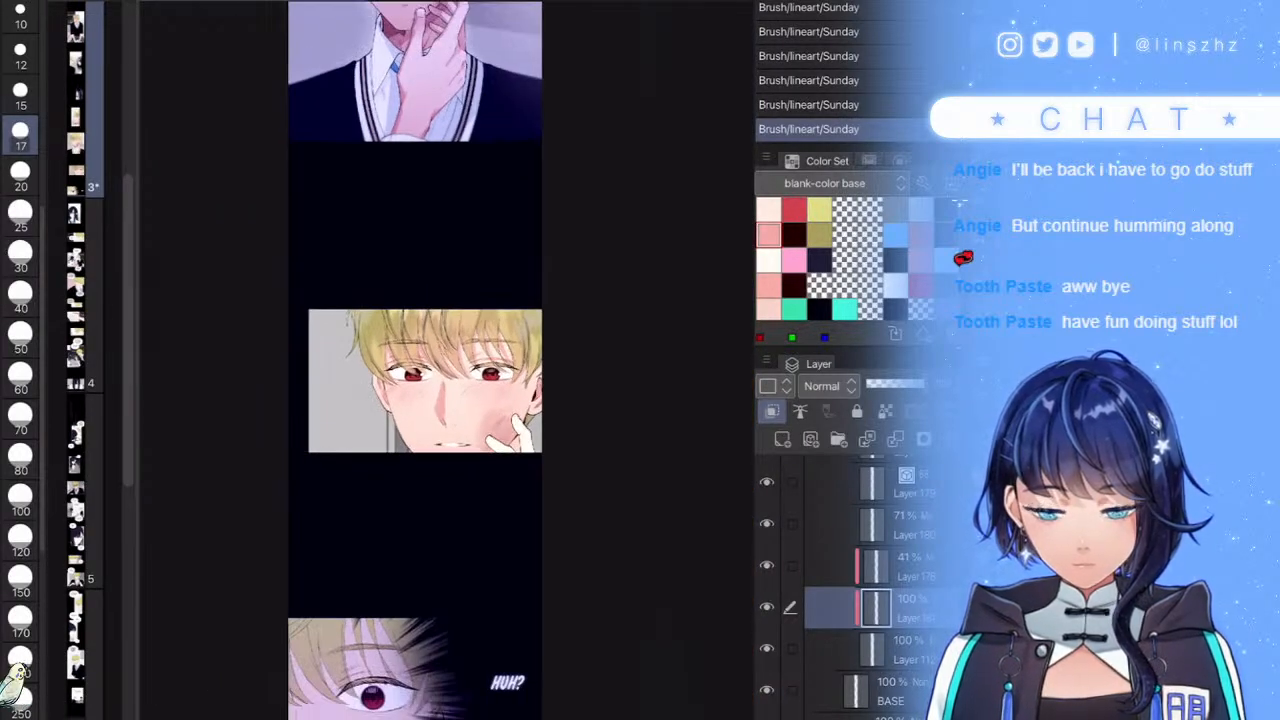
- Brush faint pink along the top of the teeth and the chin edge
scroll(599, 446, "up", 10)
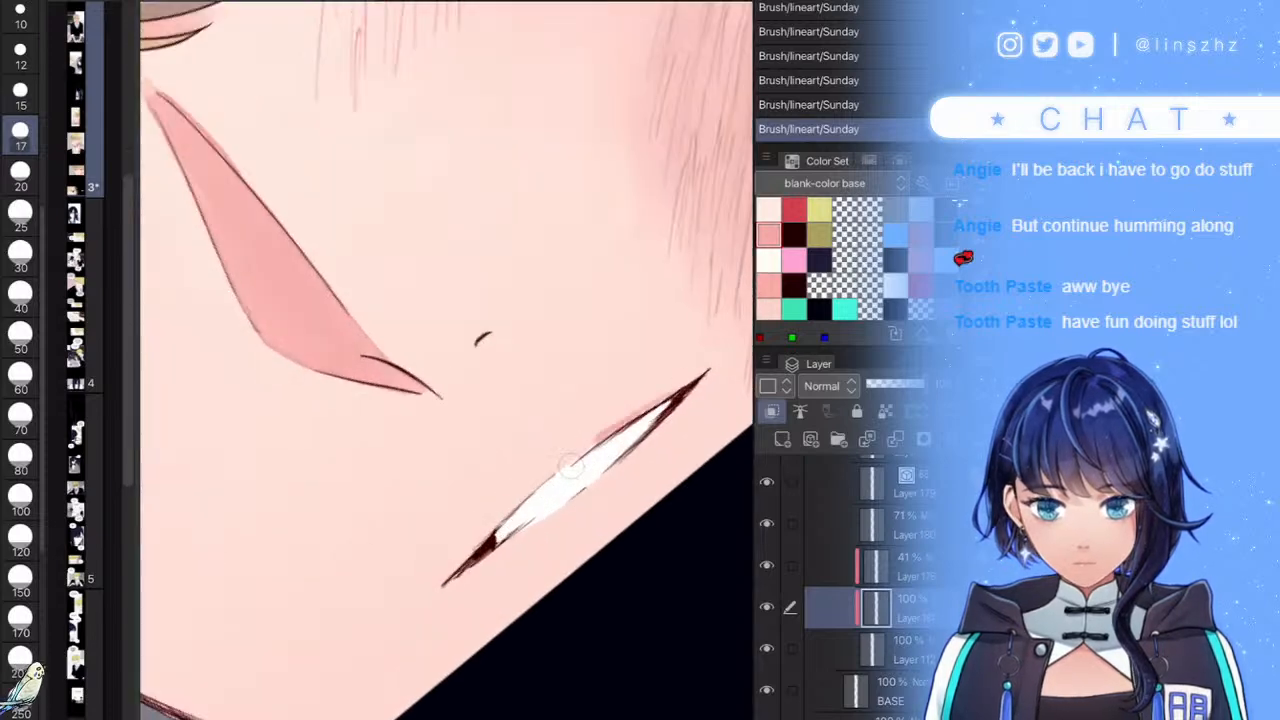
left_click_drag(618, 426, 482, 538)
left_click_drag(658, 506, 568, 474)
scroll(568, 474, "up", 1)
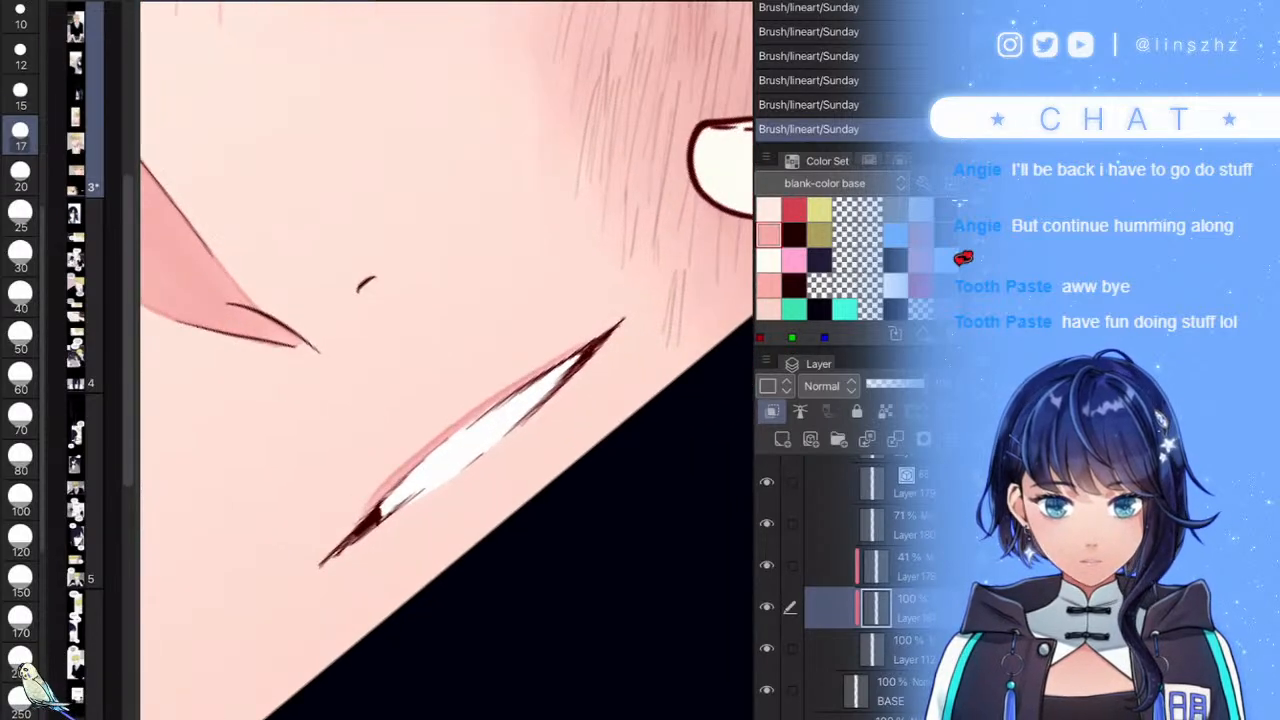
left_click_drag(616, 422, 520, 508)
scroll(568, 420, "down", 10)
scroll(590, 400, "up", 5)
- Enlarge the brush to size 50
left_click(20, 335)
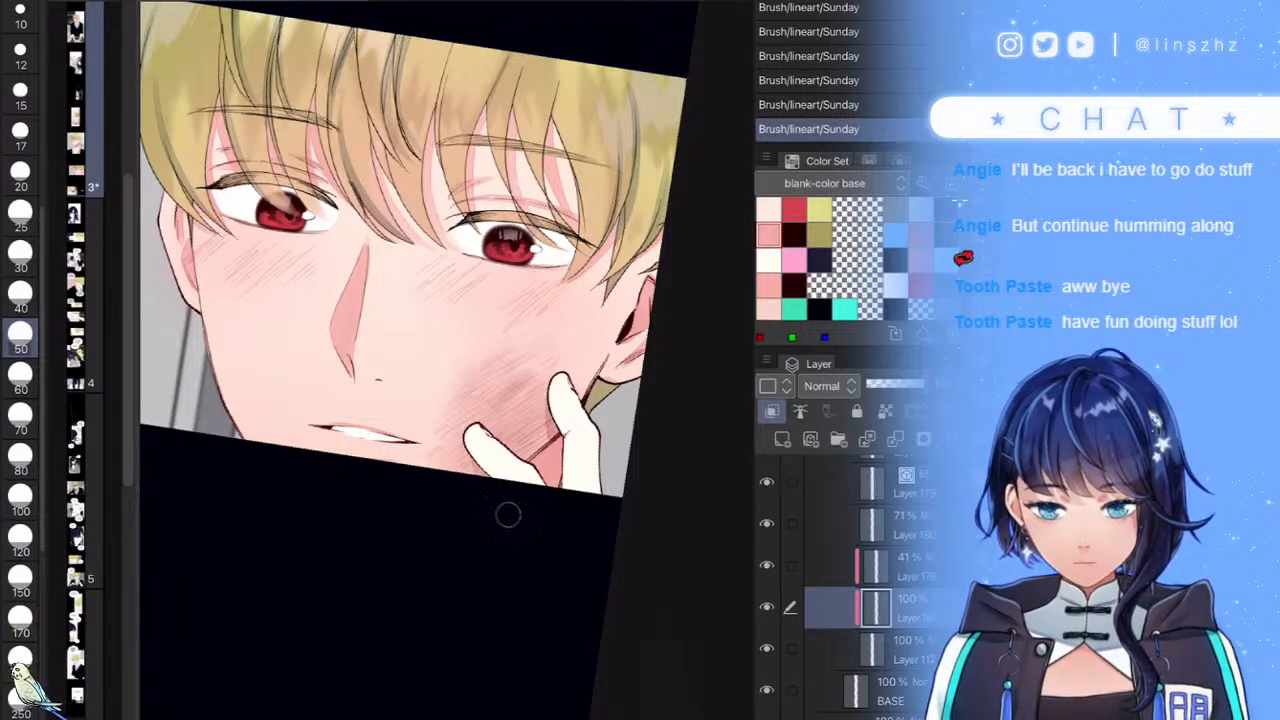
scroll(440, 360, "down", 5)
scroll(440, 360, "up", 3)
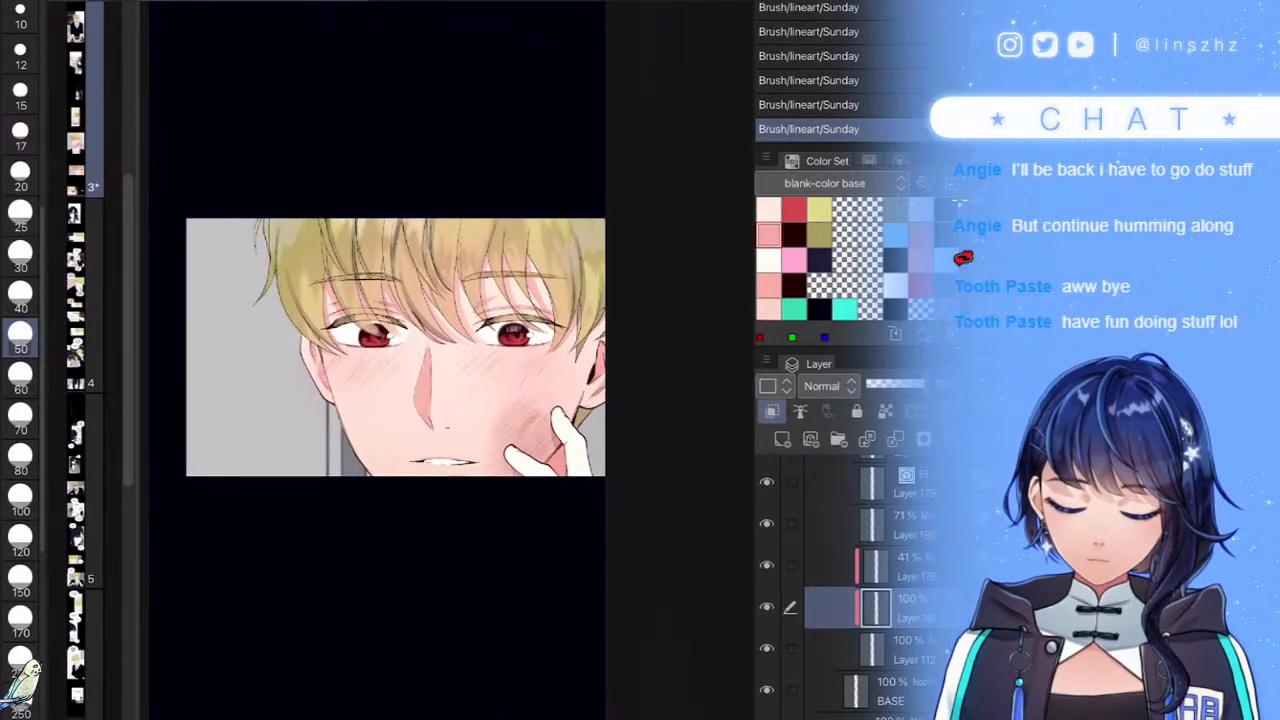
scroll(440, 360, "down", 5)
scroll(440, 360, "up", 1)
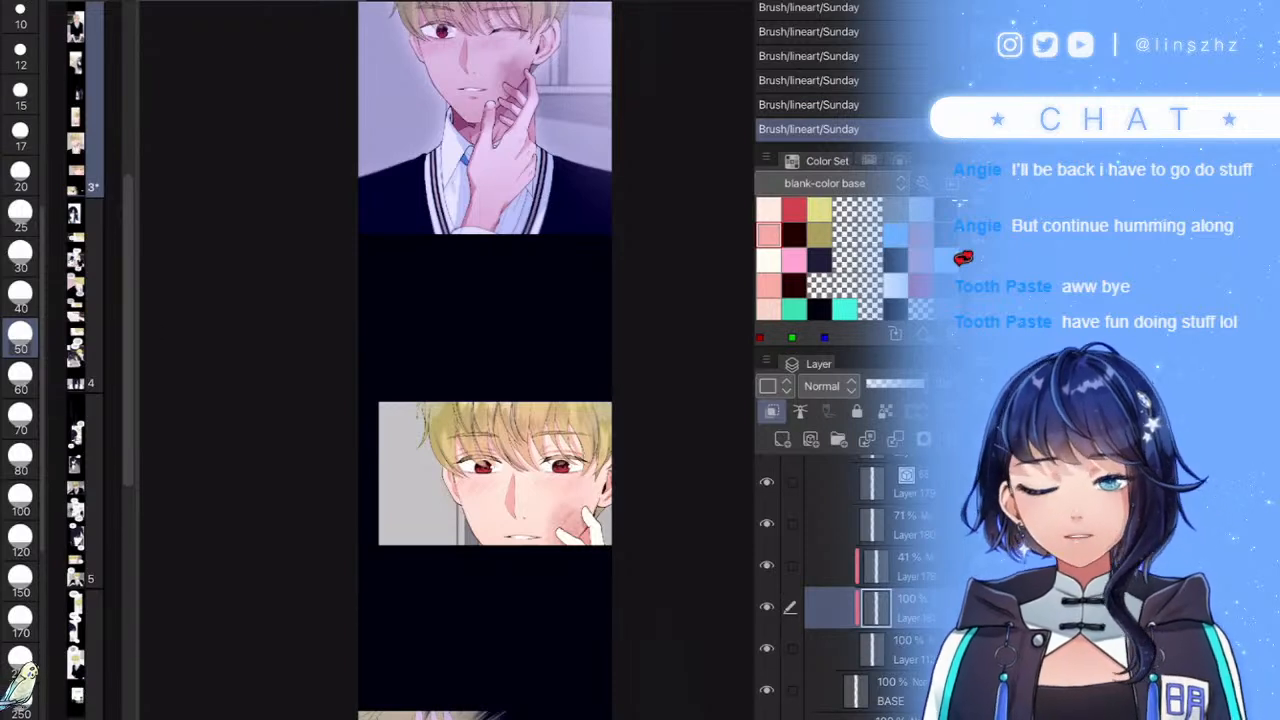
scroll(611, 552, "up", 2)
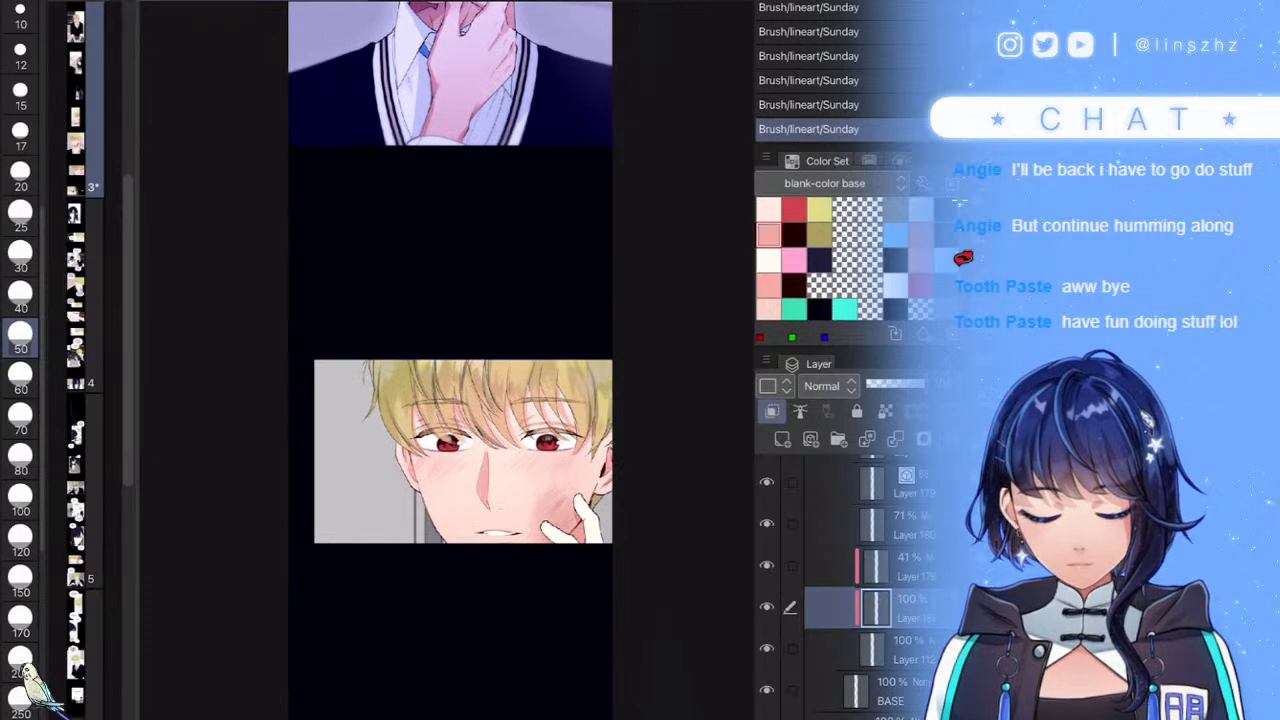
scroll(611, 552, "up", 2)
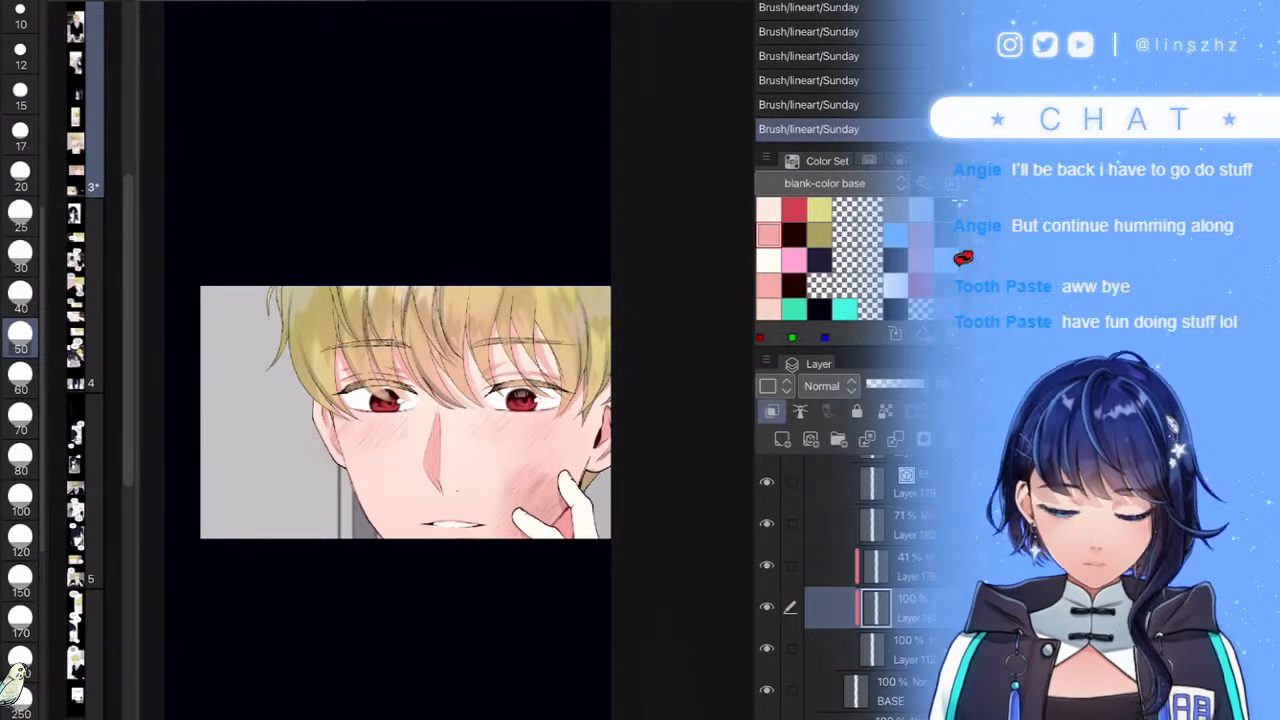
scroll(497, 383, "up", 6)
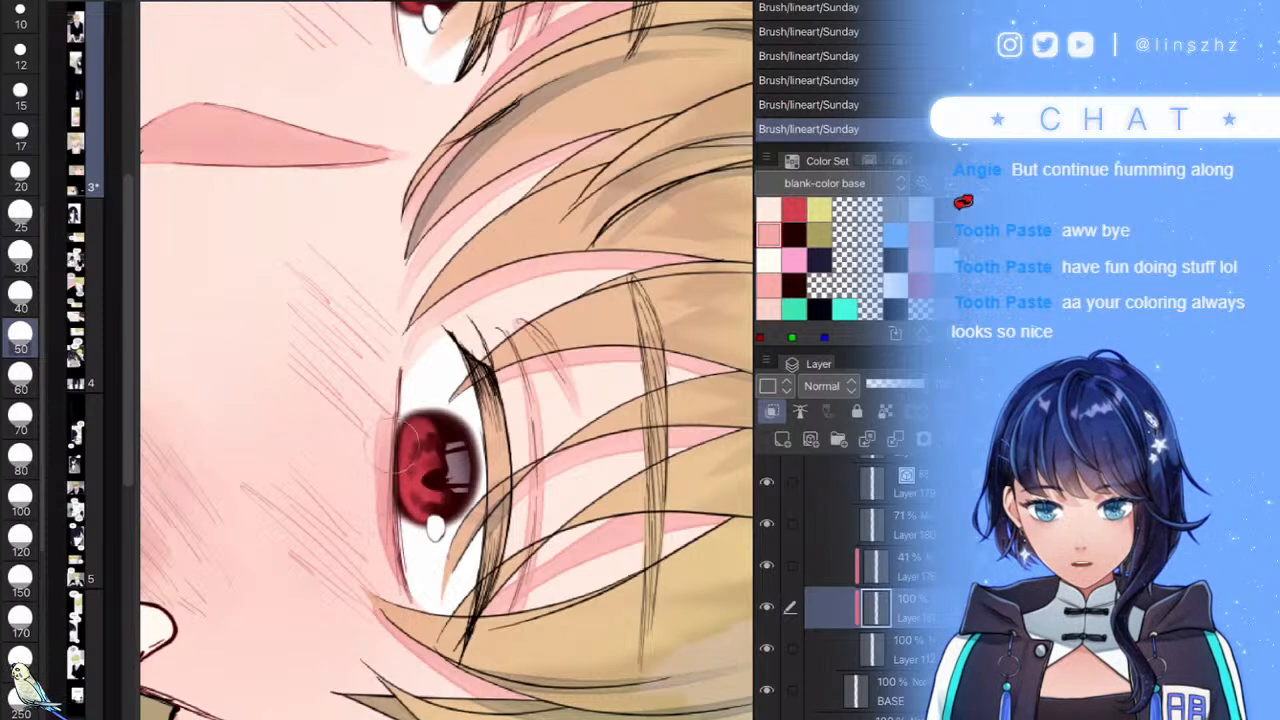
left_click_drag(457, 184, 457, 545)
scroll(457, 423, "up", 2)
left_click_drag(420, 171, 385, 398)
left_click_drag(386, 250, 388, 400)
scroll(440, 360, "down", 8)
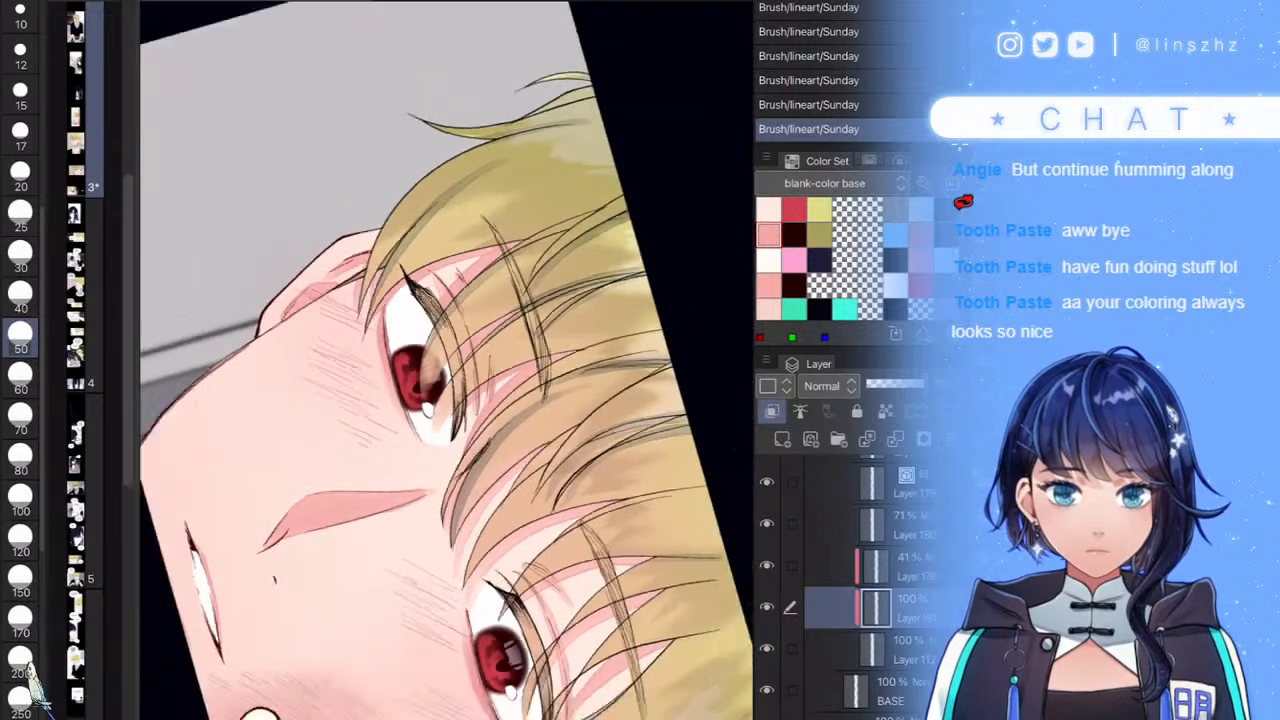
scroll(484, 545, "up", 5)
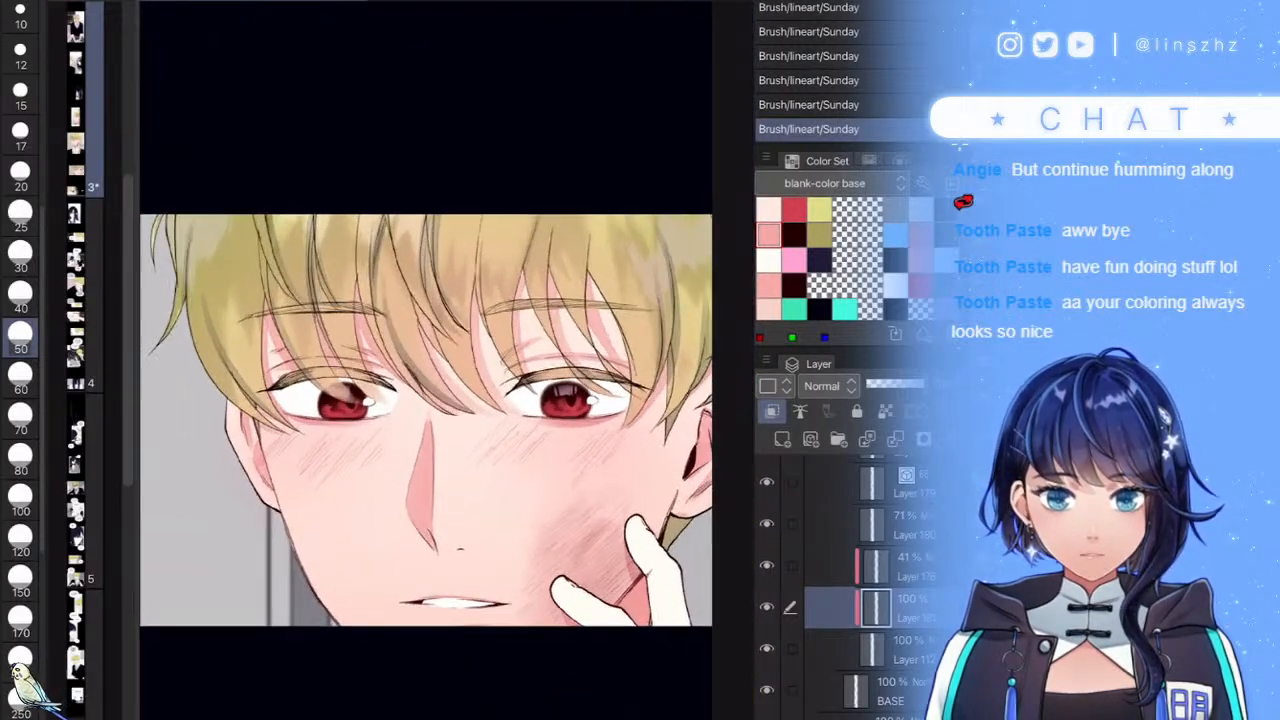
scroll(500, 480, "down", 3)
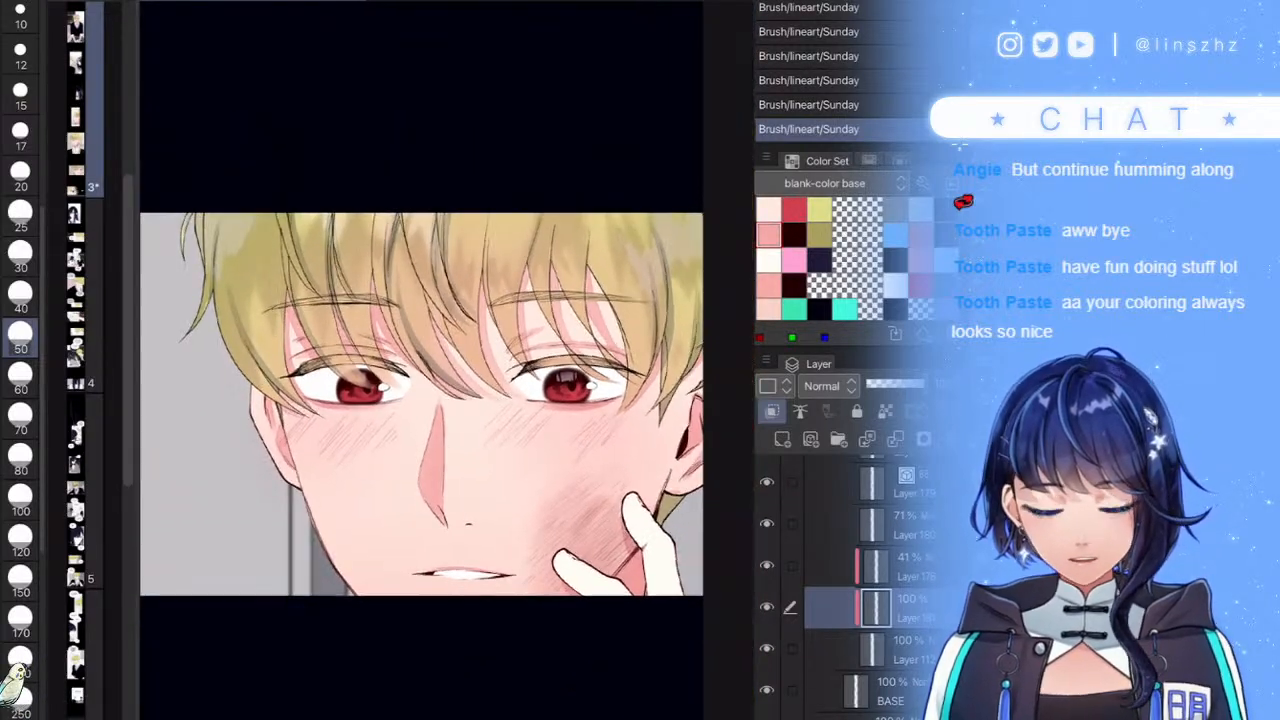
scroll(446, 400, "up", 1)
scroll(446, 400, "down", 2)
scroll(540, 390, "up", 6)
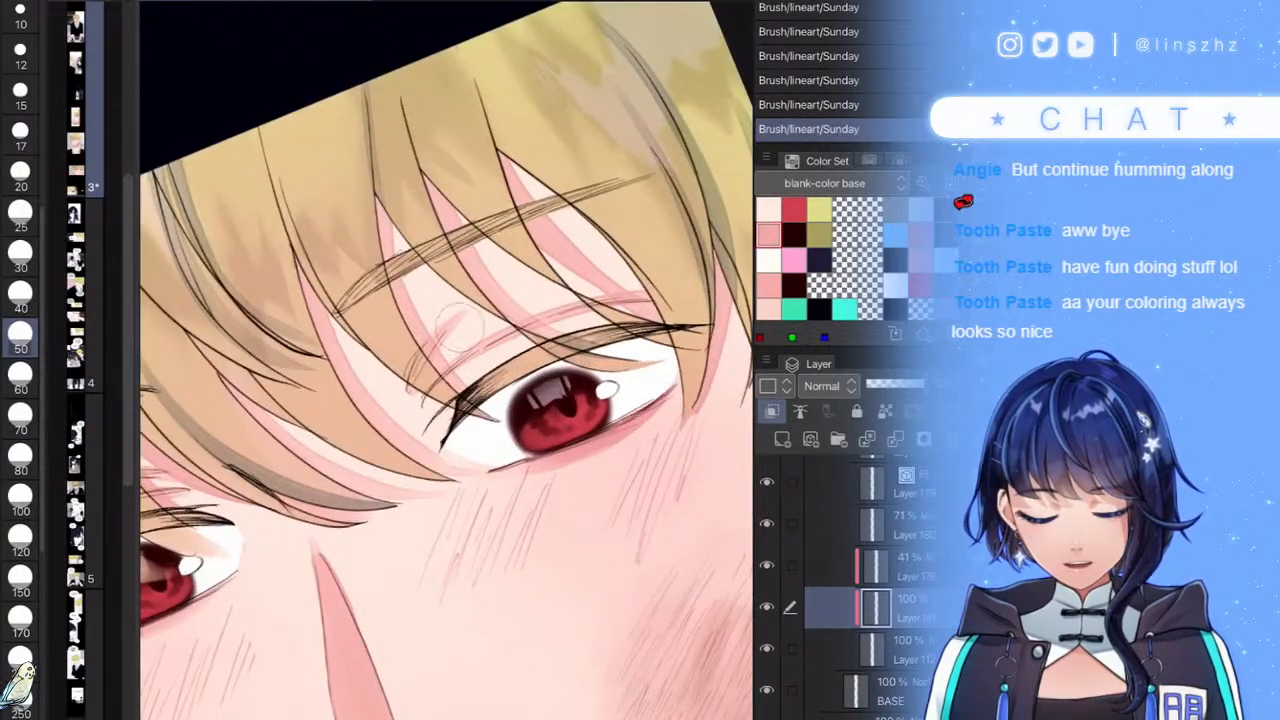
scroll(457, 326, "down", 10)
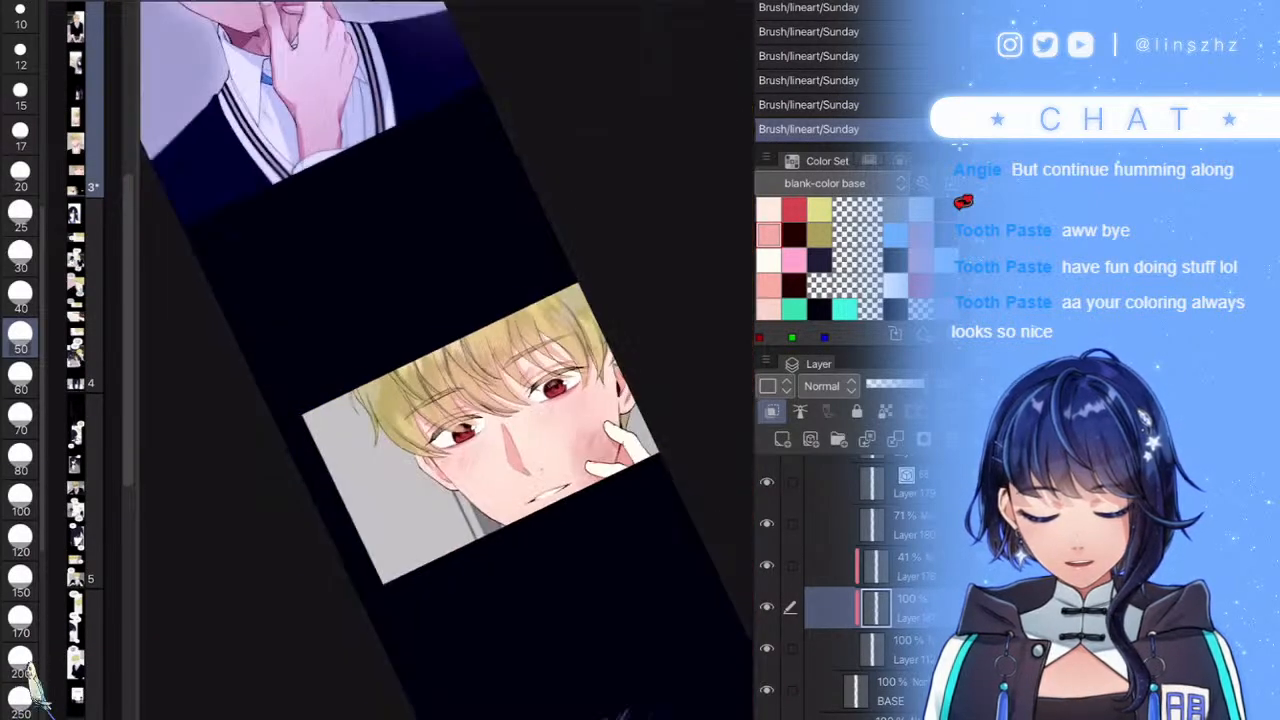
scroll(560, 350, "up", 1)
scroll(580, 405, "up", 2)
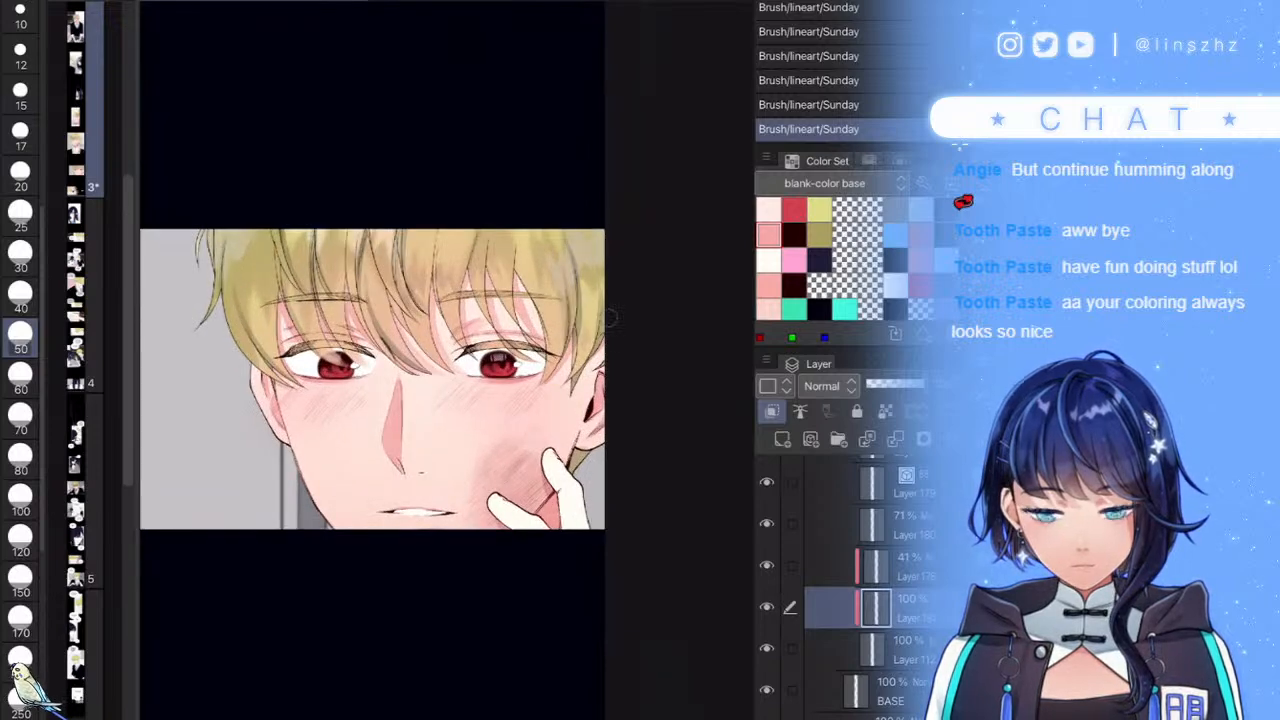
scroll(573, 495, "down", 2)
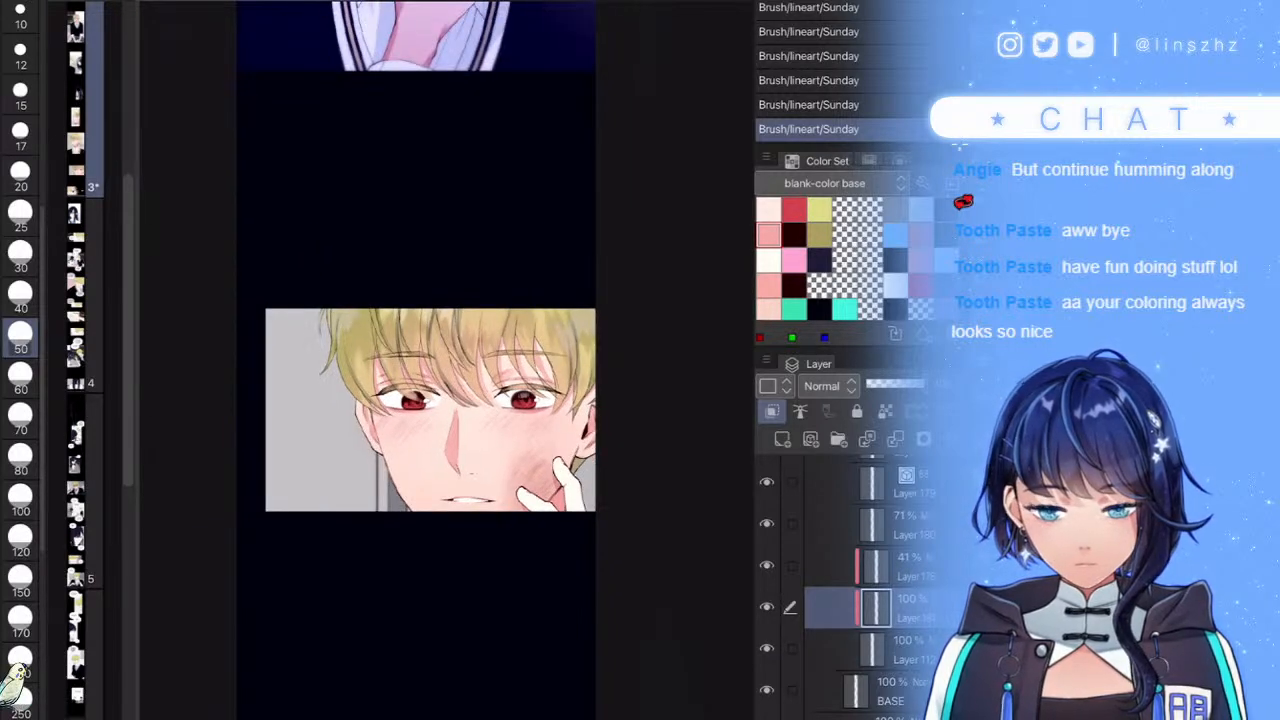
scroll(850, 580, "up", 2)
- Collapse the SKIN and L folders and set Layer 115 to 53% opacity
left_click(850, 485)
scroll(850, 580, "up", 3)
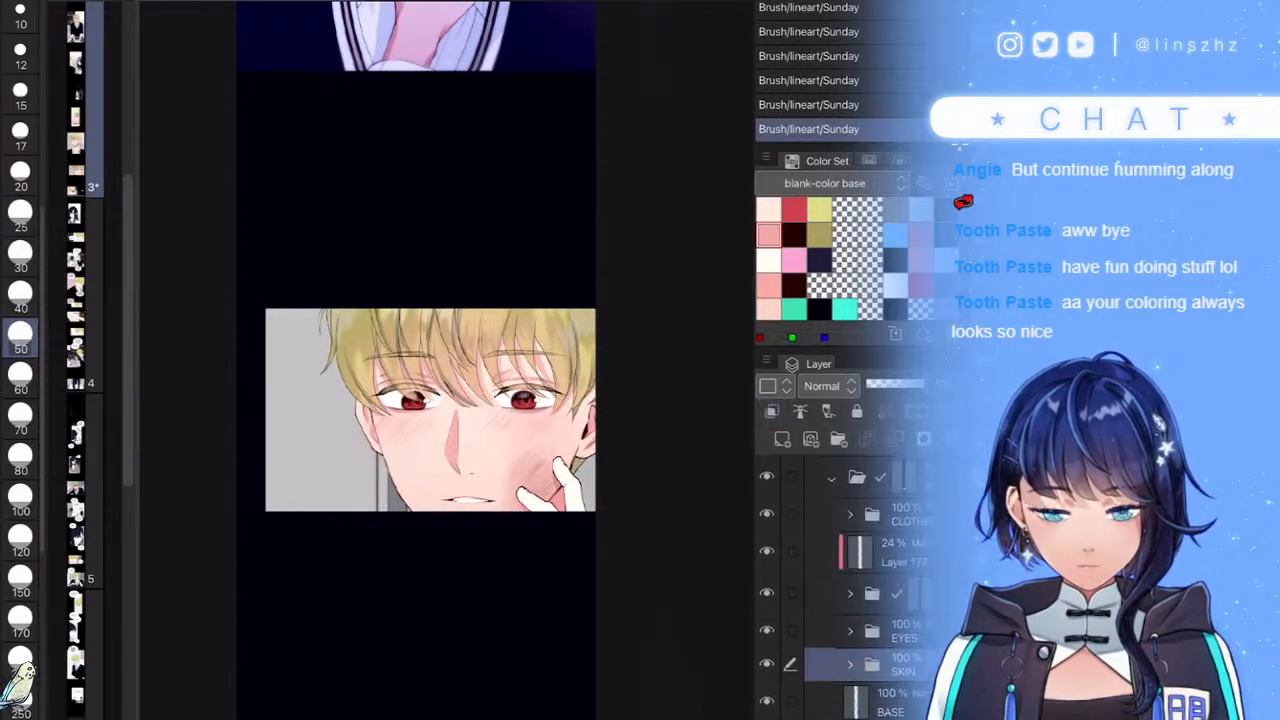
scroll(850, 580, "up", 6)
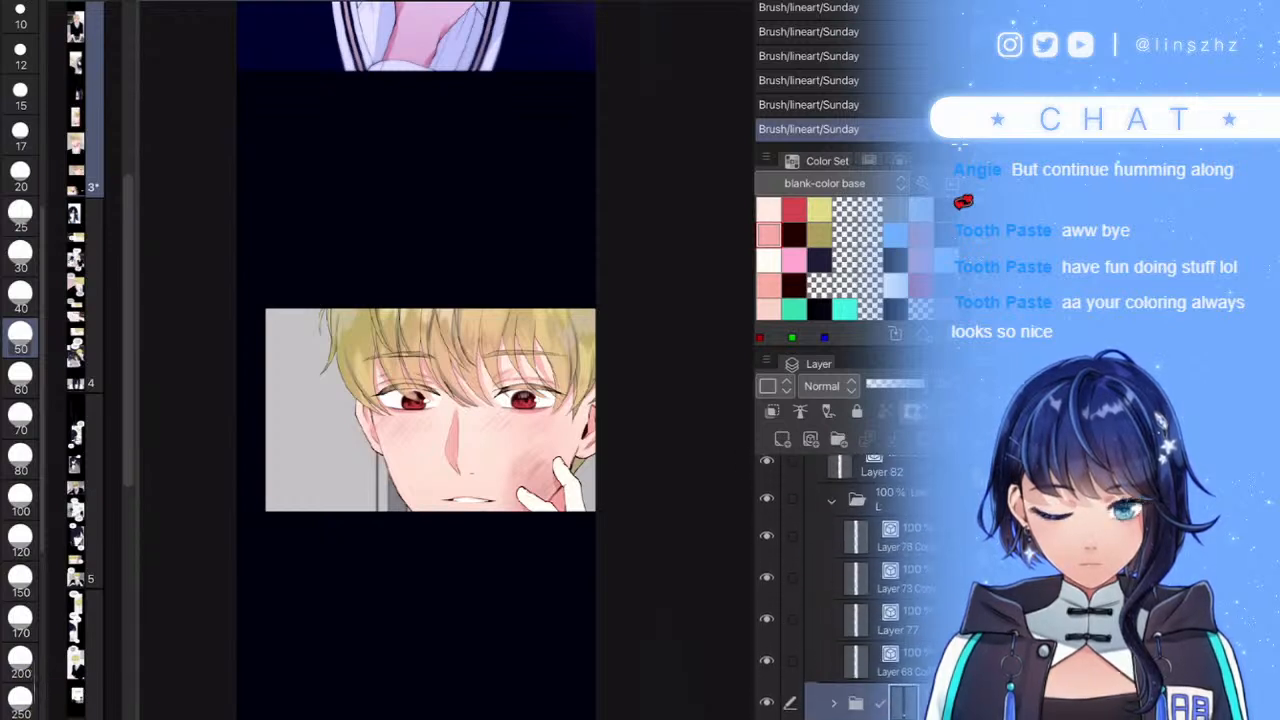
left_click(832, 539)
scroll(850, 580, "up", 2)
left_click(885, 556)
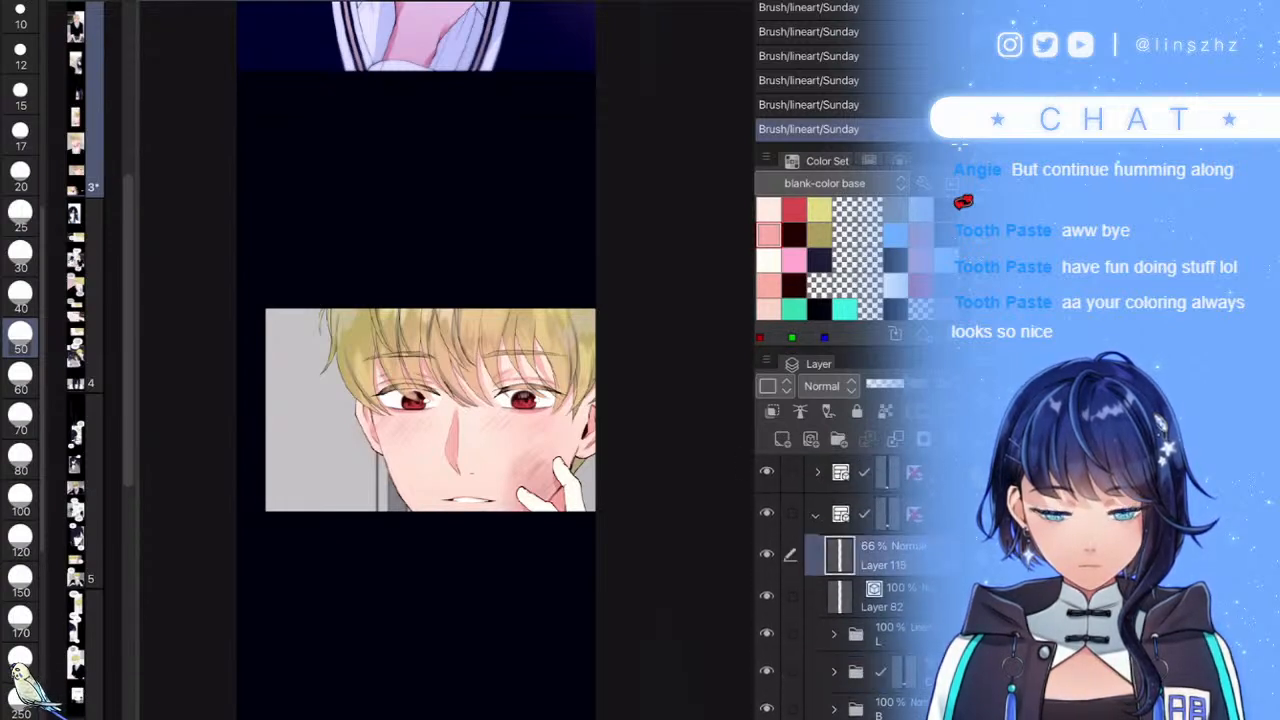
left_click(891, 384)
left_click_drag(901, 384, 897, 384)
left_click(767, 555)
left_click(767, 555)
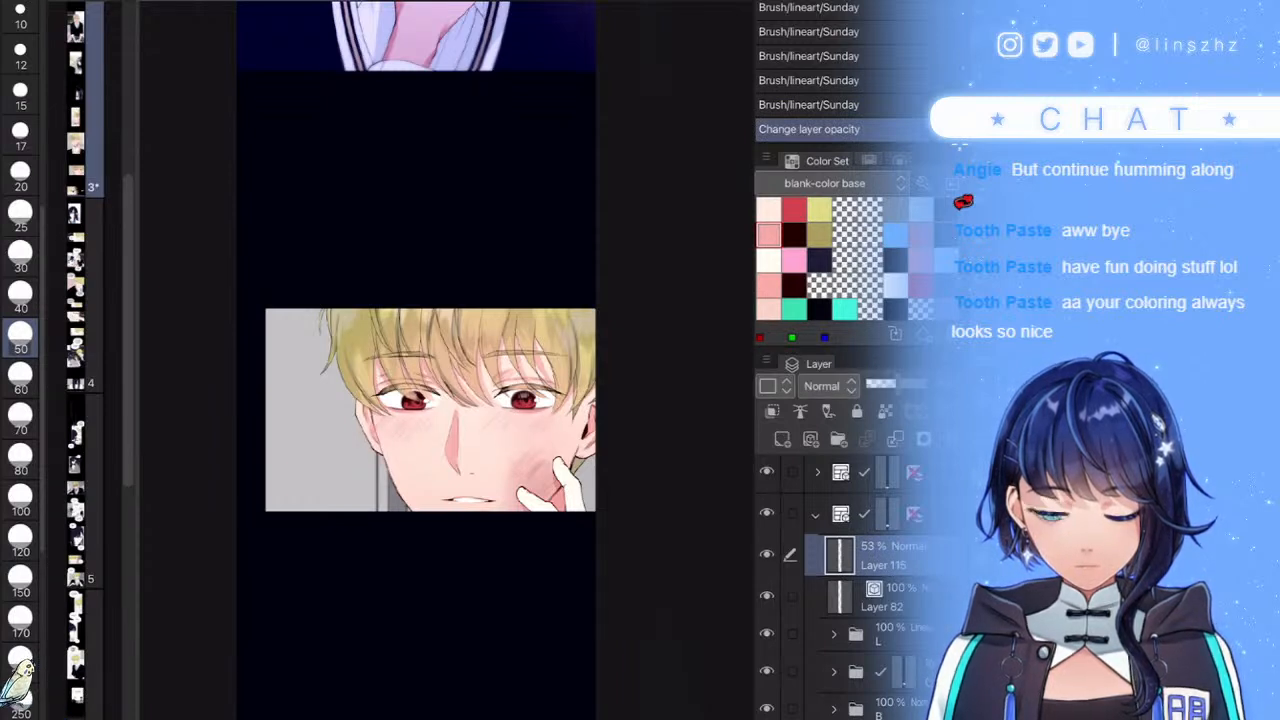
- Add a new raster layer above Layer 113 in SKIN and set it to Multiply
scroll(850, 580, "down", 5)
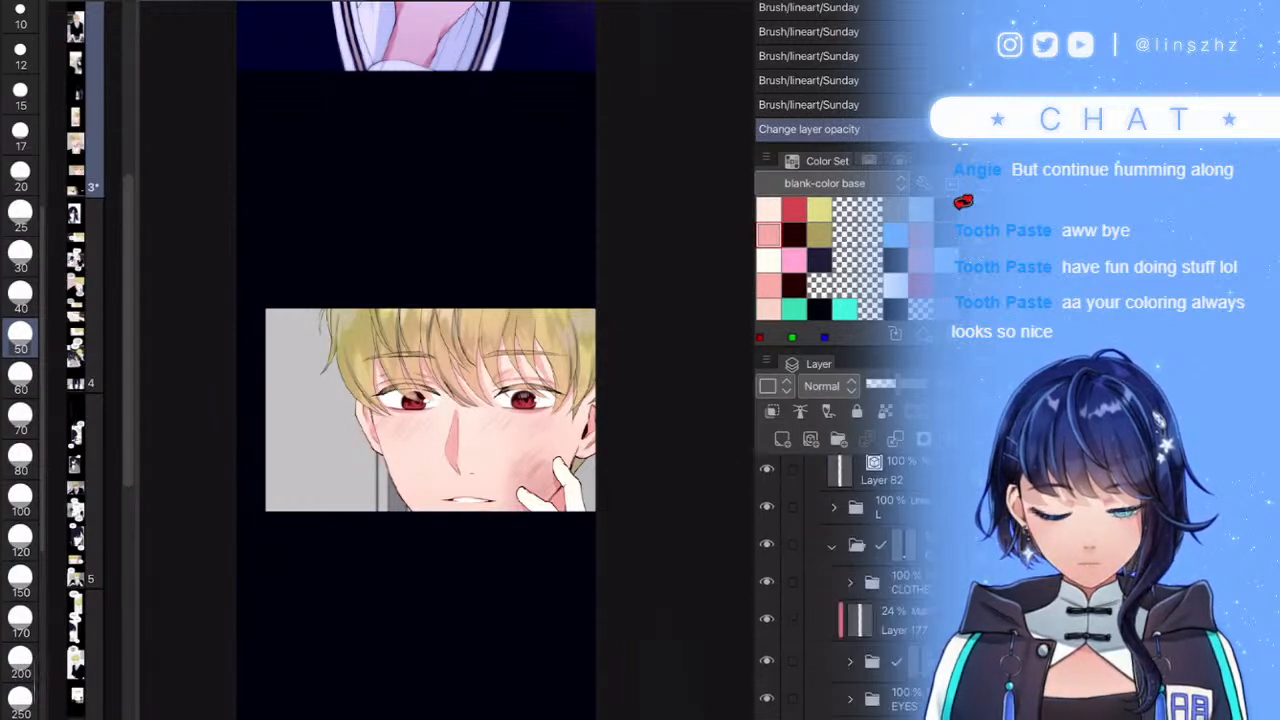
scroll(850, 580, "down", 2)
left_click(885, 574)
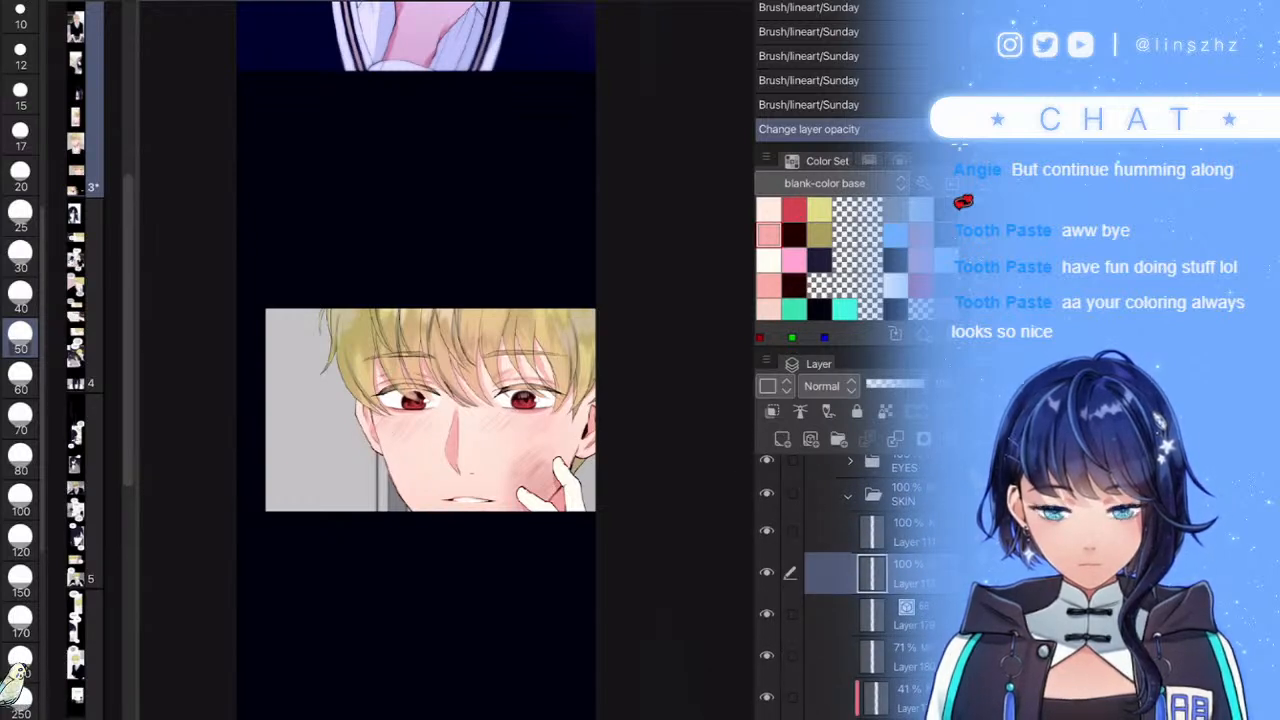
left_click(767, 573)
left_click(767, 573)
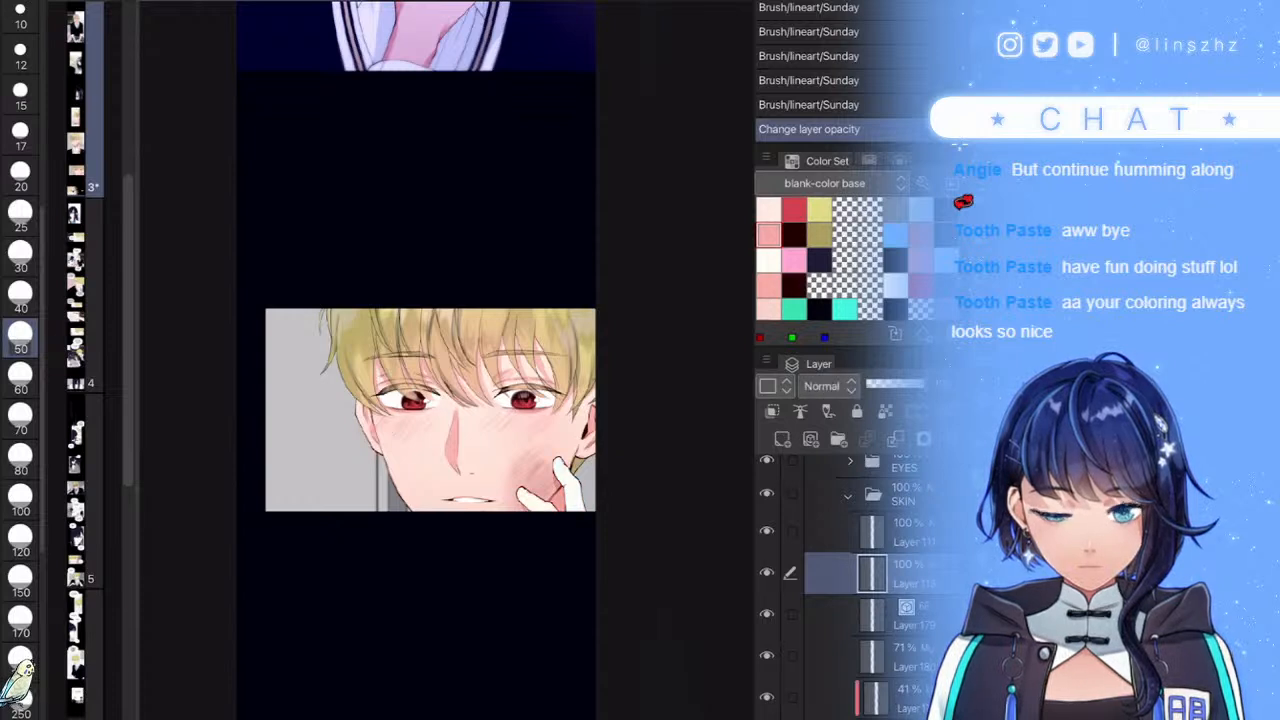
left_click(782, 439)
left_click(829, 386)
left_click(826, 2)
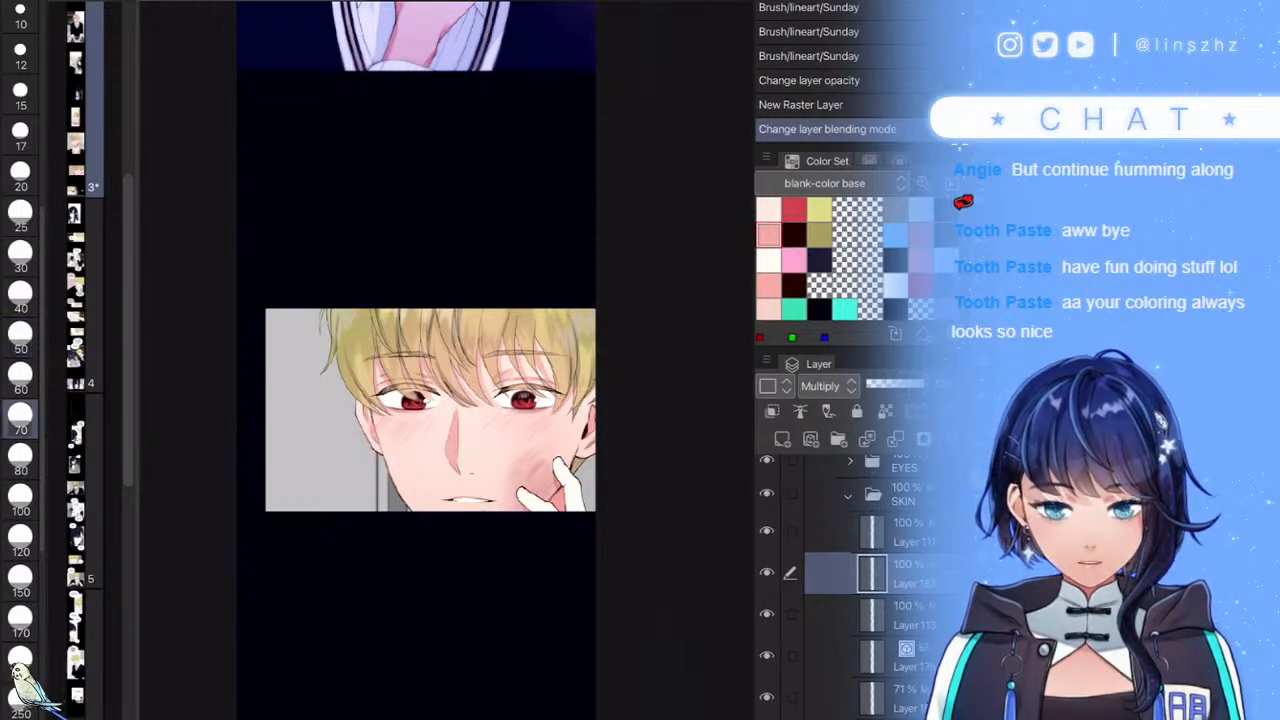
- Paint Multiply shading across the cheek, hand and chin with a size-150 brush
scroll(560, 466, "up", 5)
left_click_drag(606, 468, 505, 440)
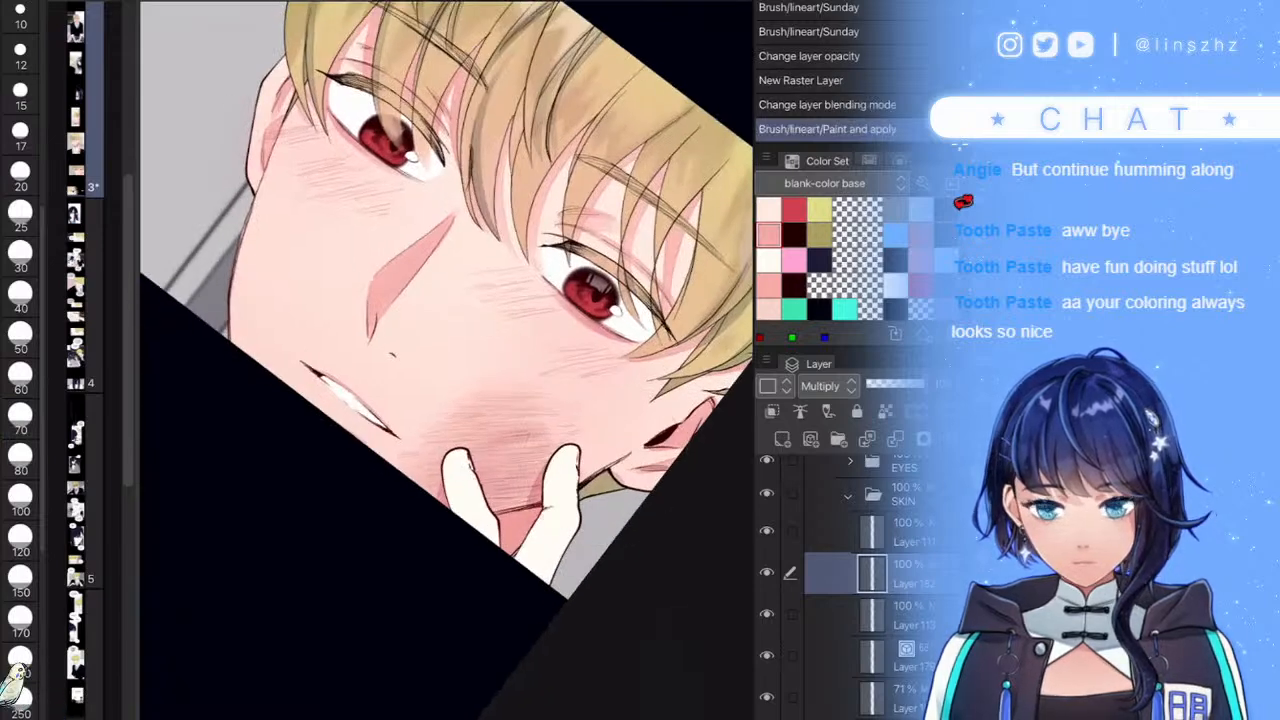
key("e")
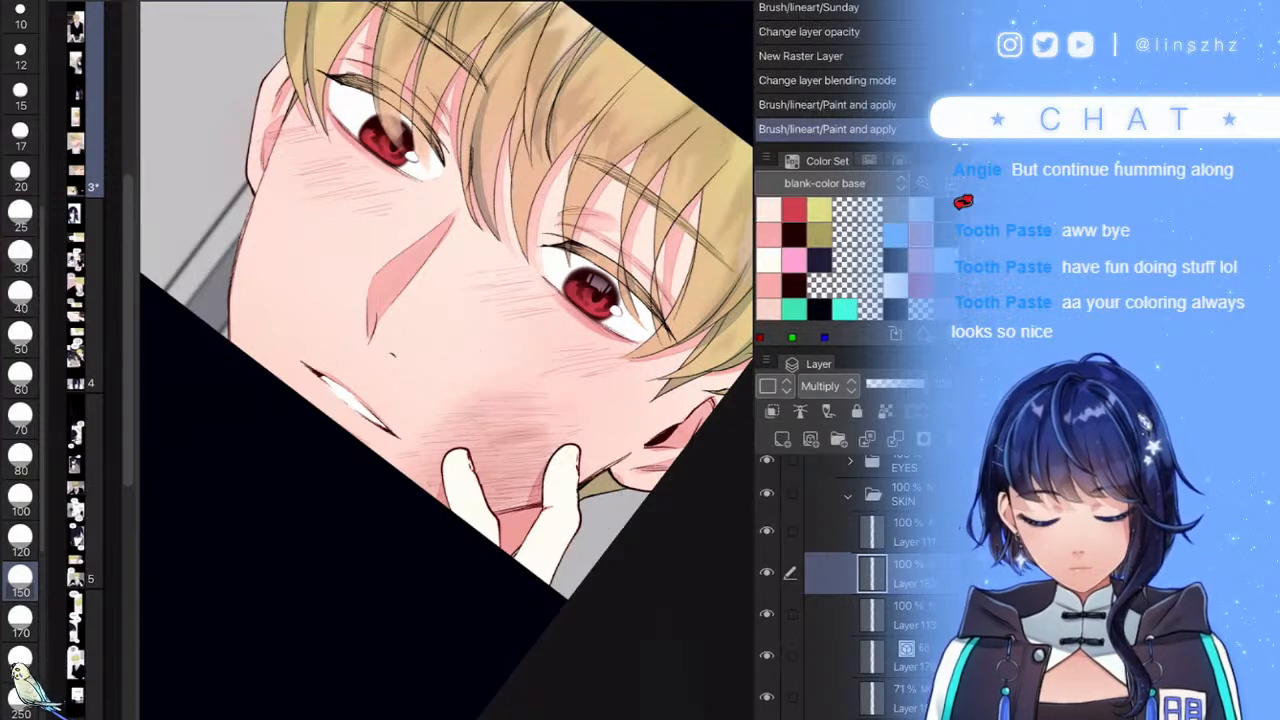
left_click_drag(585, 505, 540, 470)
left_click_drag(560, 520, 500, 460)
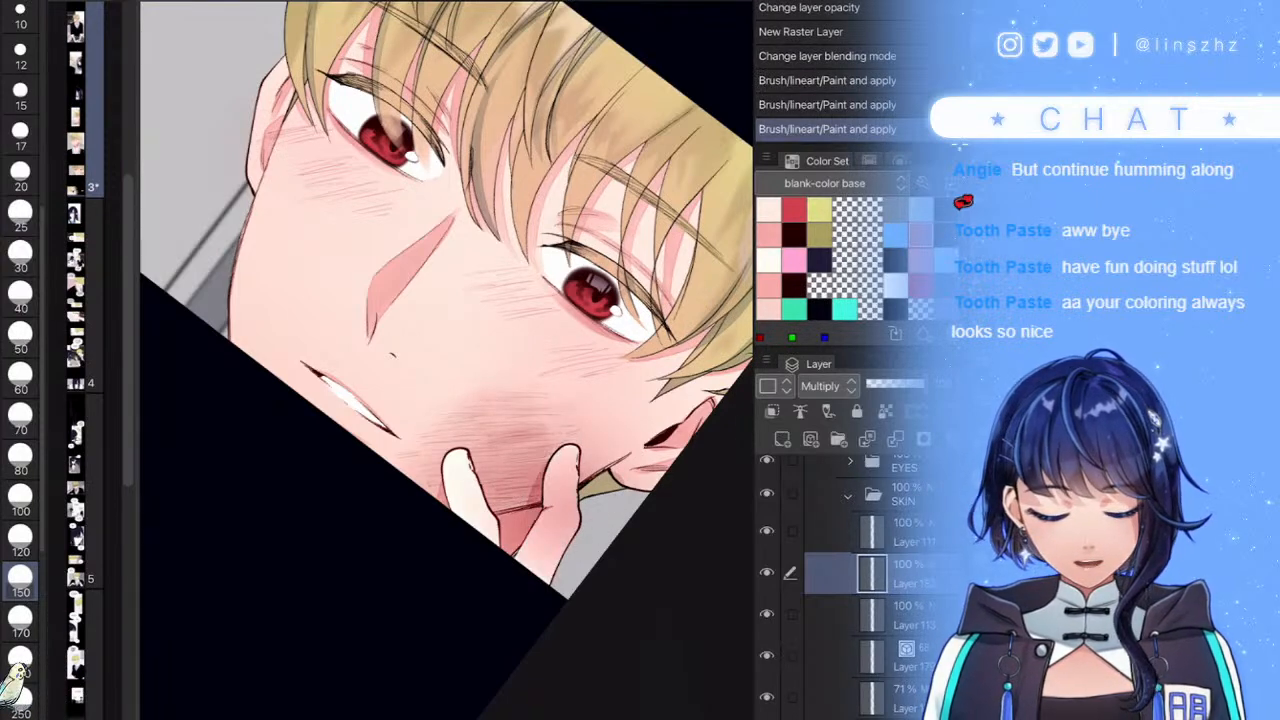
- Clip the shading layer to the layer below and shade the fingers pink
key("ctrl+alt+g")
left_click_drag(530, 530, 466, 531)
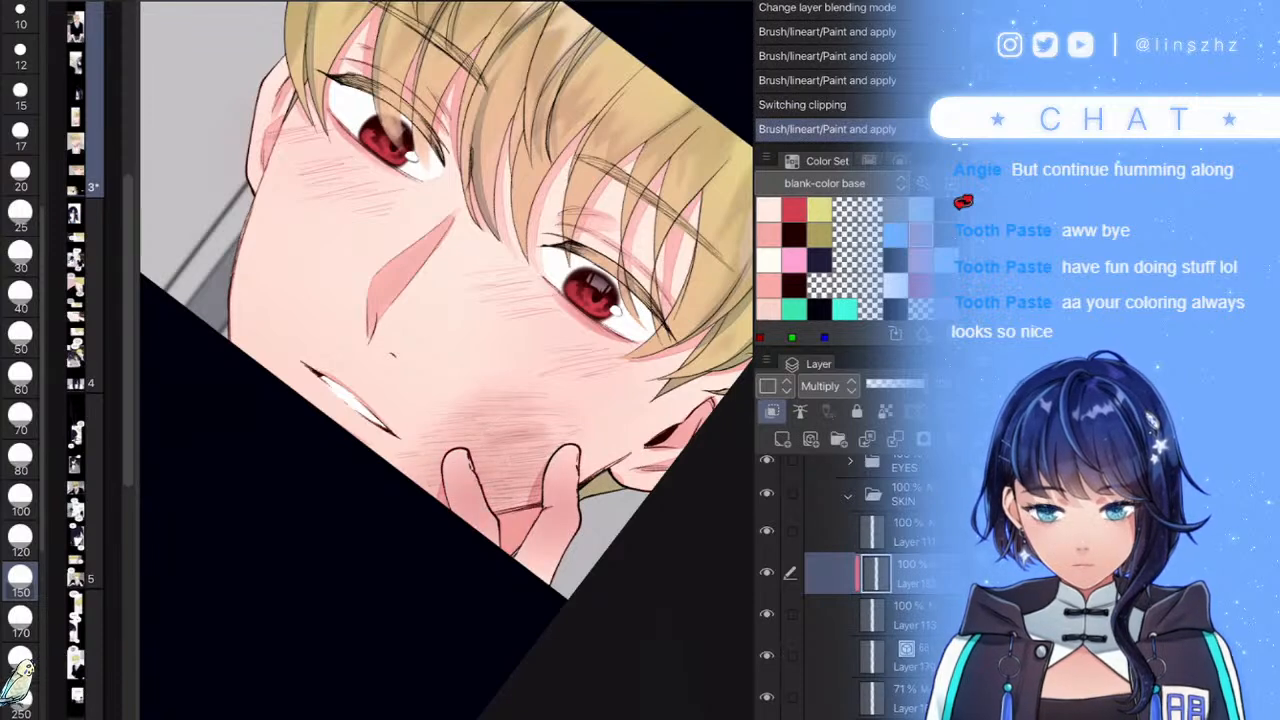
key("ctrl+z")
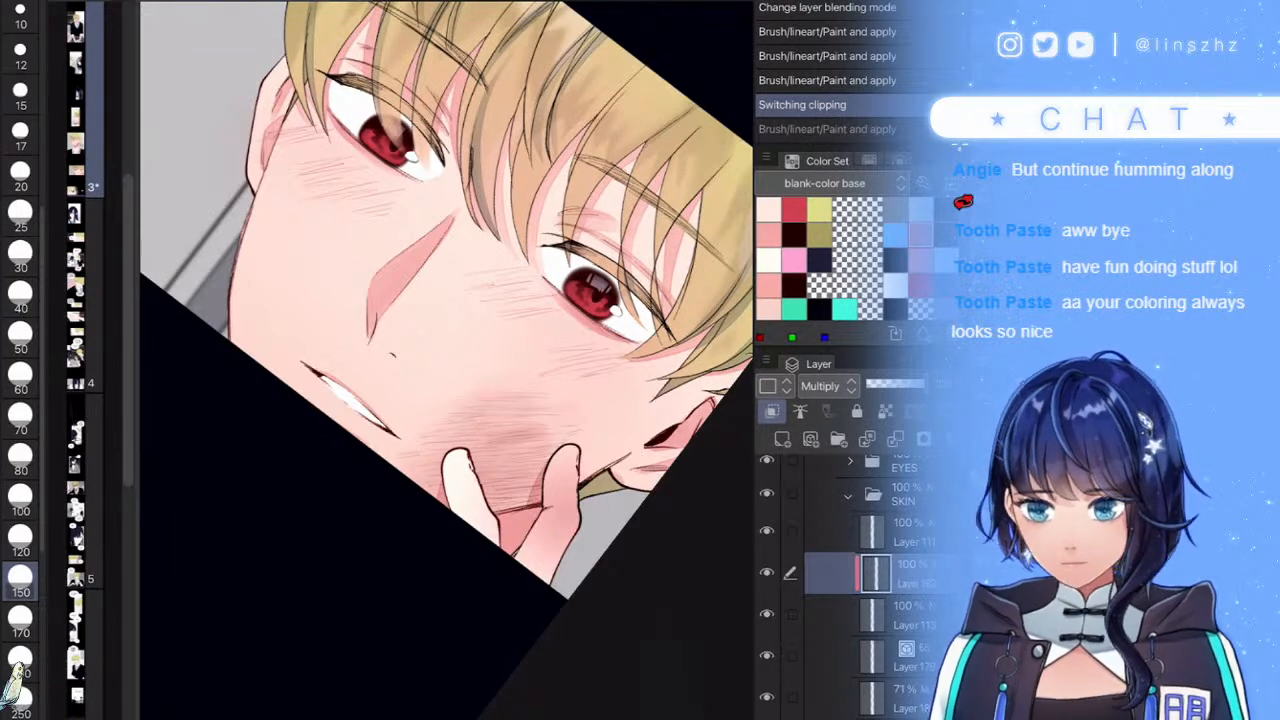
left_click_drag(528, 545, 471, 533)
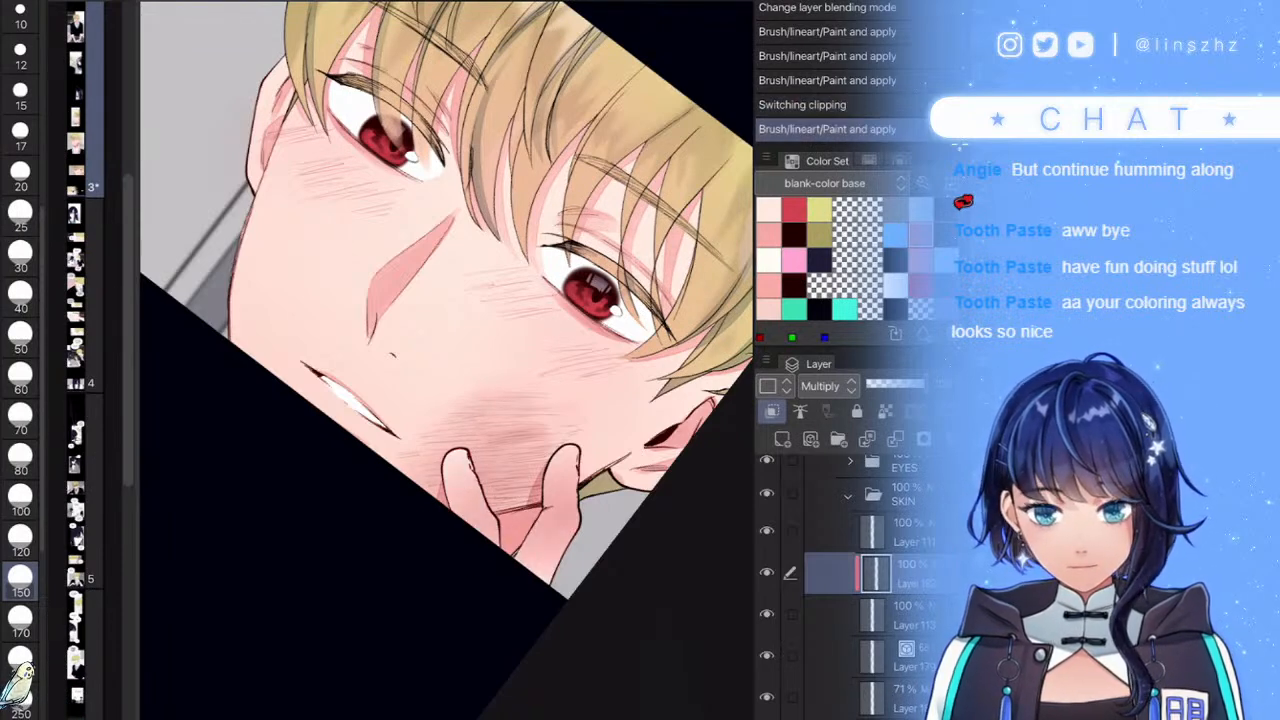
- Lower the shading layer's opacity to 69% and toggle its visibility to compare
left_click(906, 384)
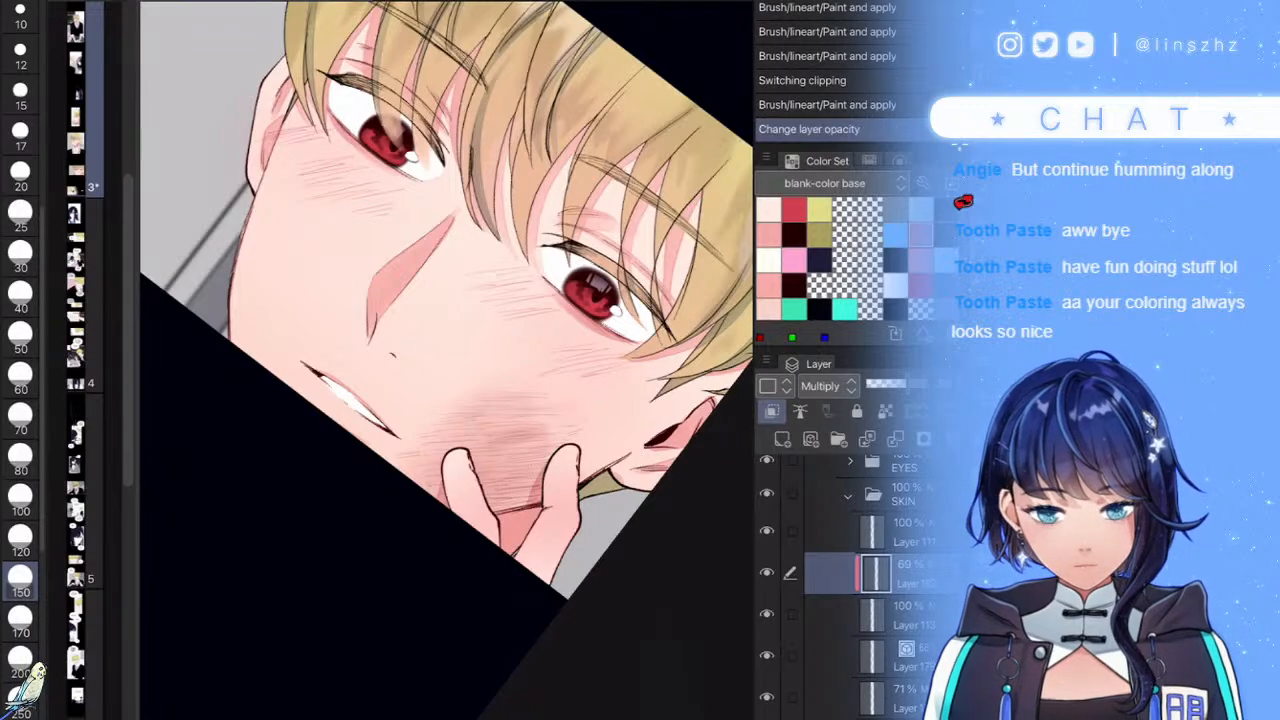
scroll(446, 360, "down", 2)
scroll(446, 360, "up", 5)
scroll(446, 360, "up", 3)
left_click(767, 573)
left_click(767, 573)
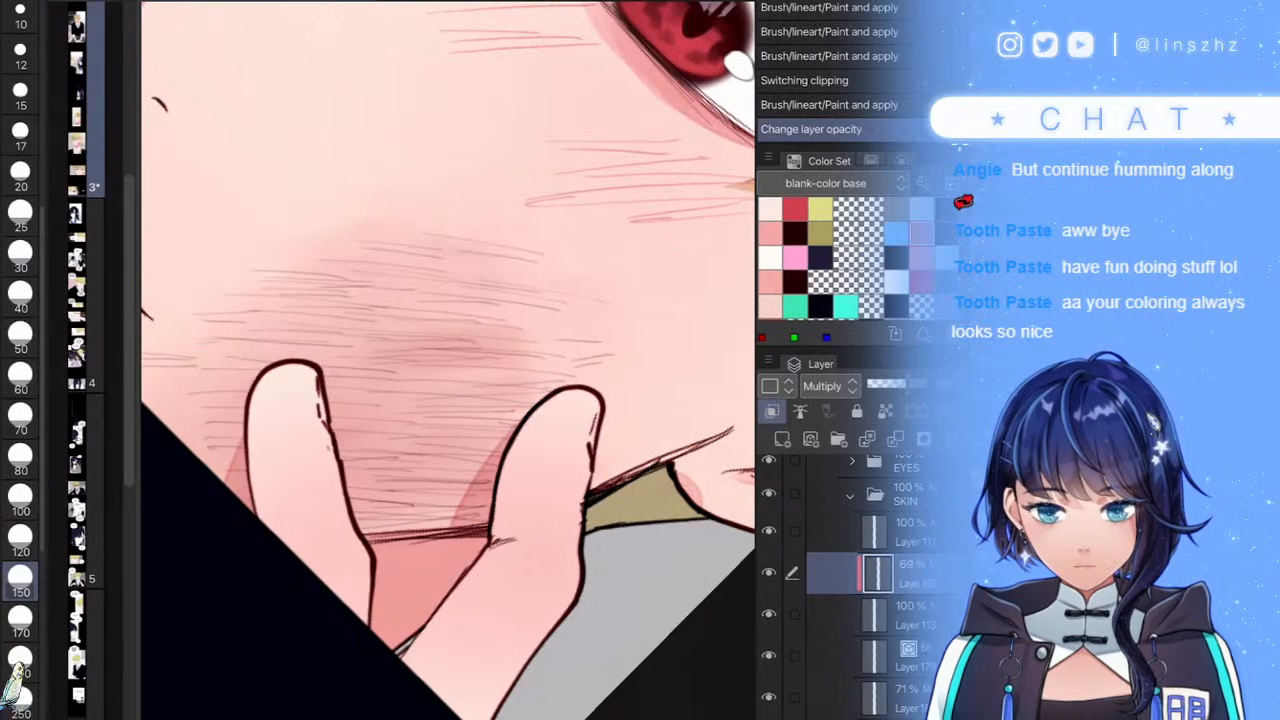
- Shrink the brush to size 50 and add a new clipped layer above the lower layer
left_click(20, 337)
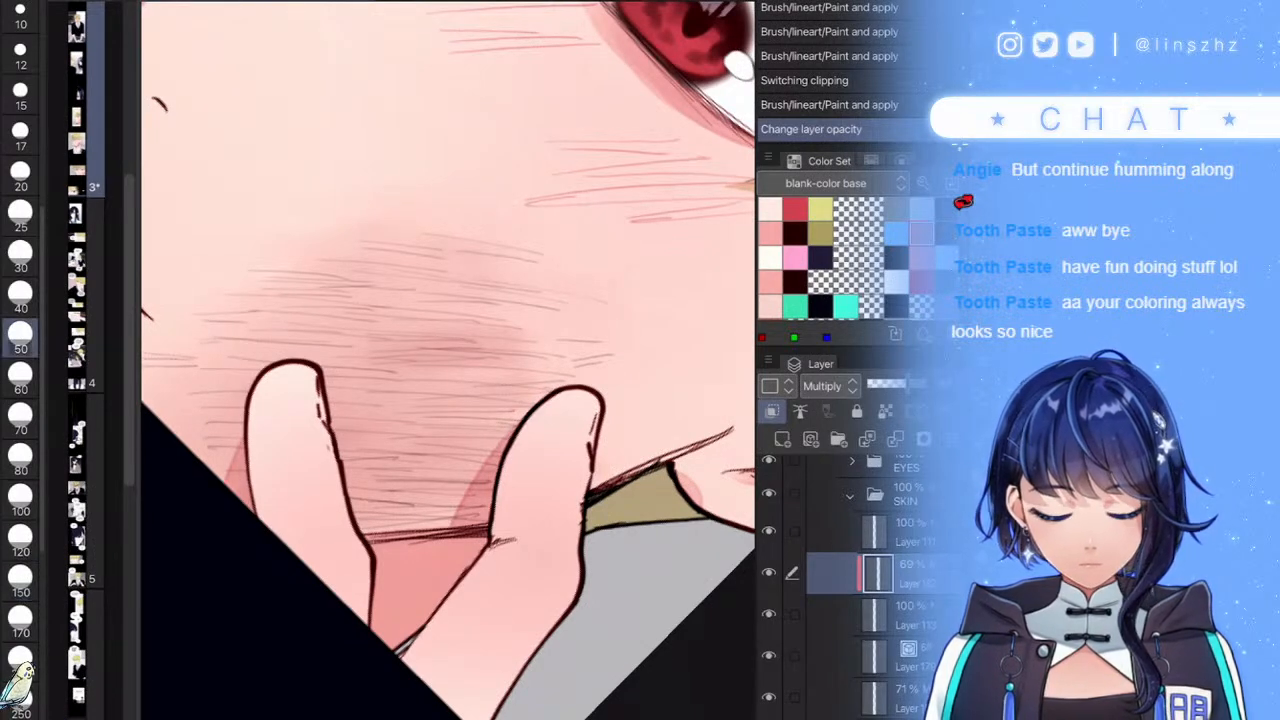
left_click(876, 615)
left_click(782, 439)
- Pick the pink colour and shade along both fingers
left_click(770, 282)
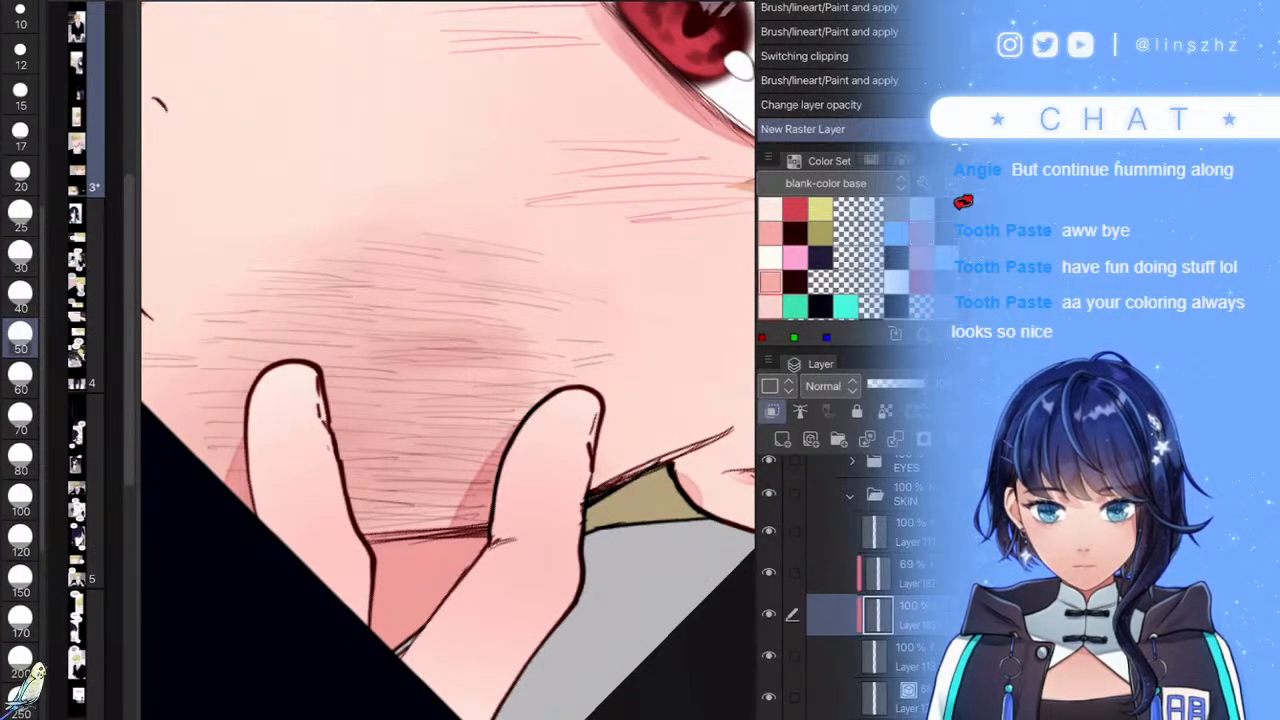
mouse_move(532, 408)
left_mouse_down()
mouse_move(510, 518)
mouse_move(386, 662)
mouse_move(498, 444)
mouse_move(574, 359)
mouse_move(549, 380)
mouse_move(510, 437)
mouse_move(592, 362)
mouse_move(515, 484)
left_mouse_up()
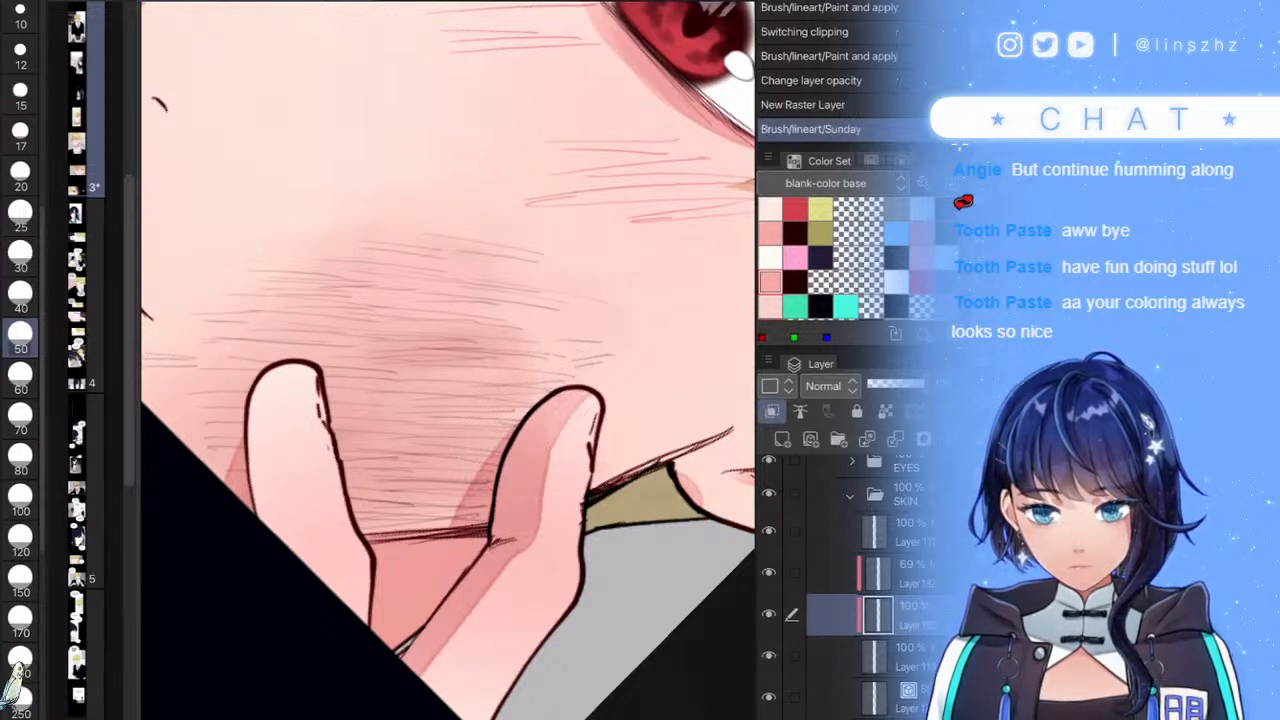
mouse_move(247, 497)
left_mouse_down()
mouse_move(243, 516)
mouse_move(224, 439)
mouse_move(287, 340)
mouse_move(284, 516)
left_mouse_up()
scroll(448, 360, "down", 10)
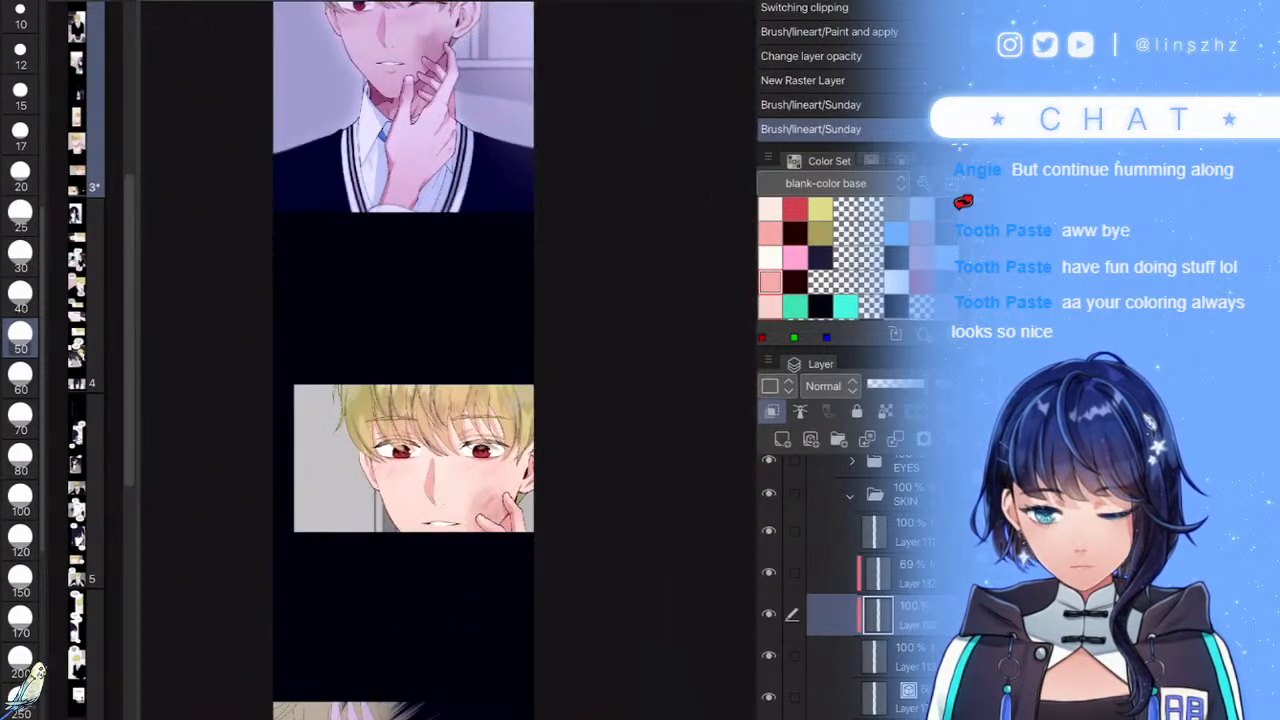
scroll(532, 563, "up", 2)
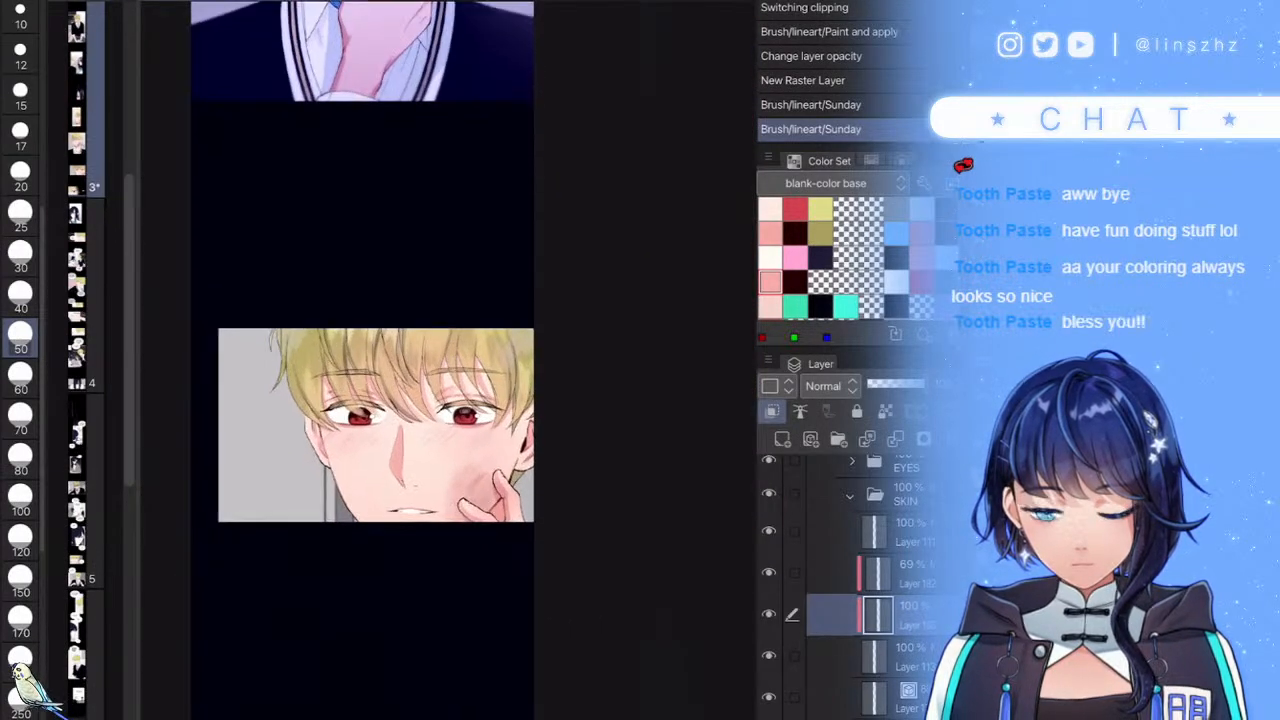
scroll(540, 457, "up", 2)
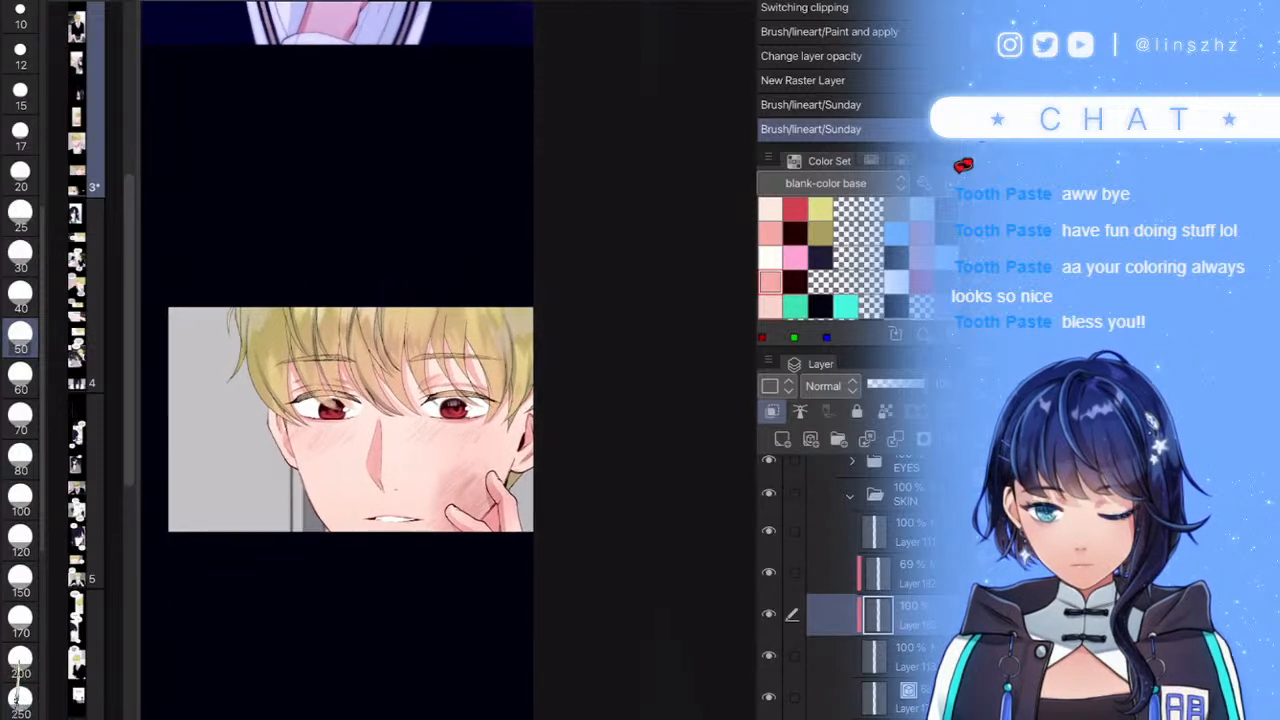
- Collapse the SKIN folder, select the eye layer inside EYES, and set Multiply blending
left_click(851, 495)
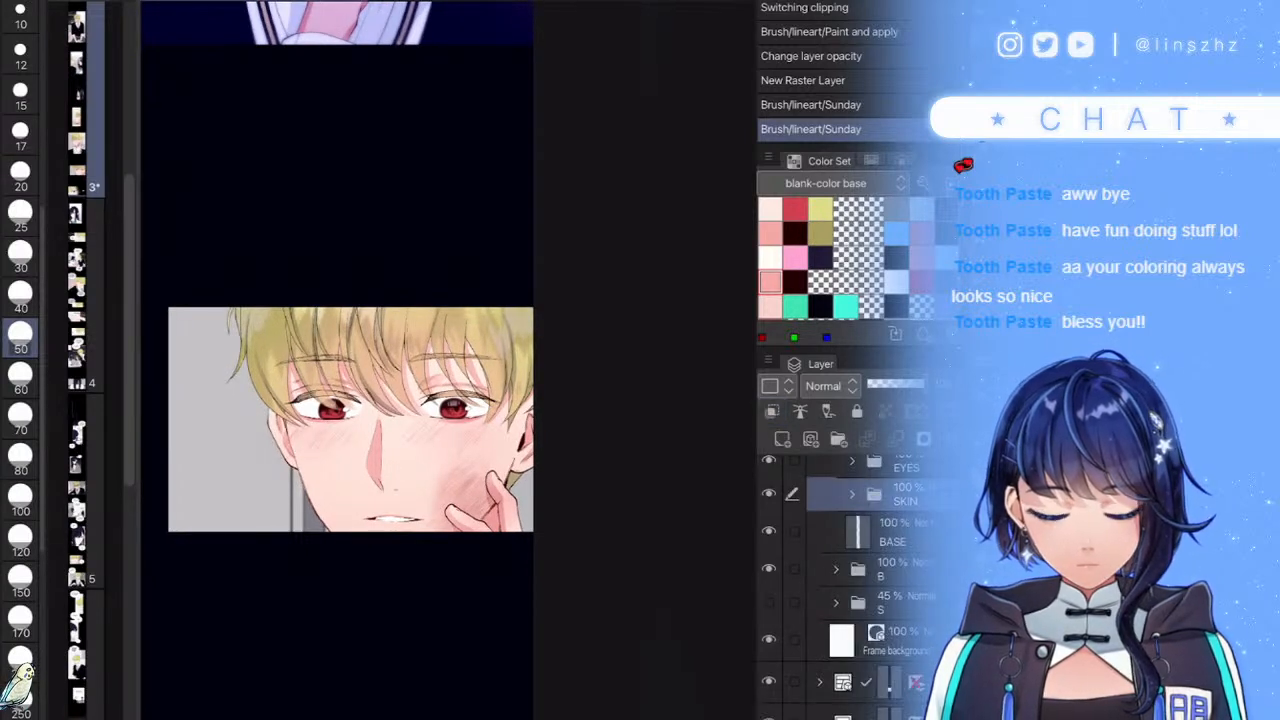
scroll(850, 580, "up", 2)
left_click(851, 561)
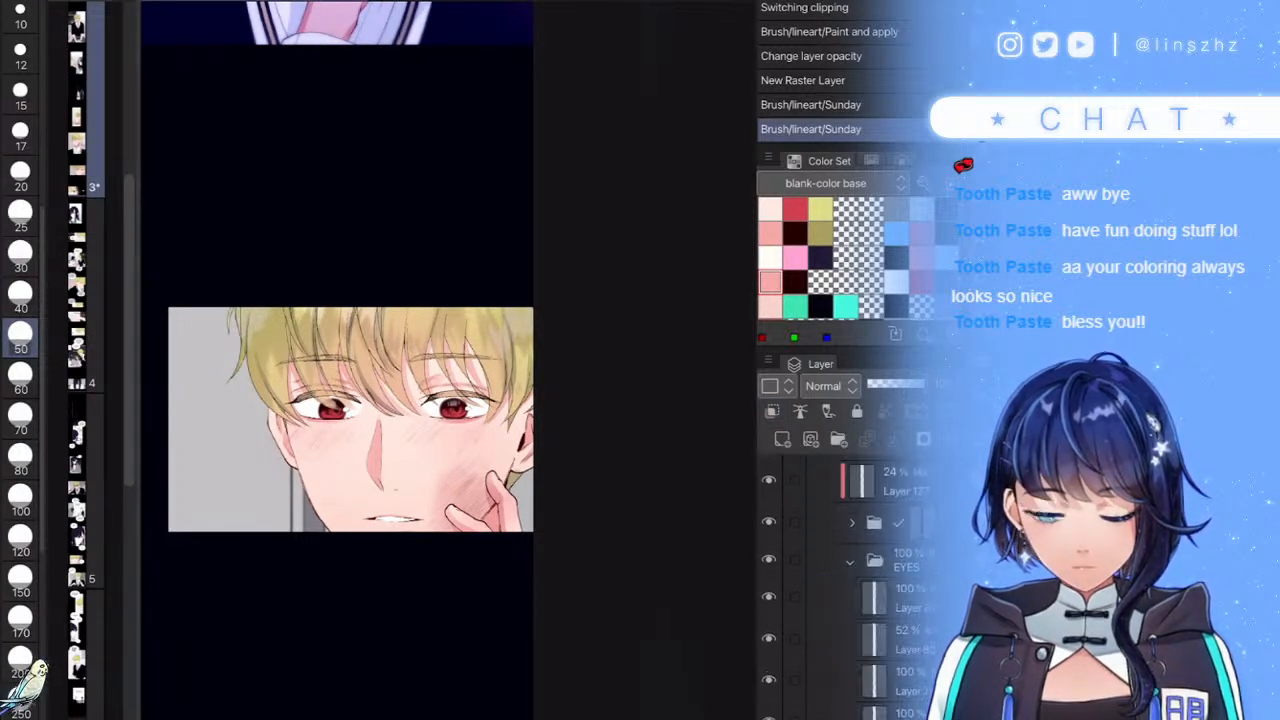
left_click(882, 599)
scroll(882, 600, "down", 2)
left_click(882, 601)
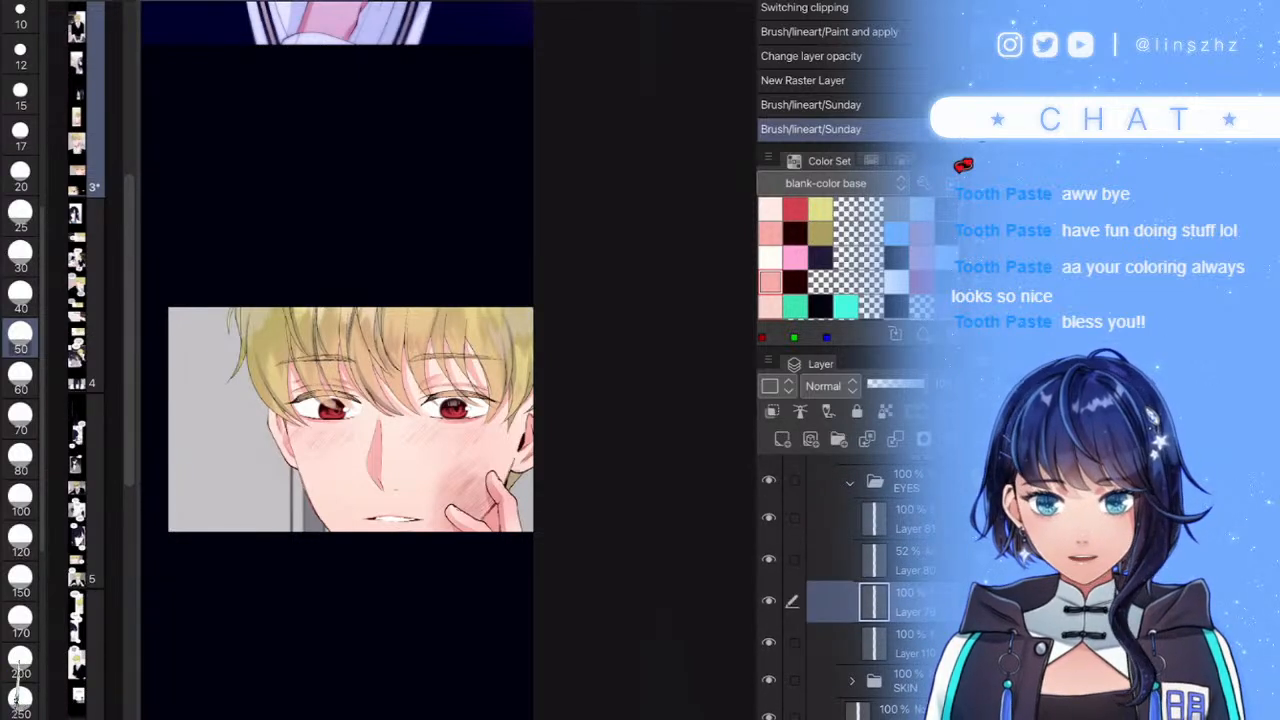
left_click(769, 601)
left_click(769, 601)
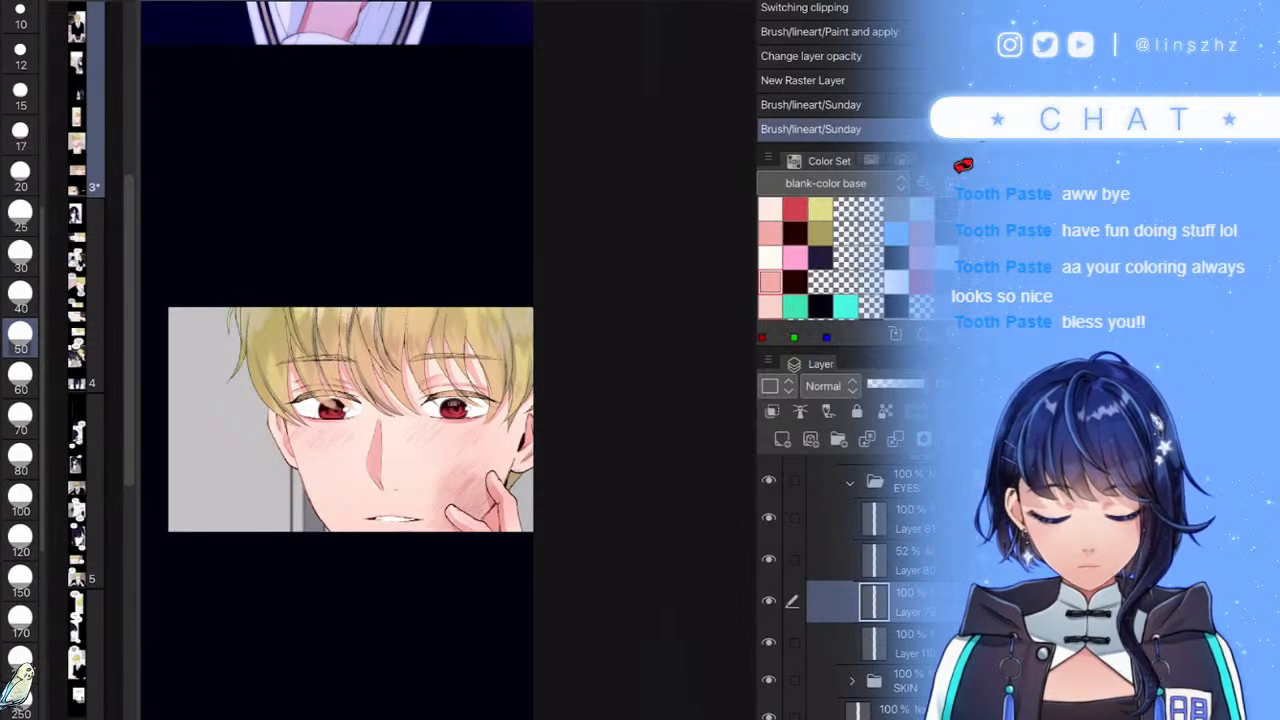
left_click(830, 386)
left_click(818, 2)
- Paint soft blue shading along the first eye's lash line and iris with a size-25 brush
scroll(448, 360, "up", 10)
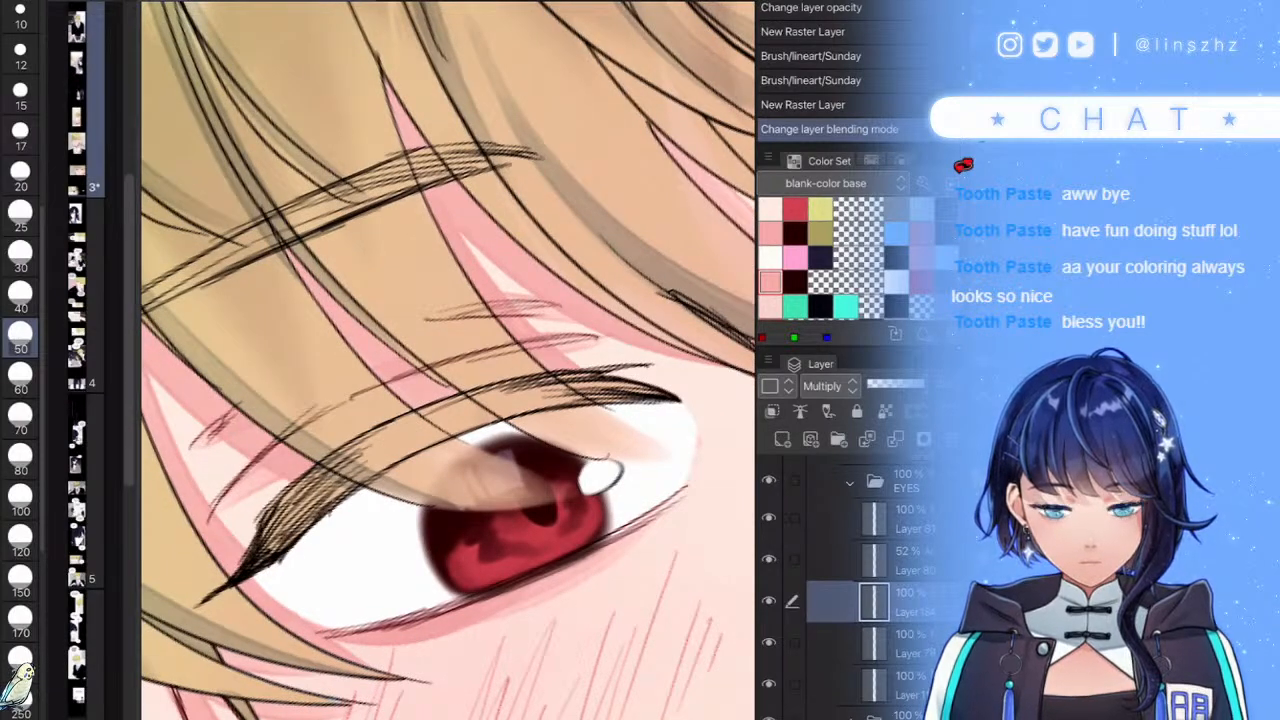
left_click(20, 215)
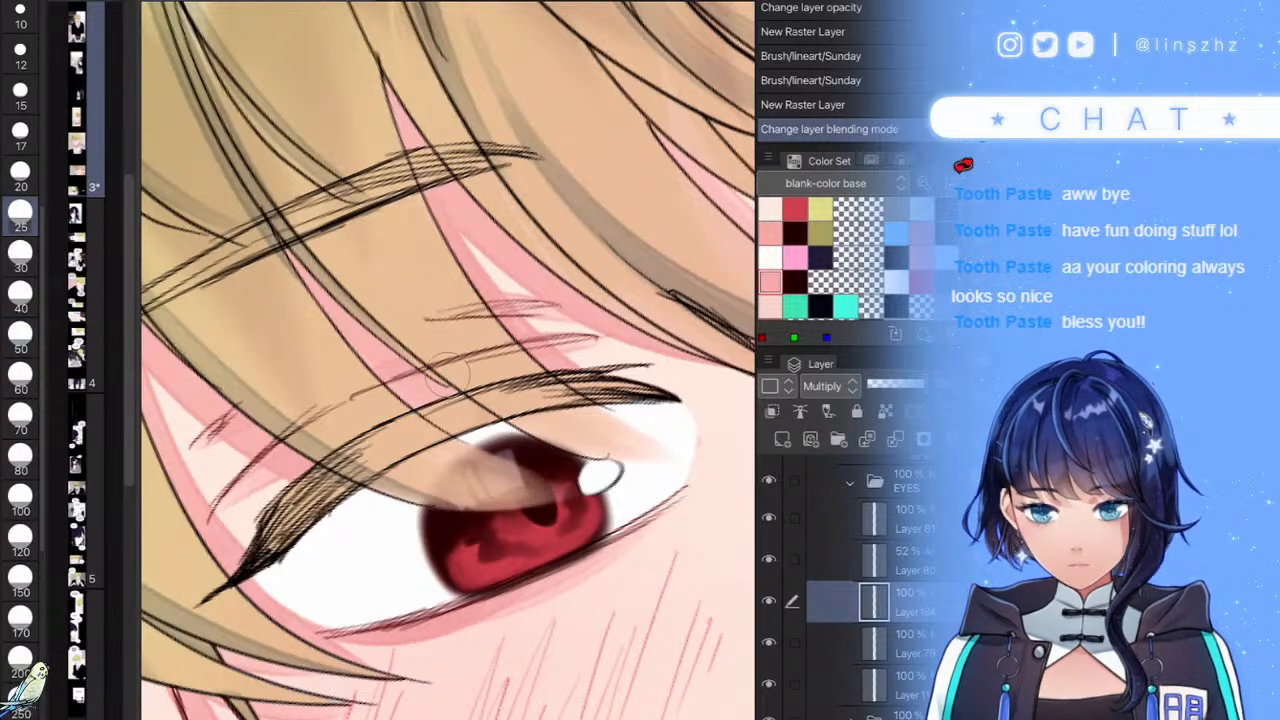
left_click(20, 418)
left_click_drag(252, 570, 330, 518)
left_click(20, 215)
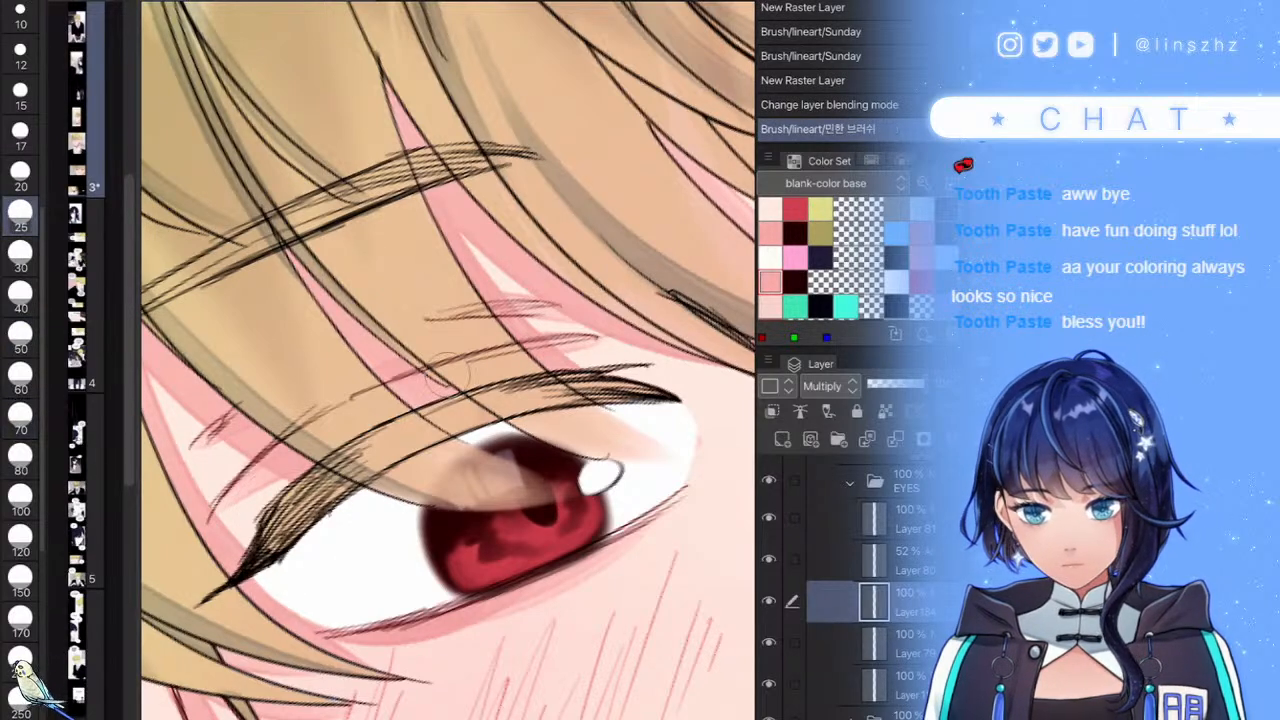
mouse_move(252, 592)
left_mouse_down()
mouse_move(417, 490)
mouse_move(269, 577)
mouse_move(424, 472)
left_mouse_up()
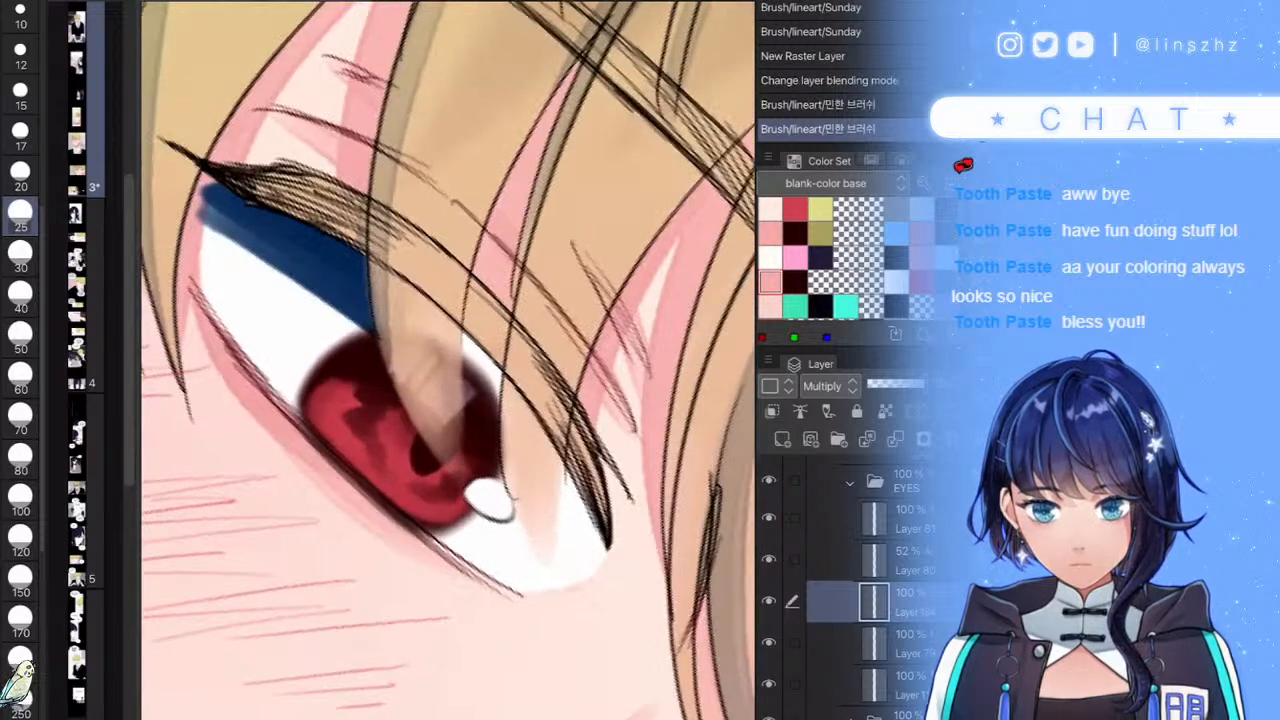
mouse_move(489, 404)
left_mouse_down()
mouse_move(450, 330)
mouse_move(465, 340)
mouse_move(454, 366)
mouse_move(404, 332)
mouse_move(378, 292)
mouse_move(395, 287)
mouse_move(528, 418)
mouse_move(600, 530)
left_mouse_up()
left_click_drag(580, 508, 604, 560)
left_click_drag(461, 424, 482, 485)
left_click_drag(575, 495, 561, 582)
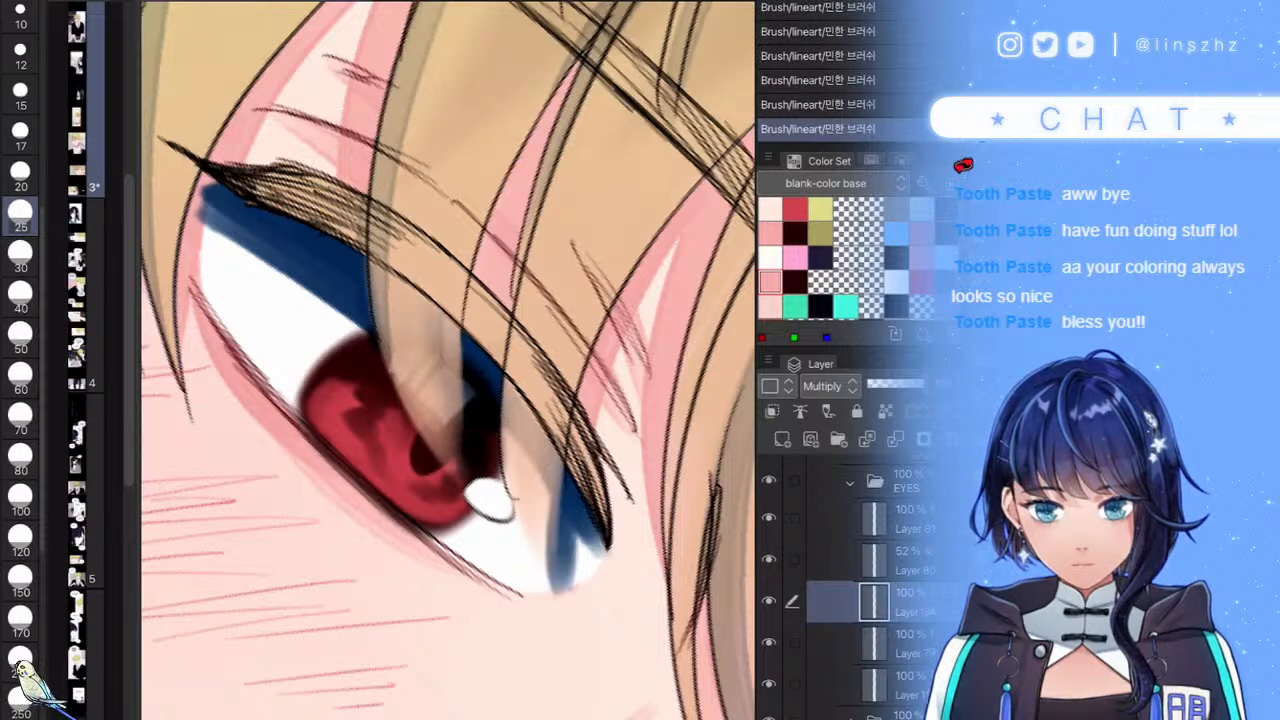
- Shade under the other eye's upper lash and down its outer side in blue
scroll(448, 360, "down", 5)
scroll(448, 360, "up", 5)
left_click_drag(500, 396, 452, 468)
mouse_move(464, 328)
left_mouse_down()
mouse_move(578, 650)
mouse_move(584, 712)
left_mouse_up()
left_click_drag(533, 419, 580, 712)
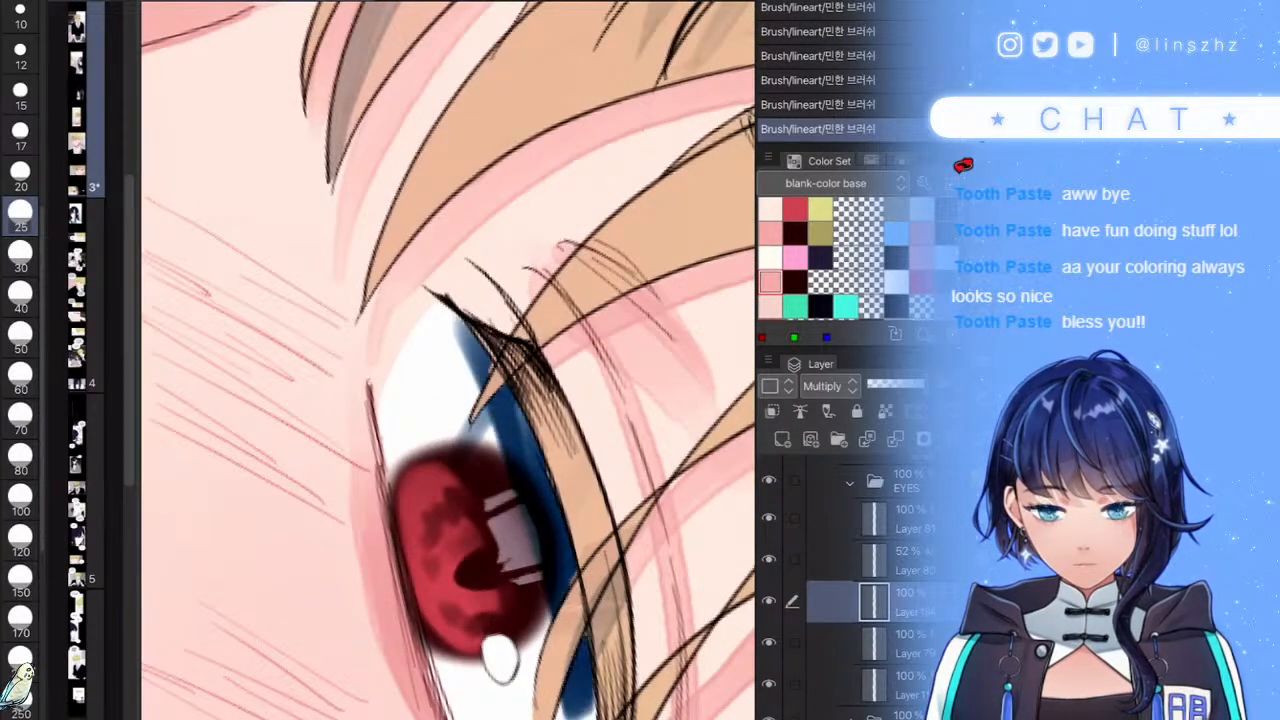
scroll(448, 360, "down", 5)
scroll(448, 360, "up", 5)
mouse_move(540, 560)
left_mouse_down()
mouse_move(508, 680)
mouse_move(532, 670)
mouse_move(522, 686)
left_mouse_up()
scroll(448, 360, "down", 8)
- Fade the eye shading layer to about 17% opacity and add faint pink strokes on the eye white
left_click_drag(900, 384, 874, 384)
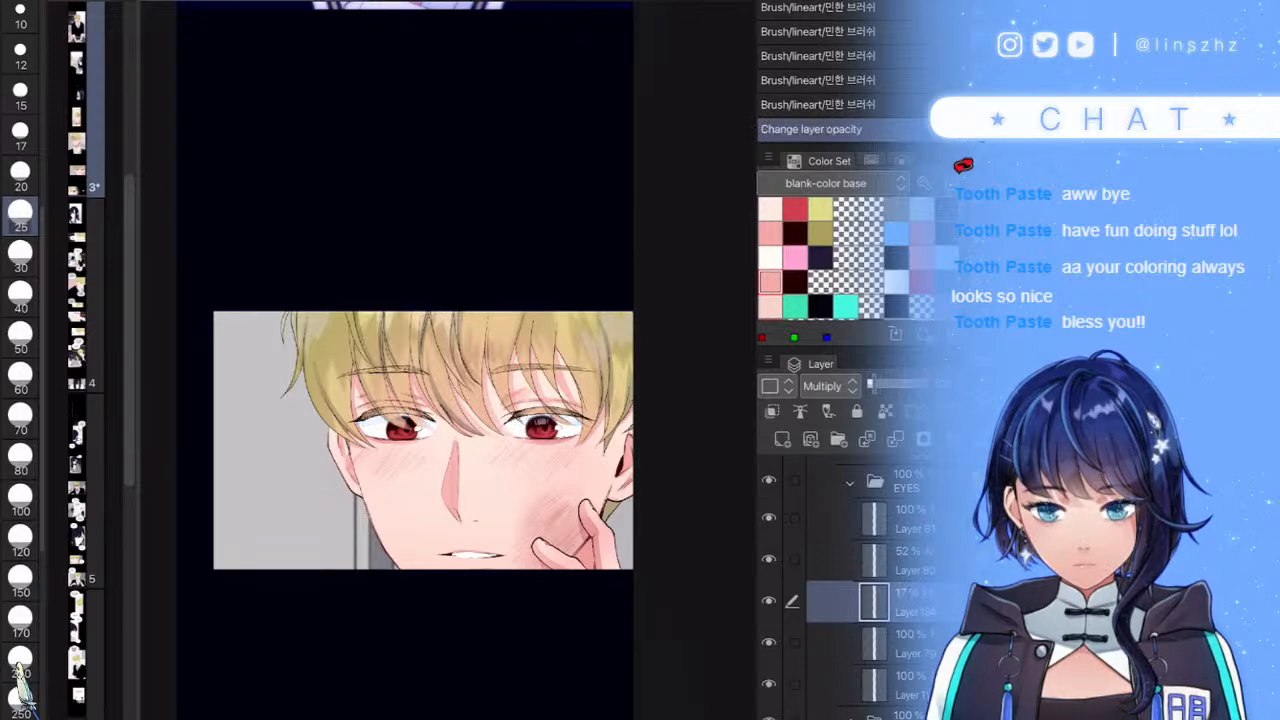
left_click(770, 233)
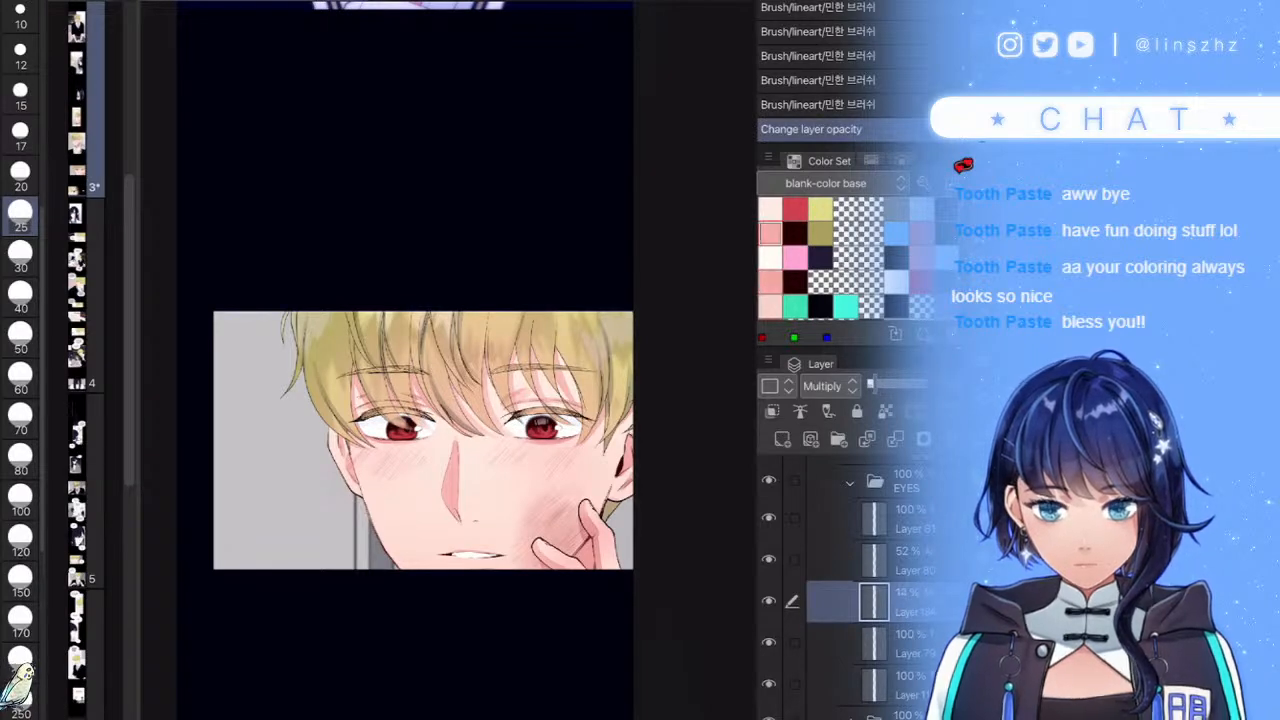
scroll(448, 360, "up", 8)
mouse_move(410, 330)
left_mouse_down()
mouse_move(388, 354)
mouse_move(432, 462)
left_mouse_up()
left_click_drag(398, 360, 426, 450)
left_click_drag(394, 356, 412, 440)
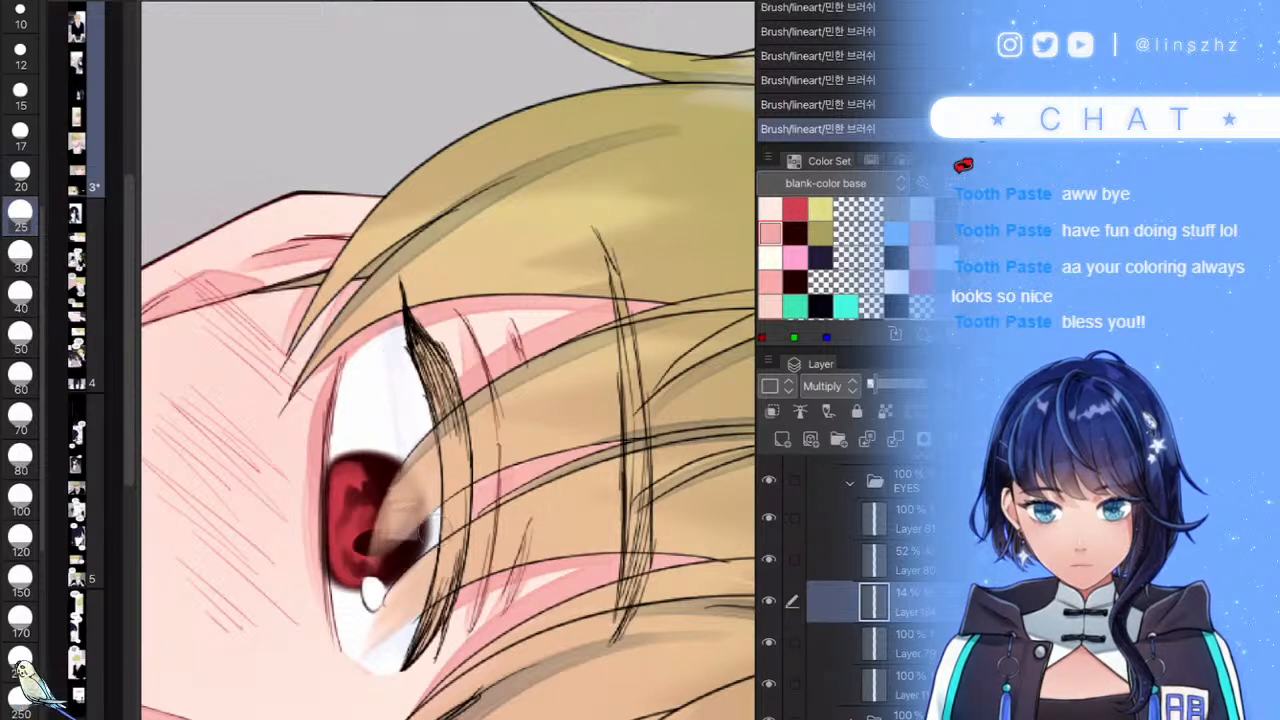
scroll(480, 380, "down", 6)
scroll(490, 600, "up", 5)
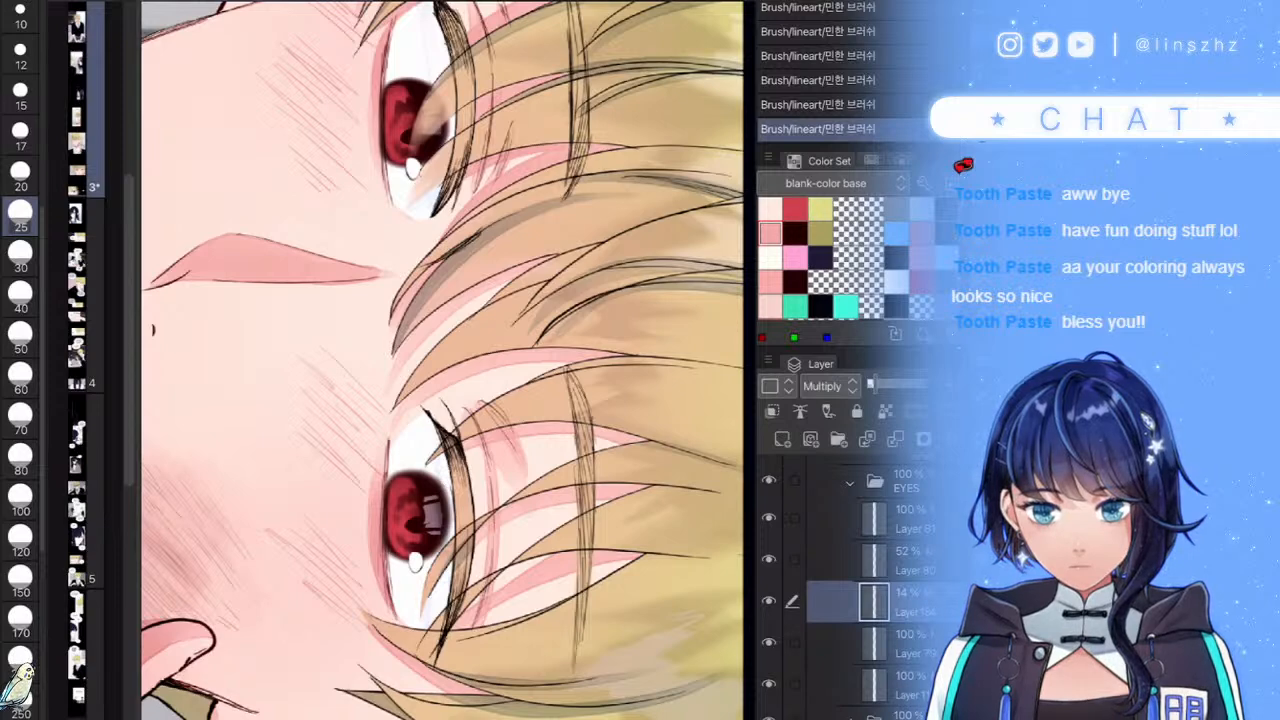
scroll(448, 360, "down", 8)
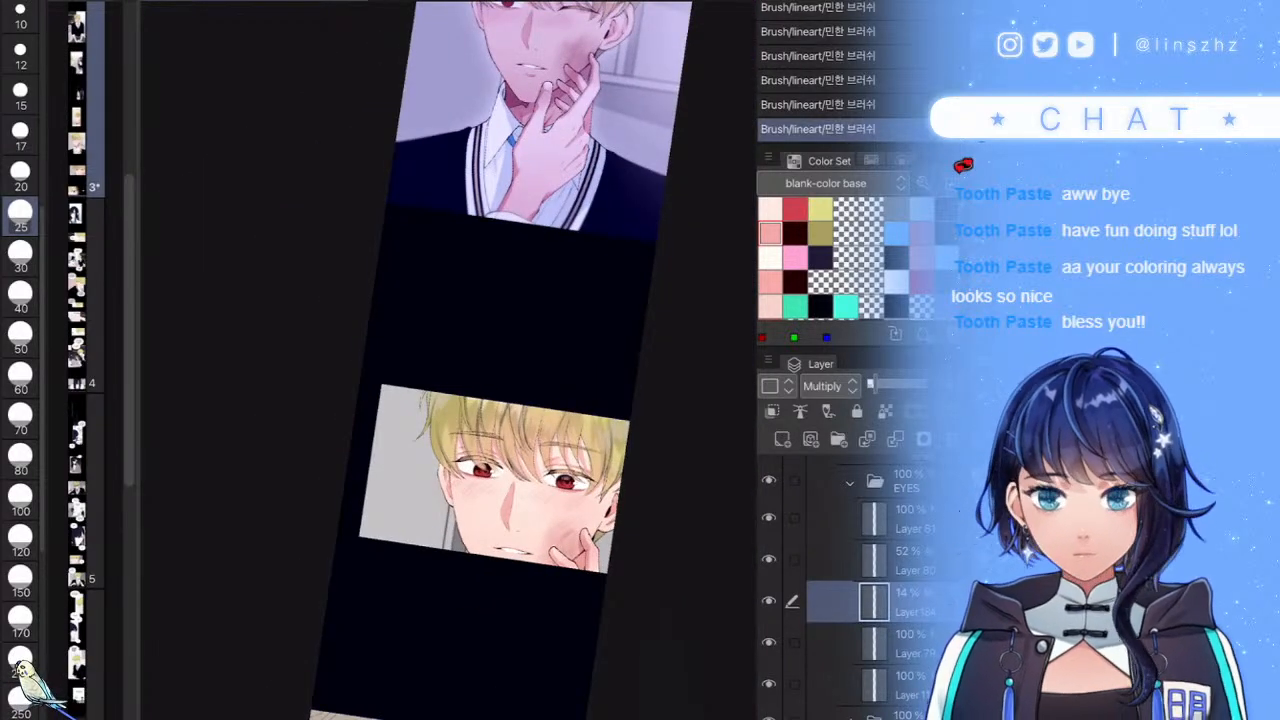
- Collapse the EYES folder and the character's parent folder, then save the comic with Ctrl+S
scroll(448, 400, "up", 2)
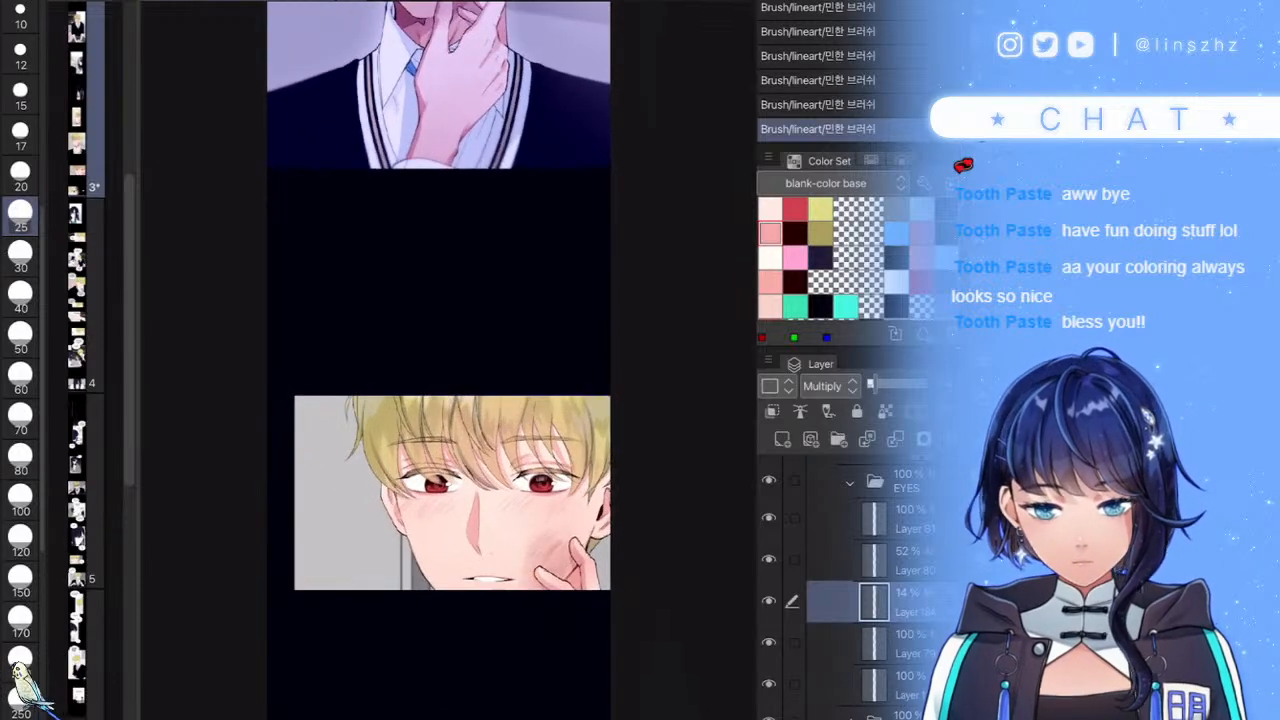
left_click(850, 483)
scroll(862, 580, "up", 3)
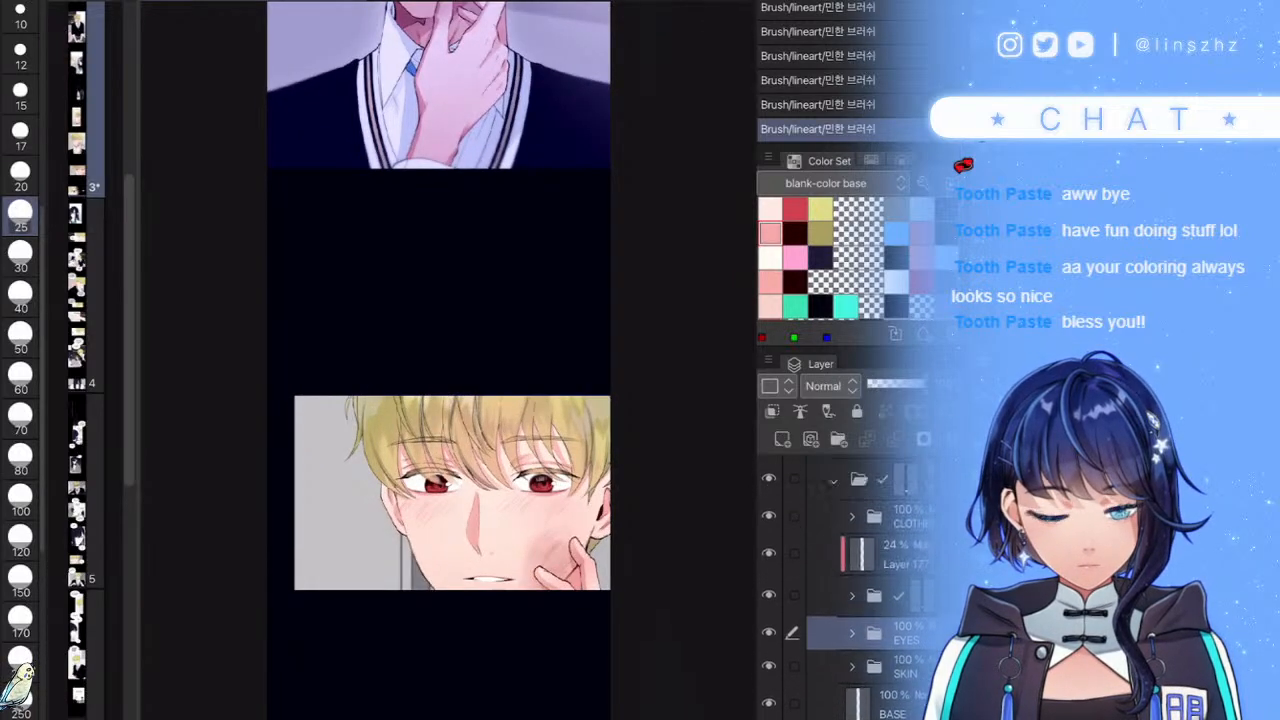
left_click(836, 500)
scroll(862, 560, "up", 2)
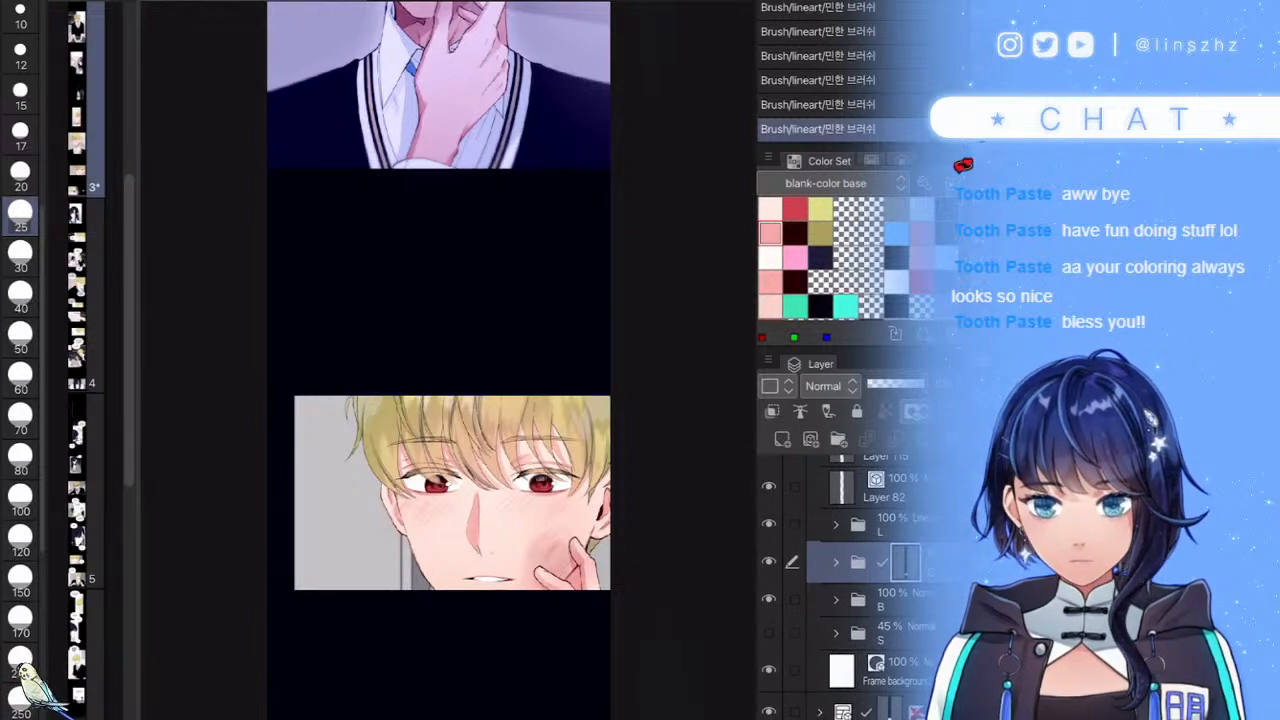
key("ctrl+s")
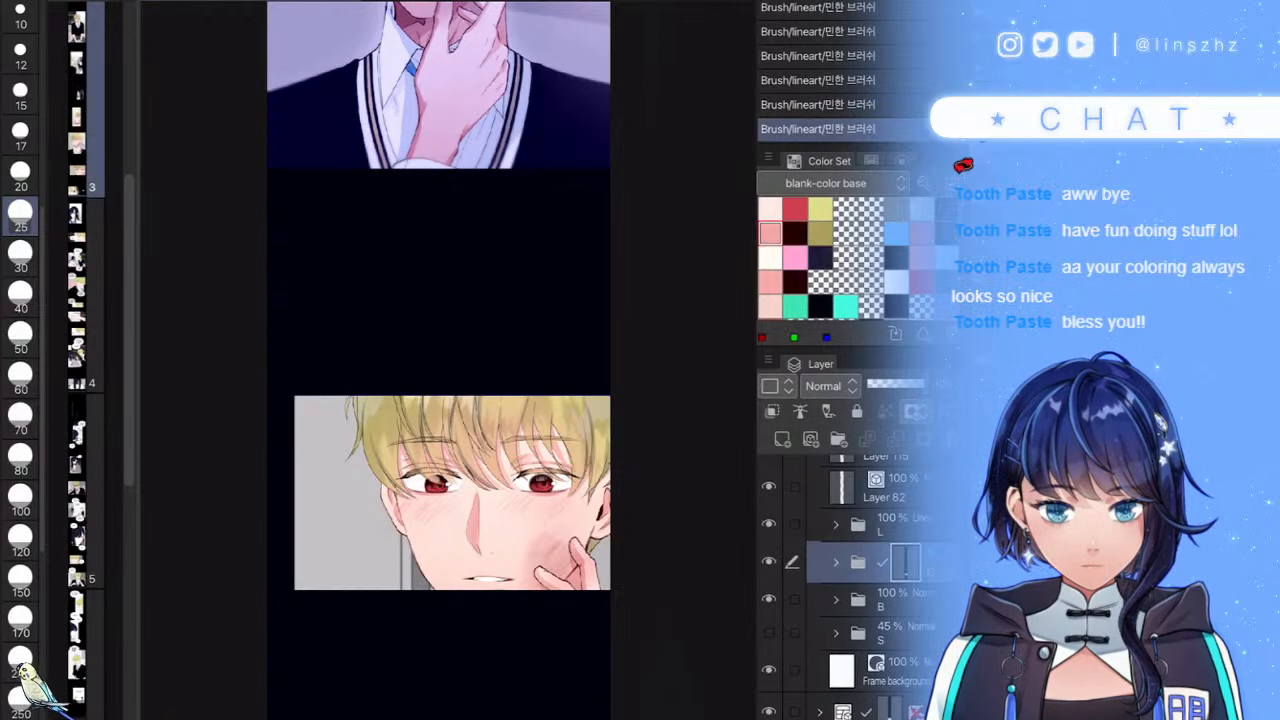
- Duplicate the folder, merge the copy into one layer, move it into folder B, and apply its mask
key("ctrl+j")
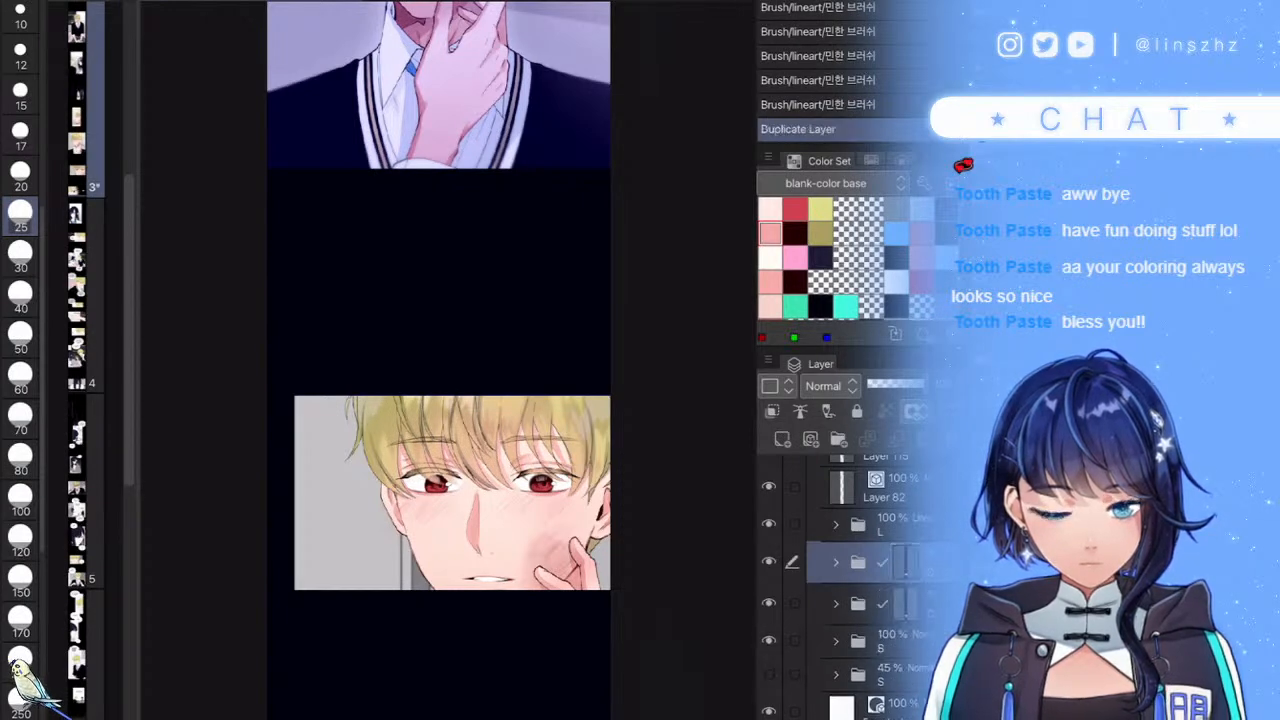
right_click(826, 562)
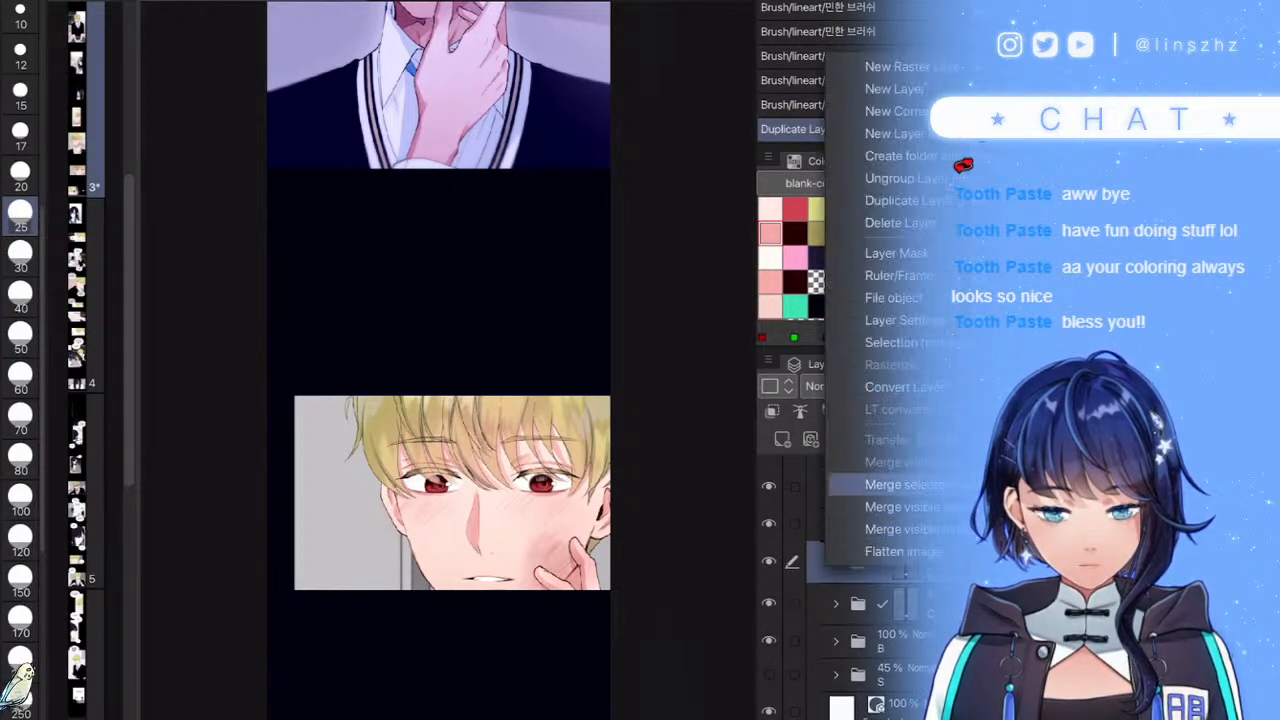
left_click(880, 485)
left_click(835, 641)
left_click_drag(845, 562, 850, 659)
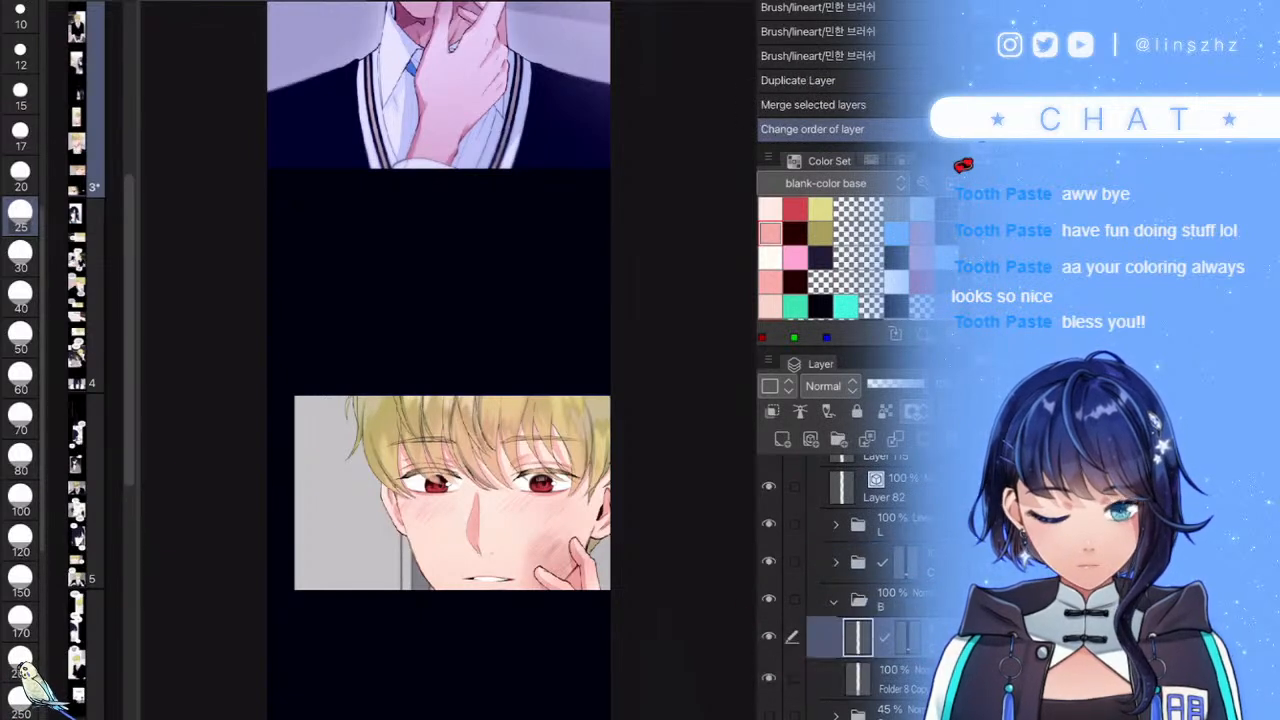
right_click(907, 637)
left_click(890, 460)
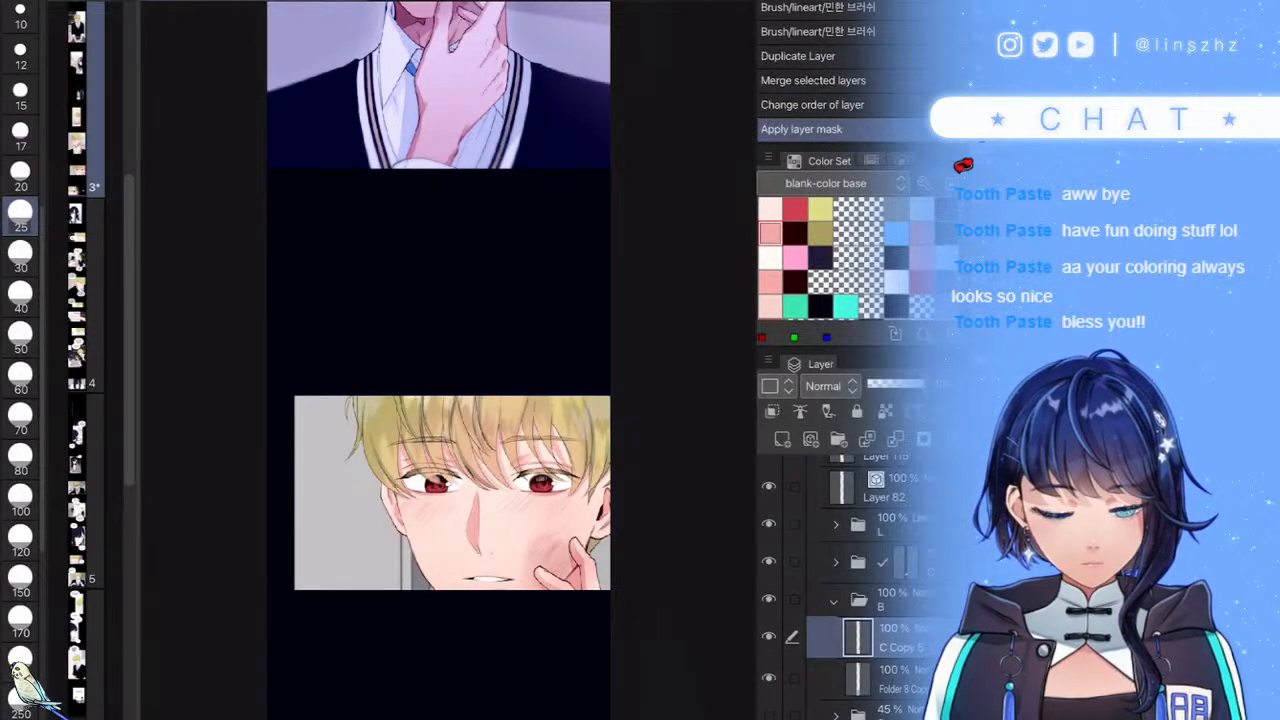
- Set the merged copy to Screen blending and apply a Gaussian blur above 83.55 strength
left_click(825, 386)
left_click(822, 77)
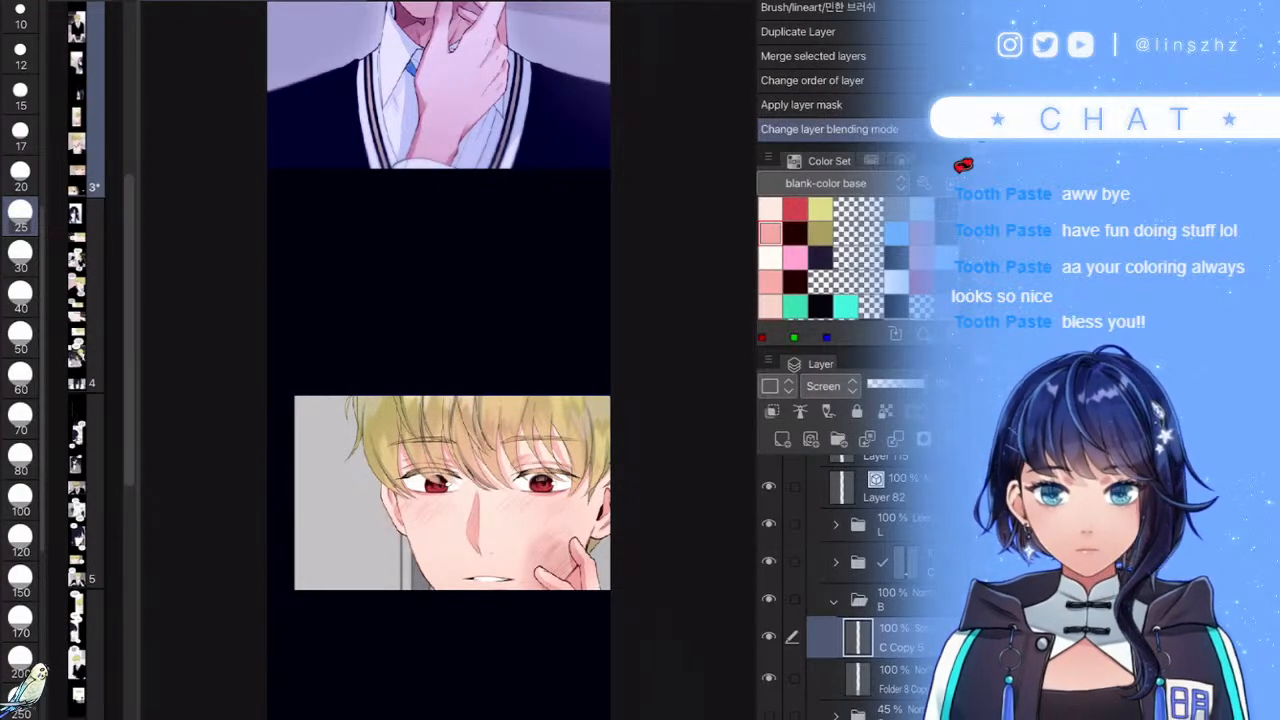
key("ctrl+b")
left_click(580, 61)
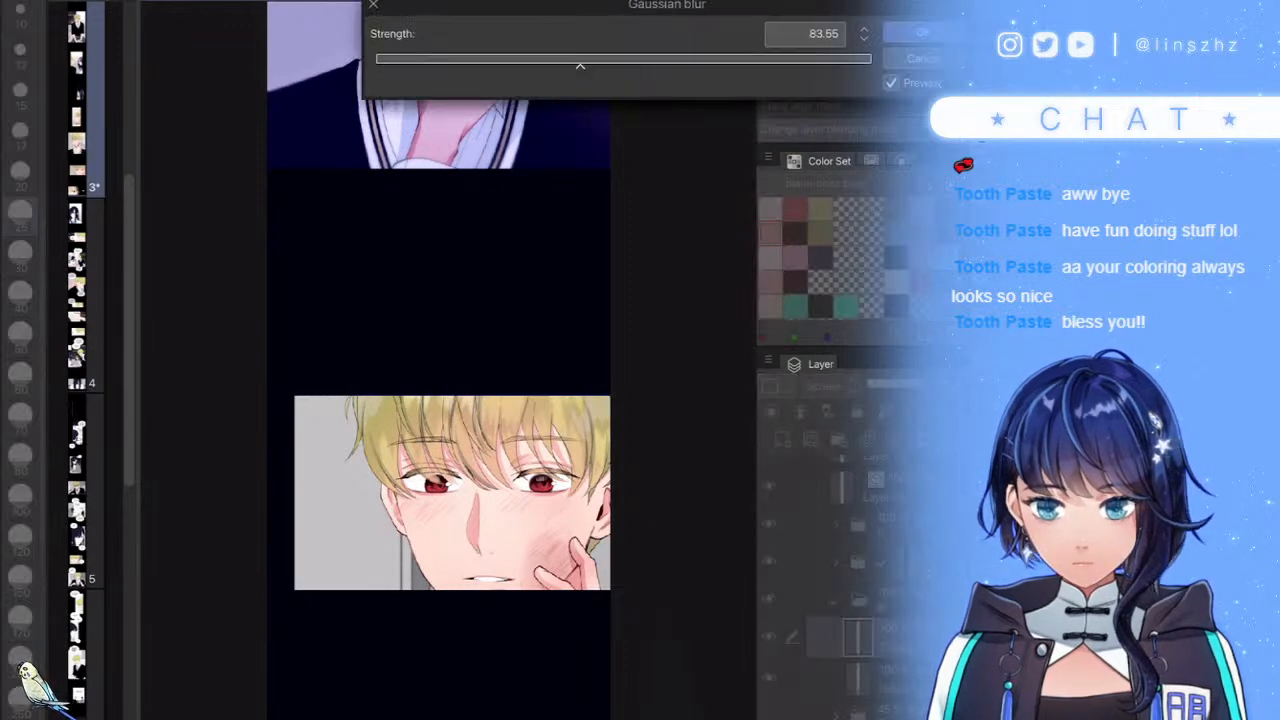
left_click(727, 61)
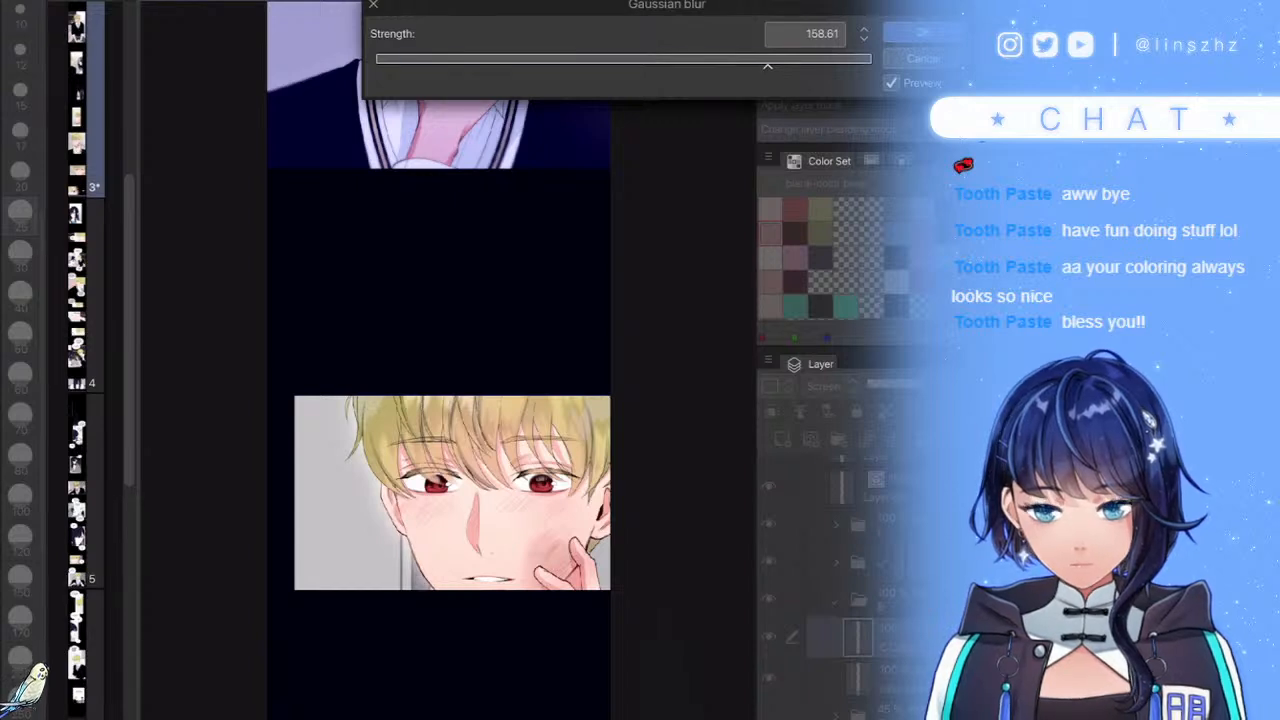
key("Escape")
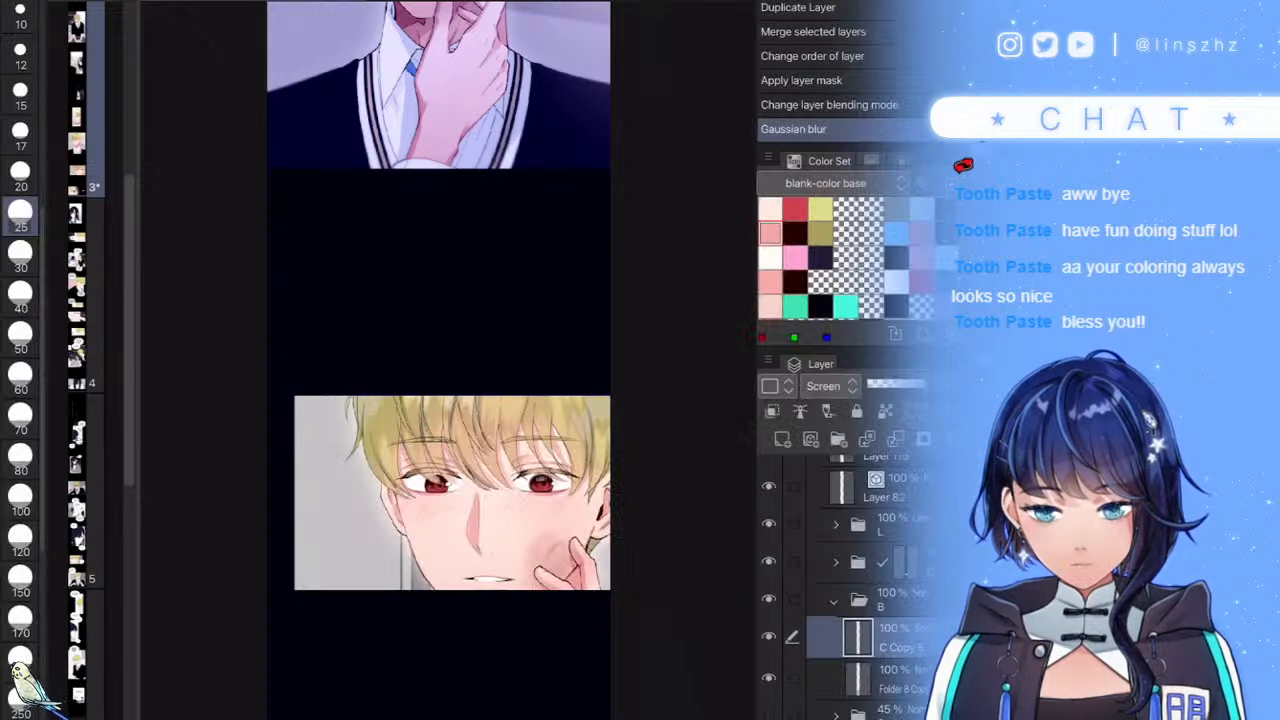
- Group folders L and C into Folder 6, collapse it, and add a raster layer above
scroll(610, 580, "down", 3)
scroll(606, 490, "up", 2)
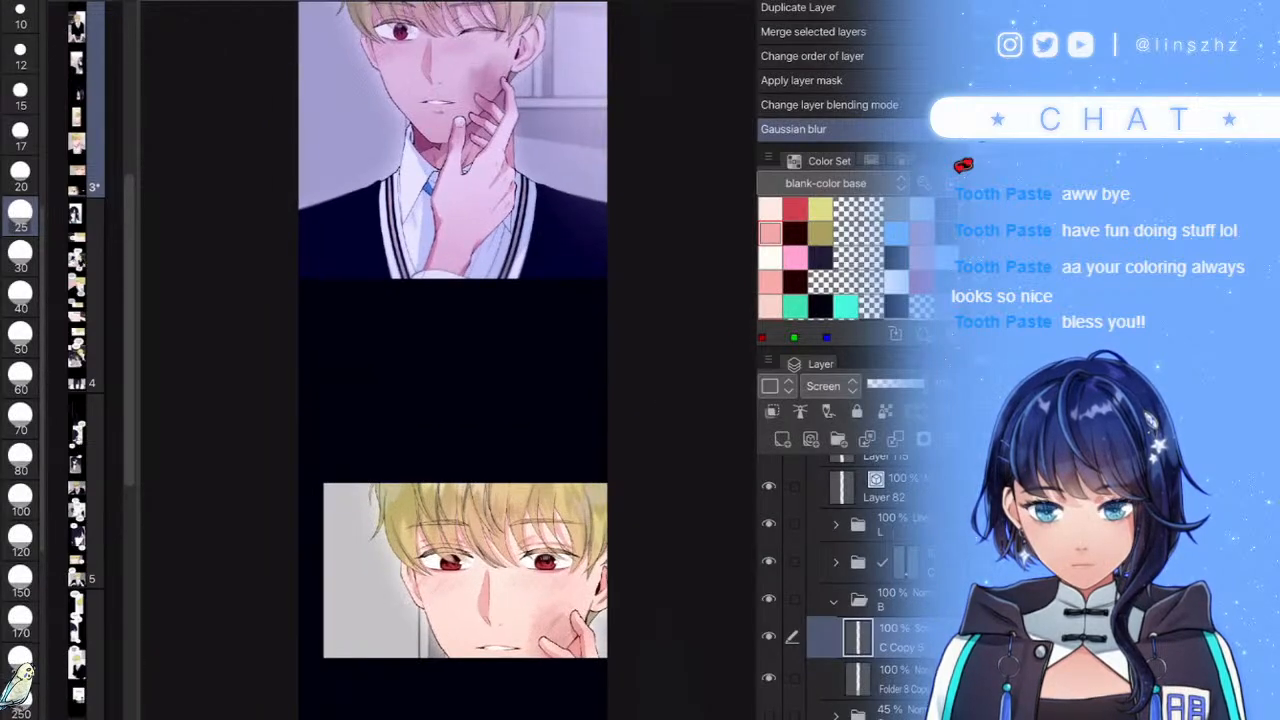
scroll(608, 609, "up", 2)
scroll(608, 609, "down", 2)
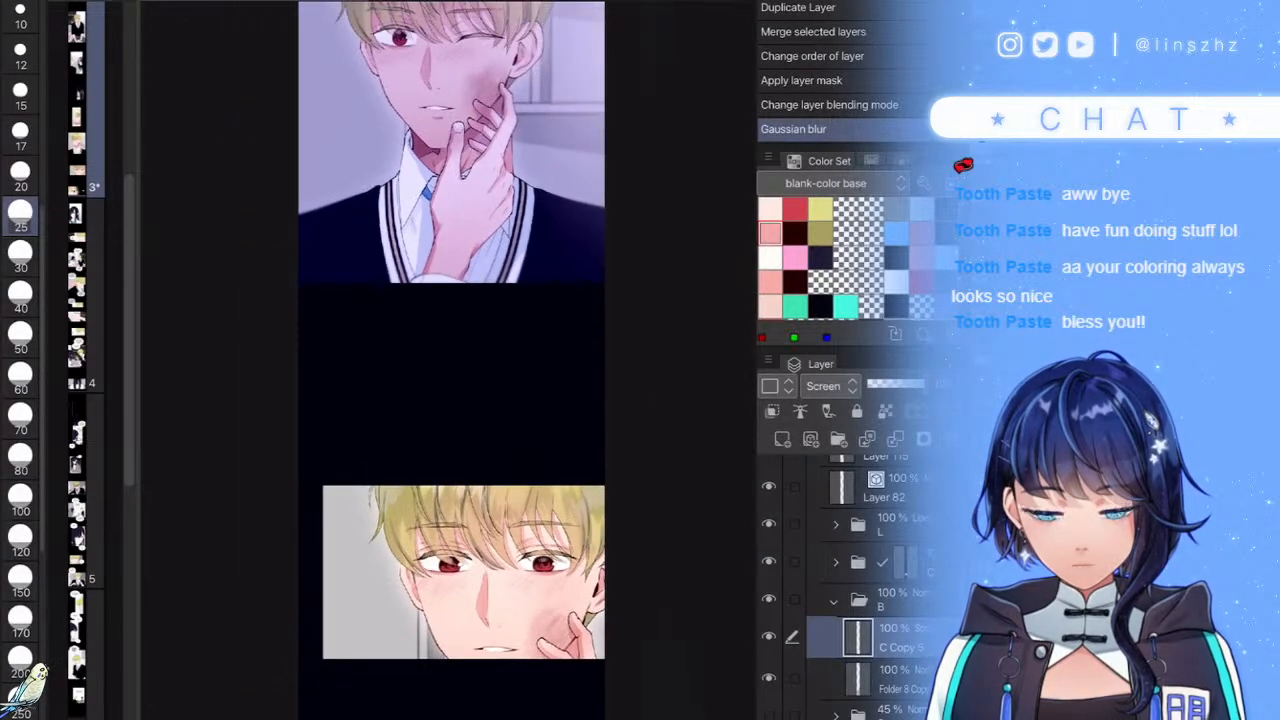
scroll(613, 615, "up", 3)
scroll(604, 628, "down", 1)
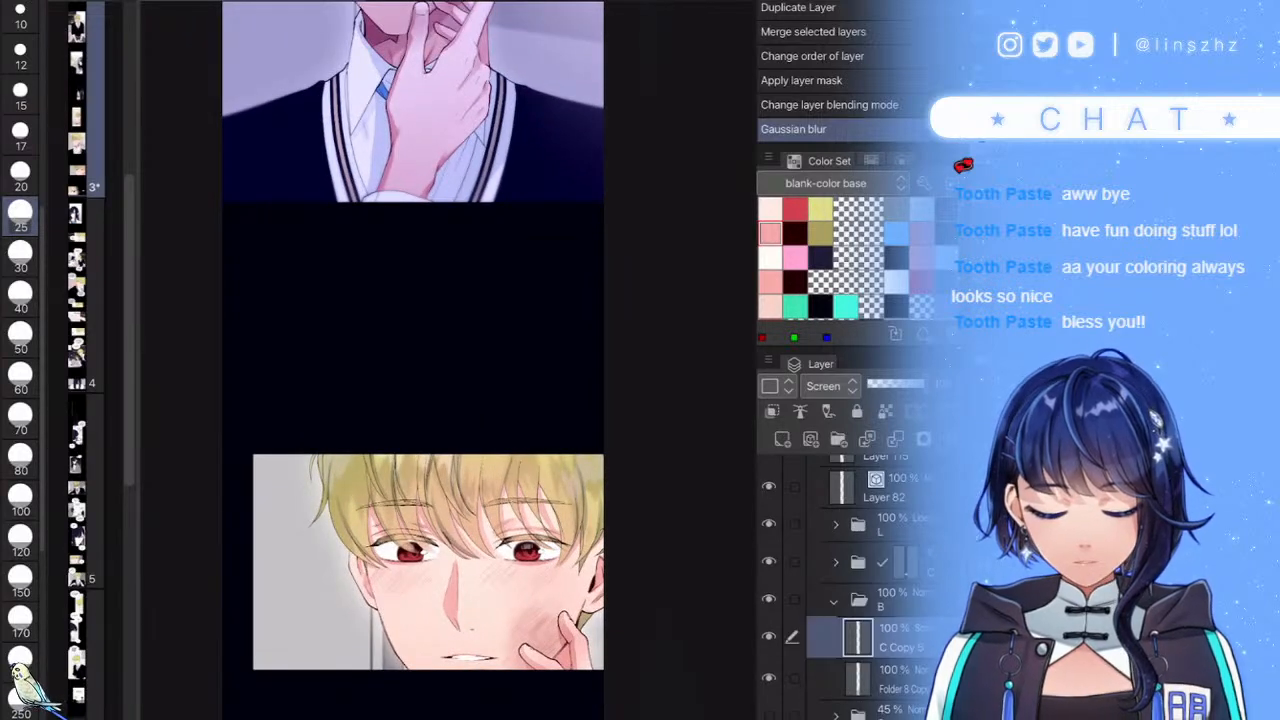
left_click(834, 601)
left_click(860, 562)
left_click(860, 524)
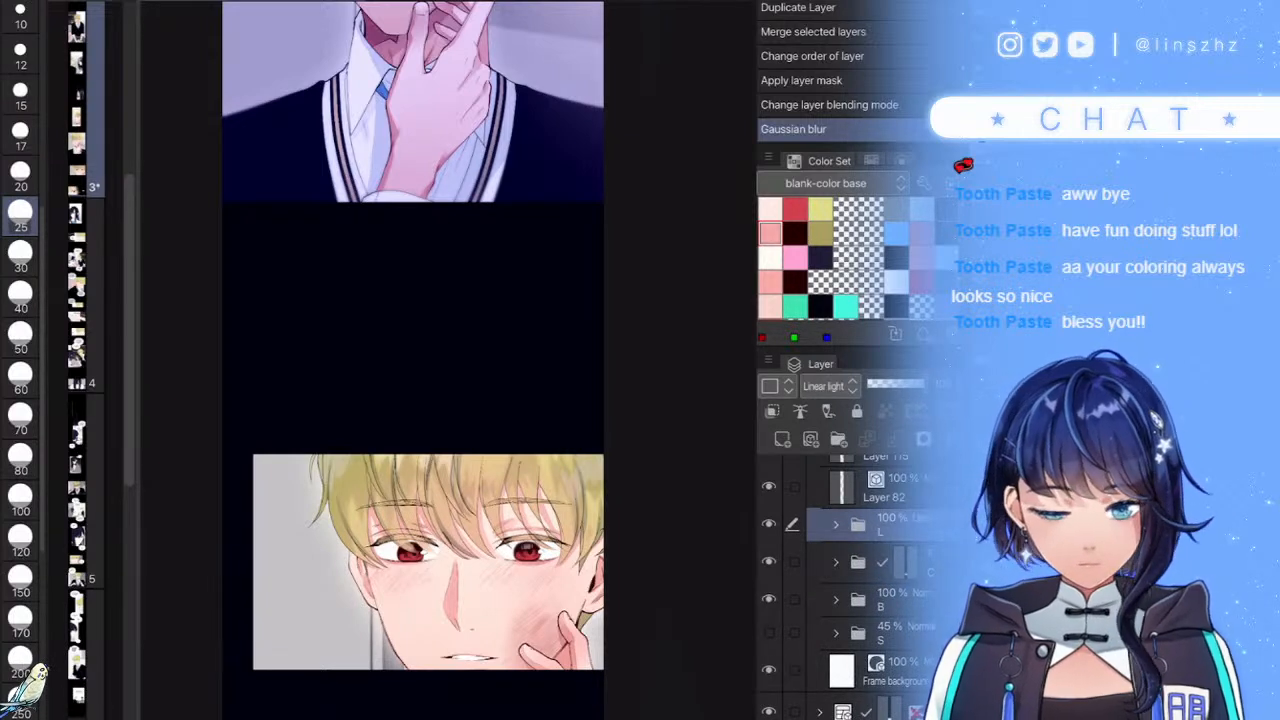
left_click(794, 562)
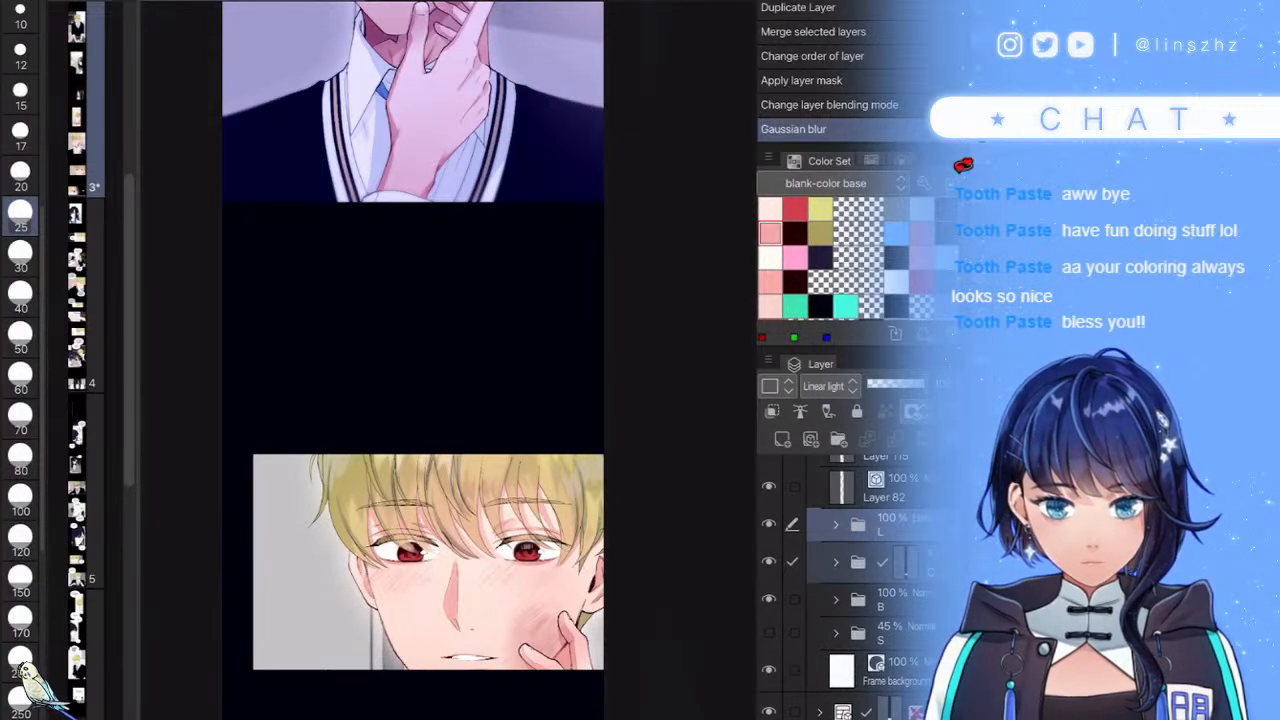
key("ctrl+g")
left_click(836, 526)
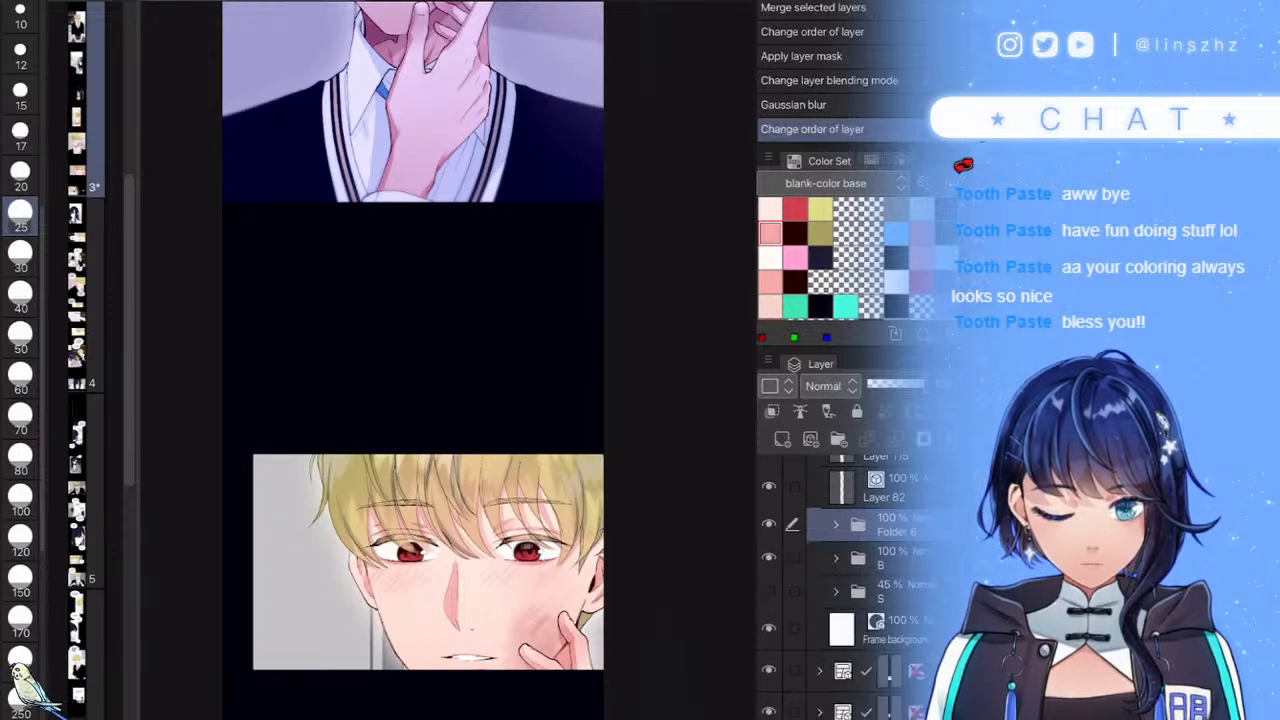
key("ctrl+shift+n")
- Clip the new layer to the one below, set brush size 17, and highlight the hair's right edge
key("ctrl+alt+g")
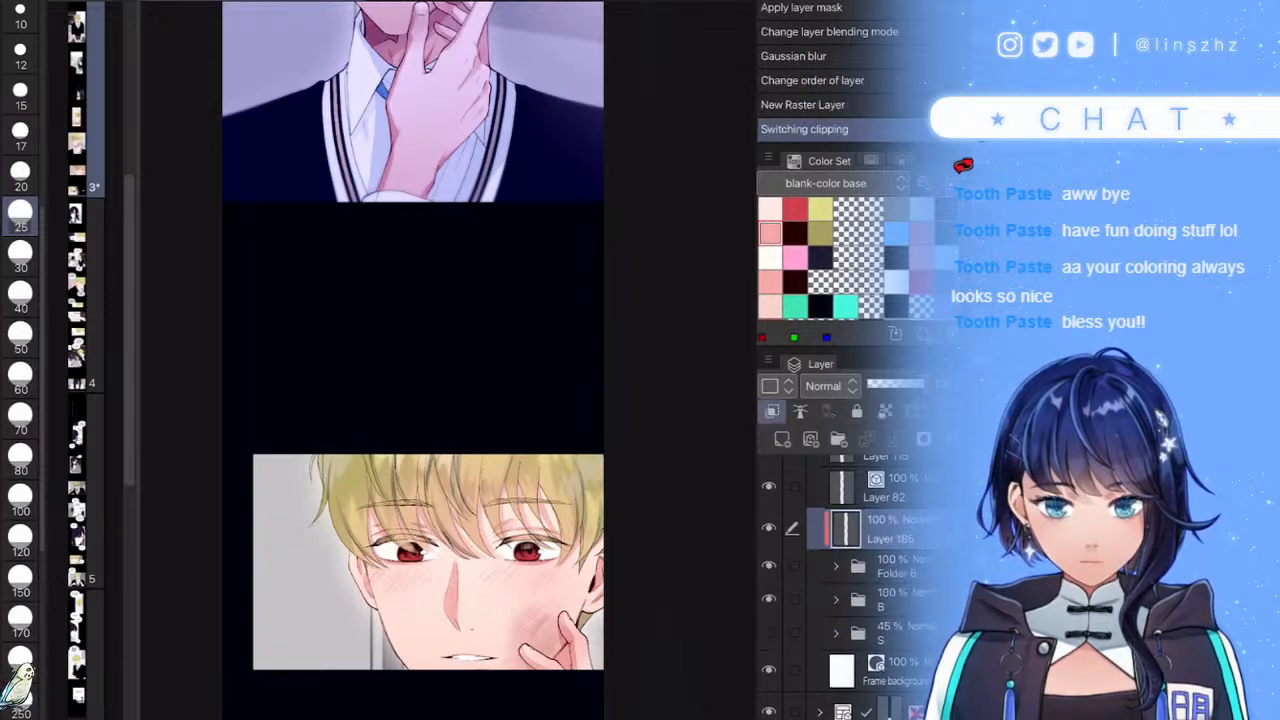
scroll(590, 556, "up", 8)
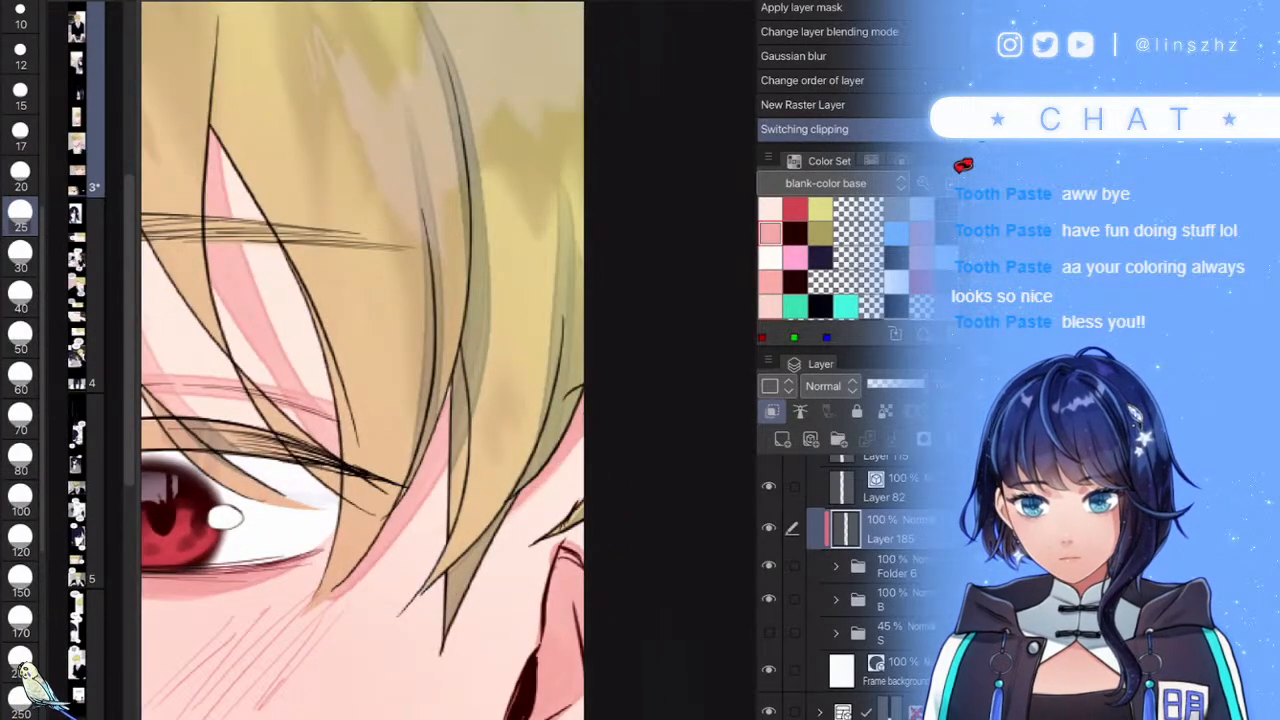
left_click(20, 132)
scroll(522, 539, "up", 3)
mouse_move(633, 217)
left_mouse_down()
mouse_move(554, 388)
mouse_move(534, 396)
left_mouse_up()
left_click_drag(604, 328, 506, 450)
left_click_drag(580, 200, 368, 610)
scroll(592, 356, "down", 7)
scroll(635, 570, "up", 3)
- Paint white highlight strokes along the jaw, redoing the first chin stroke
left_click_drag(642, 538, 516, 576)
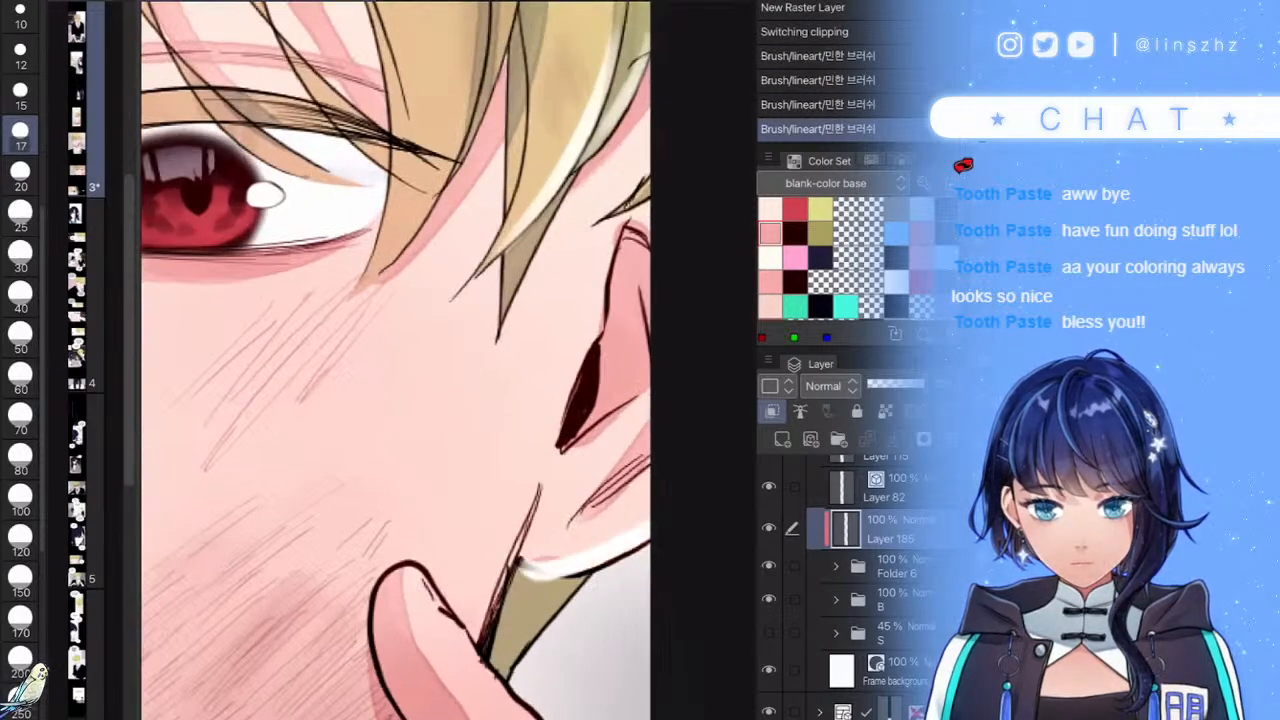
scroll(606, 600, "up", 3)
key("ctrl+z")
mouse_move(464, 534)
left_mouse_down()
mouse_move(500, 550)
mouse_move(680, 488)
left_mouse_up()
left_click_drag(530, 544, 680, 476)
left_click_drag(492, 412, 374, 664)
scroll(510, 430, "down", 4)
scroll(405, 366, "up", 3)
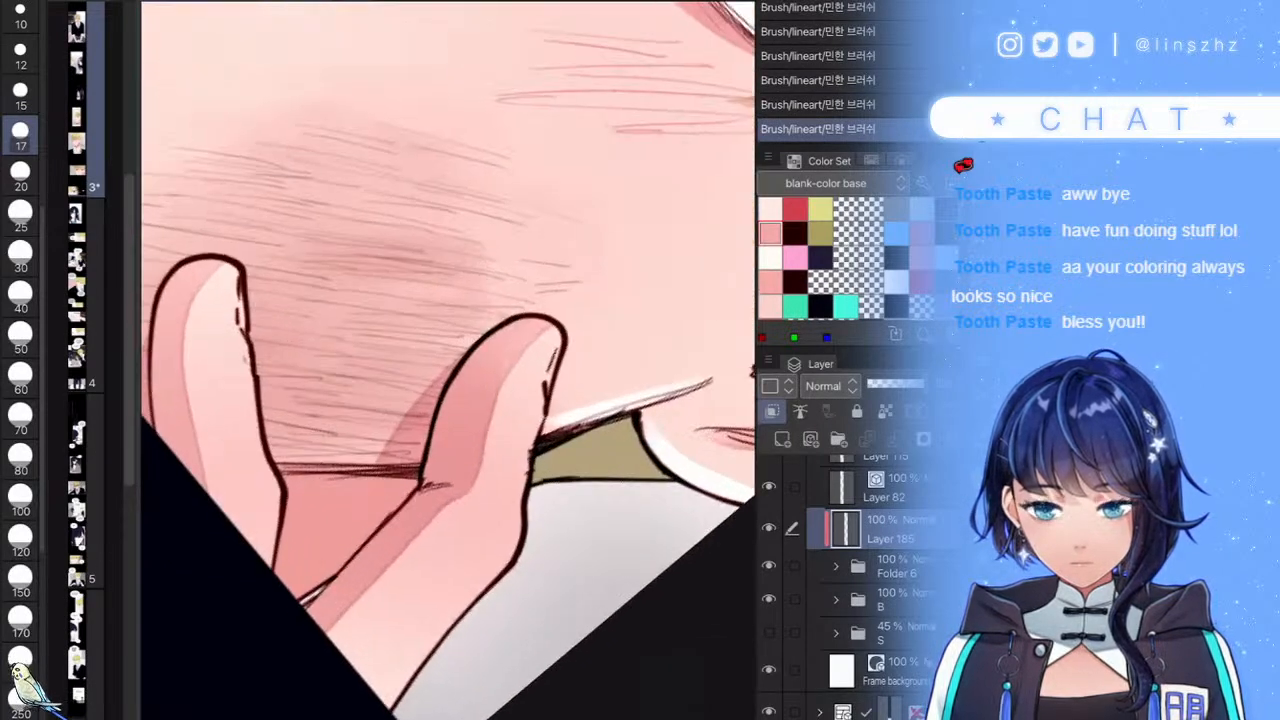
- Highlight the edges of the right and left raised fingers
mouse_move(545, 420)
left_mouse_down()
mouse_move(519, 535)
mouse_move(420, 672)
left_mouse_up()
left_click_drag(478, 338, 430, 484)
left_click_drag(244, 322, 277, 558)
left_click_drag(163, 292, 158, 436)
scroll(448, 400, "down", 8)
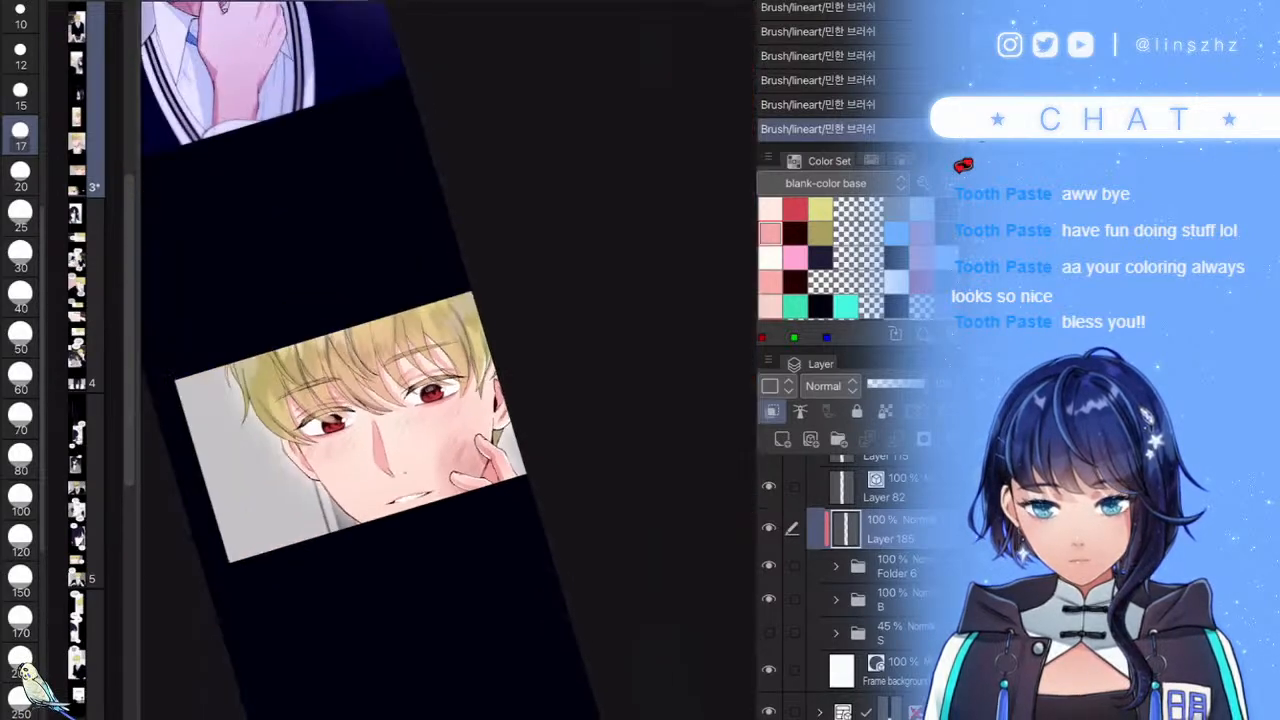
scroll(448, 400, "up", 8)
- Highlight the hair below the ear and repaint a light curved highlight on a strand
mouse_move(428, 478)
left_mouse_down()
mouse_move(484, 408)
mouse_move(464, 432)
left_mouse_up()
scroll(464, 420, "down", 8)
scroll(464, 420, "up", 6)
scroll(448, 360, "up", 4)
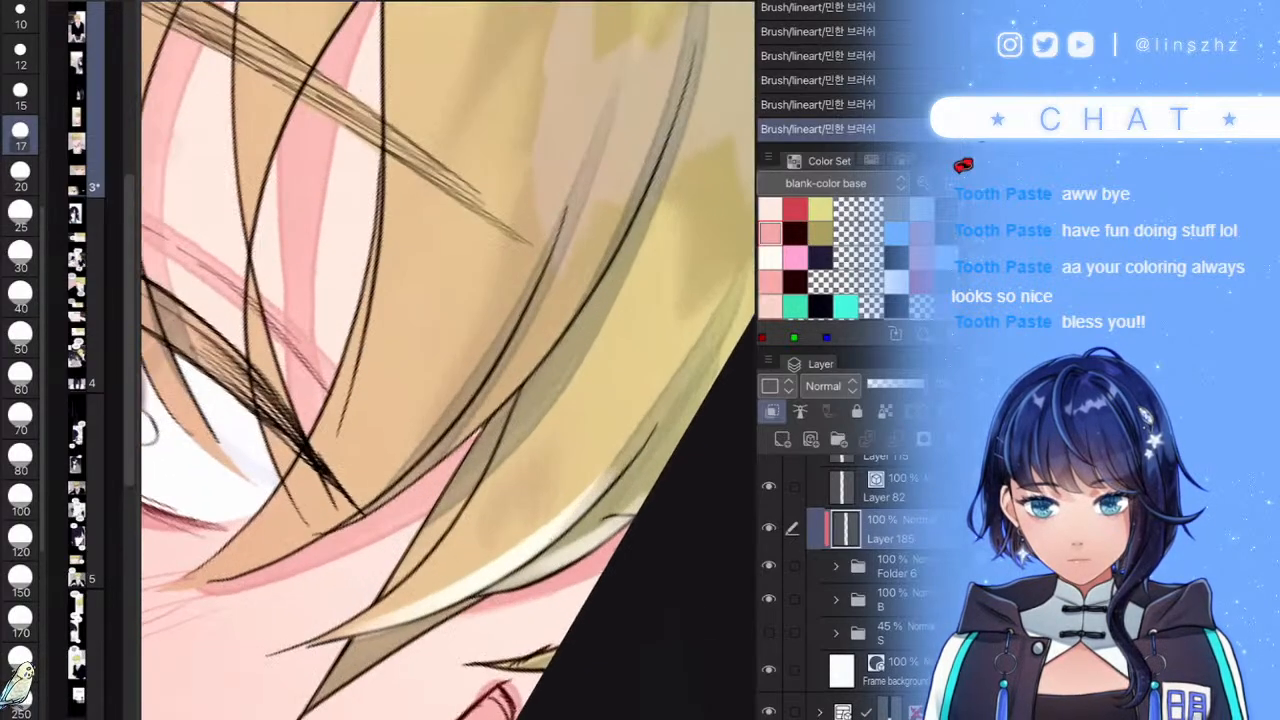
mouse_move(514, 292)
left_mouse_down()
mouse_move(404, 445)
mouse_move(174, 586)
left_mouse_up()
key("ctrl+z")
left_click_drag(474, 366, 206, 568)
scroll(448, 360, "down", 2)
- Add highlights to the hair strands beside, near and above the eye
mouse_move(572, 336)
left_mouse_down()
mouse_move(502, 448)
mouse_move(374, 550)
left_mouse_up()
scroll(448, 360, "up", 3)
mouse_move(572, 276)
left_mouse_down()
mouse_move(406, 530)
mouse_move(266, 610)
left_mouse_up()
scroll(448, 360, "down", 10)
scroll(448, 360, "up", 7)
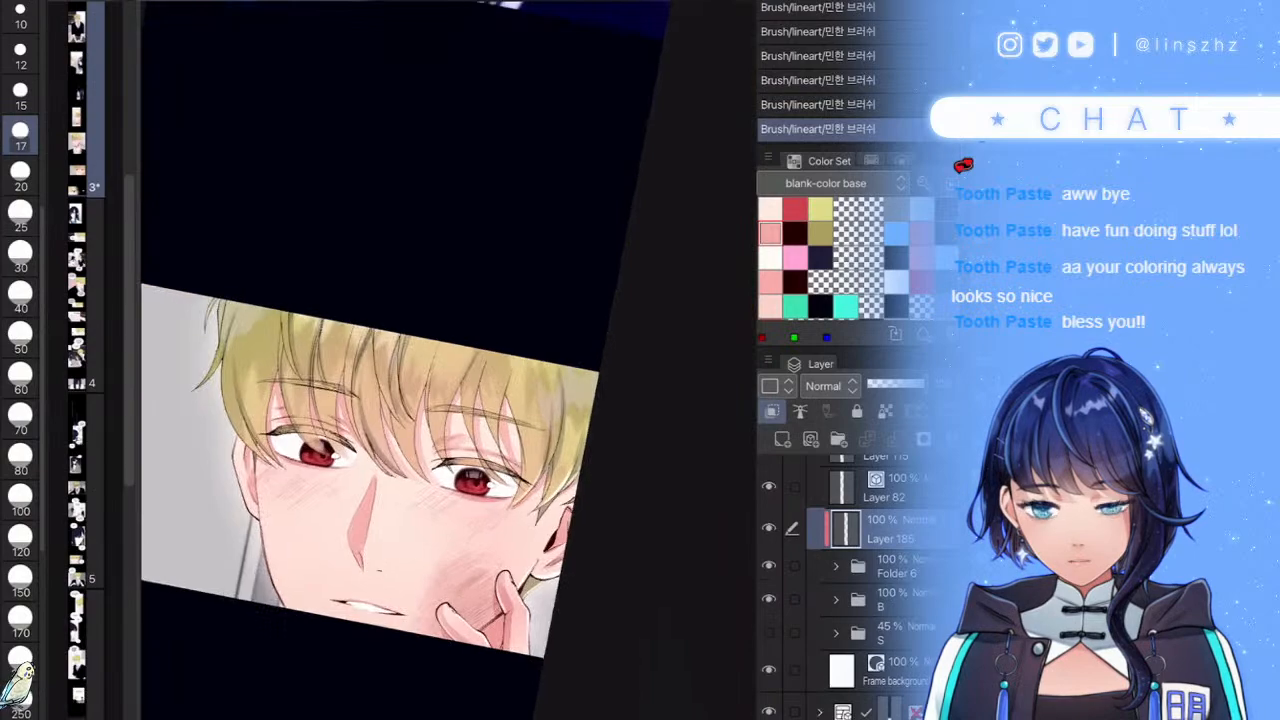
scroll(448, 360, "up", 3)
left_click_drag(662, 240, 482, 400)
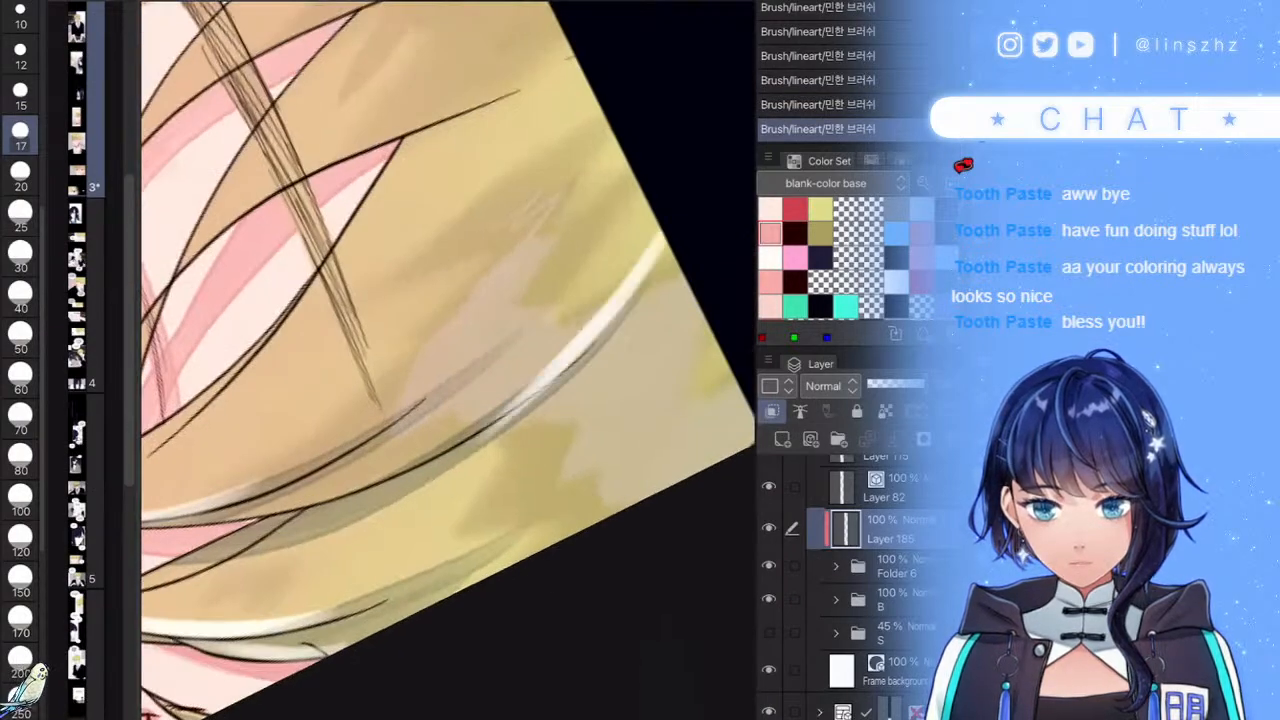
scroll(448, 360, "up", 2)
key("ctrl+z")
left_click_drag(662, 240, 392, 504)
scroll(448, 360, "down", 8)
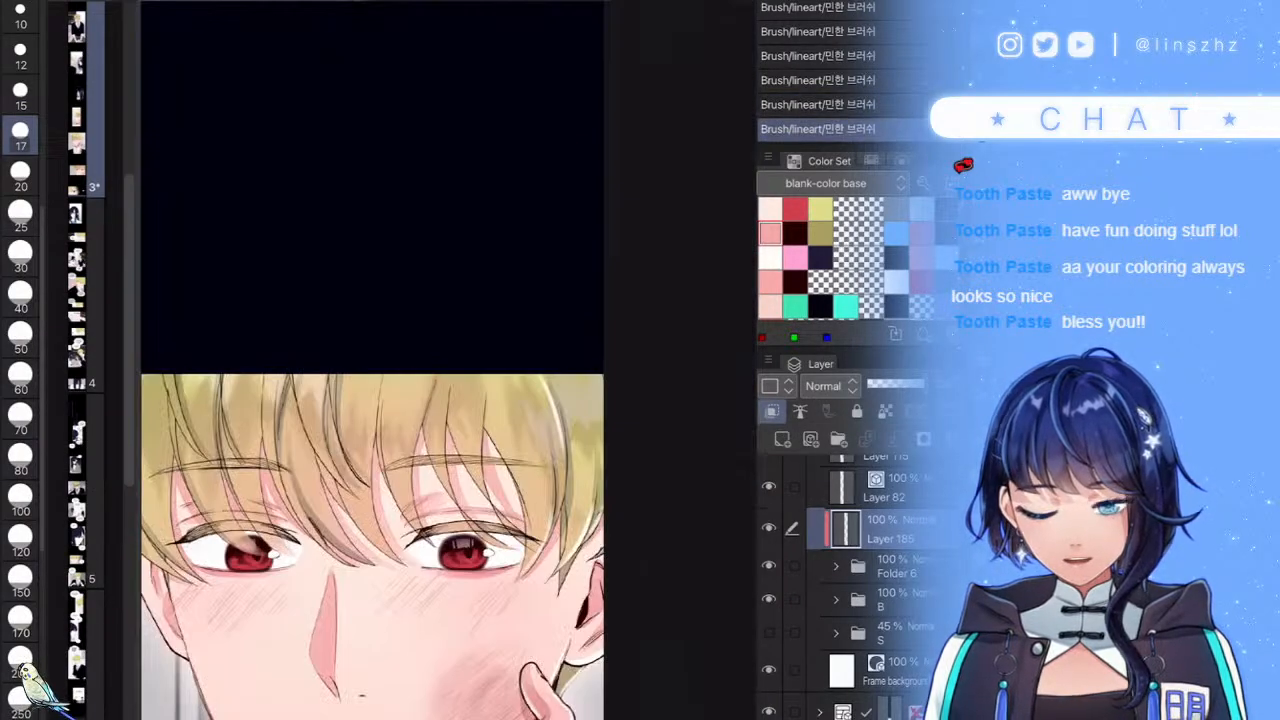
scroll(373, 360, "down", 3)
scroll(448, 360, "up", 6)
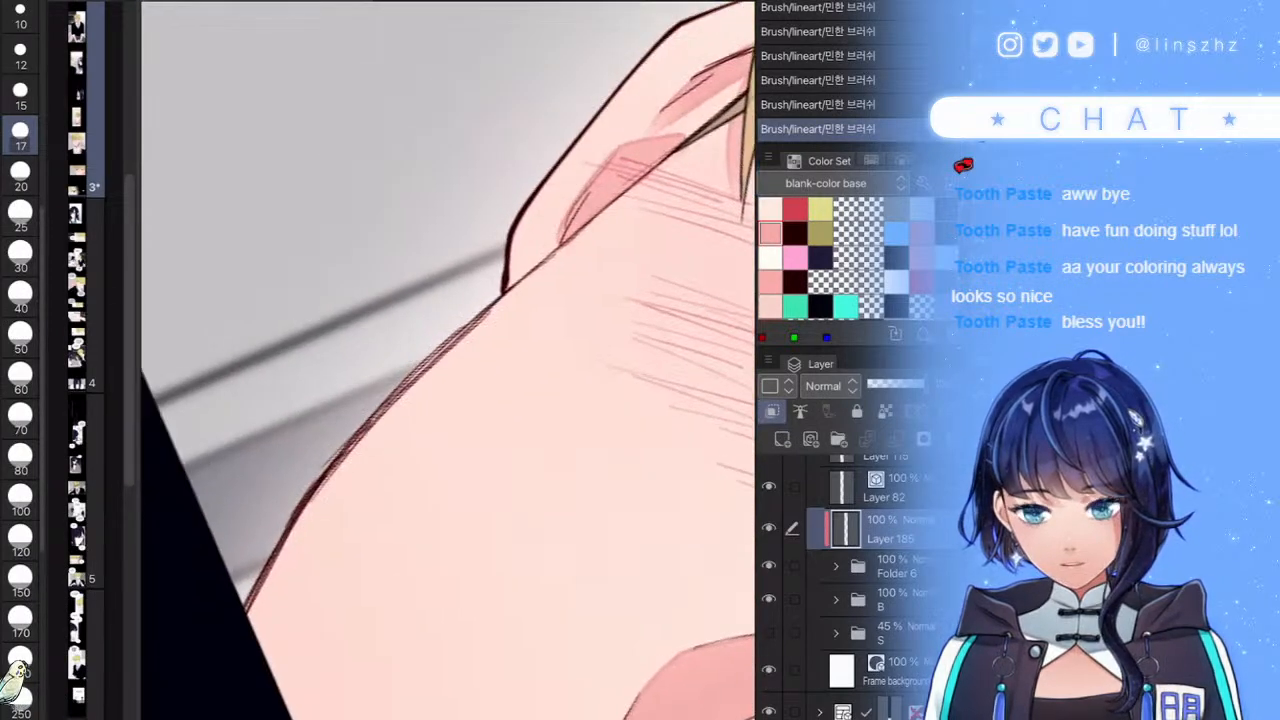
- Try highlights along the cheek, jaw and ear outlines, then undo those two strokes
mouse_move(472, 324)
left_mouse_down()
mouse_move(350, 450)
mouse_move(225, 655)
mouse_move(395, 418)
mouse_move(245, 650)
left_mouse_up()
left_click_drag(514, 269, 612, 97)
scroll(448, 360, "down", 6)
scroll(448, 360, "up", 3)
scroll(448, 360, "up", 5)
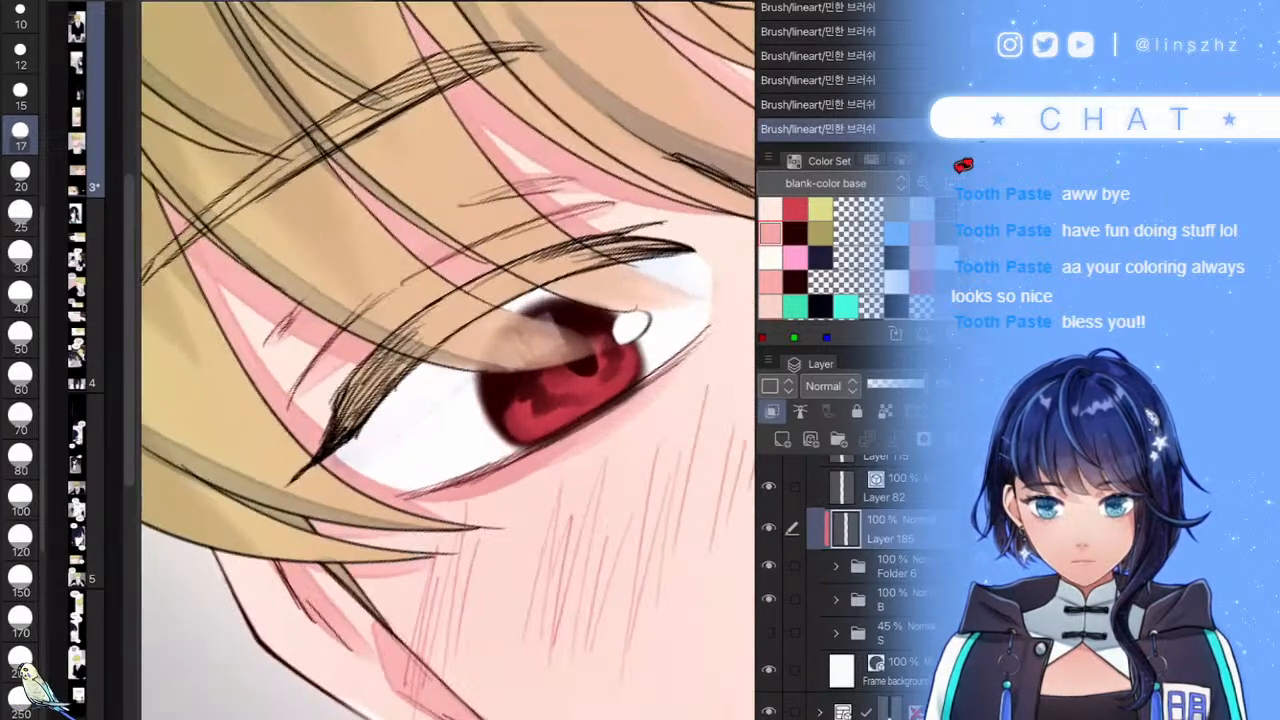
scroll(448, 360, "down", 5)
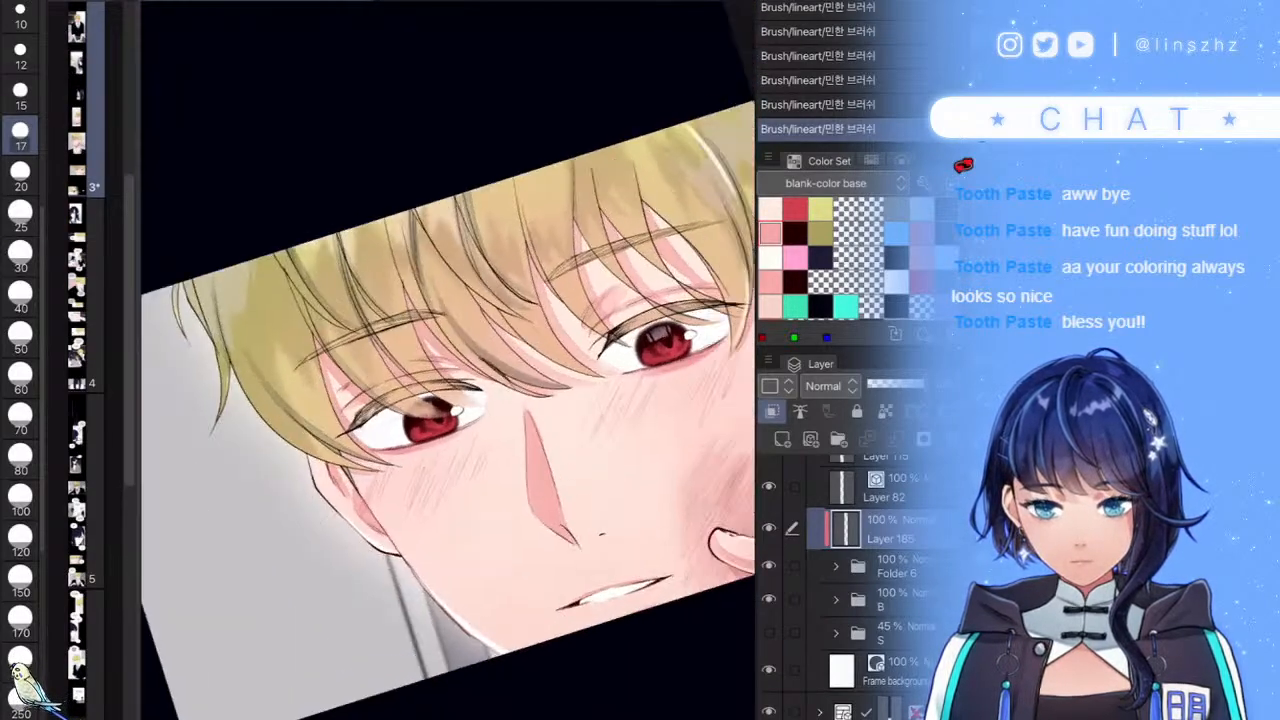
scroll(448, 360, "up", 2)
scroll(448, 360, "down", 5)
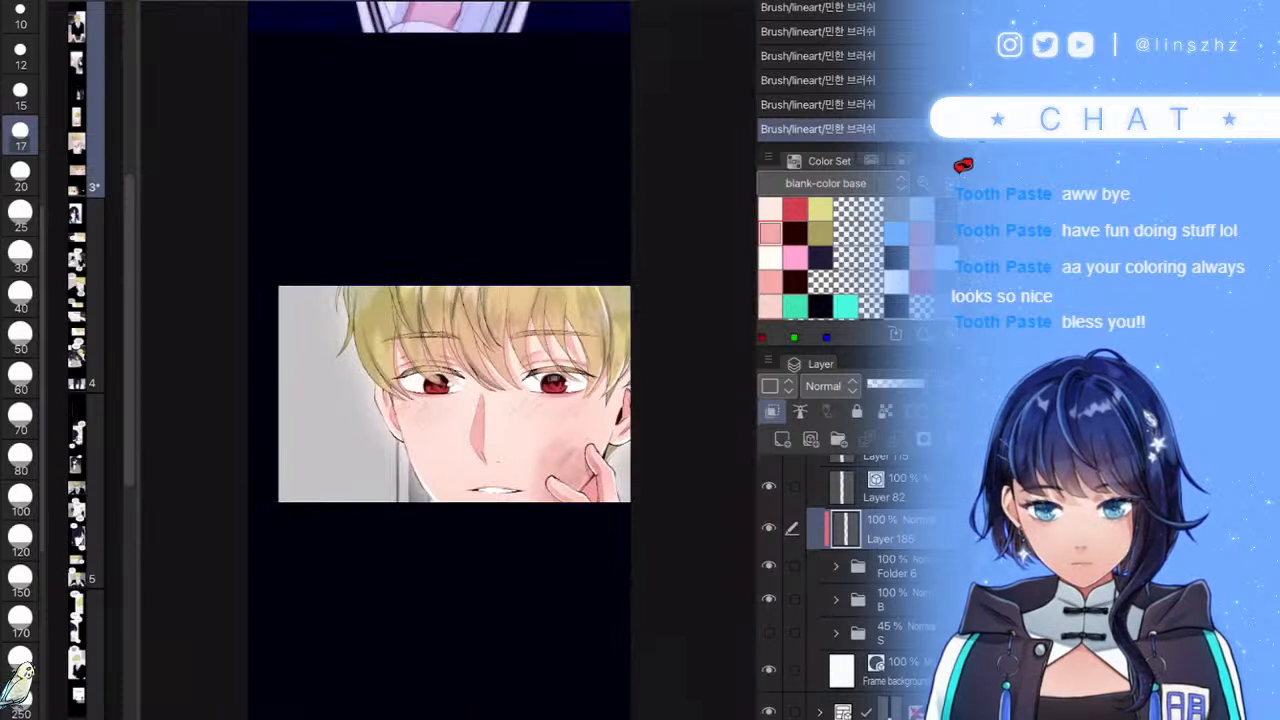
key("ctrl+z")
key("ctrl+z")
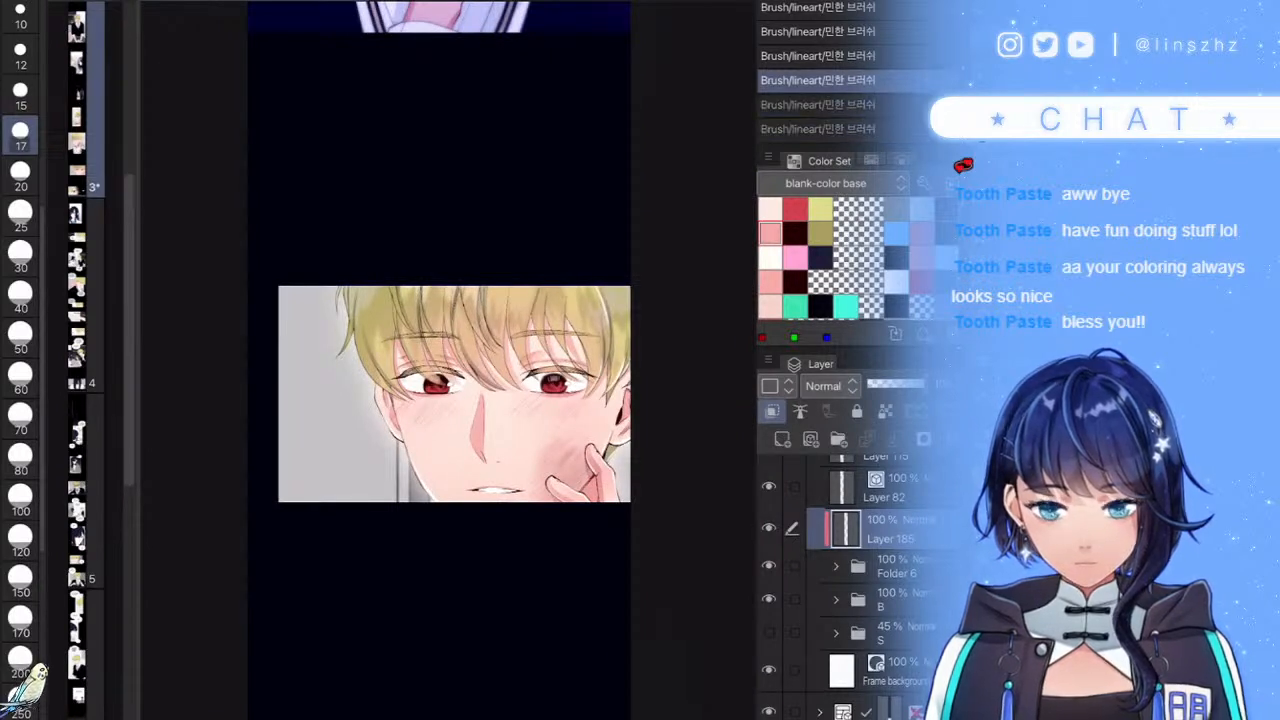
scroll(865, 580, "up", 3)
- Collapse the close-up panel's folder, expand the next panel's folder, and bring the winking-boy panel into view
left_click(820, 540)
left_click(866, 581)
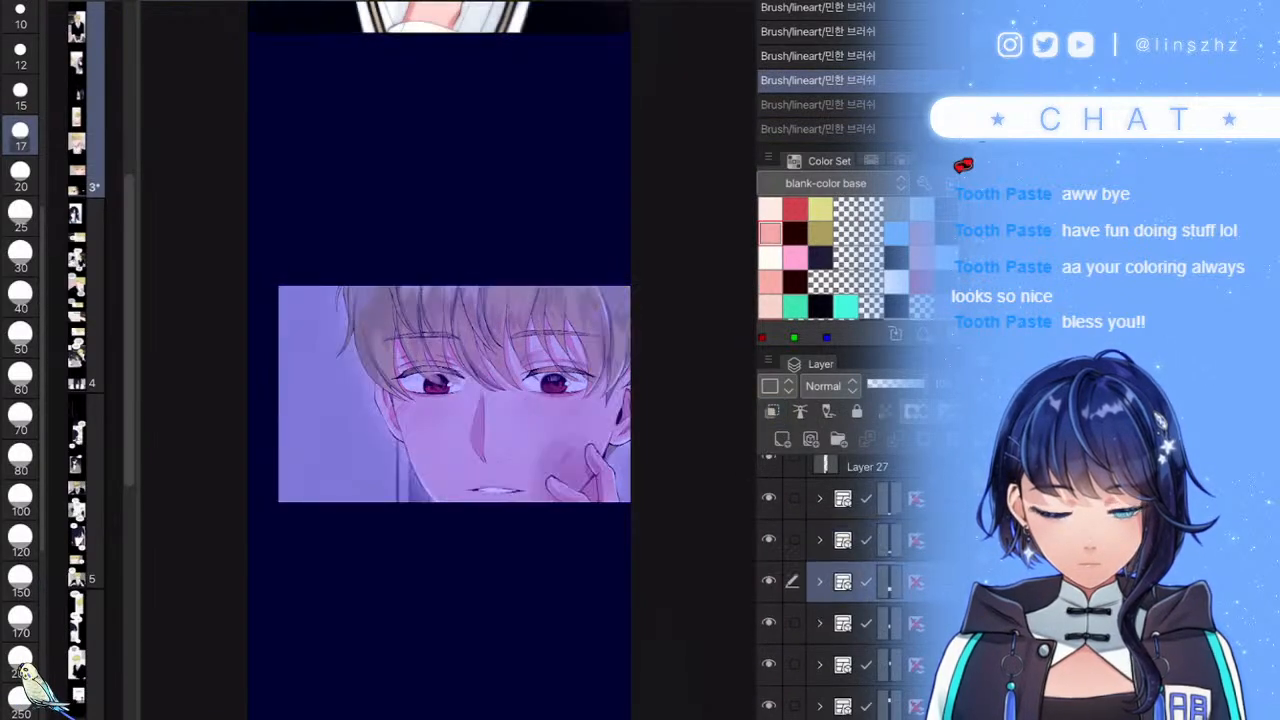
left_click(820, 582)
left_click(842, 623)
left_click_drag(650, 650, 537, 434)
left_click_drag(591, 506, 614, 376)
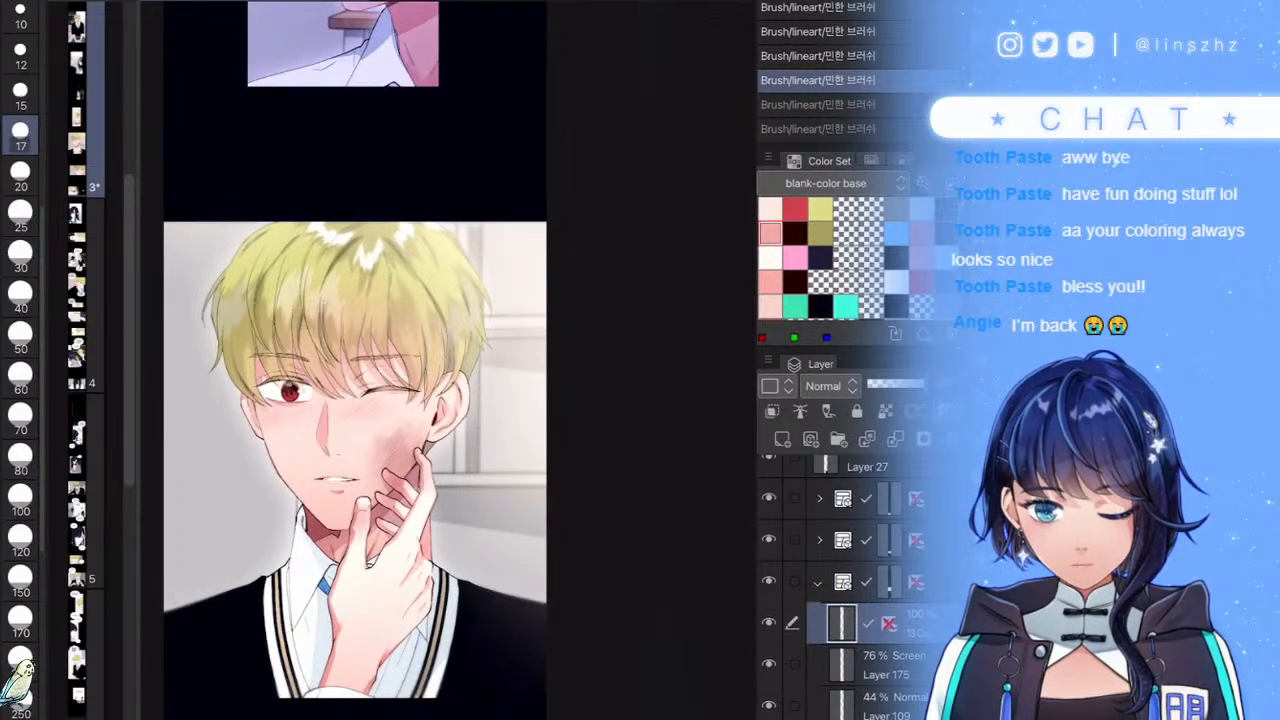
scroll(845, 590, "down", 4)
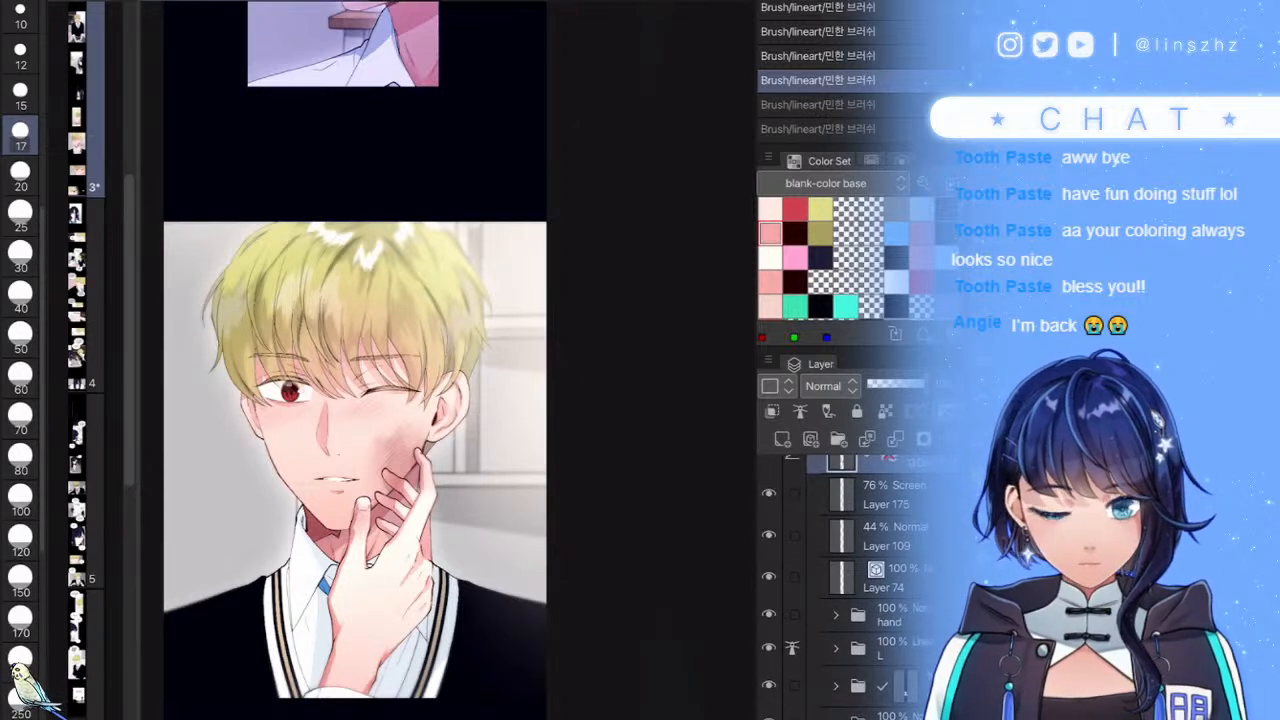
- Group the L folder and the folder below as Folder 7, collapse it, and add a clipped raster layer
left_click(880, 648)
left_click(794, 686)
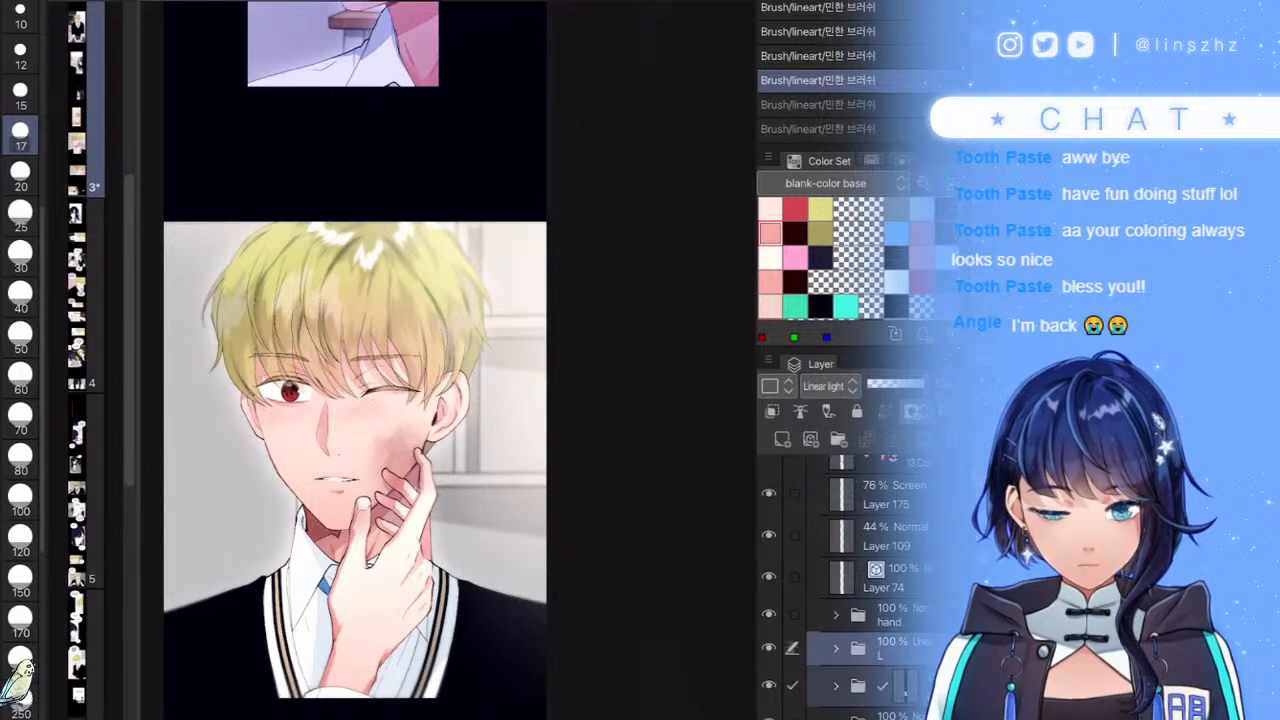
key("ctrl+g")
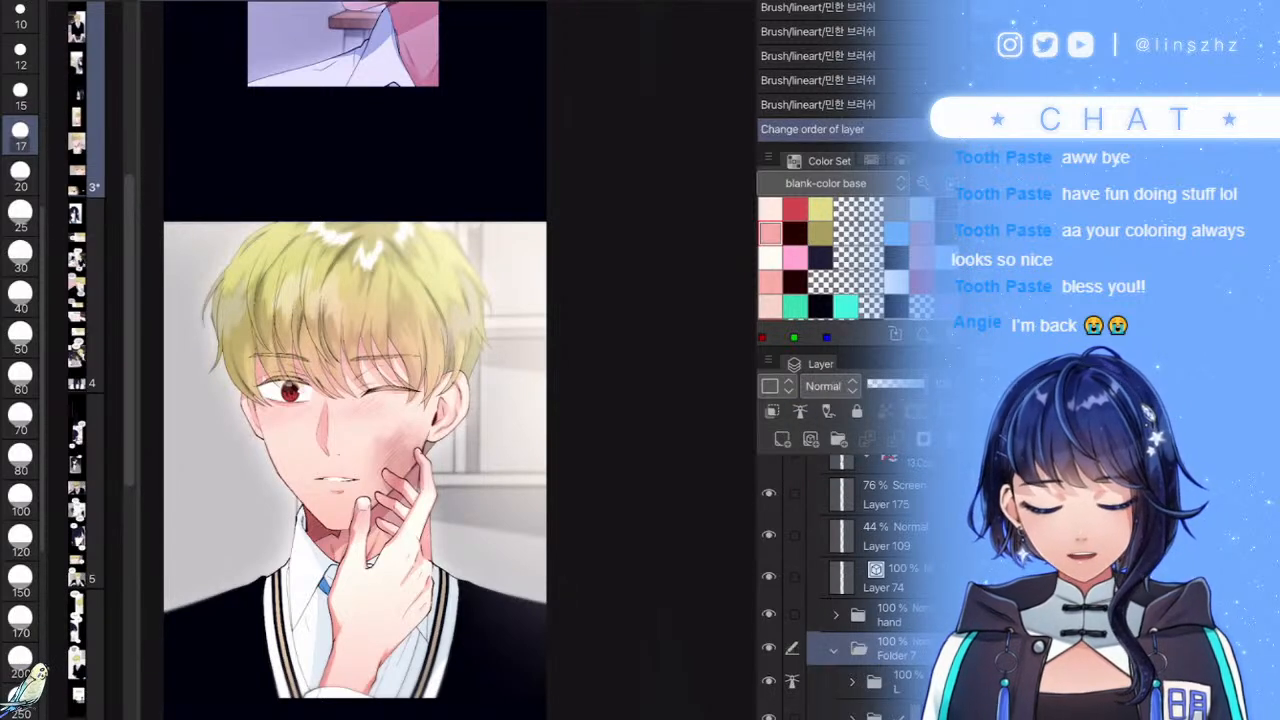
left_click(834, 650)
left_click(782, 439)
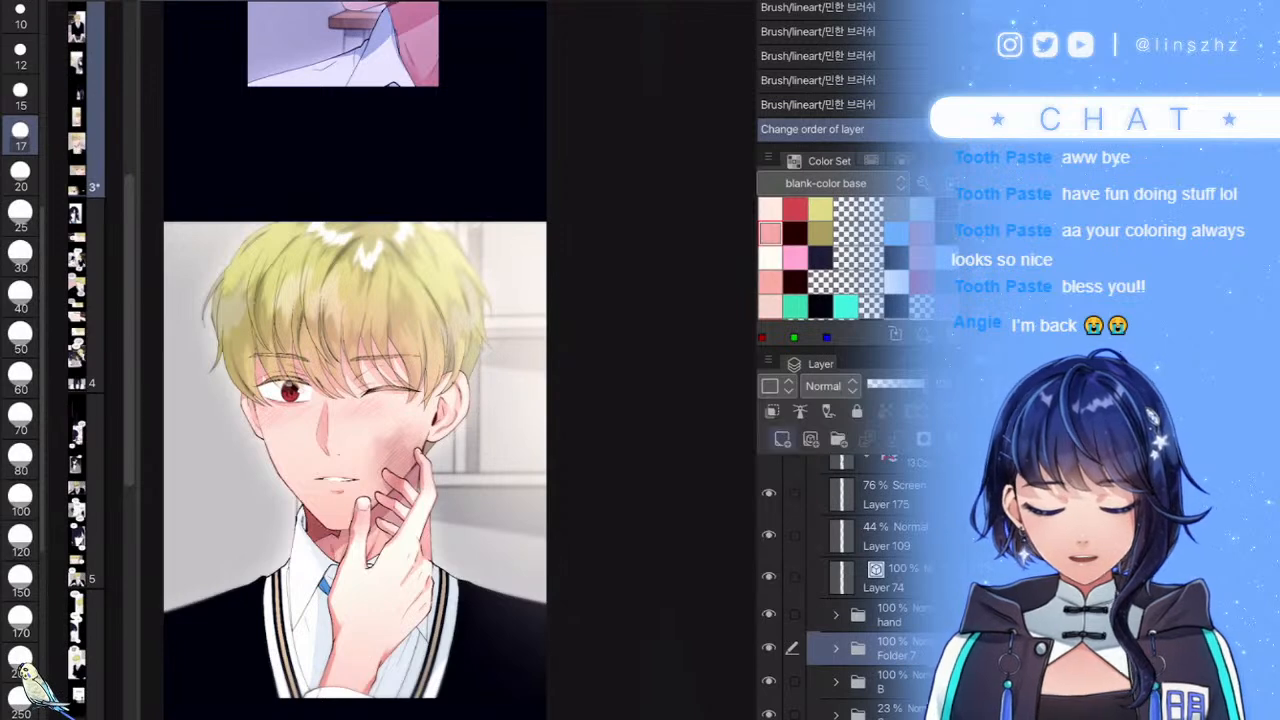
left_click(772, 411)
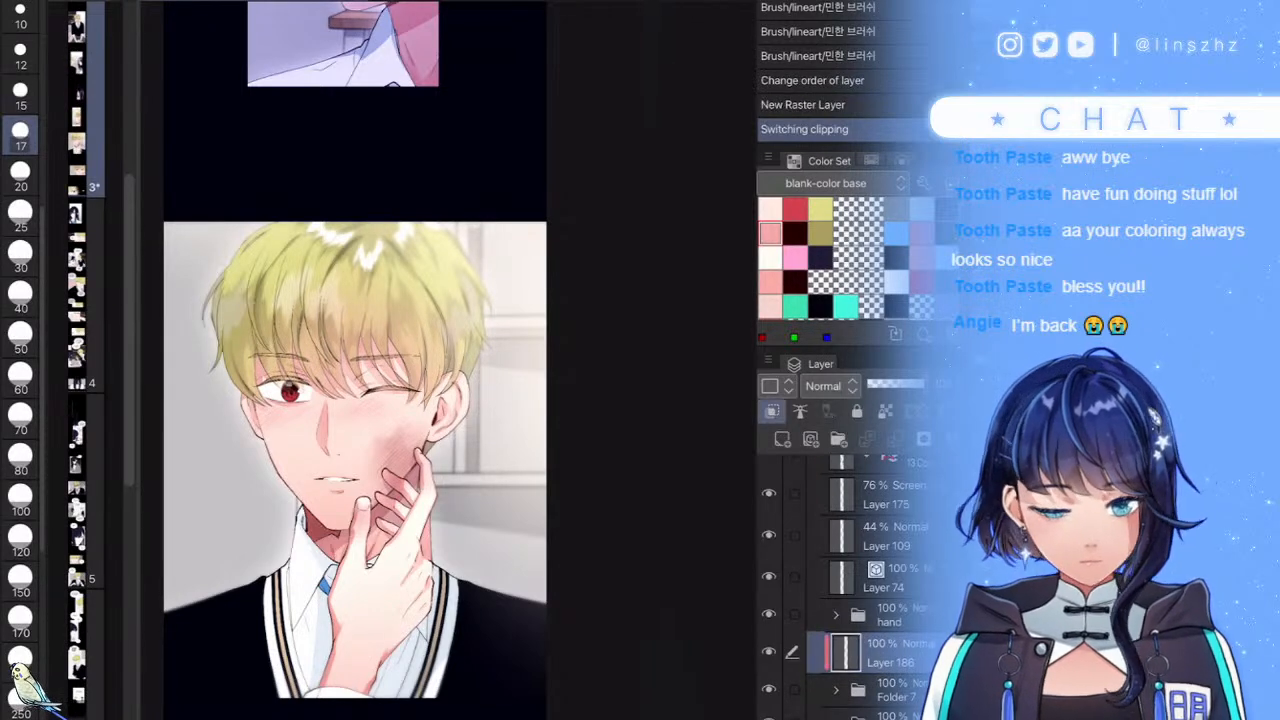
- Paint light strokes over the shirt edge, arm edge, finger line, ear and neck hair edge
scroll(448, 400, "up", 5)
mouse_move(433, 285)
left_mouse_down()
mouse_move(429, 420)
mouse_move(466, 640)
mouse_move(429, 288)
left_mouse_up()
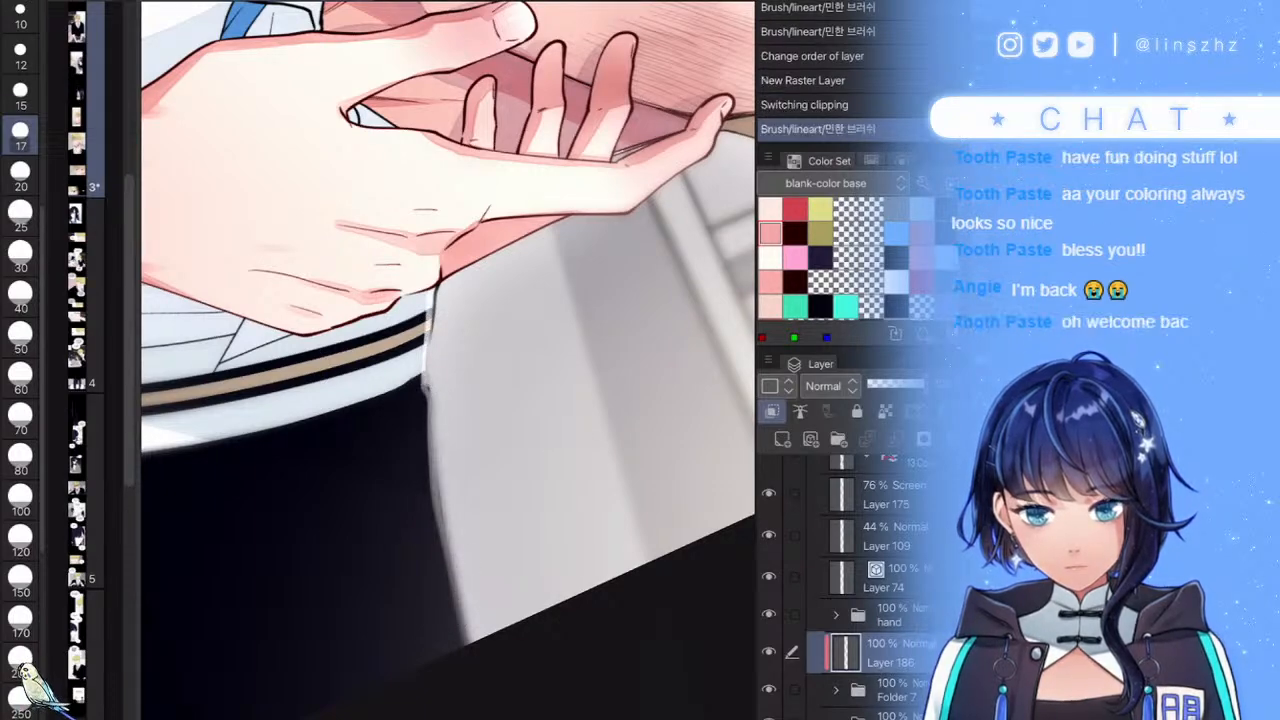
scroll(448, 360, "up", 5)
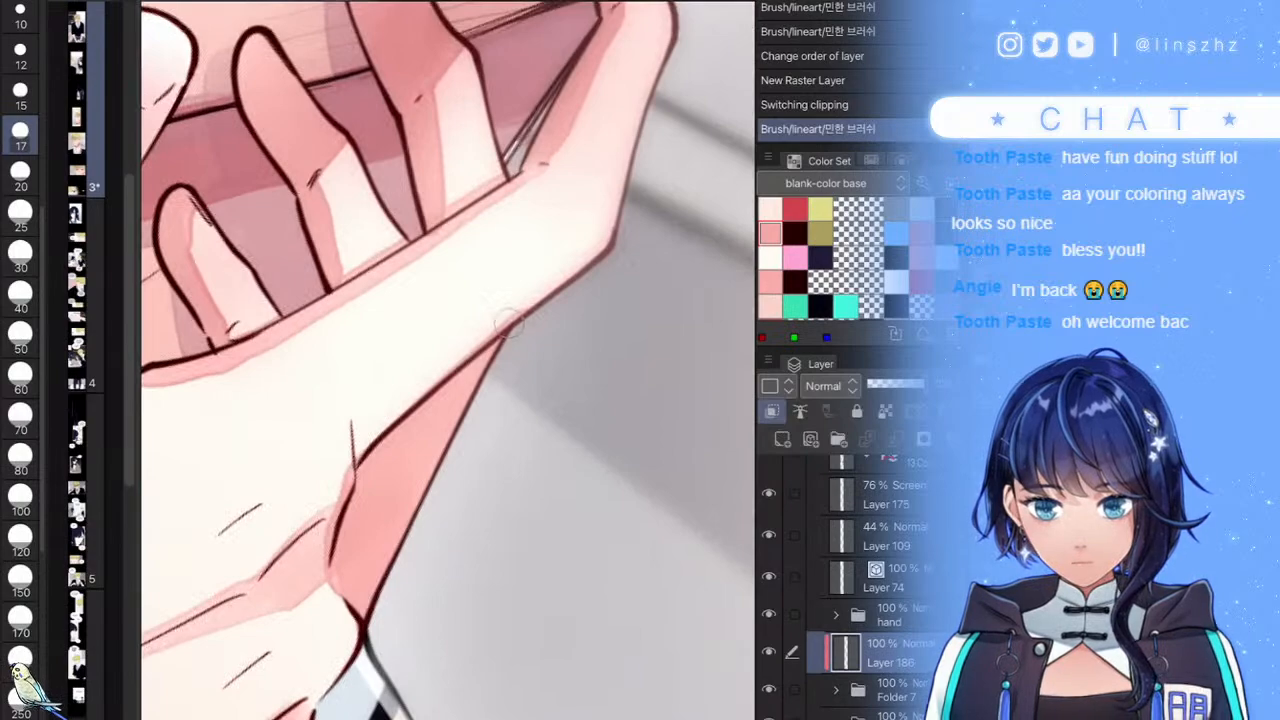
left_click_drag(508, 322, 437, 483)
scroll(448, 360, "up", 3)
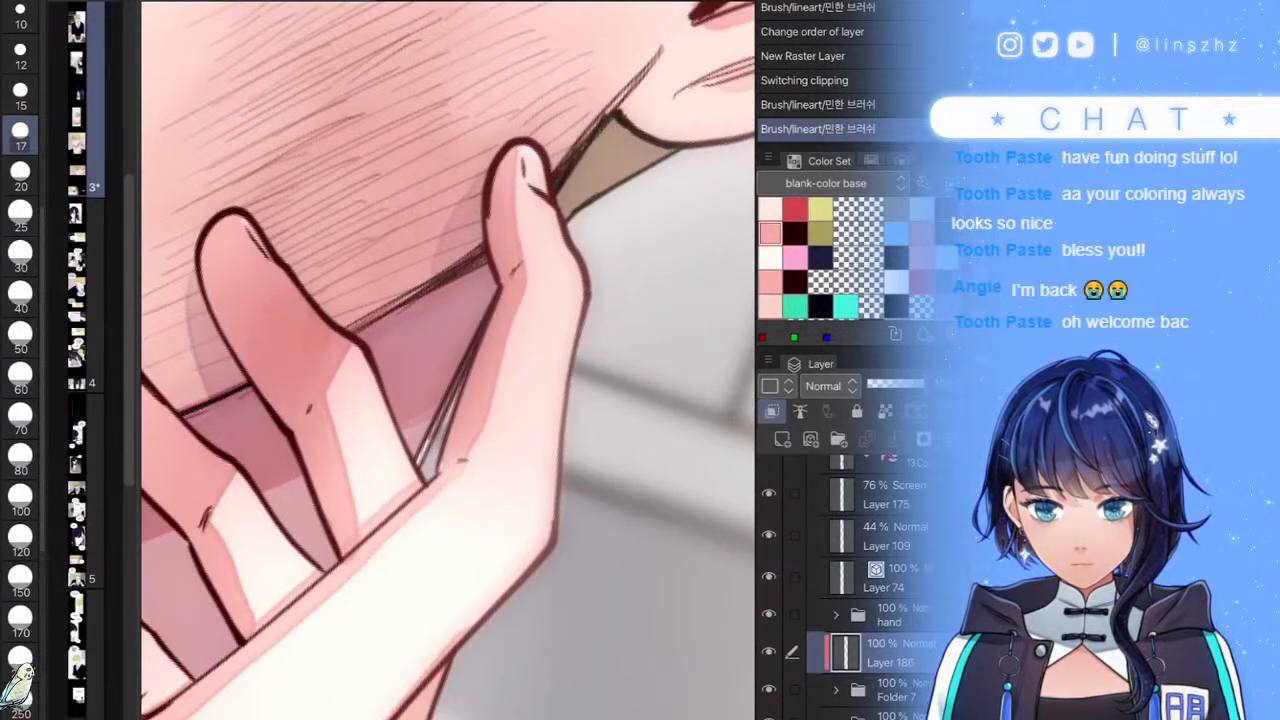
left_click_drag(470, 348, 422, 462)
scroll(448, 360, "down", 5)
scroll(448, 360, "up", 3)
left_click_drag(545, 380, 506, 496)
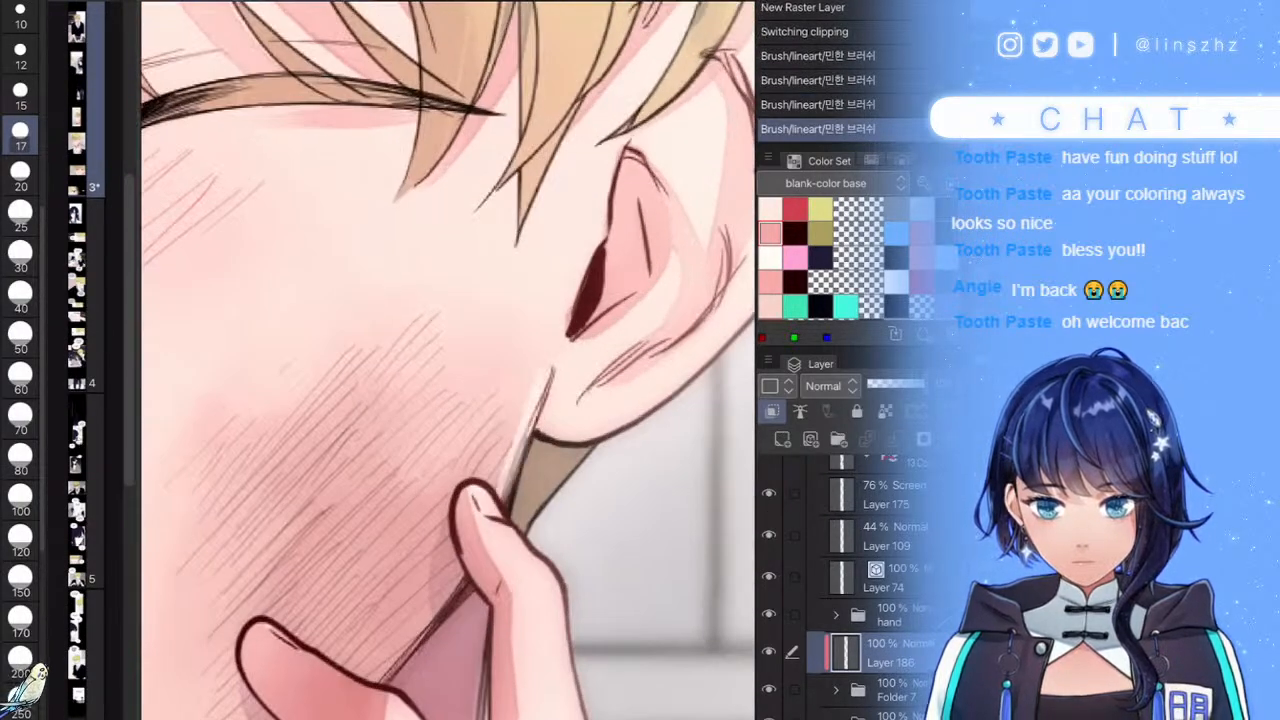
left_click_drag(594, 444, 520, 532)
mouse_move(534, 430)
left_mouse_down()
mouse_move(678, 390)
mouse_move(752, 298)
left_mouse_up()
left_click_drag(662, 257, 400, 388)
- Lighten the ear's outer and upper edges and the neck hair's lower edge
scroll(448, 360, "up", 3)
mouse_move(586, 112)
left_mouse_down()
mouse_move(581, 224)
mouse_move(476, 513)
left_mouse_up()
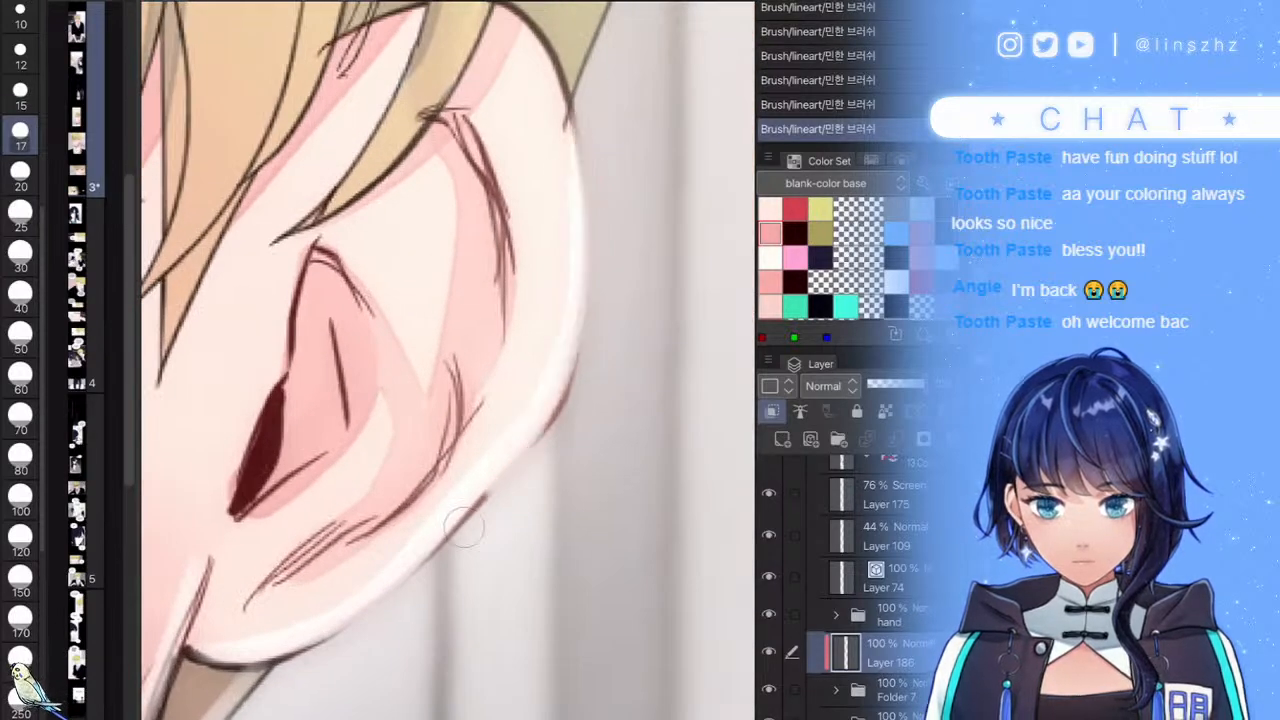
left_click_drag(558, 50, 574, 322)
scroll(448, 360, "down", 5)
scroll(448, 360, "up", 4)
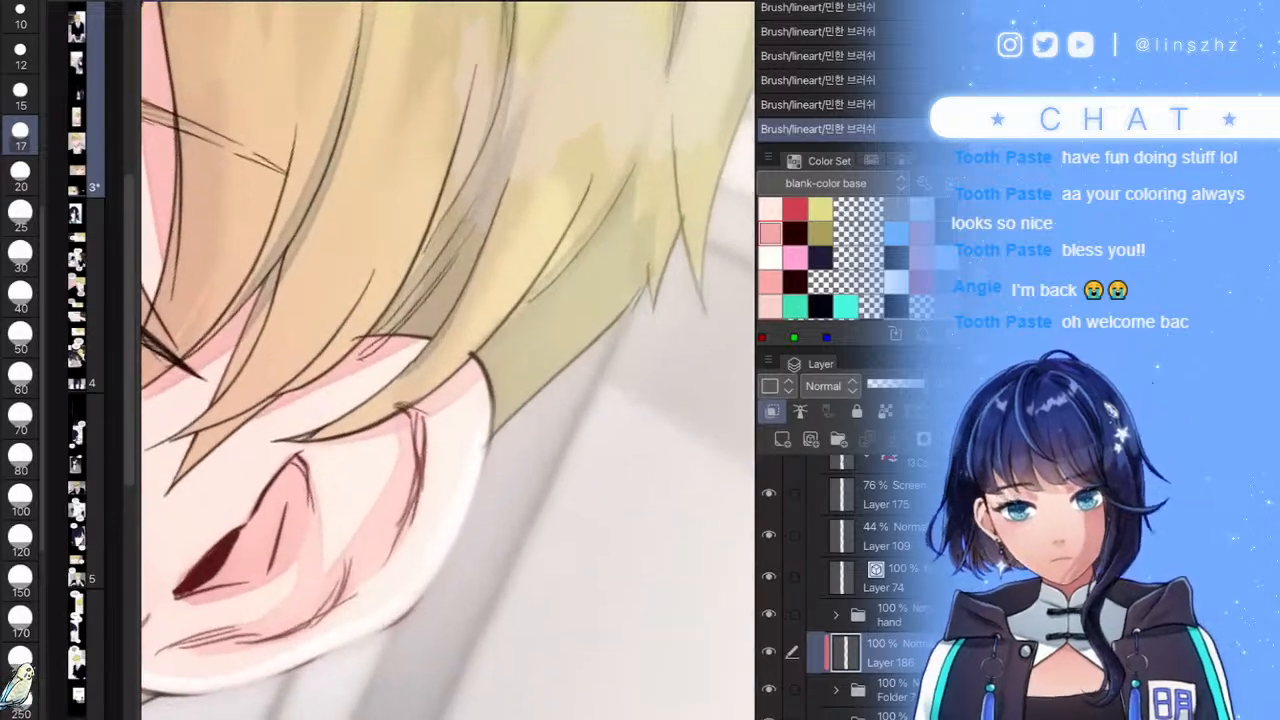
left_click_drag(650, 280, 490, 438)
mouse_move(600, 222)
left_mouse_down()
mouse_move(514, 334)
mouse_move(560, 490)
left_mouse_up()
scroll(448, 360, "down", 3)
scroll(448, 360, "up", 4)
- Lighten the hair's lower-right edge and brighten the lower hair tips
mouse_move(590, 408)
left_mouse_down()
mouse_move(505, 494)
mouse_move(419, 660)
left_mouse_up()
mouse_move(446, 482)
left_mouse_down()
mouse_move(406, 586)
mouse_move(360, 650)
left_mouse_up()
scroll(448, 360, "down", 3)
scroll(448, 360, "up", 2)
mouse_move(546, 380)
left_mouse_down()
mouse_move(363, 628)
mouse_move(290, 660)
left_mouse_up()
scroll(448, 360, "down", 5)
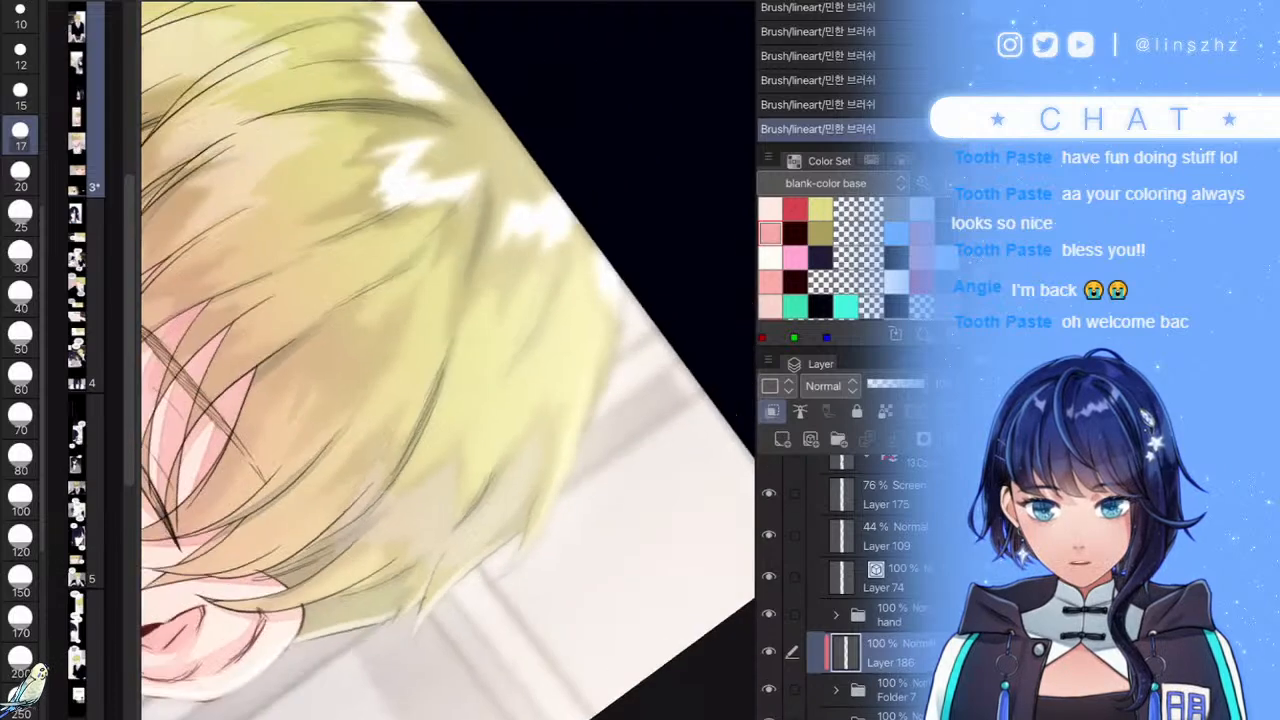
- Undo the last stroke and repaint a highlight running up along the hair line
key("ctrl+z")
scroll(448, 360, "up", 5)
mouse_move(606, 187)
left_mouse_down()
mouse_move(322, 432)
mouse_move(336, 400)
mouse_move(492, 262)
left_mouse_up()
key("ctrl+z")
left_click_drag(326, 412, 598, 184)
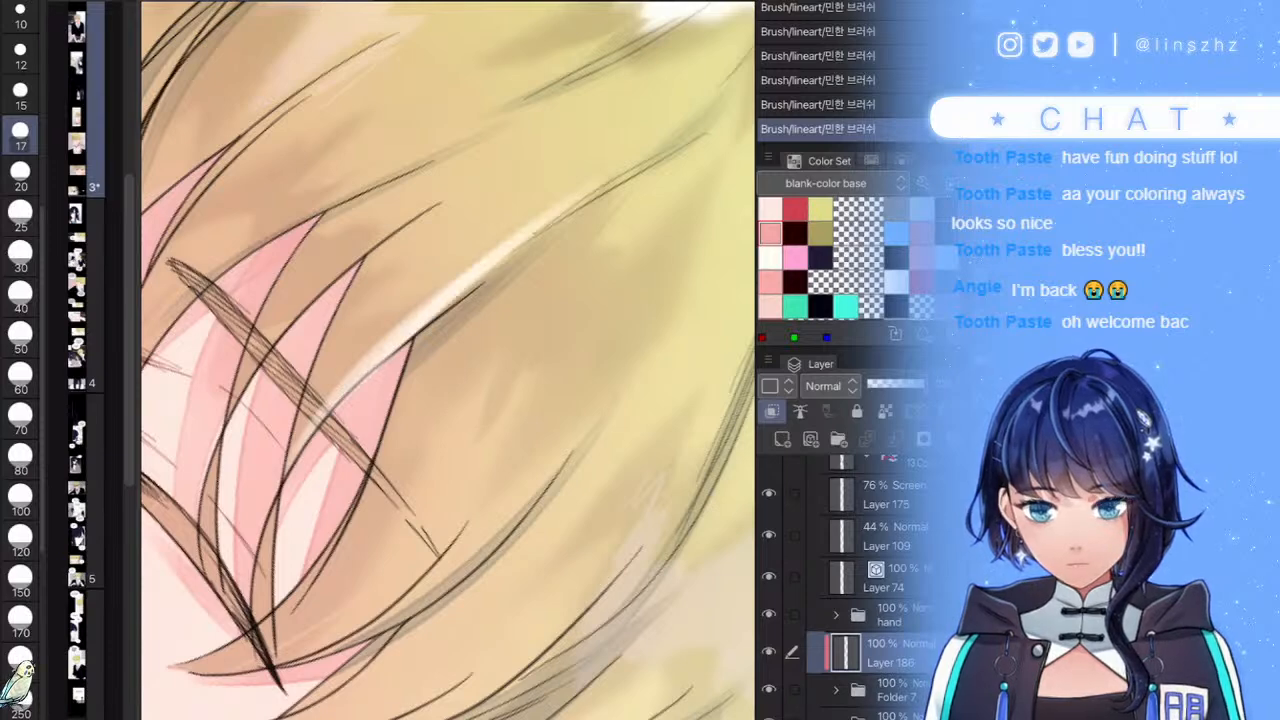
scroll(448, 360, "down", 5)
scroll(448, 360, "up", 5)
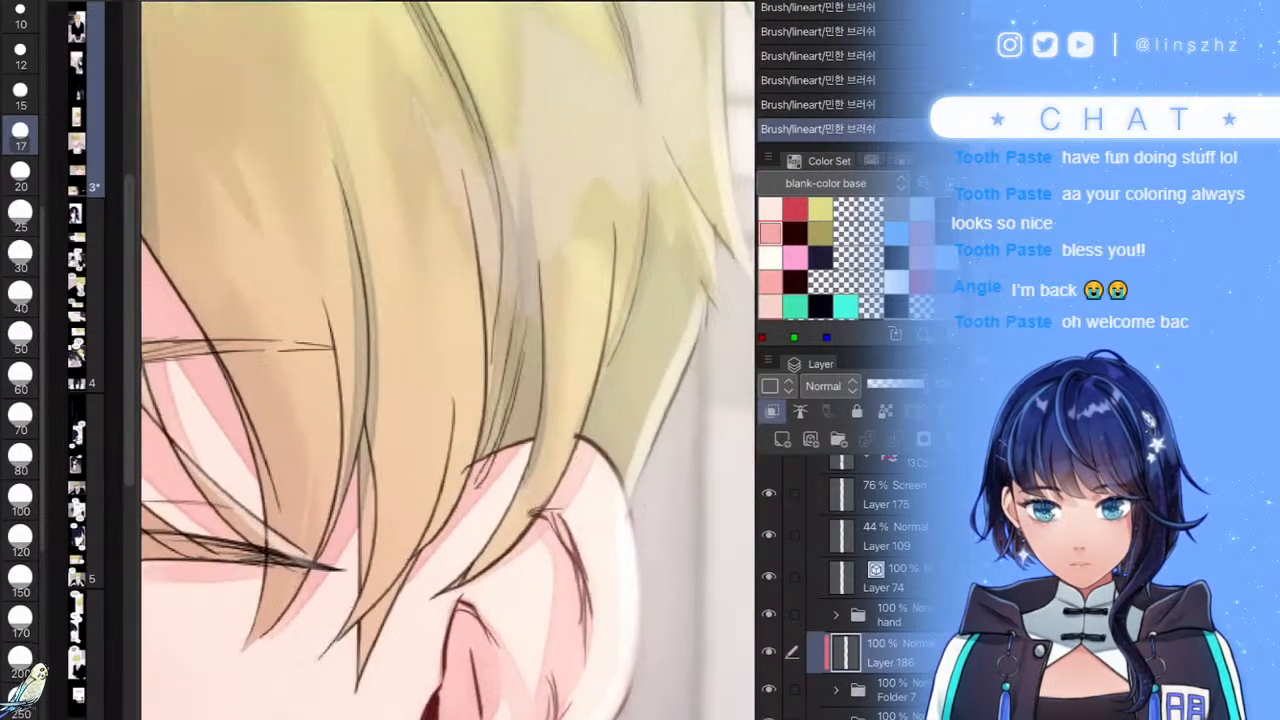
- Paint light highlights down the hair strands, redoing one lower-strand stroke
left_click_drag(455, 135, 472, 420)
left_click_drag(484, 285, 440, 538)
left_click_drag(458, 310, 380, 598)
left_click_drag(386, 590, 350, 642)
scroll(499, 517, "up", 2)
key("ctrl+z")
mouse_move(436, 278)
left_mouse_down()
mouse_move(436, 366)
mouse_move(278, 680)
left_mouse_up()
left_click_drag(468, 390, 386, 556)
scroll(448, 360, "down", 7)
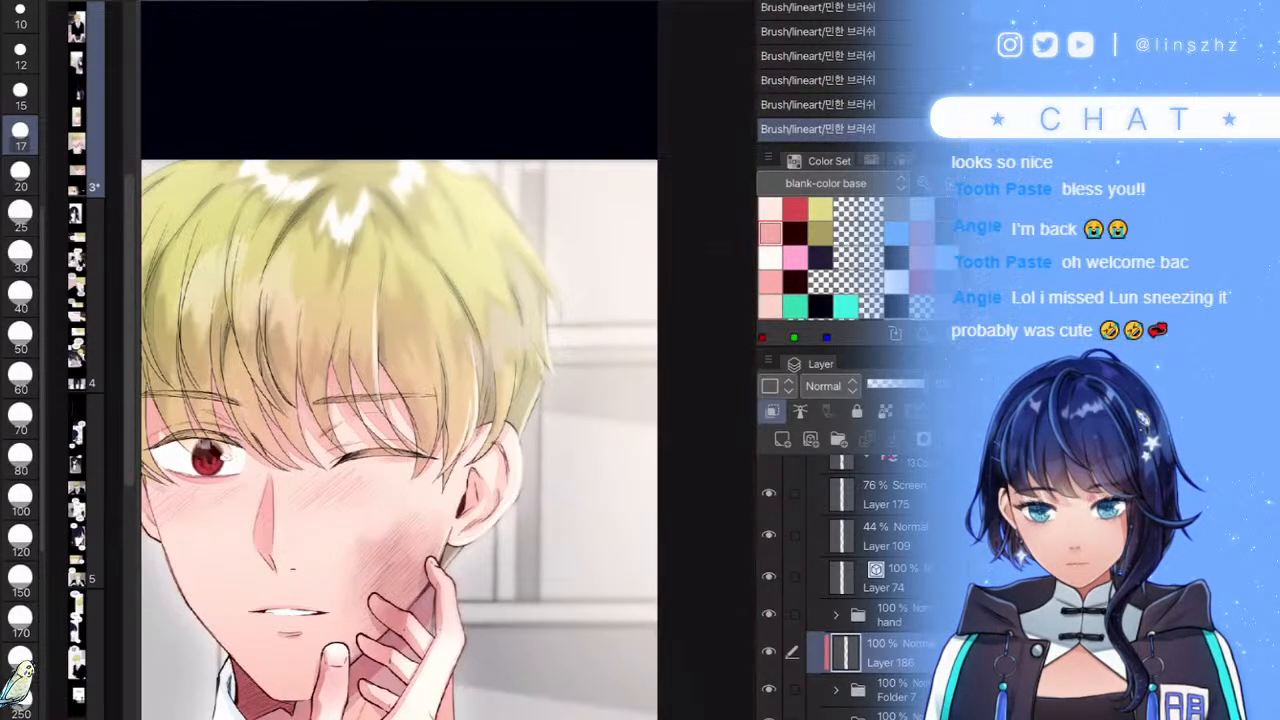
scroll(608, 439, "down", 1)
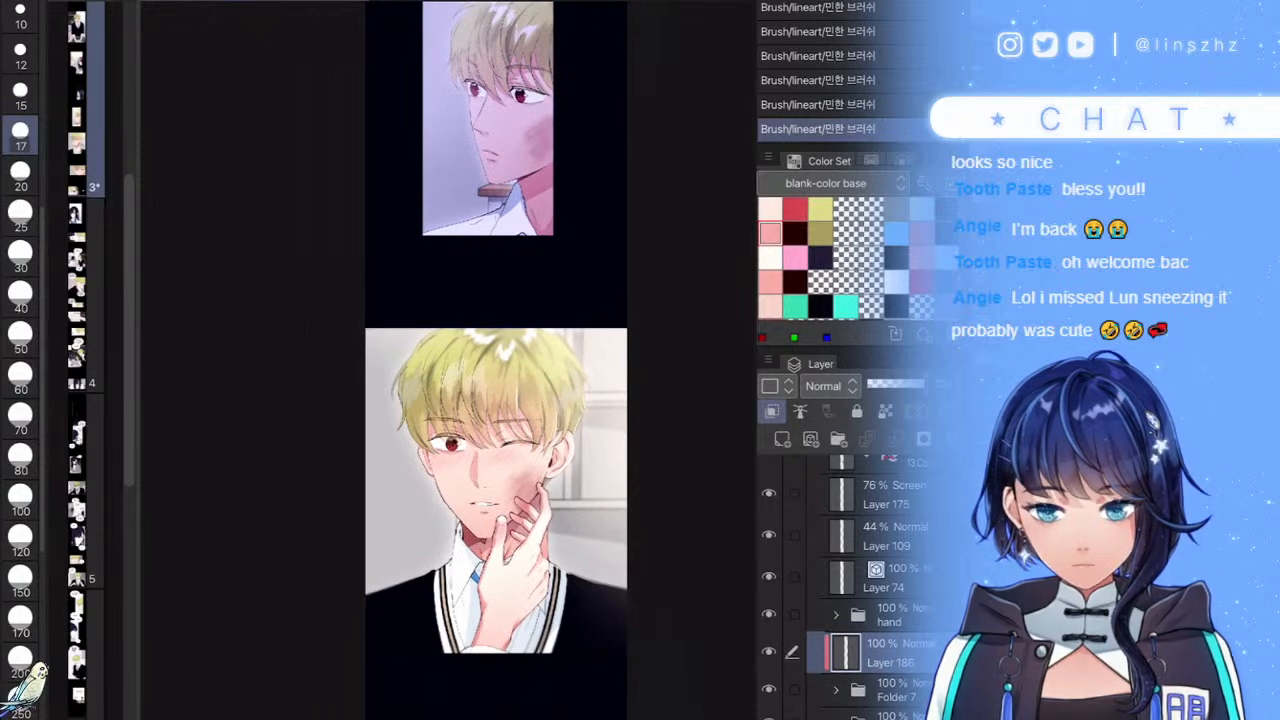
scroll(520, 400, "up", 8)
- Highlight a right-side hair strand, undoing and repainting the stroke until it sits right
left_click_drag(582, 386, 510, 544)
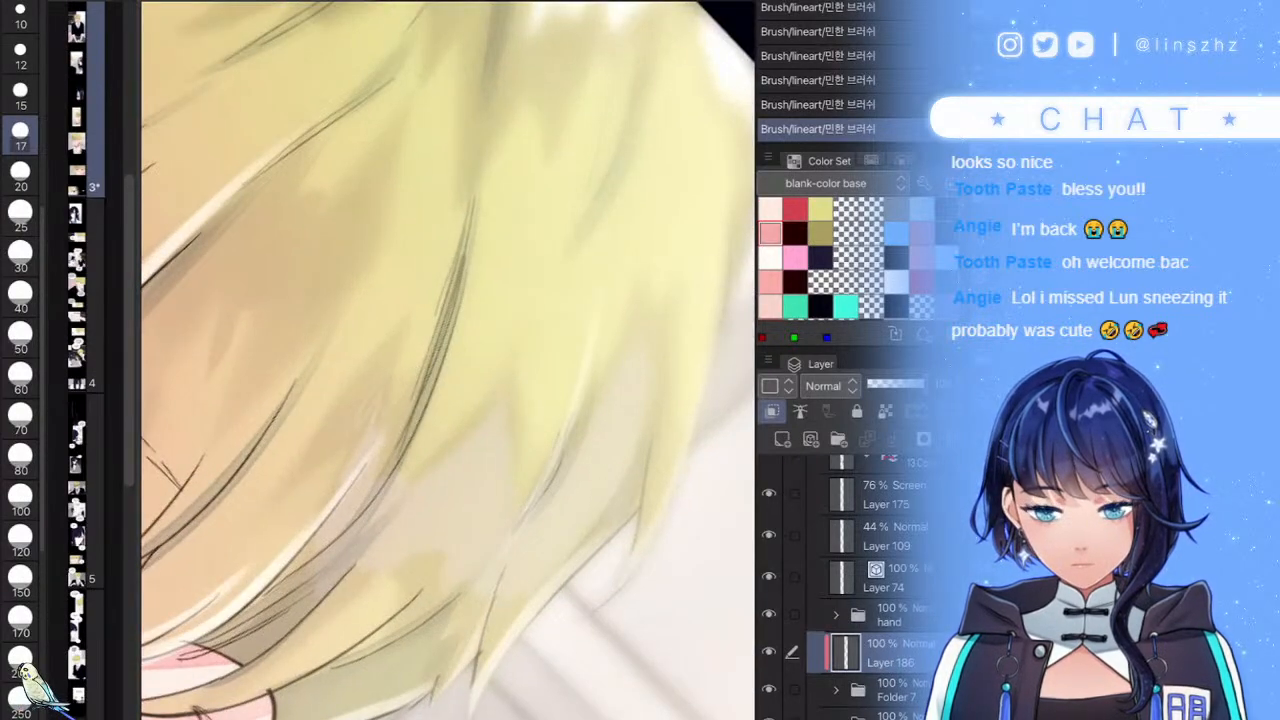
key("ctrl+z")
left_click_drag(586, 340, 474, 558)
scroll(448, 360, "up", 2)
key("ctrl+z")
mouse_move(566, 350)
left_mouse_down()
mouse_move(474, 486)
mouse_move(410, 552)
left_mouse_up()
scroll(448, 360, "down", 9)
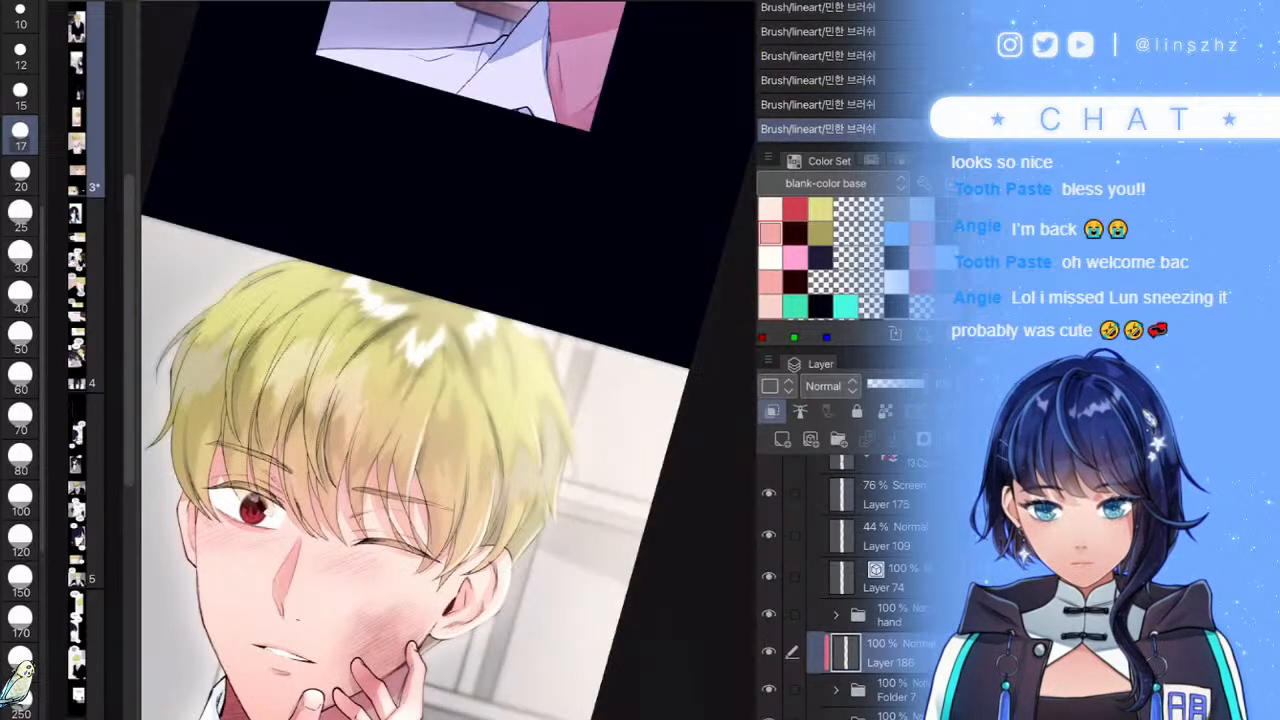
scroll(448, 400, "up", 8)
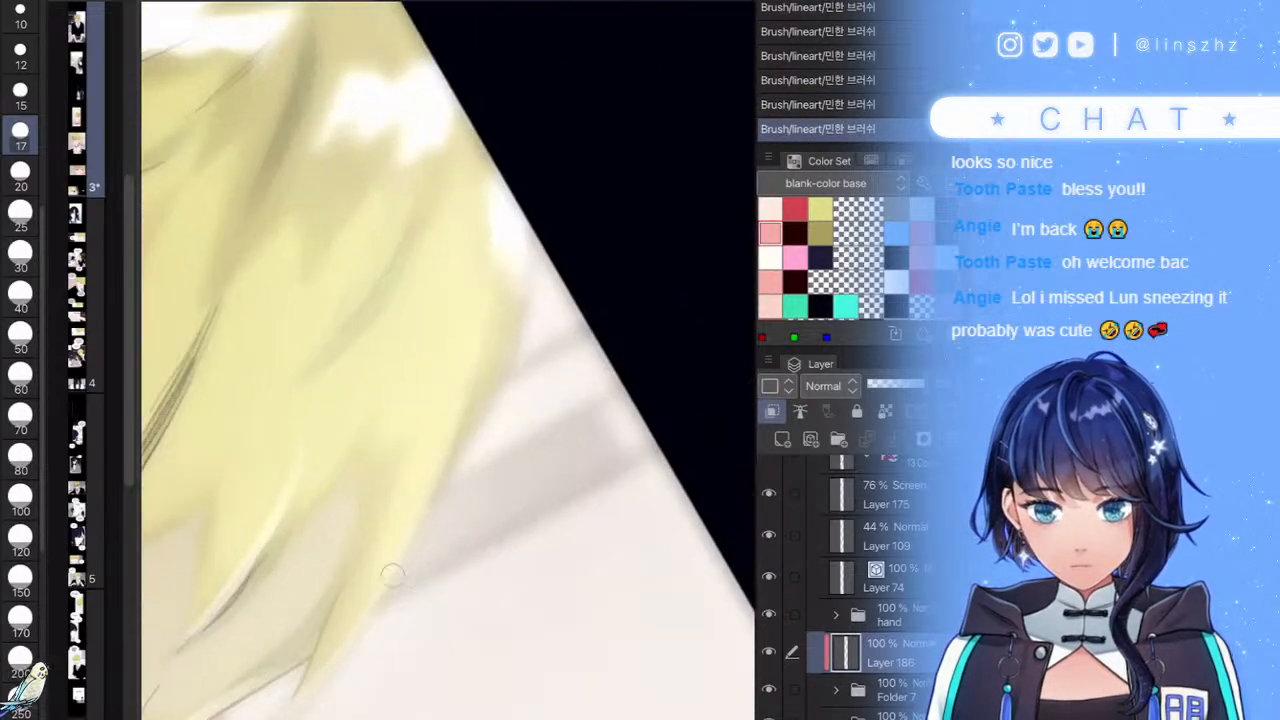
scroll(448, 360, "down", 10)
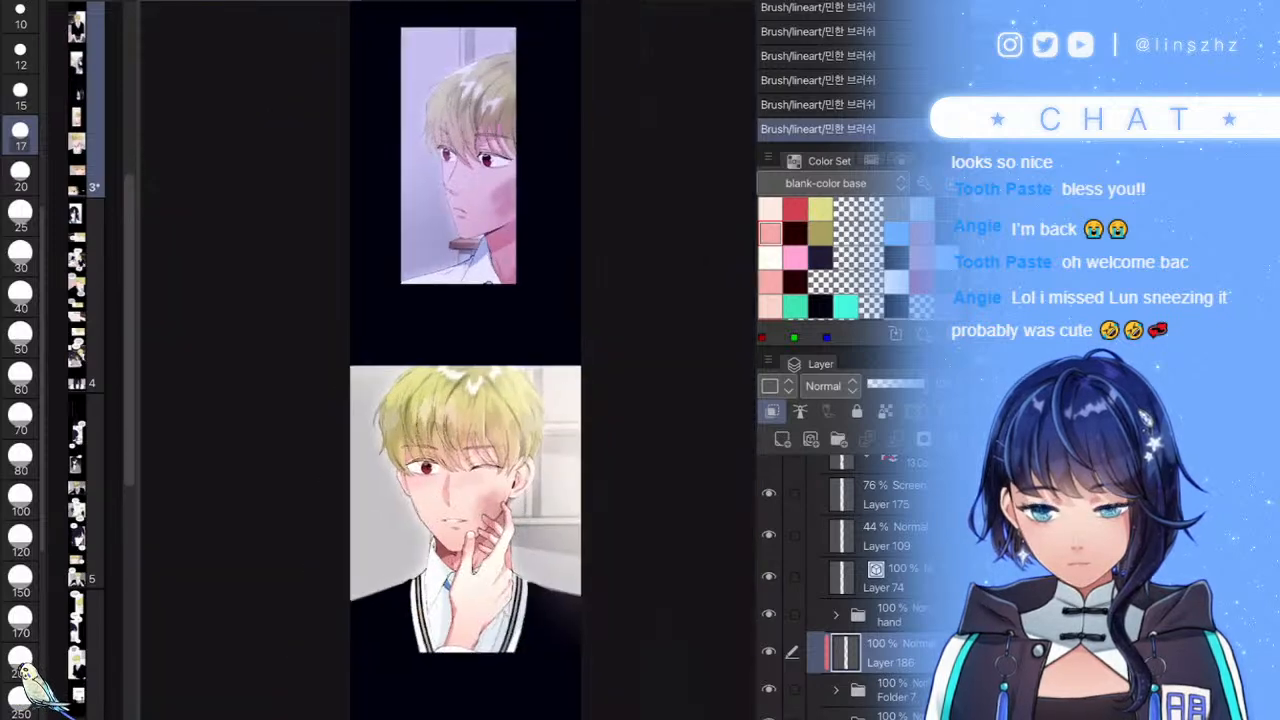
scroll(469, 493, "up", 8)
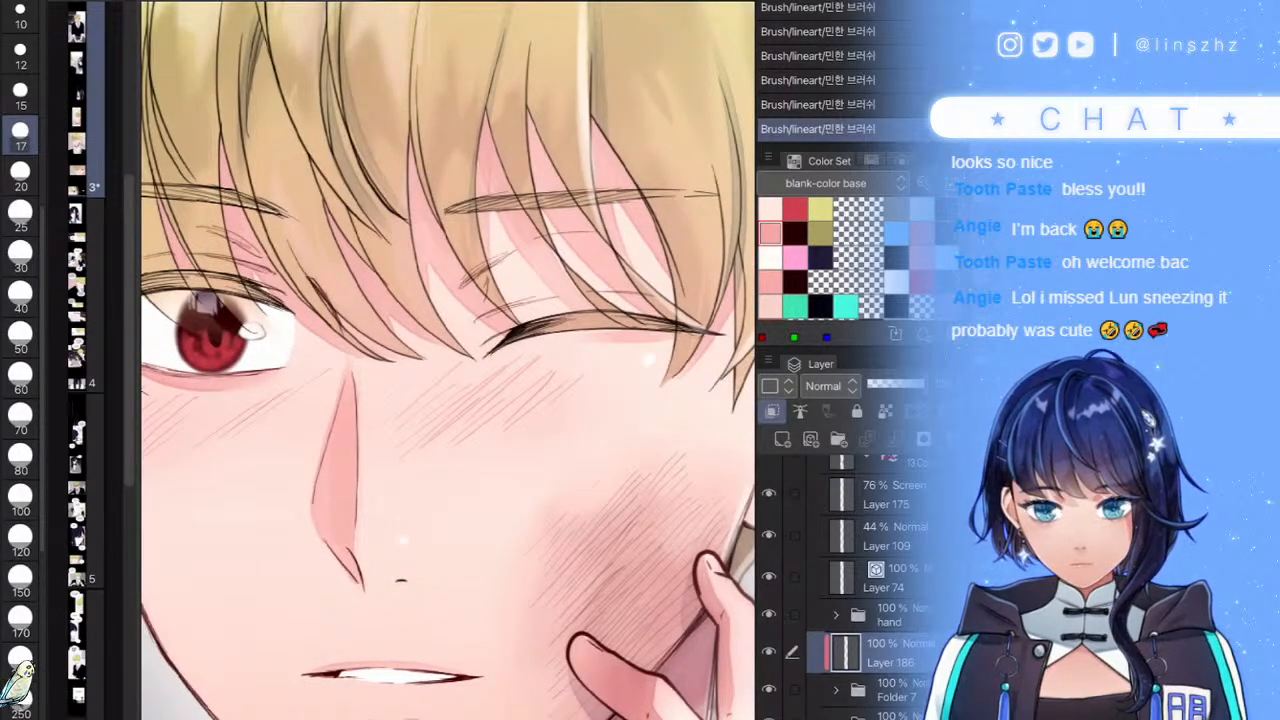
- Undo the two latest brush strokes, then restore them
scroll(465, 420, "down", 8)
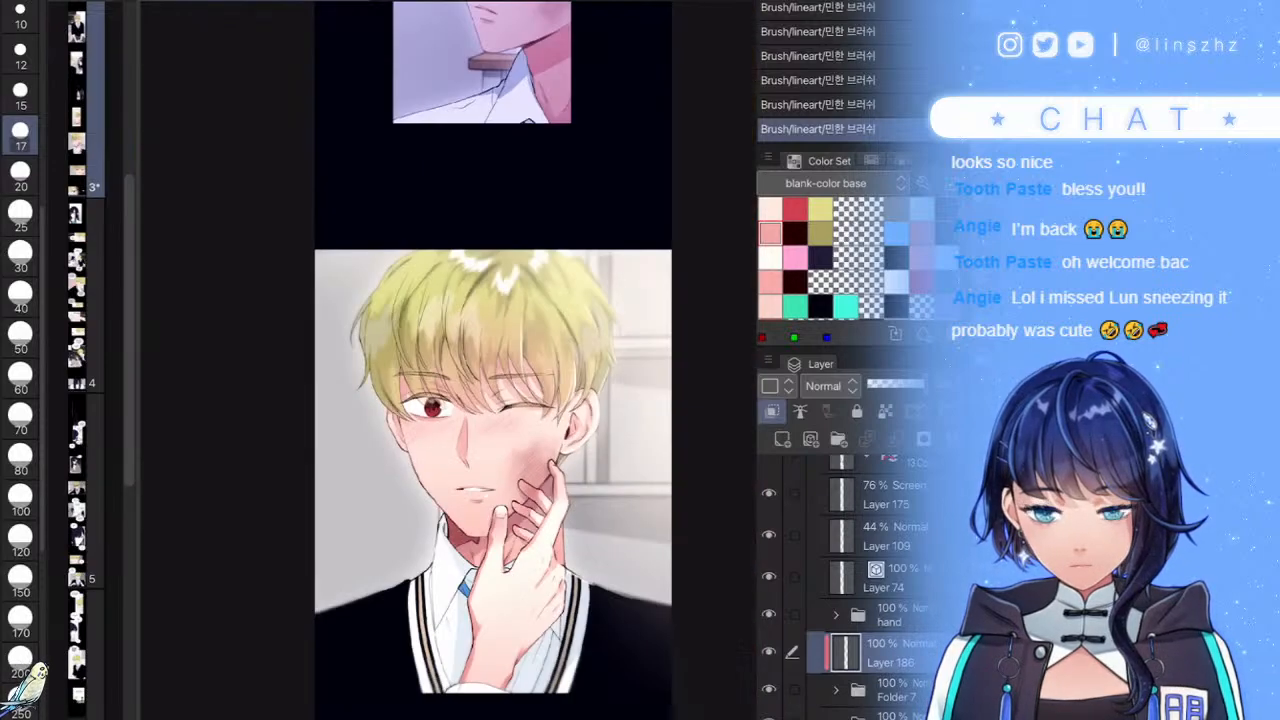
key("ctrl+z")
key("ctrl+z")
key("ctrl+z")
scroll(448, 360, "up", 7)
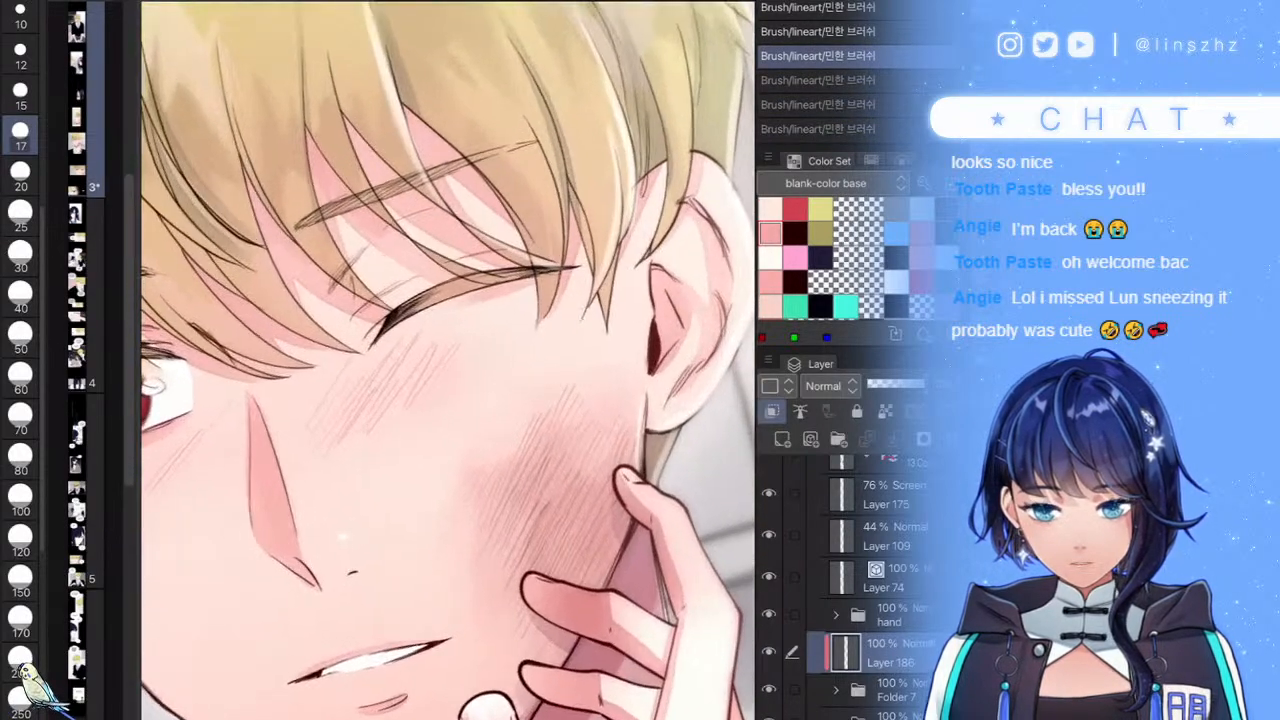
key("ctrl+z")
key("ctrl+y")
key("ctrl+y")
key("ctrl+y")
key("ctrl+y")
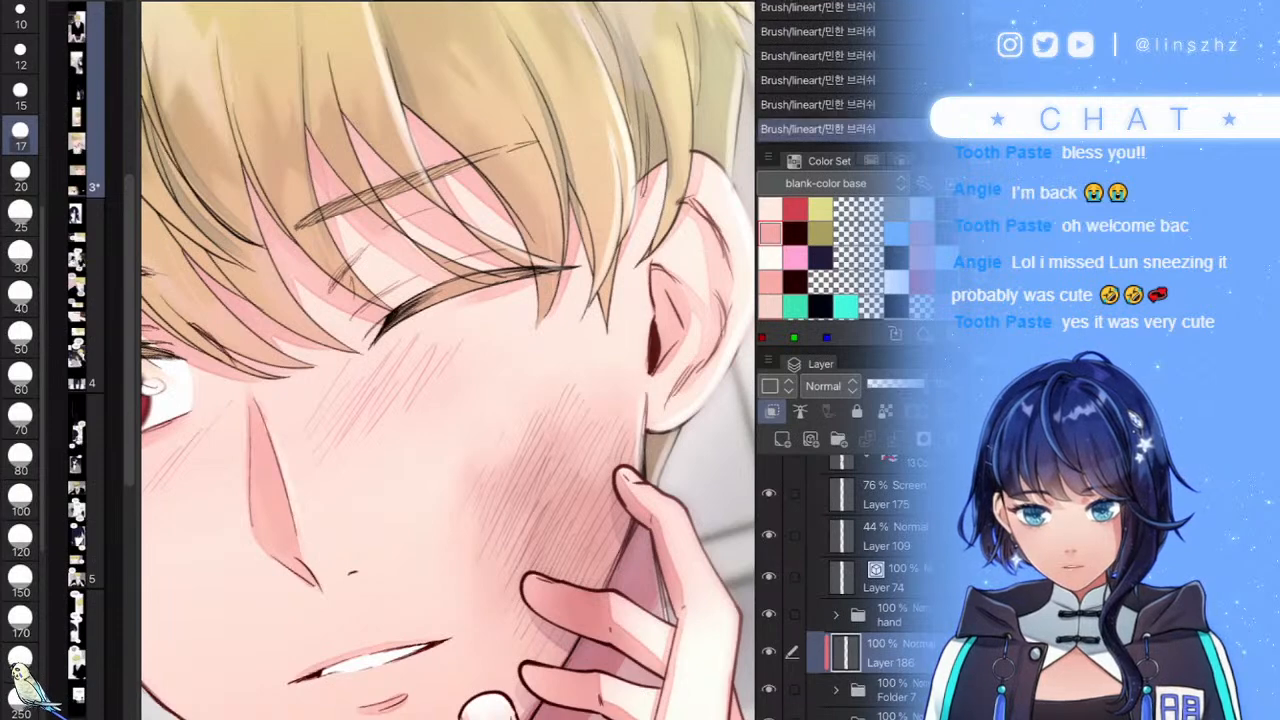
- With a finer brush, lighten the hair lock's lower, left and outer outline edges
key("e")
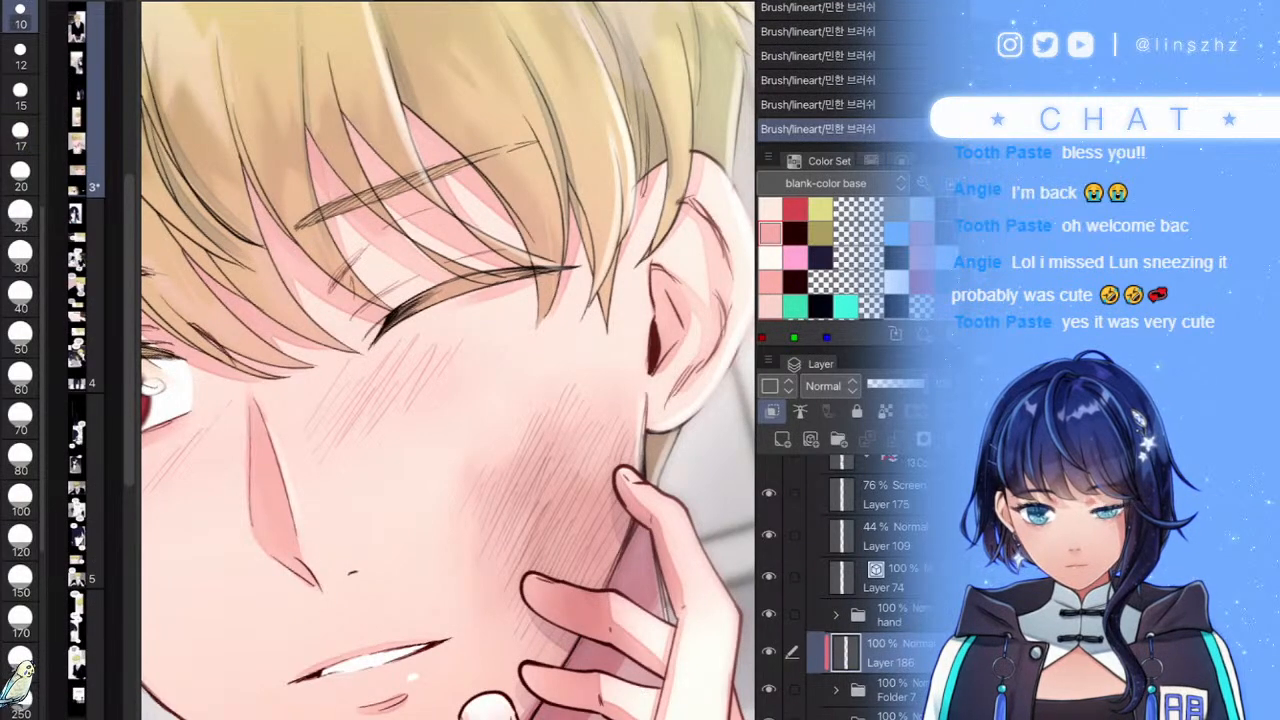
scroll(448, 360, "down", 7)
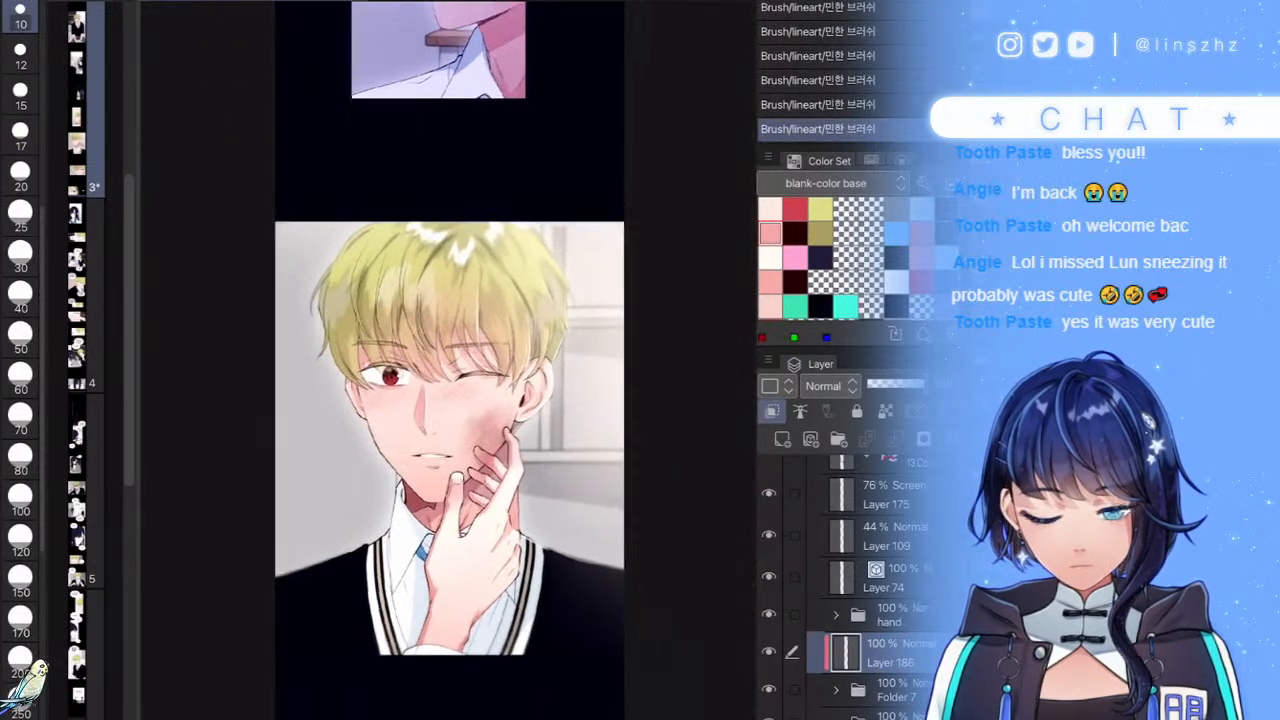
scroll(448, 360, "up", 10)
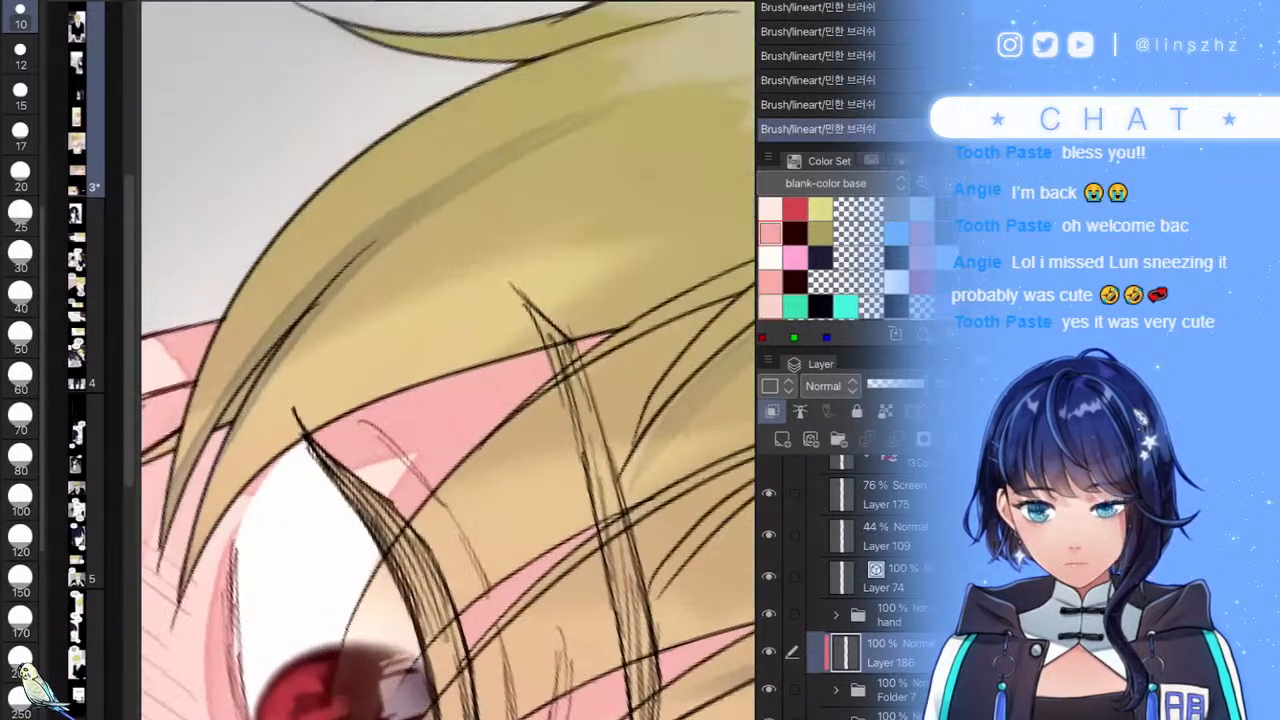
mouse_move(182, 588)
left_mouse_down()
mouse_move(246, 478)
mouse_move(460, 358)
left_mouse_up()
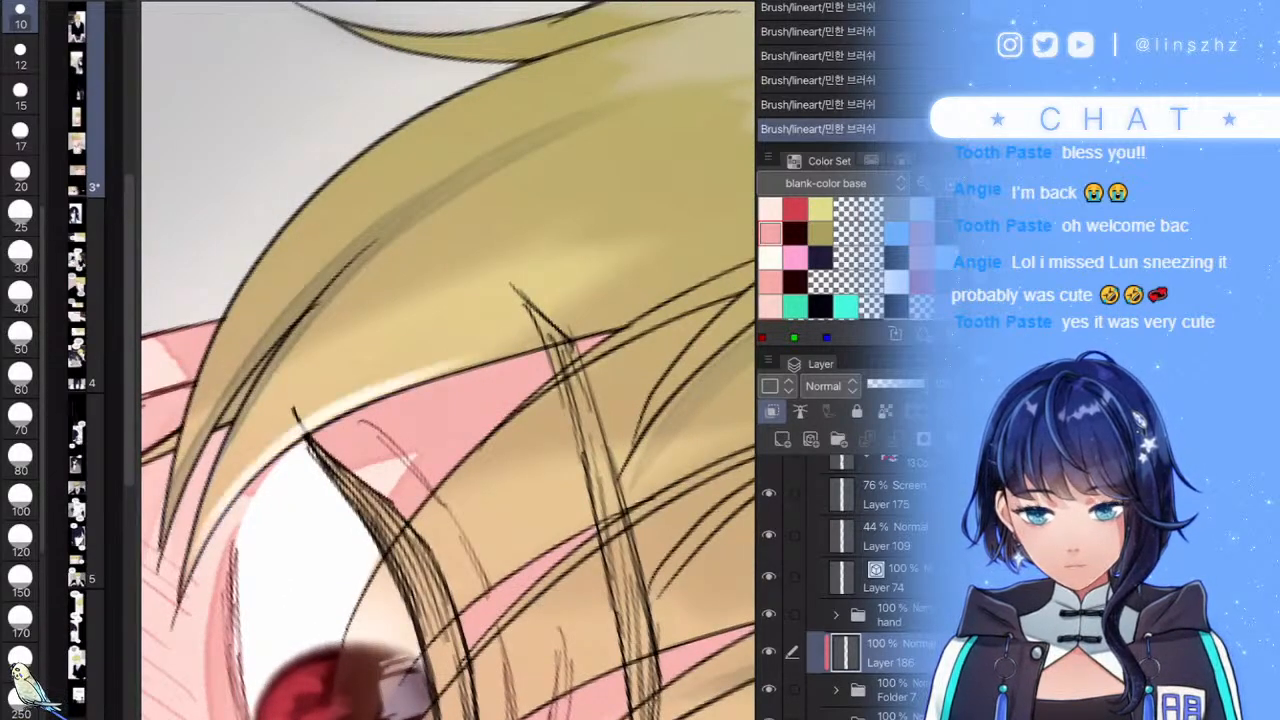
left_click_drag(166, 482, 294, 222)
key("ctrl+z")
left_click_drag(178, 464, 283, 240)
left_click_drag(228, 346, 418, 124)
left_click_drag(302, 218, 548, 46)
mouse_move(448, 360)
left_mouse_down()
mouse_move(604, 426)
mouse_move(618, 451)
left_mouse_up()
left_click_drag(361, 530, 414, 302)
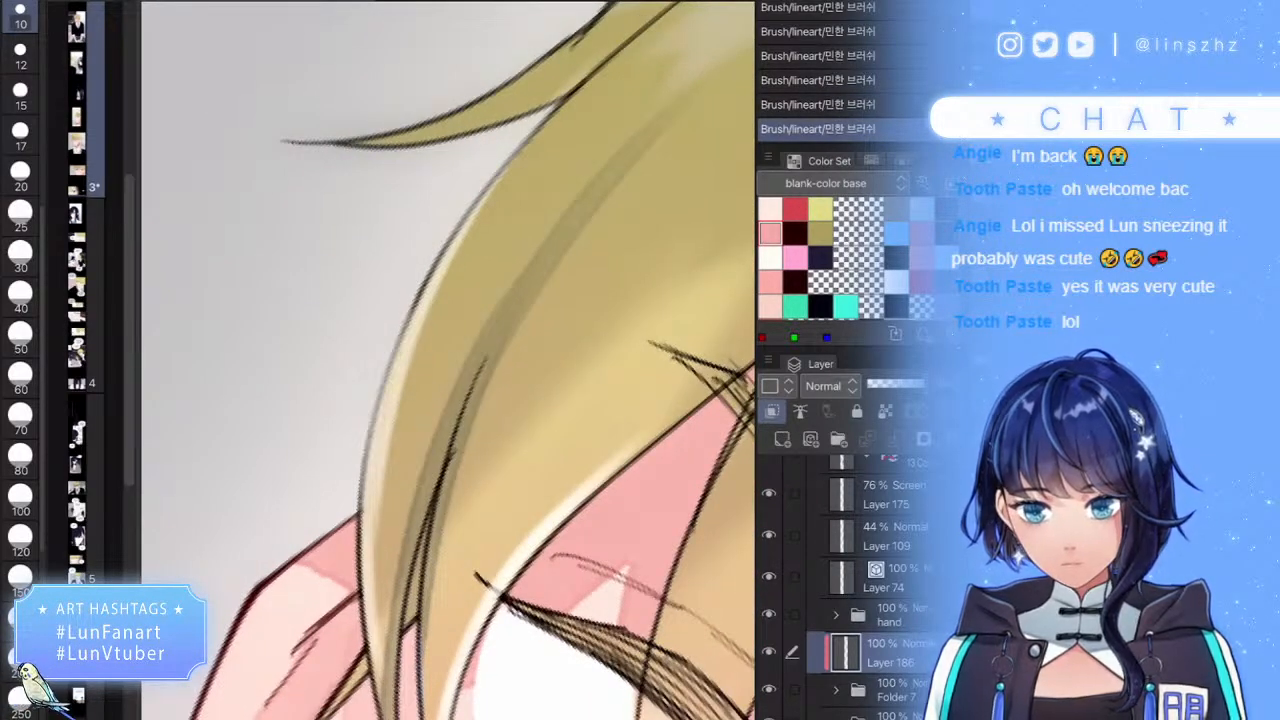
- Return to the larger brush and soften the dark sketch line on the hair outline
key("e")
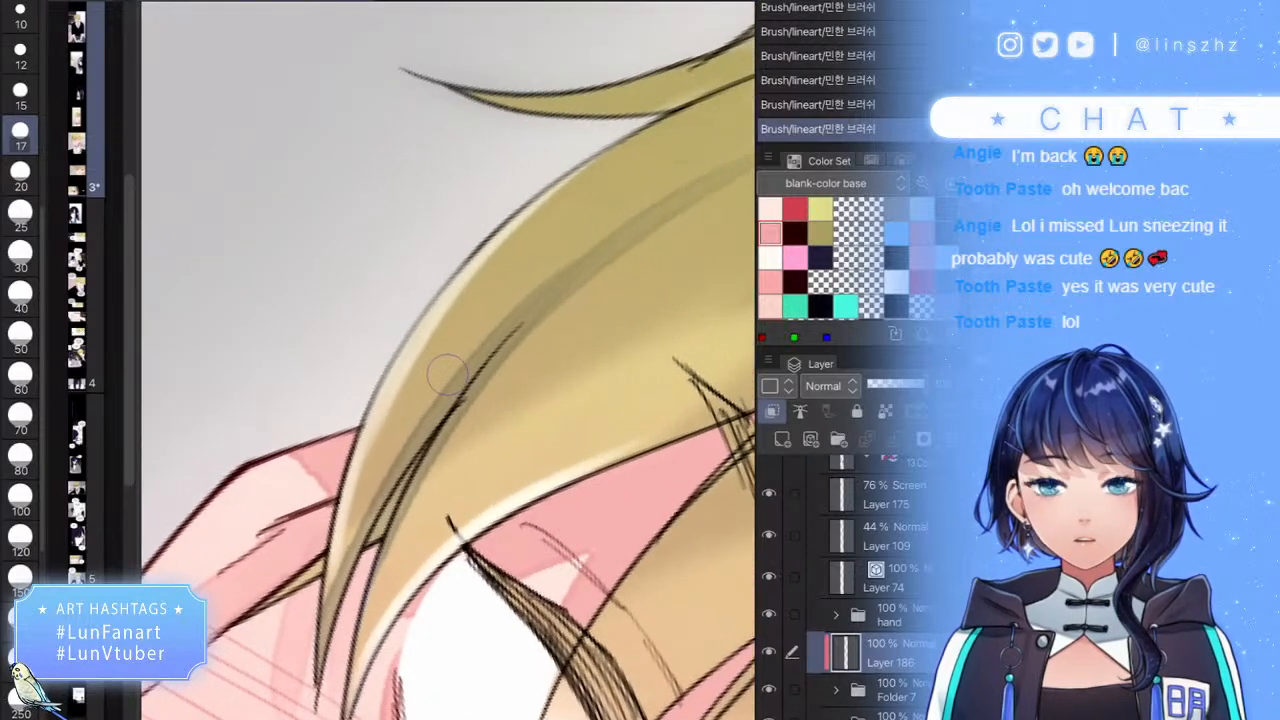
scroll(447, 375, "up", 1)
scroll(447, 375, "down", 2)
scroll(447, 375, "up", 2)
left_click_drag(450, 270, 346, 460)
scroll(447, 375, "down", 3)
scroll(447, 375, "up", 2)
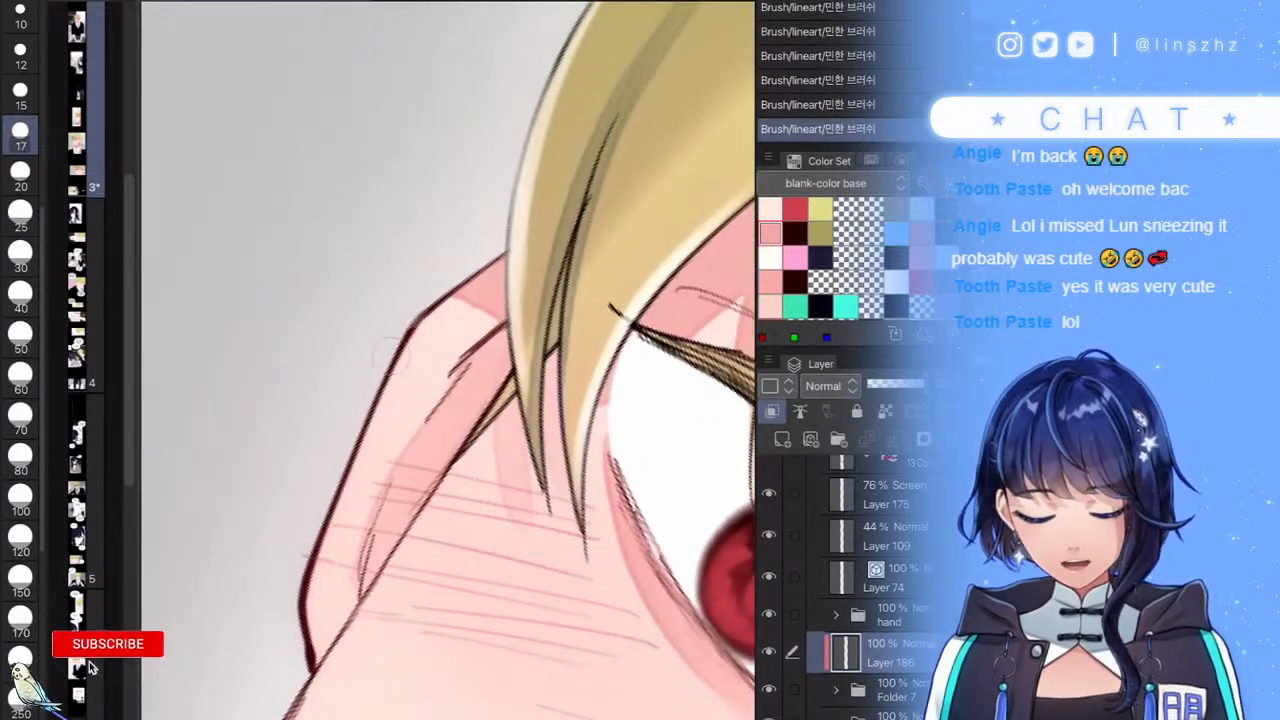
- Lighten the hand's left and lower-left outline
mouse_move(420, 316)
left_mouse_down()
mouse_move(305, 566)
mouse_move(306, 650)
left_mouse_up()
key("ctrl+z")
mouse_move(418, 346)
left_mouse_down()
mouse_move(326, 556)
mouse_move(308, 668)
left_mouse_up()
scroll(447, 360, "down", 3)
scroll(447, 360, "up", 2)
scroll(531, 415, "up", 2)
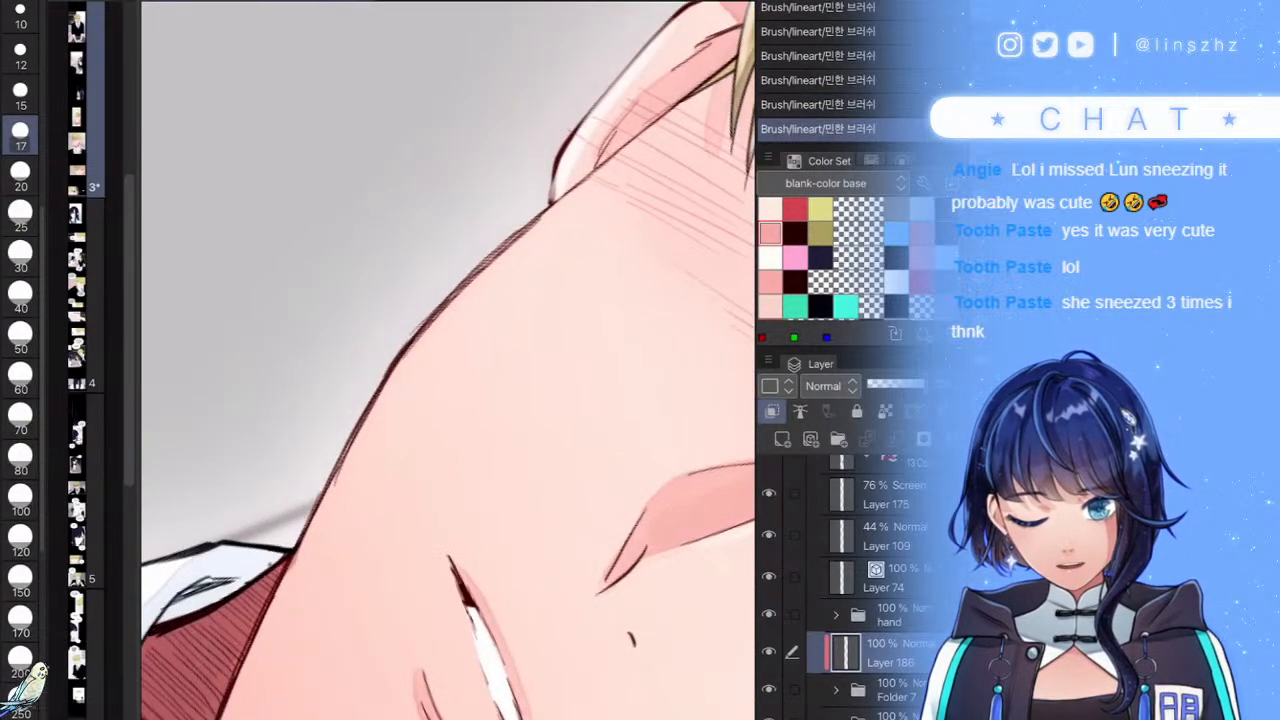
- Go over the hand's left outline again, undoing and restoring the last strokes
left_click_drag(590, 177, 388, 382)
left_click_drag(478, 268, 327, 500)
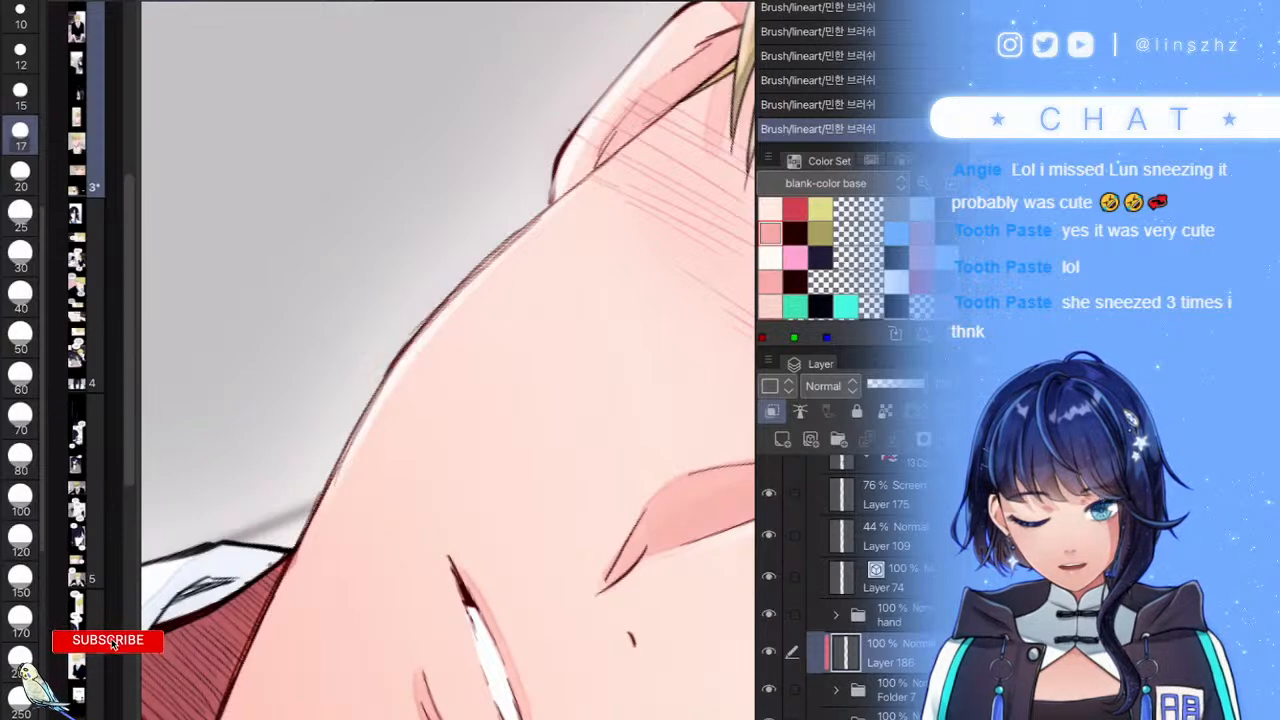
left_click_drag(402, 354, 268, 636)
left_click_drag(280, 584, 246, 711)
left_click_drag(447, 430, 516, 360)
key("ctrl+z")
key("ctrl+z")
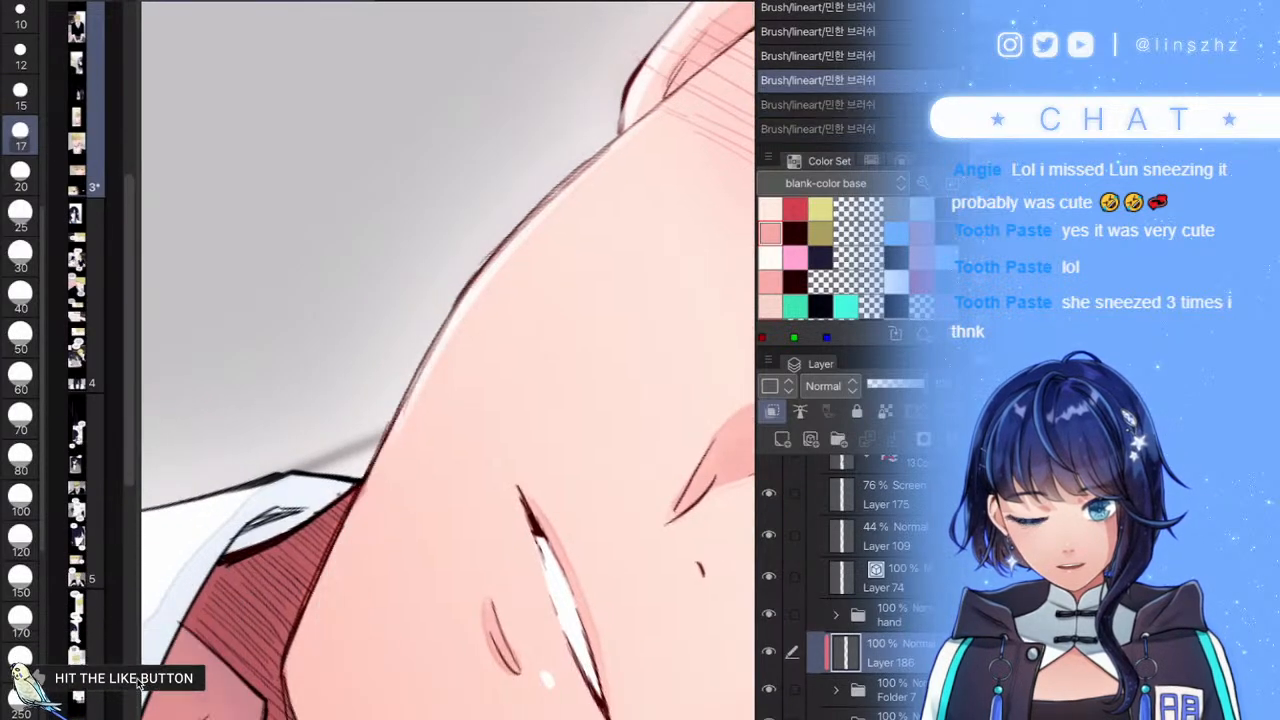
key("ctrl+y")
key("ctrl+y")
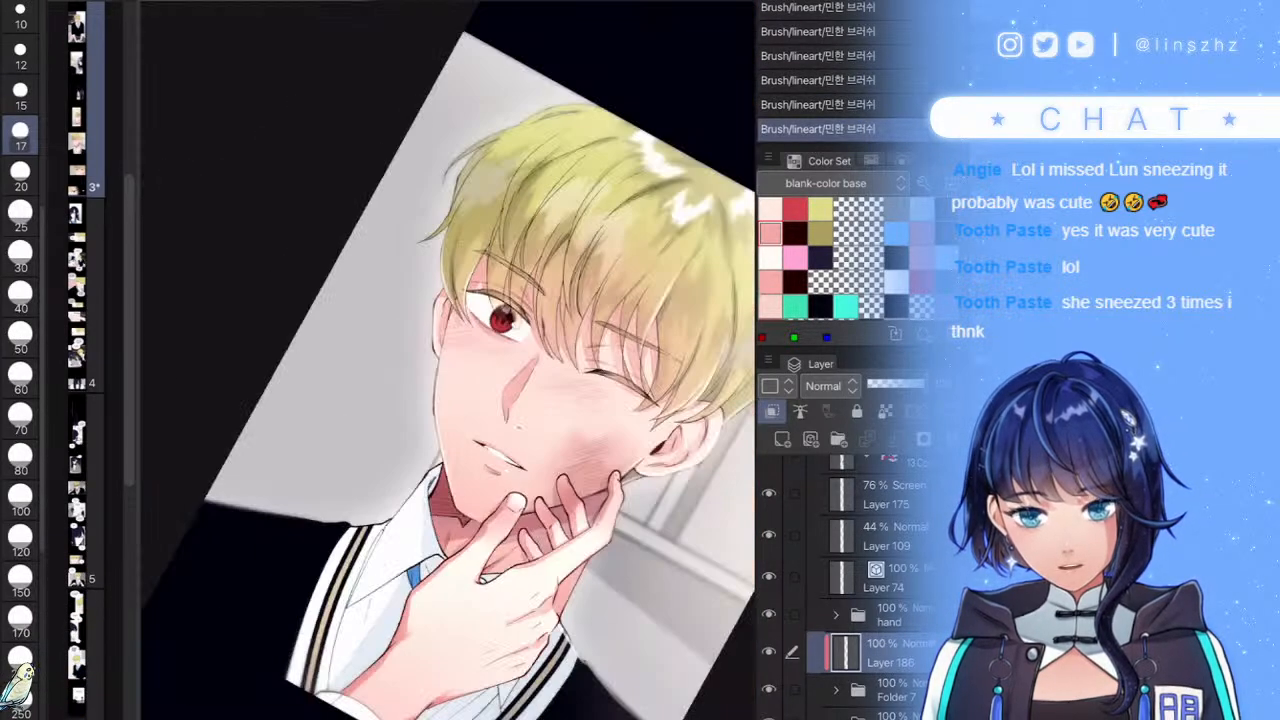
key("ctrl+0")
scroll(390, 607, "up", 7)
- Lighten the shoulder outline near the collar
mouse_move(627, 318)
left_mouse_down()
mouse_move(571, 358)
mouse_move(299, 459)
left_mouse_up()
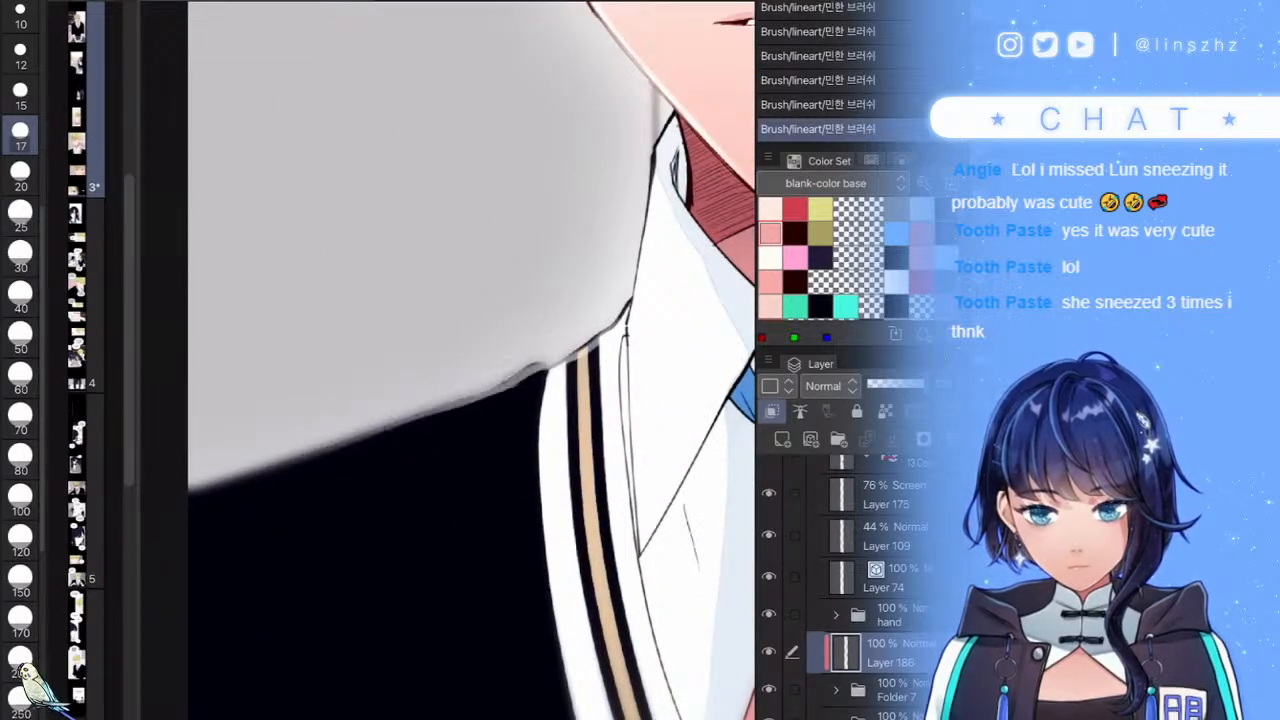
scroll(420, 420, "down", 7)
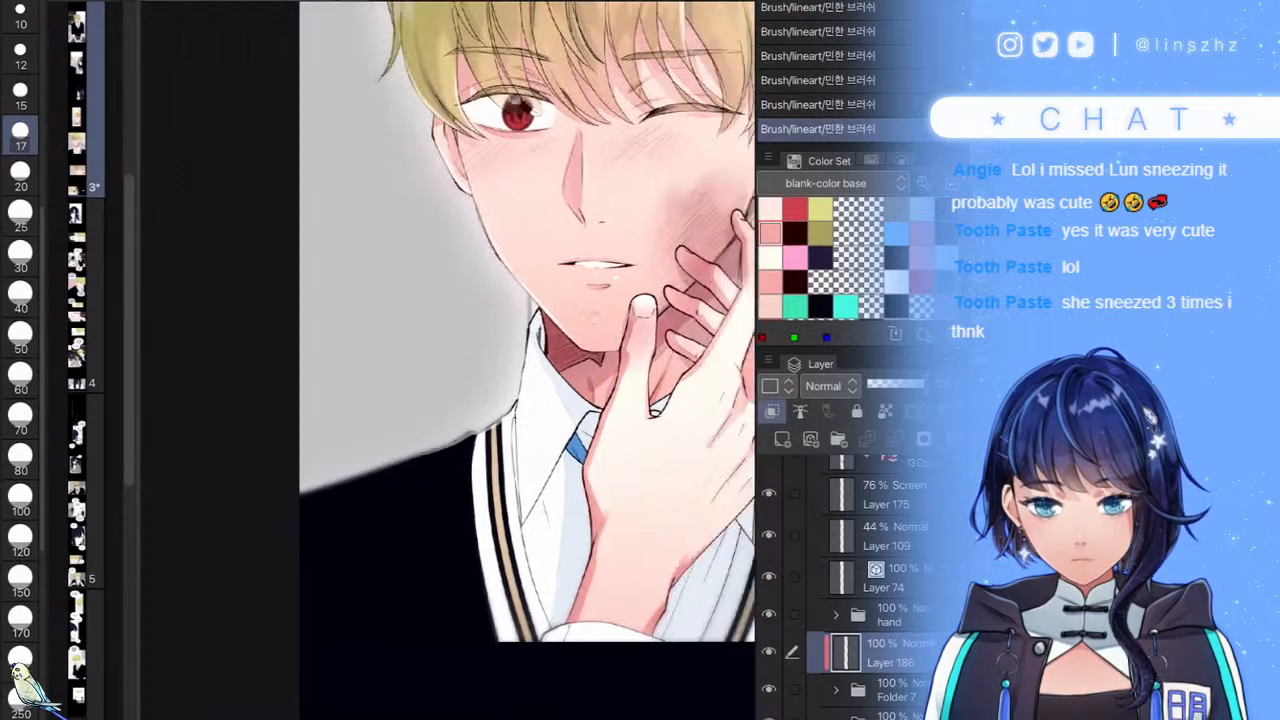
scroll(651, 420, "down", 5)
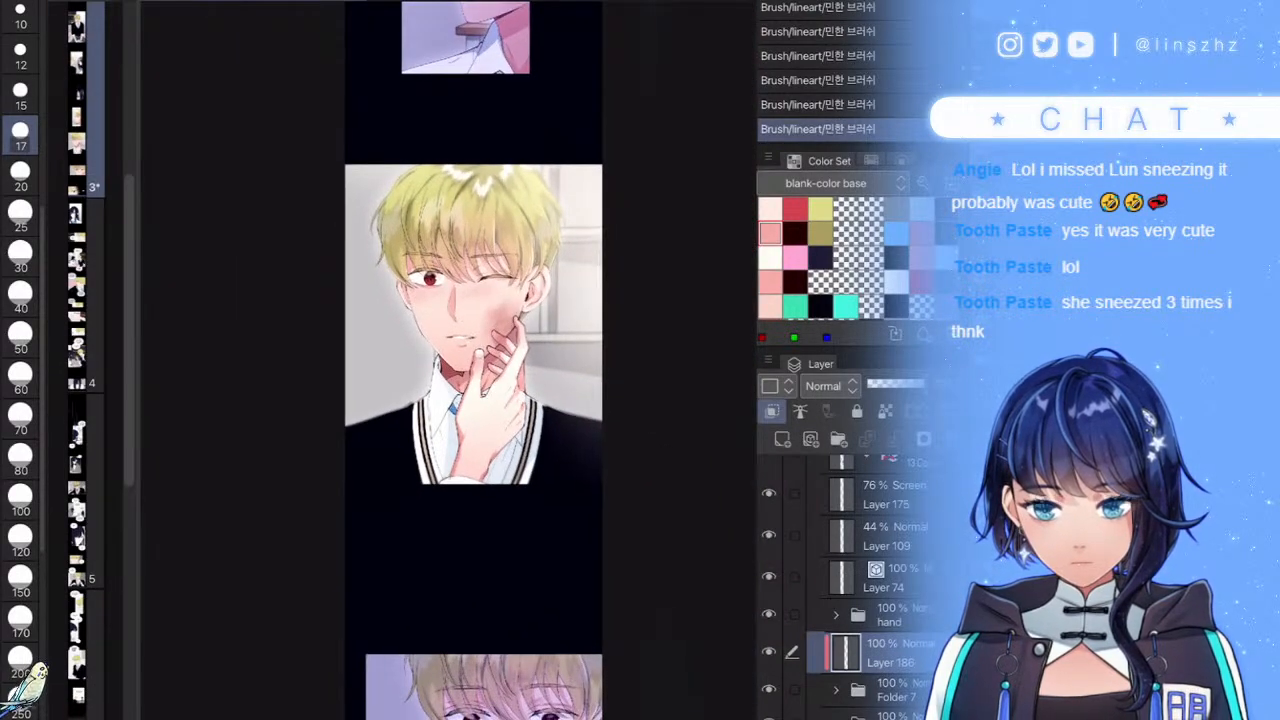
scroll(447, 360, "up", 10)
- Reduce the brush size slightly and paint pale highlights up a hair strand
key("[")
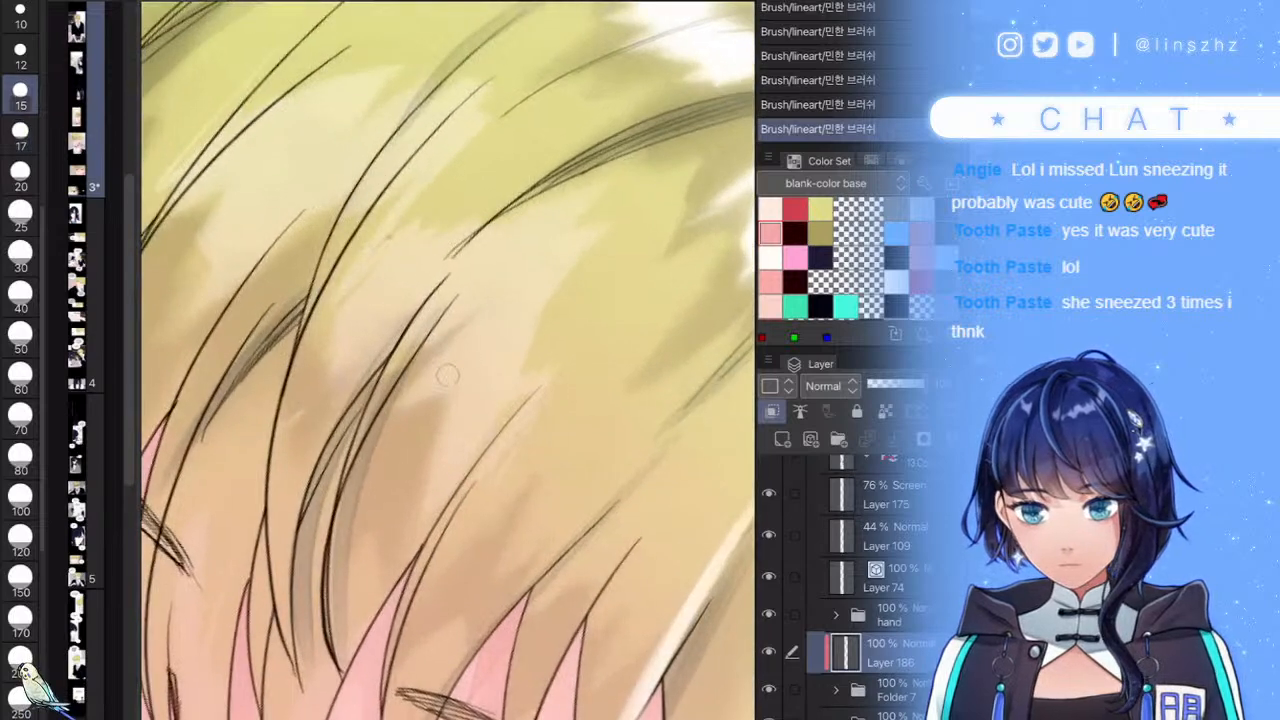
left_click_drag(293, 665, 290, 520)
mouse_move(288, 630)
left_mouse_down()
mouse_move(314, 439)
mouse_move(374, 341)
left_mouse_up()
left_click_drag(314, 467, 434, 287)
mouse_move(320, 456)
left_mouse_down()
mouse_move(415, 308)
mouse_move(503, 238)
left_mouse_up()
left_click_drag(370, 408, 412, 348)
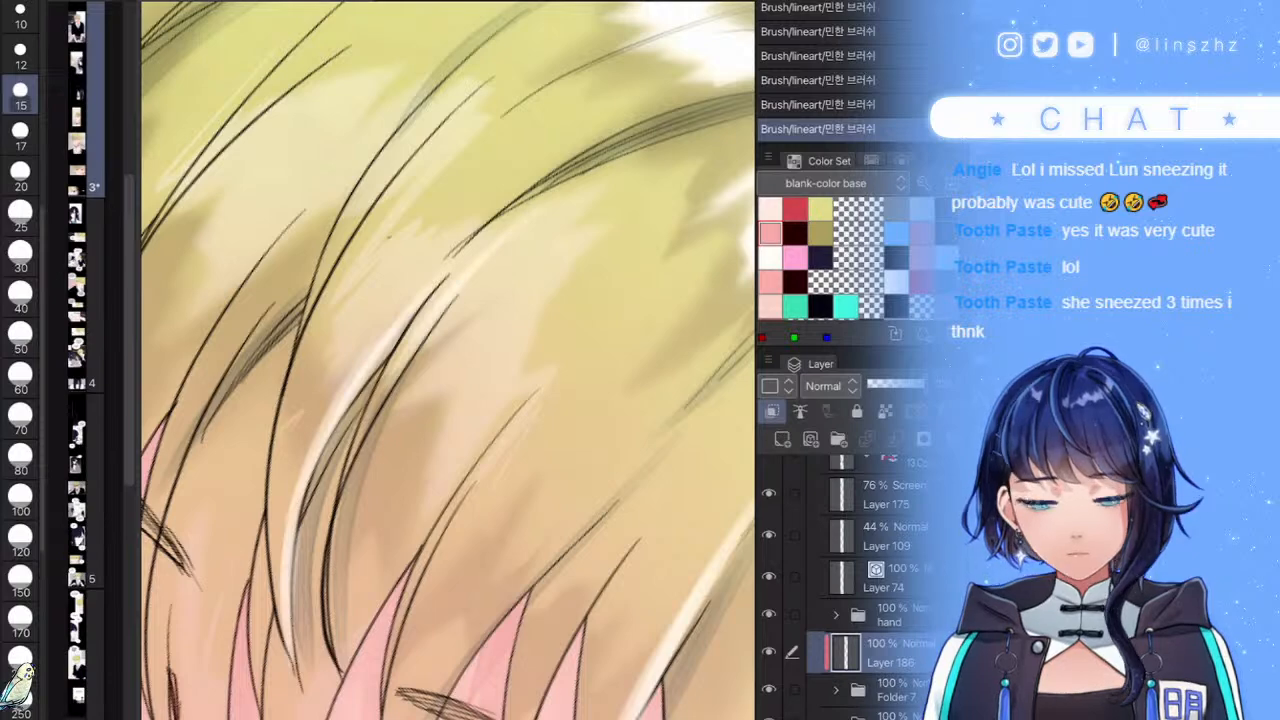
scroll(447, 360, "down", 10)
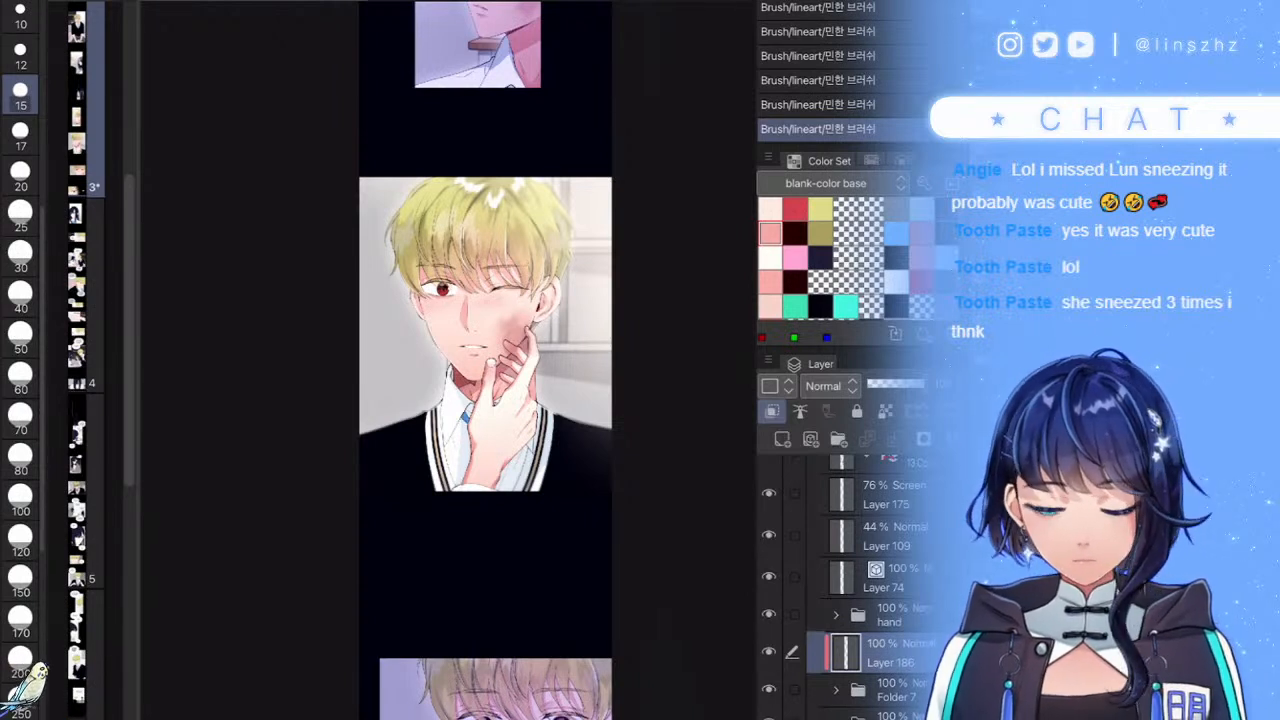
- Add a new clipped raster layer above the hand layer in the hand folder
scroll(646, 531, "up", 4)
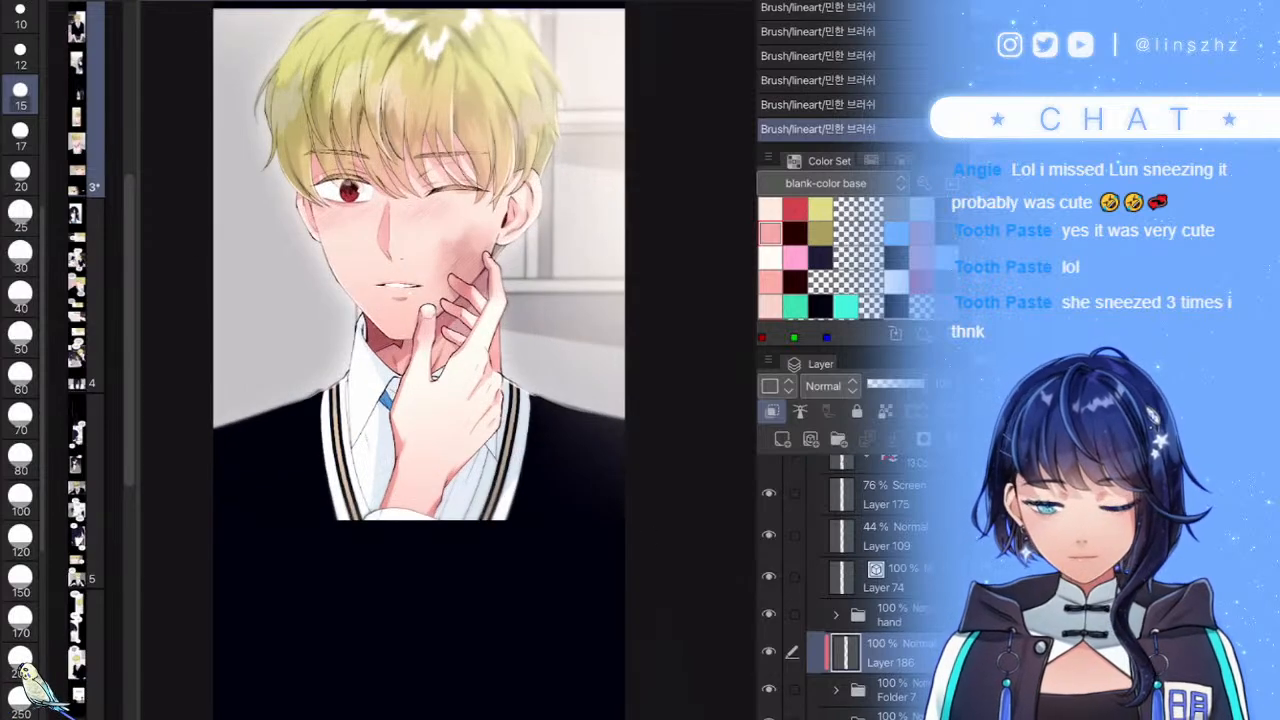
left_click(888, 615)
left_click(782, 439)
left_click(772, 411)
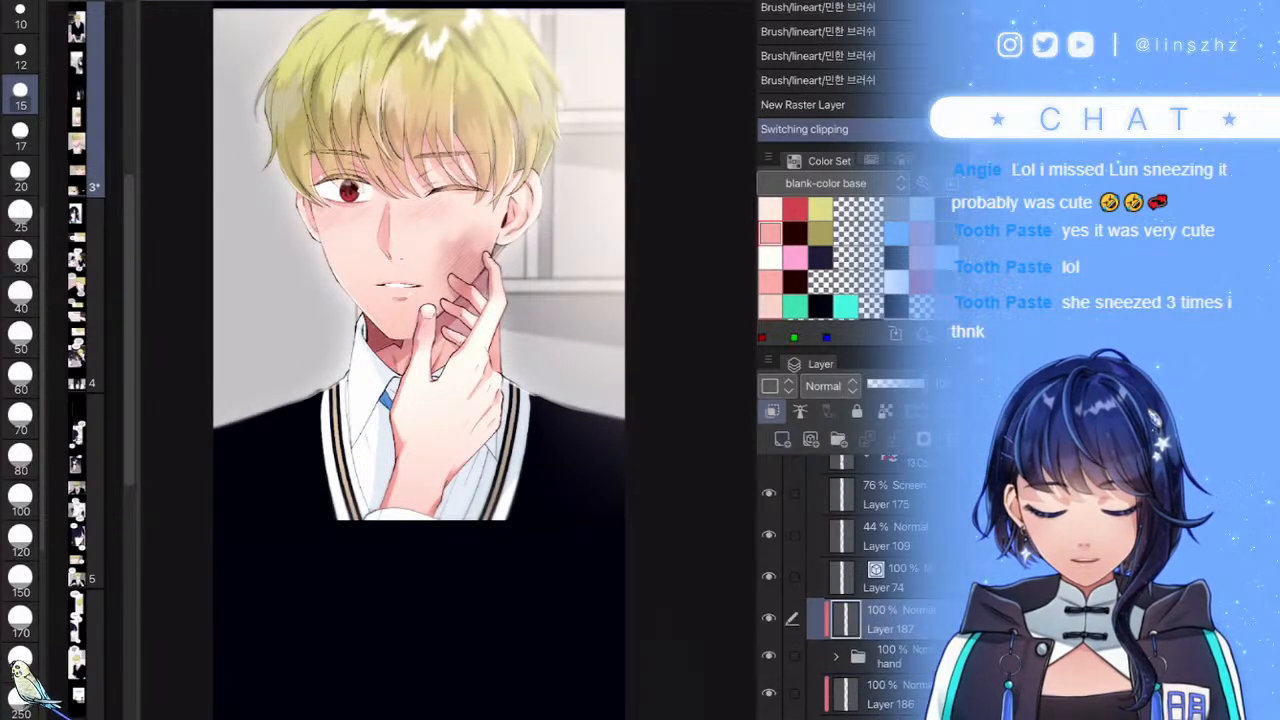
scroll(507, 305, "up", 4)
scroll(448, 300, "up", 5)
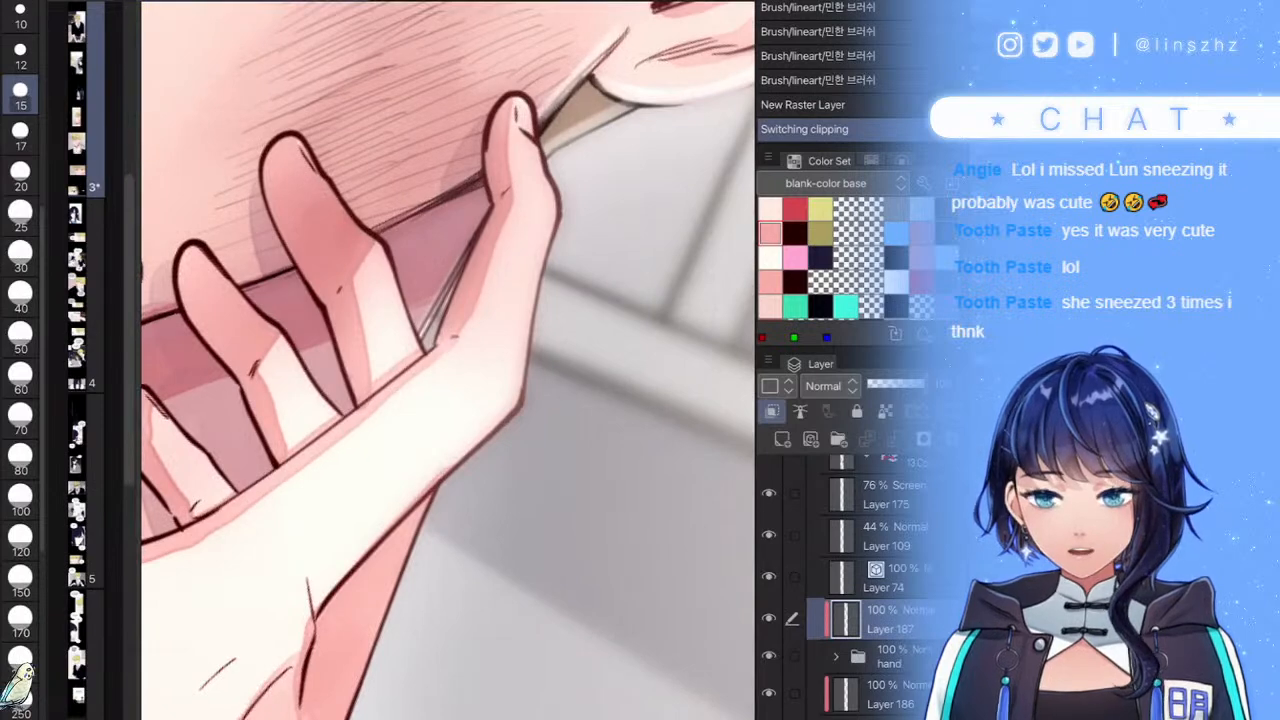
scroll(505, 110, "up", 7)
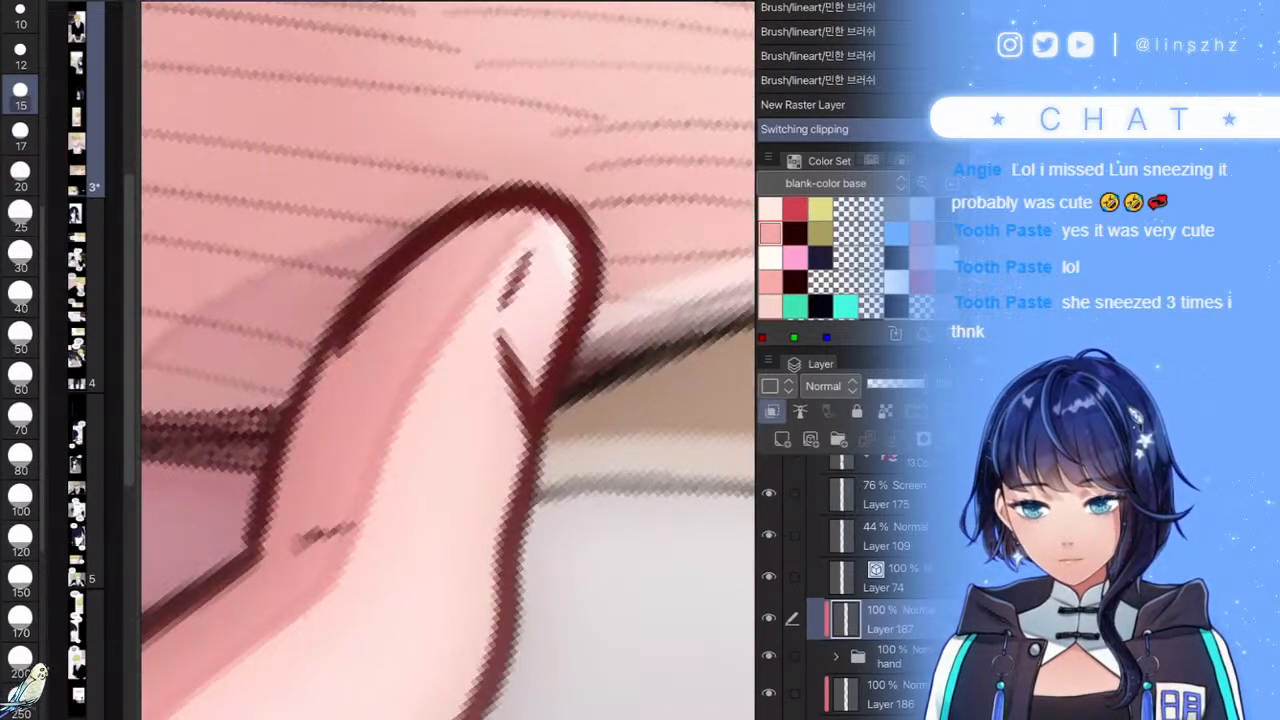
- With a smaller brush, paint light strokes along the thumb's right edge and the palm's right outline
key("bracketleft")
key("bracketleft")
left_click_drag(545, 215, 583, 288)
scroll(550, 280, "up", 2)
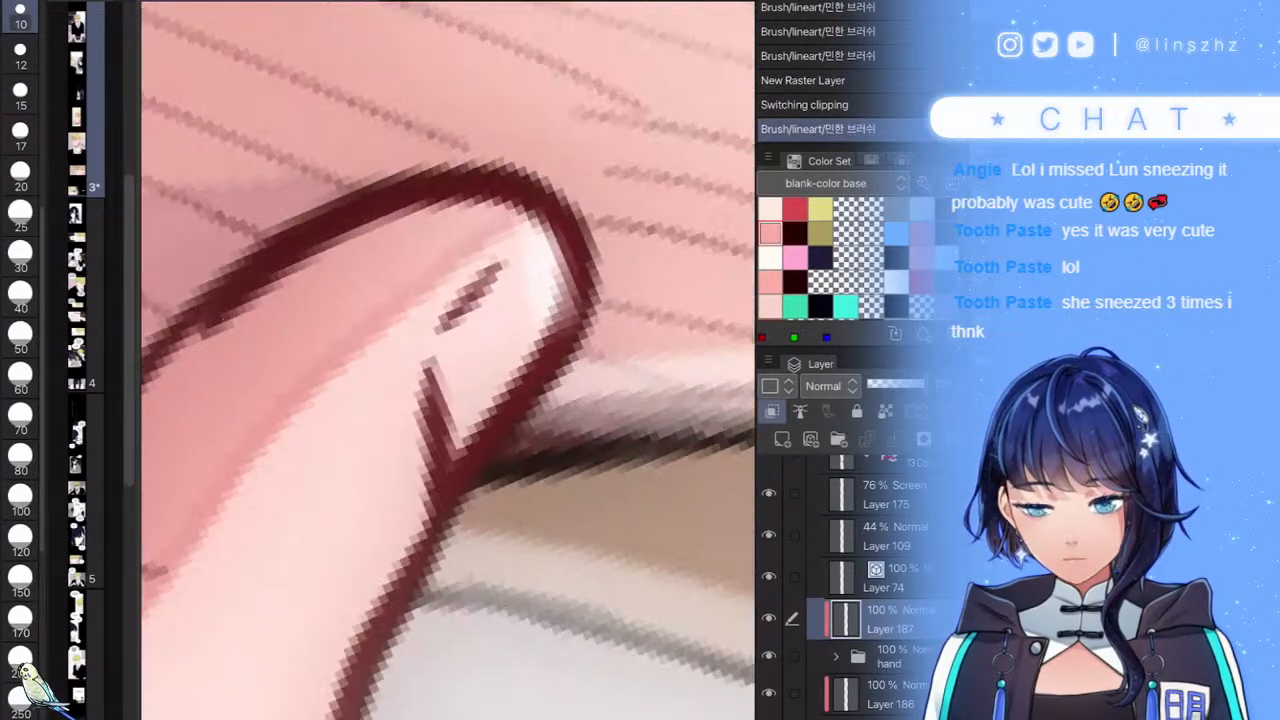
key("ctrl+z")
key("bracketleft")
key("bracketleft")
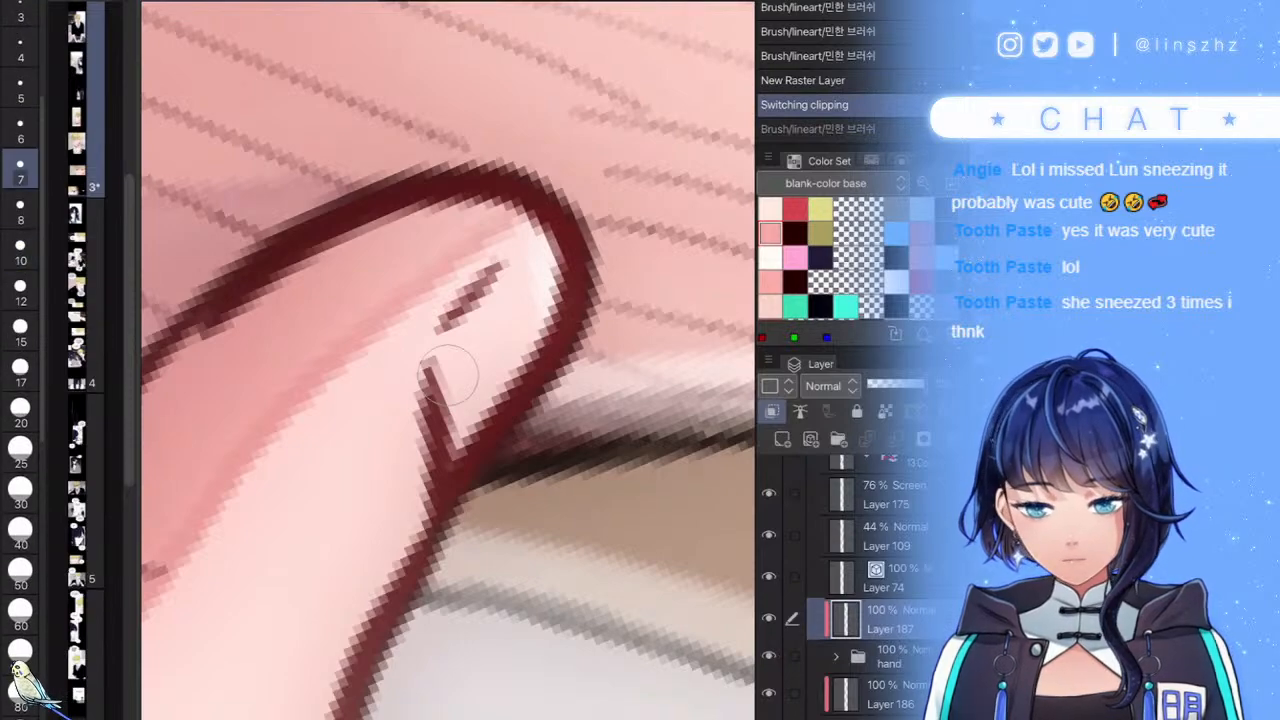
left_click_drag(545, 215, 578, 328)
scroll(525, 280, "down", 7)
scroll(430, 385, "up", 5)
mouse_move(656, 222)
left_mouse_down()
mouse_move(596, 353)
mouse_move(551, 394)
left_mouse_up()
scroll(520, 385, "down", 5)
scroll(447, 374, "up", 5)
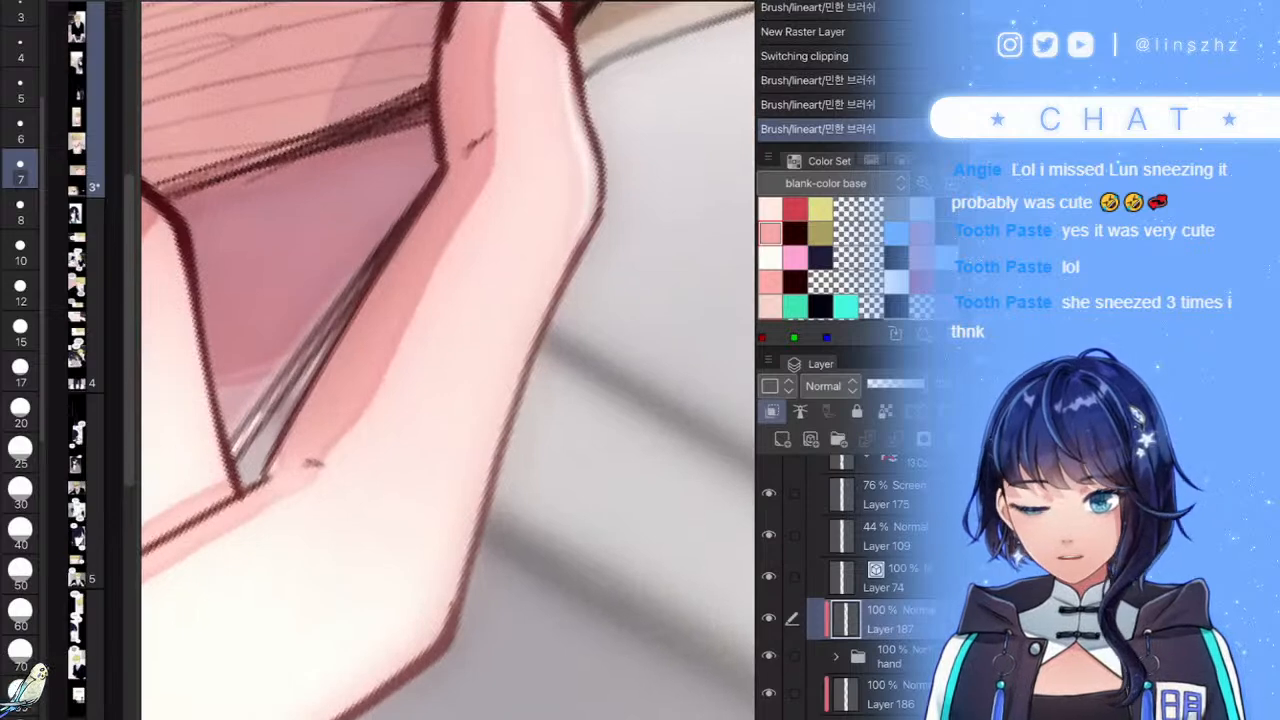
- With a slightly larger brush, add light strokes along the thumb's upper edge and the hand outline
key("bracketright")
key("bracketright")
mouse_move(578, 145)
left_mouse_down()
mouse_move(566, 238)
mouse_move(476, 436)
mouse_move(441, 614)
left_mouse_up()
scroll(441, 614, "down", 4)
scroll(543, 335, "up", 4)
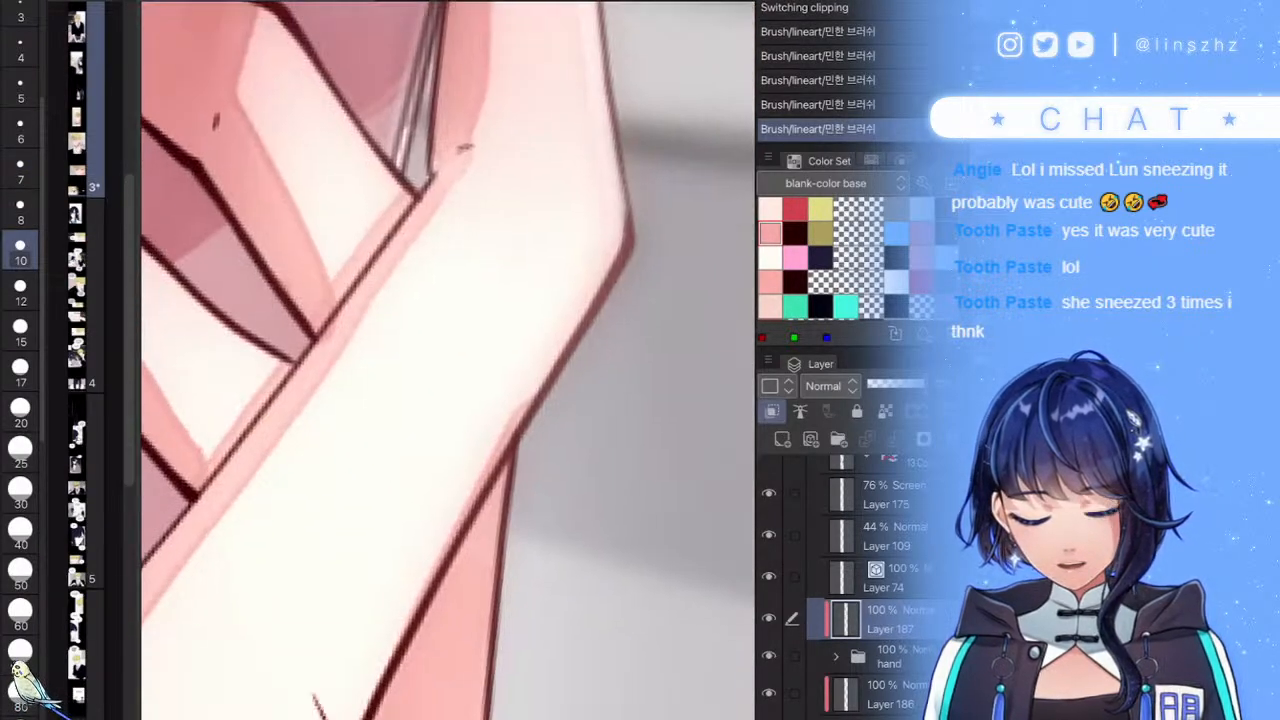
left_click_drag(543, 335, 466, 494)
scroll(466, 494, "down", 5)
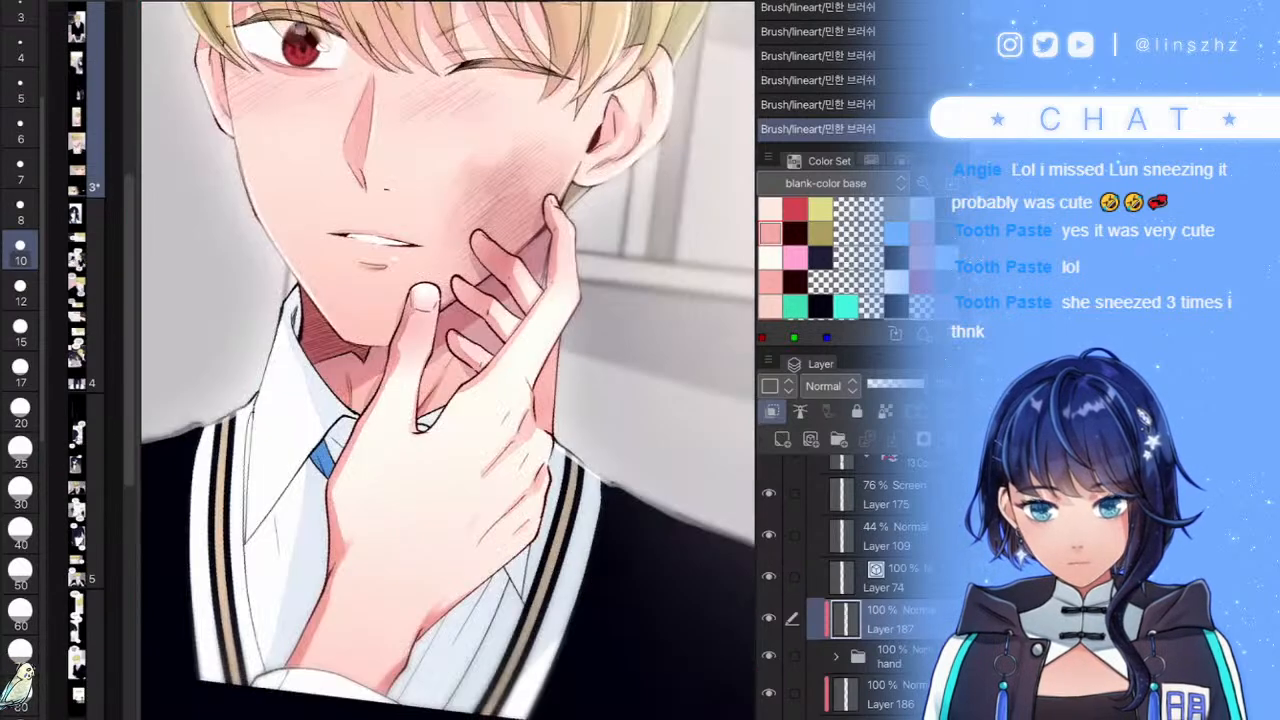
scroll(487, 400, "up", 4)
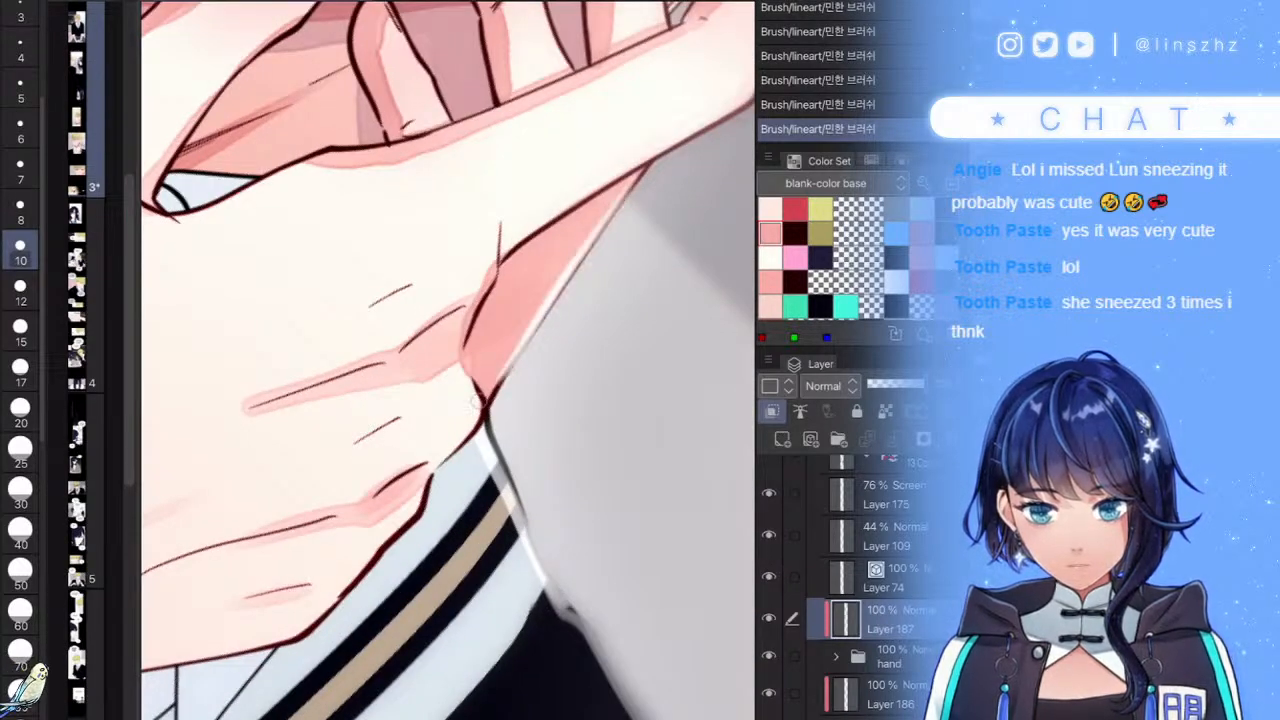
- Paint light skin-toned strokes over the dark wrist outline, redoing the inner-wrist stroke
mouse_move(457, 441)
left_mouse_down()
mouse_move(480, 412)
mouse_move(453, 432)
left_mouse_up()
scroll(453, 434, "up", 3)
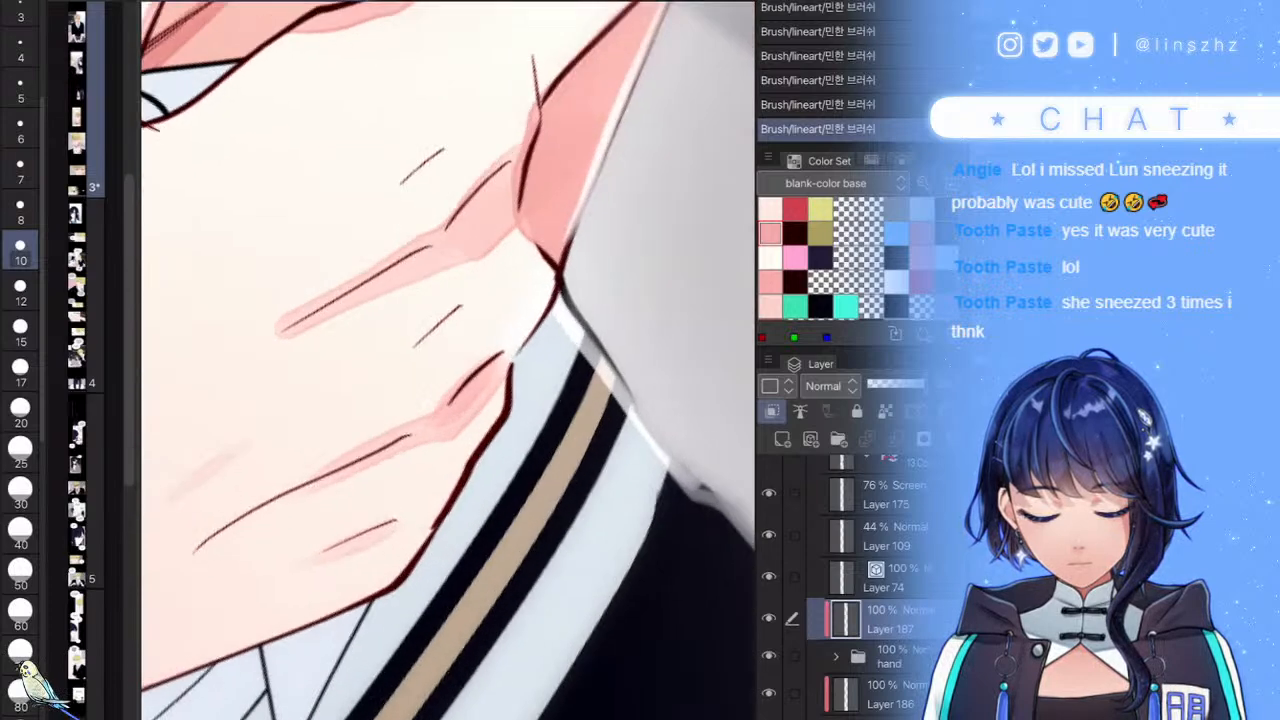
left_click_drag(548, 335, 410, 578)
scroll(448, 360, "down", 3)
scroll(448, 360, "up", 3)
mouse_move(608, 252)
left_mouse_down()
mouse_move(449, 434)
mouse_move(317, 550)
left_mouse_up()
scroll(448, 360, "down", 3)
scroll(448, 360, "up", 3)
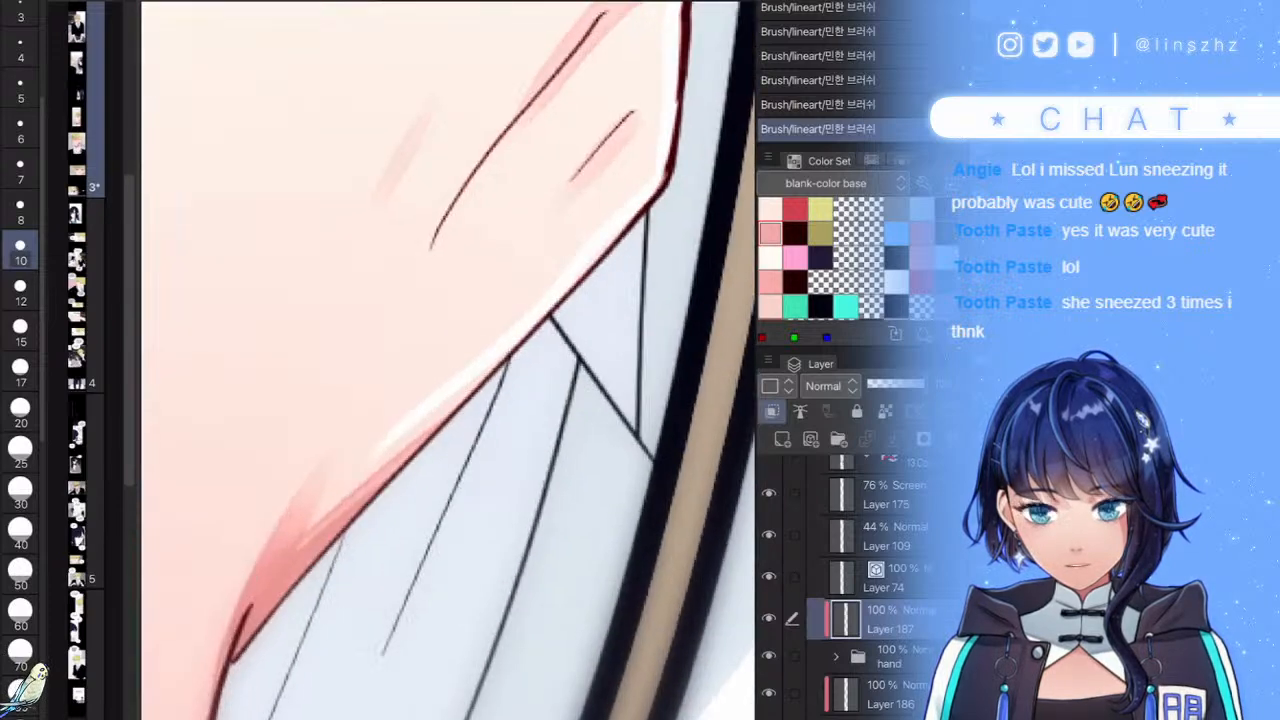
key("ctrl+z")
mouse_move(675, 96)
left_mouse_down()
mouse_move(654, 184)
mouse_move(420, 446)
left_mouse_up()
left_click_drag(650, 200, 492, 378)
scroll(448, 360, "down", 6)
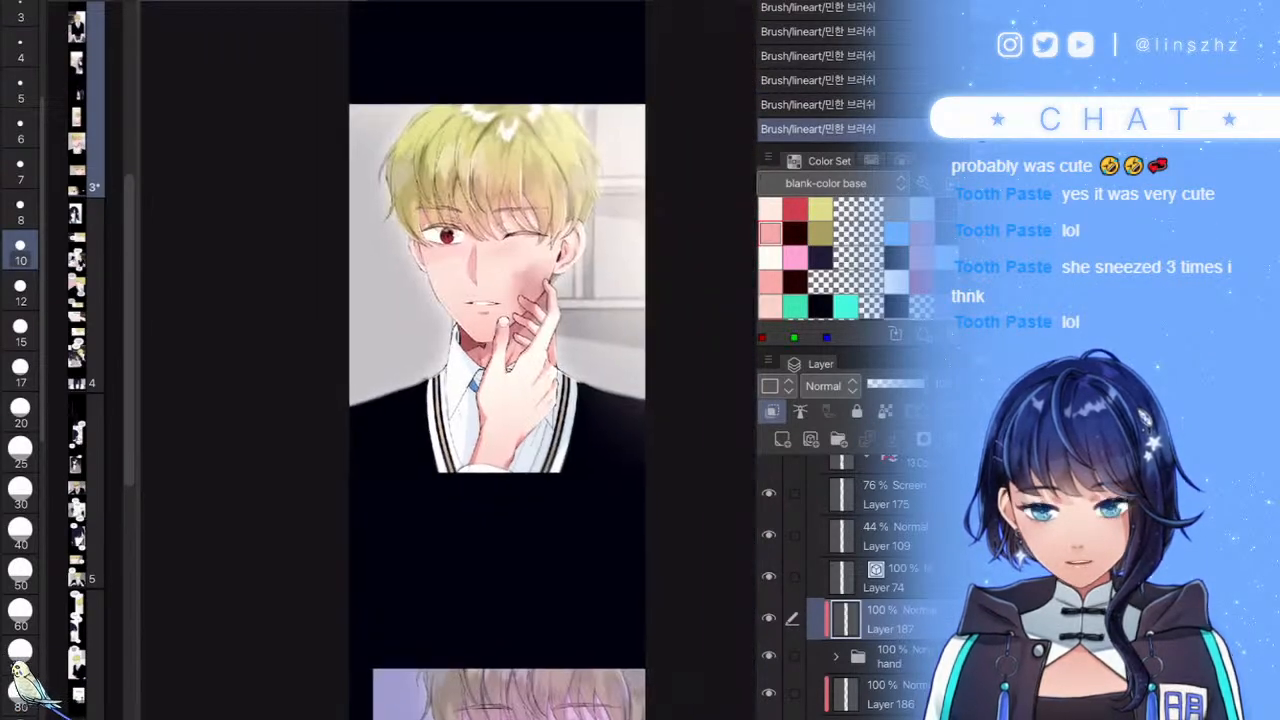
scroll(845, 580, "up", 3)
- Collapse the open panel folder and save the comic file with Ctrl+S
left_click(820, 544)
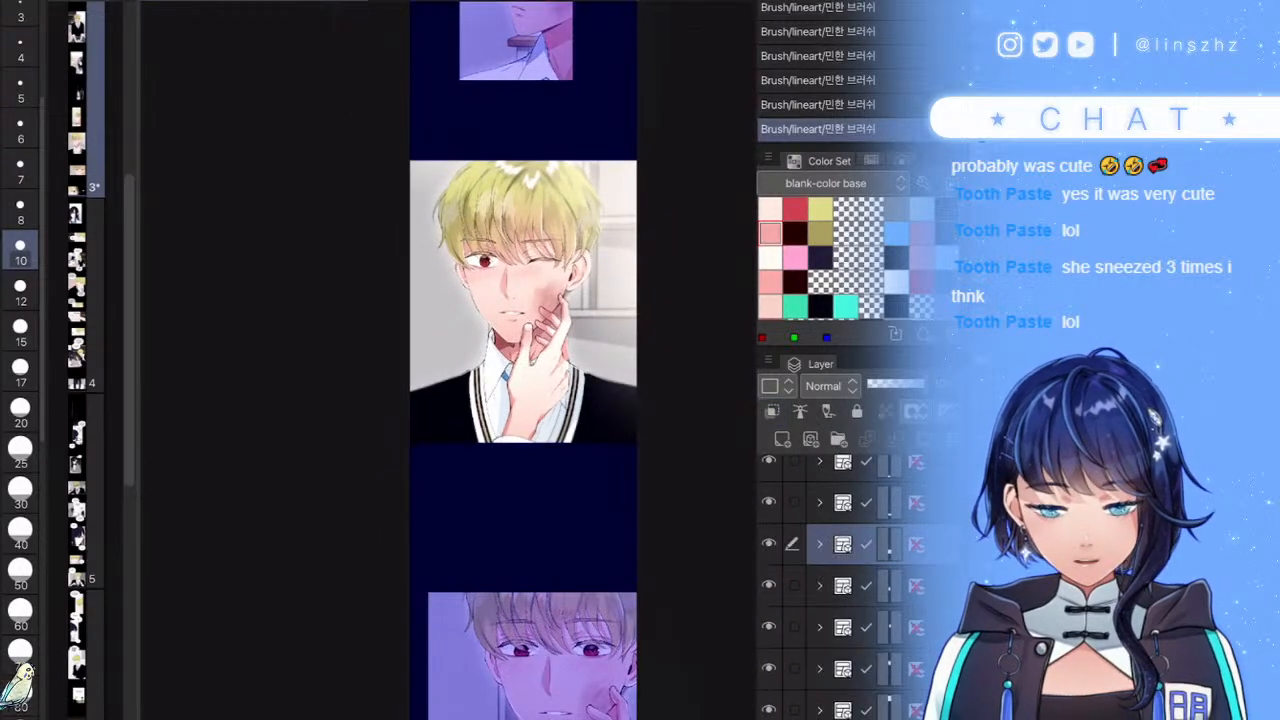
left_click(888, 502)
scroll(680, 549, "down", 5)
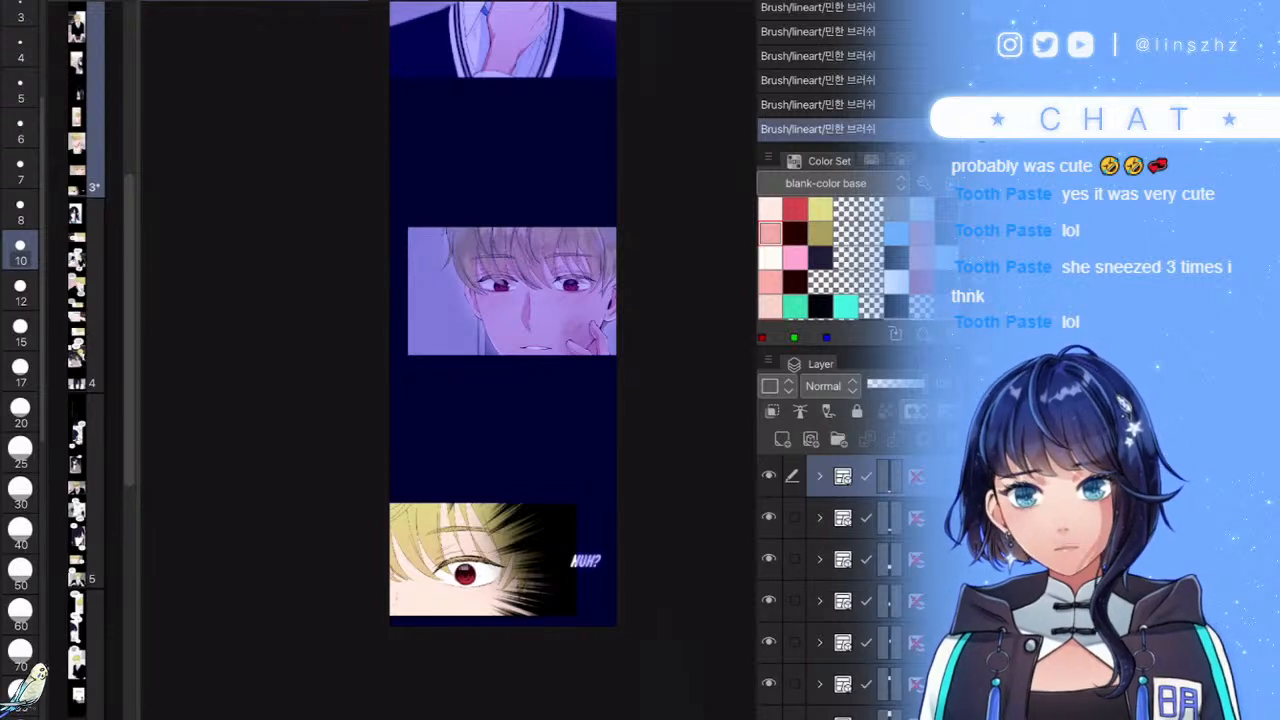
scroll(546, 602, "up", 5)
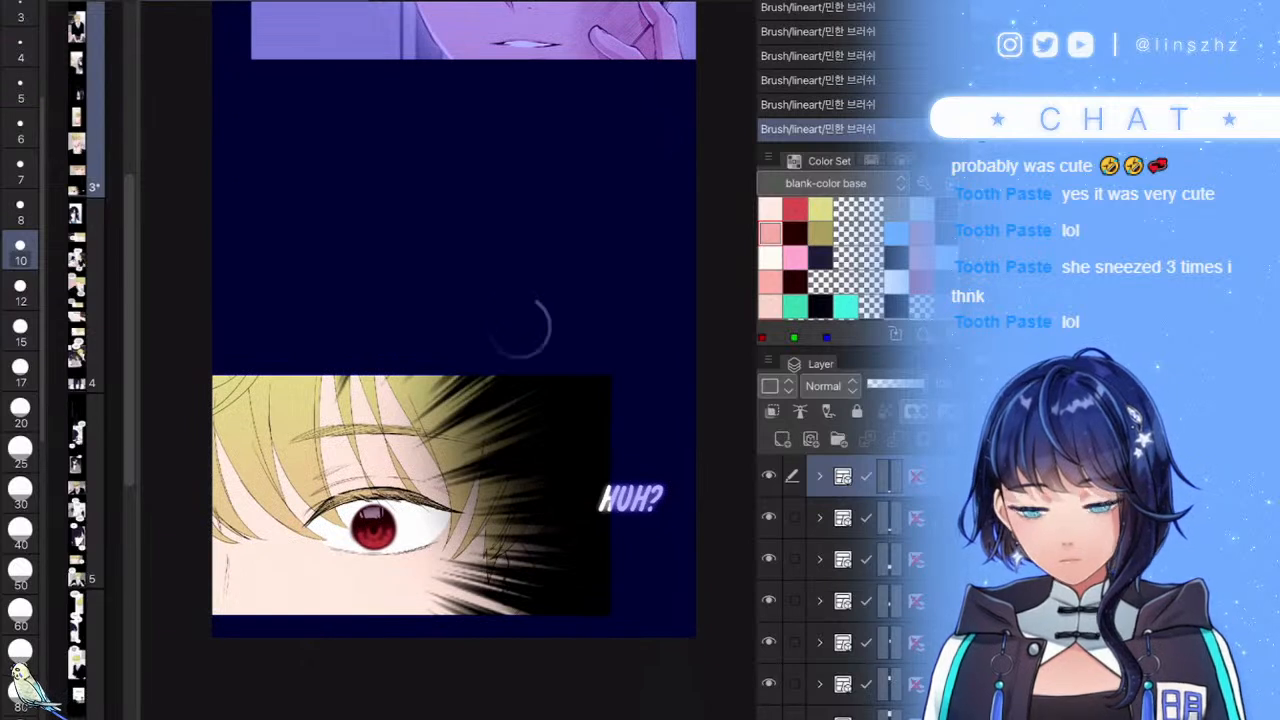
key("ctrl+s")
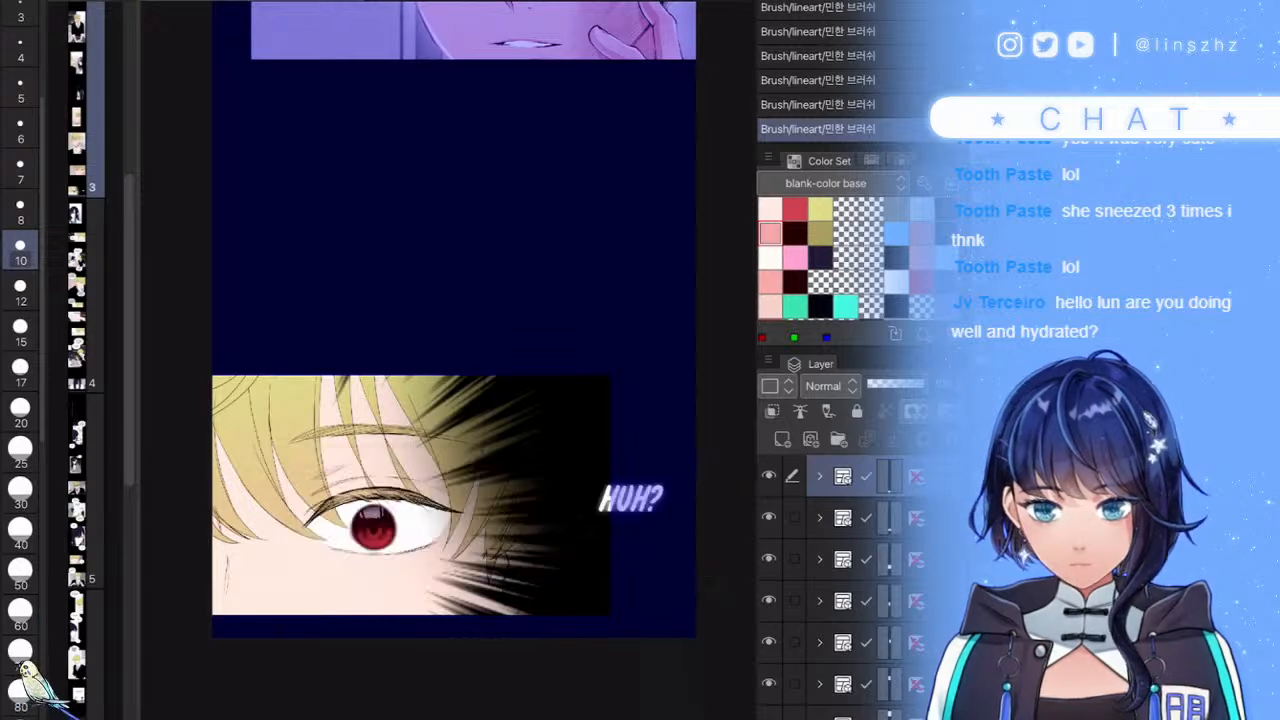
- Select the 'HUH?' eye panel's frame folder and expand it
scroll(473, 499, "up", 3)
scroll(460, 400, "down", 2)
scroll(460, 400, "up", 2)
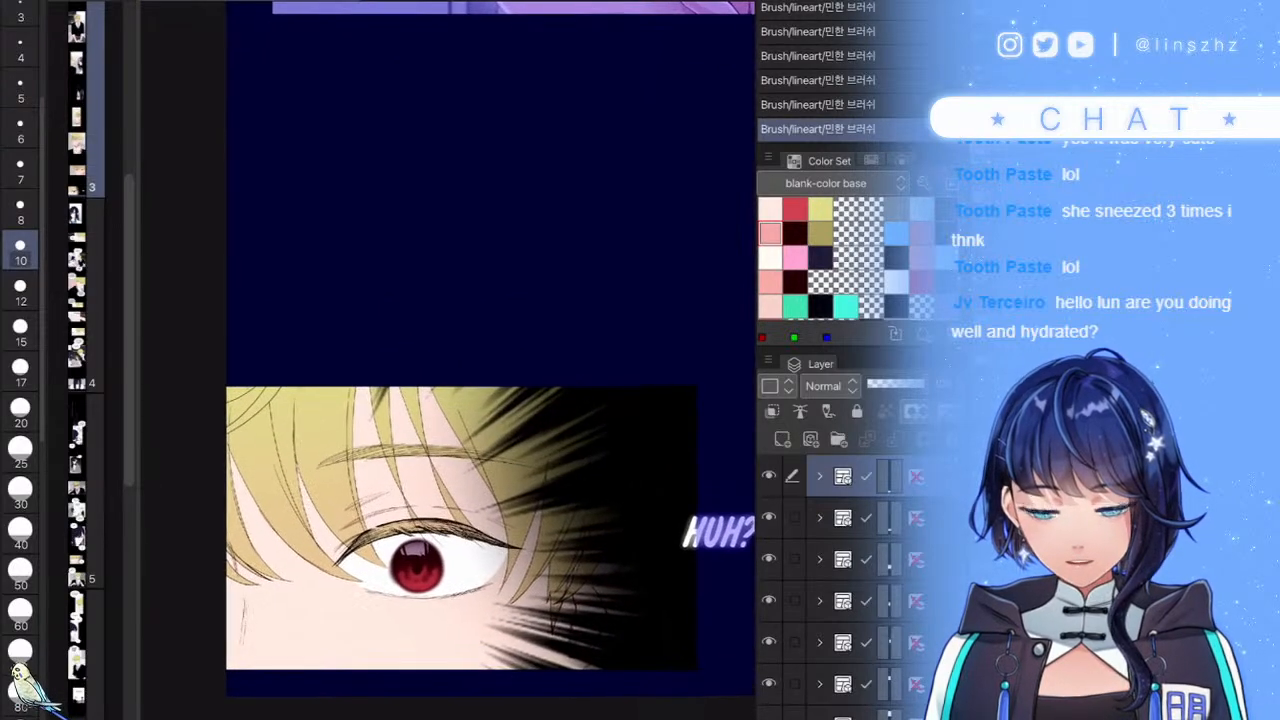
left_click(848, 518)
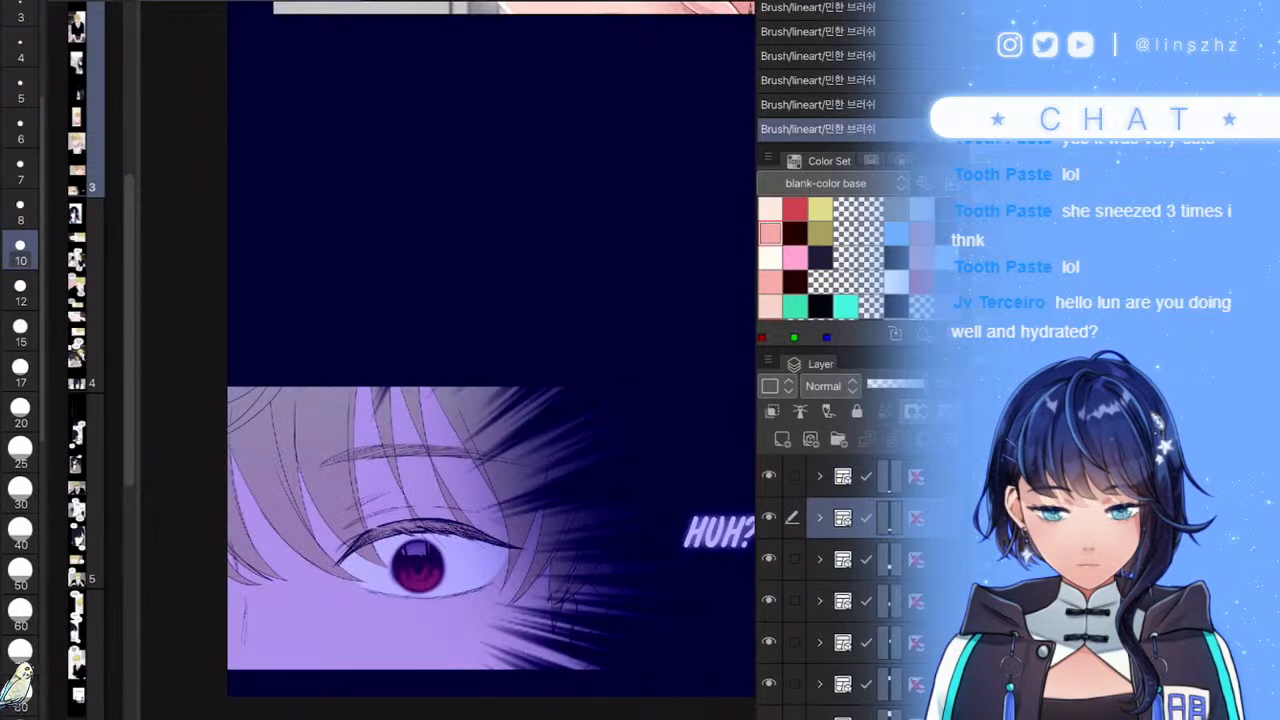
left_click(848, 476)
scroll(846, 586, "up", 3)
left_click(828, 605)
scroll(846, 590, "down", 3)
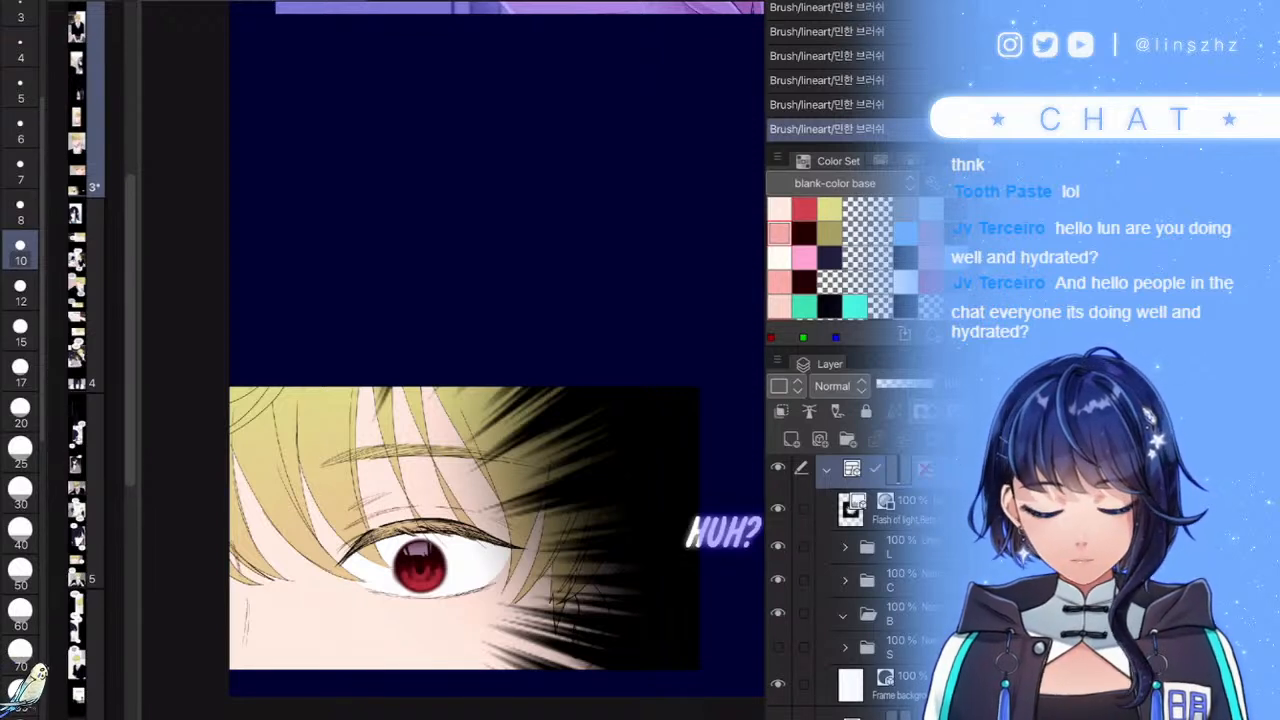
- Mask folder C to the character's silhouette, then expand its SKIN folder
left_click(898, 547)
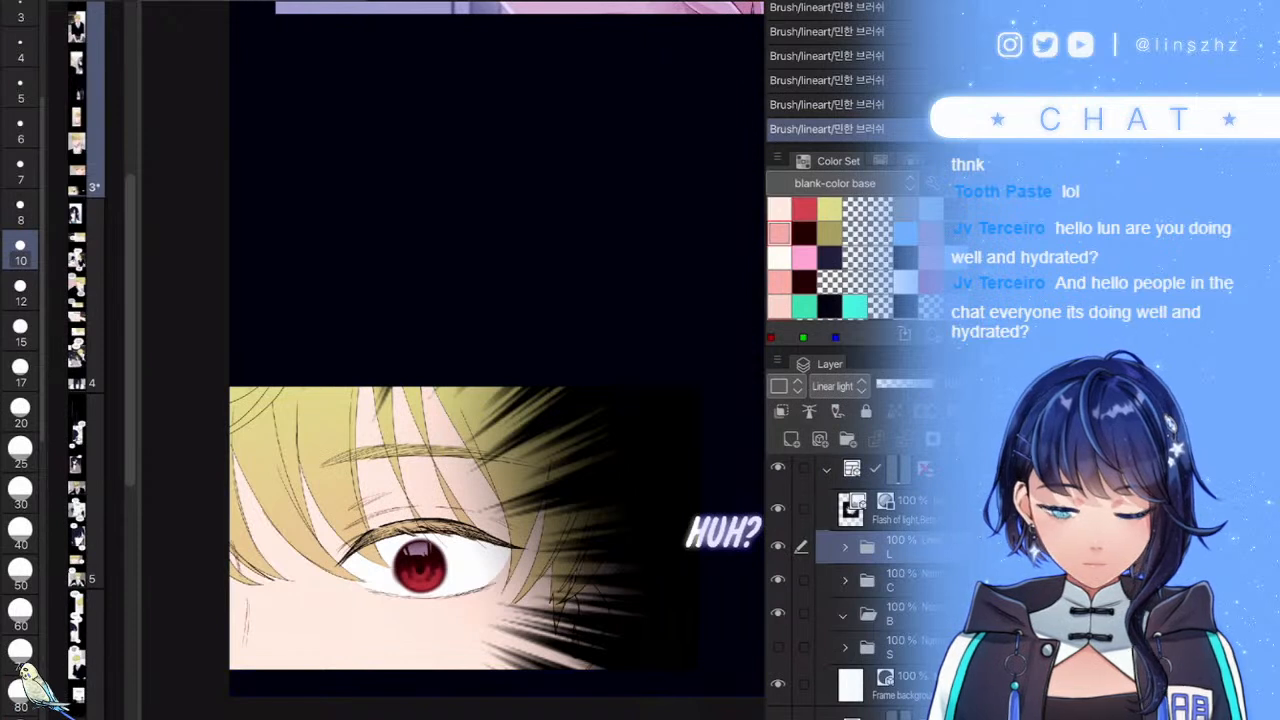
left_click(898, 580)
left_click(844, 580)
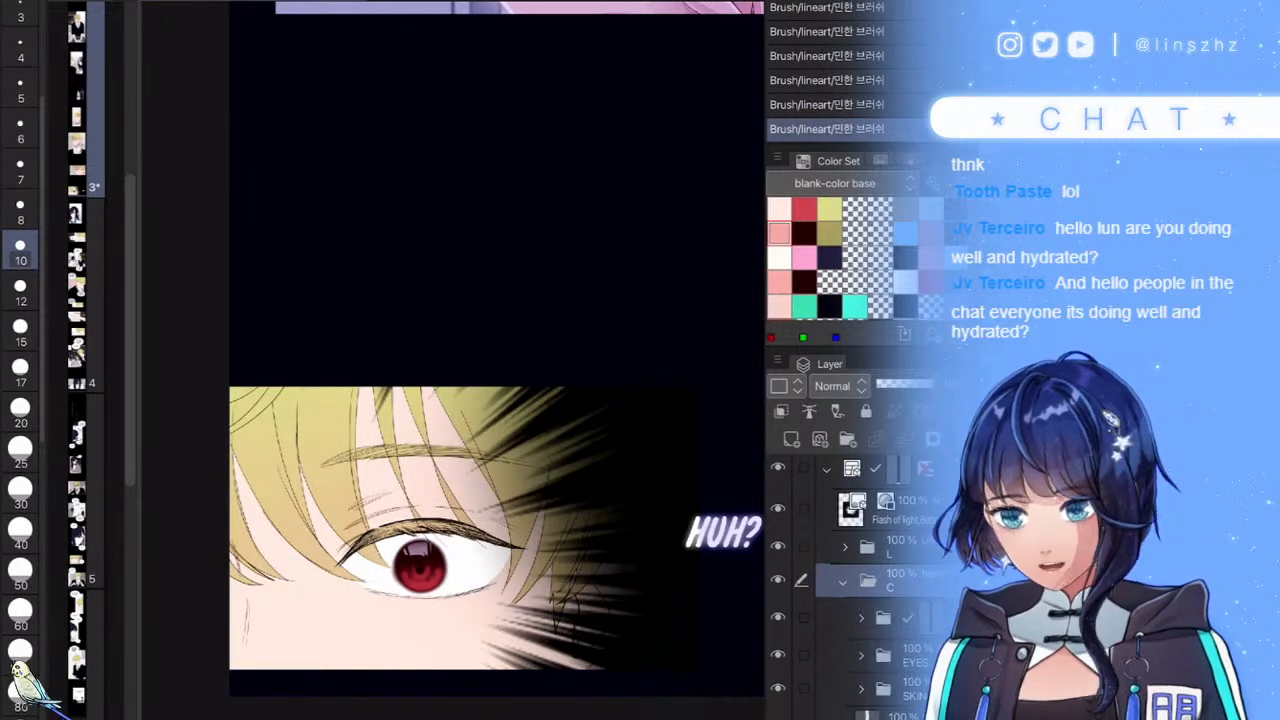
left_click(867, 715, "ctrl")
left_click(933, 439)
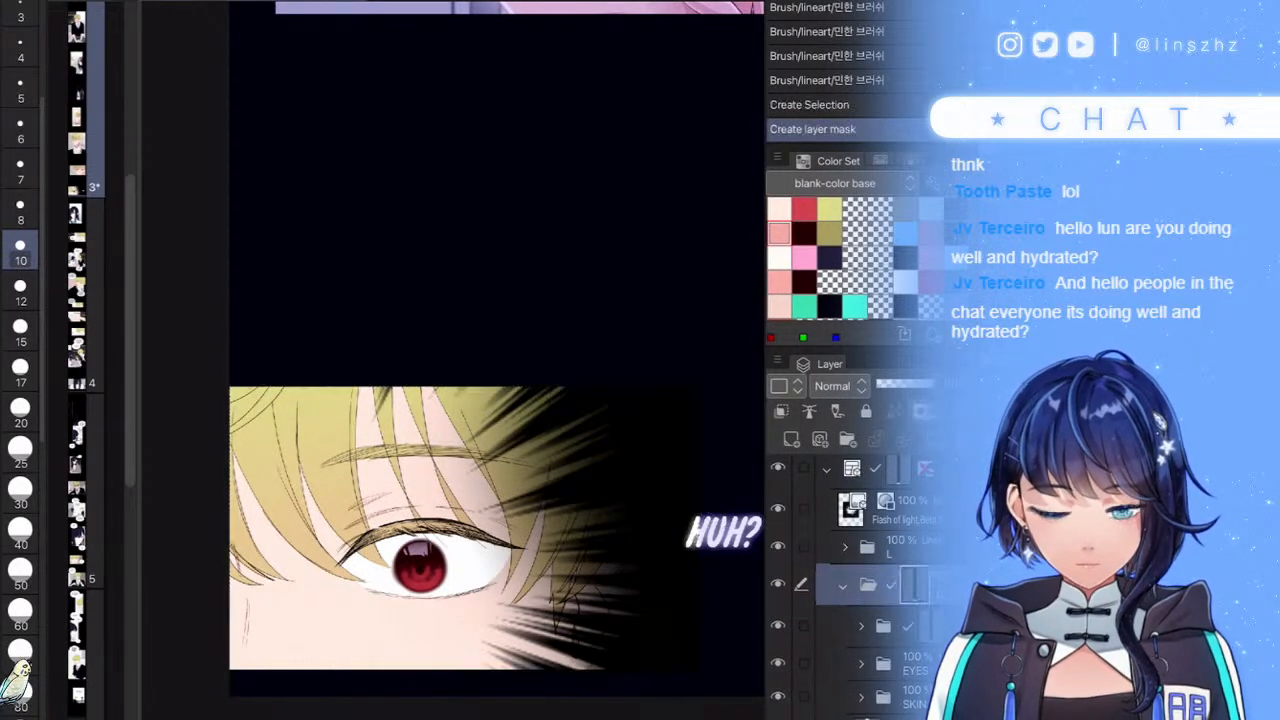
scroll(850, 580, "down", 3)
left_click(858, 589)
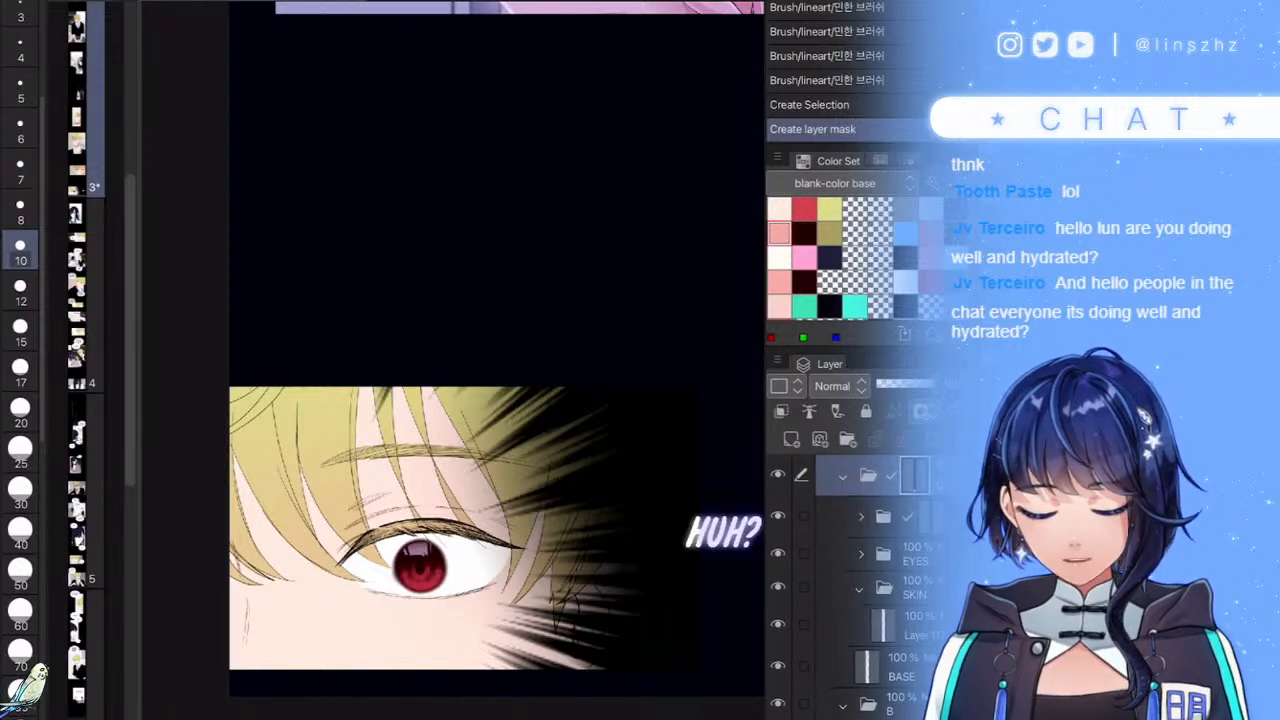
- Add a new layer above the skin layer and set the brush to size 40, undoing trial strokes
left_click(850, 624)
left_click(791, 439)
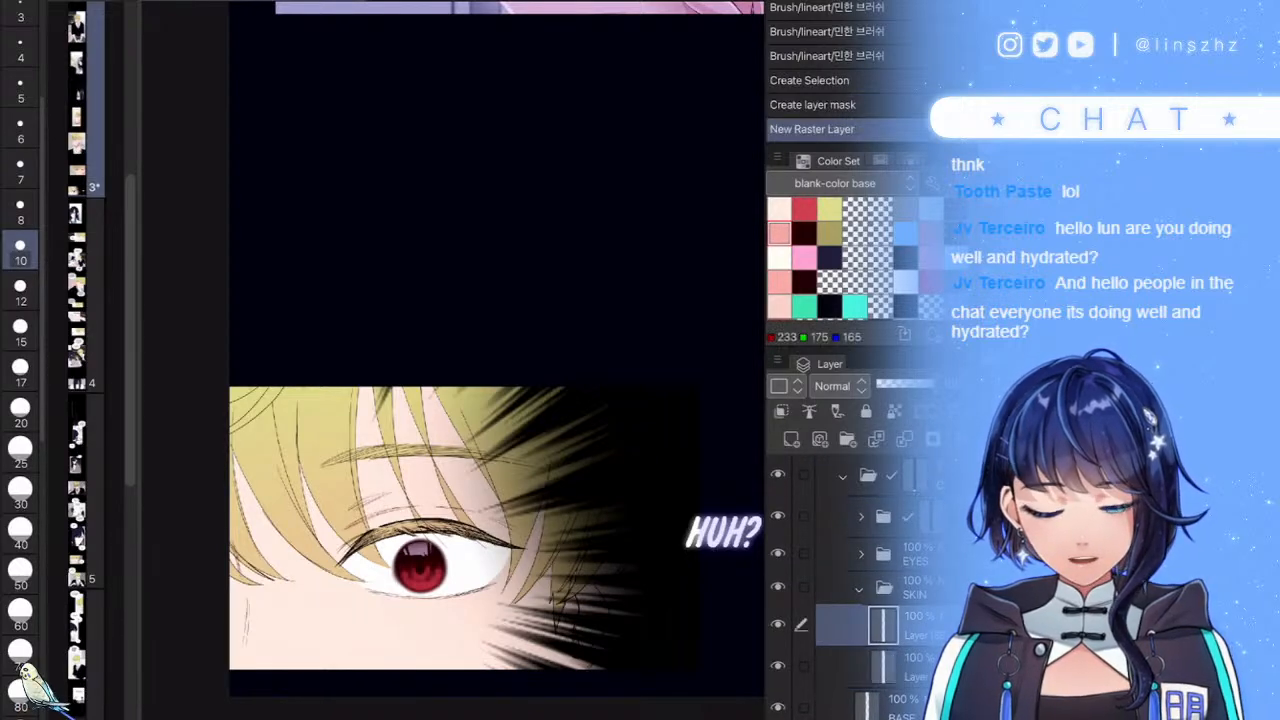
scroll(361, 541, "up", 5)
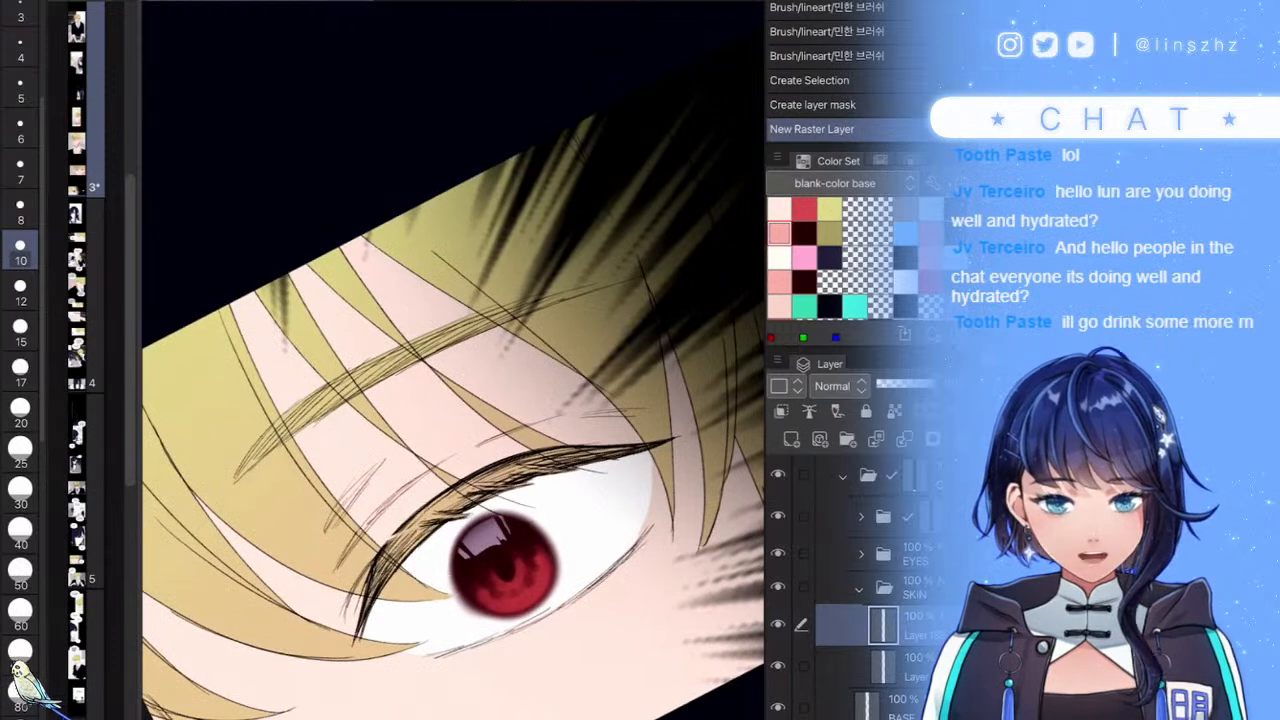
left_click(20, 452)
mouse_move(348, 541)
left_mouse_down()
mouse_move(484, 436)
mouse_move(381, 458)
mouse_move(345, 413)
left_mouse_up()
key("]")
key("]")
key("ctrl+z")
key("ctrl+z")
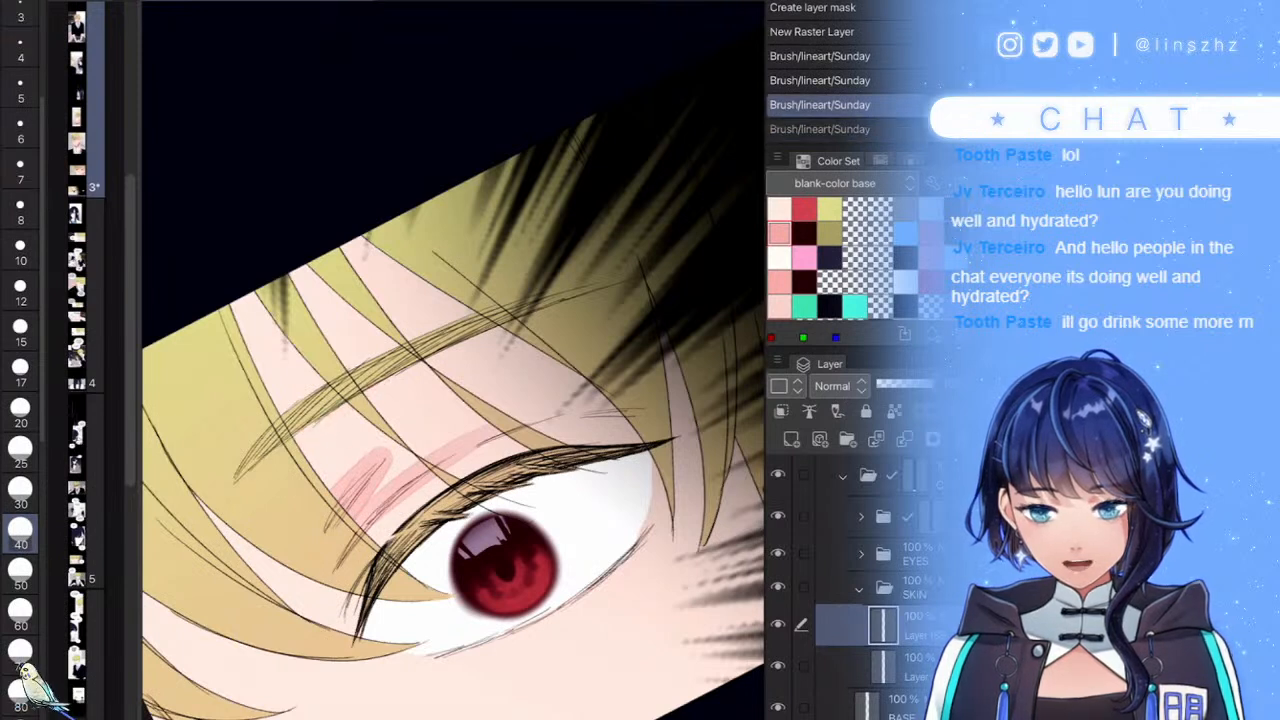
- Shade the eyelid, under the eyebrow, lower eyelid and eyelid crease pink
mouse_move(352, 524)
left_mouse_down()
mouse_move(388, 450)
mouse_move(340, 498)
left_mouse_up()
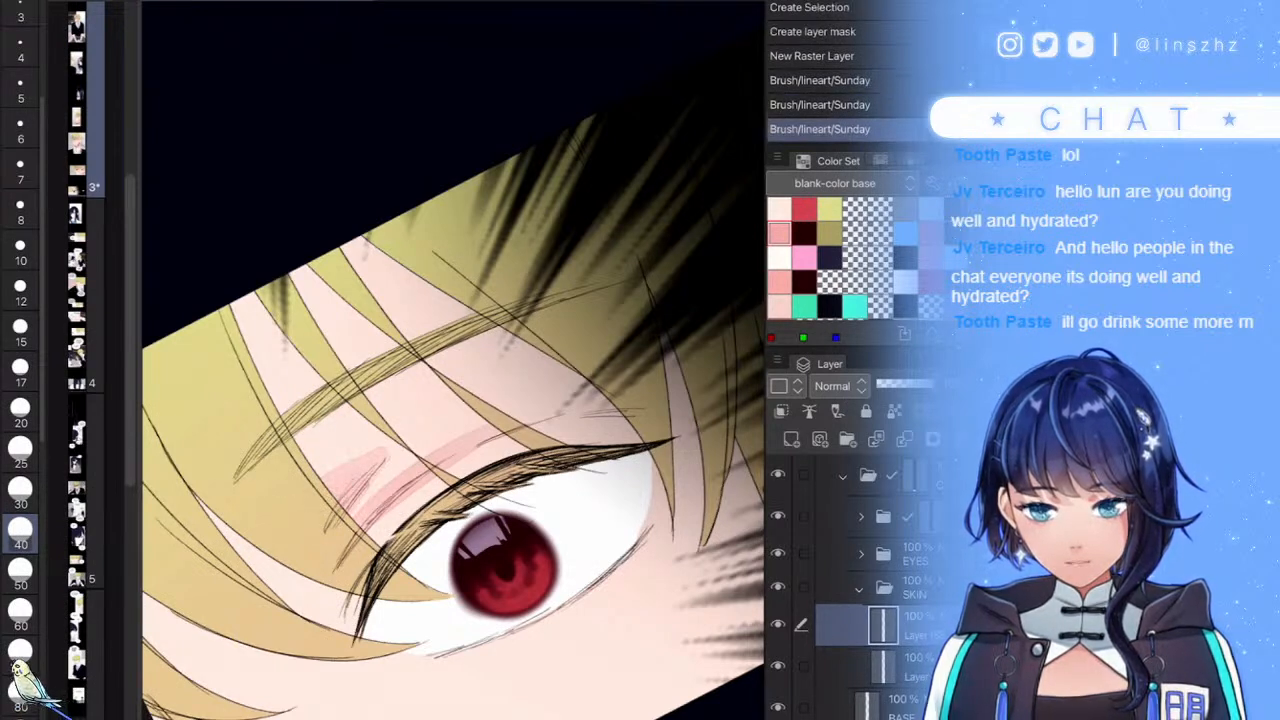
left_click_drag(293, 462, 496, 334)
mouse_move(640, 500)
left_mouse_down()
mouse_move(535, 628)
mouse_move(500, 640)
left_mouse_up()
left_click_drag(598, 404, 518, 424)
scroll(510, 560, "down", 5)
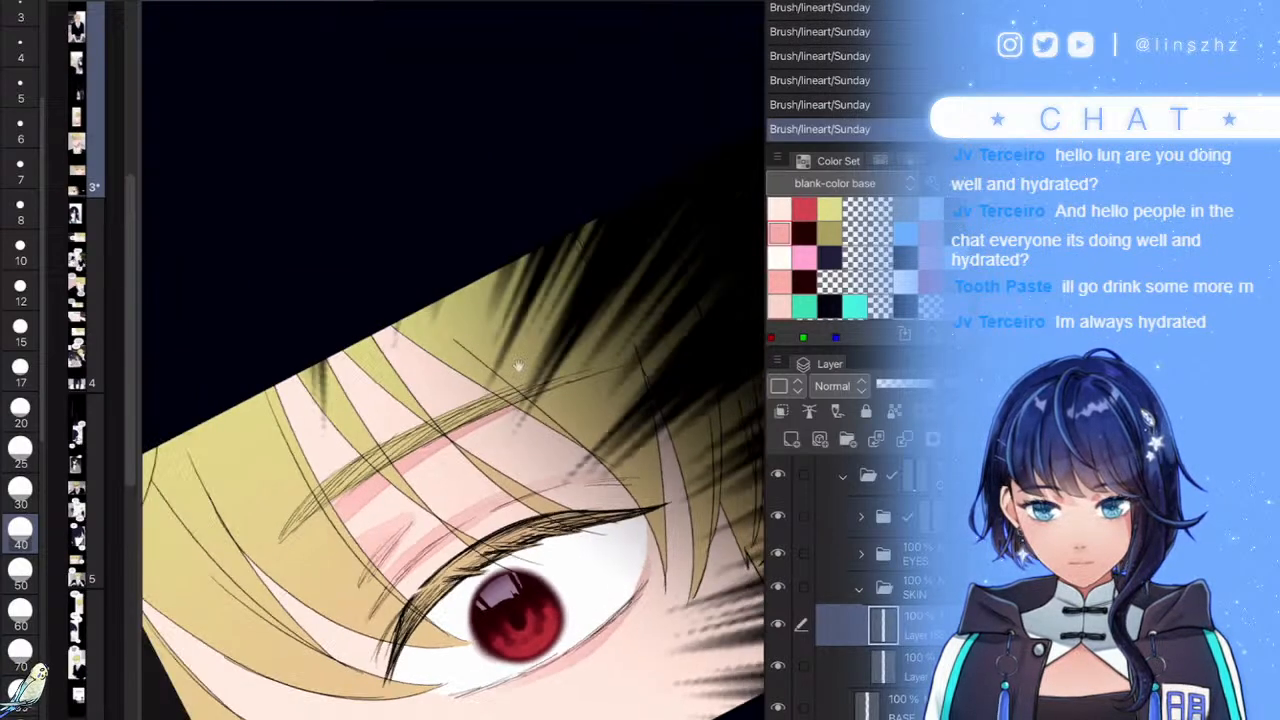
scroll(510, 560, "up", 3)
scroll(275, 495, "up", 5)
- Add pink on the left face edge and faint pink on the skin right of the eye
mouse_move(386, 392)
left_mouse_down()
mouse_move(376, 444)
mouse_move(240, 644)
mouse_move(384, 370)
left_mouse_up()
scroll(488, 461, "down", 5)
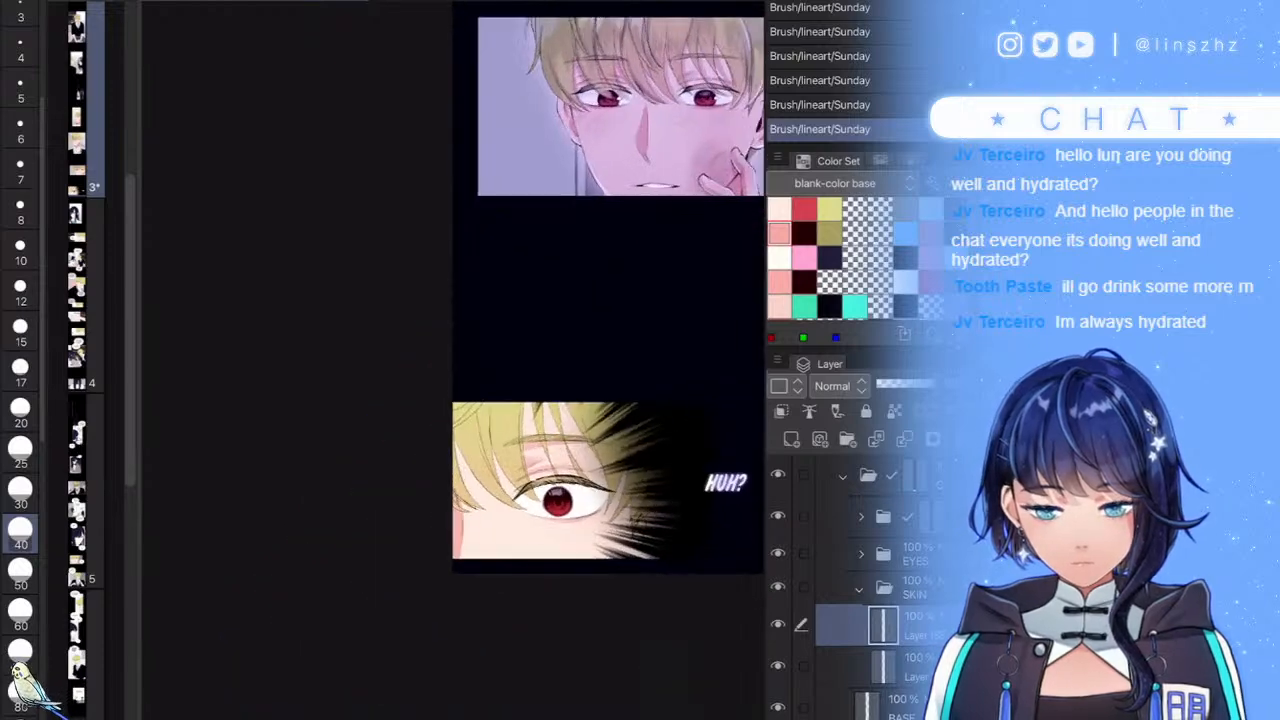
scroll(614, 504, "up", 4)
mouse_move(568, 410)
left_mouse_down()
mouse_move(526, 512)
mouse_move(528, 560)
left_mouse_up()
left_click_drag(668, 613, 634, 655)
mouse_move(628, 604)
left_mouse_down()
mouse_move(632, 542)
mouse_move(529, 542)
left_mouse_up()
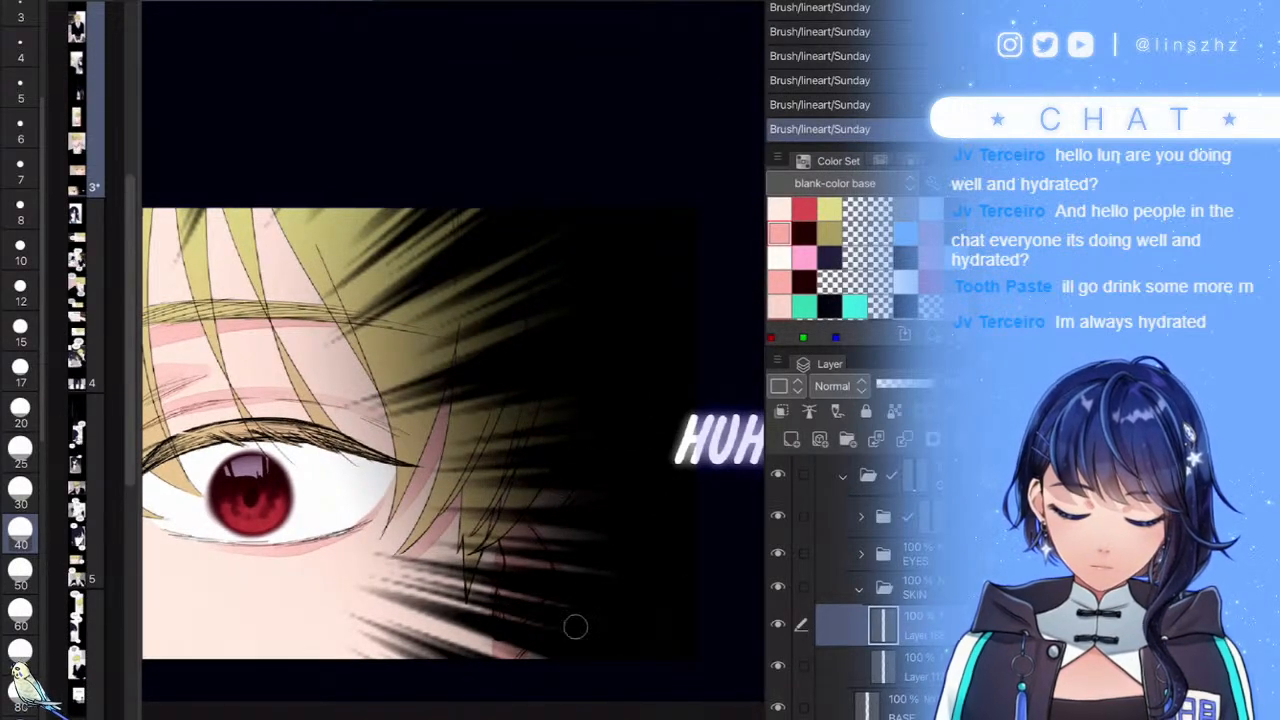
scroll(548, 519, "down", 4)
scroll(345, 424, "up", 3)
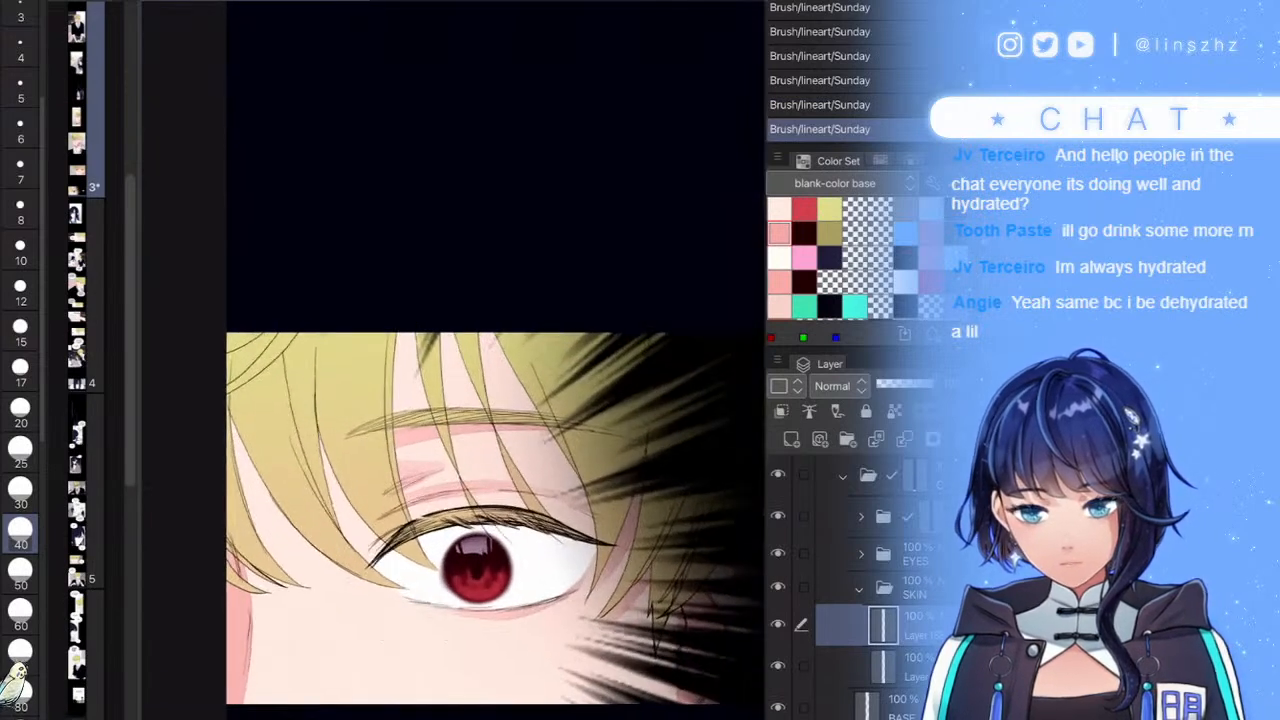
scroll(432, 468, "up", 4)
- Paint pink shadow along the hair edge, the skin strips between strands, and under the strand tips
left_click_drag(603, 258, 328, 476)
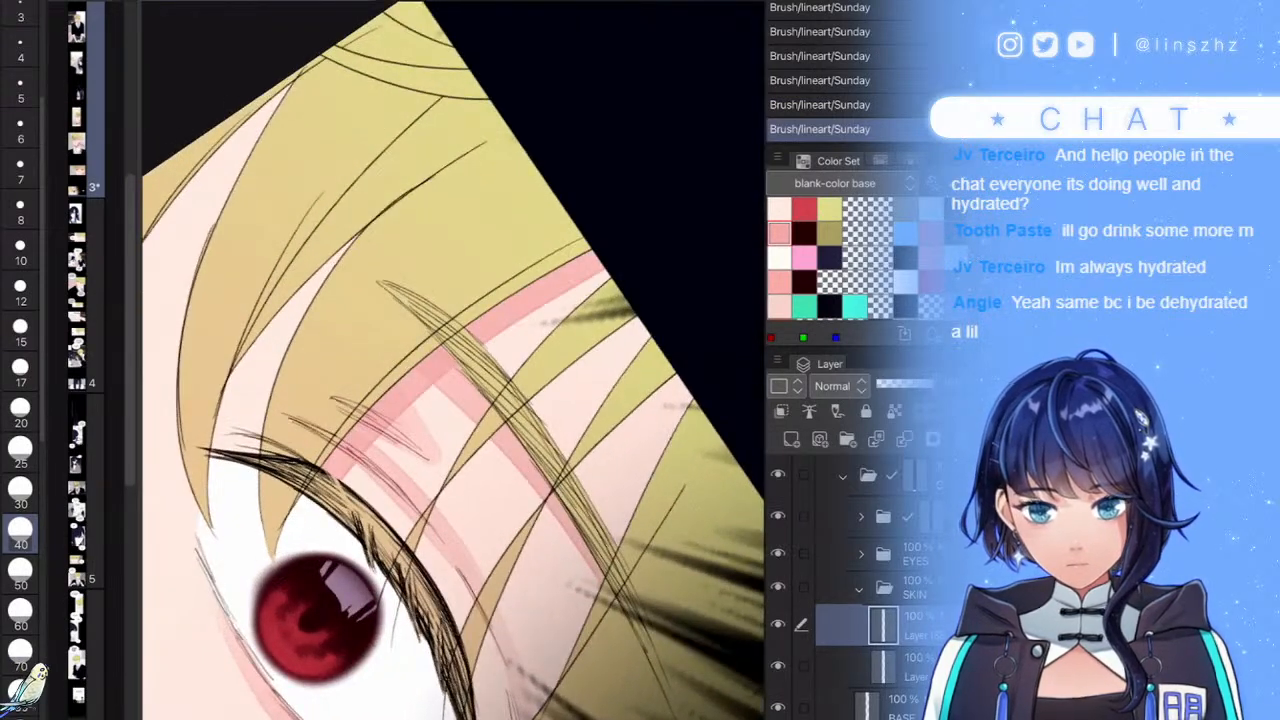
mouse_move(350, 245)
left_mouse_down()
mouse_move(236, 410)
mouse_move(226, 448)
left_mouse_up()
mouse_move(350, 173)
left_mouse_down()
mouse_move(367, 200)
mouse_move(575, 314)
left_mouse_up()
scroll(390, 382, "up", 1)
left_click_drag(350, 424, 548, 214)
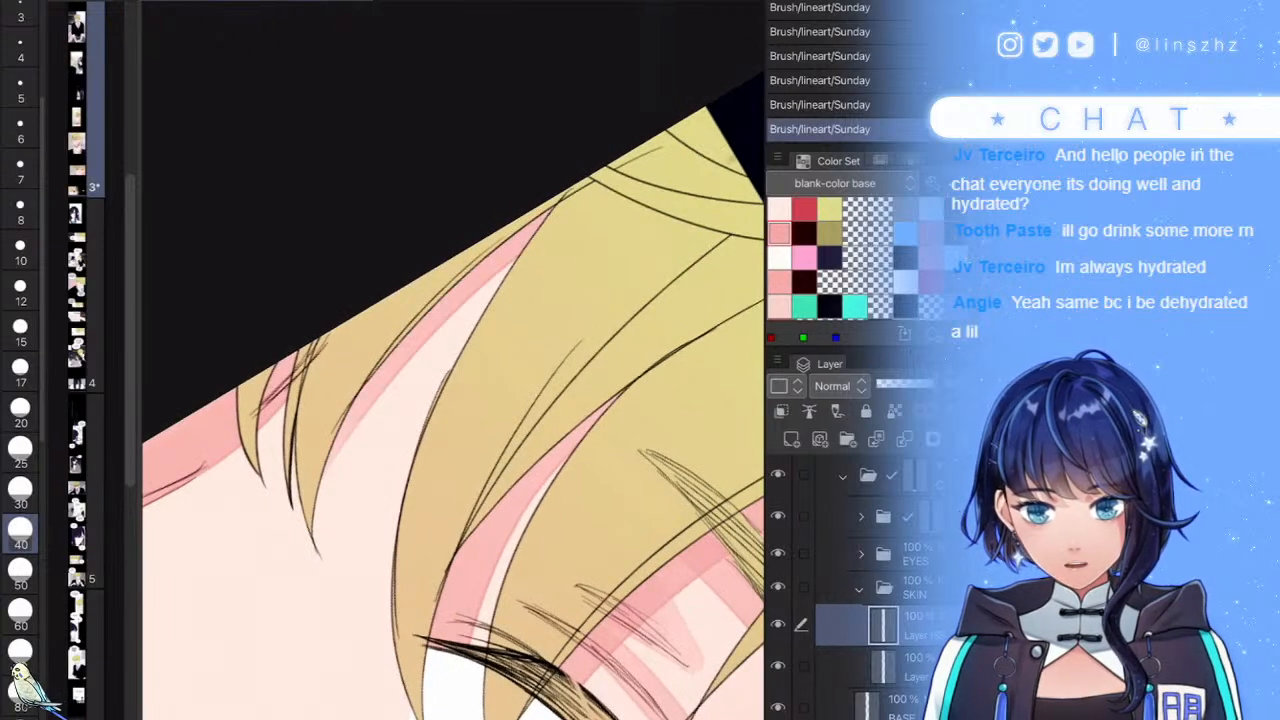
left_click_drag(270, 410, 294, 526)
left_click_drag(265, 438, 269, 460)
left_click_drag(284, 466, 306, 550)
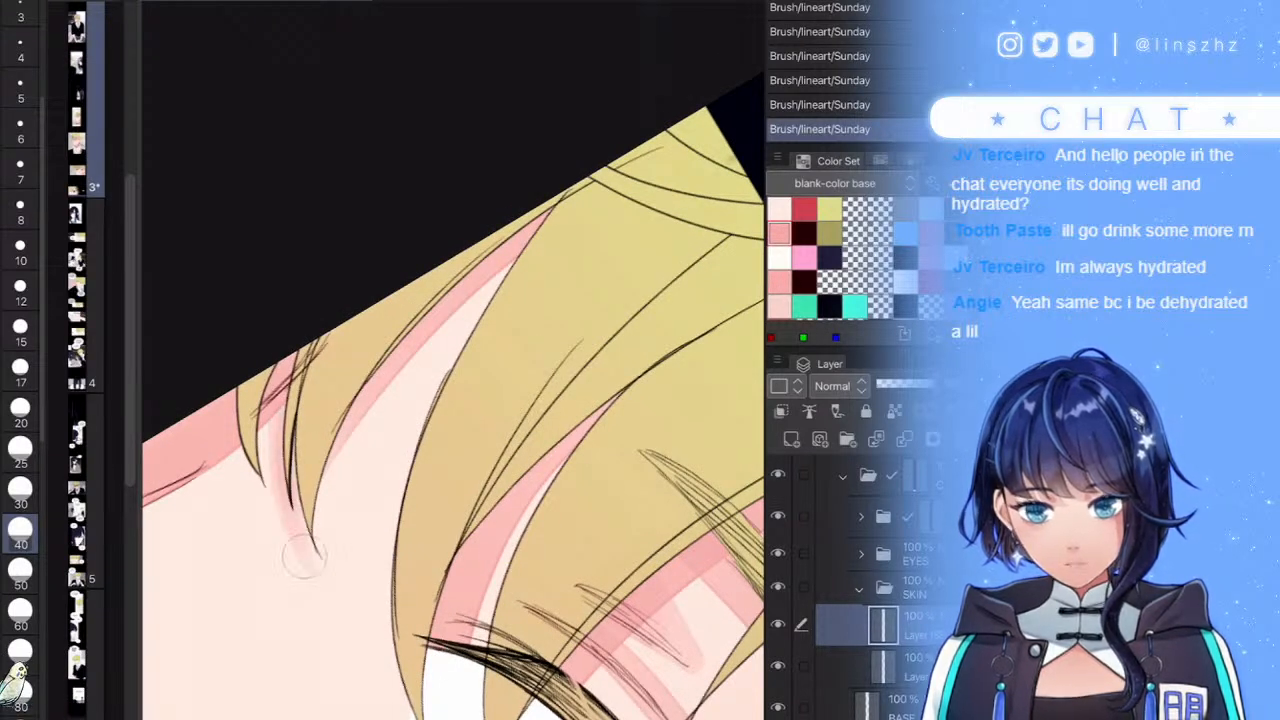
mouse_move(270, 420)
left_mouse_down()
mouse_move(284, 508)
mouse_move(290, 494)
left_mouse_up()
left_click_drag(236, 448, 272, 500)
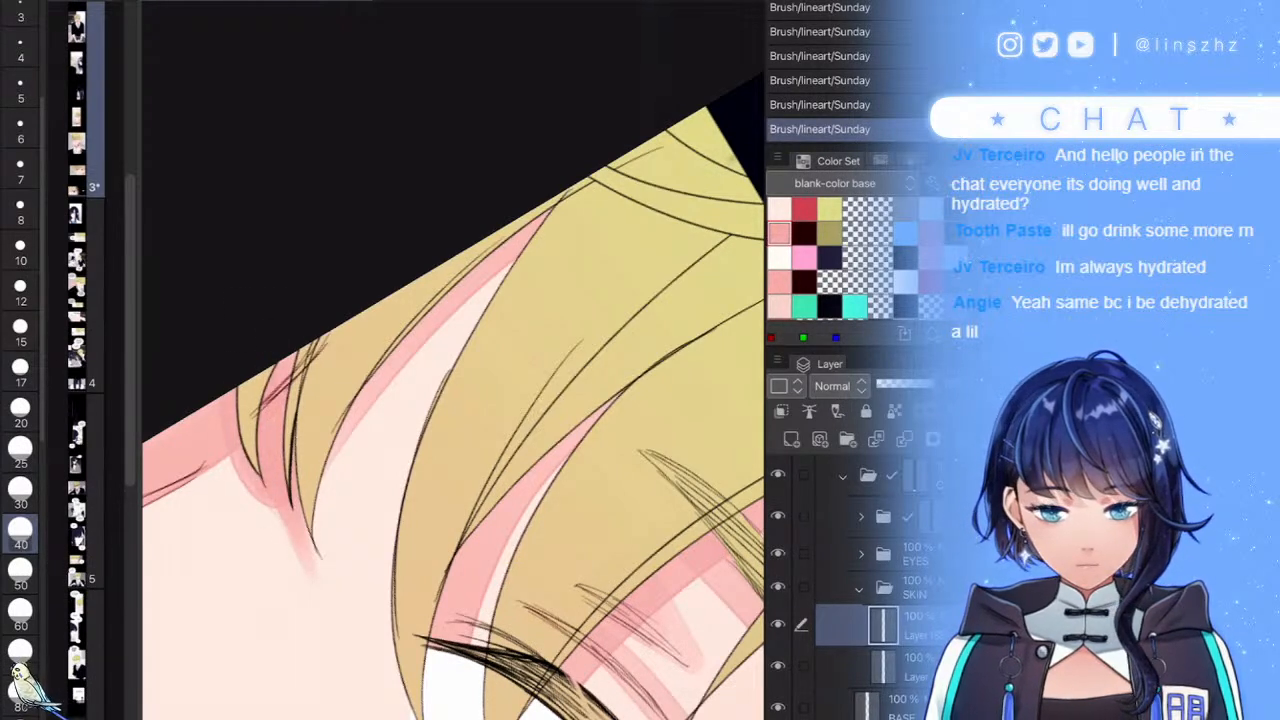
- At brush size 15, erase excess pink shadow between the hair tips to clean its edge
key("e")
scroll(453, 376, "up", 3)
mouse_move(317, 562)
left_mouse_down()
mouse_move(311, 414)
mouse_move(319, 544)
left_mouse_up()
left_click_drag(309, 478, 338, 604)
left_click_drag(309, 446, 378, 684)
mouse_move(304, 528)
left_mouse_down()
mouse_move(304, 395)
mouse_move(322, 463)
left_mouse_up()
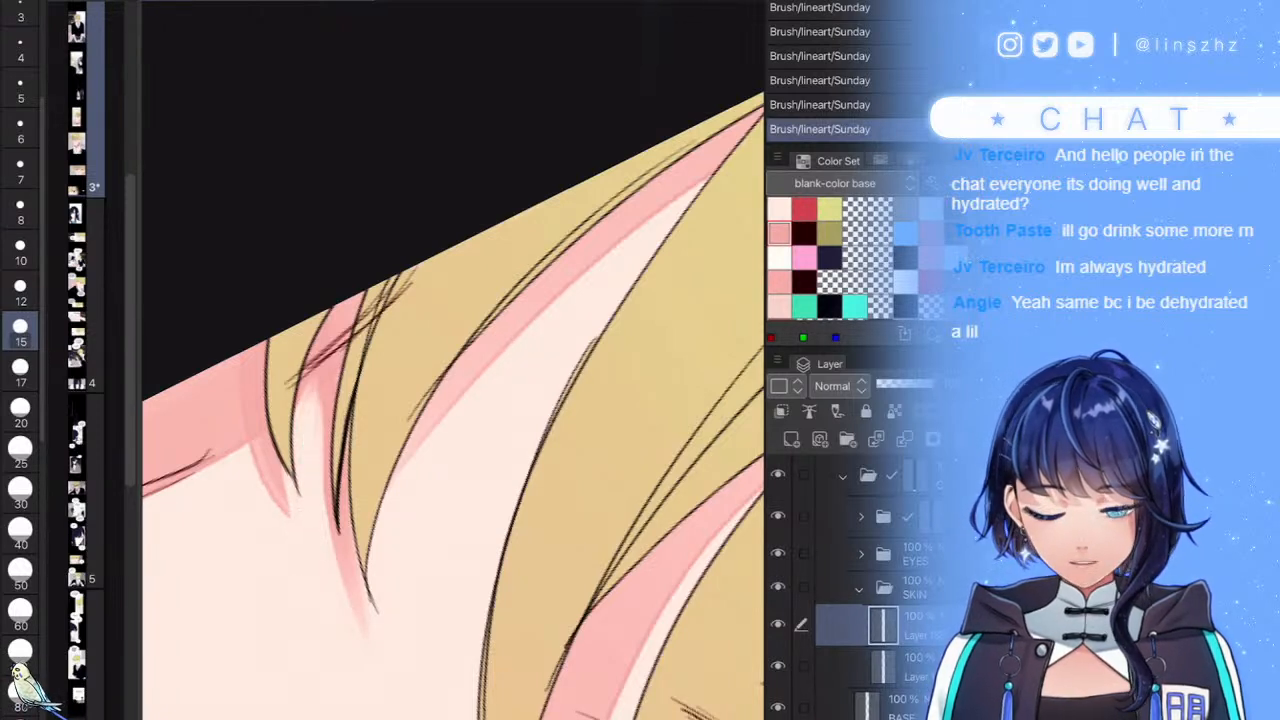
- Repaint the shadow strip darker and wider at size 20, extending it to the strip's tip
left_click_drag(322, 386, 323, 506)
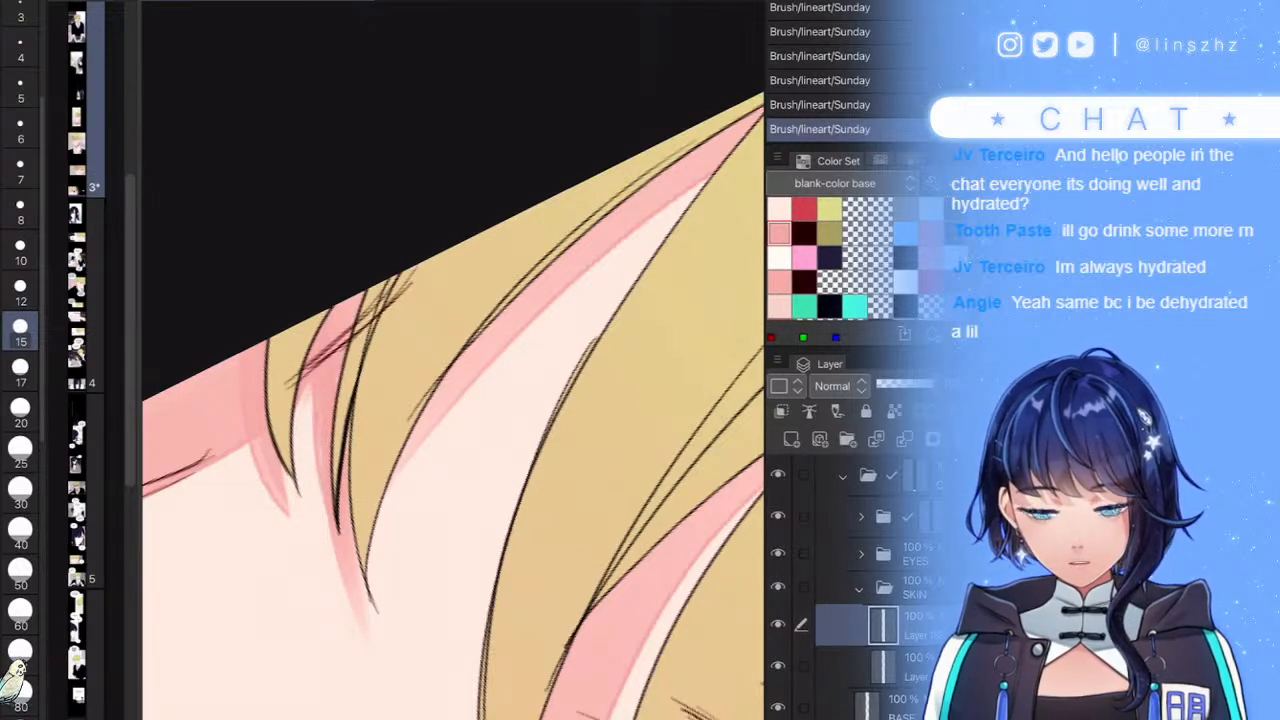
left_click_drag(317, 402, 329, 538)
scroll(453, 360, "down", 5)
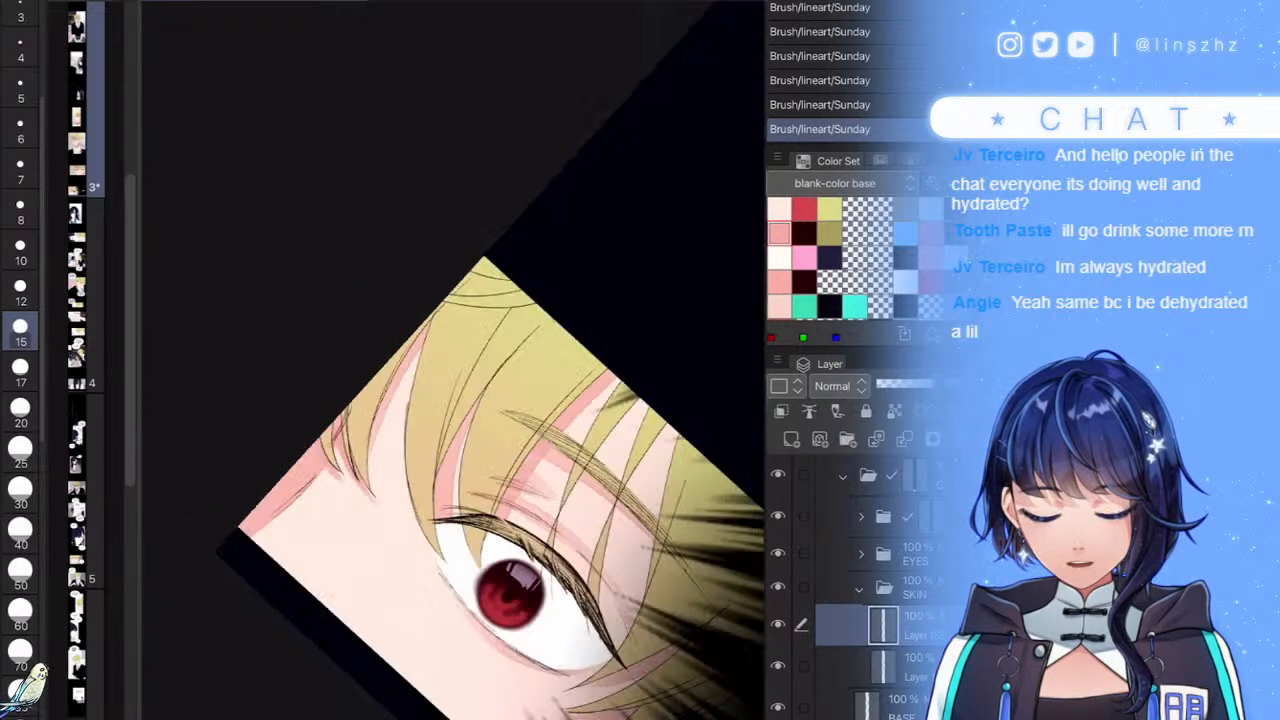
scroll(453, 360, "up", 5)
key("bracketright")
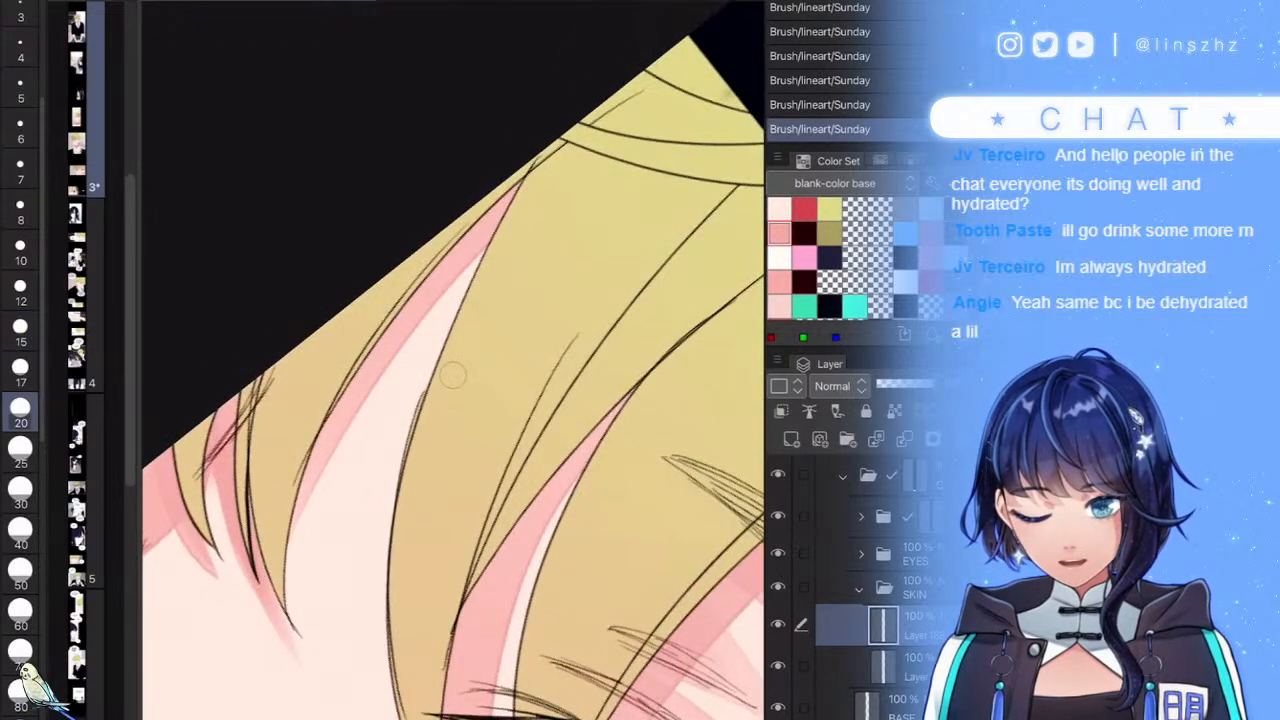
mouse_move(291, 543)
left_mouse_down()
mouse_move(299, 490)
mouse_move(456, 258)
left_mouse_up()
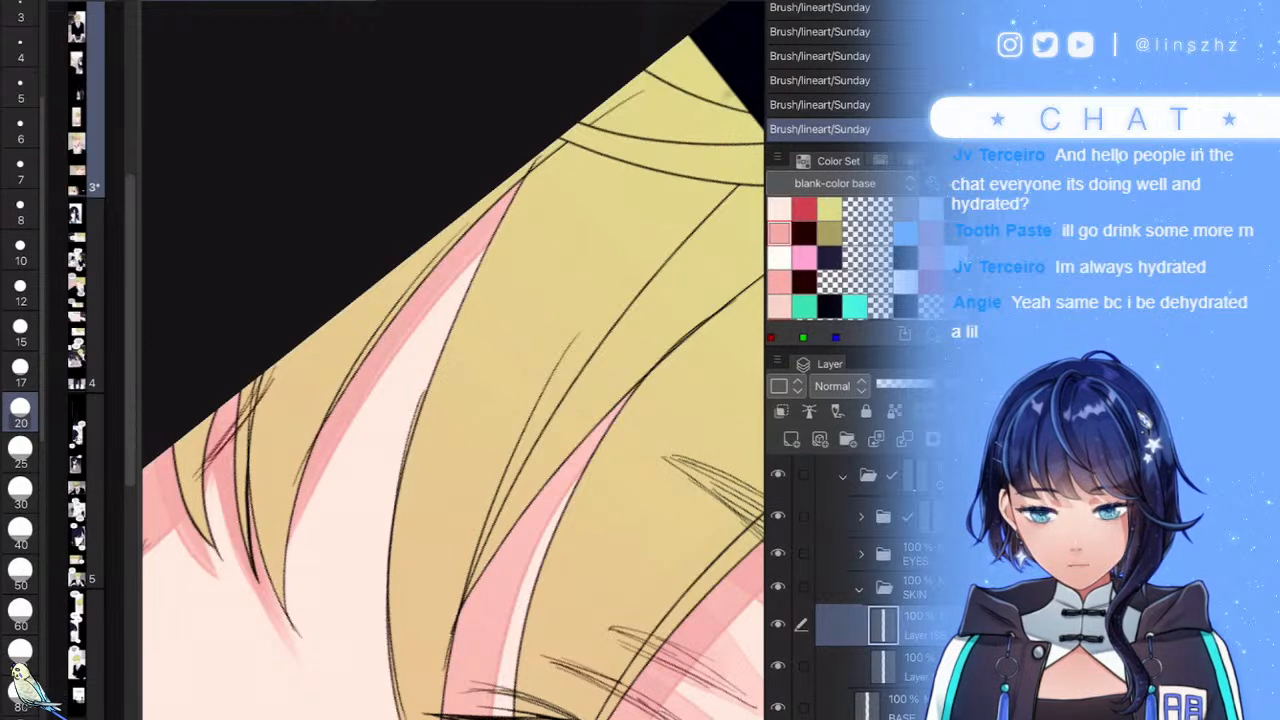
scroll(440, 380, "down", 3)
scroll(453, 360, "up", 5)
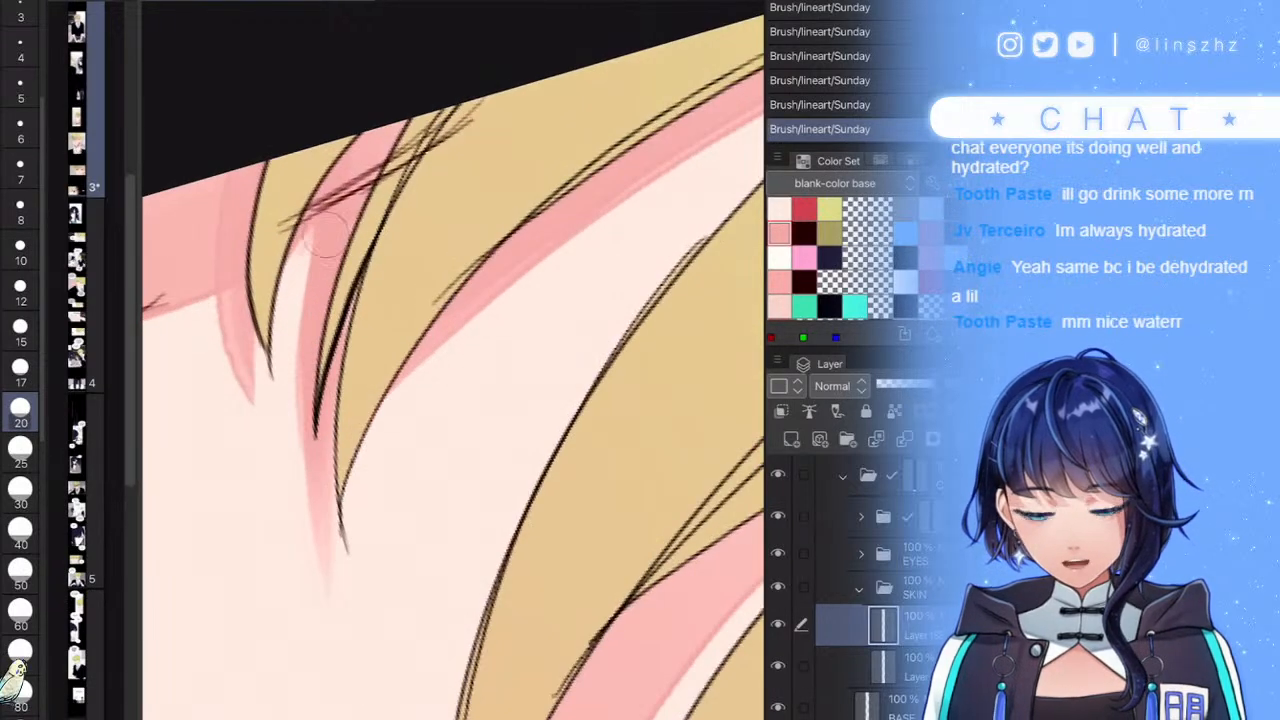
left_click_drag(333, 214, 306, 482)
left_click_drag(294, 408, 317, 540)
left_click_drag(302, 468, 319, 572)
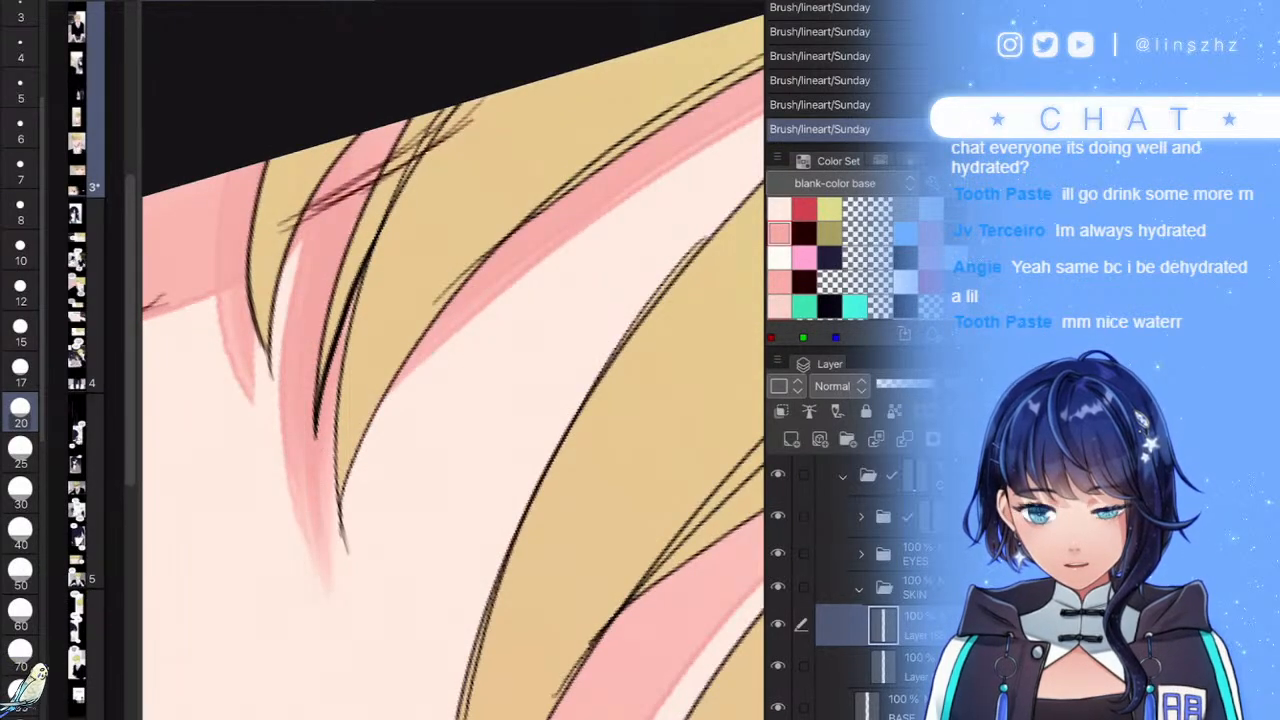
- Pan the canvas to bring the lettering right of the eye into view
scroll(343, 336, "down", 3)
scroll(343, 336, "up", 5)
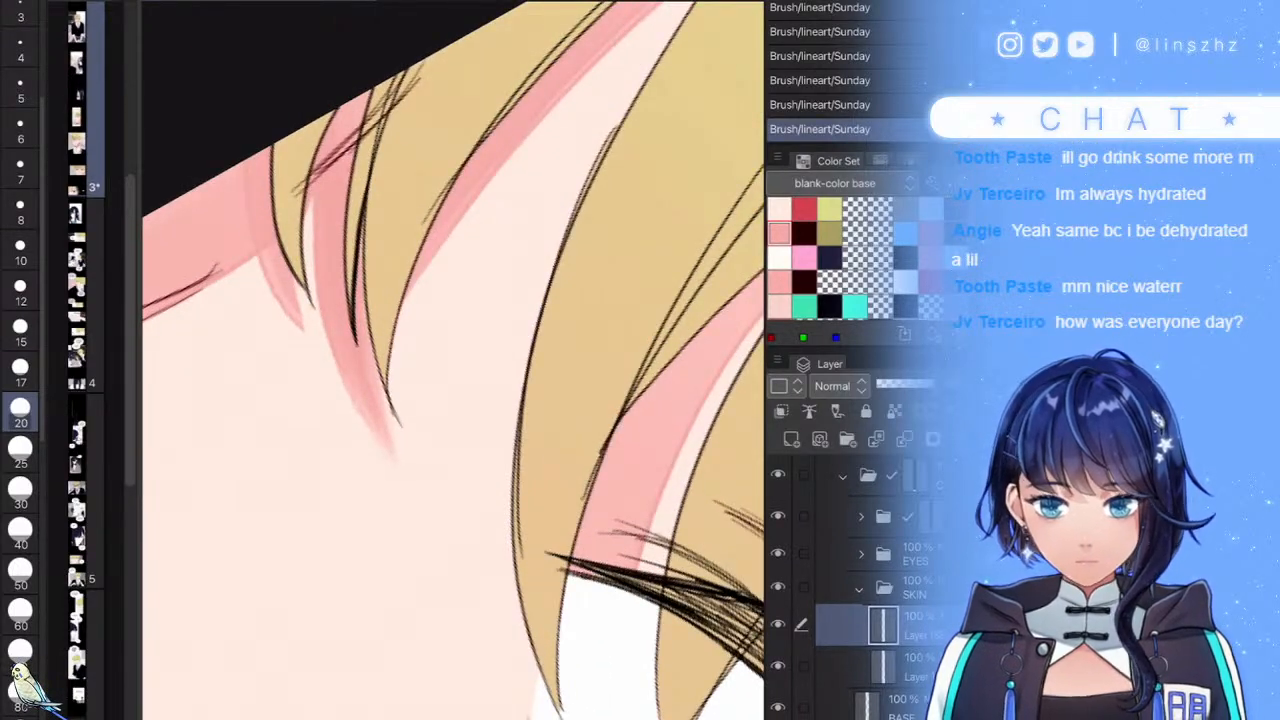
scroll(453, 360, "down", 3)
scroll(453, 360, "up", 3)
scroll(453, 360, "down", 5)
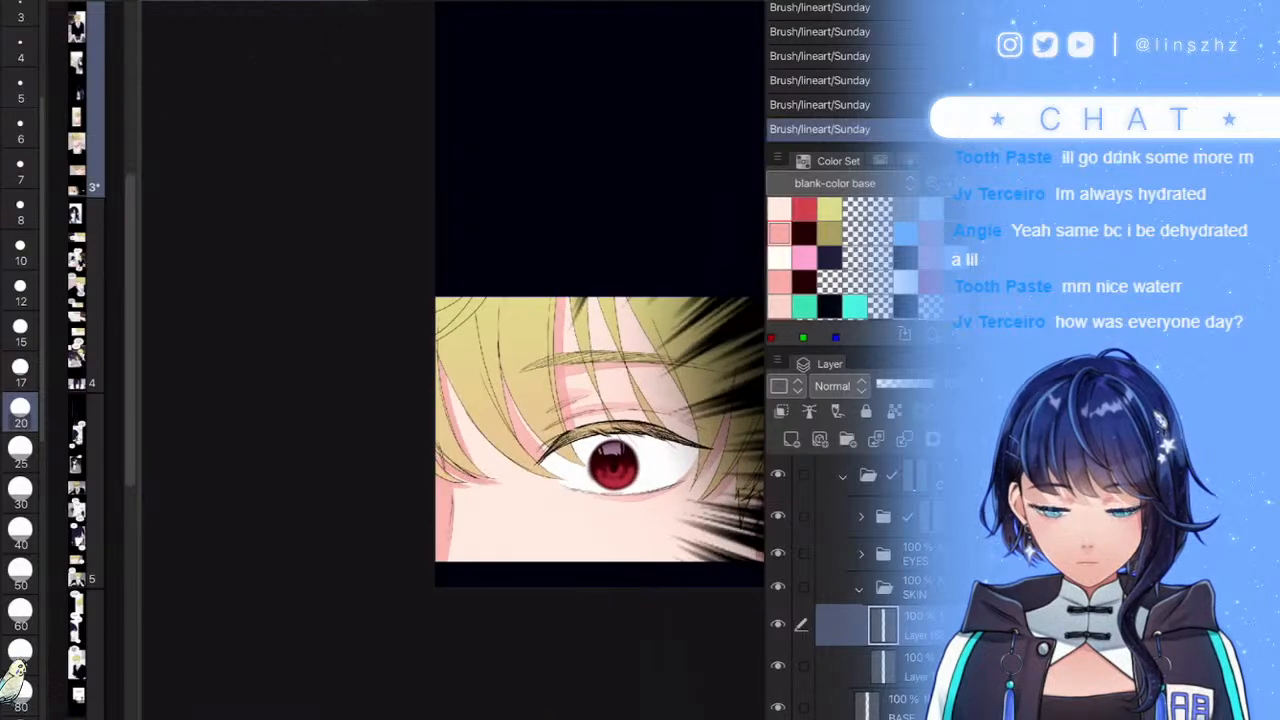
left_click_drag(613, 466, 473, 480)
scroll(453, 360, "down", 3)
scroll(453, 360, "up", 8)
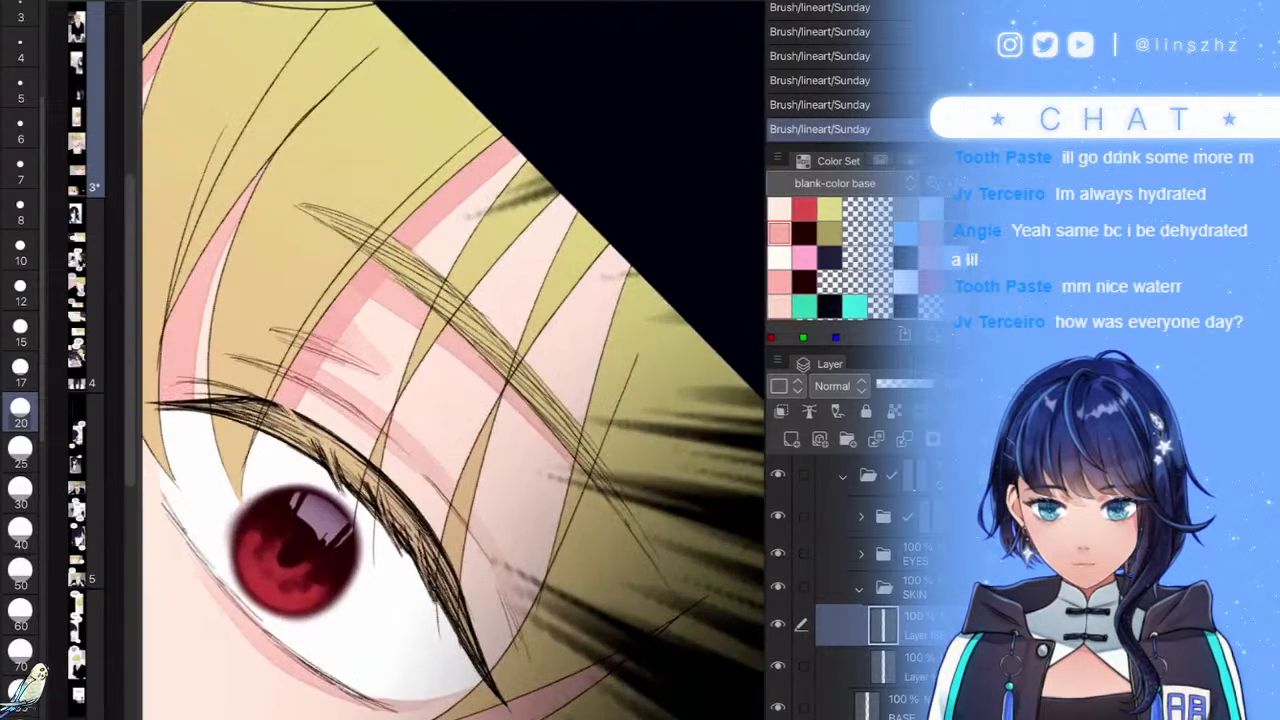
- At brush size 30, paint two pink shadow strokes under forehead hair strands toward the eye
left_click(20, 490)
mouse_move(570, 186)
left_mouse_down()
mouse_move(470, 300)
mouse_move(384, 485)
left_mouse_up()
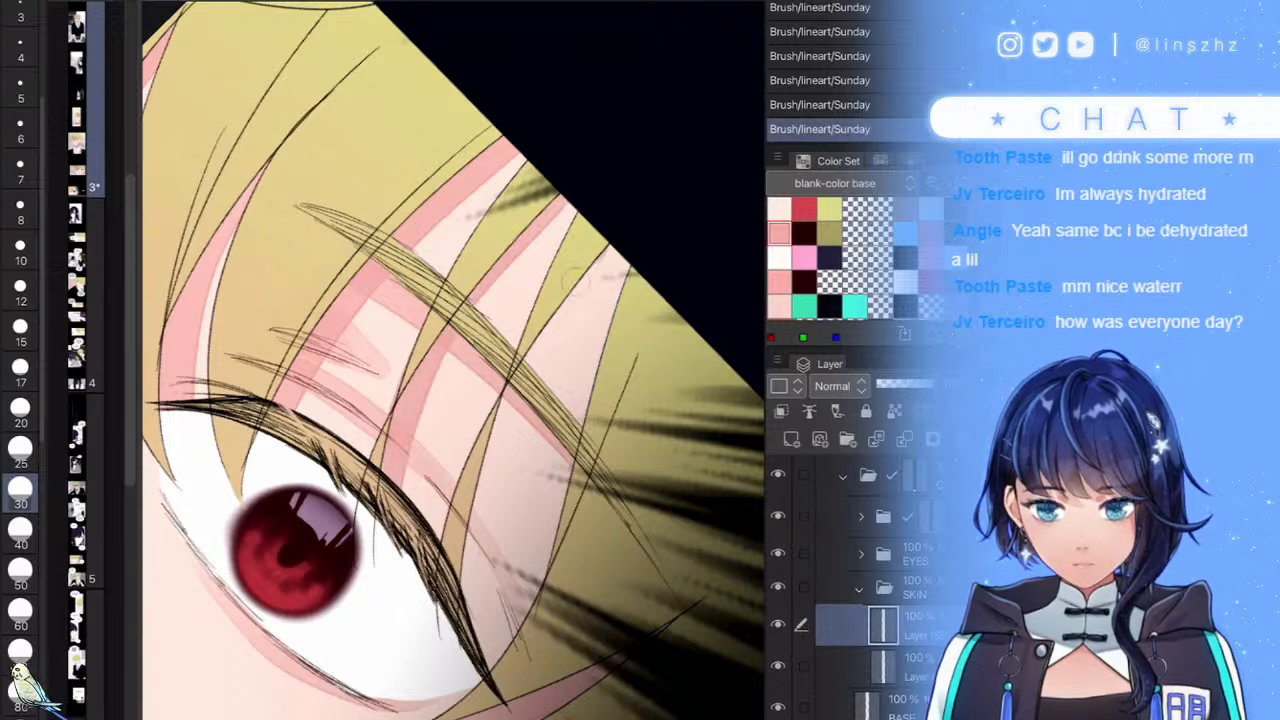
mouse_move(591, 252)
left_mouse_down()
mouse_move(490, 502)
mouse_move(456, 657)
left_mouse_up()
scroll(453, 360, "down", 5)
scroll(453, 360, "up", 4)
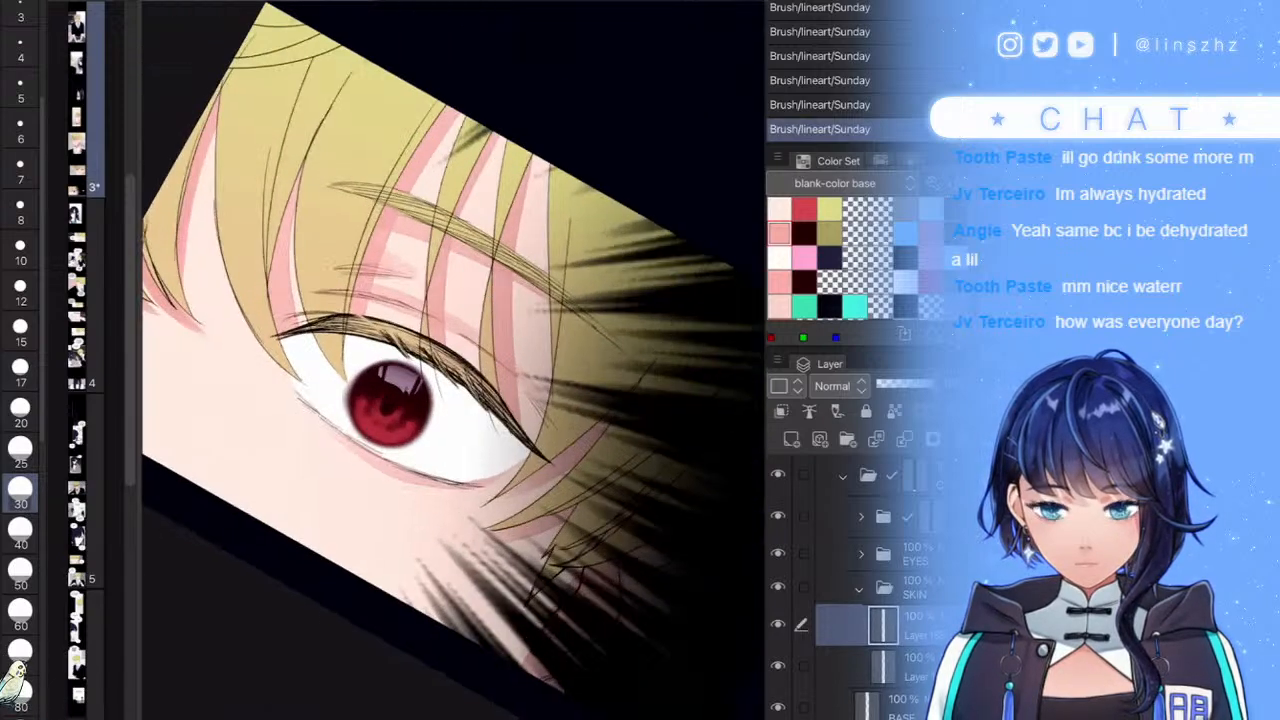
scroll(453, 360, "down", 3)
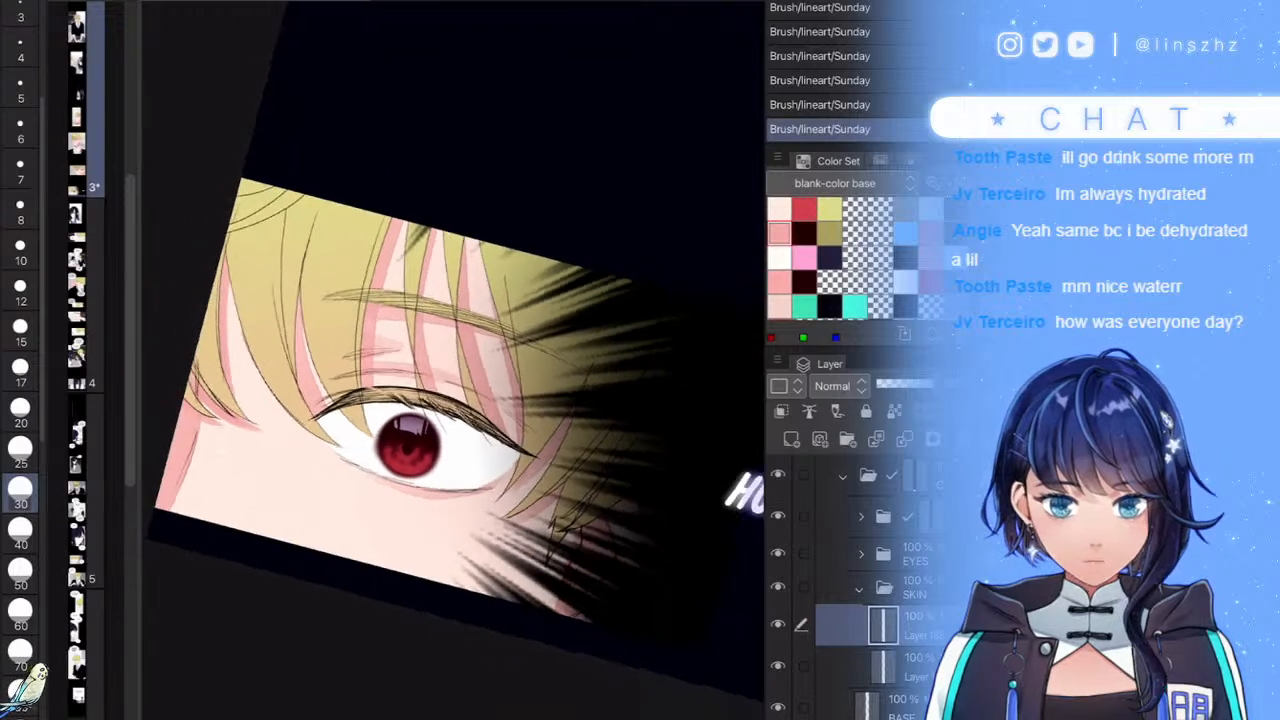
scroll(453, 360, "up", 4)
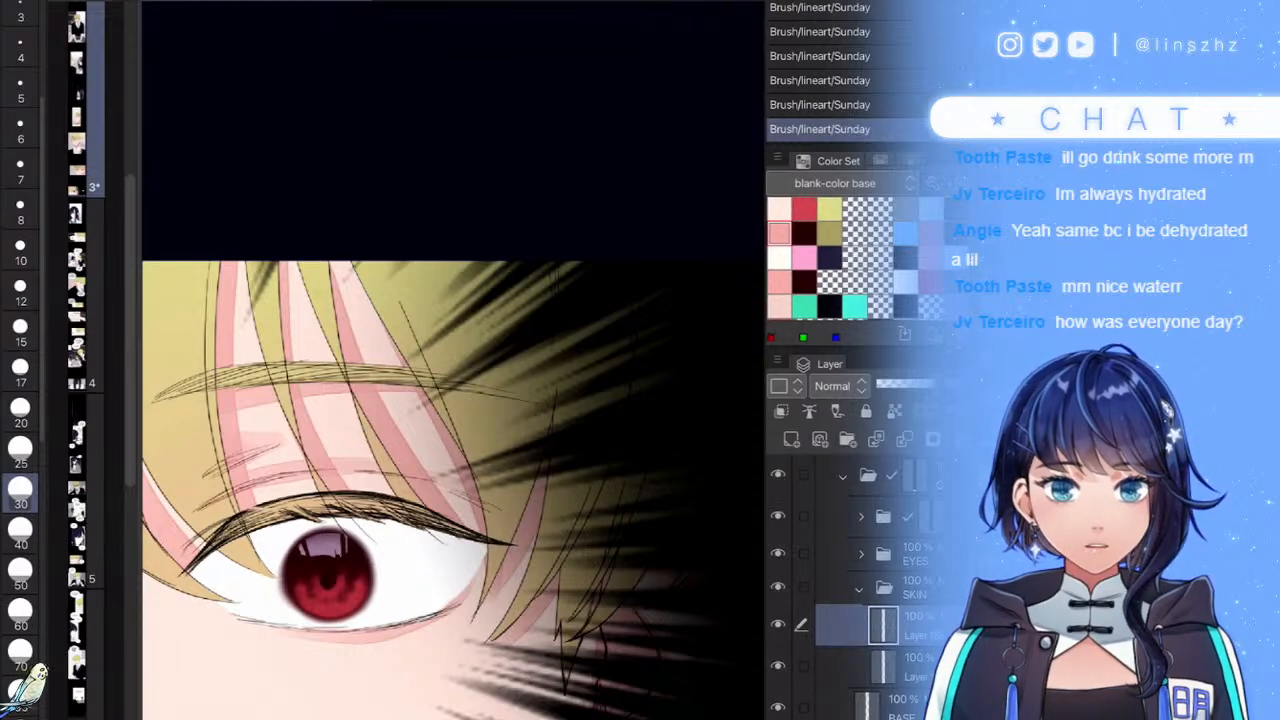
- Add faint pink shading near the hair tips and review the result
scroll(453, 360, "up", 3)
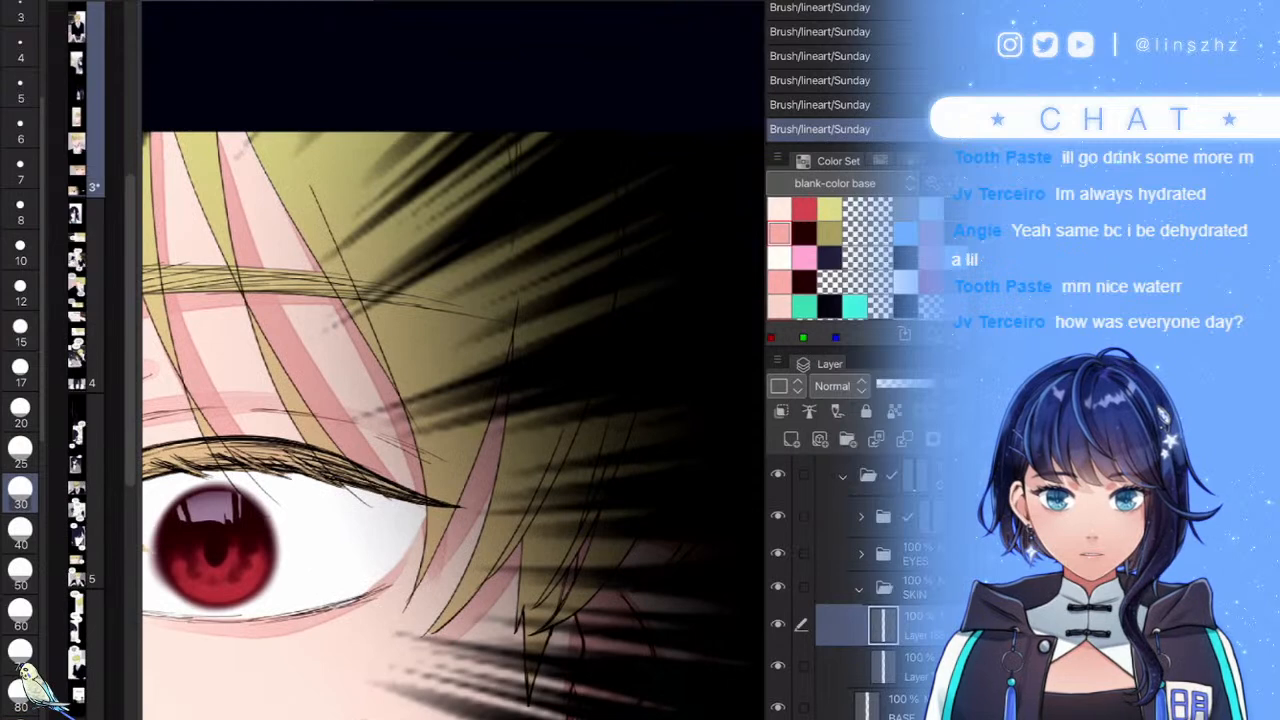
scroll(453, 360, "down", 1)
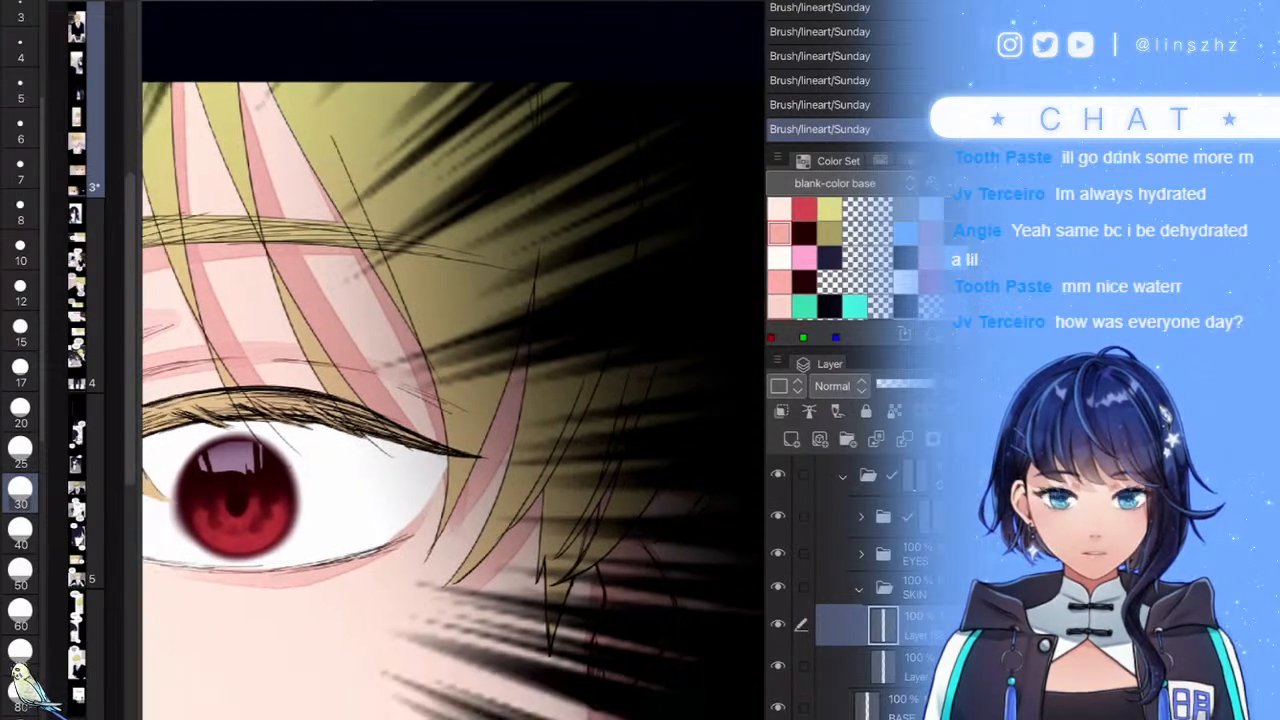
scroll(453, 360, "up", 2)
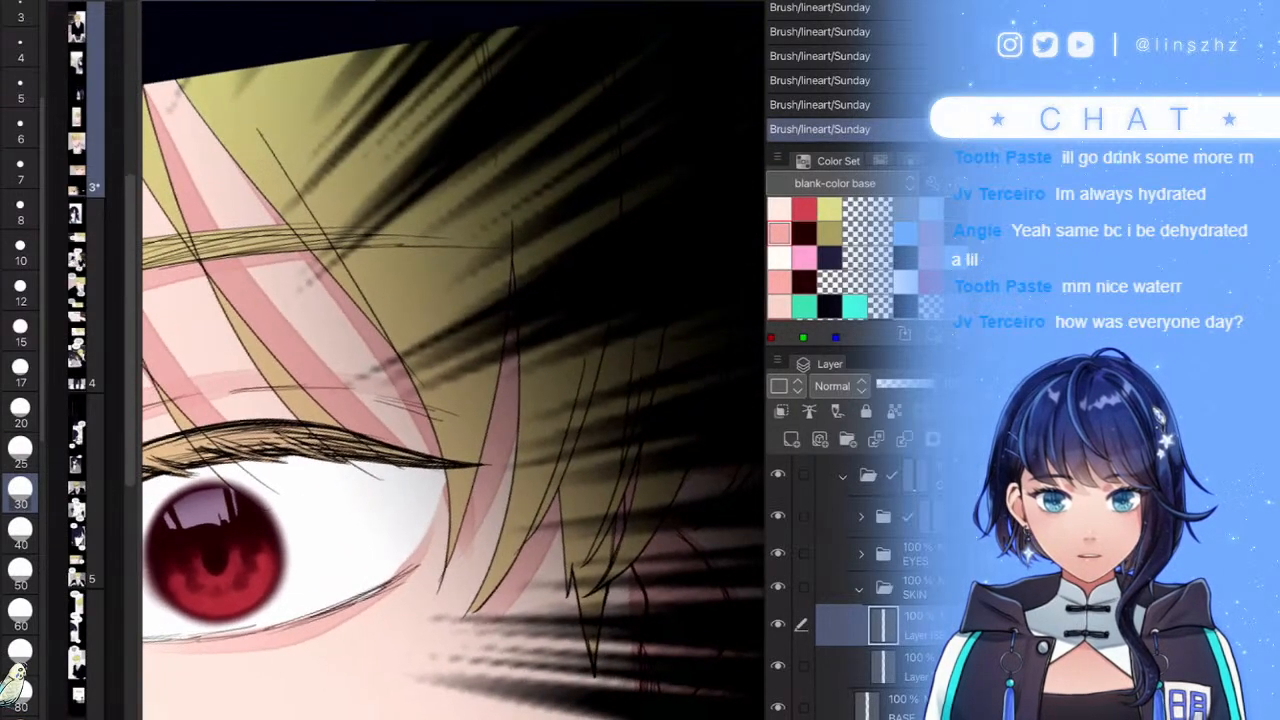
scroll(453, 360, "down", 2)
scroll(453, 360, "down", 5)
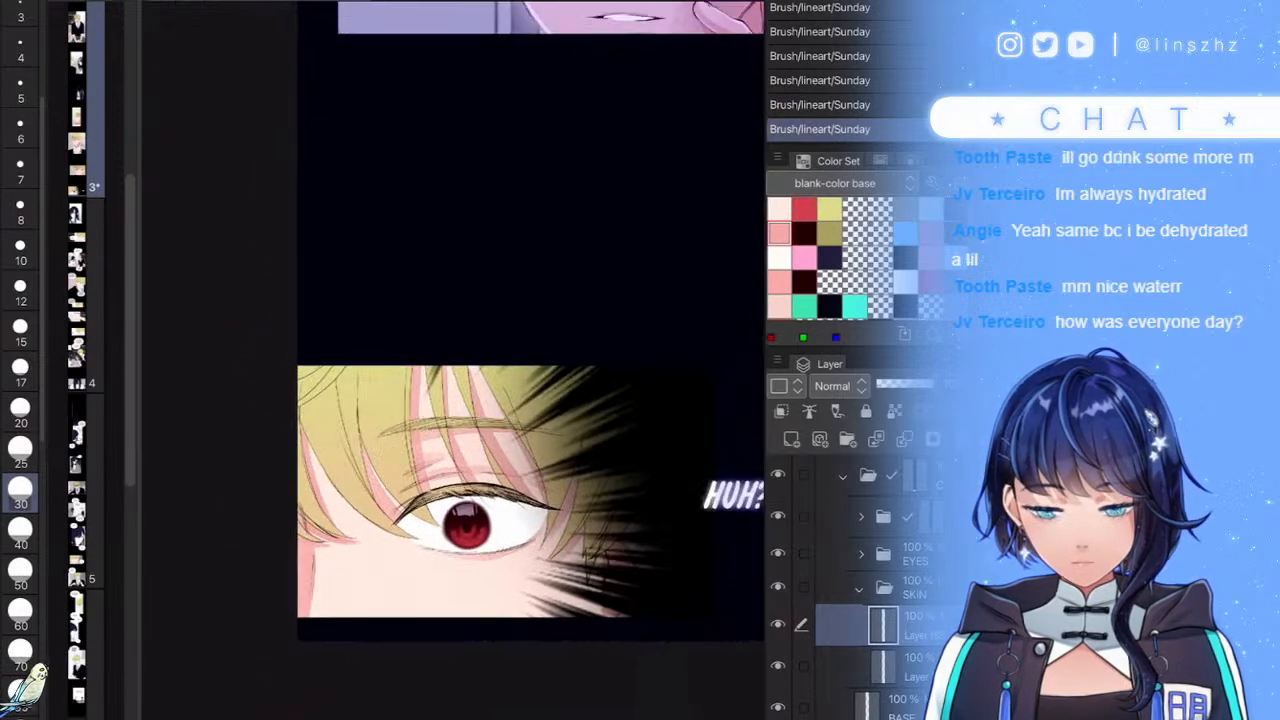
scroll(453, 360, "up", 5)
scroll(453, 360, "up", 1)
left_click_drag(453, 553, 519, 450)
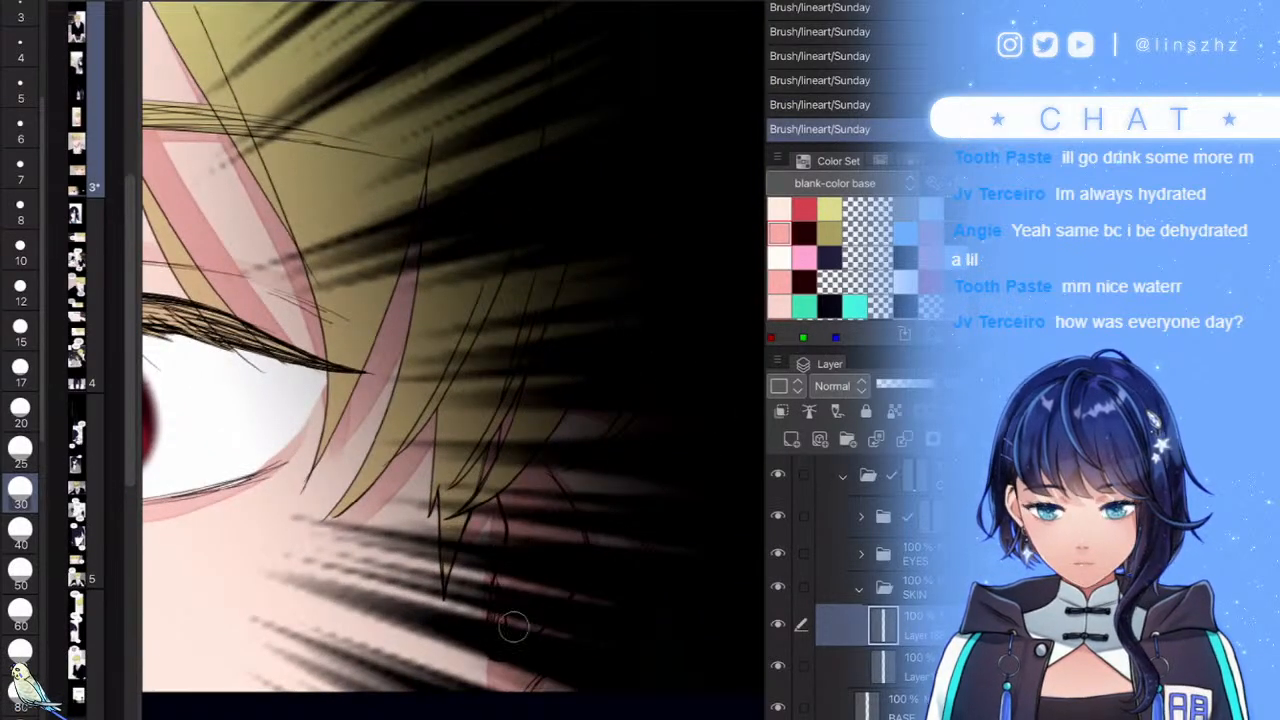
scroll(453, 360, "down", 5)
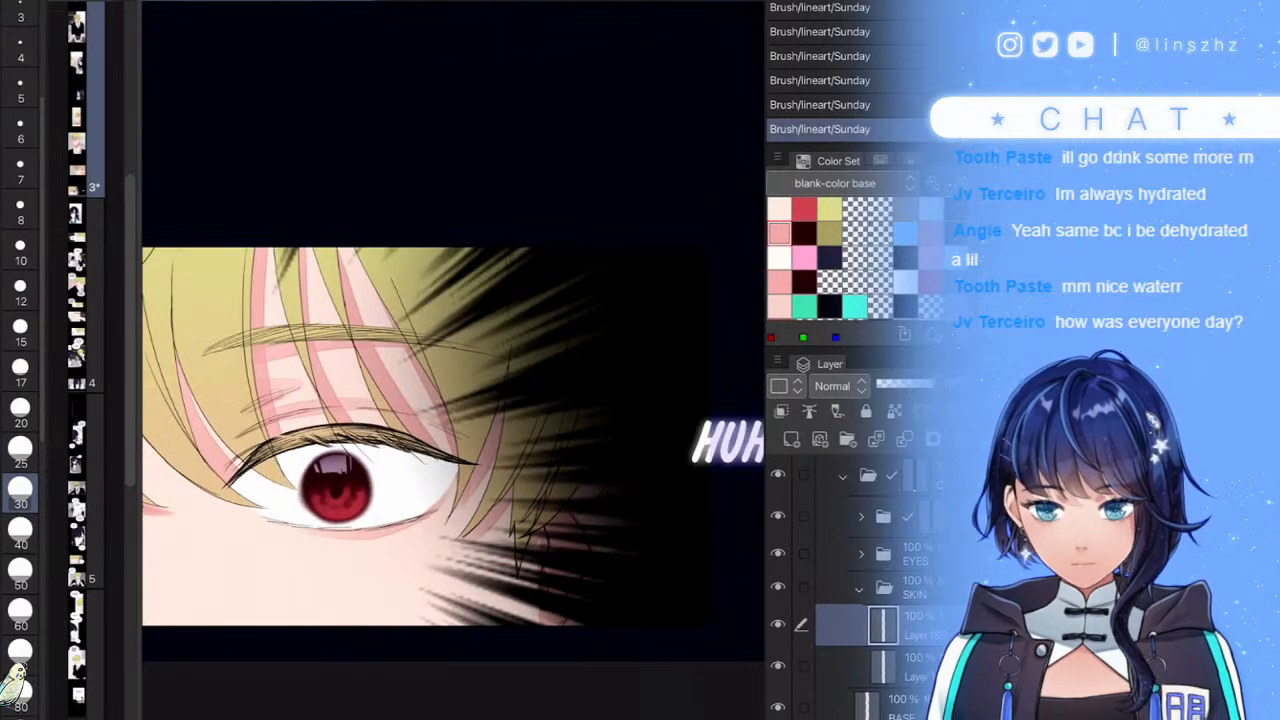
scroll(453, 360, "up", 4)
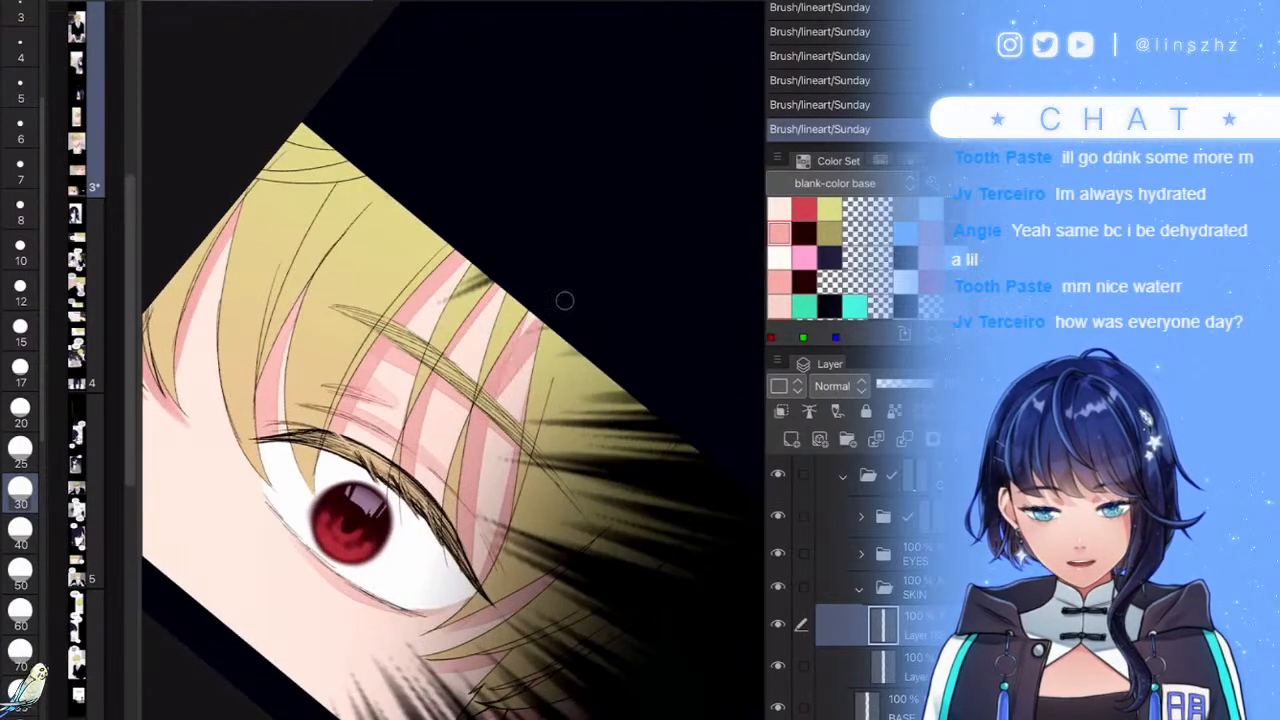
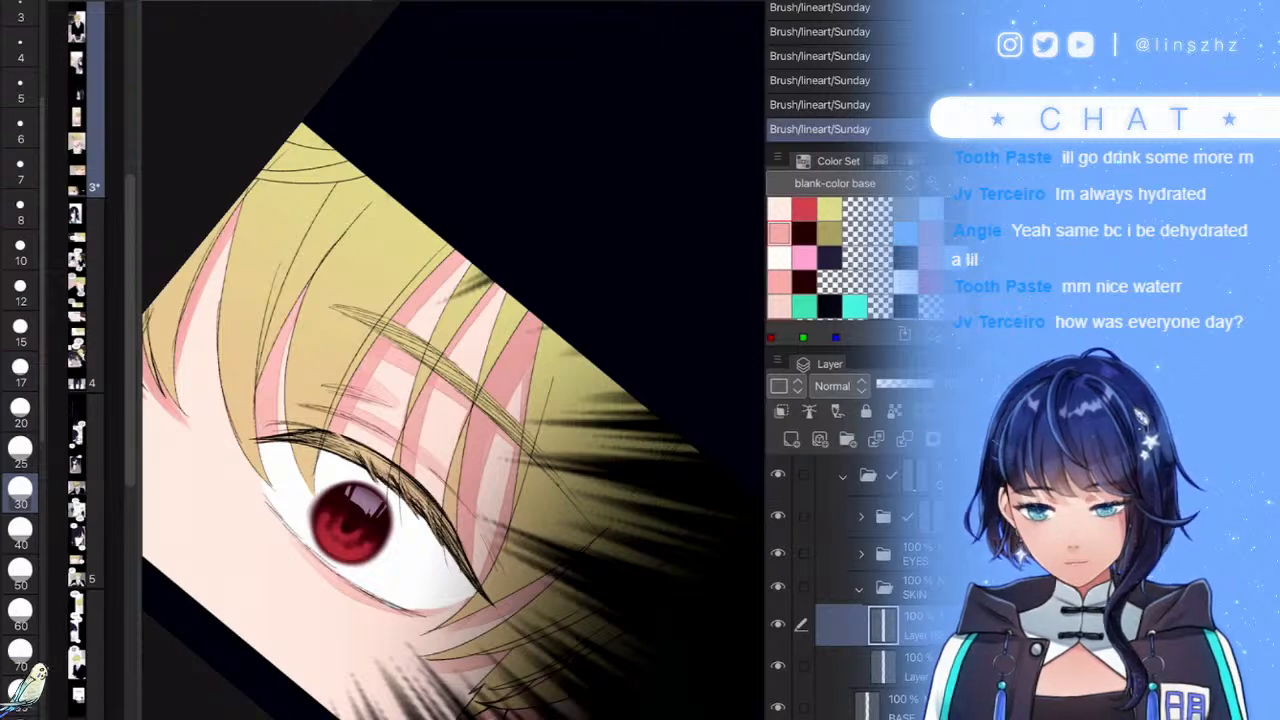
- Deepen the pink on the skin strand between the blond hair locks with three strokes, then zoom out
left_click_drag(350, 522, 491, 580)
scroll(460, 370, "up", 3)
left_click_drag(441, 286, 456, 354)
mouse_move(440, 258)
left_mouse_down()
mouse_move(457, 398)
mouse_move(406, 382)
mouse_move(404, 406)
left_mouse_up()
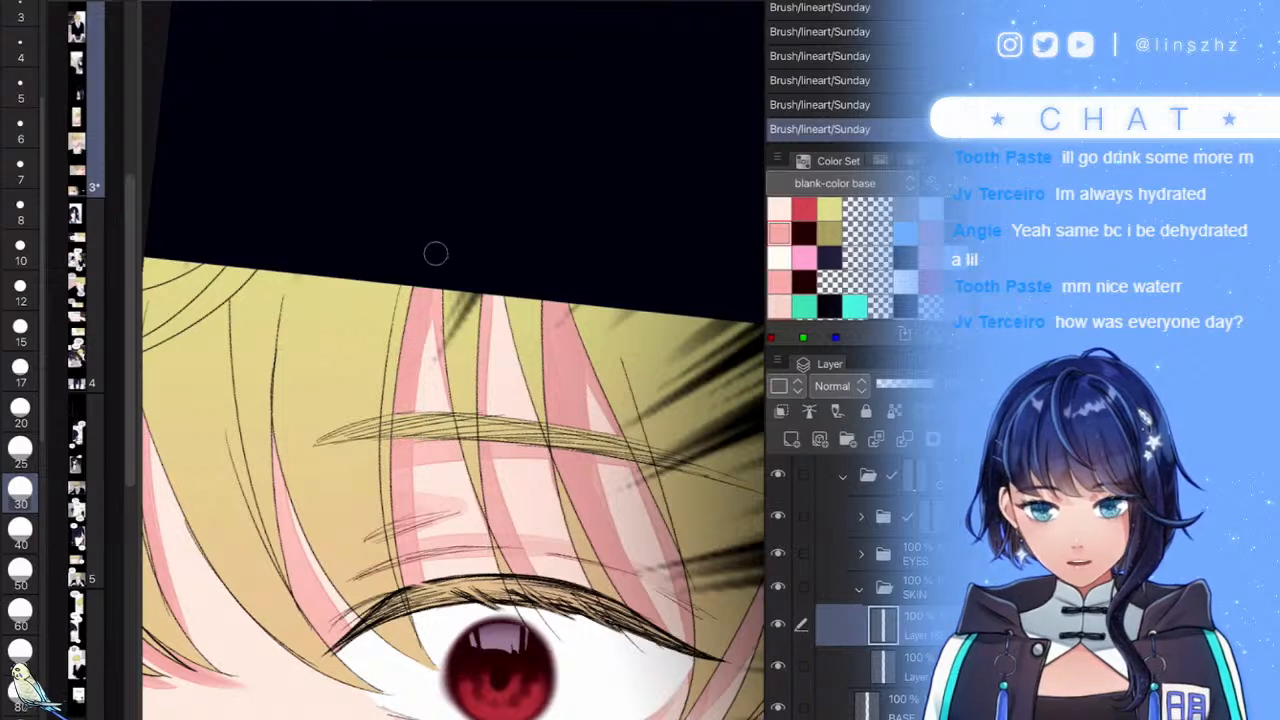
scroll(452, 400, "down", 5)
scroll(410, 340, "up", 3)
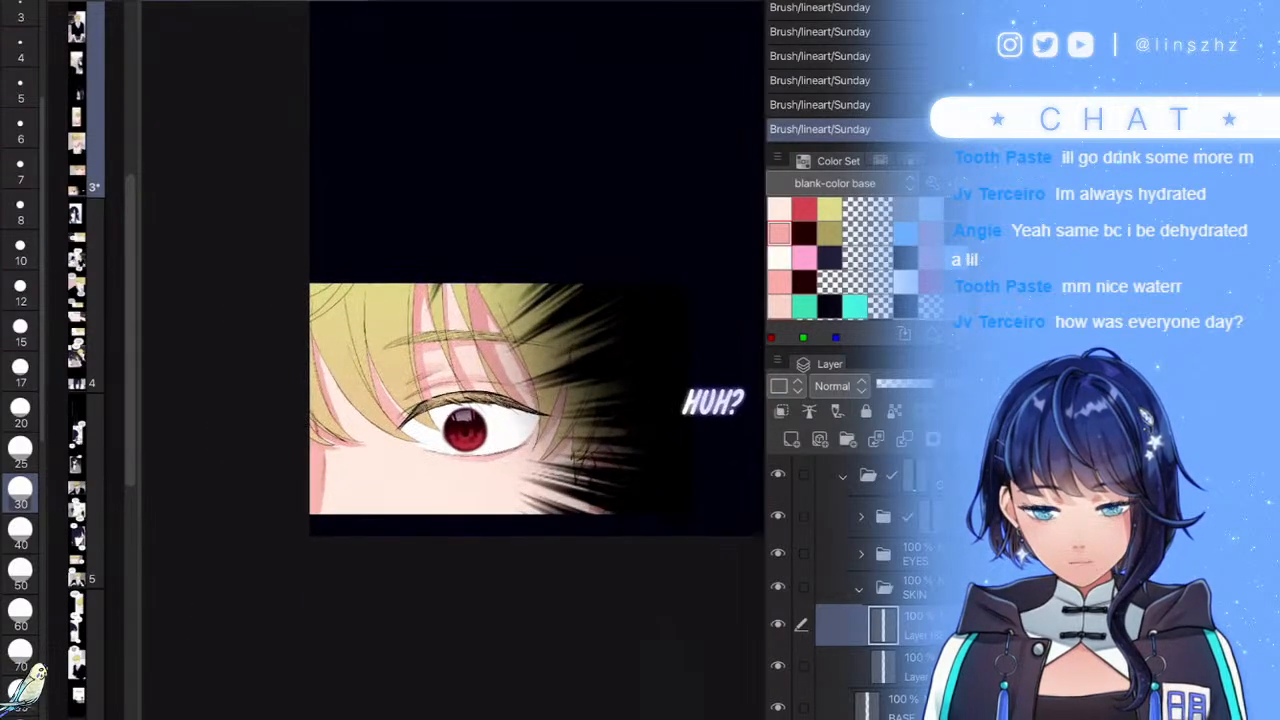
- Add a new Multiply layer and paint soft shading on the lower-left skin at brush size 200
left_click(791, 439)
left_click(839, 386)
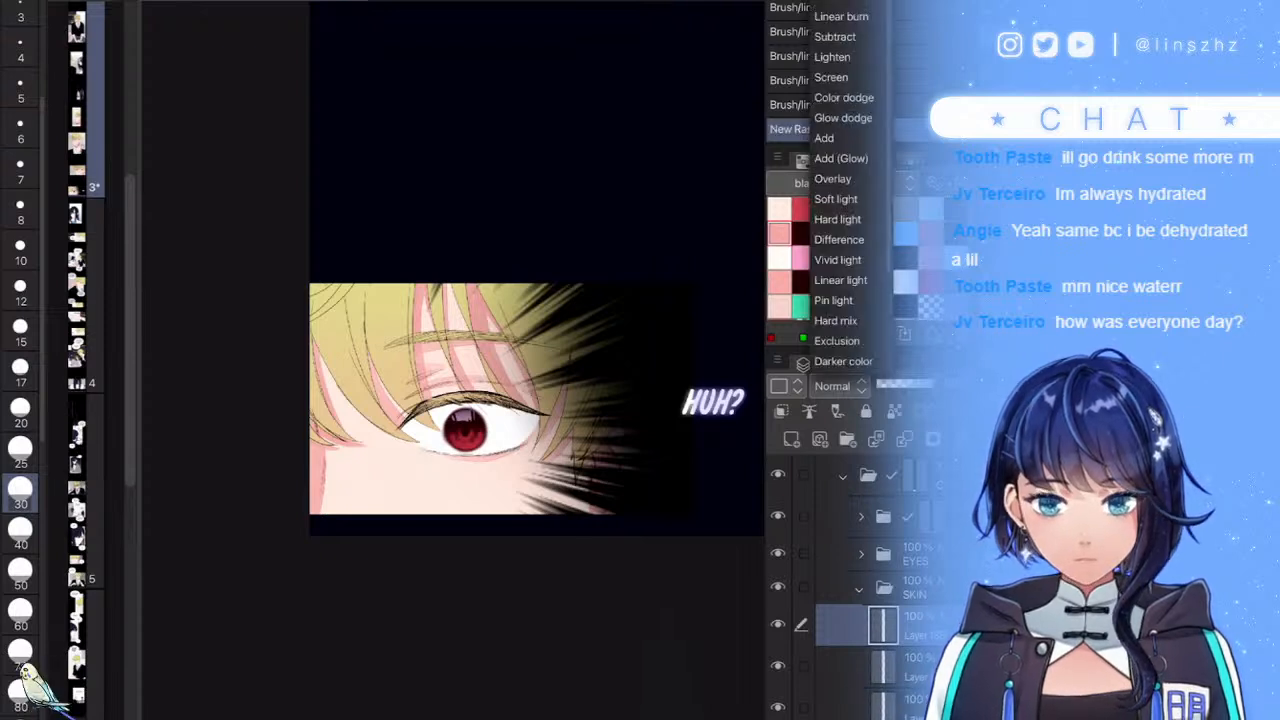
left_click(834, 2)
scroll(20, 400, "down", 3)
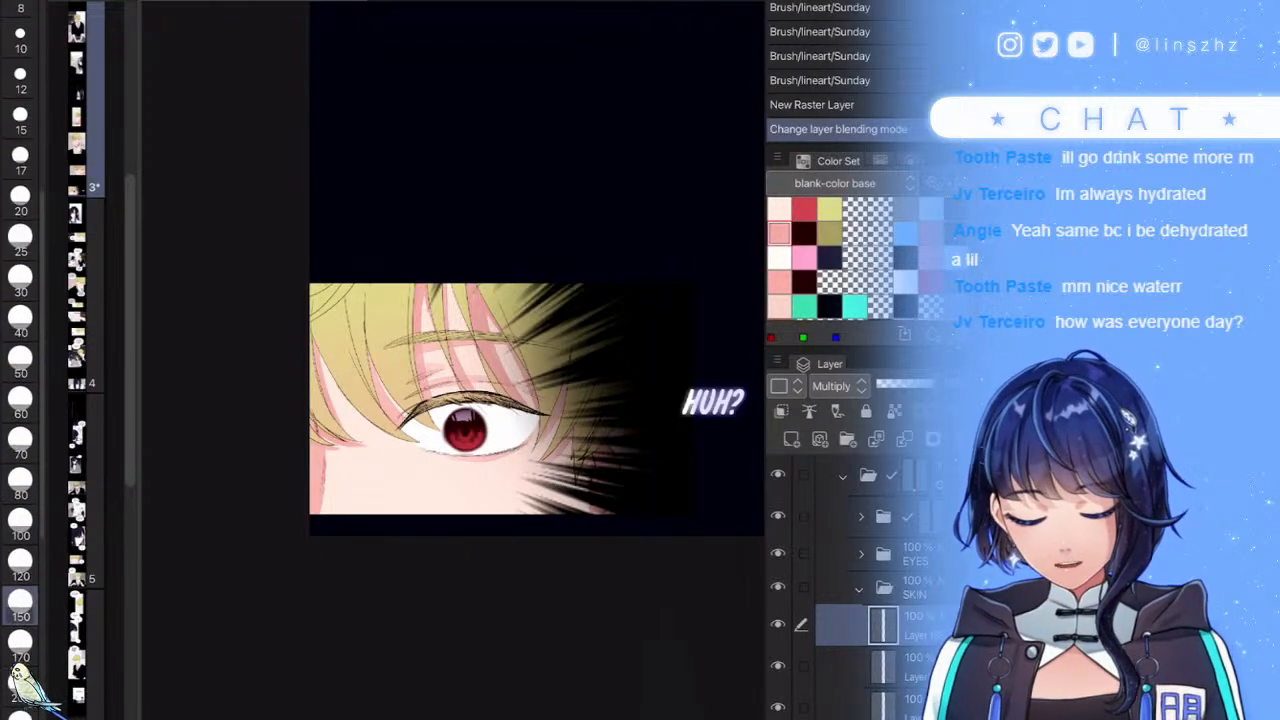
left_click(20, 686)
left_click_drag(510, 542, 538, 544)
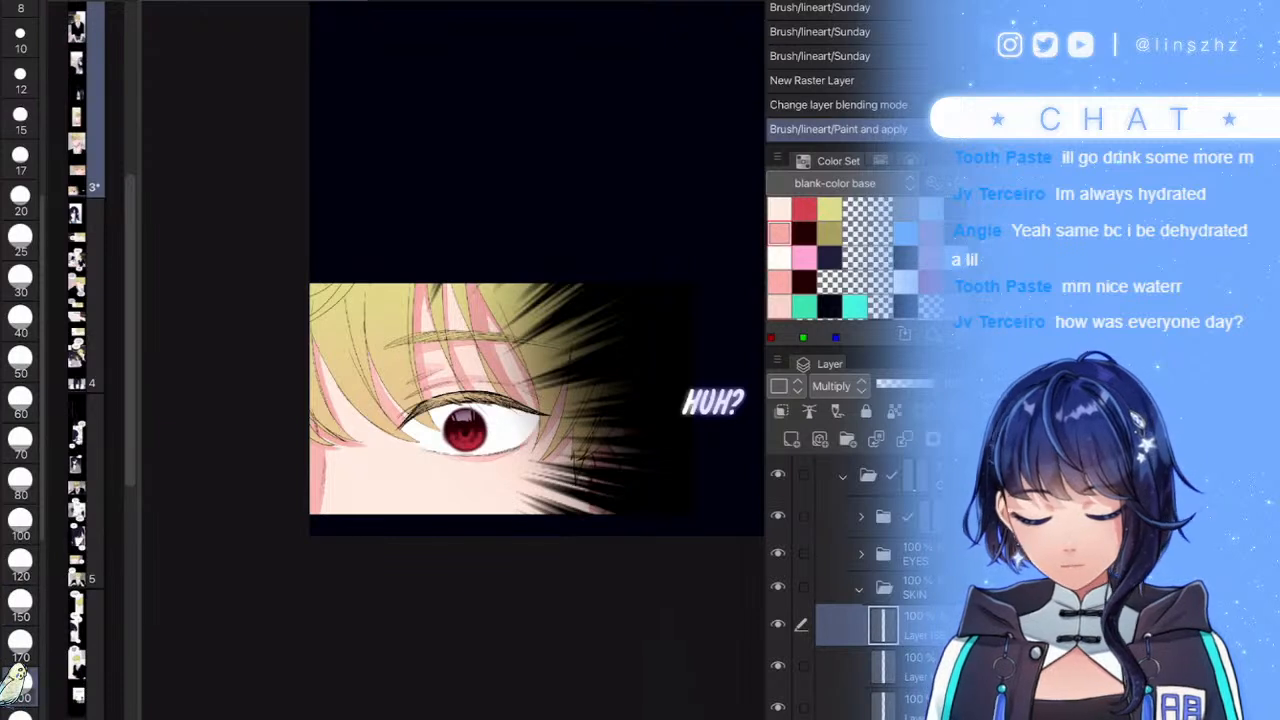
- At size 300, shade along the panel's lower skin, undo one stroke, and fade the layer to 49%
scroll(20, 400, "down", 1)
left_click(20, 698)
left_click_drag(269, 529, 600, 534)
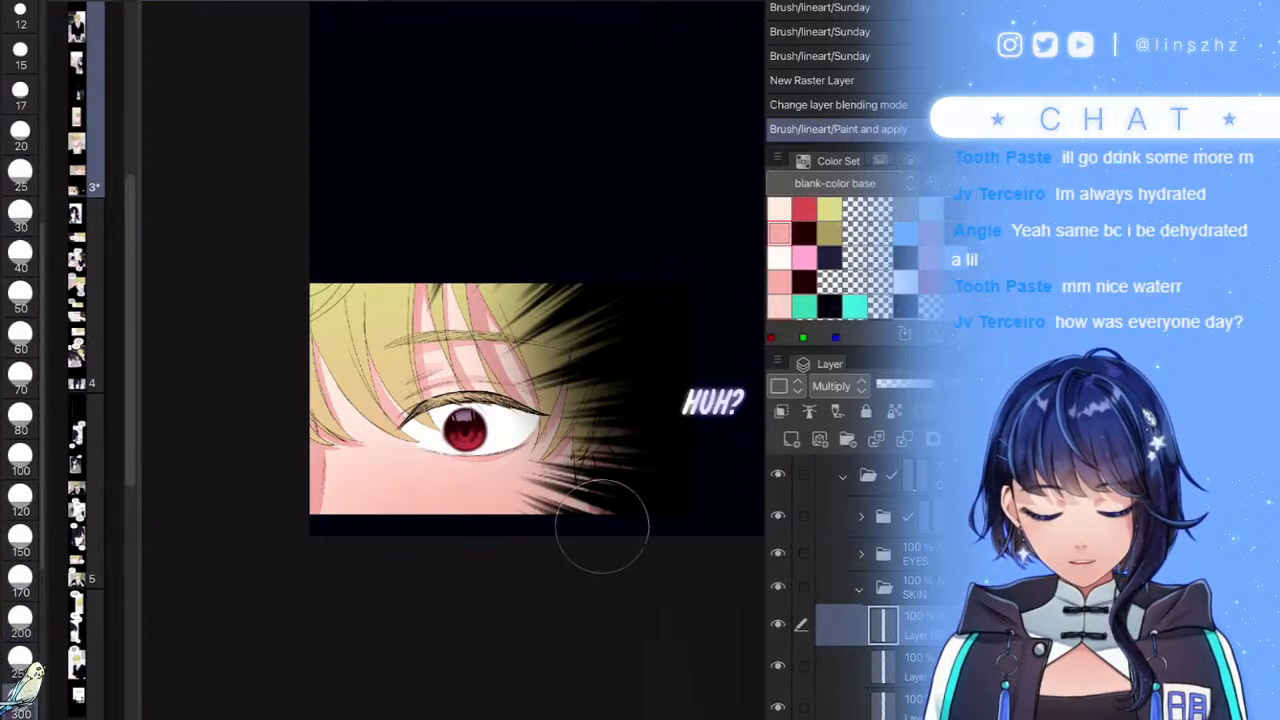
key("ctrl+z")
mouse_move(340, 540)
left_mouse_down()
mouse_move(546, 558)
mouse_move(677, 525)
left_mouse_up()
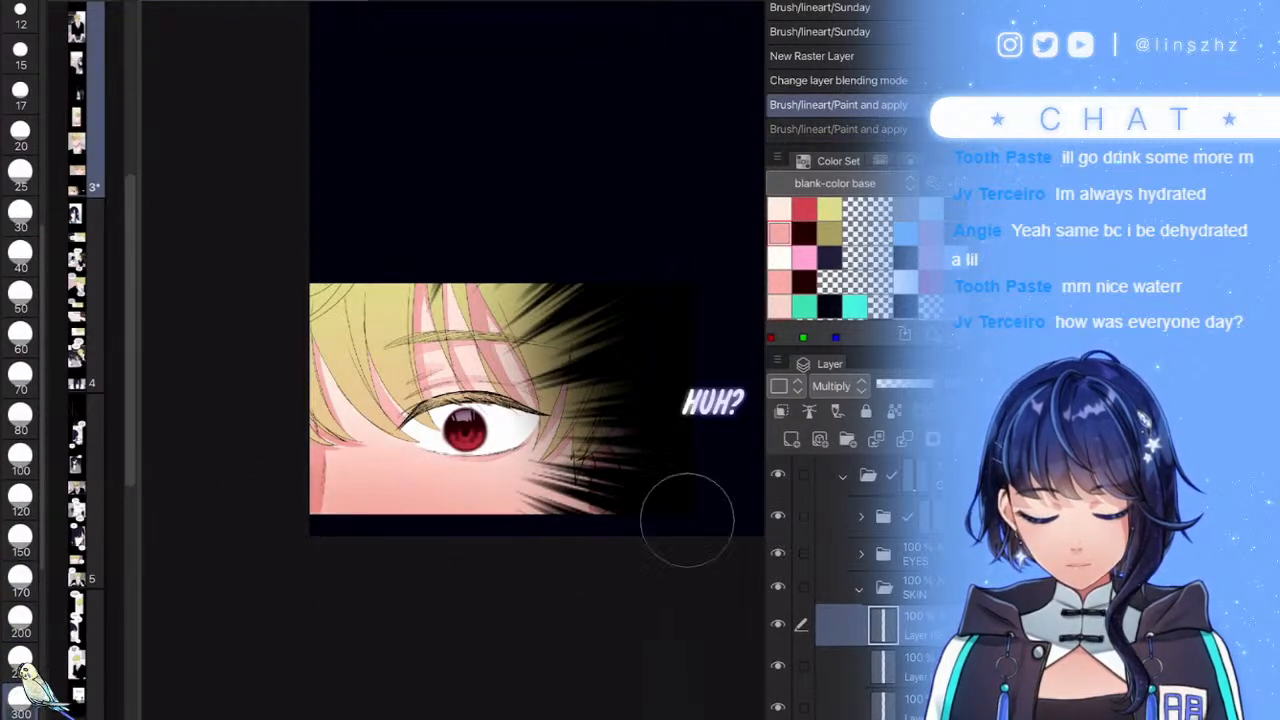
left_click_drag(350, 510, 450, 515)
left_click_drag(370, 510, 490, 510)
left_click_drag(400, 500, 490, 505)
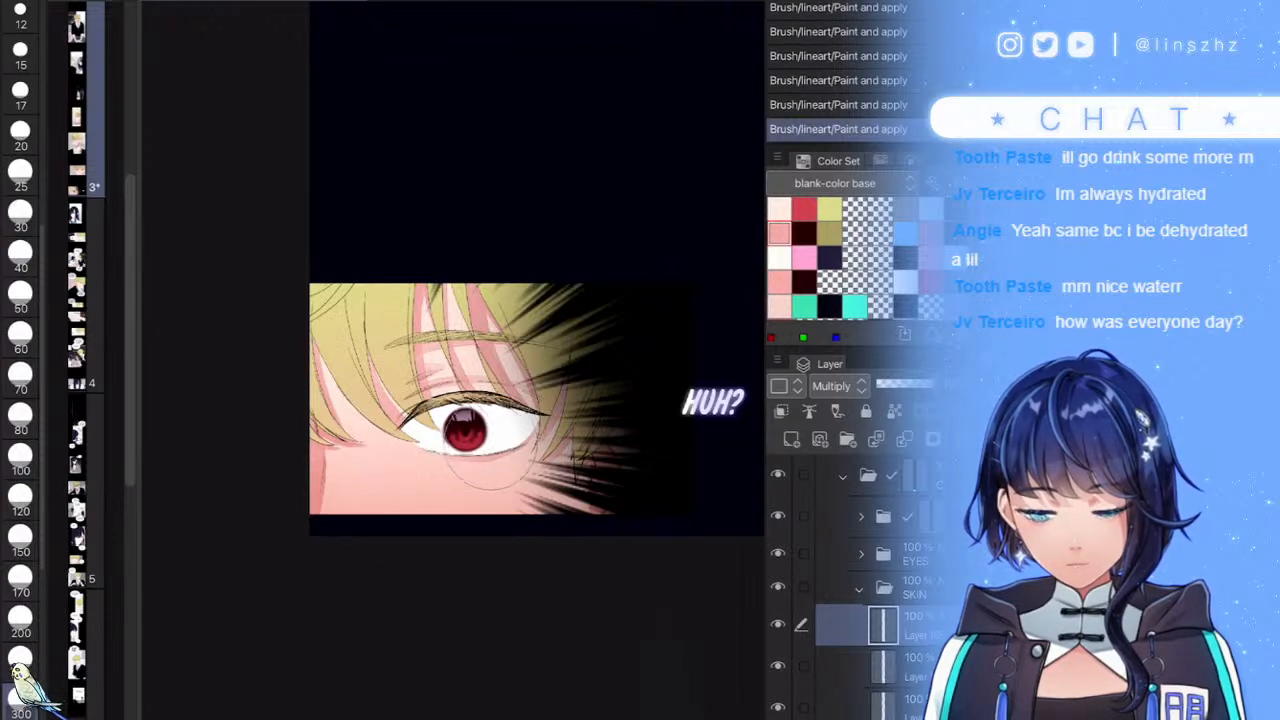
left_click_drag(930, 384, 889, 384)
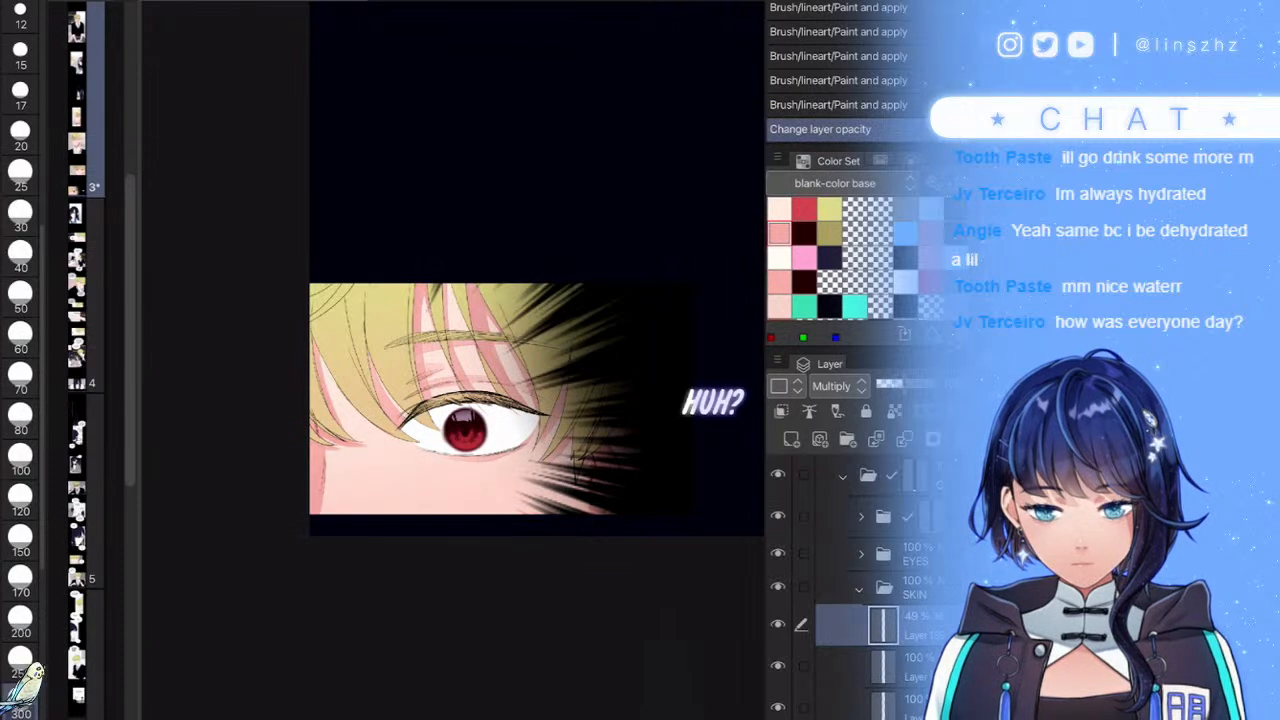
- In the EYES folder, add a Multiply layer above the iris and set the brush to 30
left_click(859, 588)
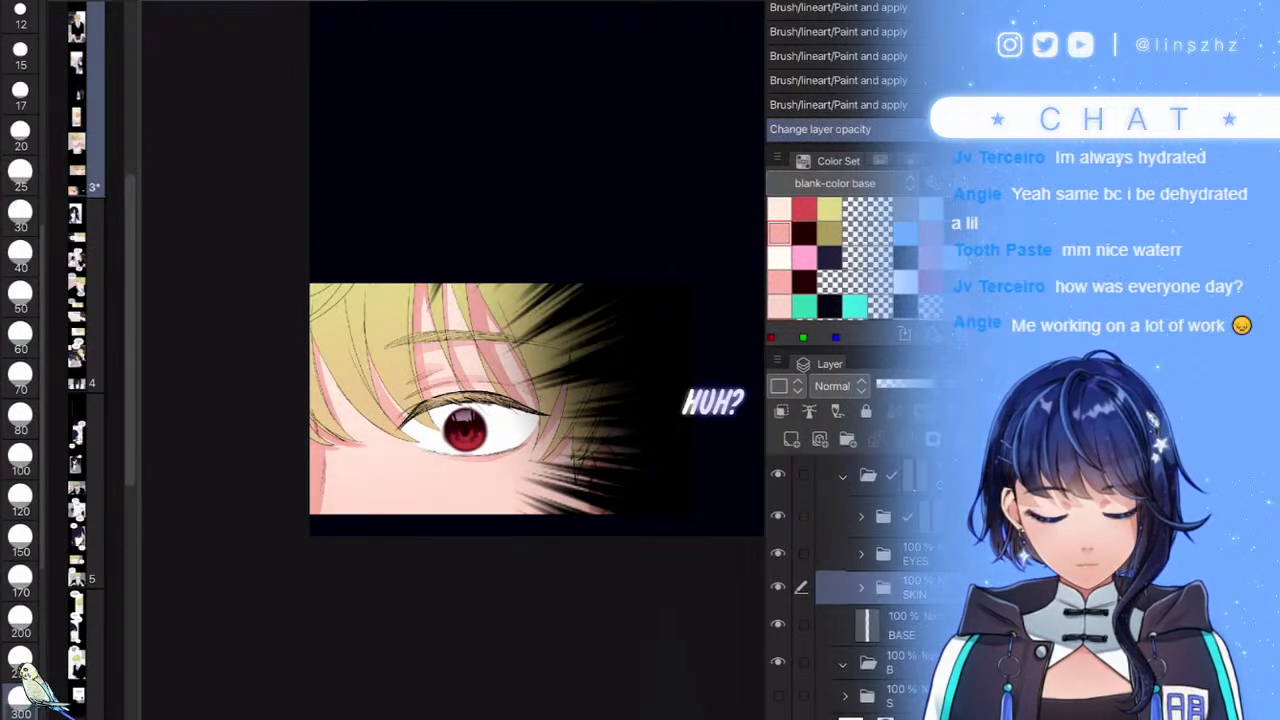
left_click(861, 553)
left_click(912, 675)
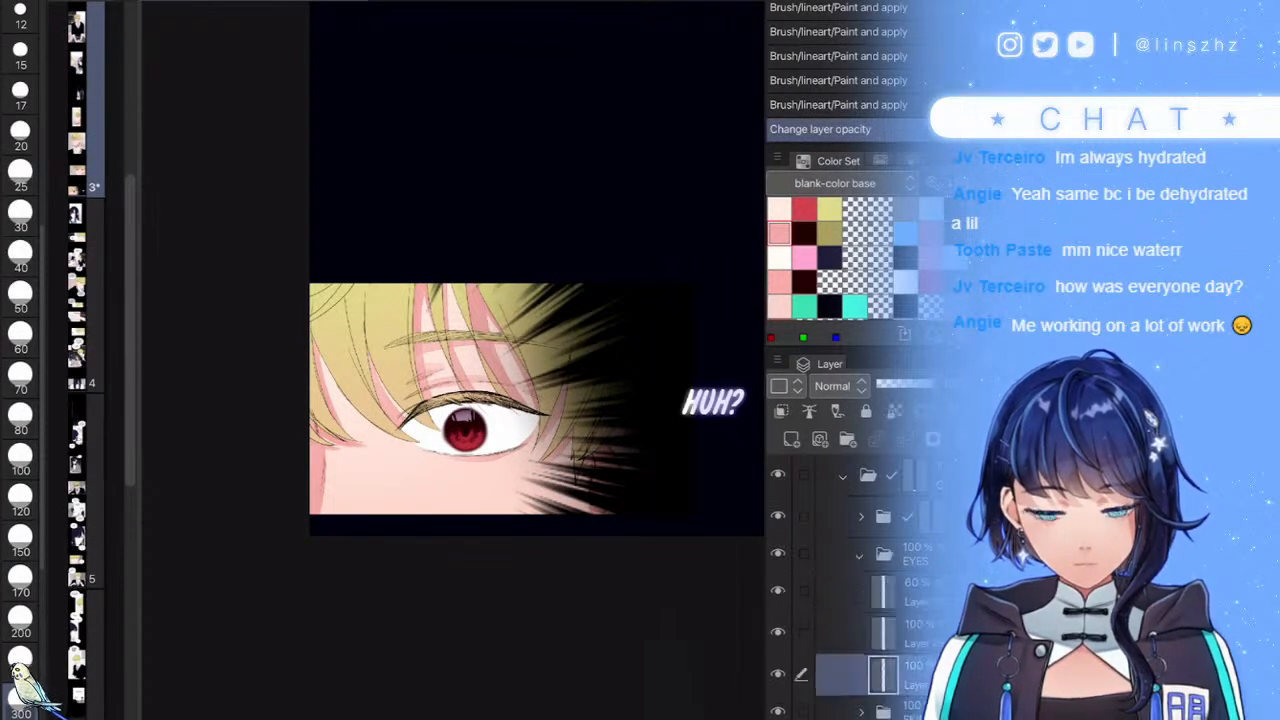
left_click(912, 634)
left_click(778, 632)
left_click(778, 632)
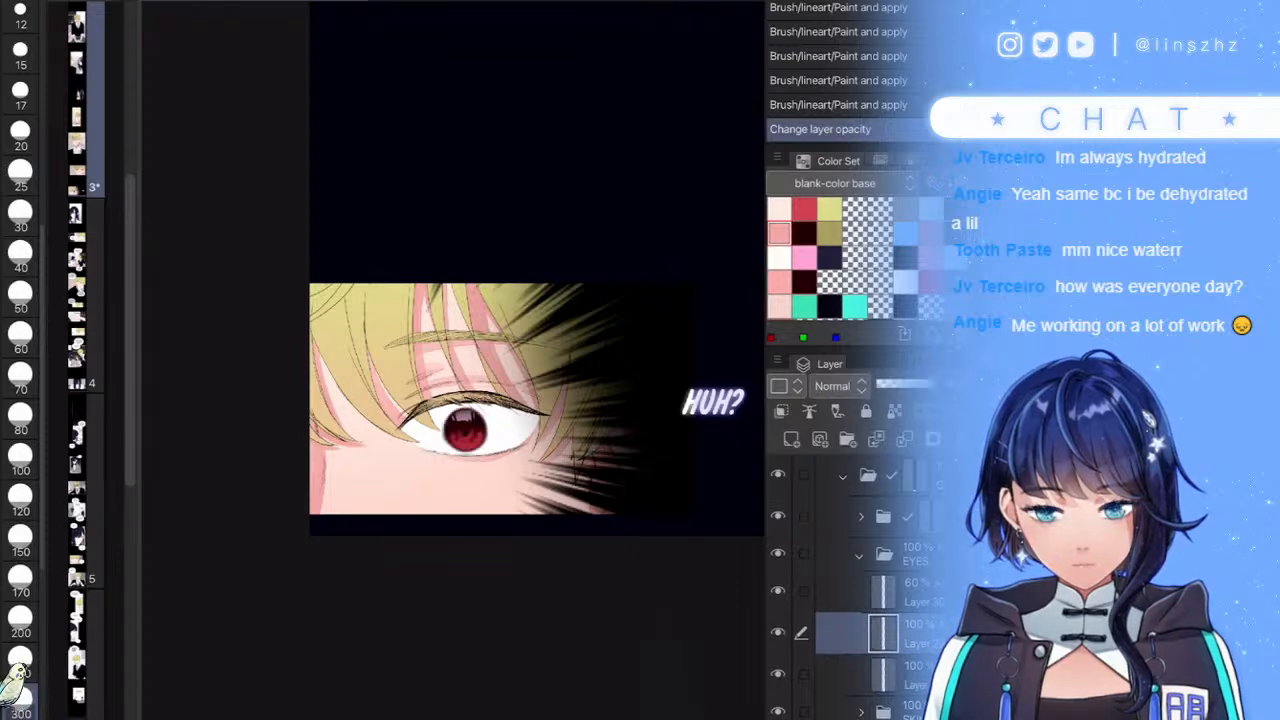
left_click(791, 439)
left_click(838, 386)
left_click(838, 1)
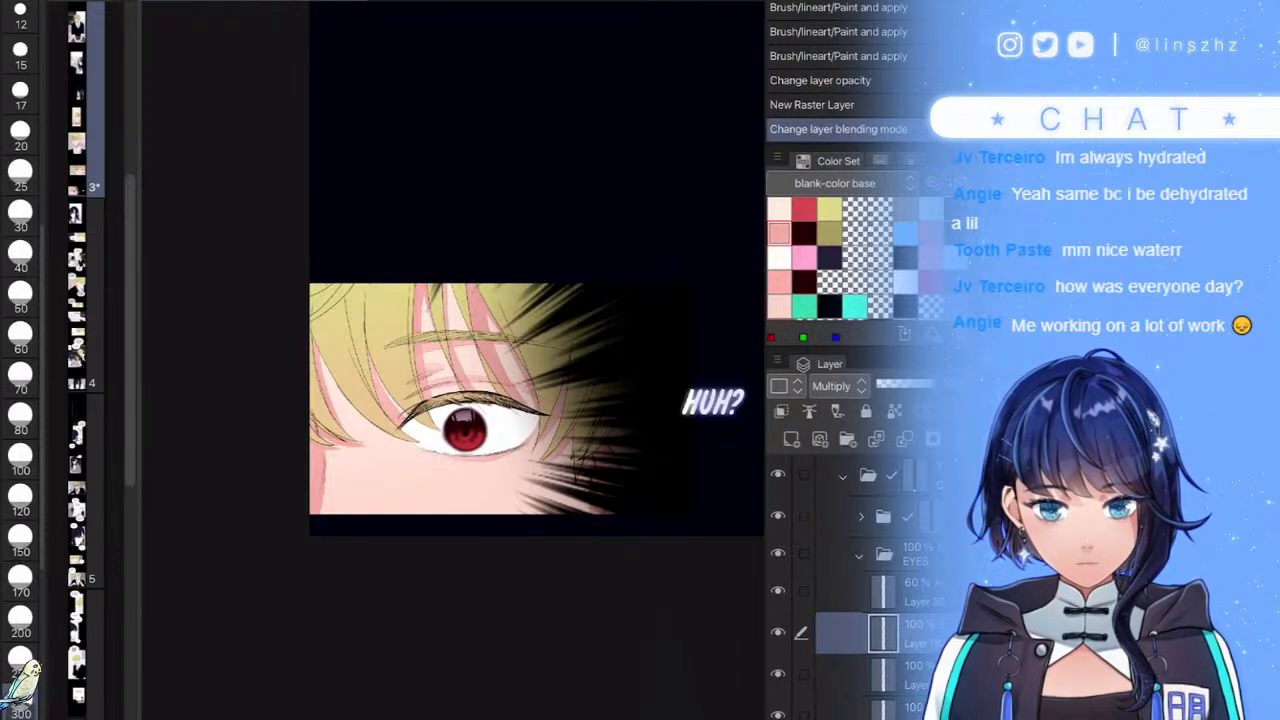
scroll(465, 430, "up", 8)
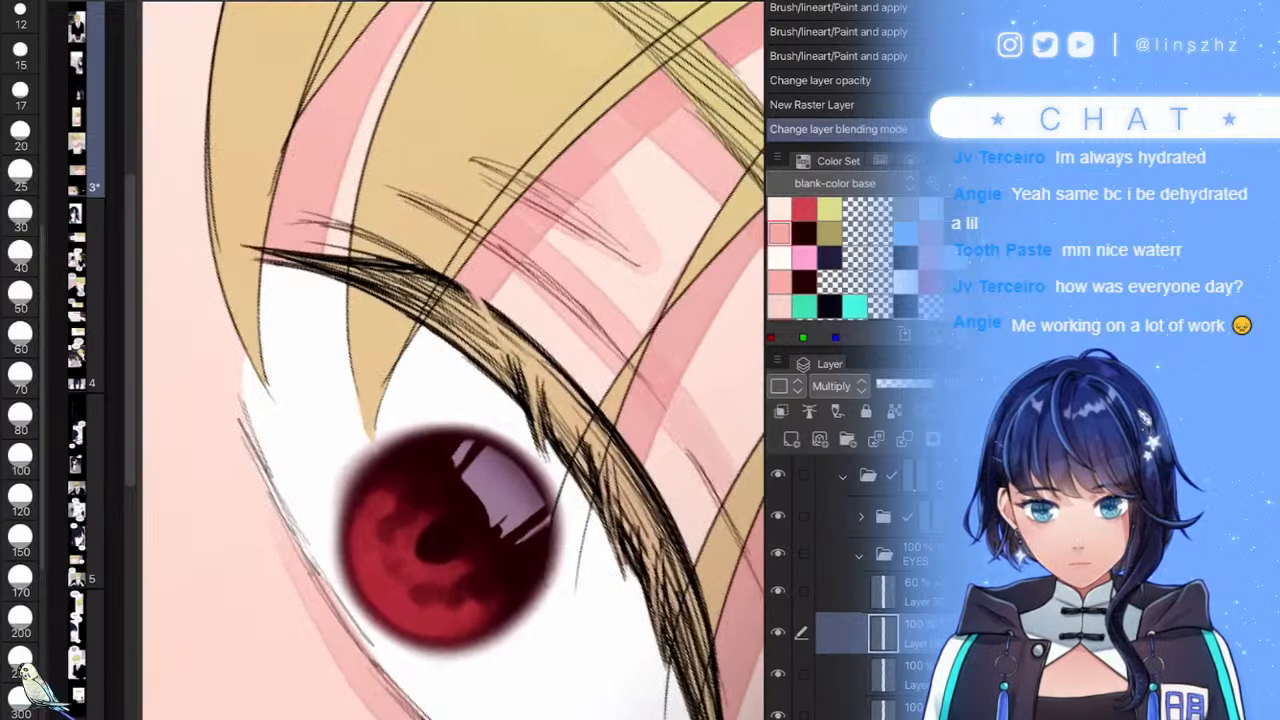
left_click(20, 216)
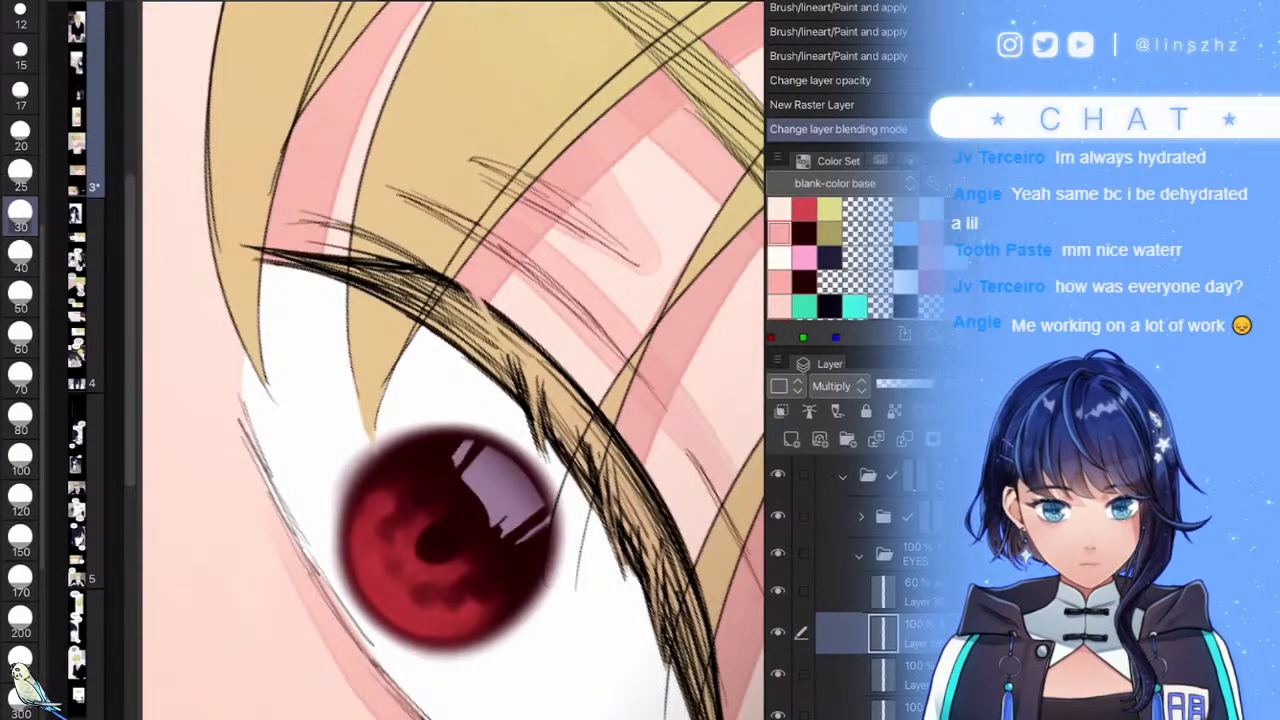
- Paint blue hair-strand shadows above, left and right of the iris on the eye white
mouse_move(408, 290)
left_mouse_down()
mouse_move(422, 302)
mouse_move(388, 436)
left_mouse_up()
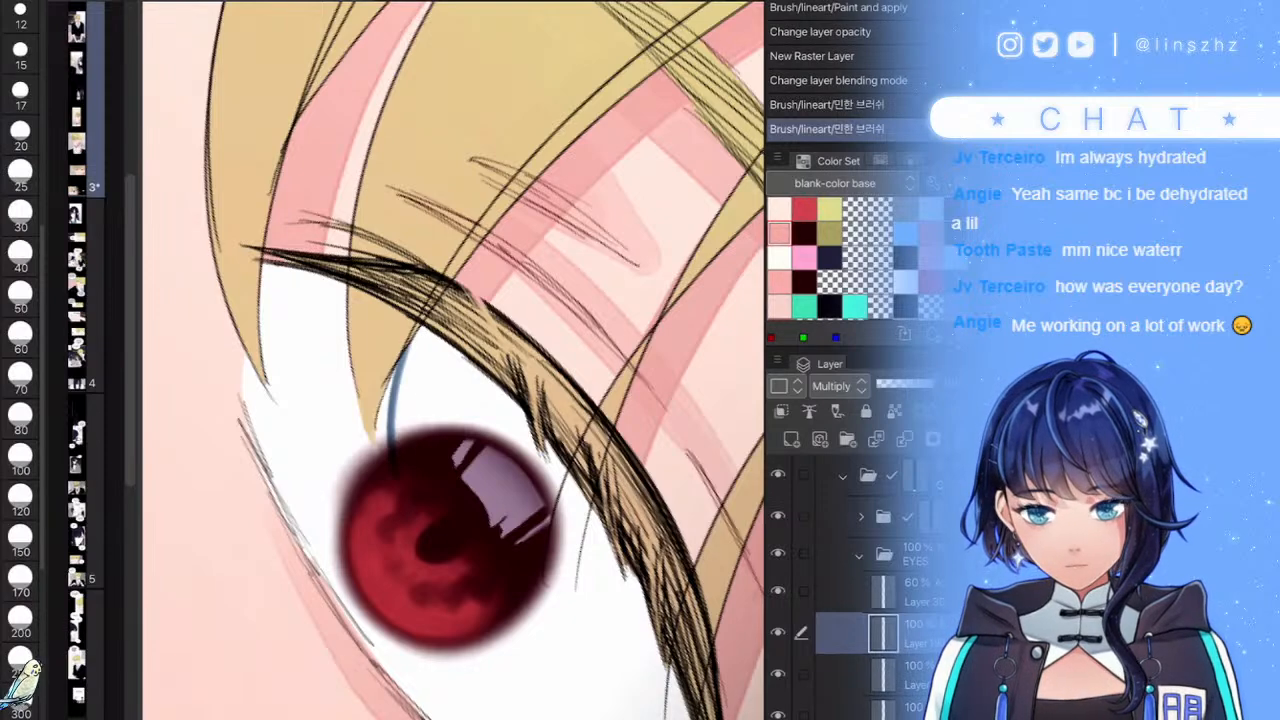
left_click_drag(462, 350, 410, 442)
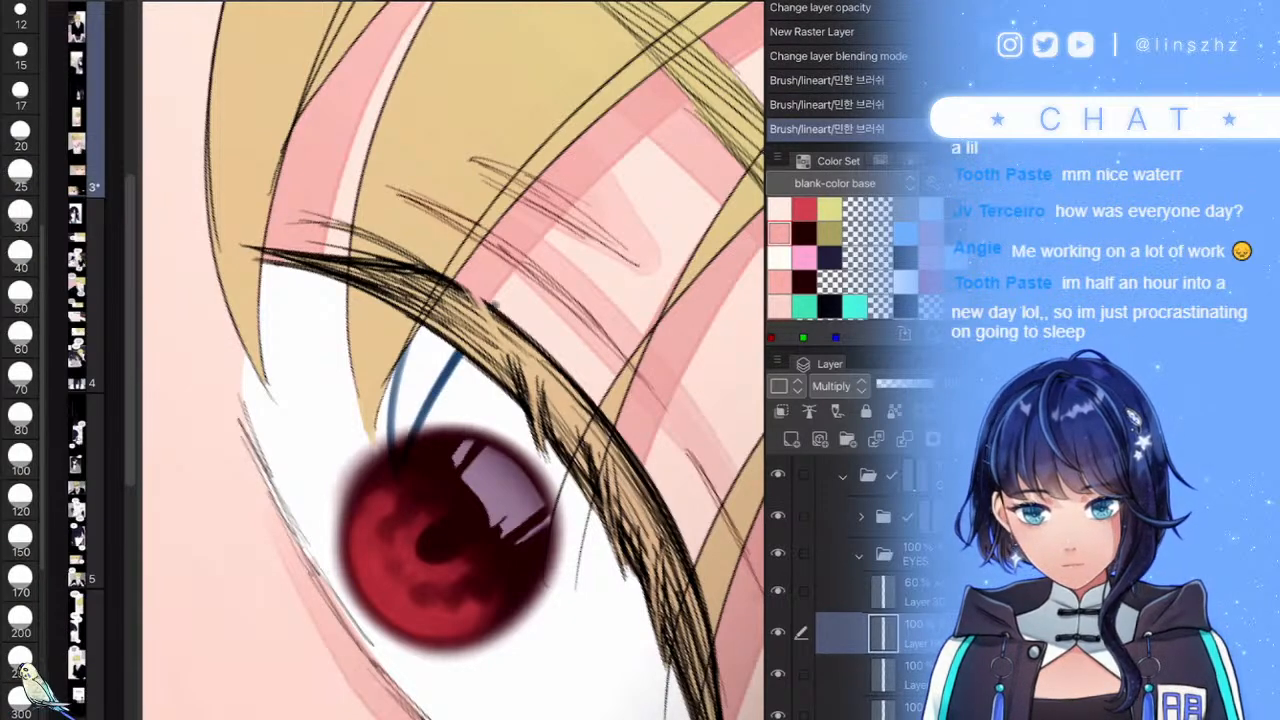
left_click_drag(258, 298, 314, 445)
left_click_drag(328, 274, 302, 418)
scroll(468, 290, "down", 5)
scroll(600, 370, "up", 5)
left_click_drag(438, 390, 452, 524)
left_click_drag(458, 416, 448, 518)
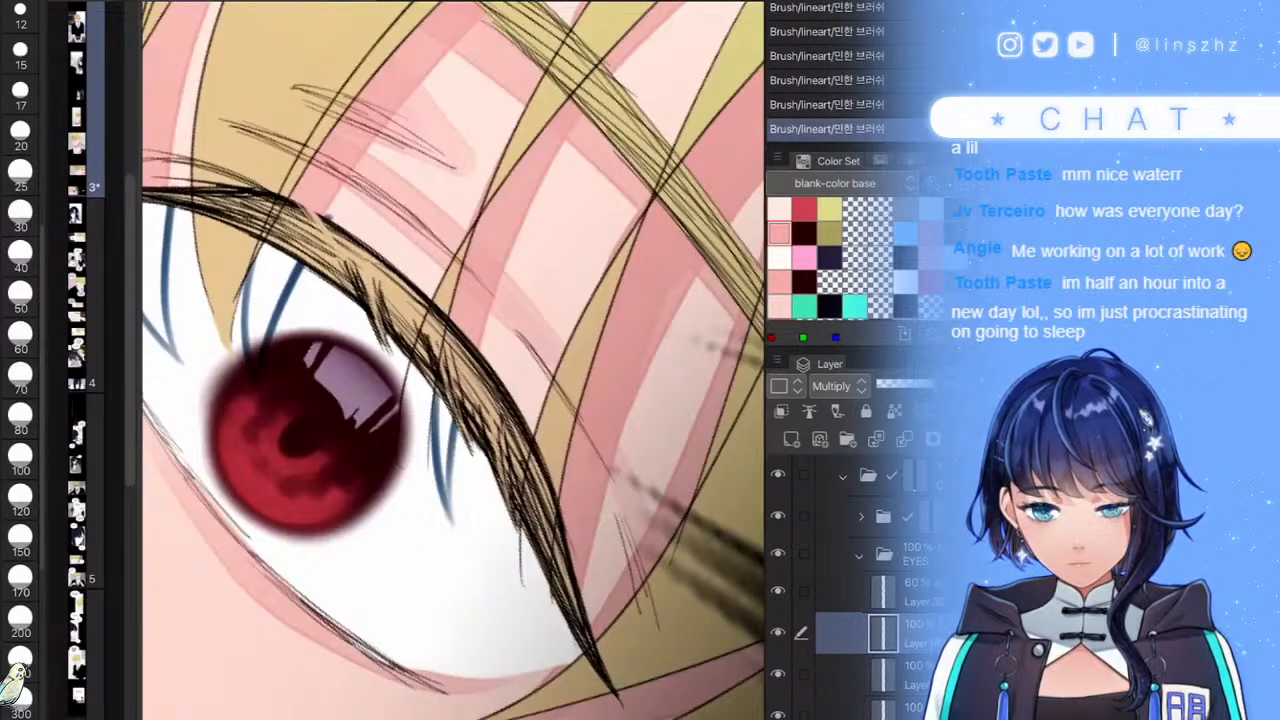
scroll(560, 625, "down", 3)
scroll(418, 330, "up", 4)
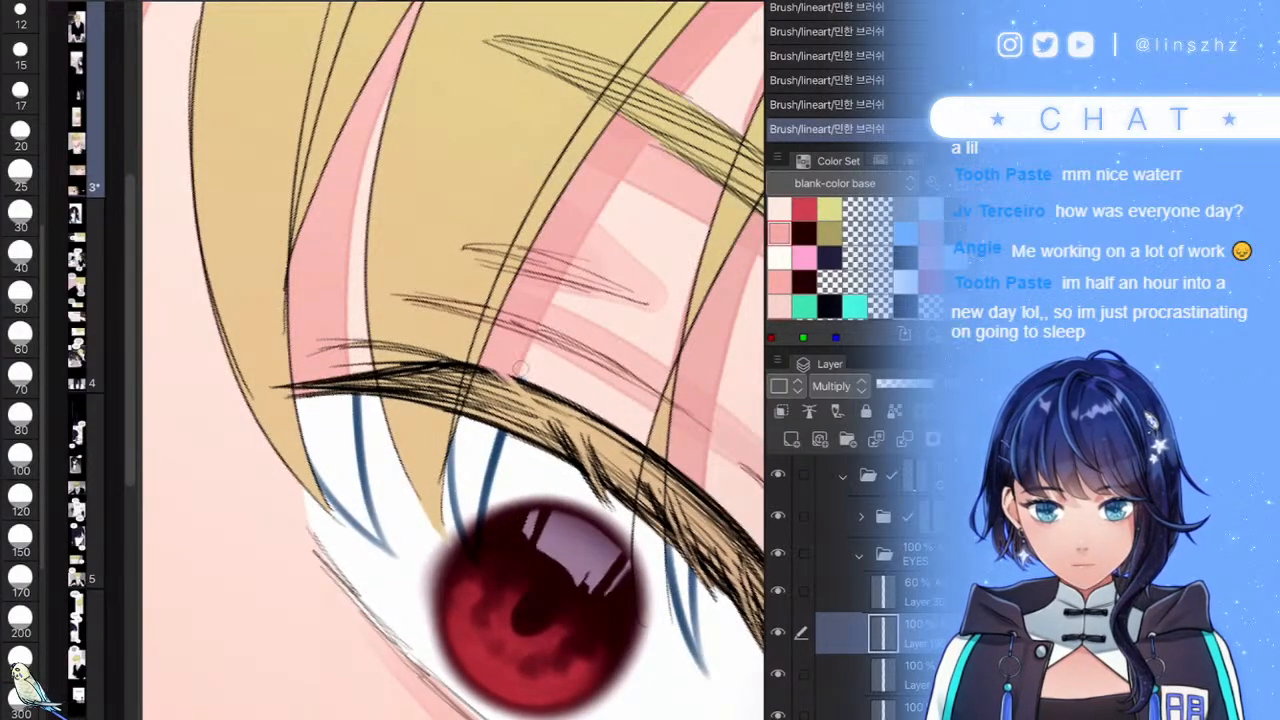
scroll(545, 500, "down", 4)
scroll(540, 490, "up", 5)
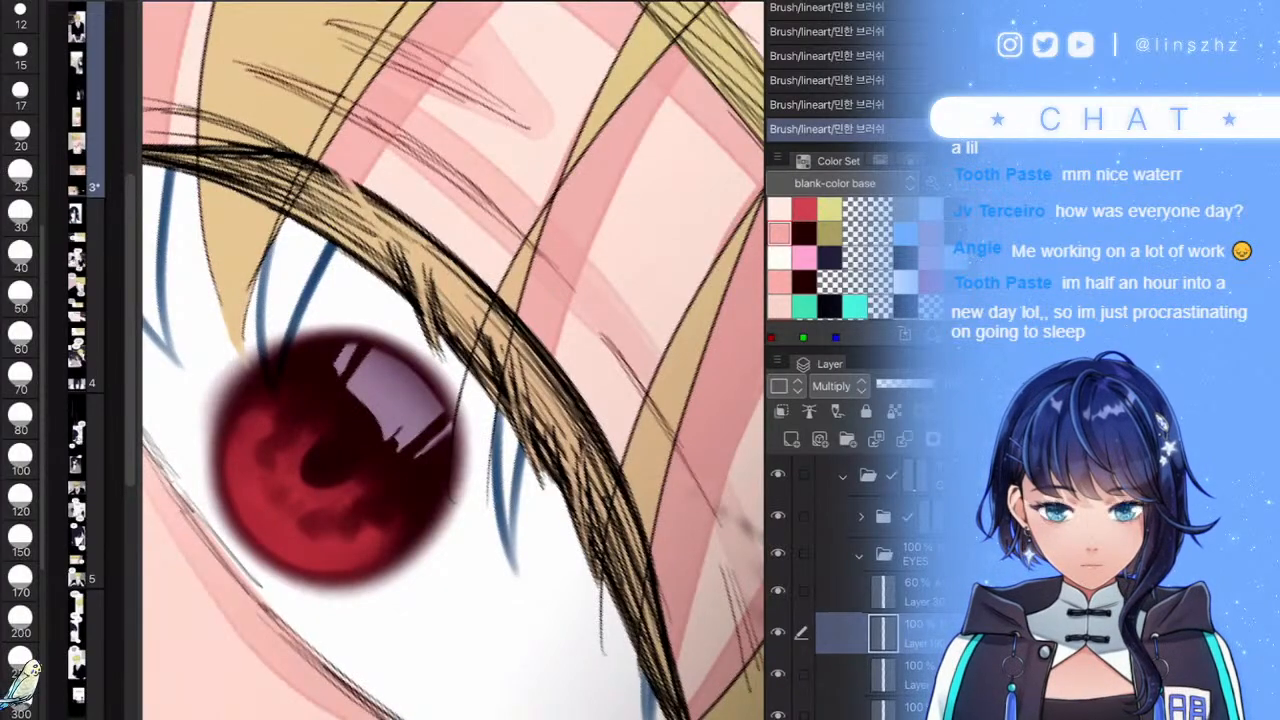
scroll(453, 360, "down", 2)
scroll(420, 383, "up", 3)
- At brush size 25, undo the last shadow and repaint pointed blue shadows along the hair strands
key("e")
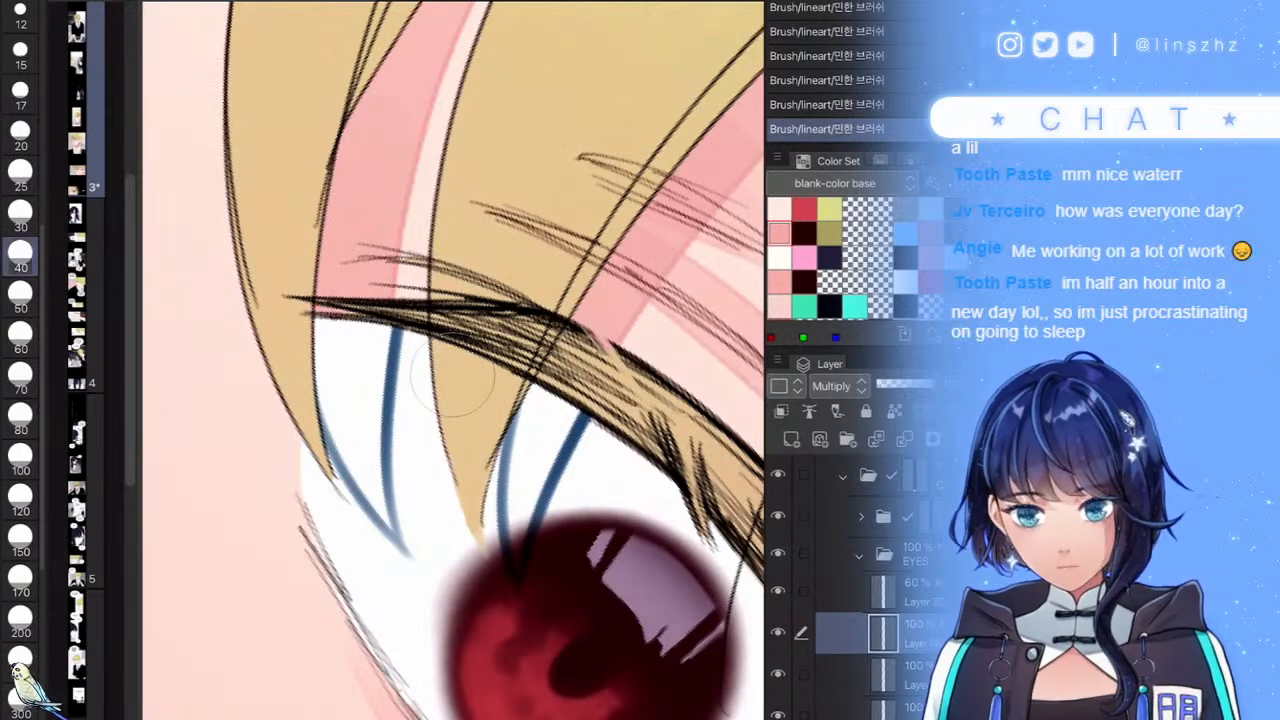
key("[")
key("[")
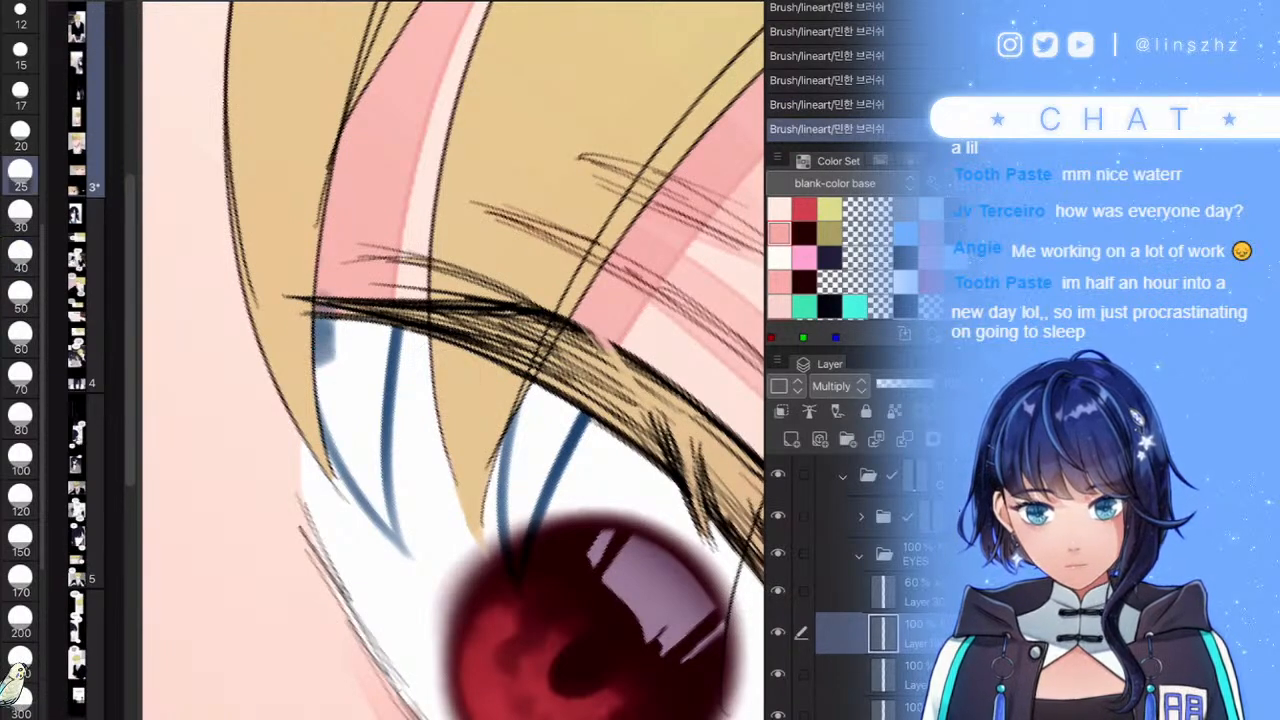
key("ctrl+z")
mouse_move(373, 463)
left_mouse_down()
mouse_move(327, 347)
mouse_move(333, 389)
mouse_move(339, 332)
mouse_move(355, 339)
mouse_move(365, 443)
mouse_move(380, 340)
mouse_move(377, 467)
mouse_move(361, 402)
mouse_move(372, 487)
mouse_move(332, 389)
mouse_move(333, 412)
mouse_move(401, 544)
mouse_move(365, 405)
mouse_move(374, 338)
mouse_move(338, 334)
mouse_move(375, 330)
left_mouse_up()
left_click_drag(313, 410, 395, 568)
mouse_move(540, 390)
left_mouse_down()
mouse_move(515, 522)
mouse_move(560, 400)
mouse_move(520, 500)
mouse_move(520, 400)
left_mouse_up()
scroll(560, 372, "down", 4)
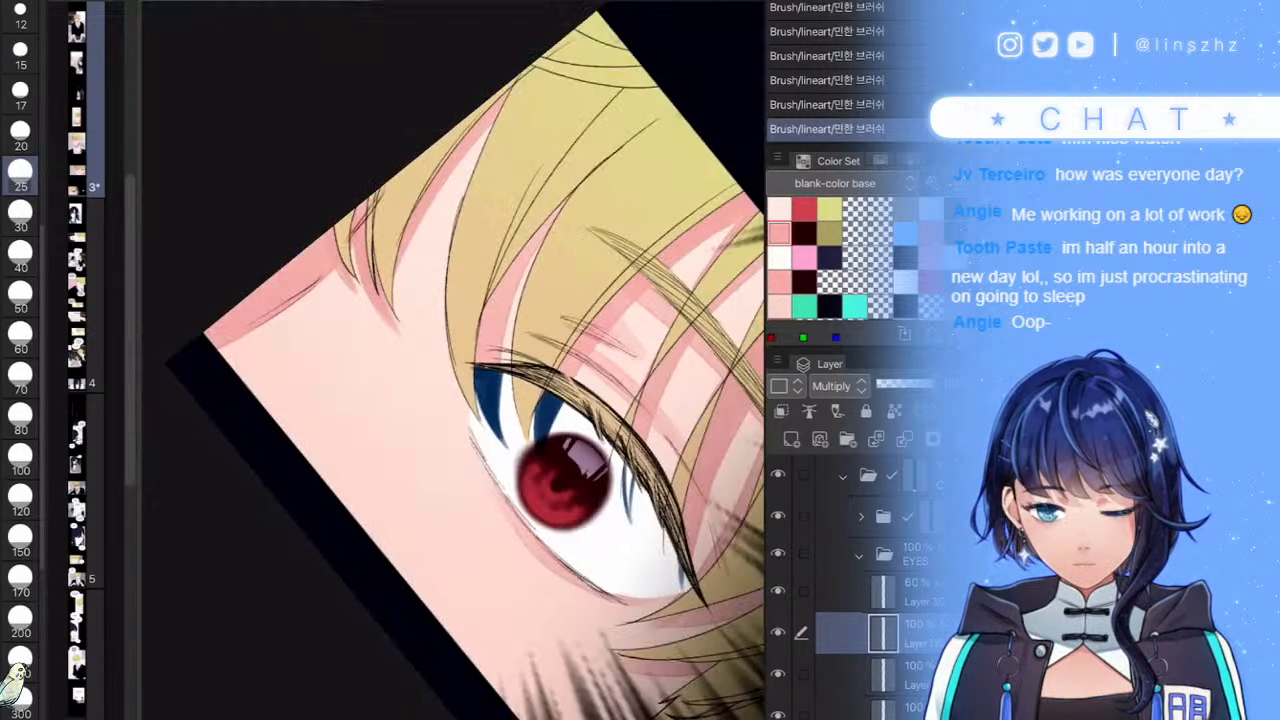
scroll(650, 450, "up", 2)
mouse_move(632, 456)
left_mouse_down()
mouse_move(618, 530)
mouse_move(627, 568)
left_mouse_up()
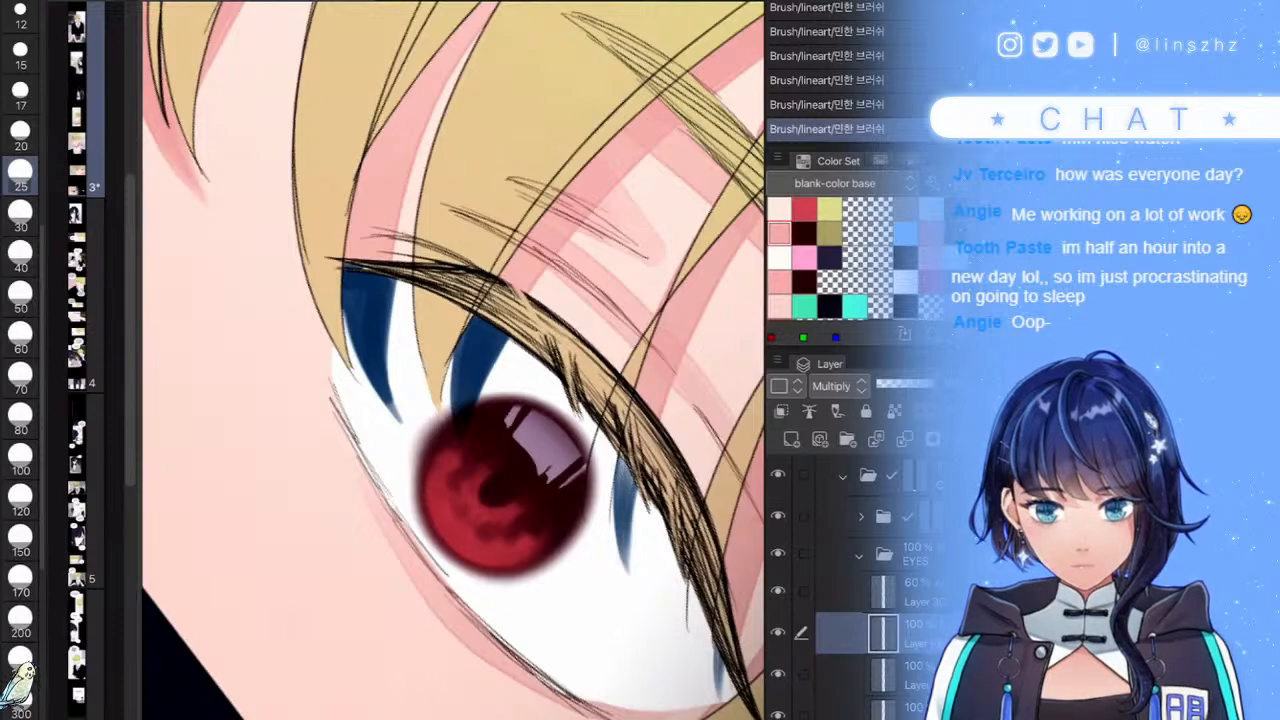
scroll(590, 480, "down", 5)
scroll(640, 508, "up", 3)
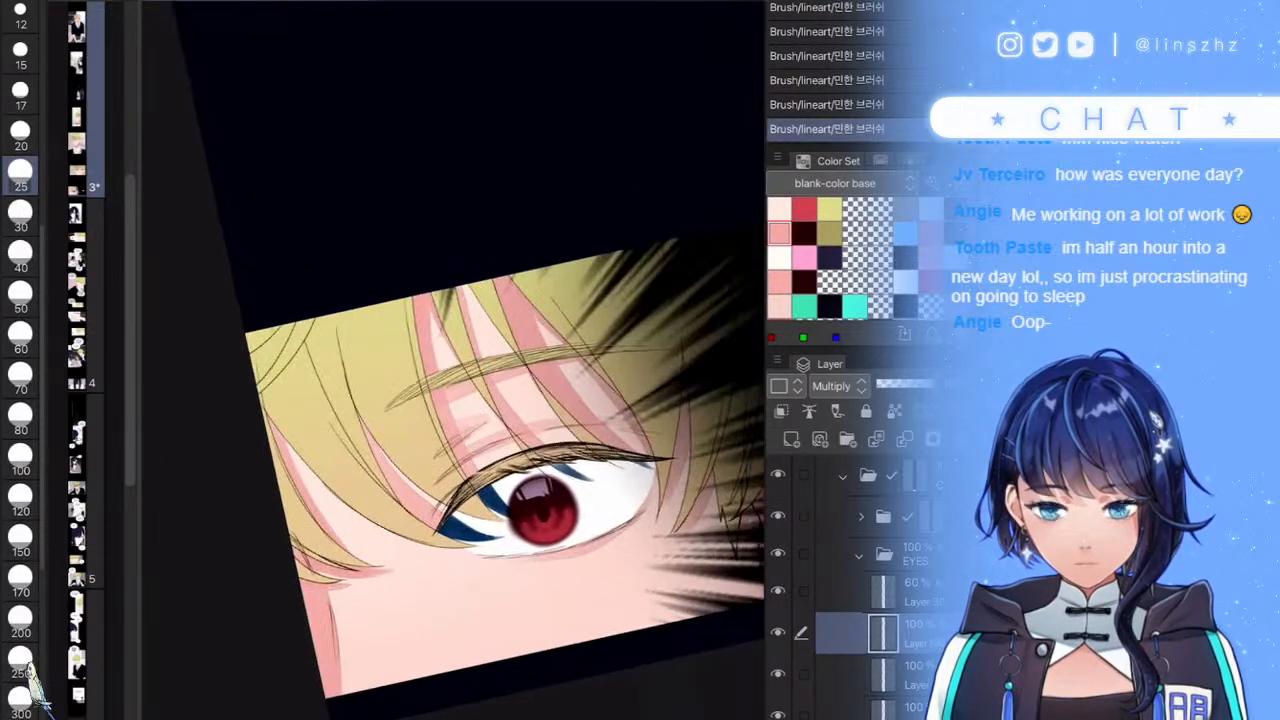
scroll(520, 515, "up", 4)
mouse_move(390, 564)
left_mouse_down()
mouse_move(386, 602)
mouse_move(400, 566)
left_mouse_up()
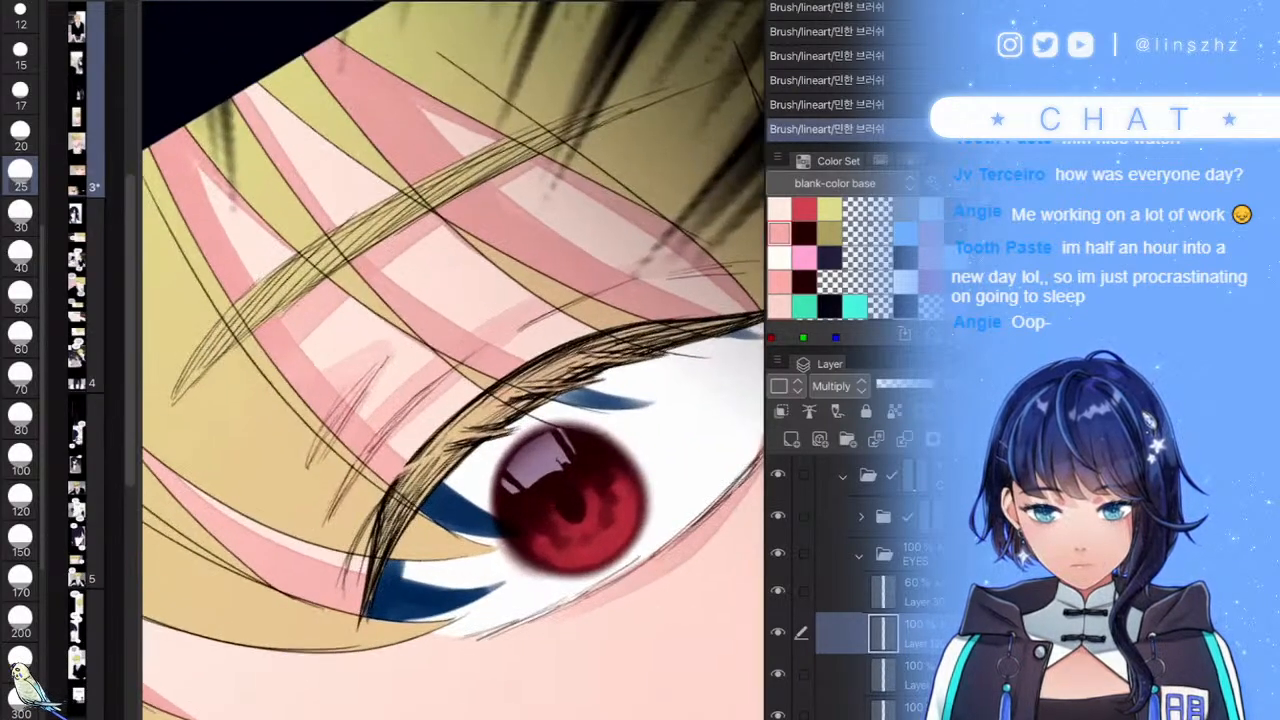
- Add thin shading under the upper lash line and lower the layer opacity to soften the shadows
left_click_drag(566, 402, 690, 345)
left_click_drag(570, 500, 427, 500)
left_click_drag(525, 358, 629, 328)
left_click_drag(903, 384, 887, 384)
scroll(454, 400, "down", 5)
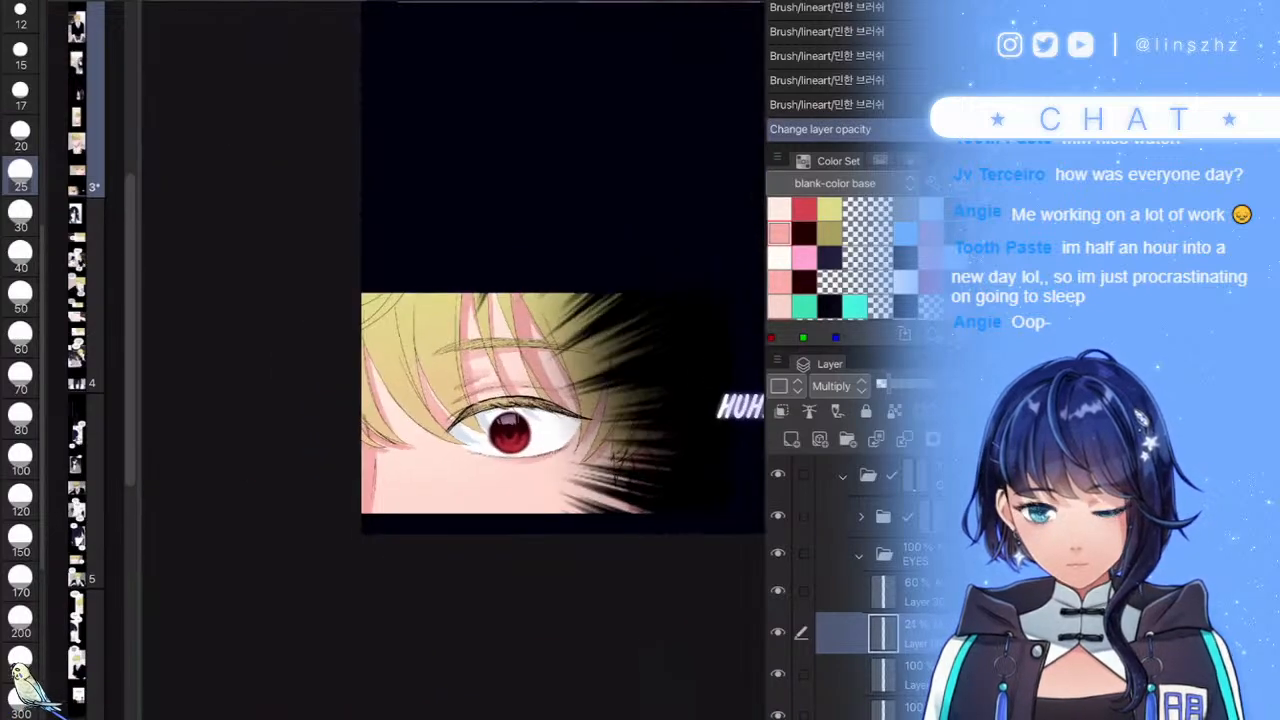
scroll(454, 400, "down", 4)
scroll(454, 400, "up", 10)
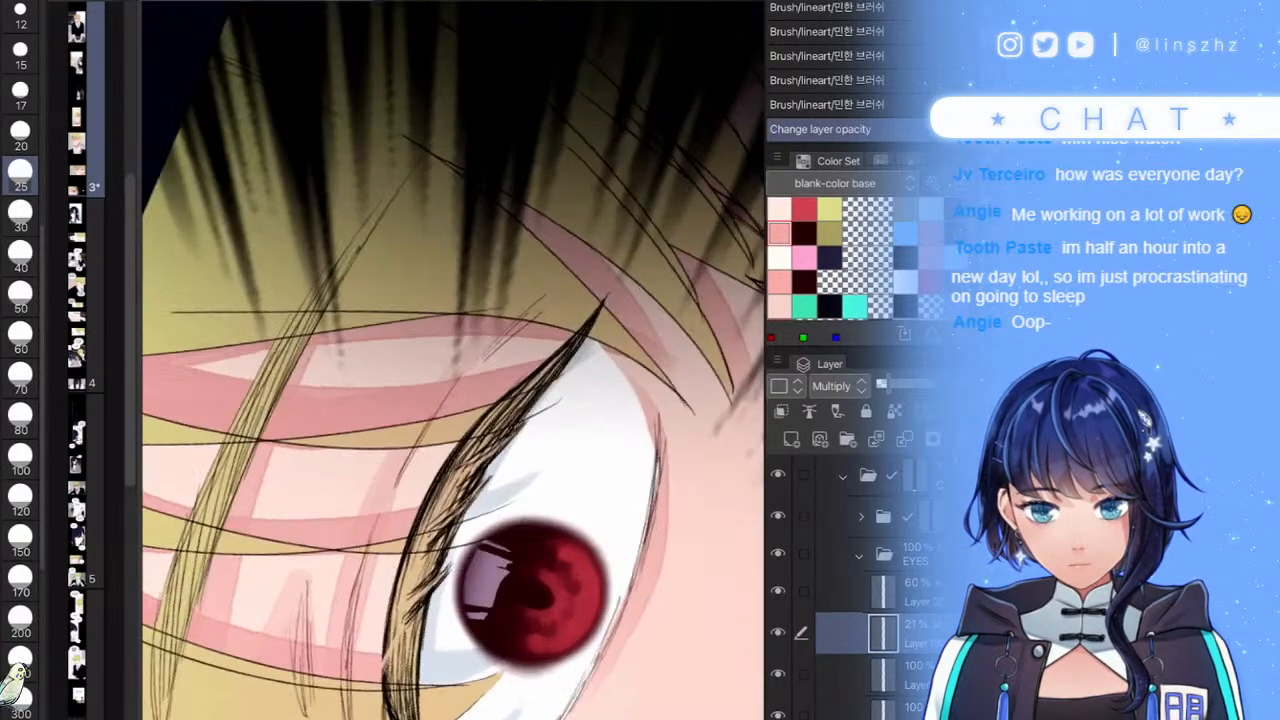
scroll(454, 400, "up", 2)
mouse_move(630, 292)
left_mouse_down()
mouse_move(598, 304)
mouse_move(516, 408)
left_mouse_up()
mouse_move(582, 321)
left_mouse_down()
mouse_move(612, 311)
mouse_move(508, 438)
mouse_move(622, 328)
mouse_move(440, 535)
left_mouse_up()
left_click_drag(492, 470, 422, 590)
left_click_drag(407, 656, 405, 680)
scroll(587, 406, "down", 5)
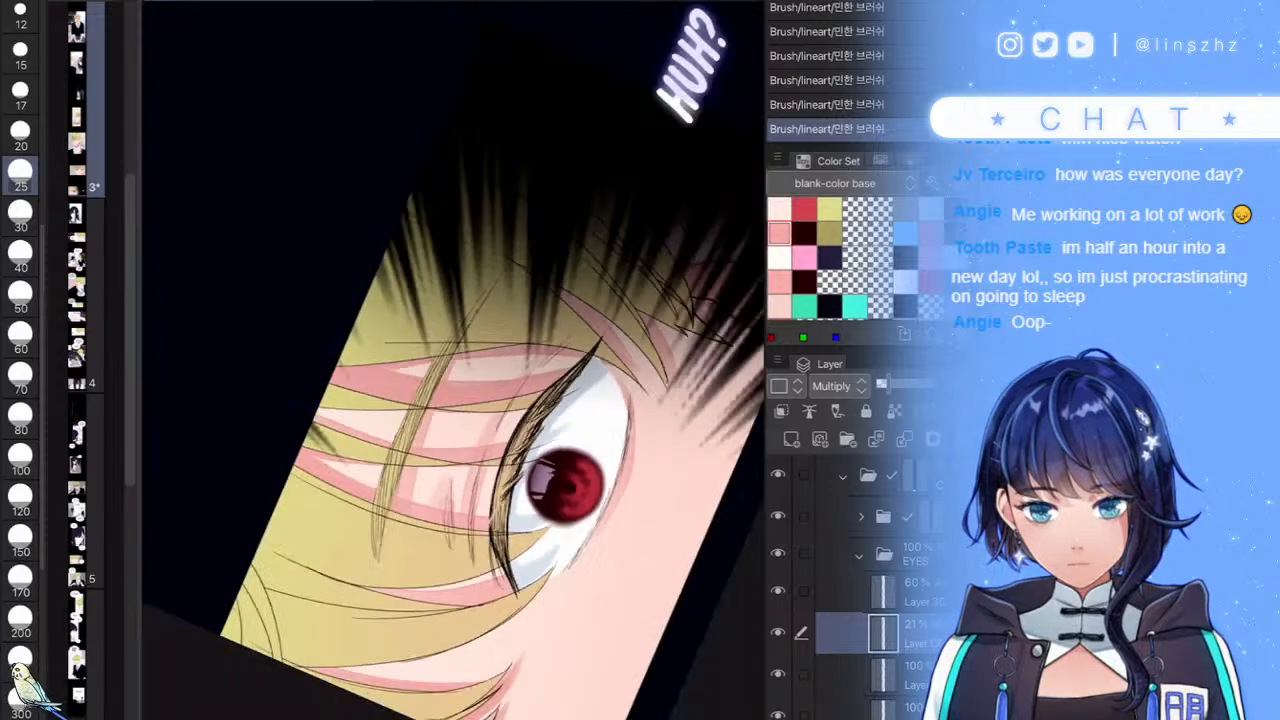
scroll(494, 414, "up", 1)
scroll(520, 410, "down", 5)
scroll(560, 430, "up", 1)
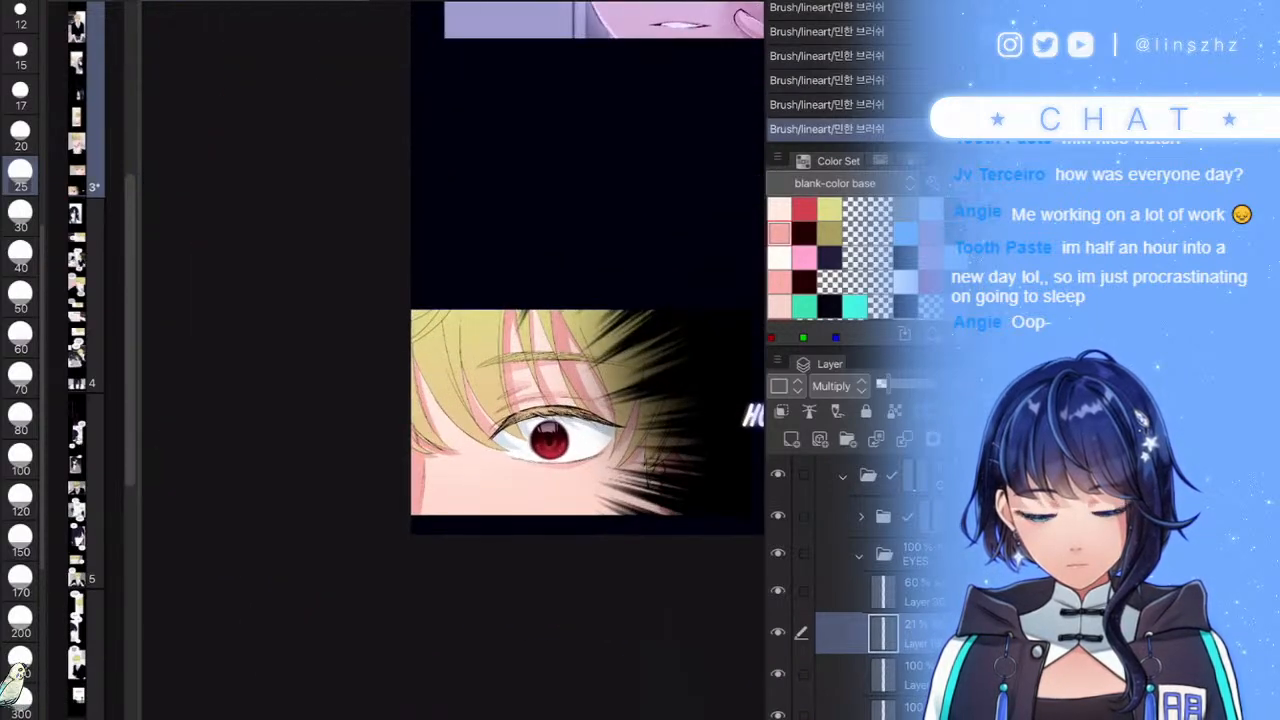
left_click(778, 591)
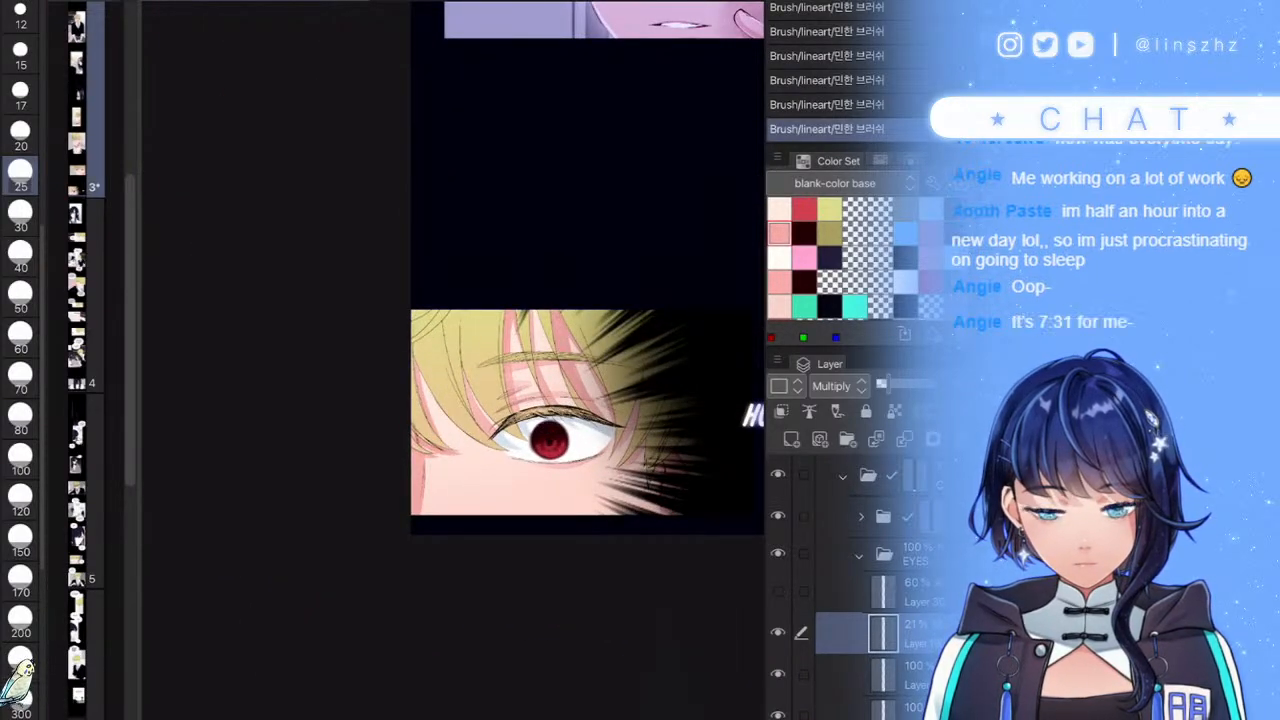
left_click(859, 555)
left_click(884, 517)
scroll(528, 400, "up", 5)
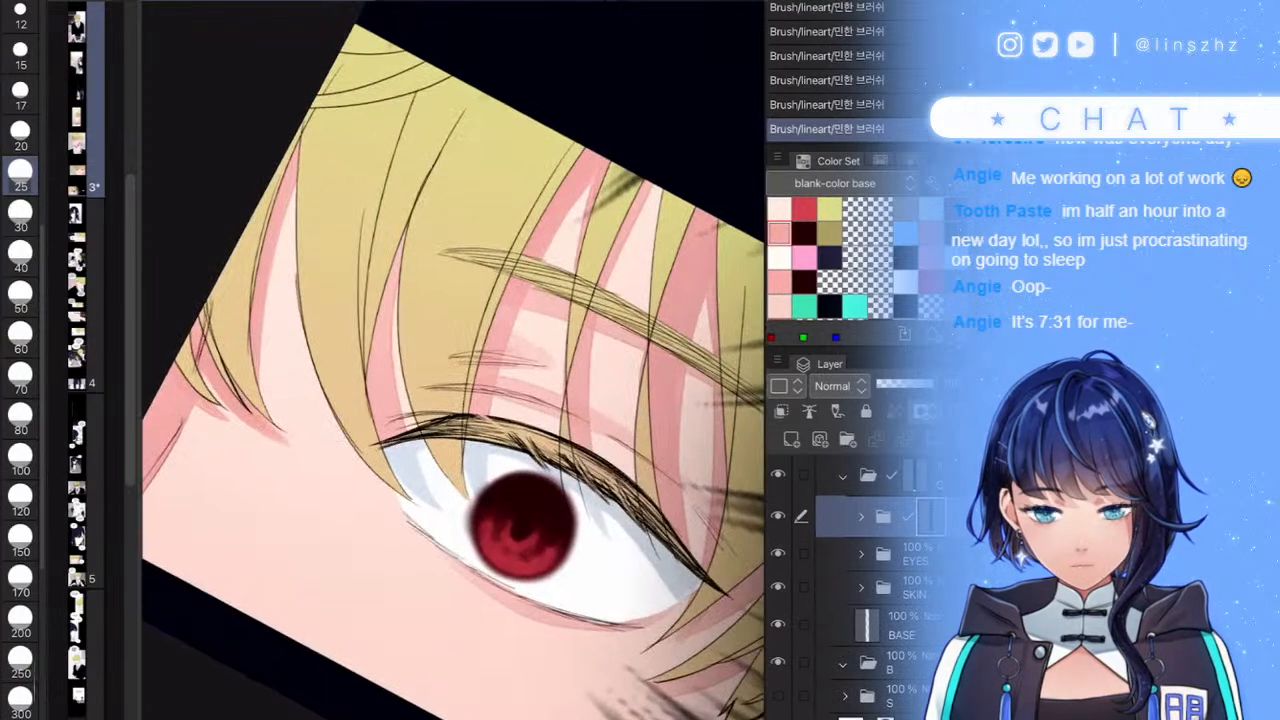
left_click(859, 555)
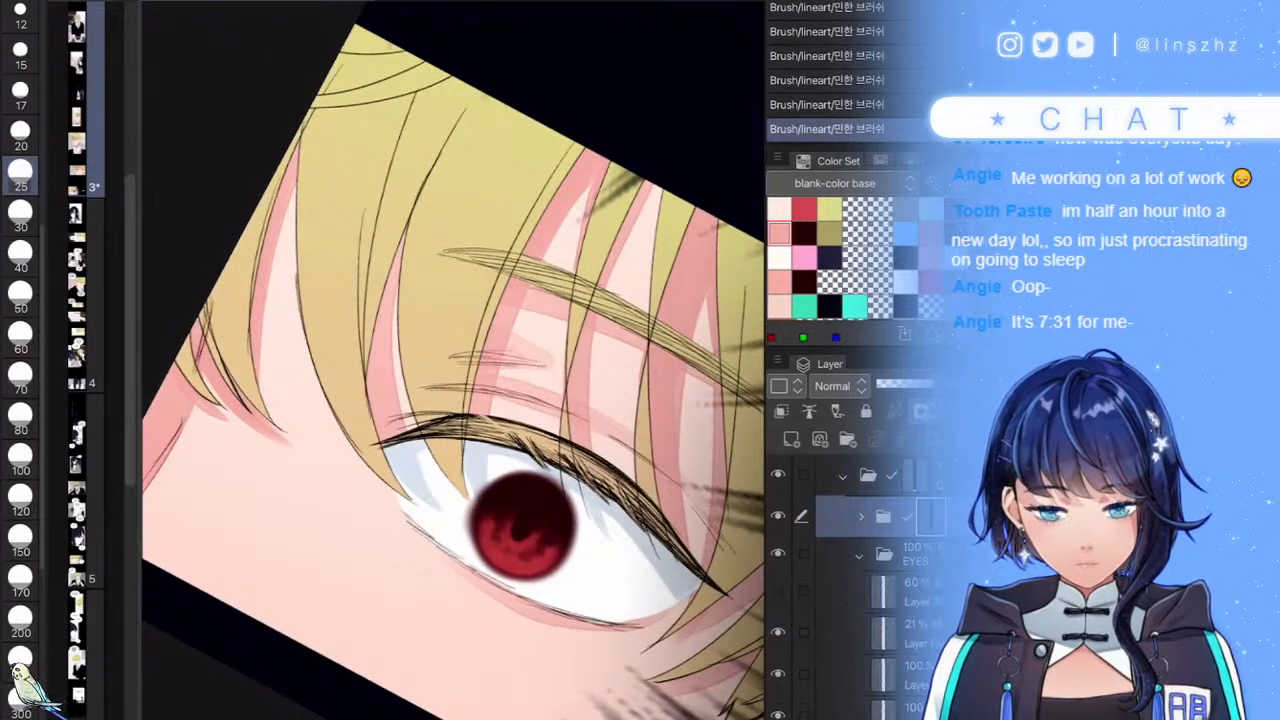
left_click(778, 591)
scroll(453, 360, "down", 2)
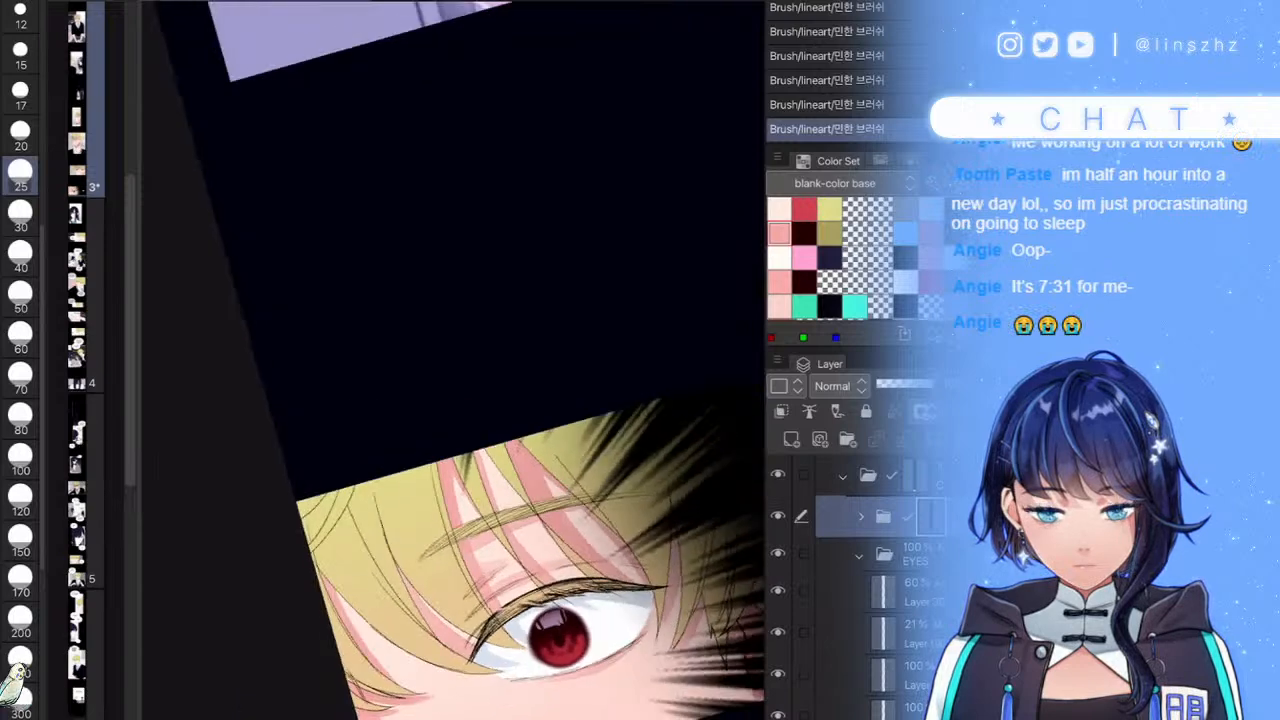
scroll(453, 360, "up", 5)
- Add a layer above the 60% highlight and paint a small white glint beside the iris at size 17
left_click(884, 592)
key("ctrl+shift+n")
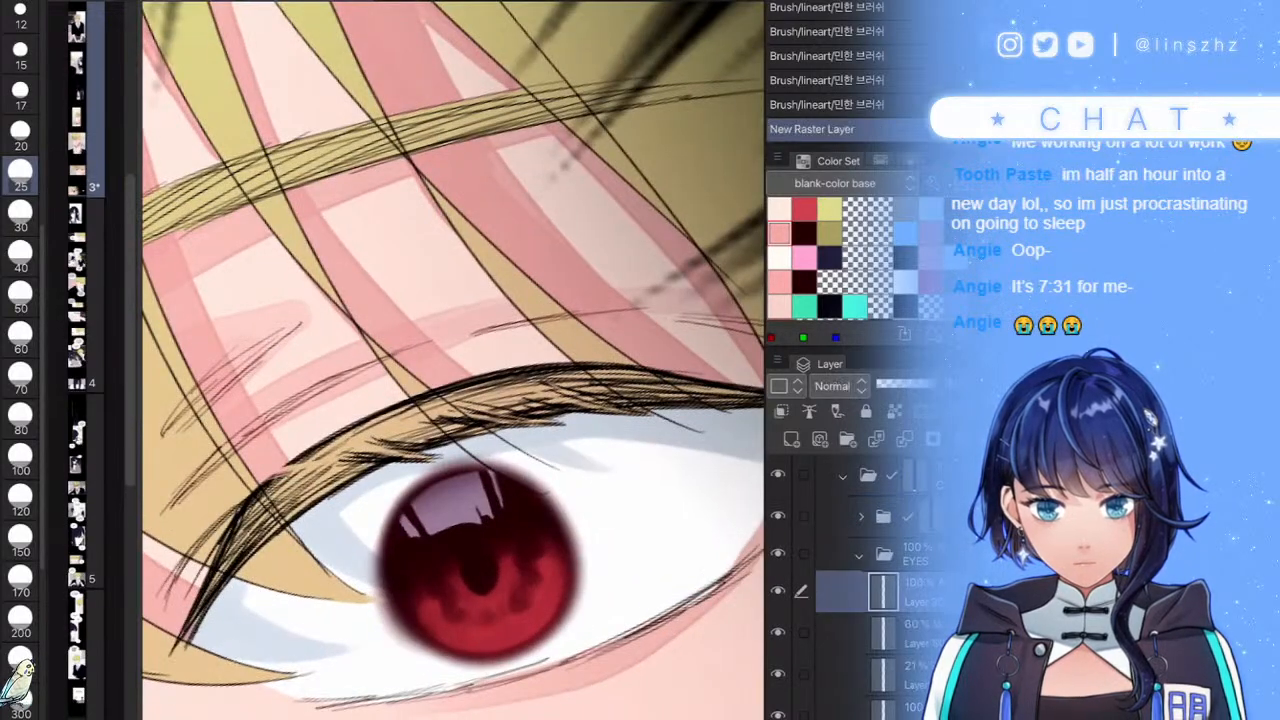
scroll(572, 560, "up", 3)
key("[")
key("[")
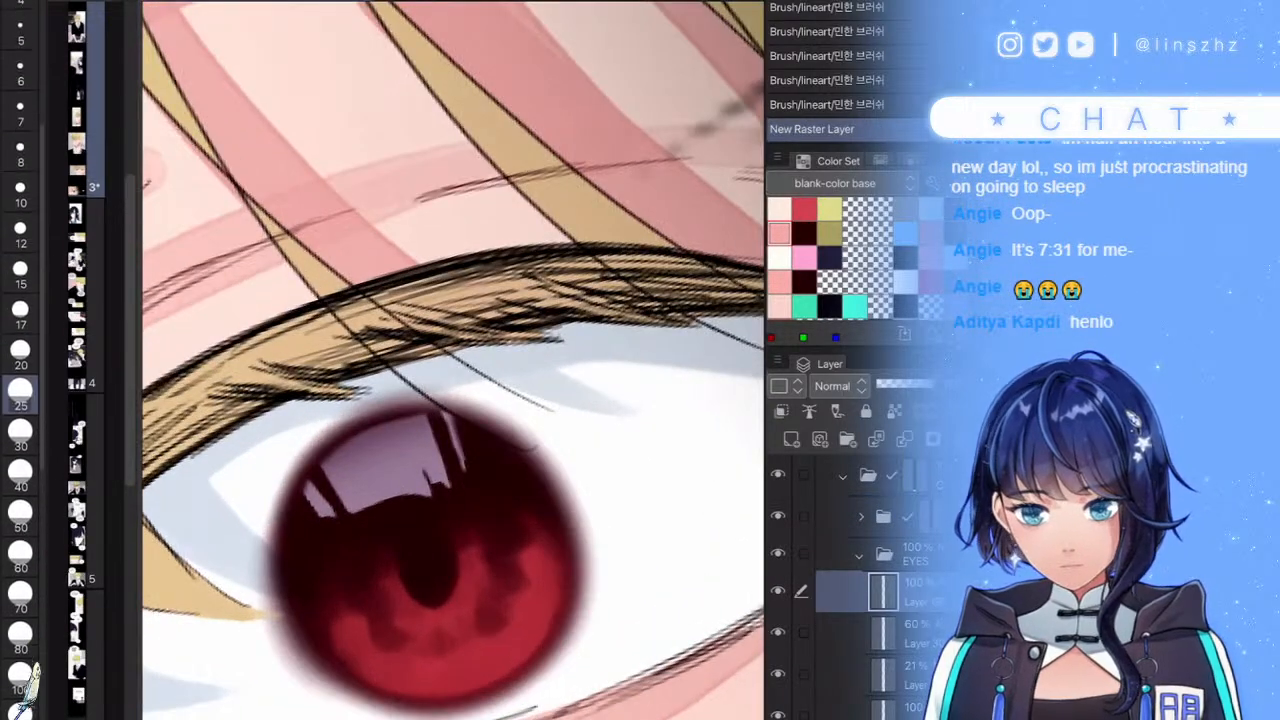
mouse_move(545, 520)
left_mouse_down()
mouse_move(586, 478)
mouse_move(600, 505)
left_mouse_up()
mouse_move(528, 538)
left_mouse_down()
mouse_move(628, 482)
mouse_move(535, 535)
left_mouse_up()
scroll(453, 360, "down", 10)
scroll(597, 465, "up", 6)
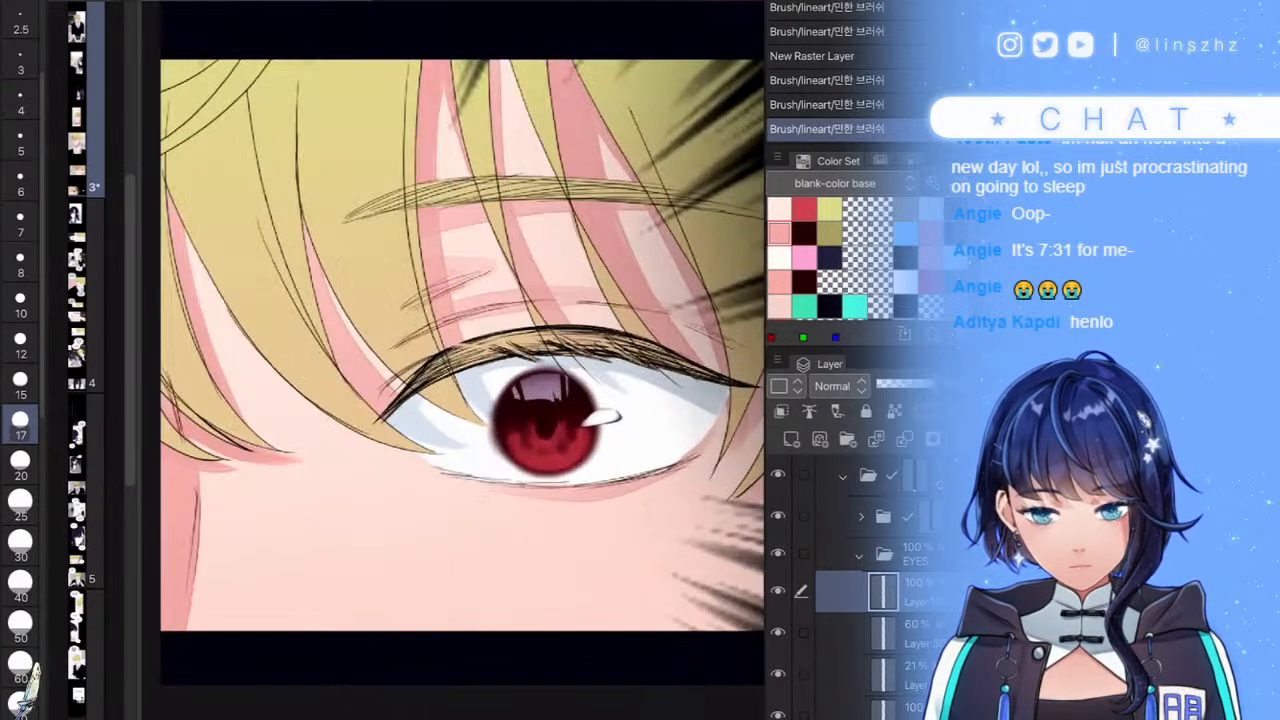
left_click_drag(514, 442, 526, 452)
scroll(572, 422, "down", 7)
scroll(647, 407, "up", 2)
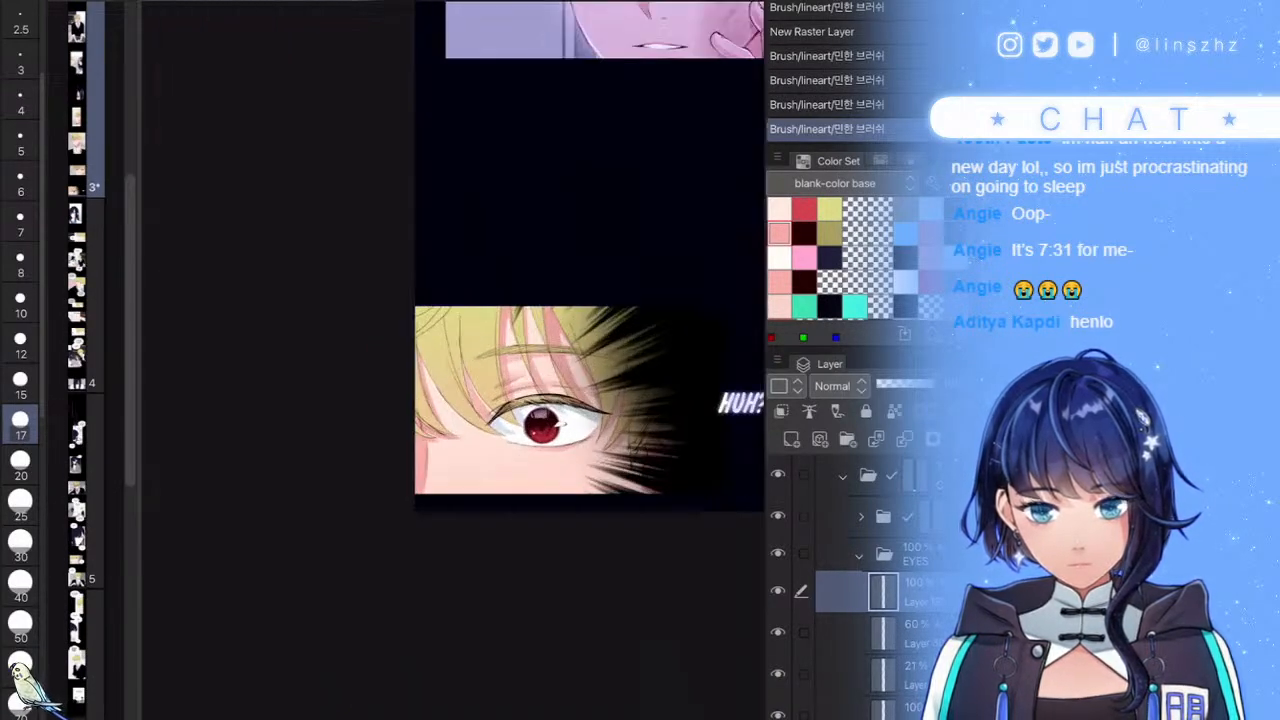
- Select the 60% highlight and 100% glint layers together in the EYES folder
left_click(859, 555)
scroll(862, 570, "up", 1)
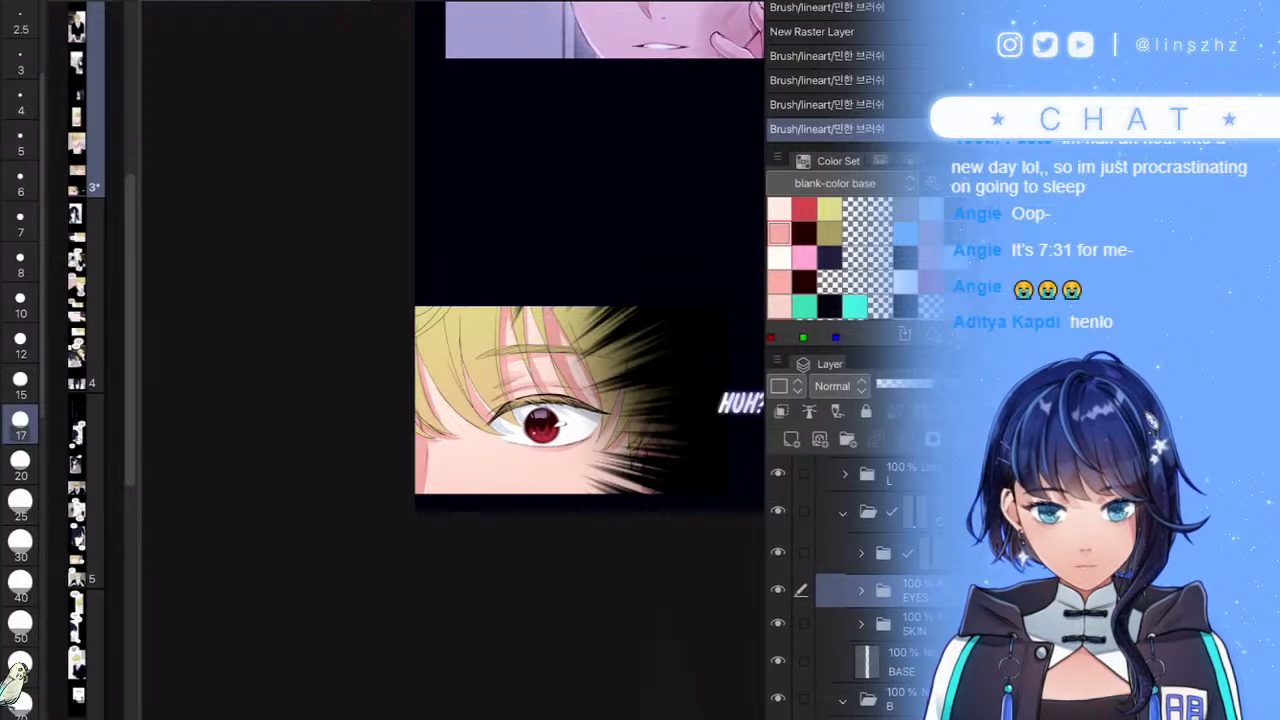
left_click(861, 591)
left_click(884, 628)
scroll(884, 620, "down", 3)
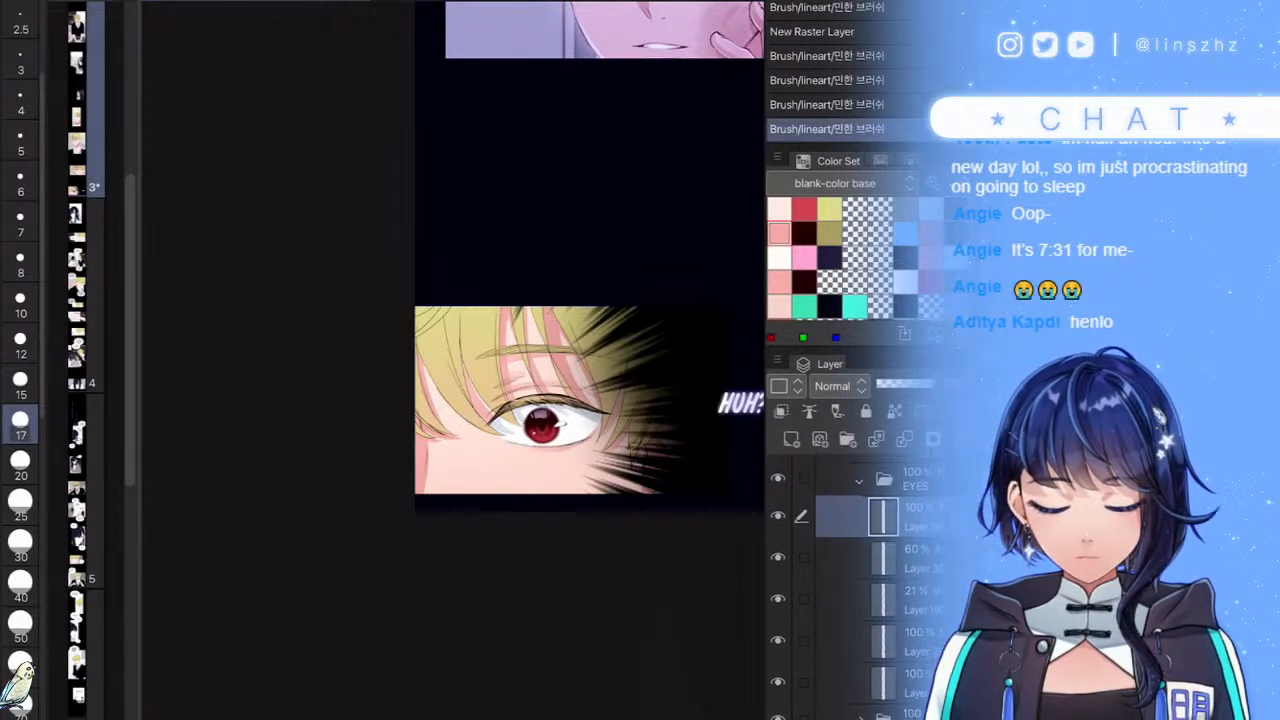
left_click(802, 550)
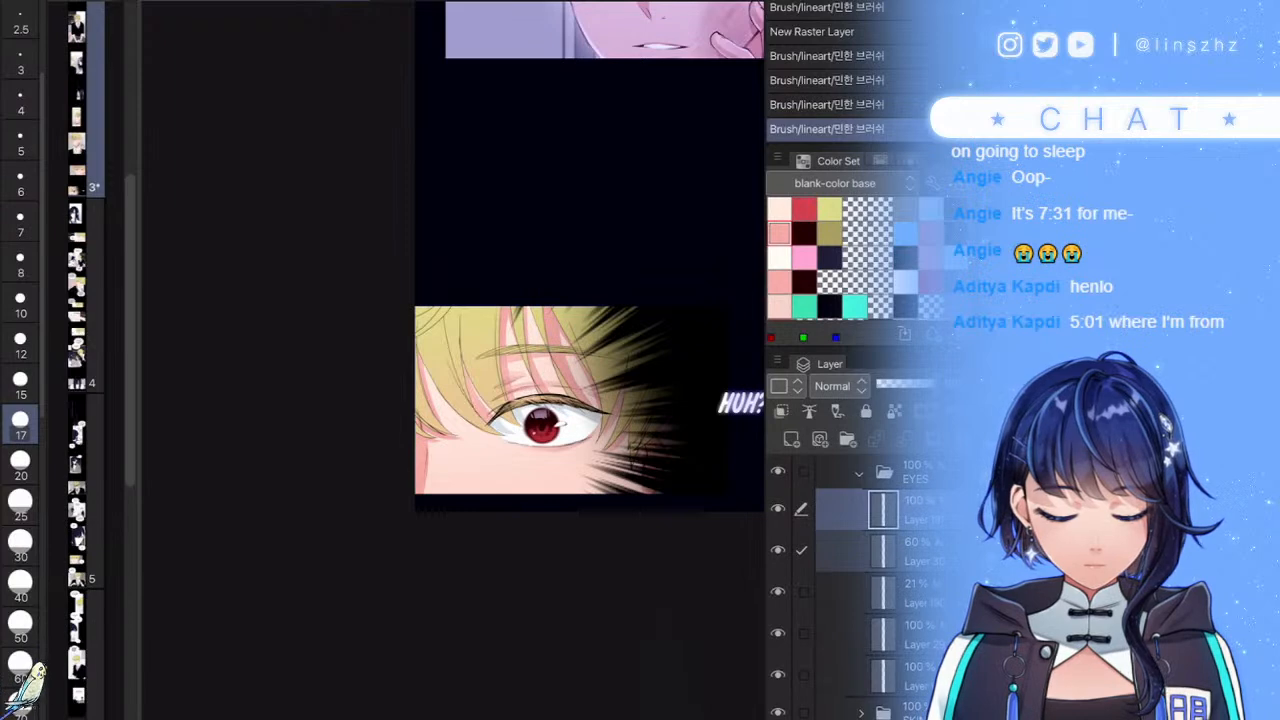
left_click(802, 632)
- Scale the selected iris and glint layers down slightly and confirm the transform
key("ctrl+t")
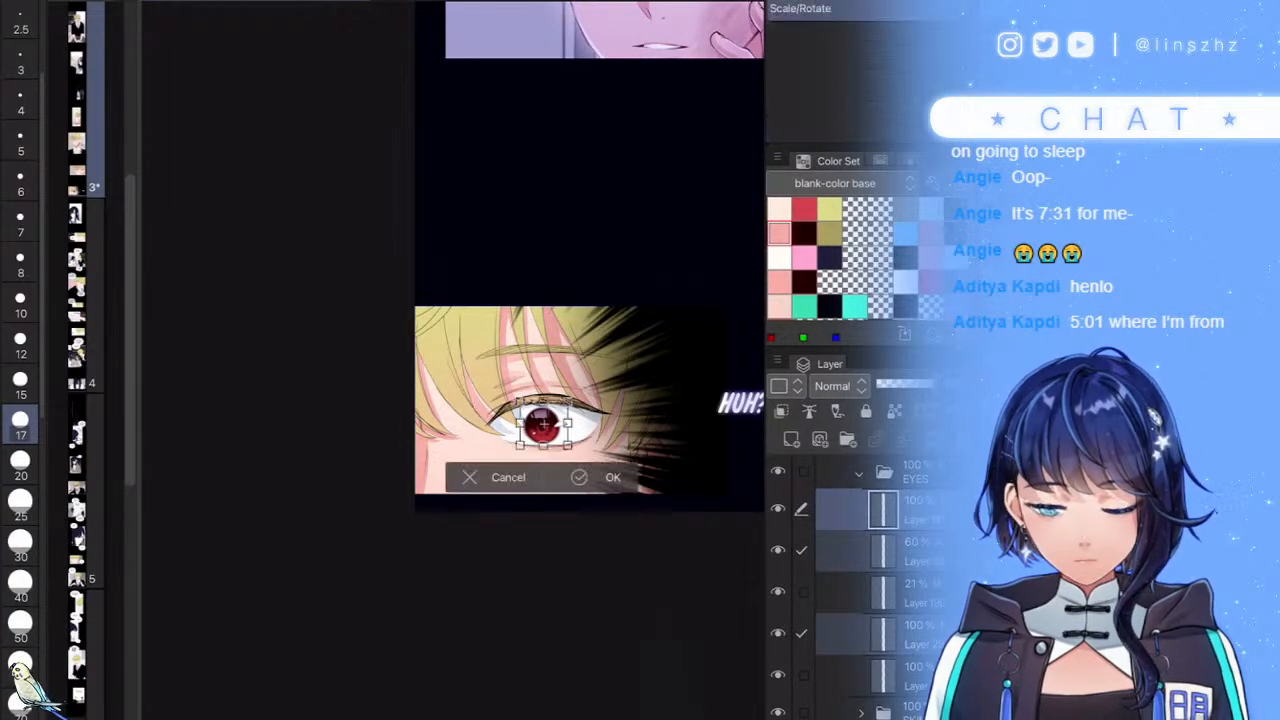
scroll(540, 425, "up", 5)
left_click_drag(608, 366, 602, 373)
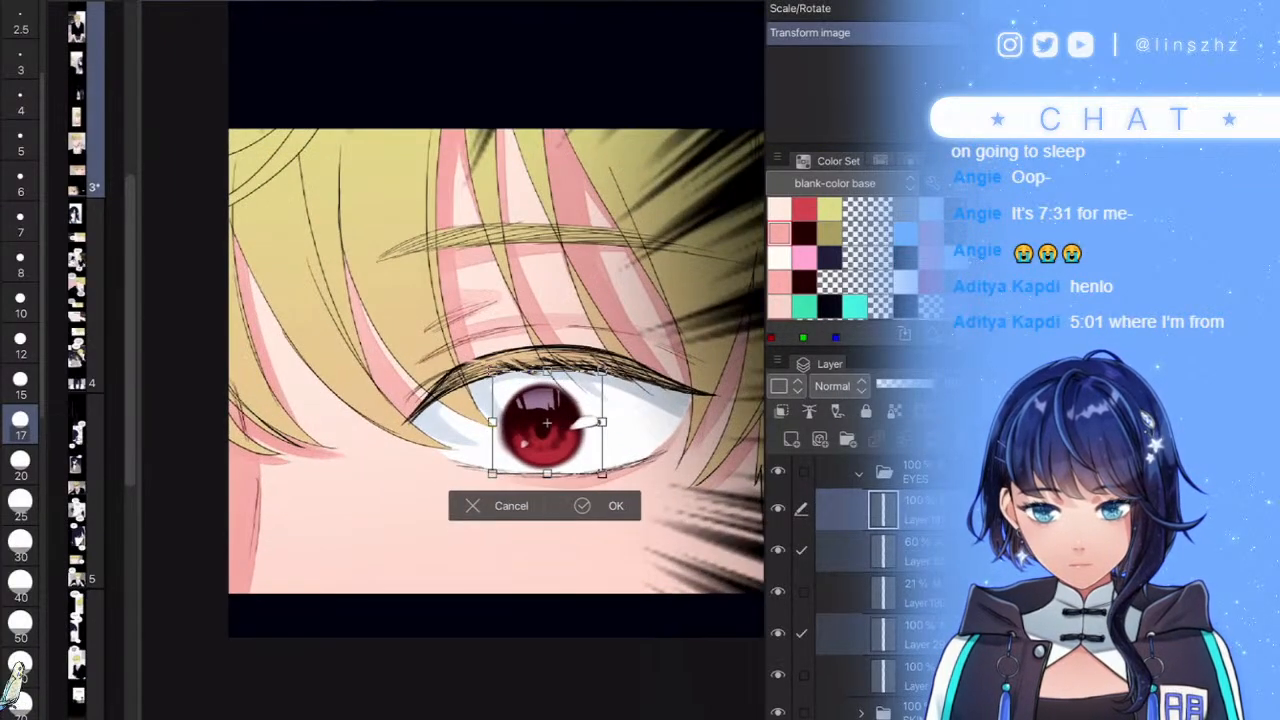
left_click(582, 505)
scroll(495, 360, "down", 5)
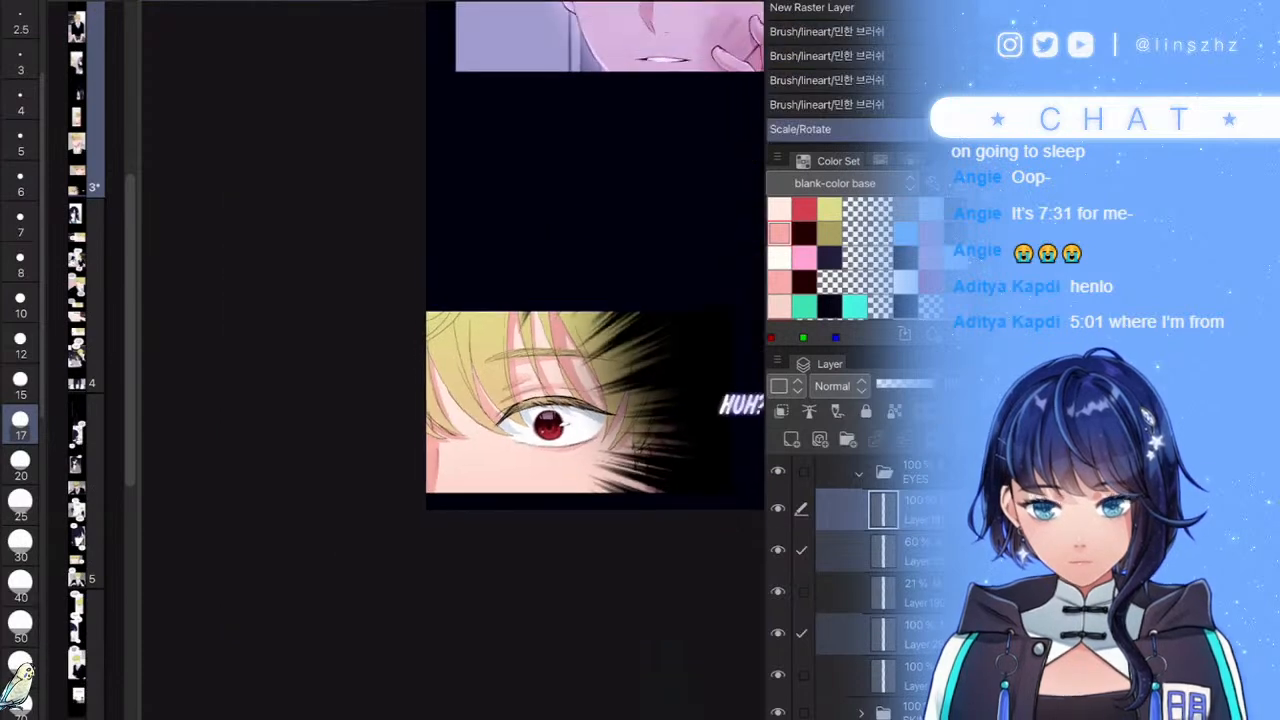
key("ctrl+z")
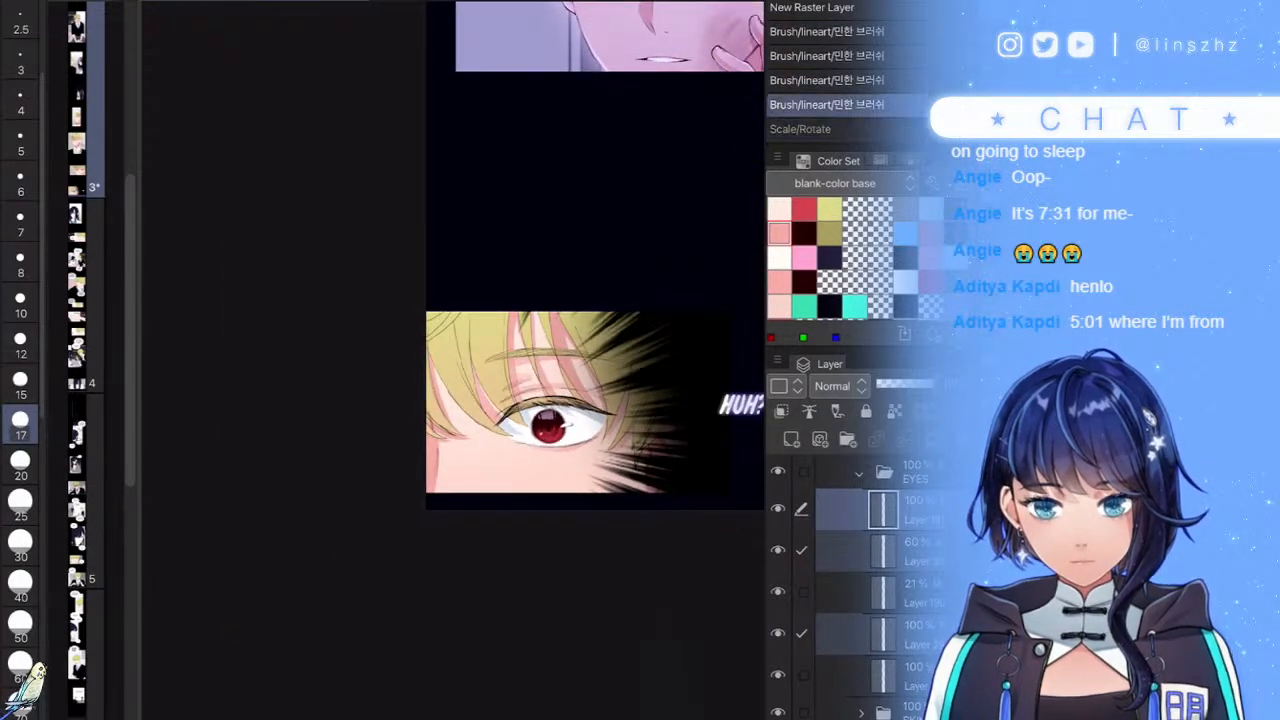
key("ctrl+y")
scroll(572, 411, "up", 3)
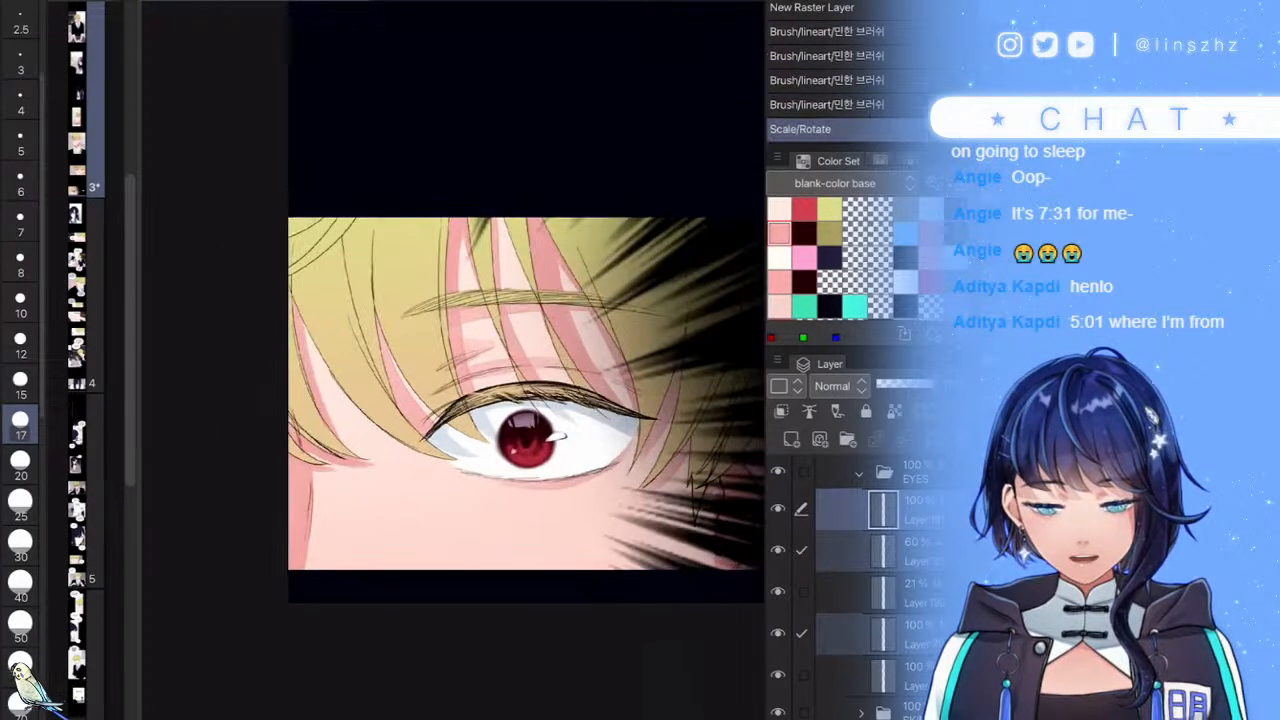
- Nudge the iris and glint slightly up and to the right with Move Layer (K)
key("k")
key("Up")
key("Up")
key("Up")
key("Down")
key("Down")
key("Up")
key("Right")
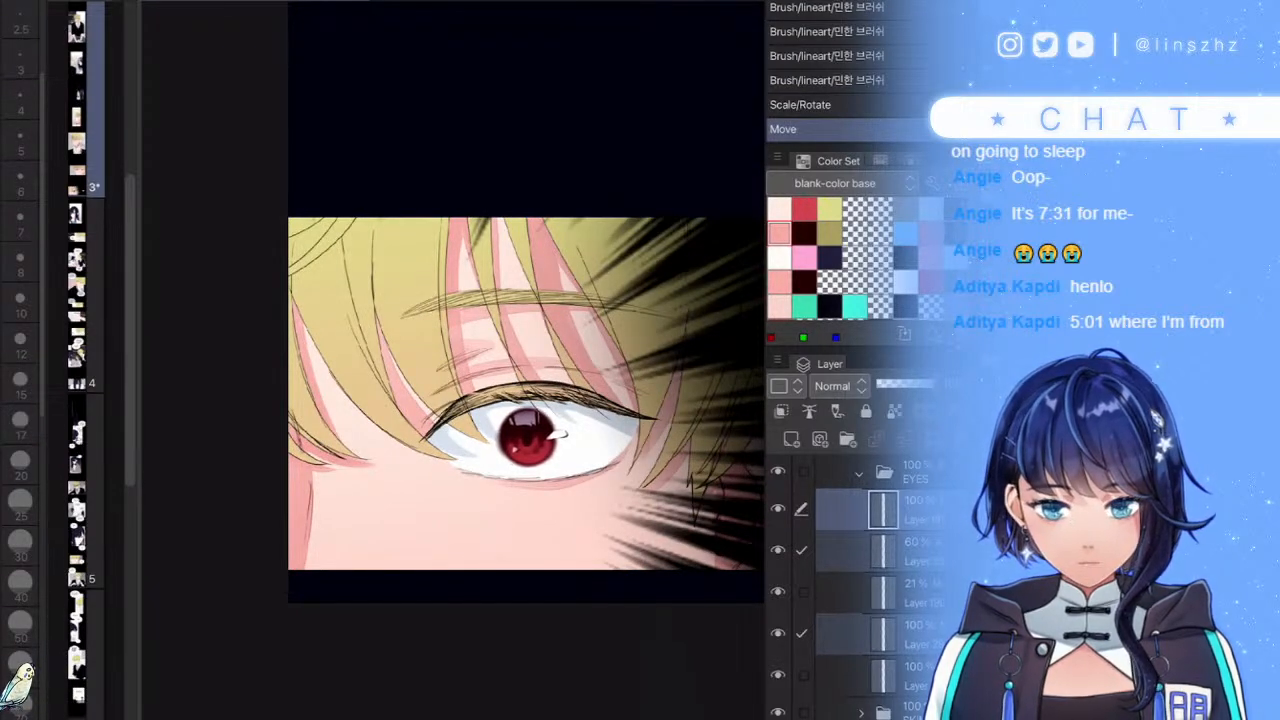
scroll(850, 590, "up", 2)
- Collapse EYES and select the second layer in the folder above it
left_click(860, 555)
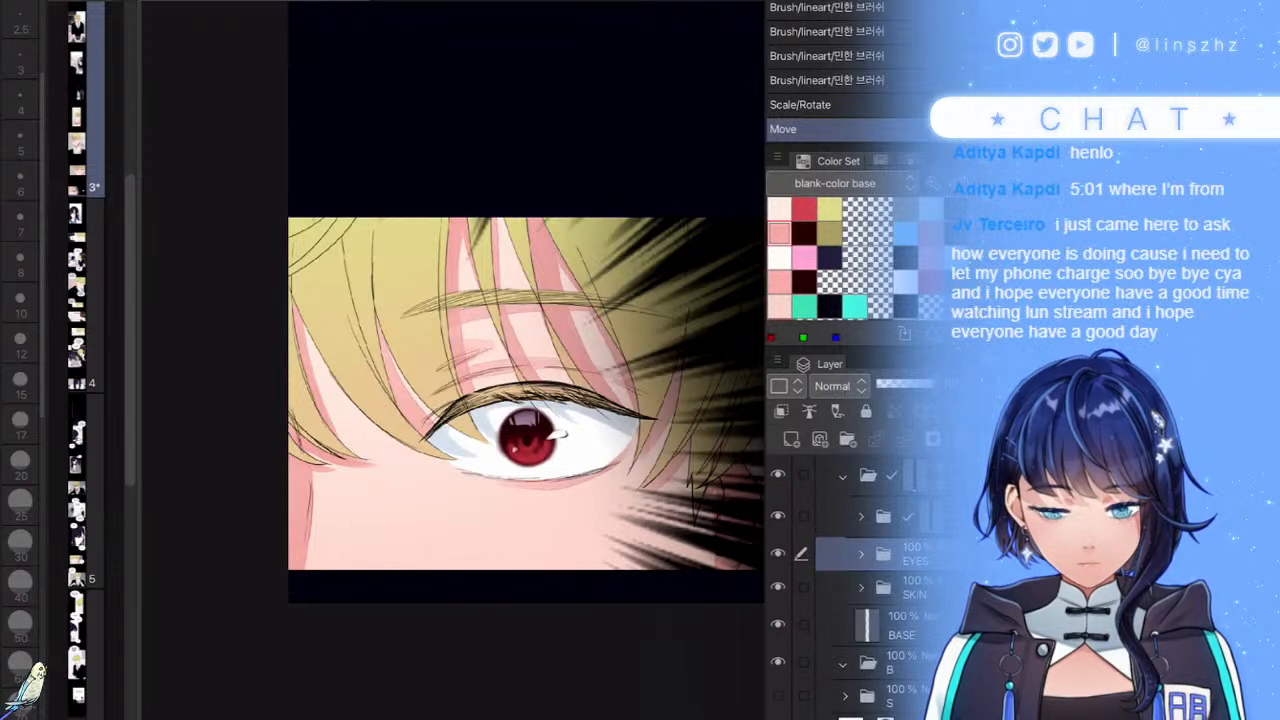
left_click(778, 516)
left_click(778, 516)
left_click(860, 517)
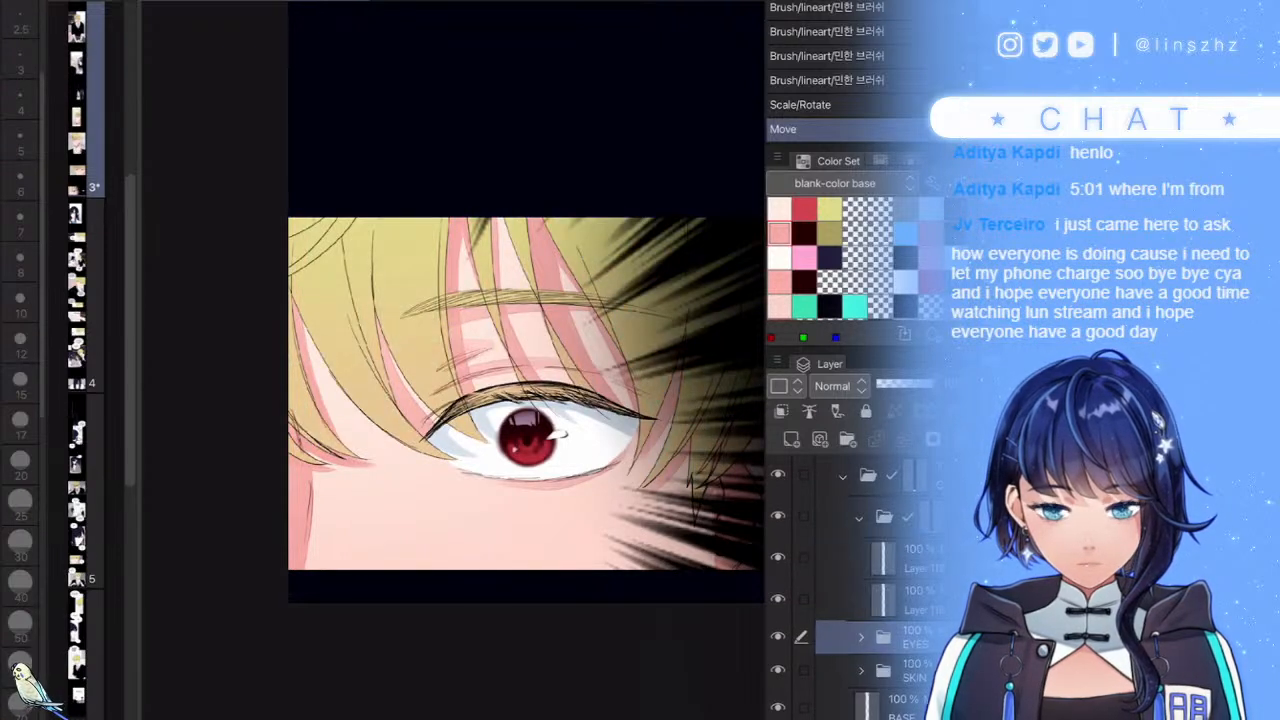
left_click(915, 517)
left_click(912, 600)
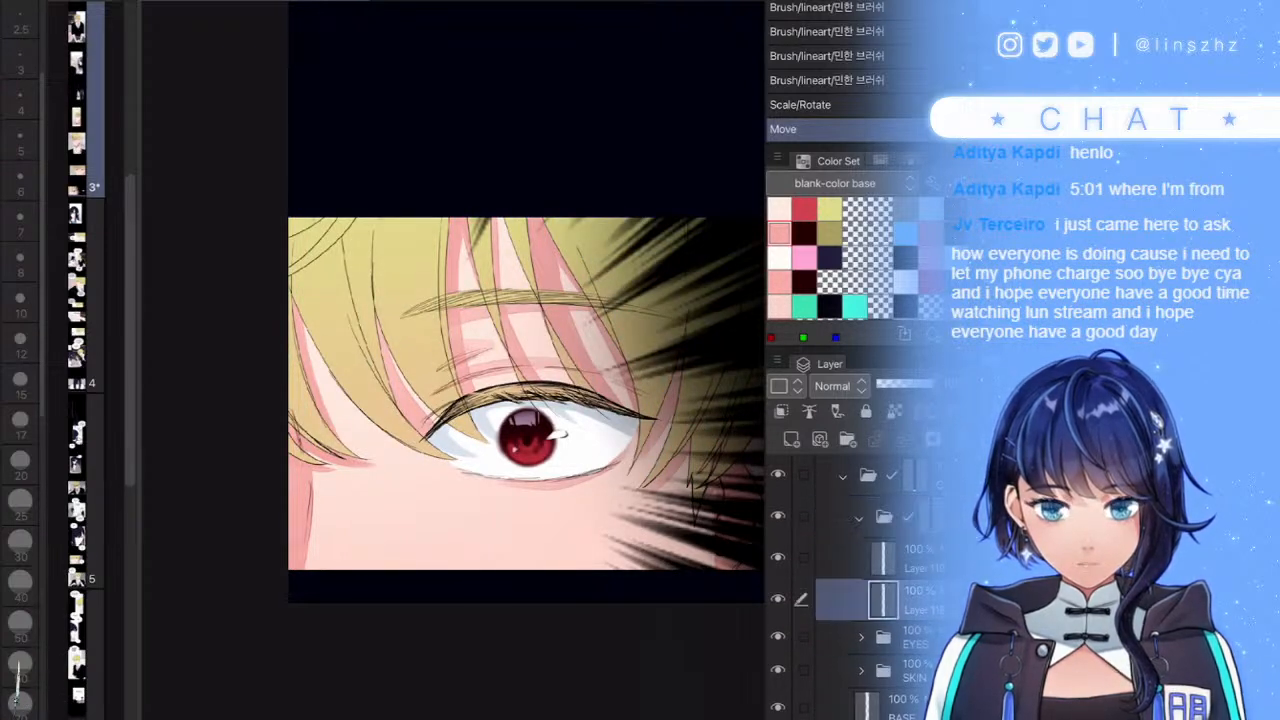
- With the brush and light yellow swatch, add a few faint strokes on the eye white beside the iris
key("b")
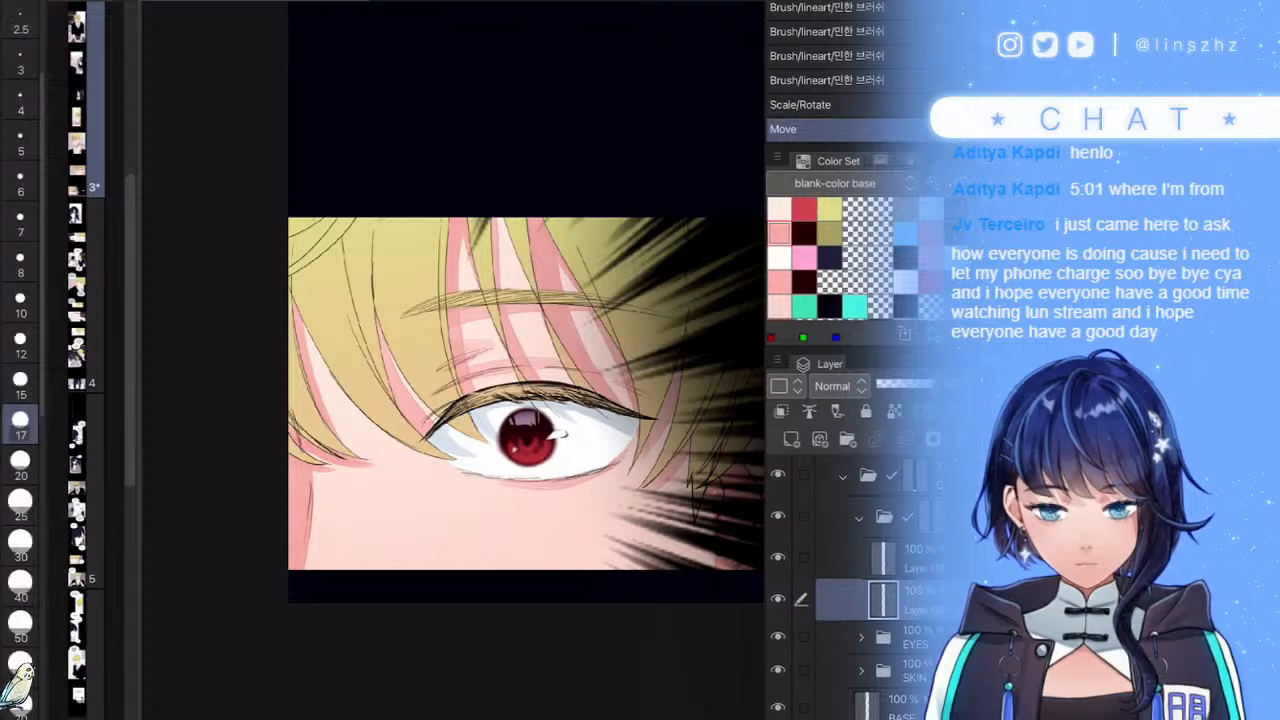
scroll(527, 376, "up", 7)
left_click(829, 208)
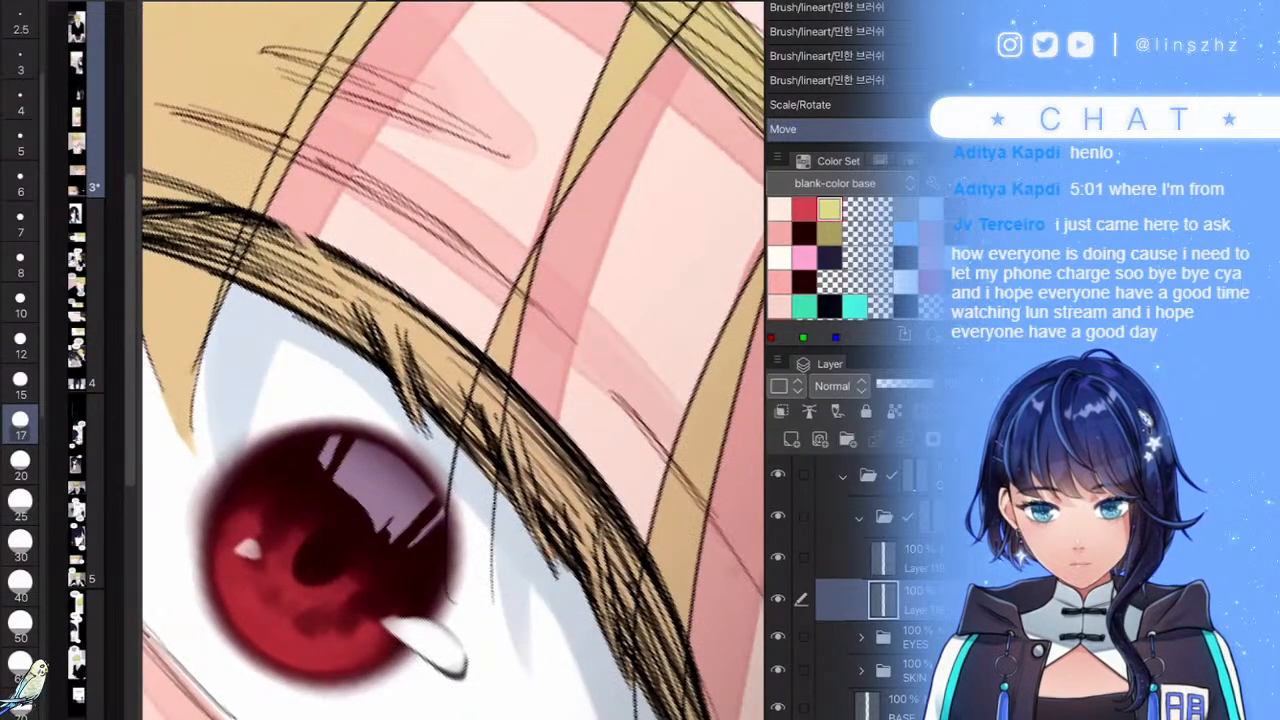
left_click_drag(499, 716, 499, 686)
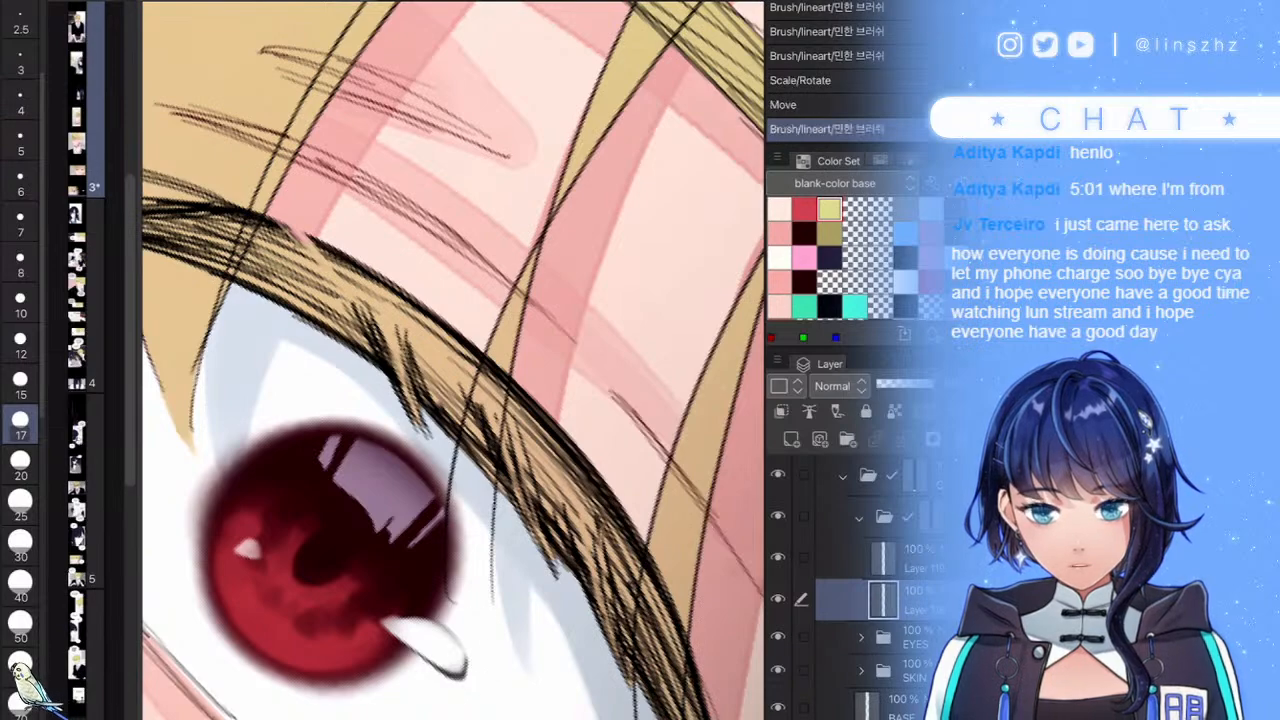
scroll(452, 381, "down", 6)
scroll(539, 439, "up", 4)
left_click_drag(441, 536, 461, 588)
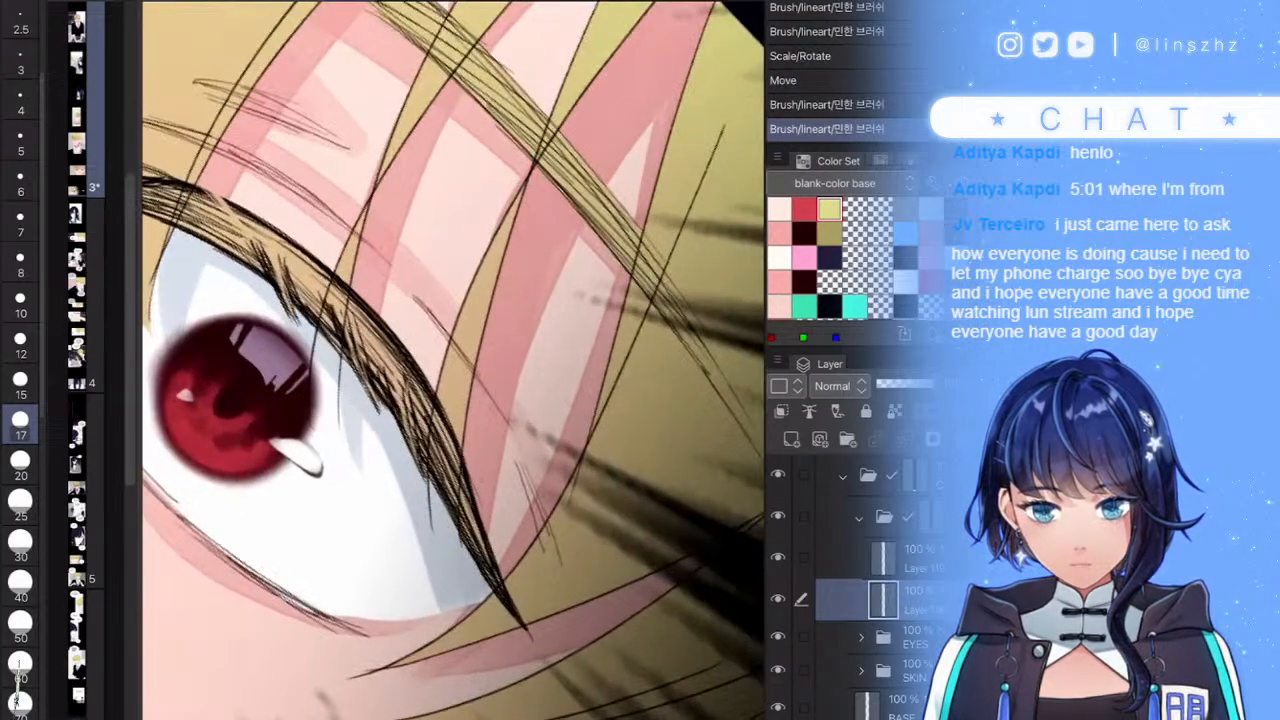
left_click(915, 517)
mouse_move(322, 345)
left_mouse_down()
mouse_move(328, 460)
mouse_move(325, 432)
left_mouse_up()
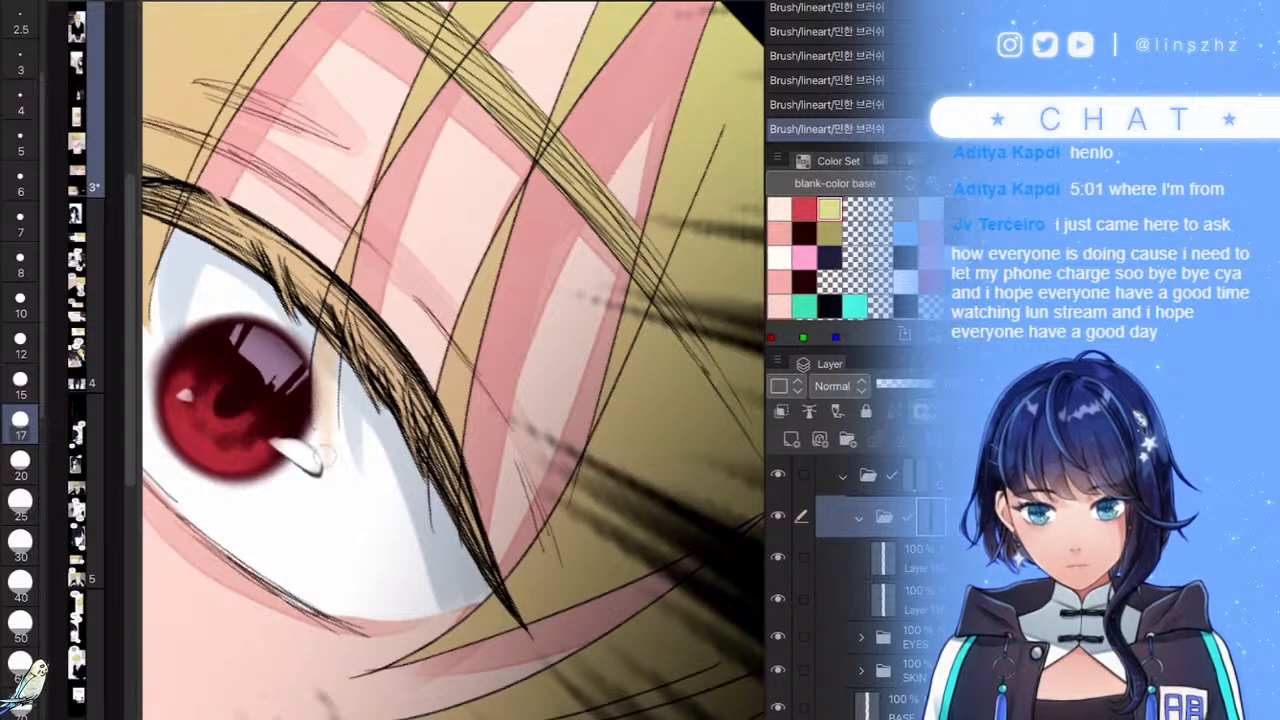
left_click_drag(427, 456, 437, 533)
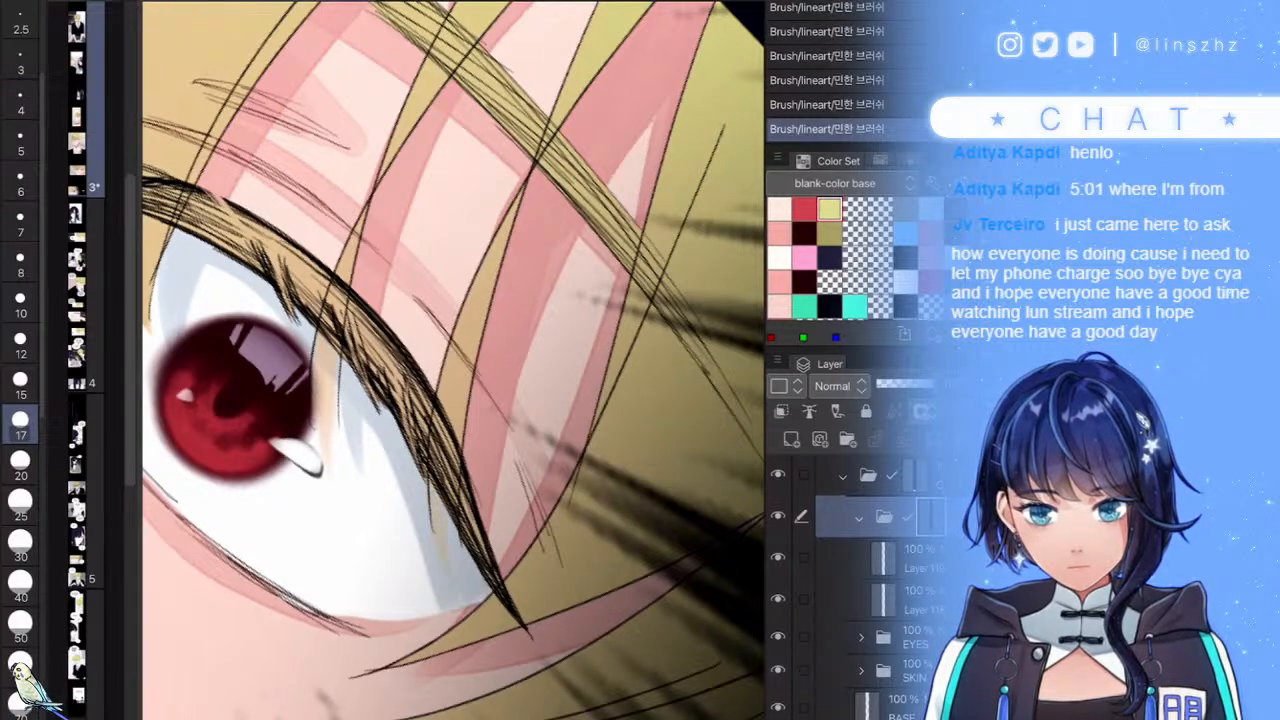
scroll(430, 400, "down", 5)
- Add a new layer above the next layer down and pick the olive colour
scroll(452, 400, "down", 5)
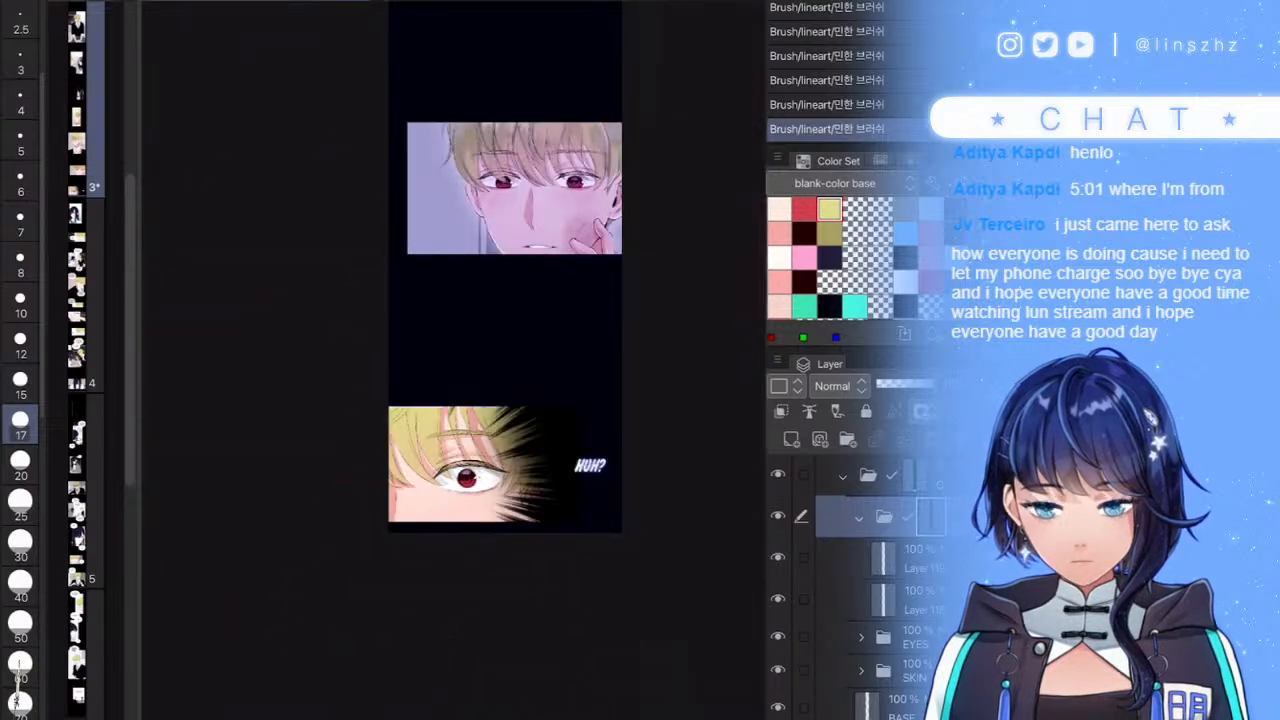
scroll(560, 424, "up", 2)
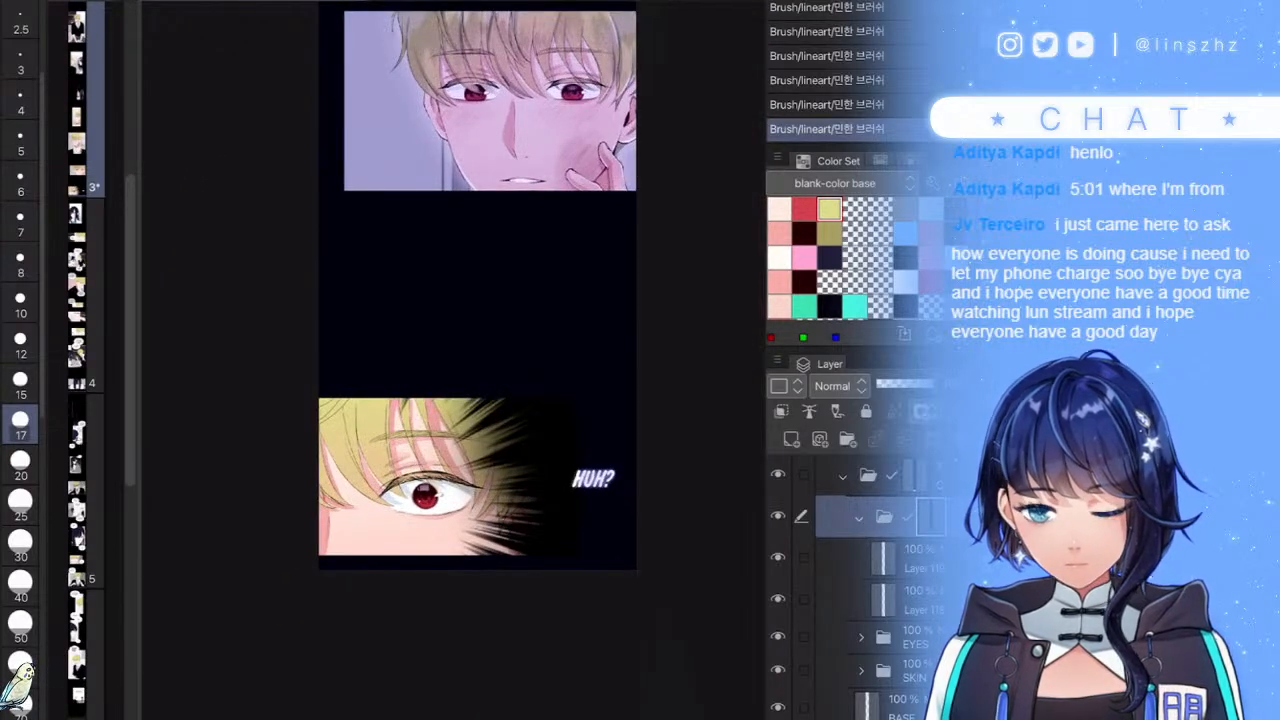
left_click(900, 558)
left_click(900, 600)
left_click(791, 439)
left_click(829, 233)
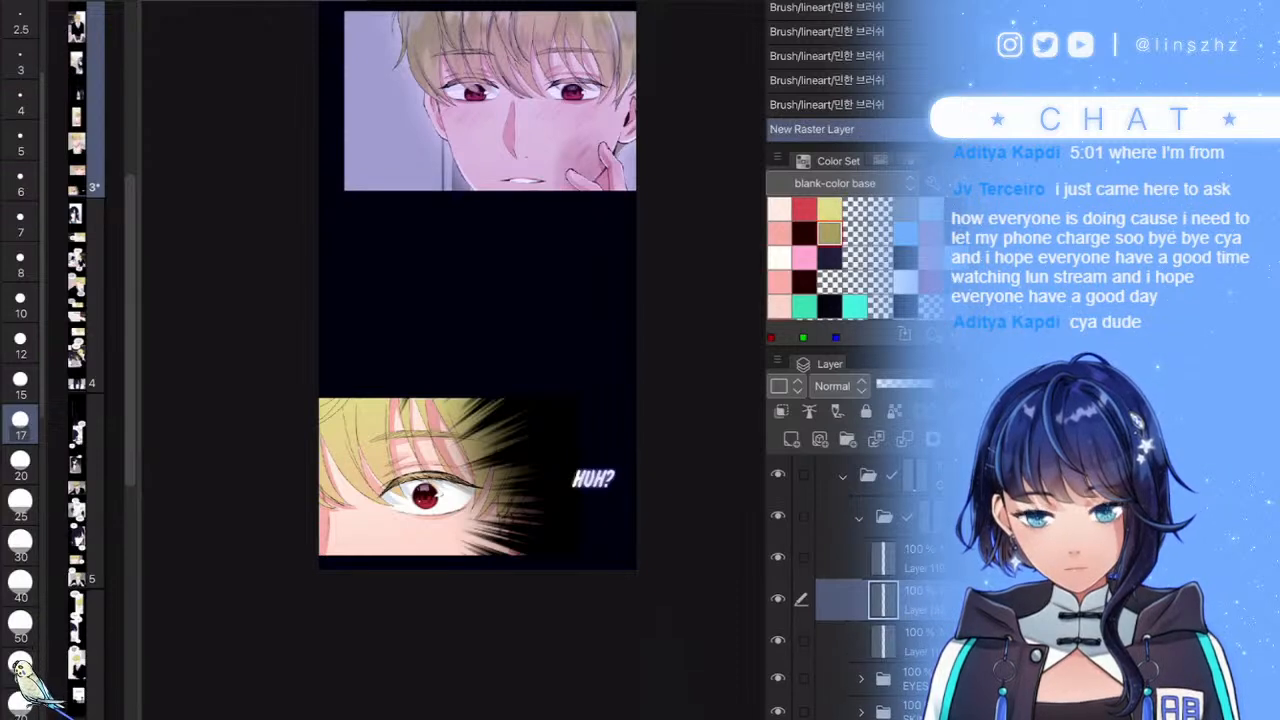
- Check the hair shading layer's visibility, then save the webtoon file with Ctrl+S
left_click(778, 557)
left_click(778, 557)
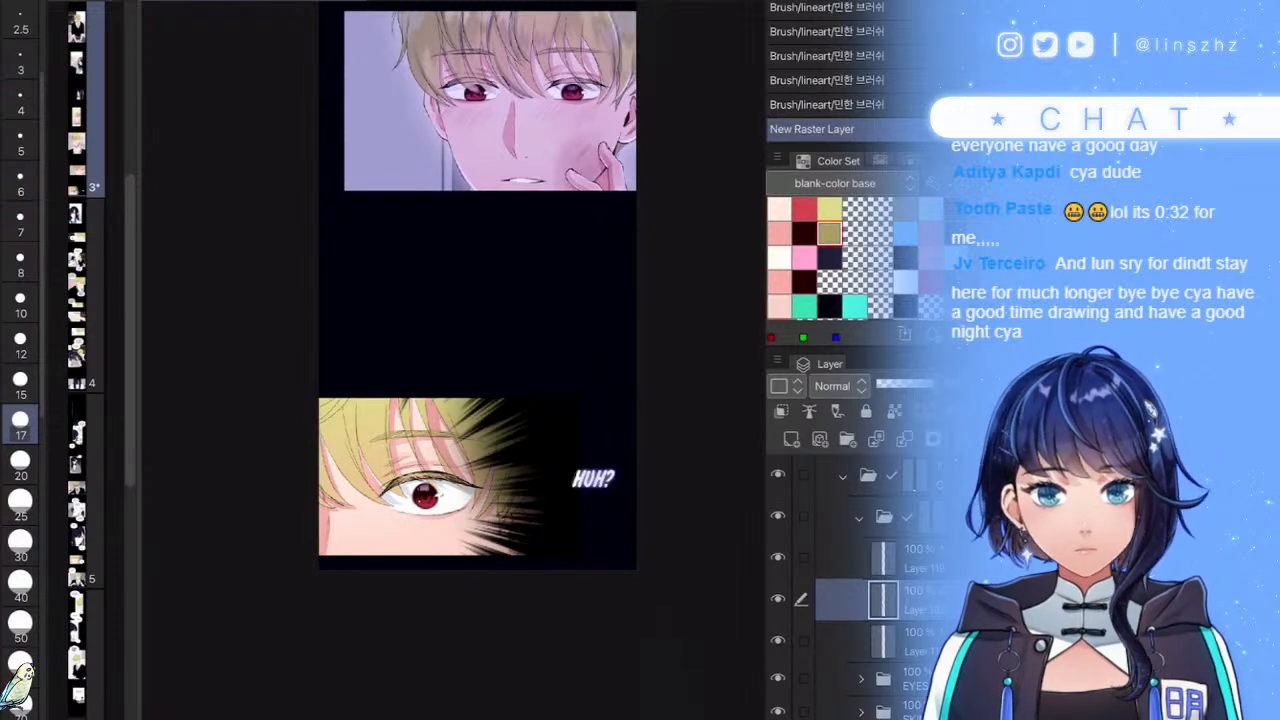
key("ctrl+s")
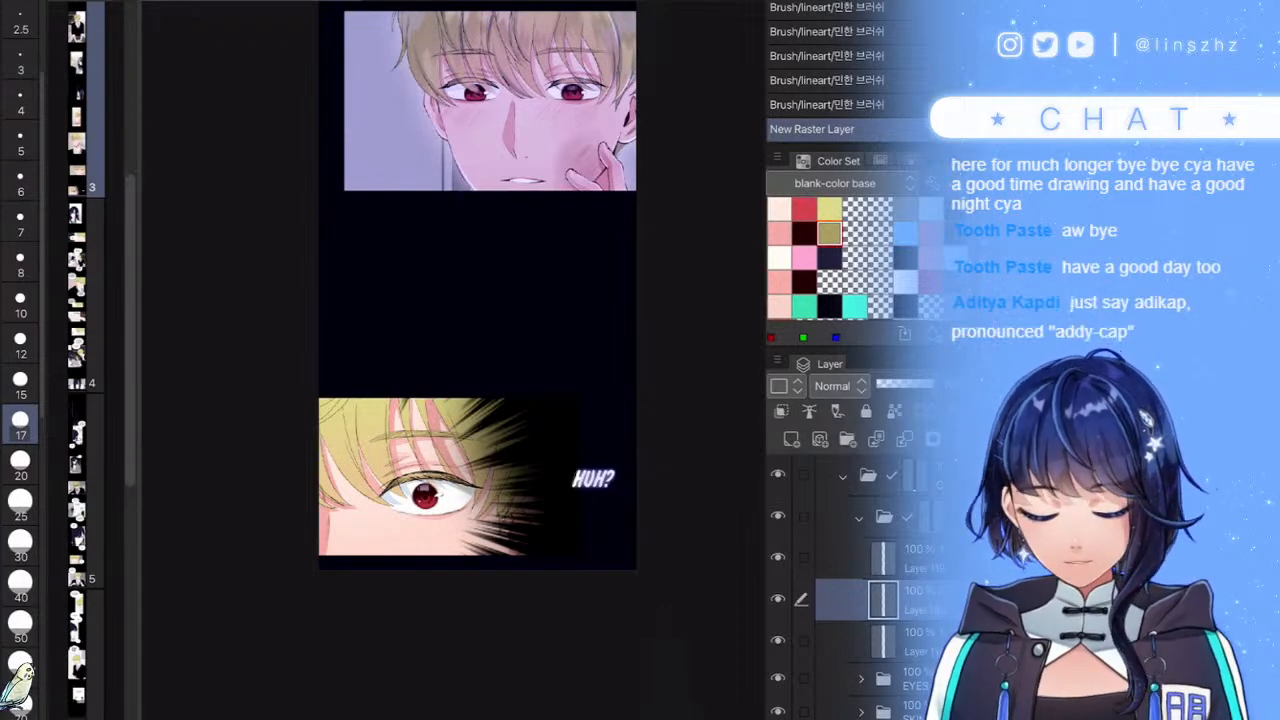
scroll(476, 510, "up", 3)
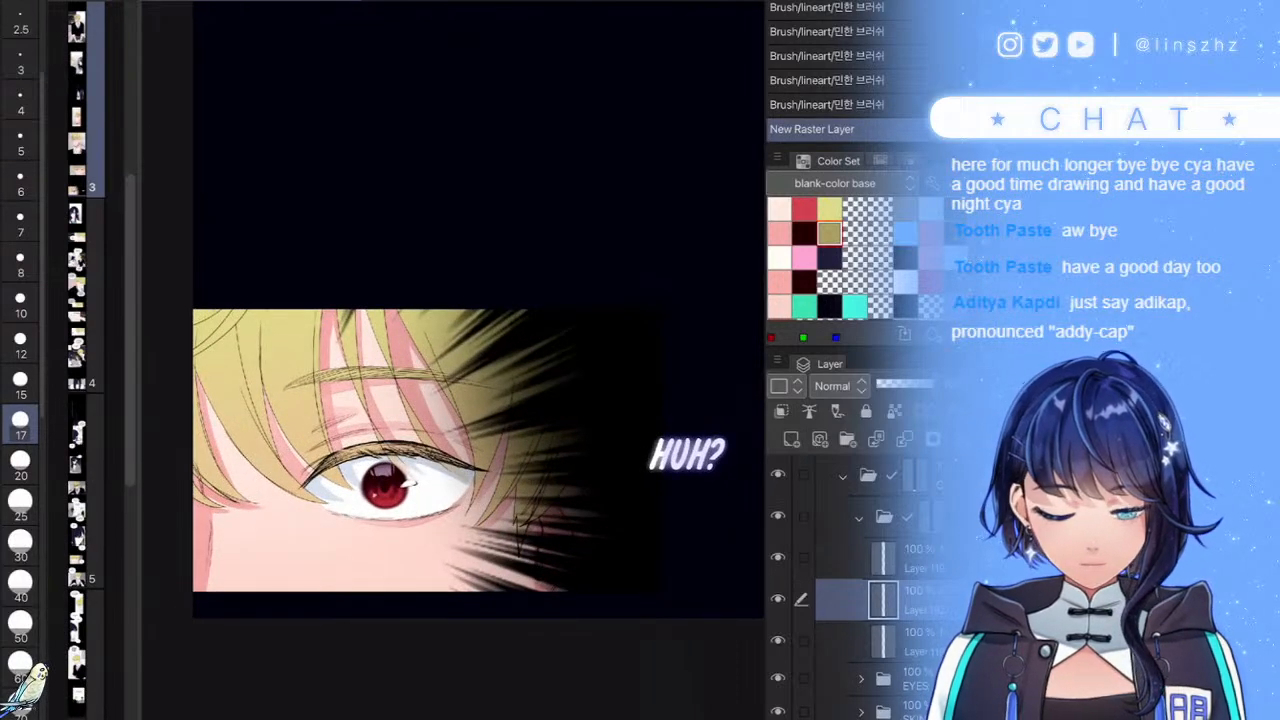
- Compare the layer hidden and shown, then shade the upper-left blond hair darker with a bigger brush
left_click(778, 599)
left_click(778, 599)
left_click(778, 599)
left_click(778, 599)
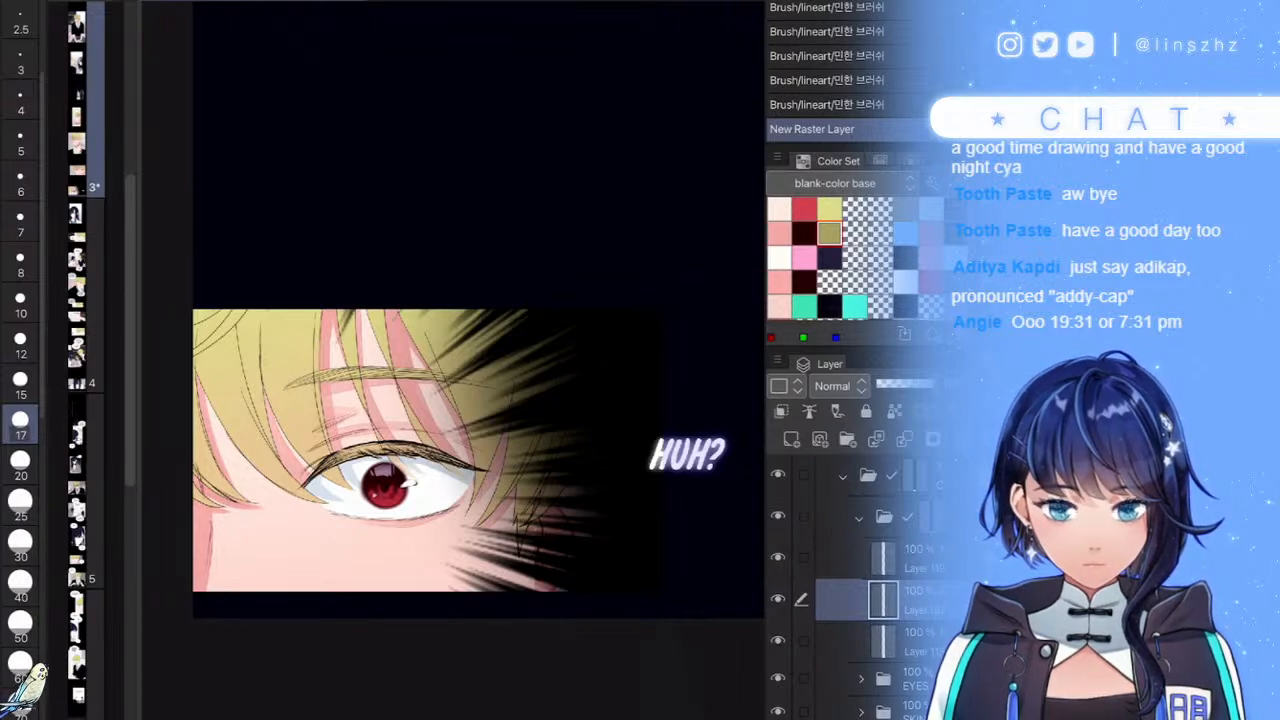
left_click(20, 545)
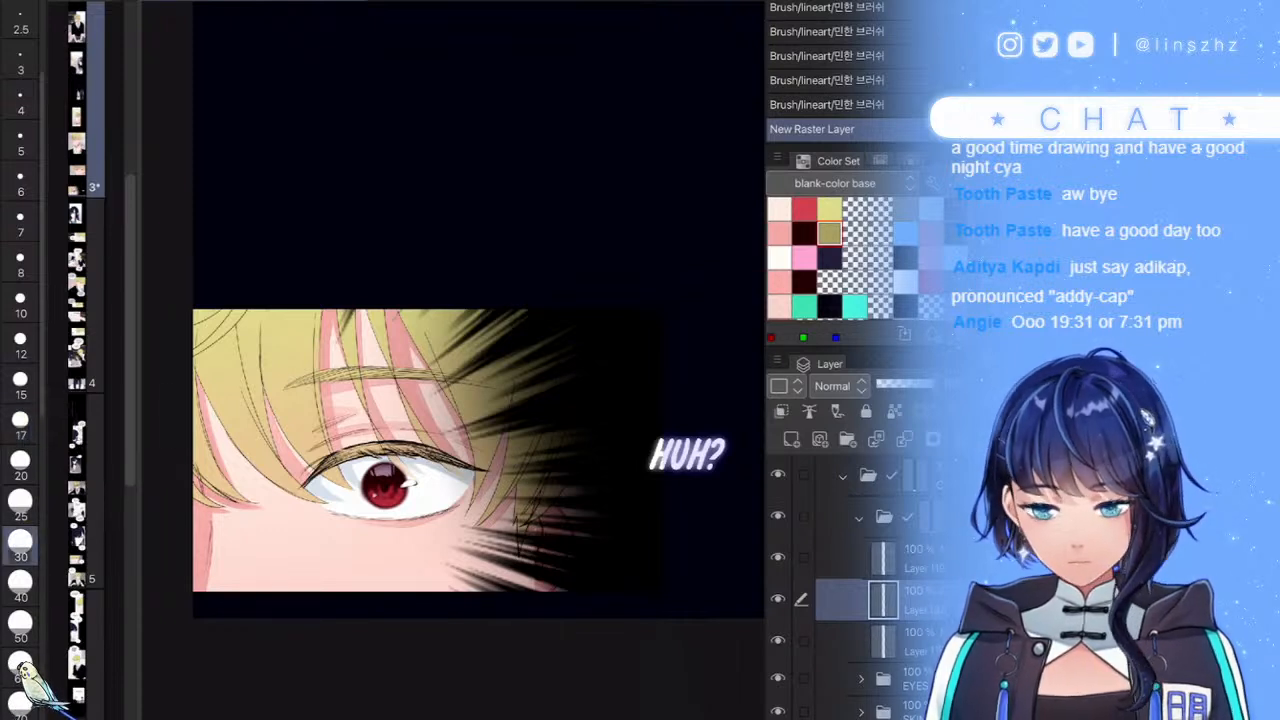
left_click(20, 666)
mouse_move(216, 308)
left_mouse_down()
mouse_move(187, 332)
mouse_move(190, 407)
mouse_move(205, 364)
mouse_move(228, 399)
mouse_move(237, 325)
mouse_move(269, 268)
left_mouse_up()
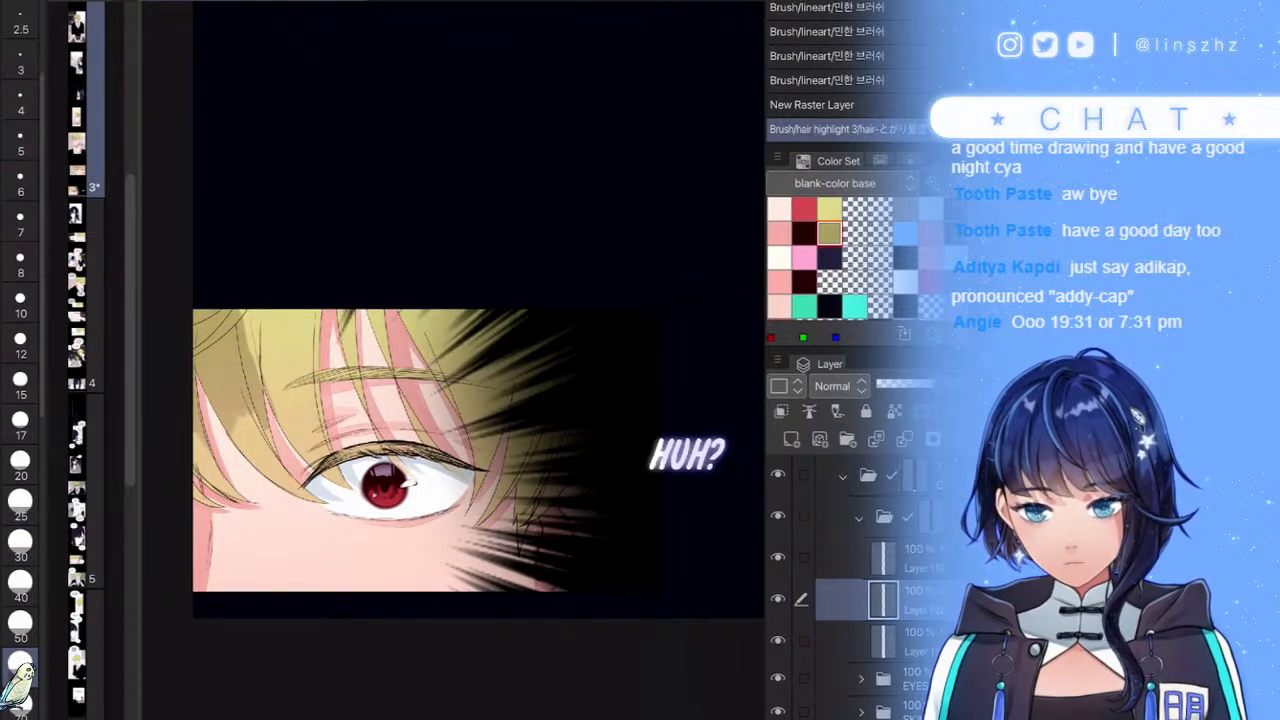
key("ctrl+z")
mouse_move(190, 300)
left_mouse_down()
mouse_move(205, 395)
mouse_move(245, 440)
mouse_move(262, 372)
mouse_move(318, 312)
mouse_move(350, 328)
mouse_move(366, 394)
mouse_move(350, 420)
left_mouse_up()
- Add more olive shading strokes across the hair, including the right side near the black spikes
scroll(400, 400, "down", 3)
scroll(400, 400, "up", 3)
left_click_drag(286, 270, 245, 388)
mouse_move(464, 358)
left_mouse_down()
mouse_move(467, 476)
mouse_move(508, 450)
mouse_move(567, 454)
mouse_move(586, 515)
mouse_move(486, 481)
left_mouse_up()
scroll(450, 450, "up", 2)
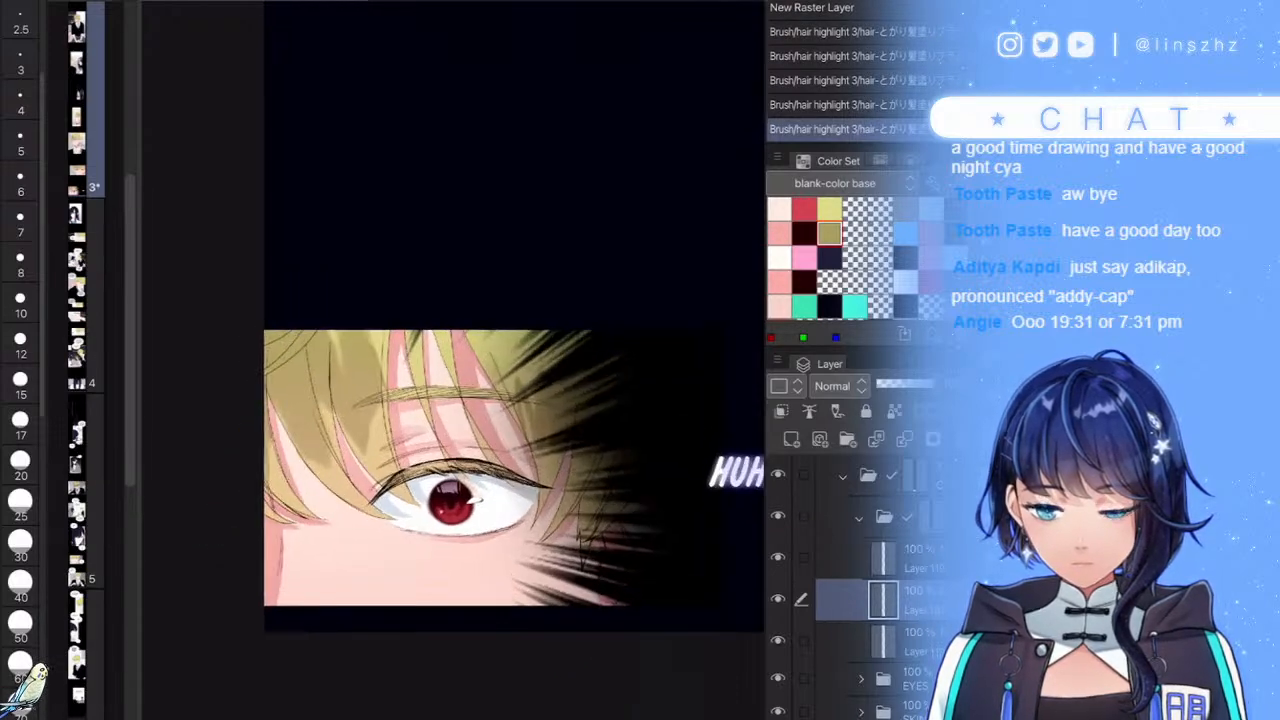
mouse_move(525, 399)
left_mouse_down()
mouse_move(606, 414)
mouse_move(646, 402)
left_mouse_up()
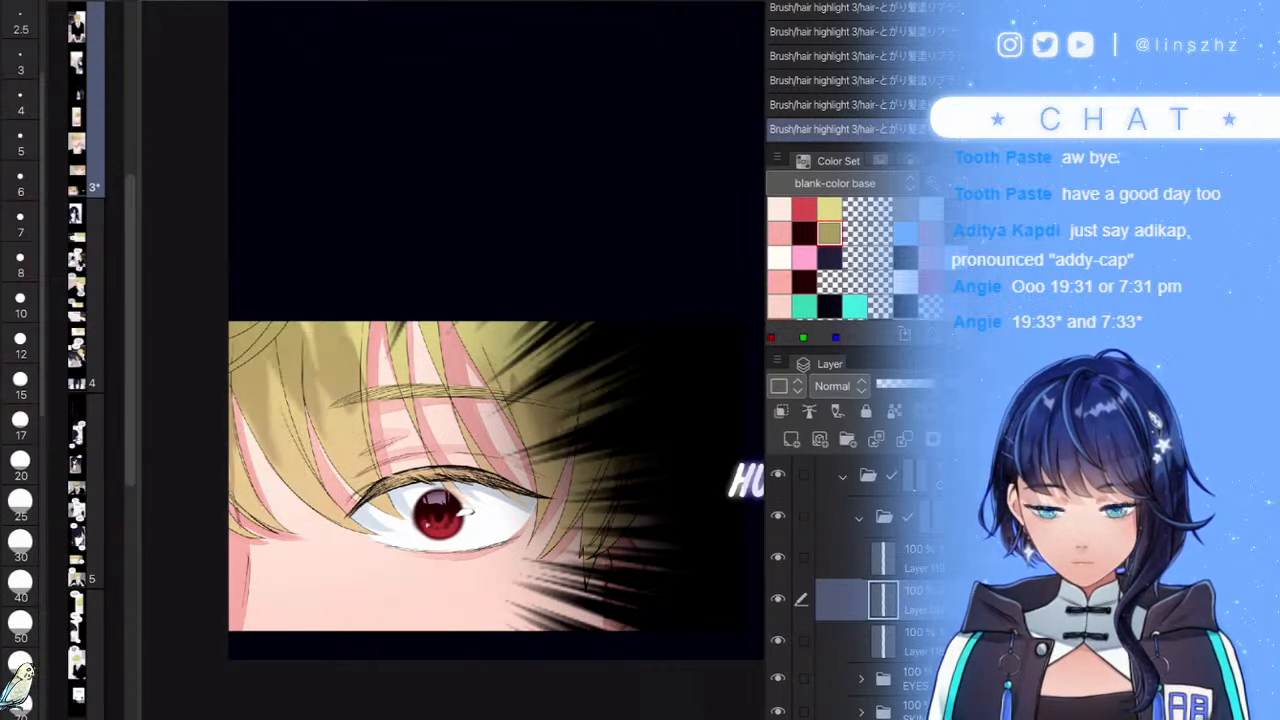
scroll(428, 366, "down", 5)
scroll(425, 350, "up", 4)
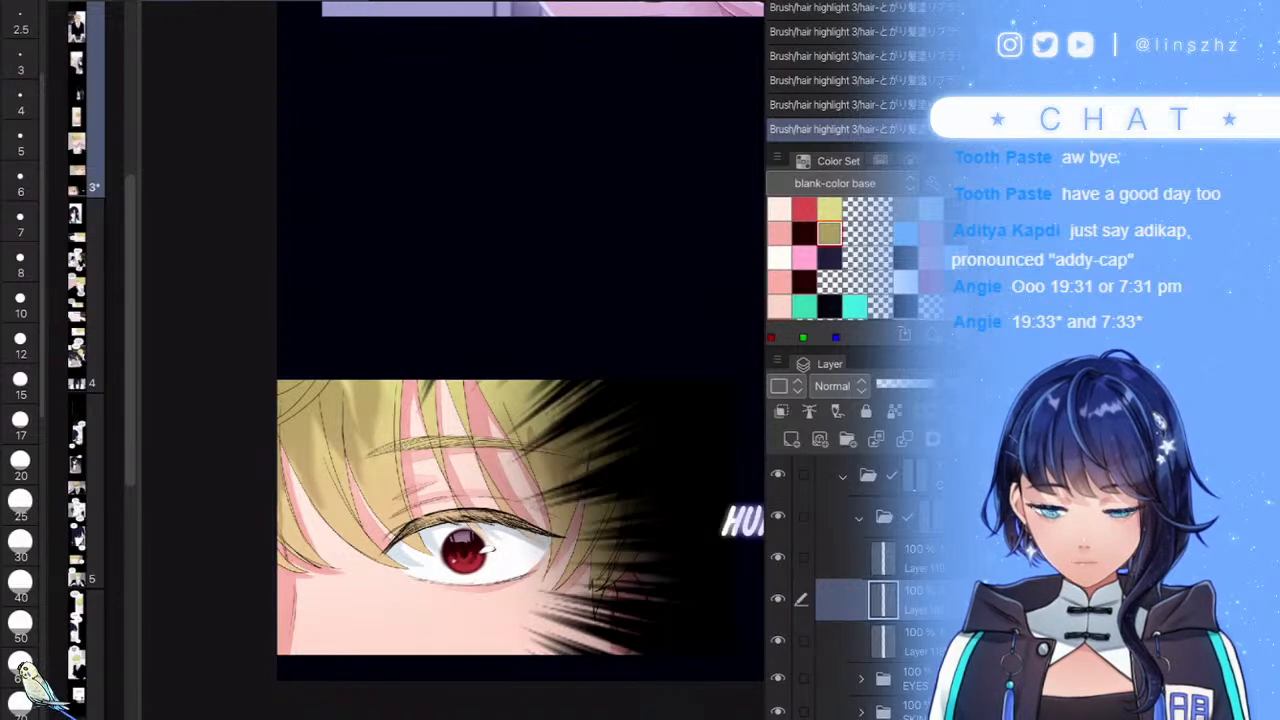
scroll(550, 421, "down", 6)
scroll(559, 424, "up", 6)
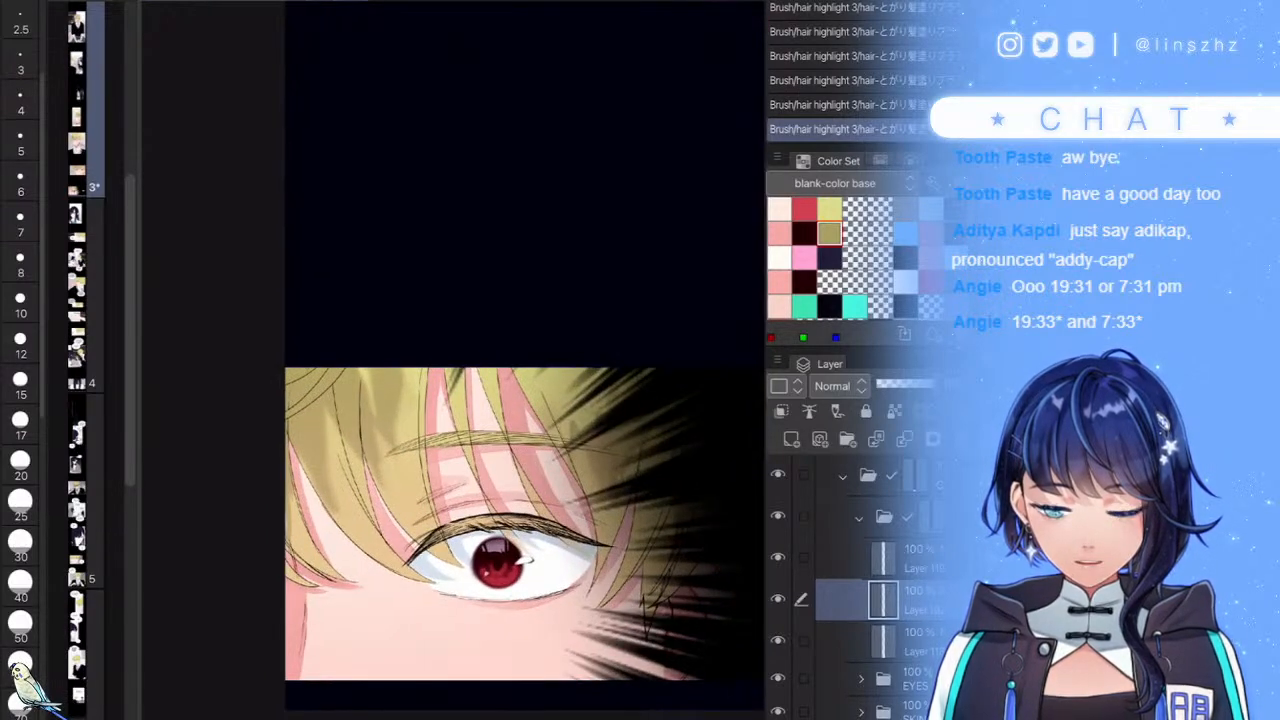
left_click(905, 558)
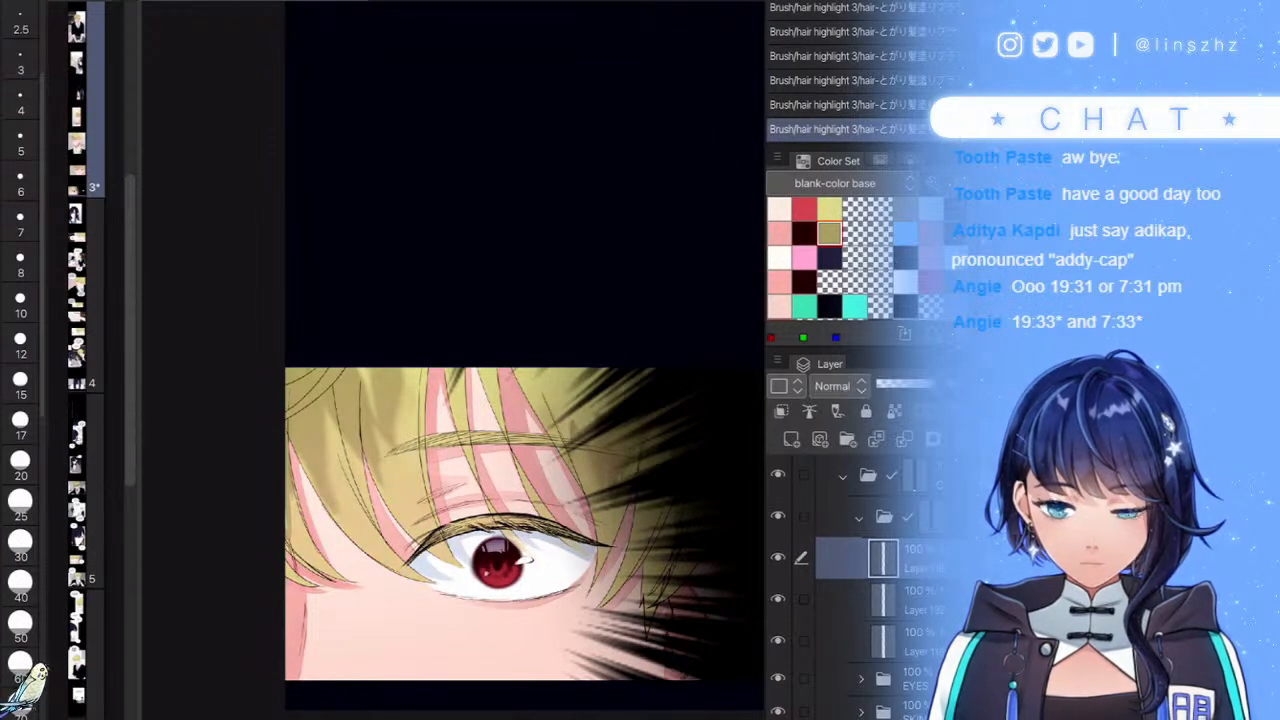
- Pick pink from the Color Set and stroke faint pink accents on the hair above and right of the eye
left_click(779, 233)
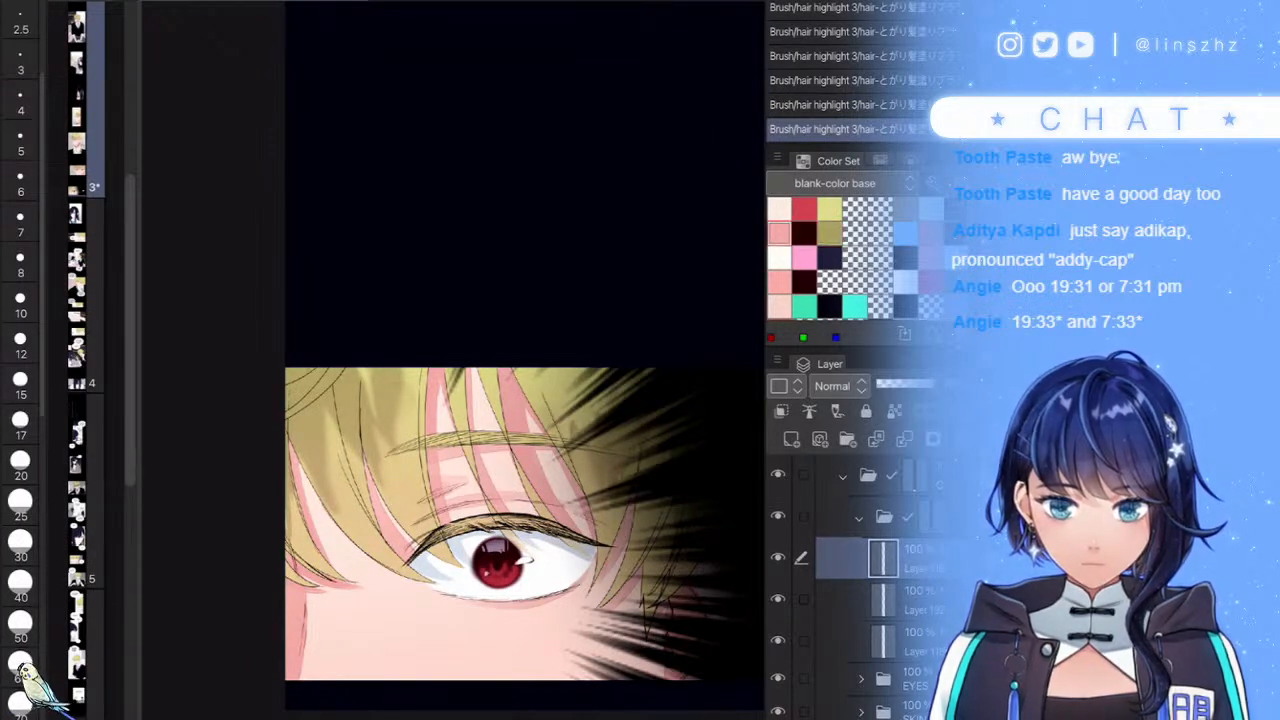
left_click_drag(455, 572, 450, 550)
key("ctrl+z")
left_click_drag(660, 505, 650, 560)
left_click_drag(655, 530, 645, 590)
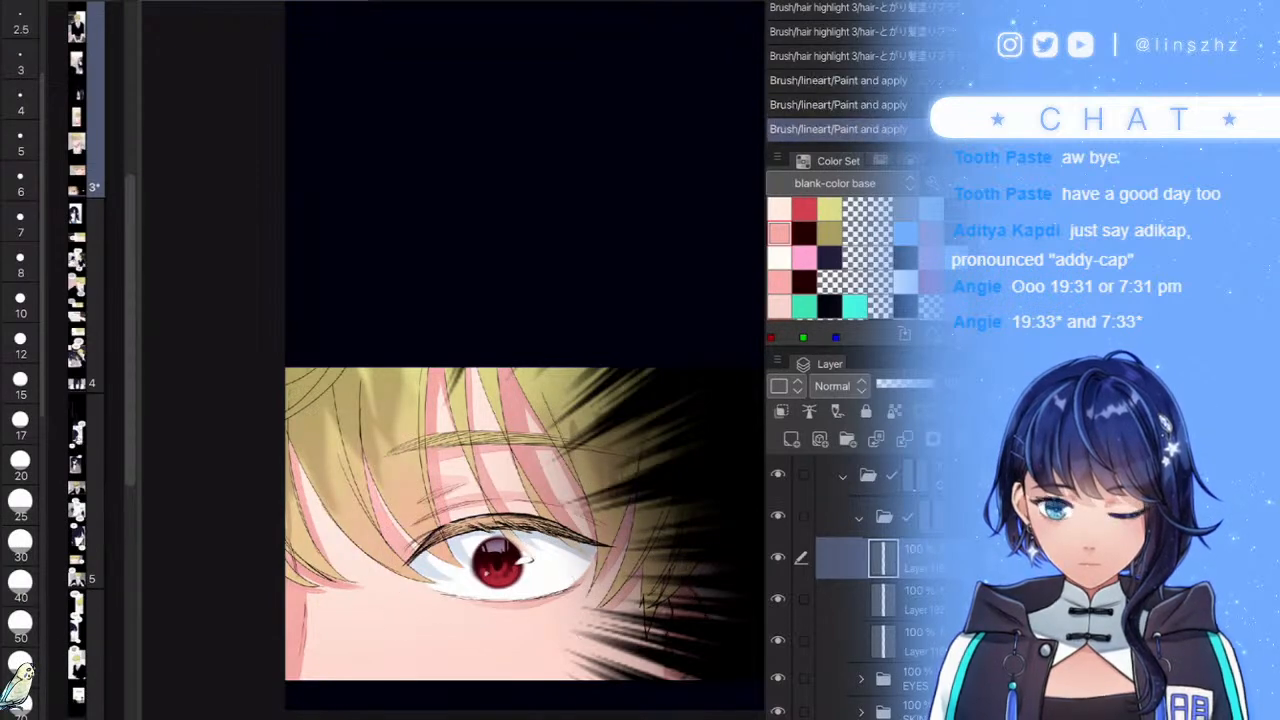
scroll(602, 474, "down", 5)
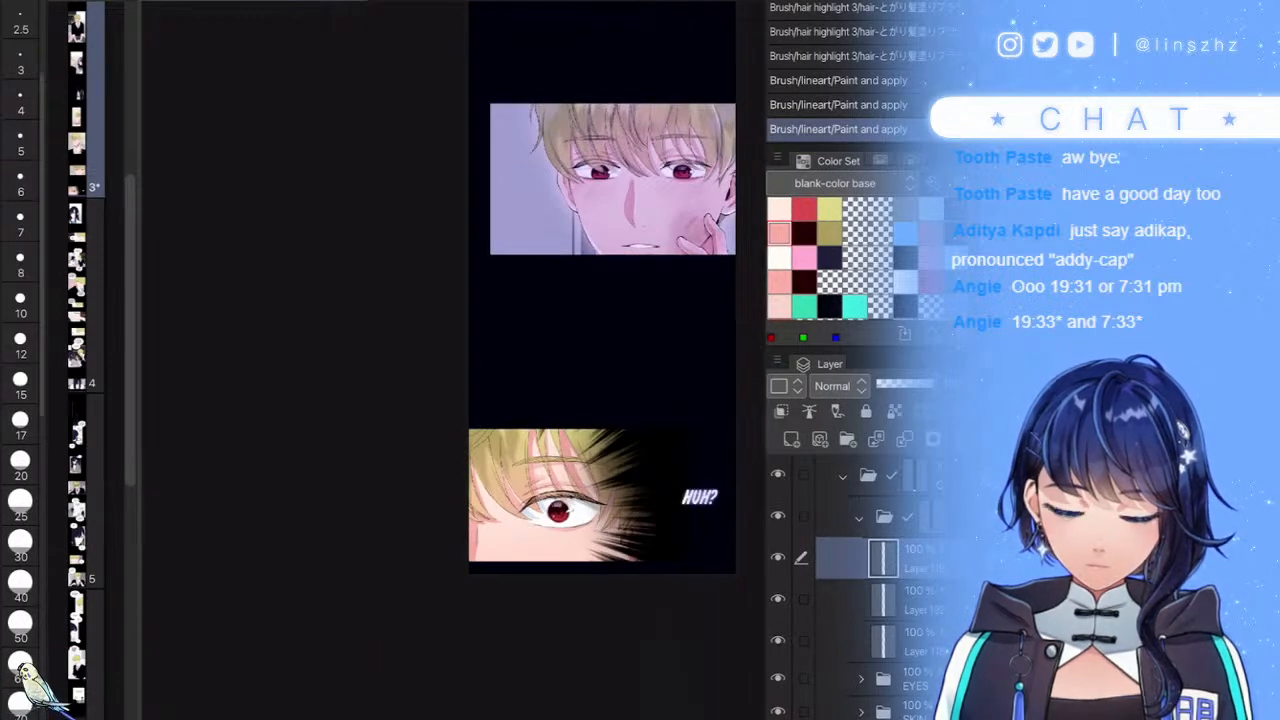
left_click(900, 600)
- Add a new raster layer in Multiply blending and set the brush size to 20
left_click(791, 439)
left_click(839, 386)
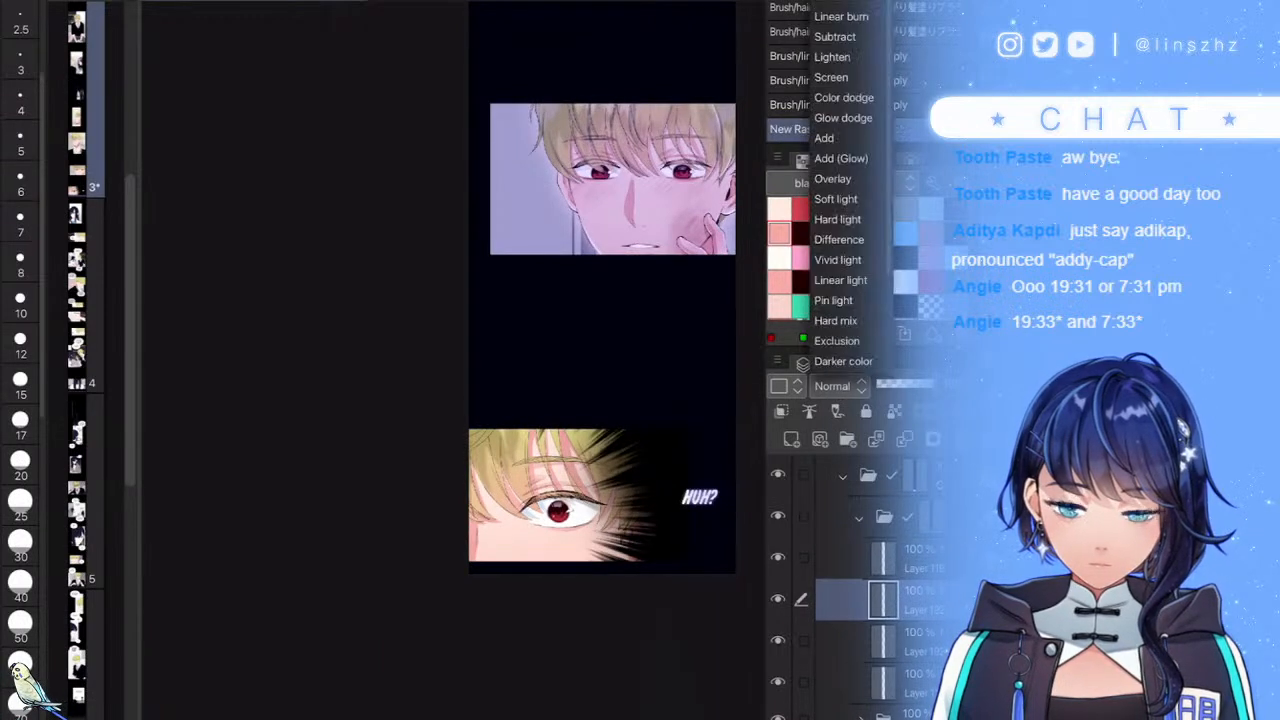
left_click(838, 2)
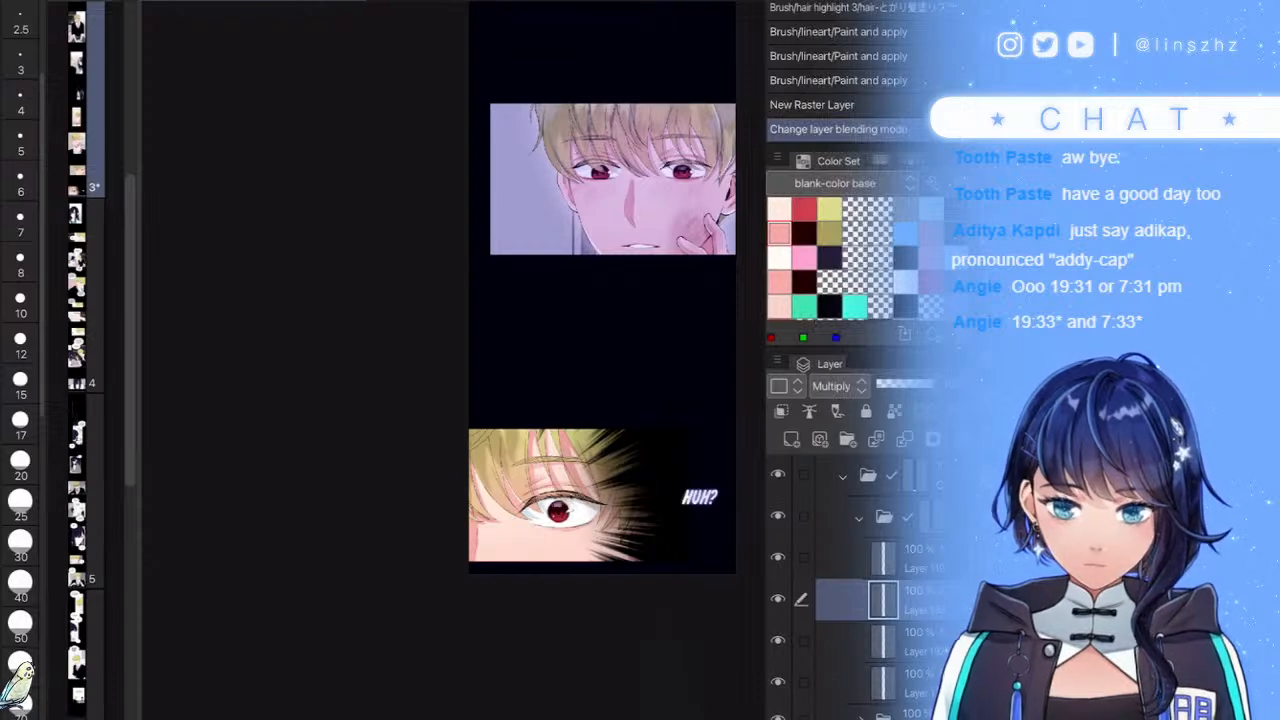
left_click(20, 424)
scroll(510, 453, "up", 10)
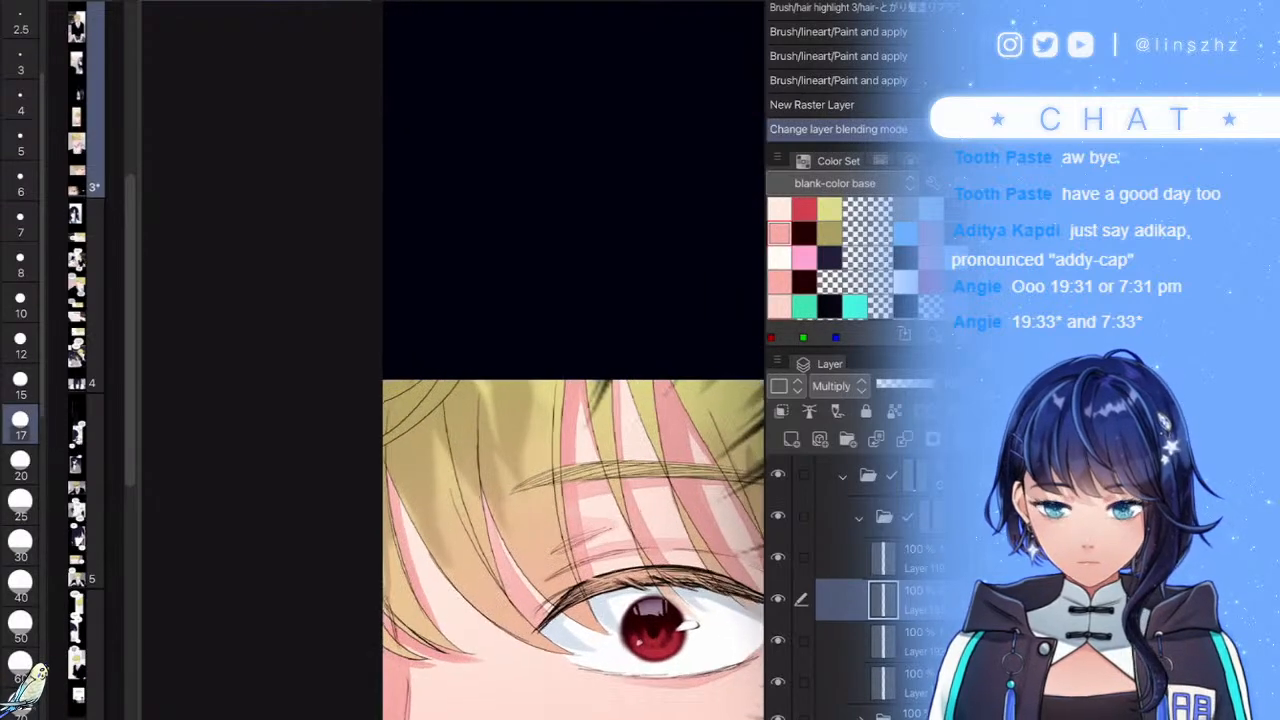
left_click(20, 545)
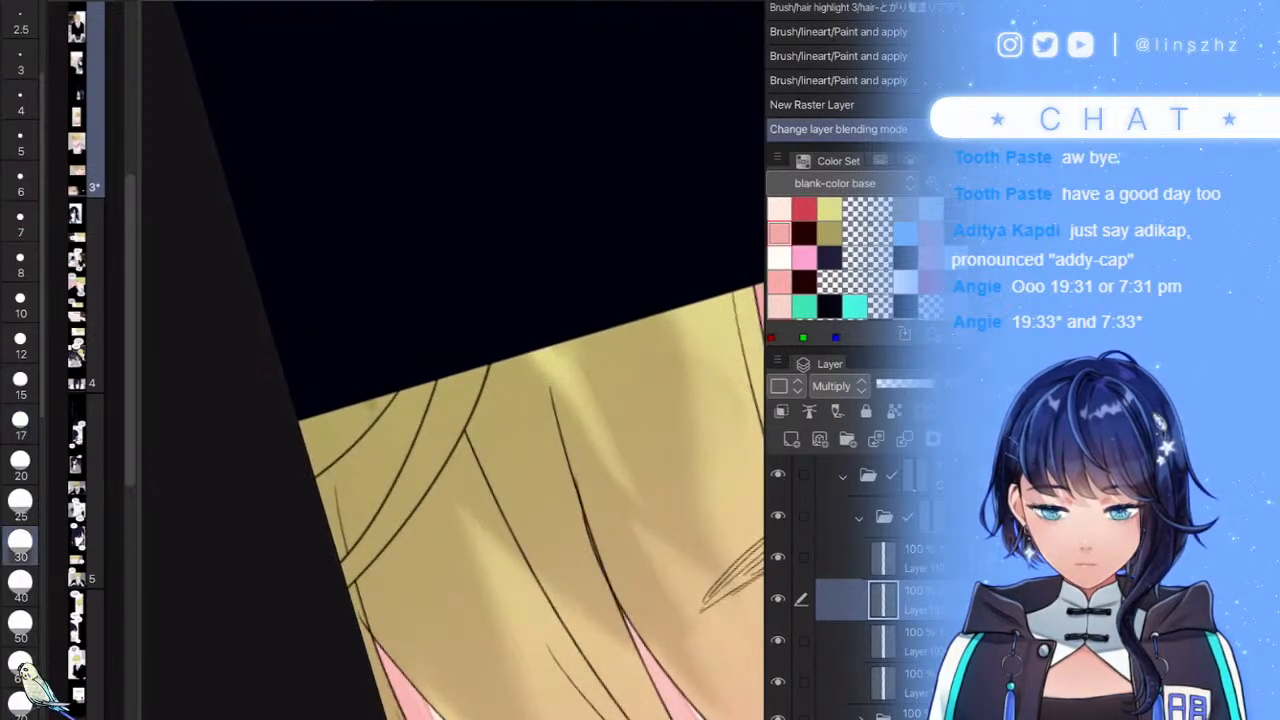
left_click(20, 463)
- Paint dark strokes across the upper-left hair and drop the layer opacity to 38%
mouse_move(491, 356)
left_mouse_down()
mouse_move(358, 625)
mouse_move(478, 415)
left_mouse_up()
mouse_move(428, 361)
left_mouse_down()
mouse_move(292, 529)
mouse_move(397, 402)
mouse_move(318, 474)
left_mouse_up()
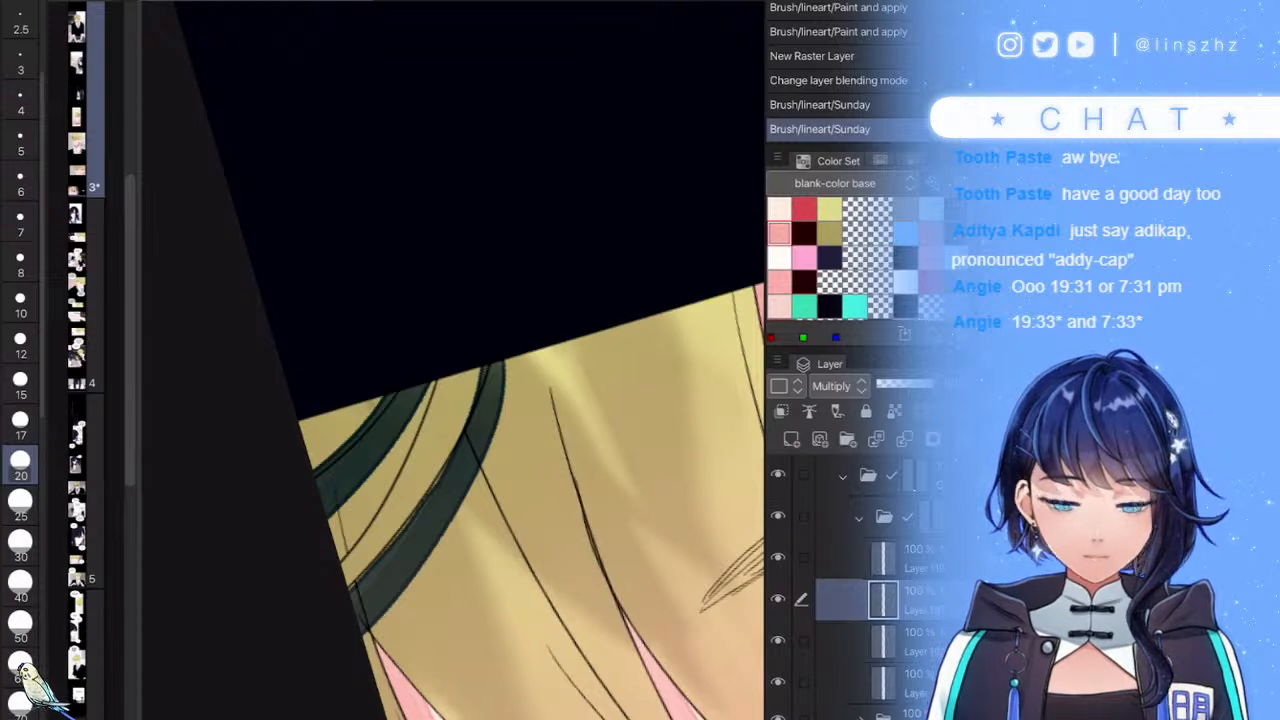
scroll(452, 360, "down", 5)
scroll(452, 360, "up", 3)
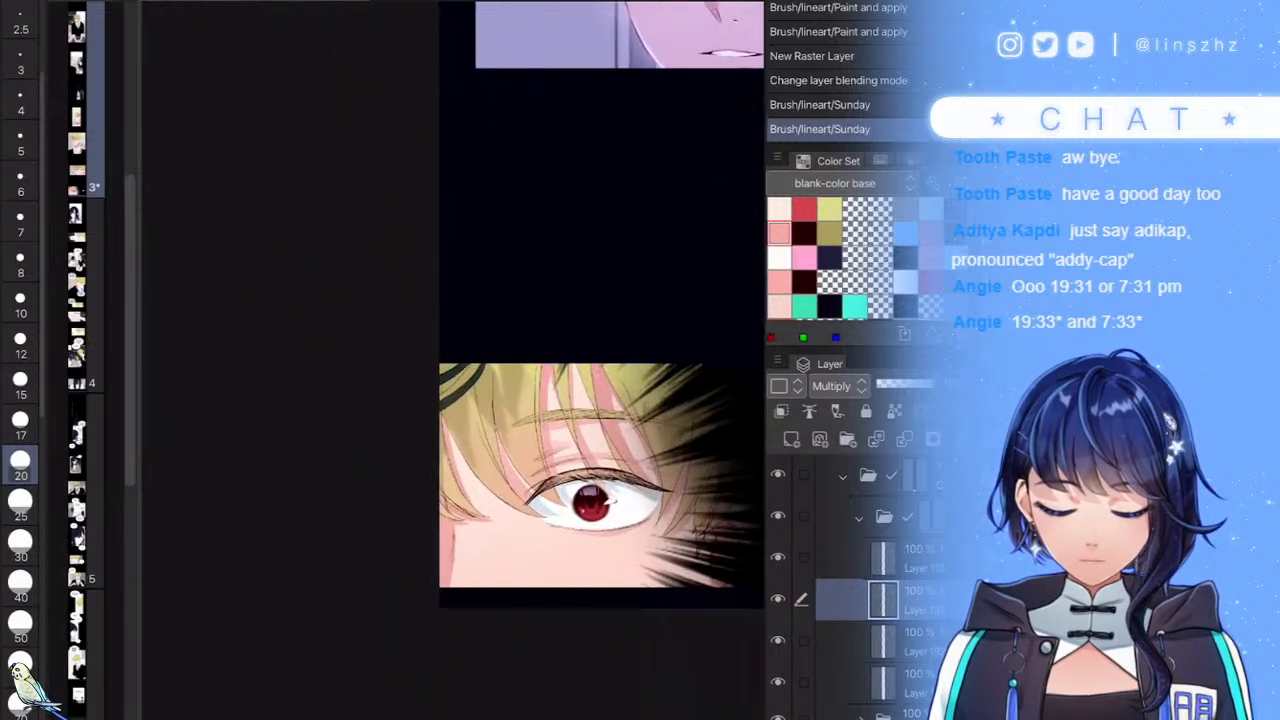
scroll(452, 360, "up", 5)
mouse_move(560, 240)
left_mouse_down()
mouse_move(450, 360)
mouse_move(410, 475)
left_mouse_up()
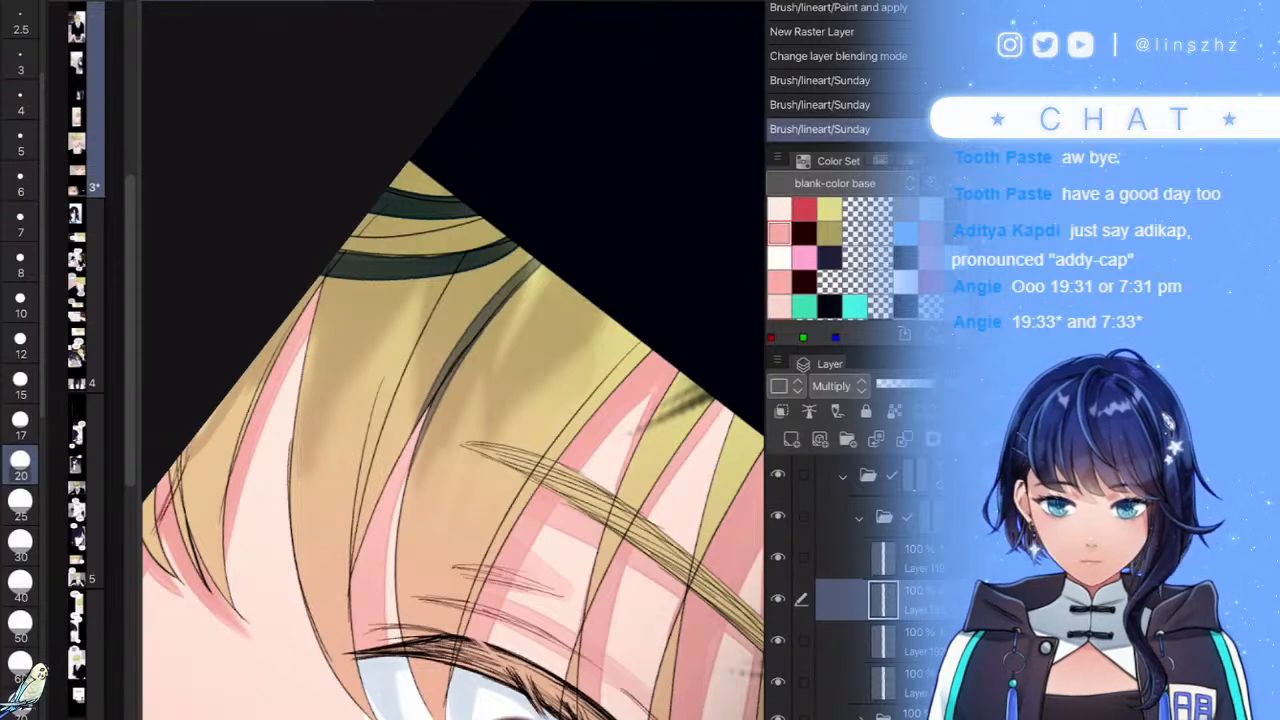
left_click(898, 384)
- Draw more dark curved strokes down through the hair strands
scroll(452, 360, "down", 5)
scroll(452, 360, "up", 4)
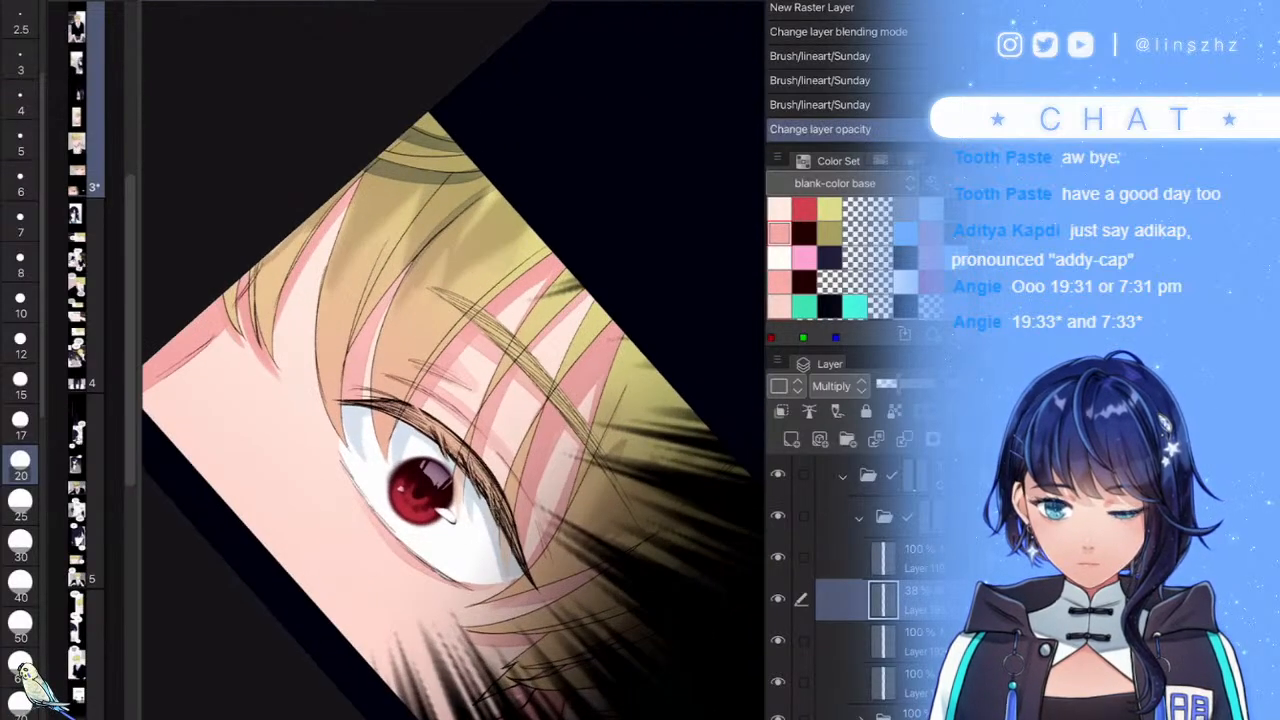
scroll(452, 360, "up", 4)
left_click_drag(611, 233, 451, 558)
scroll(452, 360, "down", 2)
scroll(452, 360, "down", 3)
scroll(452, 360, "up", 4)
left_click_drag(580, 208, 508, 437)
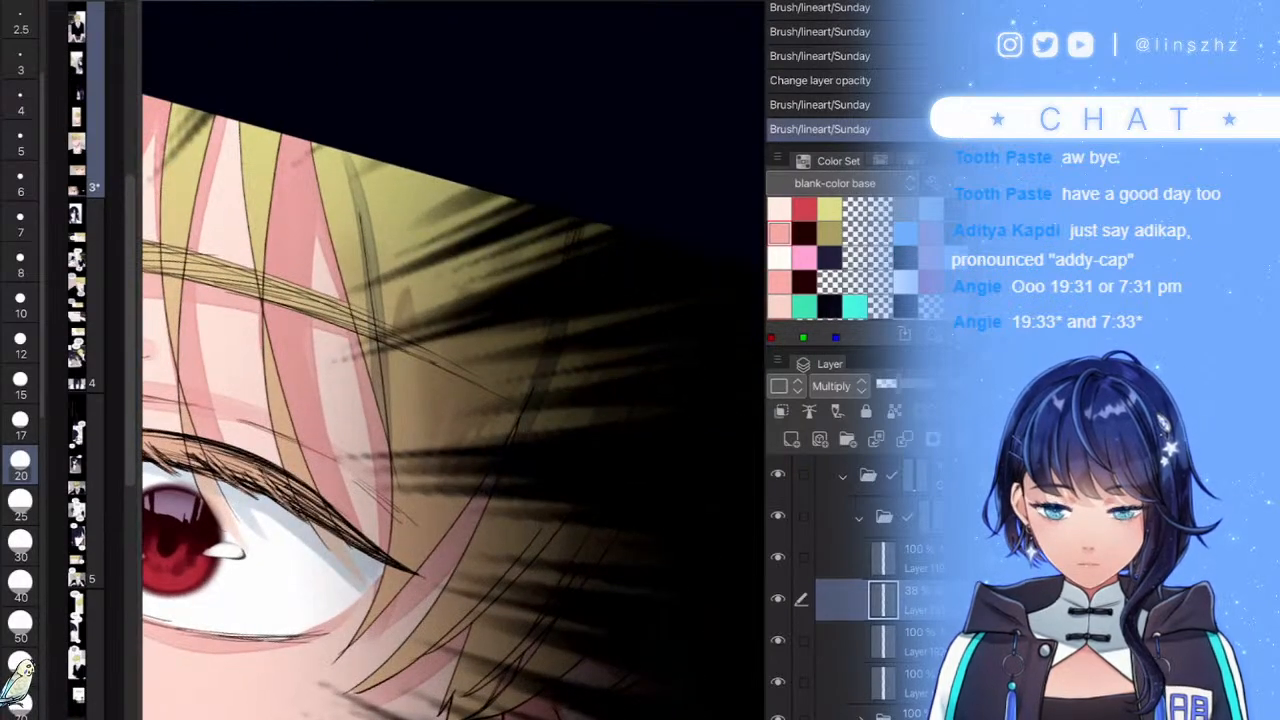
left_click_drag(562, 318, 514, 432)
left_click_drag(452, 360, 375, 280)
left_click_drag(573, 257, 398, 562)
left_click_drag(501, 423, 440, 520)
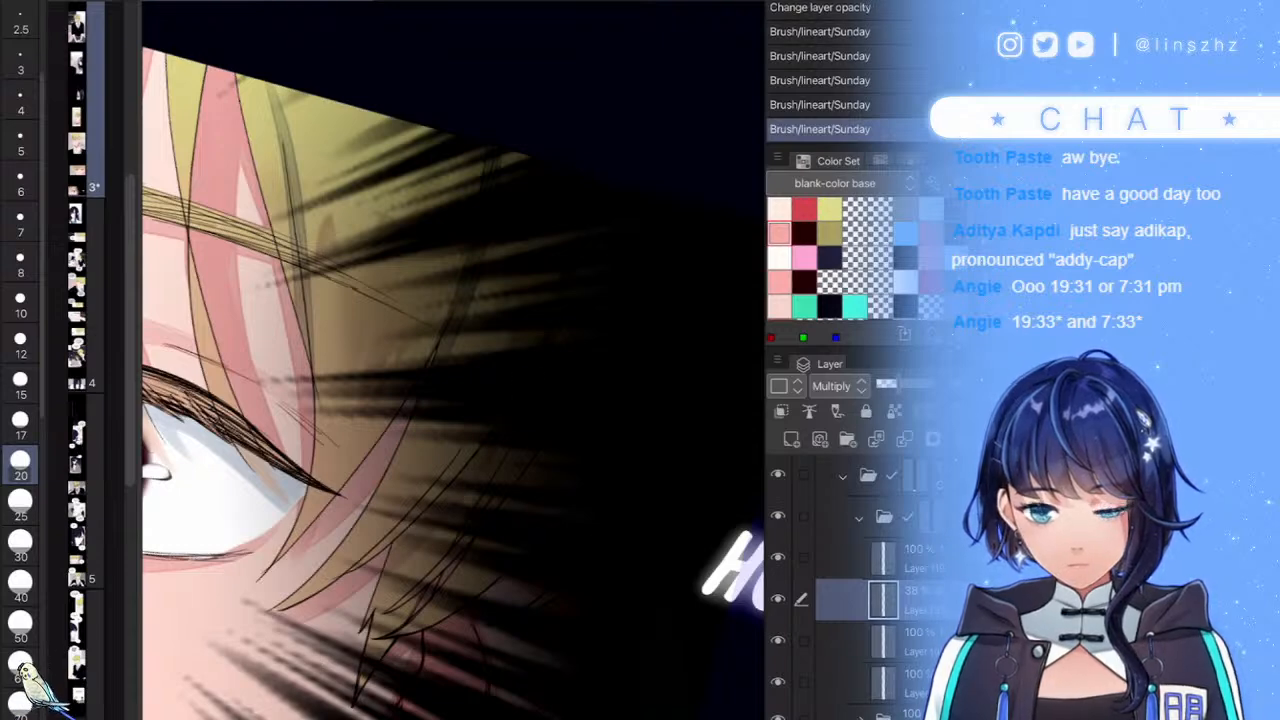
- Darken more strands along the hair edge, then fade the shading layer to about 21% opacity
scroll(452, 360, "down", 5)
scroll(452, 360, "up", 4)
scroll(452, 360, "down", 5)
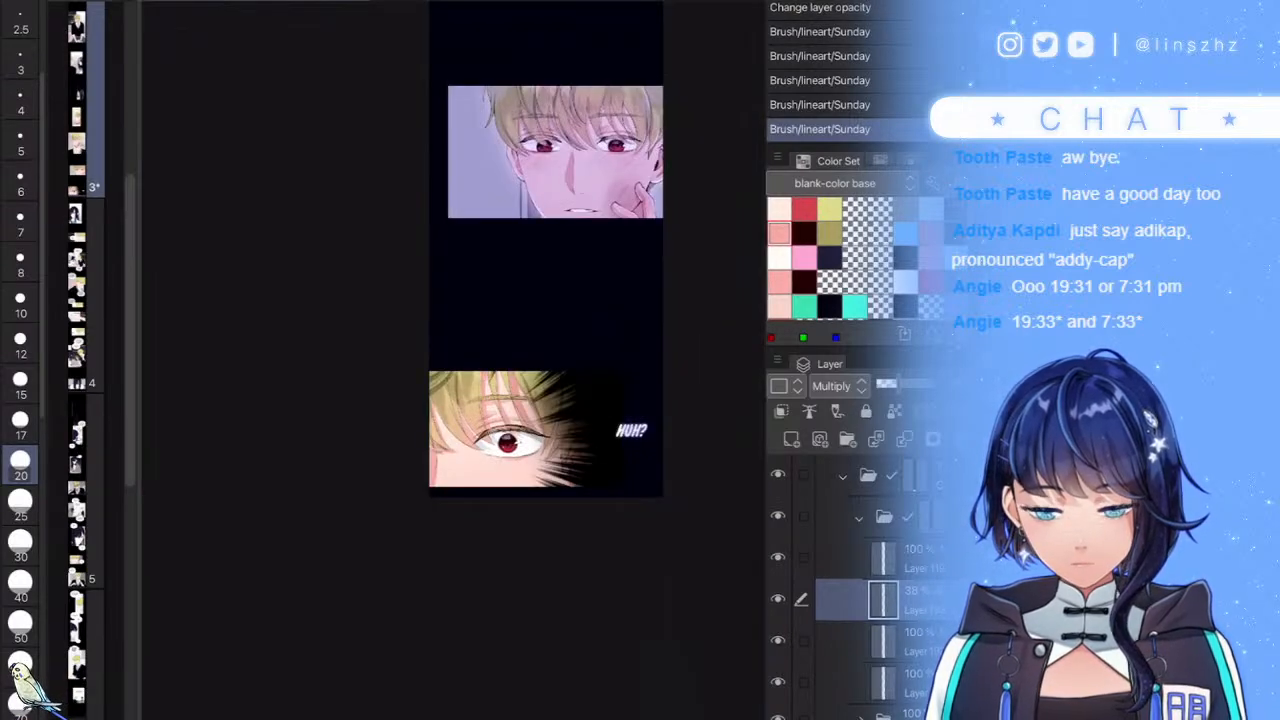
scroll(452, 360, "up", 5)
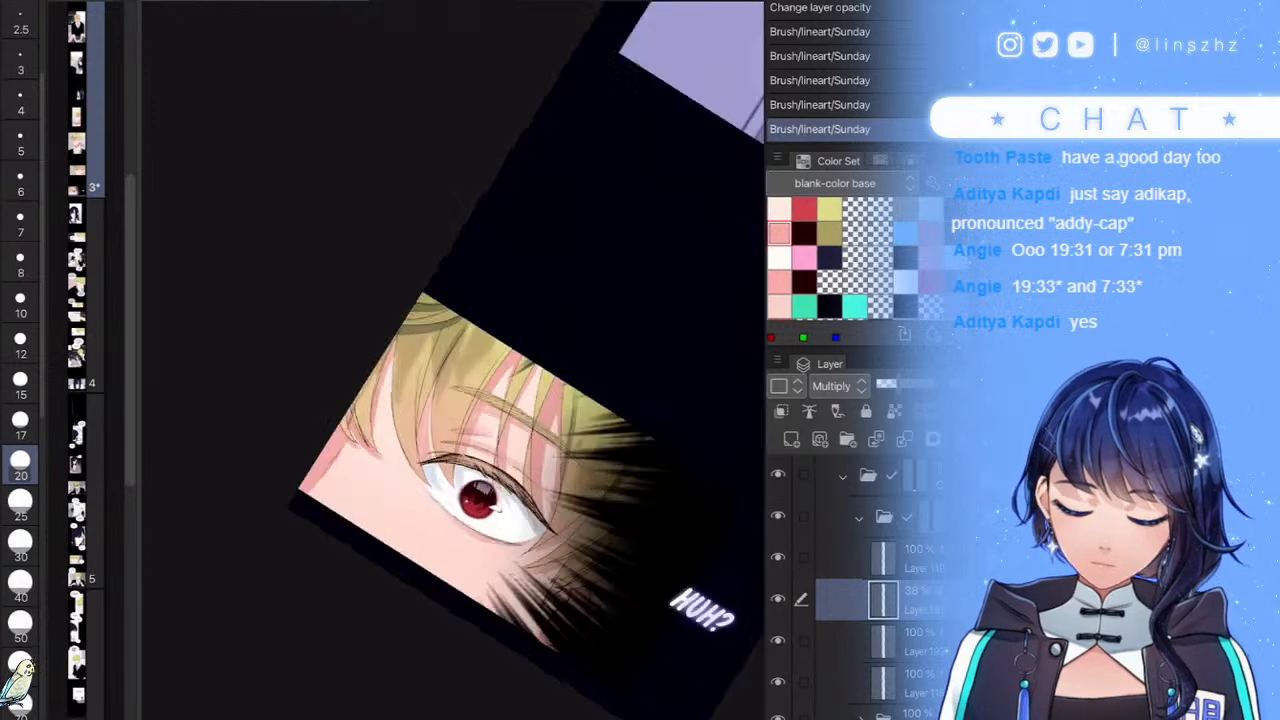
left_click_drag(492, 230, 409, 540)
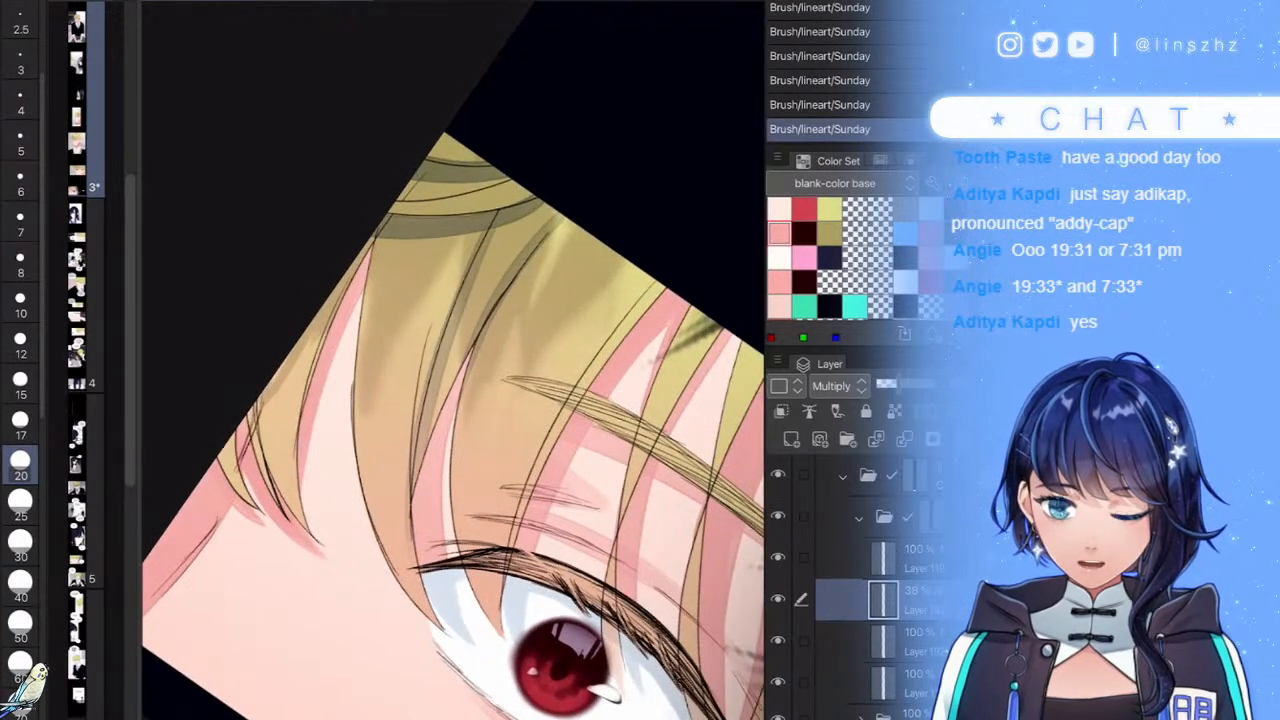
scroll(452, 360, "down", 5)
scroll(452, 360, "down", 3)
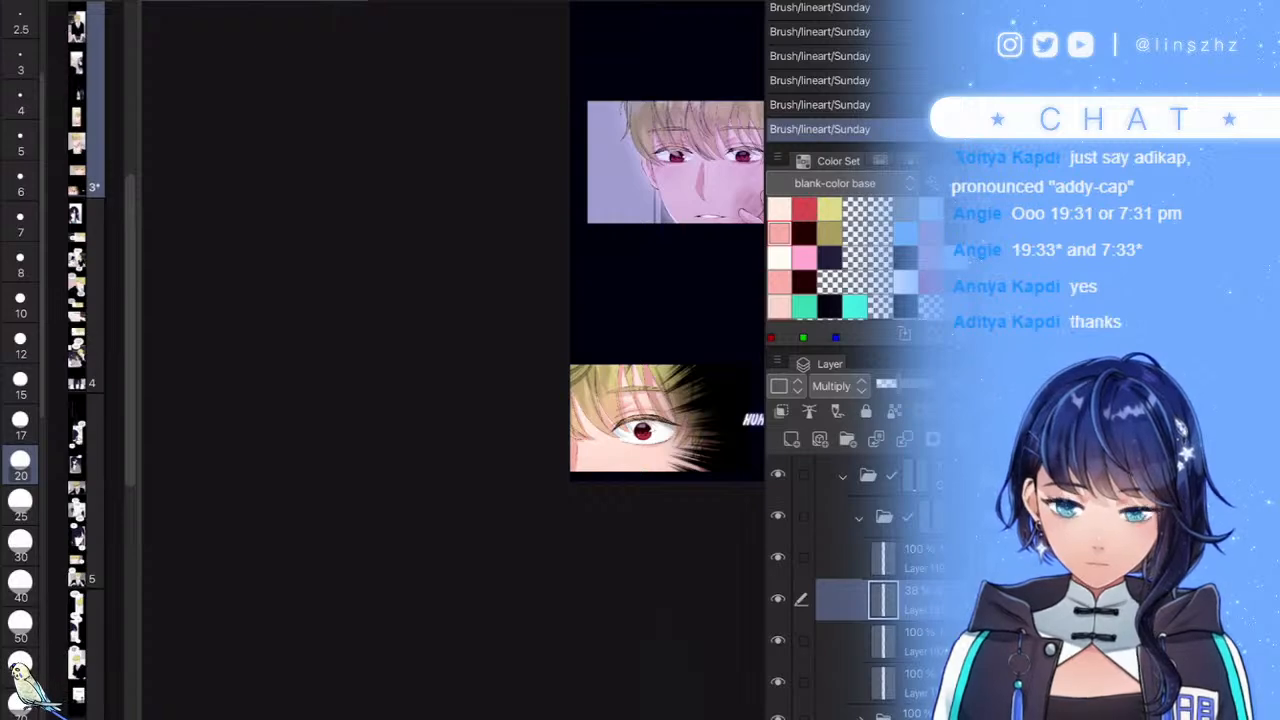
scroll(452, 360, "up", 8)
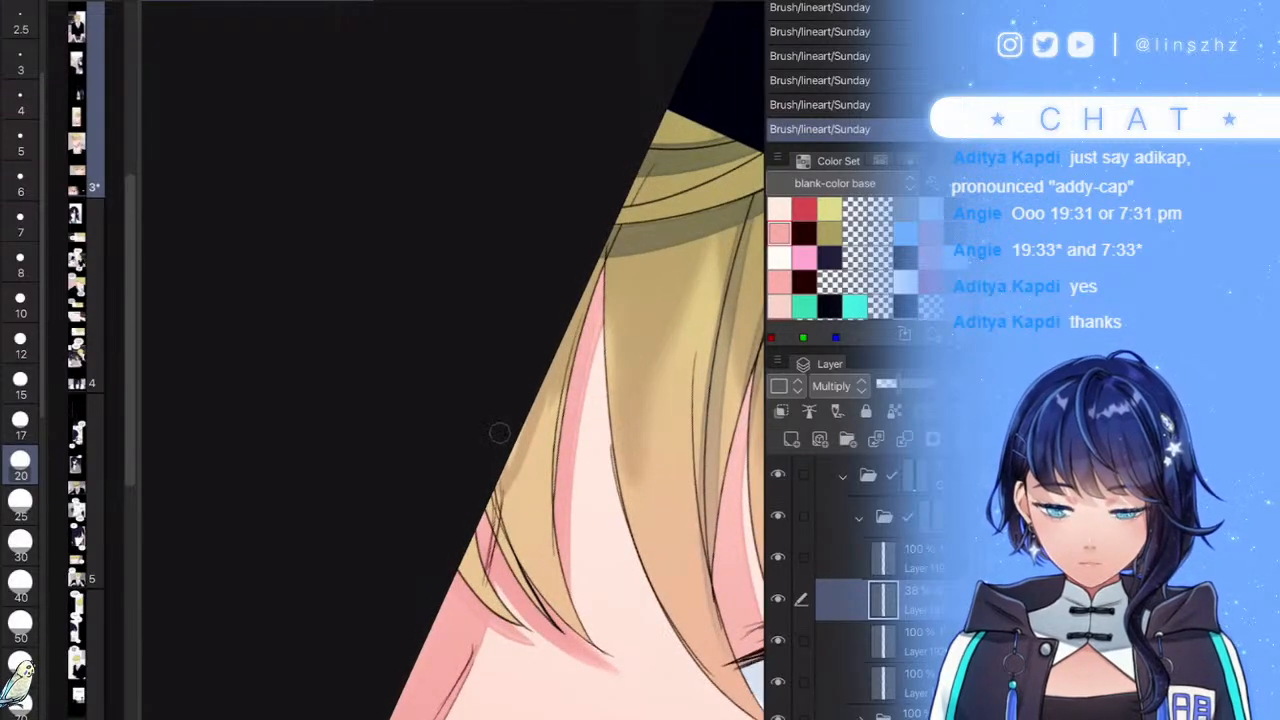
left_click_drag(495, 472, 550, 624)
left_click_drag(898, 385, 893, 385)
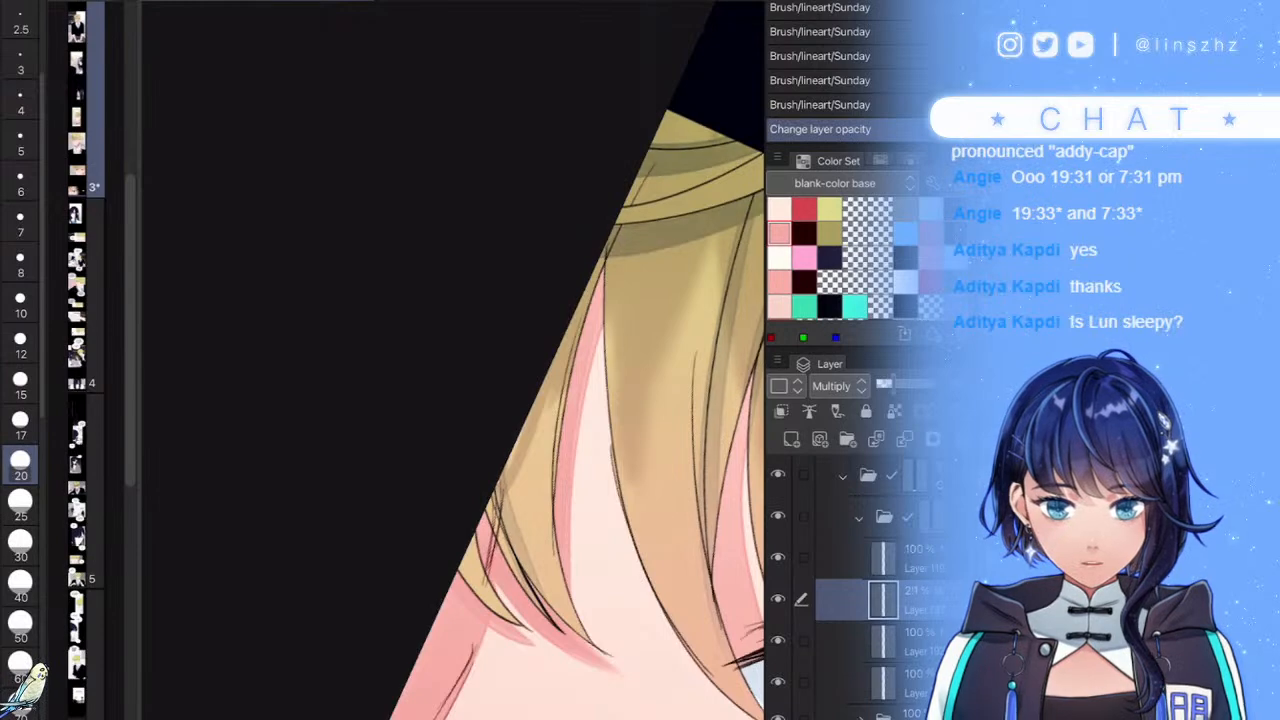
- Lighten the upper-left hair shading with the soft eraser
key("e")
left_click_drag(456, 366, 468, 402)
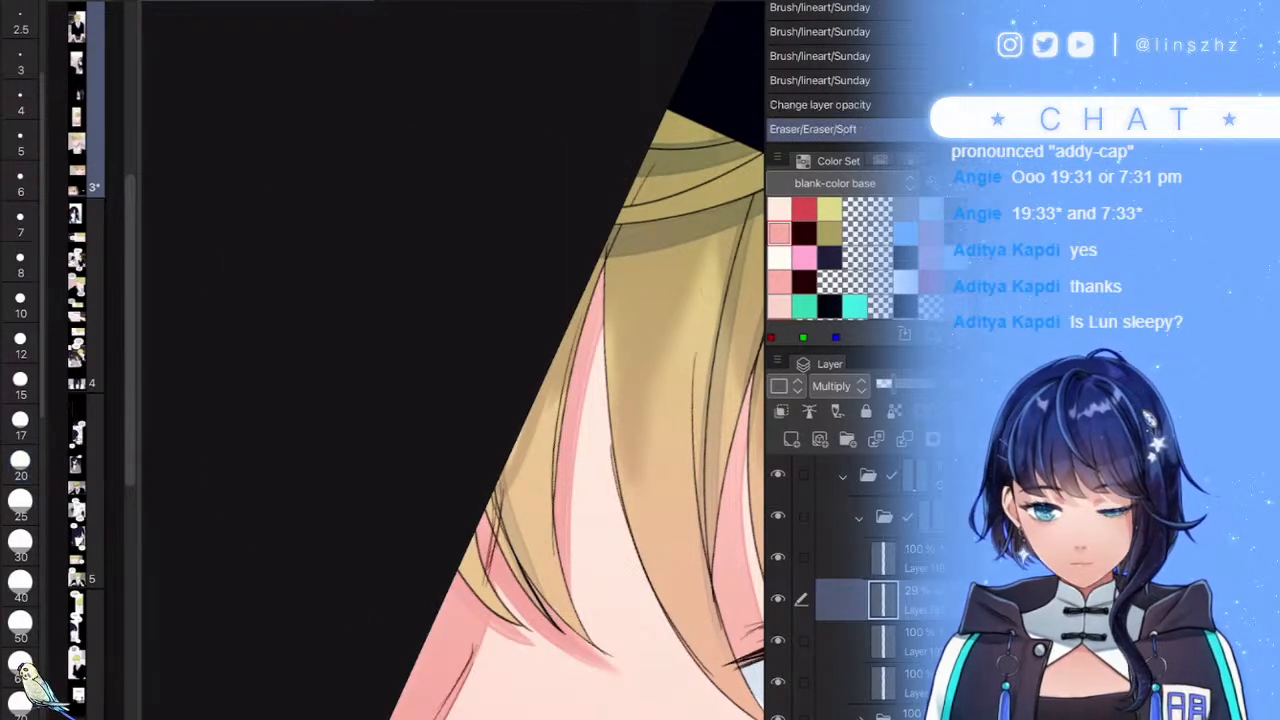
scroll(600, 380, "down", 2)
mouse_move(468, 262)
left_mouse_down()
mouse_move(482, 296)
mouse_move(500, 300)
left_mouse_up()
scroll(600, 380, "down", 6)
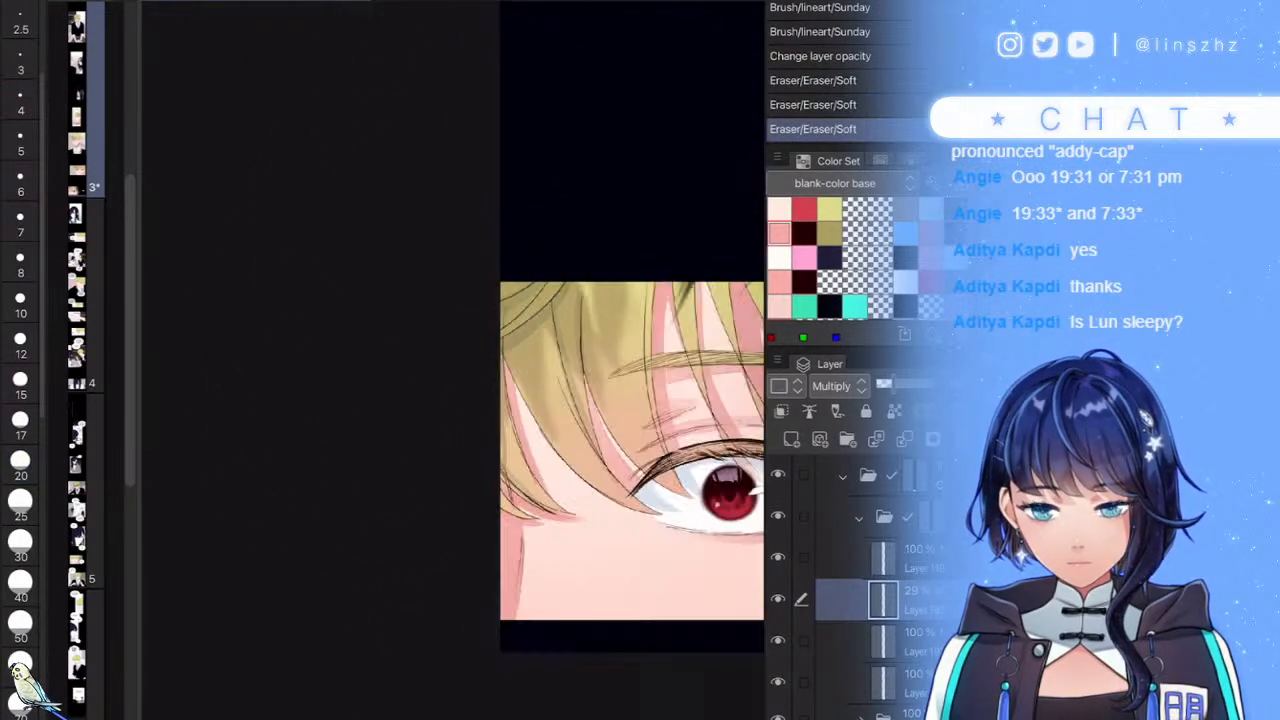
scroll(743, 307, "up", 2)
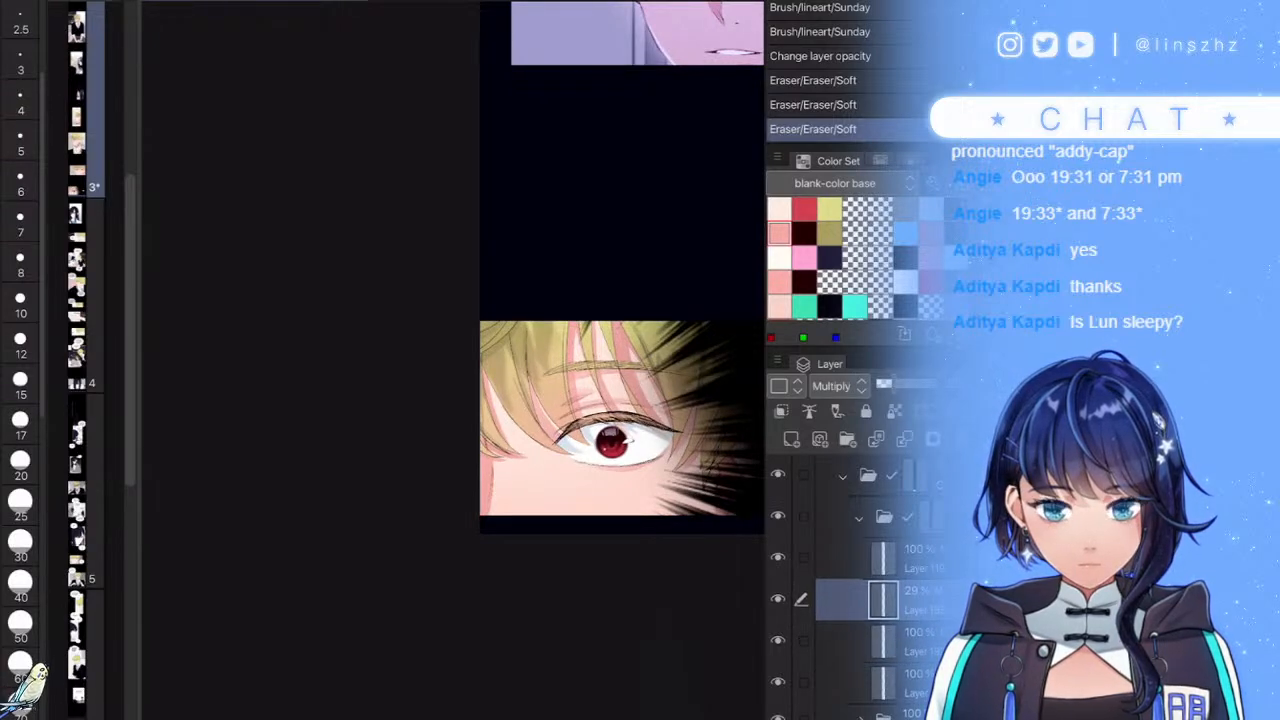
- Draw lineart strand lines along the hair and bangs, with short strokes at the tips over the eye
key("b")
scroll(600, 360, "up", 8)
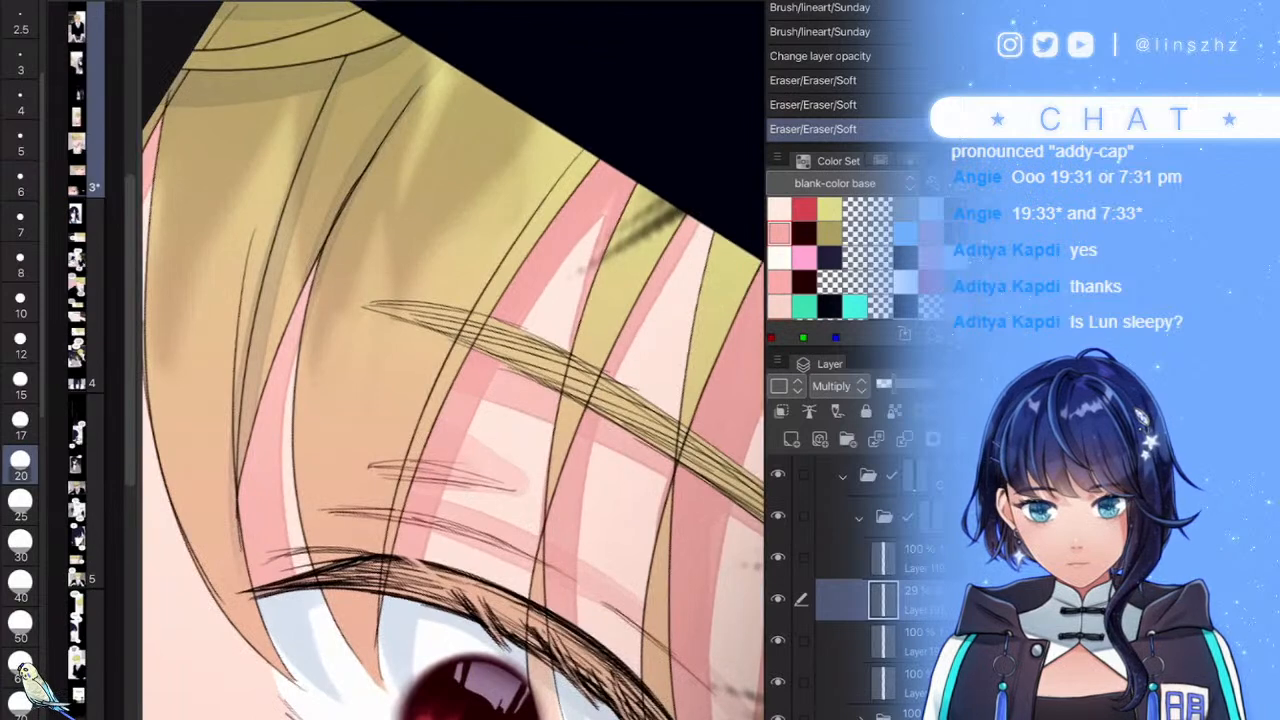
left_click_drag(552, 180, 380, 548)
left_click_drag(534, 210, 396, 518)
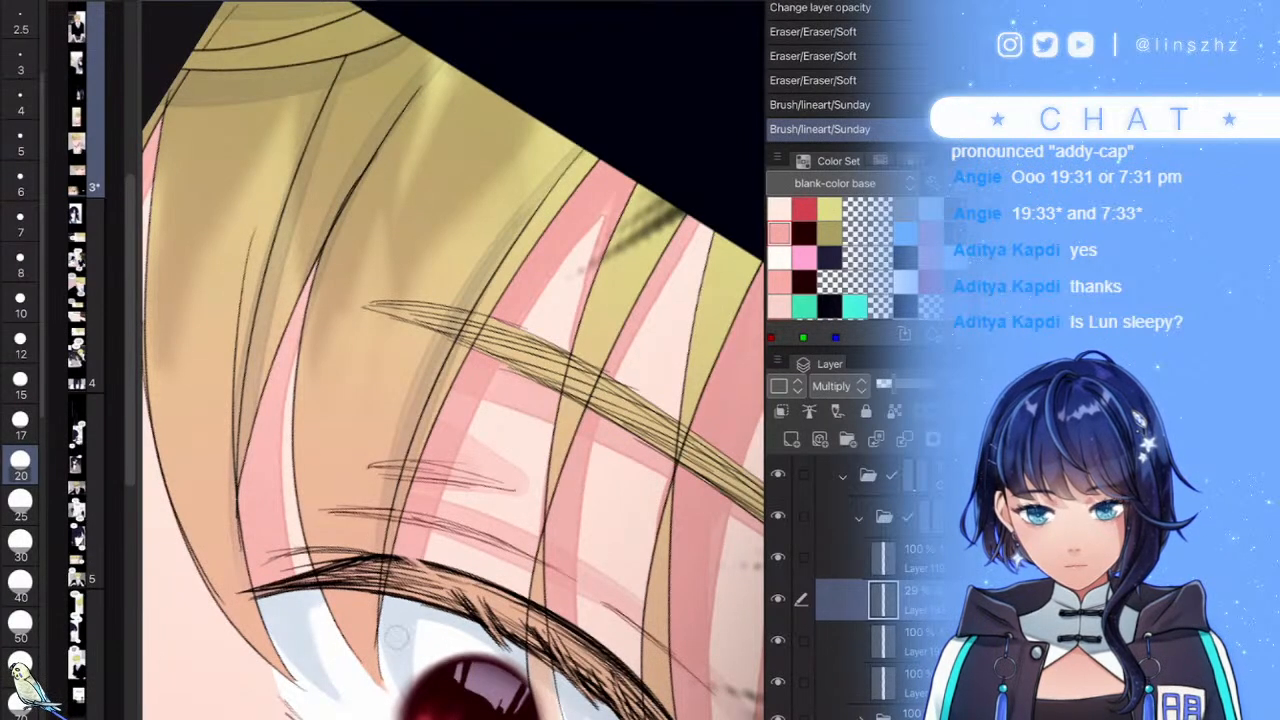
left_click_drag(417, 633, 406, 628)
left_click_drag(305, 643, 290, 621)
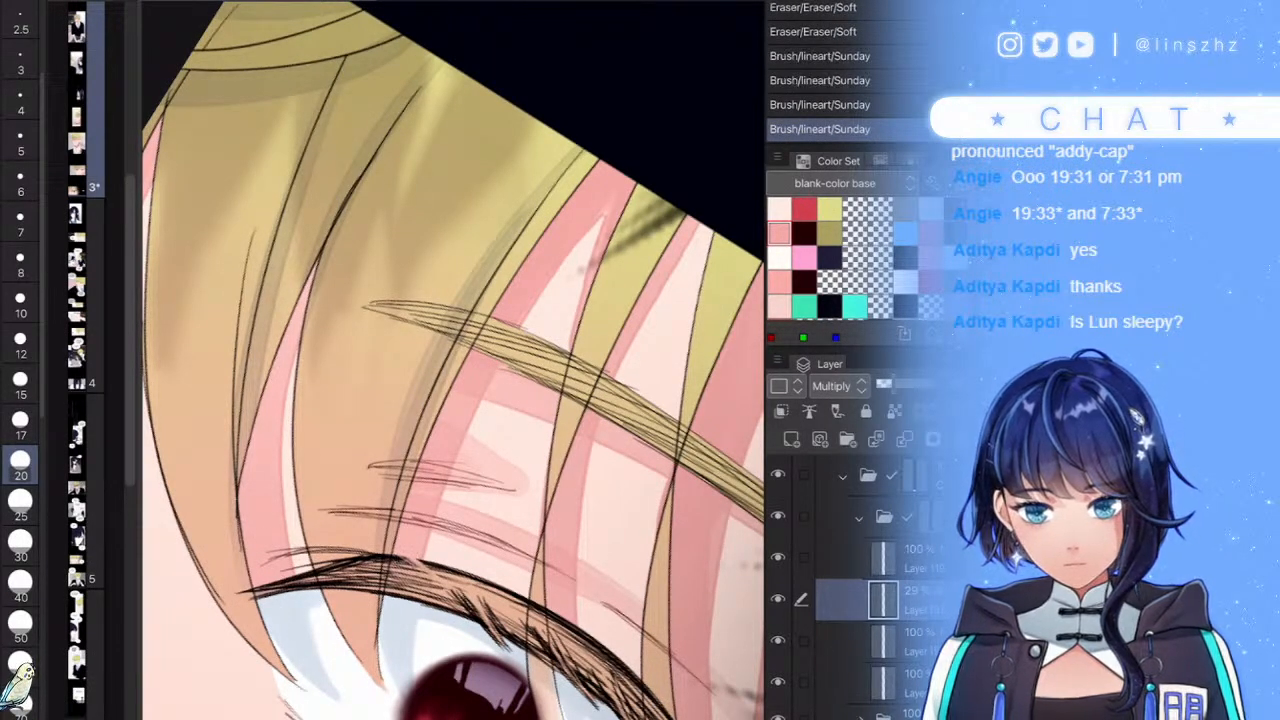
scroll(453, 360, "down", 8)
scroll(453, 360, "up", 5)
left_click_drag(530, 478, 517, 430)
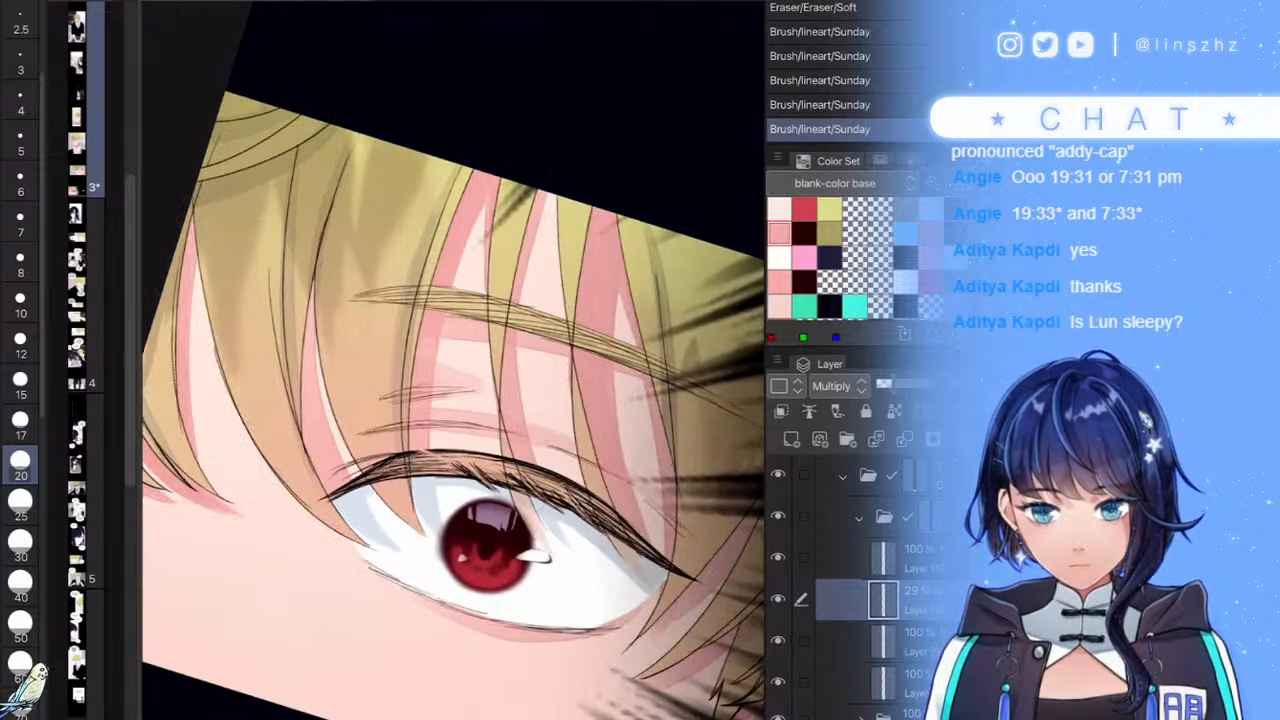
- Add small dark marks on the eyelid, darkening it right of the iris
scroll(453, 360, "down", 5)
scroll(453, 360, "down", 3)
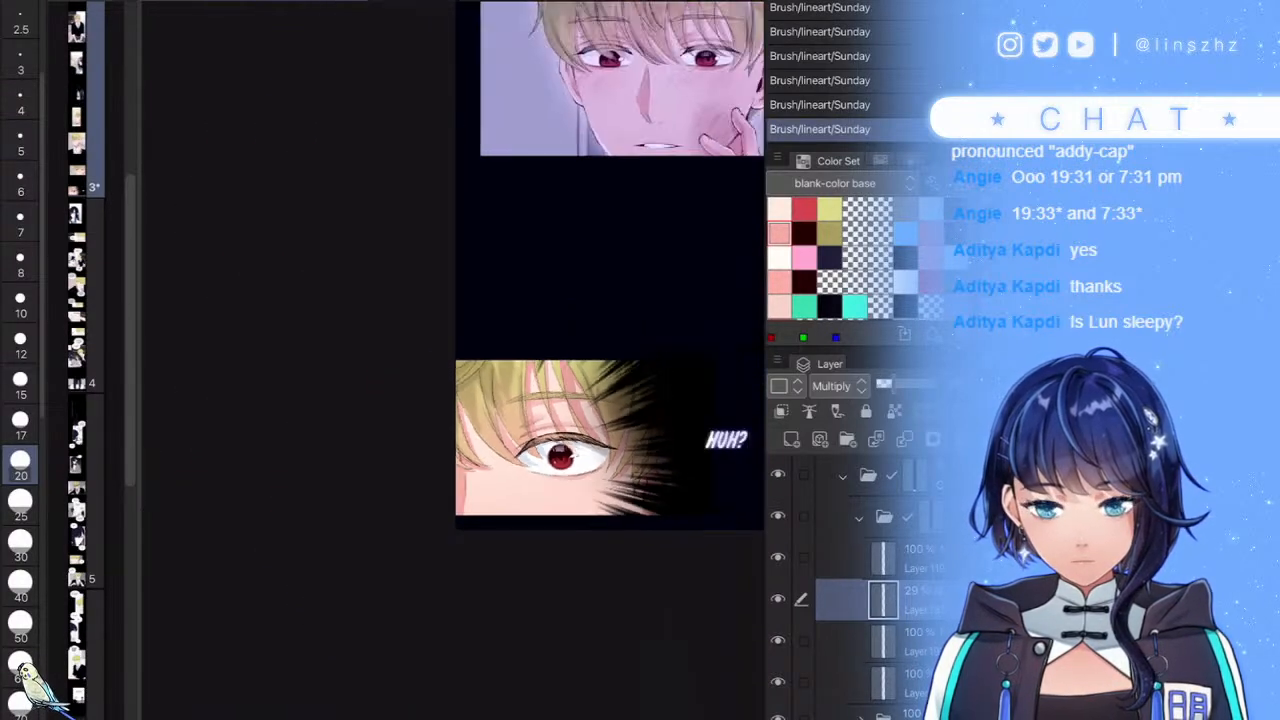
scroll(733, 395, "up", 5)
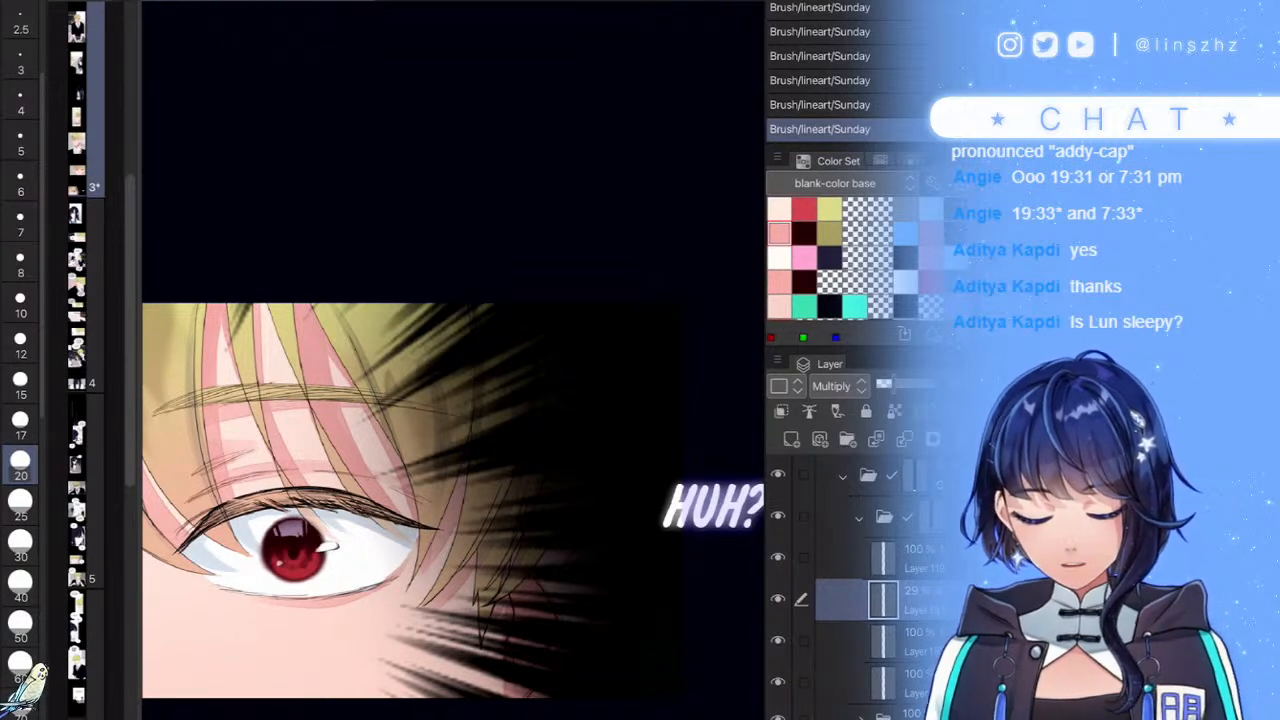
scroll(532, 509, "down", 3)
scroll(530, 529, "down", 1)
scroll(410, 511, "up", 8)
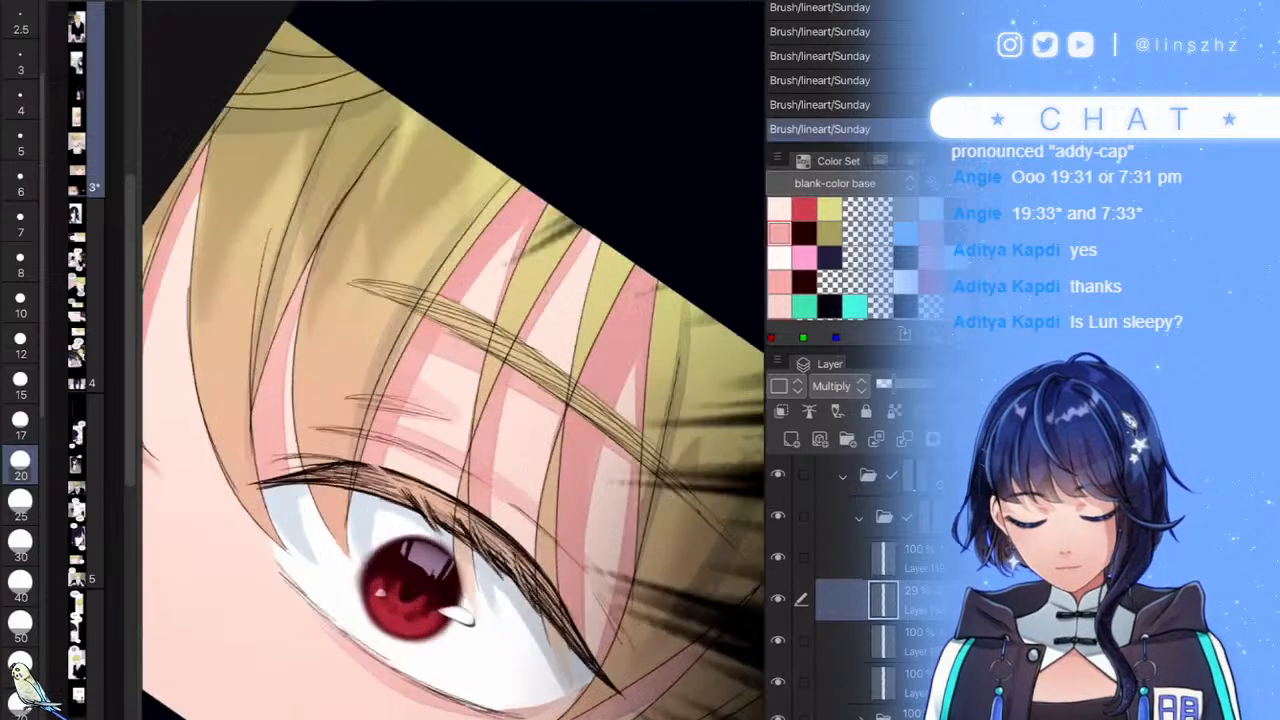
mouse_move(388, 464)
left_mouse_down()
mouse_move(426, 509)
mouse_move(478, 538)
left_mouse_up()
left_click_drag(553, 563, 587, 634)
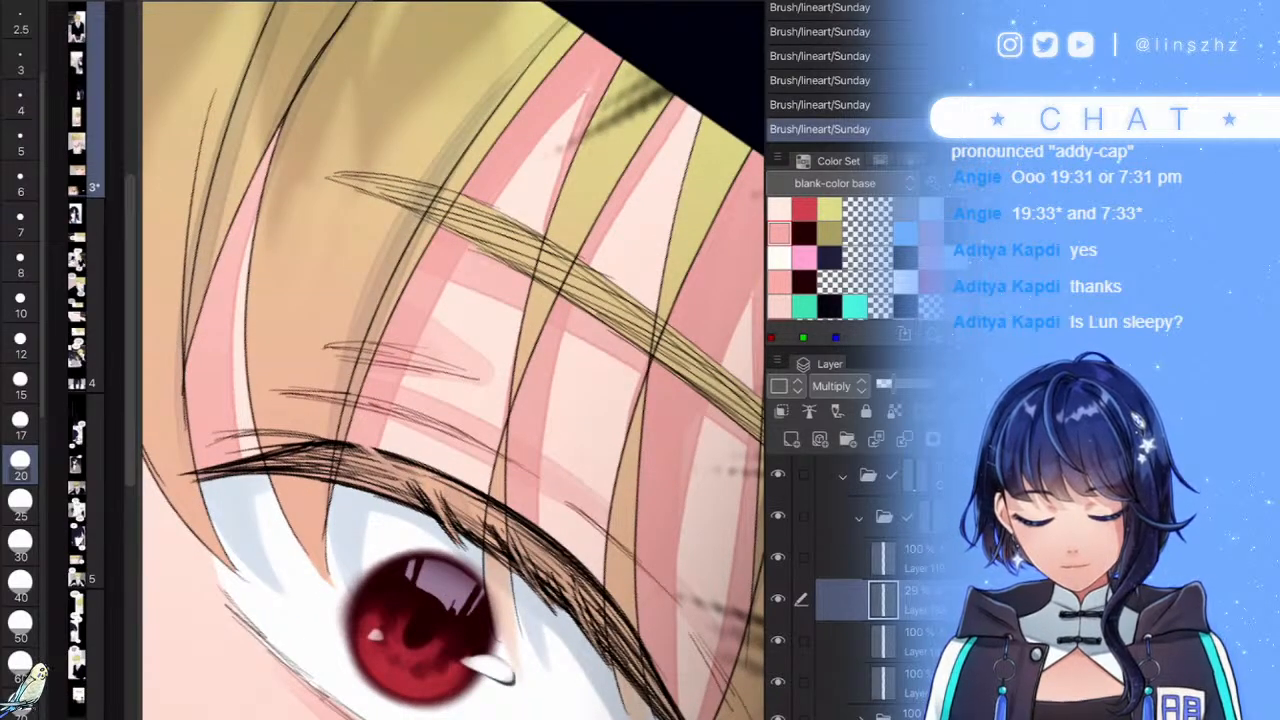
scroll(573, 500, "down", 8)
scroll(573, 495, "up", 2)
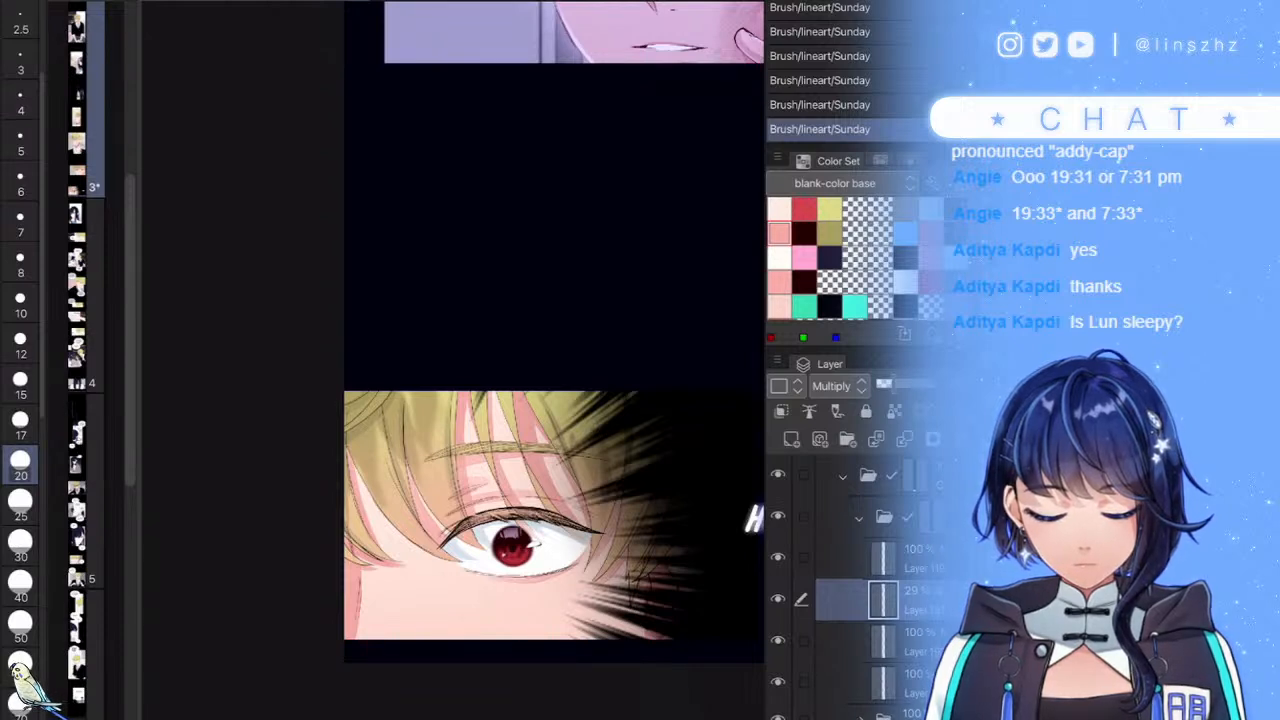
- Compare the hair shading layer hidden and shown, then set the top layer's opacity to 93%
left_click(778, 599)
left_click(778, 599)
left_click(880, 558)
left_click(940, 385)
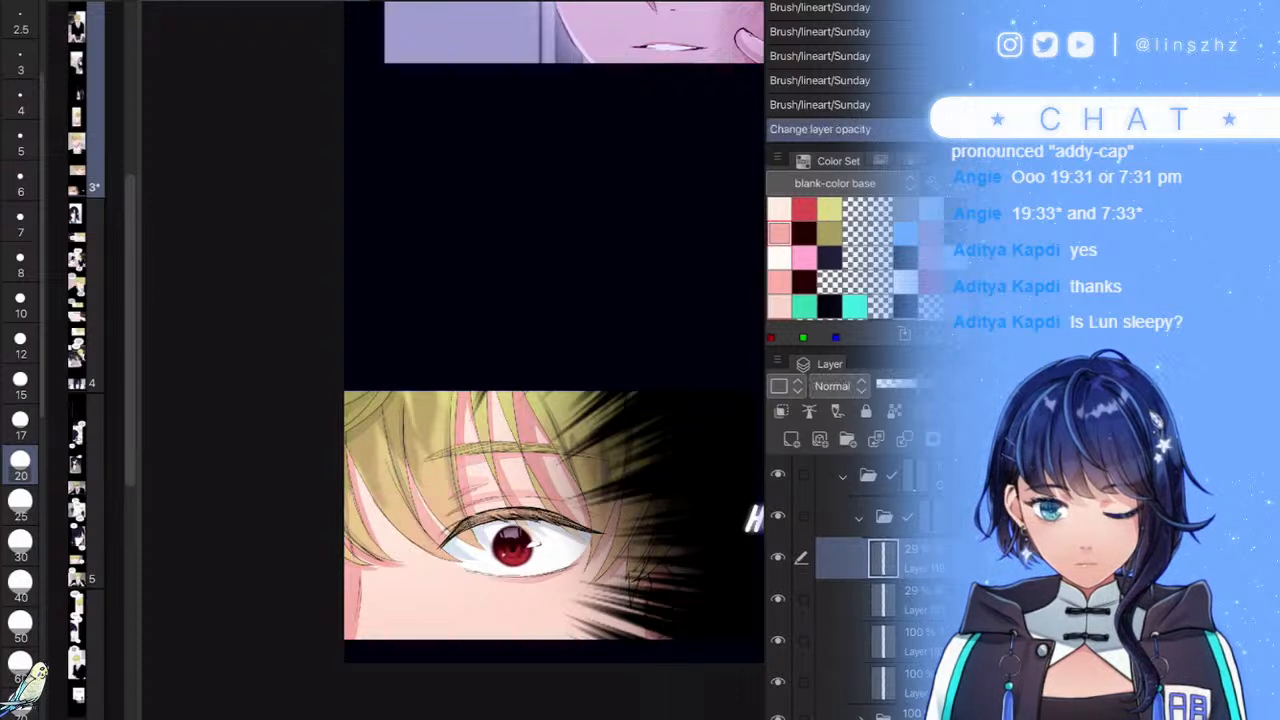
left_click_drag(940, 385, 961, 385)
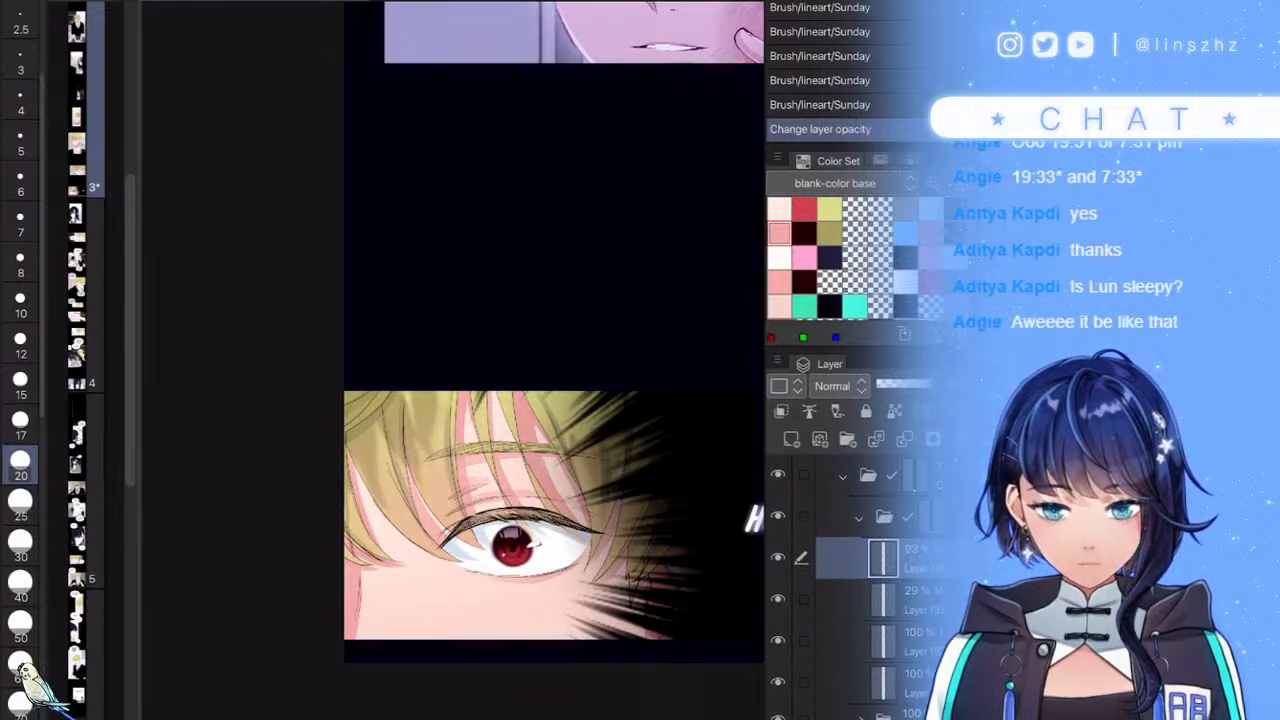
scroll(586, 497, "down", 1)
scroll(583, 482, "down", 2)
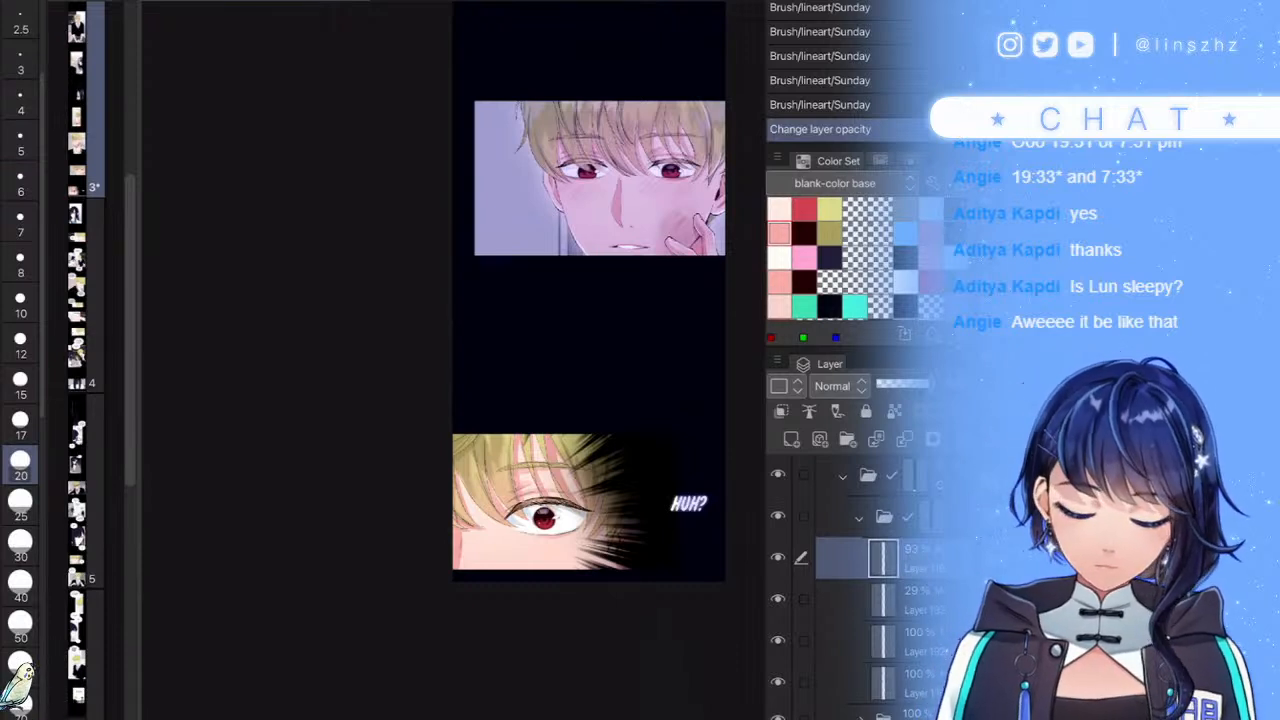
- Add a new Add (Glow) raster layer above the 29% Multiply layer, with light blue selected
left_click(912, 641)
left_click(912, 600)
left_click(791, 439)
left_click(905, 234)
left_click(839, 386)
left_click(841, 158)
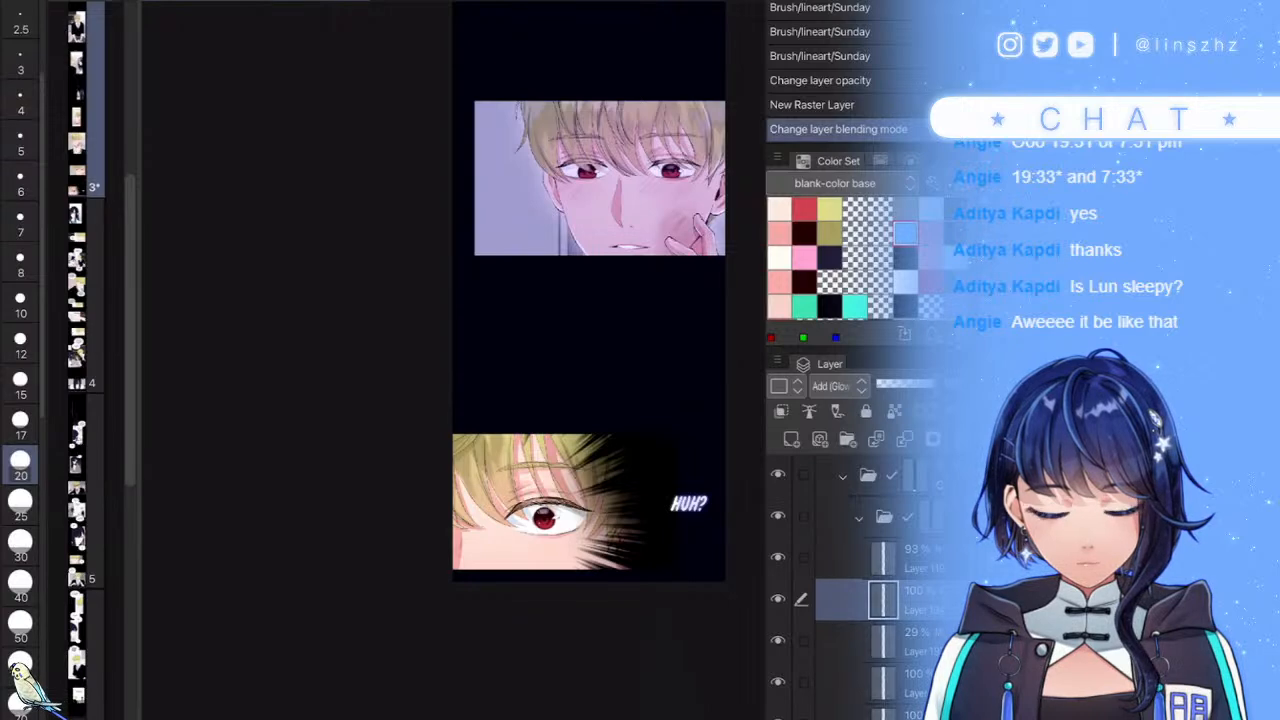
- Brush glowing light-blue highlight streaks over the dark hair and bangs
scroll(640, 445, "up", 6)
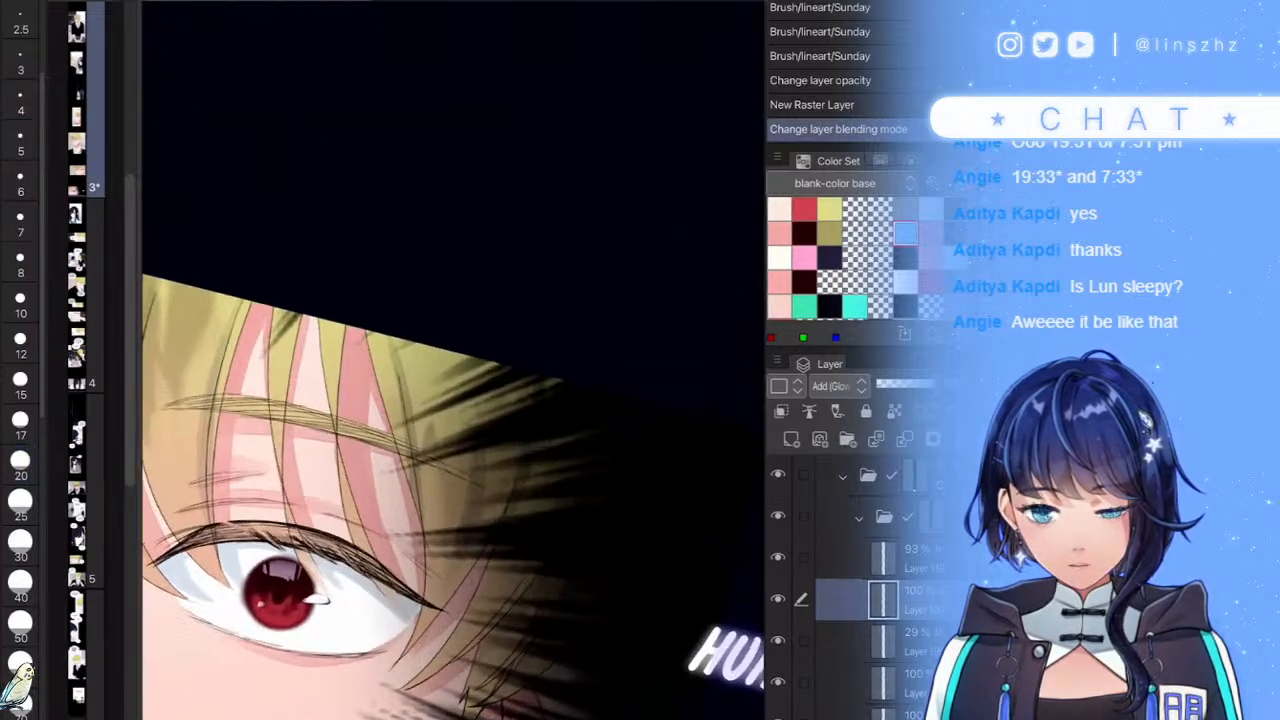
mouse_move(606, 396)
left_mouse_down()
mouse_move(588, 471)
mouse_move(537, 429)
mouse_move(521, 376)
mouse_move(509, 413)
mouse_move(491, 370)
mouse_move(469, 357)
mouse_move(454, 369)
mouse_move(449, 356)
mouse_move(546, 442)
left_mouse_up()
scroll(451, 360, "down", 6)
scroll(559, 350, "up", 4)
left_click_drag(288, 424, 294, 512)
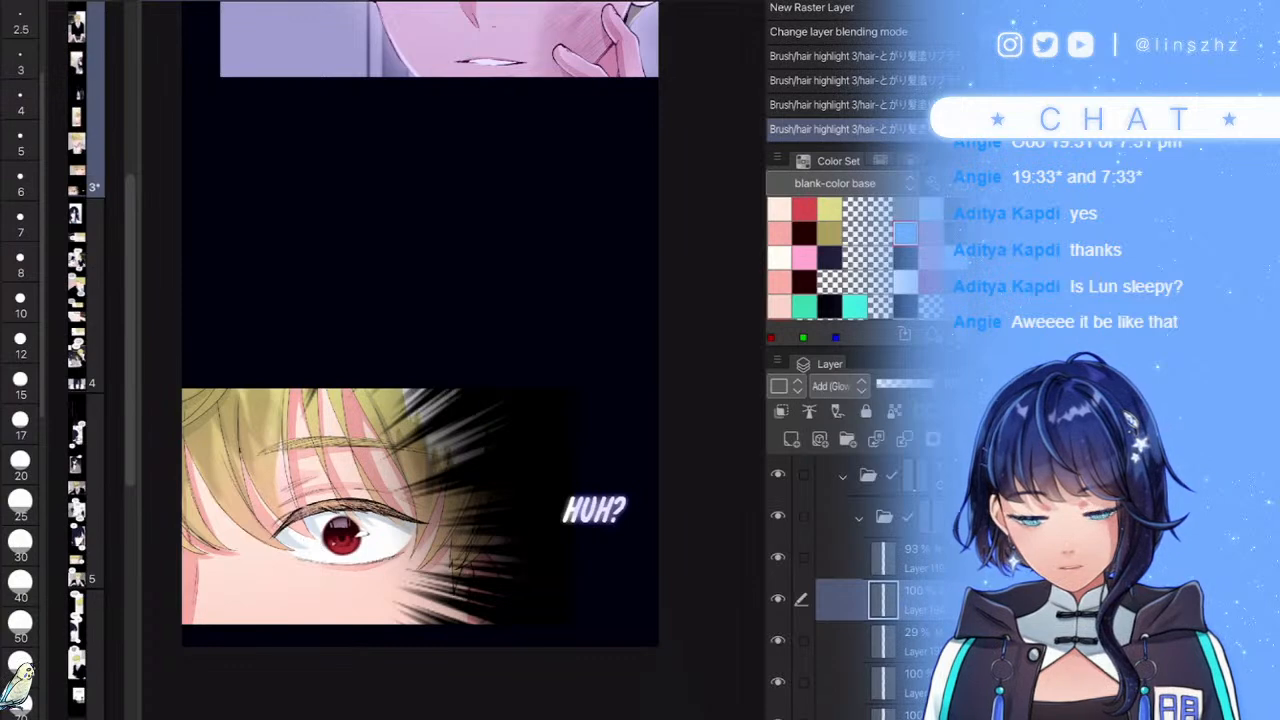
scroll(300, 505, "up", 5)
key("ctrl+z")
left_click_drag(297, 390, 334, 588)
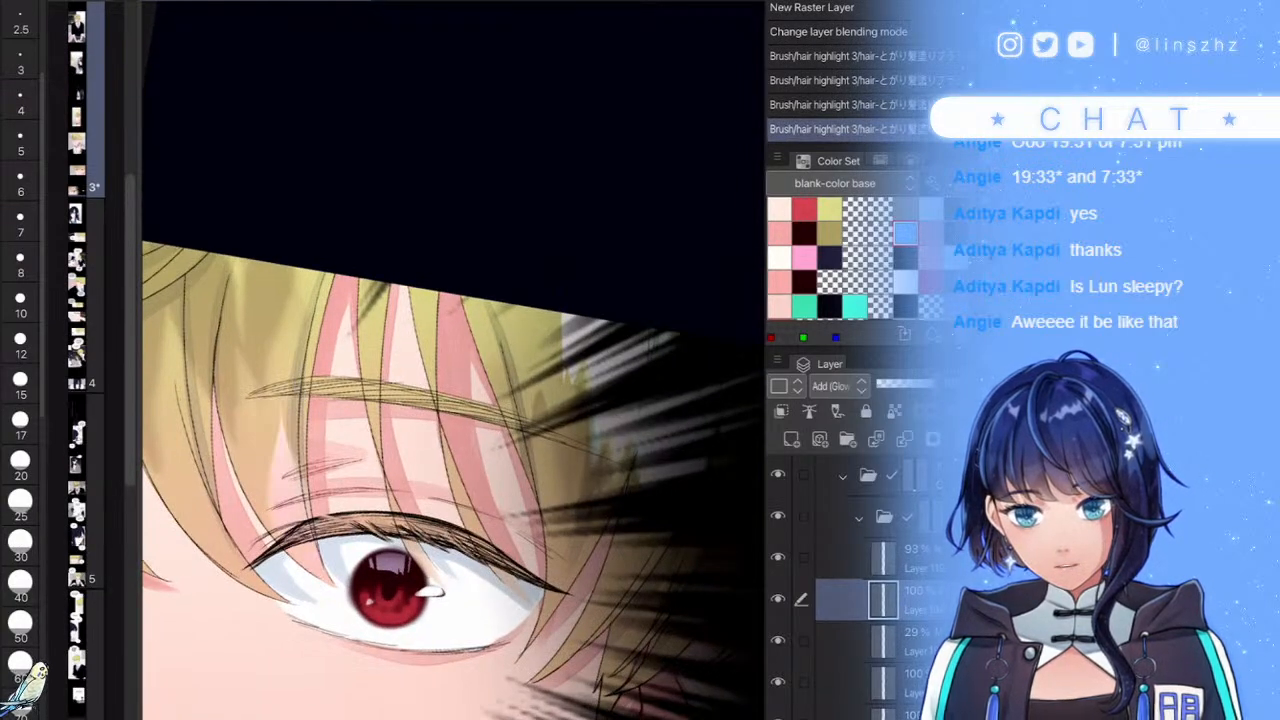
- Redraw the bangs highlights thicker at brush size 40 and lower the glow layer to about 29% opacity
key("ctrl+z")
left_click(20, 586)
left_click_drag(294, 364, 332, 583)
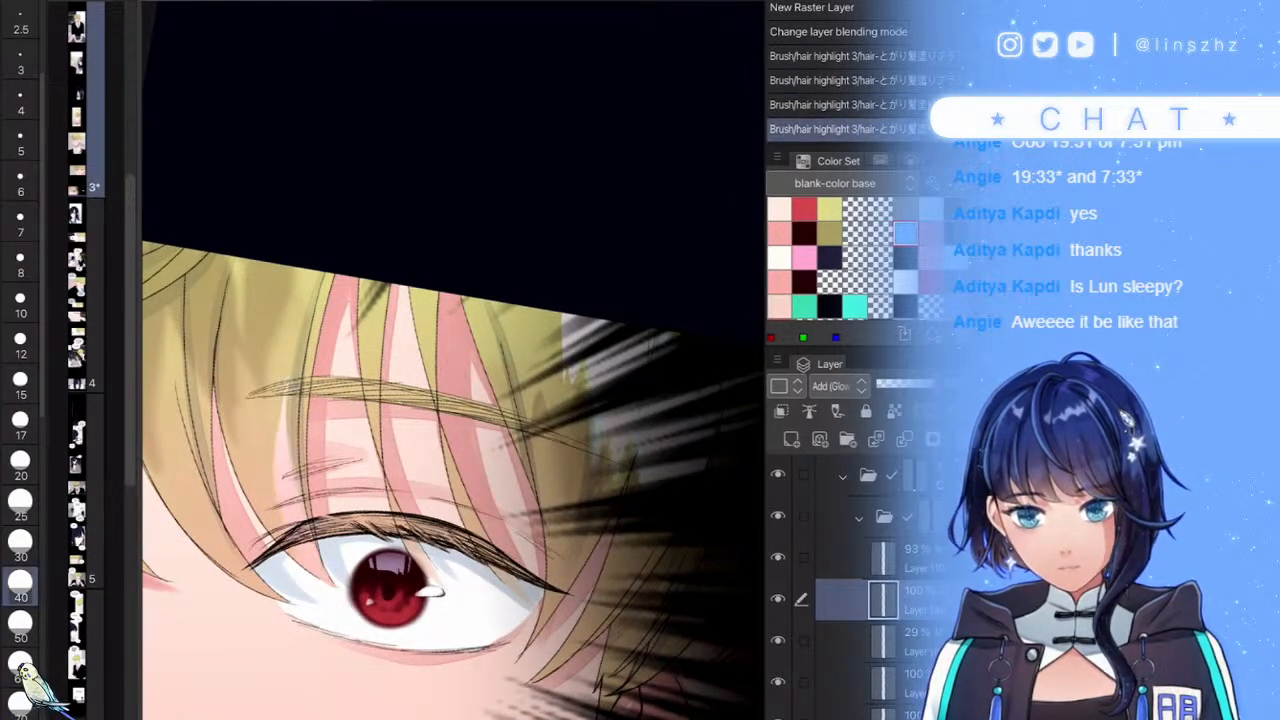
left_click_drag(190, 454, 248, 580)
scroll(407, 405, "down", 7)
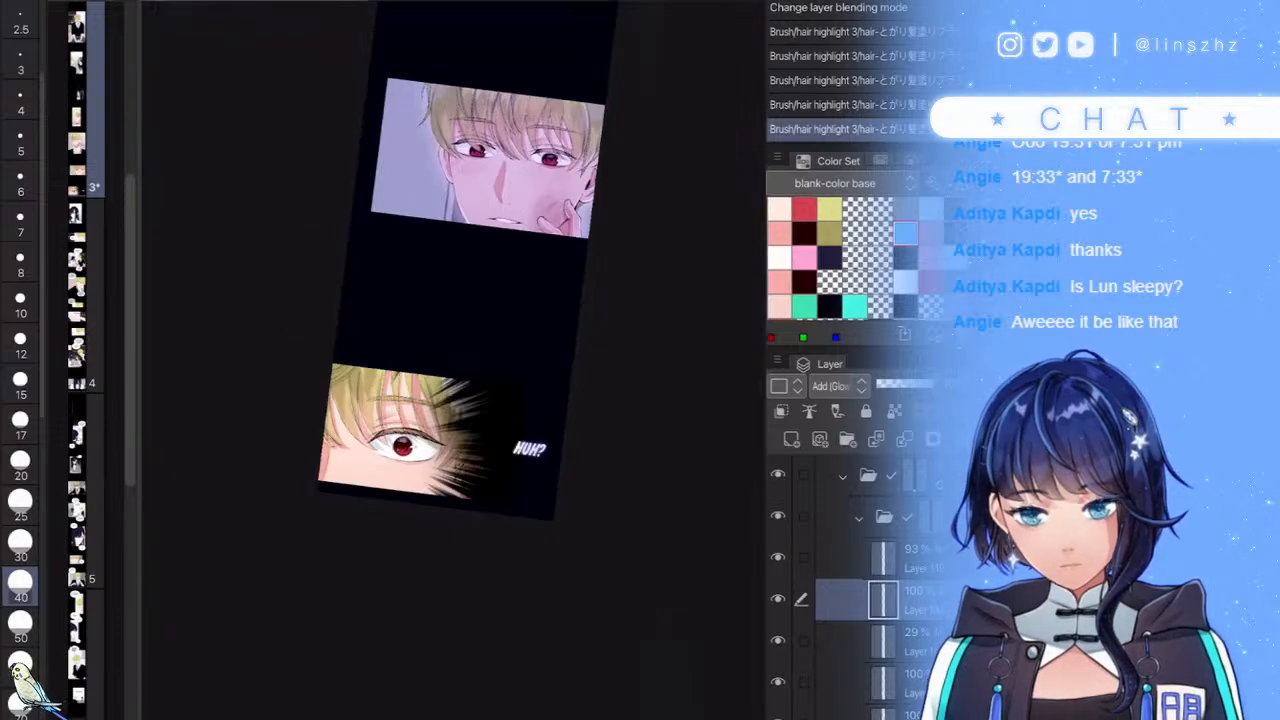
left_click_drag(918, 384, 891, 384)
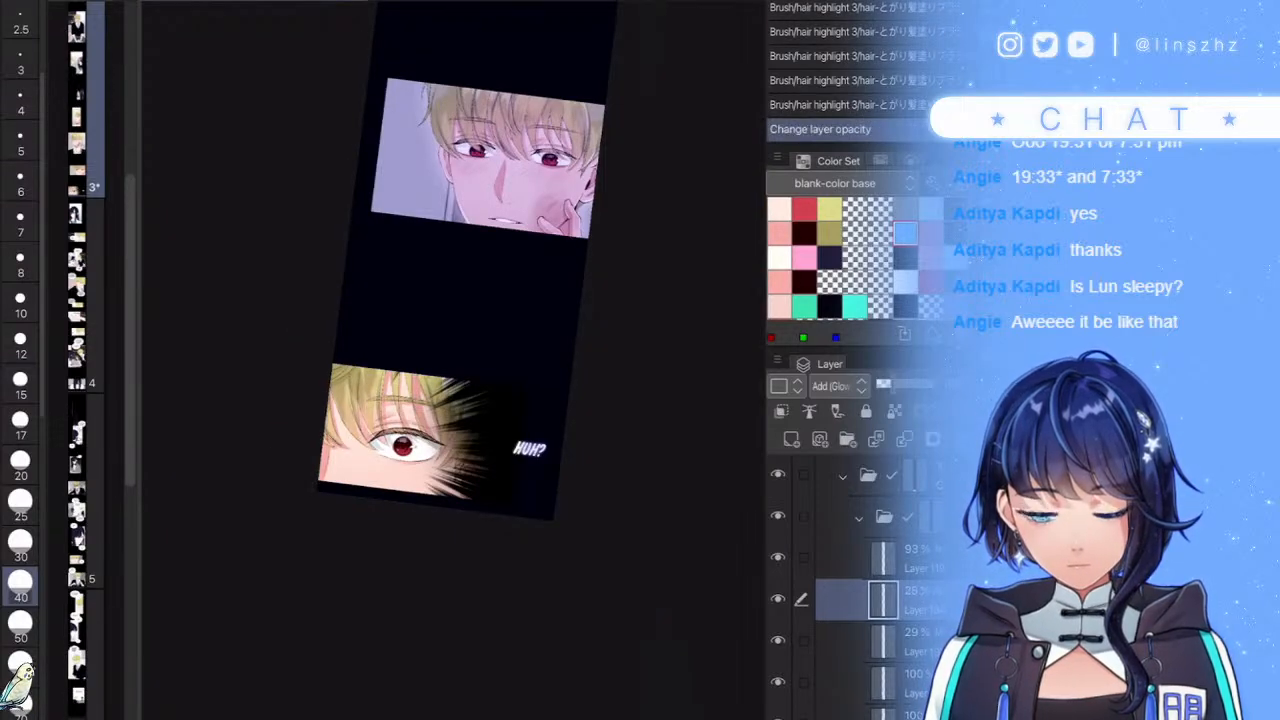
key("ctrl+u")
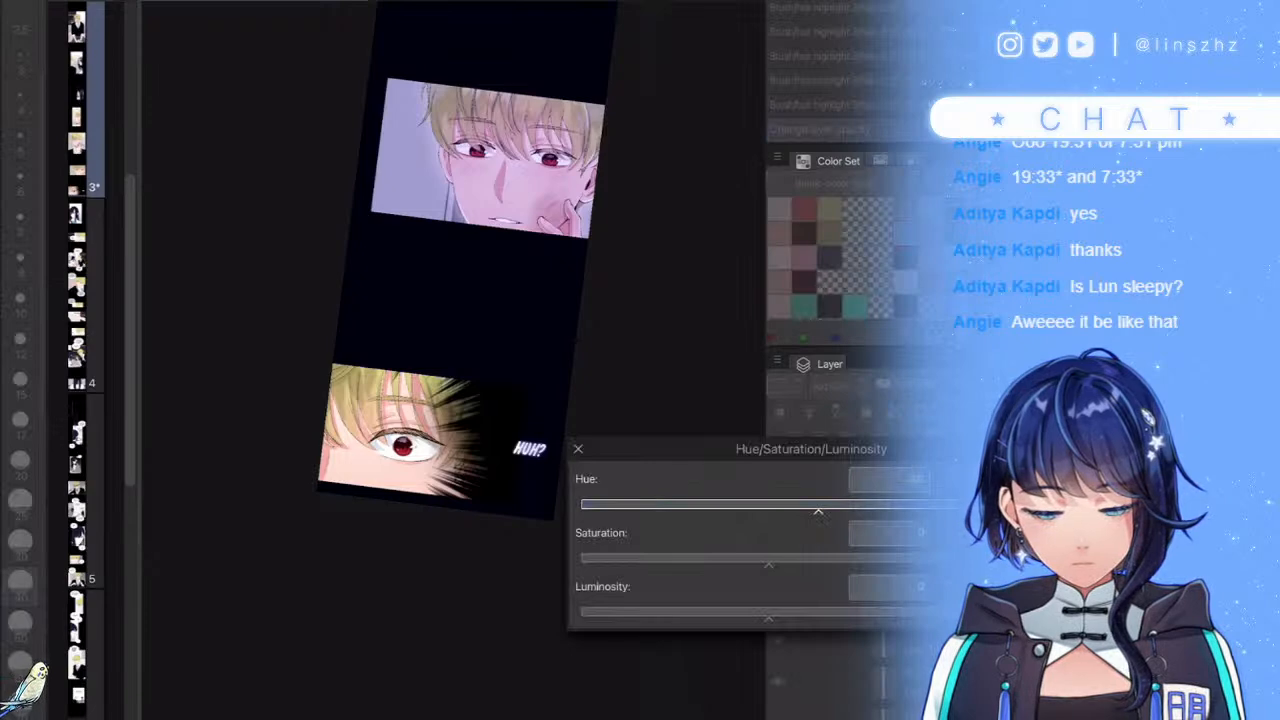
- Lower the glow highlights' luminosity, then shift their hue in Hue/Saturation/Luminosity
left_click_drag(768, 618, 734, 618)
key("Return")
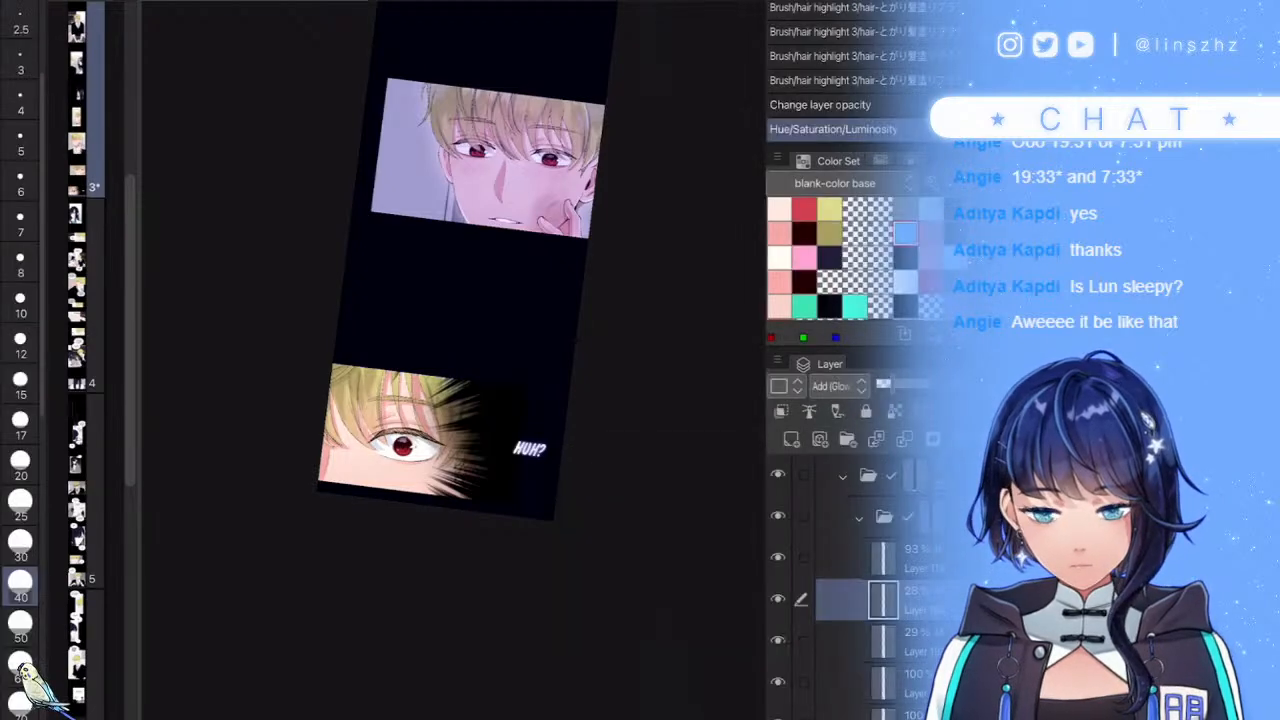
scroll(420, 480, "up", 5)
key("ctrl+u")
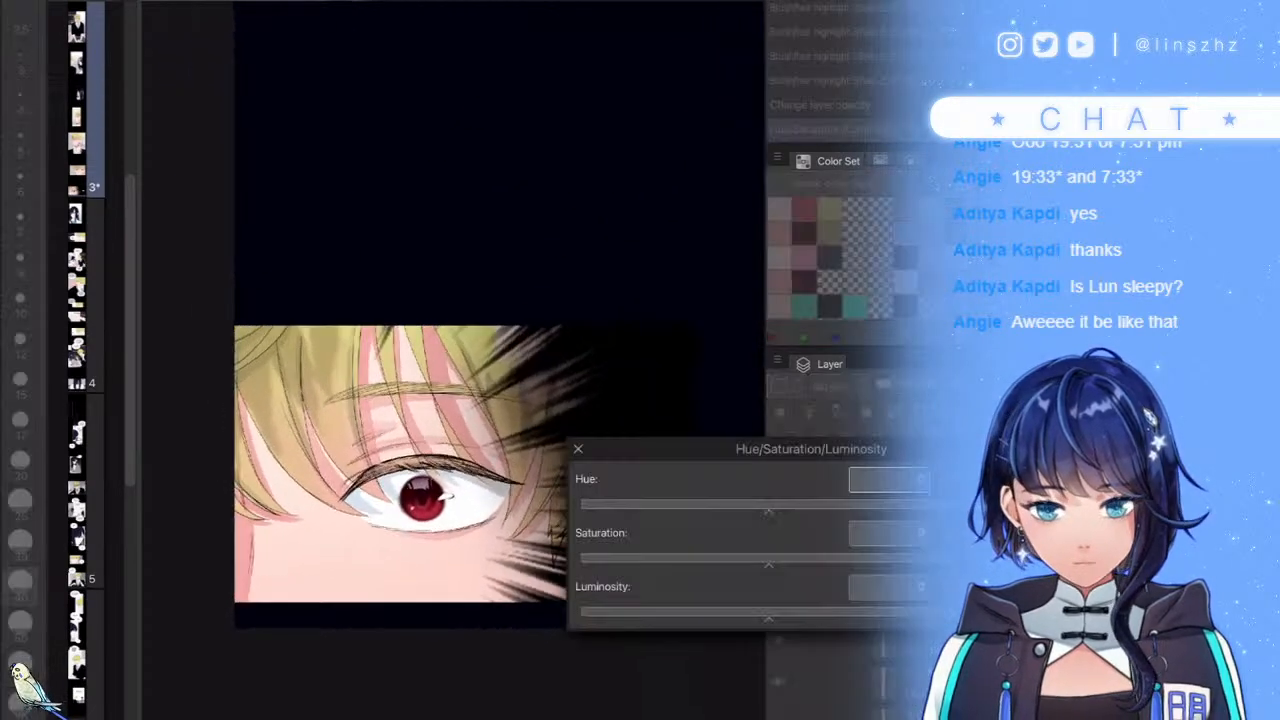
left_click_drag(768, 511, 756, 511)
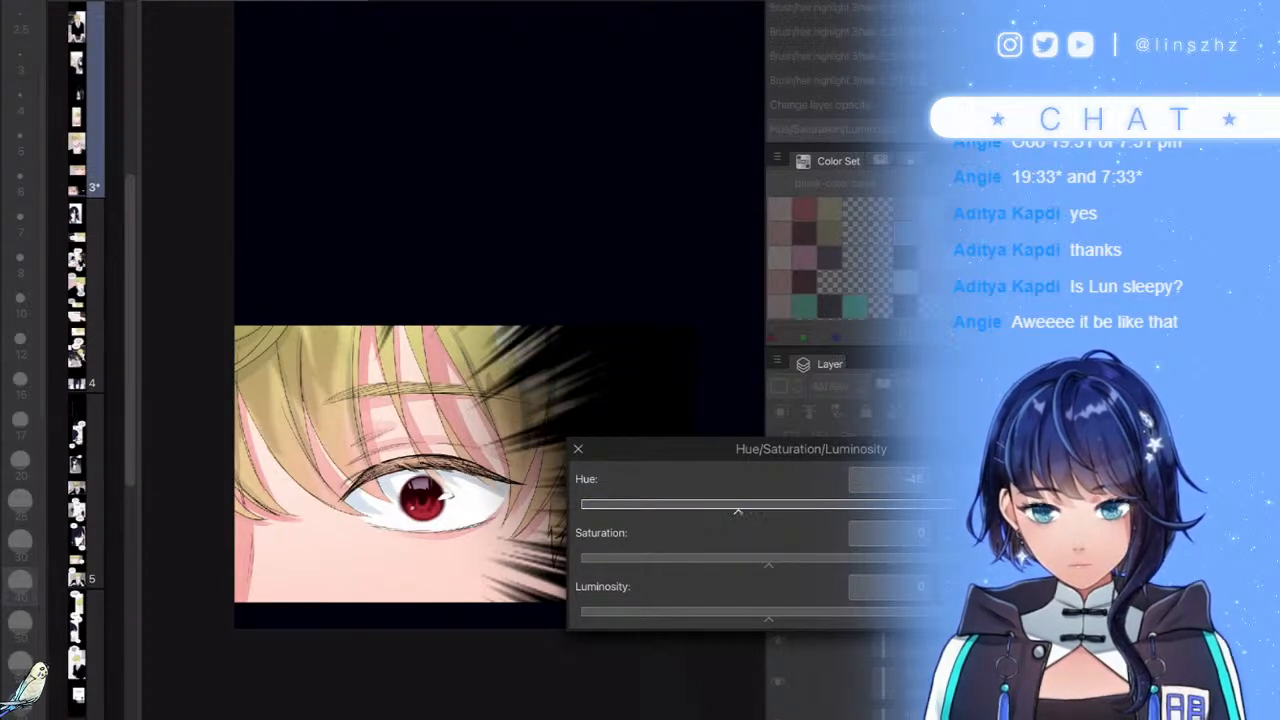
key("Return")
scroll(492, 499, "down", 3)
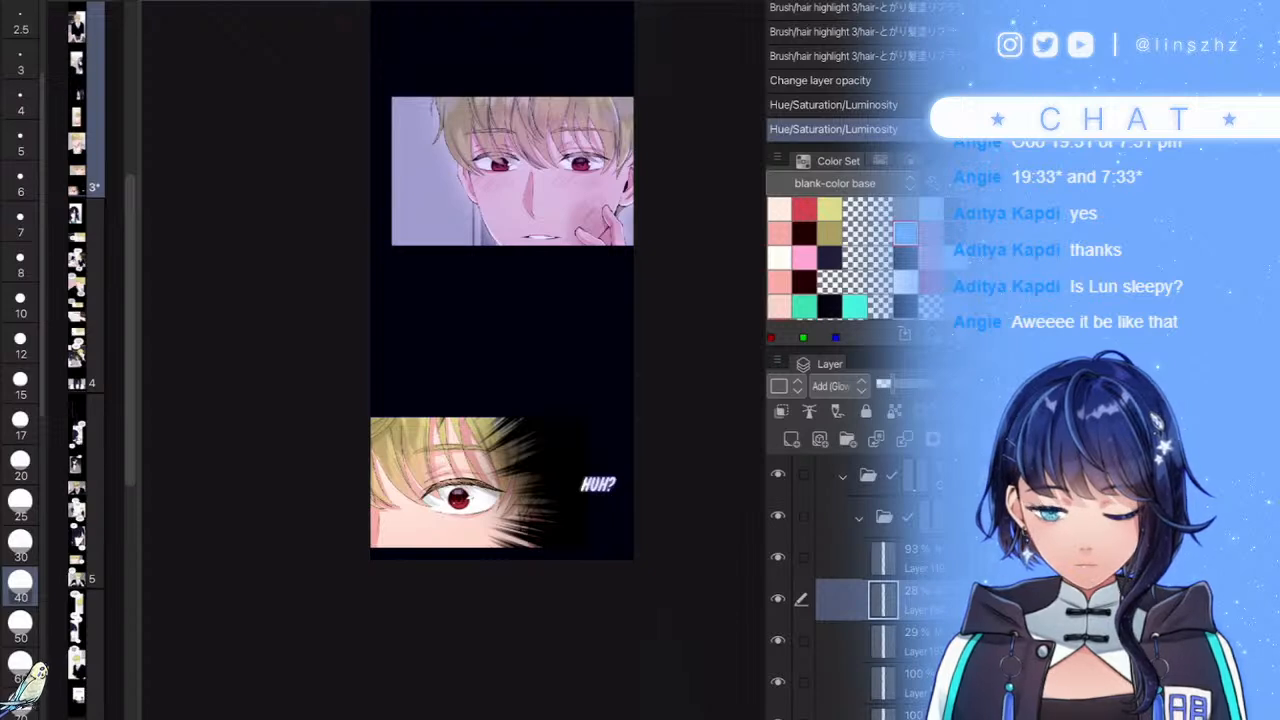
left_click(859, 518)
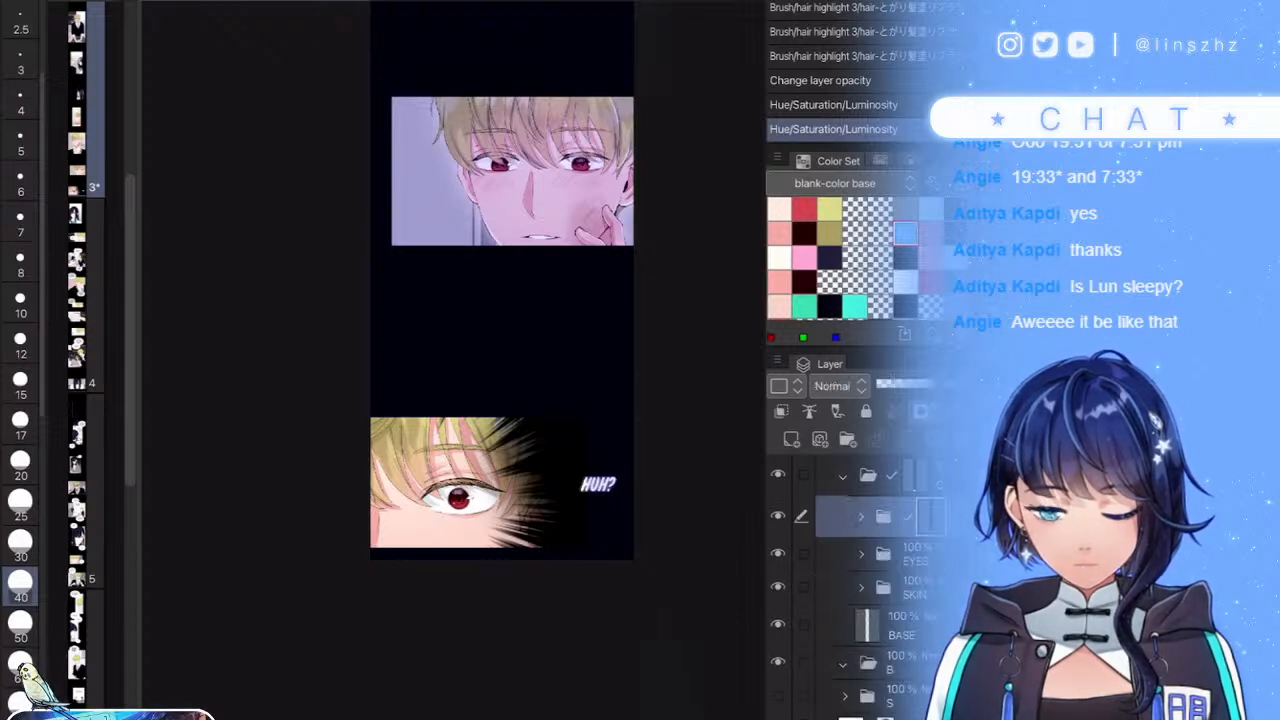
left_click(861, 517)
left_click(861, 517)
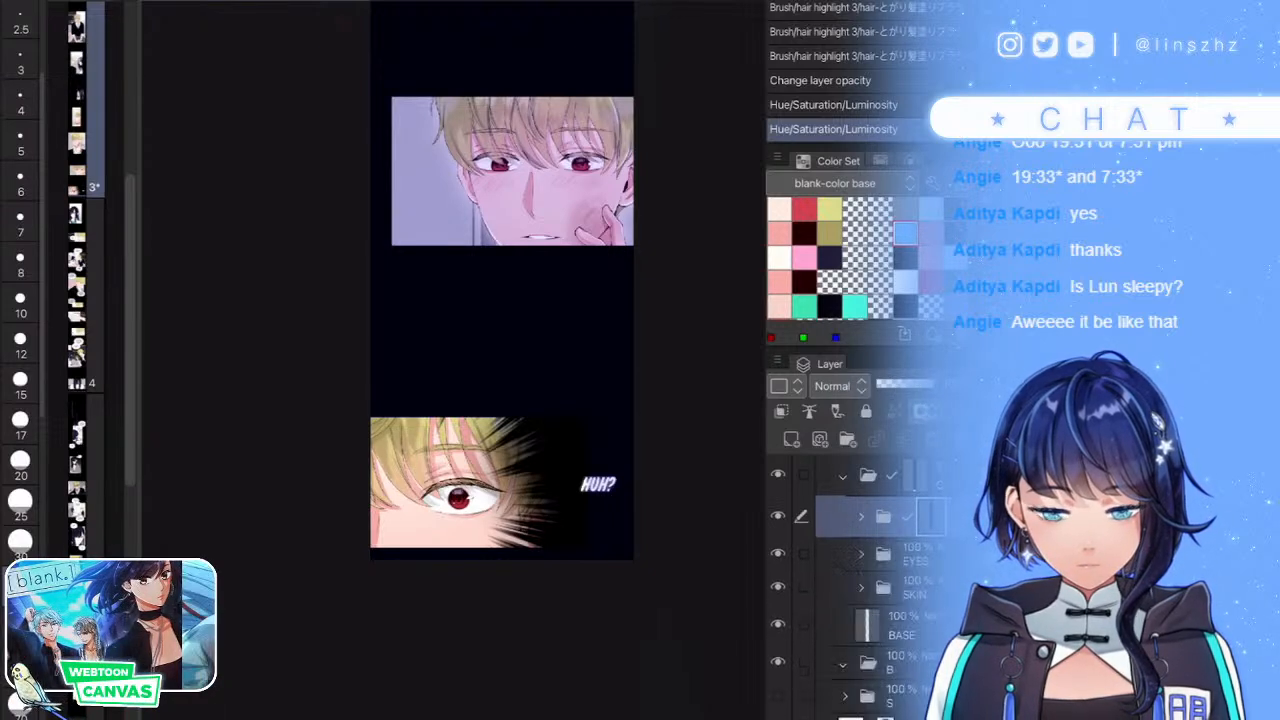
left_click(791, 440)
left_click(20, 465)
left_click(20, 425)
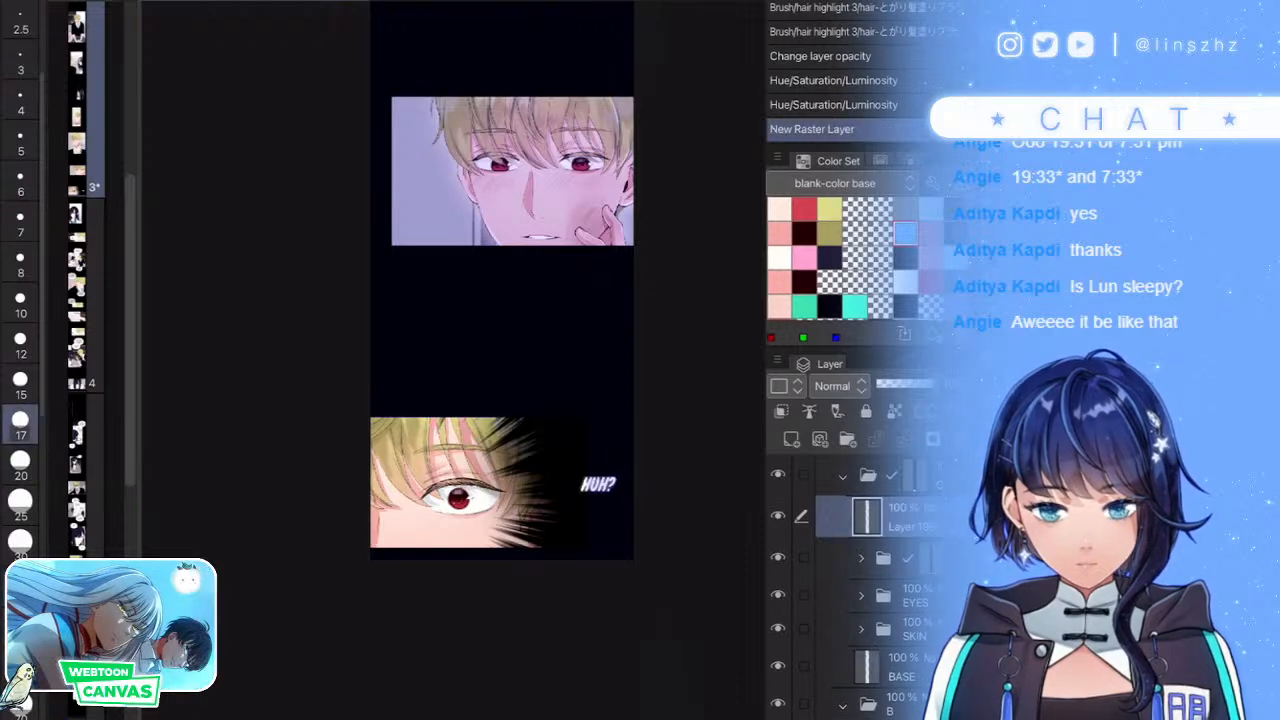
scroll(488, 525, "up", 10)
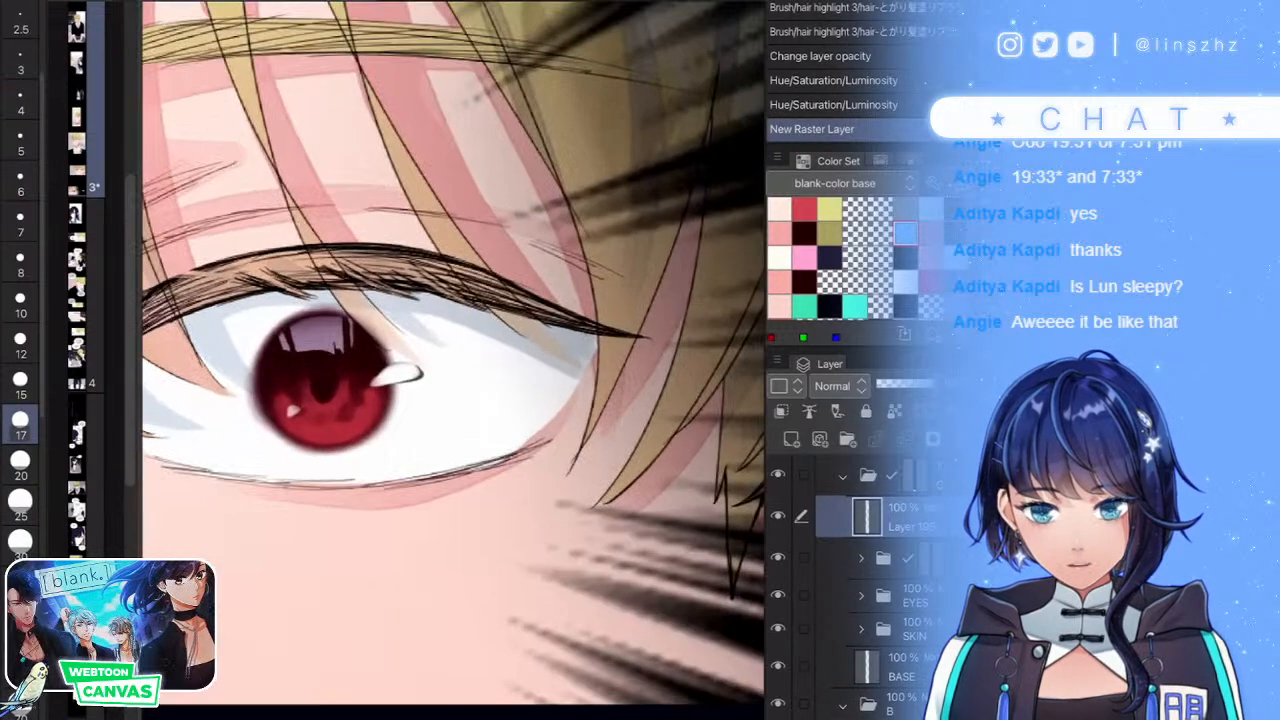
left_click(522, 537)
scroll(453, 360, "down", 10)
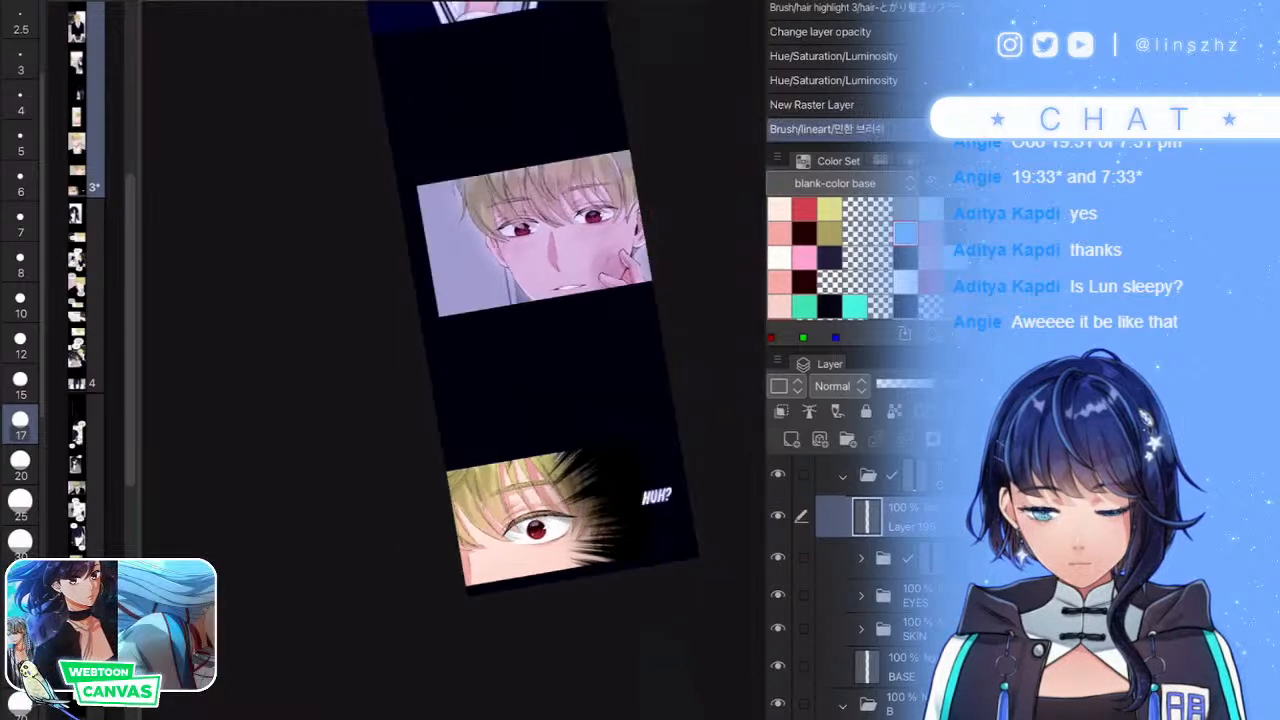
scroll(465, 400, "down", 2)
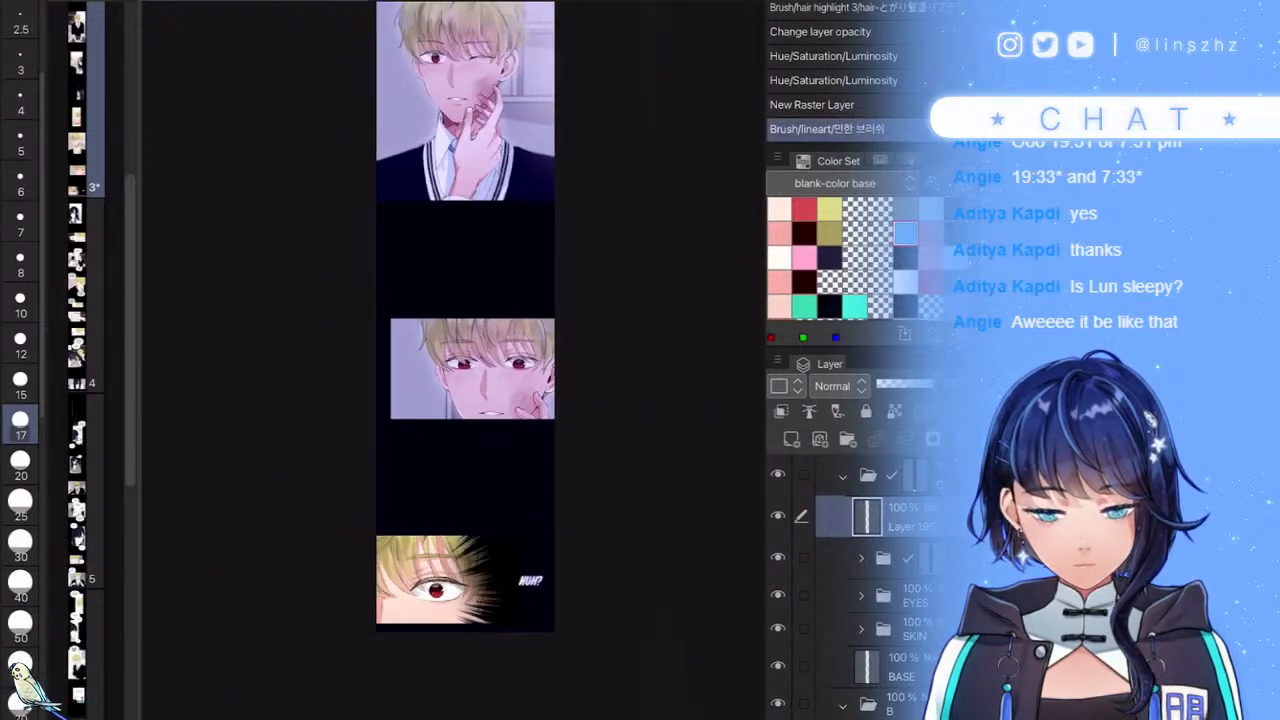
left_click(843, 477)
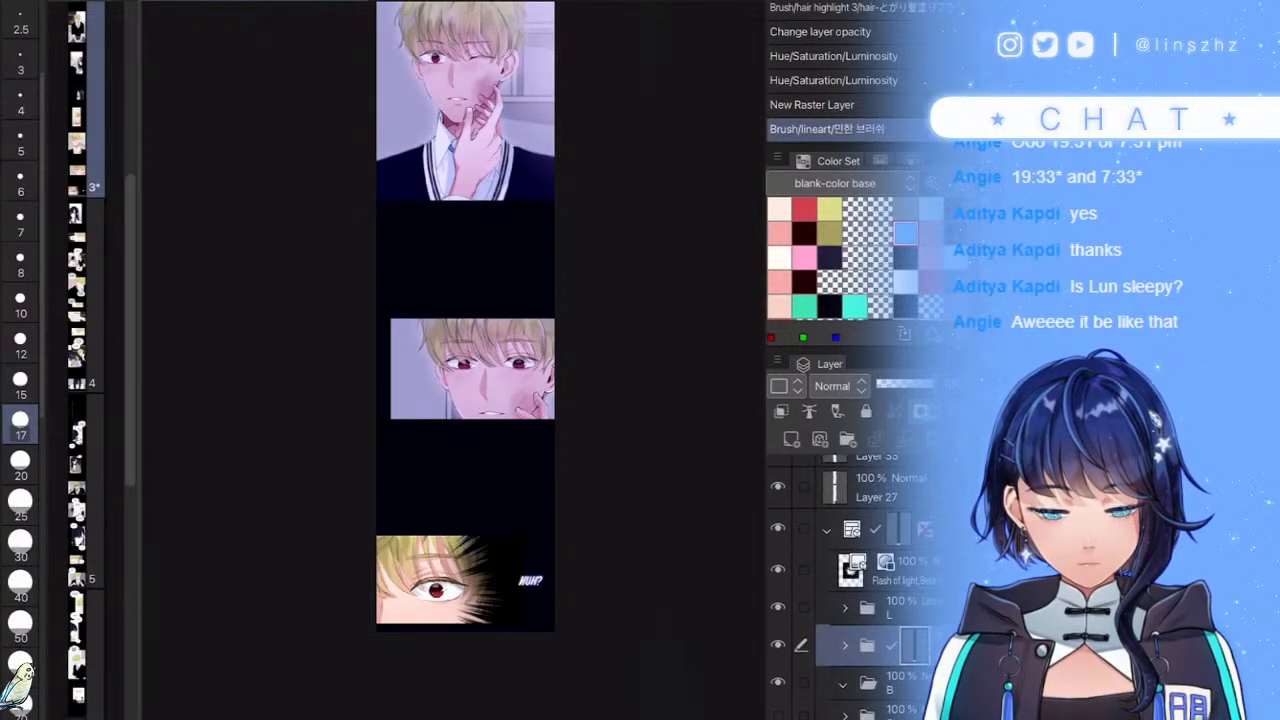
left_click(827, 530)
left_click(888, 488)
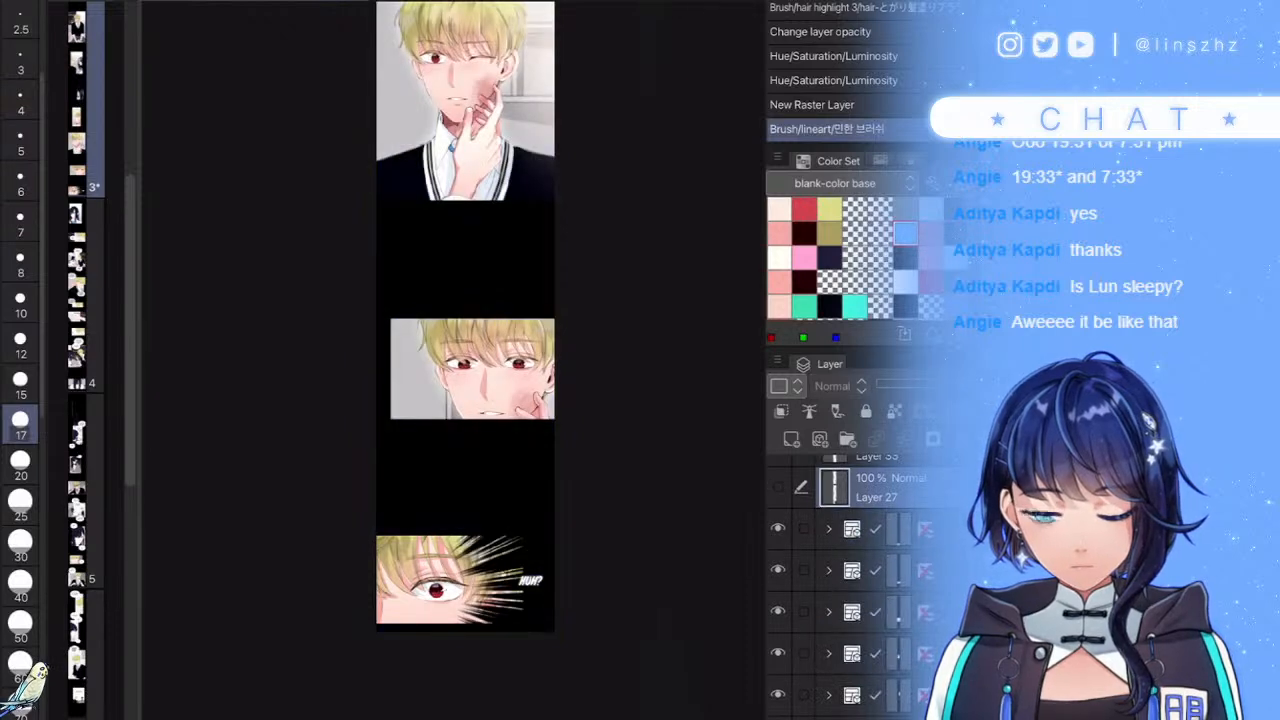
scroll(534, 546, "up", 1)
left_click_drag(652, 2, 655, 383)
left_click_drag(625, 32, 643, 483)
left_click_drag(622, 118, 629, 484)
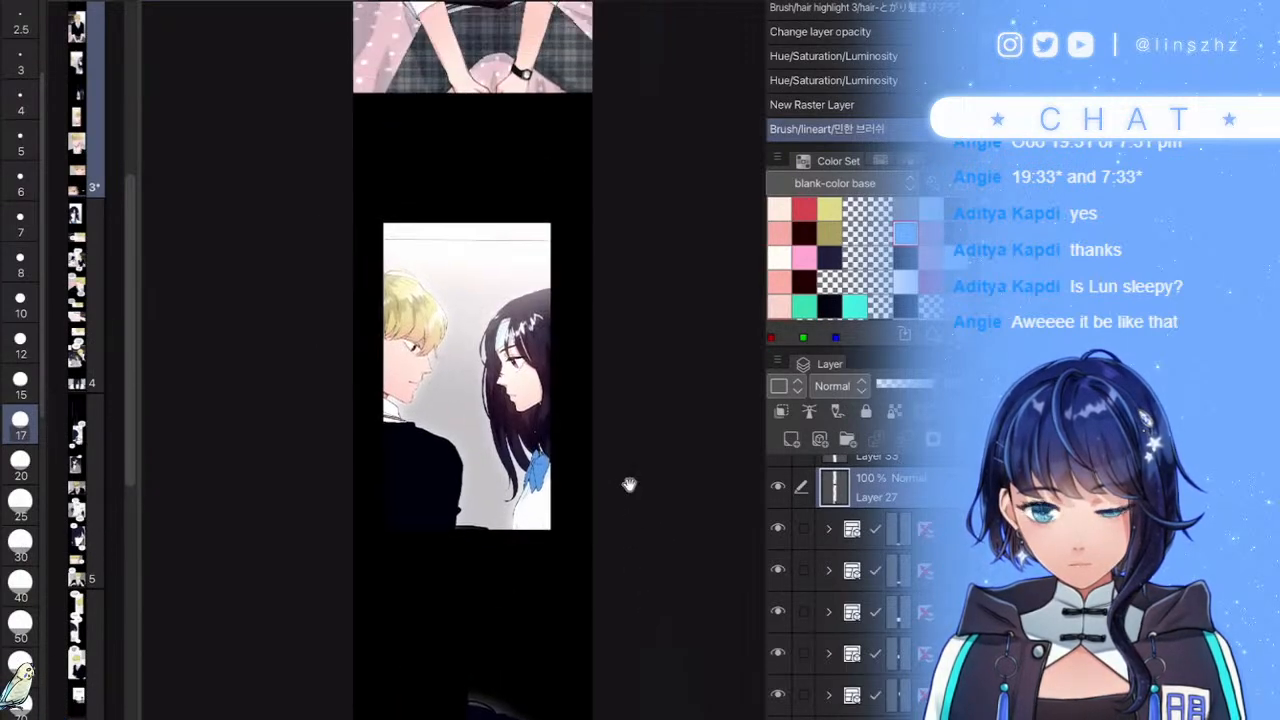
left_click_drag(630, 382, 633, 439)
left_click_drag(620, 170, 629, 463)
left_click_drag(618, 105, 624, 394)
left_click_drag(597, 635, 609, 454)
- In the face panel's frame folder, add a Screen-blended raster layer above Layer 115
left_click(890, 529)
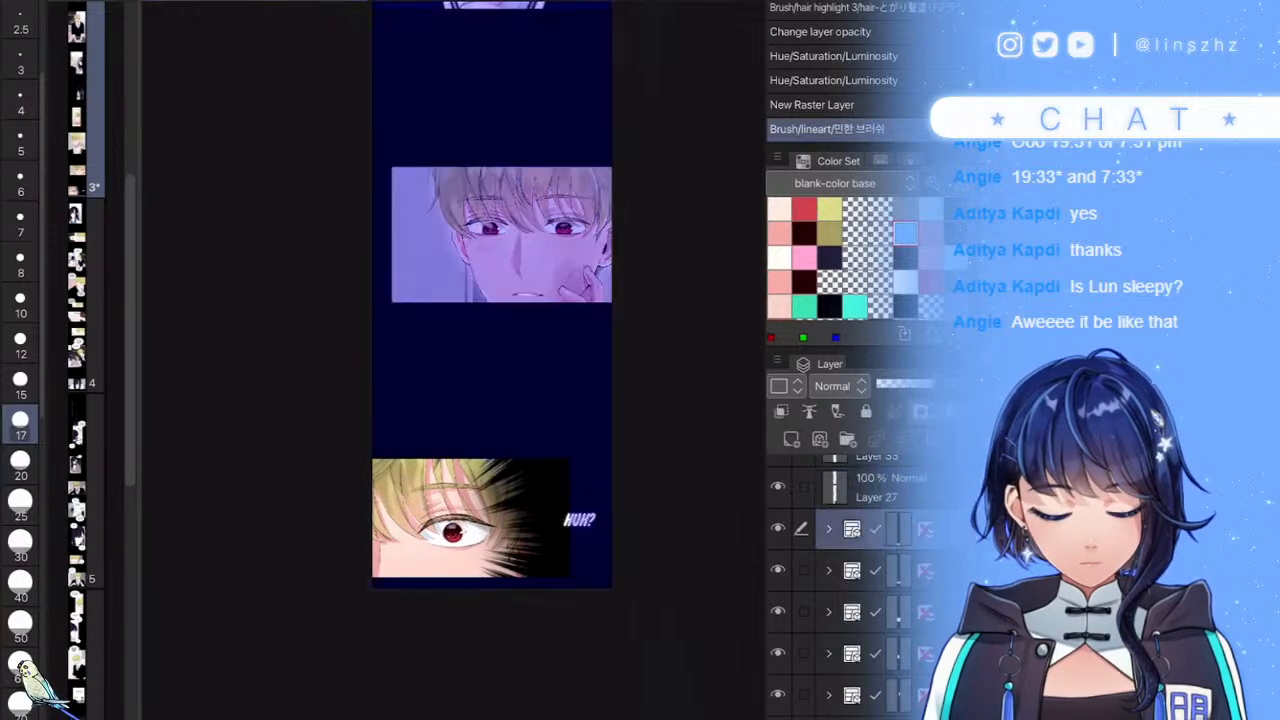
left_click(896, 571)
left_click(828, 571)
left_click(896, 612)
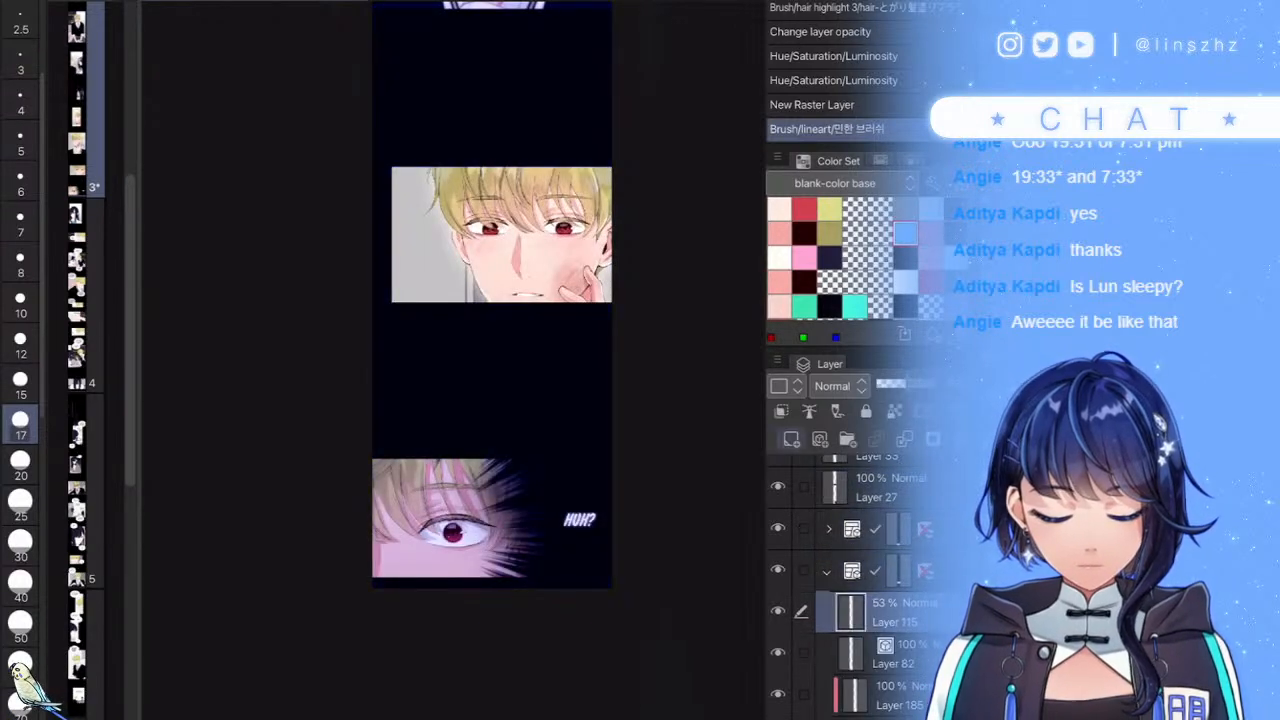
left_click(791, 439)
left_click(839, 386)
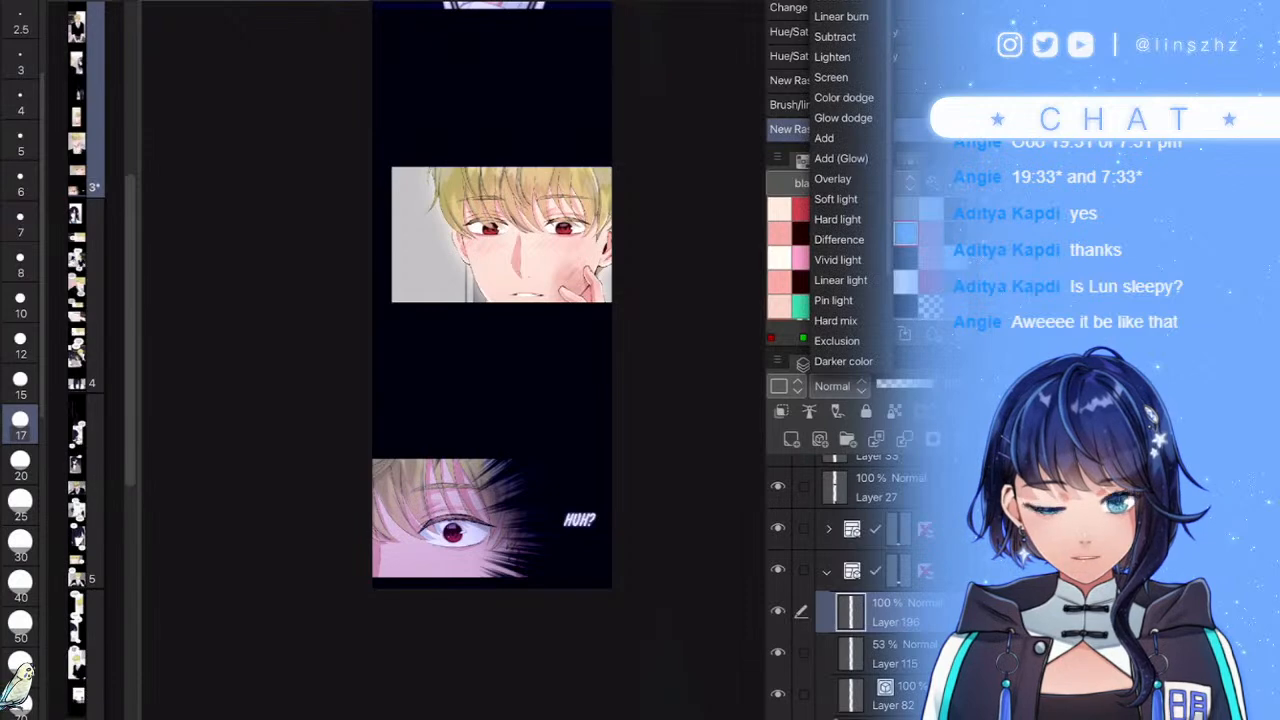
left_click(831, 77)
- Paint off-white light over the boy's hair, ear, cheek and hand, then lower the layer to 53% opacity
key("ctrl+space")
left_click_drag(624, 90, 700, 90)
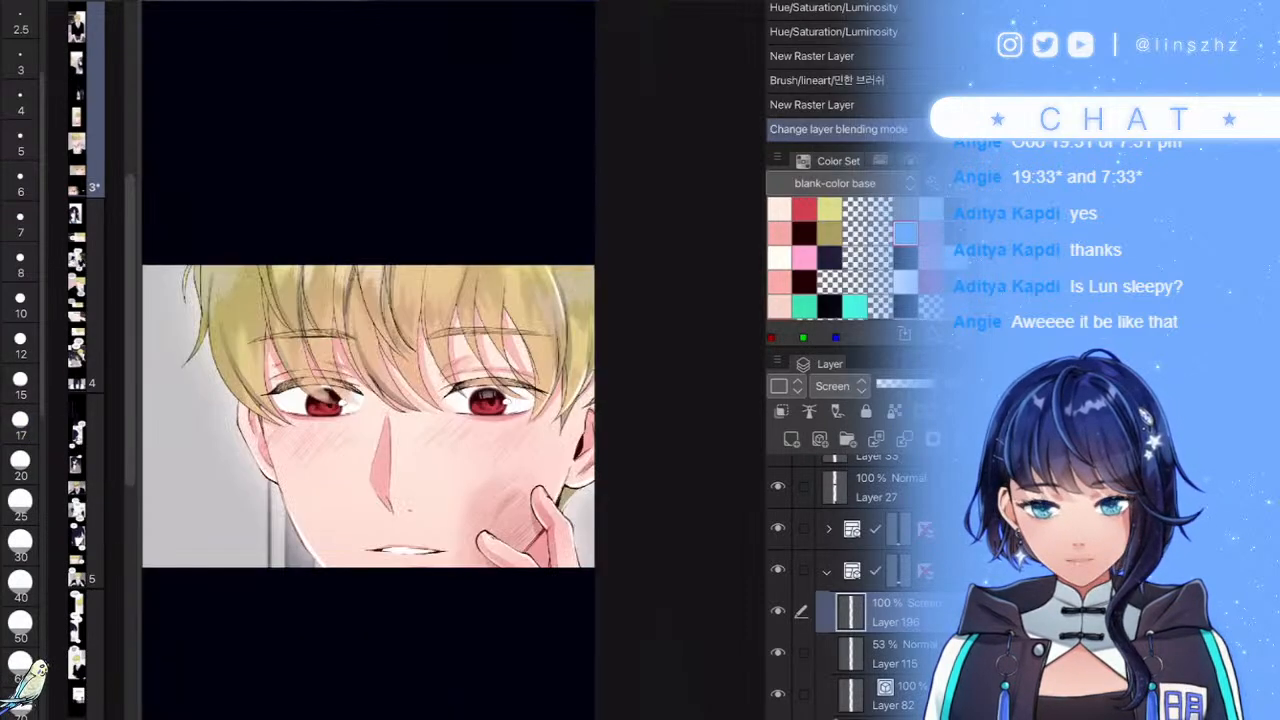
left_click(779, 209)
left_click(881, 160)
left_click(855, 209)
mouse_move(689, 314)
left_mouse_down()
mouse_move(605, 318)
mouse_move(545, 385)
left_mouse_up()
left_click_drag(577, 239, 501, 159)
left_click_drag(405, 175, 566, 187)
left_click_drag(600, 230, 625, 330)
mouse_move(655, 411)
left_mouse_down()
mouse_move(652, 506)
mouse_move(633, 613)
left_mouse_up()
scroll(590, 440, "down", 3)
scroll(592, 360, "up", 1)
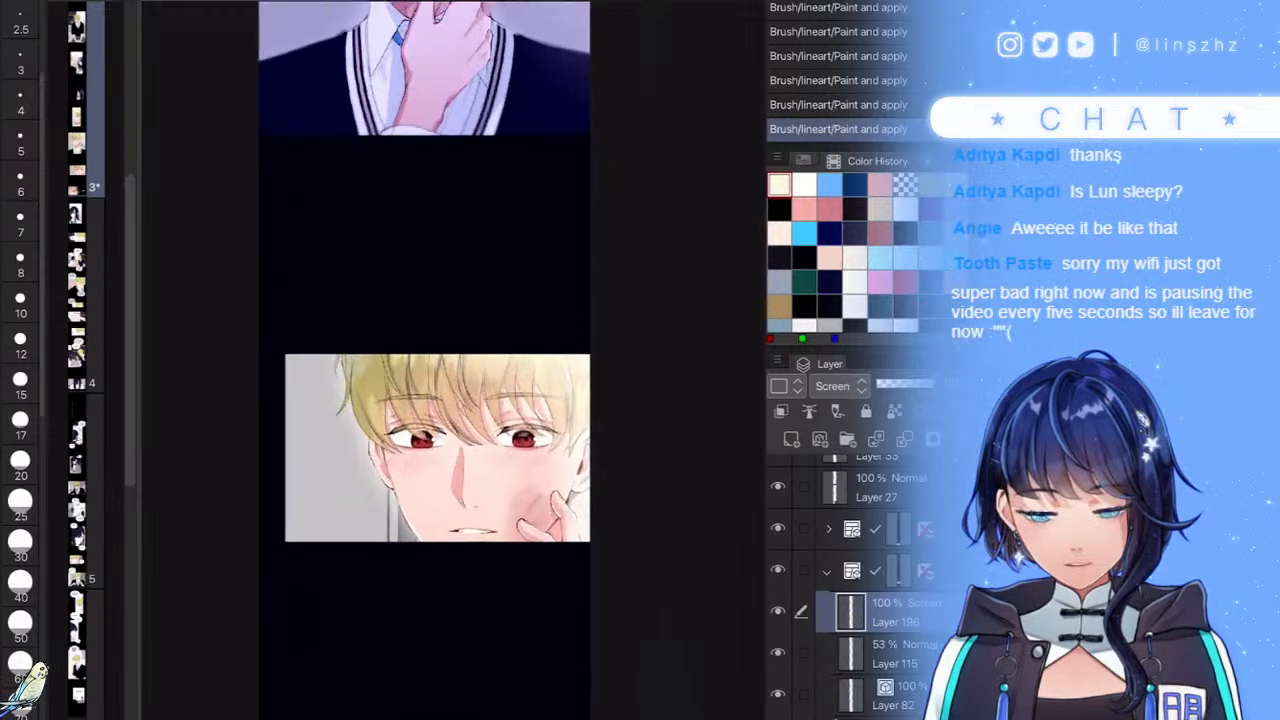
left_click(907, 384)
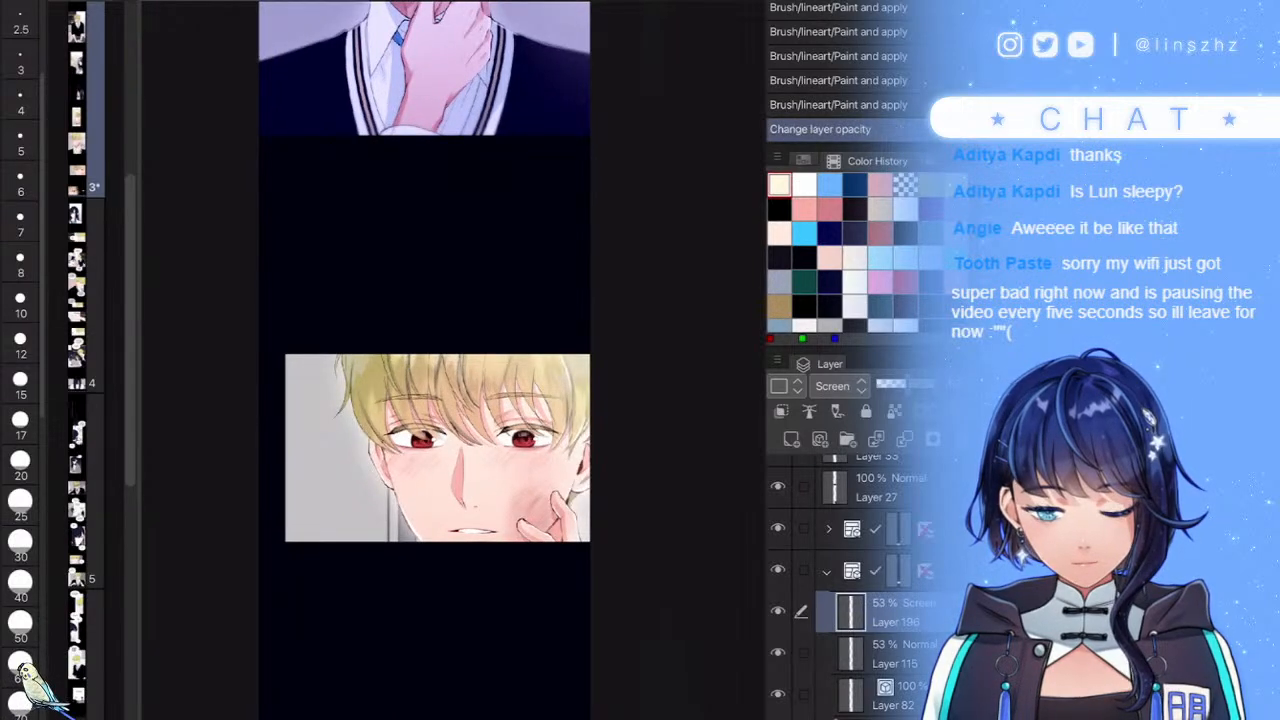
- Collapse the face panel's folder and bring the HUH? eye panel into view
left_click(828, 571)
left_click(852, 529)
left_click(852, 571)
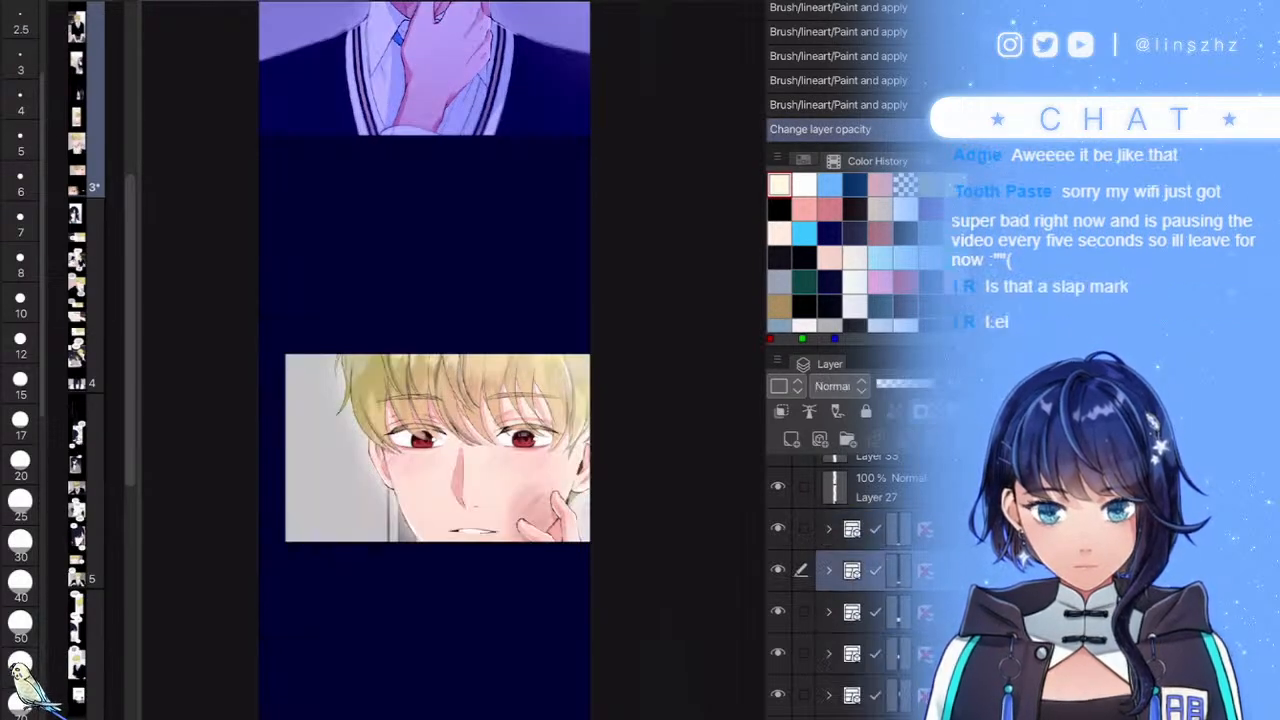
scroll(530, 608, "down", 3)
scroll(594, 440, "up", 1)
left_click_drag(594, 474, 588, 194)
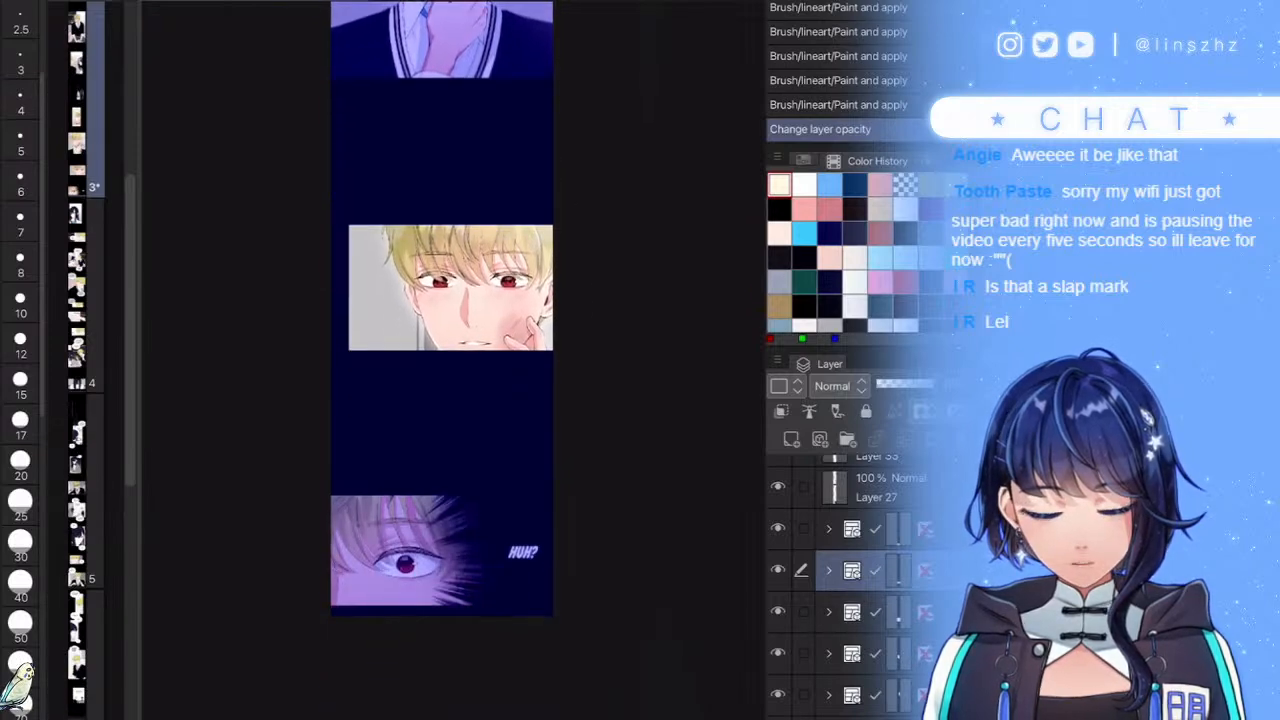
scroll(498, 539, "up", 1)
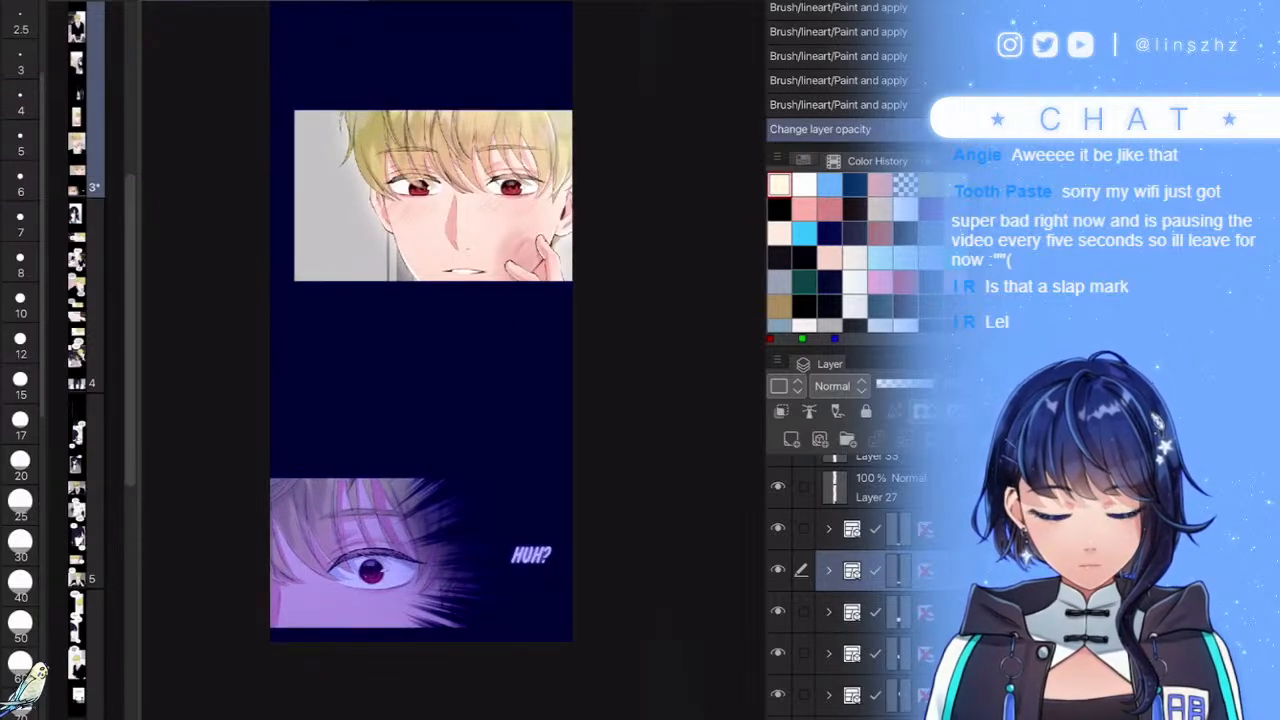
- Add a Screen-blended Layer 197 in the eye panel's folder beneath the Flash of light layer
left_click(898, 528)
left_click(828, 529)
left_click(890, 570)
left_click(791, 440)
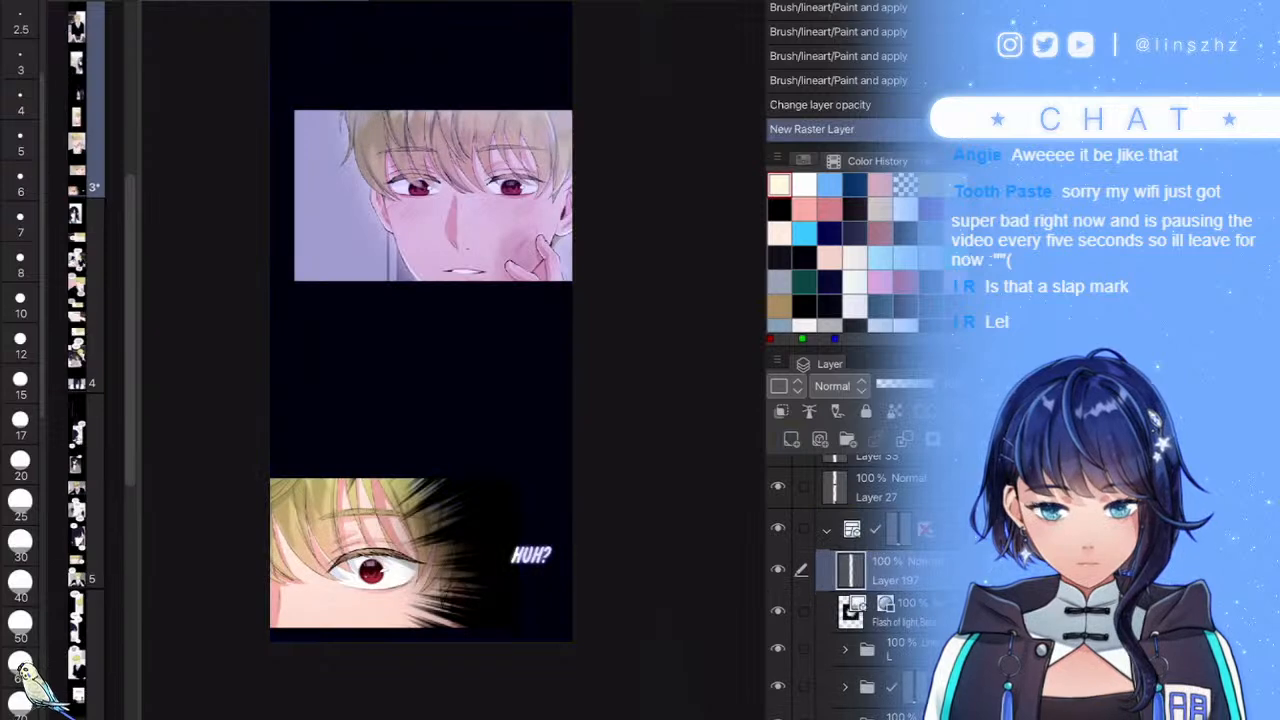
left_click(840, 386)
left_click(834, 77)
left_click_drag(890, 571, 890, 630)
- Brush cream glow beside the eye panel and along the speed lines, erasing some excess
scroll(499, 619, "up", 2)
mouse_move(459, 434)
left_mouse_down()
mouse_move(486, 536)
mouse_move(458, 557)
left_mouse_up()
left_click_drag(445, 609, 403, 674)
left_click_drag(393, 626, 384, 642)
left_click_drag(386, 562, 380, 576)
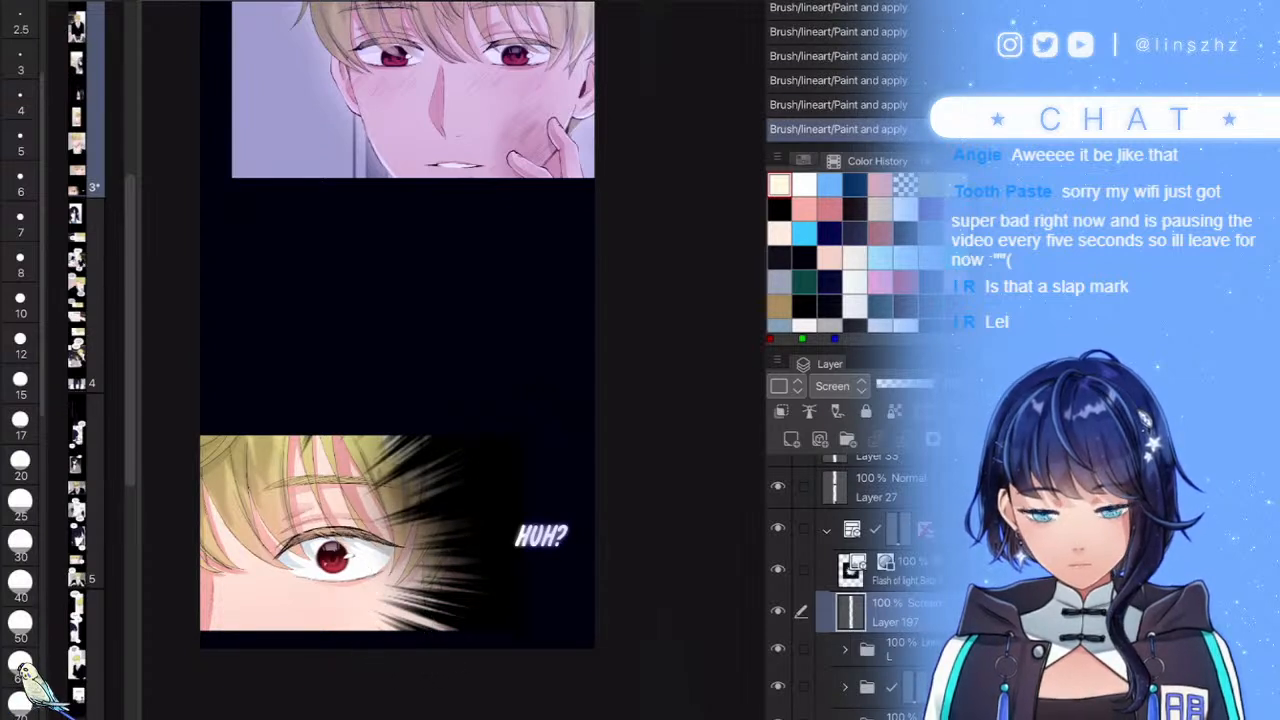
key("c")
left_click_drag(452, 655, 445, 568)
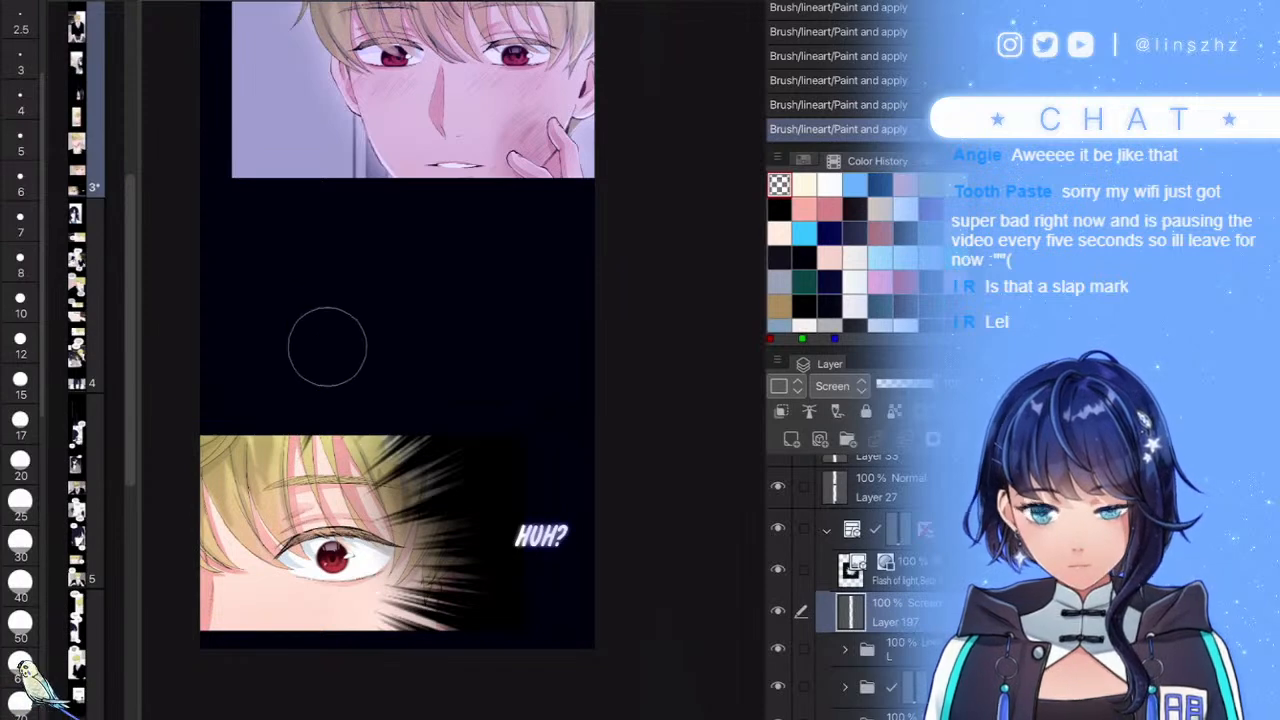
key("c")
scroll(462, 493, "down", 5)
- Collapse the eye panel's folder, select Layer 27 and save the comic file
left_click(827, 530)
left_click(885, 488)
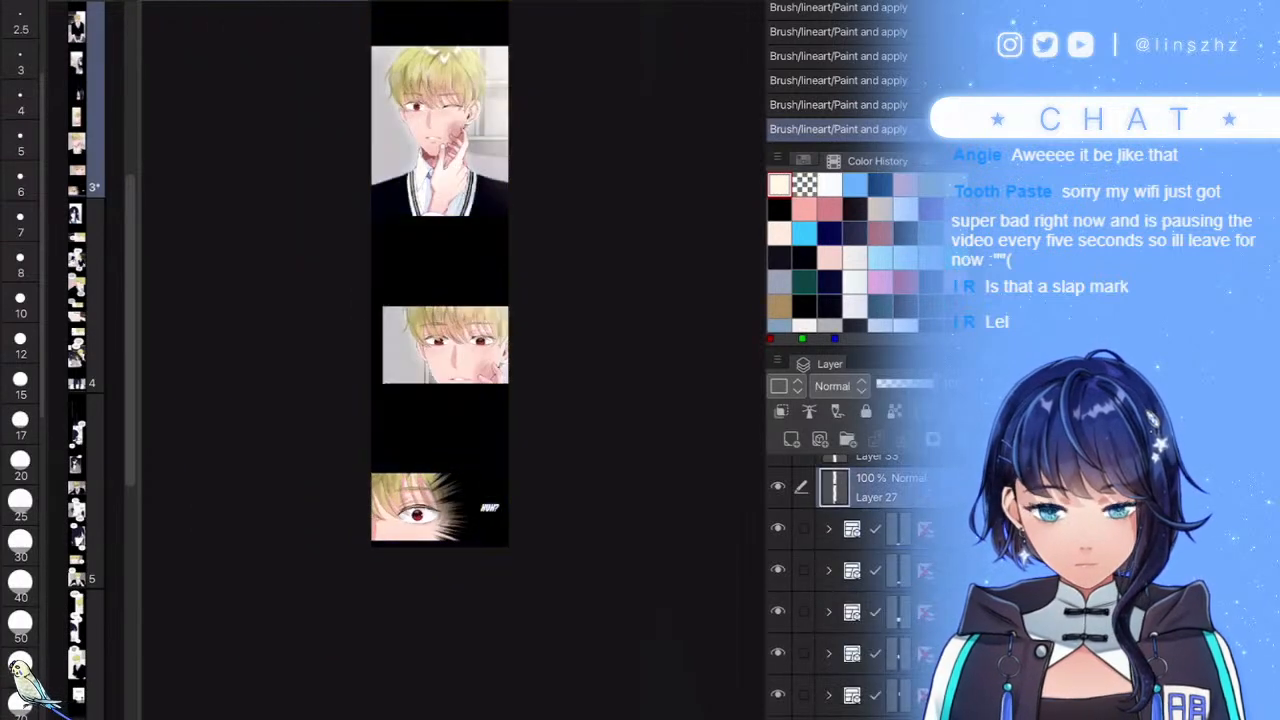
left_click_drag(678, 329, 665, 434)
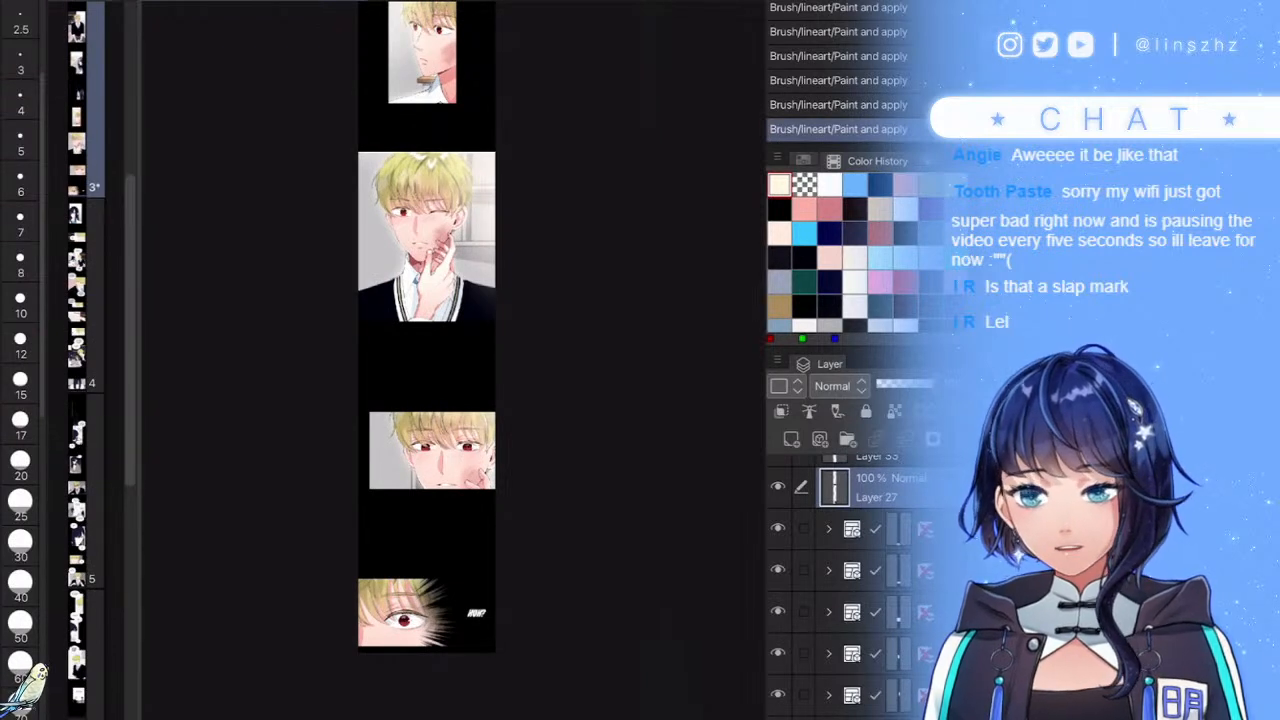
key("ctrl+s")
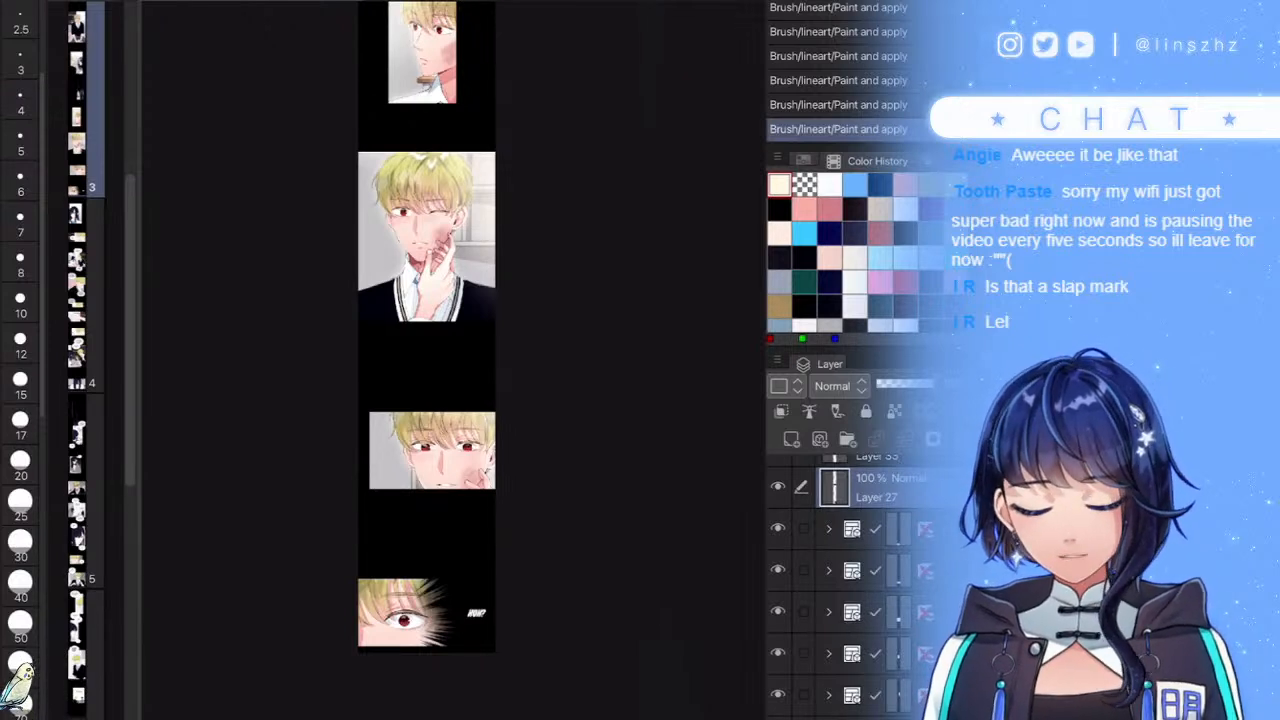
- Pan up through the boy–girl and seated-boy panels, then down to the later blond-boy panels
scroll(486, 530, "up", 4)
left_click_drag(562, 513, 580, 477)
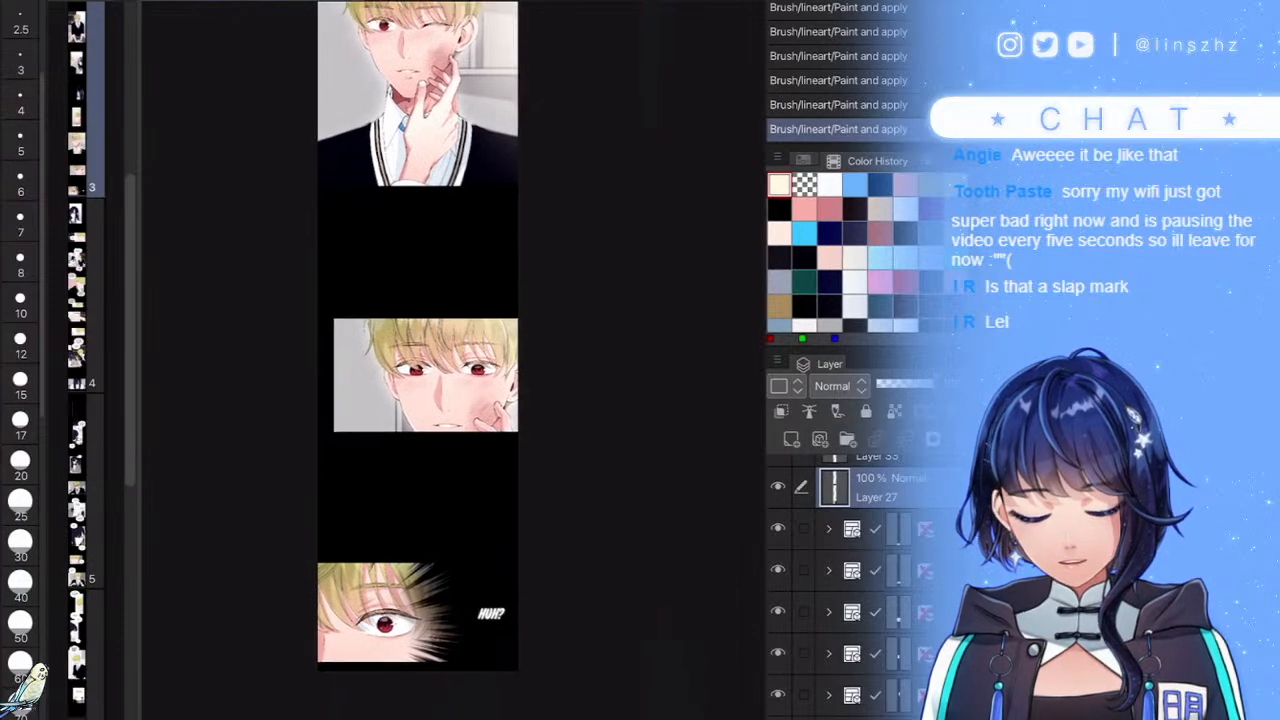
scroll(486, 549, "up", 4)
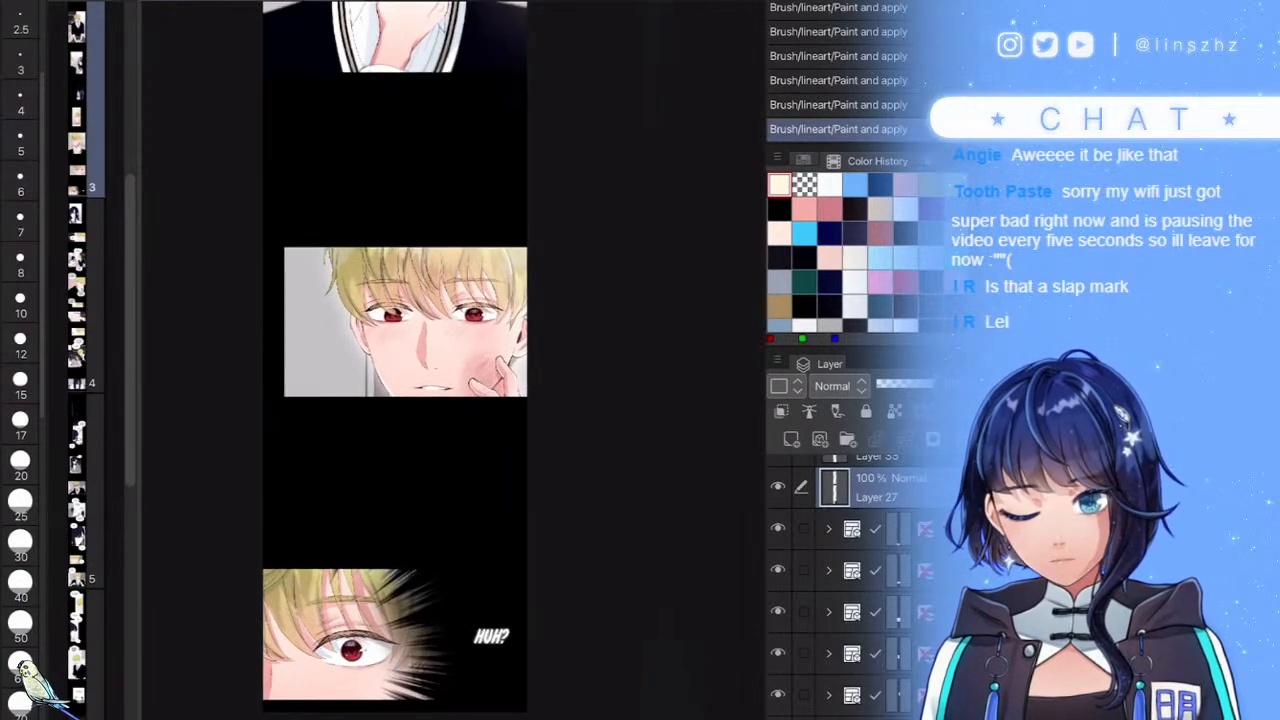
scroll(542, 604, "down", 2)
left_click_drag(611, 266, 616, 552)
left_click_drag(597, 32, 595, 435)
left_click_drag(589, 272, 608, 514)
left_click_drag(611, 129, 597, 454)
left_click_drag(590, 197, 593, 434)
left_click_drag(565, 604, 720, 118)
mouse_move(638, 690)
left_mouse_down()
mouse_move(526, 420)
mouse_move(471, 360)
mouse_move(629, 435)
mouse_move(621, 270)
left_mouse_up()
- Review the whole seated-boy panel, then move down to the HUH? eye close-up
left_click_drag(635, 460, 612, 208)
mouse_move(668, 5)
left_mouse_down()
mouse_move(606, 440)
mouse_move(596, 684)
left_mouse_up()
left_click_drag(578, 274, 578, 481)
left_click_drag(530, 120, 571, 486)
left_click_drag(575, 330, 580, 486)
left_click_drag(582, 250, 586, 491)
left_click_drag(586, 345, 589, 445)
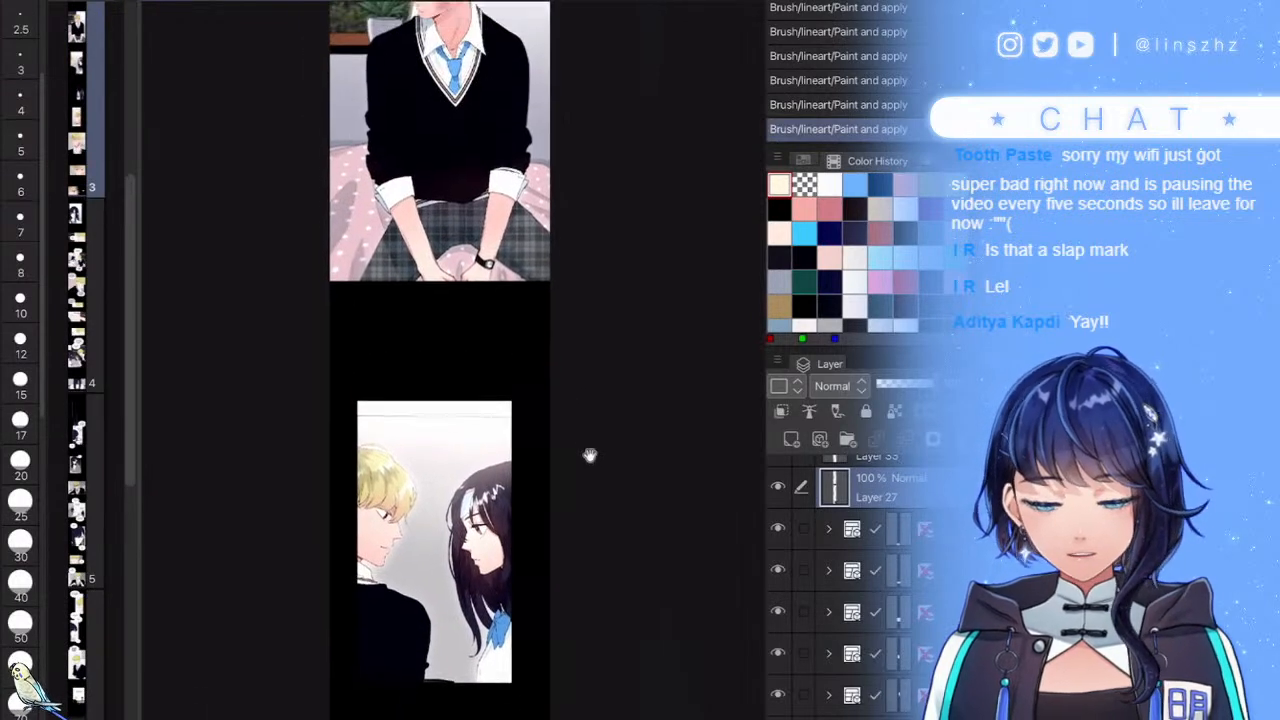
left_click_drag(586, 297, 586, 477)
left_click_drag(569, 216, 569, 426)
left_click_drag(591, 354, 591, 374)
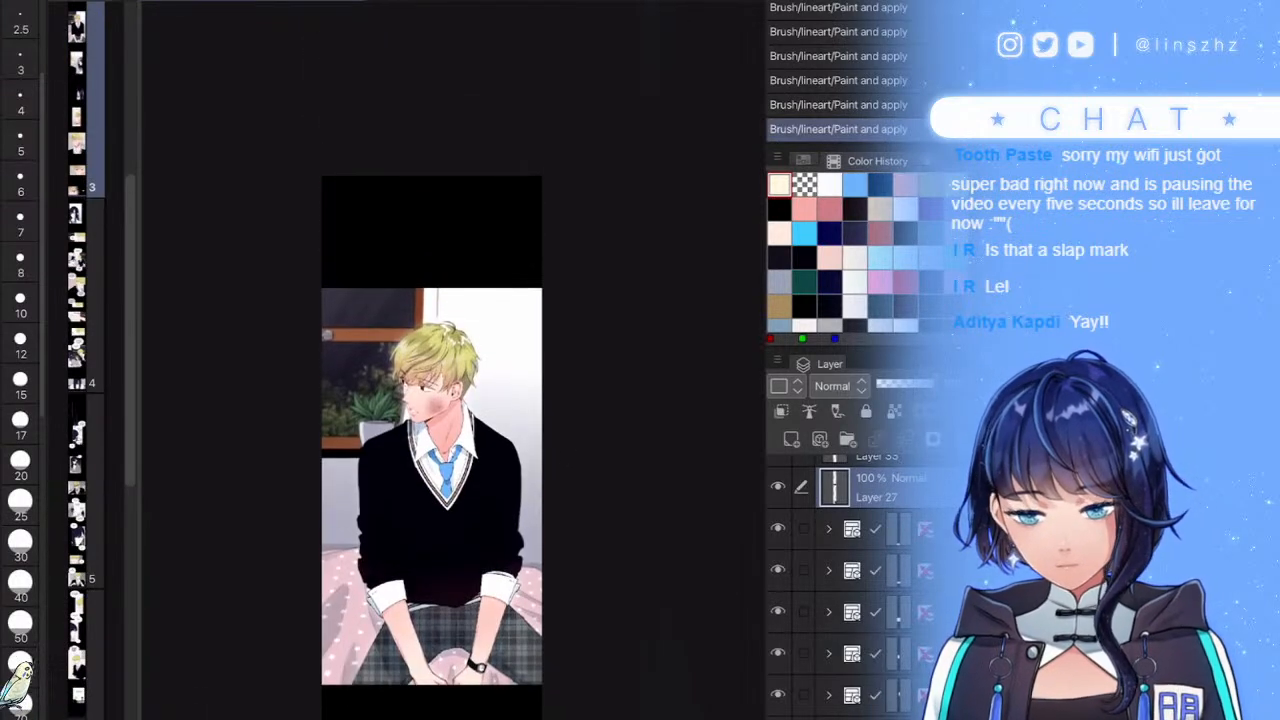
mouse_move(586, 256)
left_mouse_down()
mouse_move(586, 494)
mouse_move(586, 337)
left_mouse_up()
left_click_drag(568, 533, 568, 399)
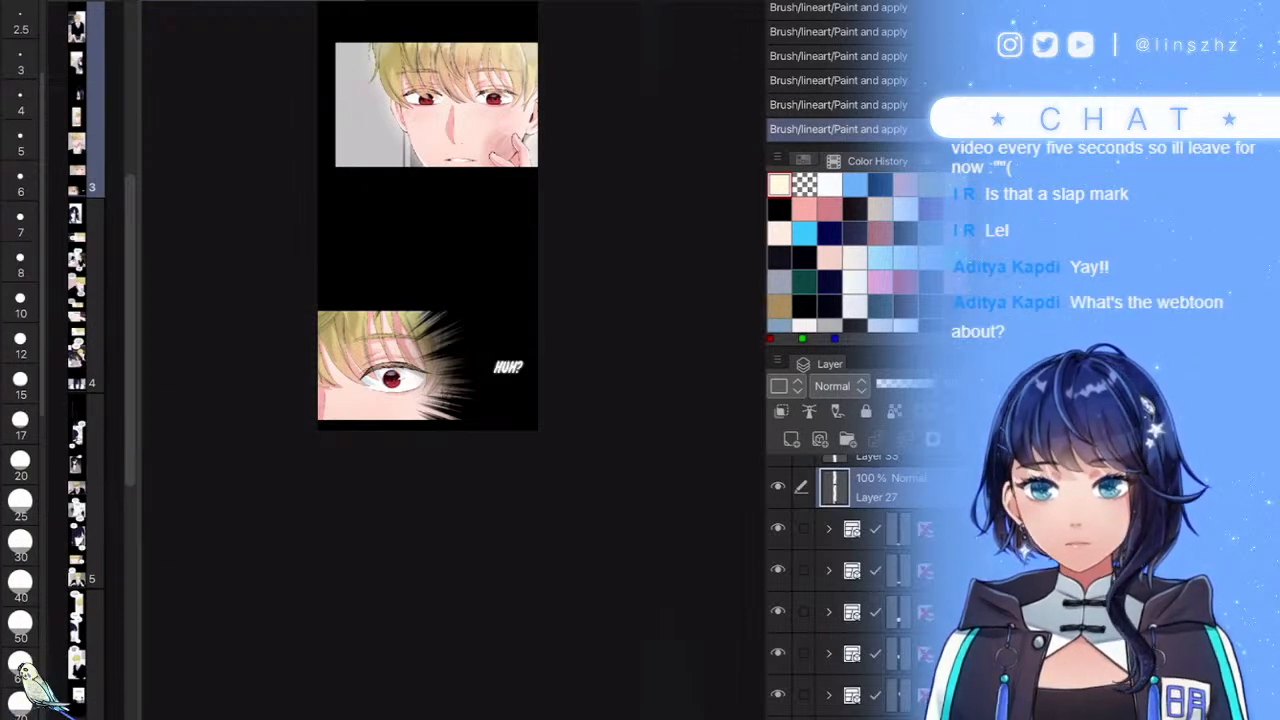
scroll(583, 497, "up", 6)
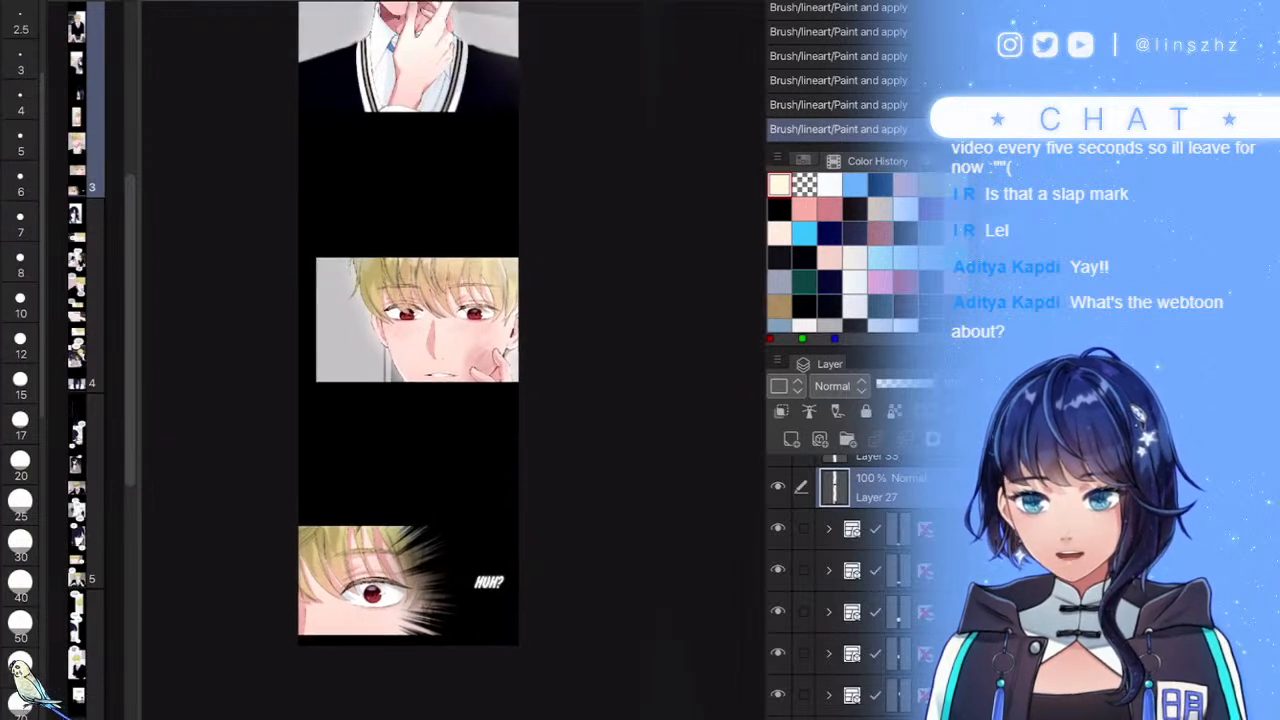